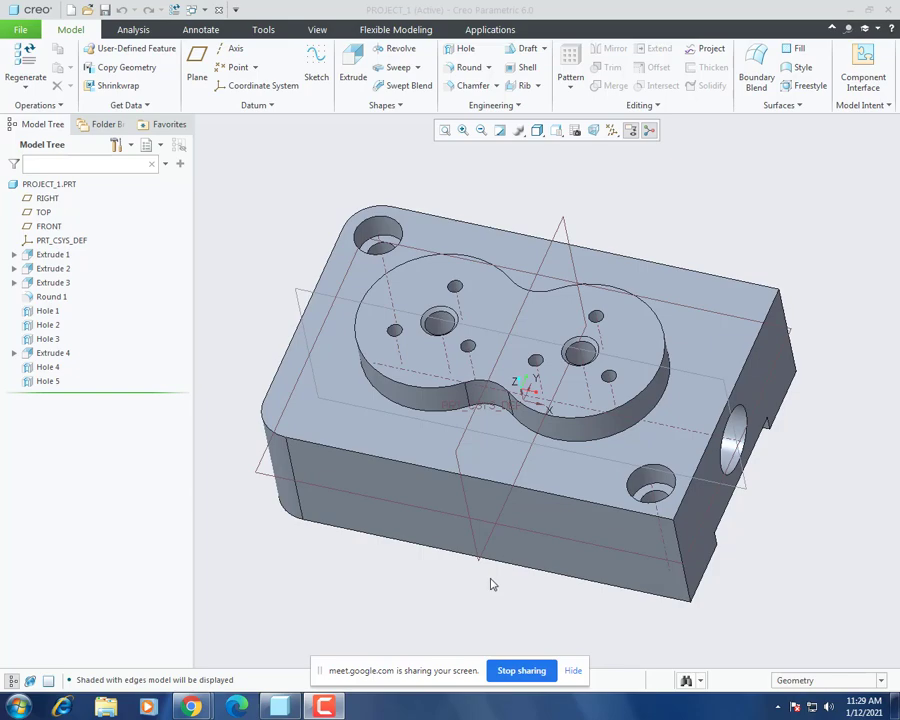
Step: Hide all datum axes, points, coordinate systems and planes in the PROJECT_1 model view
middle_click_drag(491, 584, 478, 515)
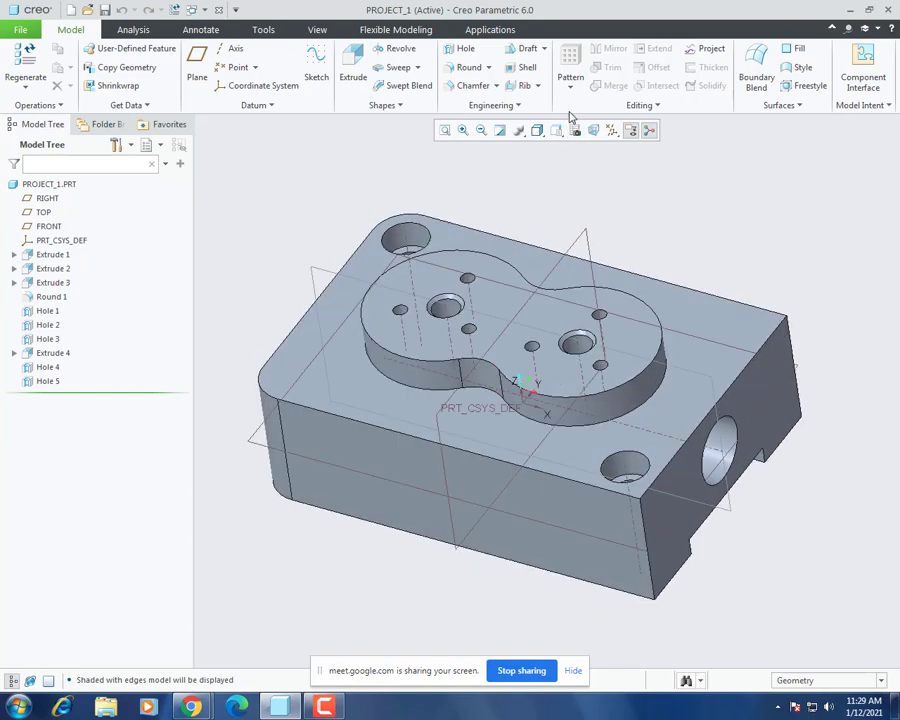
left_click(612, 131)
left_click(614, 147)
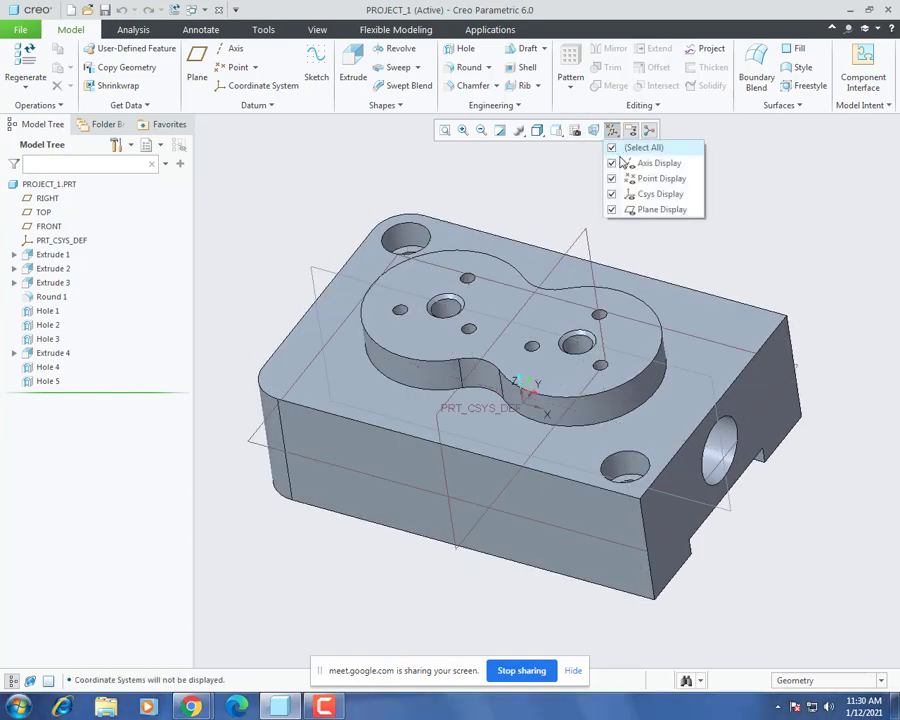
middle_click_drag(639, 281, 612, 270)
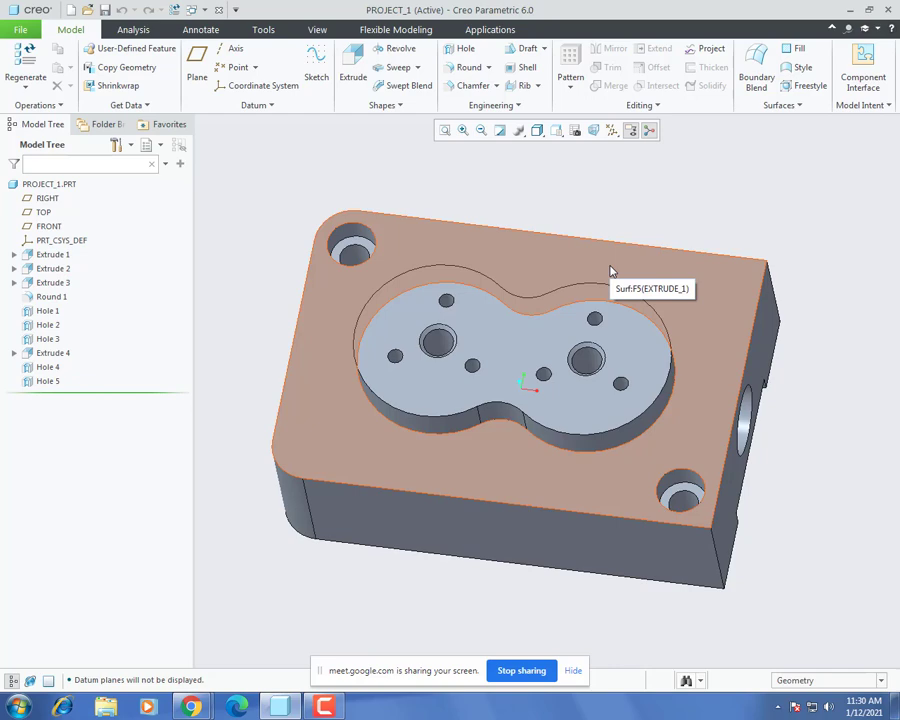
Step: Examine the block's top face, the raised figure-eight boss with its holes, and the two counterbored corner holes
left_click(557, 259)
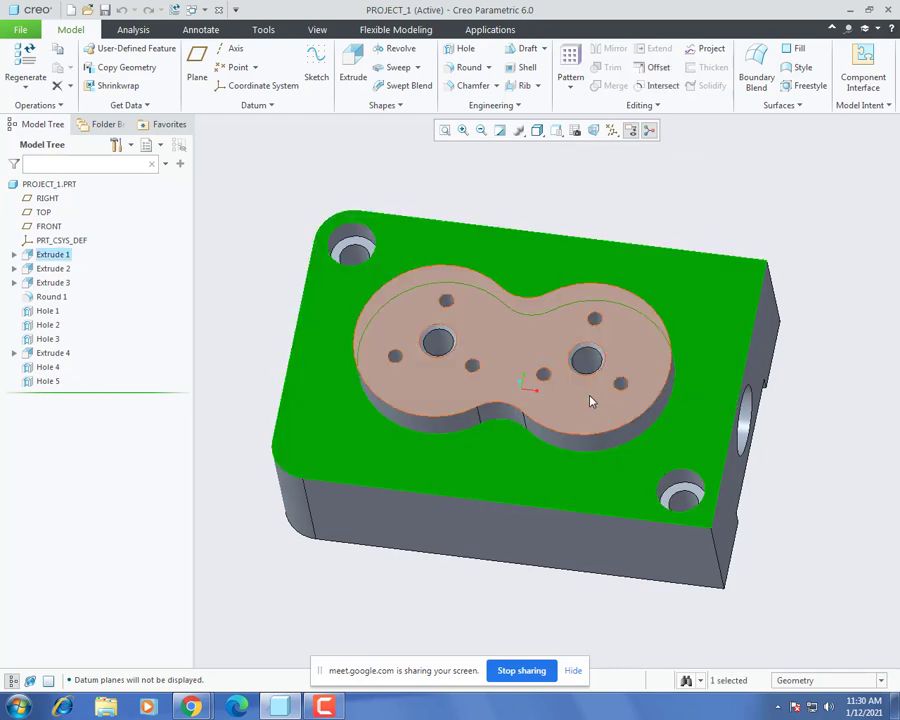
mouse_move(590, 407)
middle_mouse_down()
mouse_move(597, 387)
mouse_move(584, 455)
mouse_move(592, 427)
middle_mouse_up()
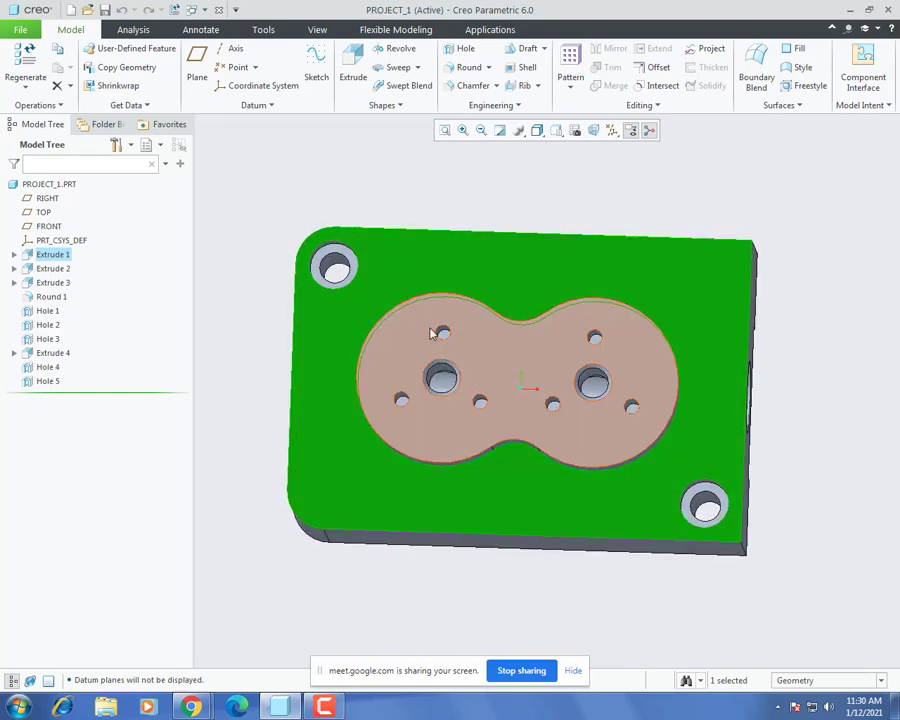
middle_click_drag(411, 320, 507, 372)
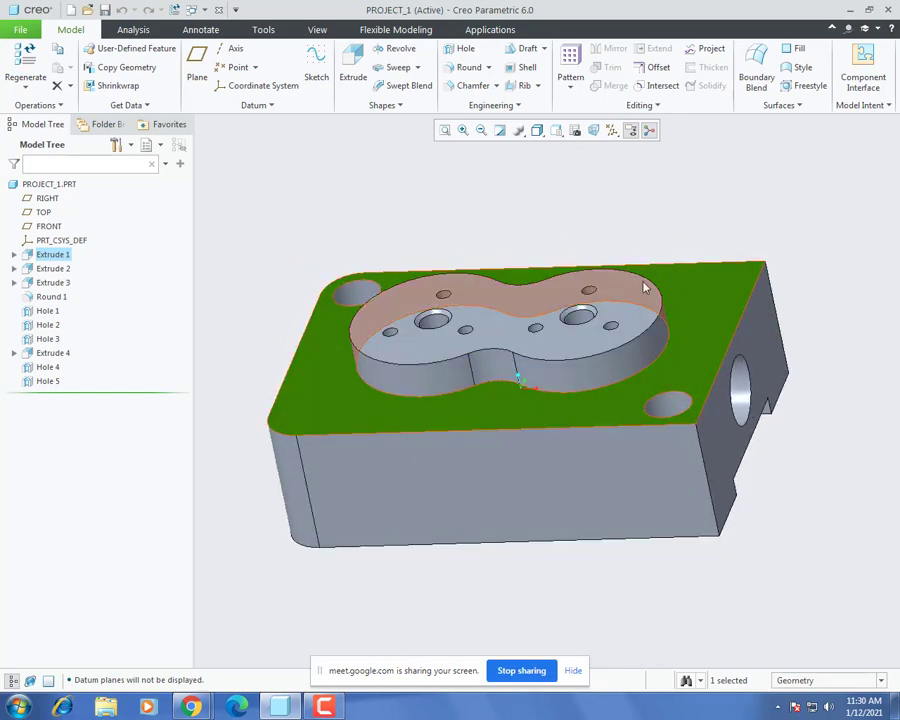
middle_click_drag(478, 305, 444, 372)
scroll(428, 375, "down", 3)
scroll(446, 385, "down", 3)
scroll(420, 393, "up", 3)
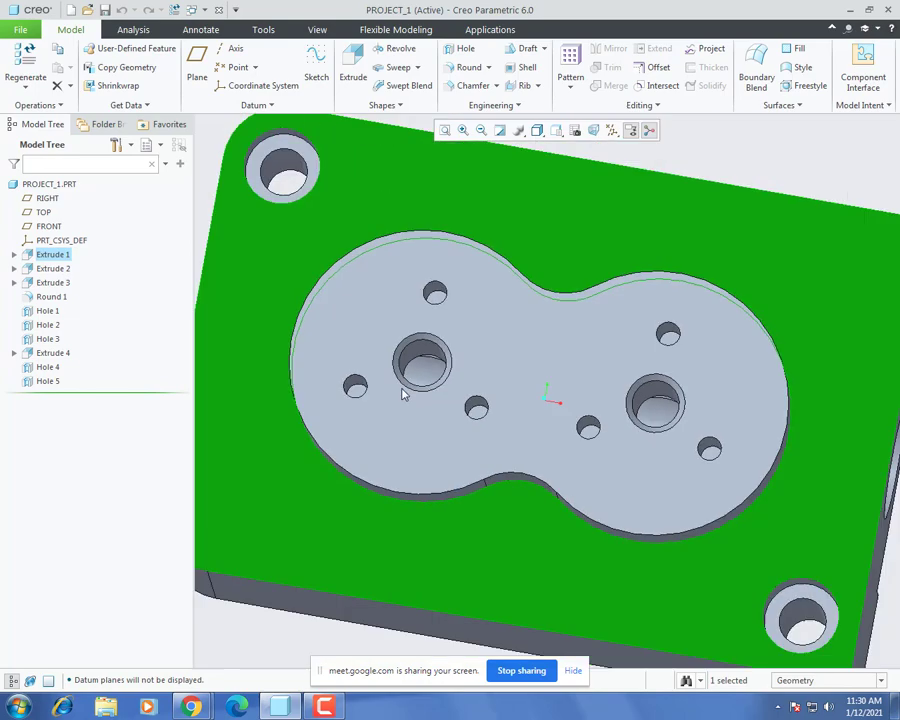
scroll(310, 195, "down", 3)
scroll(415, 352, "up", 2)
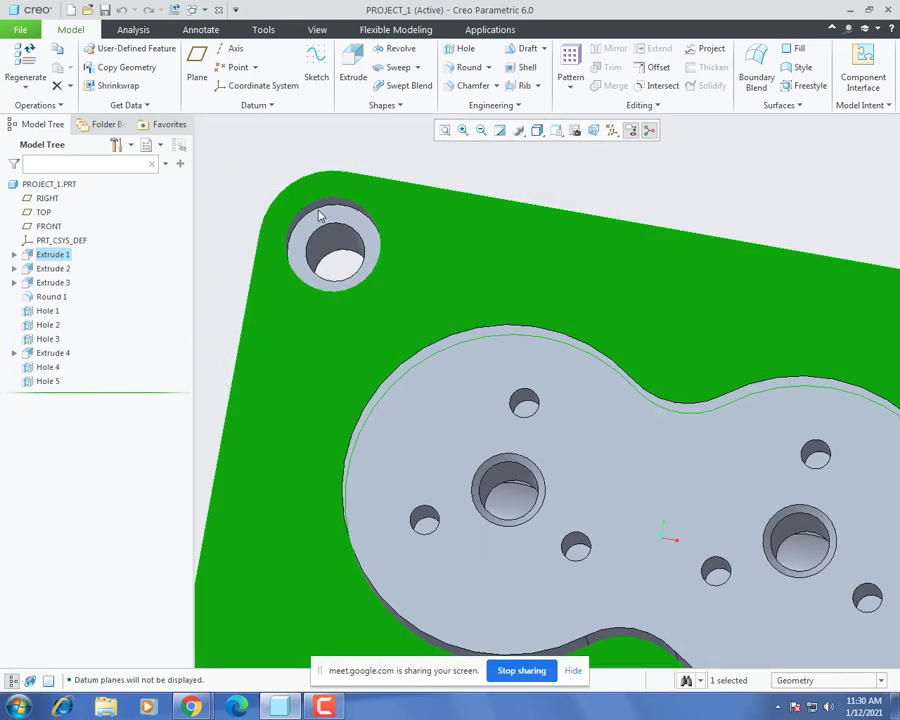
scroll(336, 261, "up", 4)
scroll(551, 454, "down", 2)
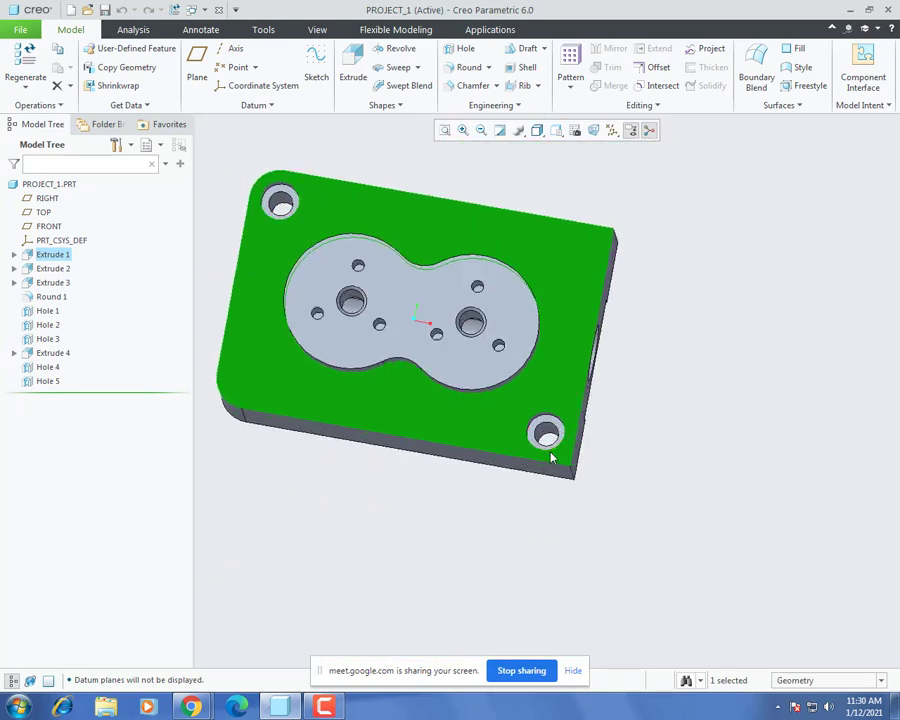
Step: Examine the open-ended recess in the block's underside and the stepped bore in the adjoining end face
middle_click_drag(551, 454, 636, 436)
scroll(794, 502, "down", 3)
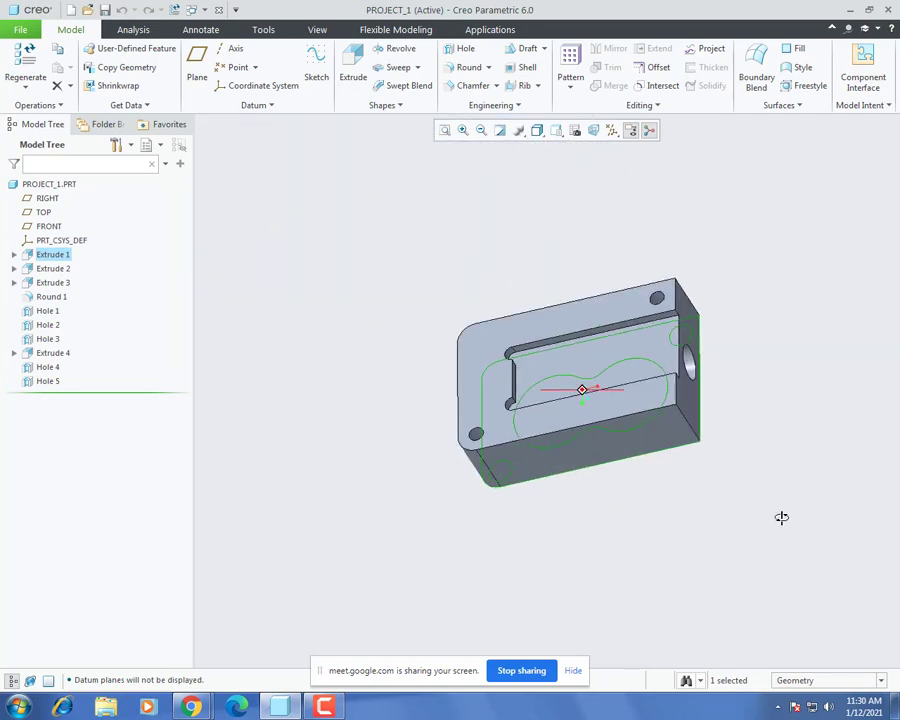
middle_click_drag(781, 516, 812, 418)
scroll(812, 418, "up", 3)
middle_click_drag(715, 391, 725, 418)
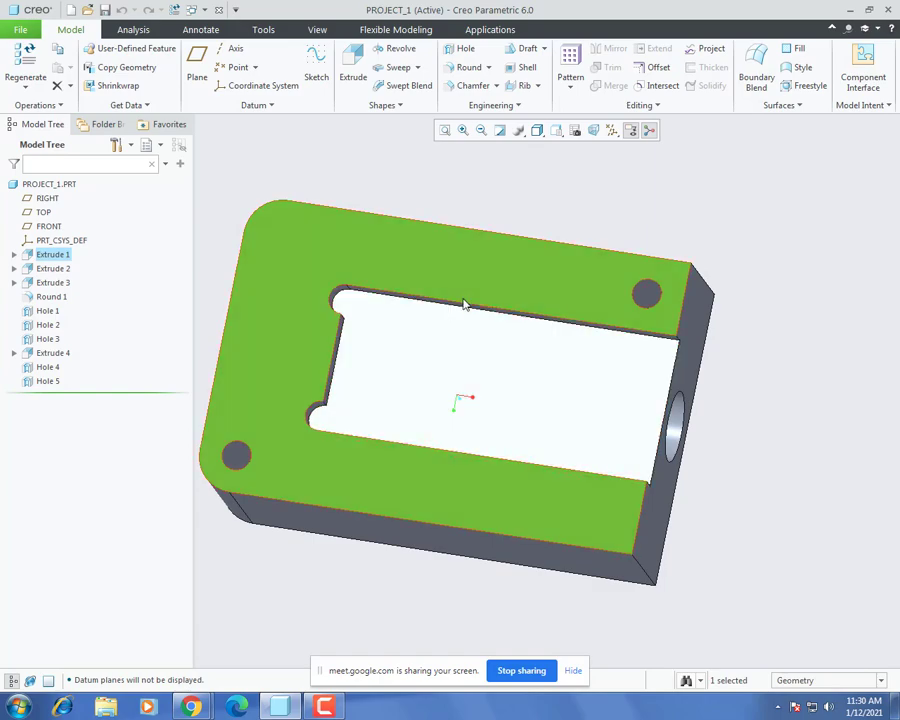
middle_click_drag(379, 427, 410, 413)
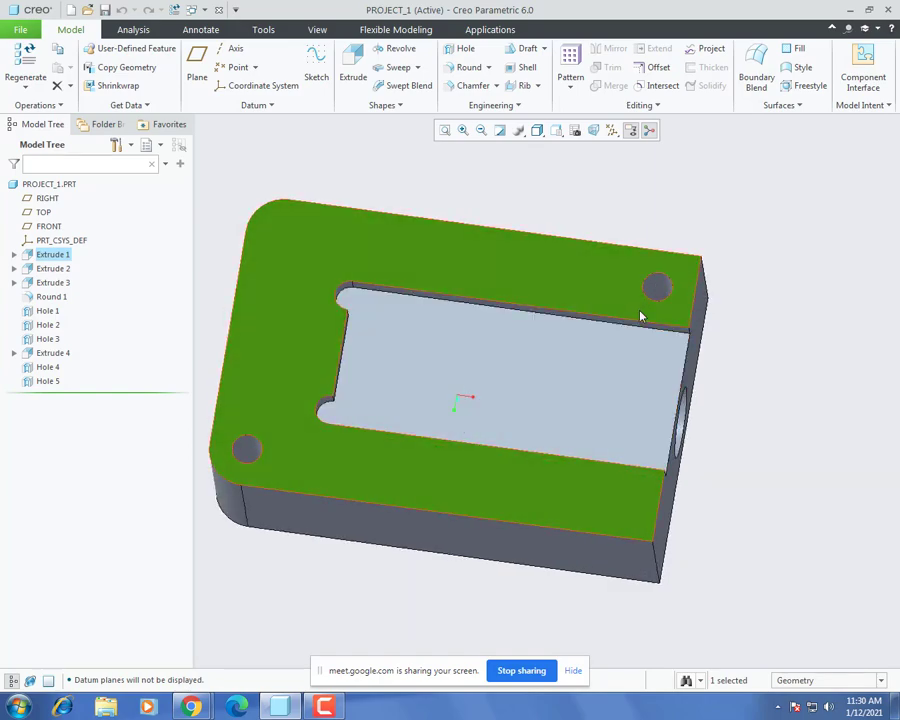
middle_click_drag(641, 315, 580, 315)
left_click(400, 358)
middle_click_drag(512, 390, 457, 412)
left_click(556, 496)
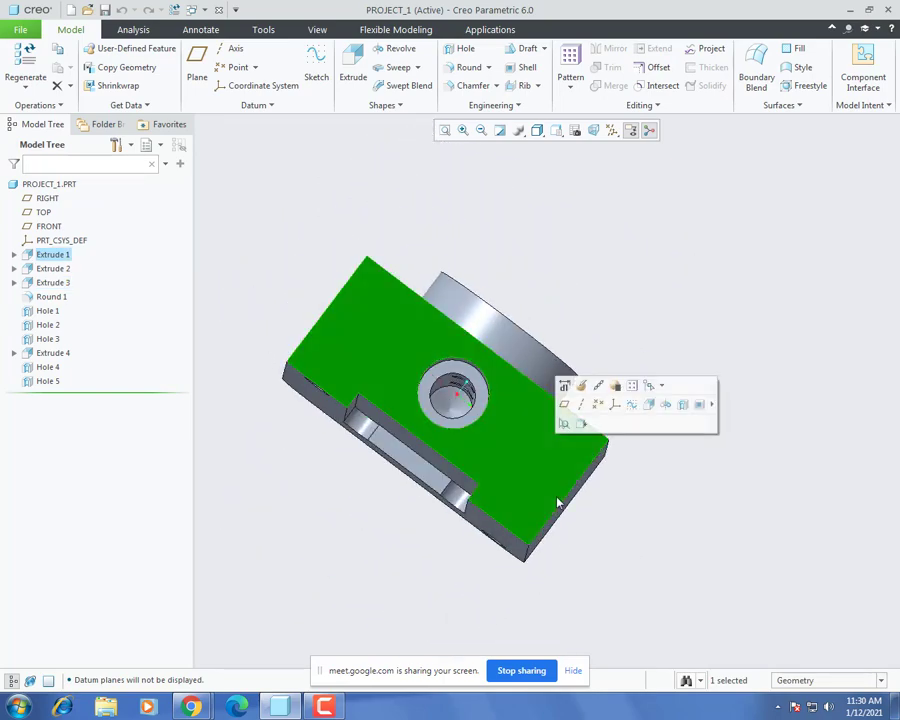
middle_click_drag(556, 496, 597, 458)
scroll(475, 279, "down", 3)
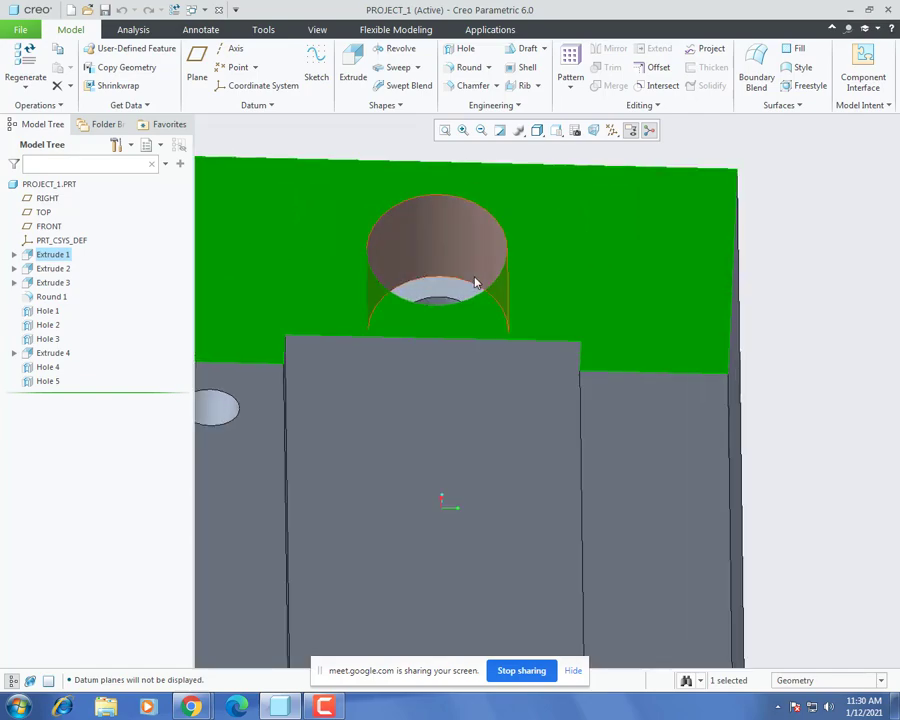
scroll(584, 391, "up", 3)
middle_click_drag(591, 379, 522, 426)
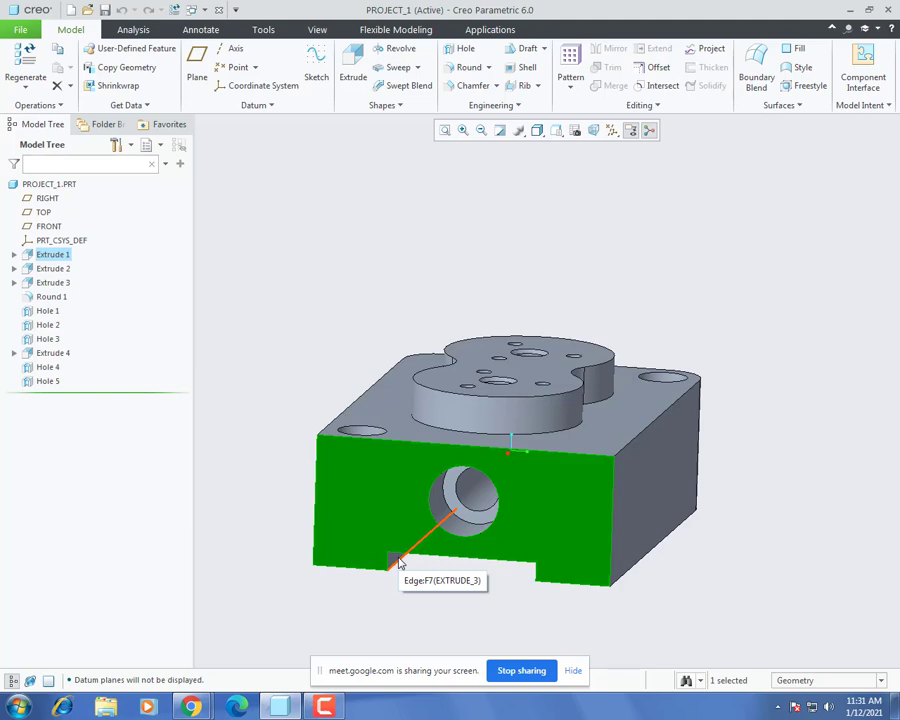
Step: Measure the diameters of the counterbore and the through hole at the block's rounded corner
left_click(146, 31)
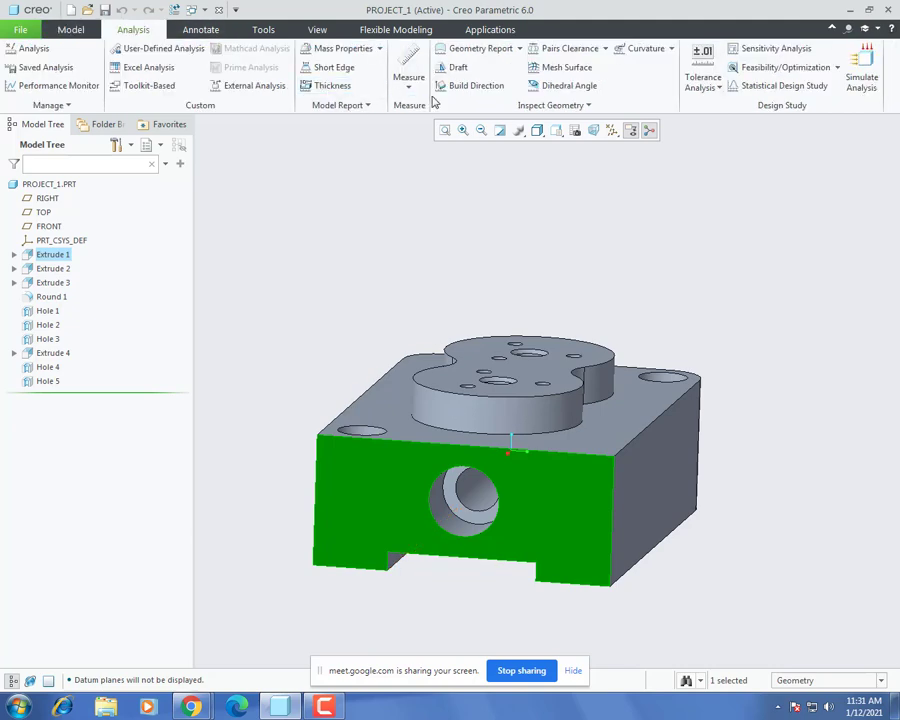
left_click(409, 84)
left_click(428, 171)
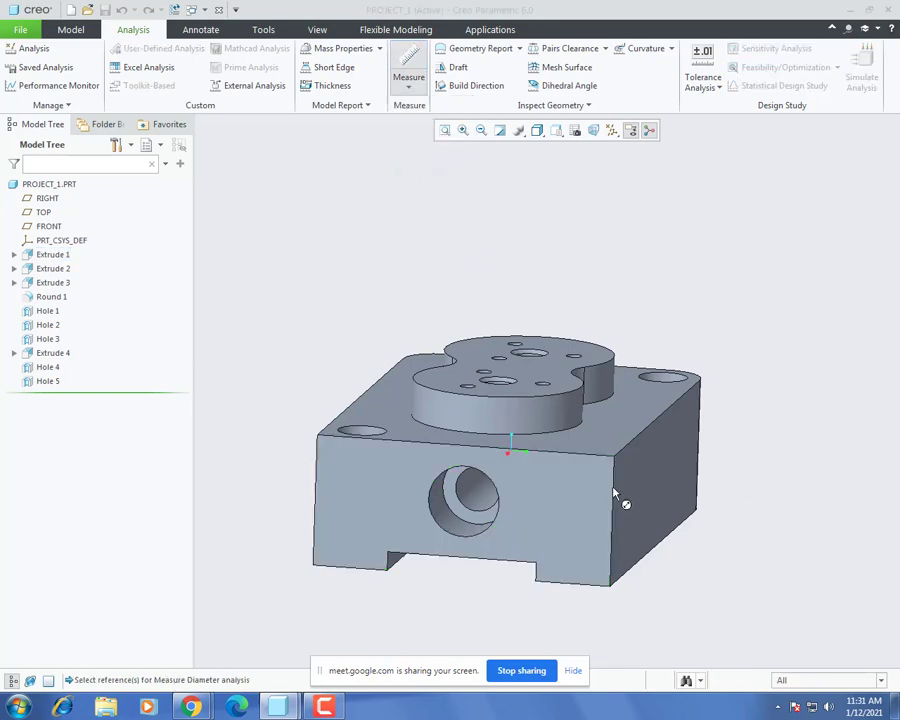
middle_click_drag(572, 508, 554, 536)
scroll(616, 268, "up", 3)
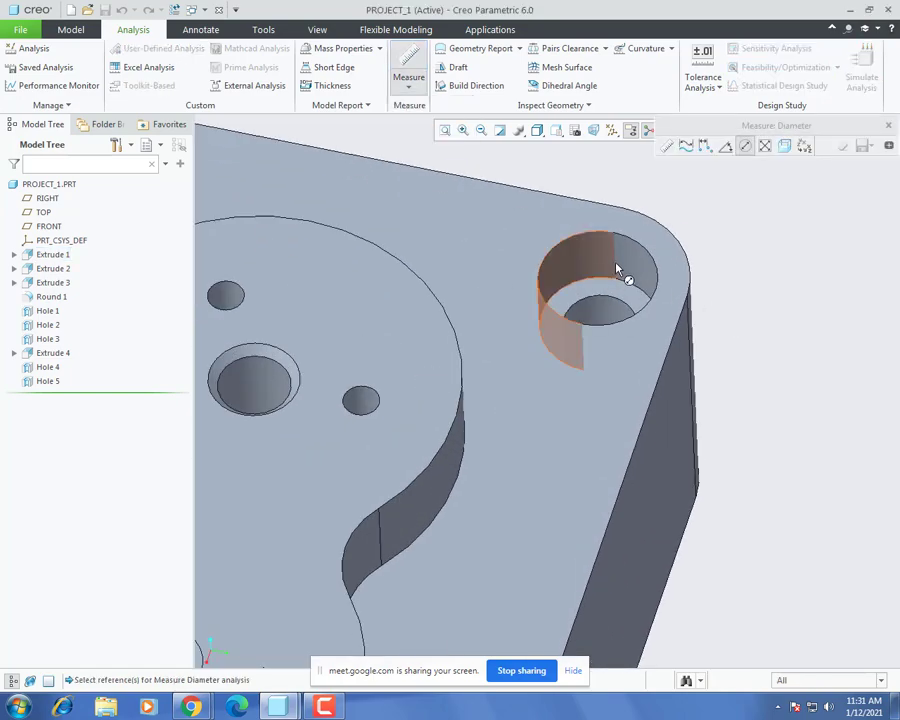
left_click(616, 268)
middle_click_drag(590, 296, 597, 337)
scroll(580, 342, "down", 3)
scroll(597, 337, "up", 3)
left_click(588, 340)
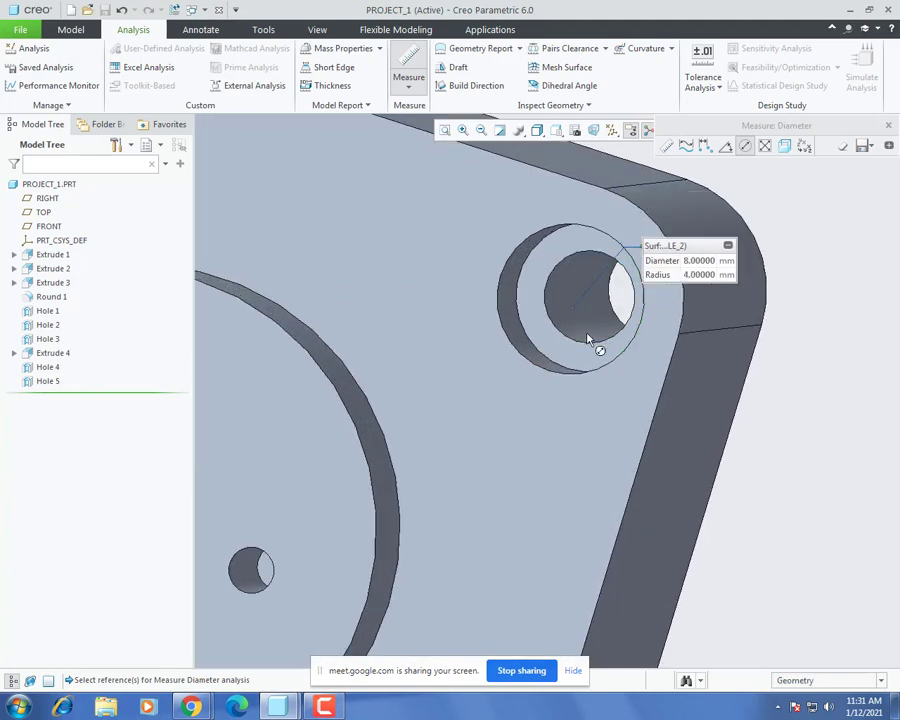
Step: Measure the diameters of the through hole and counterbore at the diagonally opposite, square corner of the block
scroll(629, 358, "down", 5)
middle_click_drag(635, 374, 687, 339)
middle_click_drag(522, 392, 498, 587)
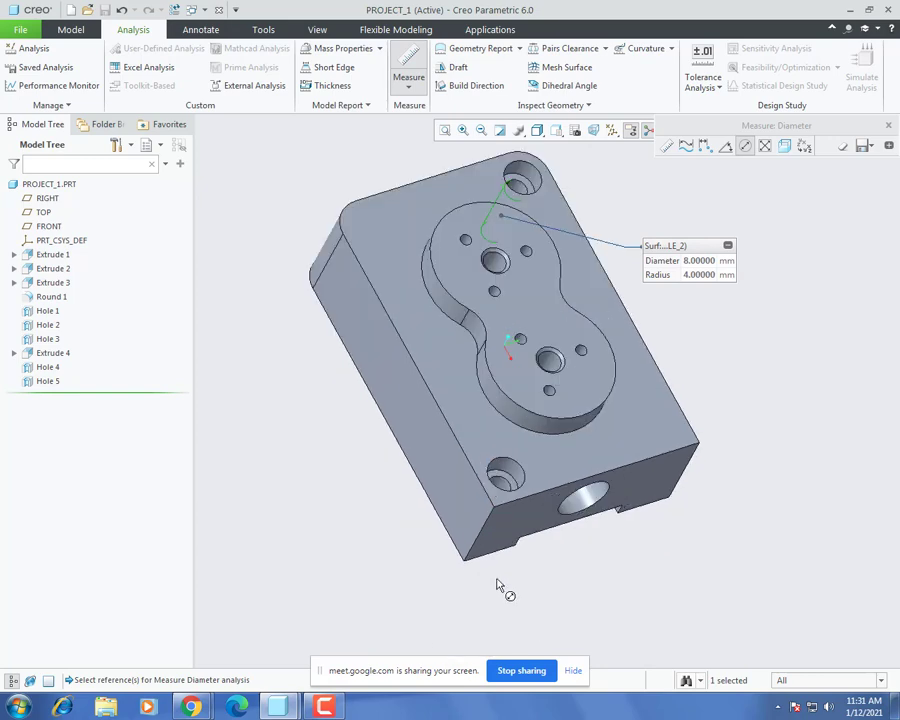
scroll(510, 455, "up", 6)
left_click(481, 458)
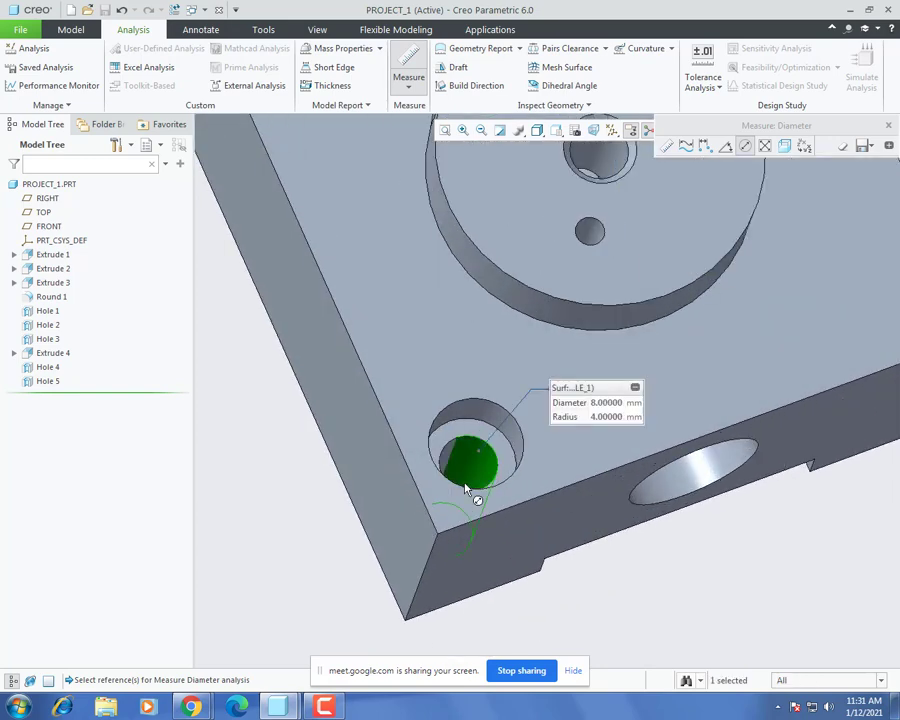
middle_click_drag(468, 476, 455, 492)
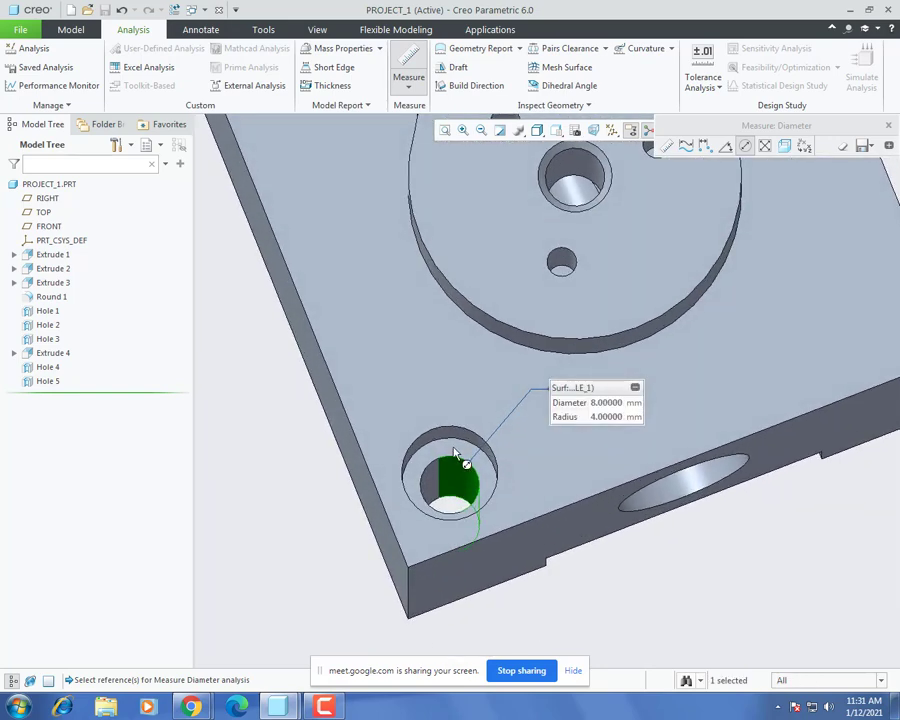
left_click(463, 443)
Step: Measure the diameters of one central bore on the raised boss and one of the small holes around it
scroll(455, 464, "down", 4)
middle_click_drag(460, 415, 538, 397)
scroll(468, 452, "up", 3)
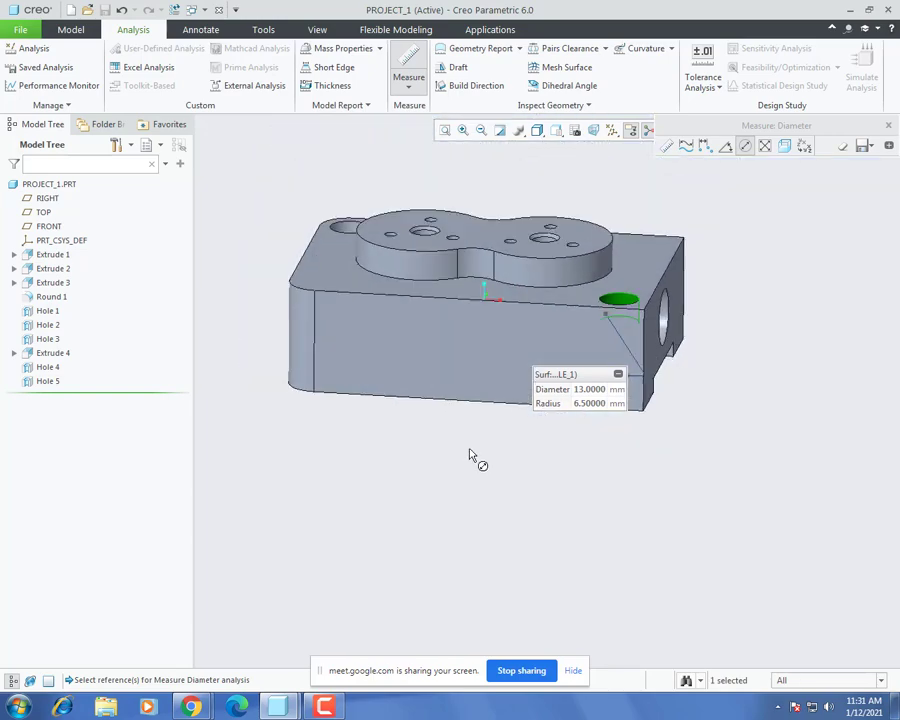
scroll(434, 360, "down", 3)
middle_click_drag(434, 358, 426, 376)
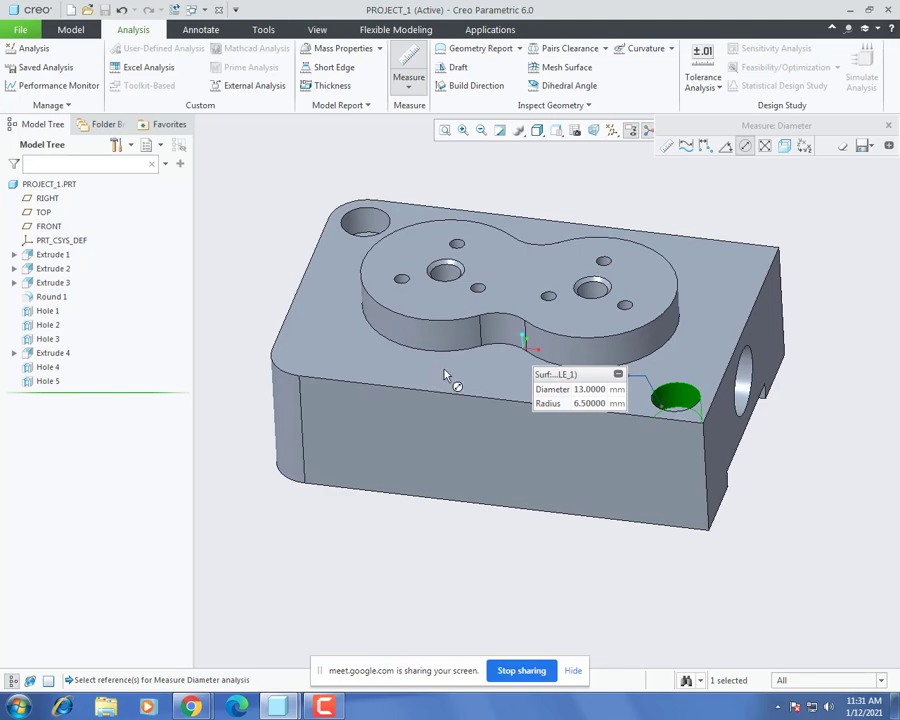
middle_click_drag(458, 337, 436, 366)
scroll(440, 300, "down", 6)
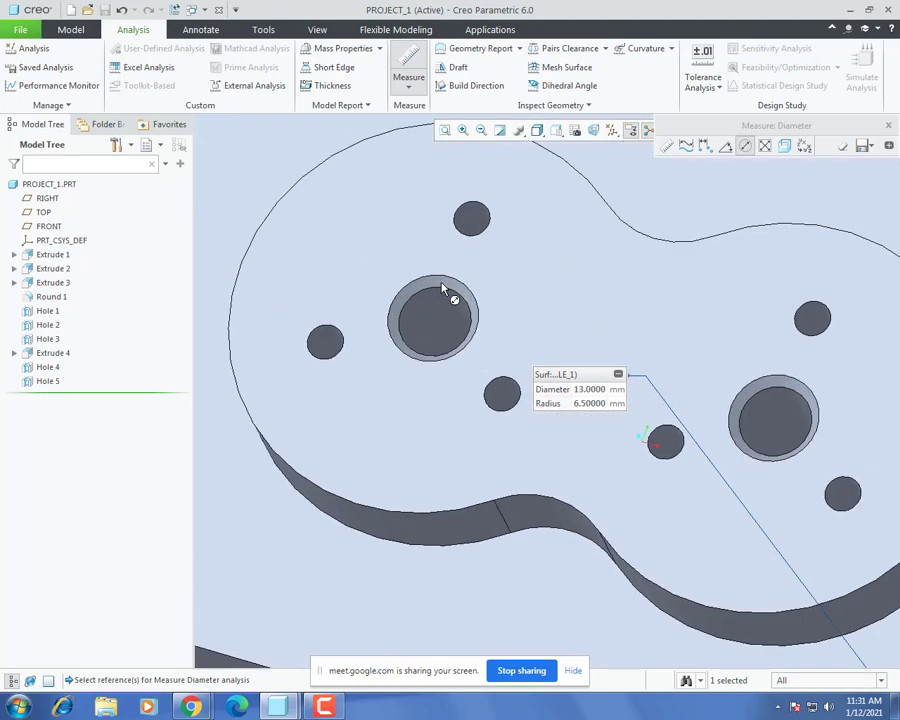
left_click(489, 403)
scroll(489, 402, "up", 4)
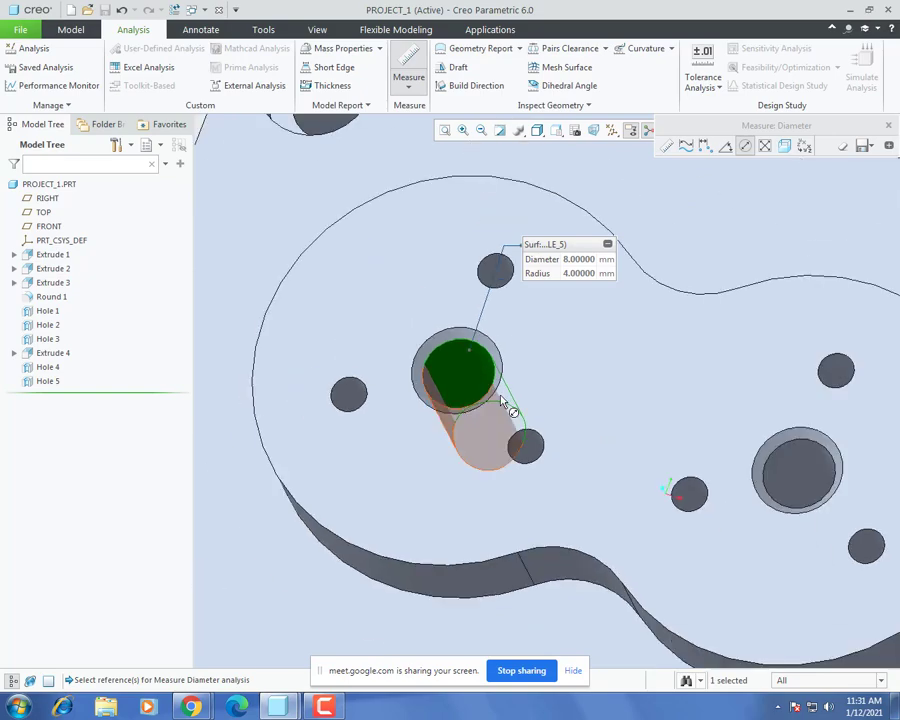
mouse_move(496, 396)
middle_mouse_down()
mouse_move(501, 428)
mouse_move(513, 416)
mouse_move(506, 408)
middle_mouse_up()
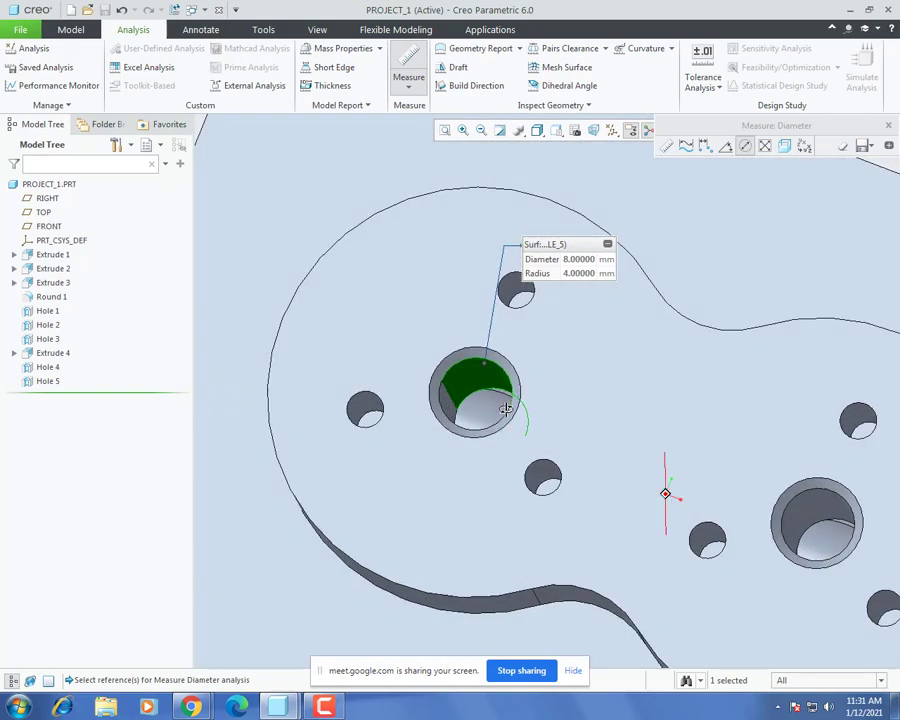
scroll(360, 412, "down", 2)
left_click(367, 409)
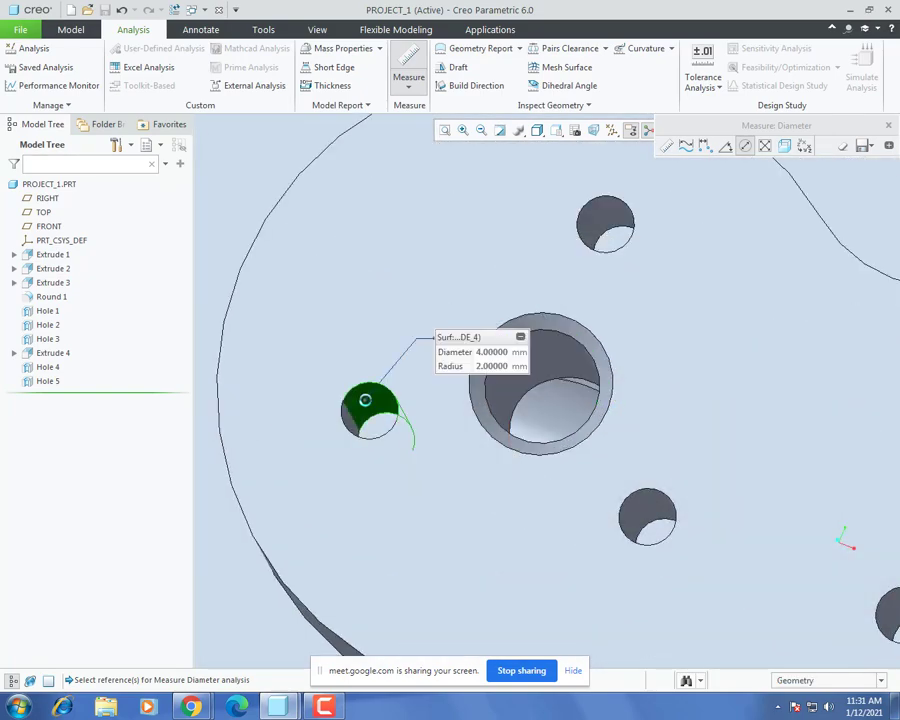
Step: Measure the diameter of the outer counterbore of the stepped bore in the block's end face
scroll(367, 425, "up", 2)
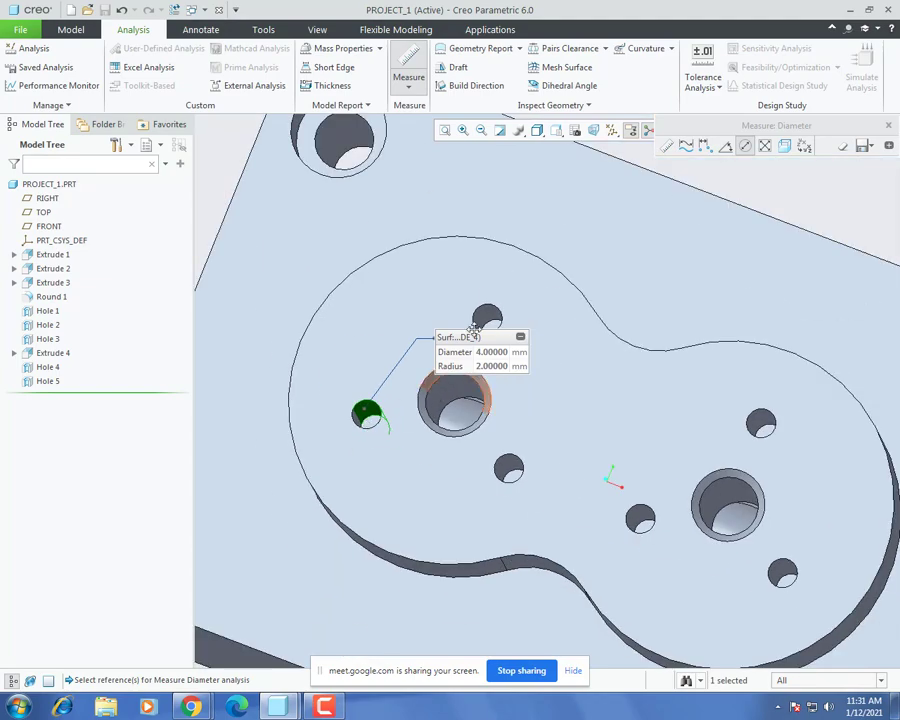
middle_click_drag(651, 535, 517, 402)
left_click(538, 474)
left_click(515, 402)
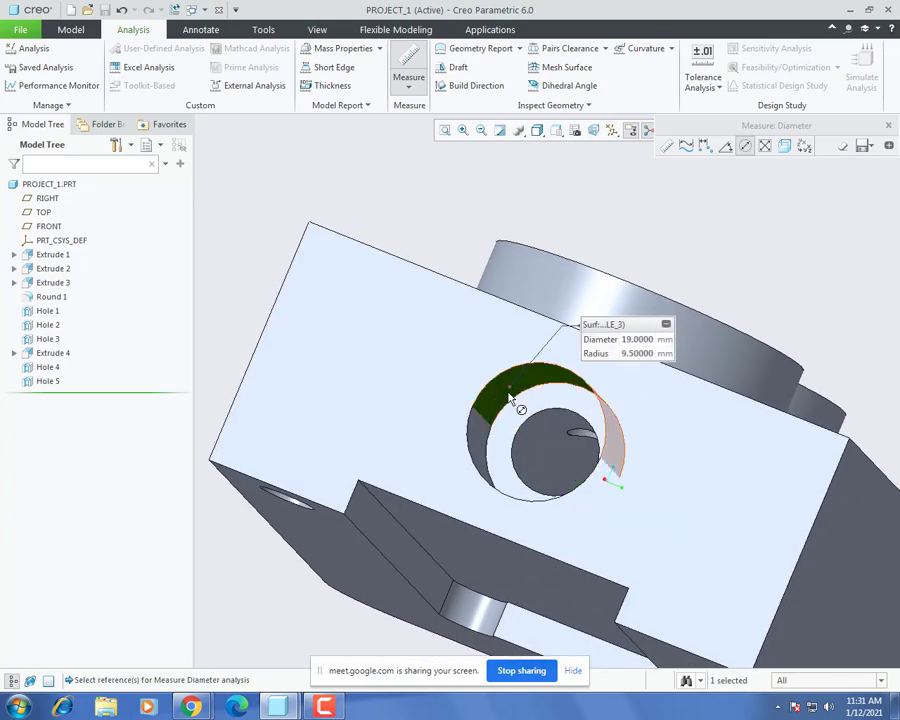
Step: Measure the depth of the end-face counterbore as the distance from the end face to its inner shoulder
scroll(512, 400, "up", 4)
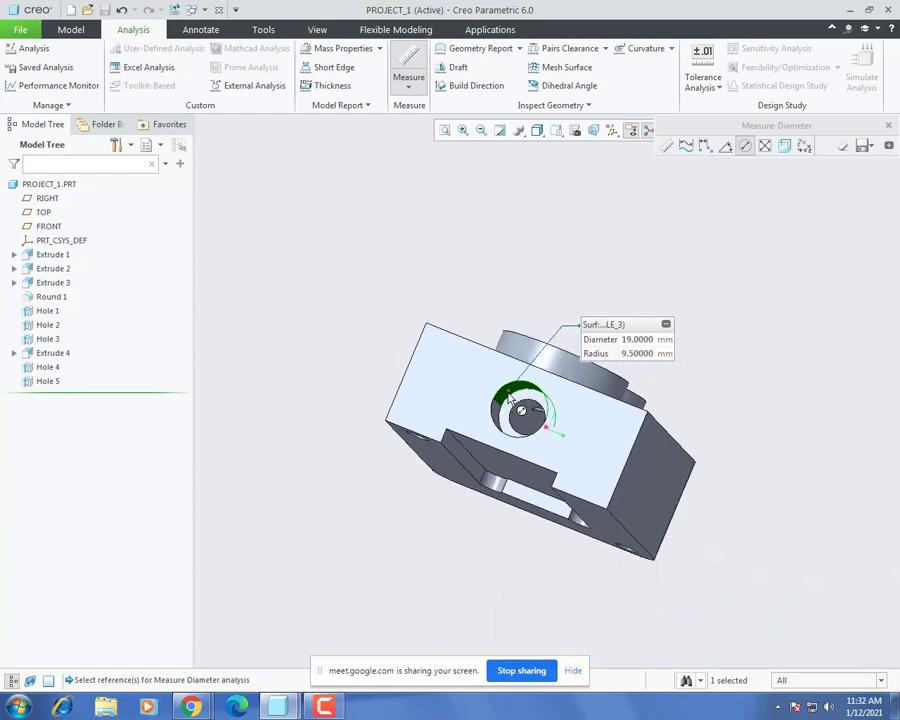
middle_click_drag(507, 428, 505, 415)
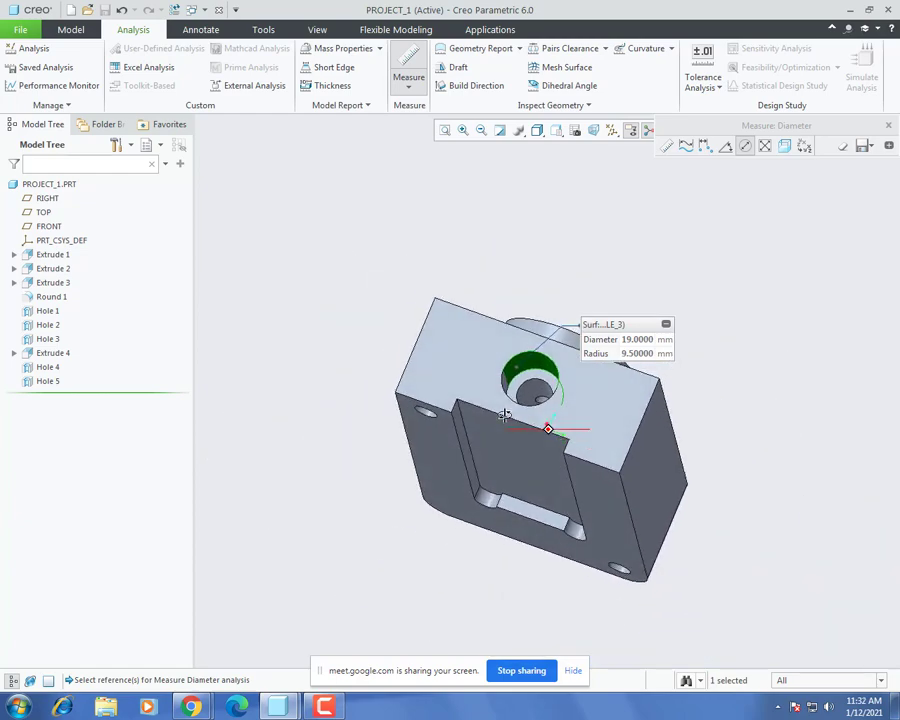
left_click(705, 148)
scroll(578, 372, "down", 5)
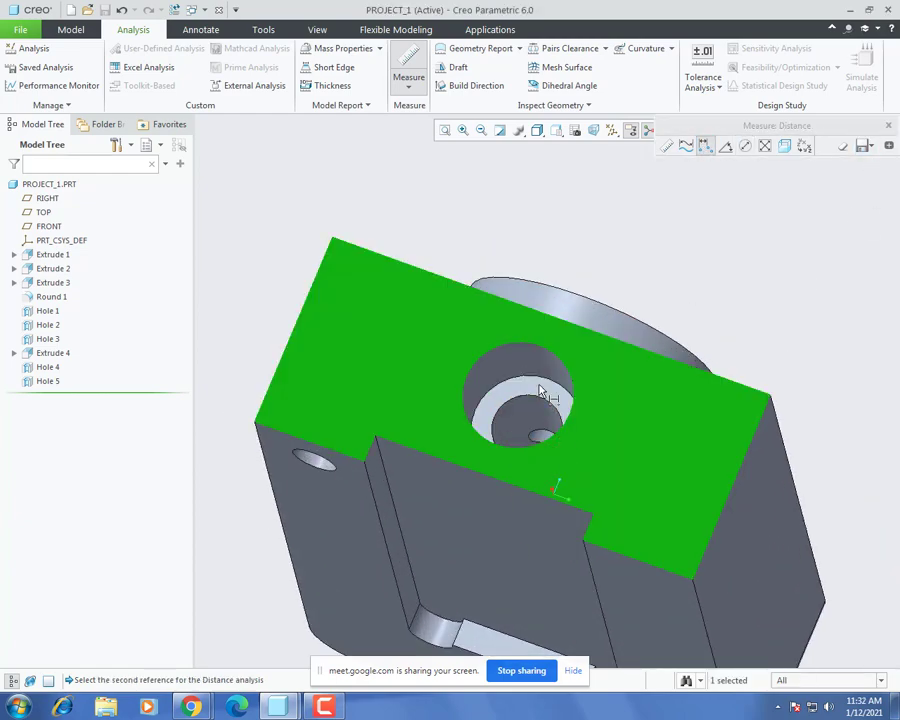
scroll(540, 390, "down", 5)
left_click(530, 412)
Step: Measure the depth of the rounded-corner counterbore as the distance from the block's top face to its shoulder
scroll(530, 412, "up", 5)
middle_click_drag(530, 412, 641, 522)
scroll(460, 366, "up", 4)
scroll(397, 353, "down", 5)
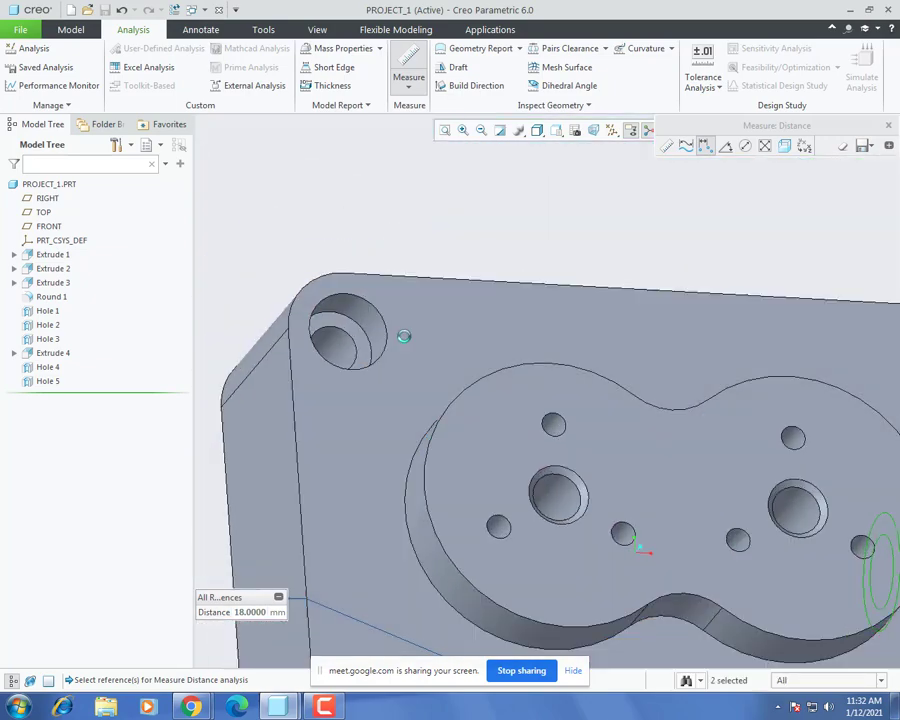
left_click(403, 336)
scroll(372, 346, "down", 5)
left_click(362, 358)
scroll(362, 358, "up", 5)
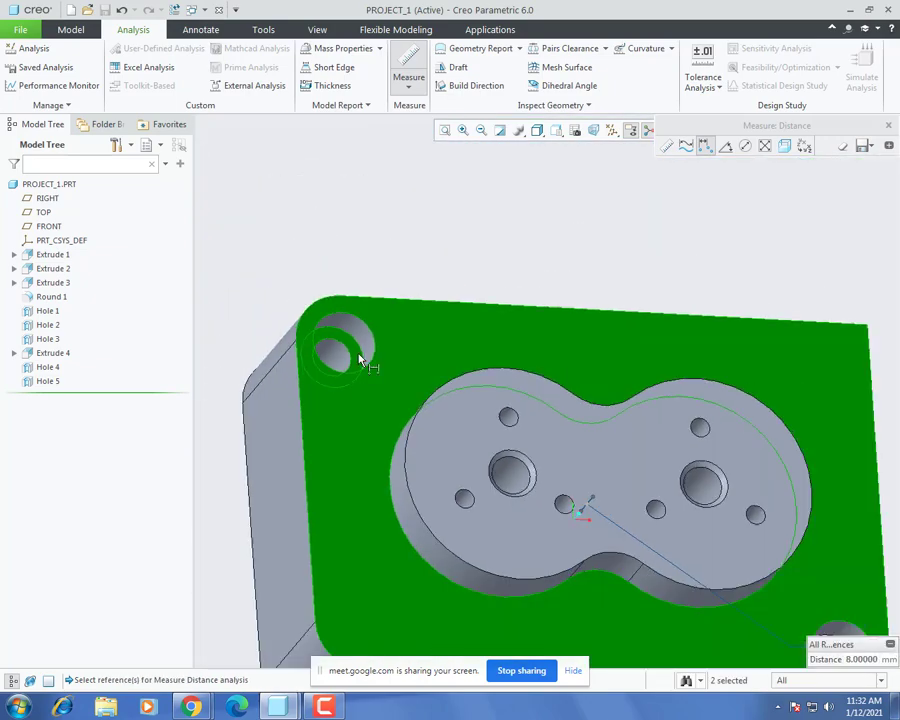
Step: Measure the depth of the rectangular recess in the block's underside as a face-to-face distance, and close the measurement
scroll(362, 358, "up", 3)
left_click_drag(830, 645, 538, 160)
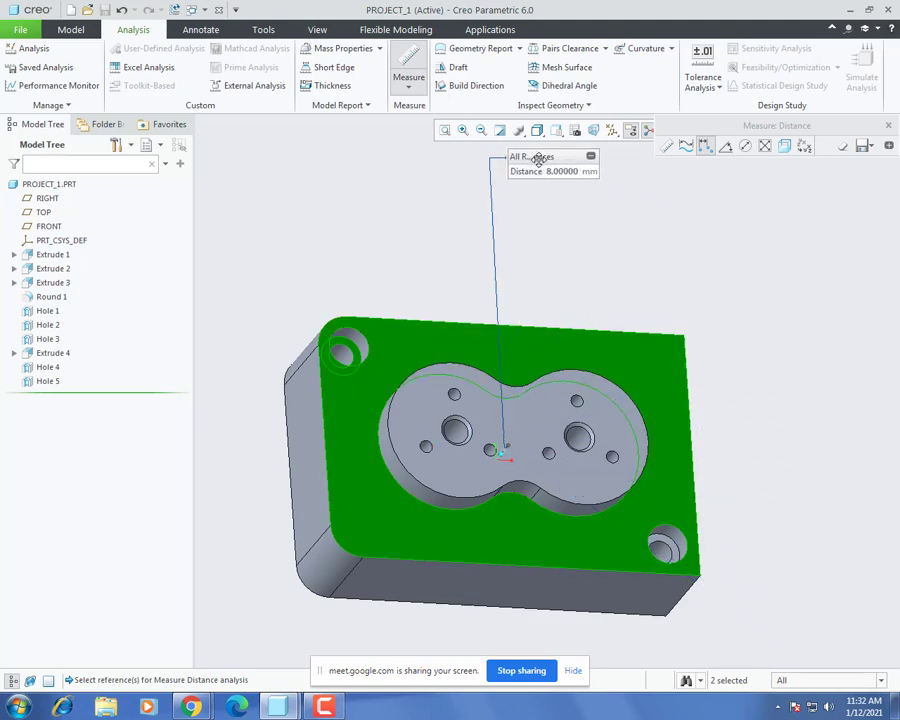
middle_click_drag(640, 300, 530, 420)
left_click(558, 354)
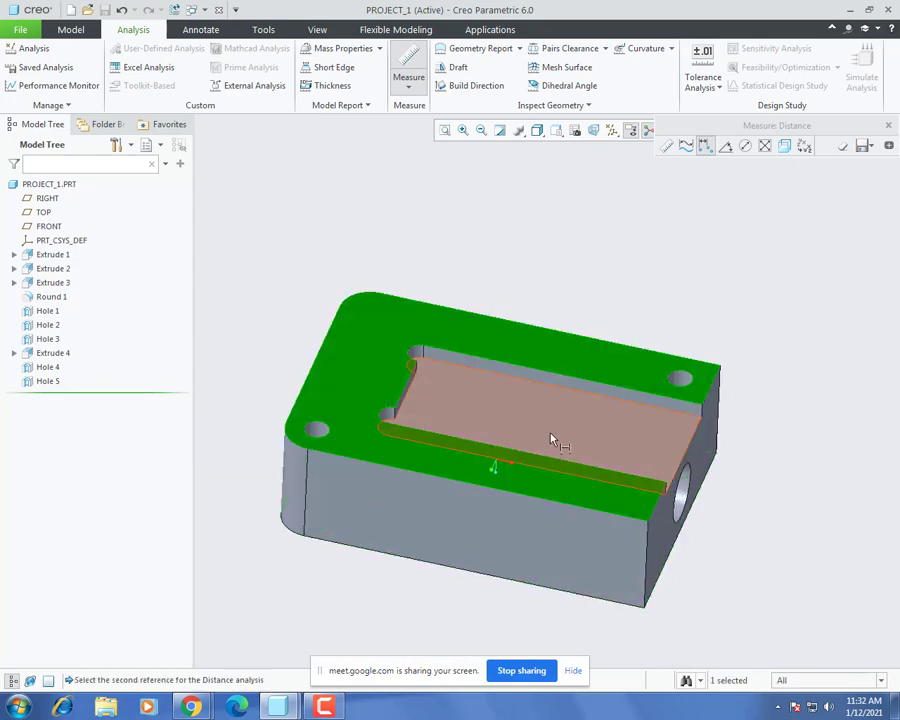
left_click(552, 440)
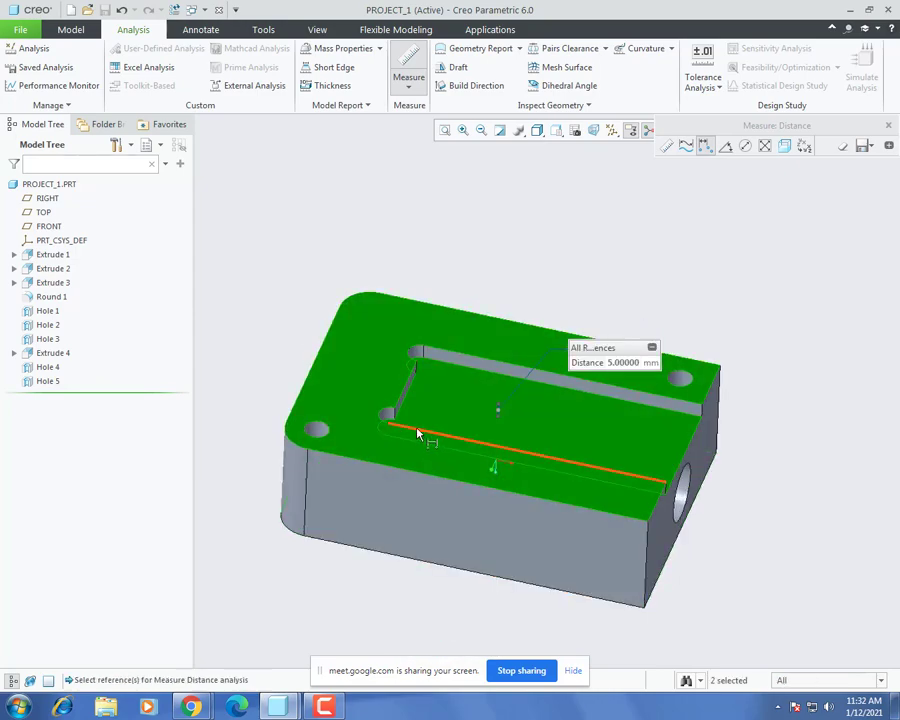
middle_click_drag(418, 433, 405, 592)
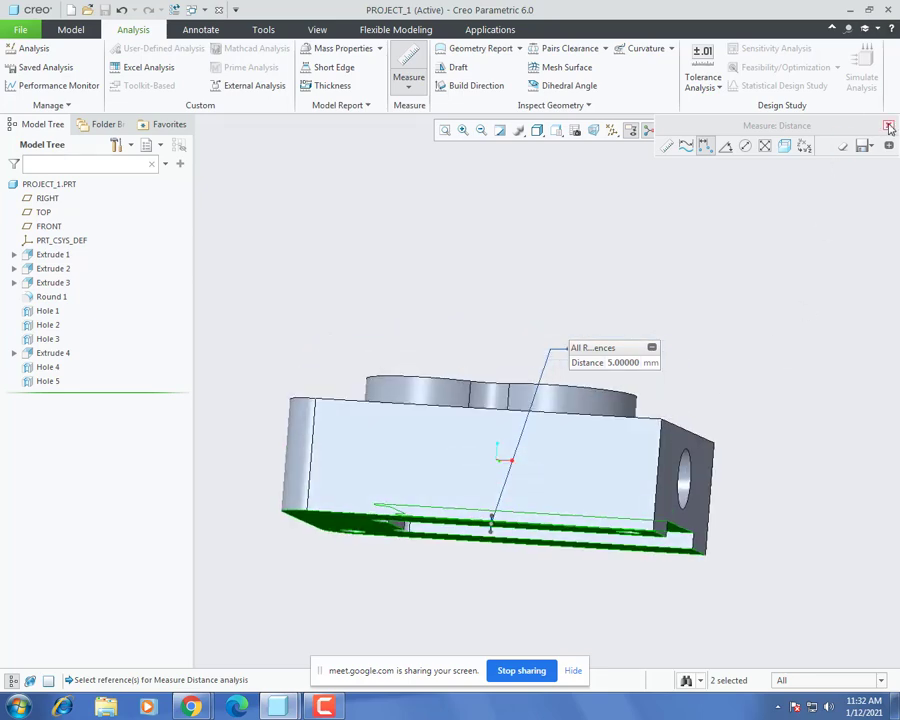
left_click(889, 129)
middle_click_drag(510, 420, 569, 359)
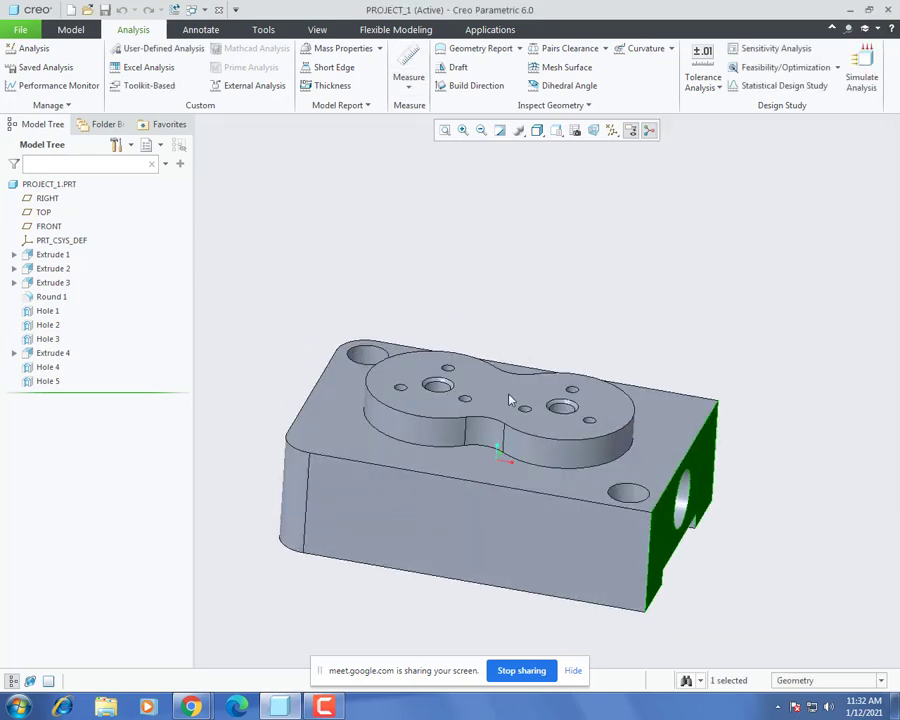
scroll(510, 400, "up", 1)
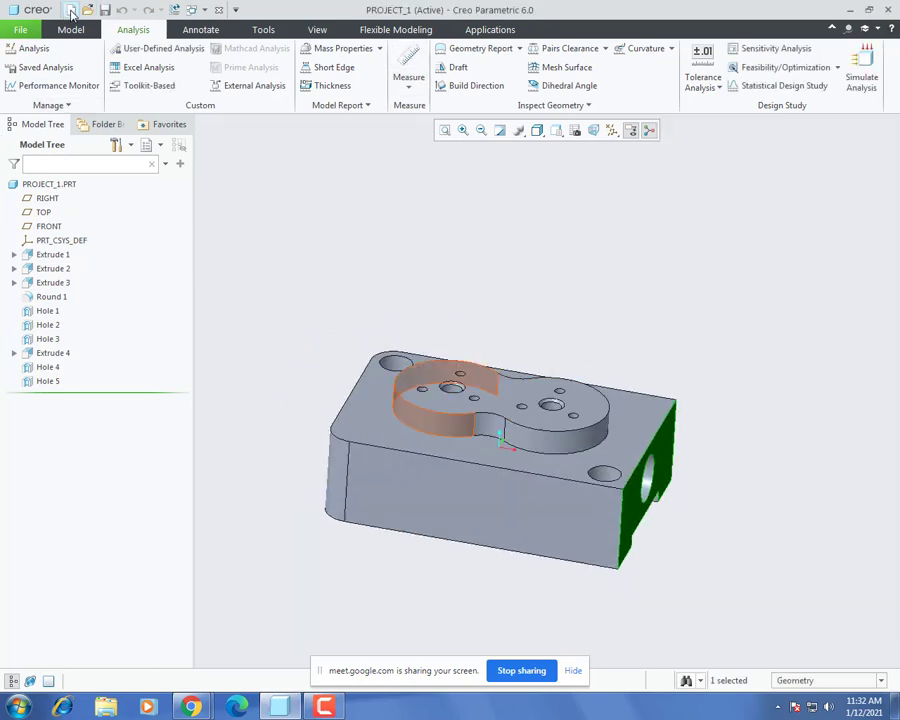
Step: Create a new NC assembly manufacturing file named Project_1 without the default template, using the mmns_mfg_nc template
left_click(71, 10)
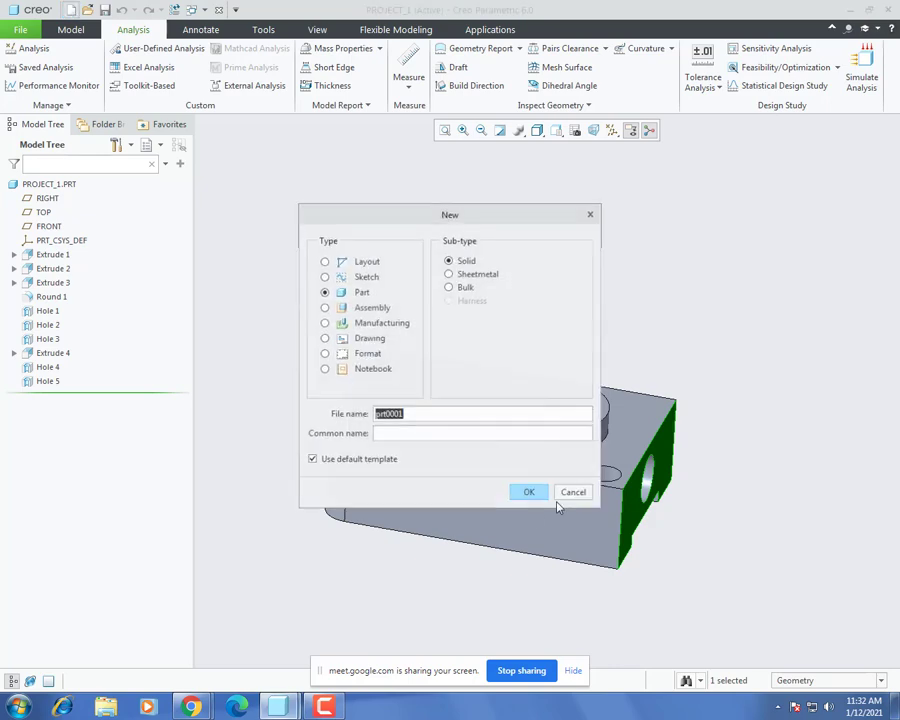
left_click(368, 326)
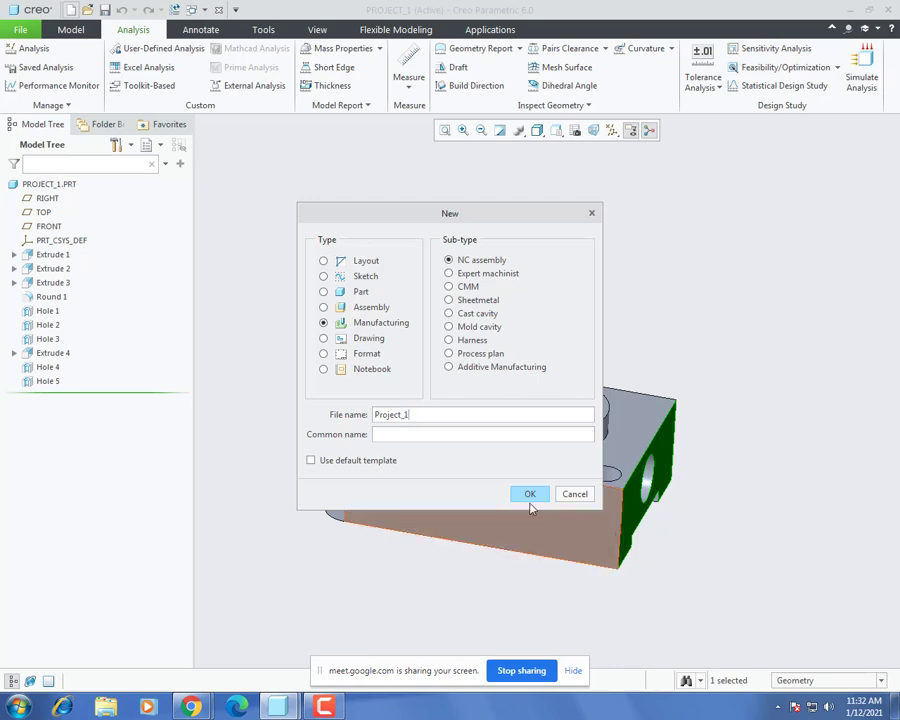
left_click(531, 497)
left_click(360, 306)
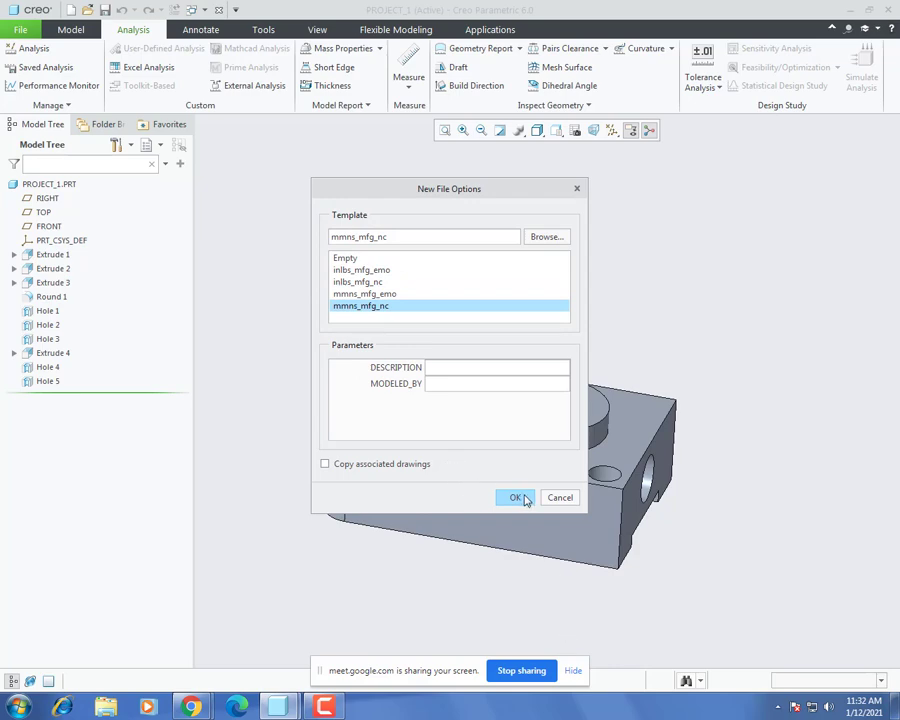
left_click_drag(491, 193, 423, 156)
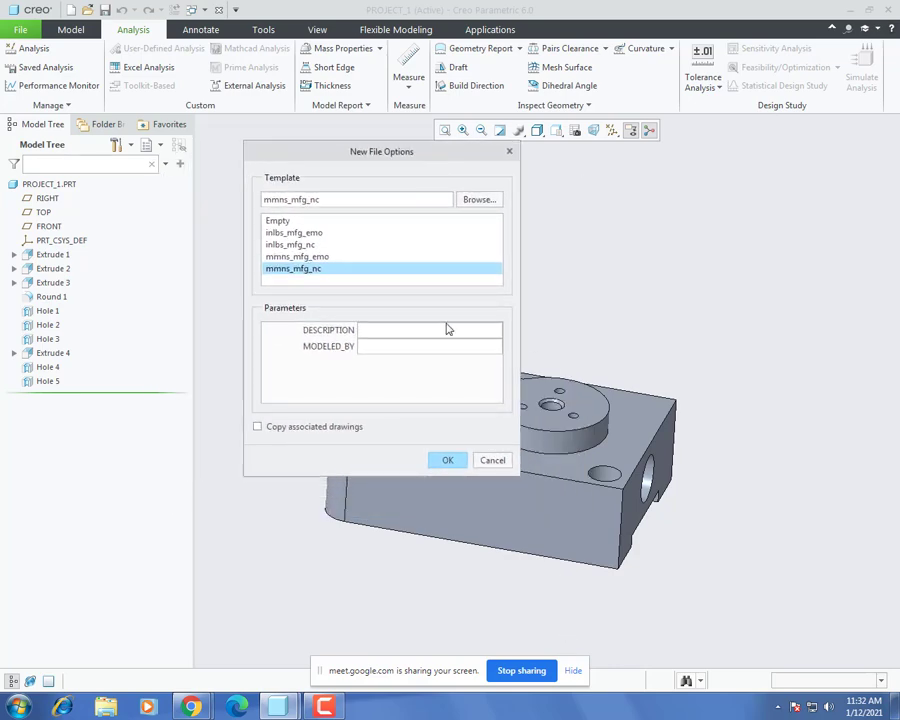
left_click(456, 464)
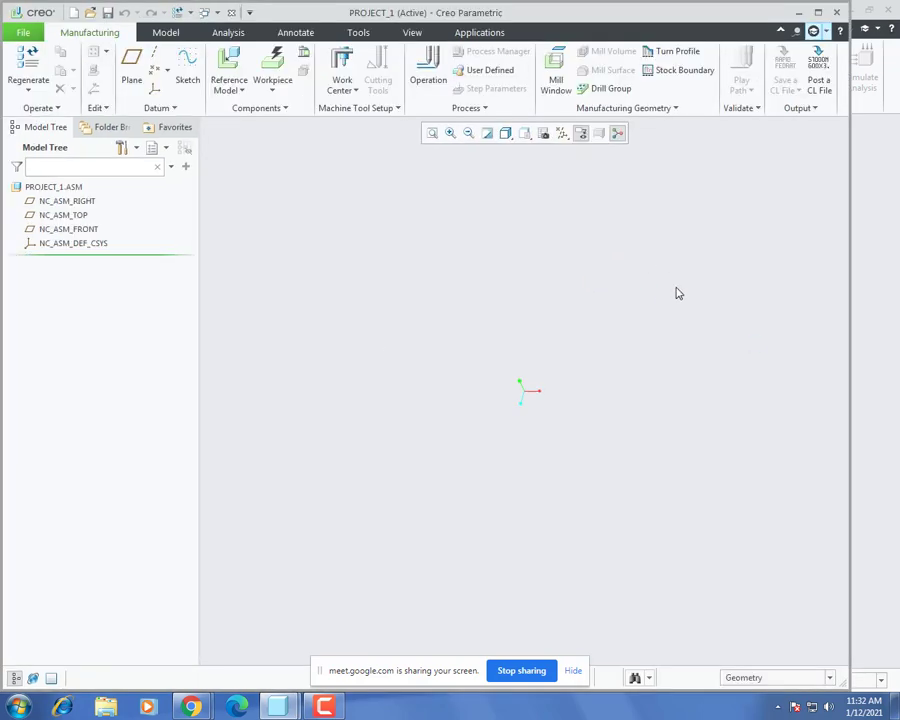
Step: Maximize the new assembly's window and turn on the display of all datum features
left_click(817, 13)
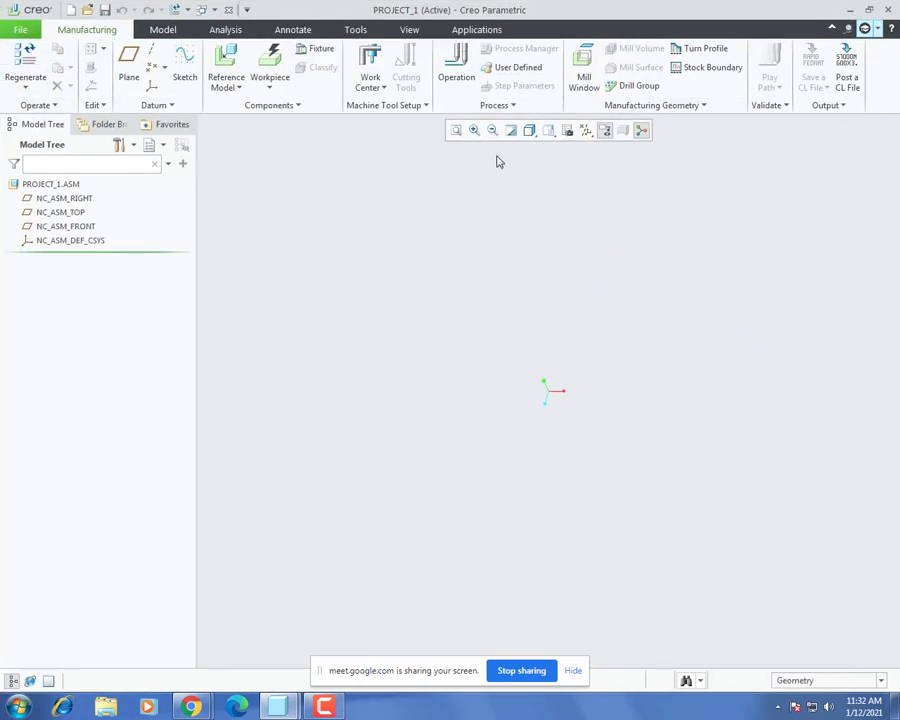
left_click(587, 131)
left_click(600, 146)
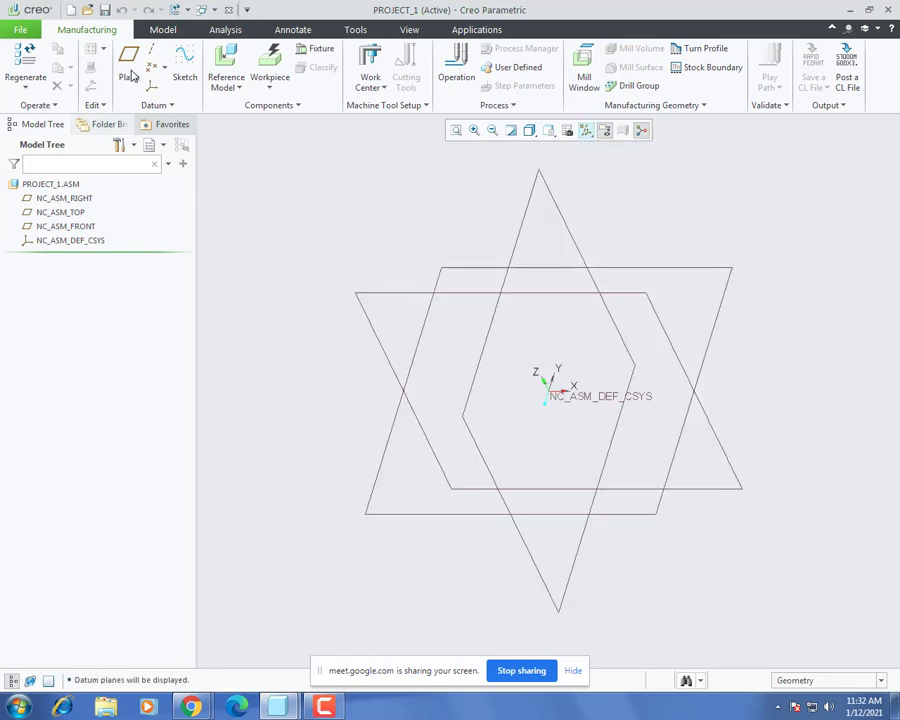
Step: Insert project_1.prt from the Desktop as the reference model and place it with the Default constraint
left_click(238, 68)
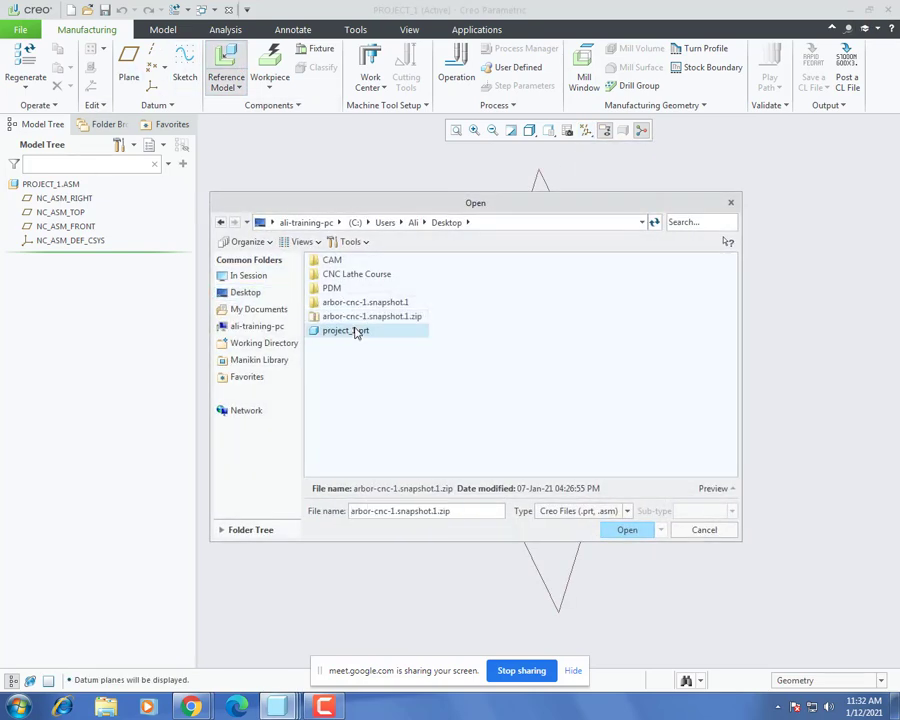
left_click(350, 330)
left_click(617, 530)
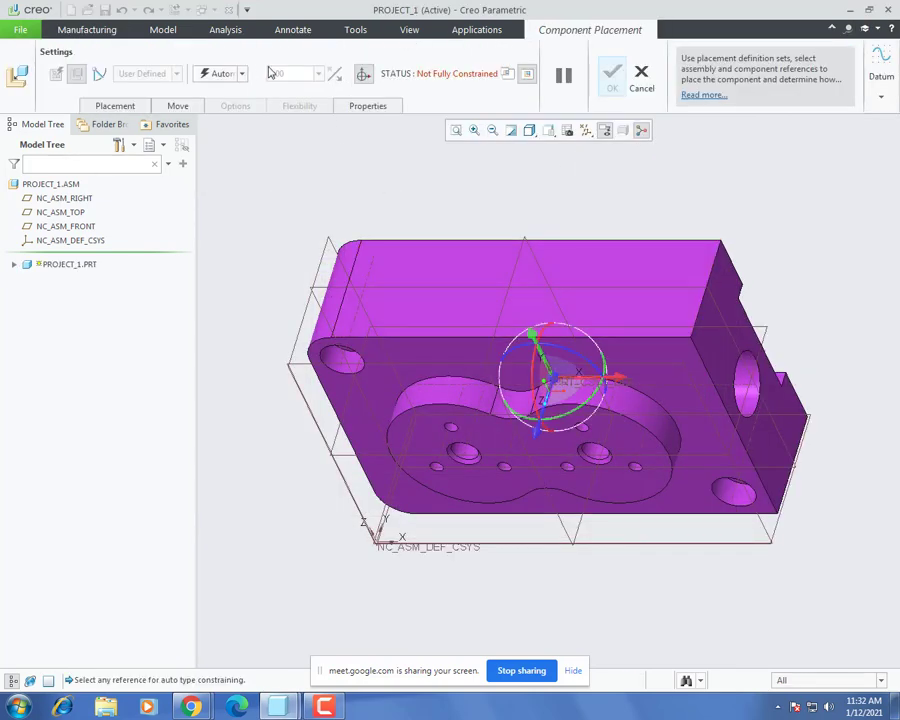
left_click(243, 74)
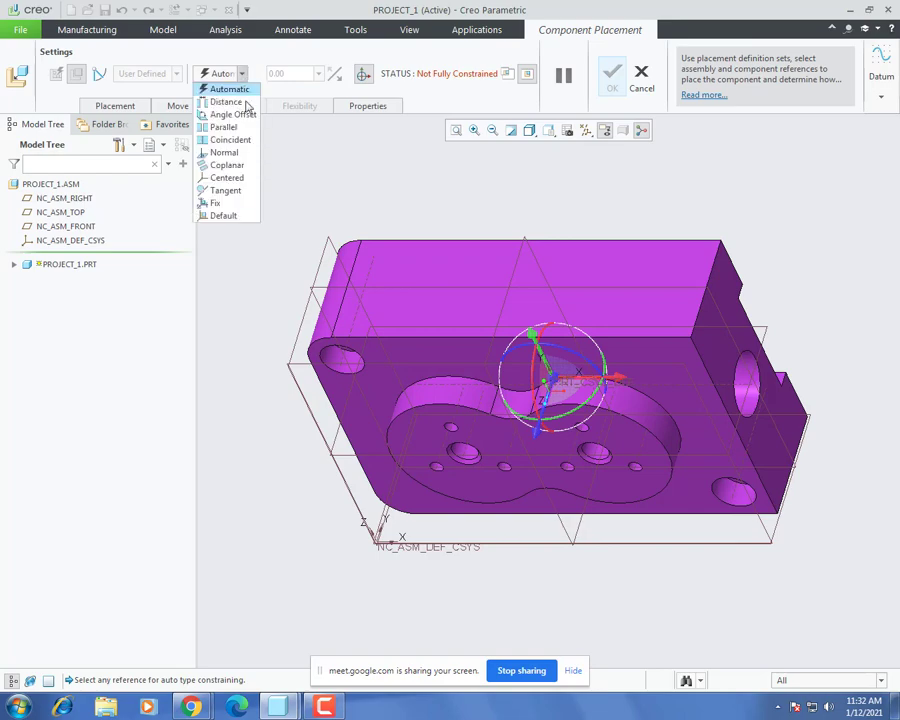
left_click(222, 216)
left_click(613, 76)
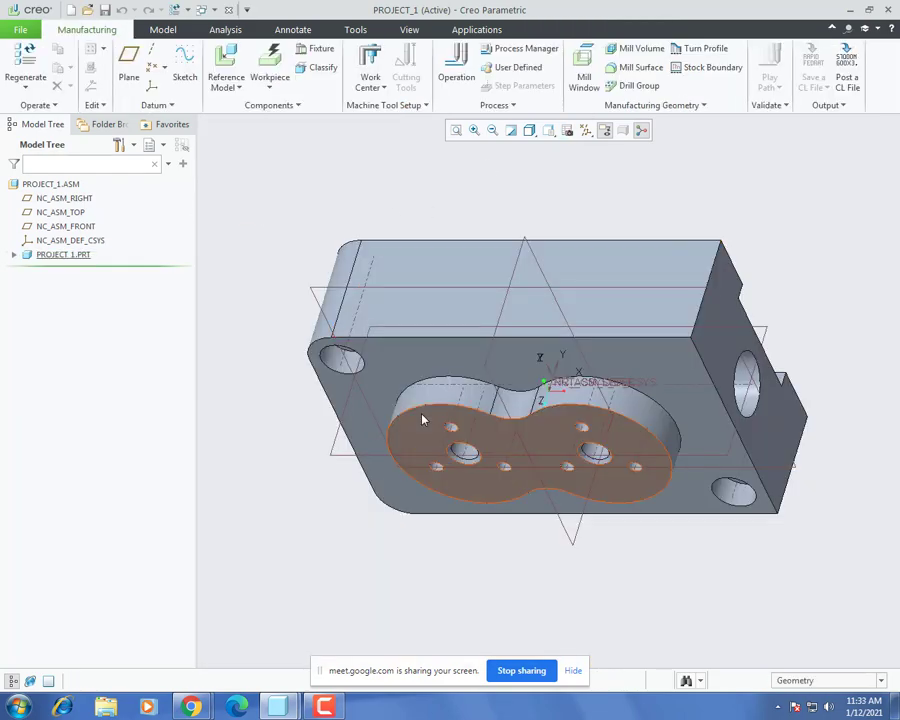
Step: Hide the reference part's RIGHT, TOP and FRONT datum planes and its PRT_CSYS_DEF coordinate system
middle_click_drag(422, 418, 446, 311)
left_click(60, 241)
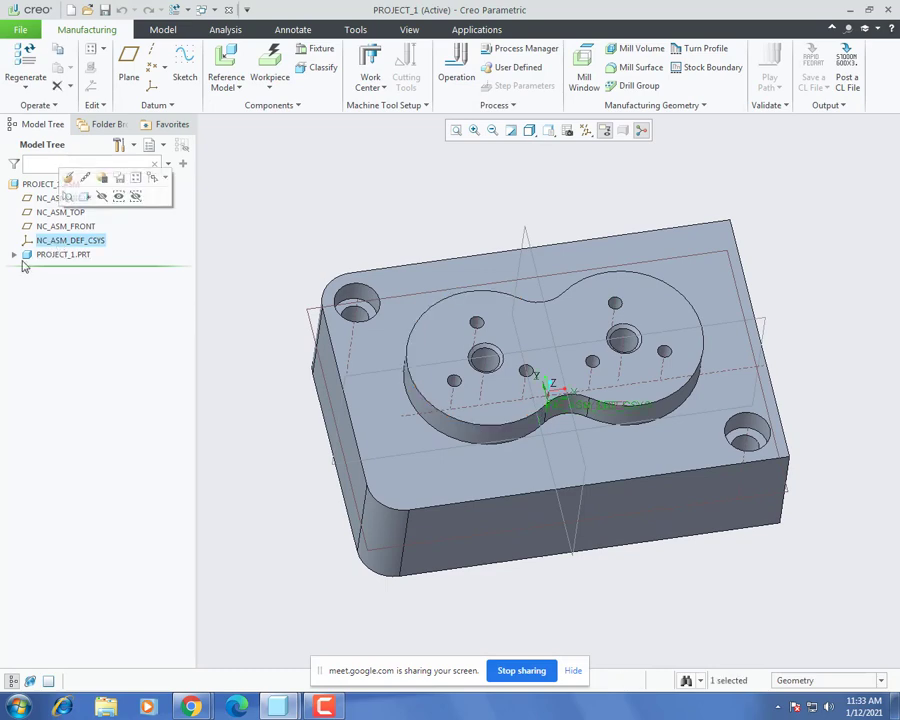
left_click(14, 255)
left_click(58, 311)
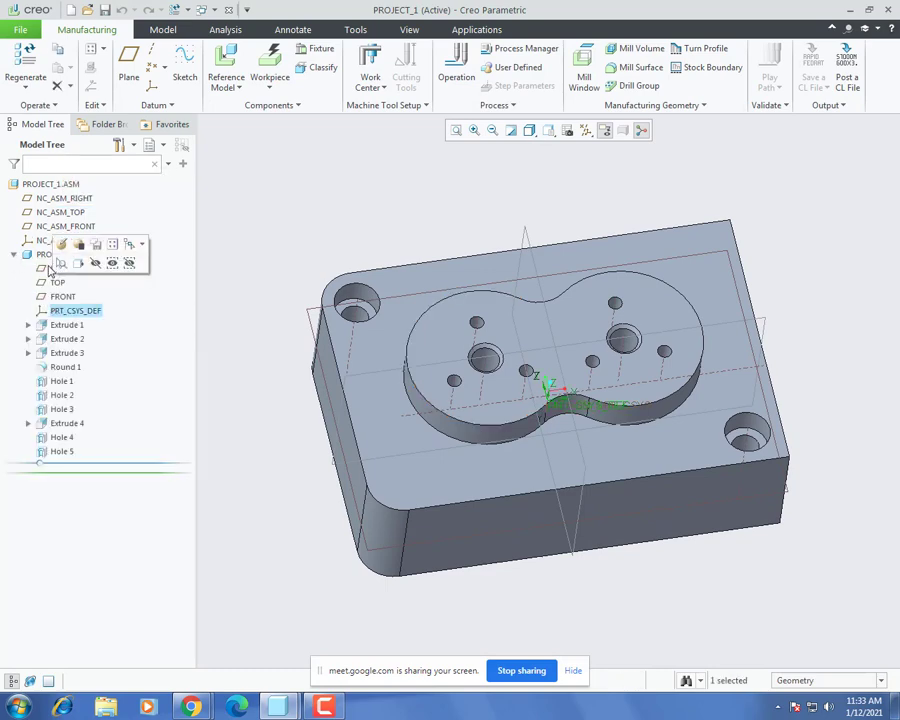
right_click(52, 269)
left_click(293, 296)
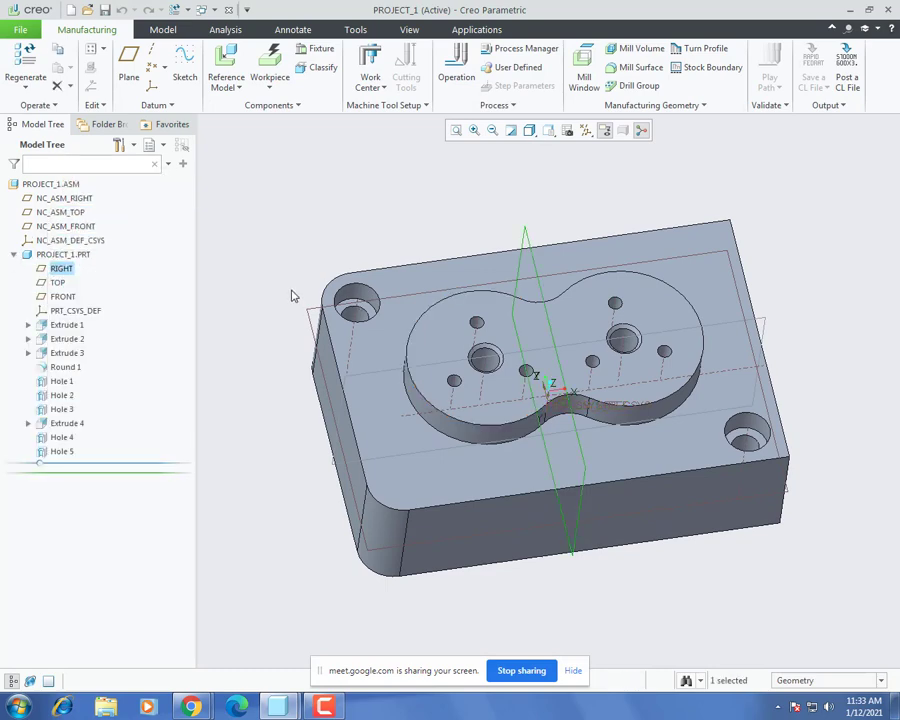
left_click(66, 312)
left_click(57, 270, "shift")
right_click(57, 270)
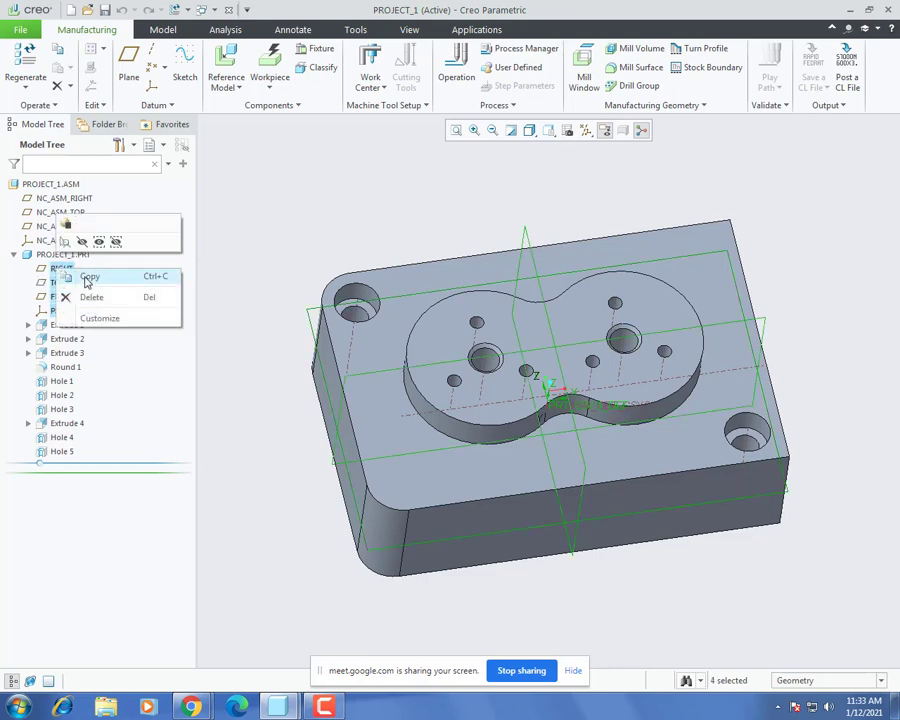
left_click(82, 242)
left_click(14, 254)
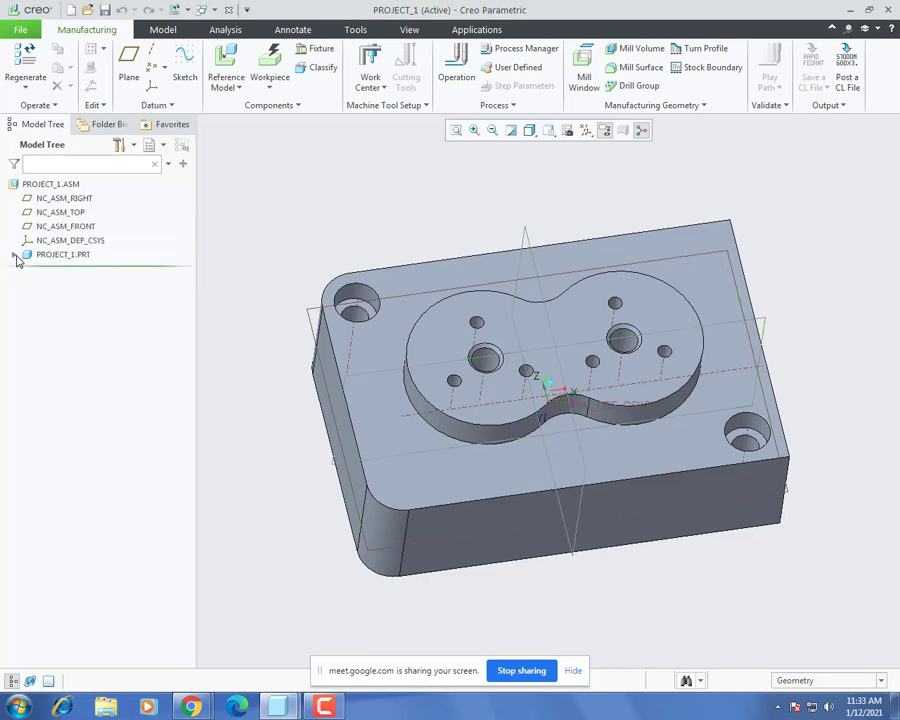
Step: Hide the assembly's NC_ASM_RIGHT, NC_ASM_TOP and NC_ASM_FRONT planes and the NC_ASM_DEF_CSYS coordinate system
left_click(60, 240)
left_click(40, 198, "shift")
right_click(40, 199)
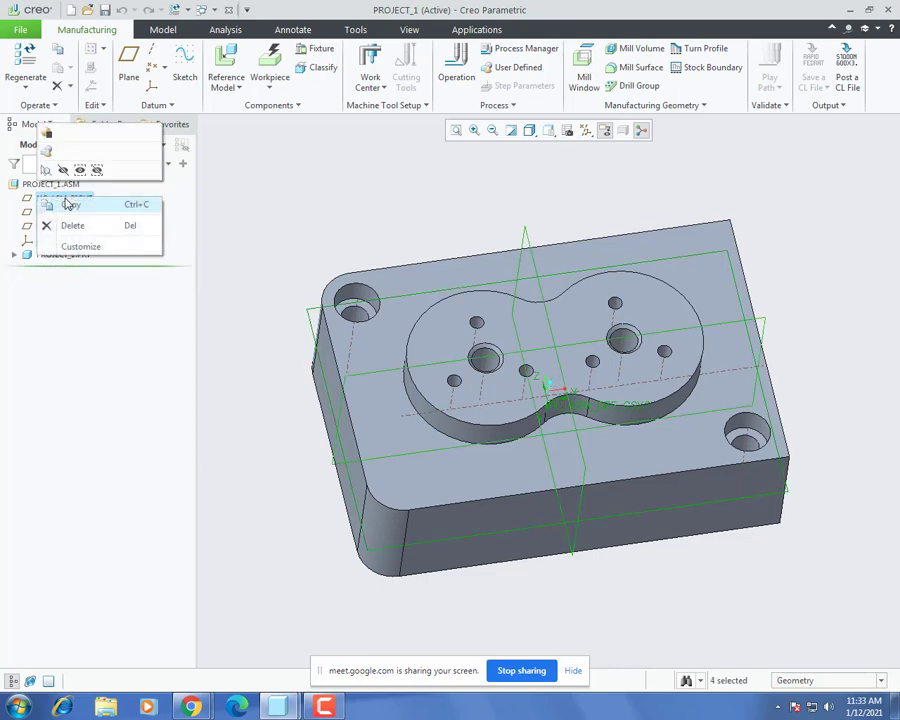
left_click(64, 169)
Step: Turn off the display of the datum axes in the model view
middle_click_drag(482, 410, 294, 341)
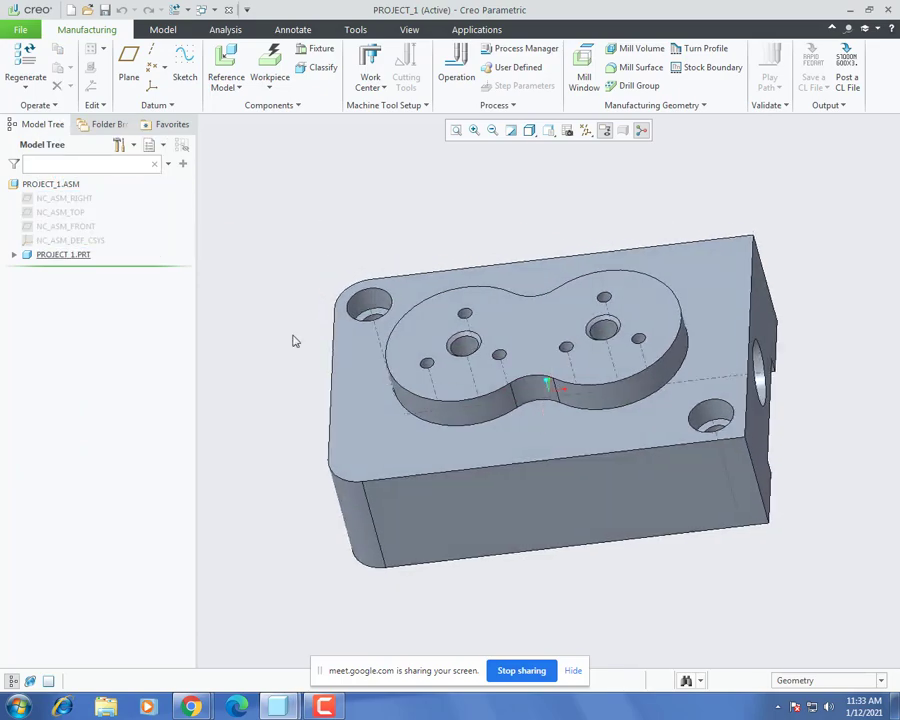
left_click(586, 130)
middle_click_drag(522, 190, 578, 372)
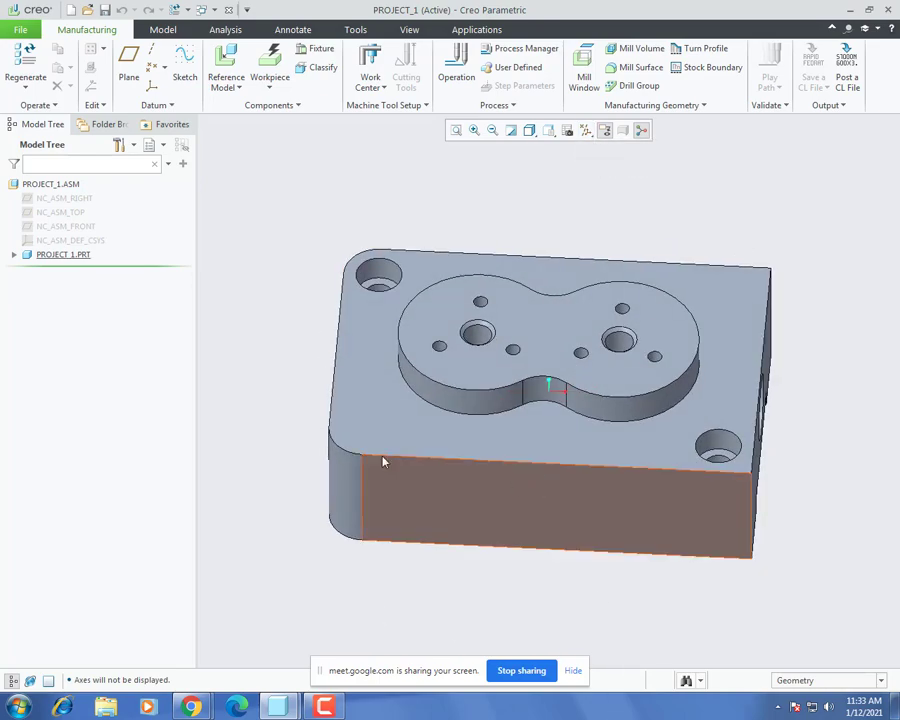
Step: Create a datum plane midway between the block's two long side faces, using Midplane and Parallel references
middle_click_drag(466, 482, 476, 480)
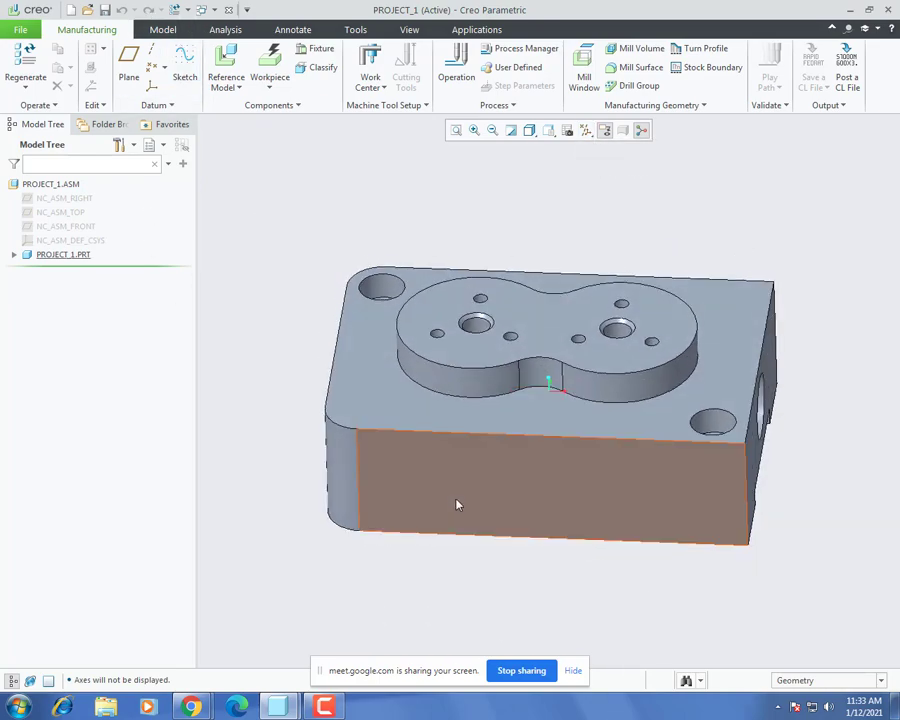
left_click(456, 508)
middle_click_drag(434, 573, 525, 515)
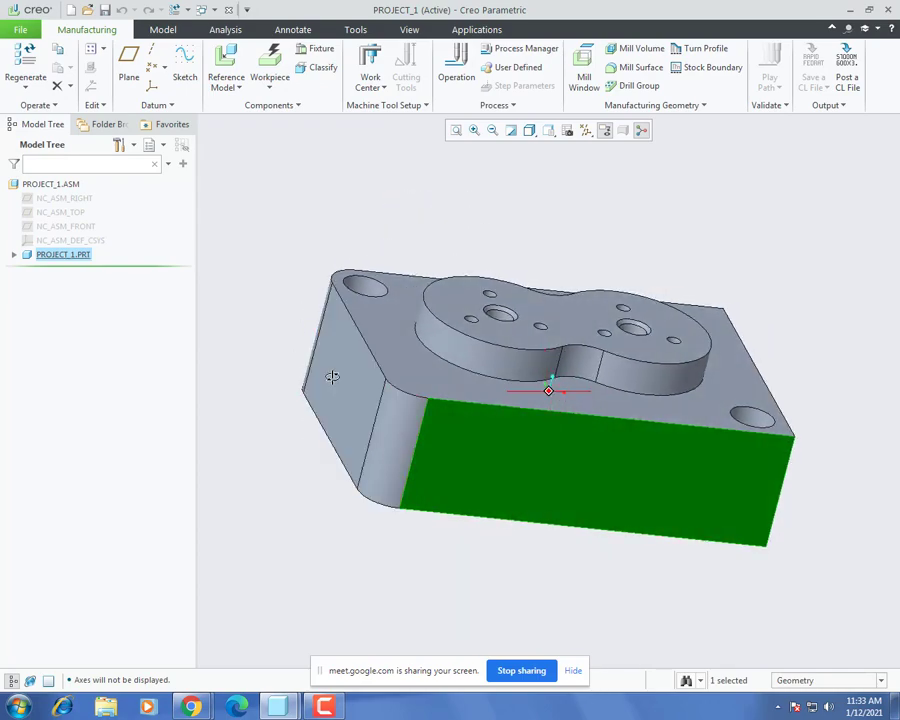
middle_click_drag(333, 374, 381, 425)
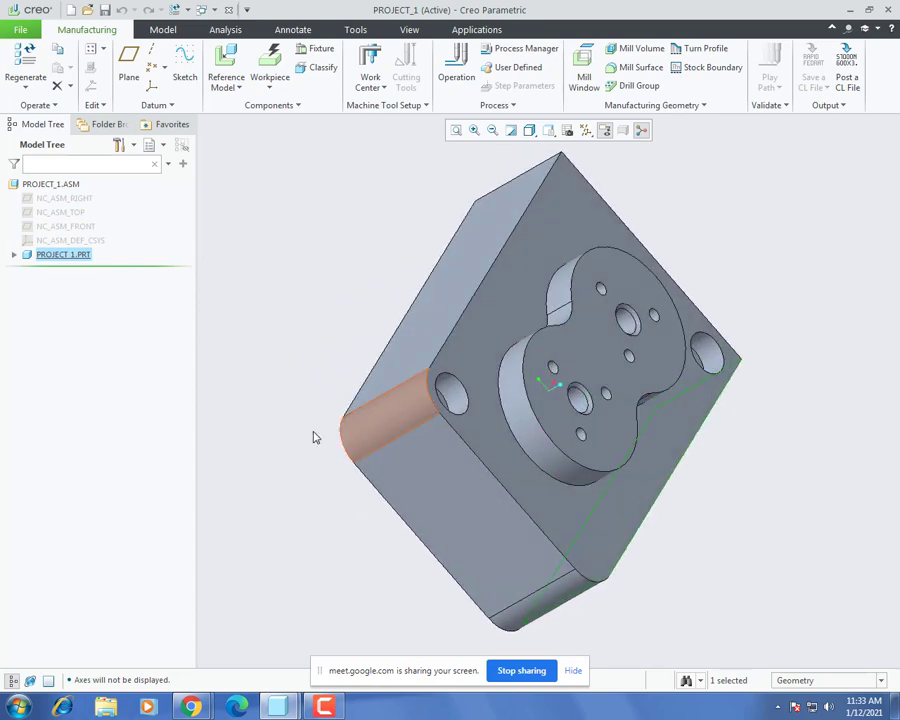
scroll(300, 440, "up", 3)
middle_click_drag(293, 444, 281, 472)
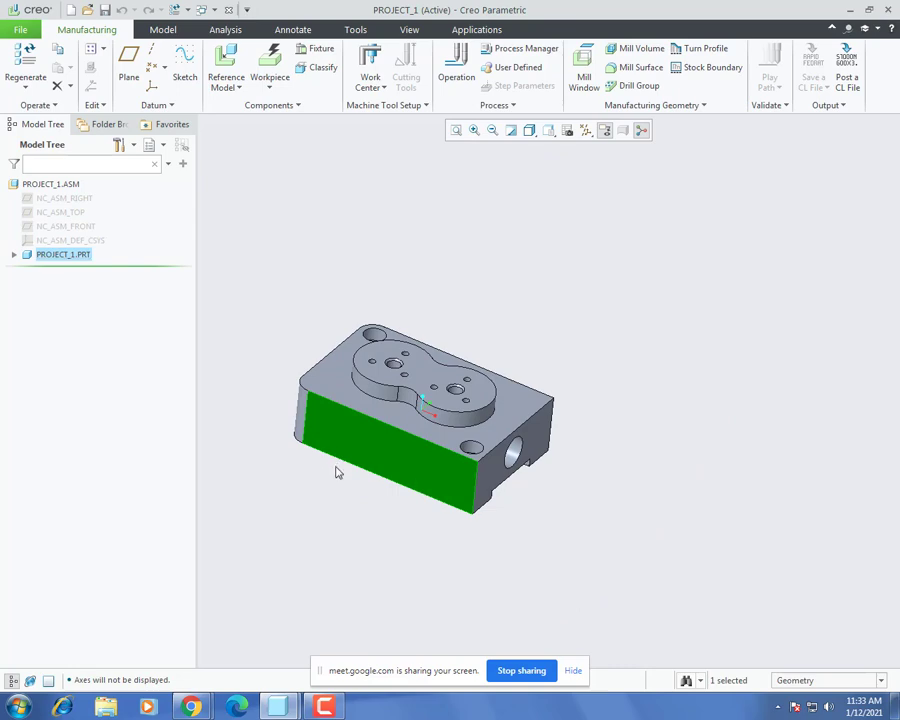
scroll(458, 484, "up", 3)
scroll(468, 482, "down", 5)
middle_click_drag(468, 482, 490, 485)
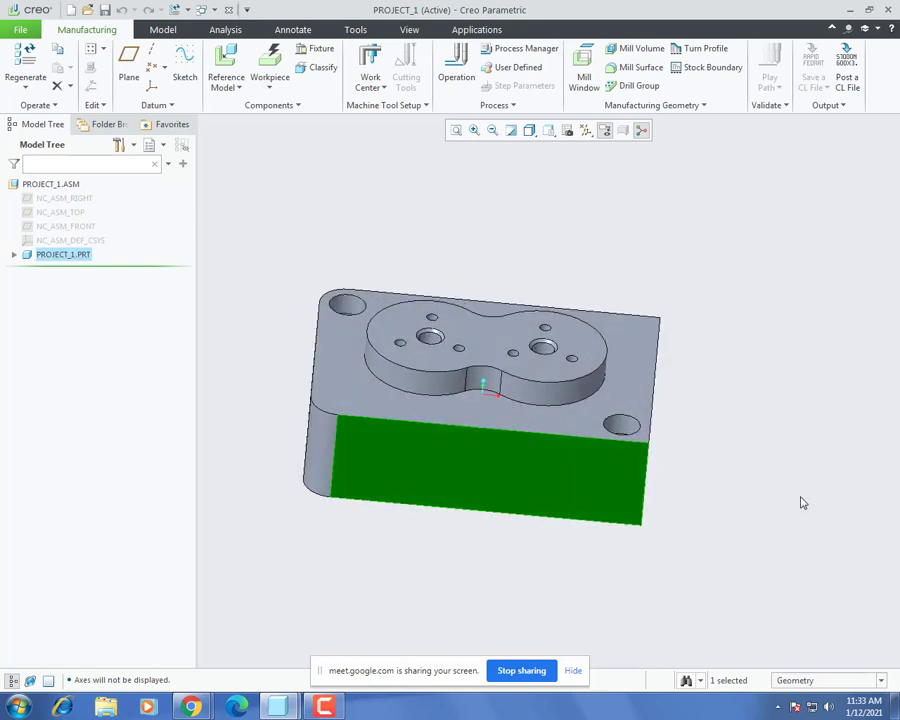
middle_click_drag(801, 503, 776, 512)
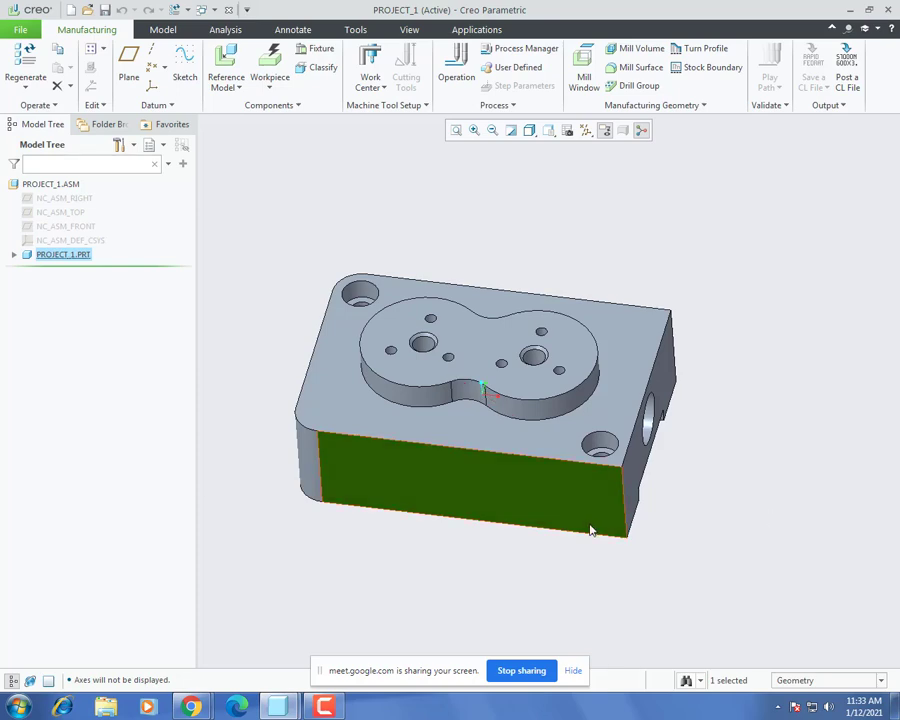
mouse_move(339, 518)
middle_mouse_down()
mouse_move(396, 474)
mouse_move(420, 440)
mouse_move(381, 490)
middle_mouse_up()
middle_click_drag(470, 250, 436, 264)
left_click(129, 62)
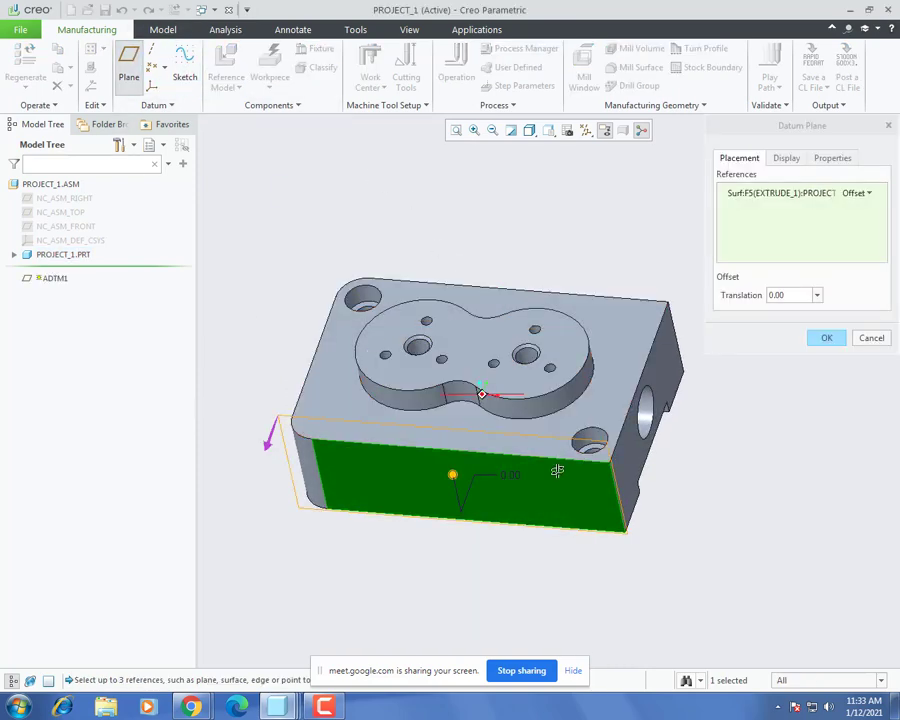
middle_click_drag(456, 444, 640, 310)
left_click(600, 358, "ctrl")
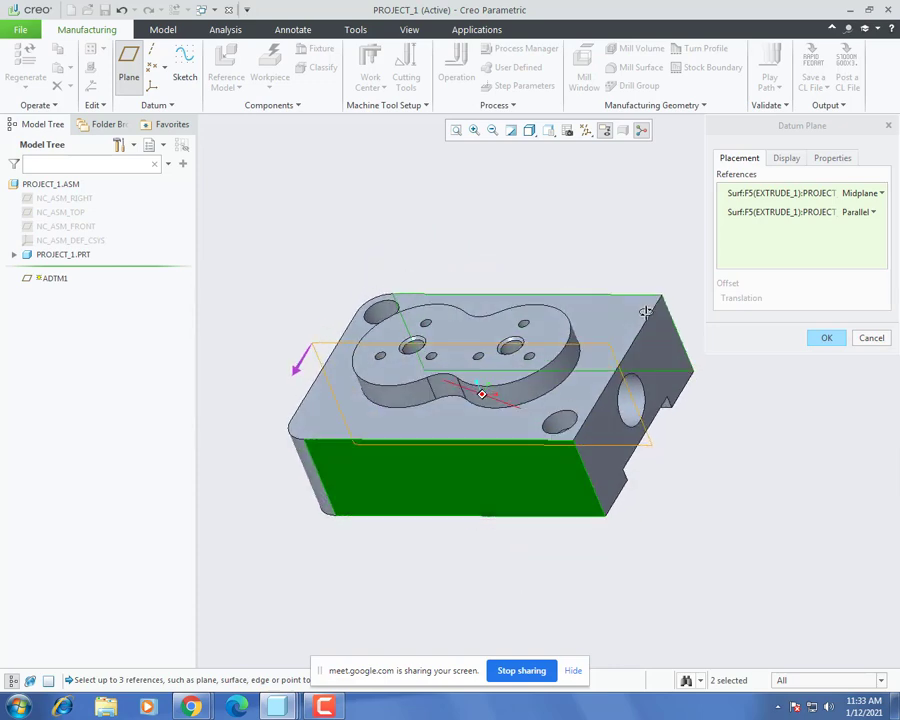
left_click(828, 339)
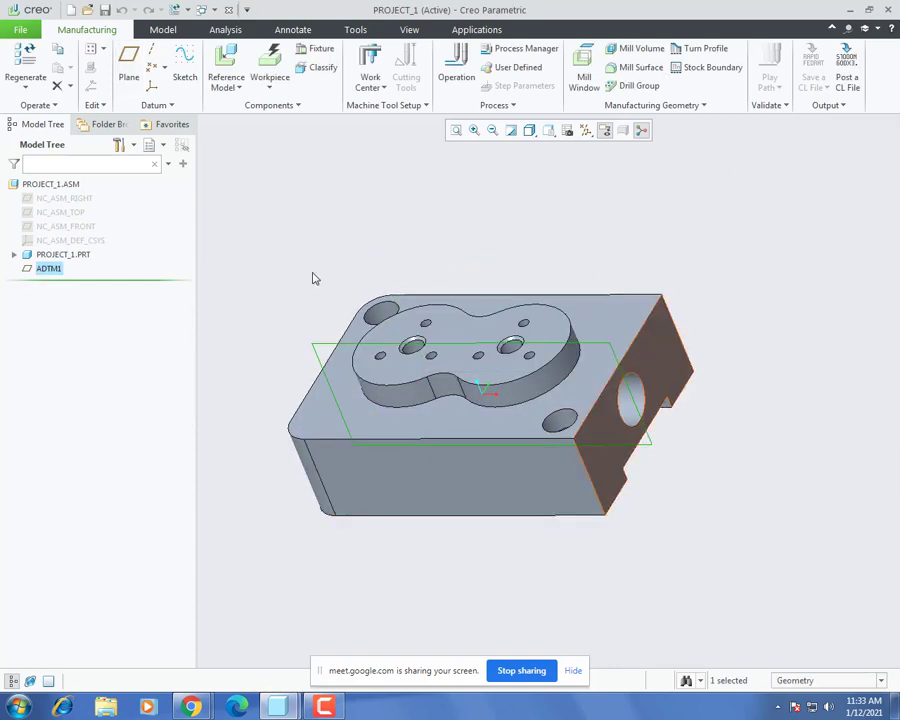
middle_click_drag(450, 357, 458, 347)
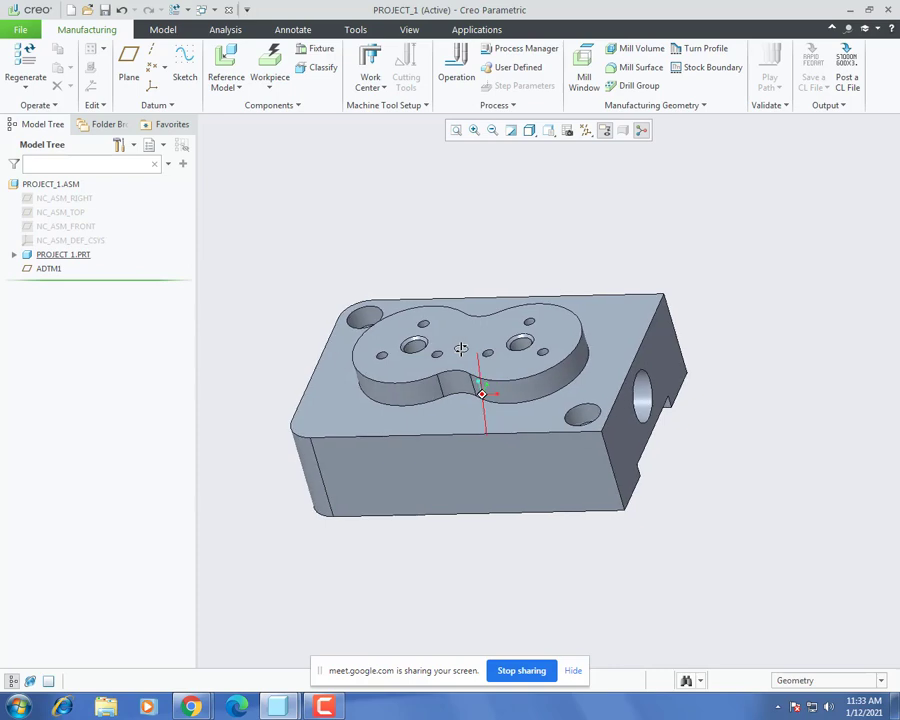
Step: Create a datum plane midway between the block's two short end faces
left_click(128, 70)
left_click(629, 464)
middle_click_drag(613, 478, 420, 515)
left_click(362, 435, "ctrl")
left_click(828, 338)
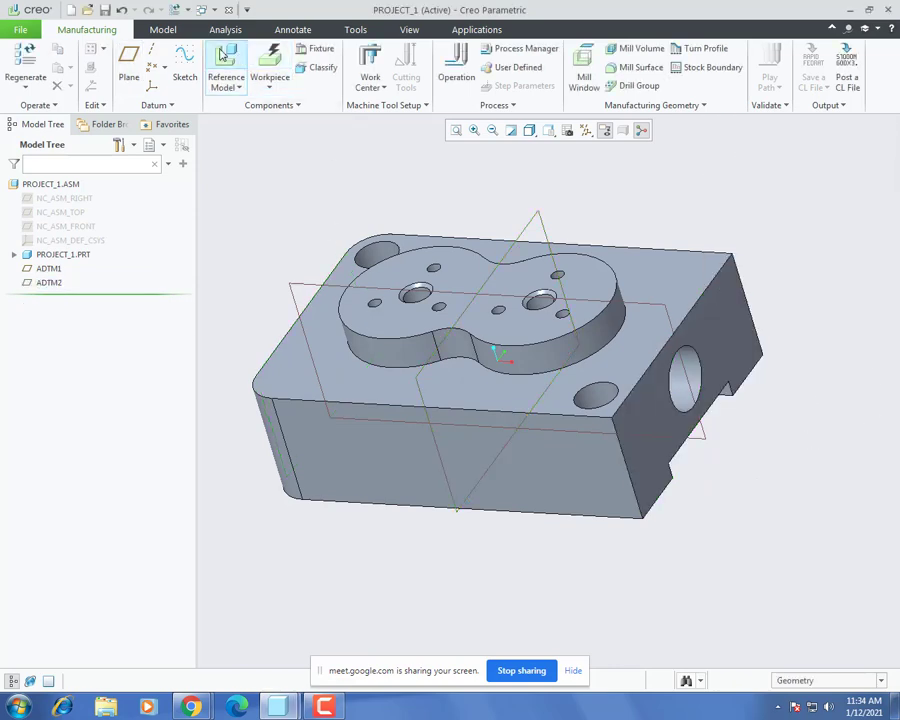
Step: Create a datum plane on the top face of the raised figure-eight boss with an offset of 0.00
left_click(132, 55)
left_click(470, 290)
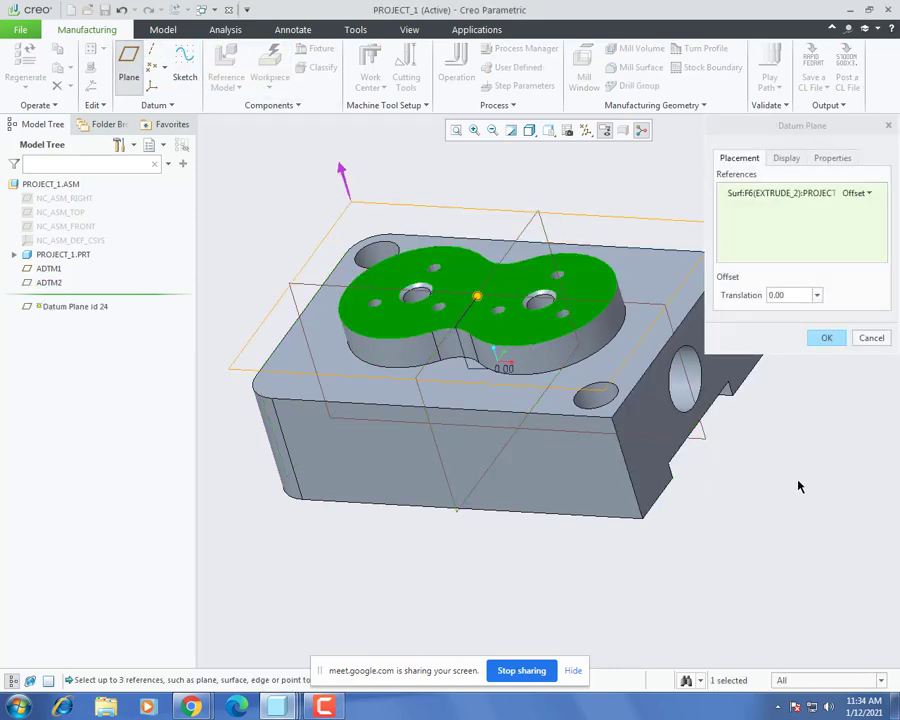
middle_click(754, 480)
scroll(754, 479, "up", 2)
scroll(706, 502, "down", 3)
left_click(498, 574)
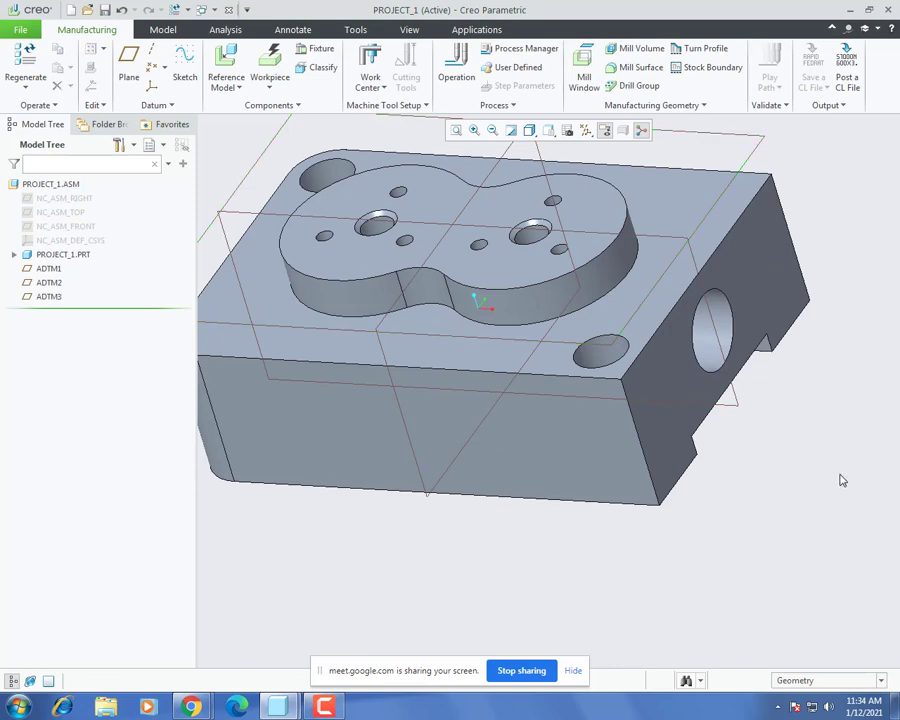
Step: Measure the distance between the upper face of the block's base, around the boss, and its bottom face
scroll(842, 478, "up", 2)
middle_click_drag(810, 489, 818, 468)
middle_click_drag(633, 426, 618, 446)
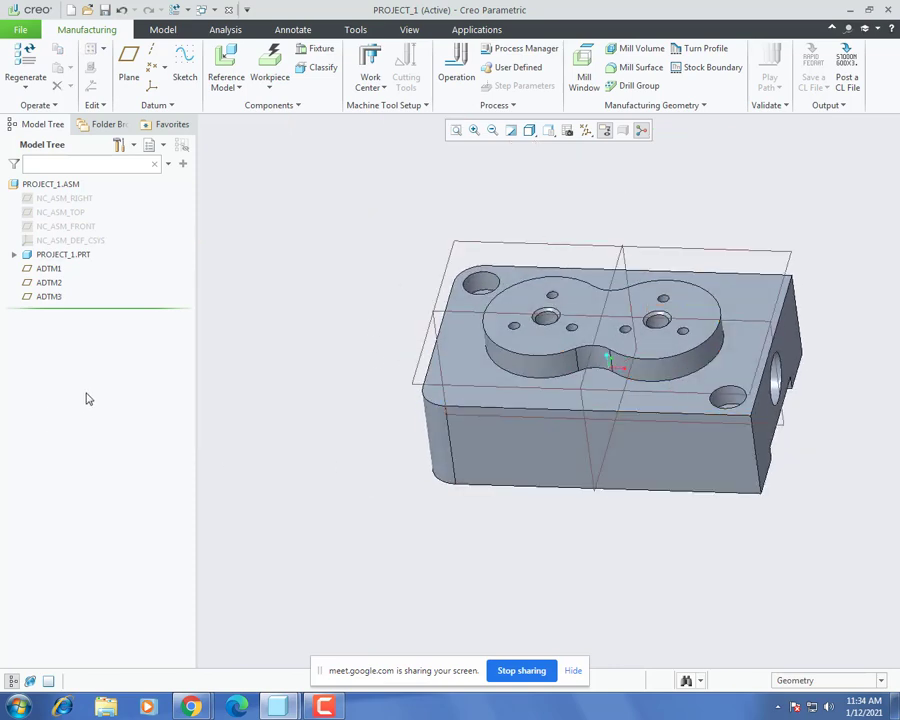
left_click(225, 29)
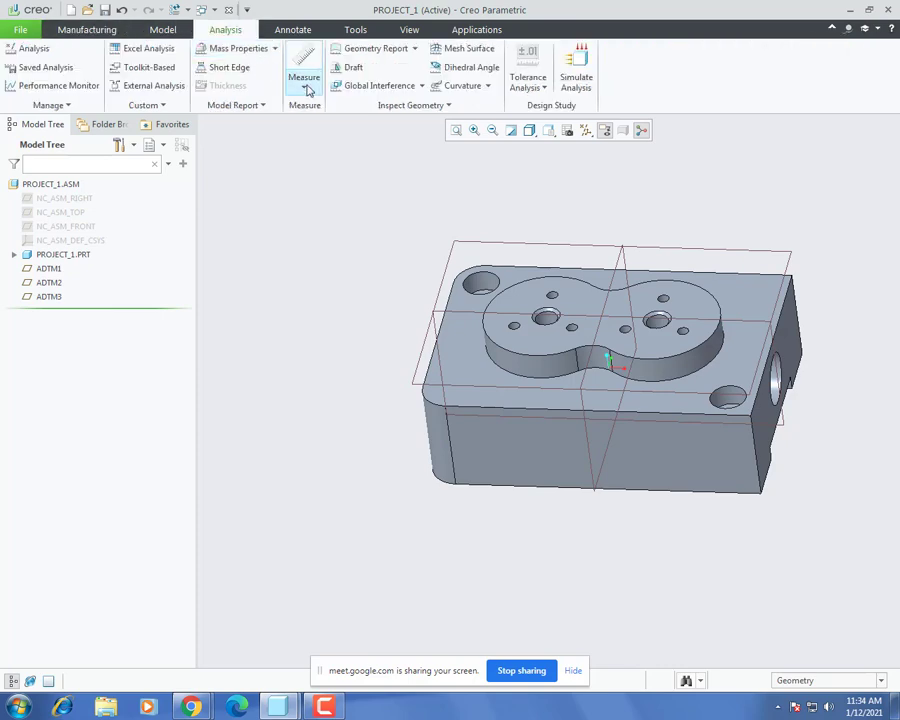
left_click(304, 82)
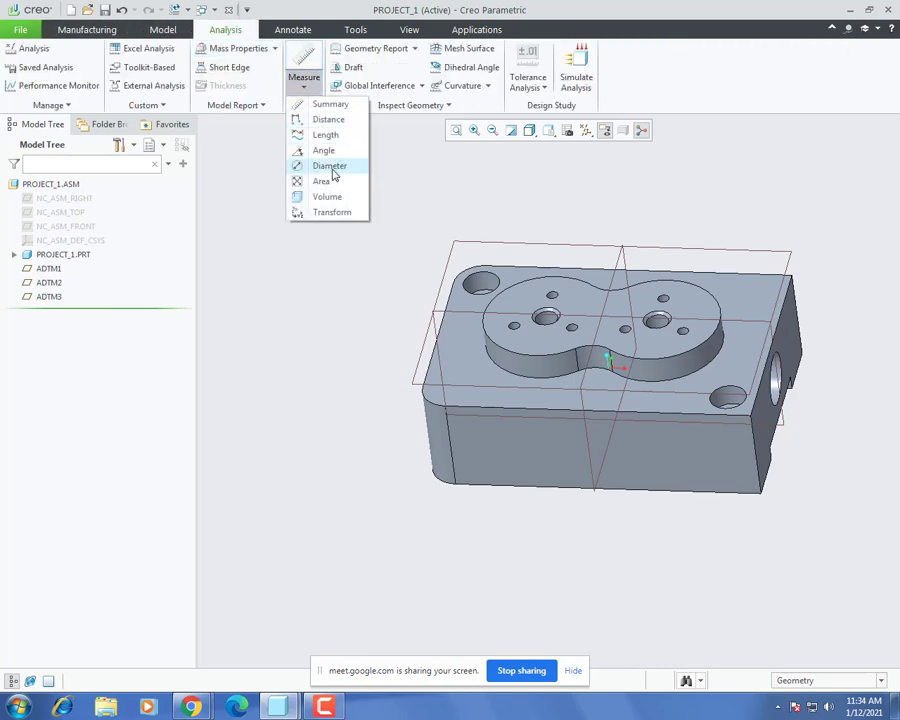
left_click(327, 120)
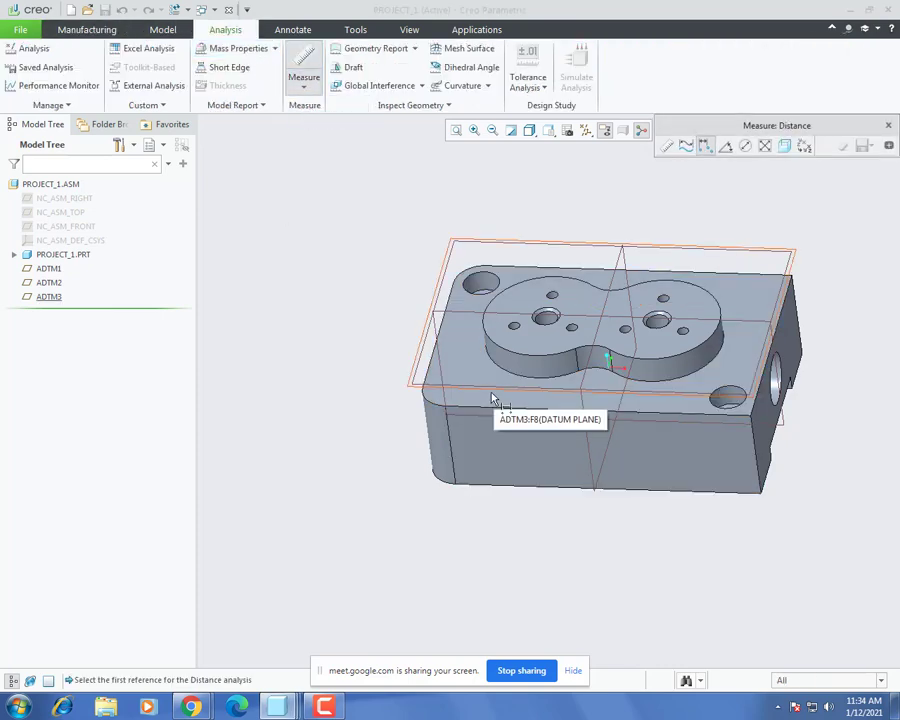
left_click(488, 402)
middle_click_drag(488, 402, 595, 532)
left_click(472, 436)
mouse_move(460, 420)
middle_mouse_down()
mouse_move(445, 419)
mouse_move(446, 410)
middle_mouse_up()
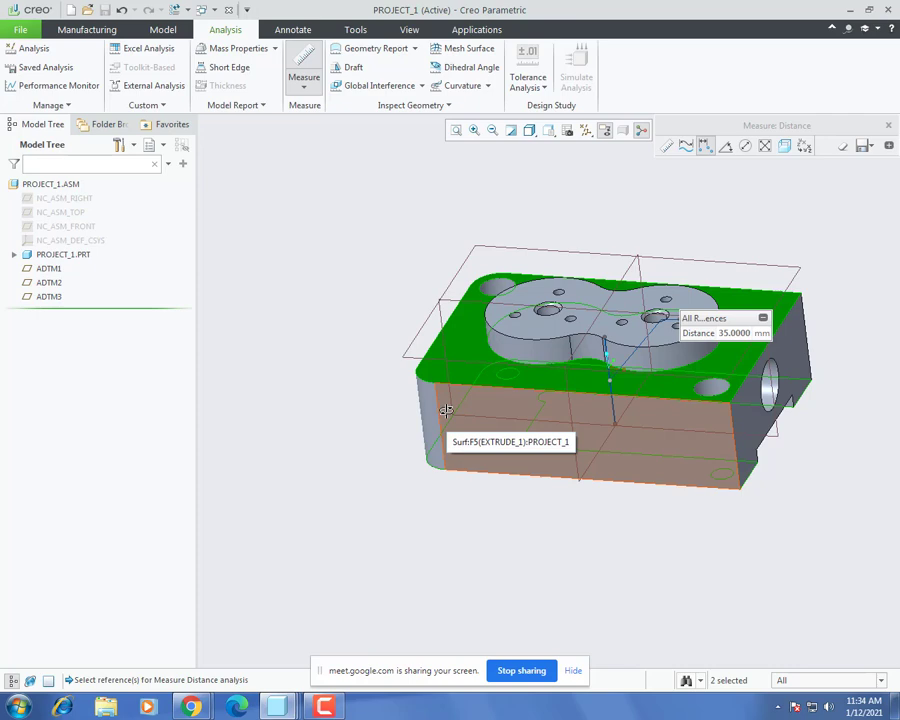
Step: Measure the distance between the block's two long side faces
middle_click_drag(450, 510, 476, 465)
left_click(464, 400)
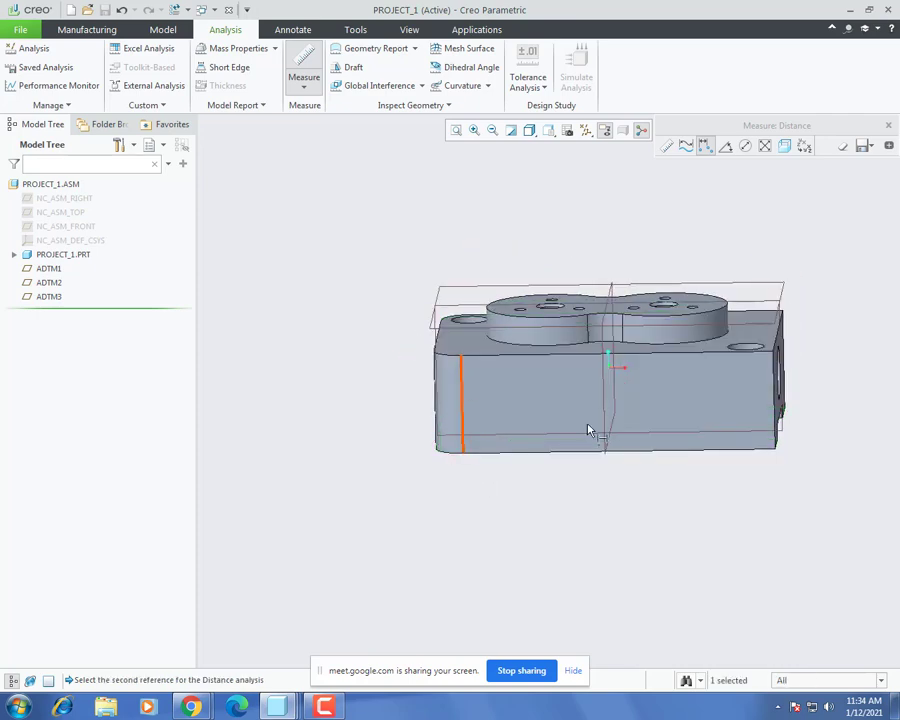
middle_click_drag(416, 444, 438, 255)
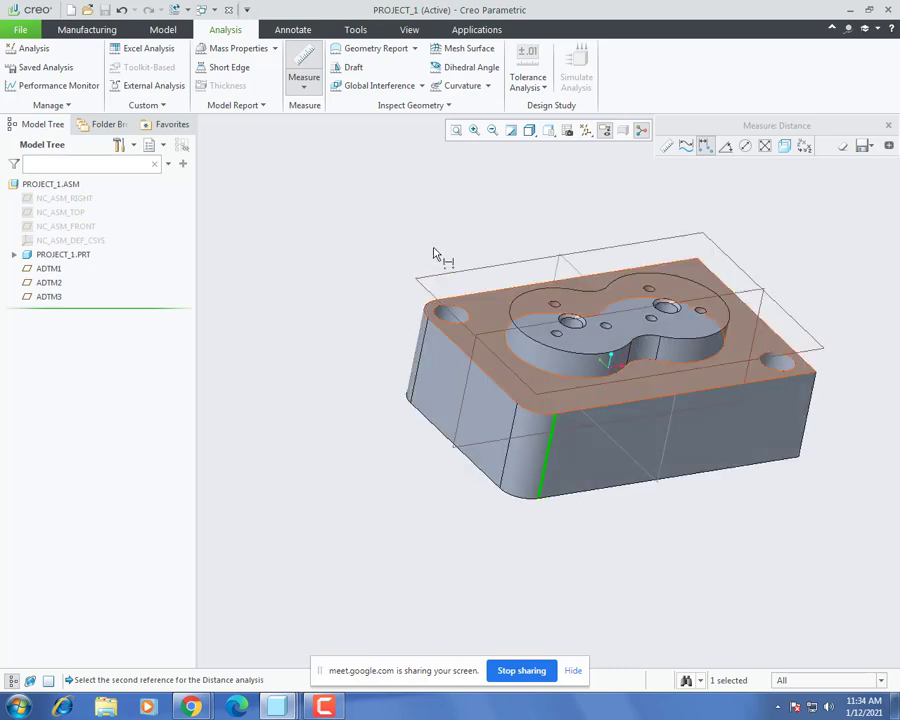
middle_click_drag(540, 496, 530, 520)
left_click(541, 443)
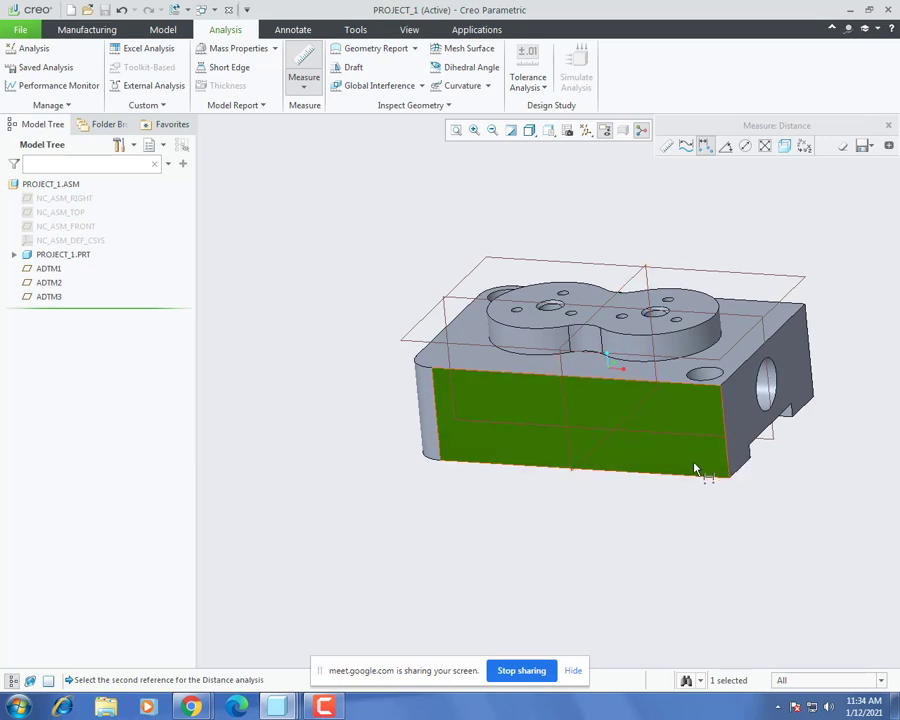
middle_click_drag(697, 470, 599, 520)
left_click(707, 424)
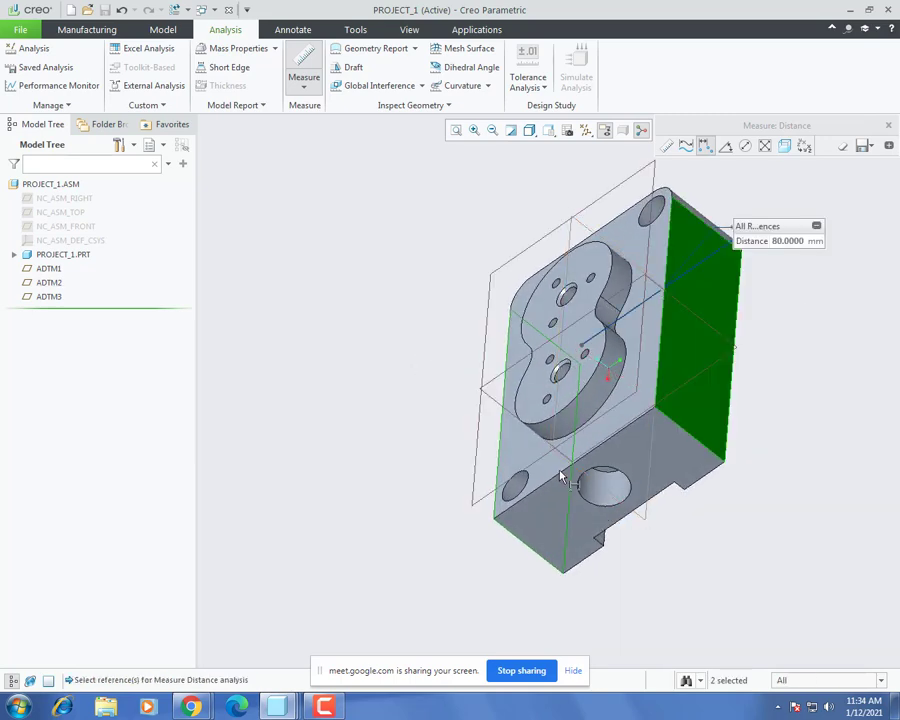
middle_click_drag(562, 478, 378, 301)
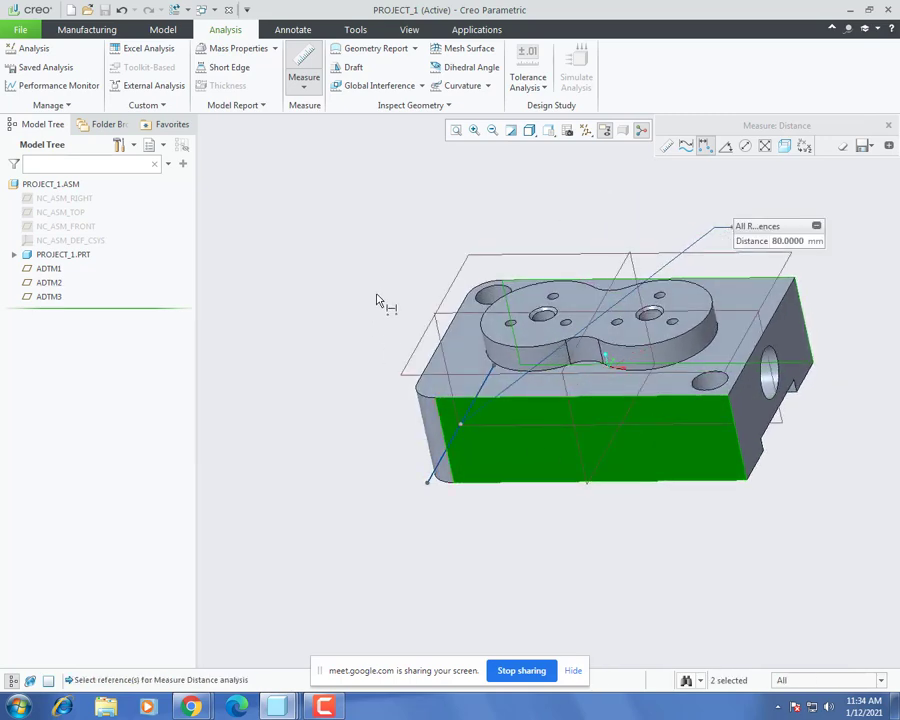
left_click(888, 128)
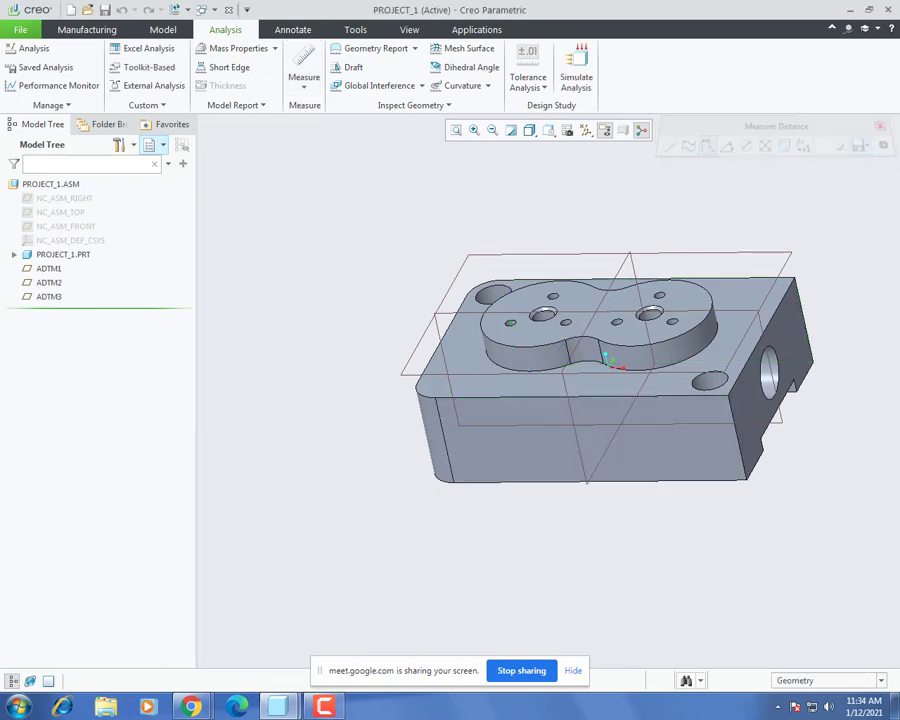
Step: Sketch the text "op" in font3d, about 15 mm high, on the block's front long side face
left_click(87, 29)
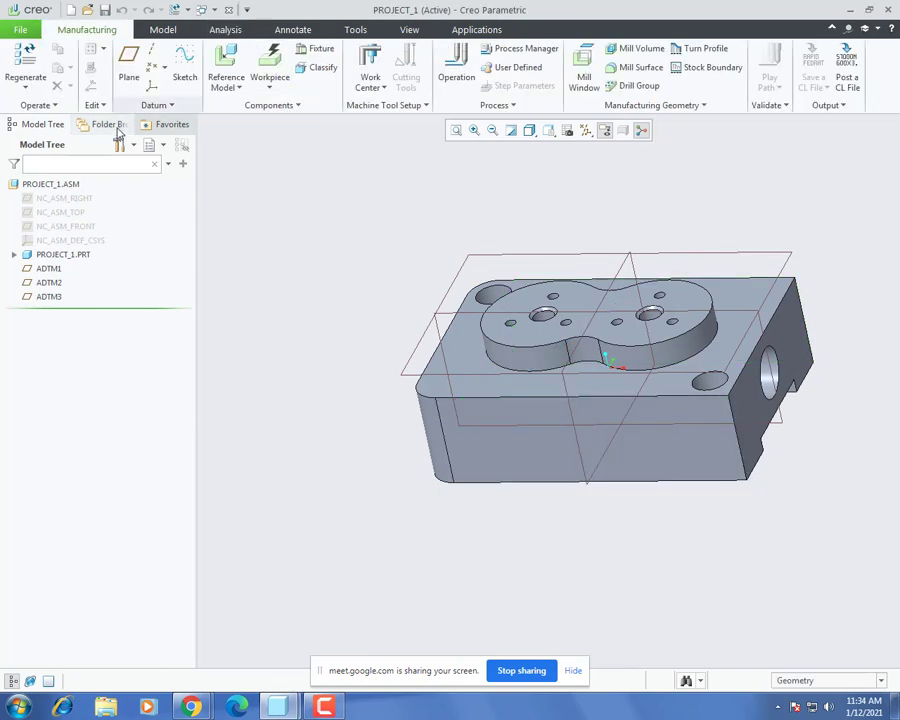
left_click(184, 68)
left_click(622, 464)
middle_click(512, 503)
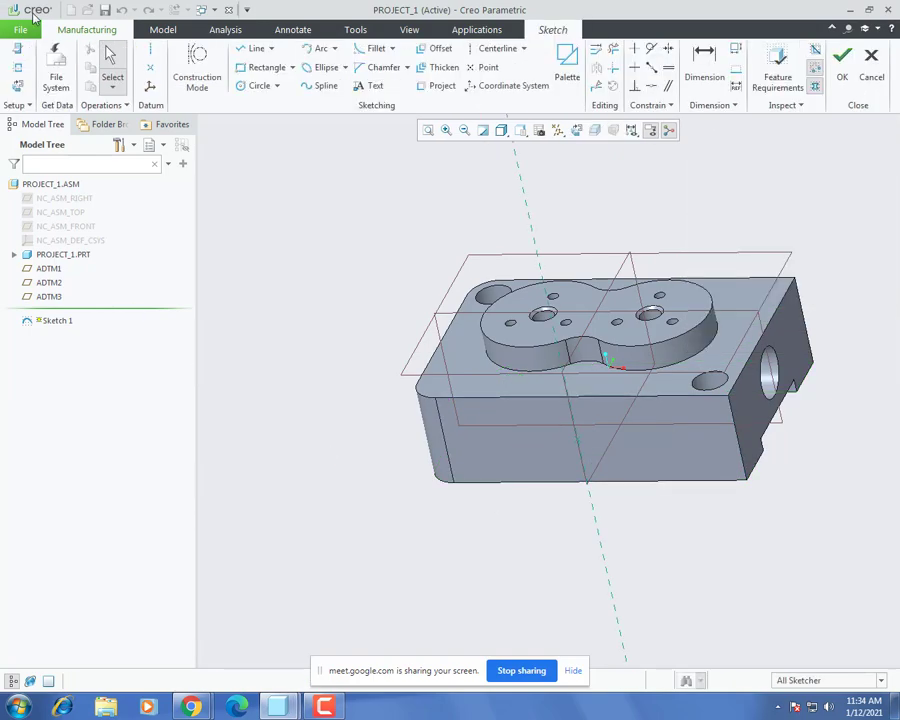
left_click(18, 87)
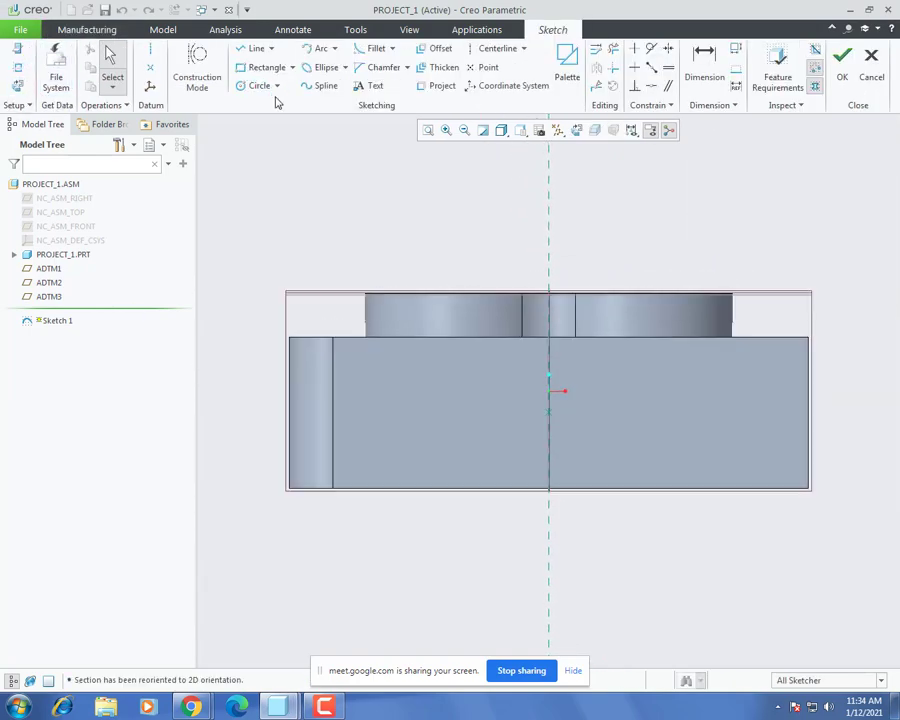
left_click(372, 85)
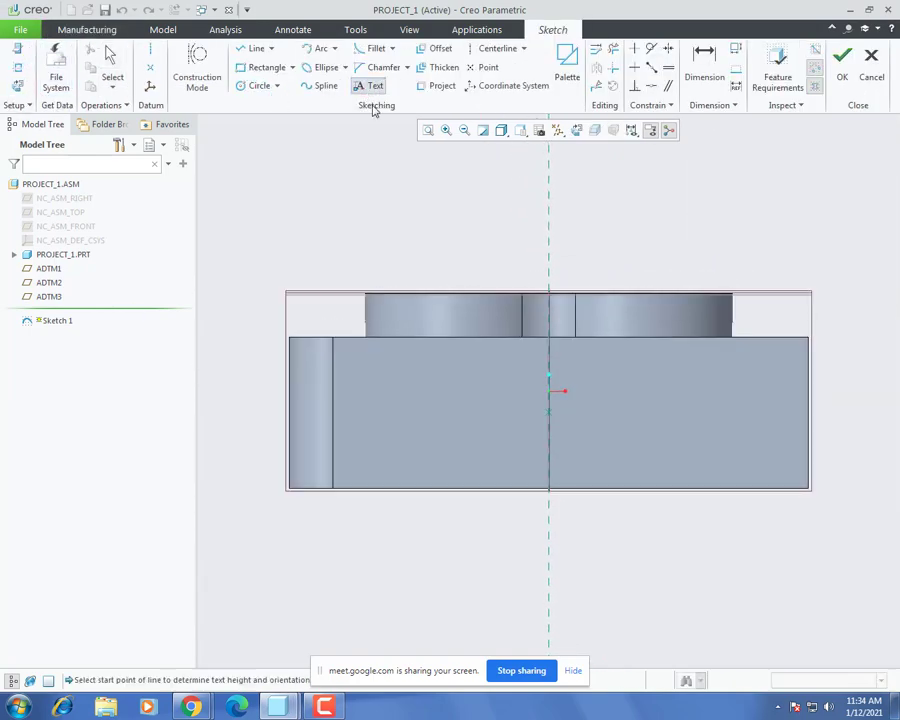
left_click(490, 455)
left_click(614, 393)
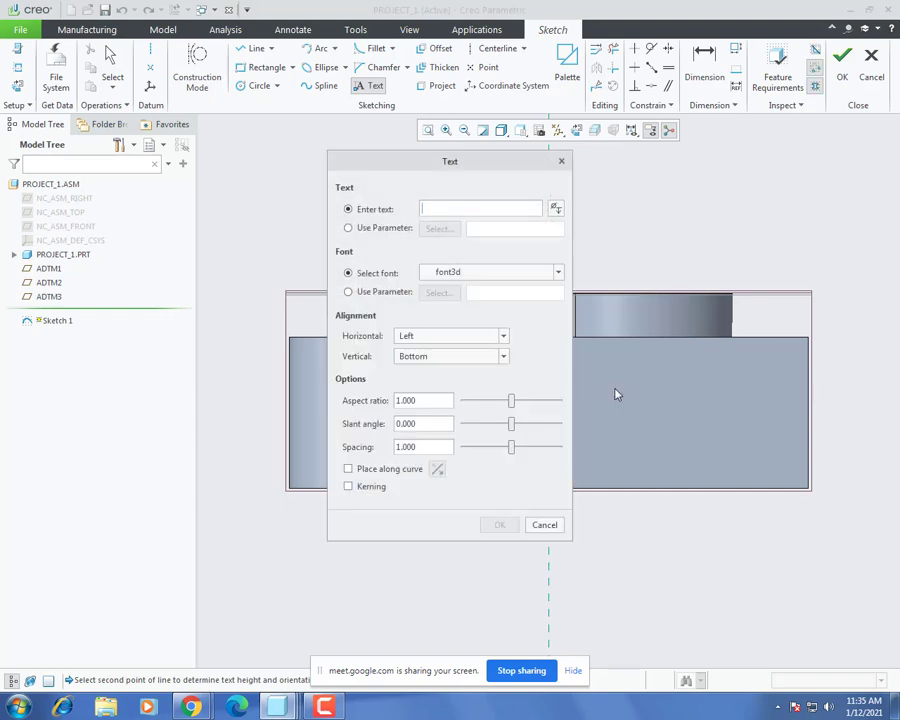
left_click(500, 525)
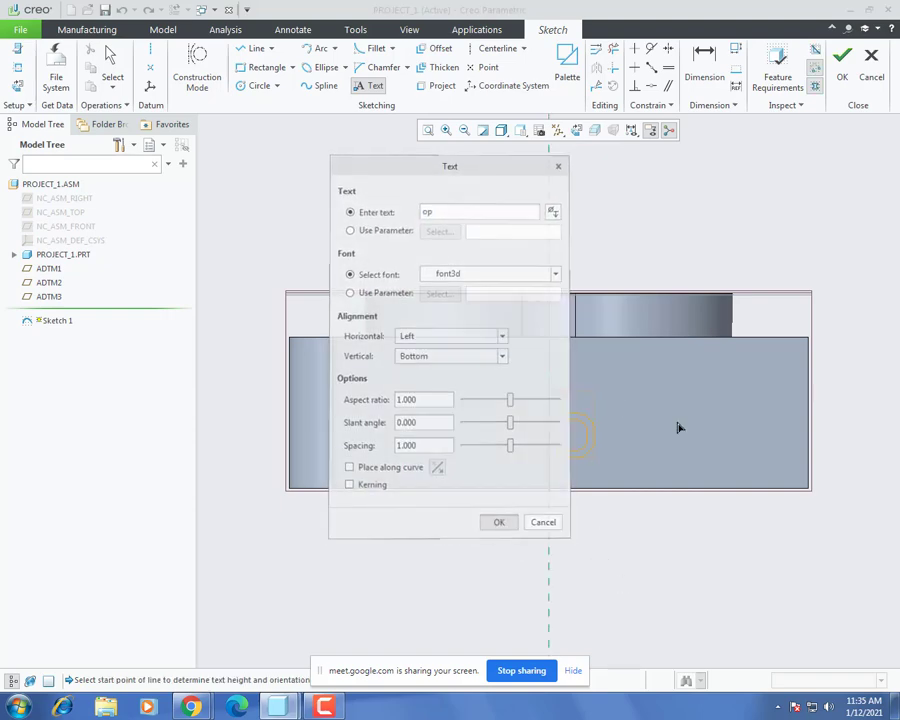
left_click(842, 62)
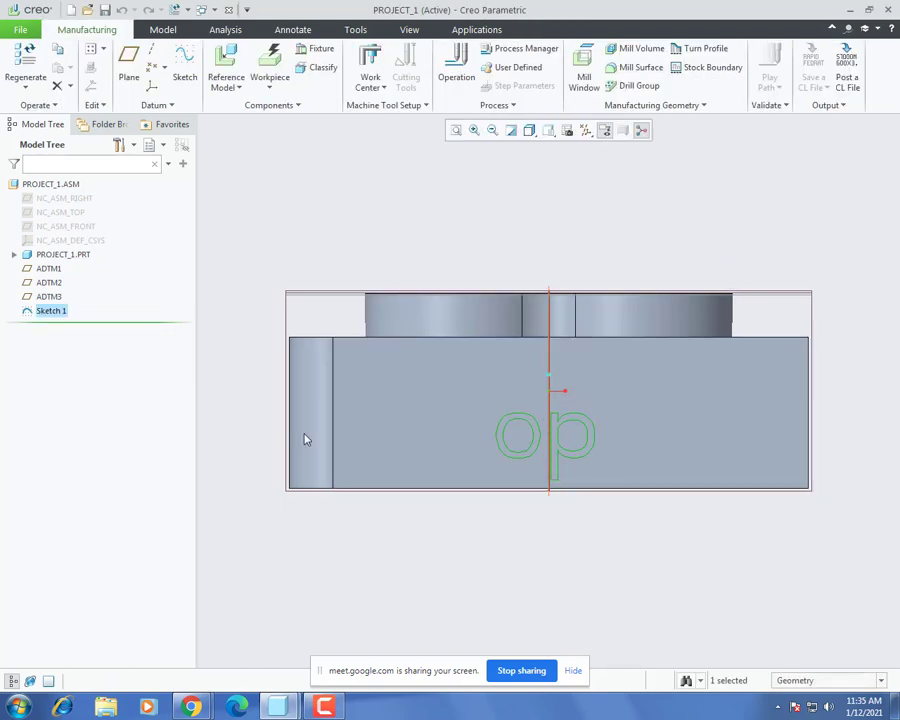
Step: Edit the sketch on the front side face and change its text to "OP_ORIENTATION_01"
right_click(55, 318)
left_click(78, 266)
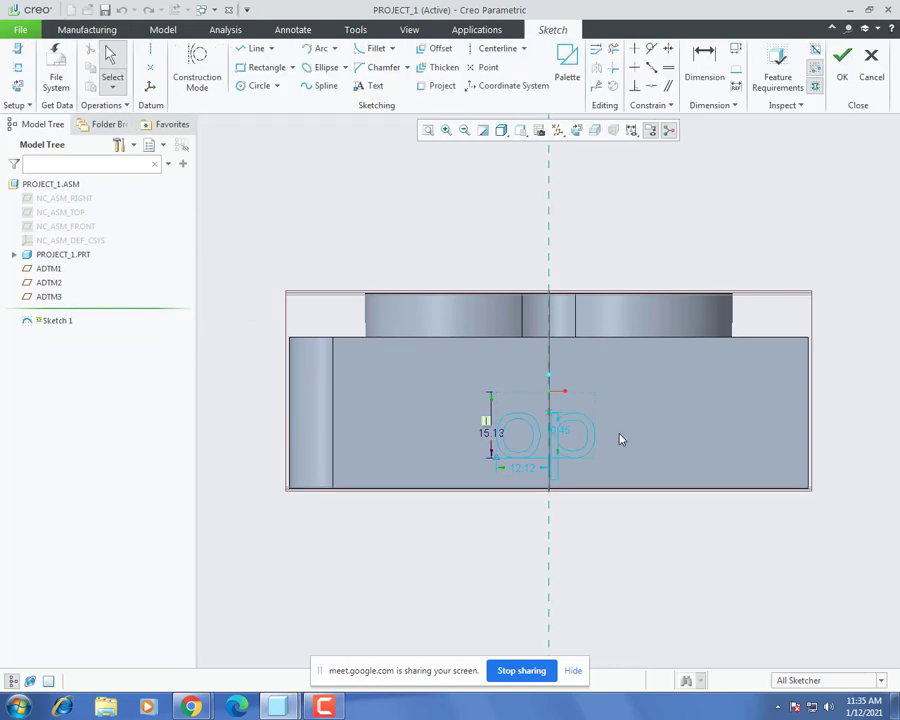
double_click(587, 429)
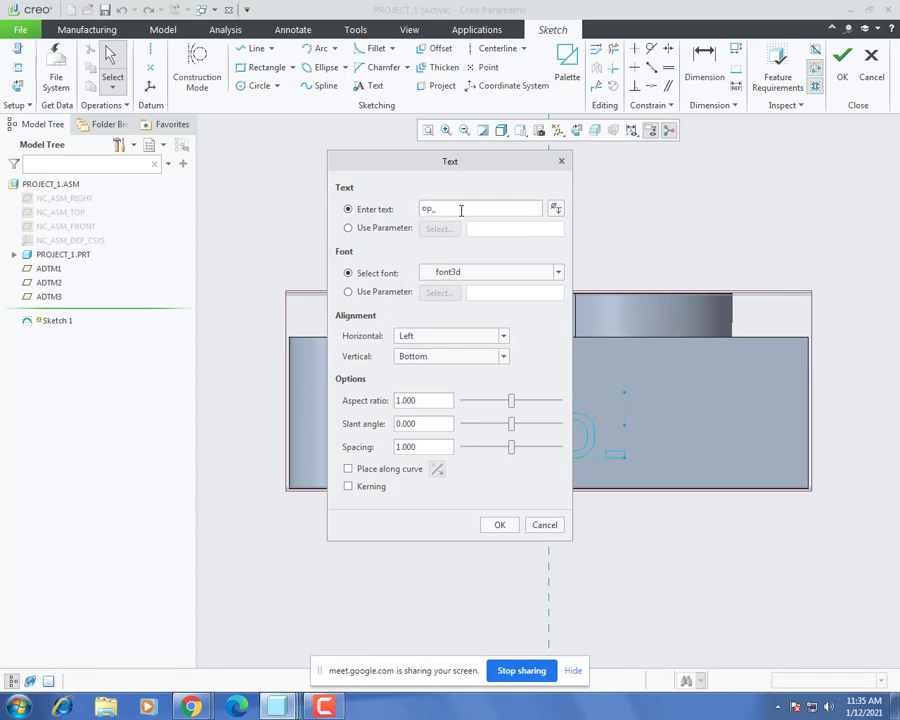
type("01")
key("BackSpace")
type("_oRIEN")
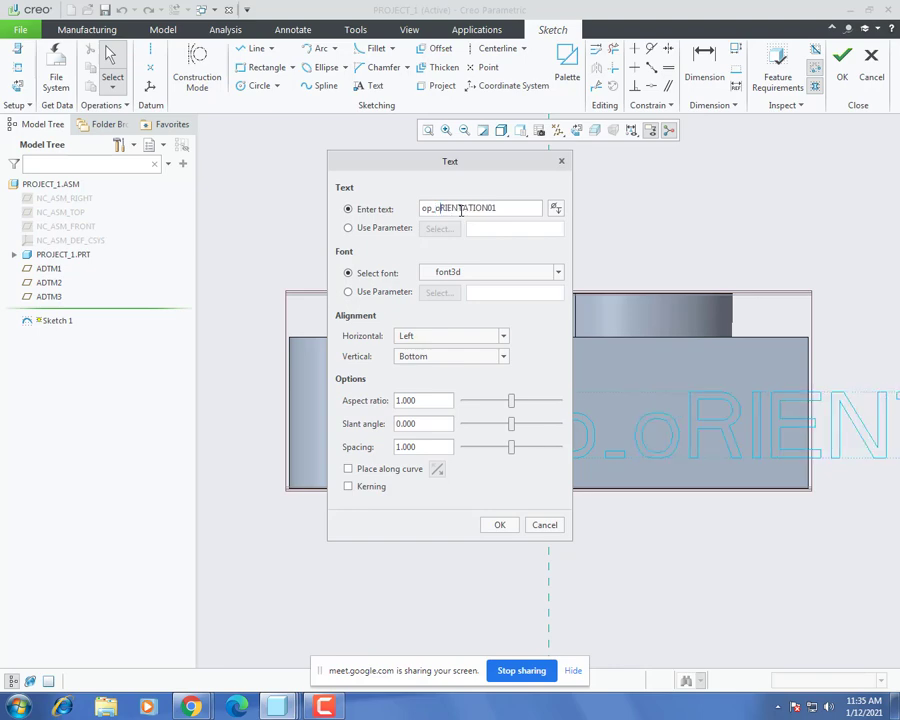
key("BackSpace")
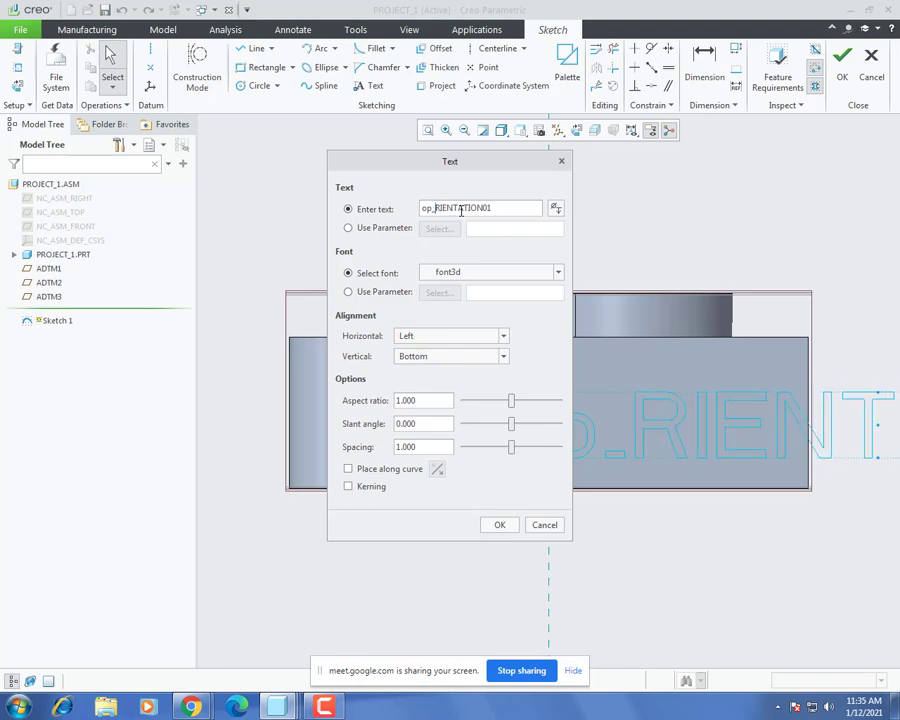
type("O")
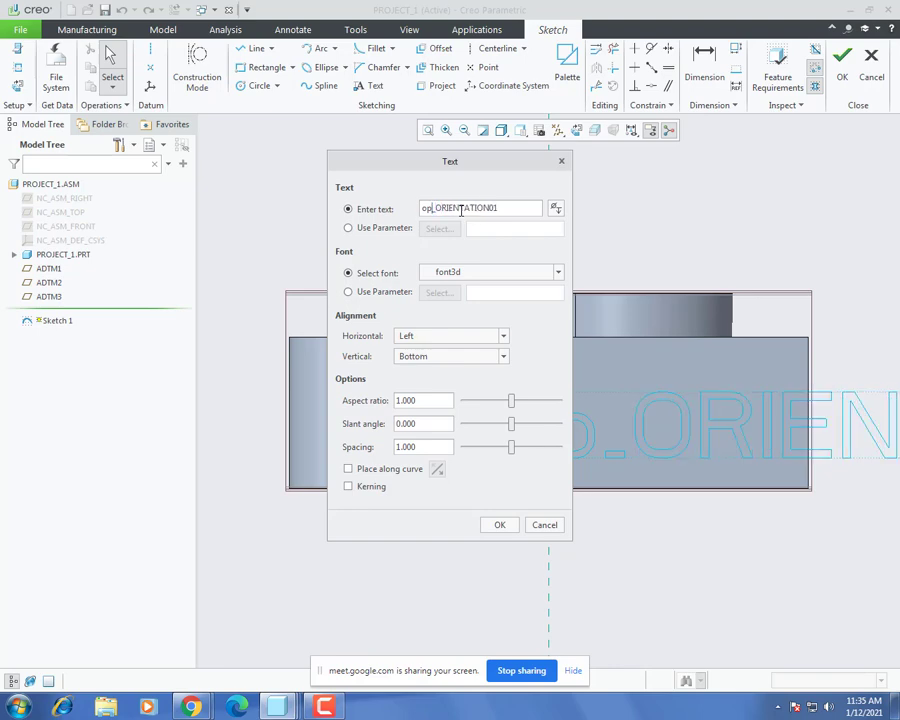
key("BackSpace")
key("BackSpace")
type("OP")
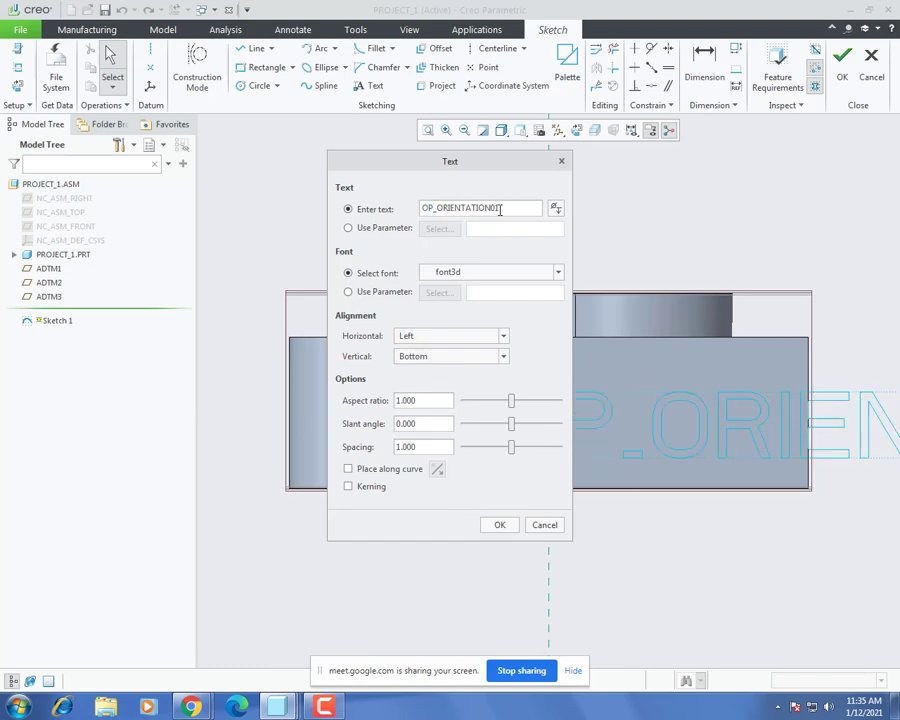
left_click(500, 525)
scroll(370, 397, "up", 3)
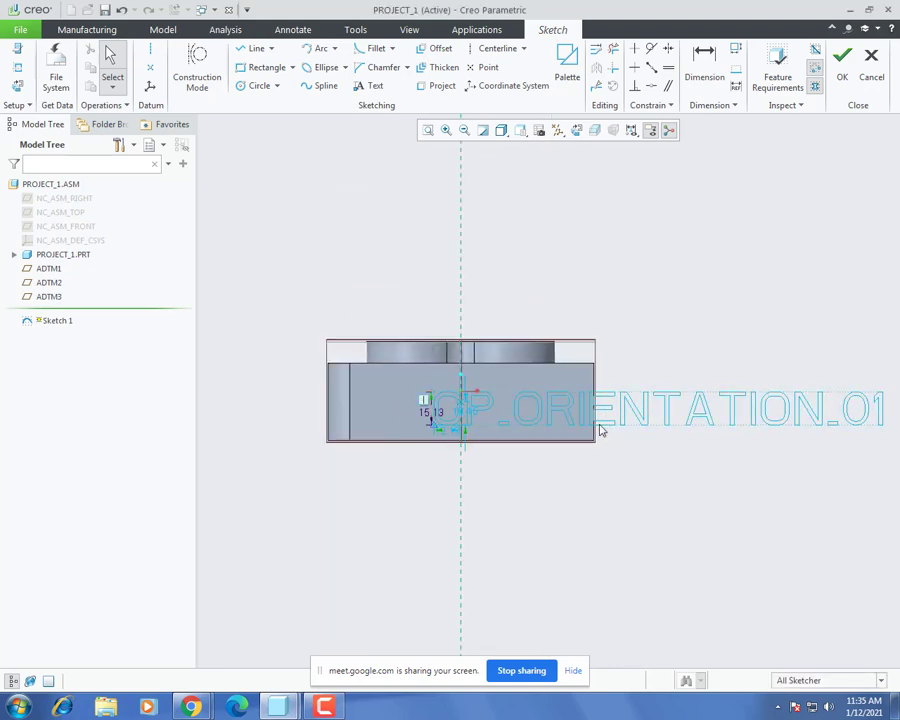
Step: Set the aspect ratio of the sketched OP_ORIENTATION_01 text to 0.324
double_click(483, 411)
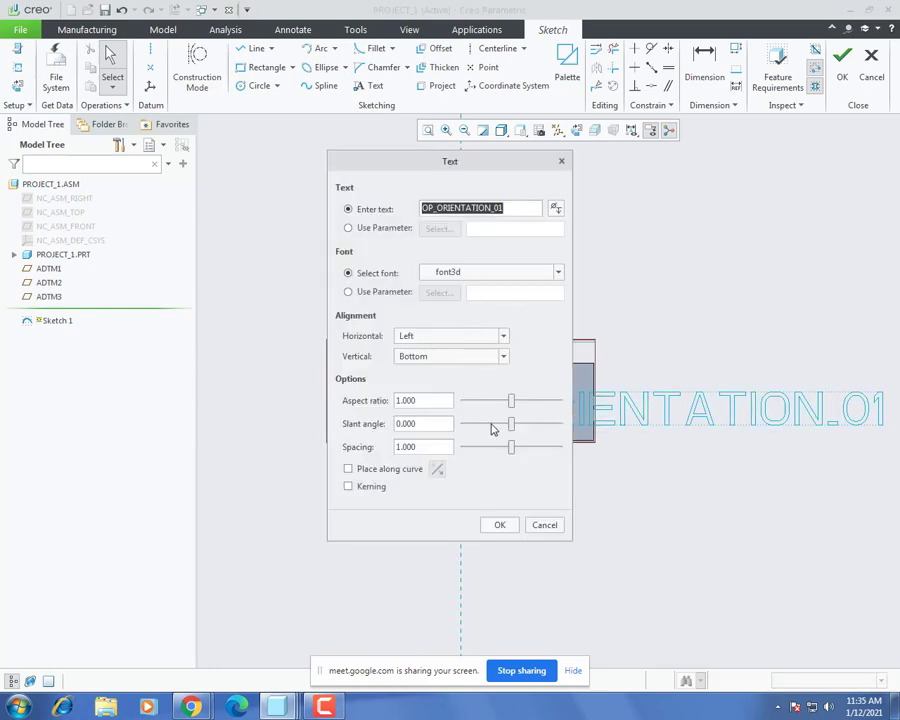
left_click_drag(512, 409, 490, 409)
mouse_move(378, 162)
left_mouse_down()
mouse_move(278, 182)
mouse_move(195, 183)
left_mouse_up()
scroll(445, 460, "up", 2)
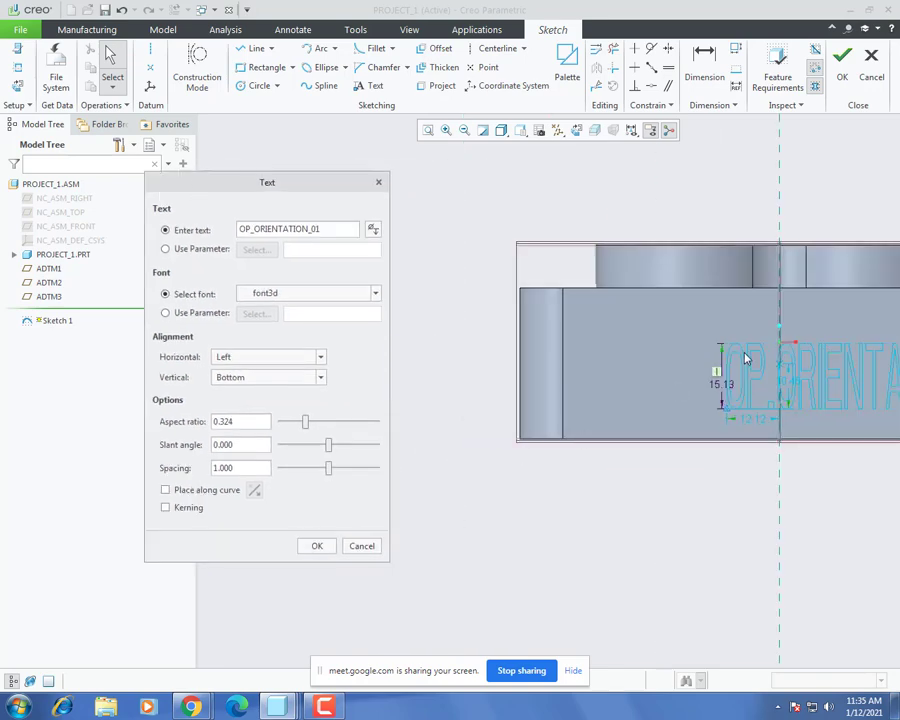
left_click(317, 547)
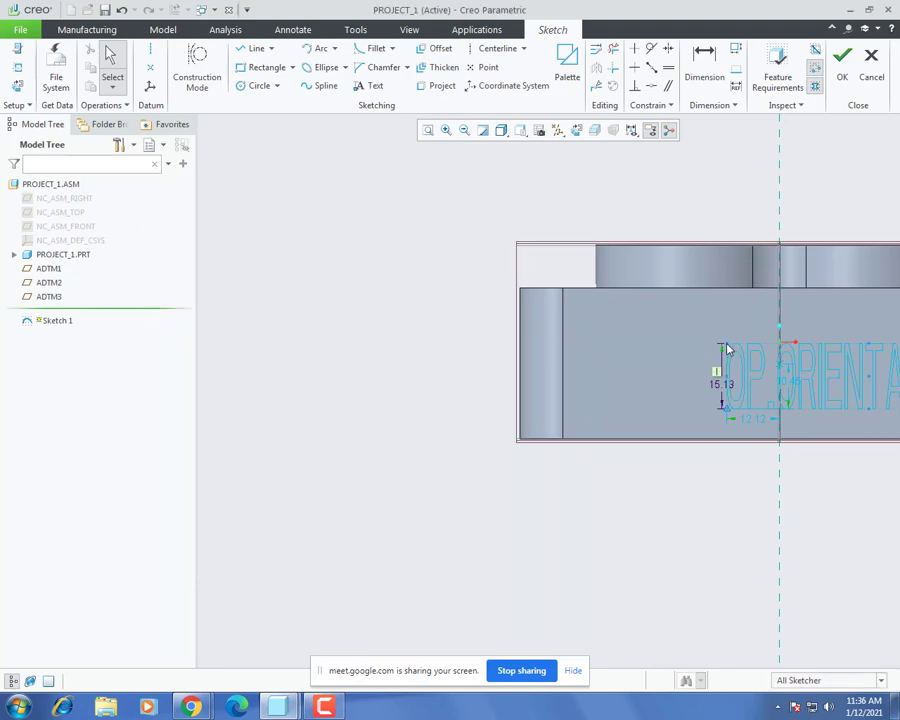
Step: Move the text so it fits on the side face, starting about 29 mm left of the vertical reference, and finish the sketch
left_click_drag(727, 349, 610, 332)
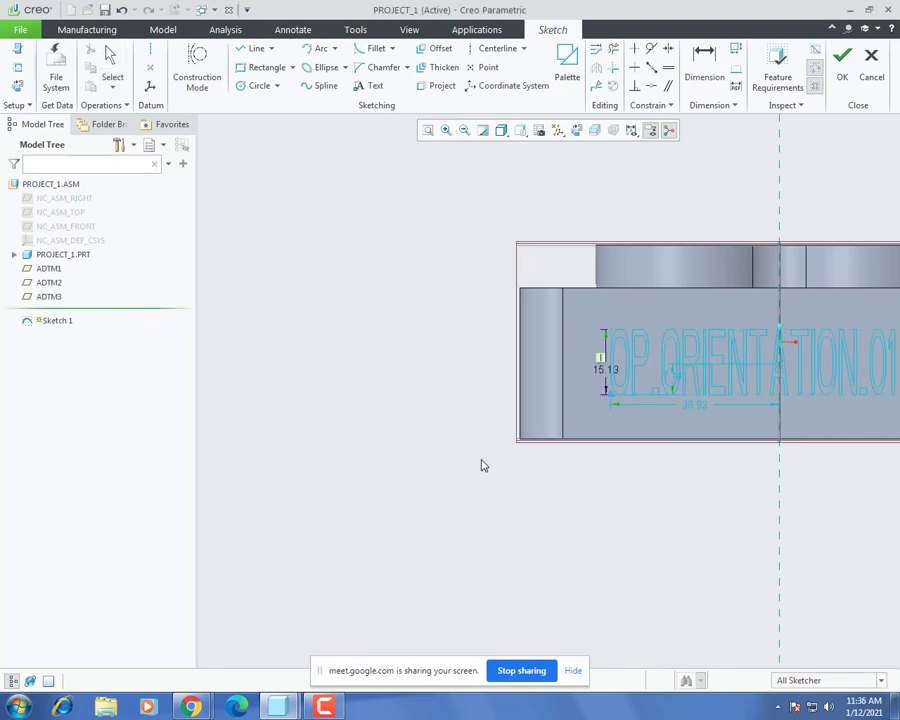
scroll(533, 481, "down", 2)
scroll(646, 482, "up", 2)
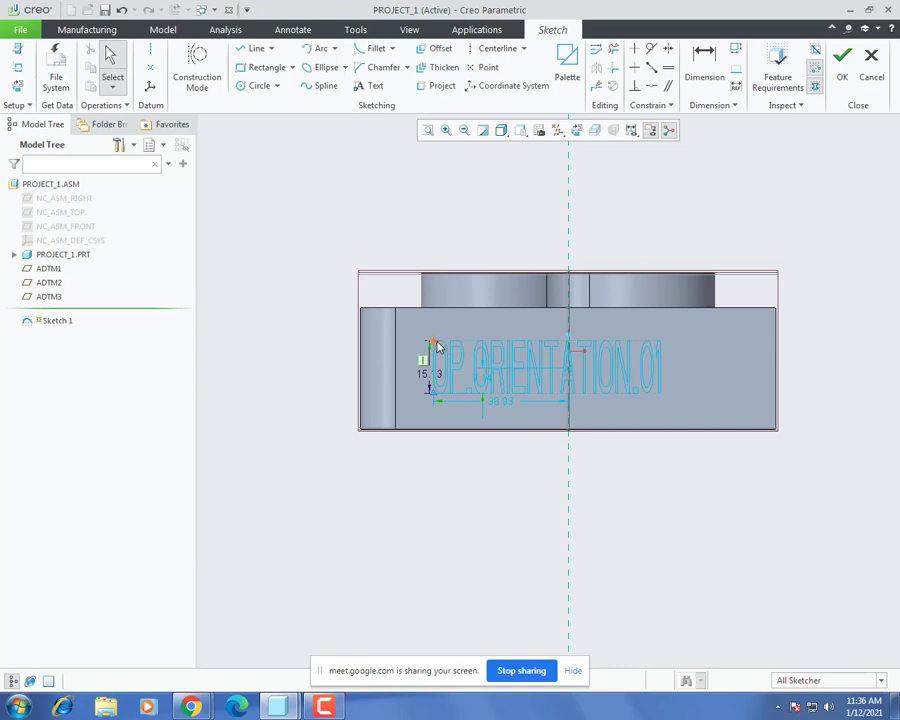
left_click_drag(433, 347, 466, 346)
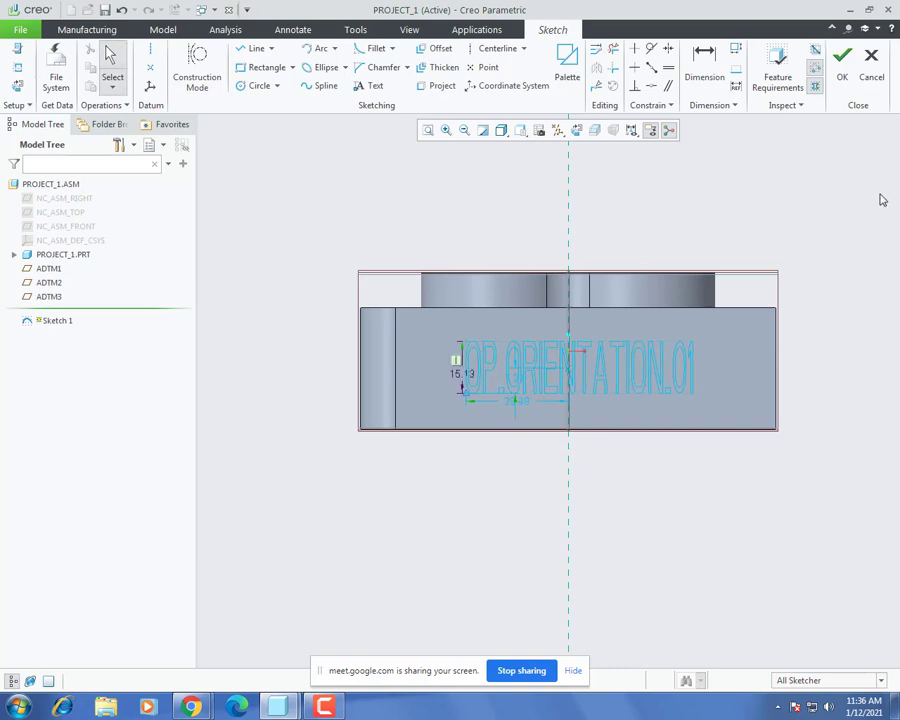
left_click(846, 78)
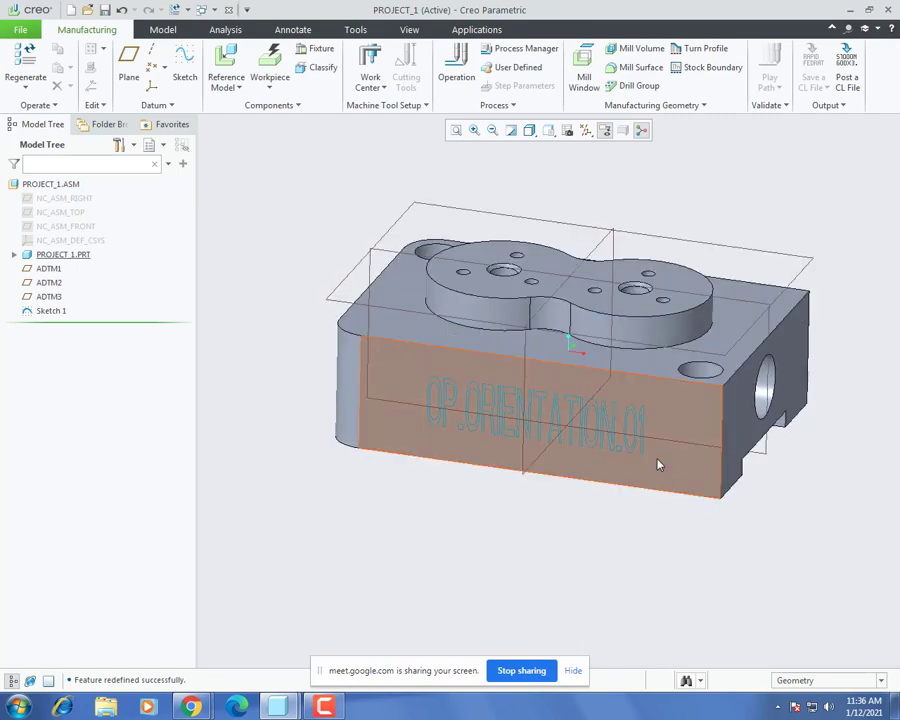
Step: Start a sketch on the long side face opposite the OP_ORIENTATION_01 label, oriented with the slotted underside facing up
middle_click_drag(660, 529, 643, 516)
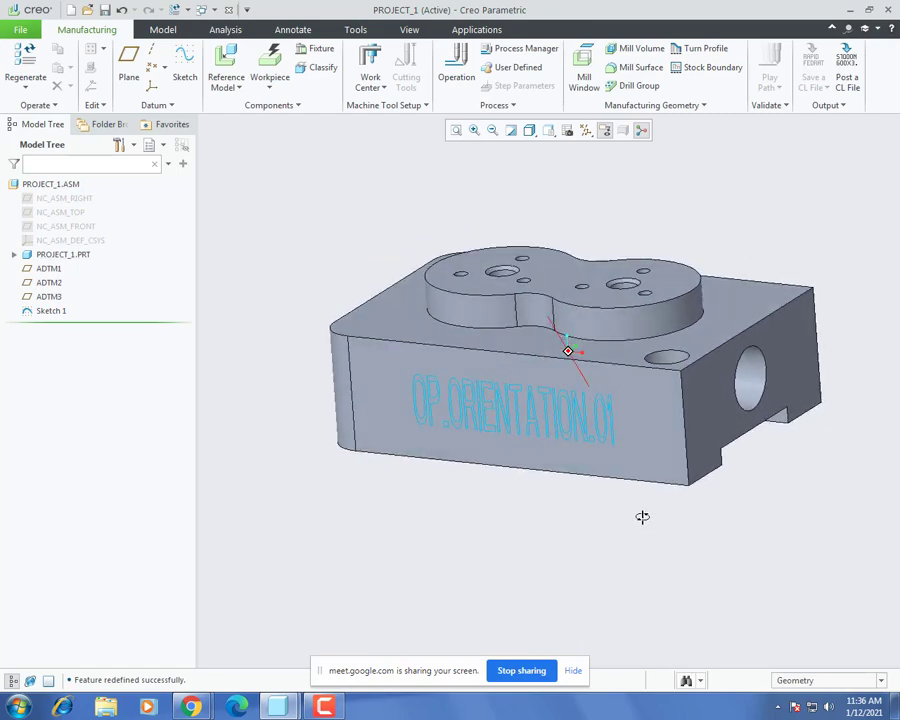
middle_click_drag(619, 556, 542, 239)
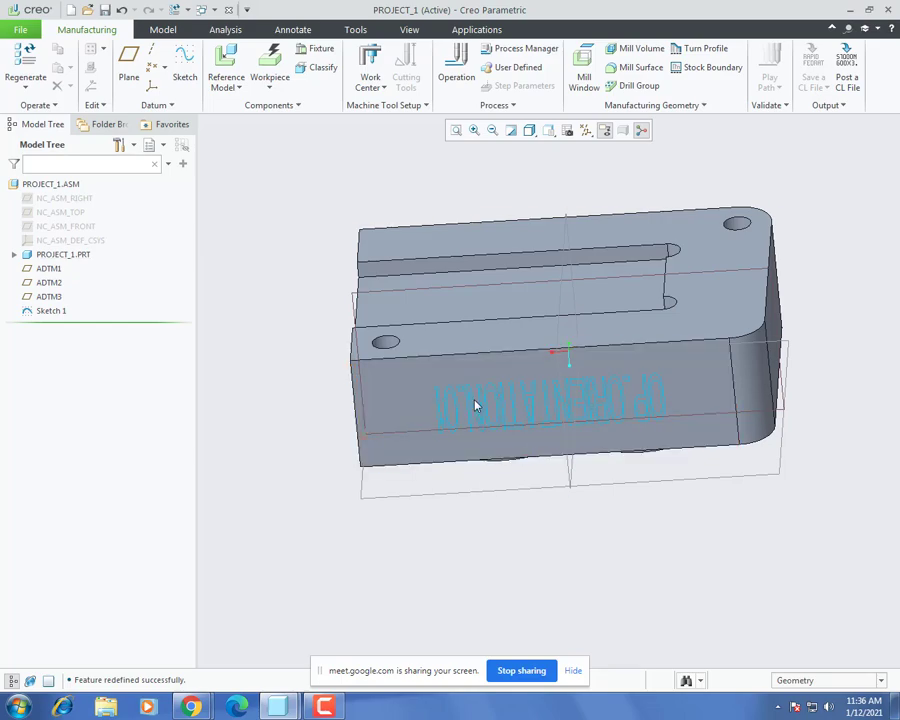
middle_click_drag(474, 406, 345, 428)
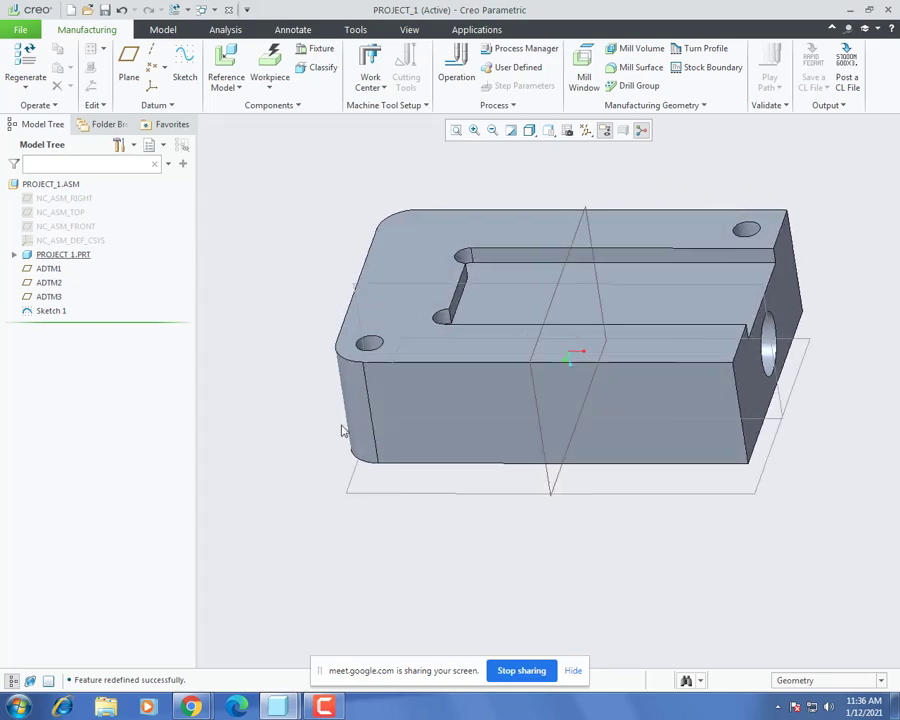
left_click(184, 64)
left_click(507, 432)
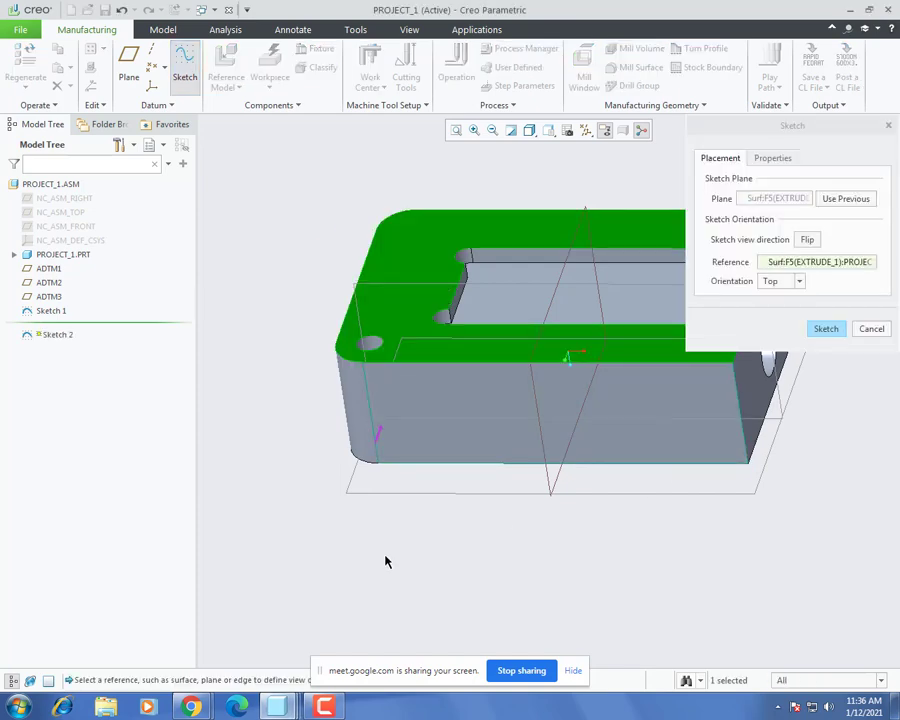
middle_click(388, 559)
left_click(19, 88)
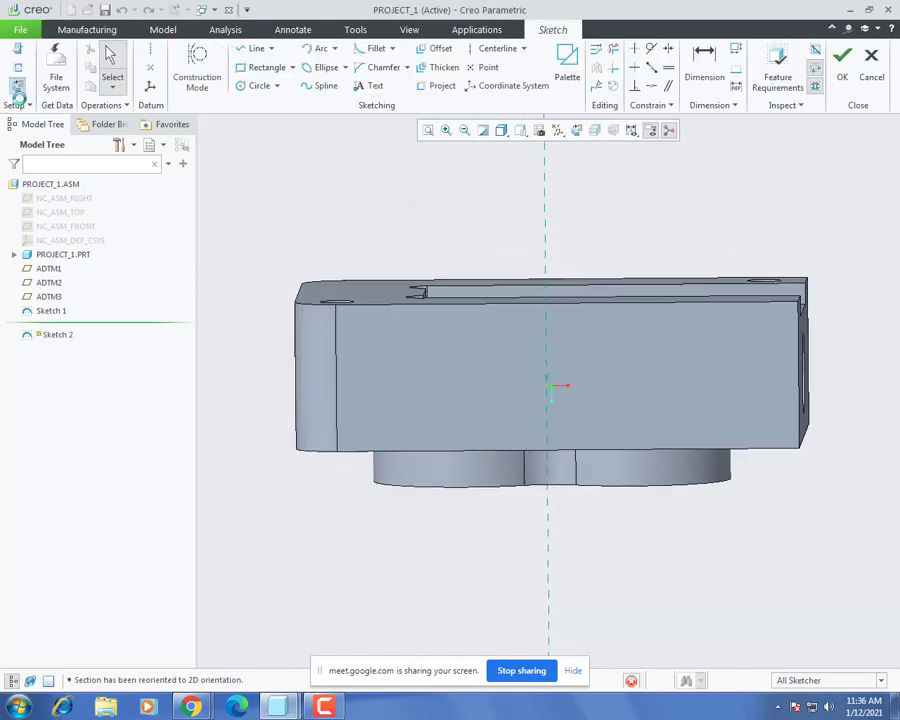
Step: Add the text OP_ORIENTATION_02 in font3d with an aspect ratio of 0.324 across the side face, and finish the sketch
left_click(370, 85)
left_click(385, 415)
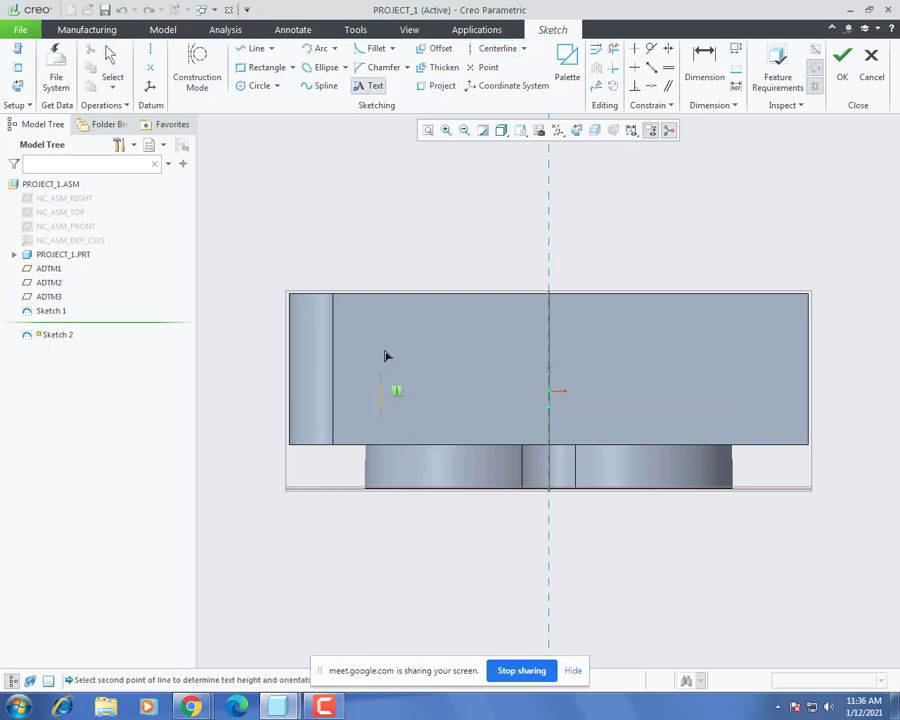
left_click(388, 344)
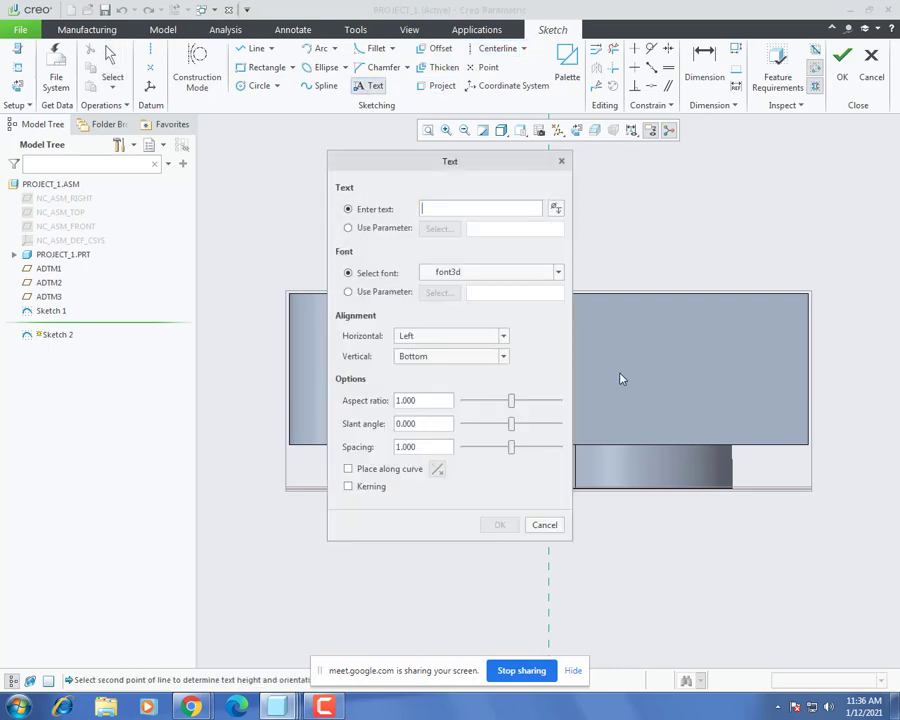
type("OP_O")
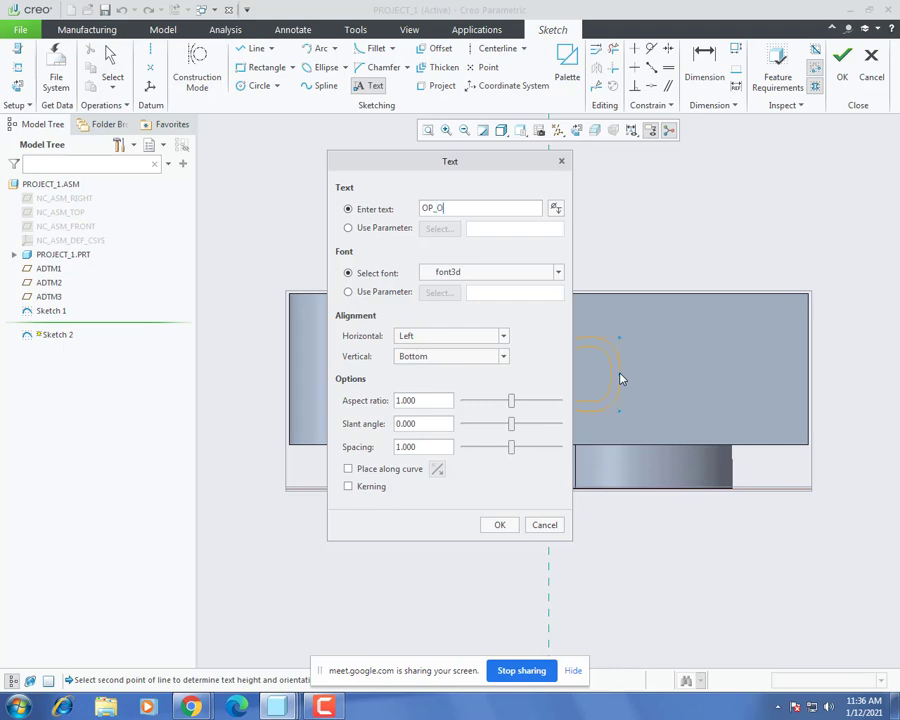
type("RIENTATION_02")
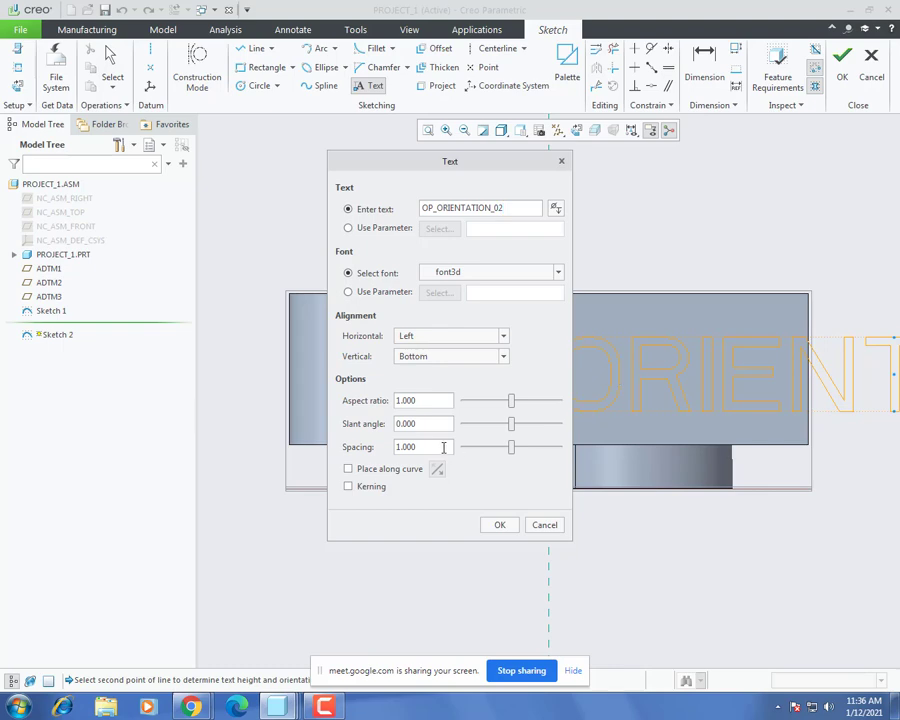
left_click_drag(510, 403, 490, 404)
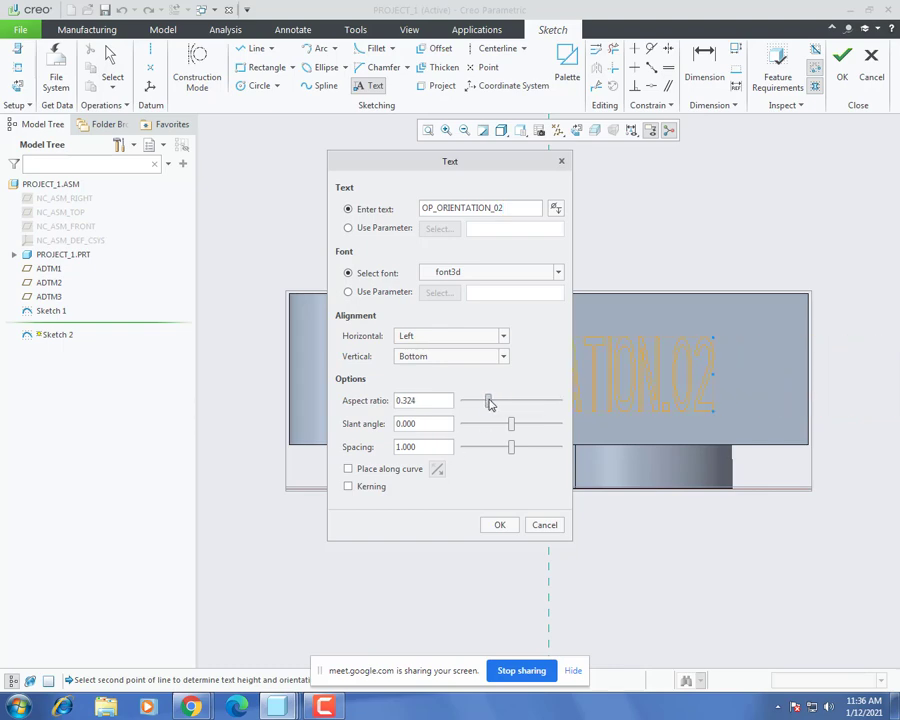
left_click(490, 524)
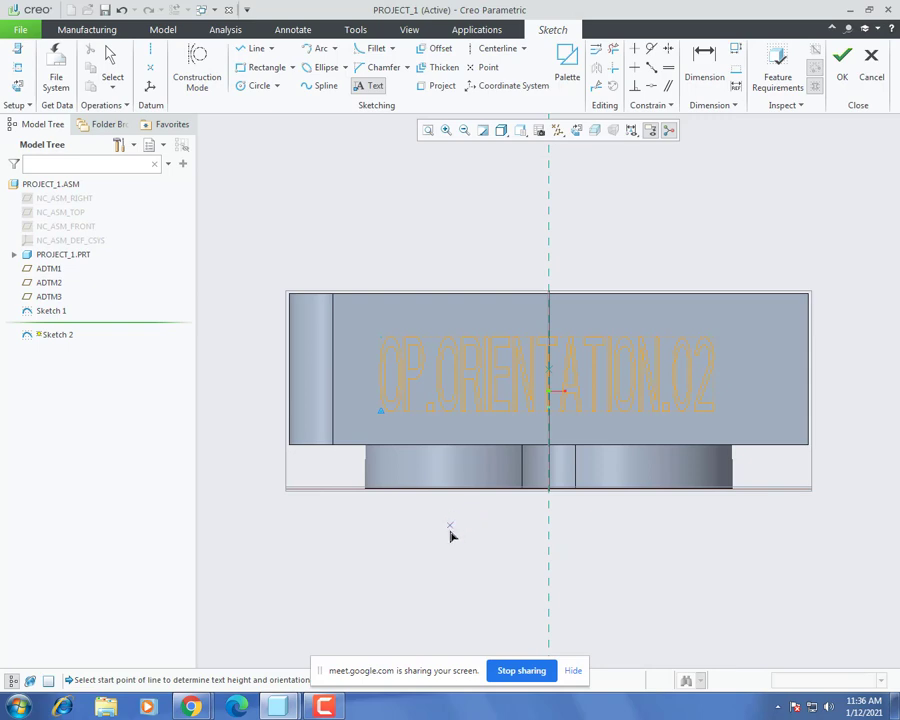
left_click(842, 56)
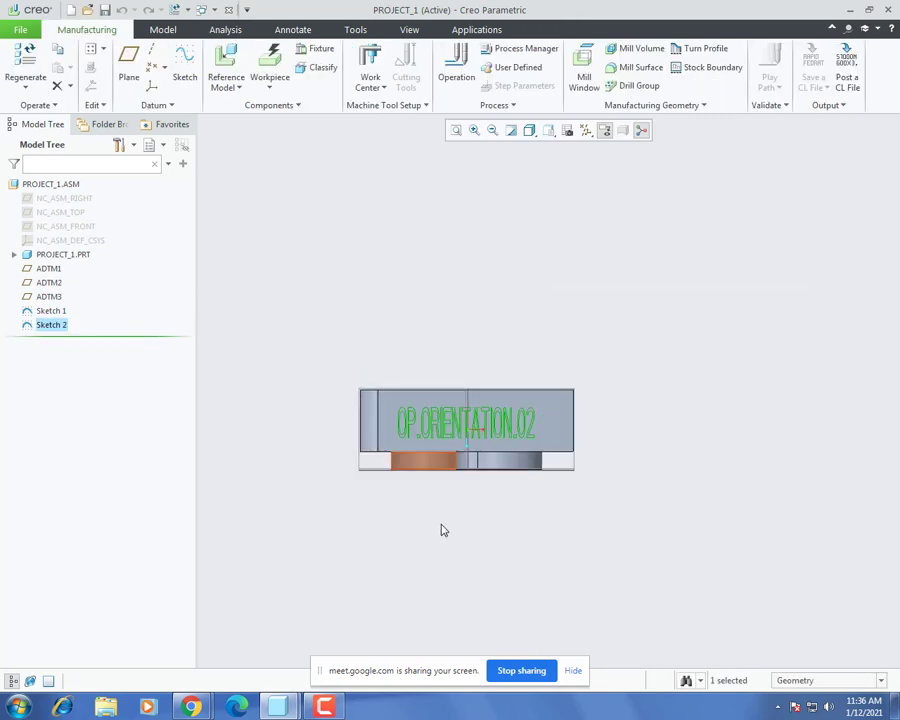
Step: Start a sketch on the block's end face containing the large counterbored hole, with the round bosses facing up
middle_click_drag(496, 453, 470, 488)
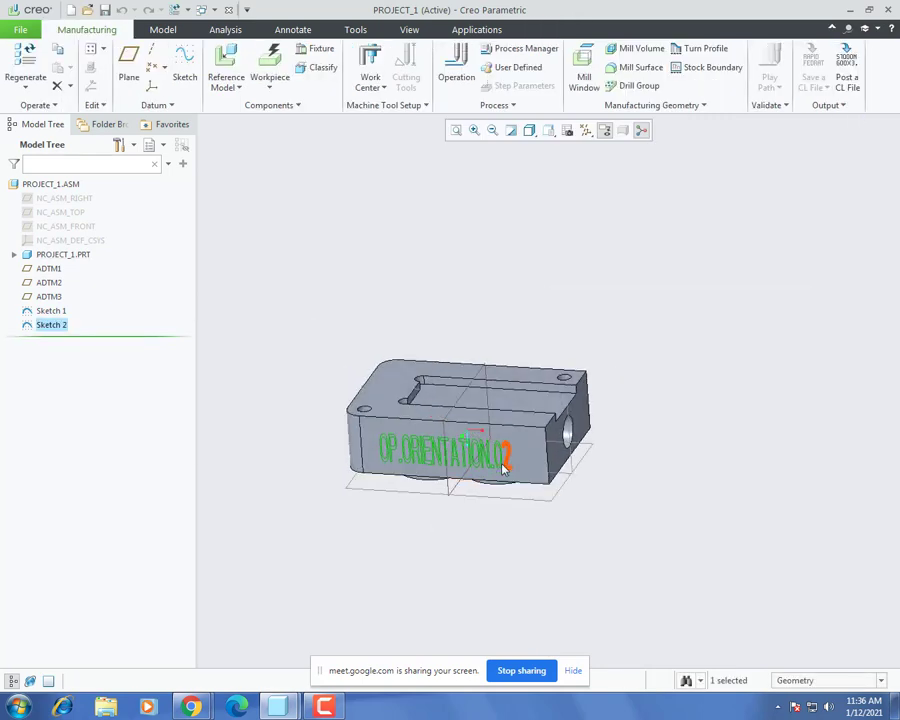
scroll(503, 468, "up", 4)
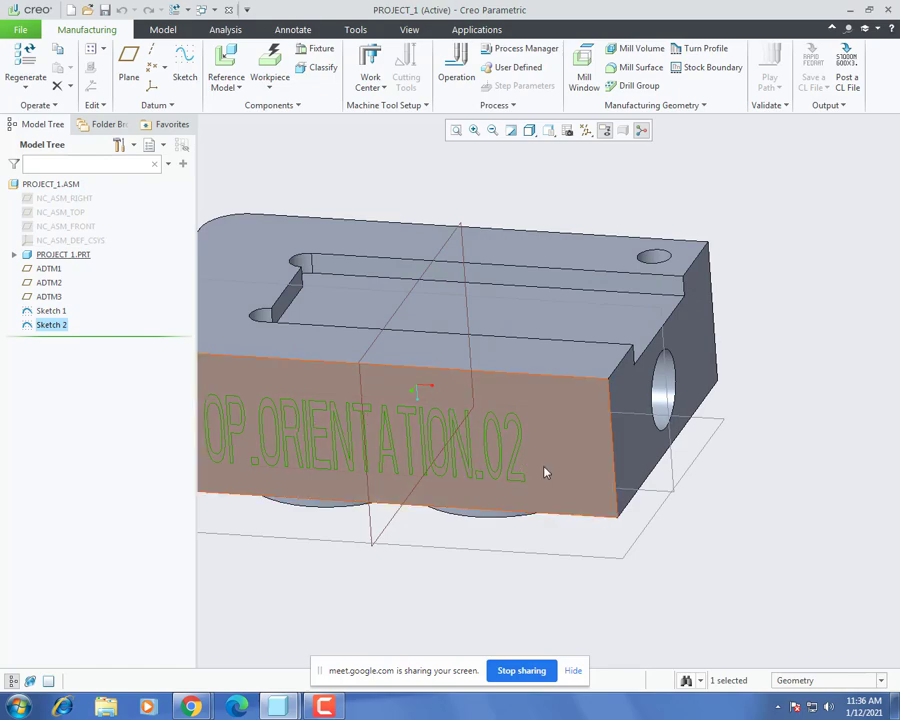
scroll(545, 472, "down", 4)
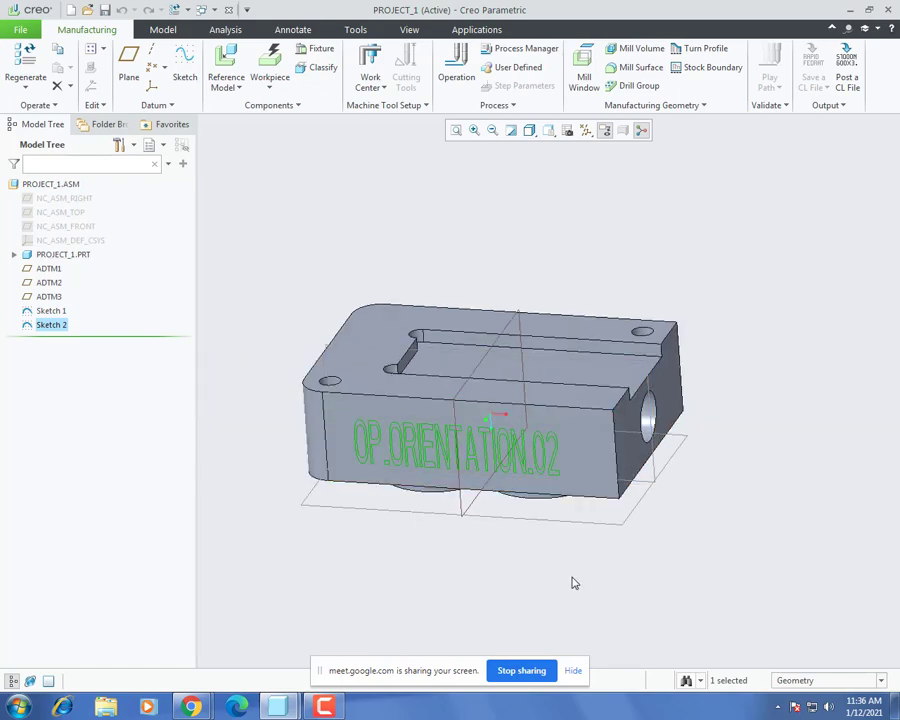
middle_click_drag(577, 560, 283, 380)
left_click(184, 68)
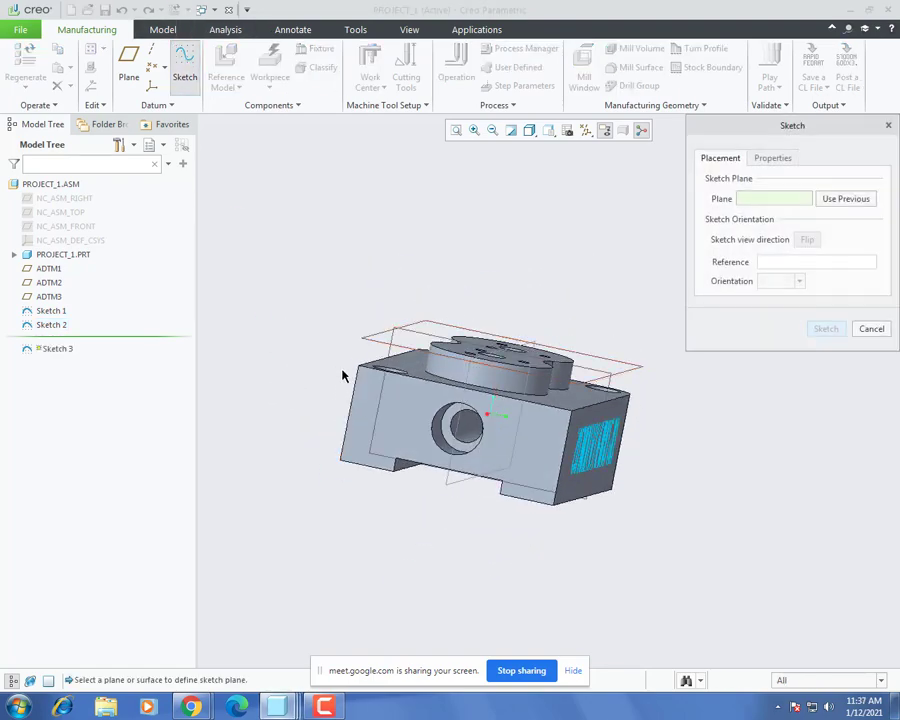
left_click(404, 403)
middle_click(281, 450)
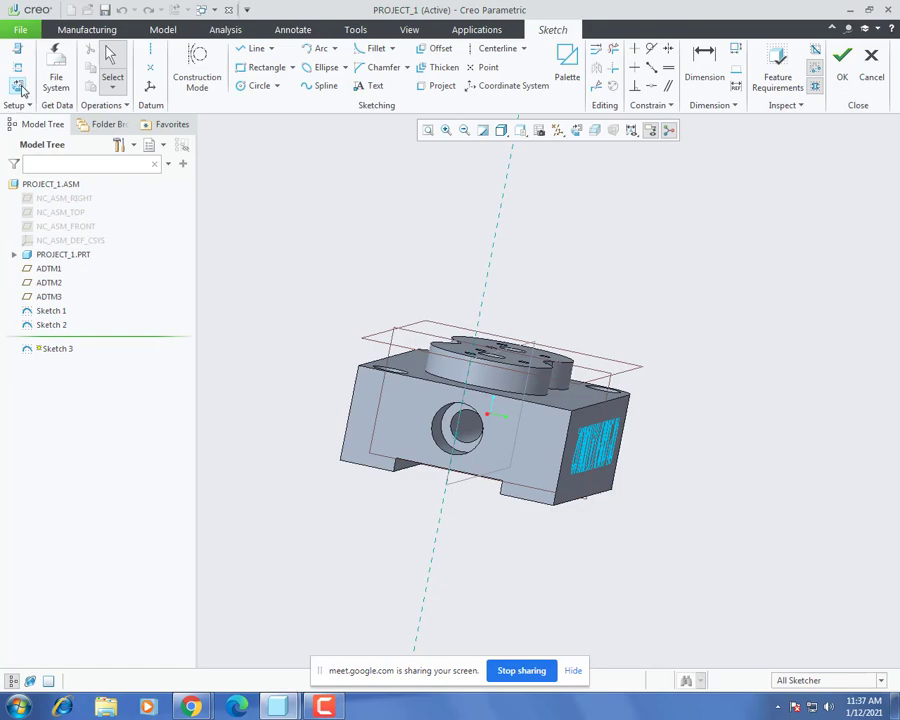
Step: Add the text OP_ORIENTATION_03 in font3d, about 10 mm high with aspect ratio 0.457, across the end face and finish the sketch
left_click(366, 85)
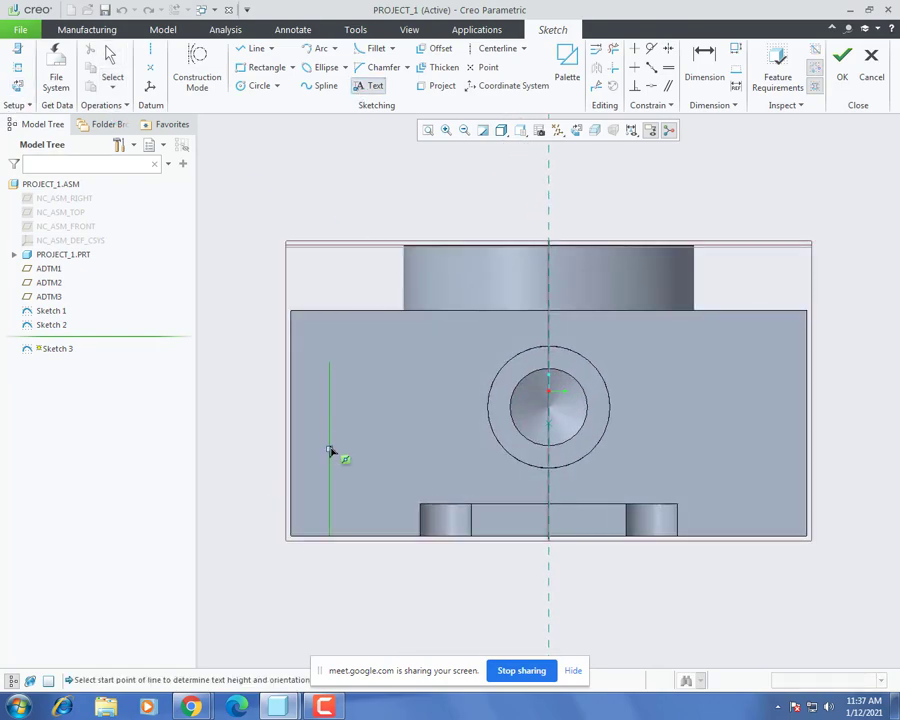
left_click(330, 450)
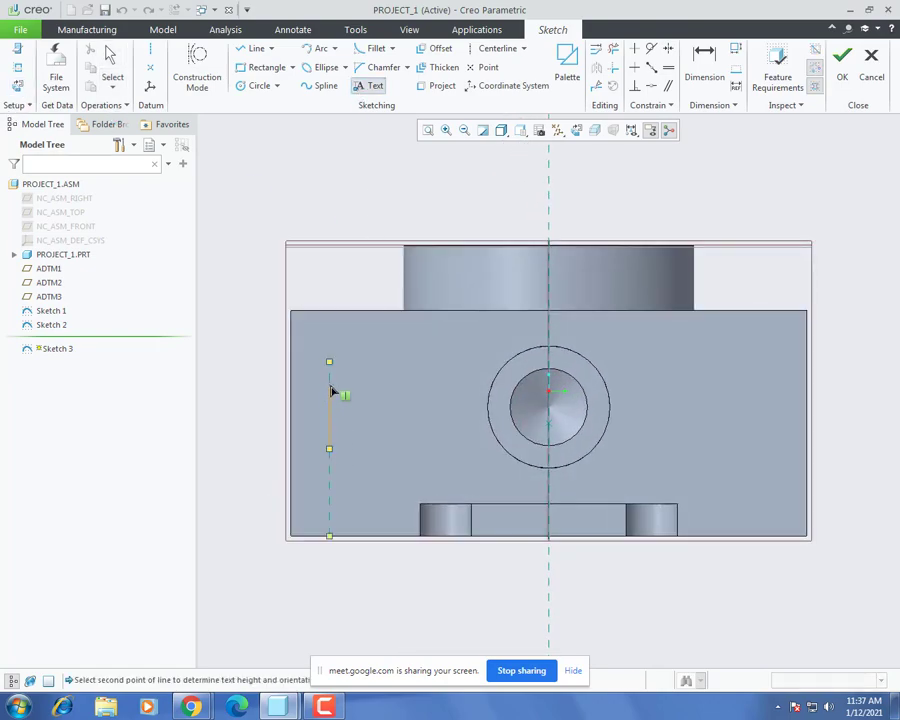
left_click(333, 391)
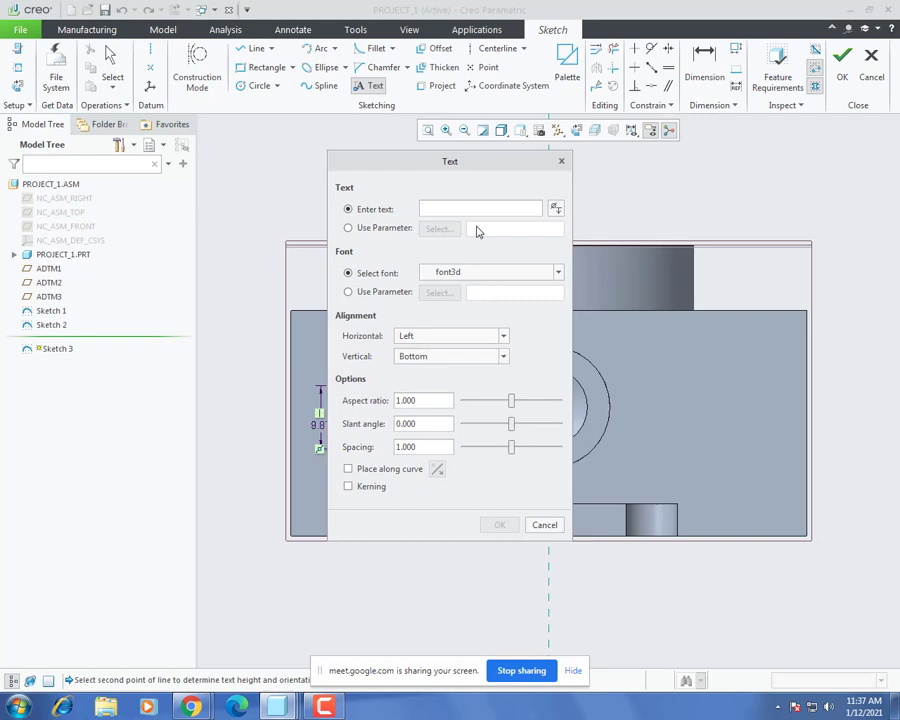
type("OP_ORIENTATION_03")
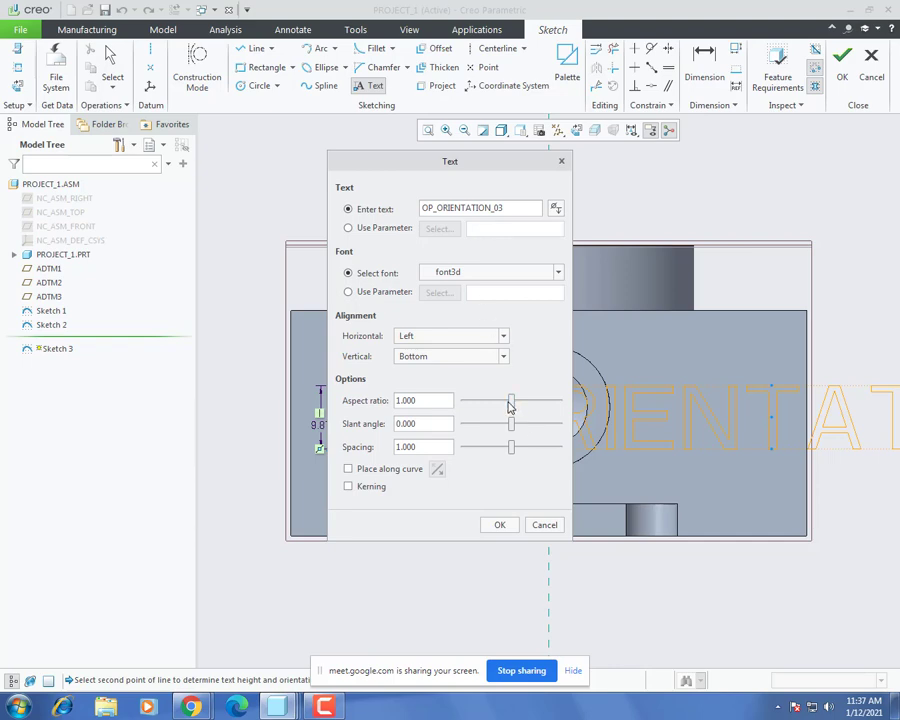
left_click_drag(511, 403, 496, 402)
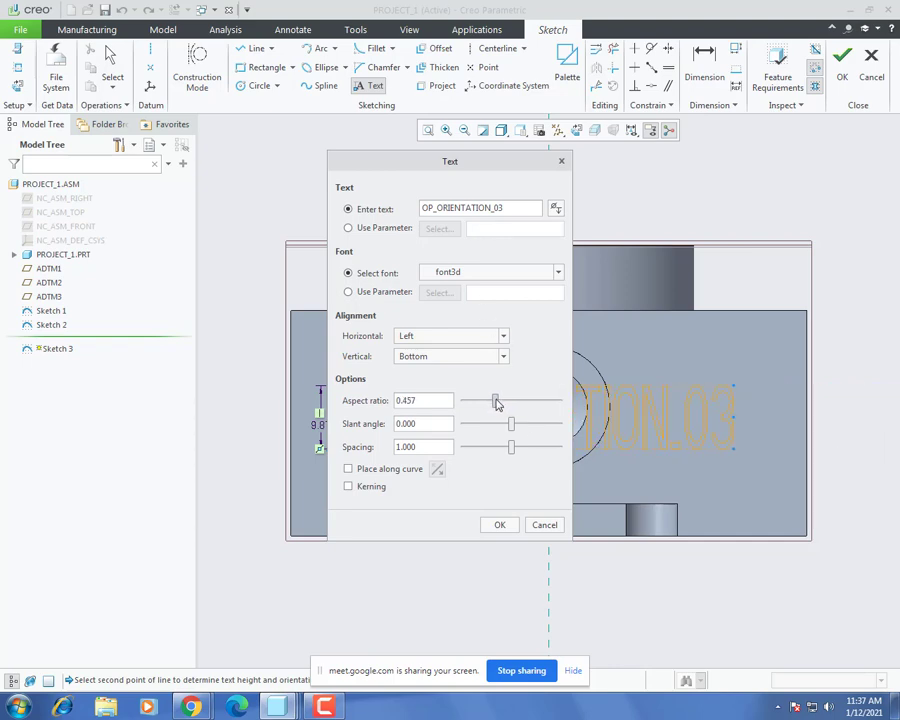
left_click(500, 525)
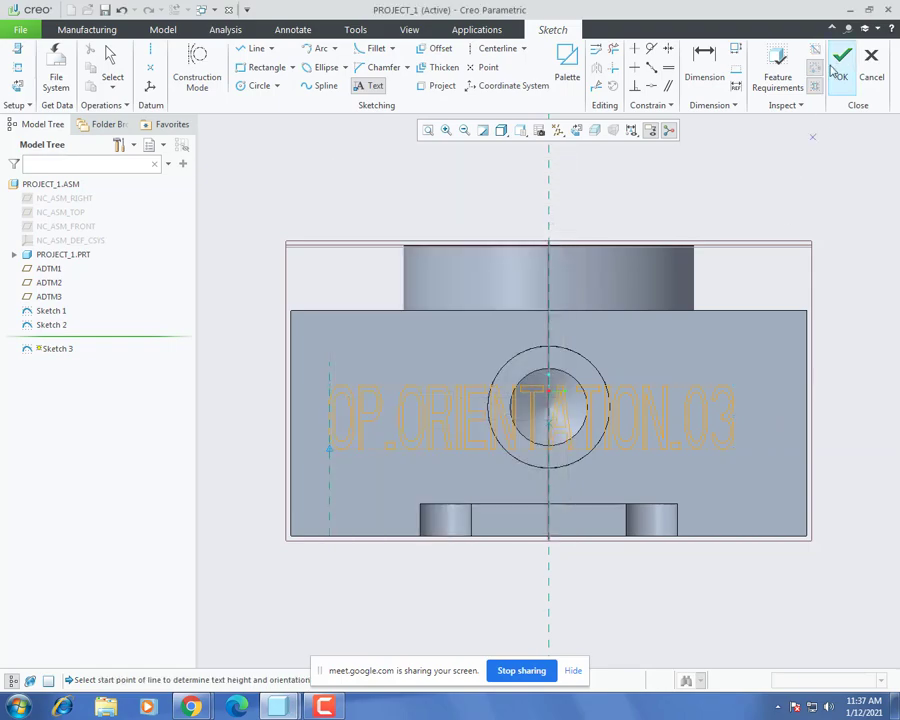
scroll(361, 289, "up", 3)
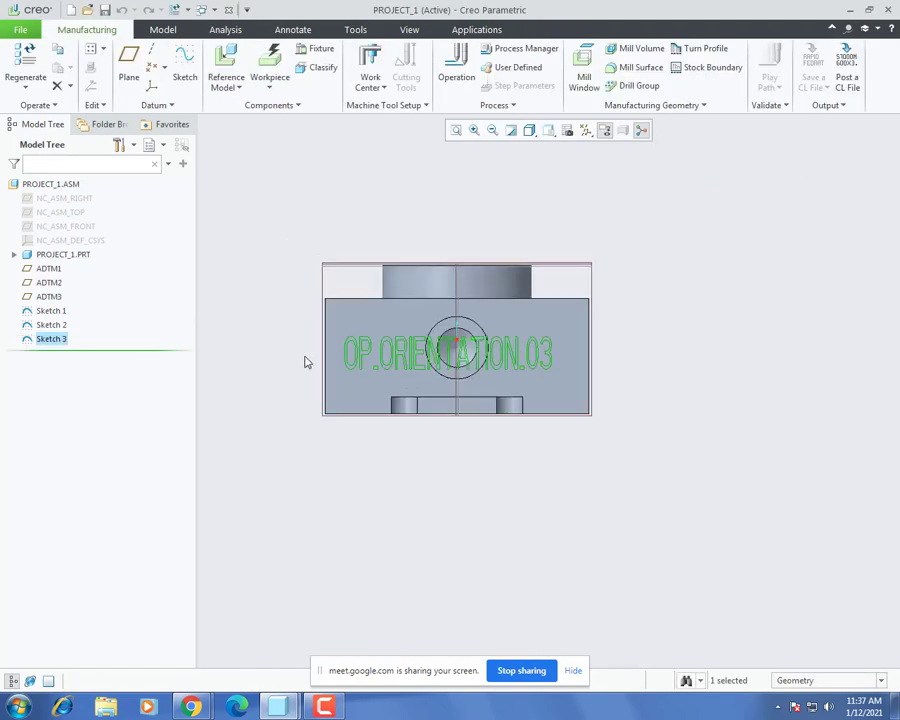
Step: Rename the sketch holding the OP_ORIENTATION_01 text as OP01
mouse_move(308, 361)
middle_mouse_down()
mouse_move(336, 352)
mouse_move(414, 418)
mouse_move(560, 290)
mouse_move(800, 400)
mouse_move(718, 448)
mouse_move(735, 420)
mouse_move(695, 404)
mouse_move(625, 408)
middle_mouse_up()
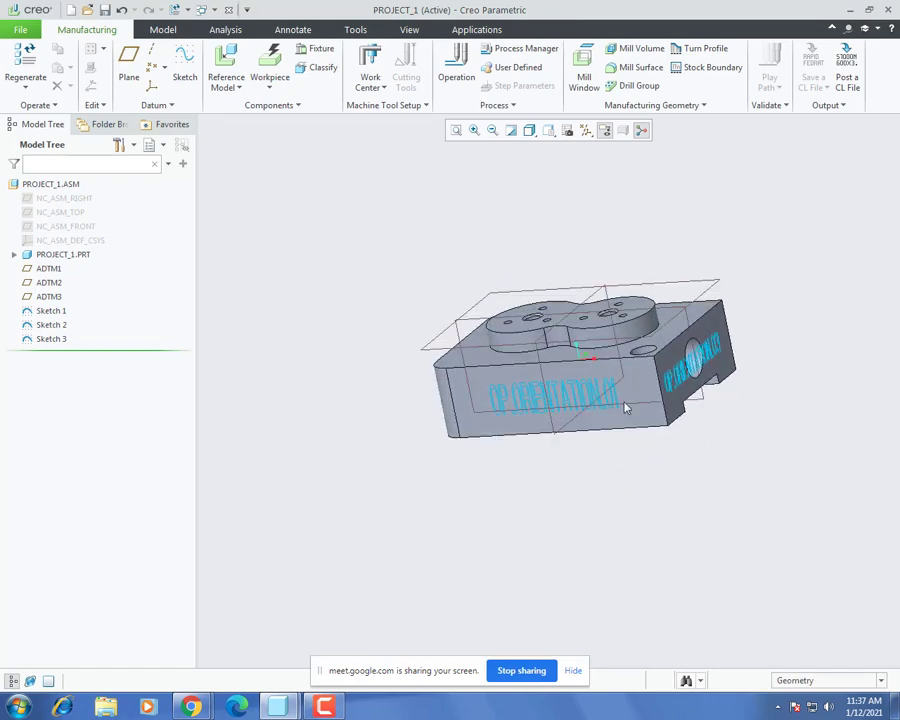
middle_click_drag(561, 292, 560, 315)
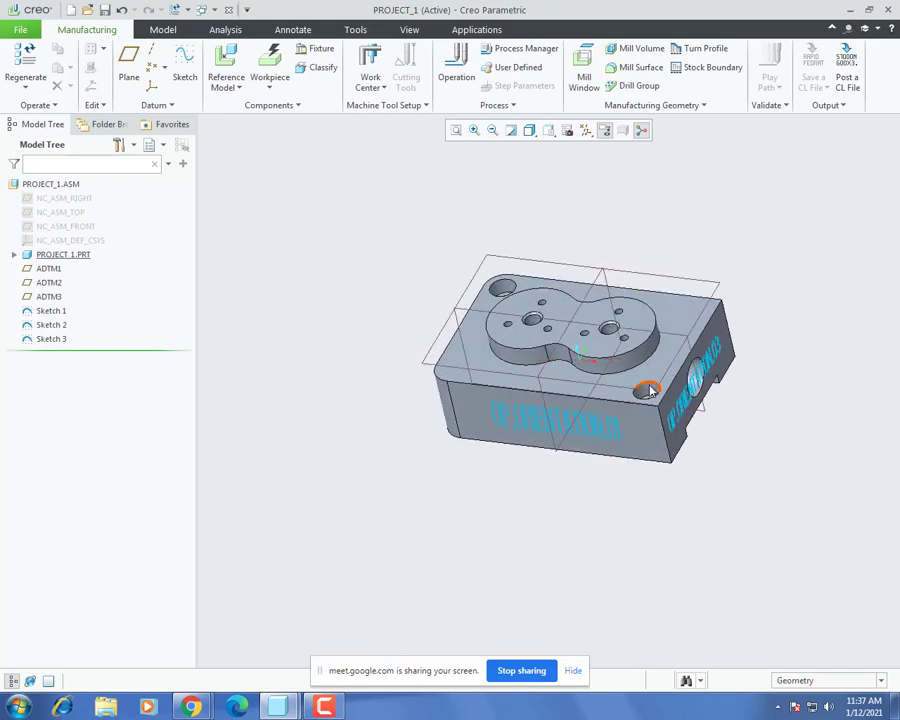
scroll(657, 368, "down", 4)
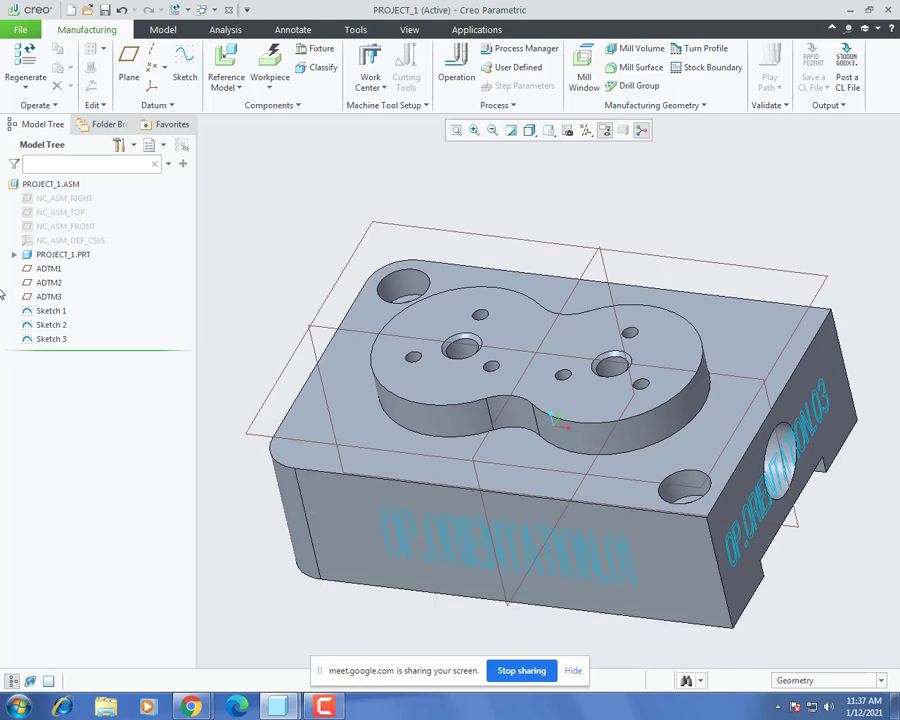
left_click(50, 311)
double_click(48, 313)
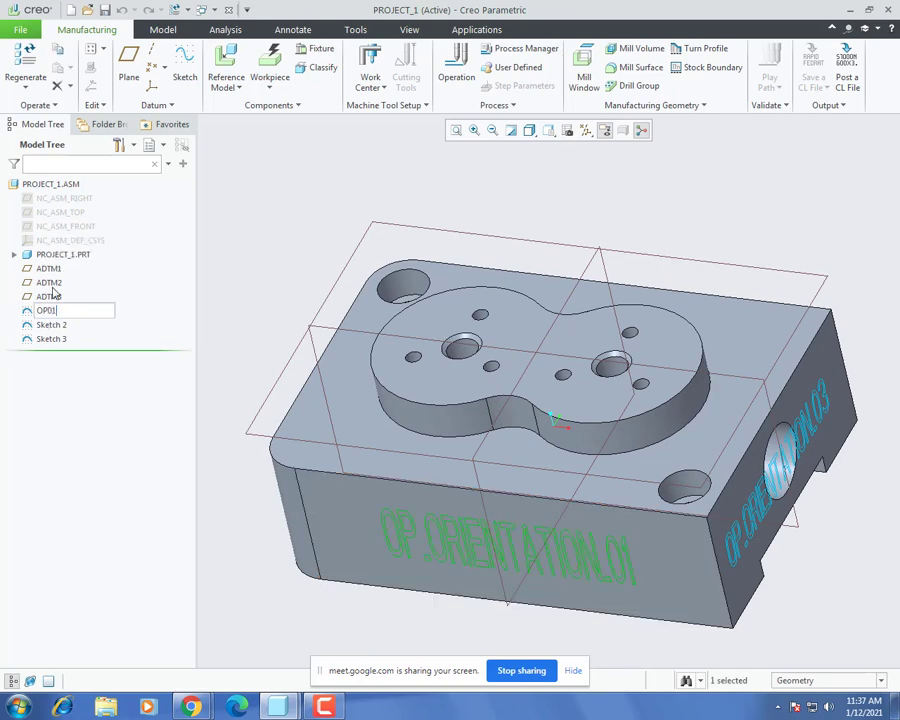
key("Return")
Step: Rename Sketch 2 as OP02 and Sketch 3 as OP03
left_click(52, 325)
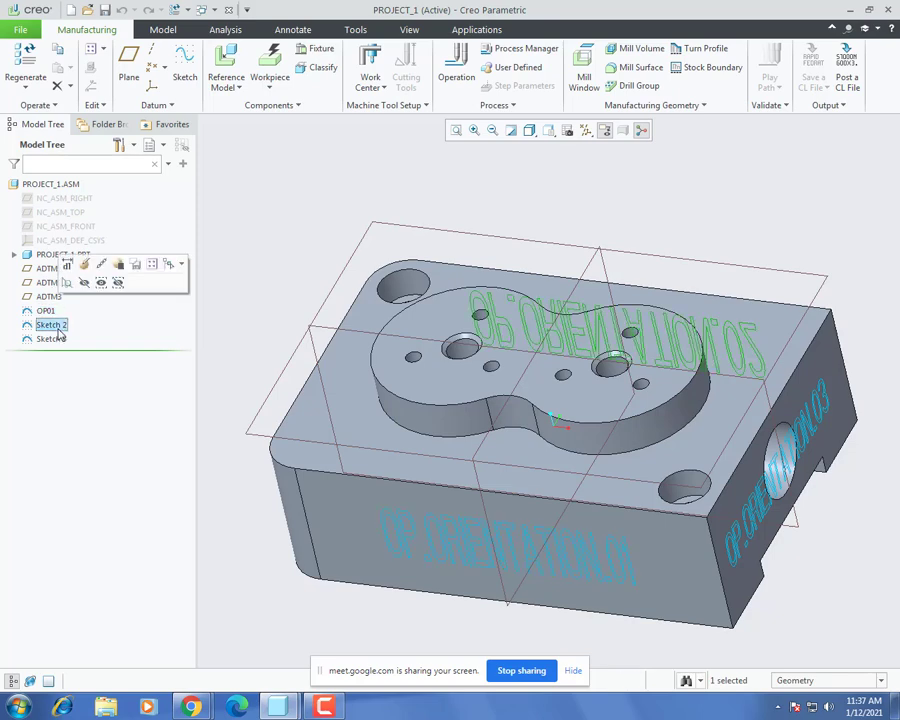
double_click(55, 325)
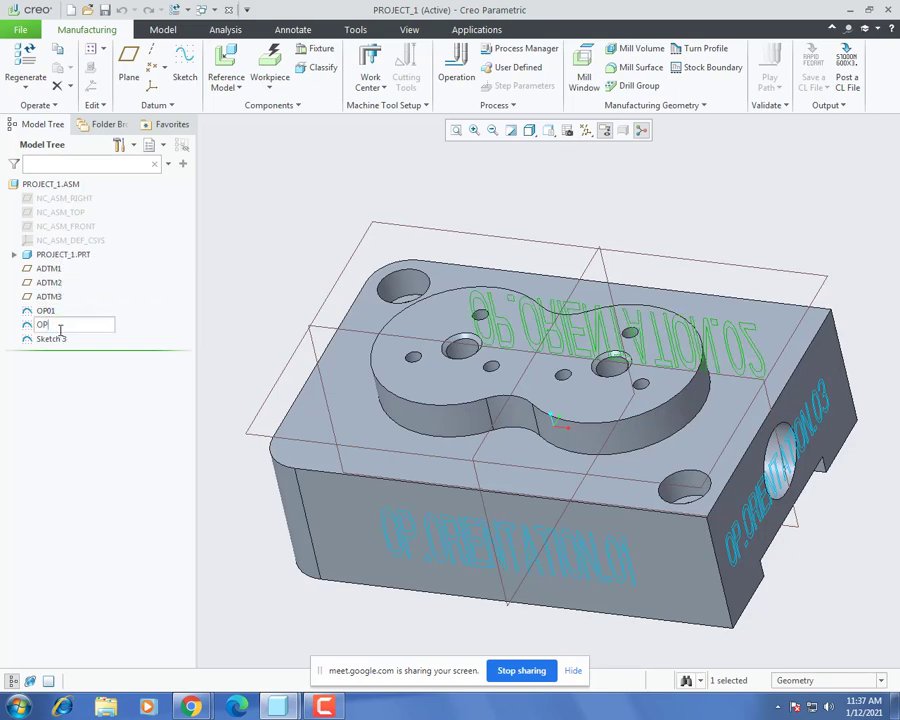
key("Return")
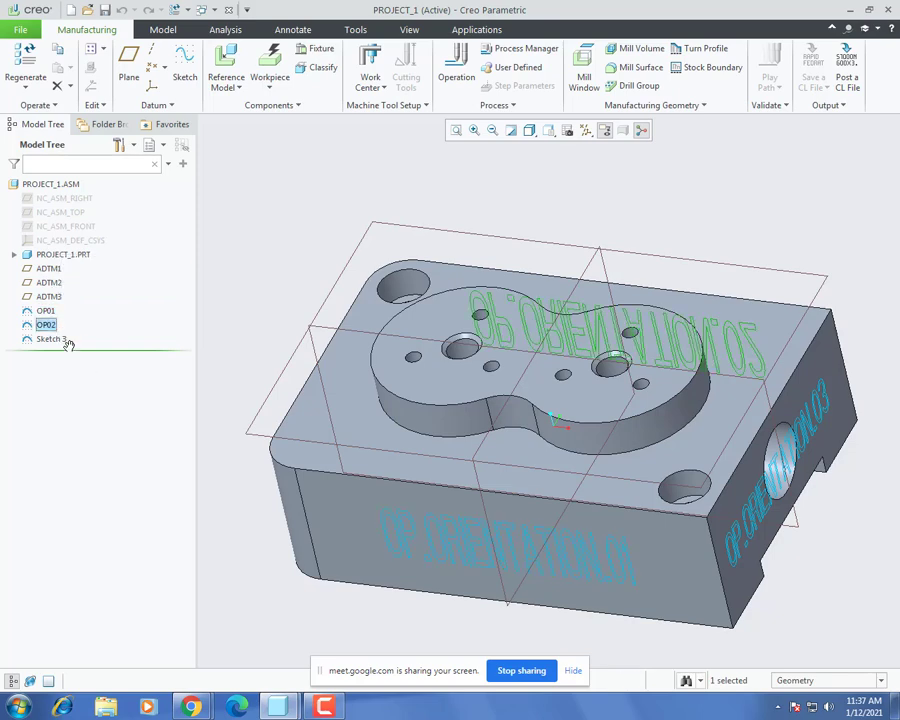
left_click(56, 339)
double_click(60, 340)
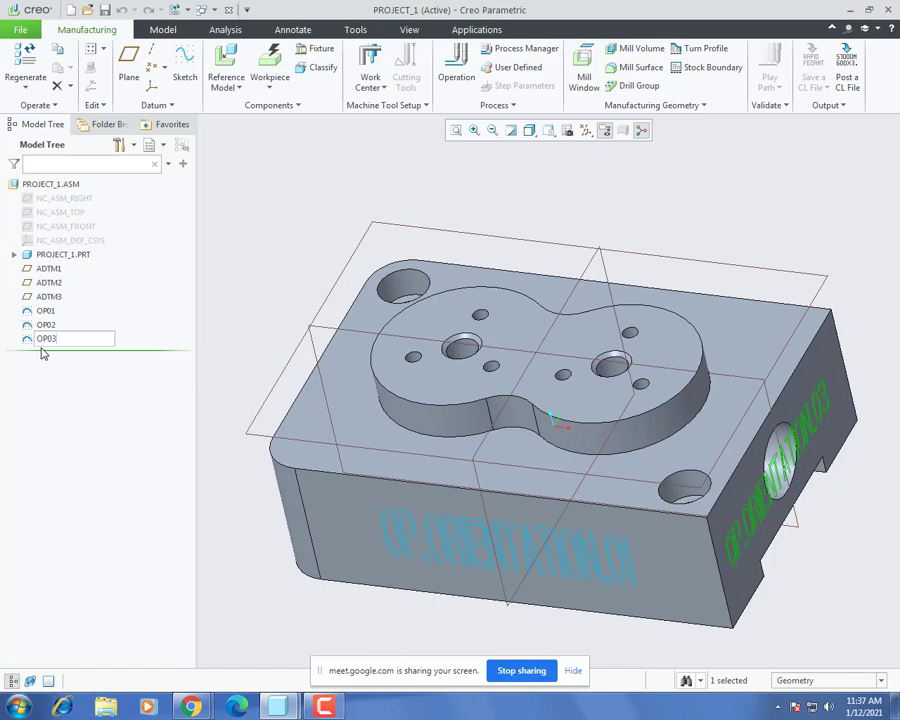
key("Return")
Step: Save the PROJECT_1.ASM manufacturing assembly under its existing name
left_click(269, 228)
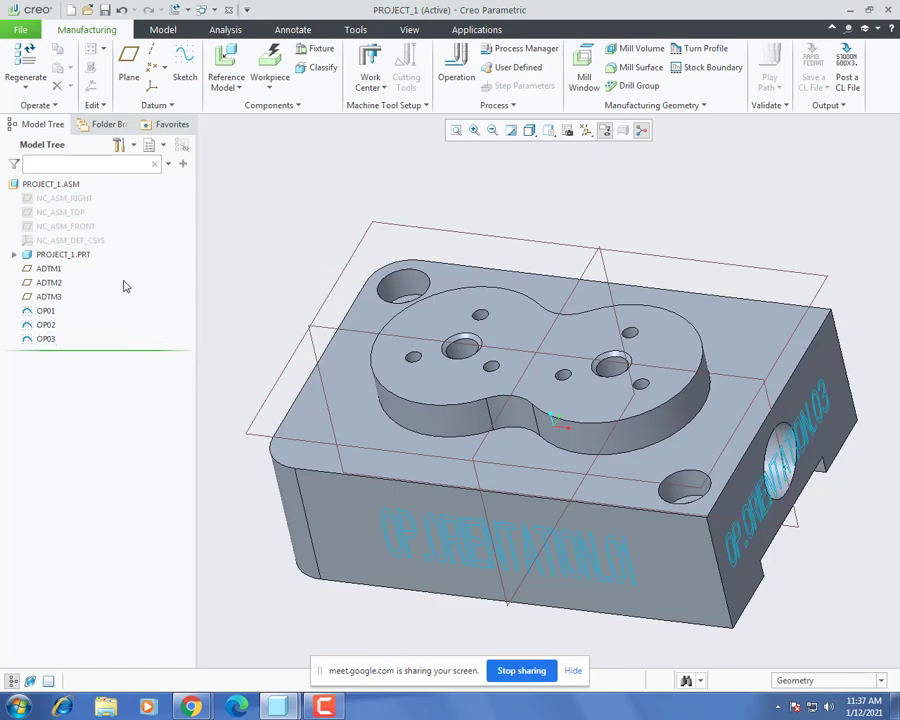
key("ctrl+s")
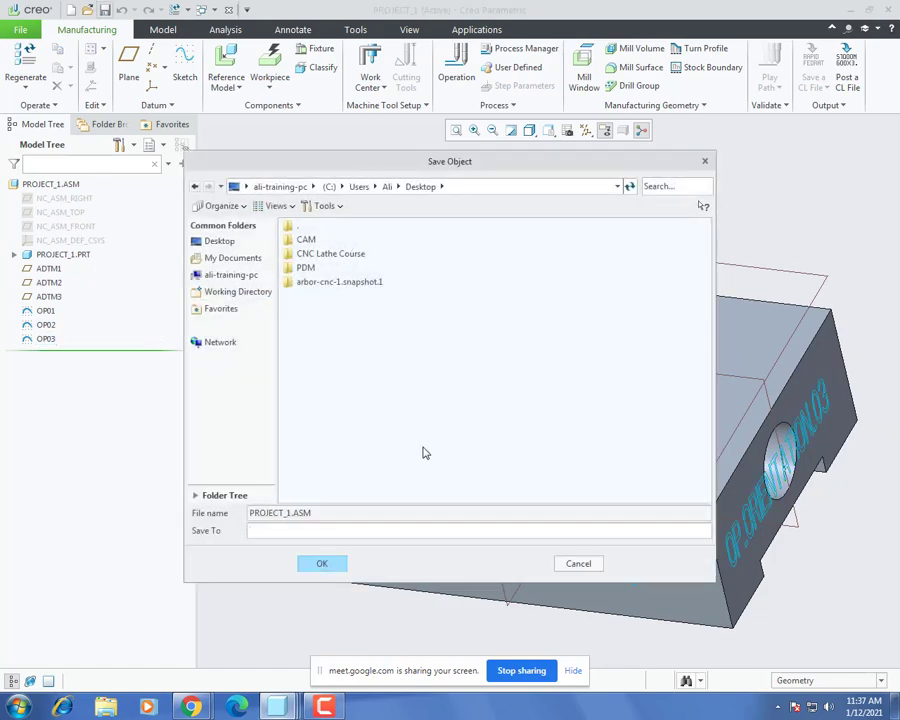
key("Return")
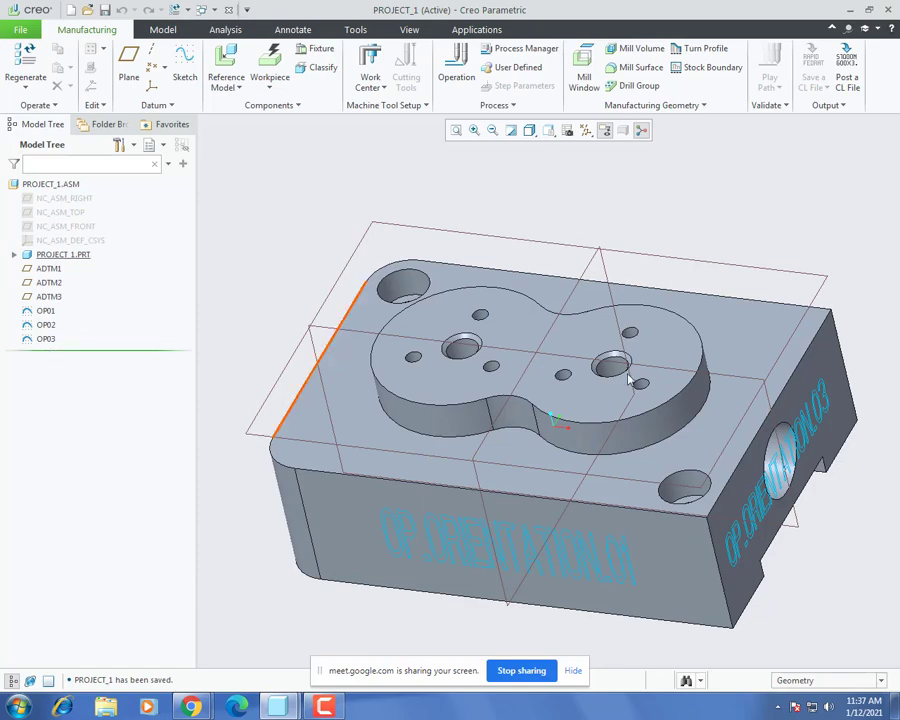
Step: Start a coordinate system with its origin at the intersection of datum planes ADTM3, ADTM2 and ADTM1
scroll(622, 380, "up", 3)
scroll(577, 390, "down", 2)
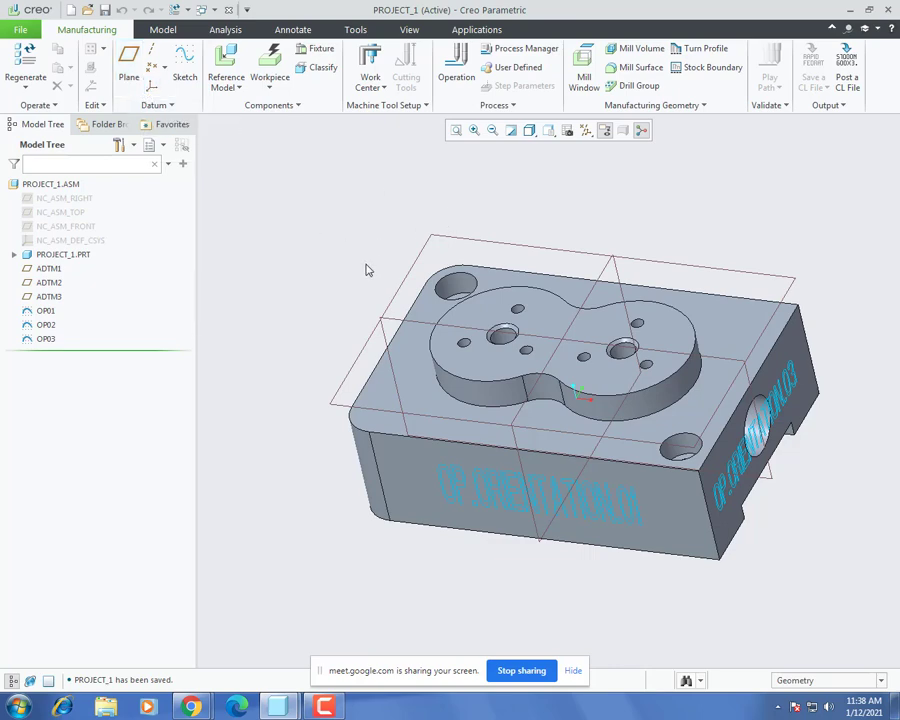
left_click(152, 85)
scroll(495, 438, "up", 2)
middle_click_drag(525, 448, 555, 448)
scroll(506, 388, "down", 3)
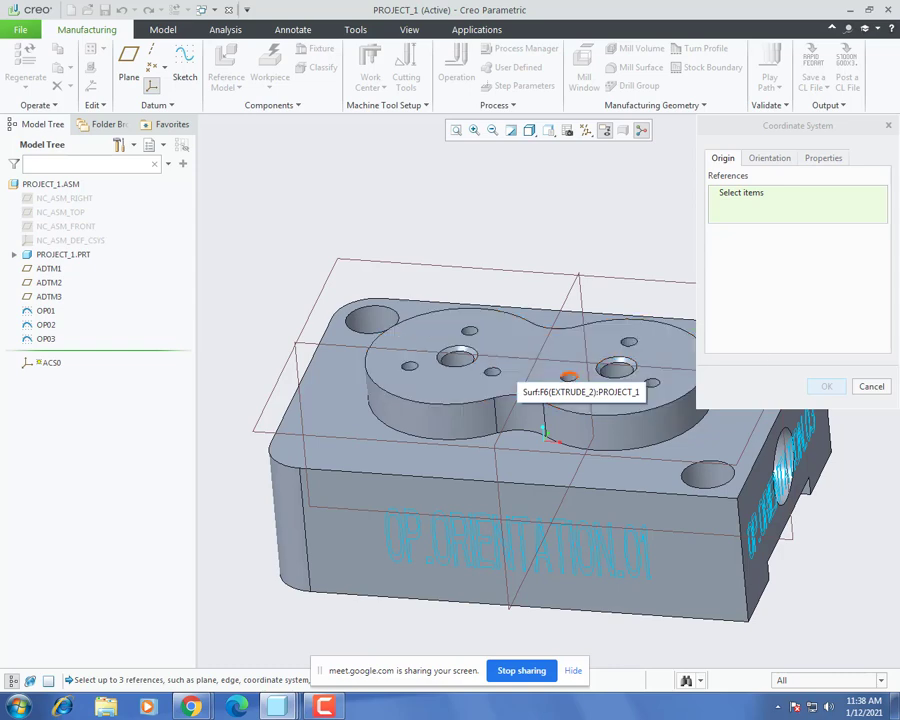
left_click(545, 281)
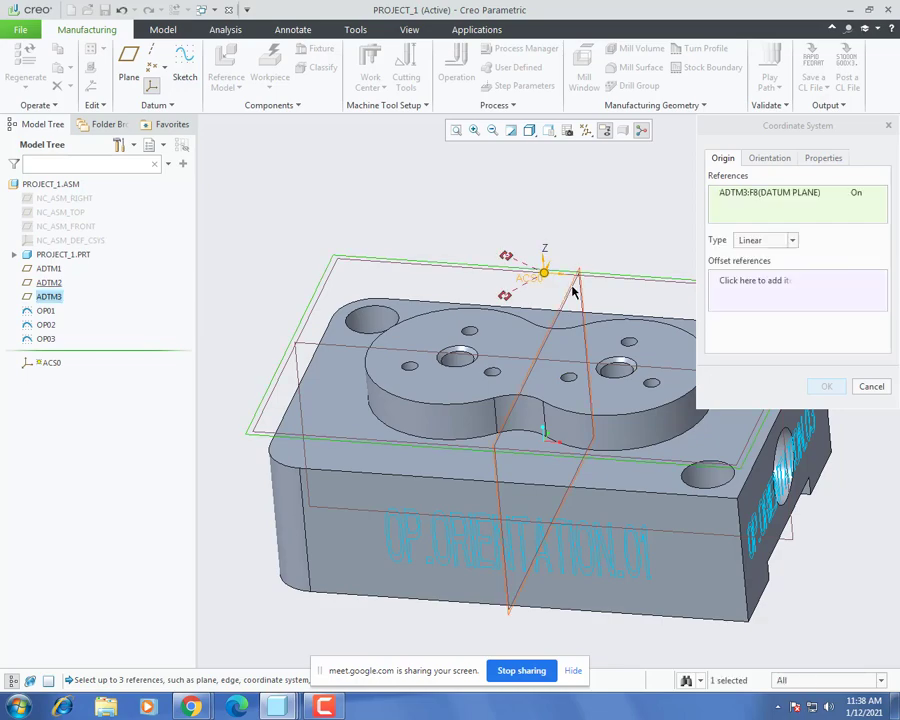
left_click(576, 292, "ctrl")
left_click(320, 353, "ctrl")
scroll(320, 353, "up", 1)
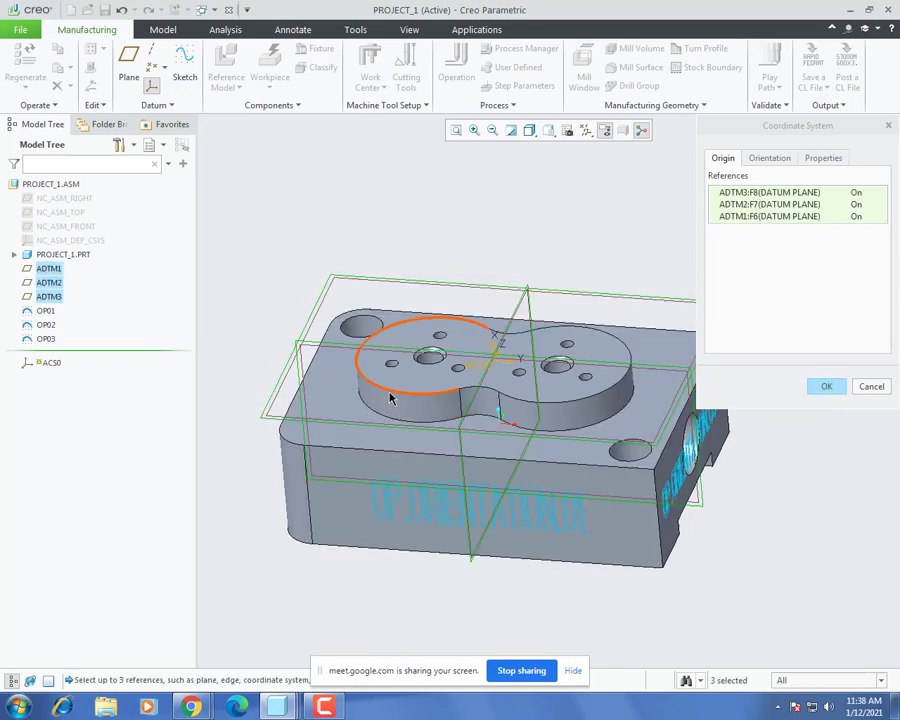
middle_click_drag(380, 404, 354, 424)
Step: Orient the coordinate system with ADTM3 determining Z and ADTM2 projecting X, and create it
left_click(769, 158)
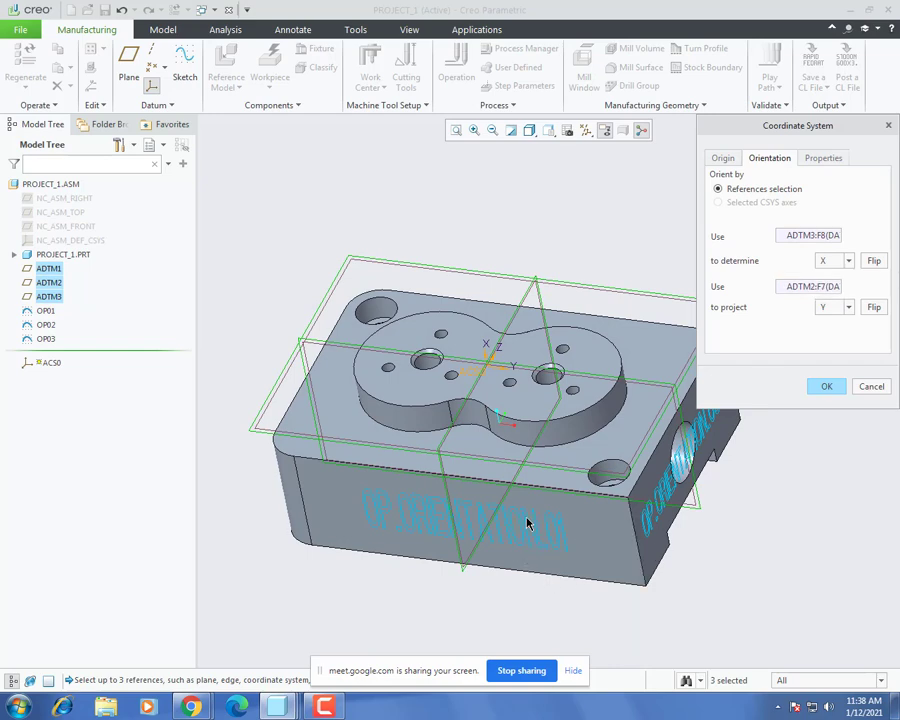
left_click(849, 268)
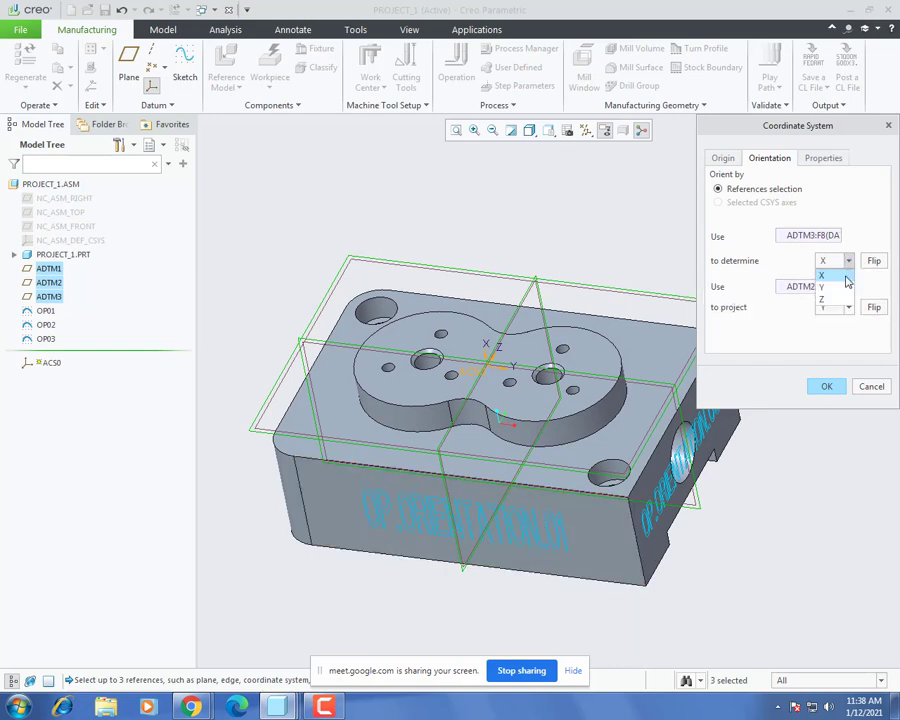
left_click(843, 300)
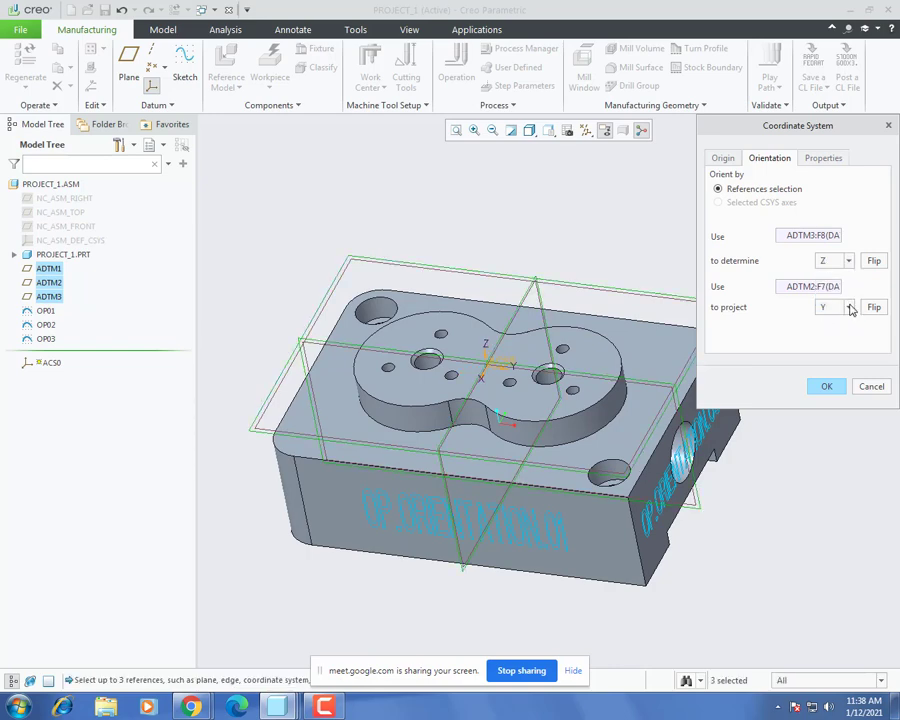
left_click(850, 310)
left_click(826, 318)
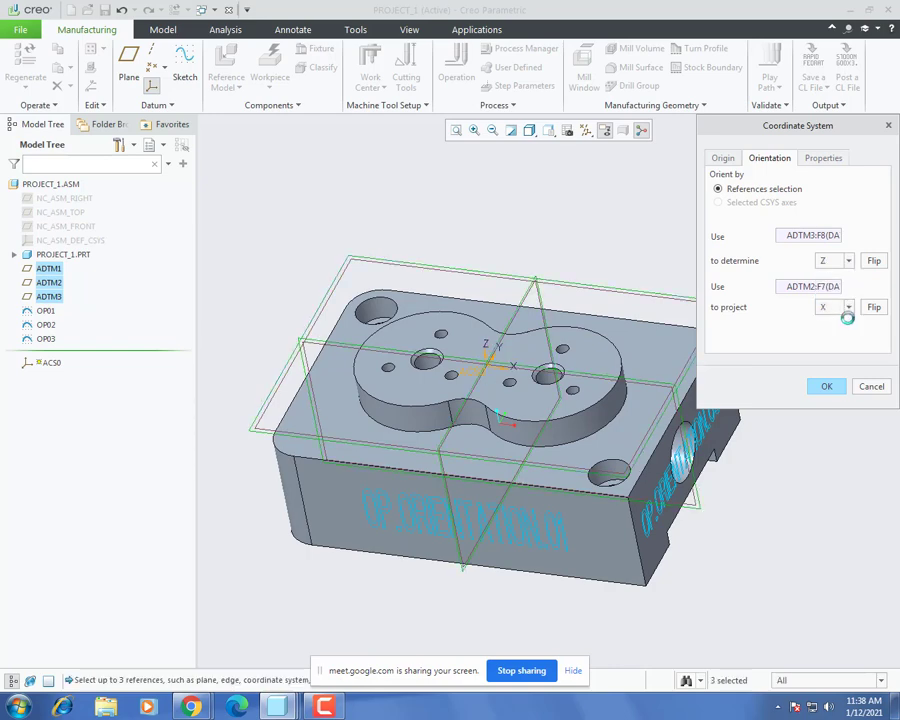
left_click(828, 387)
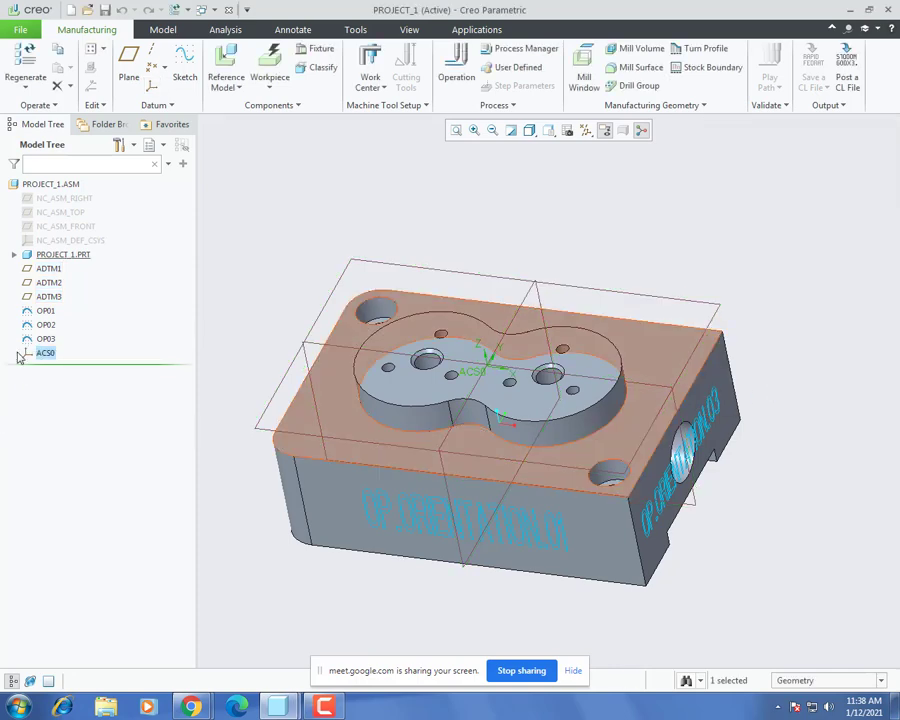
Step: Rename the new coordinate system on the boss side as MCS_01
double_click(46, 353)
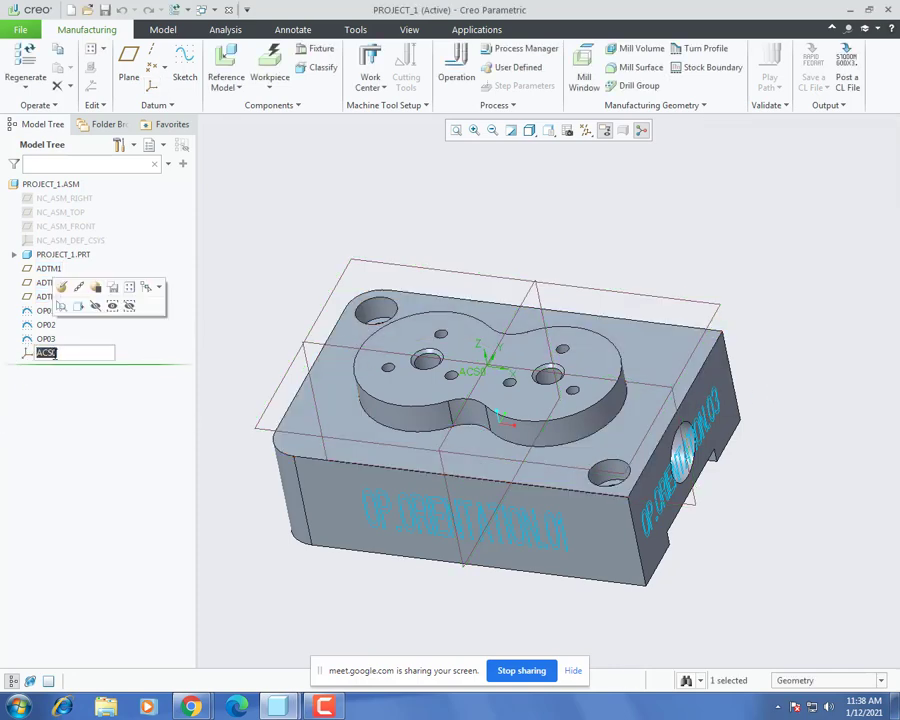
type("m0")
key("Return")
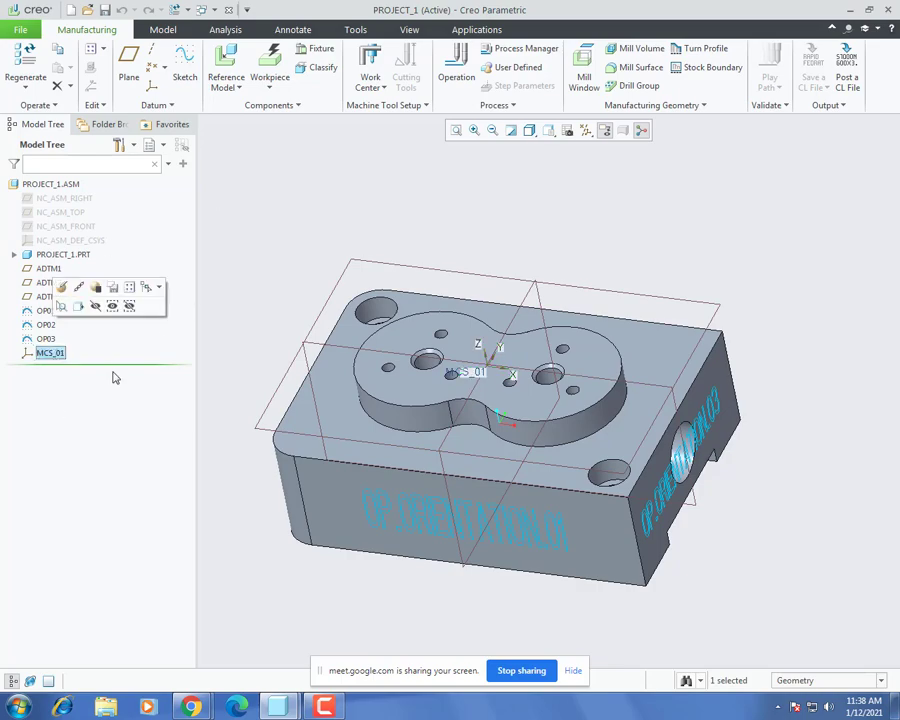
left_click(308, 290)
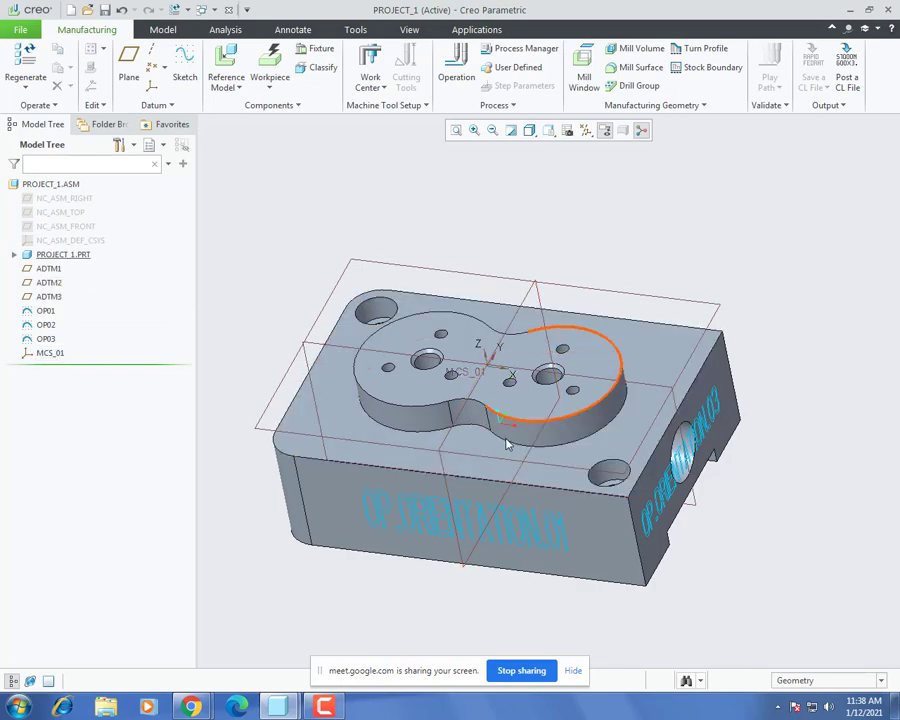
Step: Start a second coordinate system with its origin where the pocket-side face meets datum planes ADTM1 and ADTM2
middle_click_drag(516, 466, 560, 388)
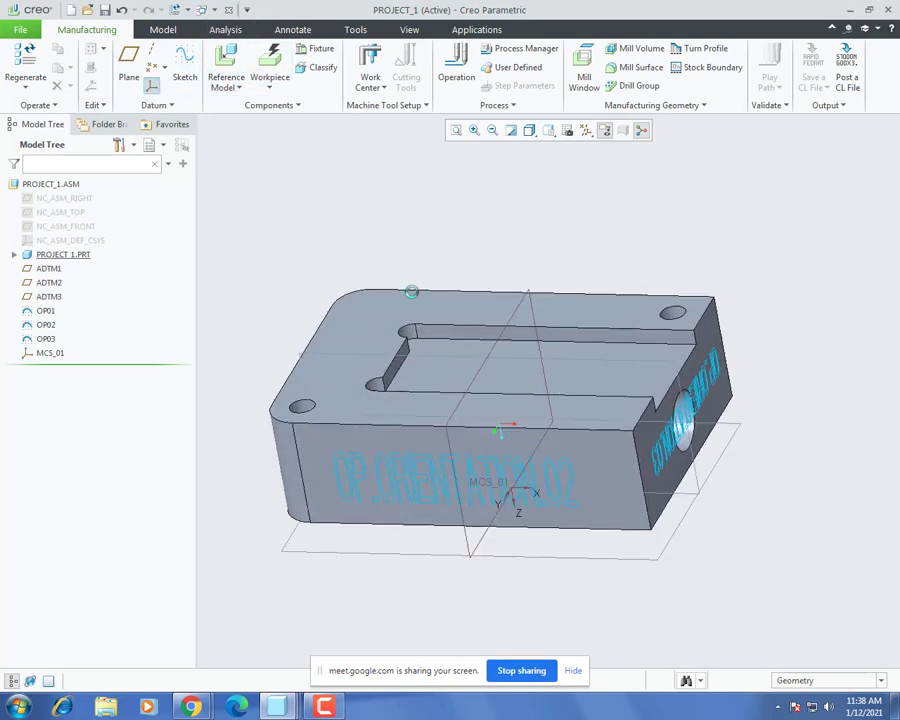
left_click(151, 87)
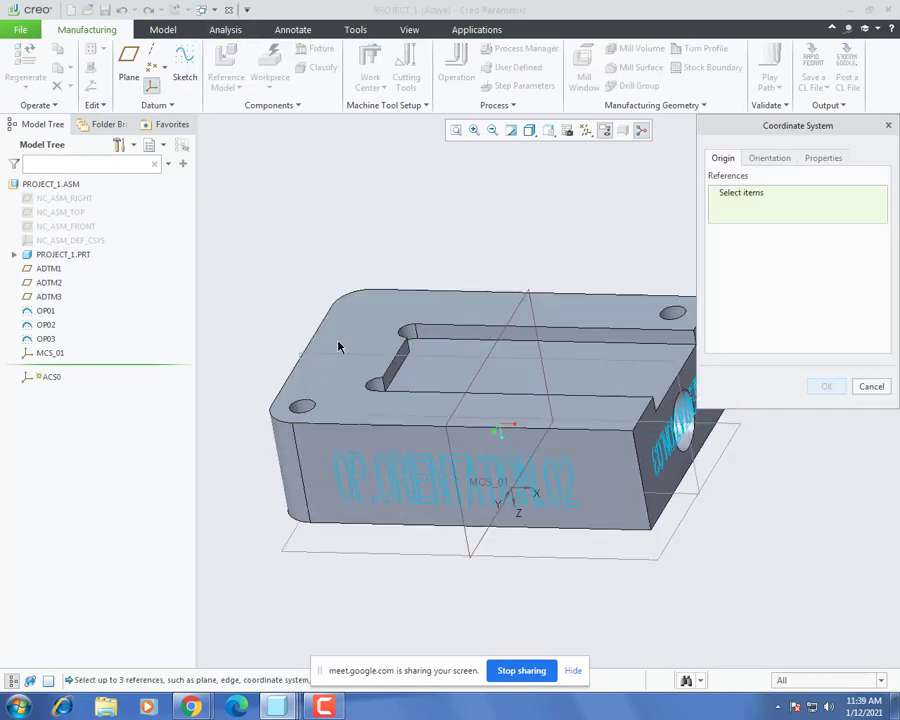
left_click(337, 340)
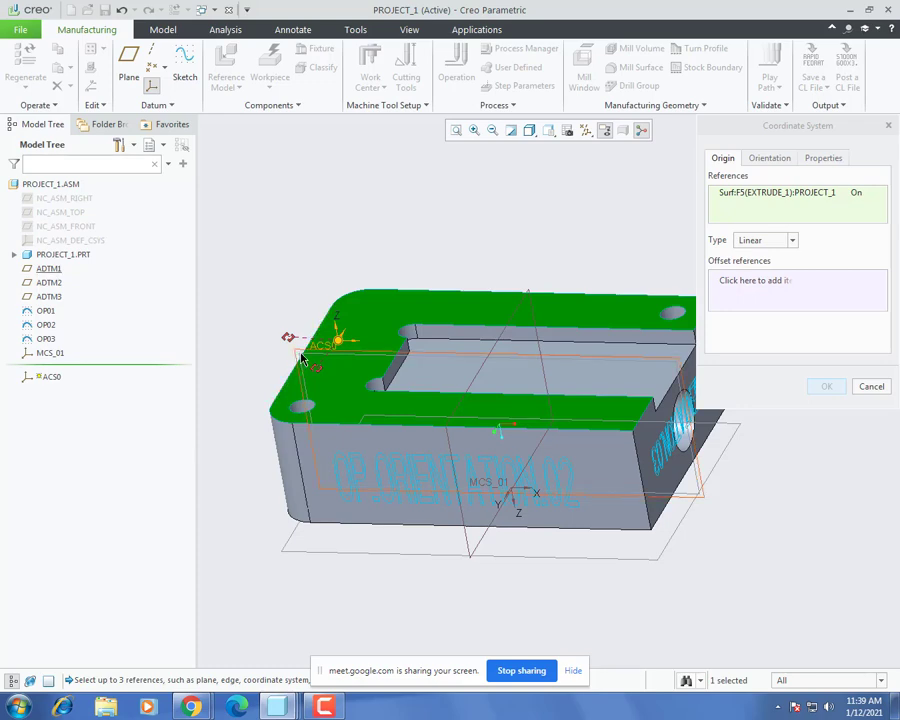
left_click(528, 292, "ctrl")
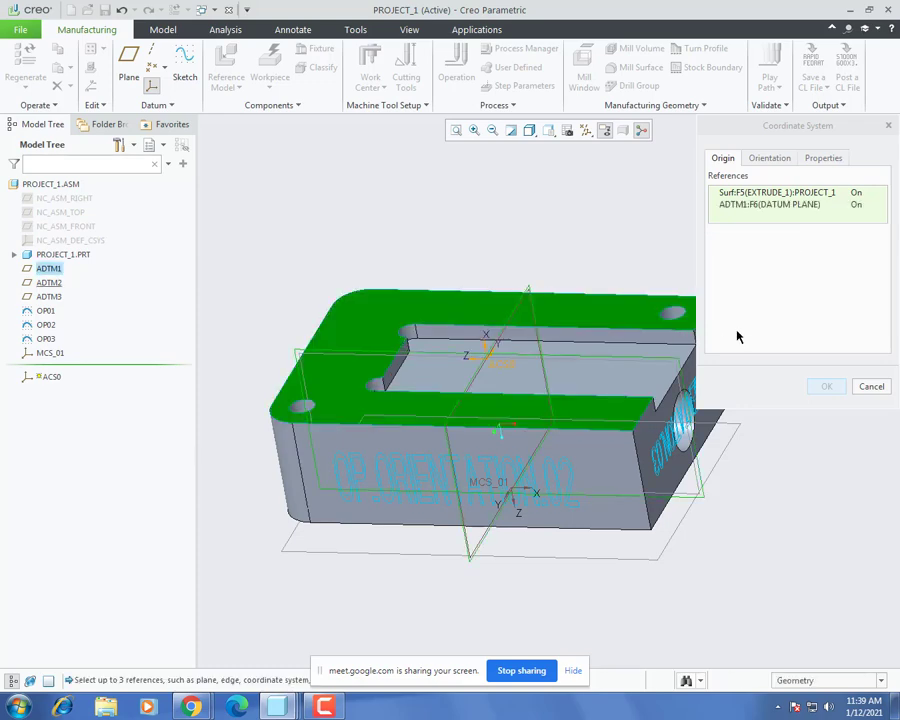
left_click(534, 366, "ctrl")
Step: Orient the second coordinate system with the pocket-side face determining Z and ADTM1 projecting Y, and create it
left_click(770, 160)
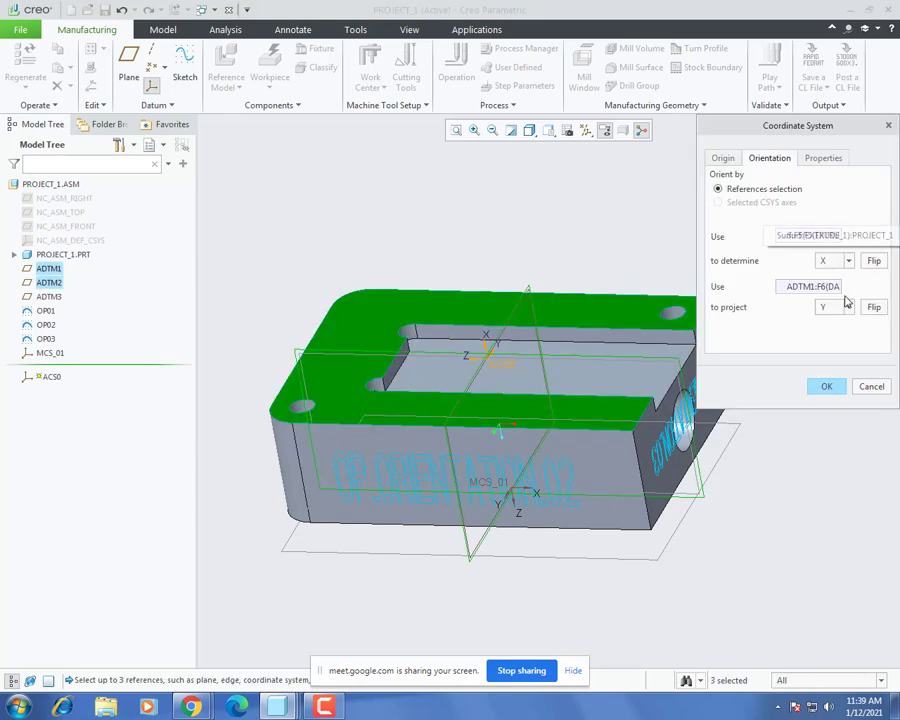
left_click(832, 262)
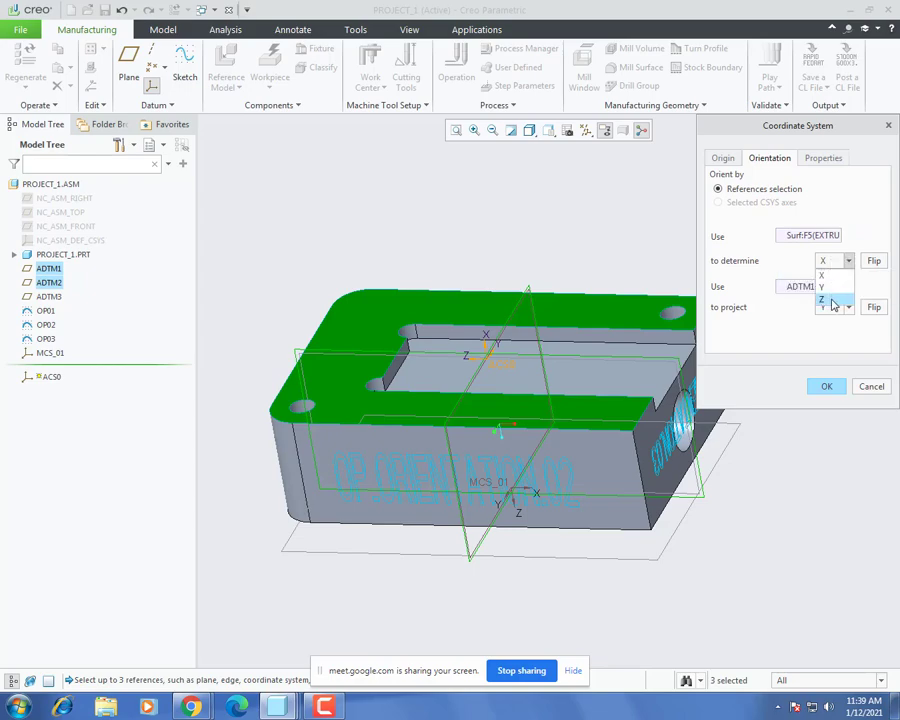
left_click(833, 303)
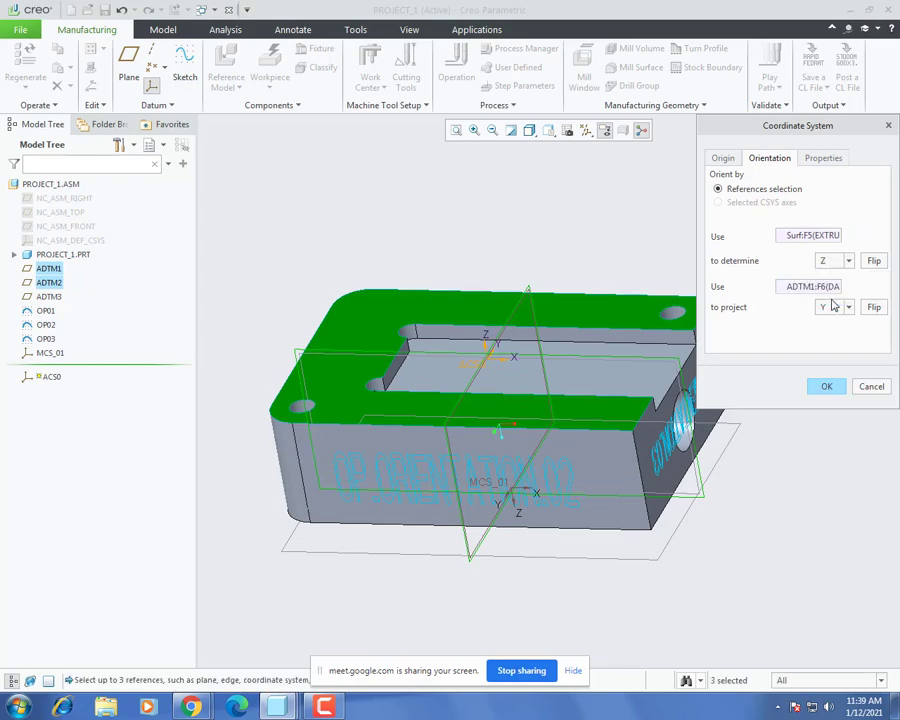
left_click(826, 388)
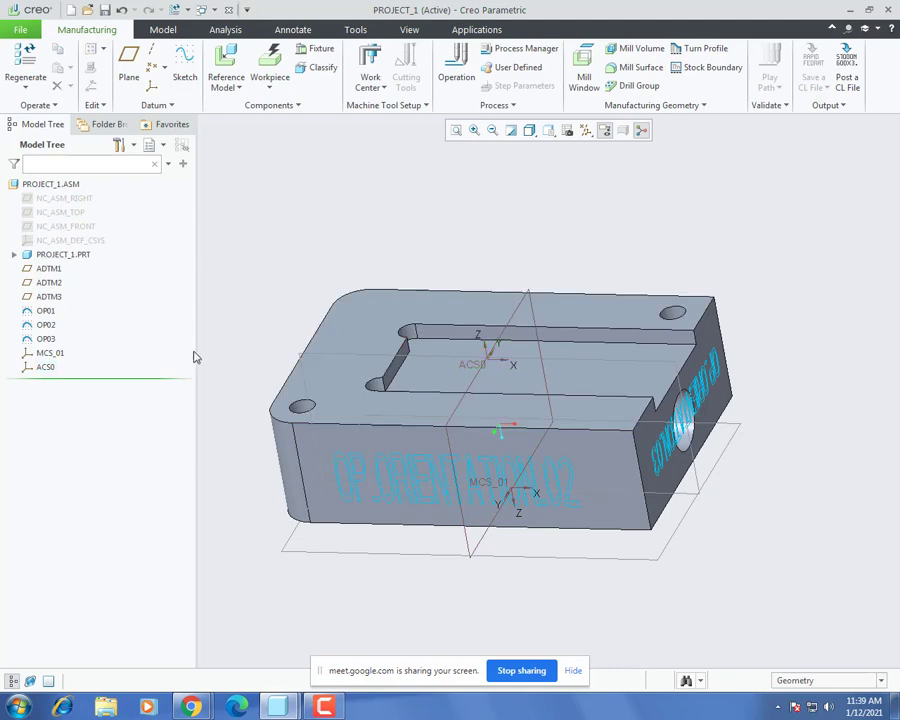
Step: Rename the coordinate system on the pocket-side face as MCS_02
left_click(42, 367)
left_click(48, 369)
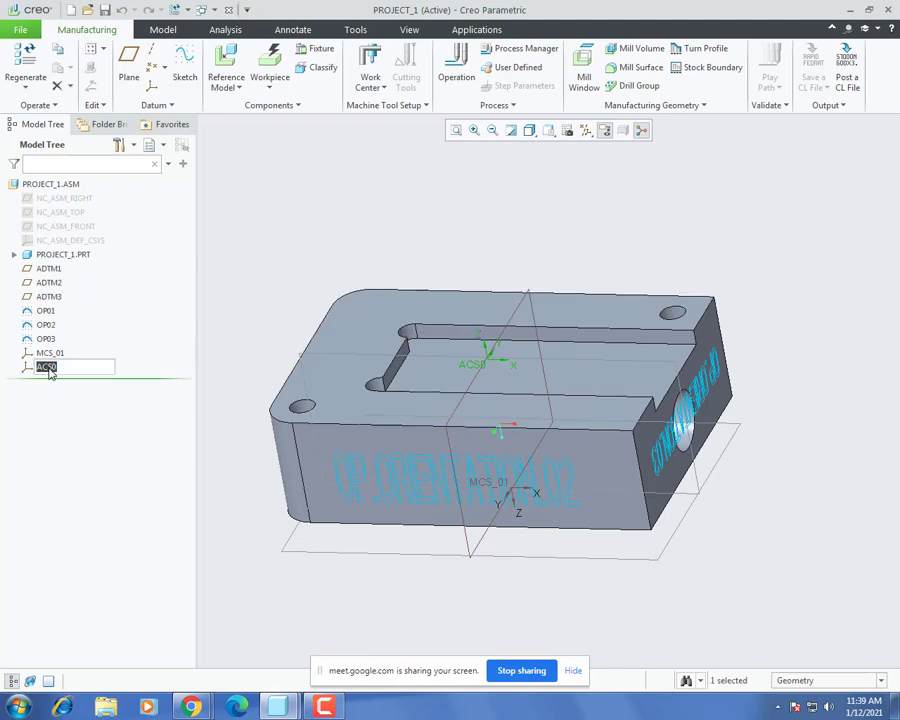
type("MCS_02")
key("Return")
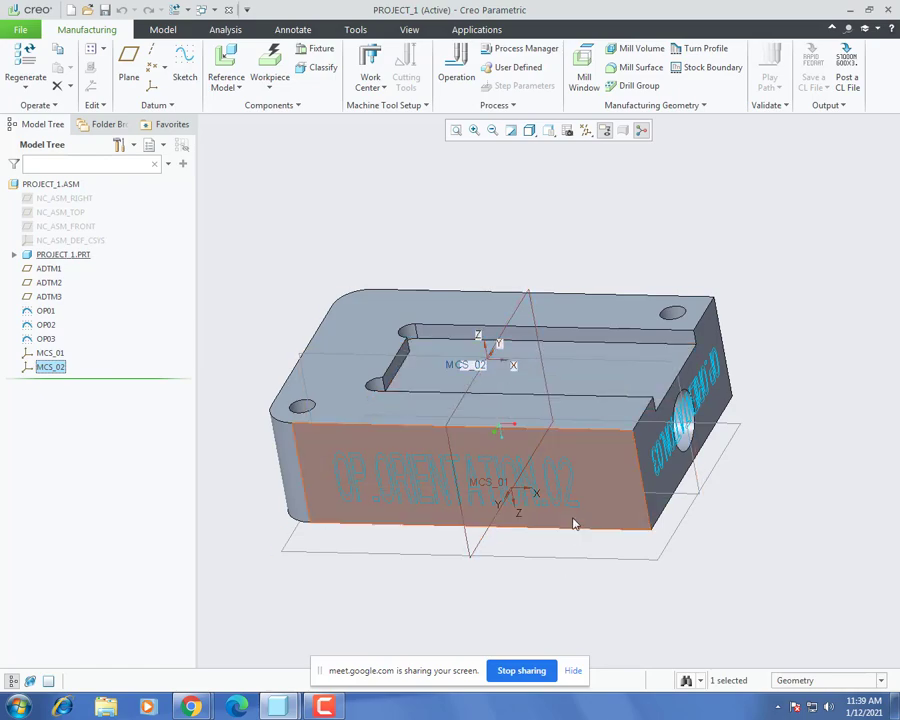
Step: Create a midplane datum between the block's pocket-side and boss-side faces, and reorder it directly after ADTM3 in the model tree
middle_click_drag(575, 526, 619, 657)
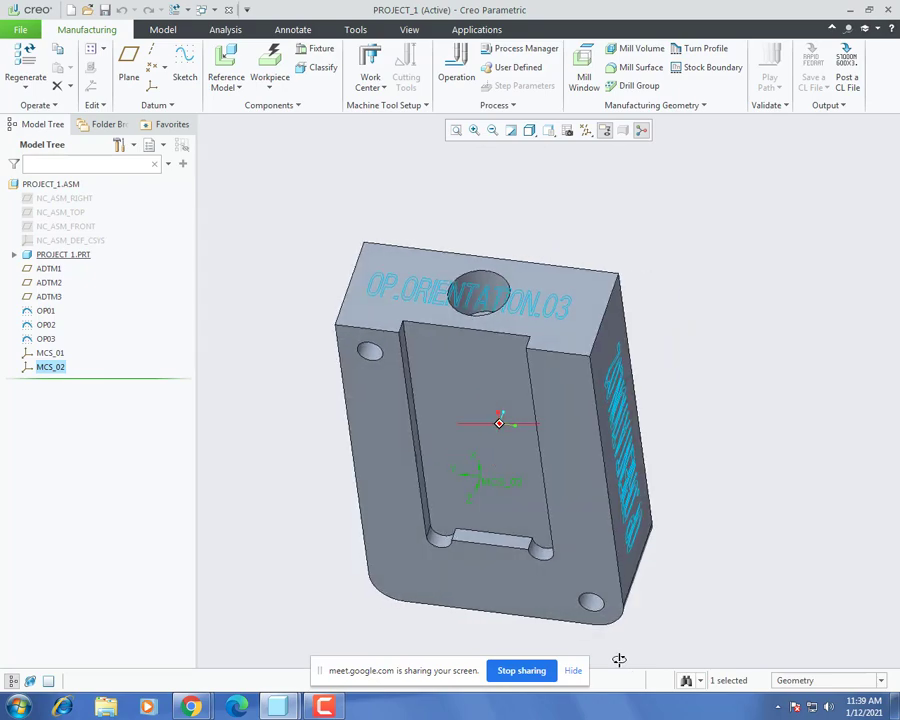
scroll(640, 372, "up", 2)
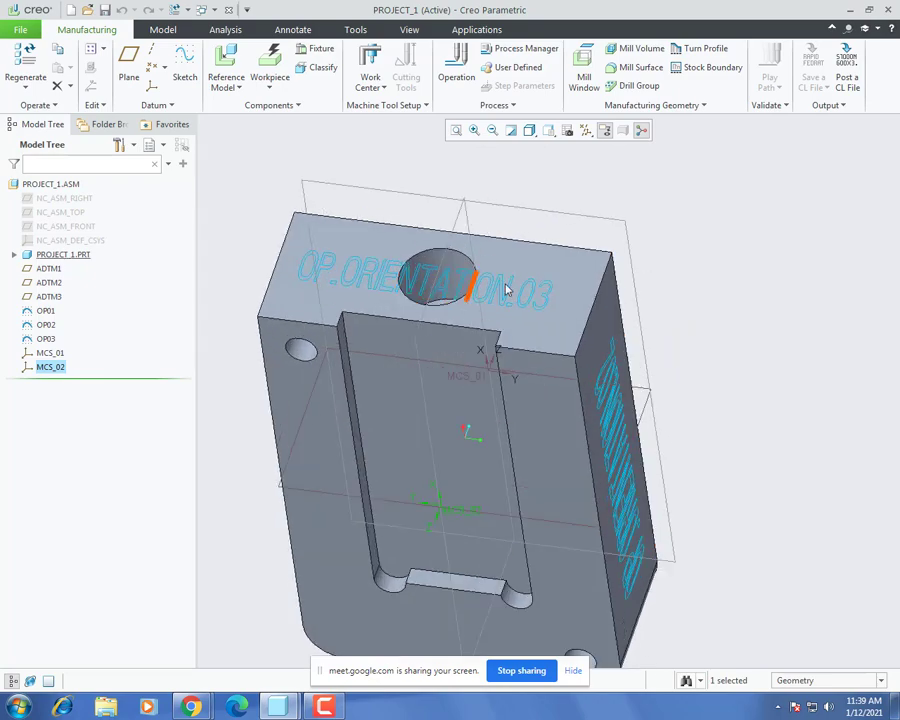
left_click(128, 68)
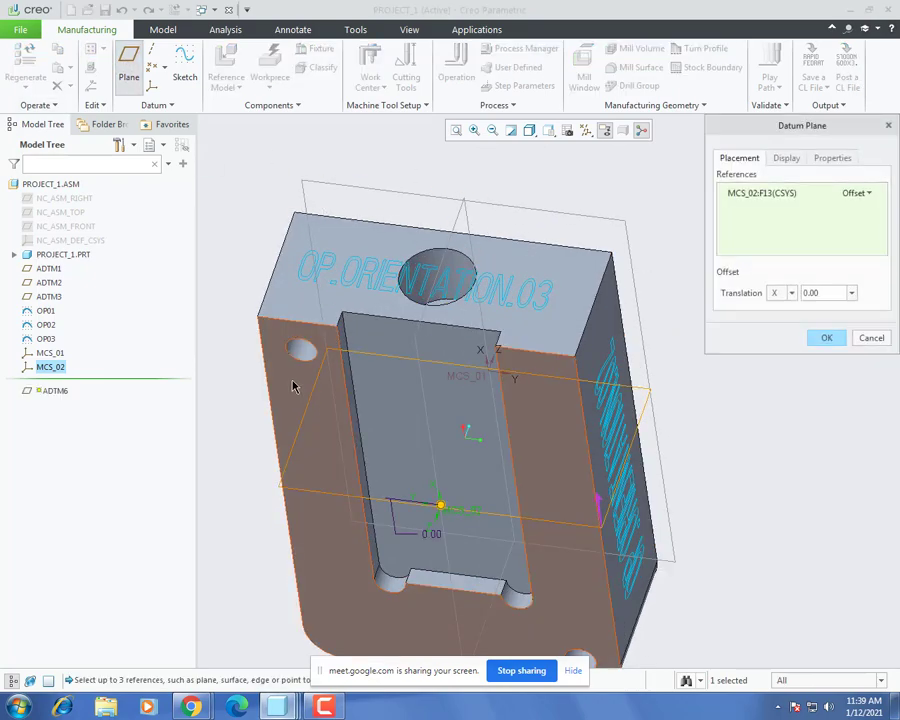
left_click(300, 375)
middle_click_drag(360, 287, 337, 372)
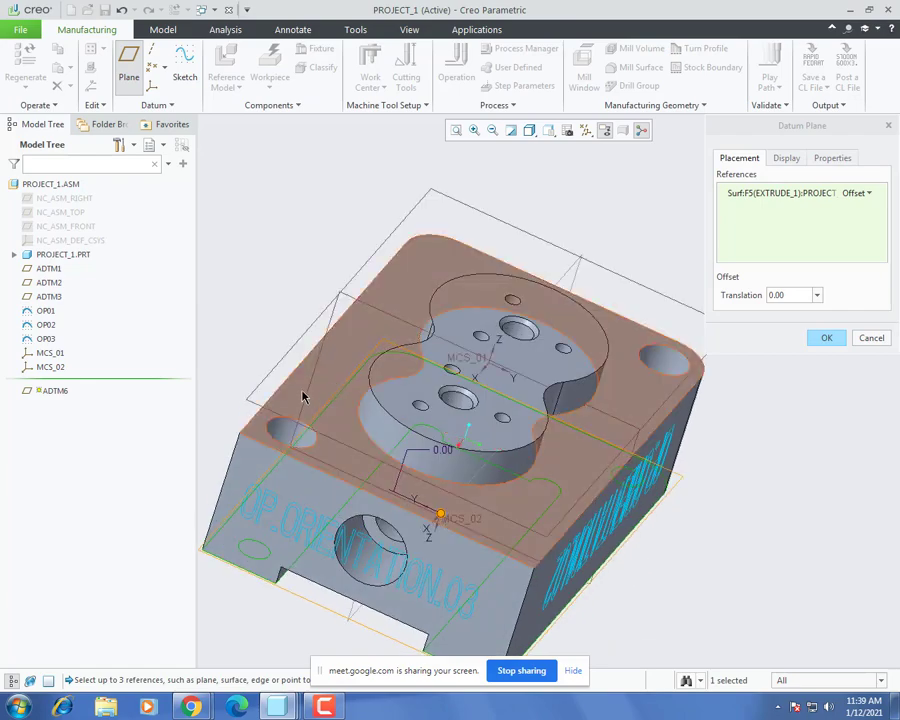
left_click(303, 397, "ctrl")
middle_click_drag(412, 448, 295, 343)
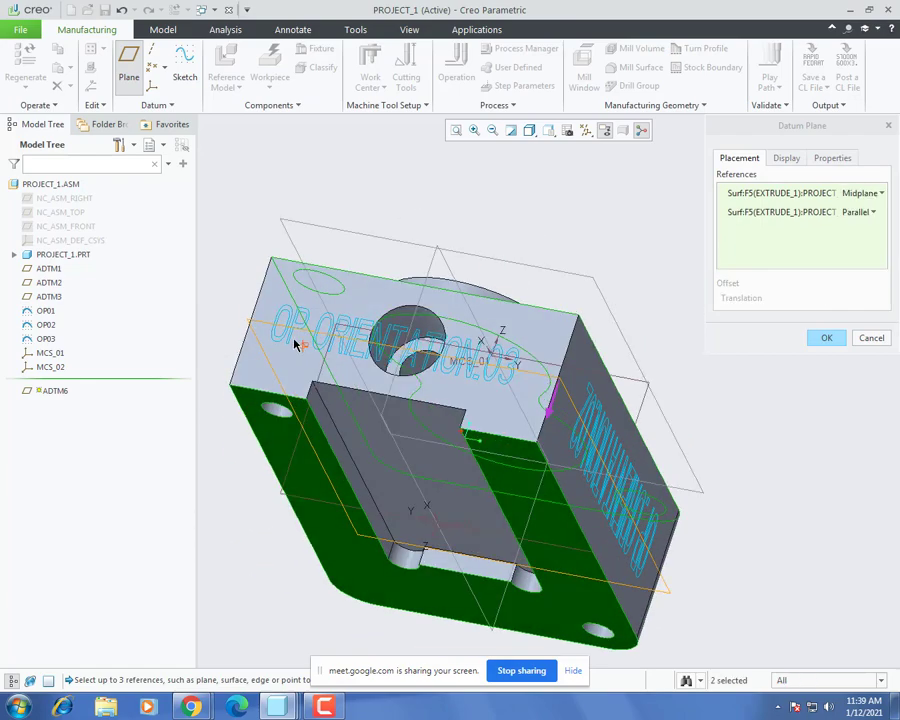
left_click(824, 340)
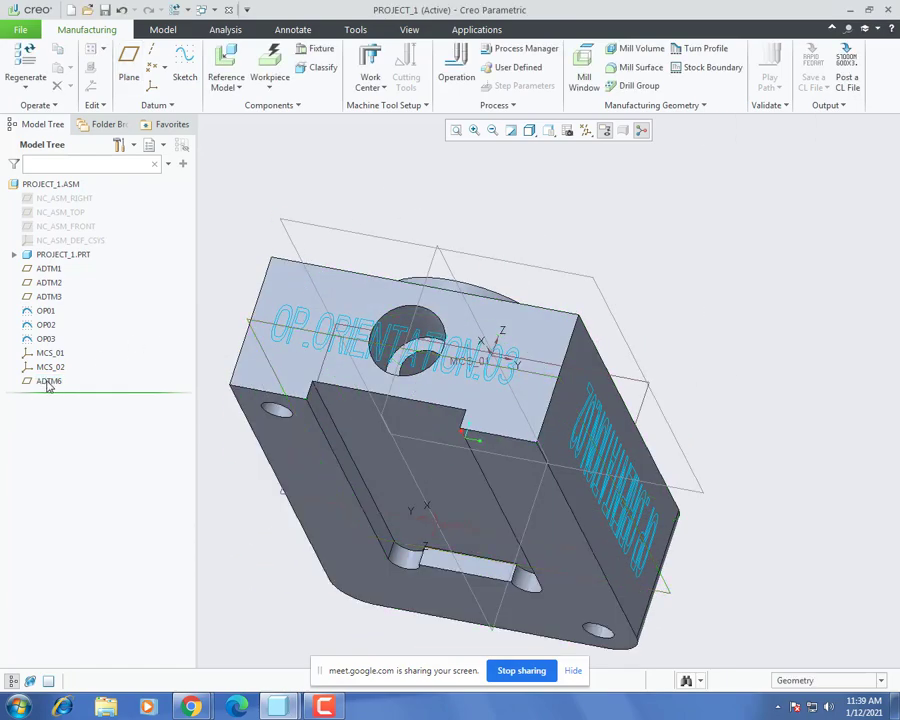
left_click_drag(47, 387, 44, 302)
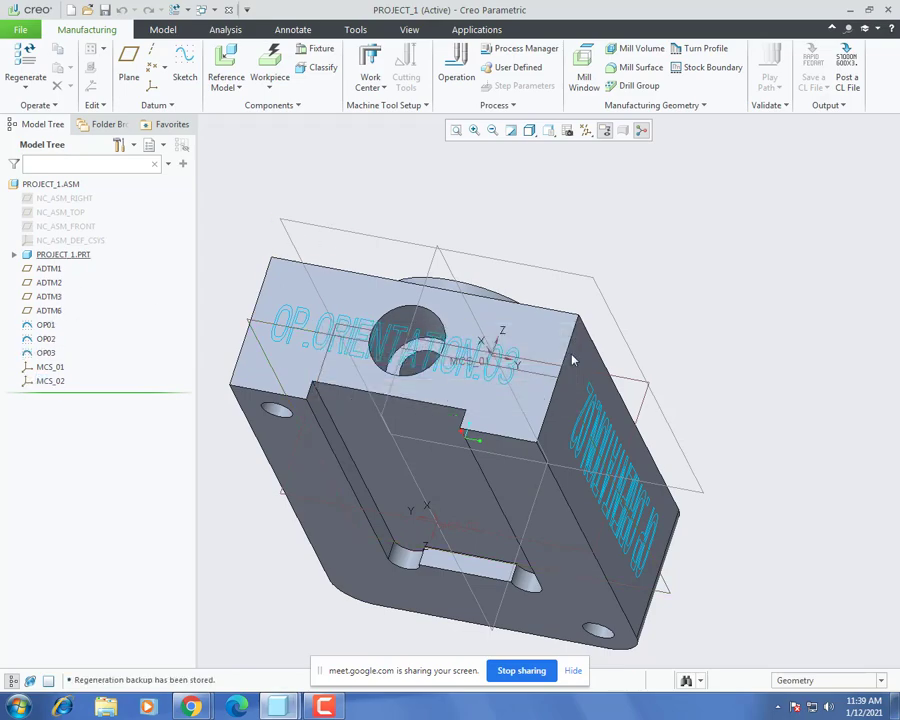
Step: Start a third coordinate system with its origin where the bored end face labelled OP.ORIENTATION.03 meets datum planes ADTM1 and ADTM6
scroll(573, 360, "up", 2)
middle_click_drag(510, 394, 516, 353)
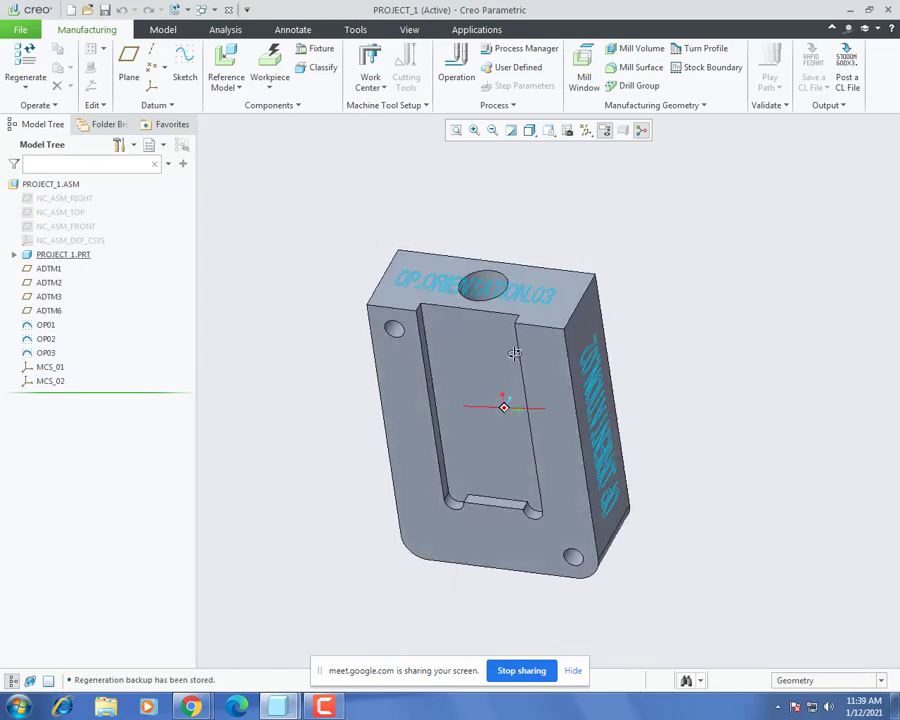
left_click(152, 87)
scroll(515, 255, "down", 3)
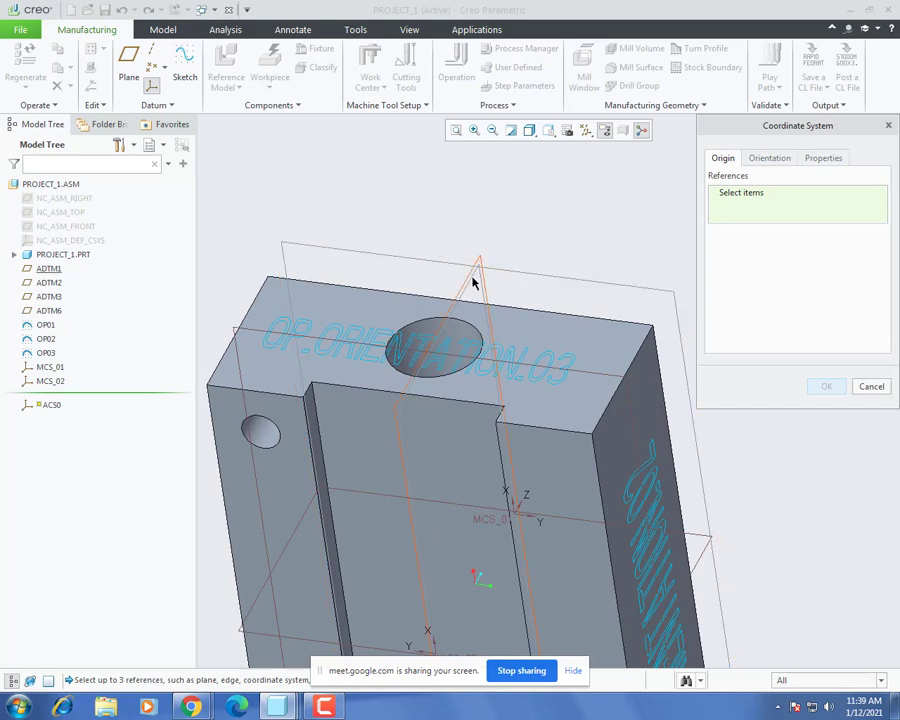
left_click(472, 275)
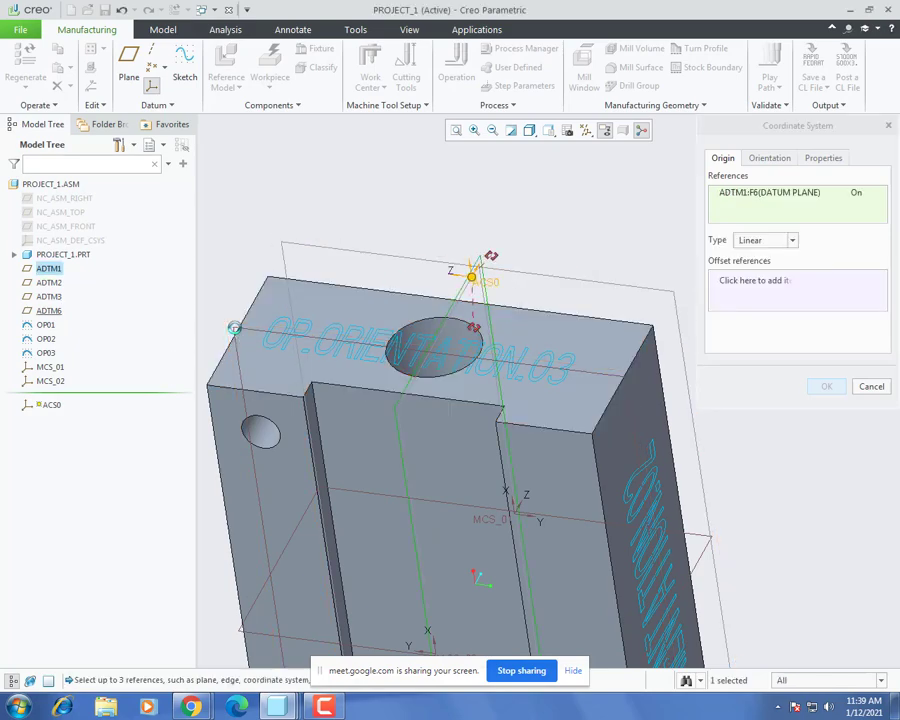
left_click(235, 328, "ctrl")
scroll(593, 333, "up", 1)
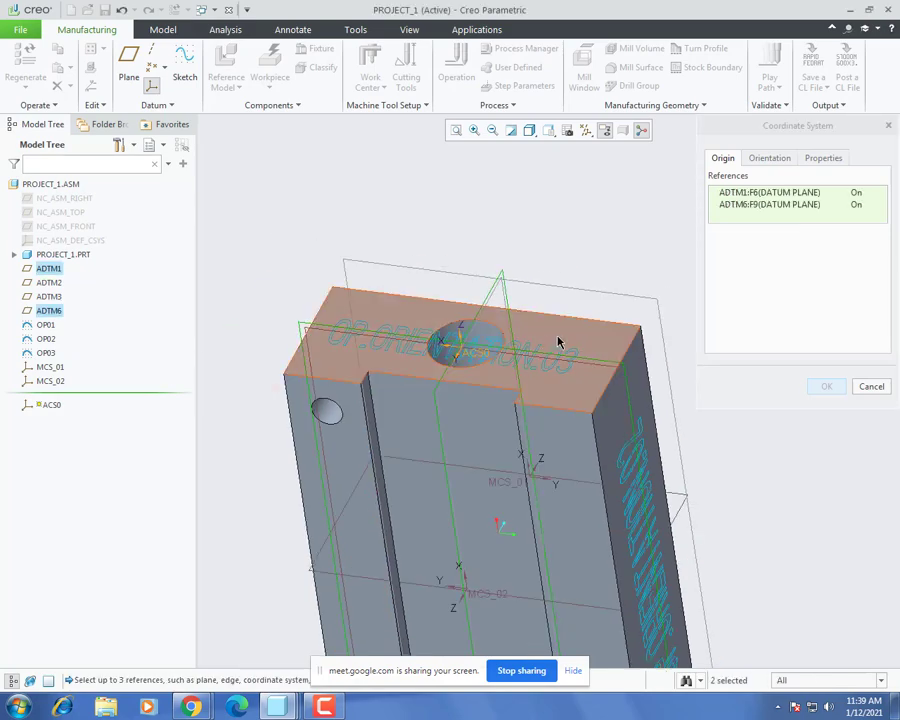
left_click(558, 342, "ctrl")
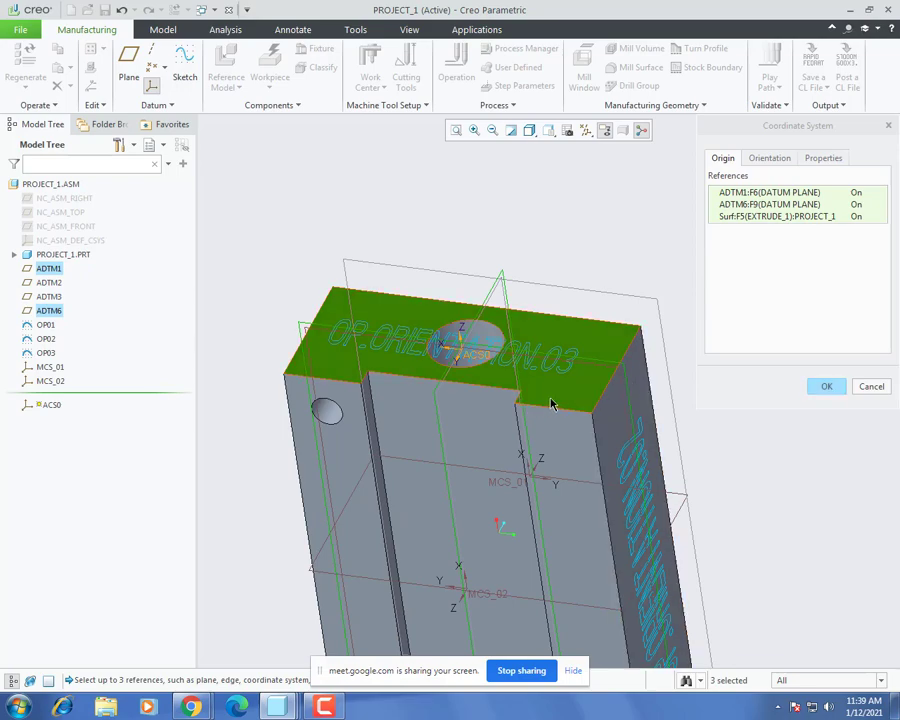
middle_click_drag(550, 404, 561, 391)
Step: Flip both the ADTM1 reference determining X and the ADTM6 reference projecting Y, and create the third coordinate system
left_click(771, 159)
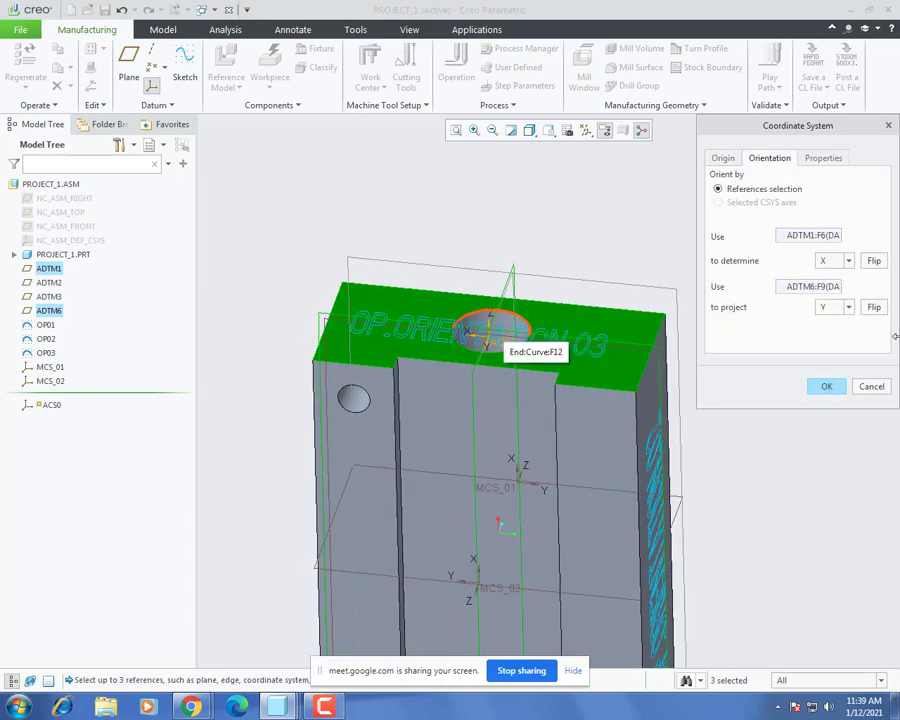
left_click(874, 261)
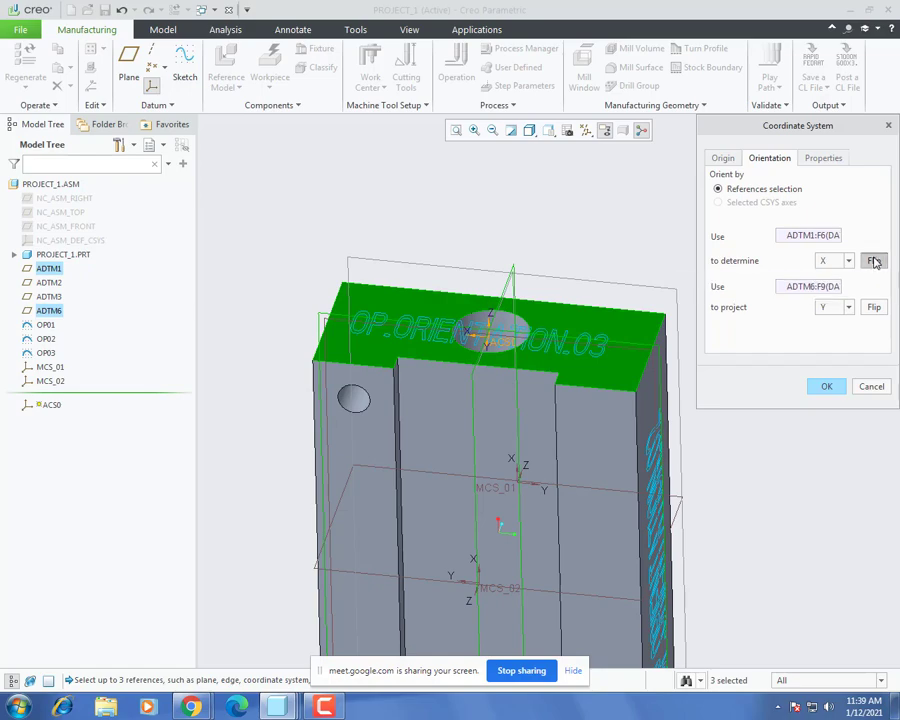
left_click(874, 310)
middle_click_drag(460, 301, 535, 350)
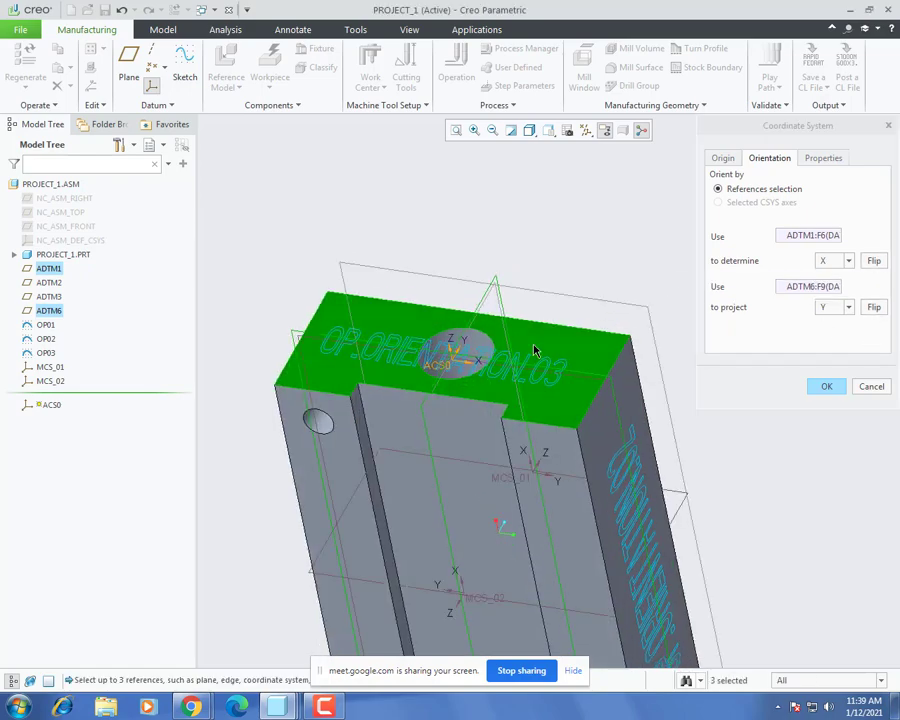
left_click(830, 387)
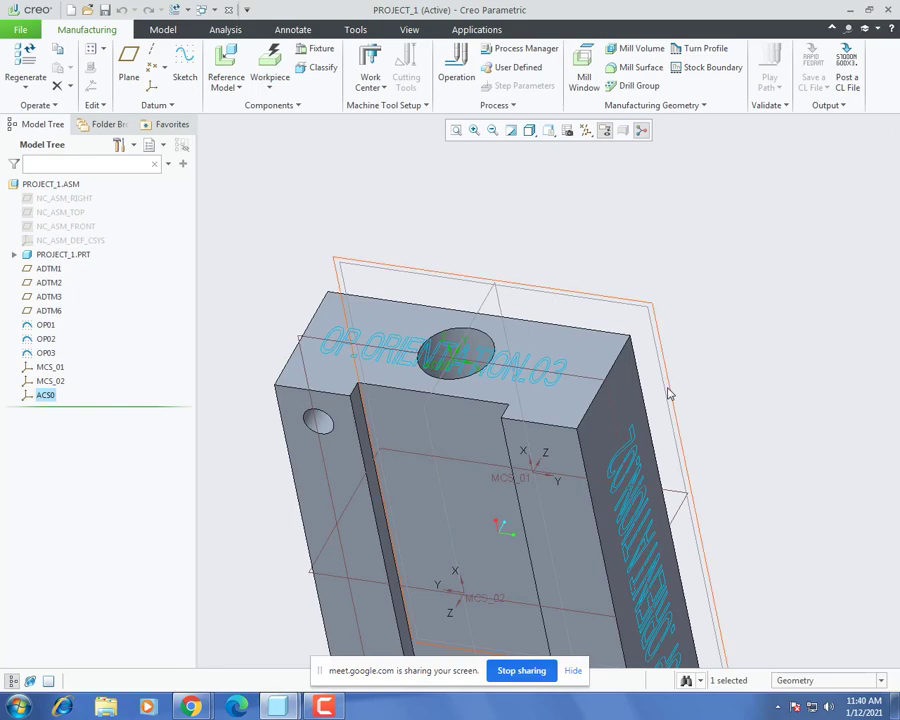
Step: Rename the new coordinate system on the bored end face as MCS_03
scroll(569, 376, "down", 5)
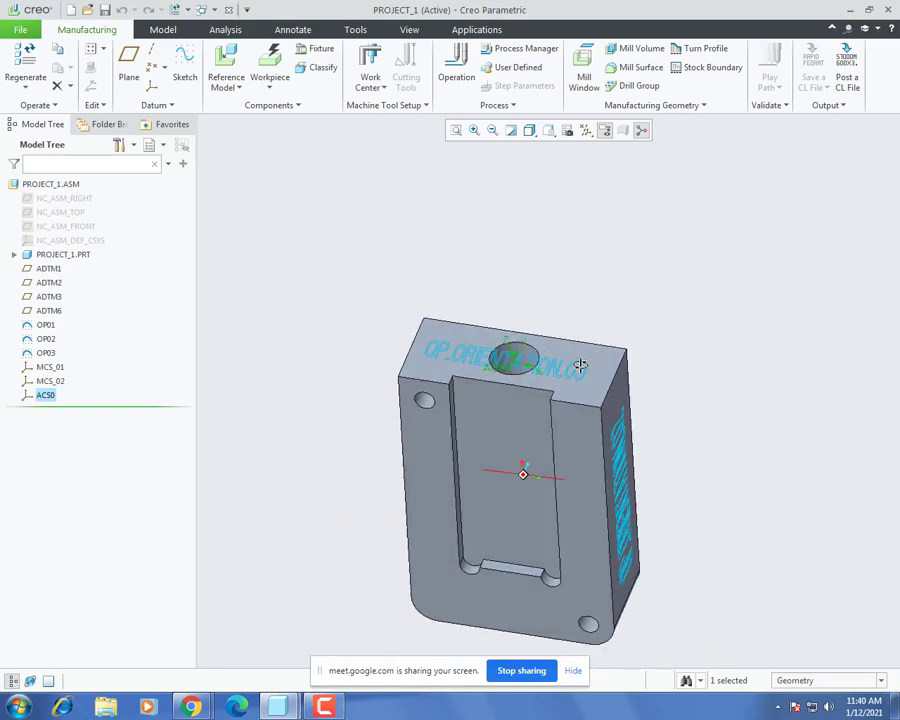
scroll(507, 370, "up", 5)
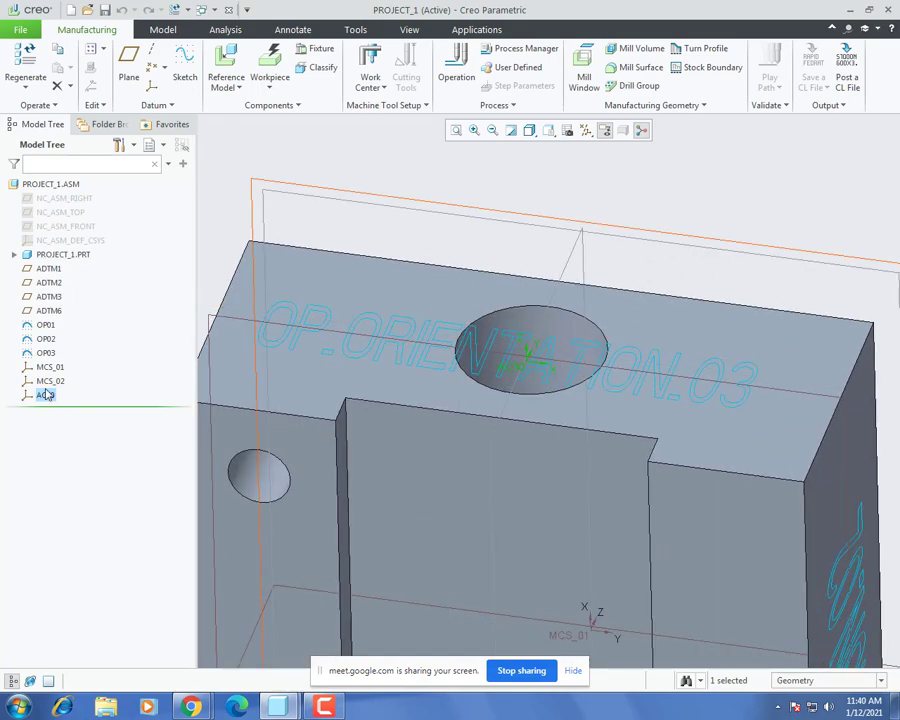
double_click(45, 396)
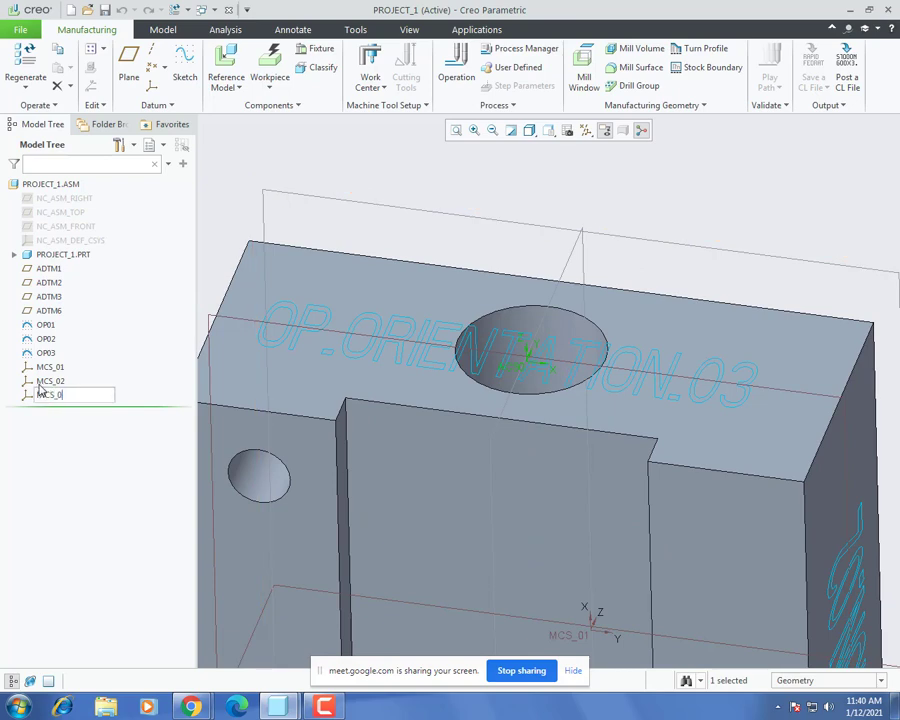
key("Return")
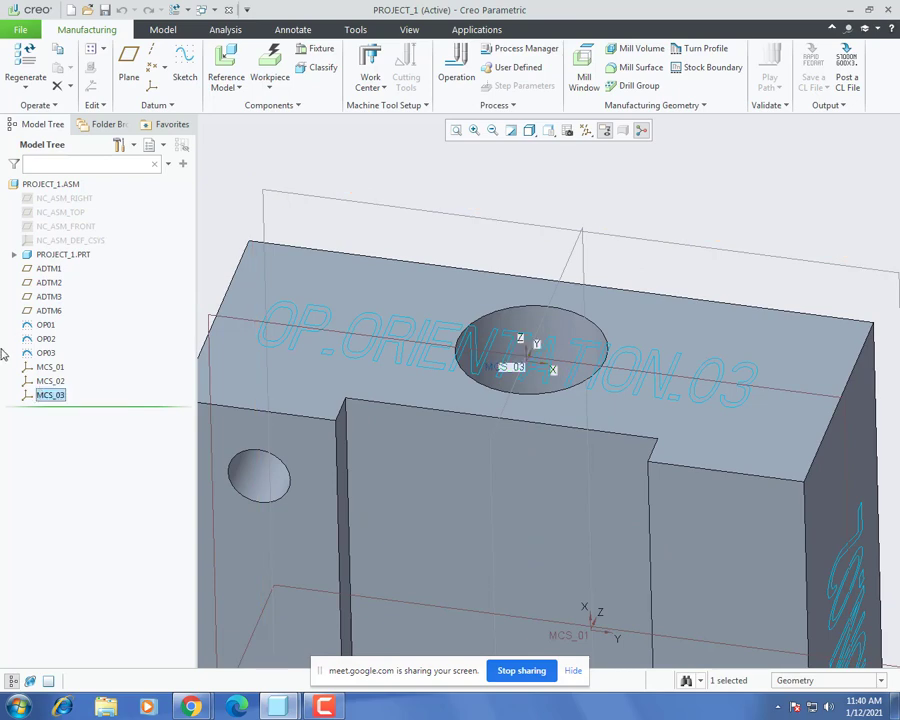
Step: Edit the OP03 text sketch and move its sketch plane from the bored end face to the block's pocket-side face
left_click(52, 354)
right_click(52, 354)
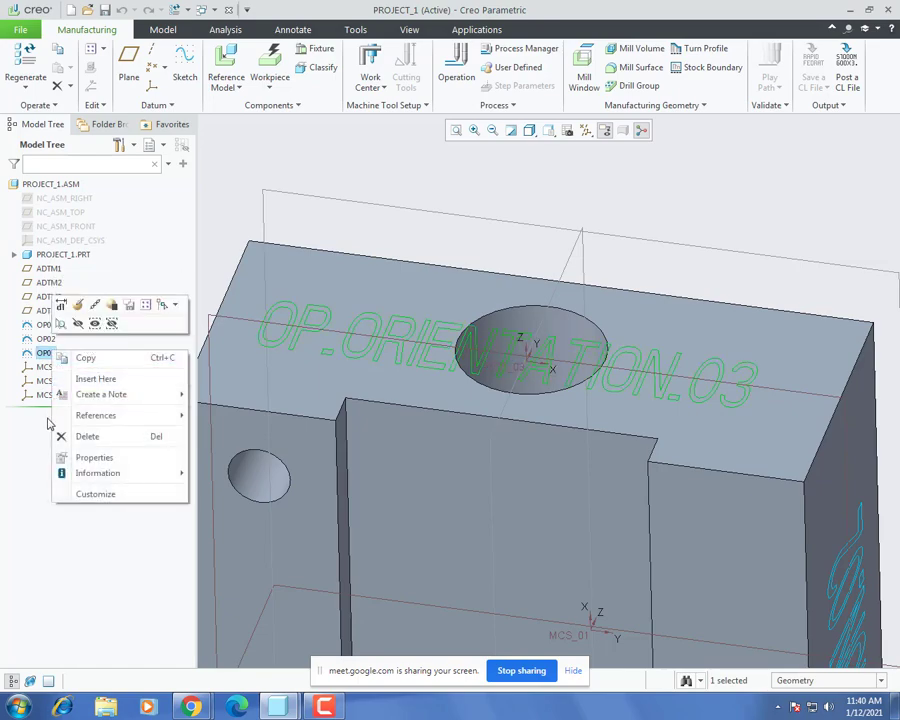
left_click(78, 304)
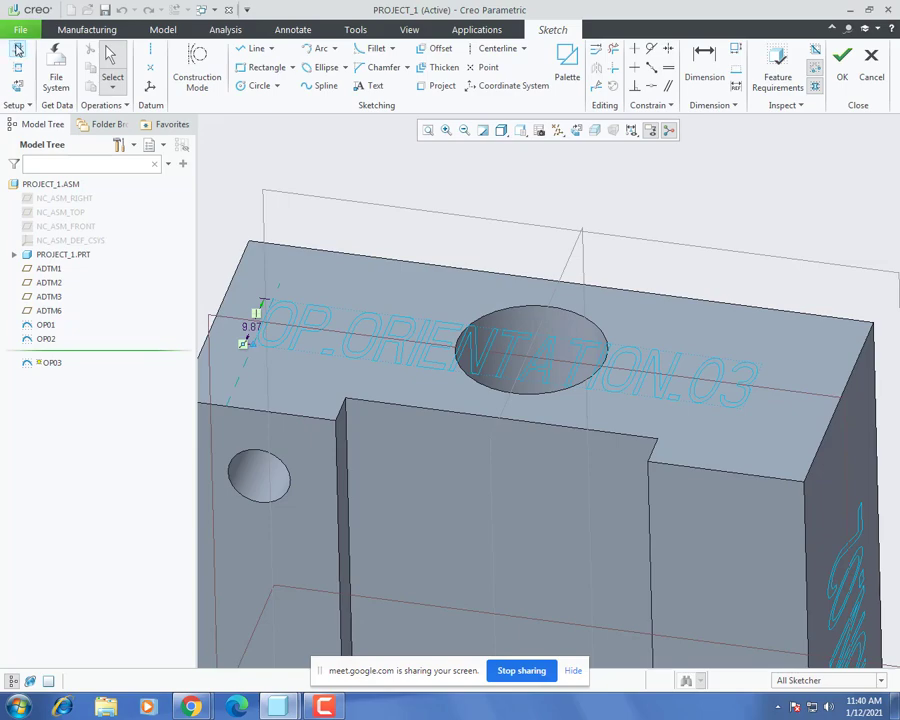
right_click(781, 200)
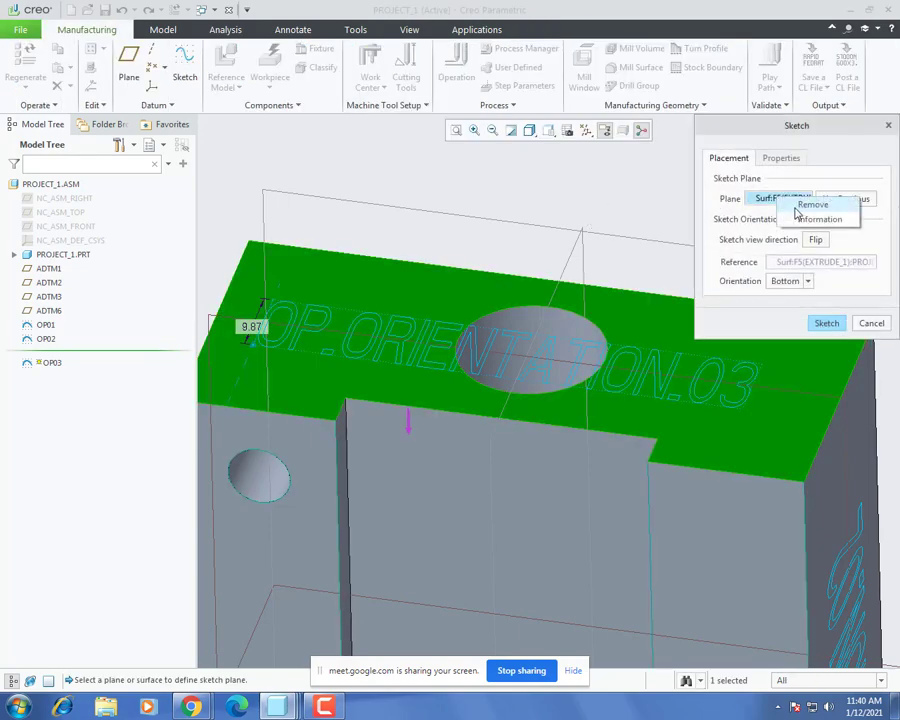
left_click(748, 505)
left_click(745, 504)
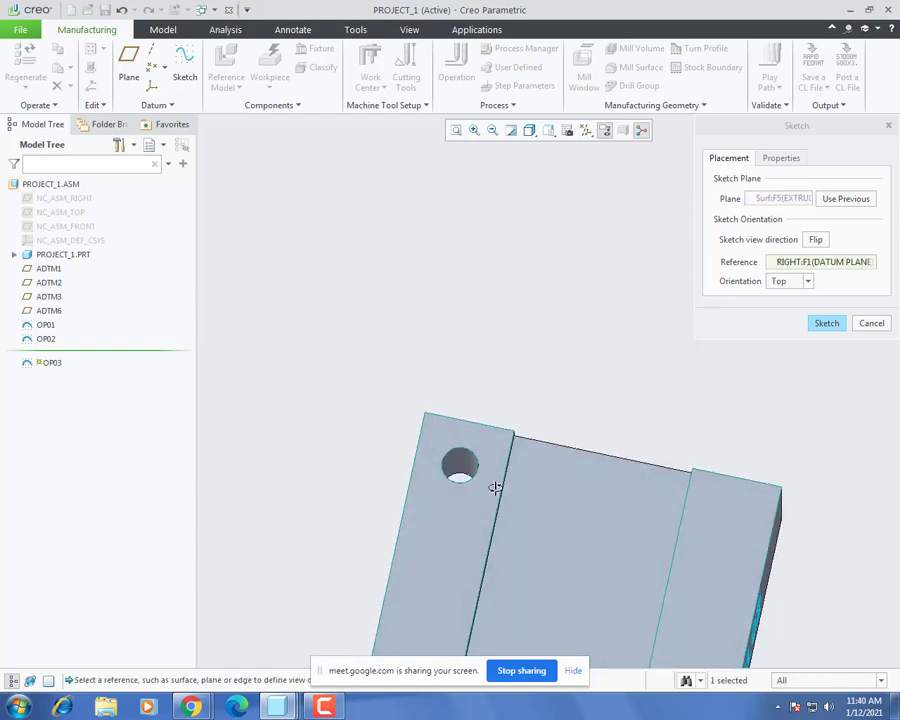
left_click(843, 325)
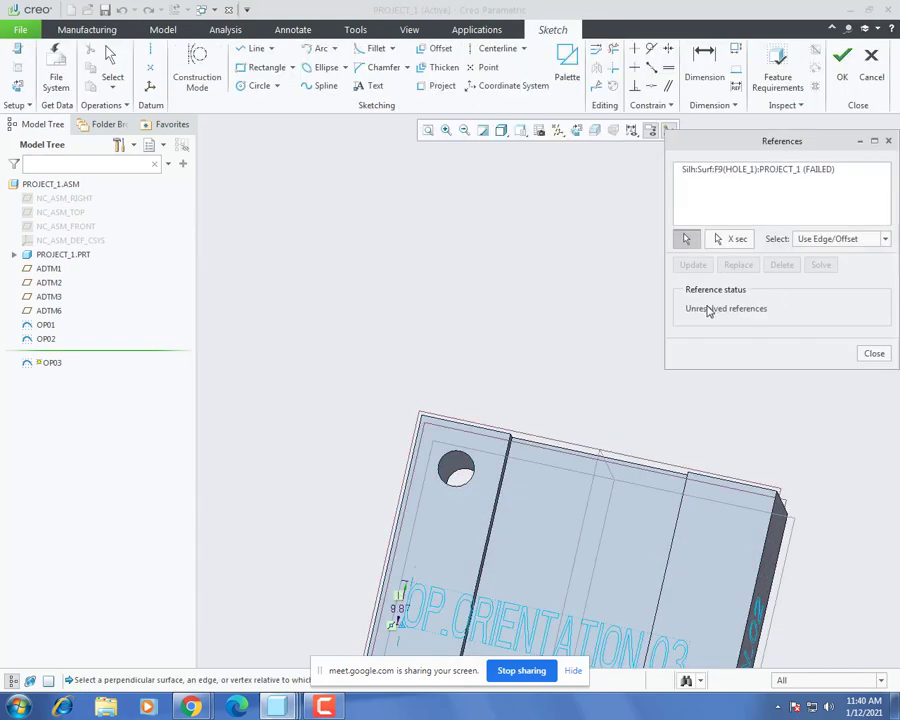
Step: Reference the OP03 sketch to ADTM1 and the crossing datum plane, place the text about 46 mm above that plane, and finish
left_click(16, 80)
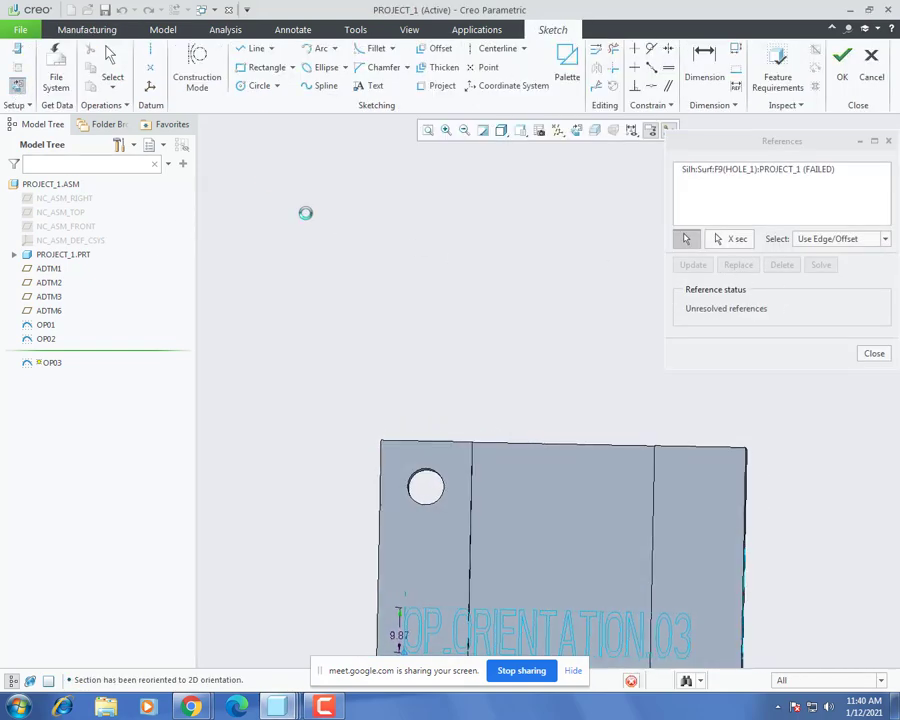
left_click(509, 583)
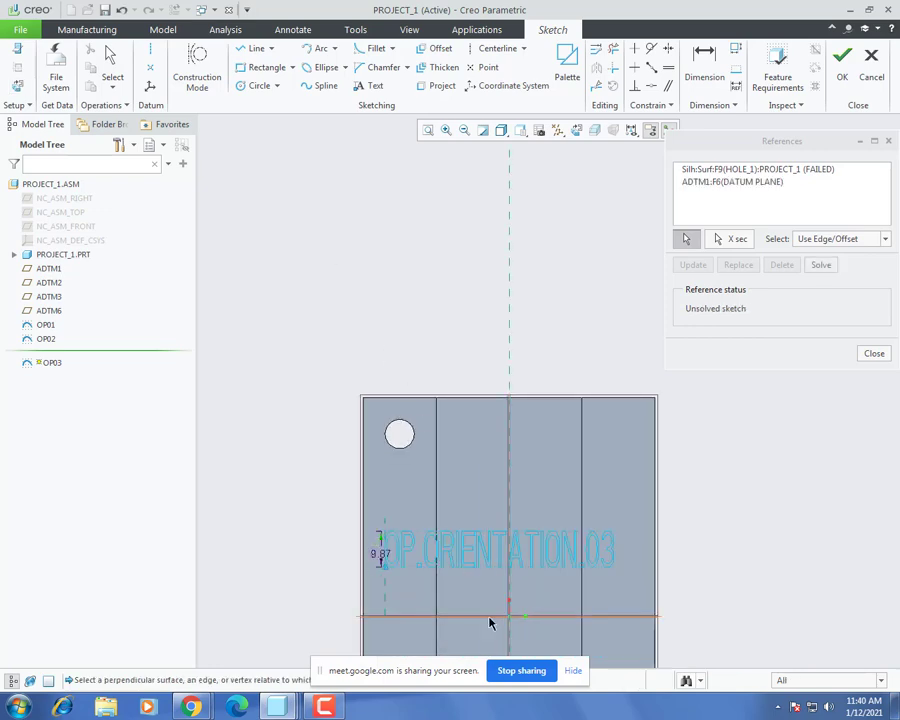
middle_click(730, 556)
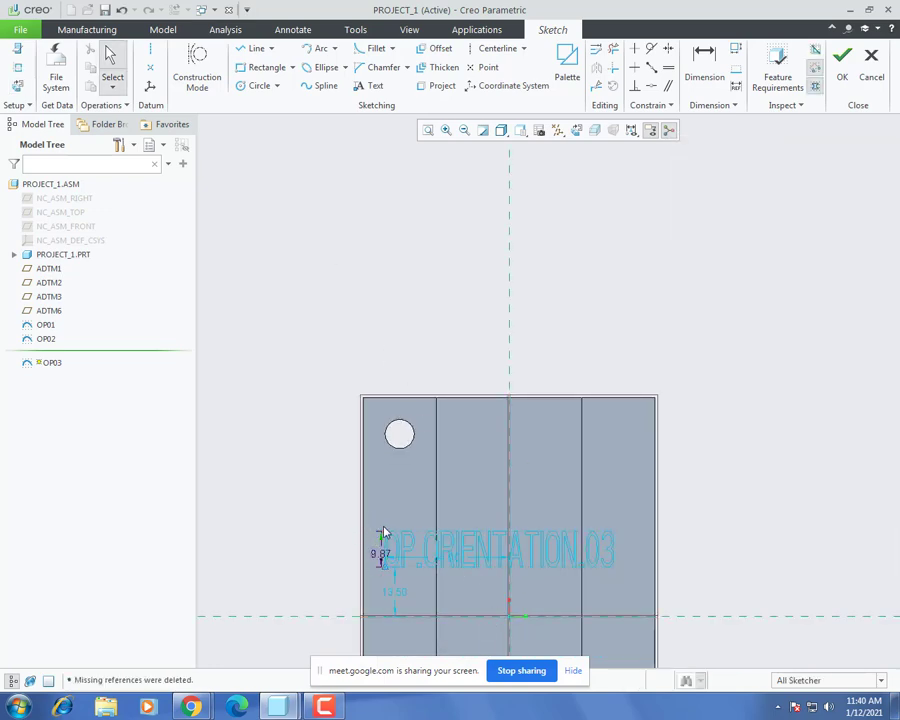
left_click_drag(388, 538, 394, 422)
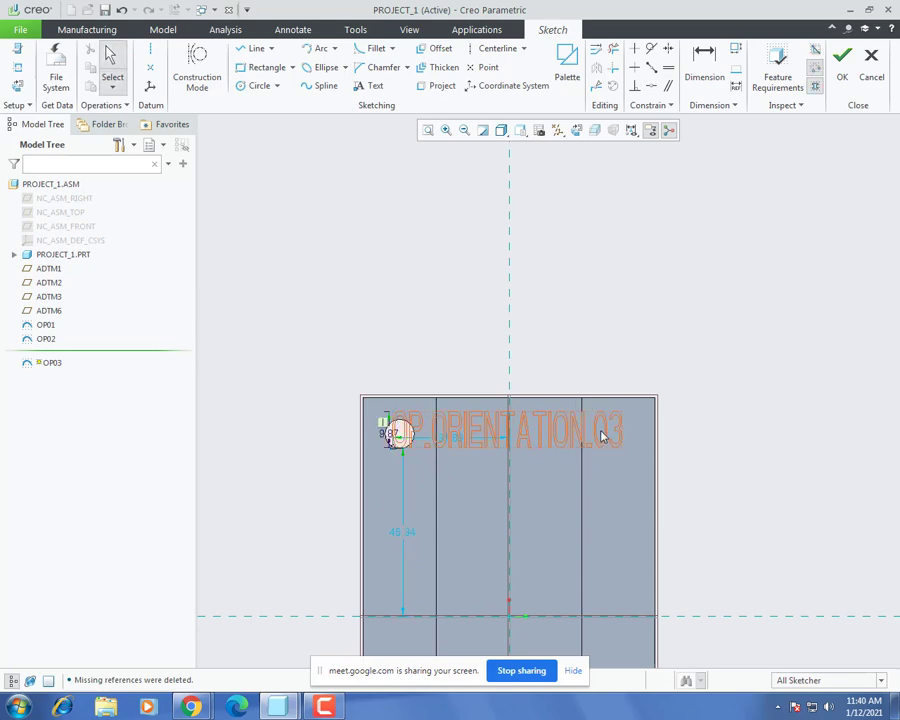
left_click(845, 60)
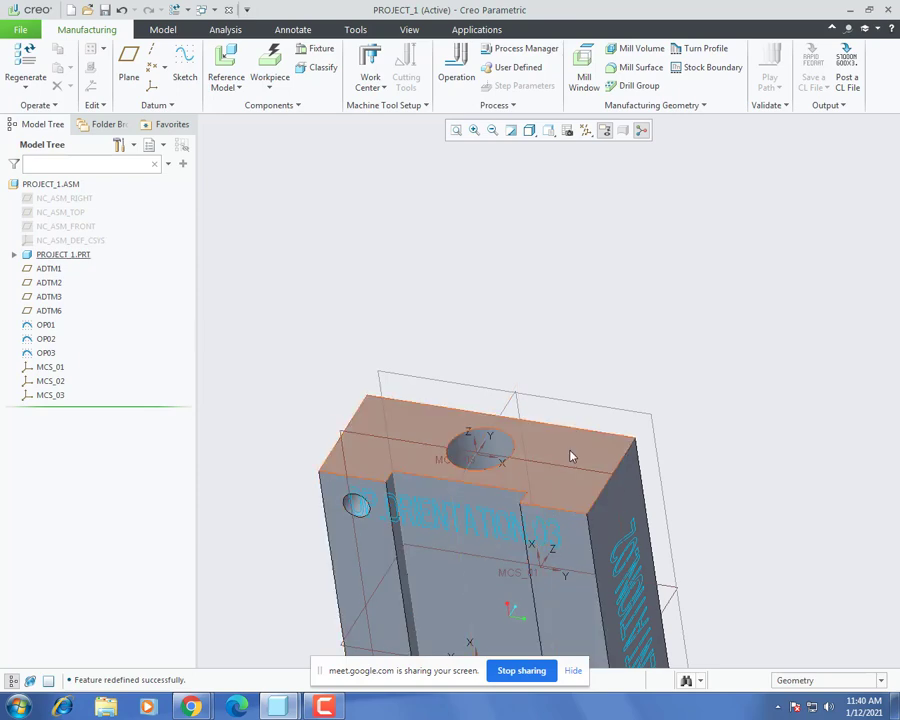
Step: Hide the coordinate systems MCS_02 and MCS_03
middle_click_drag(570, 454, 579, 448)
scroll(466, 382, "up", 3)
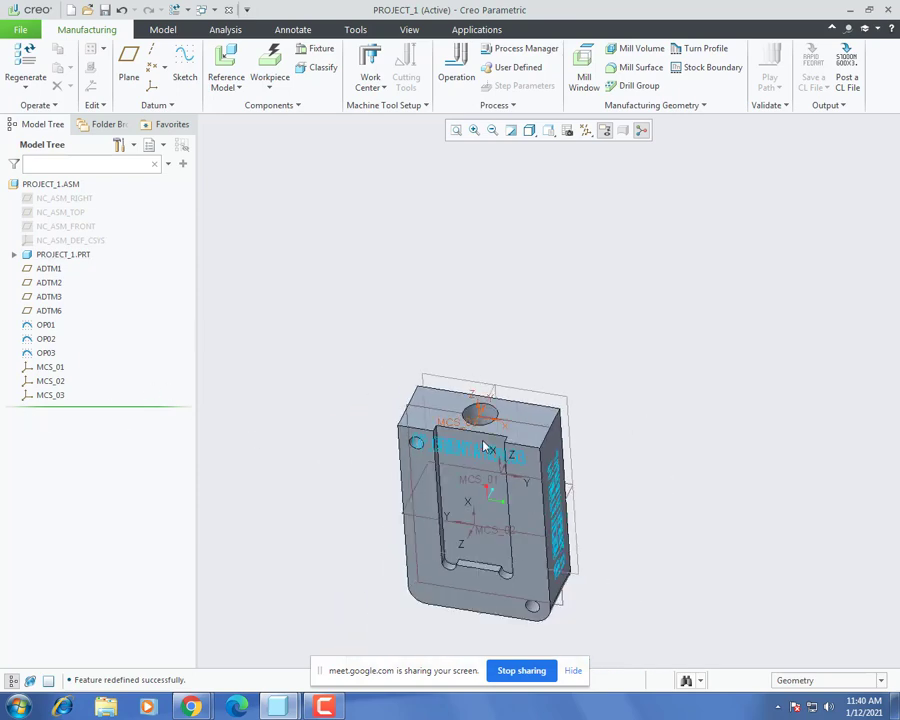
middle_click_drag(484, 446, 339, 490)
left_click(48, 395)
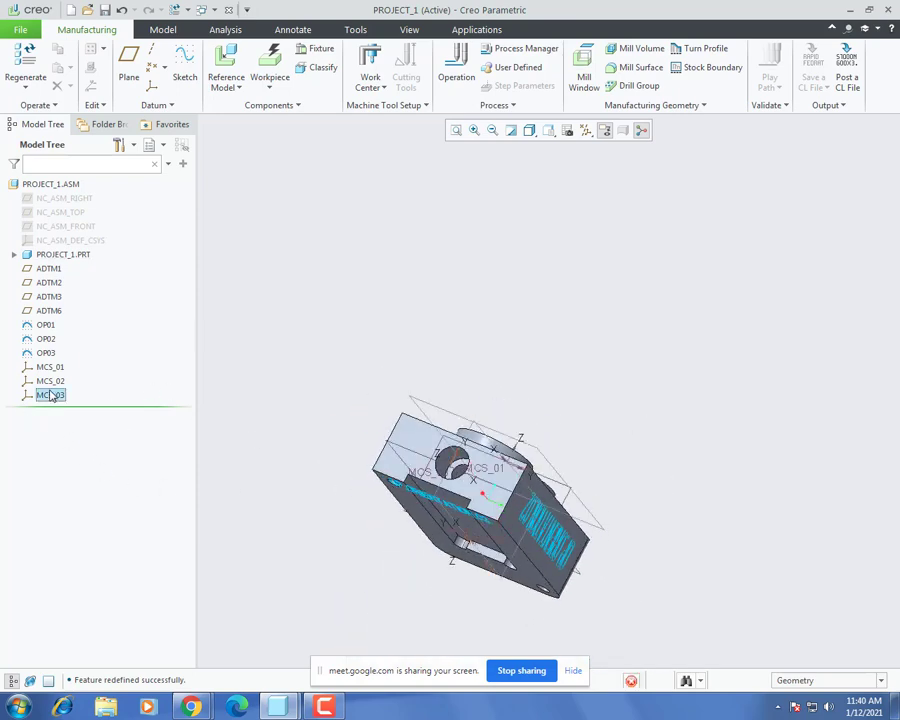
left_click(50, 381, "ctrl")
right_click(48, 381)
left_click(69, 353)
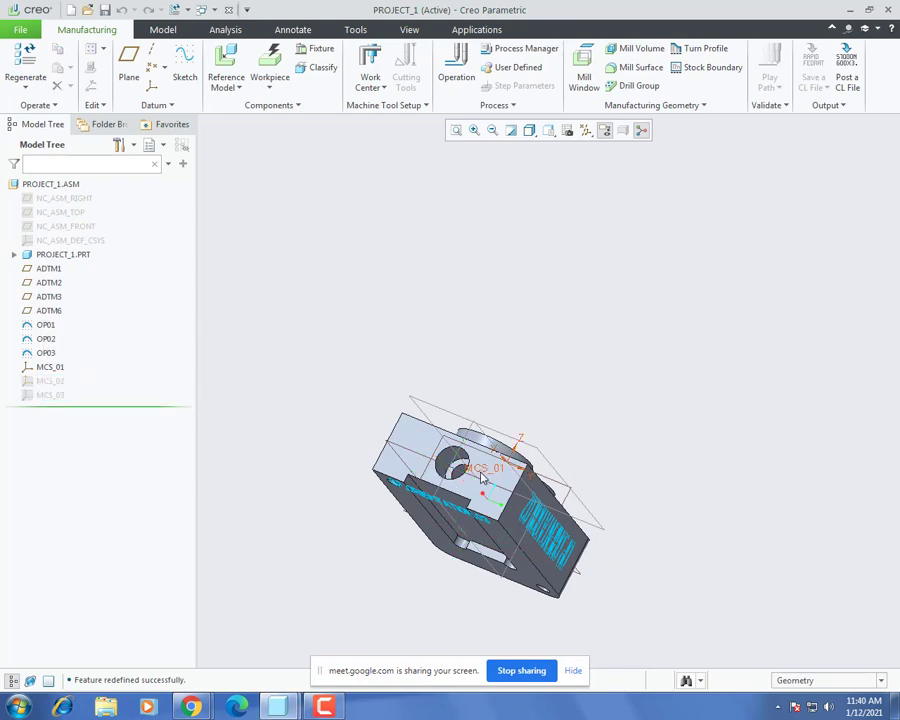
Step: Hide the orientation label sketches OP02 and OP03
left_click(45, 353)
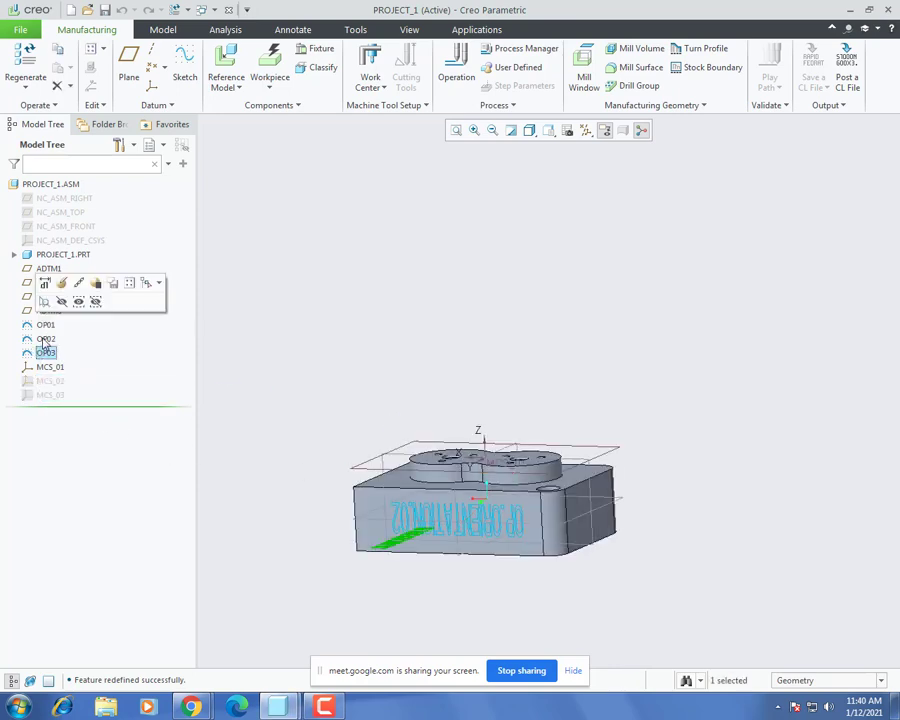
left_click(45, 339, "ctrl")
right_click(45, 339)
left_click(69, 312)
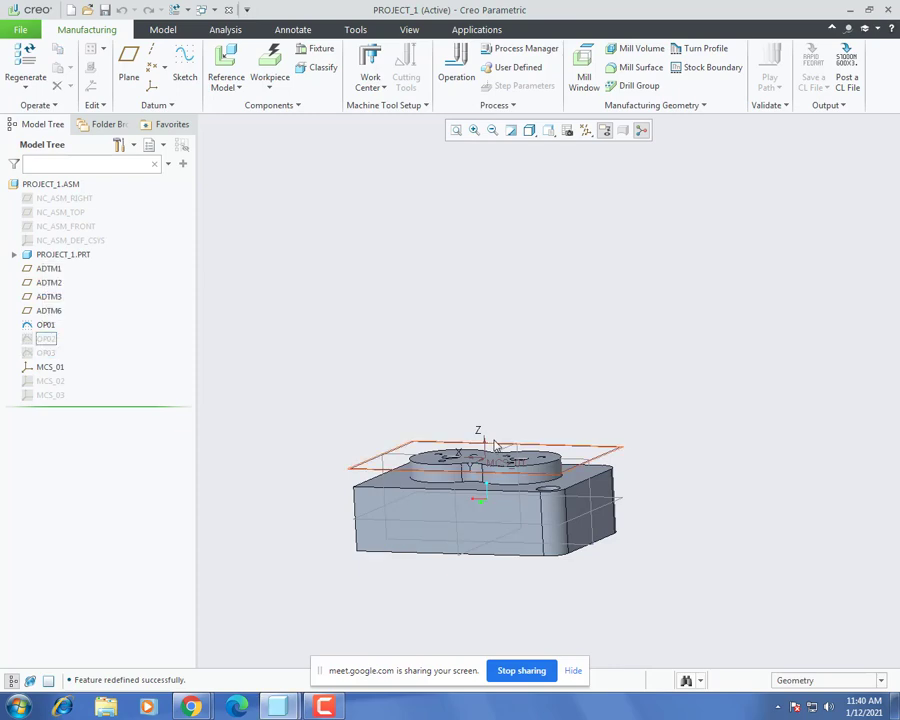
Step: Start an automatic rectangular workpiece around the block, with MCS_01 as its placement coordinate system
middle_click_drag(640, 452, 440, 476)
scroll(466, 570, "up", 4)
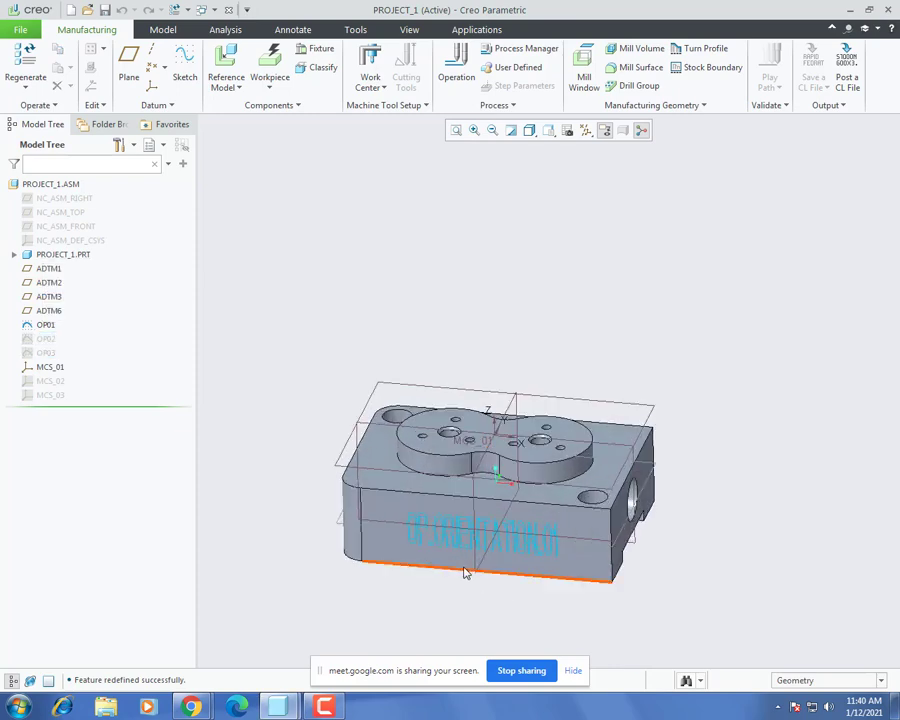
left_click(271, 64)
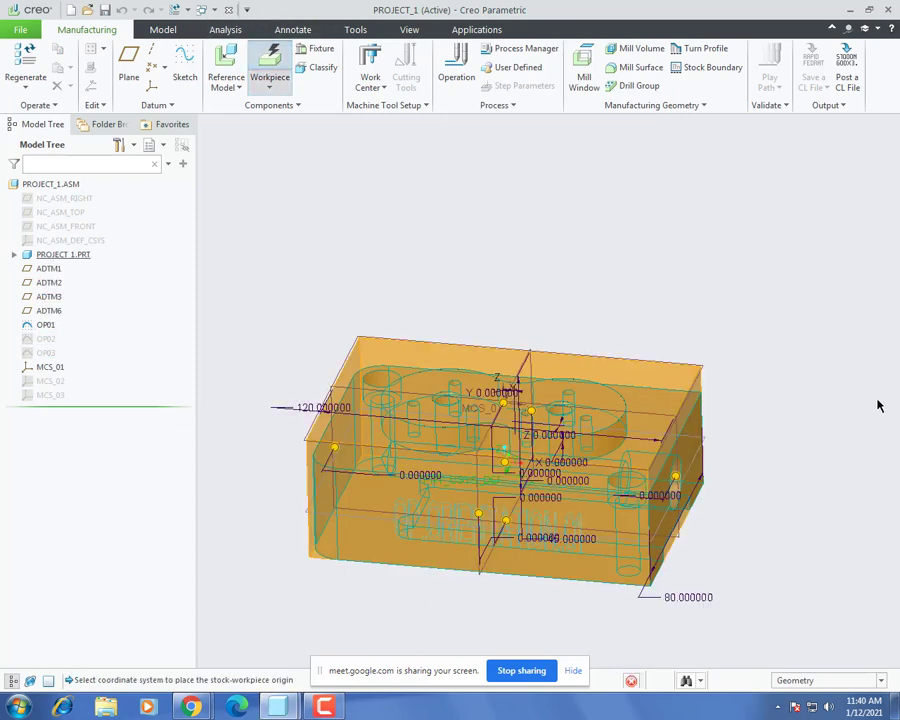
scroll(506, 317, "down", 2)
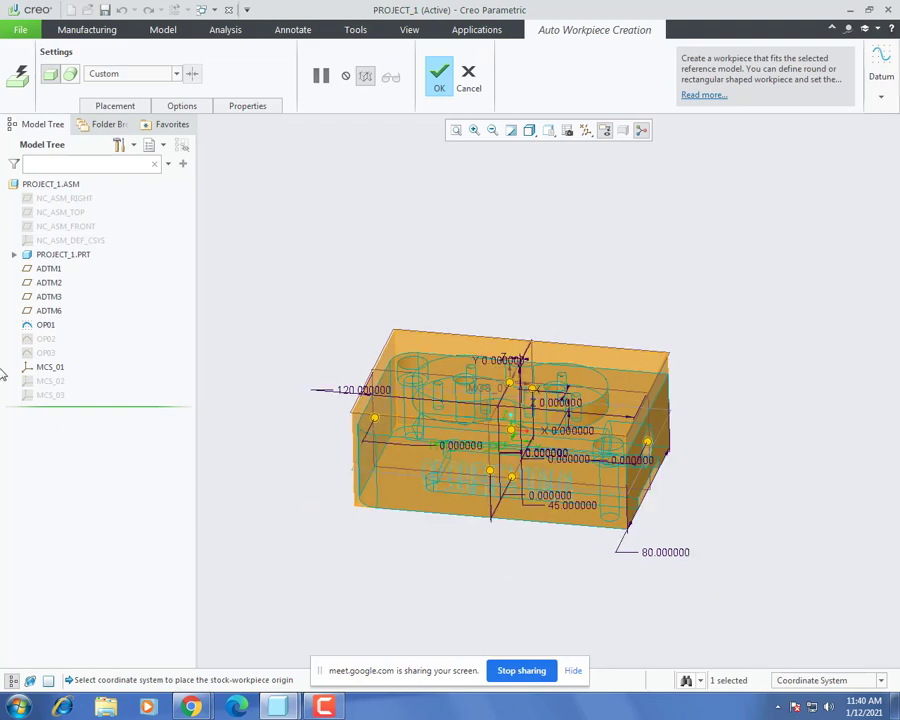
left_click(49, 368)
middle_click_drag(447, 303, 464, 416)
scroll(470, 424, "up", 3)
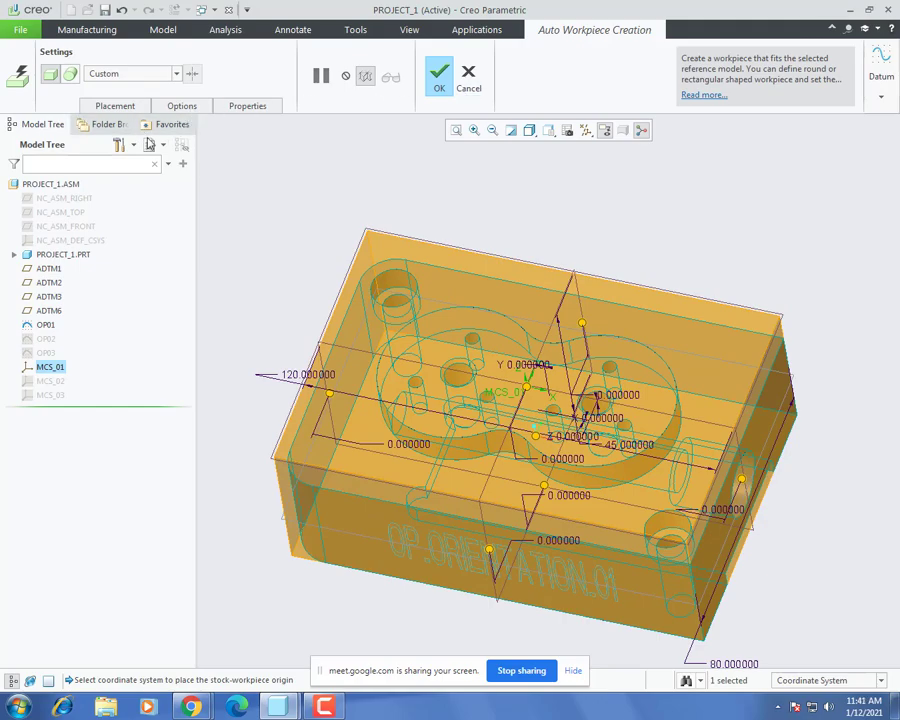
Step: Hide the reference part PROJECT_1.PRT and create the workpiece
right_click(79, 255)
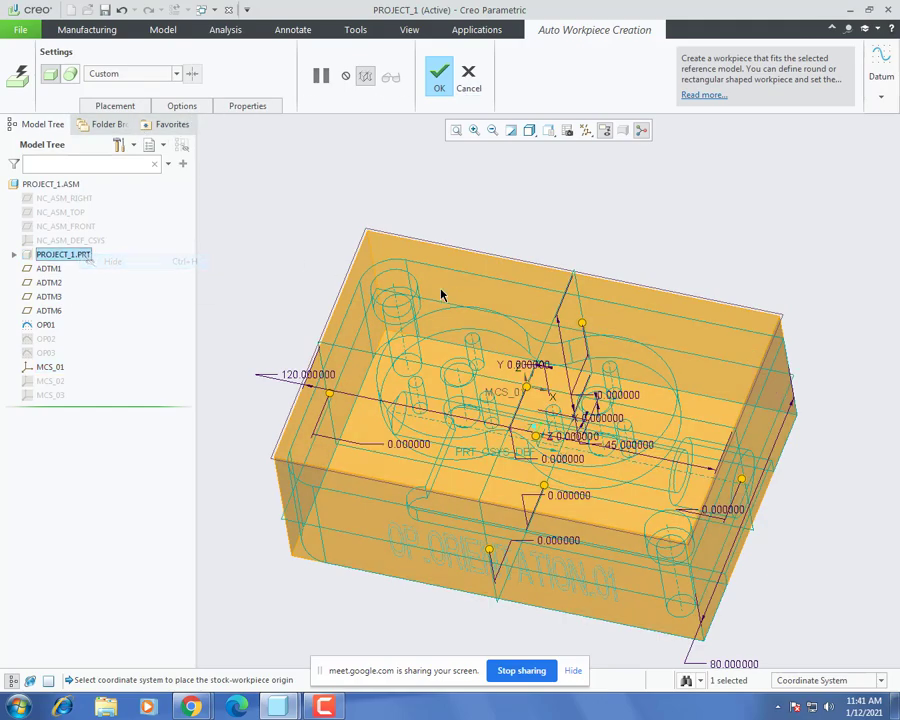
mouse_move(488, 317)
middle_mouse_down()
mouse_move(488, 287)
mouse_move(476, 280)
mouse_move(510, 311)
mouse_move(500, 330)
middle_mouse_up()
left_click(439, 75)
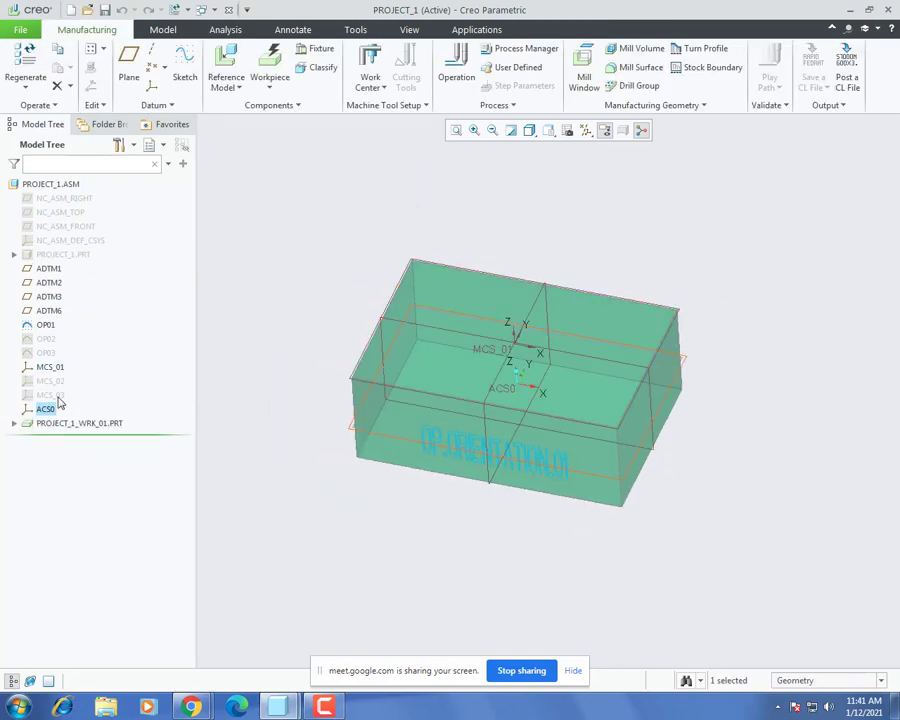
Step: Hide the coordinate system ACS0 and the coordinate system CS0 inside the workpiece PROJECT_1_WRK_01.PRT
left_click(14, 424)
left_click(50, 439, "ctrl")
right_click(50, 439)
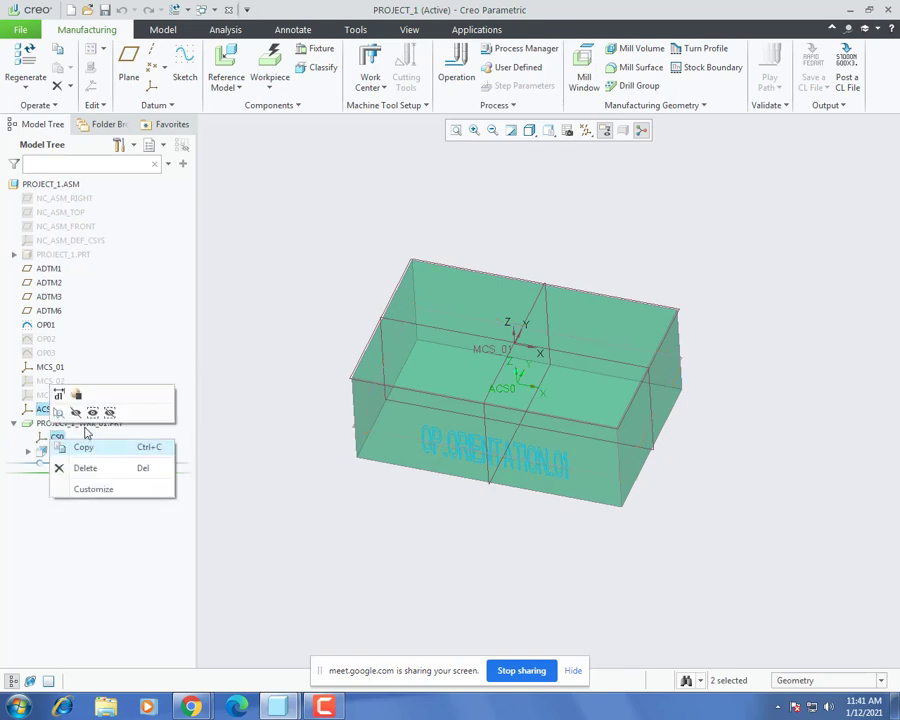
left_click(76, 412)
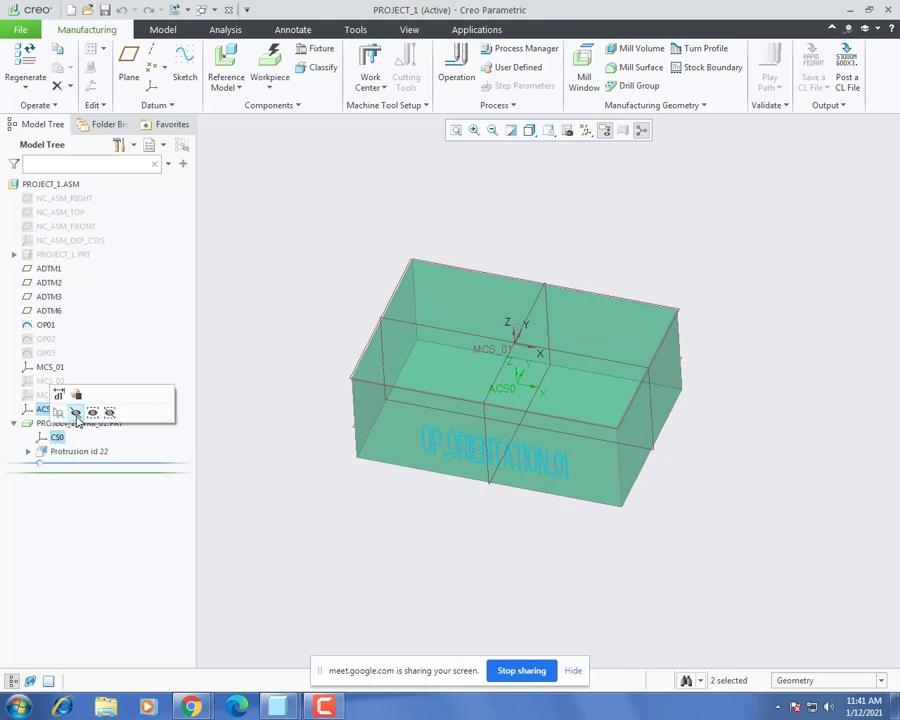
left_click(15, 424)
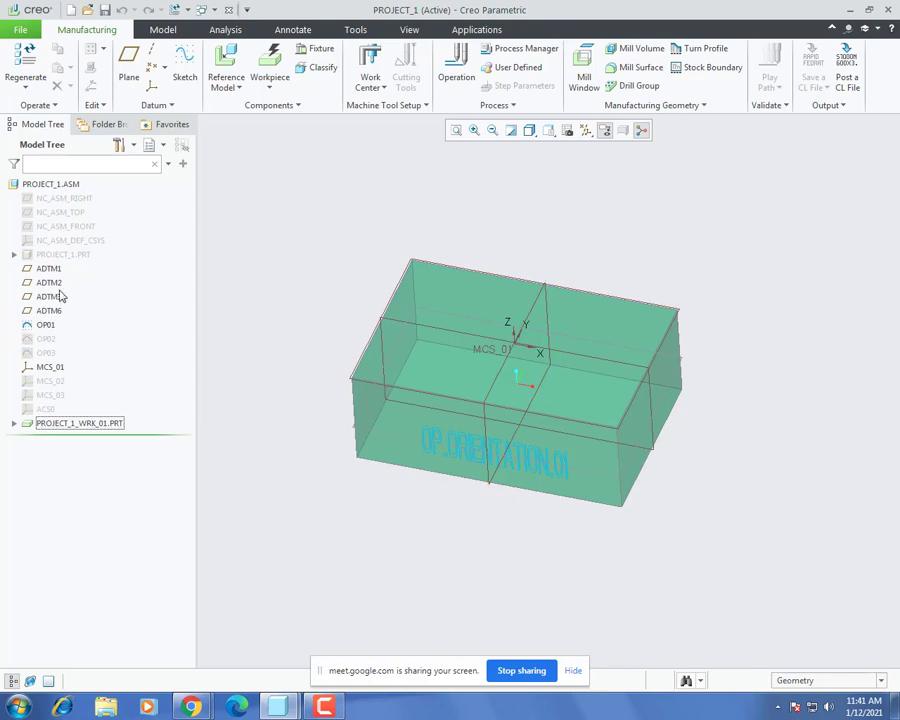
Step: Show the hidden reference part PROJECT_1.PRT again inside the workpiece
right_click(53, 259)
left_click(76, 226)
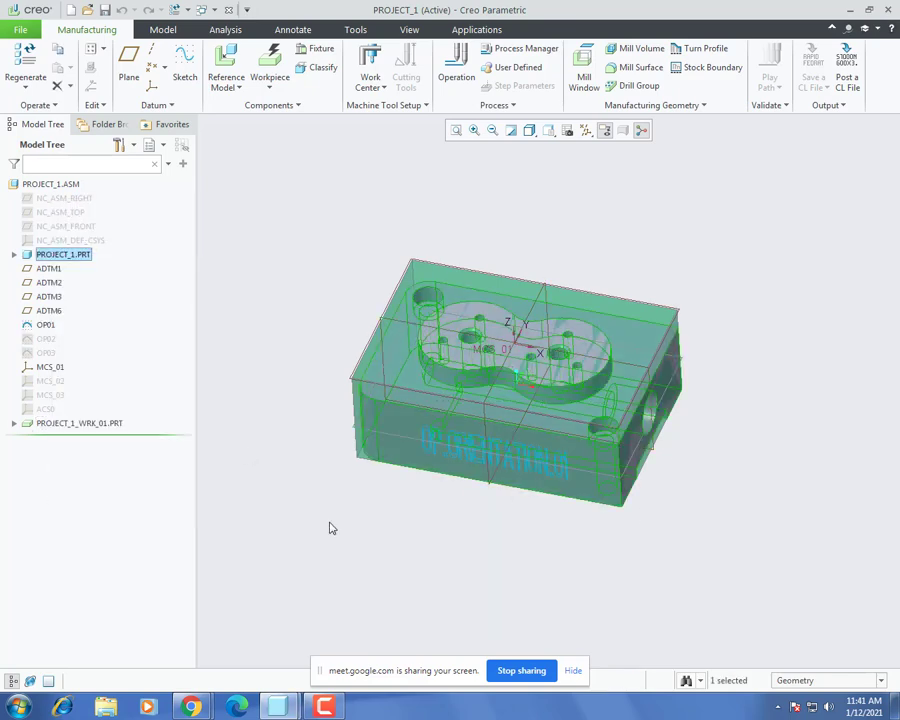
middle_click_drag(531, 540, 573, 347)
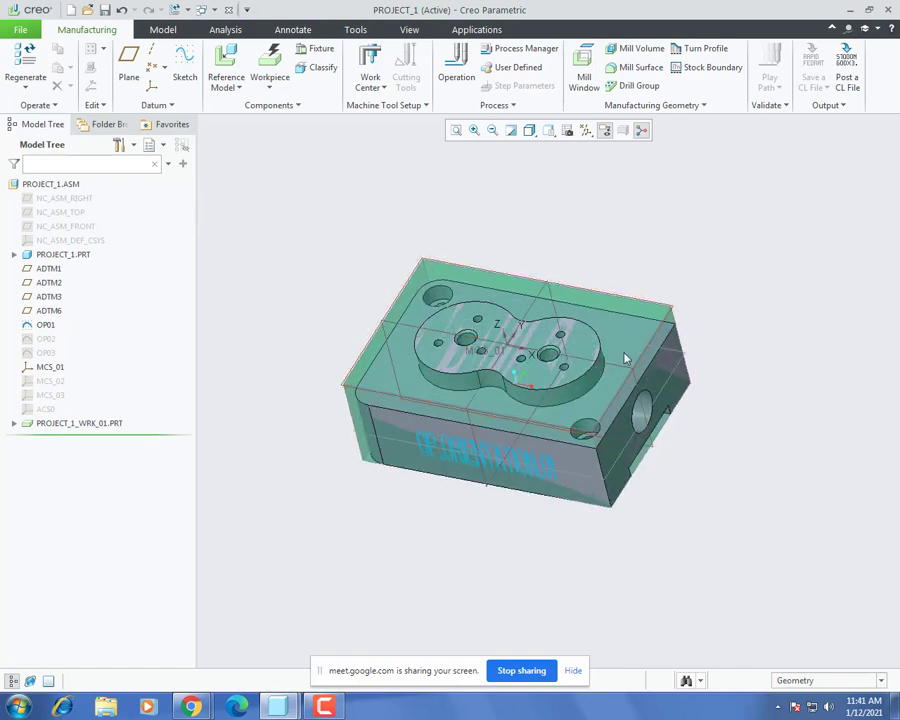
Step: Review the overall dimensions and offsets in the definition of PROJECT_1_WRK_01.PRT, and leave it without changes
right_click(90, 427)
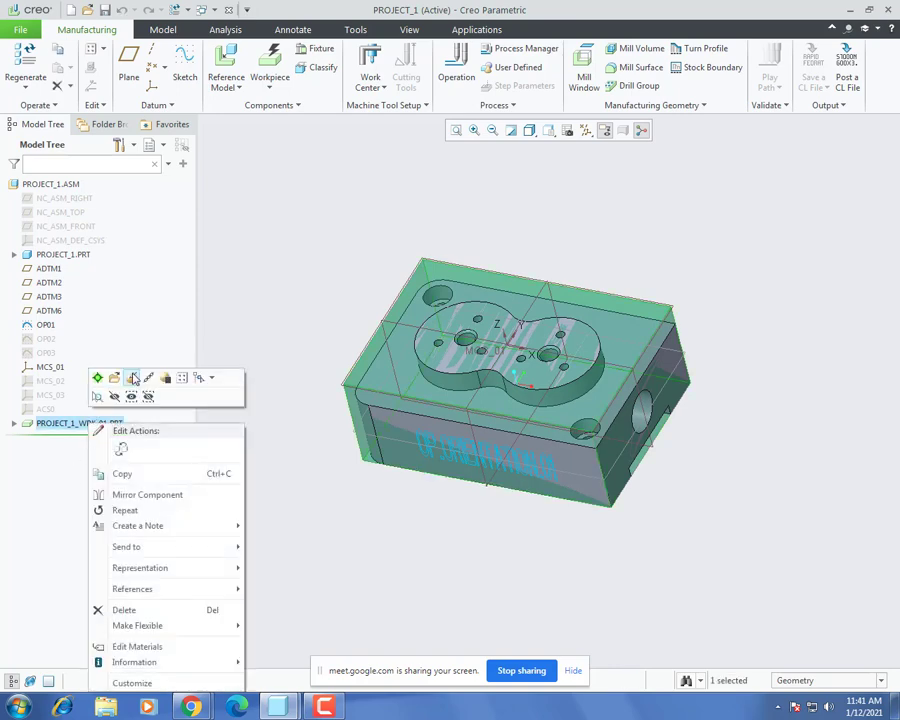
left_click(132, 374)
left_click(179, 106)
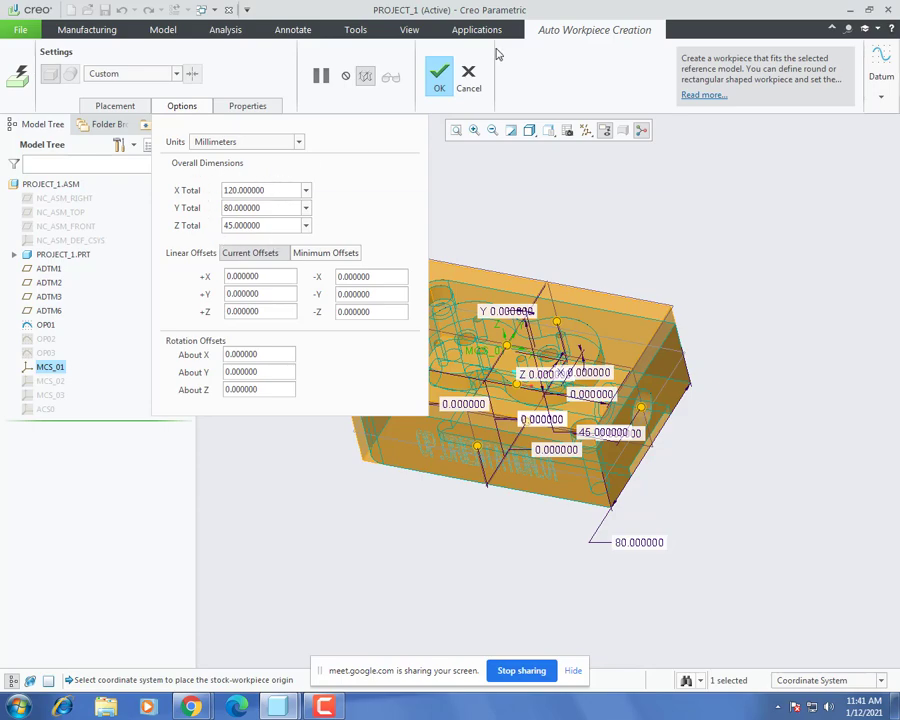
left_click(474, 75)
left_click(97, 462)
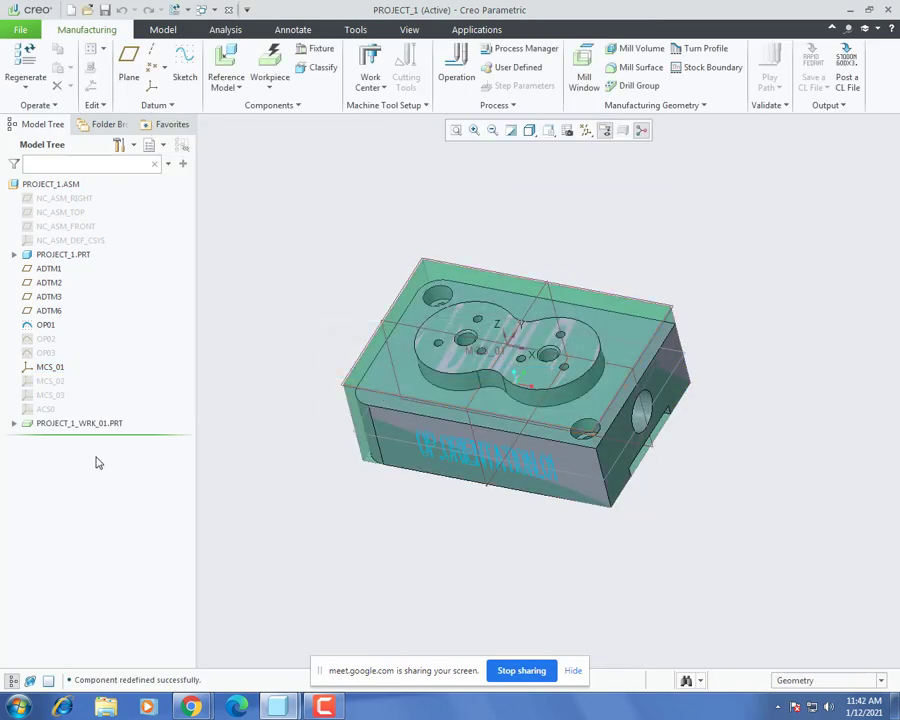
Step: Create a milling work center named MILL01 with its default settings
middle_click_drag(391, 414, 566, 396)
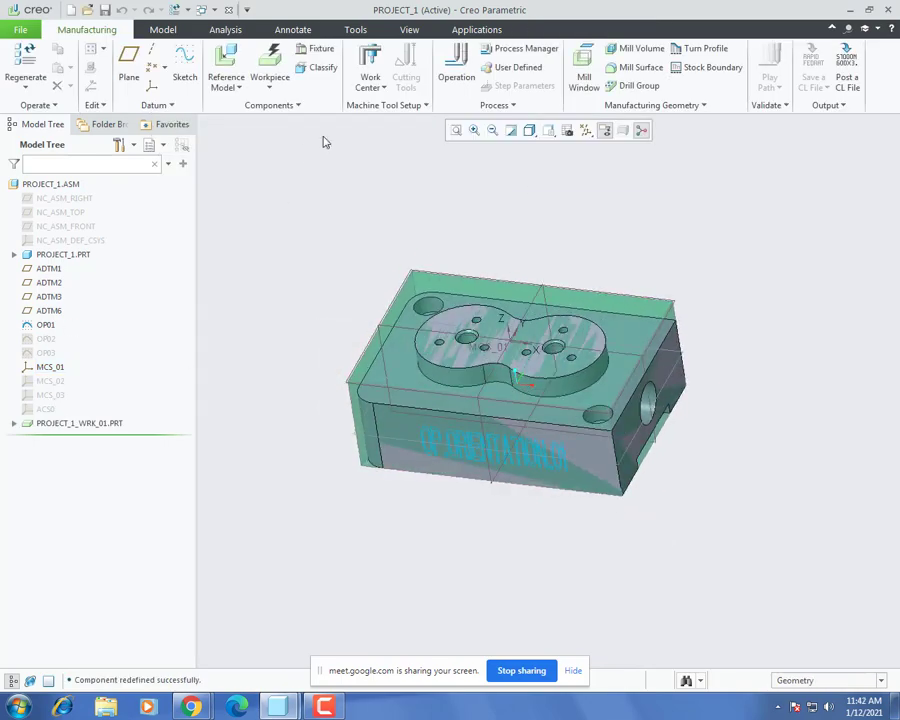
left_click(370, 87)
left_click(368, 103)
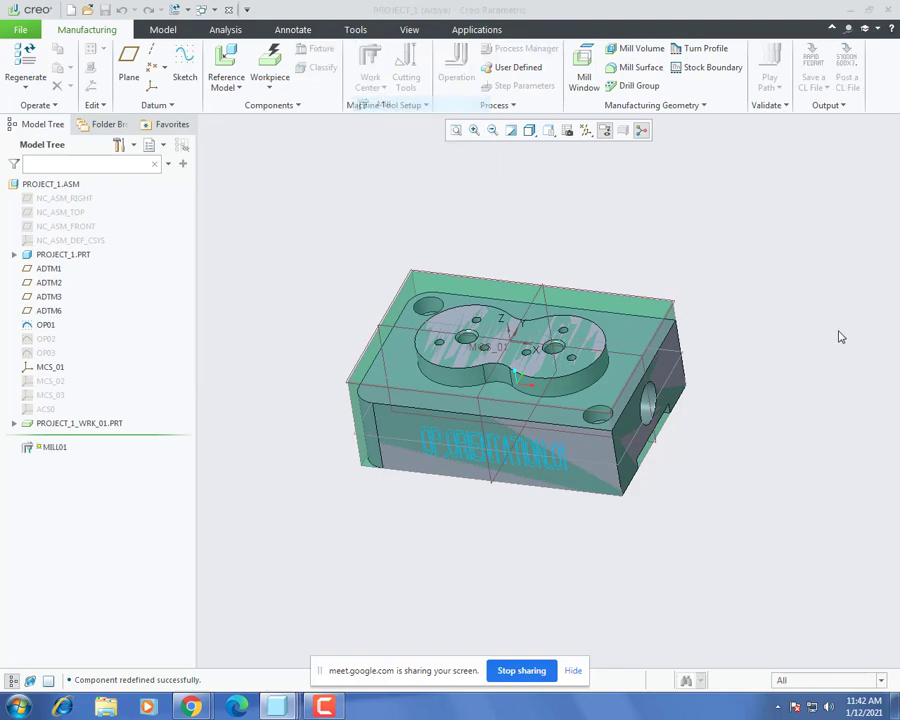
left_click(812, 493)
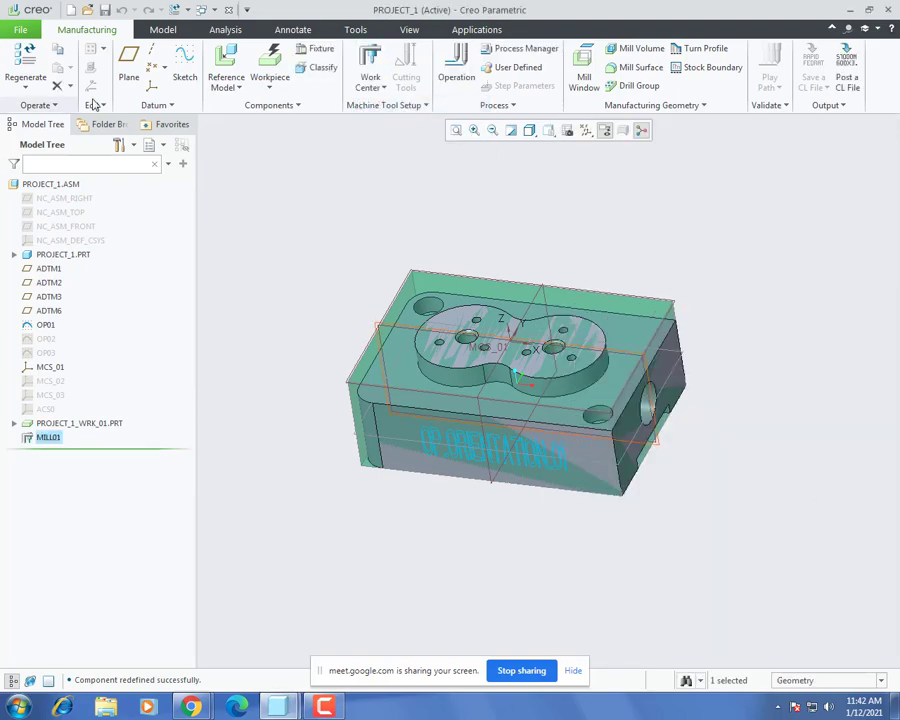
Step: Create operation OP010 on work center MILL01, using MCS_01 as its coordinate system
left_click(456, 75)
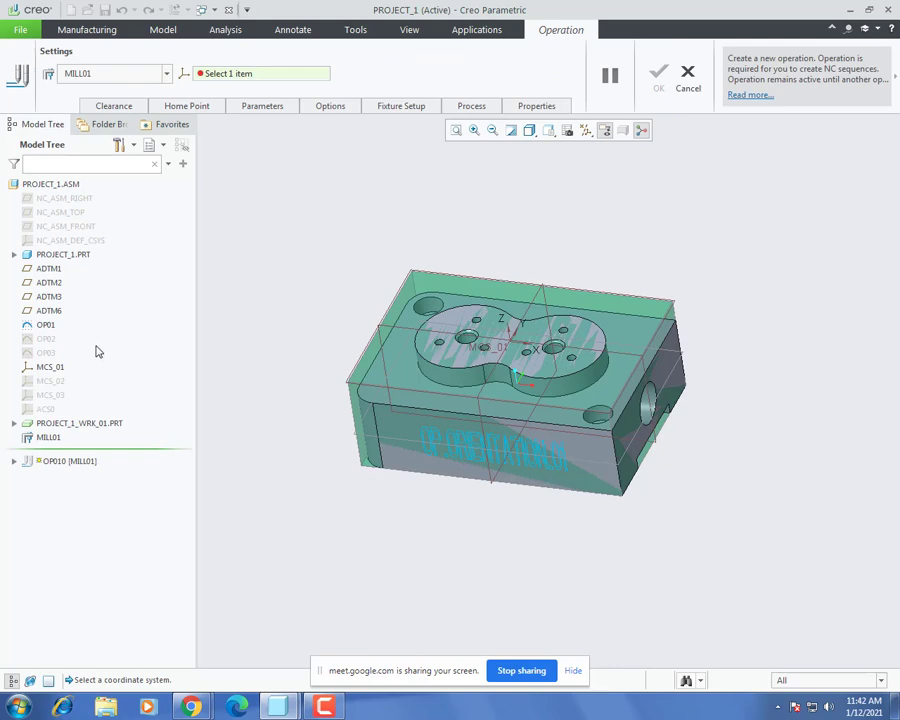
left_click(52, 367)
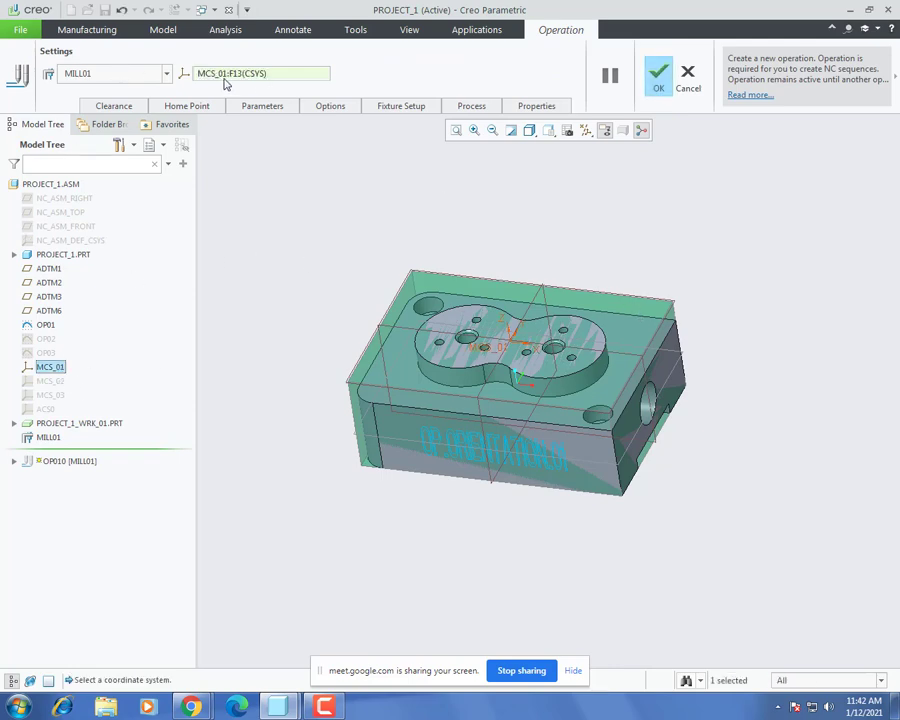
left_click(659, 76)
Step: Examine the workpiece around the reference part from several angles to see the stock above the block's raised boss
mouse_move(336, 260)
middle_mouse_down()
mouse_move(333, 307)
mouse_move(357, 303)
mouse_move(344, 311)
mouse_move(345, 277)
mouse_move(329, 267)
mouse_move(335, 256)
middle_mouse_up()
scroll(490, 396, "down", 4)
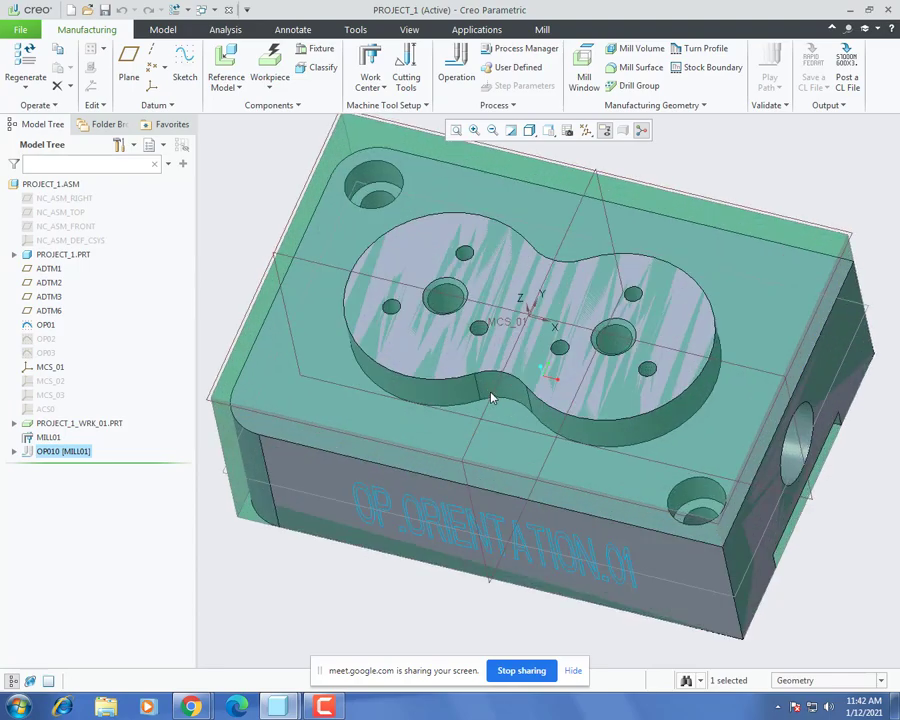
scroll(491, 393, "up", 3)
mouse_move(492, 392)
middle_mouse_down()
mouse_move(490, 420)
mouse_move(502, 404)
mouse_move(493, 395)
middle_mouse_up()
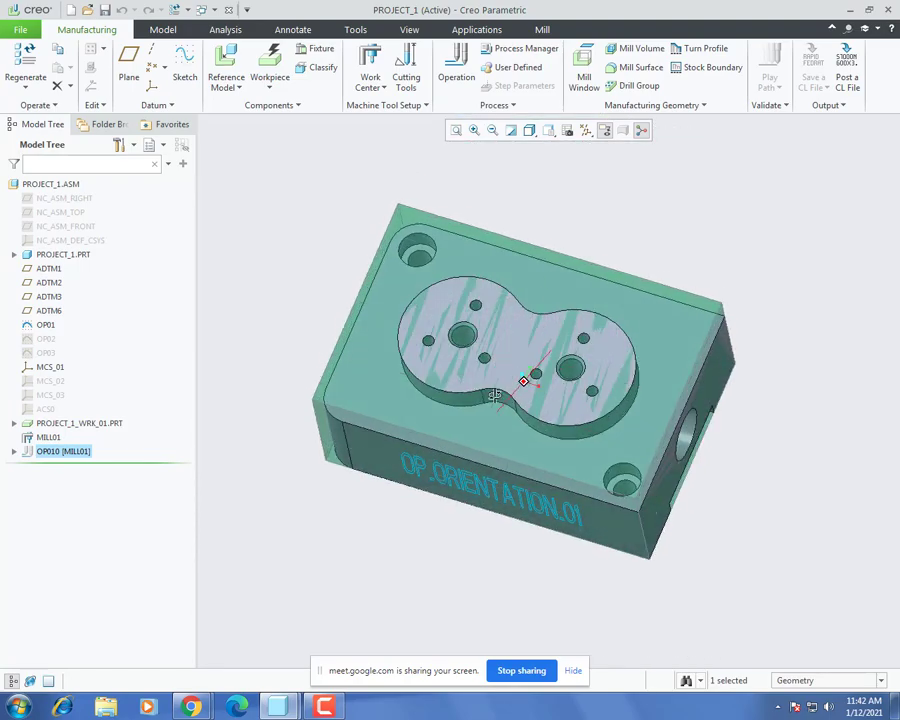
scroll(461, 330, "down", 3)
middle_click_drag(404, 203, 592, 390)
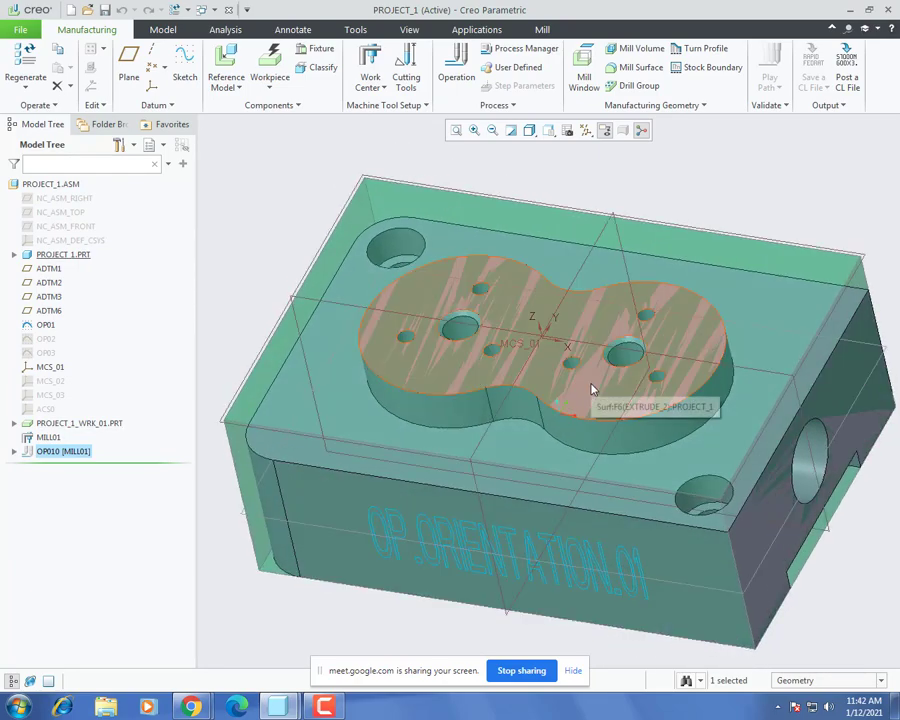
scroll(545, 395, "up", 3)
middle_click_drag(554, 437, 532, 380)
scroll(500, 396, "down", 3)
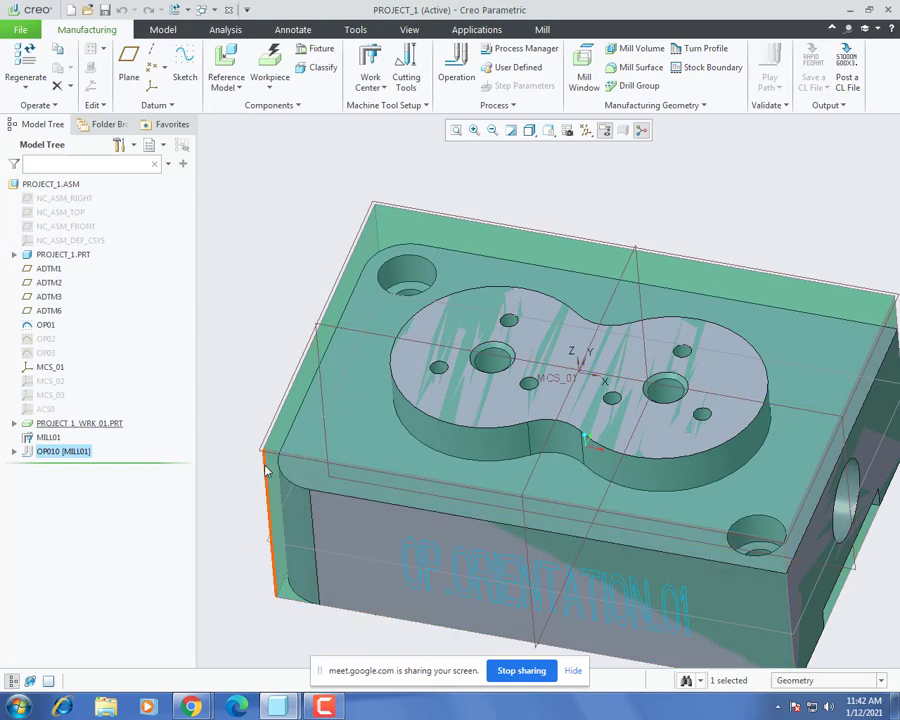
middle_click_drag(408, 470, 231, 424)
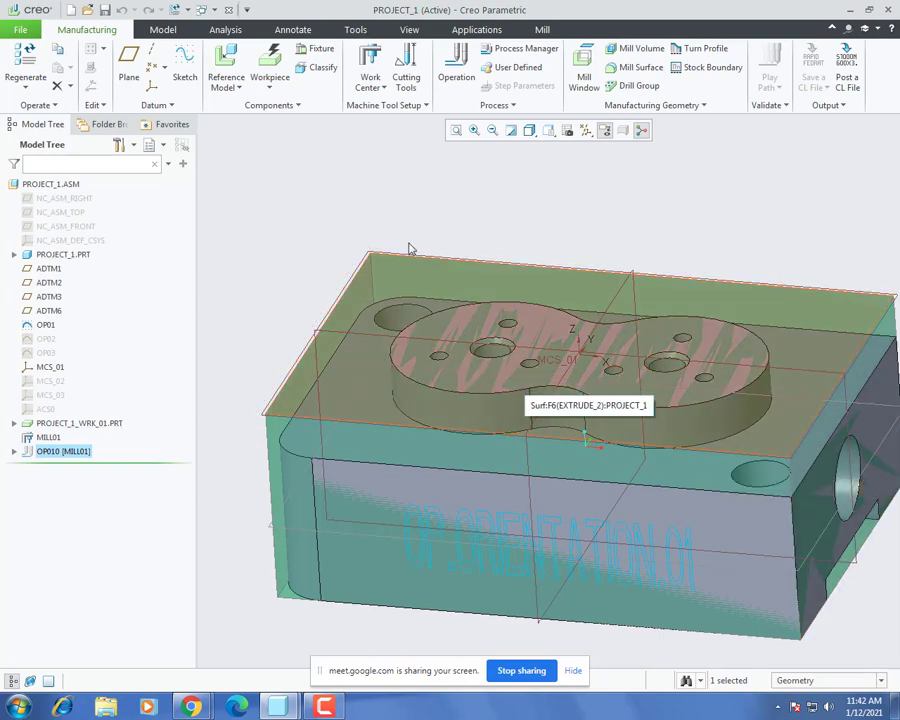
scroll(410, 325, "down", 3)
Step: Start a sketched mill window on the workpiece's top face and enter its sketch with the default orientation
left_click(542, 29)
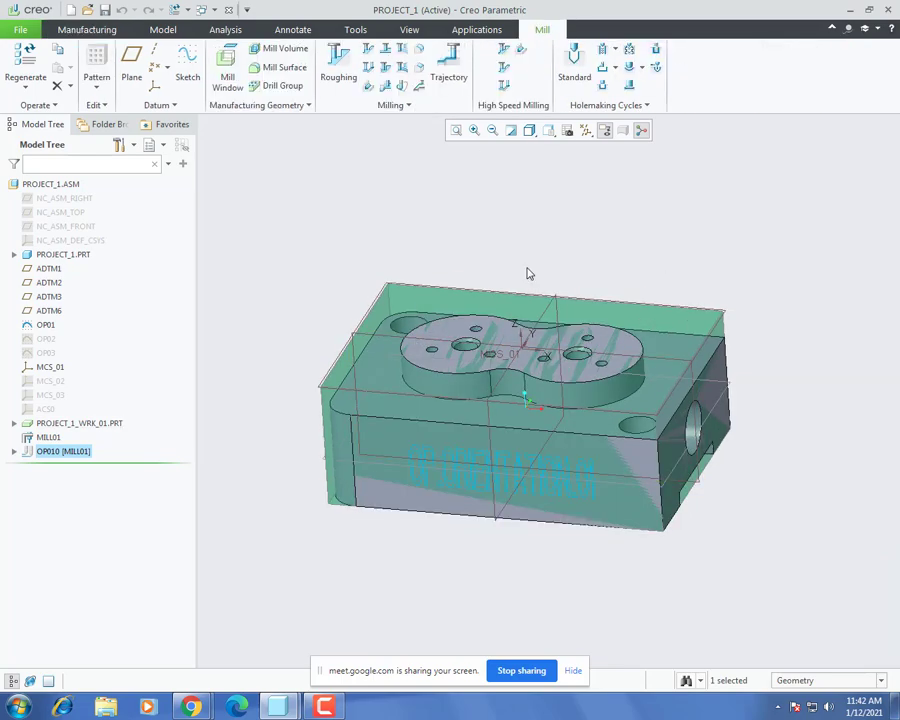
middle_click_drag(529, 273, 492, 394)
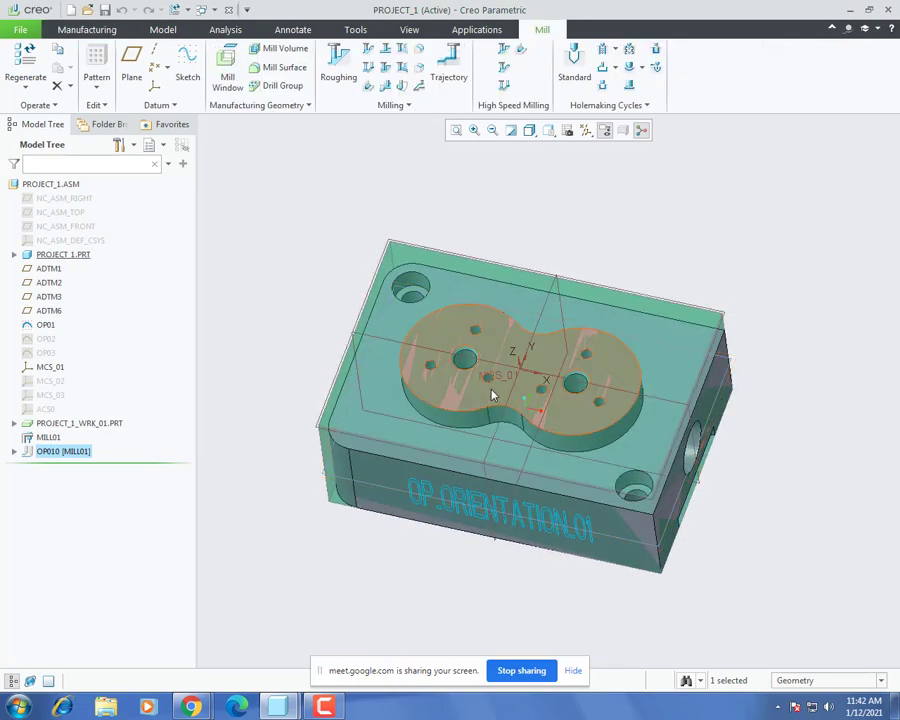
left_click(227, 72)
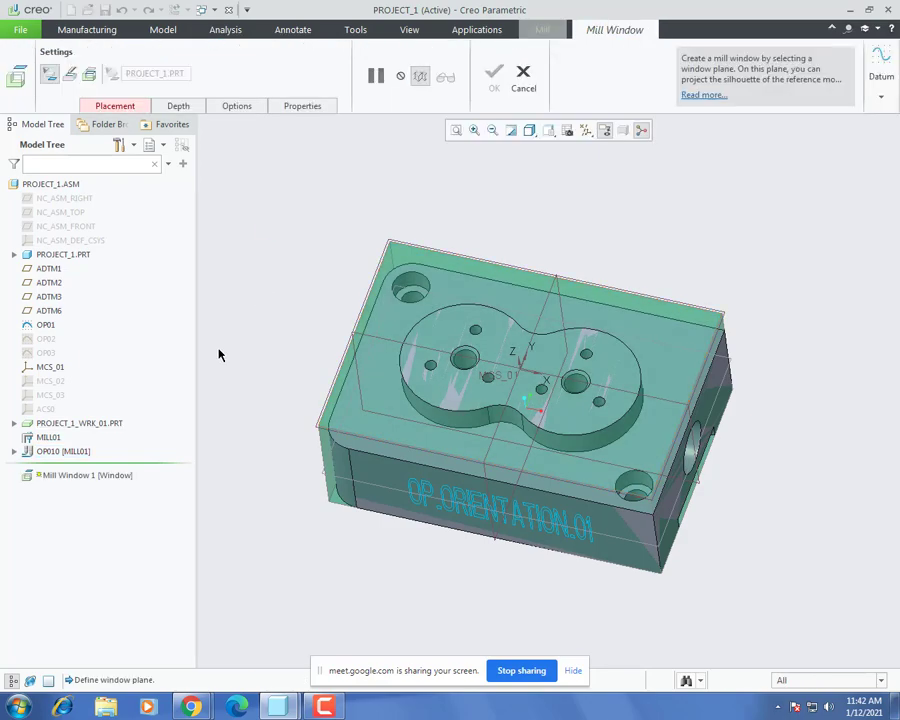
left_click(69, 73)
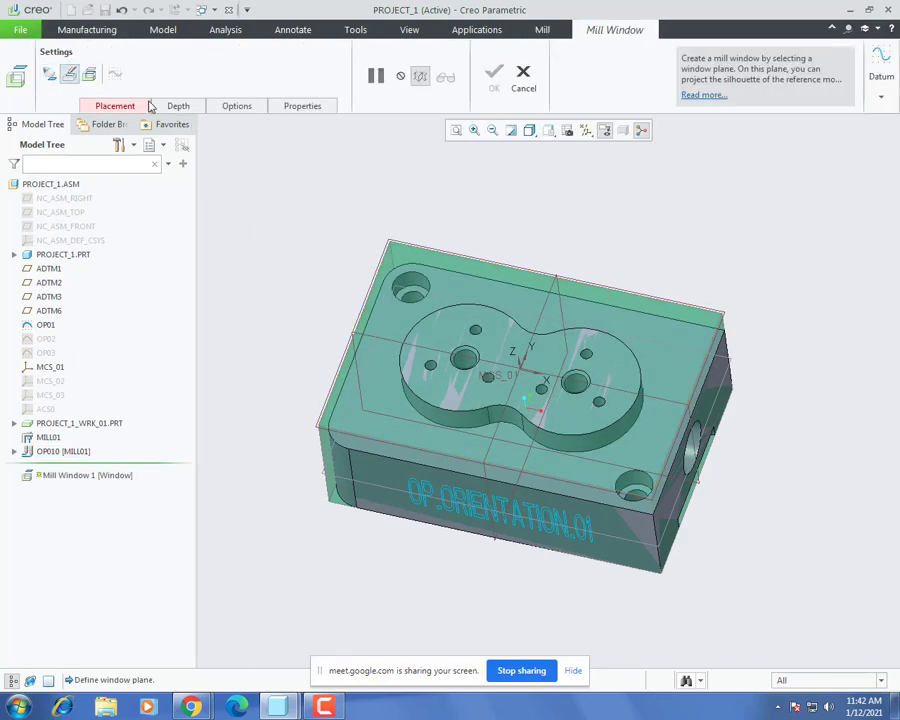
left_click(117, 106)
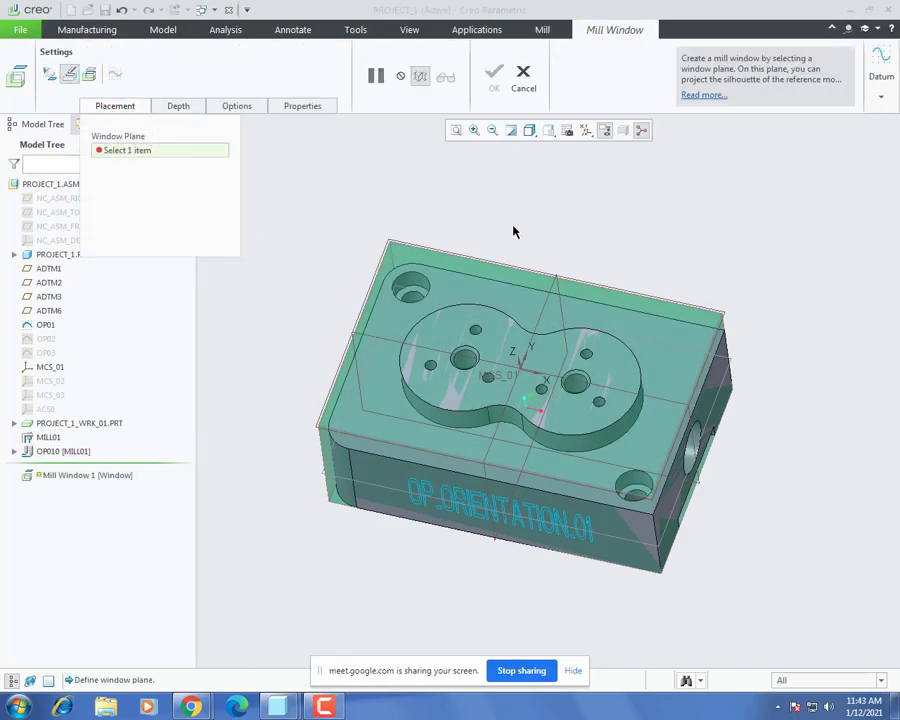
left_click(454, 263)
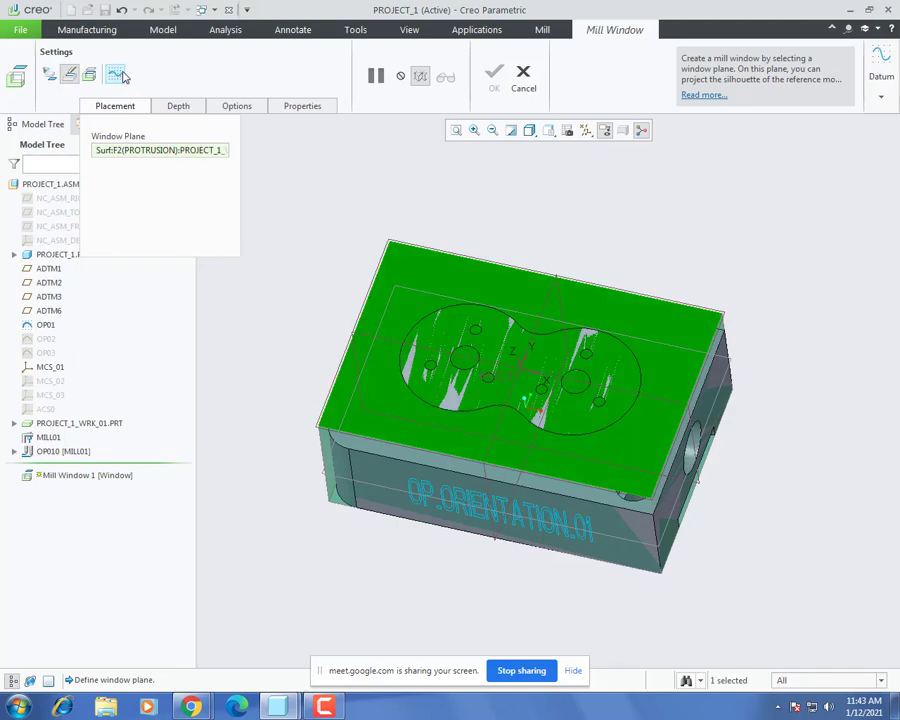
left_click(117, 75)
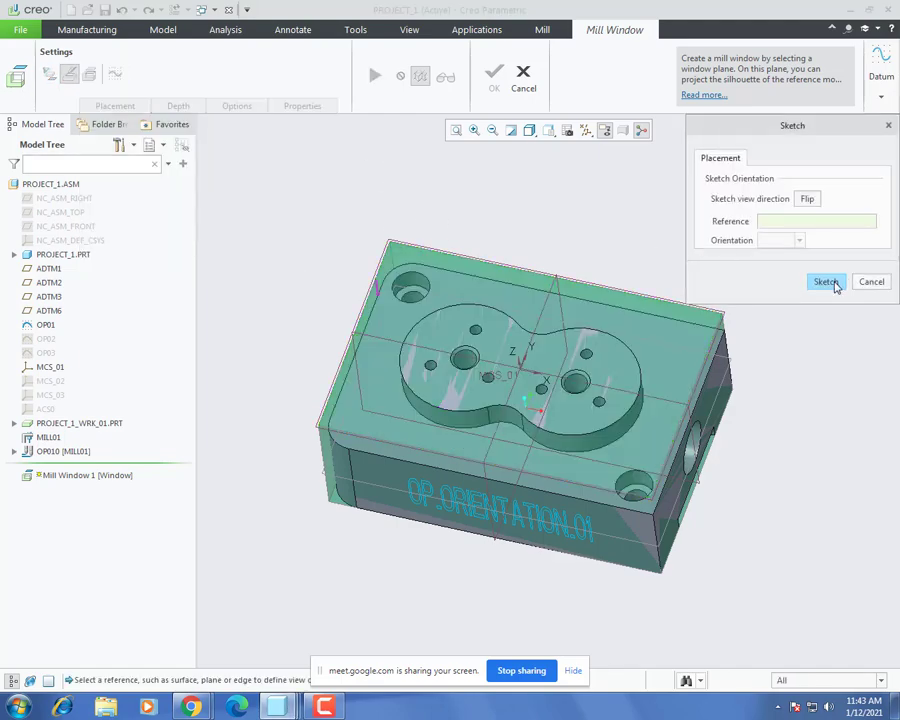
left_click(826, 282)
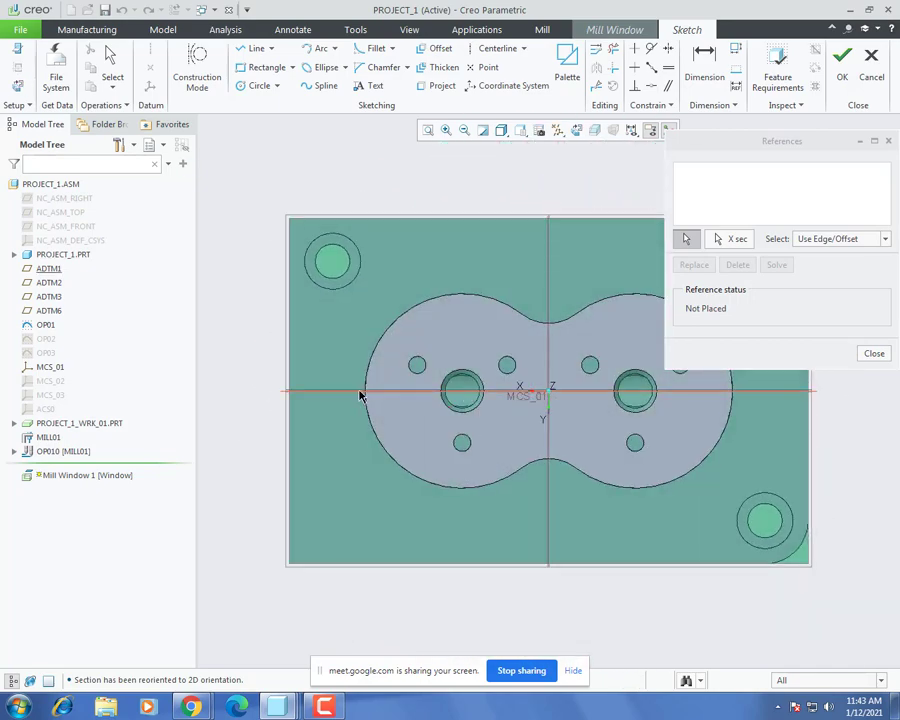
Step: Use datum planes ADTM1 and ADTM2 as the sketch references and remove the extra curve endpoint reference
left_click(548, 262)
left_click(546, 261)
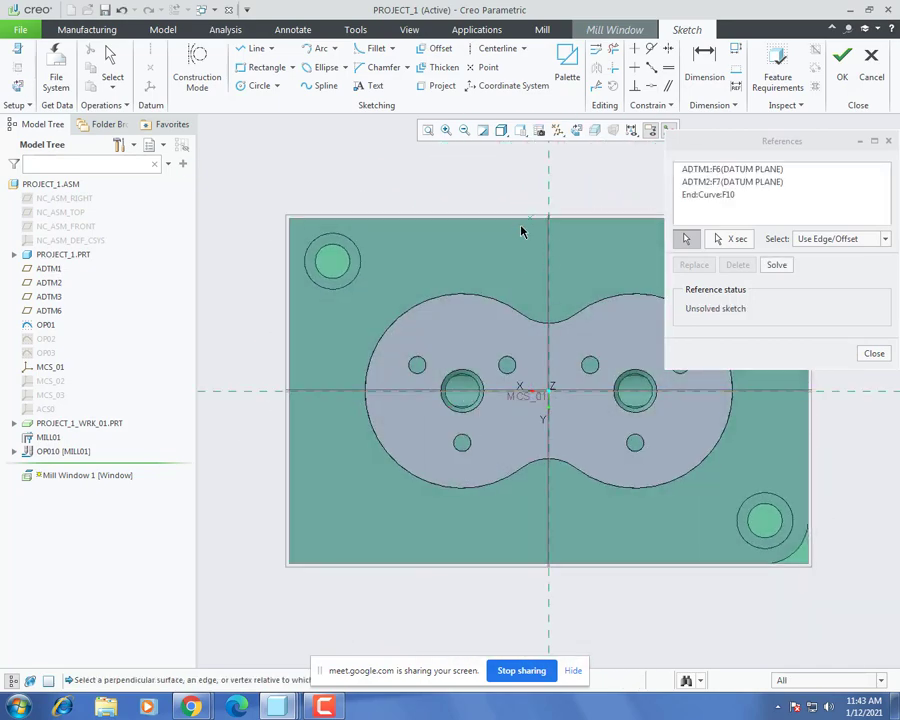
left_click(708, 195)
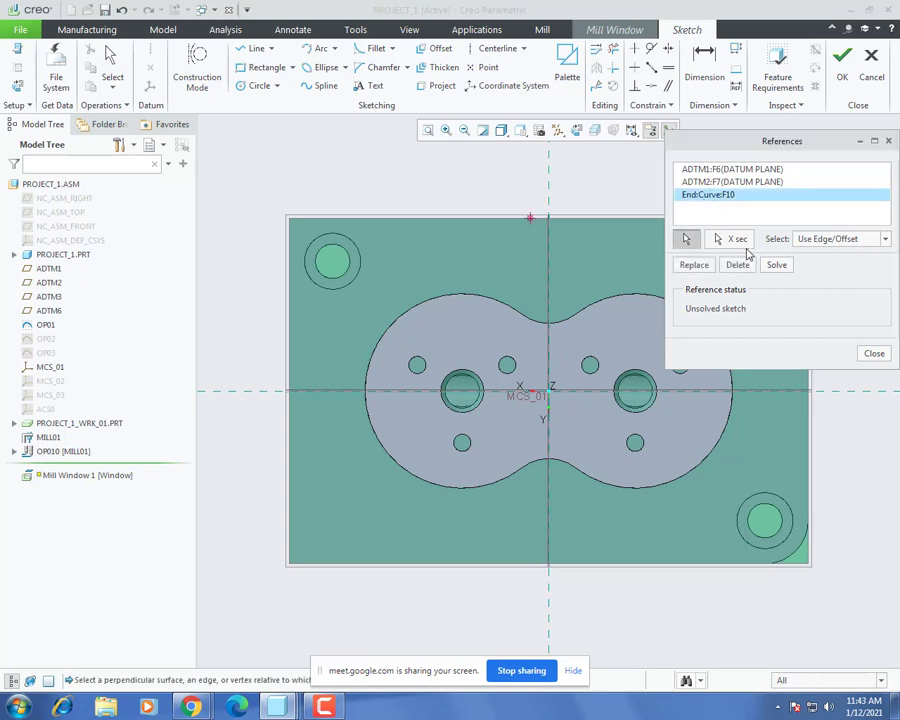
left_click(737, 265)
left_click(874, 353)
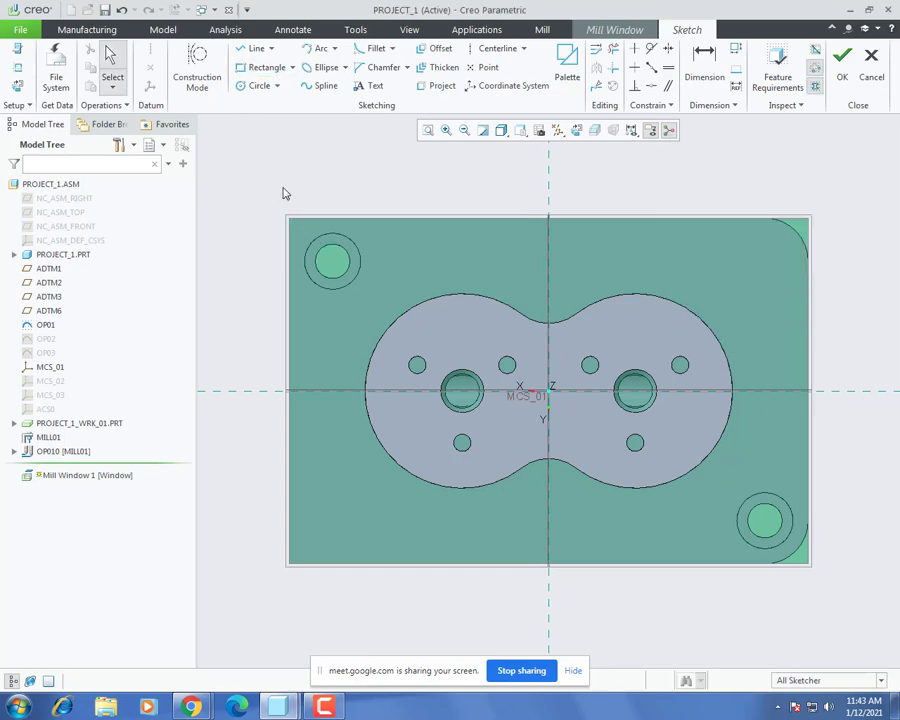
Step: Sketch a rectangle between opposite corners of the workpiece outline and finish the mill window sketch
left_click(254, 67)
left_click(290, 219)
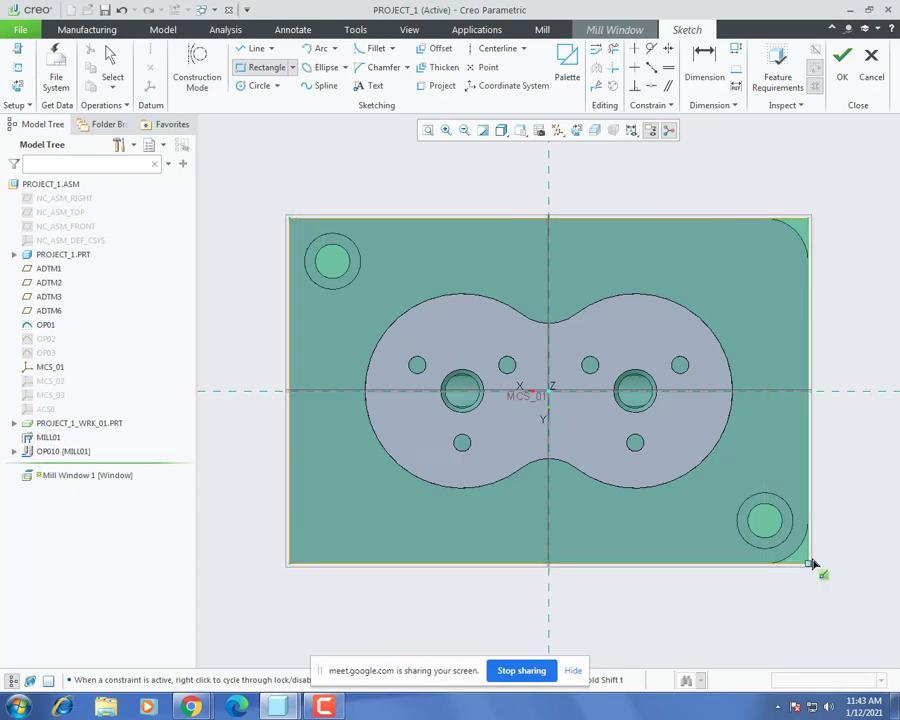
left_click(808, 563)
left_click(112, 77)
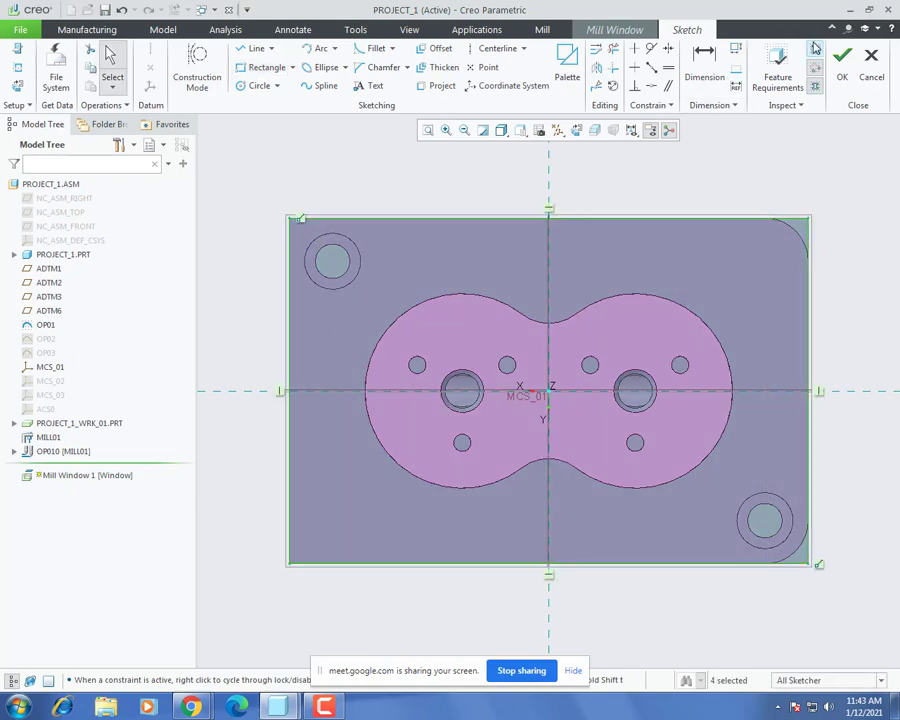
left_click(843, 62)
Step: Set the mill window to machine with the tool on the window contour, leaving its depth unspecified
mouse_move(430, 230)
middle_mouse_down()
mouse_move(384, 287)
mouse_move(267, 257)
mouse_move(281, 305)
mouse_move(277, 331)
mouse_move(270, 294)
middle_mouse_up()
left_click(100, 105)
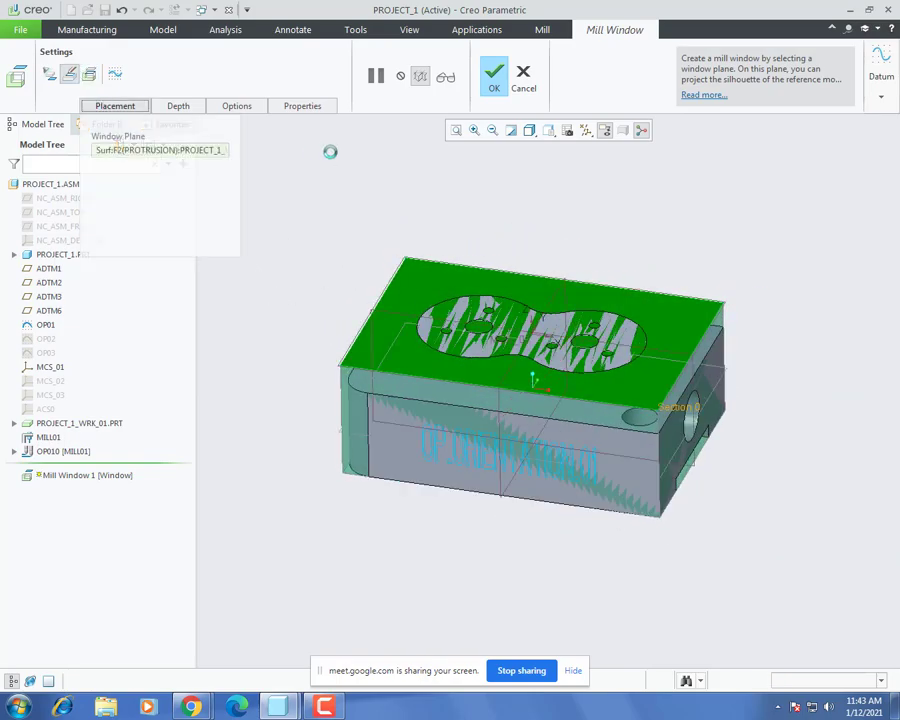
left_click(180, 106)
left_click(243, 107)
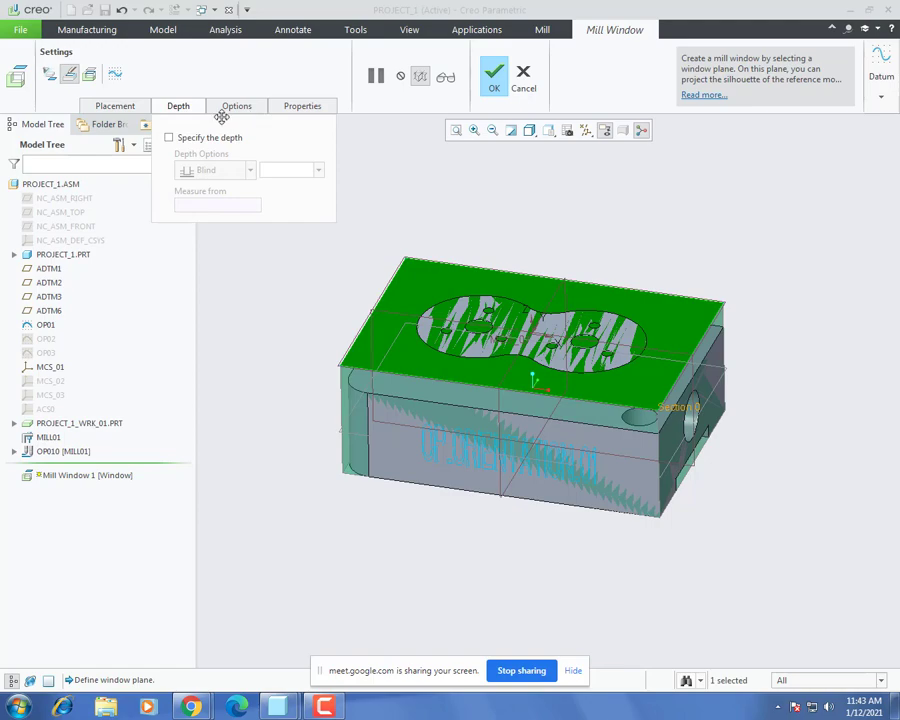
left_click(272, 161)
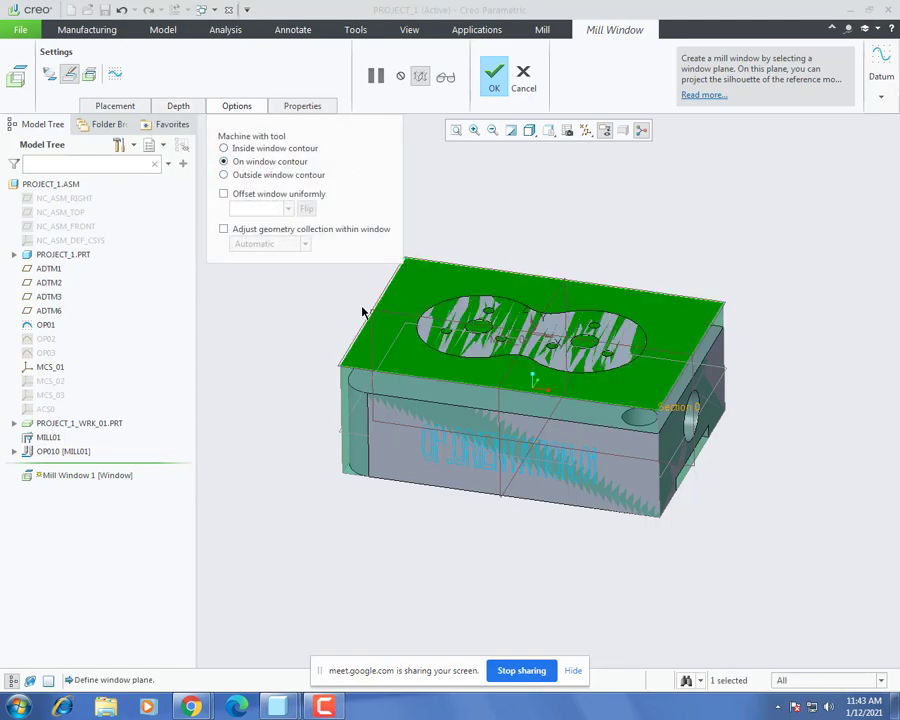
middle_click_drag(363, 311, 367, 402)
scroll(365, 402, "down", 3)
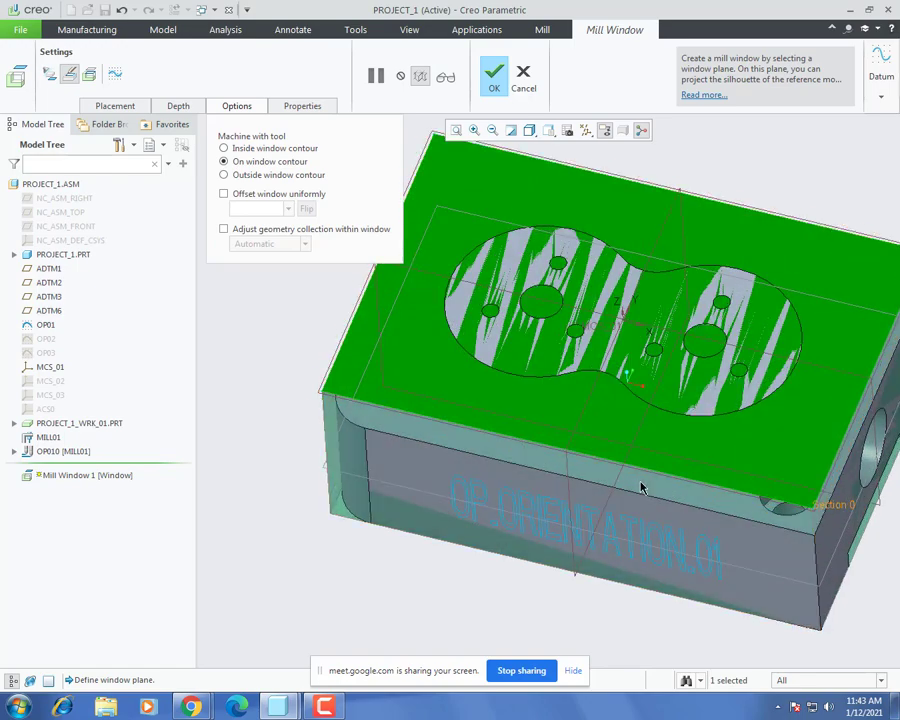
Step: Accept the mill window definition on the workpiece's top face
middle_click_drag(641, 484, 634, 497)
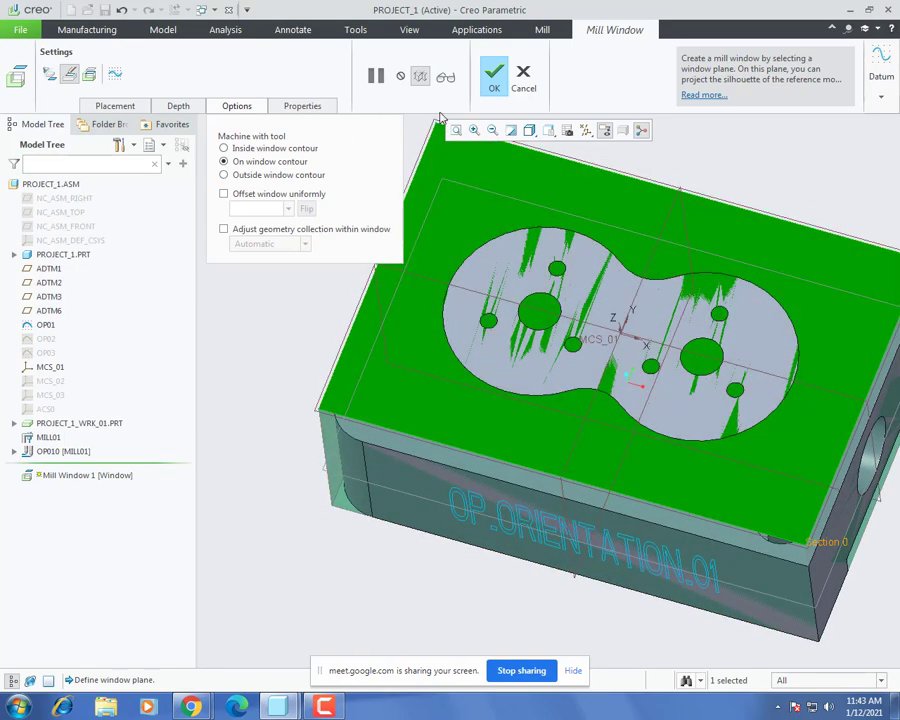
left_click(494, 76)
scroll(389, 307, "up", 4)
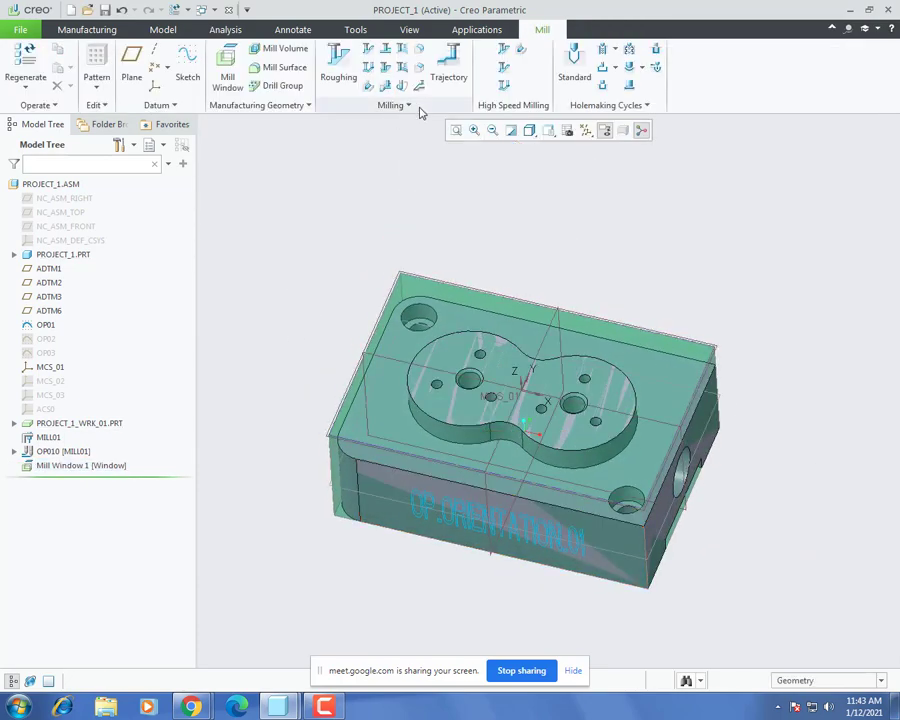
Step: Start a volume milling sequence and create an end mill named 12EM for it
left_click(385, 66)
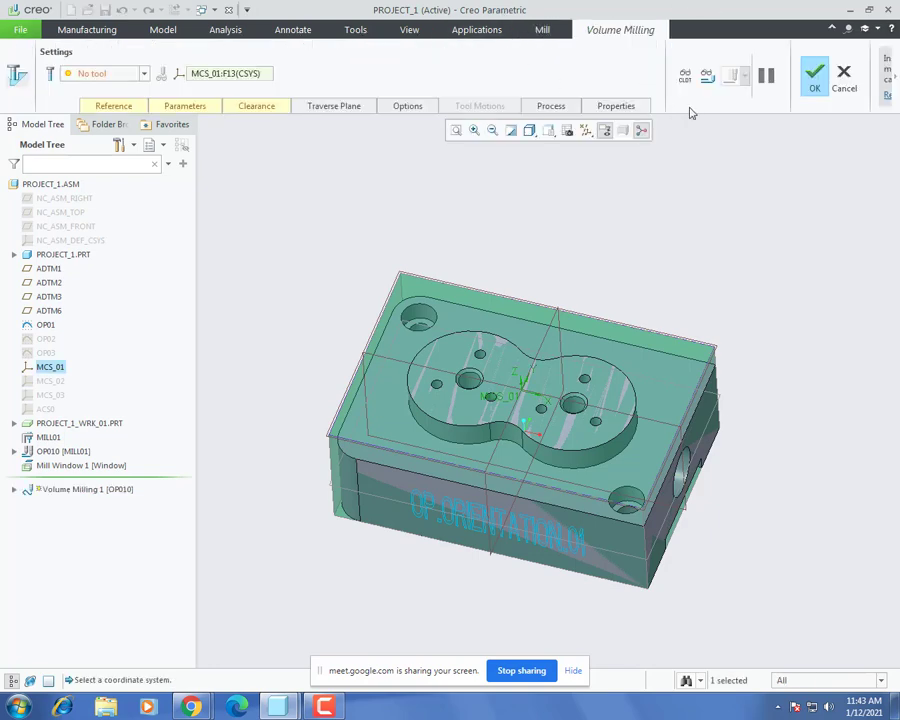
left_click(143, 76)
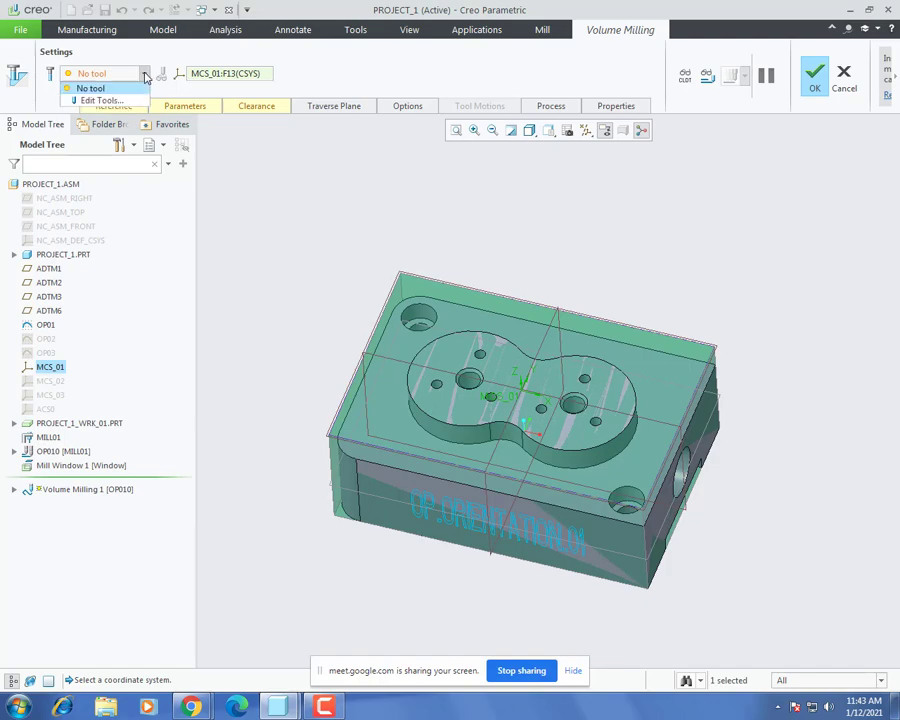
left_click(100, 102)
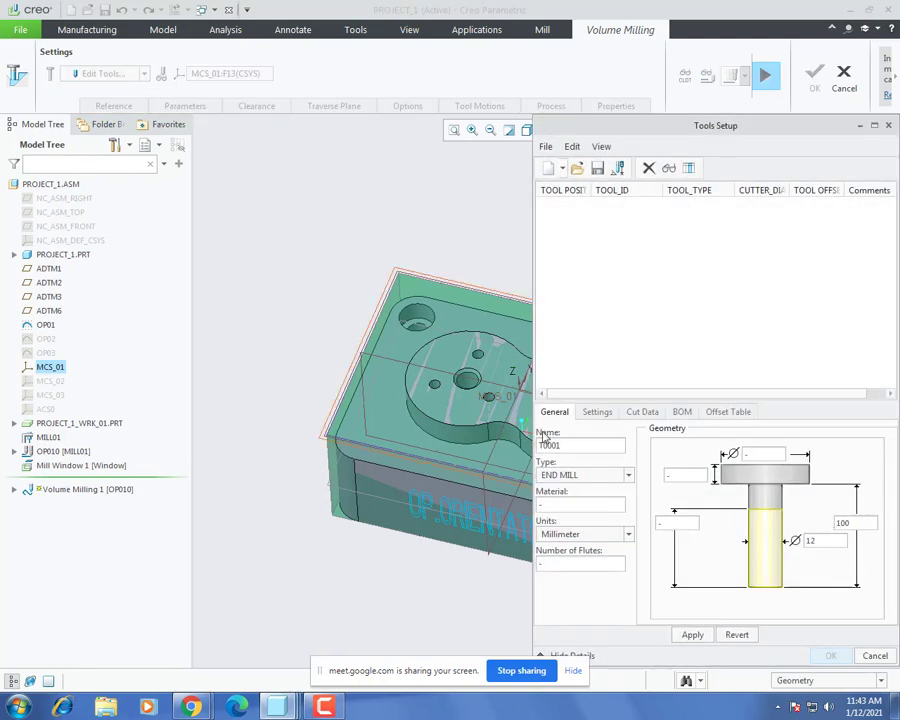
scroll(308, 325, "up", 3)
scroll(450, 370, "down", 5)
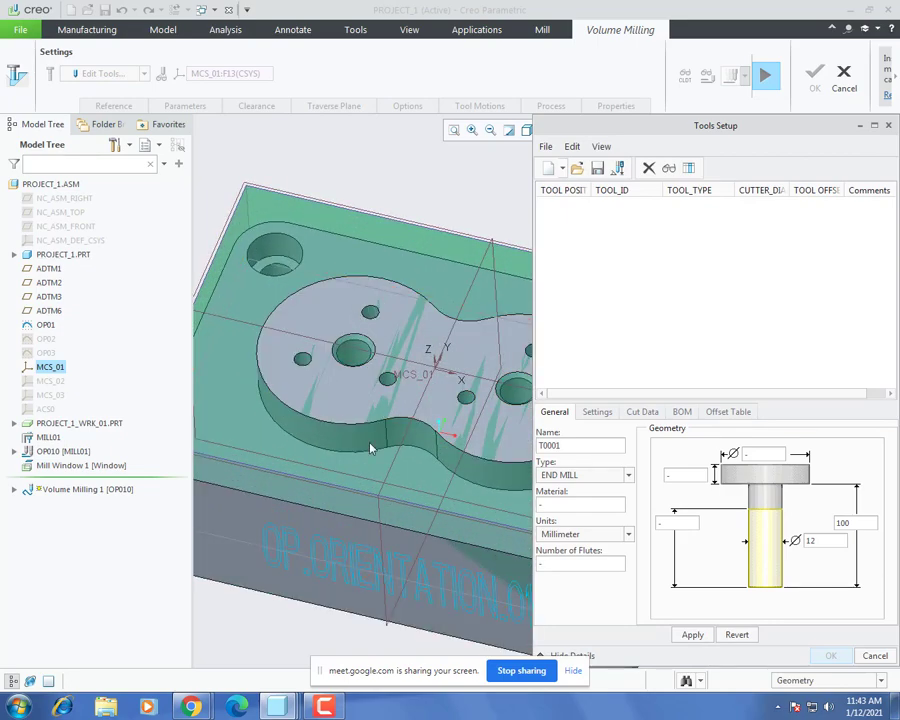
mouse_move(452, 364)
middle_mouse_down()
mouse_move(458, 328)
mouse_move(450, 364)
middle_mouse_up()
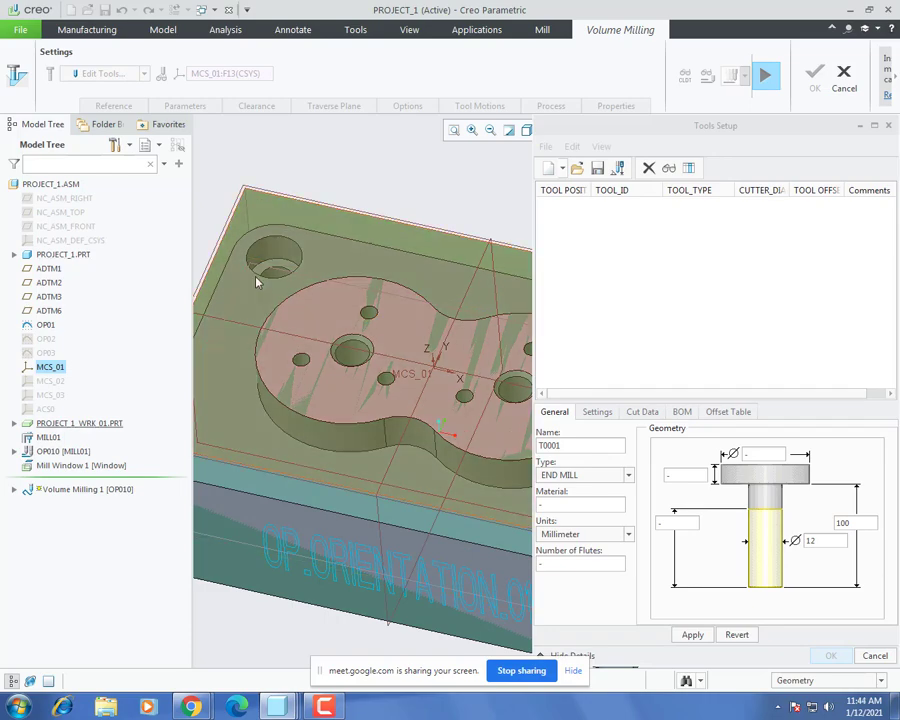
scroll(420, 322, "up", 2)
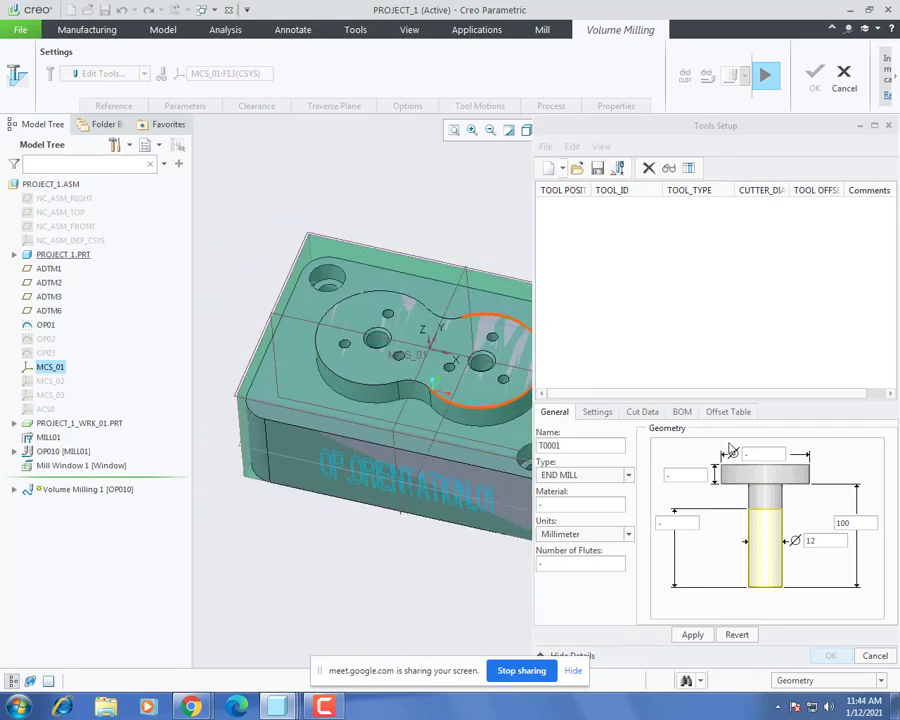
double_click(599, 443)
type("12EM")
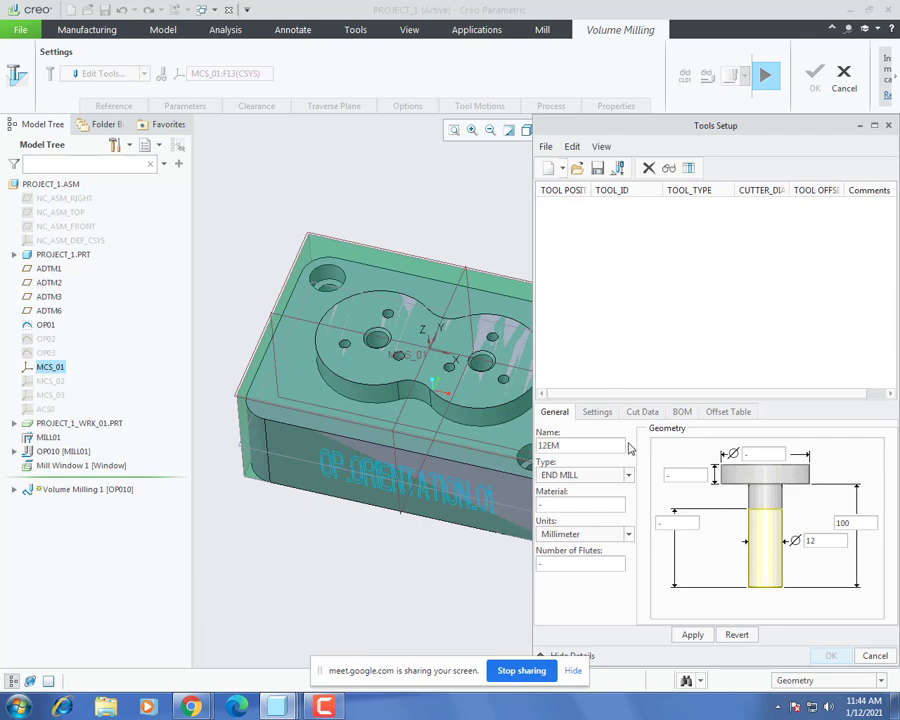
left_click(694, 635)
left_click(826, 655)
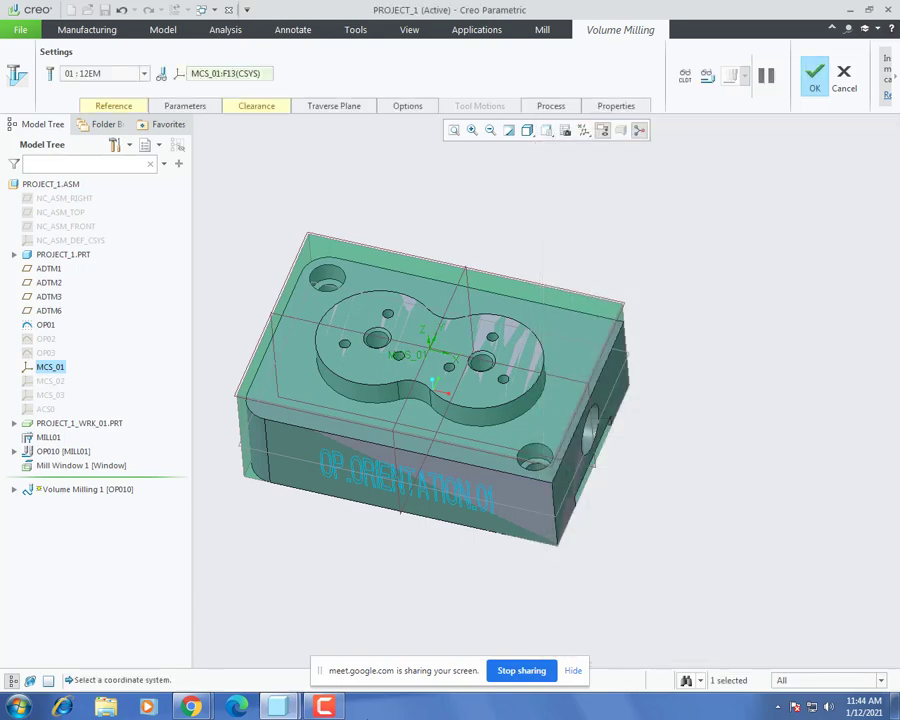
left_click(833, 643)
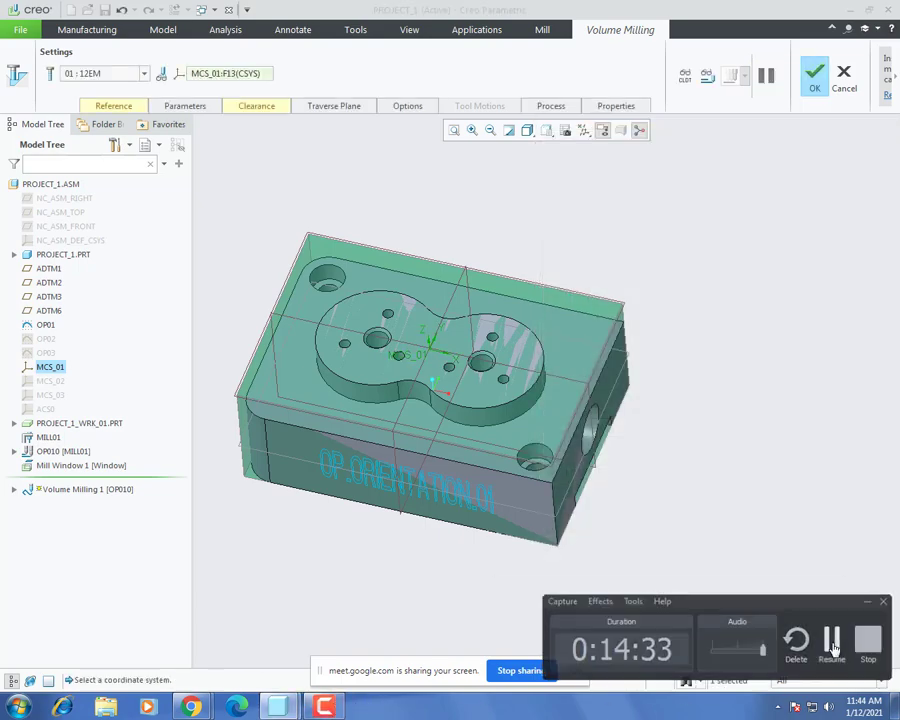
left_click(833, 643)
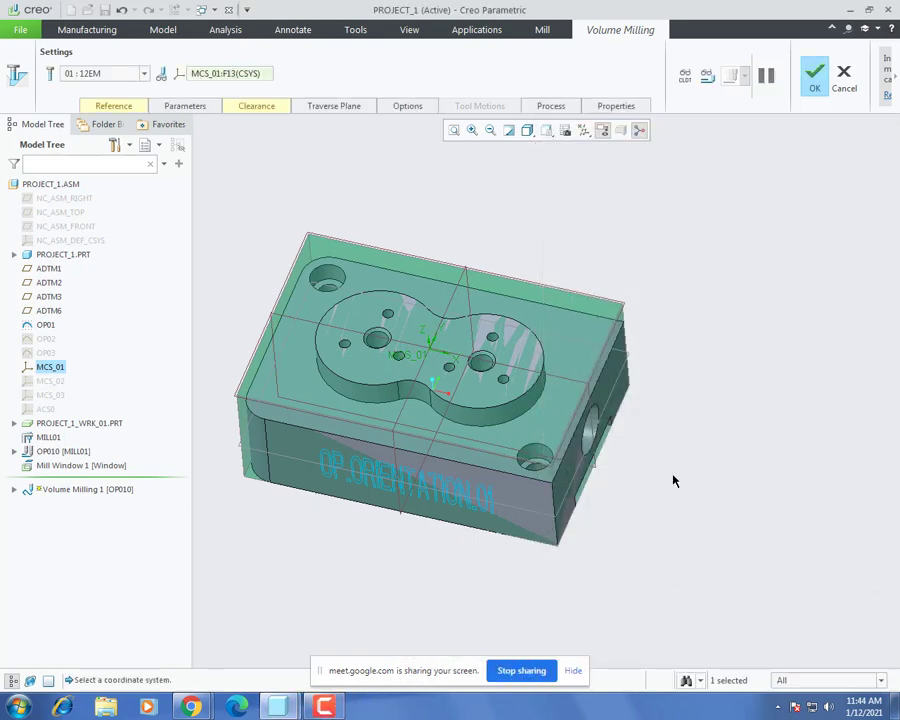
scroll(673, 481, "down", 2)
scroll(383, 360, "up", 3)
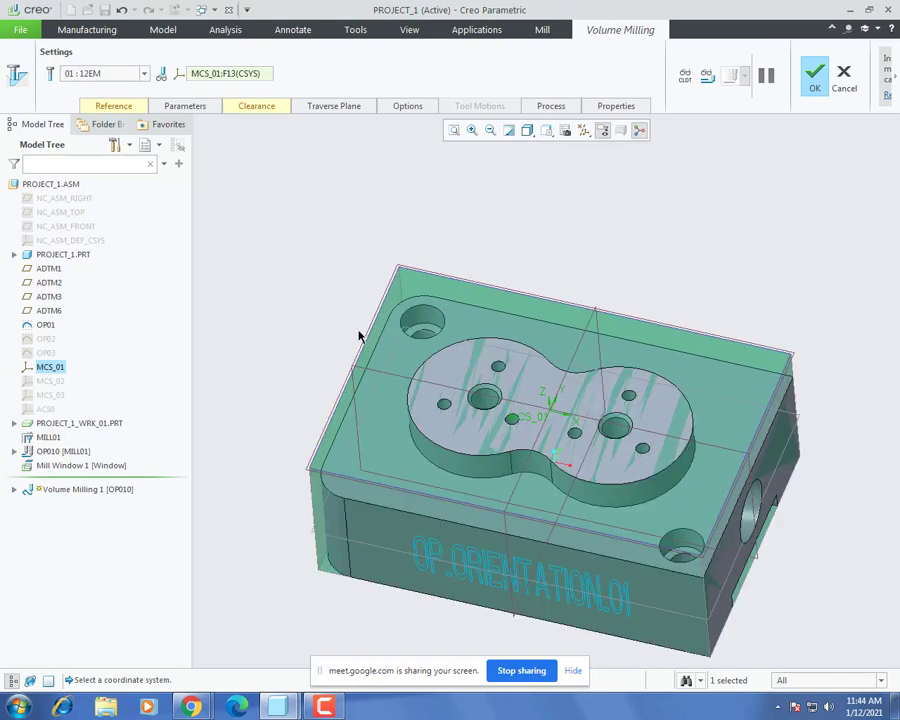
Step: Add an end mill named 16EM with a 16 mm cutter diameter and use it for the volume milling sequence
left_click(88, 73)
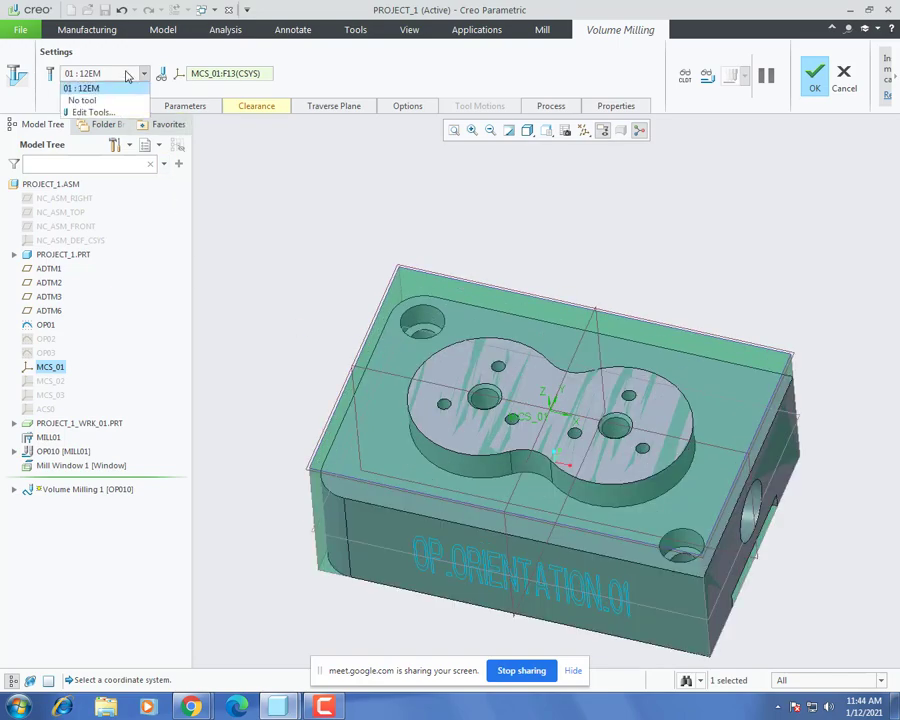
left_click(72, 110)
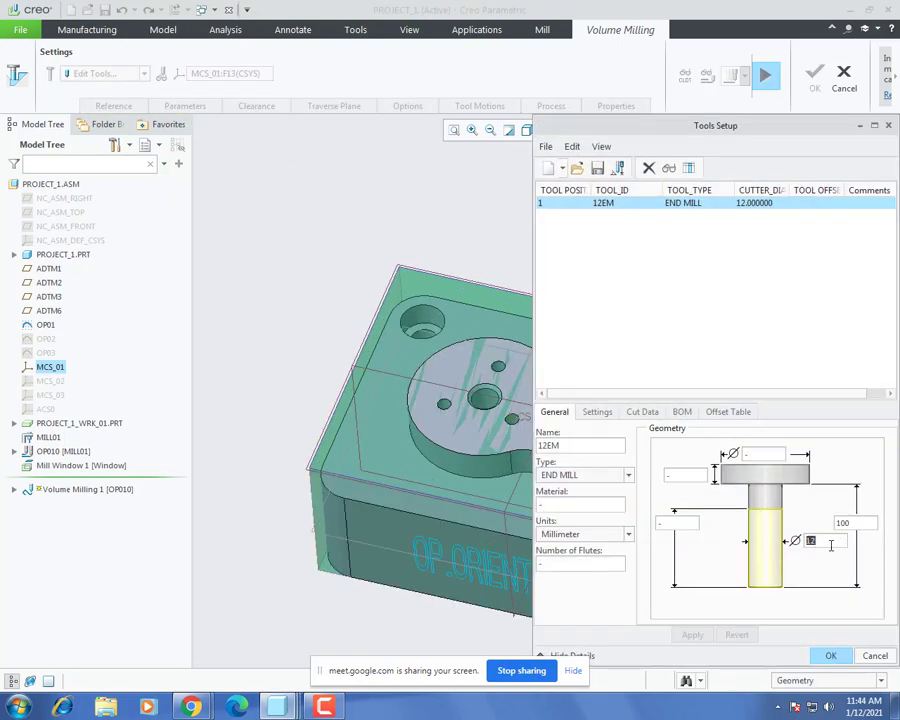
type("16")
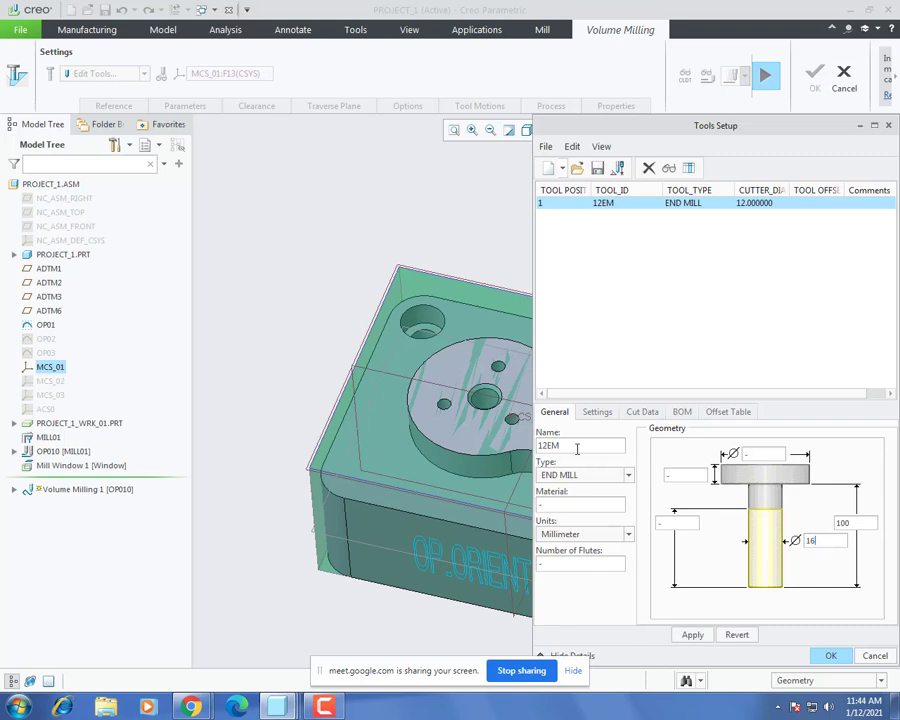
double_click(577, 447)
type("1")
left_click(692, 634)
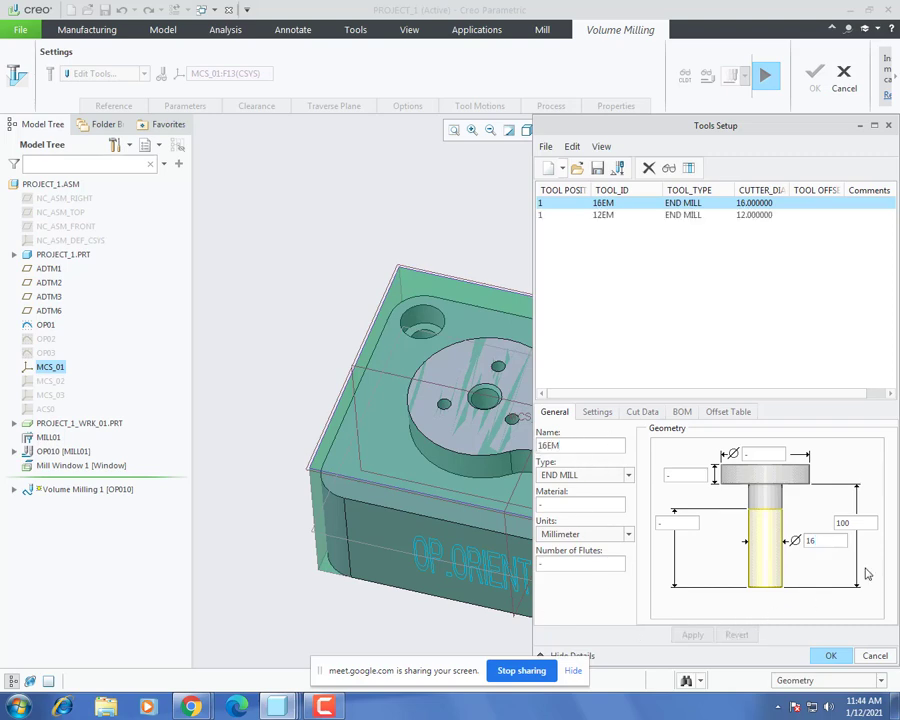
left_click(830, 655)
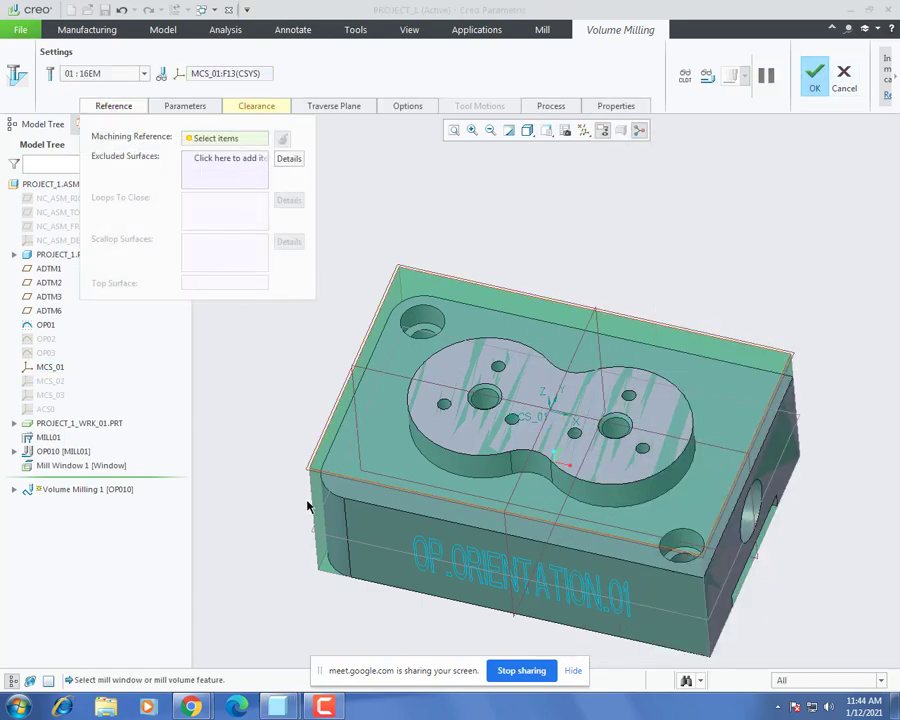
Step: Use Mill Window 1 as the machining reference of the volume milling sequence
left_click(90, 466)
scroll(511, 514, "up", 2)
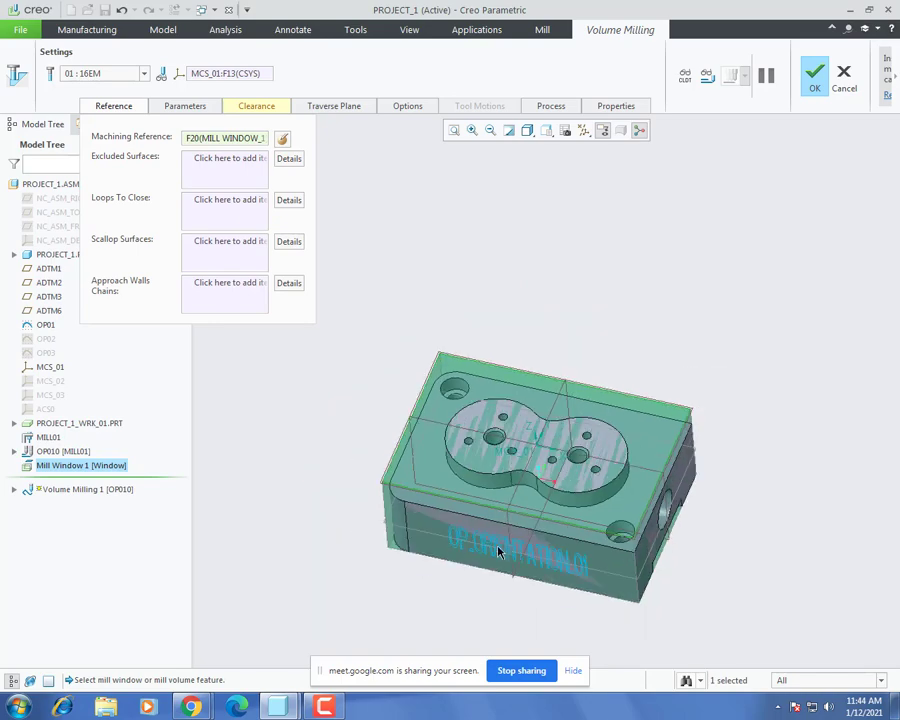
scroll(499, 545, "down", 3)
Step: Edit the volume milling sequence's parameters, setting CUT_FEED to 1600 and ARC_FEED to 1200
left_click(186, 105)
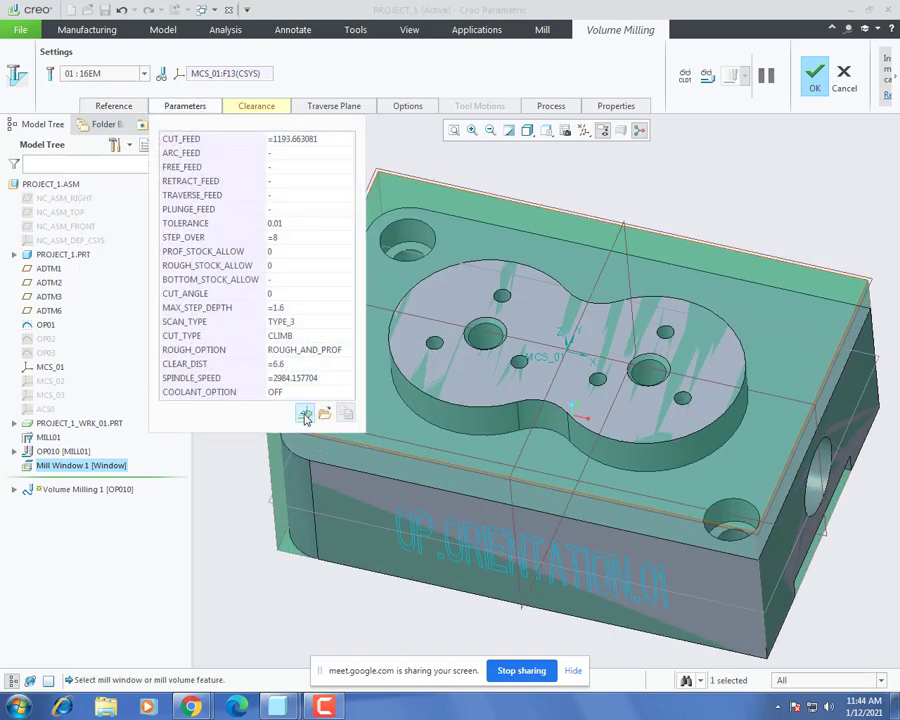
left_click(346, 408)
left_click_drag(733, 128, 252, 95)
left_click(323, 190)
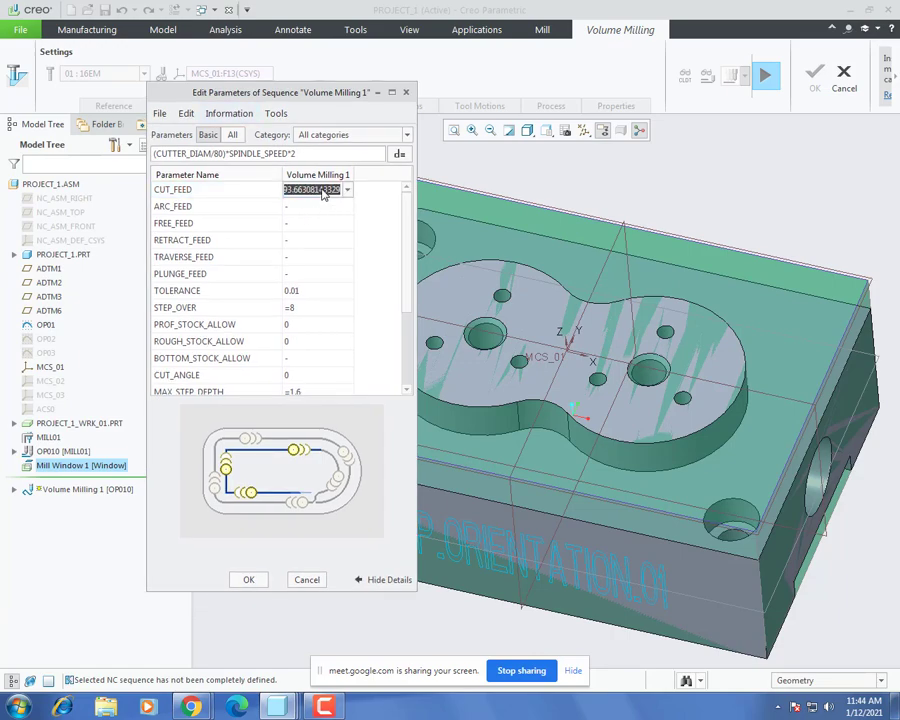
type("1600")
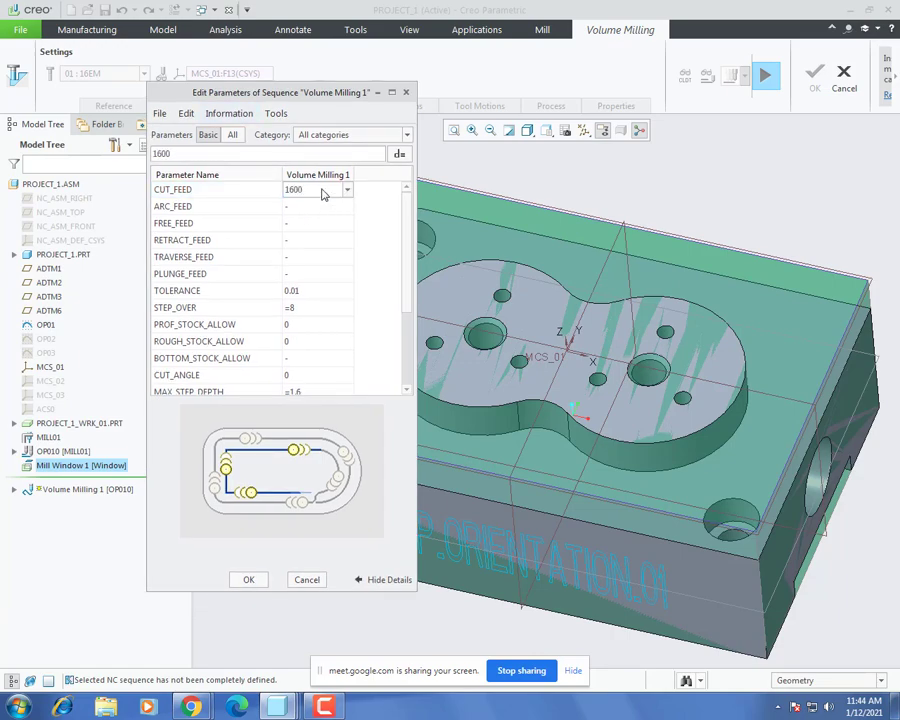
key("Return")
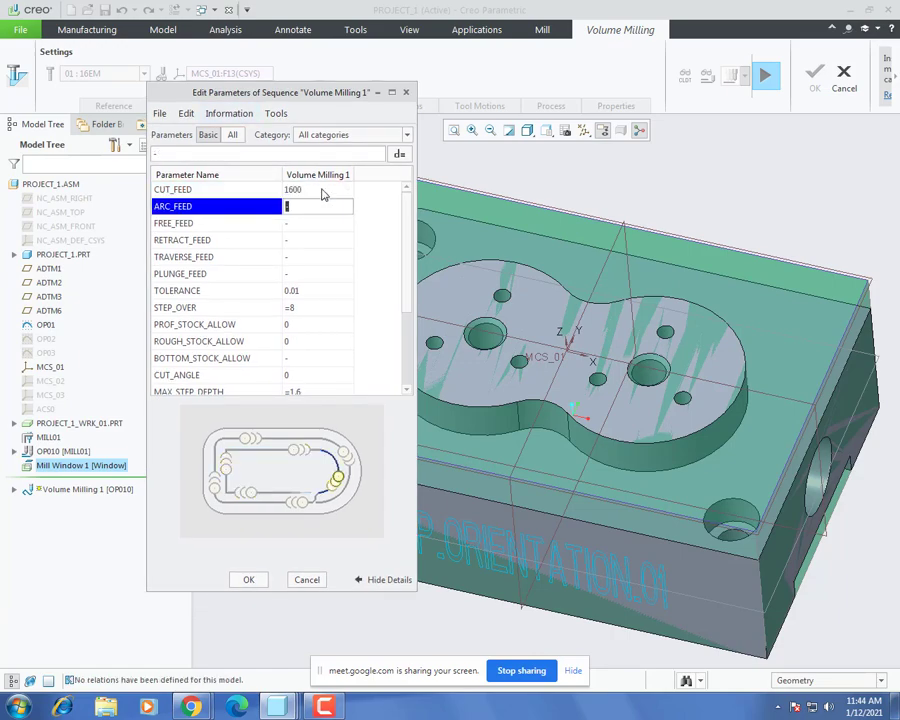
key("Return")
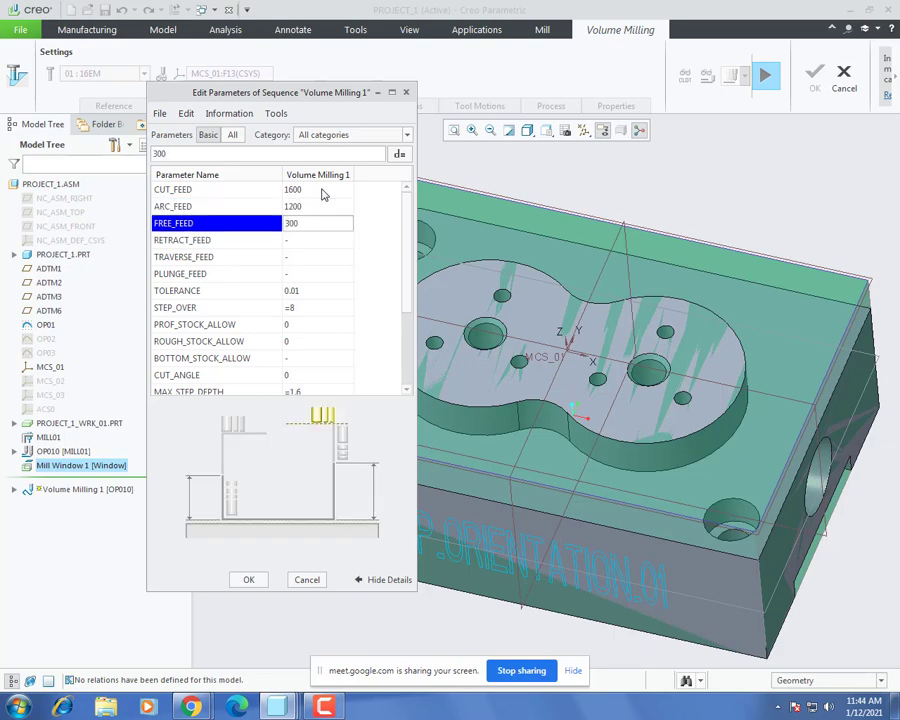
Step: Set FREE_FEED, RETRACT_FEED and TRAVERSE_FEED to 2000 and PLUNGE_FEED to 200
type("2000")
key("Return")
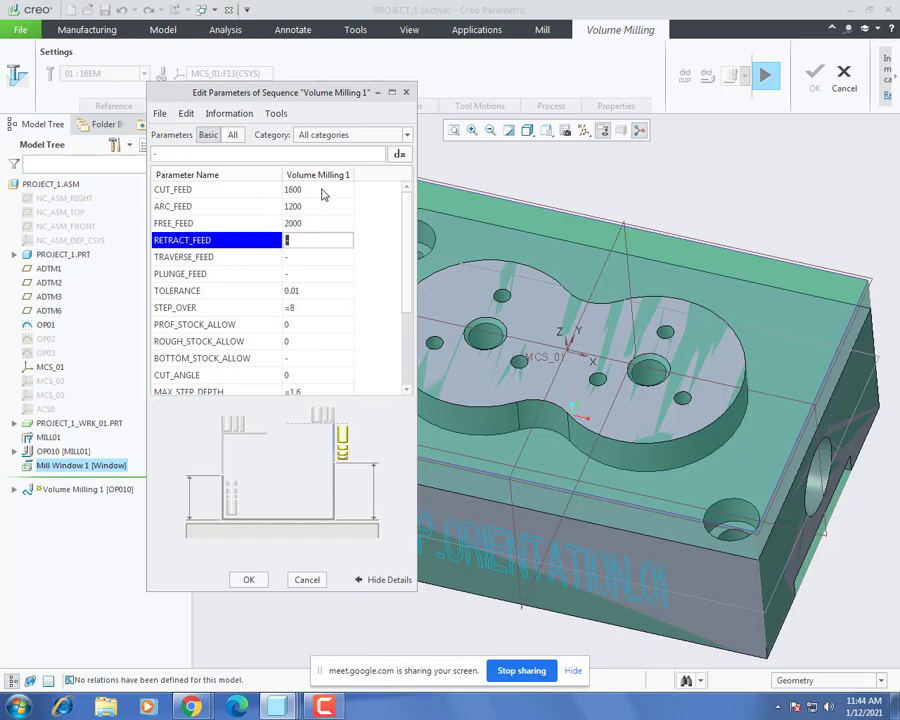
type("2000")
key("Return")
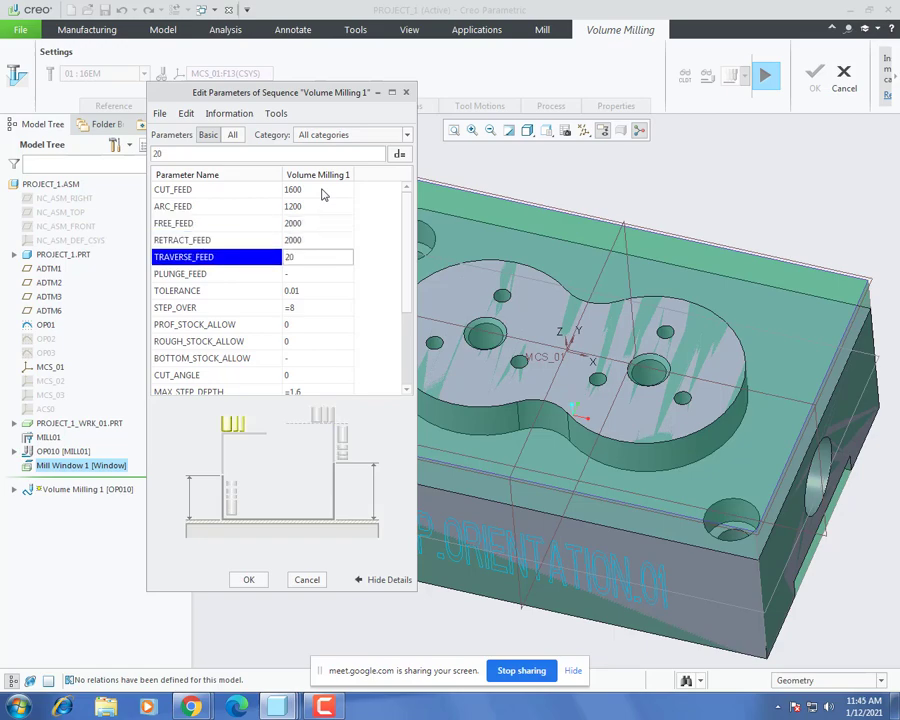
key("Return")
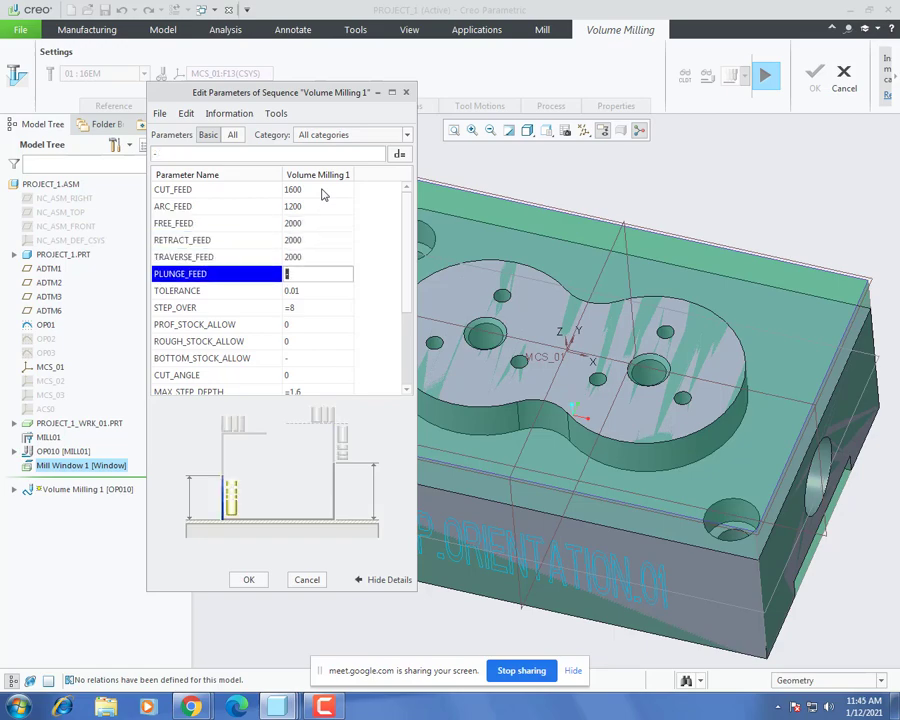
type("200")
key("Return")
Step: Set STEP_OVER to 7 and the profile, rough and bottom stock allowances to 0.1
key("Return")
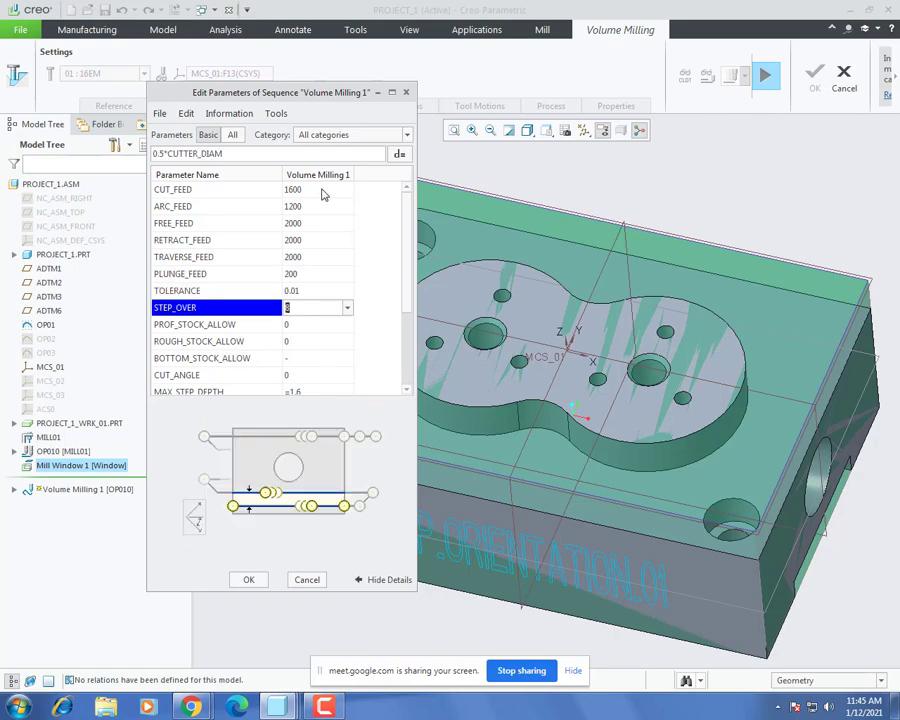
type("7")
key("Return")
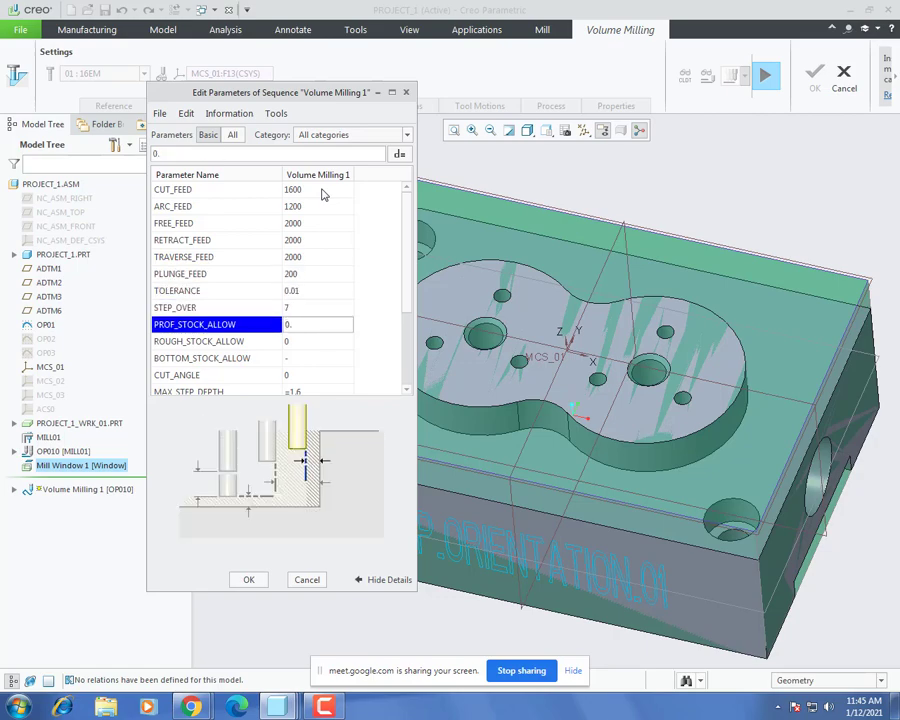
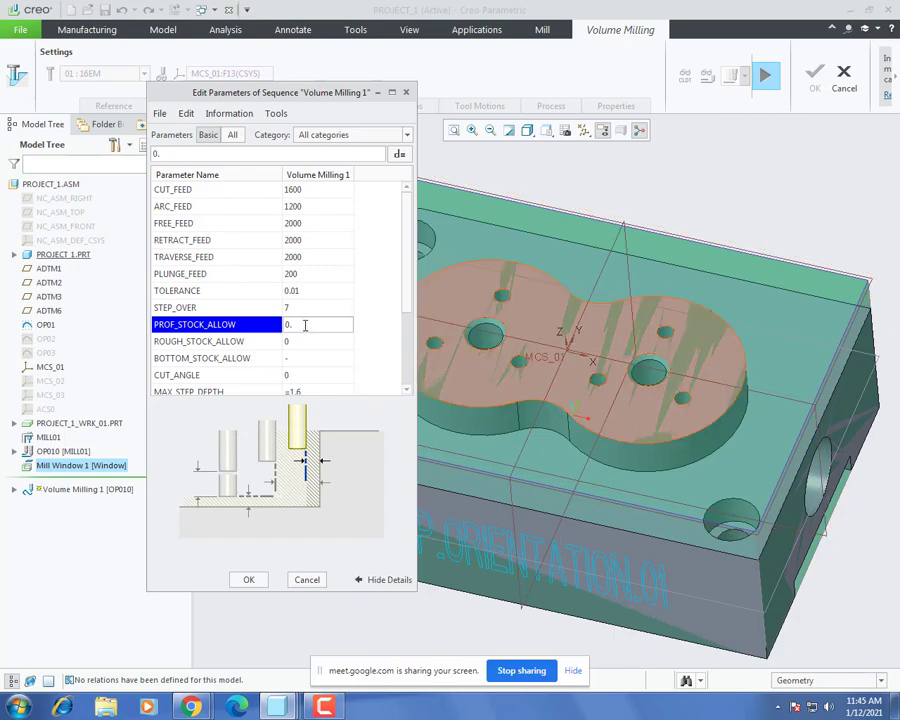
type("1")
key("Return")
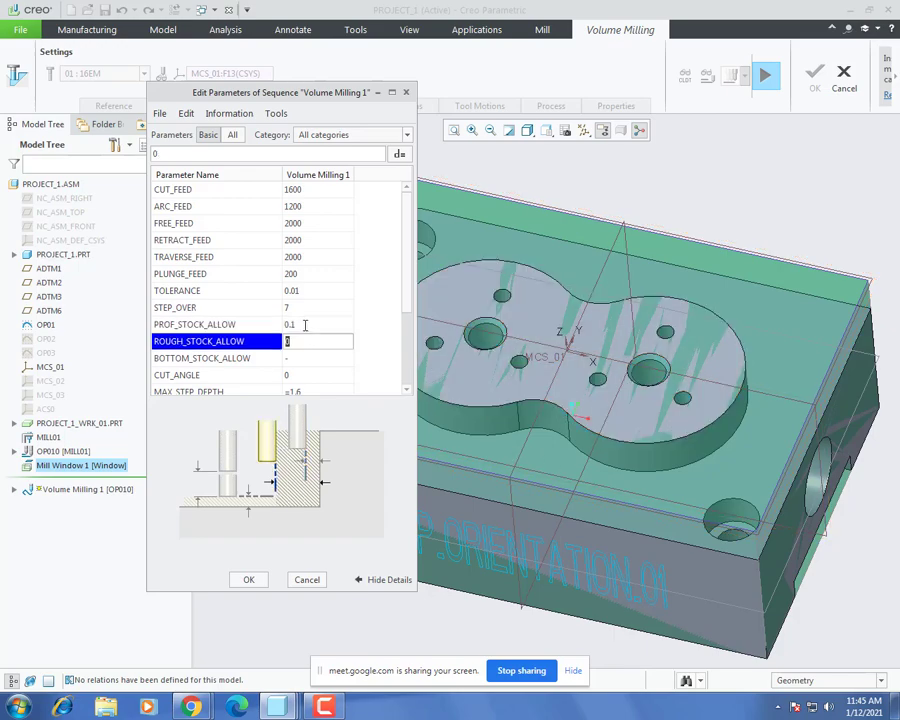
type("0.1")
key("Return")
type("0.1")
key("Return")
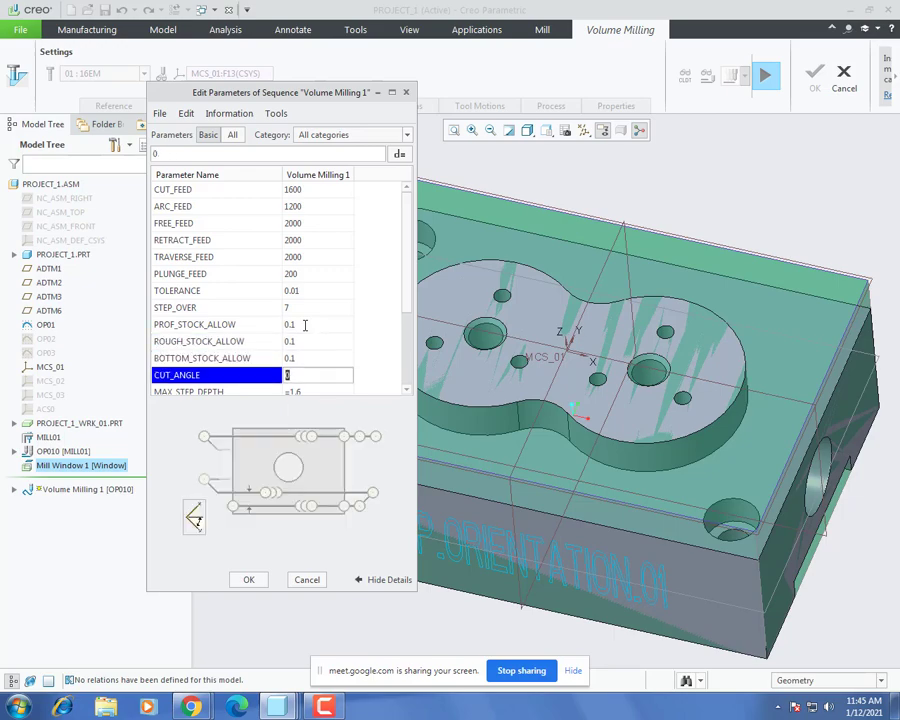
Step: Set MAX_STEP_DEPTH to 0.3 for the volume milling sequence
key("Return")
key("Return")
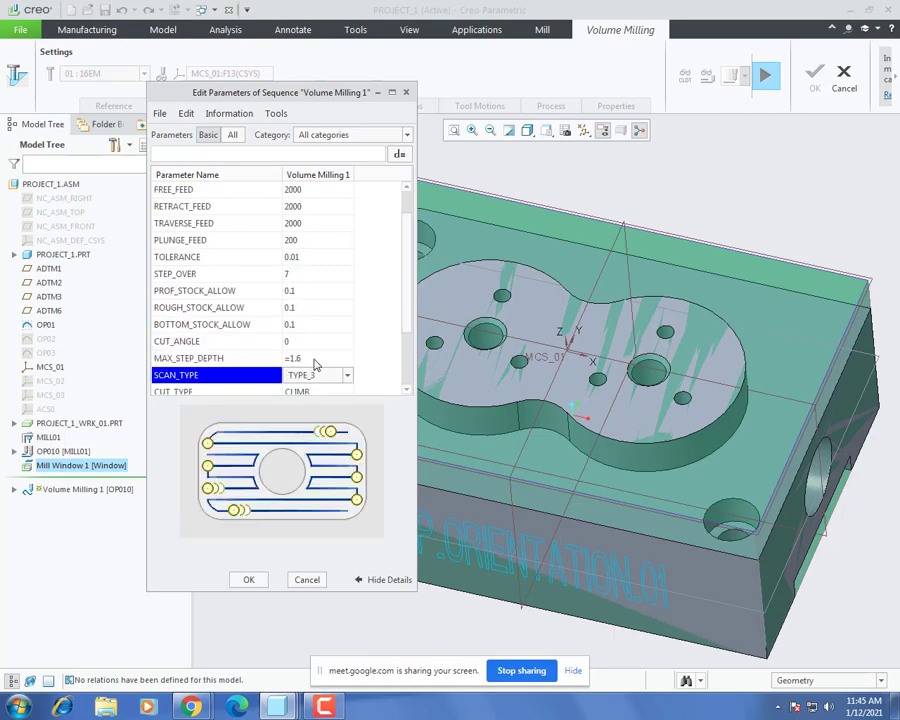
left_click(313, 358)
type("0.3")
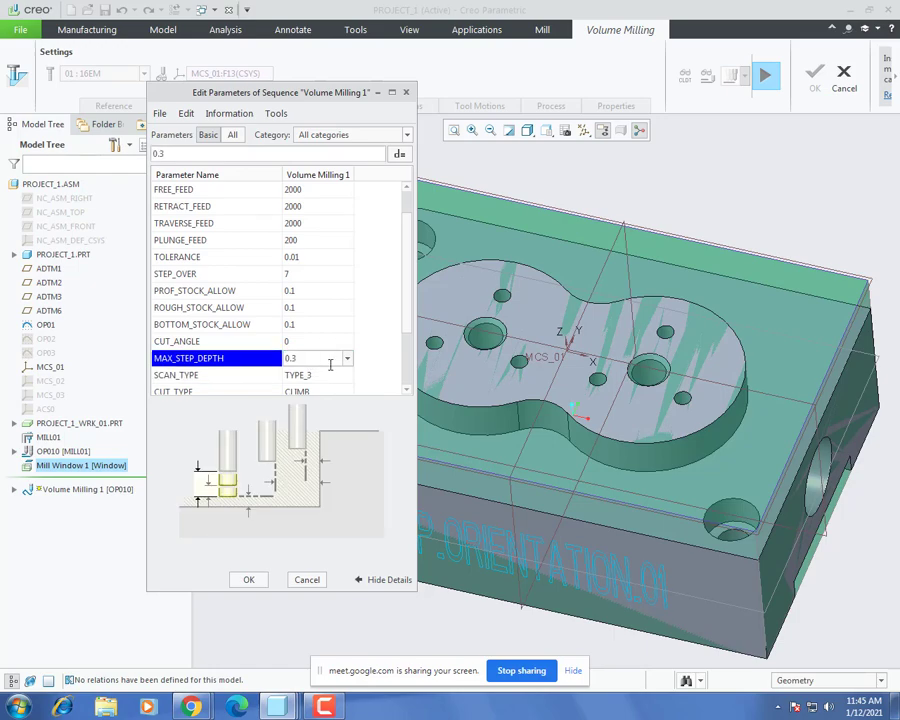
scroll(320, 360, "down", 2)
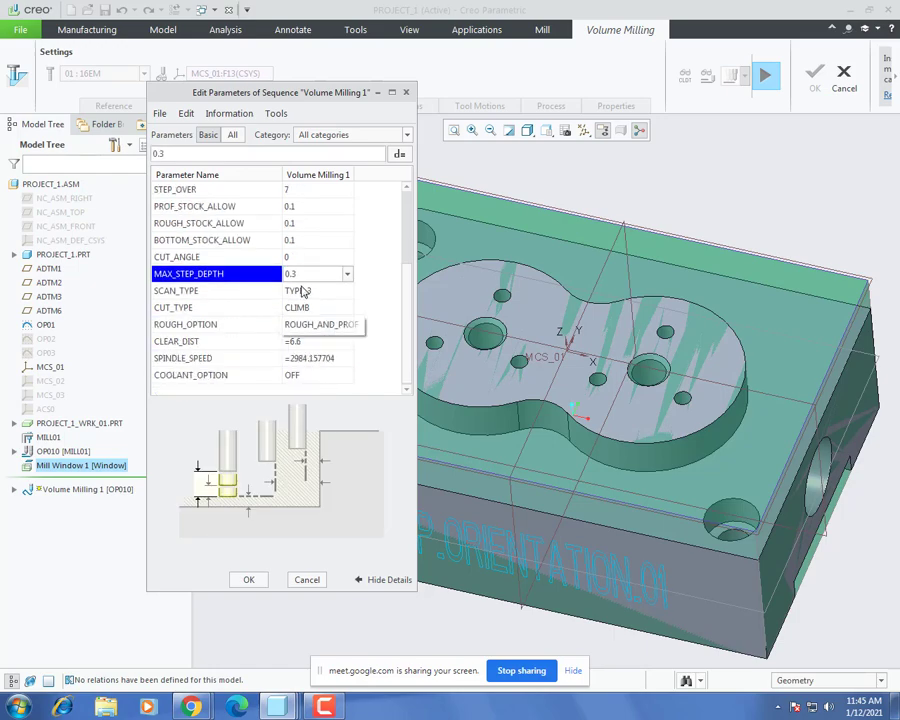
Step: Set CLEAR_DIST to 10 and SPINDLE_SPEED to 1800, and accept the volume milling parameters
left_click(316, 342)
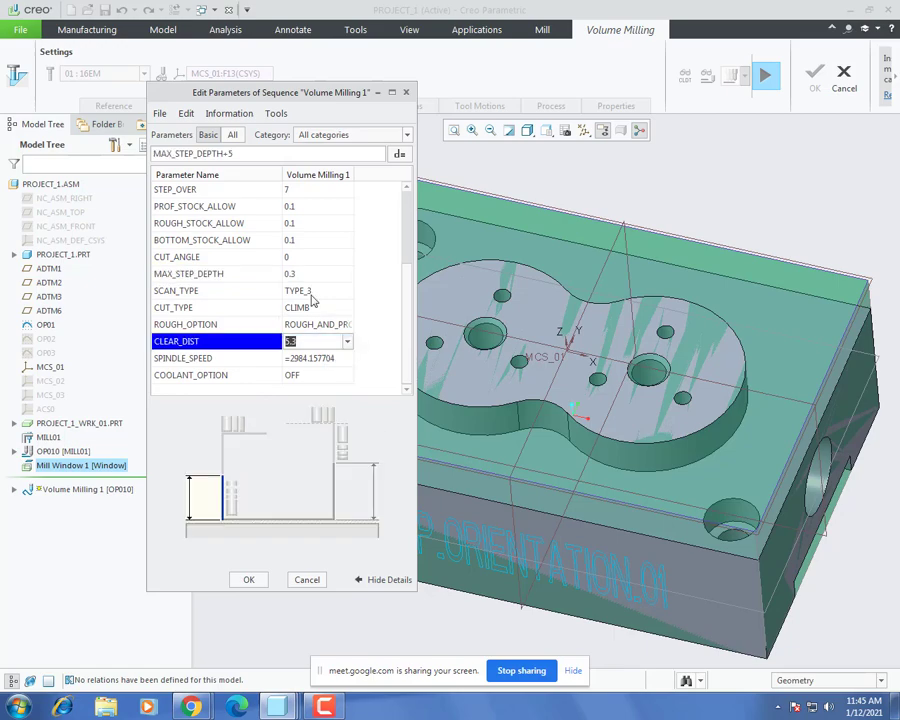
type("10")
key("Return")
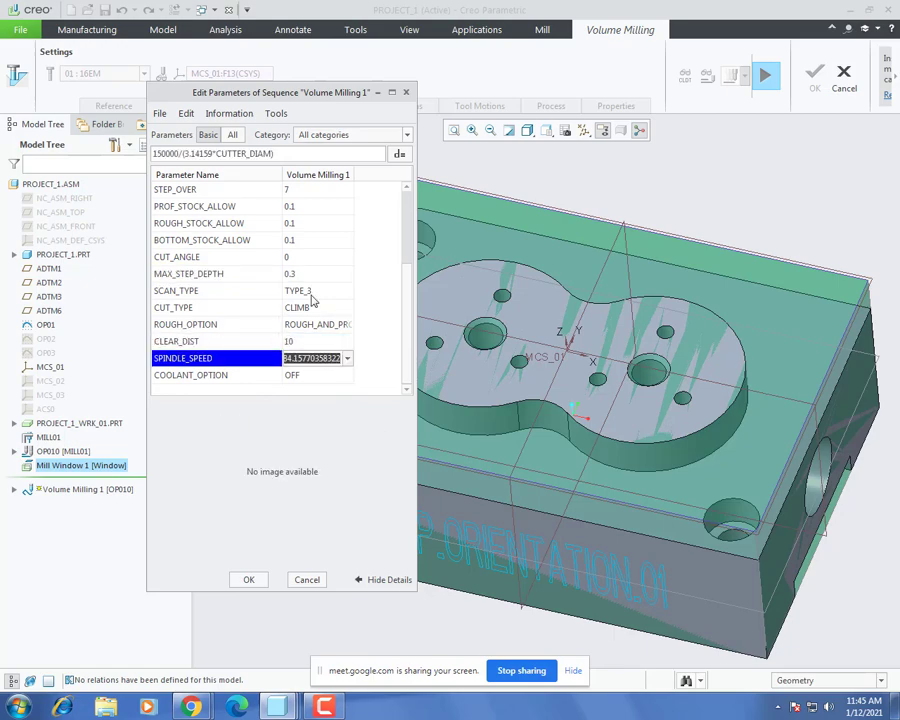
type("1800")
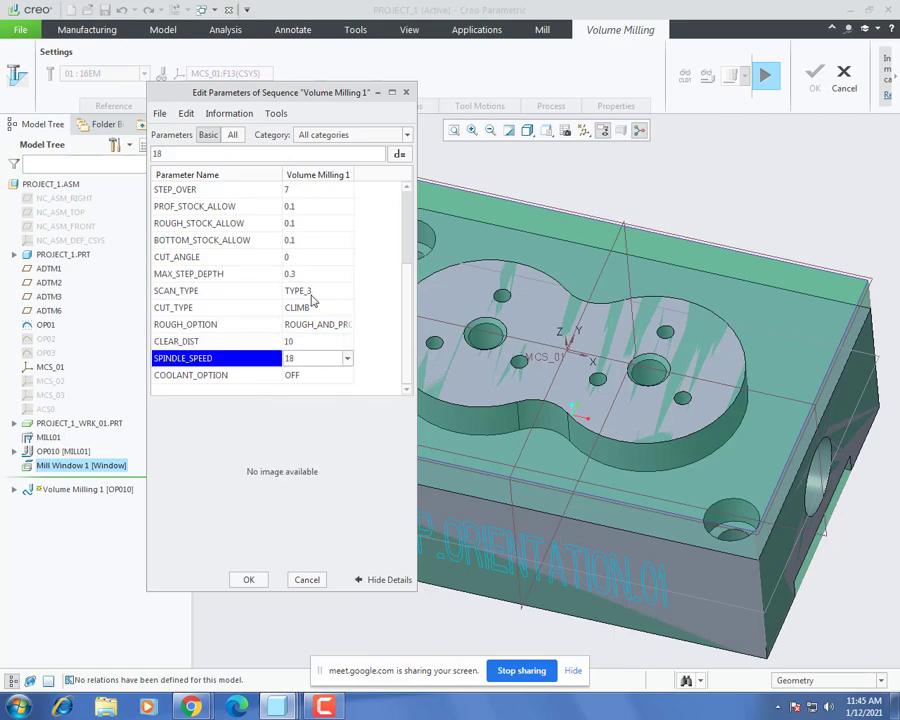
left_click(252, 581)
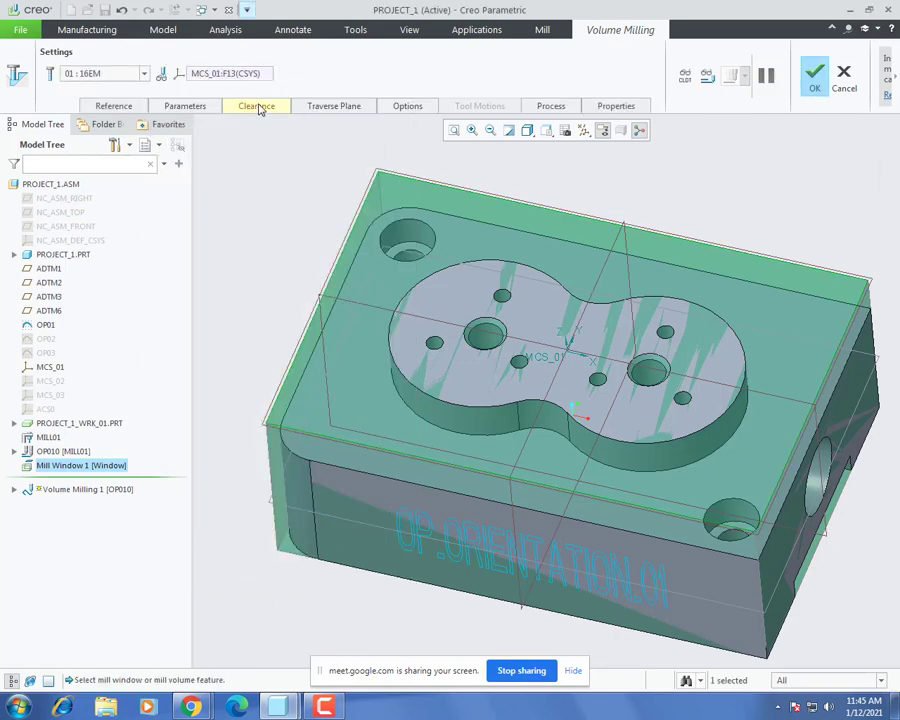
Step: Define the sequence's retract plane from the workpiece's top surface with an offset value of 10
left_click(258, 106)
left_click(330, 171)
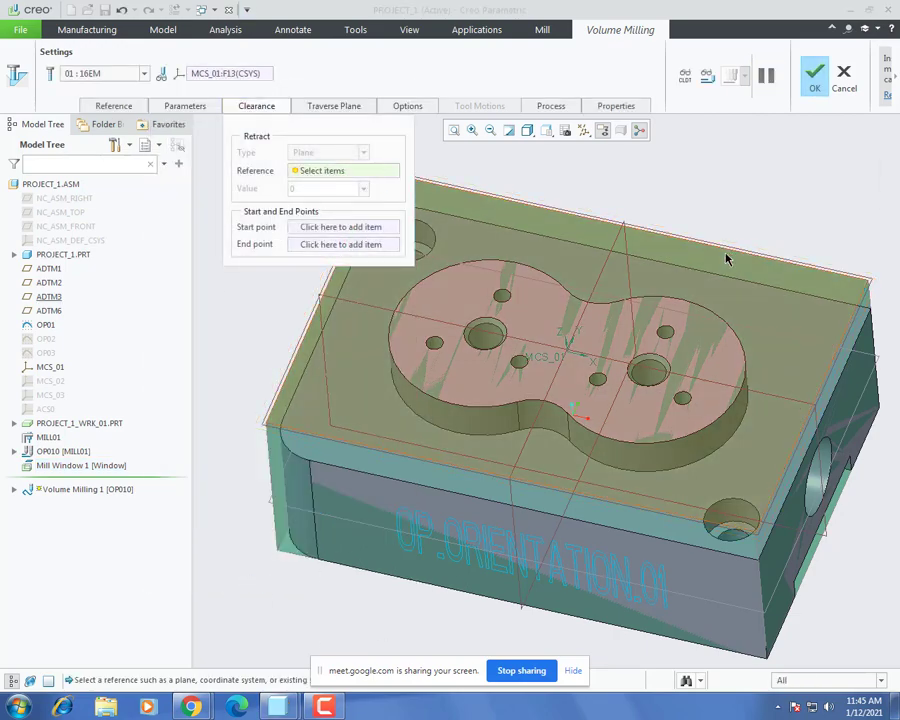
left_click(591, 241)
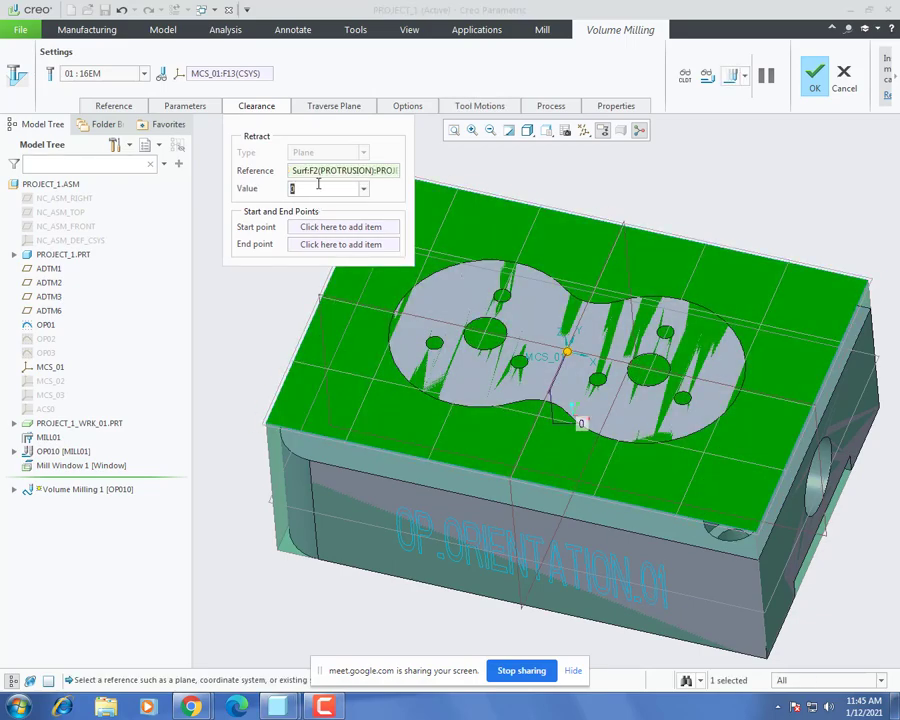
type("10")
key("Return")
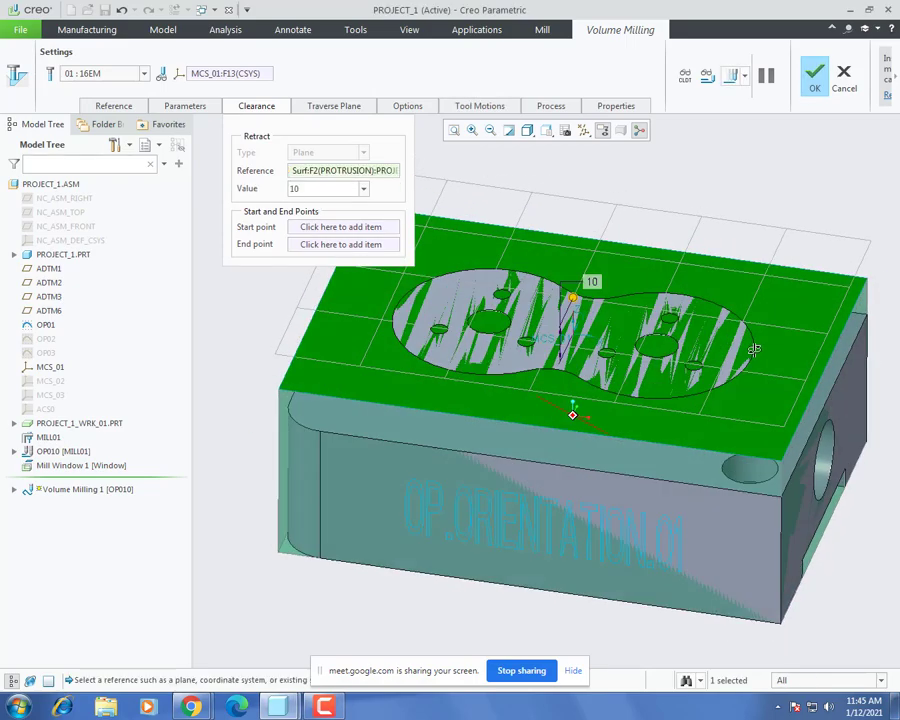
middle_click_drag(754, 349, 750, 314)
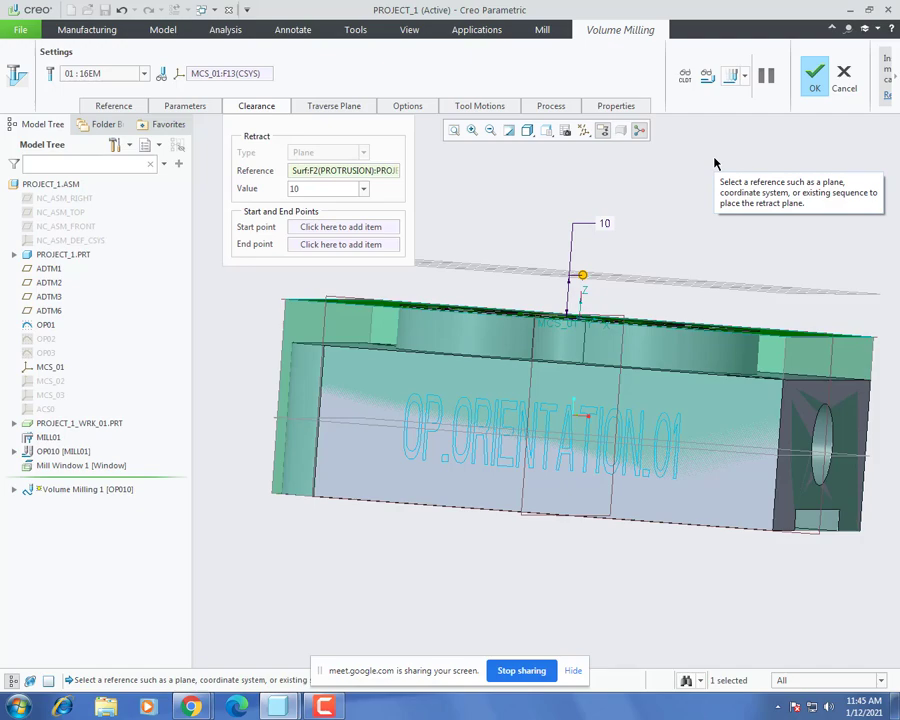
Step: Preview the volume milling tool path to check where the cutter starts, then close the preview
left_click(731, 75)
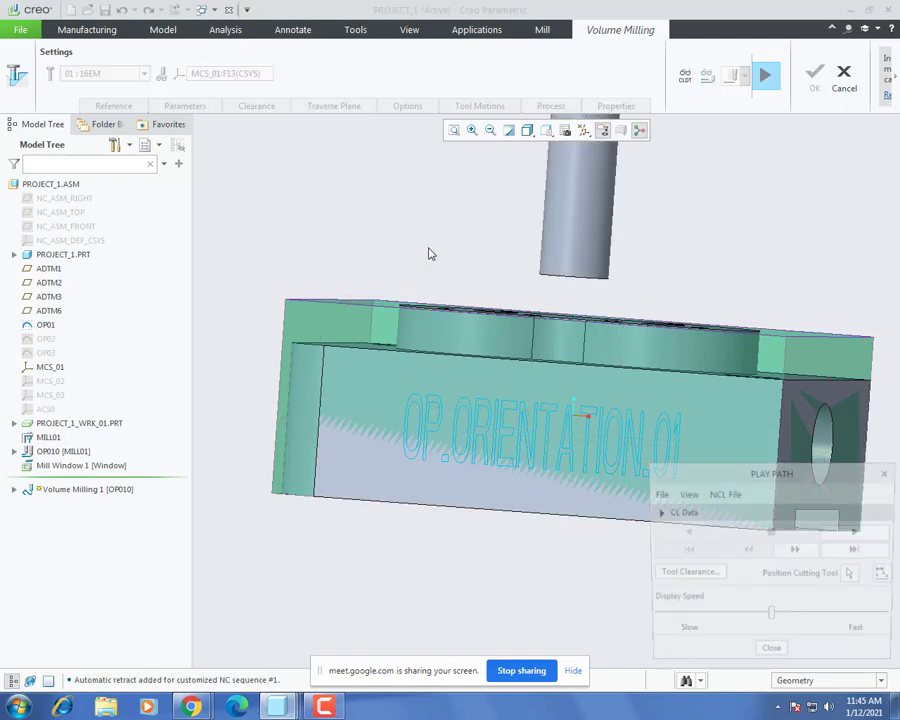
middle_click_drag(375, 238, 383, 273)
scroll(366, 345, "up", 3)
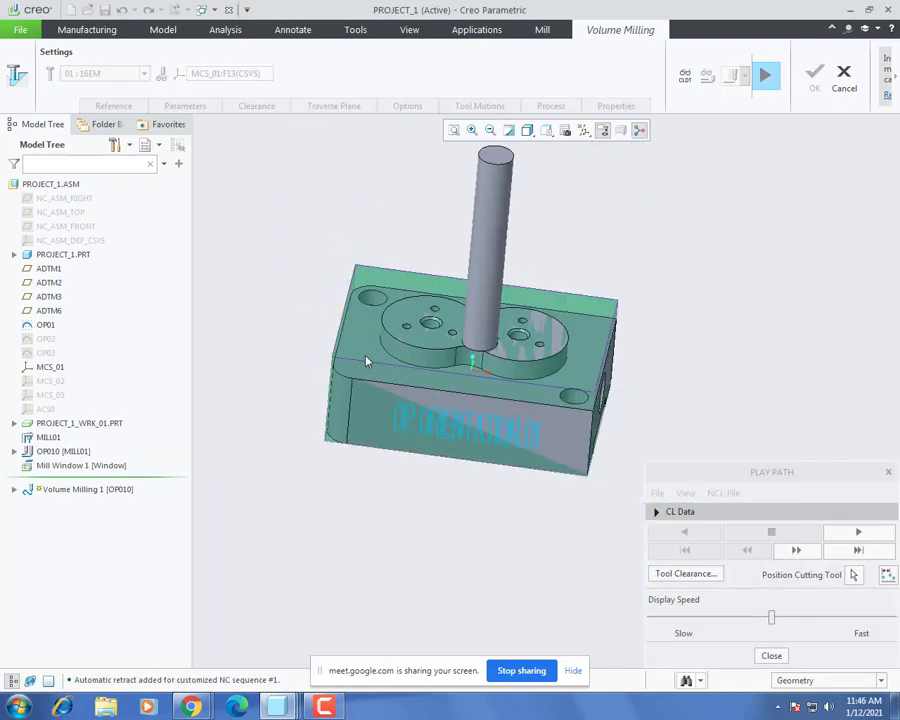
middle_click_drag(368, 360, 352, 360)
left_click(773, 656)
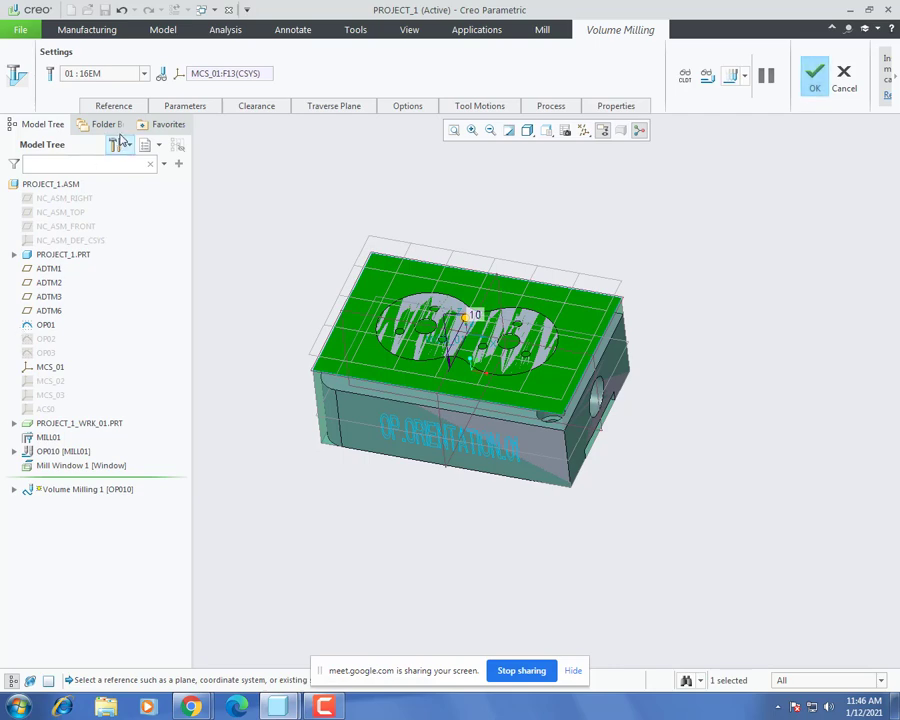
Step: Add the mill window's long edge on the OP_ORIENTATION_01 side as the approach walls chain
left_click(113, 105)
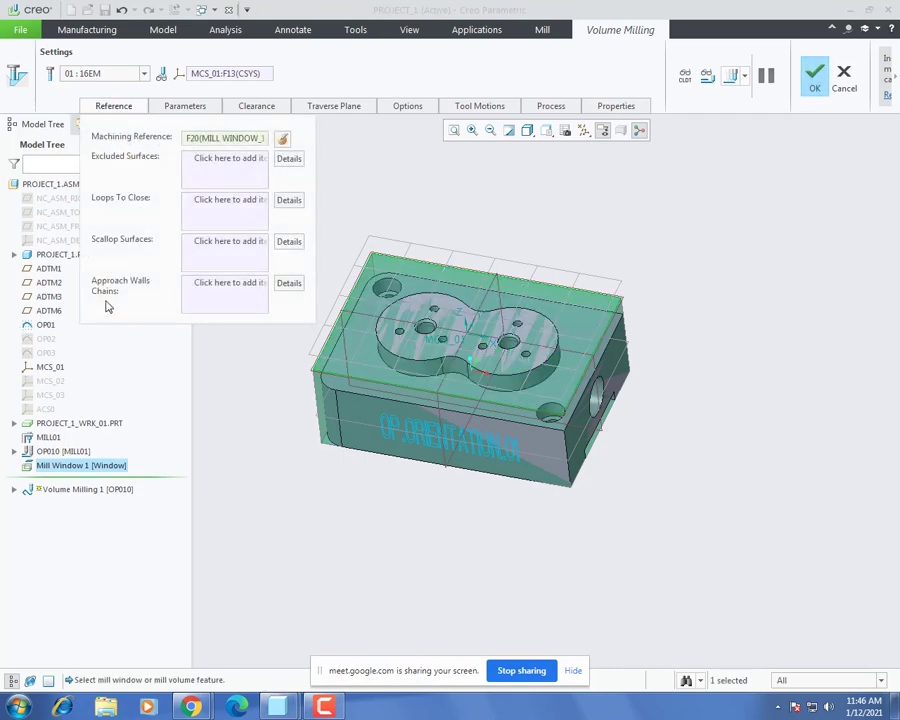
left_click(226, 293)
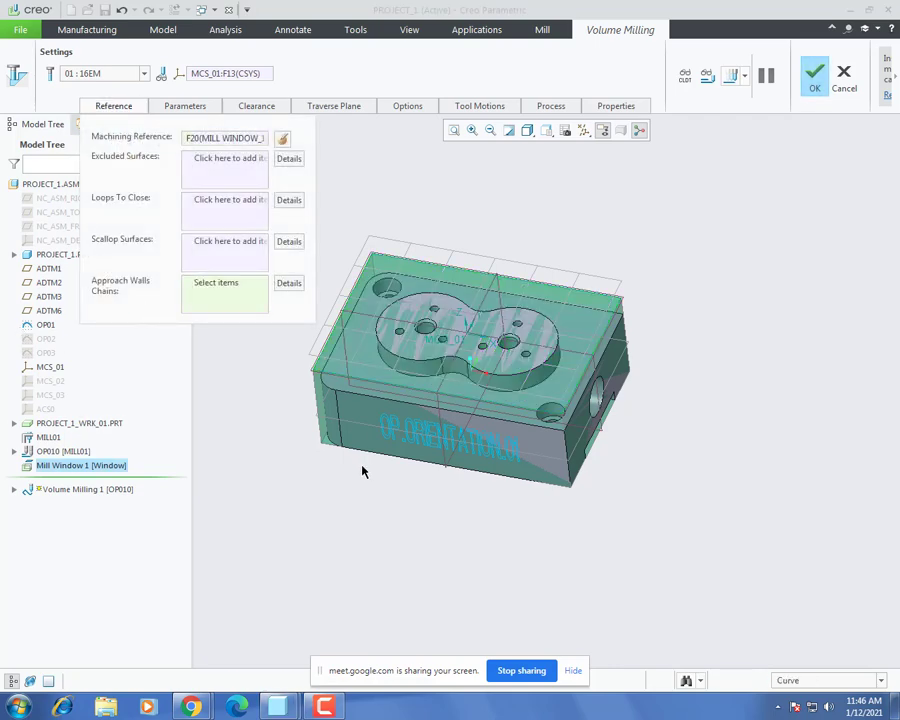
left_click(337, 376)
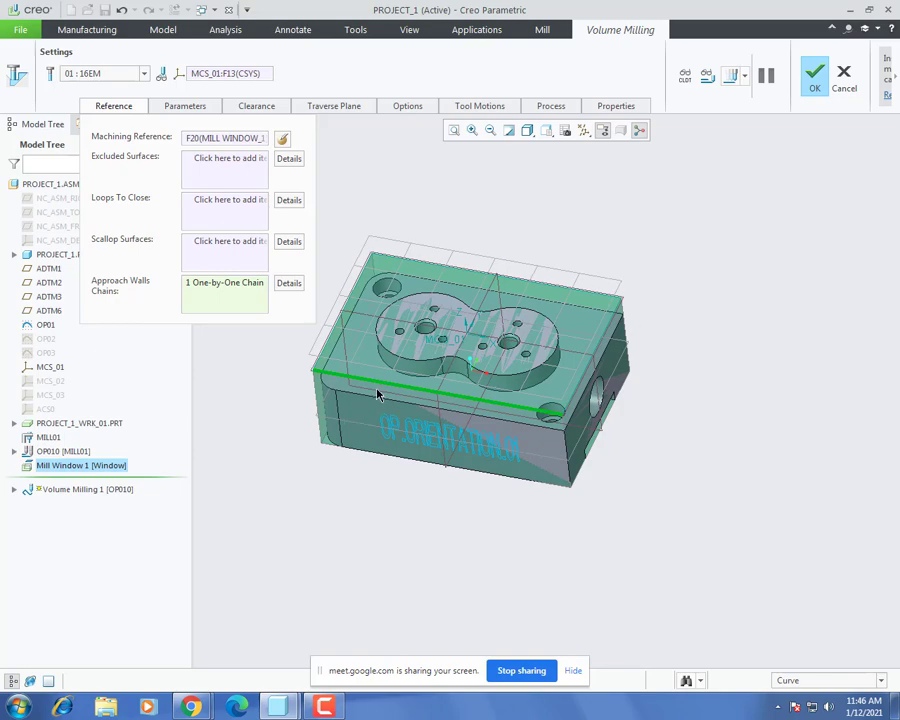
middle_click_drag(378, 391, 385, 414)
scroll(312, 401, "down", 4)
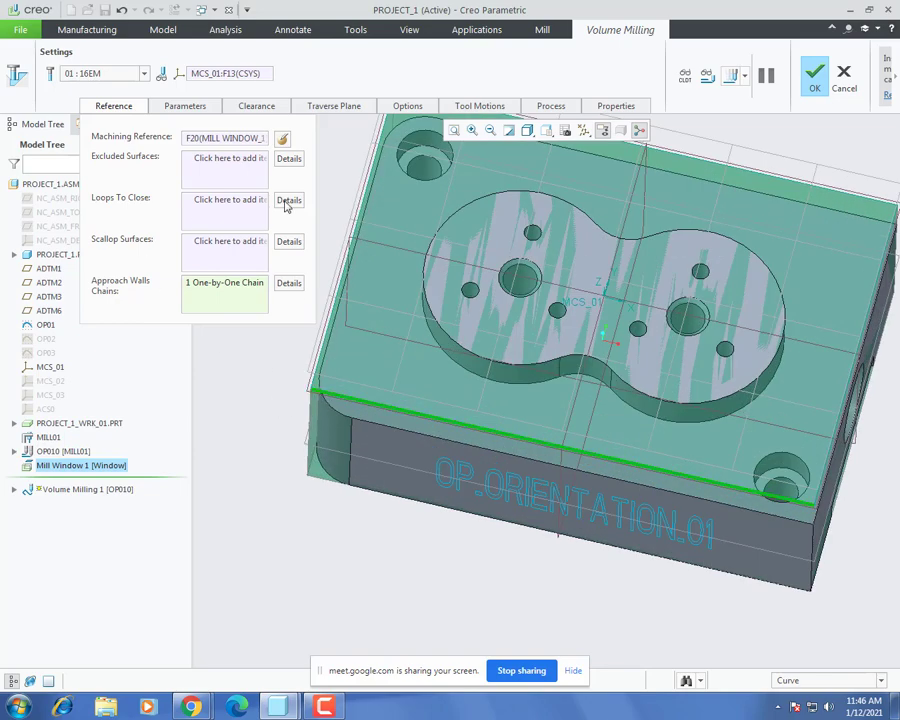
Step: Preview the tool path to check the cutter's start position, set the display speed to slowest, and close the preview
left_click(731, 75)
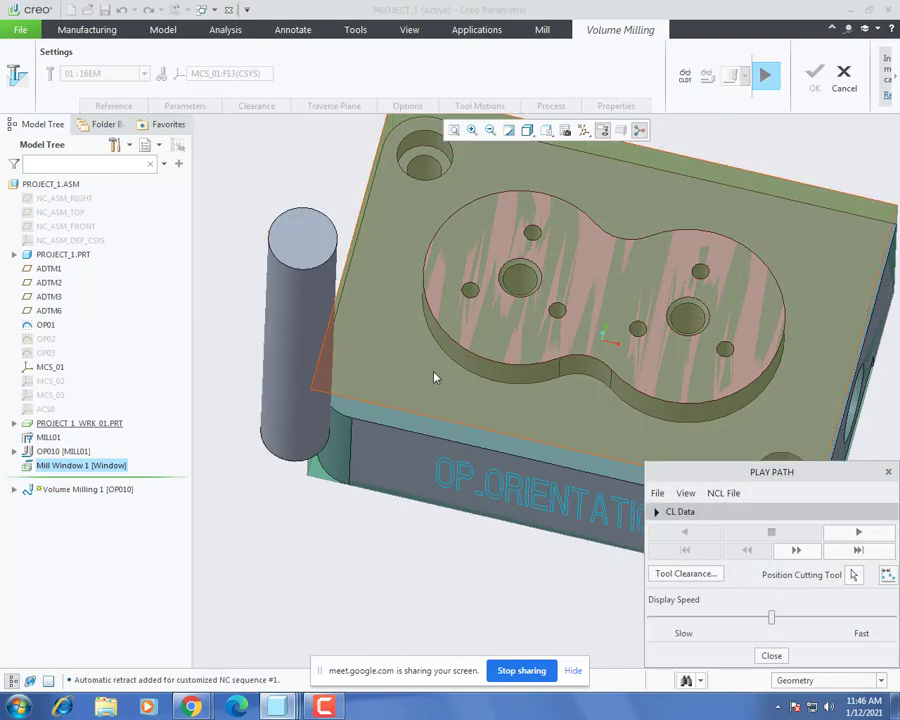
scroll(420, 351, "up", 2)
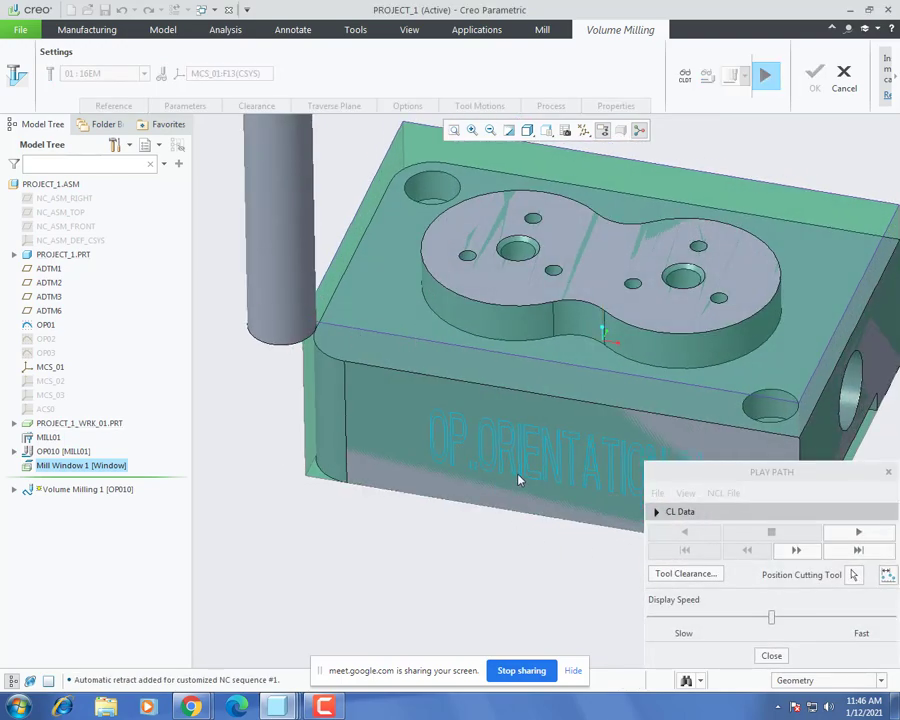
scroll(560, 500, "up", 4)
middle_click_drag(572, 510, 728, 594)
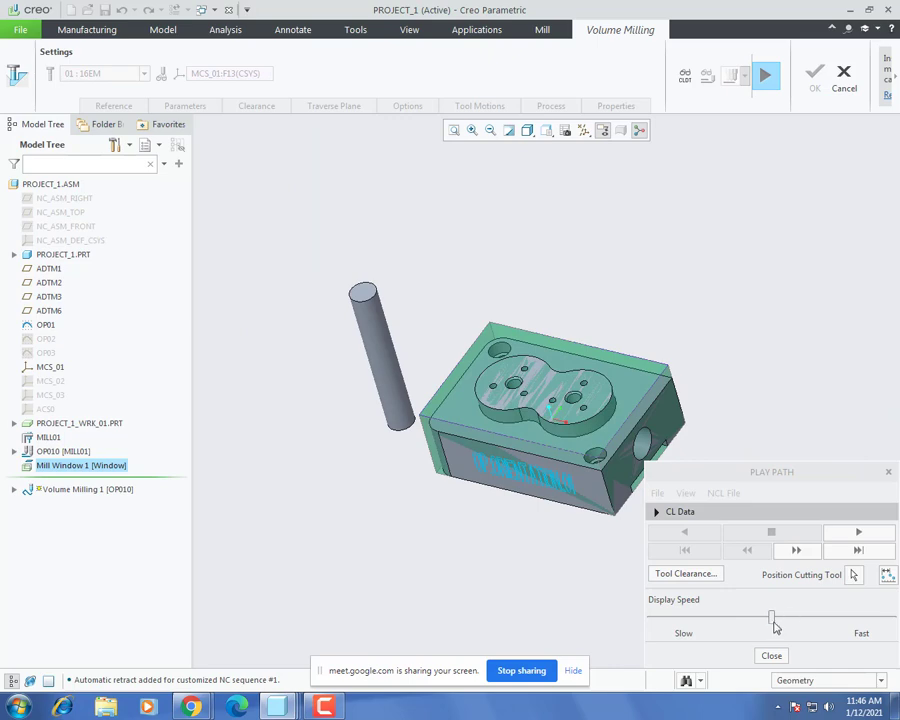
left_click_drag(771, 620, 627, 622)
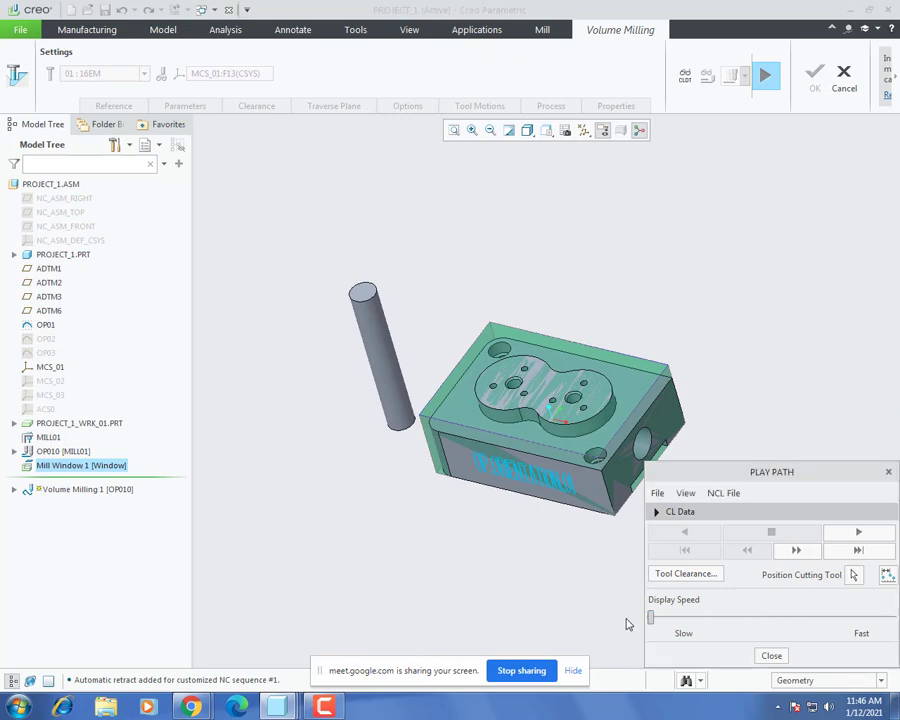
left_click(771, 656)
Step: Edit the 16EM end mill to have a cutting length of 50 mm and confirm the tool change
left_click(100, 73)
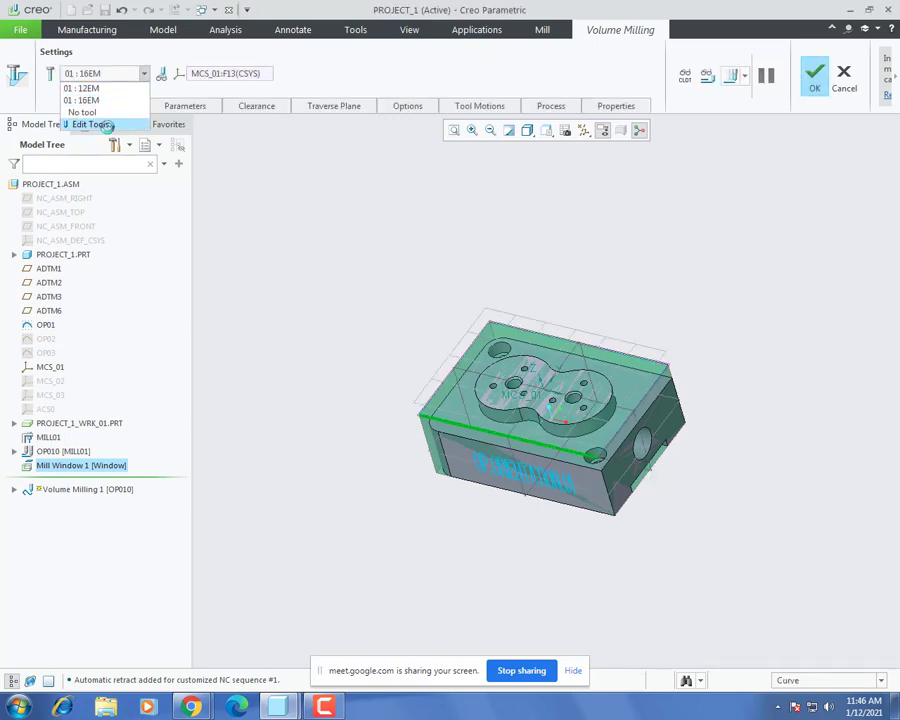
left_click(92, 124)
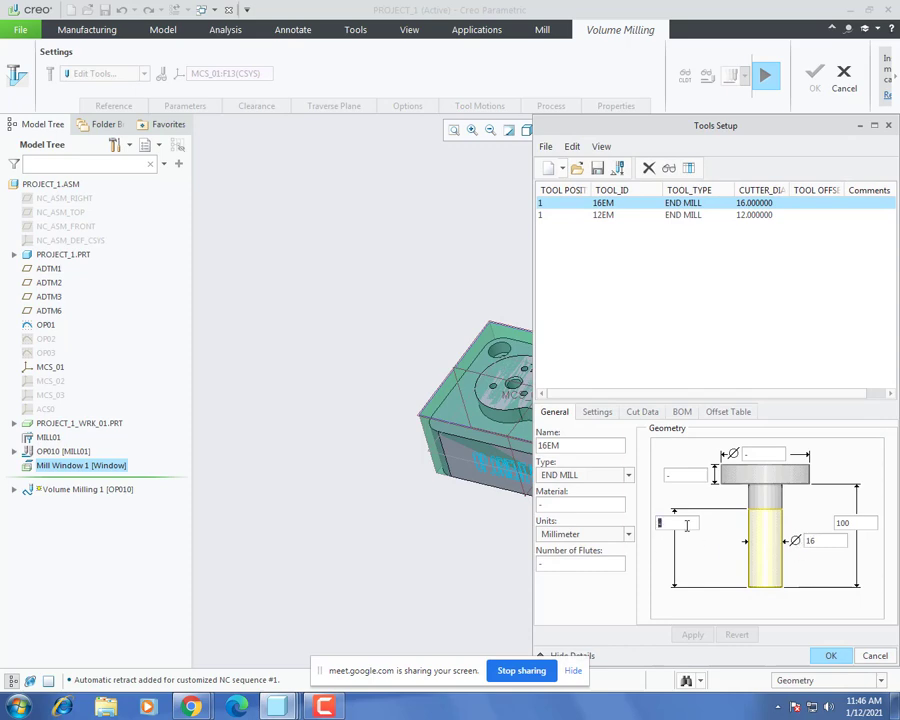
type("50")
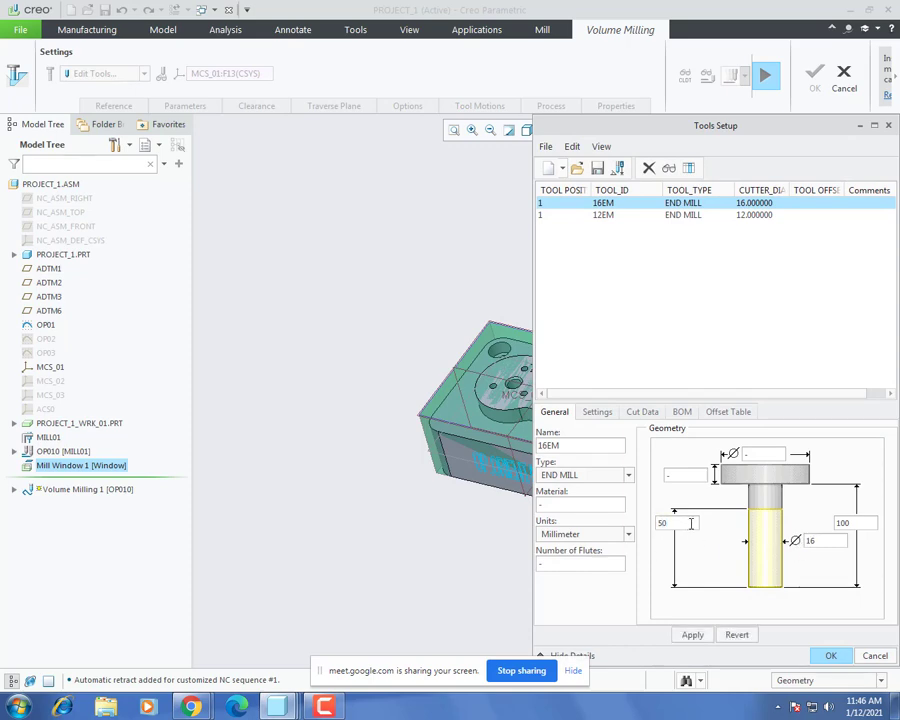
left_click(692, 634)
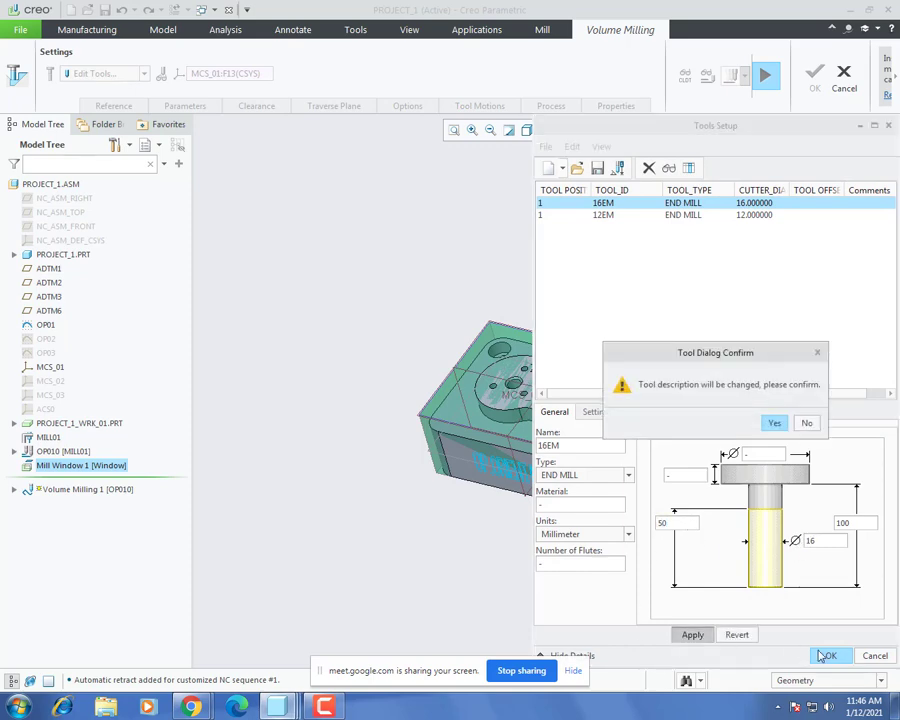
left_click(771, 423)
left_click(826, 652)
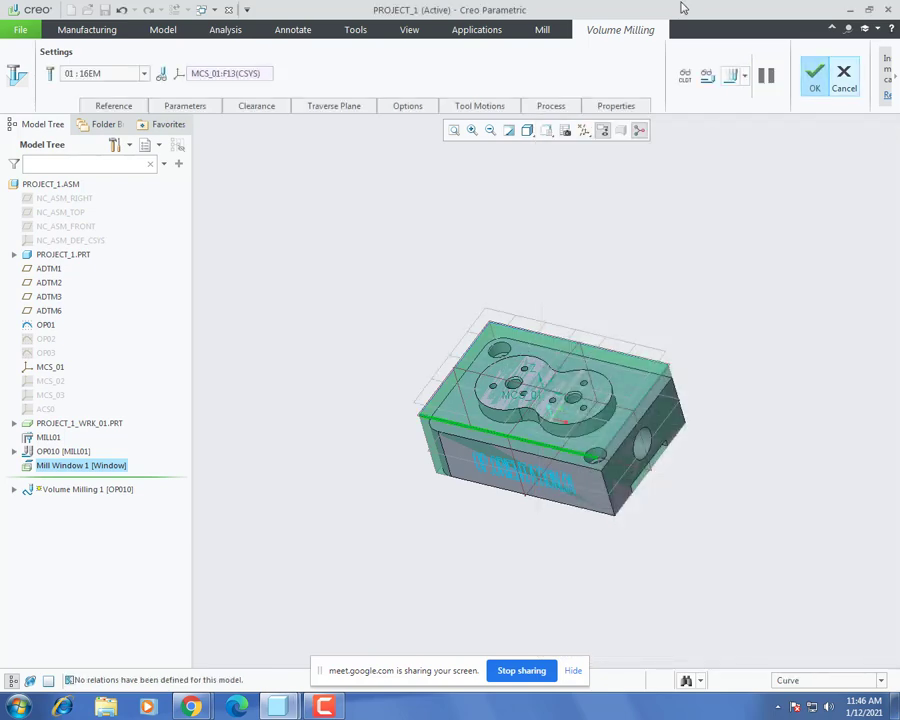
Step: Play the volume milling tool path at a raised display speed and examine the passes around the boss and corner hole
left_click(731, 75)
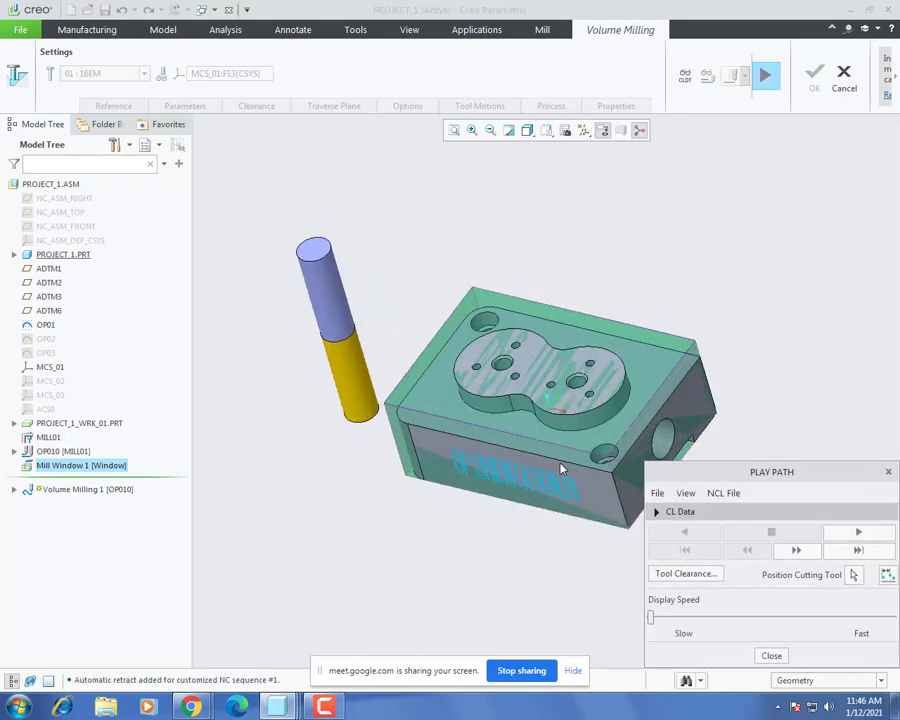
left_click(843, 537)
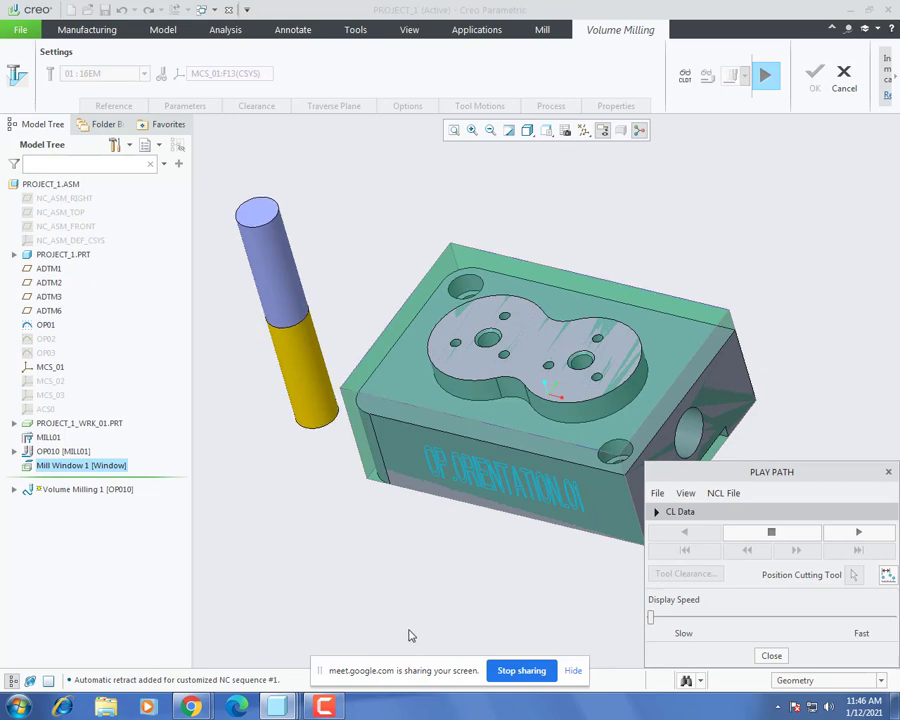
scroll(318, 407, "up", 2)
scroll(420, 443, "down", 2)
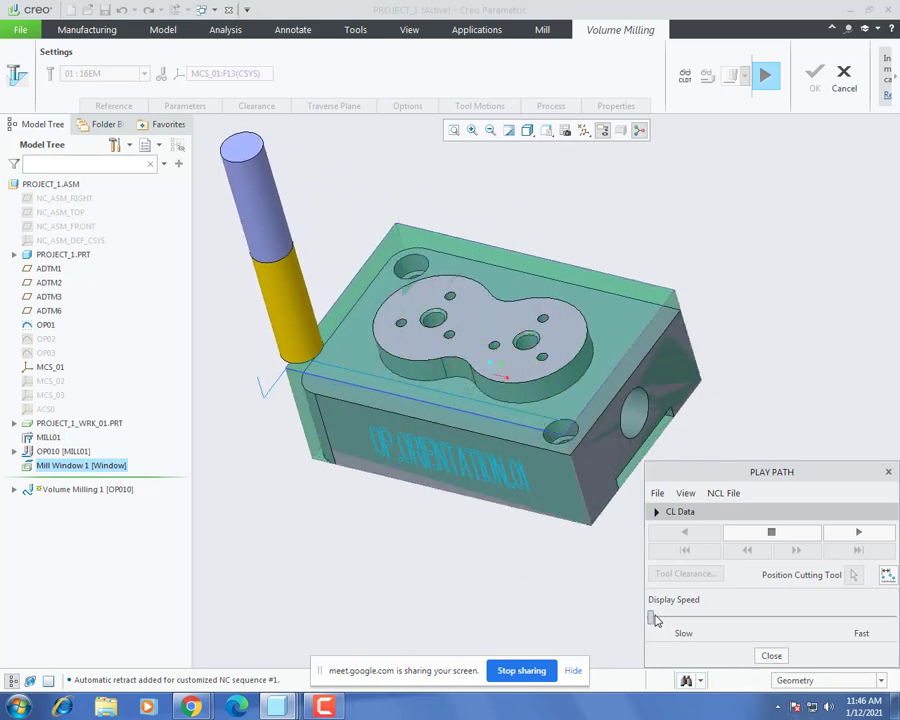
left_click_drag(652, 617, 812, 631)
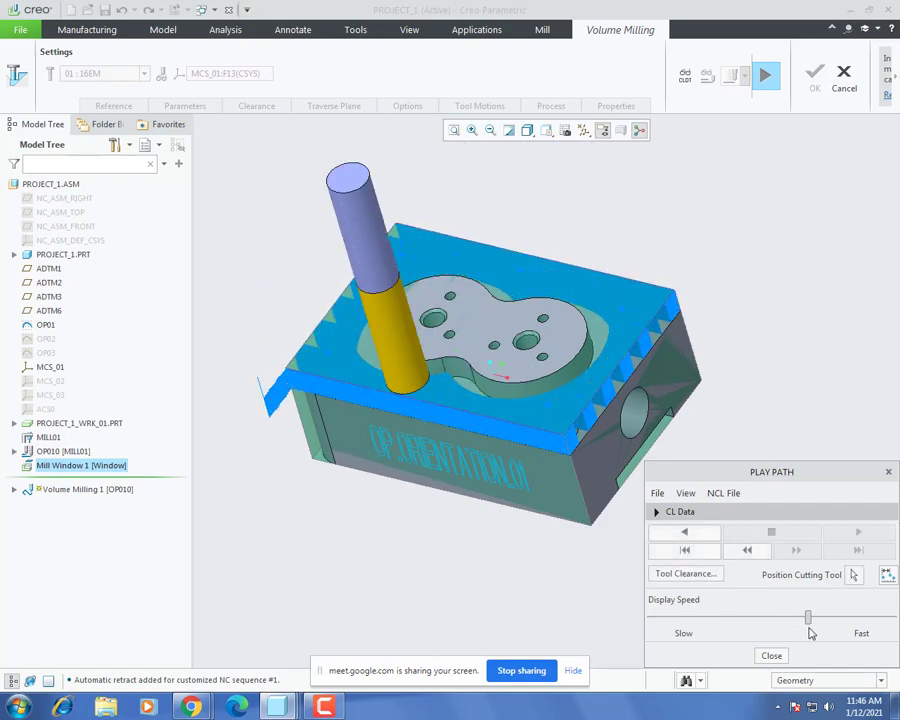
middle_click_drag(496, 496, 510, 546)
scroll(540, 516, "down", 4)
scroll(566, 494, "up", 3)
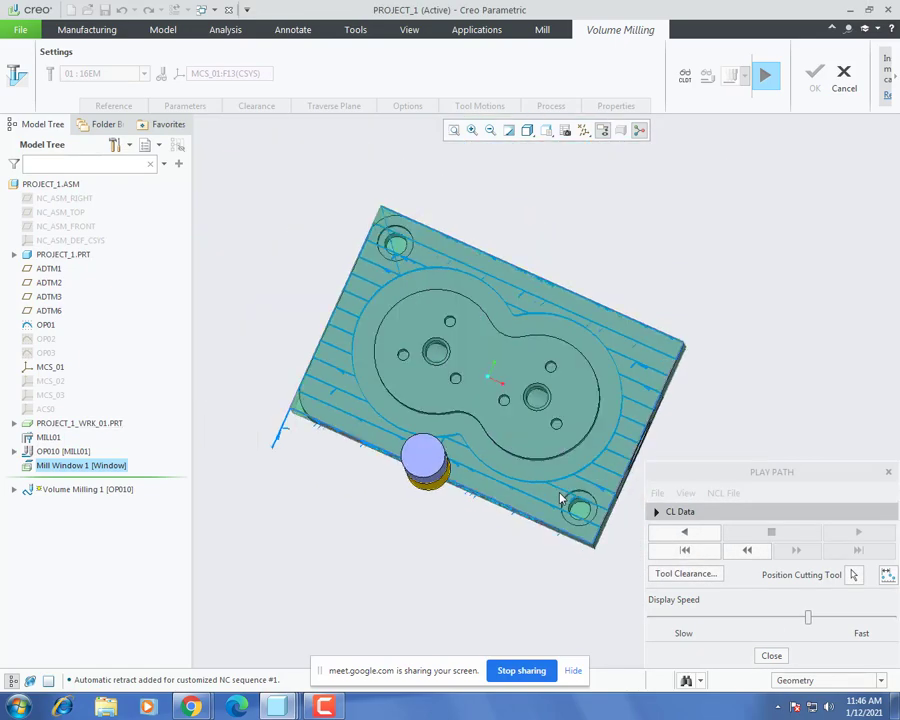
scroll(457, 216, "down", 3)
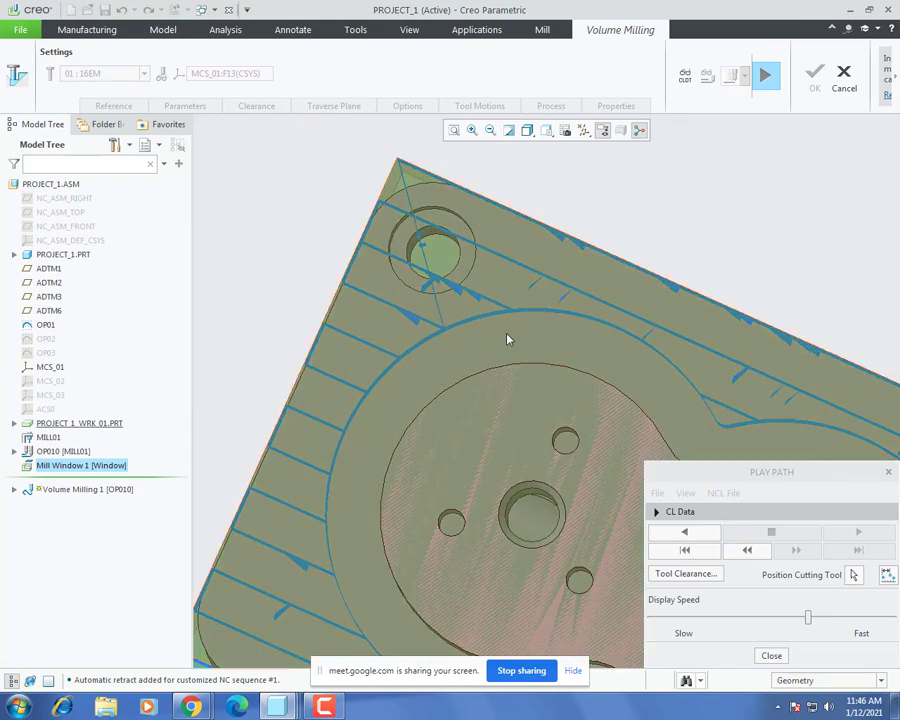
scroll(449, 362, "up", 4)
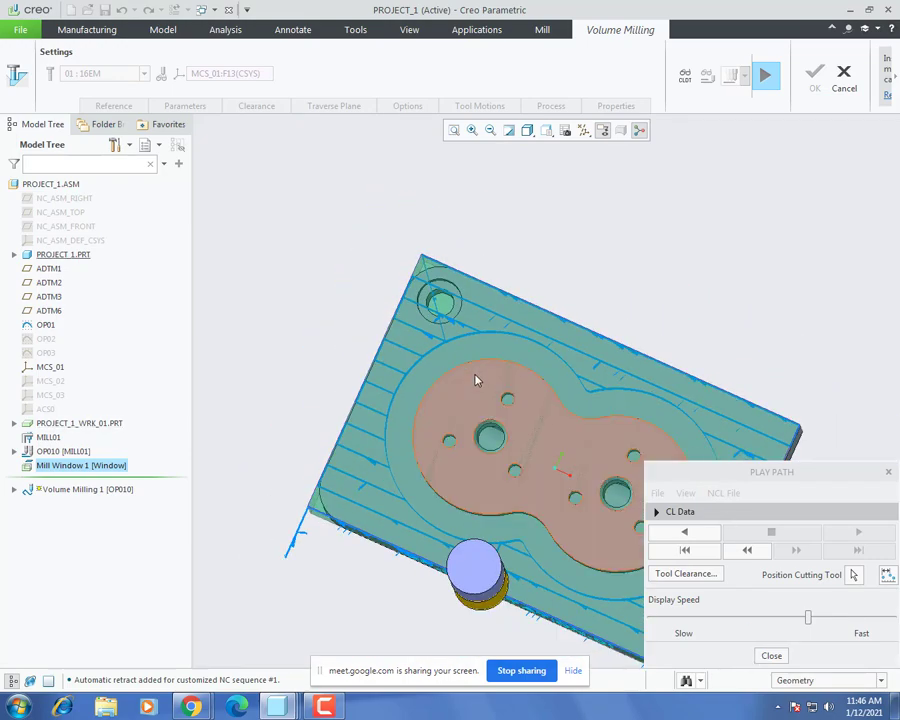
Step: Hide the workpiece PROJECT_1_WRK_01.PRT and select the top face of the part's raised boss under the tool path
middle_click_drag(476, 376, 97, 290)
right_click(65, 428)
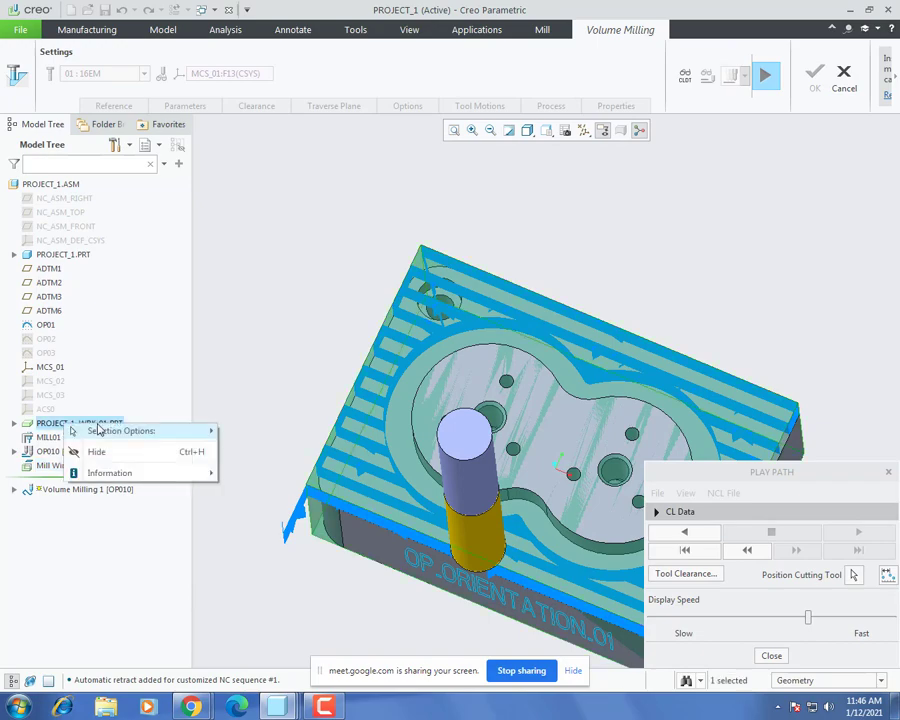
left_click(89, 448)
scroll(455, 378, "up", 2)
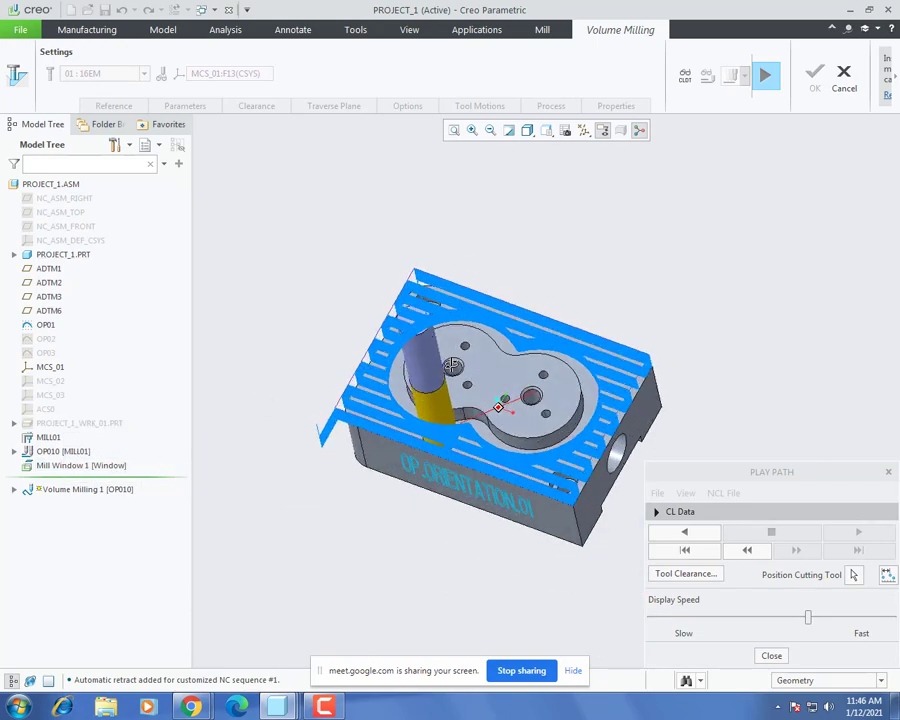
scroll(585, 476, "down", 4)
scroll(540, 445, "up", 3)
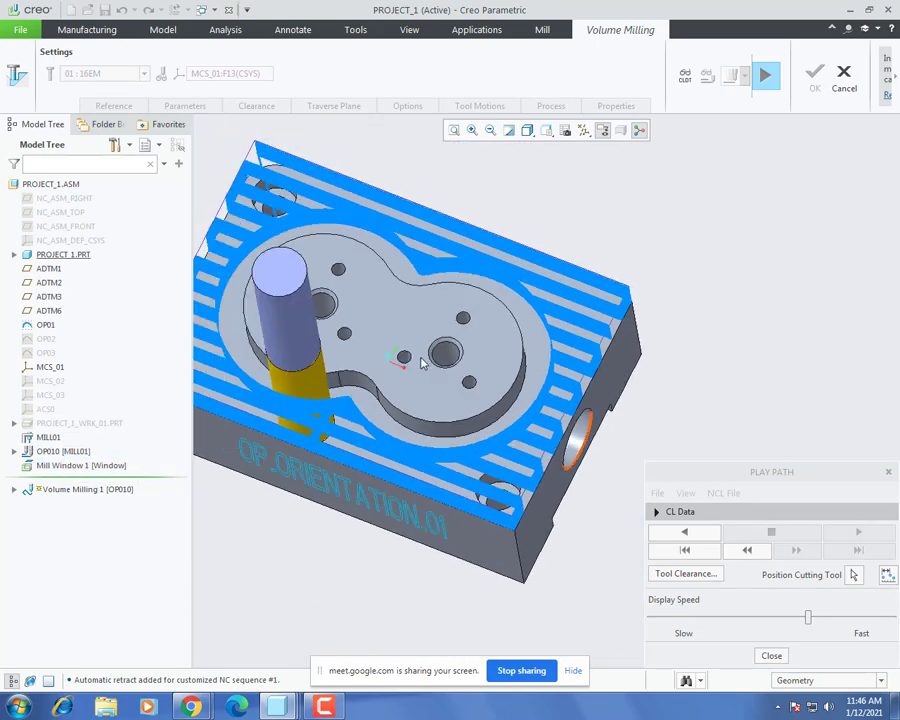
left_click(380, 308)
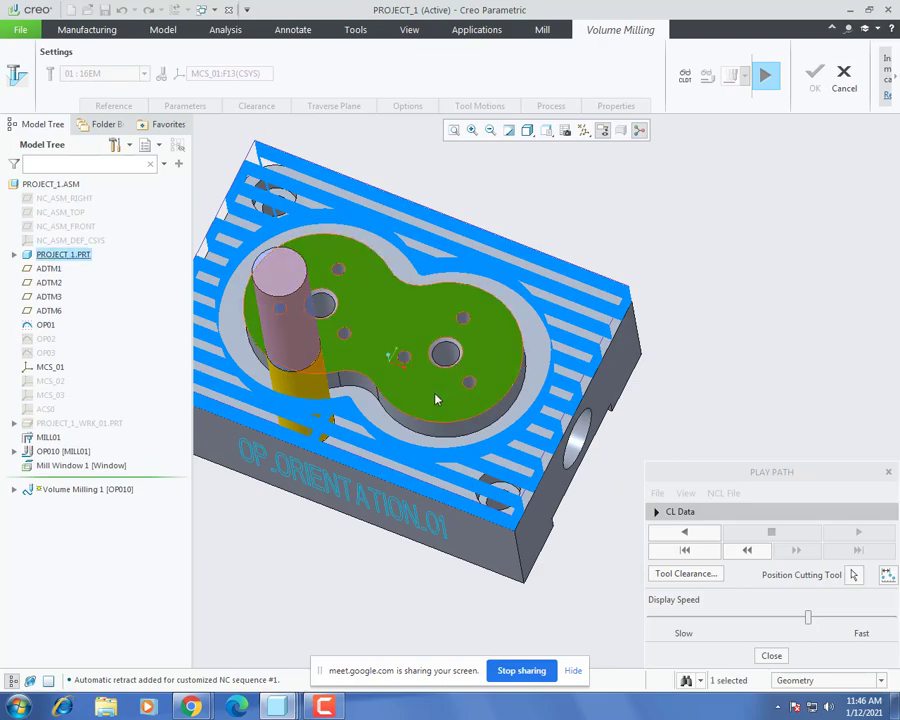
Step: Position the cutter on the tool path at the block's outer short edge, check its overlap, close the preview and accept the volume milling sequence
middle_click_drag(434, 396, 426, 368)
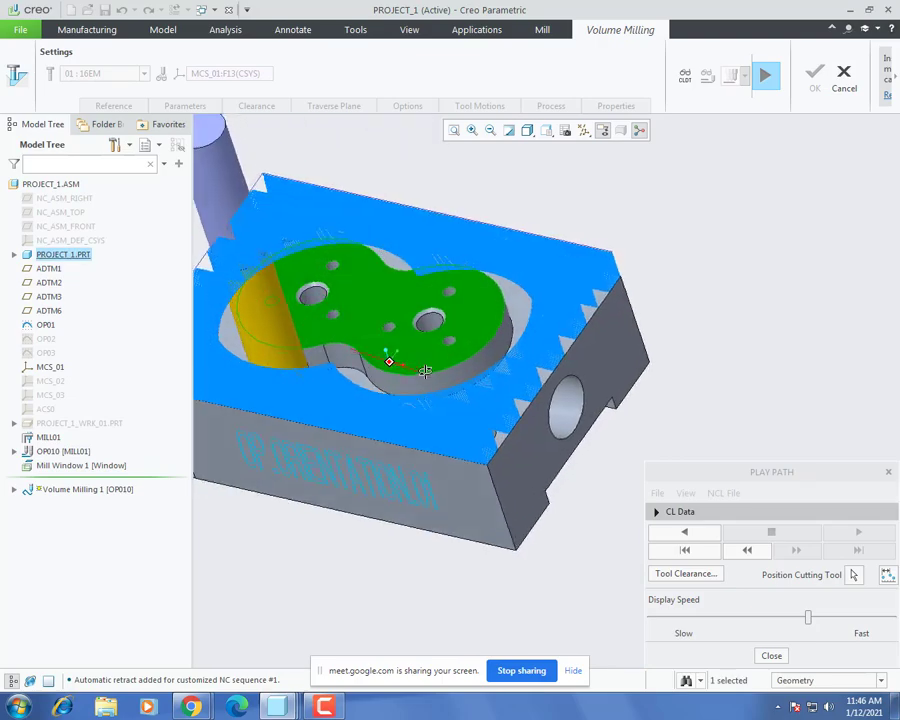
middle_click_drag(345, 420, 480, 470)
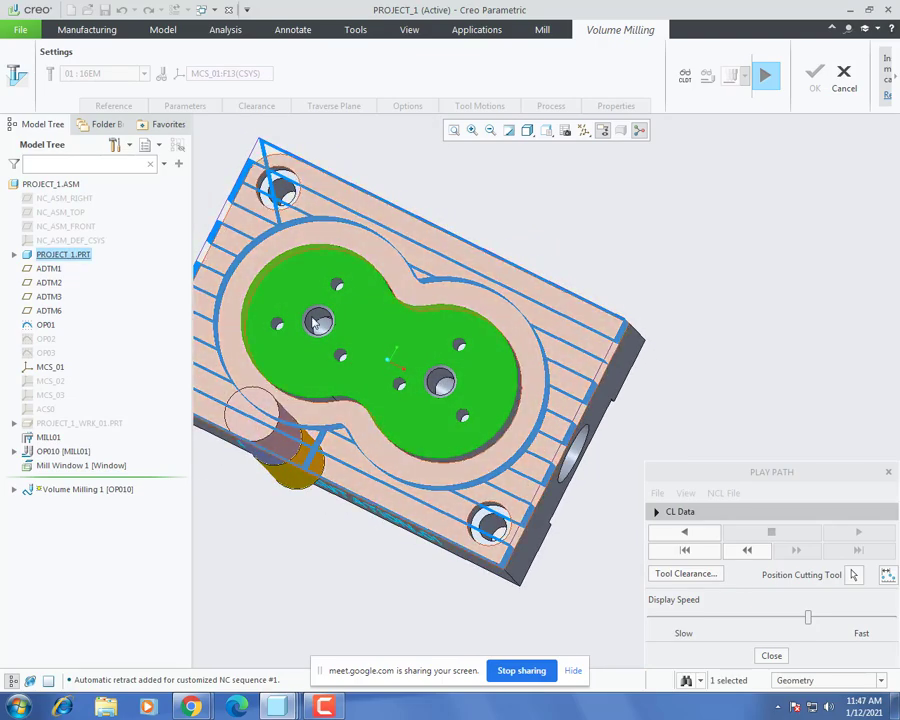
scroll(532, 428, "up", 2)
scroll(532, 428, "down", 3)
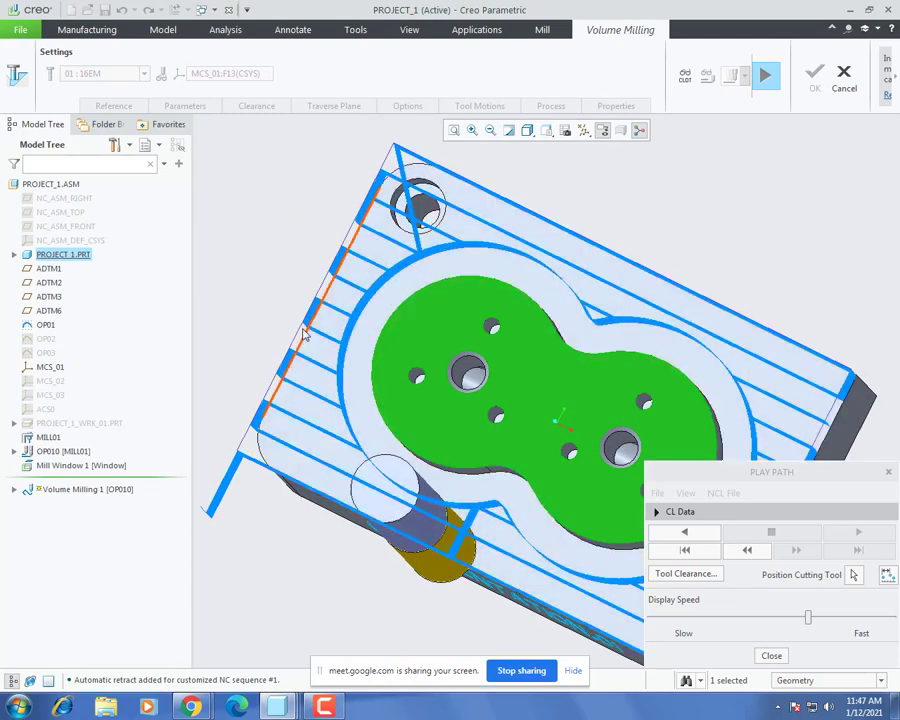
left_click(856, 576)
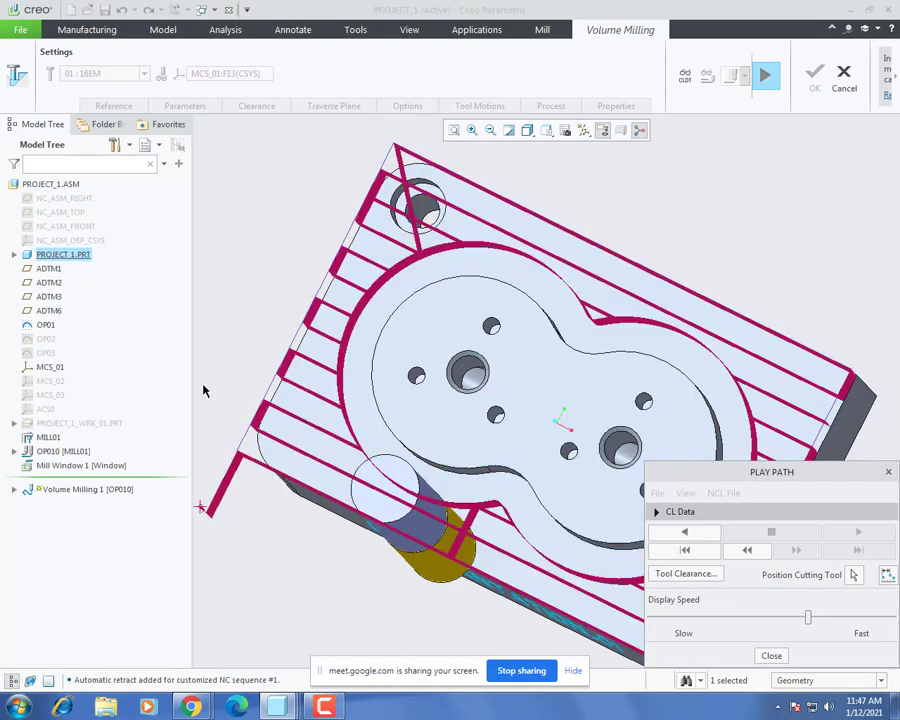
left_click(310, 318)
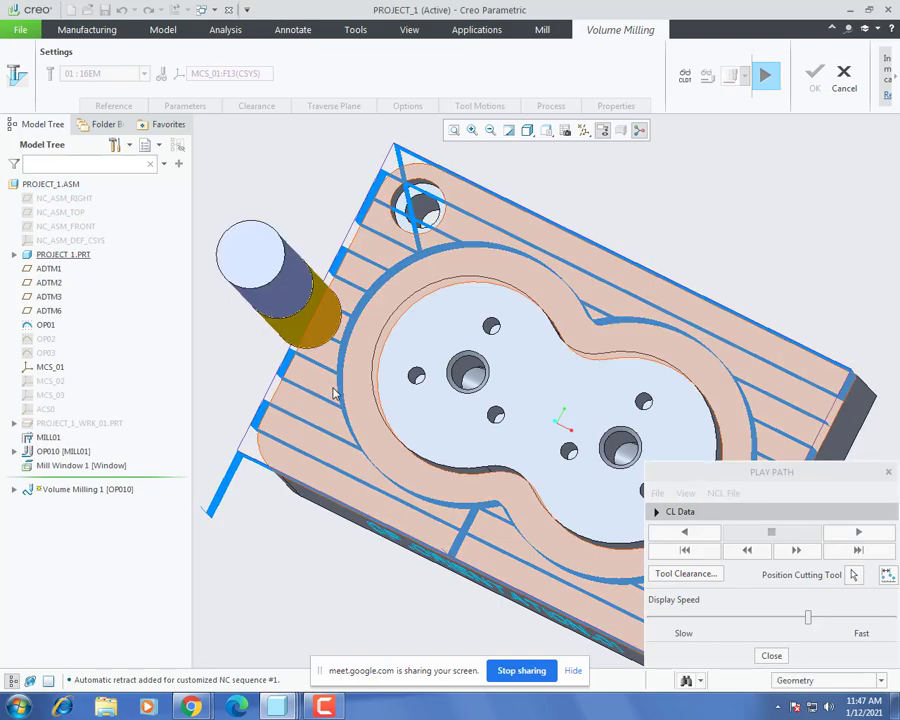
middle_click_drag(334, 393, 361, 358)
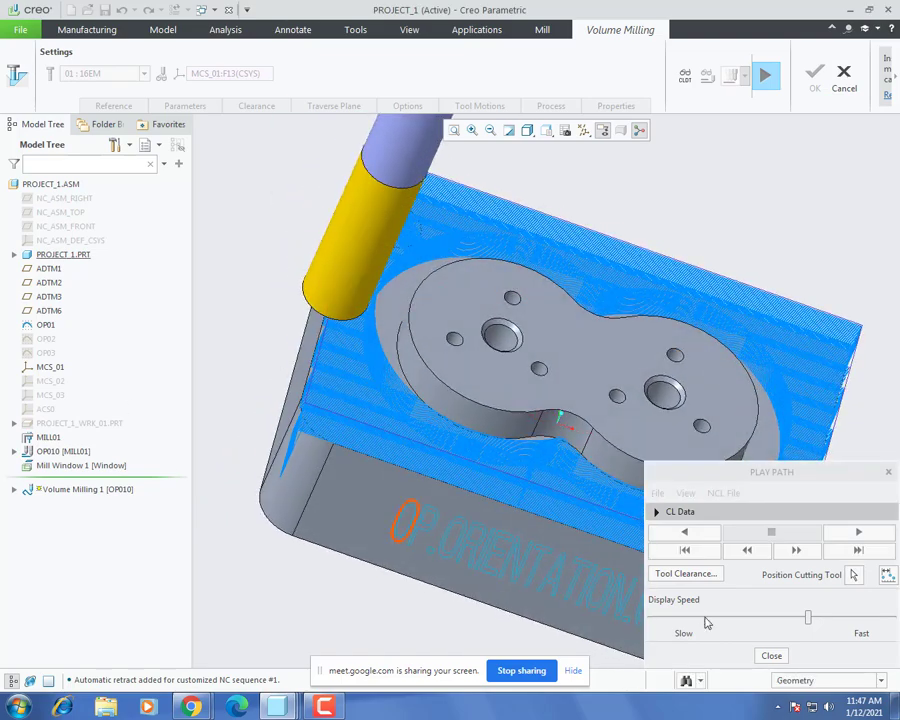
left_click(771, 655)
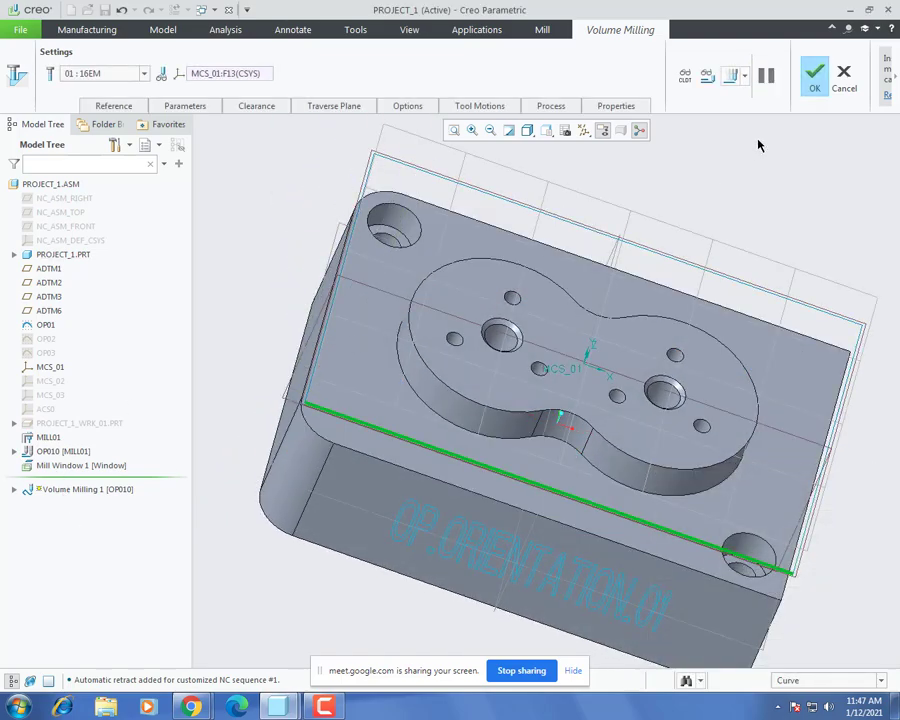
left_click(813, 78)
Step: Open the definition of Mill Window 1, check its machine-with-tool contour option, and accept it
right_click(76, 466)
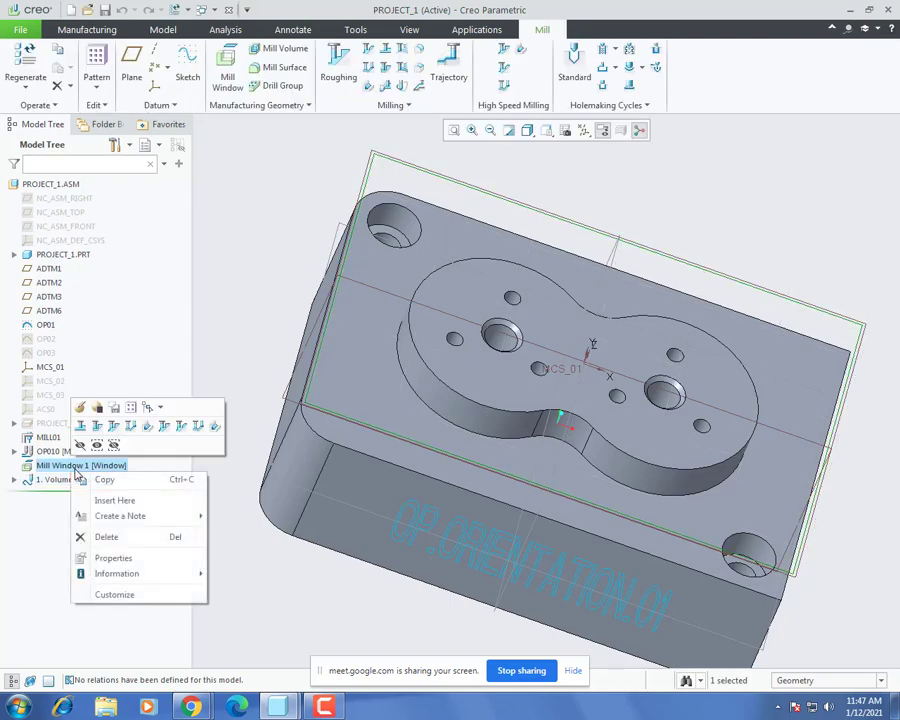
left_click(81, 408)
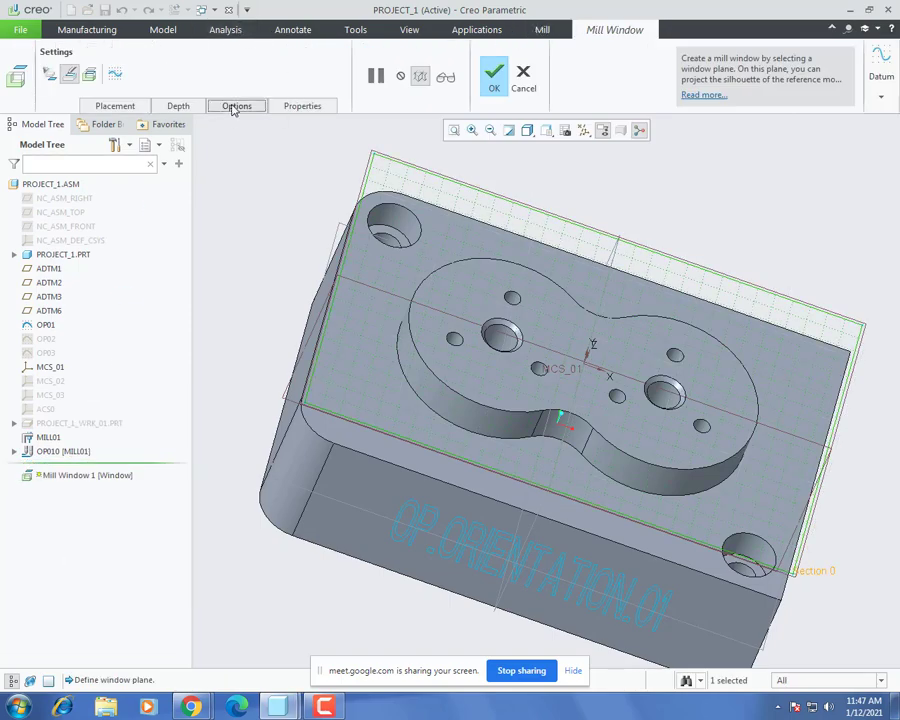
left_click(233, 107)
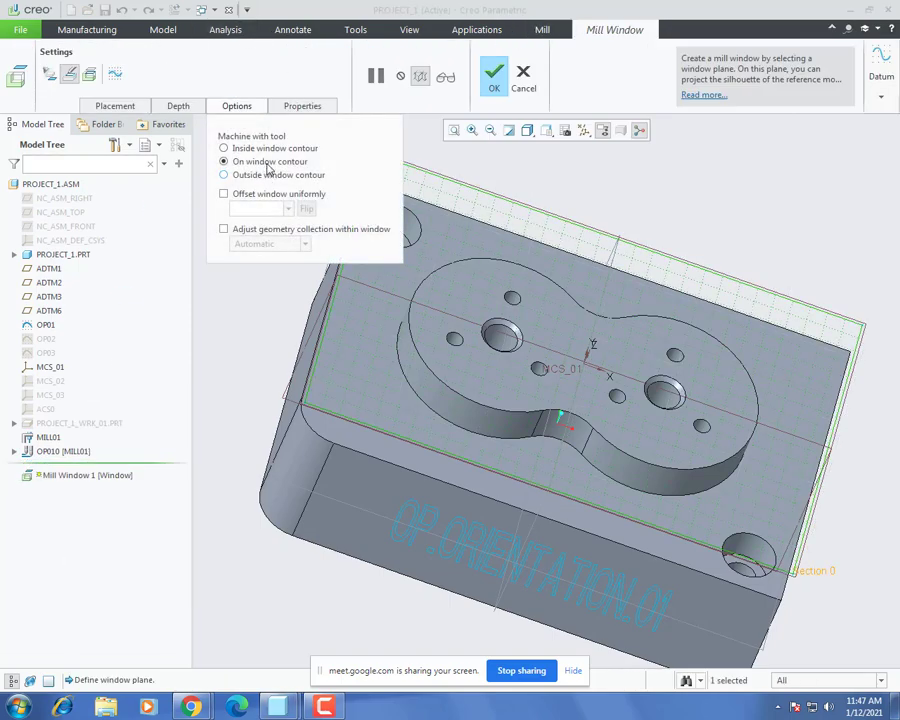
left_click(496, 80)
Step: Edit Volume Milling 1 to use the 12EM end mill, preview the cutter and close the tool path display
right_click(103, 484)
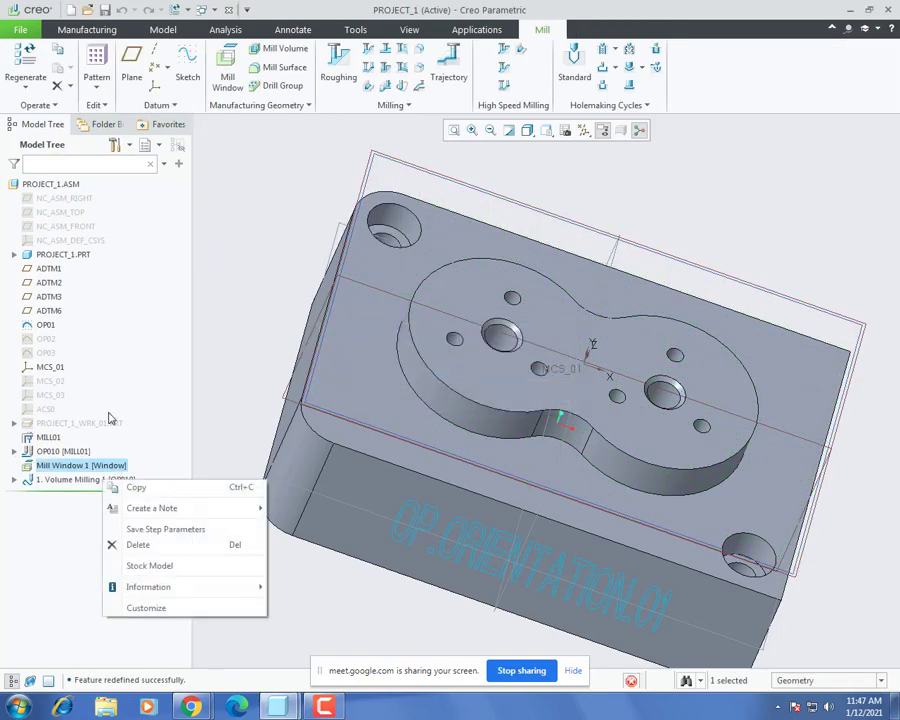
left_click(128, 412)
middle_click_drag(598, 449, 568, 416)
left_click(144, 74)
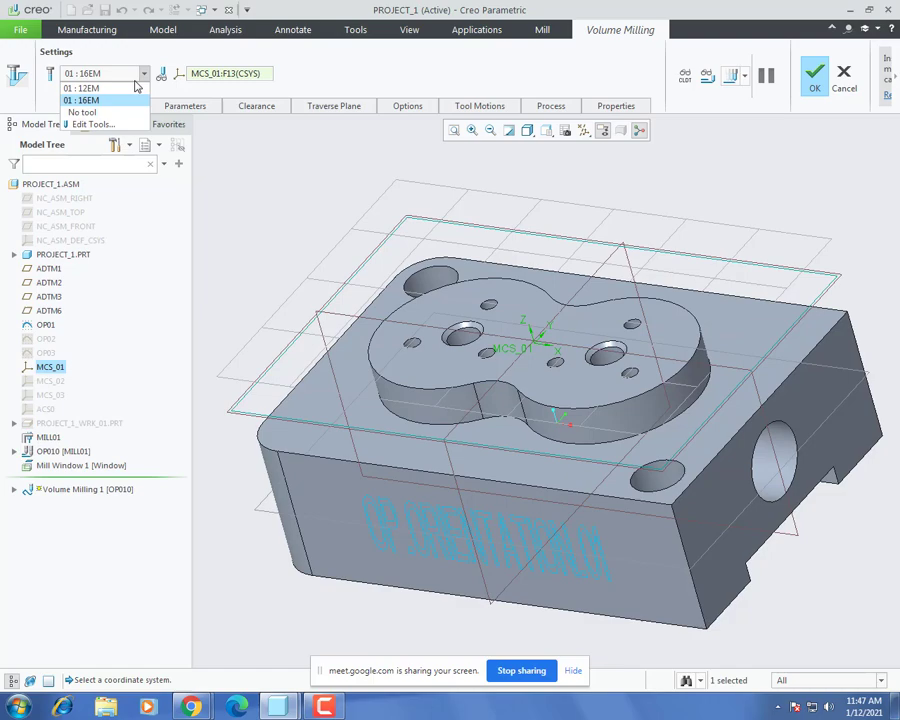
left_click(84, 87)
left_click(735, 75)
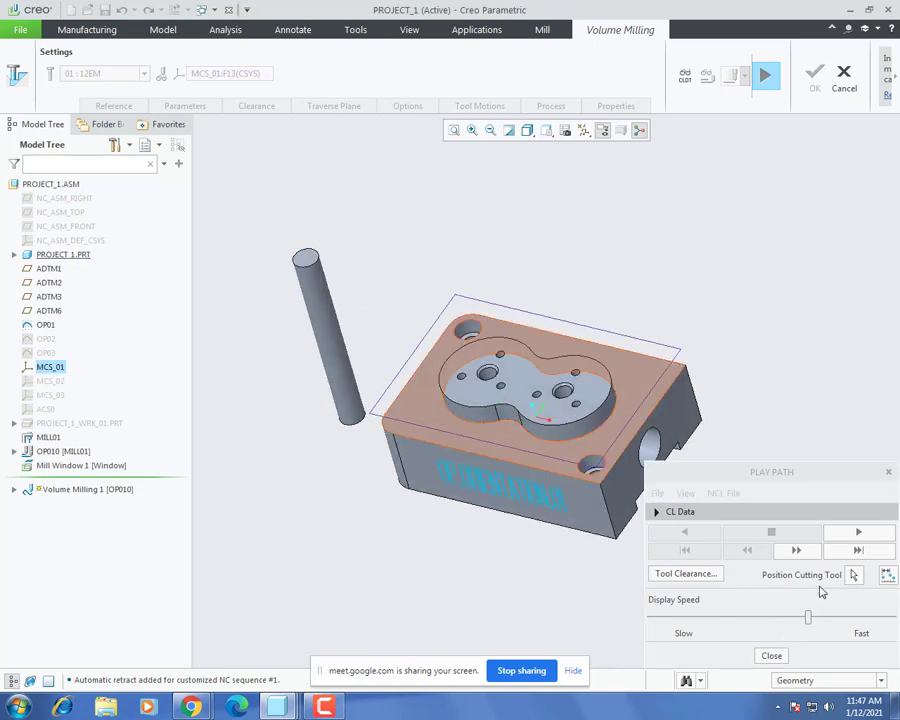
left_click(771, 655)
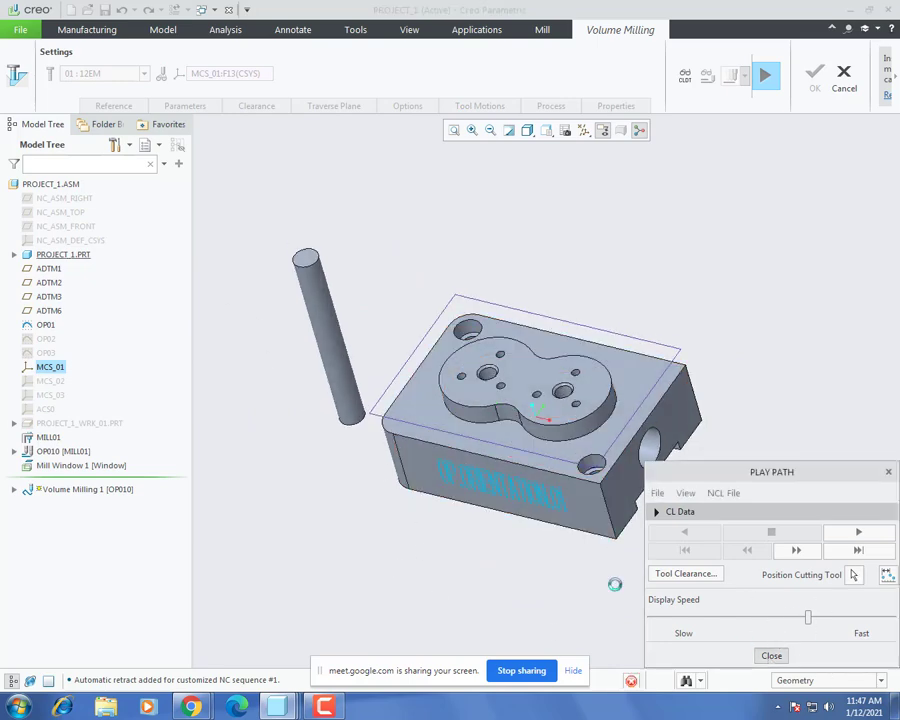
Step: Set the 12EM end mill's cutting length to 50 mm and apply the tool change
left_click(141, 74)
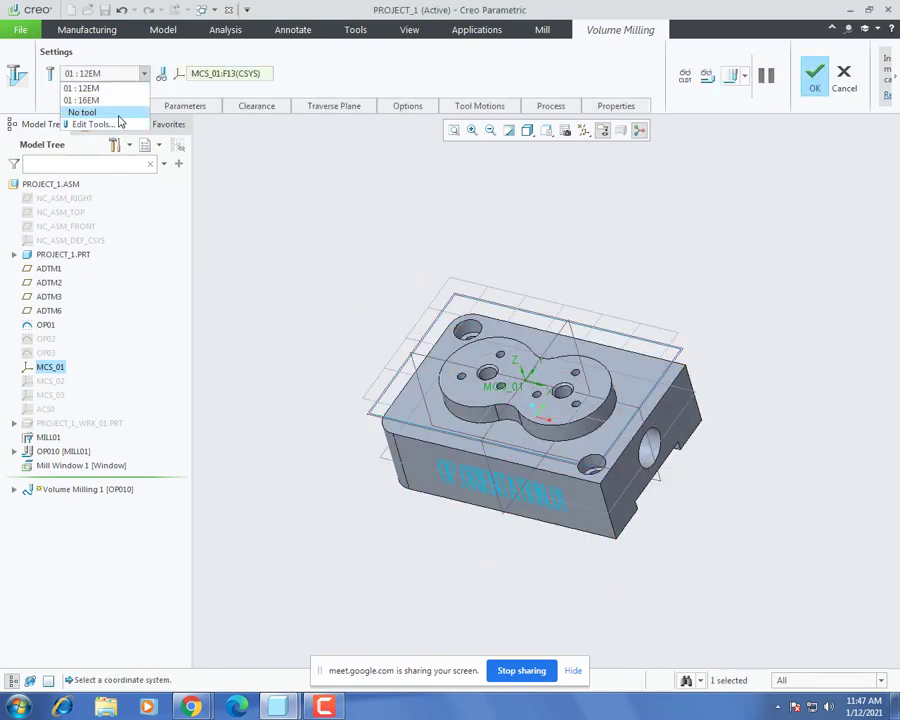
left_click(118, 122)
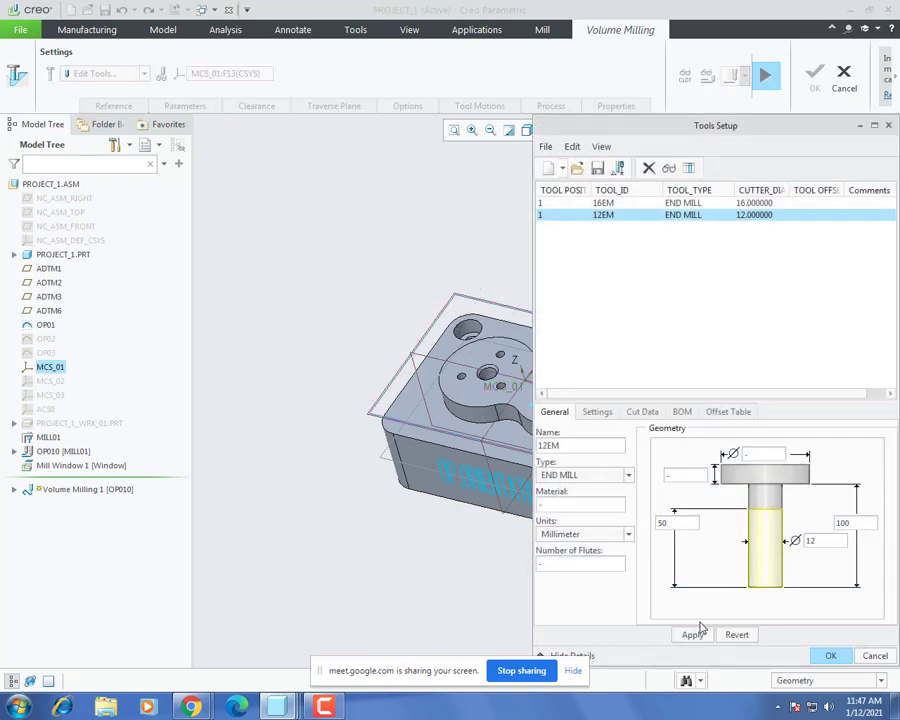
left_click(692, 634)
left_click(775, 425)
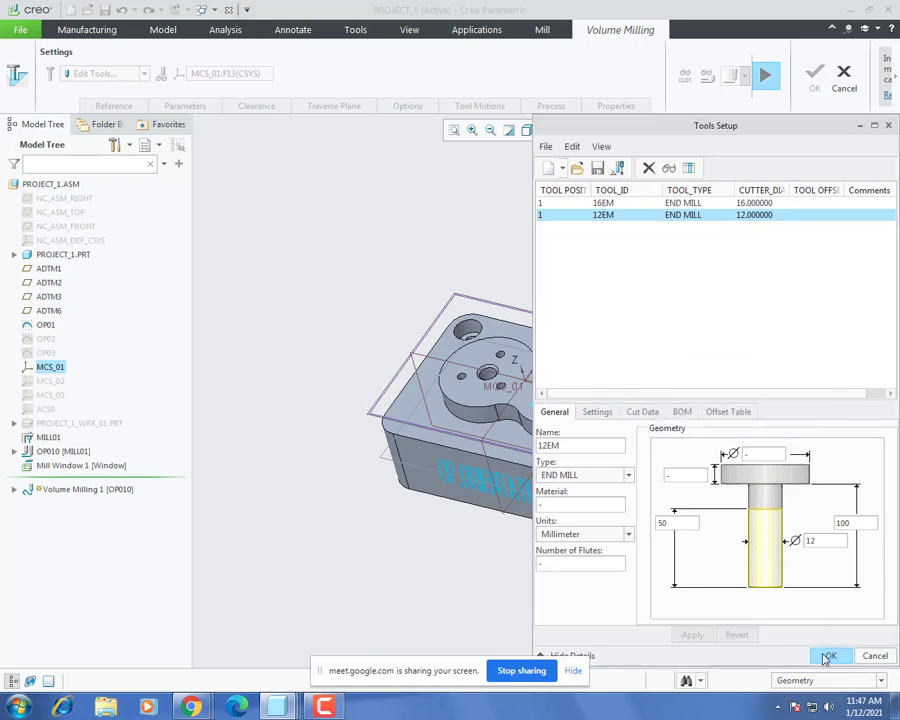
left_click(828, 655)
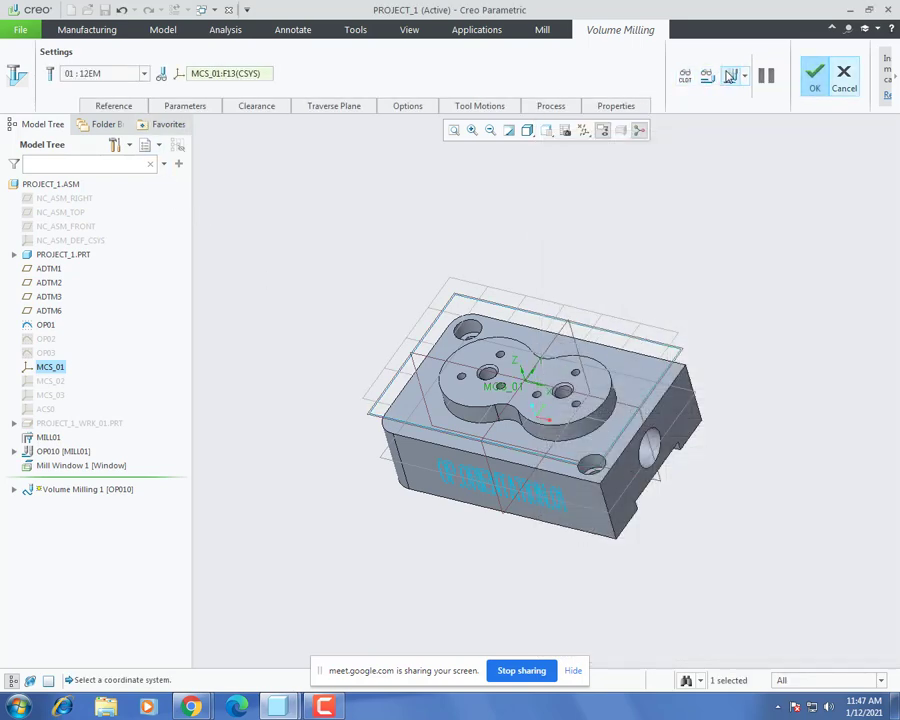
Step: Play the 12EM tool path at a raised display speed and examine the passes inside the corner counterbored hole
left_click(731, 77)
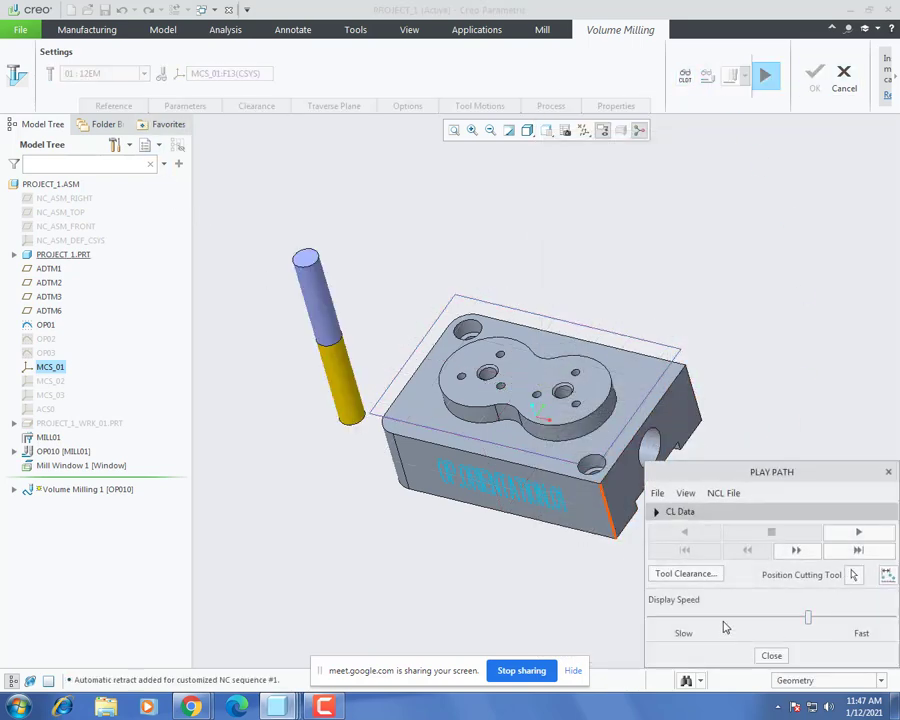
left_click(856, 550)
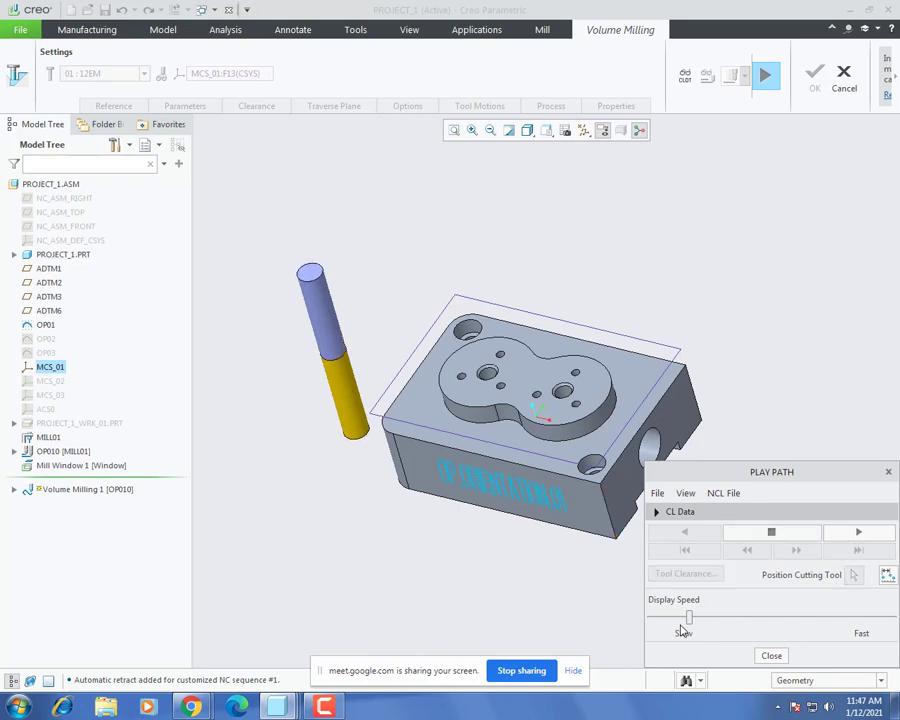
left_click_drag(689, 619, 814, 616)
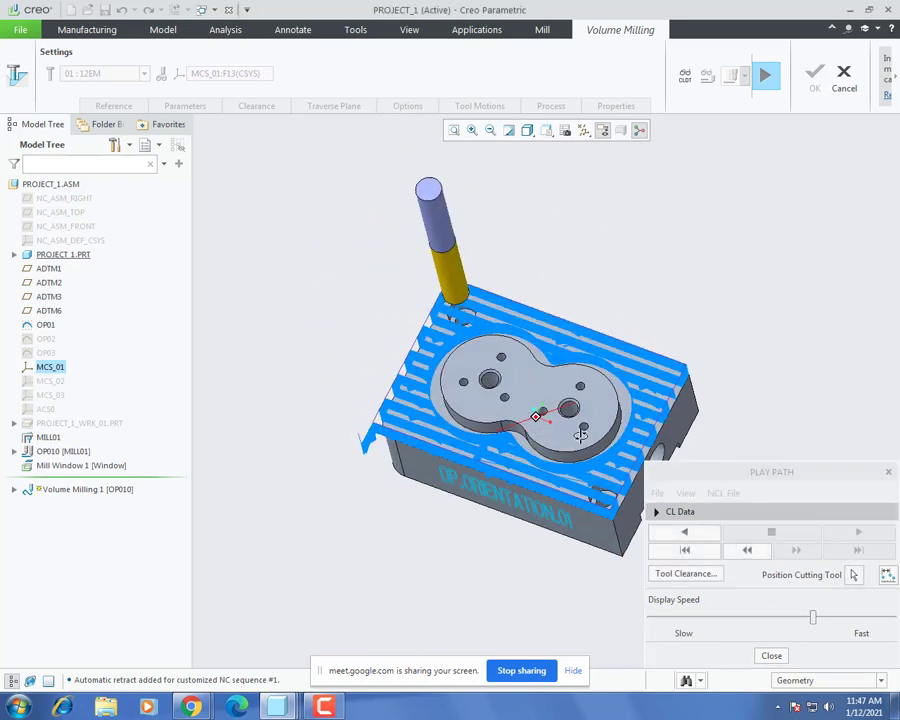
scroll(620, 530, "up", 6)
scroll(598, 513, "up", 8)
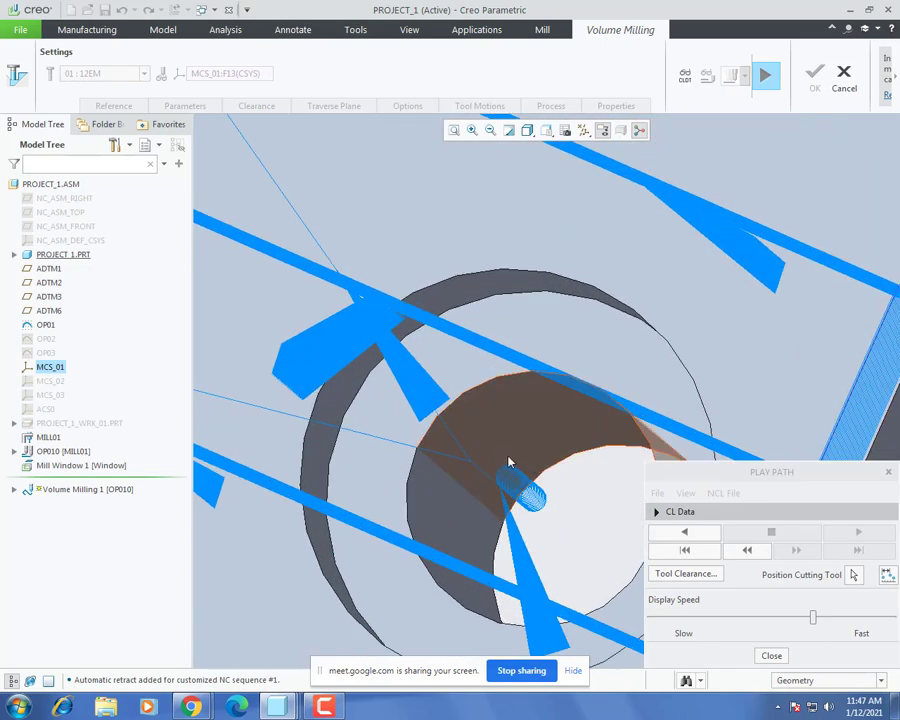
middle_click_drag(546, 487, 540, 476)
Step: Position the cutter on the helical passes in the corner hole, check its fit, and inspect the passes at the opposite corner hole
left_click(855, 577)
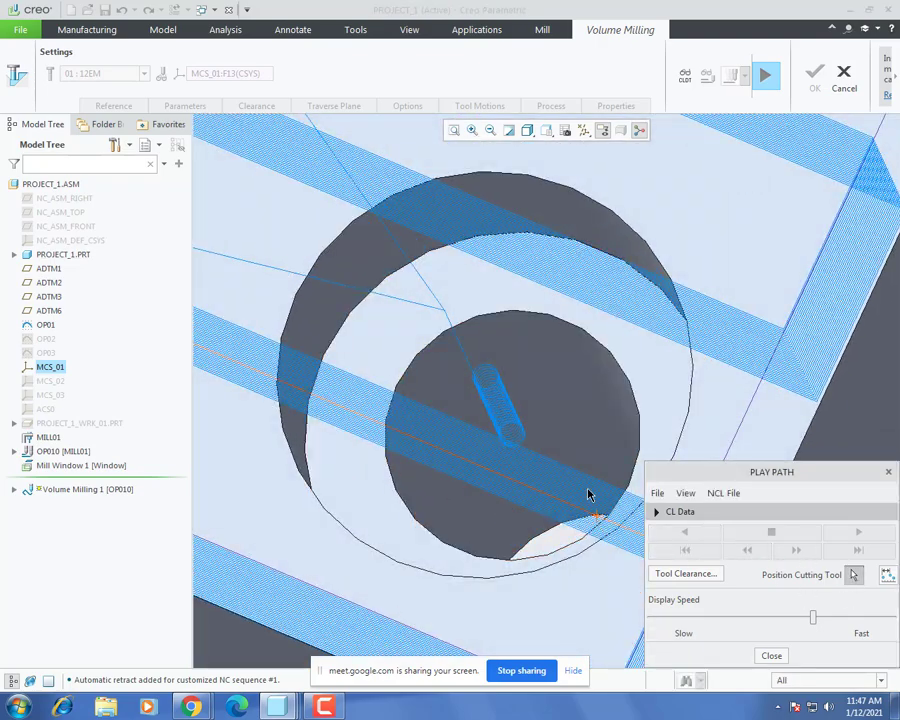
left_click(513, 440)
scroll(550, 440, "up", 5)
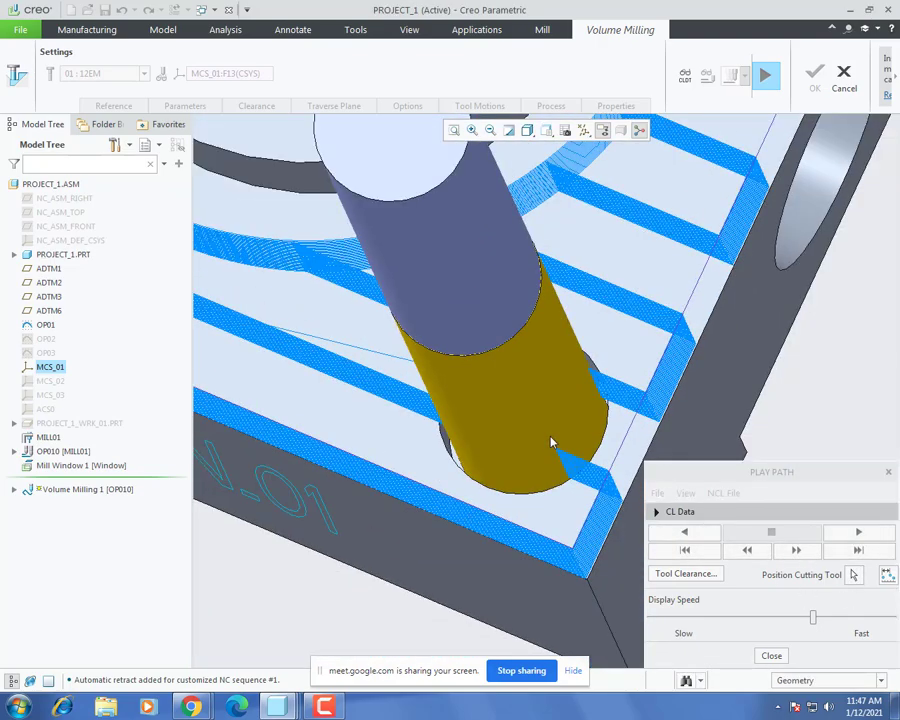
middle_click_drag(569, 454, 562, 438)
scroll(590, 481, "up", 4)
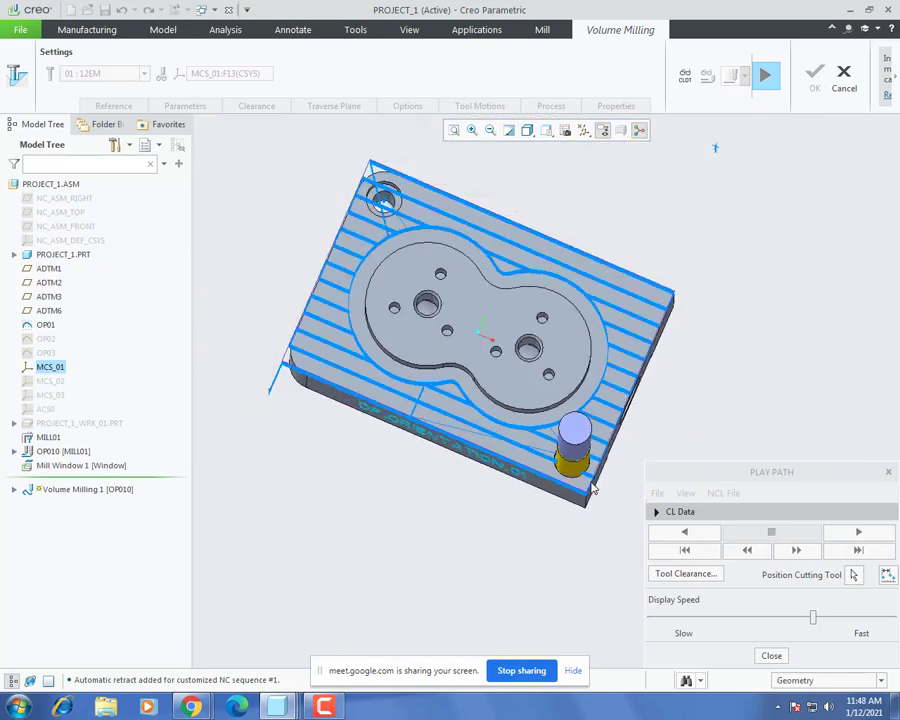
scroll(382, 178, "down", 4)
scroll(383, 181, "down", 2)
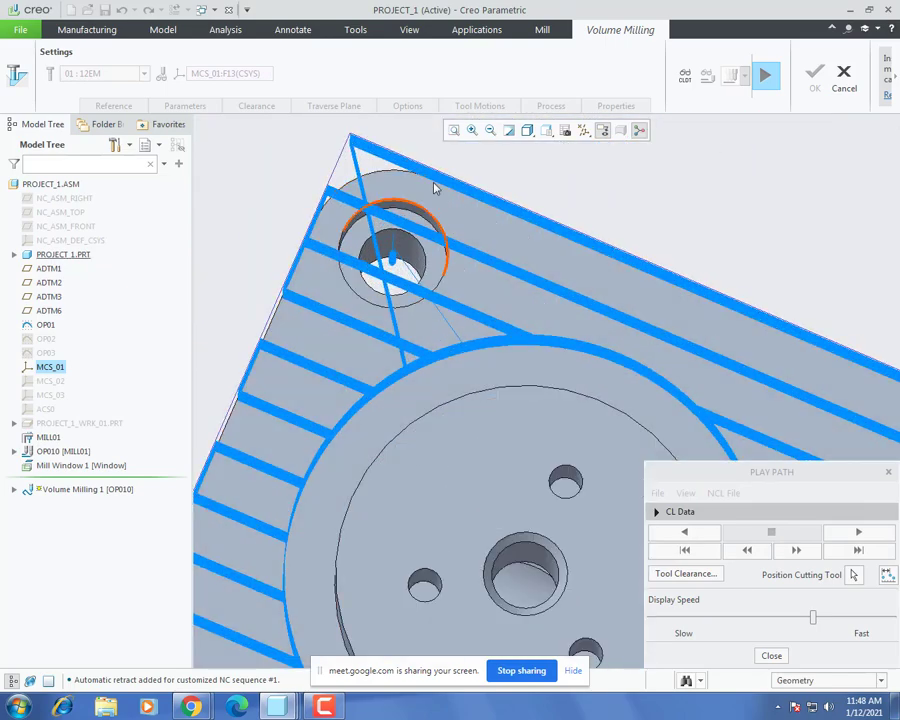
Step: Measure the diameter of the counterbore wall in the block's corner hole
left_click(225, 29)
left_click(303, 87)
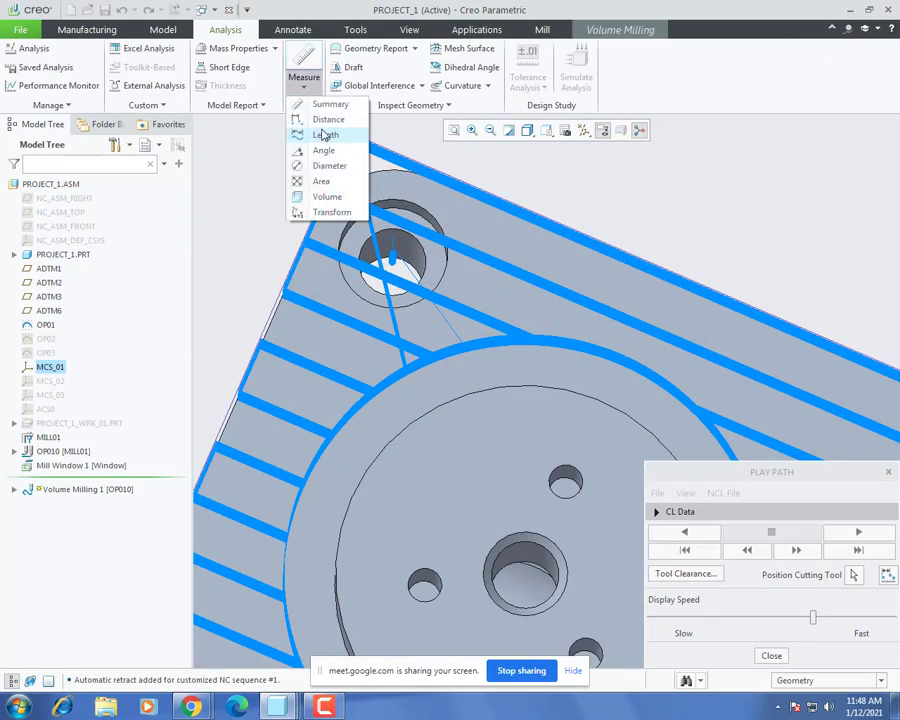
left_click(329, 165)
scroll(418, 220, "down", 2)
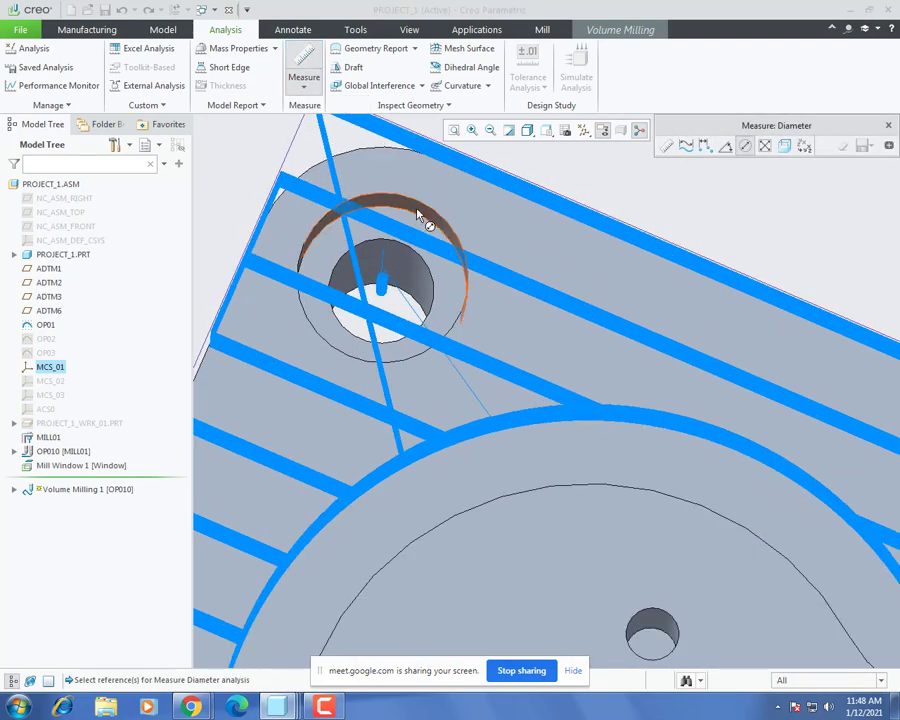
left_click(409, 226)
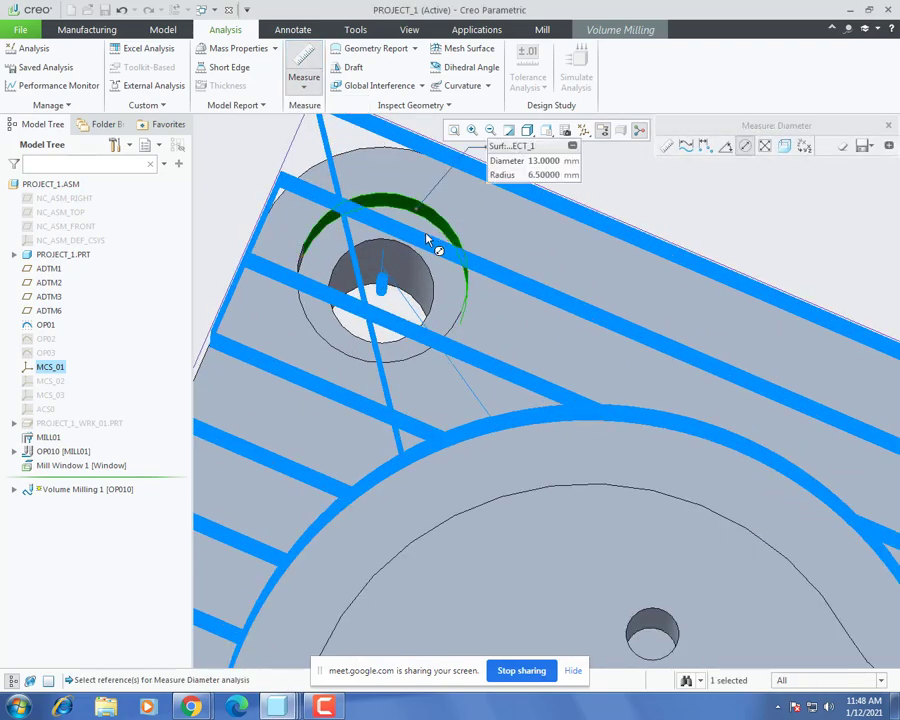
middle_click_drag(403, 290, 388, 200)
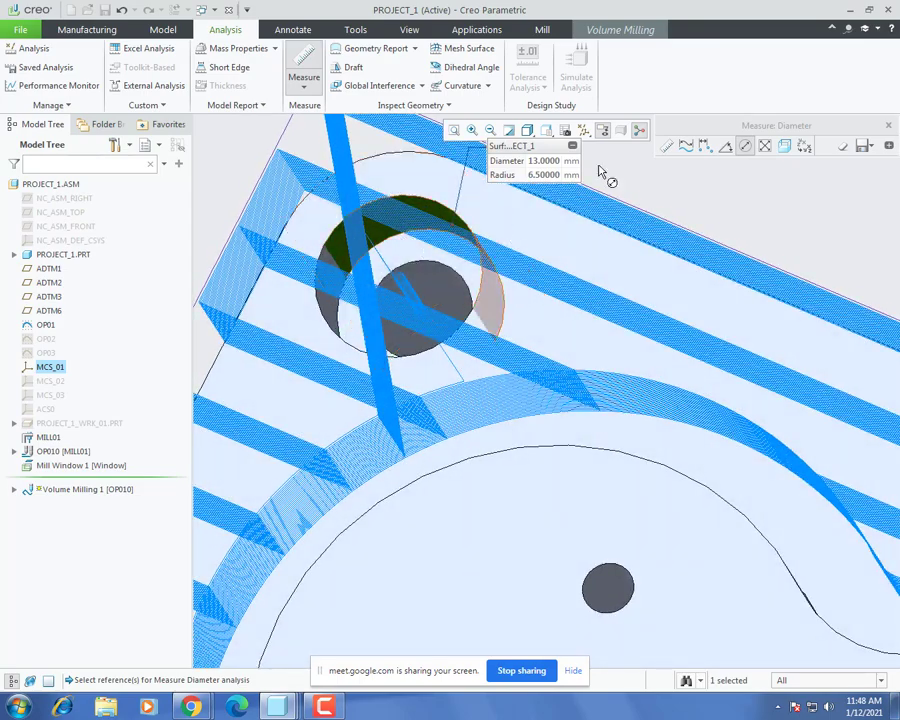
Step: Measure the distance from the milled face around the boss to the counterbore floor and examine the passes there
left_click(705, 146)
left_click(436, 181)
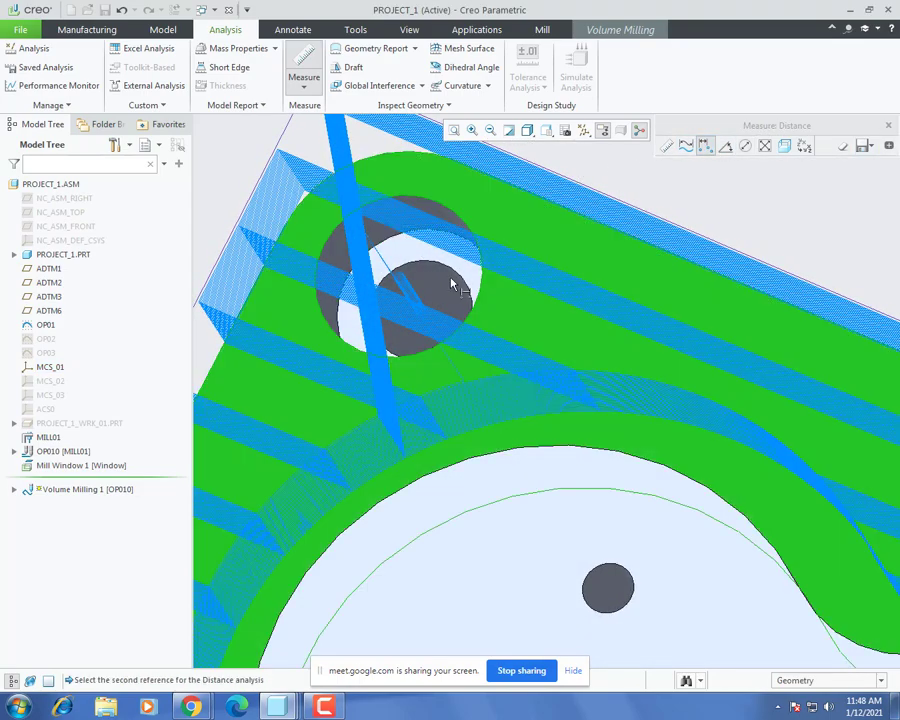
left_click(418, 251, "ctrl")
scroll(450, 360, "down", 5)
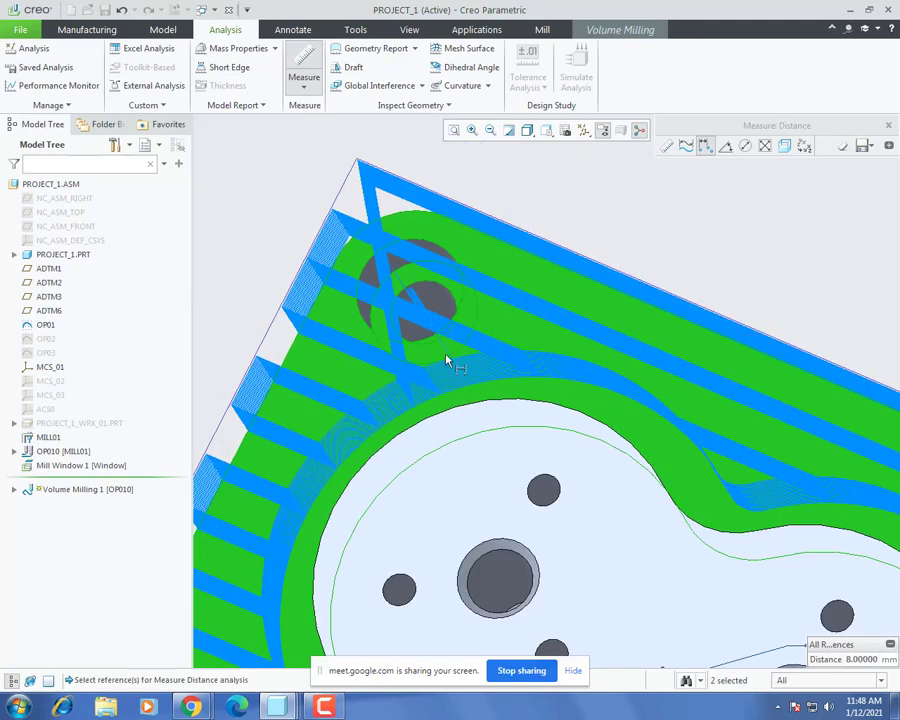
left_click_drag(830, 643, 578, 240)
scroll(526, 362, "up", 4)
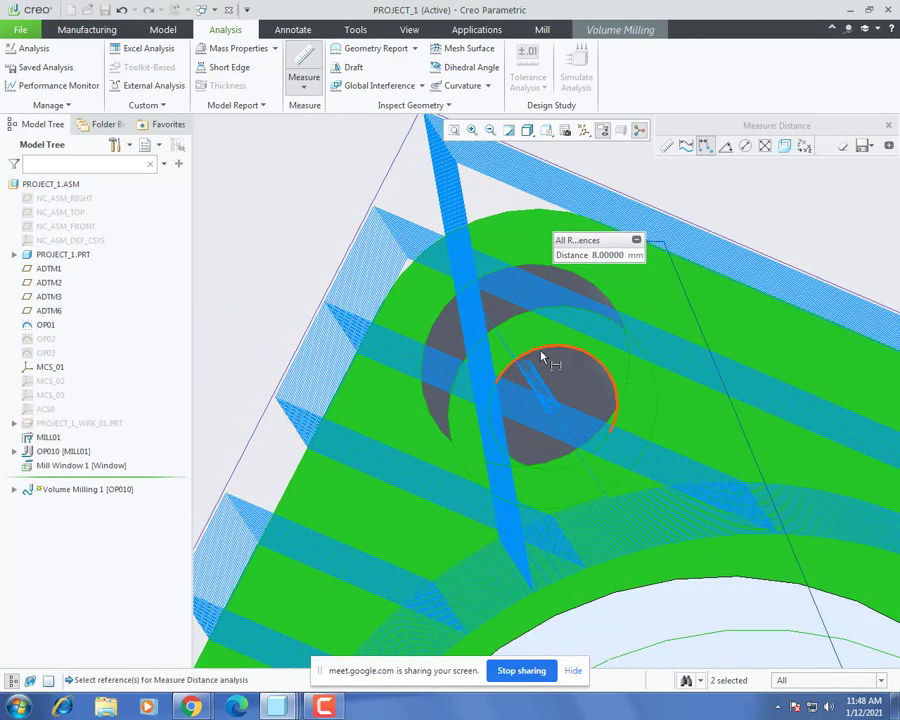
scroll(395, 356, "down", 3)
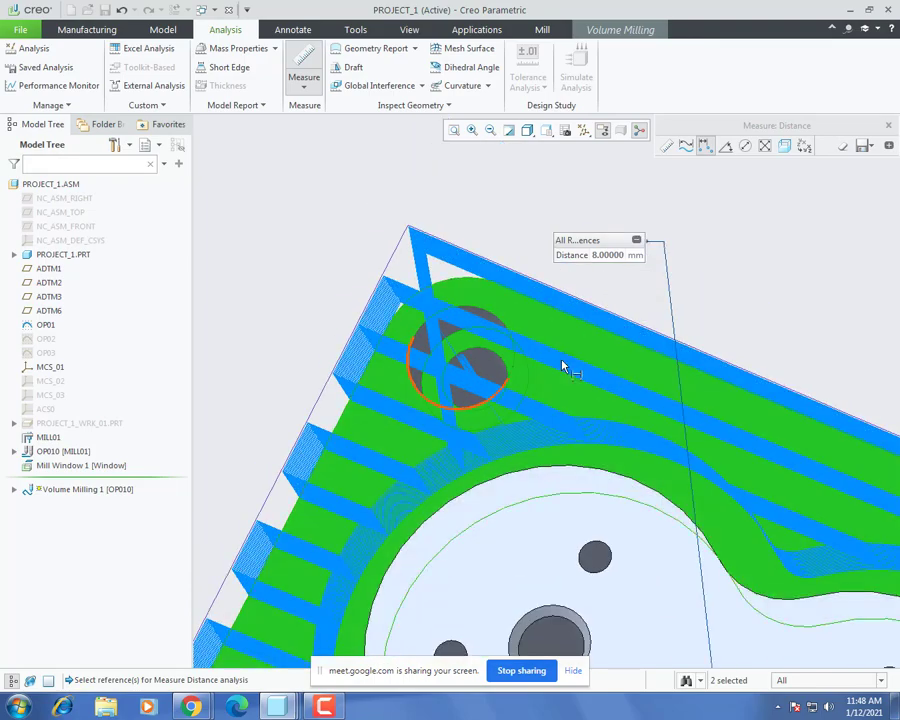
scroll(540, 372, "up", 3)
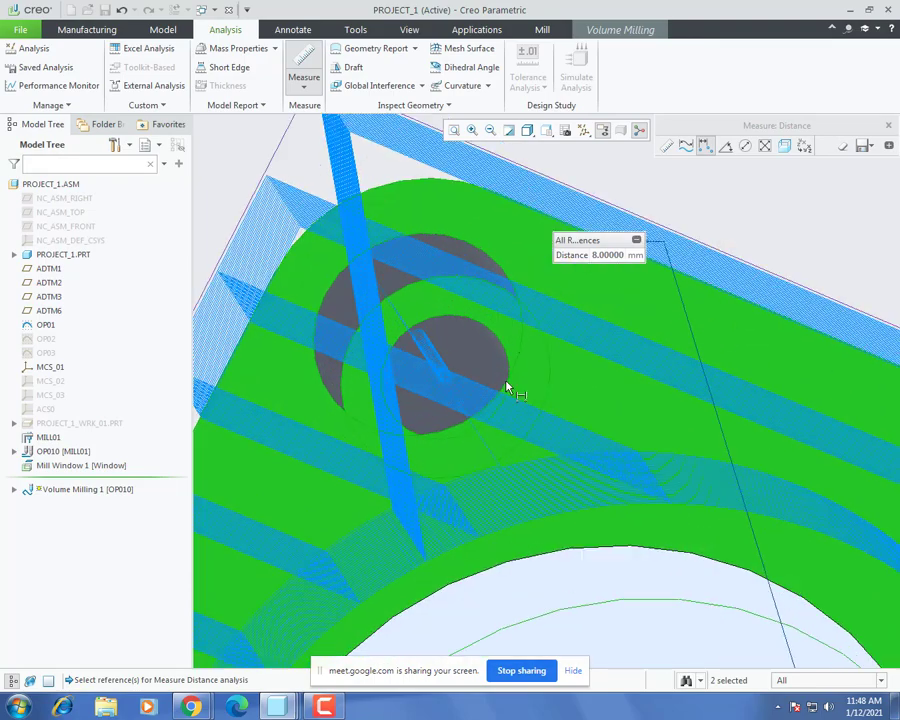
Step: Measure the diameter of the small inner hole in the block's corner counterbore and close the measurement
left_click(745, 146)
left_click(450, 340)
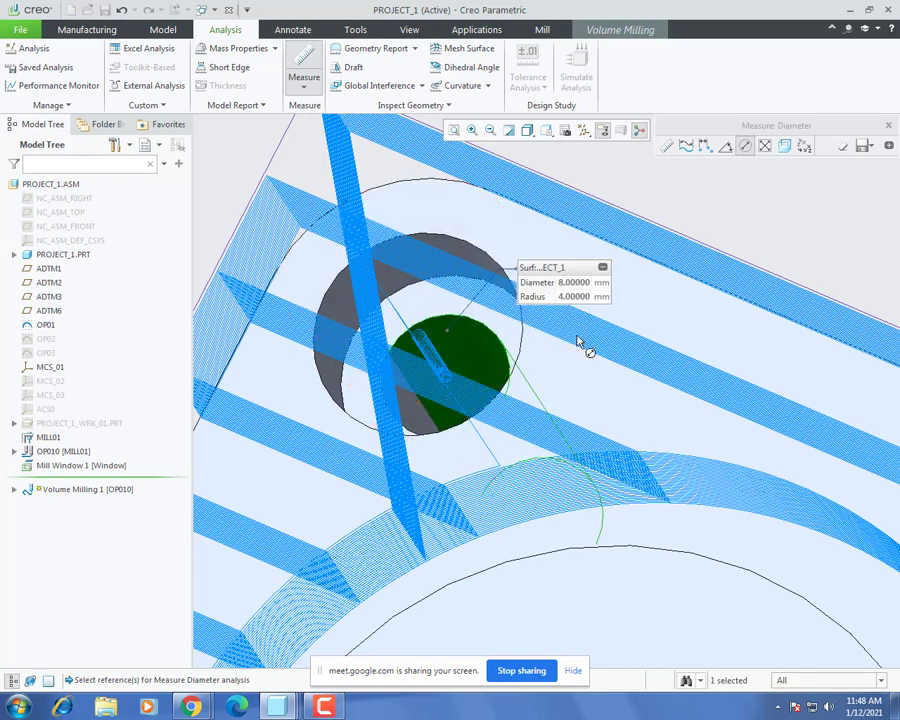
scroll(420, 376, "up", 5)
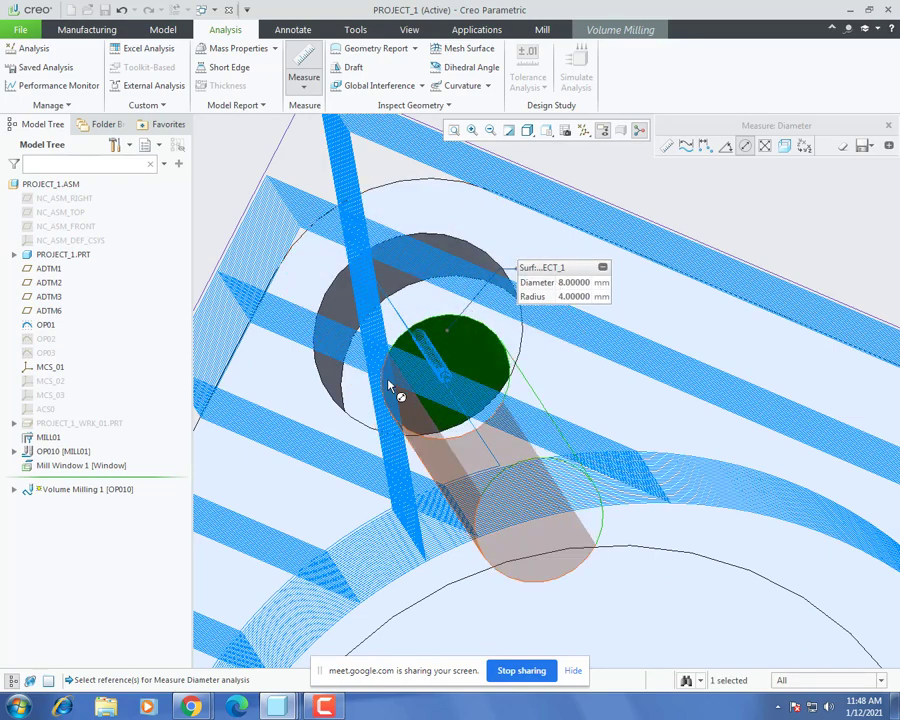
scroll(422, 405, "up", 5)
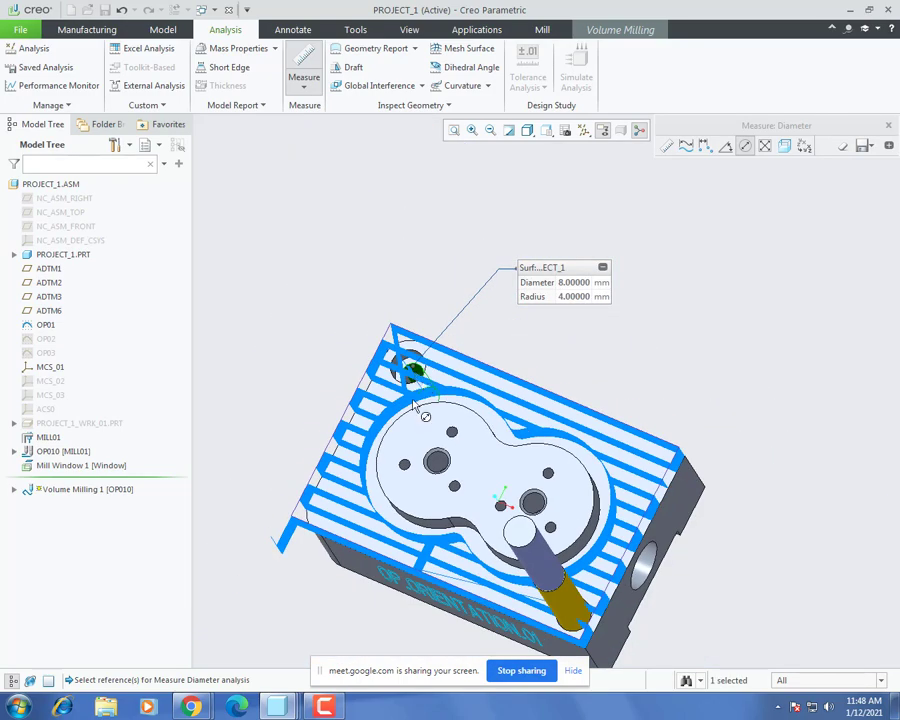
scroll(428, 437, "down", 5)
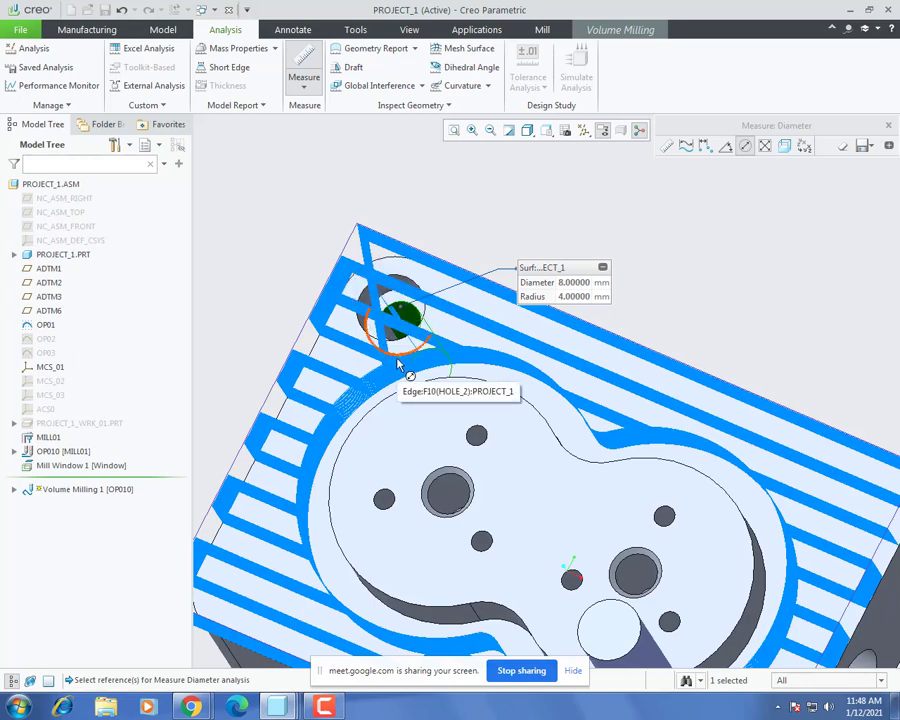
left_click(888, 126)
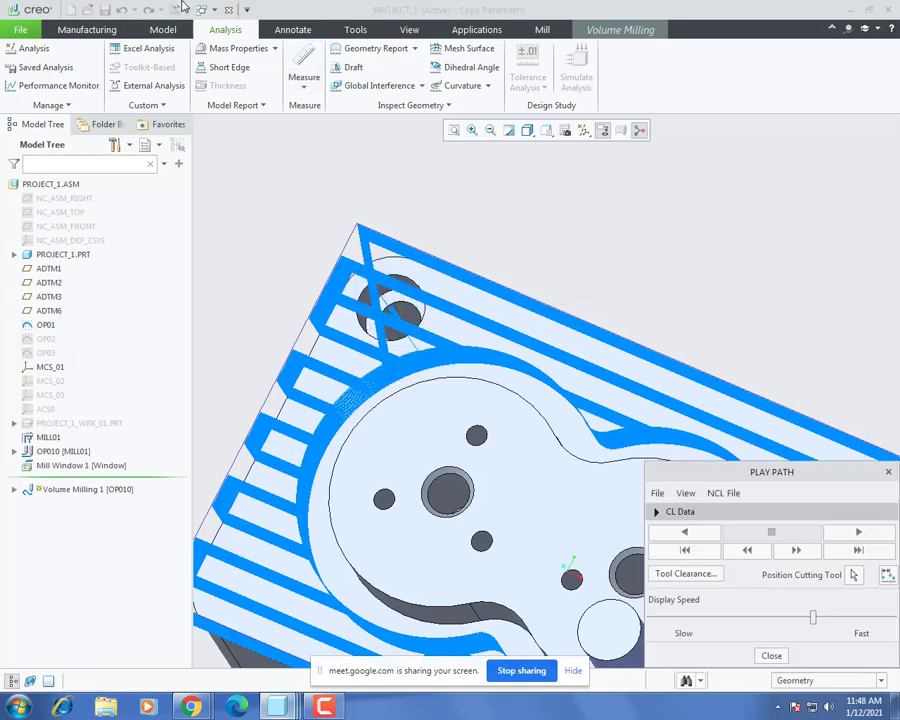
Step: Close the 12EM tool path playback and open the Volume Milling sequence's machining reference settings
left_click(582, 30)
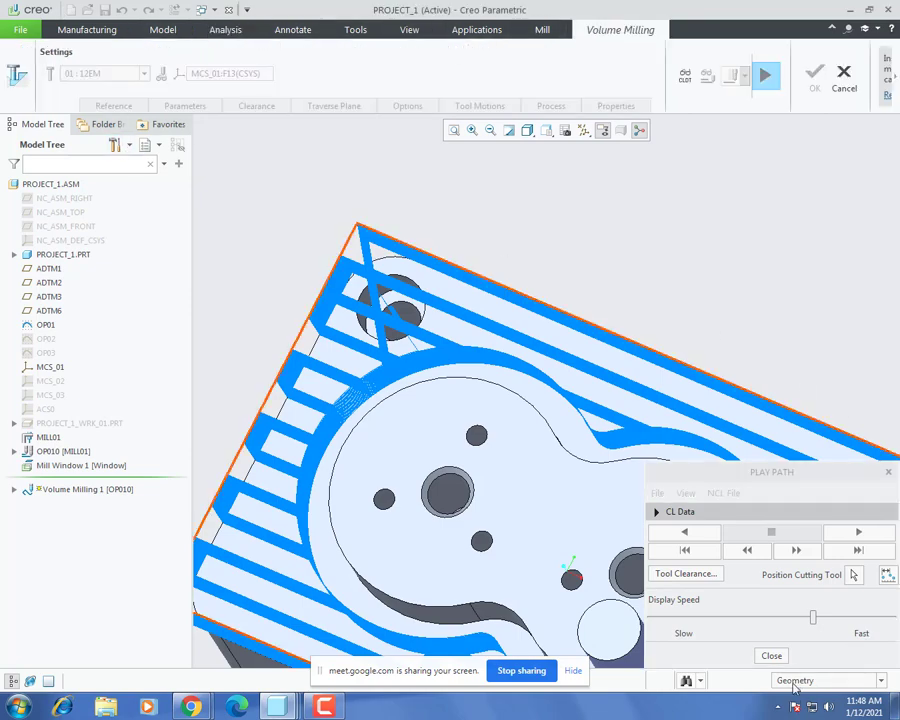
left_click(770, 657)
scroll(460, 281, "up", 4)
scroll(478, 281, "down", 4)
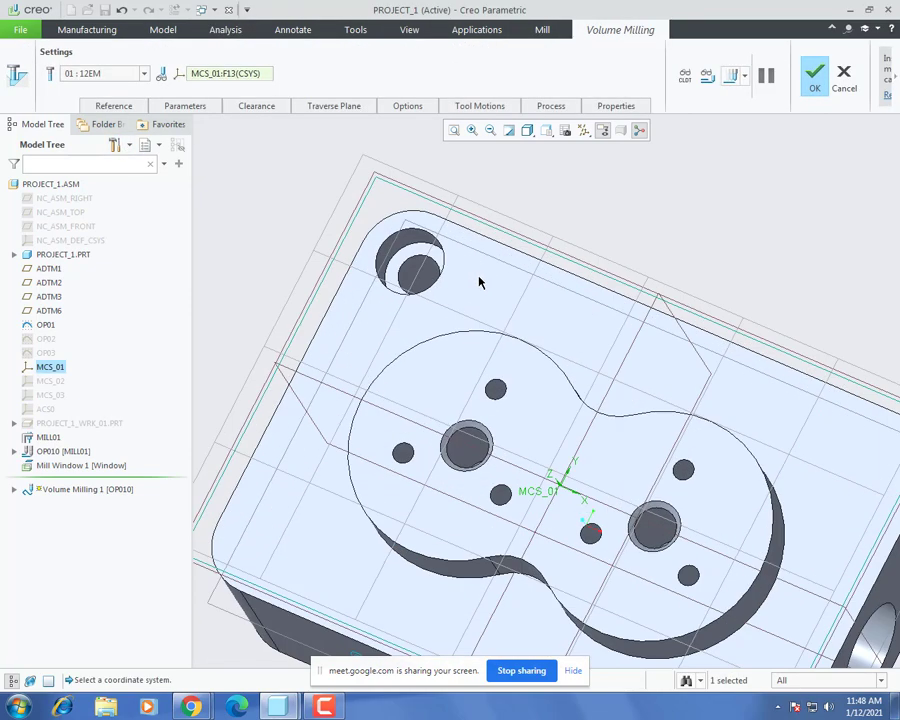
left_click(128, 107)
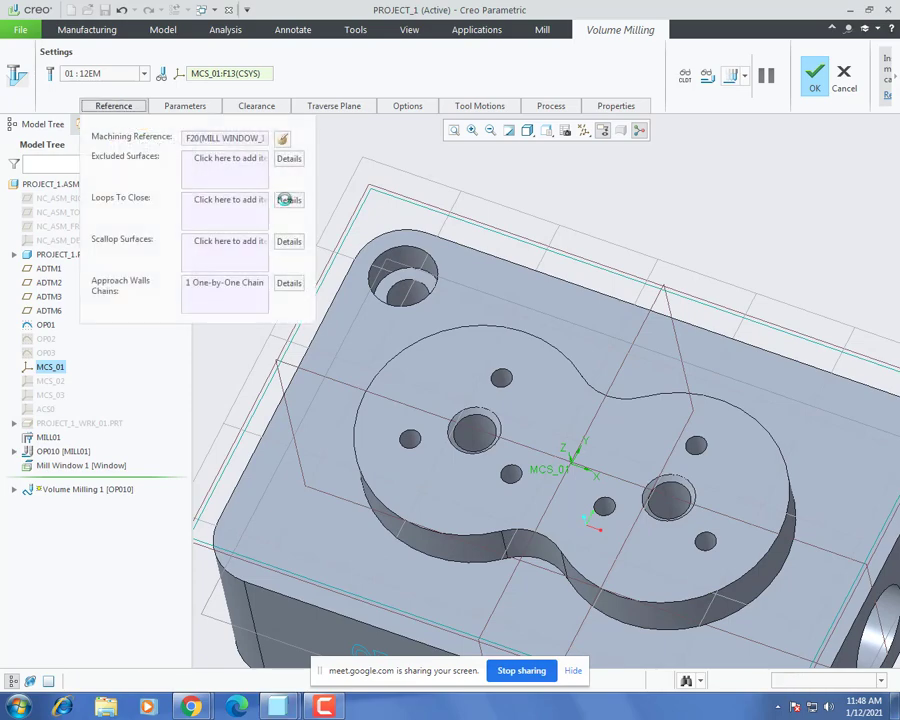
Step: Exclude the counterbore wall of the corner hole from the volume milling references
left_click(223, 167)
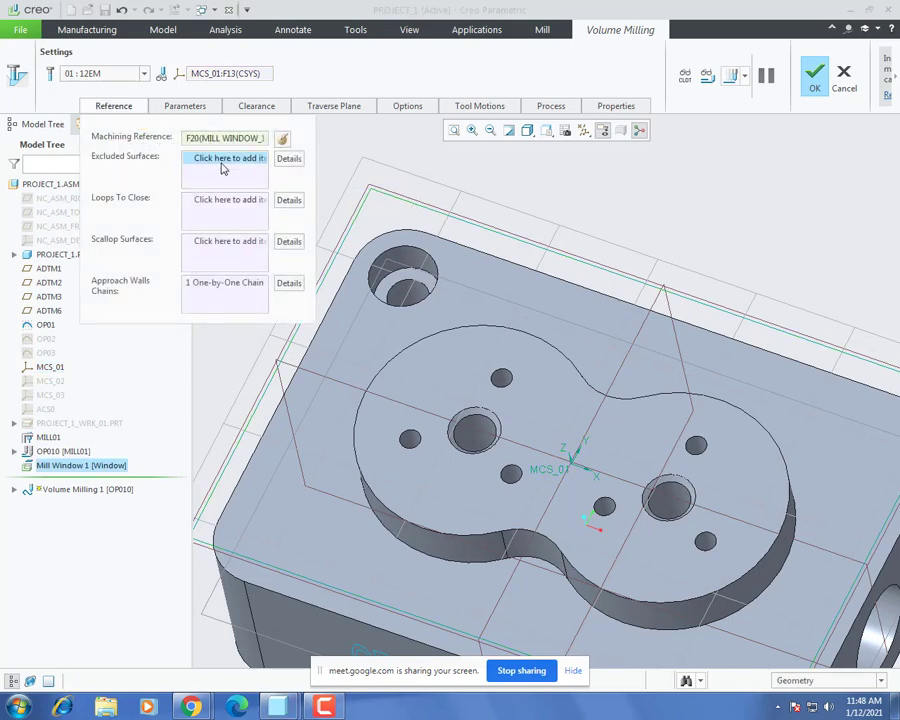
scroll(405, 270, "down", 4)
left_click(408, 274)
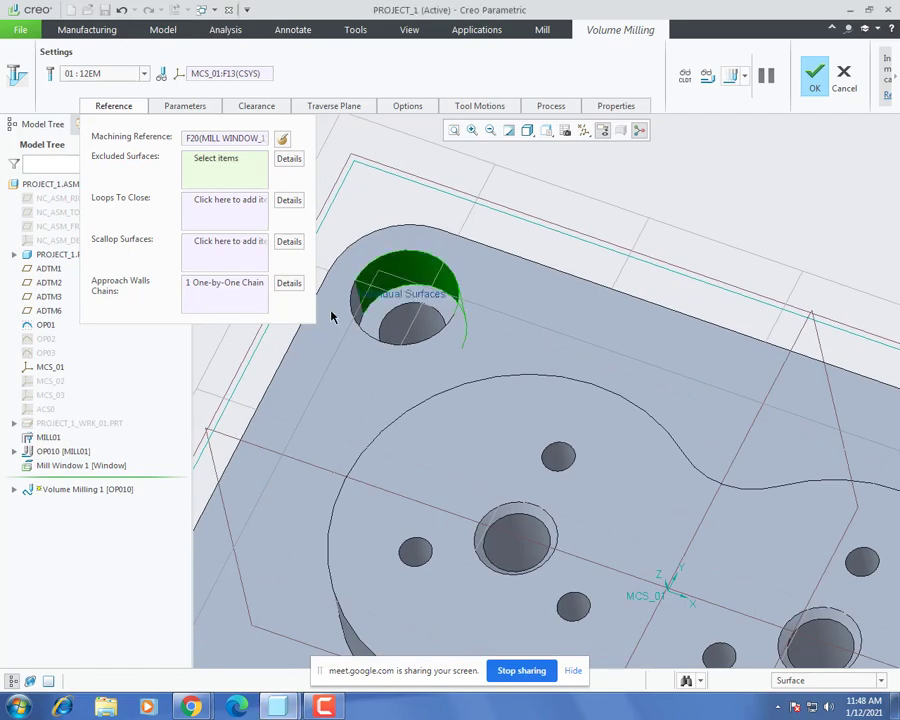
scroll(358, 300, "down", 3)
scroll(466, 290, "up", 3)
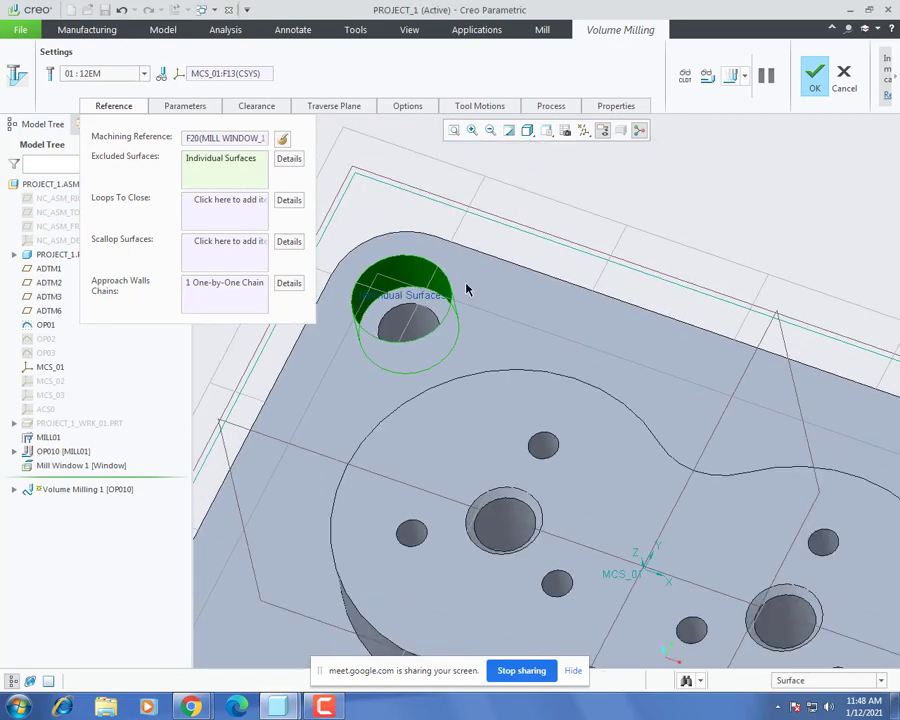
Step: Play the volume milling tool path and examine how it crosses the counterbored corner hole
left_click(731, 76)
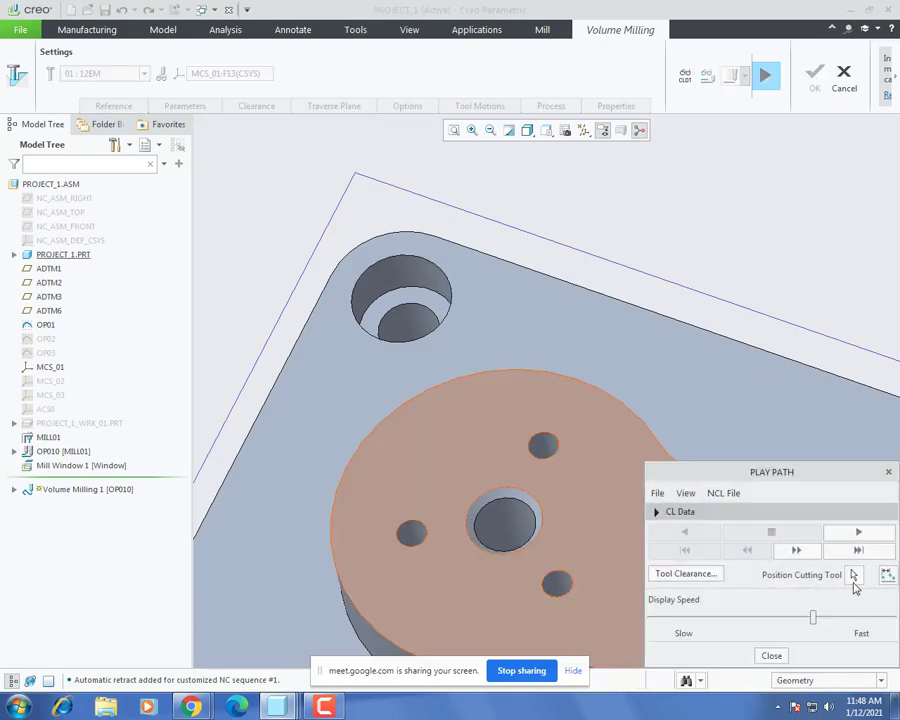
left_click(853, 580)
middle_click_drag(504, 462, 454, 358)
scroll(455, 300, "up", 6)
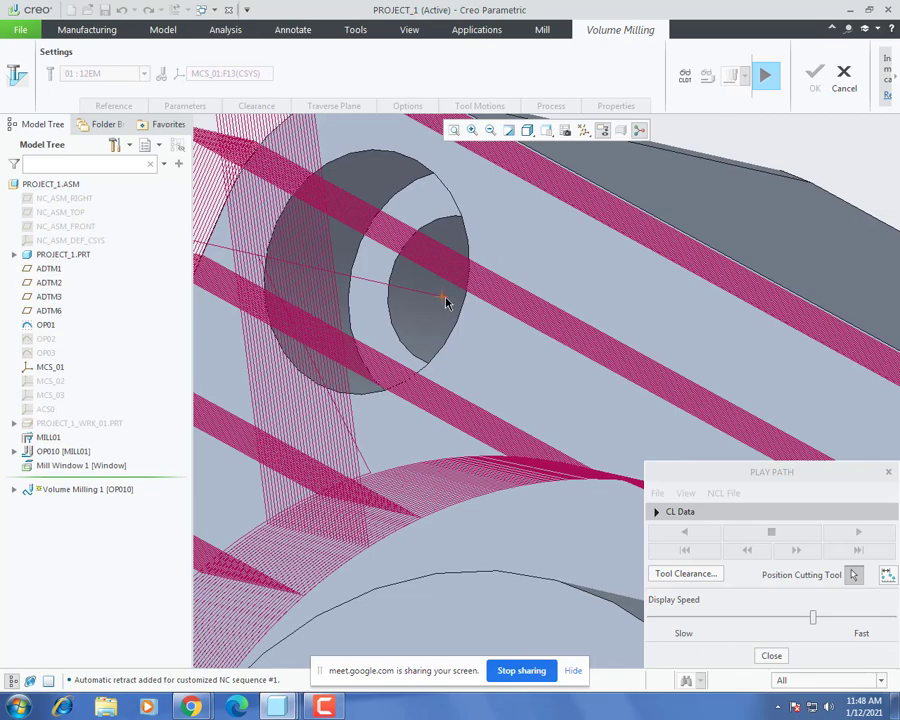
left_click(446, 303)
scroll(444, 313, "down", 4)
middle_click_drag(446, 313, 556, 301)
left_click(771, 655)
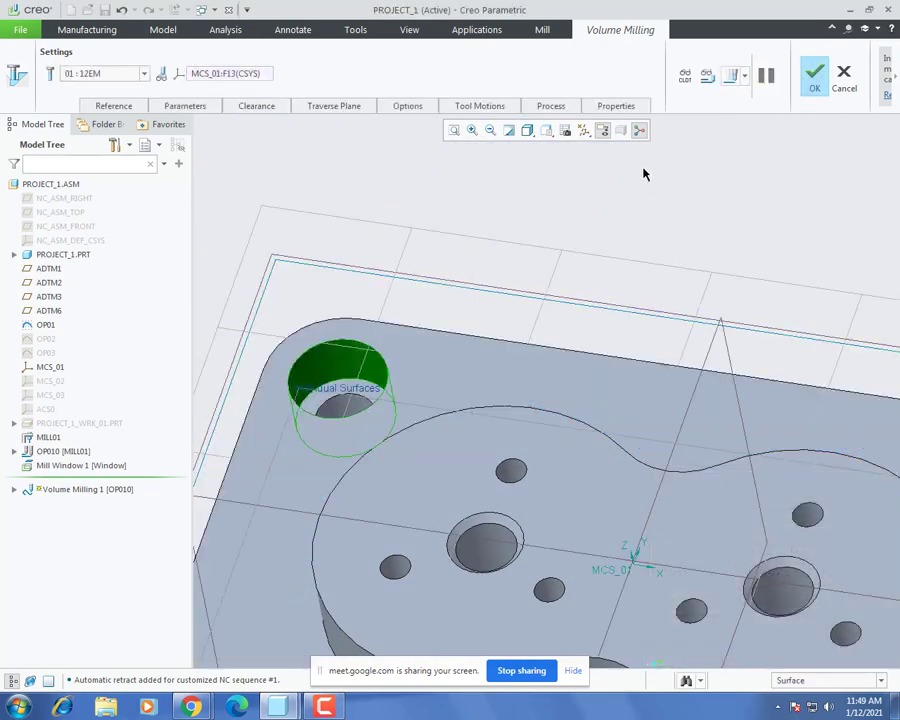
Step: Add the corner hole's counterbore floor and inner bore to the excluded surfaces, and accept the volume milling sequence
left_click(114, 106)
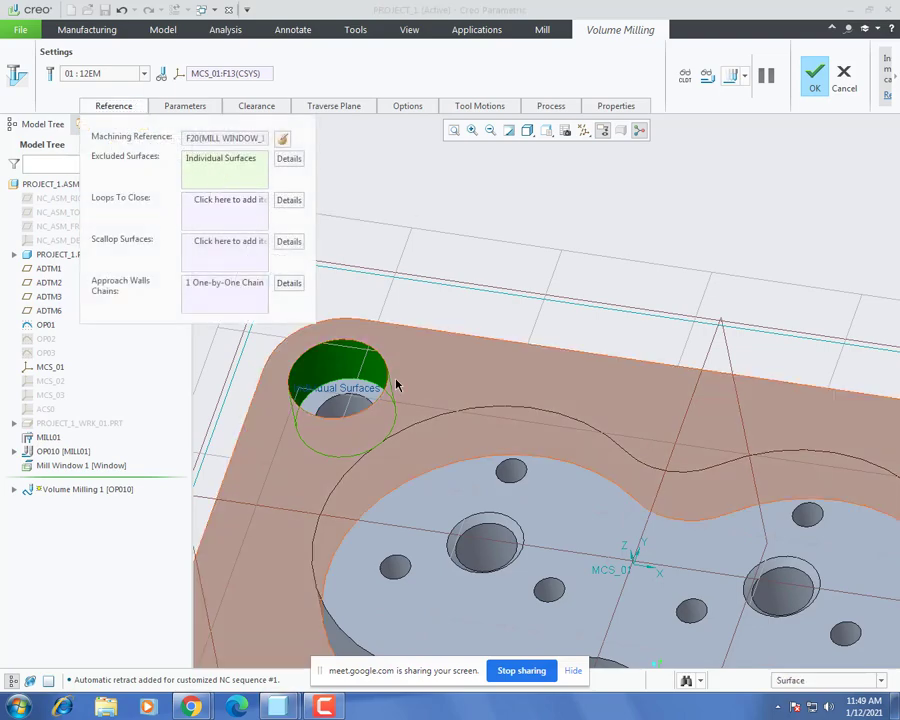
middle_click_drag(394, 380, 387, 399)
scroll(346, 353, "up", 4)
left_click(380, 322, "ctrl")
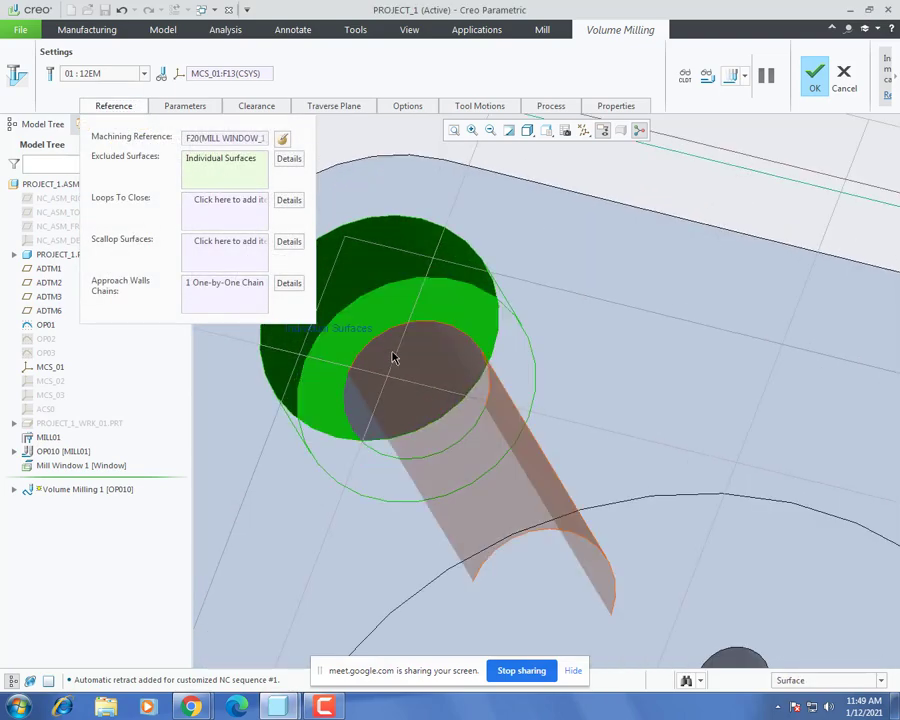
left_click(394, 358, "ctrl")
left_click(815, 78)
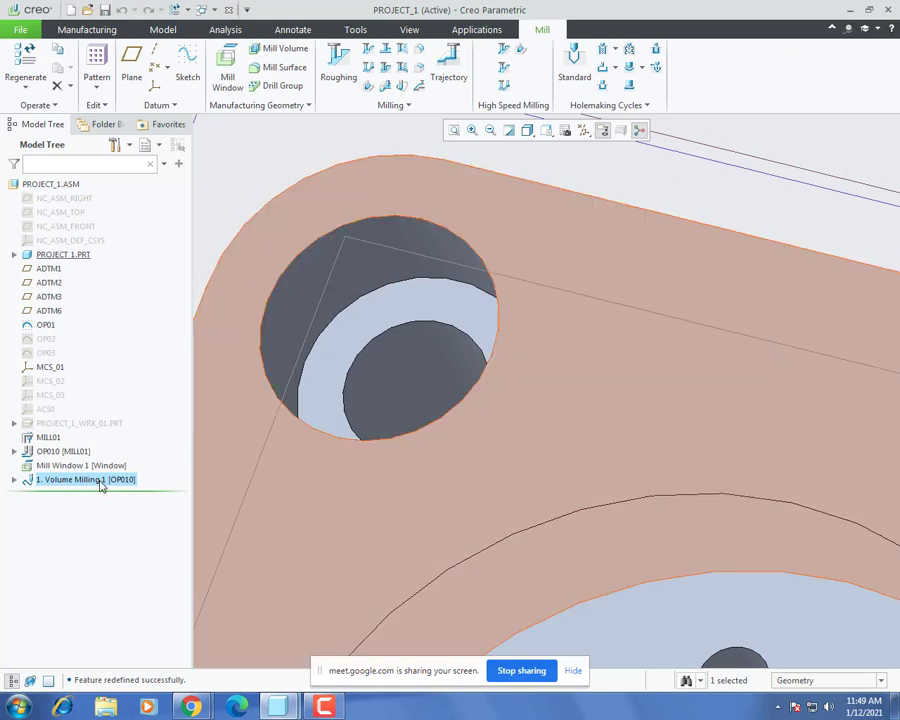
Step: Reopen the Volume Milling 1 definition and replay its tool path with the cutter positioned over the corner hole
right_click(101, 484)
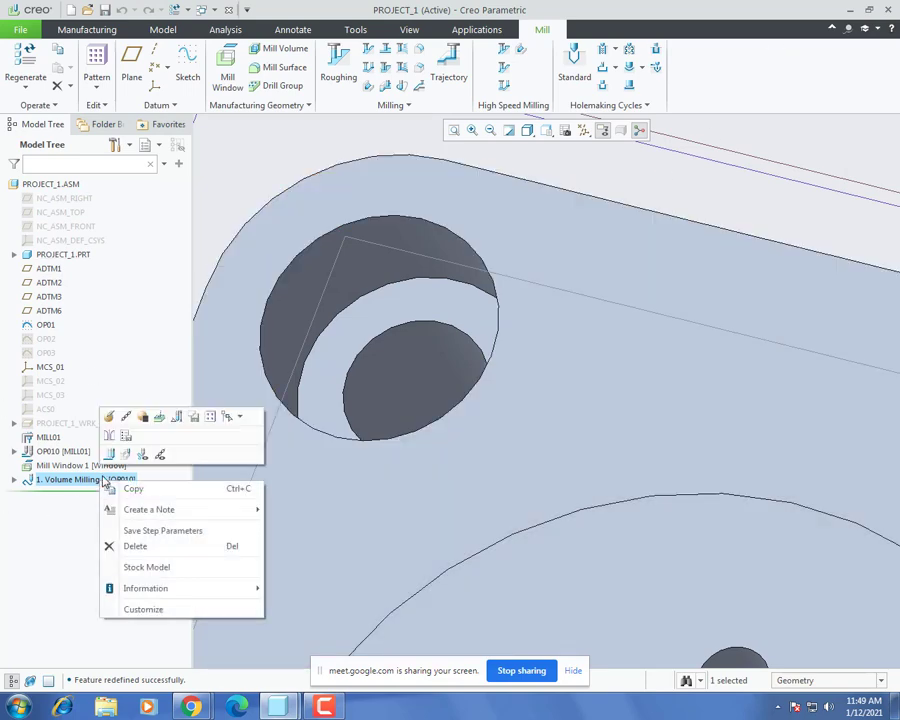
left_click(108, 418)
scroll(430, 364, "up", 4)
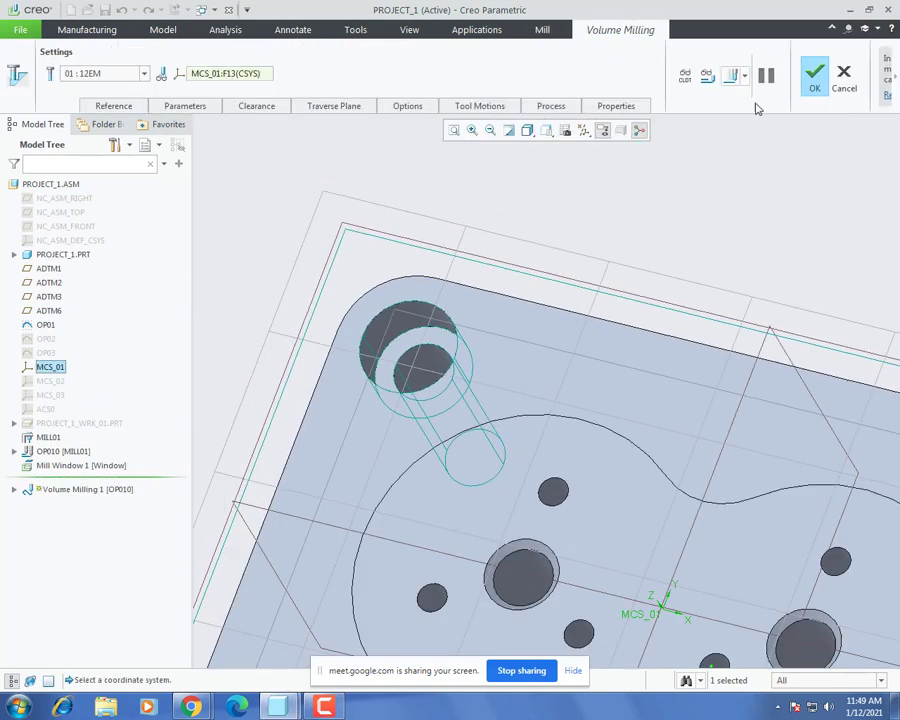
left_click(732, 78)
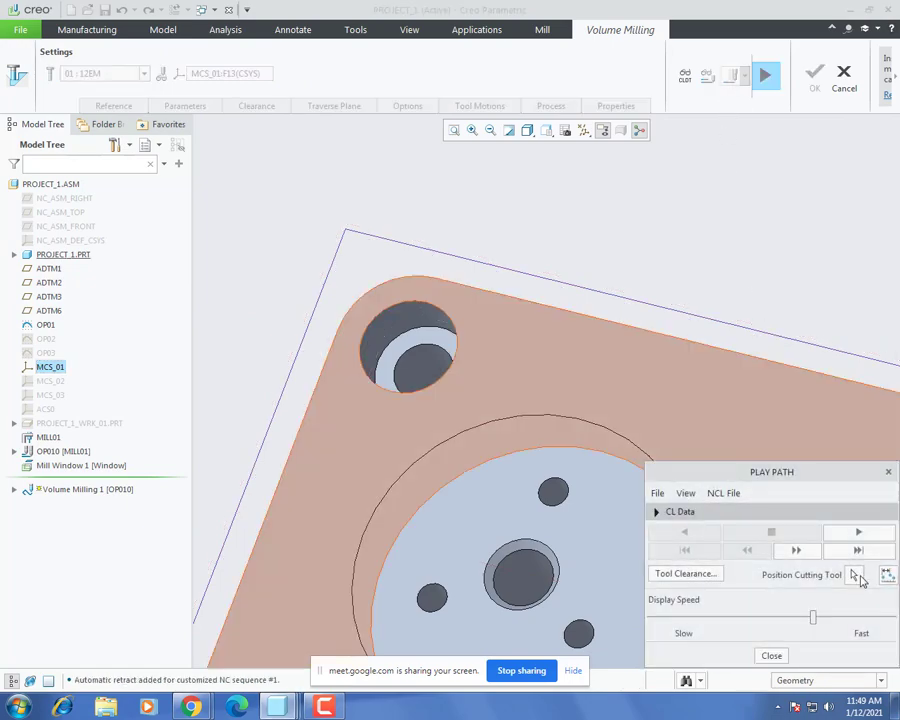
left_click(856, 576)
middle_click_drag(468, 457, 416, 410)
scroll(408, 288, "down", 3)
left_click(449, 347)
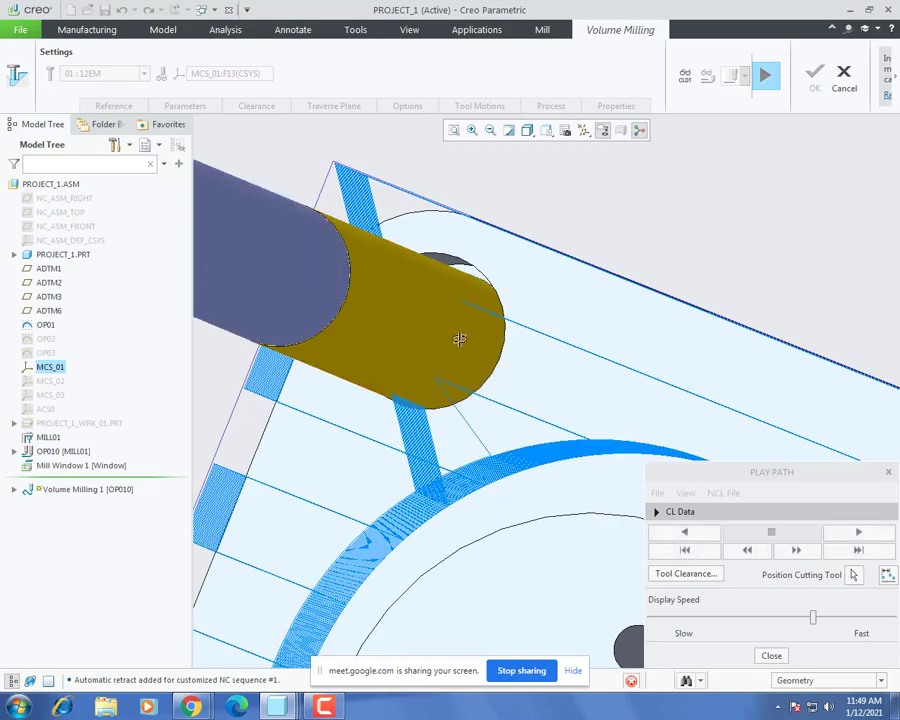
middle_click_drag(460, 339, 403, 281)
scroll(403, 281, "up", 3)
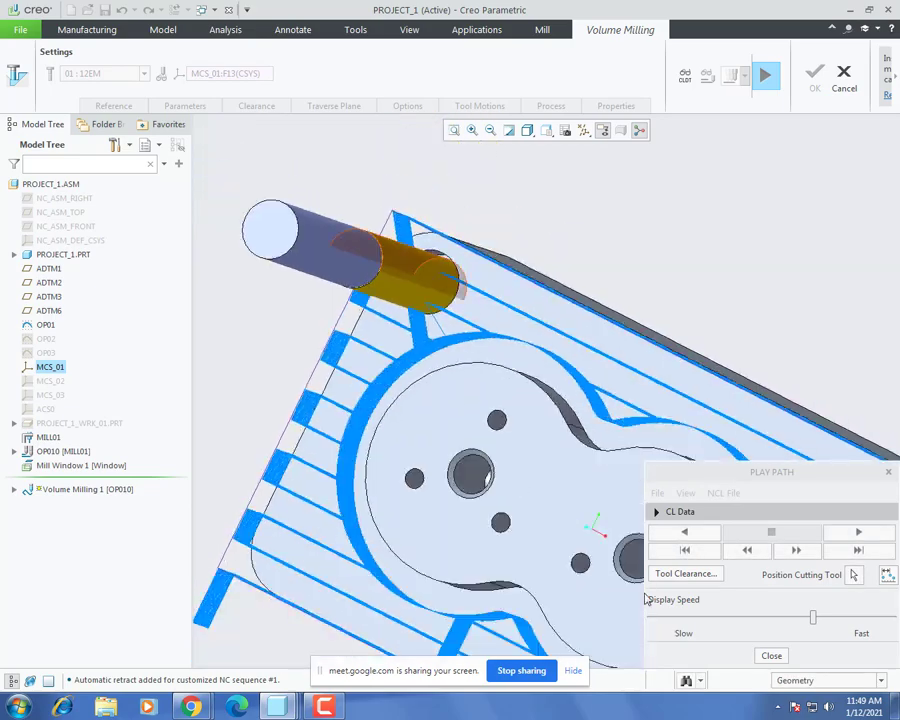
left_click(771, 656)
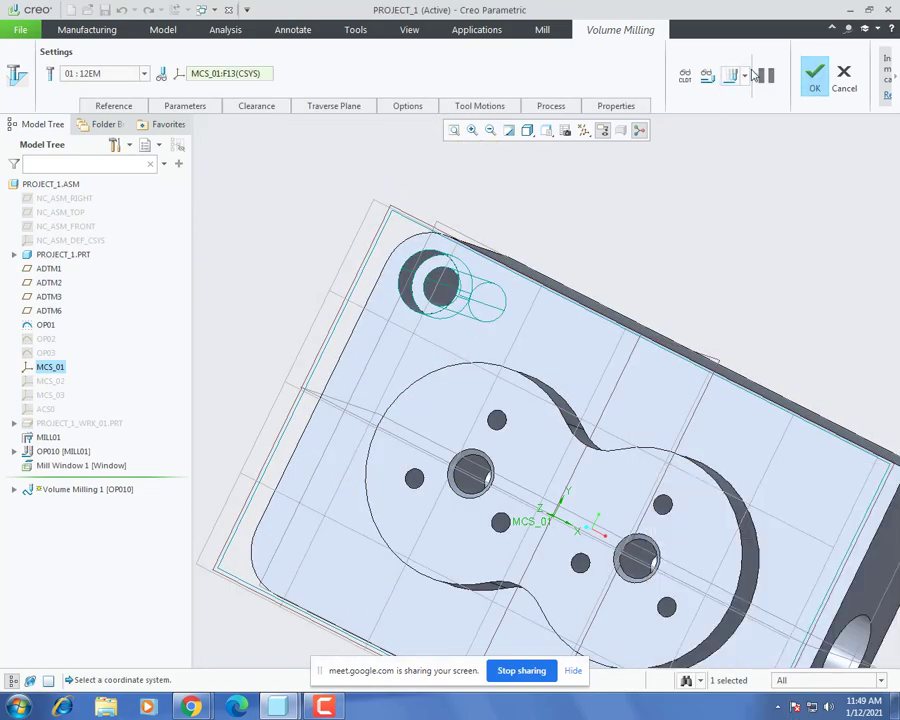
Step: Remove all excluded surfaces from the volume milling references
left_click(135, 110)
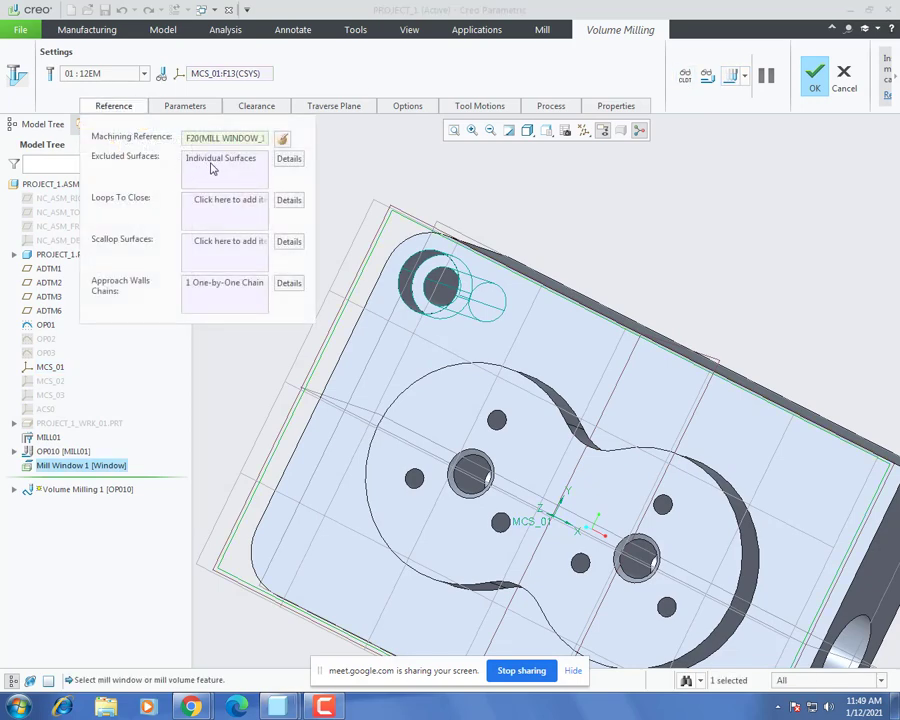
right_click(212, 165)
left_click(247, 171)
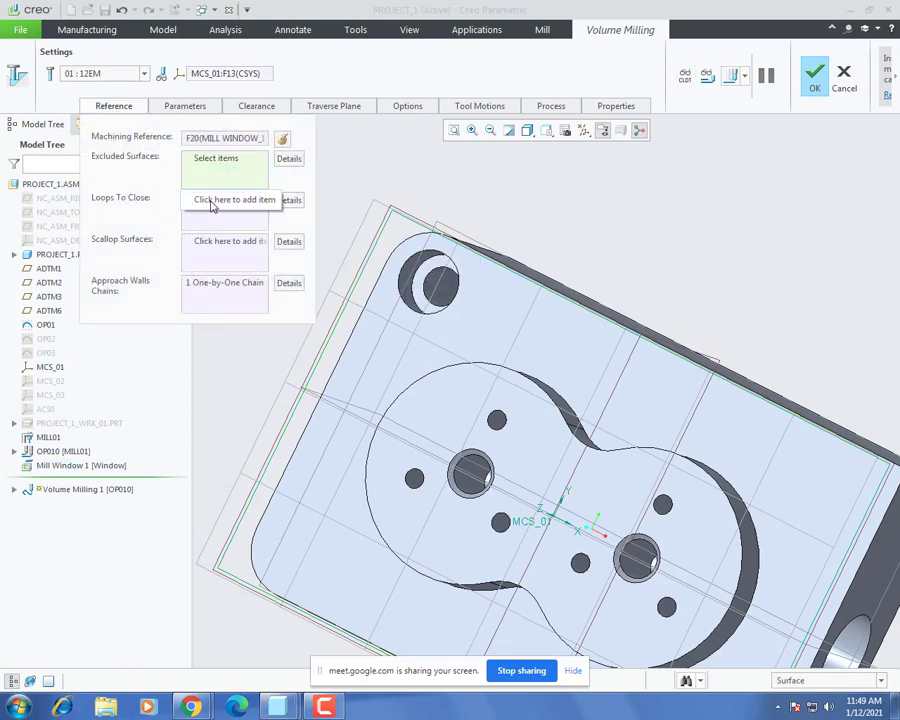
Step: Define the counterbored corner hole's rim, both edge halves, as a loop to close in the volume milling references
left_click(212, 204)
scroll(440, 280, "down", 3)
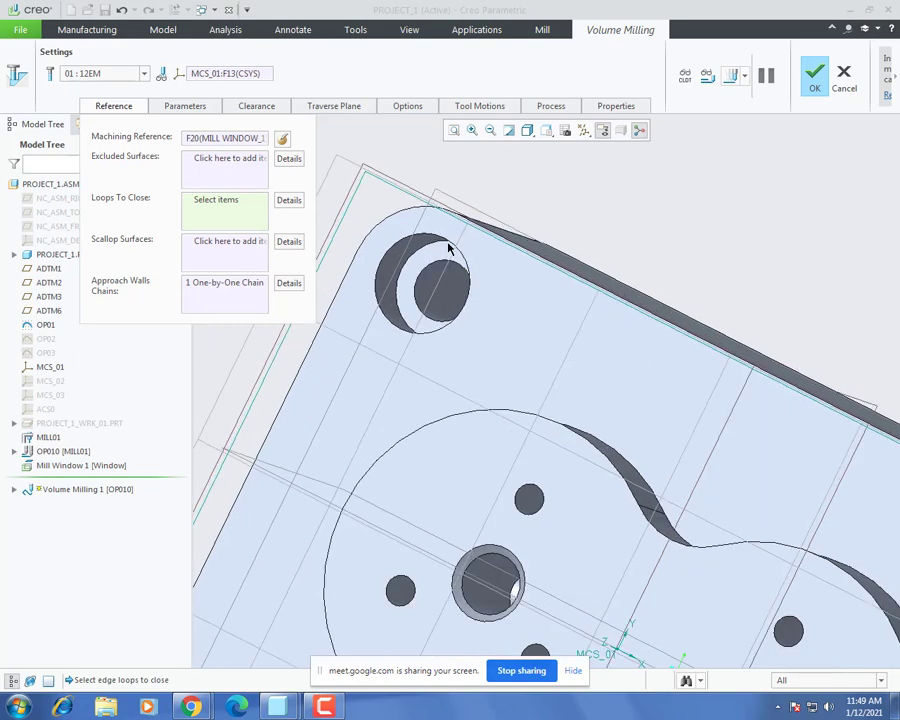
left_click(450, 249)
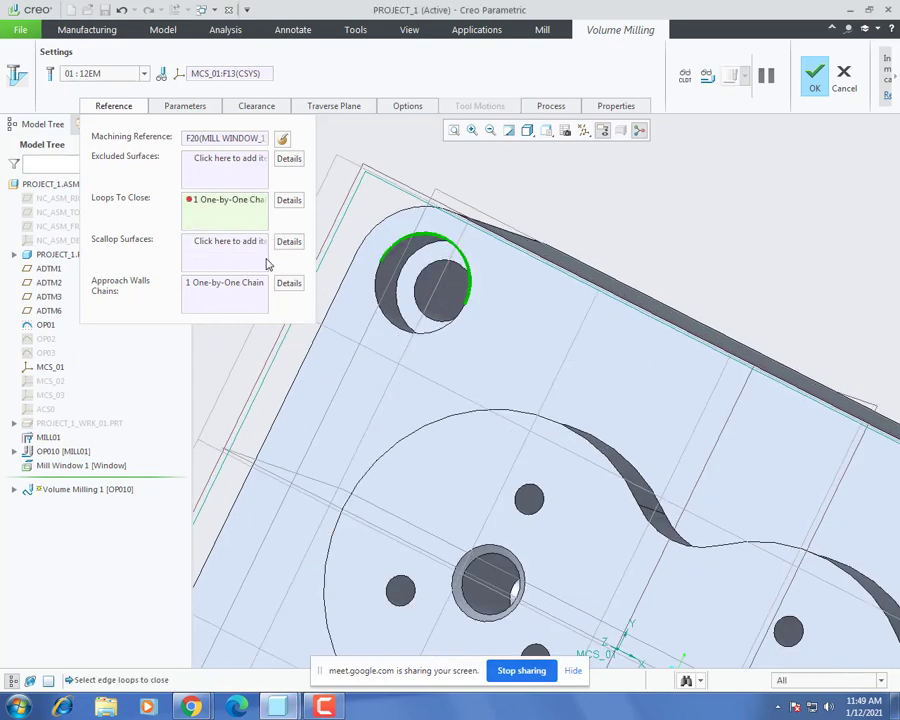
left_click(380, 311)
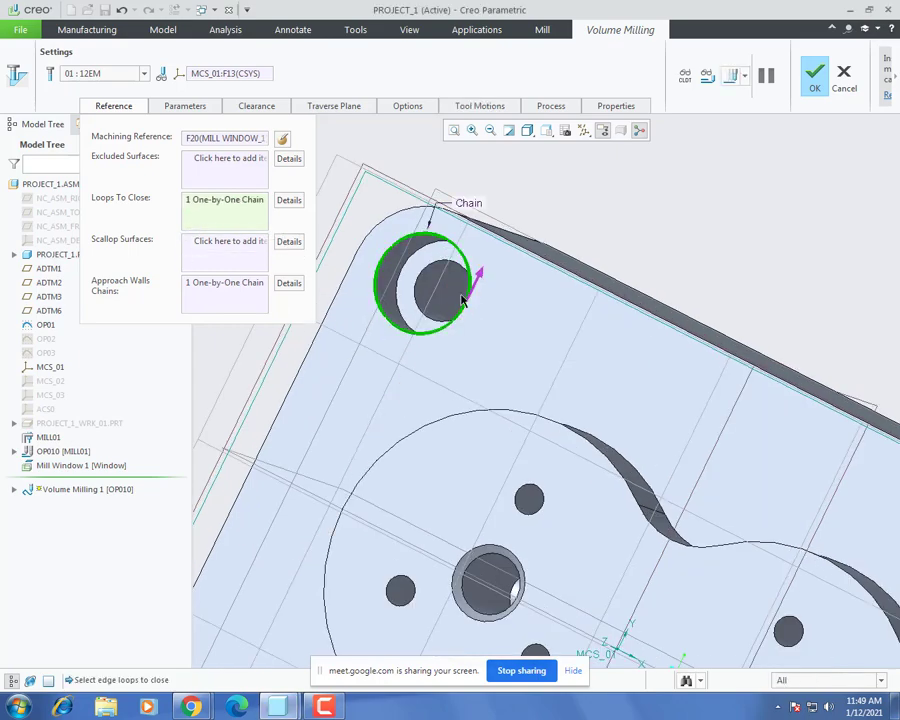
Step: Play the volume milling tool path and inspect the passes over the corner hole with the closed rim loop
scroll(450, 300, "down", 5)
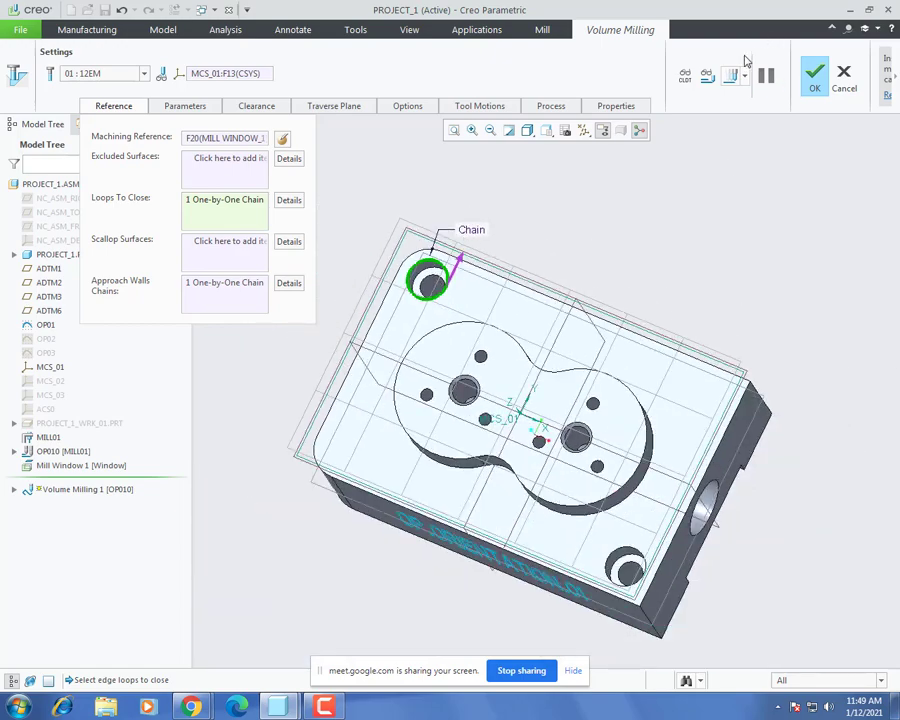
left_click(731, 77)
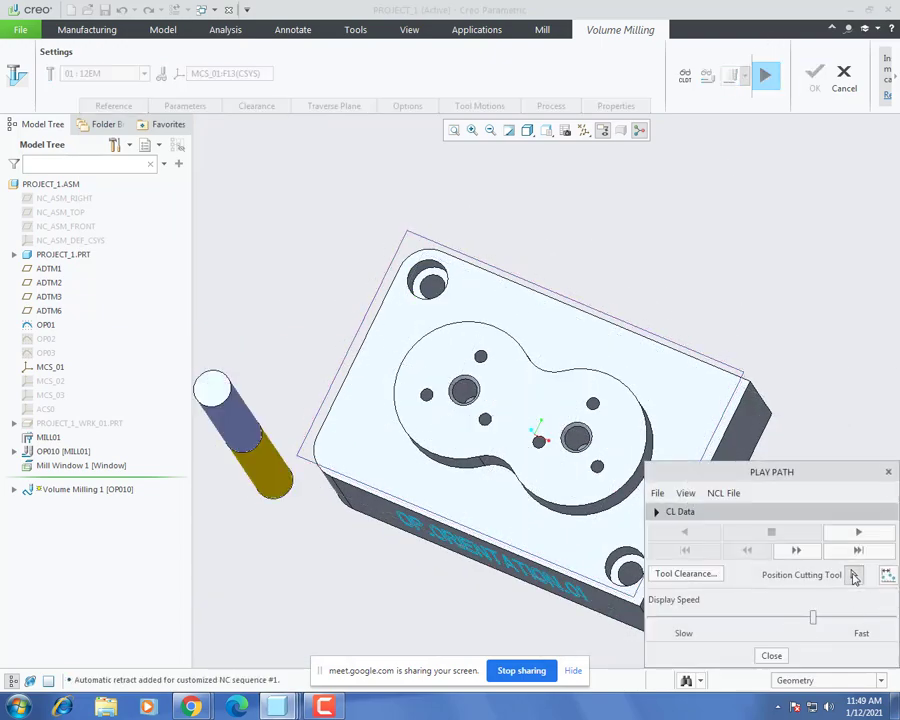
left_click(855, 576)
mouse_move(590, 476)
middle_mouse_down()
mouse_move(620, 390)
mouse_move(699, 396)
mouse_move(532, 430)
mouse_move(522, 542)
mouse_move(428, 498)
middle_mouse_up()
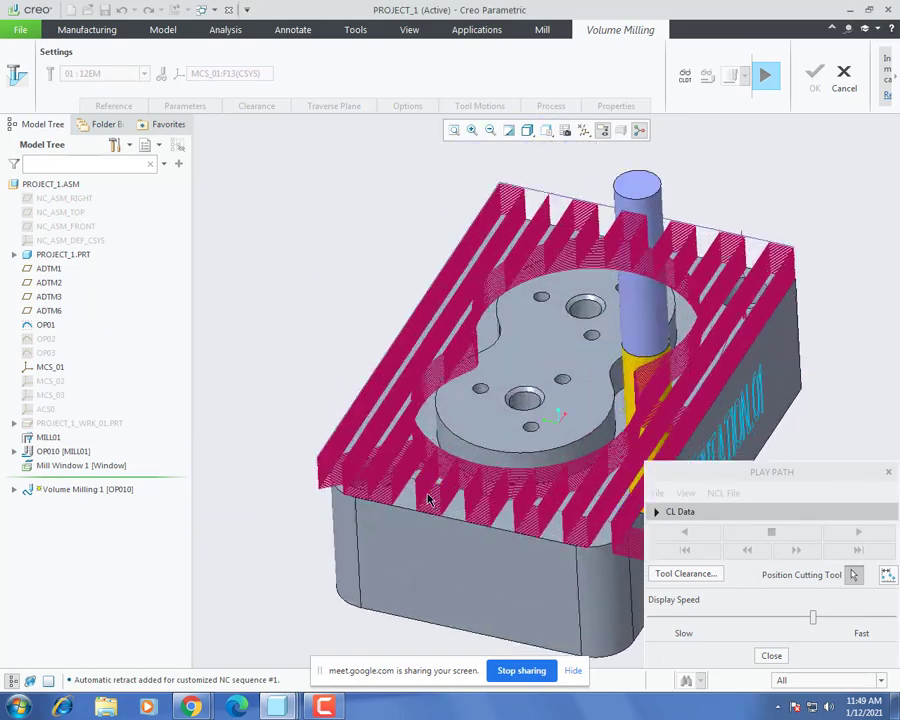
scroll(428, 498, "up", 5)
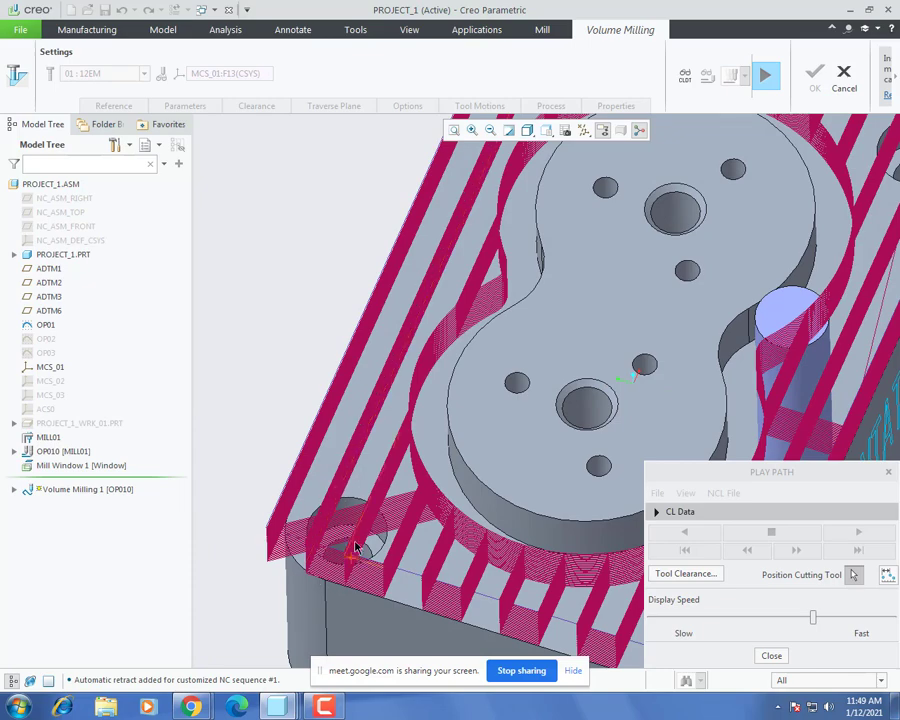
scroll(378, 558, "down", 5)
Step: Position the cutting tool on the path inside the opposite corner hole and compare the passes at both holes
scroll(532, 362, "up", 6)
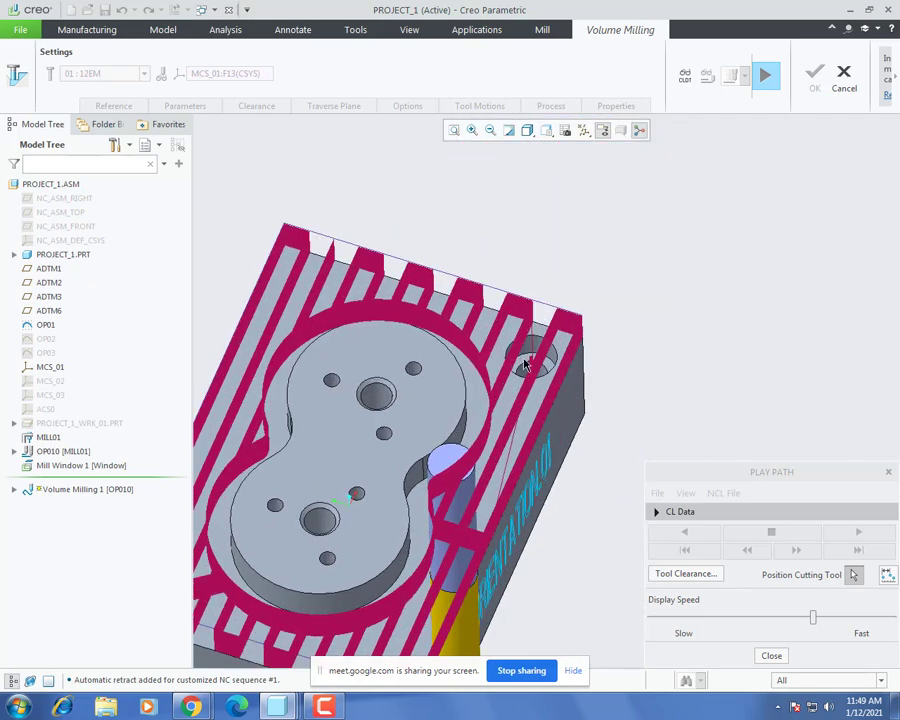
scroll(530, 366, "up", 2)
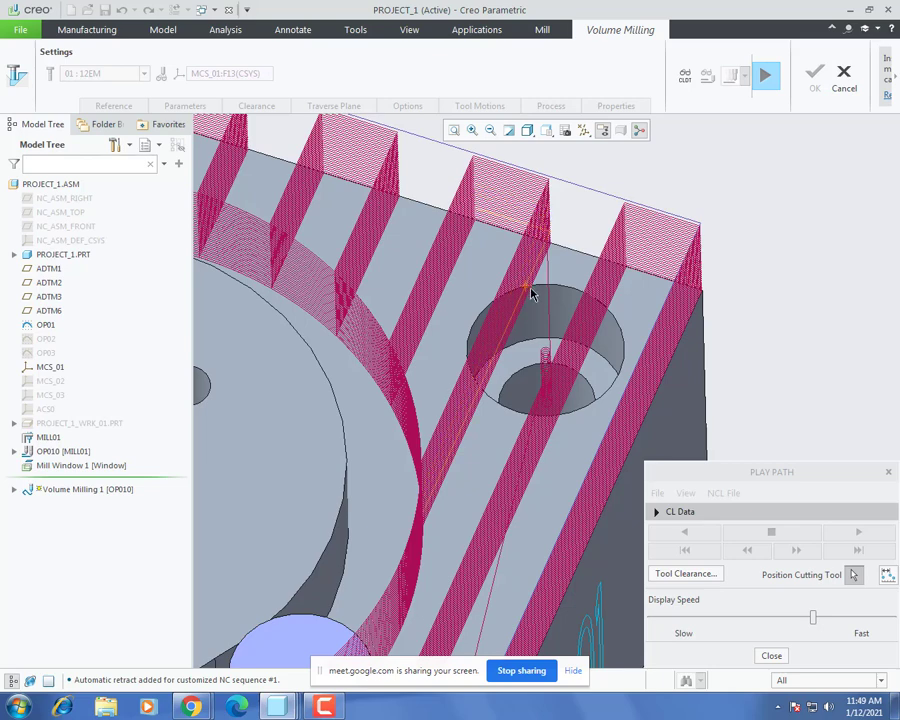
left_click(772, 657)
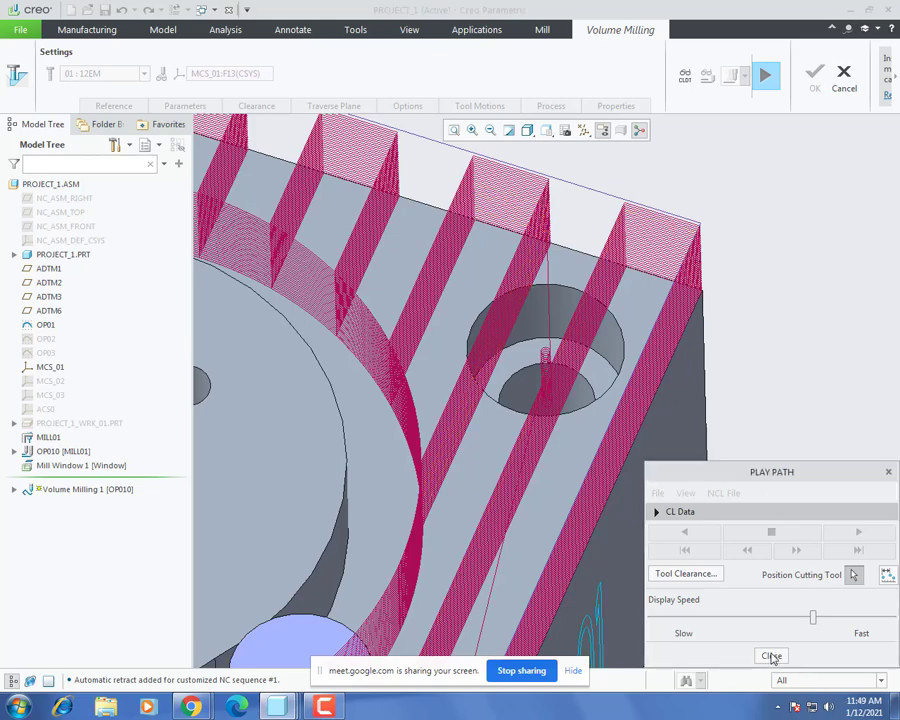
left_click(547, 375)
scroll(714, 342, "up", 6)
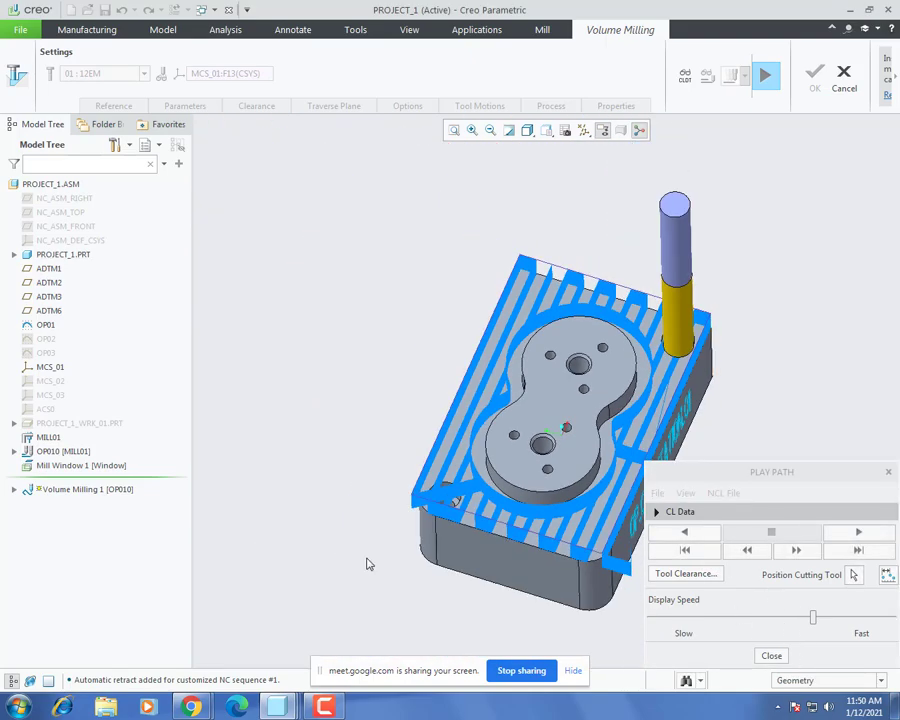
scroll(545, 445, "down", 6)
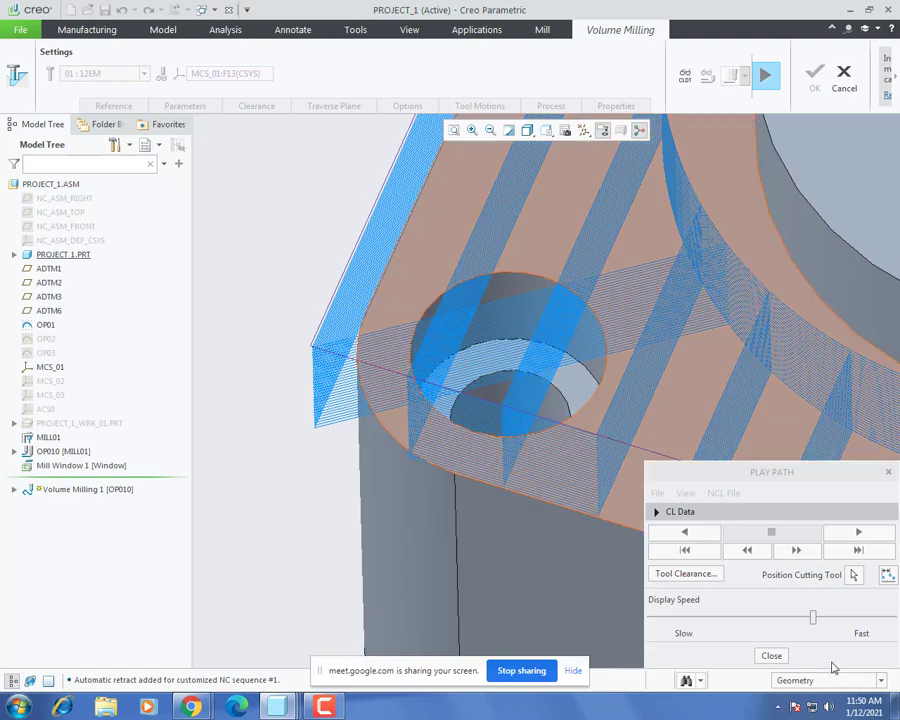
left_click(771, 655)
Step: Try to add the opposite corner hole's rim as a second loop to close
left_click(114, 106)
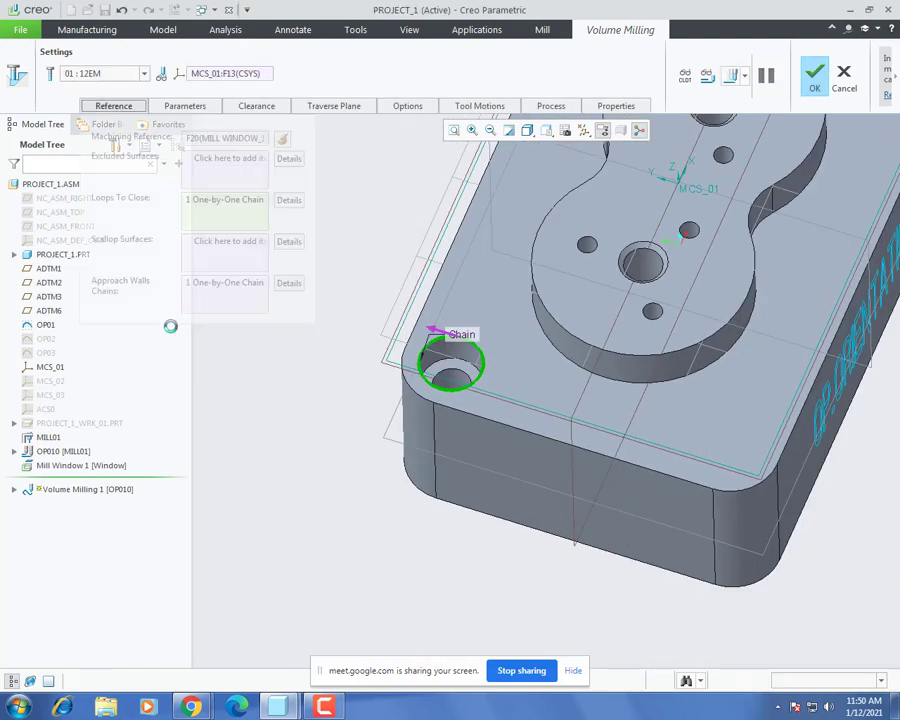
scroll(268, 364, "down", 3)
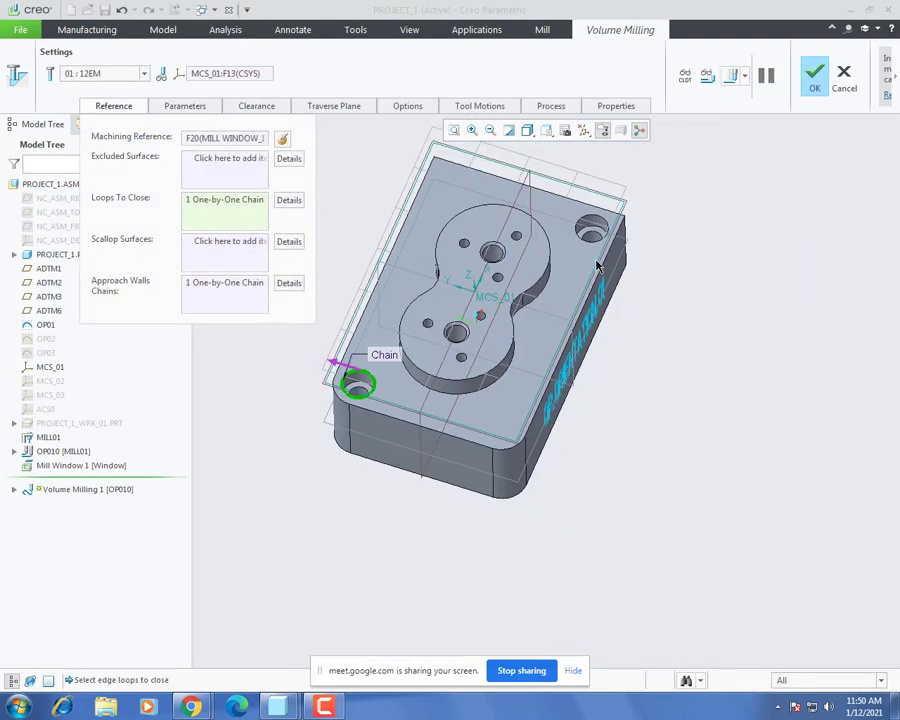
scroll(576, 208, "up", 6)
left_click(580, 197)
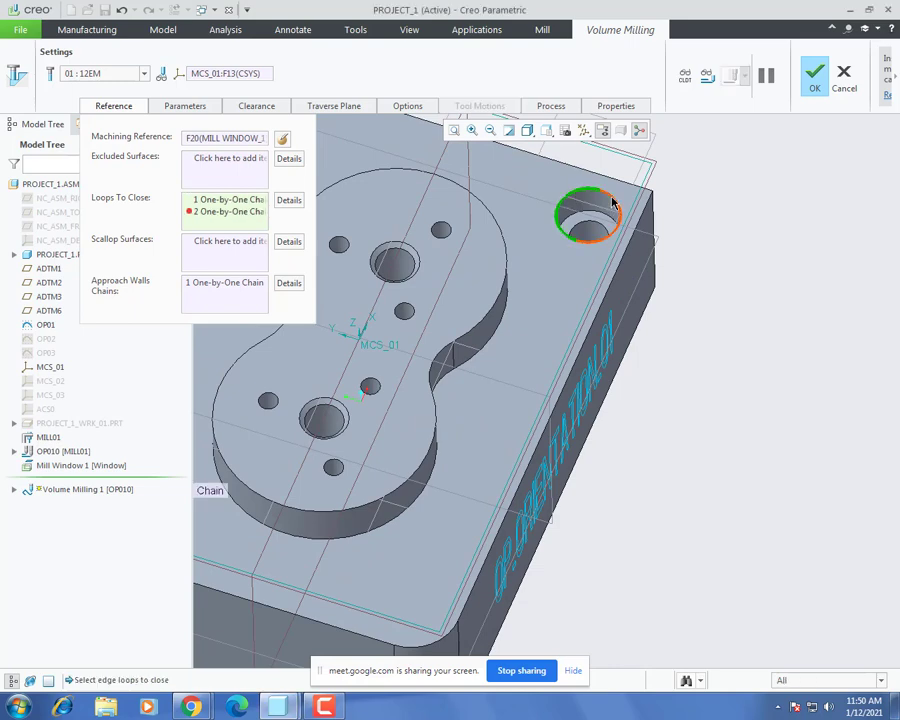
middle_click(613, 203)
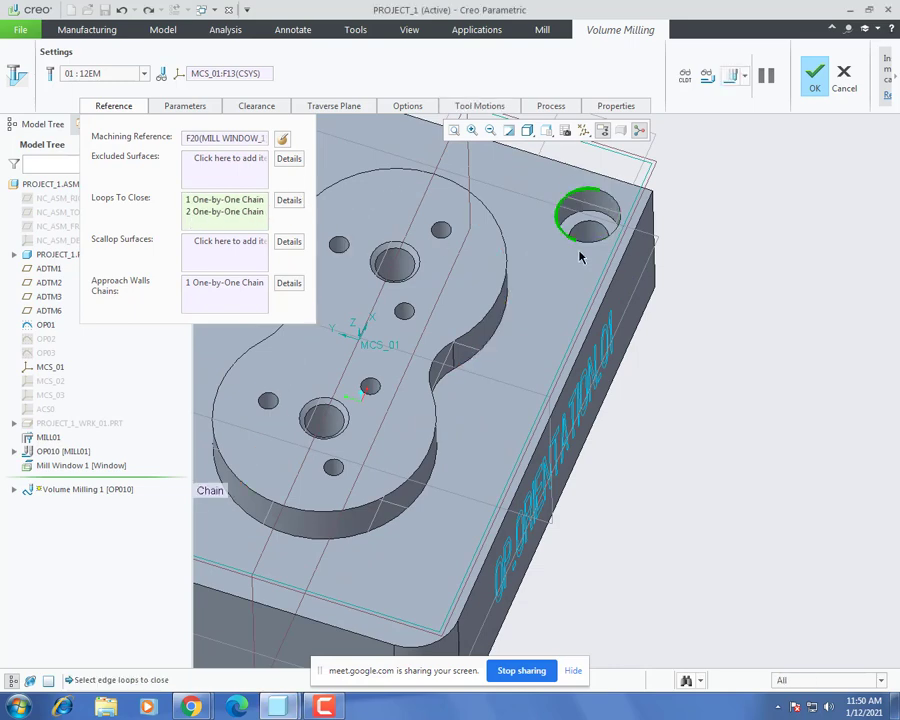
scroll(716, 274, "down", 5)
scroll(450, 372, "up", 6)
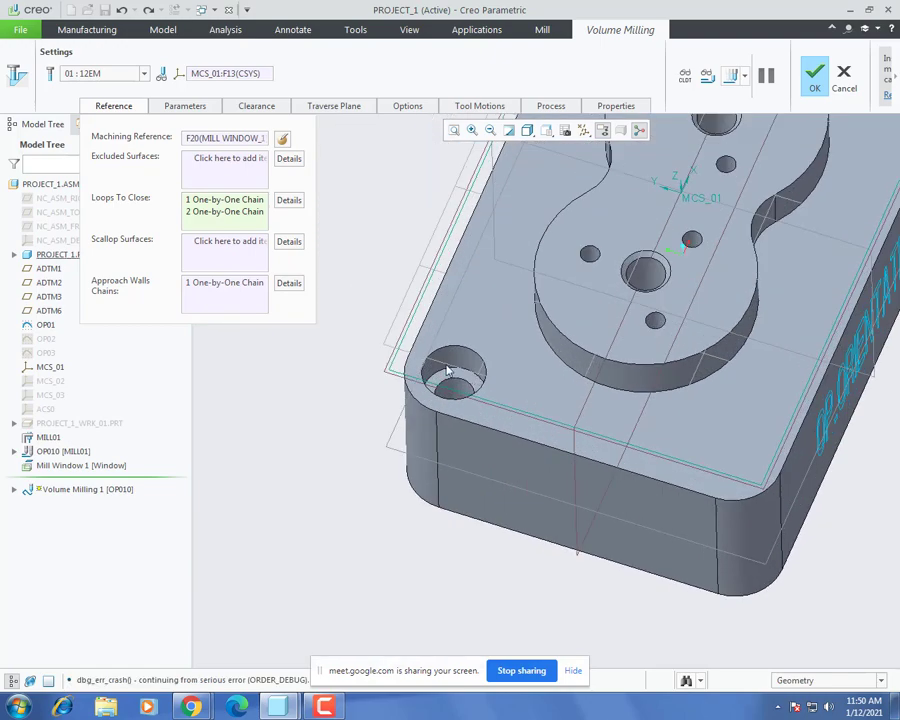
Step: Remove all chains from the loops to close in the volume milling references
right_click(224, 204)
left_click(264, 214)
scroll(414, 429, "up", 2)
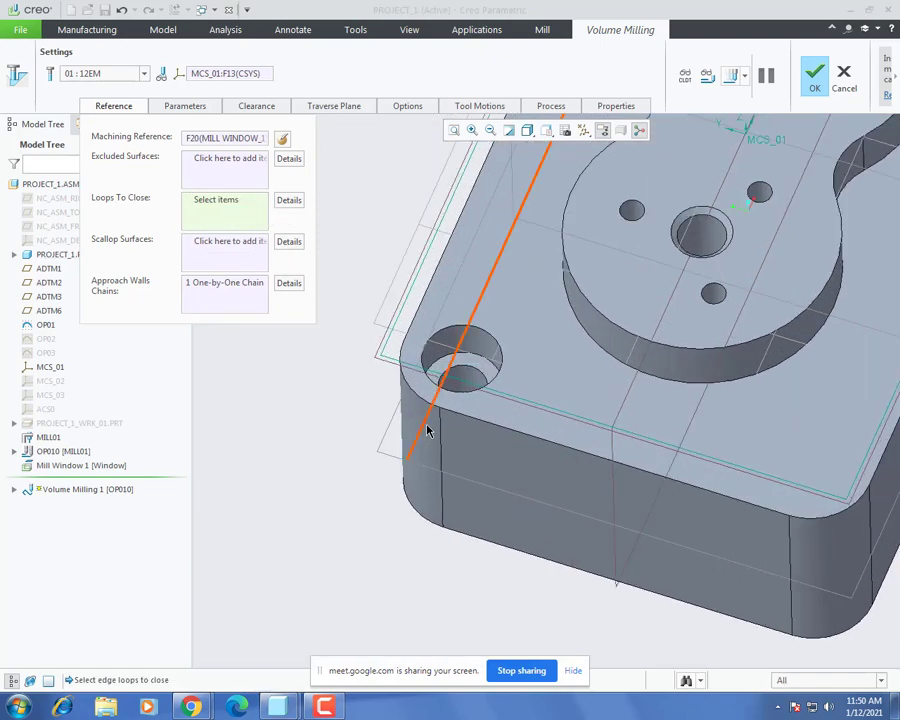
Step: Add the complete rim of the front corner's counterbored hole as the first loop to close
scroll(427, 430, "up", 2)
left_click(504, 313)
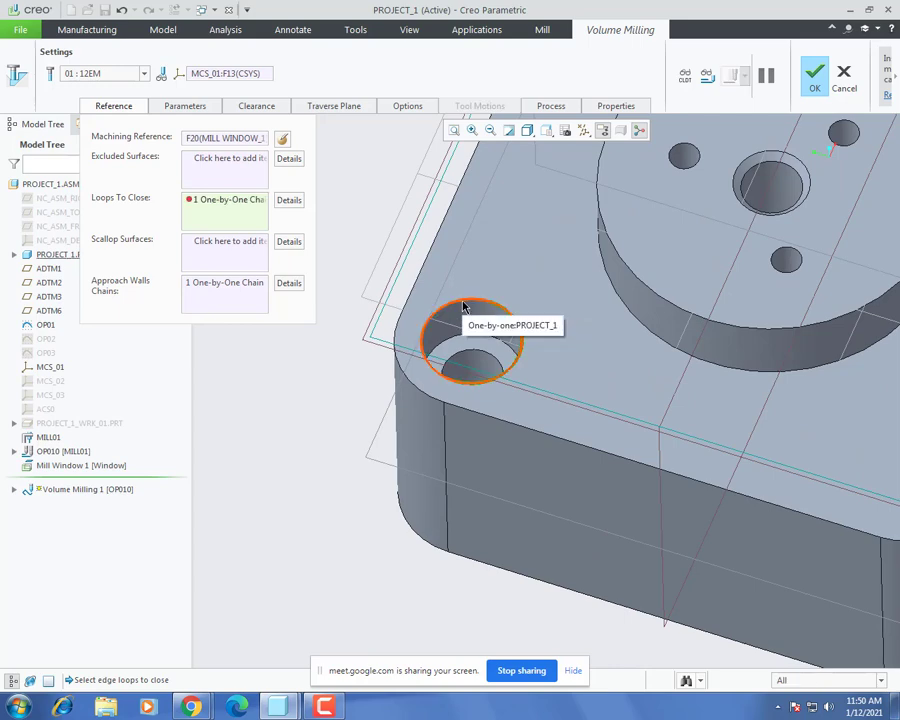
left_click(468, 302, "shift")
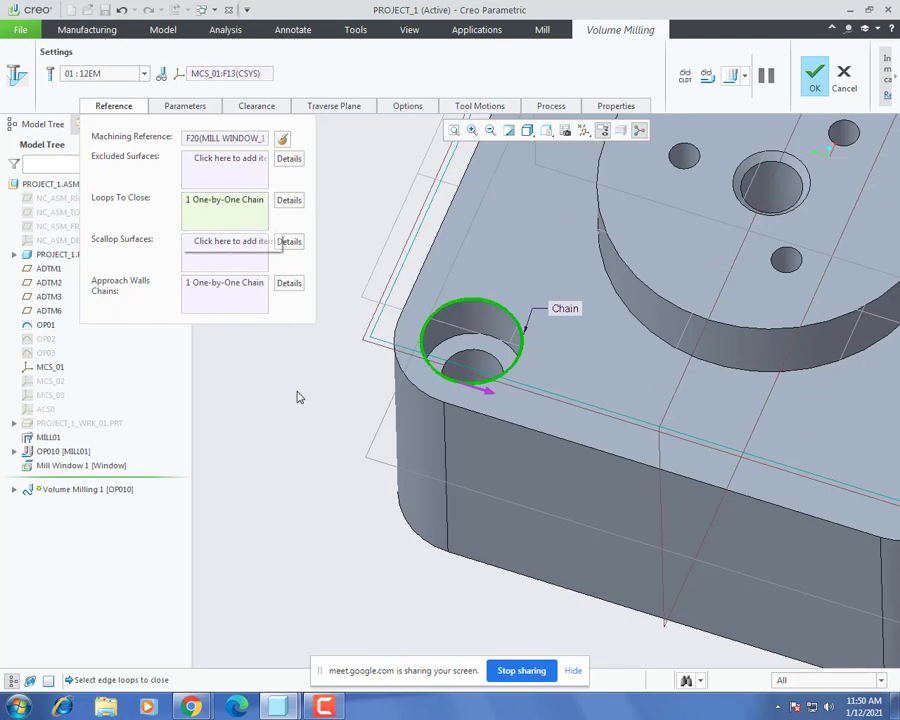
Step: Add the full rim of the opposite corner's counterbored hole as a second, separate chain in the loops to close
scroll(297, 396, "down", 4)
scroll(614, 286, "up", 5)
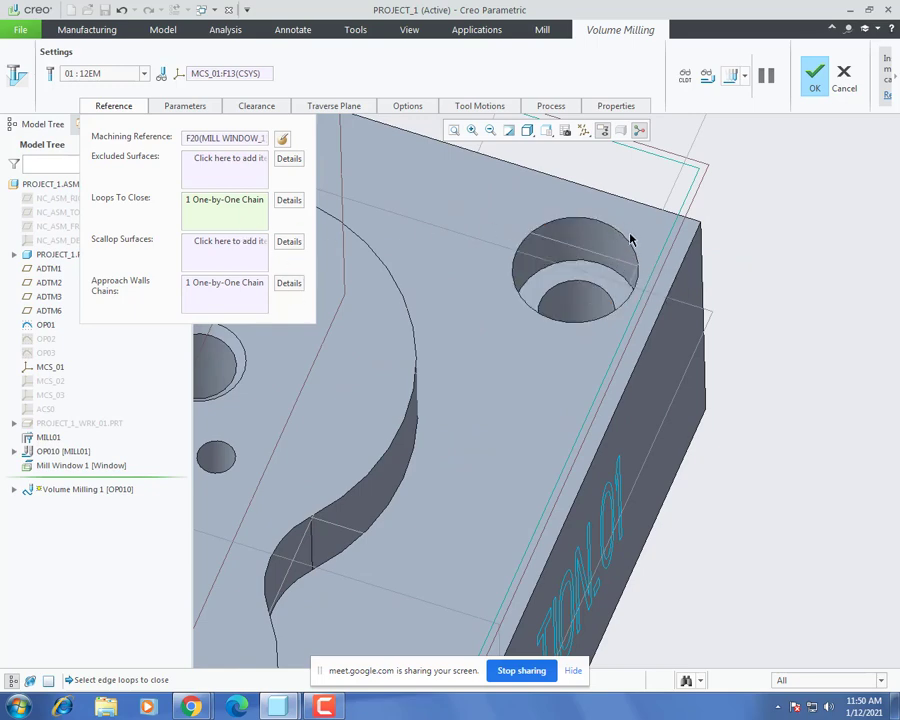
left_click(626, 238)
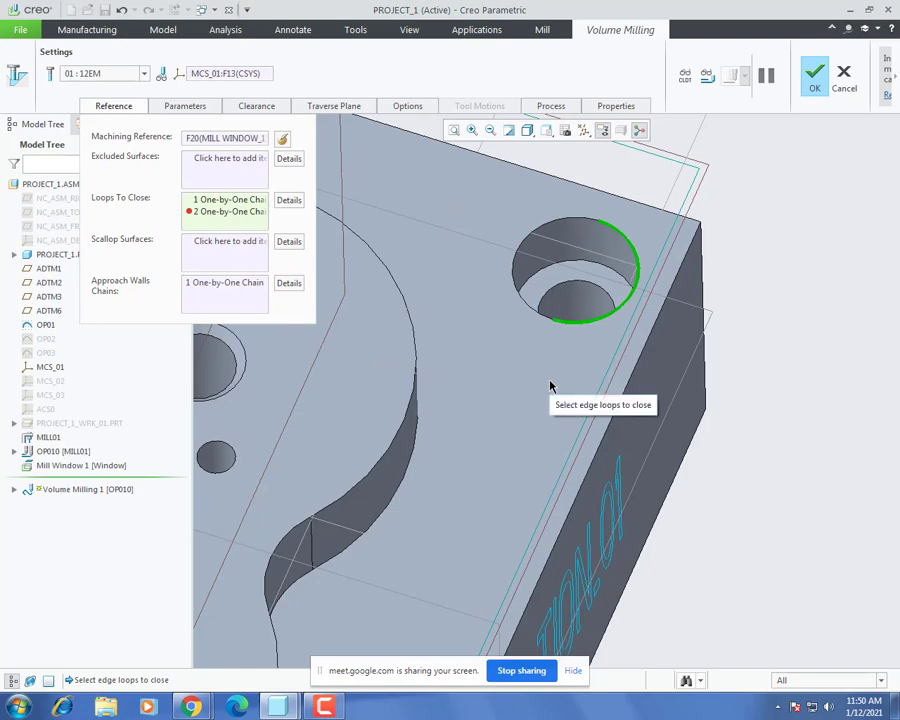
left_click(620, 236)
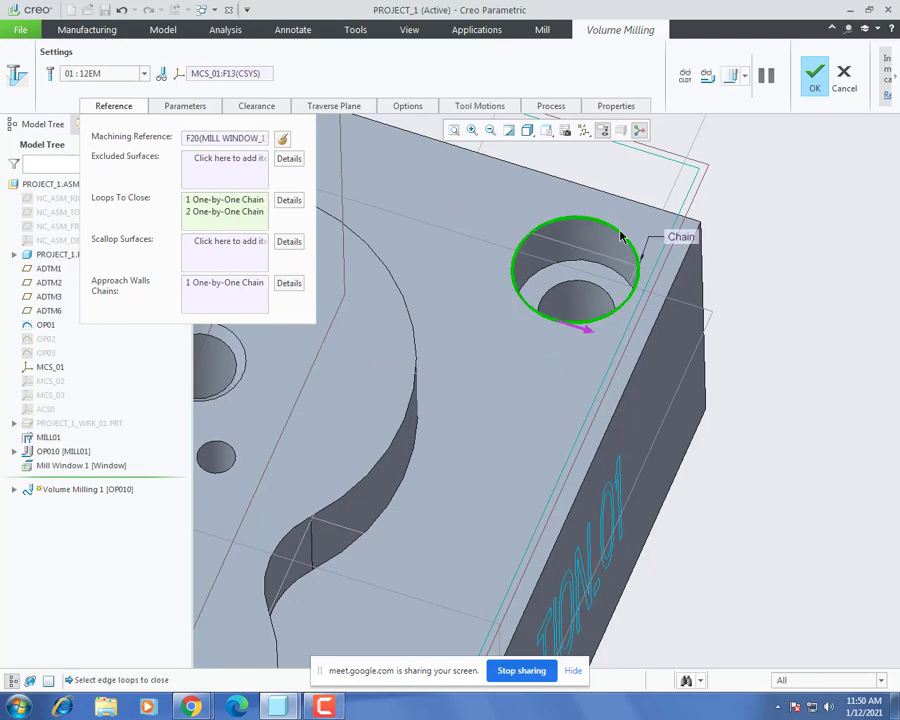
key("ctrl+d")
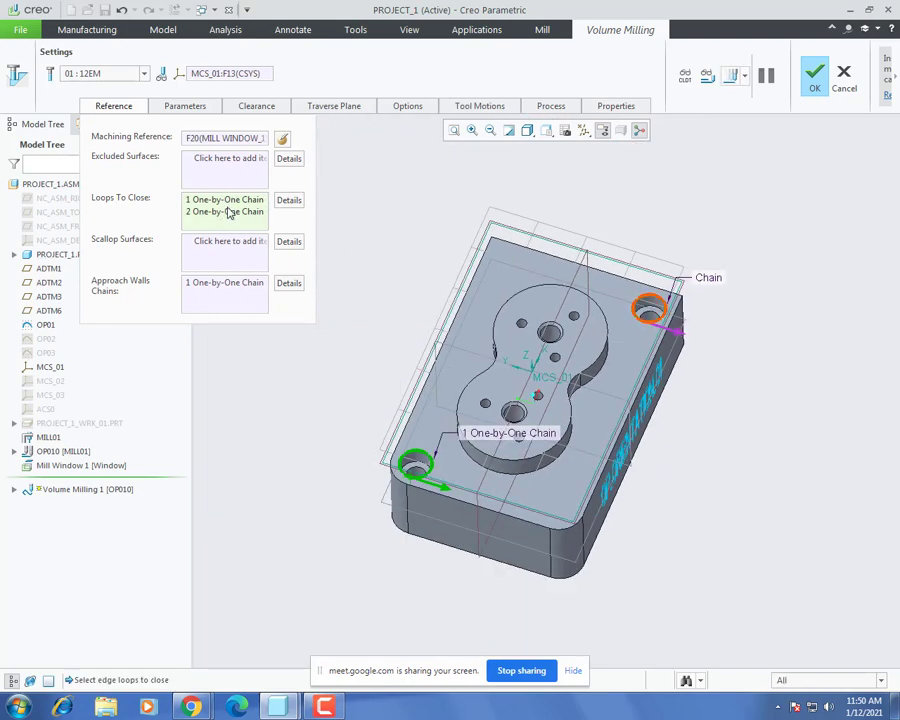
scroll(529, 473, "up", 3)
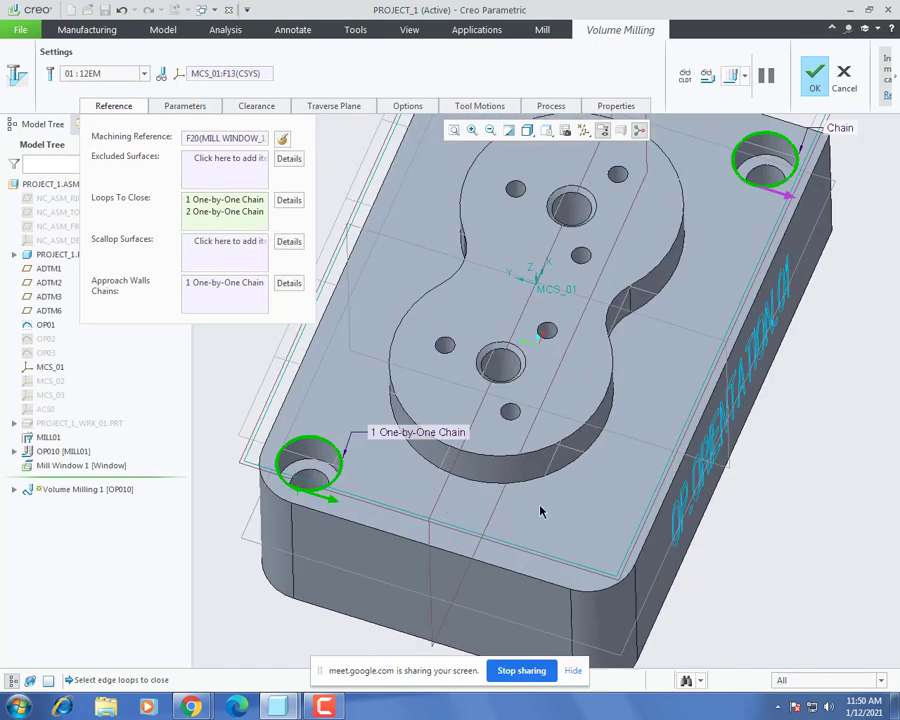
Step: Play the volume milling tool path for the 12EM tool at a slower display speed
left_click(731, 75)
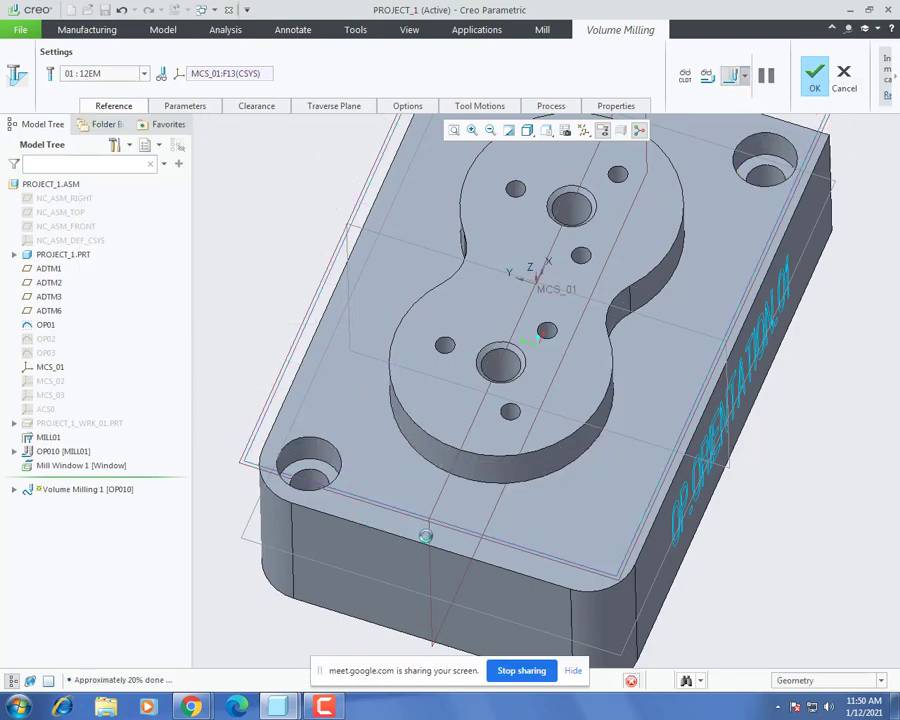
scroll(412, 472, "up", 5)
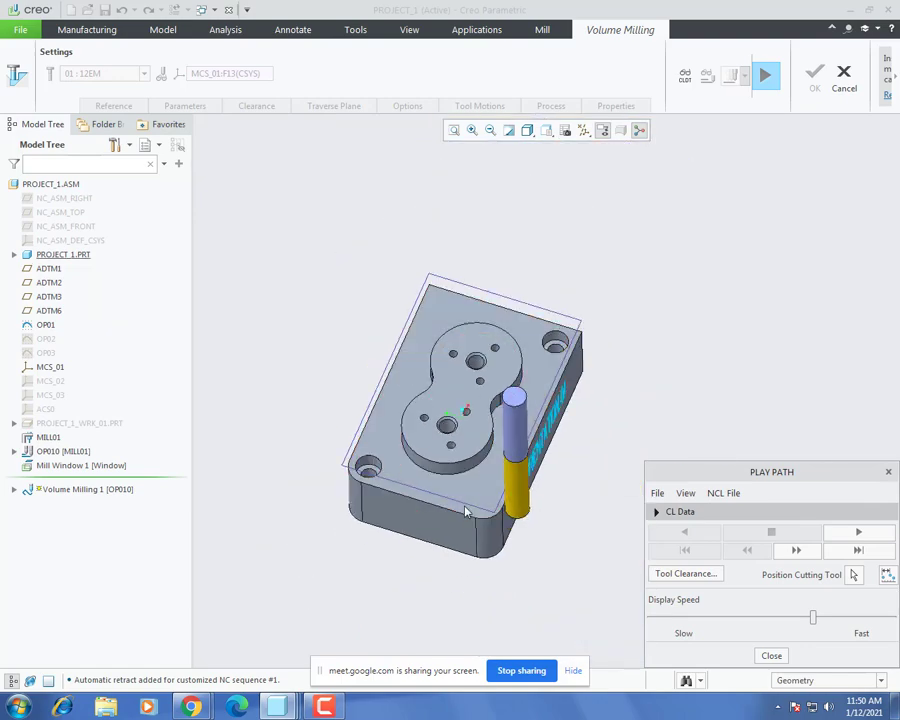
middle_click_drag(465, 512, 350, 494)
scroll(333, 449, "down", 4)
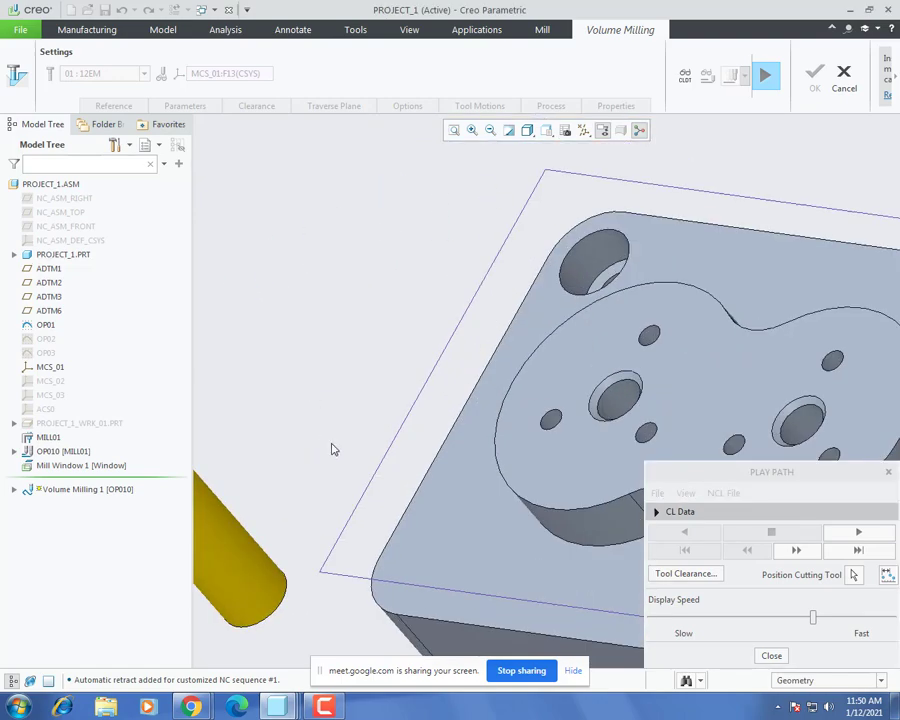
scroll(333, 449, "up", 5)
middle_click_drag(402, 482, 520, 470)
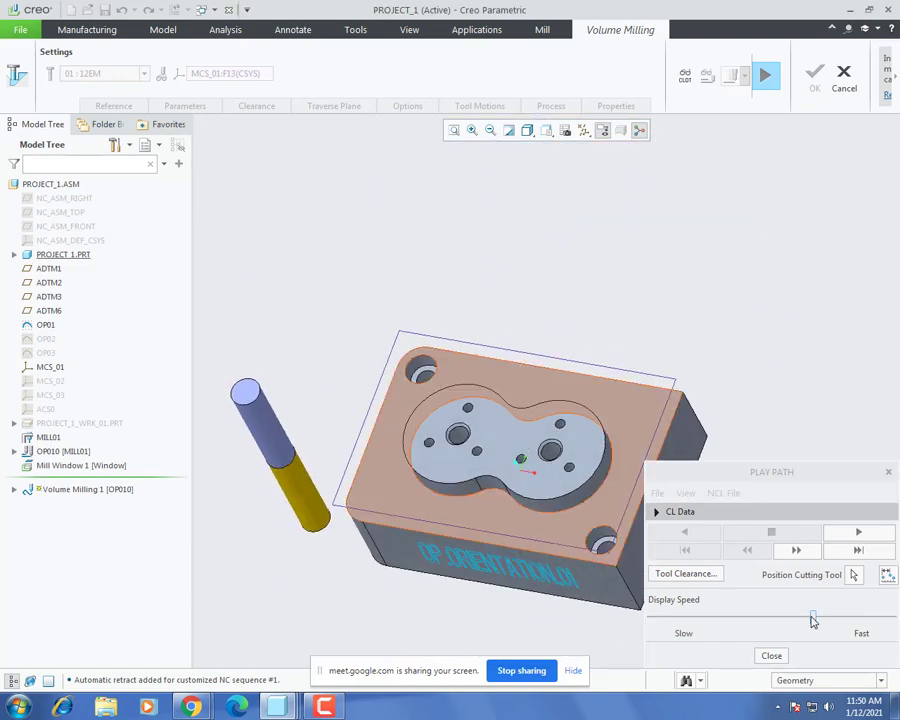
left_click_drag(813, 617, 756, 630)
left_click(858, 532)
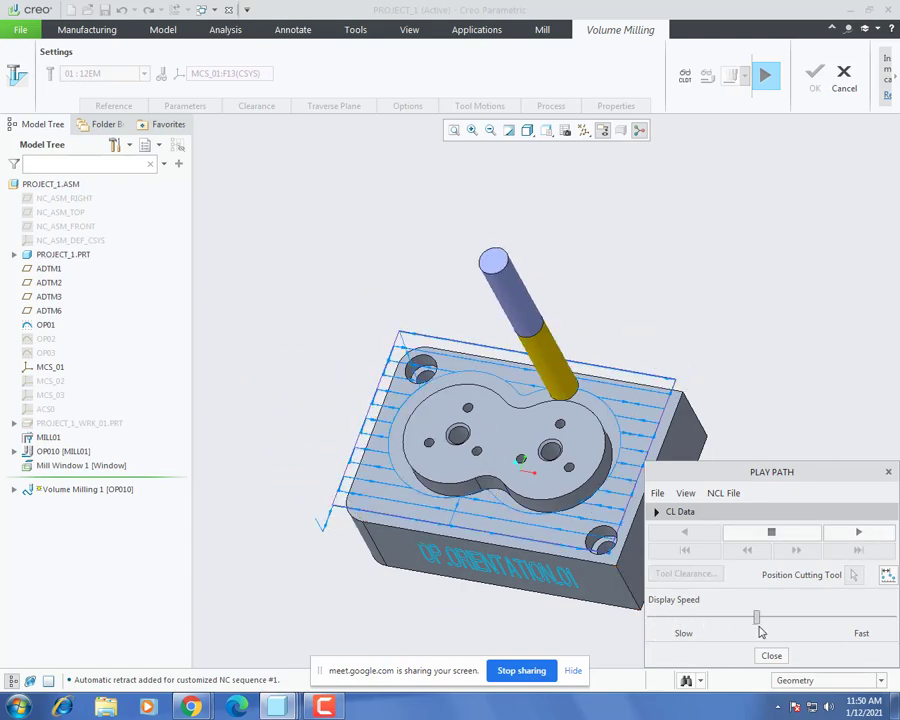
Step: Inspect the passes around both corner holes, speed up the playback to the end of the path, and close the path player
scroll(434, 427, "down", 2)
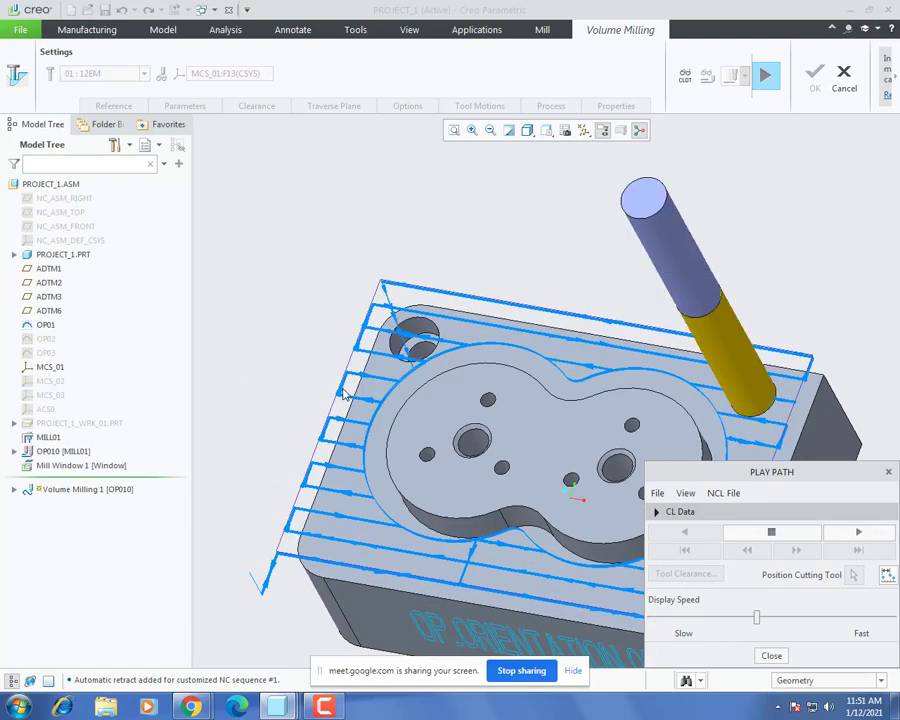
scroll(343, 394, "up", 3)
scroll(417, 384, "down", 2)
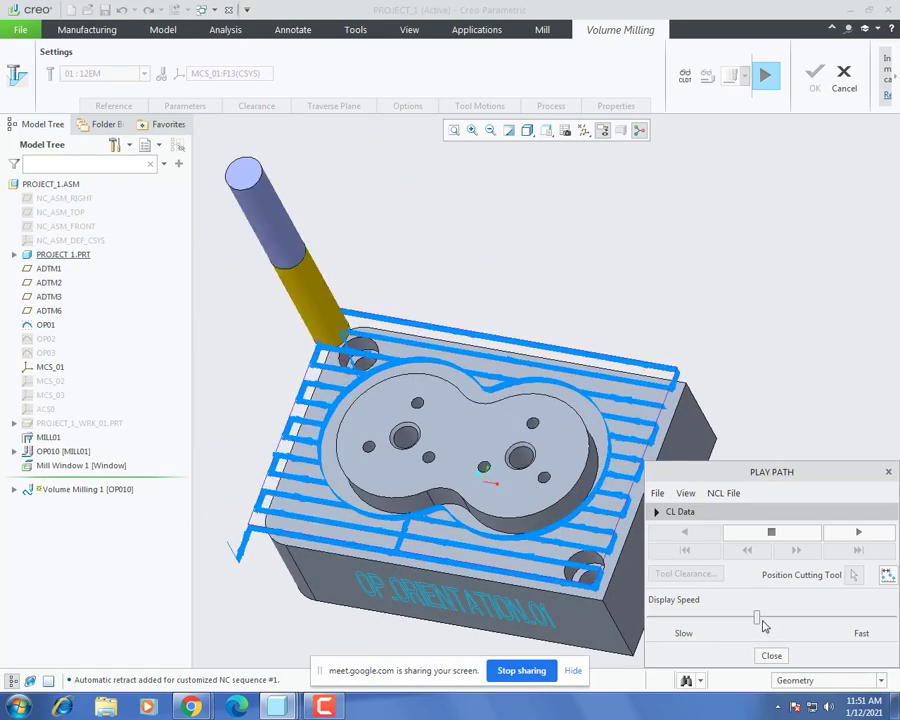
left_click_drag(757, 622, 817, 622)
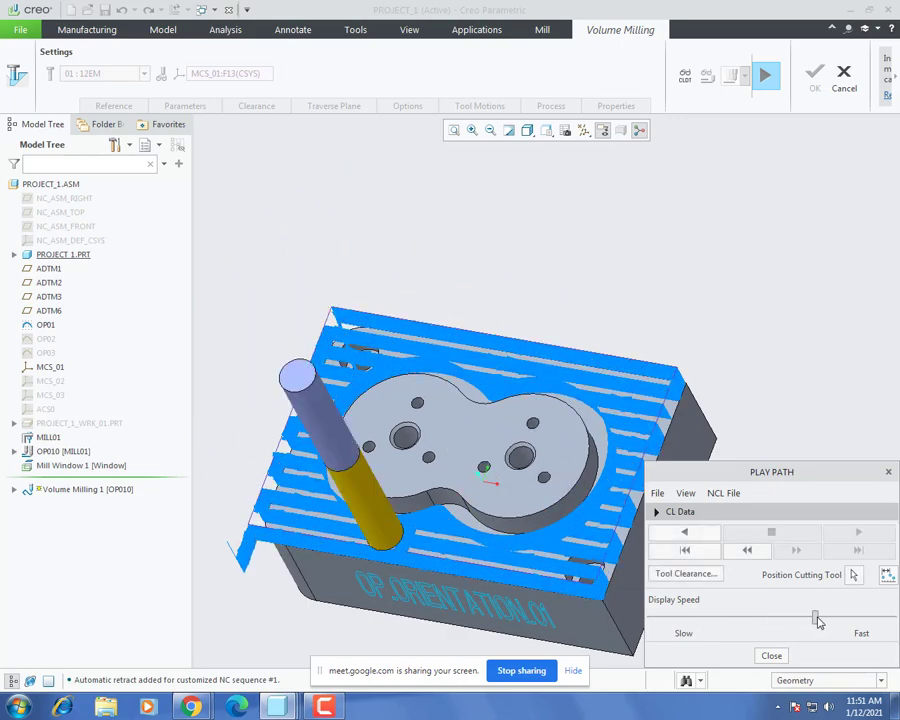
left_click(771, 657)
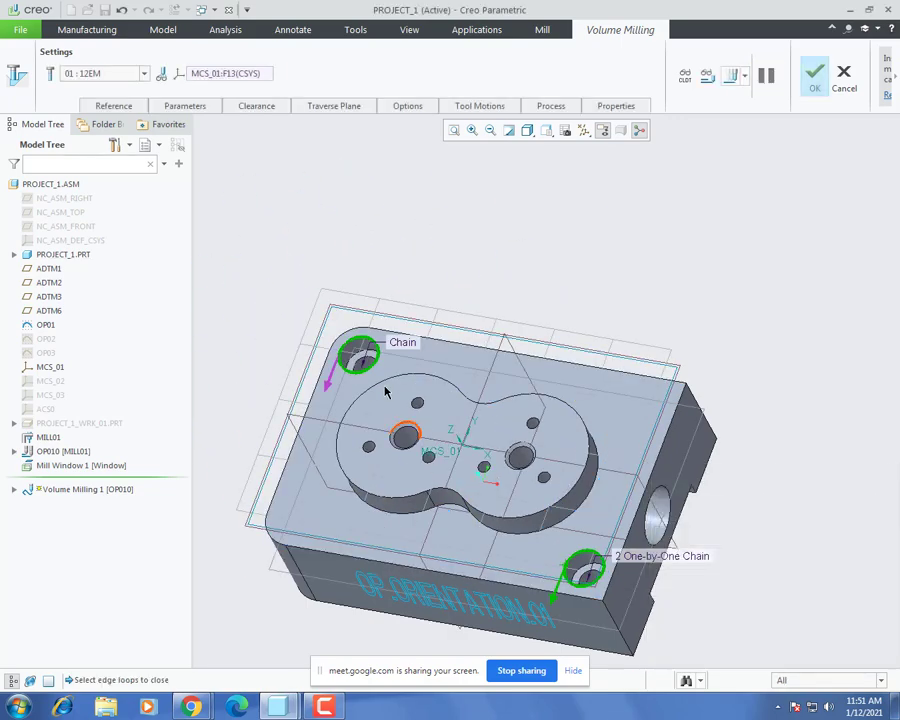
Step: Measure the diameter of the central bore in one lobe of the raised boss
middle_click_drag(446, 478, 460, 494)
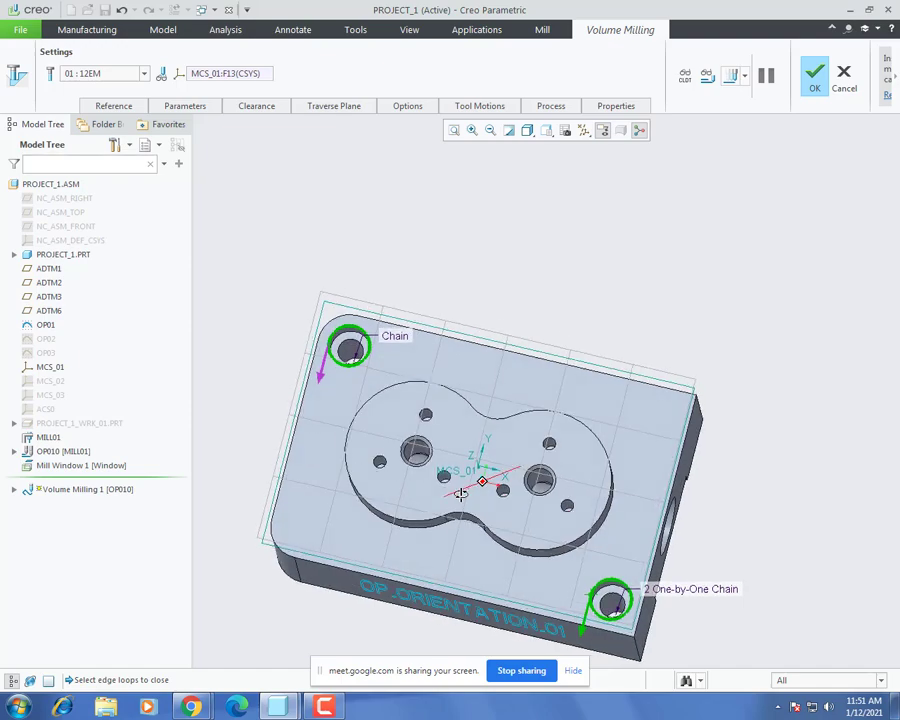
scroll(407, 455, "down", 4)
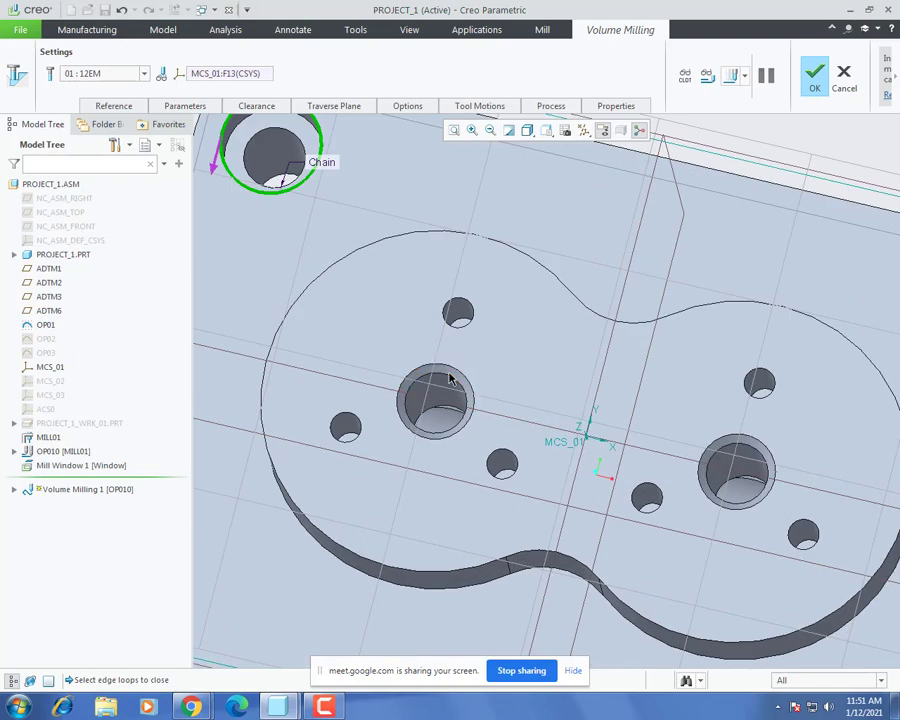
key("ctrl+d")
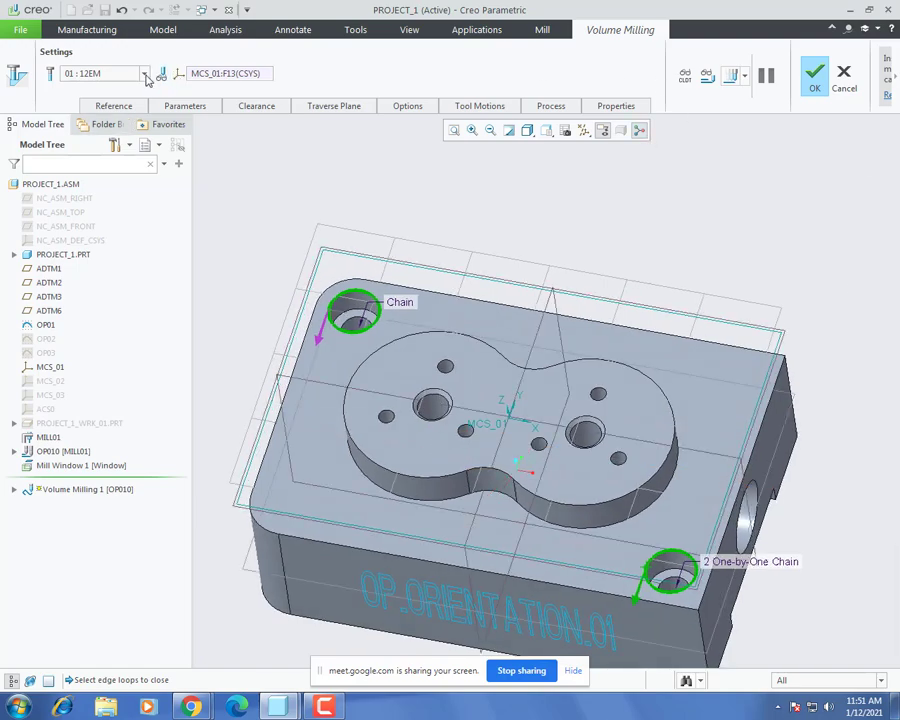
left_click(226, 32)
left_click(303, 87)
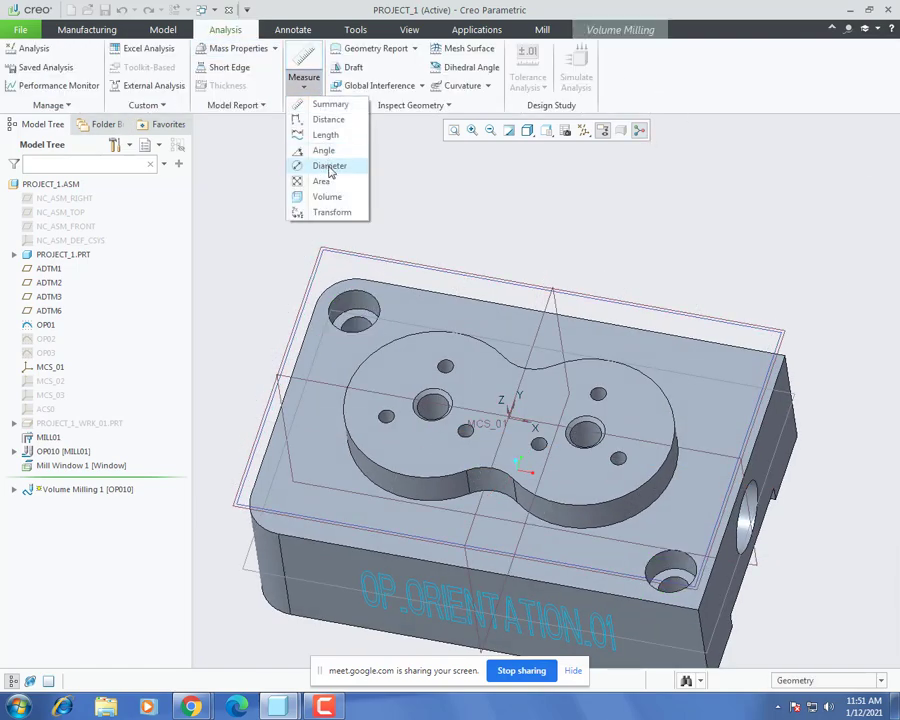
left_click(331, 166)
middle_click_drag(416, 460, 438, 402)
left_click(433, 404)
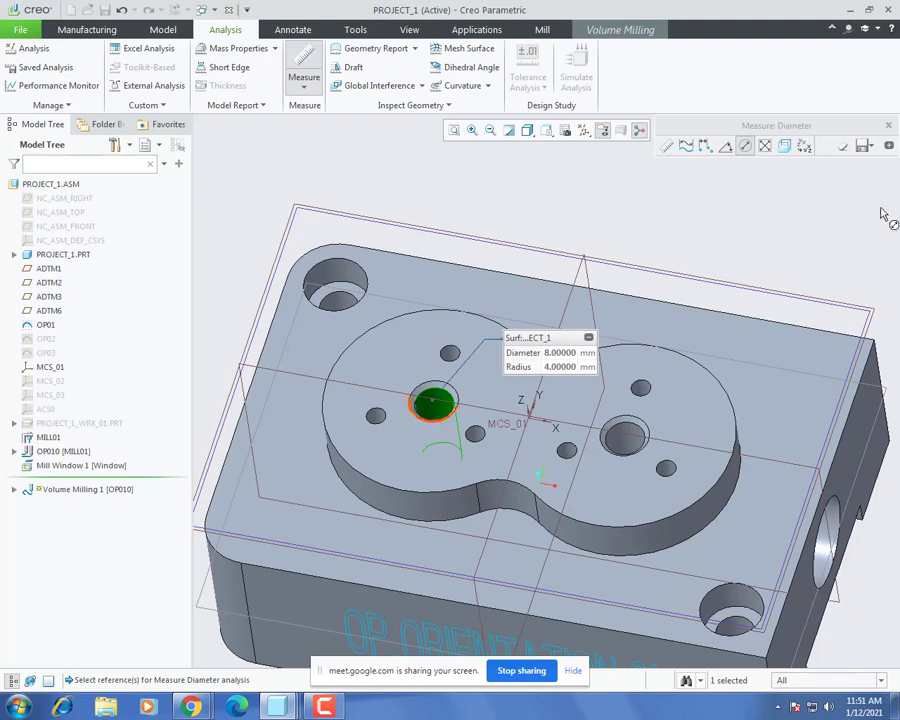
left_click(888, 124)
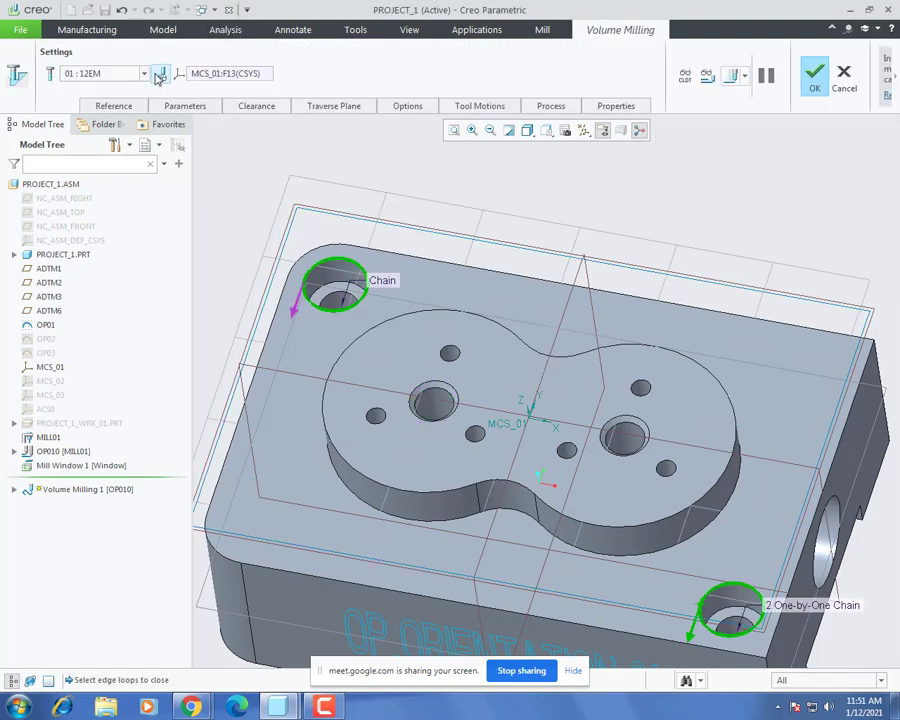
Step: Create a 6 mm end mill named 6EM with a 50 mm cutting length and 100 mm overall length and assign it to the sequence
left_click(145, 73)
left_click(95, 122)
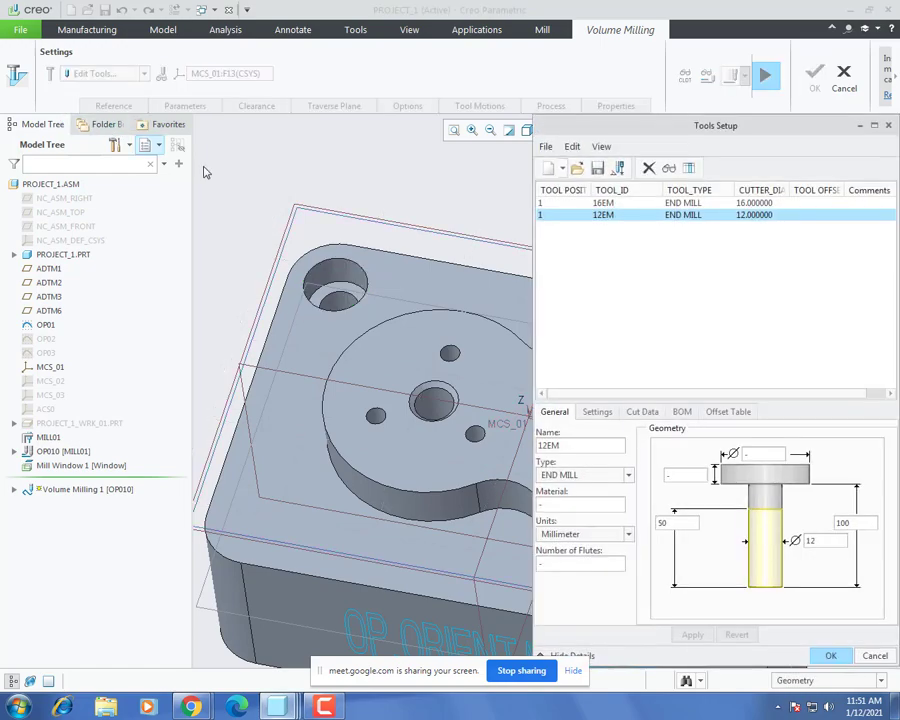
left_click(552, 171)
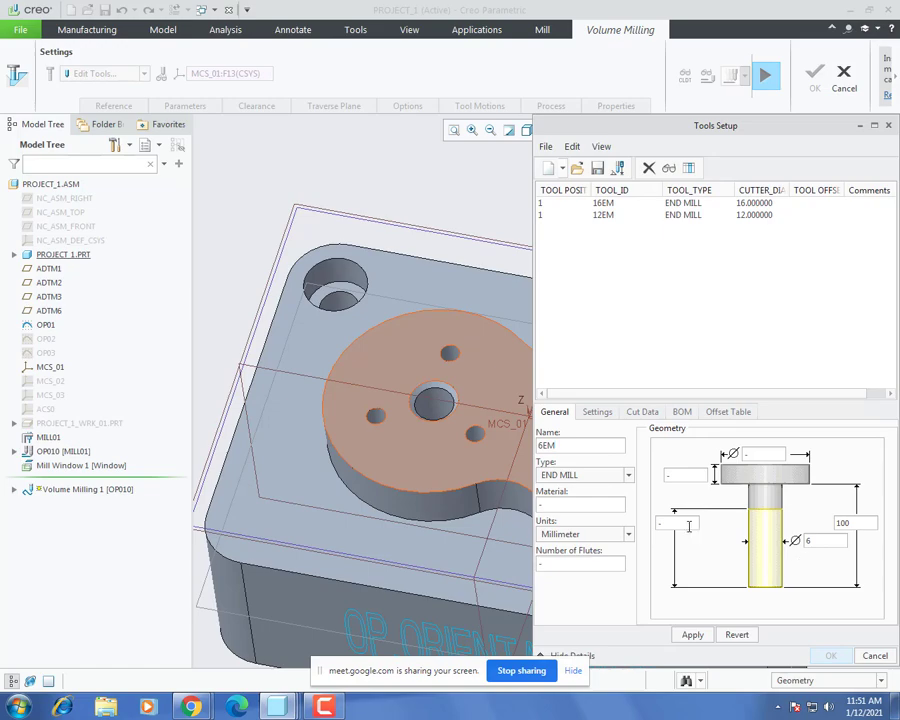
type("50")
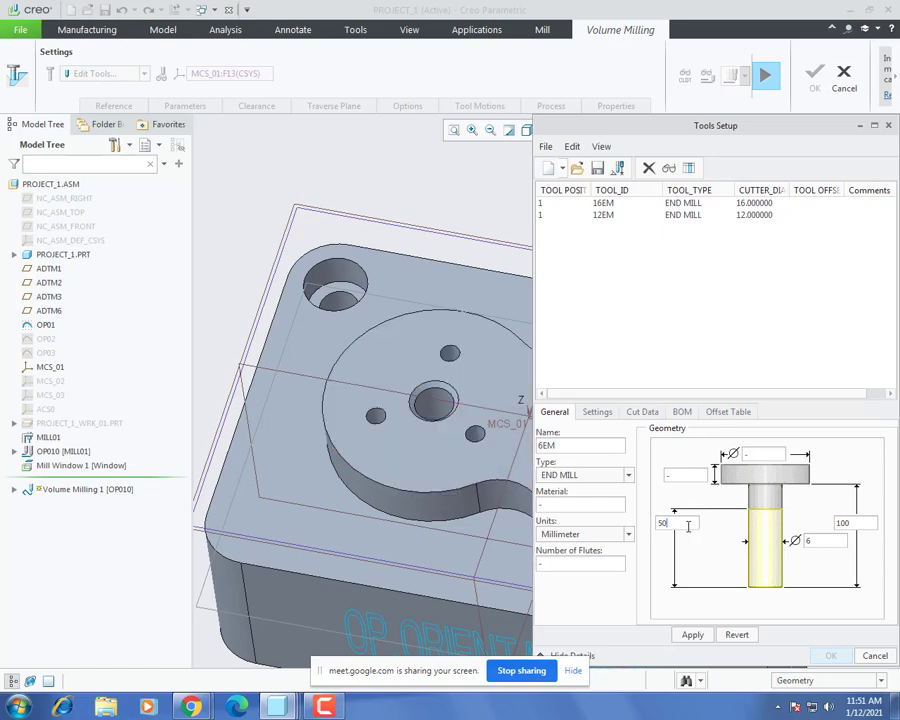
left_click(692, 635)
left_click(826, 652)
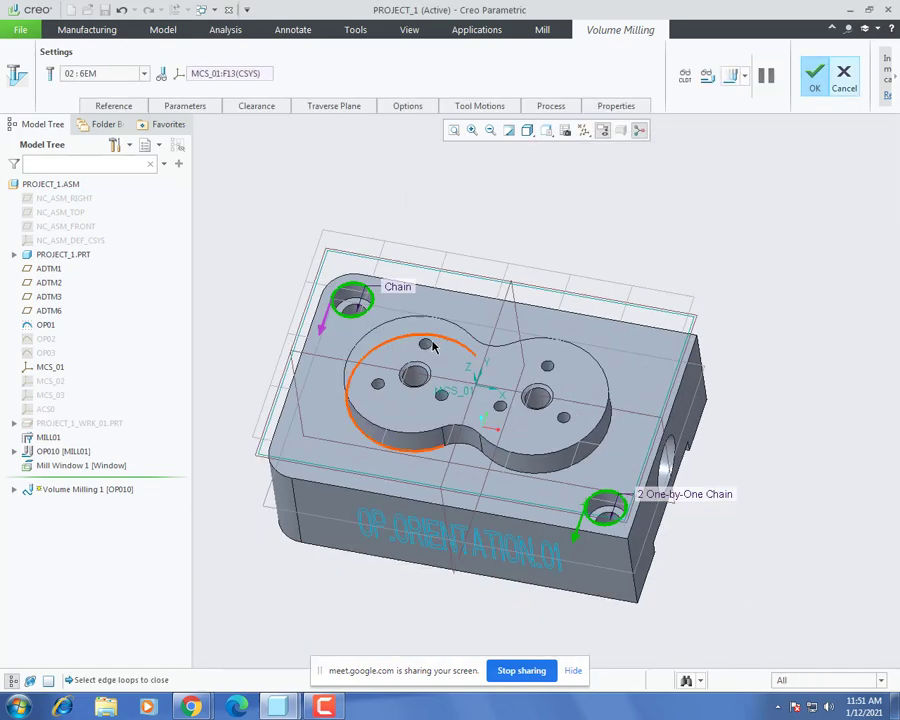
Step: Play the volume milling tool path for the 6EM tool with a reduced display speed
scroll(432, 346, "down", 2)
left_click(733, 78)
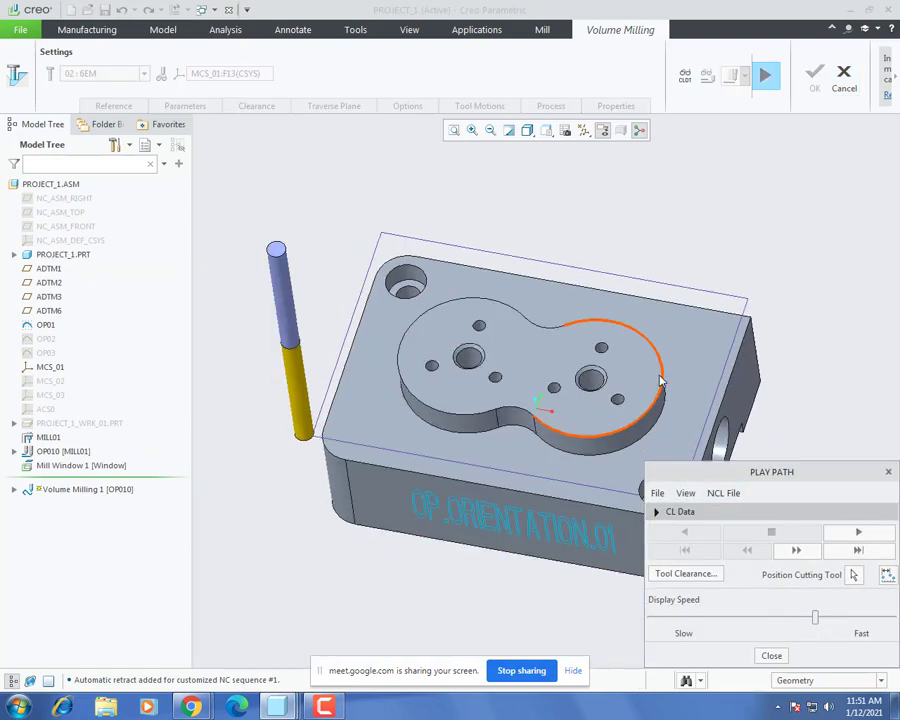
middle_click_drag(661, 381, 624, 392)
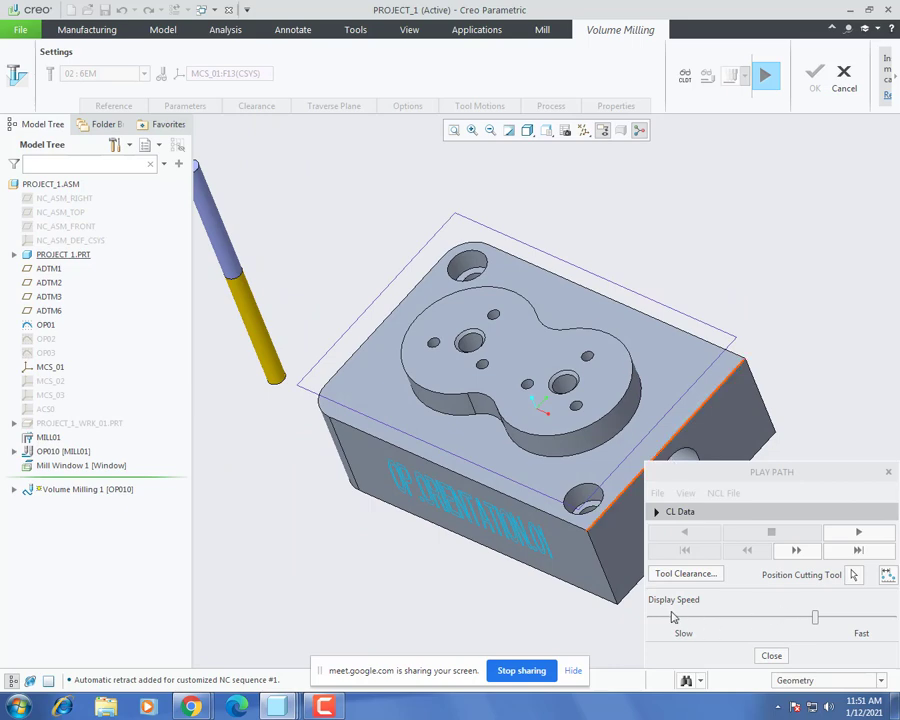
mouse_move(673, 617)
left_mouse_down()
mouse_move(664, 621)
mouse_move(793, 628)
left_mouse_up()
left_click(868, 534)
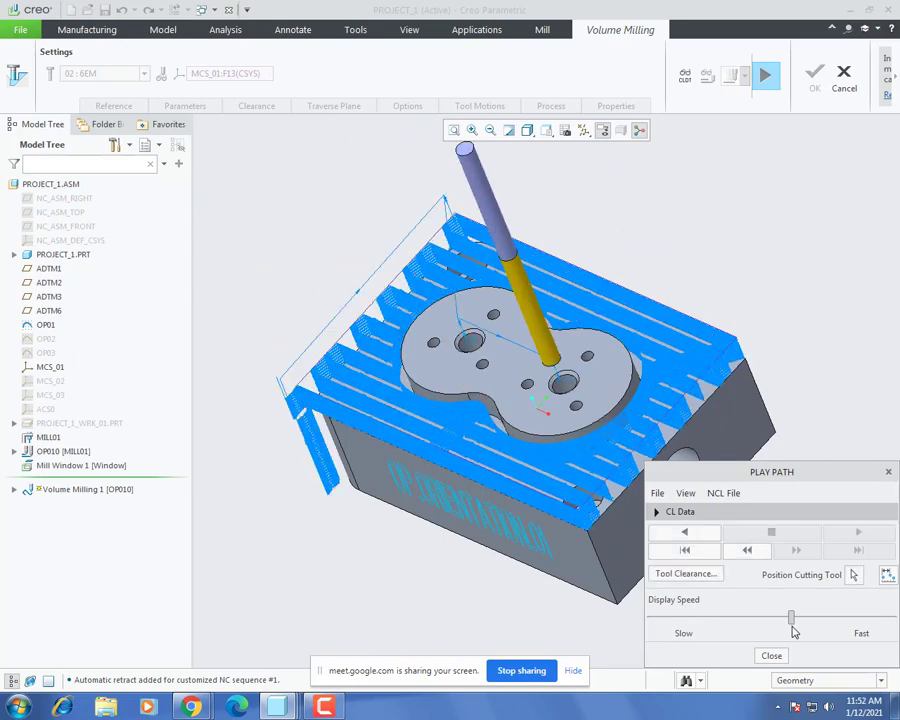
Step: Examine the 6EM tool's passes across the plate's rounded corner and its counterbored hole
middle_click_drag(335, 544, 422, 508)
scroll(333, 261, "down", 3)
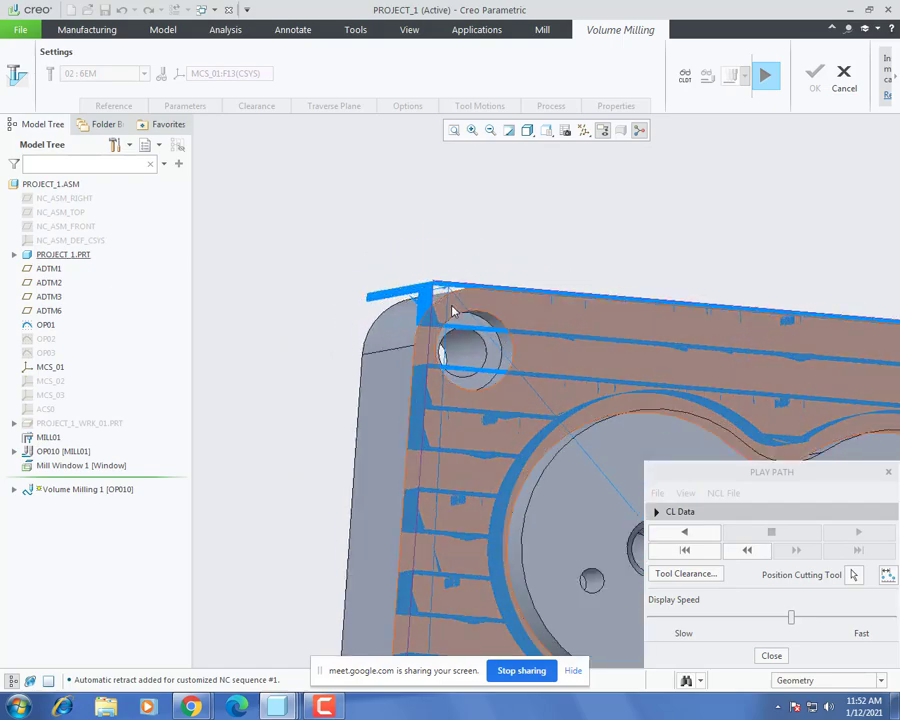
middle_click_drag(454, 311, 418, 288)
Step: Inspect the tool path's entry moves at both central bores of the raised boss, then close the path player
scroll(412, 293, "up", 4)
middle_click_drag(503, 368, 470, 370)
scroll(493, 372, "down", 2)
scroll(493, 372, "down", 5)
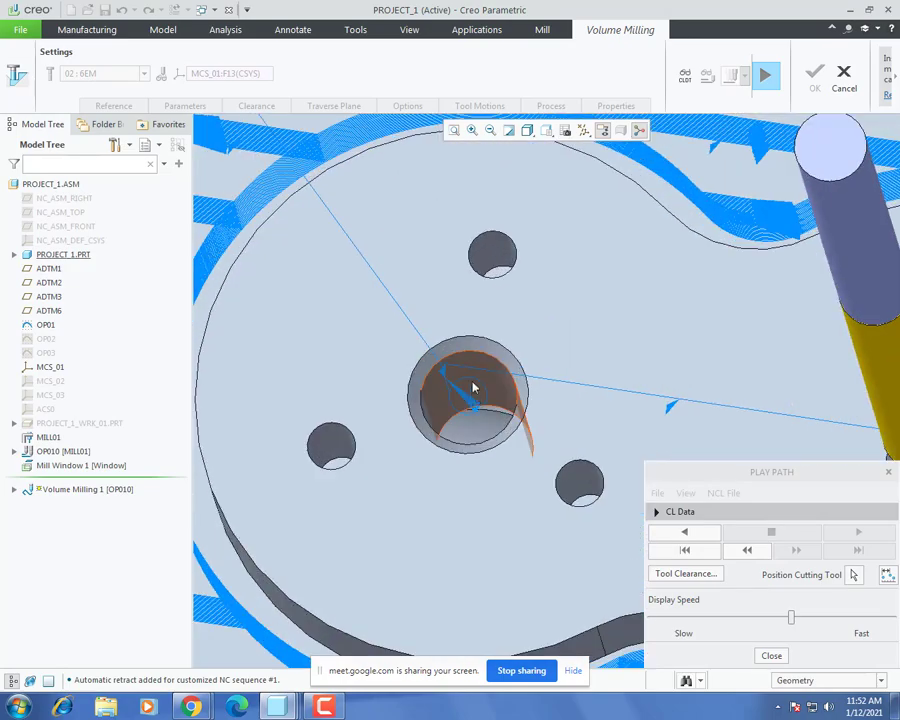
scroll(453, 385, "up", 4)
scroll(655, 374, "up", 3)
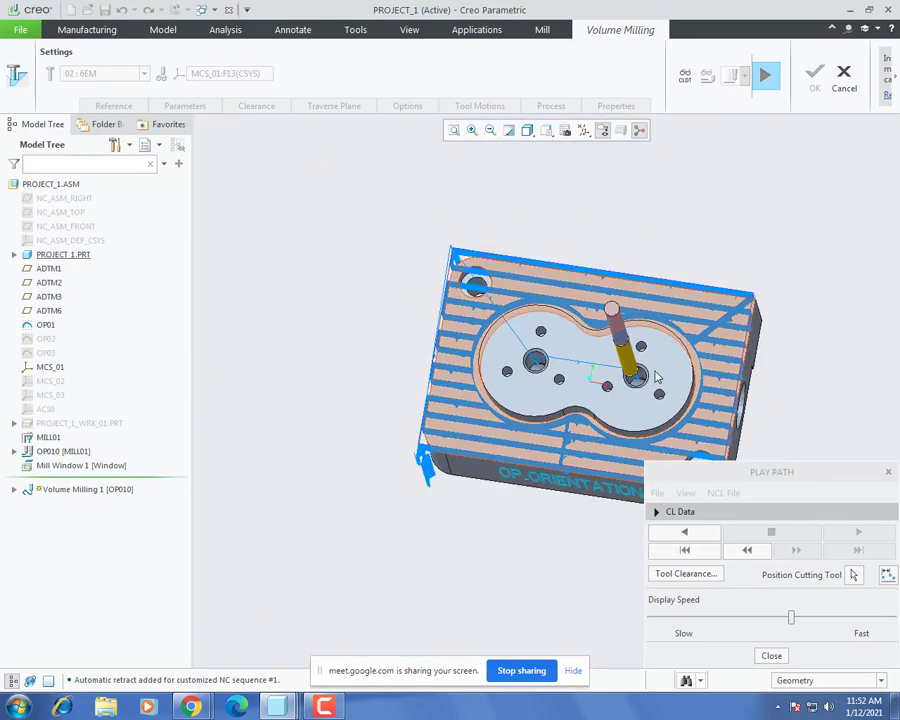
scroll(650, 375, "down", 6)
middle_click_drag(623, 407, 606, 345)
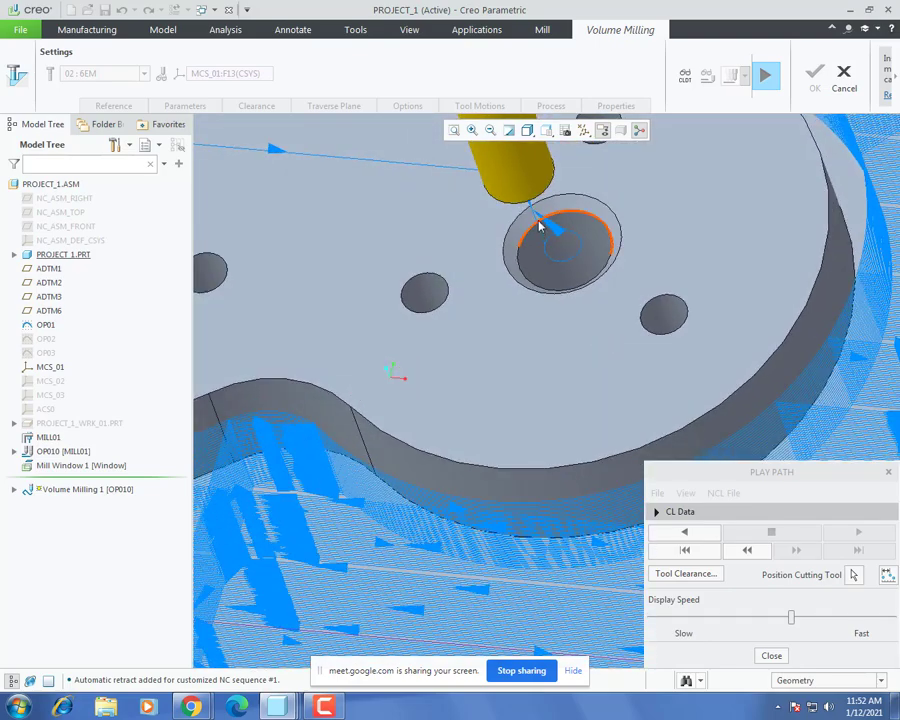
scroll(540, 228, "up", 5)
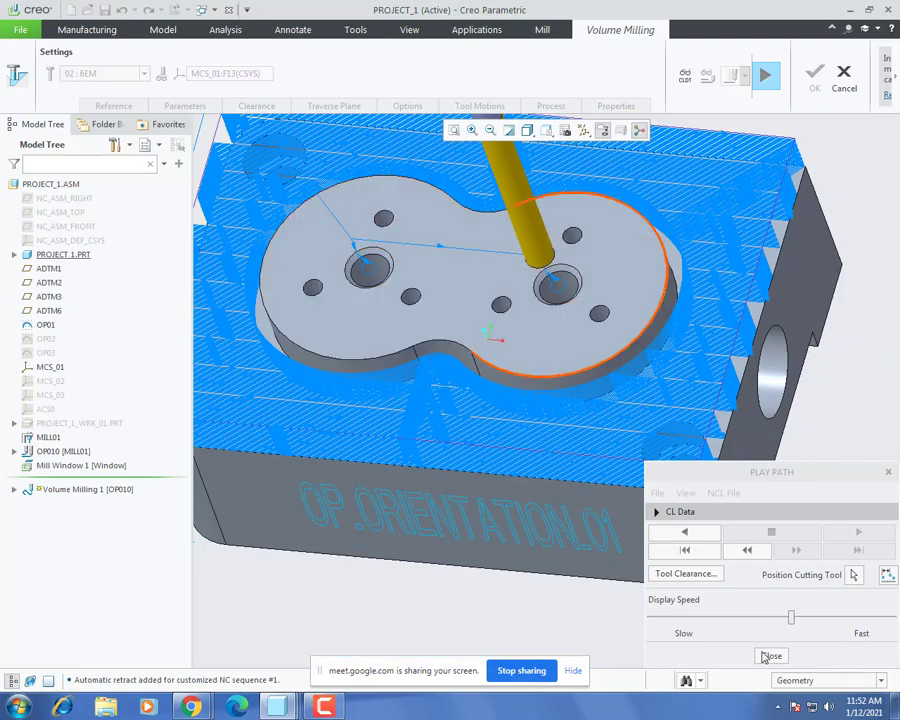
left_click(770, 656)
Step: Add the full top rim edges of both central bores in the raised boss to the loops to close
left_click(113, 105)
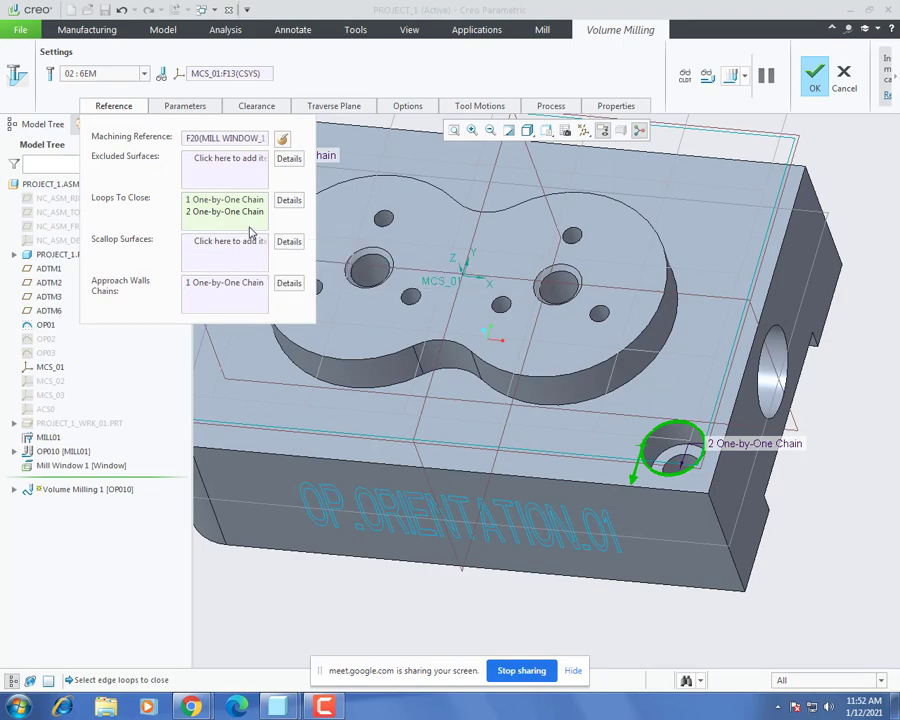
scroll(596, 407, "up", 3)
scroll(550, 377, "down", 5)
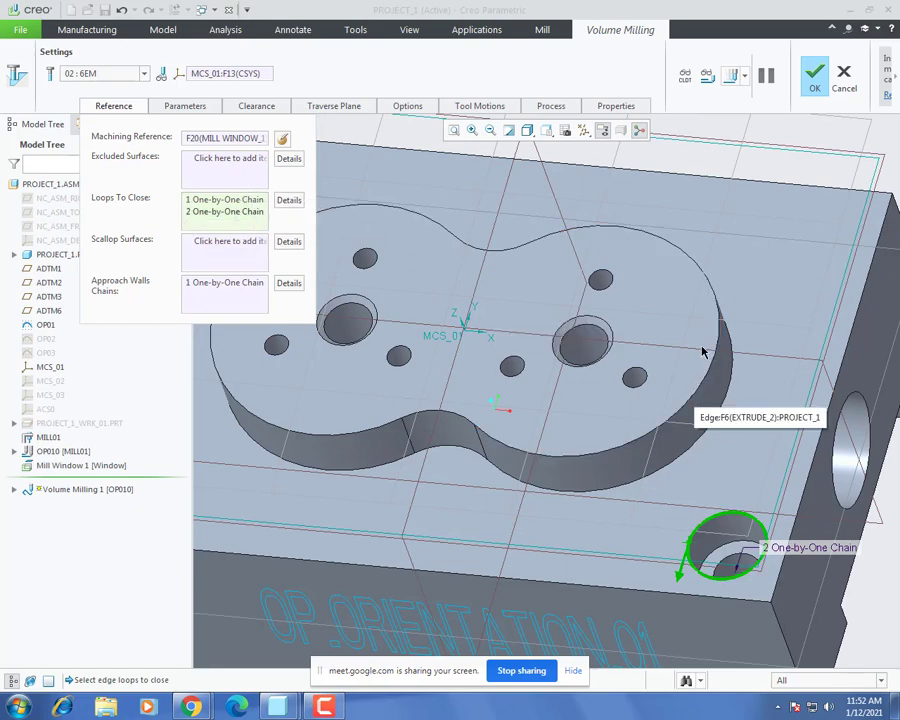
scroll(690, 358, "down", 3)
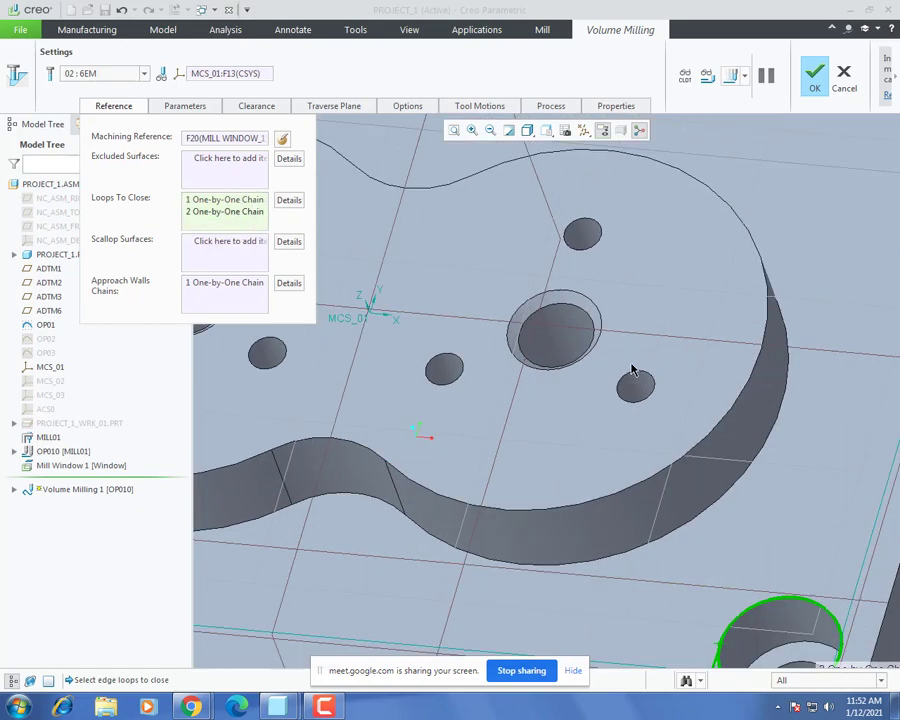
left_click(535, 372)
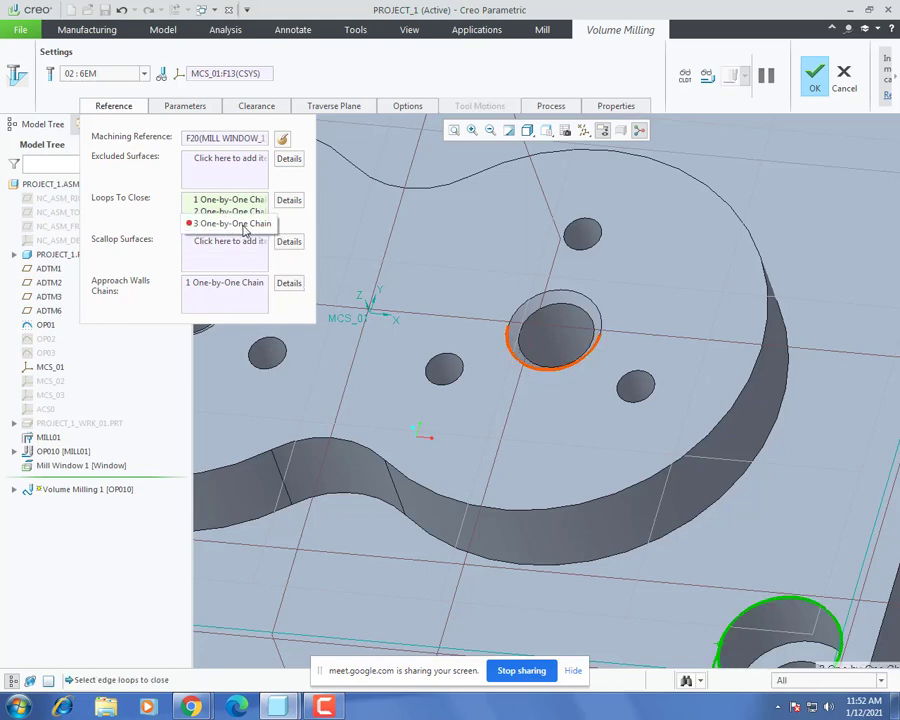
left_click(541, 292, "shift")
scroll(719, 345, "up", 5)
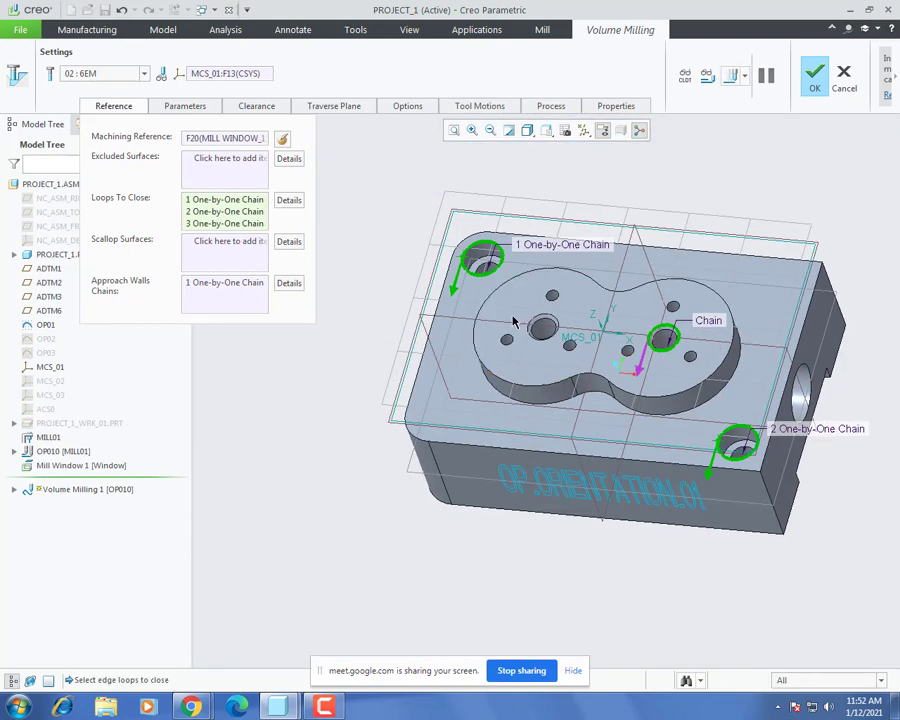
scroll(545, 350, "down", 5)
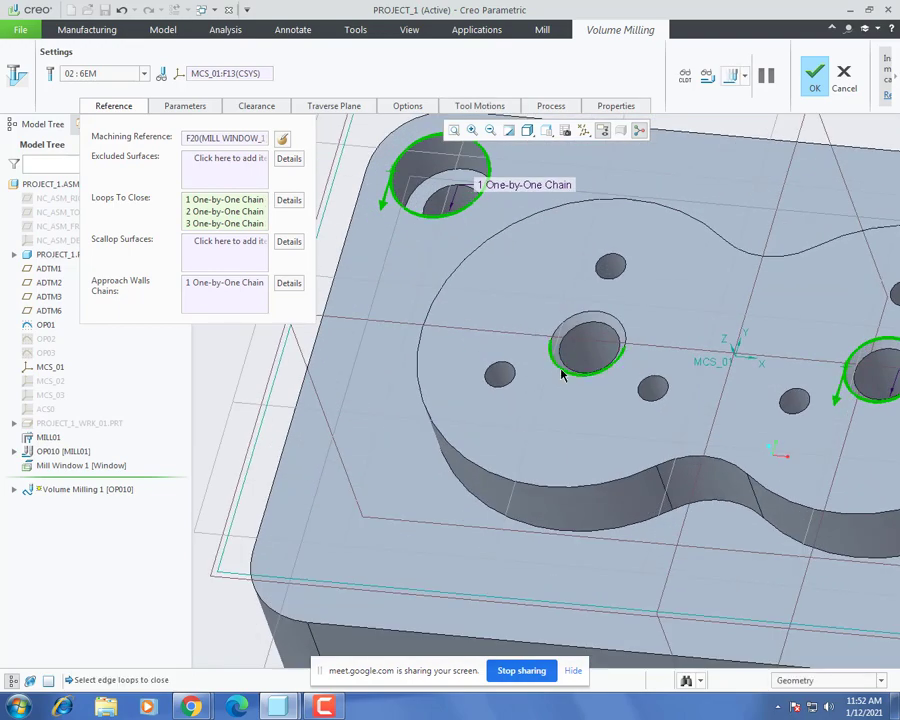
left_click(561, 374)
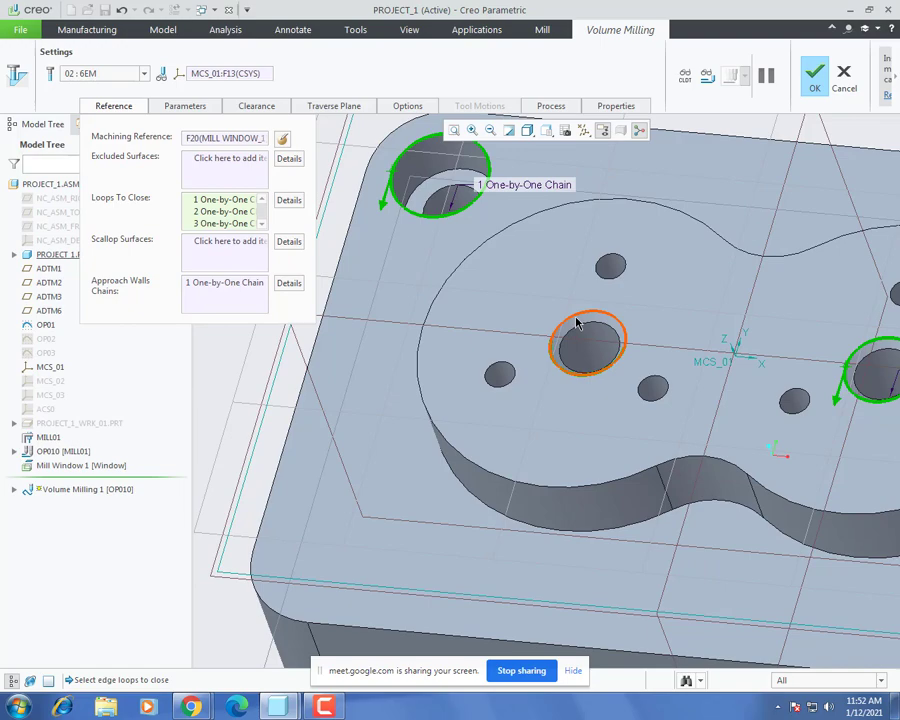
left_click(577, 322)
scroll(504, 445, "up", 5)
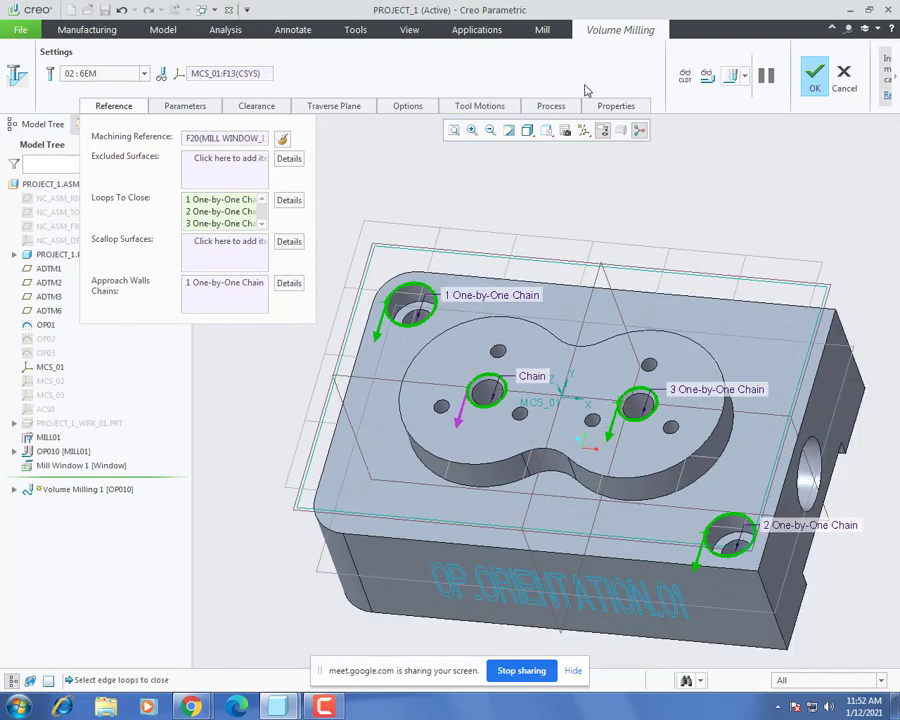
Step: Play the volume milling tool path with all four holes closed at a faster display speed, and close the path player
left_click(728, 80)
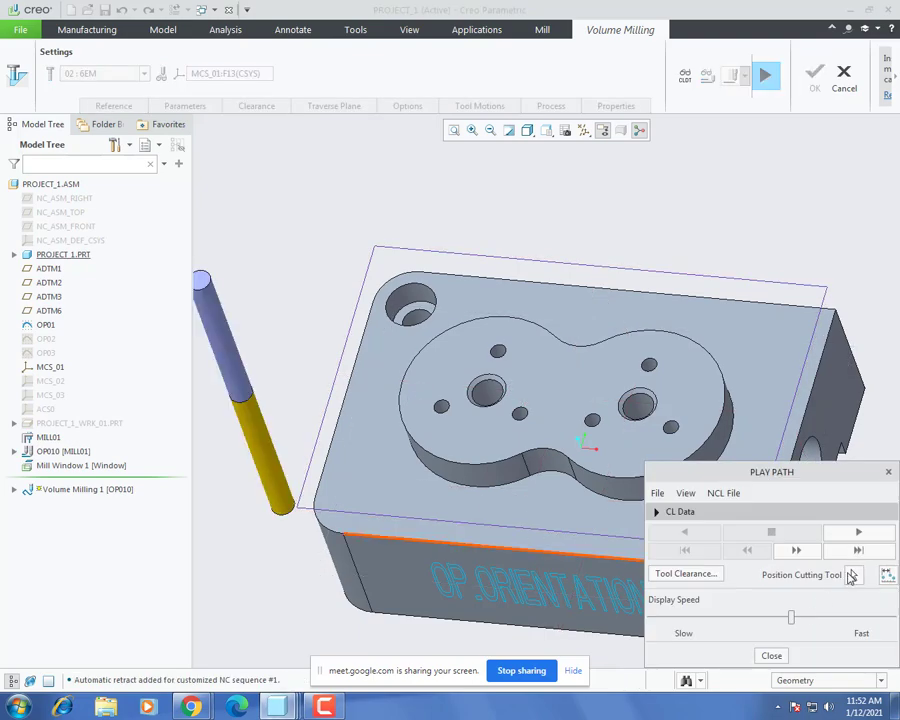
left_click(858, 532)
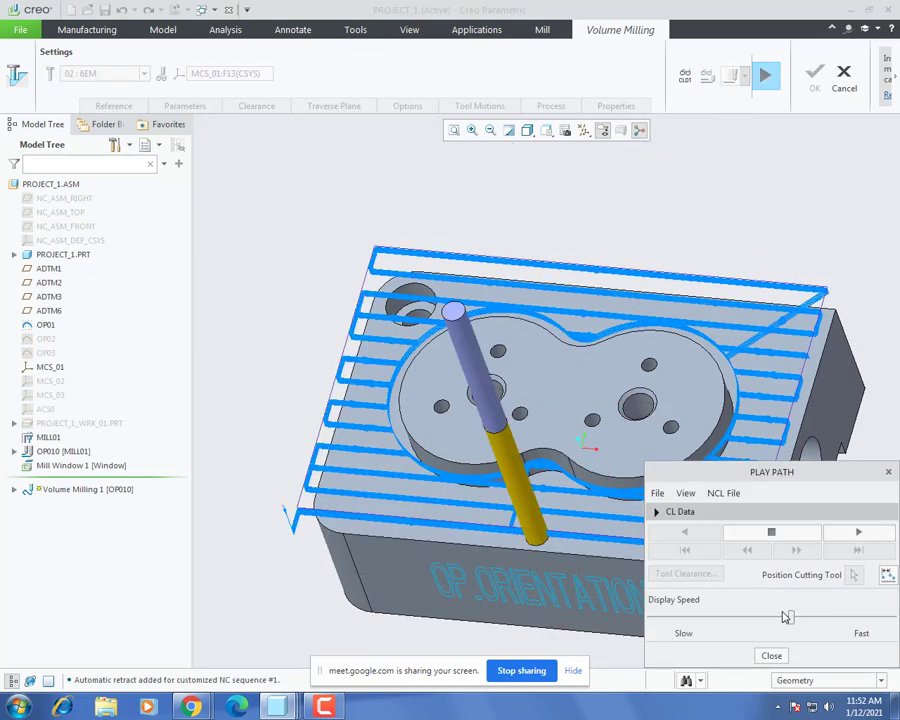
left_click_drag(793, 620, 845, 617)
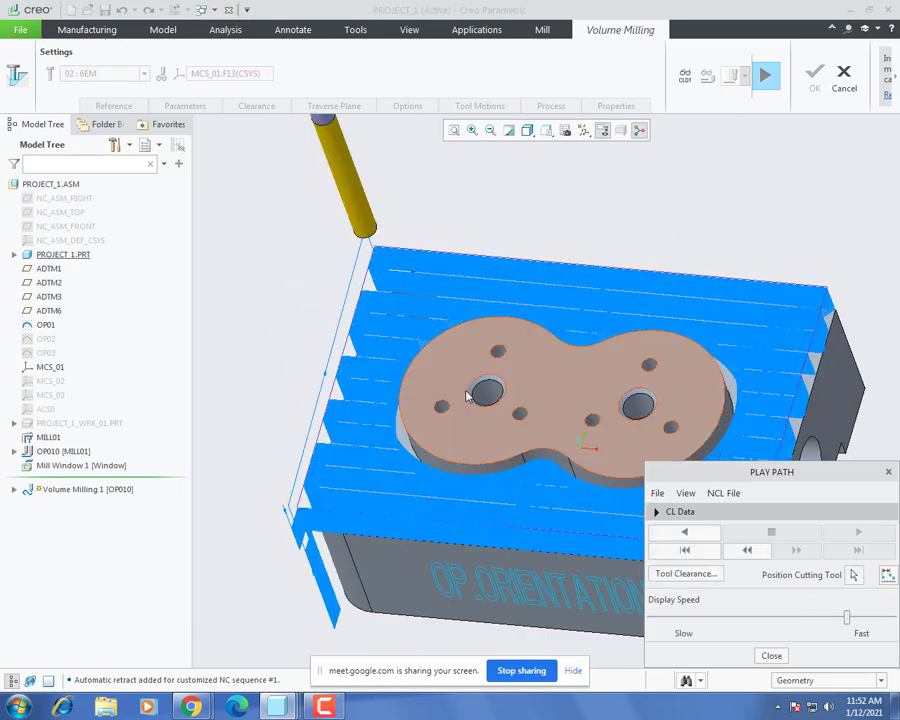
left_click(775, 656)
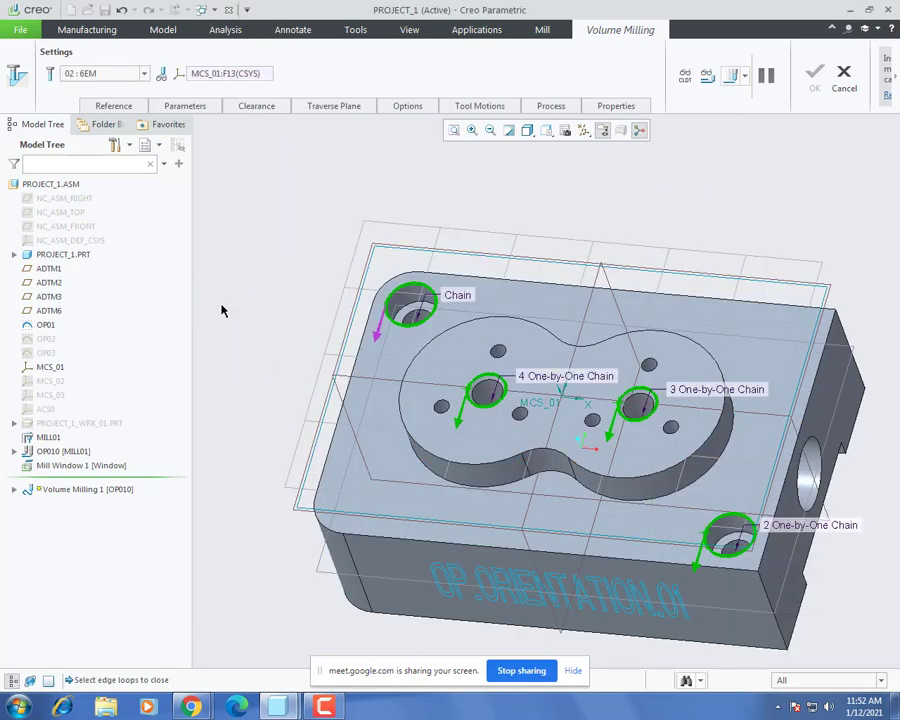
Step: Remove the chains of the boss's two central bores from the loops to close
left_click(113, 106)
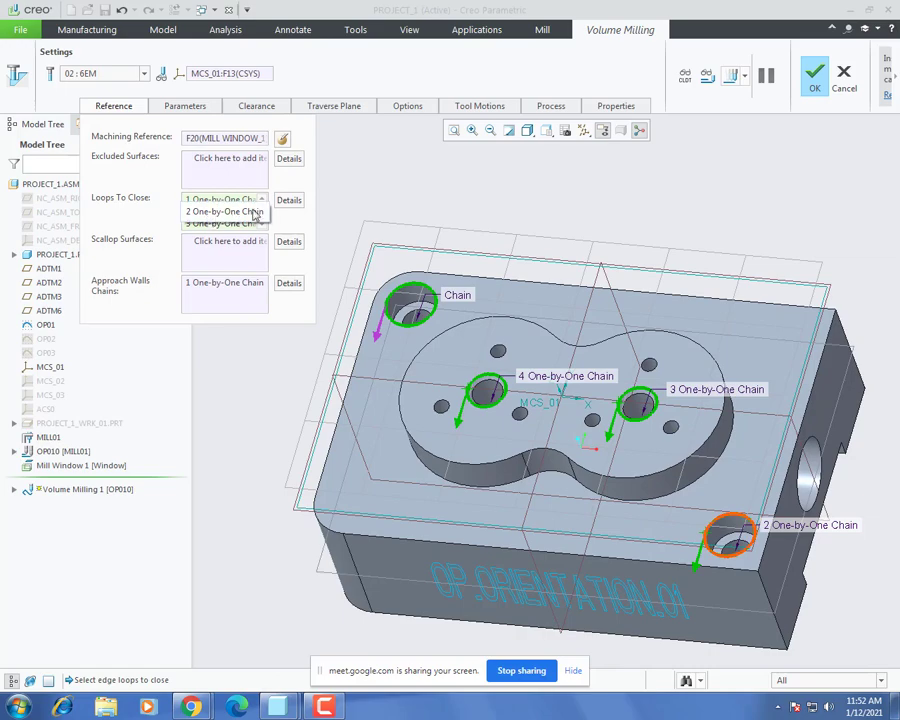
left_click(199, 108)
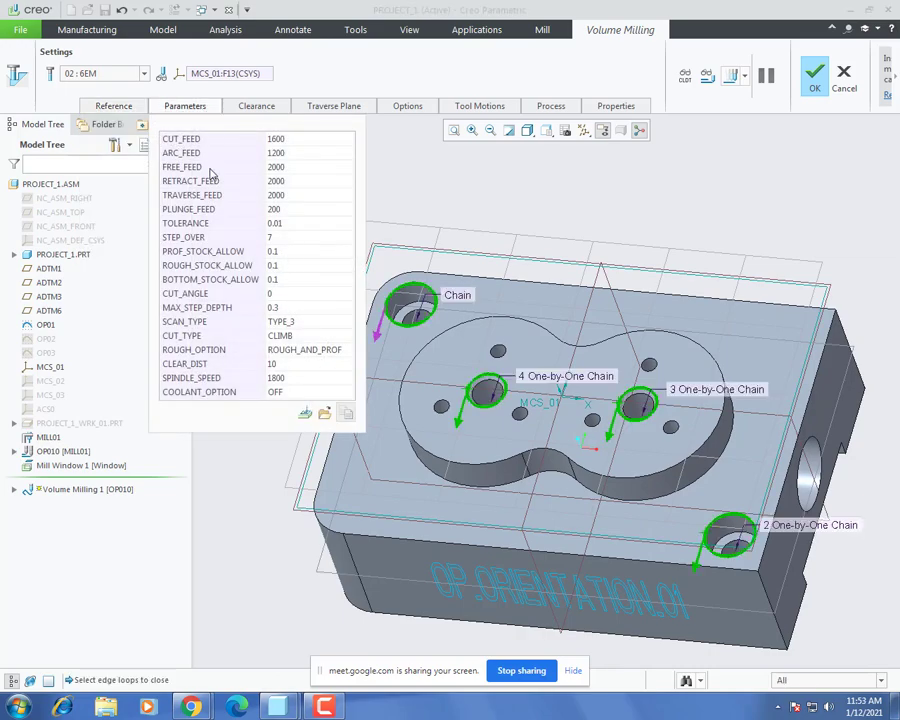
left_click(113, 105)
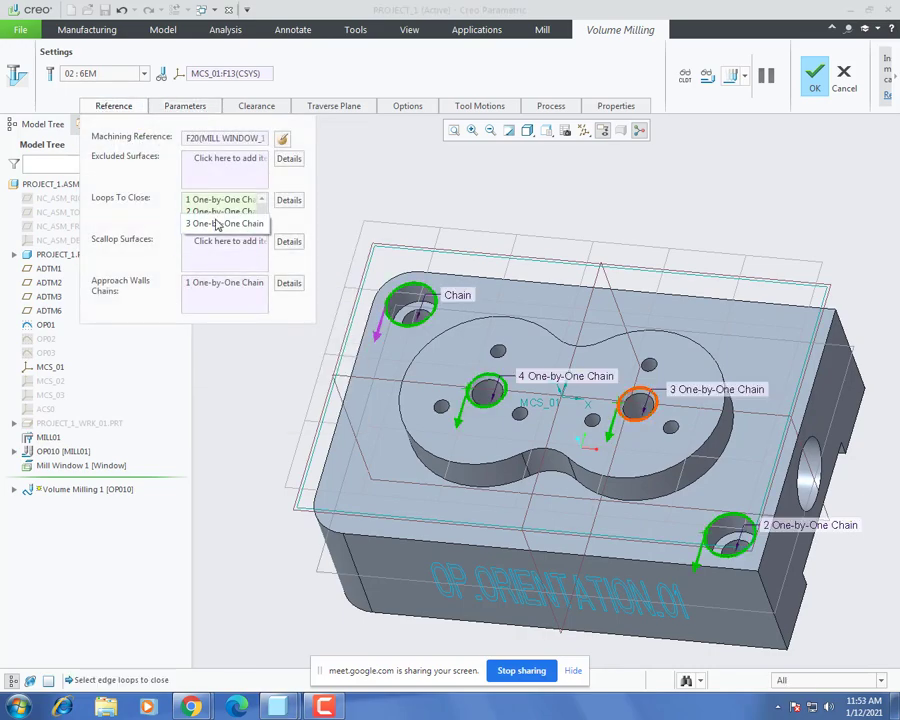
scroll(230, 225, "down", 1)
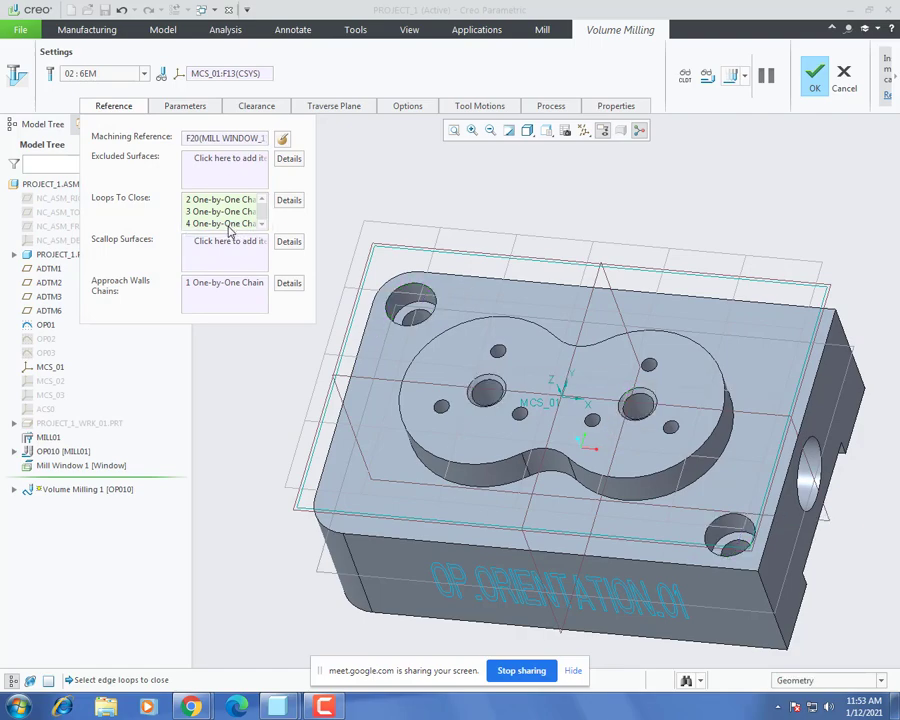
right_click(230, 224)
left_click(262, 234)
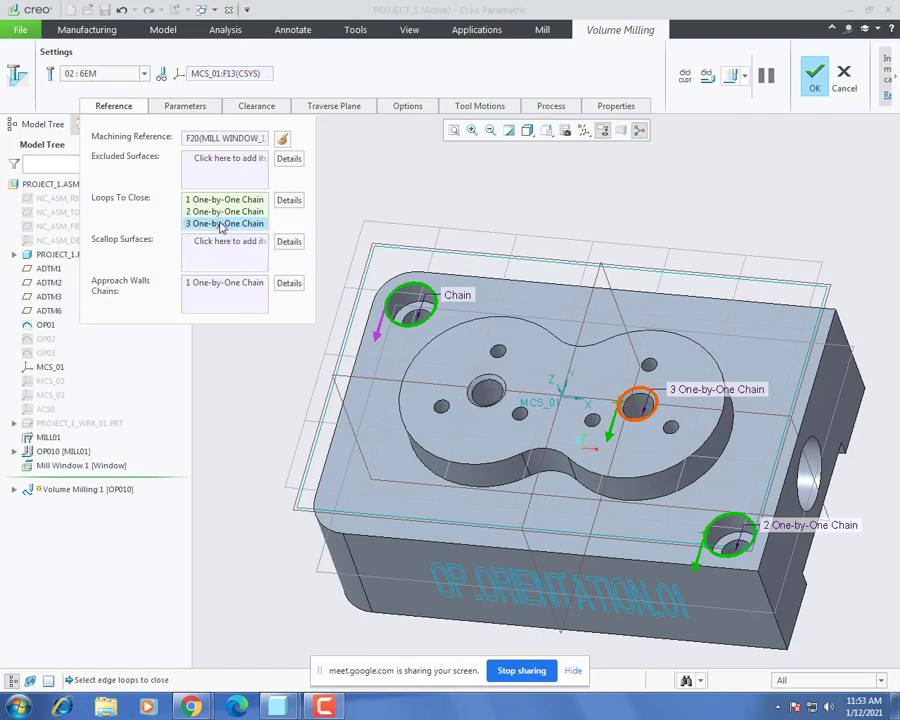
right_click(226, 222)
left_click(252, 230)
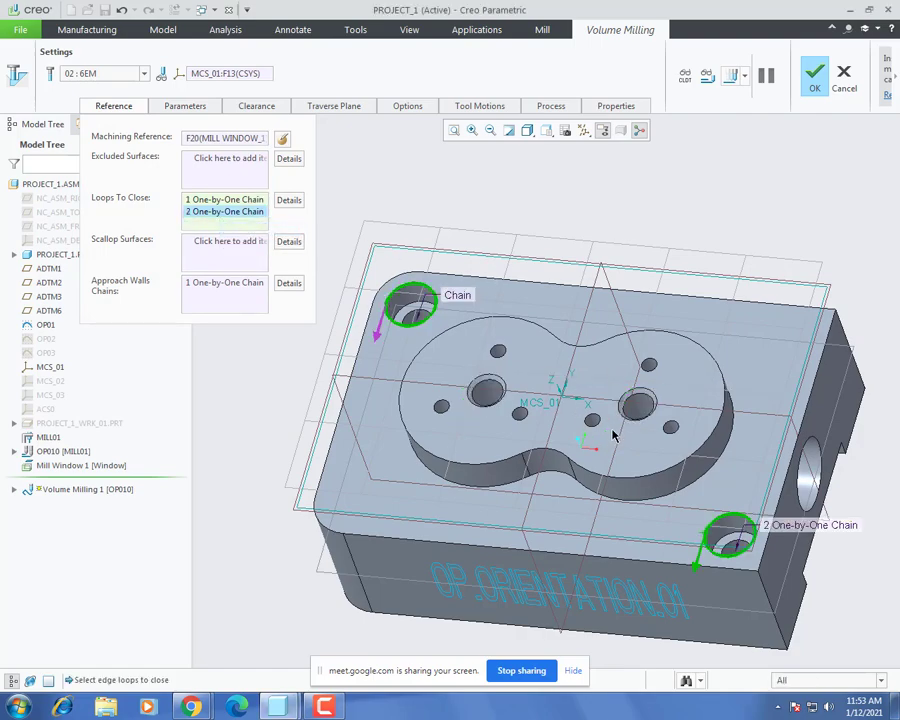
Step: Recompute the tool path with only the corner holes closed, inspect the tool's fit in the central bores, and close the path player
middle_click_drag(613, 432, 608, 455)
left_click(730, 76)
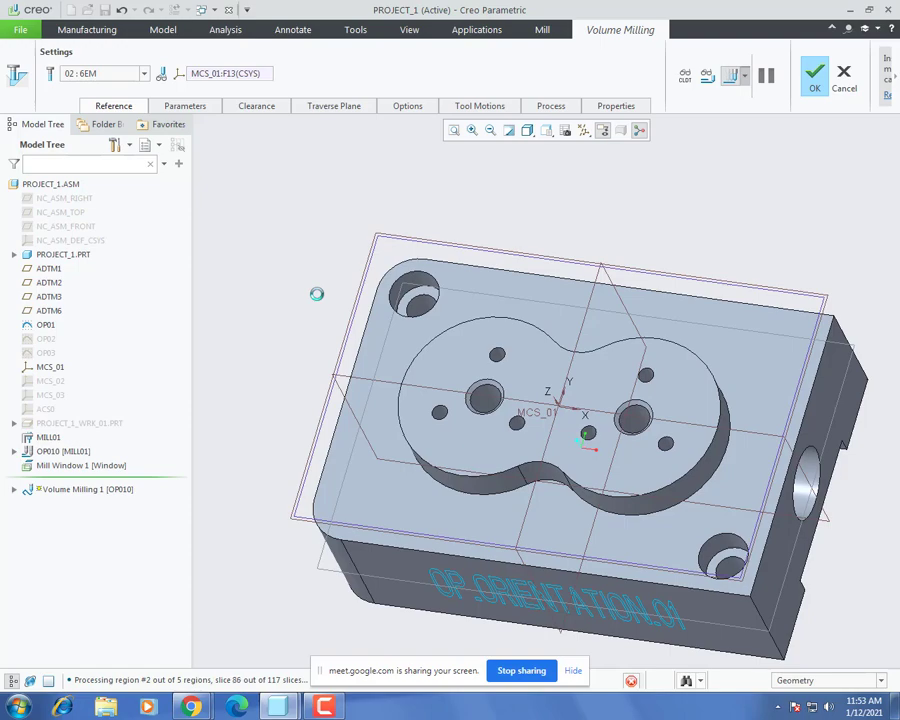
scroll(317, 294, "up", 2)
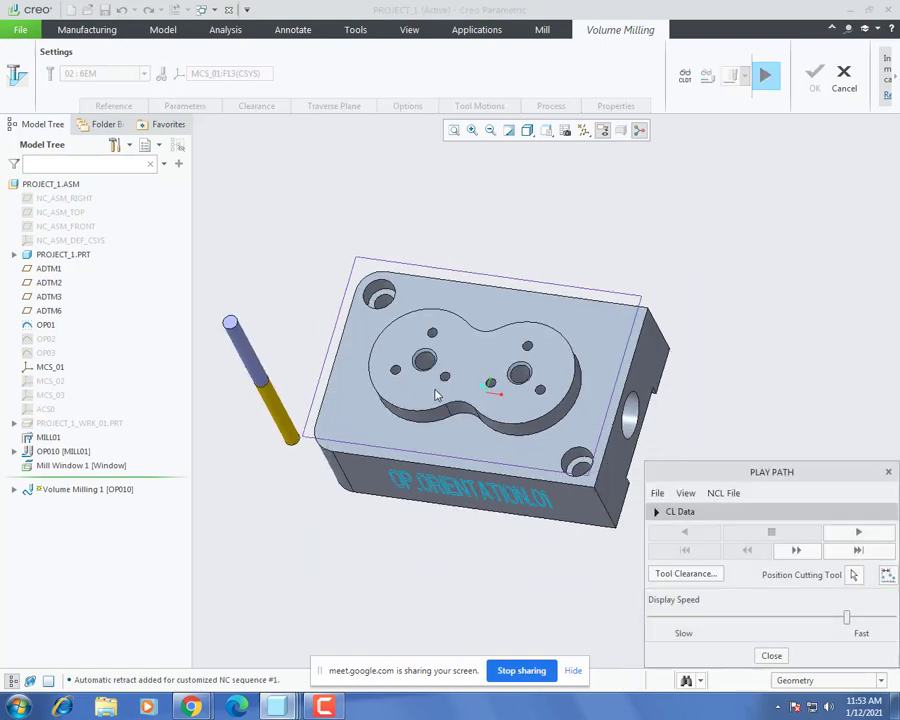
scroll(438, 393, "down", 3)
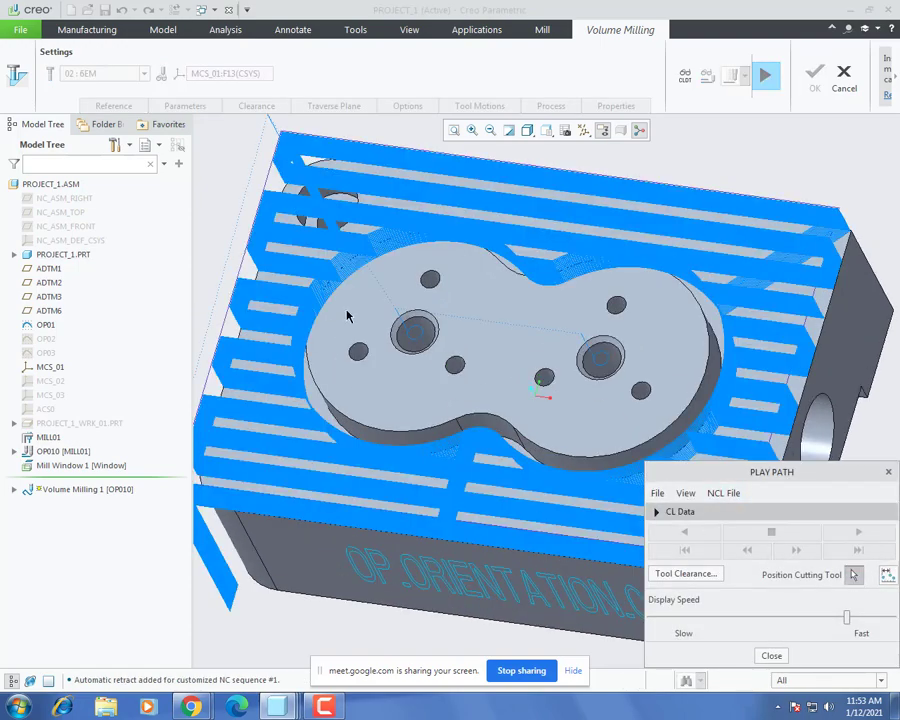
scroll(430, 348, "down", 3)
scroll(435, 362, "down", 2)
scroll(378, 356, "down", 2)
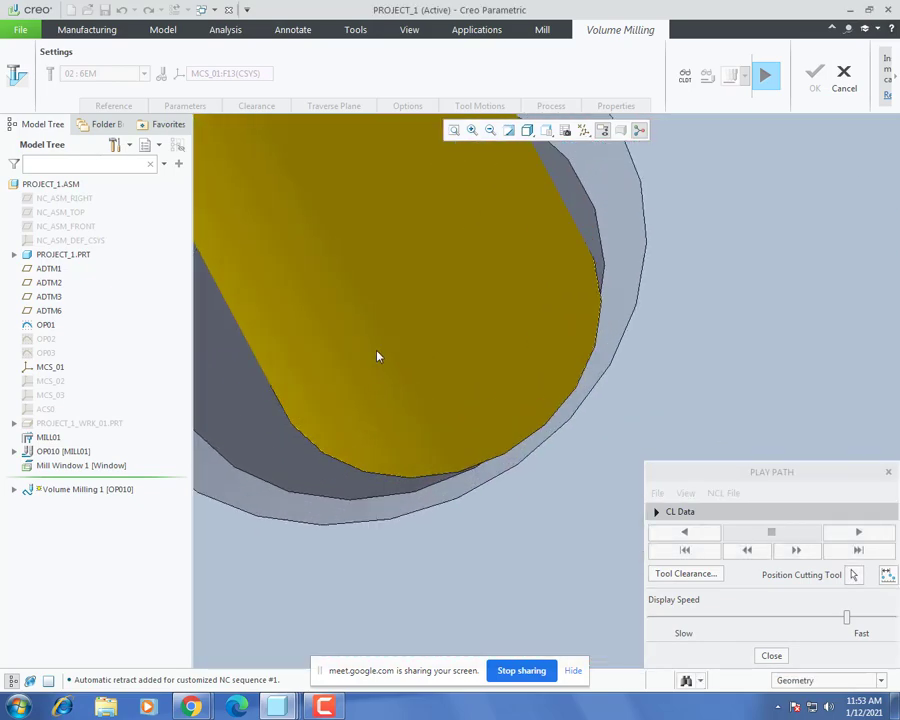
scroll(378, 356, "up", 5)
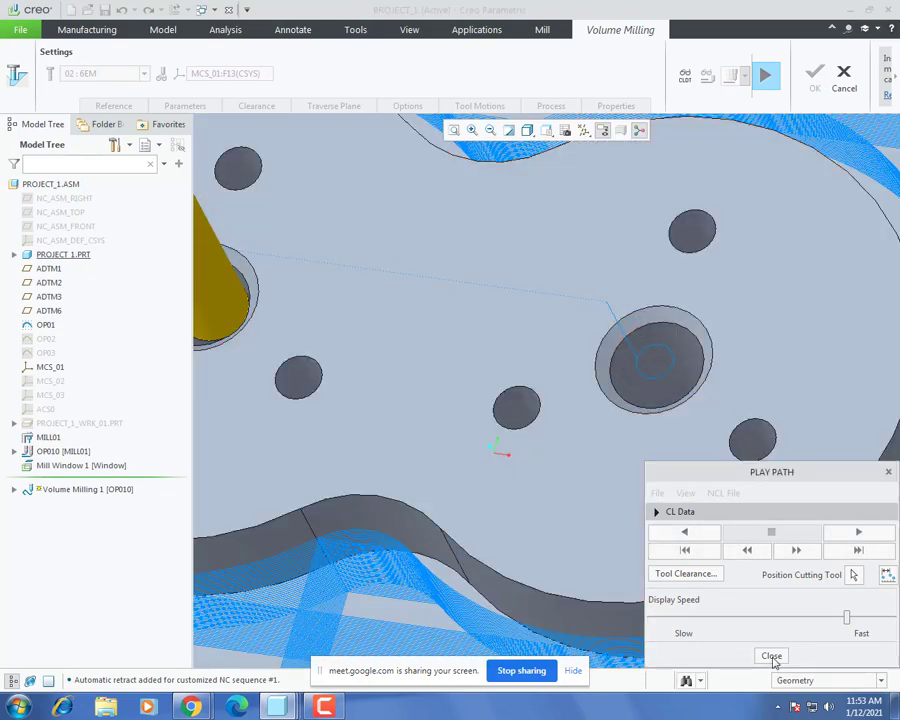
left_click(772, 656)
Step: Set the STEP_OVER parameter of the volume milling sequence to 2.8
left_click(184, 108)
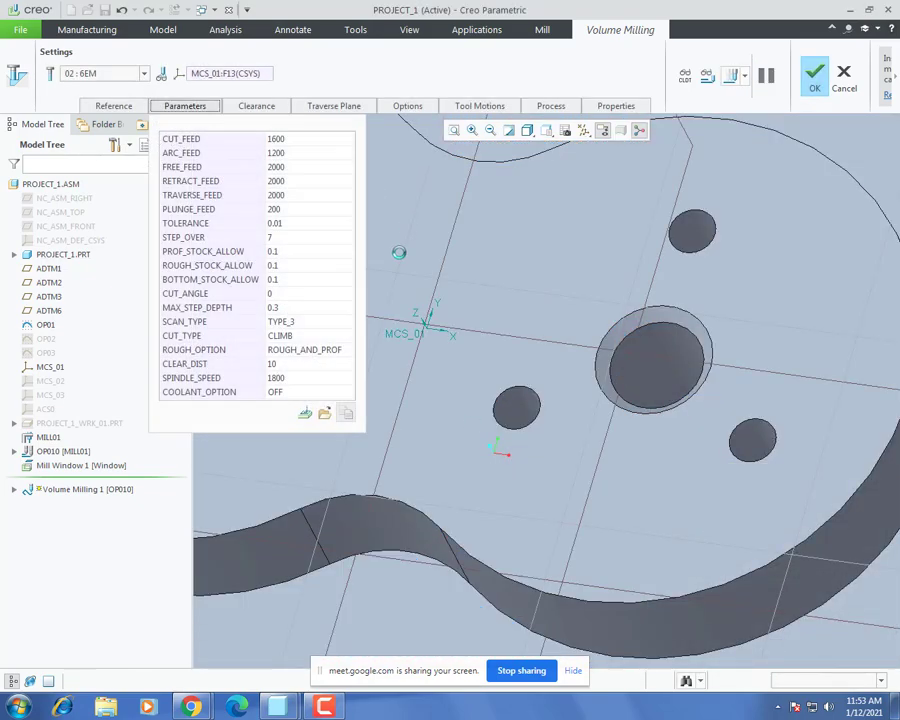
left_click(273, 238)
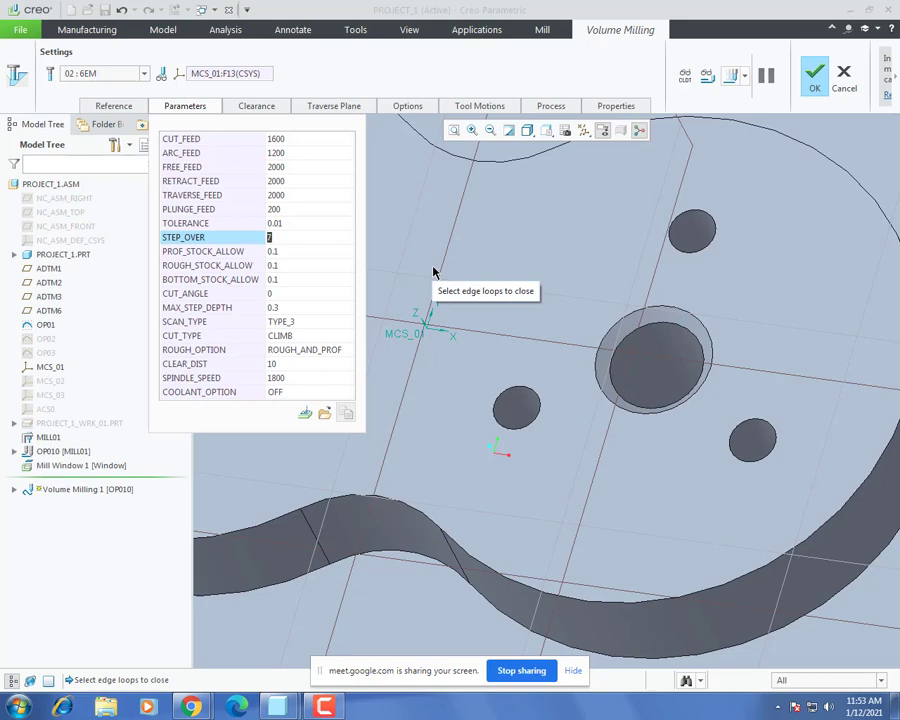
type("2.8")
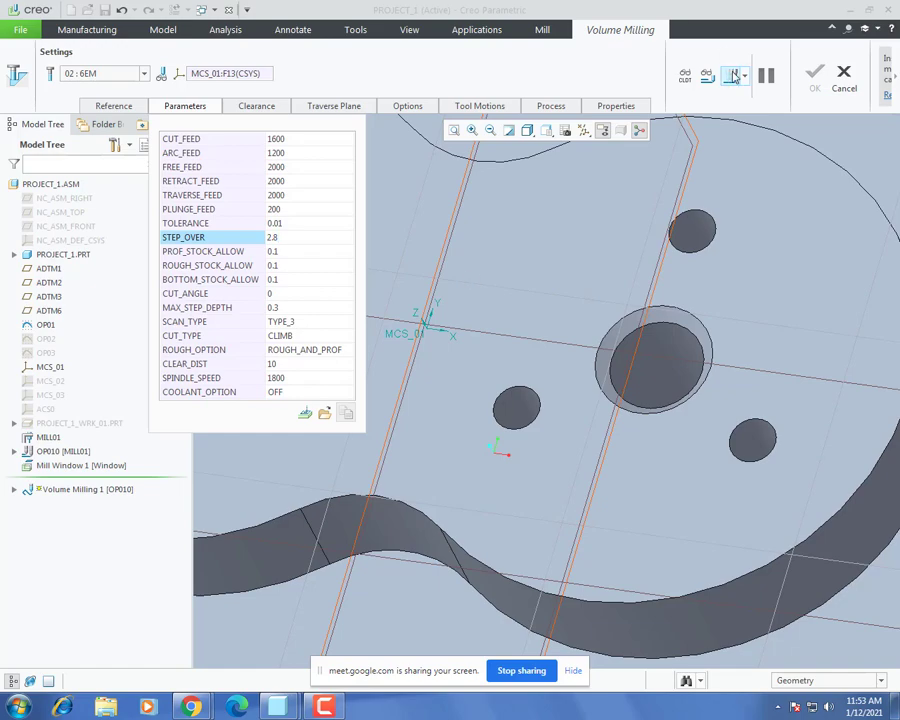
Step: Play the tool path with the 2.8 step-over, starting at the slowest display speed and raising the speed during playback
left_click(734, 76)
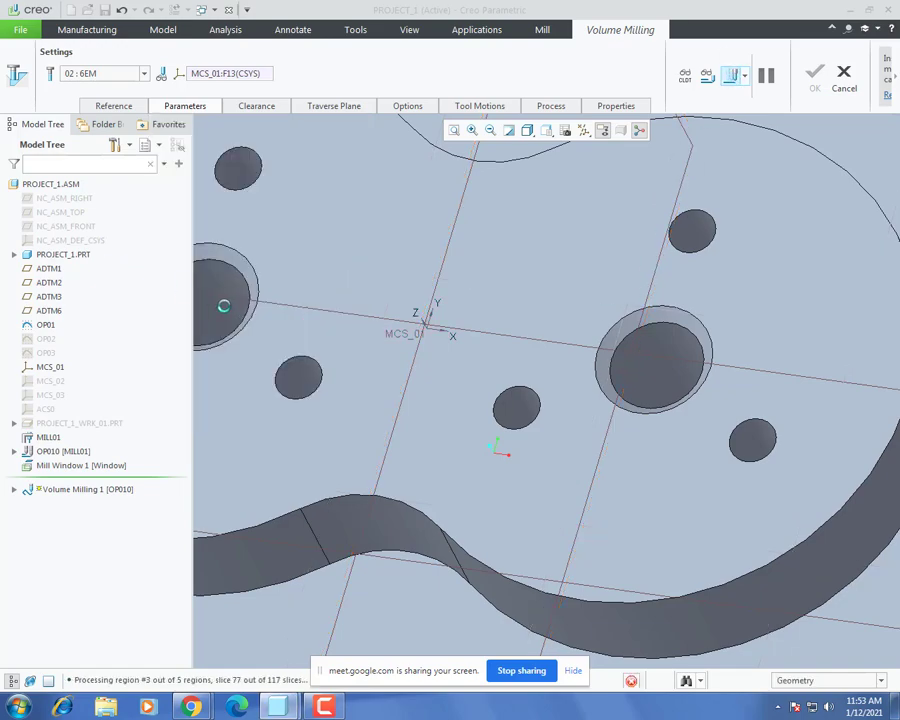
scroll(402, 320, "up", 1)
scroll(427, 352, "up", 4)
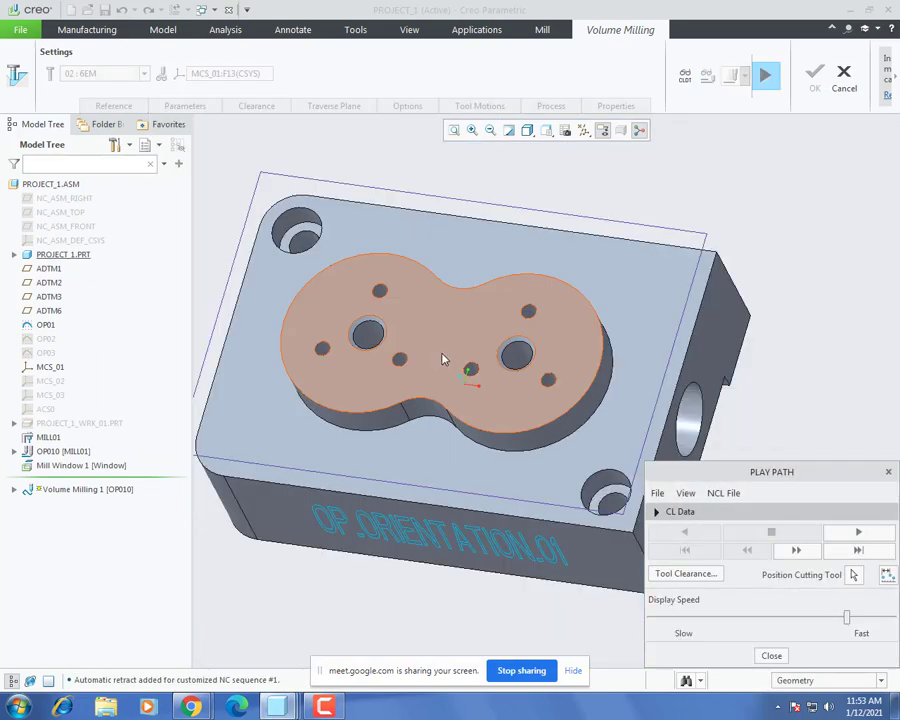
mouse_move(444, 360)
middle_mouse_down()
mouse_move(442, 315)
mouse_move(446, 348)
middle_mouse_up()
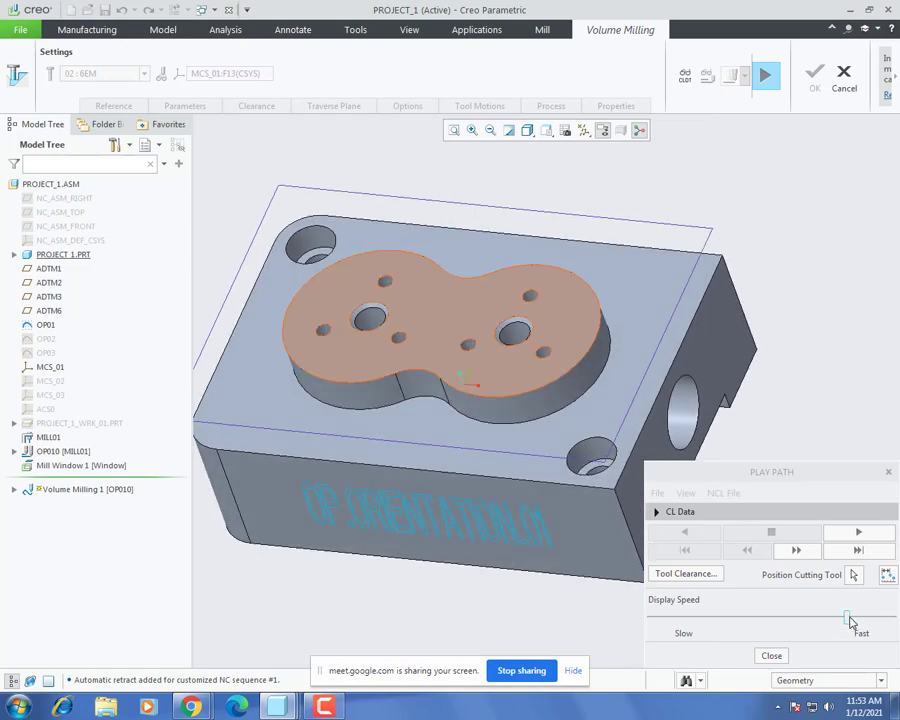
left_click_drag(851, 622, 646, 643)
left_click(857, 532)
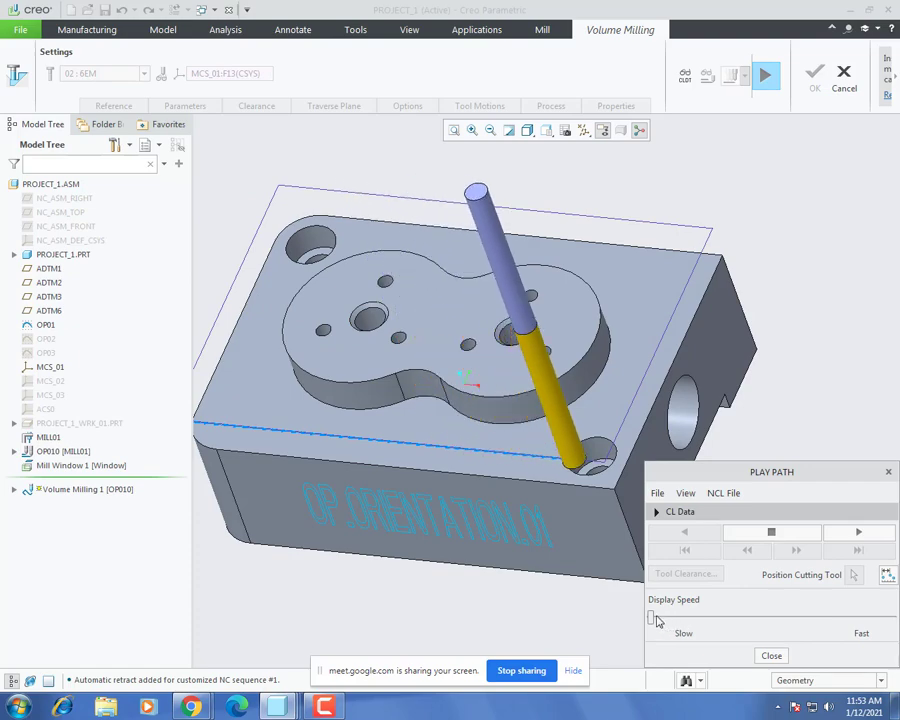
left_click_drag(661, 615, 811, 614)
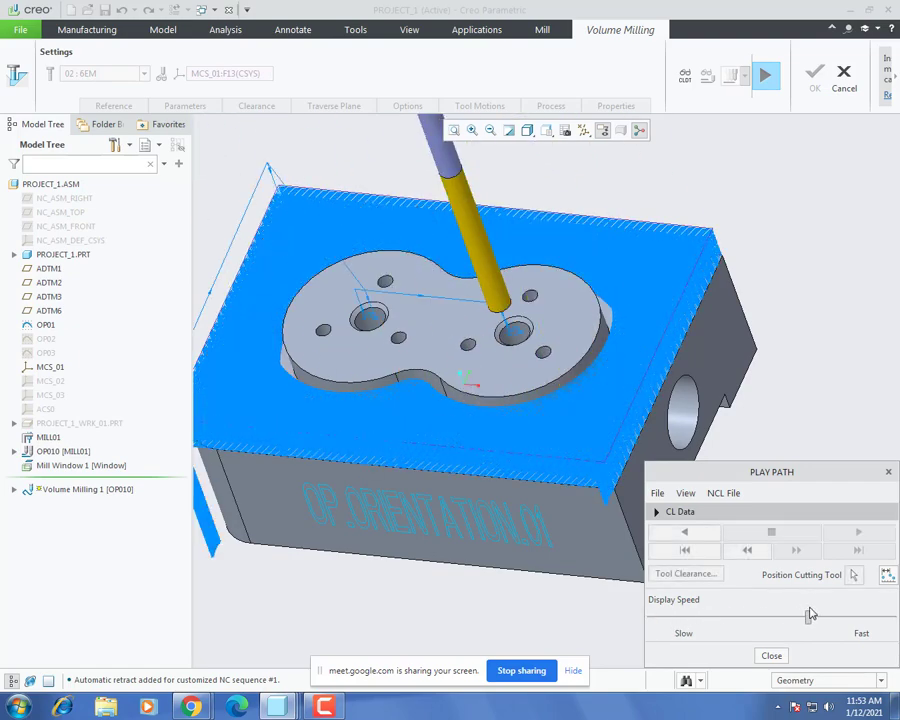
Step: Examine the tool path around the boss's central bores and over both counterbored corner holes, then close the path player
scroll(512, 324, "up", 5)
scroll(484, 340, "down", 5)
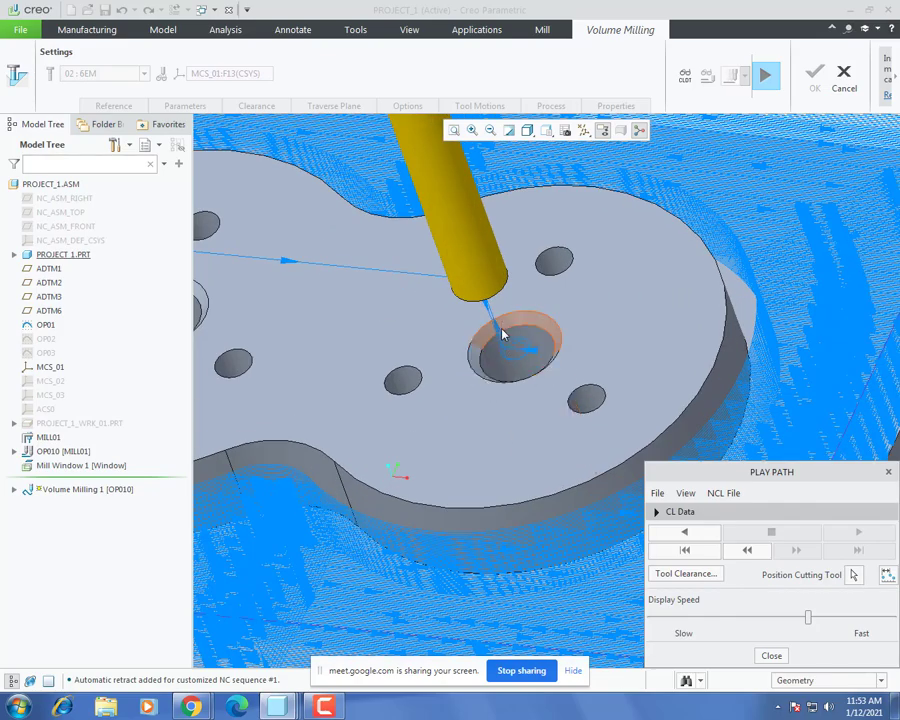
middle_click_drag(566, 402, 600, 544)
scroll(592, 552, "up", 5)
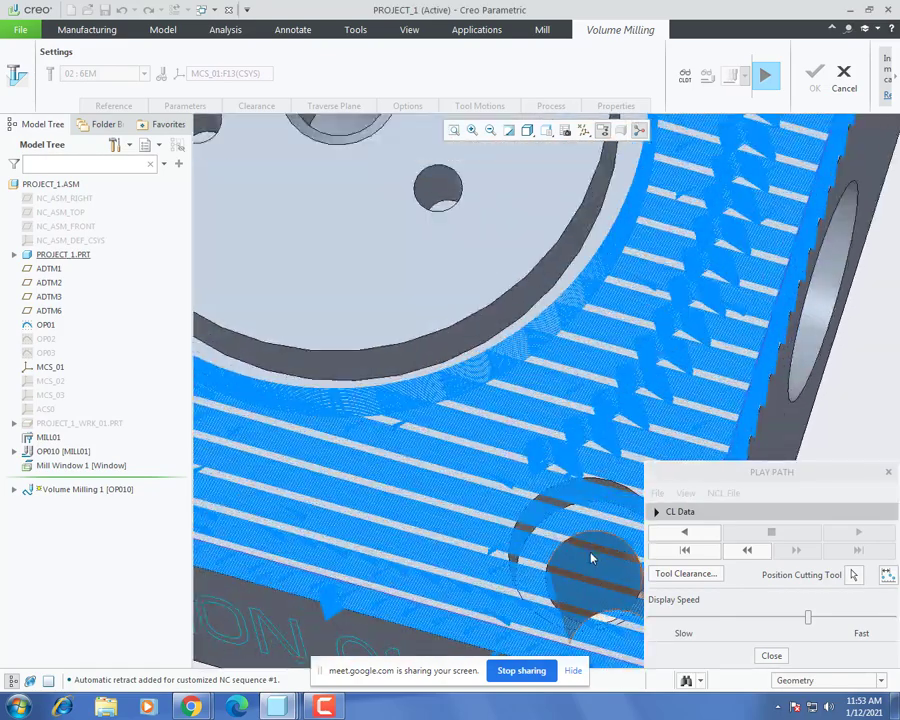
scroll(566, 553, "down", 3)
scroll(480, 425, "down", 5)
scroll(365, 285, "up", 4)
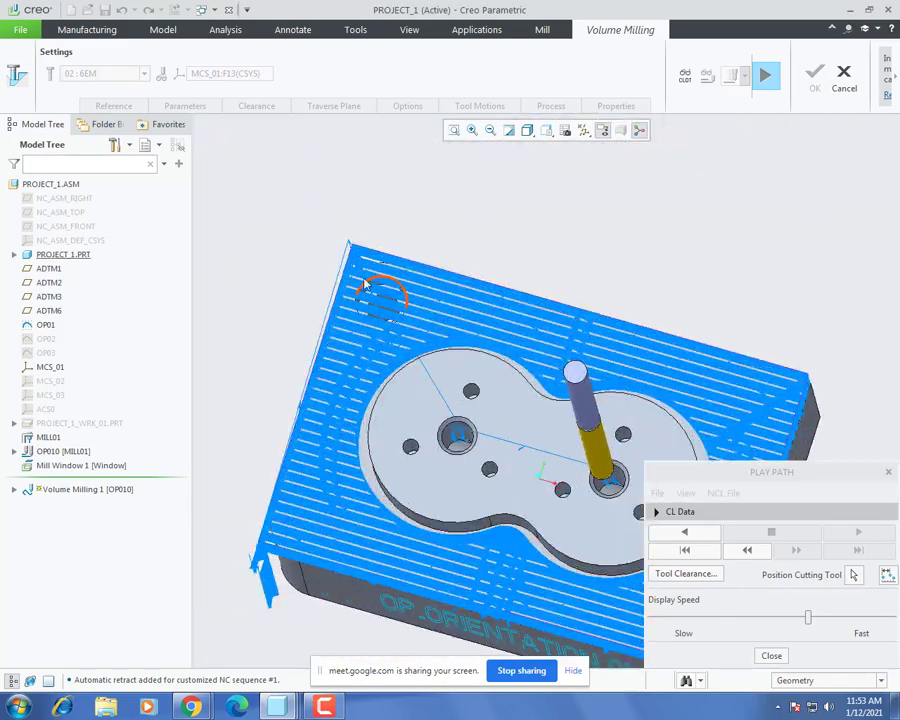
left_click(771, 656)
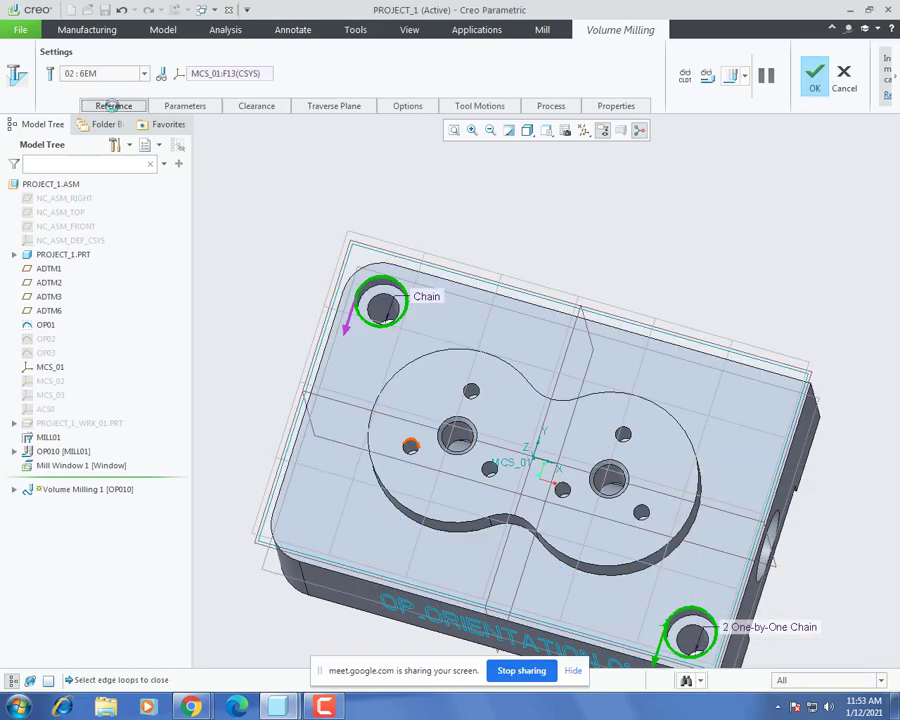
Step: Add the upper edge loops of the boss's two central bores to the sequence's Loops To Close
left_click(113, 105)
right_click(235, 228)
left_click(226, 226)
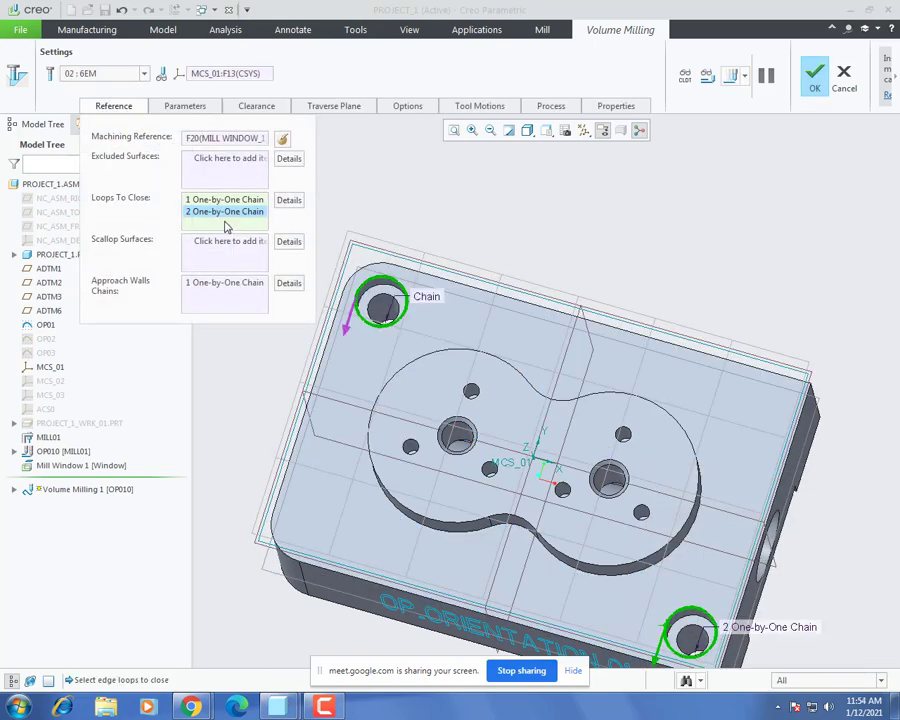
scroll(485, 450, "up", 5)
left_click(430, 473)
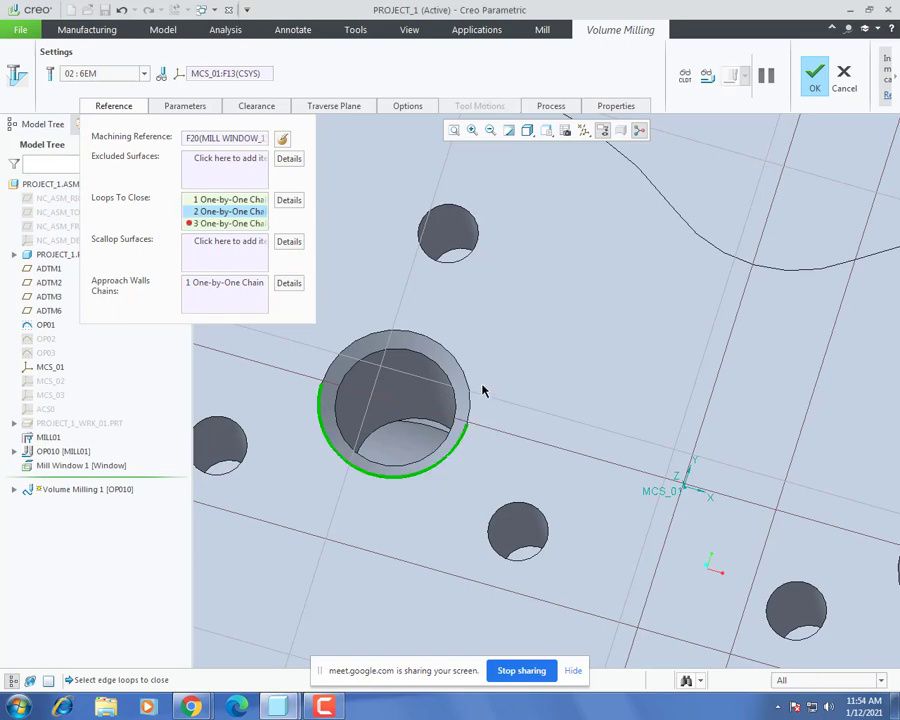
scroll(375, 395, "down", 5)
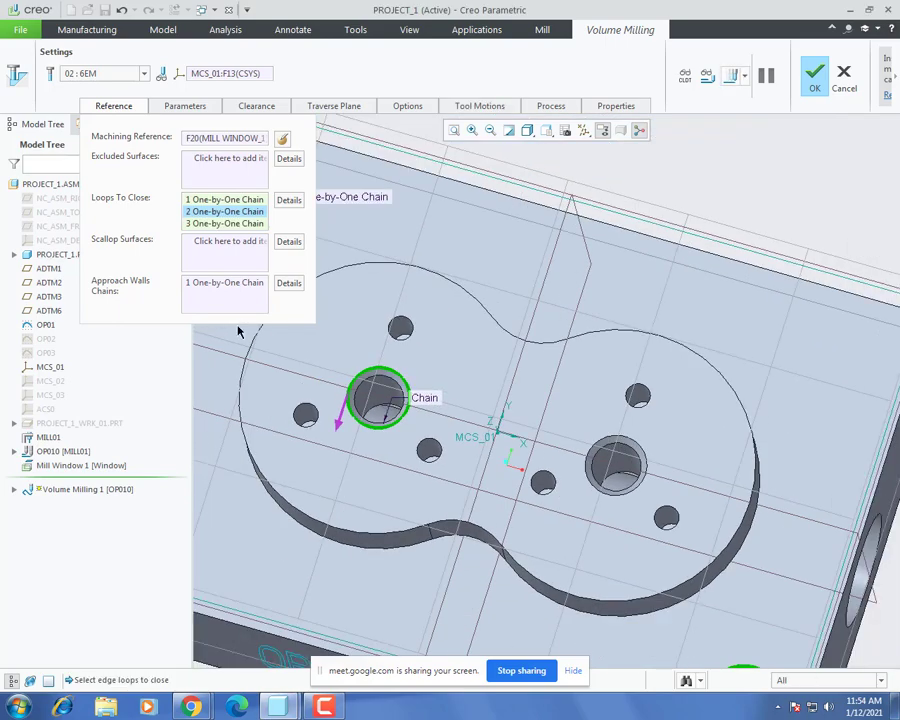
scroll(522, 498, "up", 5)
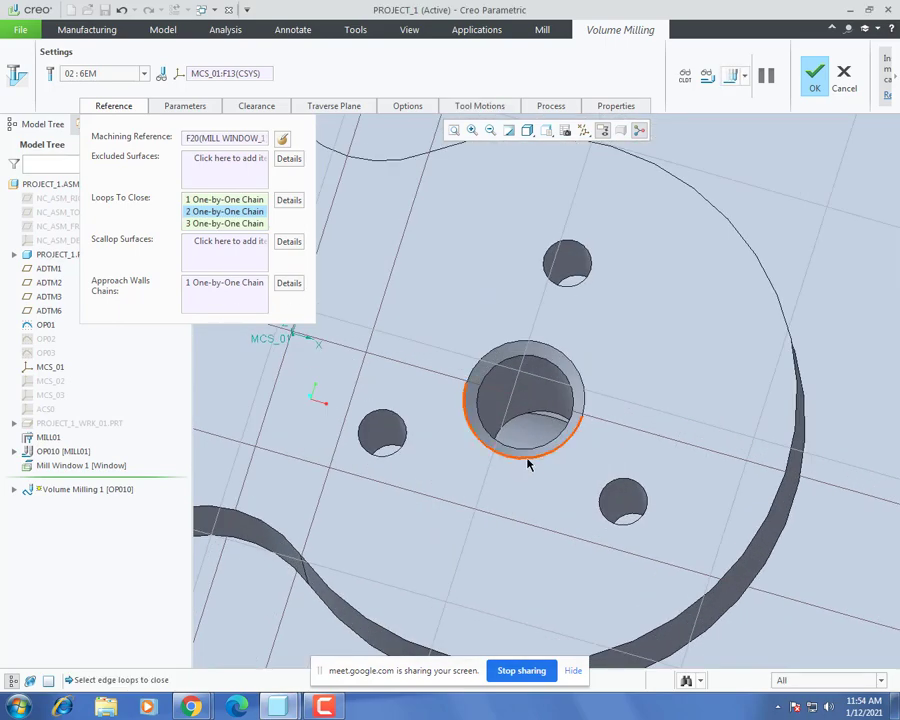
left_click(529, 460)
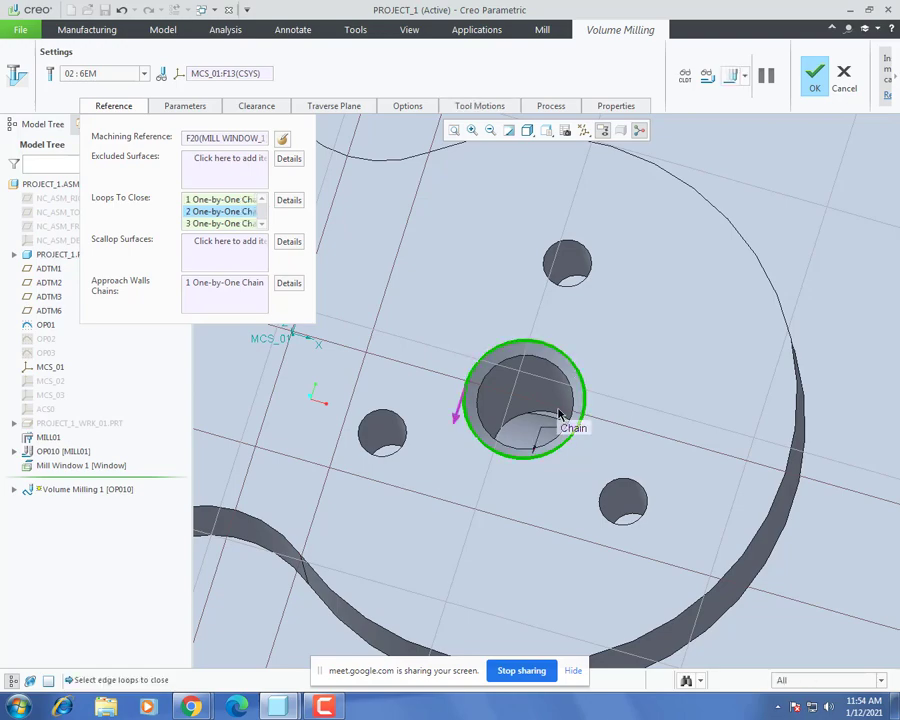
scroll(556, 416, "down", 3)
Step: Recompute and play the tool path with the corner holes and central bores closed, then close the path player
left_click(733, 74)
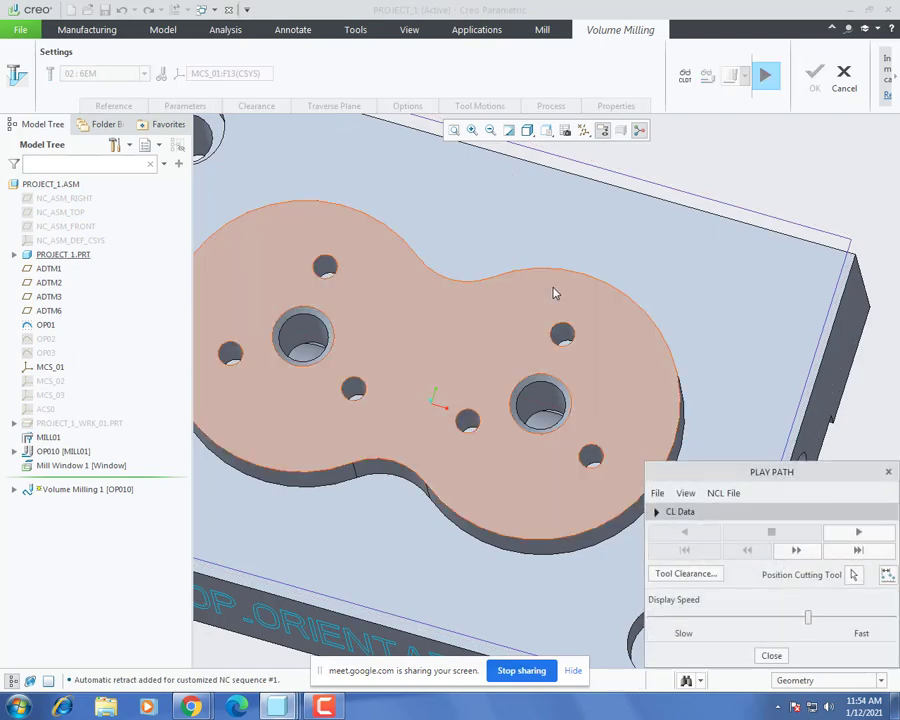
scroll(555, 293, "up", 5)
middle_click_drag(556, 292, 510, 285)
scroll(510, 285, "down", 5)
scroll(773, 396, "up", 1)
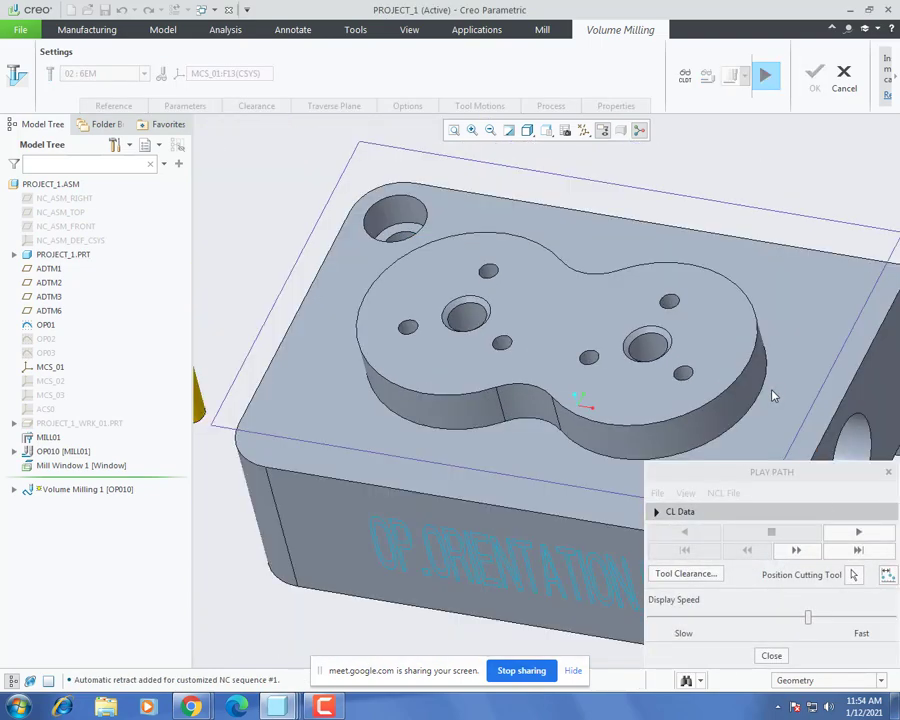
scroll(773, 396, "up", 2)
left_click(859, 536)
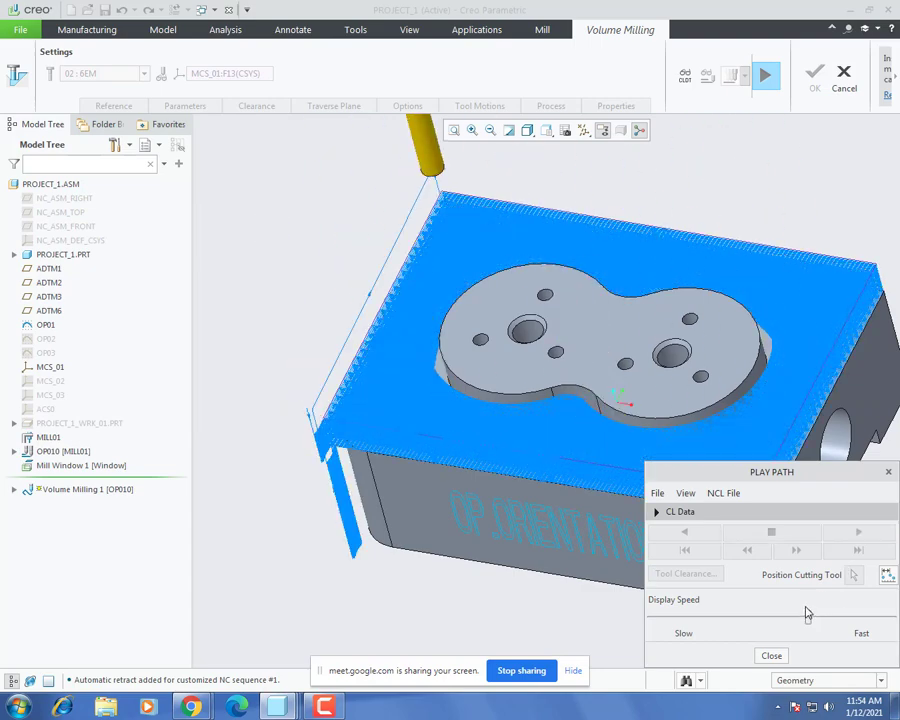
left_click(768, 657)
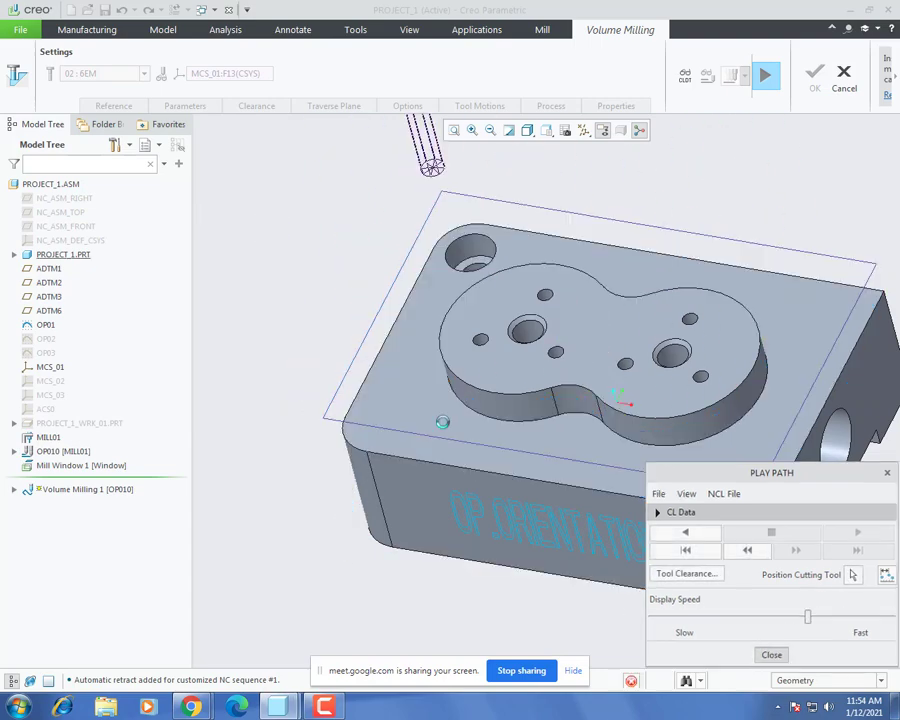
Step: Switch the sequence's tool to 01 : 16EM and play the recomputed tool path
left_click(145, 74)
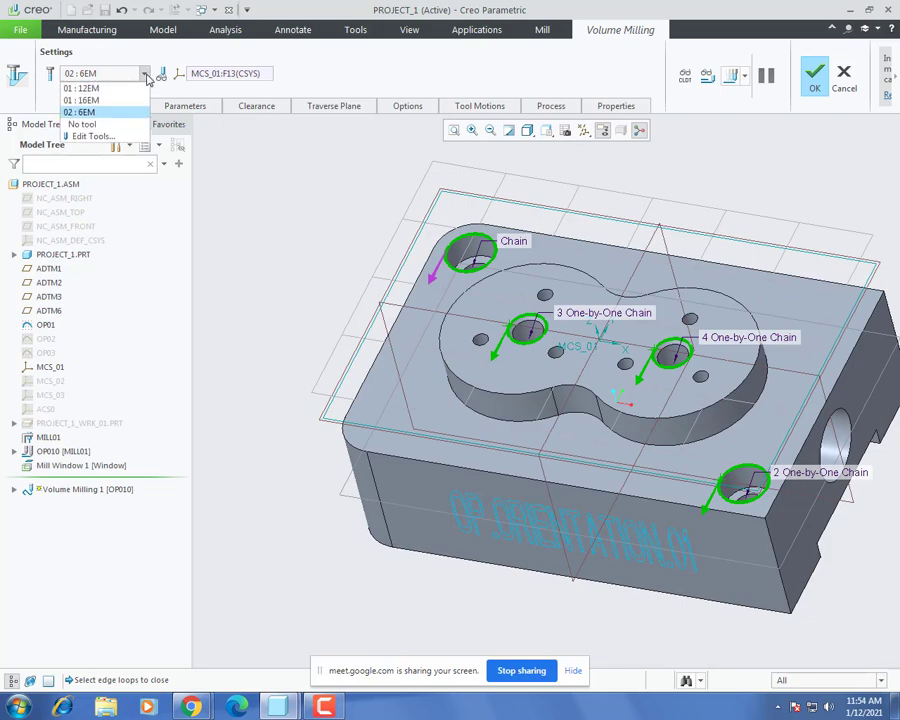
left_click(72, 96)
scroll(324, 343, "up", 4)
scroll(341, 336, "down", 3)
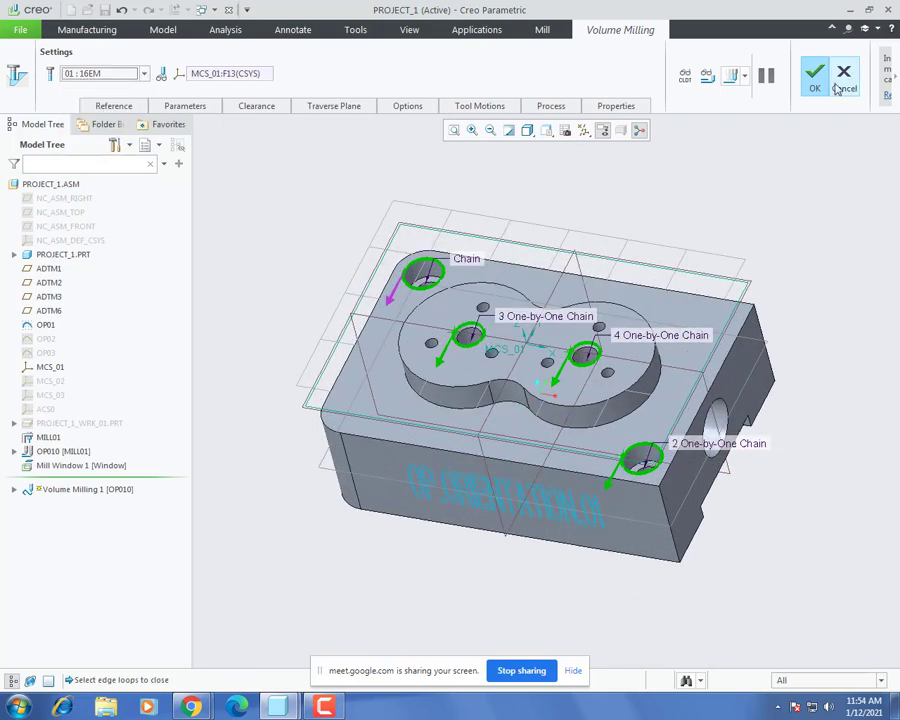
left_click(733, 77)
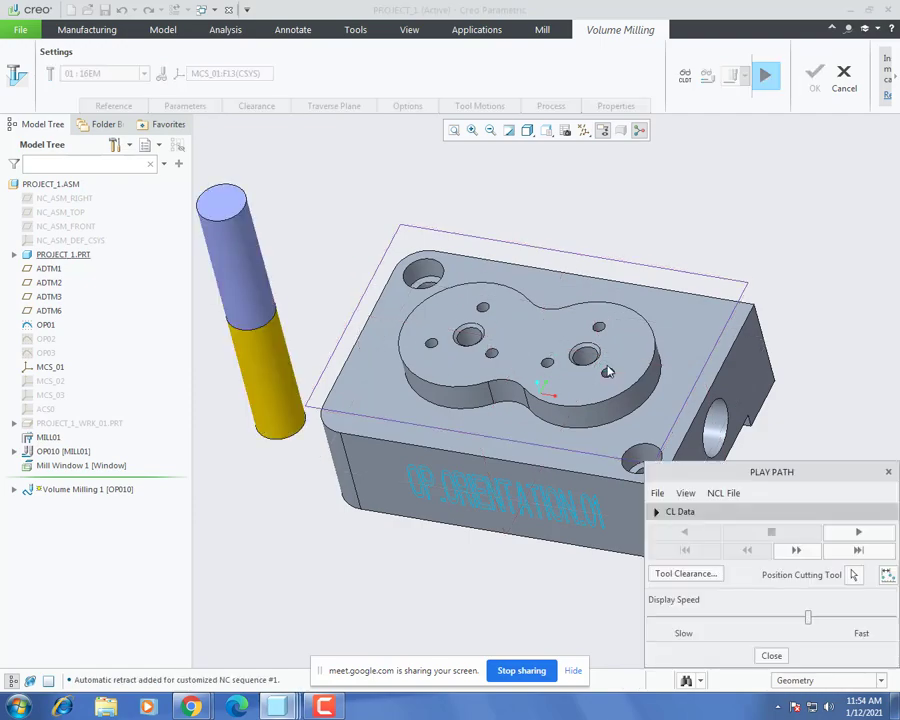
left_click(835, 532)
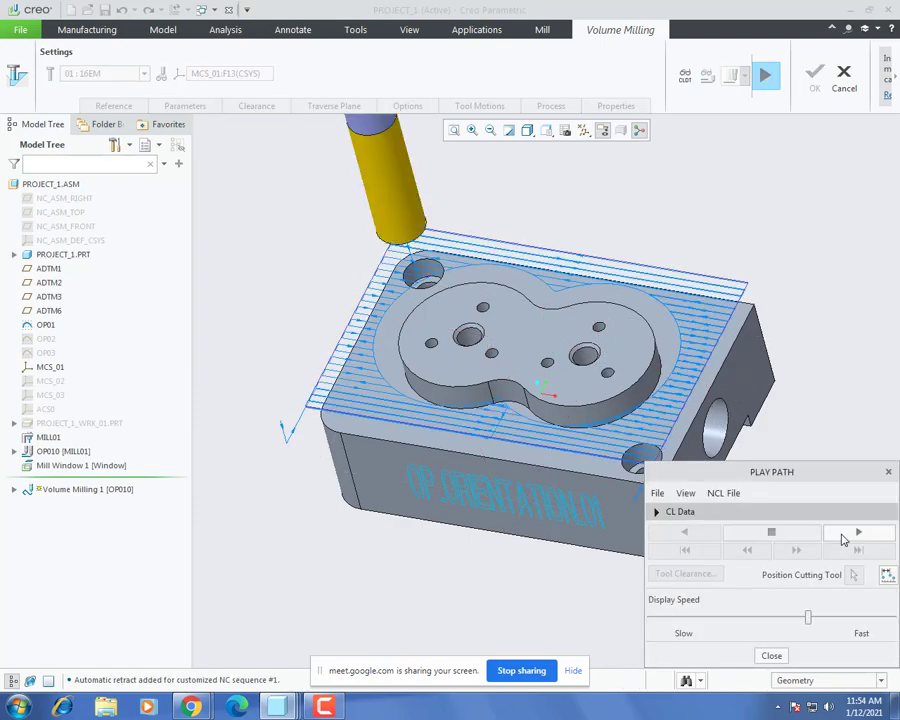
left_click(787, 536)
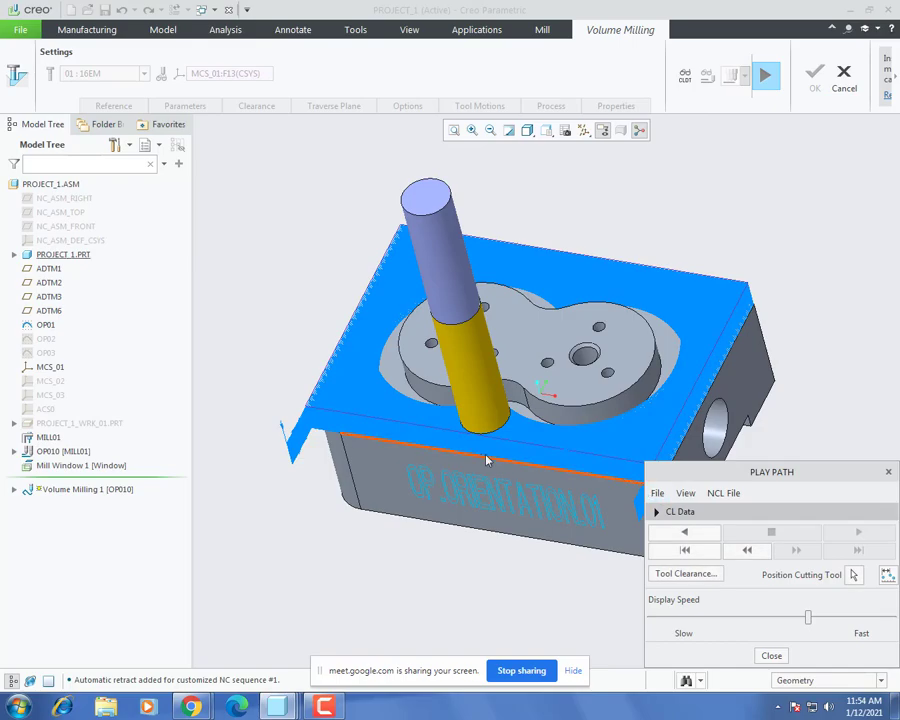
Step: Examine the 16EM tool path and the cutter's position around the boss's waist, then close the path player
scroll(487, 460, "up", 3)
middle_click_drag(622, 406, 566, 458)
scroll(530, 454, "down", 5)
middle_click_drag(496, 446, 517, 381)
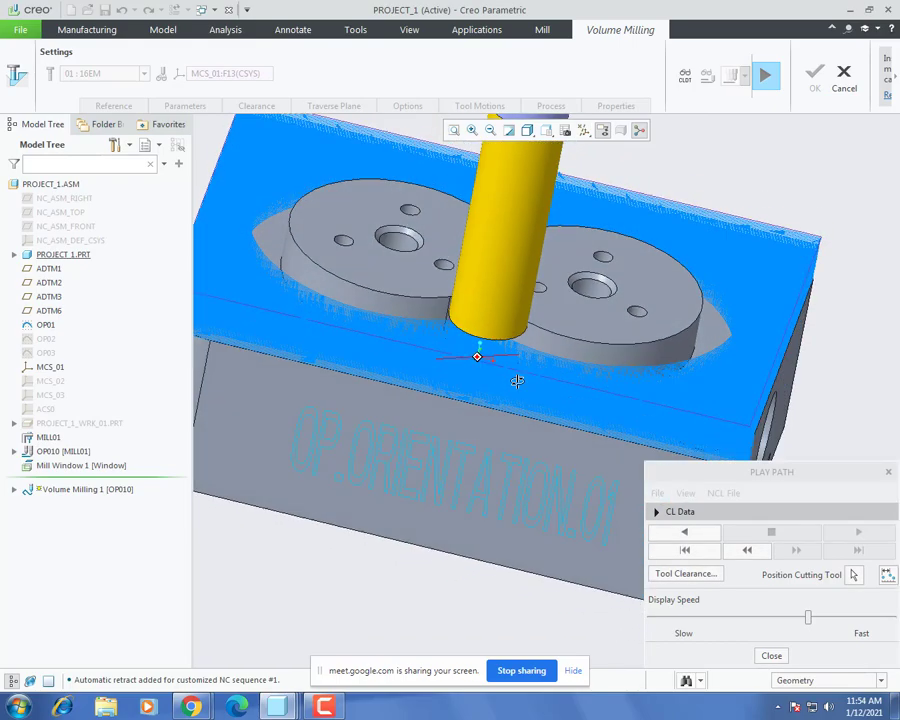
scroll(608, 414, "up", 3)
left_click(777, 659)
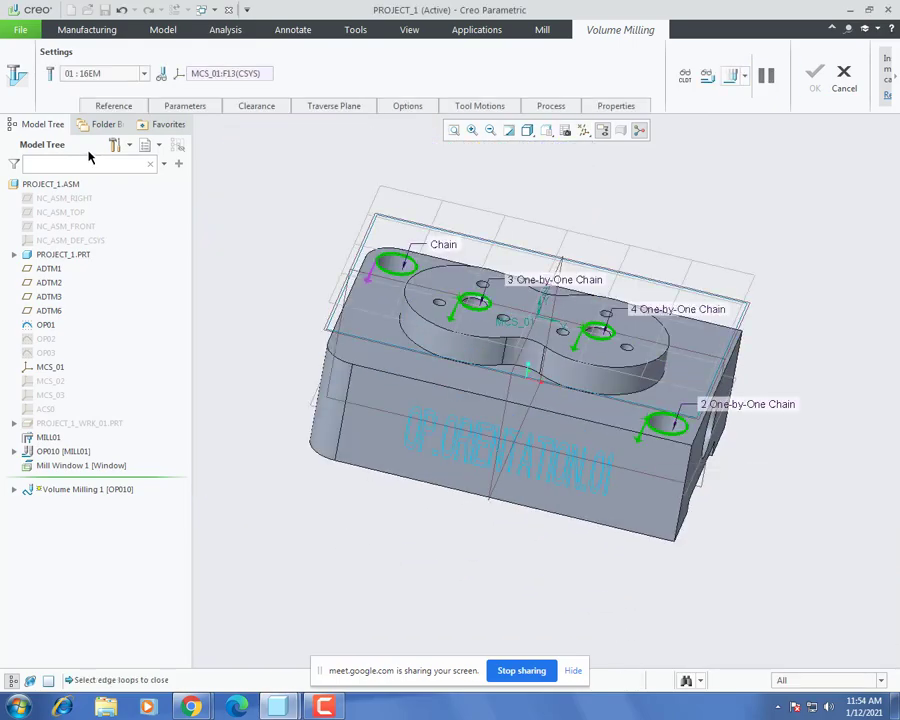
Step: Switch the sequence's tool back to 02 : 6EM
left_click(145, 76)
left_click(80, 114)
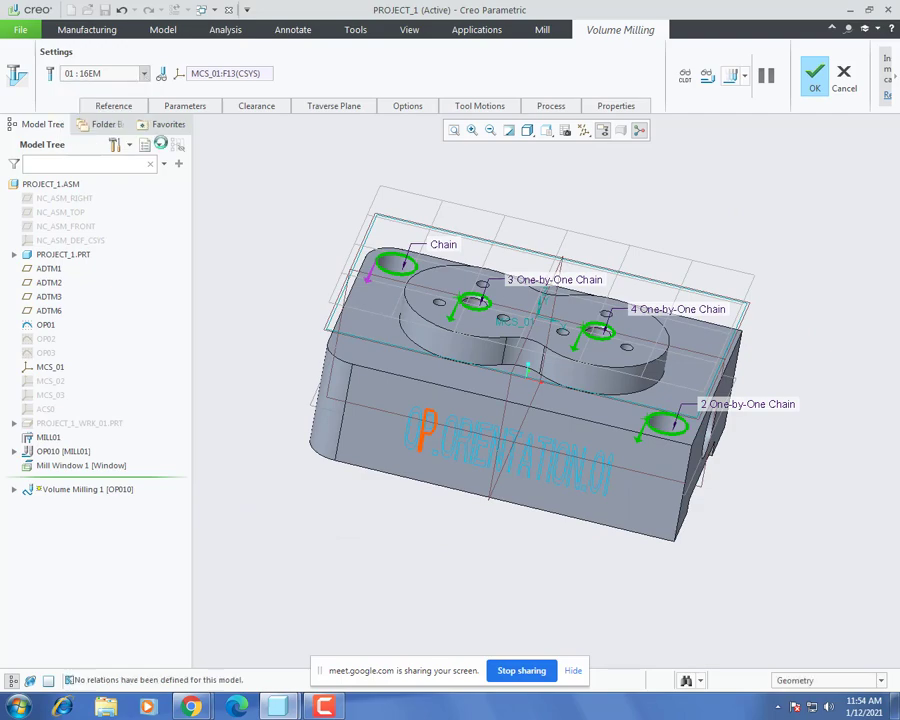
mouse_move(276, 196)
middle_mouse_down()
mouse_move(361, 281)
mouse_move(385, 206)
middle_mouse_up()
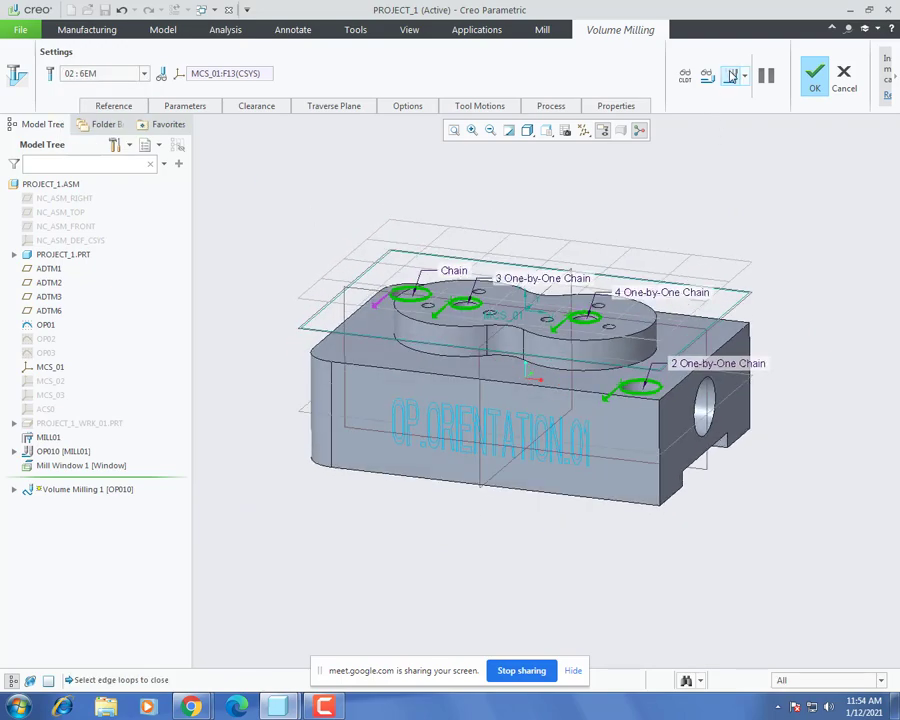
Step: Position the 6EM cutter on the passes running down beside the block's corner, close the path player and accept the sequence
left_click(731, 76)
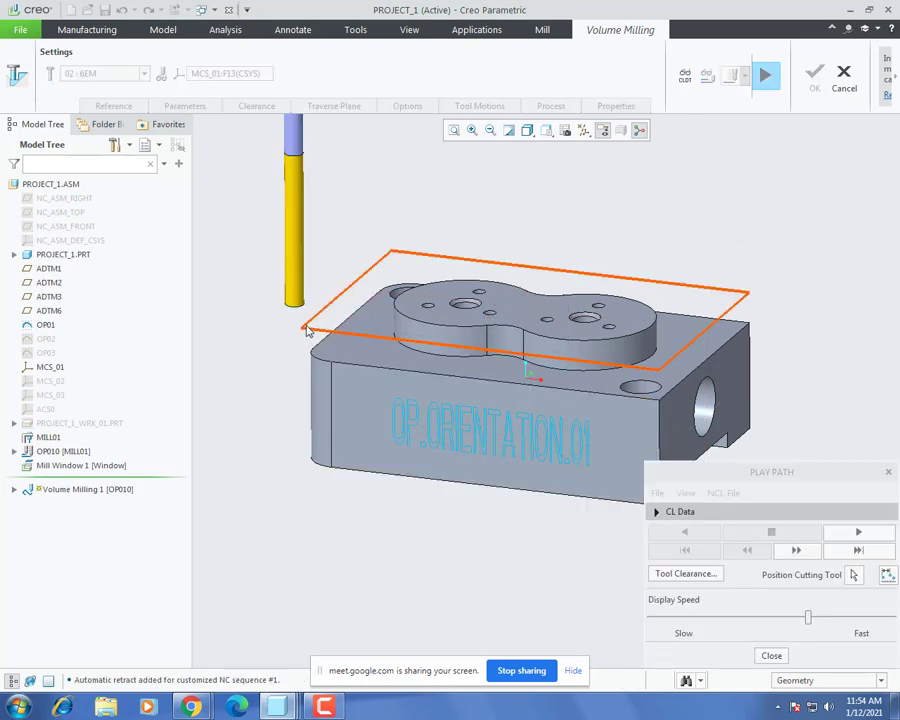
left_click(852, 579)
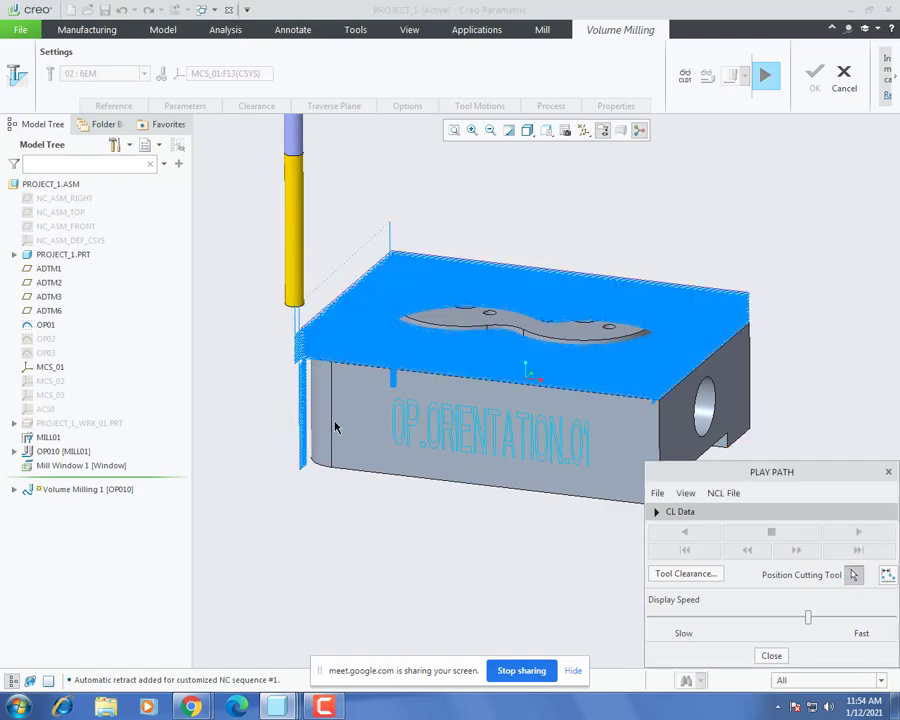
scroll(291, 407, "down", 4)
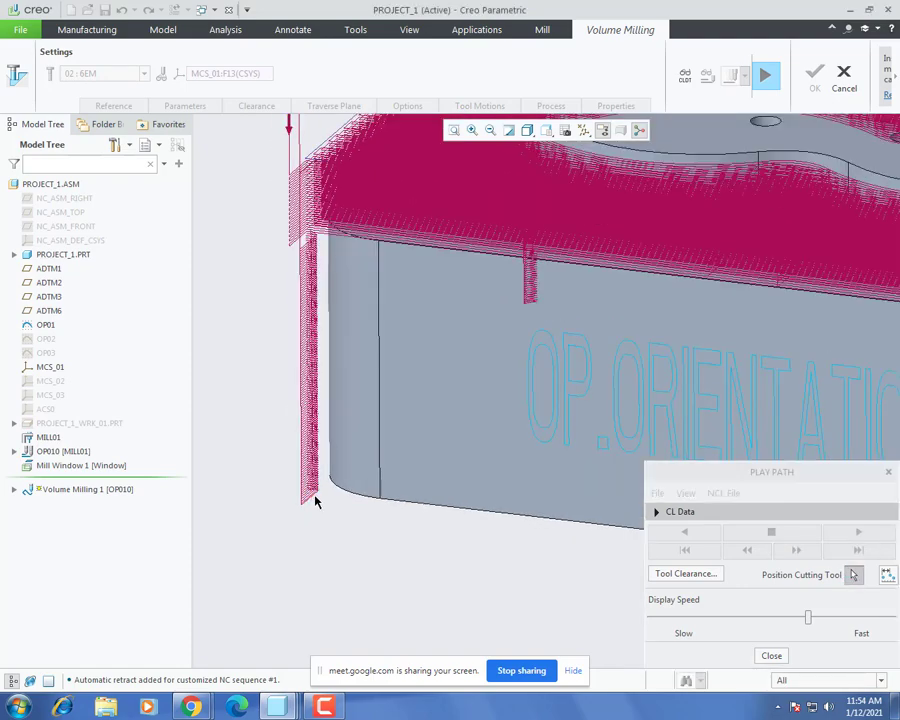
scroll(310, 490, "up", 5)
middle_click_drag(333, 486, 304, 497)
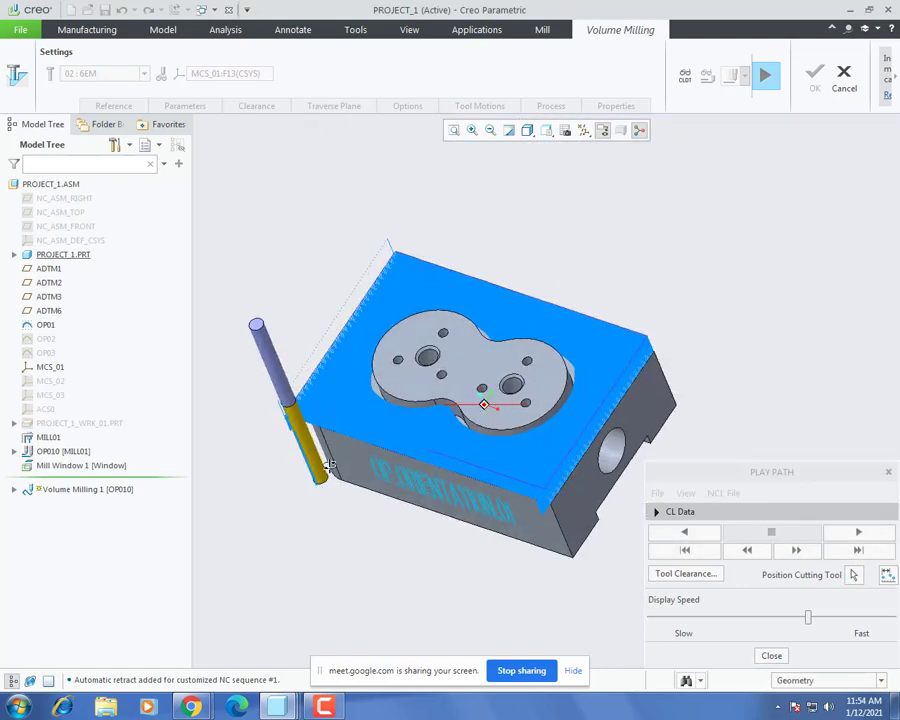
left_click(771, 657)
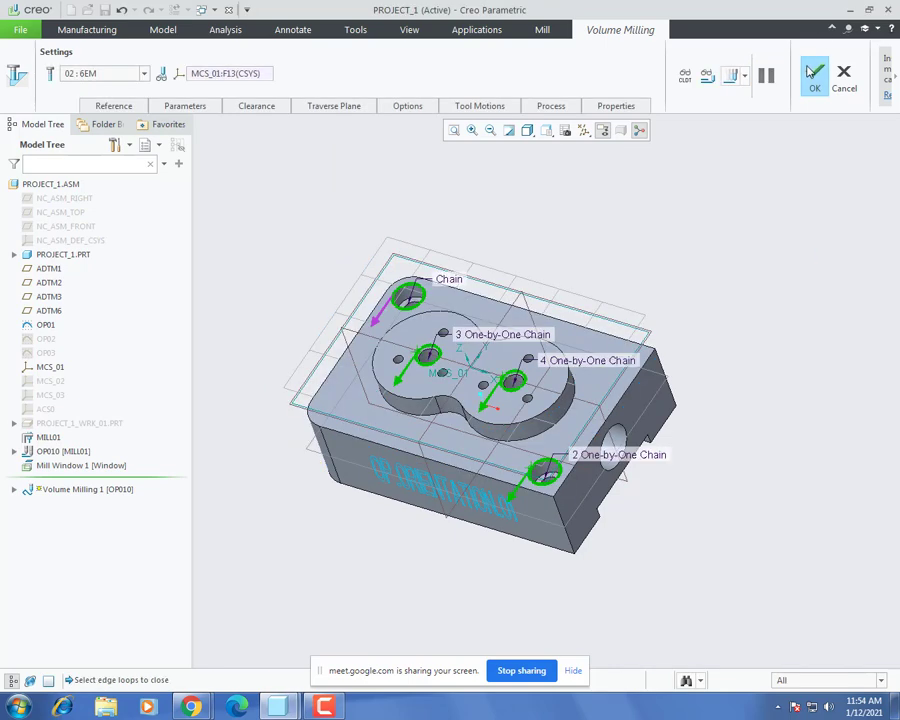
left_click(814, 73)
Step: Redefine Mill Window 1 with its depth specified as To Selected, using the block's flat face around the boss
left_click(61, 488)
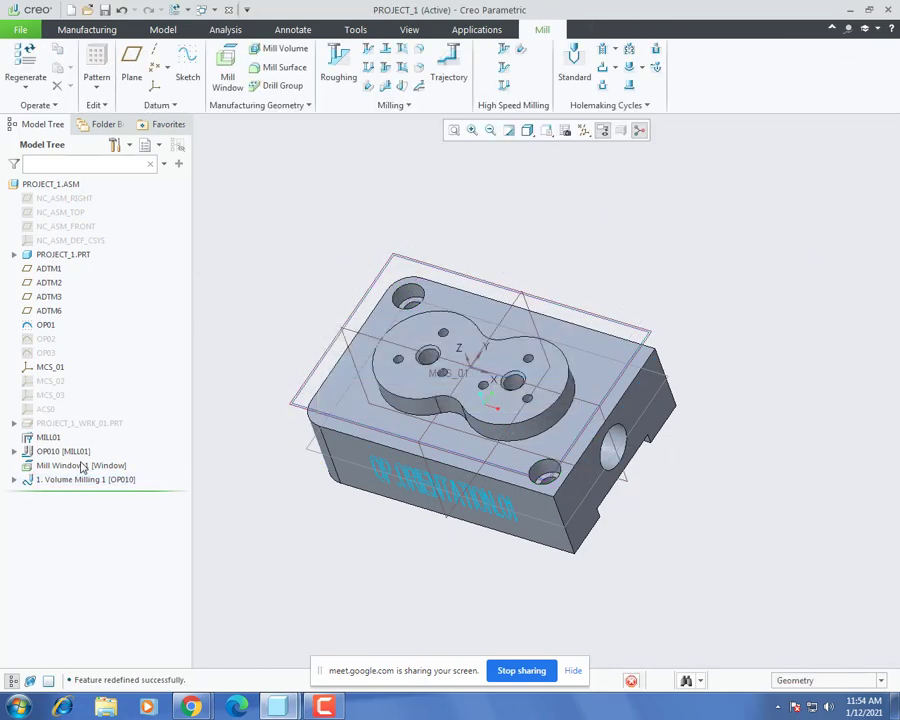
right_click(83, 466)
left_click(90, 399)
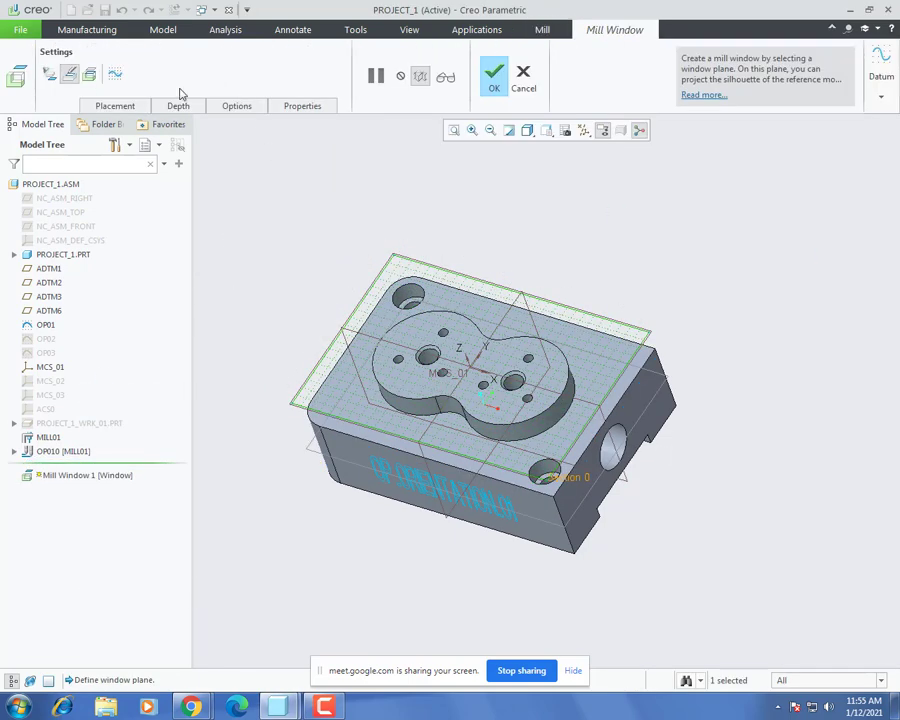
left_click(178, 104)
left_click(183, 141)
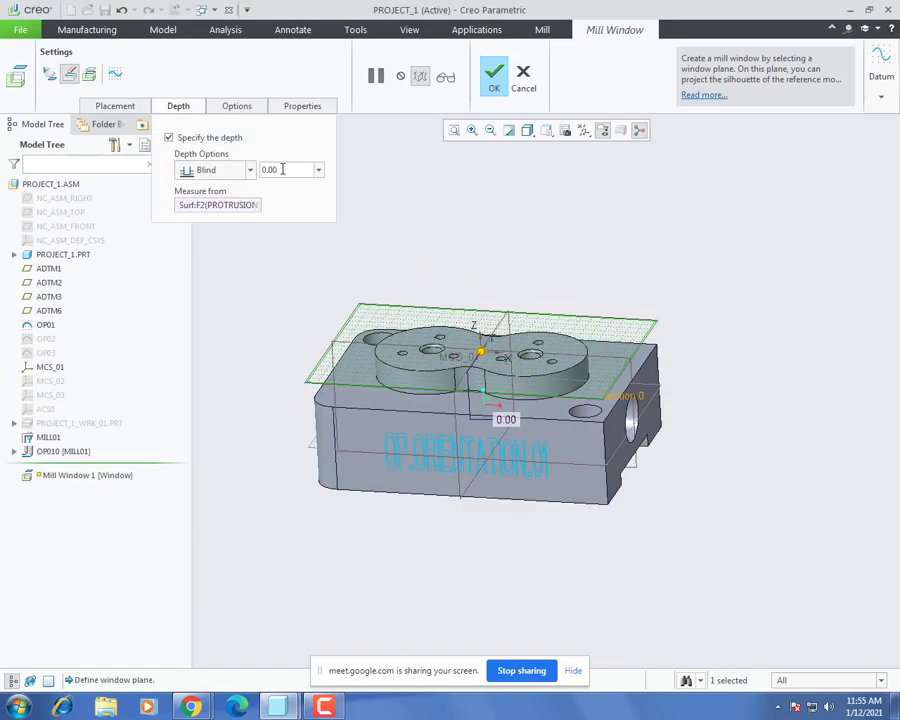
left_click(251, 171)
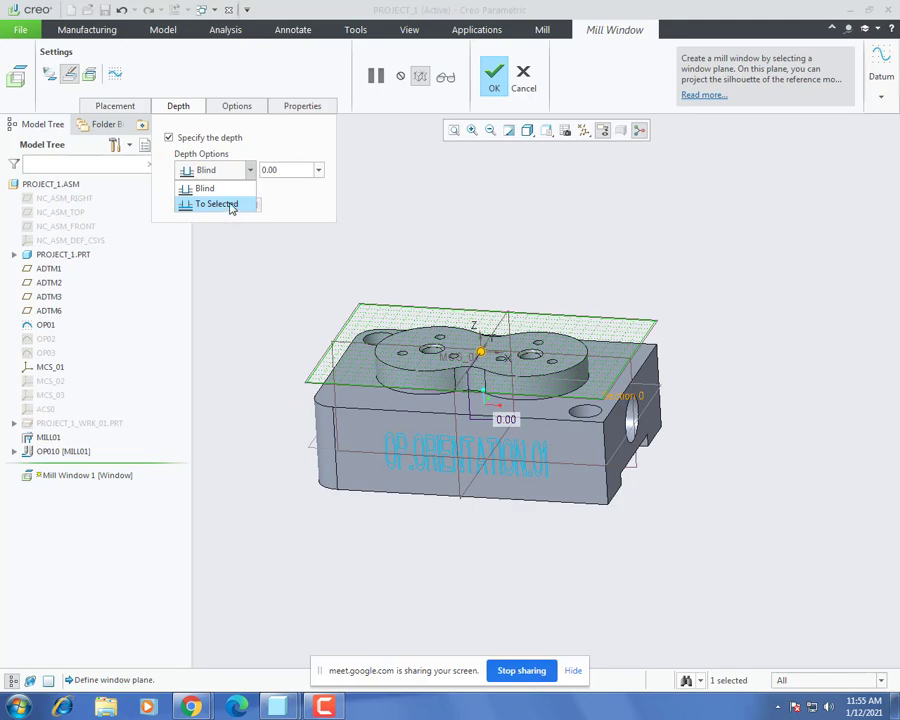
left_click(230, 206)
scroll(268, 388, "up", 3)
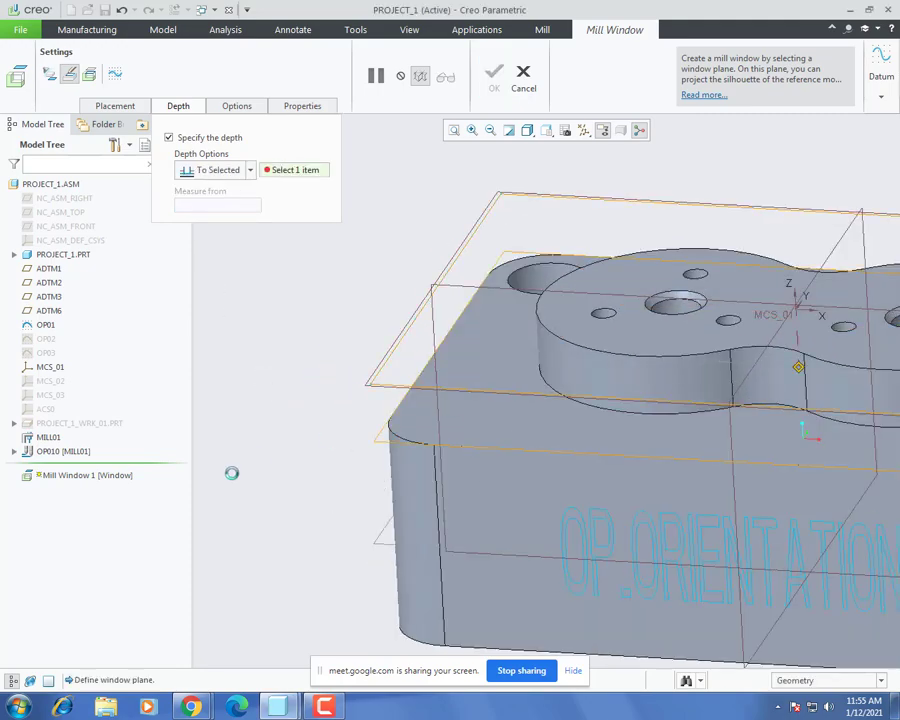
scroll(290, 466, "down", 4)
scroll(305, 409, "up", 2)
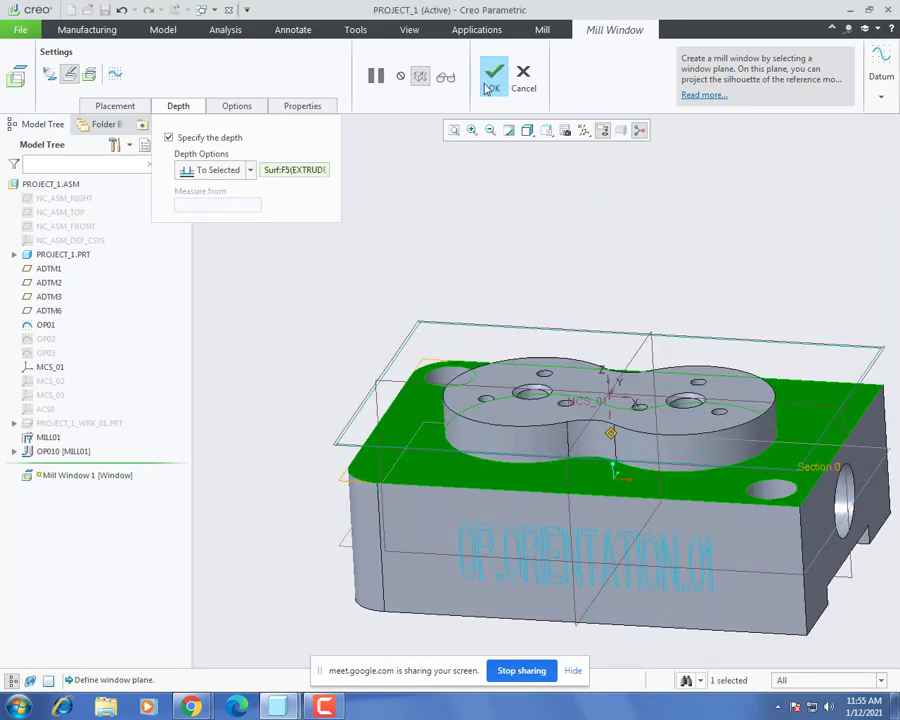
left_click(494, 75)
Step: Reopen Volume Milling 1 for redefinition and examine its 6EM tool path at the block's corner and around the boss, closing the path player
right_click(75, 479)
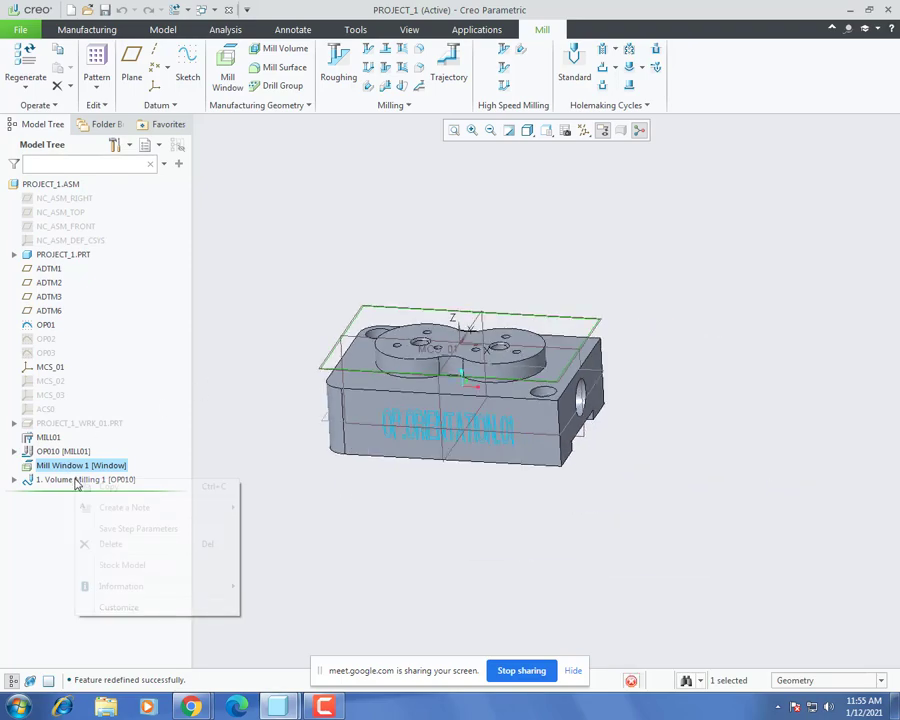
left_click(82, 410)
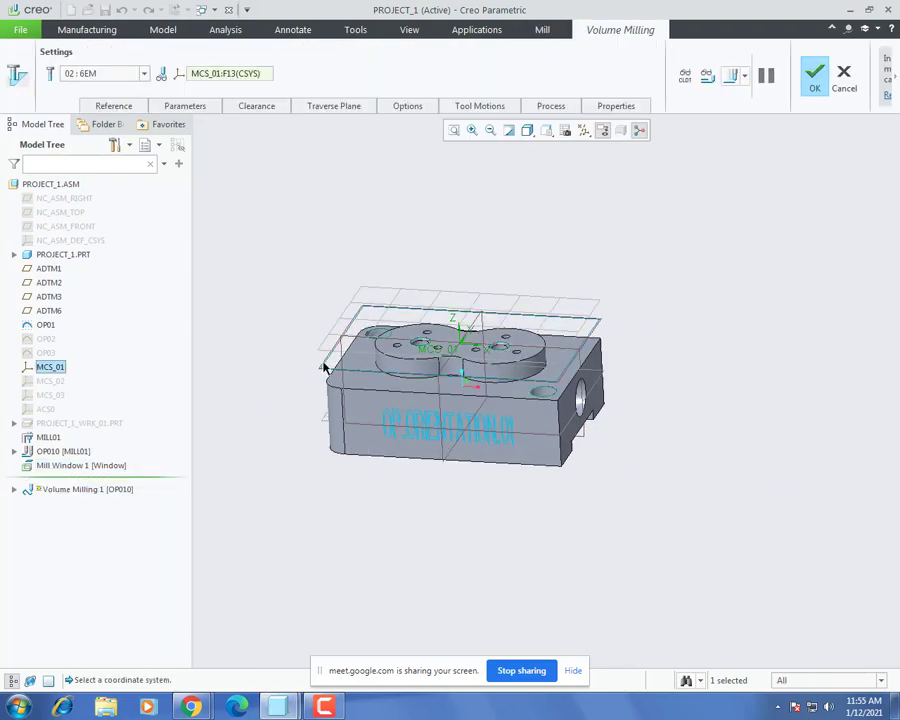
scroll(322, 368, "up", 2)
left_click(736, 76)
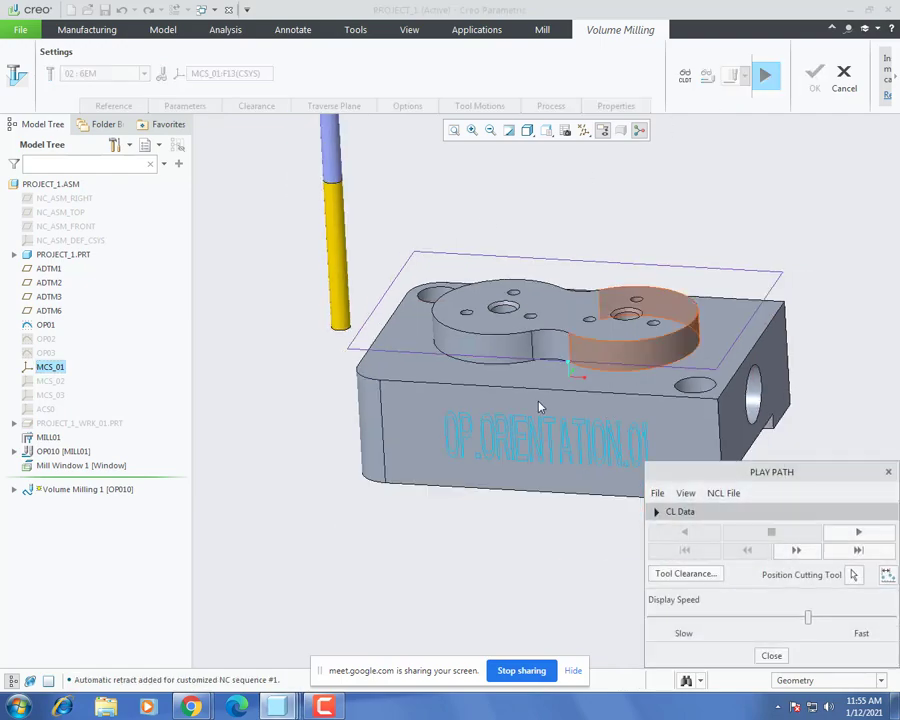
middle_click_drag(385, 335, 372, 331)
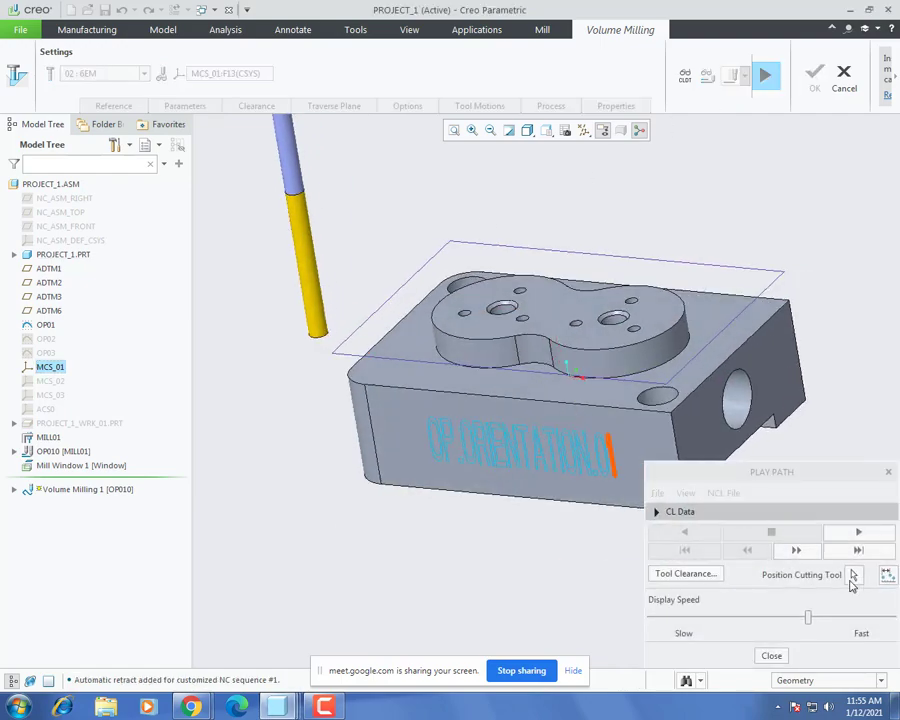
scroll(361, 402, "down", 8)
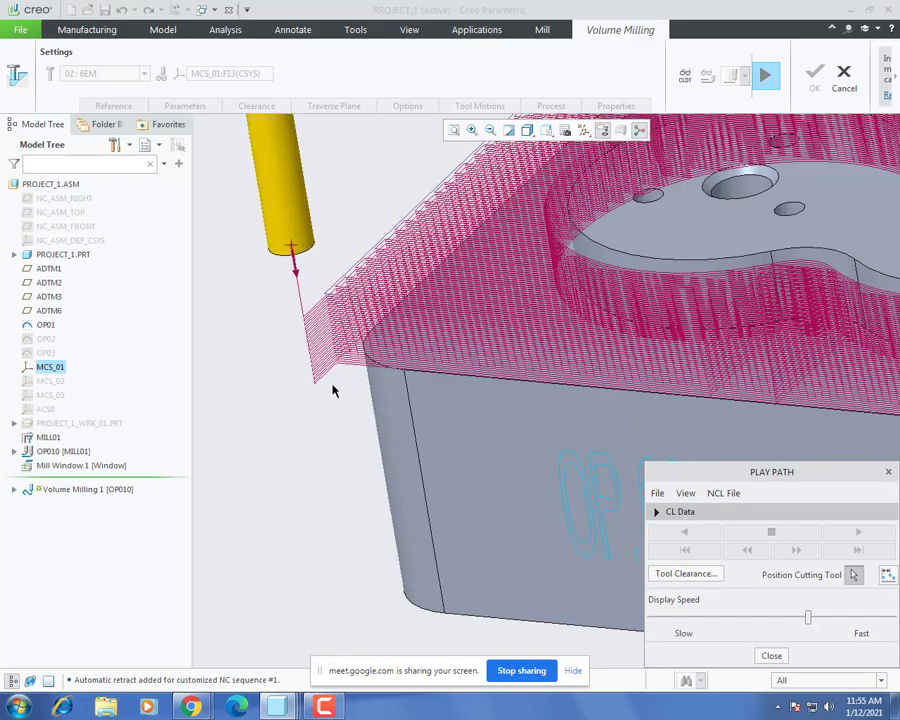
scroll(343, 362, "up", 10)
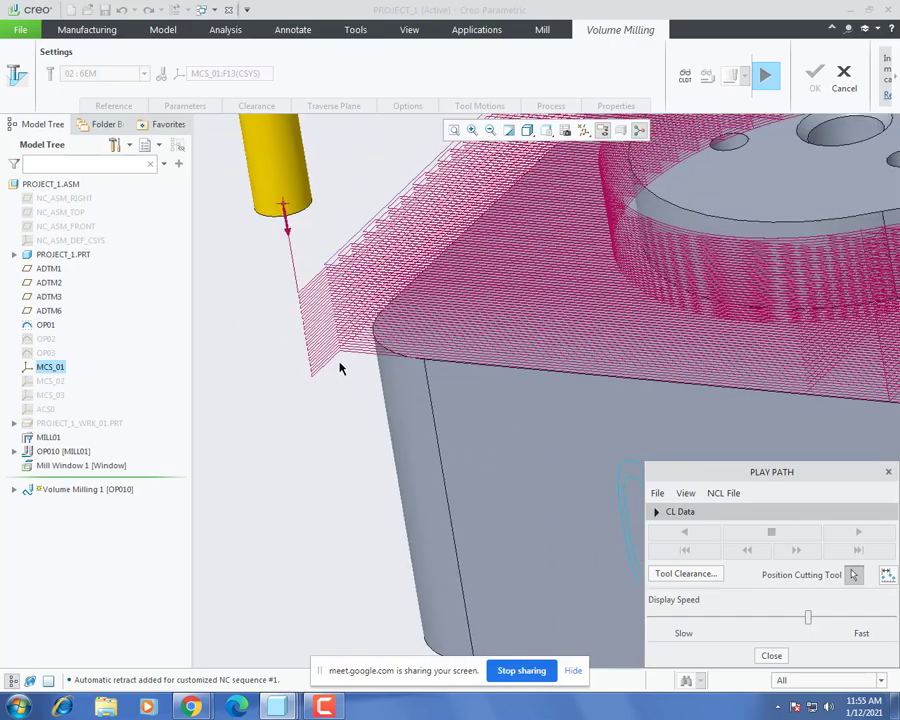
middle_click_drag(338, 362, 346, 413)
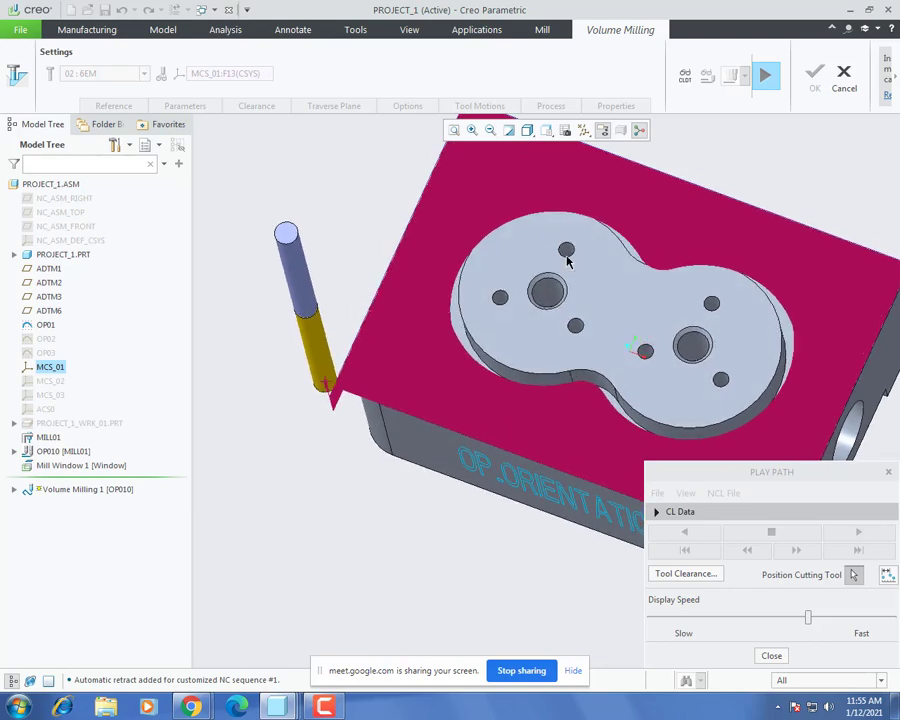
scroll(567, 262, "down", 3)
left_click(772, 658)
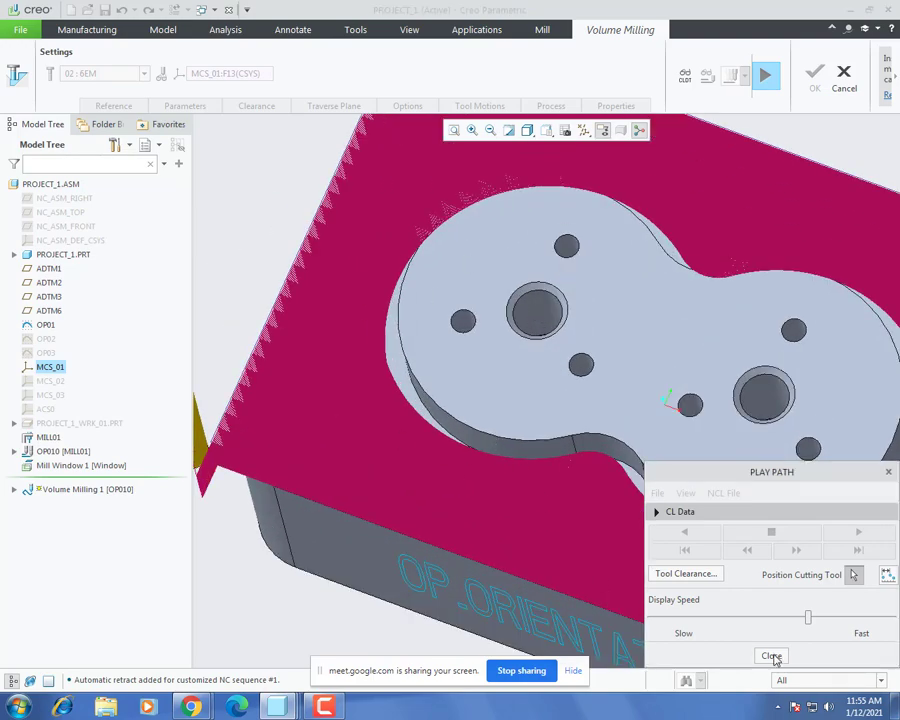
left_click(772, 656)
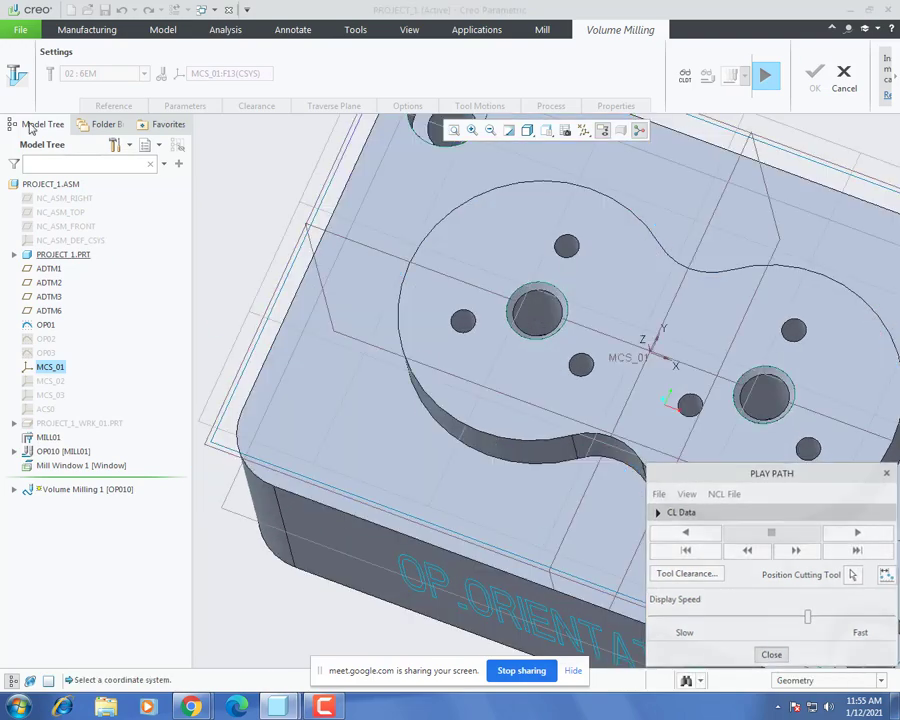
Step: Switch the sequence's tool to 01 : 16EM and display its tool path for cutter positioning
left_click(100, 73)
left_click(85, 101)
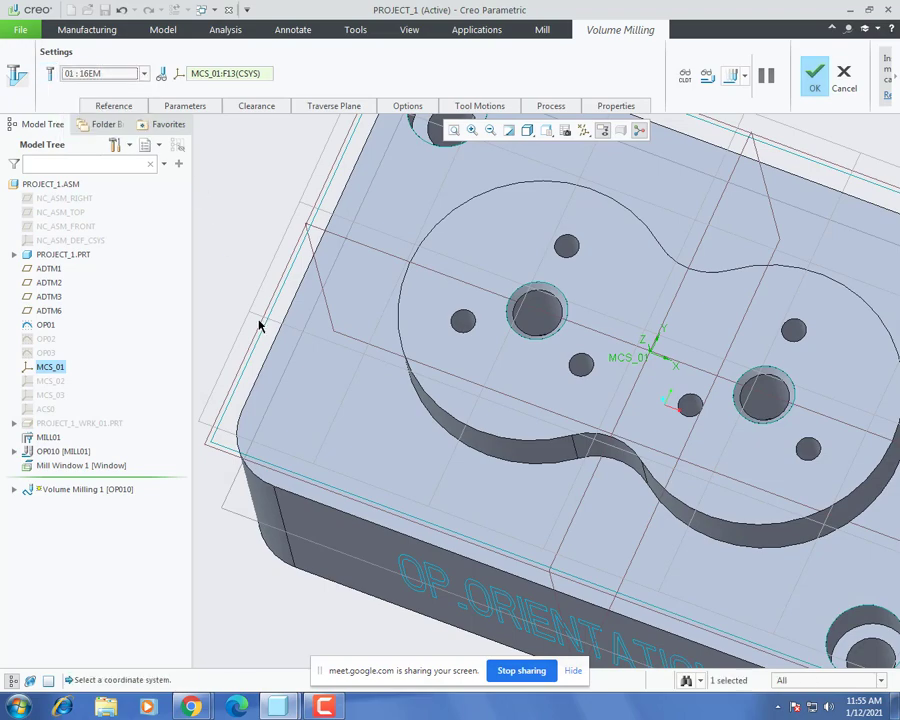
scroll(333, 386, "down", 3)
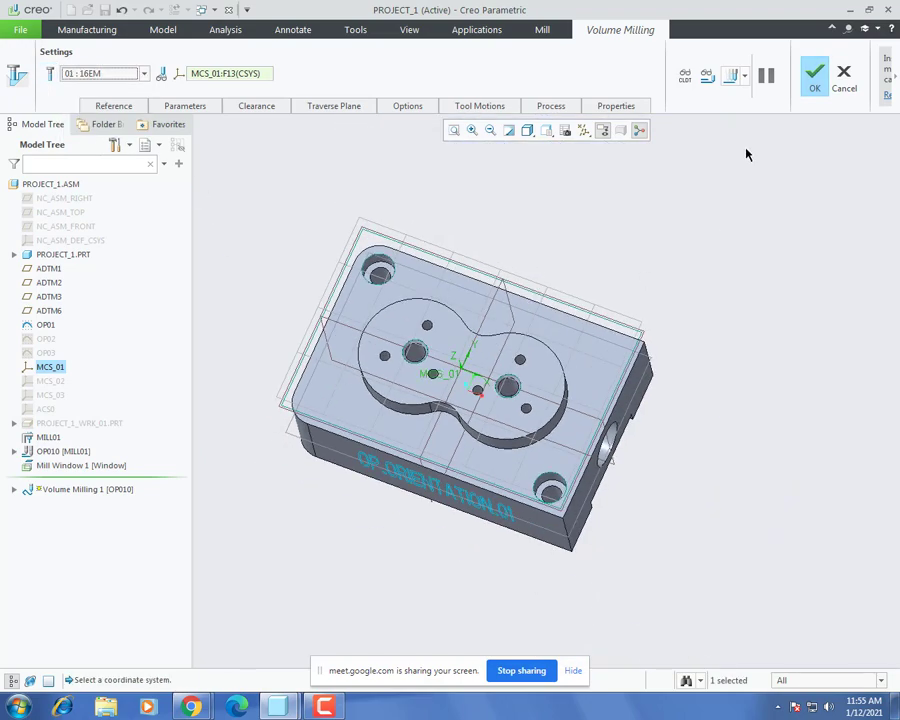
left_click(734, 78)
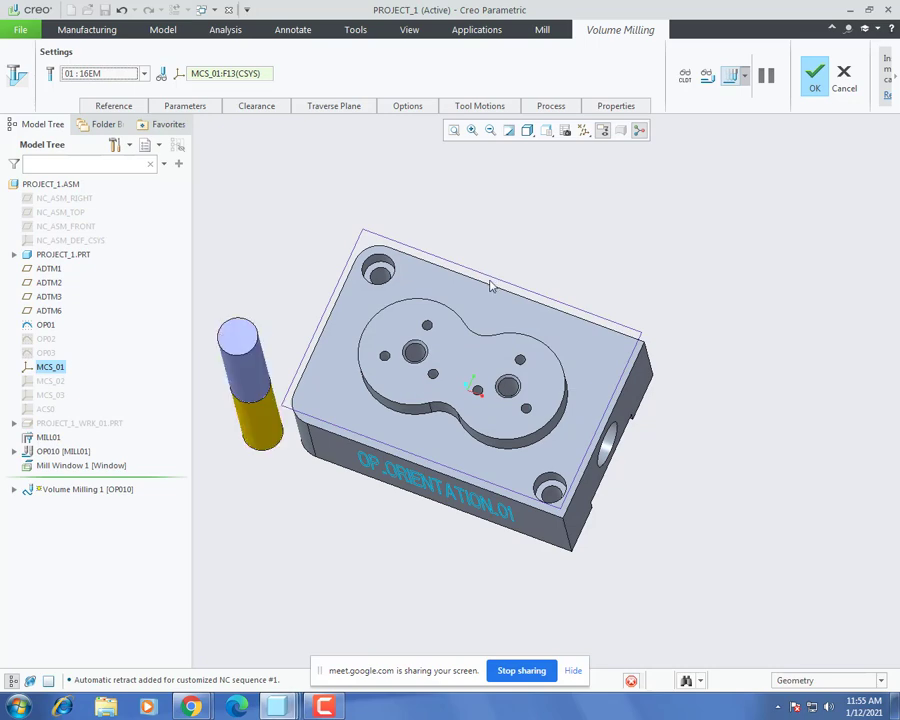
middle_click_drag(490, 282, 517, 322)
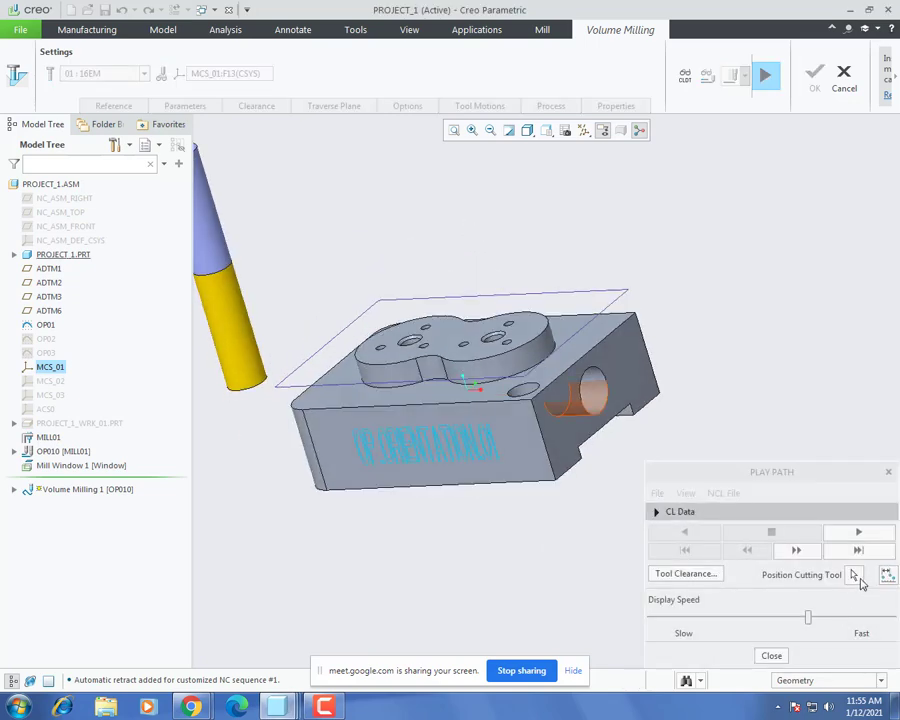
left_click(858, 577)
middle_click_drag(386, 406, 440, 388)
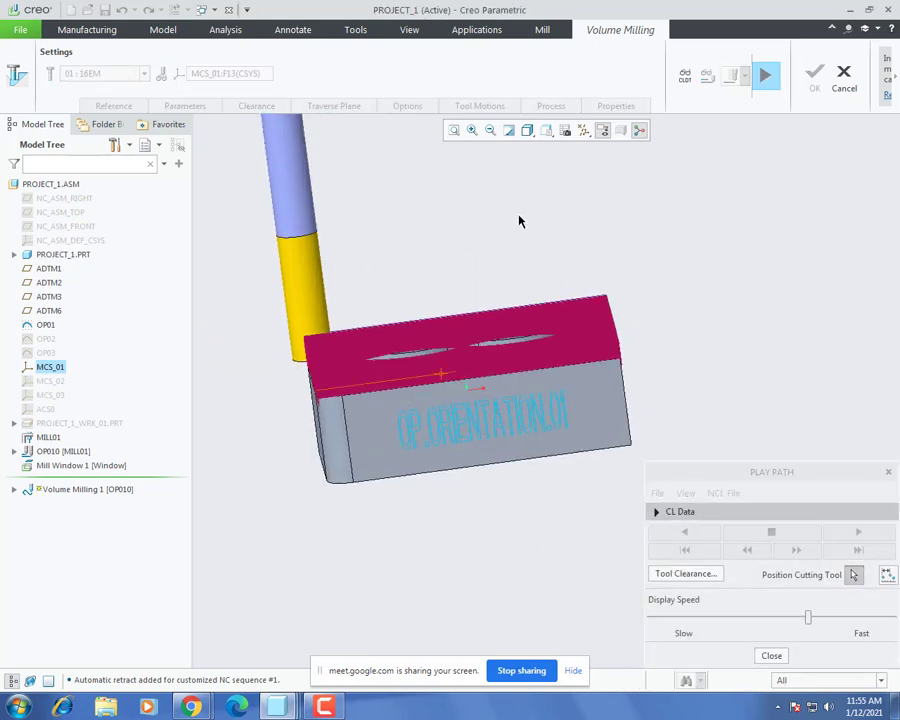
Step: Reorient the view by reference, with the lettered side face as Front and the boss's upper face as Top
left_click(528, 131)
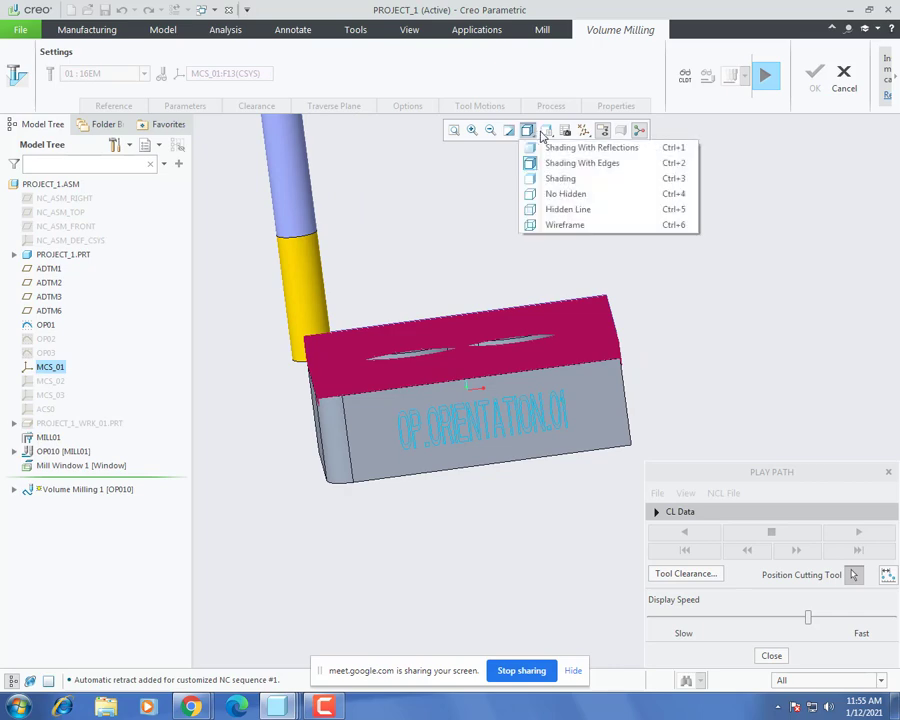
left_click(546, 131)
left_click(556, 254)
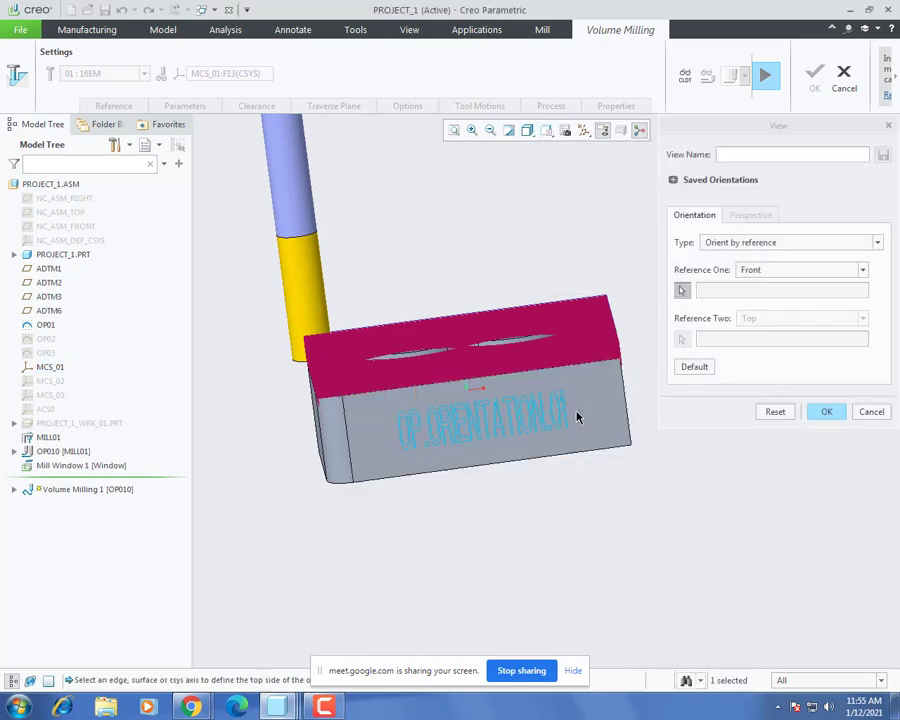
left_click(577, 417)
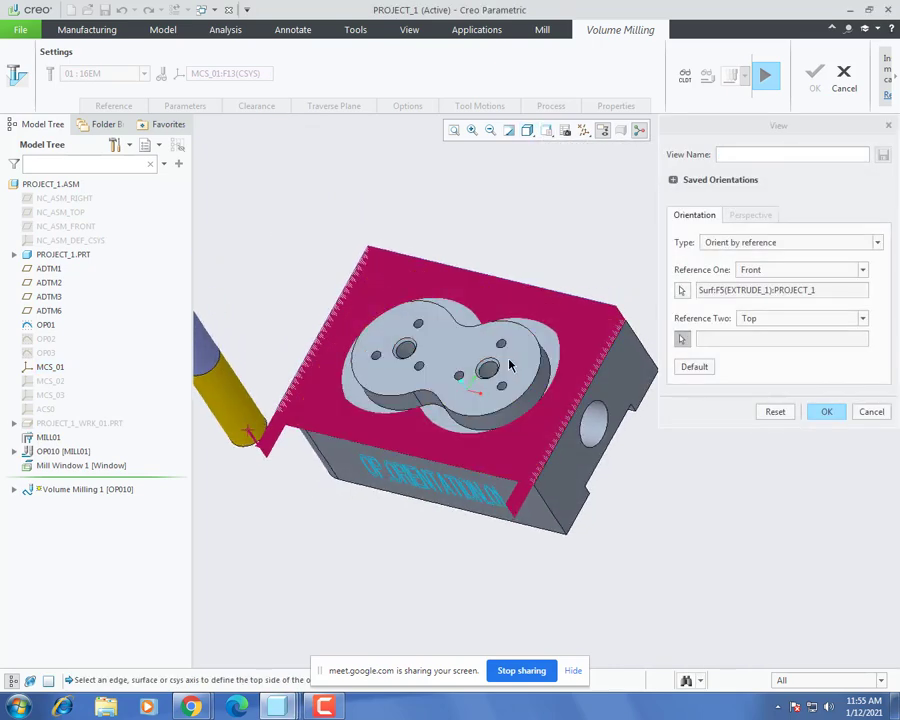
left_click(509, 366)
left_click(826, 412)
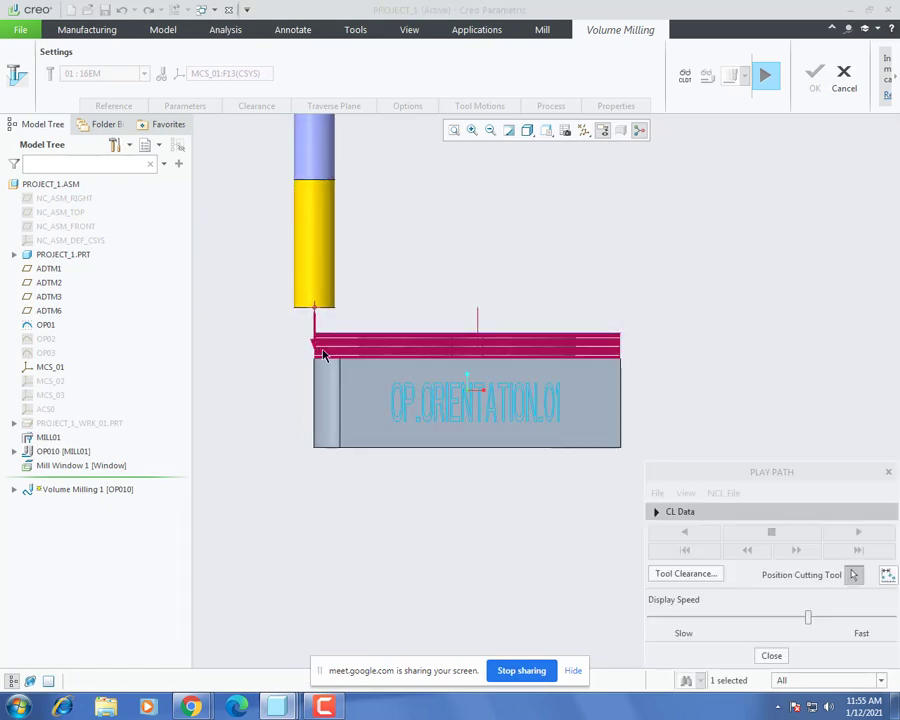
Step: Position the 16EM cutter on the lowest pass, examine its gap above the block's flat face and close the path player
scroll(323, 355, "up", 8)
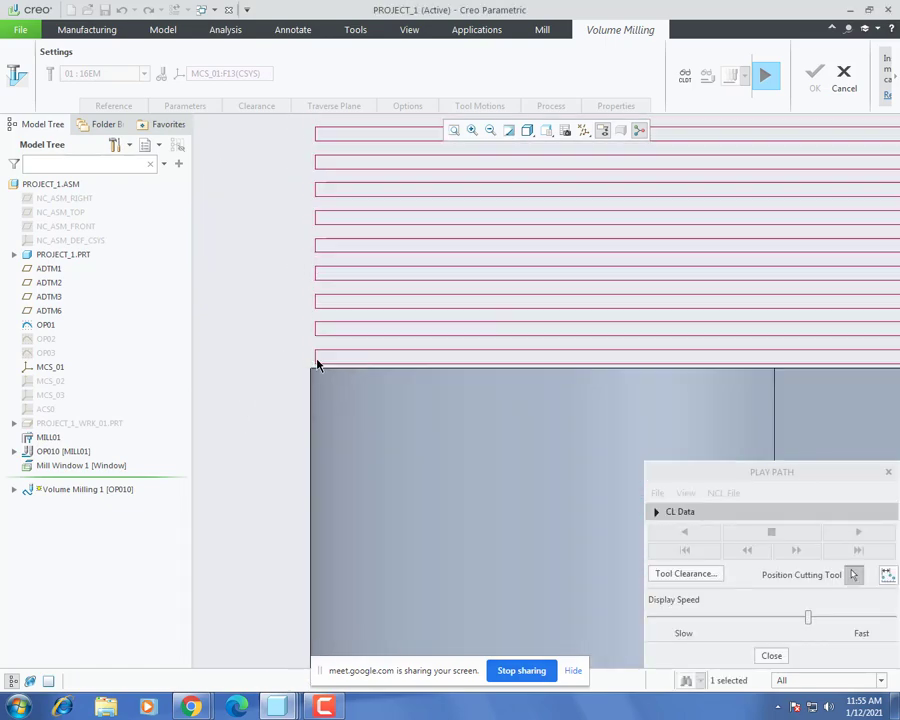
scroll(317, 364, "up", 6)
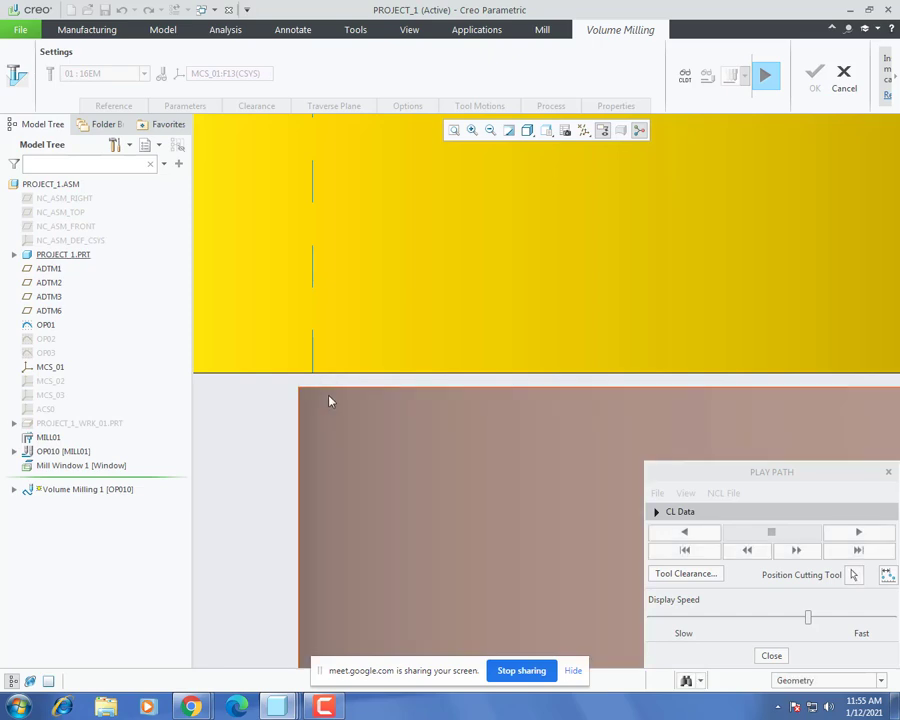
scroll(337, 395, "up", 3)
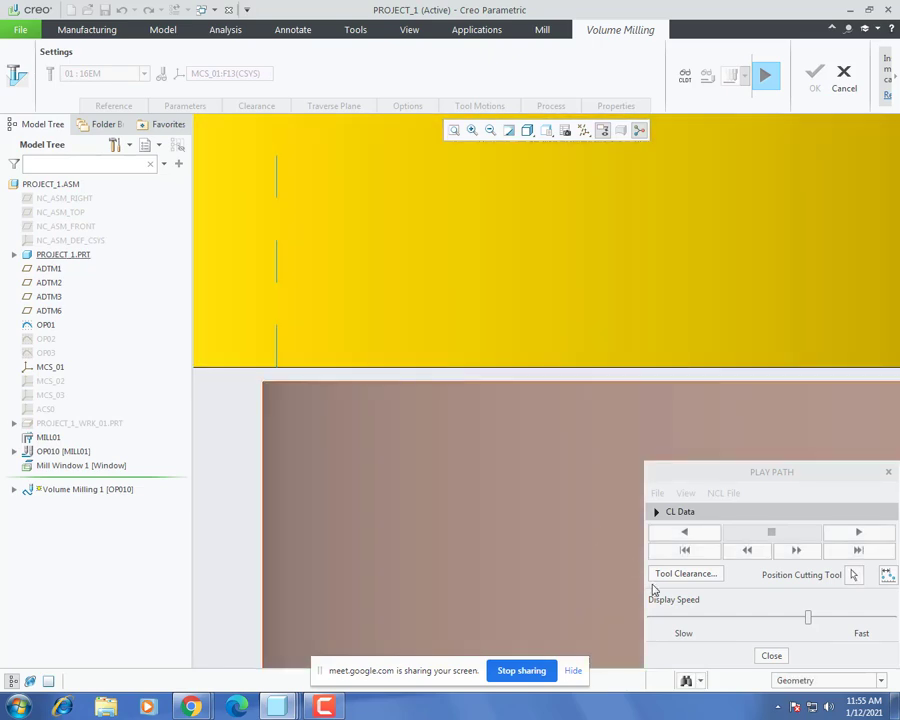
left_click(771, 655)
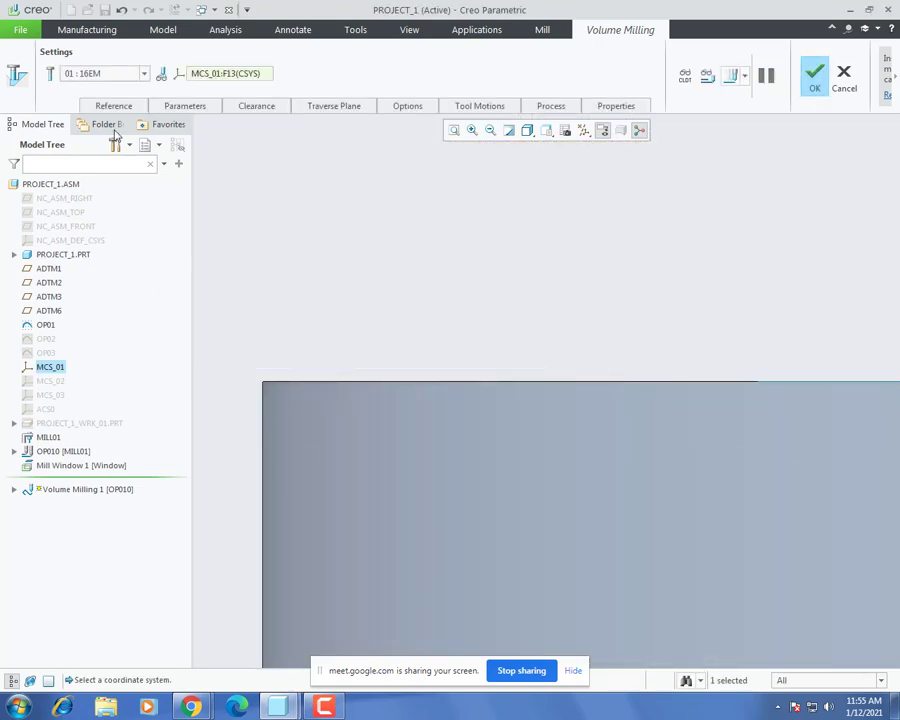
Step: Review the sequence's stock allowance parameters and replay the path to inspect the cutter's gap above the flat face on the lowest pass
left_click(182, 105)
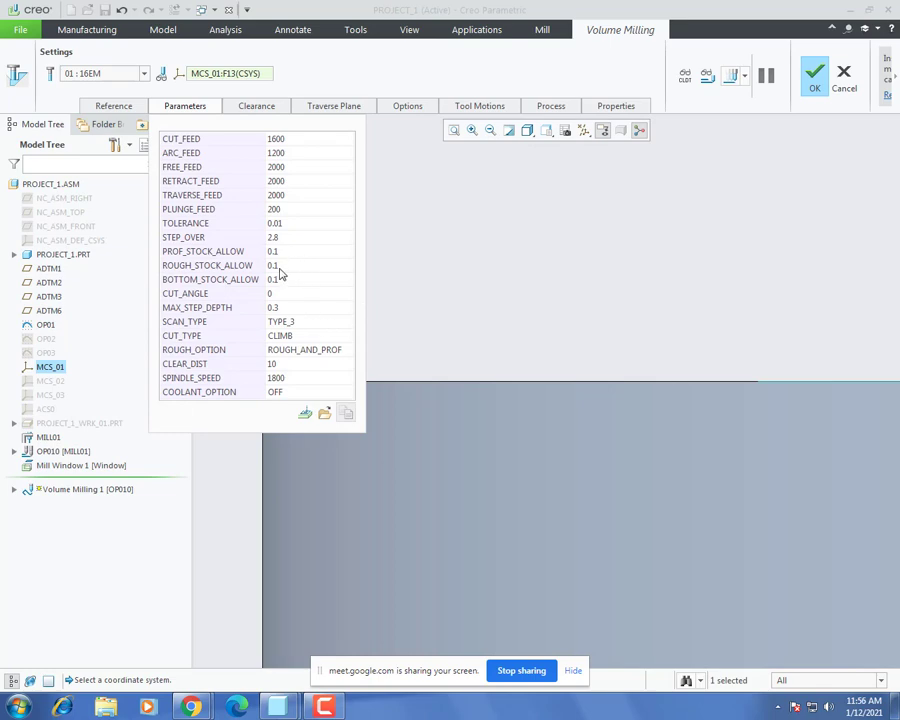
left_click(715, 77)
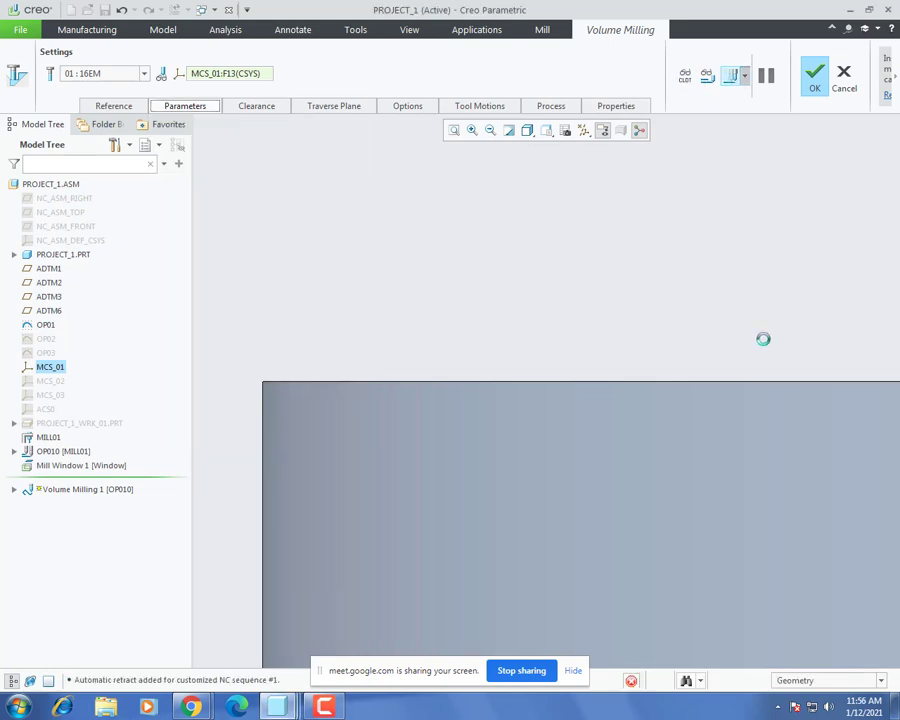
left_click(856, 576)
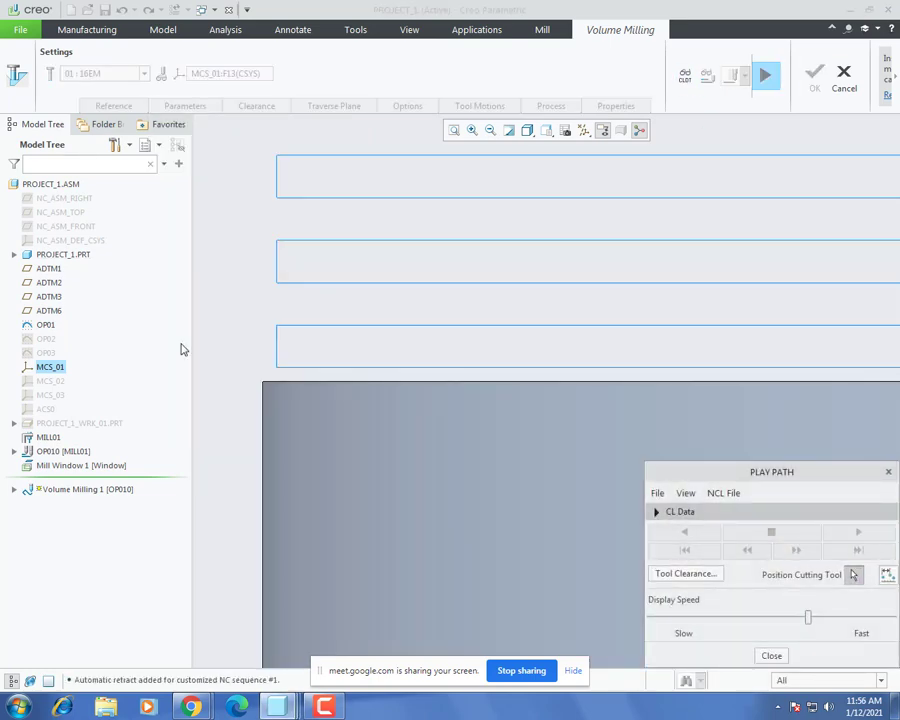
left_click(329, 367)
scroll(461, 368, "up", 3)
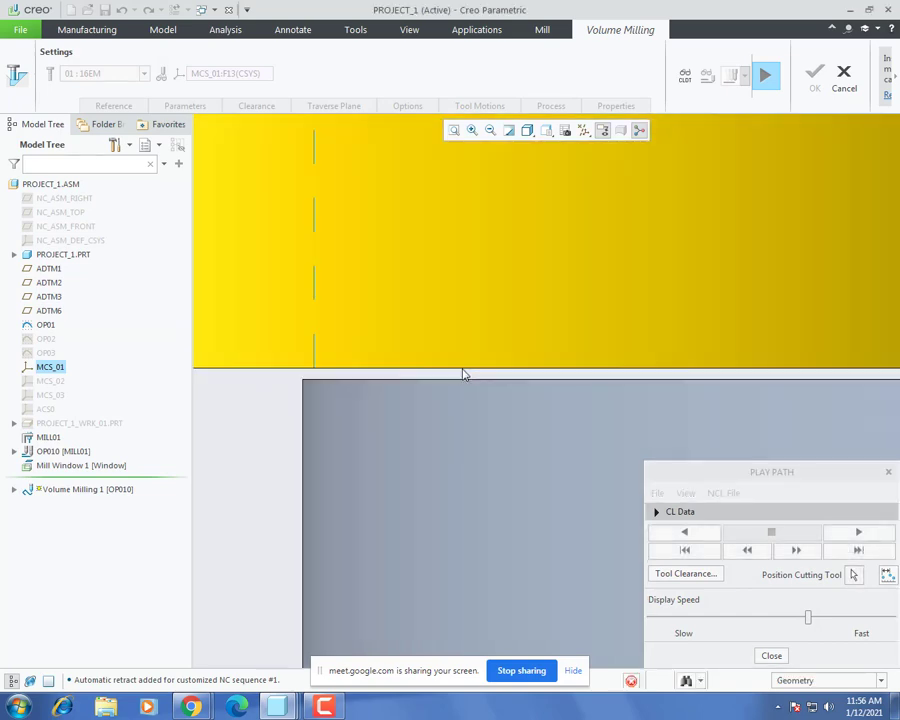
scroll(346, 358, "up", 2)
scroll(436, 372, "up", 3)
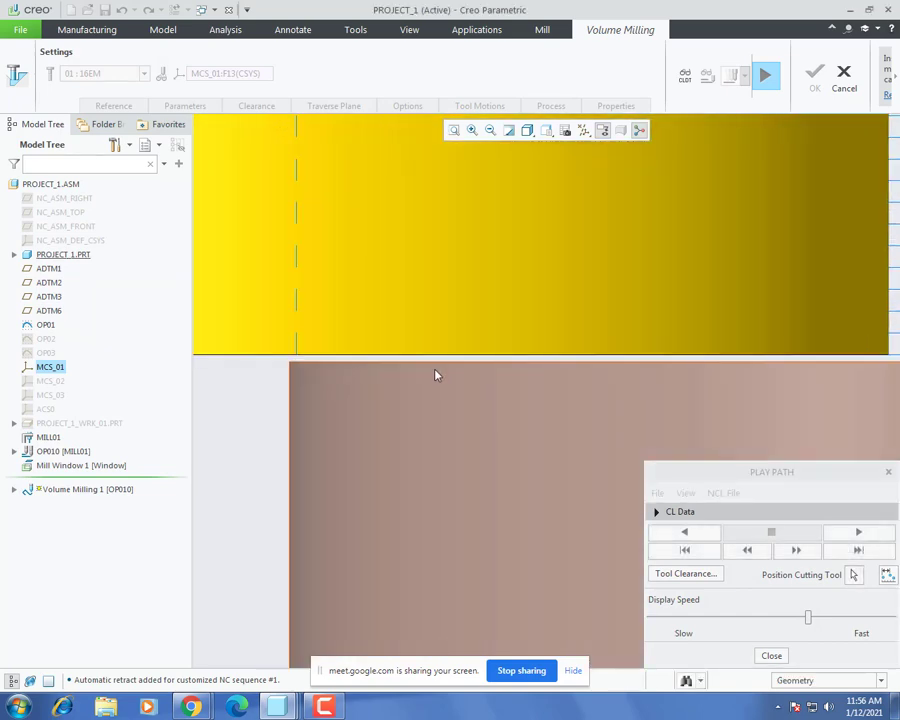
scroll(423, 375, "up", 2)
Step: Reorient the view by reference to look straight down on the boss and the tool path around it
middle_click_drag(422, 372, 575, 247)
left_click(546, 131)
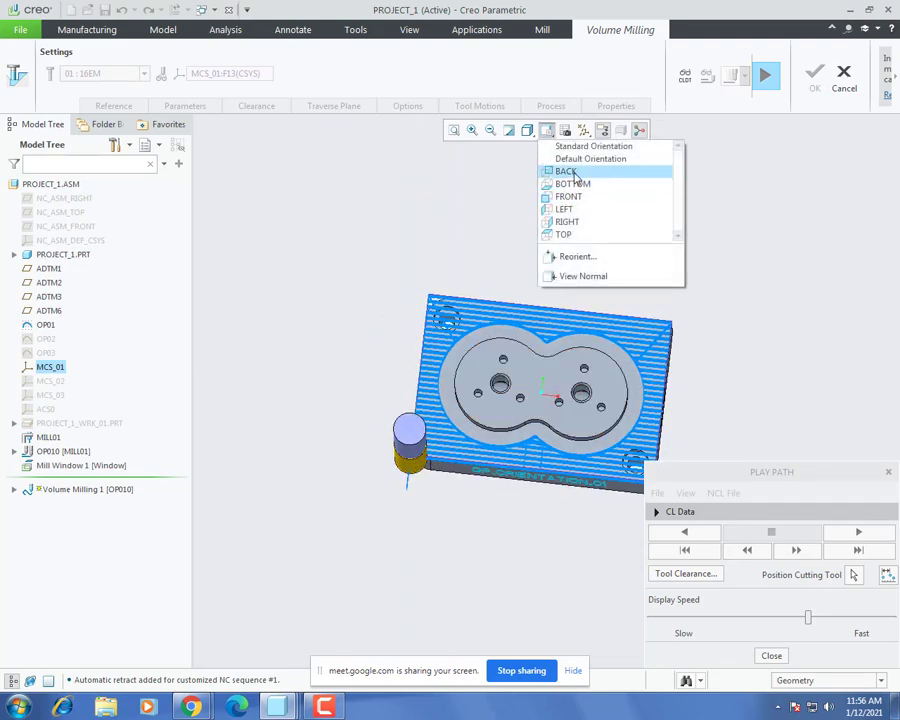
left_click(584, 260)
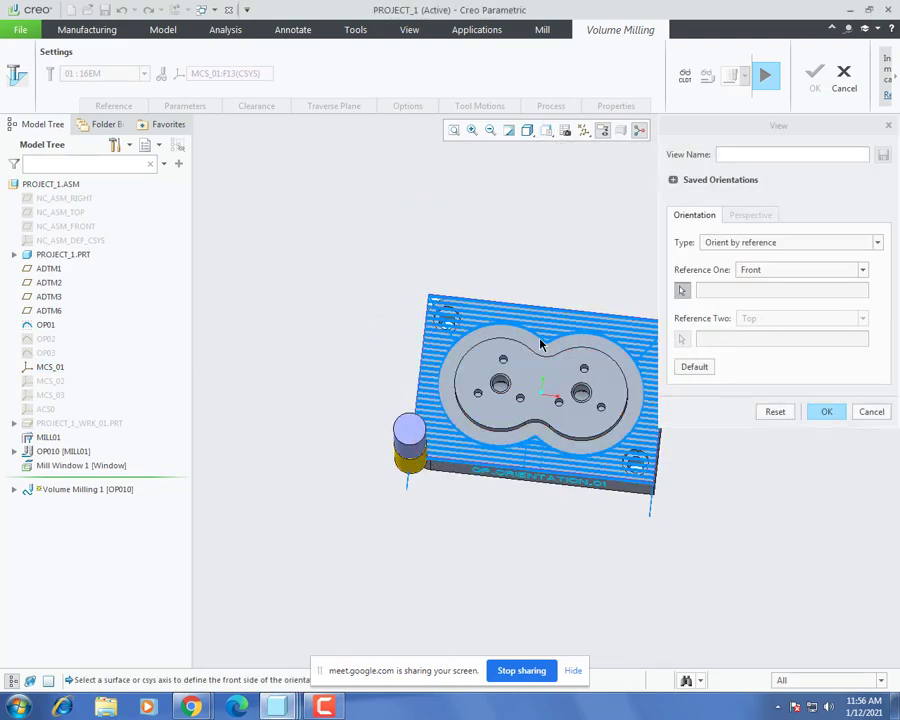
left_click(535, 343)
left_click(524, 338)
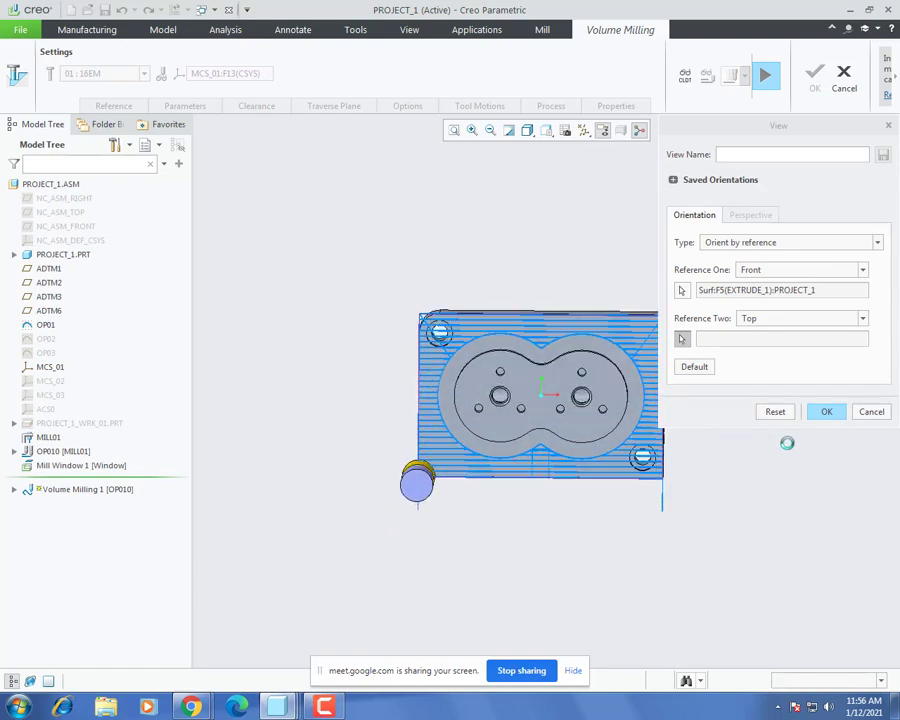
left_click(826, 411)
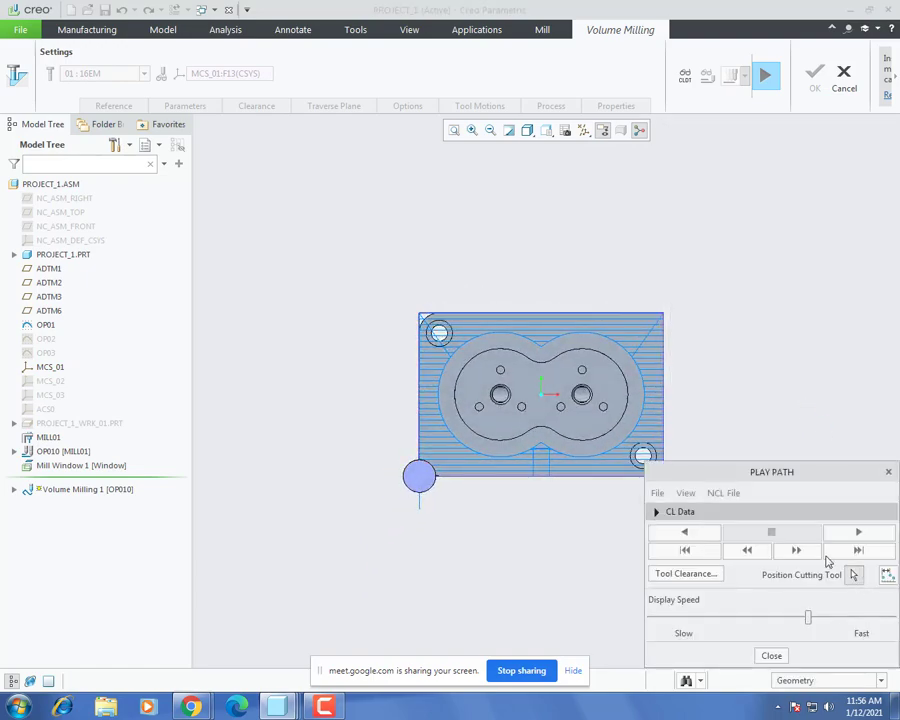
Step: Check the 16EM cutter's gap to the boss's side wall, close the path player and accept the sequence
scroll(406, 357, "up", 5)
scroll(420, 355, "up", 2)
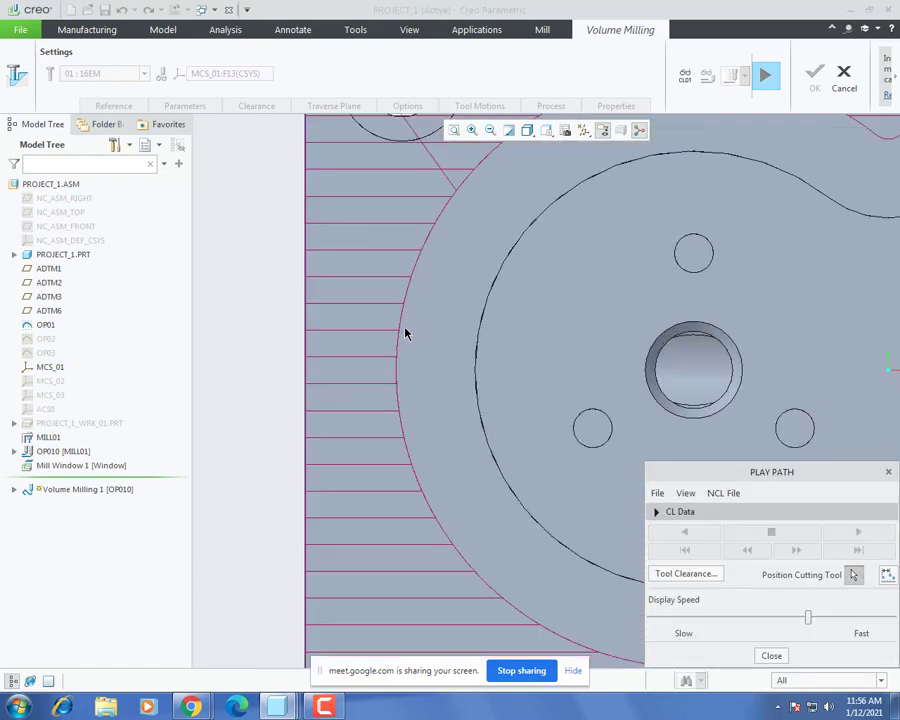
scroll(492, 348, "up", 6)
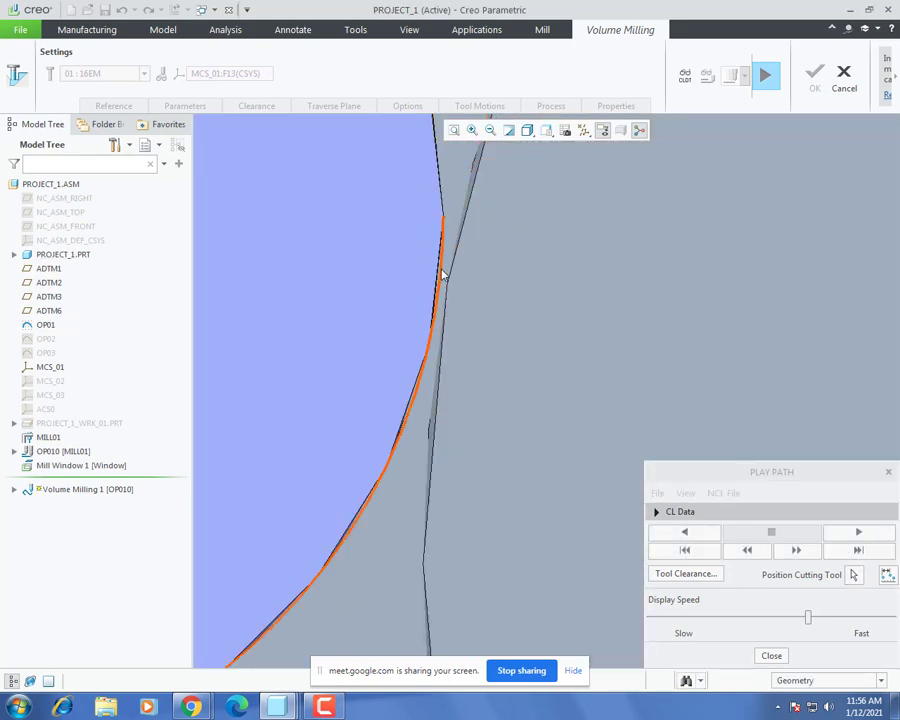
scroll(520, 378, "down", 4)
left_click(772, 656)
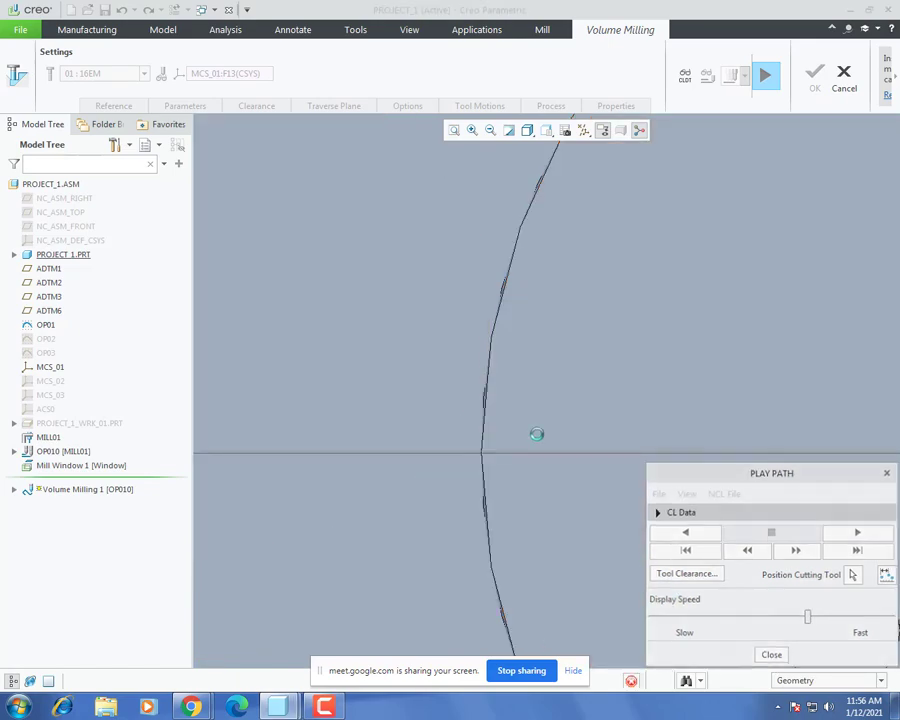
scroll(532, 422, "down", 5)
scroll(416, 332, "down", 3)
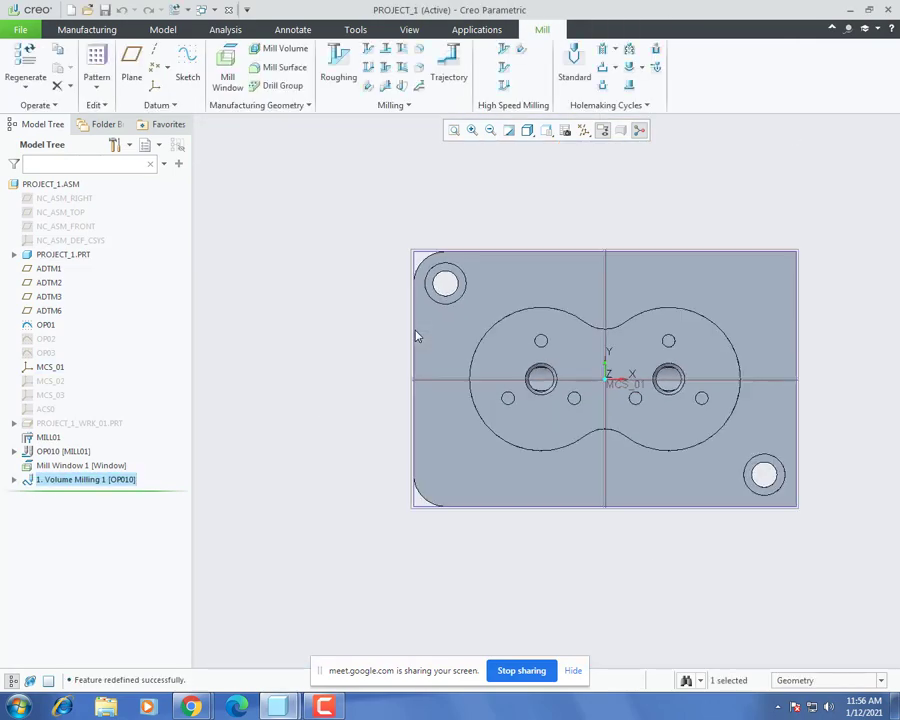
Step: Rename the Volume Milling 1 sequence to SEQ01_12EM
middle_click_drag(416, 334, 400, 291)
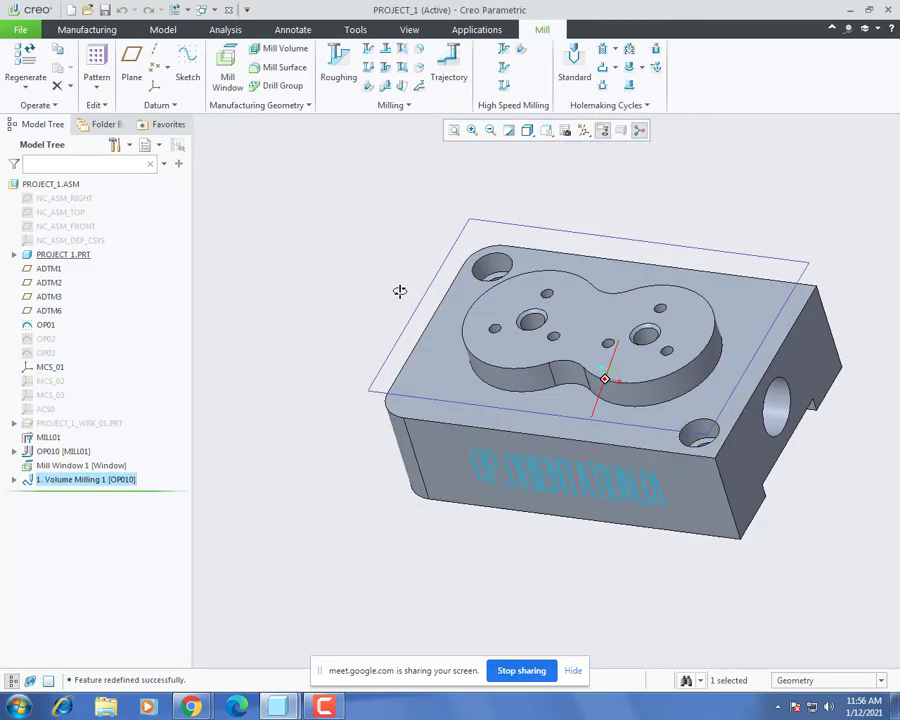
double_click(86, 480)
type("SEQ")
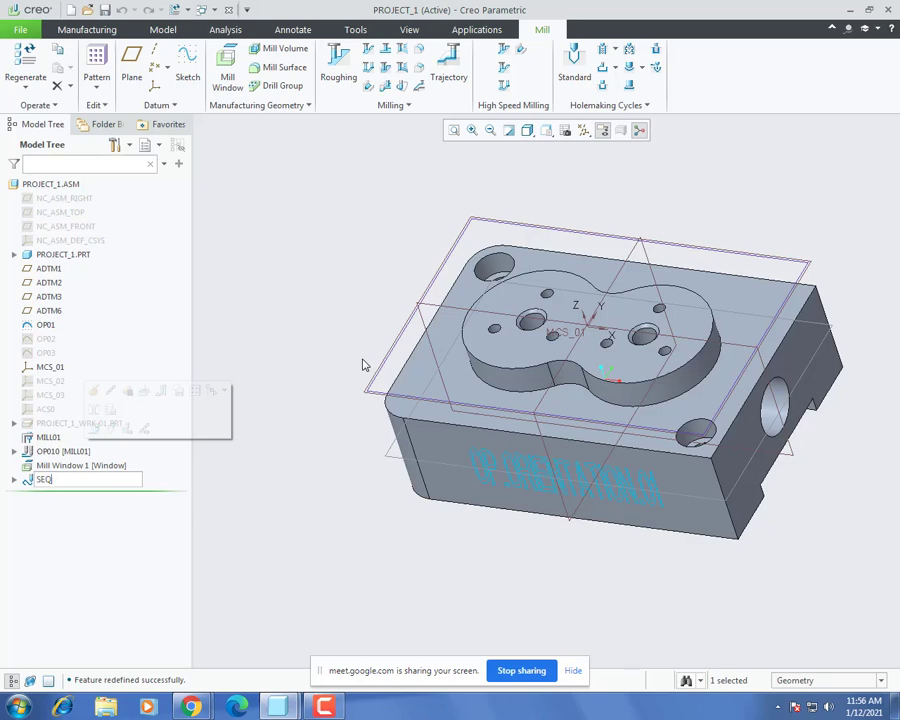
type("01_12EM")
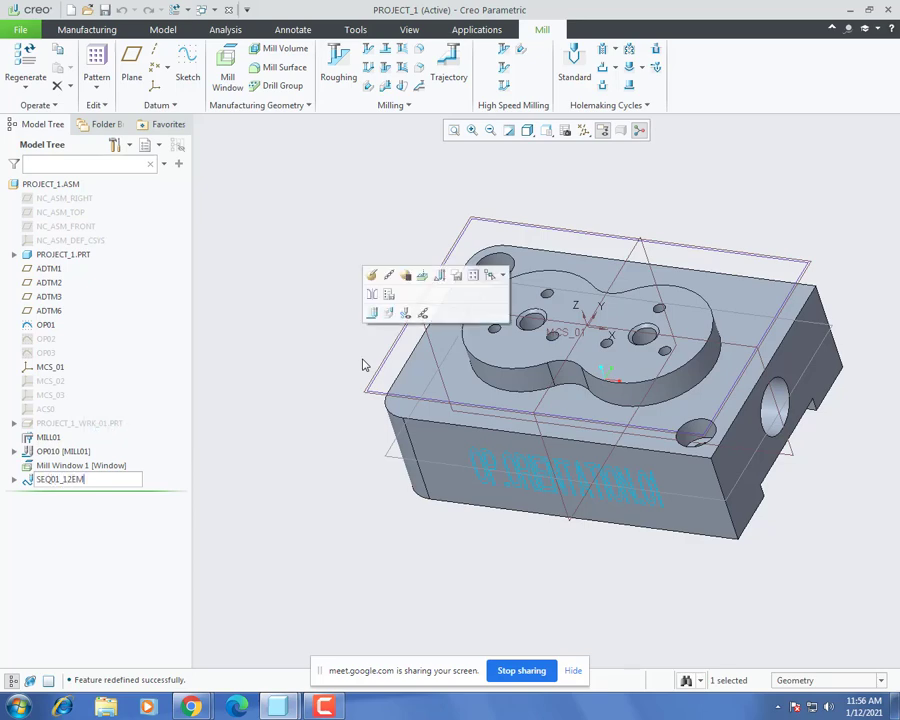
key("Return")
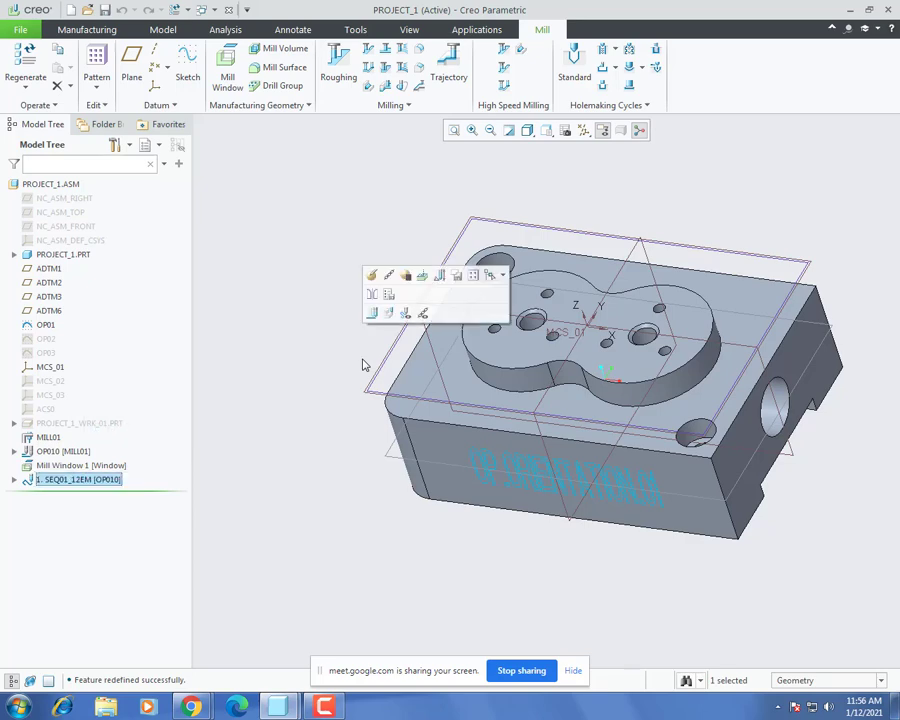
left_click(405, 501)
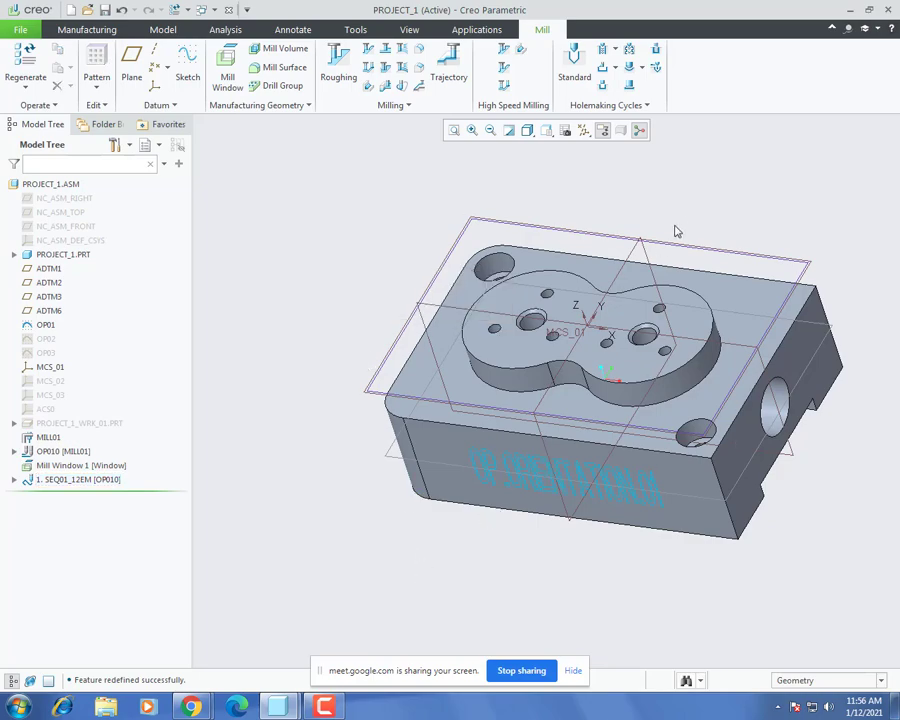
Step: Start a Deep drilling sequence on the block and open the tool setup for it
mouse_move(675, 232)
middle_mouse_down()
mouse_move(685, 243)
mouse_move(677, 245)
middle_mouse_up()
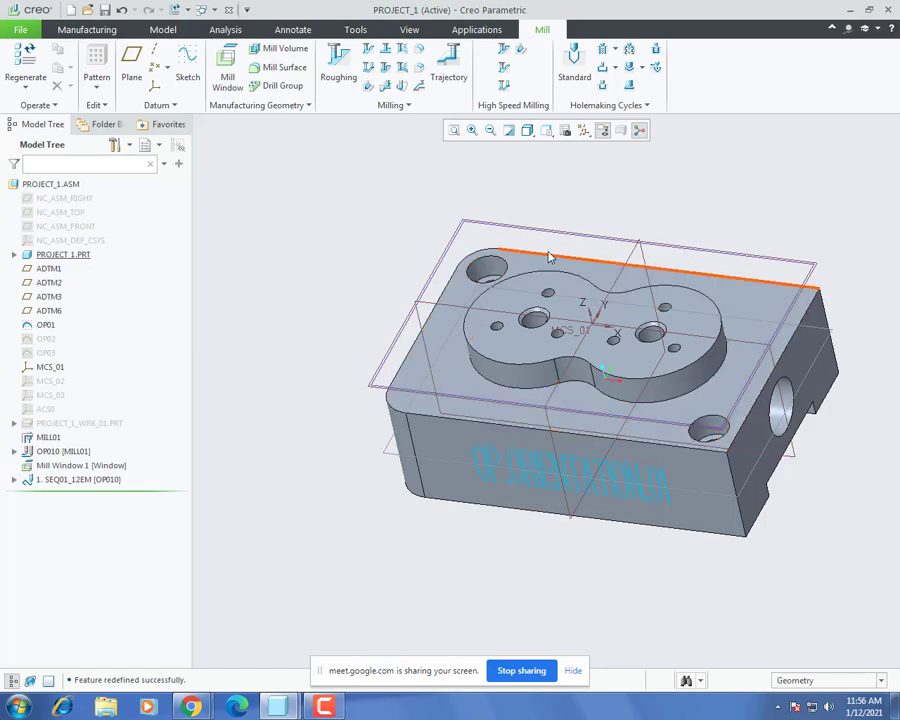
middle_click_drag(588, 347, 572, 300)
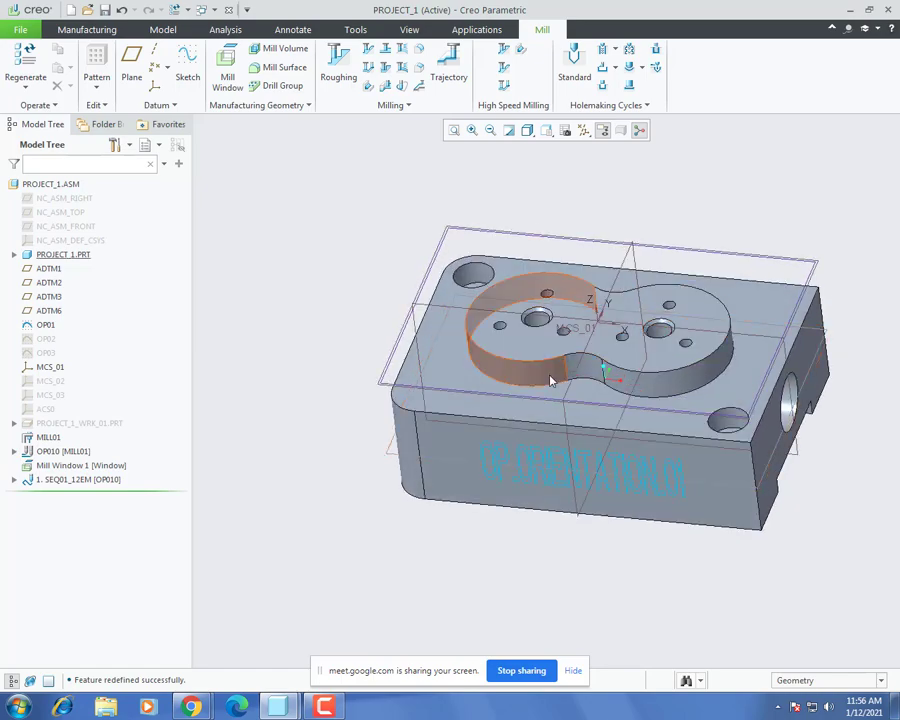
middle_click_drag(550, 380, 468, 208)
scroll(490, 230, "up", 3)
scroll(526, 265, "down", 4)
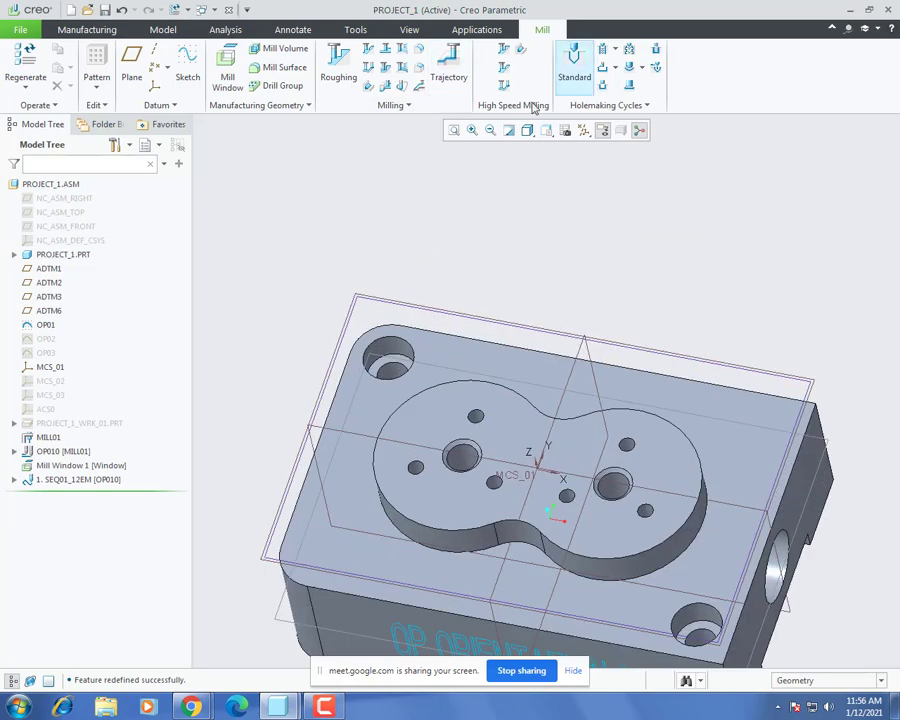
scroll(543, 253, "up", 2)
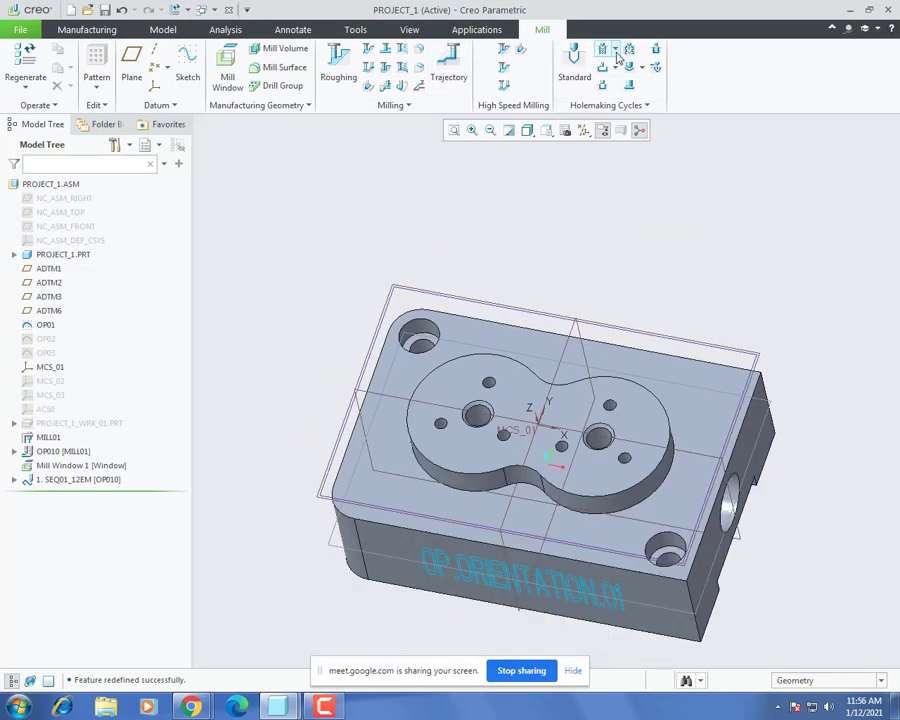
left_click(616, 49)
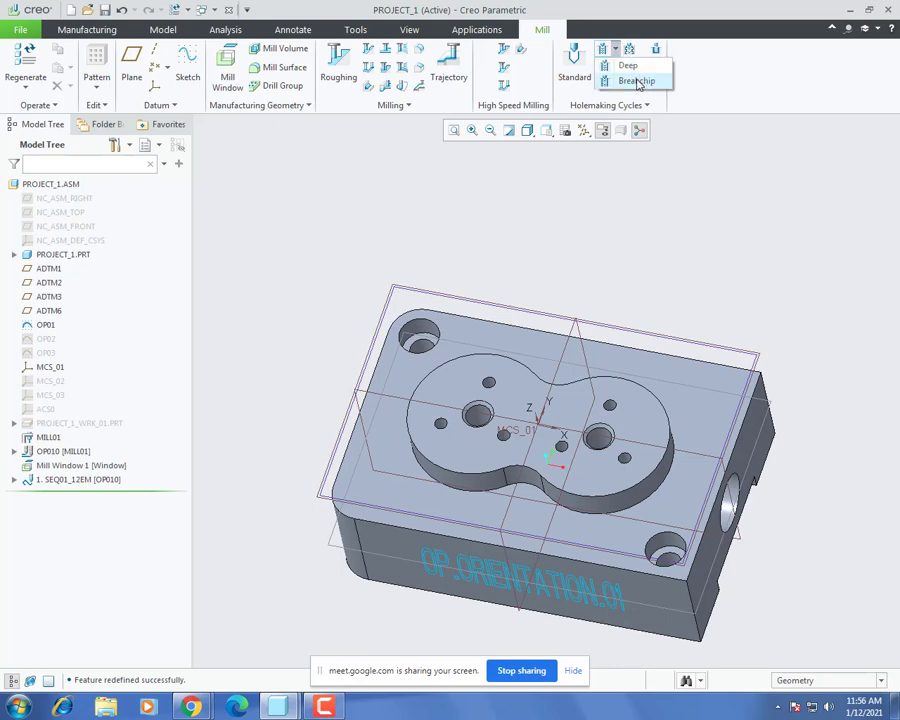
left_click(630, 66)
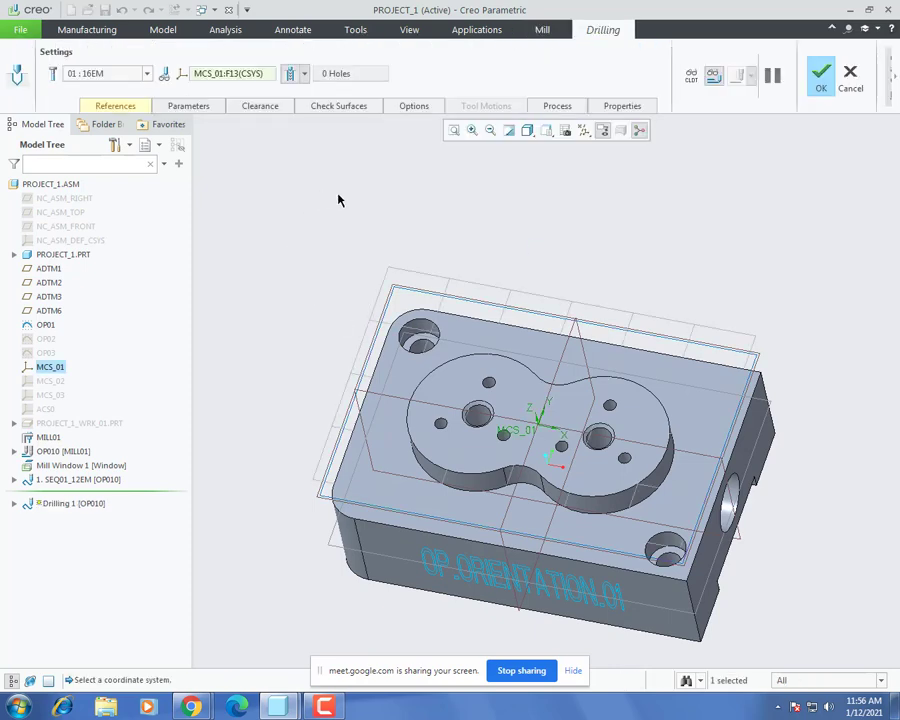
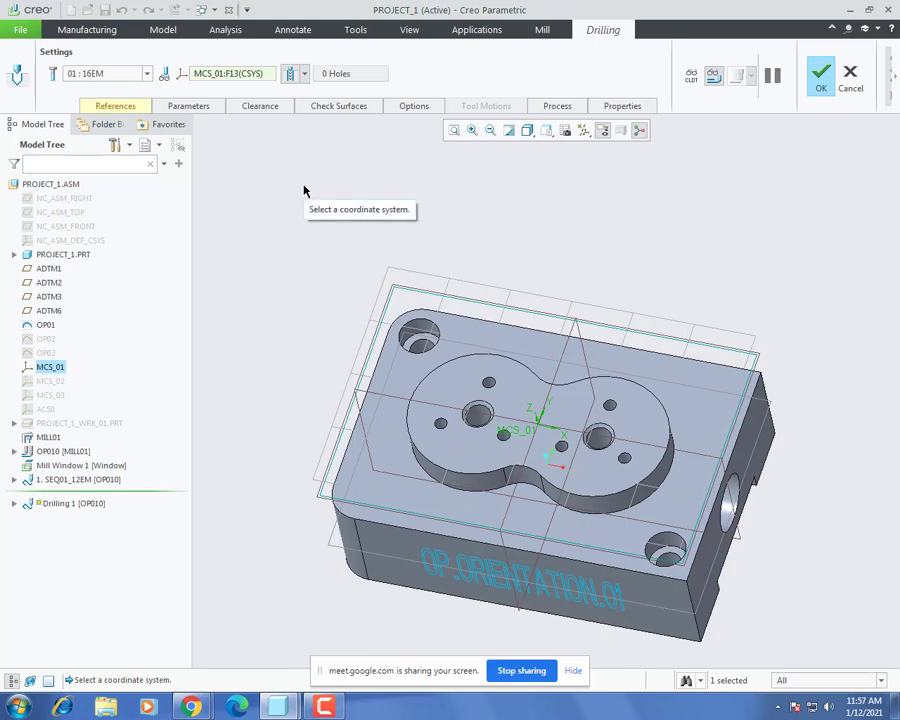
middle_click_drag(514, 462, 460, 408)
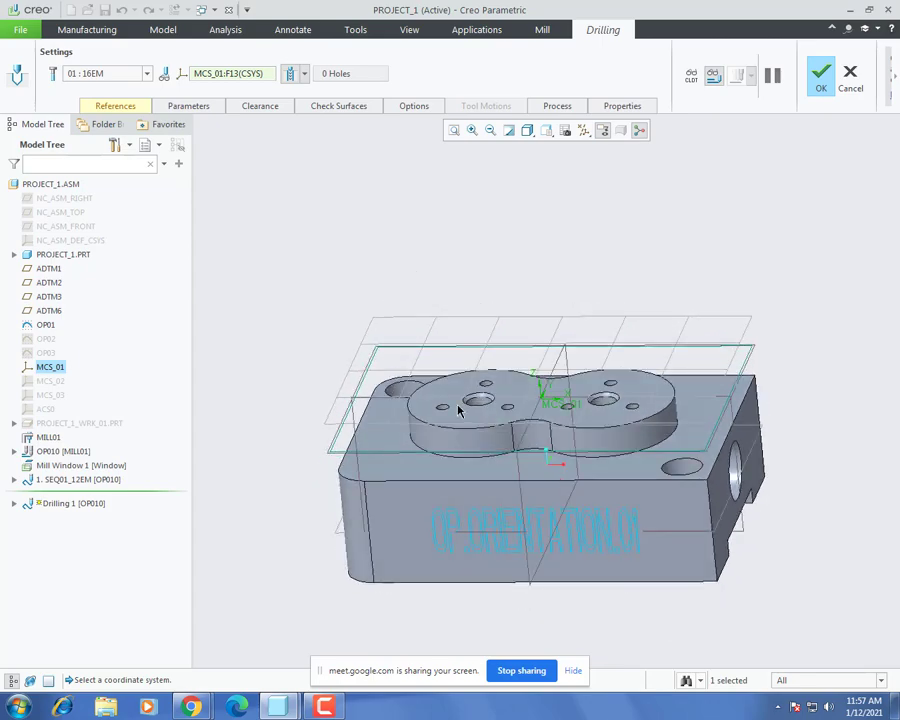
scroll(456, 408, "down", 3)
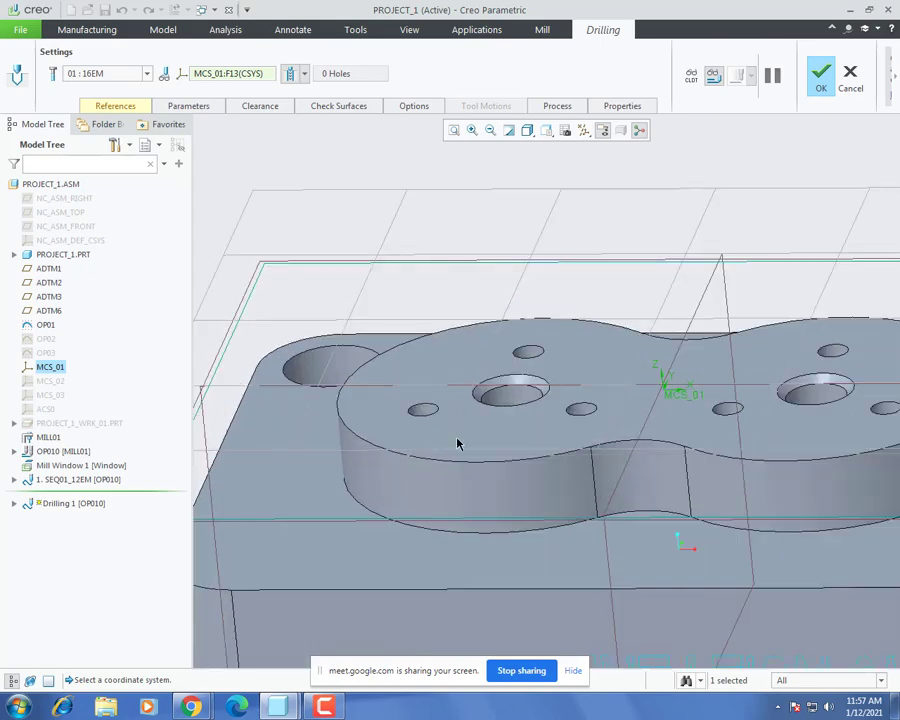
left_click(112, 73)
left_click(100, 136)
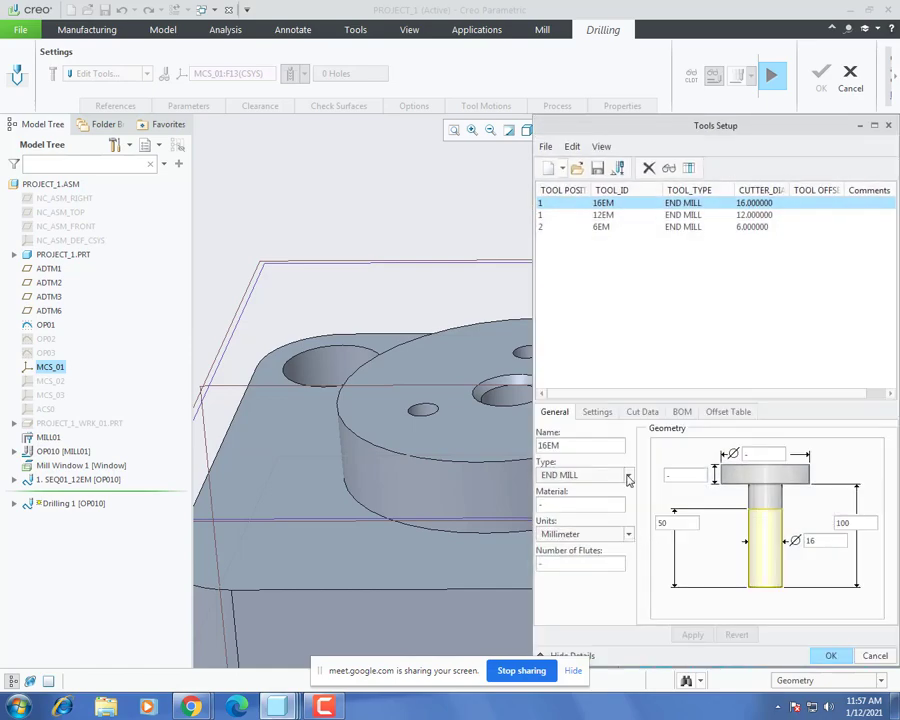
Step: Try to change the 16EM tool's type to CENTER-DRILLING
left_click(628, 477)
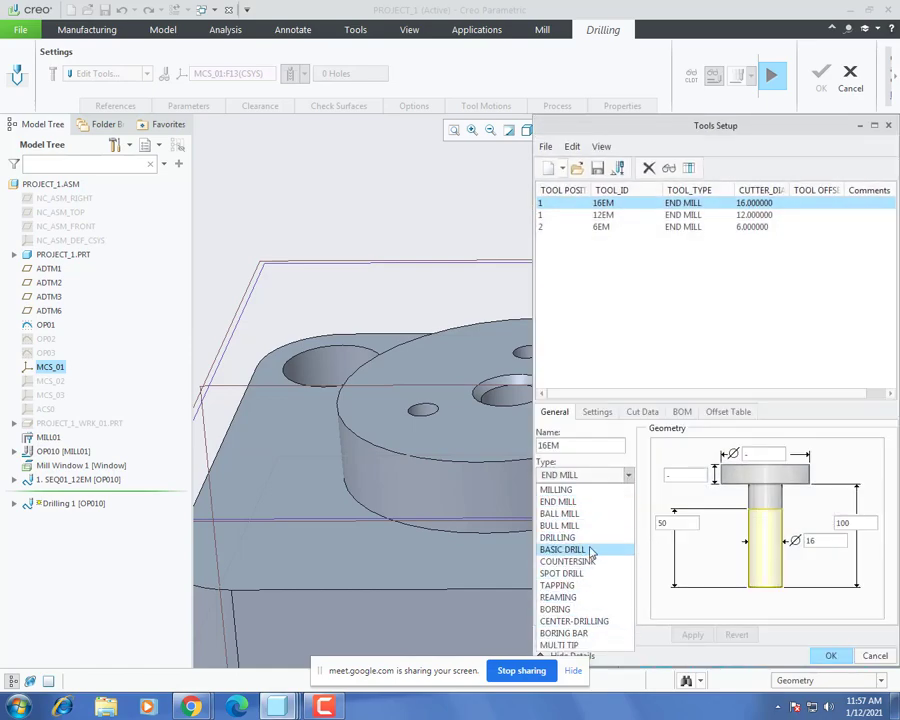
left_click(592, 621)
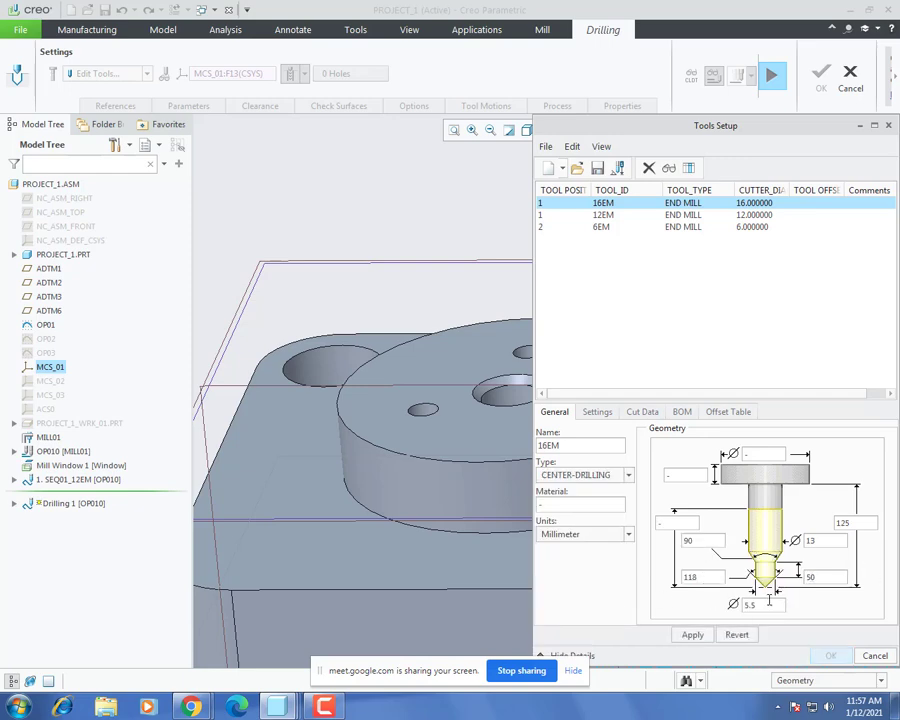
scroll(342, 480, "up", 3)
scroll(467, 530, "down", 3)
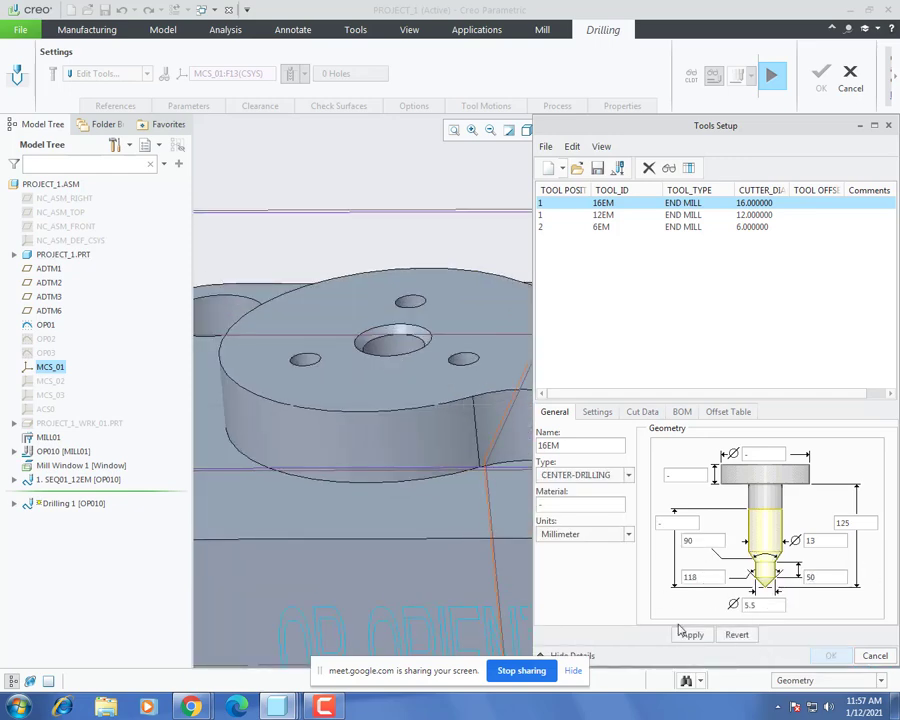
left_click(694, 636)
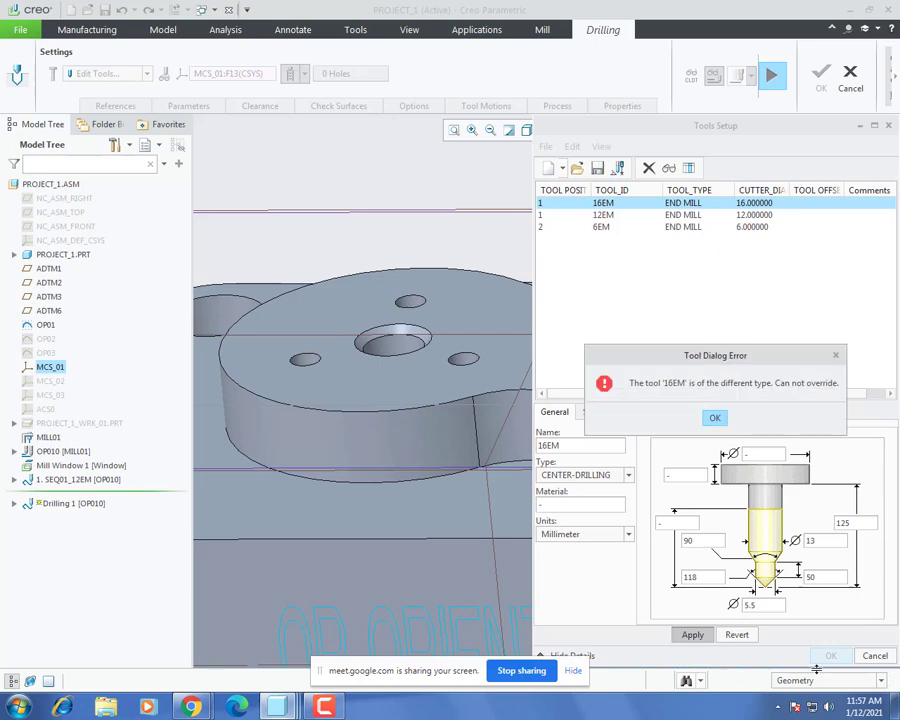
left_click(715, 419)
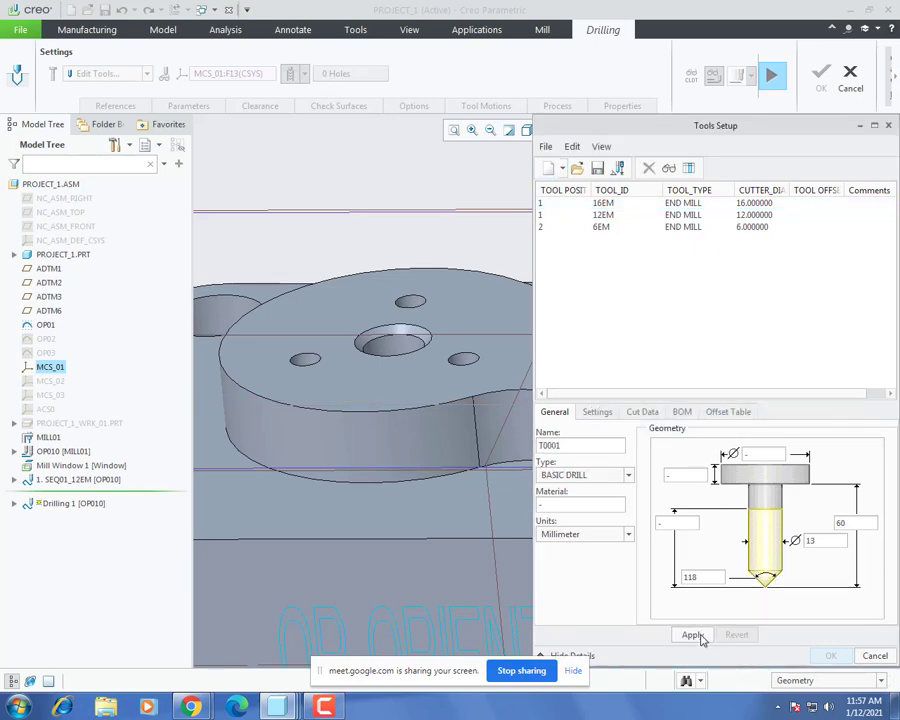
Step: Define a new CENTER-DRILLING tool named CENTER_DRILL and accept it for the drilling sequence
left_click(628, 475)
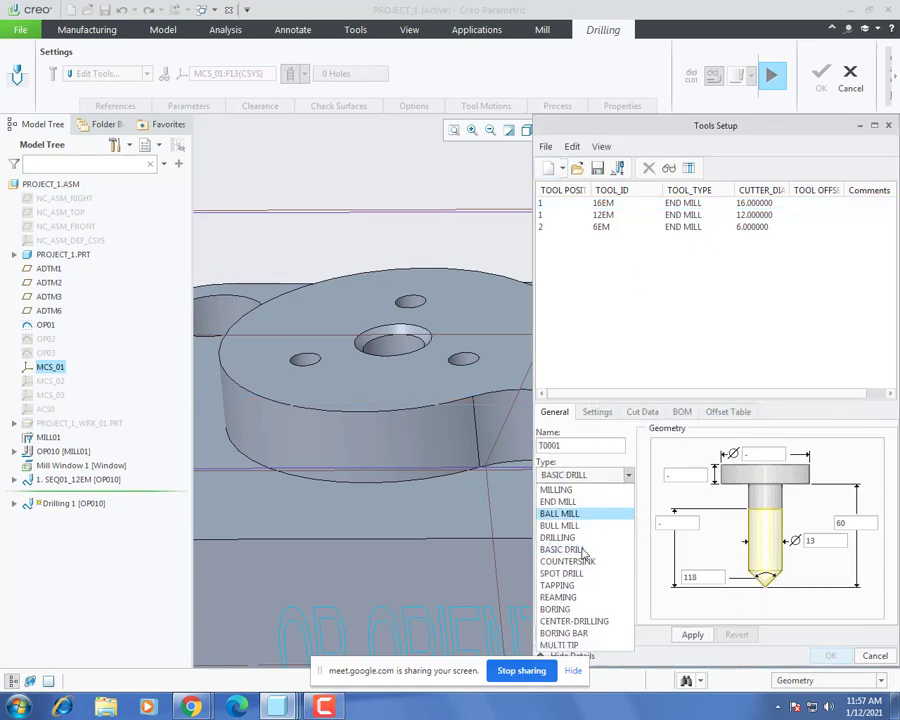
left_click(588, 622)
double_click(582, 446)
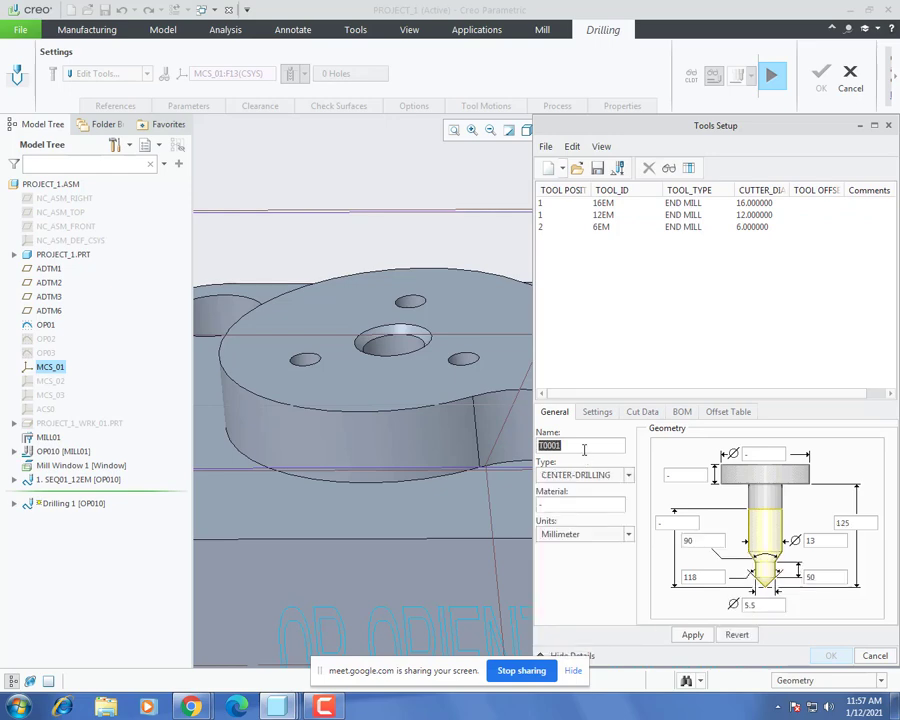
type("CENTER_DRILL")
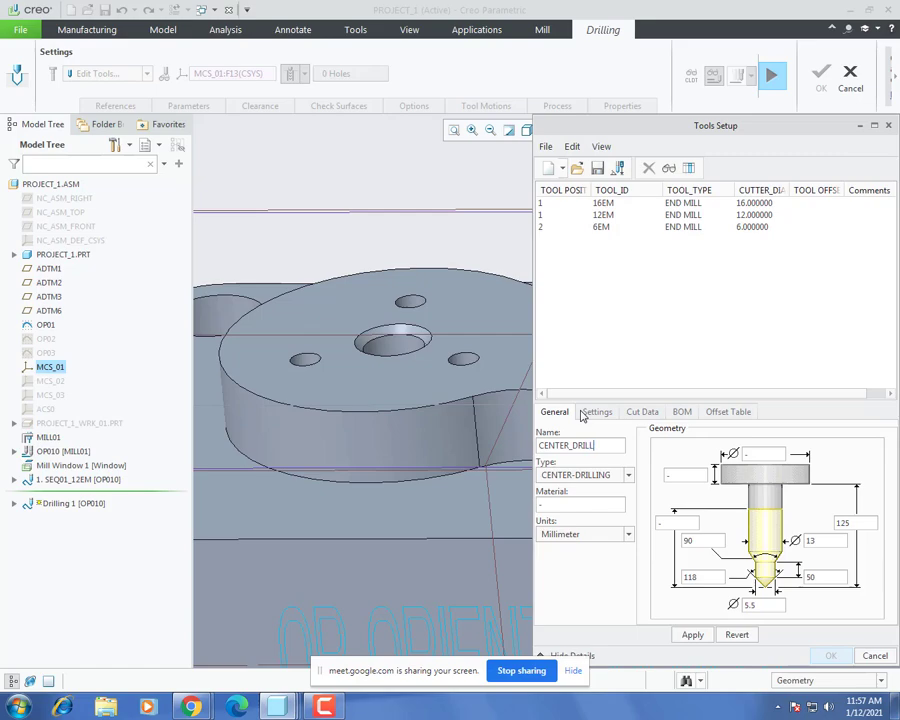
left_click(692, 634)
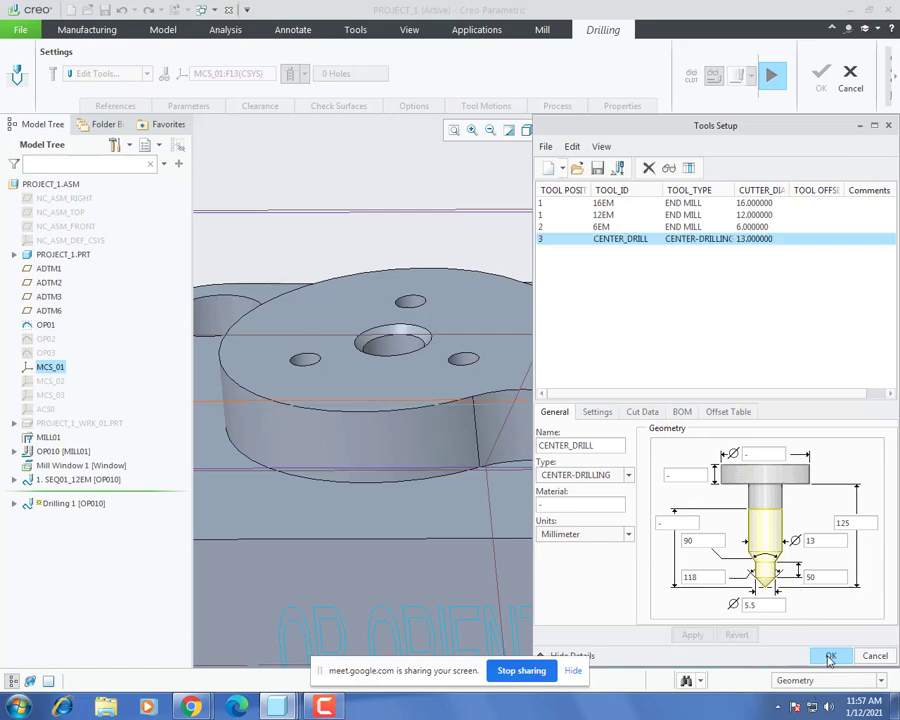
left_click(830, 656)
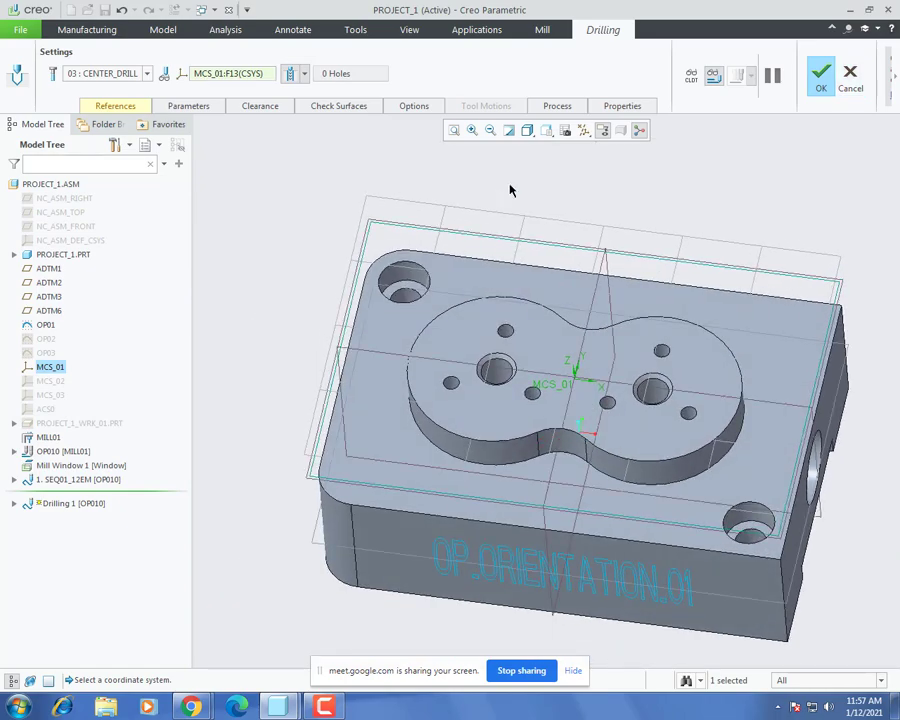
Step: Turn on axis display and pick the axis of the counterbored corner hole nearest the front as the drilling reference
left_click(584, 130)
left_click(600, 162)
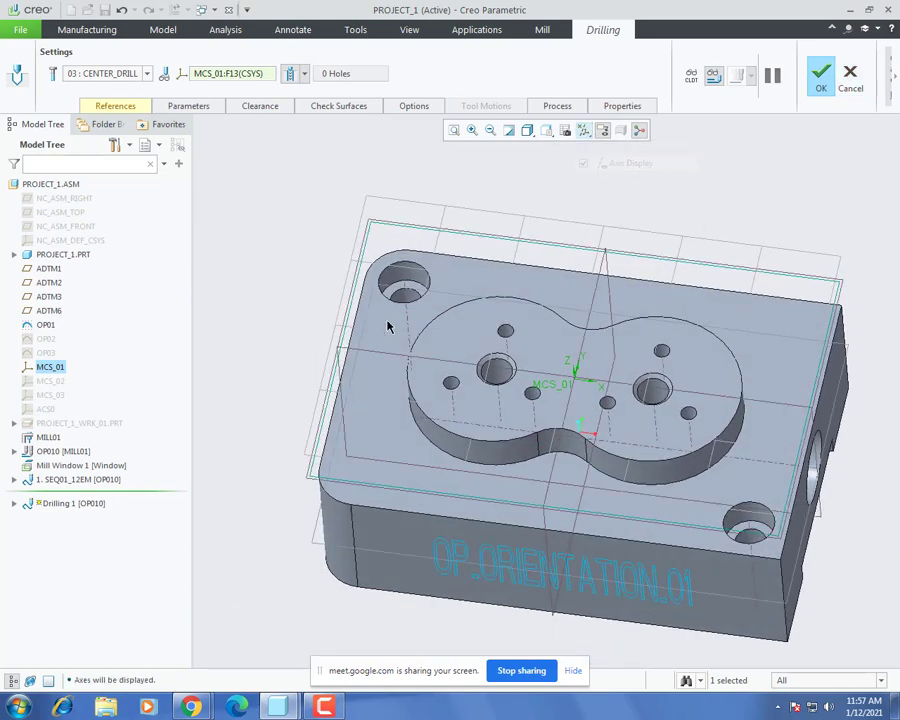
left_click(130, 107)
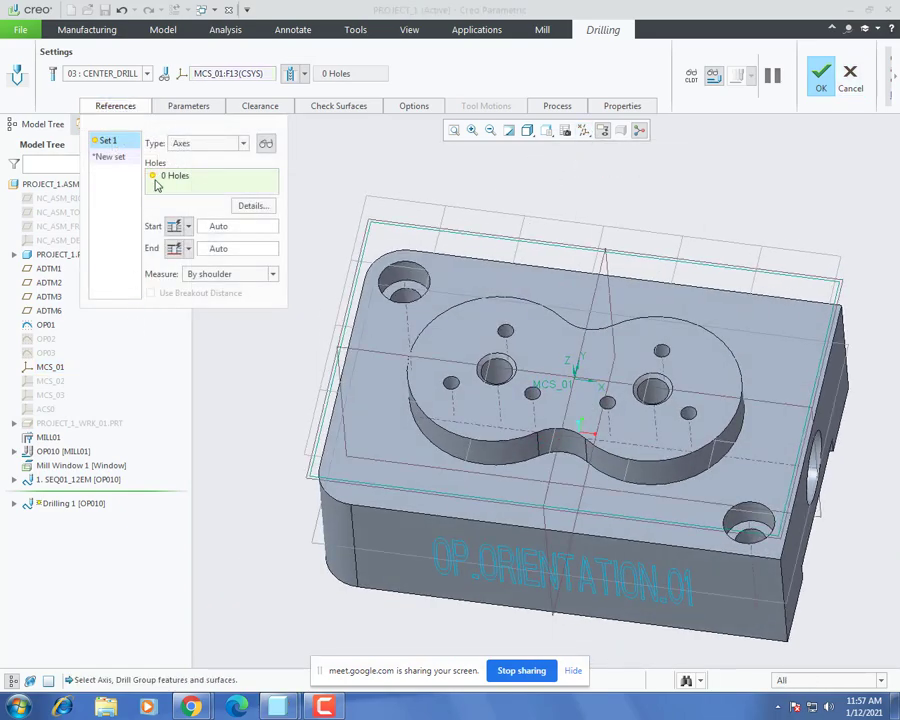
middle_click_drag(462, 326, 454, 342)
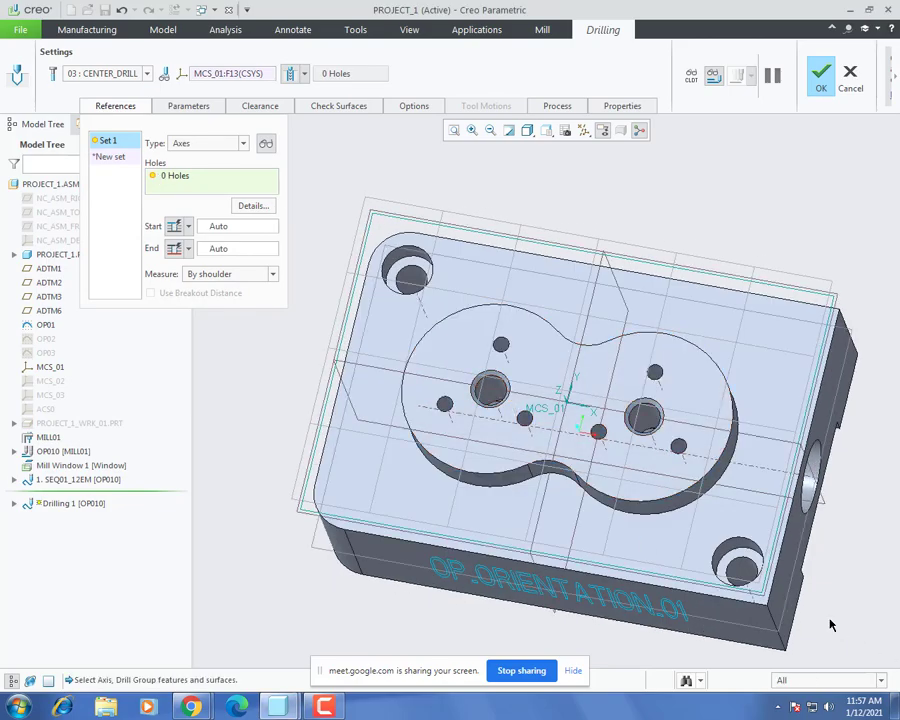
scroll(830, 625, "down", 5)
left_click(624, 520)
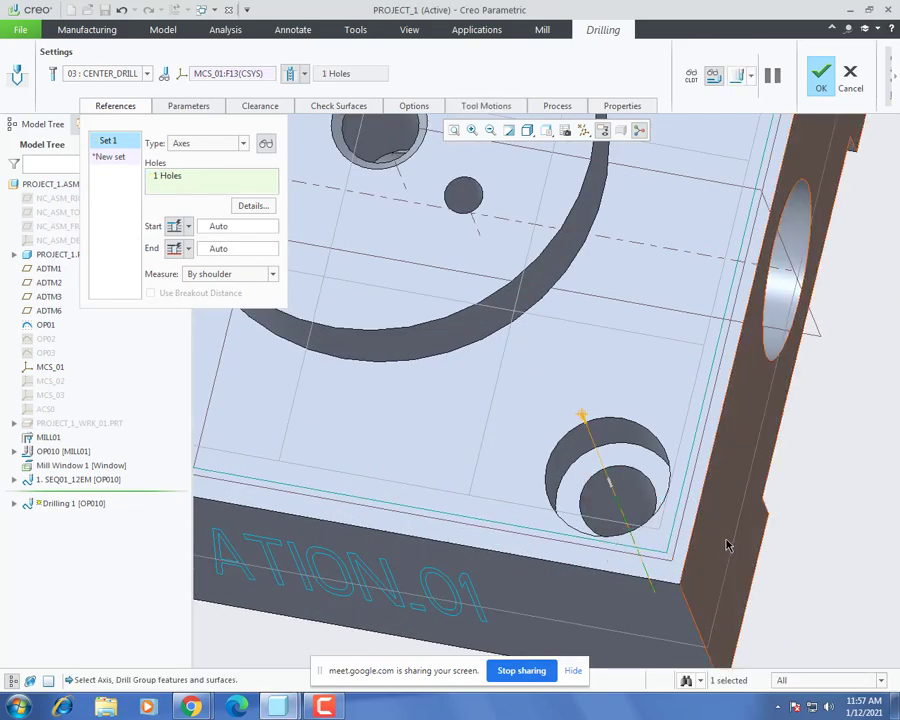
middle_click_drag(727, 545, 677, 424)
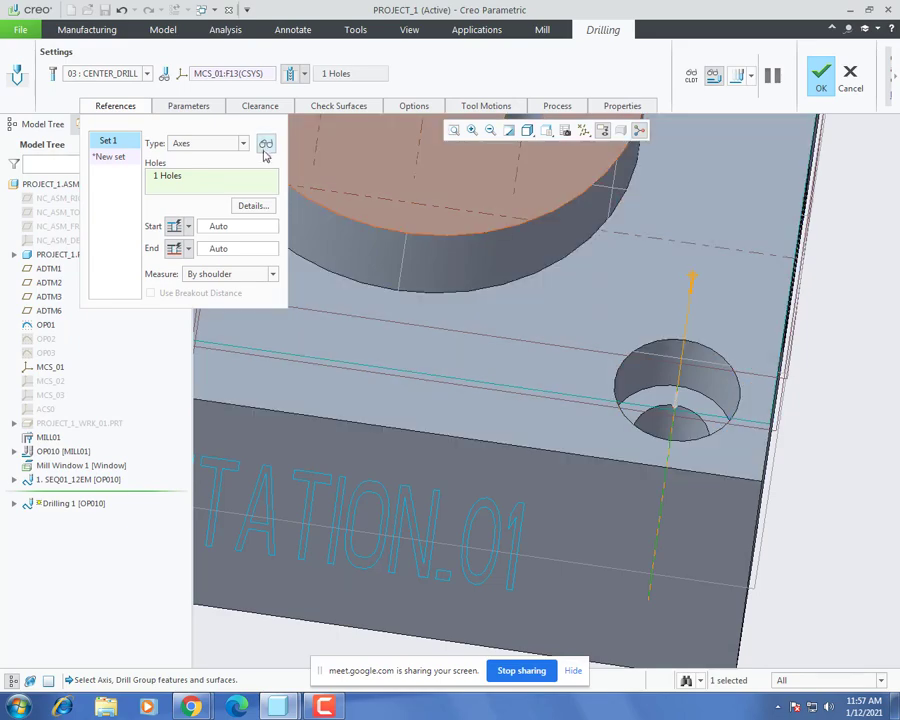
Step: Switch the hole set's type to Points and then Geometry, and try the counterbore's cylindrical wall and the boss's rounded side wall as references
left_click(225, 143)
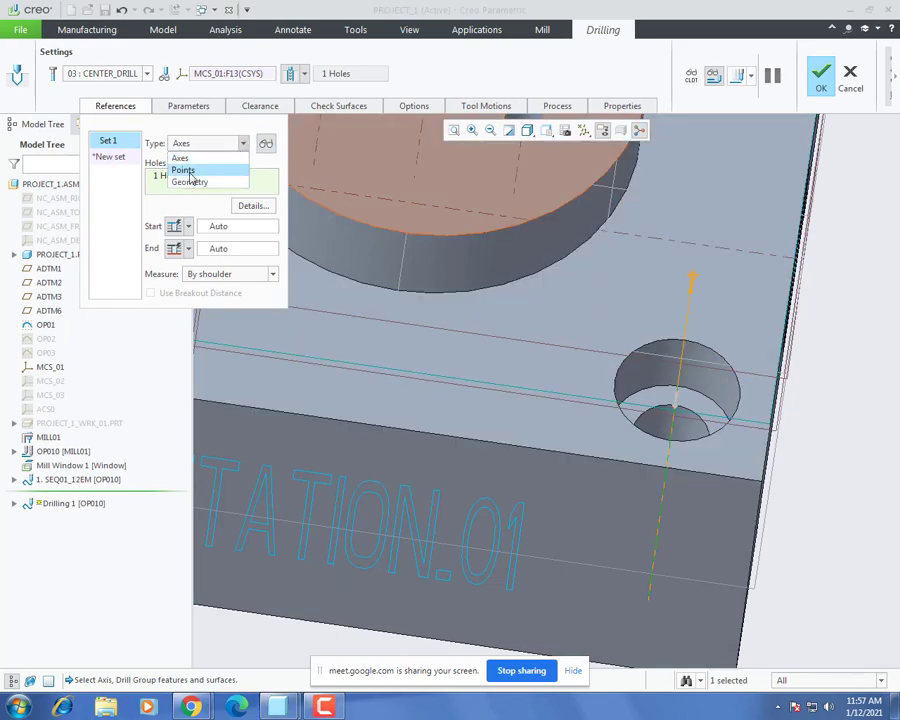
left_click(183, 170)
left_click(242, 143)
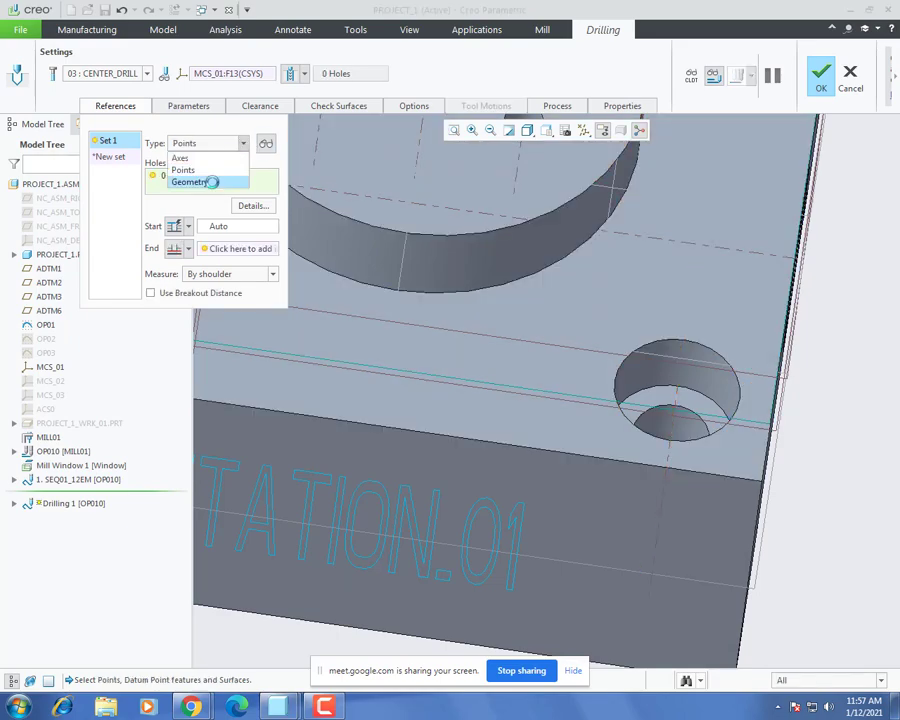
left_click(212, 182)
left_click(700, 376)
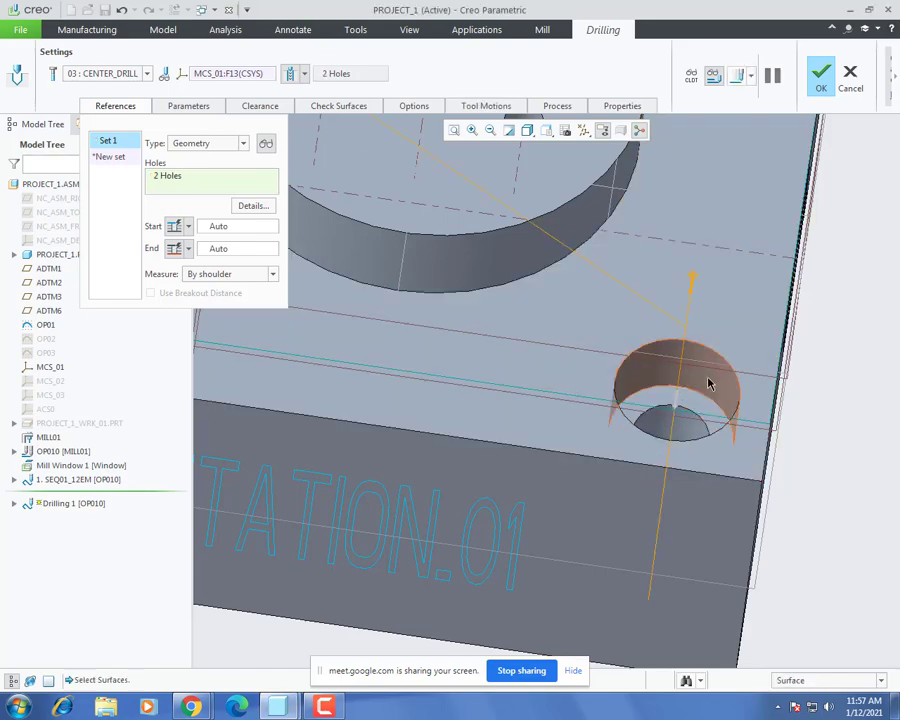
scroll(630, 390, "up", 5)
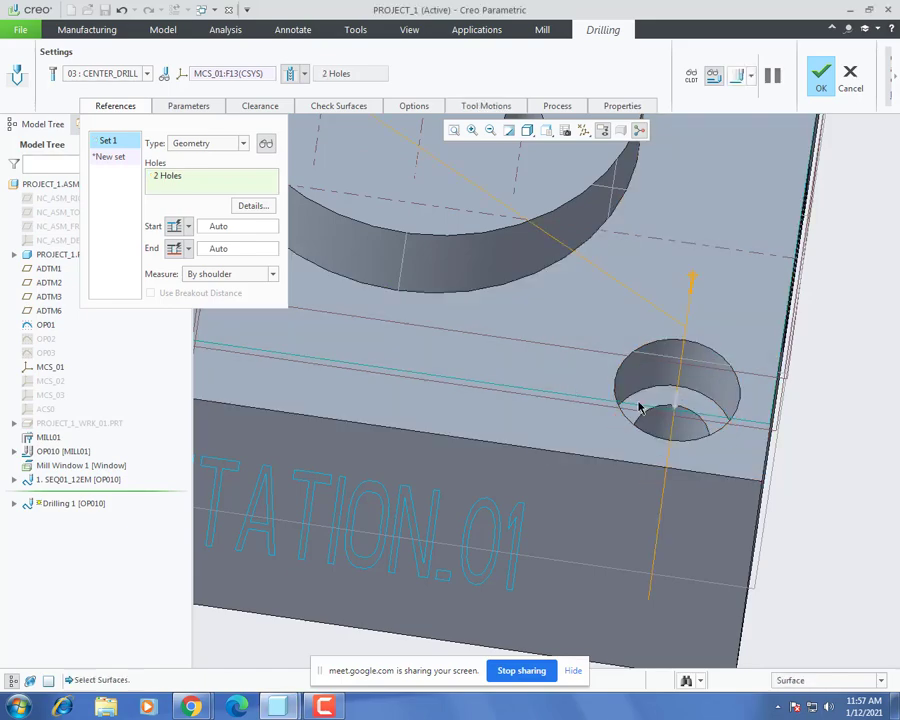
left_click(592, 348)
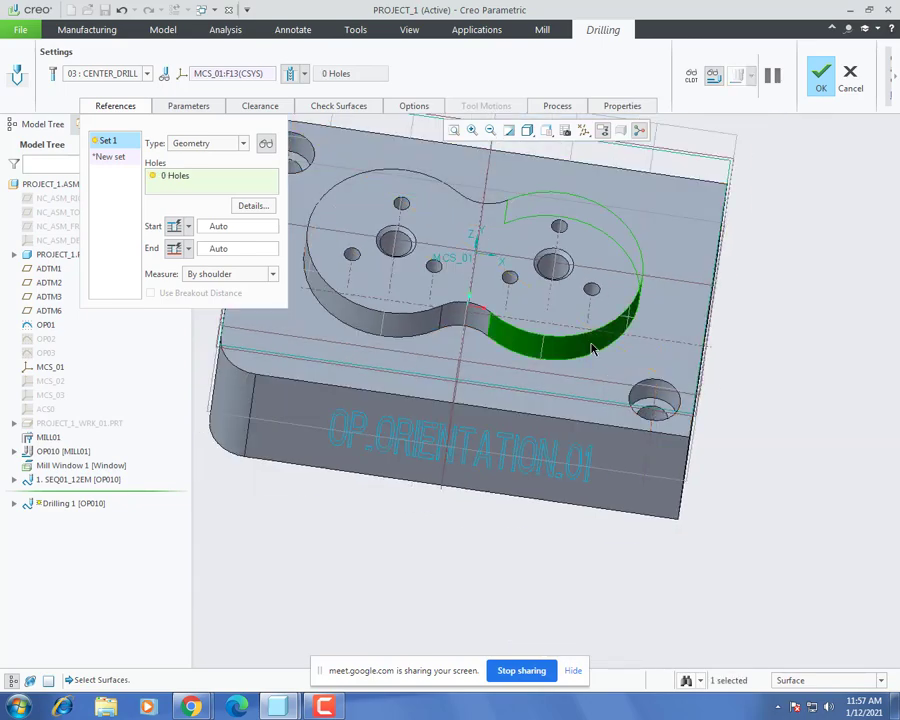
Step: Switch the hole set's type back to Axes and add the counterbored corner hole nearest the front
left_click(226, 143)
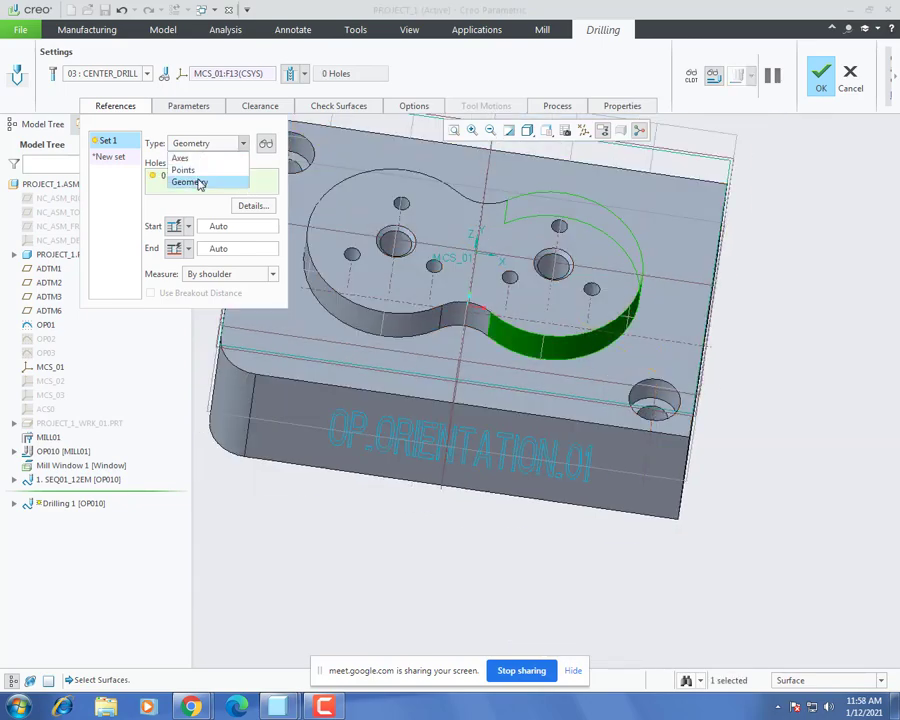
left_click(181, 158)
scroll(625, 388, "down", 5)
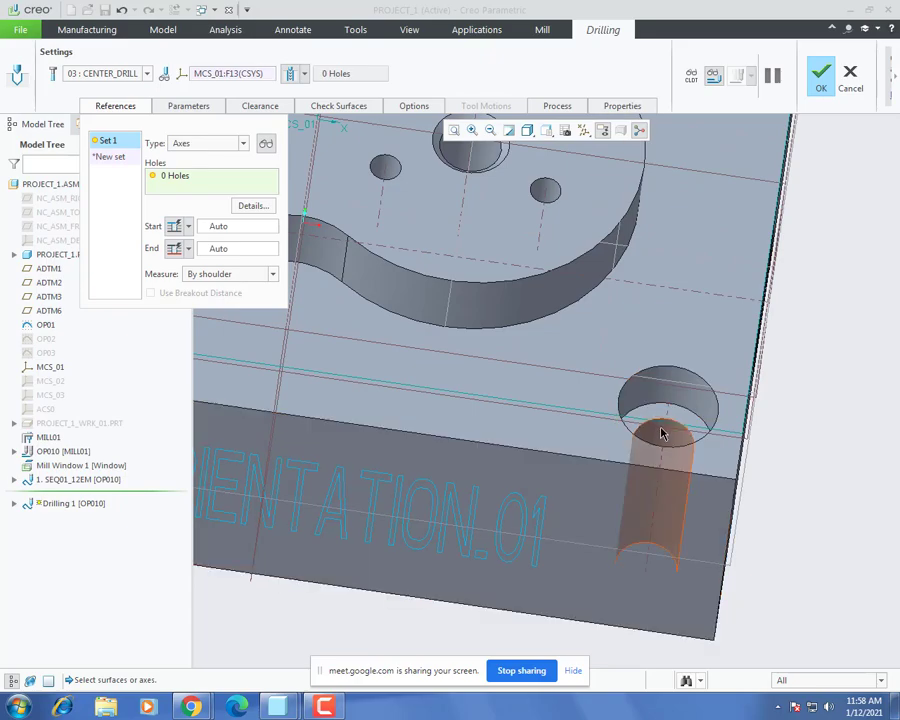
left_click(663, 436)
Step: Add the axes of the large hole and the three small holes on the boss's right lobe to the hole set
scroll(735, 454, "up", 3)
middle_click_drag(545, 280, 426, 231)
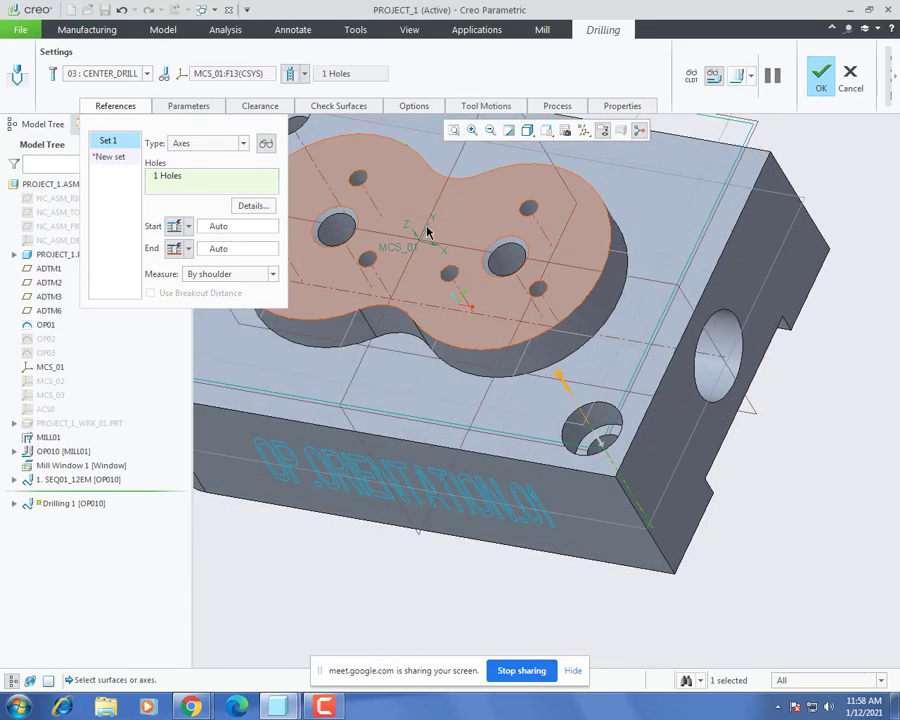
scroll(426, 231, "down", 2)
scroll(736, 393, "up", 6)
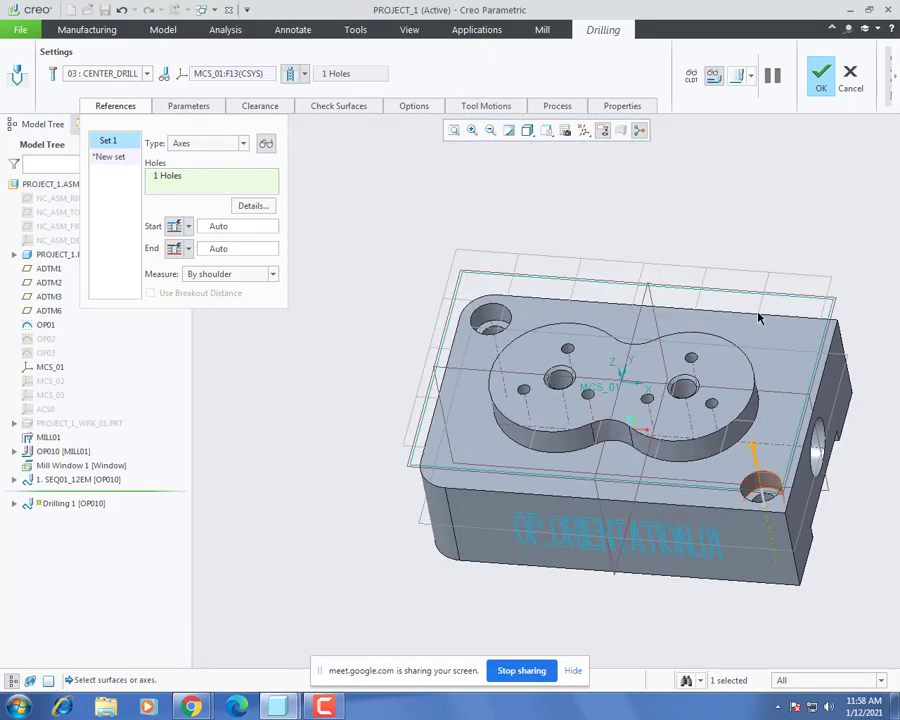
scroll(730, 450, "down", 4)
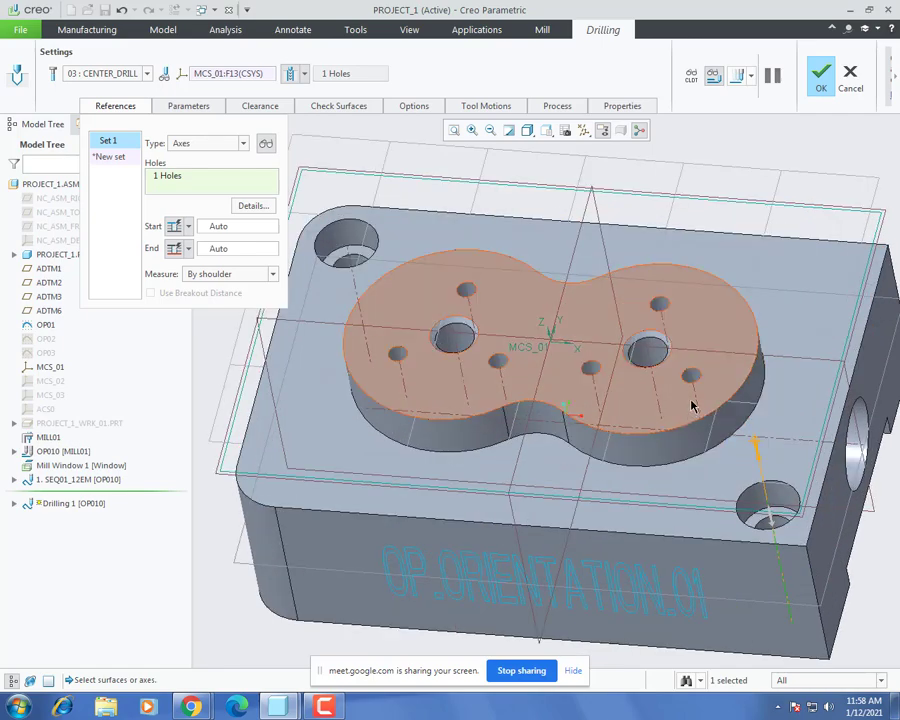
left_click(655, 362)
left_click(655, 362)
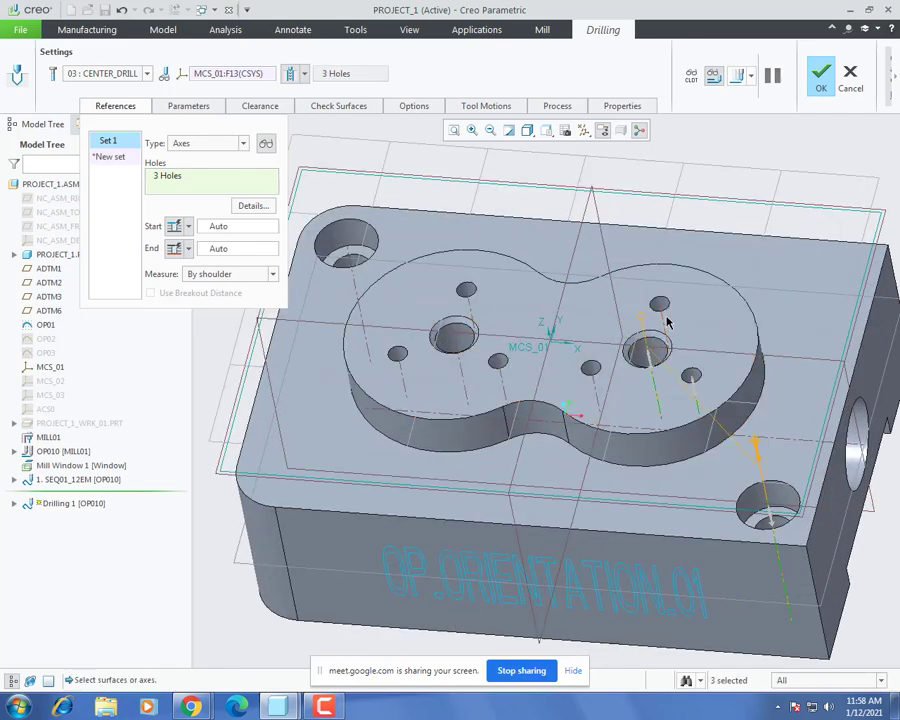
left_click(660, 318)
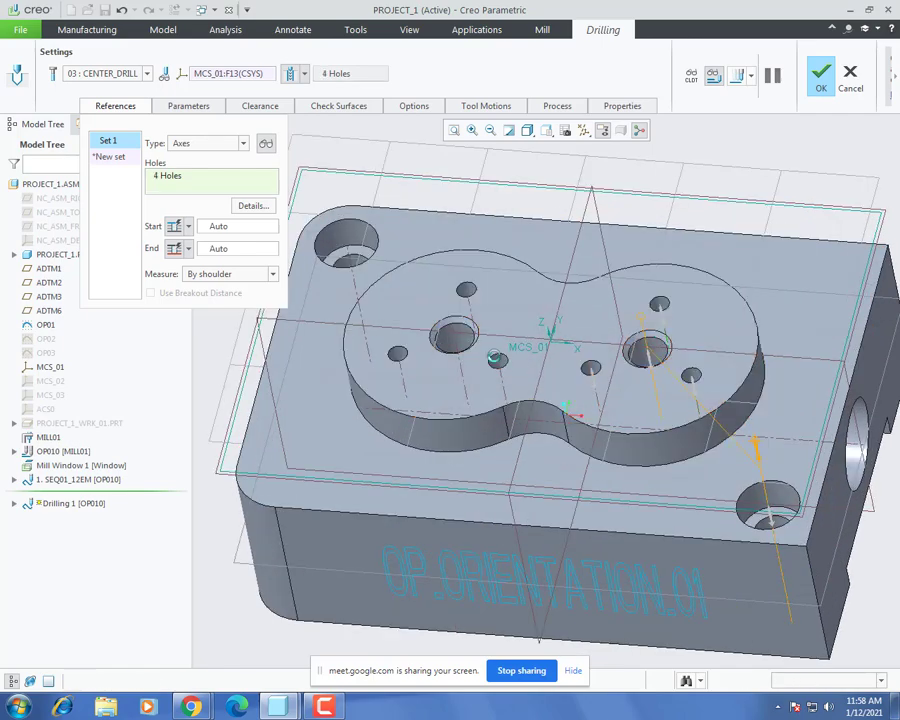
Step: Add the axes of all four holes on the boss's left lobe and of the far counterbored corner hole to the set
left_click(502, 365)
left_click(459, 371)
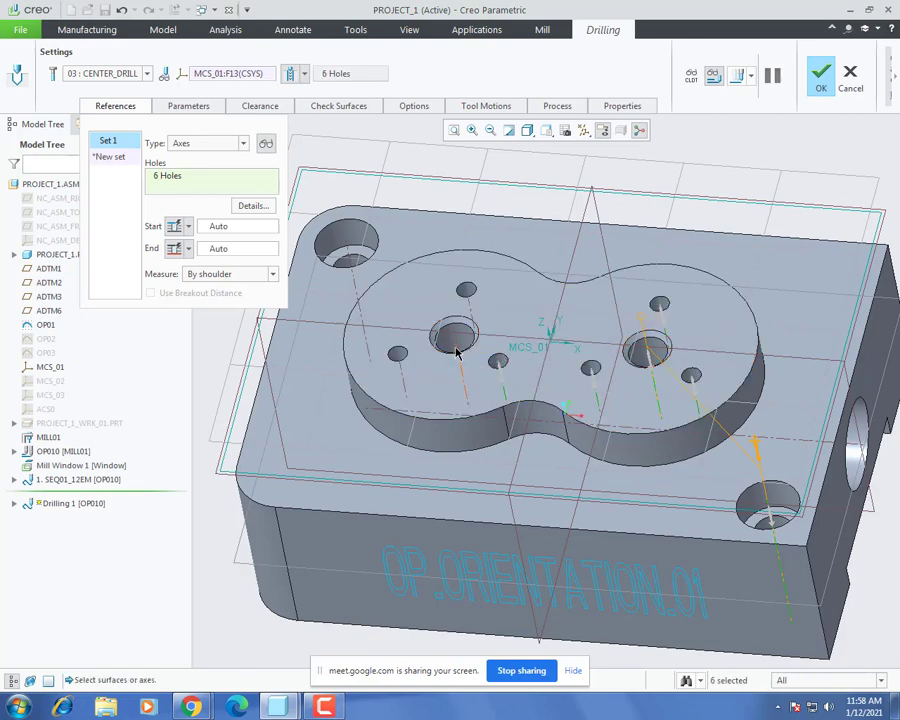
left_click(456, 350)
left_click(470, 321)
left_click(400, 372)
left_click(354, 279)
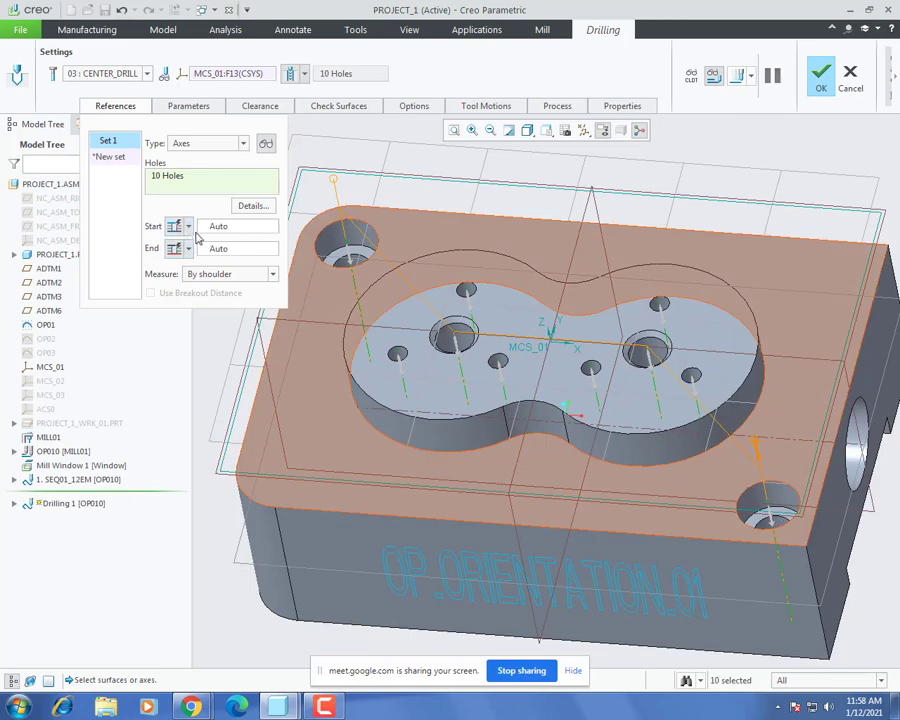
Step: Keep the hole set's start on Auto and define its end by a depth of 3
left_click(178, 228)
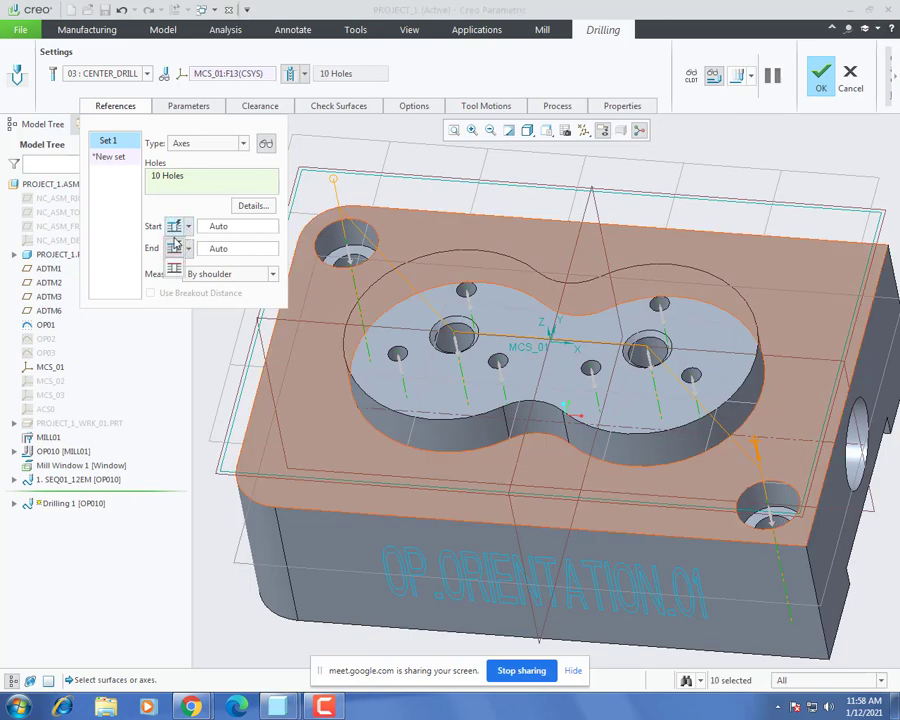
left_click(176, 245)
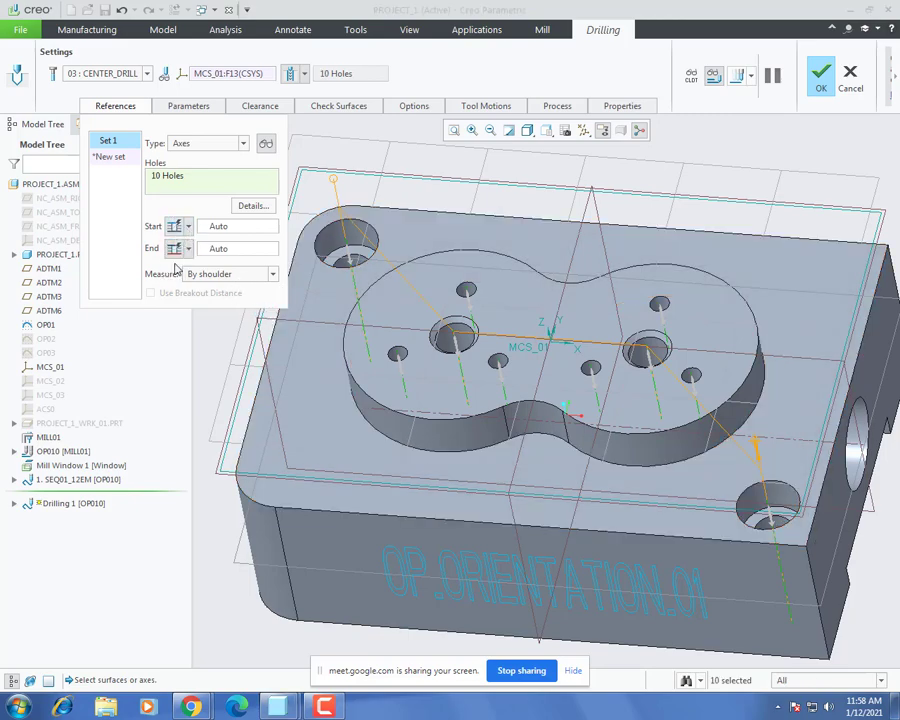
left_click(178, 248)
left_click(175, 332)
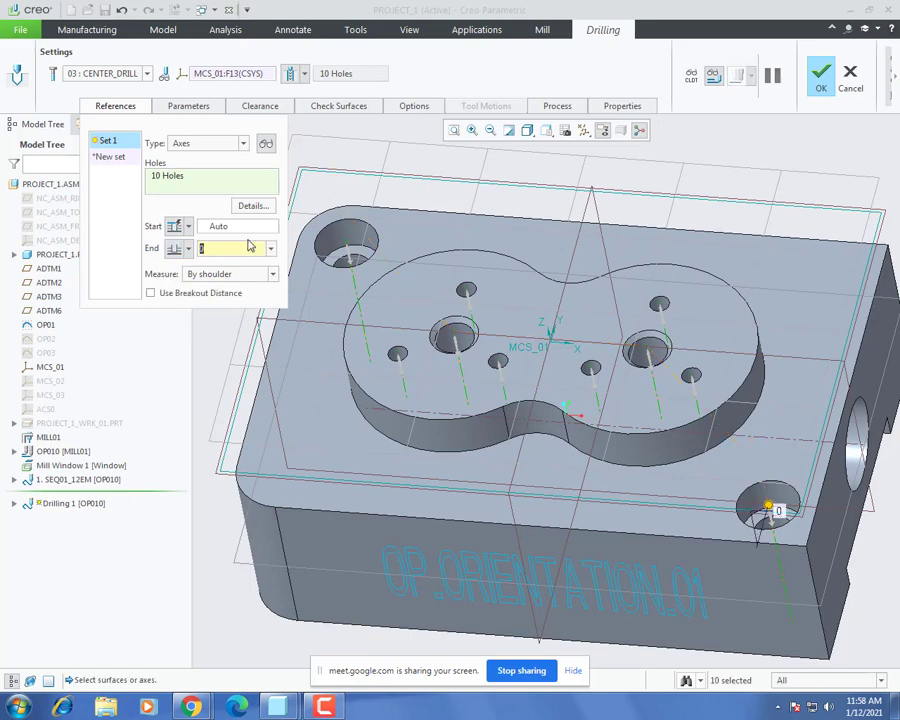
type("3")
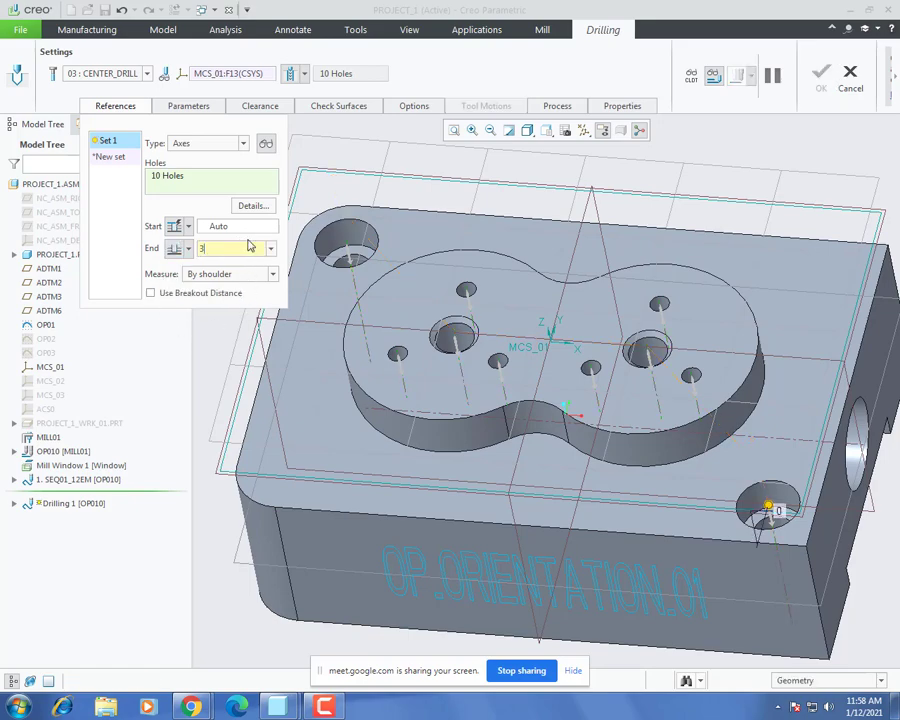
Step: Check the CENTER_DRILL tool's geometry in the tool setup and set the drilling depth to be measured by tip
left_click(211, 273)
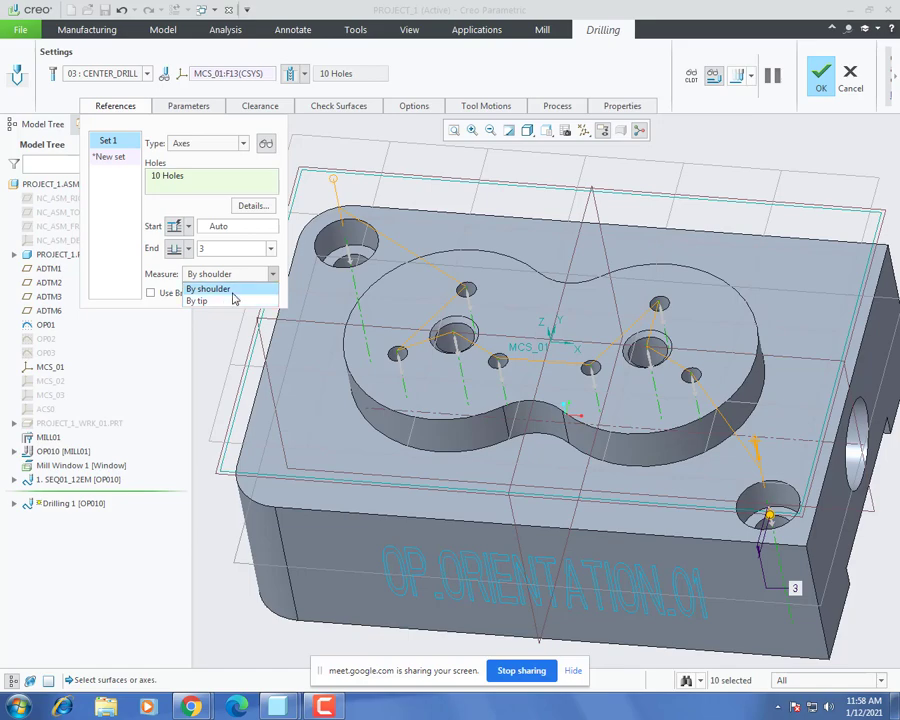
left_click(147, 74)
left_click(147, 74)
left_click(97, 145)
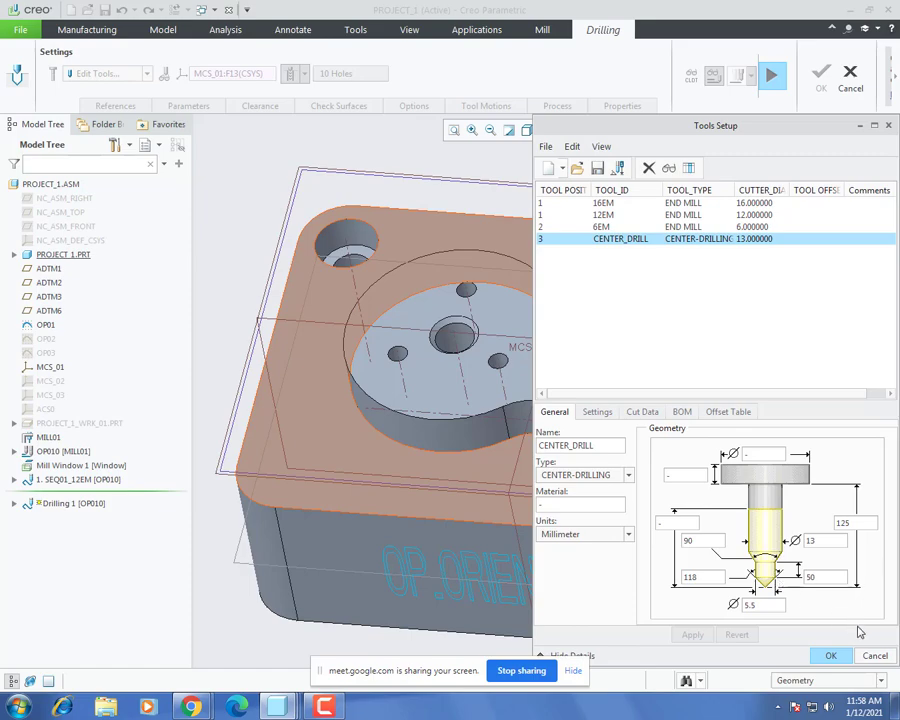
left_click(830, 655)
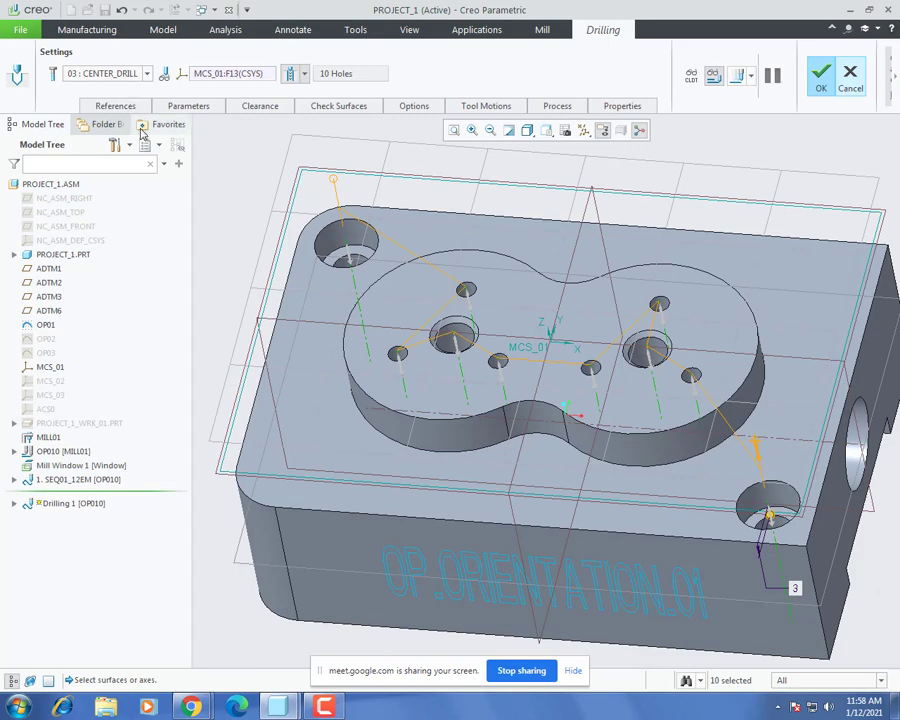
left_click(132, 107)
left_click(251, 275)
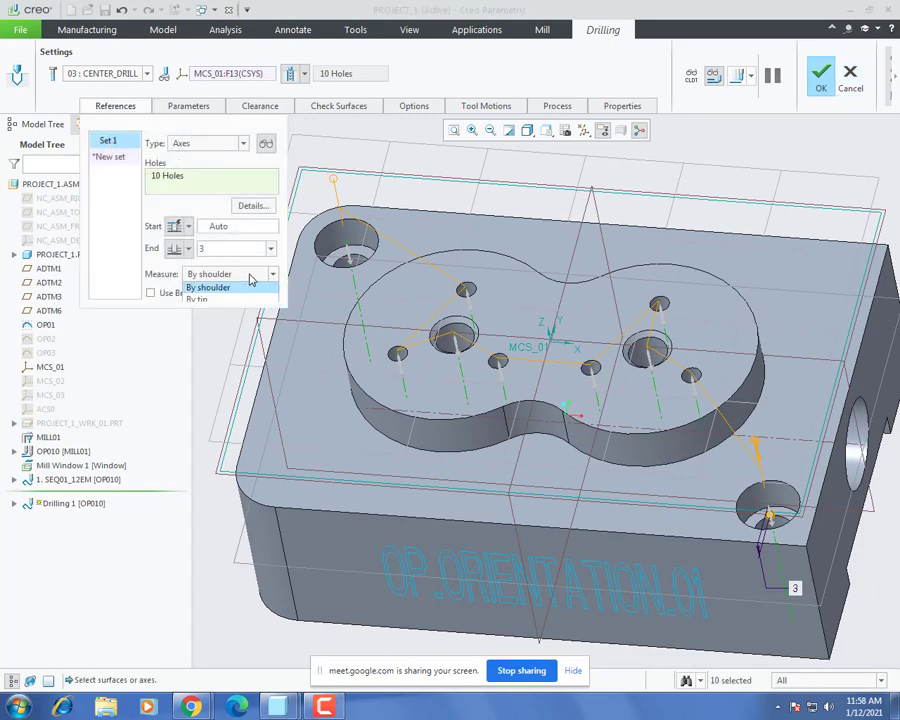
left_click(212, 300)
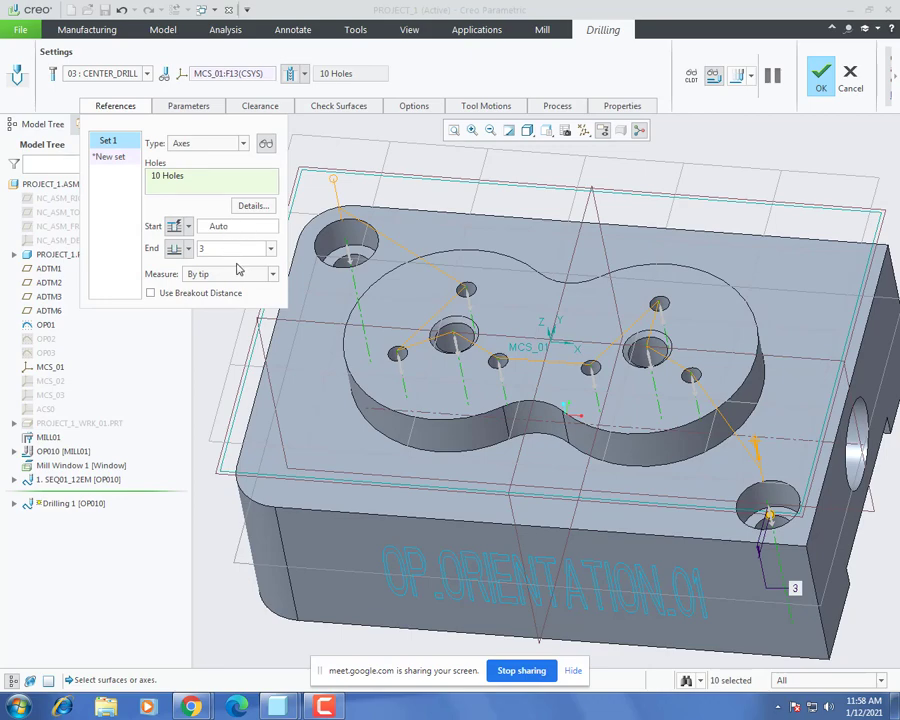
Step: In the drilling sequence's parameters, set CUT_FEED to 1000 and FREE_FEED to 2000
left_click(208, 108)
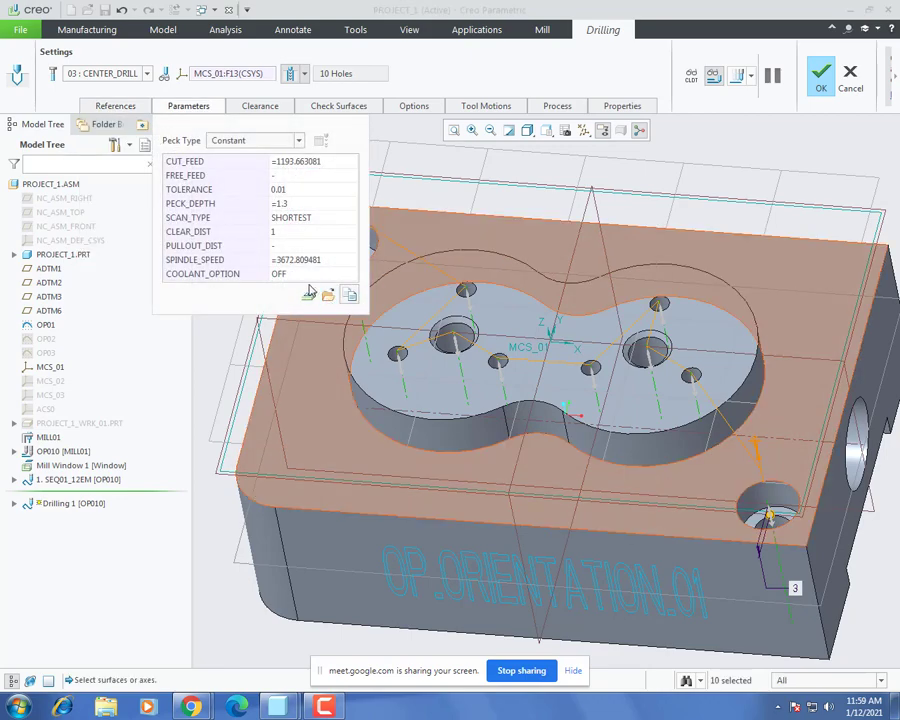
left_click(327, 293)
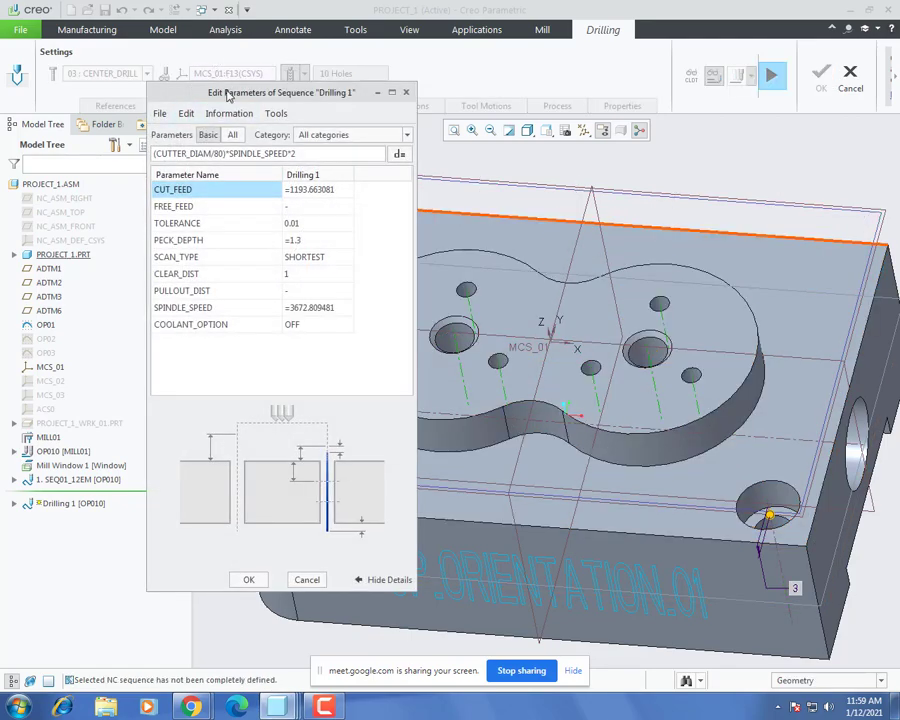
left_click_drag(228, 93, 161, 99)
left_click(246, 196)
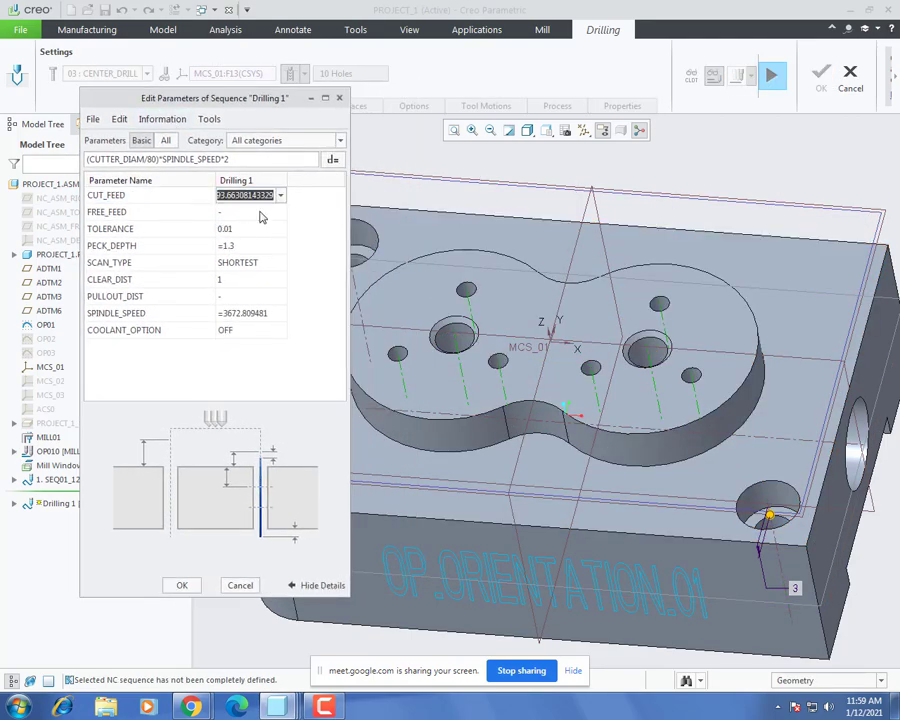
type("1000")
left_click(260, 216)
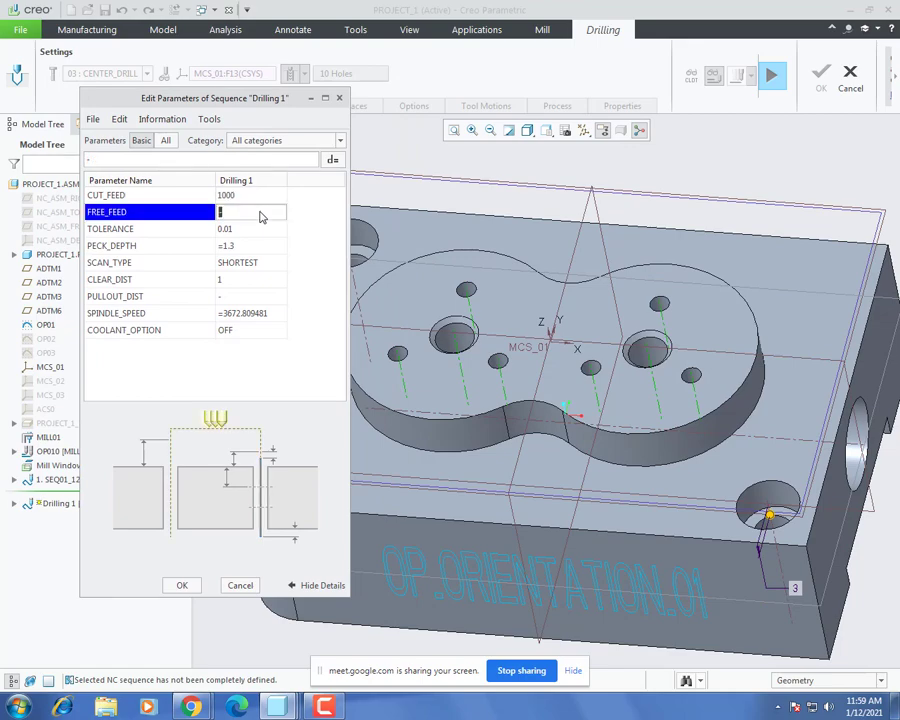
key("Return")
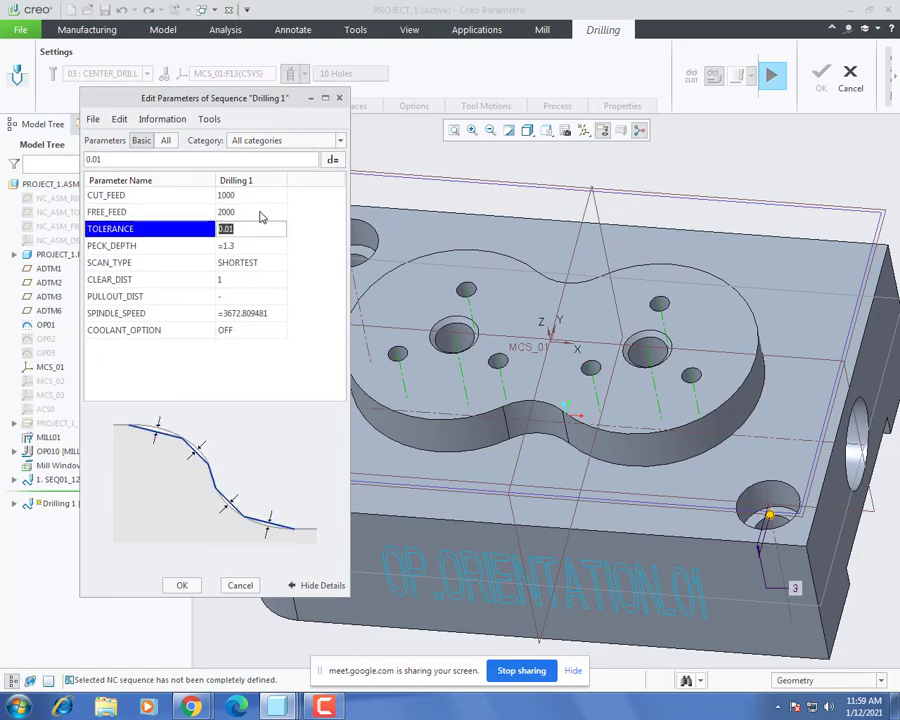
Step: Set PECK_DEPTH to 0.5 and SPINDLE_SPEED to 2400, and accept the sequence parameters
key("Return")
type("0.5")
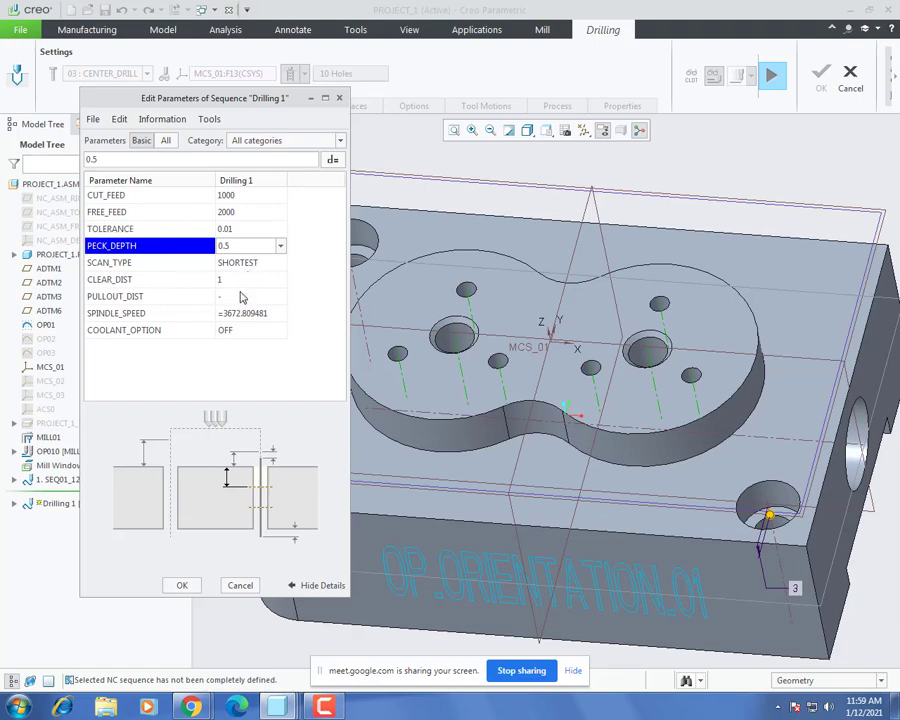
left_click(236, 296)
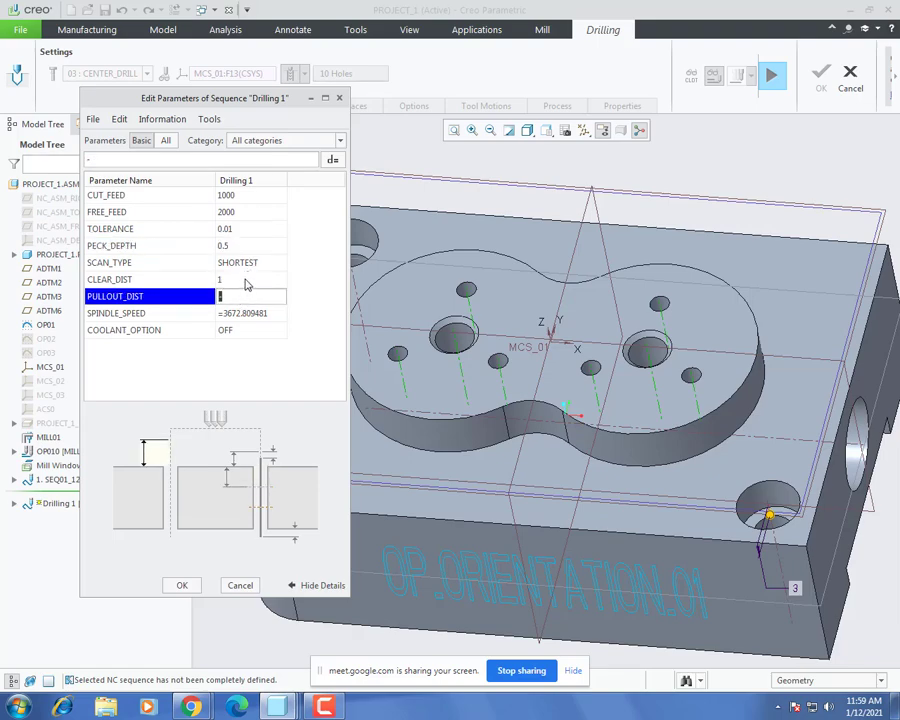
left_click(243, 314)
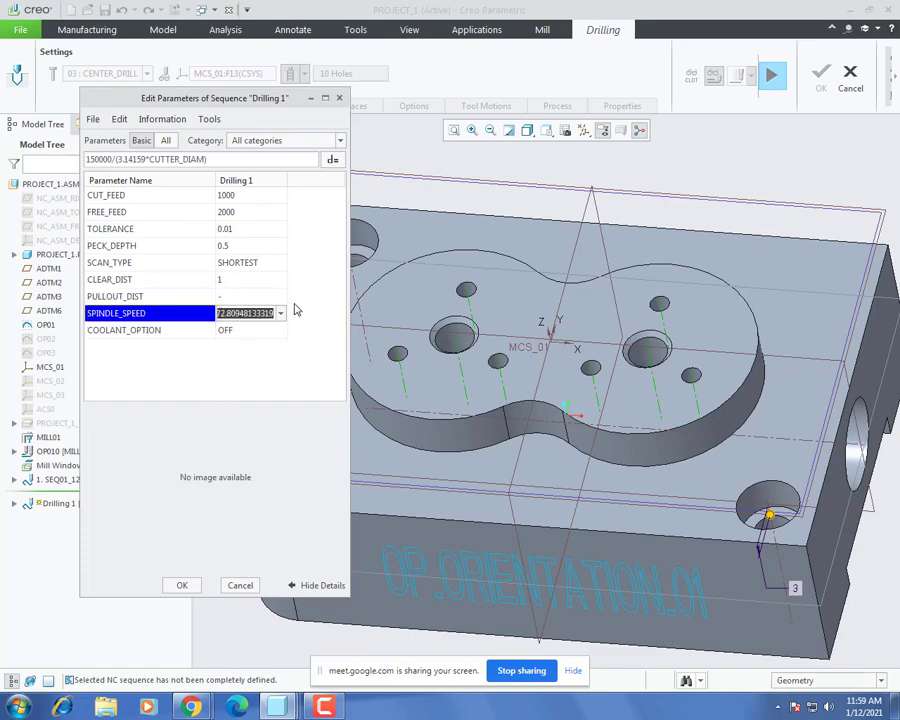
type("2400")
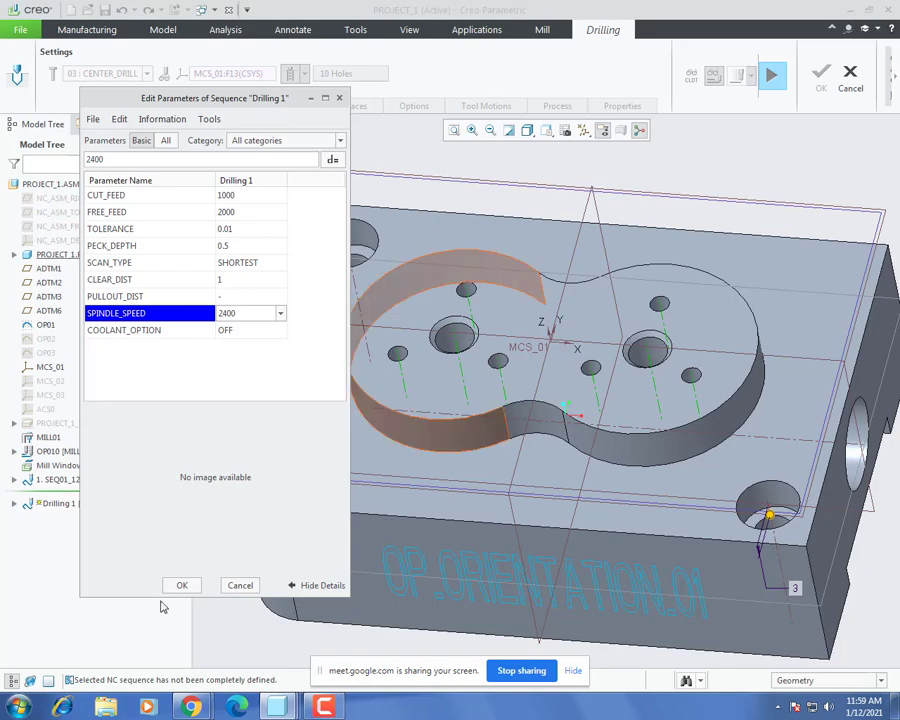
left_click(182, 585)
Step: Play the center drilling tool path at the slowest display speed
middle_click_drag(441, 425, 384, 382)
scroll(605, 382, "down", 3)
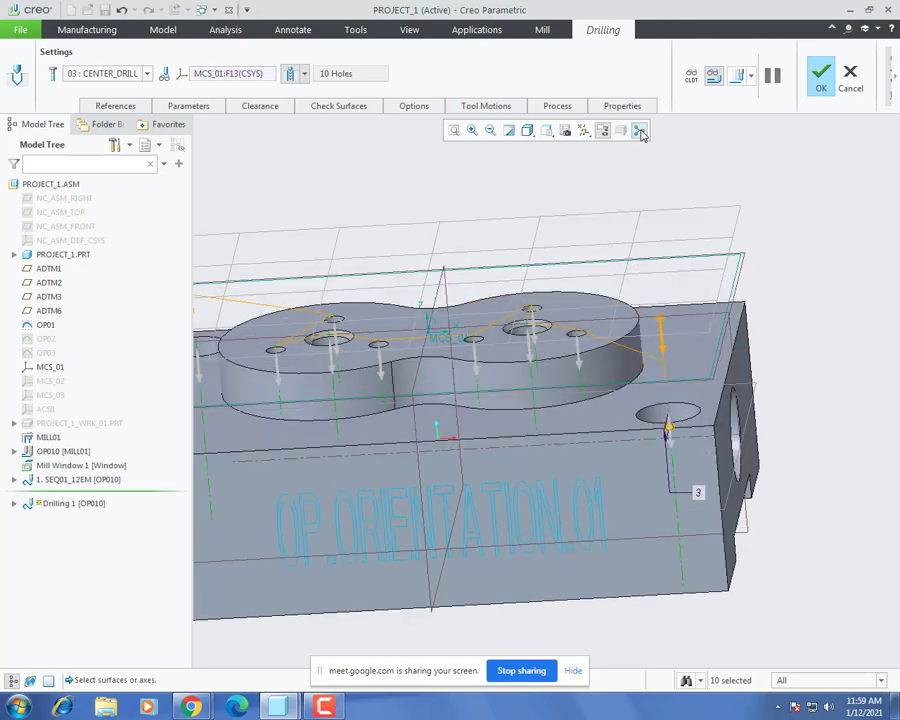
left_click(742, 79)
middle_click_drag(677, 366, 628, 405)
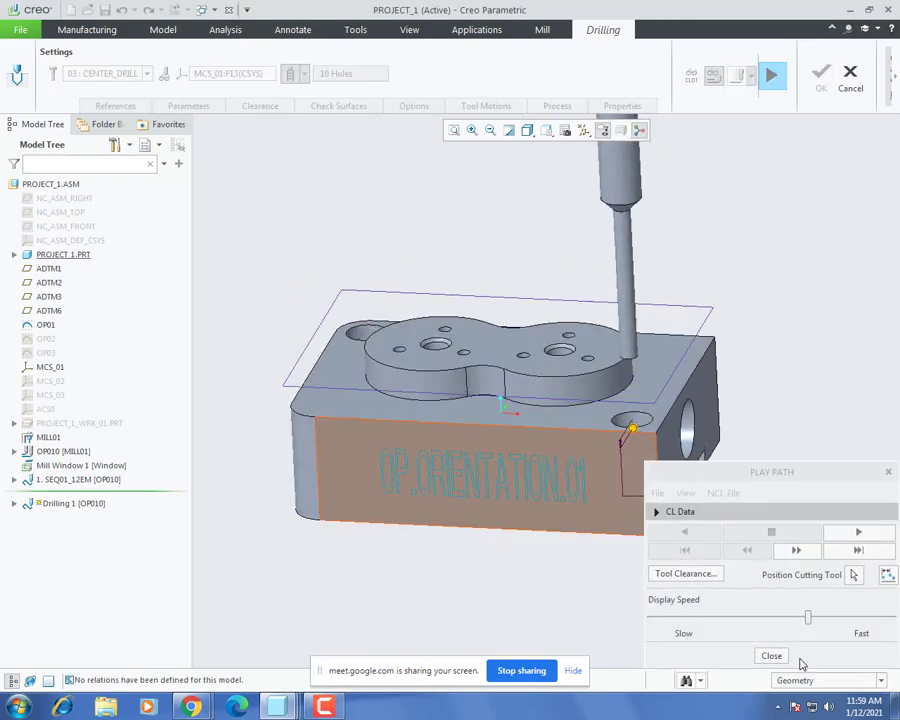
left_click_drag(808, 618, 576, 612)
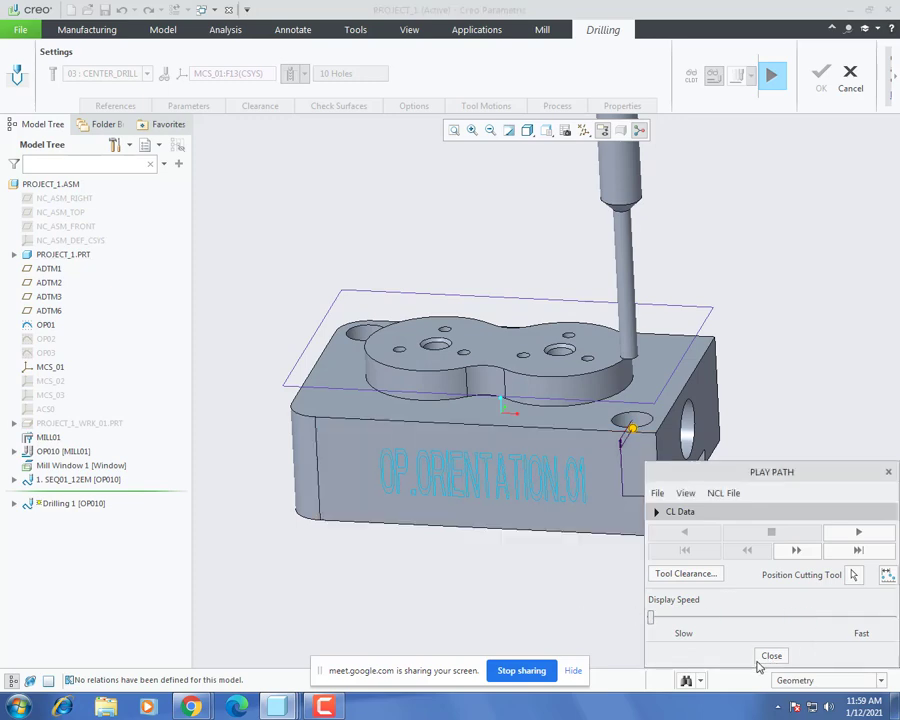
left_click(862, 532)
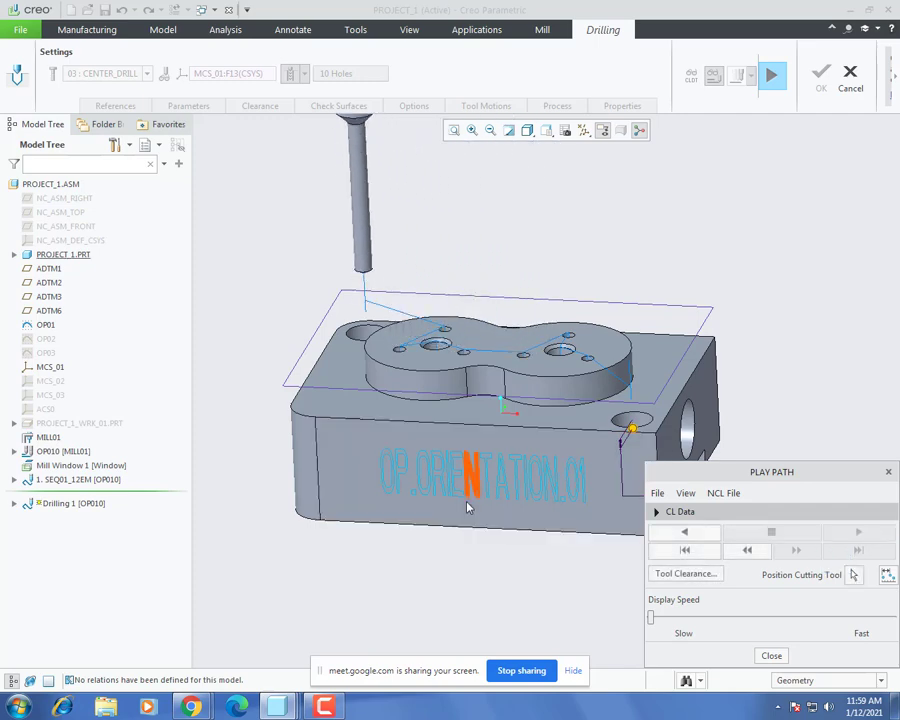
Step: Examine the played center drilling path from several angles, checking the tool's moves over the boss and corner holes
middle_click_drag(466, 502, 487, 496)
scroll(262, 347, "down", 3)
scroll(287, 347, "up", 4)
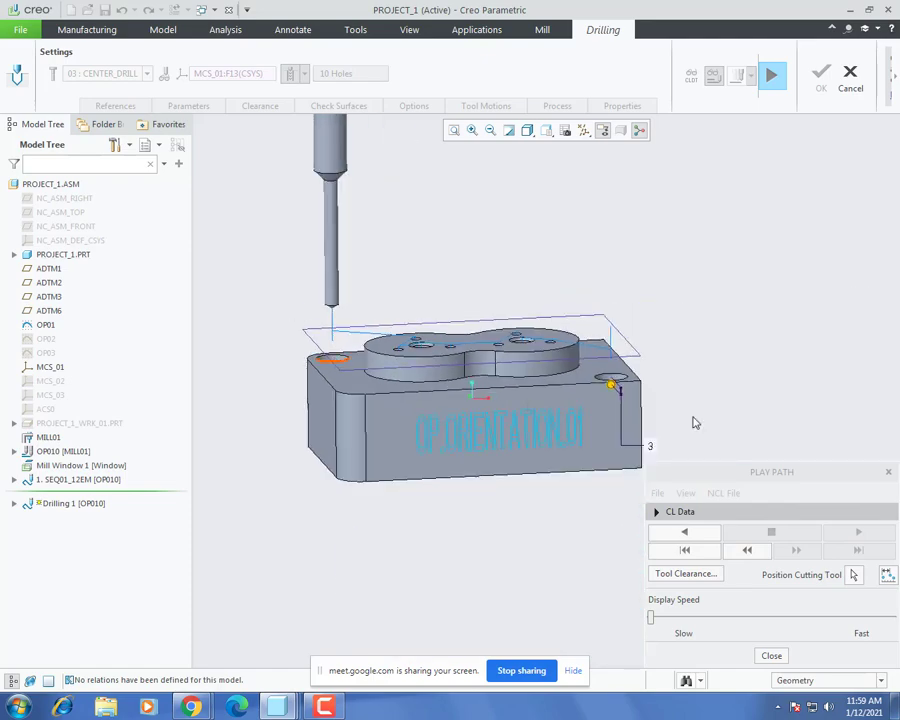
middle_click_drag(656, 418, 650, 424)
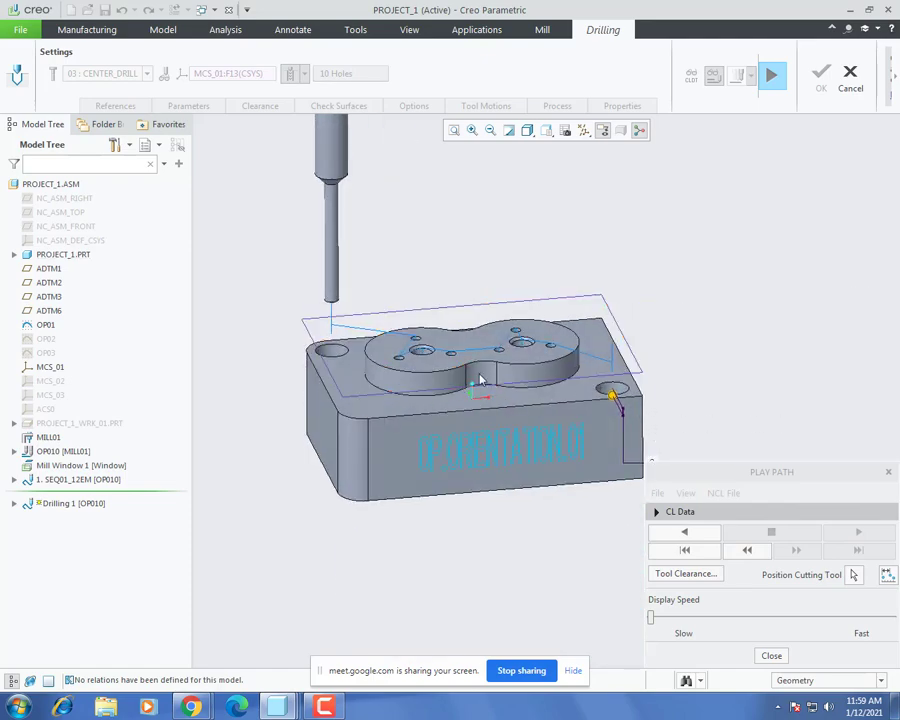
scroll(478, 375, "down", 3)
middle_click_drag(798, 410, 785, 383)
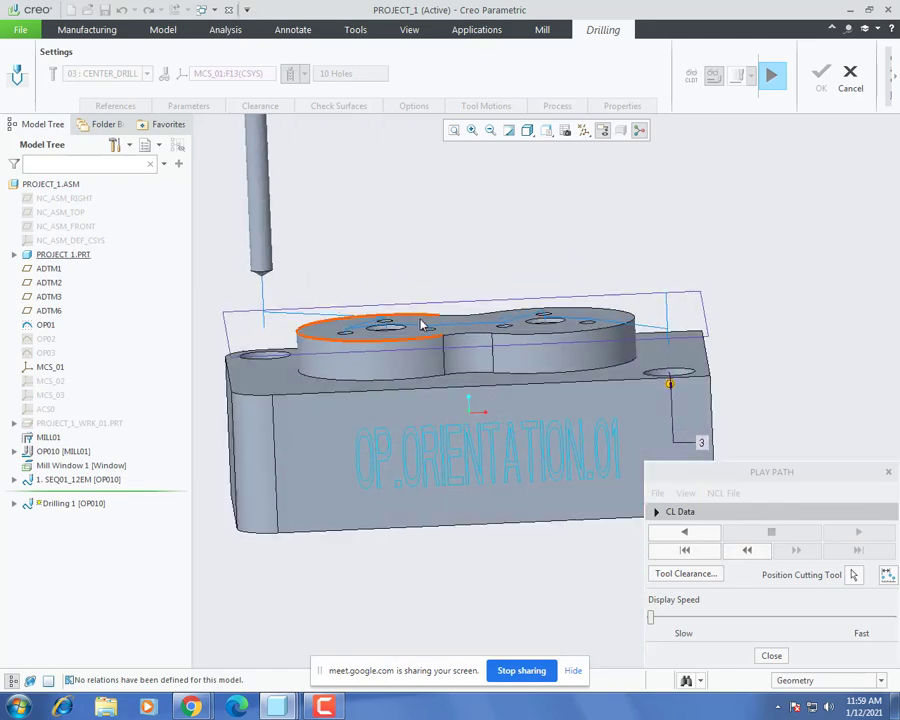
scroll(481, 341, "down", 4)
scroll(532, 357, "up", 4)
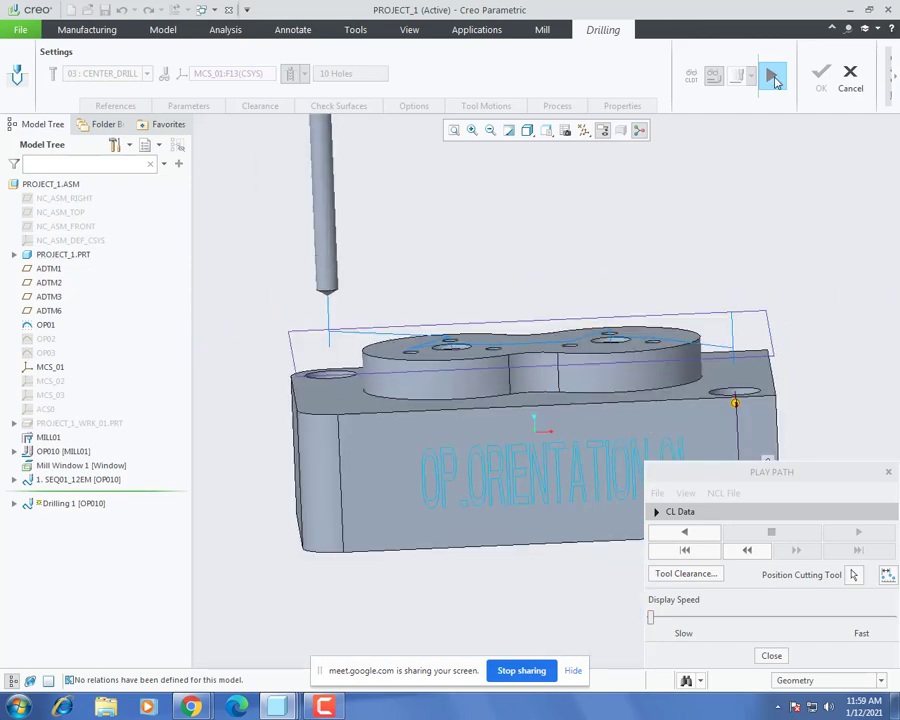
Step: Close the path playback and remove the two corner holes from the drilling sequence's hole set, keeping only the eight boss holes
left_click(773, 81)
left_click(111, 105)
scroll(297, 331, "down", 4)
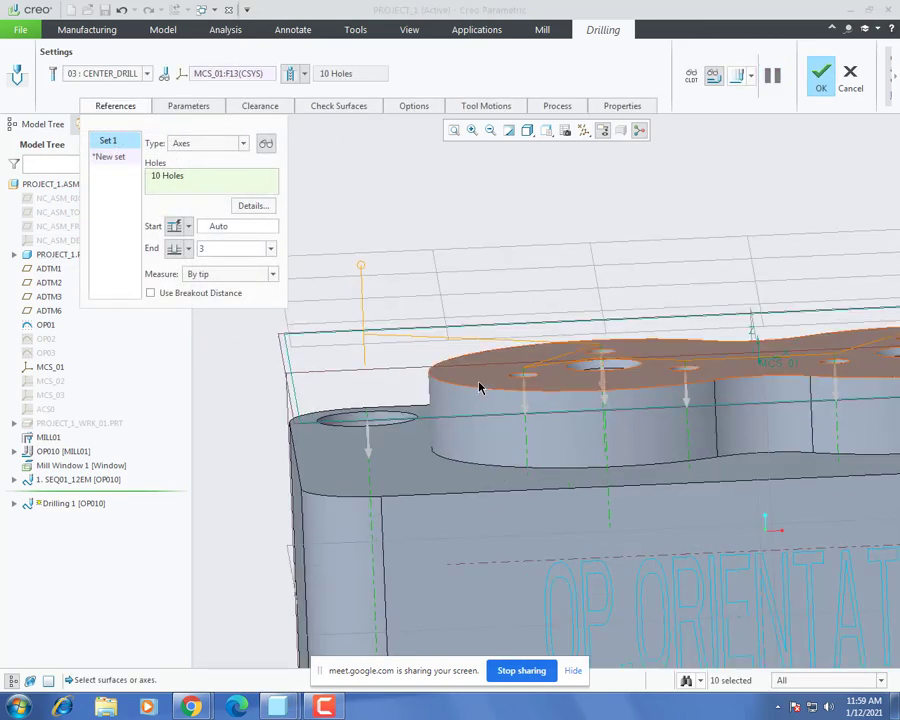
middle_click_drag(478, 386, 460, 411)
scroll(440, 350, "down", 3)
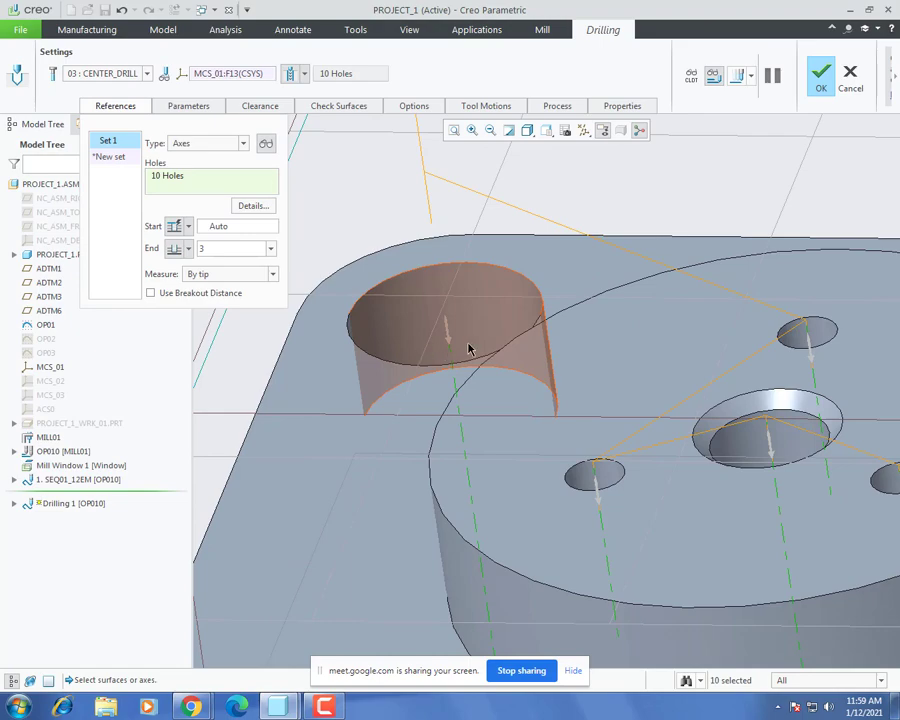
left_click(450, 358, "ctrl")
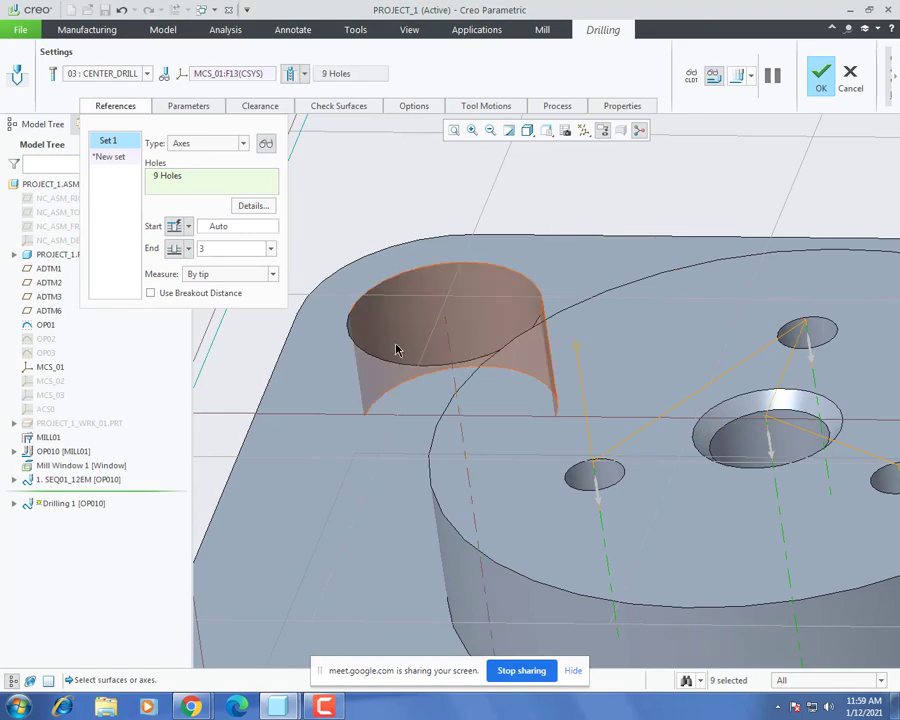
scroll(395, 345, "up", 6)
scroll(790, 494, "down", 2)
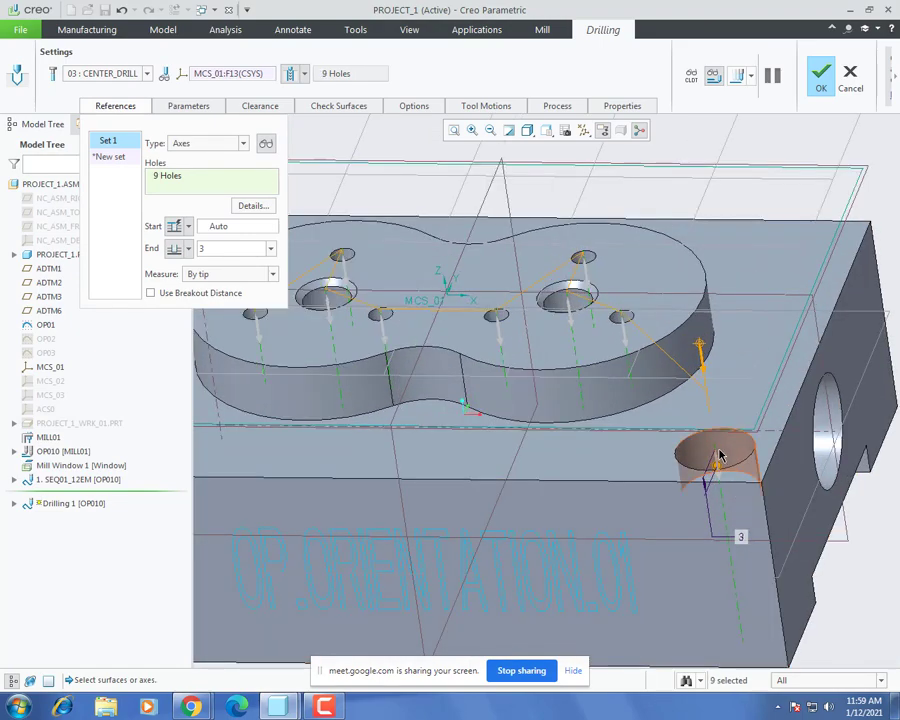
left_click(722, 505, "ctrl")
scroll(707, 462, "up", 5)
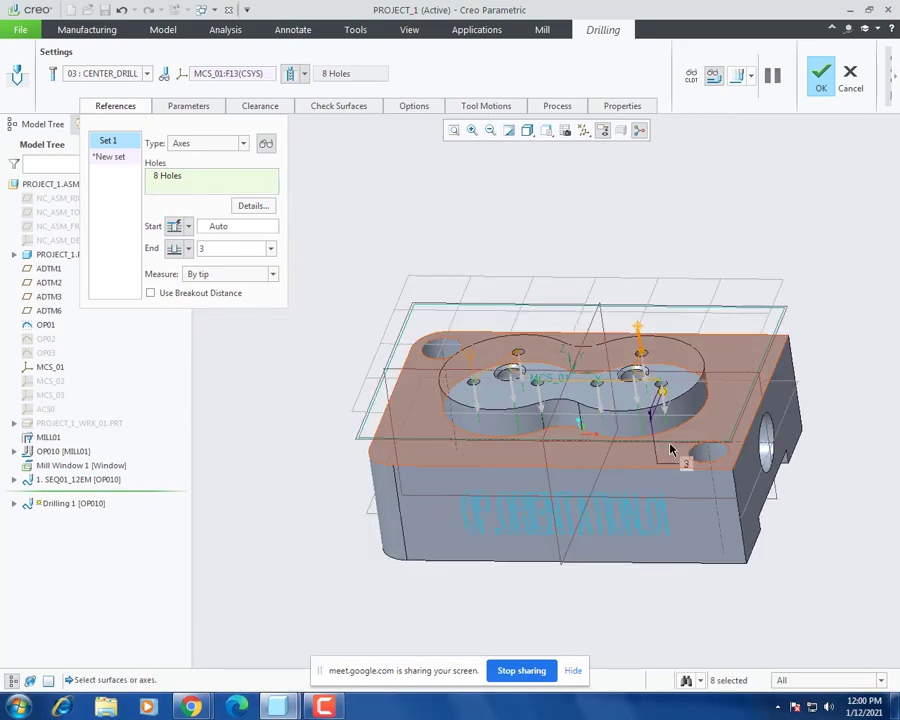
Step: Edit the CENTER_DRILL tool, set its pilot tip length to 5 mm, and confirm the changed tool description
left_click(735, 77)
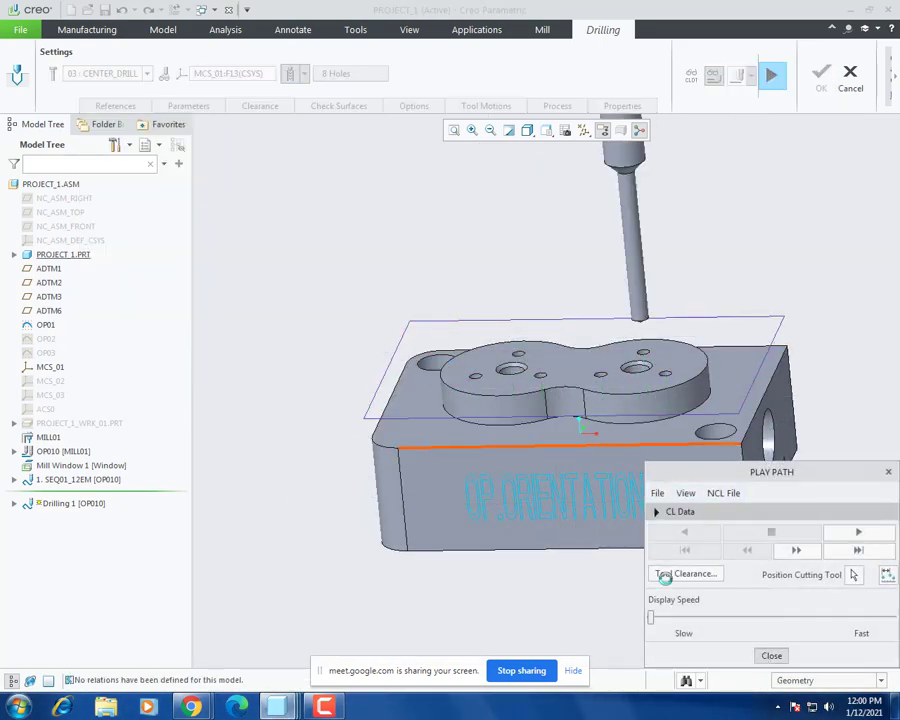
left_click(100, 74)
left_click(100, 149)
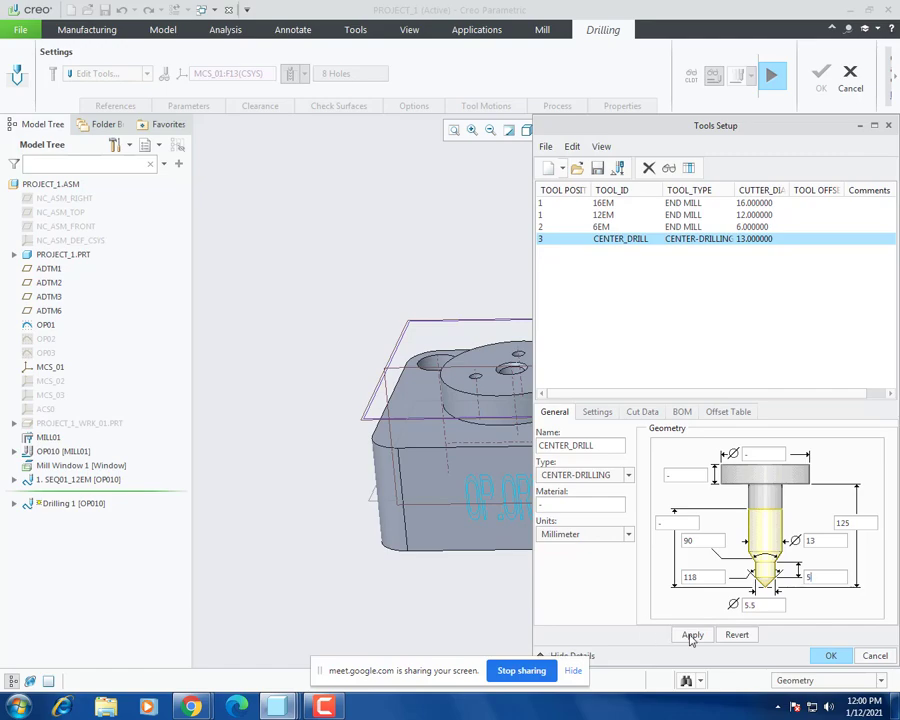
left_click(829, 655)
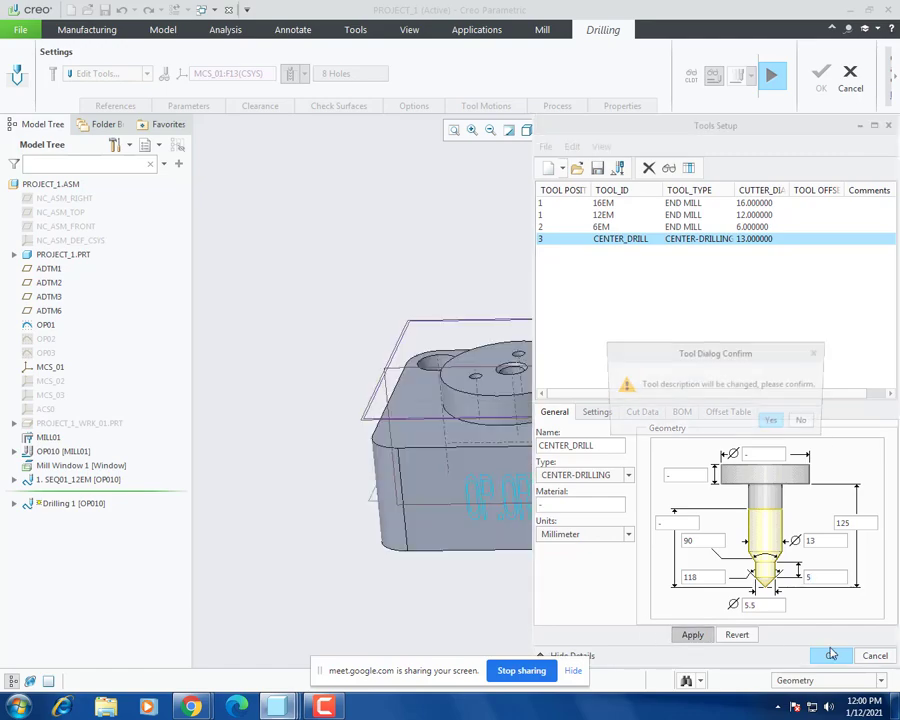
left_click(773, 424)
left_click(831, 656)
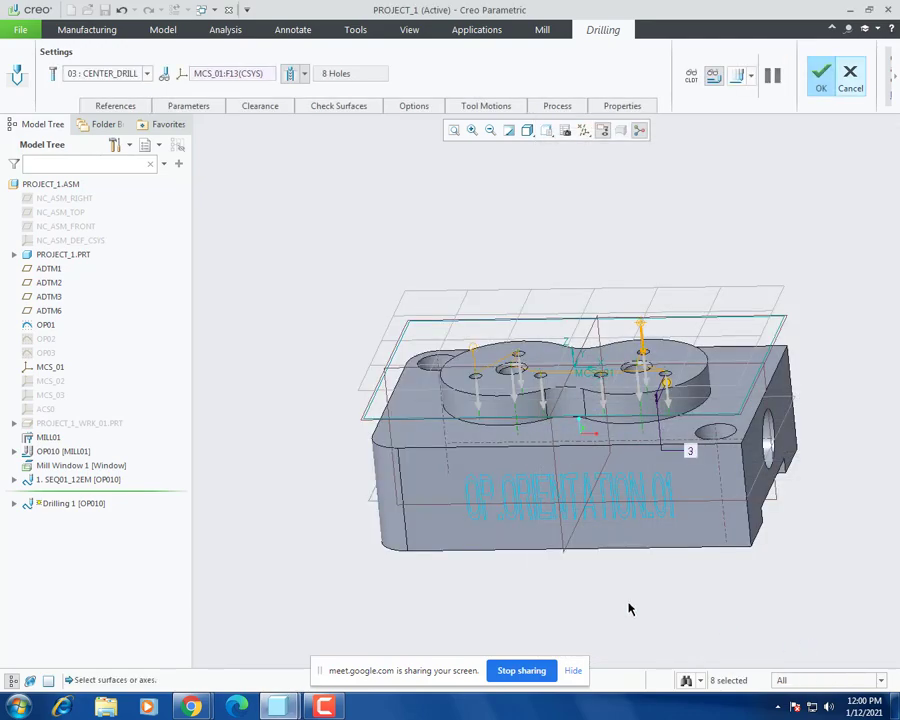
Step: Play the center drilling path over the eight boss holes with the edited tool, and accept the drilling sequence
left_click(737, 78)
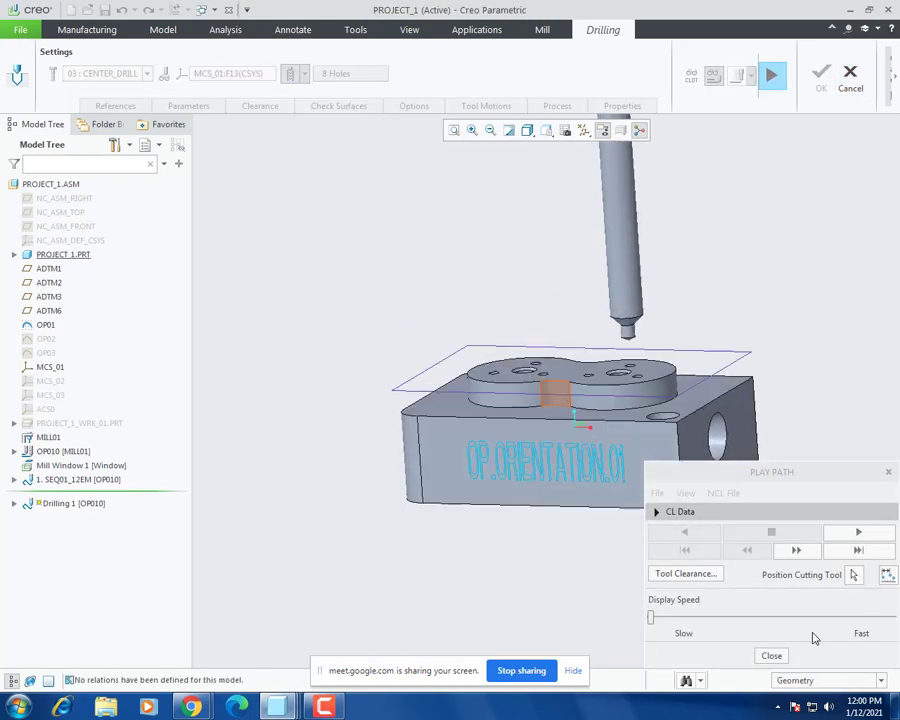
left_click(858, 532)
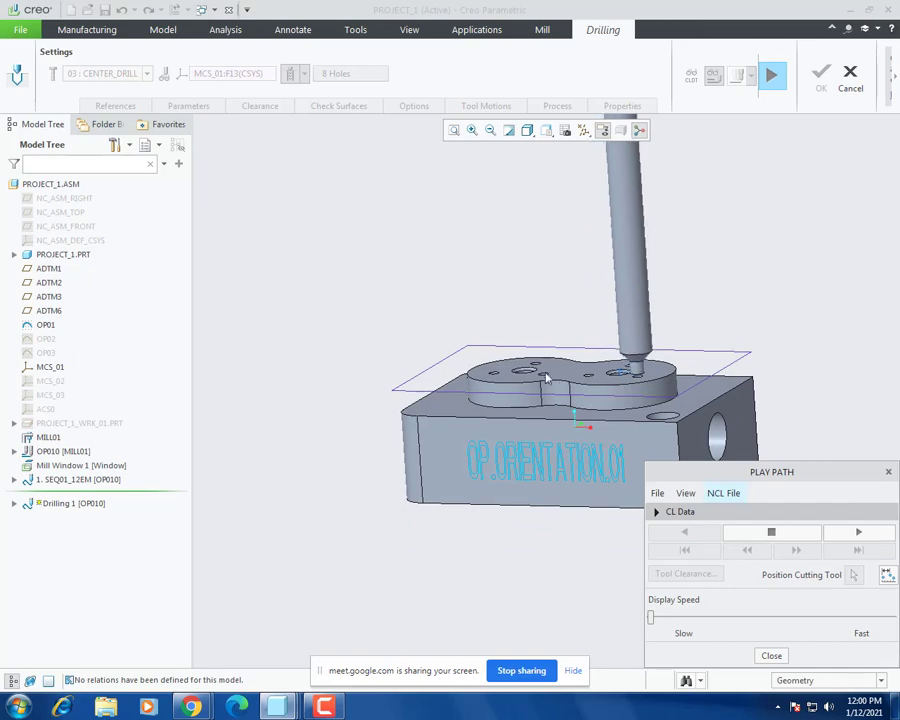
scroll(703, 400, "up", 3)
scroll(703, 400, "up", 5)
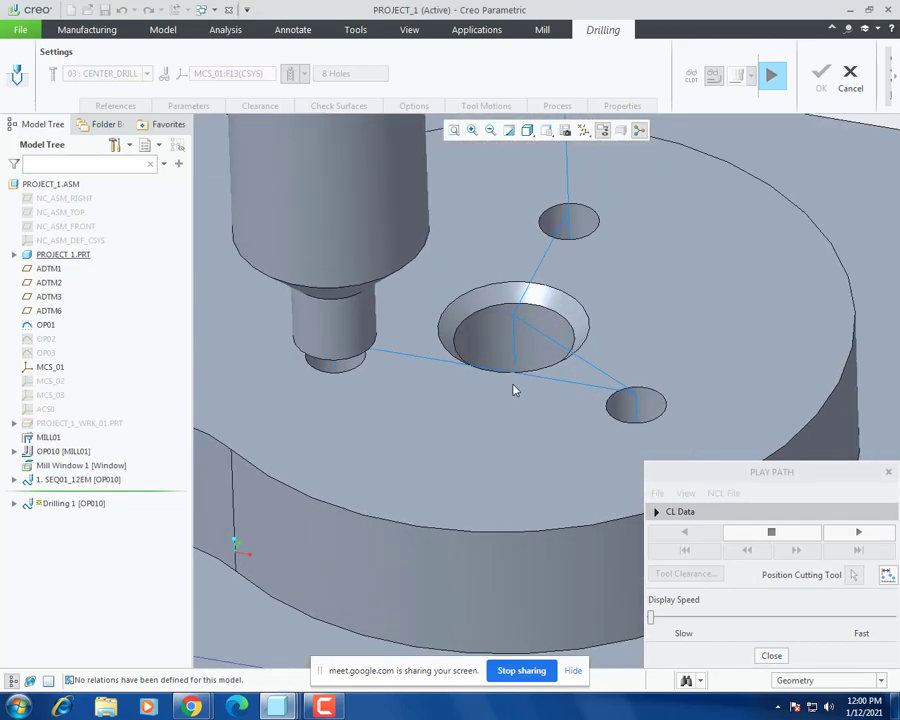
middle_click_drag(508, 362, 597, 418)
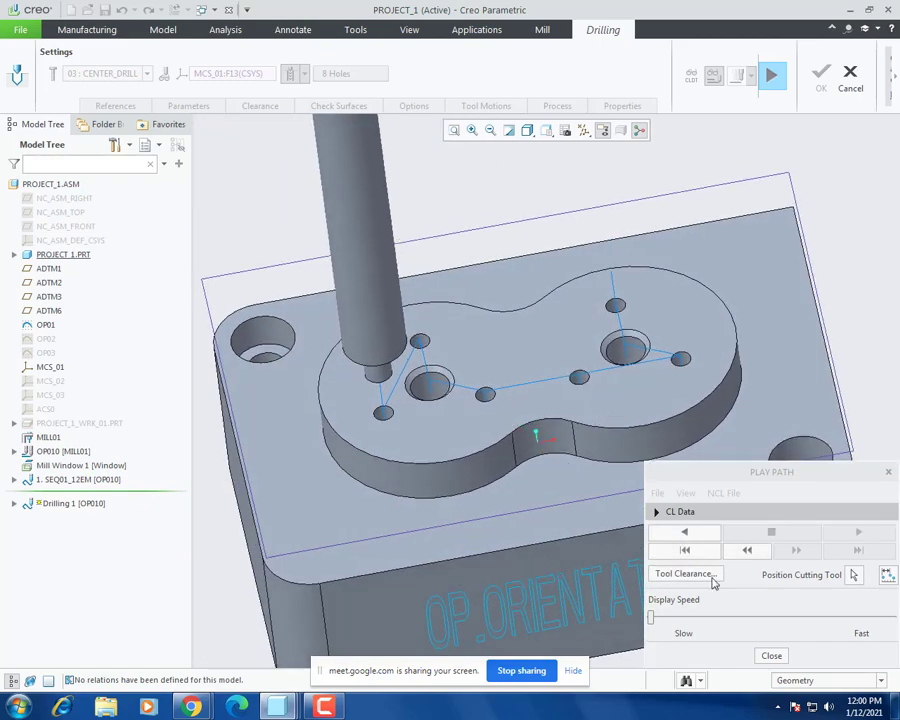
left_click(772, 657)
left_click(820, 78)
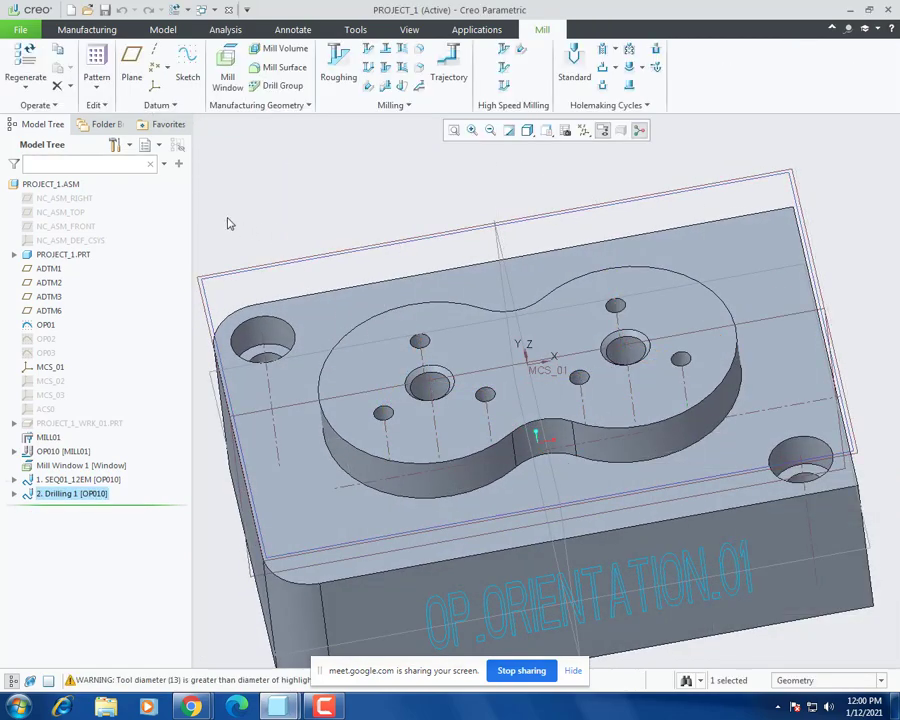
Step: Copy the Drilling 1 sequence and paste it as a new drilling sequence using the MCS_01 coordinate system
left_click(80, 493)
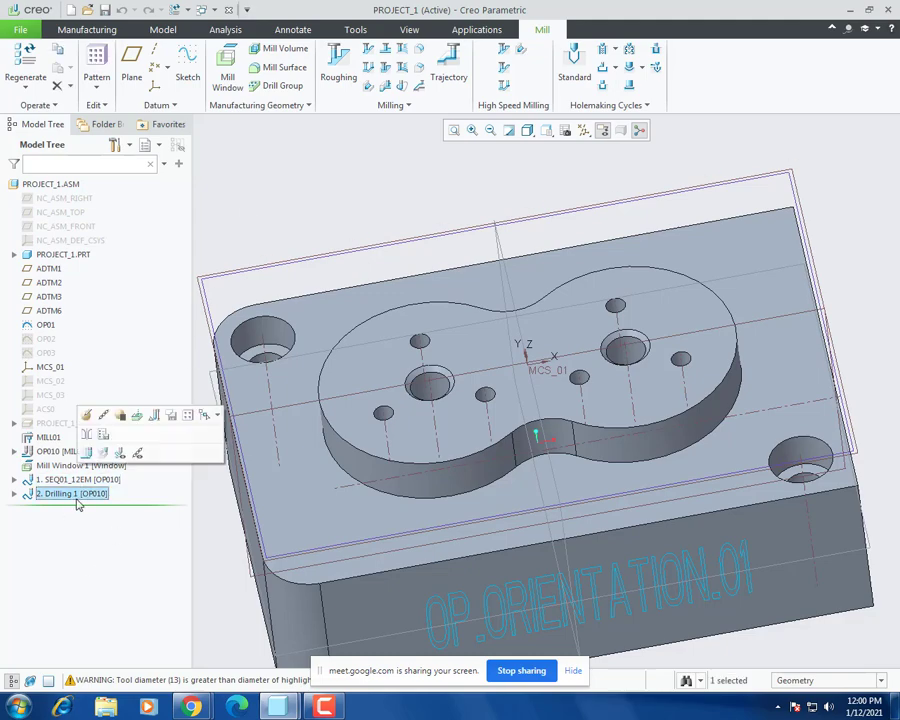
right_click(110, 494)
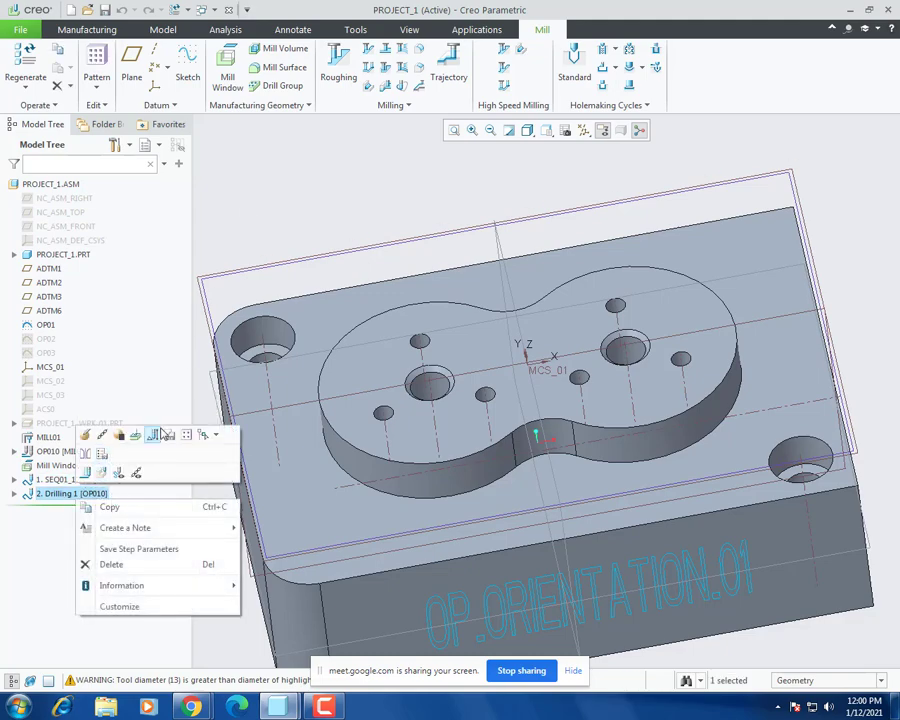
left_click(109, 508)
right_click(105, 494)
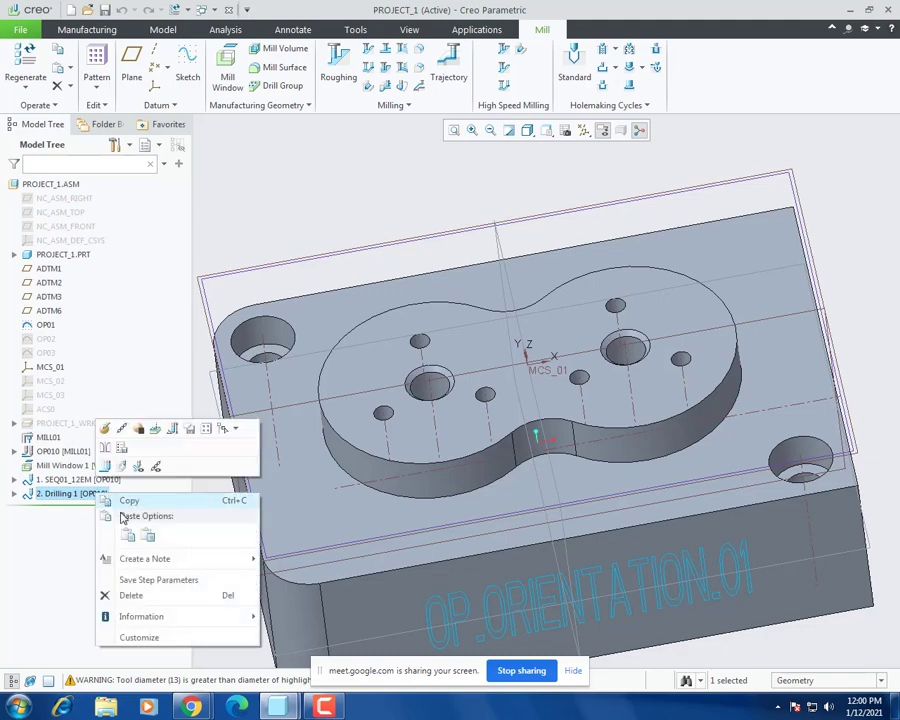
left_click(131, 537)
left_click(50, 367)
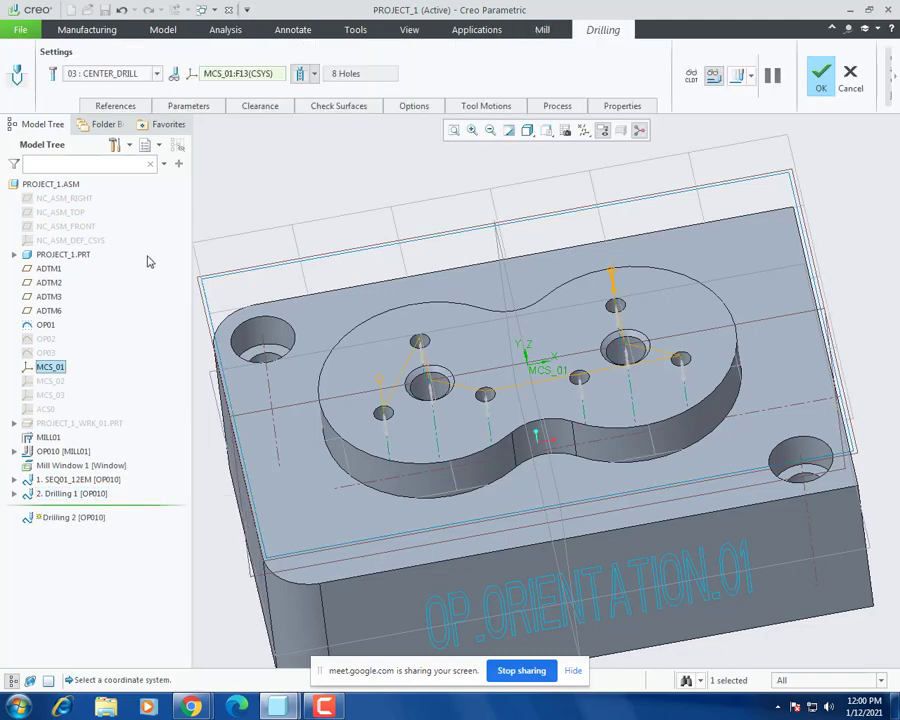
Step: Replace the copied sequence's hole references with the block's two corner holes
left_click(130, 107)
left_click(161, 187)
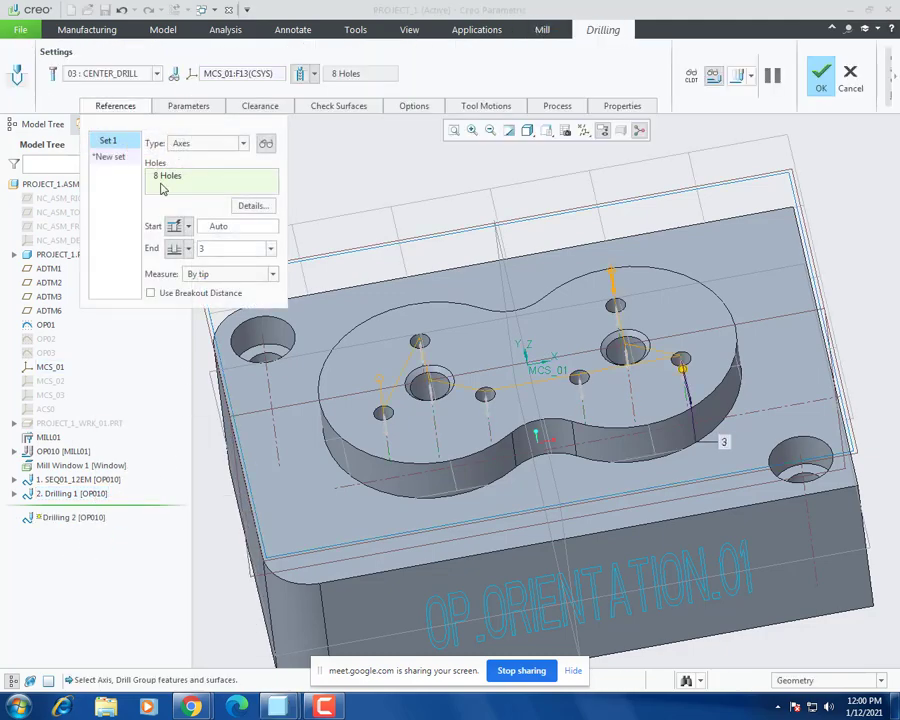
right_click(178, 183)
left_click(191, 191)
middle_click_drag(576, 360, 869, 604)
left_click(766, 550)
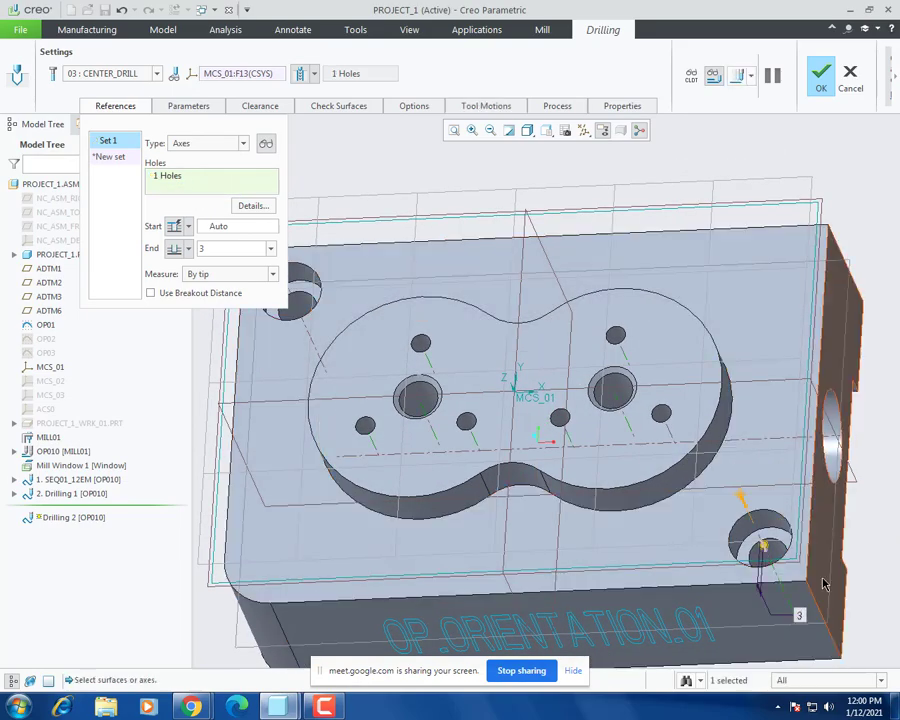
scroll(818, 578, "down", 3)
scroll(490, 400, "up", 3)
left_click(506, 384, "ctrl")
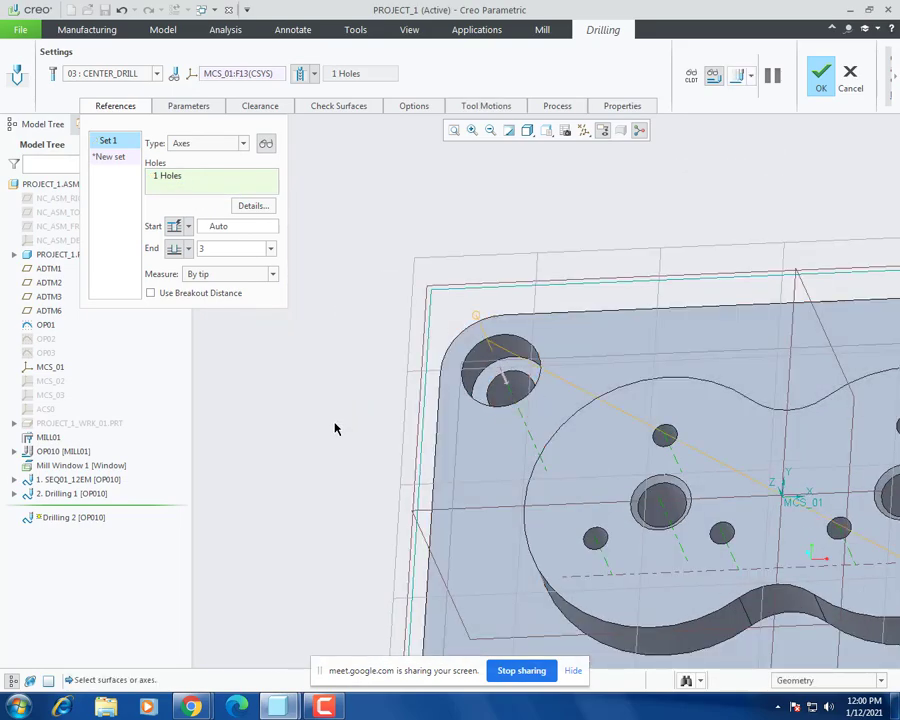
Step: Set the drilling start to a selected surface, using the block's upper face around the boss
scroll(453, 423, "down", 2)
middle_click_drag(453, 423, 494, 386)
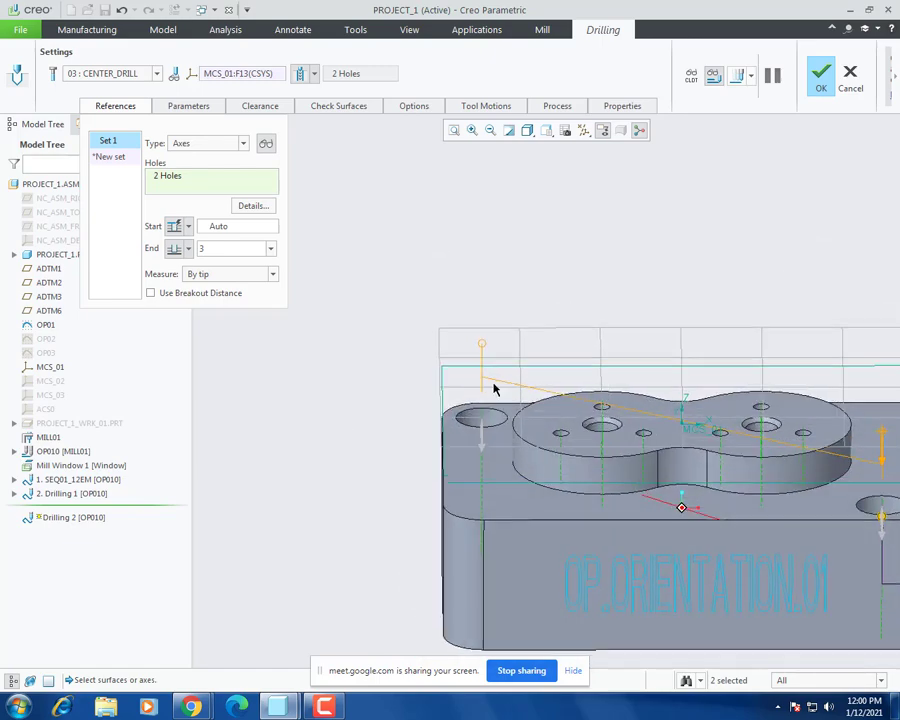
left_click(190, 228)
left_click(171, 271)
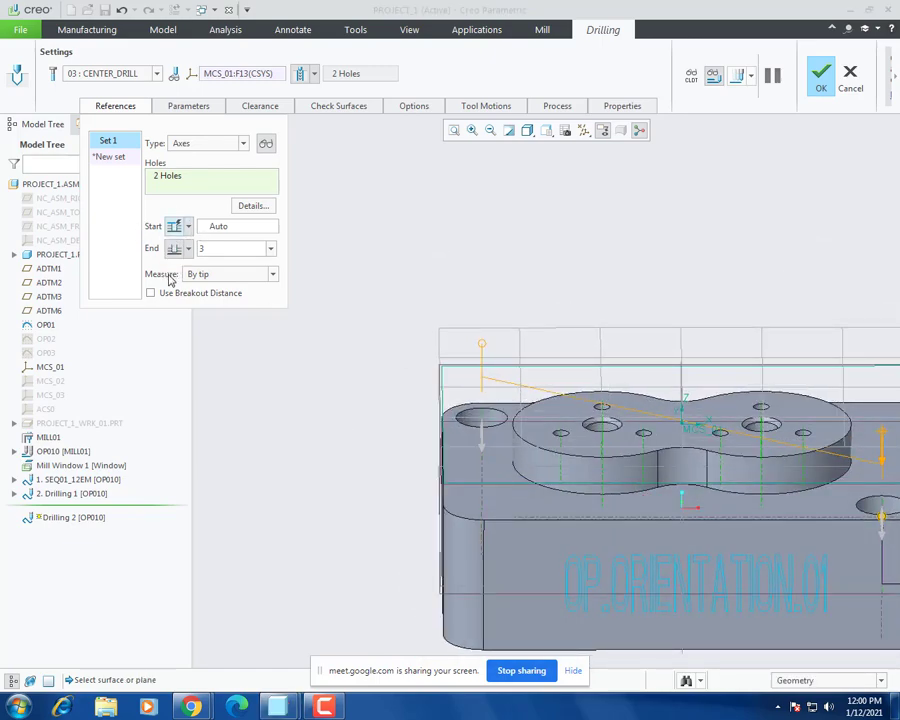
left_click(466, 459)
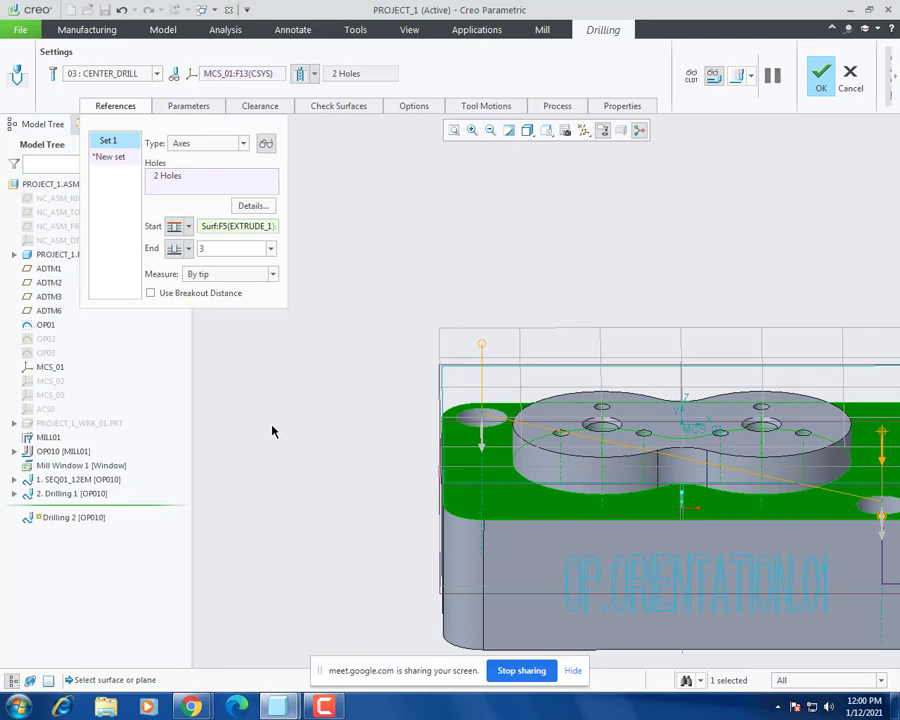
Step: Play the tool path for the two corner holes and check the tool's move between them from the side
scroll(272, 431, "up", 2)
middle_click_drag(335, 427, 329, 404)
scroll(652, 494, "down", 2)
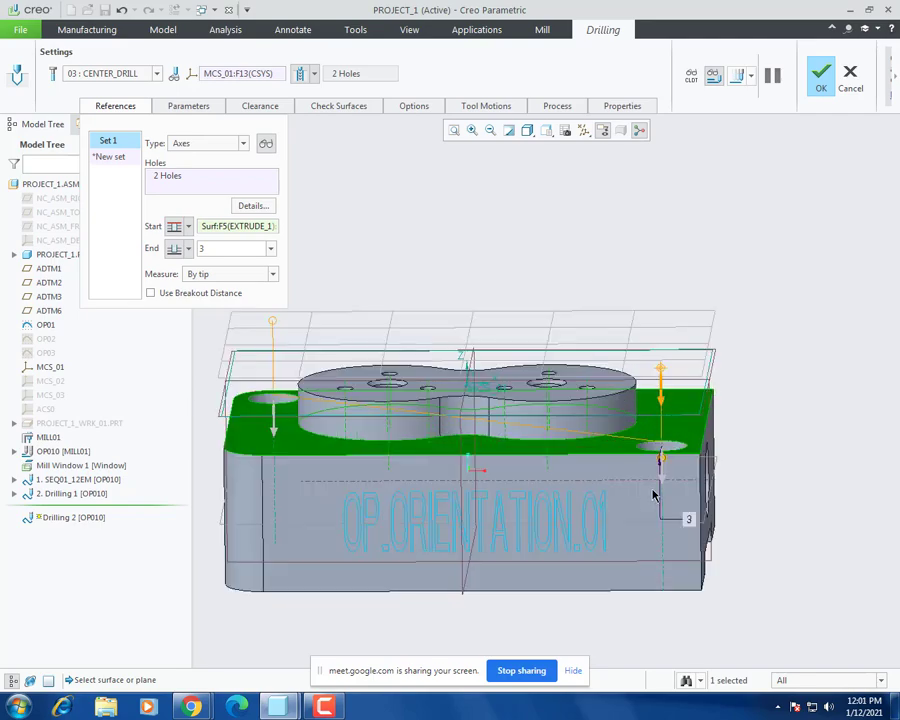
scroll(652, 494, "down", 4)
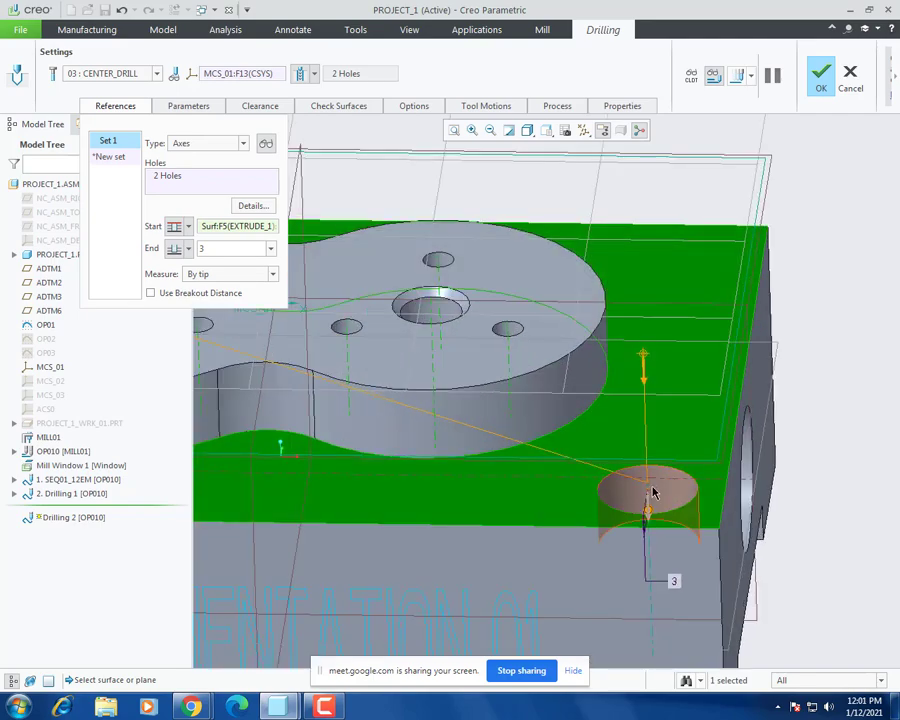
left_click(738, 77)
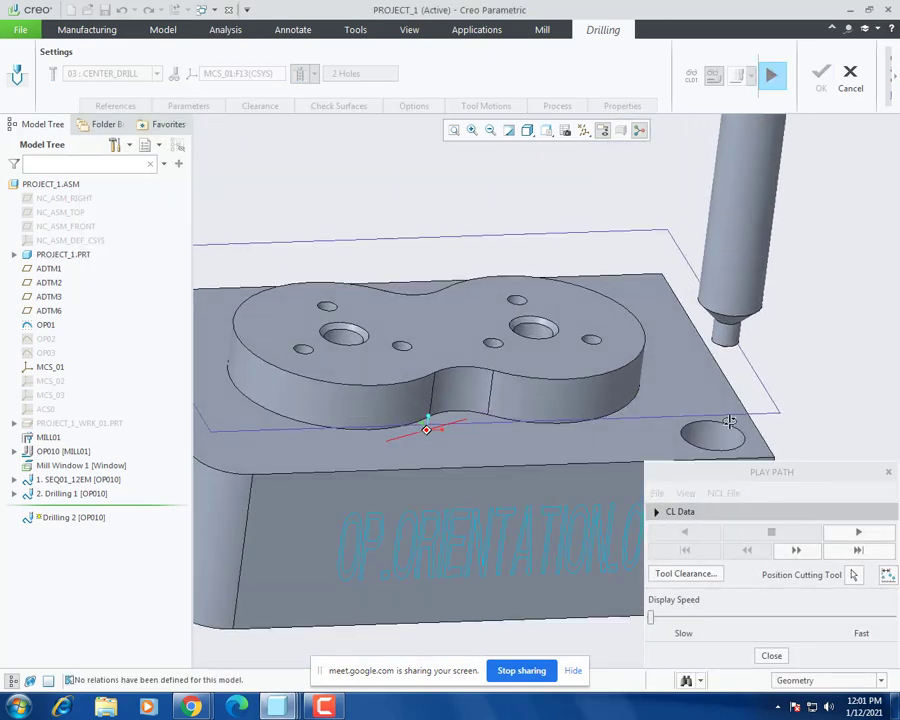
left_click(871, 537)
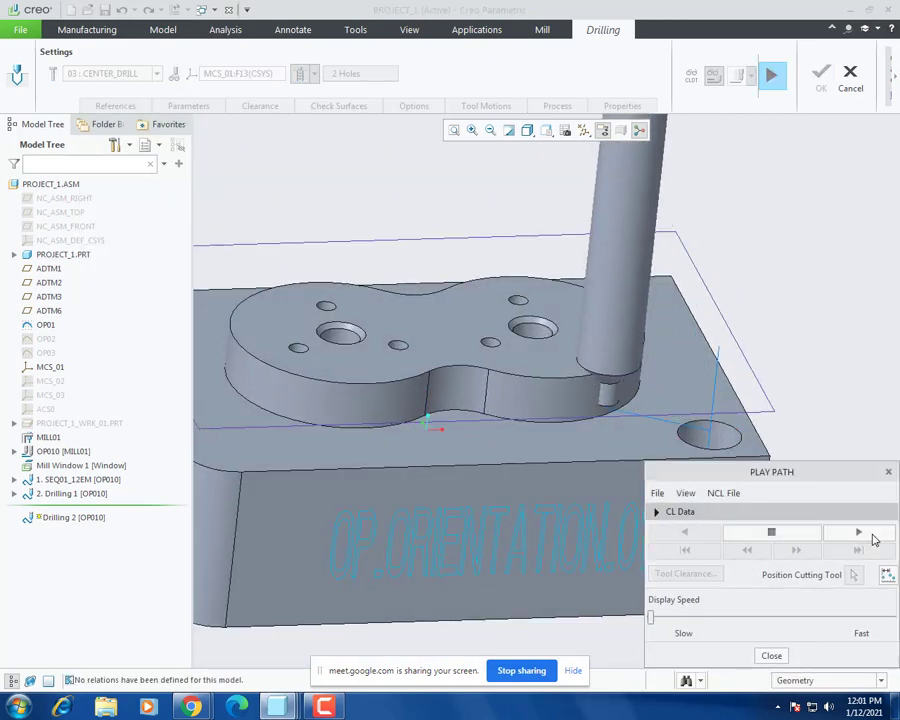
middle_click_drag(404, 355, 396, 324)
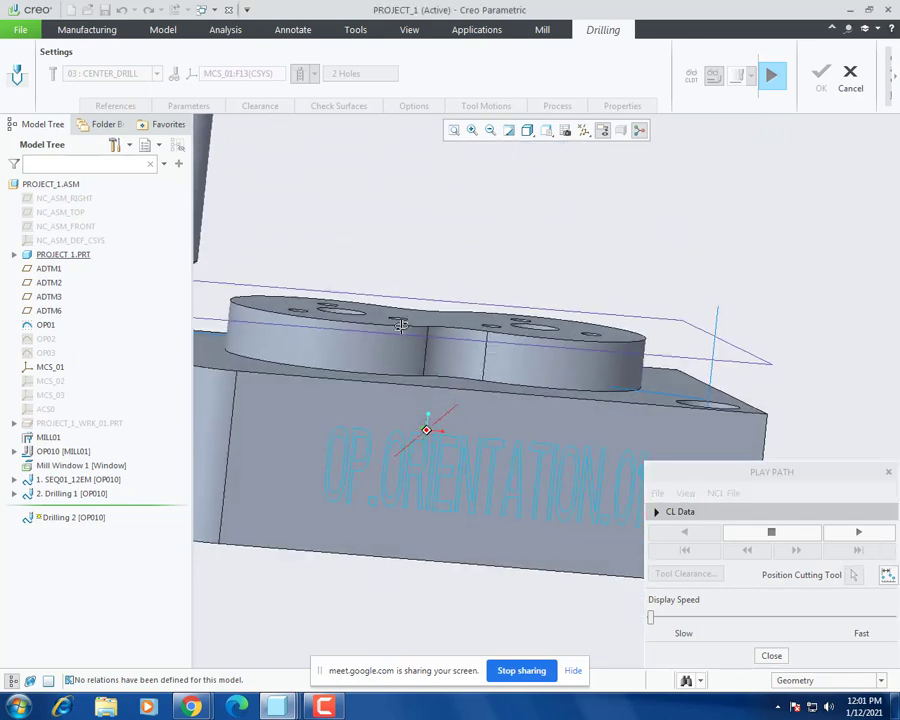
scroll(604, 409, "up", 2)
middle_click_drag(604, 409, 565, 408)
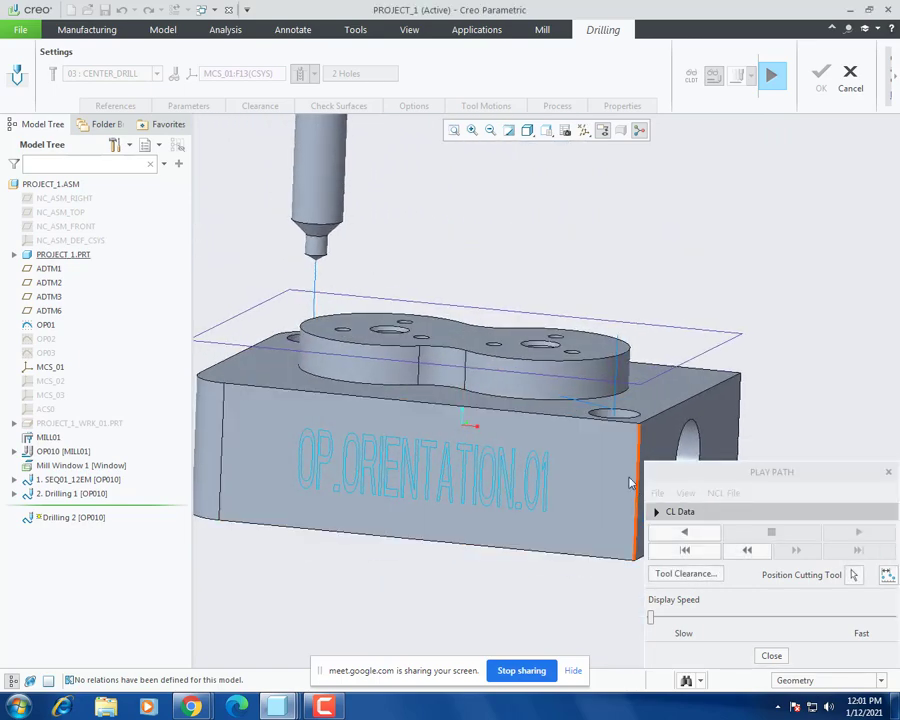
Step: Reopen the corner-hole tool path and position the cutting tool on the path where it crosses the boss
middle_click(624, 479)
middle_click_drag(562, 465, 221, 394)
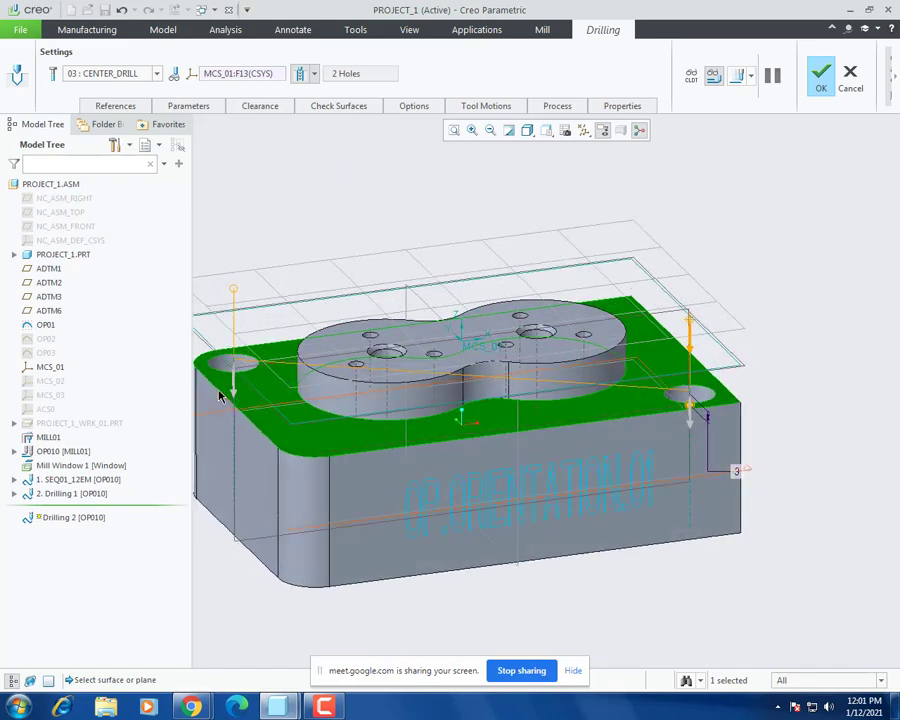
scroll(273, 366, "down", 5)
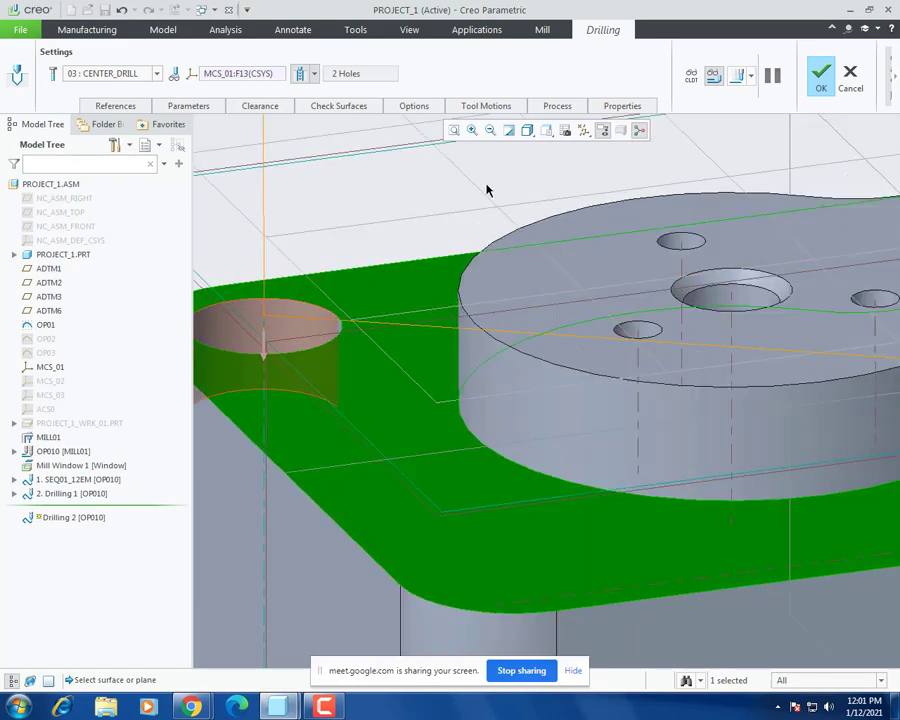
left_click(738, 75)
scroll(309, 317, "up", 5)
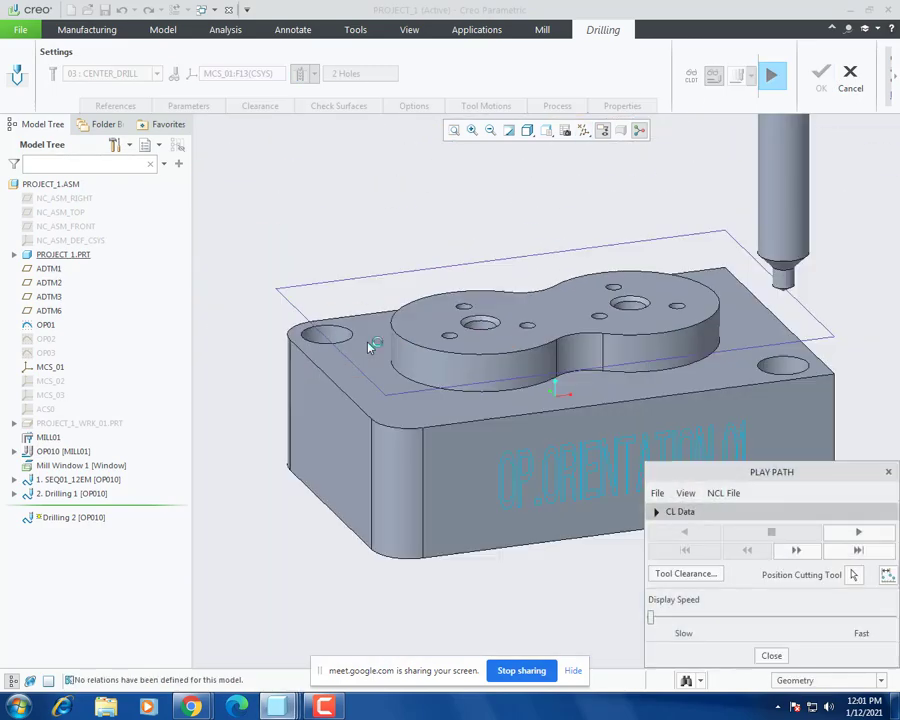
left_click(855, 578)
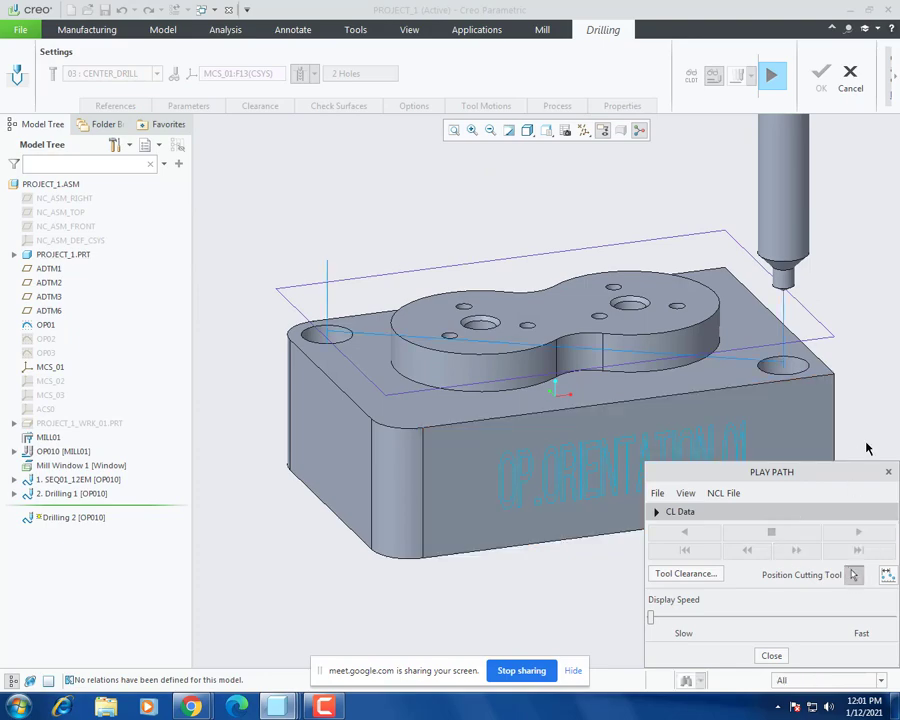
left_click(609, 355)
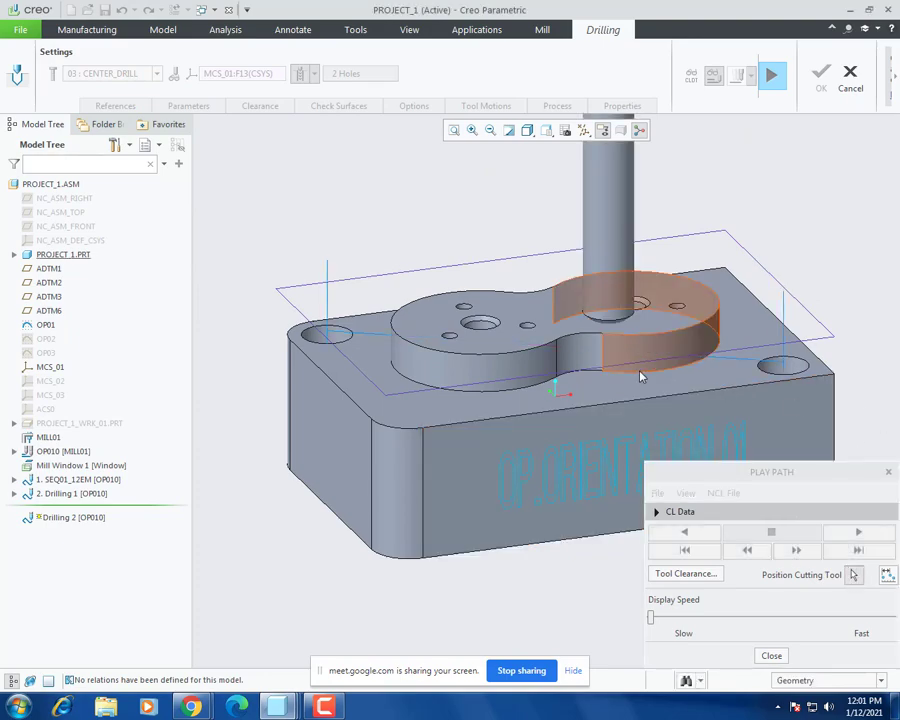
Step: Position the cutting tool where the path meets the boss edge near the far corner hole, inspect it, and close the path player
middle_click_drag(640, 374, 659, 394)
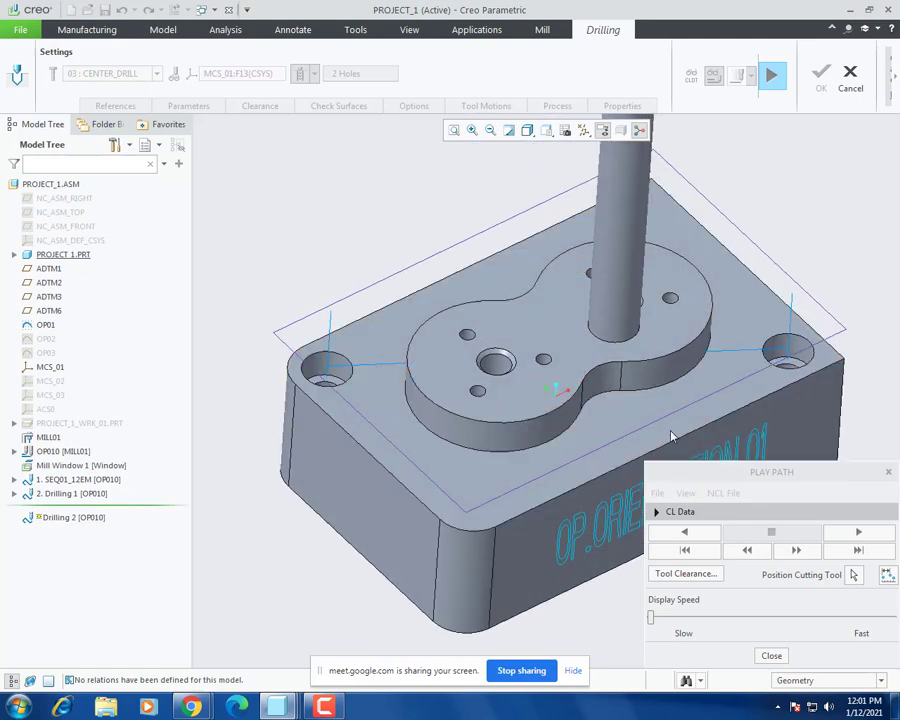
left_click(853, 575)
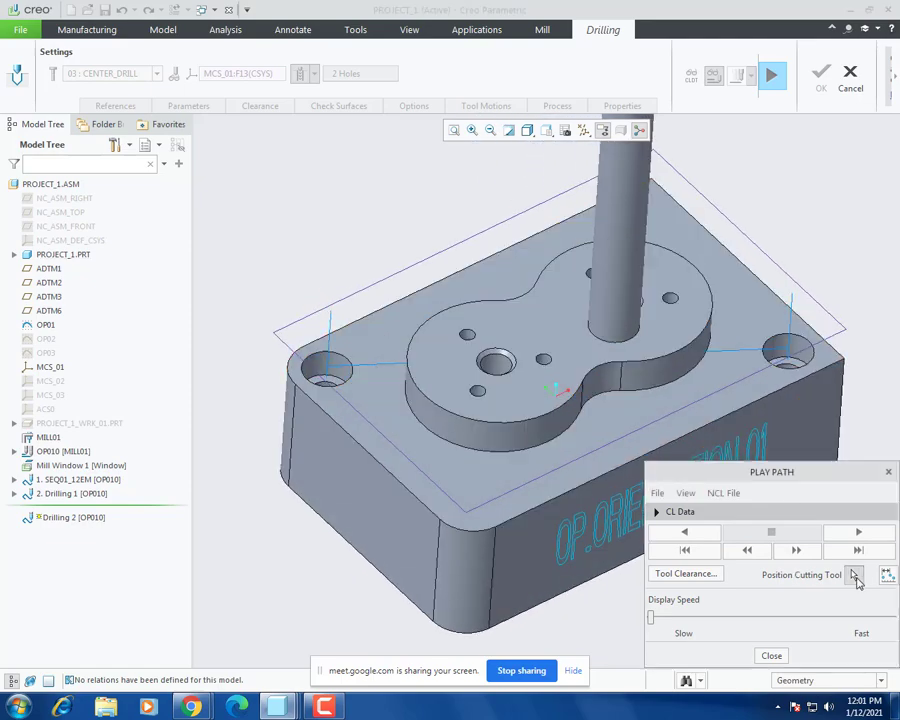
left_click(390, 362)
middle_click_drag(473, 417, 428, 398)
left_click(772, 656)
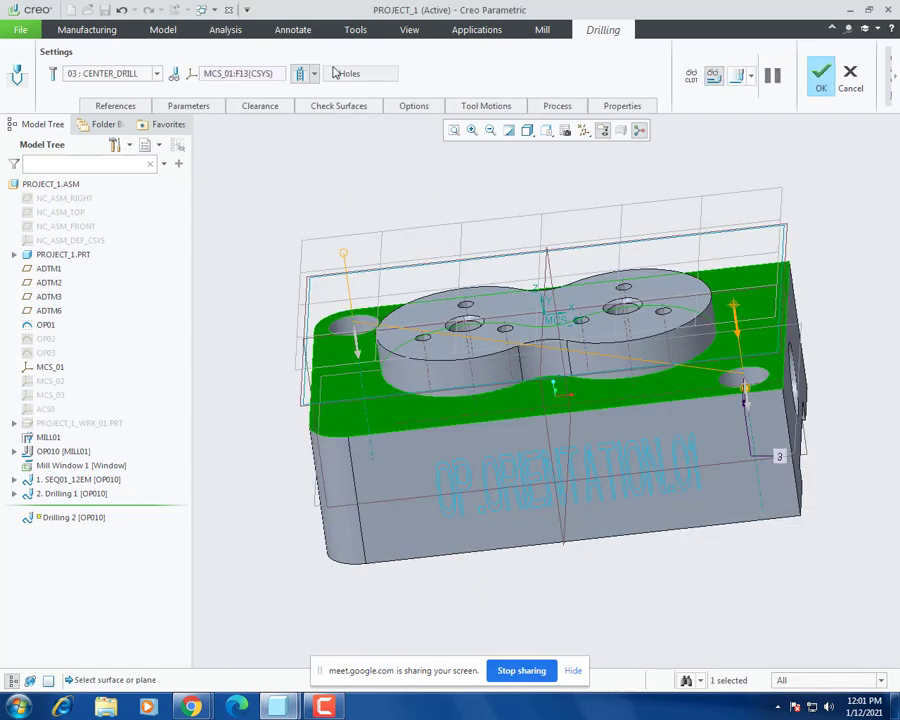
Step: Replace the retract plane's reference with the block's upper face around the boss and set the retract value to 20
left_click(284, 106)
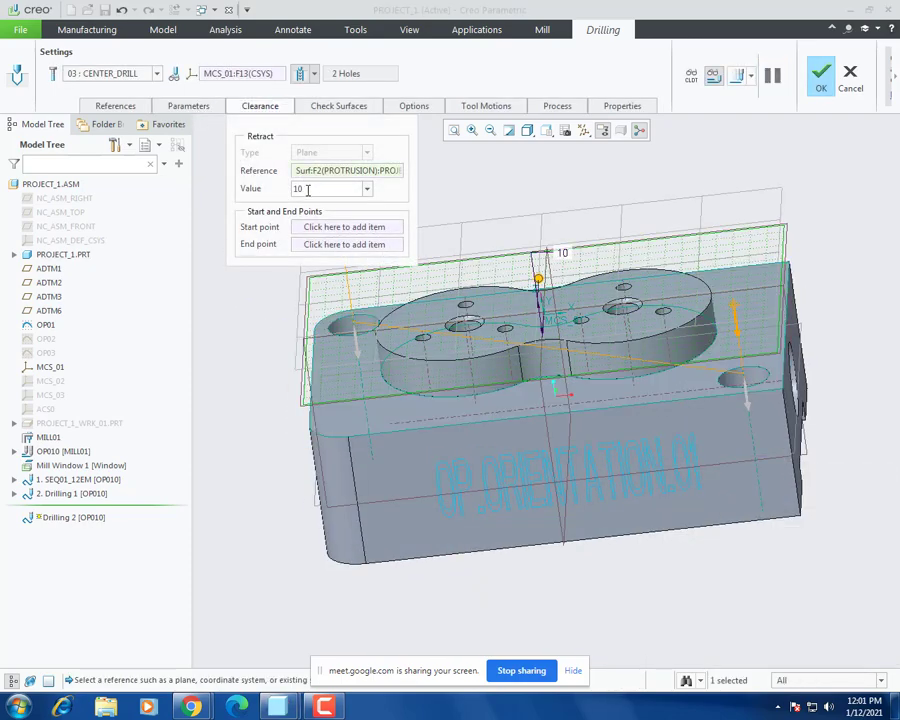
middle_click_drag(536, 346, 516, 332)
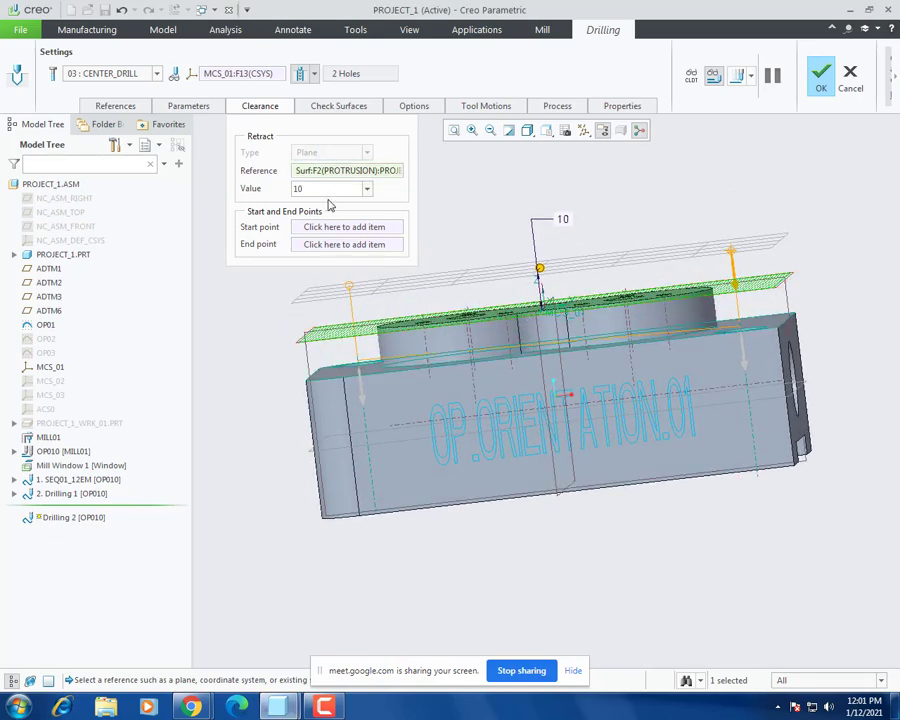
right_click(342, 171)
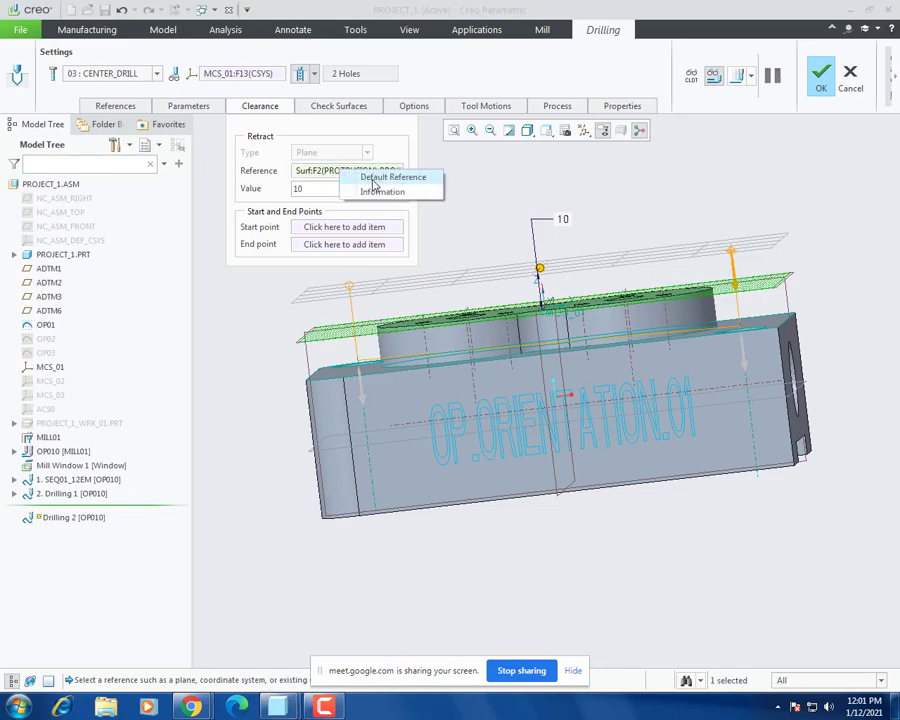
left_click(374, 180)
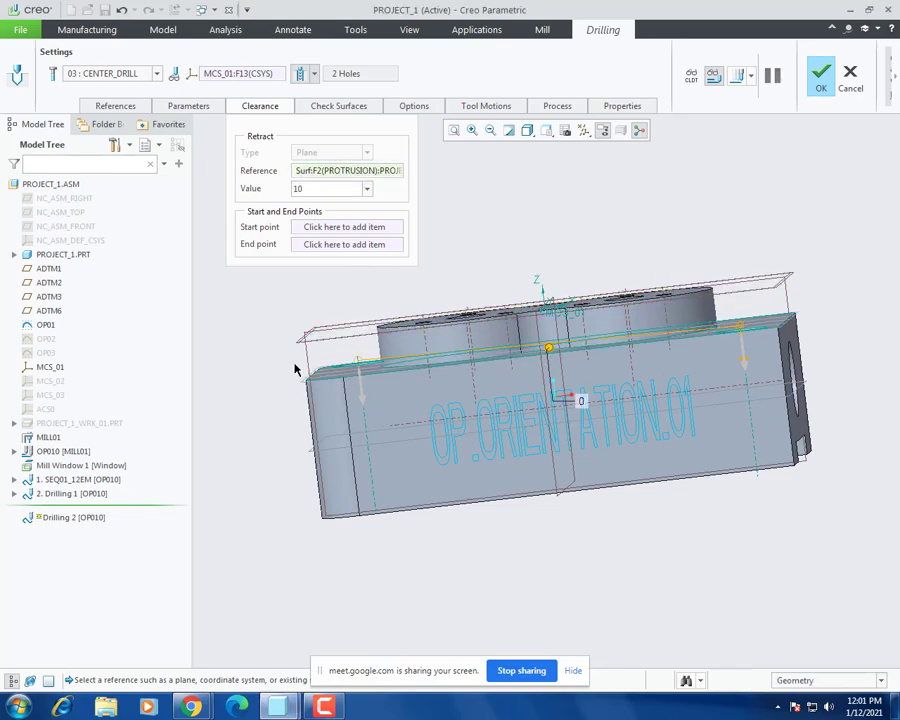
left_click(506, 376)
double_click(340, 189)
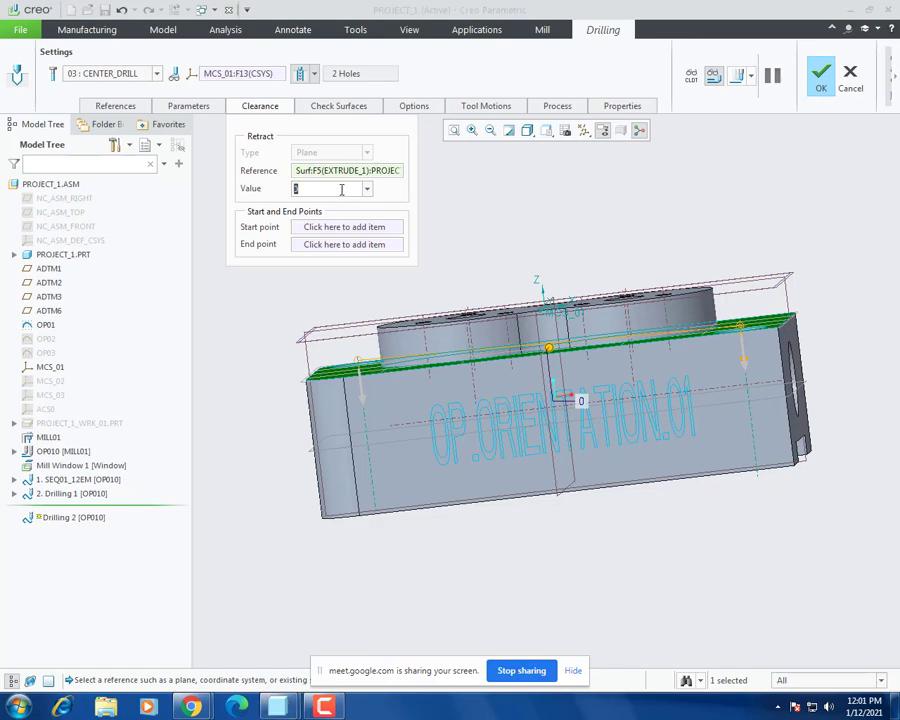
type("25")
key("Return")
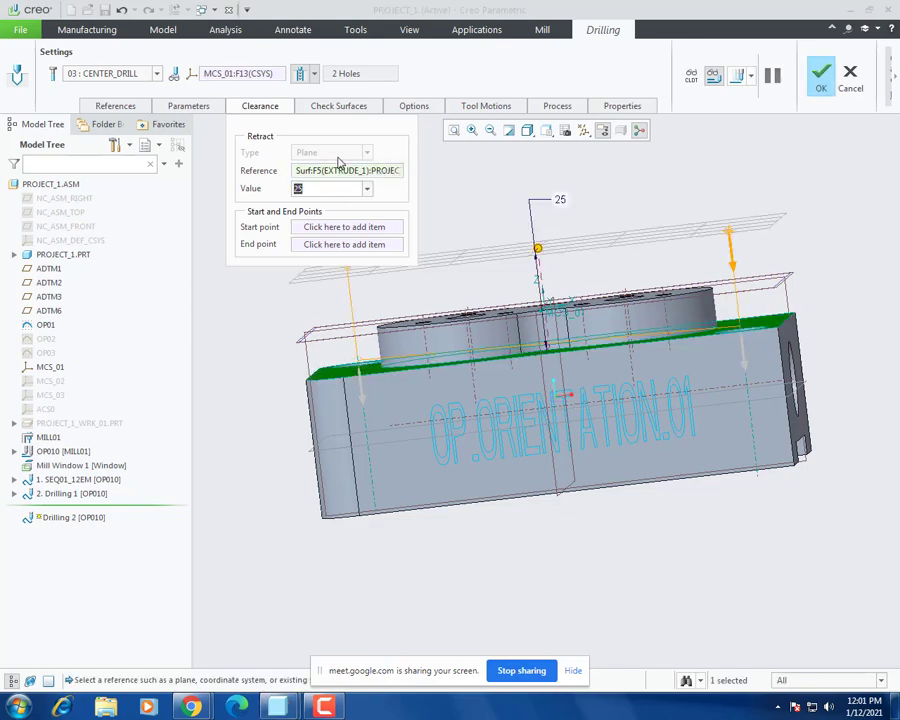
type("20")
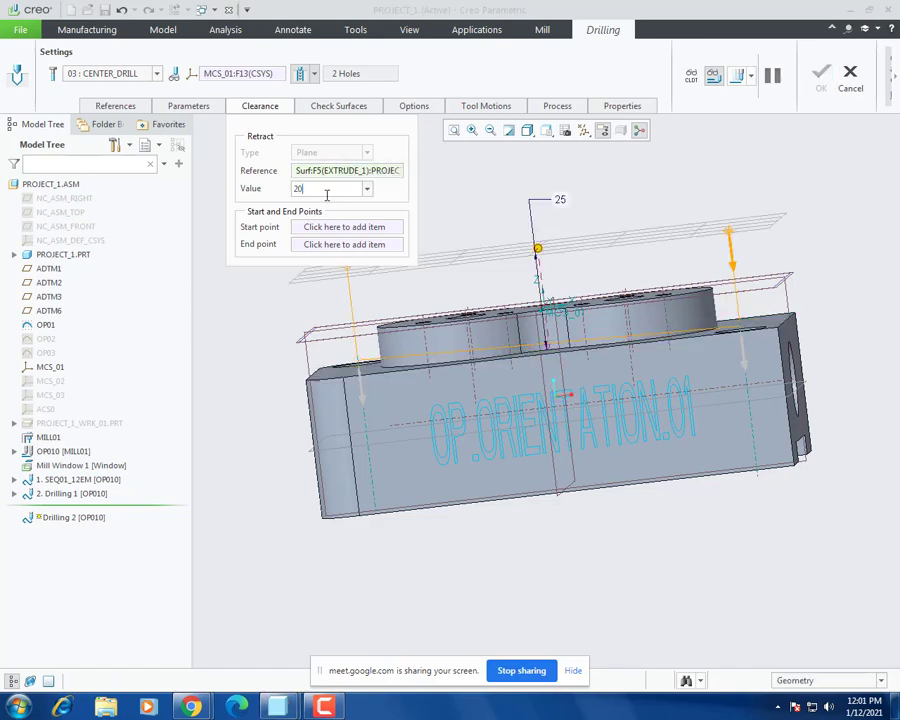
key("Return")
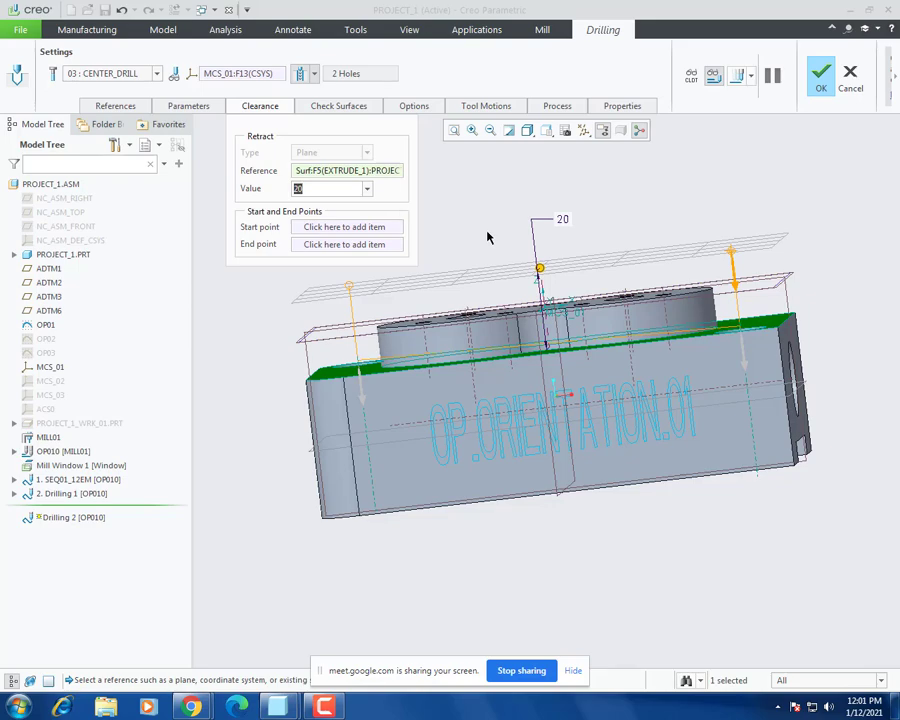
left_click(449, 197)
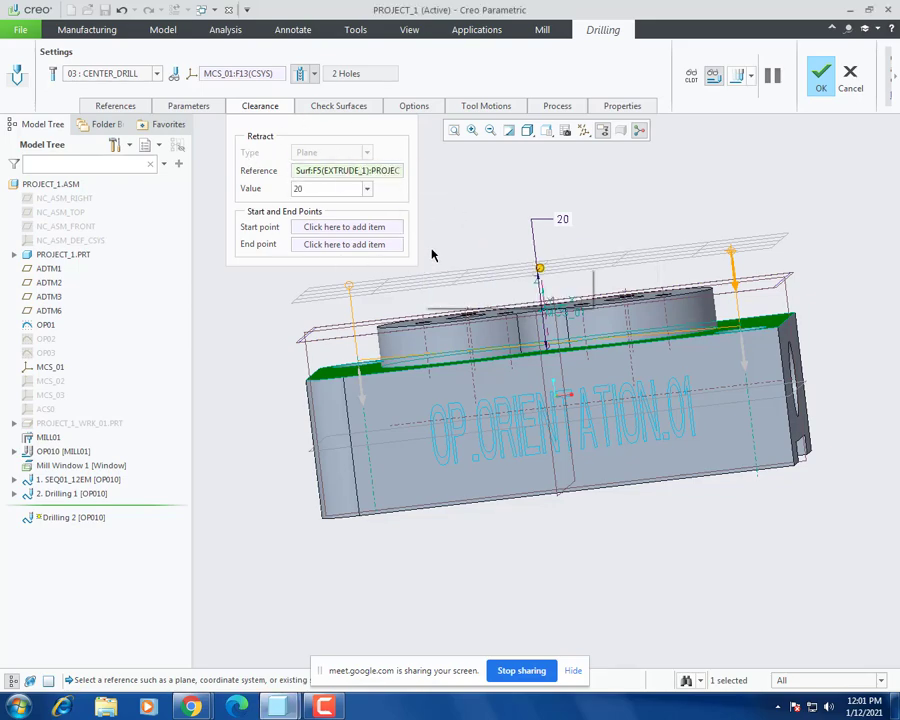
Step: Play the corner-hole tool path with the new retract plane and check the move across the boss
middle_click_drag(460, 241, 490, 240)
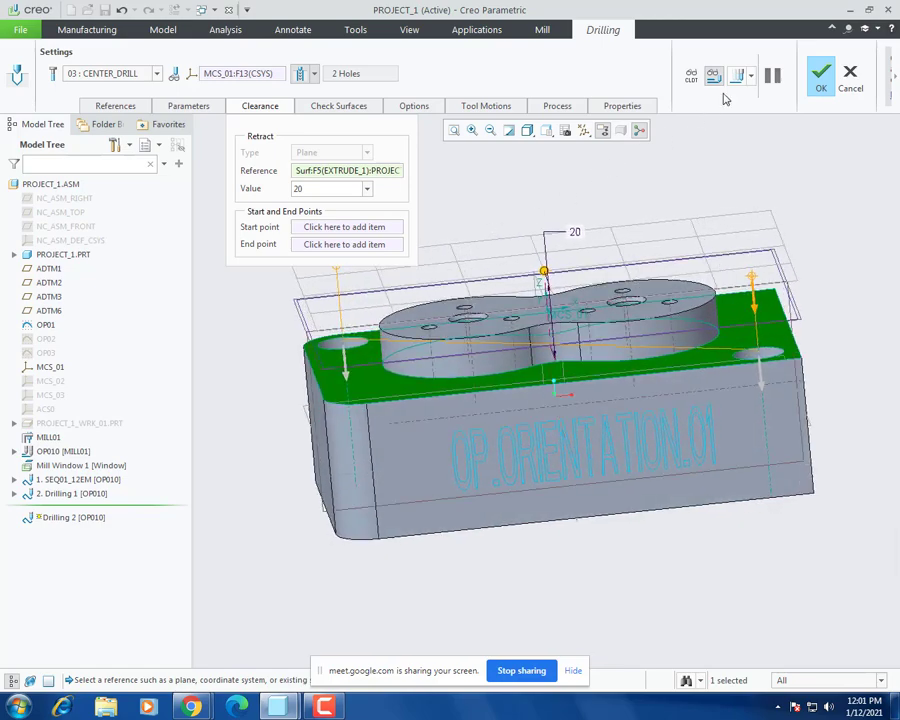
left_click(736, 78)
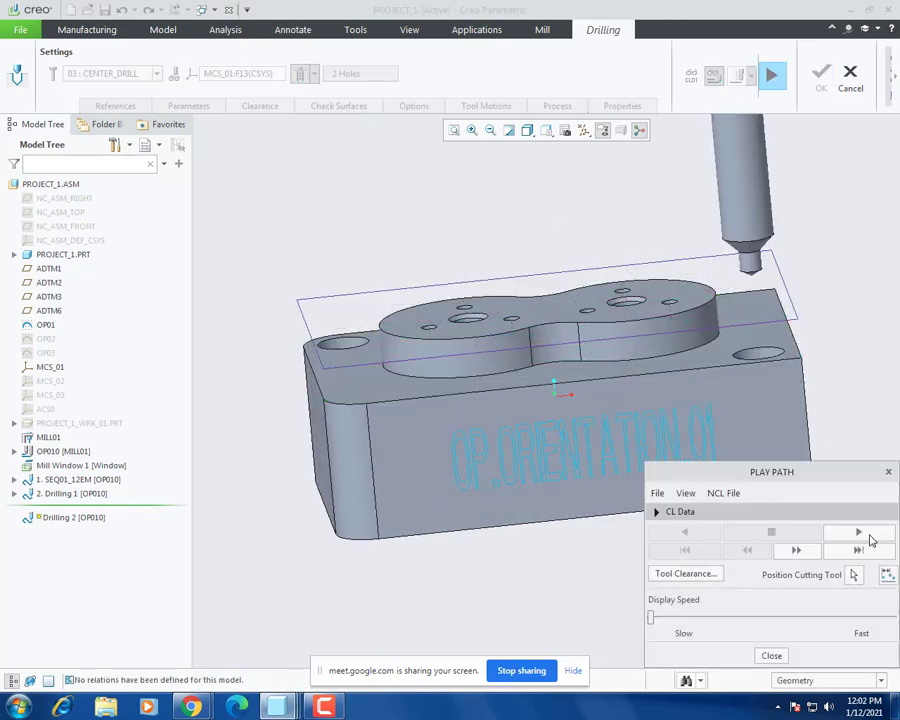
left_click(868, 536)
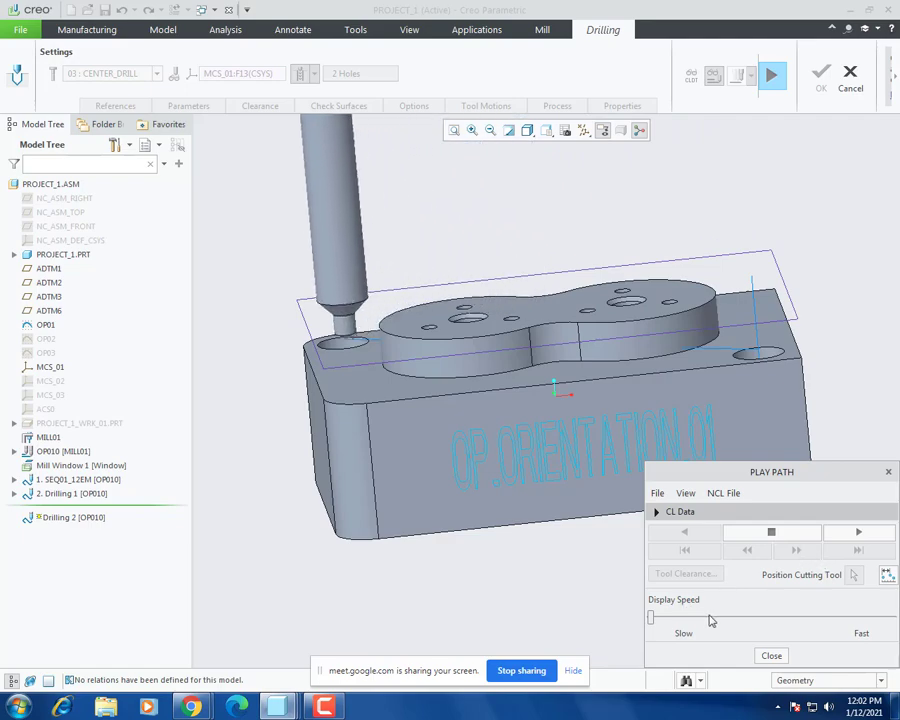
left_click(760, 656)
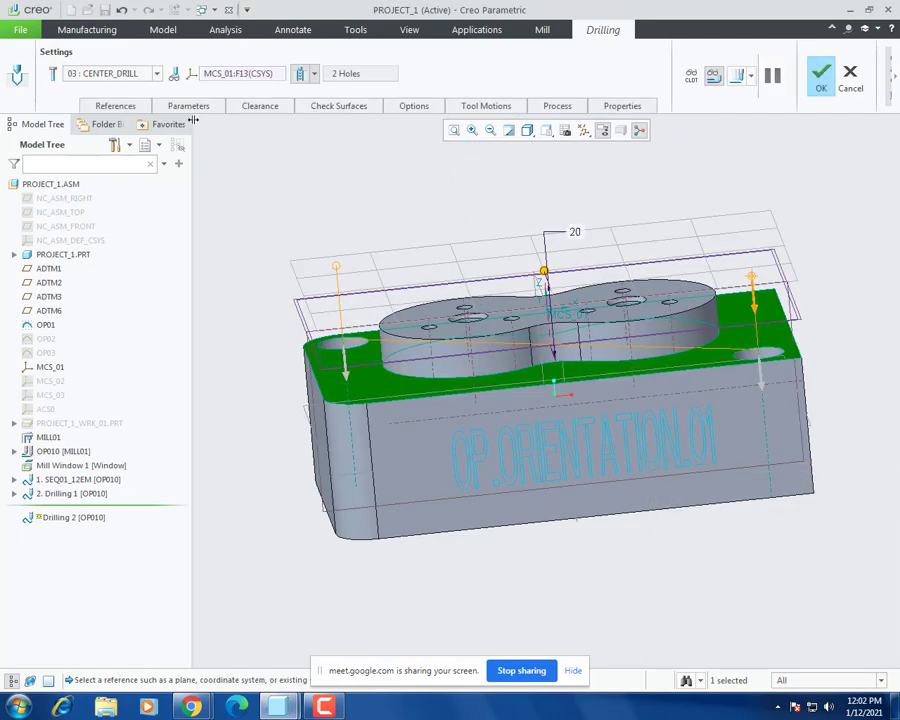
Step: Review the sequence's parameters, and add the reference parts as check surfaces
left_click(188, 106)
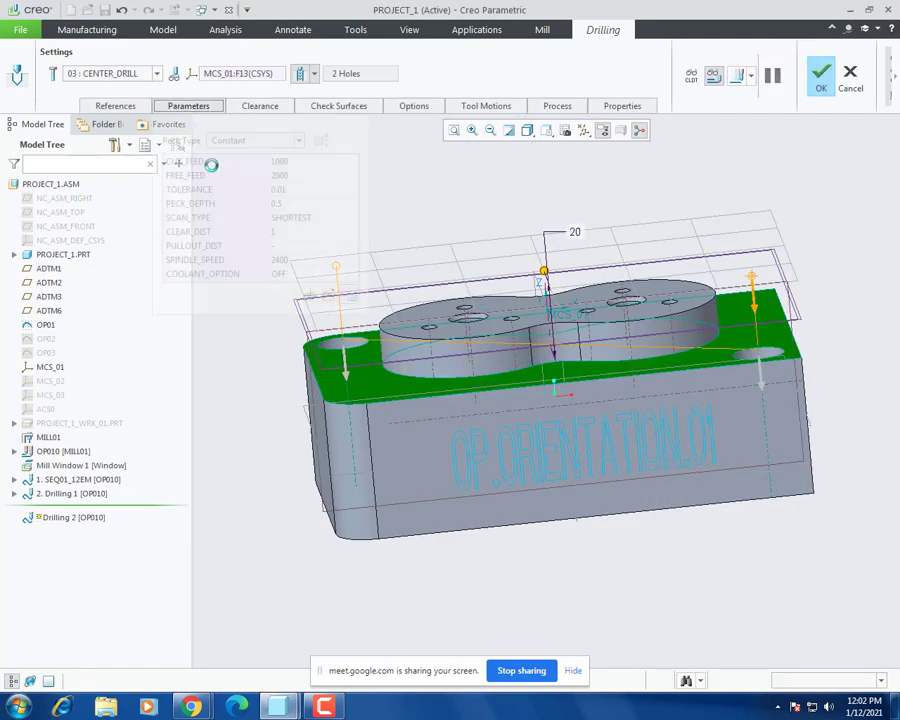
left_click(309, 295)
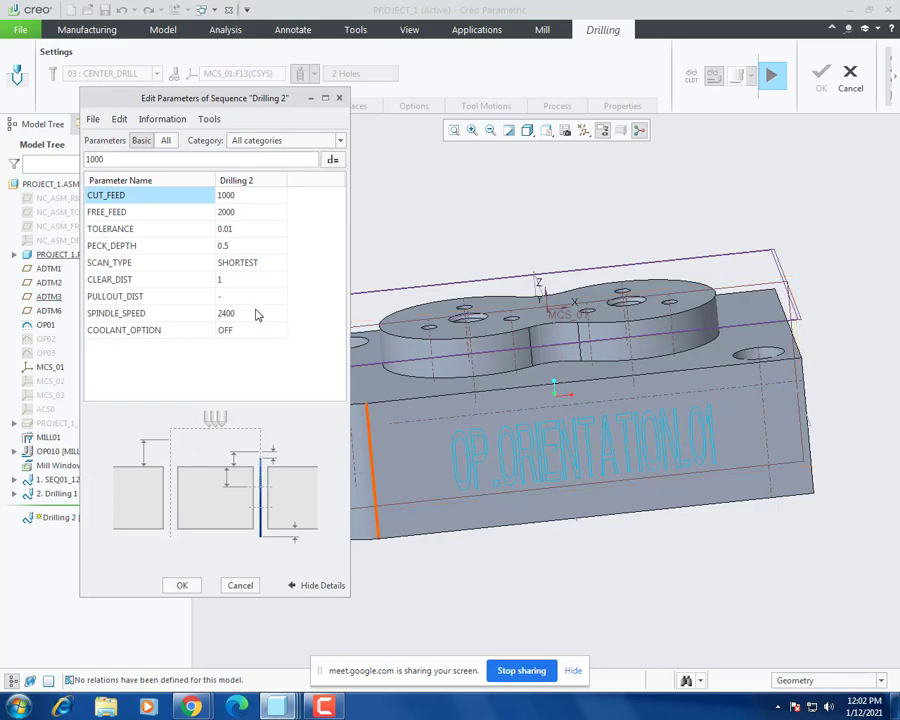
left_click(182, 587)
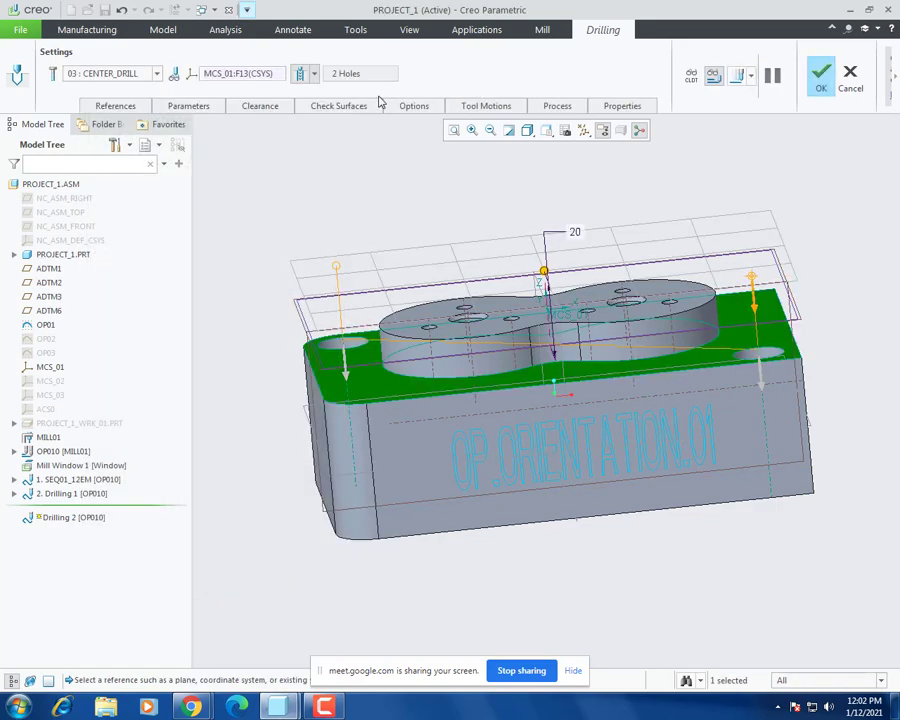
left_click(339, 106)
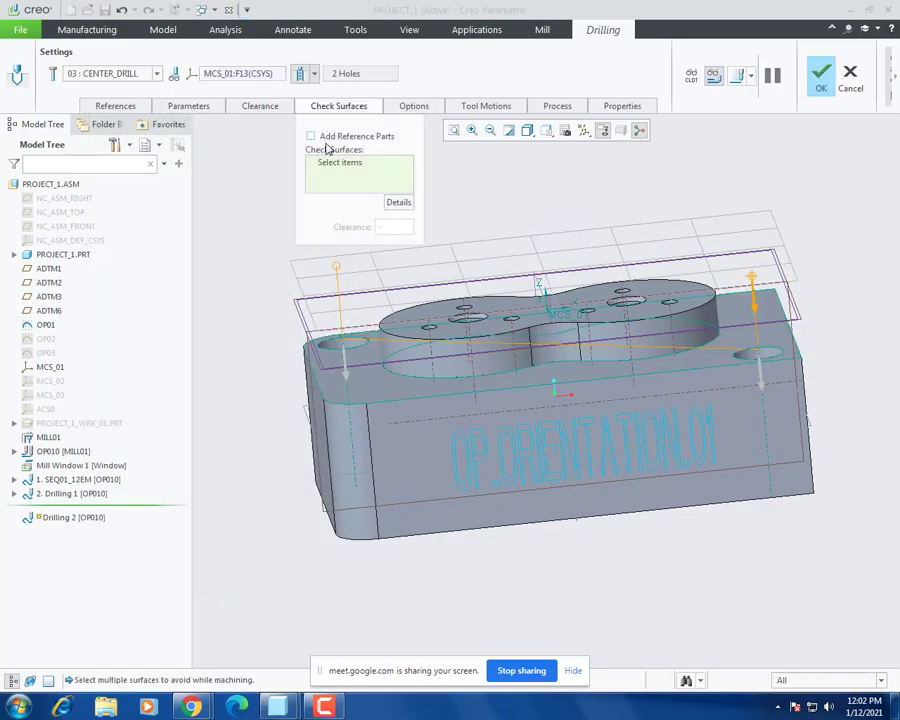
left_click(310, 136)
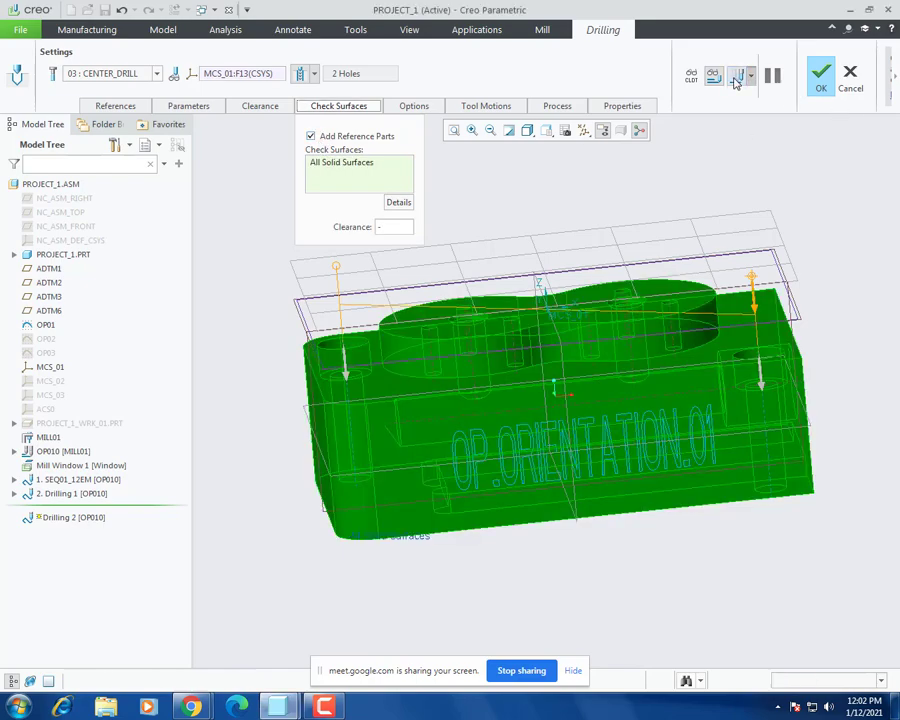
Step: Position the cutting tool at points along the corner-hole path and inspect its height above the boss from several angles
left_click(740, 77)
left_click(852, 573)
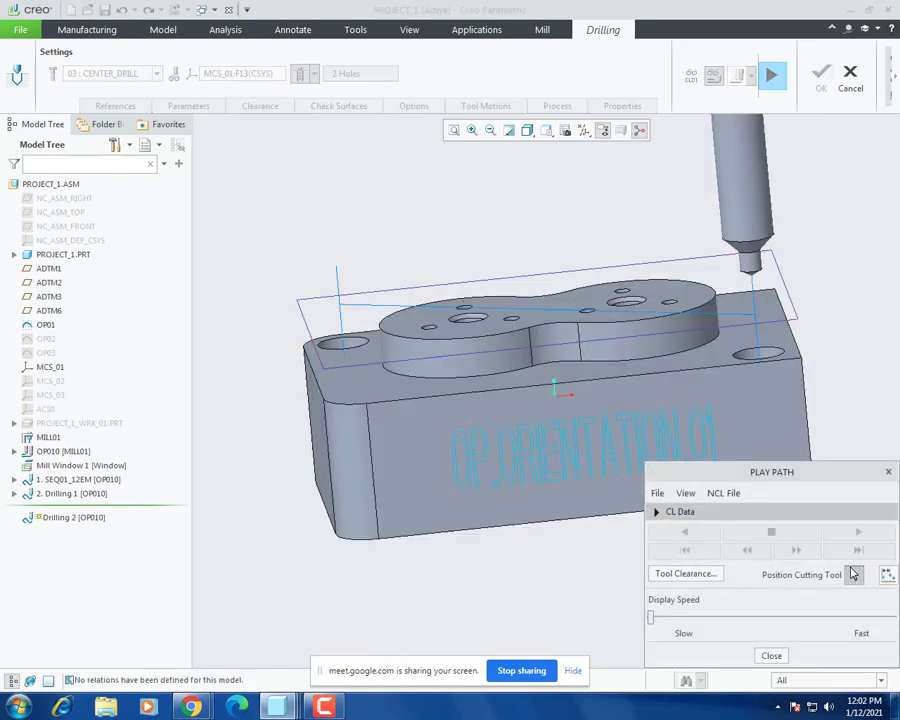
mouse_move(432, 357)
middle_mouse_down()
mouse_move(442, 338)
mouse_move(435, 348)
middle_mouse_up()
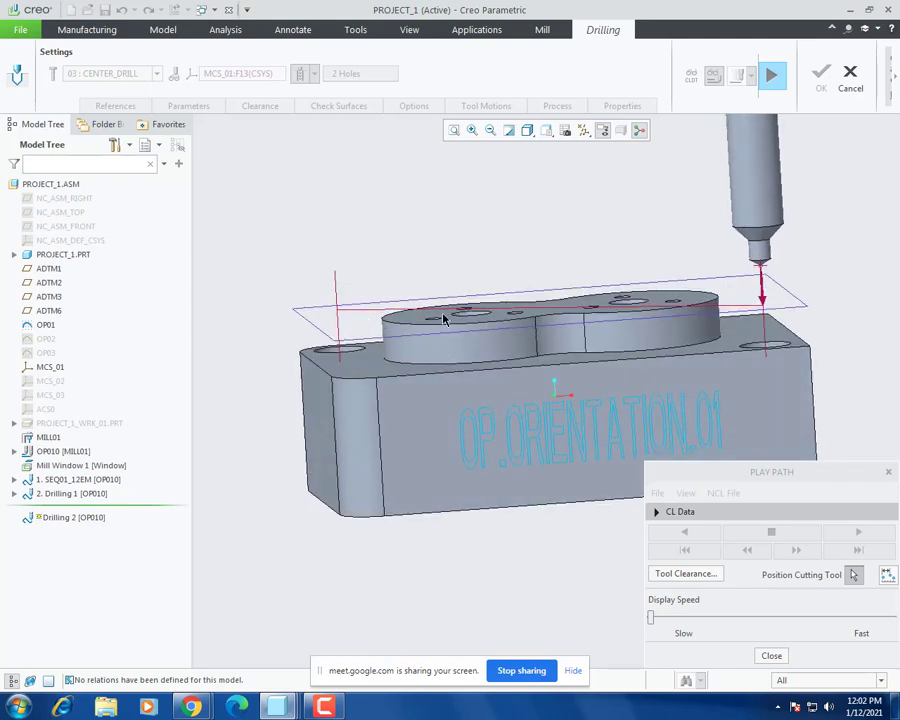
middle_click_drag(702, 312, 707, 336)
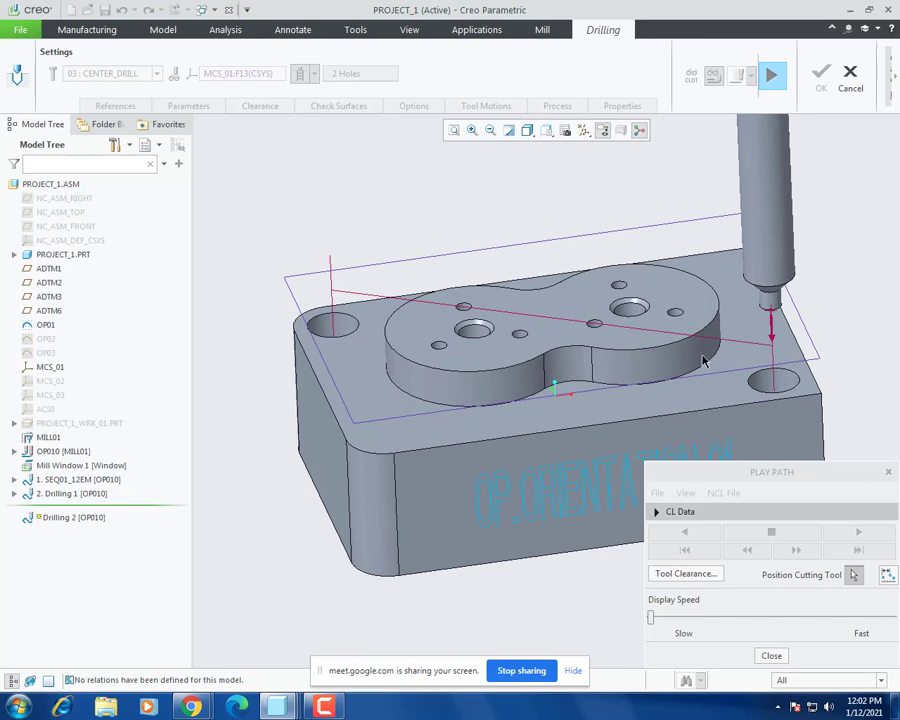
middle_click_drag(748, 342, 639, 370)
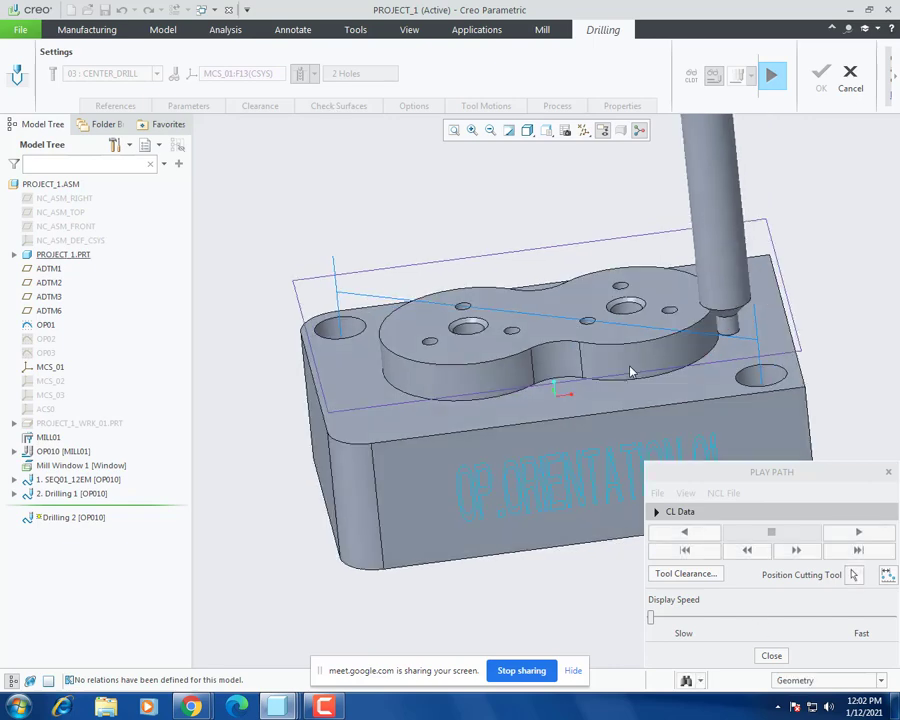
left_click(854, 575)
middle_click_drag(556, 323, 534, 340)
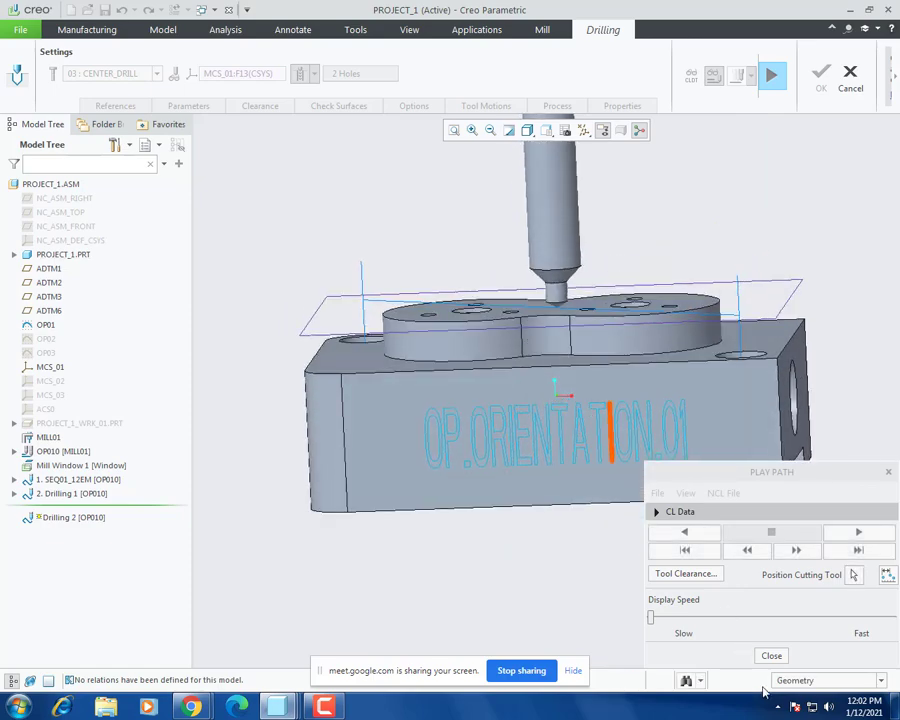
left_click(770, 655)
Step: Set the PULLOUT_DIST parameter of the corner-hole drilling sequence to 20
left_click(260, 106)
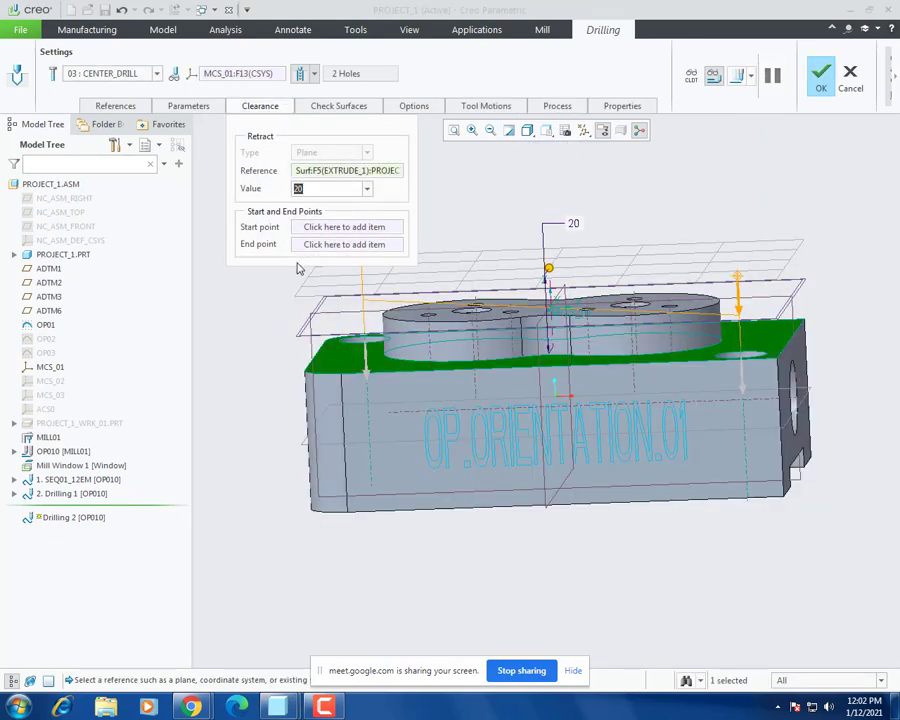
left_click(200, 107)
left_click(307, 294)
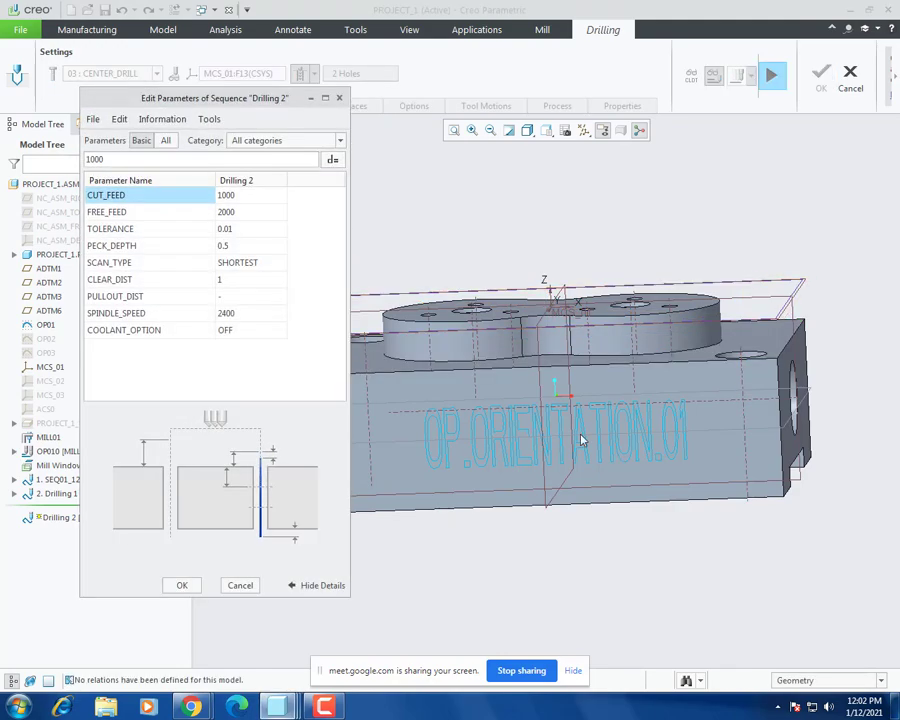
left_click(227, 297)
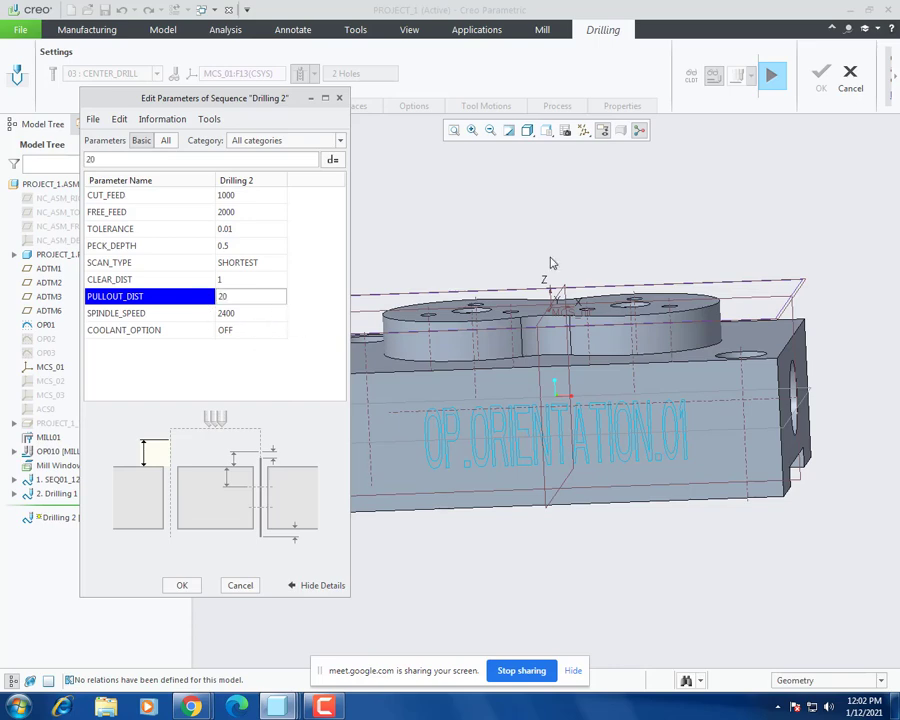
left_click(182, 587)
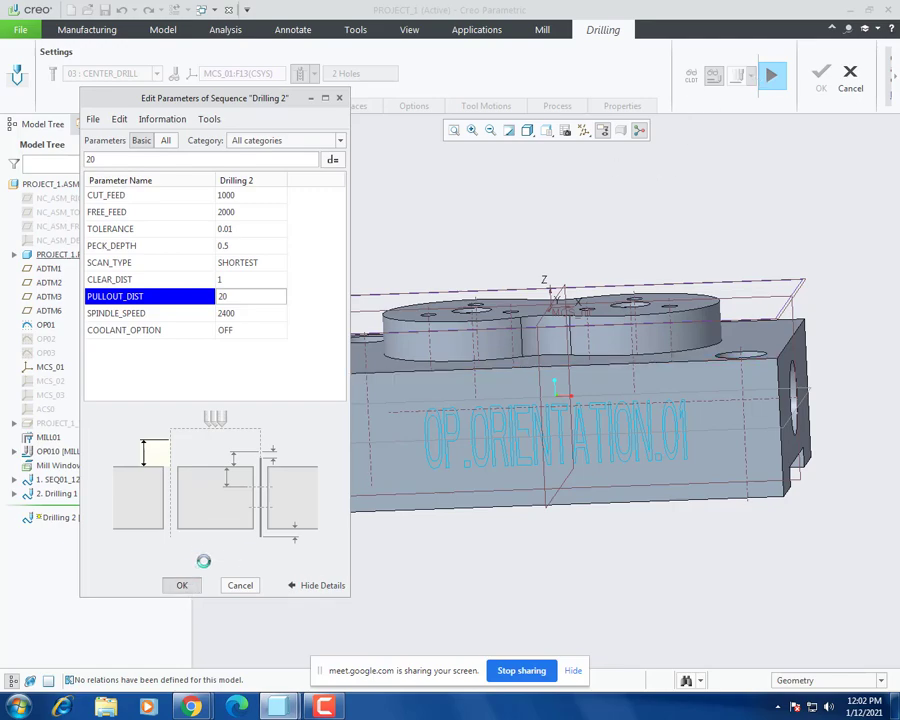
Step: Play the tool path with the pull-out distance applied and inspect the move between the corner holes from the side
left_click(737, 76)
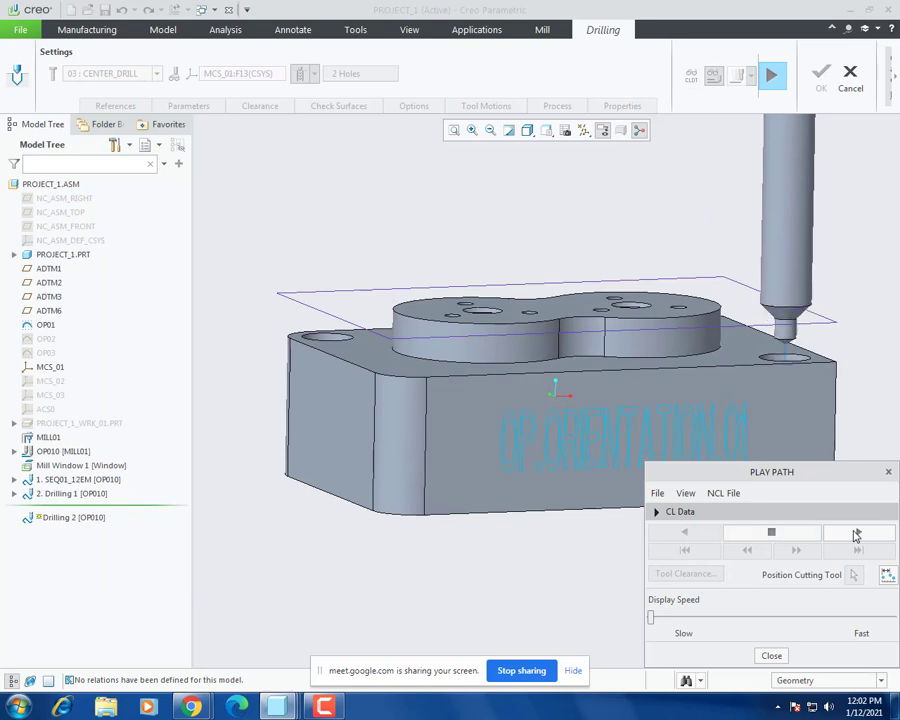
middle_click_drag(606, 450, 539, 423)
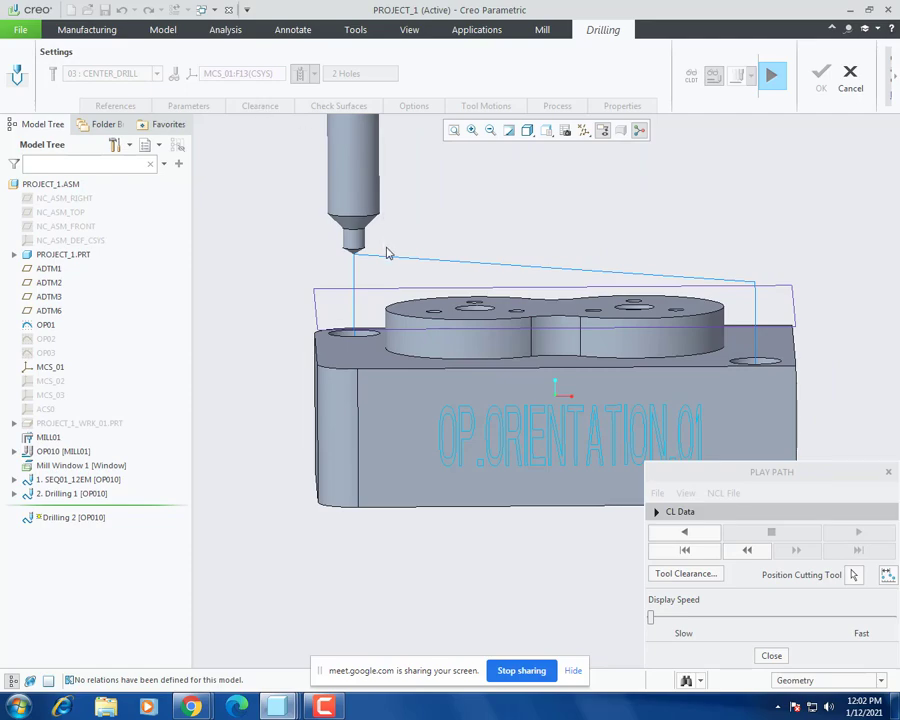
left_click(772, 656)
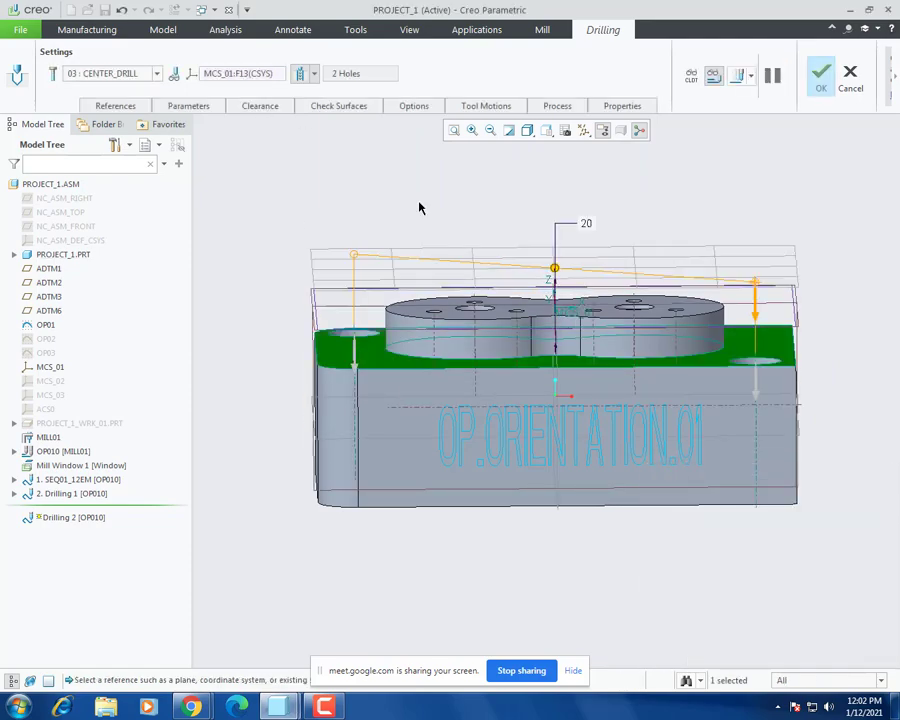
Step: Set the PULLOUT_DIST parameter of the corner-hole drilling sequence to 0
left_click(115, 105)
left_click(188, 105)
left_click(298, 251)
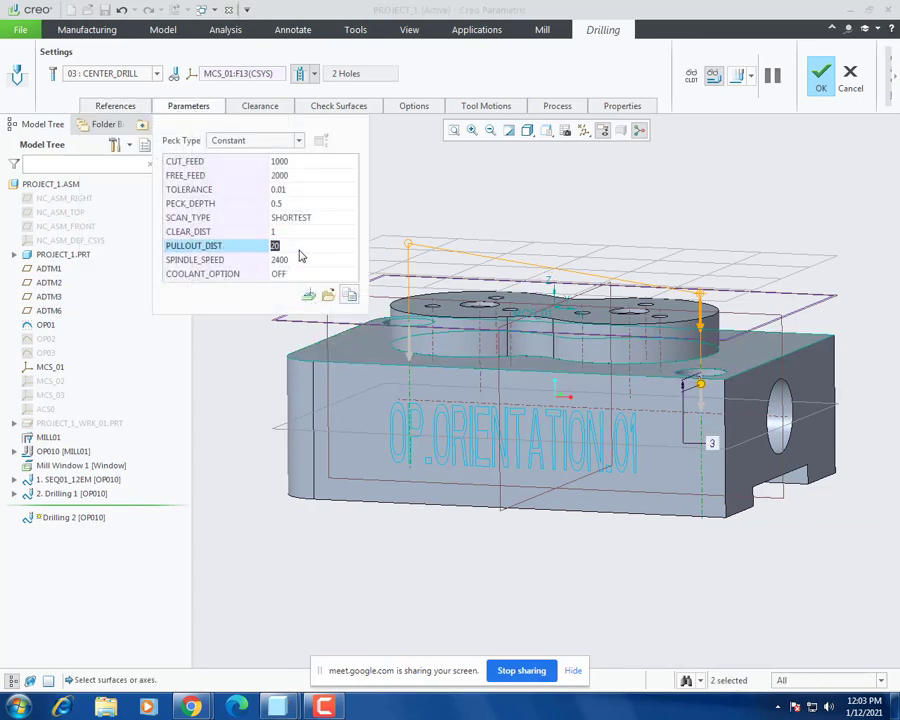
type("0")
key("Return")
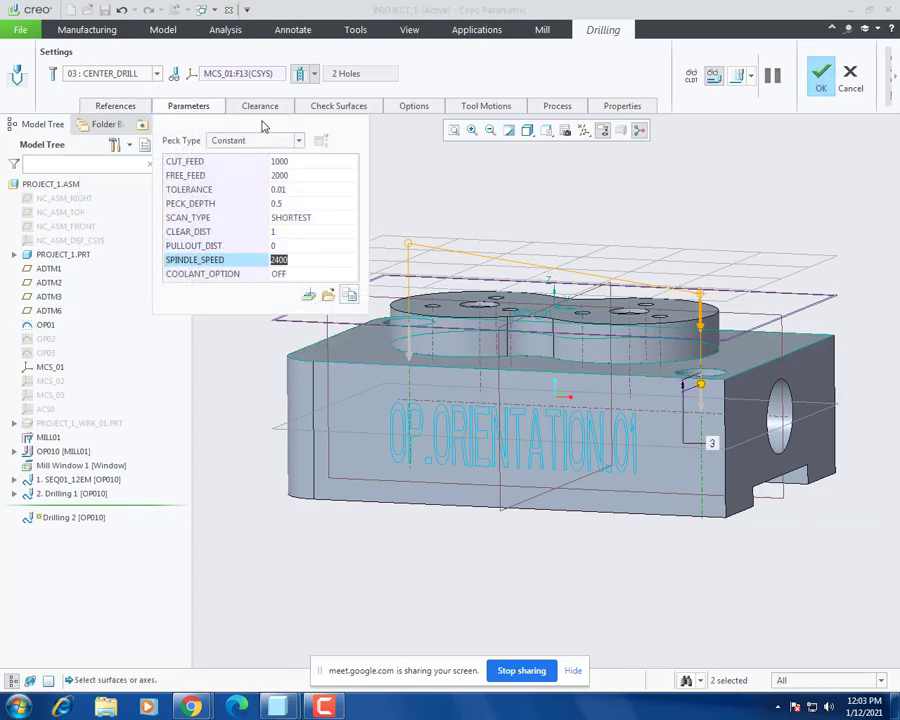
Step: Set the CLEAR_DIST parameter of the corner-hole drilling sequence to 10
left_click(304, 231)
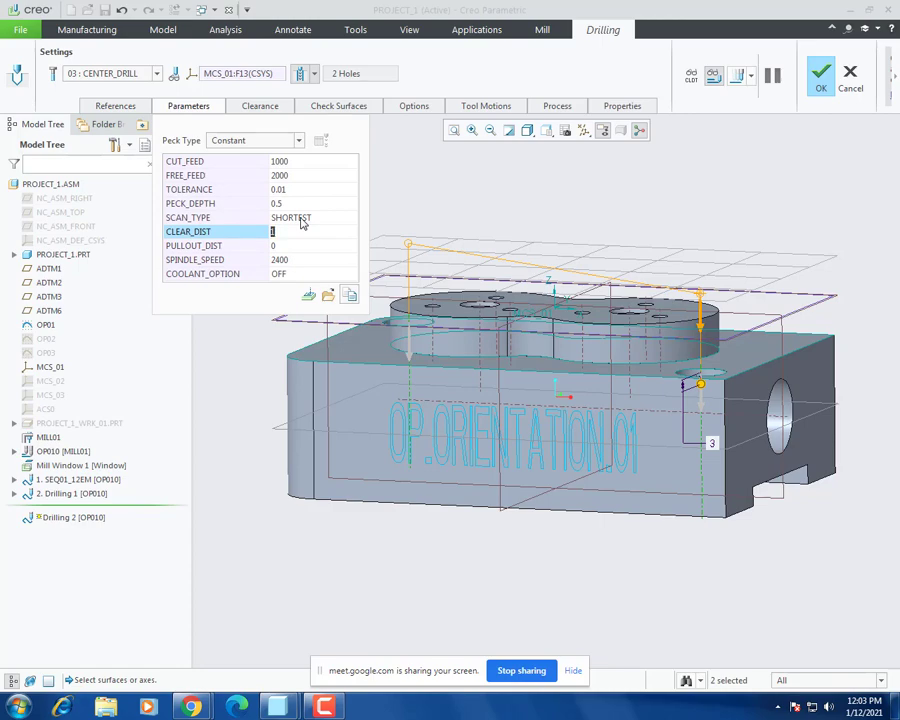
type("10")
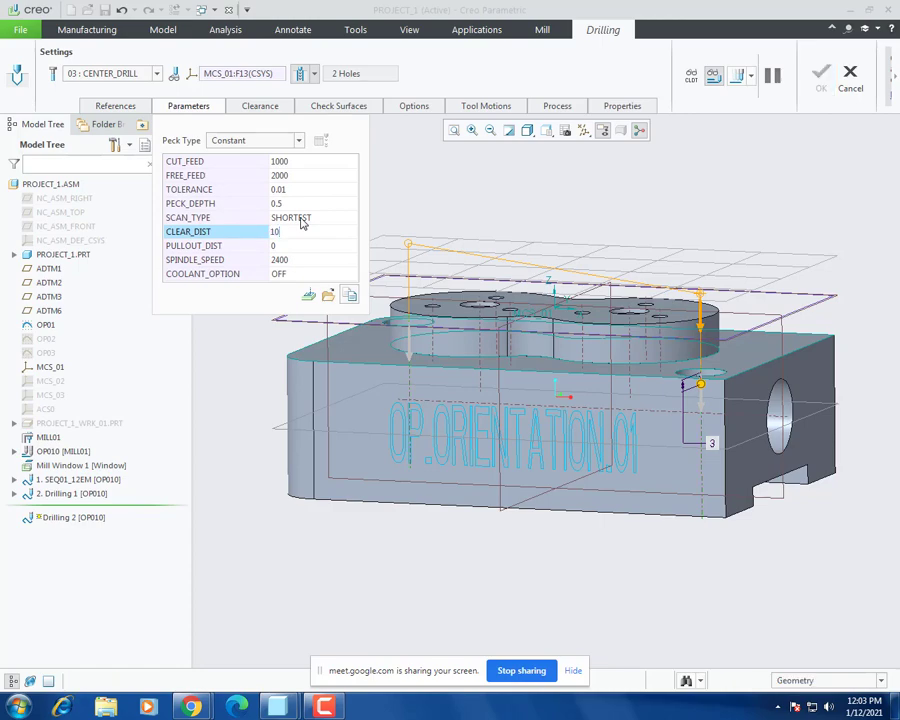
left_click(456, 202)
Step: Display the corner-hole tool path with the new clear distance, position the cutting tool on it, and inspect its height above the boss
middle_click_drag(424, 268, 506, 269)
left_click(741, 77)
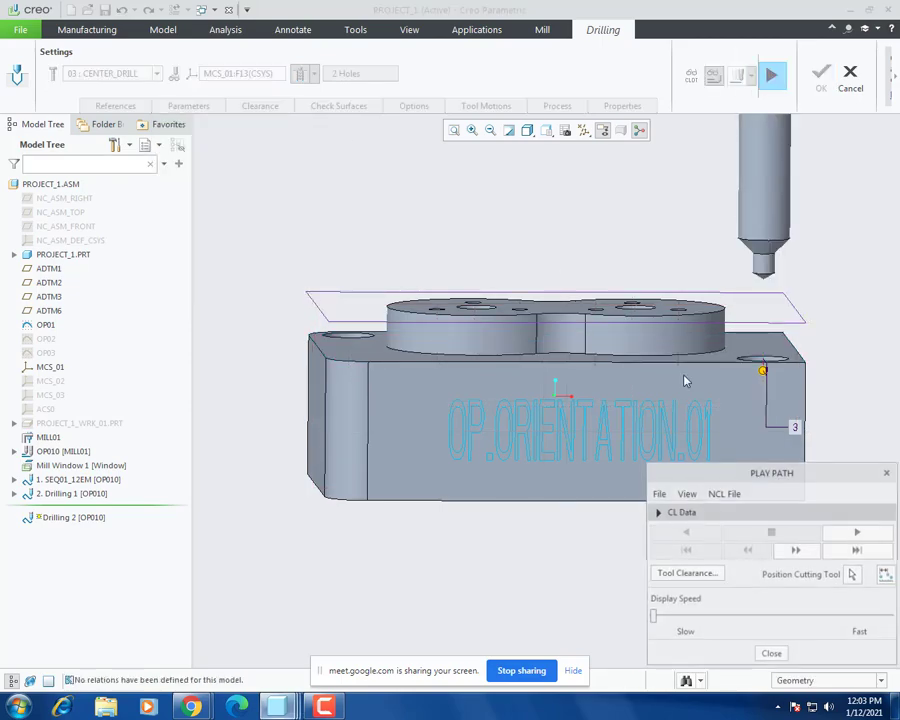
left_click(855, 577)
middle_click_drag(504, 476, 503, 378)
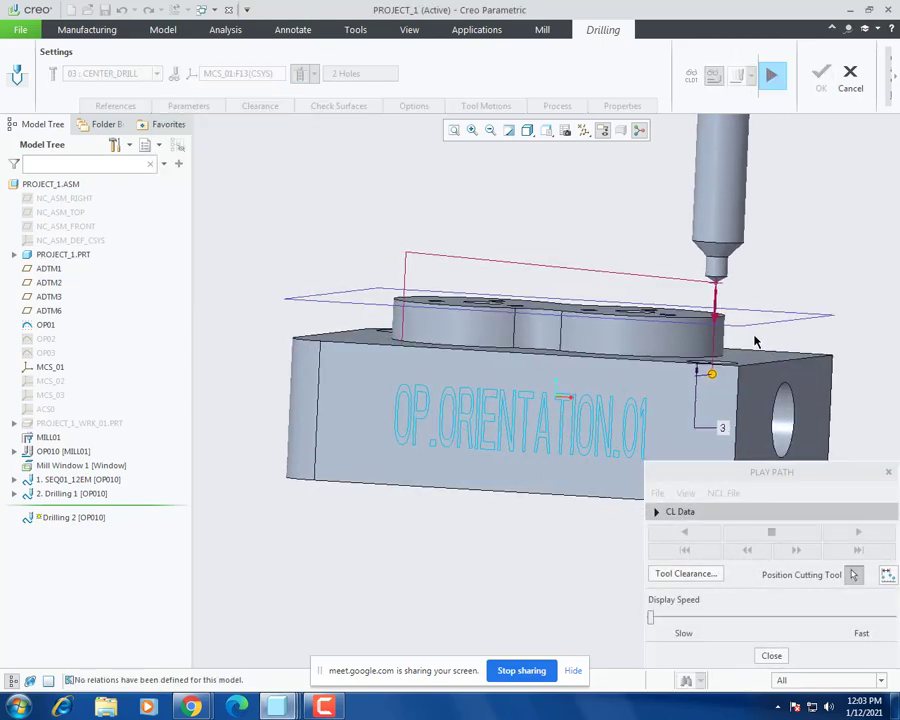
middle_click_drag(755, 342, 617, 339)
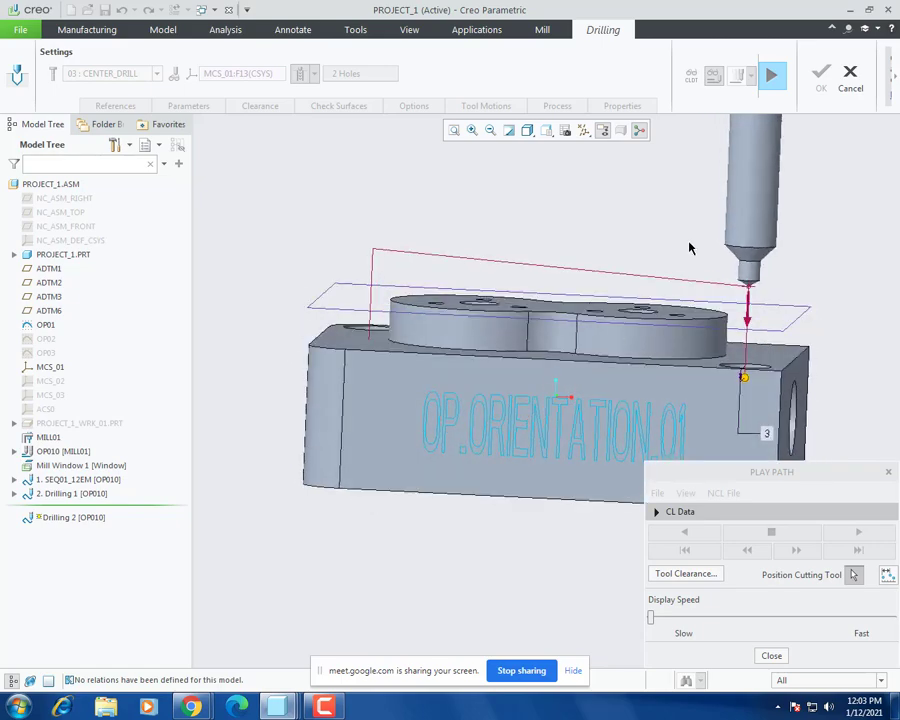
middle_click_drag(664, 263, 848, 543)
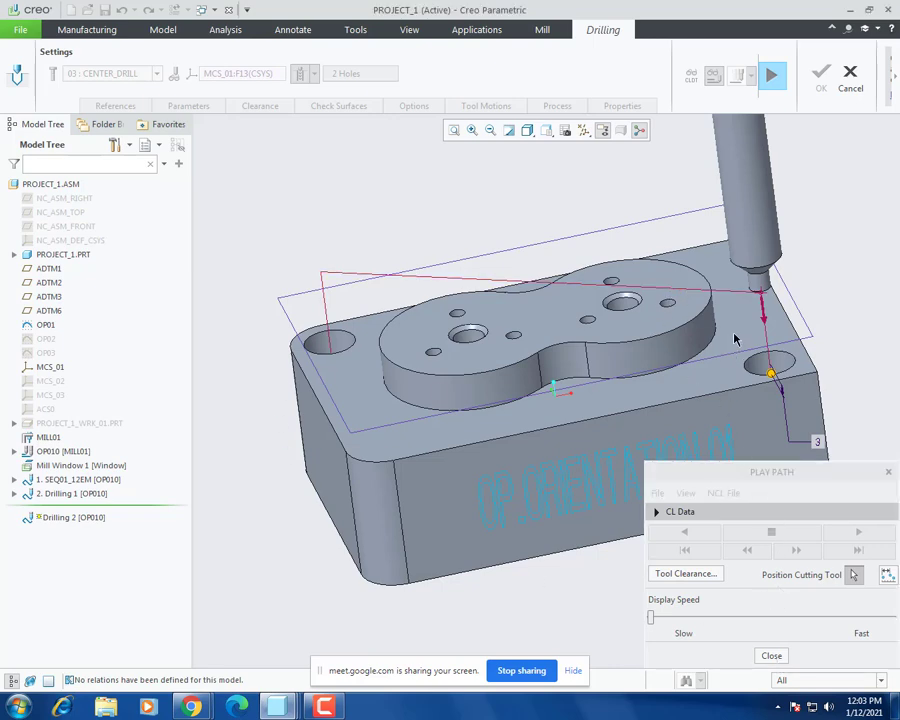
left_click(743, 292)
left_click(780, 656)
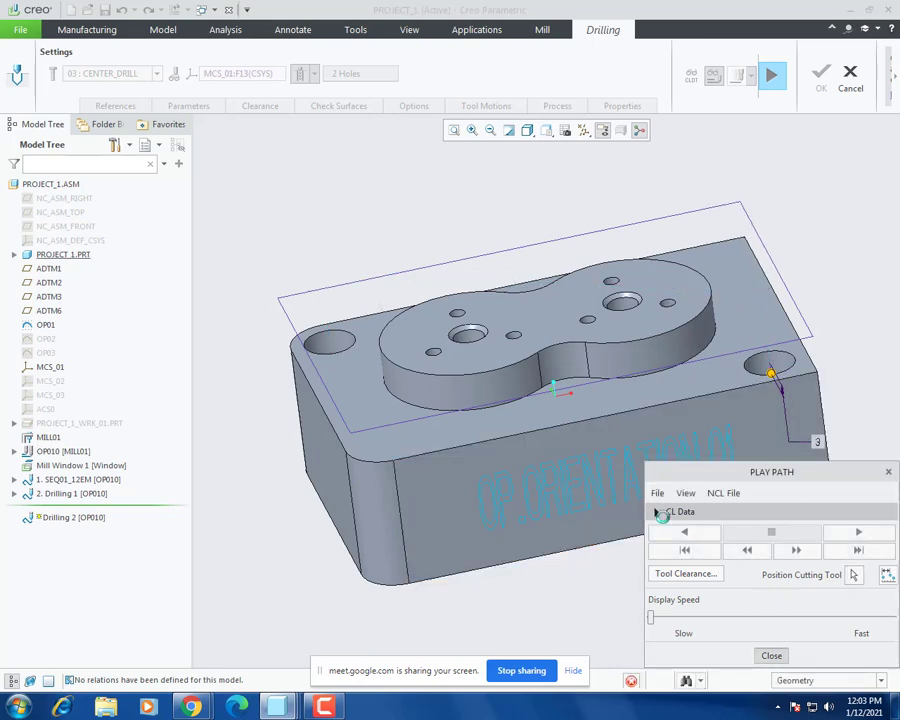
Step: Review the retract reference, check surfaces, clear distance and pull-out distance of the corner-hole drilling sequence against the displayed path
left_click(272, 107)
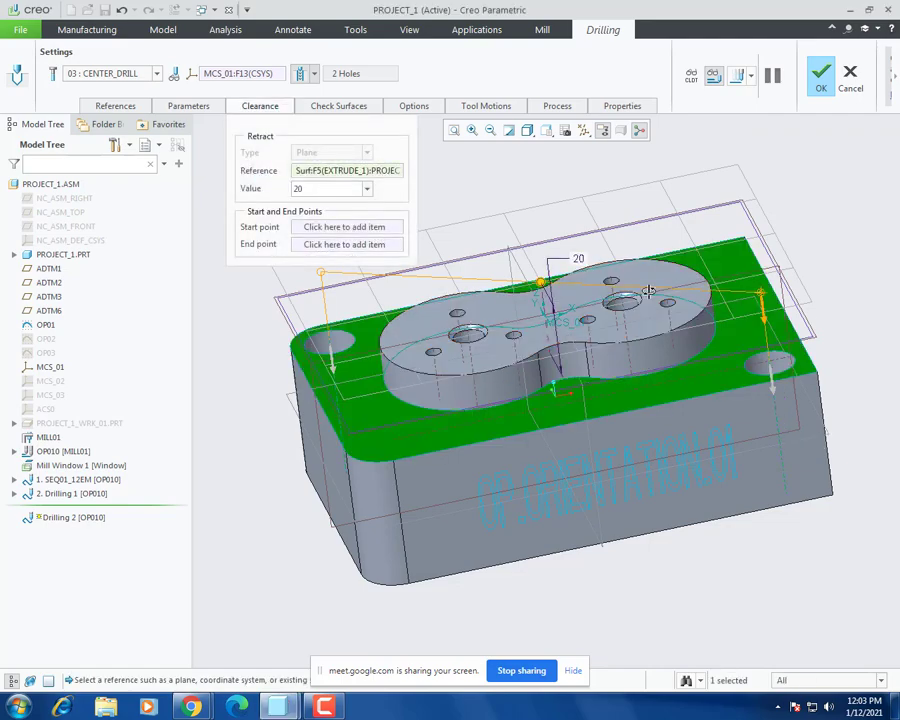
middle_click_drag(593, 348, 638, 283)
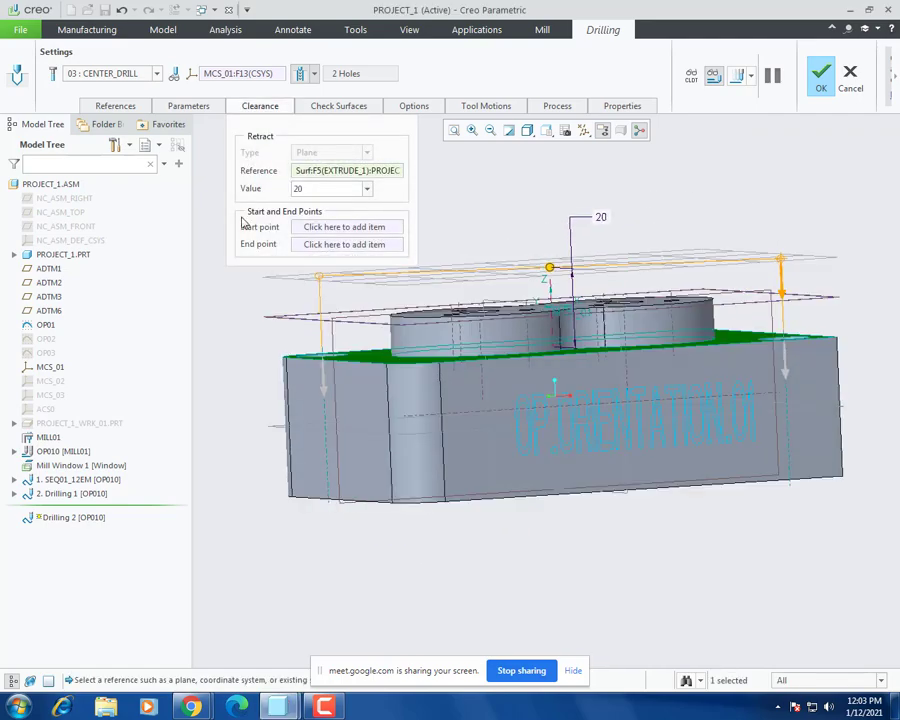
left_click(356, 107)
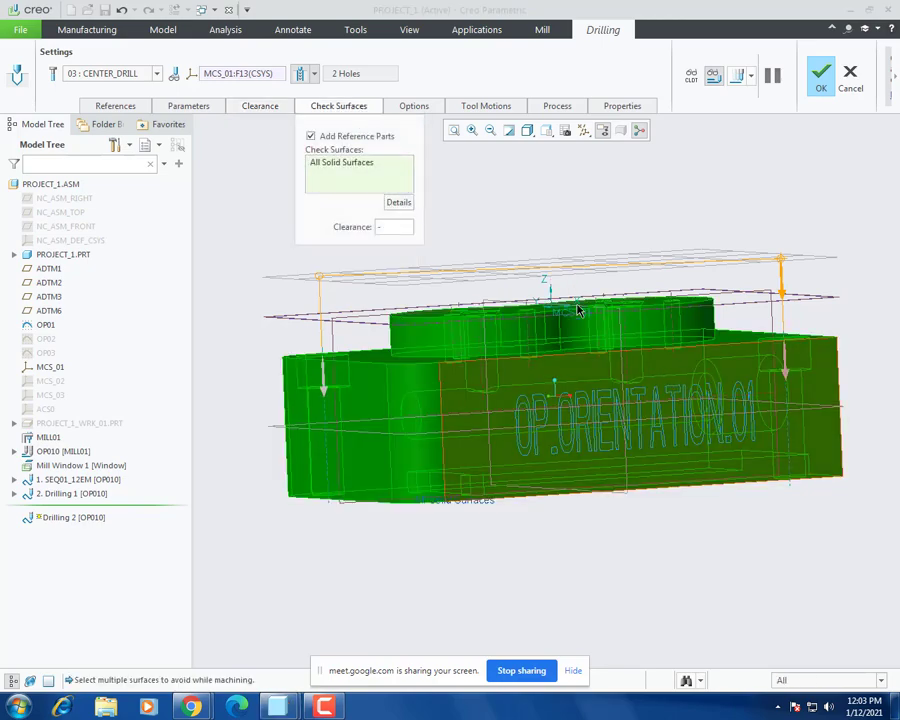
left_click(188, 106)
left_click(293, 233)
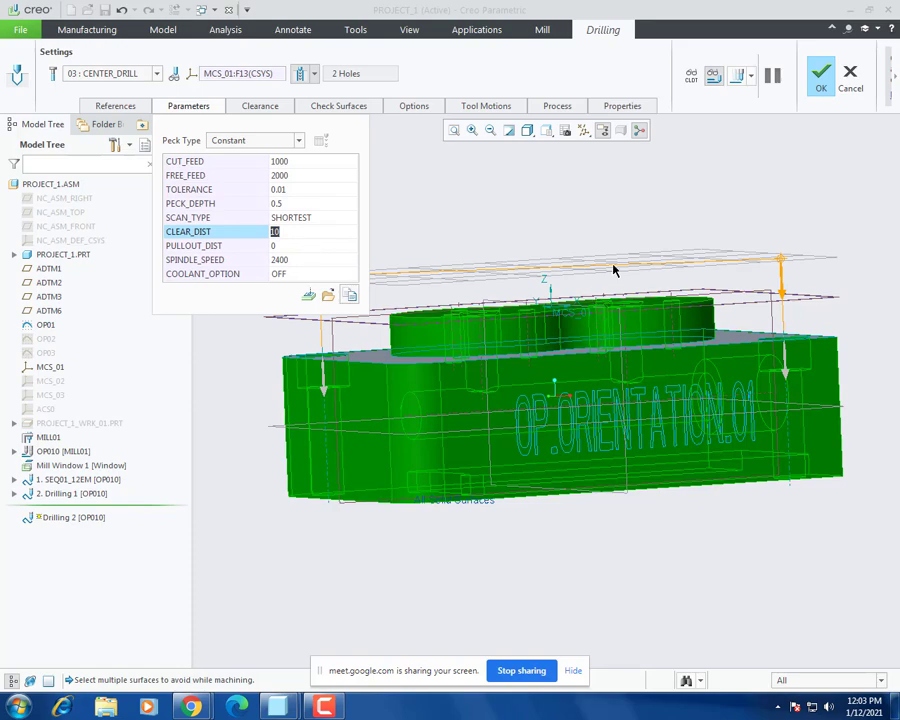
middle_click_drag(721, 346, 575, 352)
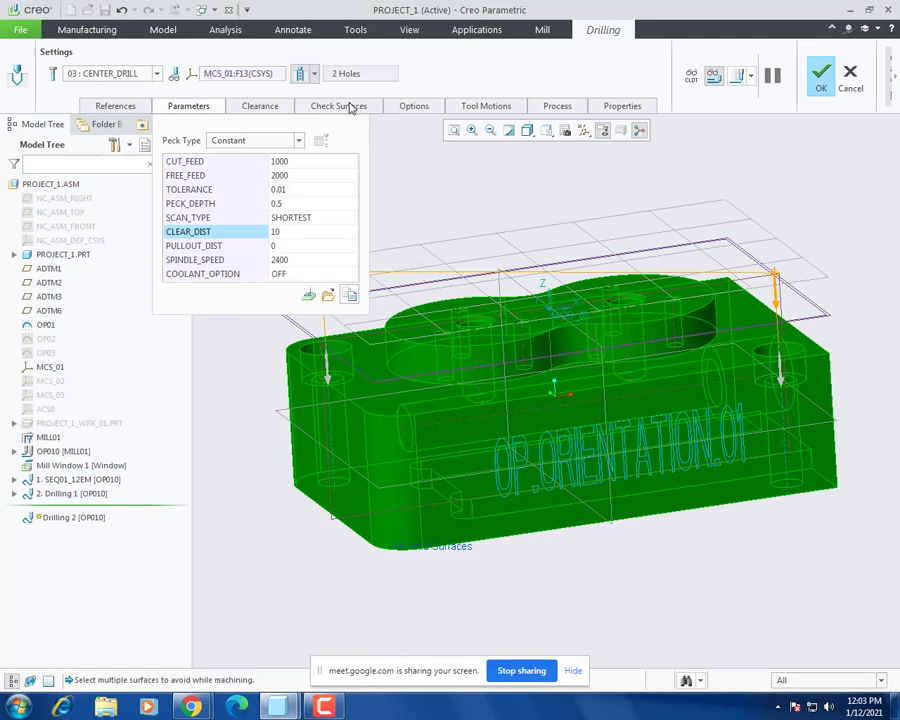
left_click(255, 106)
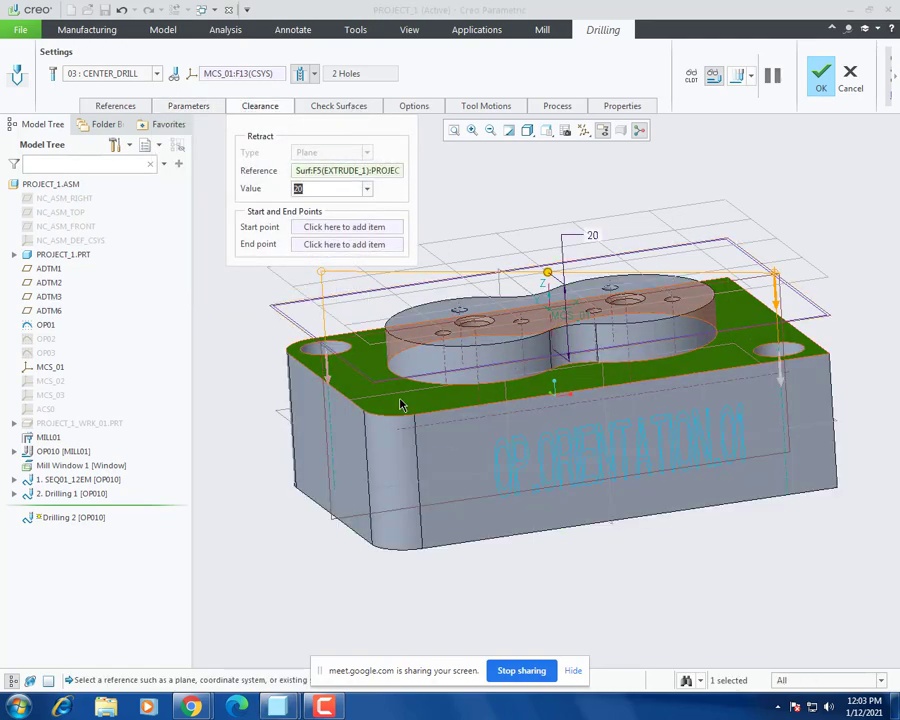
middle_click_drag(400, 308, 440, 320)
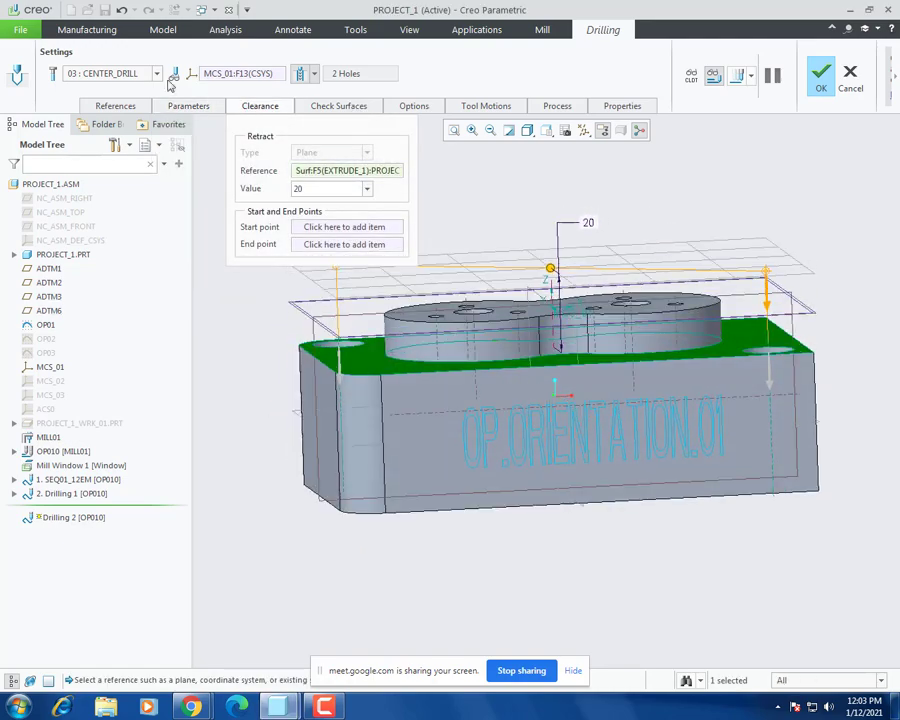
left_click(187, 106)
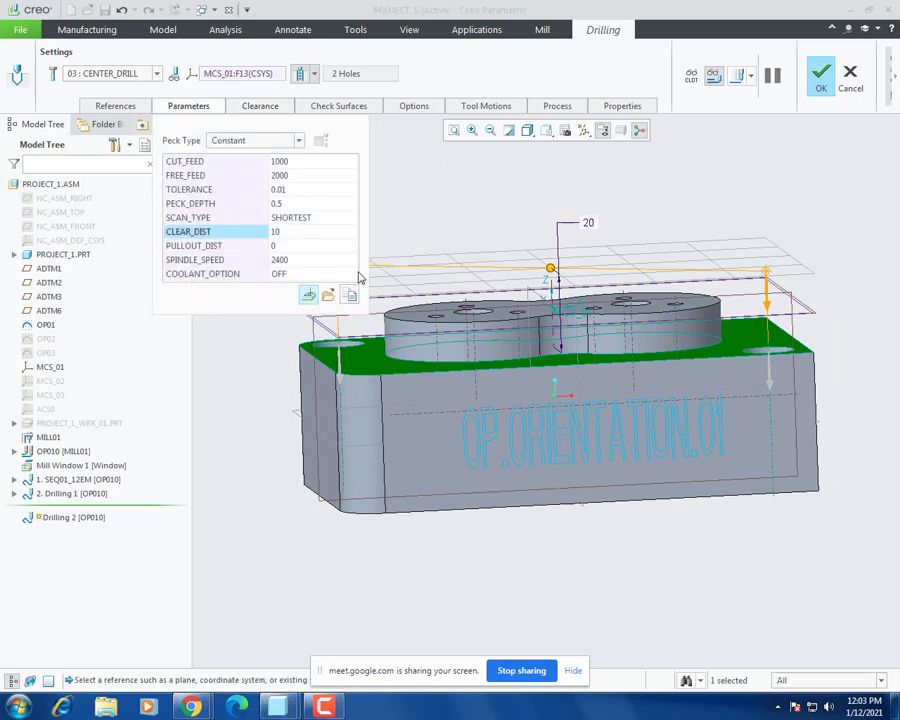
left_click(275, 246)
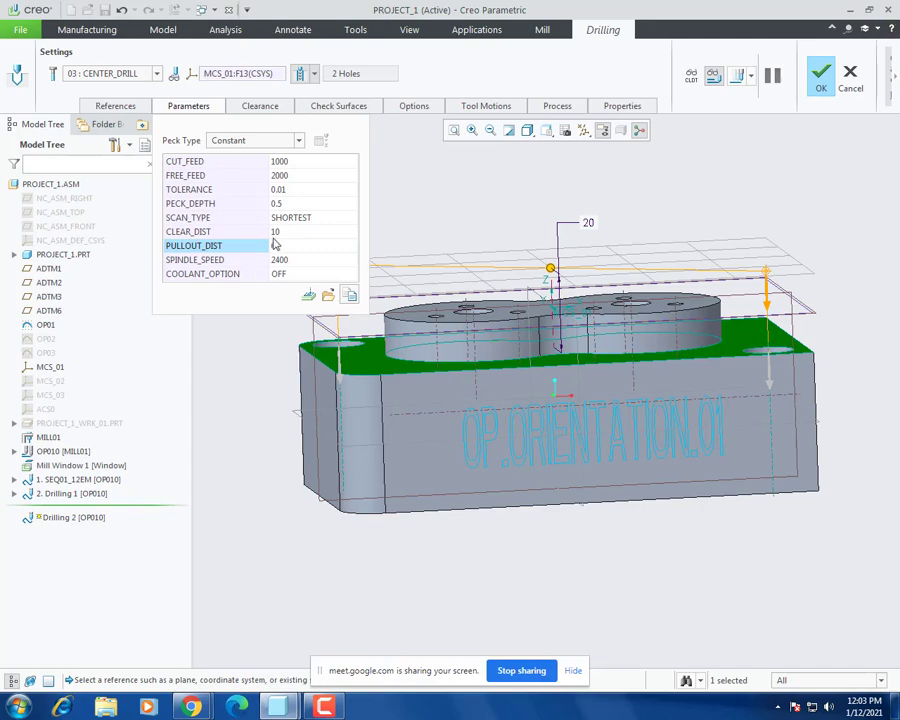
Step: Play the corner-hole tool path at a faster display speed and accept the drilling sequence
left_click(771, 74)
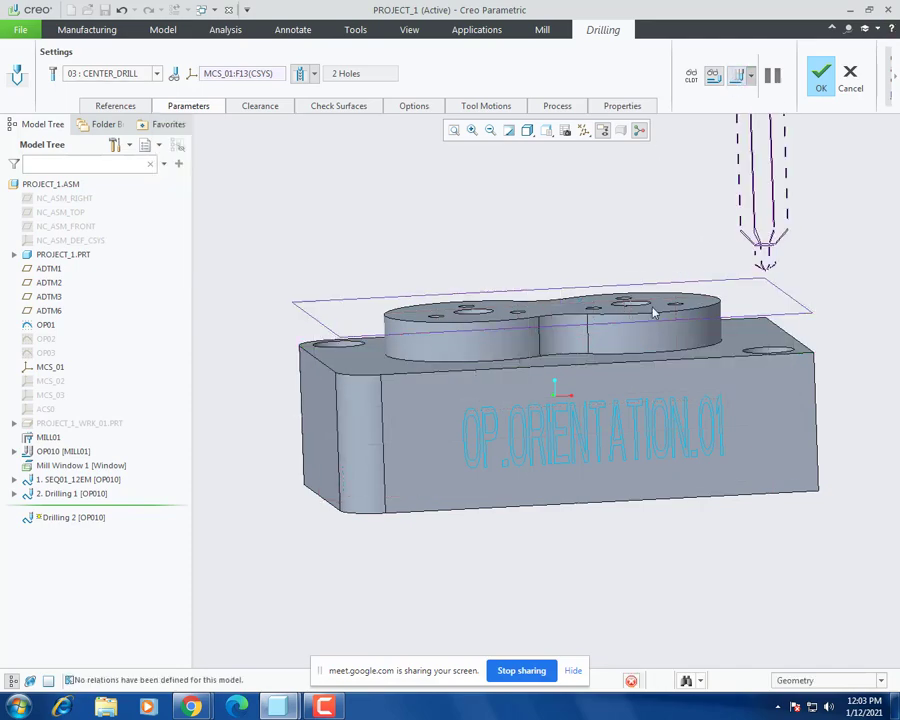
middle_click_drag(650, 310, 575, 265)
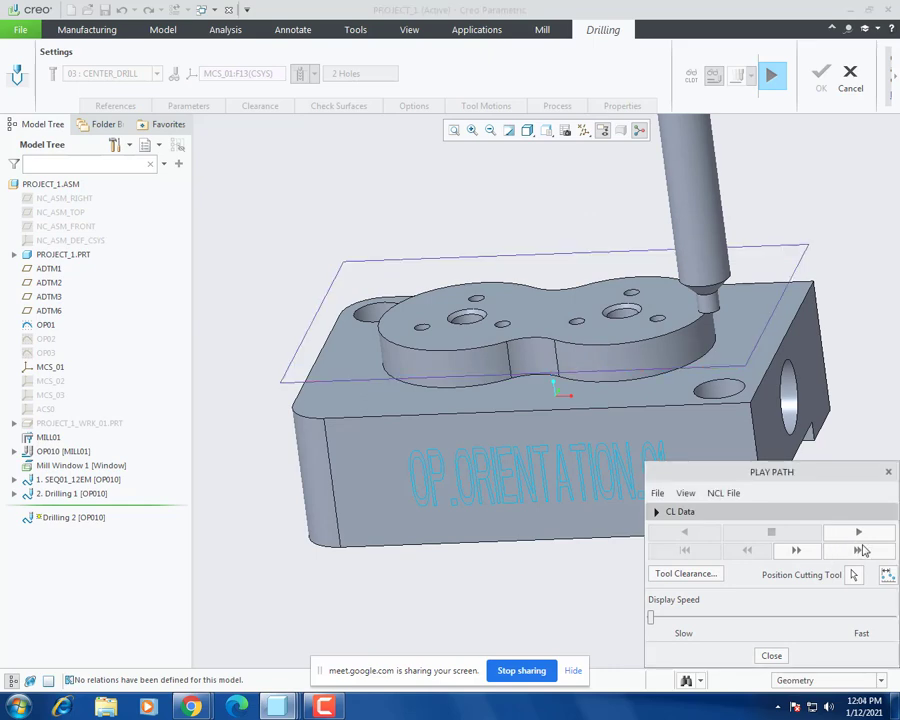
left_click(862, 533)
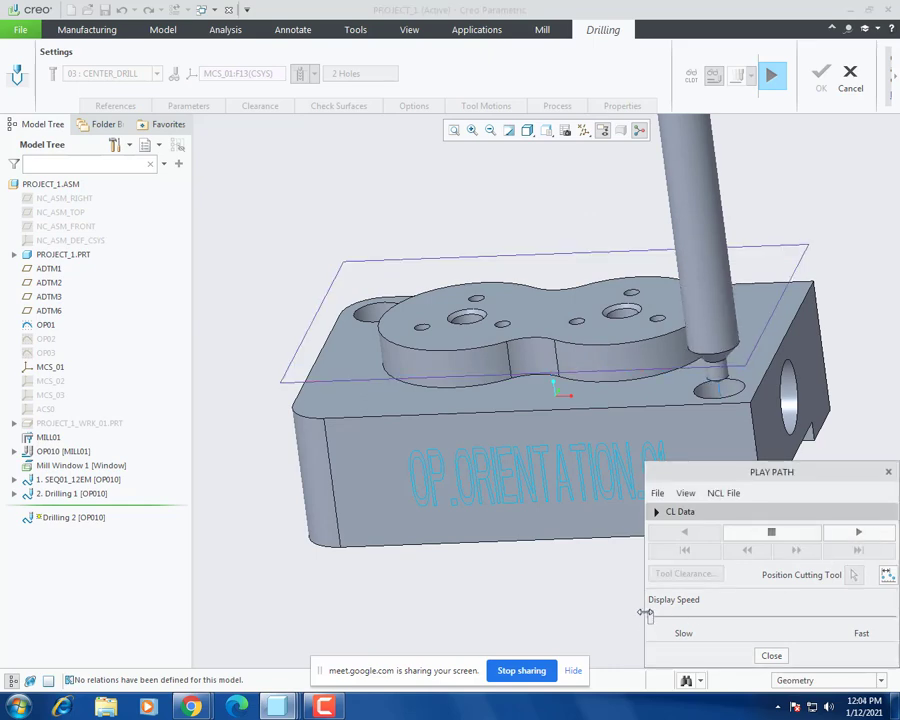
left_click_drag(650, 617, 737, 617)
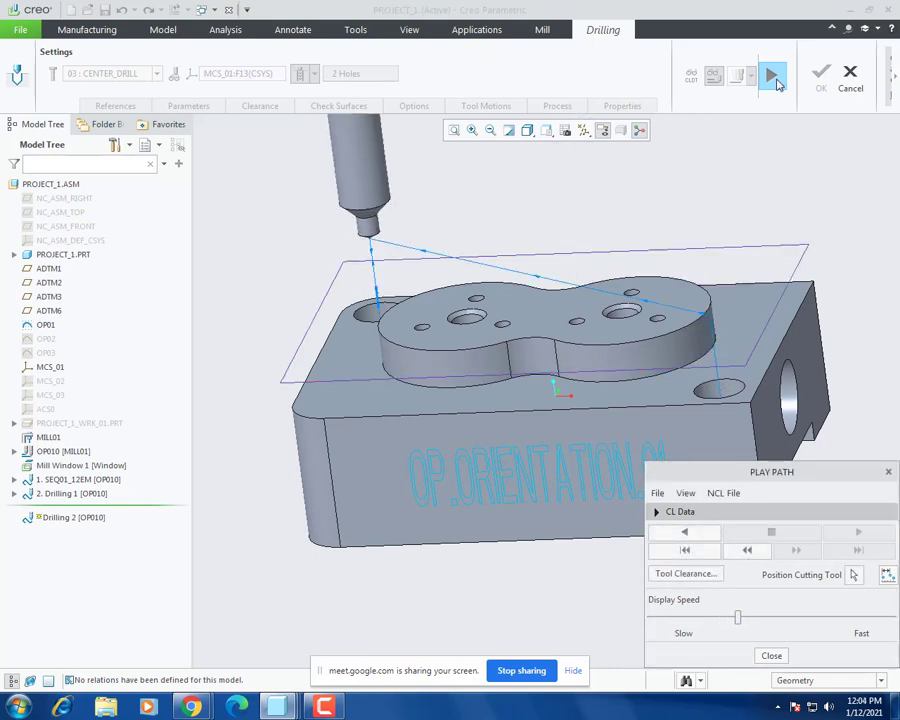
left_click(820, 75)
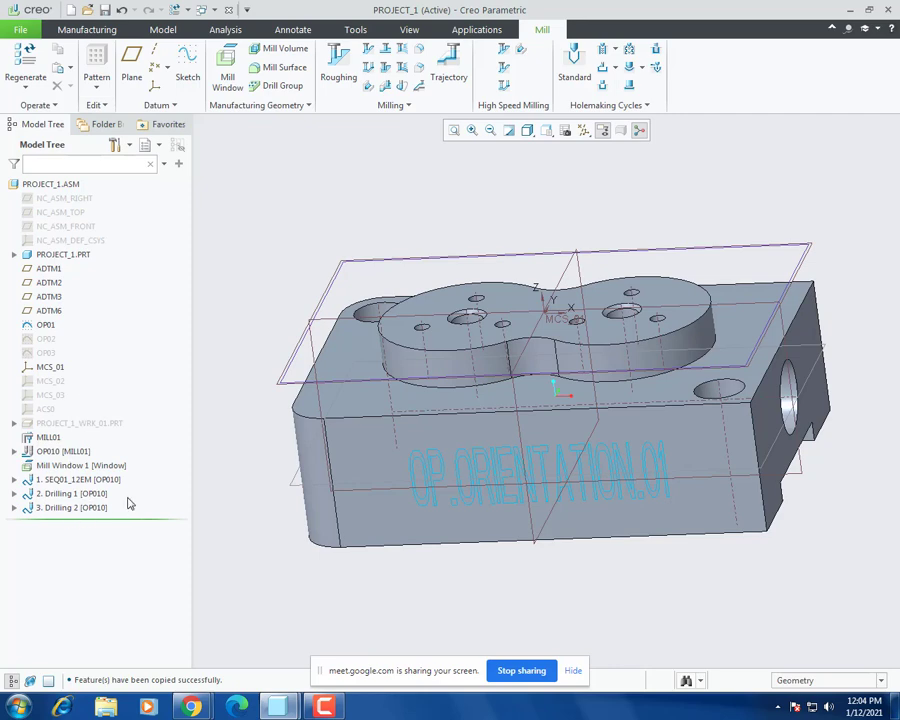
Step: Group the two center drilling sequences, Drilling 1 and Drilling 2, in the model tree
middle_click_drag(454, 422, 486, 446)
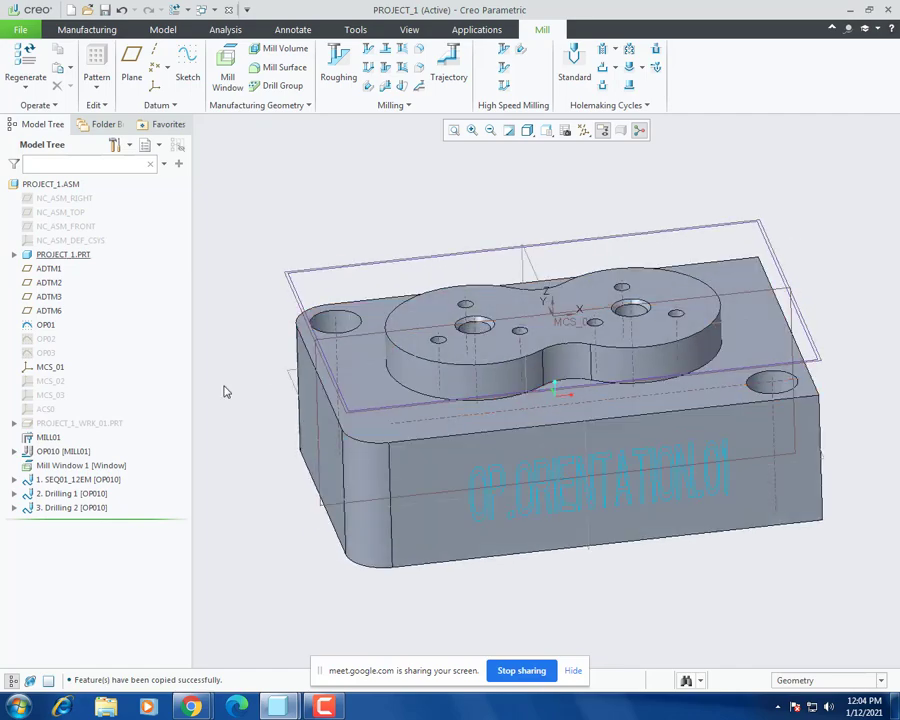
left_click(72, 494)
left_click(80, 507, "ctrl")
right_click(86, 507)
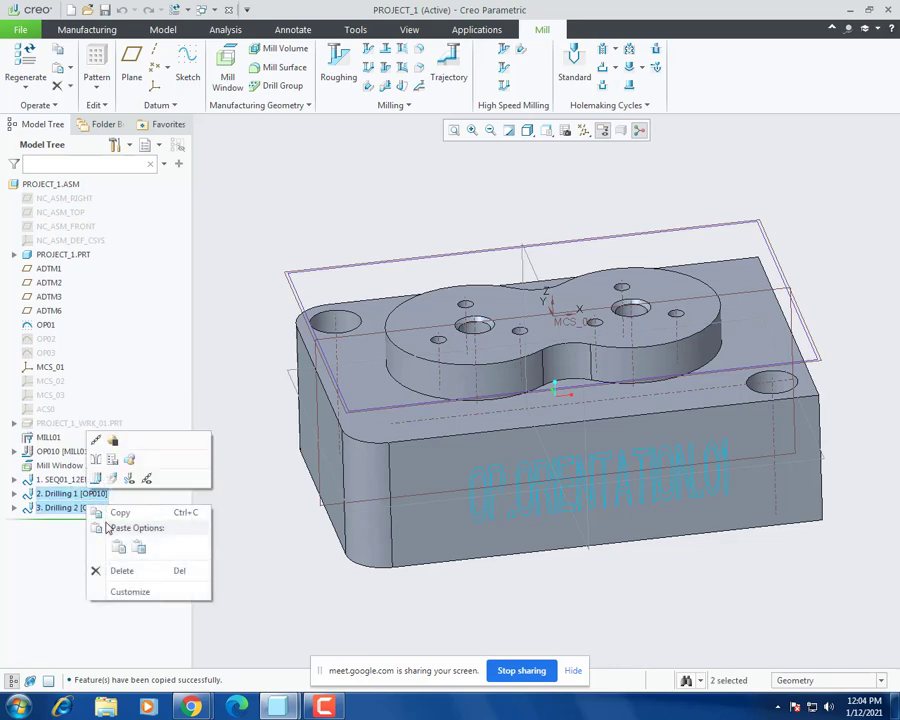
left_click(8, 559)
right_click(68, 494)
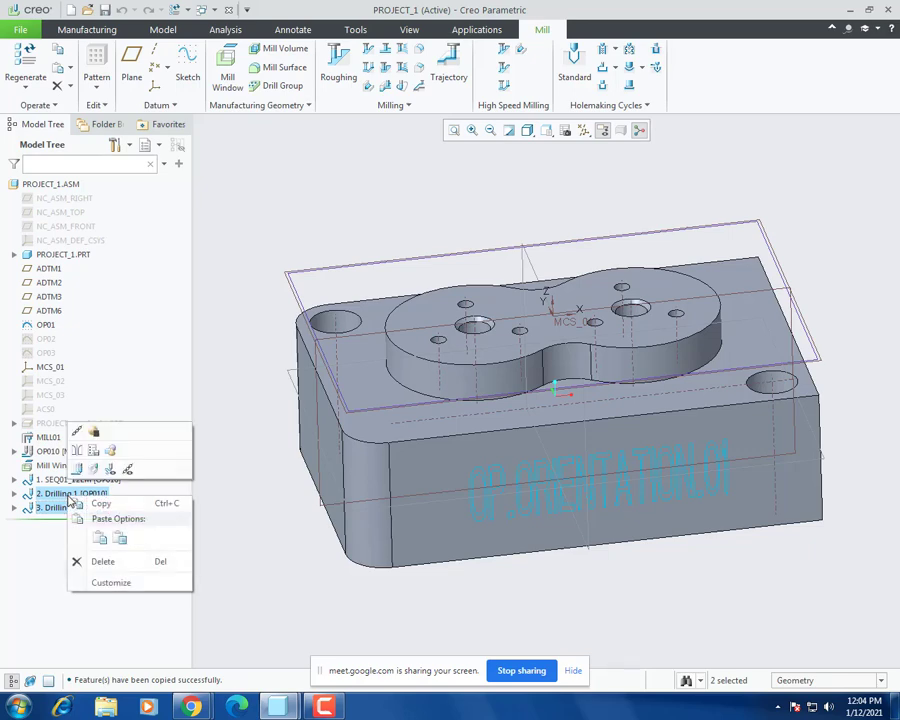
left_click(110, 452)
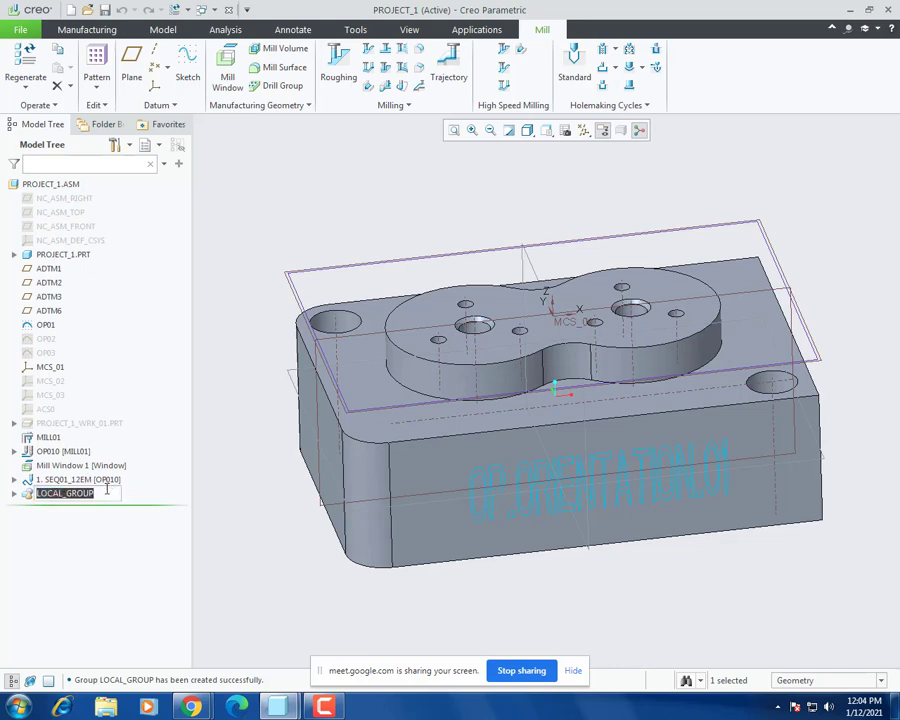
Step: Name the new group SEQ02_CENTER_DRILL and save the project
type("SEQ02_CENTER_DRILL")
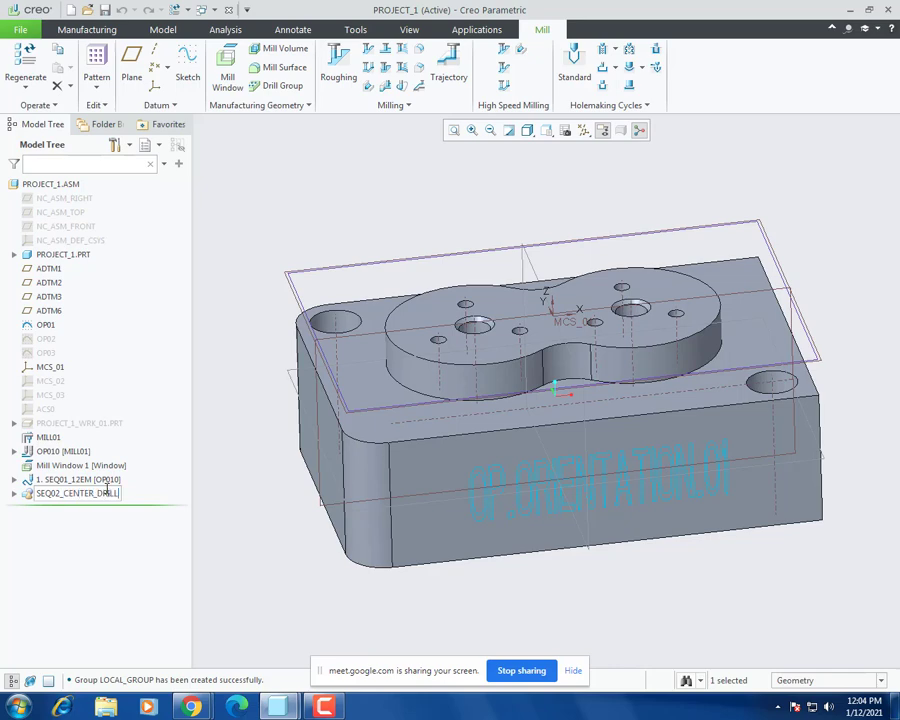
key("Return")
left_click(247, 531)
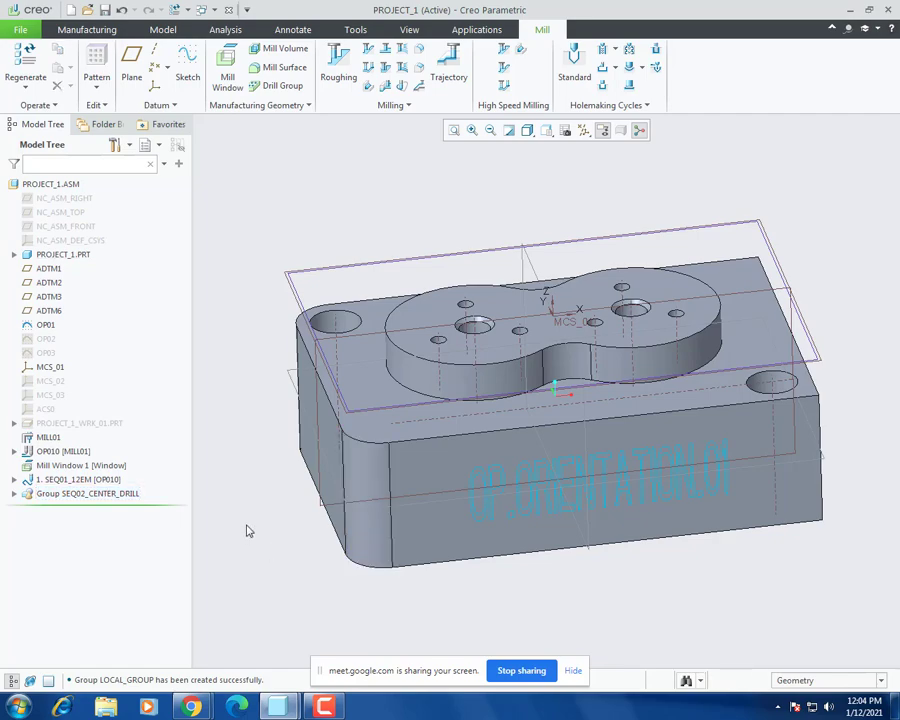
key("ctrl+s")
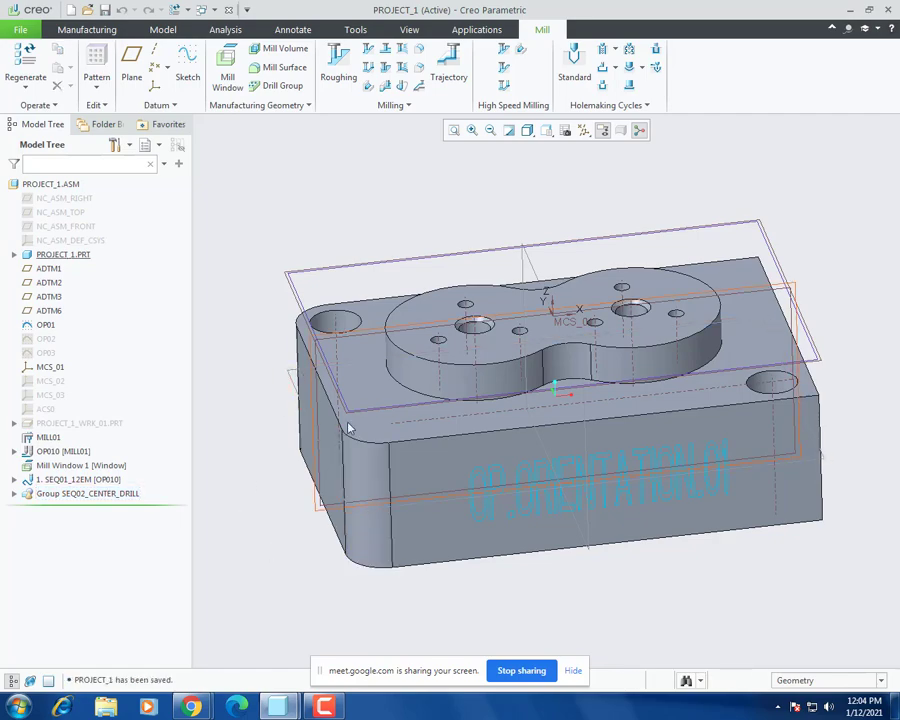
mouse_move(443, 478)
middle_mouse_down()
mouse_move(476, 412)
mouse_move(440, 432)
mouse_move(464, 420)
middle_mouse_up()
mouse_move(269, 372)
middle_mouse_down()
mouse_move(255, 392)
mouse_move(254, 377)
mouse_move(241, 386)
mouse_move(247, 390)
middle_mouse_up()
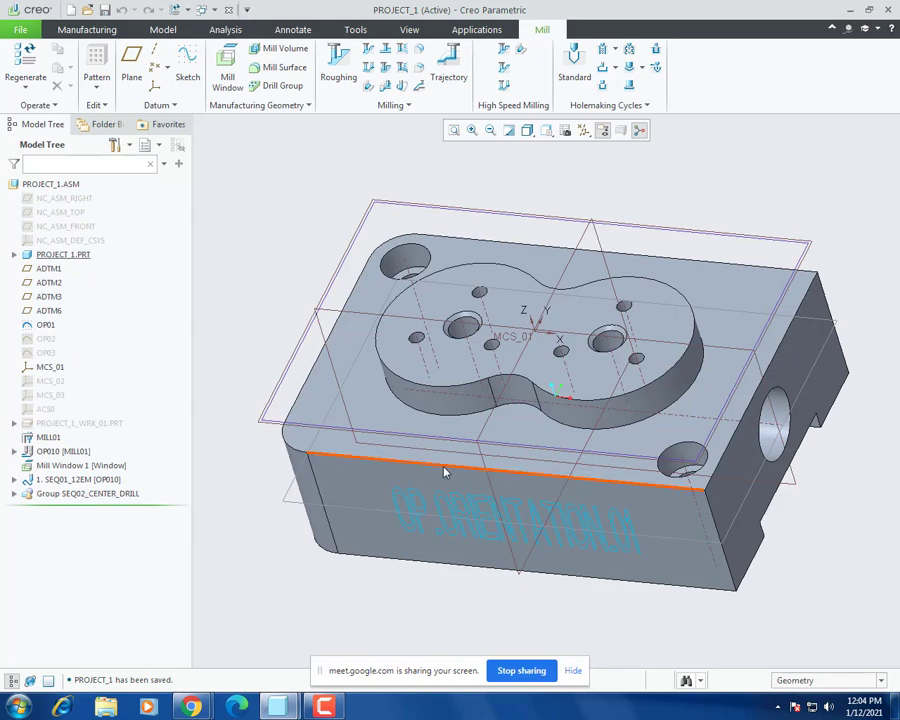
middle_click_drag(588, 452, 588, 449)
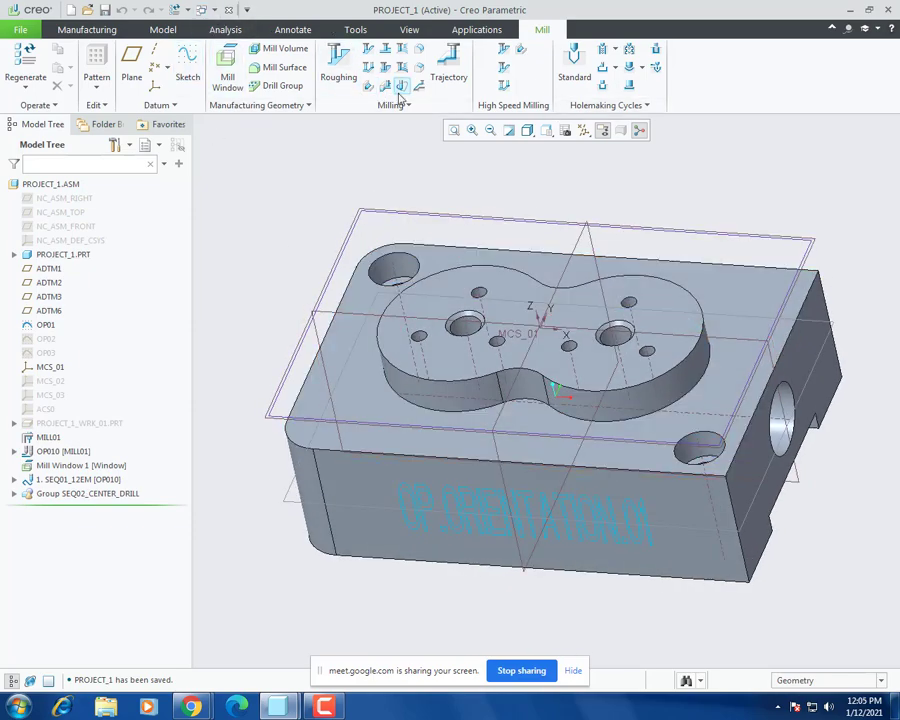
middle_click_drag(398, 266, 497, 186)
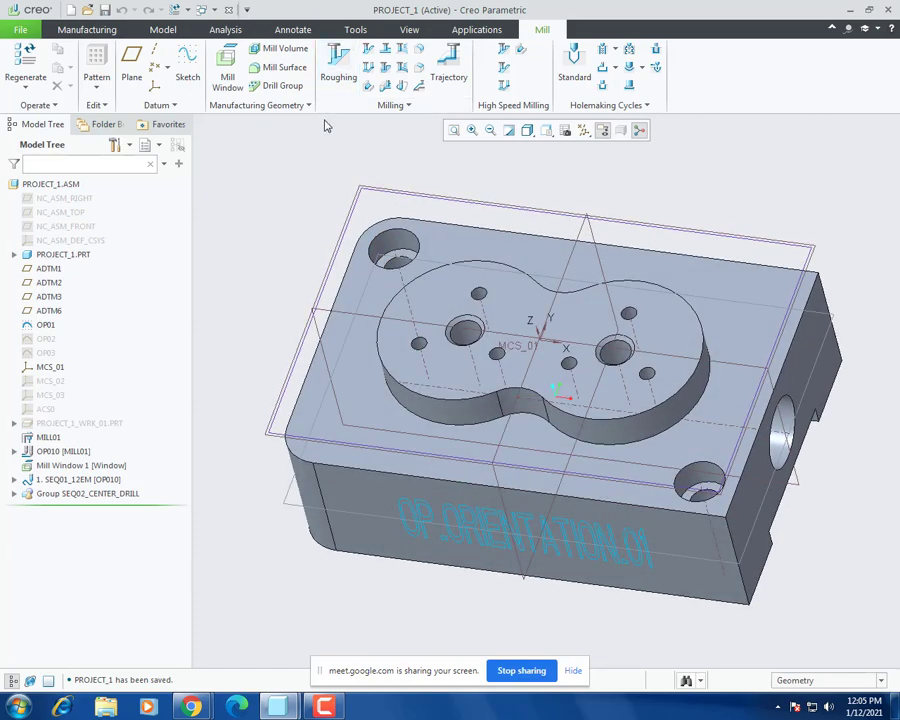
left_click(400, 107)
left_click(374, 174)
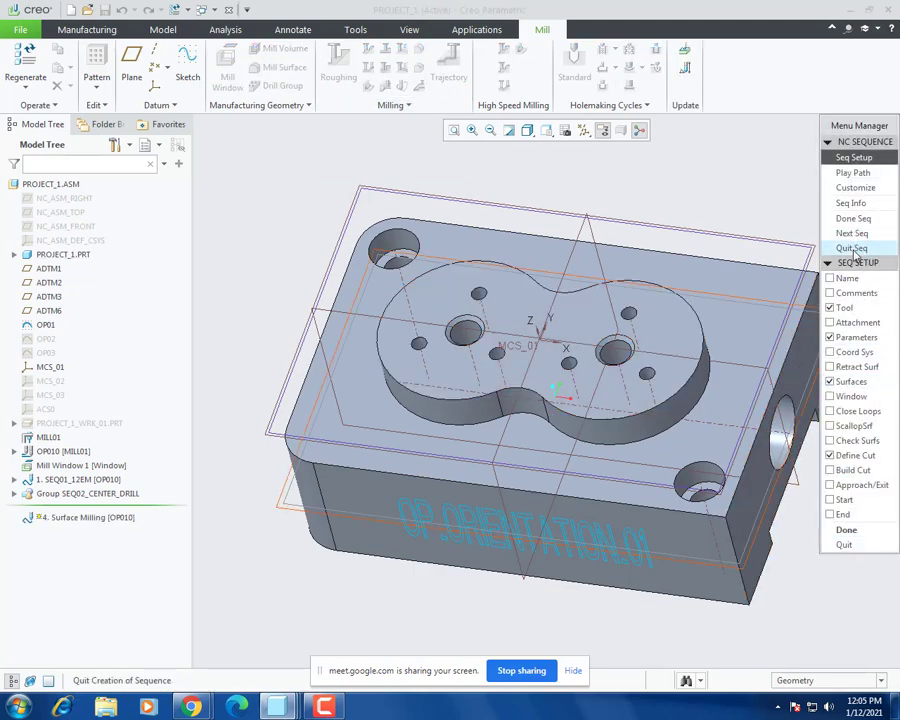
left_click(853, 248)
left_click(854, 278)
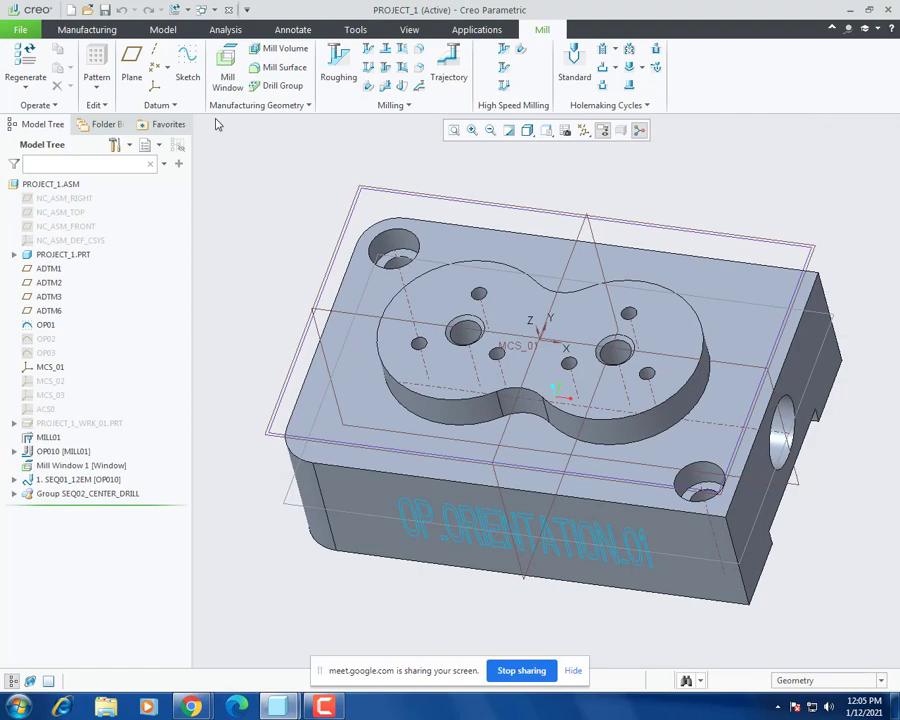
Step: Start a trajectory milling sequence and assign the 6EM end mill, tool 02, to it
middle_click_drag(287, 149, 238, 271)
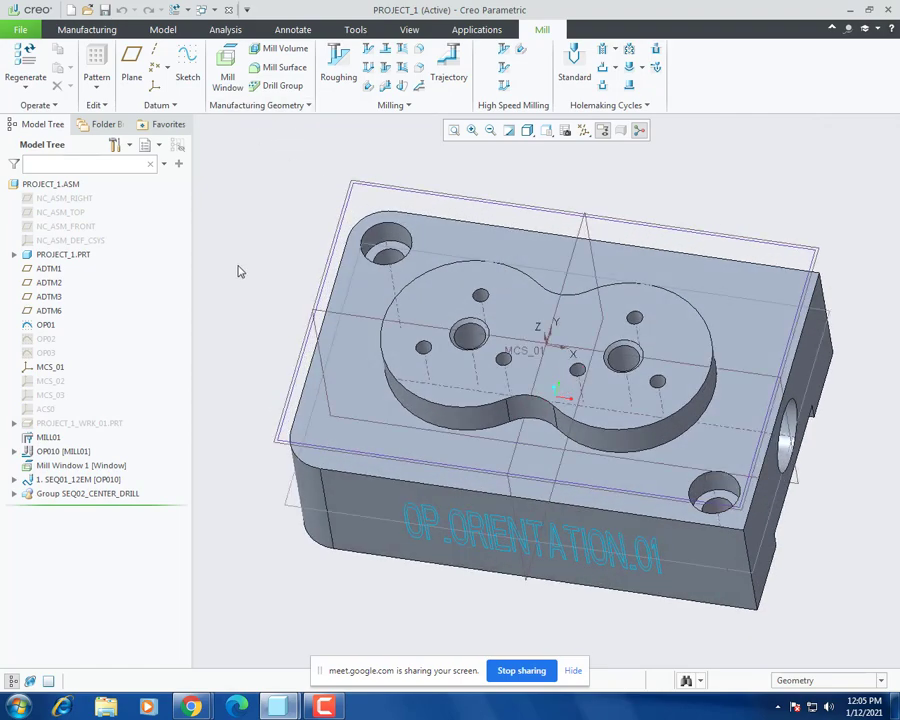
left_click(442, 66)
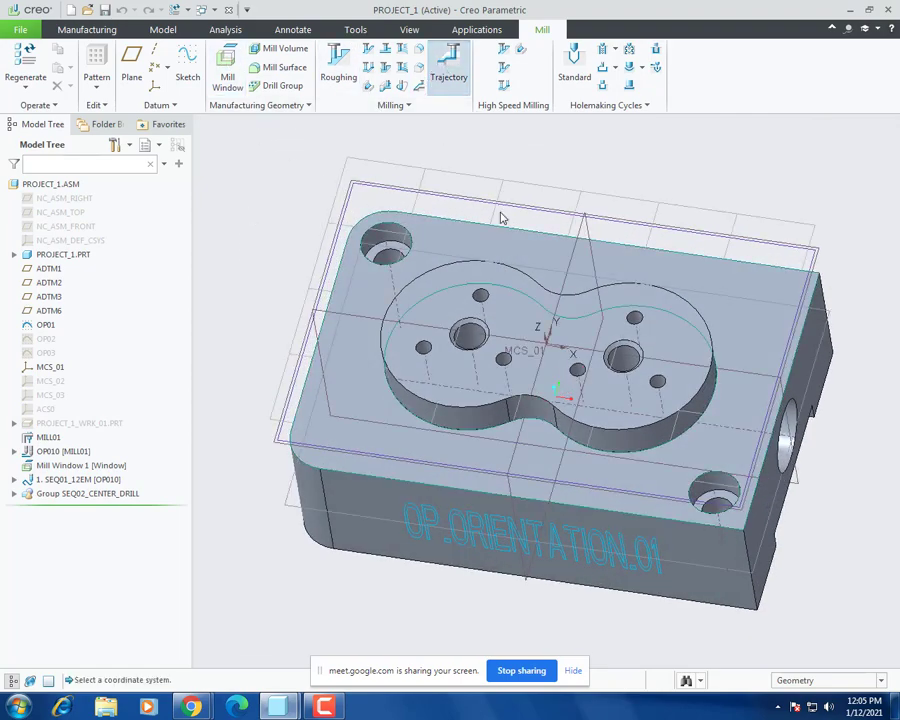
left_click(100, 73)
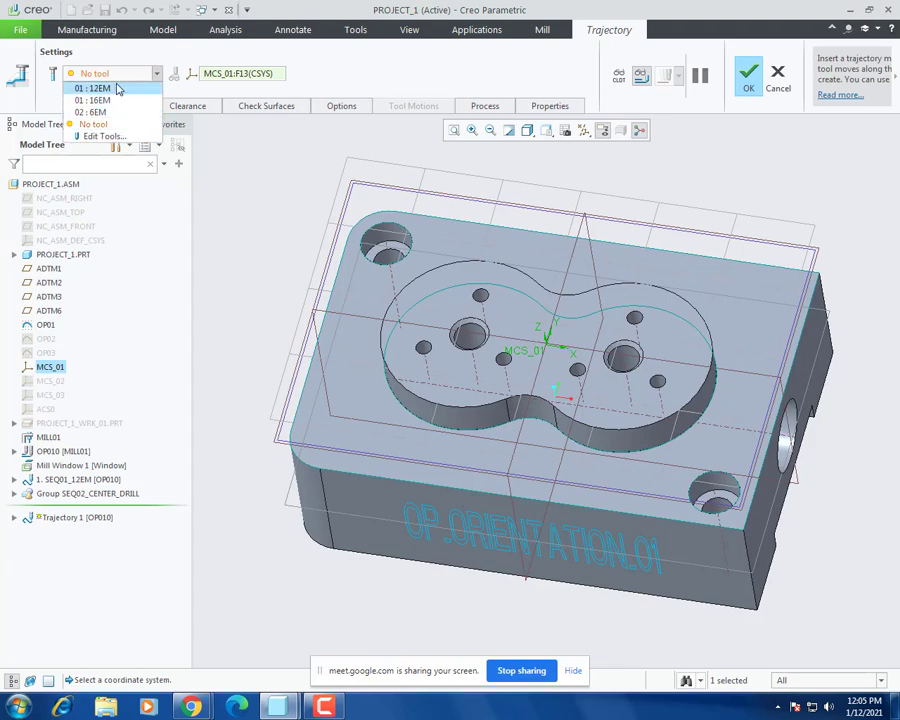
left_click(100, 112)
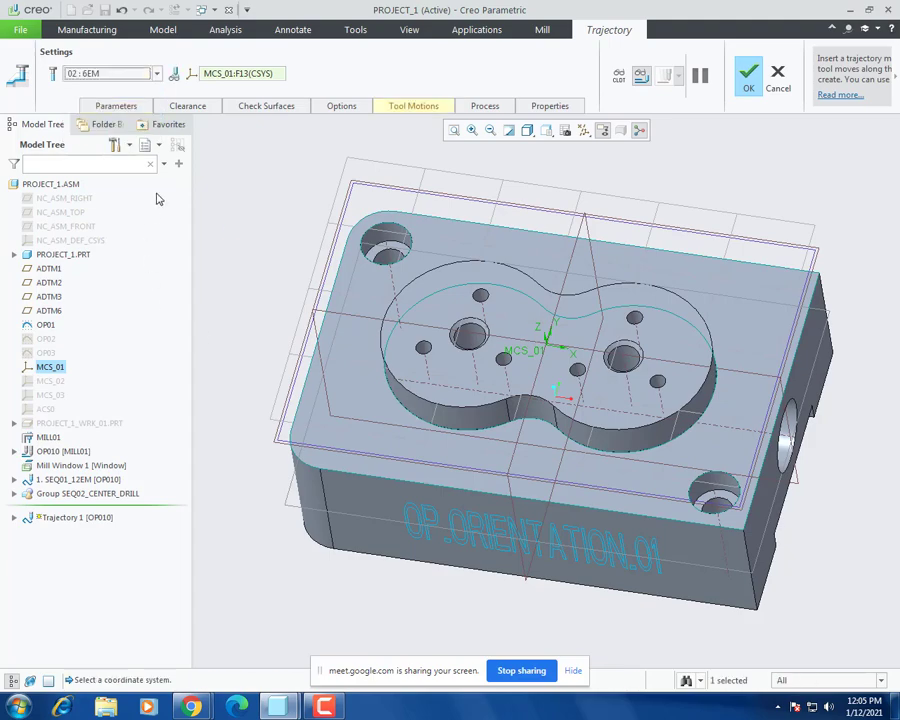
Step: Set the trajectory sequence's cut feed to 1800, arc feed to 1600, free feed to 2000, retract feed to 2000 and plunge feed to 200
left_click(130, 108)
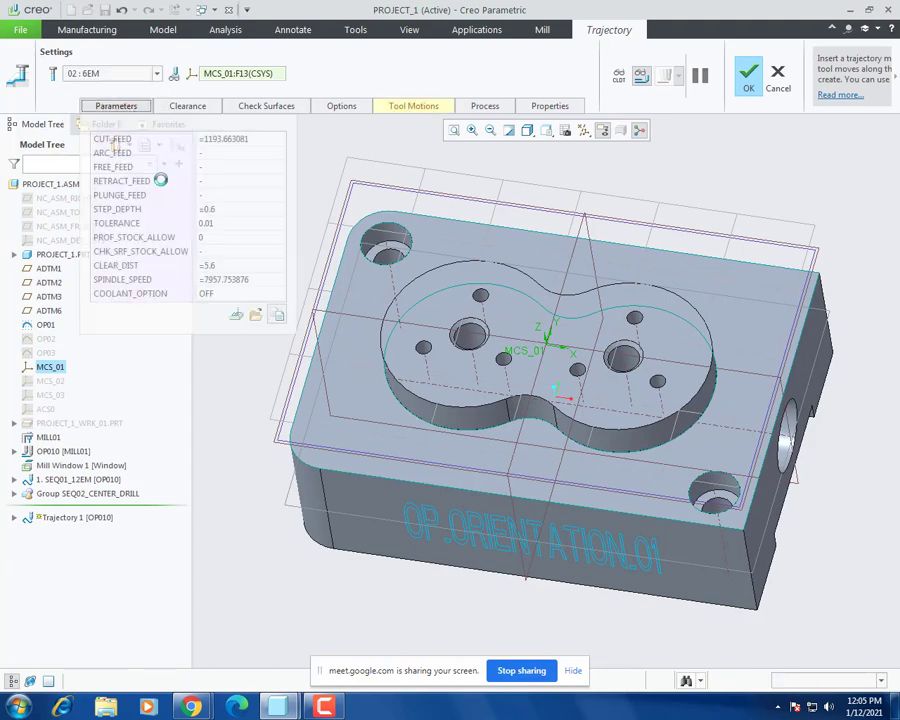
left_click(226, 138)
type("1800")
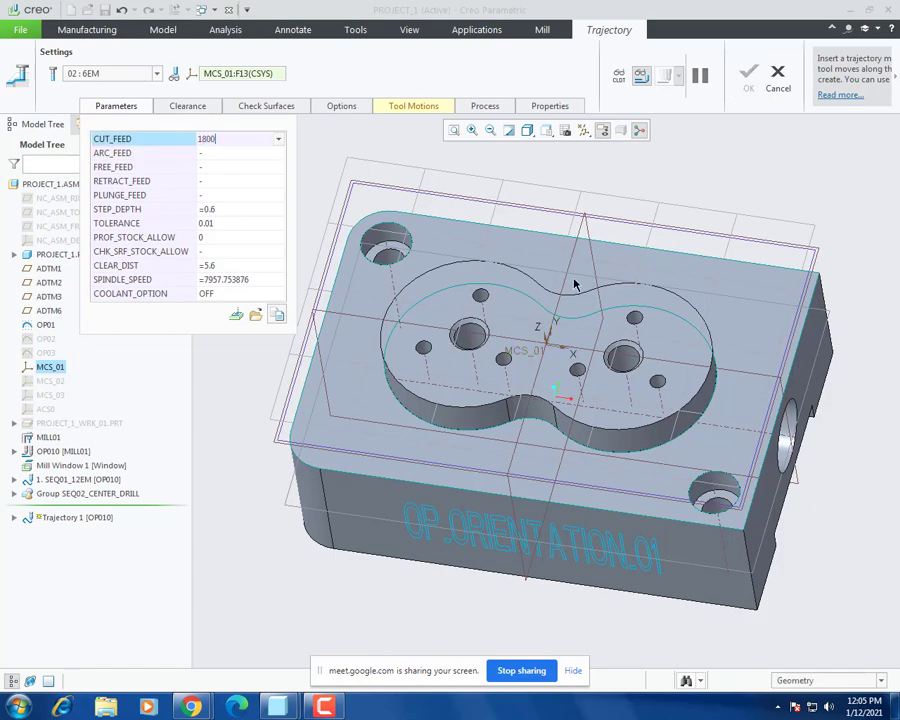
key("Return")
type("1600")
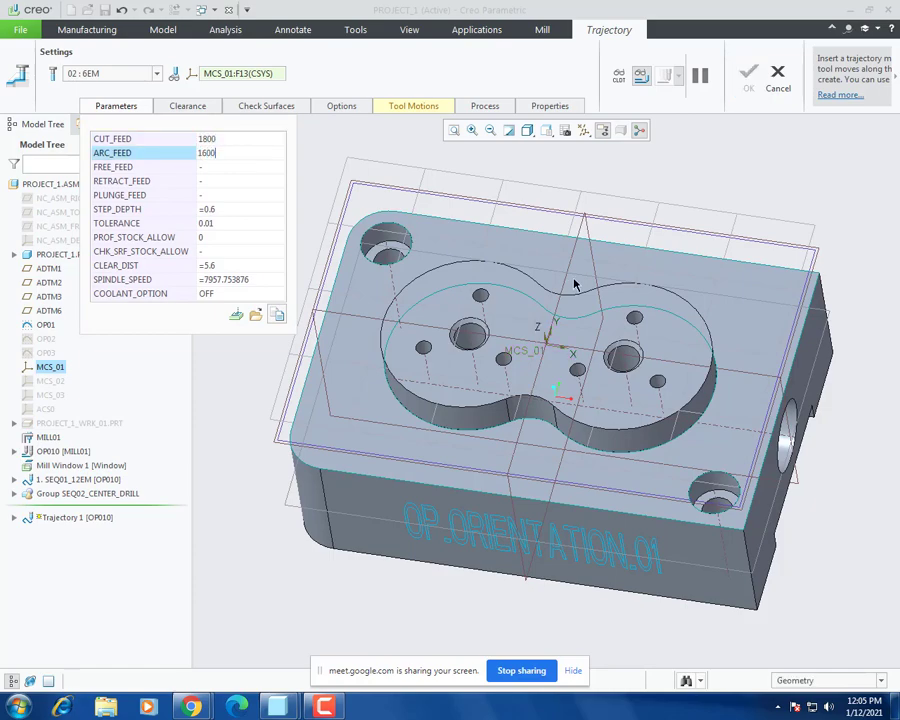
key("Return")
type("2000")
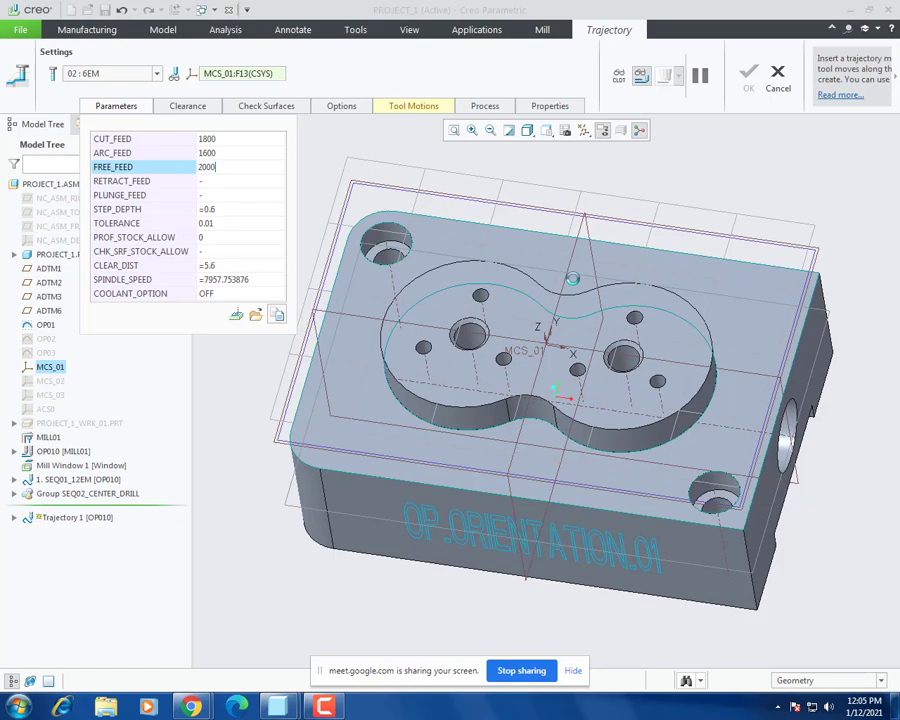
key("Return")
type("2000")
key("Return")
type("200")
key("Return")
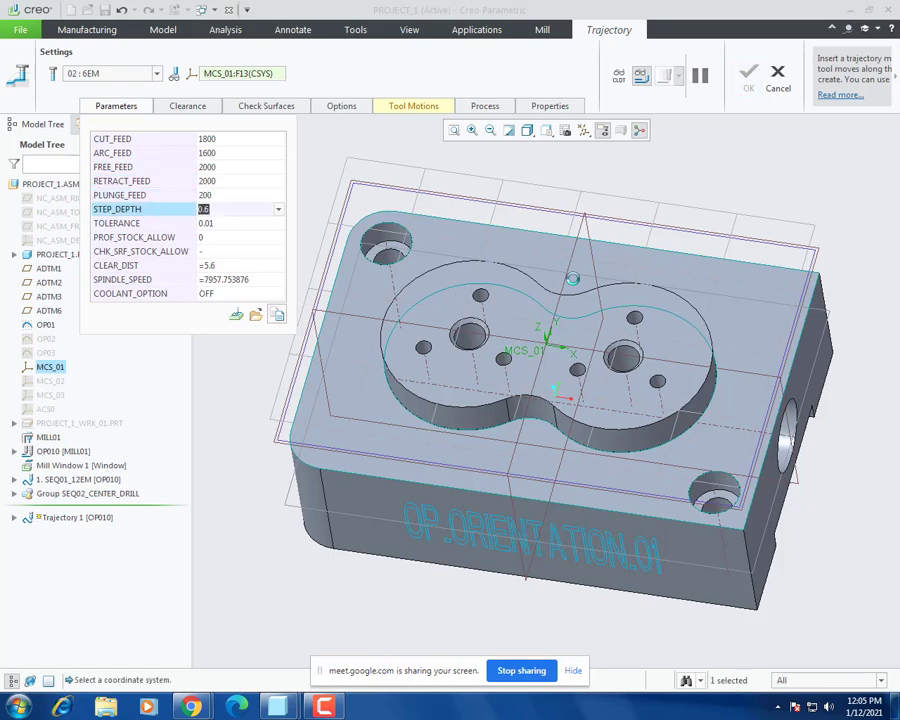
Step: Set the step depth to 0.1 and keep the existing tolerance and profile stock allowance
type("0.1")
key("Return")
key("Return")
key("Return")
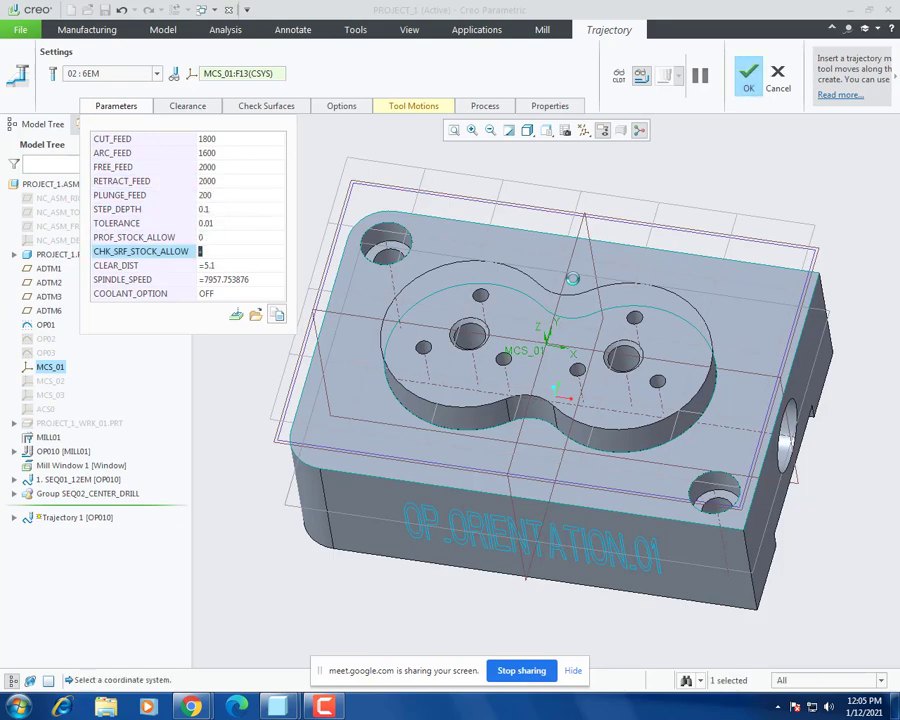
Step: Set the trajectory sequence's CLEAR_DIST to 10 and SPINDLE_SPEED to 3000
key("Return")
type("10")
key("Return")
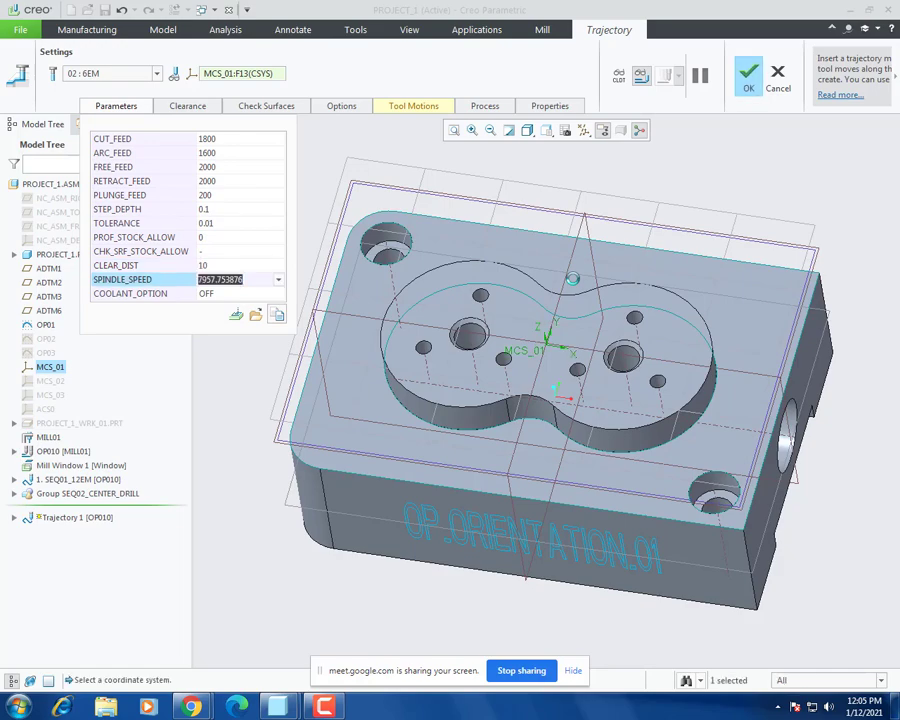
type("3000")
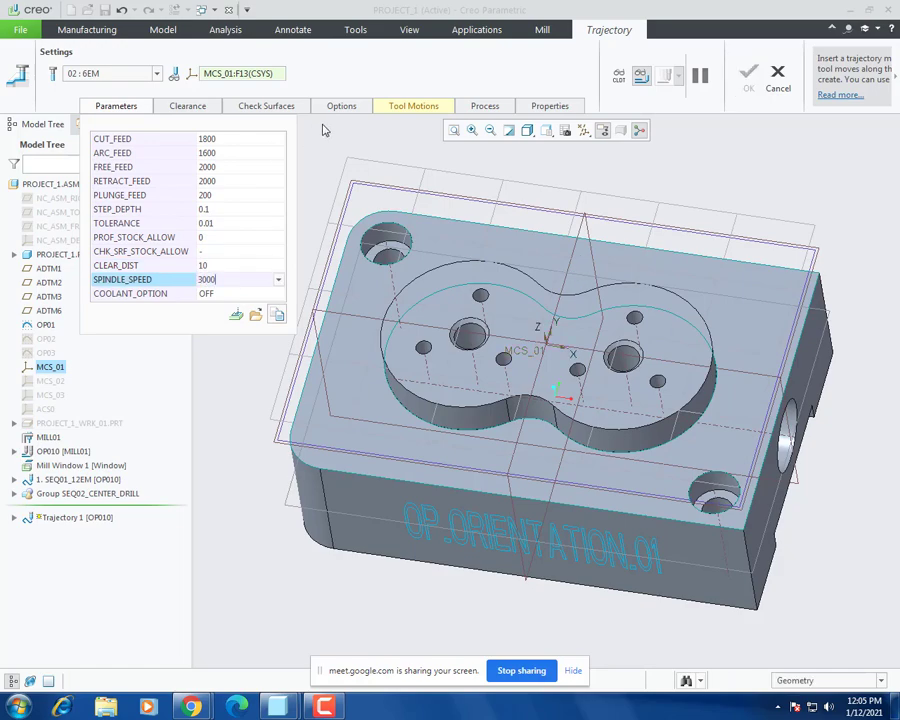
Step: Set the retract plane reference to the top face of the raised figure-eight boss with a value of 10
left_click(190, 106)
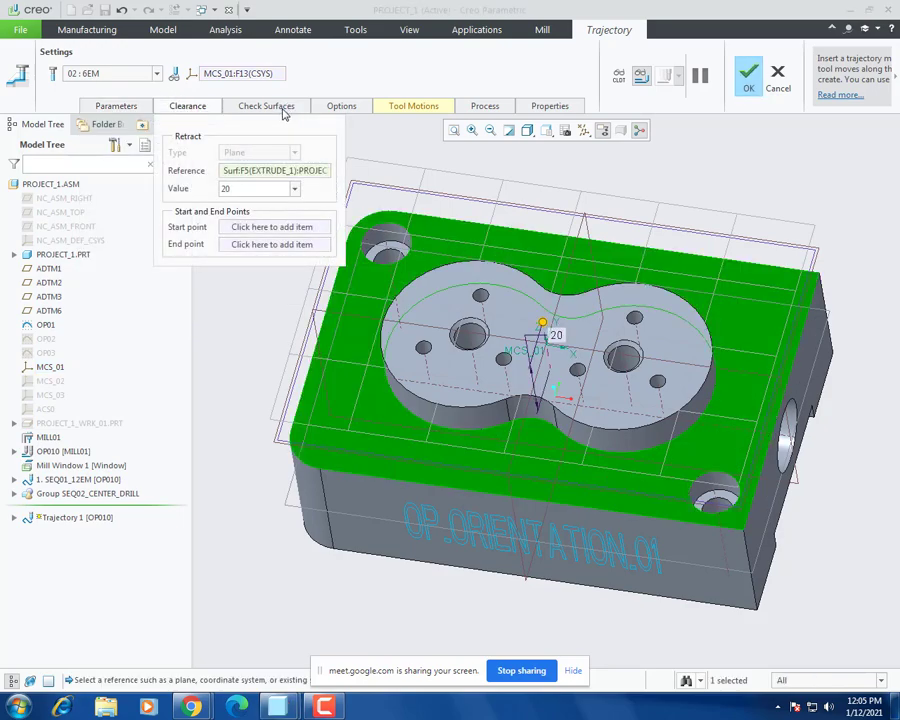
middle_click_drag(480, 346, 488, 320)
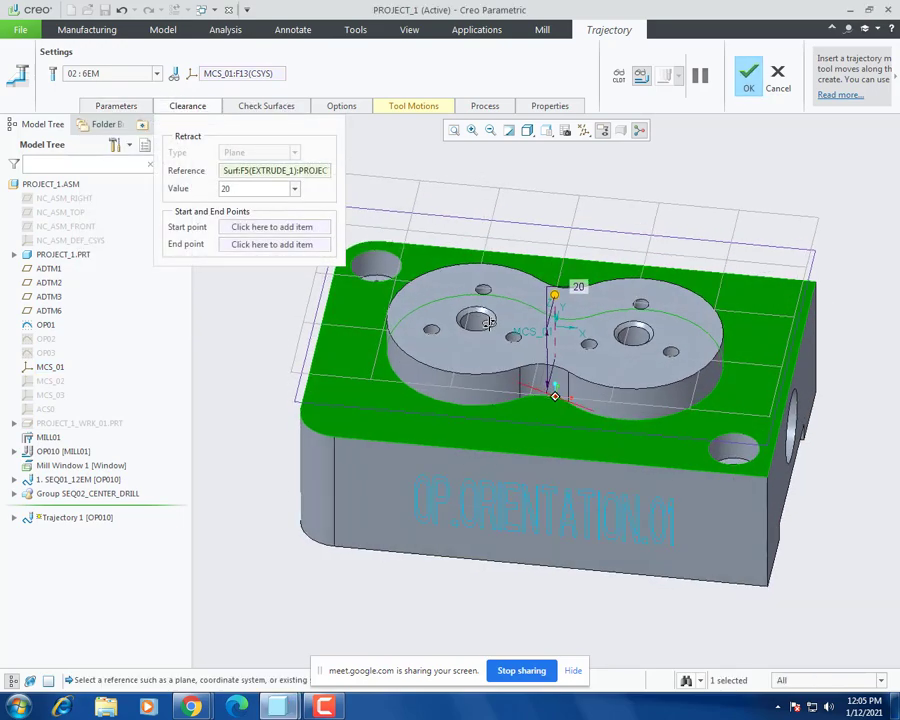
right_click(307, 176)
left_click(288, 174)
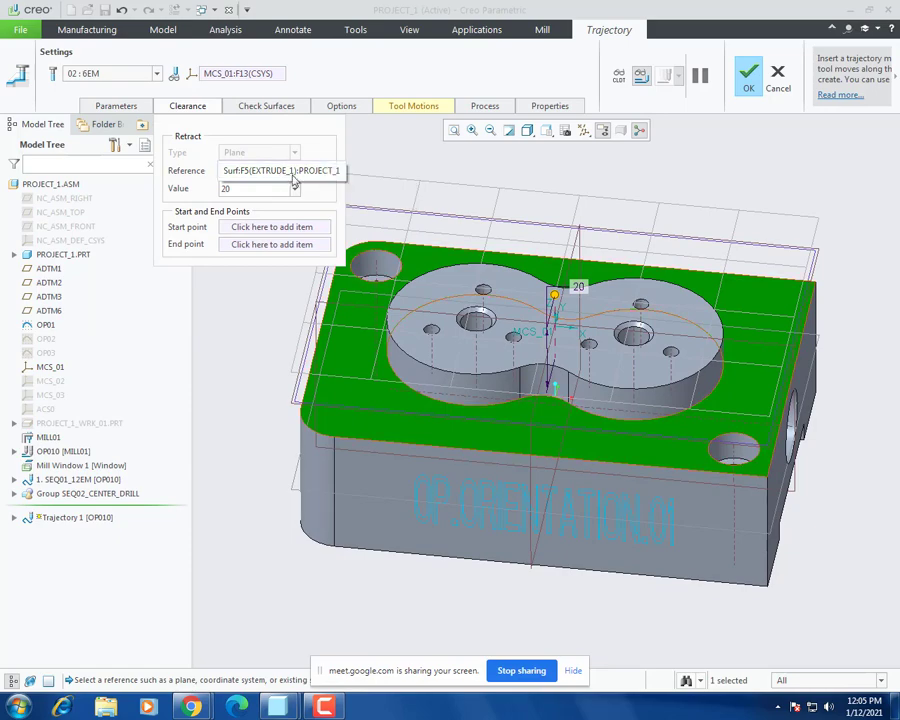
right_click(316, 176)
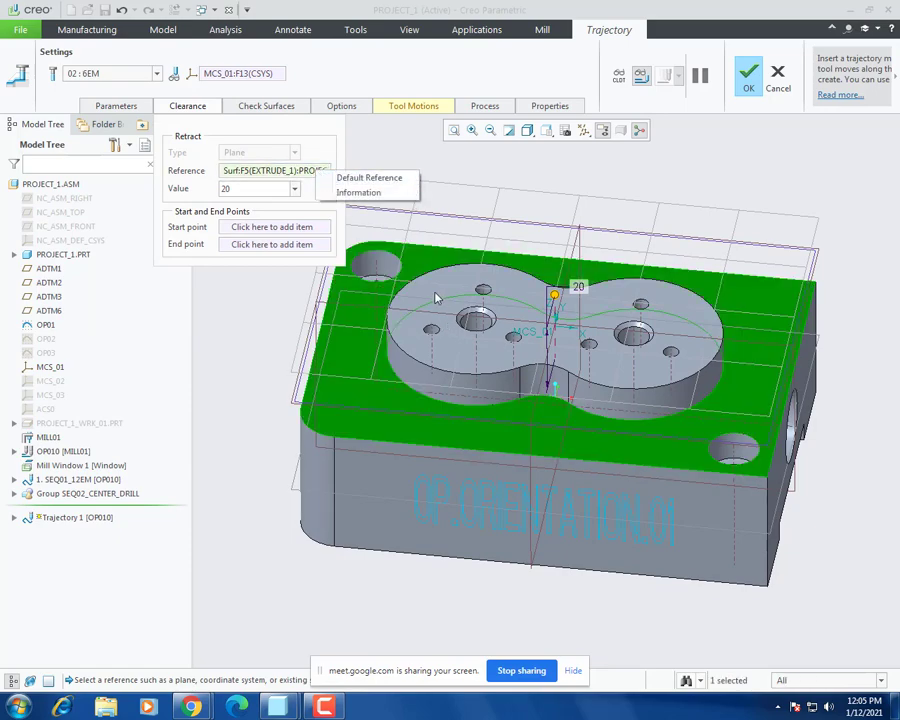
left_click(324, 206)
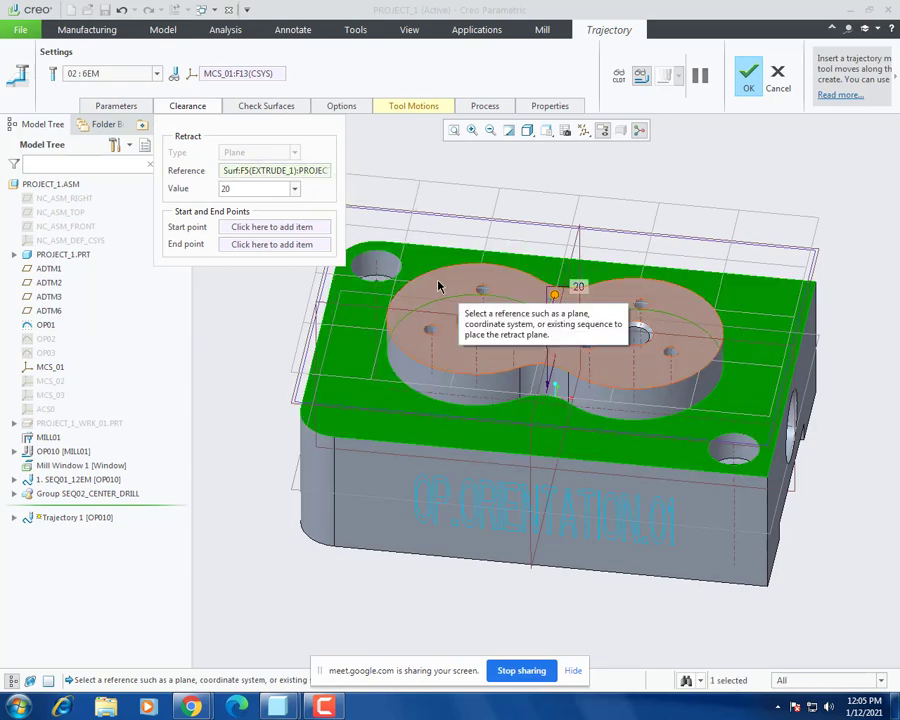
left_click(444, 292)
double_click(241, 190)
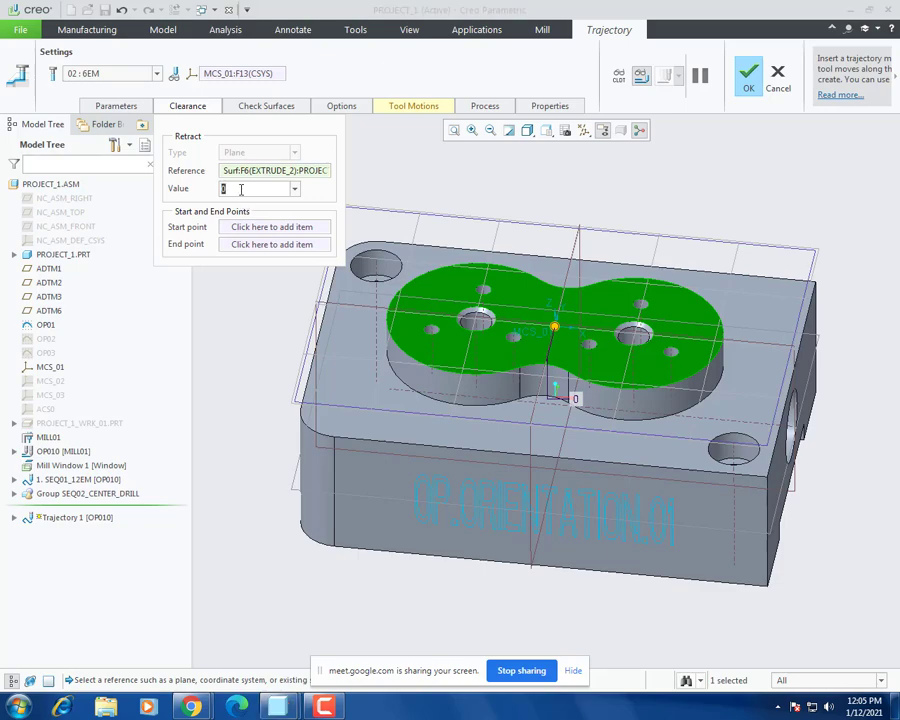
type("10")
key("Return")
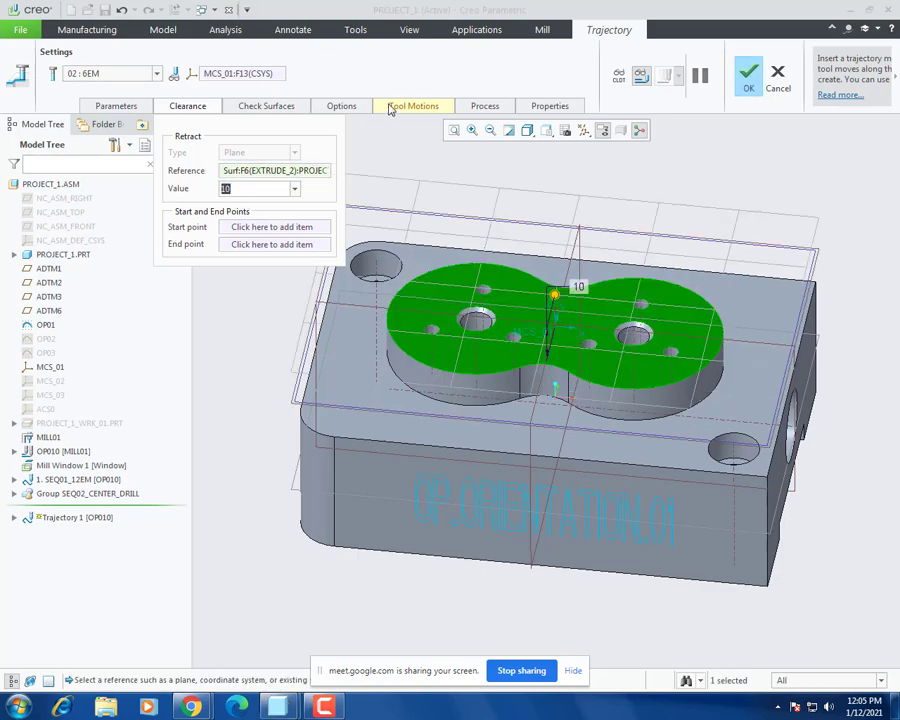
Step: Add the reference parts as check surfaces and complete the trajectory sequence
left_click(260, 106)
left_click(262, 137)
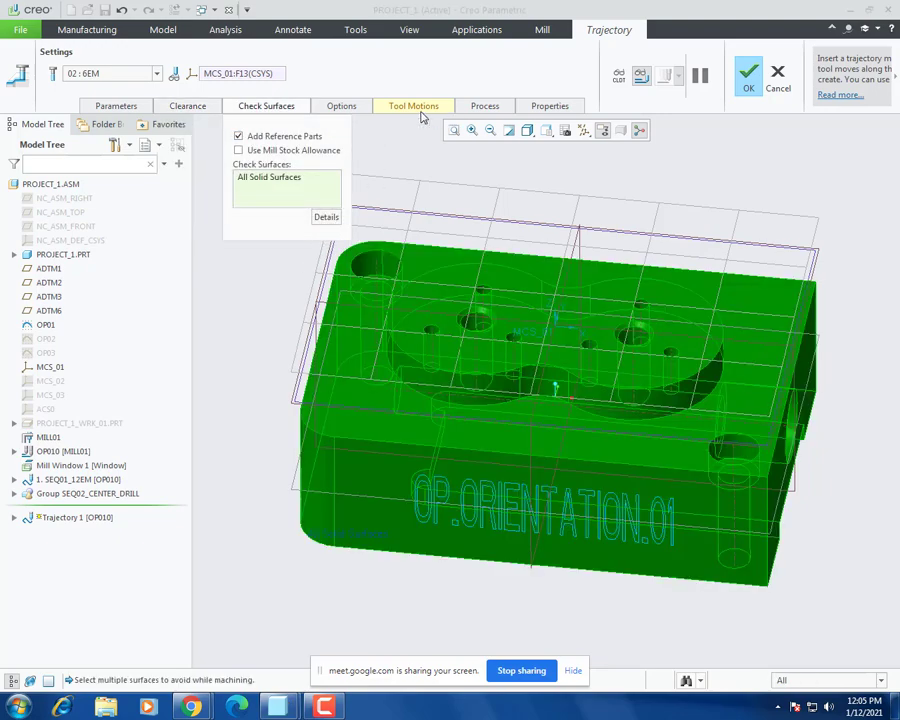
left_click(411, 107)
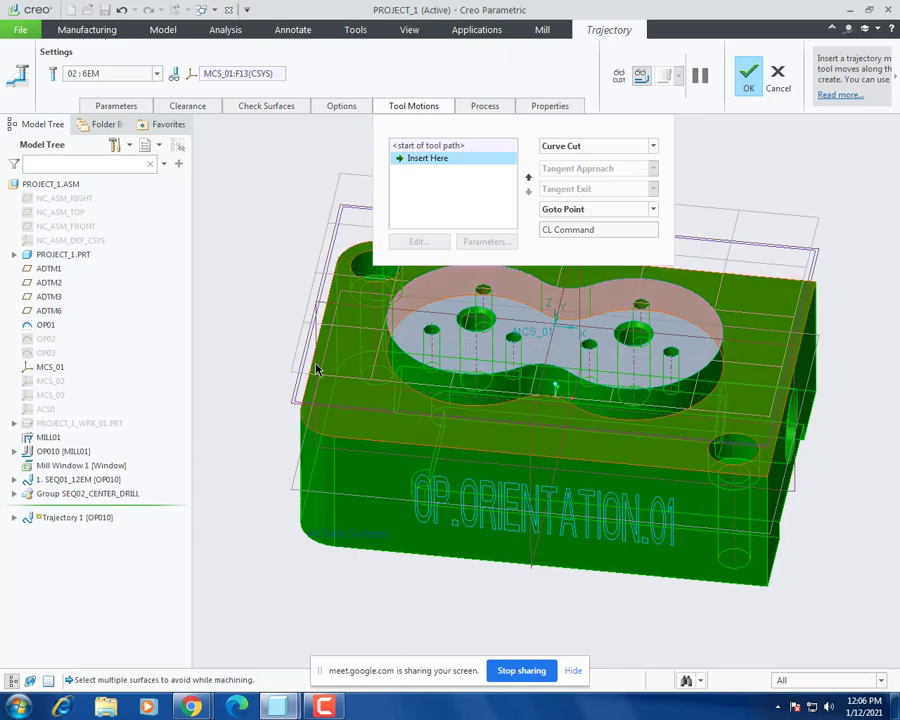
left_click(748, 76)
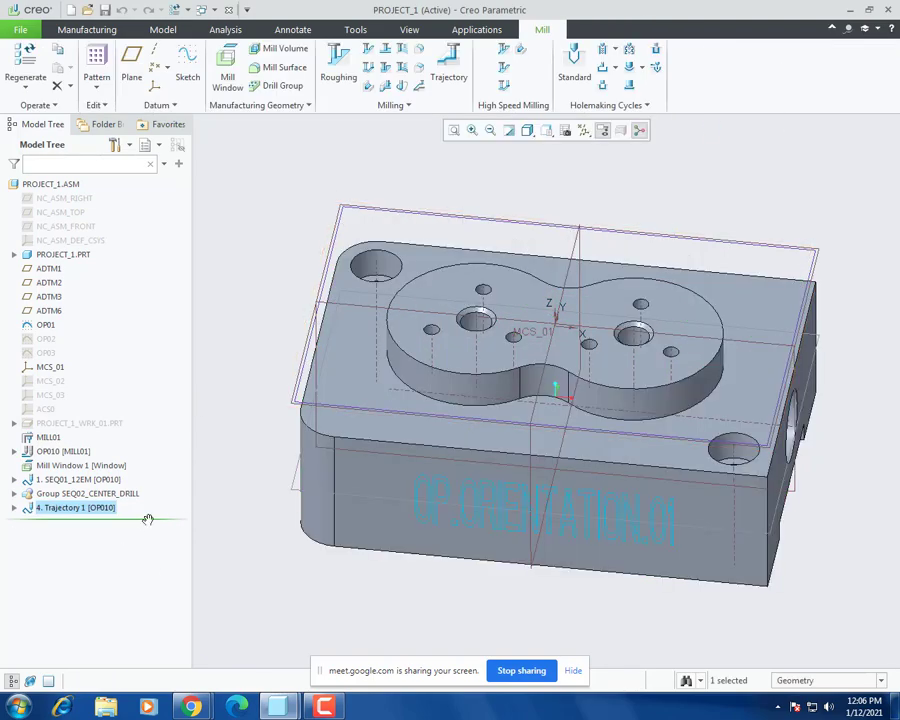
Step: Move the model tree's insertion point above Trajectory 1, directly after Group SEQ02_CENTER_DRILL
left_click_drag(142, 520, 145, 499)
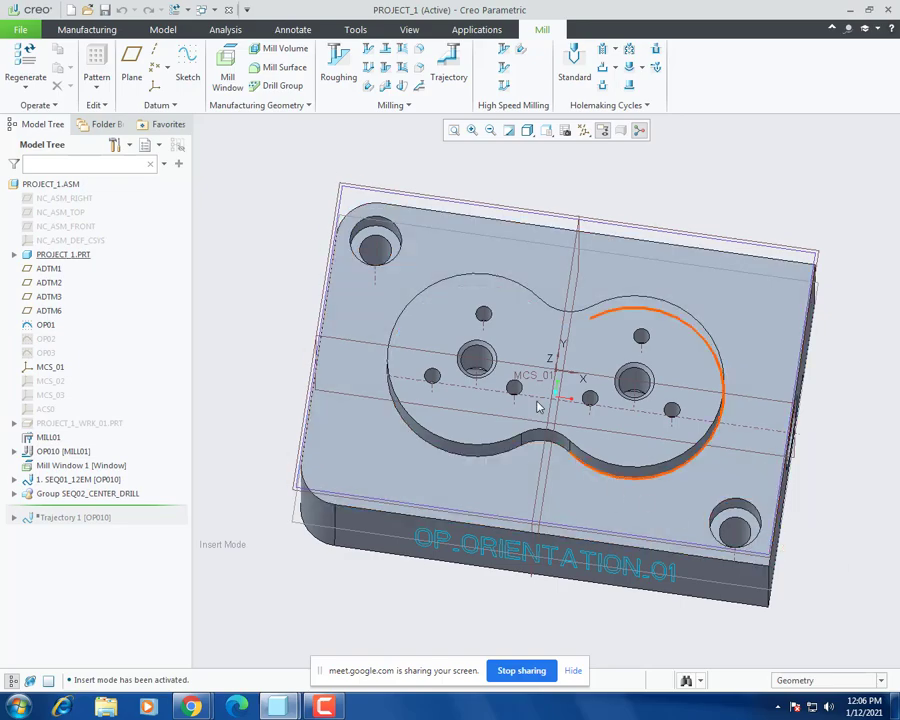
mouse_move(537, 402)
middle_mouse_down()
mouse_move(527, 432)
mouse_move(522, 368)
mouse_move(532, 398)
middle_mouse_up()
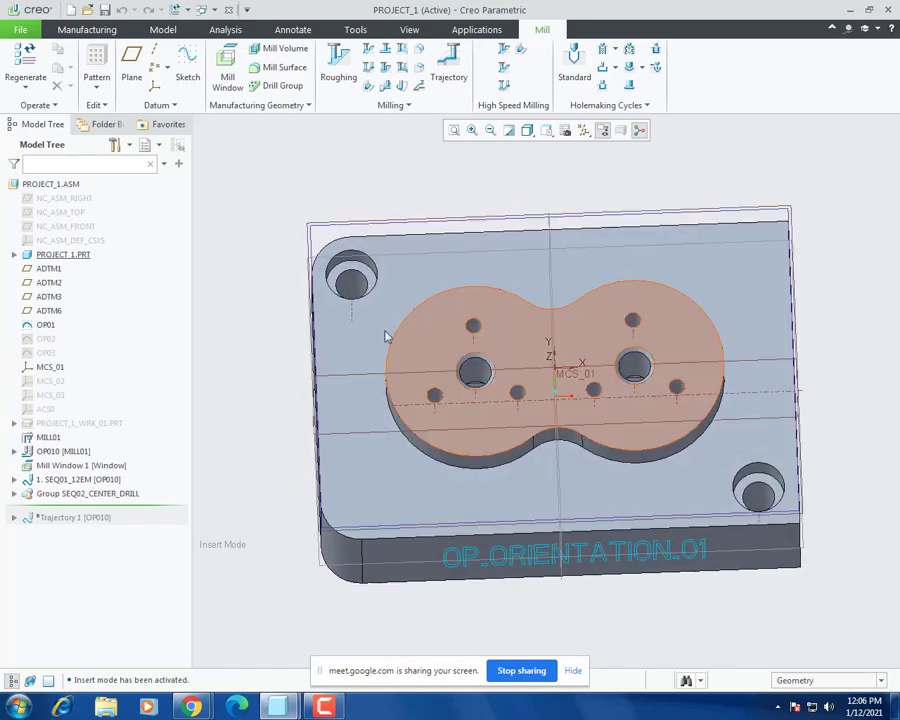
mouse_move(475, 388)
middle_mouse_down()
mouse_move(478, 403)
mouse_move(484, 376)
mouse_move(472, 428)
mouse_move(486, 396)
mouse_move(450, 378)
mouse_move(460, 392)
middle_mouse_up()
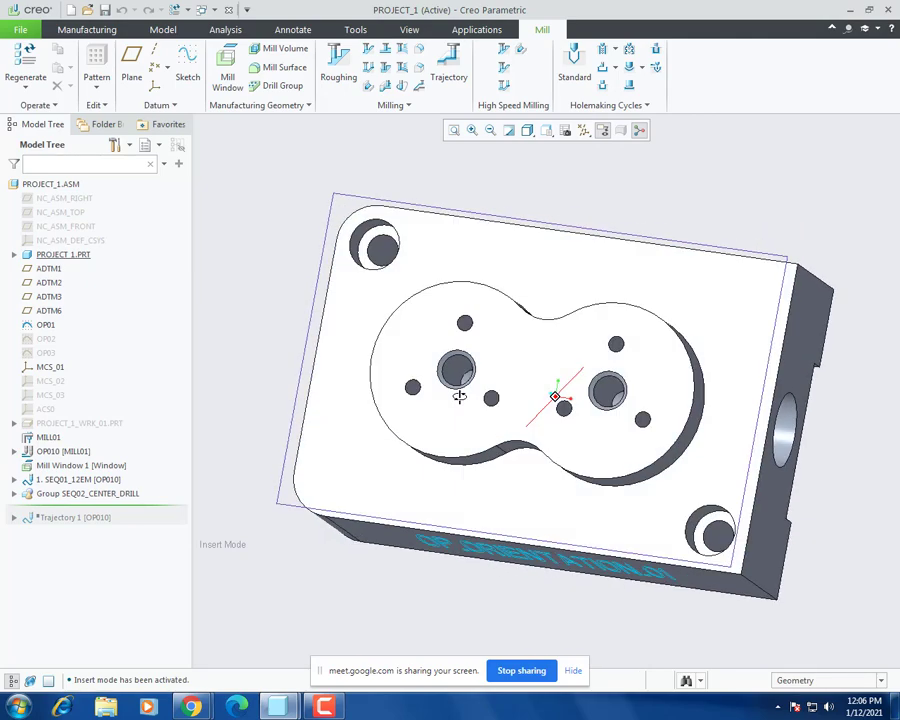
Step: Start a Deep drilling cycle using the MCS_01 coordinate system
left_click(615, 49)
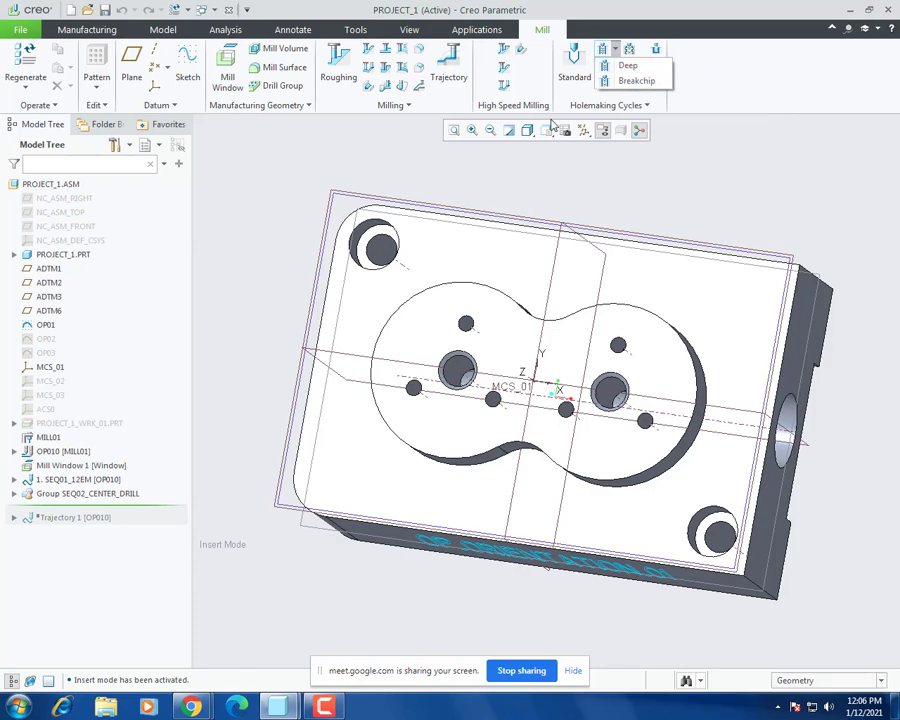
left_click(627, 65)
left_click(50, 367)
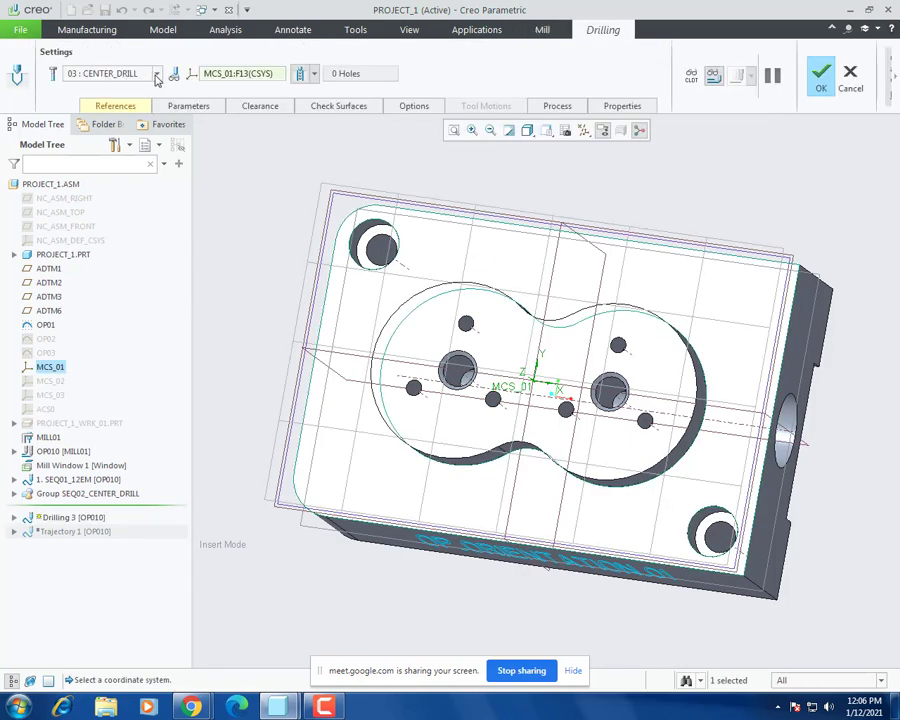
Step: Open the tool setup for editing from the drilling sequence
left_click(156, 74)
left_click(509, 455)
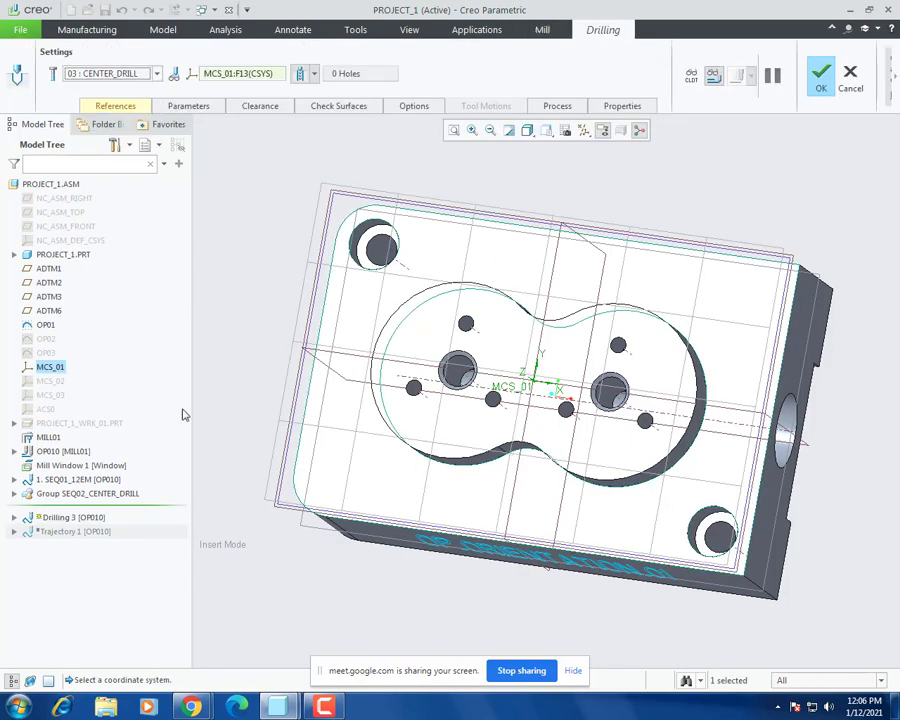
middle_click_drag(225, 361, 248, 344)
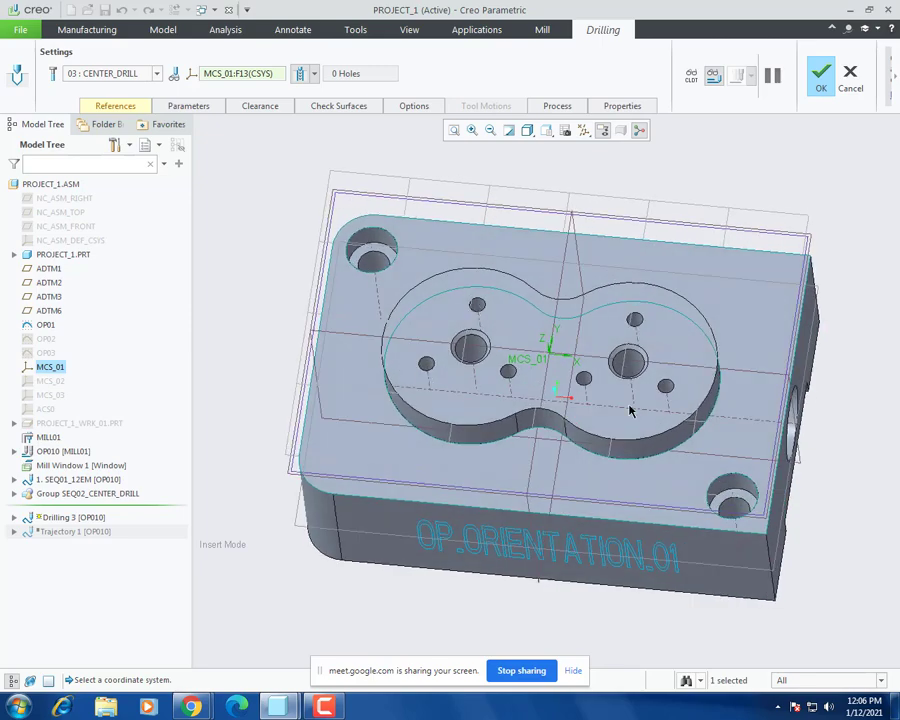
left_click(115, 106)
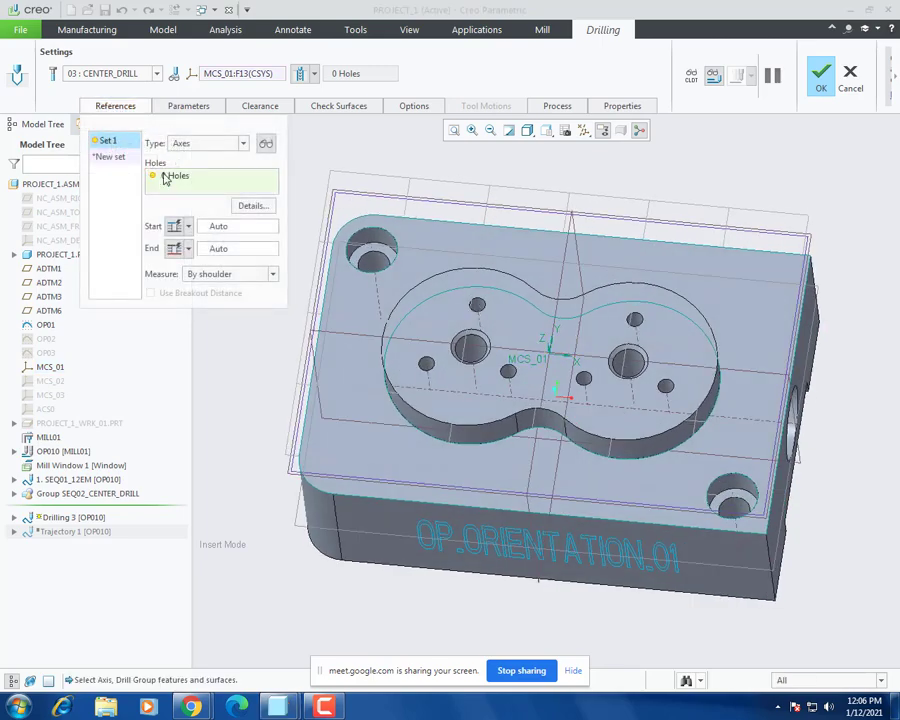
left_click(150, 76)
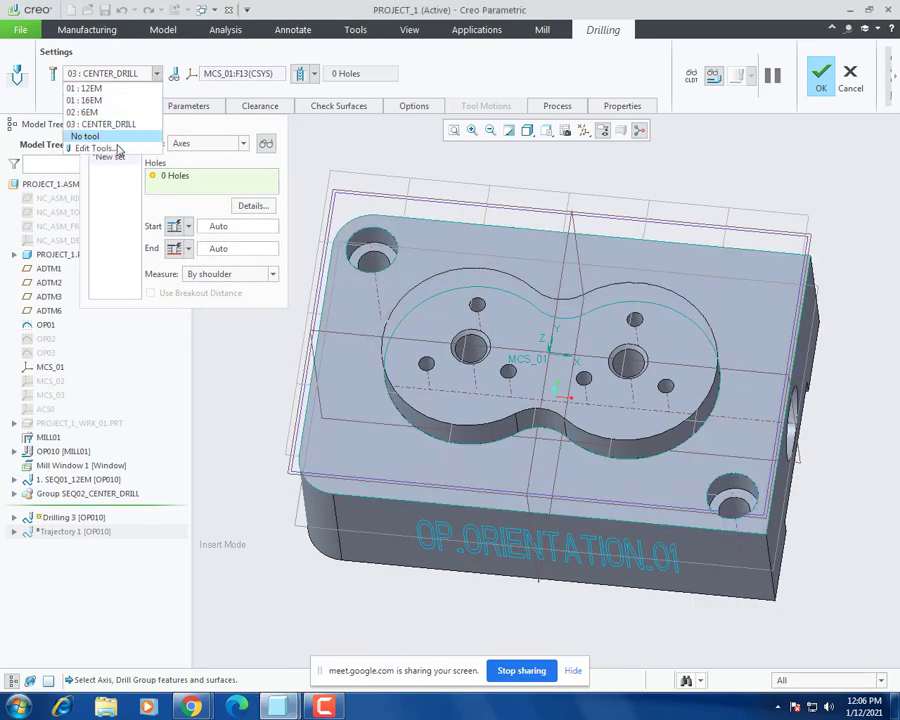
left_click(117, 150)
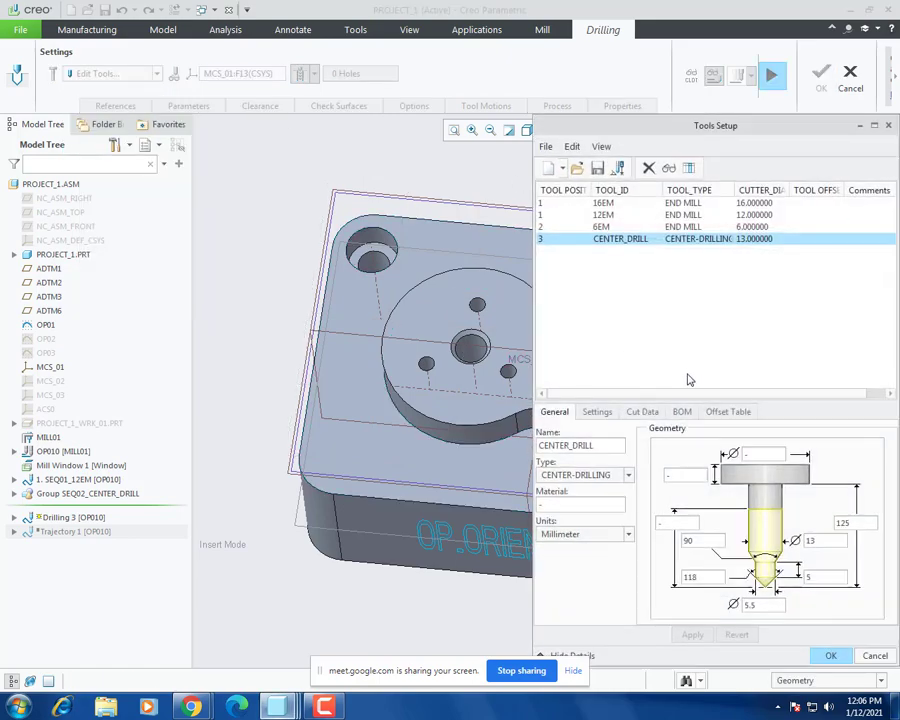
Step: Measure the diameters of the corner counterbored hole's lower bore and the large hole in the boss
left_click(228, 32)
left_click(304, 80)
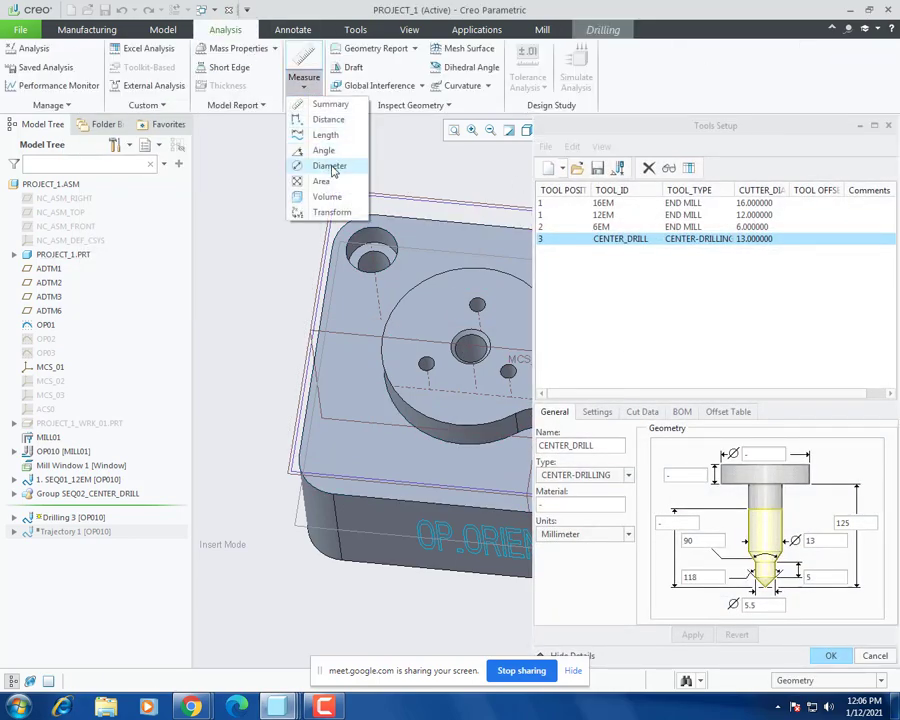
left_click(324, 165)
scroll(330, 330, "up", 5)
left_click(365, 252)
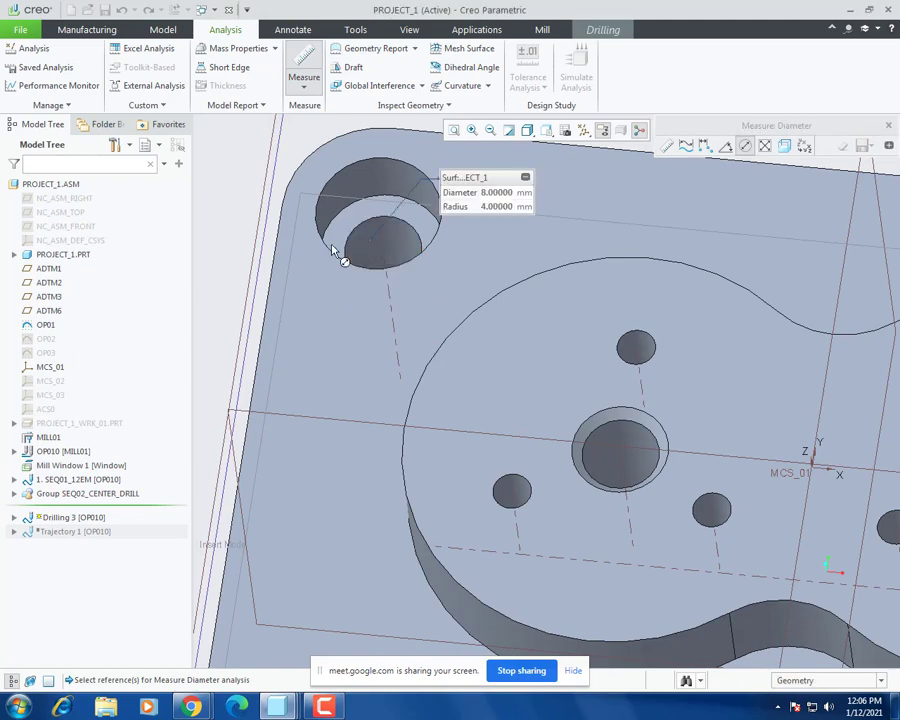
scroll(320, 280, "down", 4)
scroll(458, 361, "up", 3)
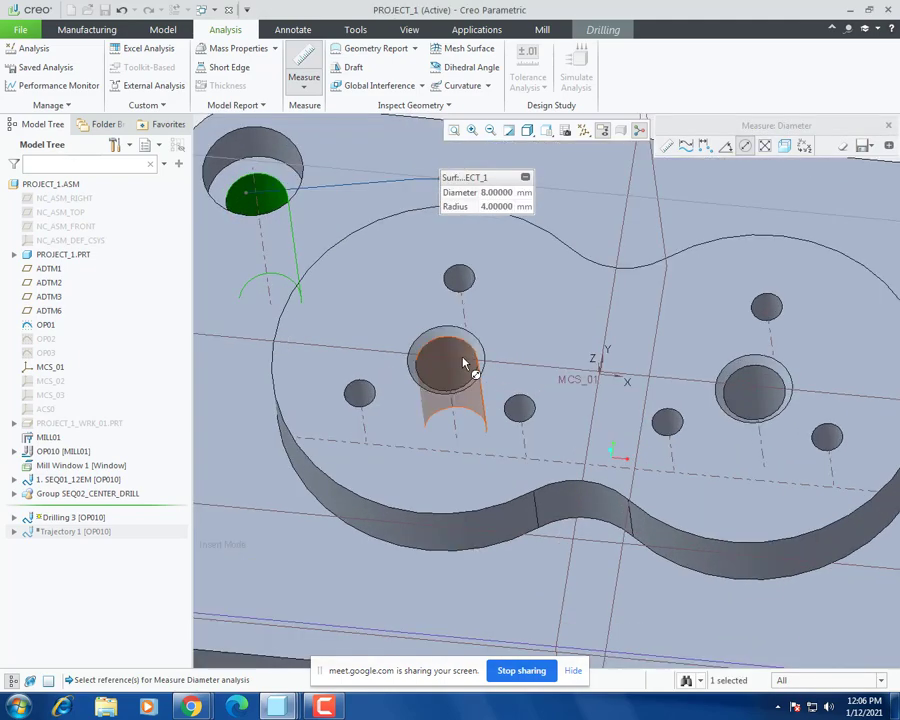
left_click(462, 364)
scroll(520, 412, "up", 4)
middle_click_drag(552, 386, 516, 420)
scroll(517, 410, "up", 5)
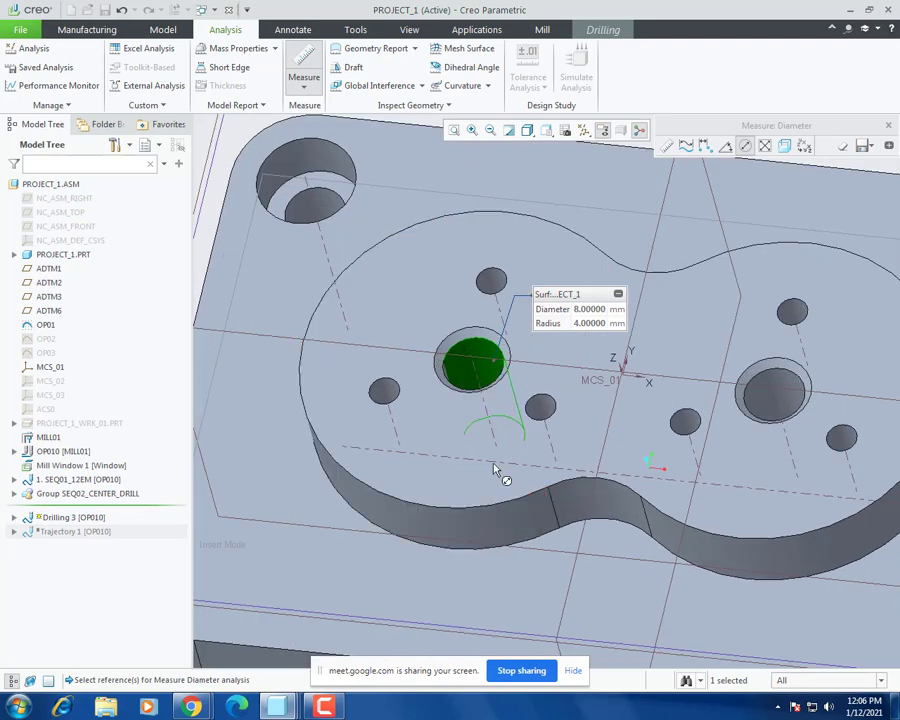
left_click(887, 125)
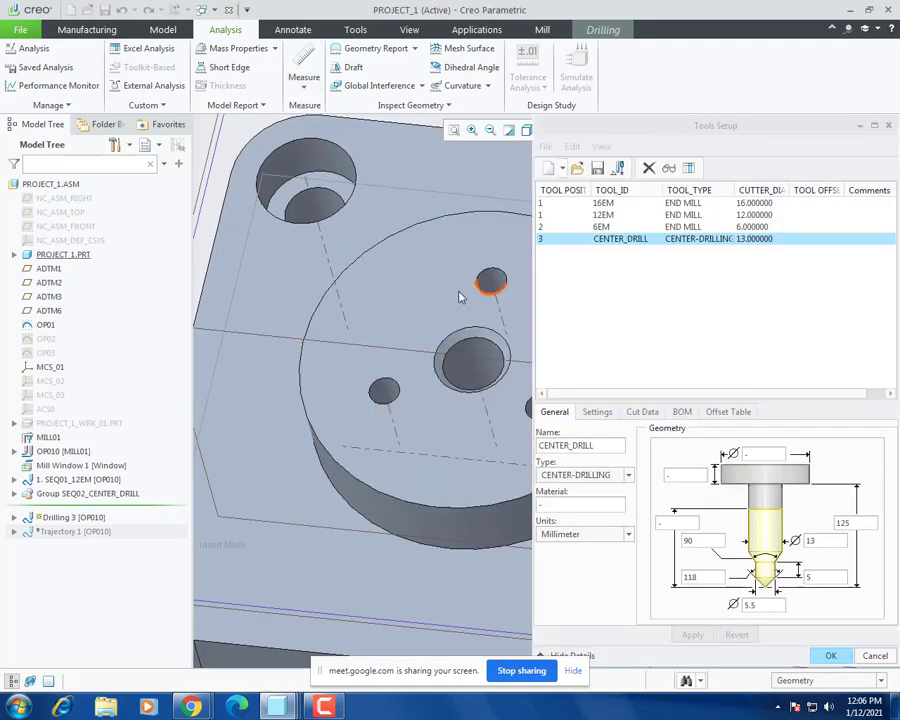
Step: Define a new basic drill named 8_DRILL with a diameter of 8 mm and a flute length of 75 mm
scroll(440, 310, "down", 3)
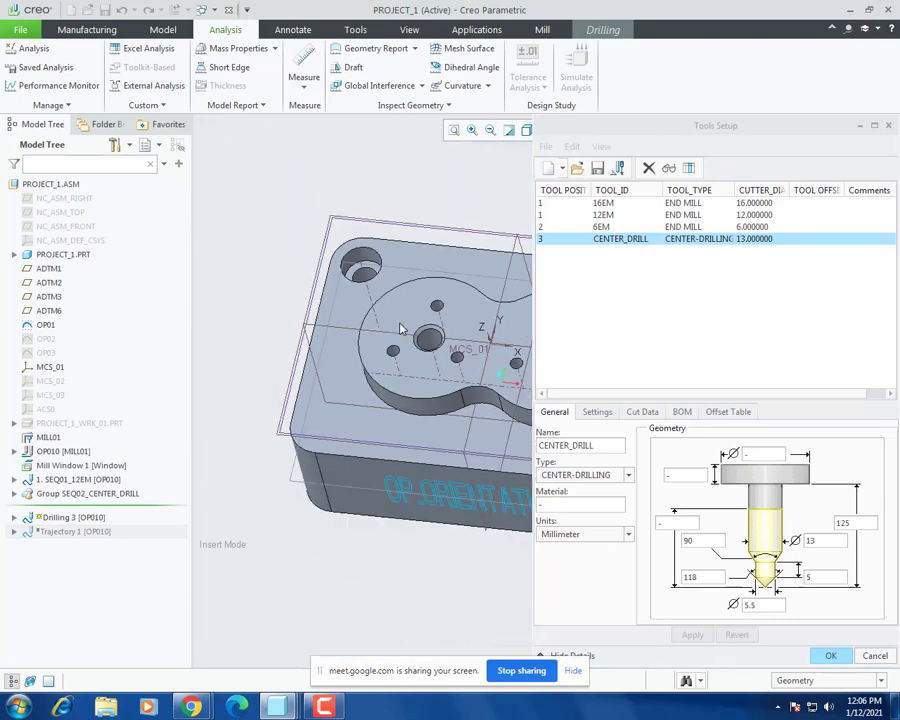
left_click(550, 167)
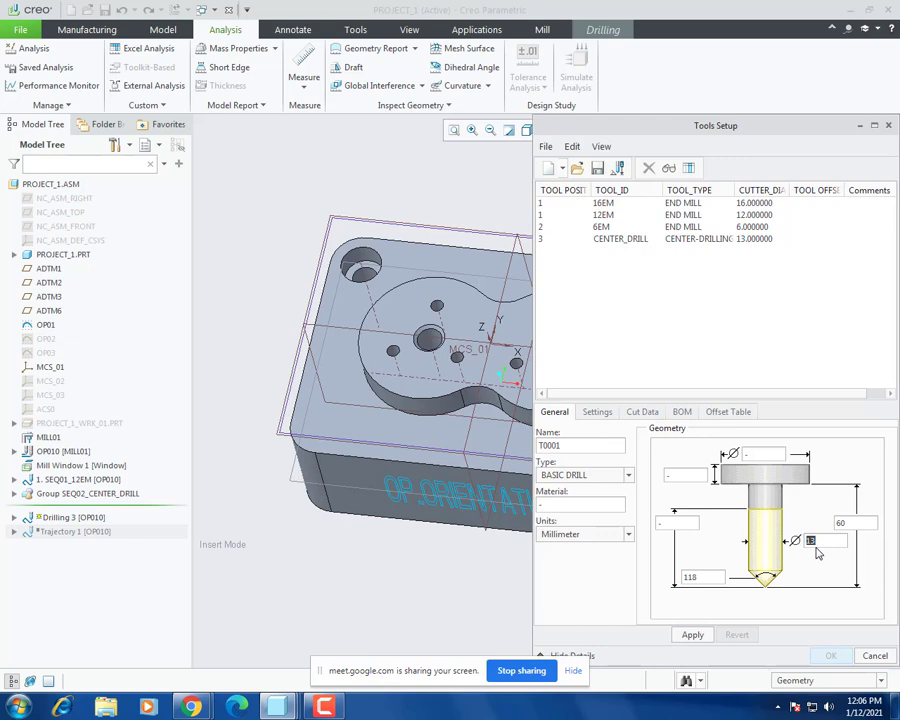
type("8")
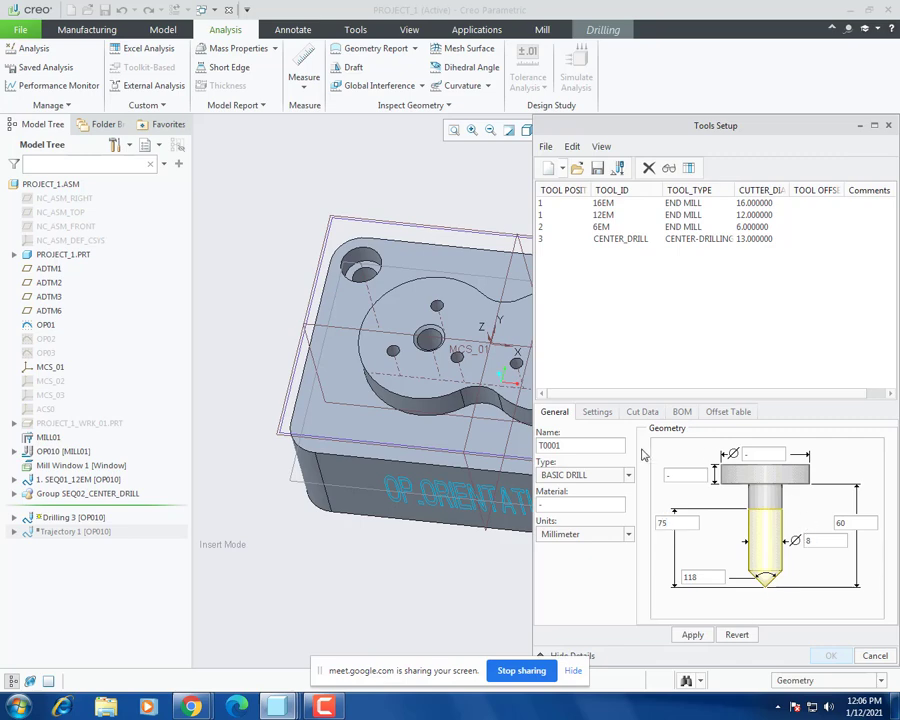
double_click(614, 444)
type("8_DRILL")
left_click(697, 634)
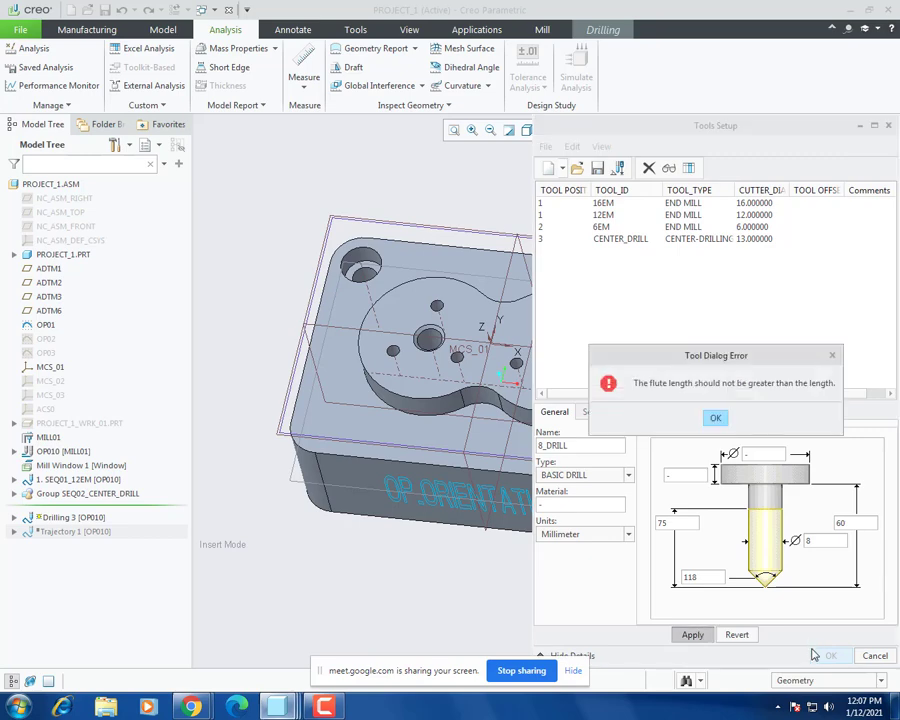
Step: Make 8_DRILL's overall length greater than its flute length and assign the tool to the drilling sequence
left_click(720, 418)
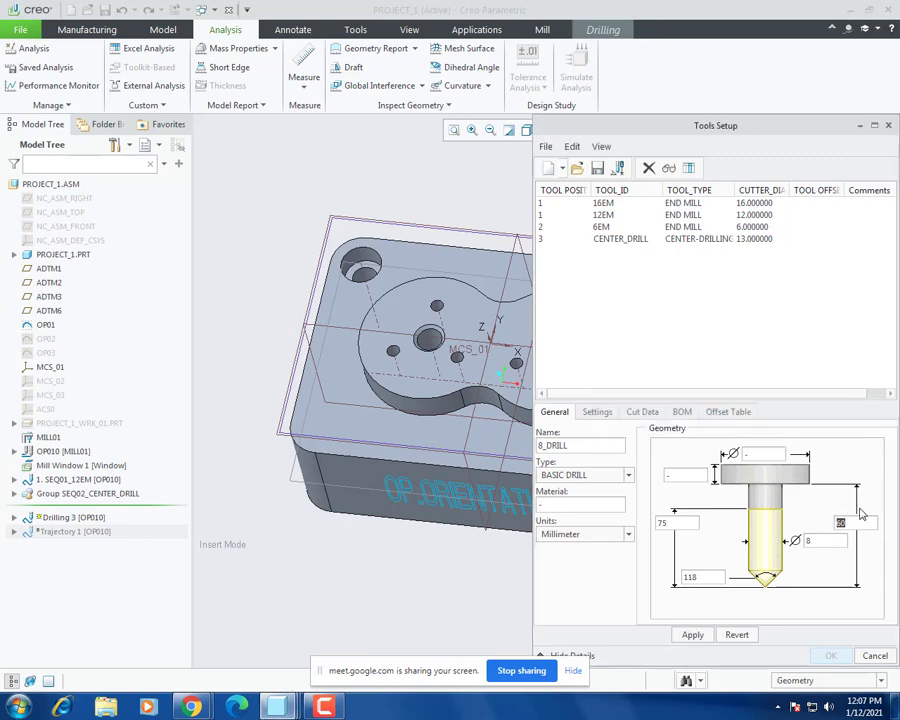
left_click(695, 636)
left_click(832, 656)
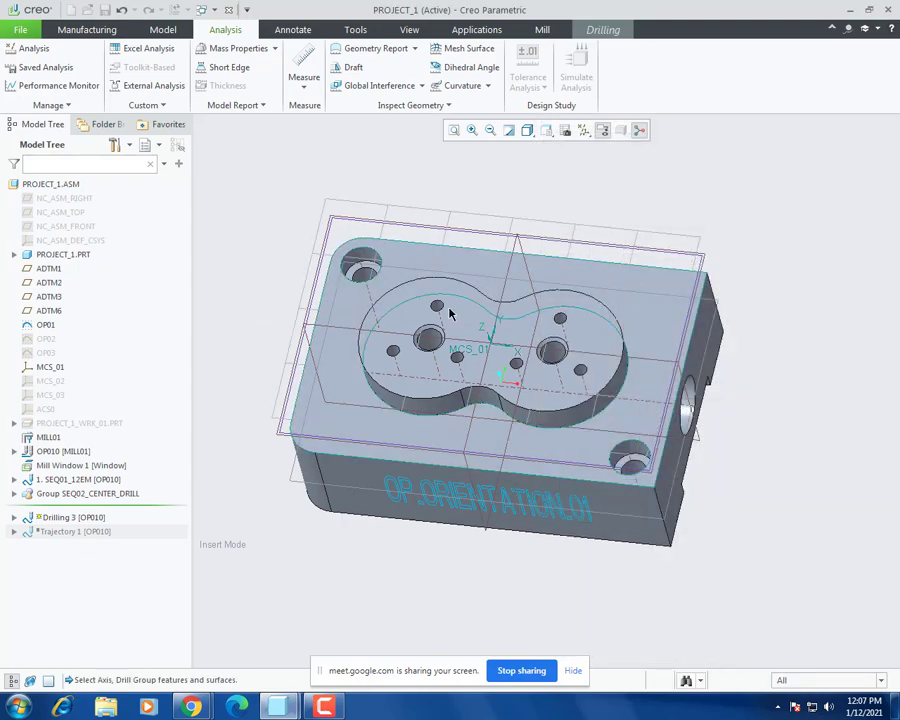
Step: Add the two counterbored corner holes to the drilling sequence as axis references in Set 1
scroll(571, 338, "down", 2)
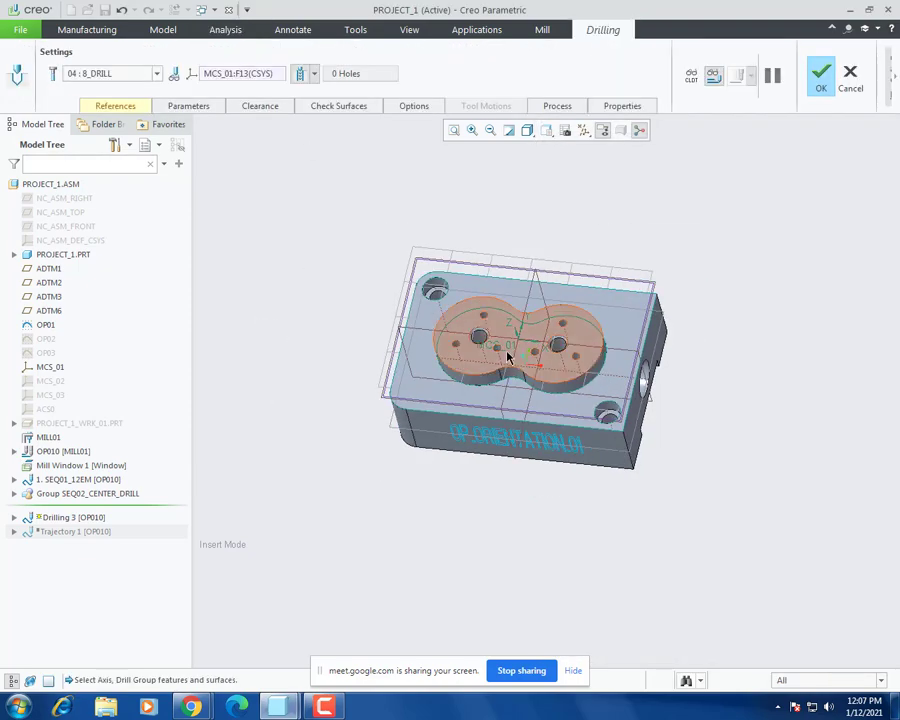
scroll(505, 357, "up", 3)
left_click(114, 106)
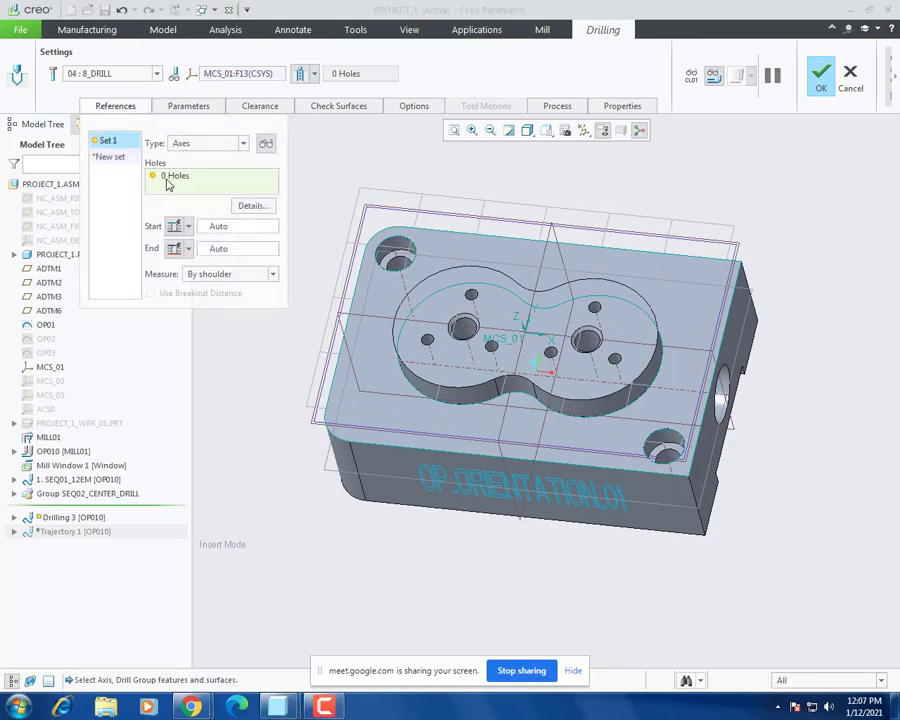
scroll(410, 290, "up", 3)
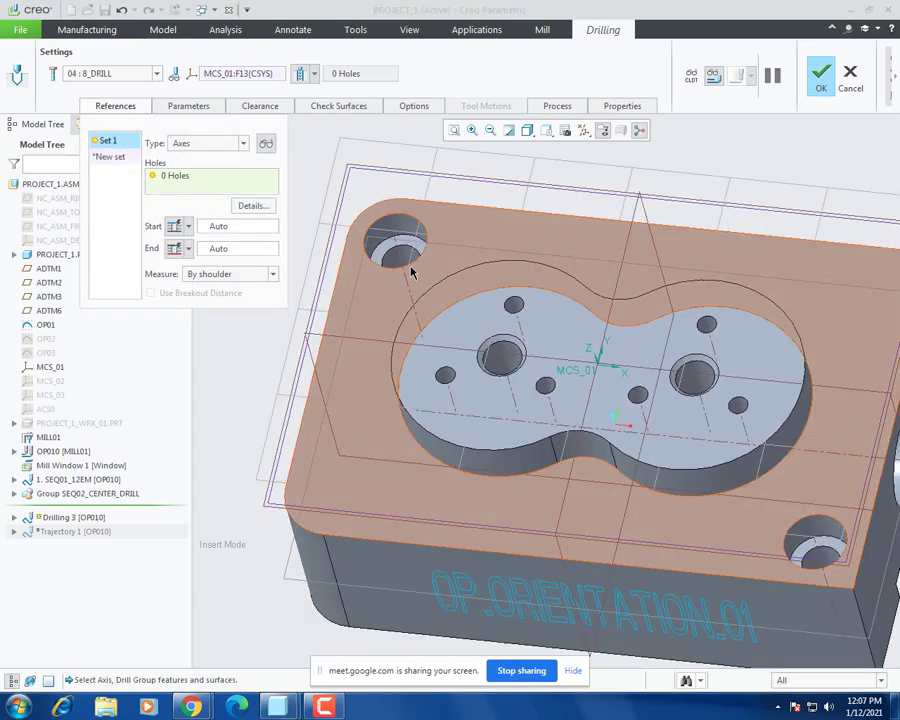
left_click(398, 253)
scroll(363, 320, "down", 2)
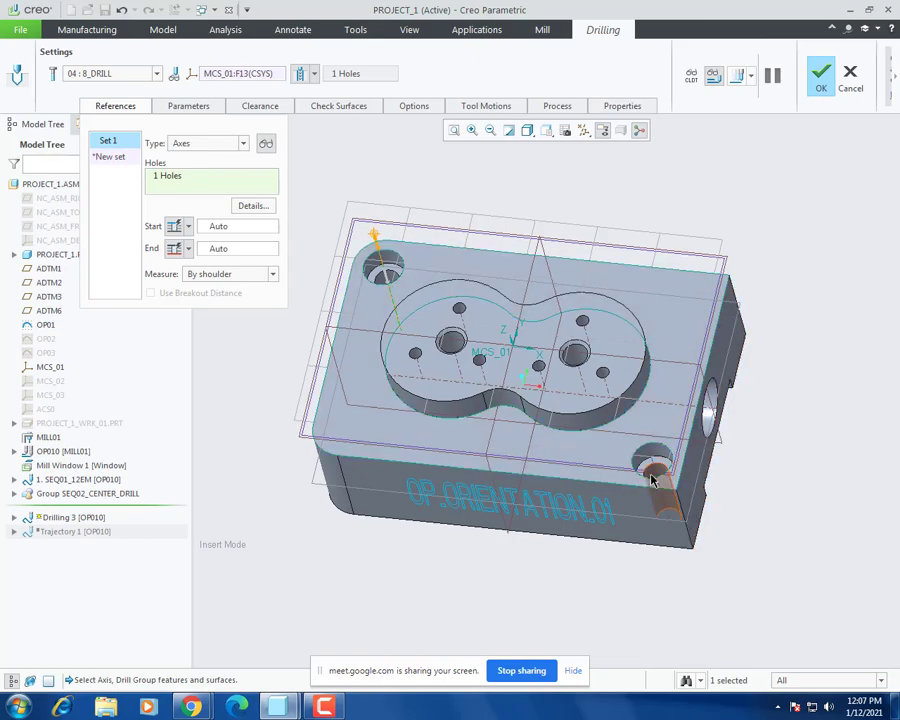
left_click(655, 474, "ctrl")
Step: Orient the view by reference so the block's lettered side faces front, and examine where the corner hole's drilling path ends at the underside
middle_click_drag(655, 474, 412, 300)
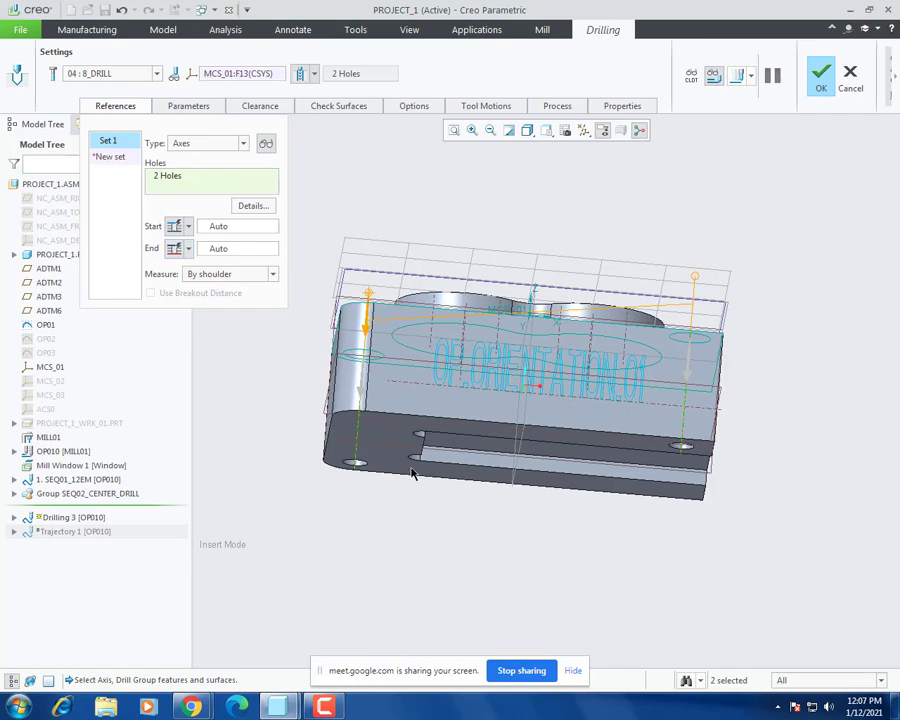
middle_click_drag(412, 473, 357, 511)
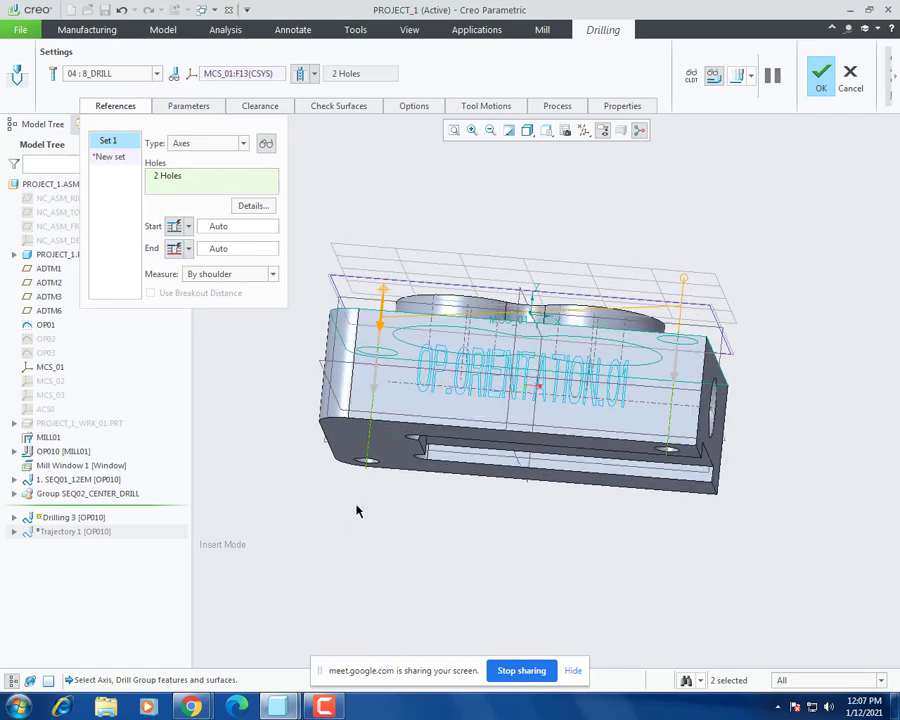
left_click(546, 130)
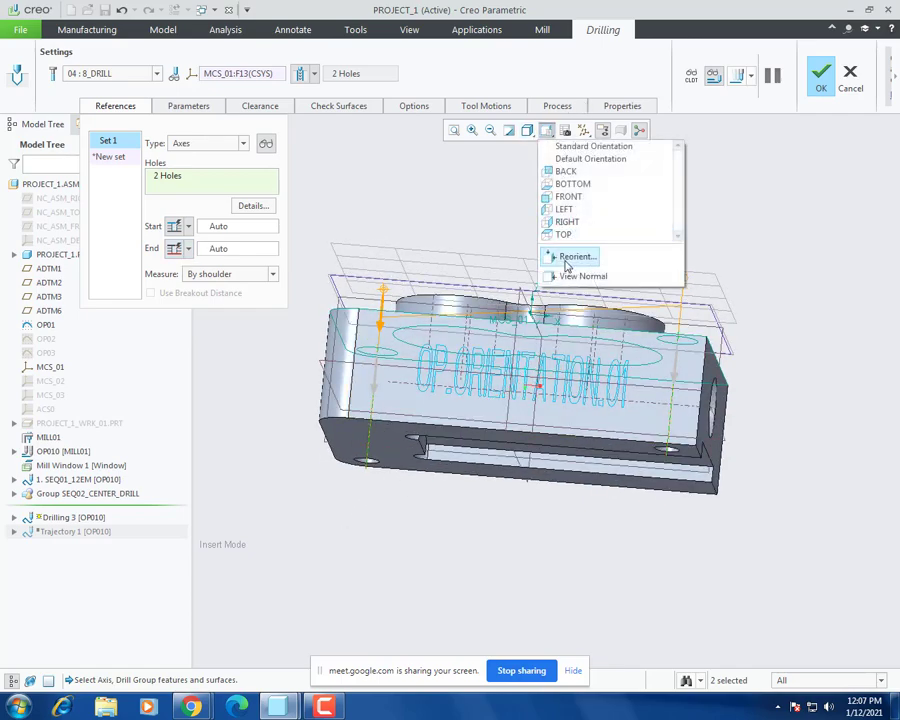
left_click(568, 261)
left_click(399, 353)
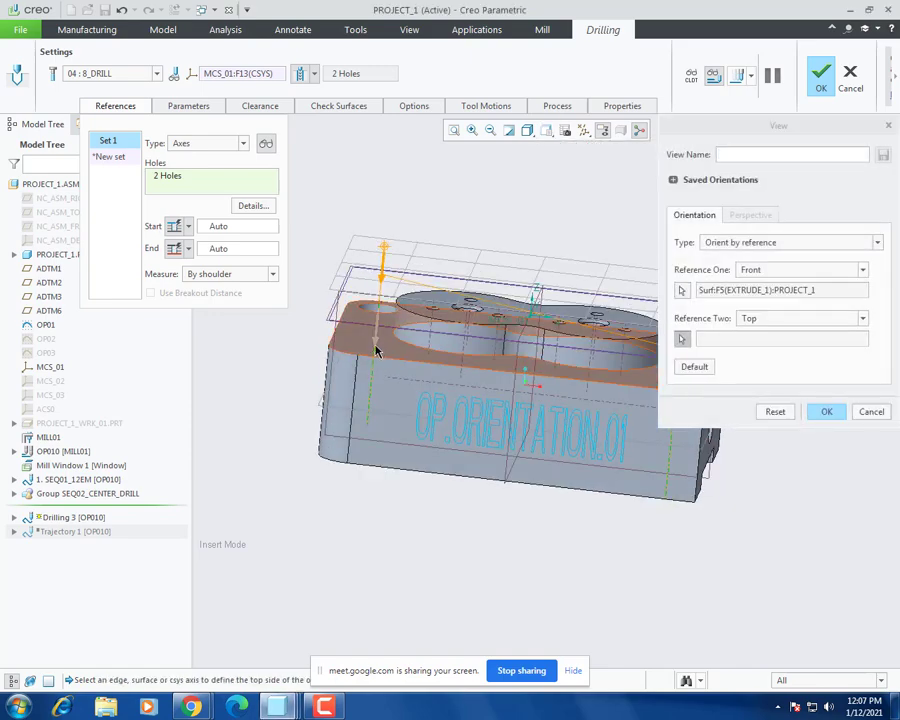
left_click(826, 411)
scroll(368, 464, "down", 5)
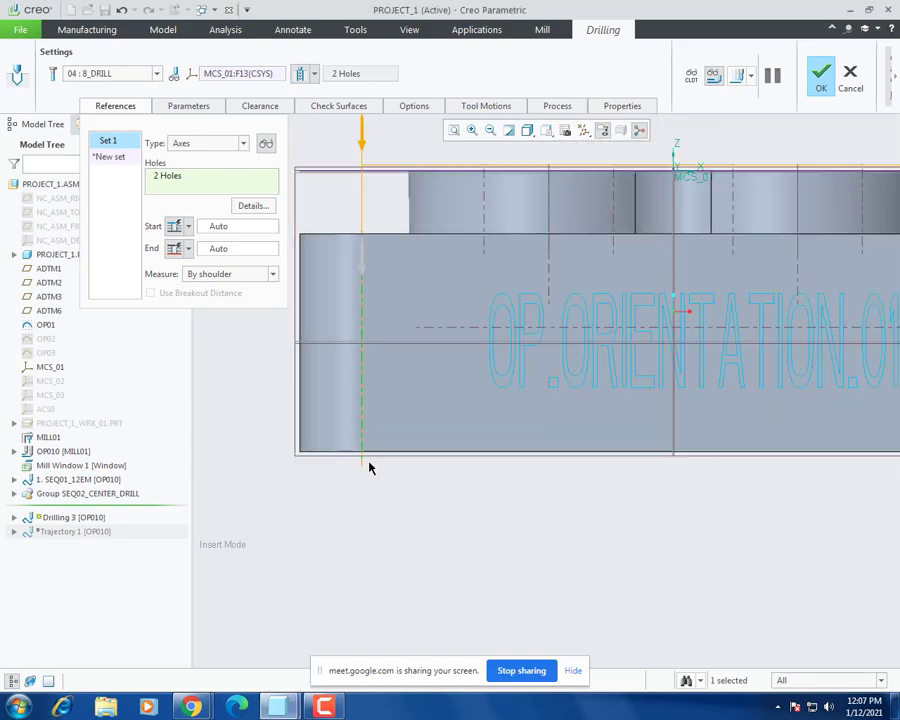
scroll(588, 338, "up", 3)
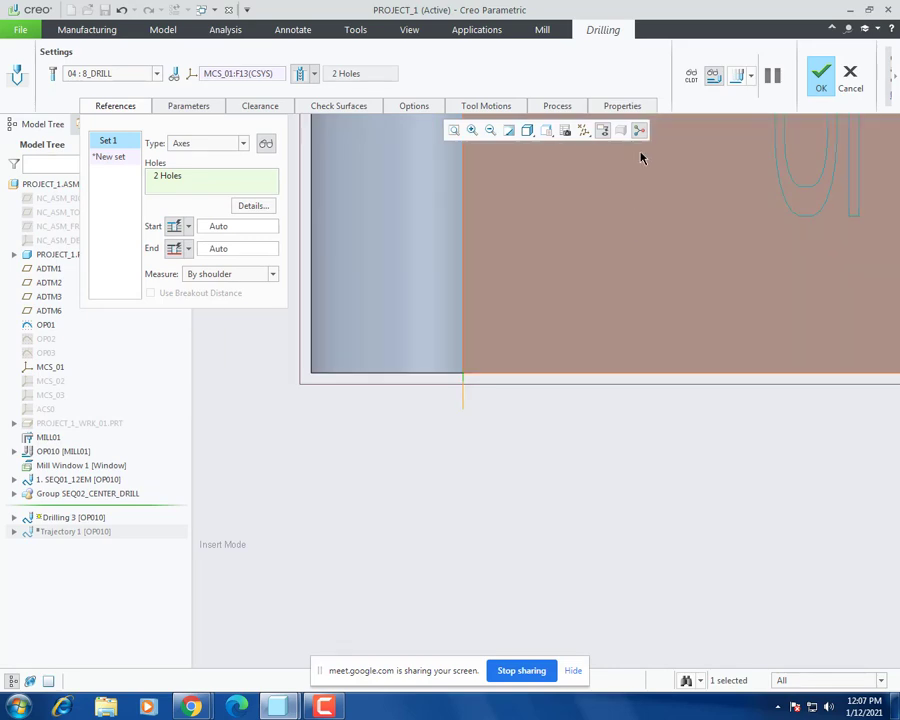
Step: Position the drill at the lower end of the corner hole's tool path, inspect its tip in Hidden Line display, and restore Shading With Edges
left_click(737, 77)
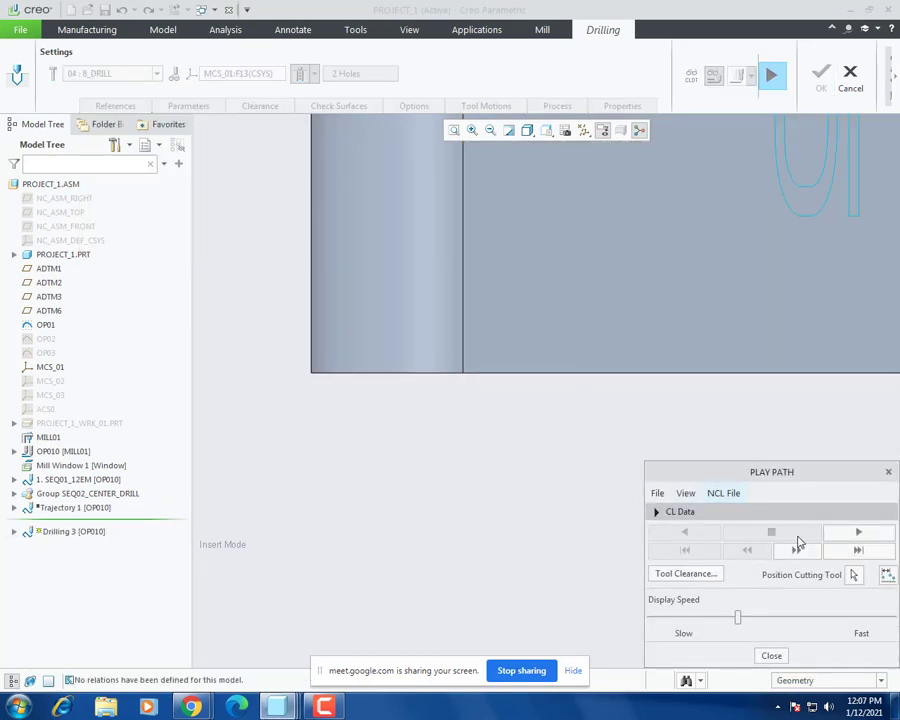
left_click(853, 576)
left_click(466, 413)
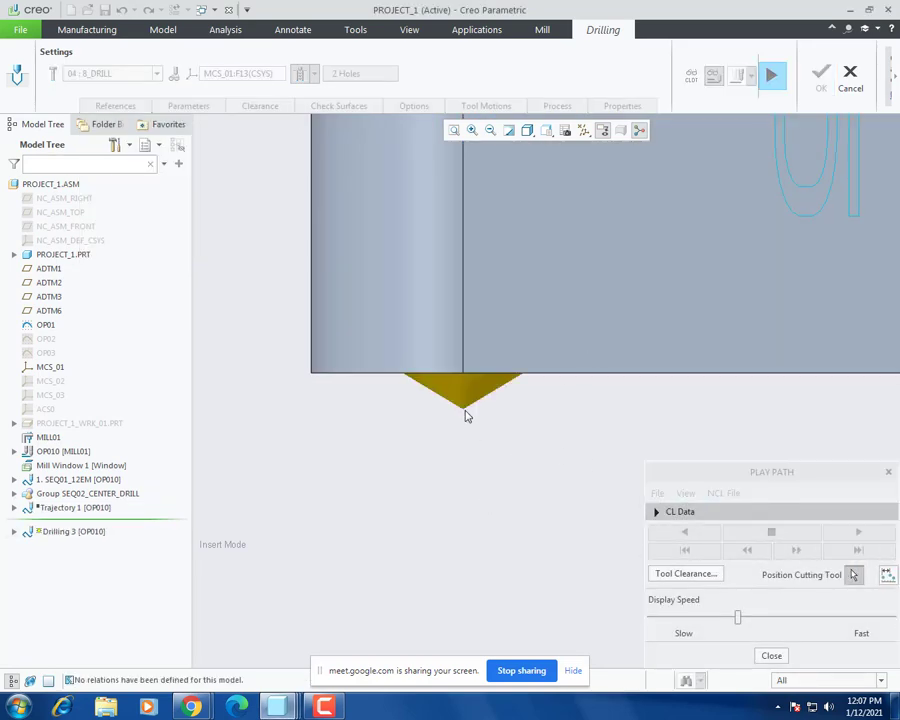
left_click(528, 133)
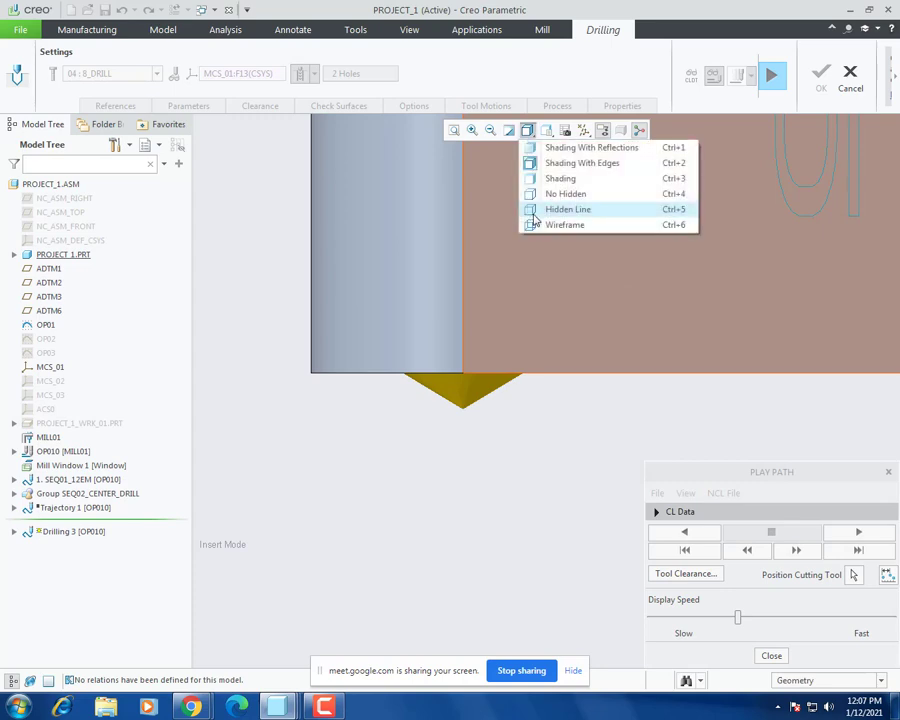
left_click(535, 208)
scroll(398, 380, "up", 1)
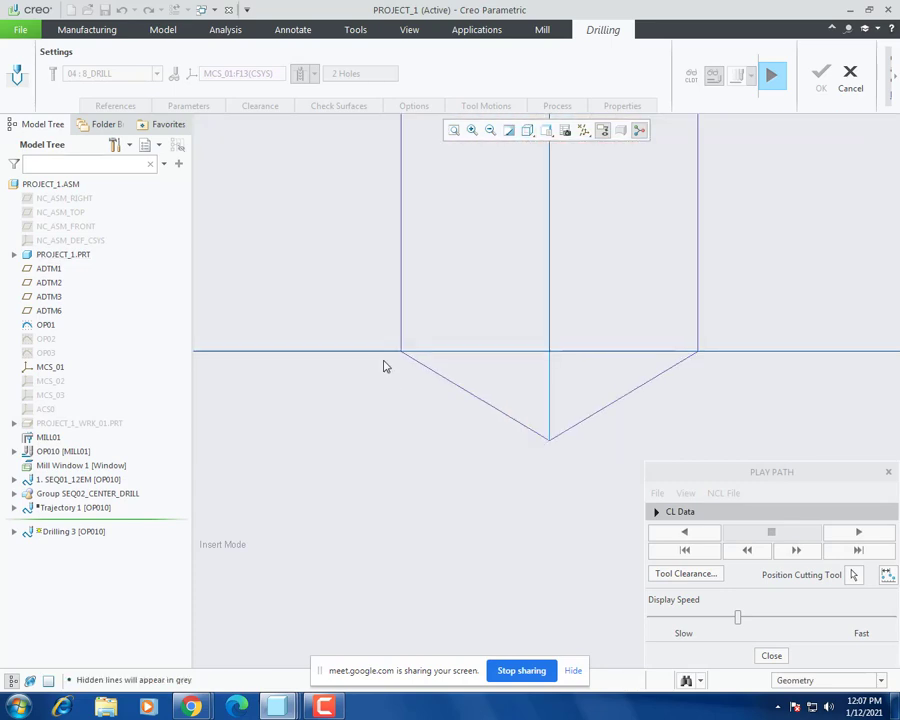
scroll(402, 374, "down", 3)
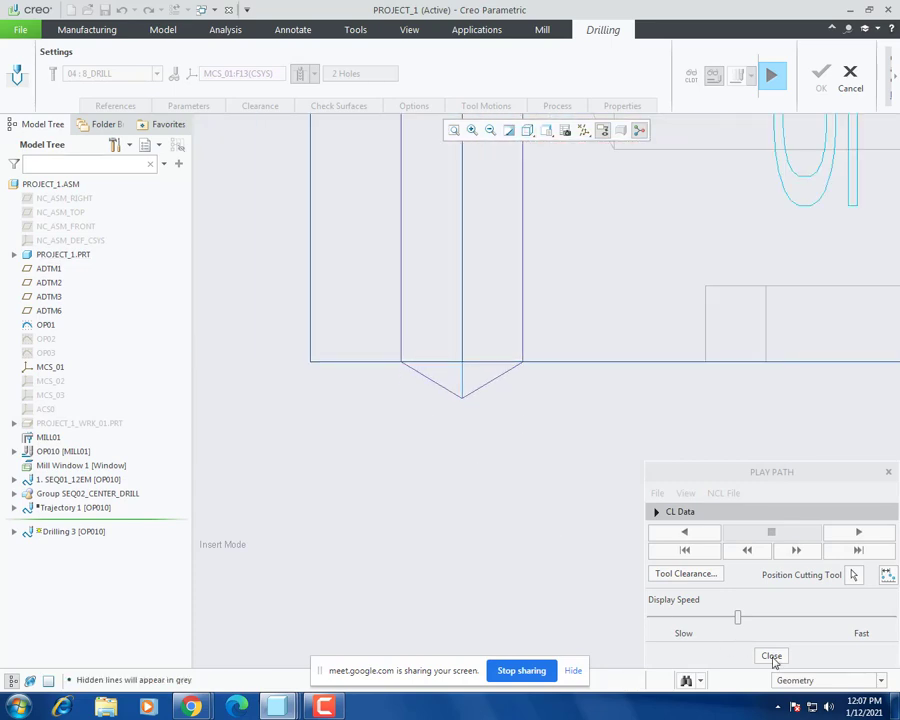
left_click(771, 656)
scroll(766, 210, "up", 2)
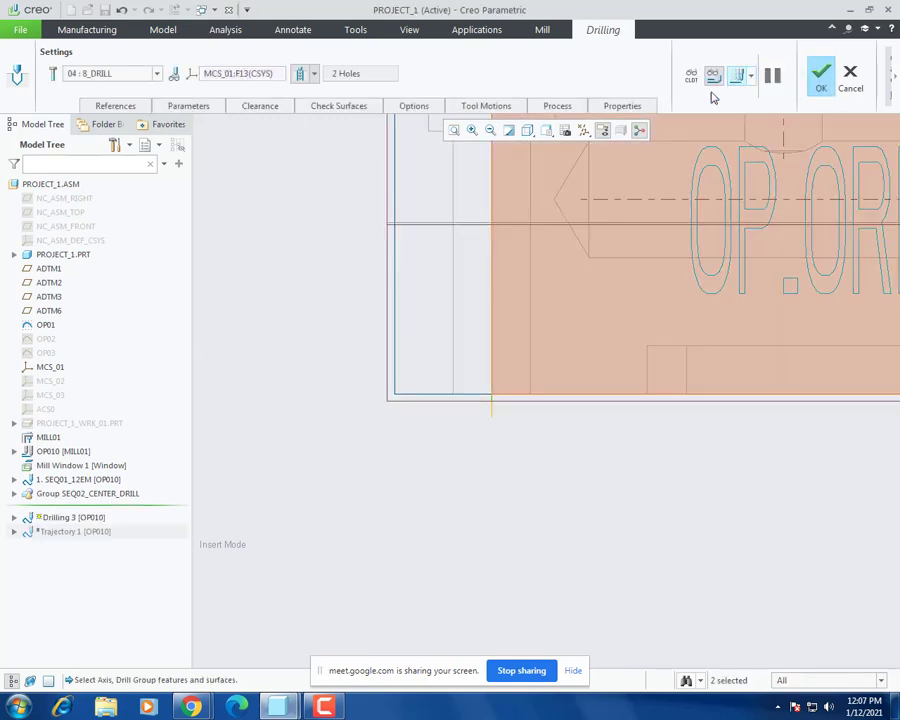
left_click(527, 131)
left_click(535, 162)
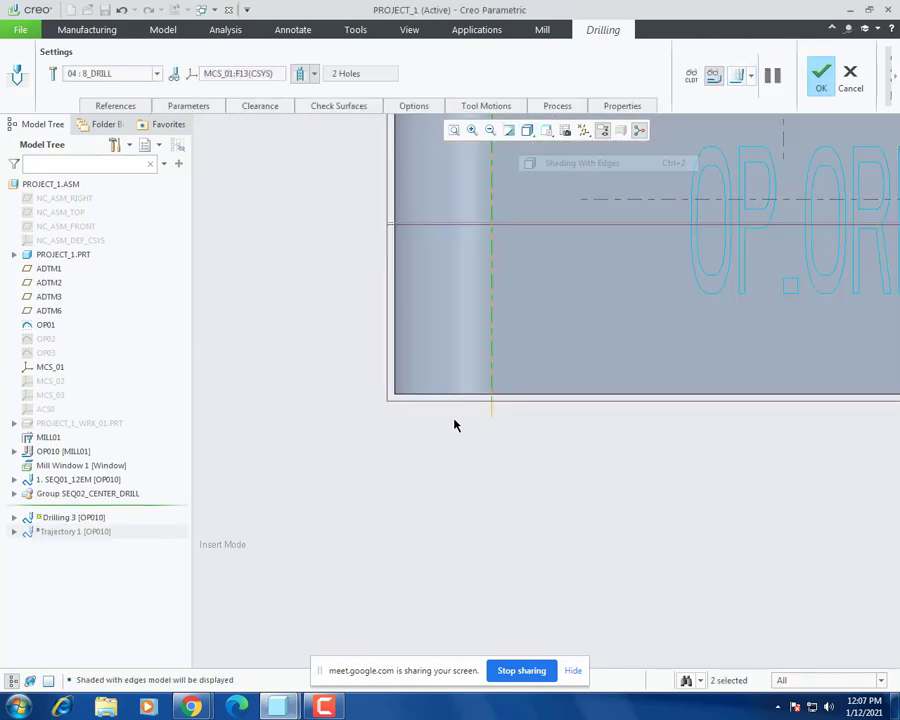
Step: Set the drilling depth of Set 1 to be measured by tip and inspect the path's lower end
left_click(118, 106)
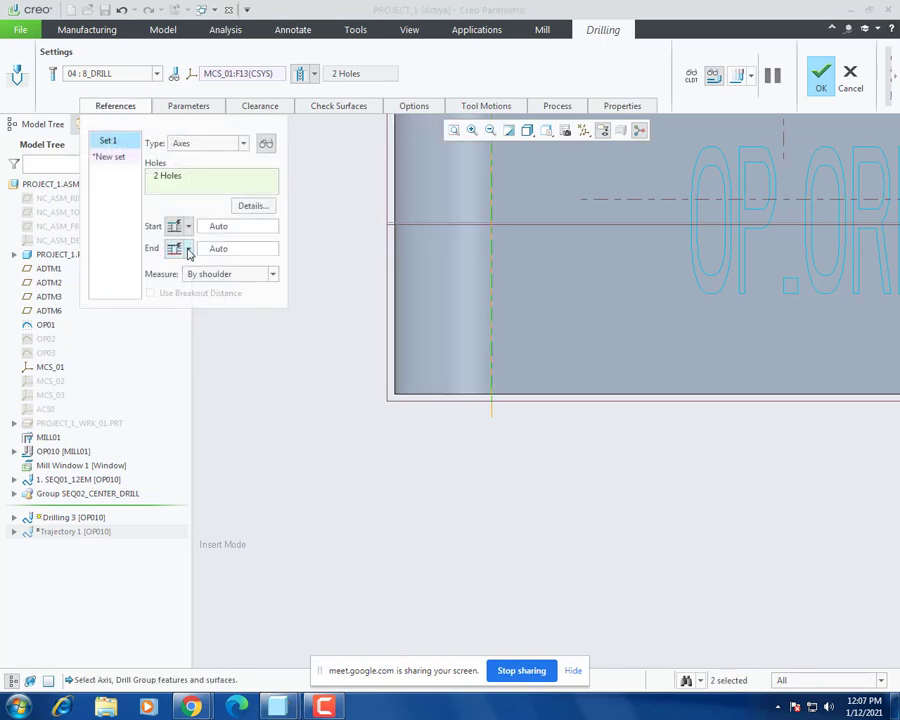
left_click(242, 275)
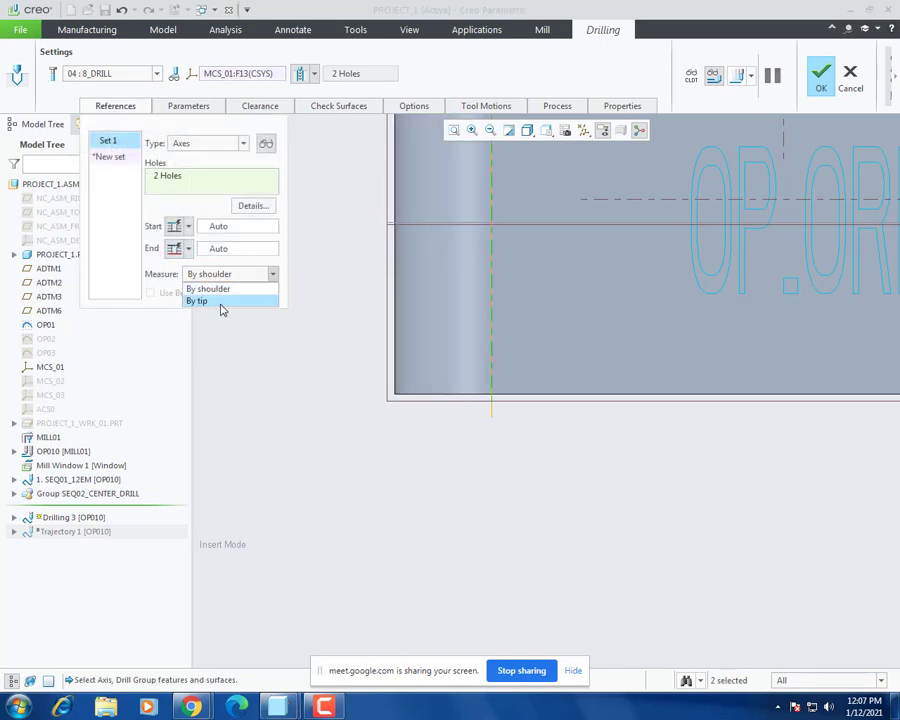
left_click(222, 301)
scroll(490, 404, "up", 3)
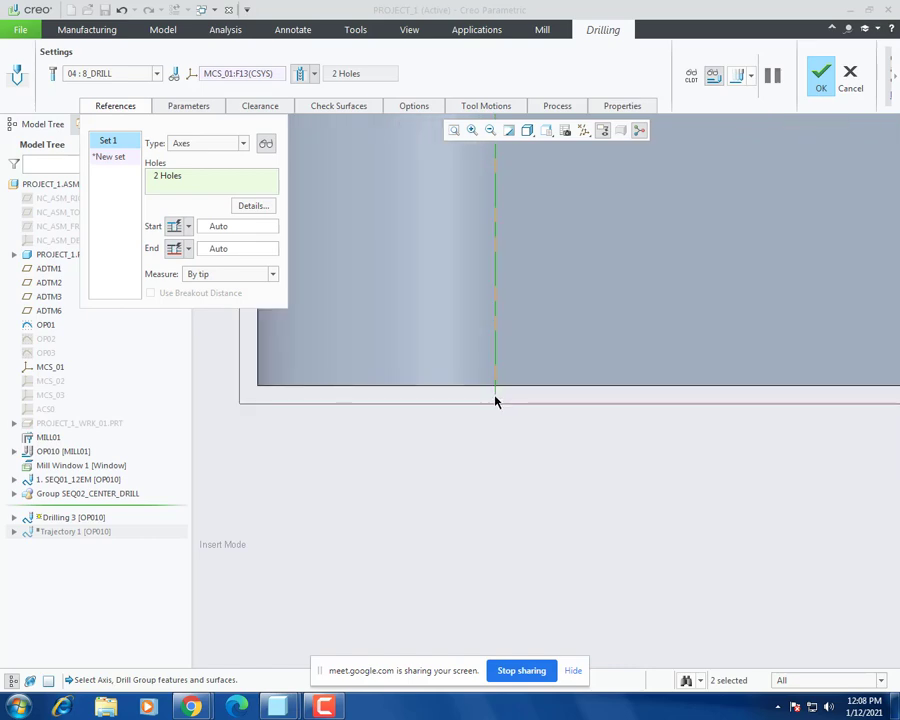
scroll(488, 414, "down", 1)
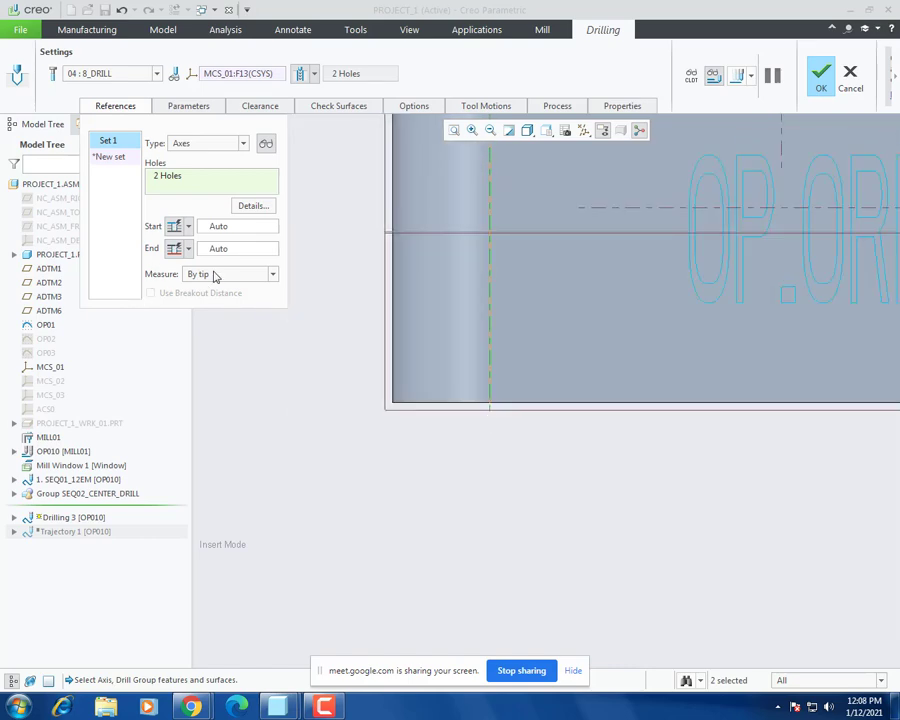
Step: Start the holes of Set 1 at the block's upper face and switch their end condition to a numeric depth
left_click(189, 226)
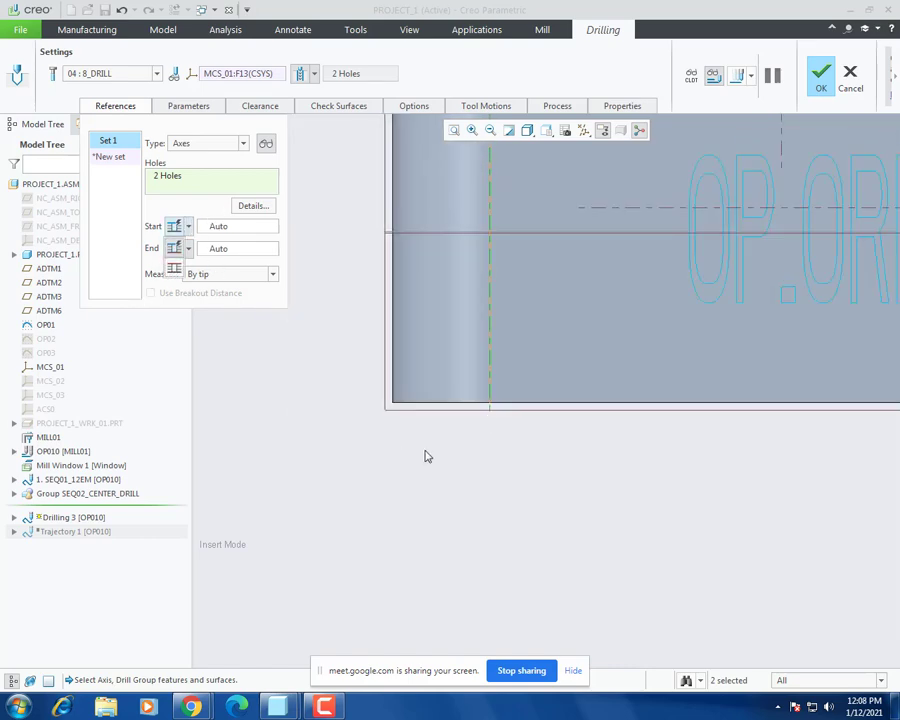
scroll(407, 461, "down", 5)
middle_click_drag(488, 390, 480, 438)
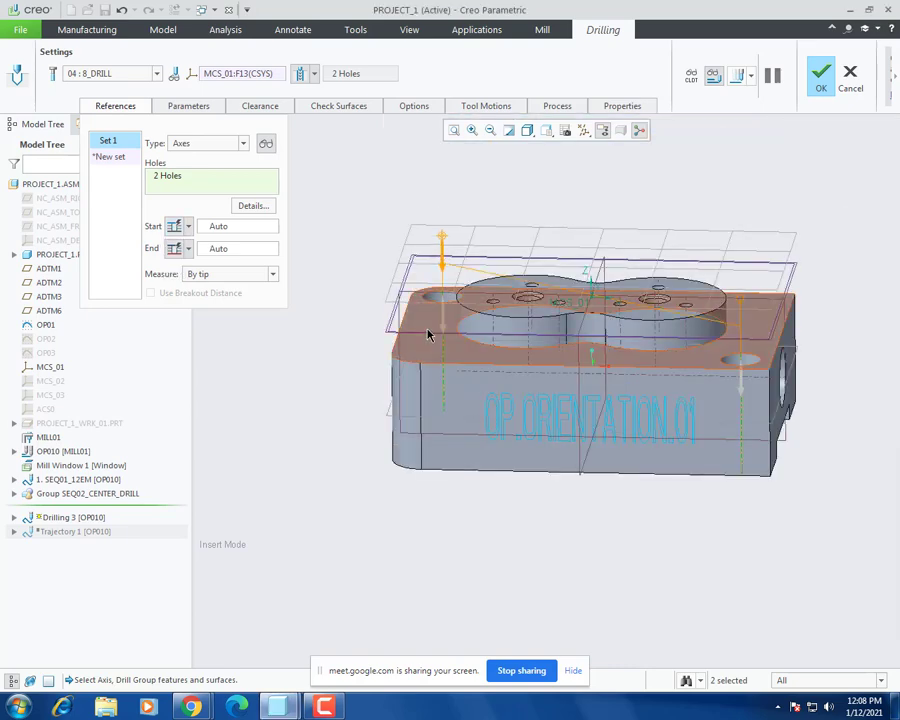
left_click(189, 227)
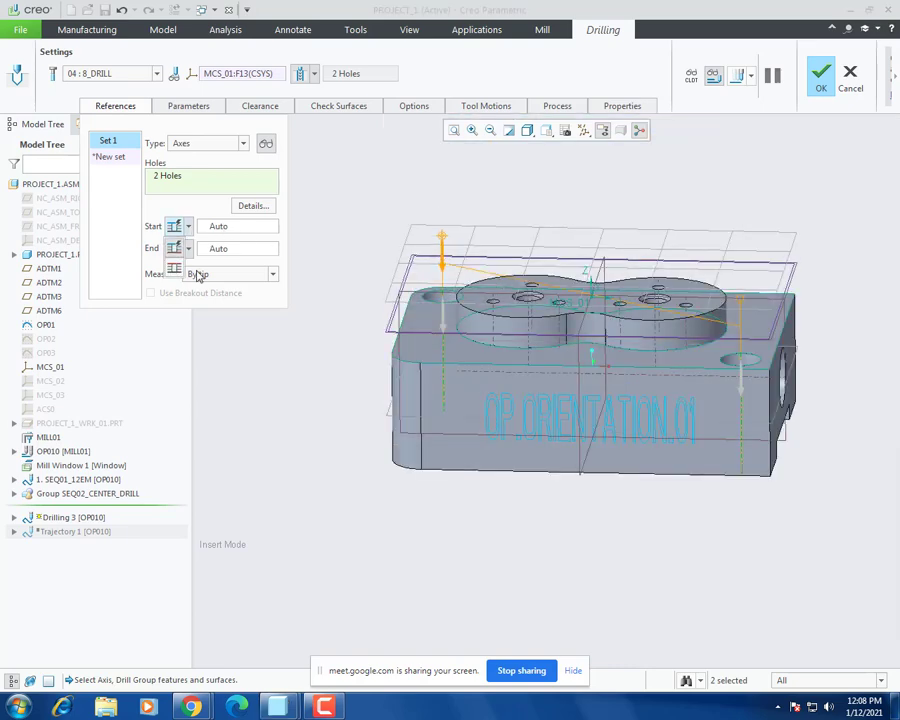
left_click(175, 268)
left_click(425, 319)
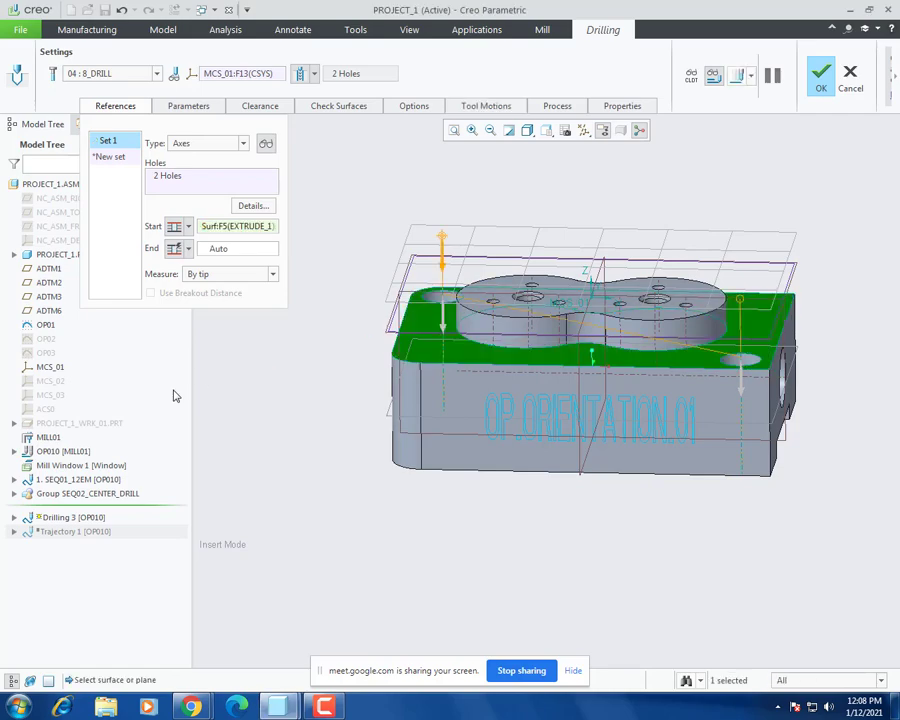
left_click(186, 251)
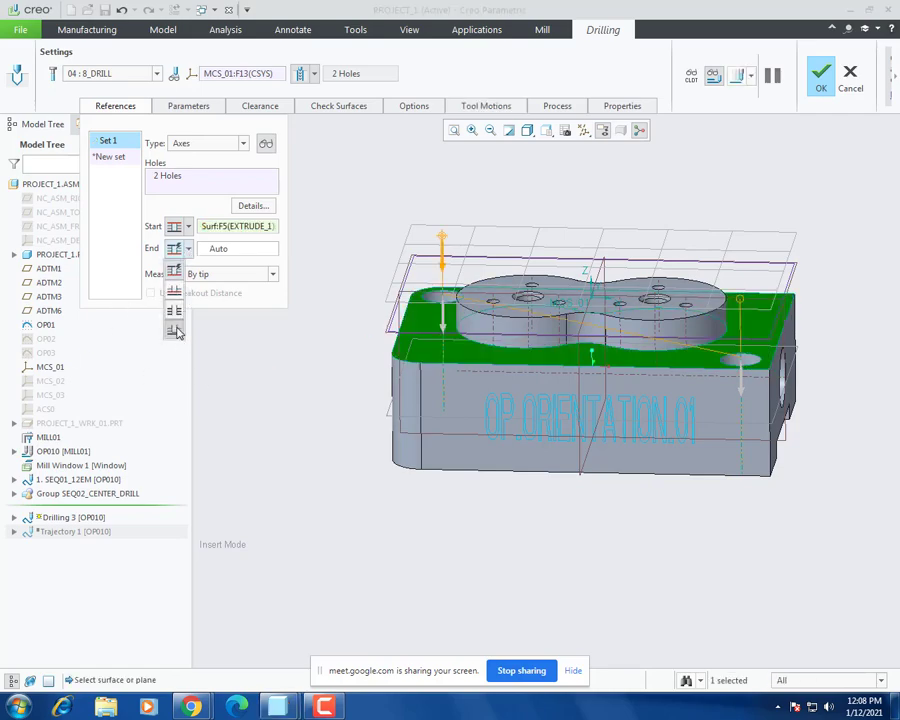
left_click(175, 330)
Step: Measure the distance between the block's upper face and its underside, and move the result label clear of the model
middle_click_drag(497, 461, 484, 436)
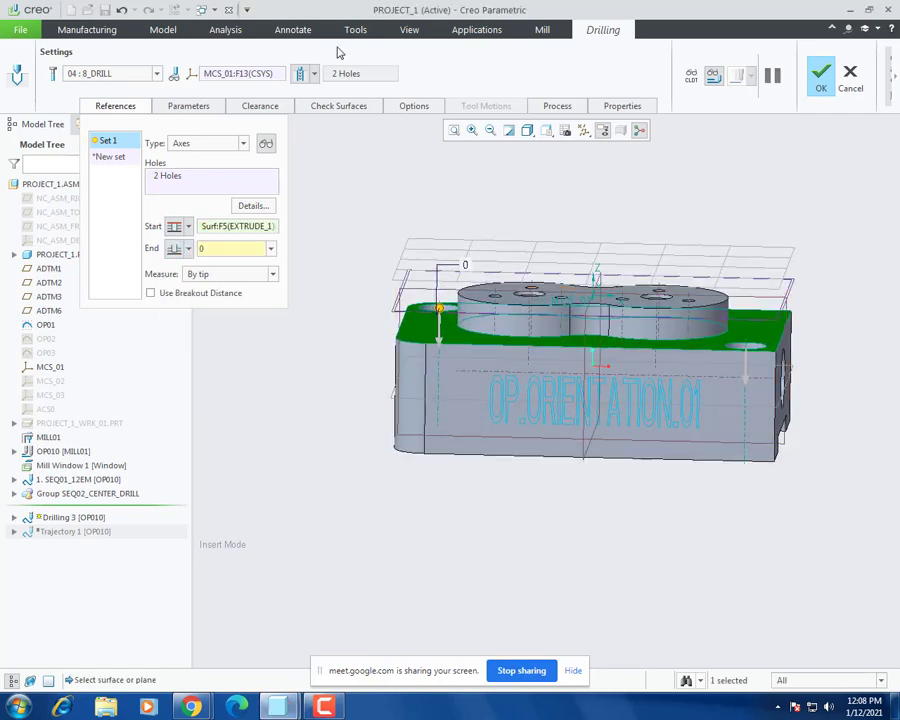
left_click(225, 29)
left_click(304, 70)
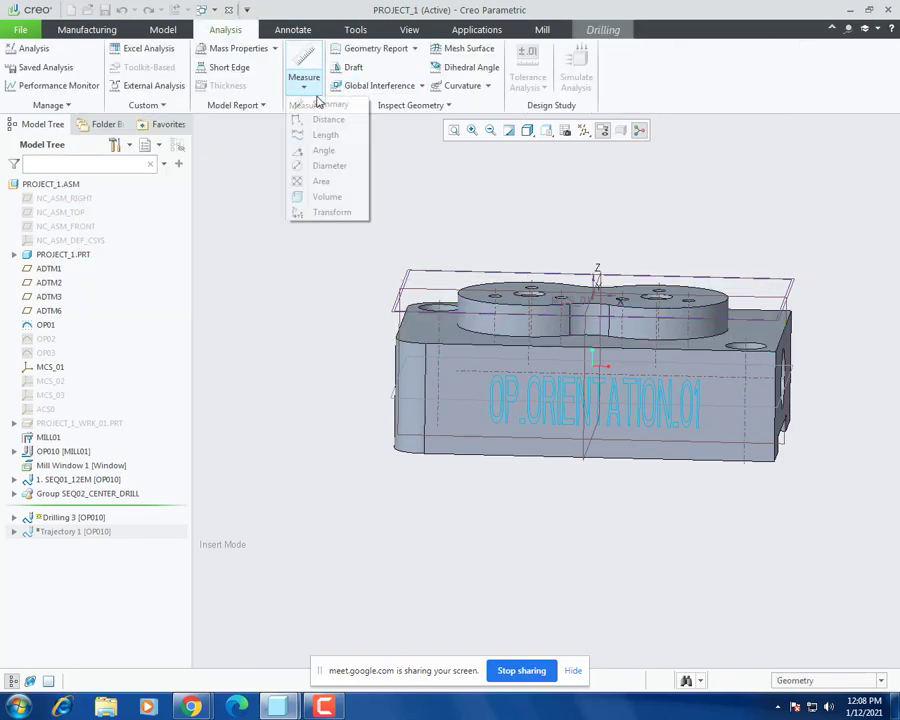
left_click(330, 134)
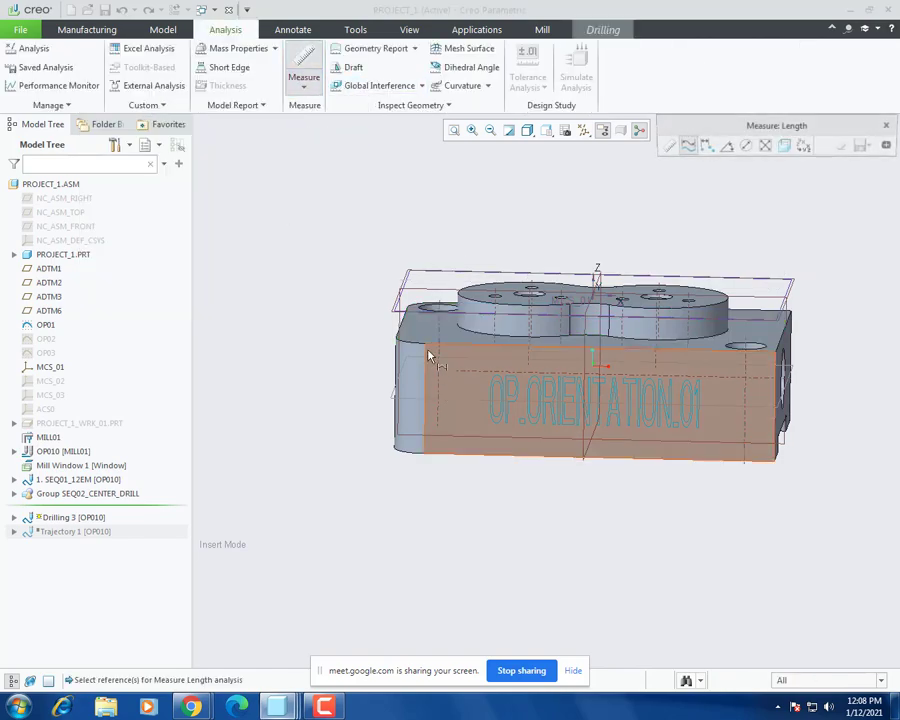
left_click(427, 380)
middle_click_drag(428, 384, 408, 443)
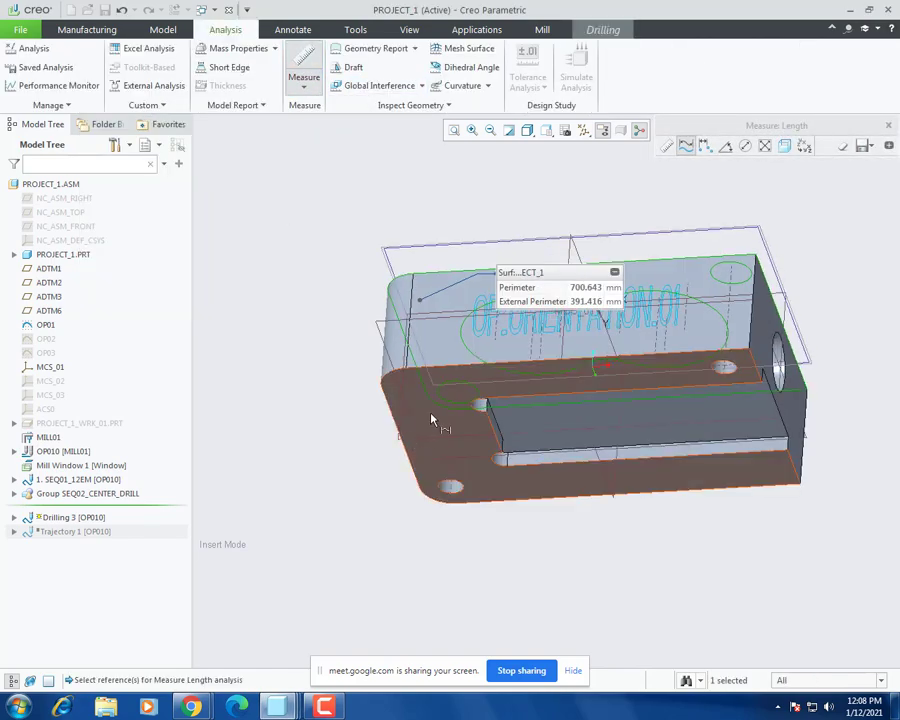
left_click(432, 418, "ctrl")
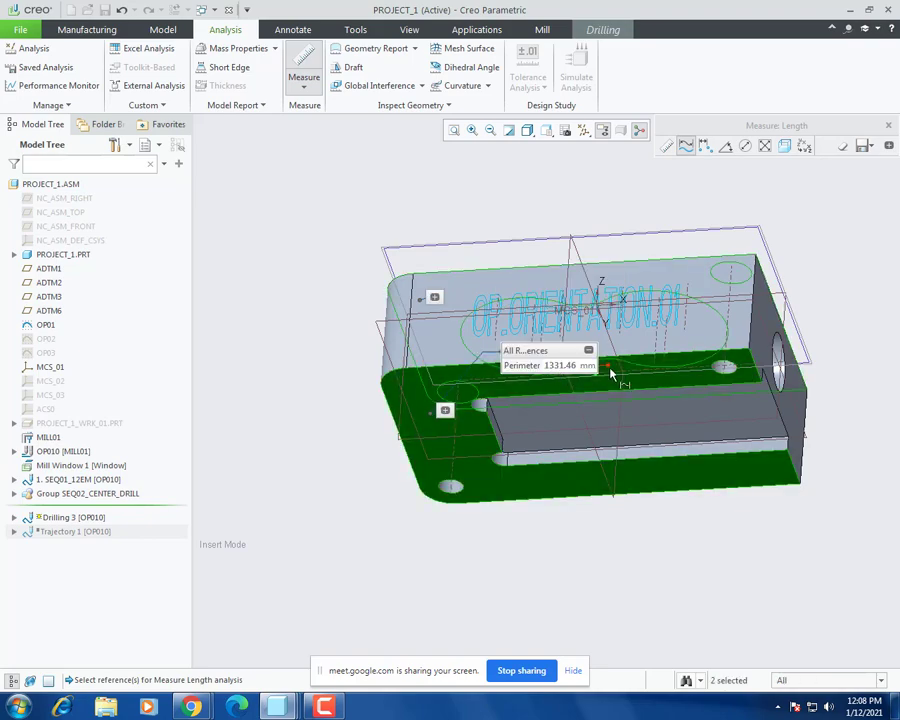
middle_click_drag(608, 404, 601, 450)
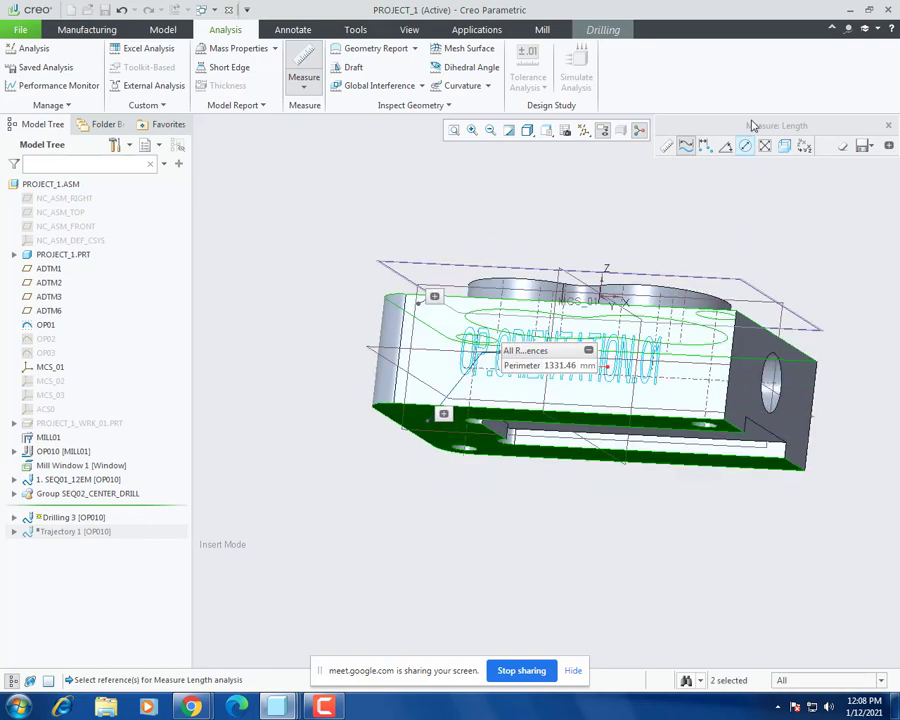
left_click(705, 146)
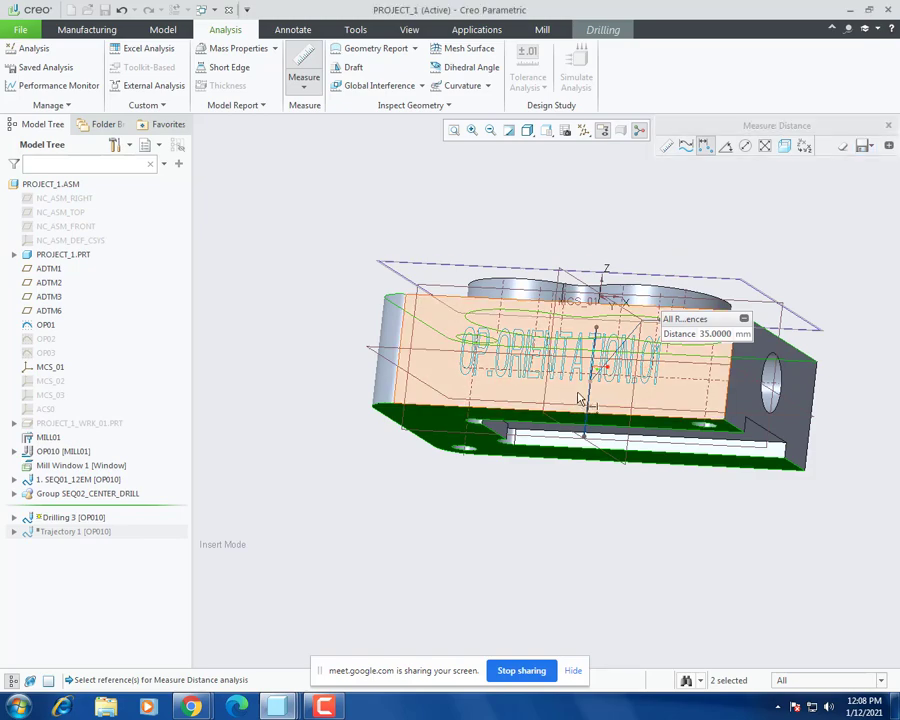
middle_click_drag(578, 394, 697, 340)
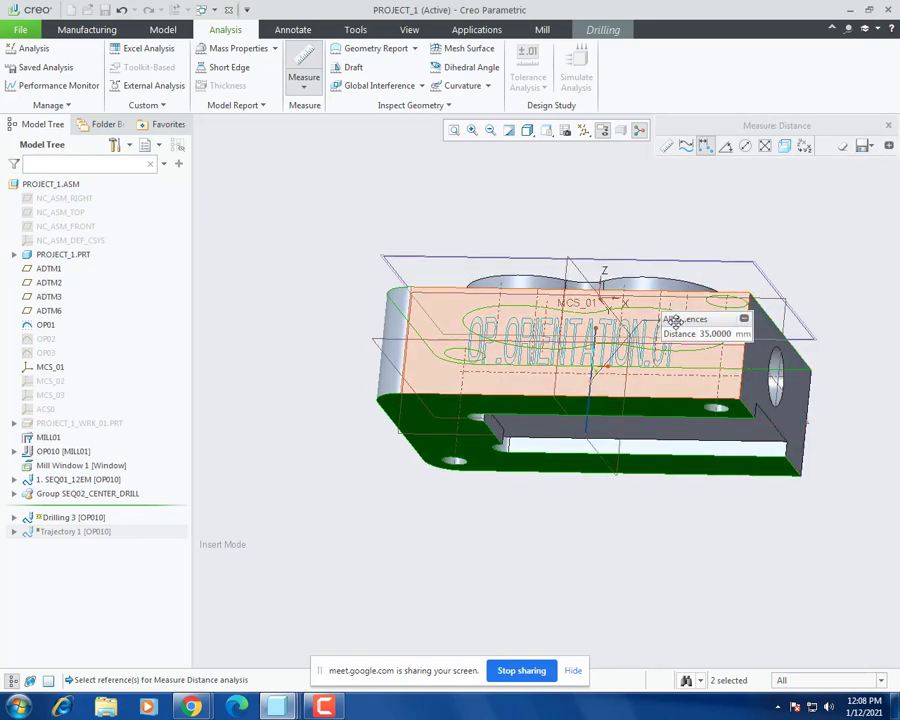
left_click_drag(675, 319, 271, 210)
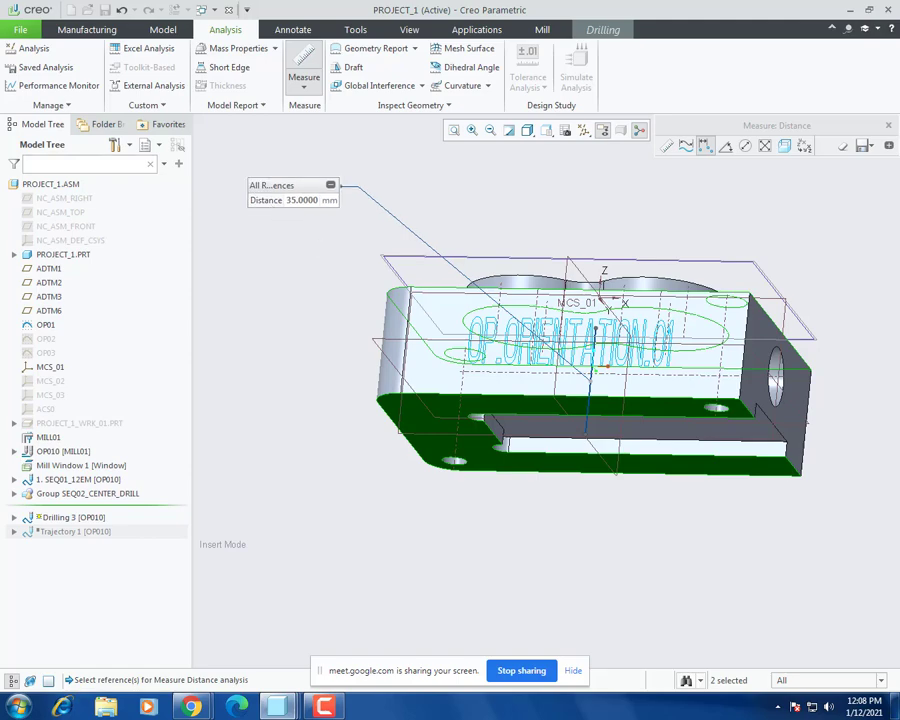
Step: Close the distance measurement and set the numeric end depth of Set 1 in the drilling sequence to 40 mm
left_click(888, 125)
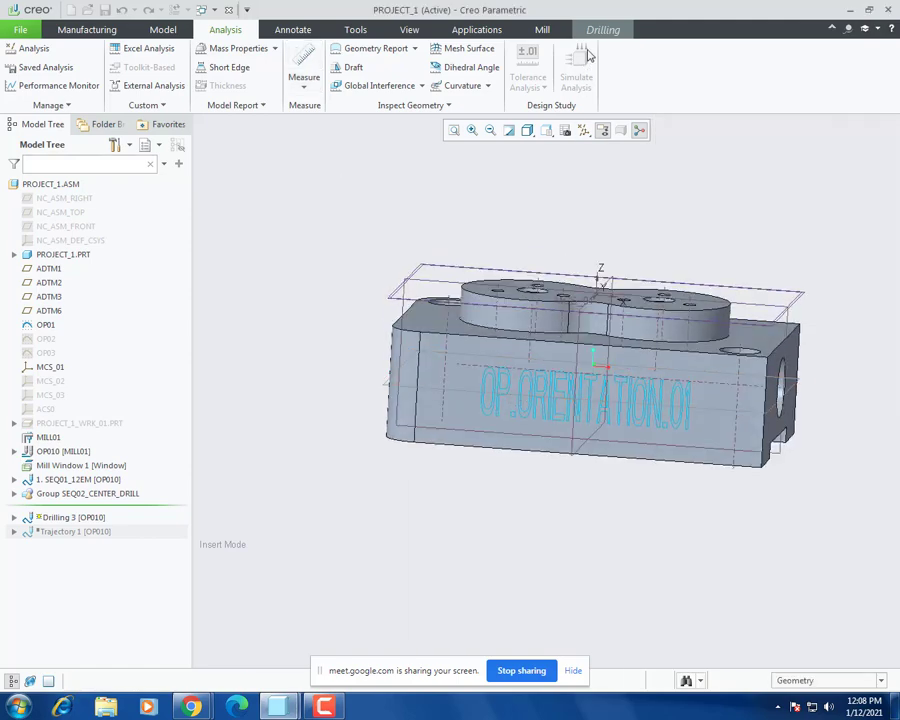
left_click(603, 33)
mouse_move(536, 321)
middle_mouse_down()
mouse_move(542, 295)
mouse_move(536, 303)
middle_mouse_up()
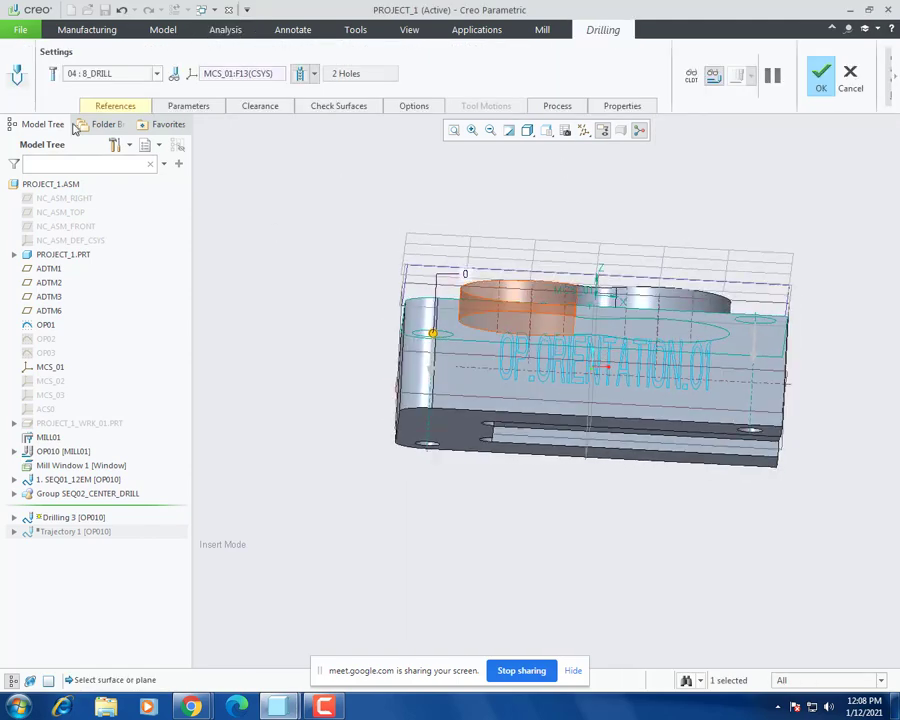
left_click(115, 106)
left_click(188, 248)
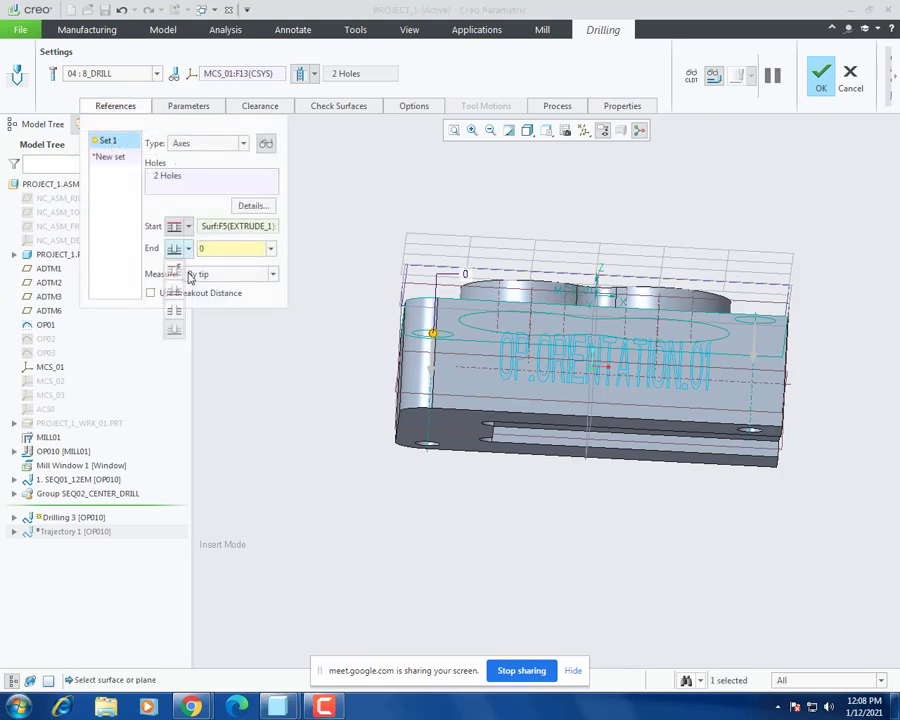
left_click(173, 333)
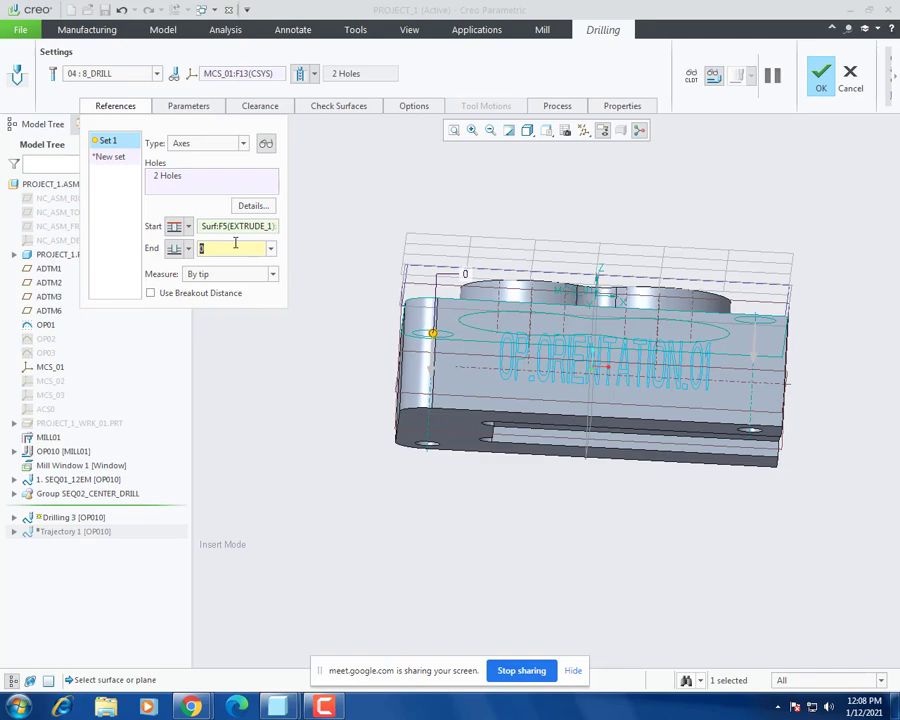
type("40")
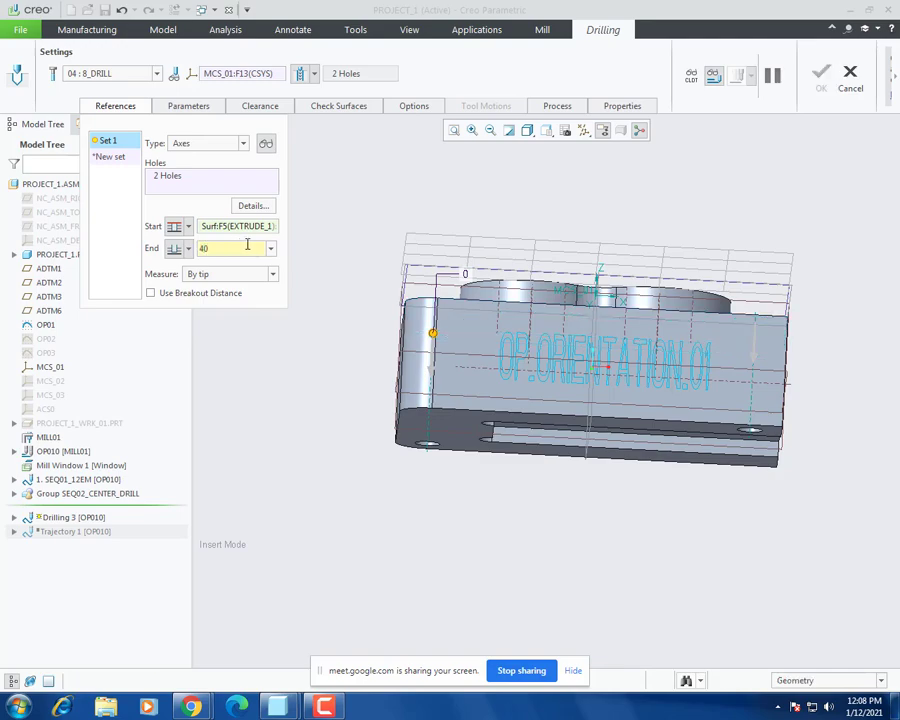
key("Return")
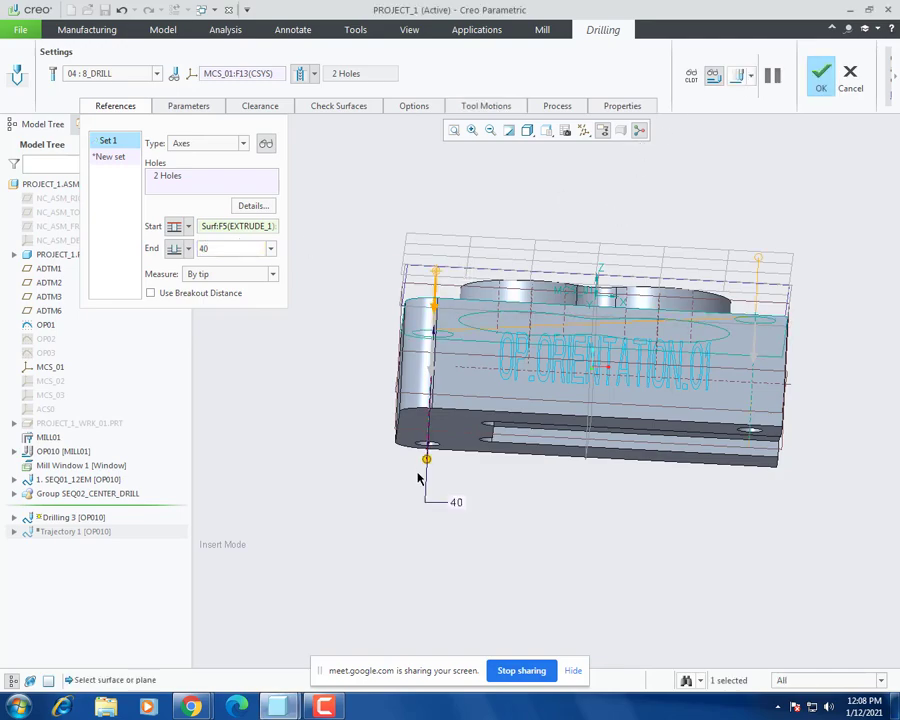
middle_click_drag(418, 478, 414, 478)
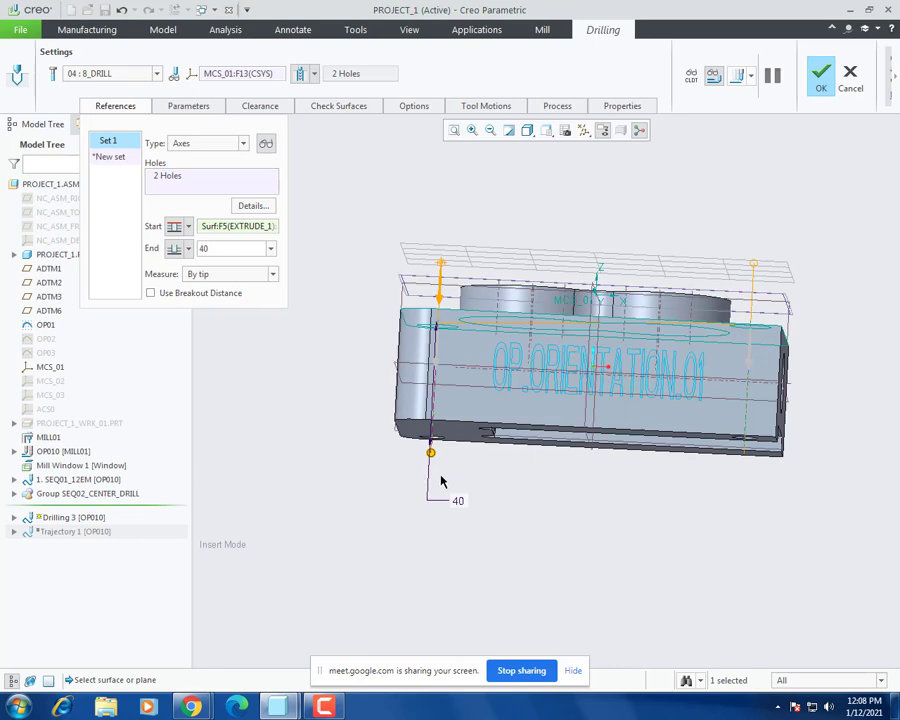
Step: Simulate the drilling path with the drill positioned at the lower end of the first corner hole, and inspect how its tip exits the underside
left_click(733, 77)
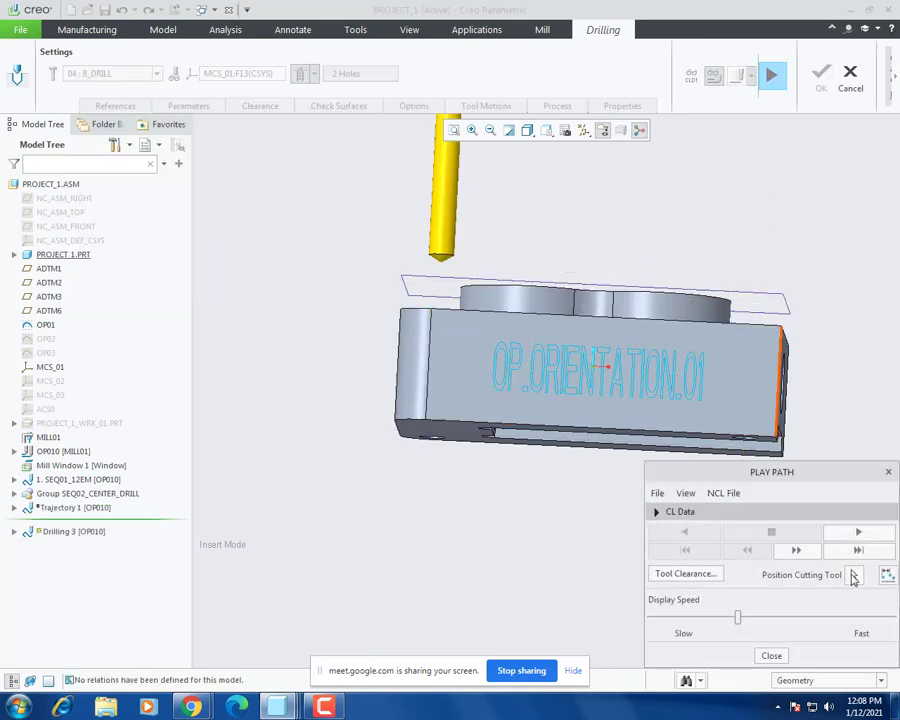
left_click(853, 576)
left_click(432, 456)
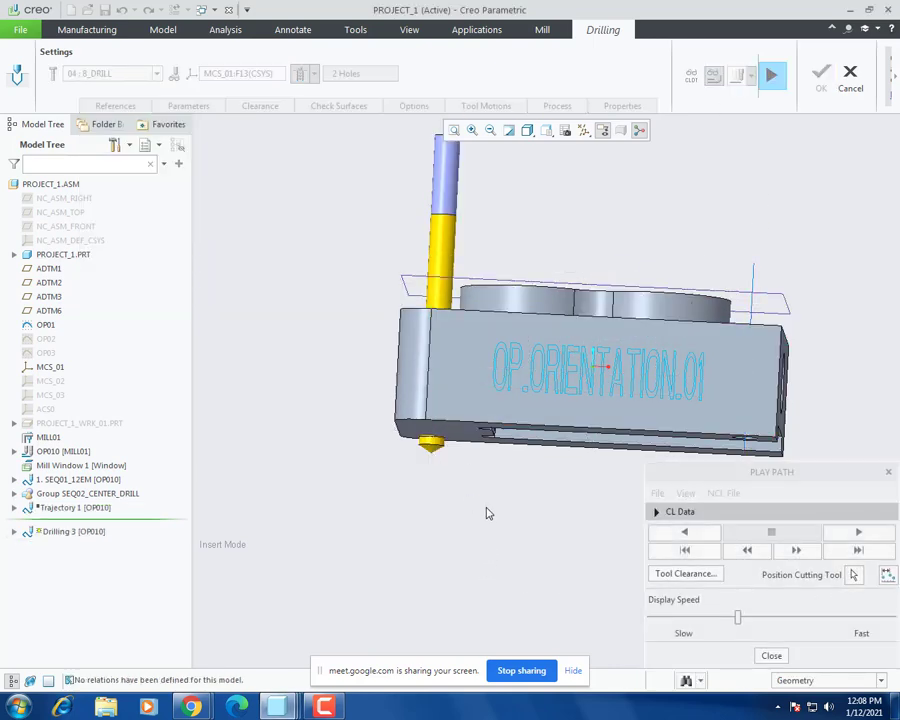
middle_click_drag(486, 512, 490, 526)
scroll(437, 441, "down", 3)
middle_click_drag(436, 442, 424, 440)
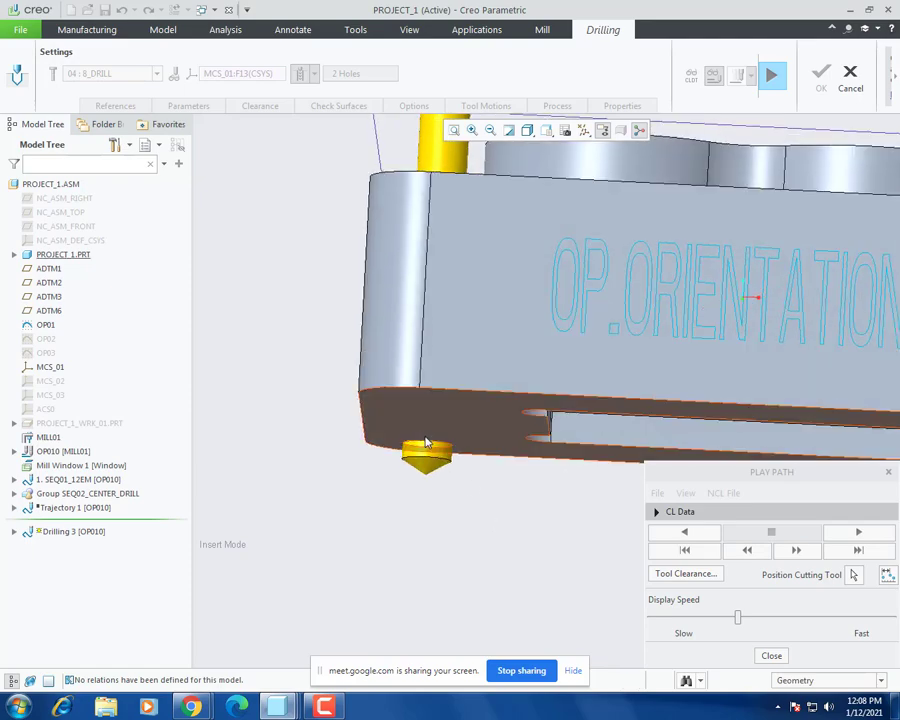
scroll(338, 482, "down", 3)
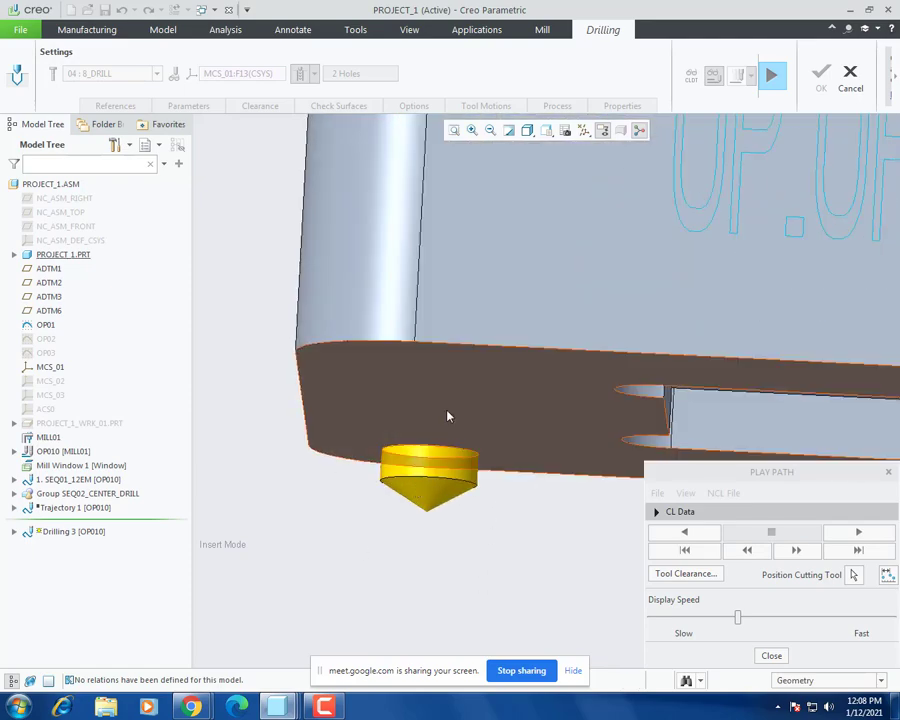
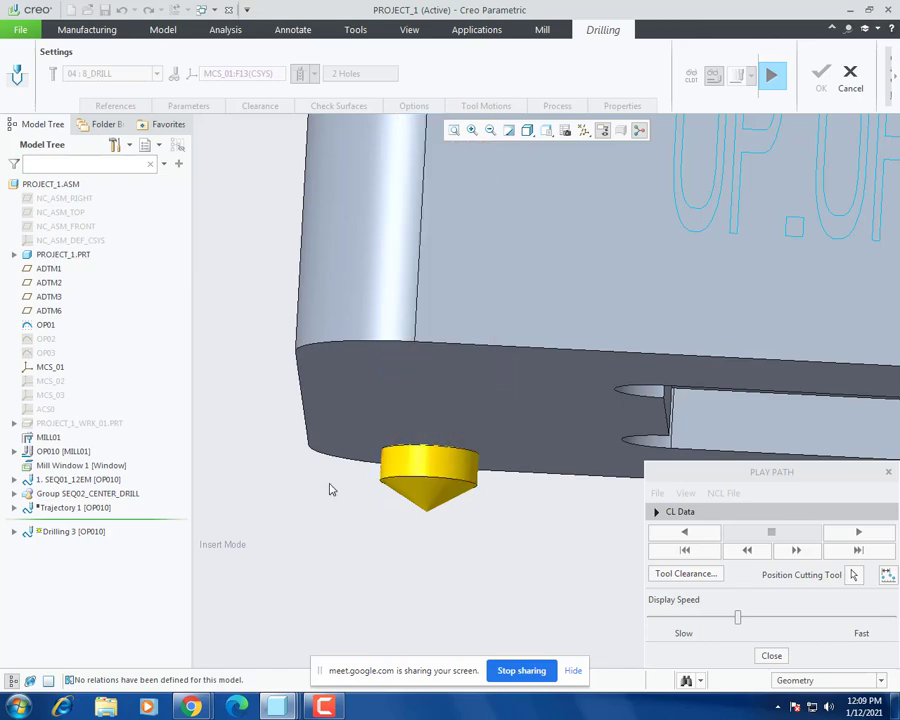
scroll(357, 567, "up", 8)
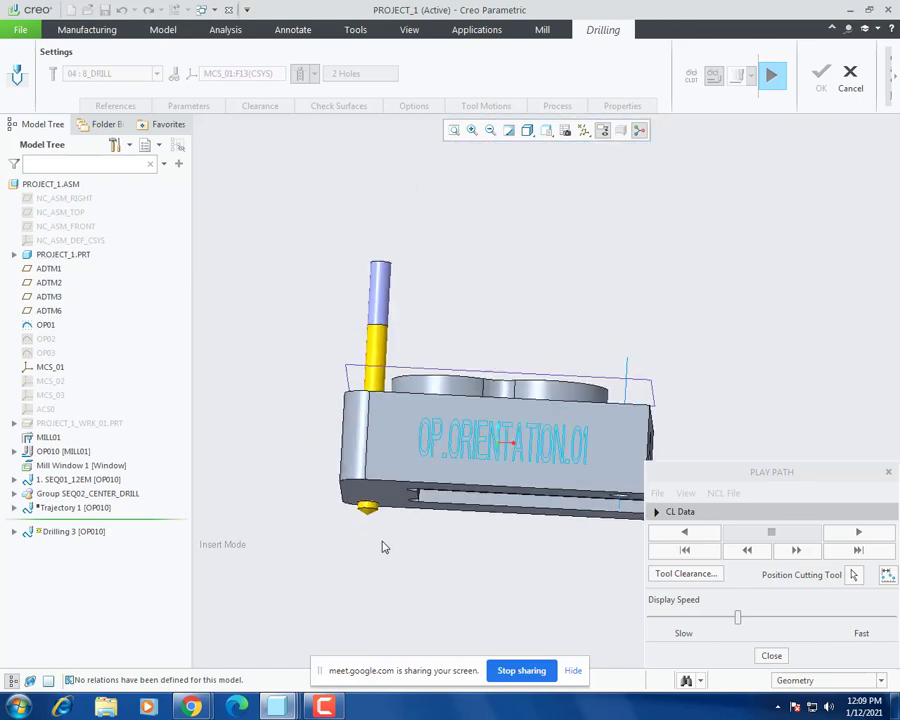
middle_click_drag(384, 545, 388, 567)
Step: Position the drill on the tool path of the opposite corner hole, inspect it from above, and end the path simulation
left_click(852, 577)
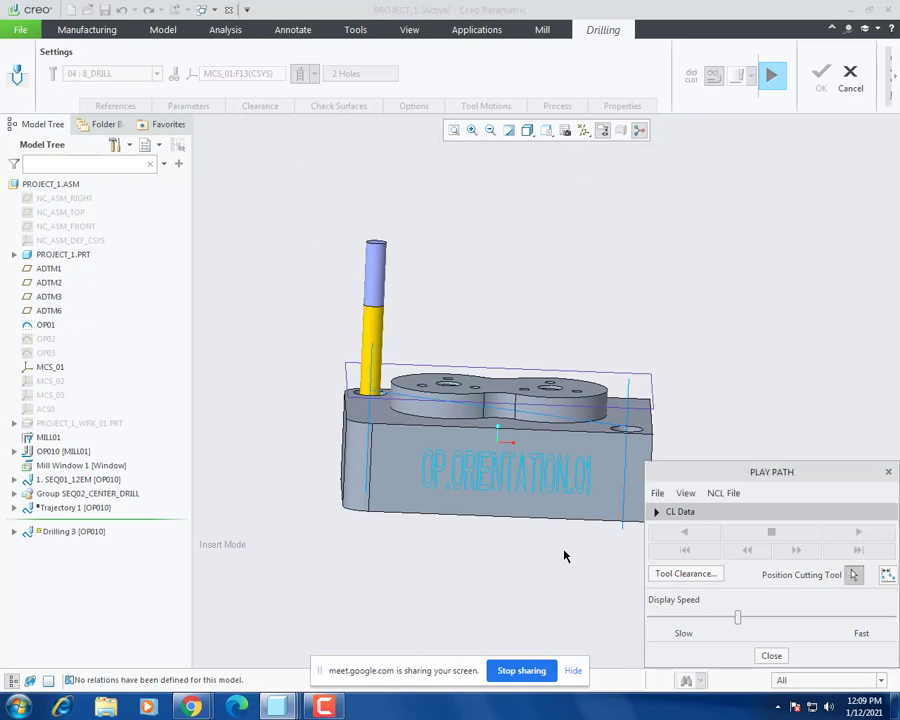
middle_click_drag(452, 520, 492, 428)
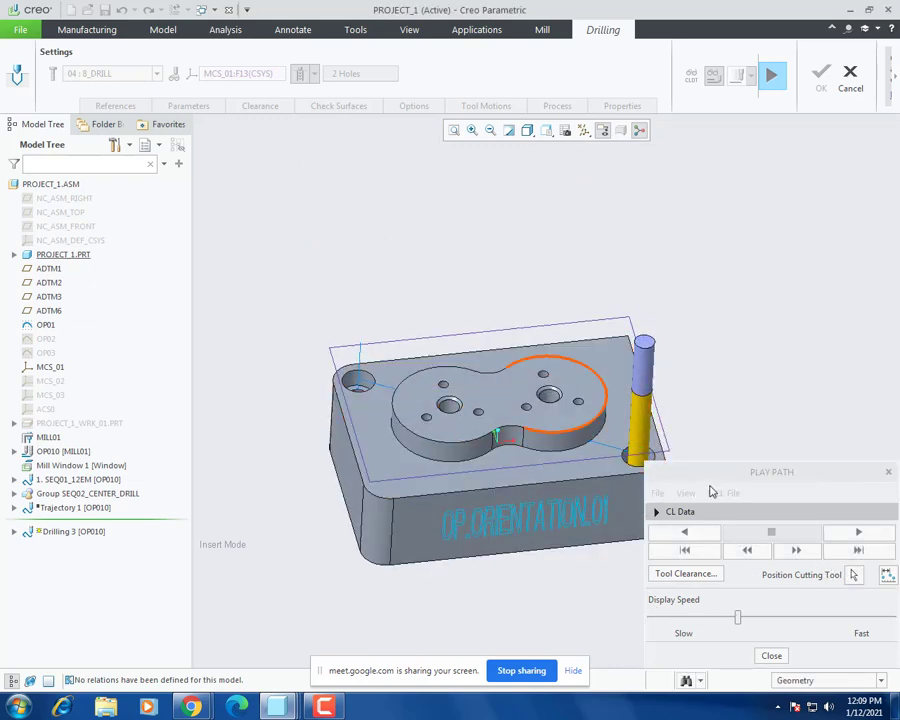
scroll(425, 390, "down", 4)
scroll(335, 385, "up", 2)
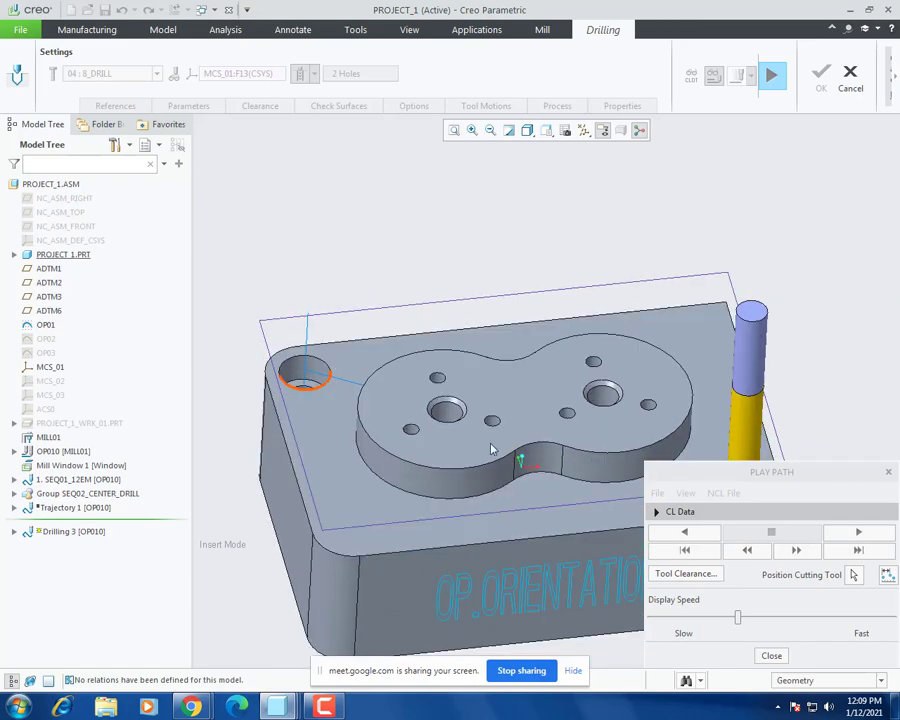
left_click(771, 655)
Step: Edit the parameters of the Drilling 3 sequence, setting CUT_FEED to 1000 and FREE_FEED to 2000
left_click(188, 105)
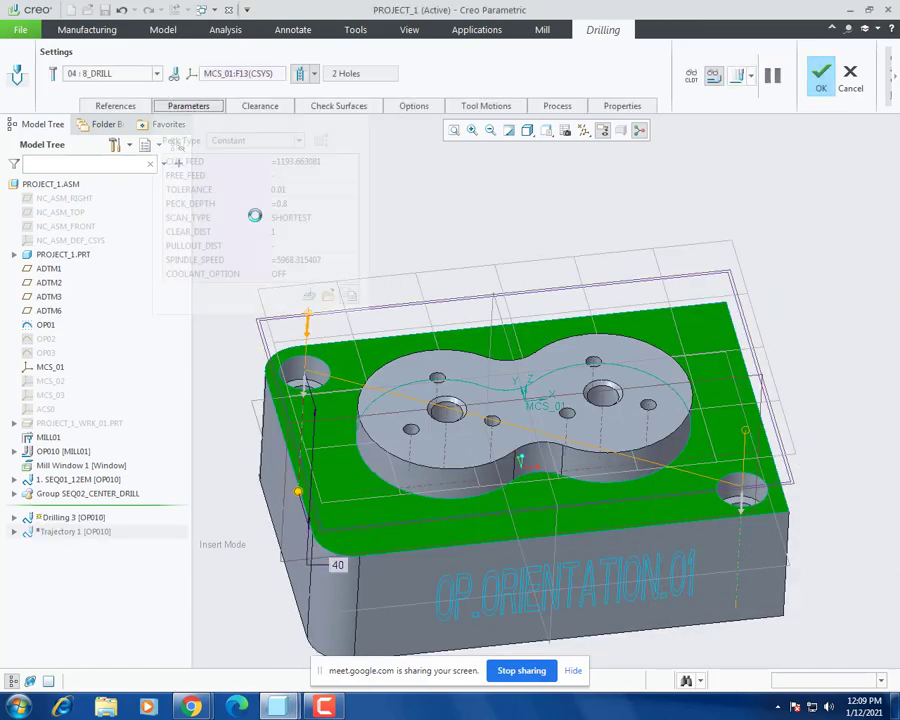
left_click(309, 294)
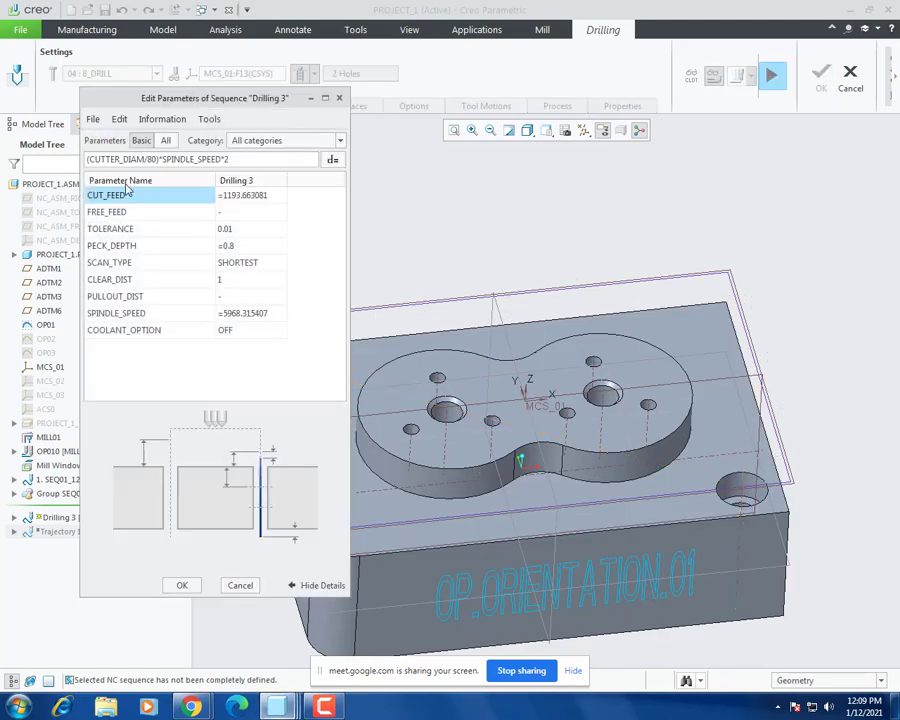
left_click(266, 196)
left_click(266, 196)
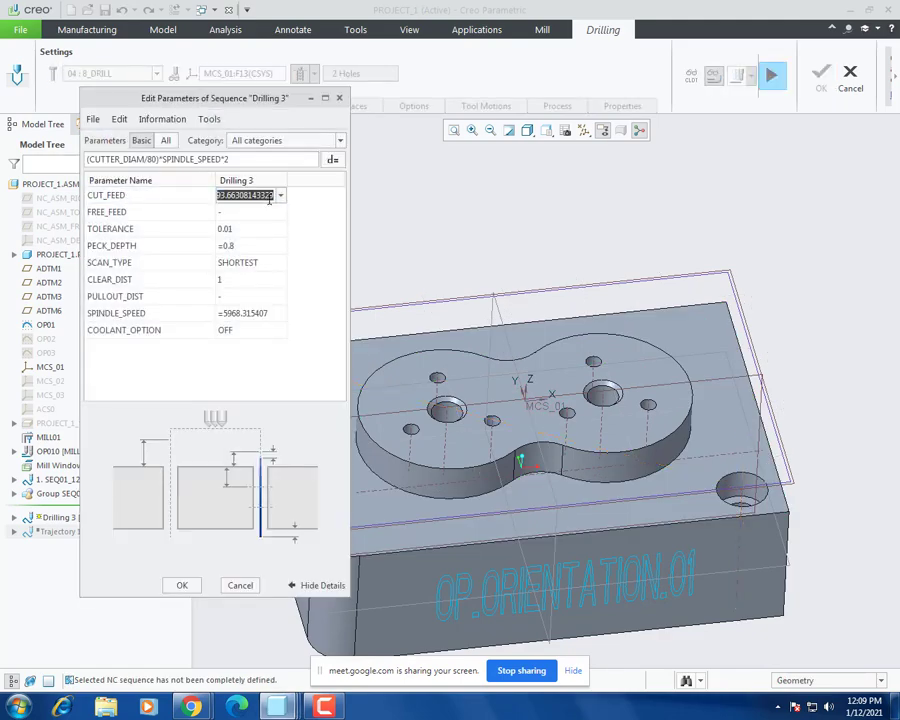
type("1000")
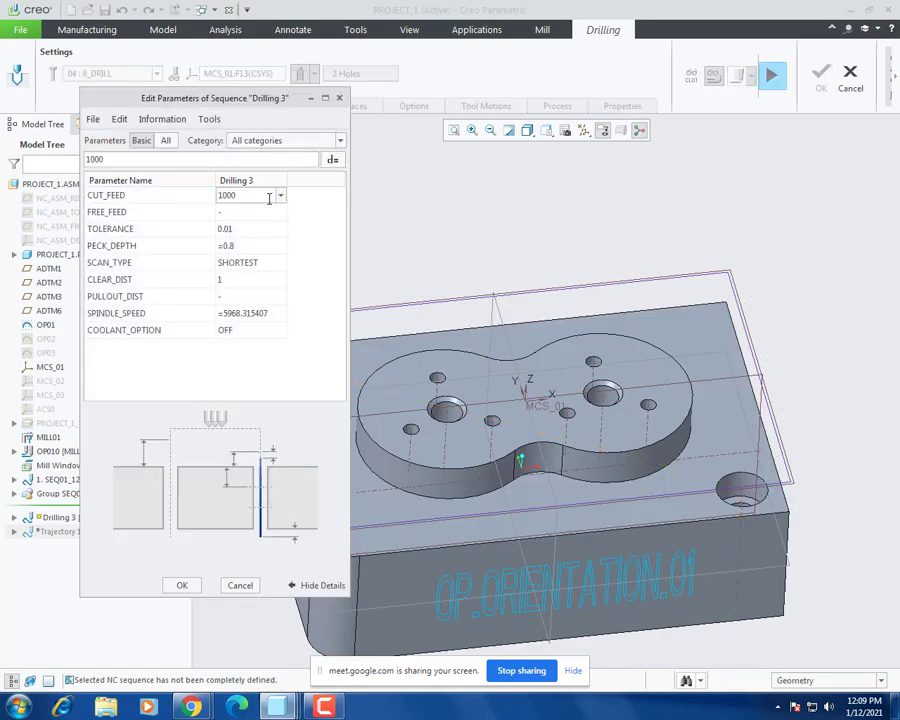
key("Return")
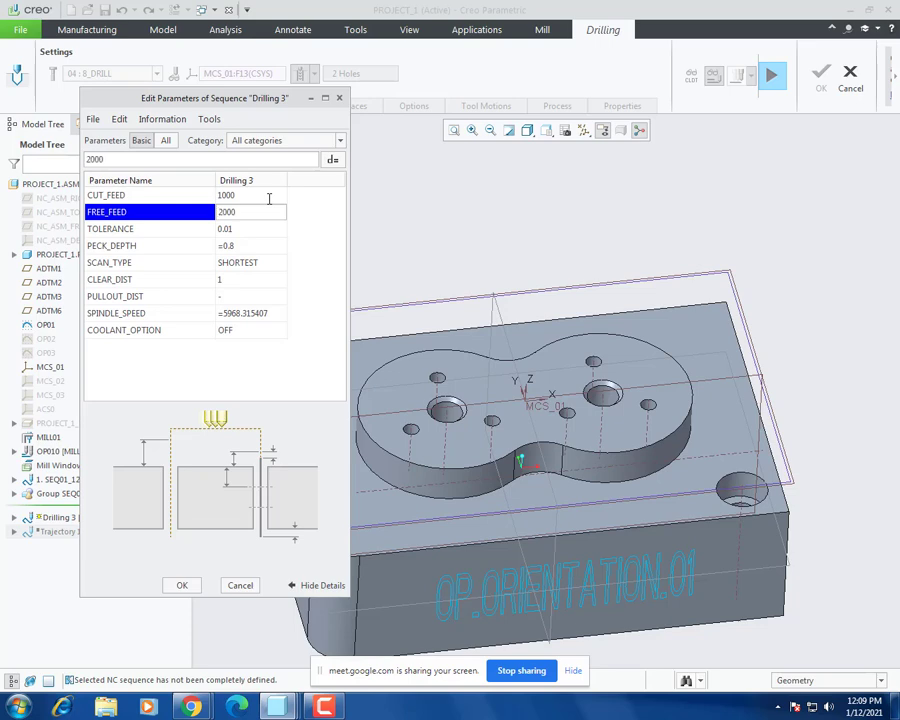
key("Return")
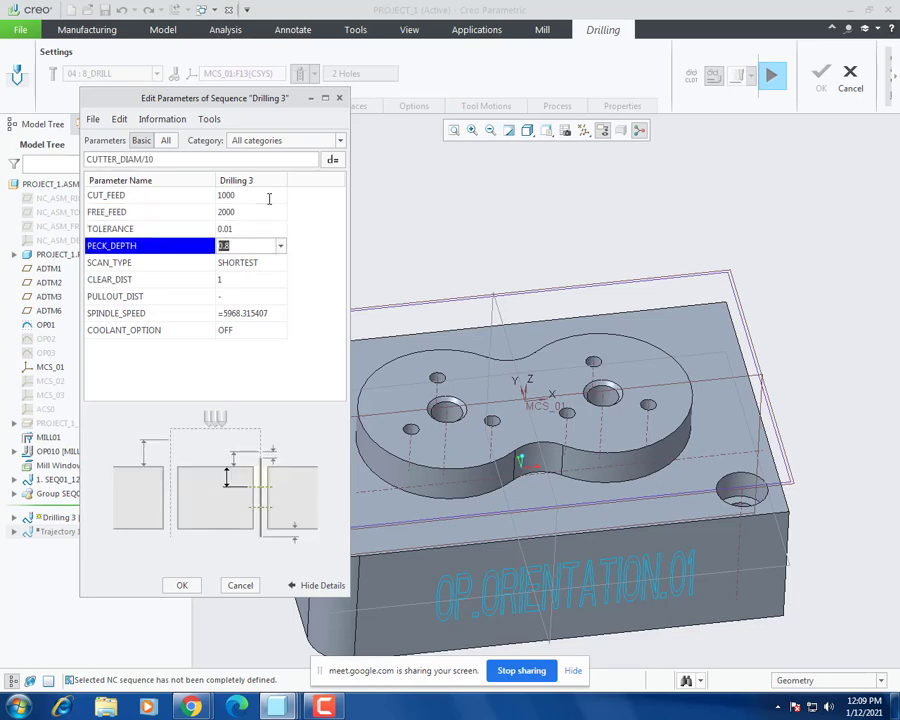
Step: Set PECK_DEPTH to 3, CLEAR_DIST to 20 and SPINDLE_SPEED to 1600, and accept the sequence parameters
type("3")
key("Return")
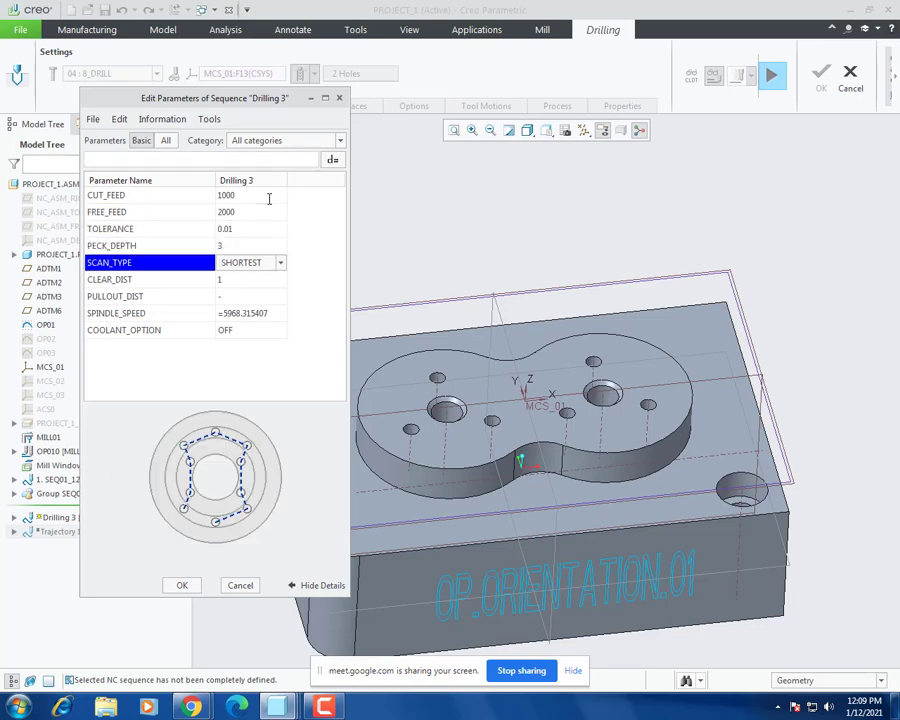
key("Return")
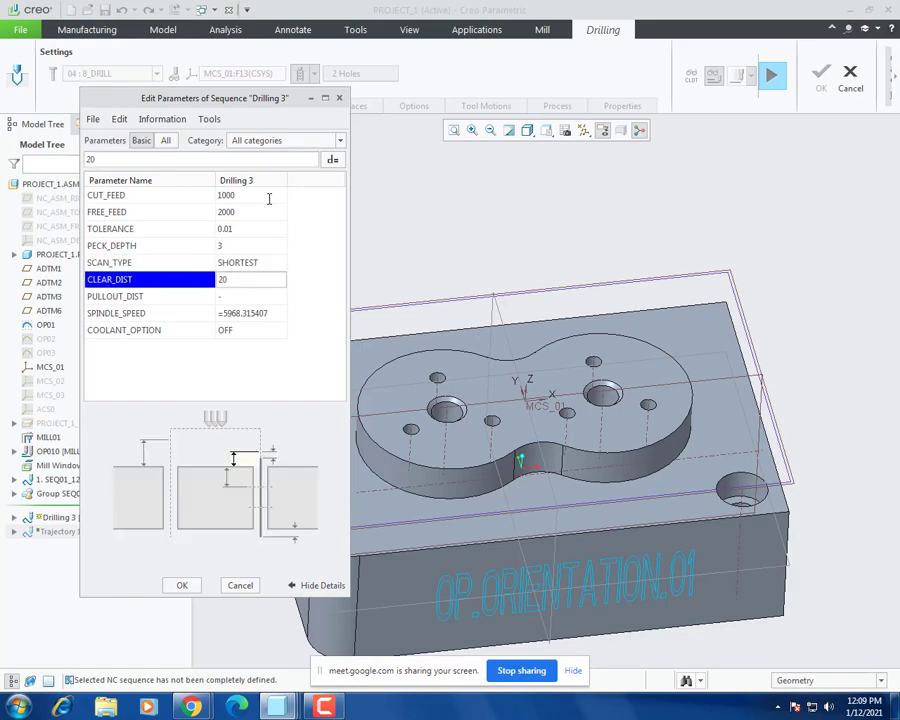
key("Return")
key("Return")
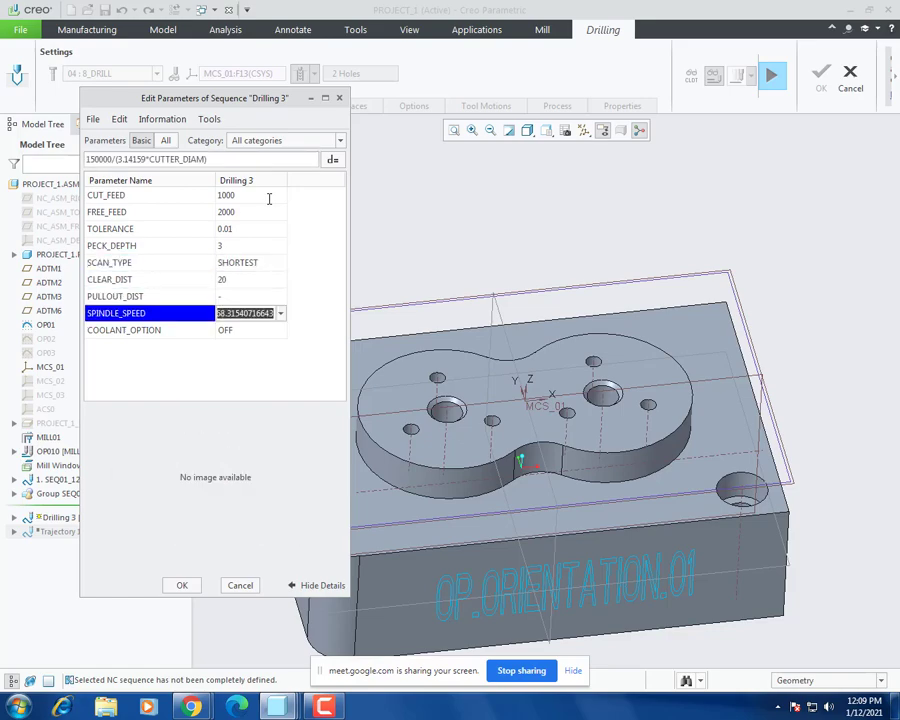
type("1600")
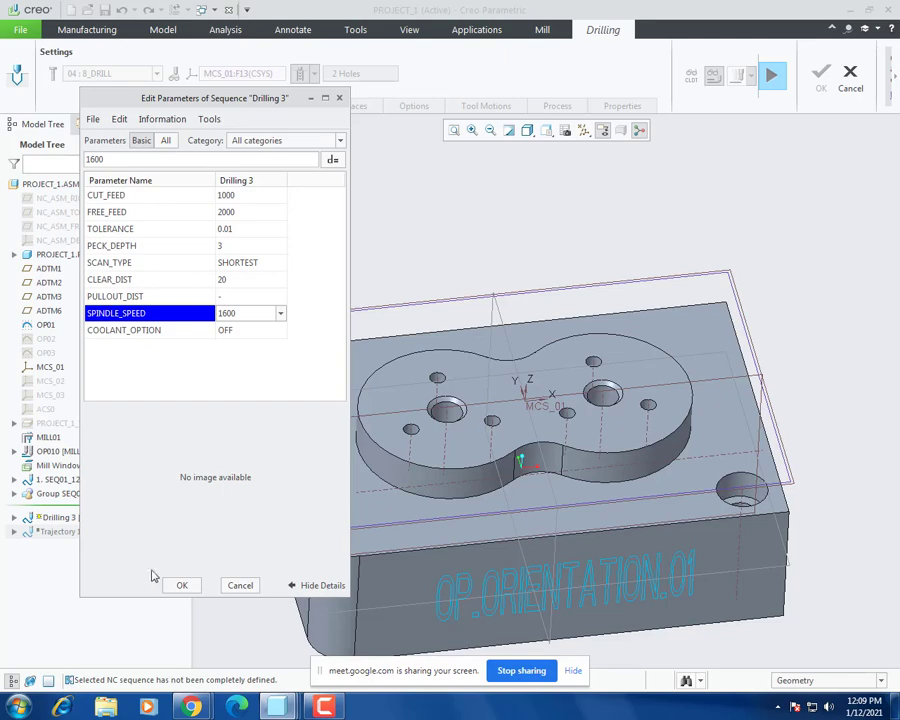
left_click(184, 586)
Step: Review the retract clearance and add the reference parts as check surfaces for the drilling sequence
mouse_move(521, 474)
middle_mouse_down()
mouse_move(528, 434)
mouse_move(520, 426)
middle_mouse_up()
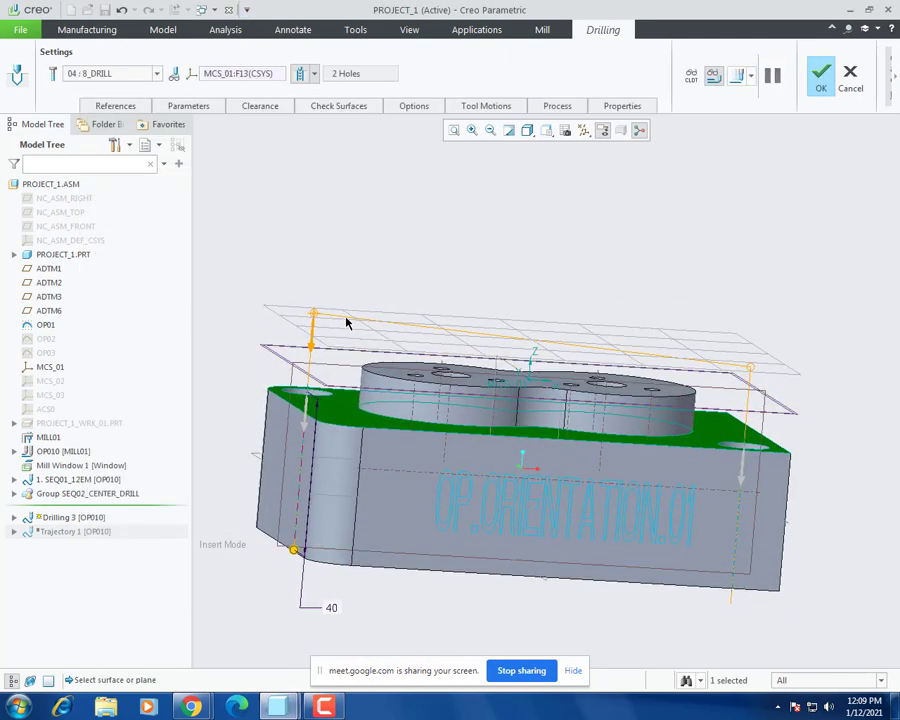
left_click(260, 106)
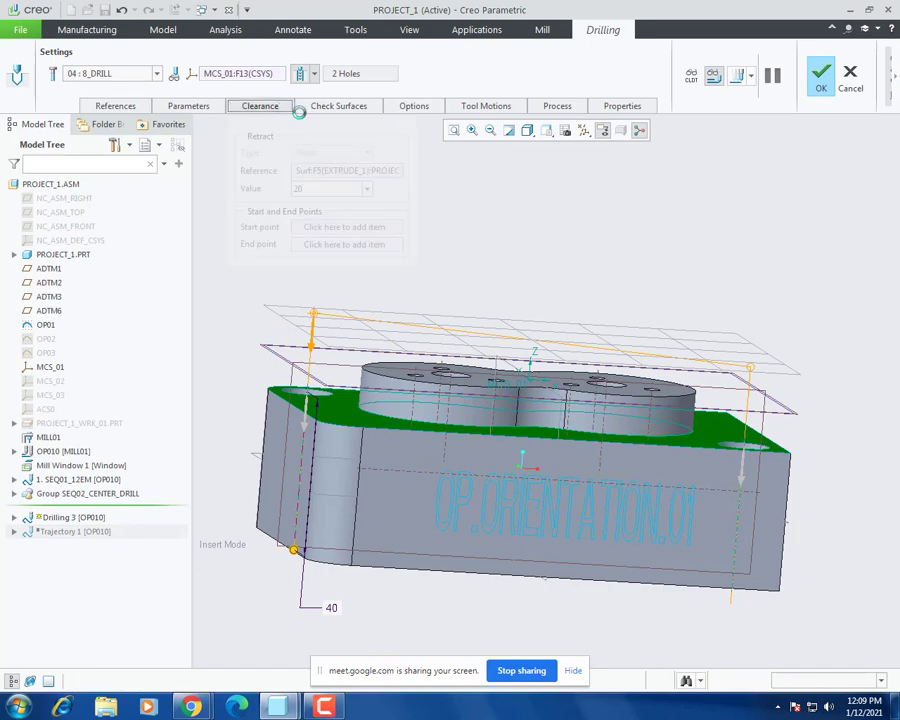
left_click(348, 106)
left_click(357, 137)
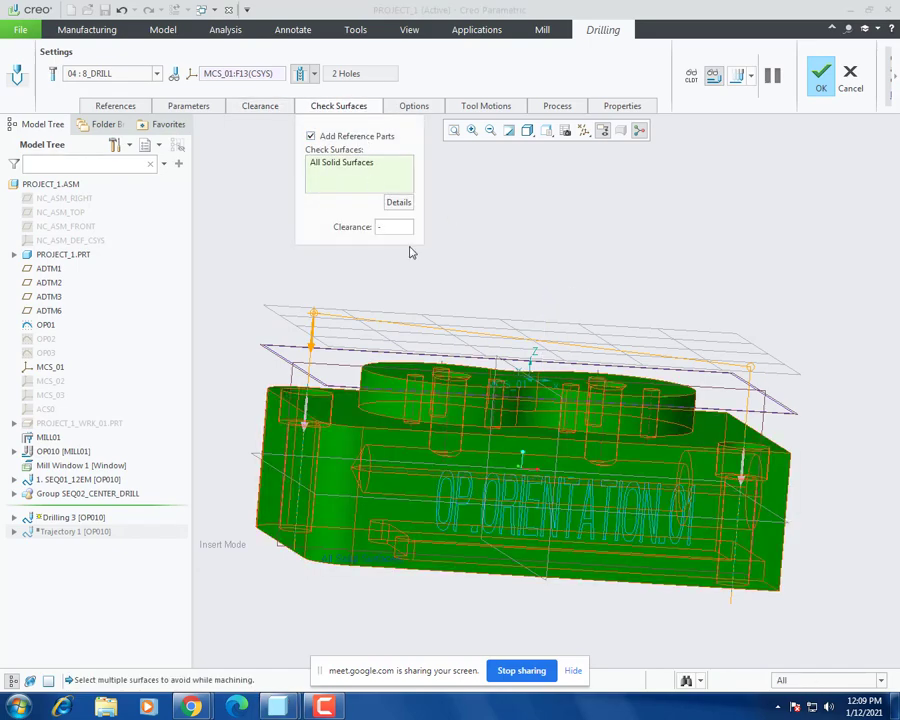
Step: Play the full peck-drilling tool path through both corner holes and inspect it from above and below
left_click(739, 76)
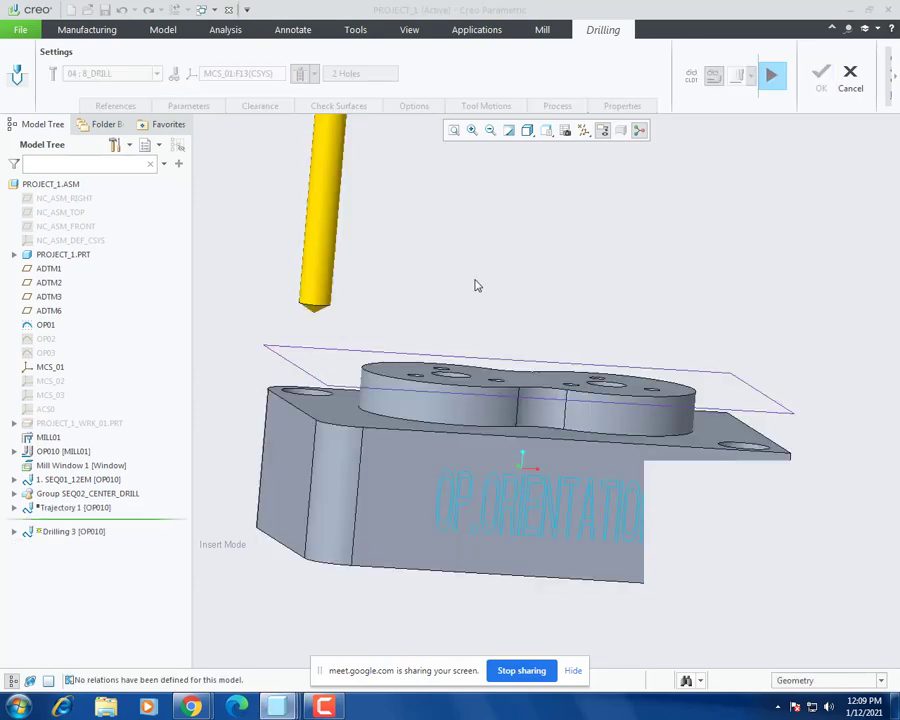
middle_click_drag(468, 275, 456, 316)
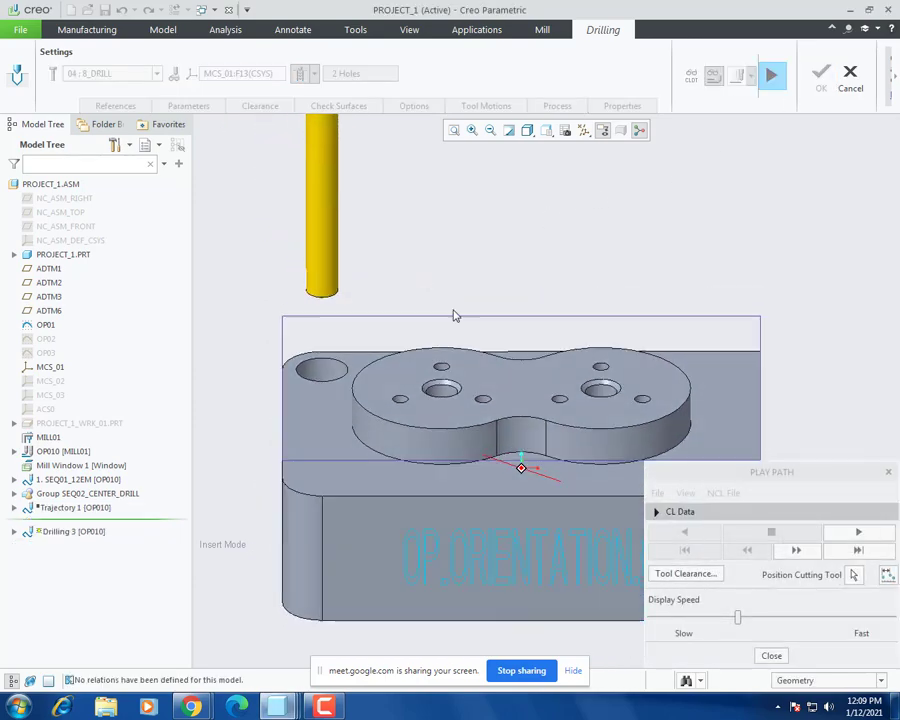
left_click(867, 538)
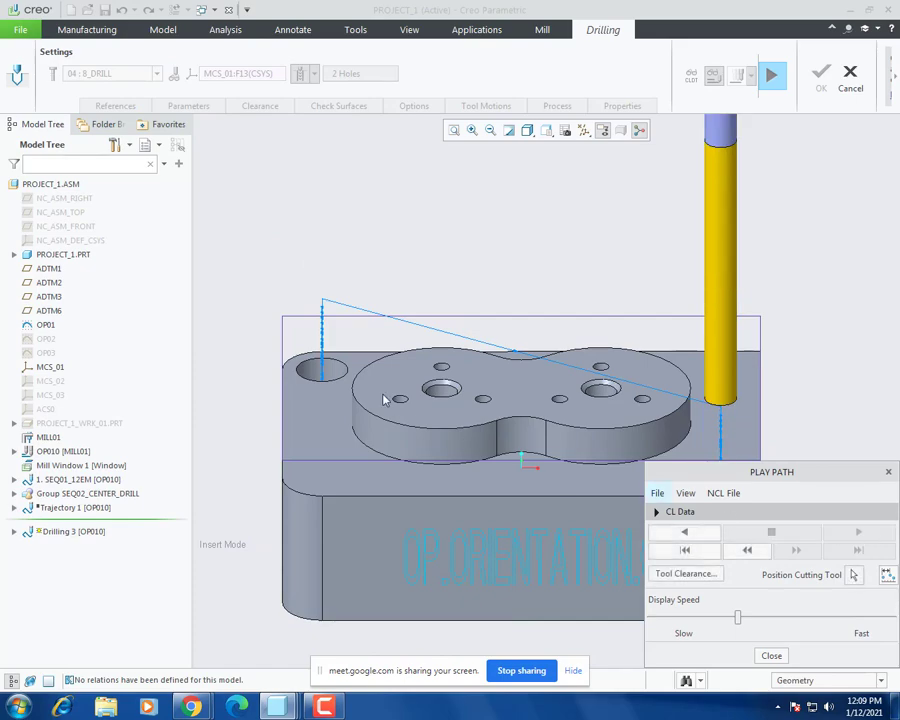
middle_click_drag(388, 396, 378, 350)
scroll(263, 321, "up", 4)
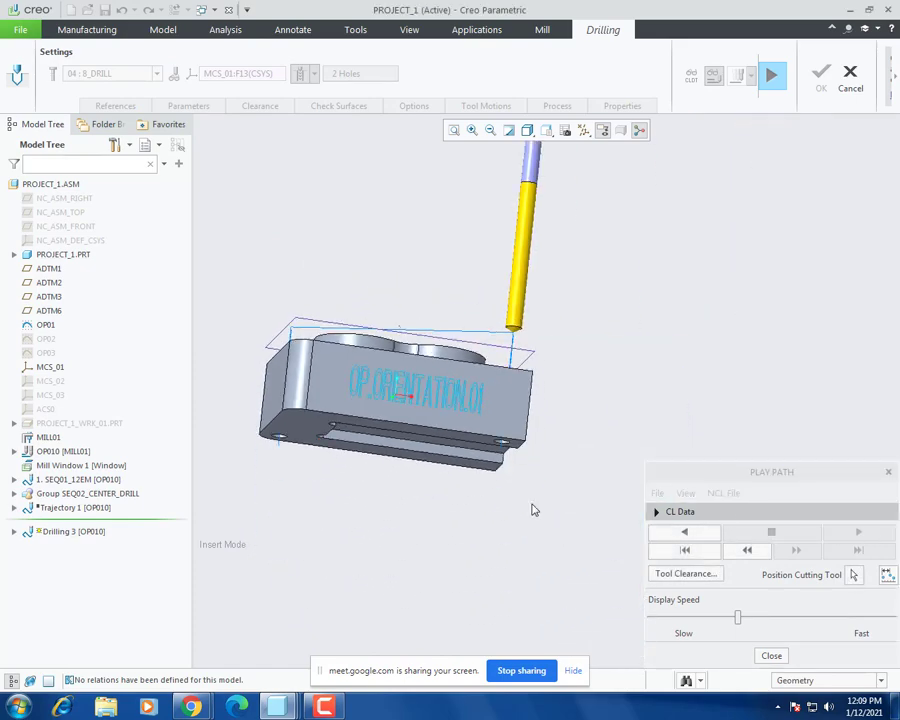
scroll(532, 505, "down", 5)
Step: End the path simulation and complete the Drilling 3 sequence
left_click(773, 82)
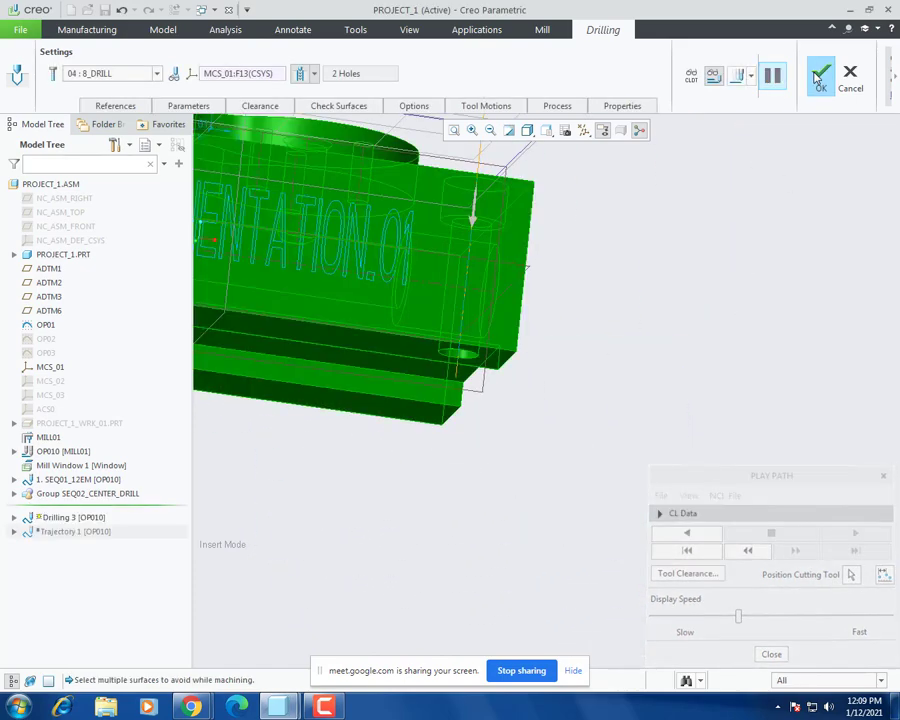
left_click(821, 80)
scroll(730, 368, "up", 4)
middle_click_drag(597, 417, 585, 466)
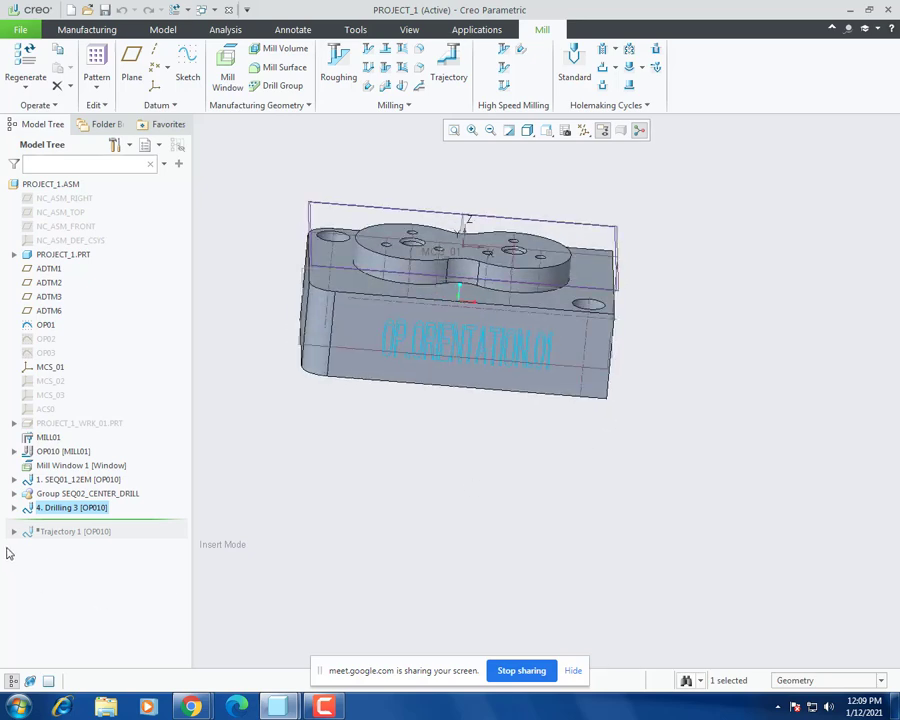
Step: Copy the Drilling 3 sequence and paste it as a new drilling sequence after it
right_click(62, 511)
left_click(98, 514)
right_click(78, 509)
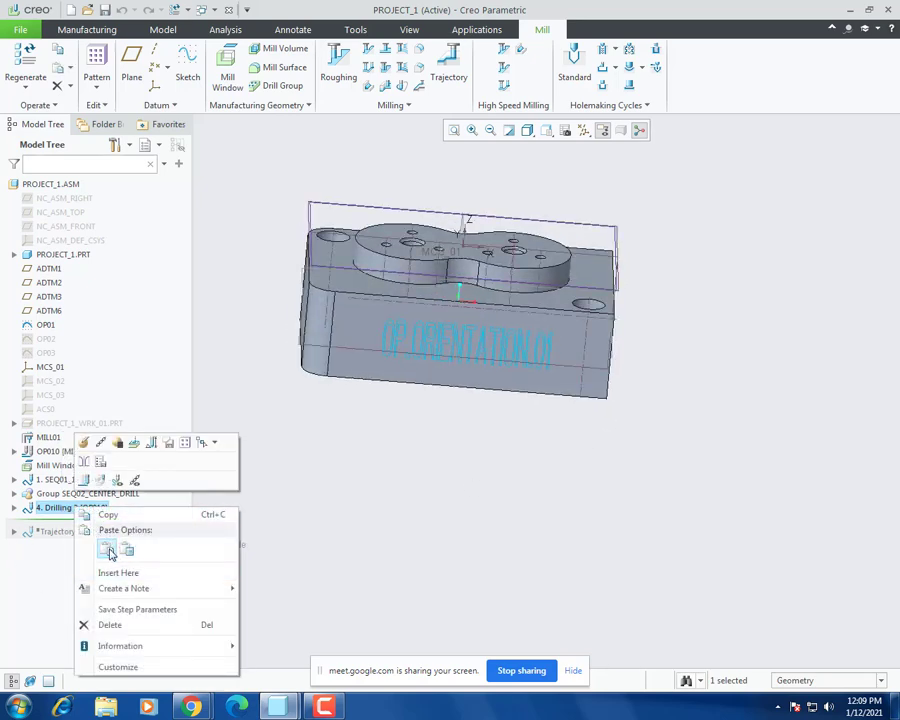
left_click(108, 545)
Step: Replace the copied hole references with the axes of the two large central holes in the raised boss
left_click(120, 105)
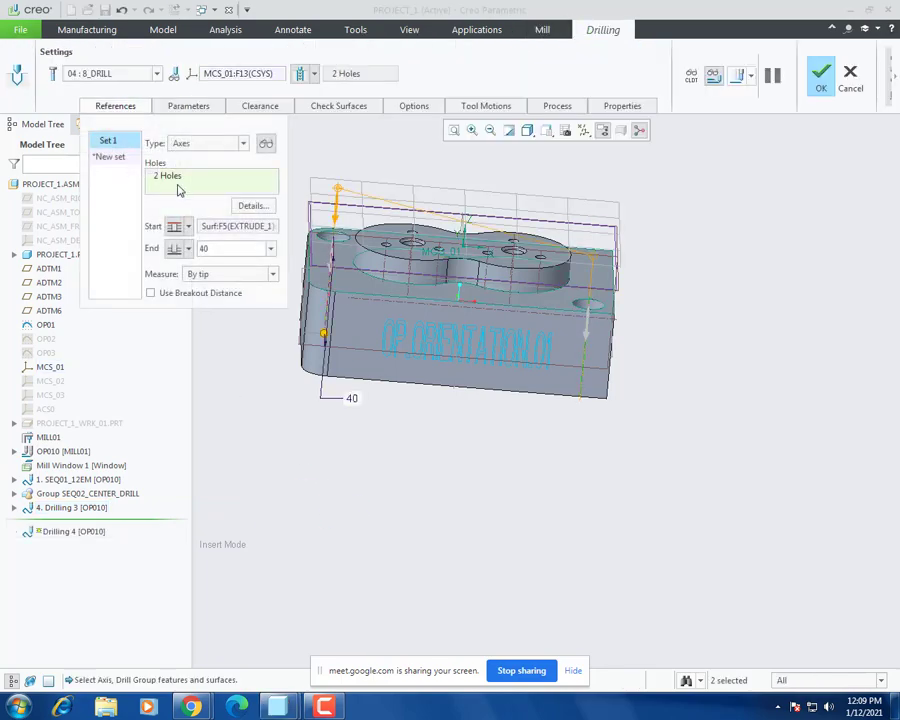
right_click(179, 186)
left_click(205, 192)
scroll(466, 536, "up", 3)
middle_click_drag(466, 536, 436, 522)
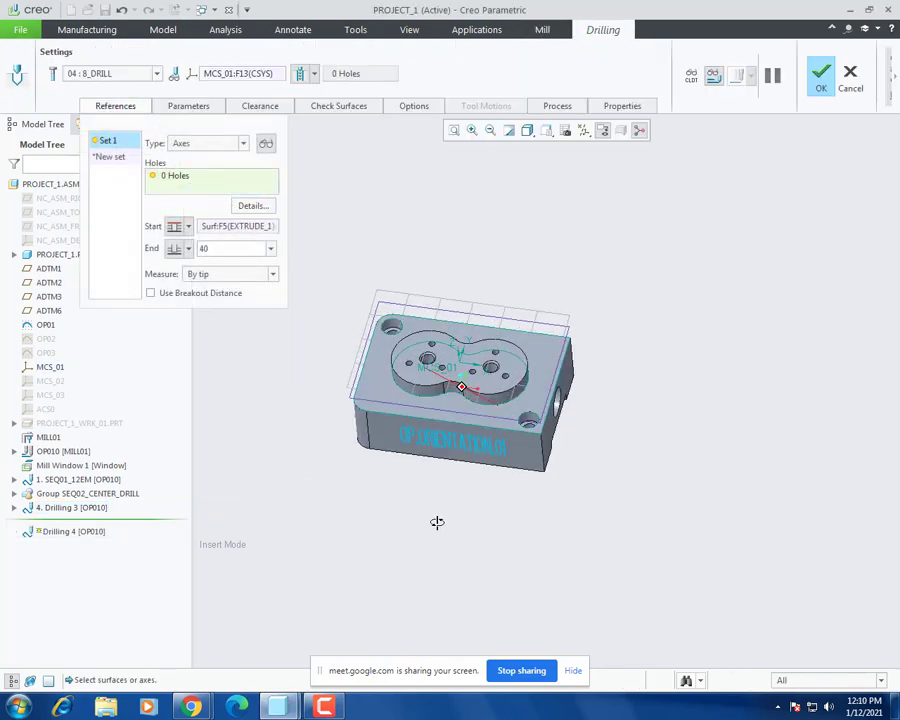
scroll(430, 380, "down", 6)
left_click(438, 325)
scroll(438, 325, "down", 3)
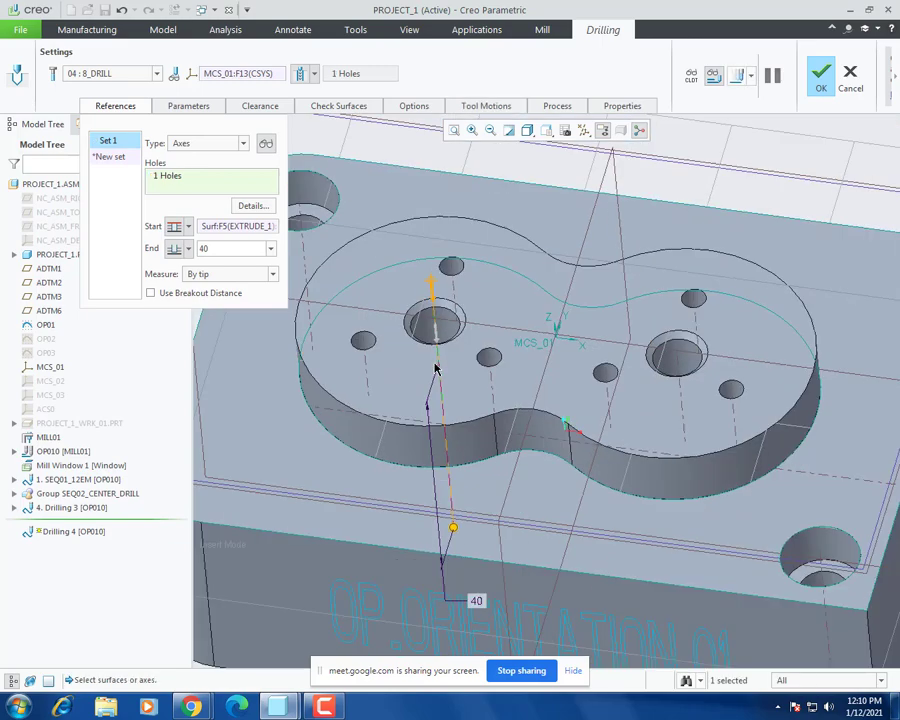
left_click(677, 366, "ctrl")
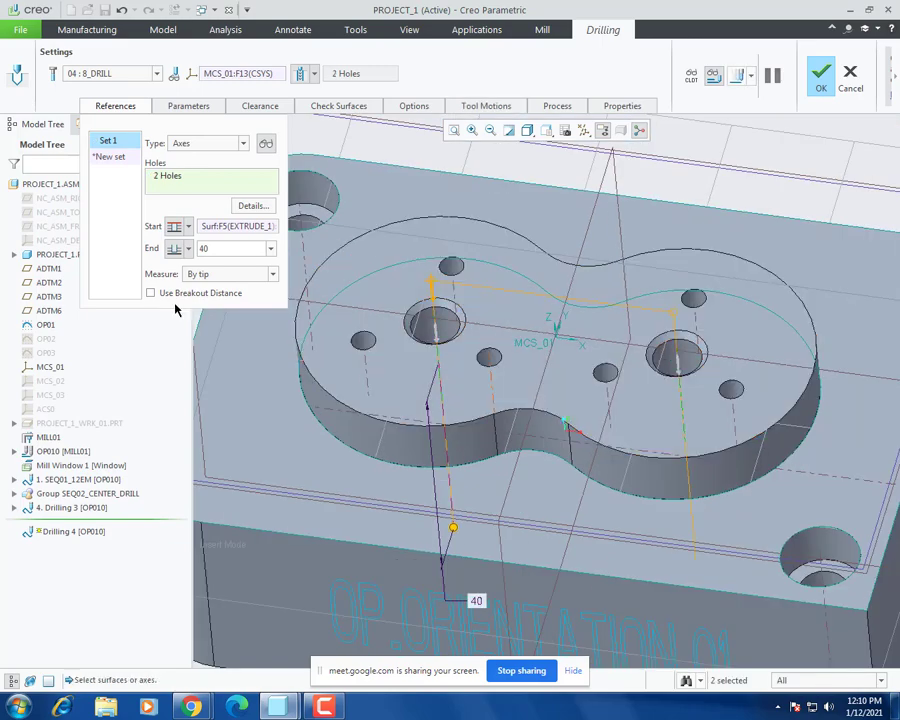
Step: Replace the drilling start surface with the top face of the raised boss
right_click(249, 231)
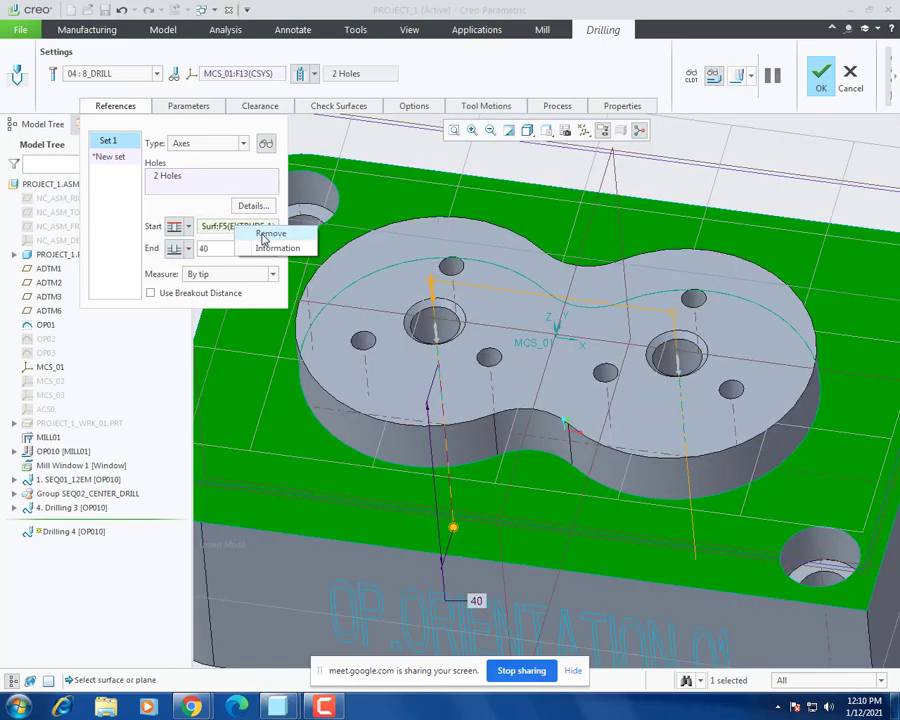
left_click(262, 233)
left_click(400, 285)
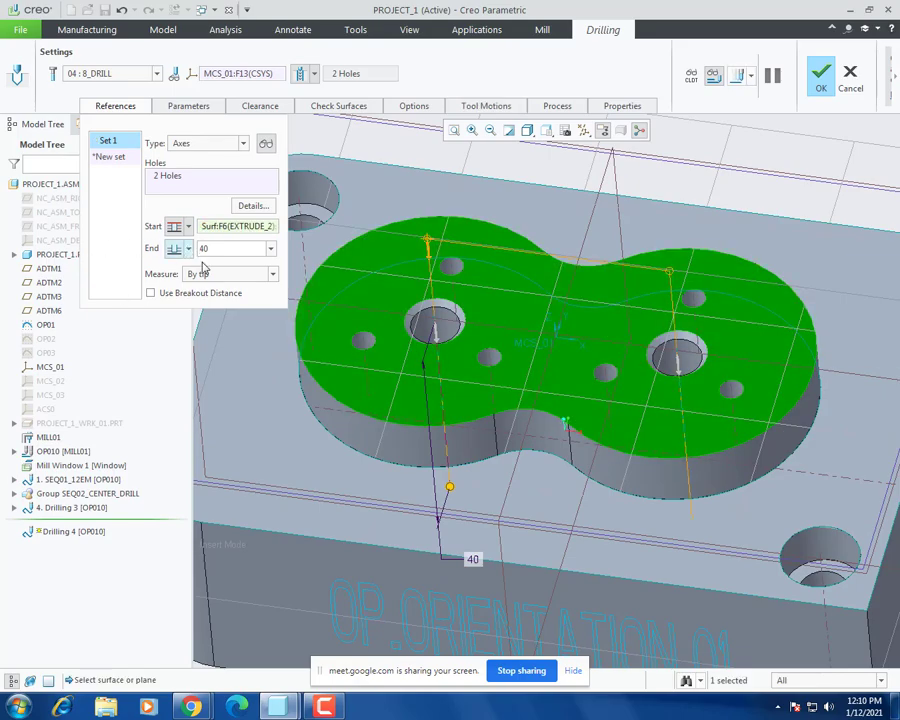
Step: Measure the distance from the raised boss's top face to the block's bottom face
middle_click_drag(400, 380, 506, 468)
middle_click_drag(389, 400, 392, 450)
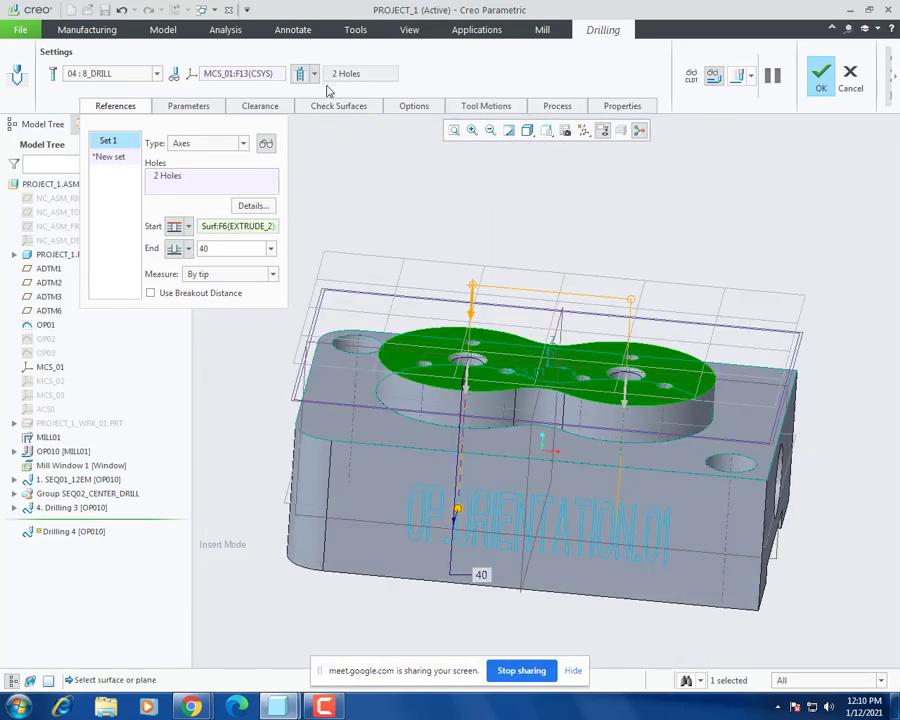
left_click(226, 29)
left_click(309, 87)
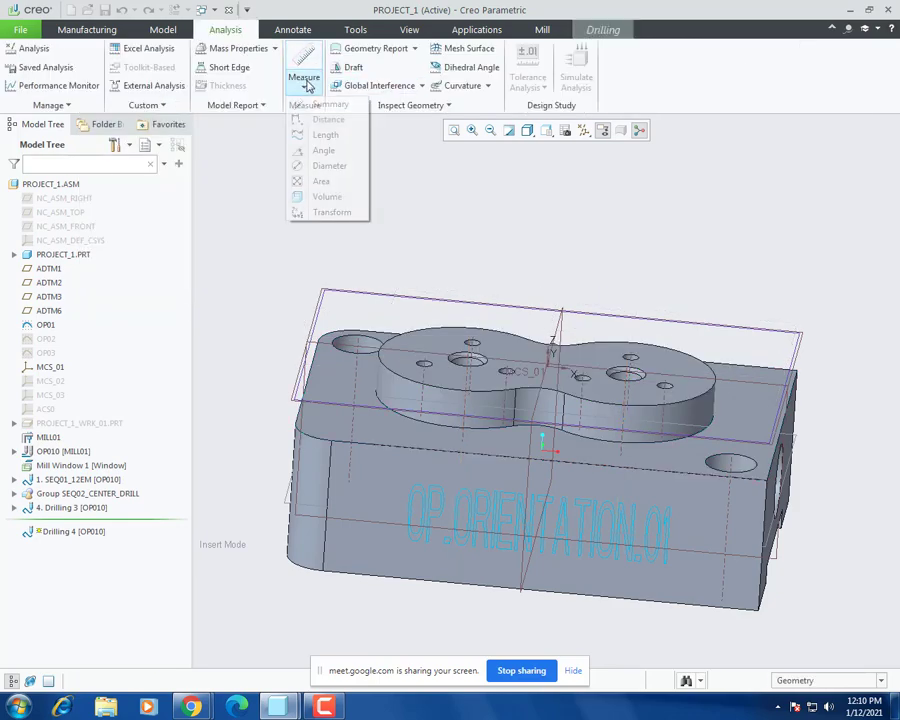
left_click(331, 120)
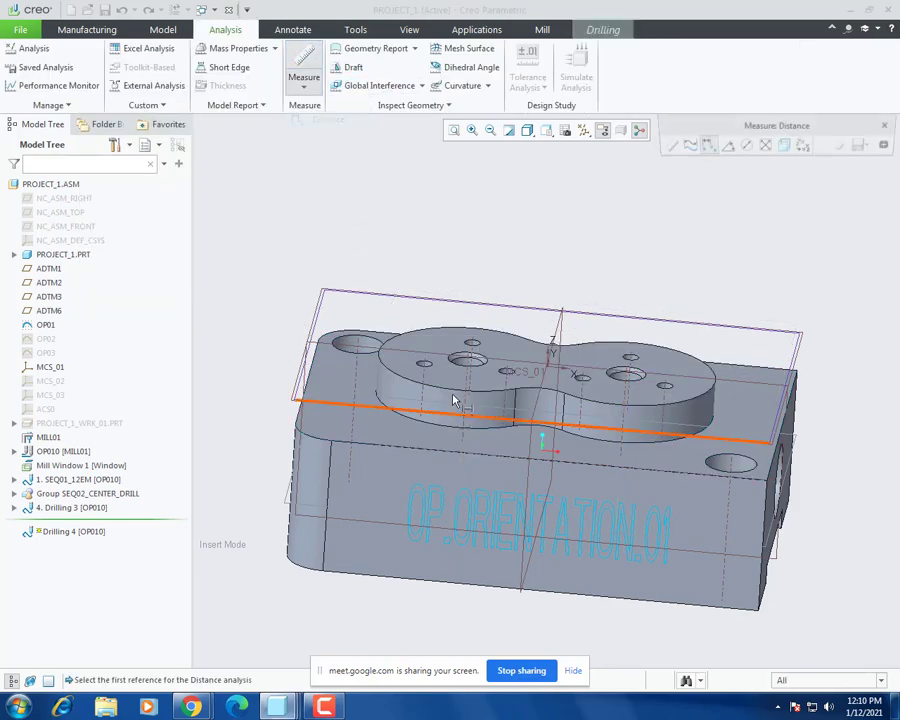
left_click(437, 340)
middle_click_drag(422, 528, 660, 403)
left_click(378, 513)
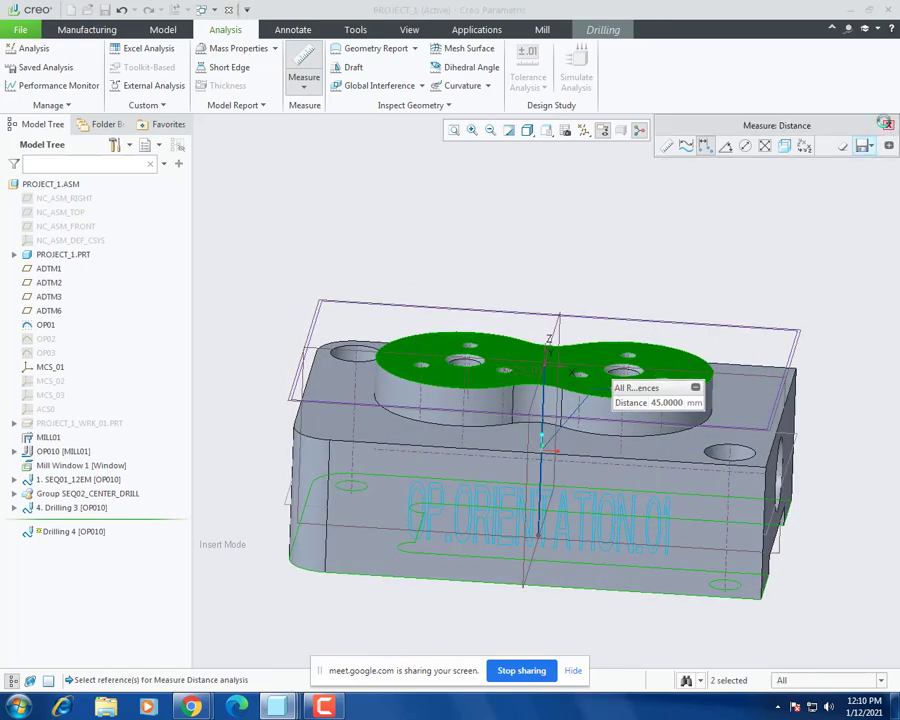
left_click(887, 127)
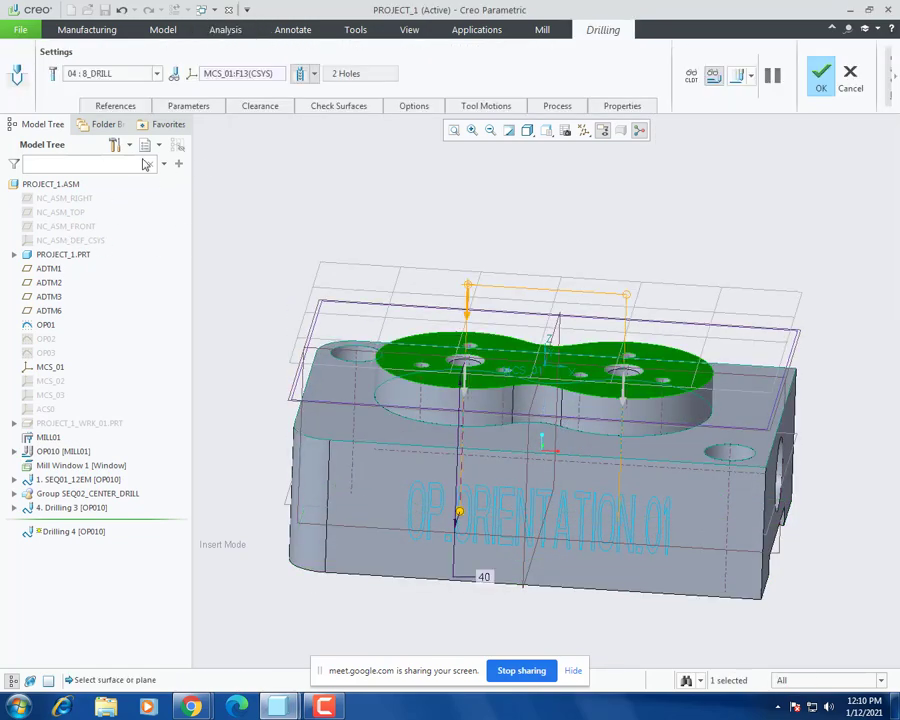
Step: Set the drilling end depth to 50 for the two central holes
left_click(131, 107)
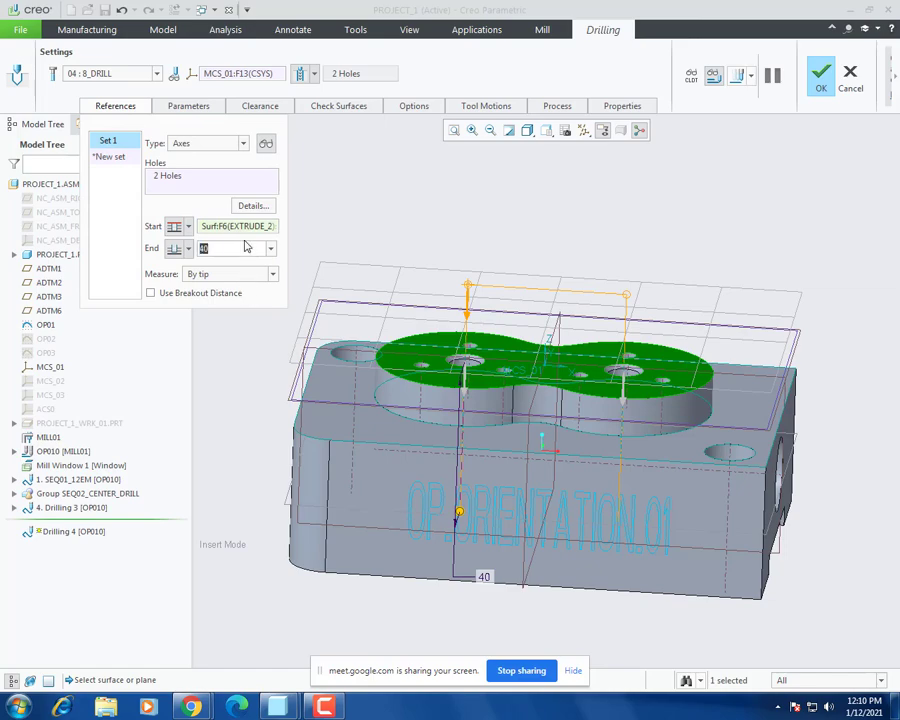
type("50")
key("Return")
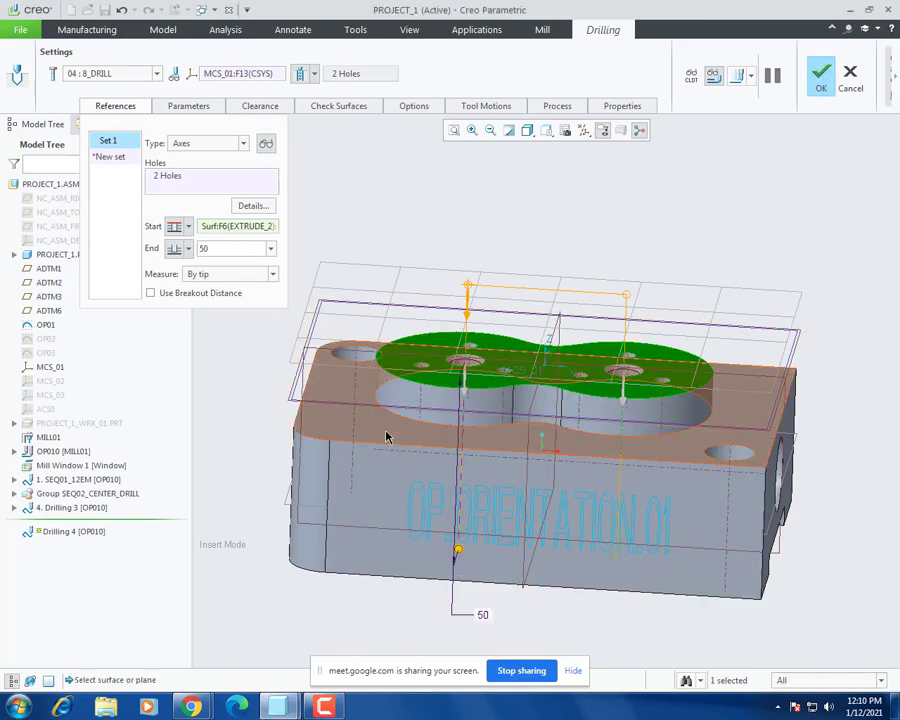
Step: Display the tool path and position the drill at the bottom of the first central hole
middle_click_drag(388, 437, 408, 515)
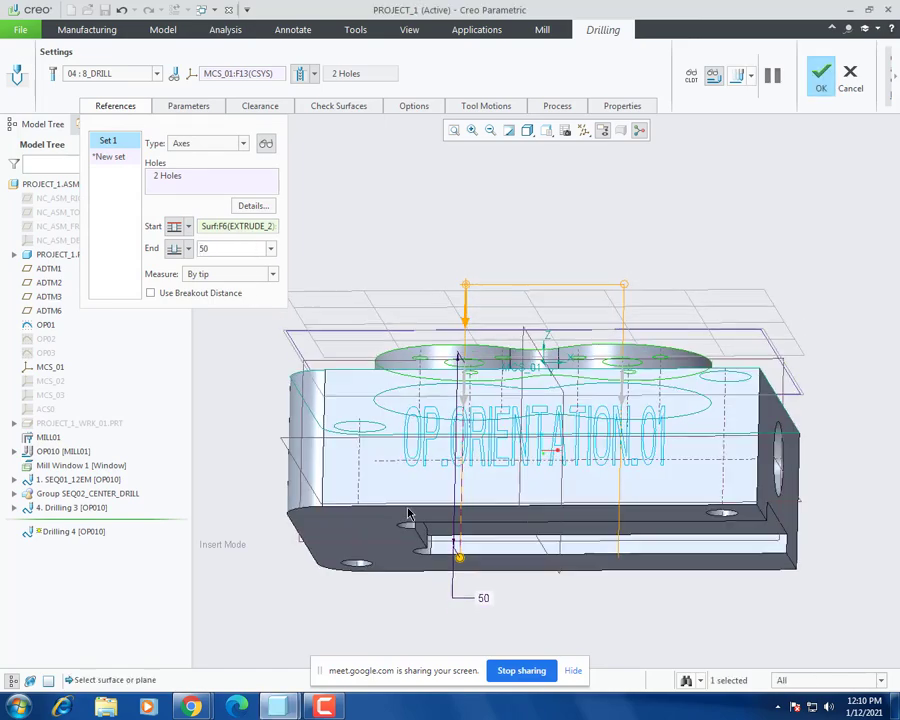
left_click(736, 79)
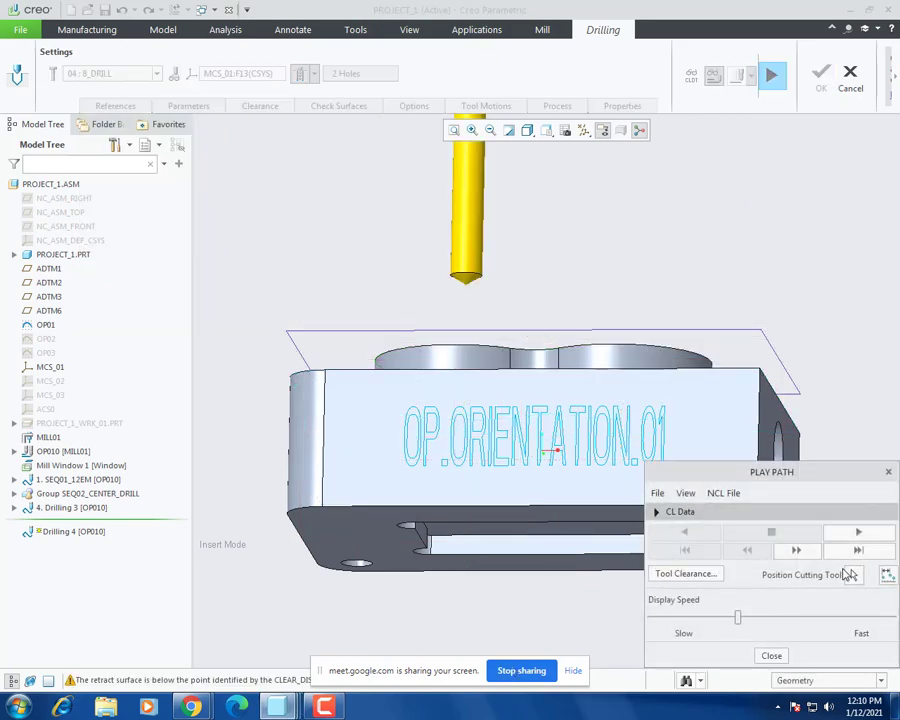
left_click(855, 577)
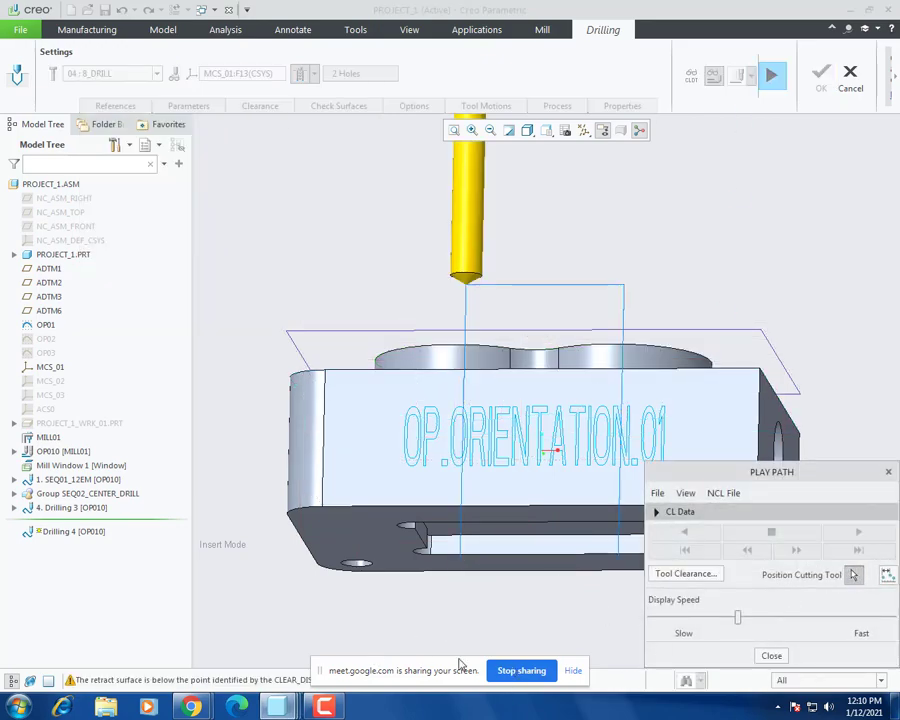
left_click(462, 567)
middle_click_drag(462, 567, 475, 617)
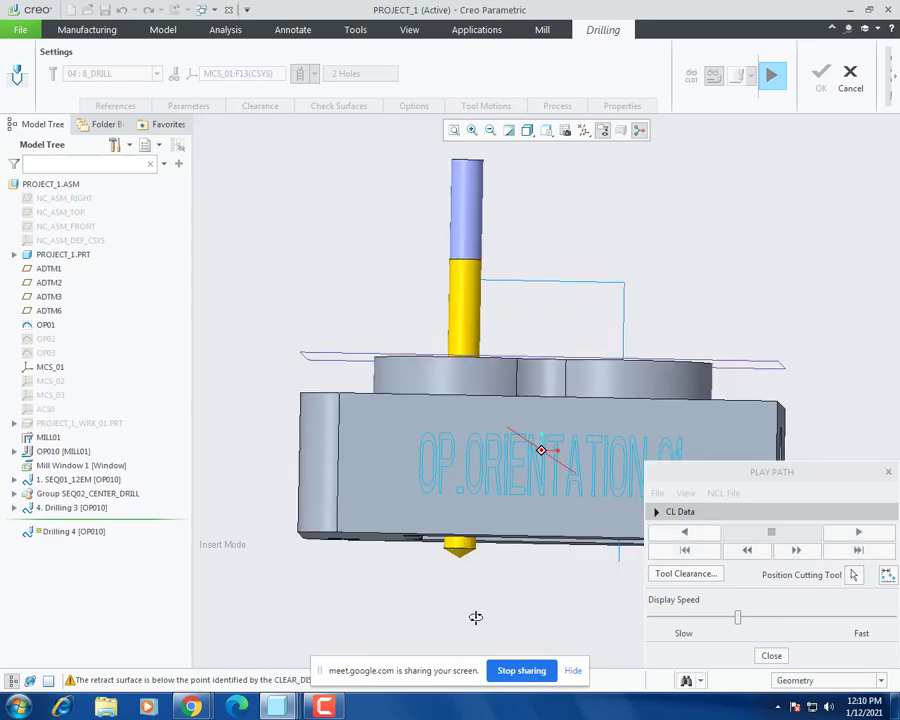
Step: Inspect the drill tip's breakthrough normal to the front face and from below, and close the path simulation
left_click(546, 130)
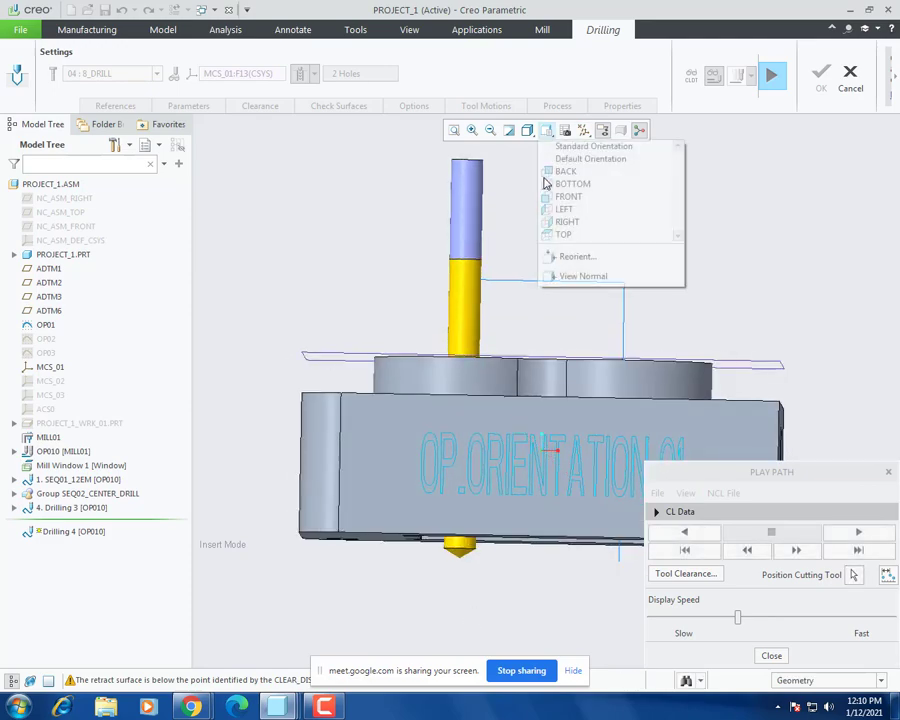
left_click(577, 277)
left_click(388, 416)
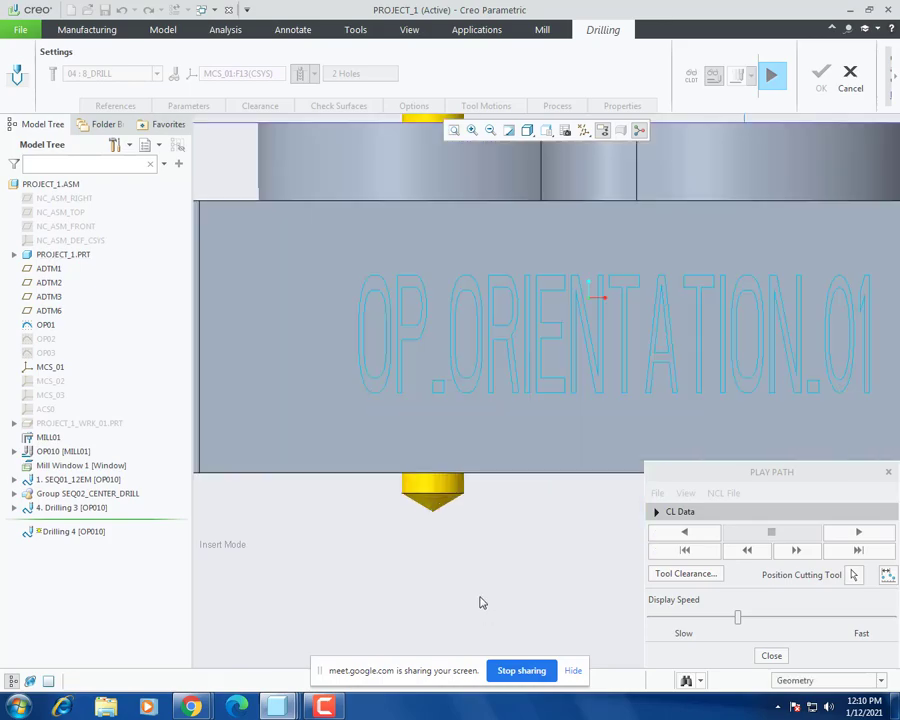
scroll(480, 602, "down", 2)
scroll(445, 496, "up", 5)
middle_click_drag(448, 498, 464, 378)
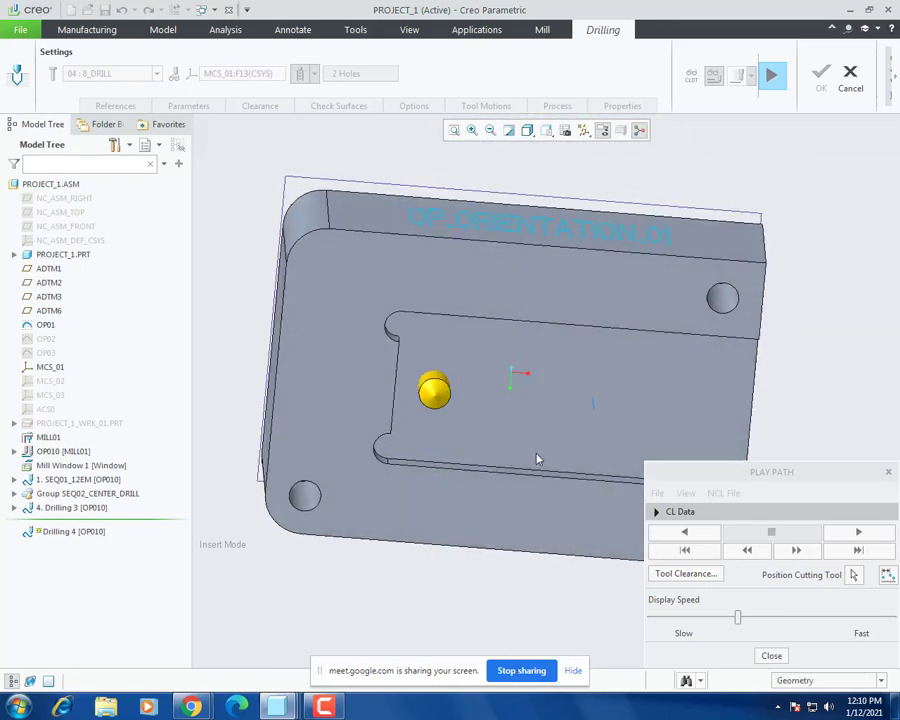
left_click(769, 655)
Step: Turn to the side face with the cross hole and hide all datum and annotation display
middle_click_drag(452, 482, 390, 599)
middle_click_drag(470, 326, 413, 245)
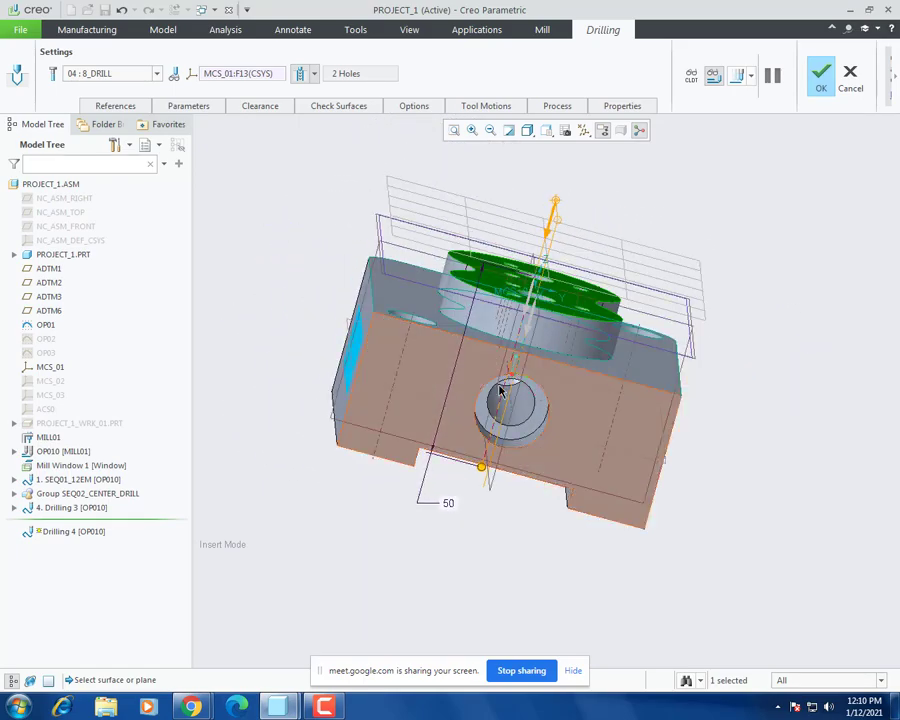
mouse_move(518, 415)
middle_mouse_down()
mouse_move(512, 392)
mouse_move(517, 402)
middle_mouse_up()
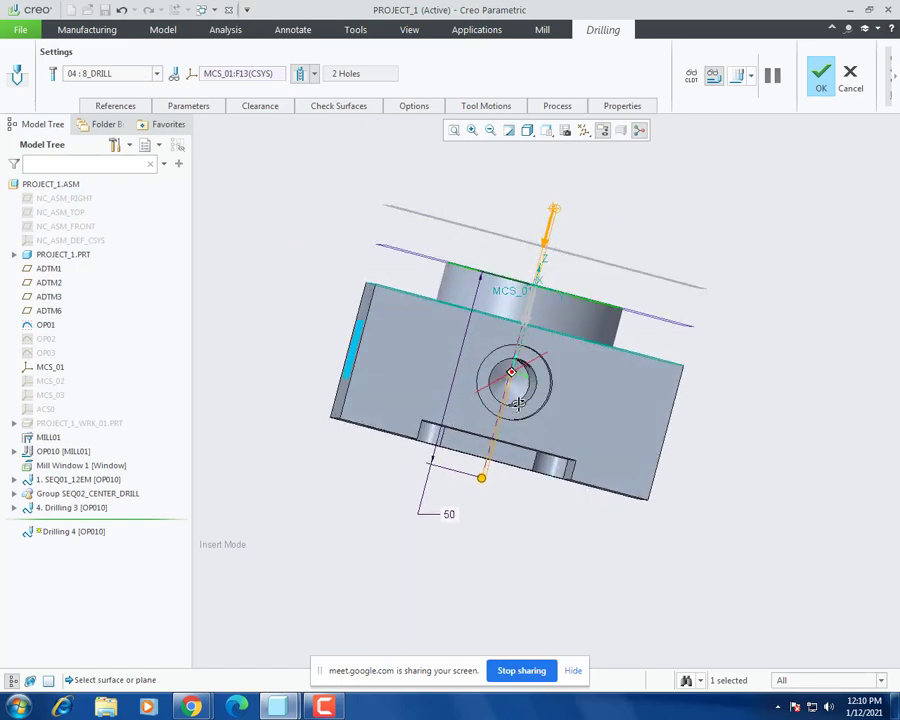
left_click(585, 131)
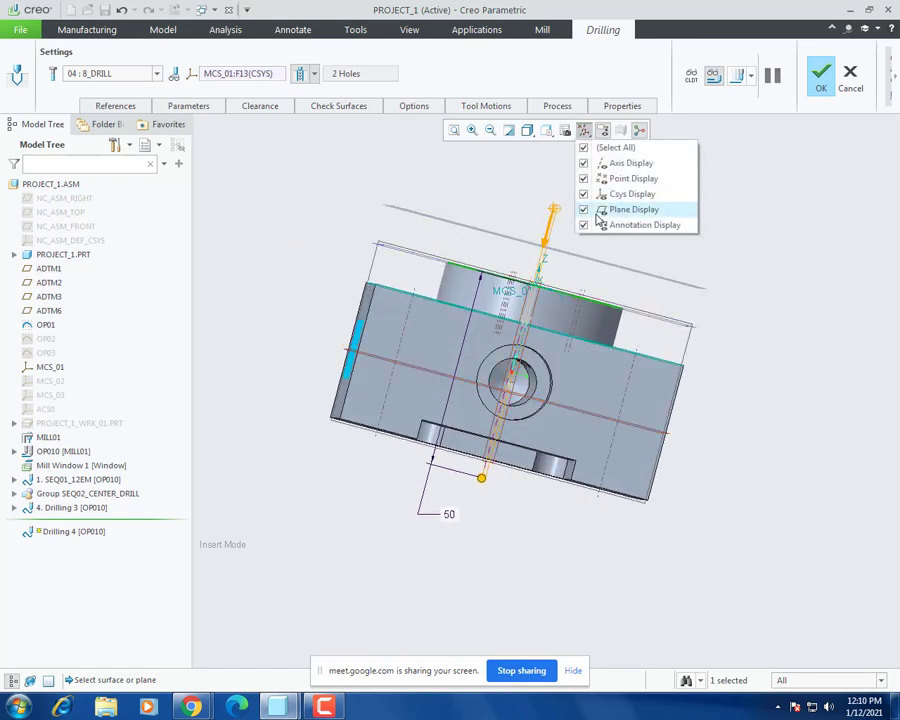
left_click(600, 146)
left_click(743, 292)
Step: Orient the view normal to the side face and examine the drilling axis and depth against the cross hole and bottom pocket
scroll(548, 411, "down", 2)
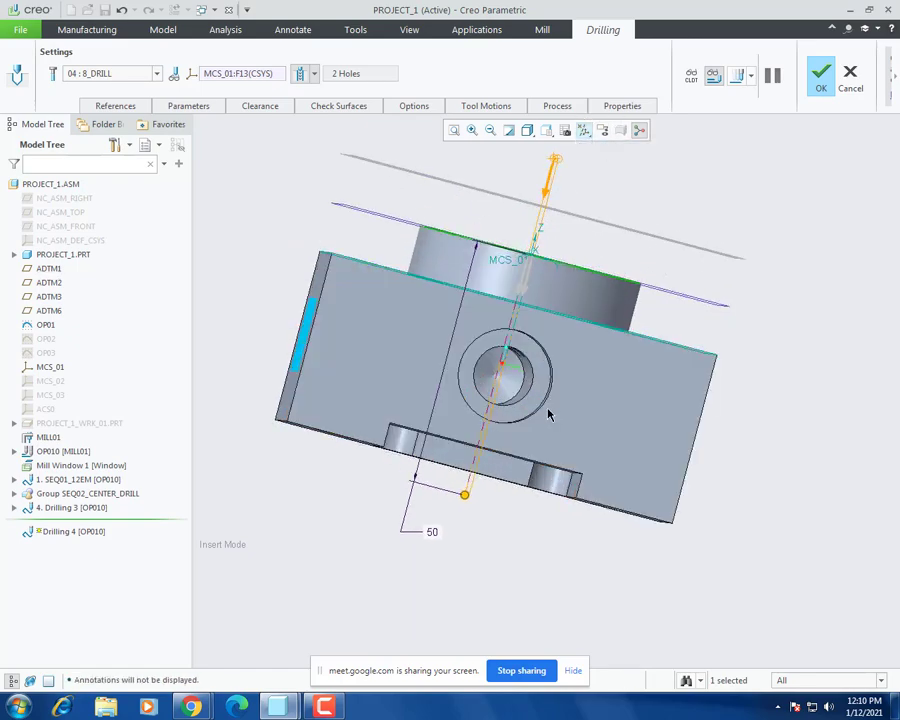
middle_click_drag(524, 415, 505, 335)
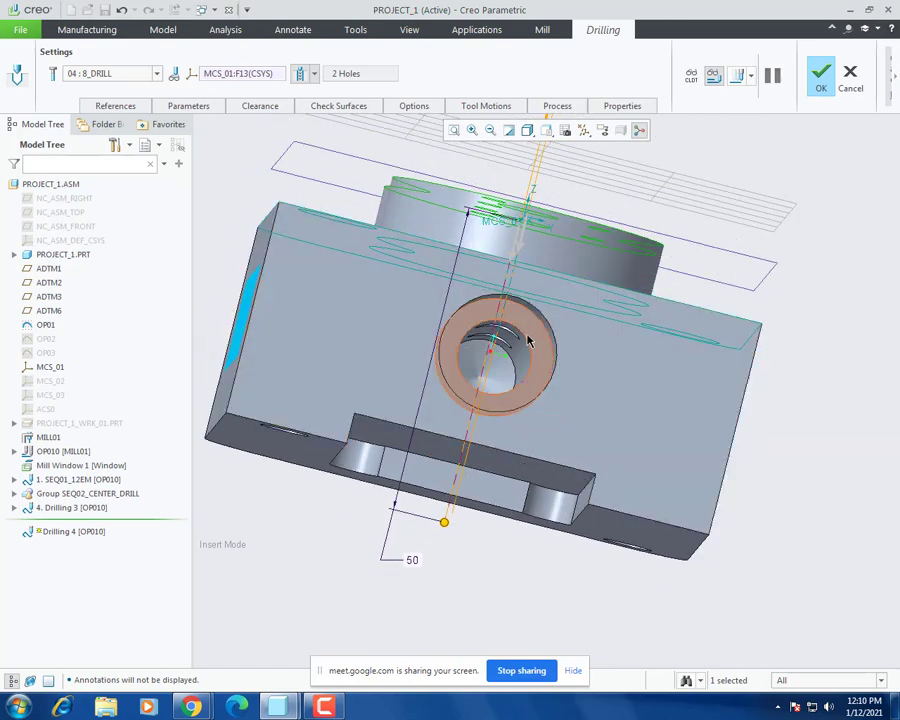
scroll(510, 330, "down", 2)
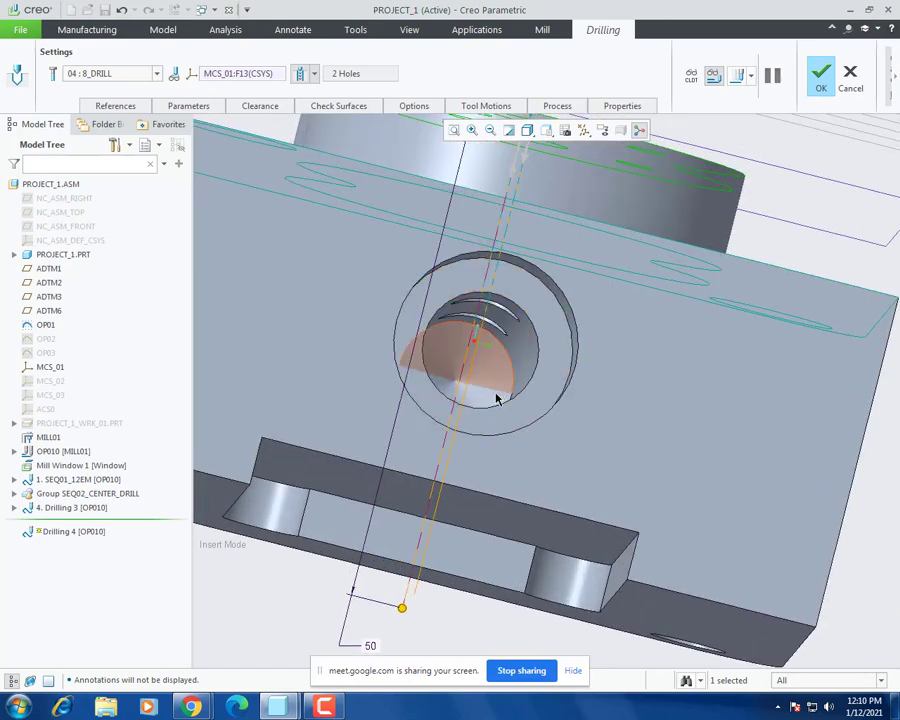
middle_click_drag(500, 401, 639, 374)
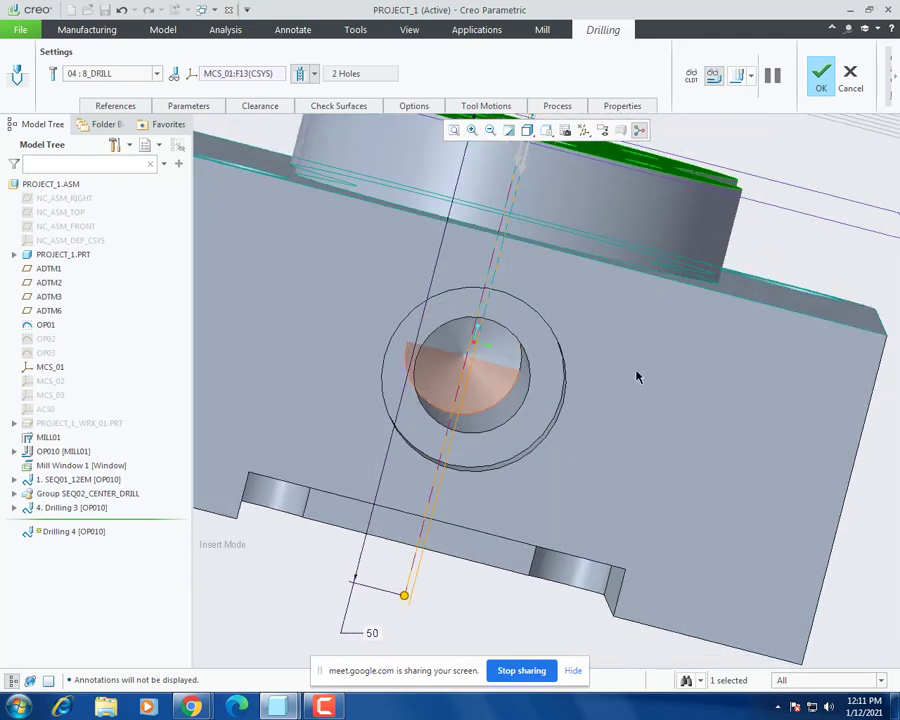
left_click(546, 136)
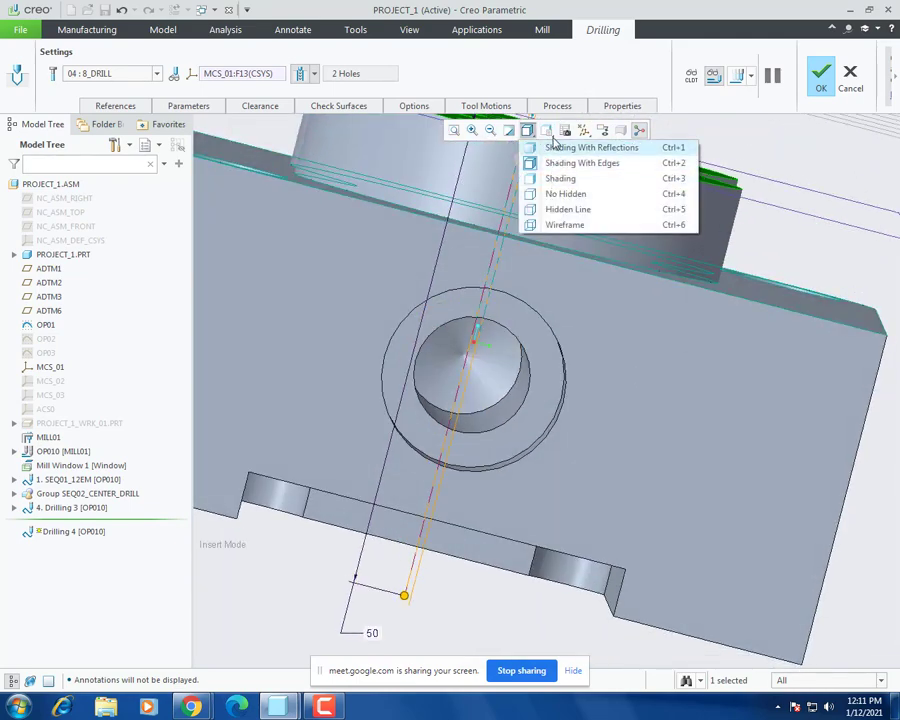
left_click(548, 144)
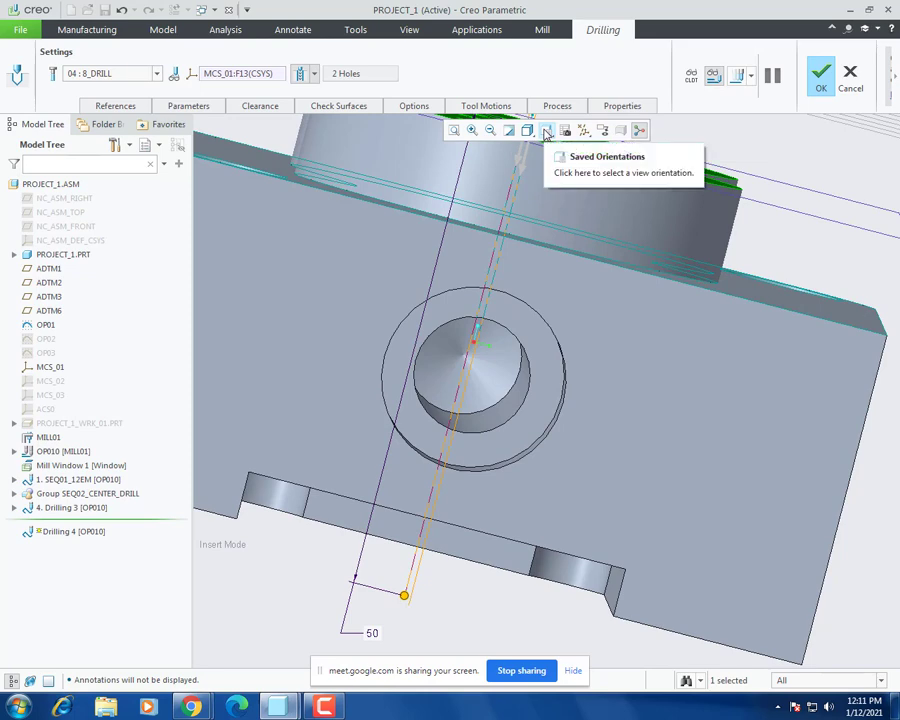
left_click(548, 132)
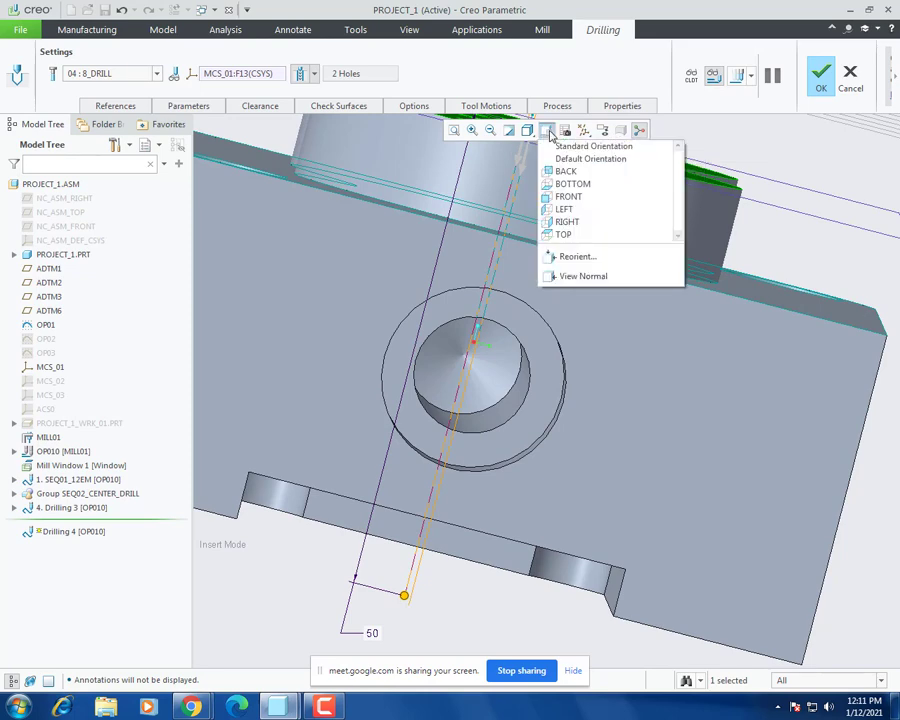
left_click(563, 275)
left_click(566, 286)
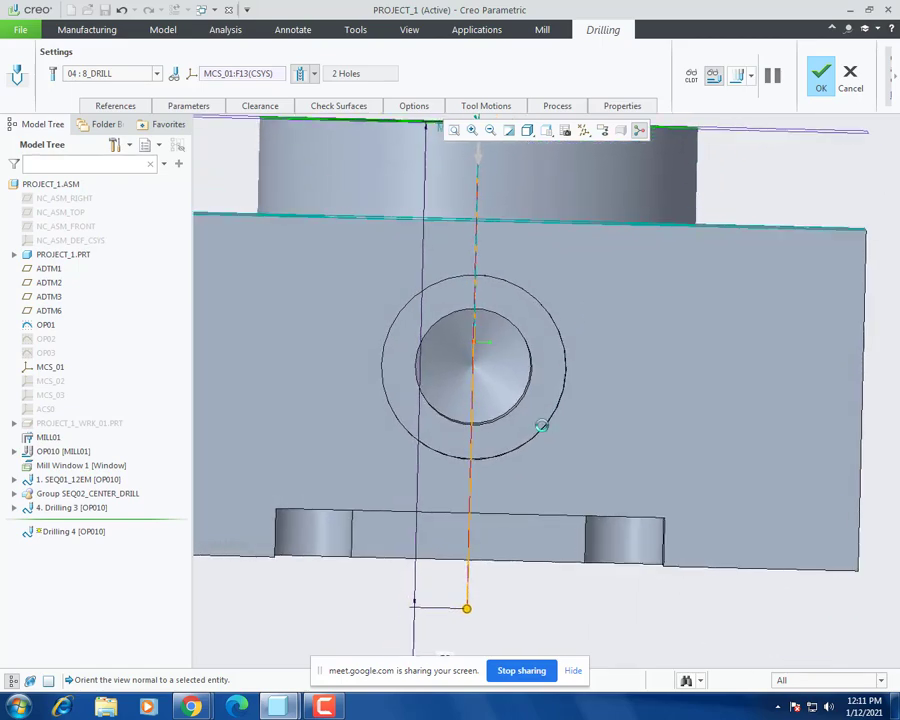
scroll(474, 370, "up", 4)
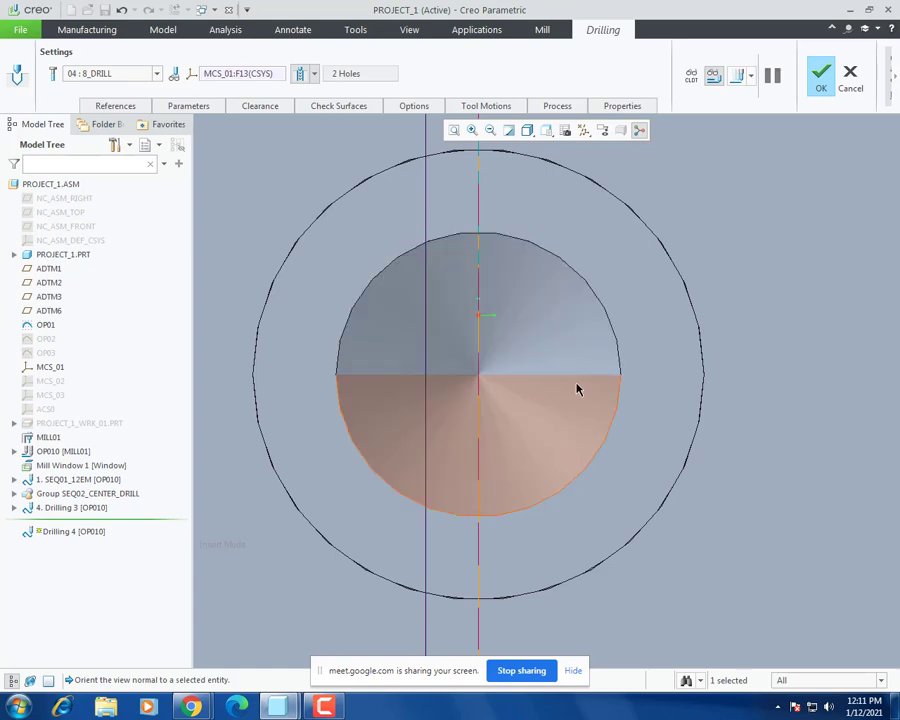
scroll(481, 415, "down", 4)
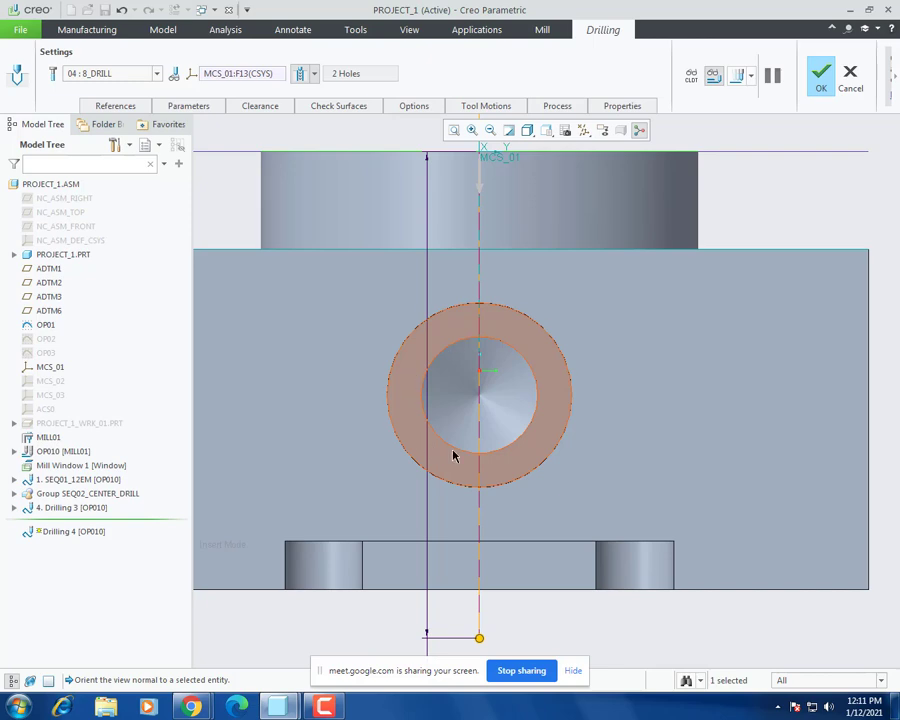
scroll(482, 375, "down", 4)
scroll(488, 478, "up", 5)
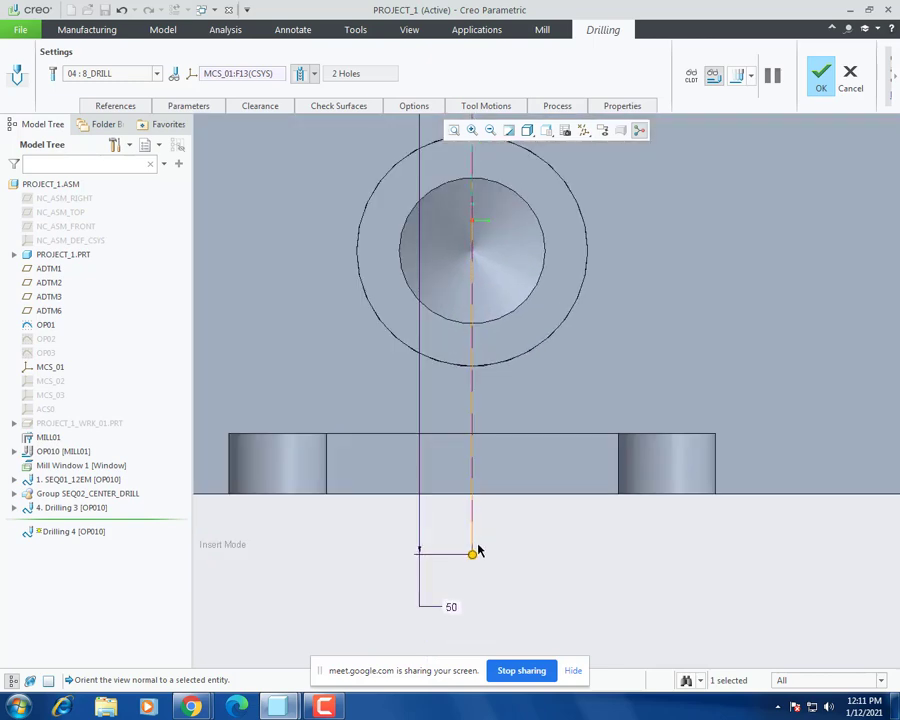
Step: Shorten the drilling depth of the two central holes to 20
left_click_drag(474, 560, 513, 216)
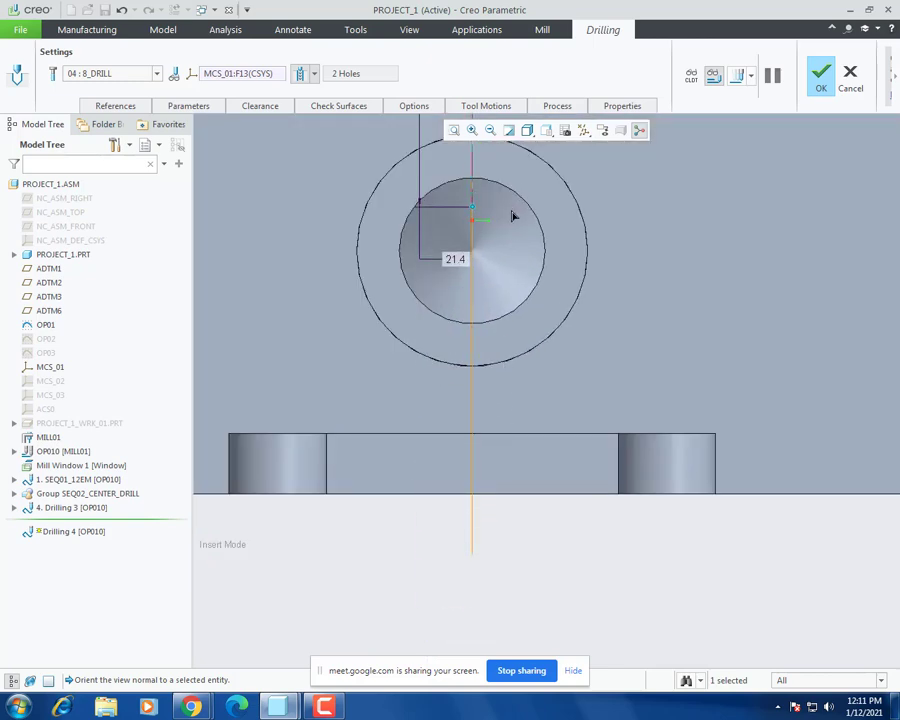
double_click(458, 260)
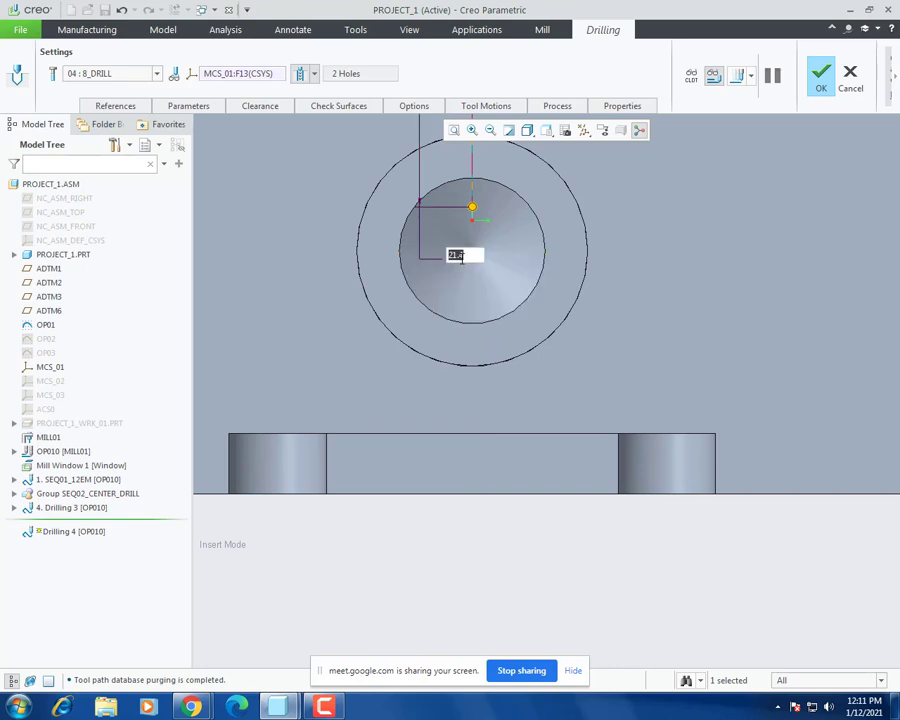
type("20")
key("Return")
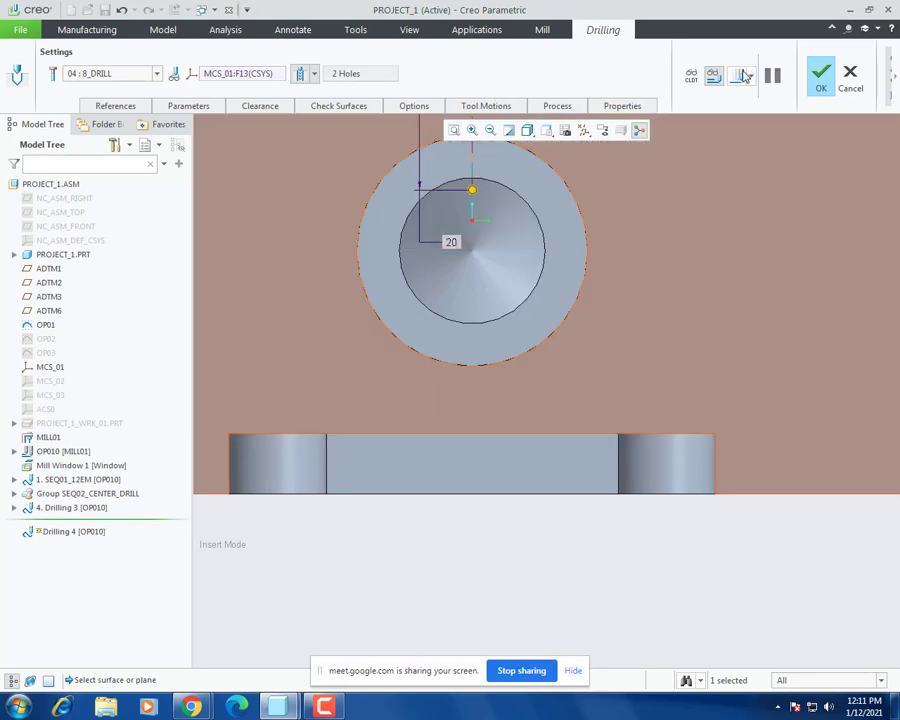
Step: Simulate the tool path with the drill at full depth, examine its breakthrough into the cross hole in wireframe display, and close the simulation
left_click(739, 76)
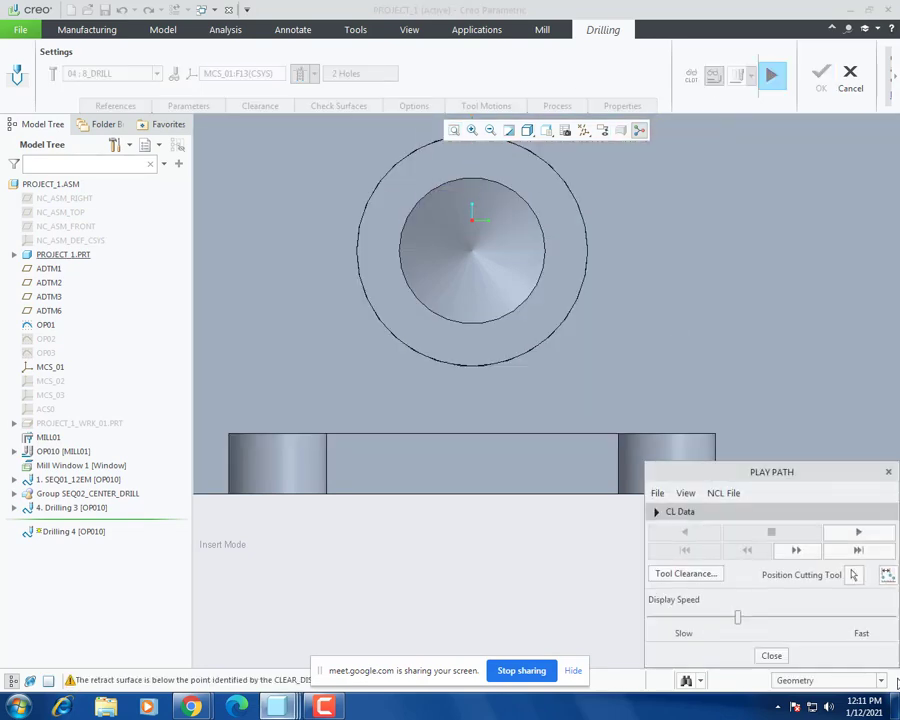
left_click(856, 576)
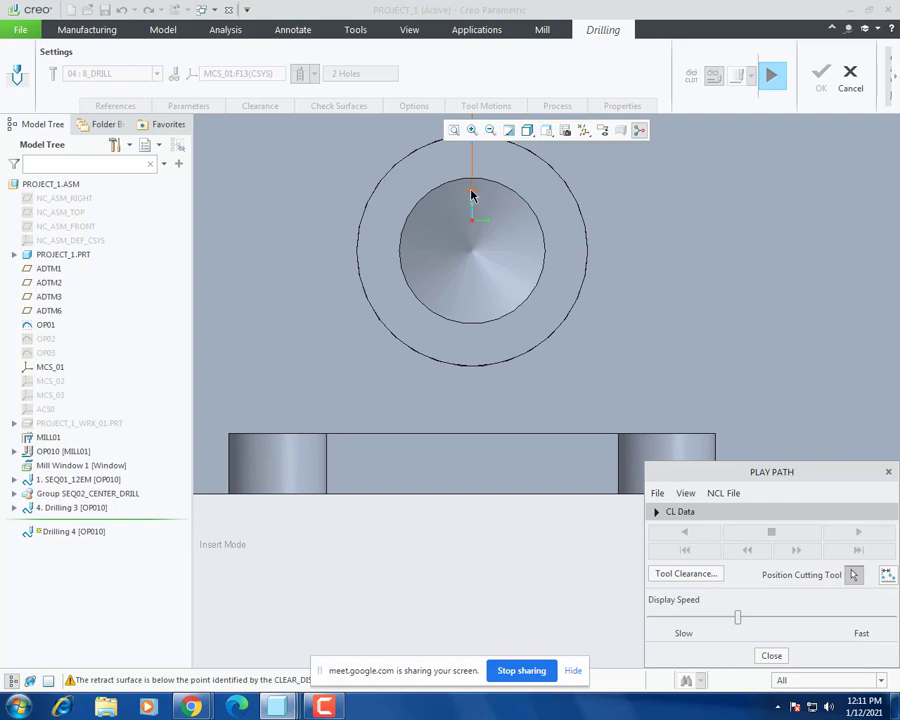
left_click(471, 190)
scroll(470, 172, "down", 4)
scroll(466, 335, "up", 2)
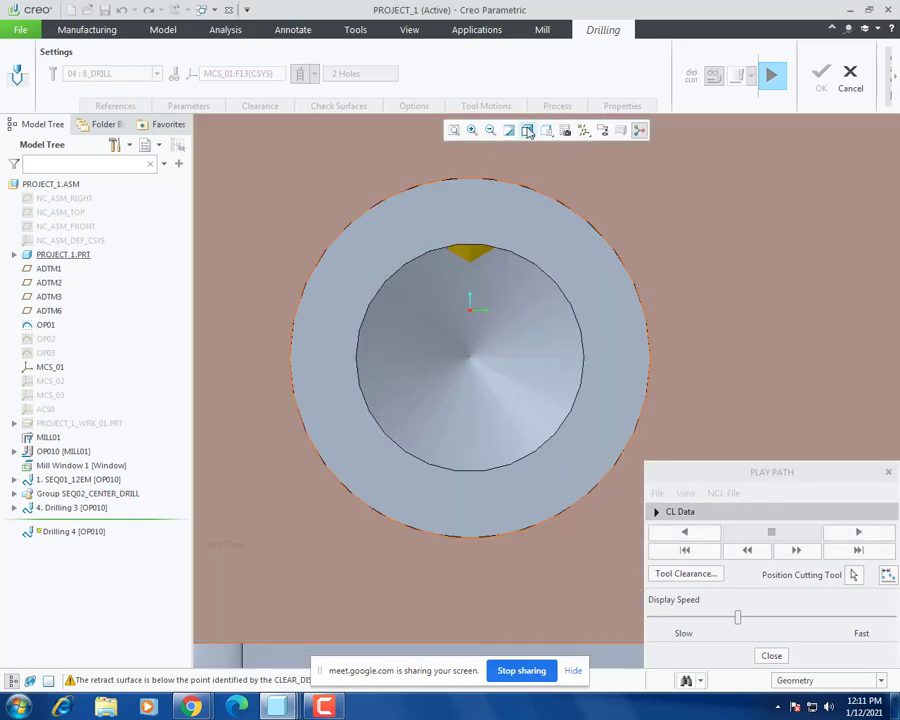
left_click(528, 133)
left_click(546, 225)
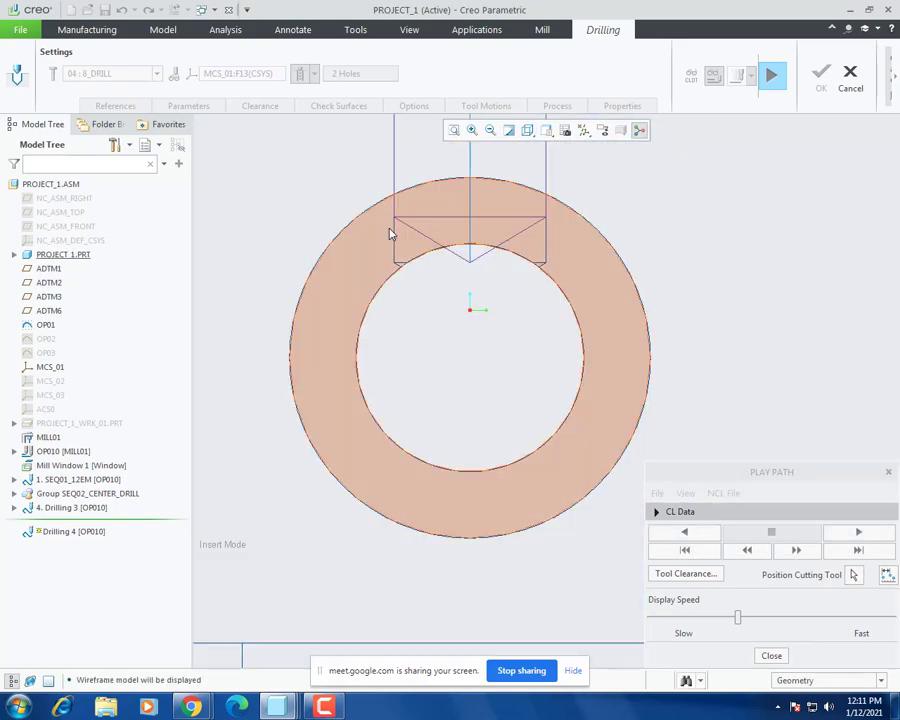
left_click(771, 656)
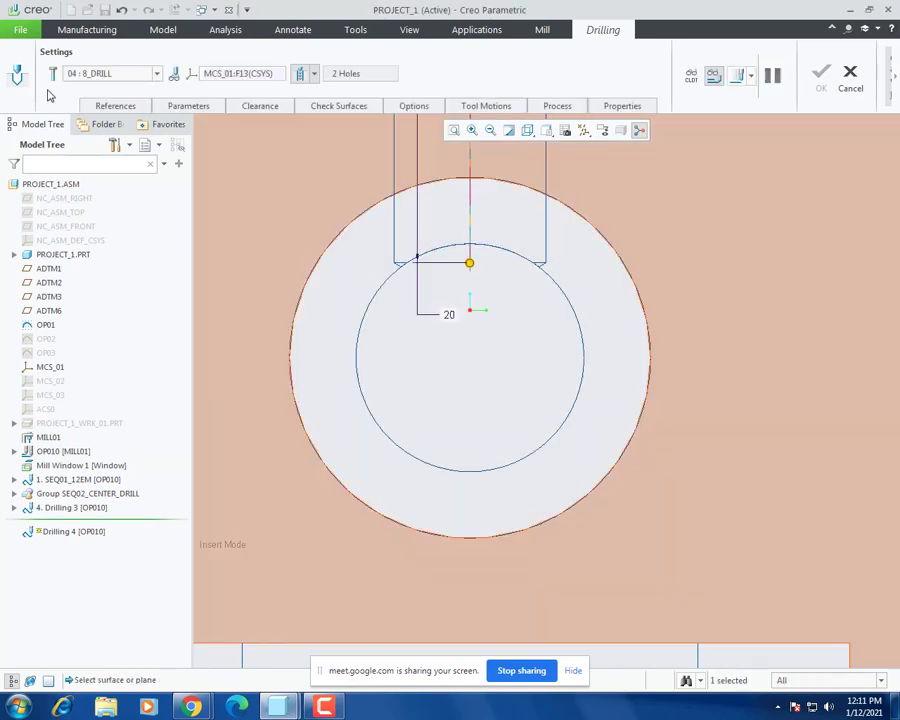
Step: Set the end depth of the two-hole drilling set to 25
left_click(118, 106)
type("25")
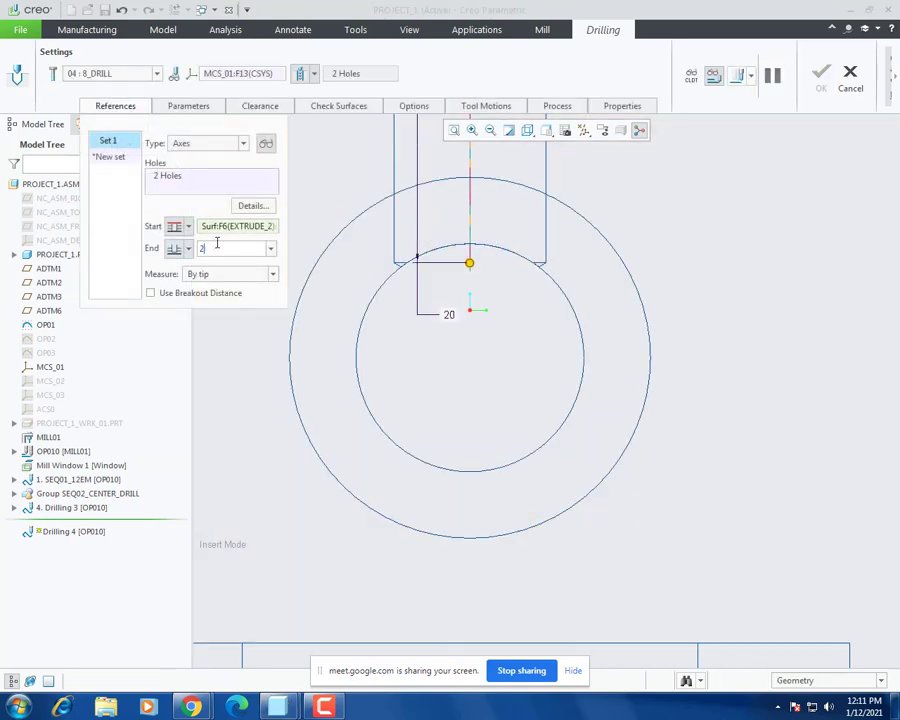
key("Return")
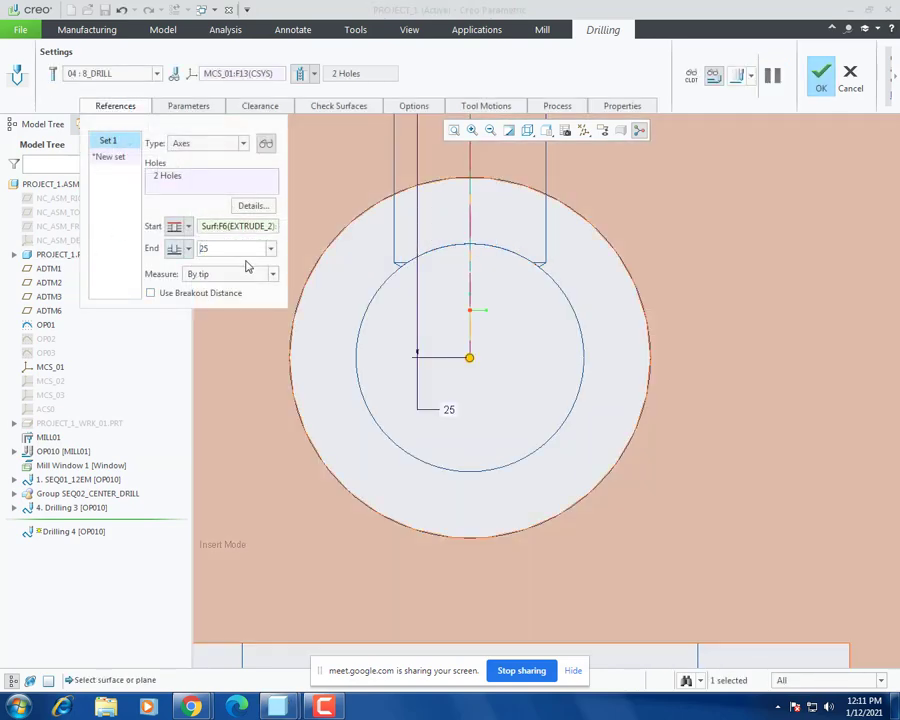
Step: Display the tool path and position the drill at its bottom to examine the full diameter against the cross hole in wireframe
left_click(739, 78)
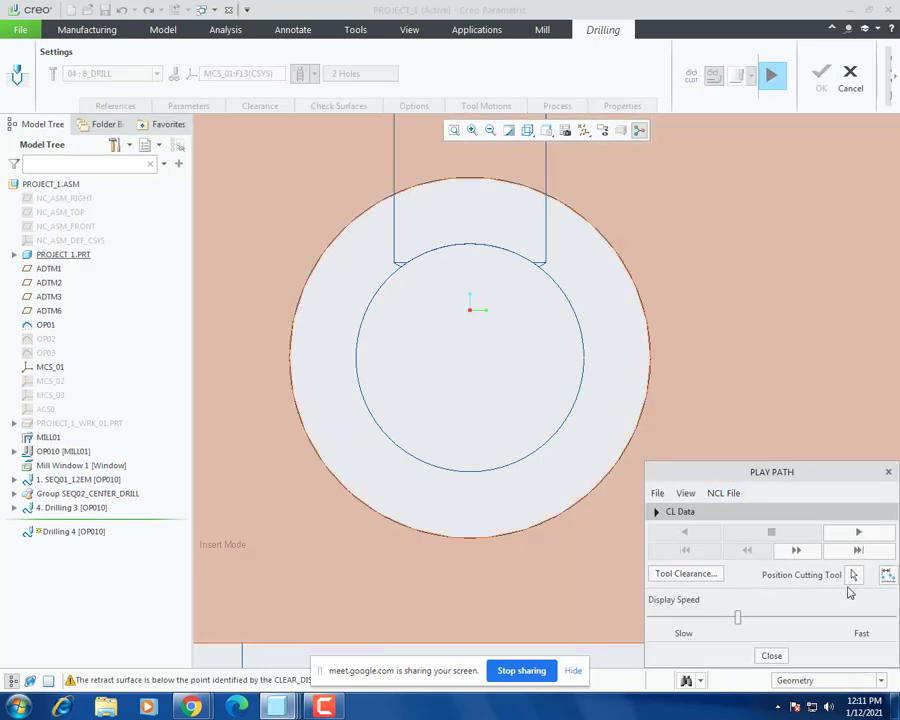
left_click(855, 577)
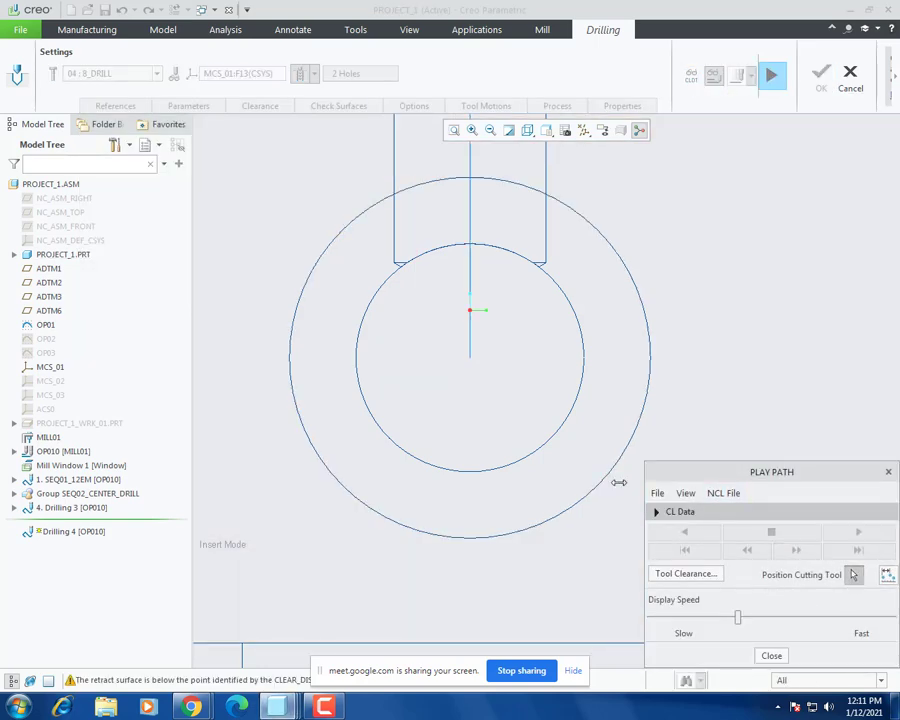
left_click(471, 357)
scroll(409, 317, "down", 2)
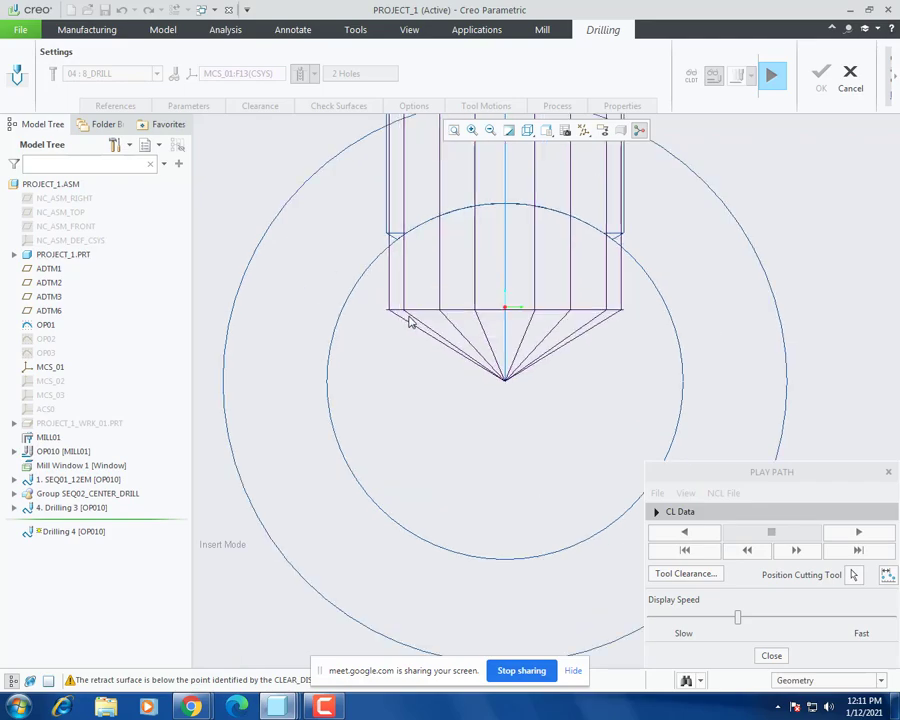
scroll(409, 319, "up", 2)
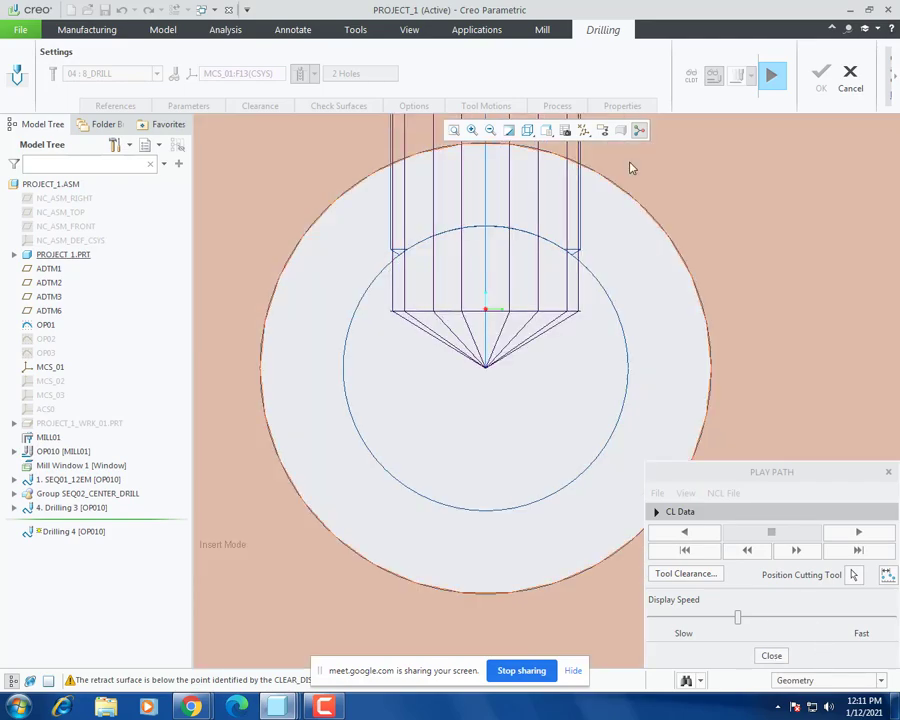
Step: Switch the display back to shaded with edges, recheck the drill's position in the cross hole, and close the path simulation
left_click(527, 131)
left_click(560, 163)
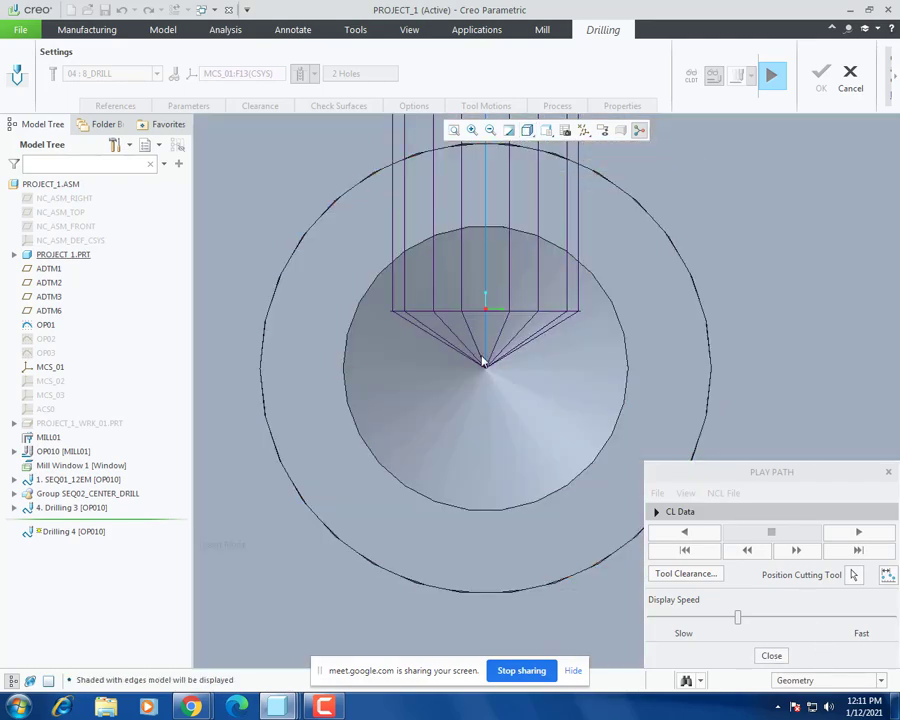
left_click(855, 577)
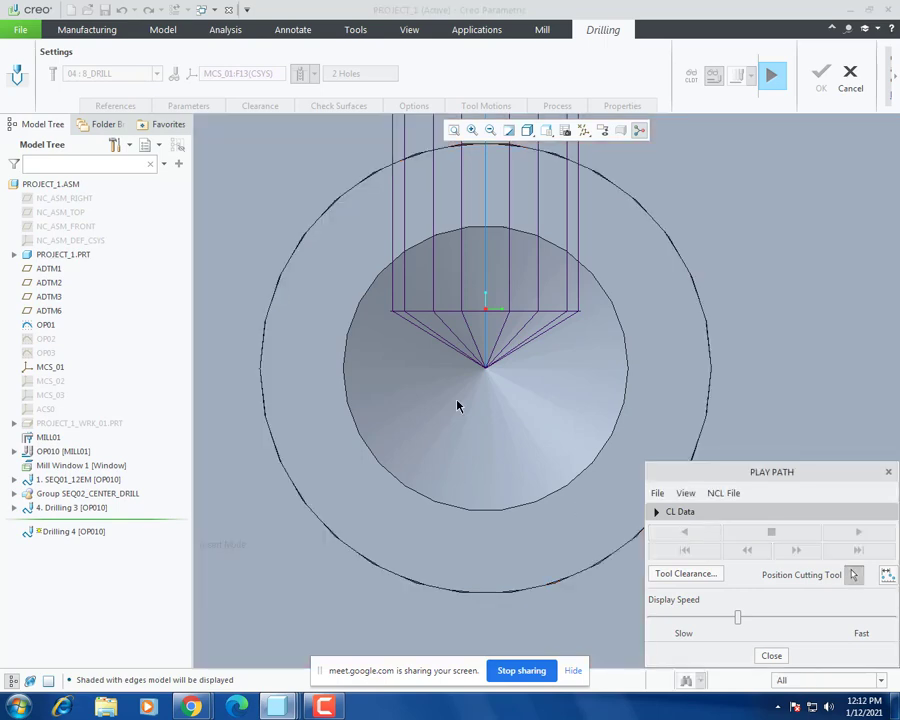
scroll(457, 405, "up", 4)
scroll(478, 347, "down", 3)
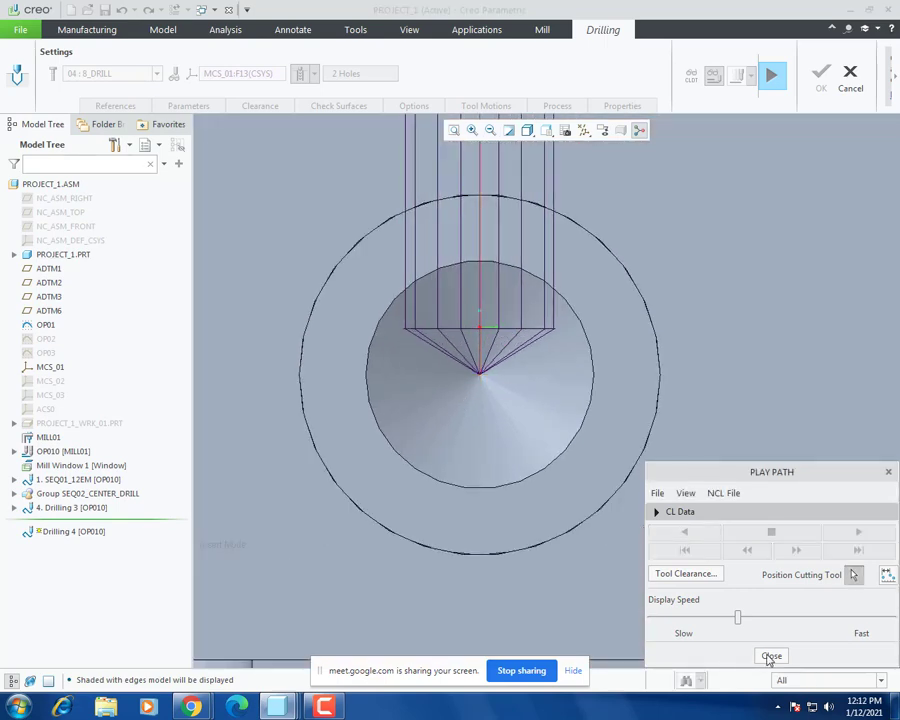
left_click(481, 376)
left_click(778, 658)
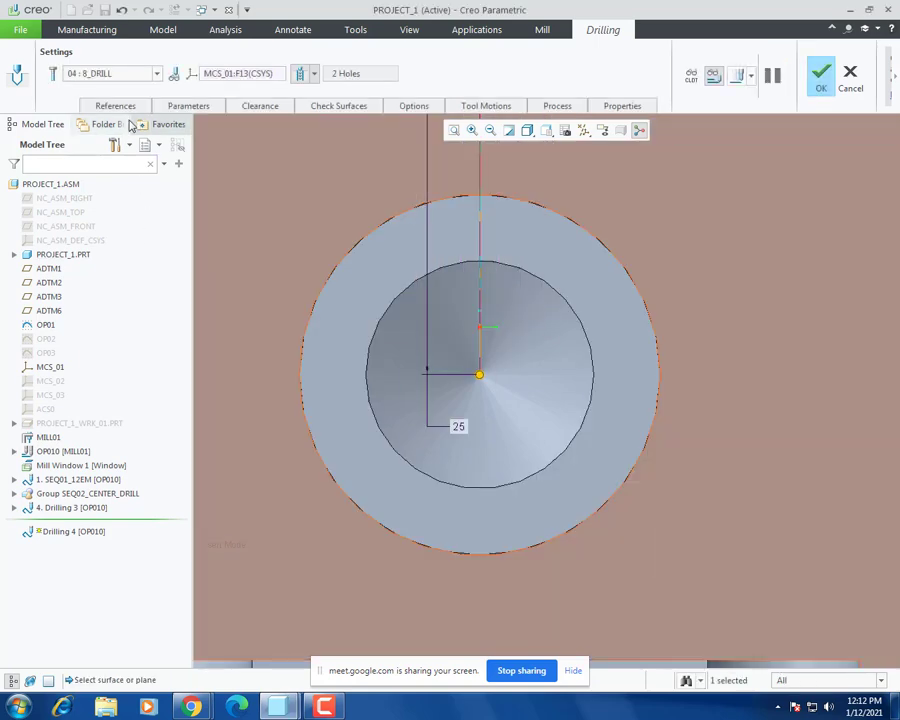
Step: Reduce the end depth of the two-hole drilling set to 22
left_click(118, 105)
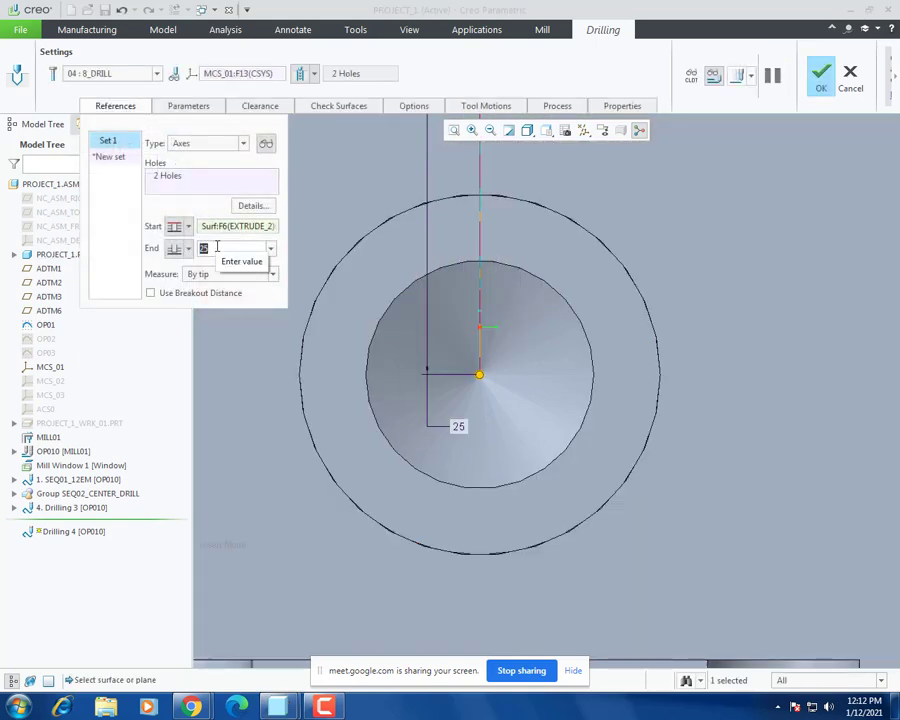
type("22")
key("Return")
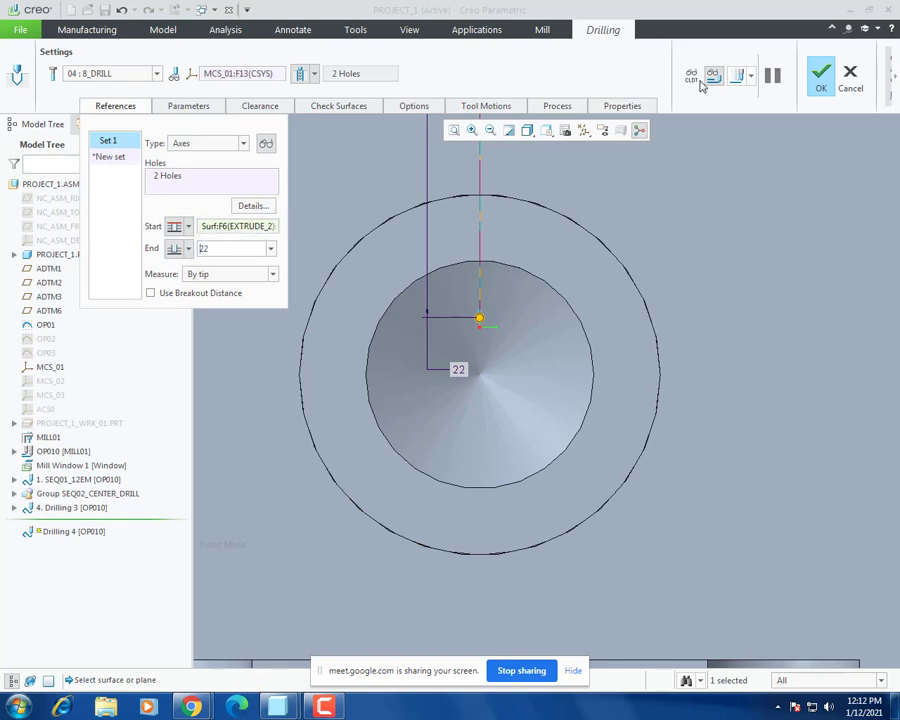
Step: Position the drill at the bottom of the tool path, inspect its breakthrough into the cross hole from below, and close the simulation
left_click(739, 75)
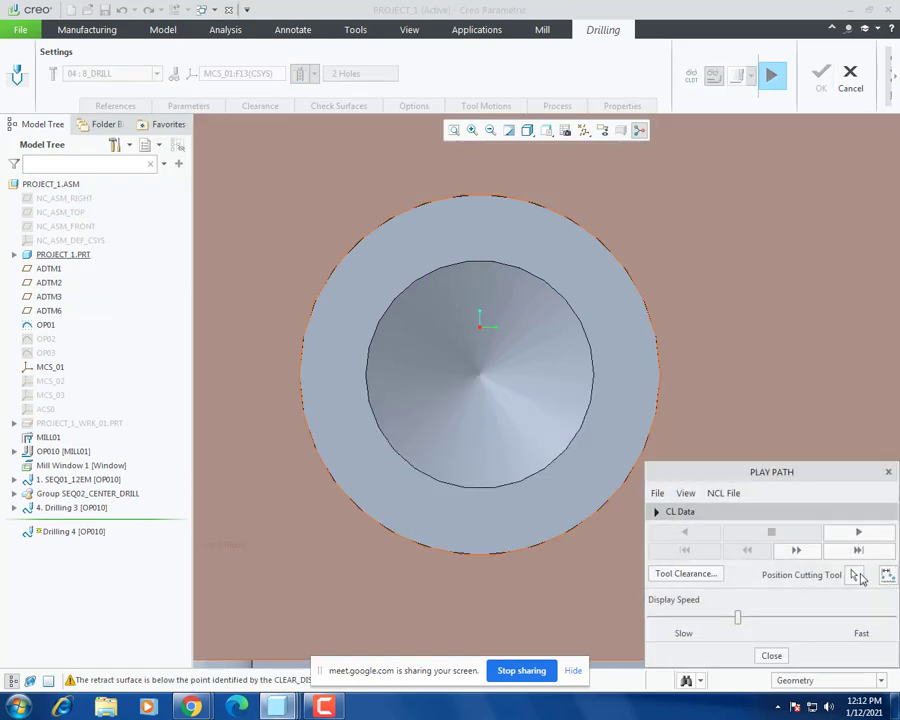
left_click(855, 576)
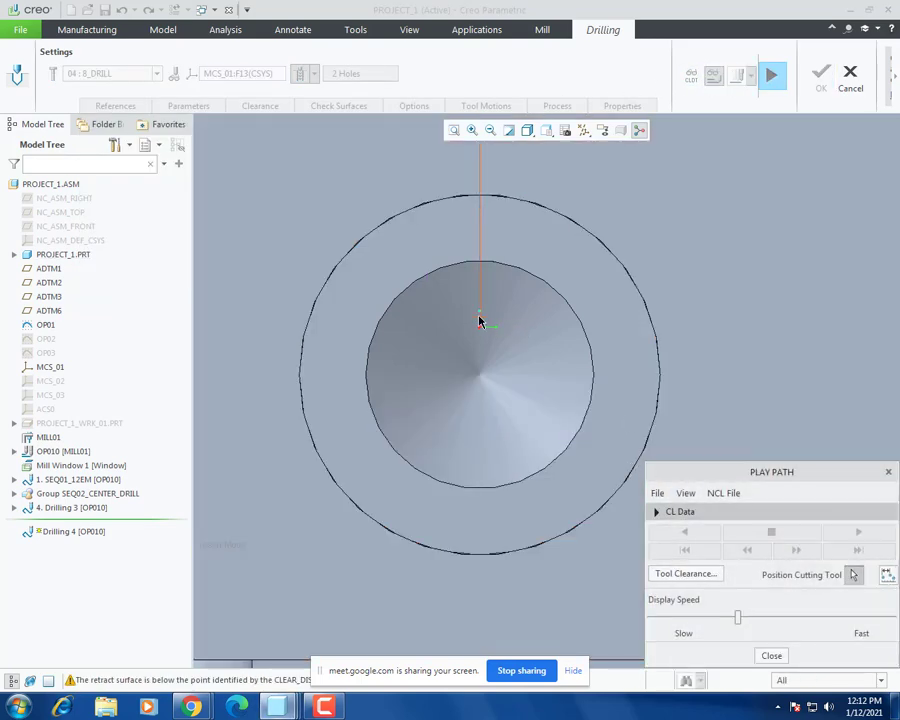
left_click(481, 321)
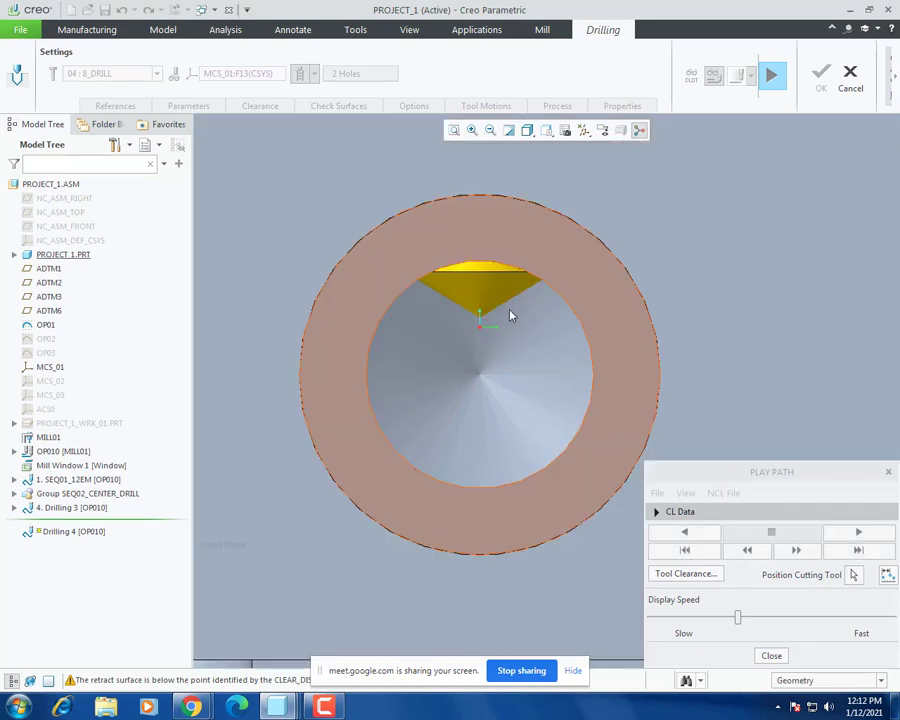
scroll(506, 322, "up", 4)
middle_click_drag(505, 323, 485, 347)
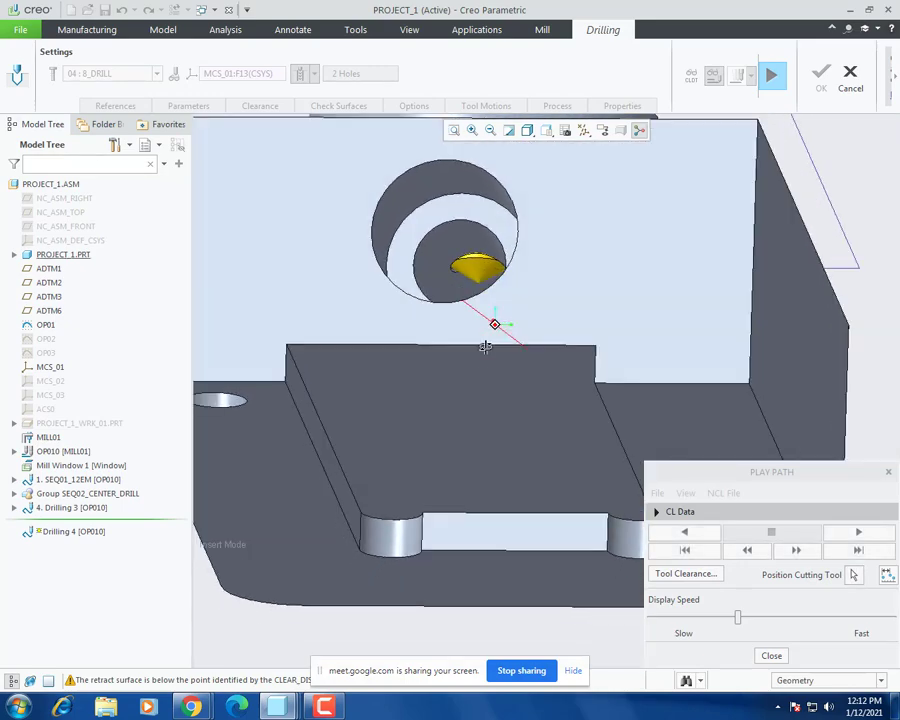
scroll(464, 305, "down", 4)
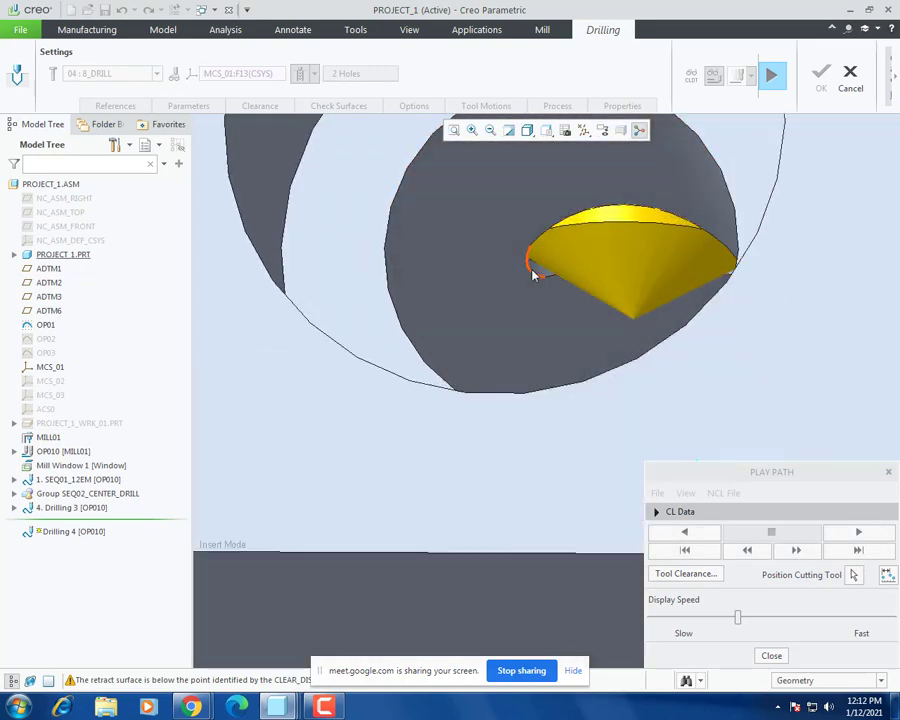
left_click(771, 657)
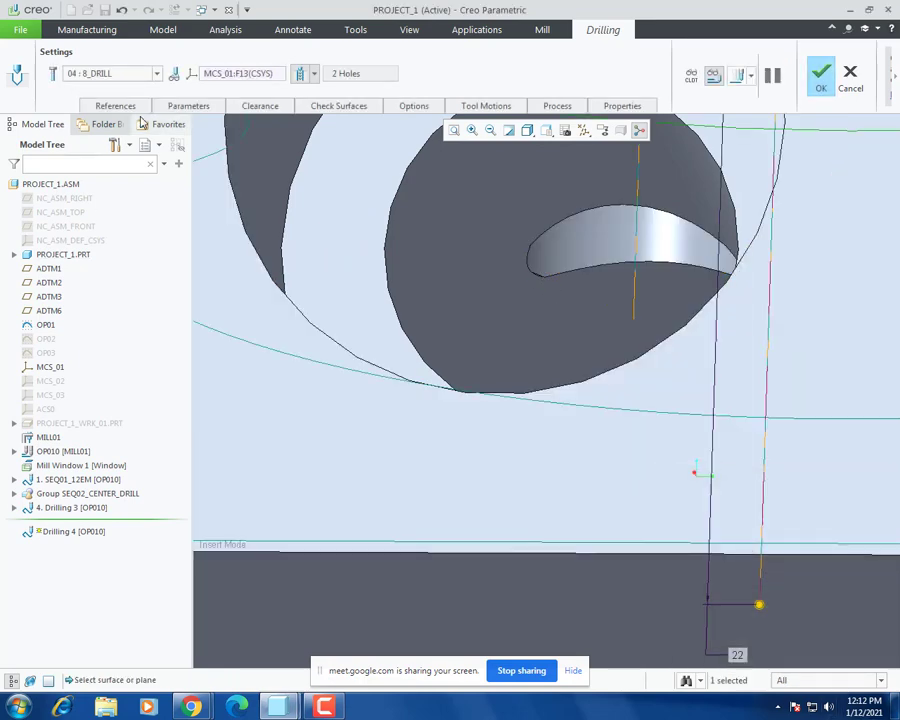
Step: Set the drilling set's end depth back to 25
left_click(115, 105)
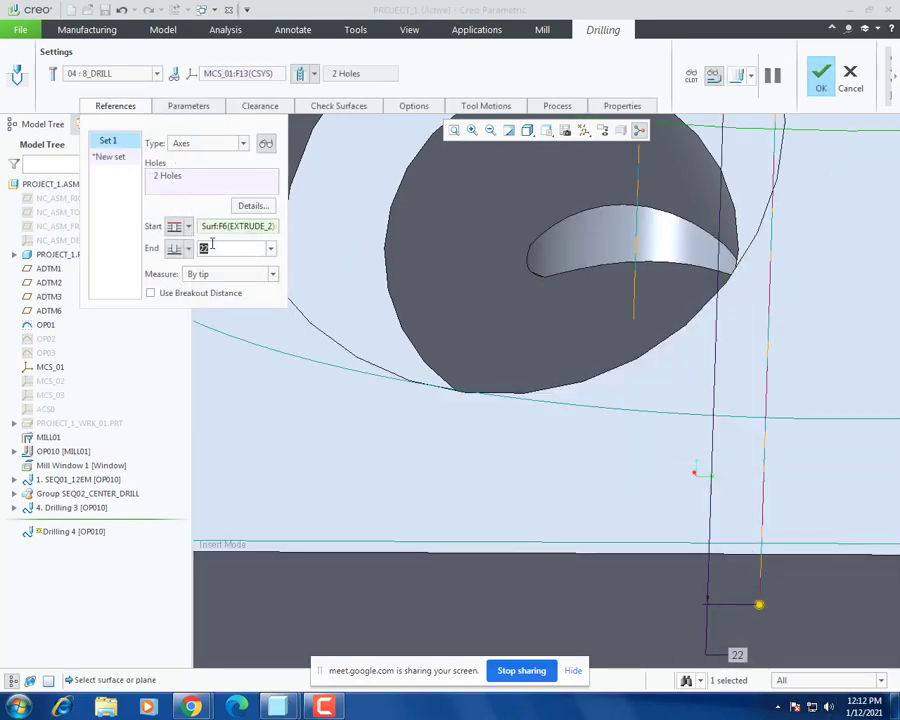
type("25")
key("Return")
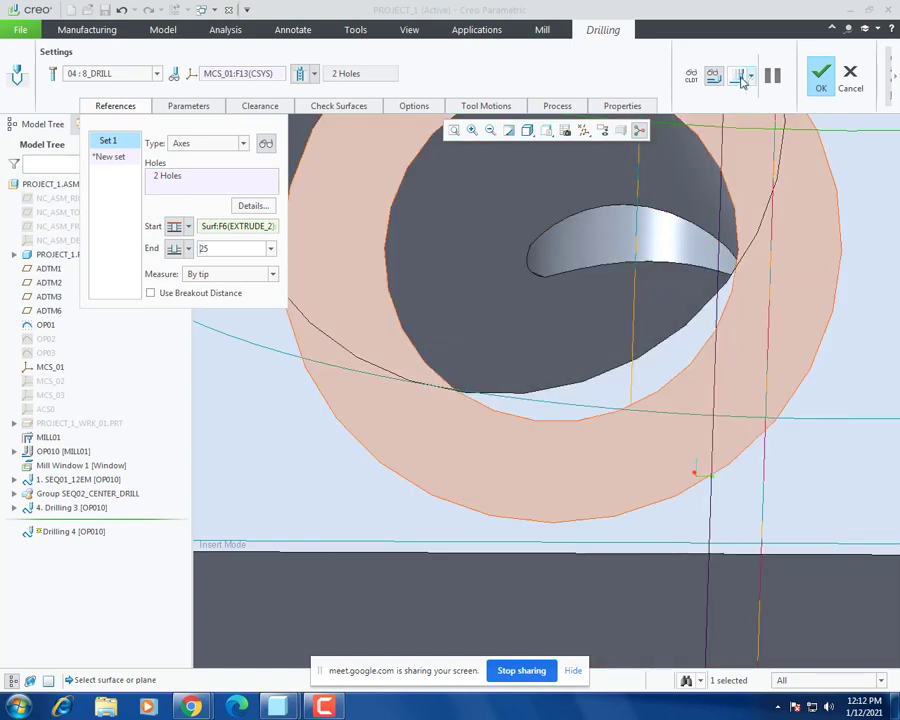
Step: Position the drill at full depth, inspect its complete breakthrough into the cross hole from several angles, and close the path simulation
left_click(739, 77)
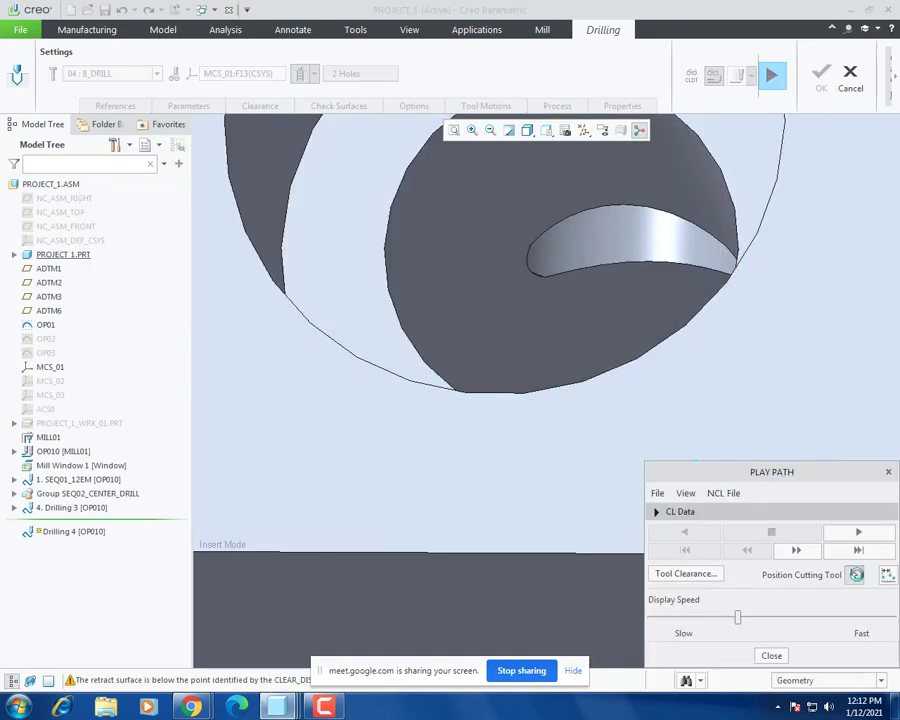
left_click(856, 574)
left_click(633, 403)
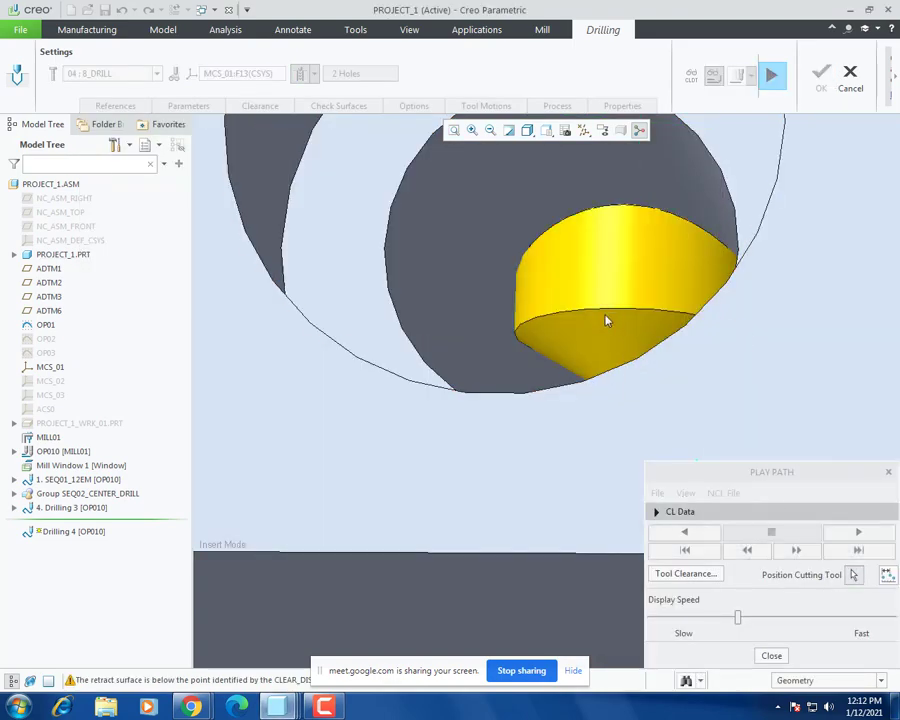
middle_click_drag(605, 316, 501, 298)
scroll(510, 305, "down", 5)
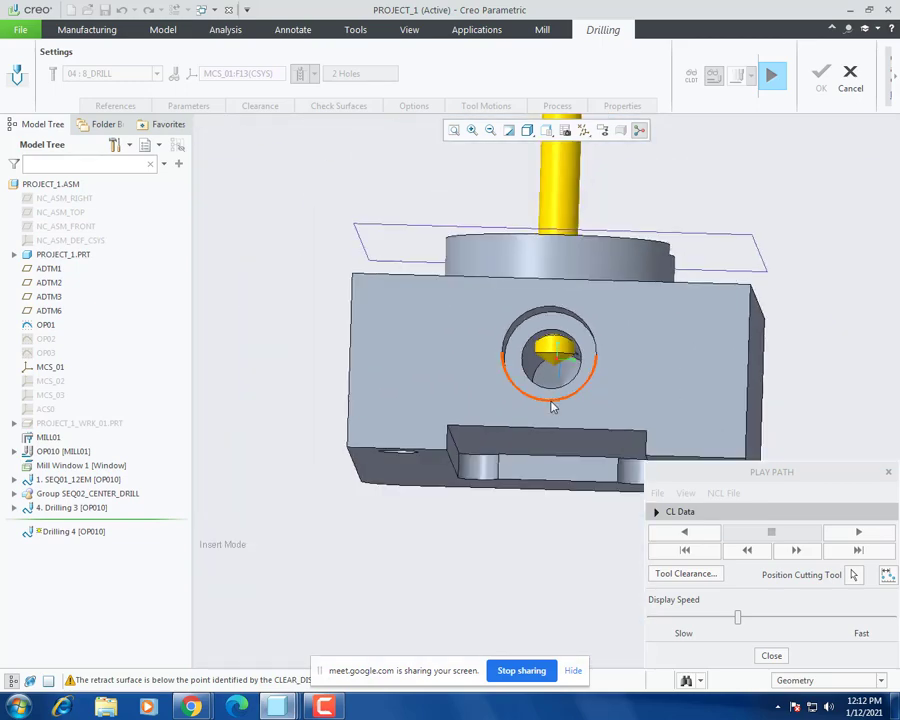
middle_click_drag(552, 402, 560, 368)
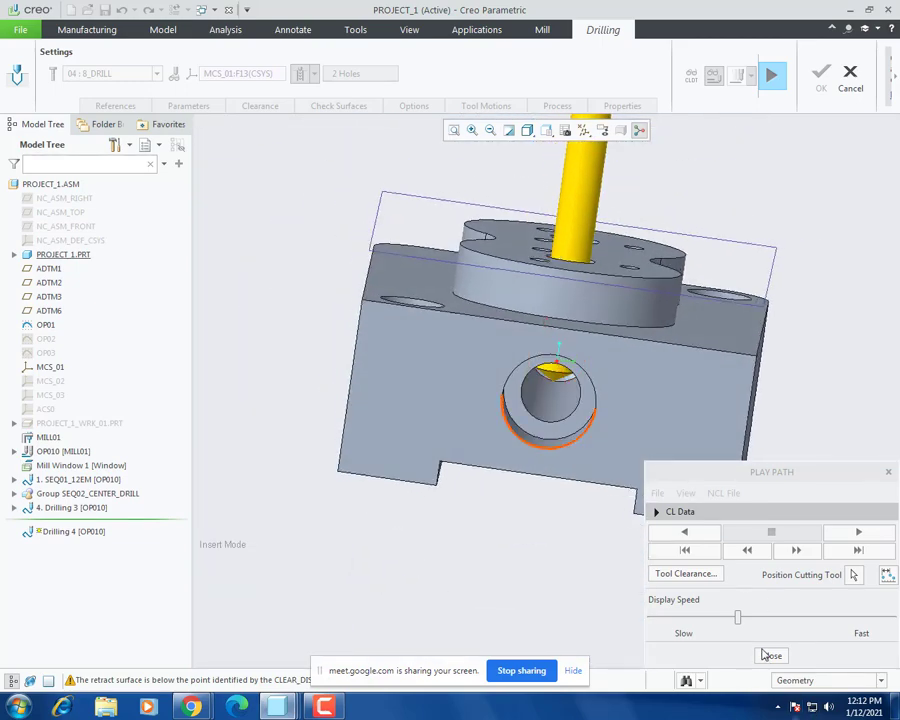
left_click(767, 655)
Step: Accept the copied two-hole drilling sequence and select the Drilling 3 sequence in the model tree
middle_click_drag(444, 436, 560, 542)
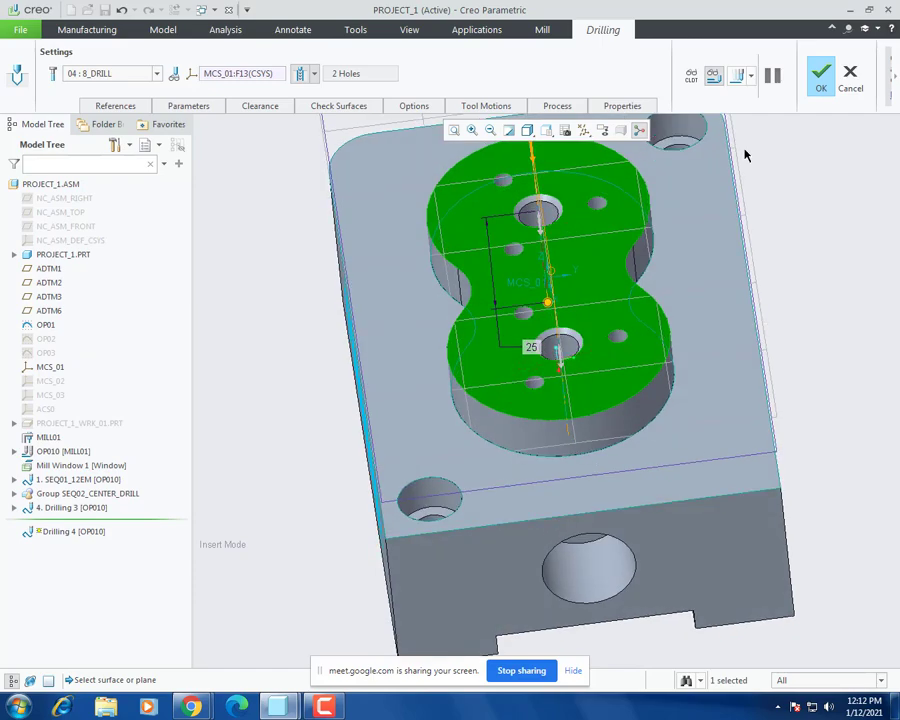
left_click(817, 84)
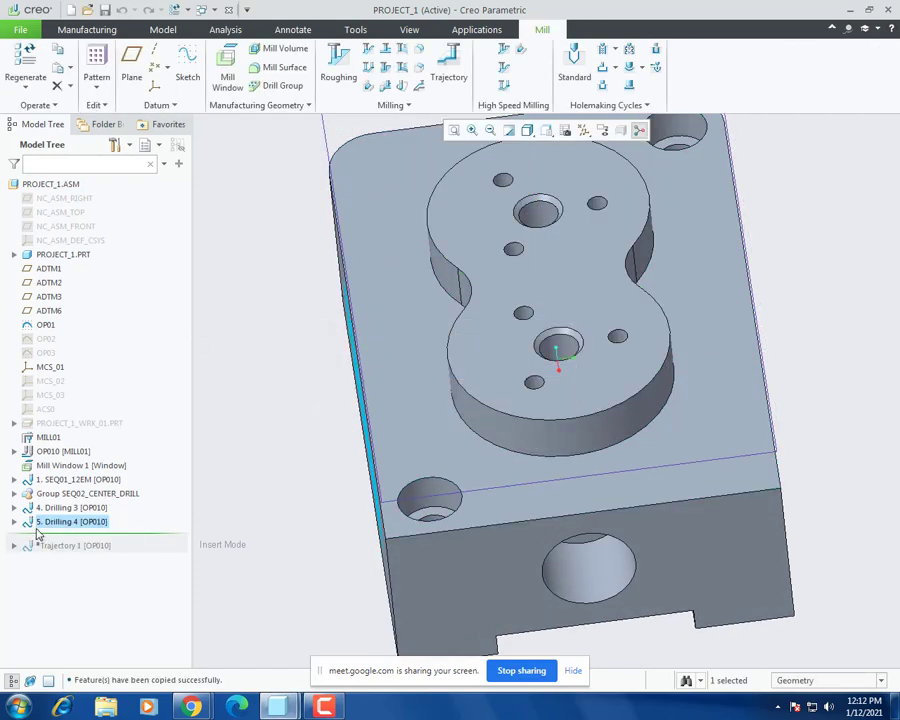
left_click(70, 509)
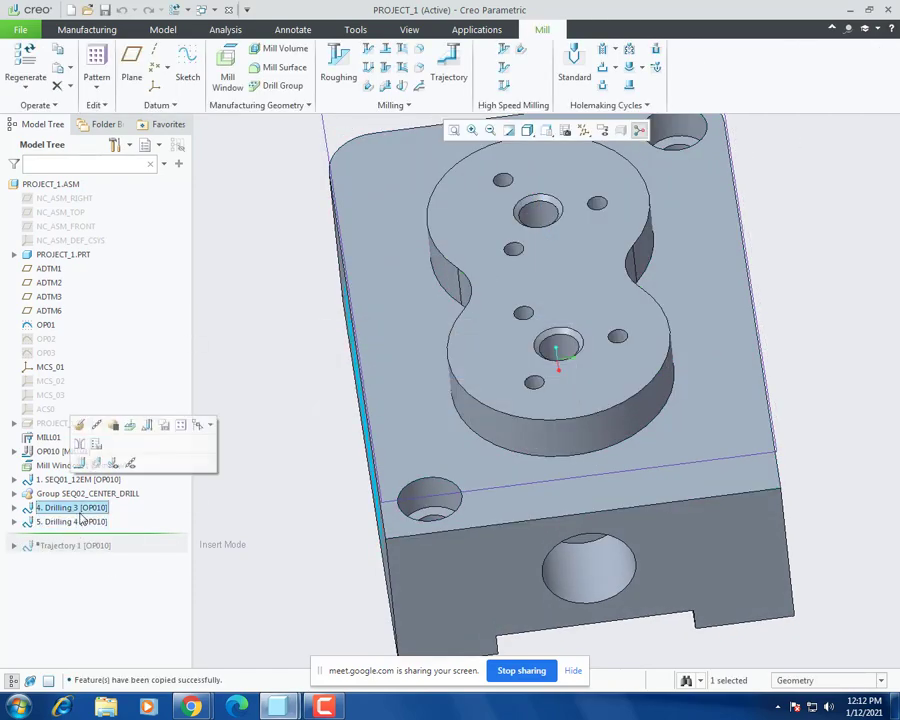
Step: Open the Drilling 4 sequence for editing, review its cutting parameters, and accept it without changes
right_click(78, 521)
left_click(88, 289)
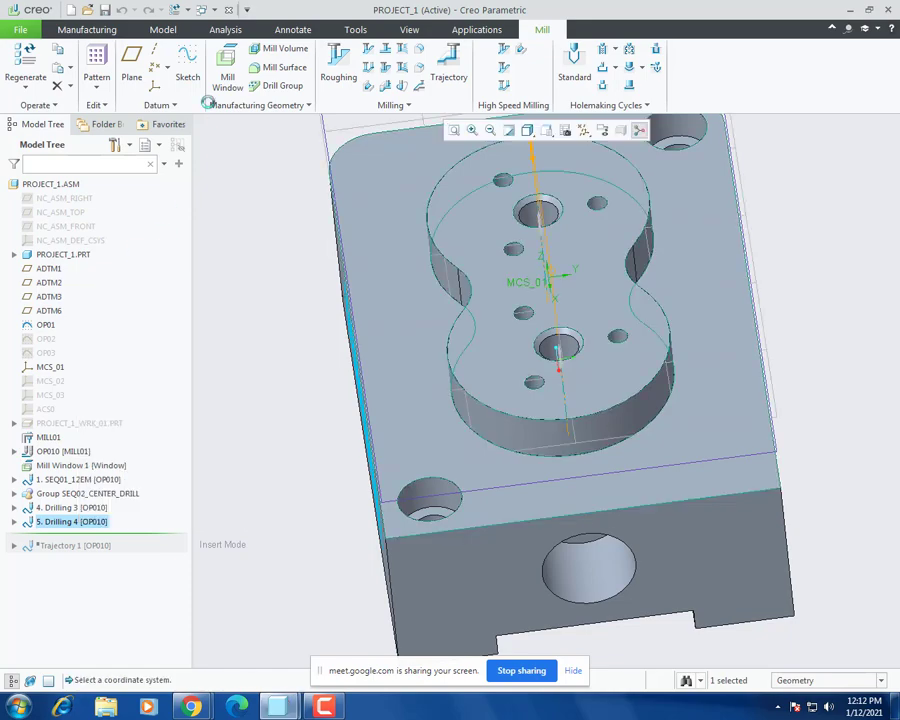
left_click(204, 106)
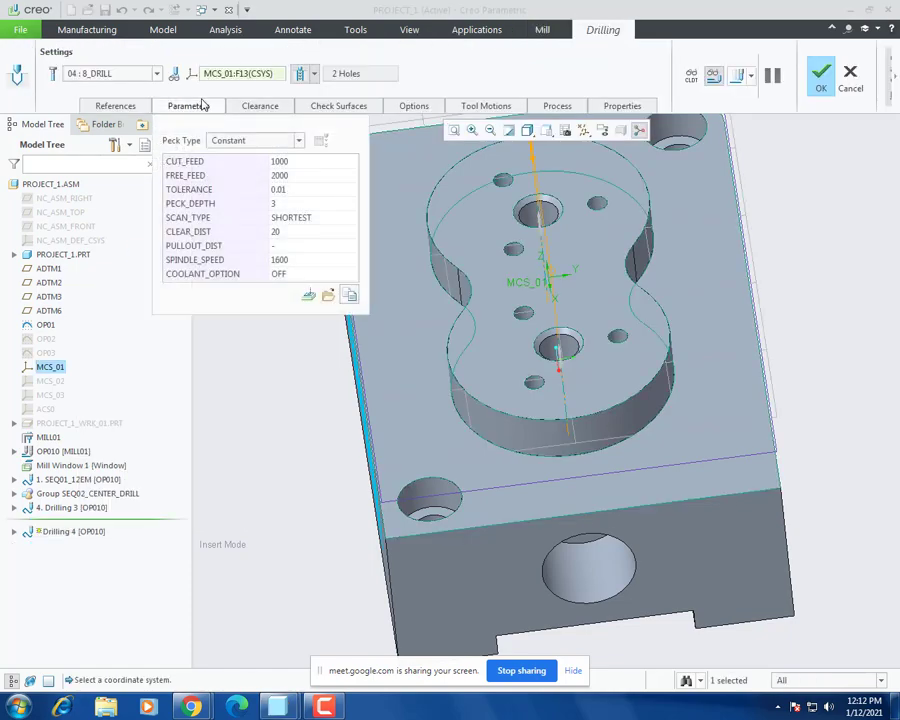
left_click(820, 80)
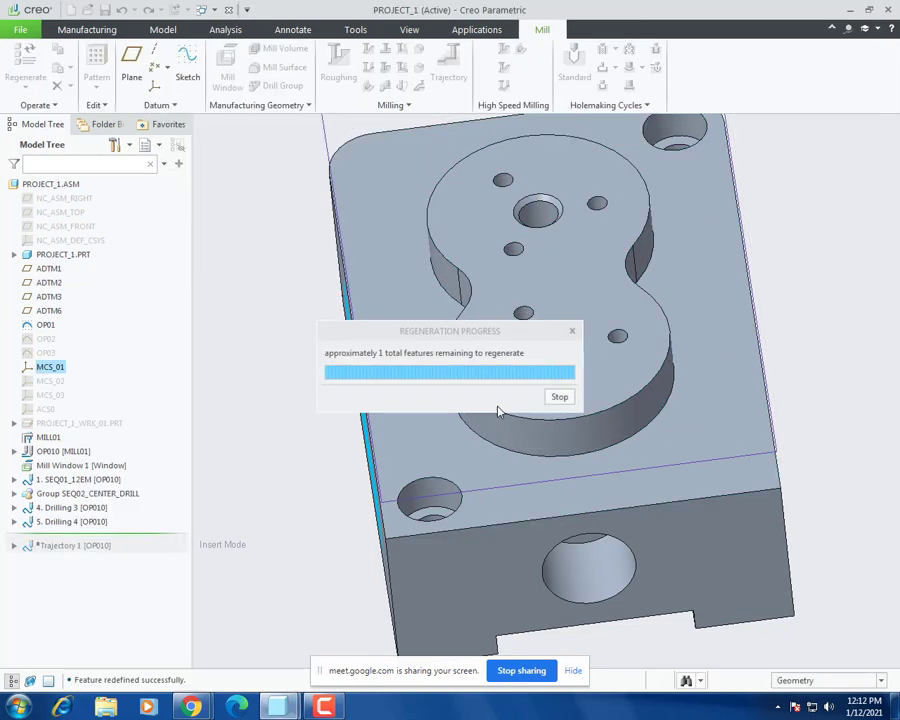
Step: Group the Drilling 3 and Drilling 4 sequences and rename the group SEQ_03_8DRILL_L100
left_click(72, 522, "ctrl")
right_click(115, 522)
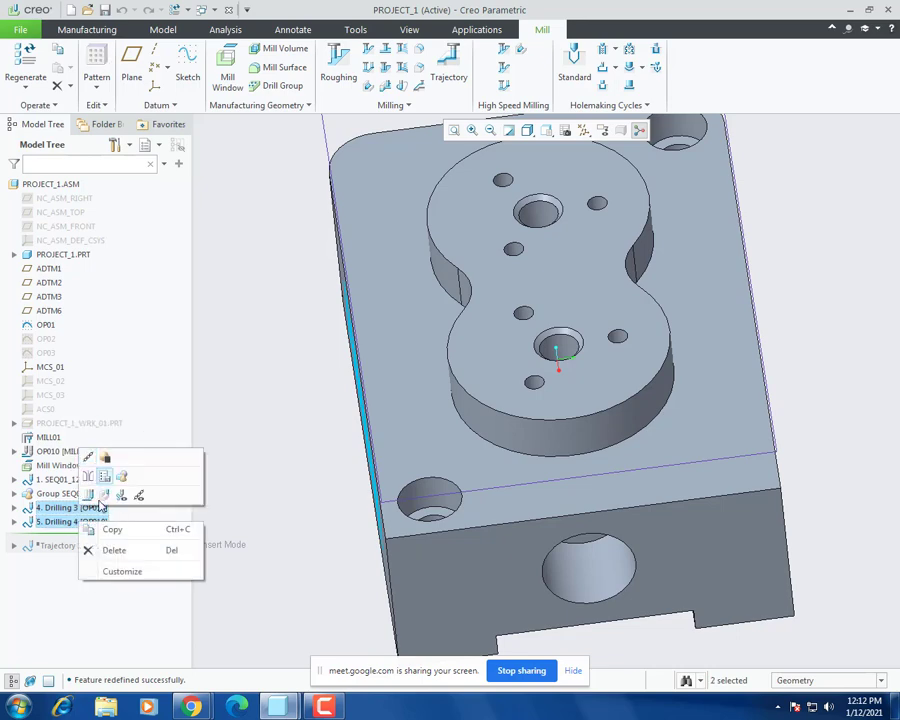
left_click(121, 495)
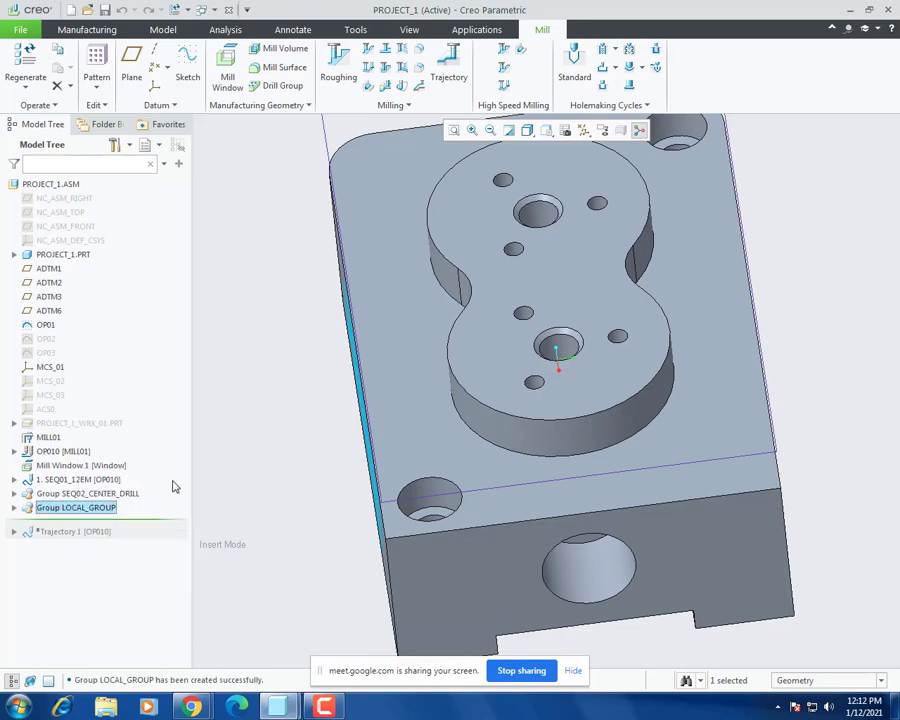
key("s")
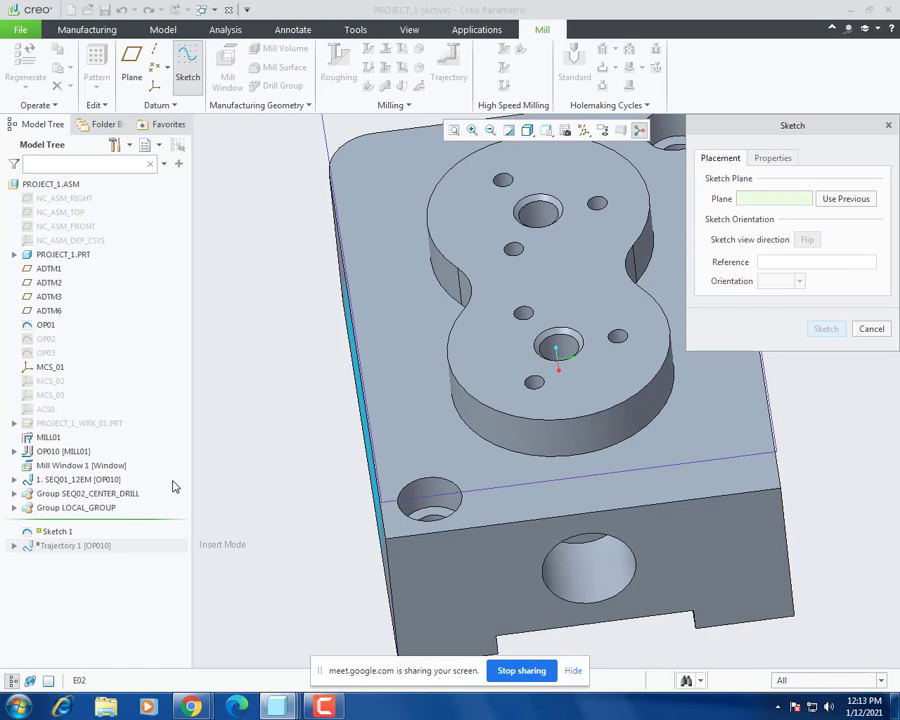
left_click(871, 329)
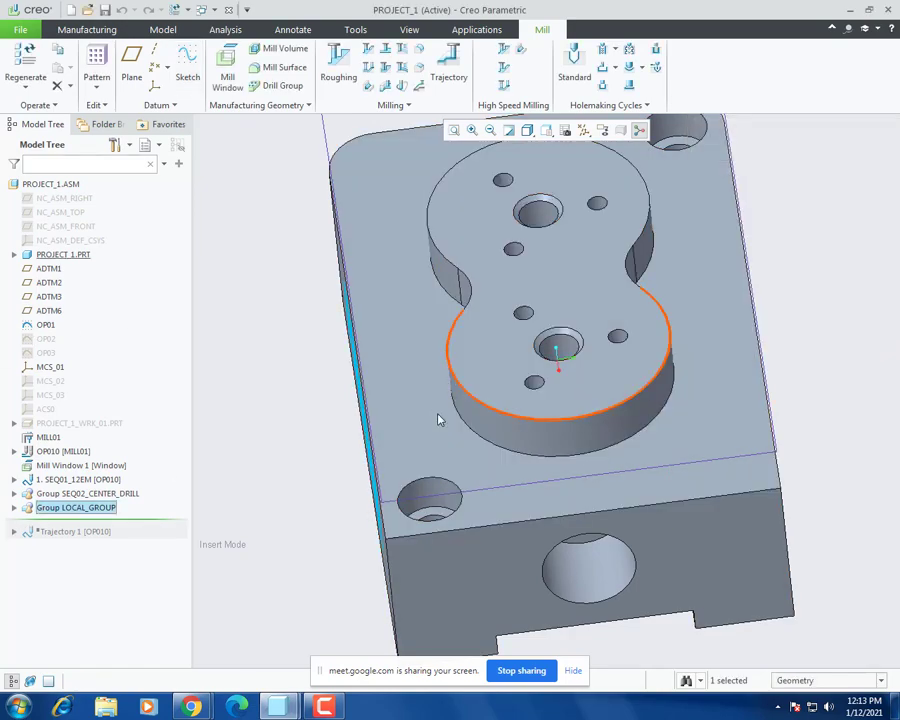
double_click(73, 510)
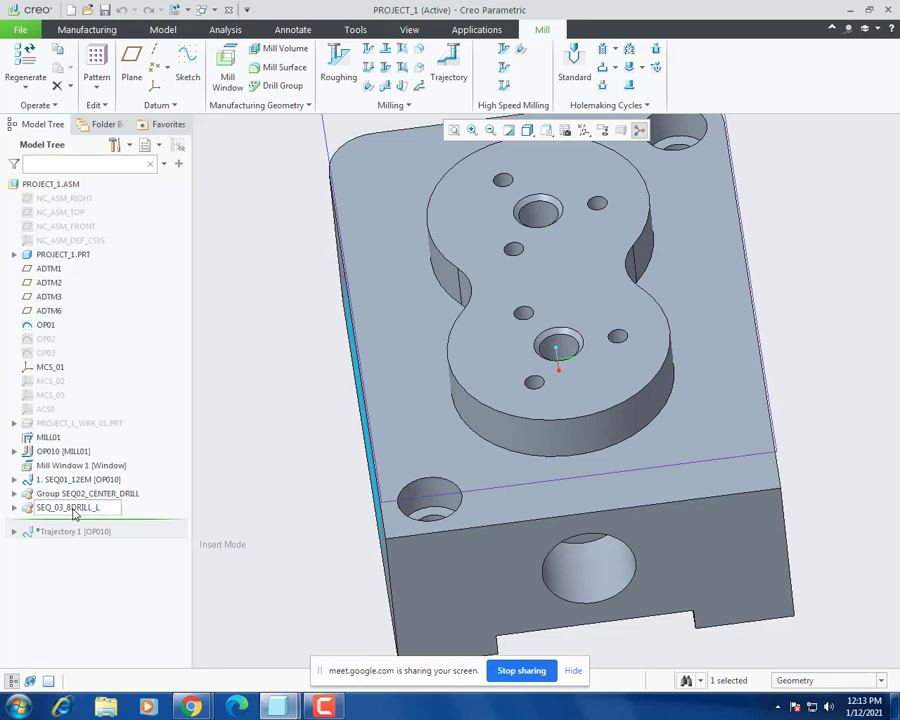
key("Return")
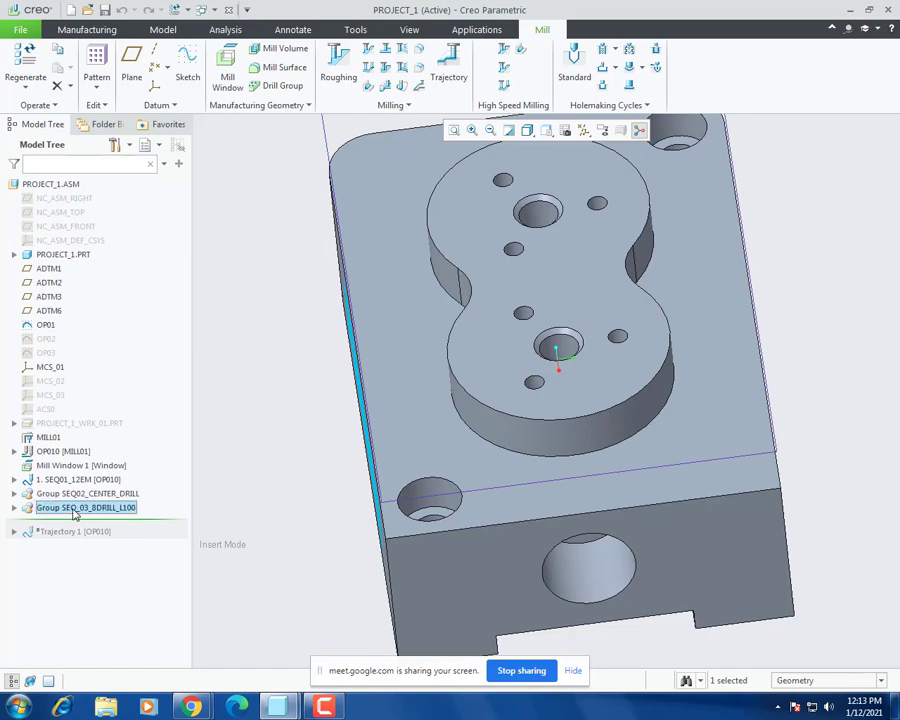
Step: Copy the Drilling 3 sequence out of the SEQ_03_8DRILL_L100 group and paste it as a new drilling sequence after the group
middle_click_drag(291, 436, 424, 284)
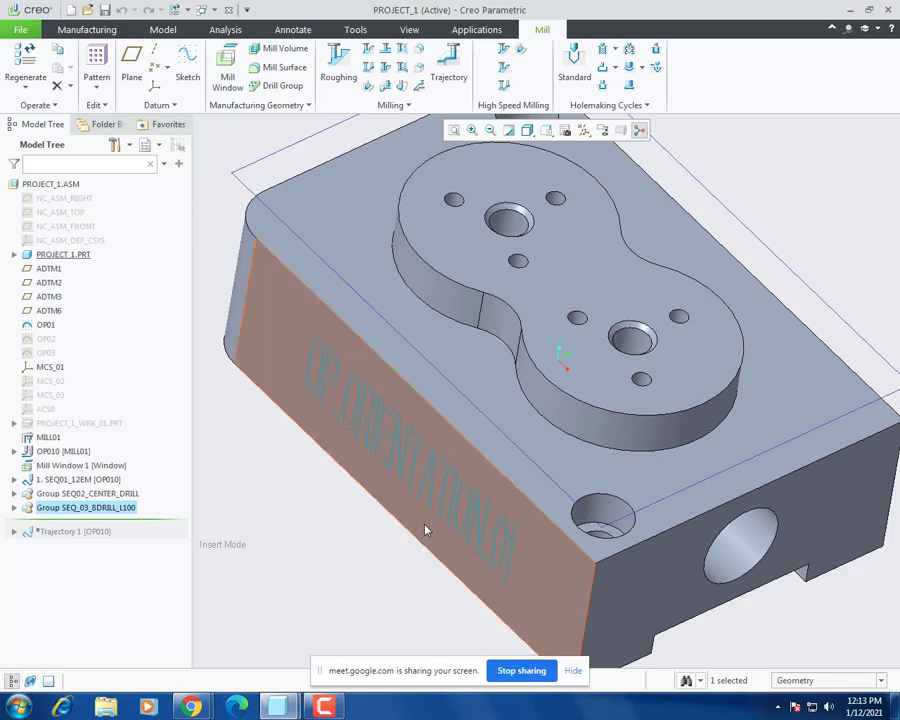
middle_click_drag(424, 530, 251, 561)
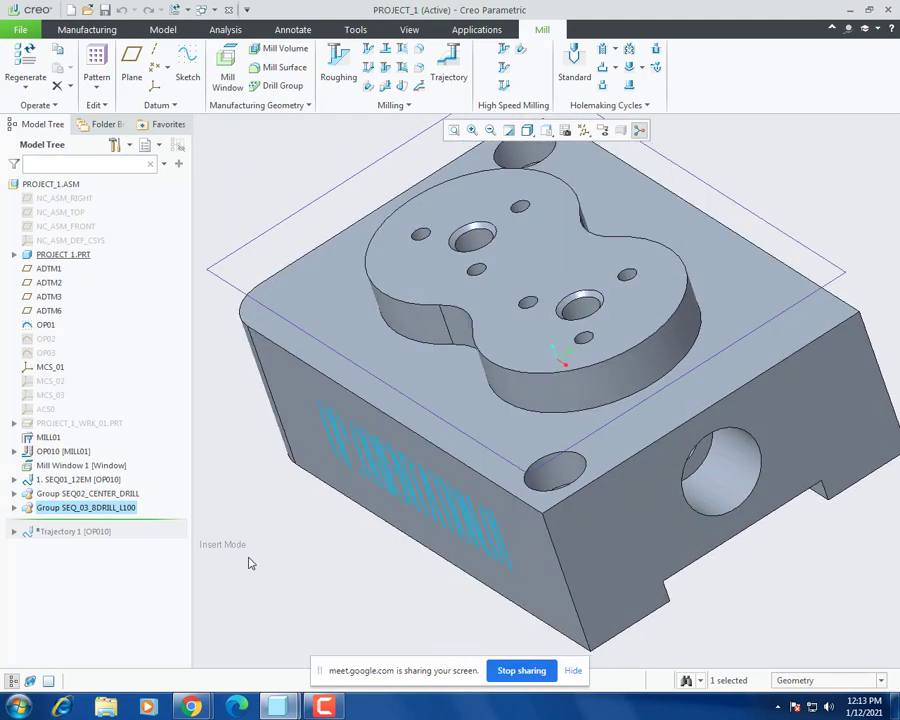
left_click(14, 507)
right_click(78, 522)
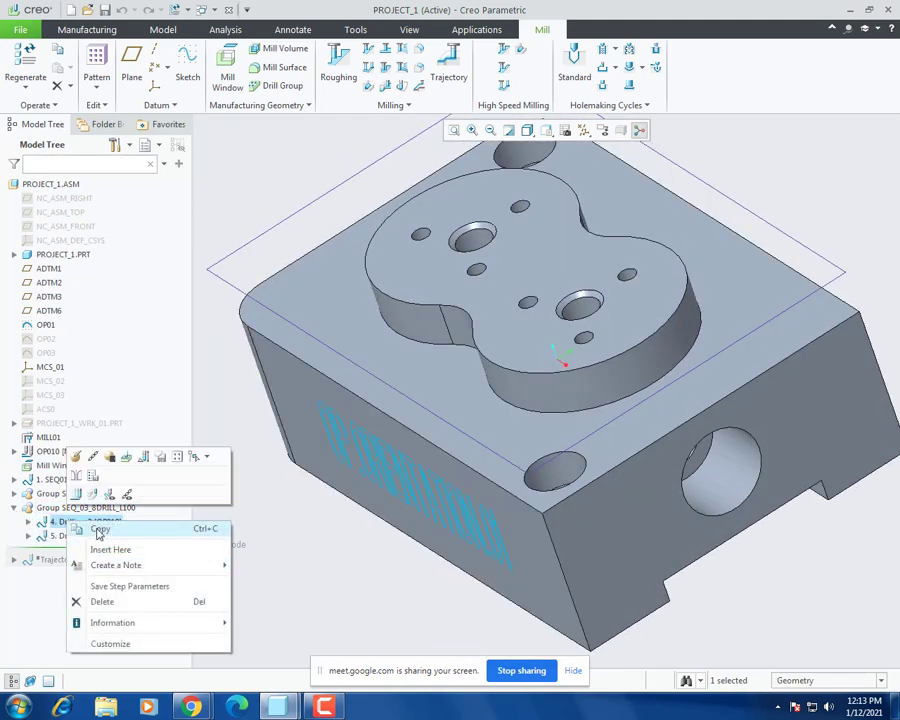
left_click(99, 533)
left_click(14, 507)
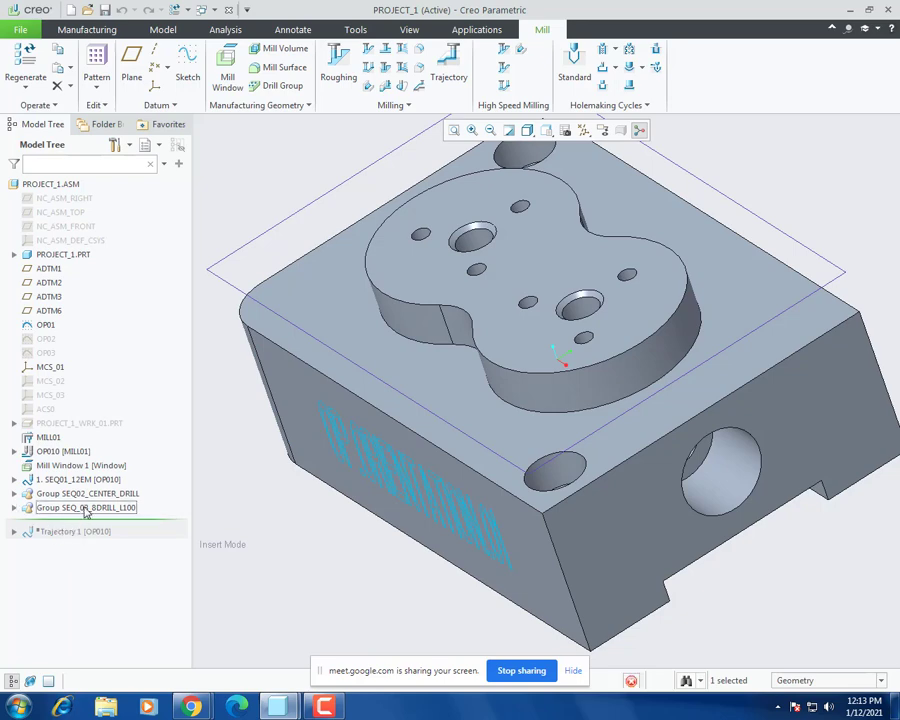
right_click(74, 508)
left_click(112, 545)
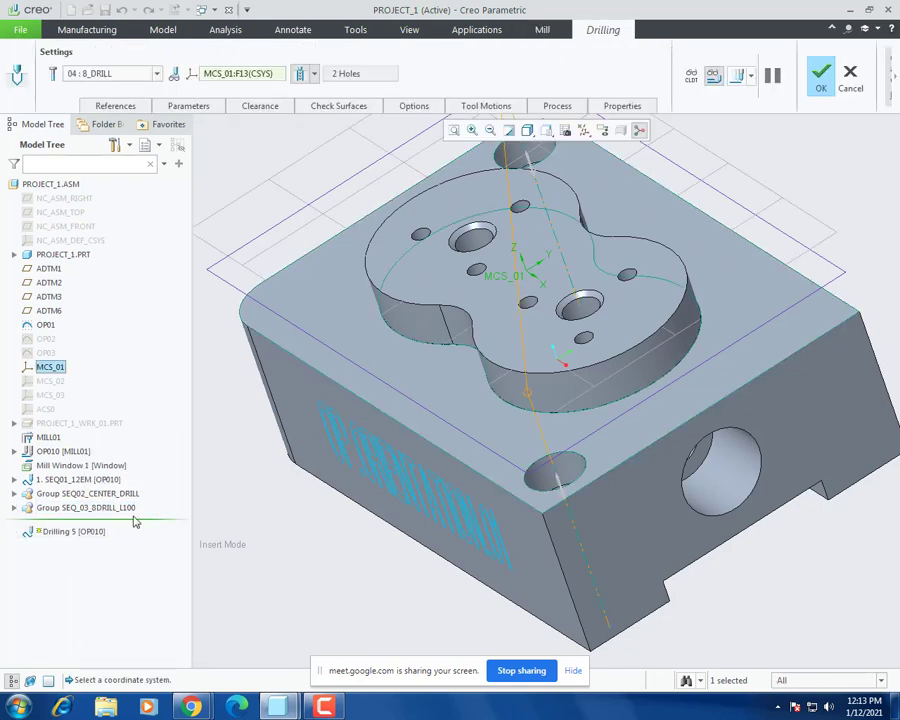
Step: Check the tools available for the pasted drilling sequence and measure the diameter of a small hole on the boss
left_click(156, 73)
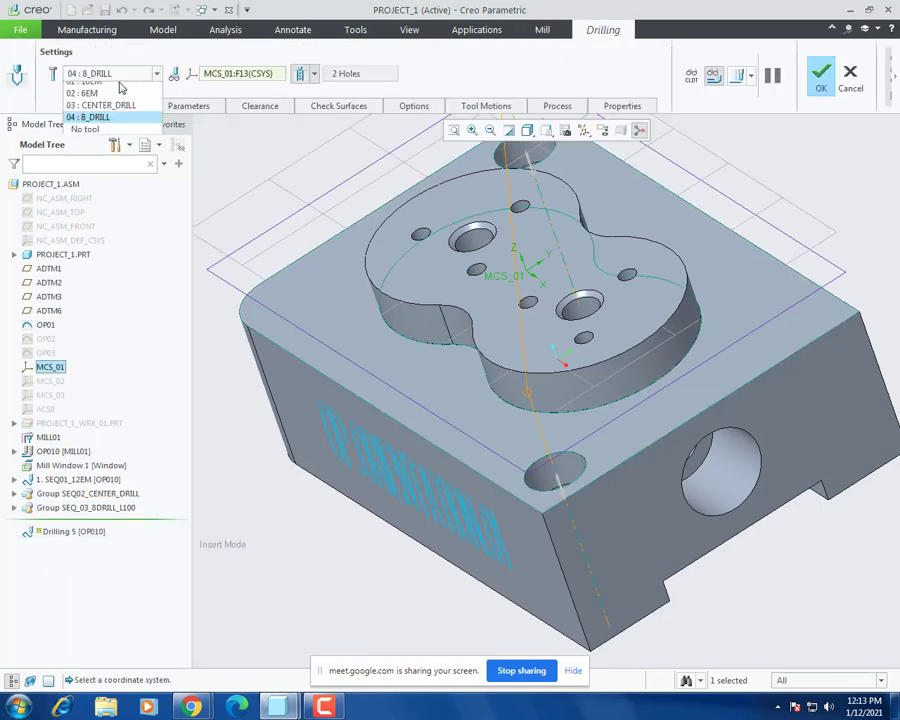
left_click(222, 30)
left_click(224, 30)
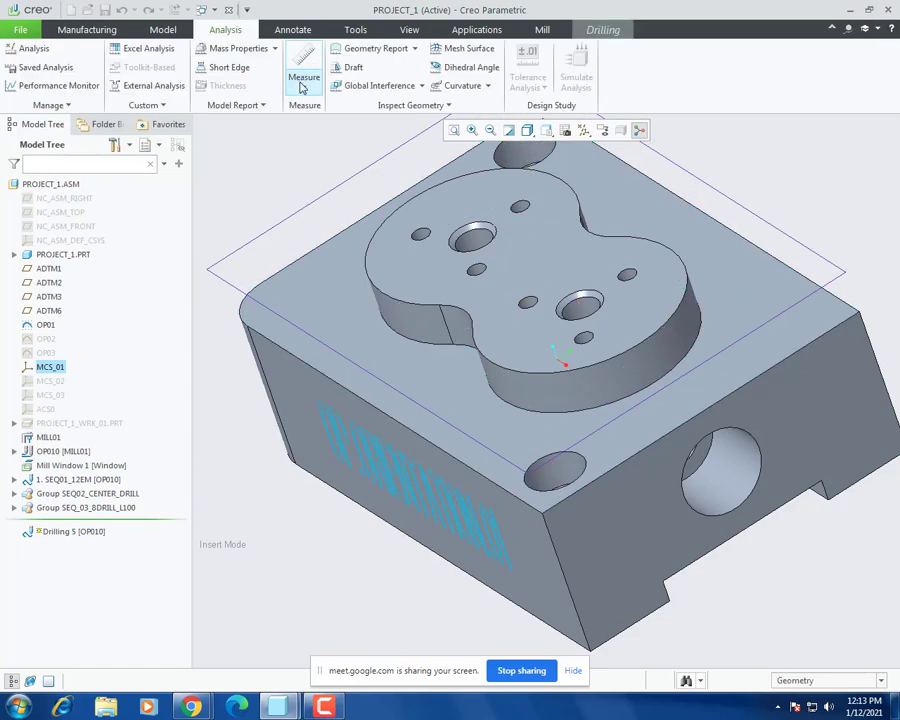
left_click(303, 88)
left_click(300, 166)
scroll(515, 208, "down", 4)
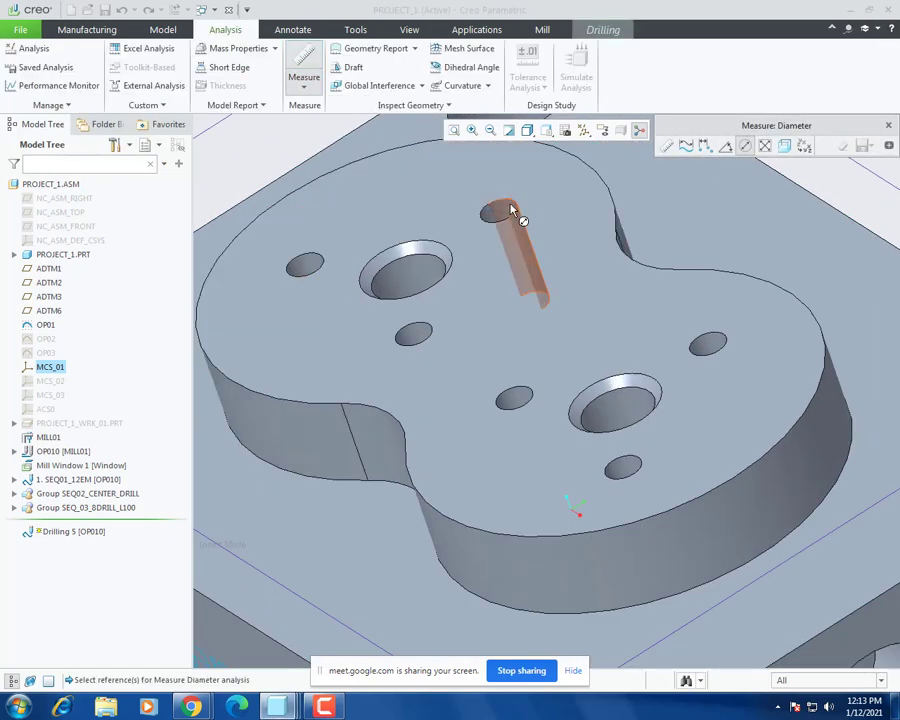
scroll(506, 216, "down", 3)
left_click(500, 284)
scroll(501, 280, "up", 5)
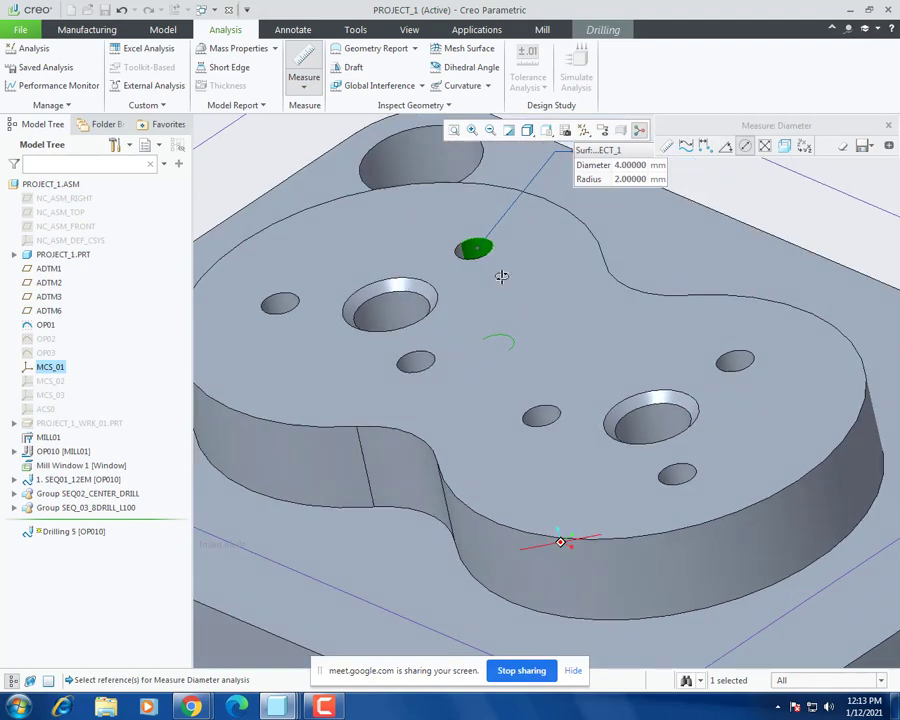
middle_click_drag(501, 276, 515, 268)
middle_click_drag(893, 133, 647, 233)
scroll(613, 295, "down", 6)
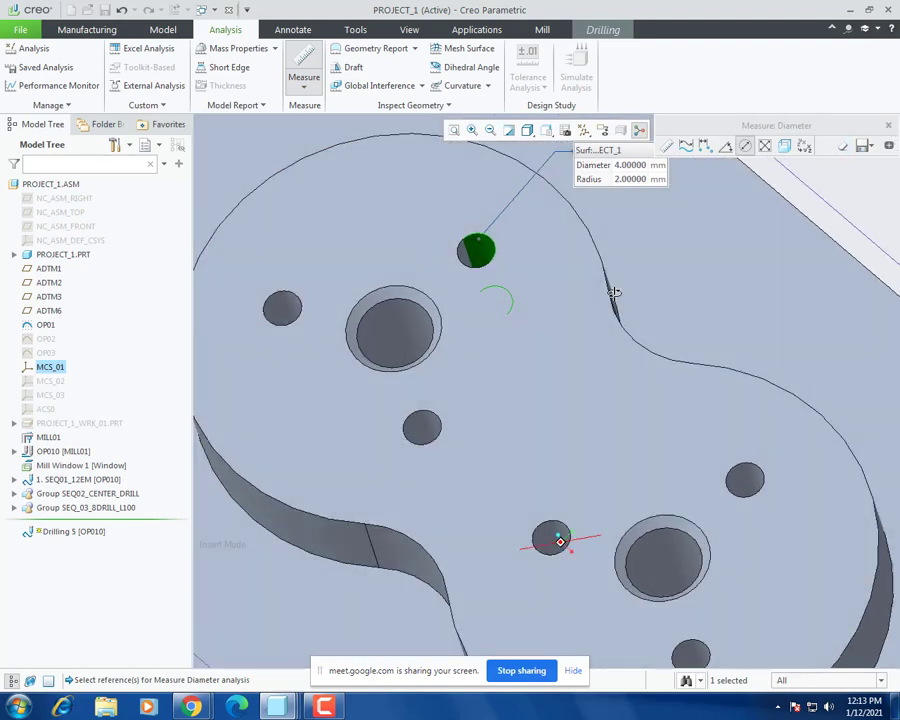
Step: Measure the distance from the boss's top face to the bottom of a small hole
left_click(304, 65)
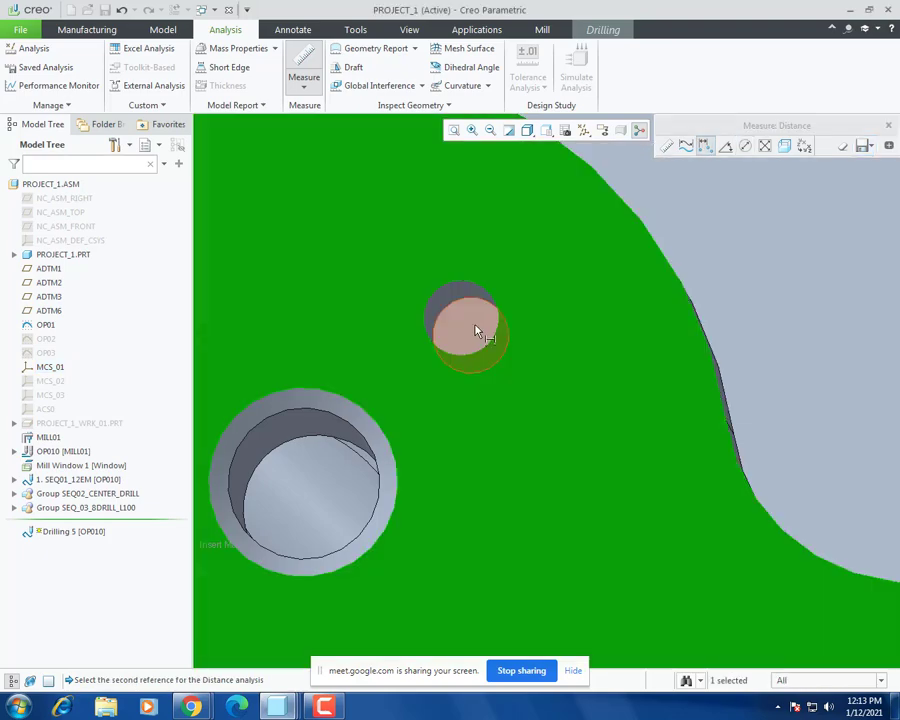
left_click(445, 350)
scroll(442, 350, "up", 4)
middle_click_drag(442, 340, 560, 430)
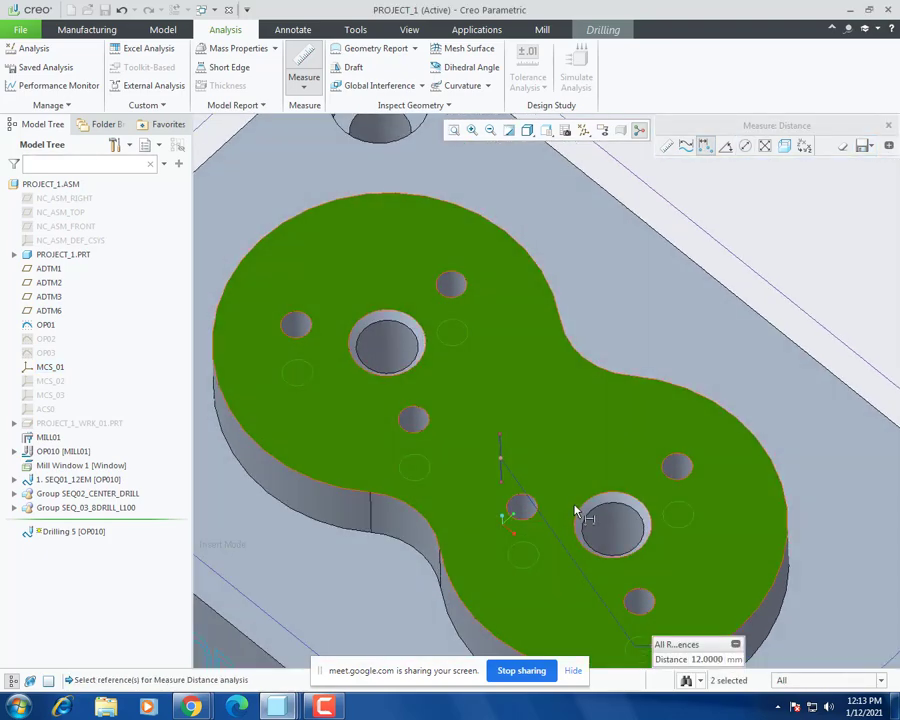
middle_click_drag(536, 386, 446, 342)
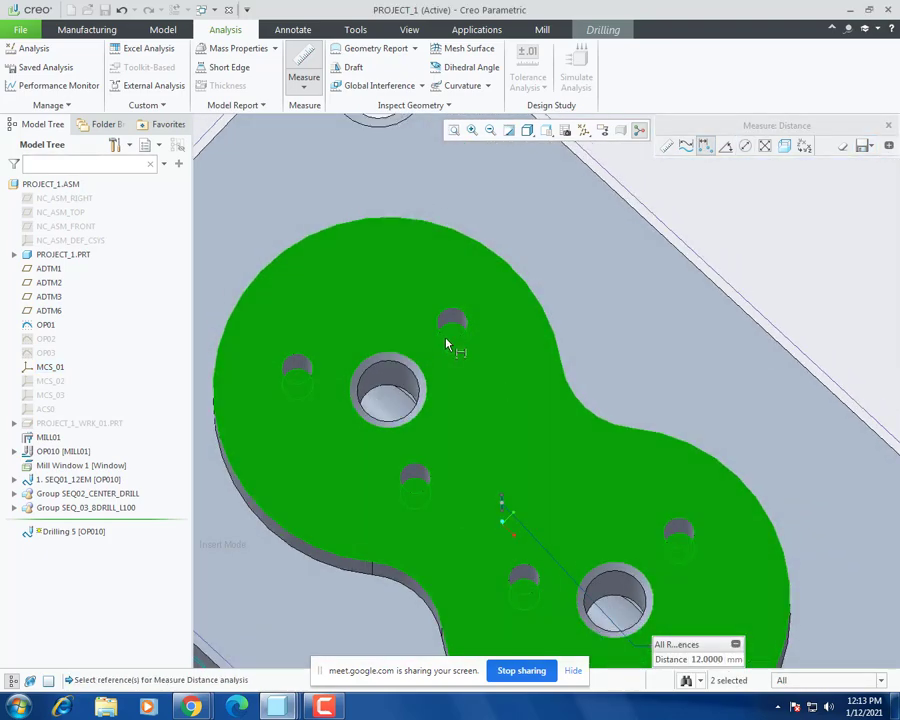
Step: Examine the measured small hole's bottom and the neighbouring holes up close, and close the distance measurement
scroll(430, 325, "down", 4)
scroll(450, 310, "down", 3)
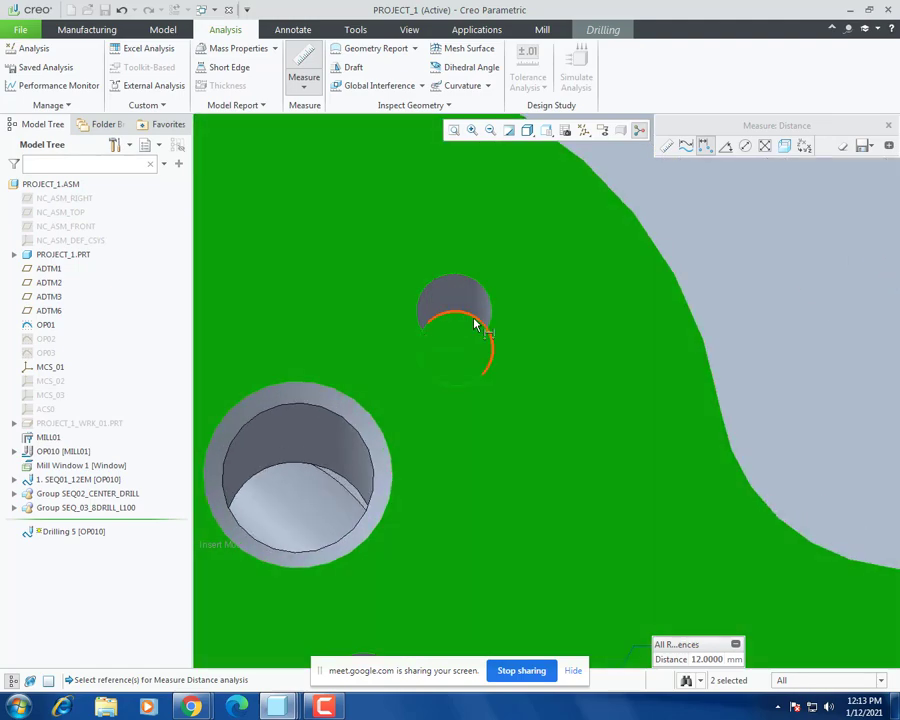
scroll(474, 321, "up", 5)
scroll(468, 325, "down", 2)
scroll(468, 312, "down", 5)
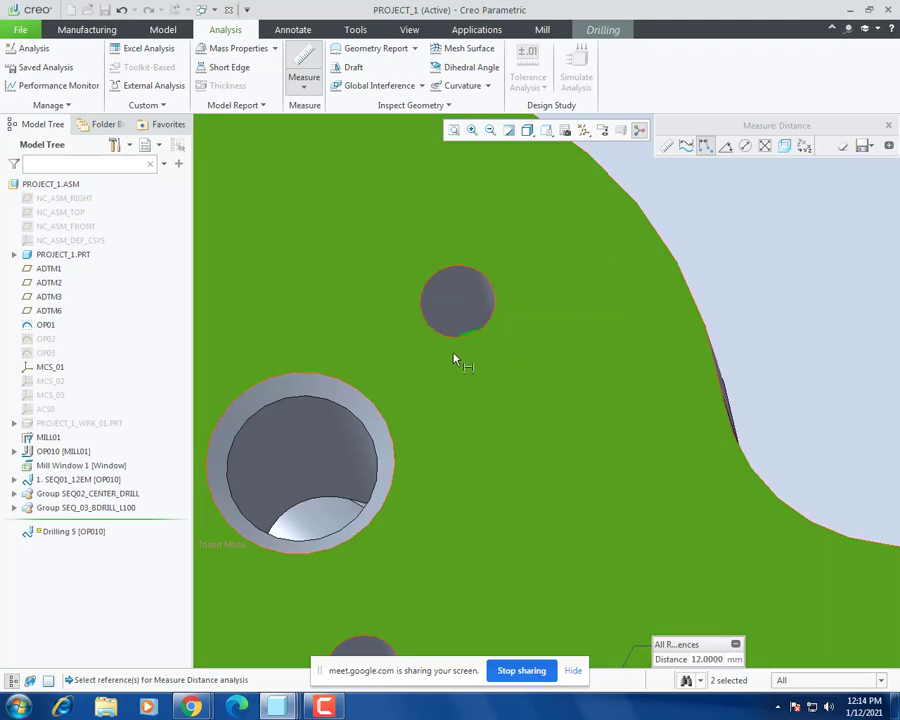
scroll(456, 359, "down", 5)
middle_click_drag(456, 359, 434, 354)
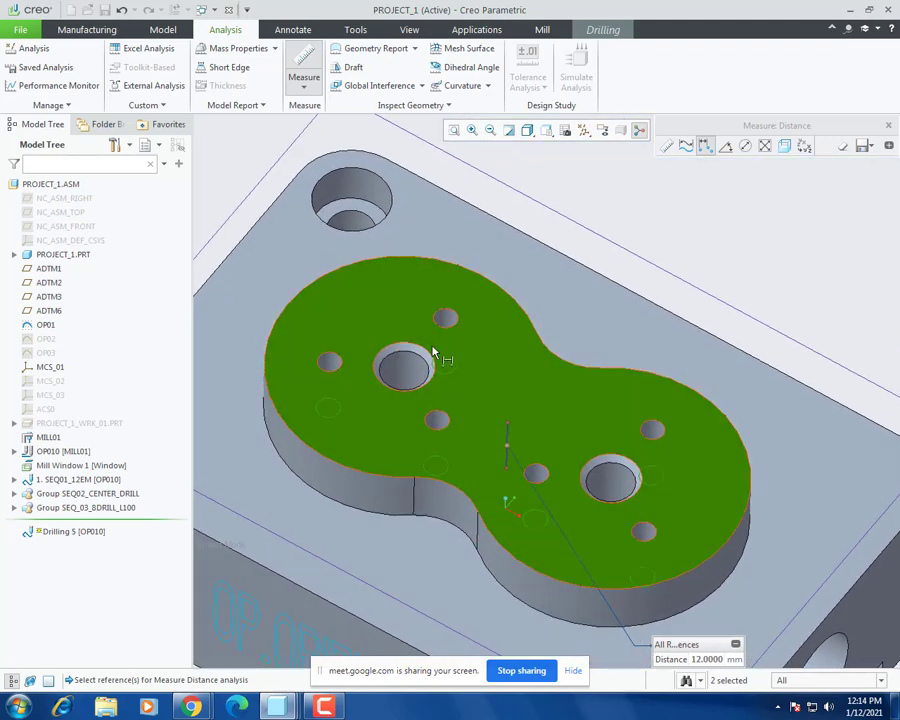
scroll(444, 380, "down", 1)
scroll(470, 405, "up", 3)
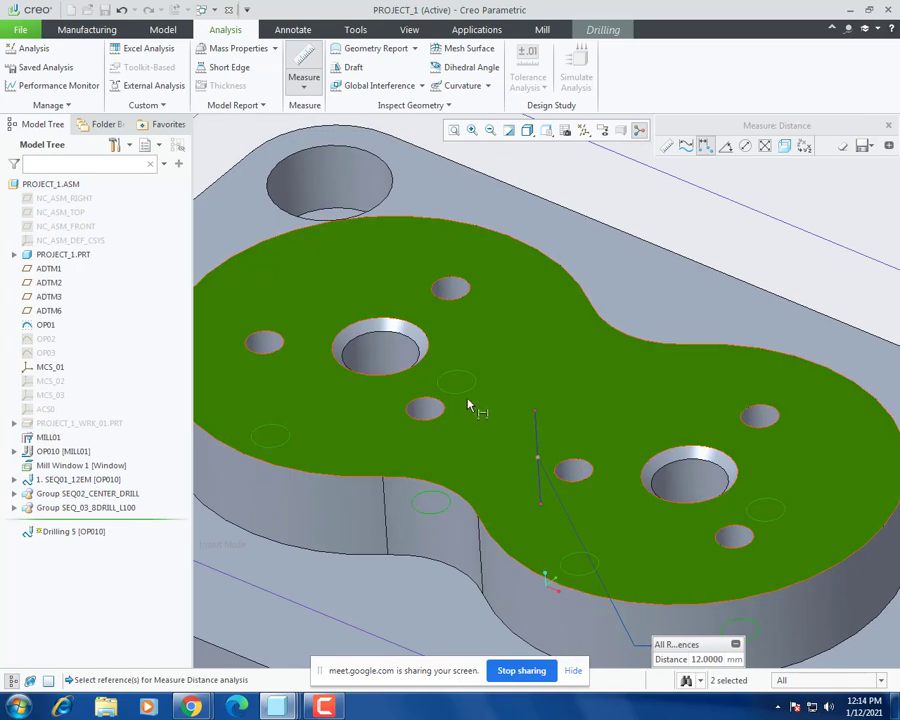
left_click(891, 127)
Step: Examine the small holes around the two central boss holes from several angles and return to the pasted drilling sequence
scroll(538, 338, "down", 3)
middle_click_drag(537, 339, 535, 360)
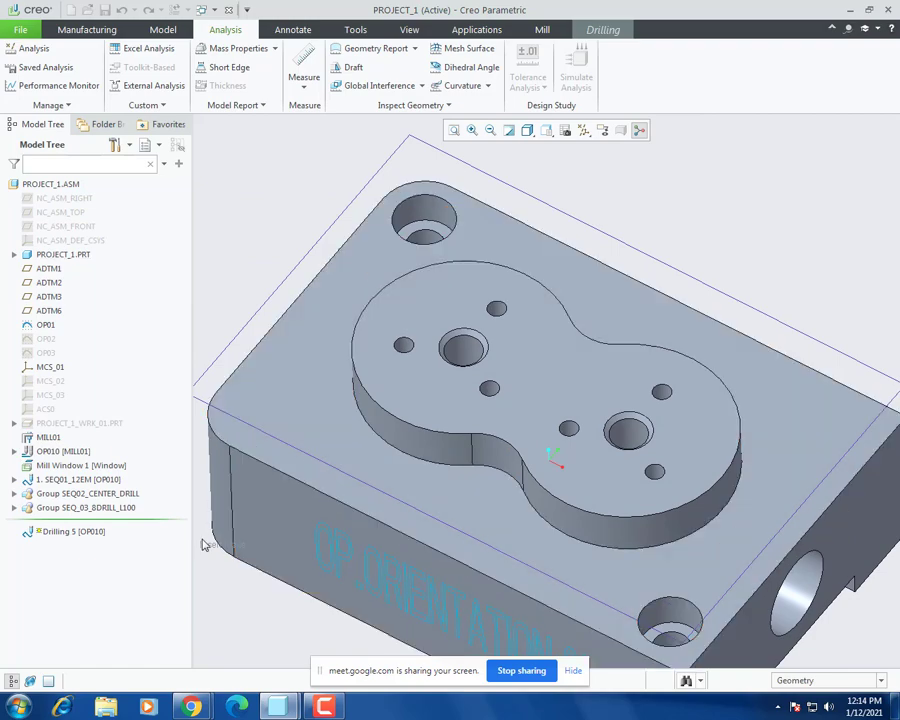
middle_click_drag(476, 297, 506, 336)
scroll(405, 374, "up", 3)
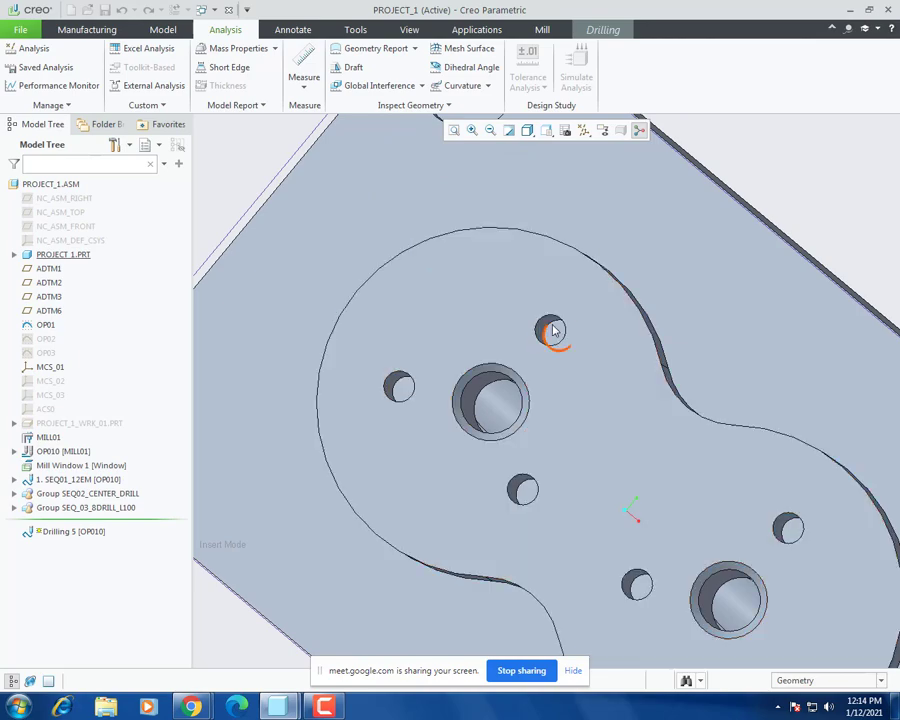
middle_click_drag(512, 345, 513, 313)
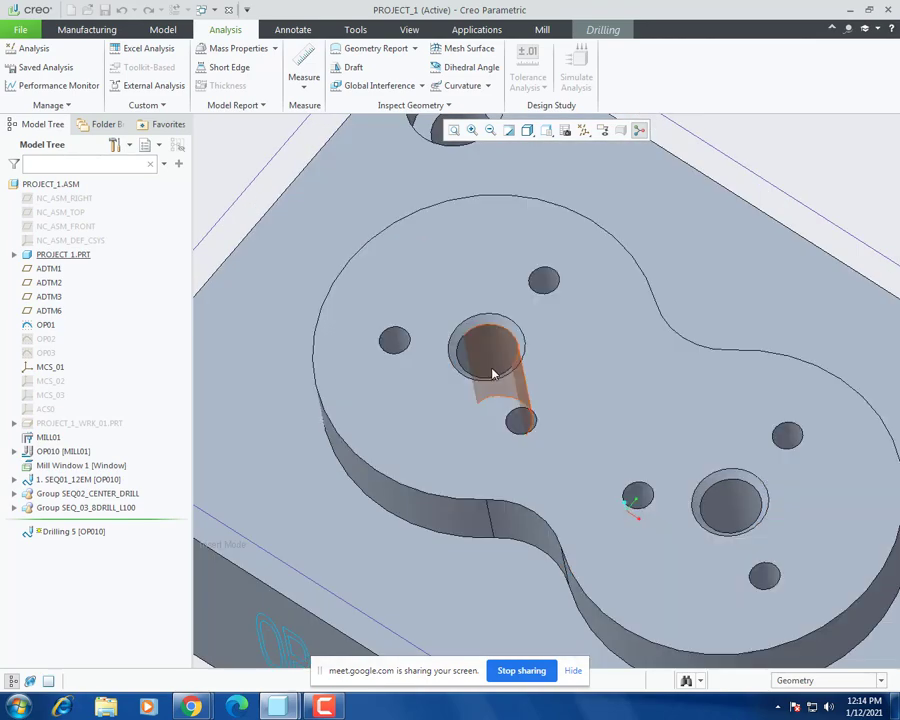
scroll(488, 365, "down", 3)
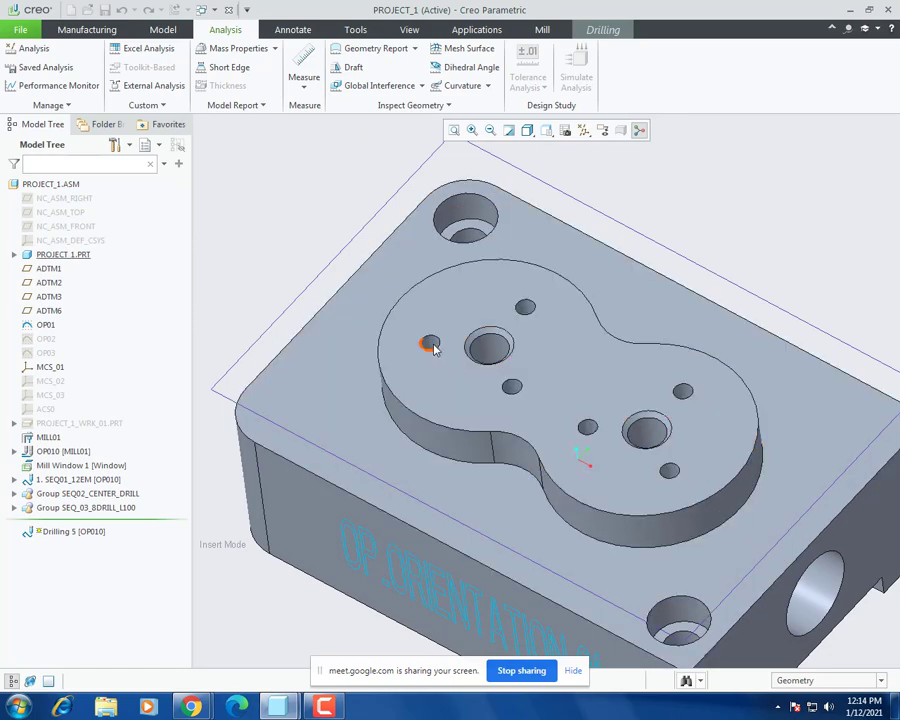
scroll(432, 346, "up", 4)
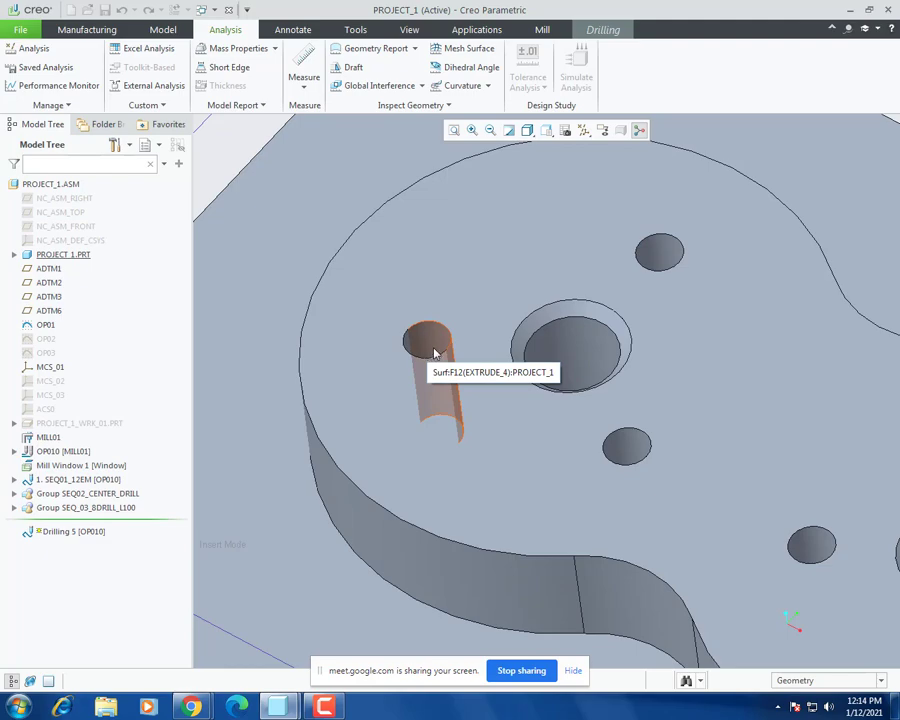
middle_click_drag(433, 352, 422, 472)
scroll(432, 452, "up", 3)
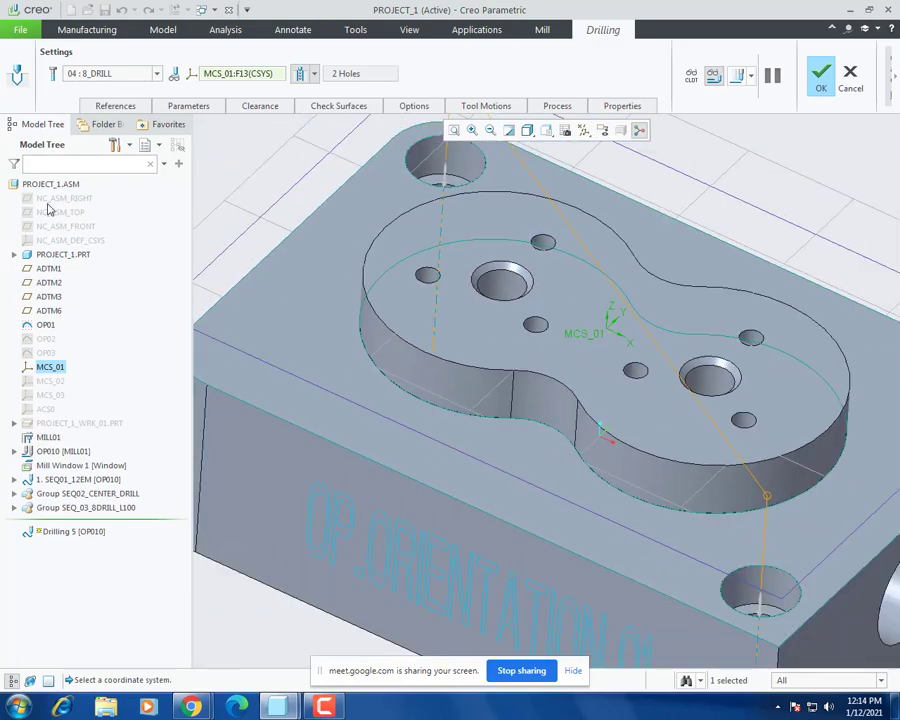
Step: Remove the two corner holes from Set 1 of the pasted drilling sequence and turn on the axis display
left_click(112, 105)
right_click(226, 180)
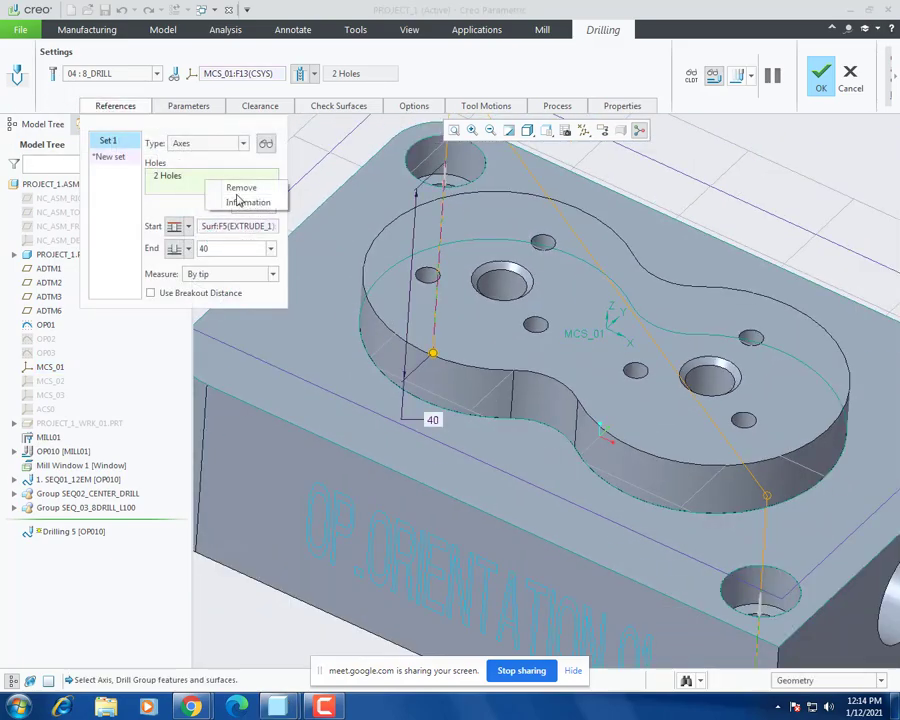
left_click(240, 187)
middle_click_drag(446, 255, 463, 313)
scroll(463, 313, "up", 3)
left_click(584, 130)
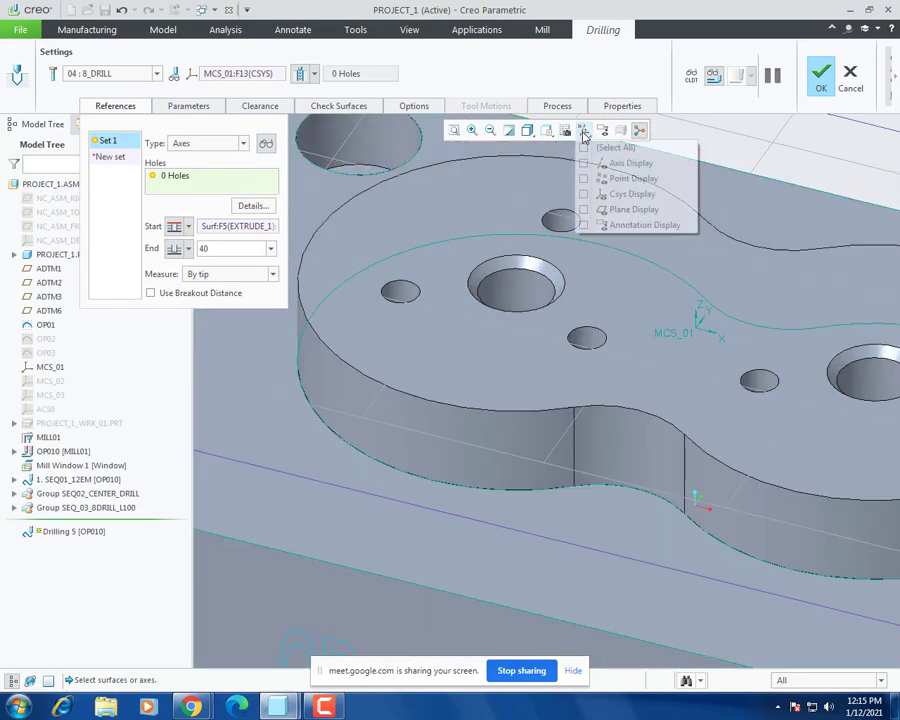
left_click(586, 164)
left_click(473, 368)
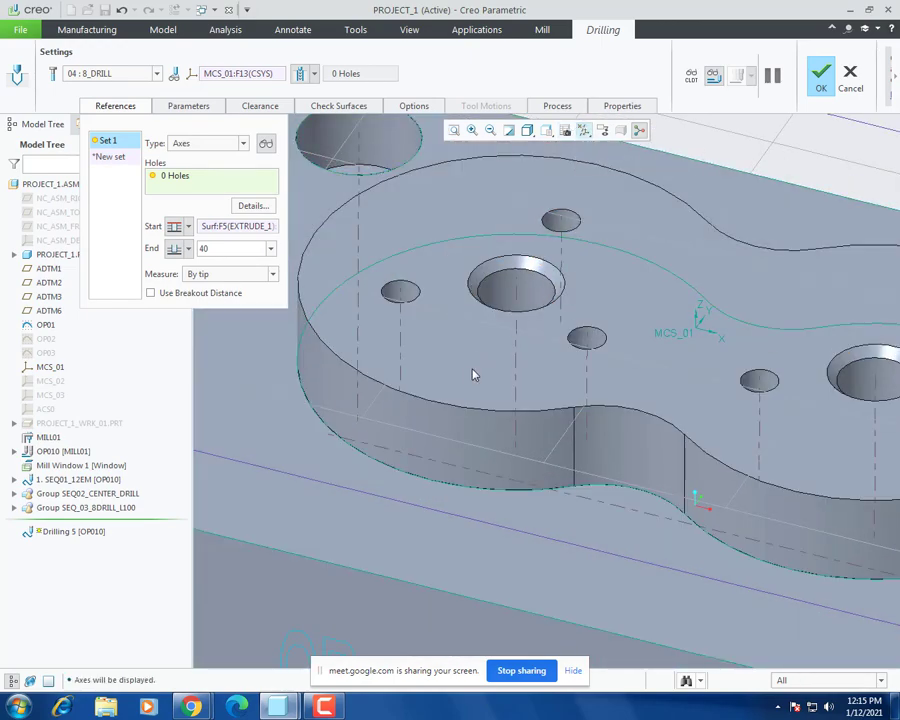
middle_click(464, 406)
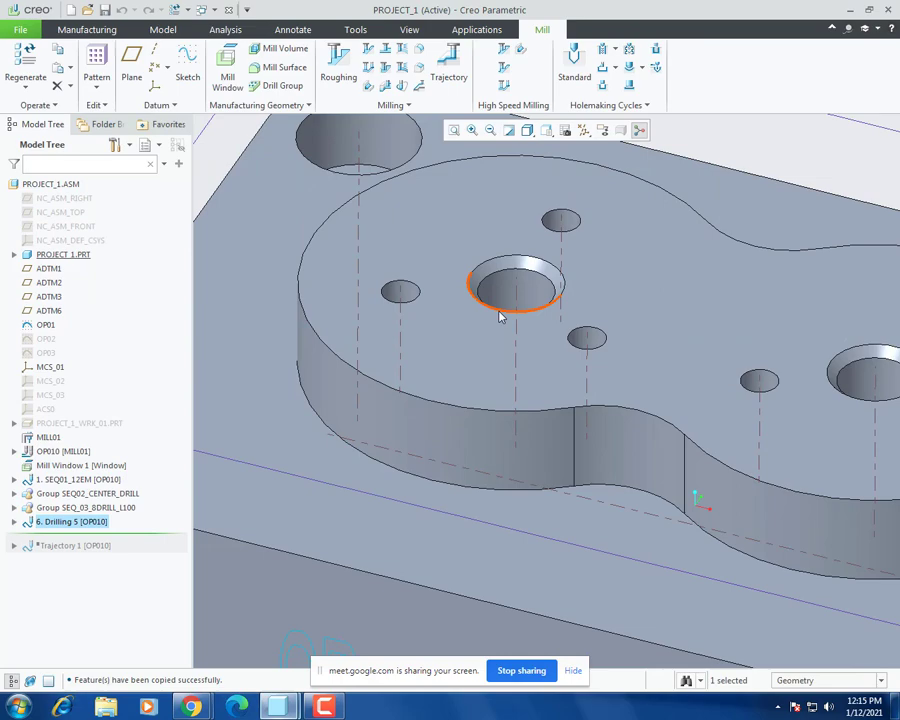
right_click(68, 521)
left_click(77, 451)
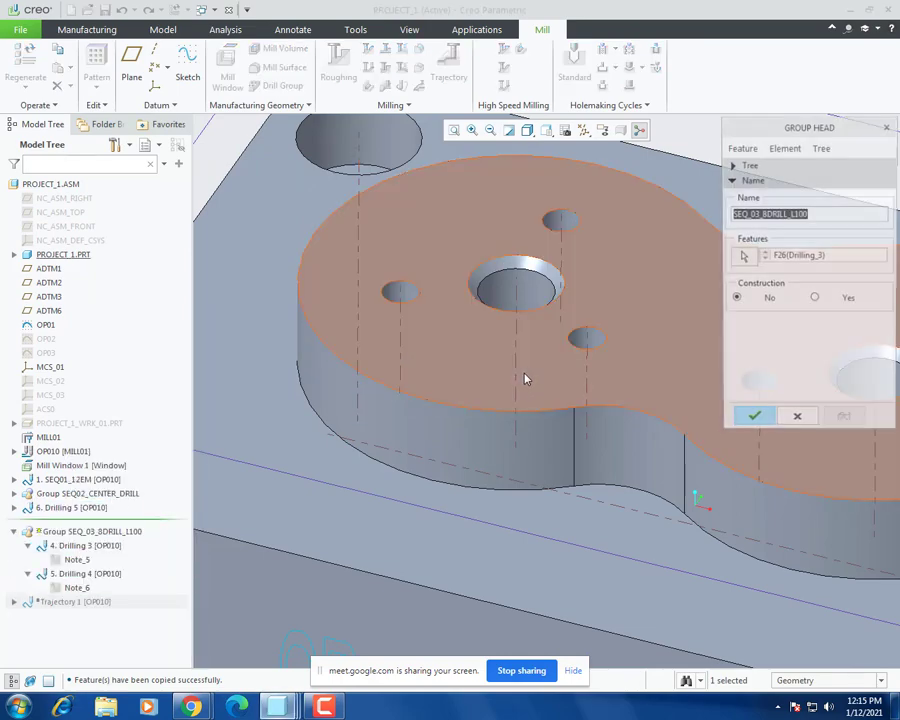
left_click(810, 424)
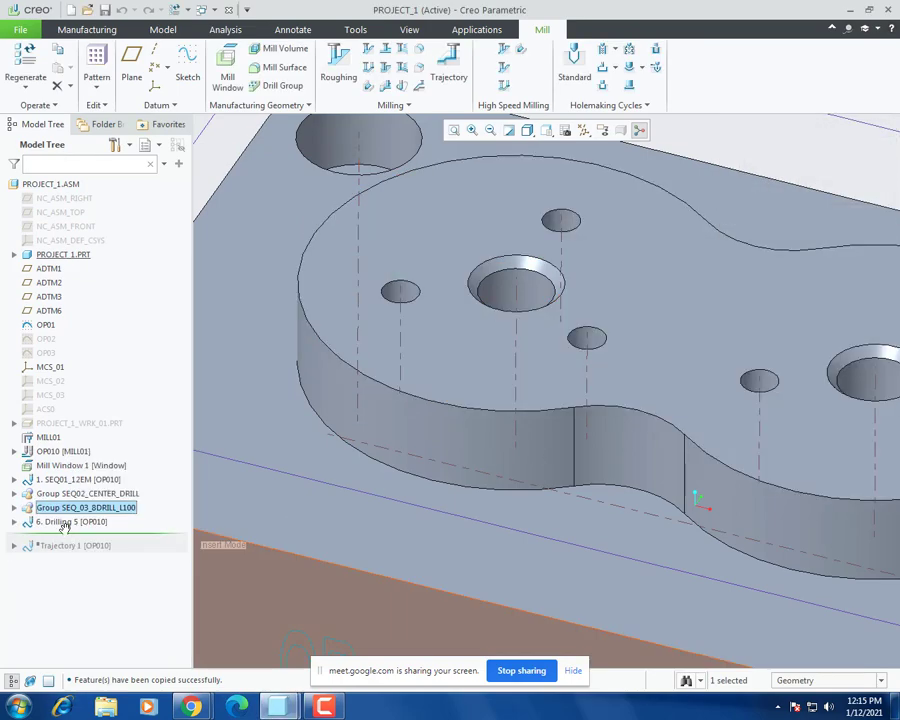
right_click(41, 527)
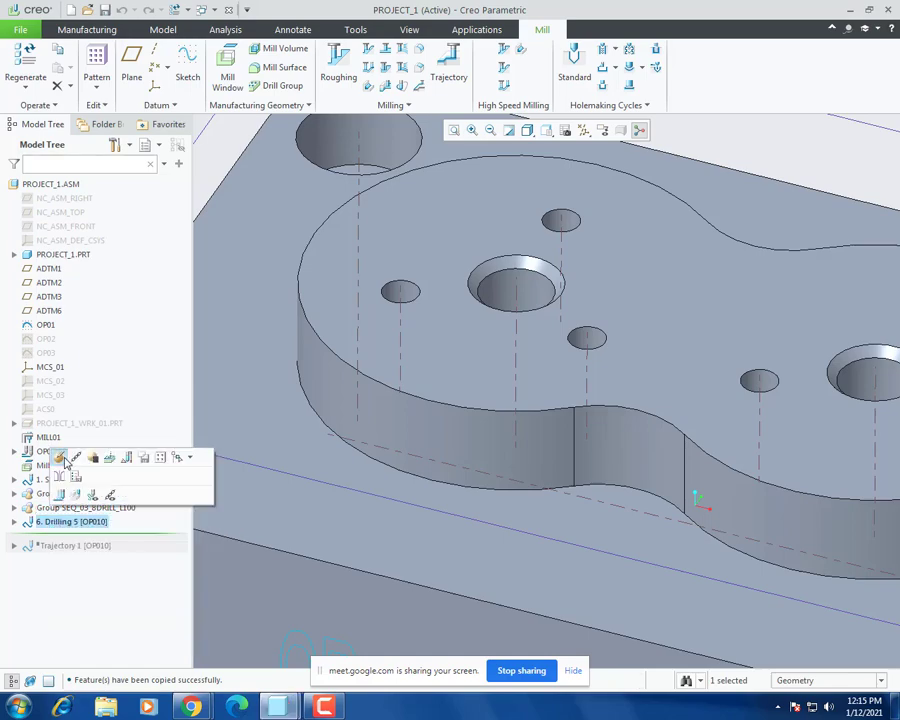
left_click(64, 455)
Step: Add a basic drill to the tool table with a 4 mm diameter, 50 mm cutting length and 75 mm overall length
middle_click_drag(445, 300, 267, 197)
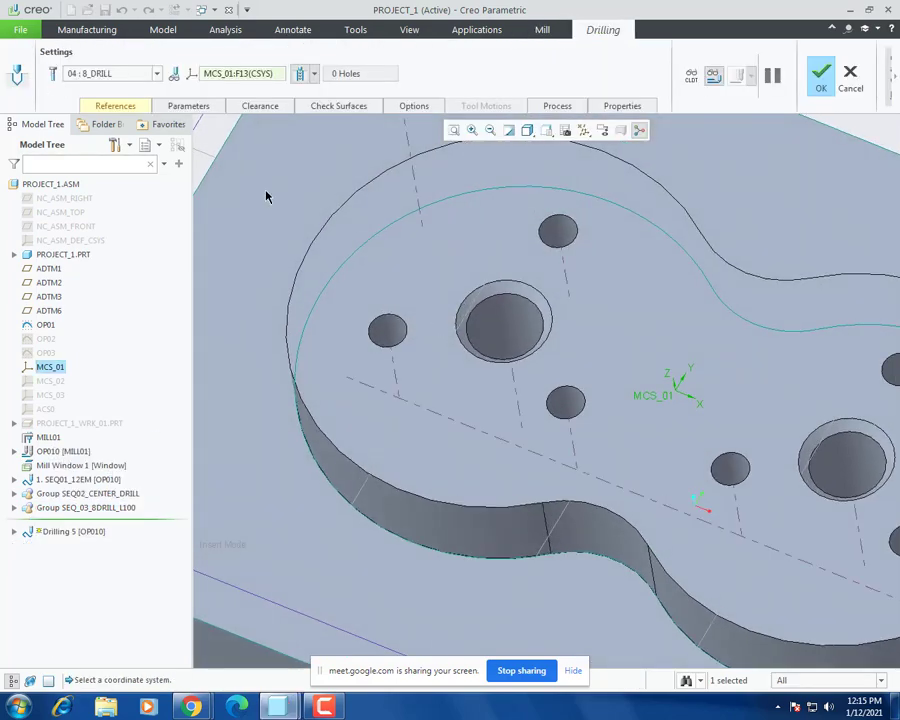
left_click(120, 74)
left_click(100, 158)
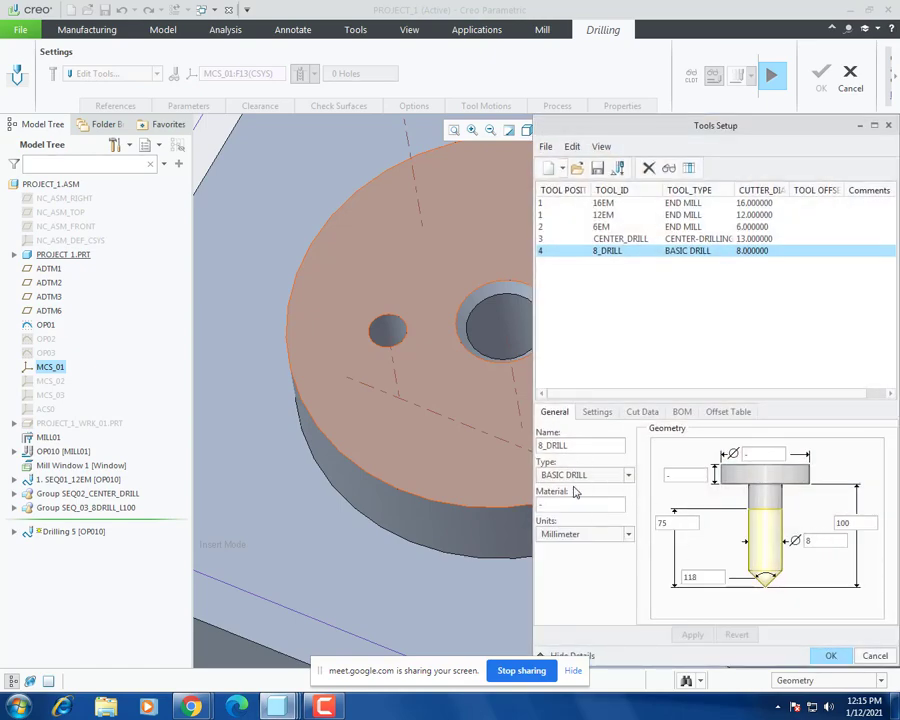
left_click(548, 170)
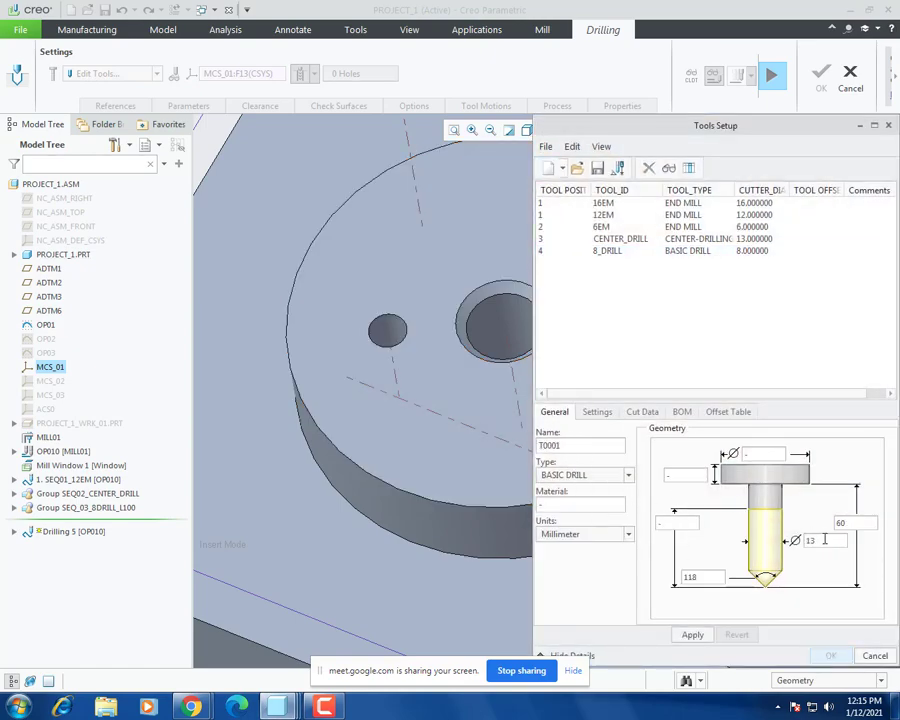
double_click(820, 540)
type("4")
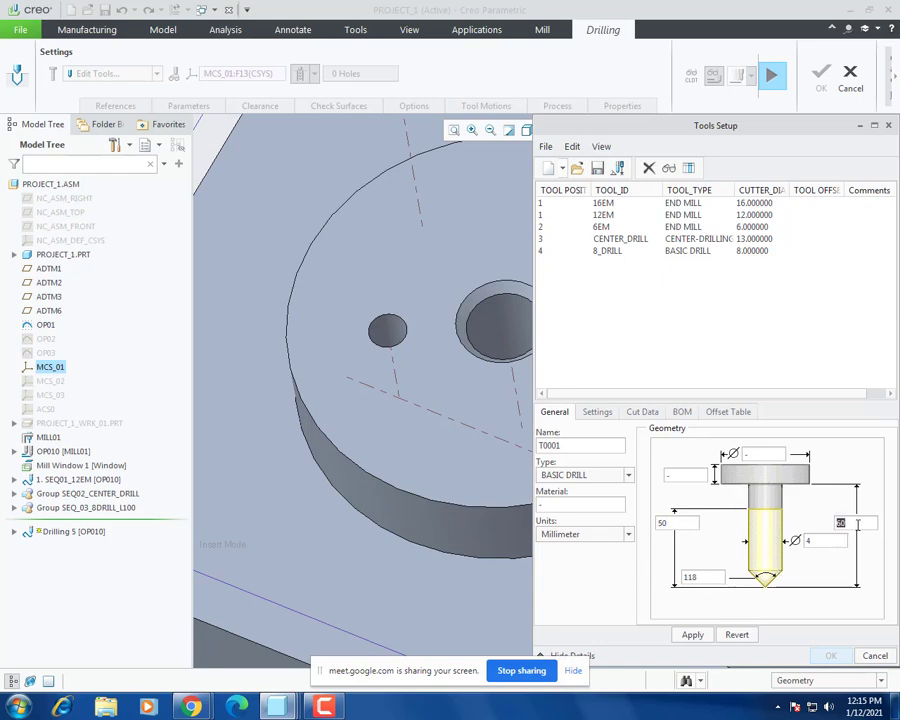
left_click(692, 635)
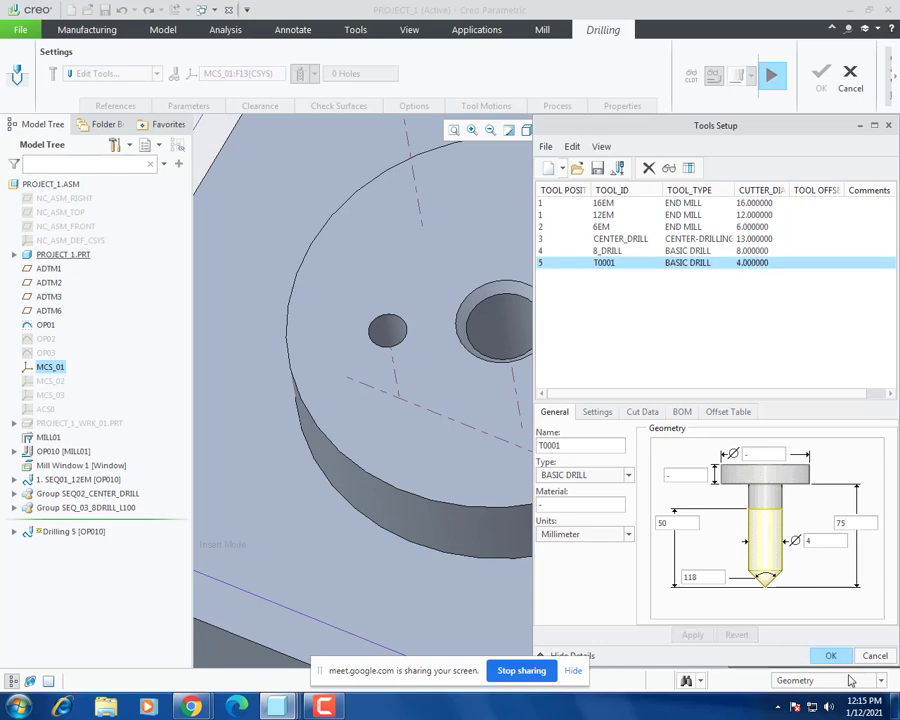
Step: Name the new 4 mm drill 4DRILL and apply it to the tool table
double_click(574, 446)
type("4DRILL")
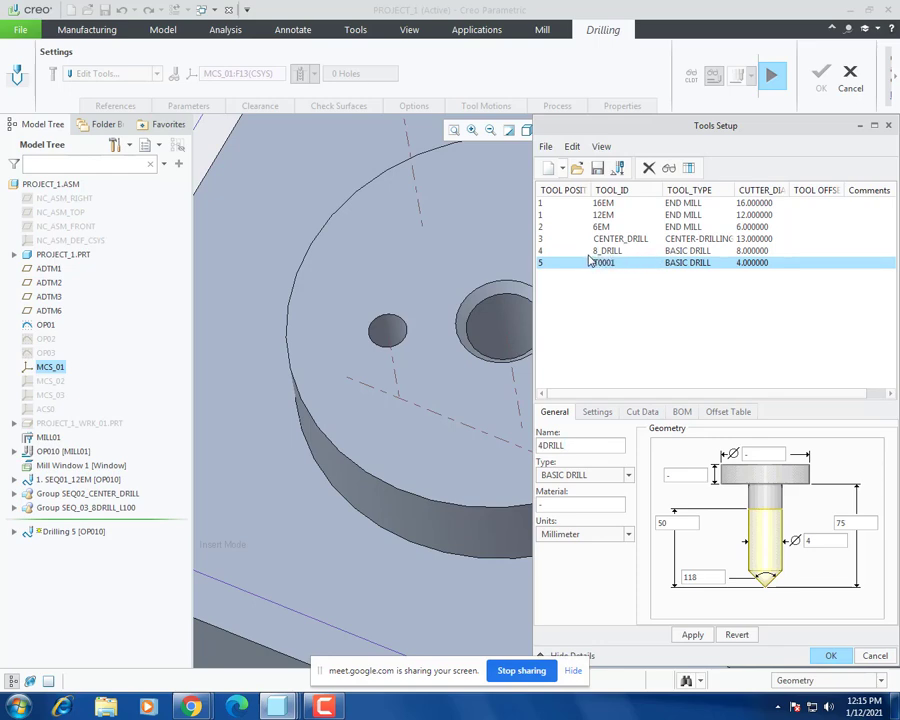
left_click(692, 634)
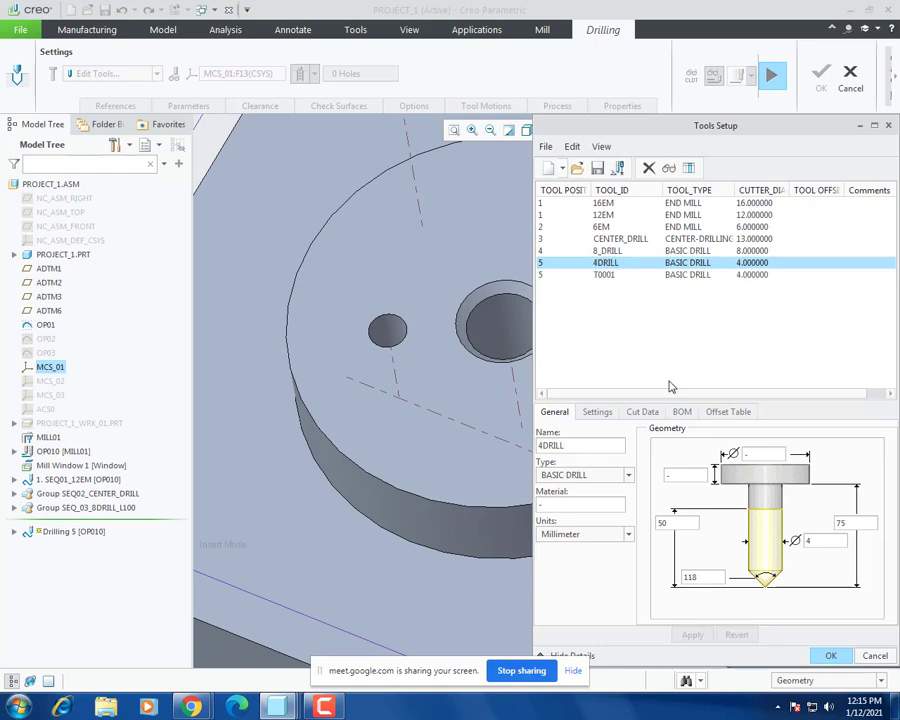
Step: Delete the duplicate T0001 tool record and assign 4DRILL to the drilling sequence
left_click(611, 279)
right_click(611, 279)
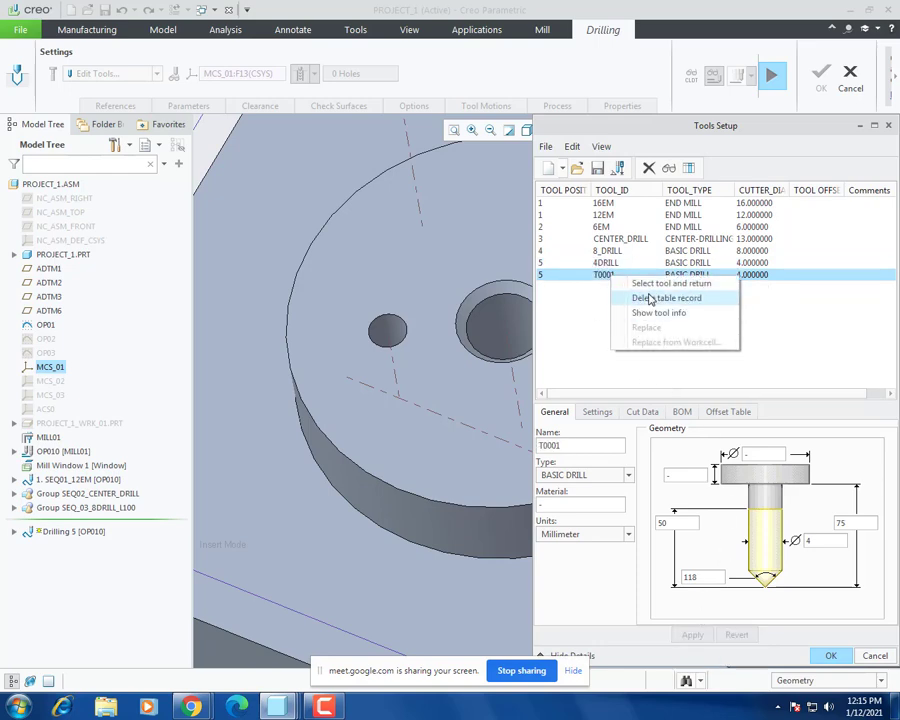
left_click(641, 297)
left_click(772, 422)
left_click(612, 263)
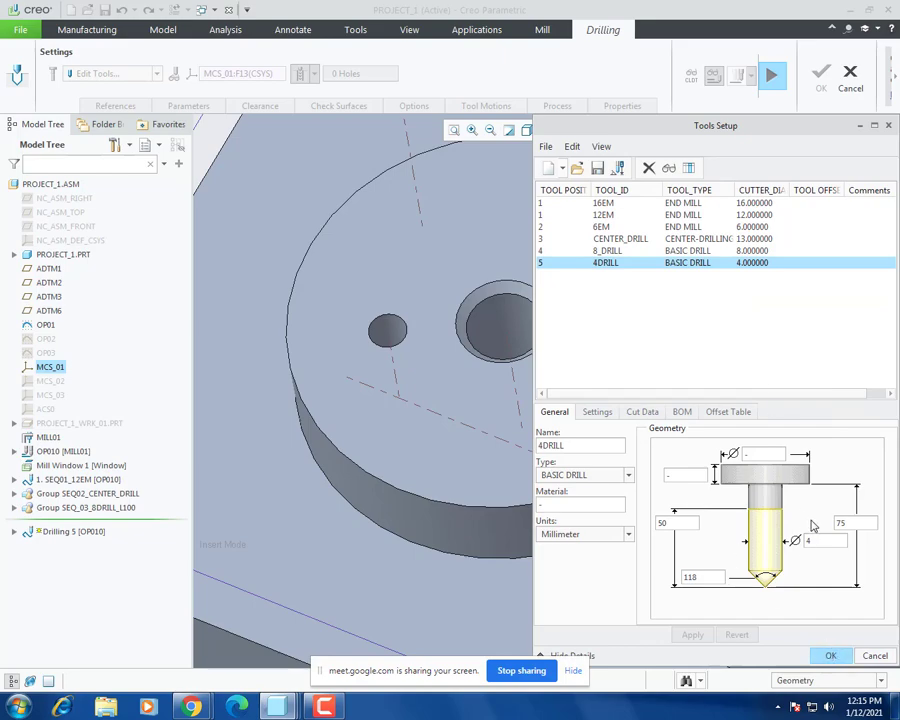
left_click(830, 655)
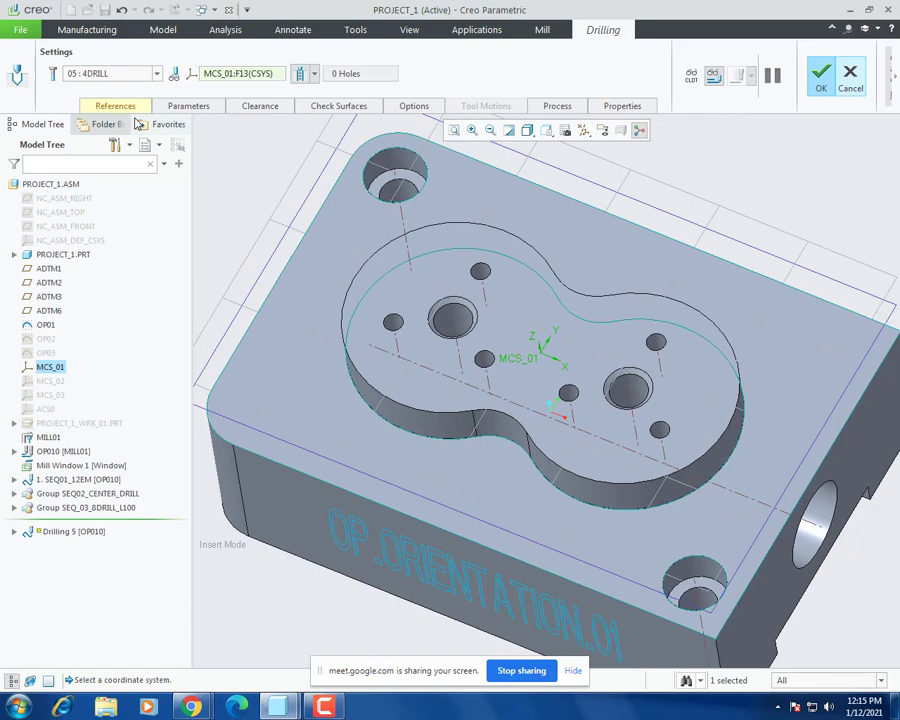
Step: Add the axes of the six small holes around the two central boss holes to Set 1
left_click(115, 105)
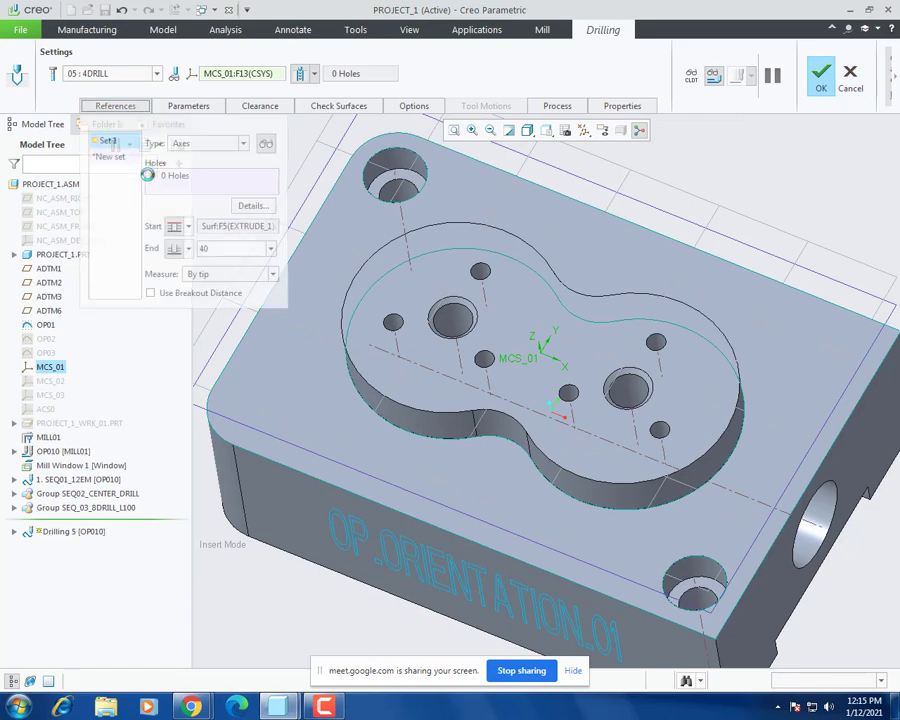
scroll(416, 342, "down", 5)
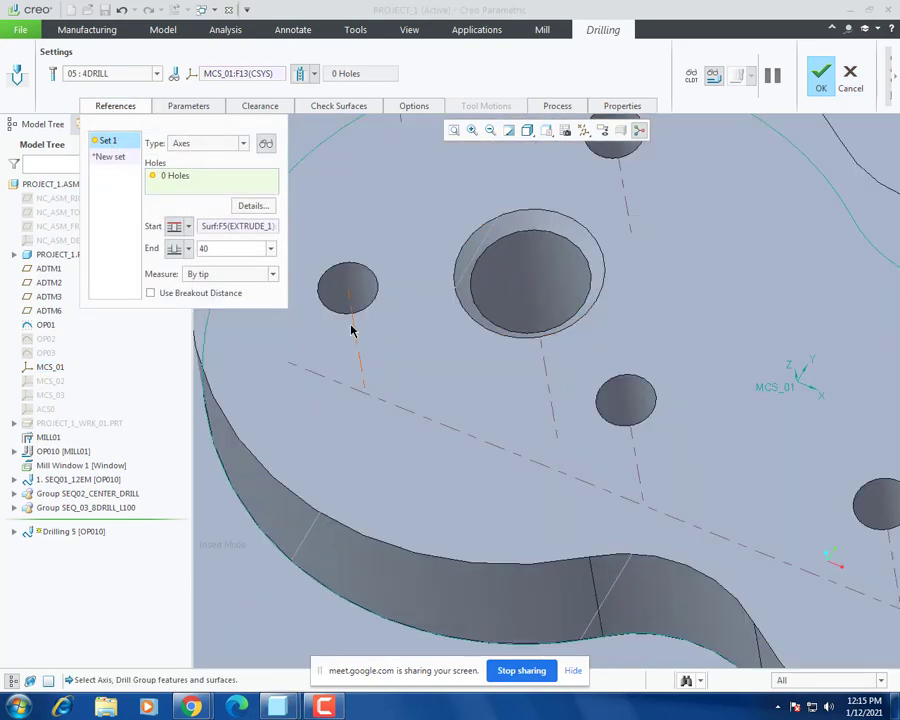
left_click(354, 324)
scroll(421, 345, "up", 3)
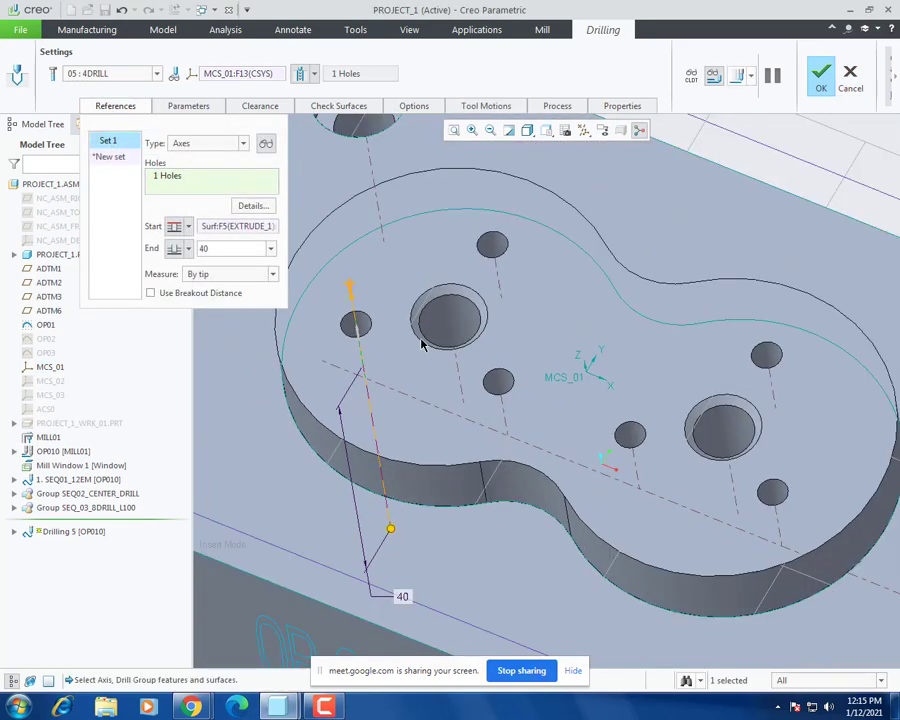
left_click(496, 272)
left_click(502, 410)
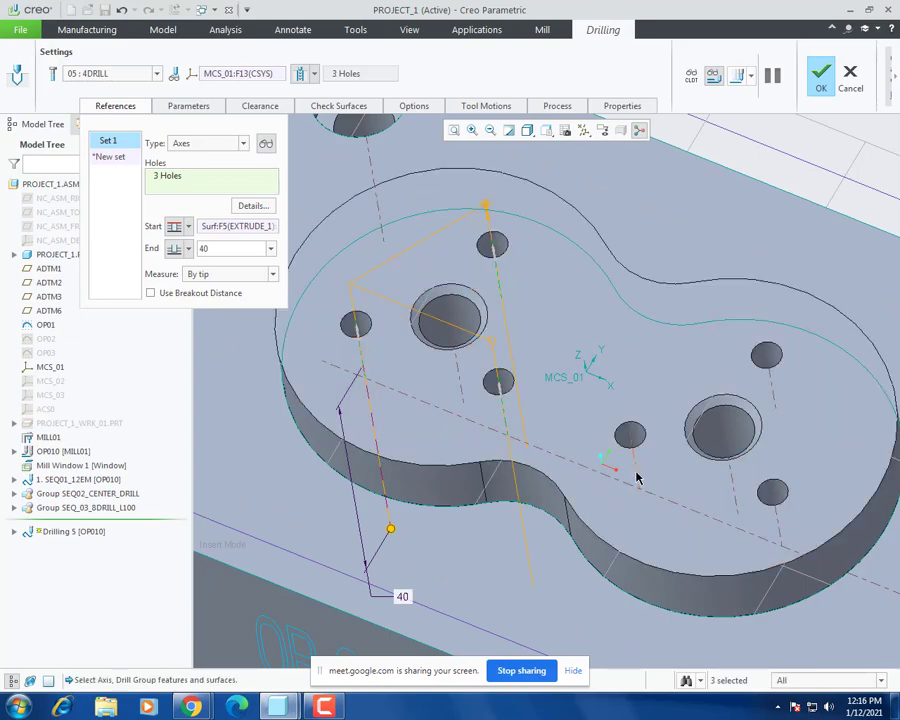
left_click(637, 477)
left_click(774, 392)
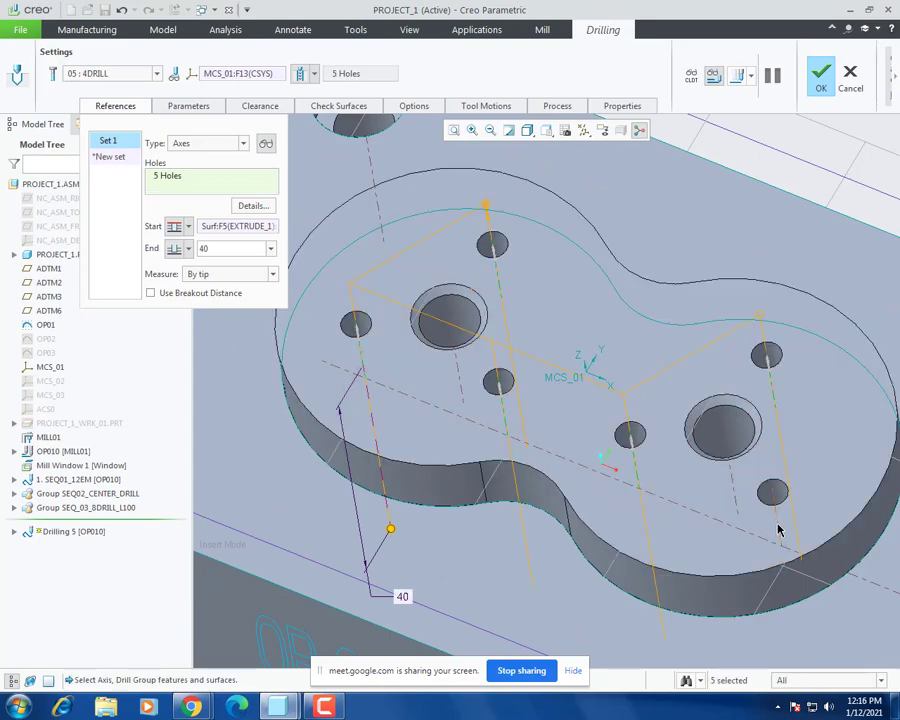
left_click(631, 437)
Step: Set the drilling start reference of Set 1 to the boss's top face
middle_click_drag(627, 386, 120, 254)
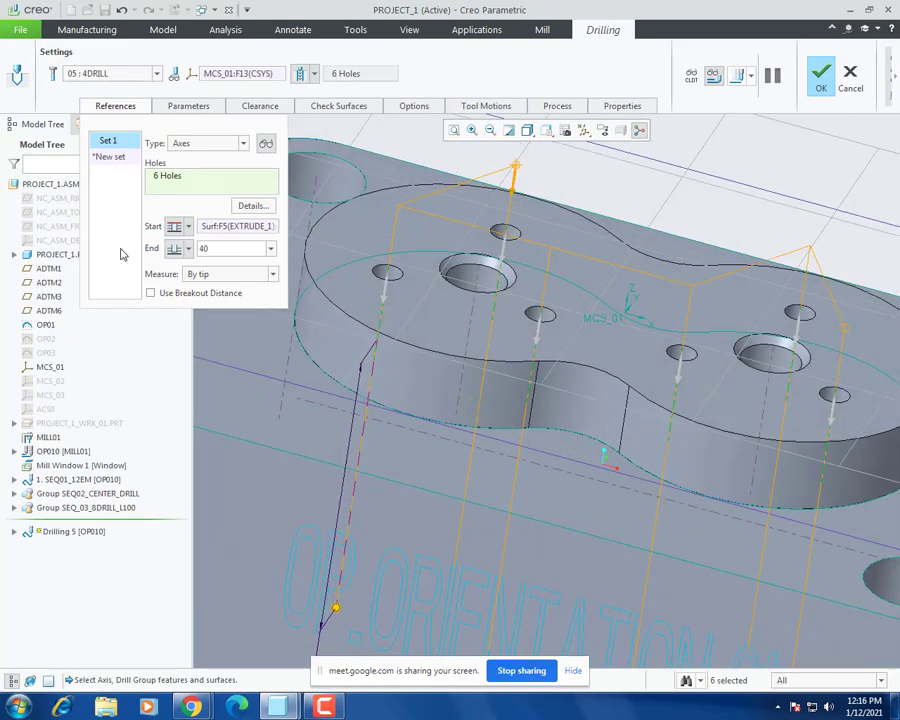
left_click(245, 225)
left_click(481, 328)
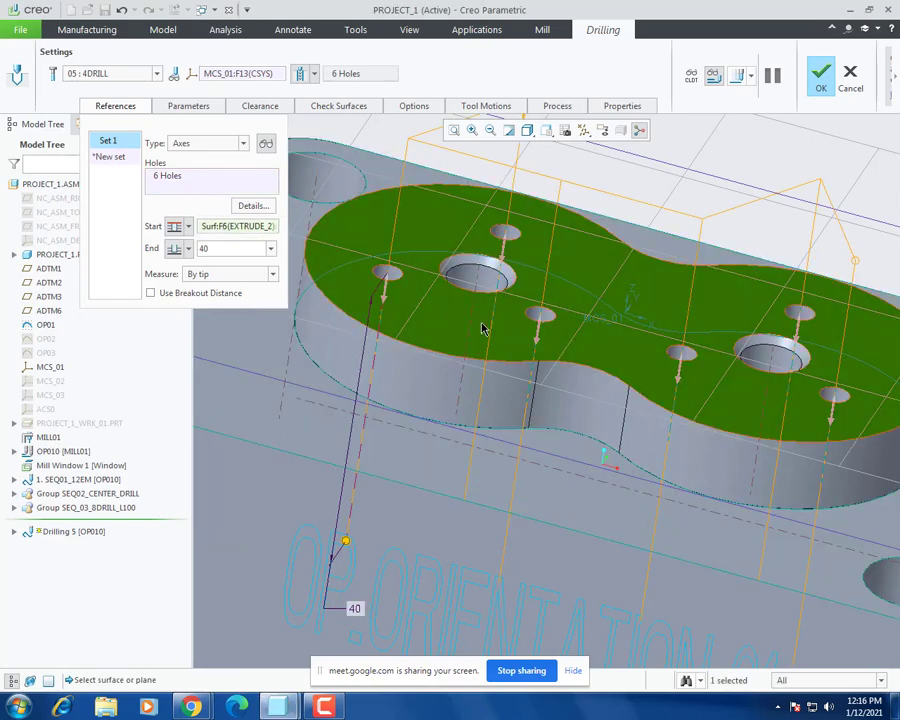
scroll(482, 328, "up", 2)
middle_click_drag(301, 323, 374, 364)
scroll(412, 348, "down", 2)
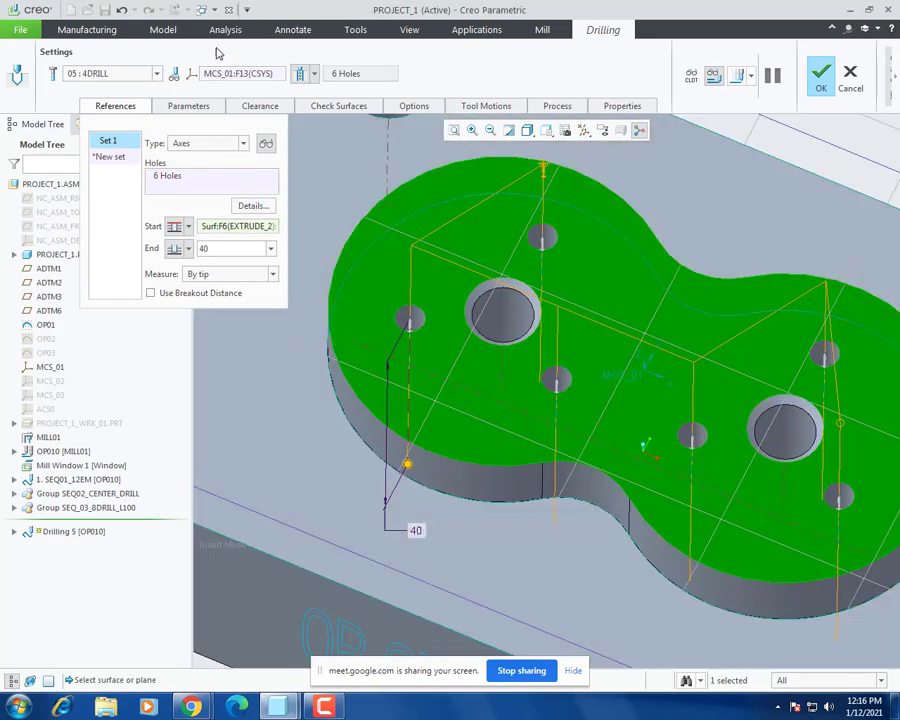
Step: Change the drilling end of Set 1 to a selected surface, using the bottom face of a small hole
left_click(185, 250)
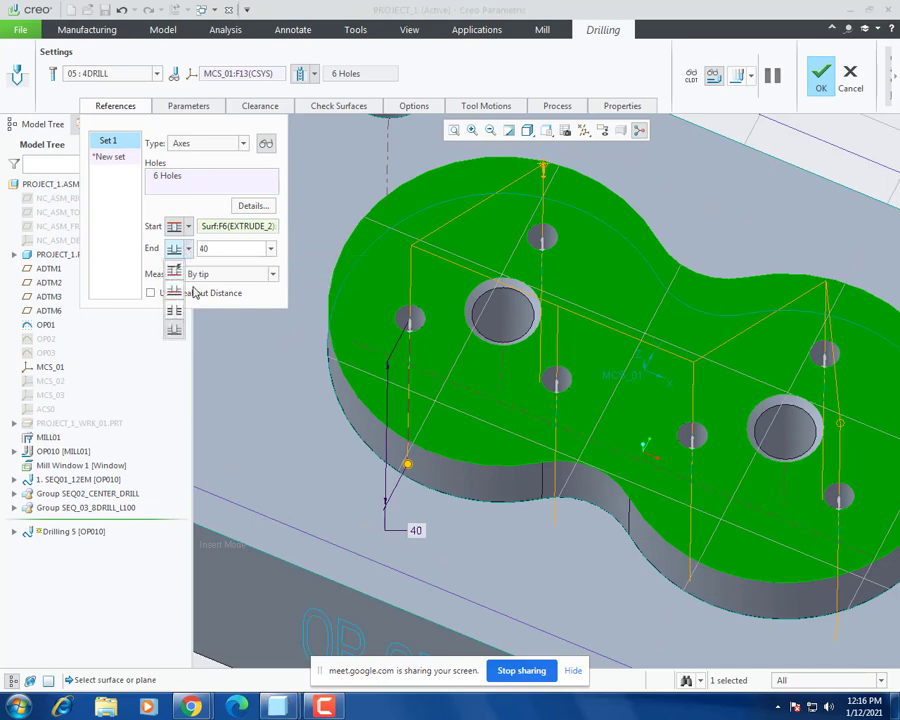
left_click(175, 291)
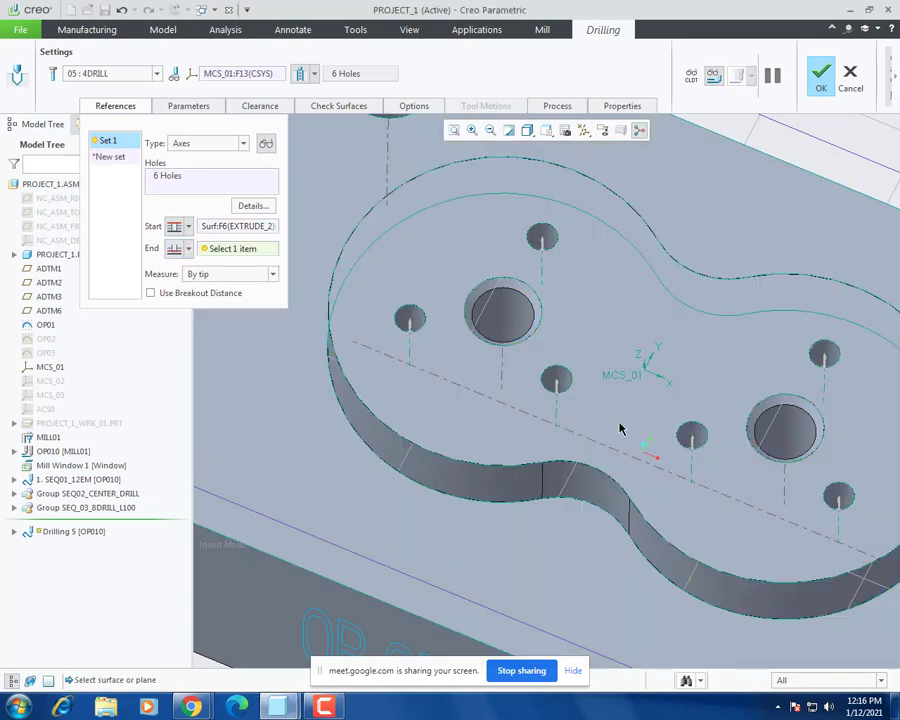
middle_click_drag(620, 428, 424, 394)
scroll(416, 384, "down", 4)
left_click(399, 403)
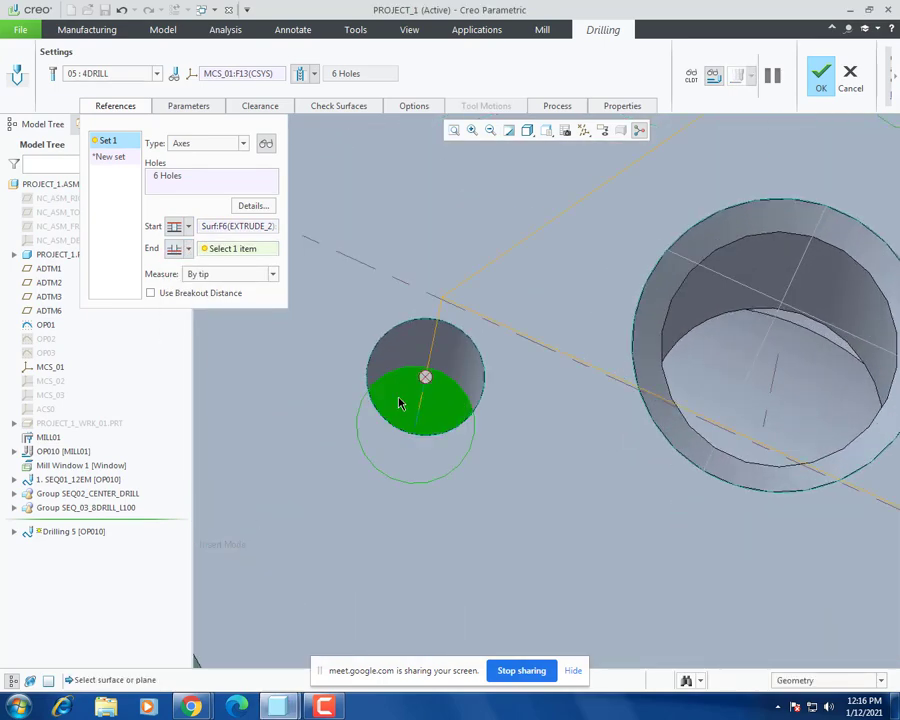
scroll(400, 400, "up", 5)
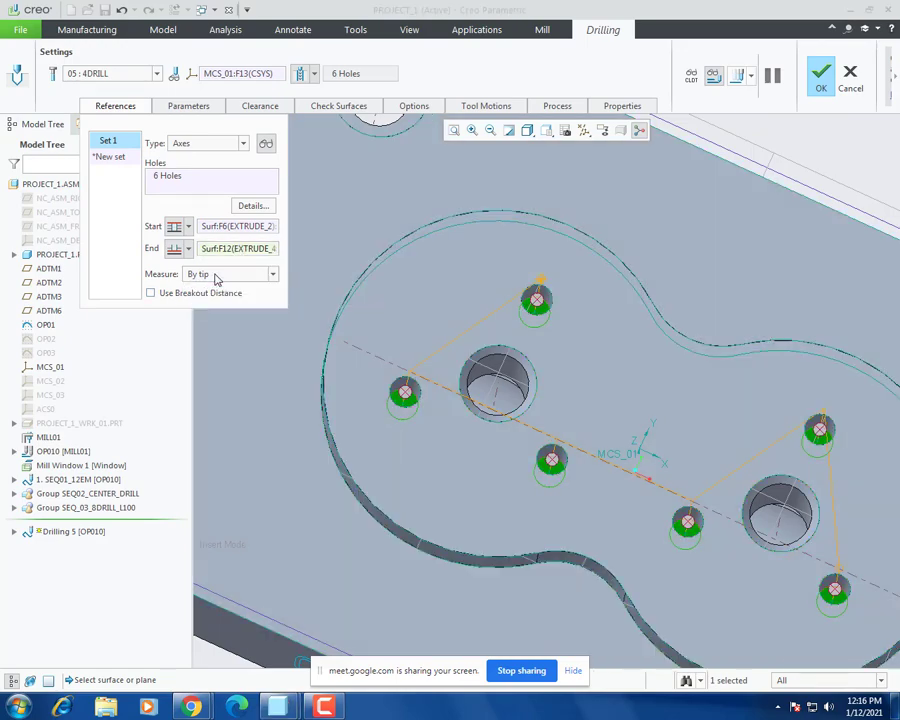
scroll(406, 444, "up", 3)
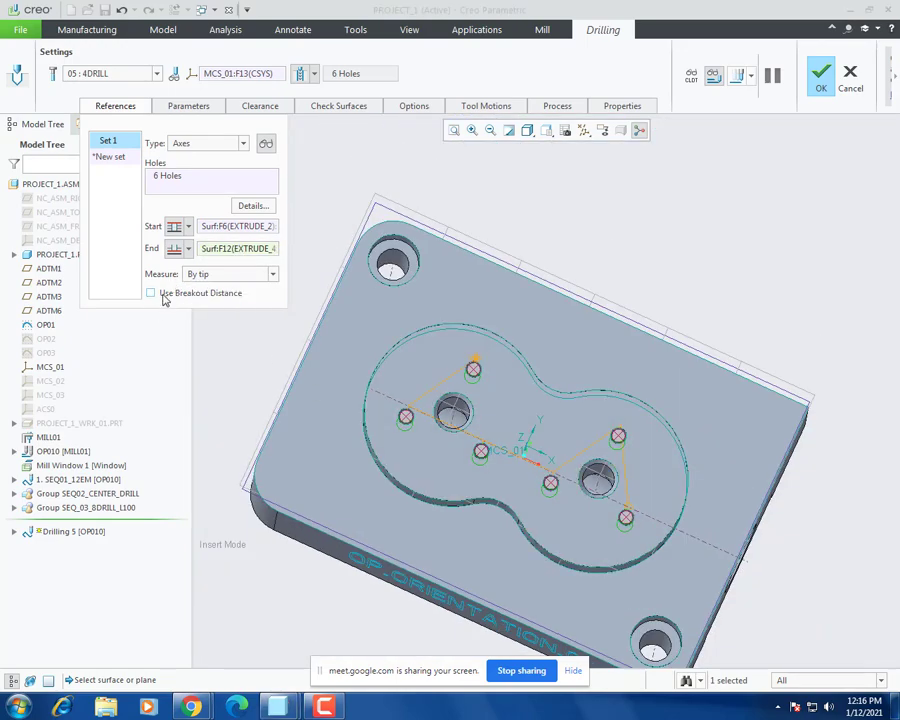
left_click(169, 293)
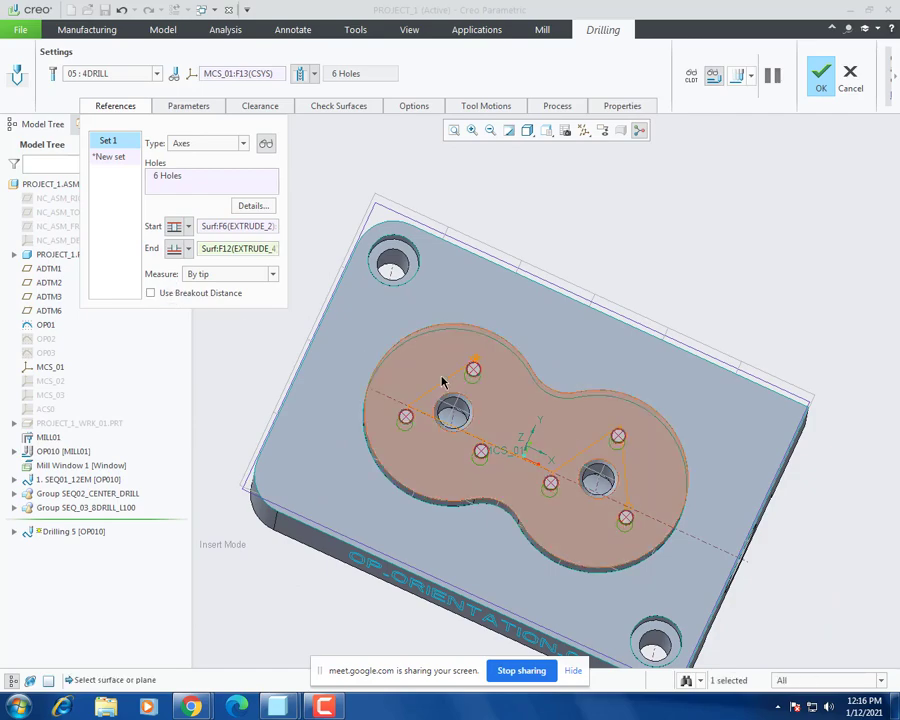
mouse_move(442, 380)
middle_mouse_down()
mouse_move(436, 317)
mouse_move(431, 396)
middle_mouse_up()
scroll(431, 399, "down", 1)
scroll(431, 399, "down", 2)
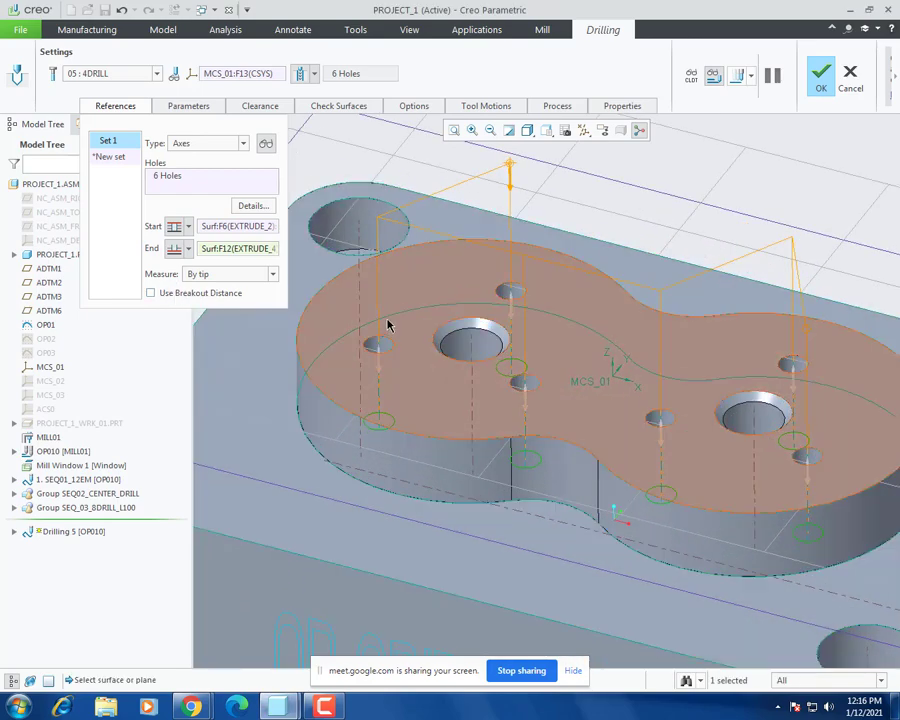
middle_click_drag(422, 379, 271, 273)
Step: Set the sequence's PECK_DEPTH to 1 and CLEAR_DIST to 10
left_click(189, 106)
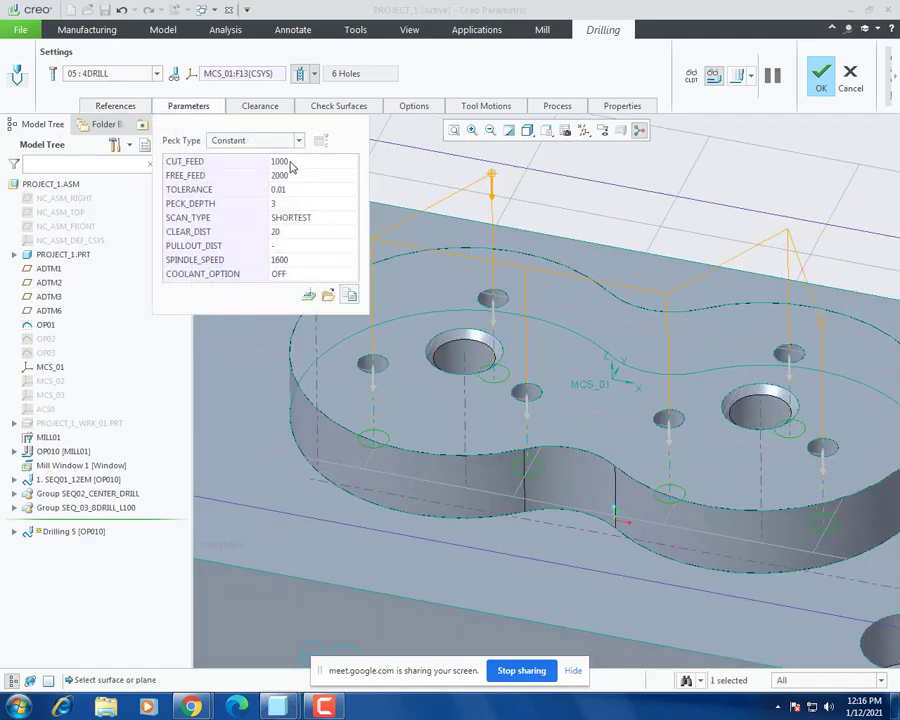
left_click(283, 206)
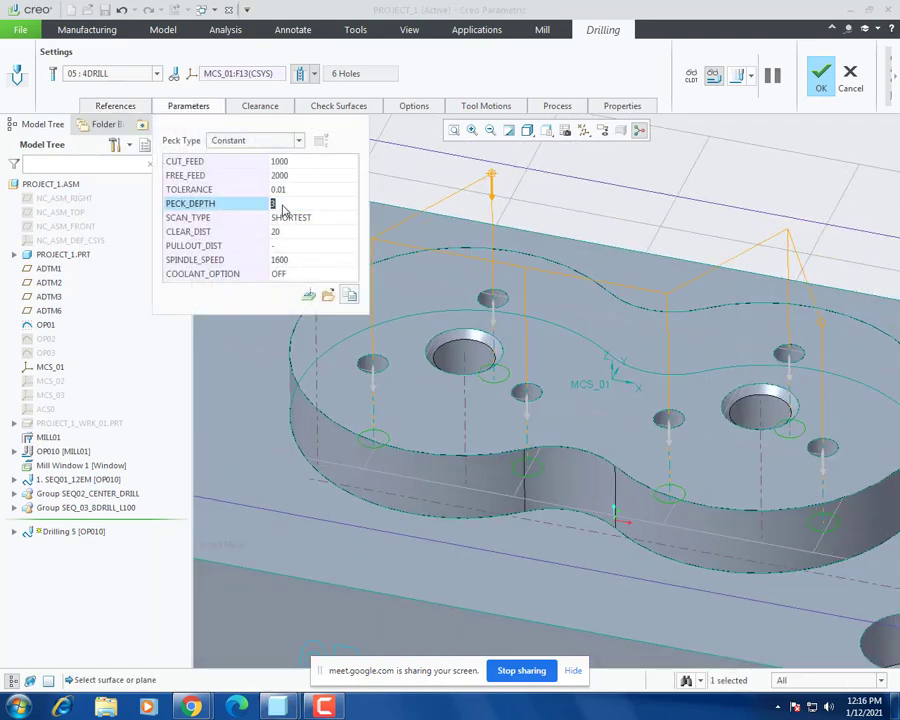
type("1")
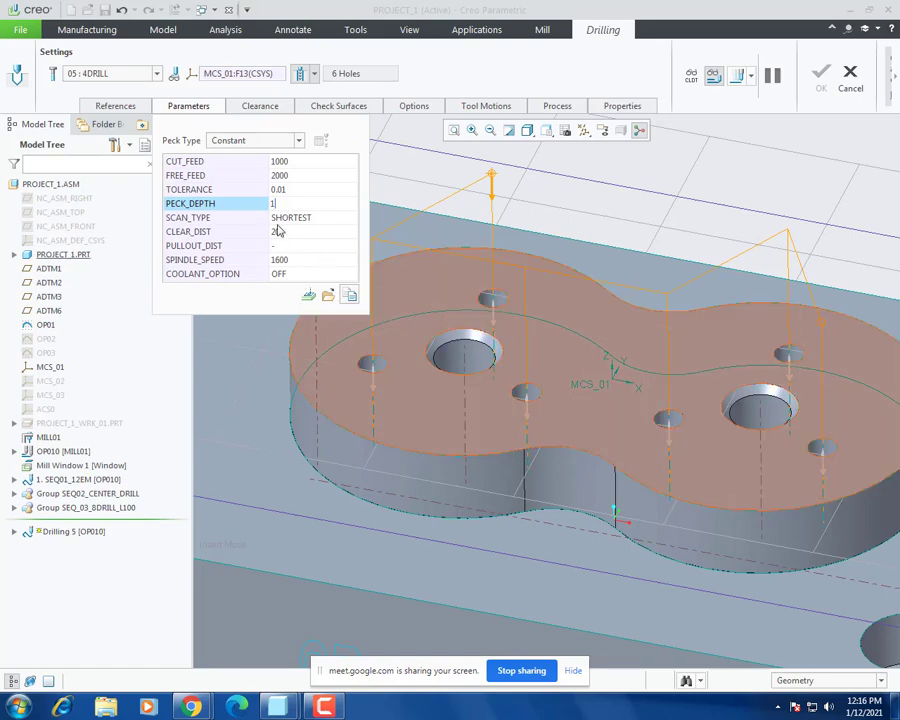
left_click(280, 231)
type("10")
key("Return")
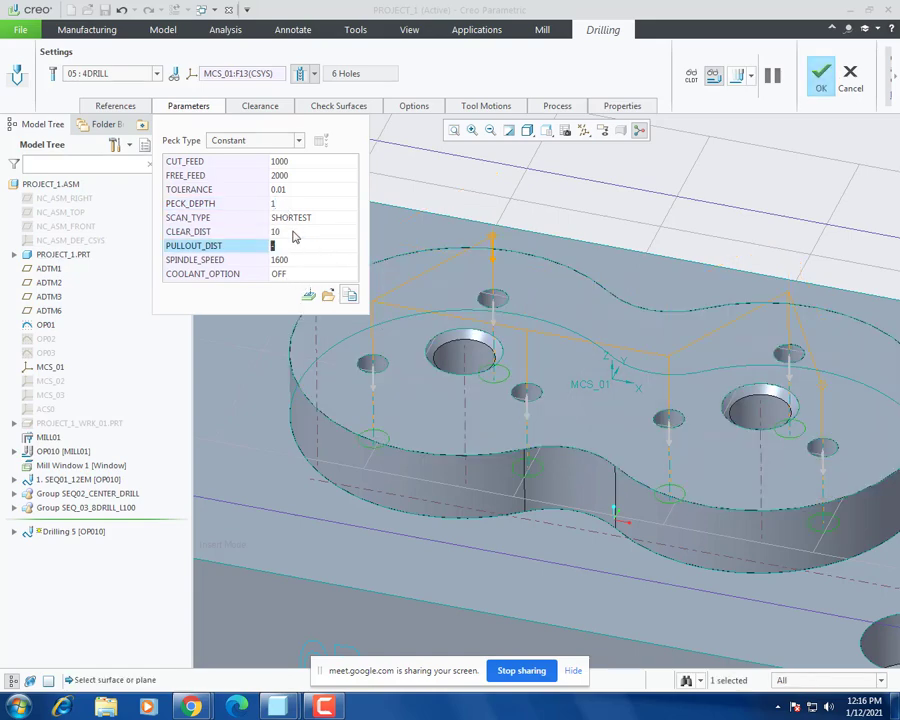
Step: Reference the sequence's retract plane to the boss's top face and set its clearance value to 10
middle_click_drag(521, 318, 558, 304)
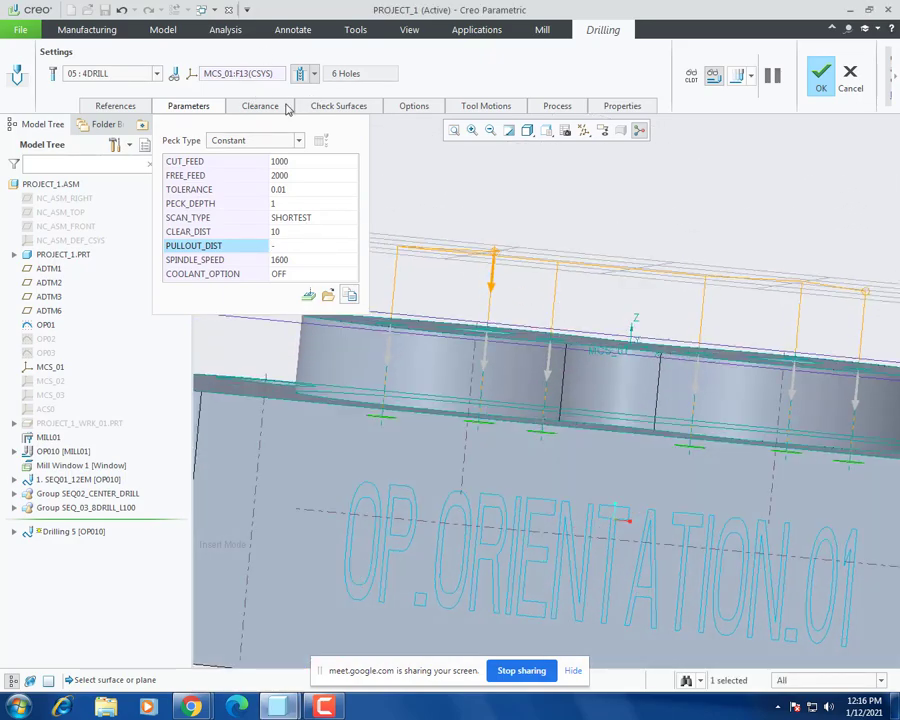
left_click(286, 107)
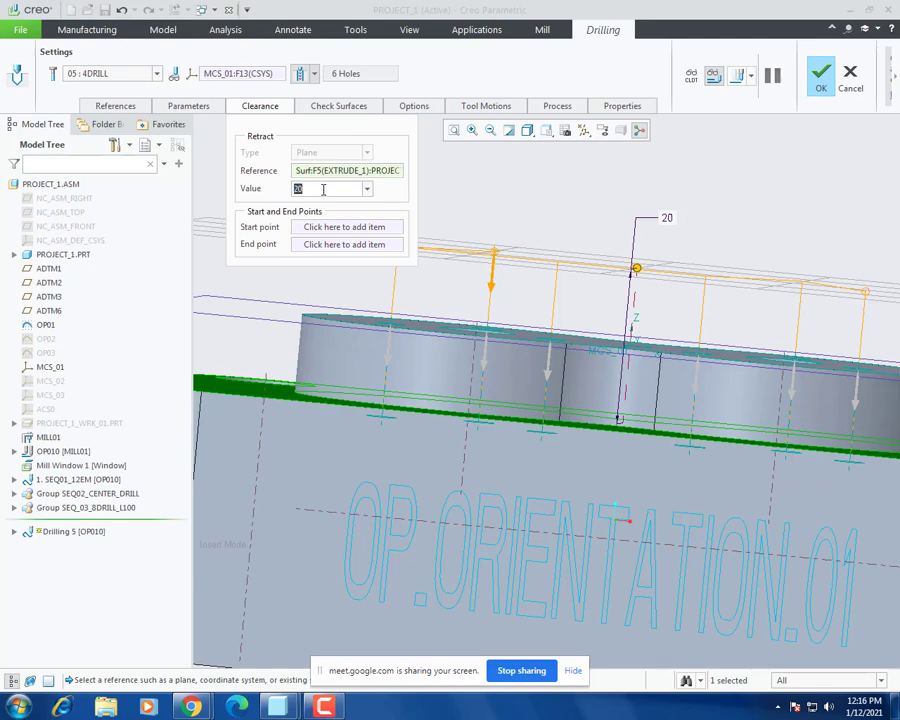
scroll(567, 419, "up", 4)
middle_click_drag(566, 400, 548, 440)
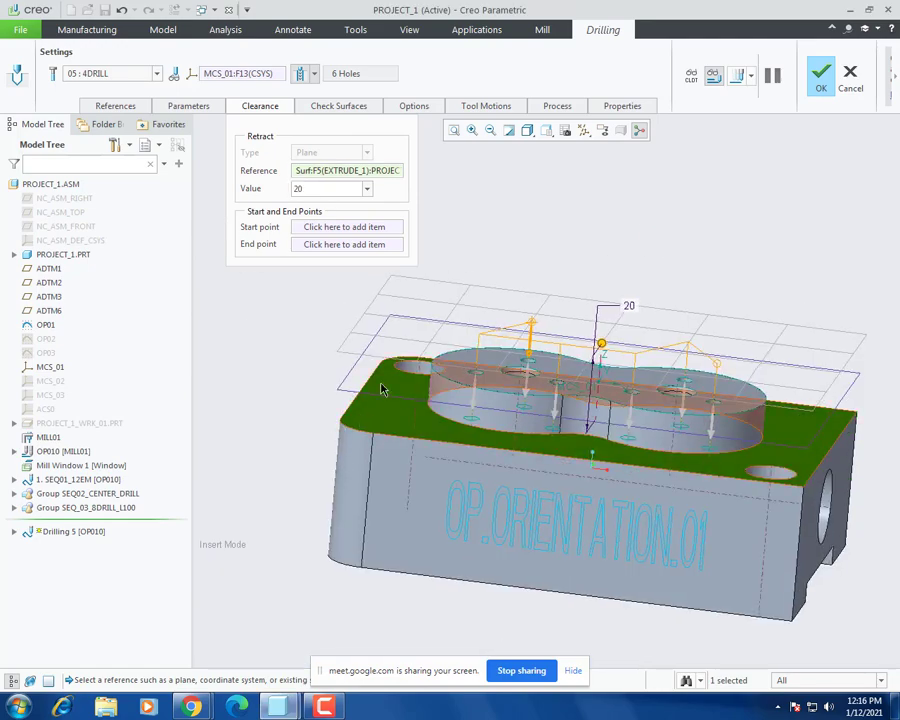
right_click(313, 172)
left_click(352, 175)
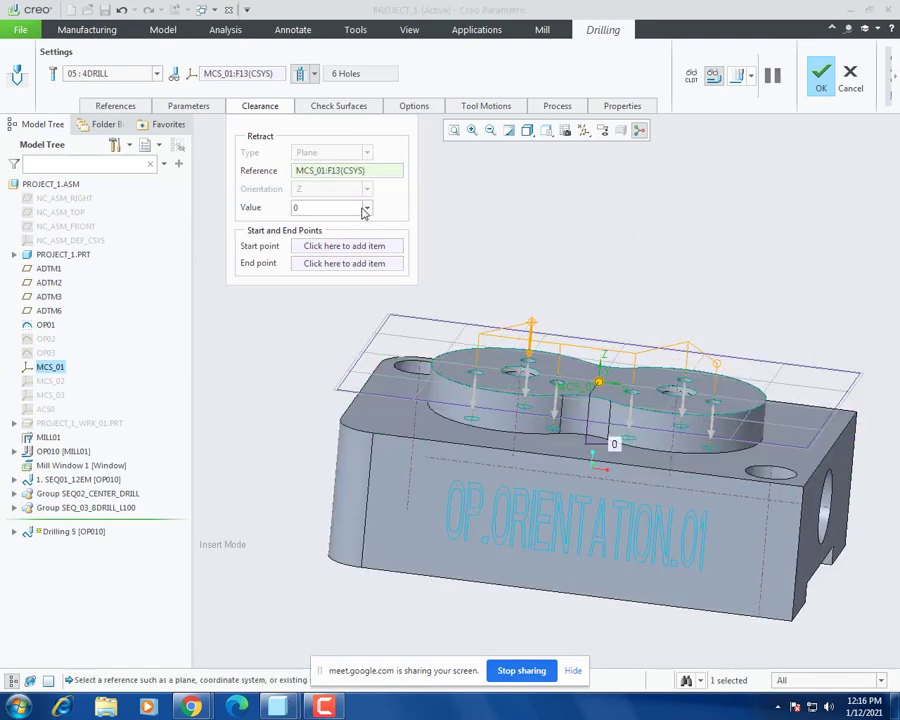
left_click(464, 372)
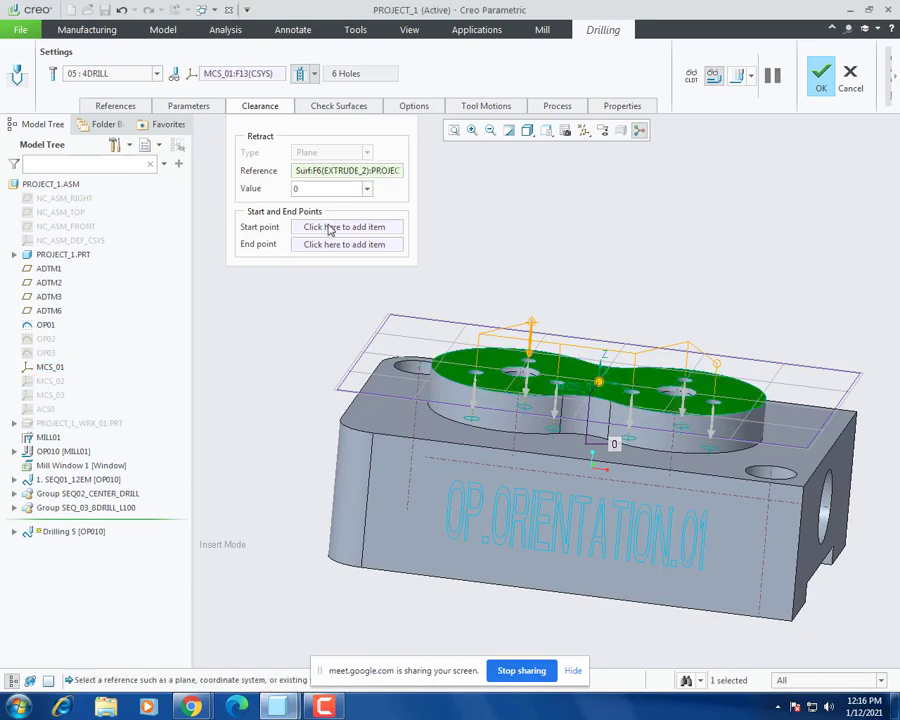
type("10")
key("Return")
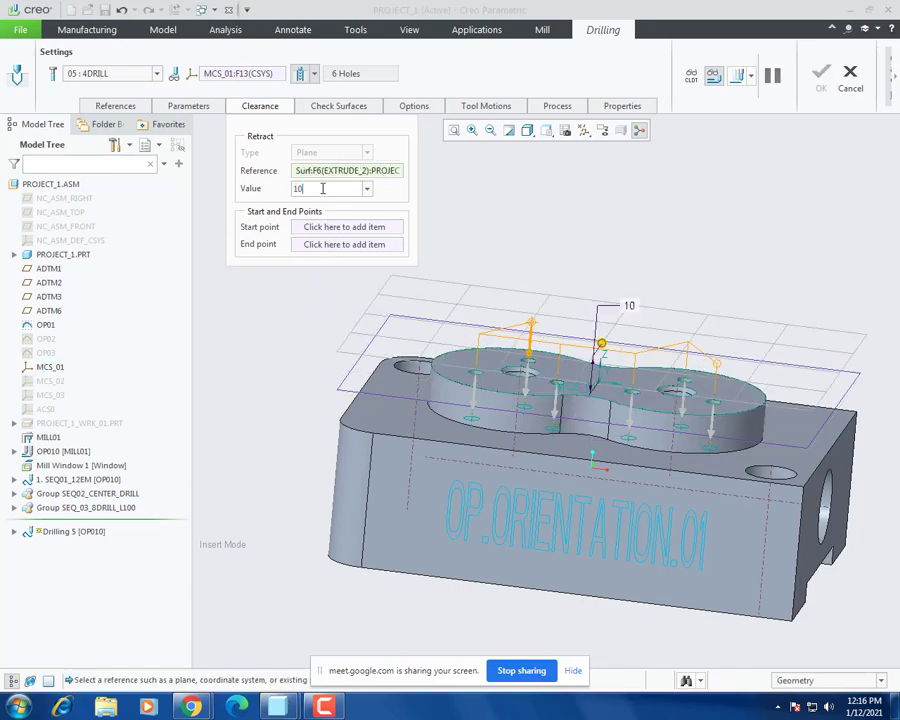
Step: Play the drilling tool path and check the 4 mm drill's motion over the six boss holes
middle_click_drag(676, 424, 645, 464)
left_click(738, 77)
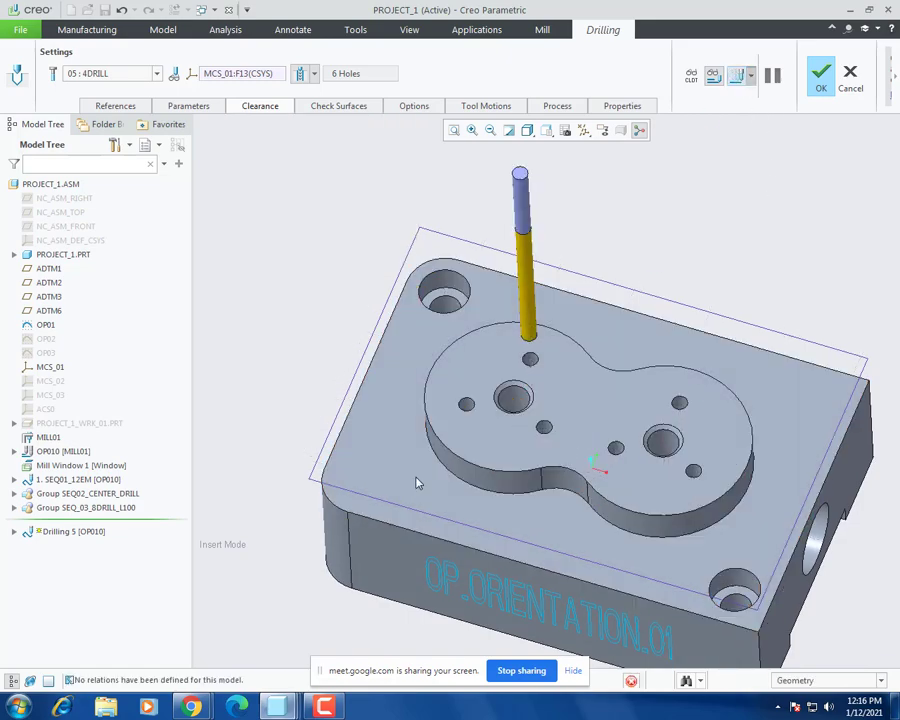
left_click(859, 533)
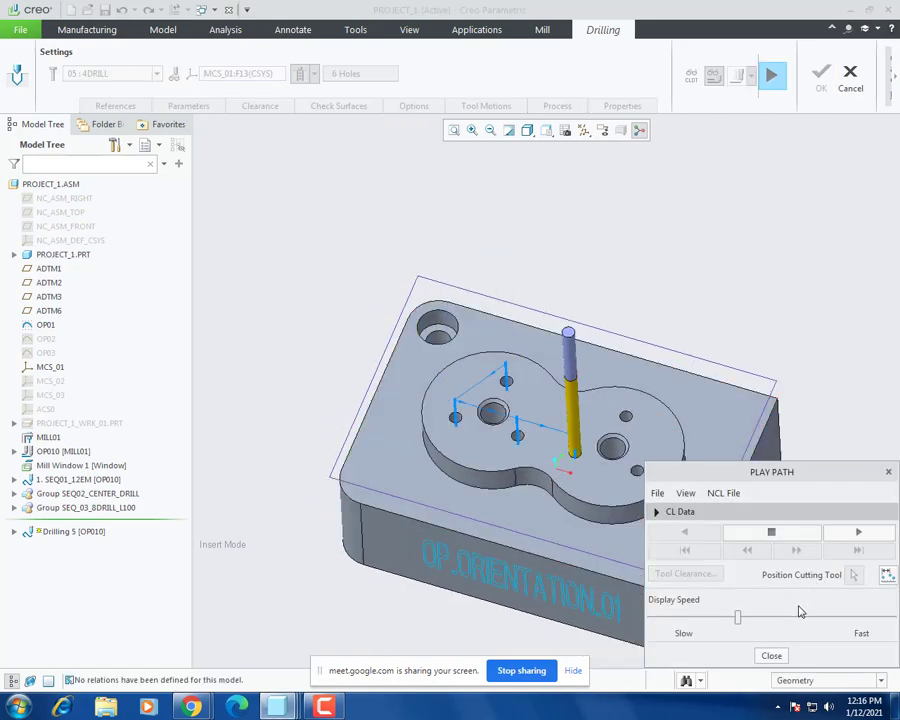
middle_click_drag(552, 510, 553, 463)
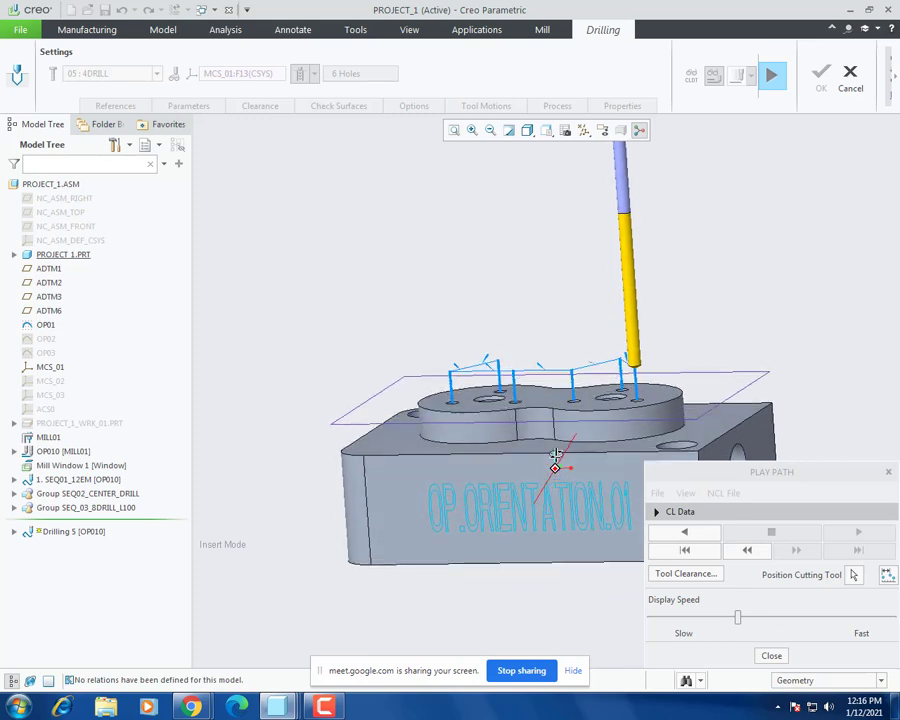
left_click(771, 655)
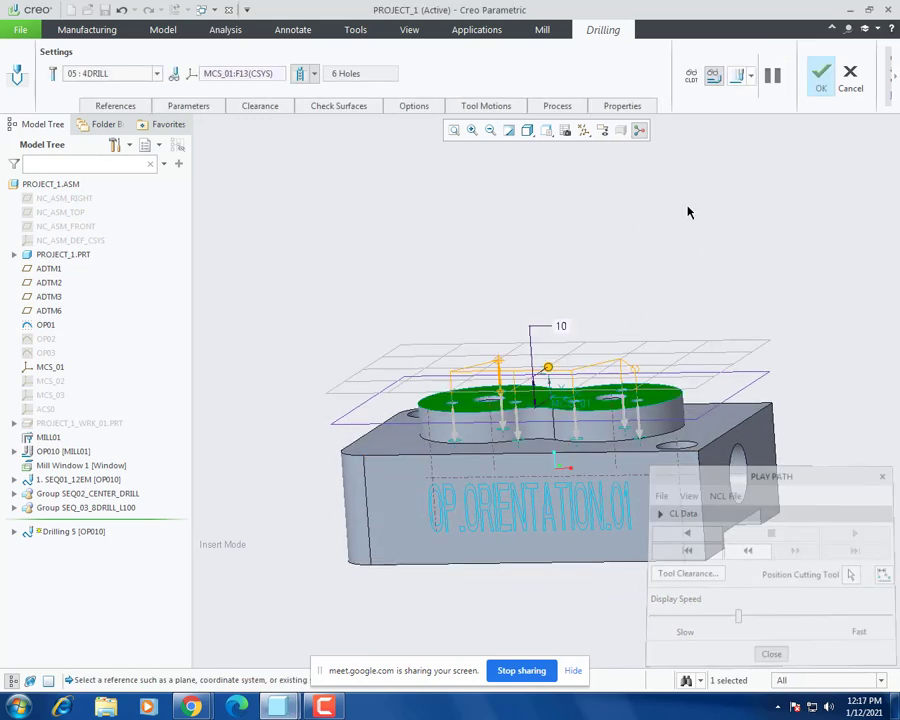
Step: Replay the tool path at the slowest display speed, viewed normal to the block's front face, to examine the pecking motion
left_click(739, 77)
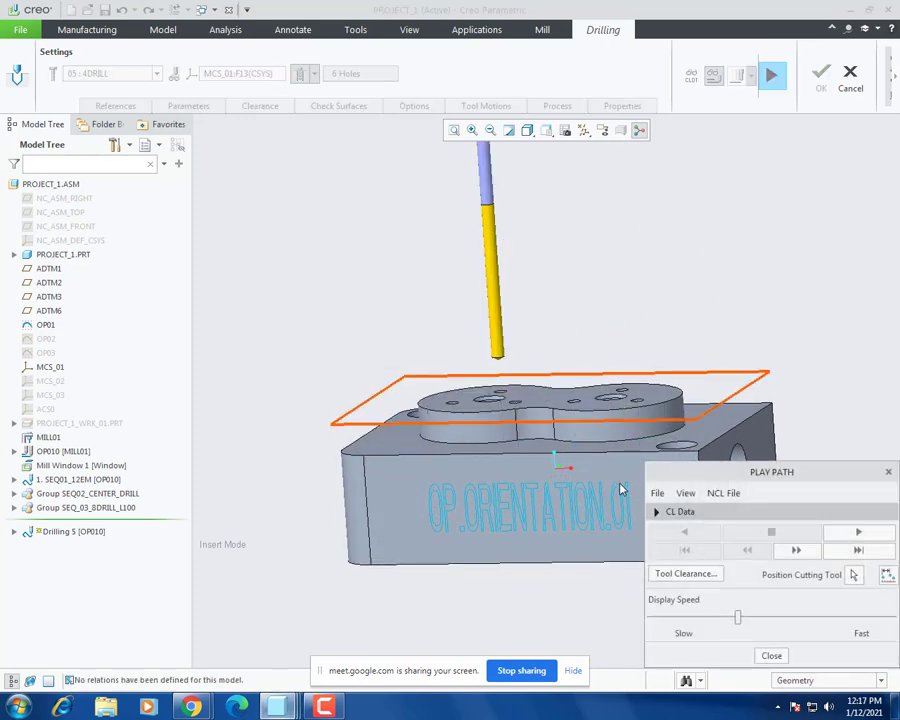
left_click(548, 135)
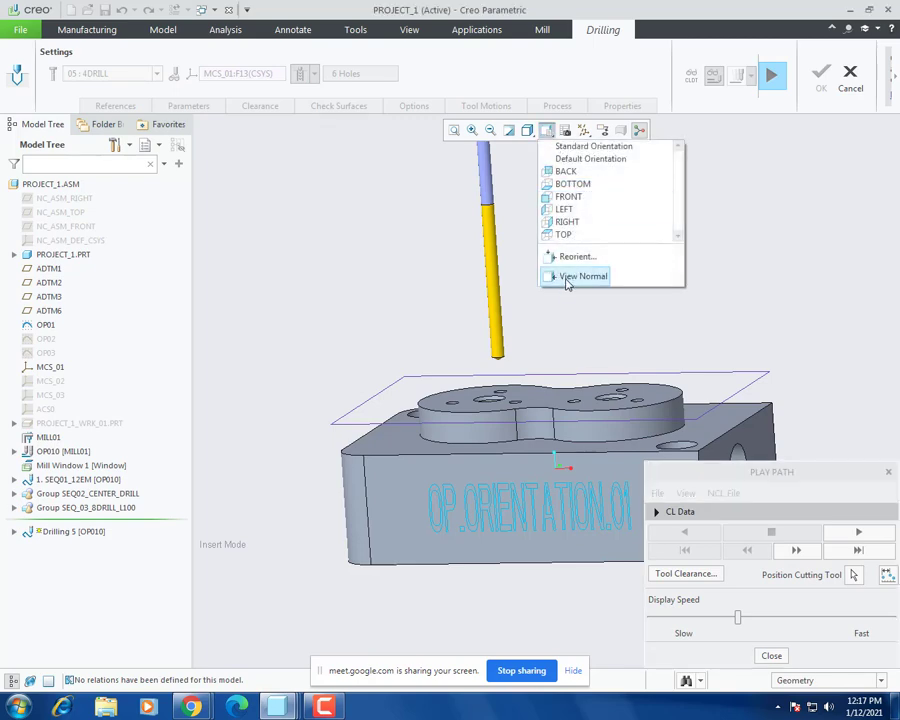
left_click(566, 279)
left_click(631, 437)
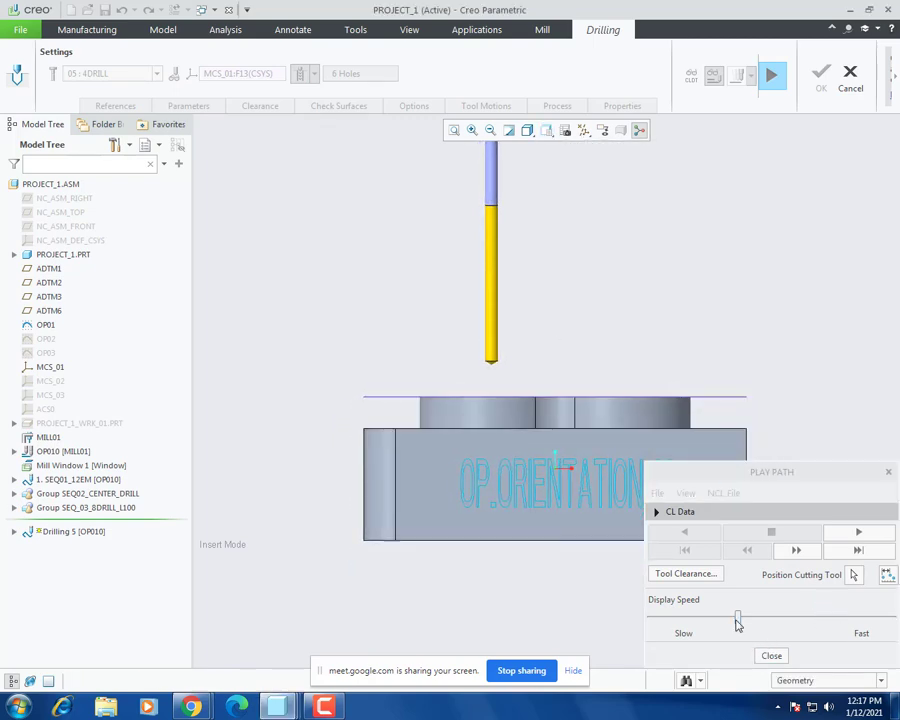
left_click_drag(737, 618, 650, 620)
scroll(528, 478, "up", 3)
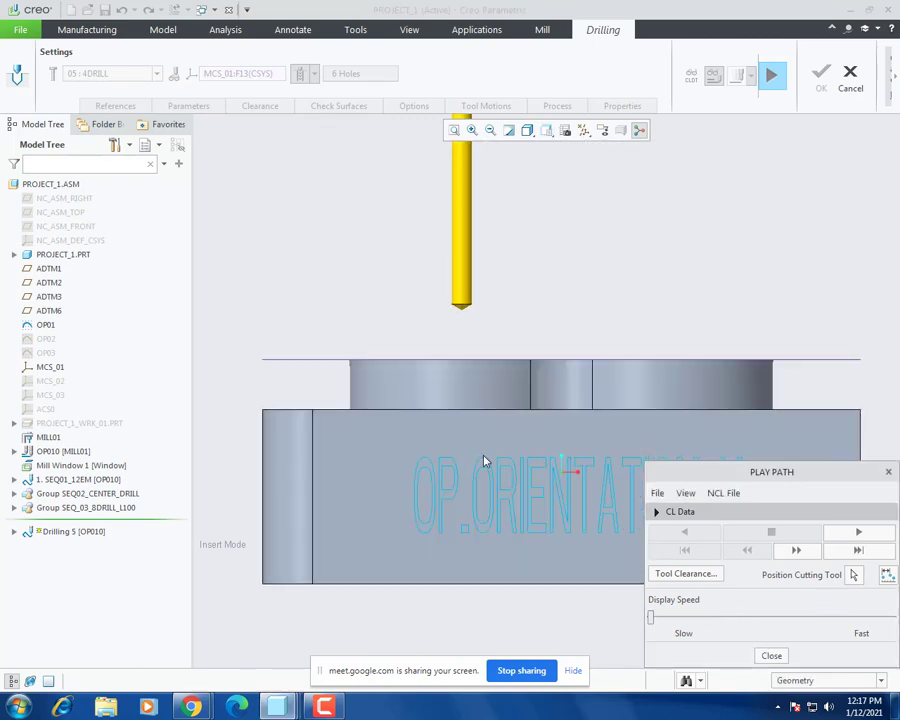
left_click(858, 532)
scroll(448, 394, "up", 4)
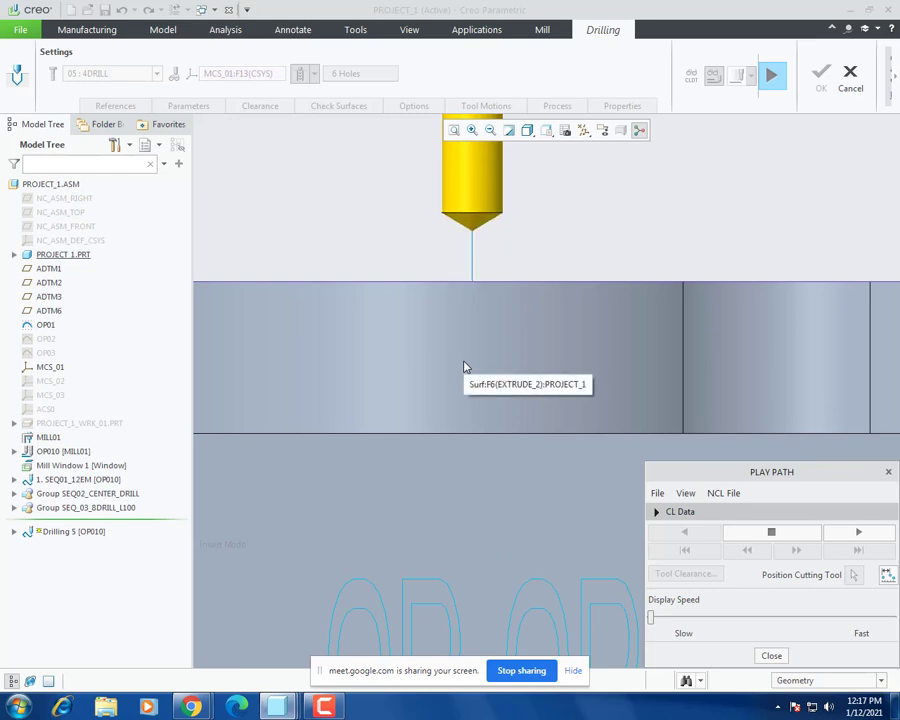
left_click(769, 657)
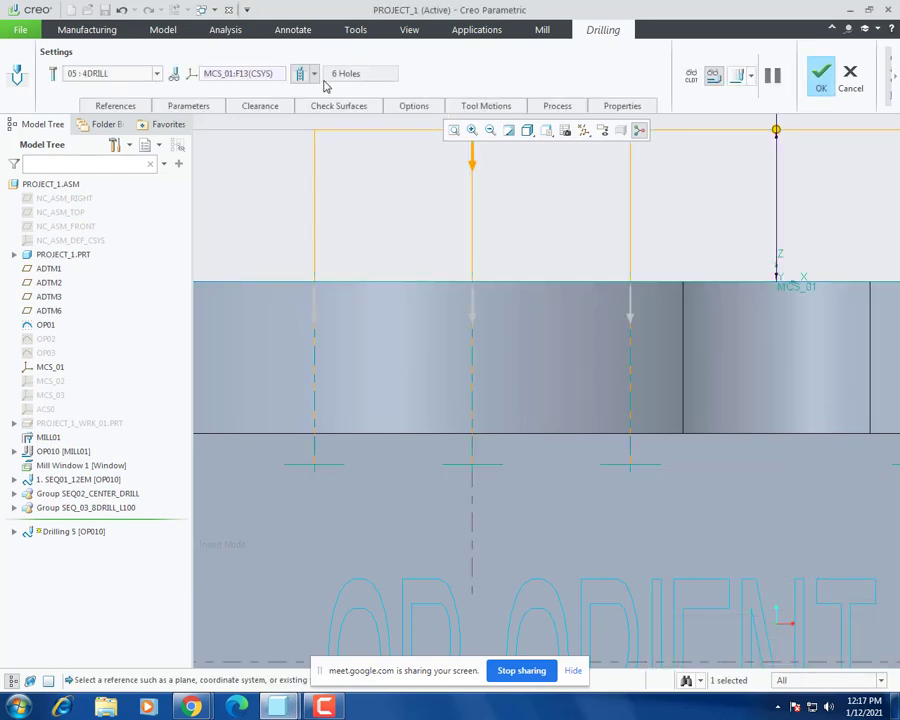
Step: Change the drilling cycle type to break chip and set INTER_RET_HEIGHT to 2 in the sequence parameters
left_click(312, 74)
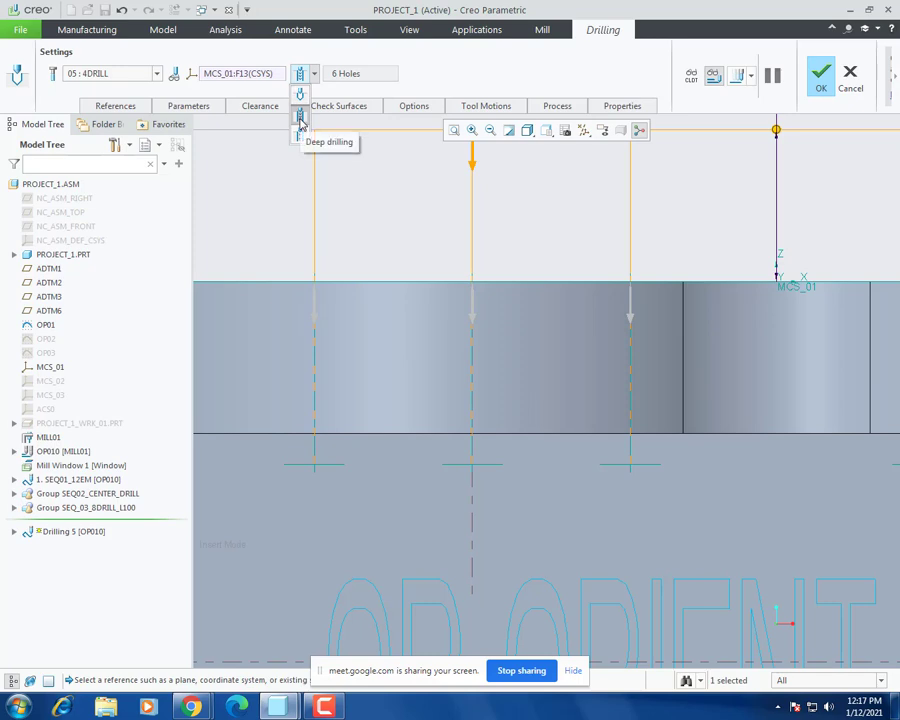
left_click(300, 137)
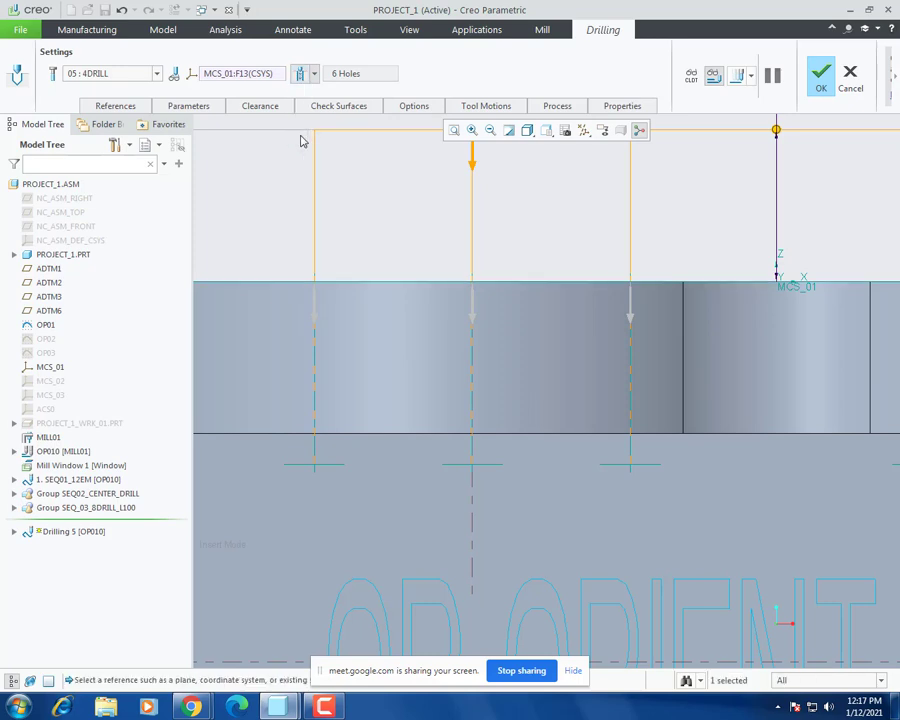
scroll(408, 230, "down", 5)
left_click(202, 106)
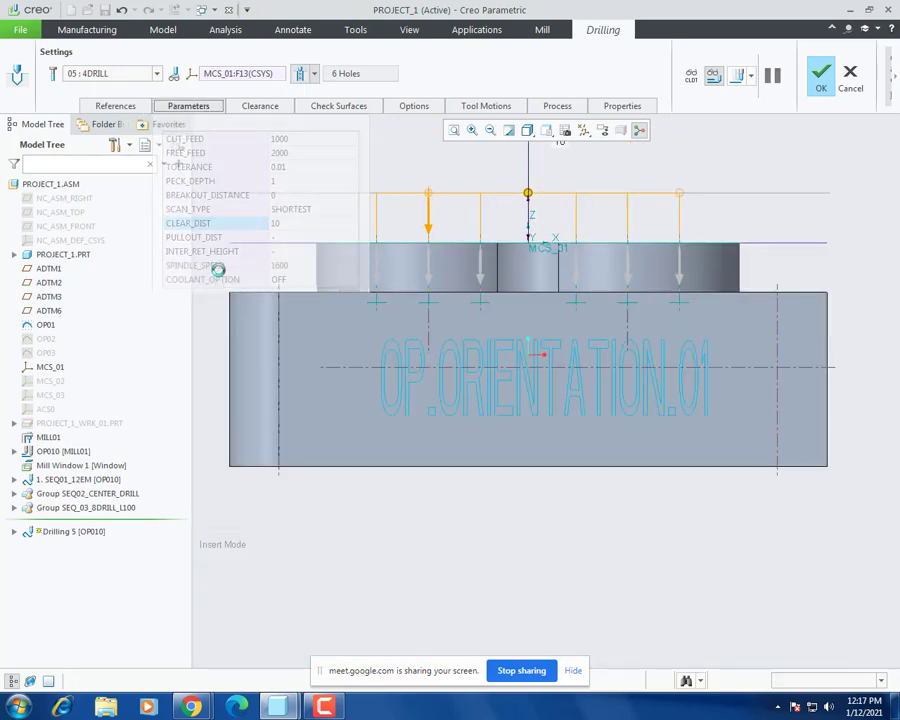
left_click(308, 303)
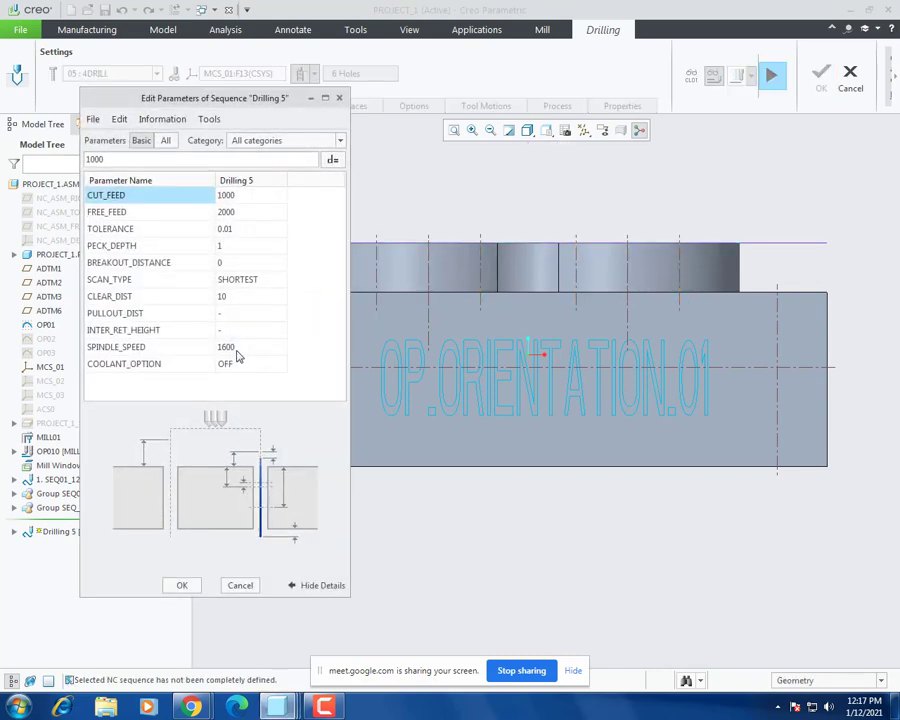
left_click(179, 334)
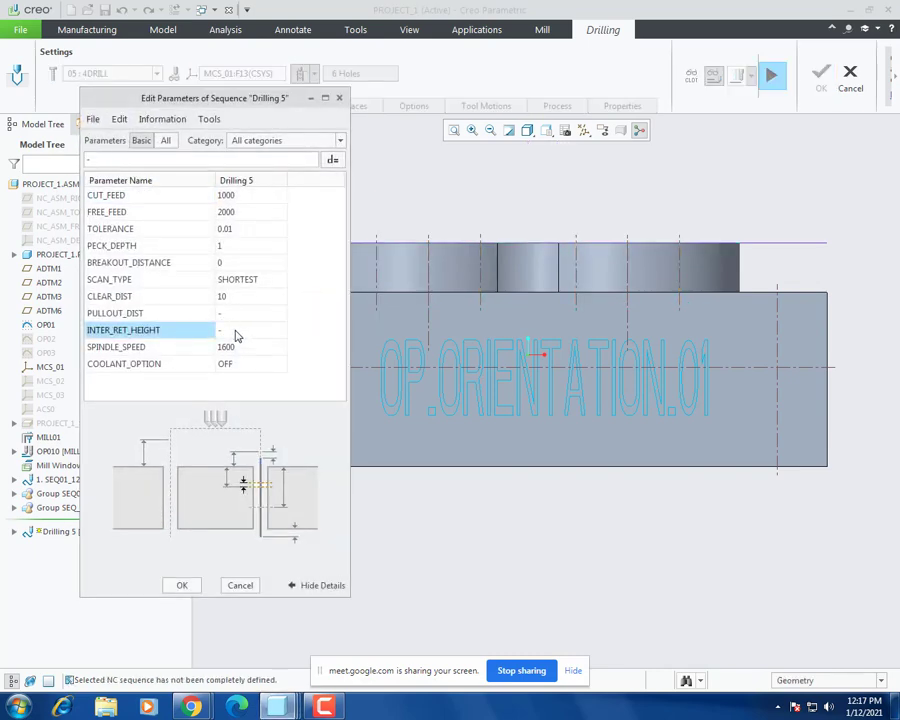
left_click(236, 330)
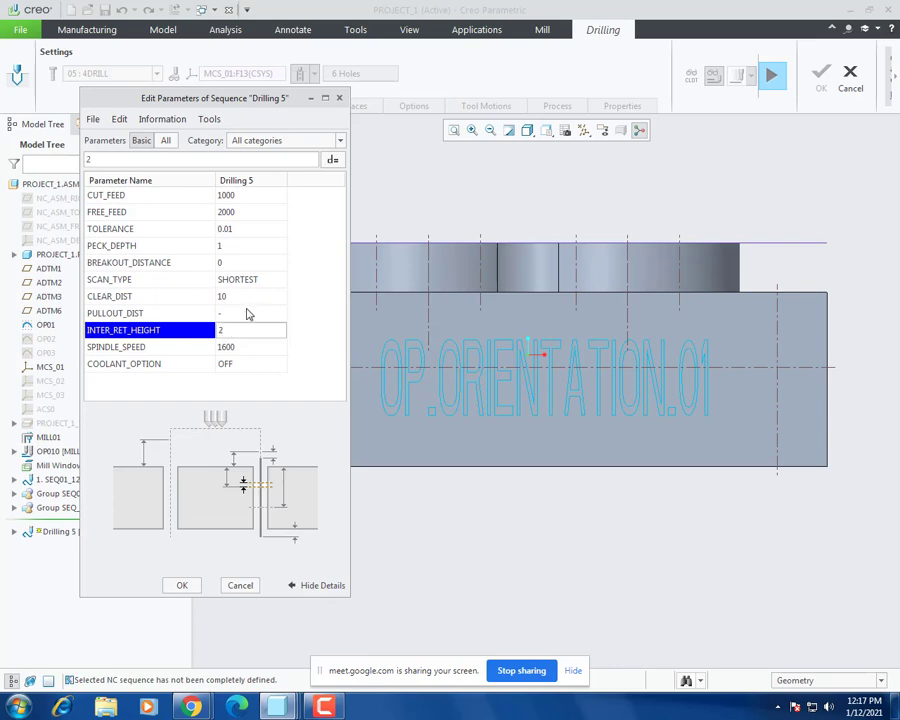
left_click(246, 298)
left_click(774, 76)
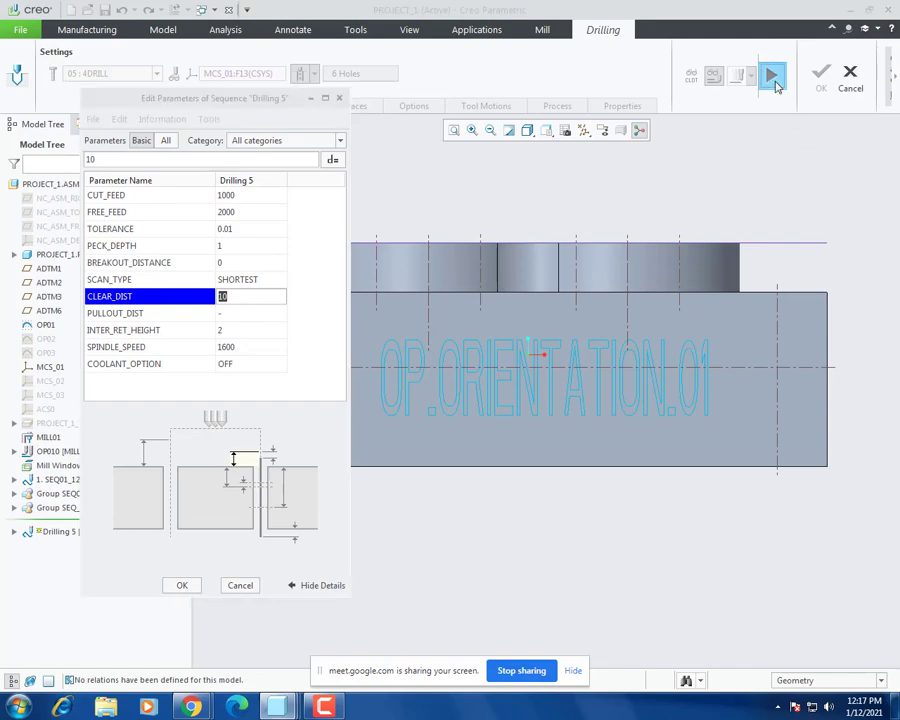
left_click(429, 376)
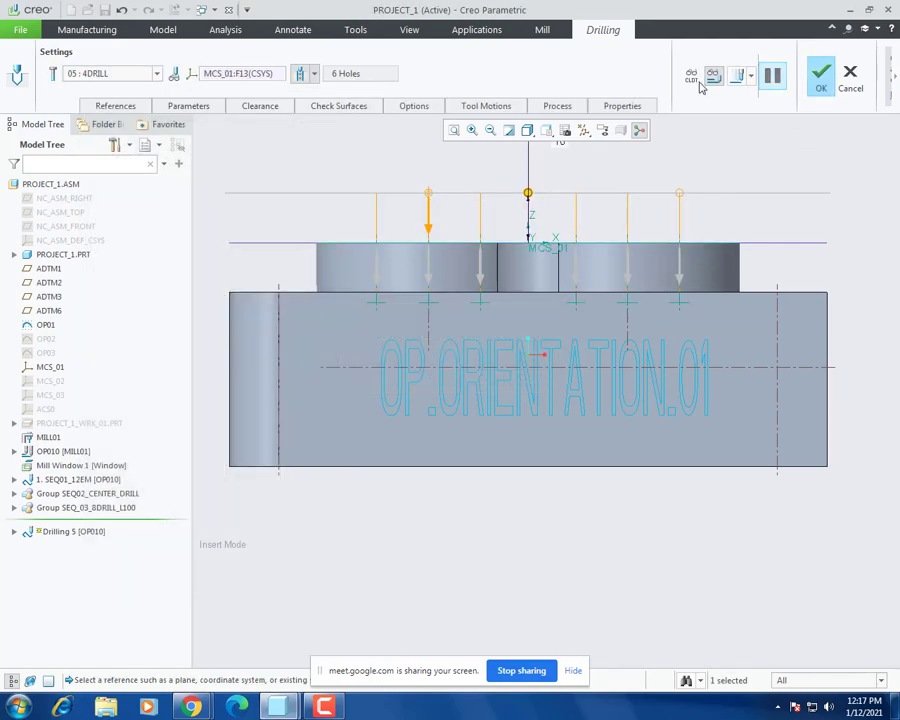
Step: Play the break chip tool path and examine the drill's motion inside the holes in Wireframe display
left_click(742, 75)
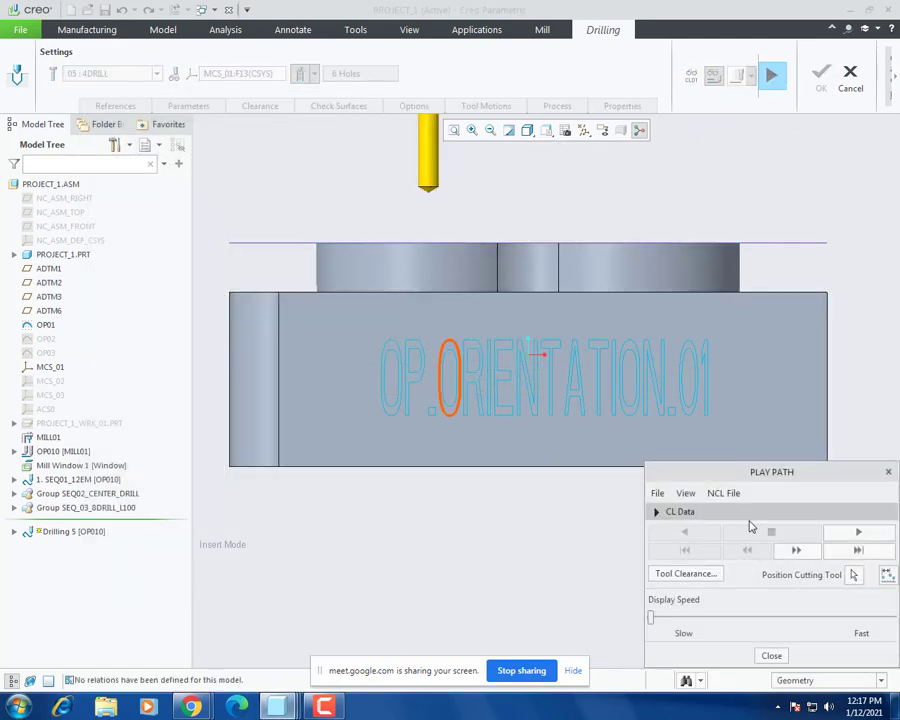
left_click(855, 536)
scroll(394, 281, "down", 4)
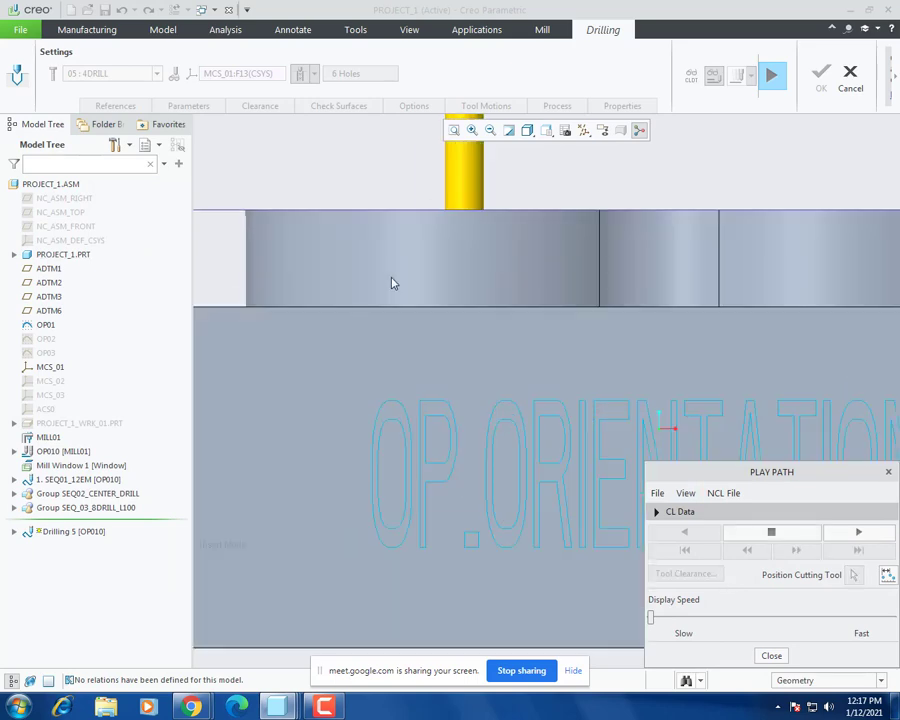
scroll(445, 298, "up", 2)
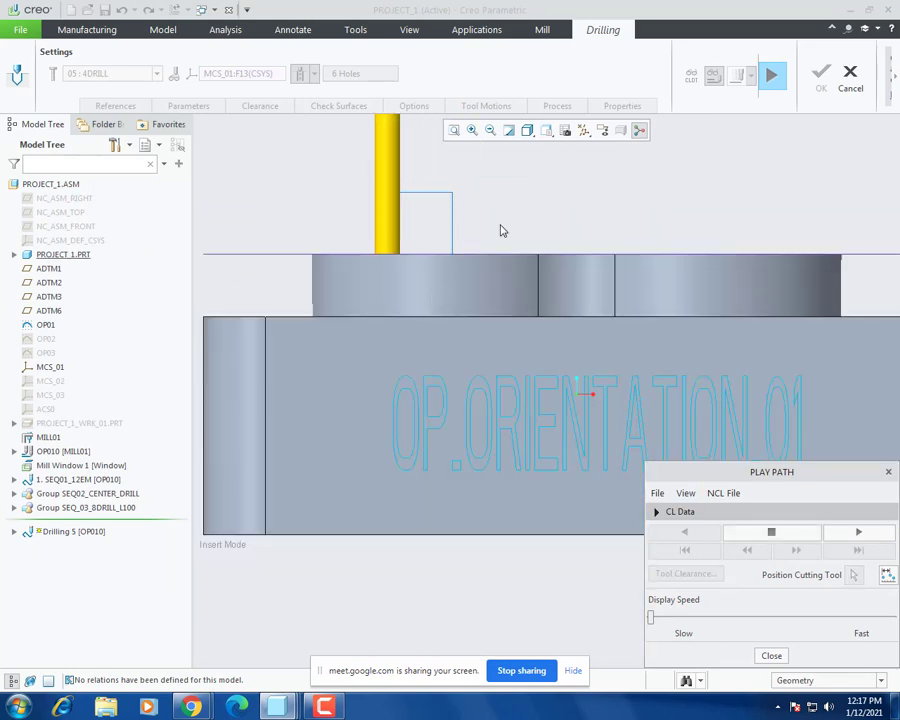
left_click(527, 130)
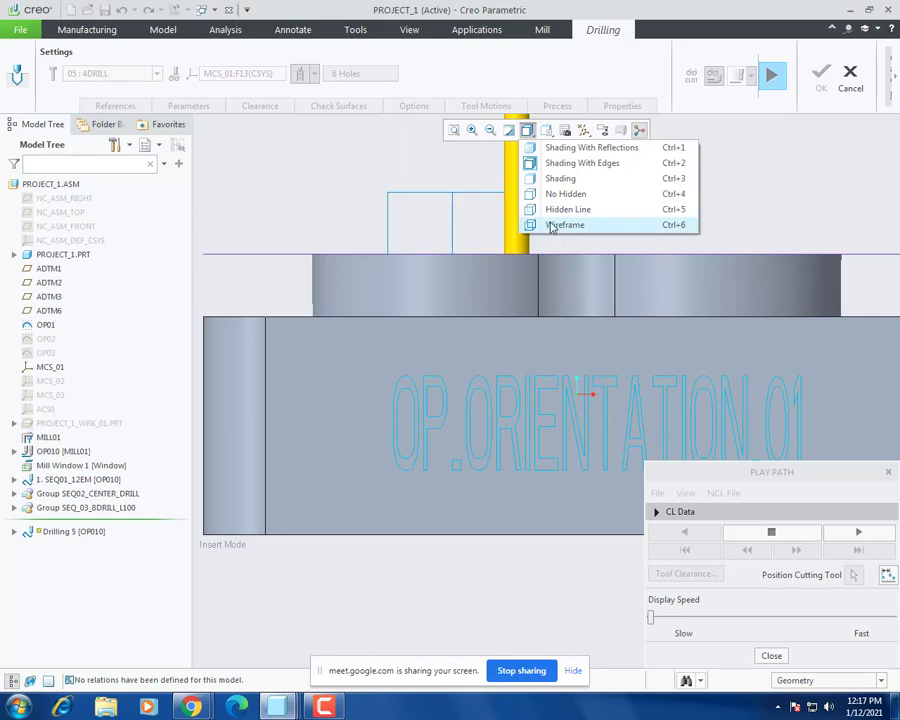
left_click(551, 226)
scroll(822, 337, "down", 4)
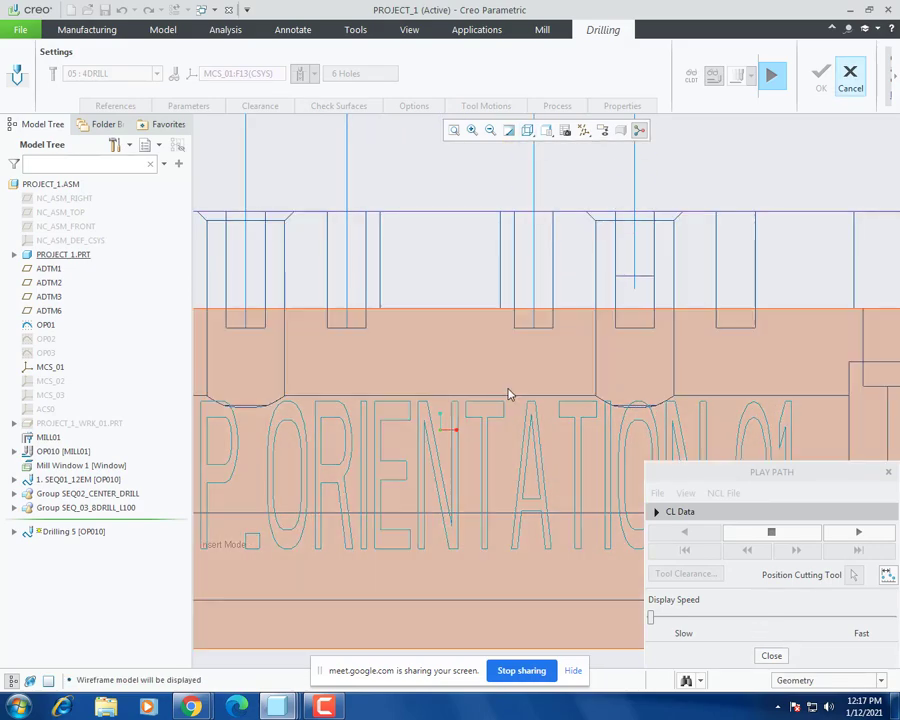
scroll(506, 392, "up", 3)
left_click(779, 656)
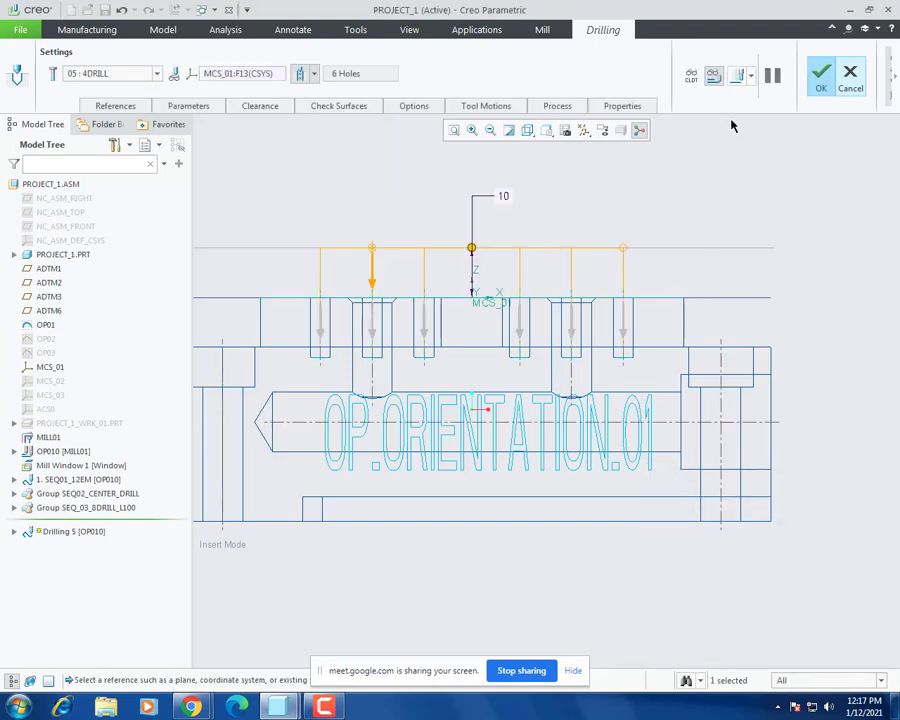
Step: Restore the Shading With Edges display and switch the drilling cycle type back to deep drilling
left_click(509, 131)
left_click(560, 161)
scroll(628, 416, "up", 2)
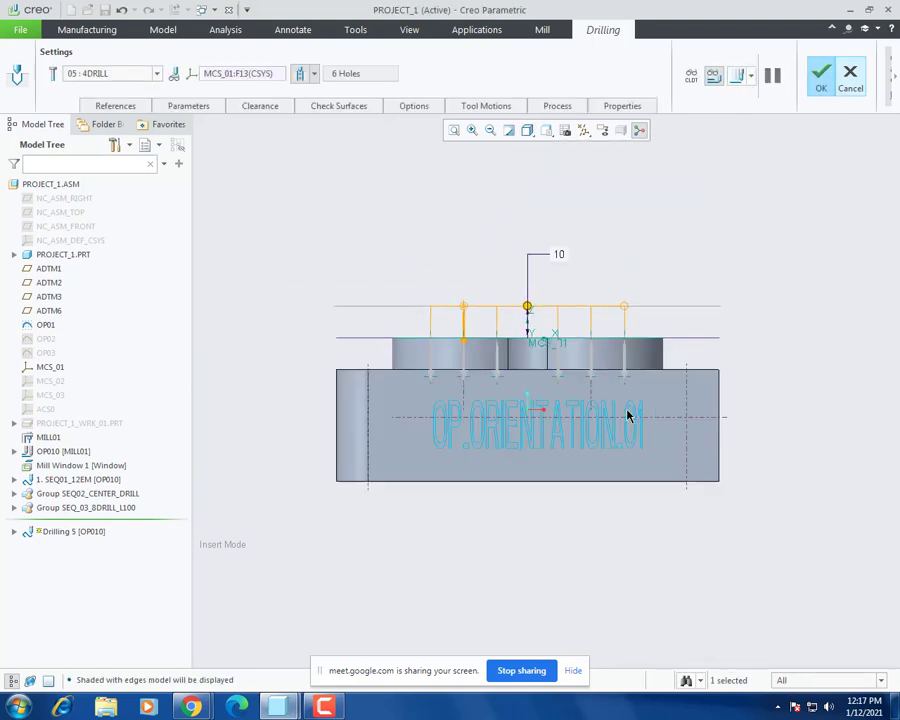
middle_click_drag(628, 416, 449, 342)
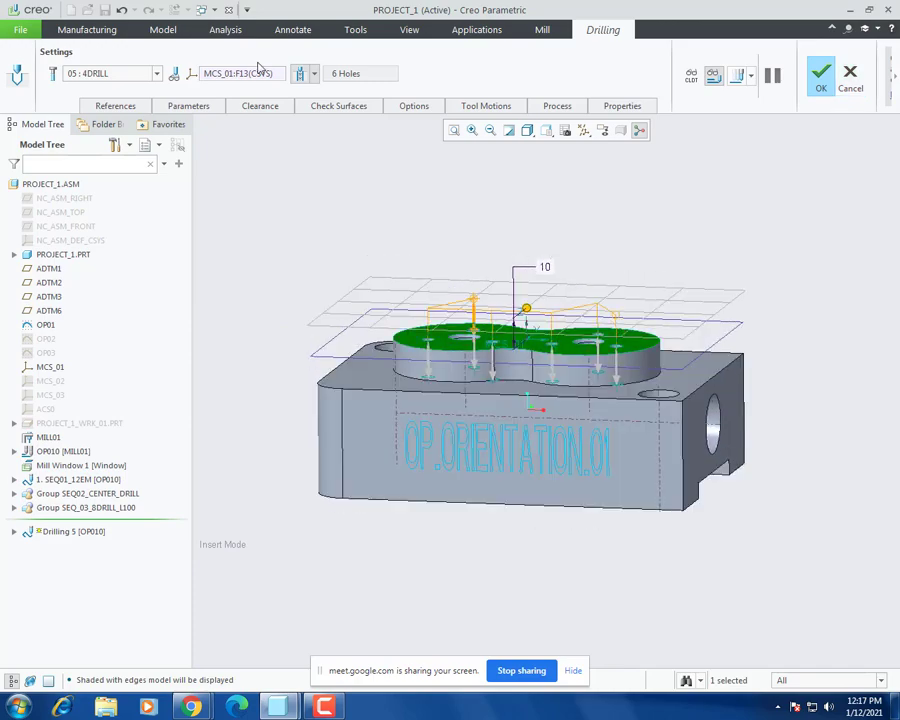
left_click(314, 74)
left_click(300, 117)
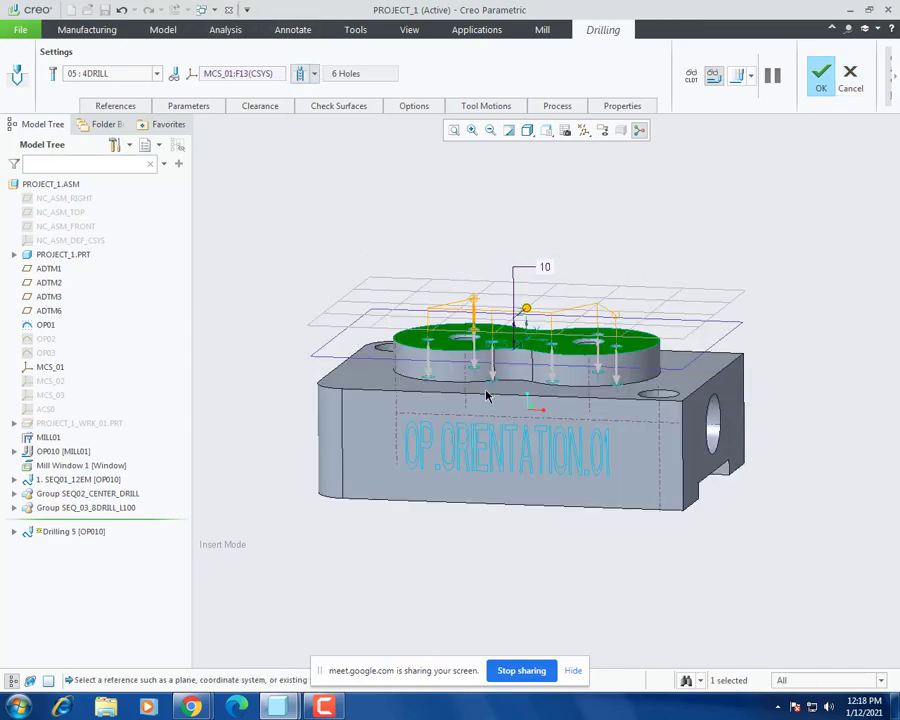
Step: Keep the deep drilling cycle and complete the six-hole drilling sequence with the 4DRILL tool
scroll(487, 397, "down", 4)
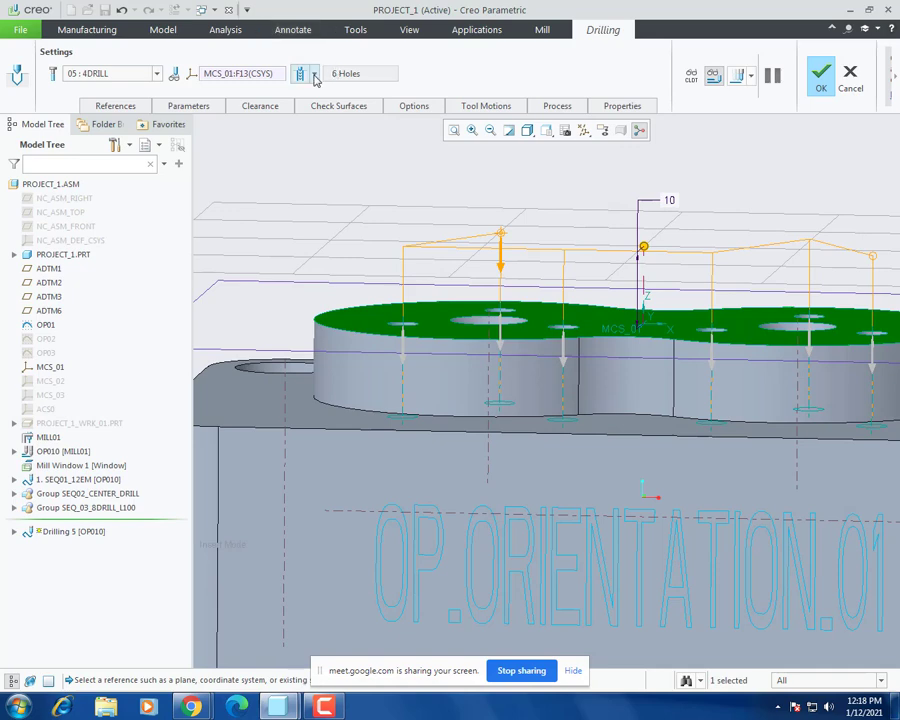
left_click(314, 74)
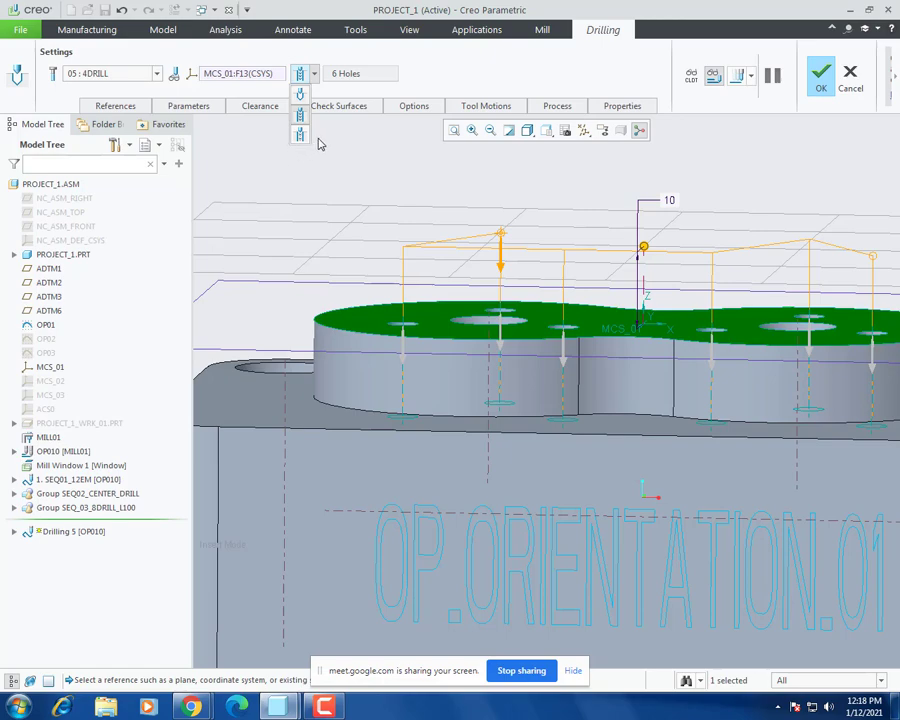
left_click(422, 181)
left_click(820, 74)
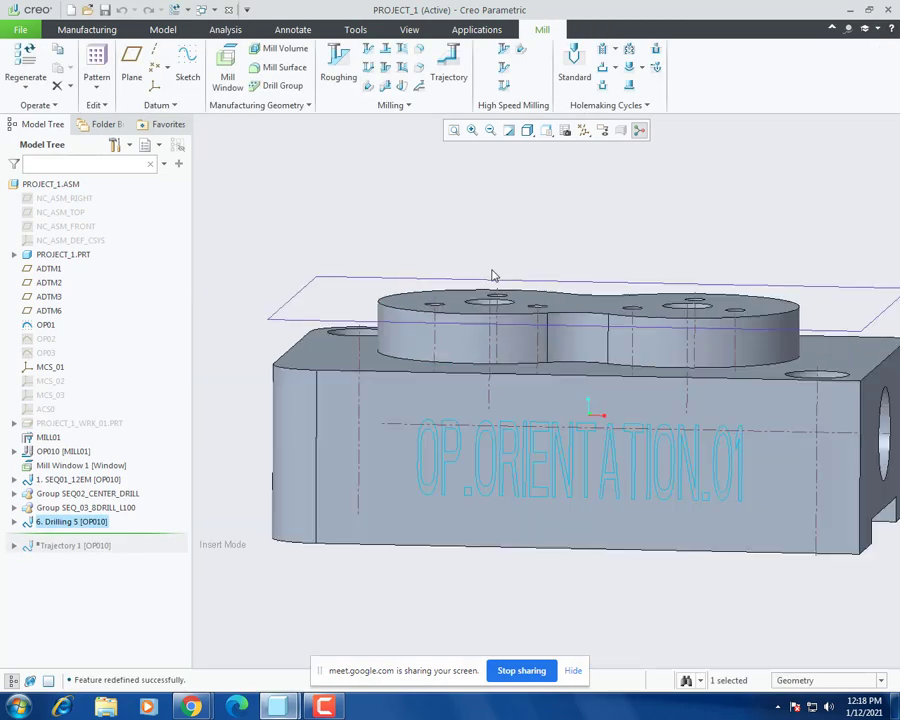
Step: Rename the completed drilling sequence as SE04_4DRILL_L75
scroll(490, 300, "down", 3)
double_click(67, 521)
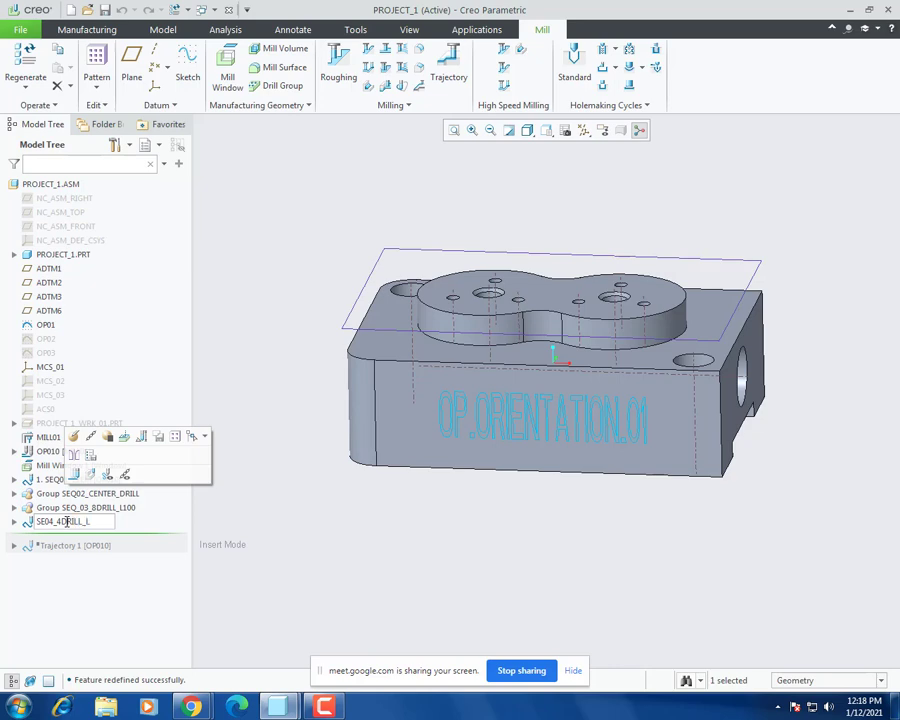
key("Return")
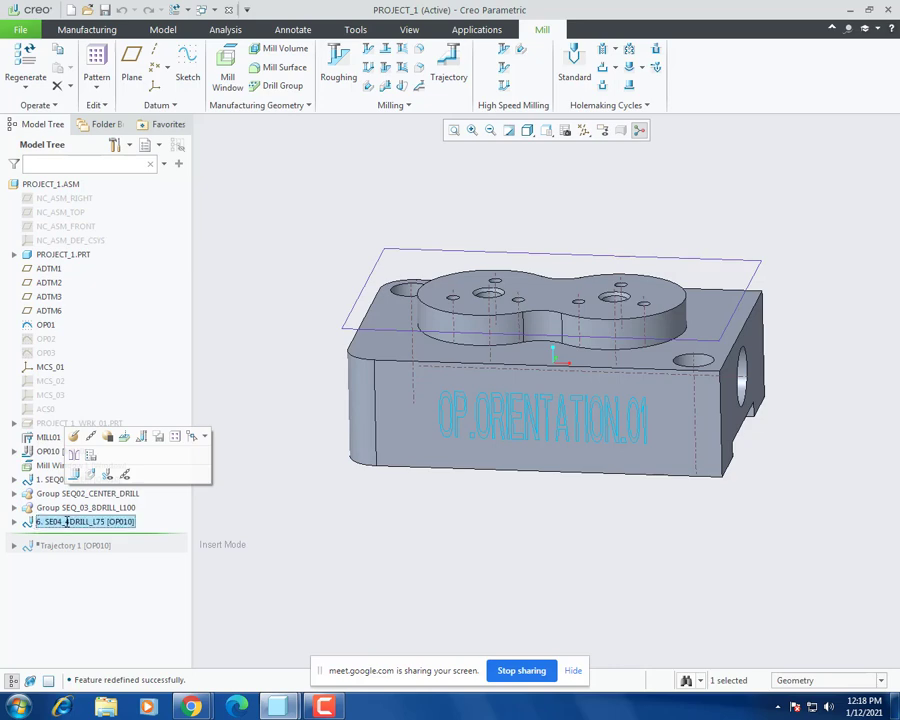
Step: Move the model tree's insertion marker below Trajectory 1 to bring that sequence back into OP010
left_click(359, 561)
middle_click_drag(455, 492, 418, 490)
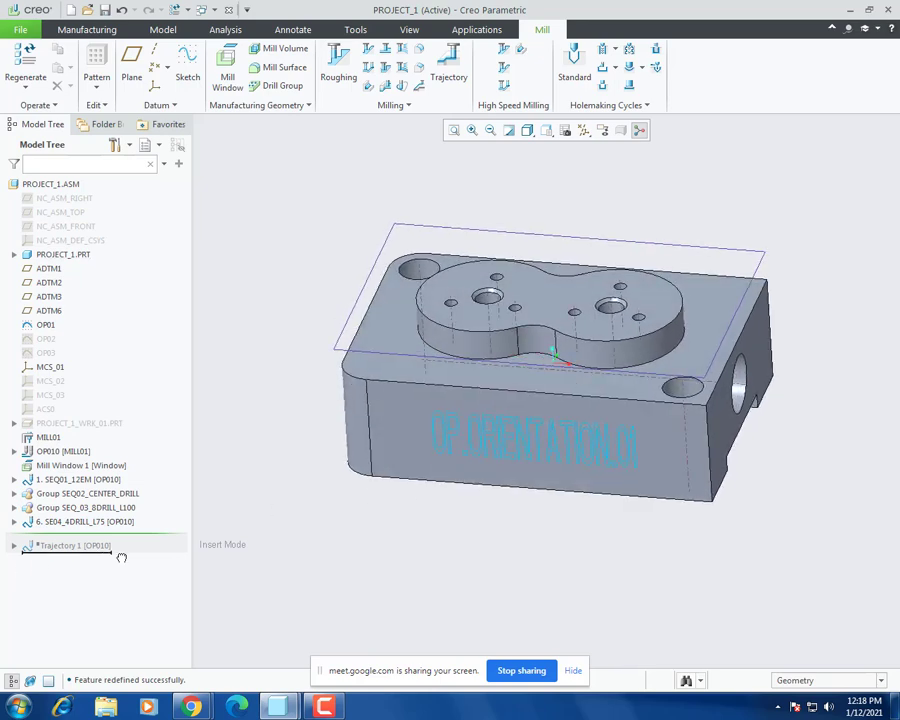
left_click_drag(121, 557, 124, 555)
Step: Examine the figure-eight boss's side walls, top face and the surrounding base face by highlighting them from several angles
left_click(530, 350)
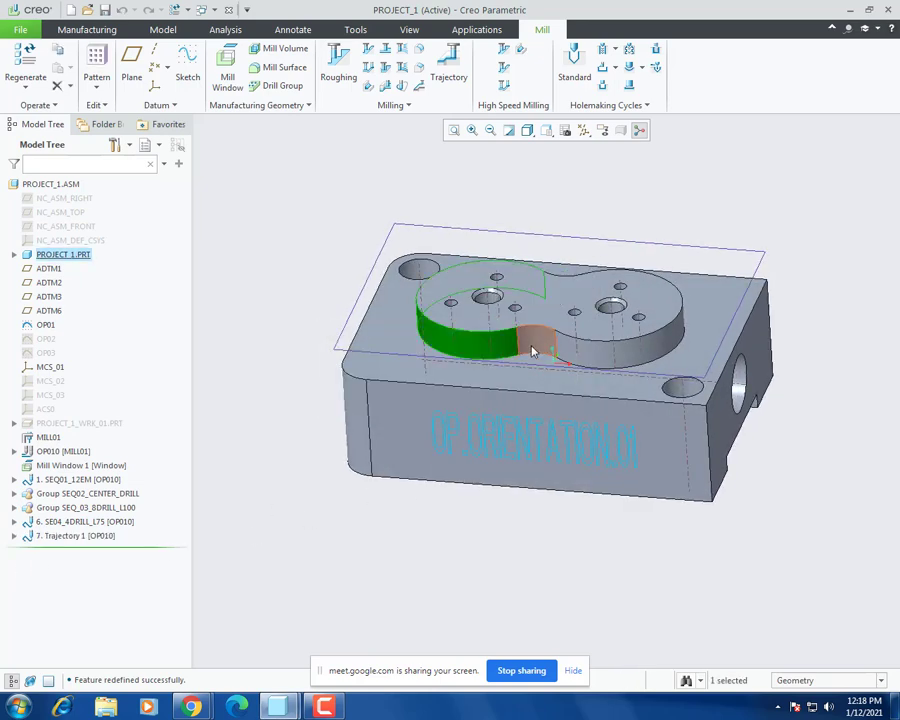
left_click(534, 351, "ctrl")
left_click(574, 358, "ctrl")
middle_click_drag(565, 364, 524, 442)
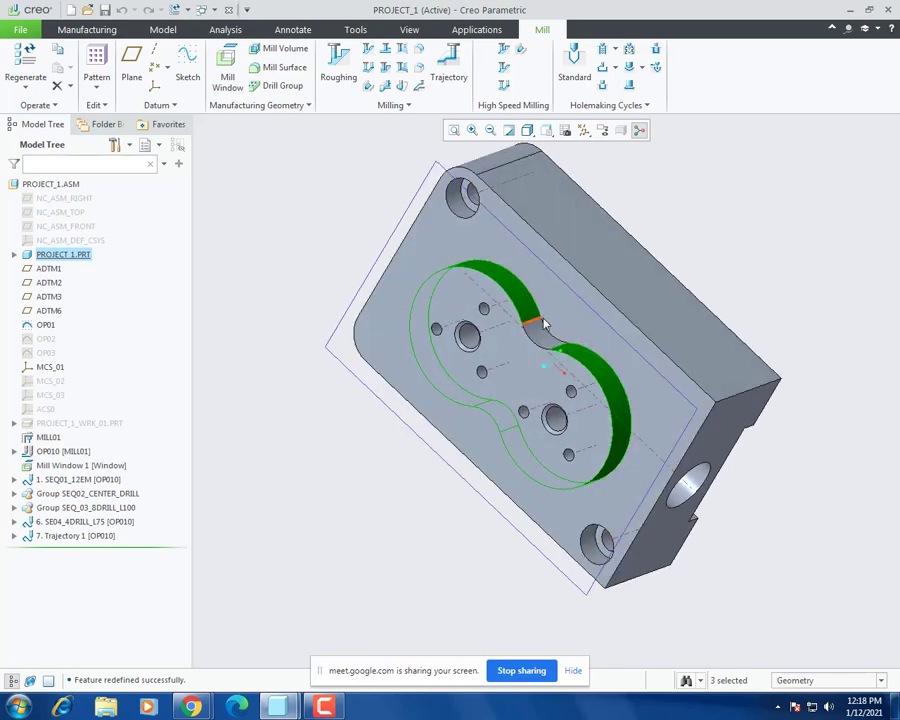
scroll(543, 322, "down", 4)
left_click(536, 336, "ctrl")
left_click(487, 403)
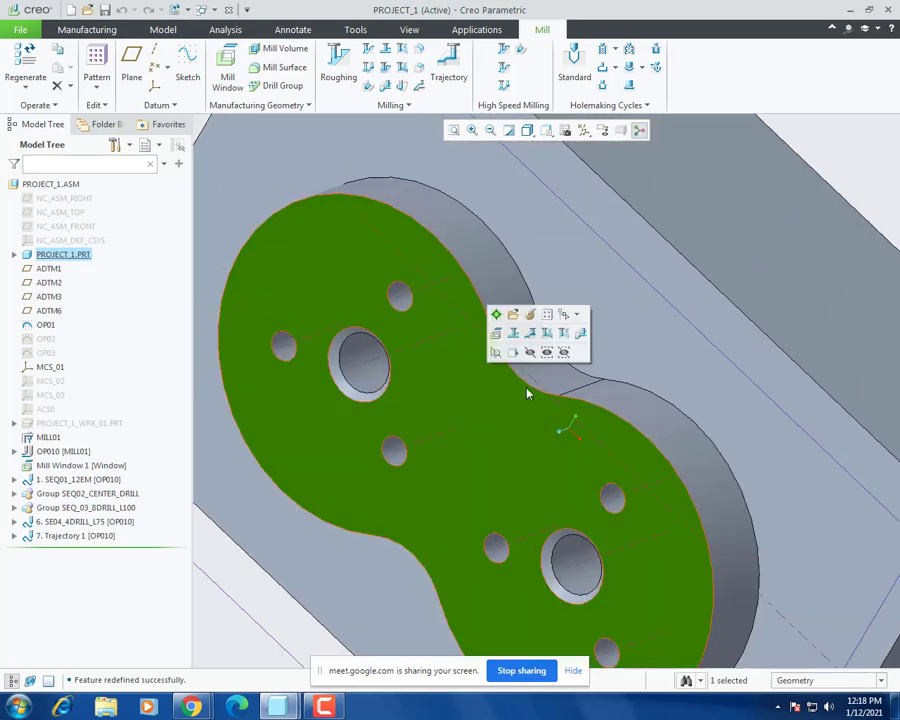
left_click(599, 290)
scroll(598, 382, "up", 4)
middle_click_drag(599, 383, 635, 325)
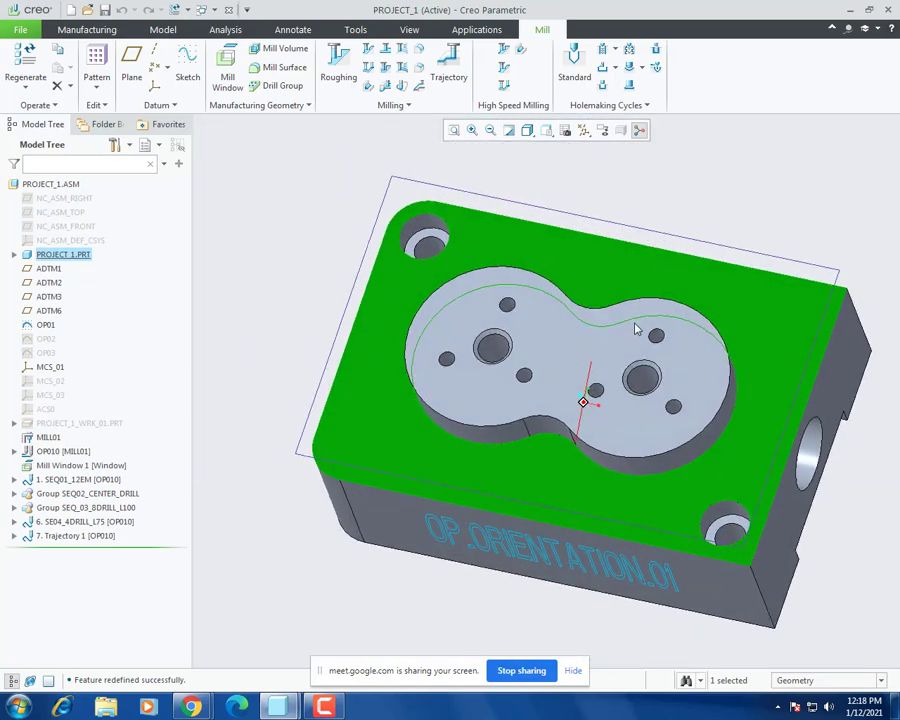
Step: Edit the definition of Trajectory 1, assign tool 01 : 12EM and review its sequence parameters
right_click(67, 539)
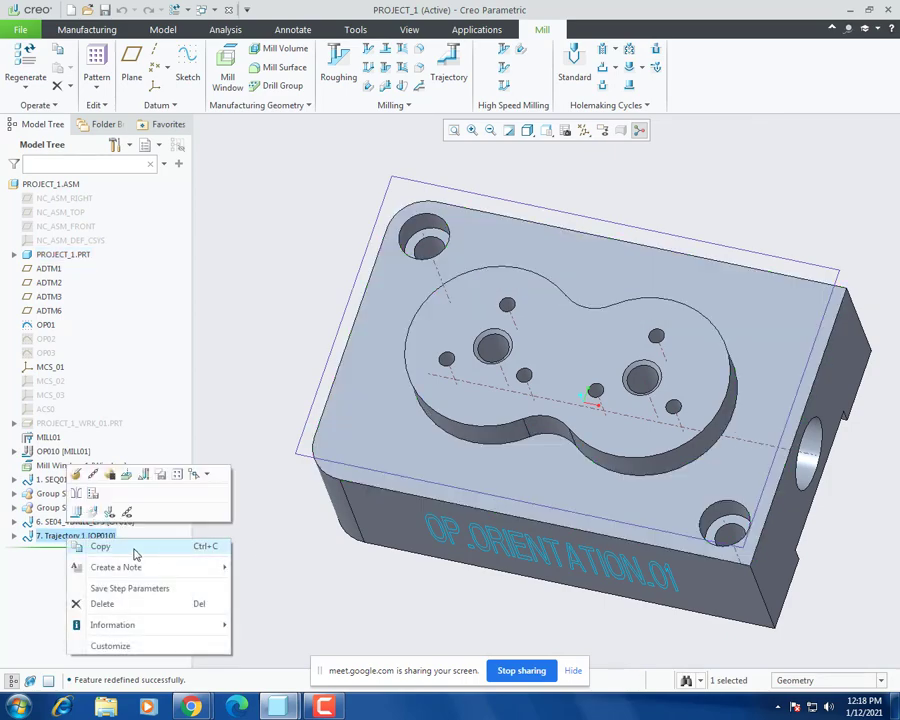
left_click(75, 476)
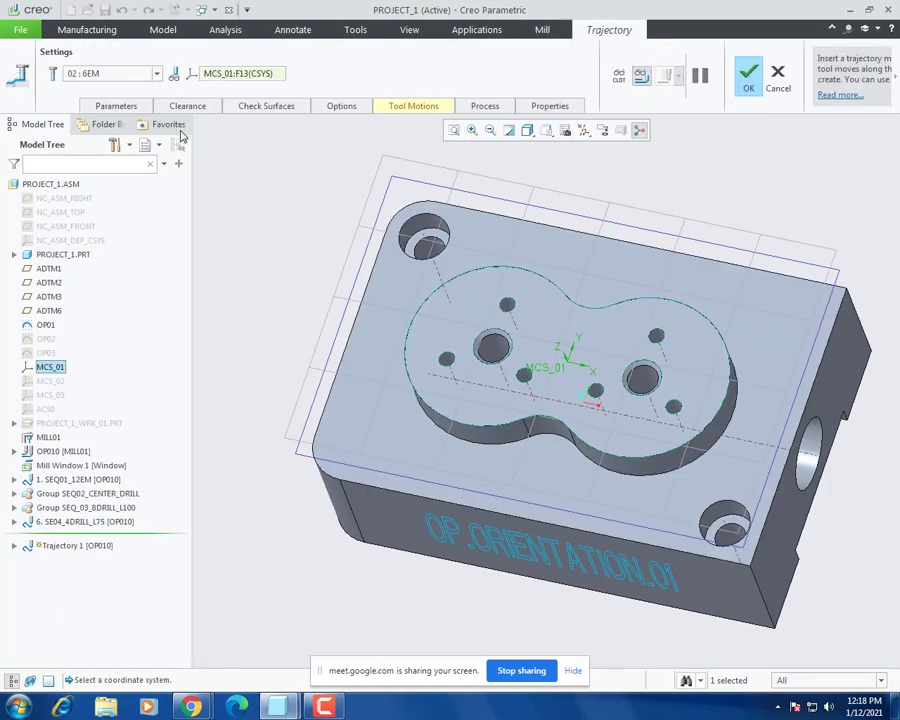
left_click(157, 73)
left_click(100, 87)
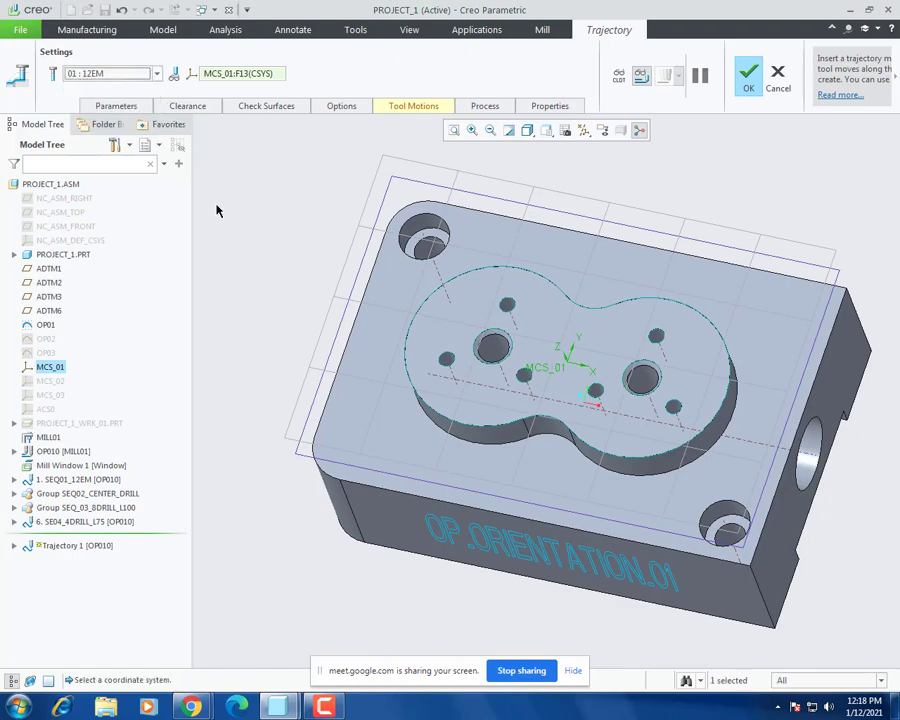
left_click(134, 106)
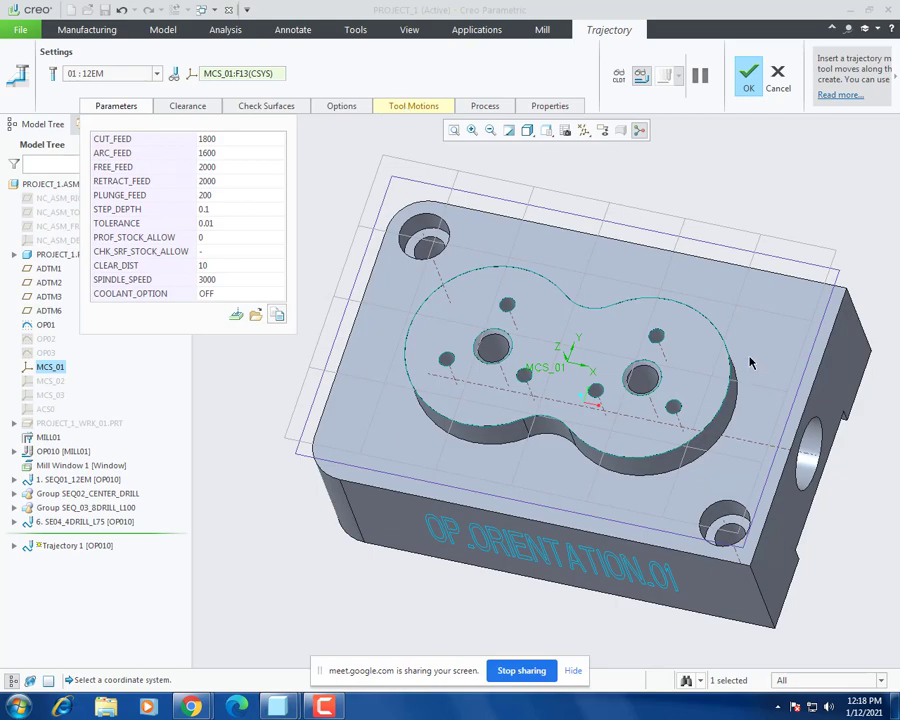
Step: Add a Curve Cut tool motion and select the closed chain of the boss's top outer edges as its trajectory curve
left_click(392, 110)
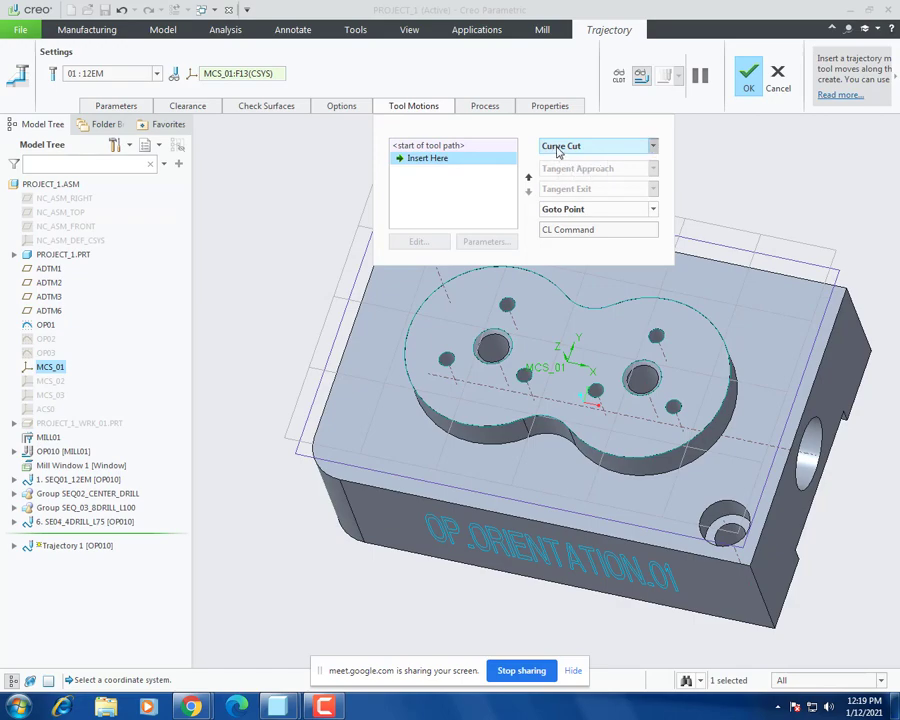
left_click(557, 149)
scroll(348, 368, "up", 5)
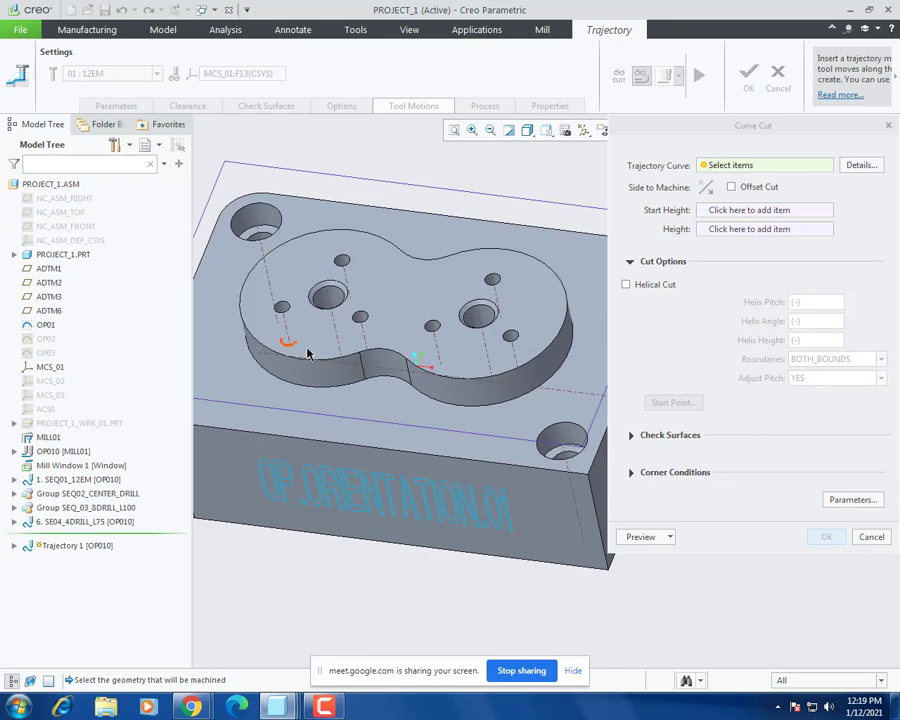
left_click(745, 167)
left_click(377, 357)
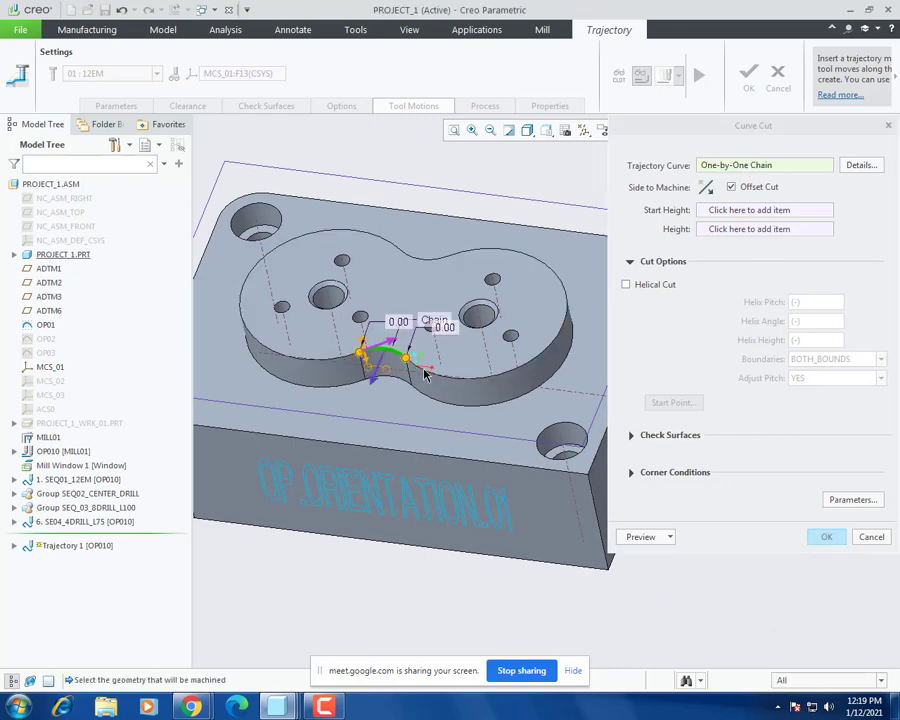
left_click(438, 260, "shift")
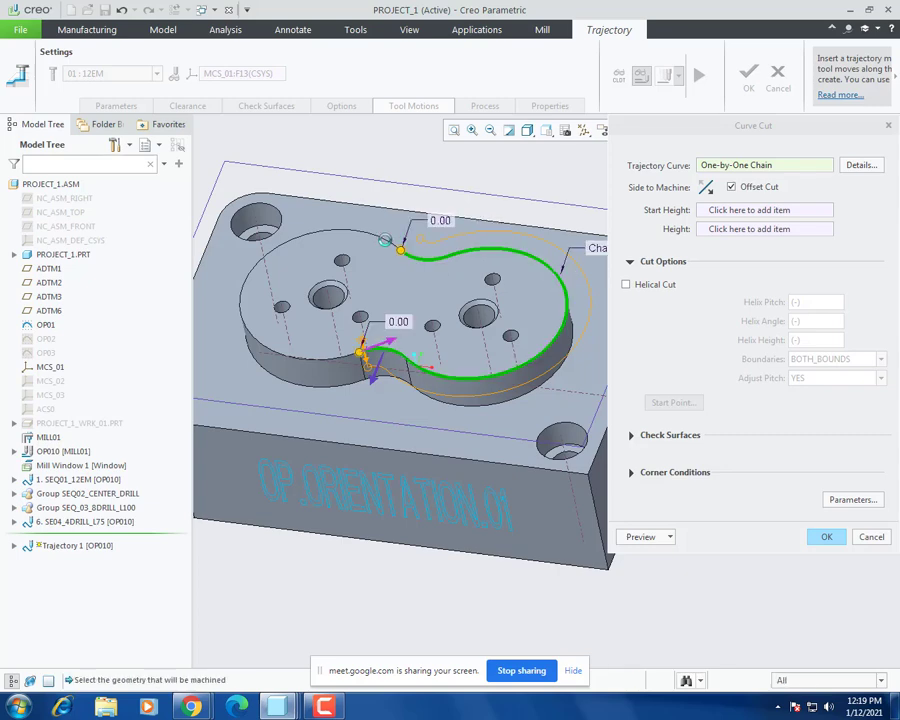
left_click(392, 243, "shift")
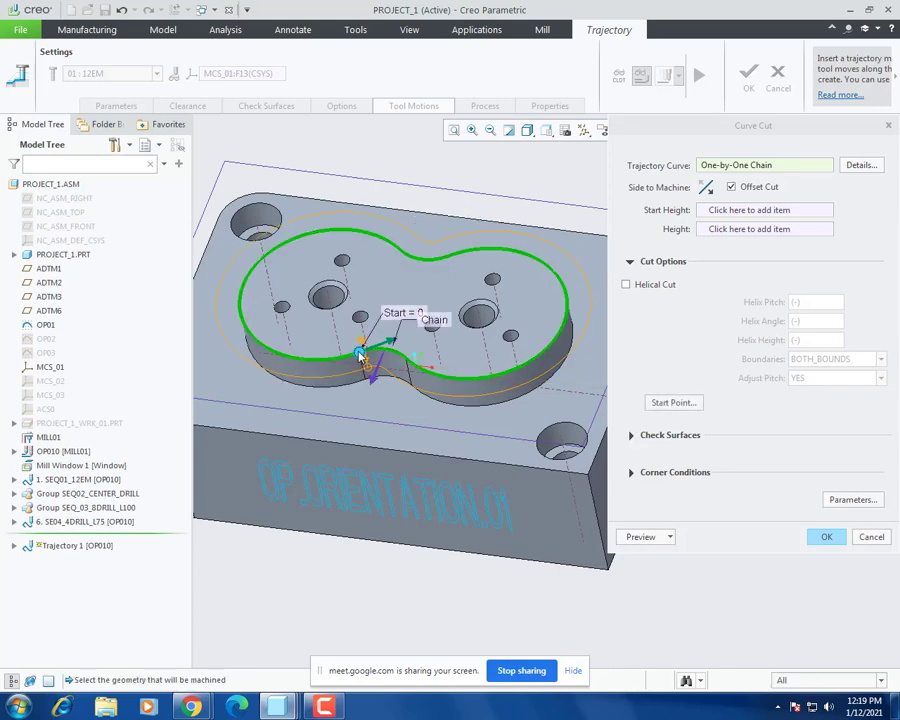
Step: Shift the curve's start point onto the concave edge at the boss's front and set its start value to 0.5
left_click_drag(360, 352, 419, 353)
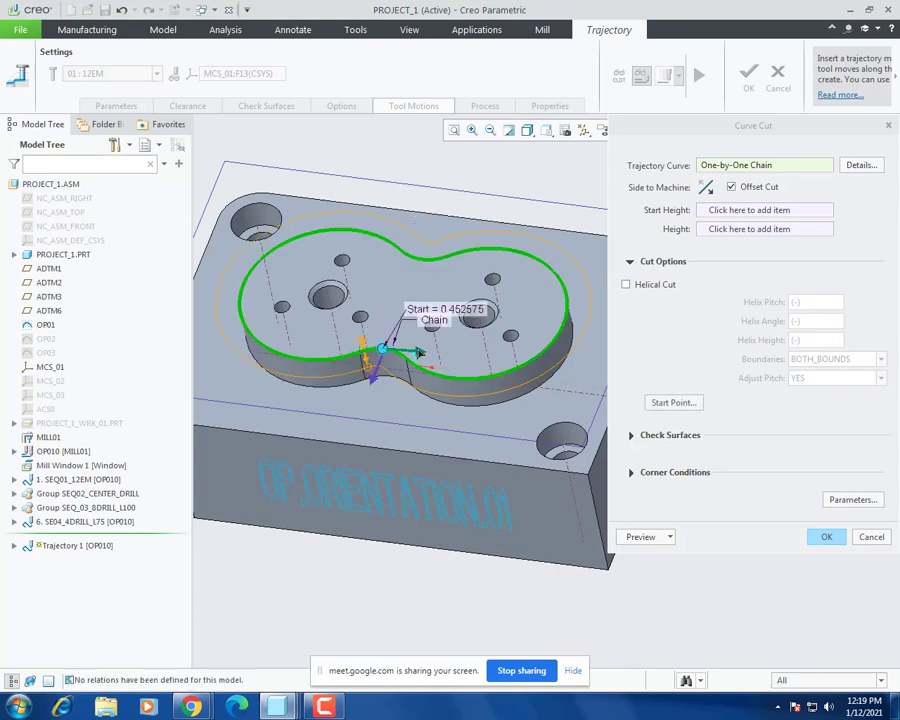
double_click(472, 306)
type("0")
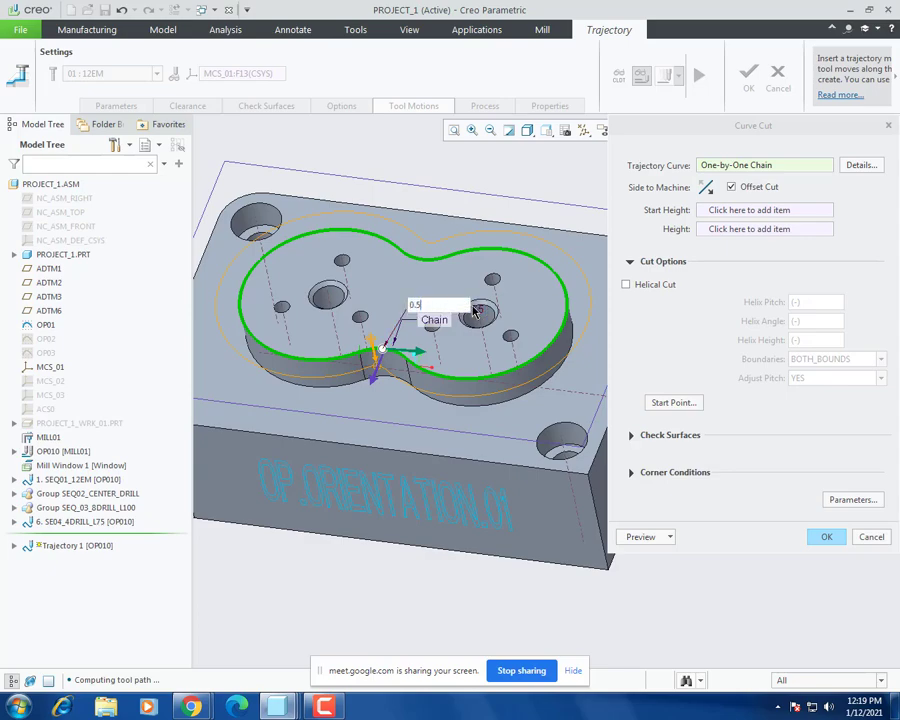
type(".5")
key("Return")
scroll(355, 380, "down", 5)
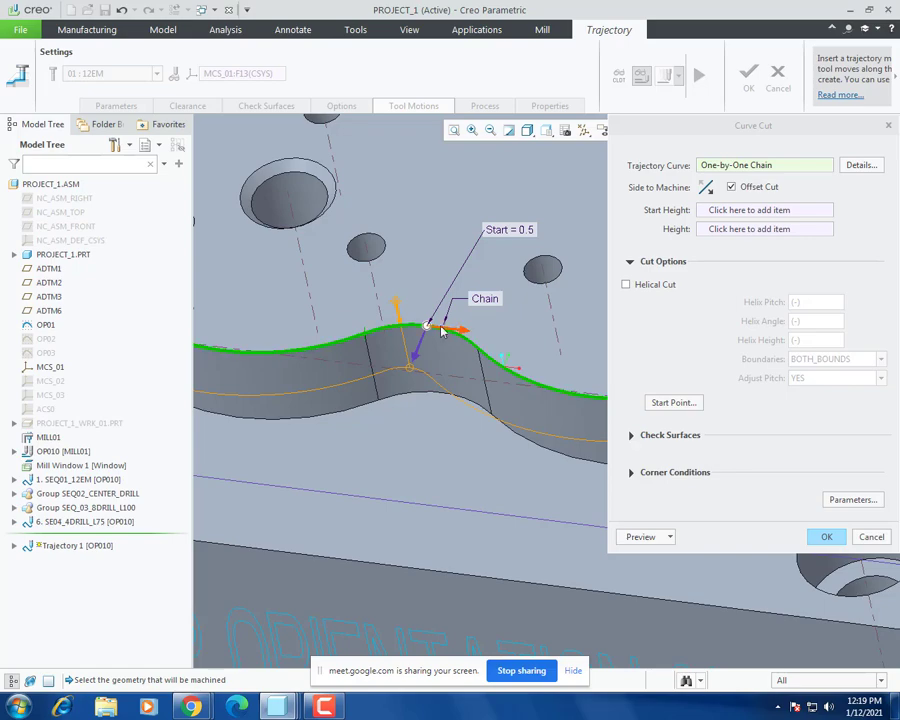
scroll(369, 370, "up", 3)
scroll(369, 370, "up", 2)
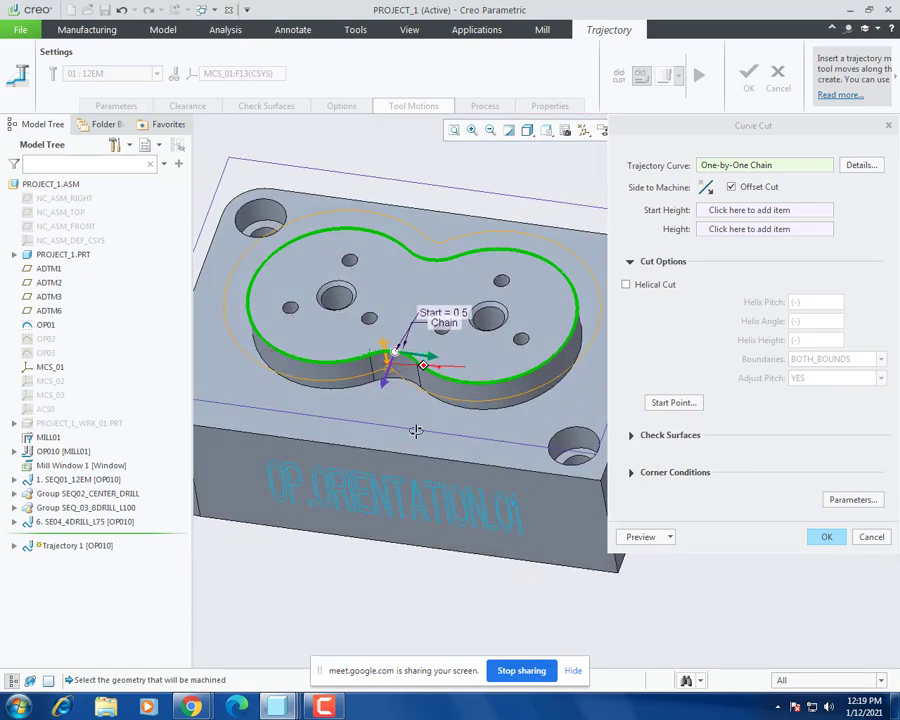
Step: Set the cut's start height to the boss's top face and its height to the base's upper face
left_click(745, 211)
left_click(466, 274)
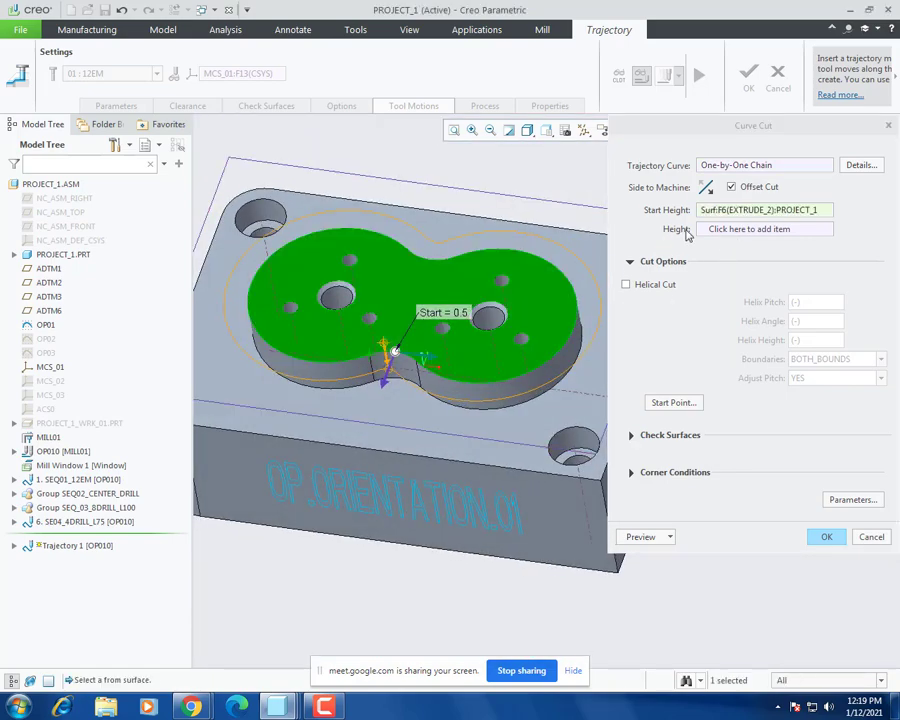
left_click(482, 455)
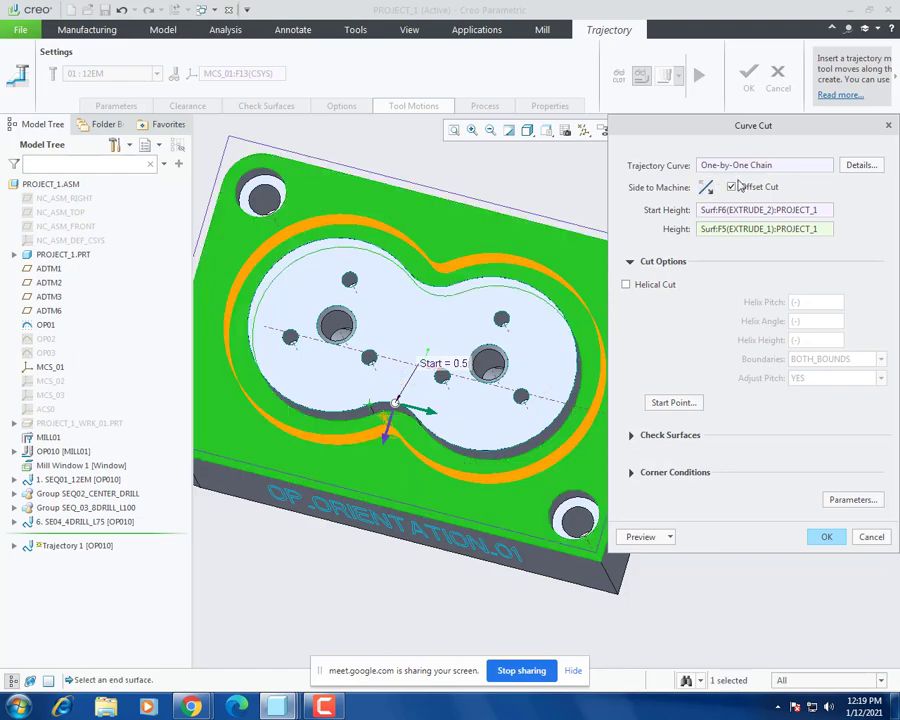
Step: Turn Offset Cut off and back on to compare the tool path around the boss
left_click(732, 187)
scroll(263, 368, "up", 5)
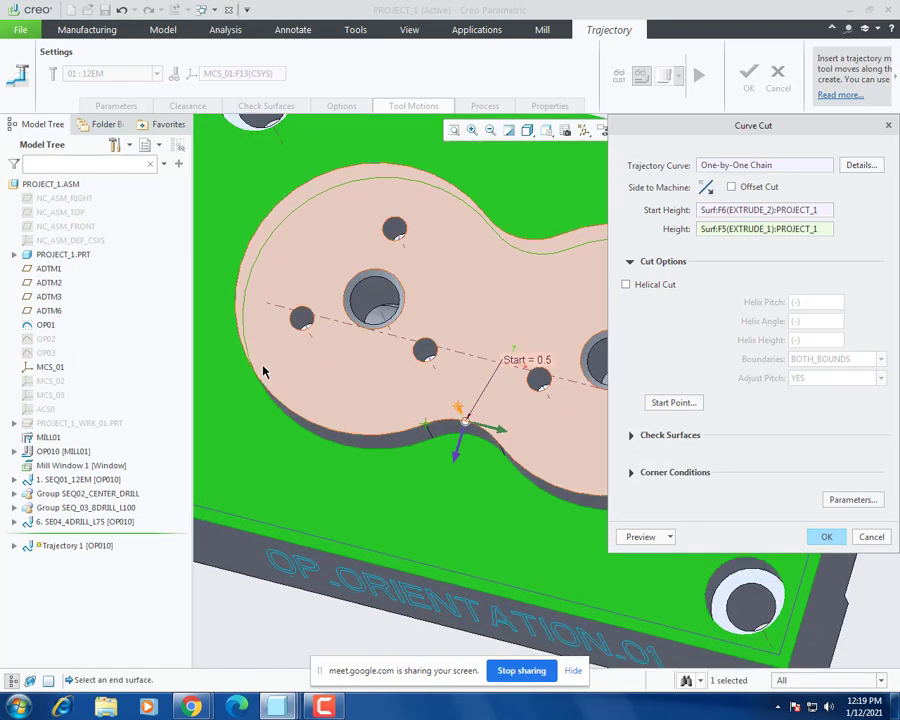
scroll(250, 378, "down", 6)
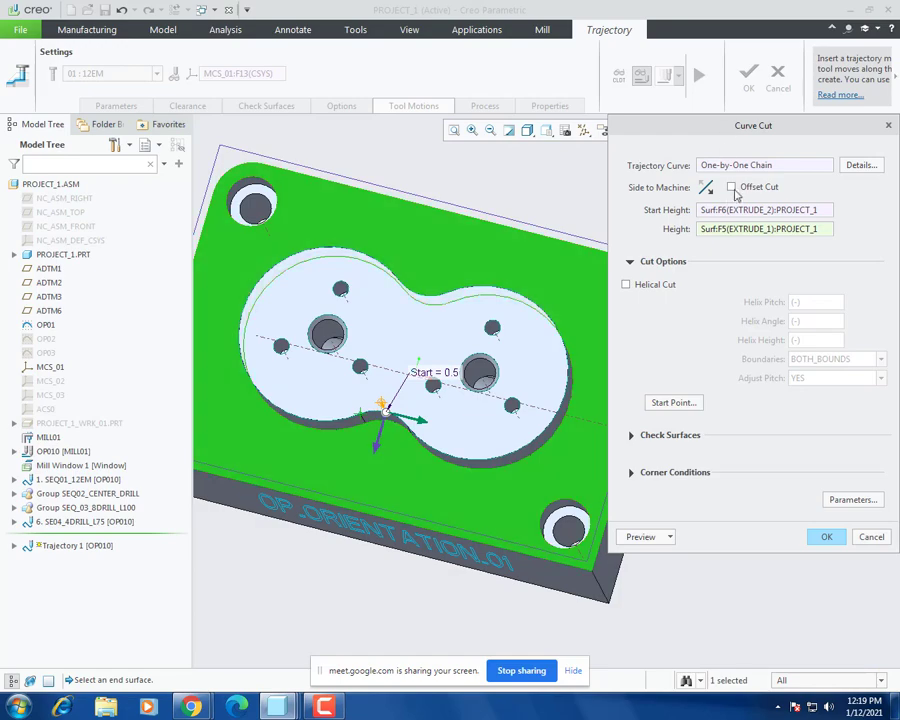
left_click(731, 187)
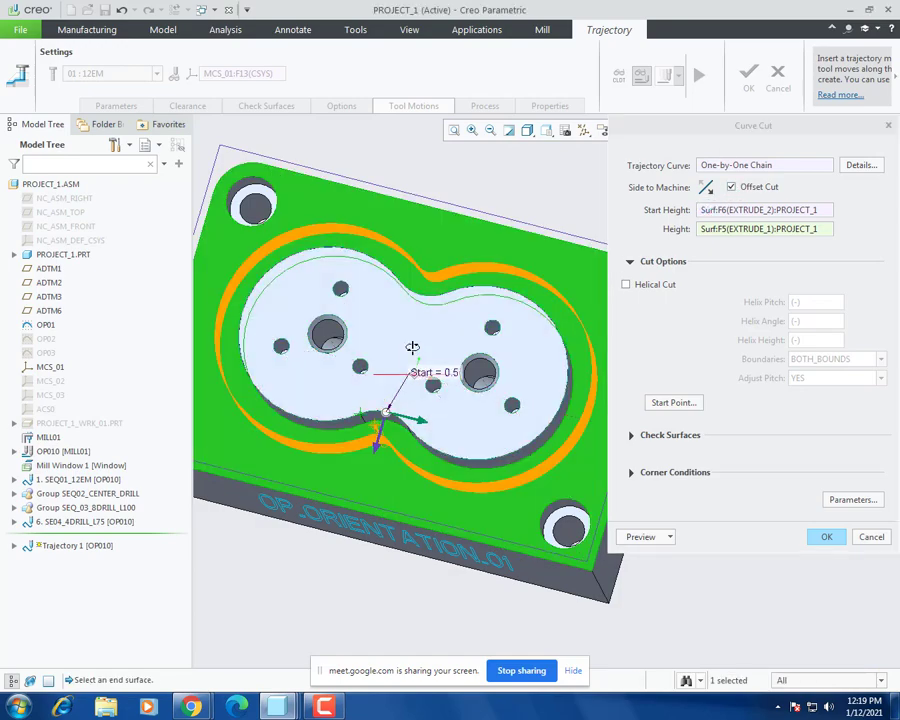
Step: Accept the curve cut and open the tool path playback for the trajectory sequence
middle_click_drag(412, 348, 474, 403)
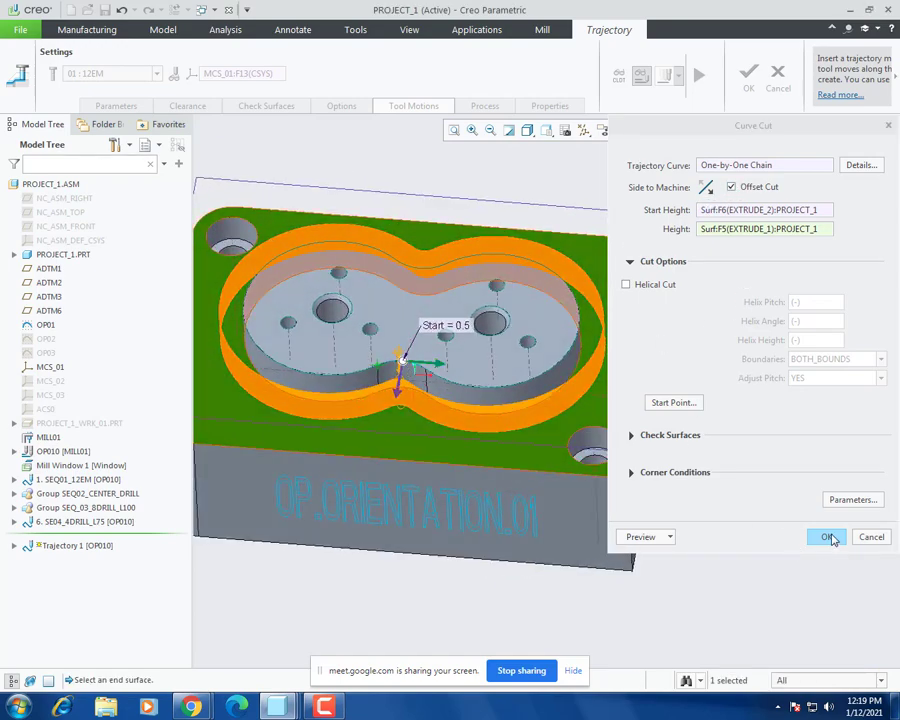
left_click(827, 537)
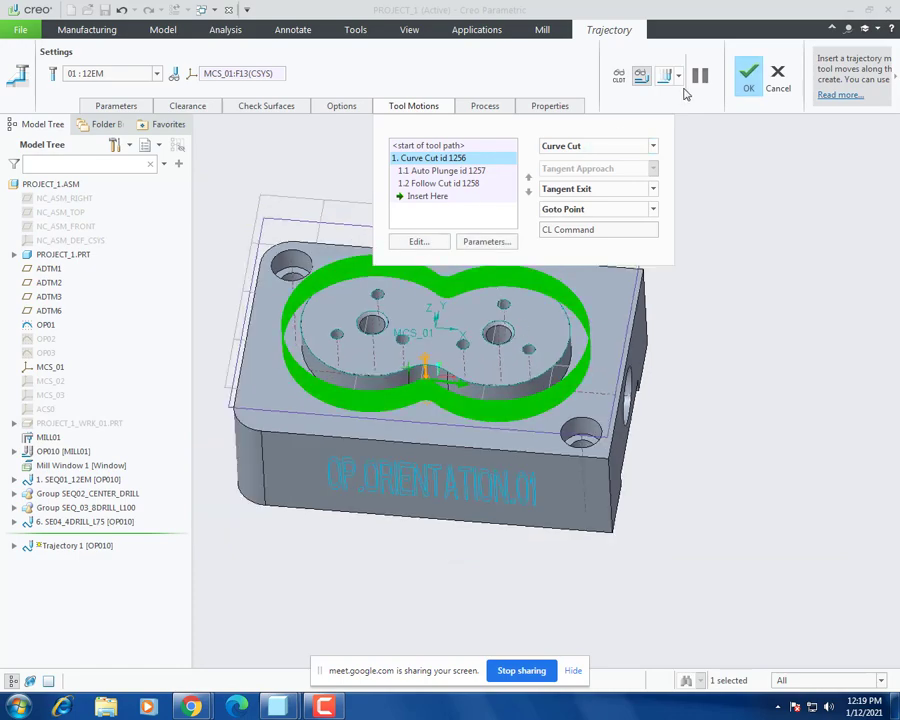
left_click(663, 76)
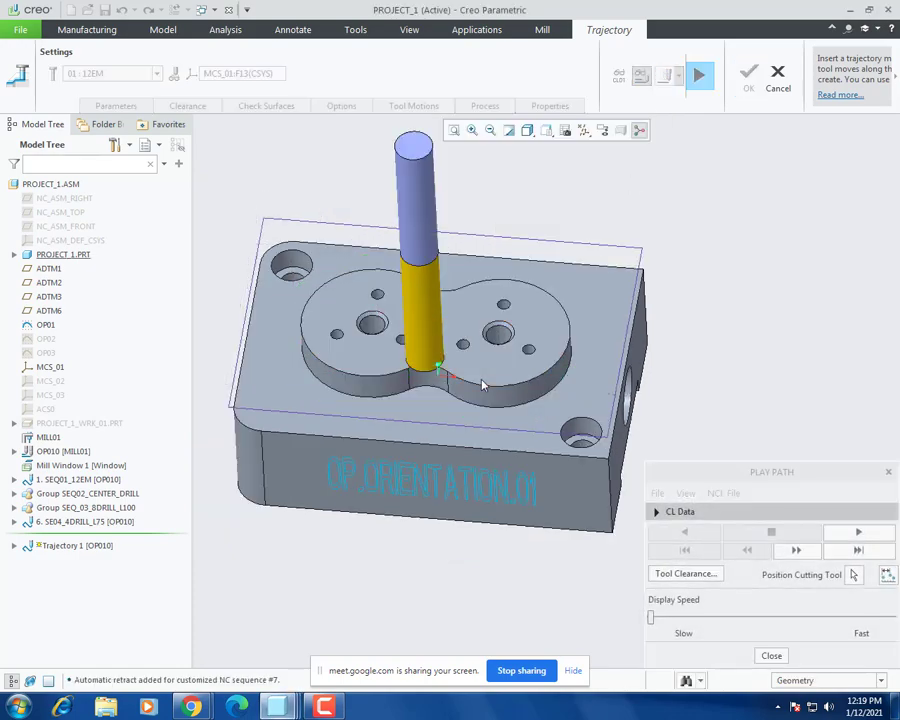
Step: Measure the diameter of the concave face between the boss's two lobes, compare it with the end mill, and close the measurement
middle_click_drag(480, 380, 474, 434)
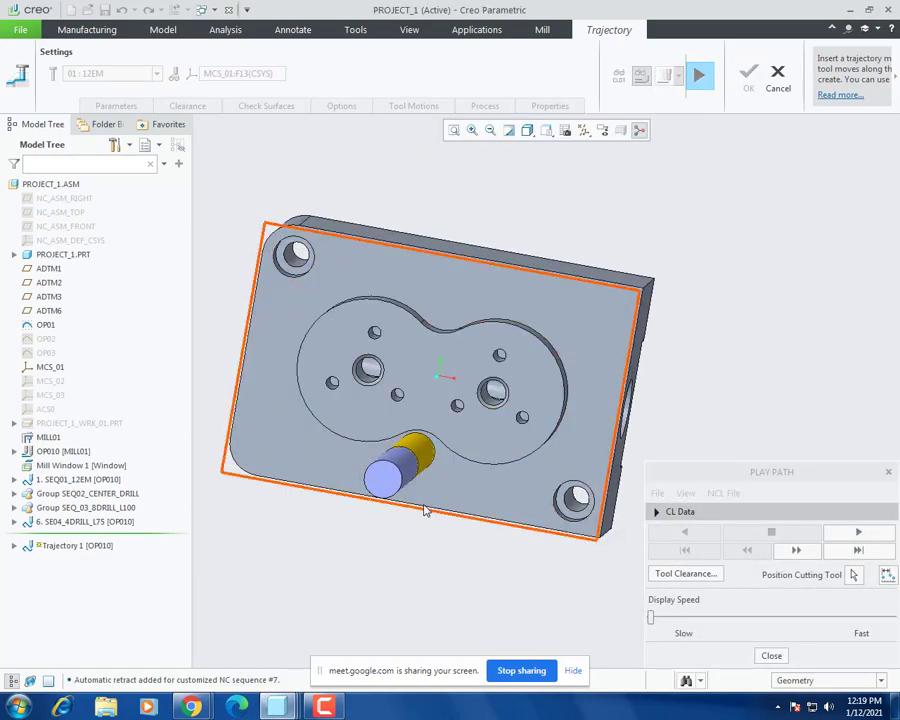
middle_click_drag(424, 508, 460, 380)
scroll(440, 370, "down", 5)
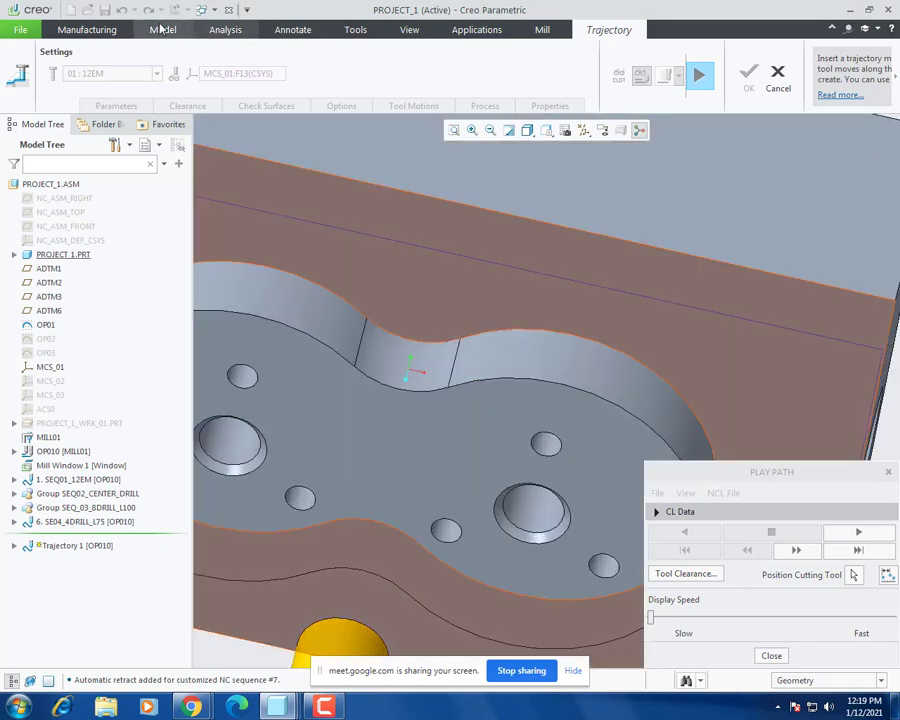
left_click(228, 29)
left_click(303, 80)
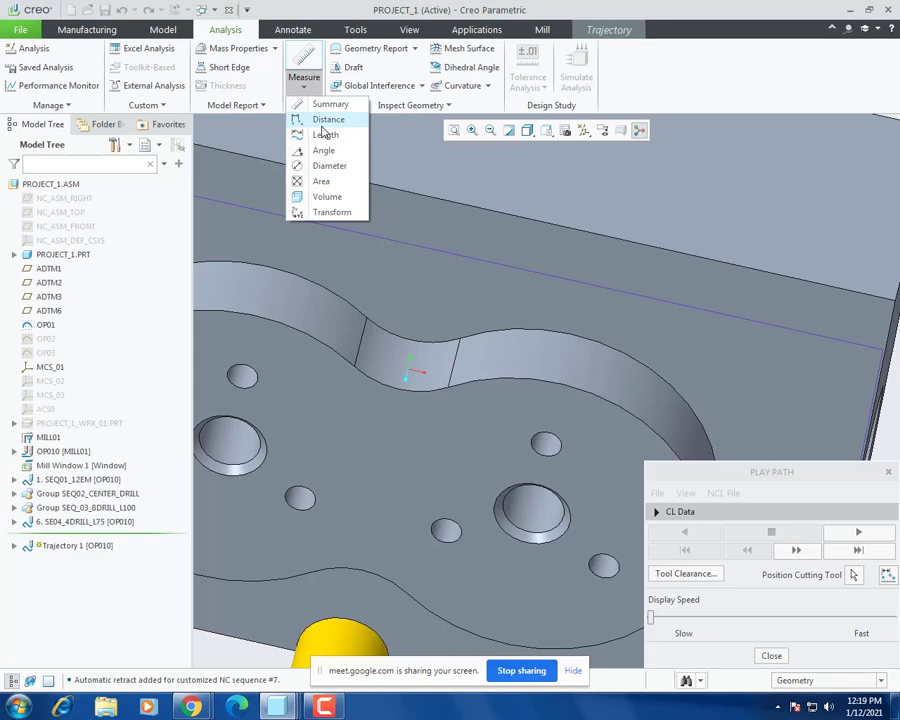
left_click(329, 166)
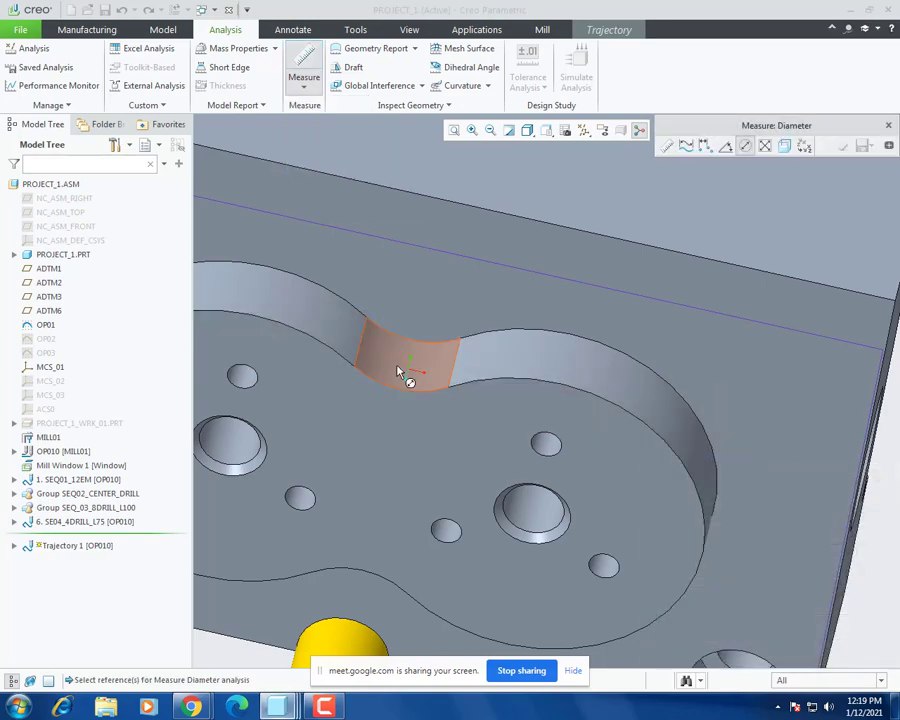
left_click(402, 372)
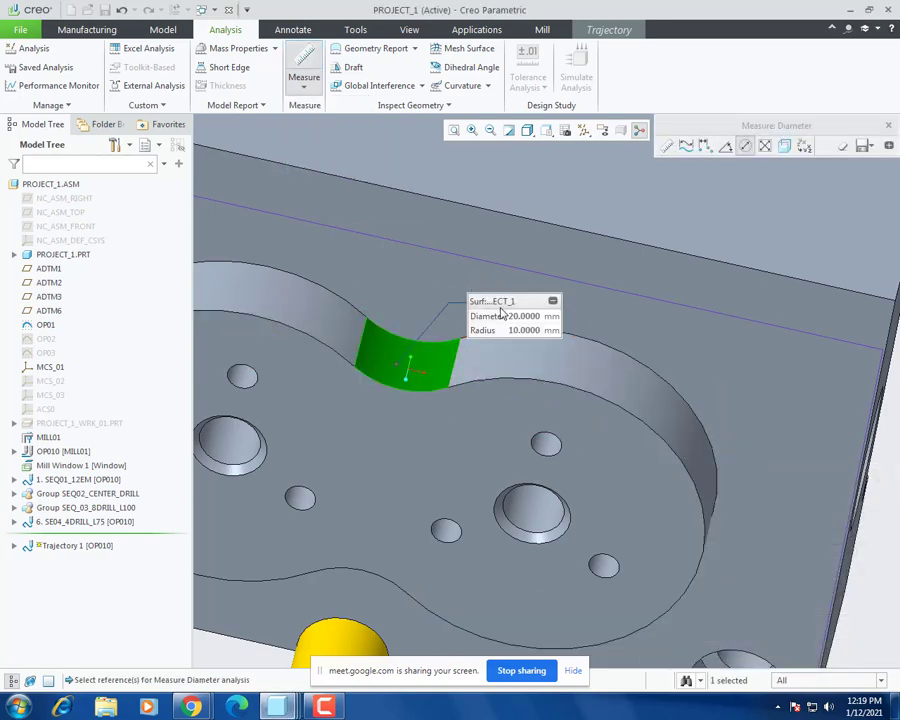
scroll(500, 311, "up", 5)
middle_click_drag(465, 335, 462, 408)
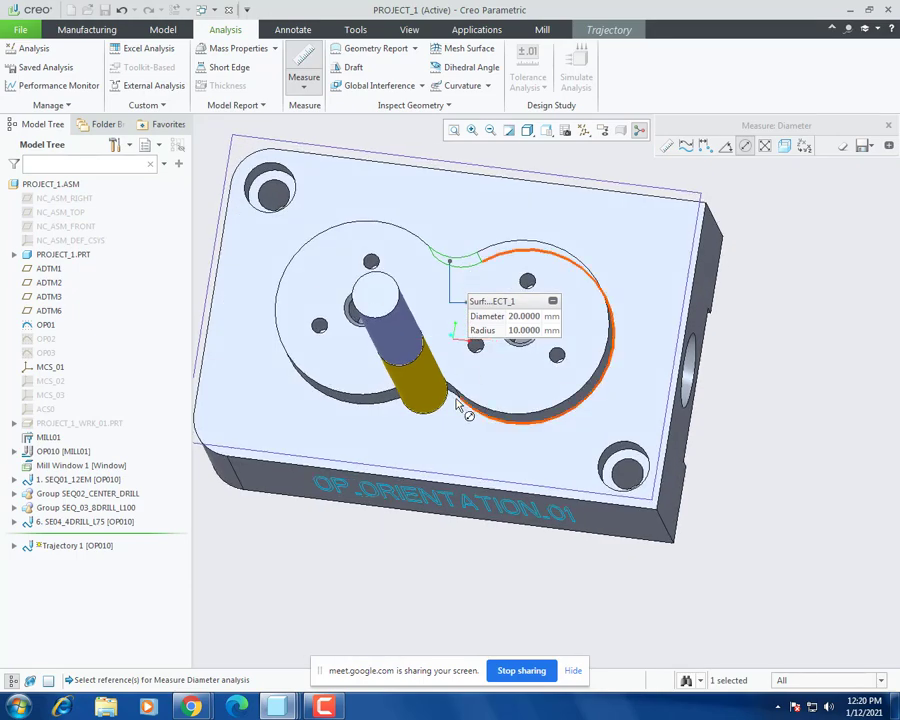
scroll(508, 338, "down", 3)
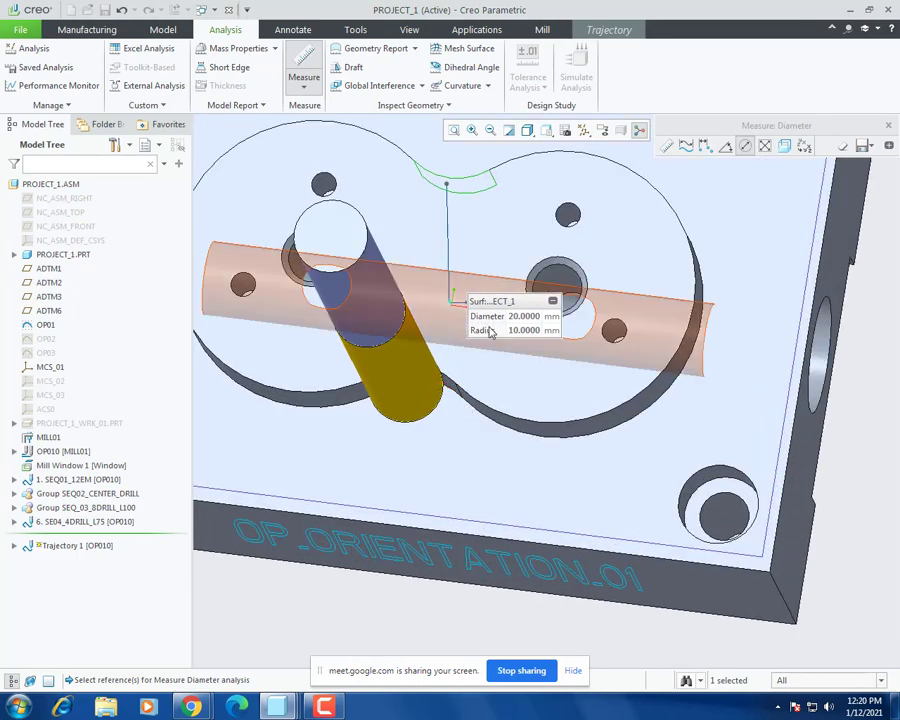
middle_click_drag(454, 394, 437, 346)
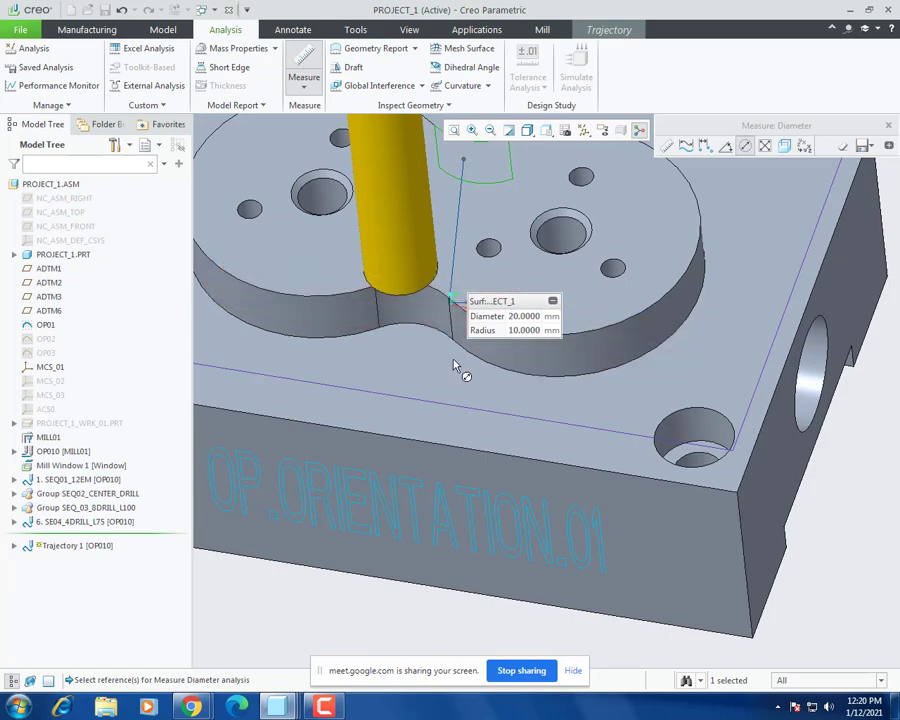
middle_click_drag(462, 336, 453, 321)
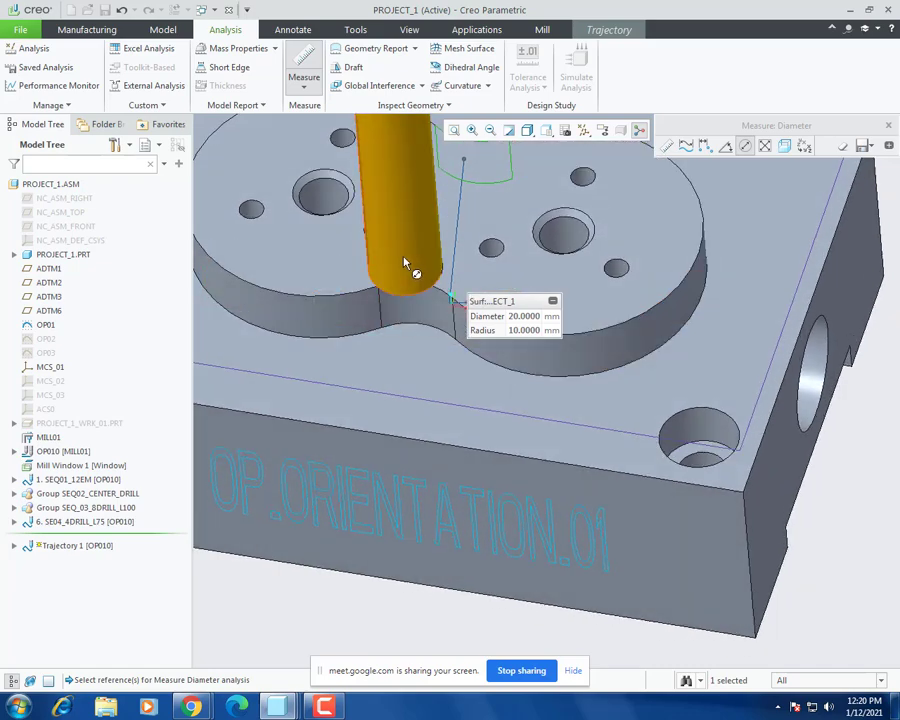
left_click(889, 126)
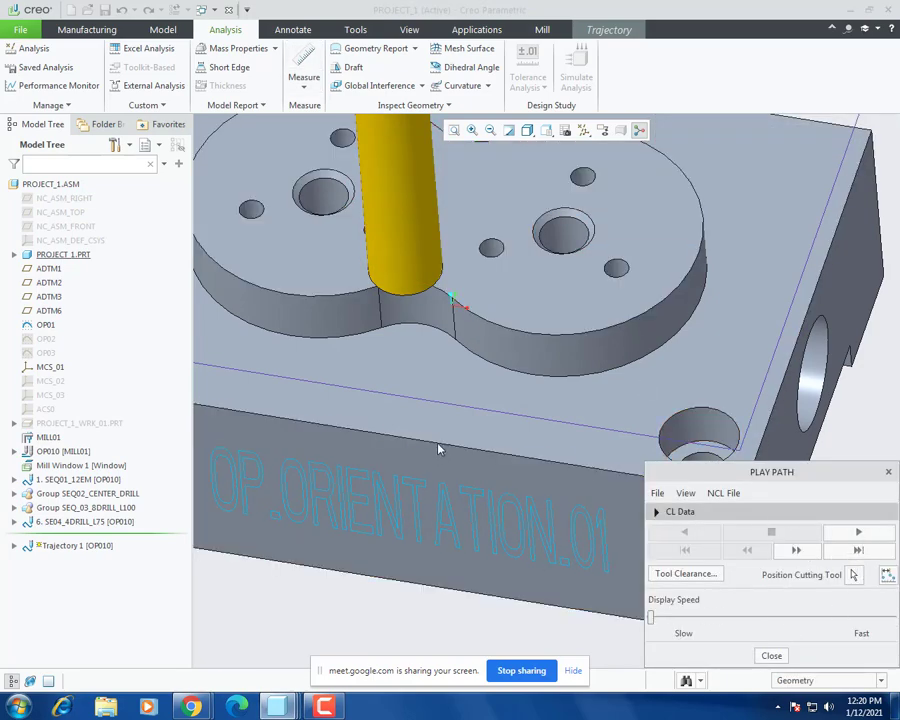
Step: Play the trajectory tool path at a faster display speed, examine the passes around the boss, and close the playback
scroll(440, 447, "up", 3)
middle_click_drag(446, 439, 440, 457)
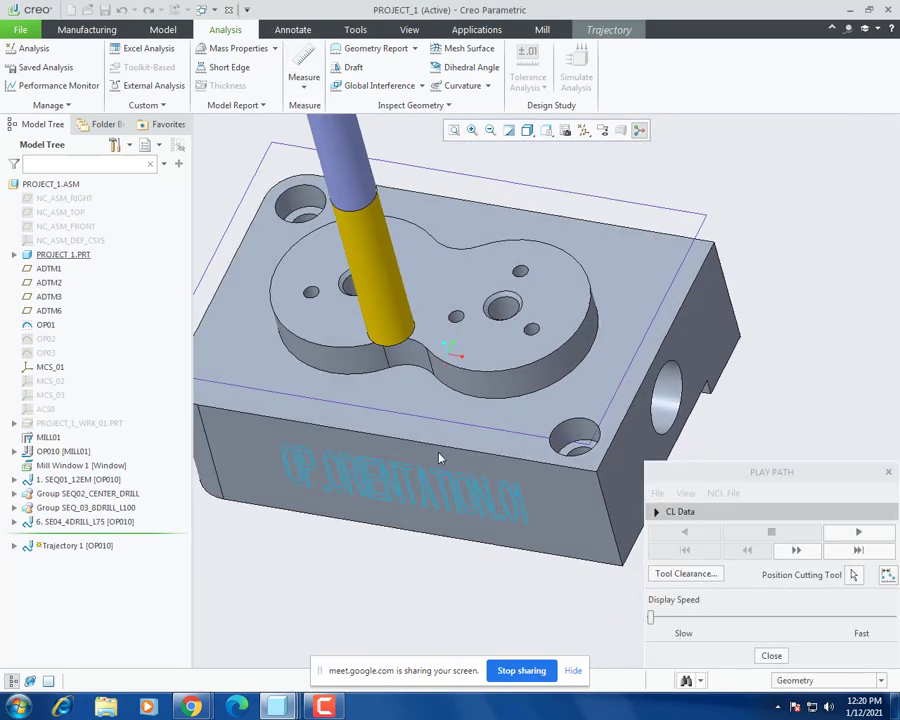
left_click(876, 533)
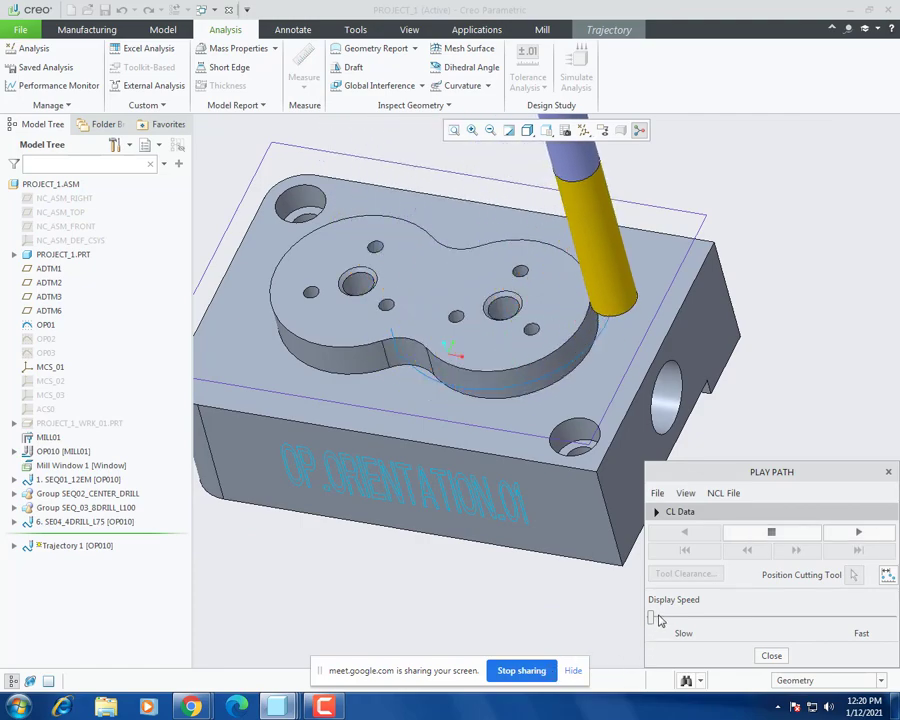
left_click_drag(659, 621, 730, 619)
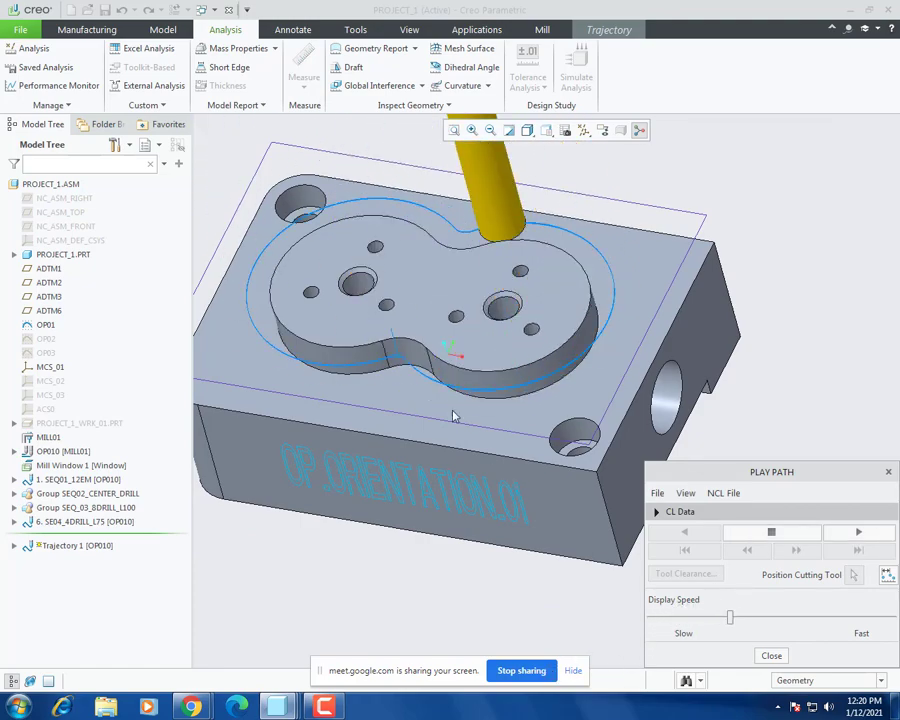
scroll(453, 416, "down", 10)
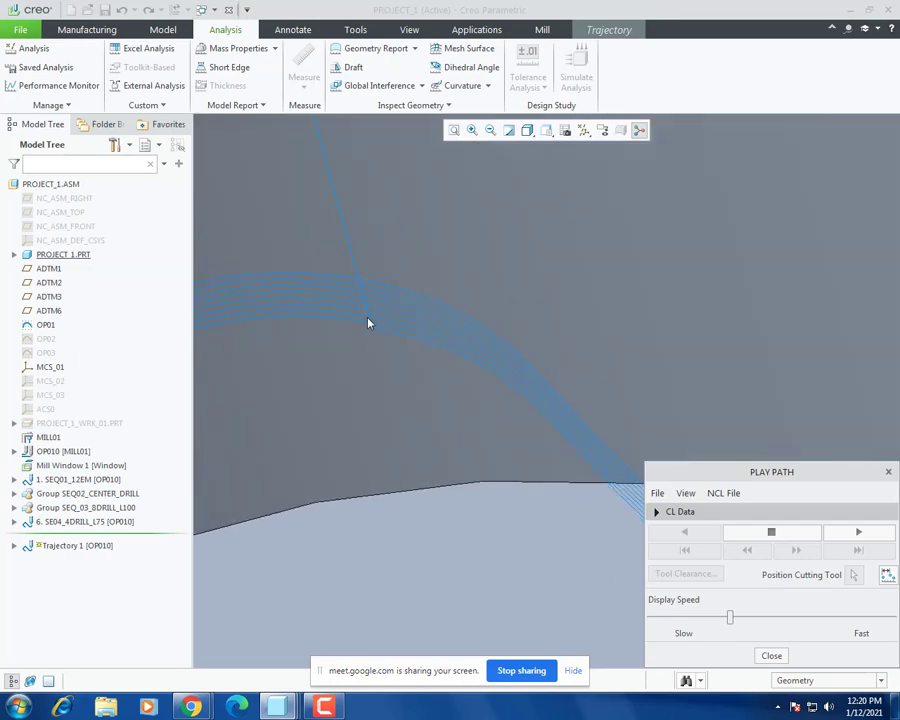
scroll(375, 306, "up", 10)
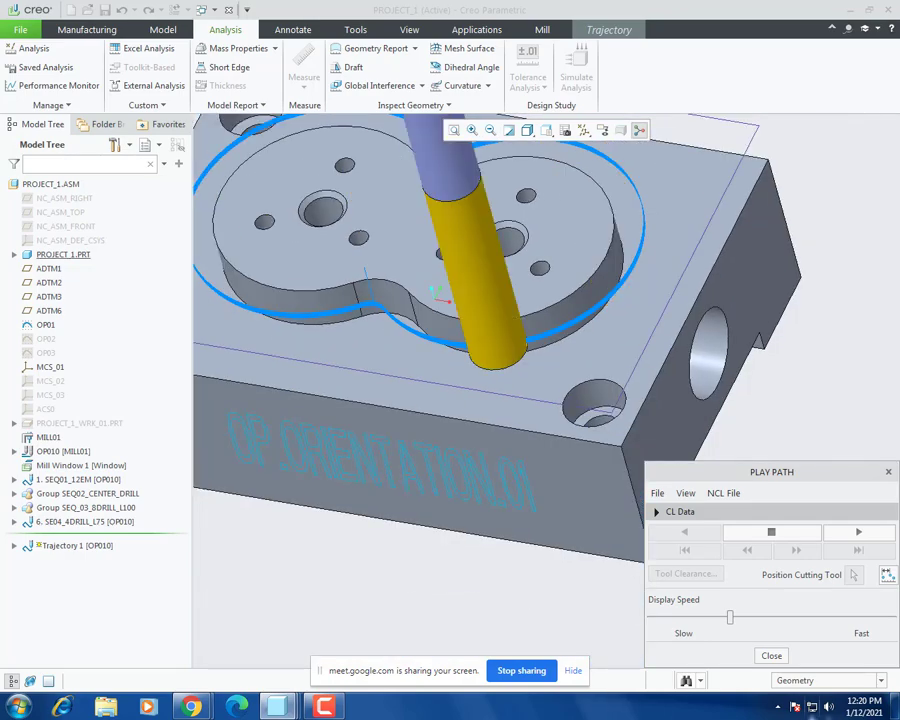
left_click(771, 656)
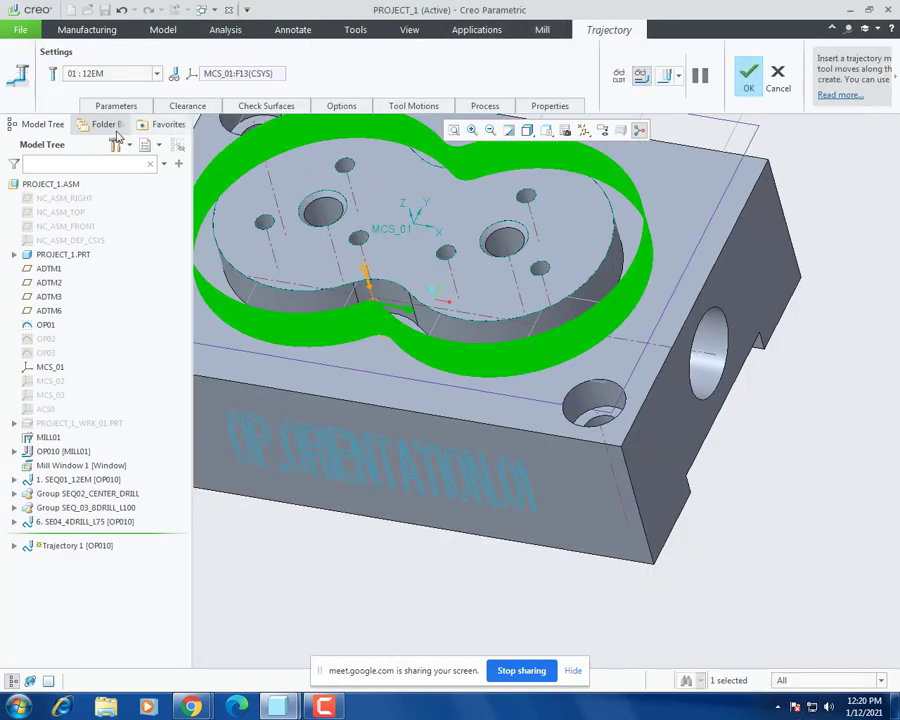
Step: Show all entry/exit motion parameters of the Trajectory 1 sequence and set LEAD_RADIUS to 6
left_click(142, 106)
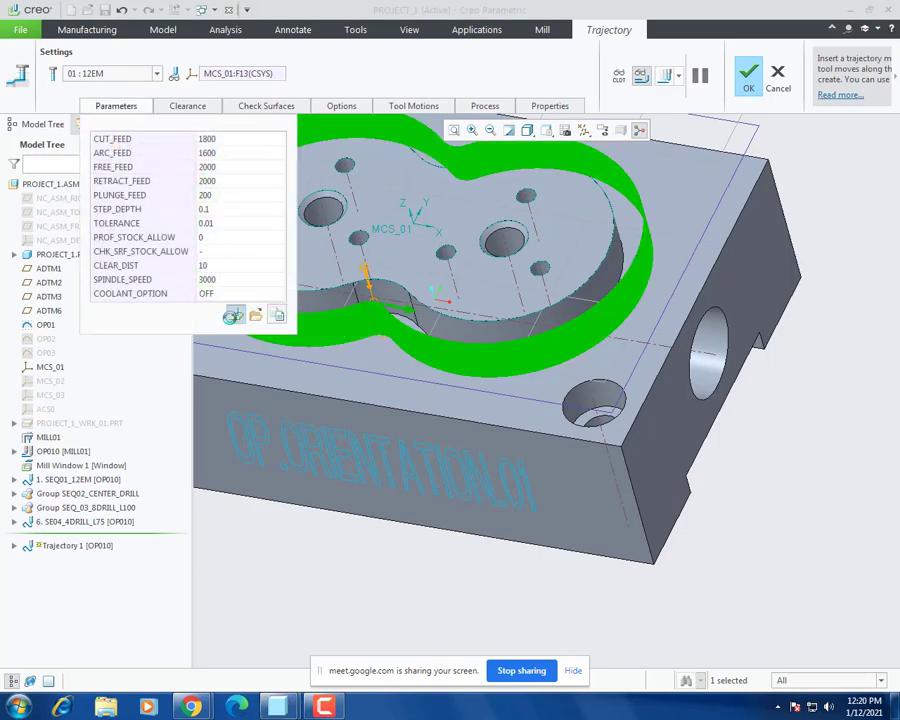
left_click(231, 314)
left_click(261, 143)
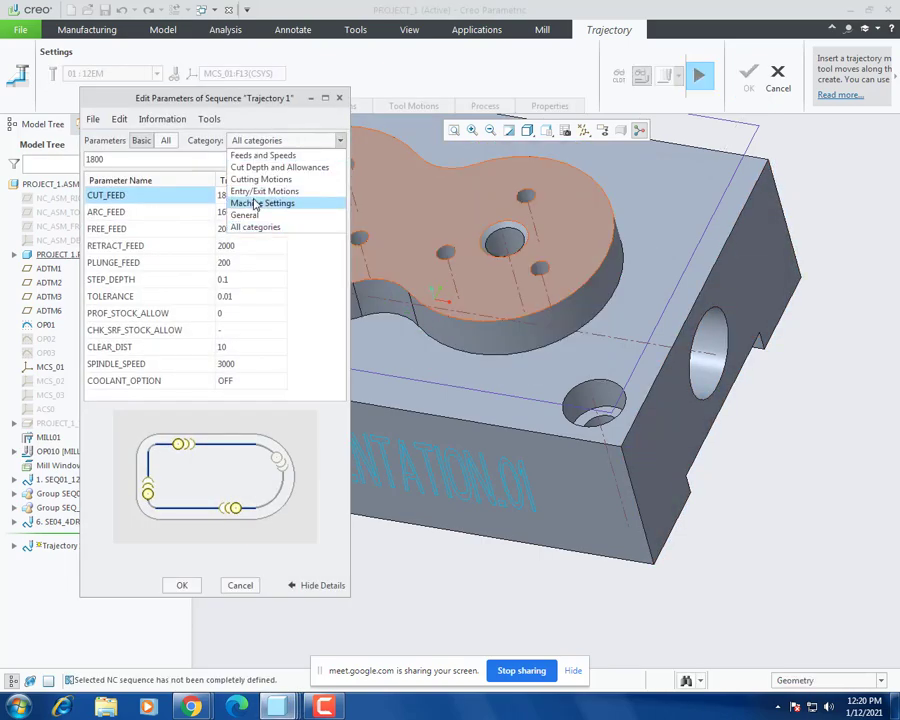
left_click(394, 192)
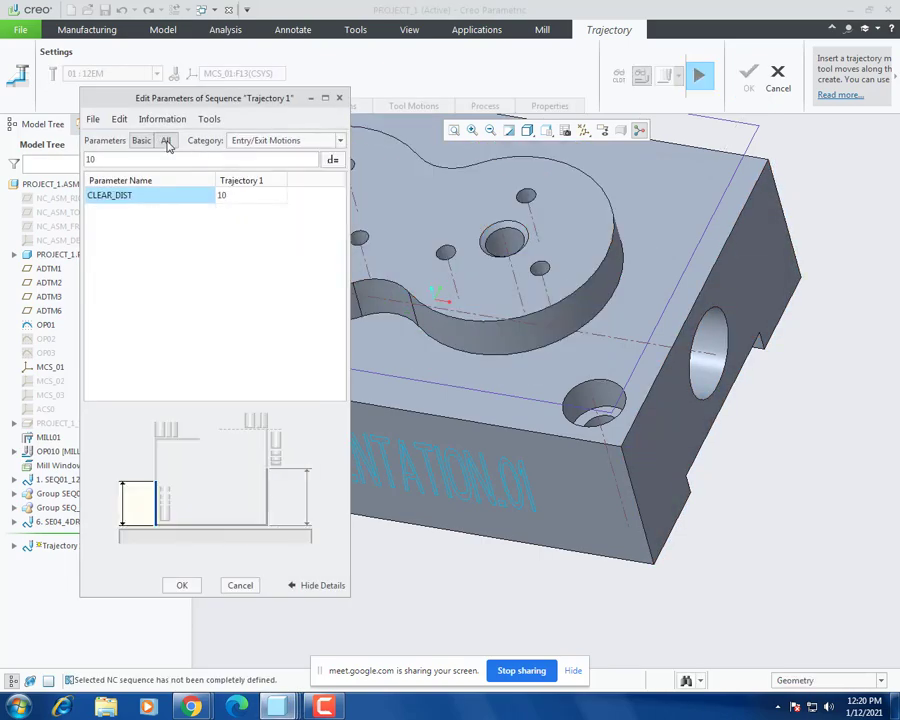
left_click(164, 141)
left_click(245, 281)
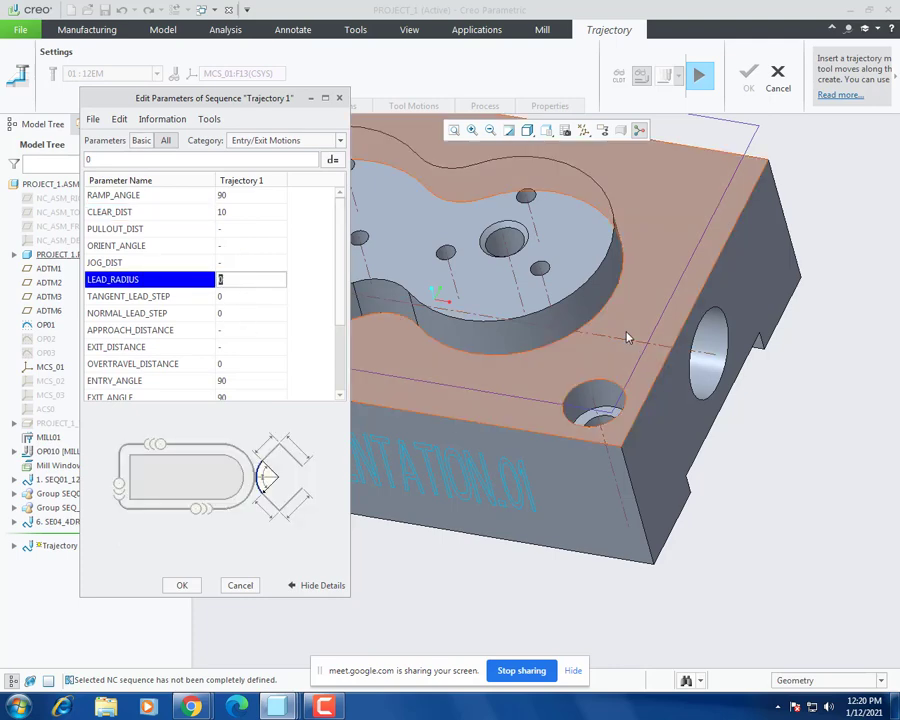
type("6")
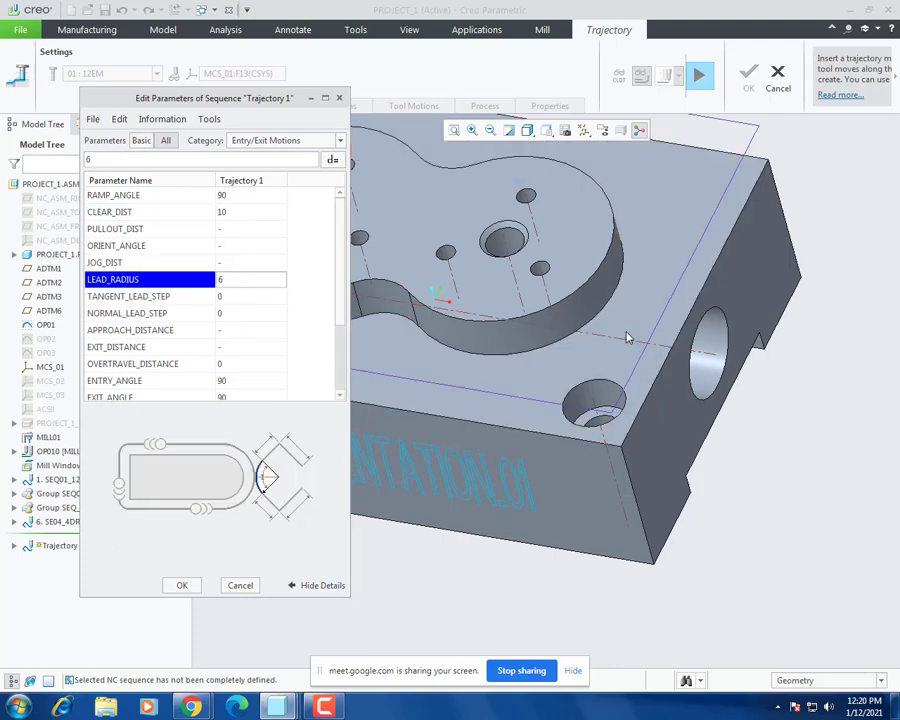
Step: Set NORMAL_LEAD_STEP and TANGENT_LEAD_STEP to 6 and accept the sequence parameters
key("Down")
key("Down")
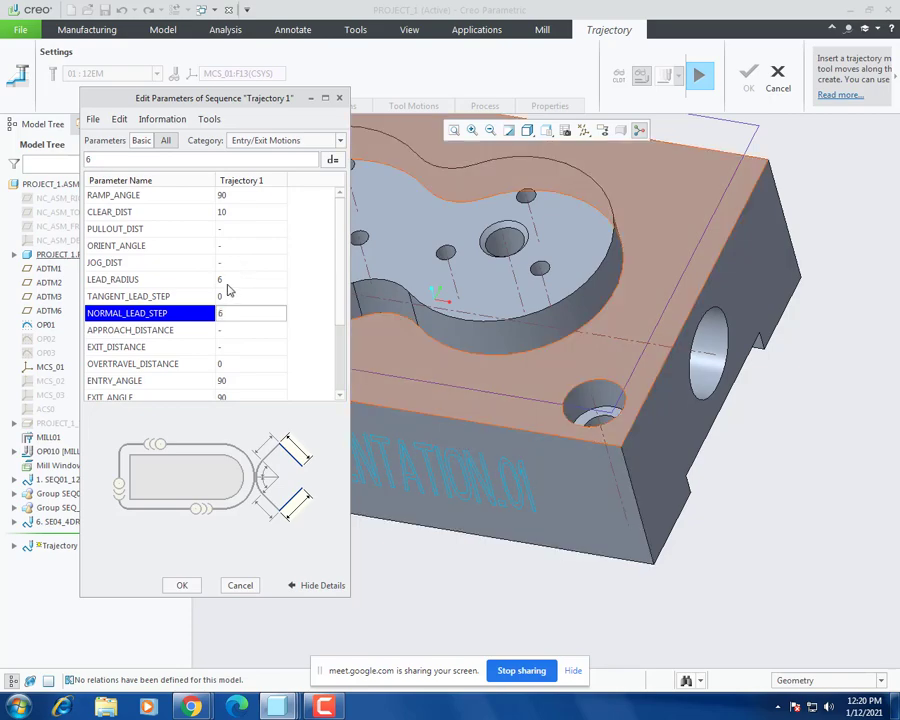
left_click(231, 283)
left_click(230, 298)
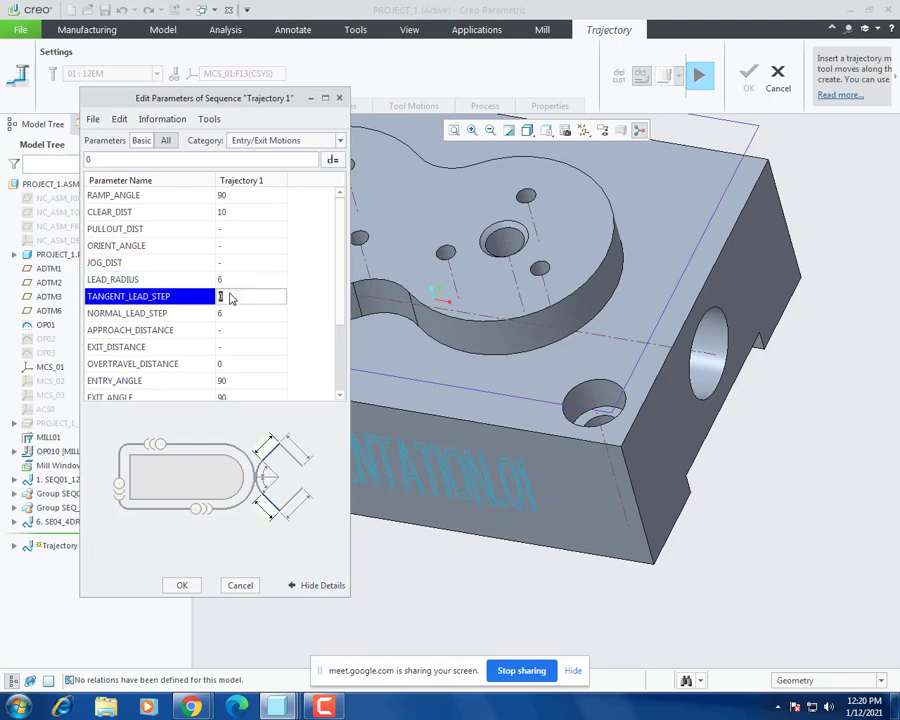
key("Down")
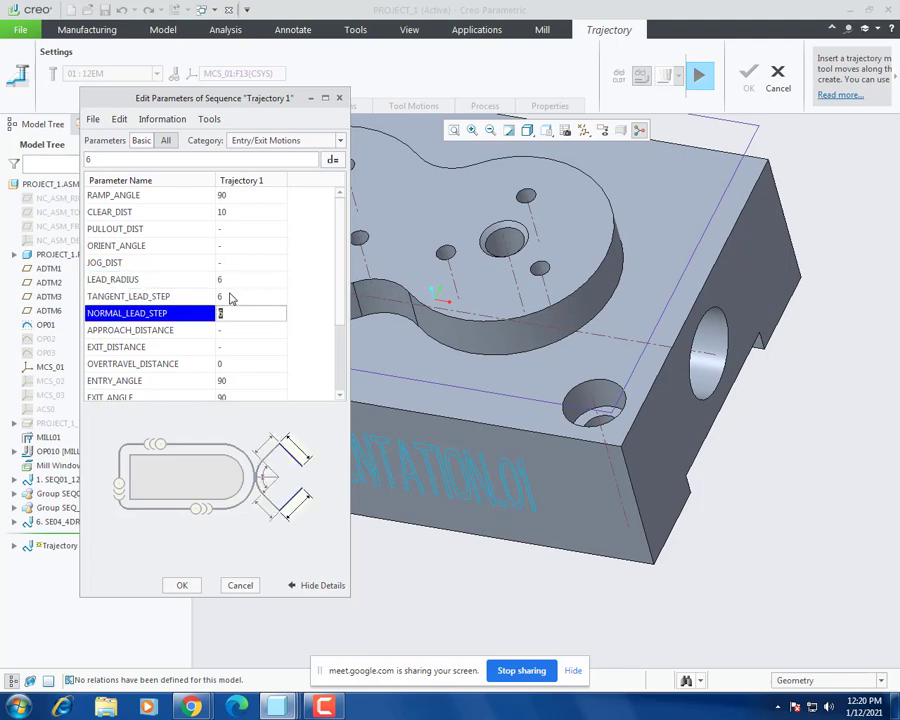
left_click(182, 588)
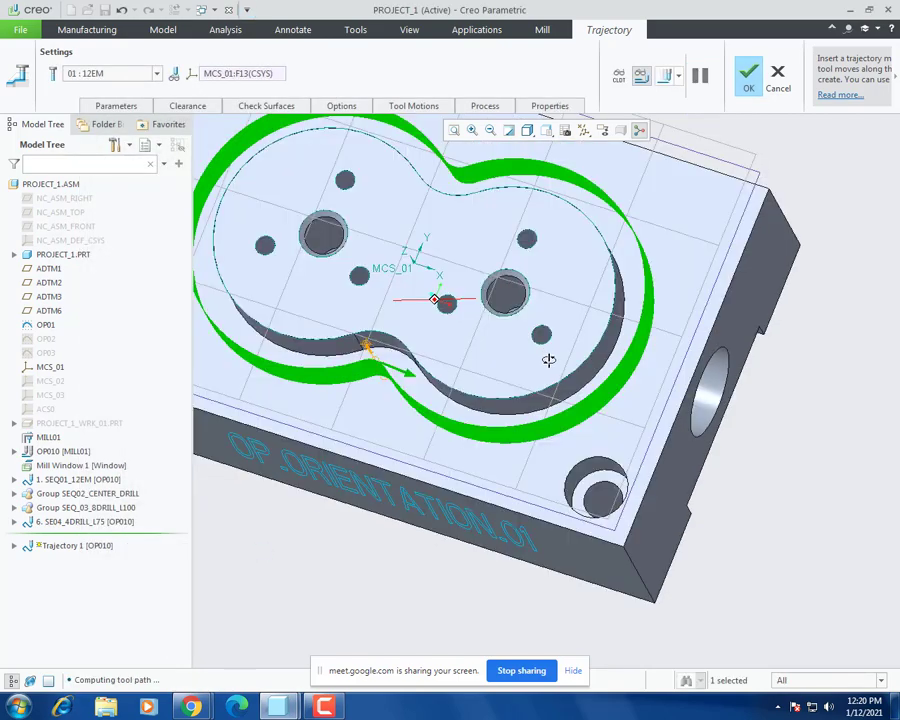
Step: Reopen the Trajectory 1 entry/exit motion parameters and set CUT_ENTRY_EXT to LEAD_IN
middle_click_drag(549, 360, 548, 334)
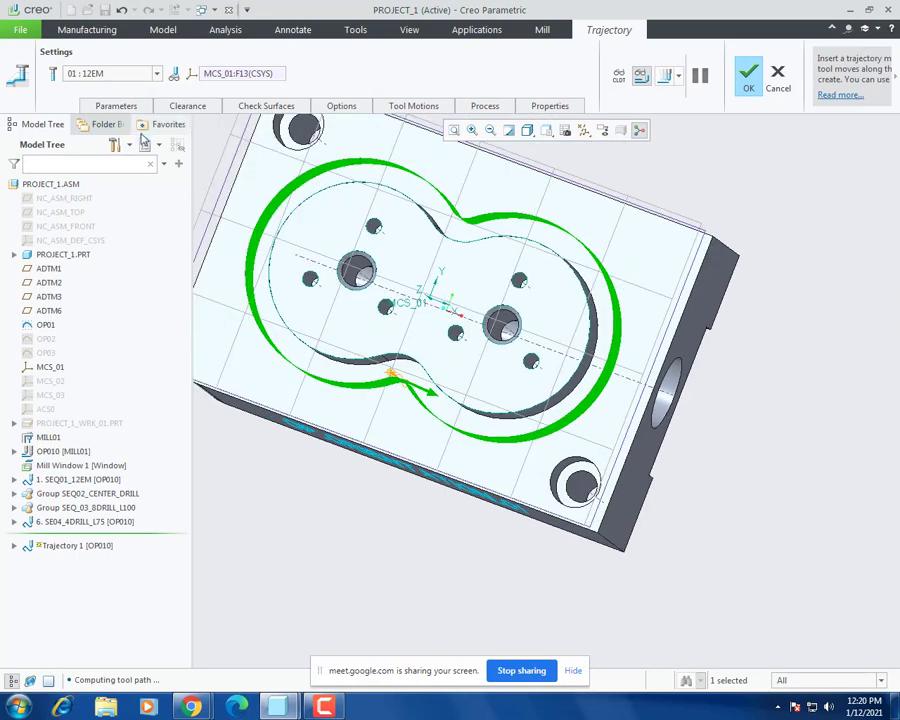
left_click(137, 107)
left_click(236, 315)
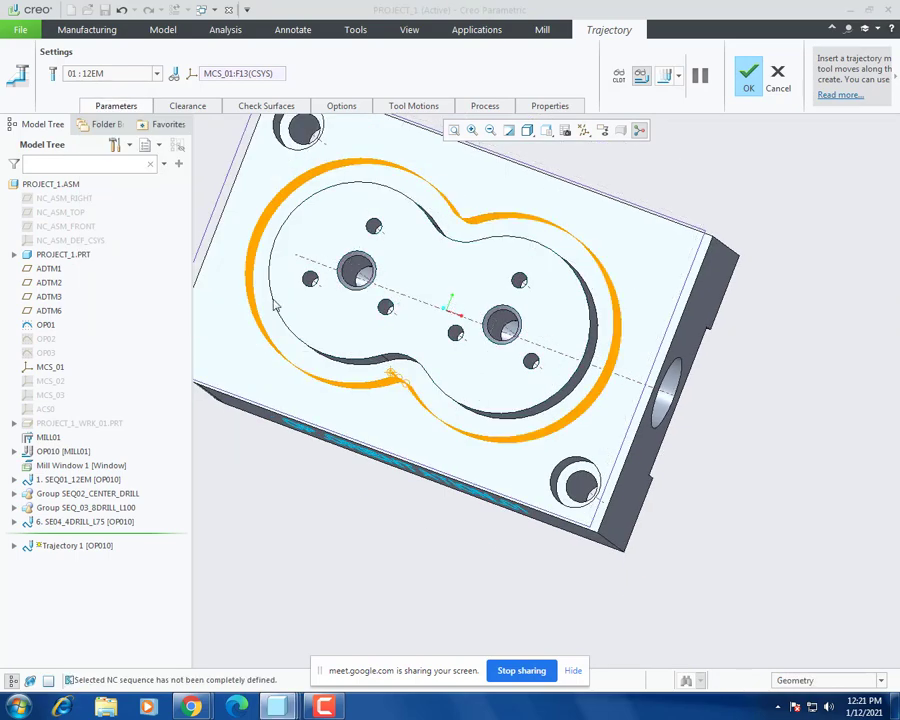
left_click(258, 140)
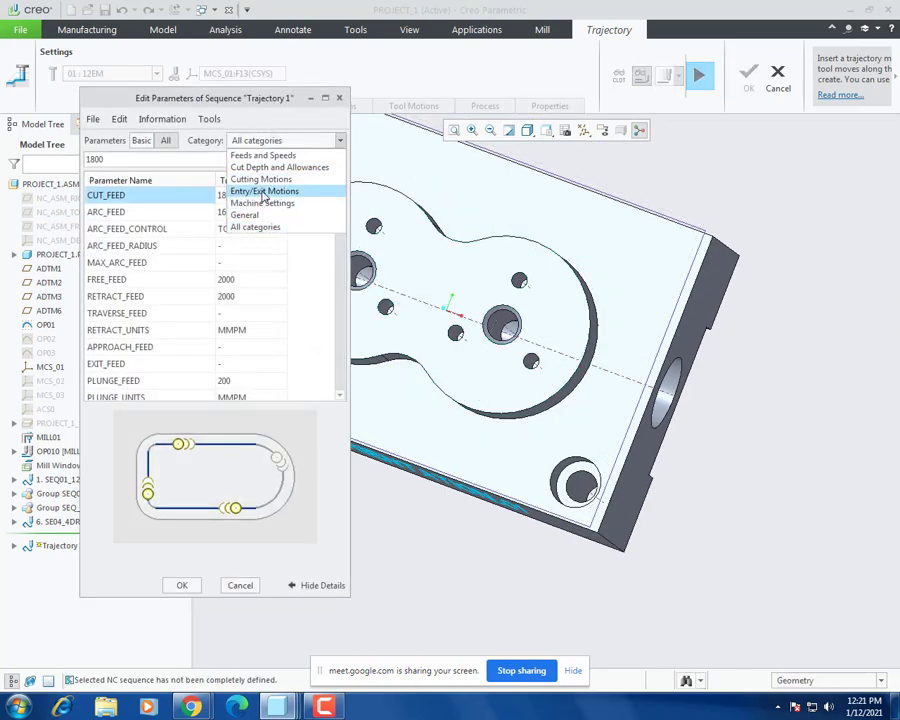
left_click(262, 192)
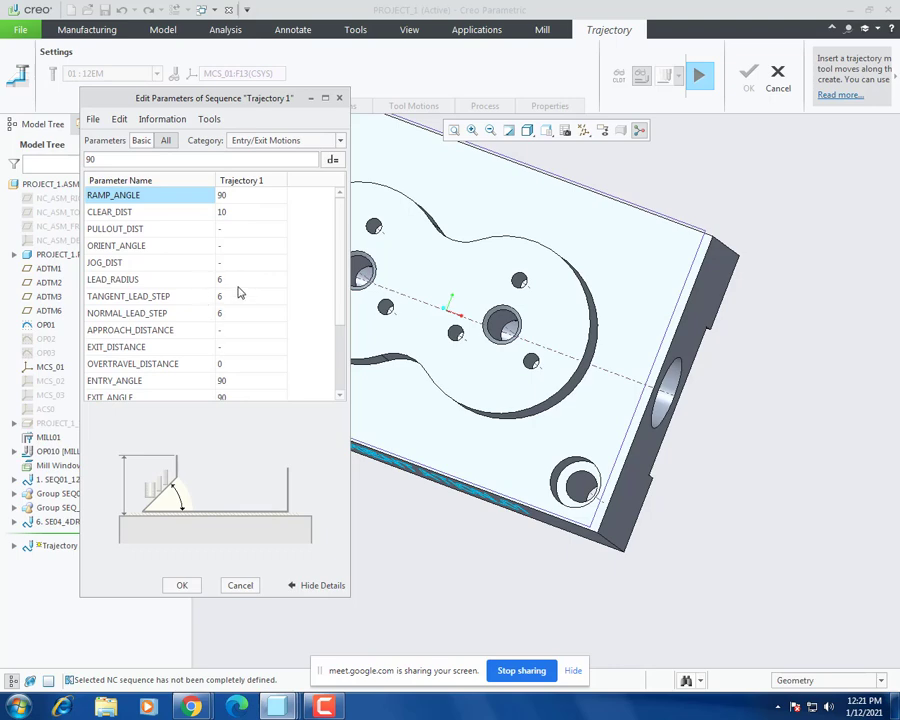
scroll(240, 292, "down", 2)
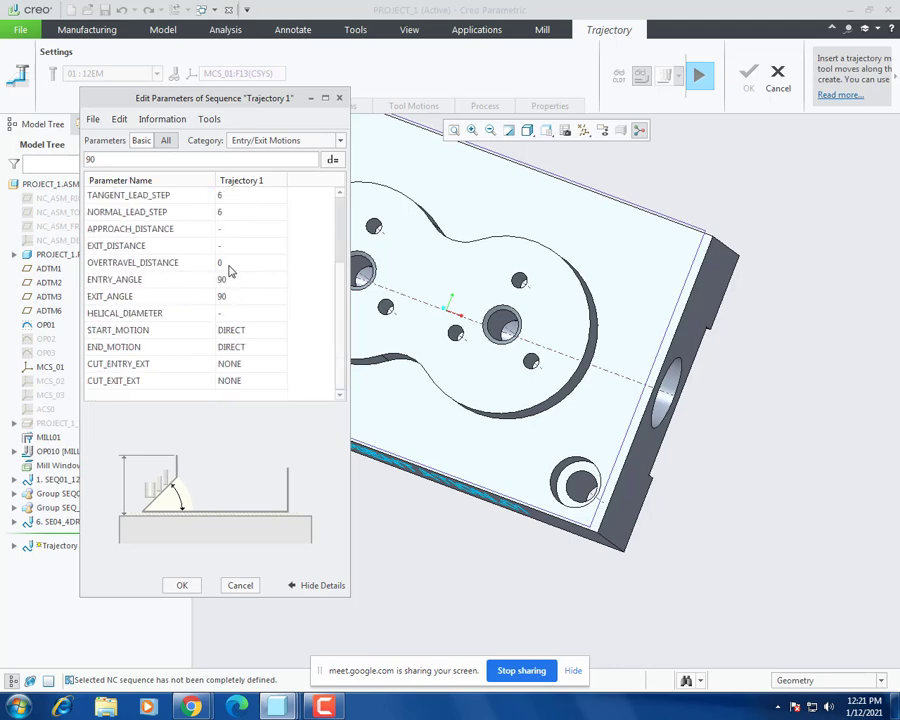
left_click(253, 368)
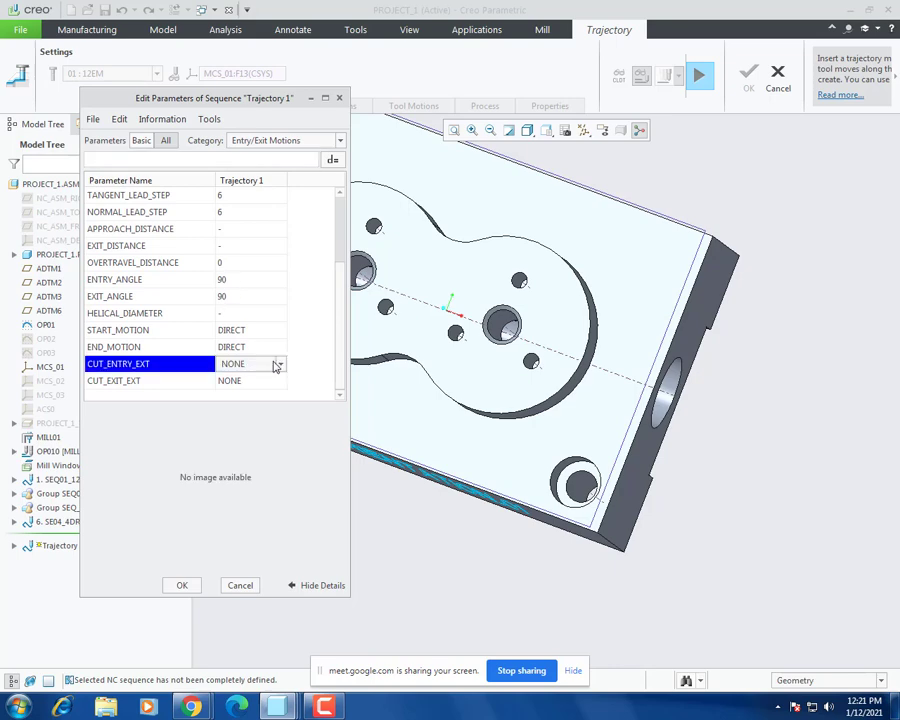
left_click(281, 366)
left_click(239, 424)
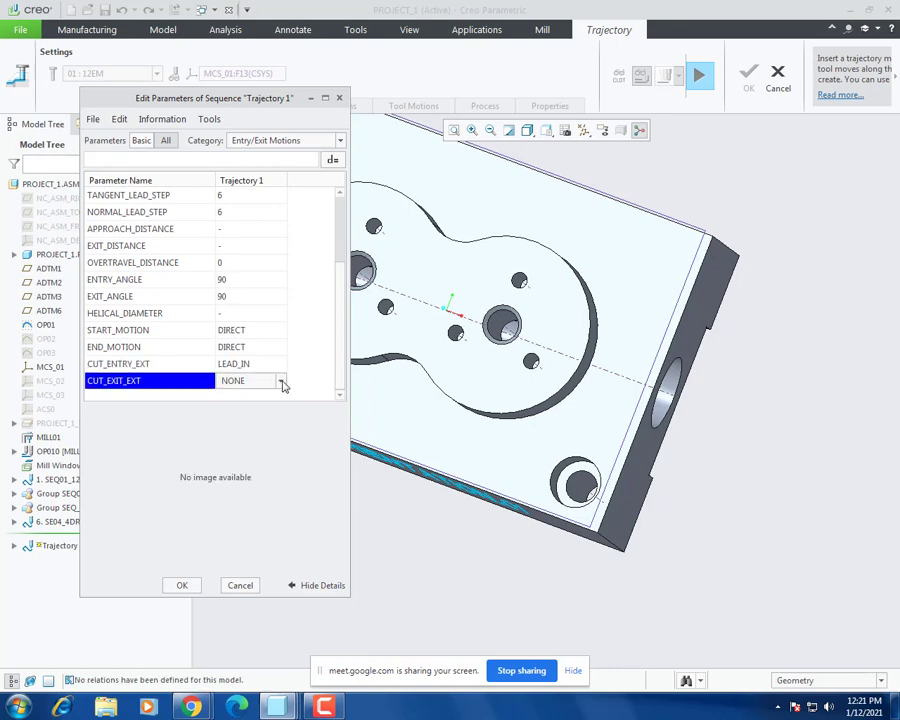
Step: Choose the matching exit extension type for CUT_EXIT_EXT and accept the sequence parameters
left_click(282, 382)
left_click(245, 441)
left_click(181, 587)
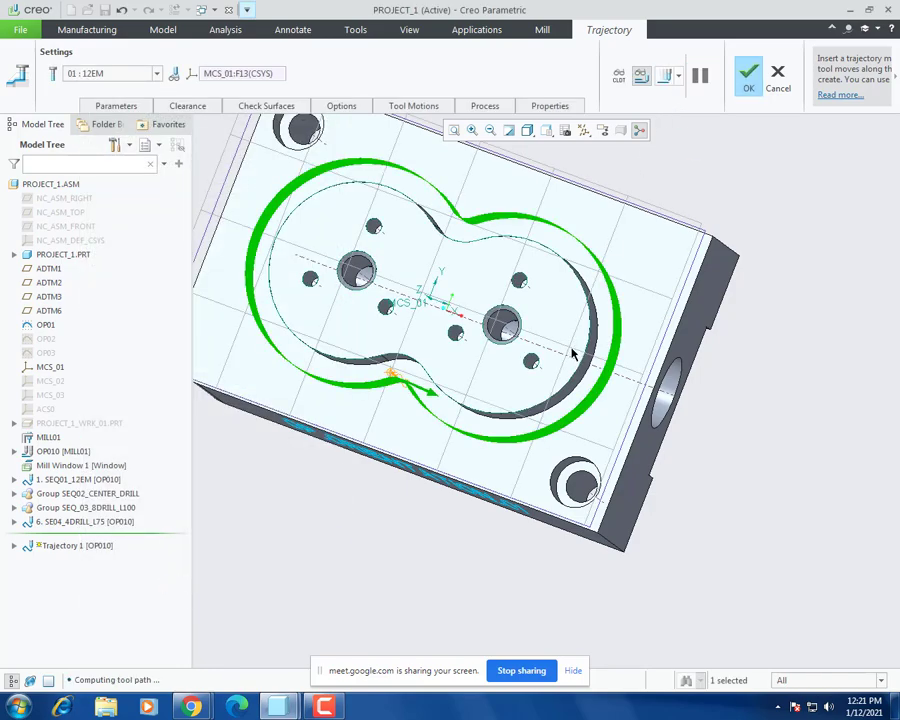
middle_click_drag(573, 354, 524, 322)
scroll(408, 358, "down", 3)
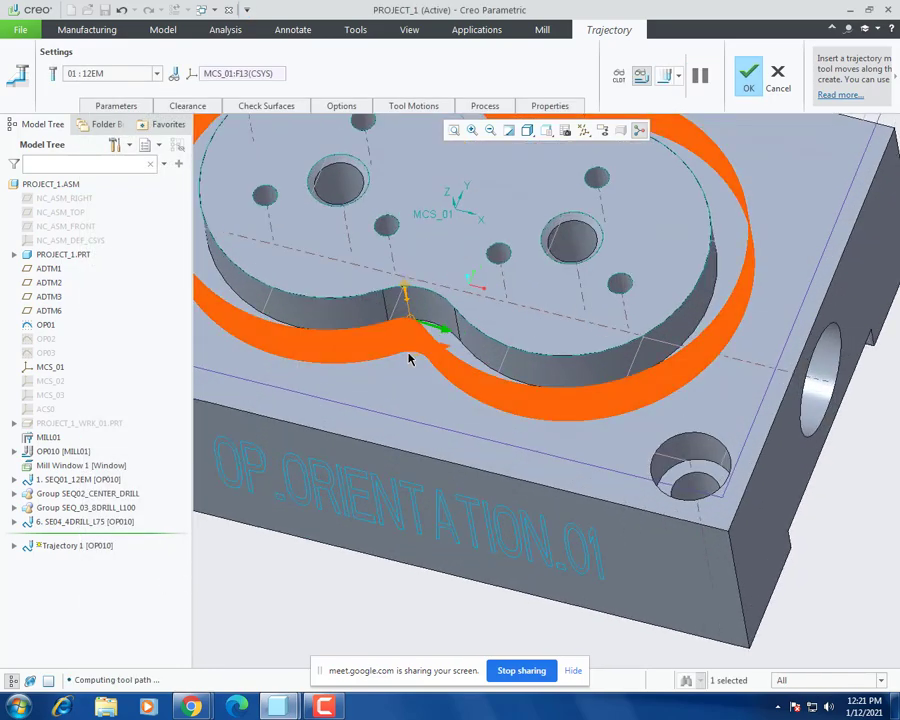
scroll(408, 358, "down", 1)
middle_click_drag(411, 362, 419, 384)
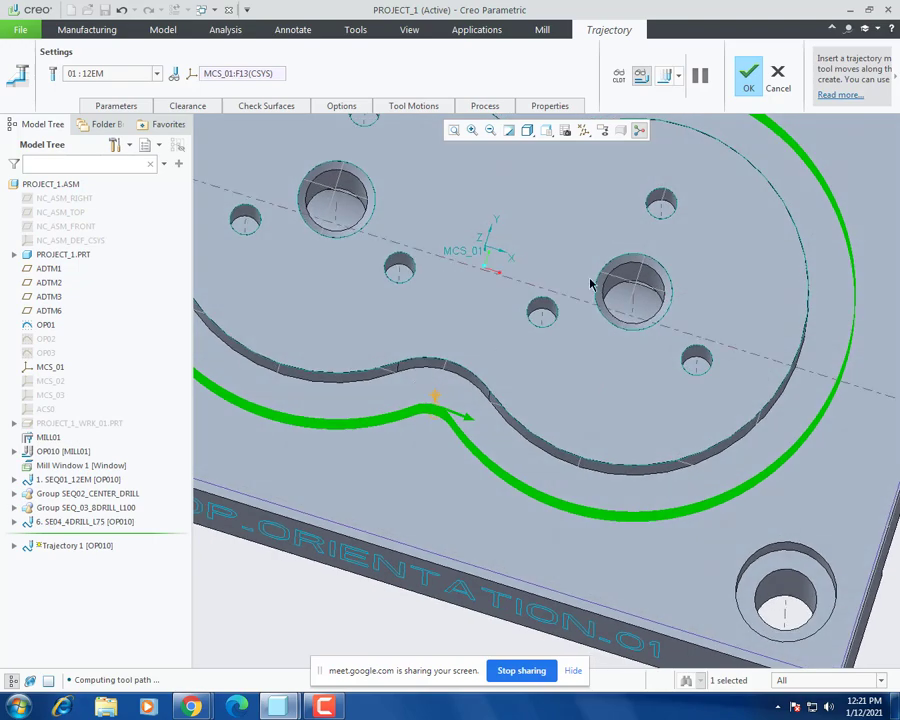
Step: Play the Trajectory 1 tool path on screen, inspect the cutter's route around the boss, and close the playback
left_click(665, 76)
scroll(474, 393, "up", 3)
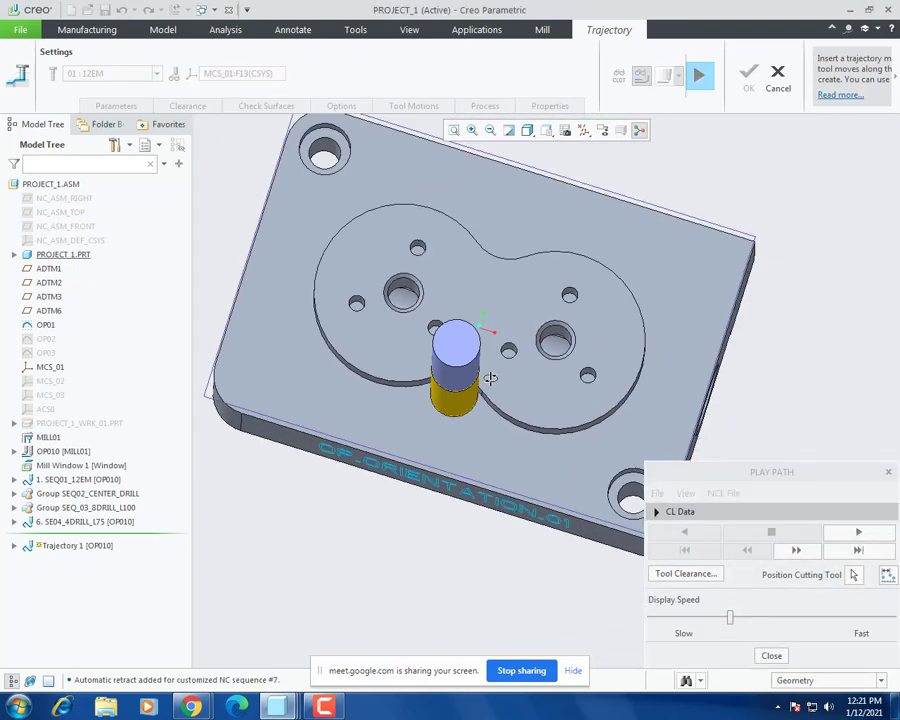
middle_click_drag(490, 378, 459, 402)
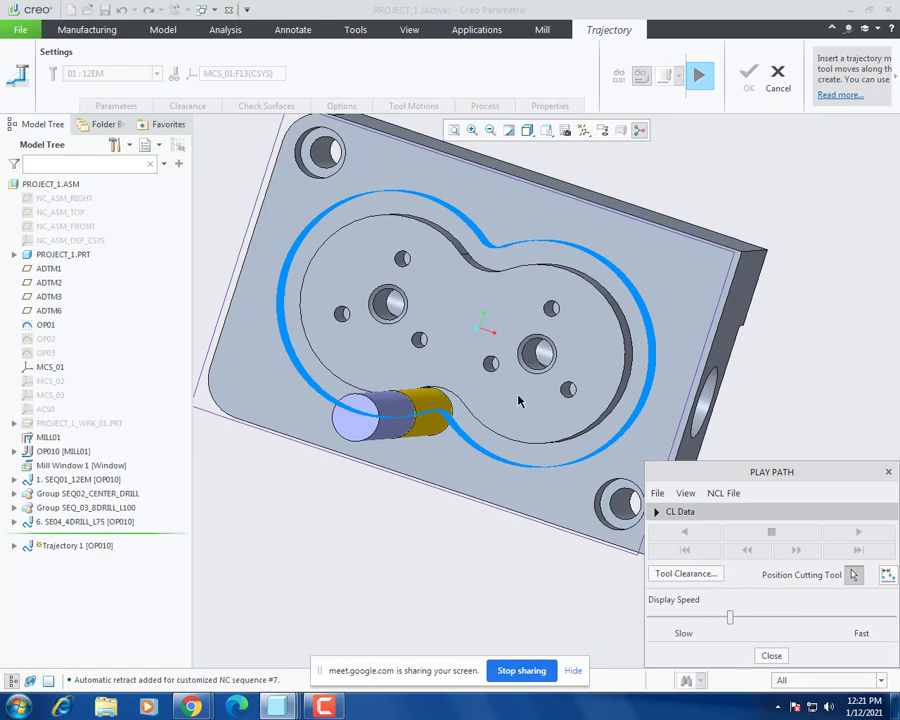
left_click(771, 655)
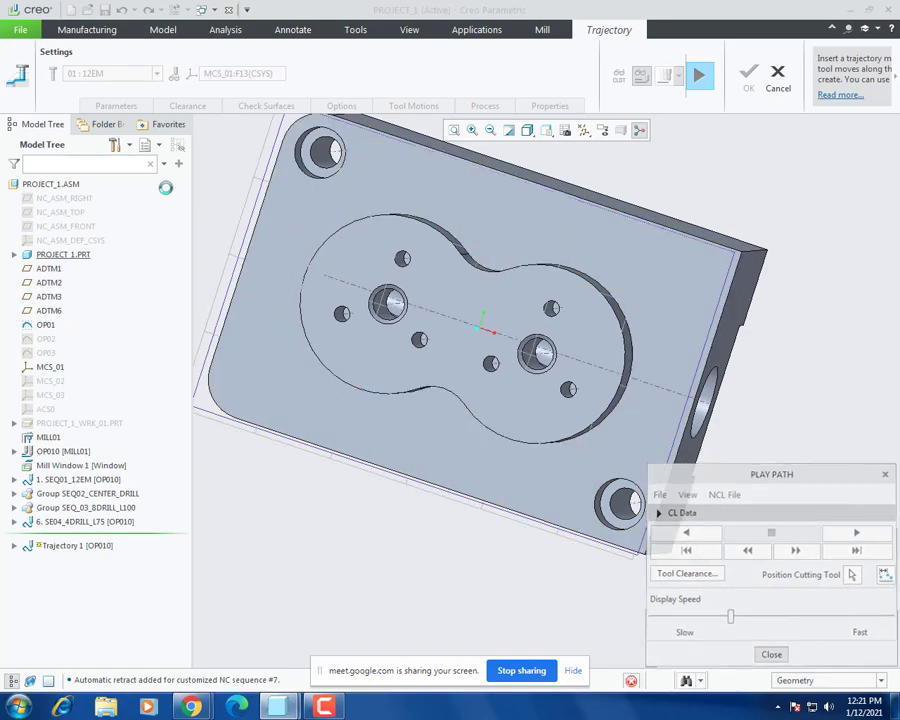
Step: Review the Trajectory 1 entry/exit motion parameters, check the available CUT_ENTRY_EXT options, and accept the sequence parameters
left_click(136, 106)
left_click(237, 318)
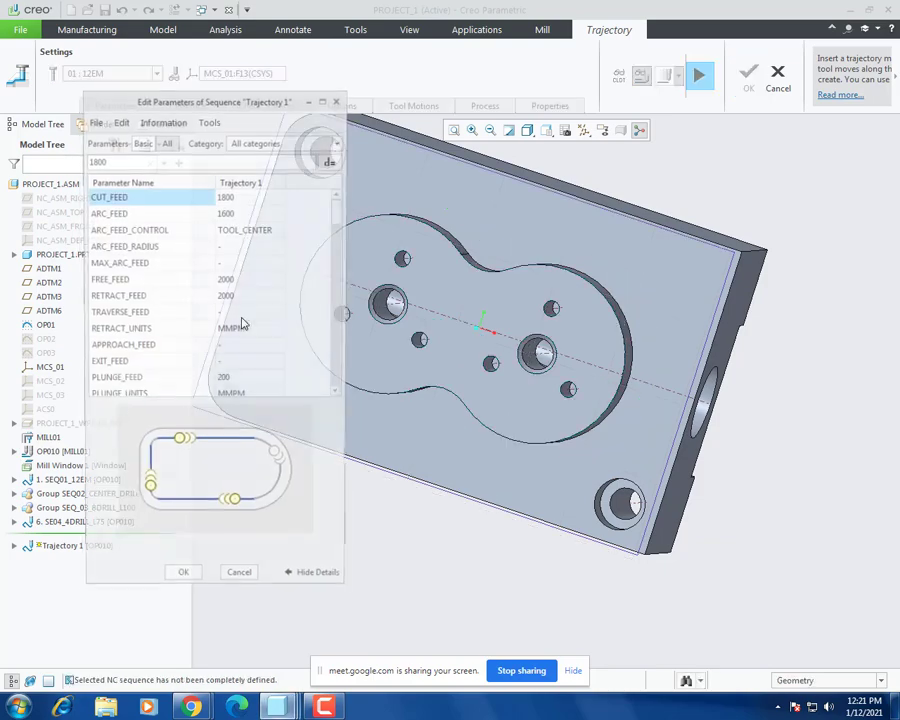
left_click(289, 141)
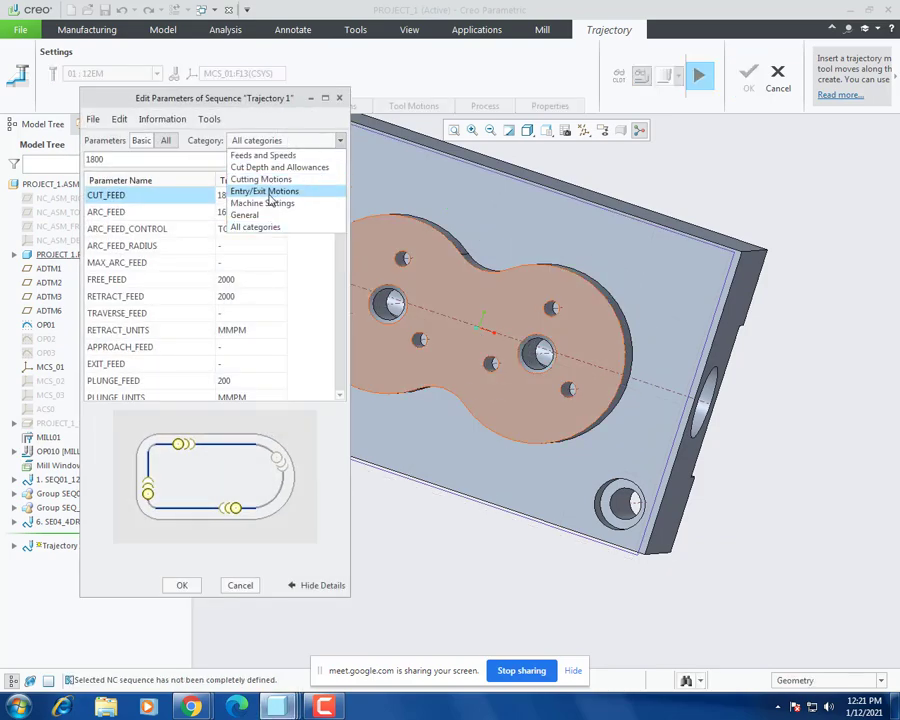
left_click(270, 197)
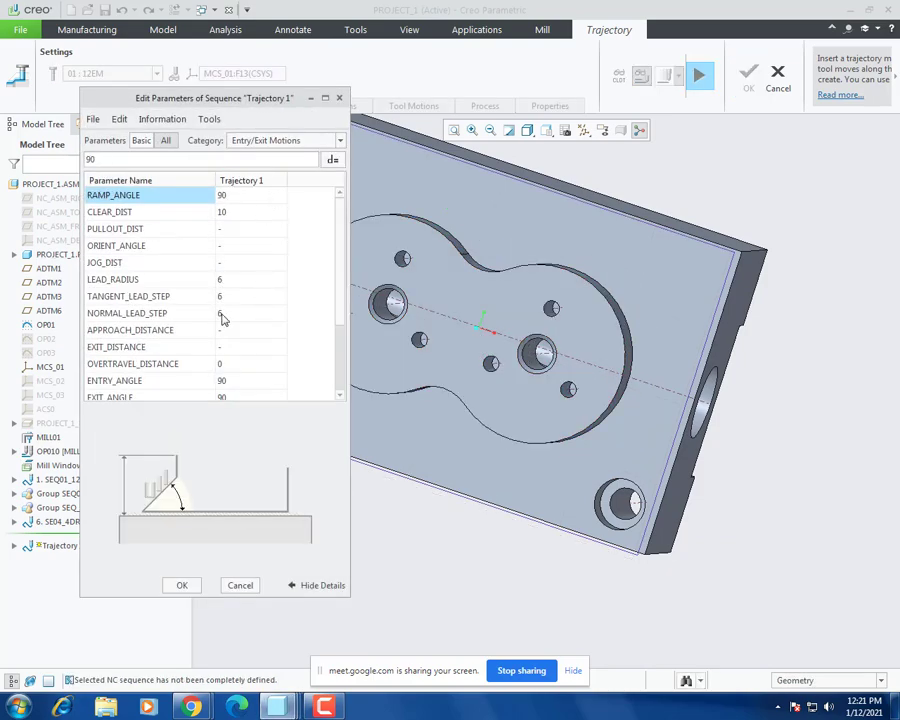
scroll(224, 318, "down", 2)
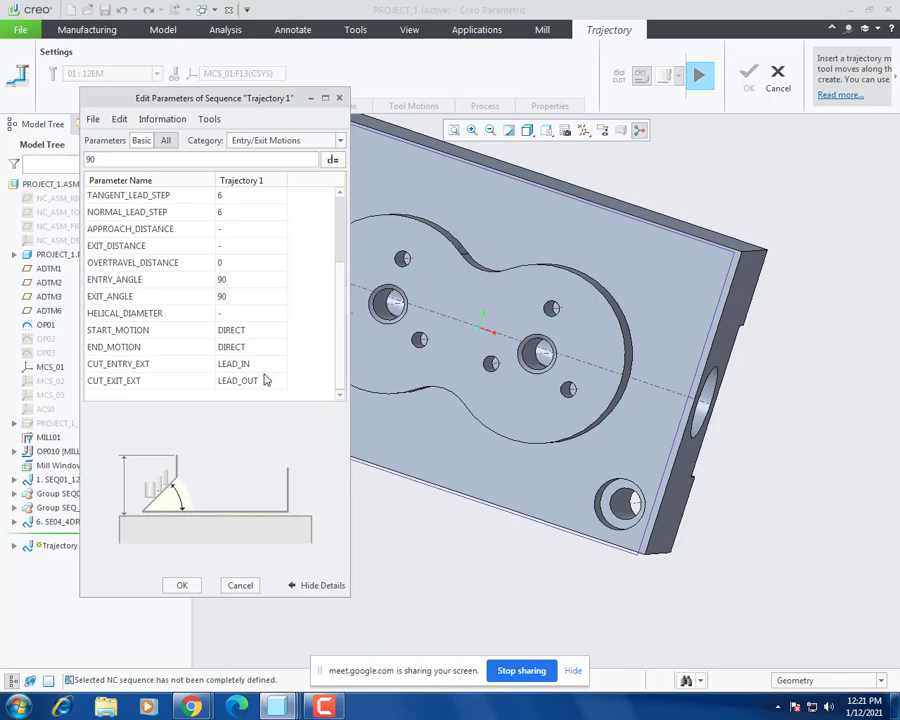
left_click(263, 364)
left_click(281, 364)
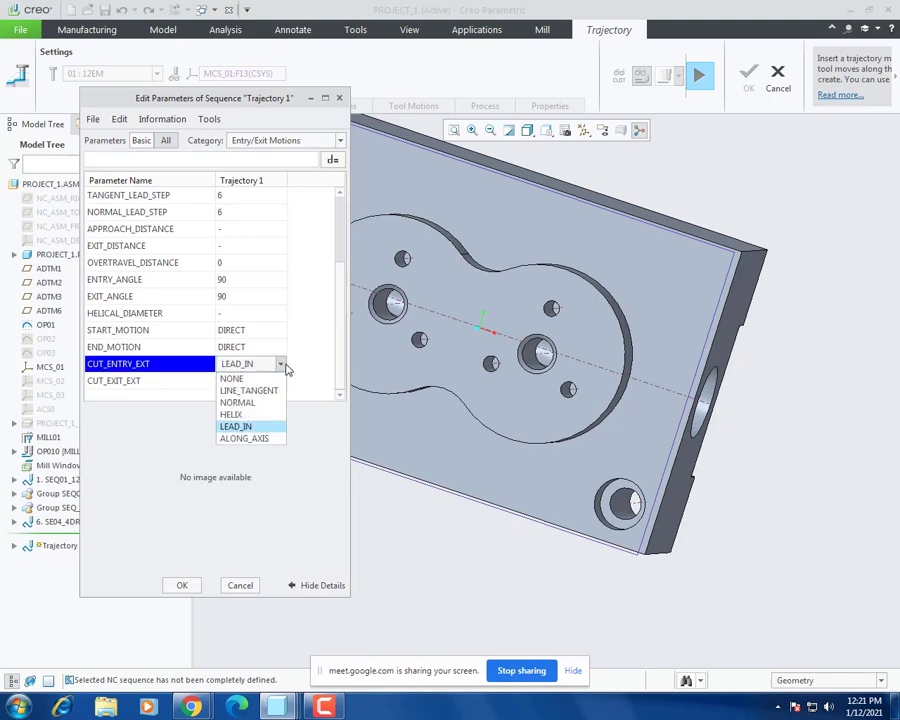
left_click(283, 365)
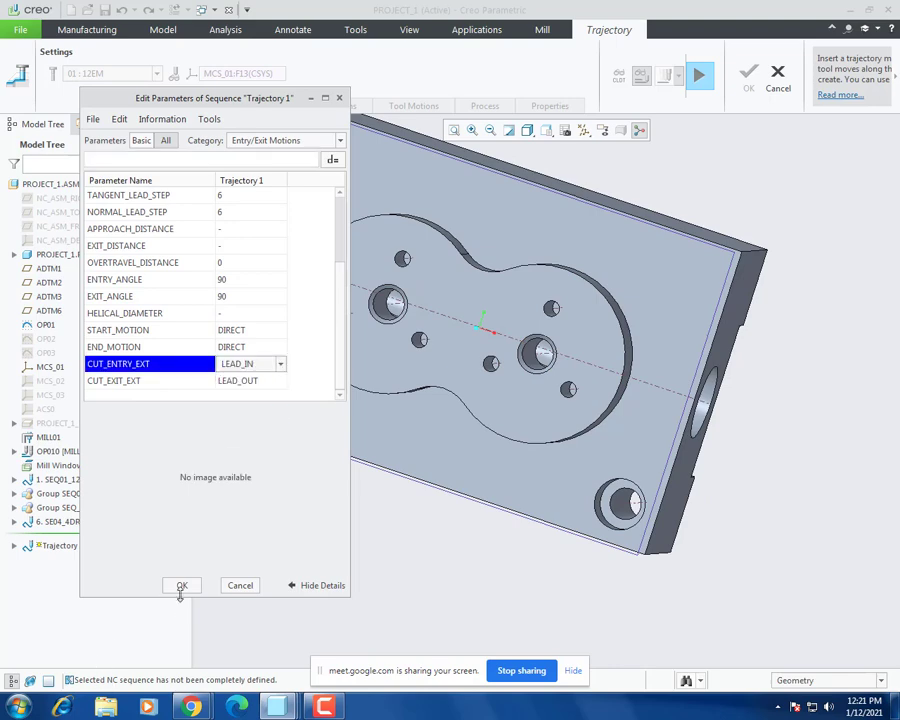
left_click(181, 586)
Step: Open the tool motions list of the Trajectory 1 sequence
left_click(413, 105)
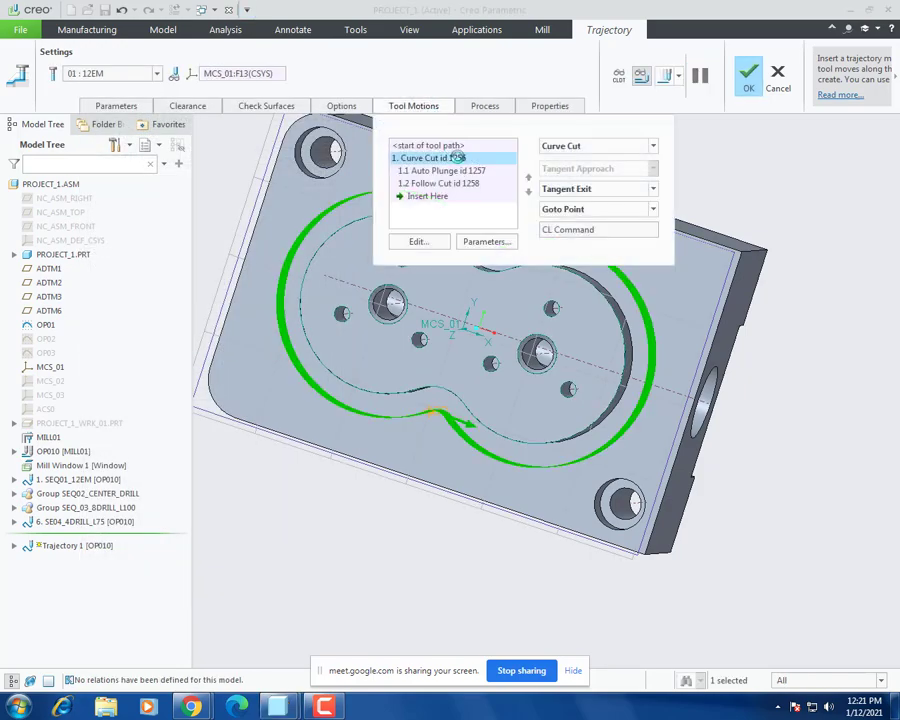
Step: Reopen the Curve Cut for editing and move the chain's start point to the end of the contour nearest the side bore
left_click(417, 242)
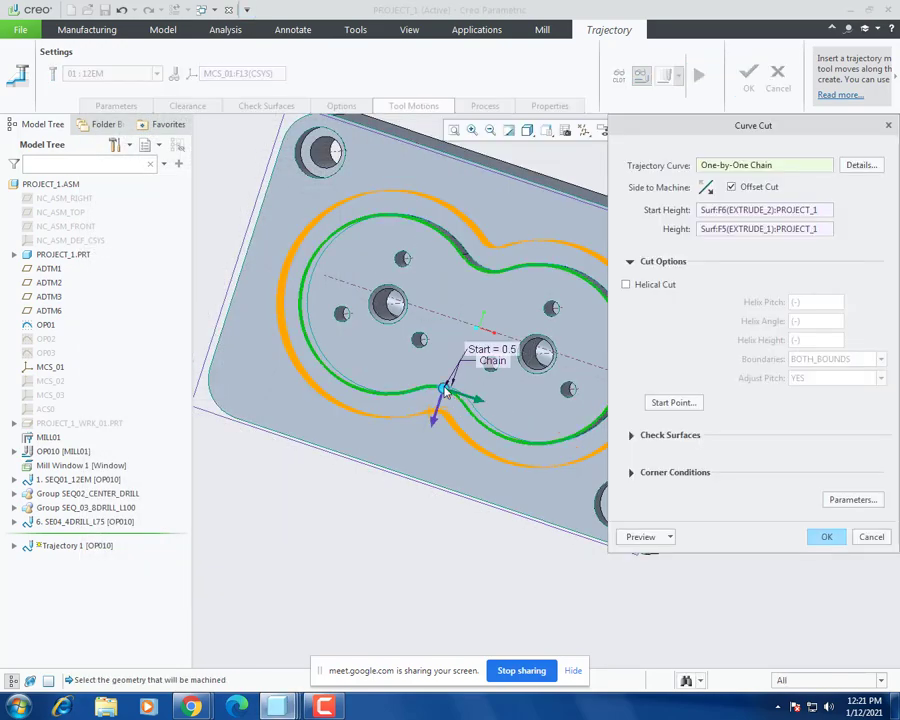
left_click_drag(506, 441, 536, 455)
scroll(397, 452, "up", 1)
mouse_move(397, 452)
middle_mouse_down()
mouse_move(398, 426)
mouse_move(402, 446)
middle_mouse_up()
scroll(420, 346, "down", 4)
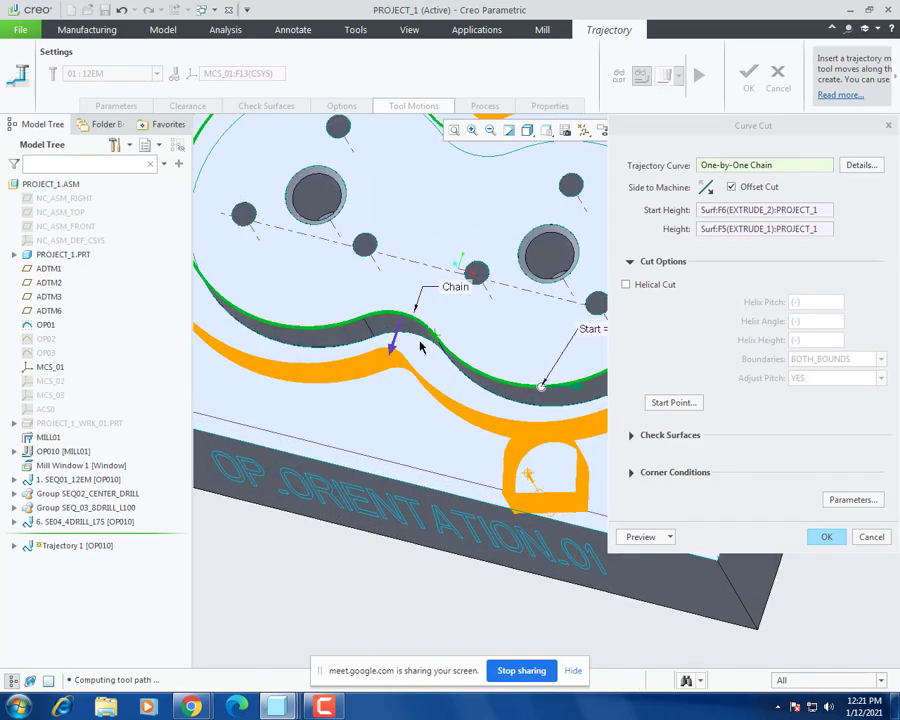
scroll(420, 395, "up", 3)
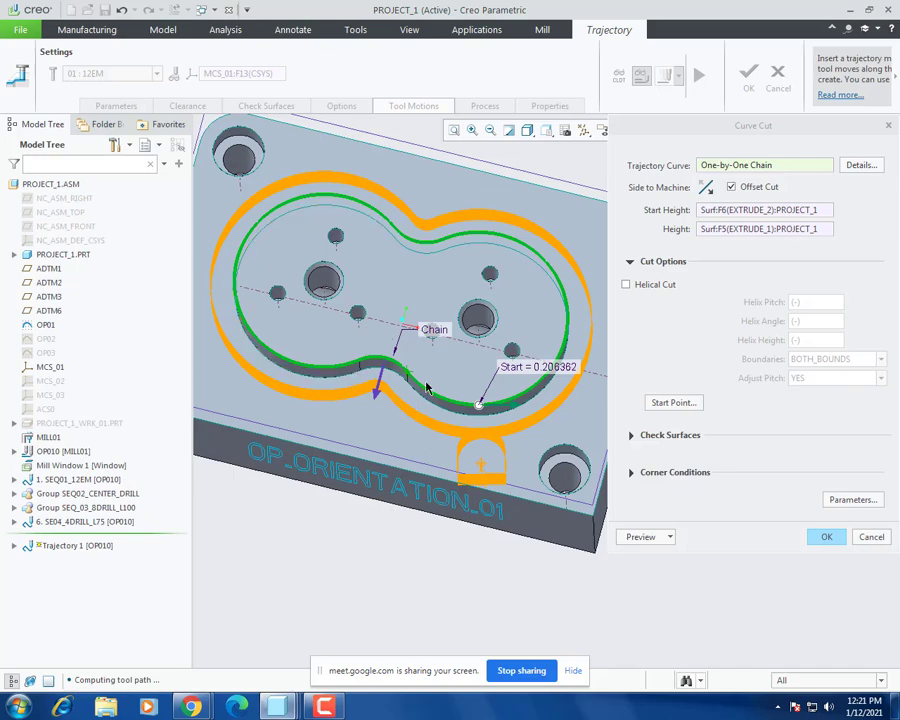
left_click_drag(485, 415, 577, 362)
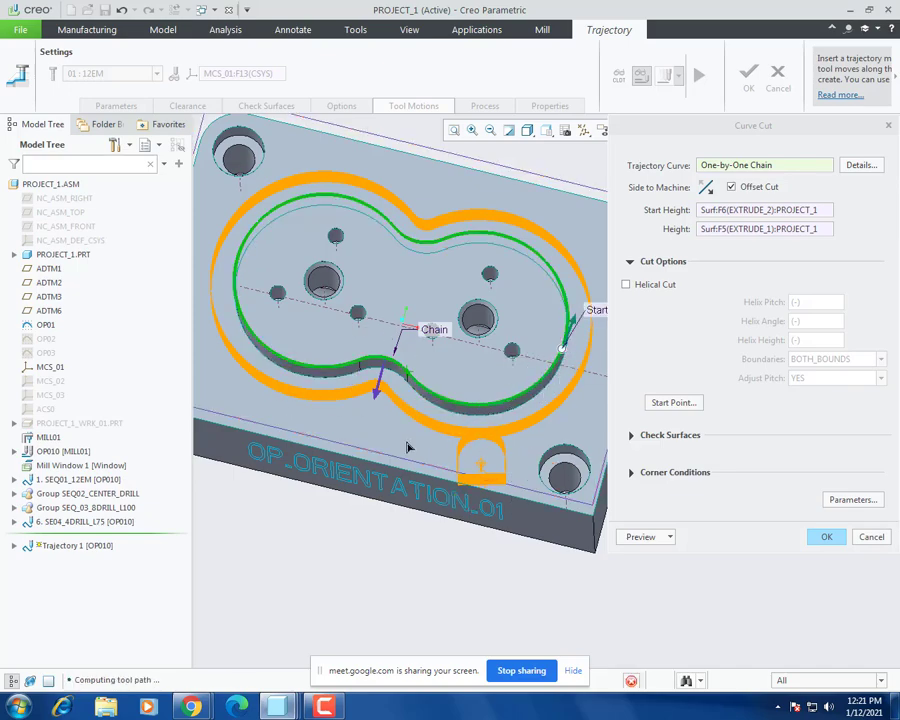
middle_click_drag(408, 446, 525, 427)
scroll(526, 388, "down", 2)
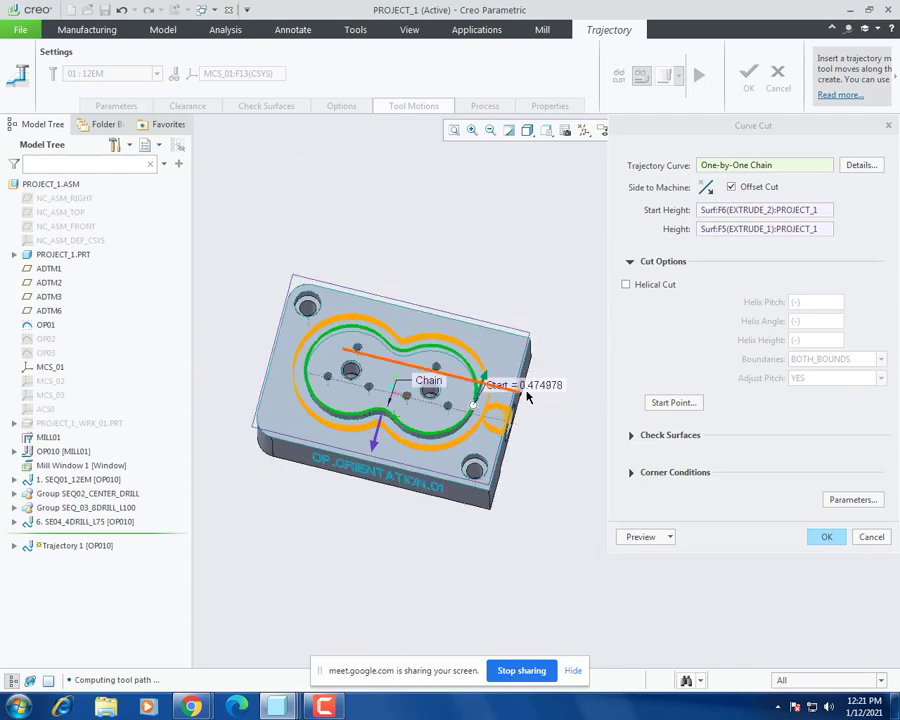
scroll(528, 387, "up", 3)
Step: Set the chain's start position to 0.5 and accept the Curve Cut definition
type("0.5")
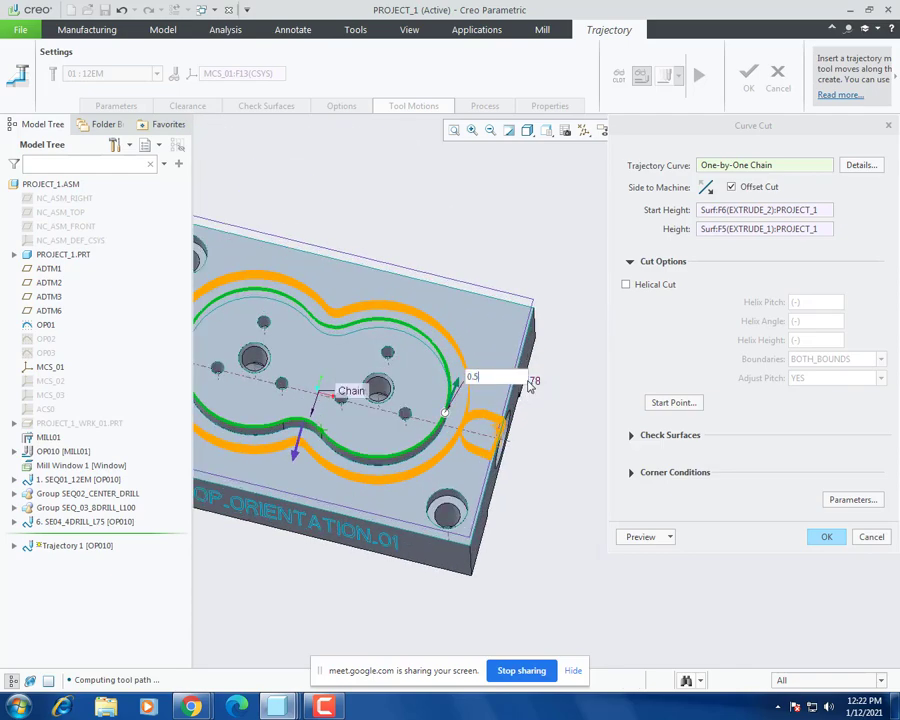
key("Return")
middle_click_drag(349, 533, 575, 335)
scroll(566, 424, "up", 3)
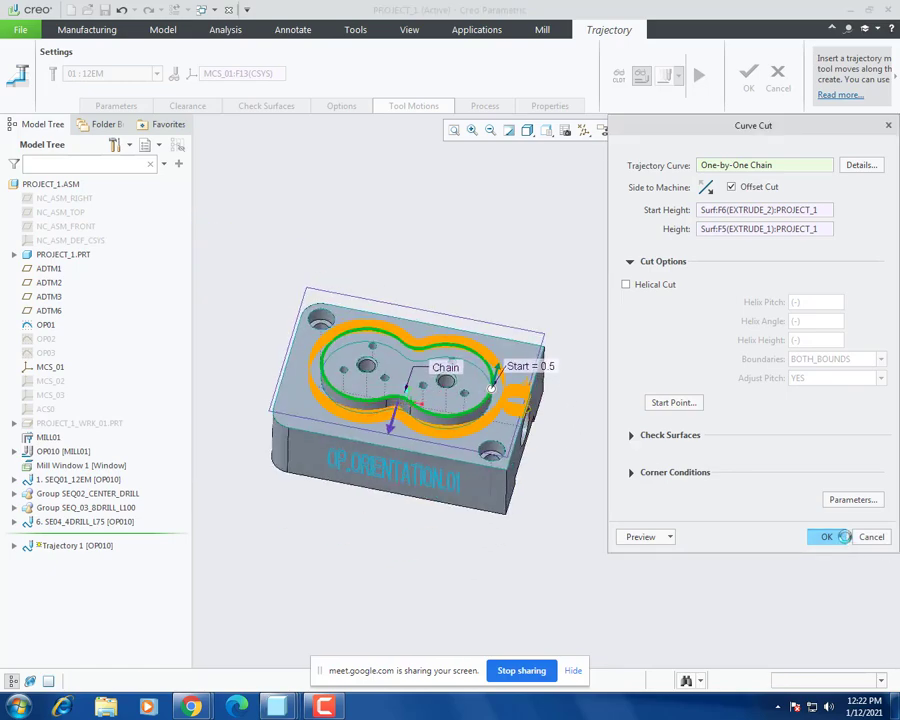
left_click(820, 537)
Step: Play back the trajectory tool path at a faster display speed, then accept the Trajectory sequence
left_click(668, 79)
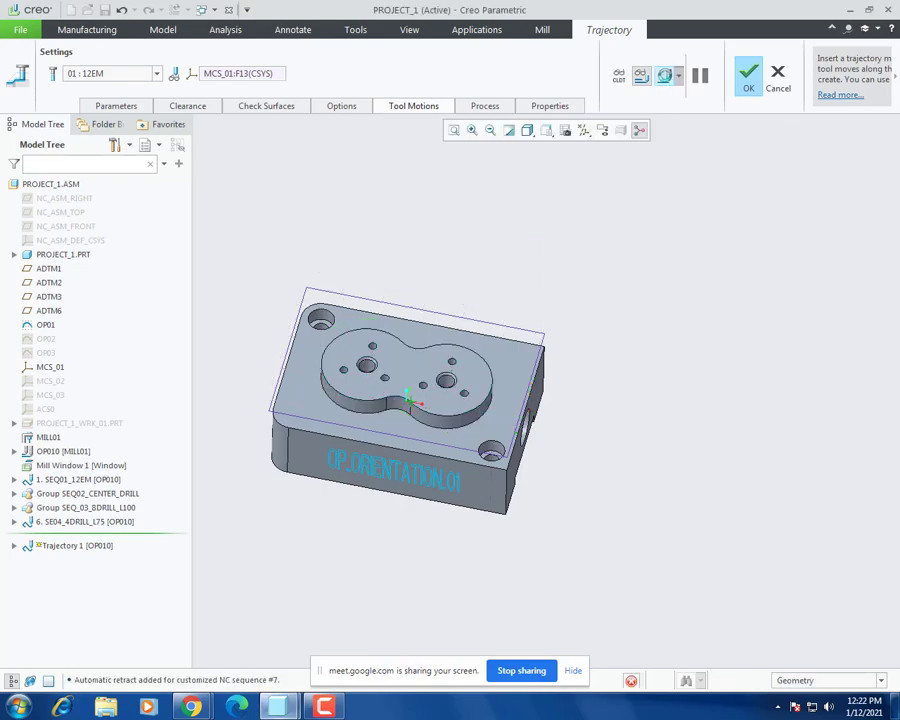
left_click(858, 532)
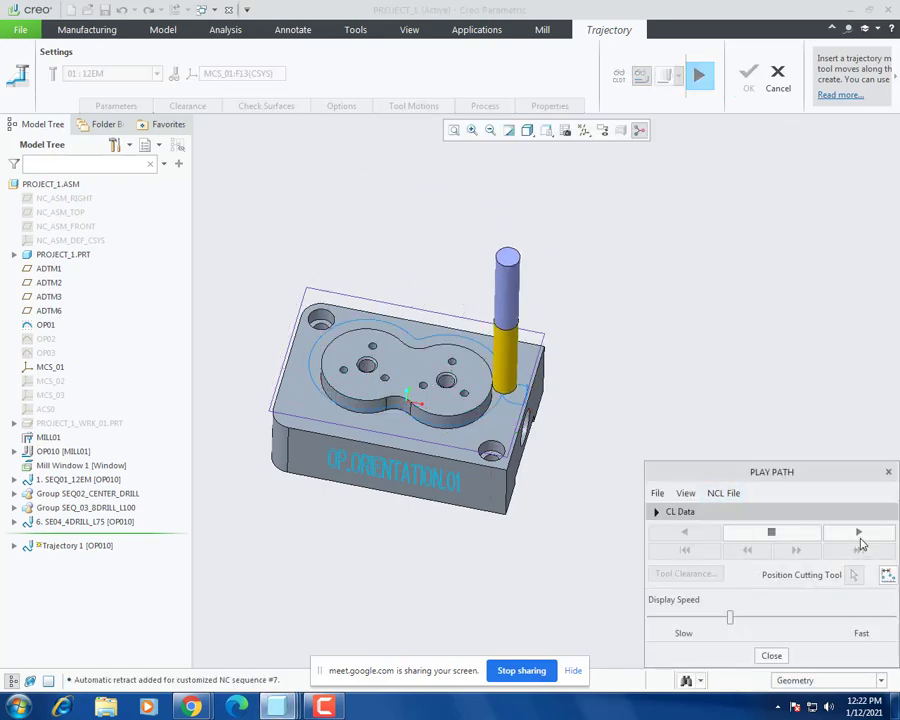
scroll(410, 450, "down", 2)
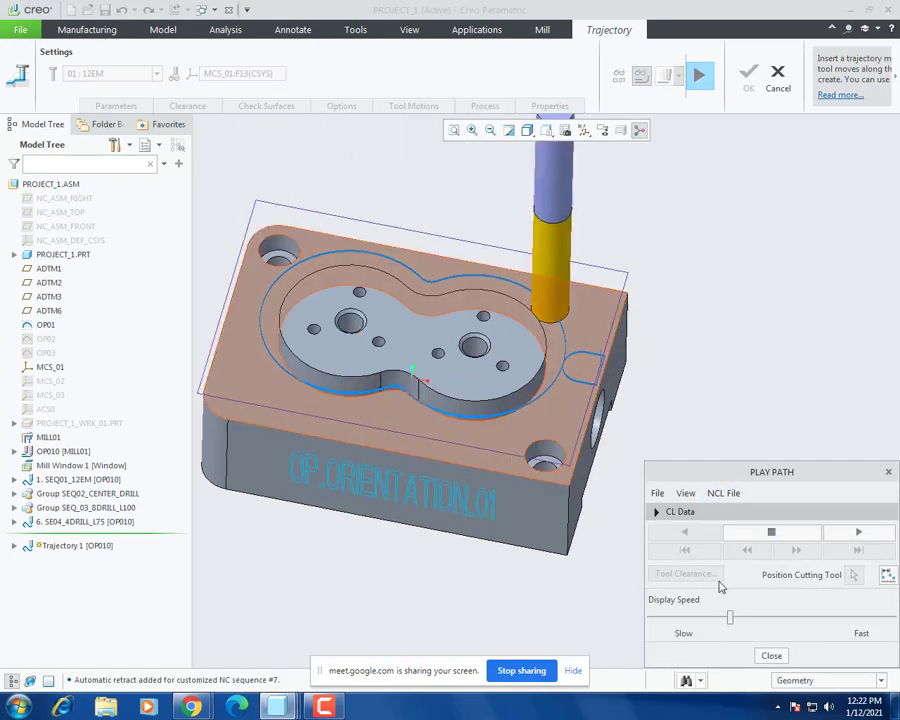
left_click_drag(731, 617, 805, 615)
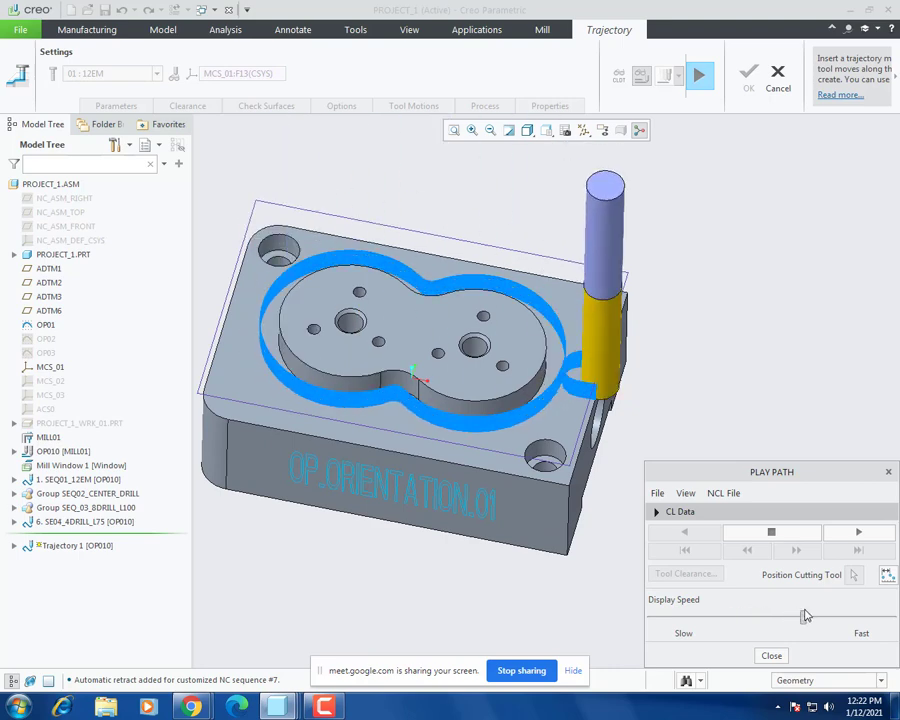
left_click(772, 654)
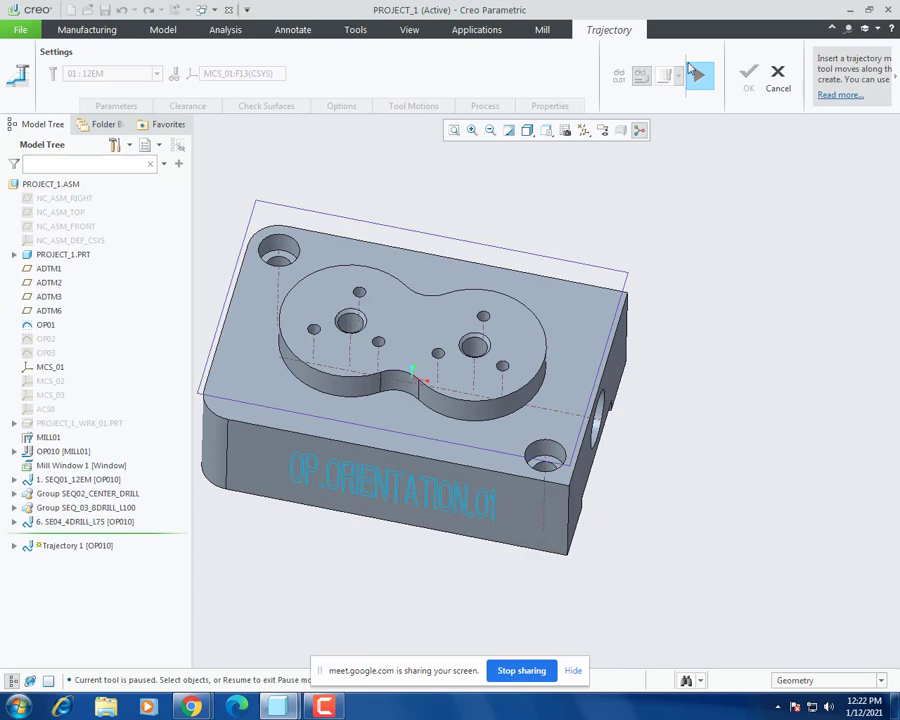
left_click(703, 76)
left_click(748, 73)
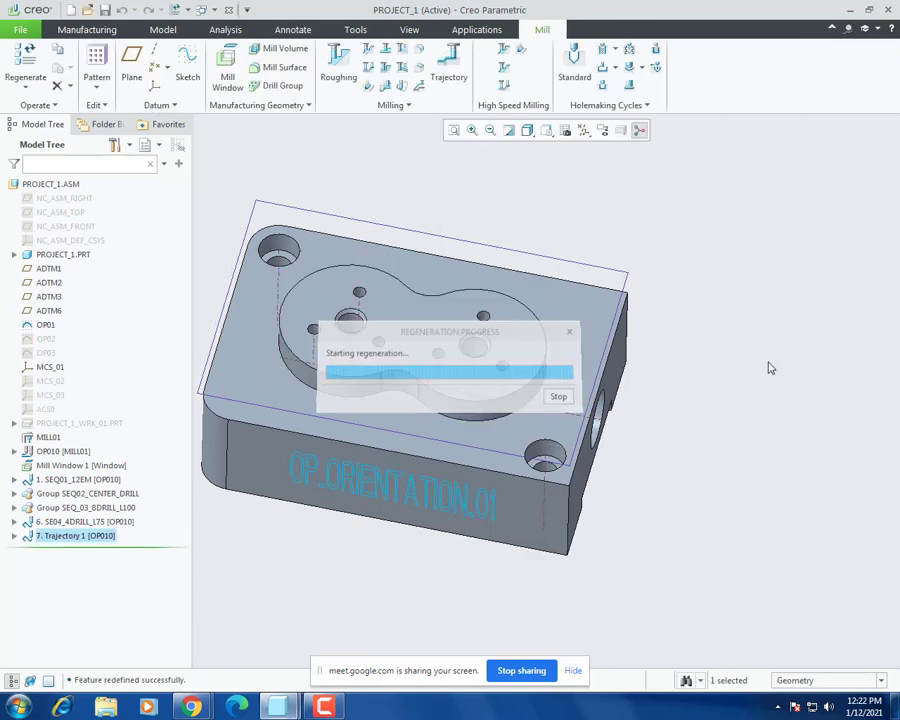
Step: Start a Surface Milling sequence with the Tool option included and assign the 12EM end mill
left_click(408, 106)
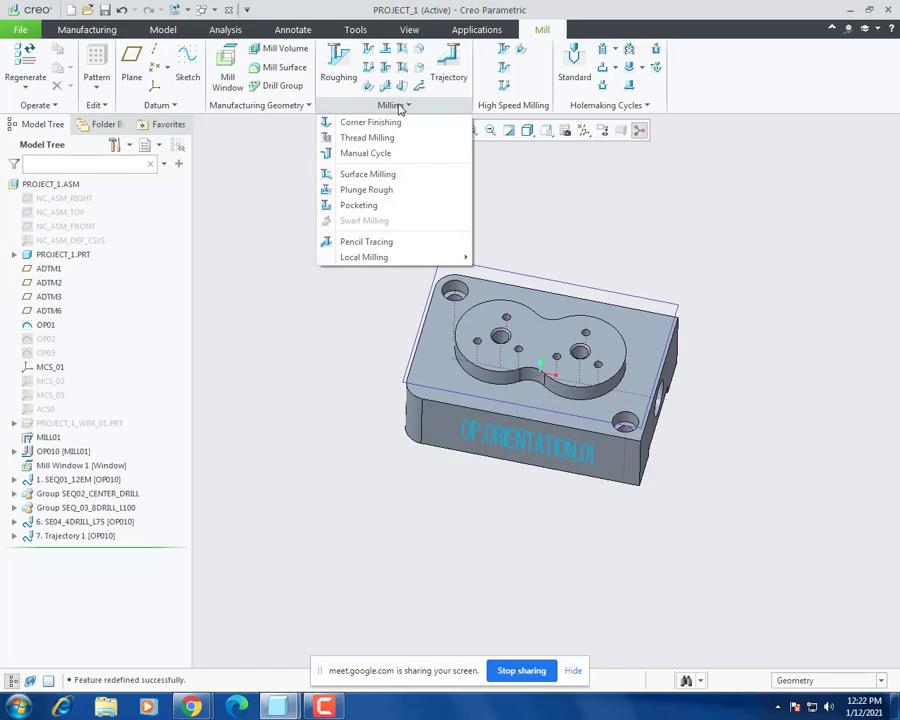
left_click(368, 176)
left_click(833, 307)
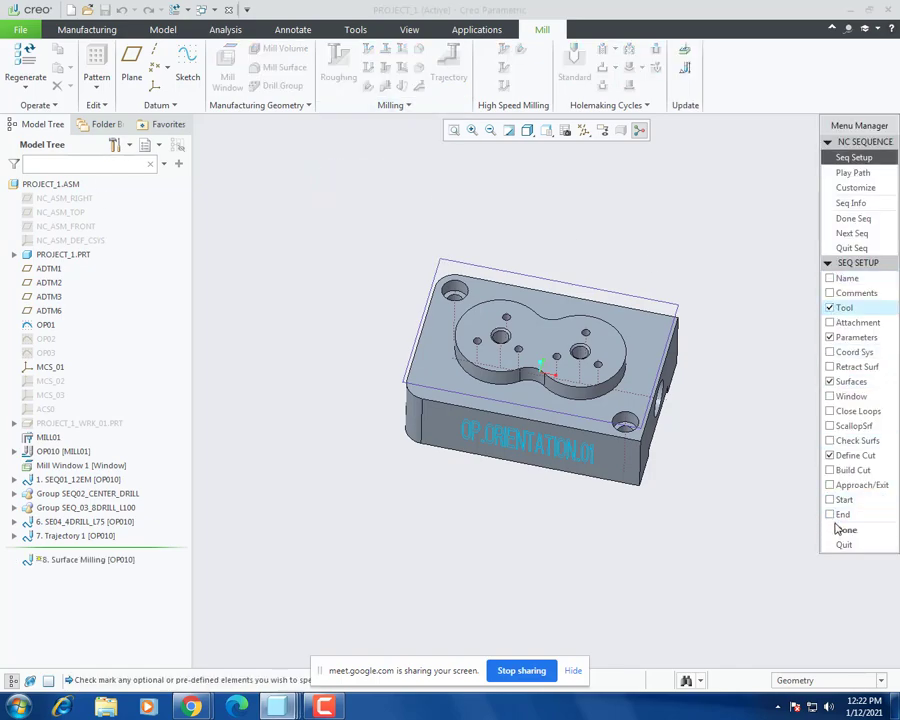
left_click(847, 529)
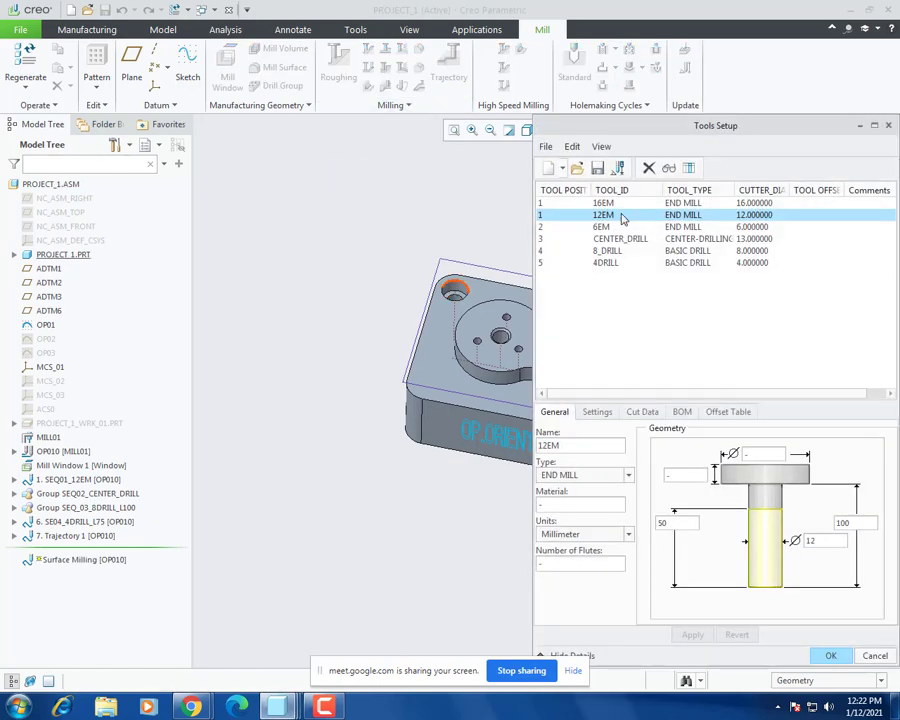
left_click(838, 657)
Step: Set the Surface Milling feeds: CUT_FEED 1600, FREE_FEED 2000 and RETRACT_FEED 2000
left_click(229, 197)
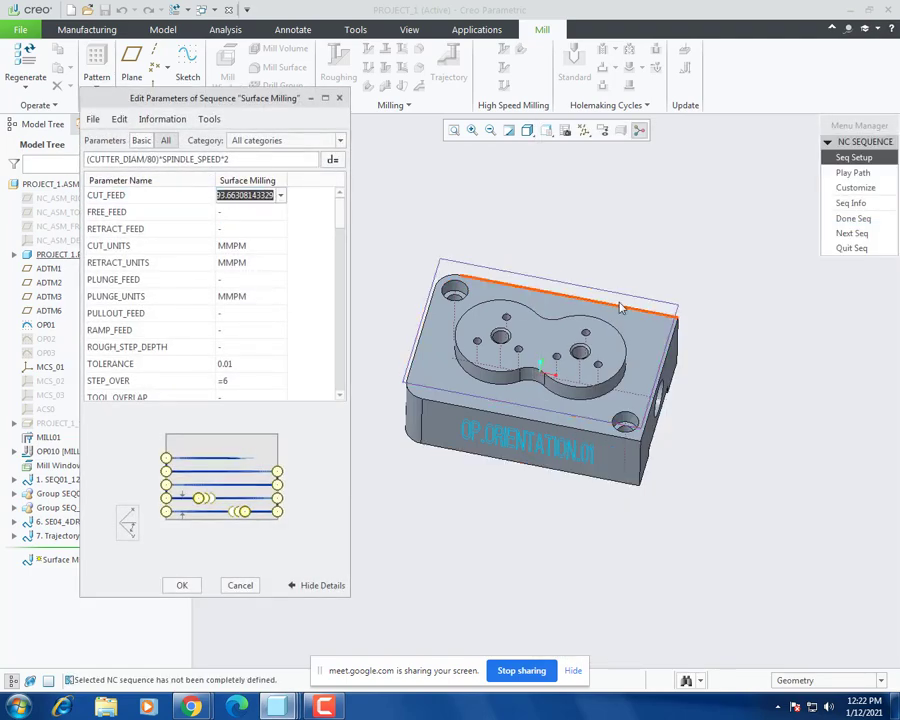
type("16")
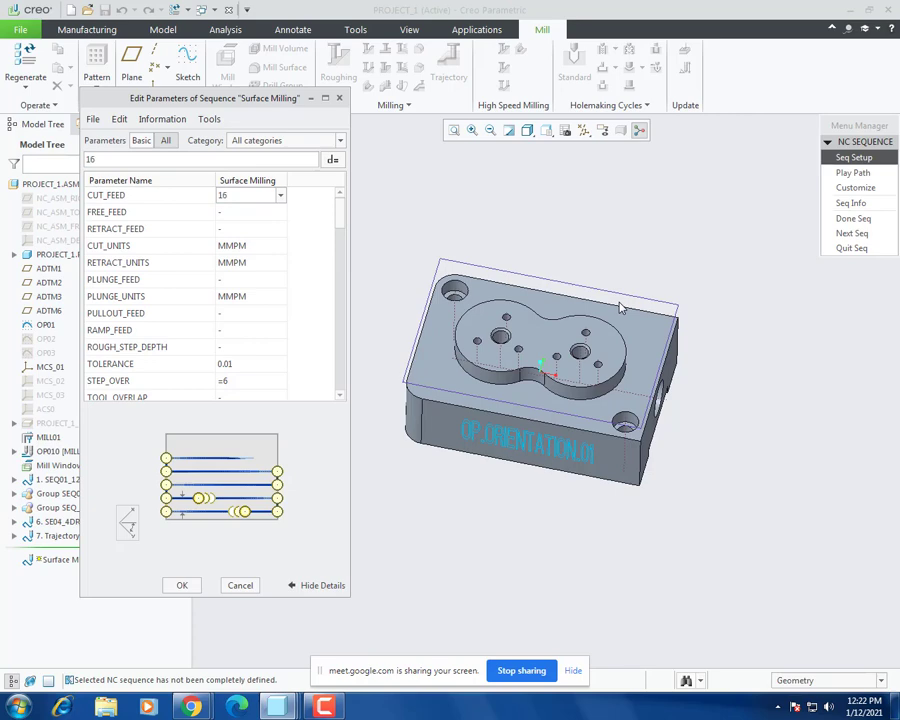
type("00")
key("Return")
type("2000")
key("Return")
type("2")
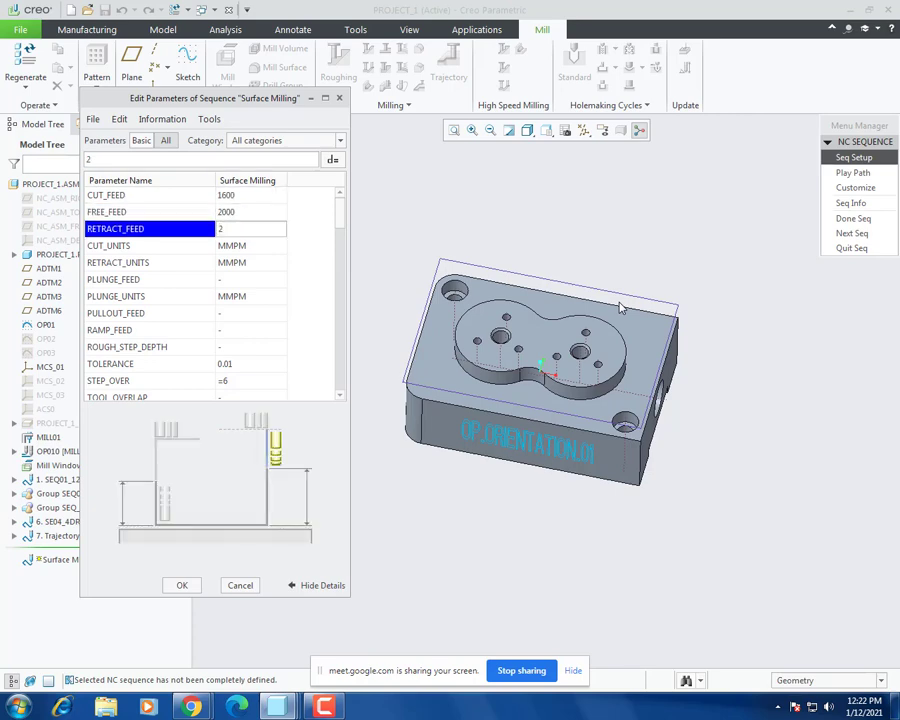
key("Return")
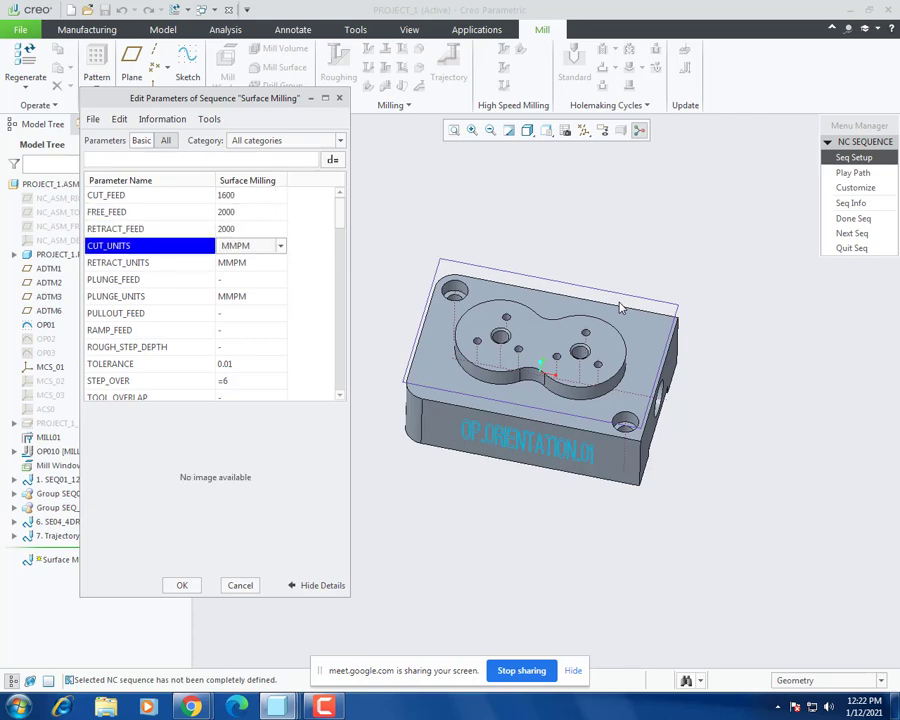
key("Return")
key("Return")
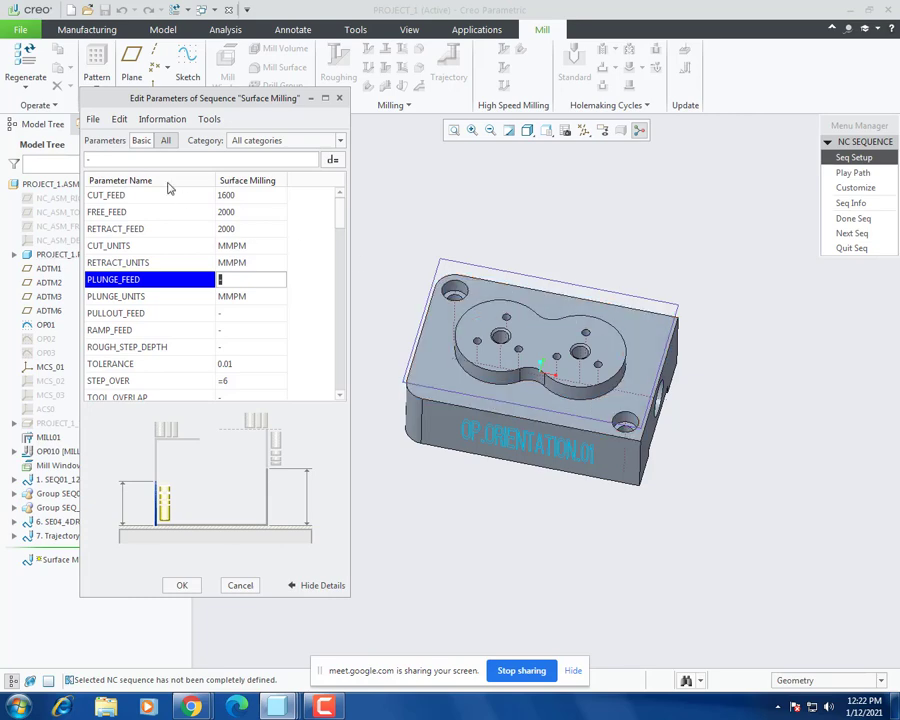
Step: Show only the basic Surface Milling parameters and set STEP_OVER to 3
left_click(142, 141)
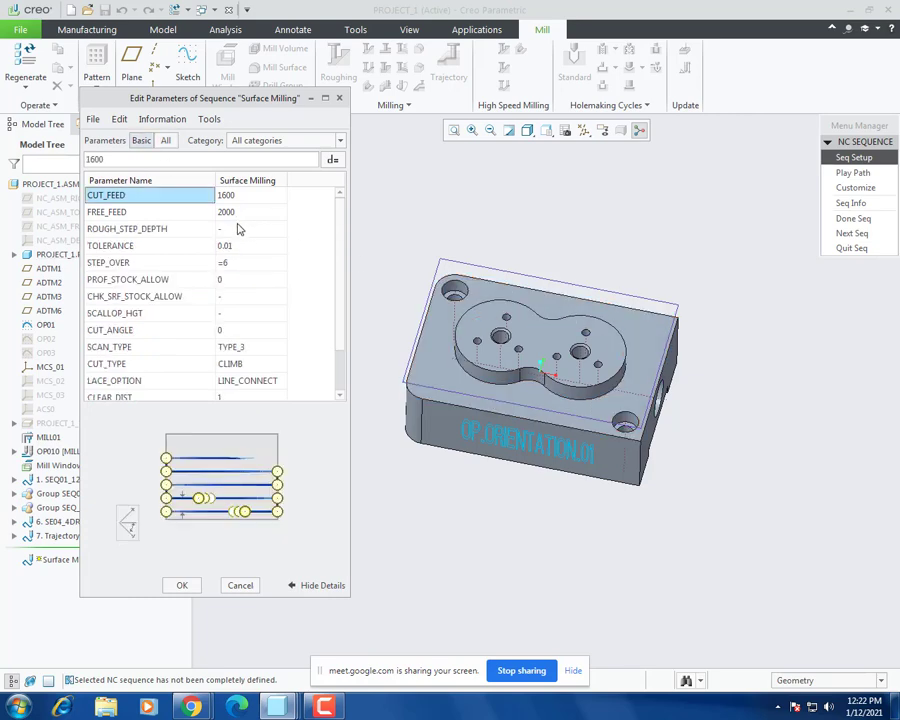
key("Return")
key("Return")
key("Return")
key("Return")
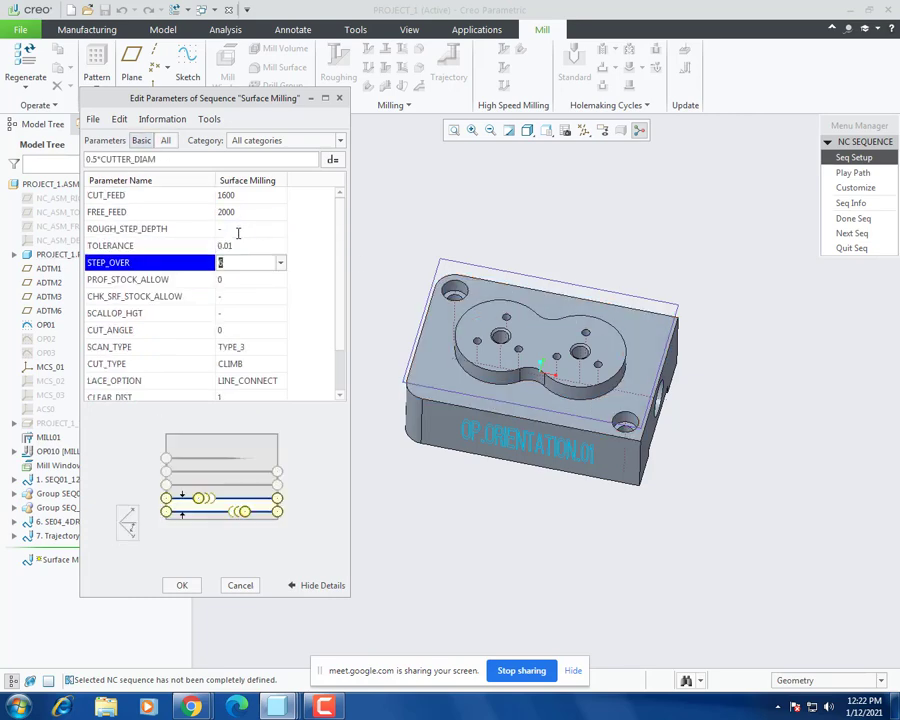
type("3")
key("Return")
Step: Set CLEAR_DIST to 10 and SPINDLE_SPEED to 3000, then accept the Surface Milling parameters
key("Return")
key("Return")
key("Return")
key("Return")
key("Return")
key("Return")
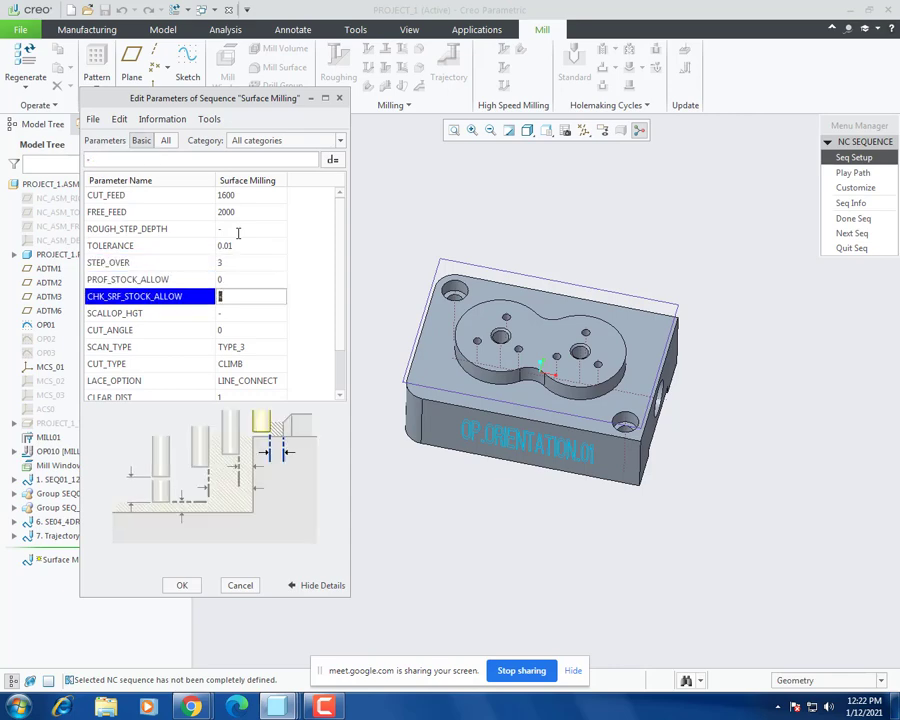
key("Return")
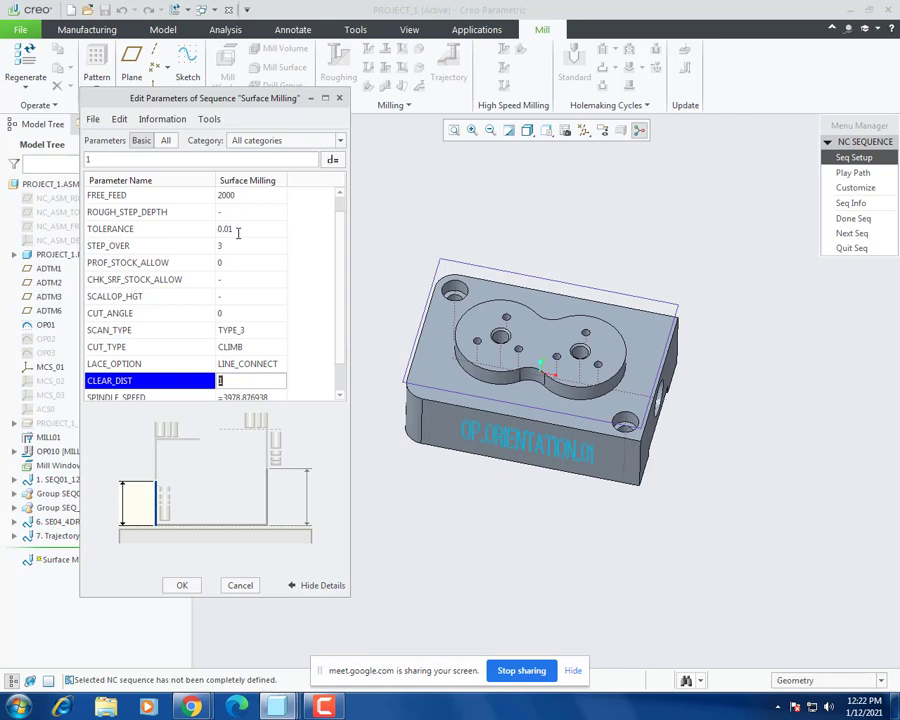
key("Return")
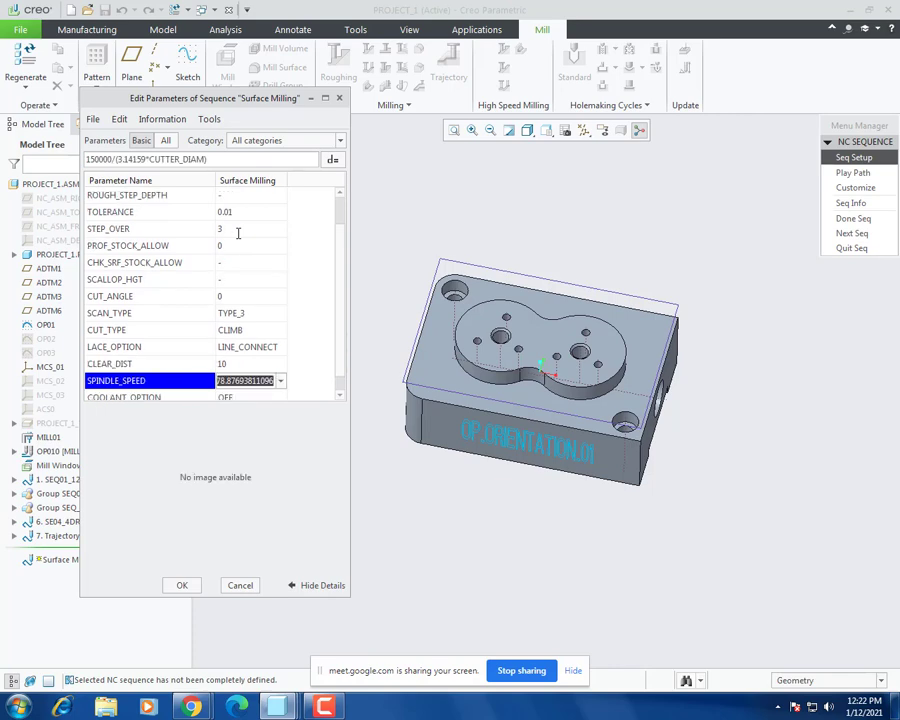
type("3000")
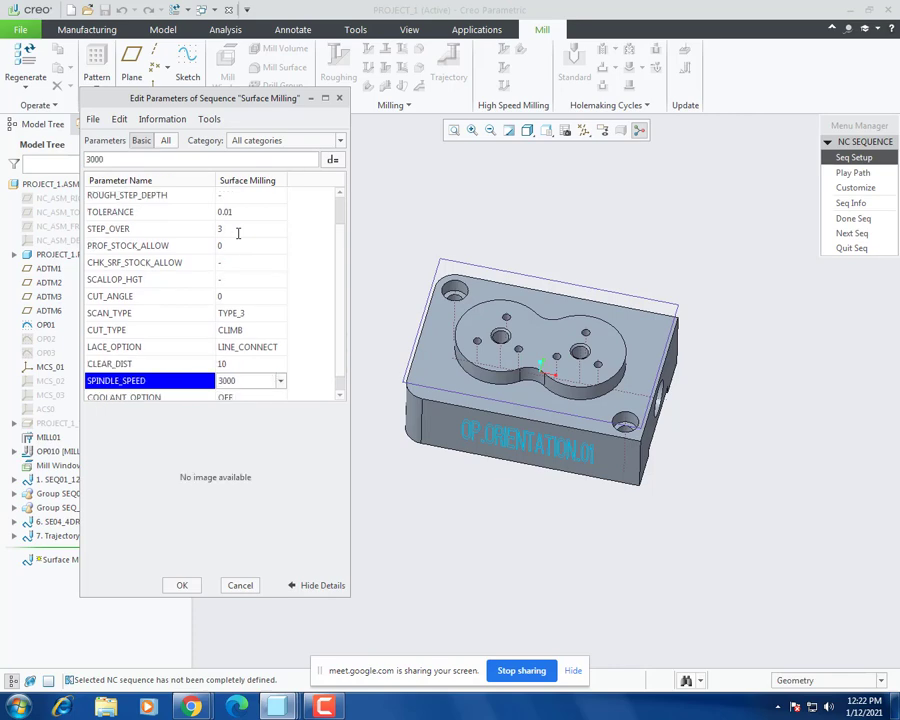
left_click(184, 585)
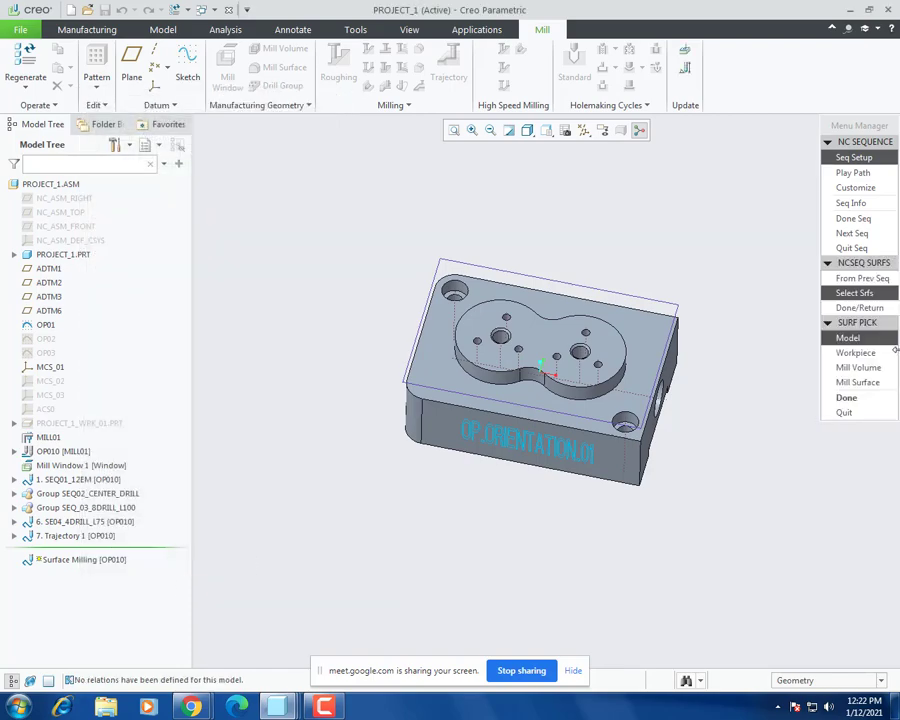
Step: Pick the figure-eight boss's top face and the surrounding plate face for milling, and accept the cut definition From Surface Isolines
left_click(846, 397)
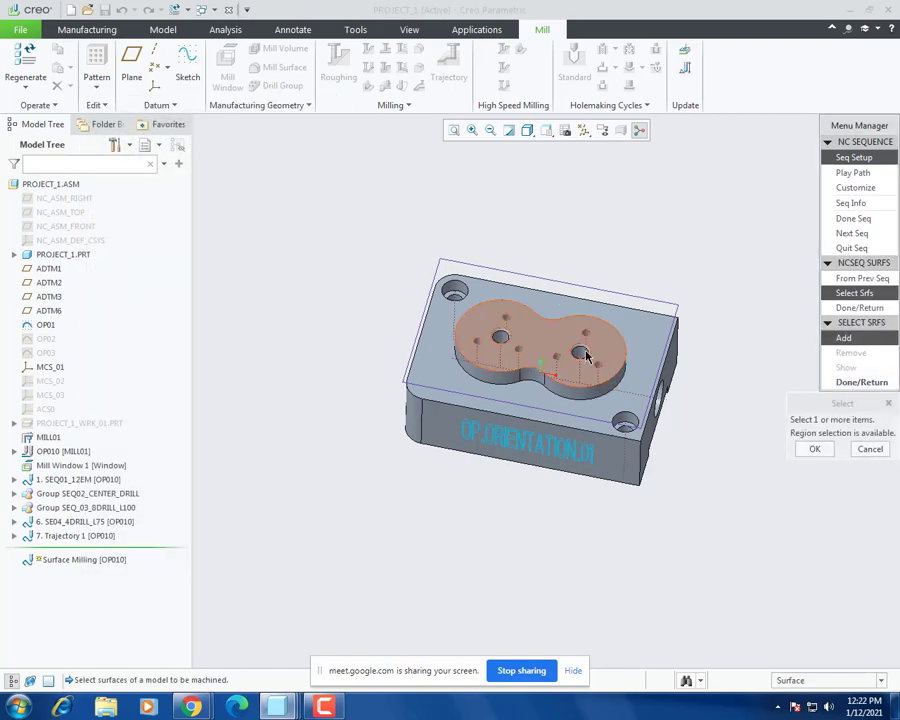
left_click(538, 334)
left_click(548, 306, "ctrl")
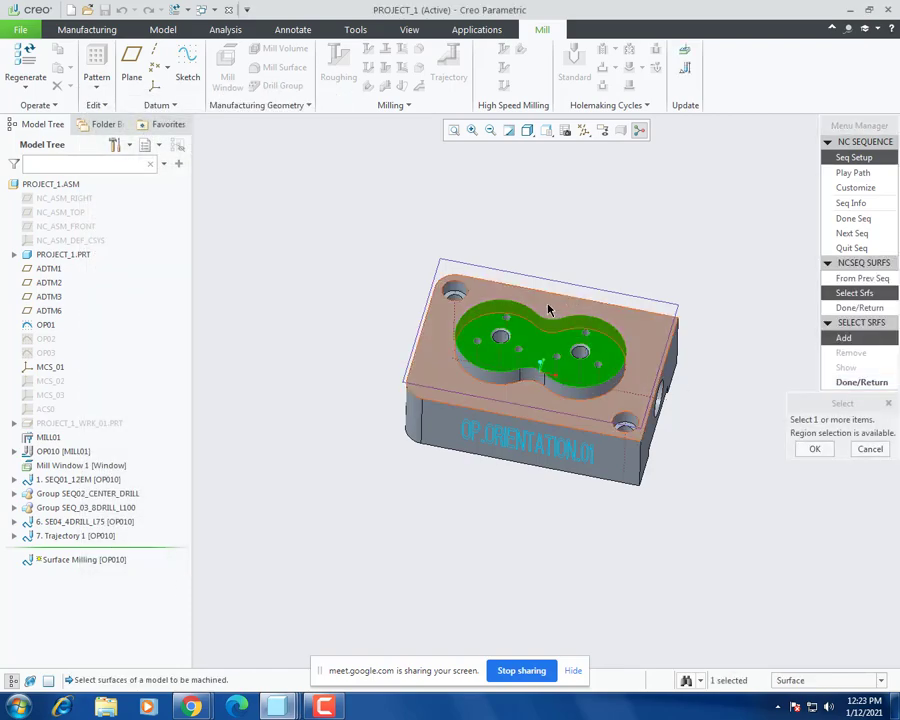
middle_click(756, 503)
middle_click(777, 430)
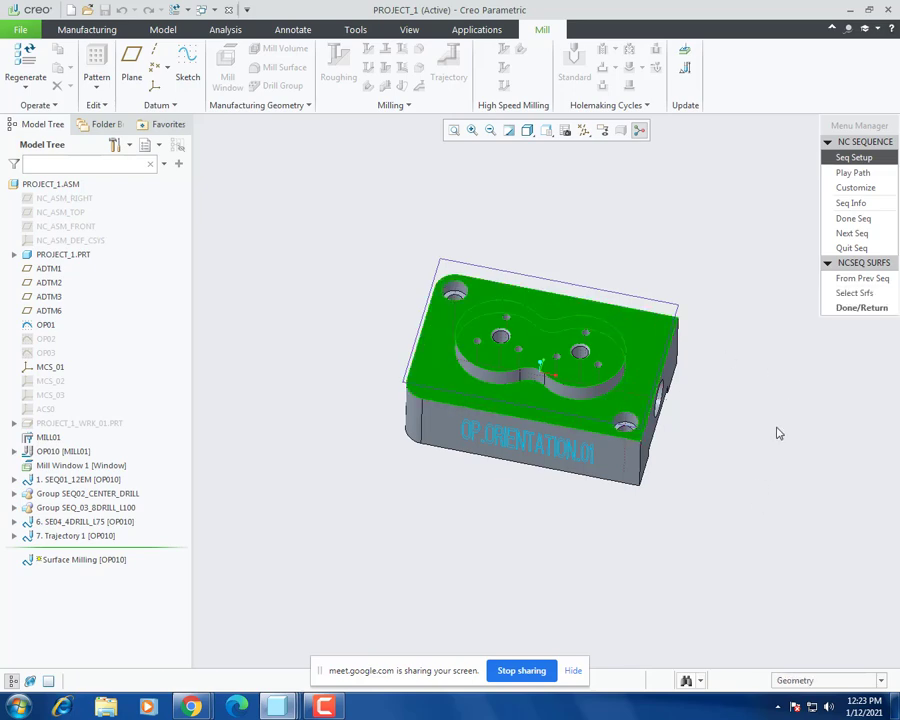
left_click(851, 307)
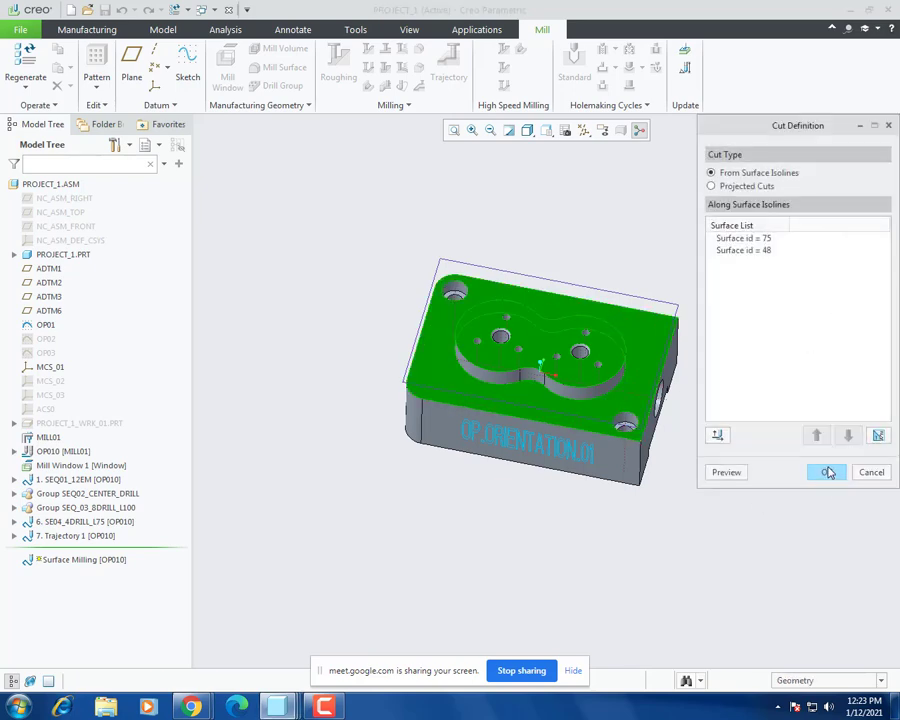
left_click(828, 472)
Step: Run a Screen Play of the Surface Milling tool path and raise its display speed
left_click(855, 174)
left_click(857, 296)
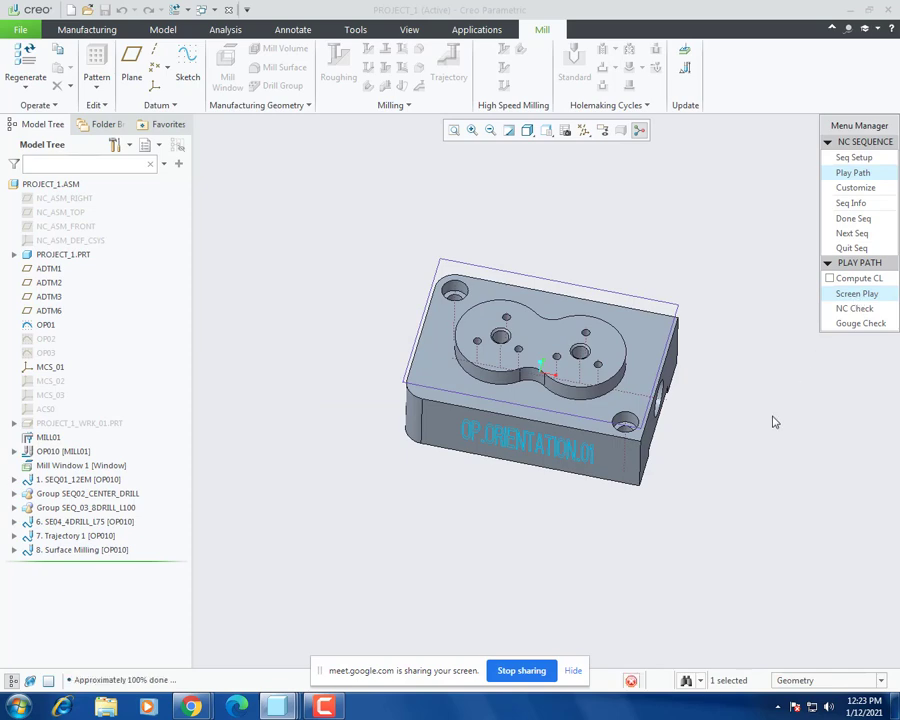
middle_click_drag(505, 543, 527, 554)
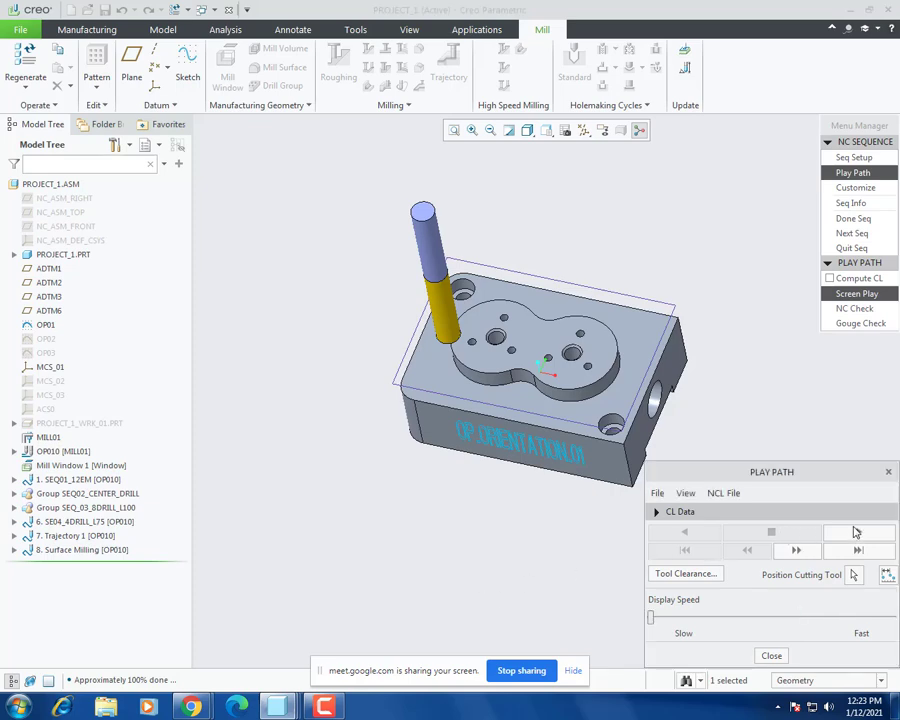
left_click(856, 532)
left_click_drag(652, 617, 698, 615)
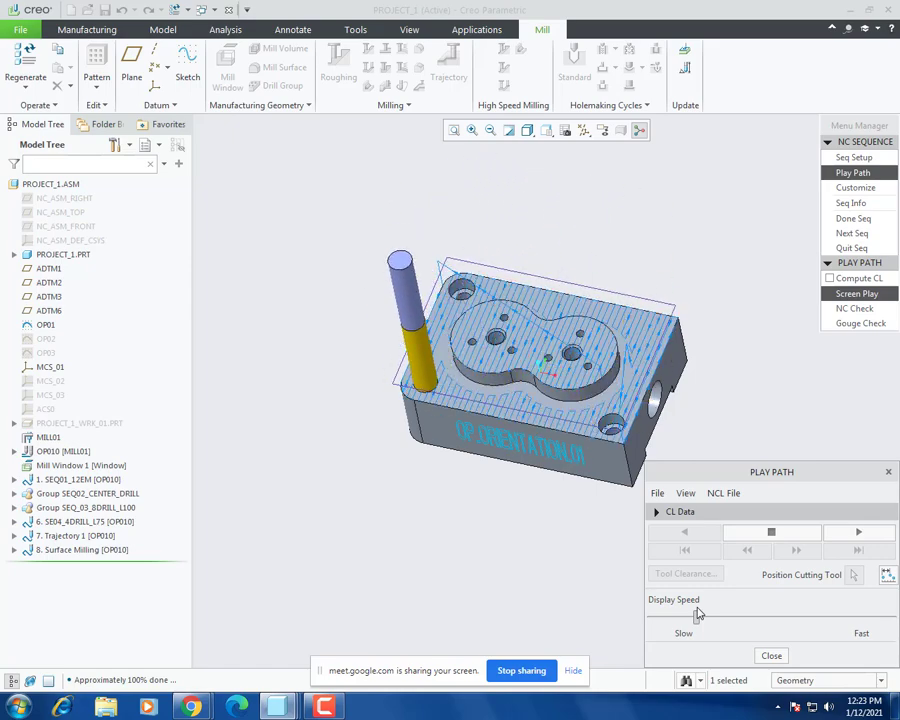
Step: Position the cutting tool at a point on the plate's tool path beside the boss to inspect it, and finish the Surface Milling sequence
scroll(372, 376, "down", 5)
scroll(437, 438, "up", 5)
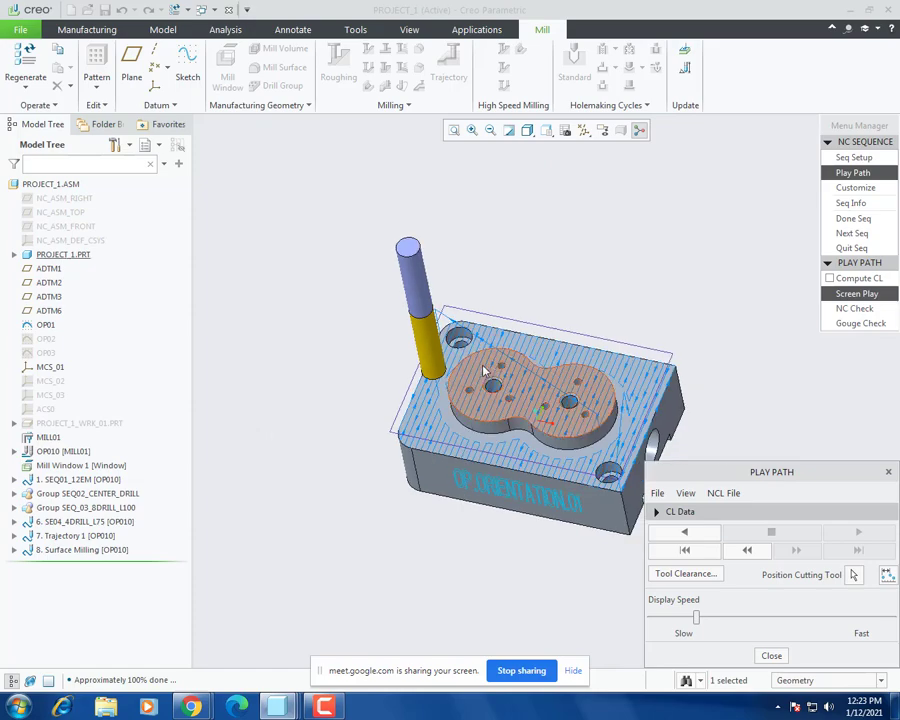
left_click(854, 575)
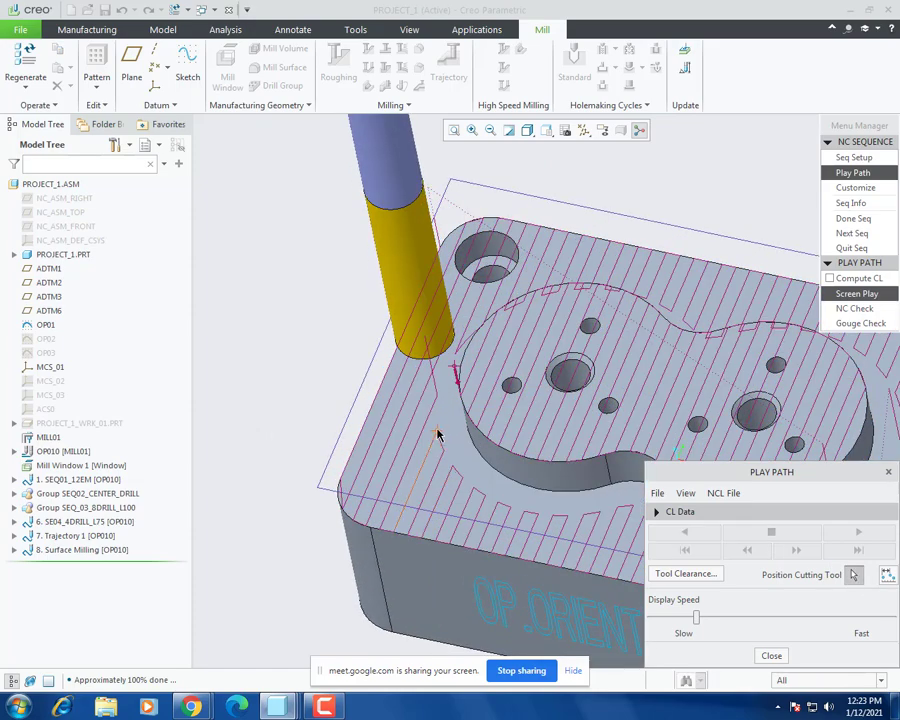
left_click(458, 436)
middle_click_drag(460, 437, 466, 400)
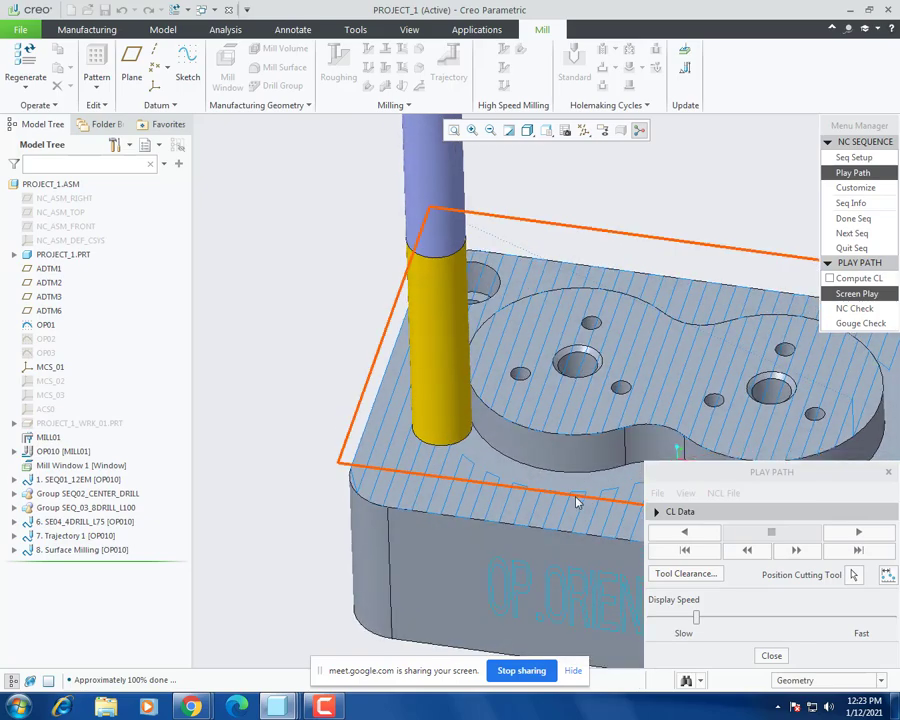
key("ctrl+d")
scroll(464, 436, "down", 5)
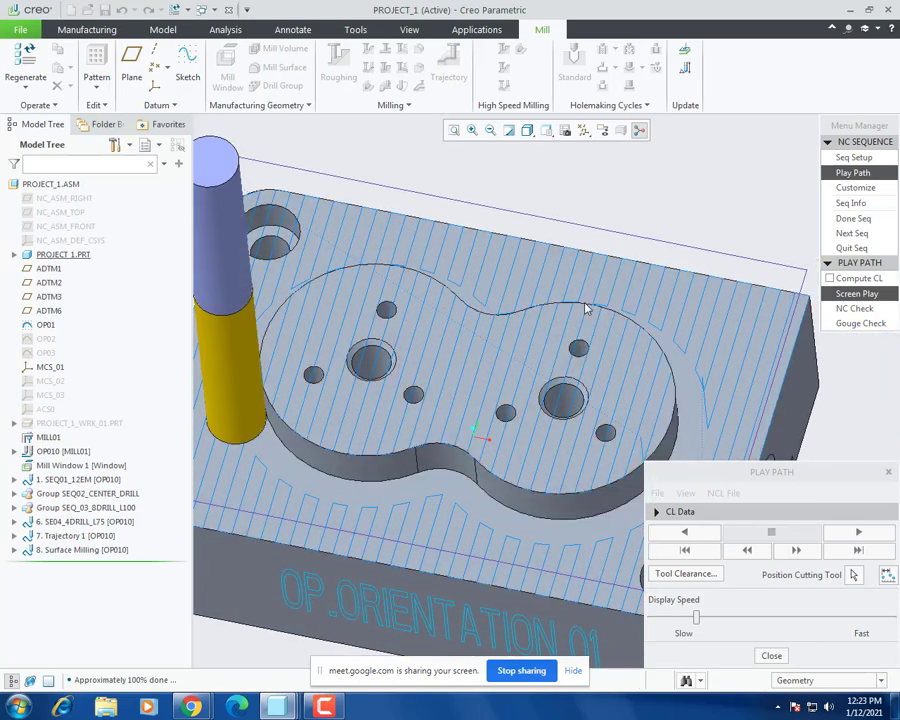
scroll(370, 435, "up", 5)
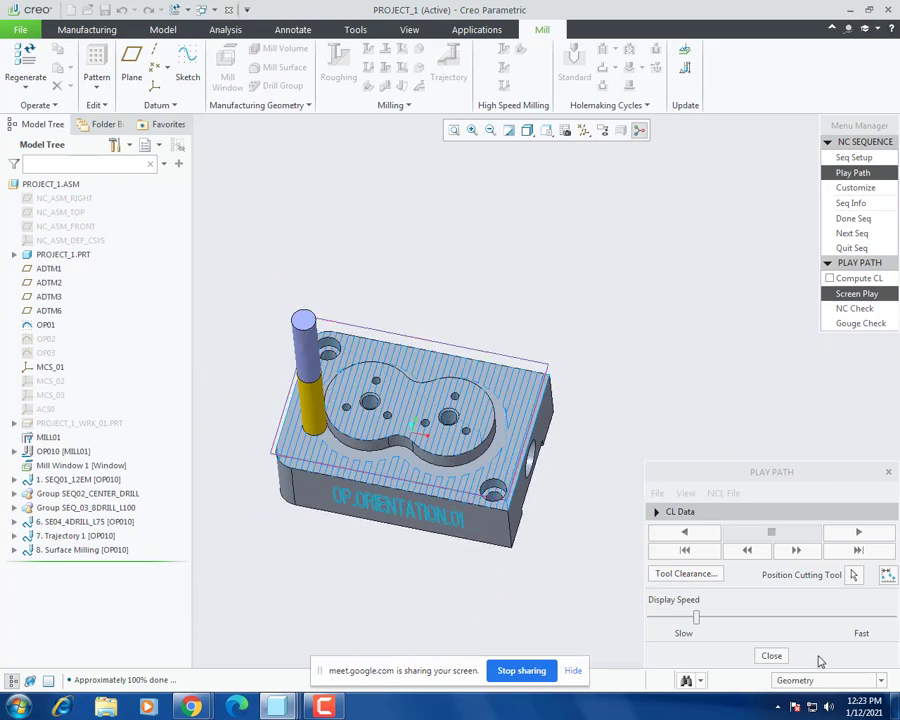
left_click(852, 219)
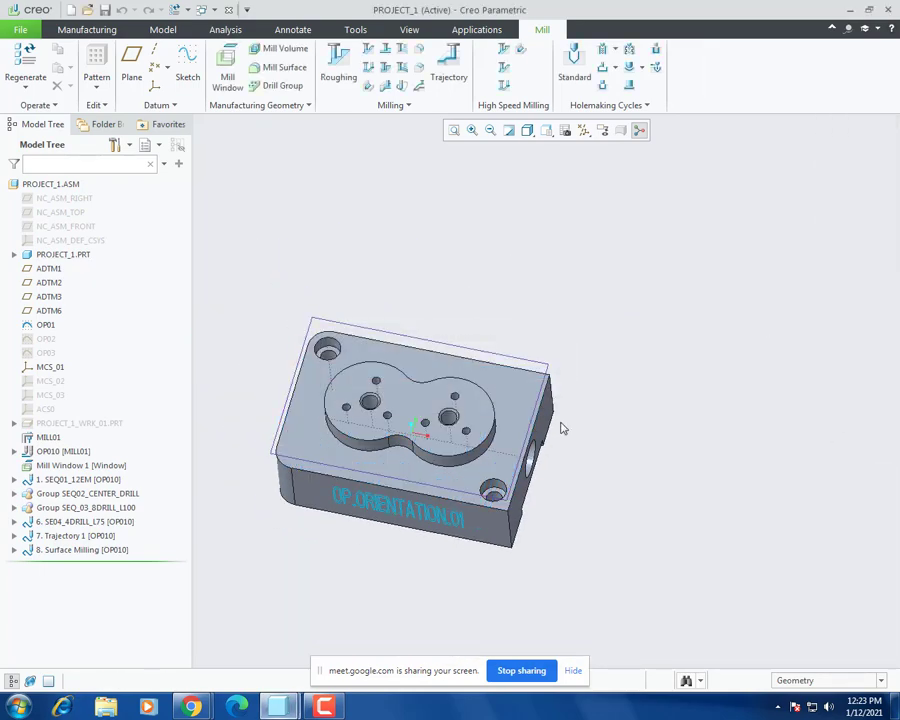
Step: Rename the Trajectory 1 sequence as SEQ05_12EM and the Surface Milling sequence as SEQ06_12EM, and save the model
double_click(85, 536)
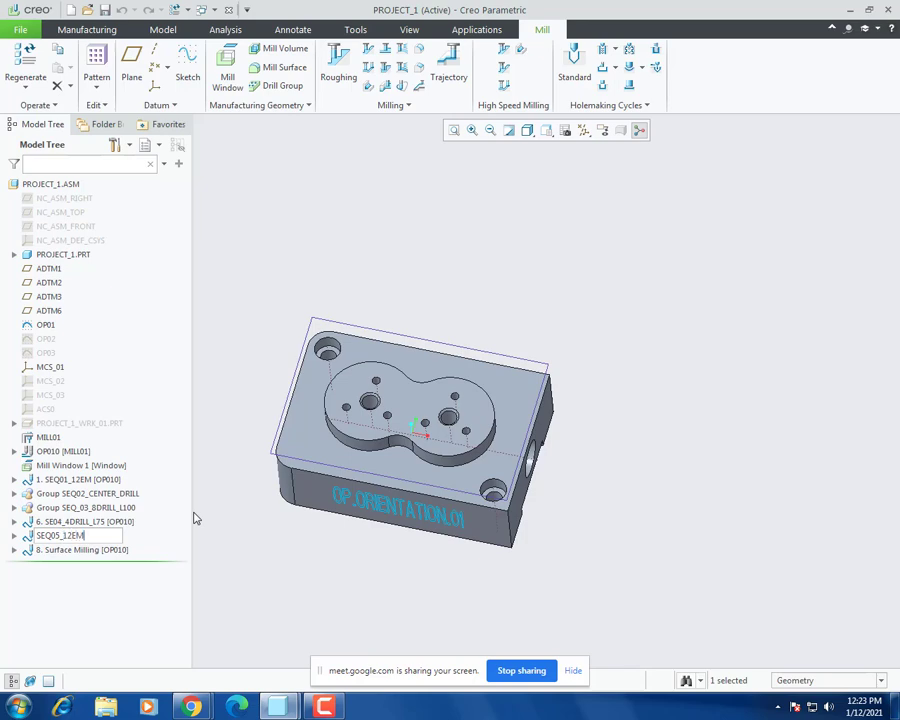
key("Return")
key("Down")
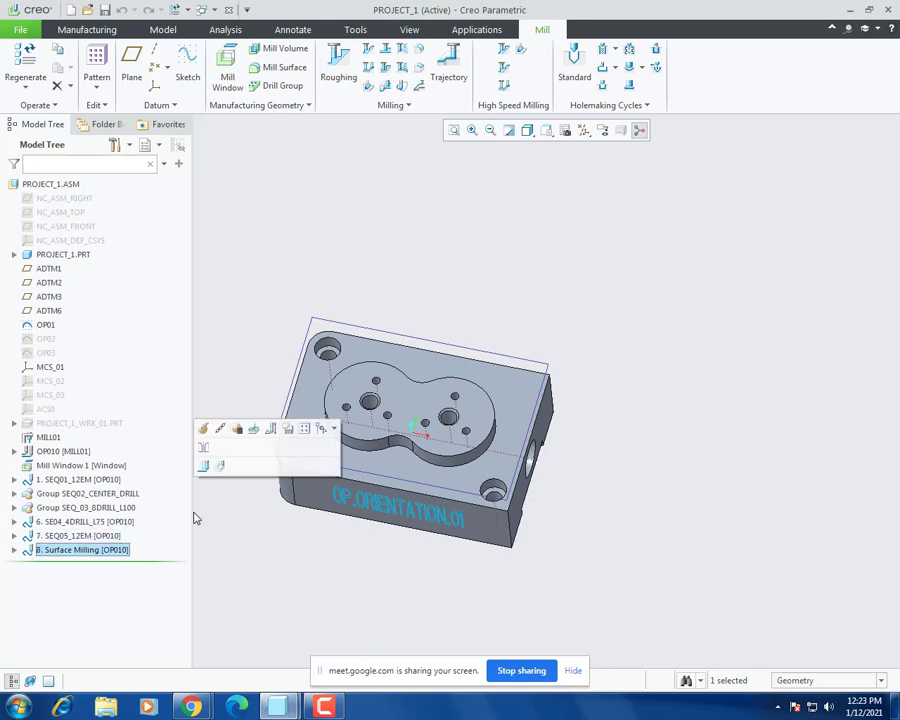
key("F2")
key("BackSpace")
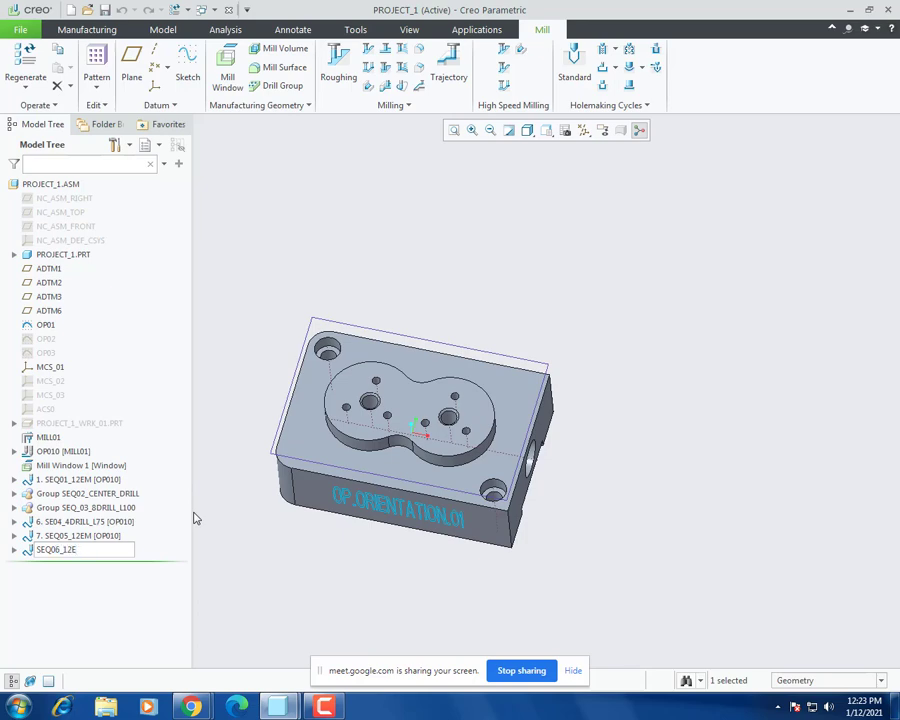
key("Return")
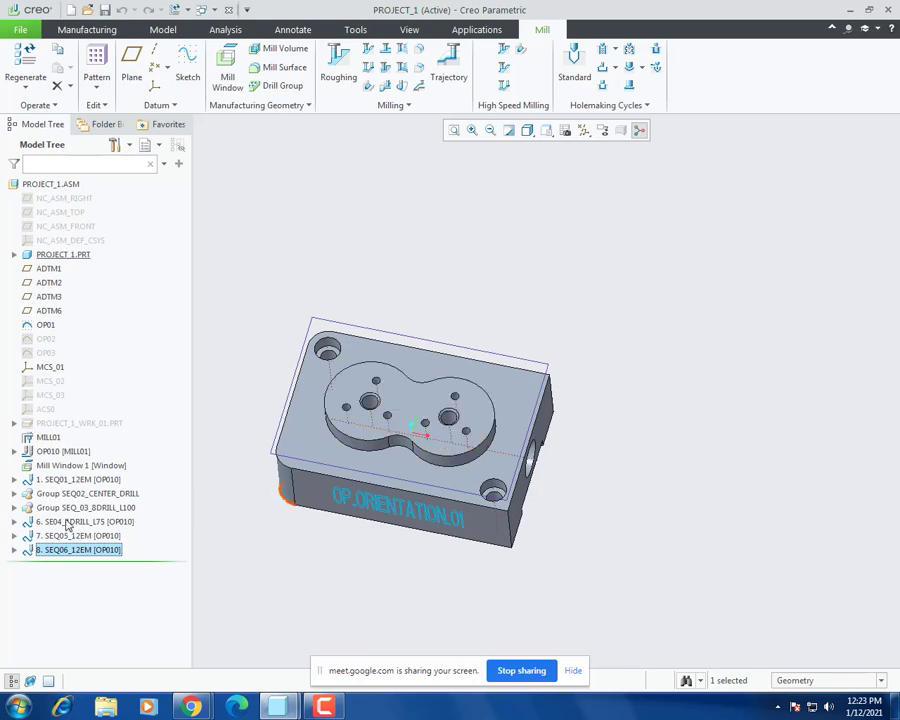
key("ctrl+s")
Step: Hide the coordinate system MCS_01 and show MCS_02
mouse_move(333, 545)
middle_mouse_down()
mouse_move(414, 522)
mouse_move(478, 388)
mouse_move(442, 297)
middle_mouse_up()
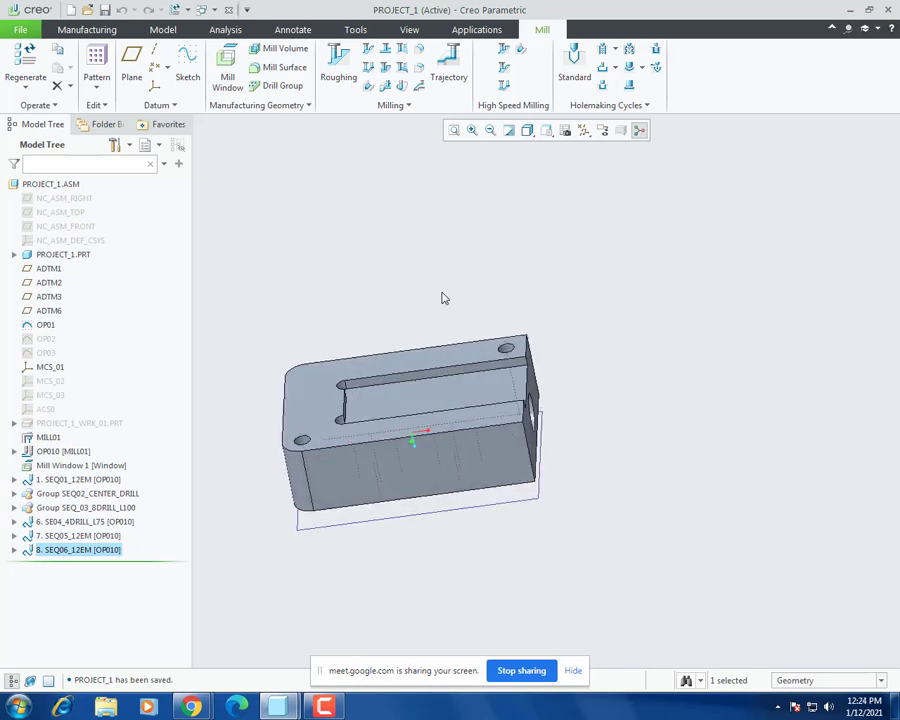
middle_click_drag(408, 476, 430, 600)
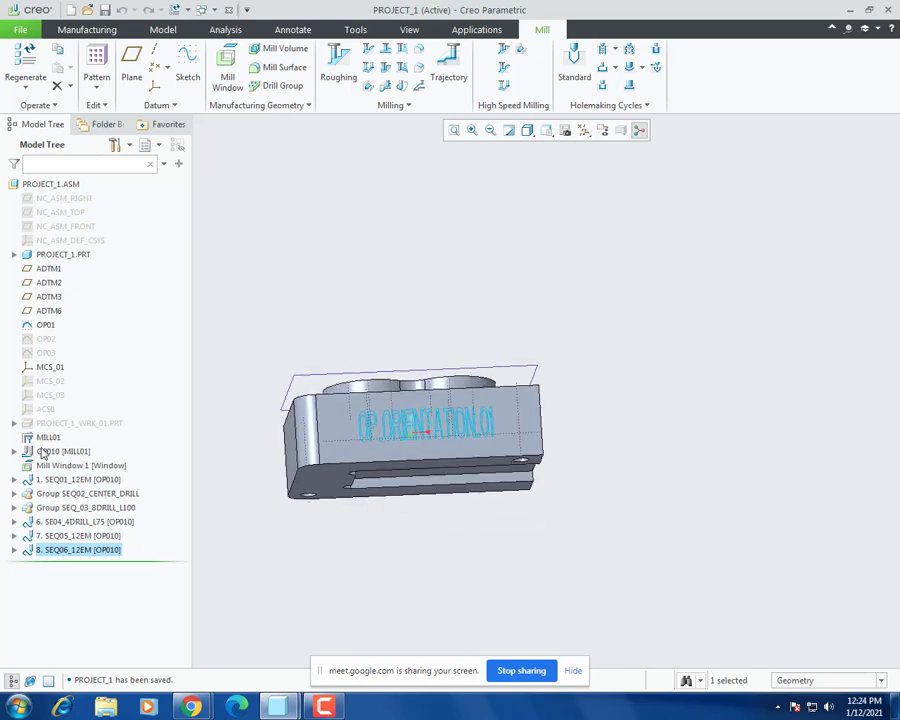
right_click(46, 367)
left_click(88, 342)
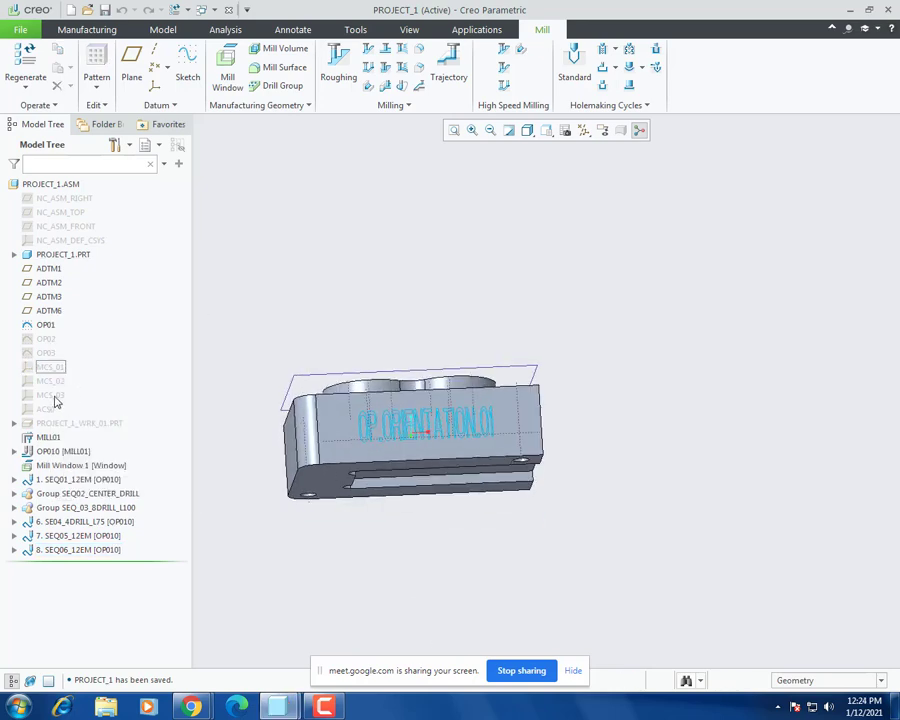
right_click(52, 381)
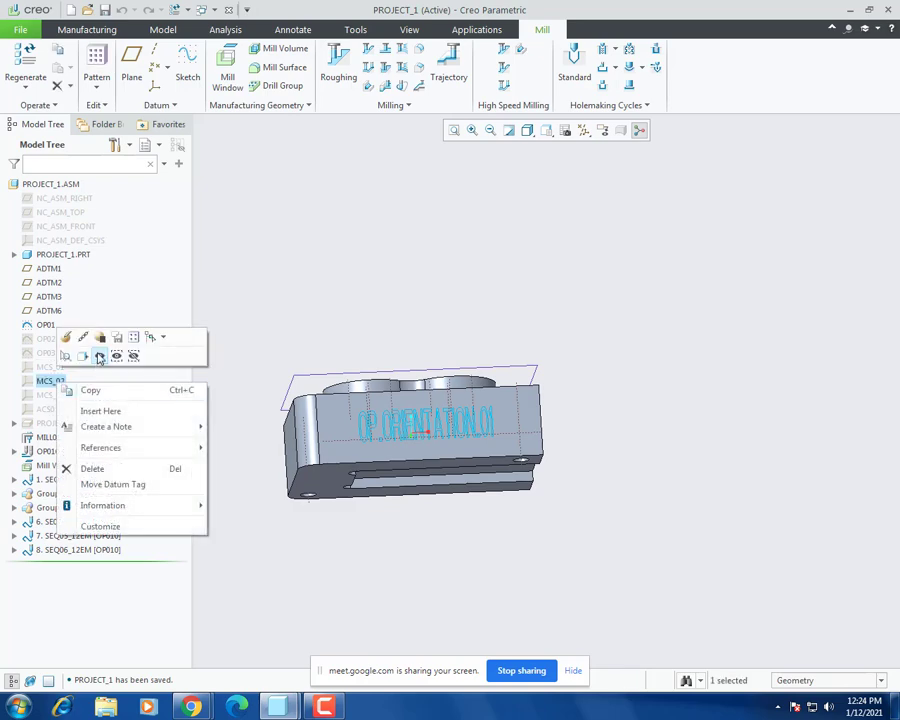
left_click(100, 352)
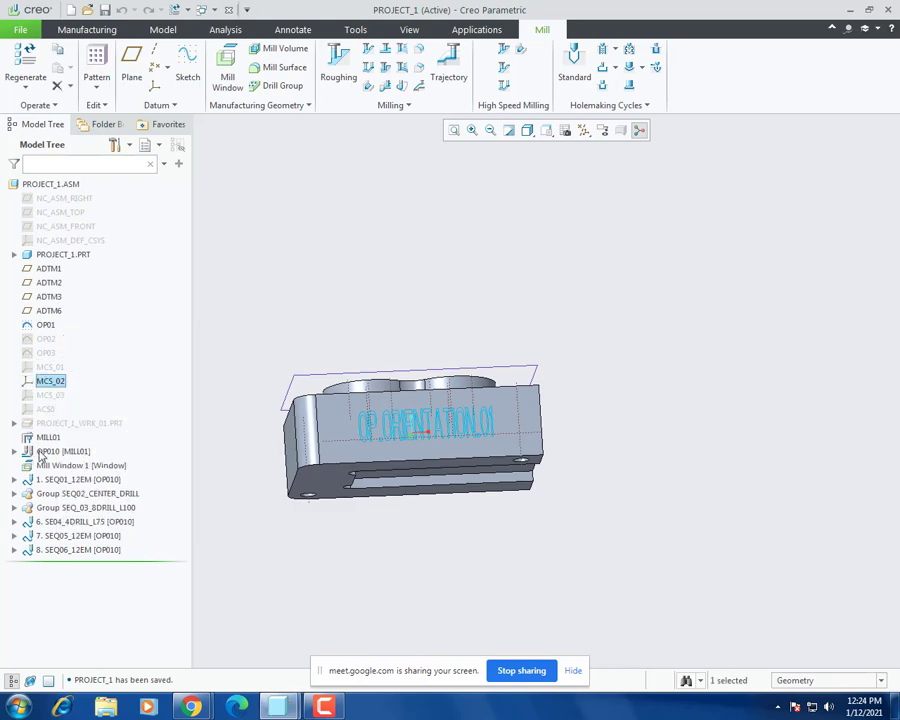
Step: Show the orientation sketch OP02, hide OP01, and turn the part to its slotted underside
right_click(52, 355)
right_click(50, 340)
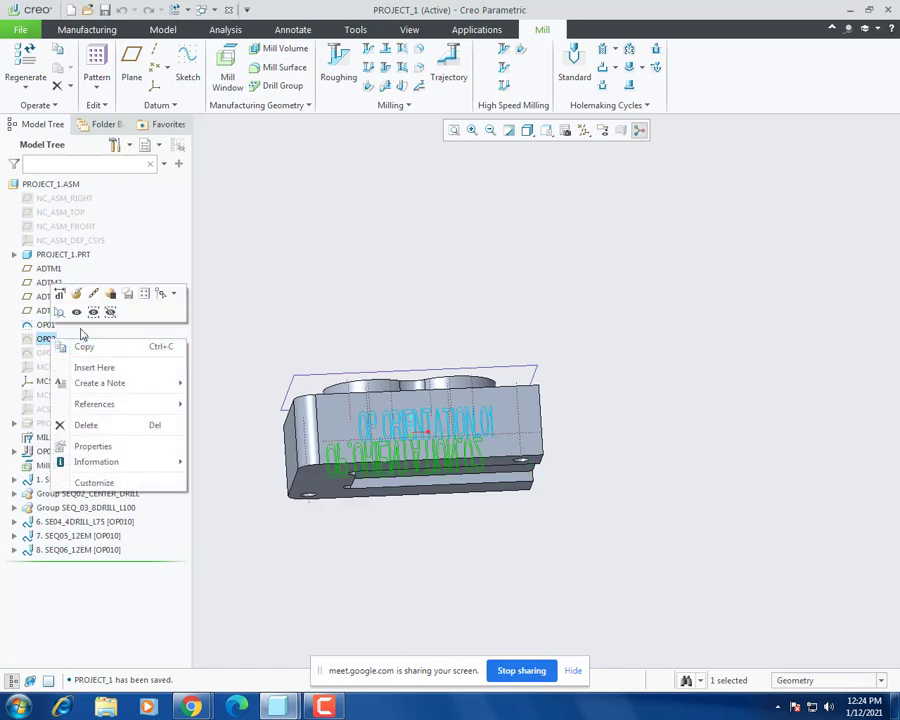
left_click(76, 311)
right_click(46, 325)
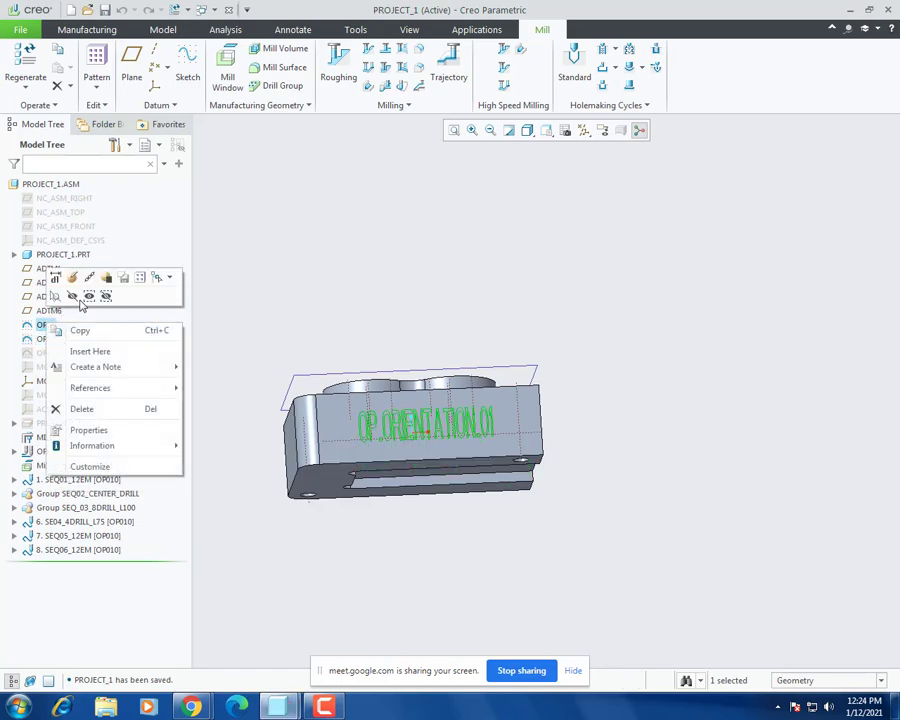
left_click(76, 297)
middle_click_drag(420, 420, 410, 246)
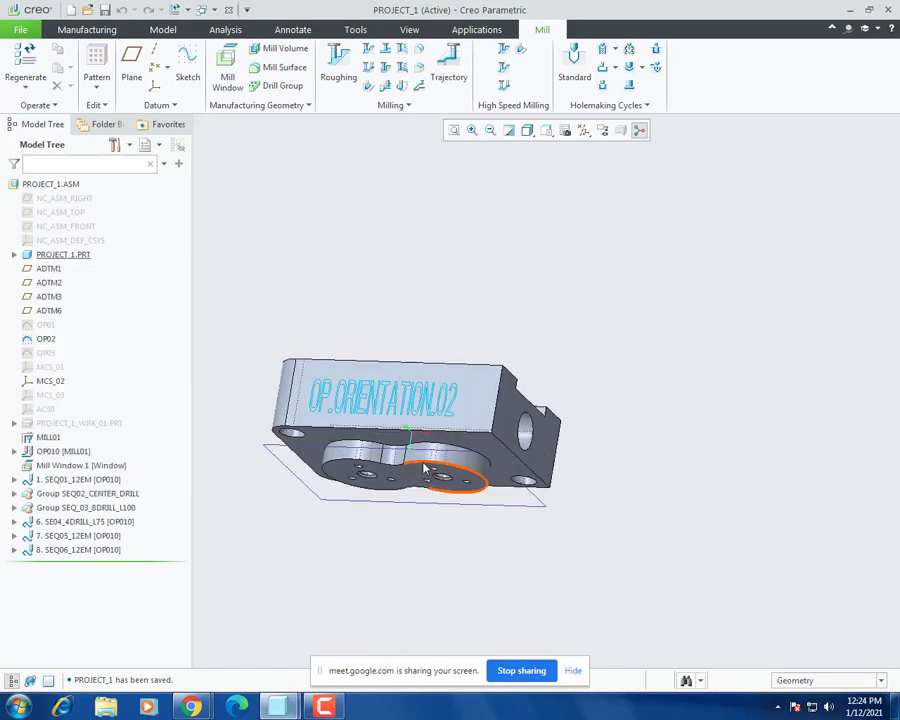
middle_click_drag(424, 468, 452, 528)
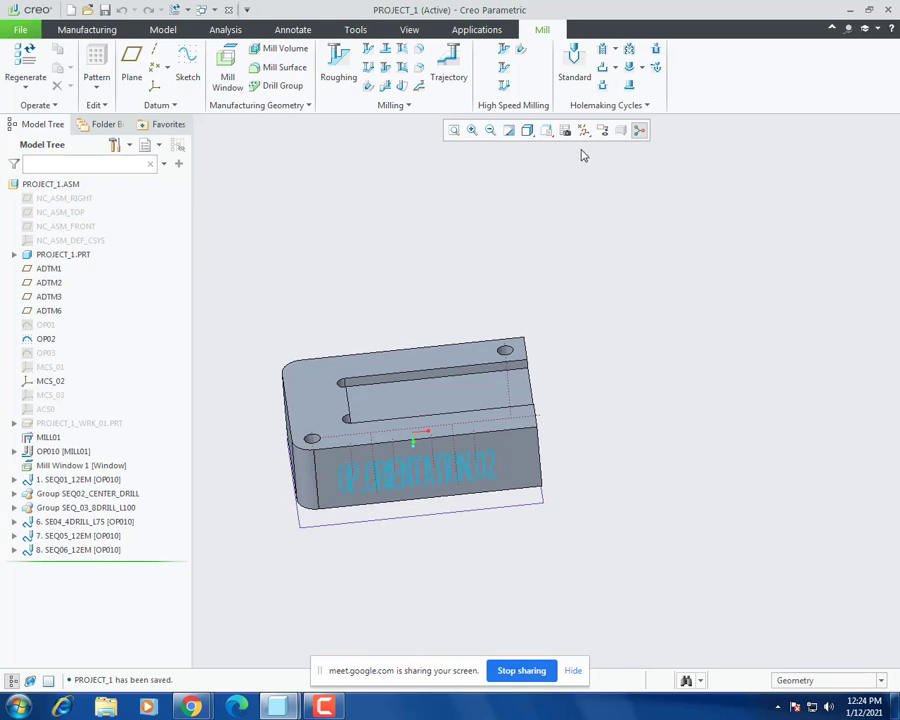
Step: Turn on coordinate system display and check the MCS_02 axes on the slotted side of the part
left_click(584, 130)
left_click(585, 194)
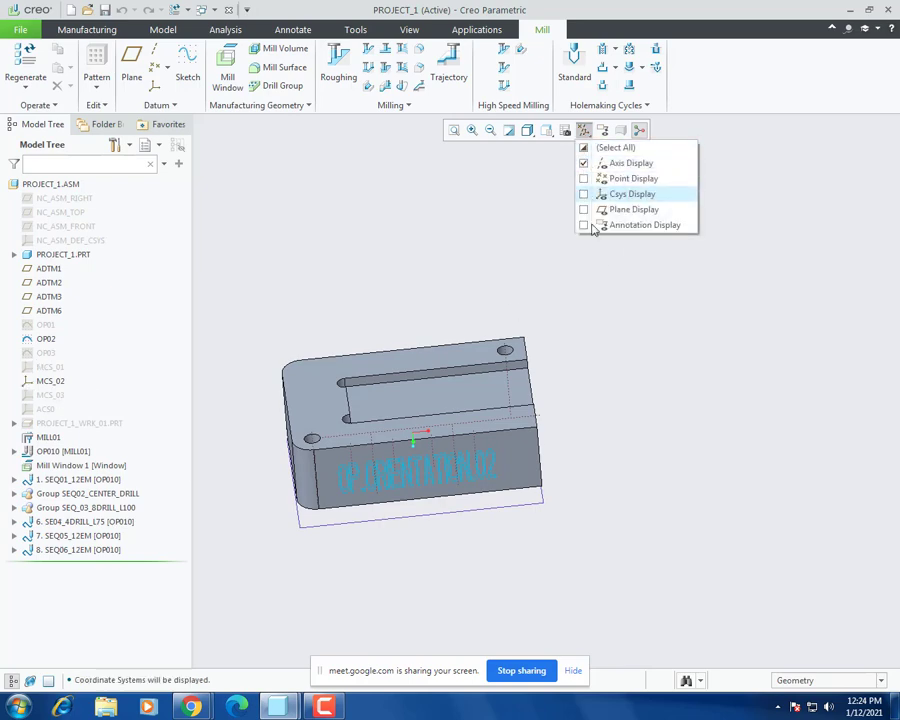
middle_click_drag(524, 444, 482, 617)
scroll(492, 426, "down", 3)
scroll(512, 416, "up", 3)
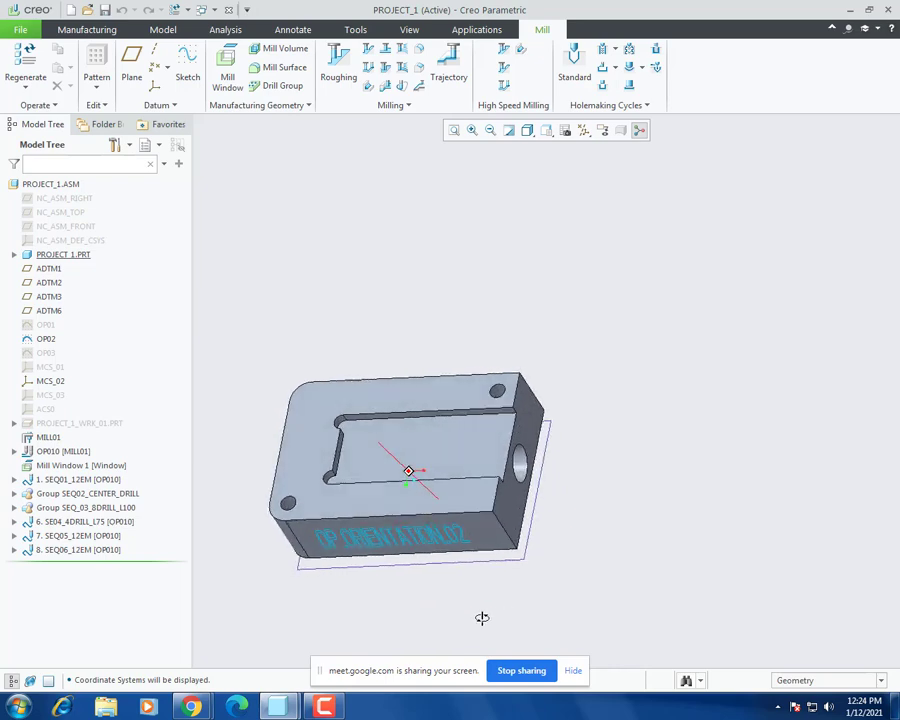
scroll(408, 508, "down", 5)
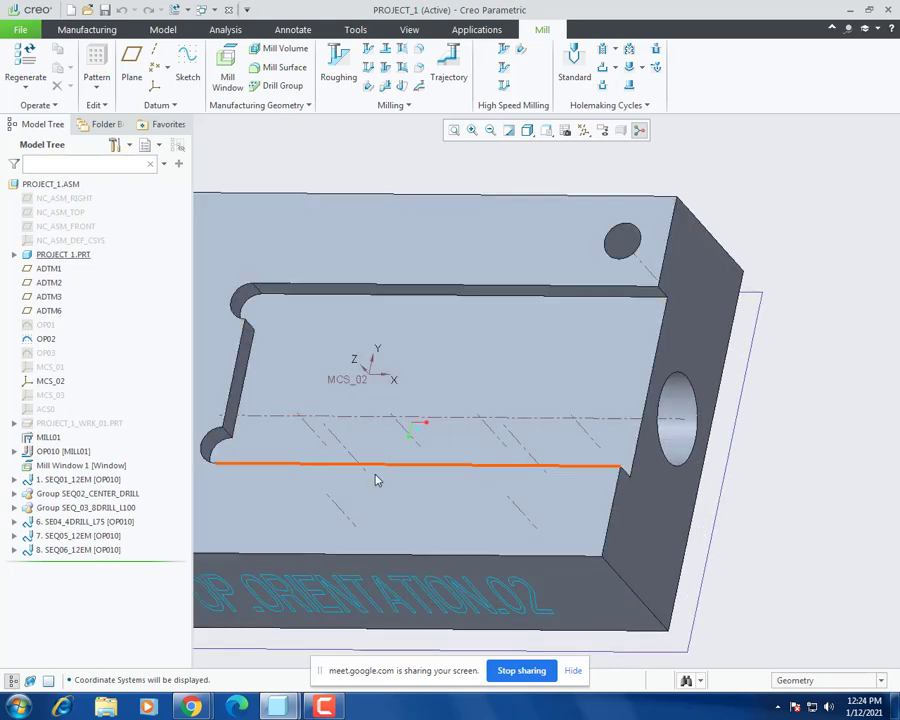
scroll(379, 203, "up", 2)
scroll(379, 203, "up", 1)
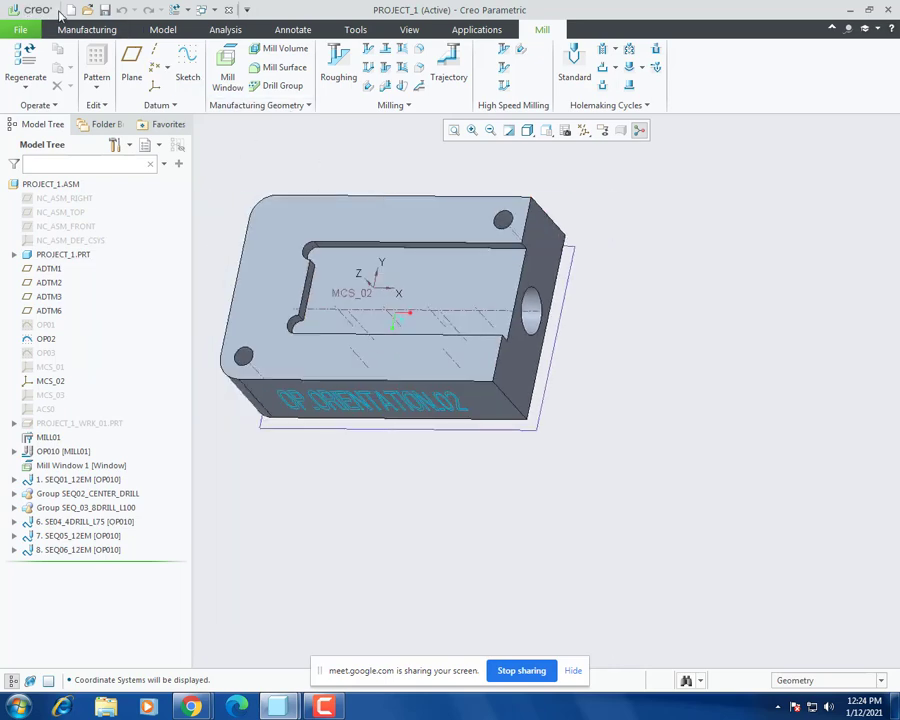
Step: Start a new manufacturing operation and set MCS_02 as its program zero
left_click(88, 30)
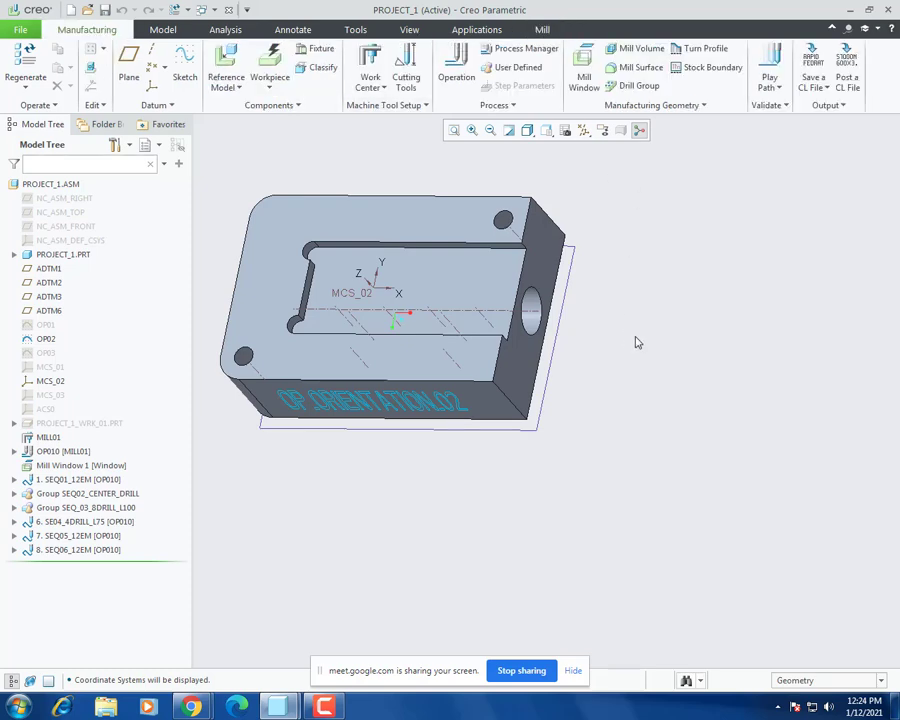
scroll(634, 340, "up", 2)
scroll(473, 257, "down", 2)
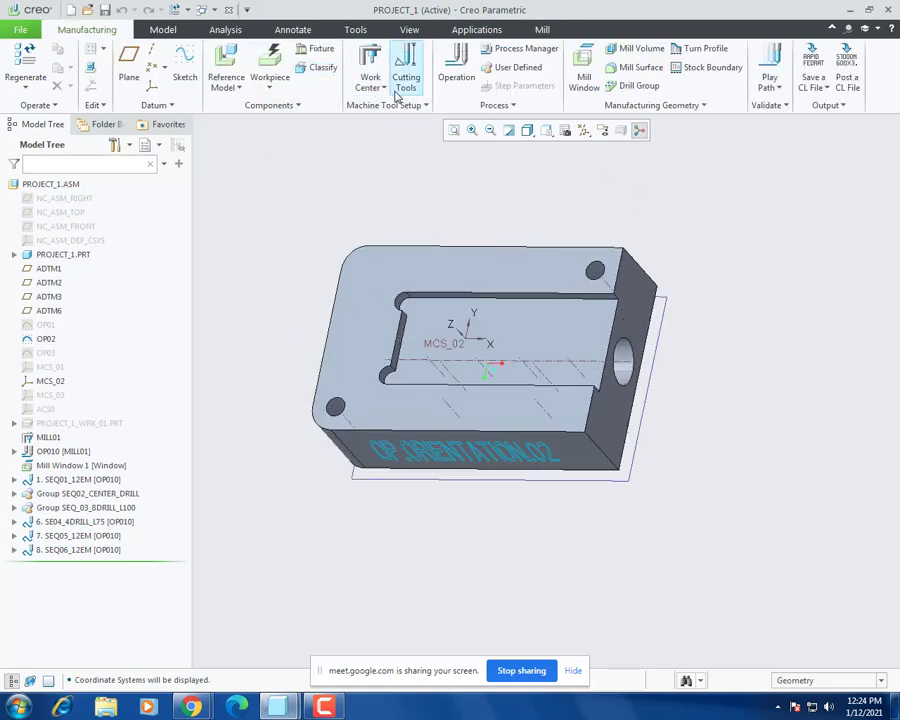
left_click(456, 68)
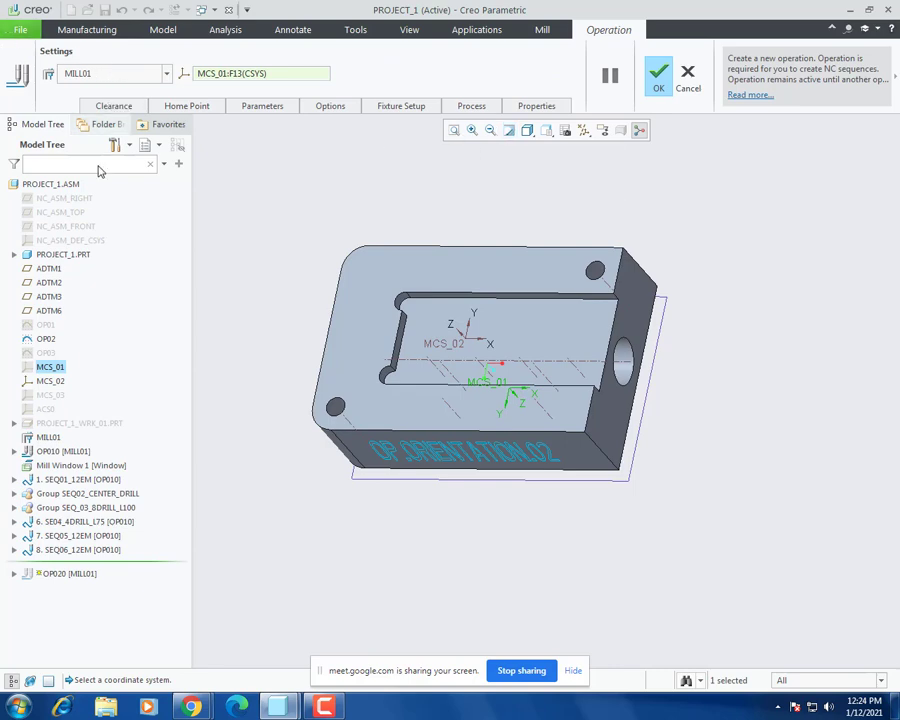
left_click(54, 382)
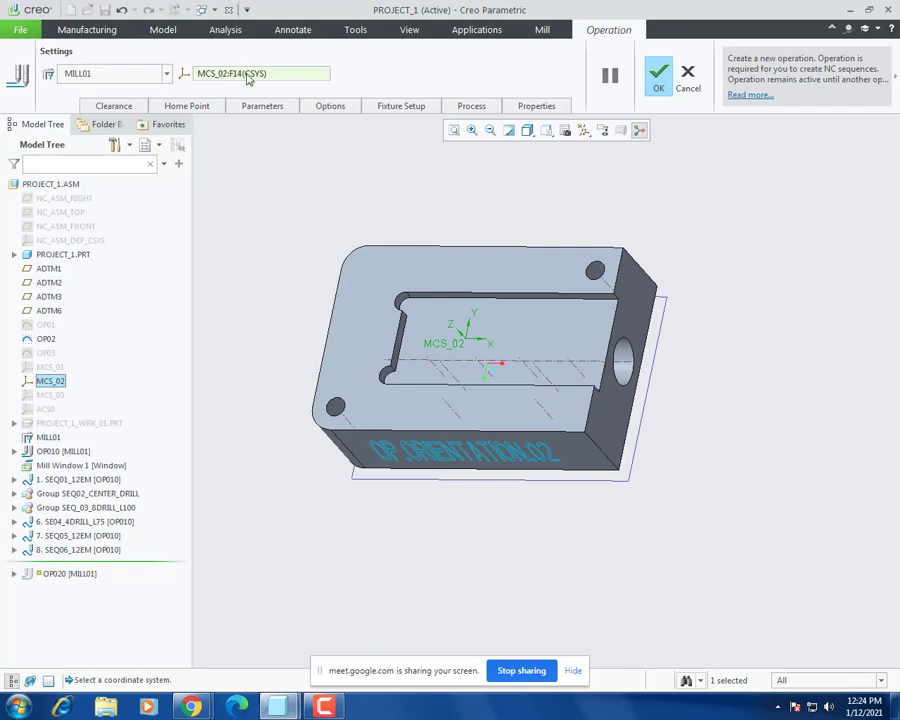
Step: Add a new Mill work center with its default settings for the operation, and accept the operation
left_click(895, 76)
left_click(848, 97)
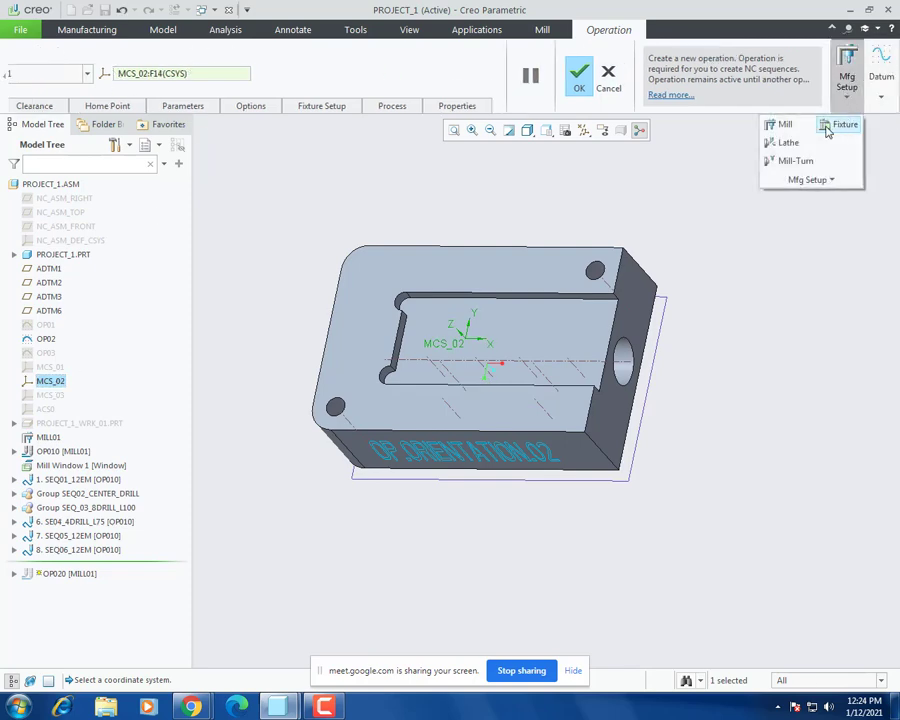
left_click(780, 123)
left_click(810, 494)
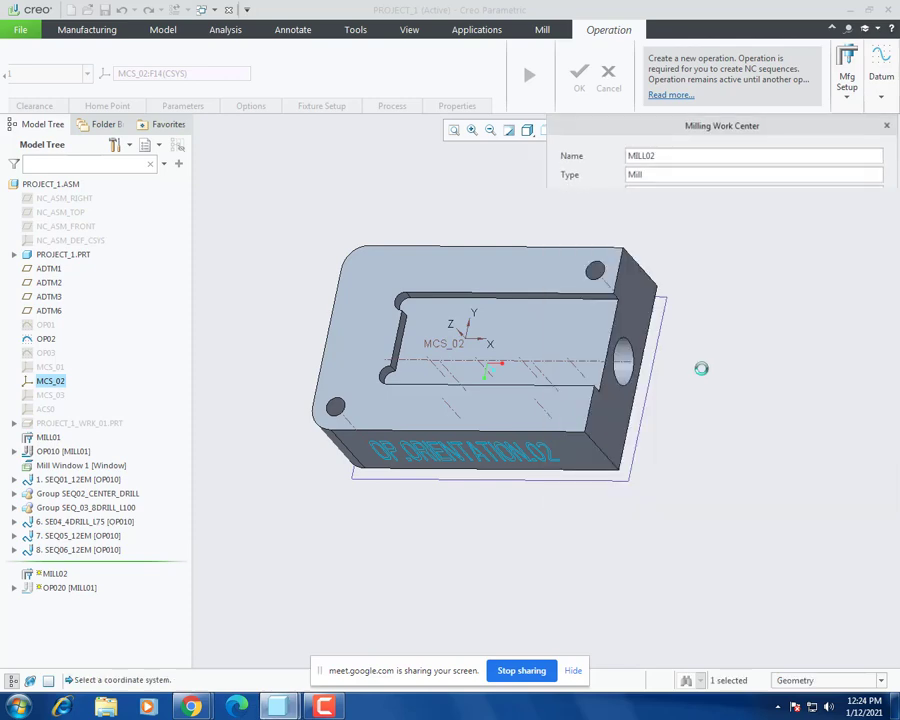
left_click(582, 80)
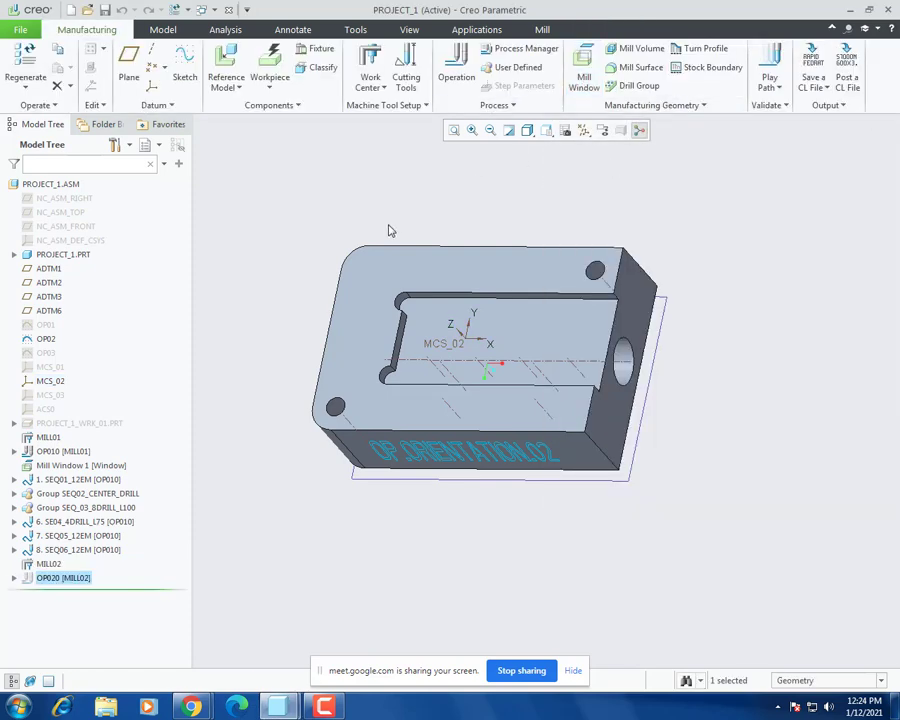
left_click(48, 564)
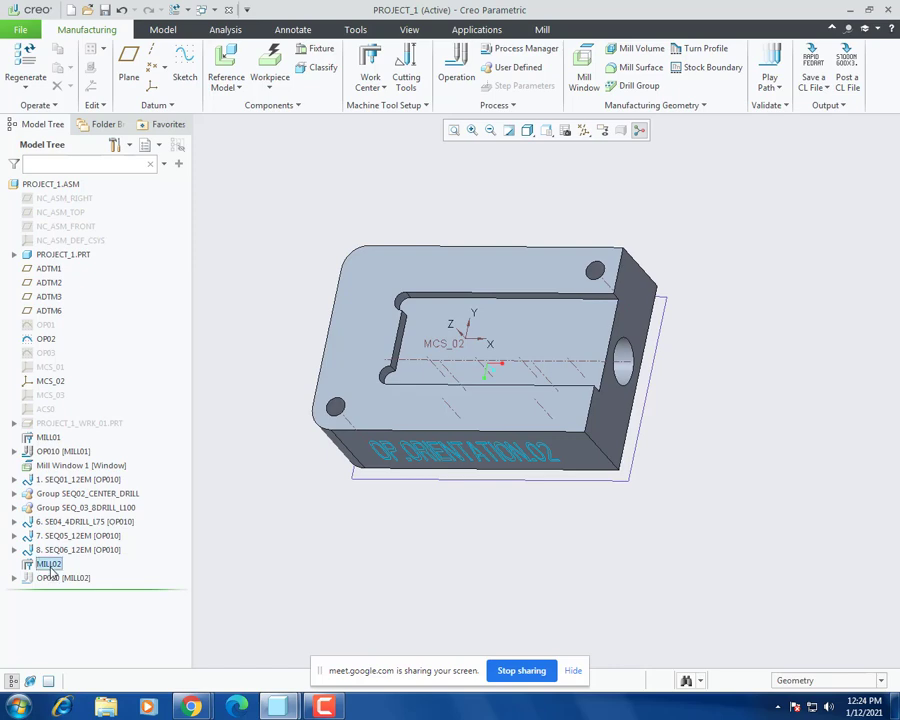
left_click(46, 578)
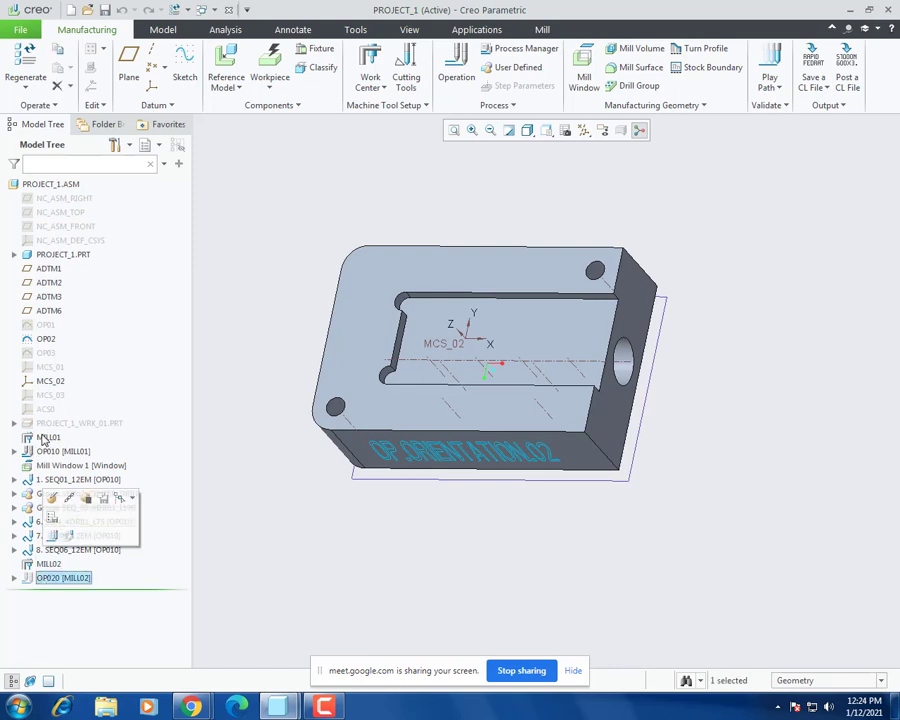
left_click(44, 452)
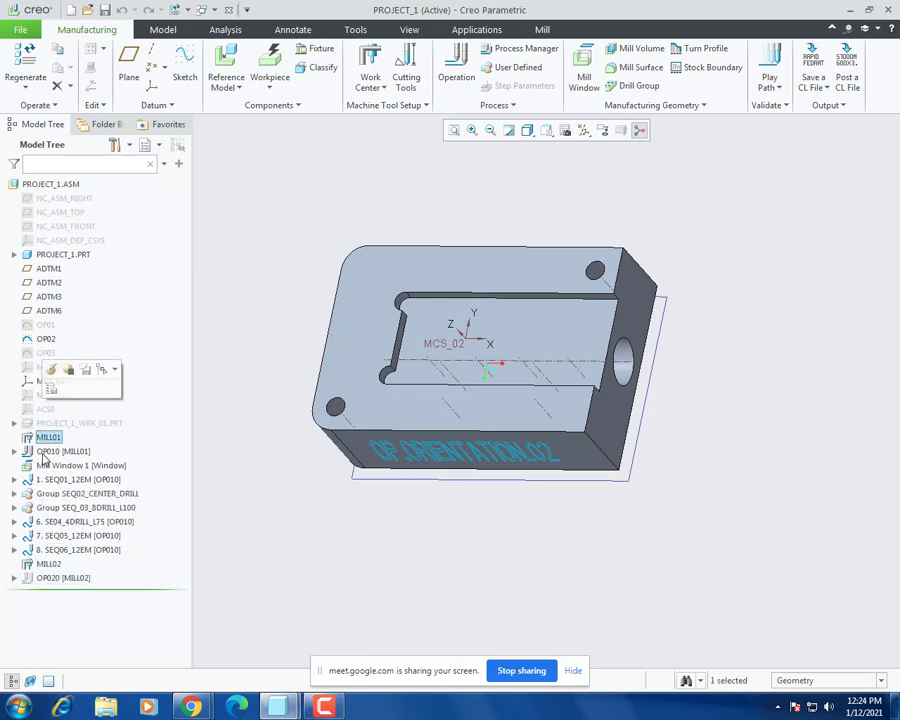
left_click(303, 644)
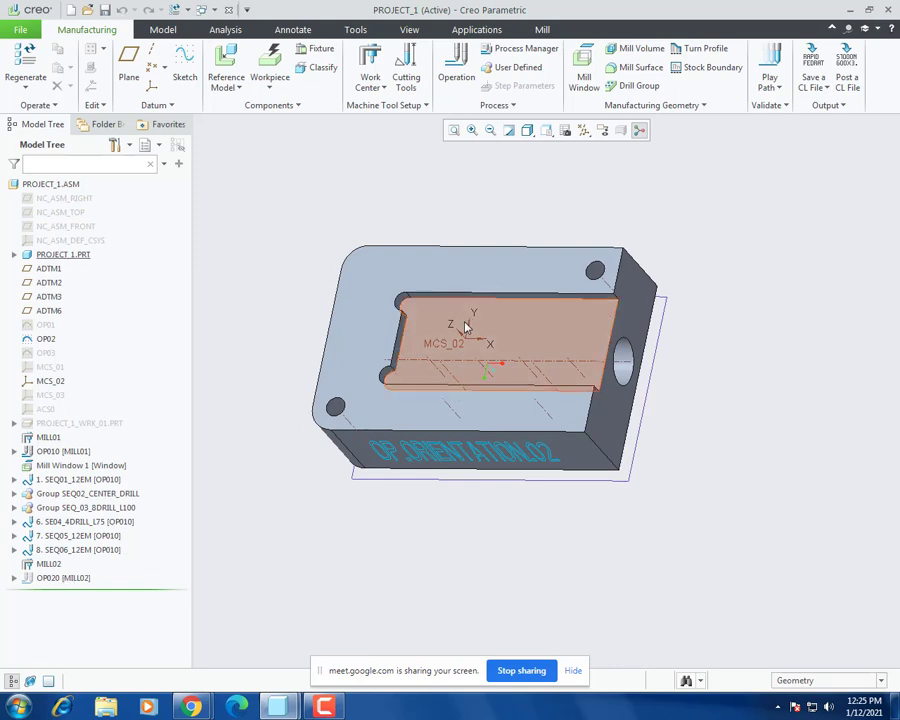
left_click(450, 350)
middle_click_drag(454, 513, 395, 530)
left_click(395, 530)
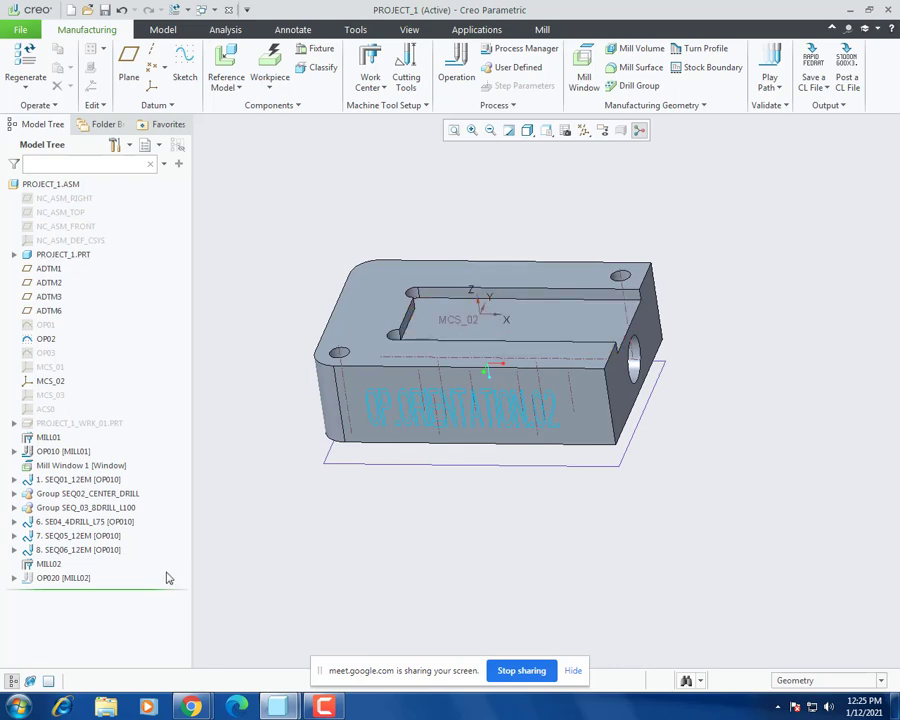
Step: Make OP020 the active manufacturing operation
right_click(54, 579)
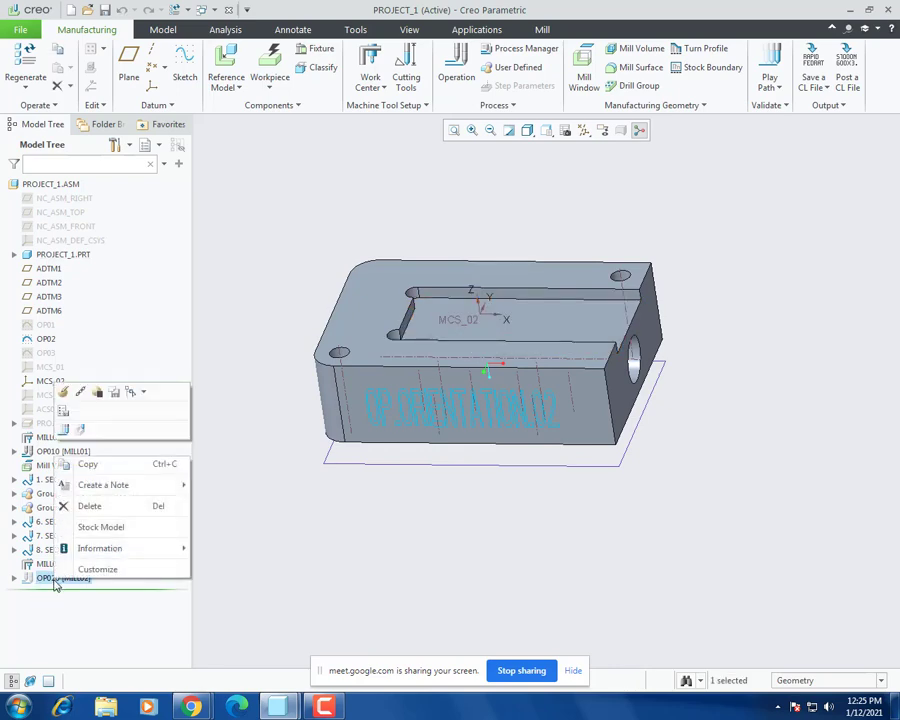
left_click(295, 513)
left_click(61, 508)
right_click(50, 451)
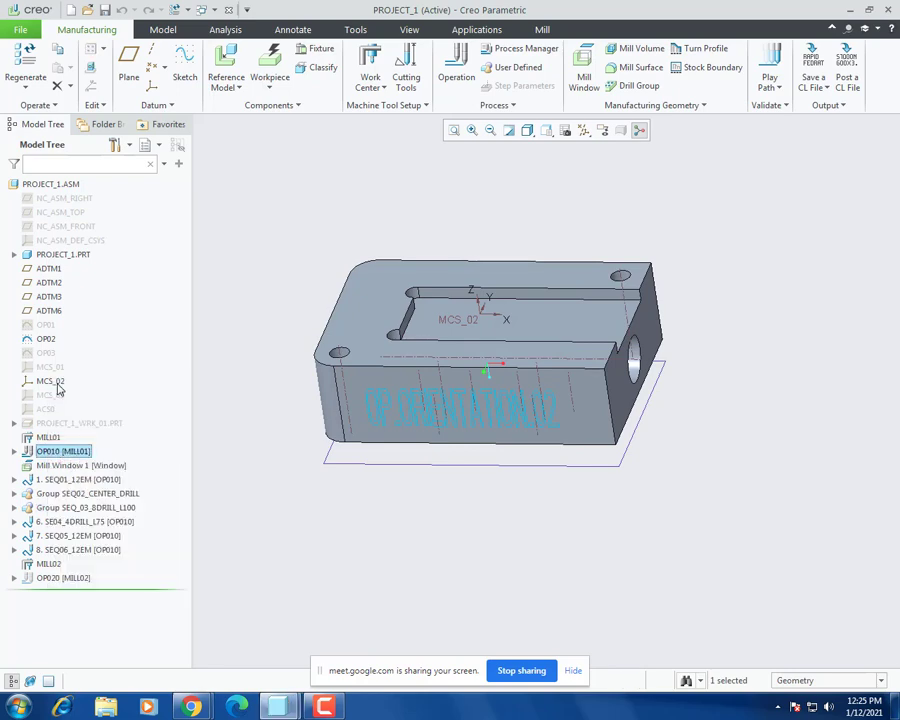
right_click(60, 580)
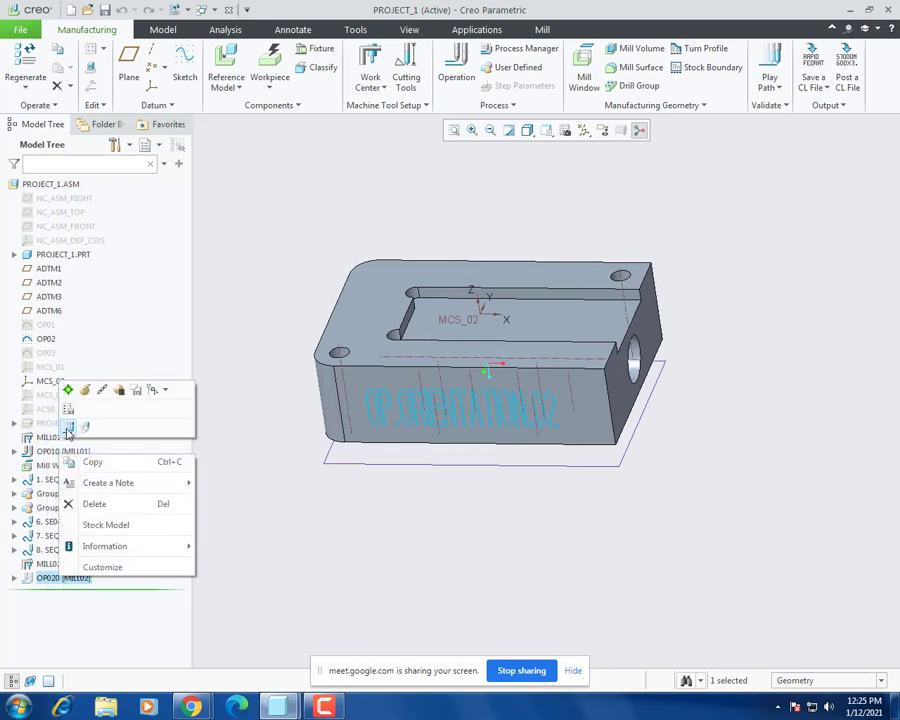
left_click(70, 390)
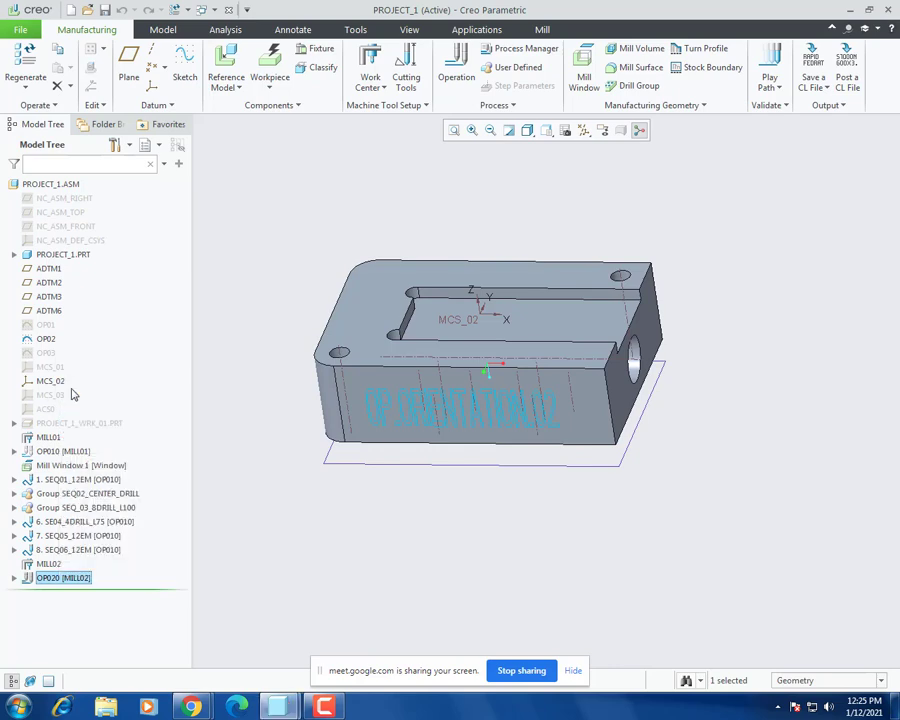
left_click(72, 596)
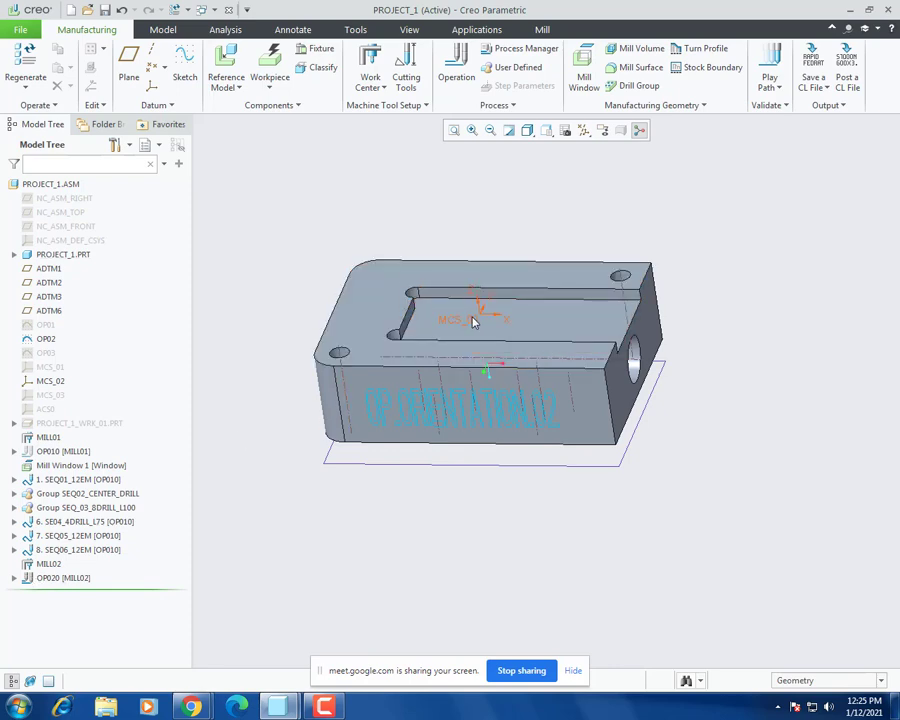
scroll(508, 224, "down", 2)
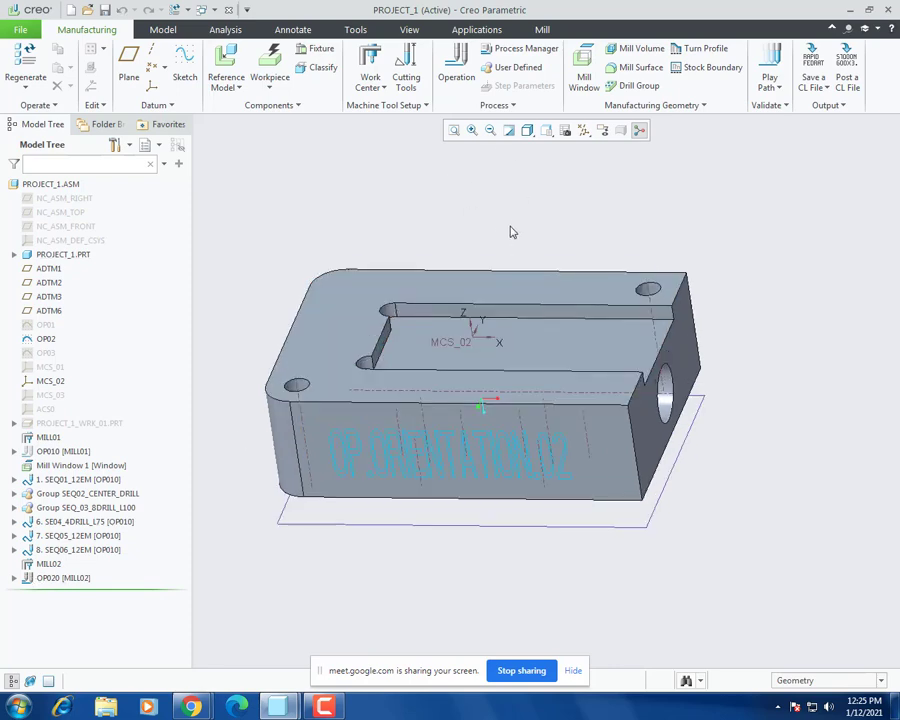
middle_click_drag(508, 227, 502, 241)
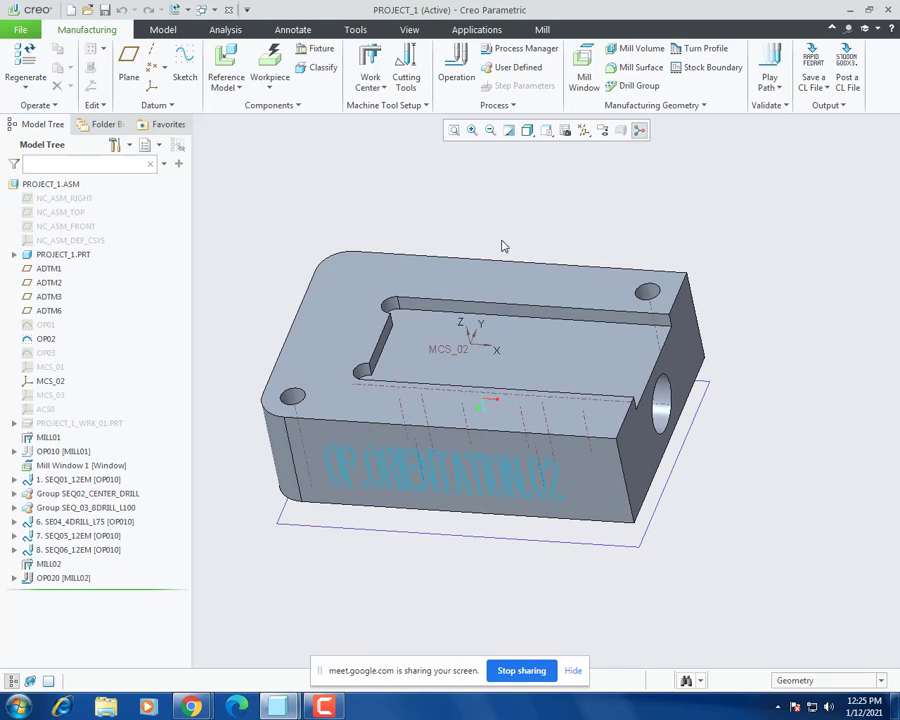
left_click(540, 29)
left_click(393, 106)
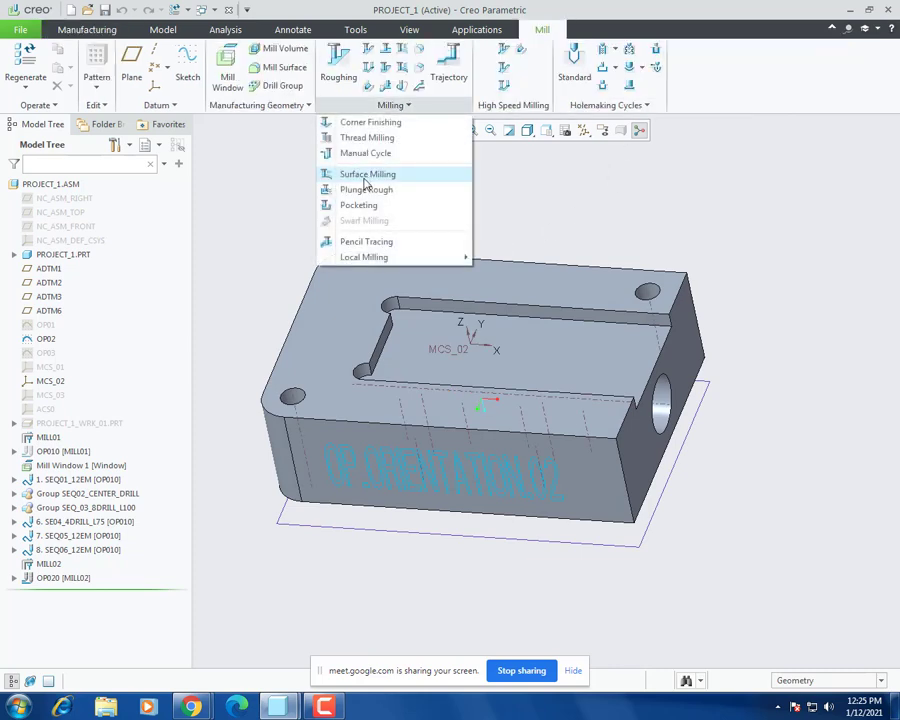
left_click(268, 153)
Step: Measure the diameter of the rounded corner relief at the closed end of the slot
left_click(225, 29)
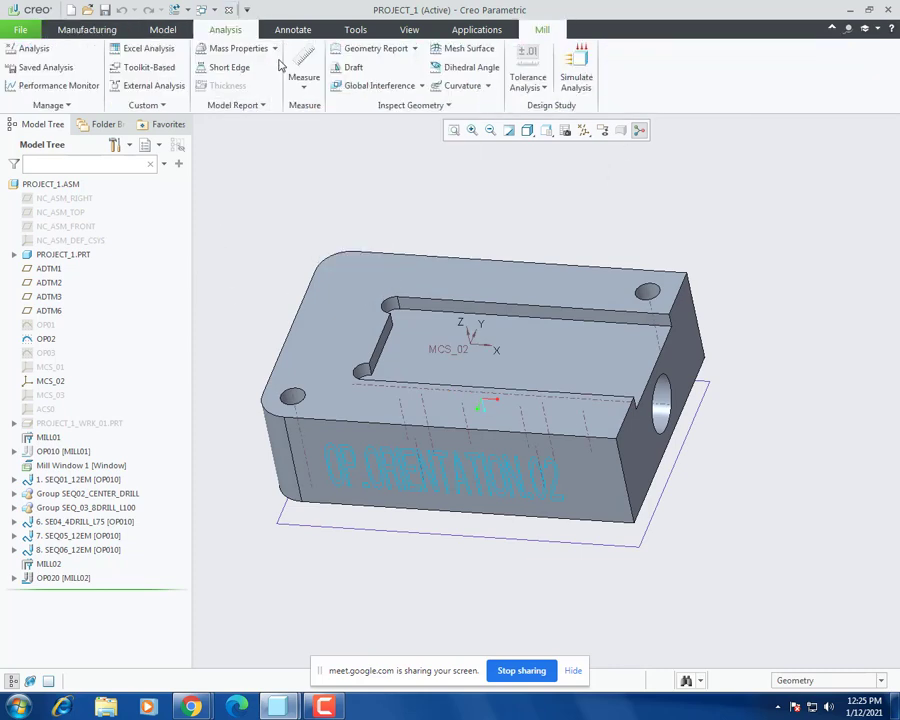
left_click(304, 75)
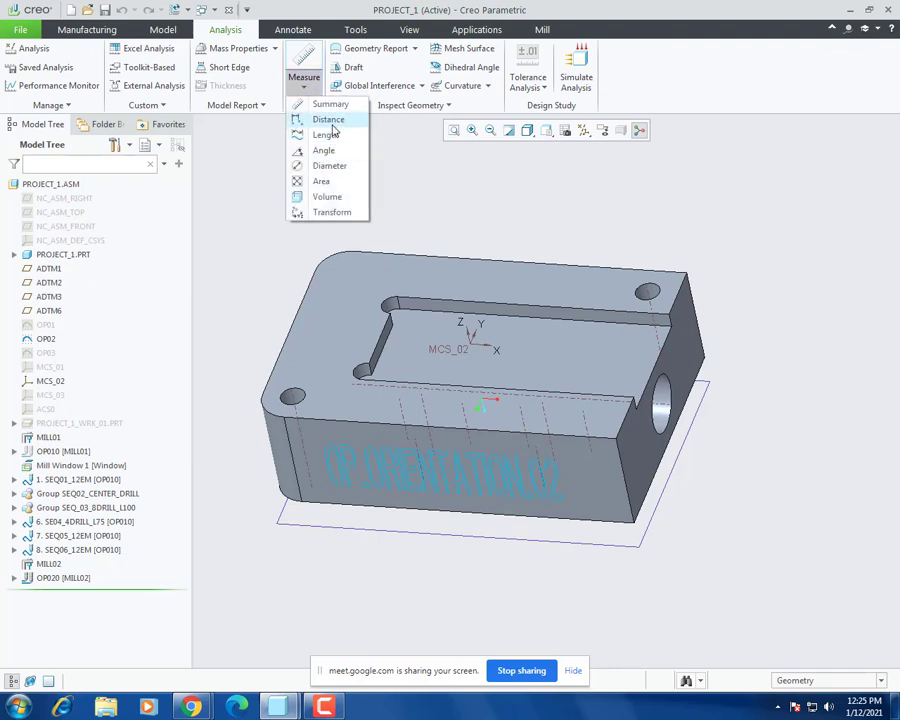
left_click(329, 165)
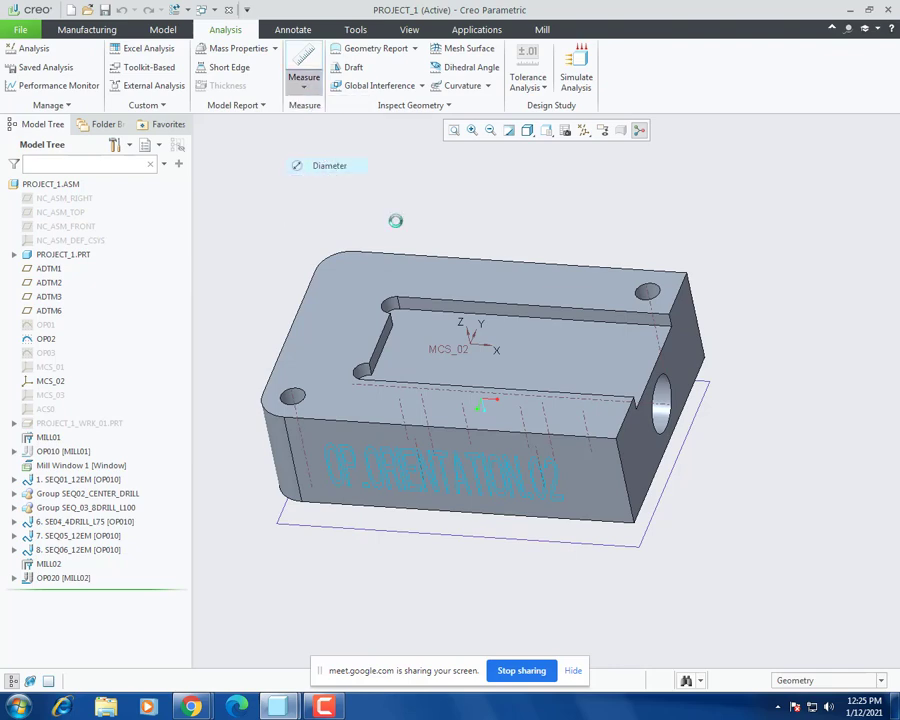
middle_click_drag(421, 321, 395, 303)
scroll(395, 303, "up", 3)
left_click(406, 300)
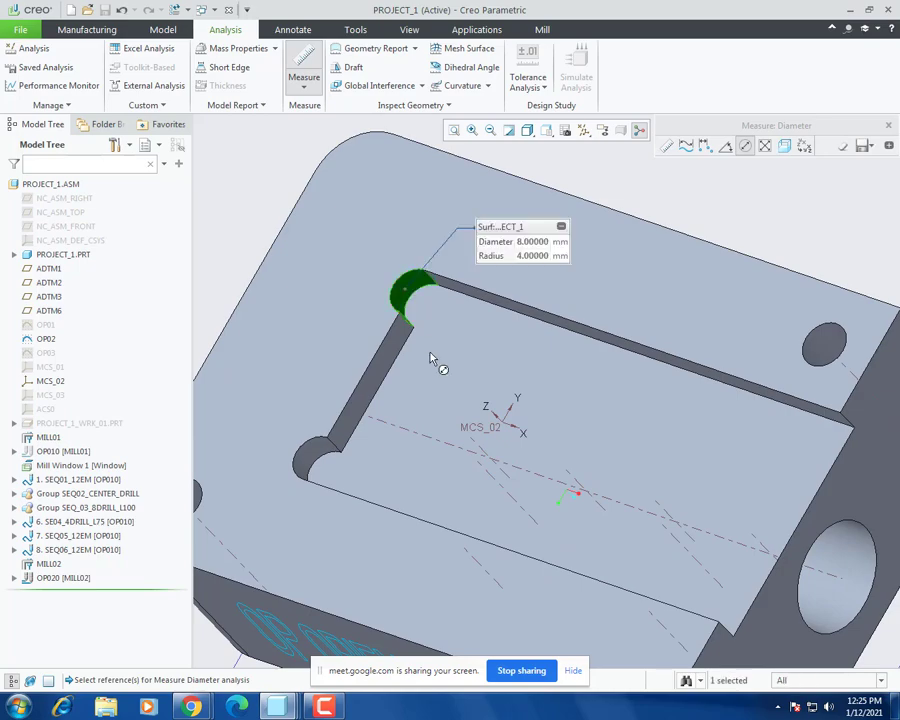
scroll(430, 357, "down", 4)
middle_click_drag(458, 372, 502, 352)
left_click(887, 125)
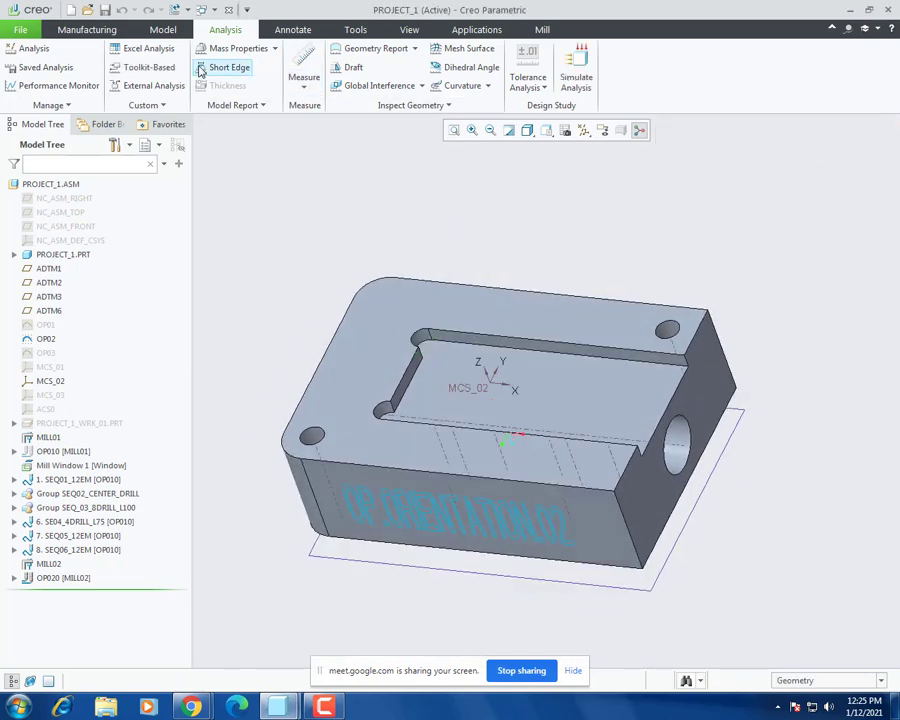
Step: Start a Surface Milling sequence in OP020, keeping Tool, Parameters, Retract Surf, Surfaces and Define Cut as its setup items
left_click(86, 29)
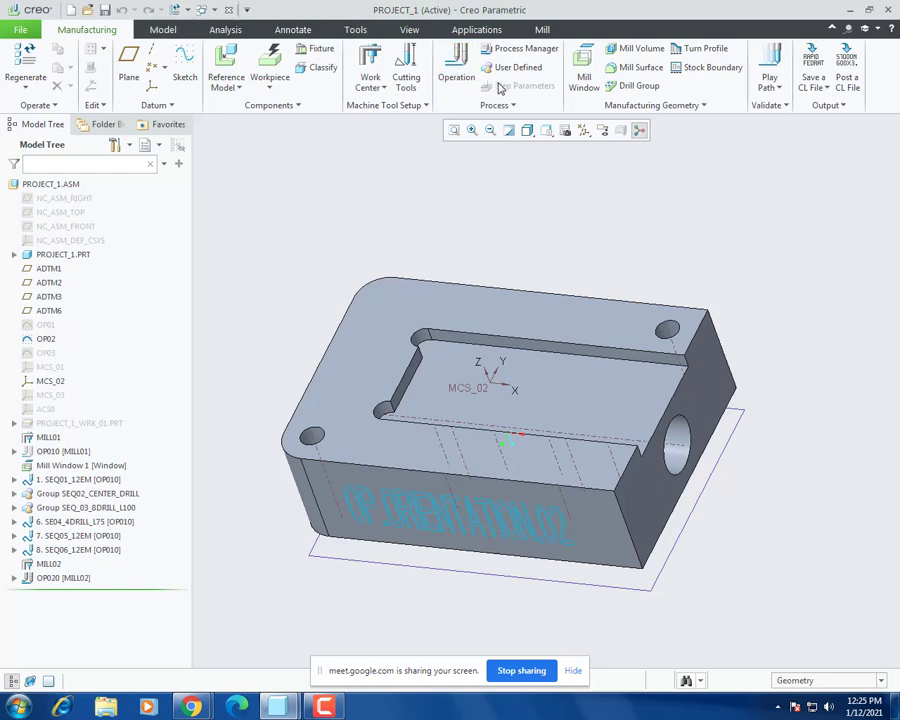
left_click(542, 29)
left_click(406, 105)
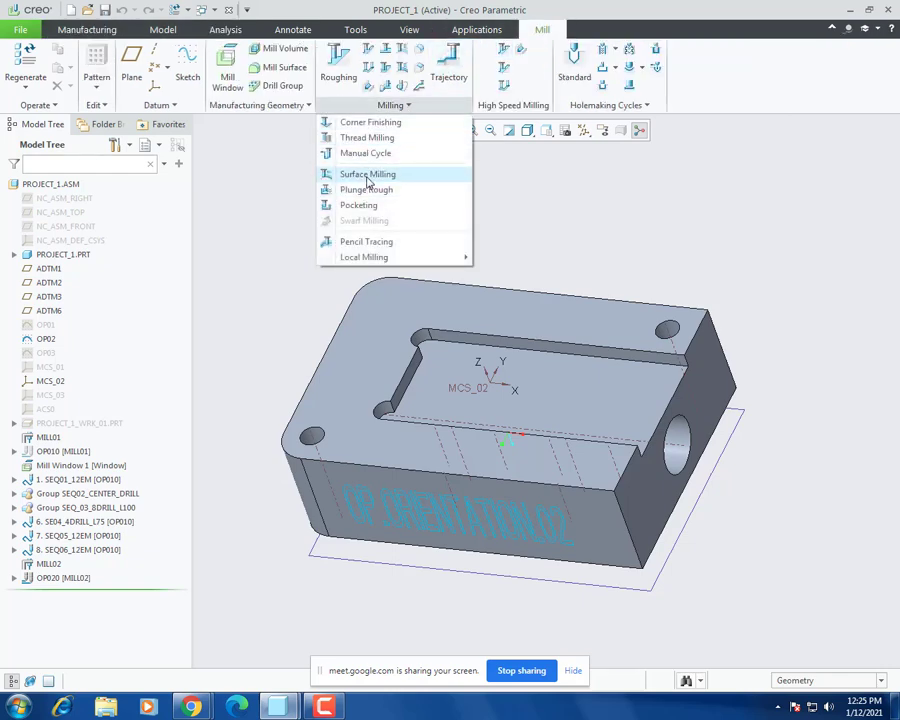
left_click(177, 621)
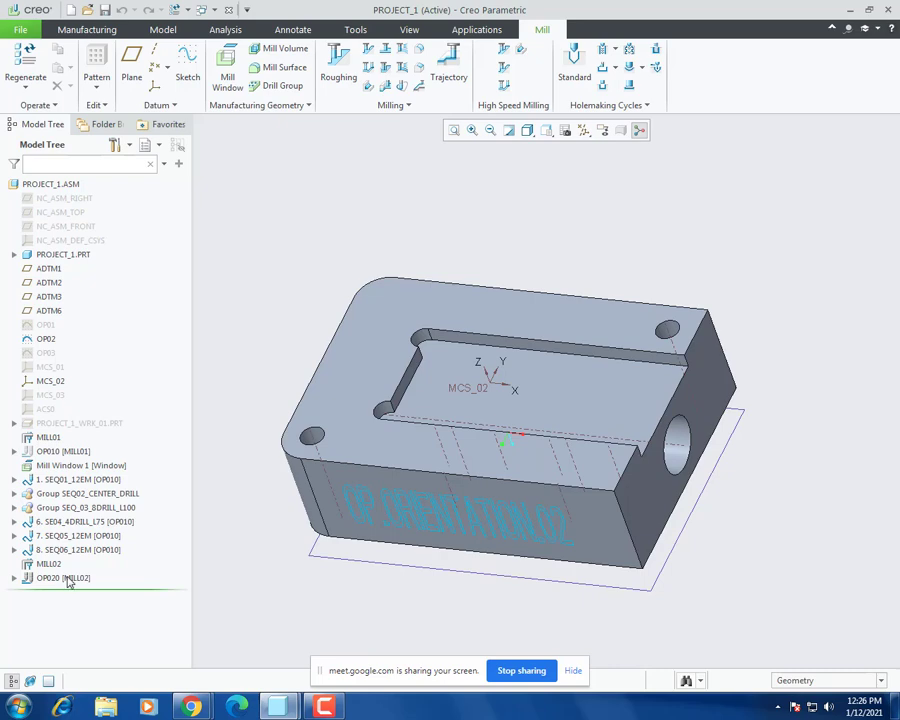
left_click(388, 105)
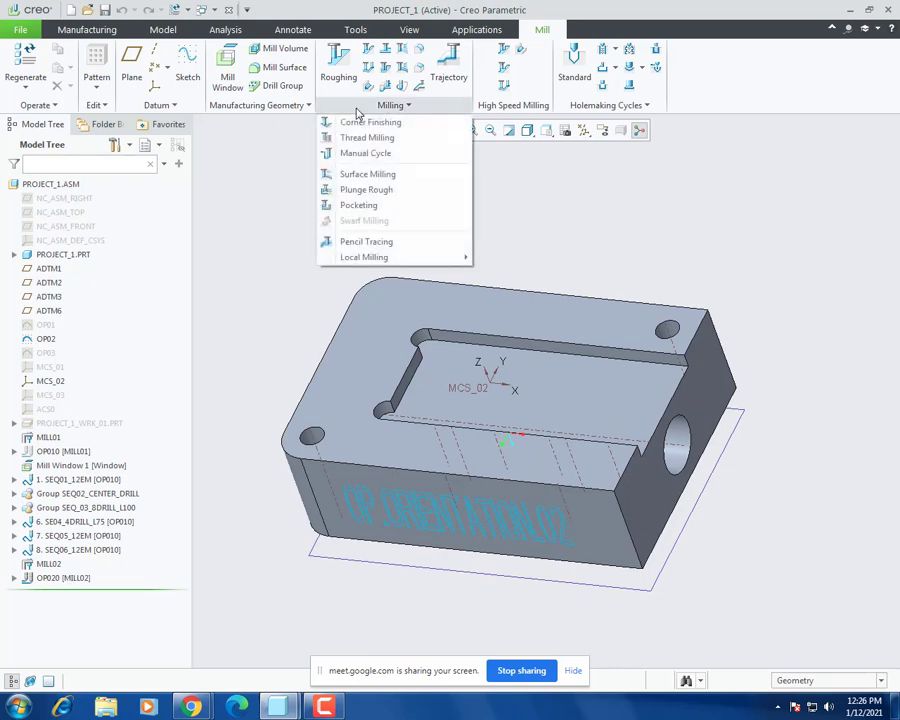
left_click(352, 174)
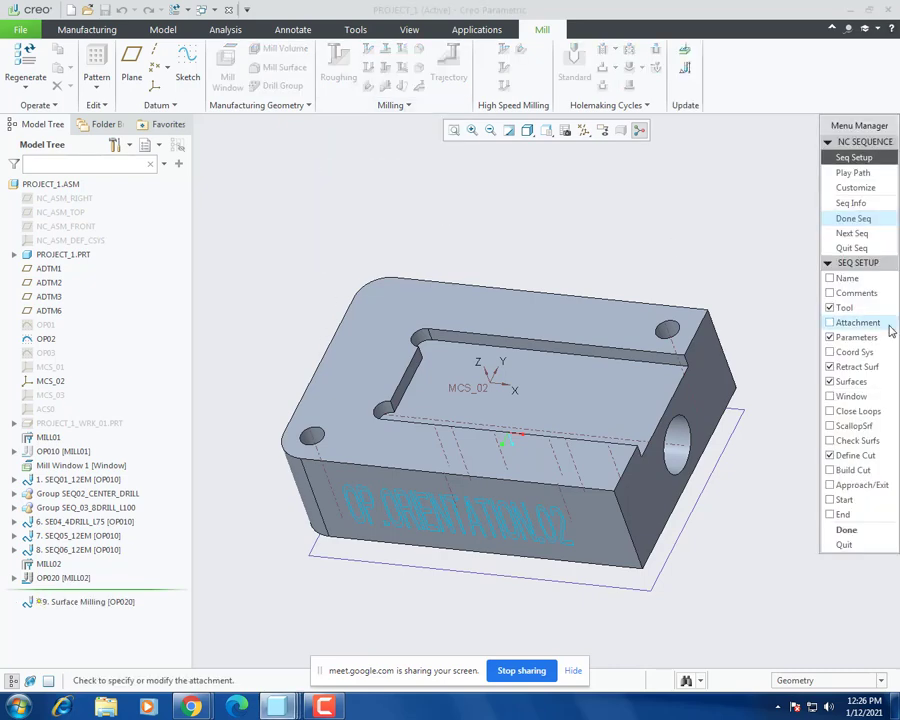
left_click(830, 529)
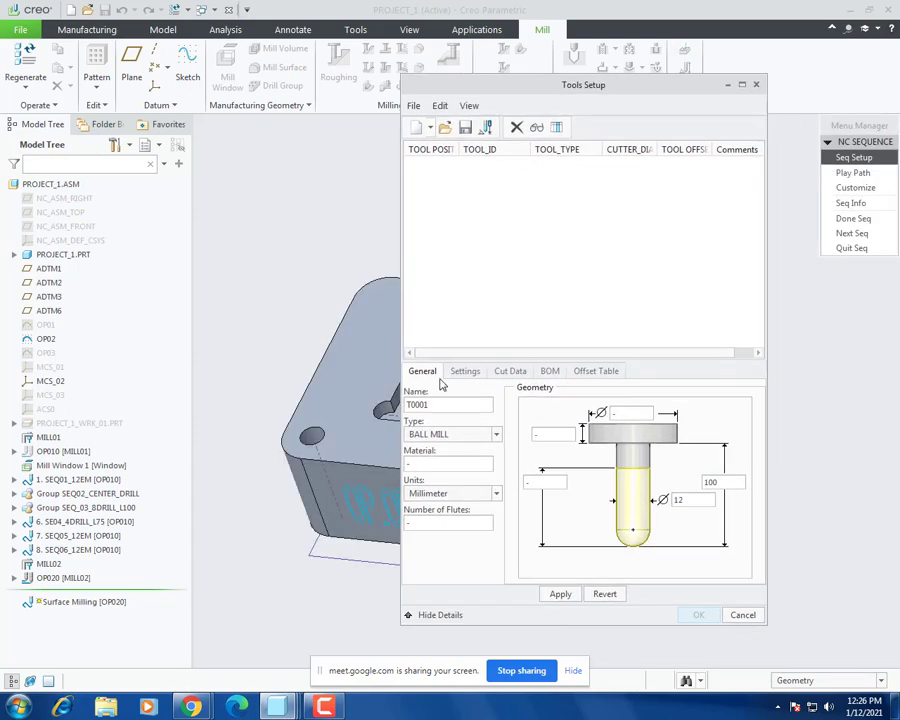
Step: Define a tool named 6EM of type END MILL with a 6 mm cutter diameter and add it to the tool list
left_click(481, 435)
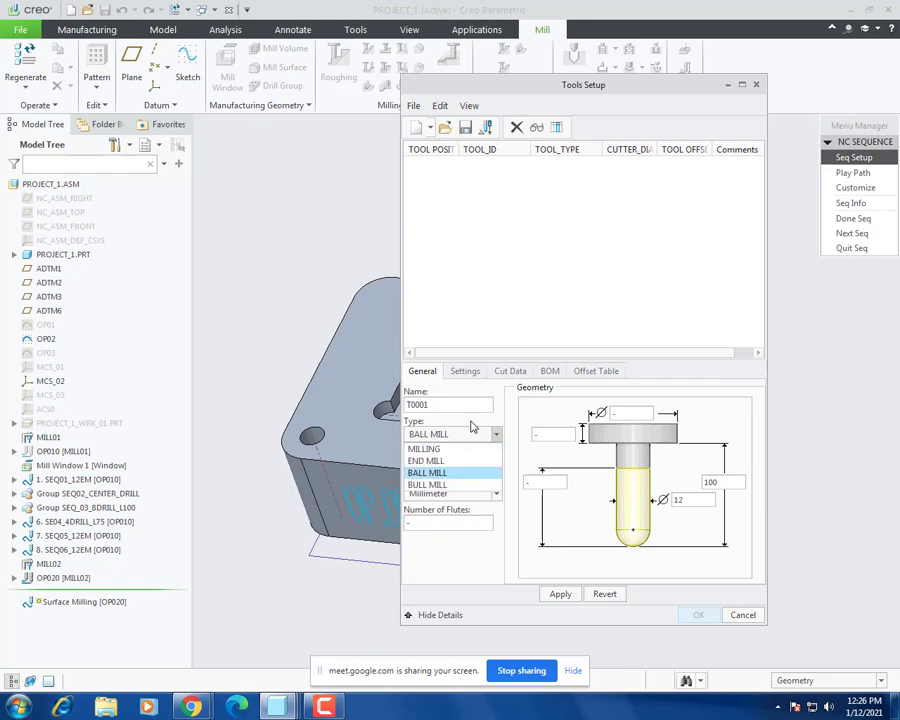
double_click(443, 403)
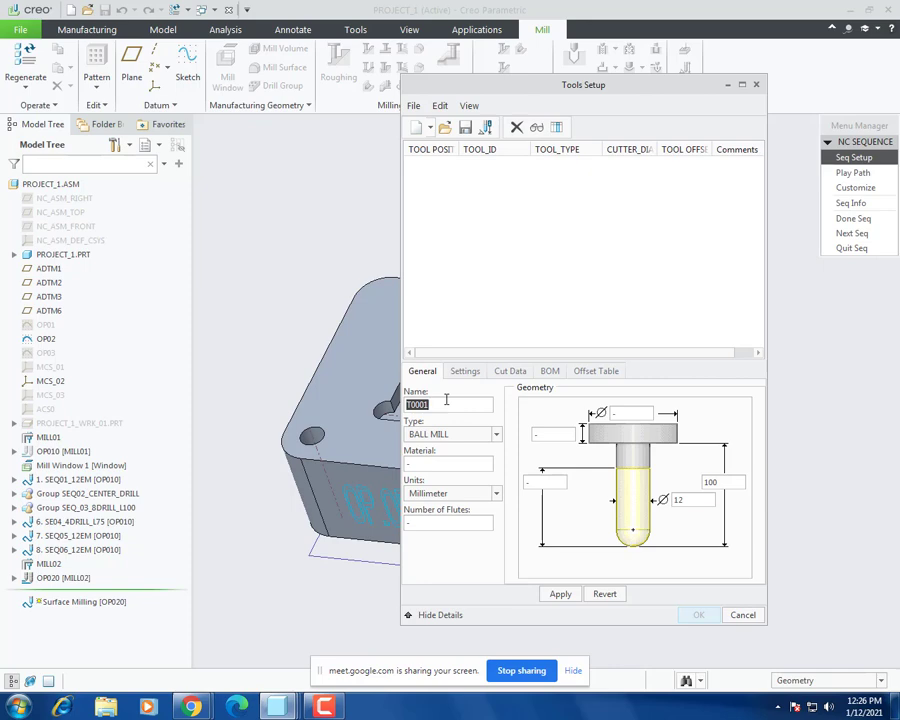
type("6EM")
left_click(488, 435)
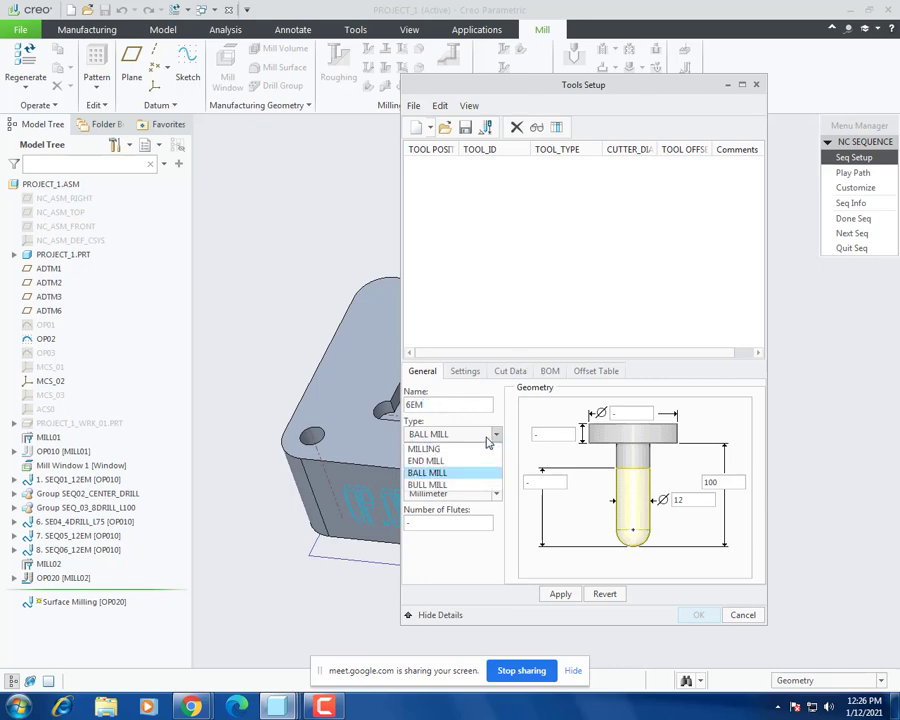
left_click(447, 461)
double_click(680, 499)
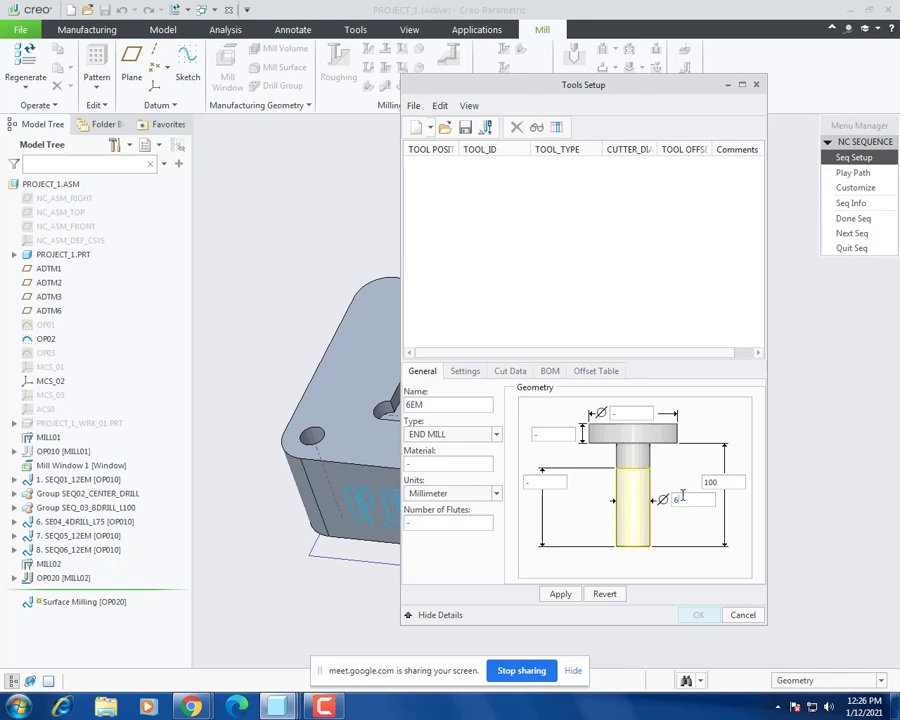
left_click(564, 594)
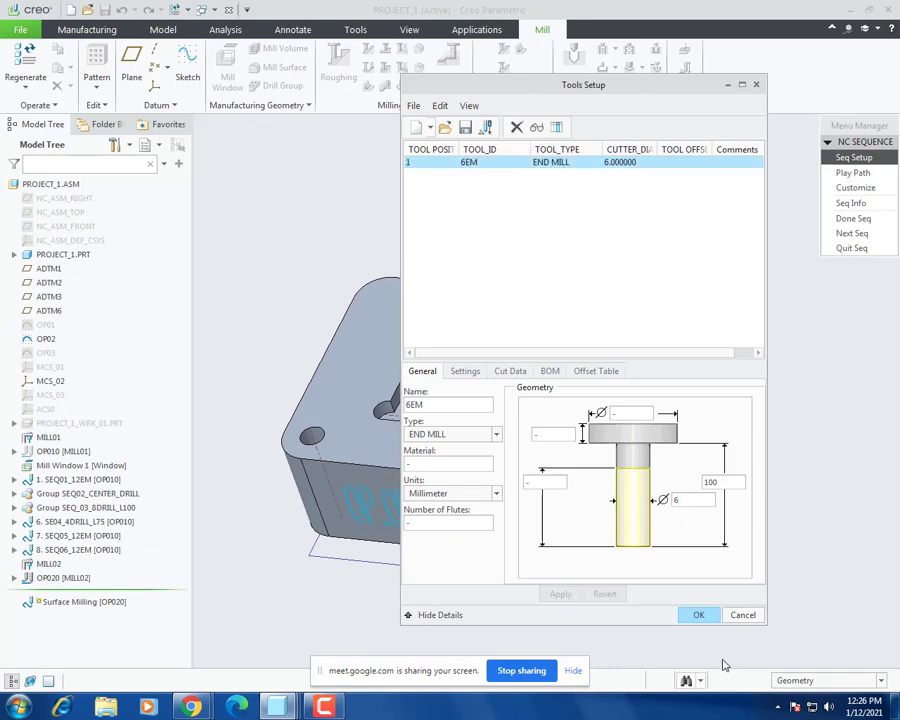
Step: Set the cutting length of tool 6EM to 50 mm, confirm the changed description and accept the tool setup
left_click(543, 482)
type("50")
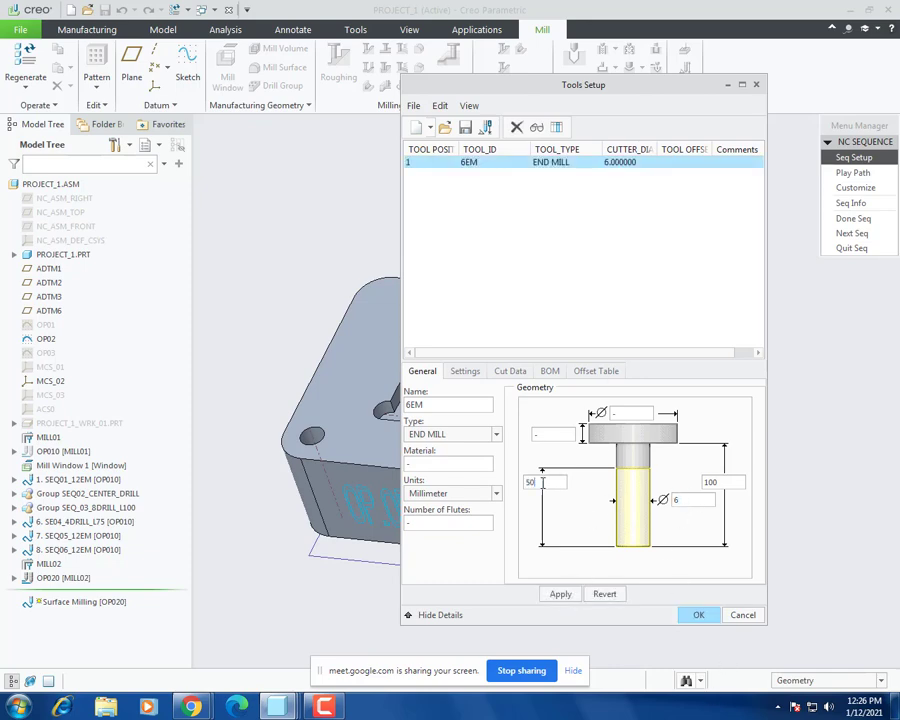
left_click(560, 594)
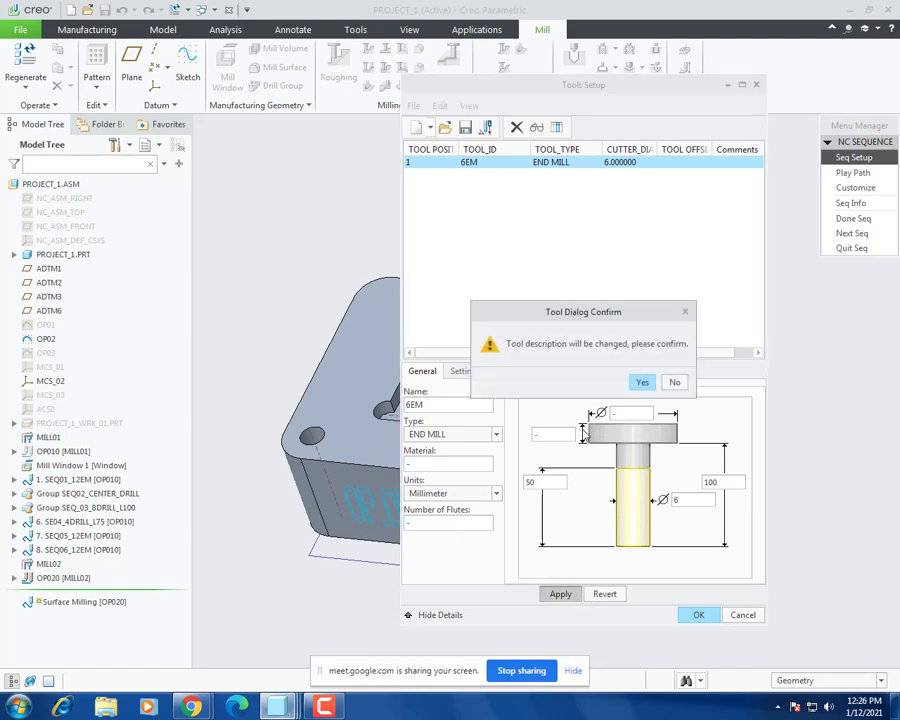
left_click(645, 385)
left_click(701, 672)
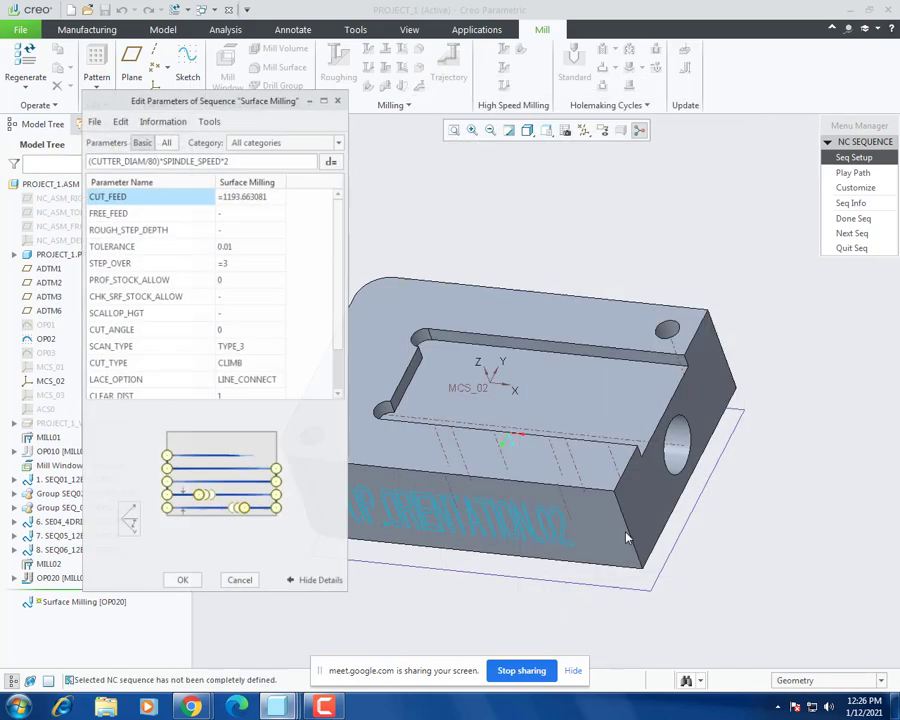
Step: Set the Surface Milling parameters CUT_FEED to 1600, FREE_FEED to 2000, ROUGH_STEP_DEPTH to 0.1 and PROF_STOCK_ALLOW to 0.1
left_click(265, 196)
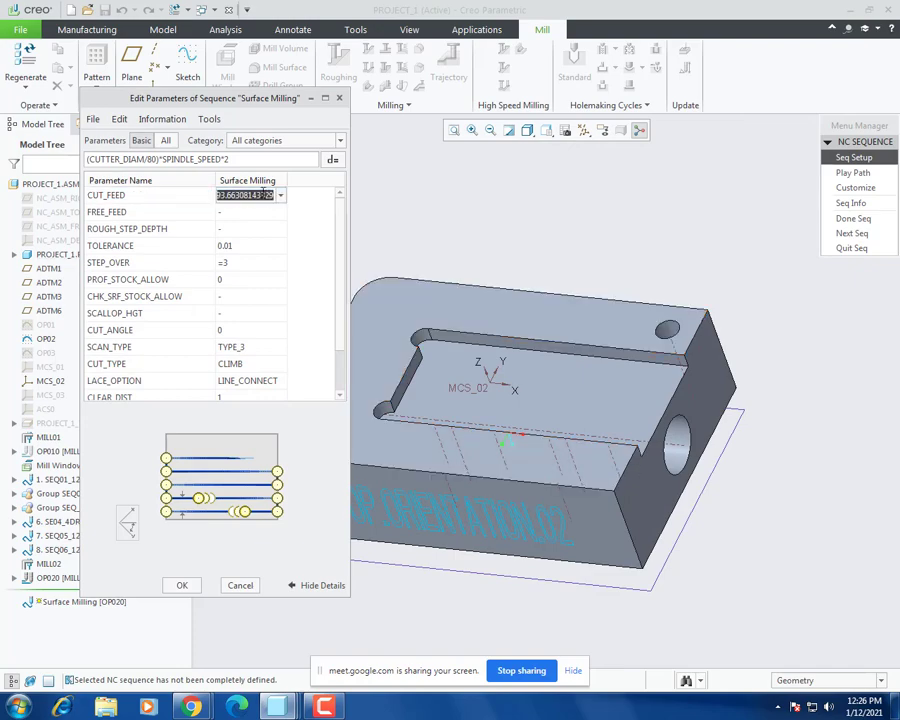
type("1600")
key("Return")
type("20")
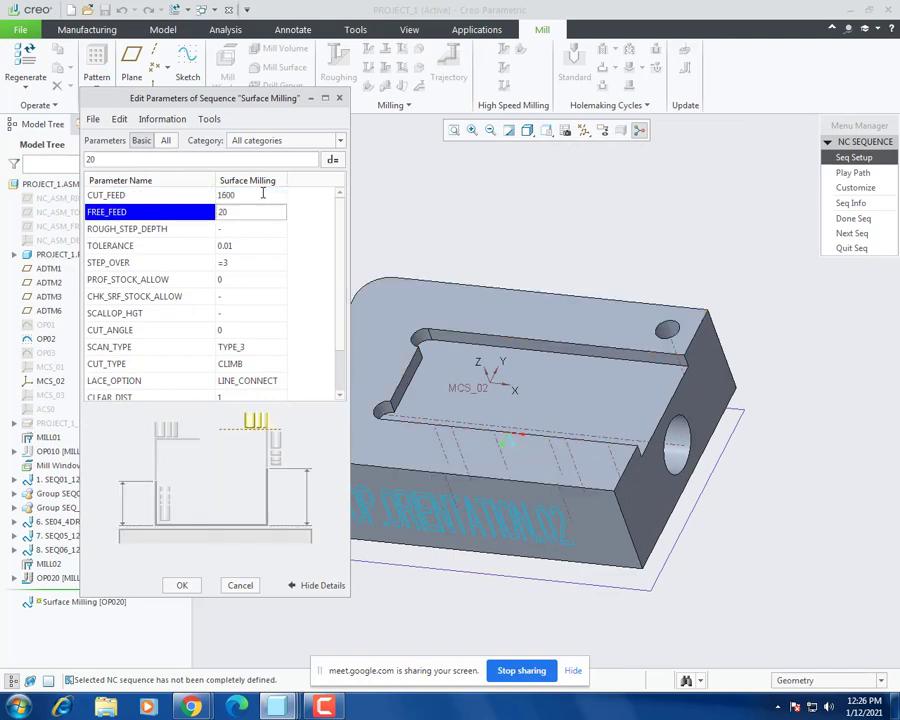
type("00")
key("Return")
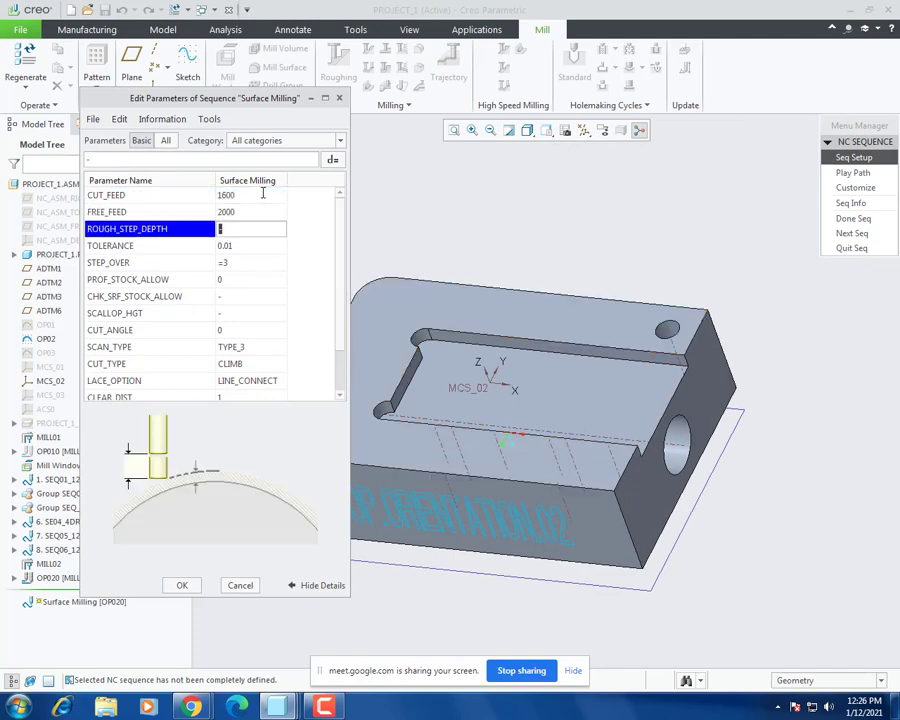
key("Return")
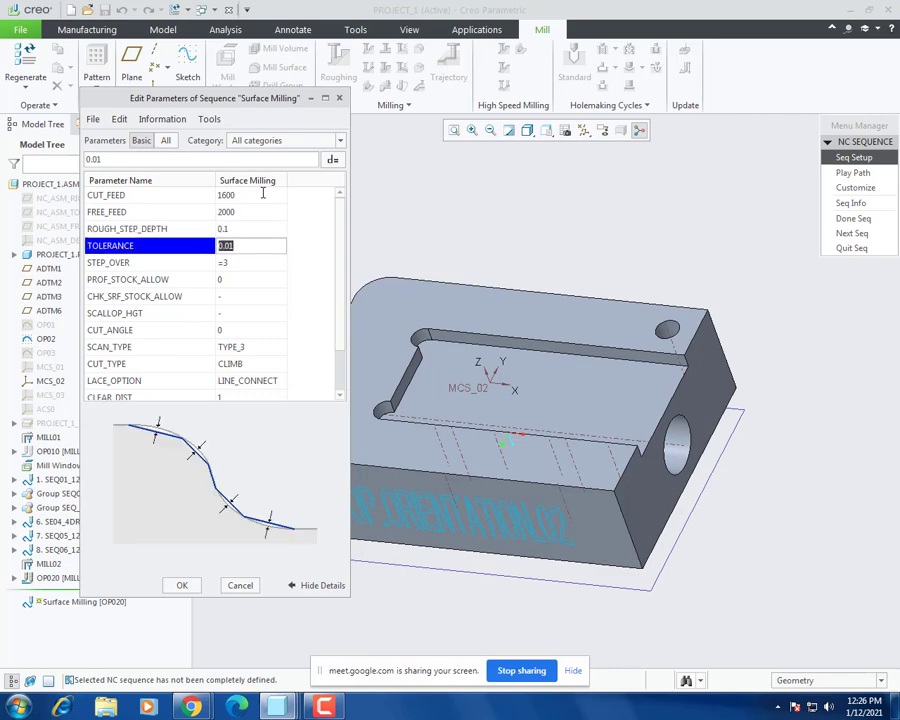
key("Return")
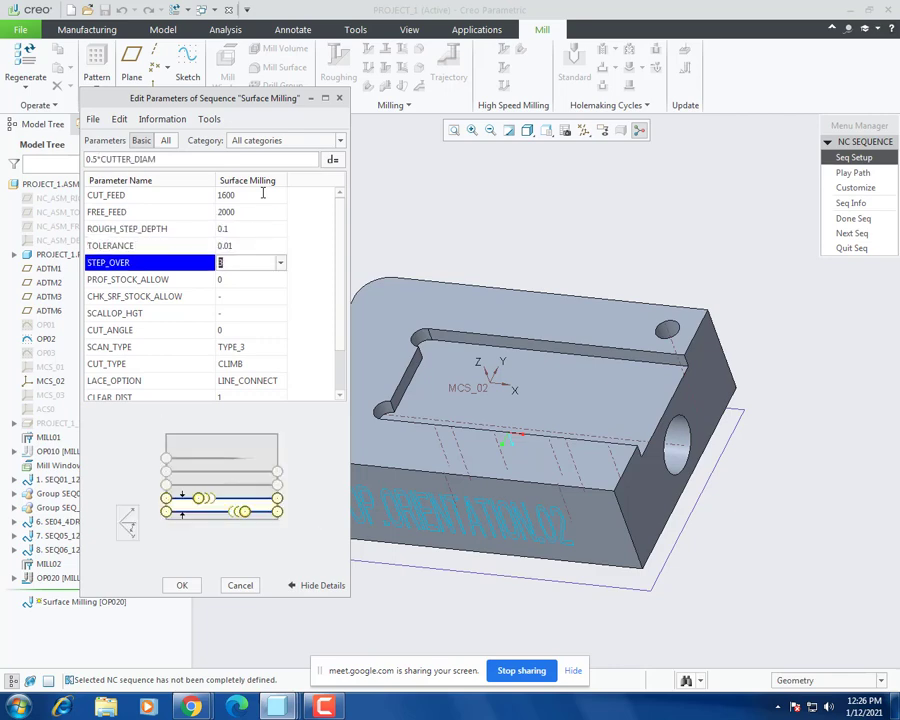
key("Return")
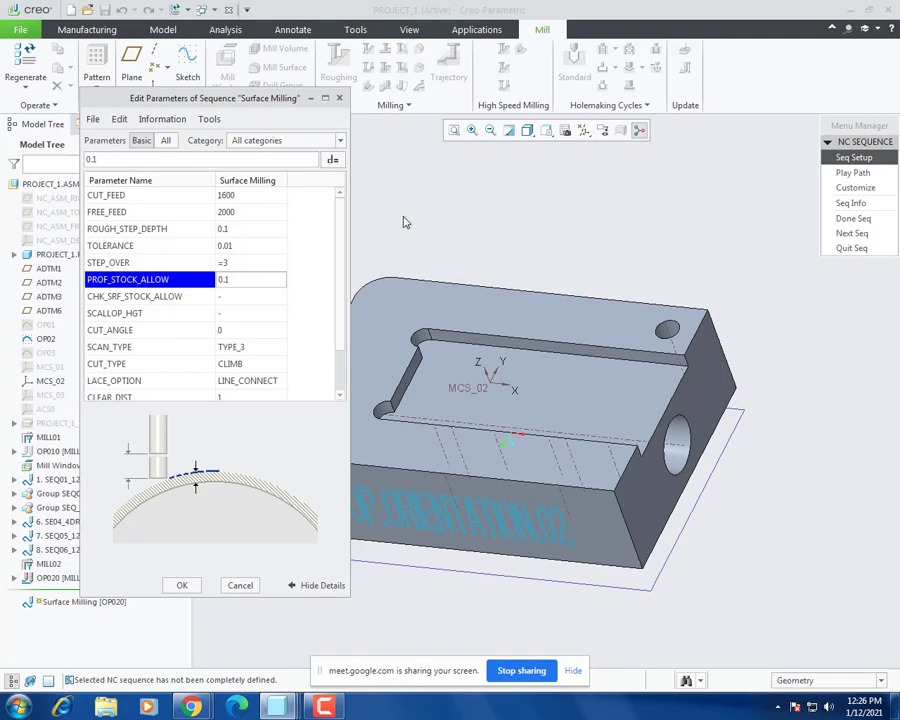
Step: Set the Surface Milling parameters CLEAR_DIST to 10 and SPINDLE_SPEED to 2000, and accept the parameter set
scroll(440, 335, "up", 6)
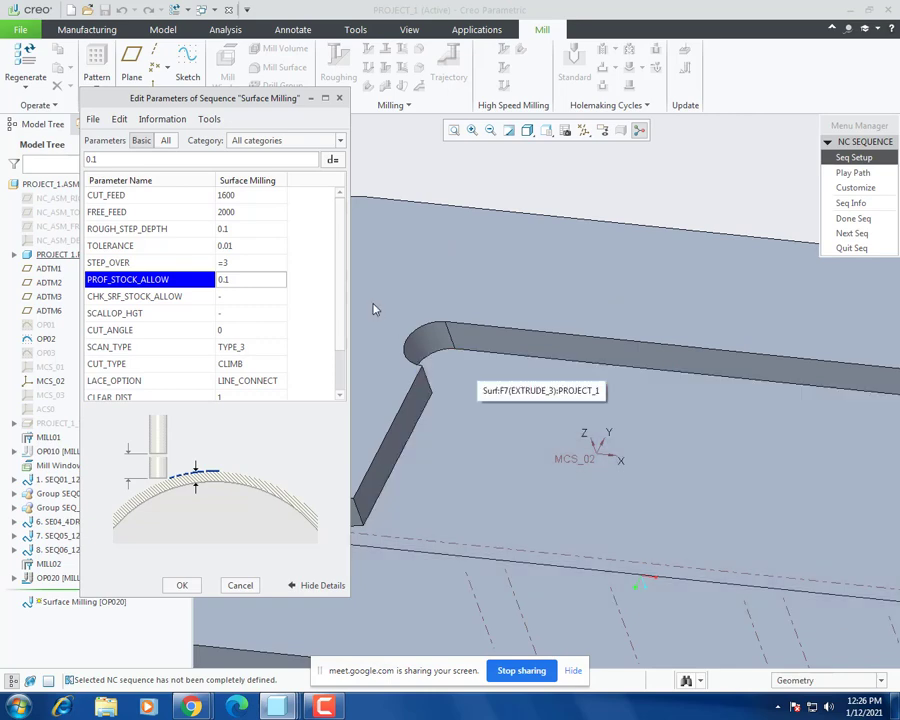
scroll(236, 331, "down", 1)
left_click(237, 349)
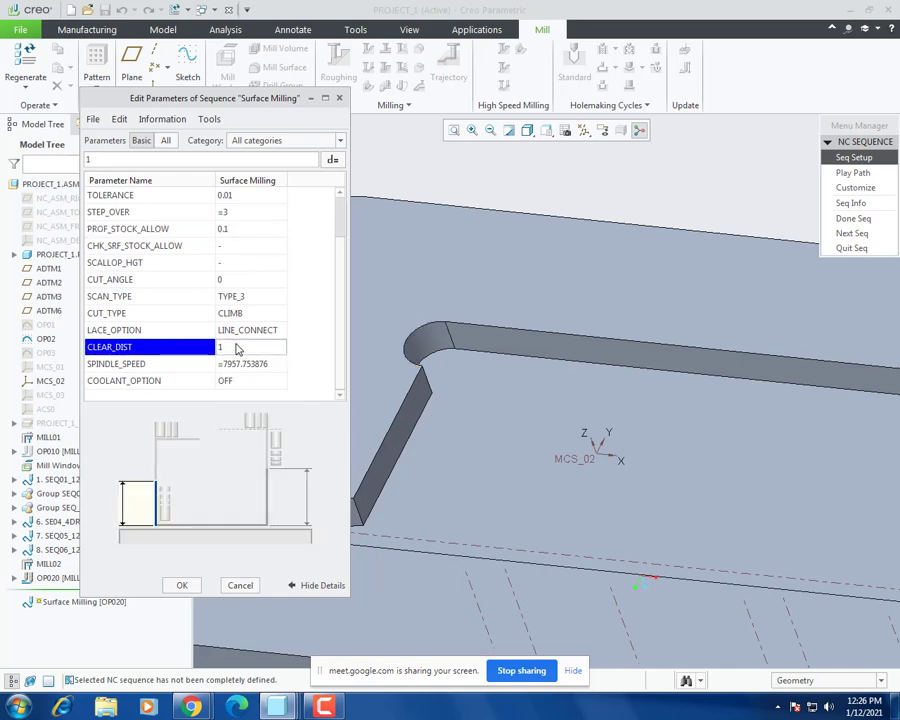
type("0")
key("Return")
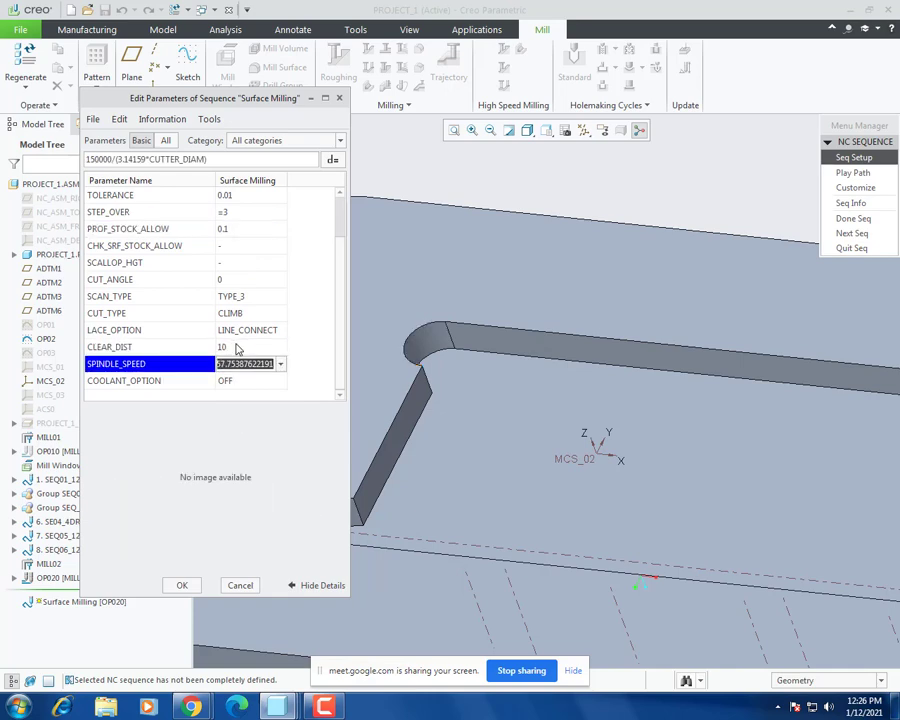
type("2000")
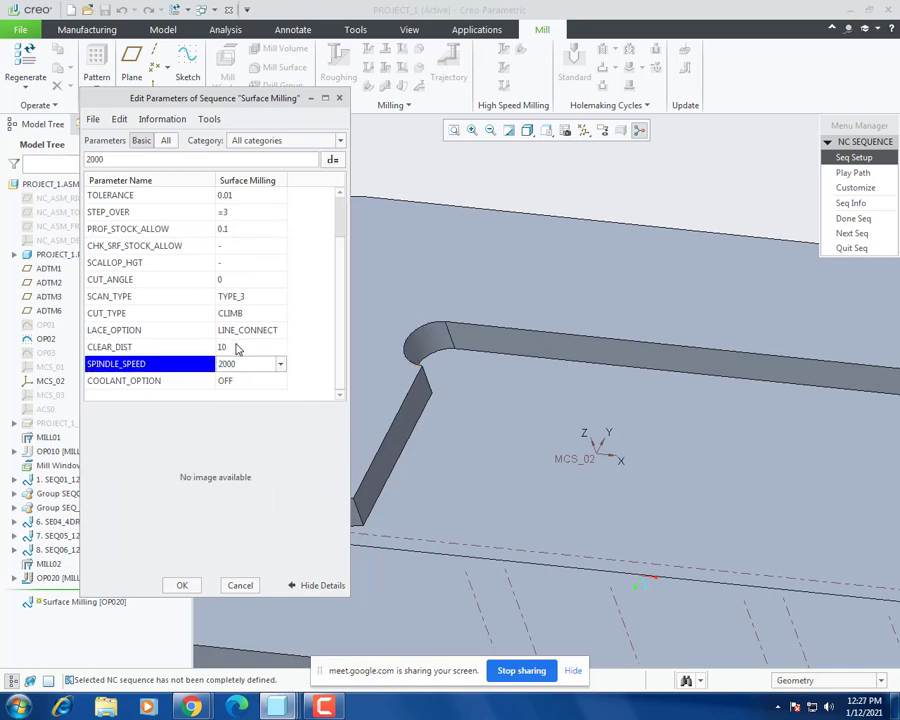
left_click(182, 585)
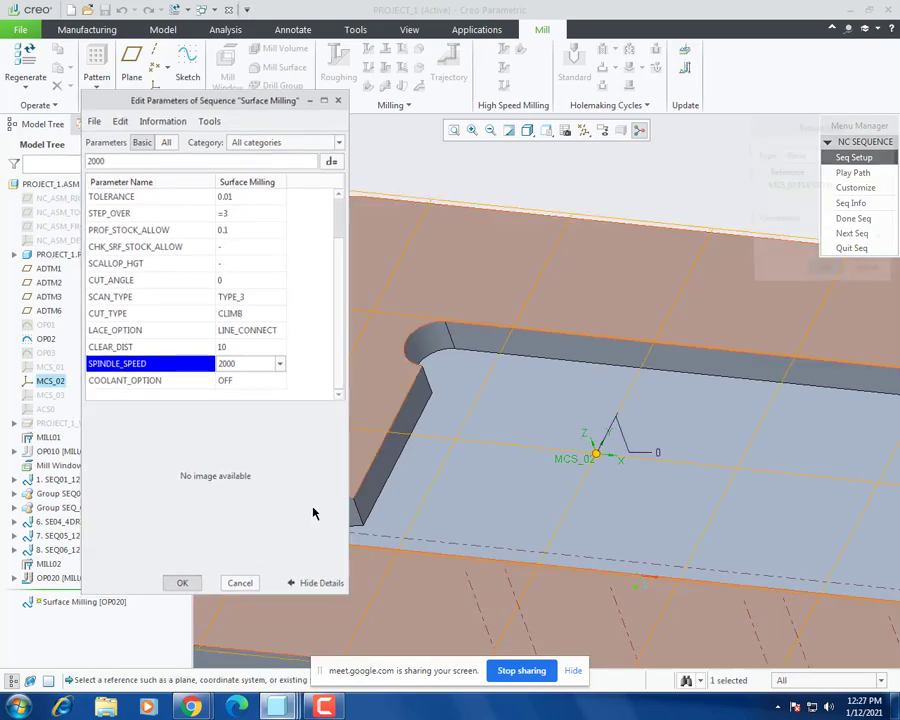
Step: Define the retract surface as a plane at a value of 10 from coordinate system MCS_02
middle_click_drag(442, 408, 533, 403)
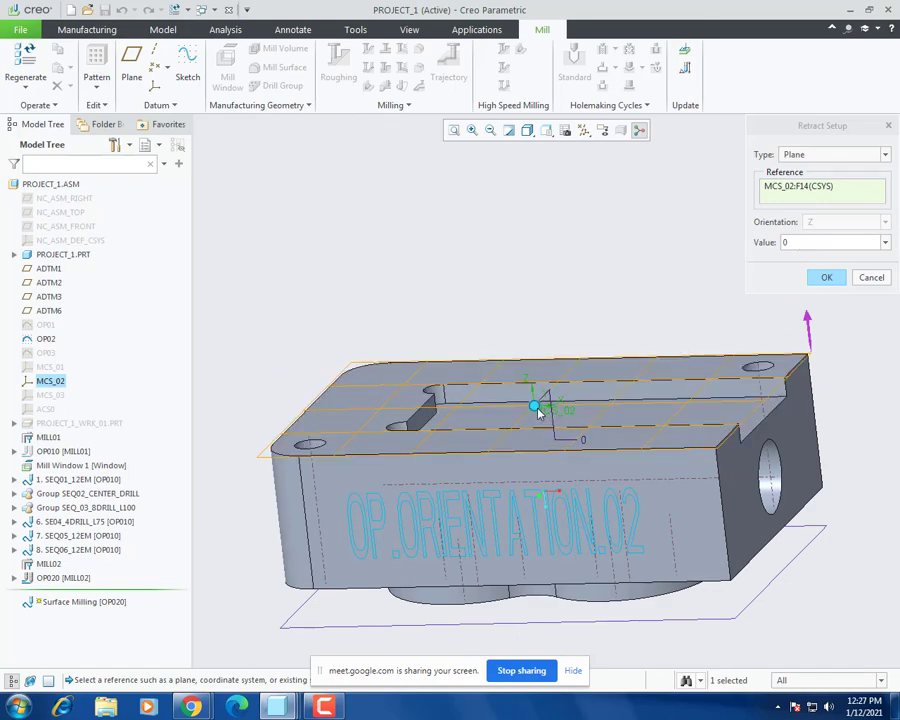
double_click(808, 242)
type("10")
key("Return")
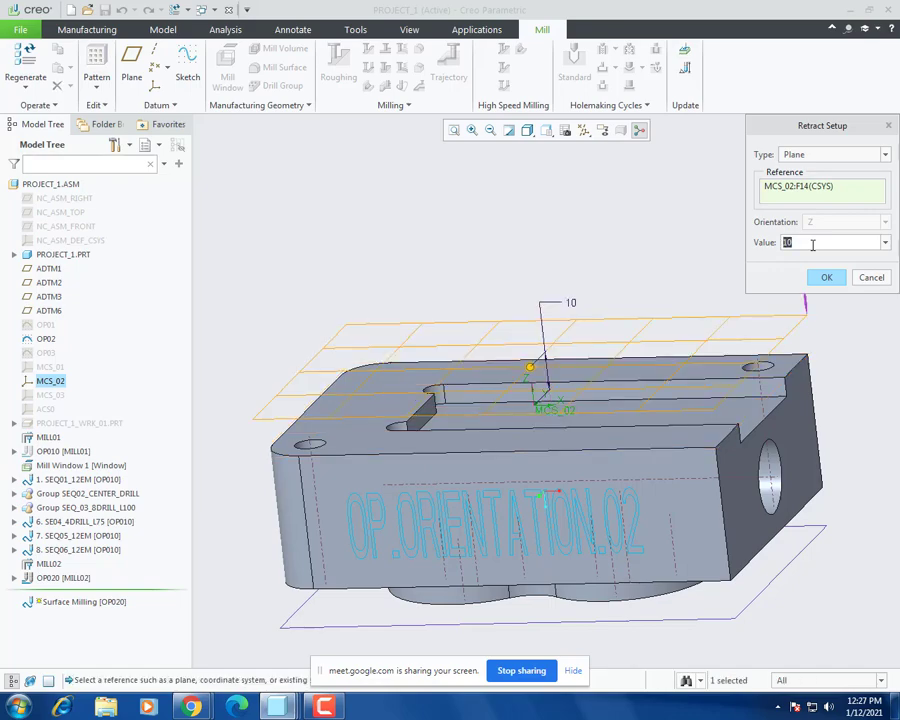
left_click(826, 278)
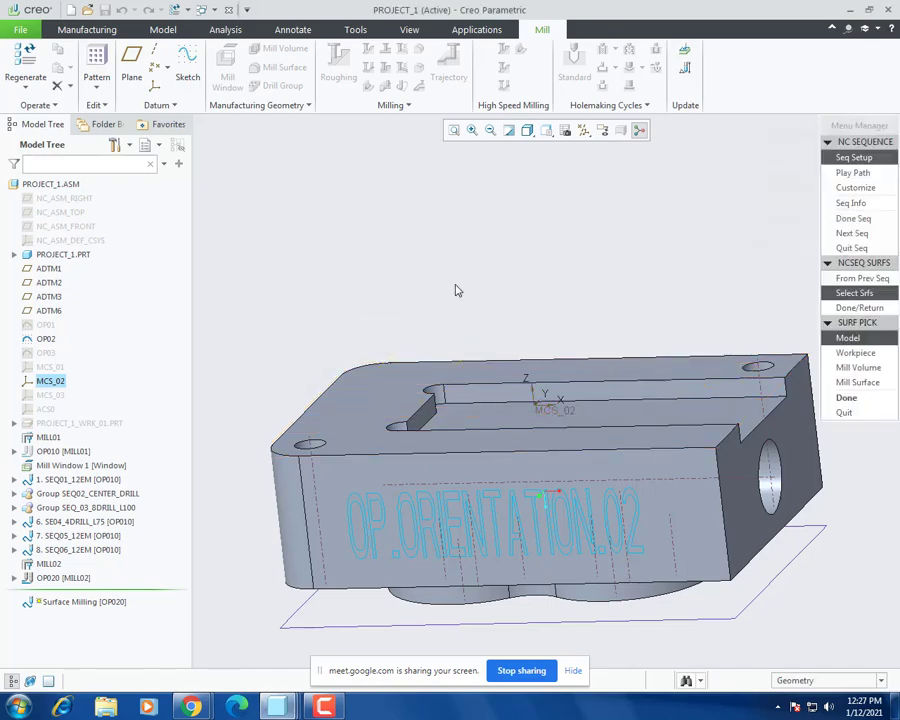
Step: Select the slot's floor on the model as the surface to mill and accept the cut definition from surface isolines
left_click(847, 398)
scroll(482, 398, "up", 5)
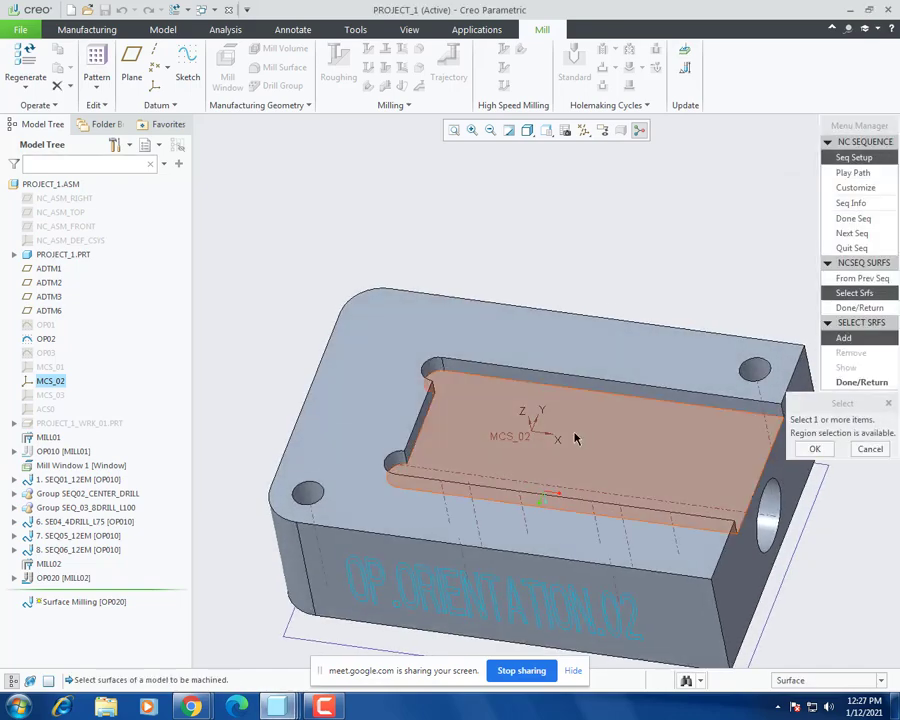
left_click(532, 435)
scroll(356, 428, "down", 5)
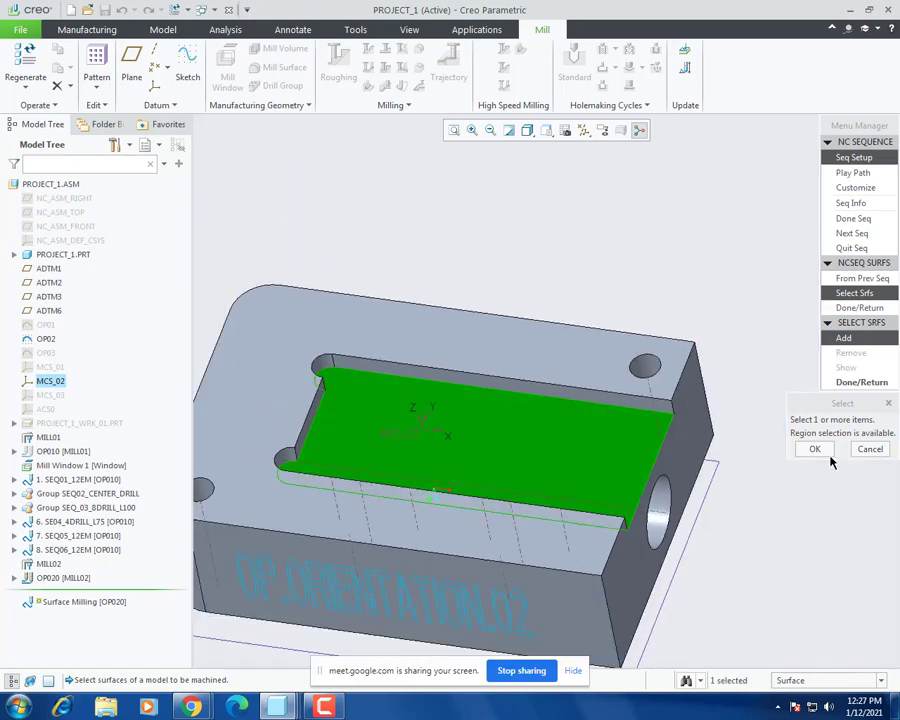
left_click(822, 452)
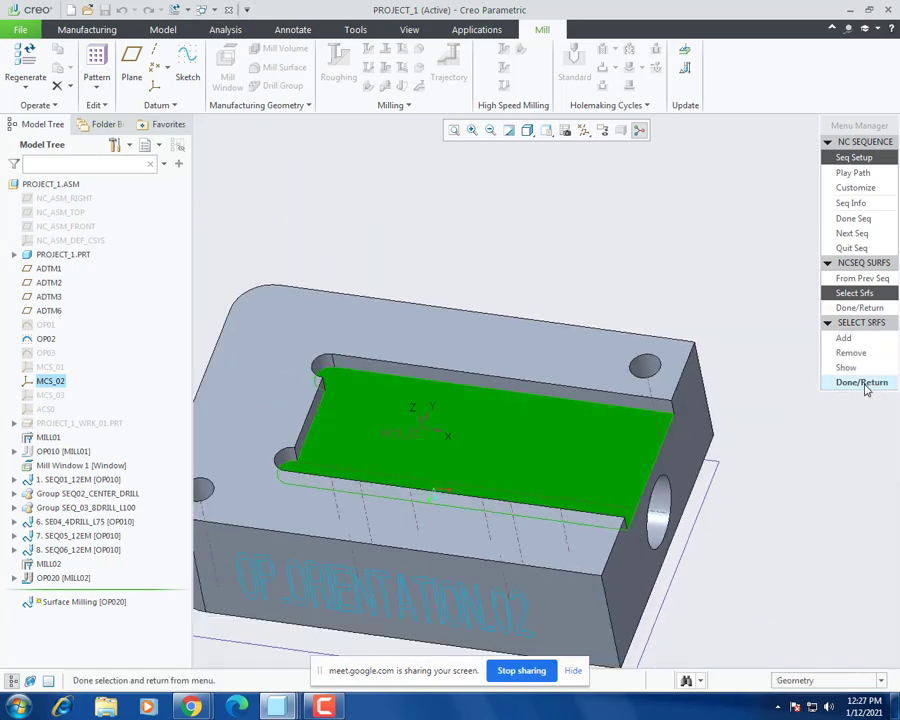
left_click(864, 384)
left_click(862, 308)
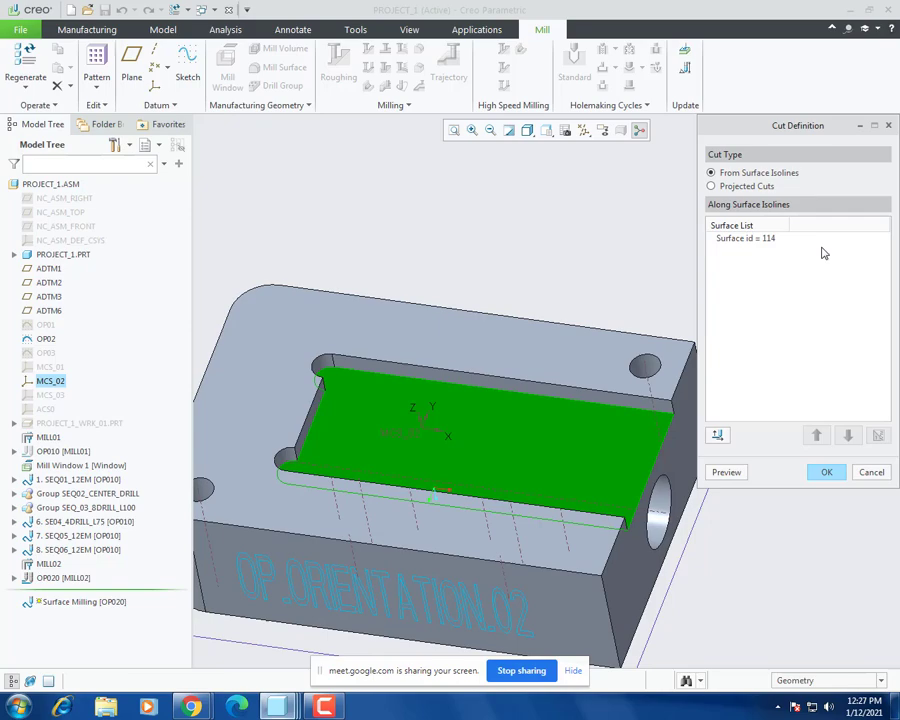
left_click(827, 475)
Step: Play the surface milling tool path on screen at the slowest display speed and examine the tool motion over the slot floor
left_click(838, 173)
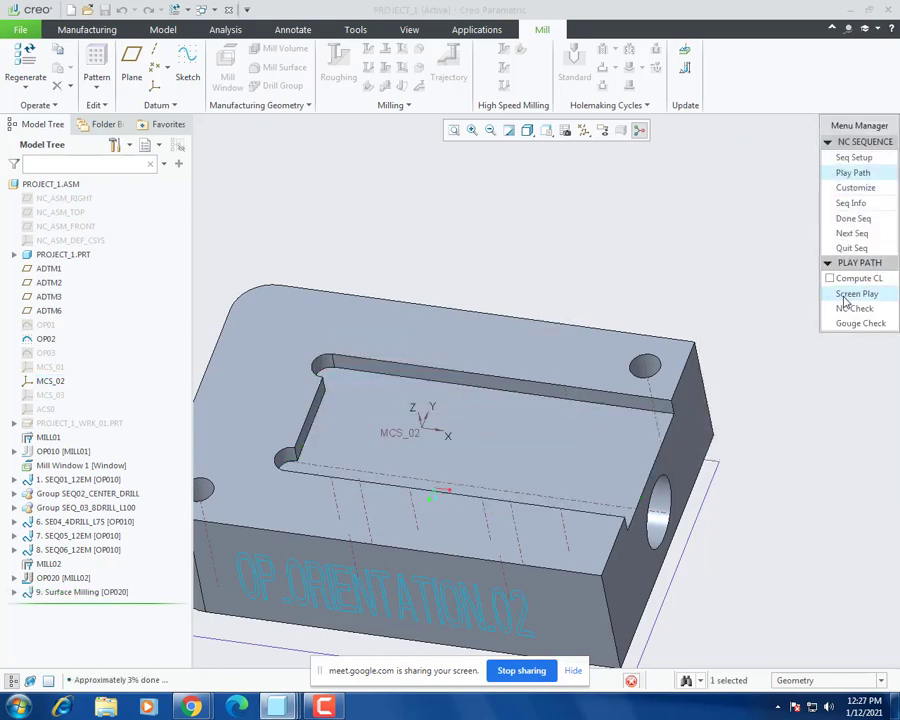
left_click(856, 294)
scroll(508, 352, "down", 3)
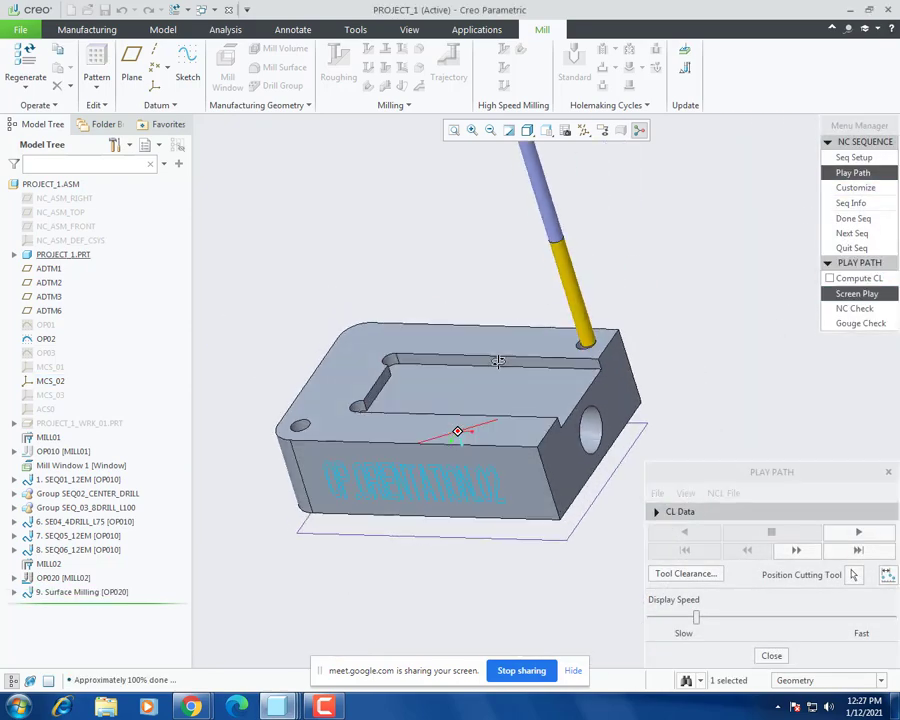
left_click_drag(690, 620, 651, 618)
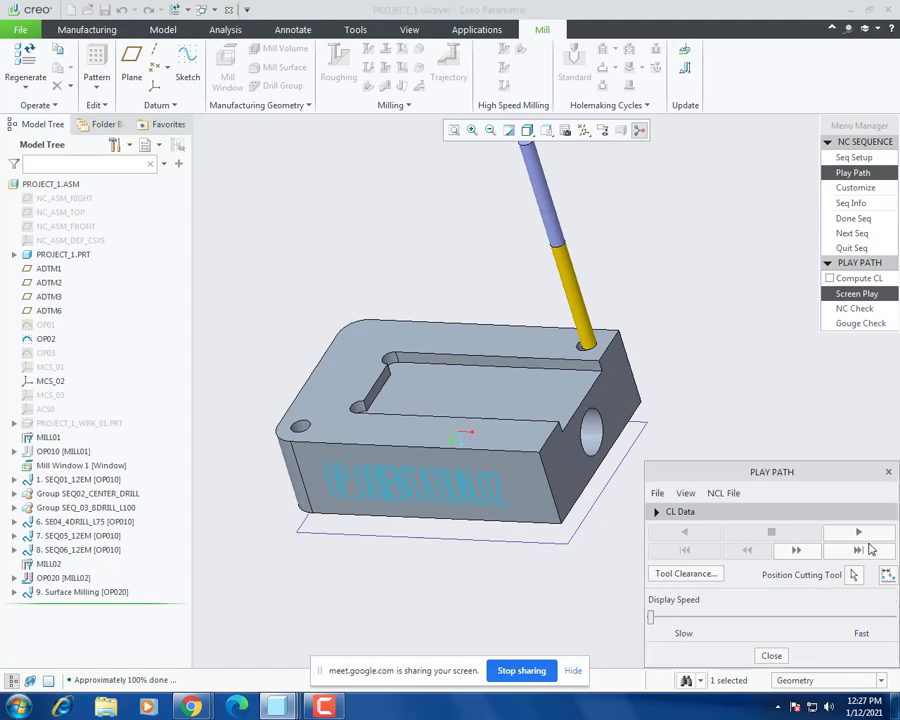
left_click(866, 534)
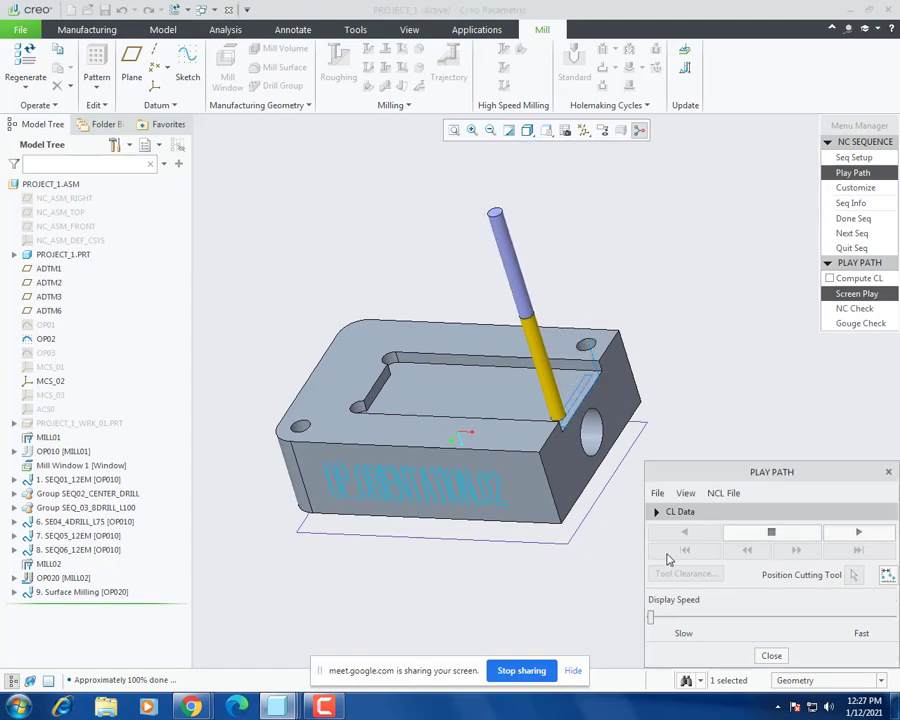
scroll(566, 398, "up", 3)
middle_click_drag(566, 398, 607, 387)
scroll(607, 387, "down", 3)
left_click(775, 657)
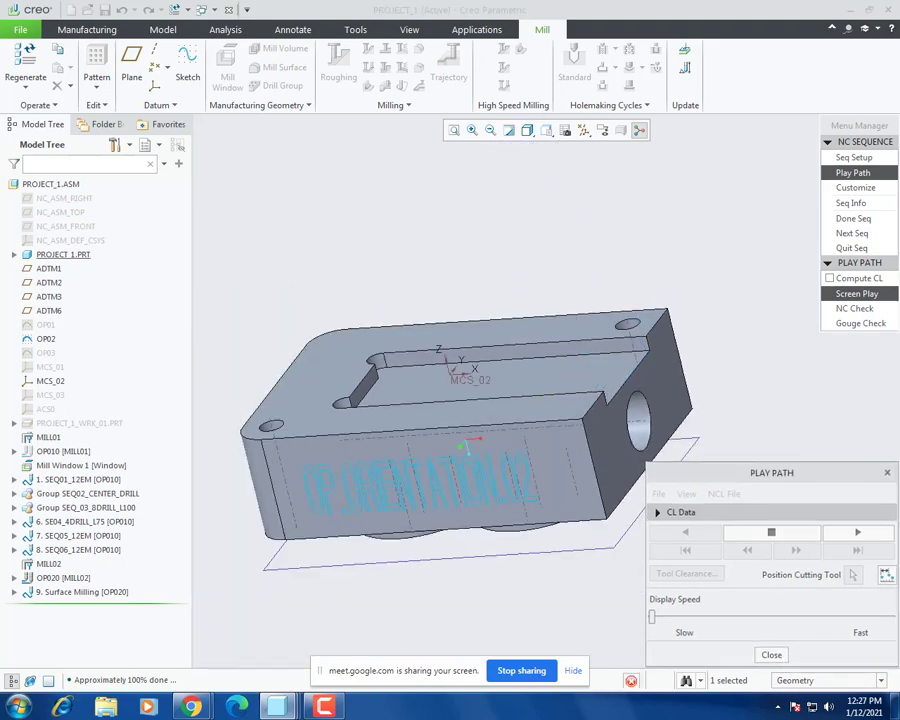
Step: Review the Surface Milling sequence's parameters without changing them and finish the sequence
left_click(830, 157)
left_click(850, 337)
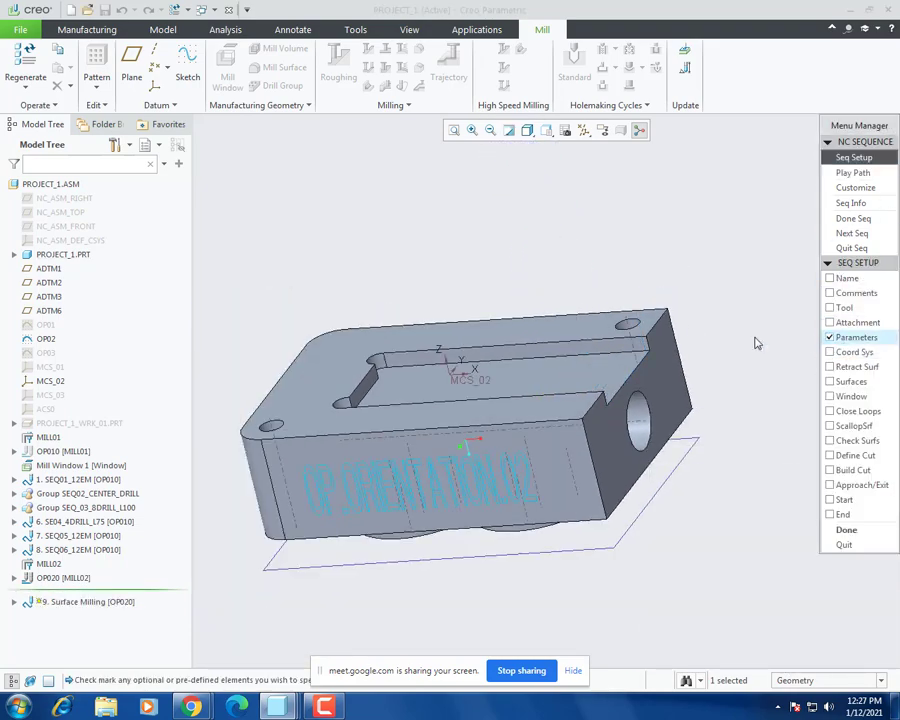
middle_click(643, 384)
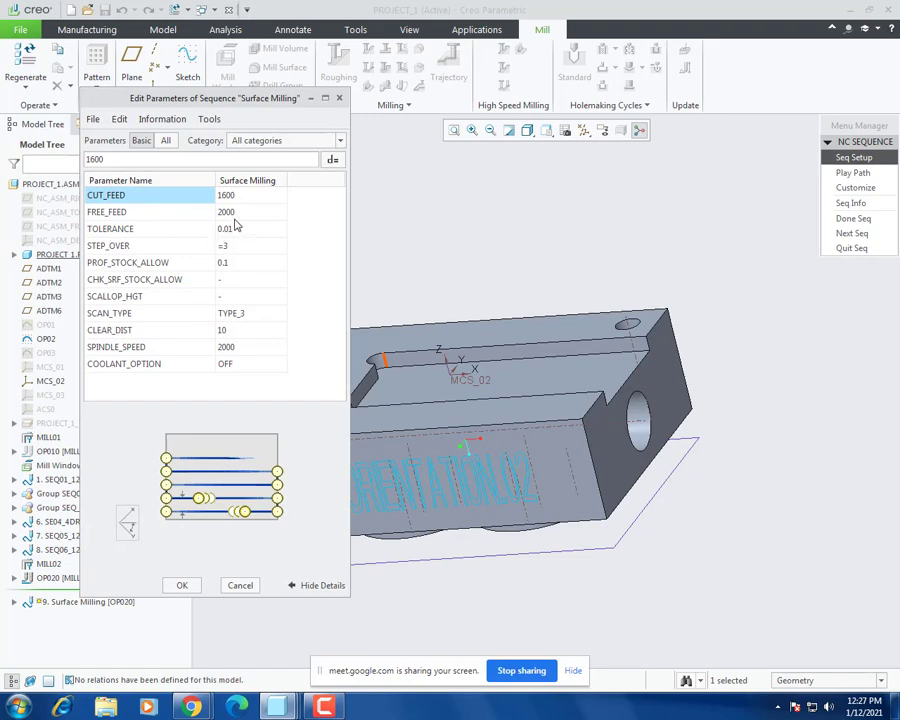
middle_click(416, 587)
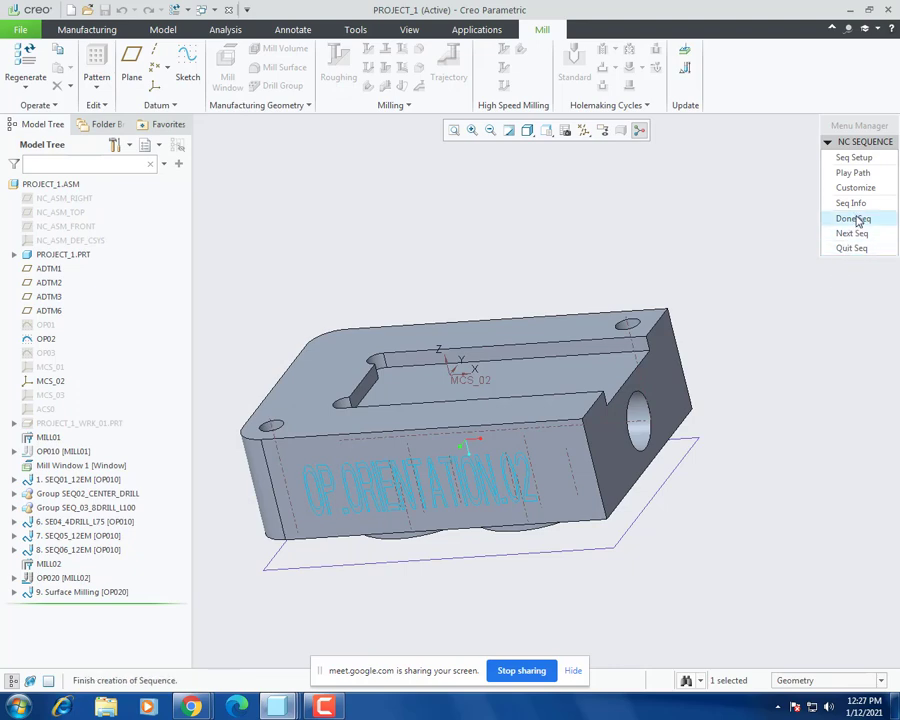
left_click(852, 248)
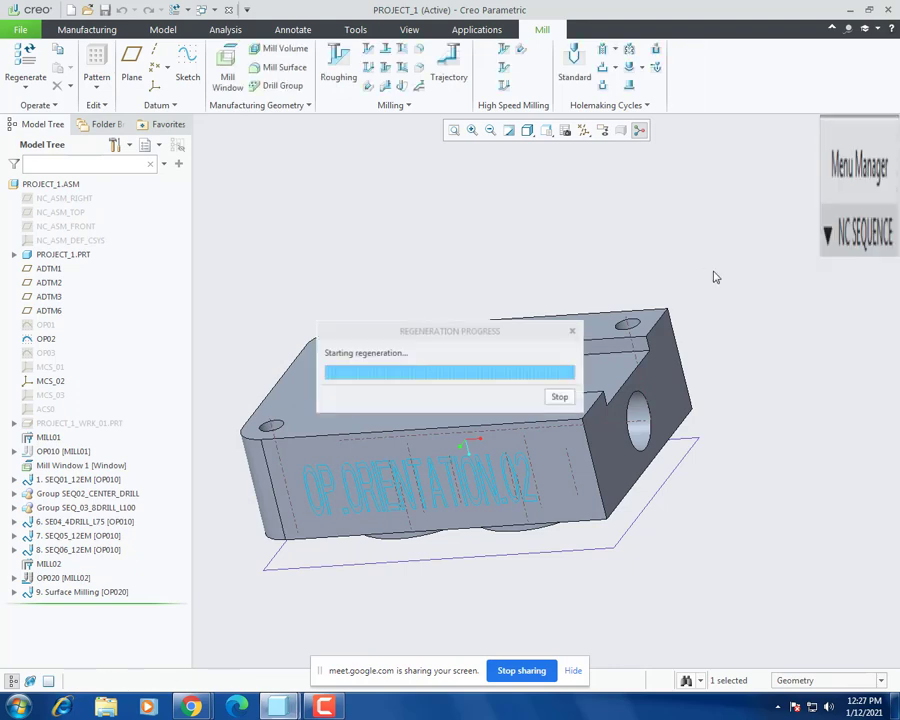
right_click(82, 593)
left_click(88, 377)
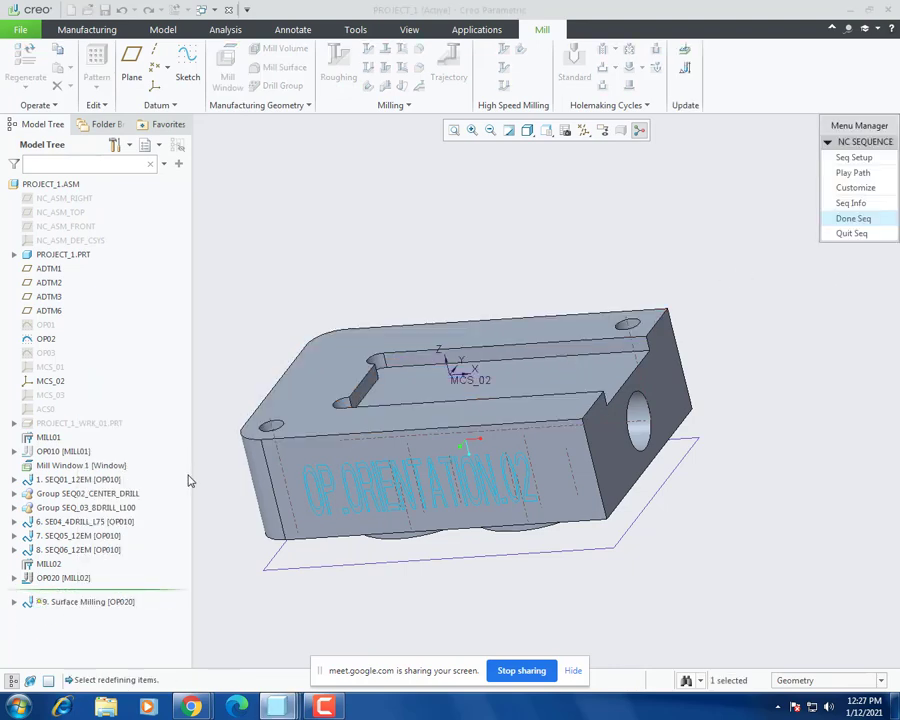
left_click(864, 220)
Step: Copy the Surface Milling sequence in OP020 and paste a duplicate after it, keeping the same references
right_click(56, 594)
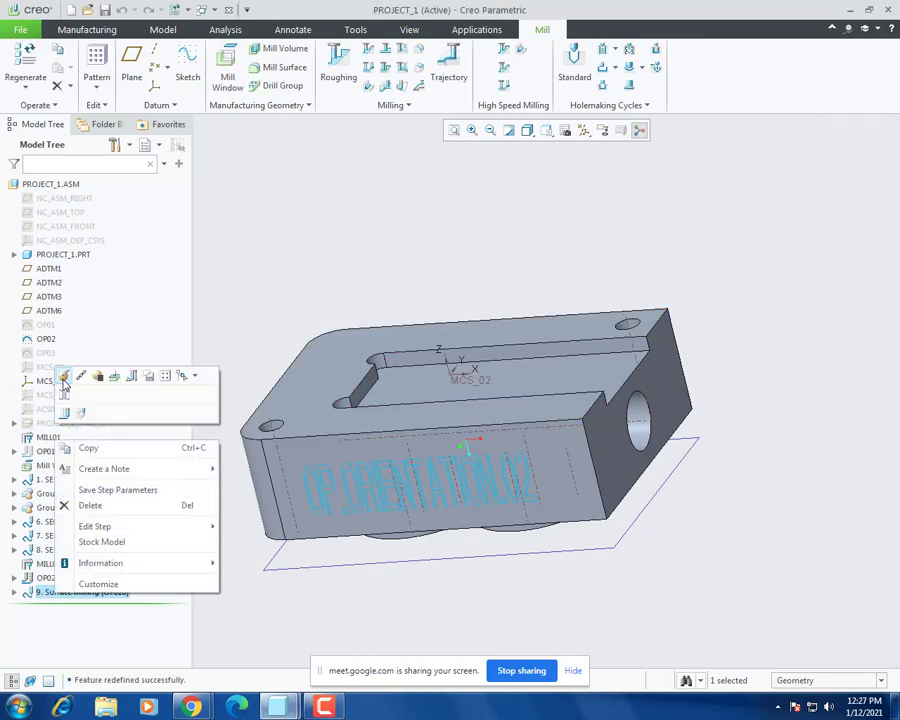
left_click(65, 450)
right_click(78, 601)
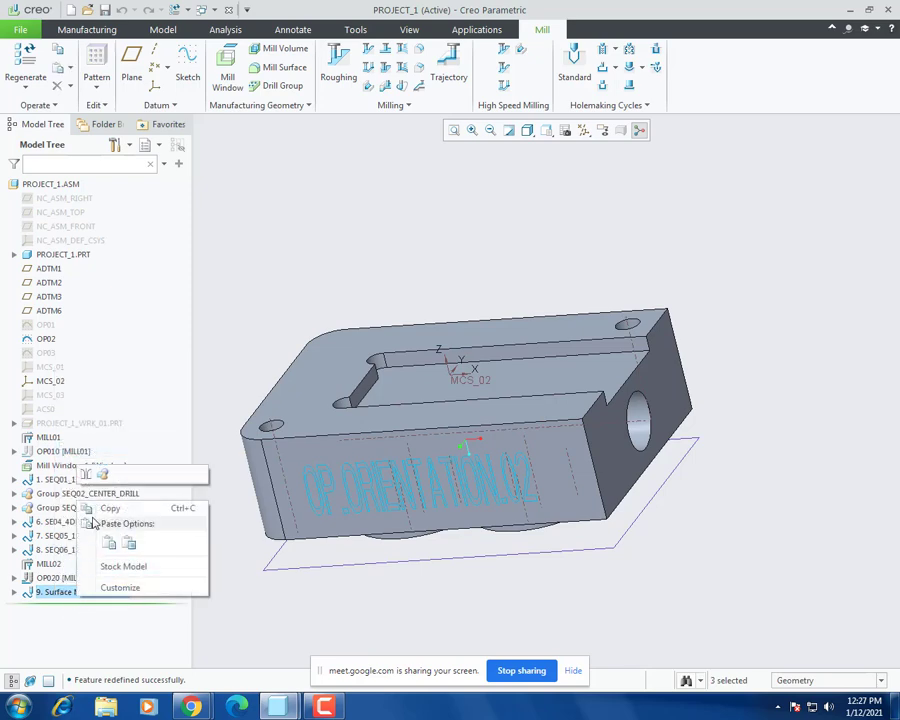
left_click(82, 508)
right_click(88, 598)
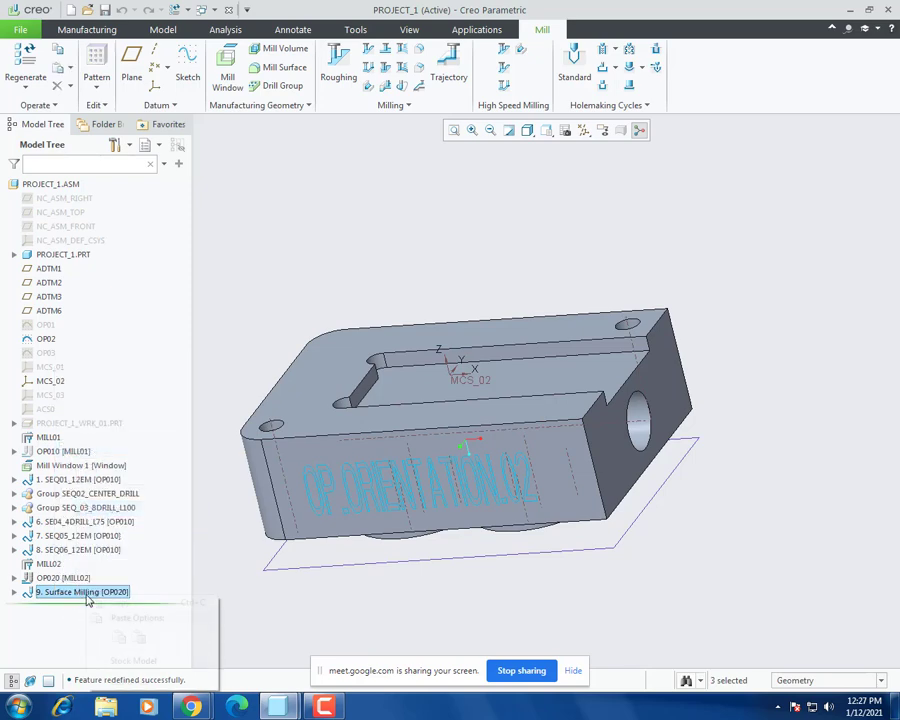
left_click(116, 634)
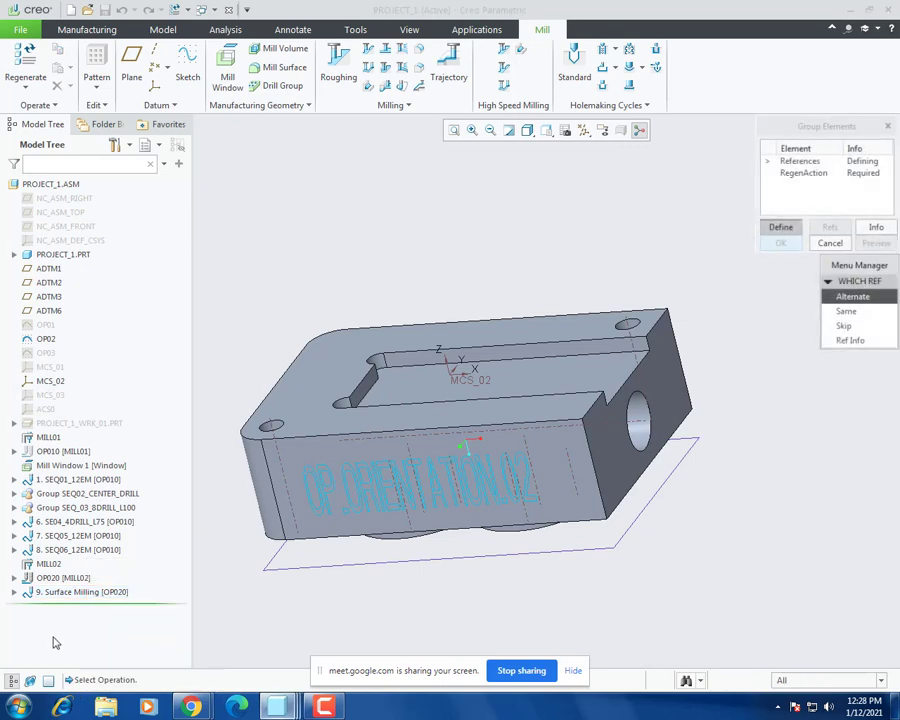
left_click(857, 317)
left_click(866, 191)
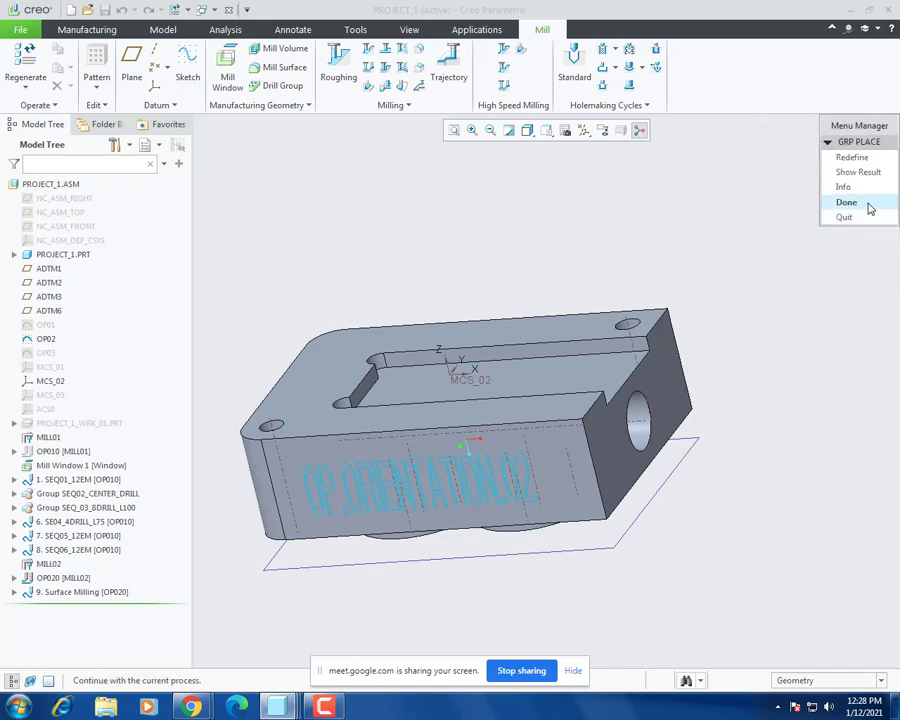
left_click(866, 203)
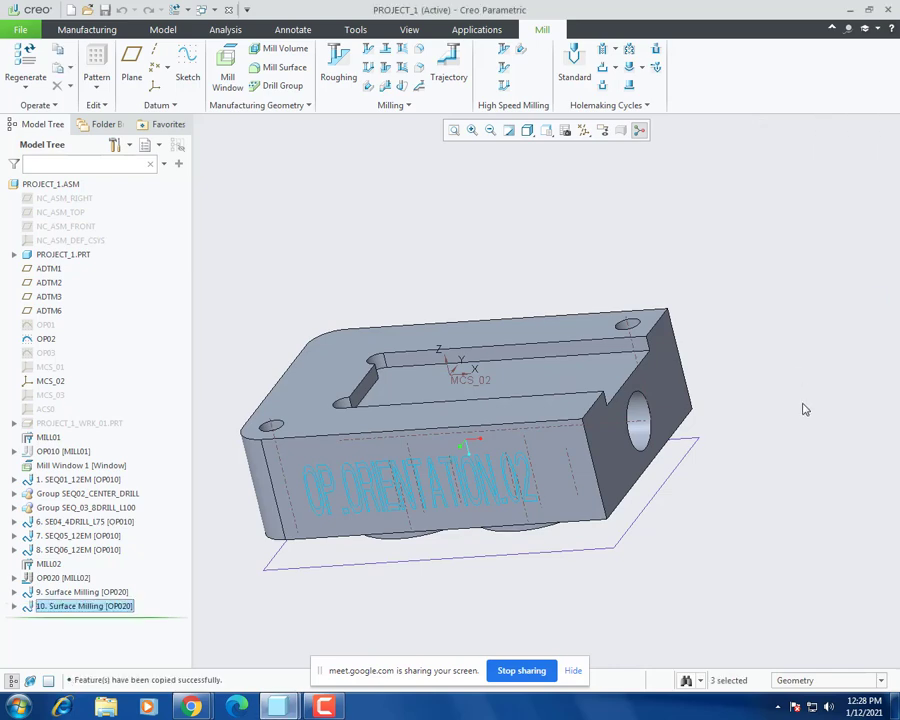
Step: Open the duplicated Surface Milling sequence for redefinition, check its parameters and close it as done
right_click(90, 608)
left_click(98, 345)
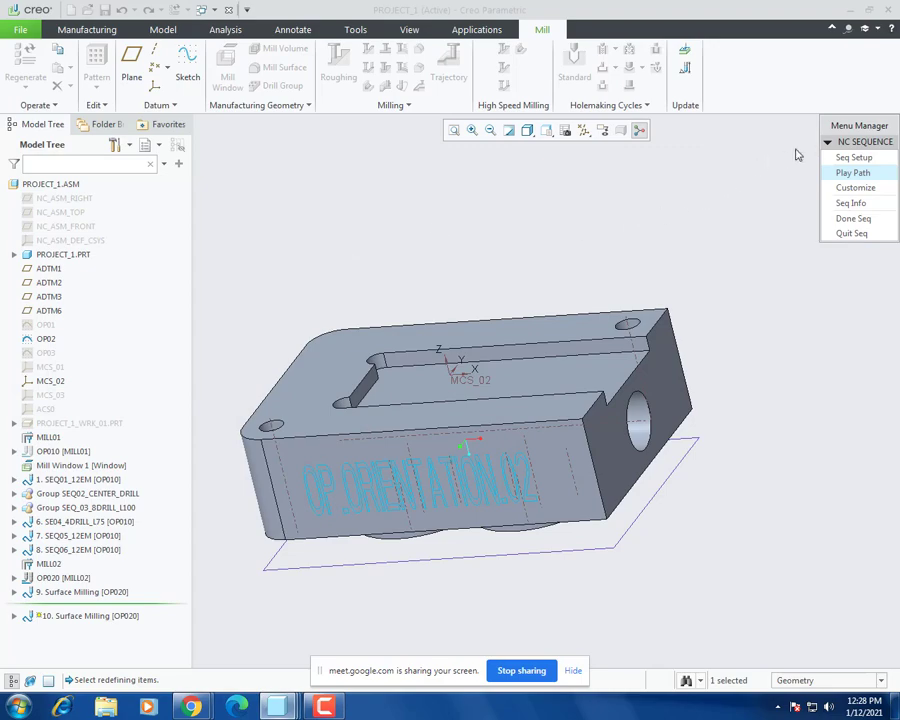
left_click(854, 157)
left_click(840, 321)
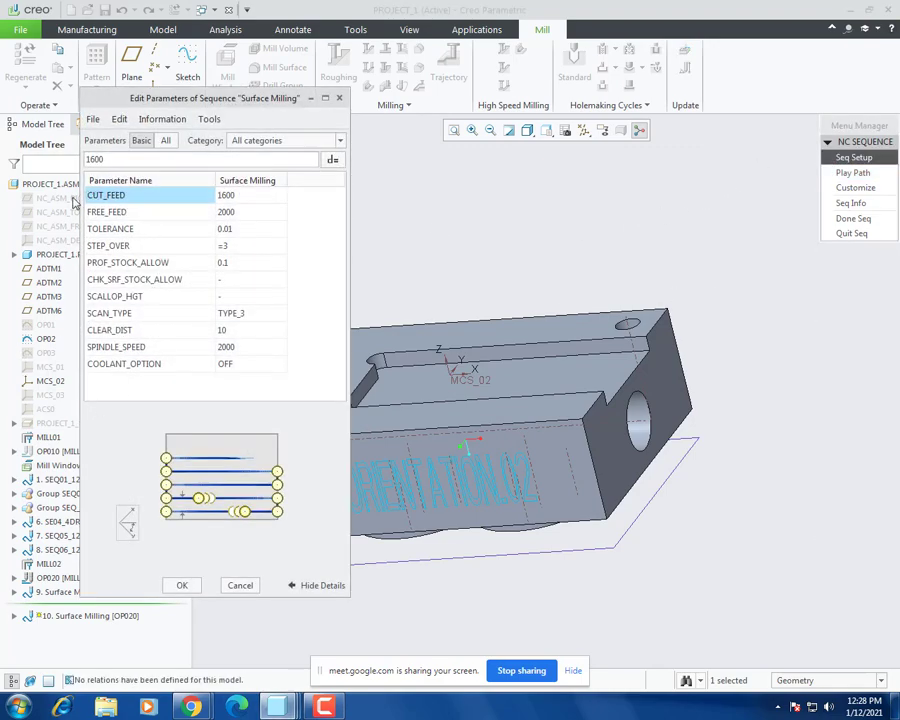
left_click(188, 586)
left_click(866, 233)
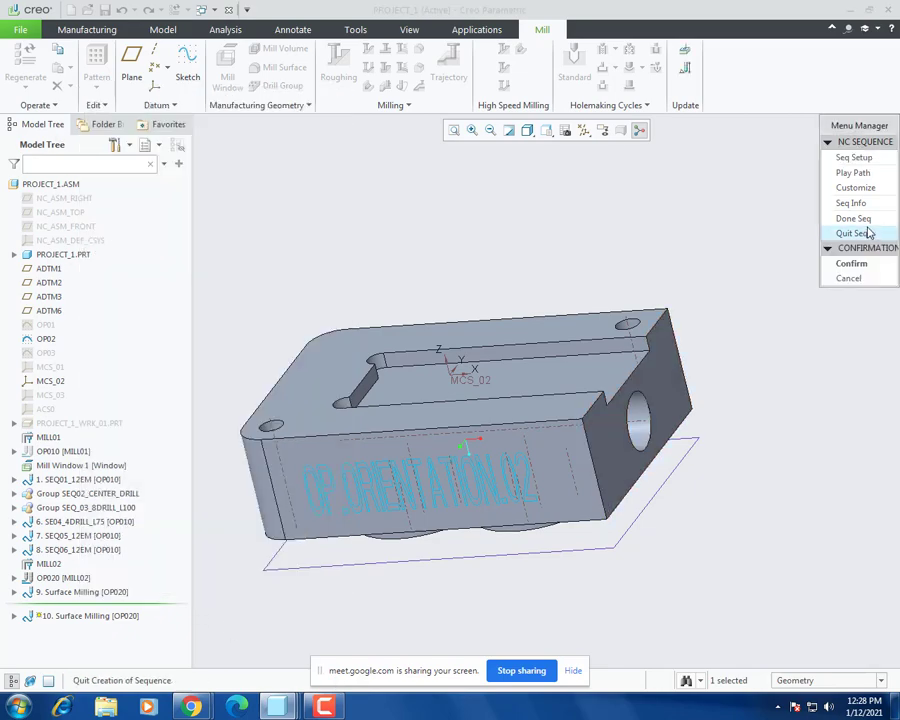
left_click(851, 278)
left_click(857, 219)
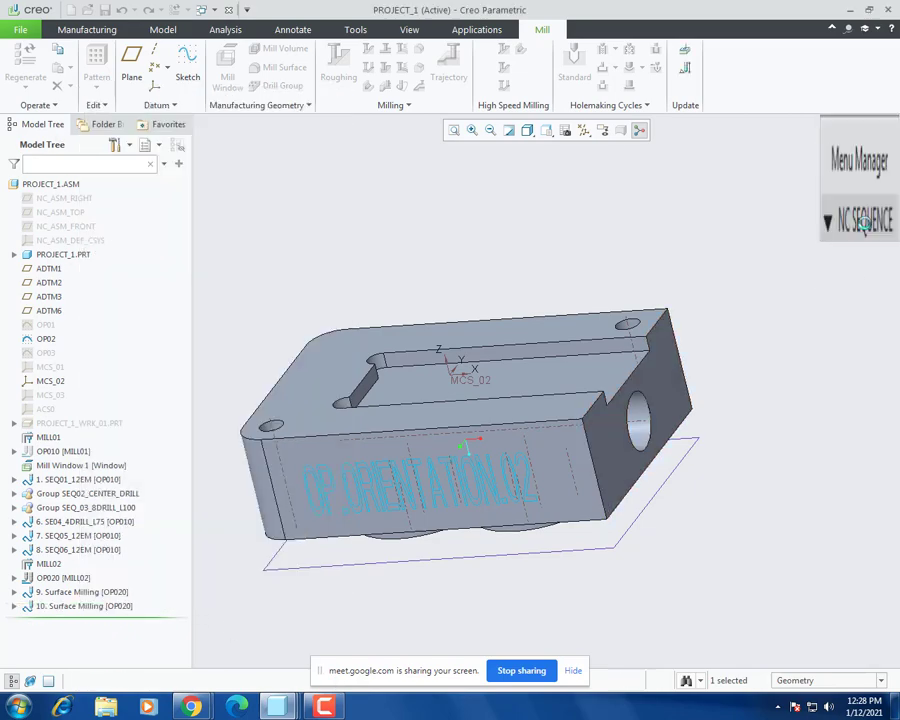
Step: Delete both Surface Milling sequences from operation OP020 and confirm the deletion
left_click(78, 592, "ctrl")
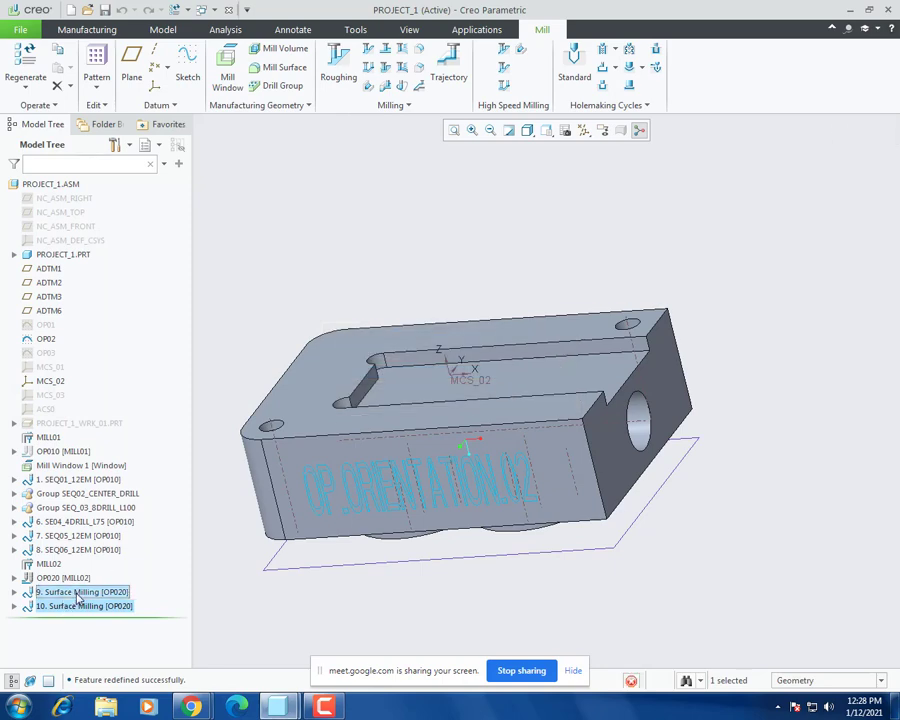
right_click(78, 592)
left_click(108, 619)
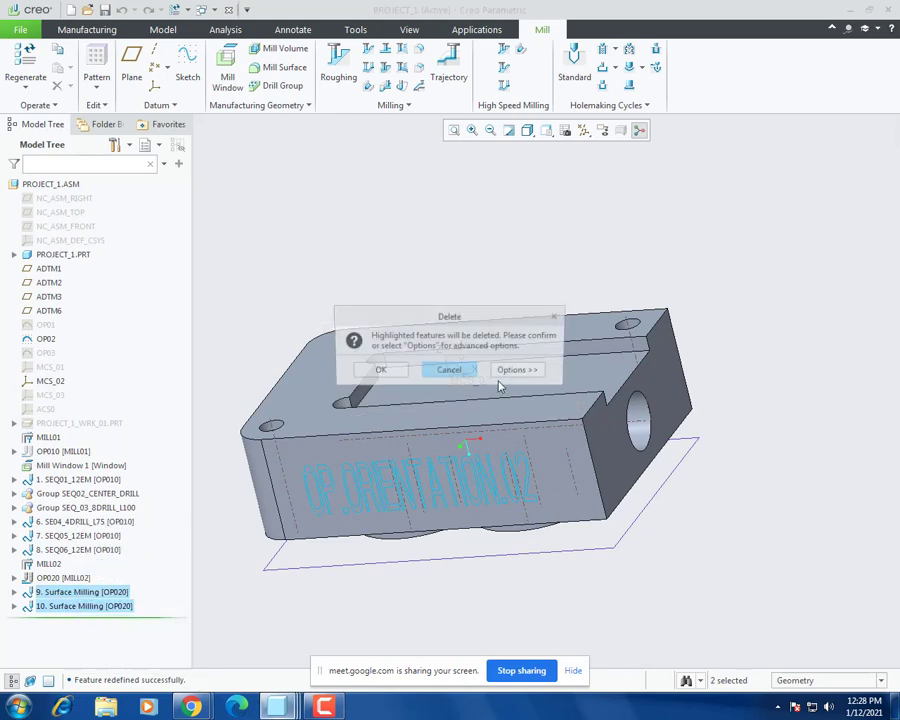
left_click(384, 370)
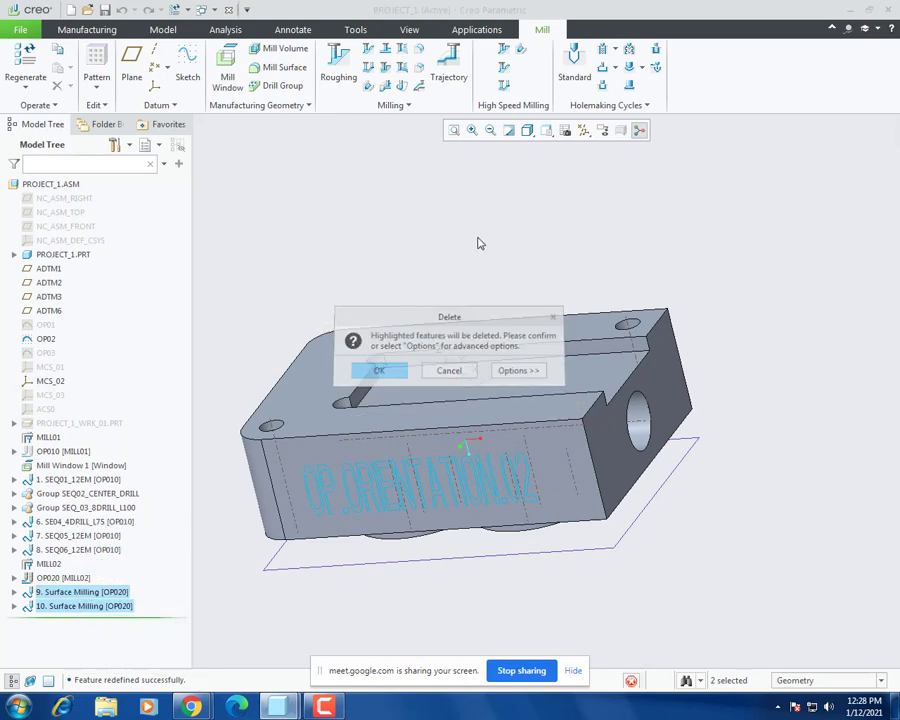
Step: Start a new Surface Milling sequence in OP020 with the default setup items and accept the 6EM end mill as its tool
left_click(404, 106)
left_click(371, 172)
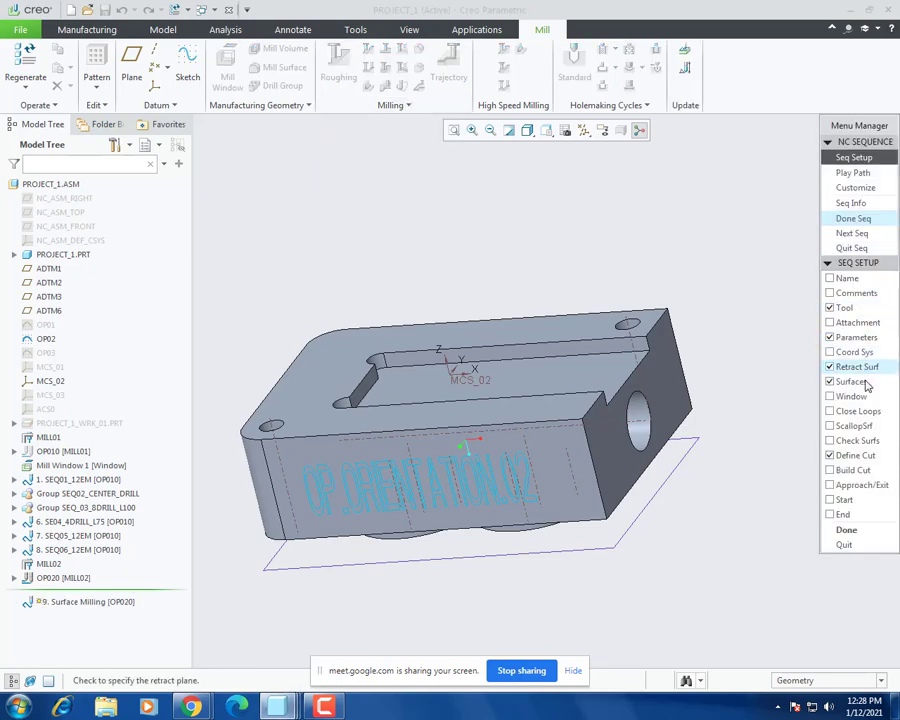
left_click(848, 530)
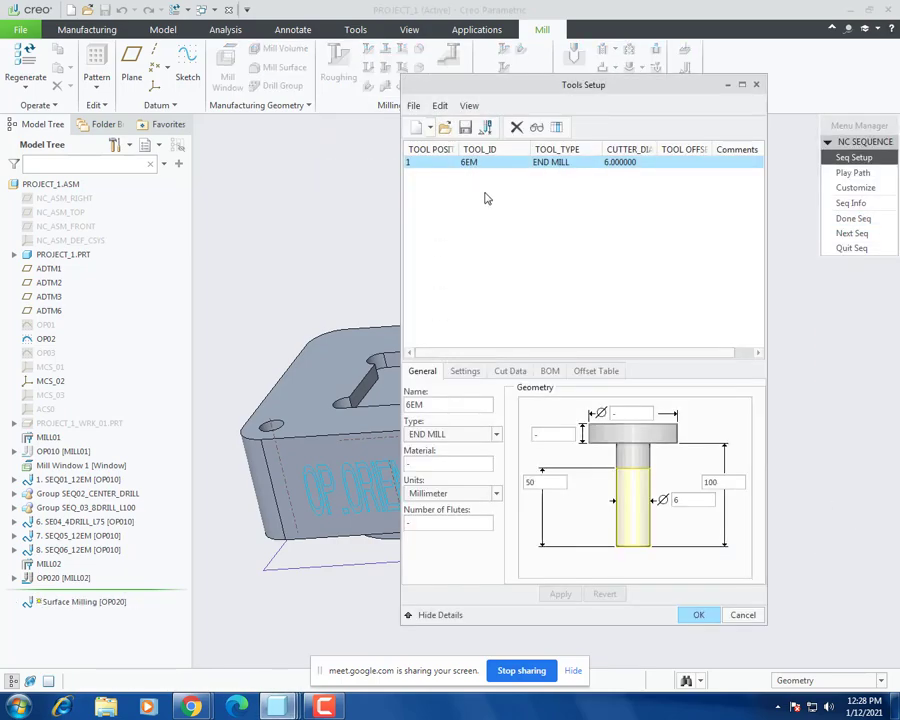
left_click(699, 617)
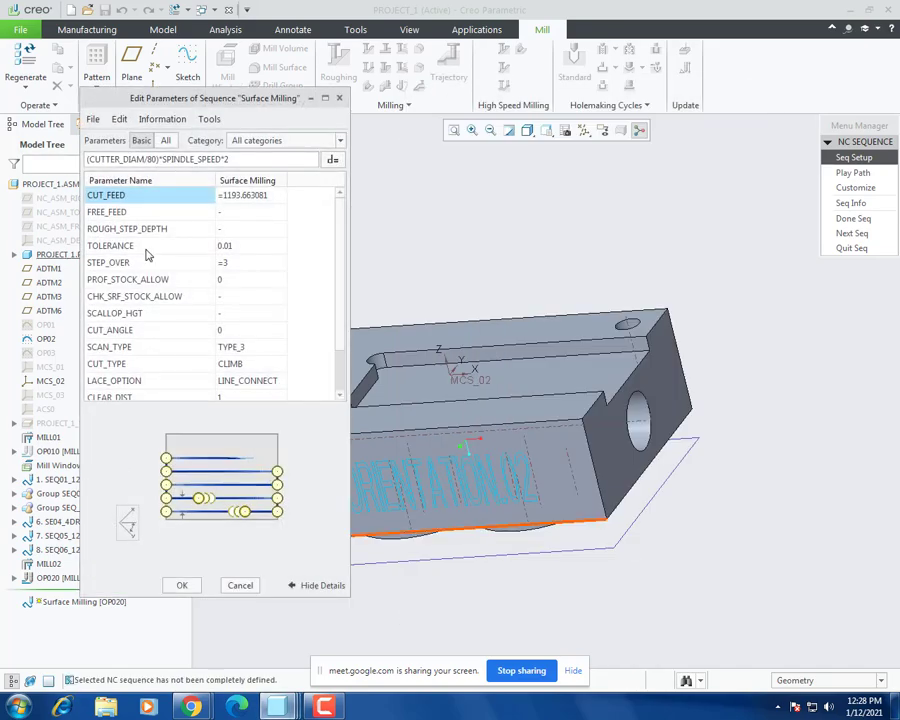
Step: Set the sequence's CUT_FEED to 1600, FREE_FEED to 2000 and ROUGH_STEP_DEPTH to 0.1
left_click(127, 229)
left_click(221, 230)
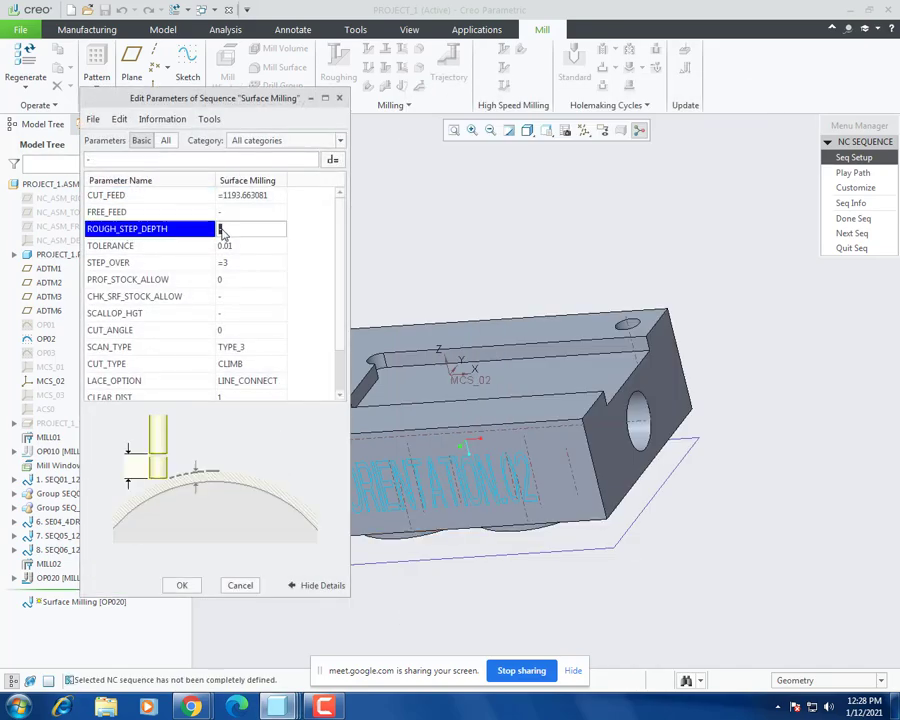
left_click(263, 196)
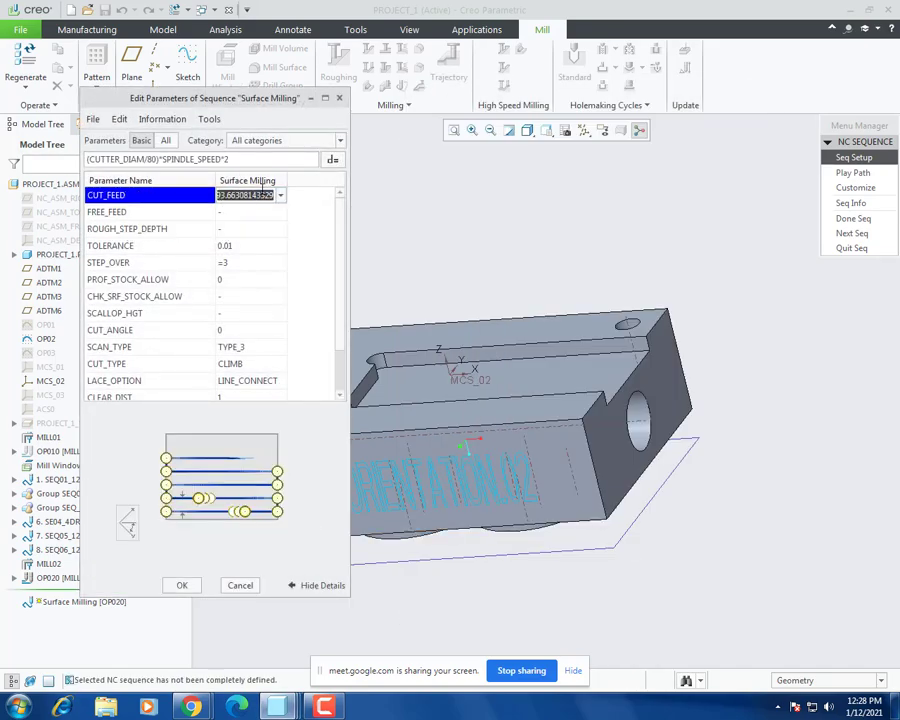
type("1600")
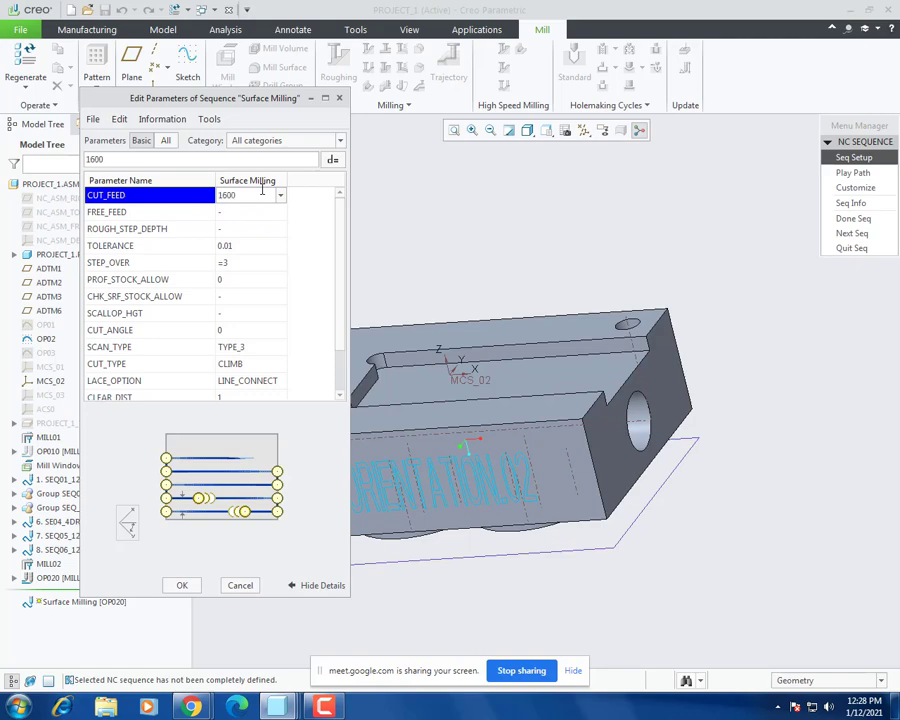
key("Return")
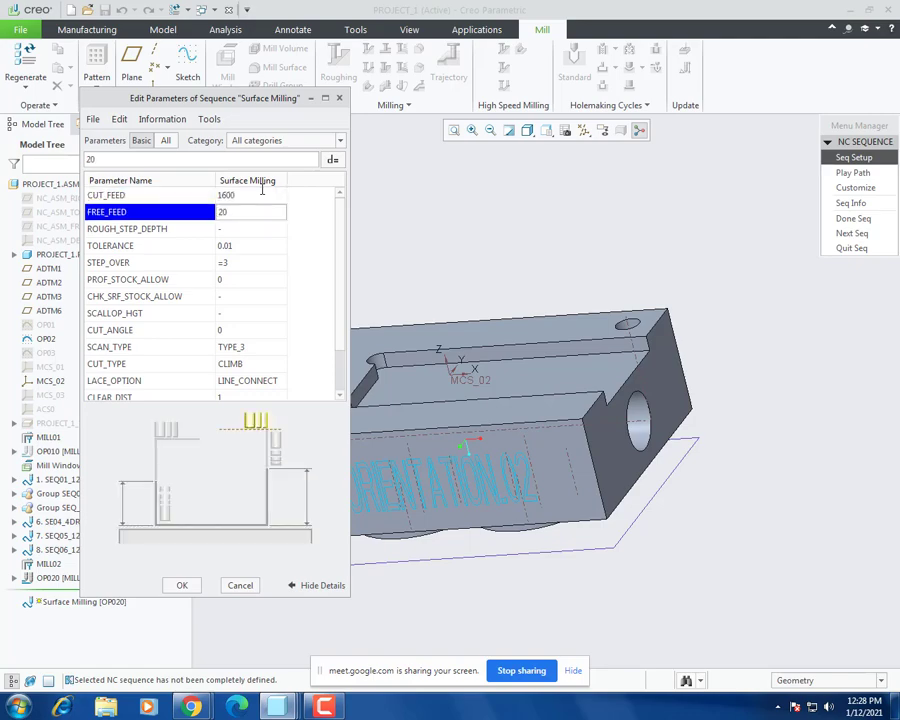
key("Return")
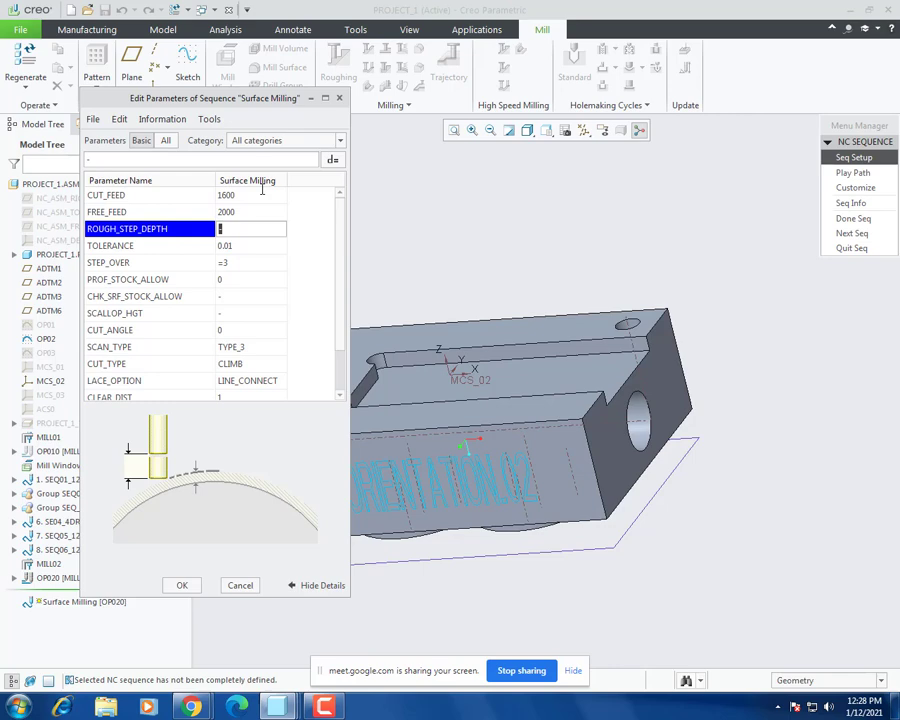
type("0.1")
key("Return")
key("Return")
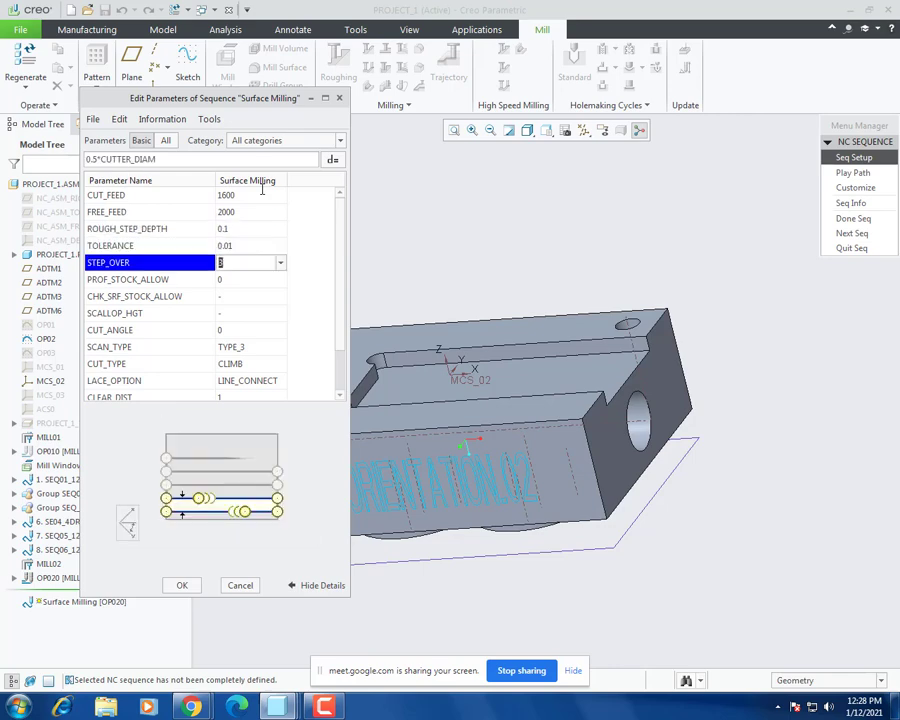
Step: Set PROF_STOCK_ALLOW to 0.1, CLEAR_DIST to 10 and SPINDLE_SPEED to 2000, and accept the sequence parameters
key("Return")
key("Return")
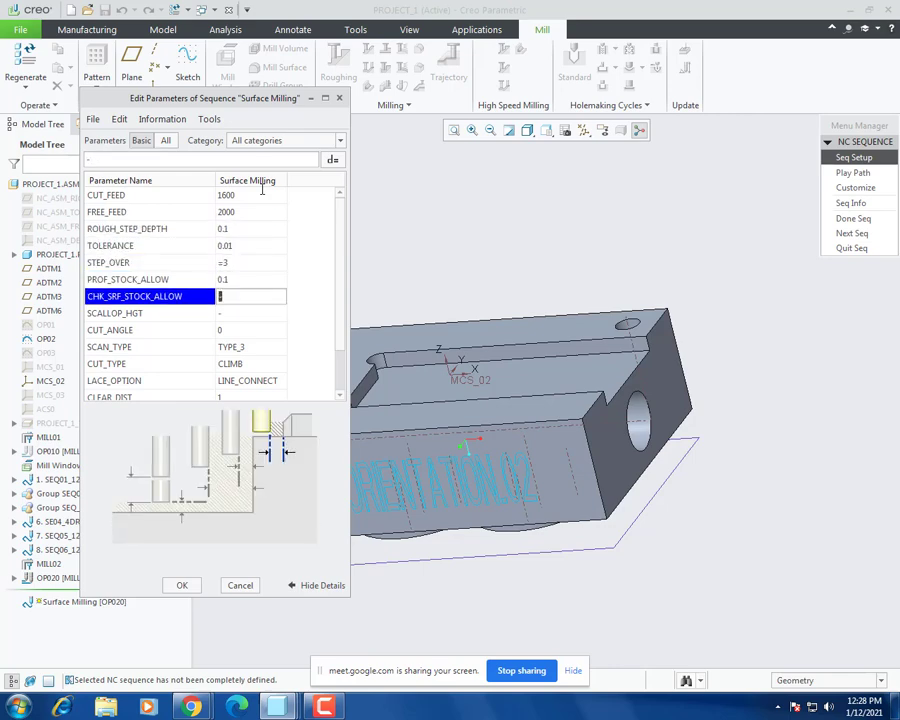
key("Return")
key("Return")
key("Return")
key("Return")
key("Return")
key("Return")
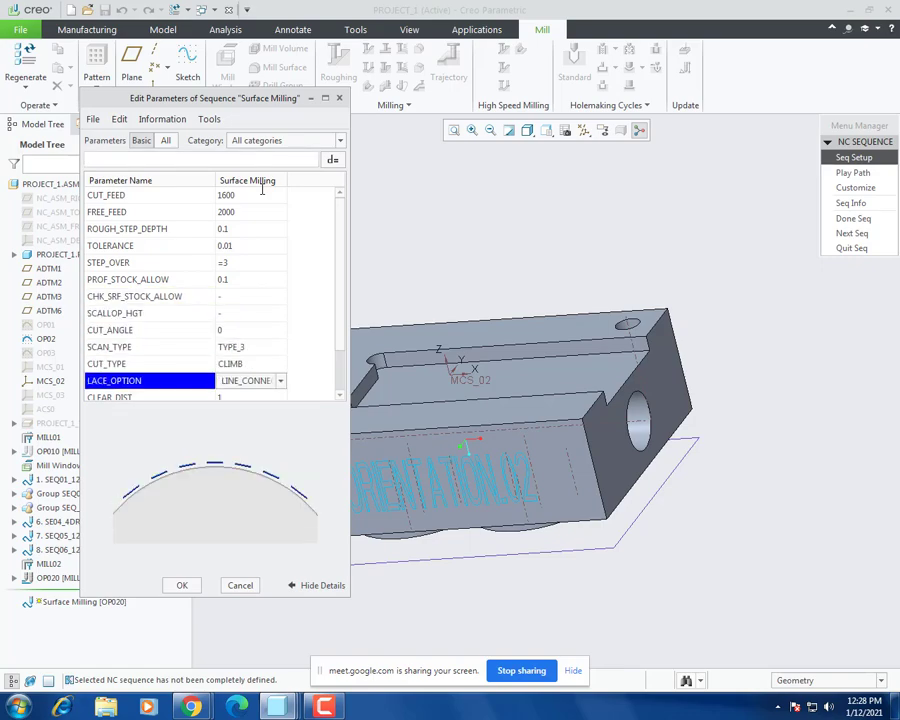
key("Return")
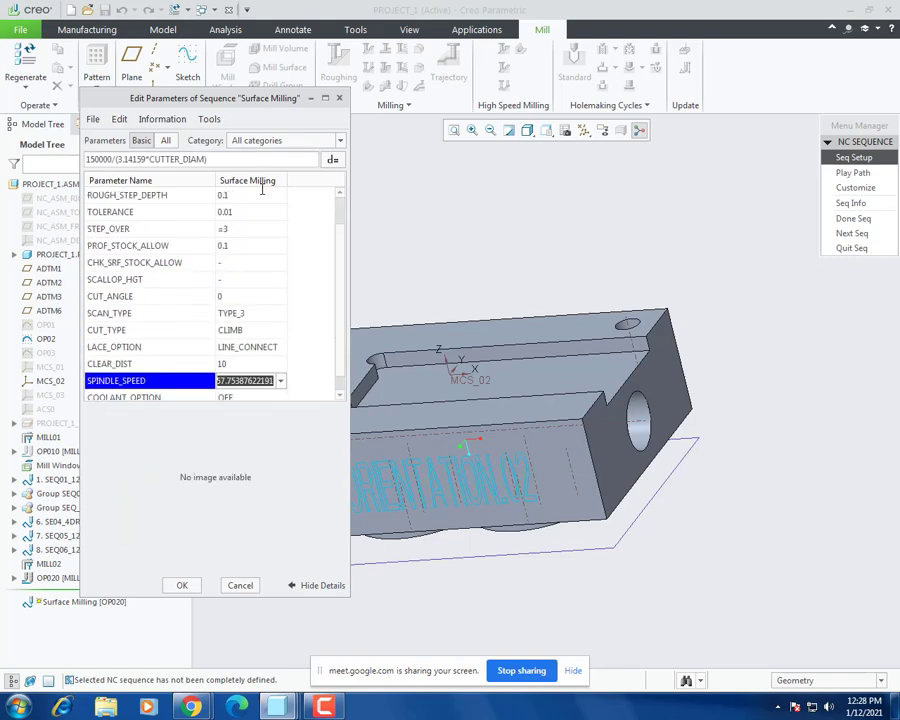
type("2000")
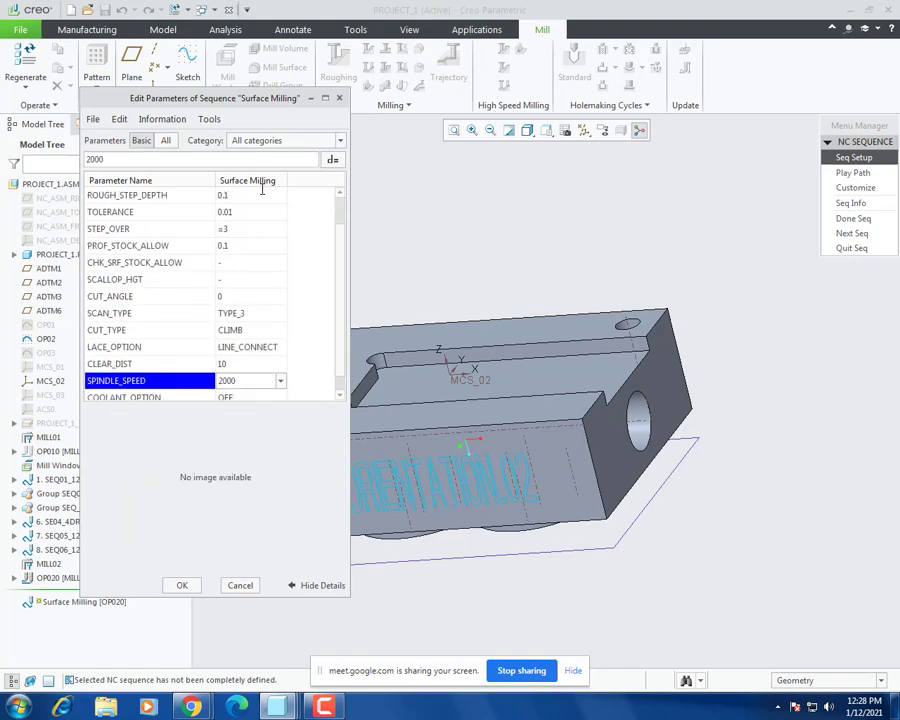
left_click(186, 587)
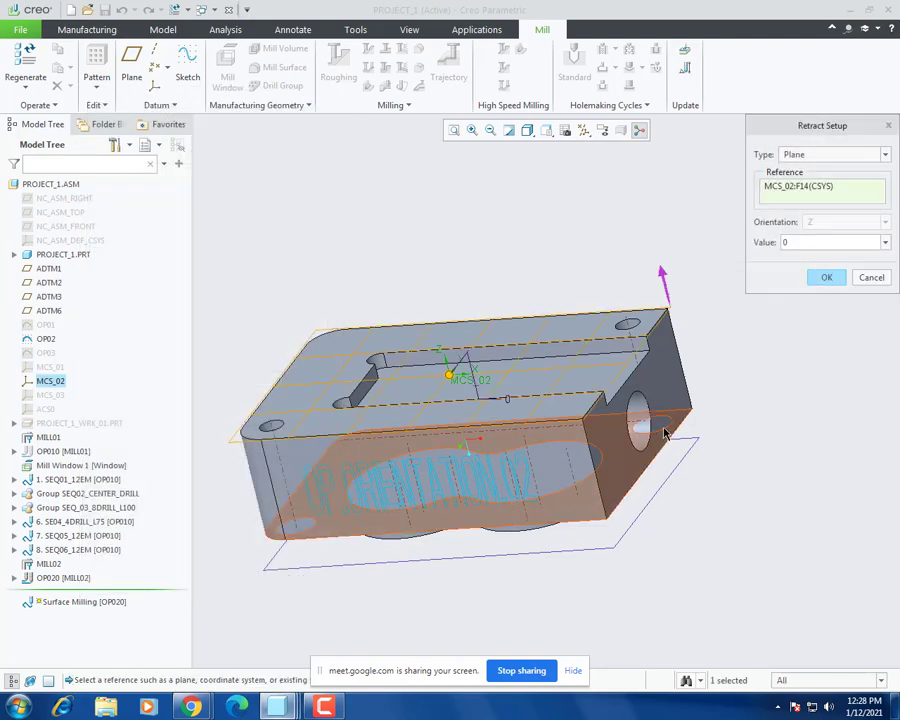
Step: Define the retract plane at a value of 10 from the MCS_02 coordinate system
double_click(797, 243)
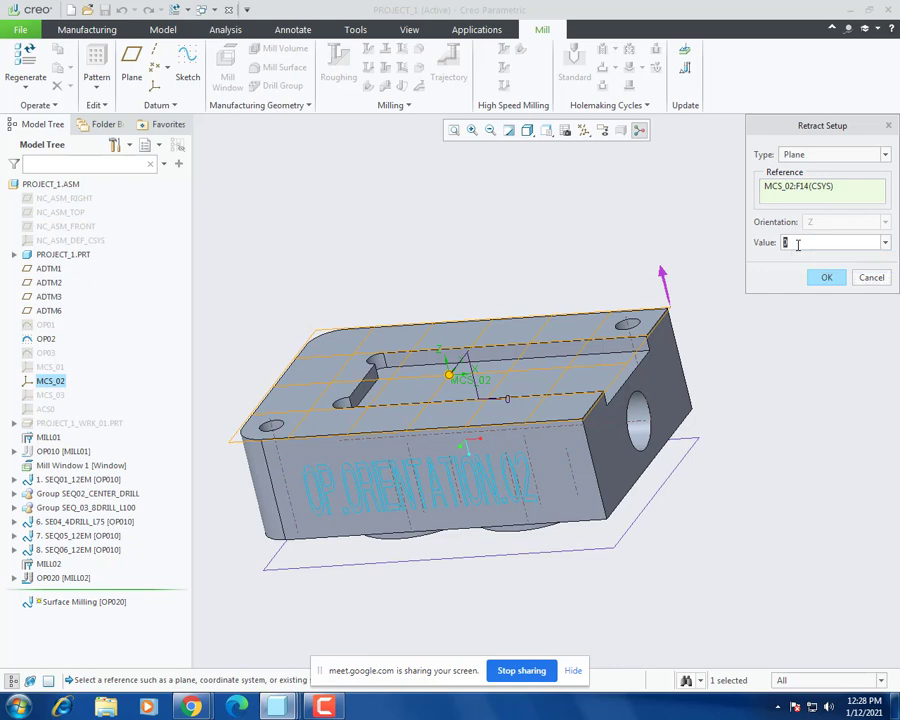
type("10")
key("Return")
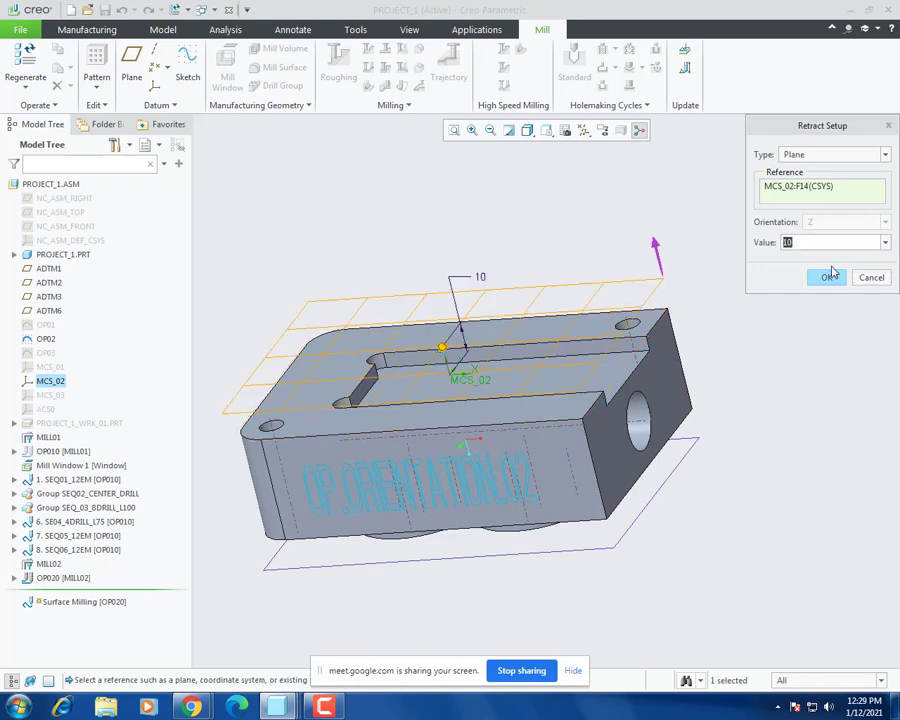
left_click(829, 277)
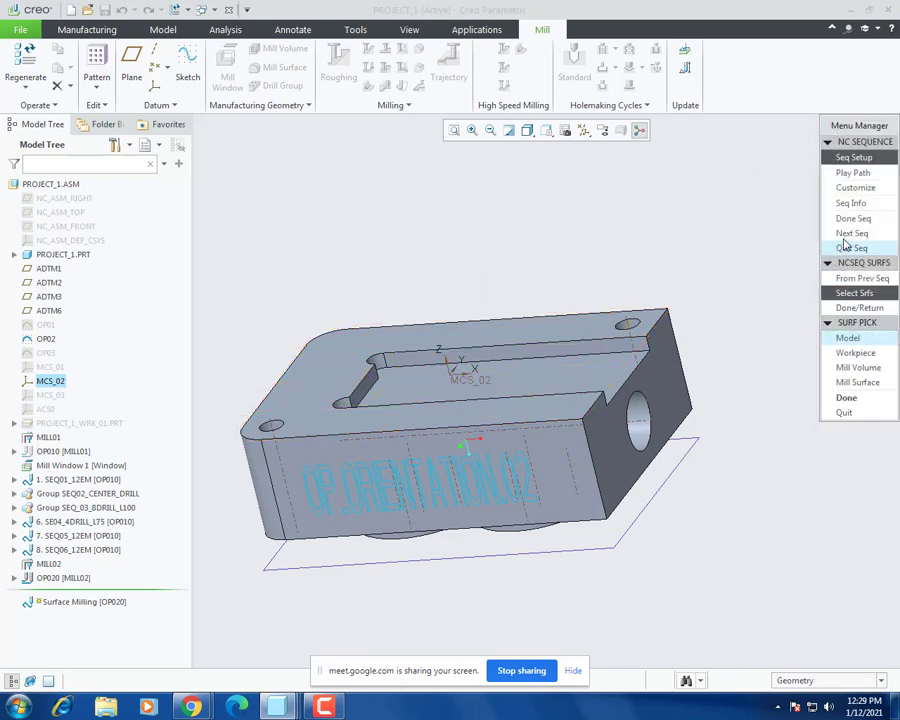
Step: Select the slot's floor as the model surface to machine, then preview and accept the From Surface Isolines cut definition
middle_click(845, 243)
middle_click_drag(672, 312, 560, 410)
left_click(610, 385)
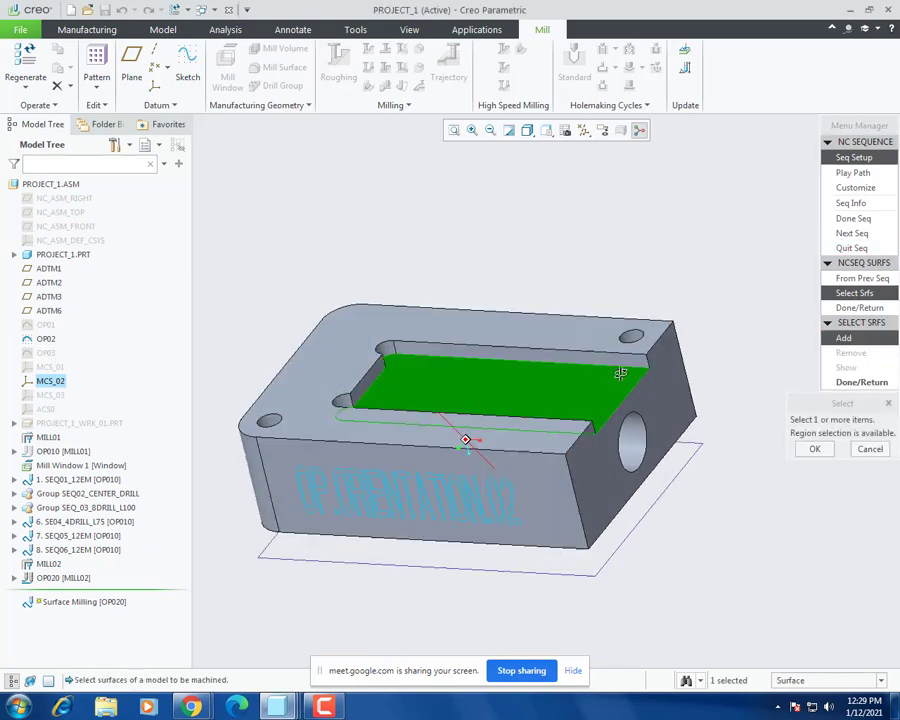
mouse_move(619, 372)
middle_mouse_down()
mouse_move(630, 355)
mouse_move(603, 368)
middle_mouse_up()
middle_click(655, 274)
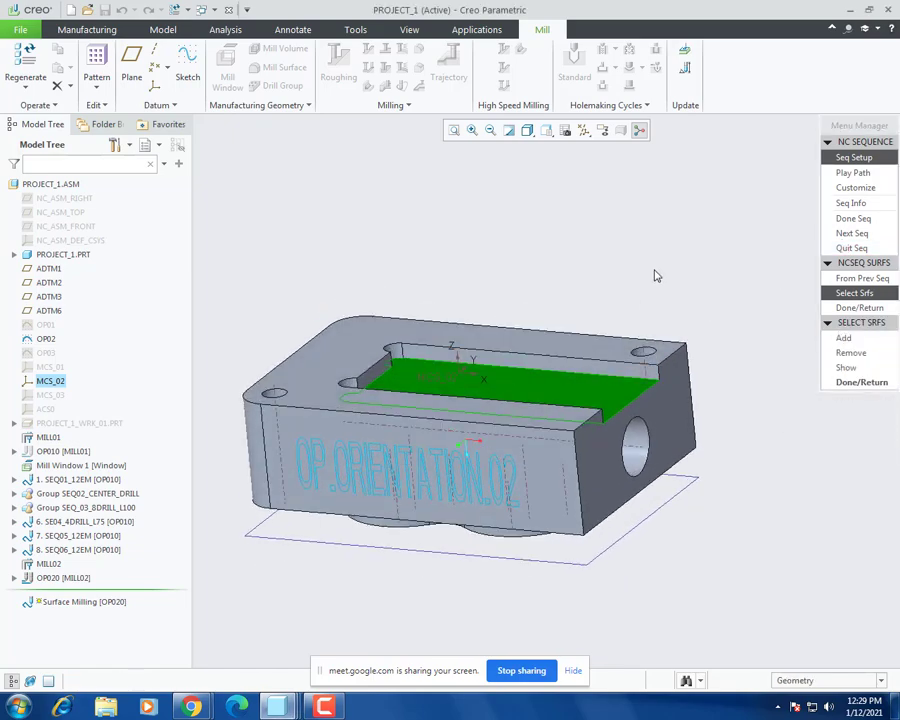
middle_click(655, 275)
middle_click(655, 275)
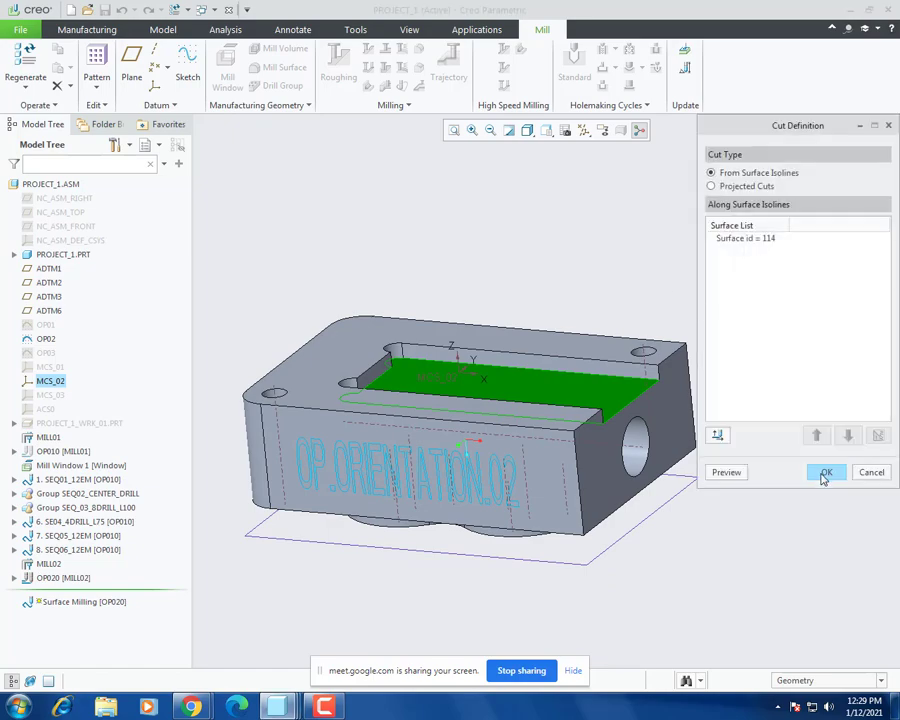
left_click(741, 473)
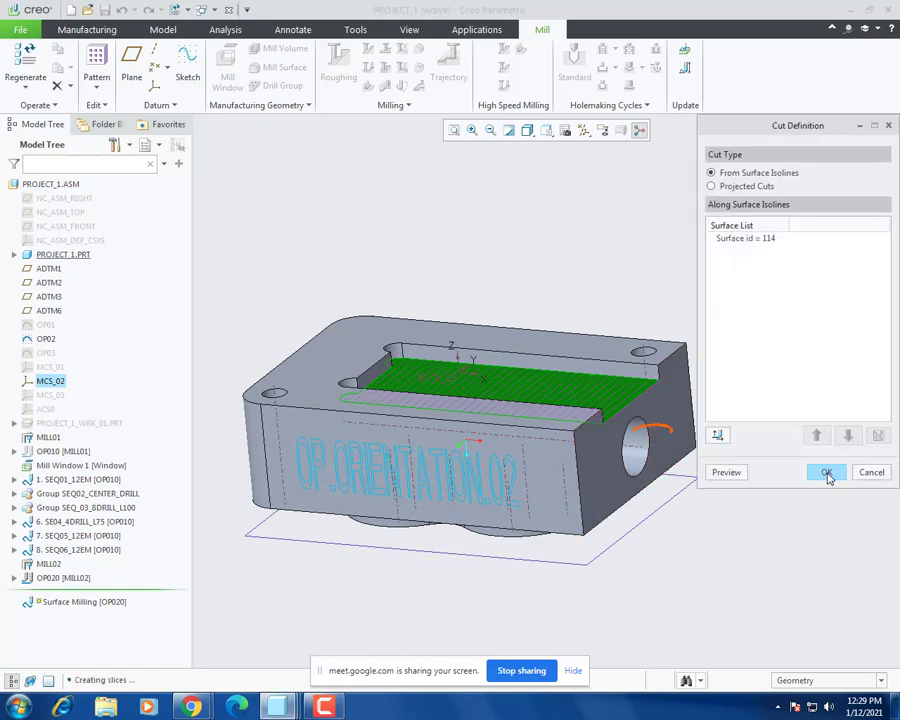
left_click(826, 472)
Step: Play the Surface Milling tool path on screen, inspect it over the slot floor and finish the sequence
left_click(854, 172)
left_click(864, 293)
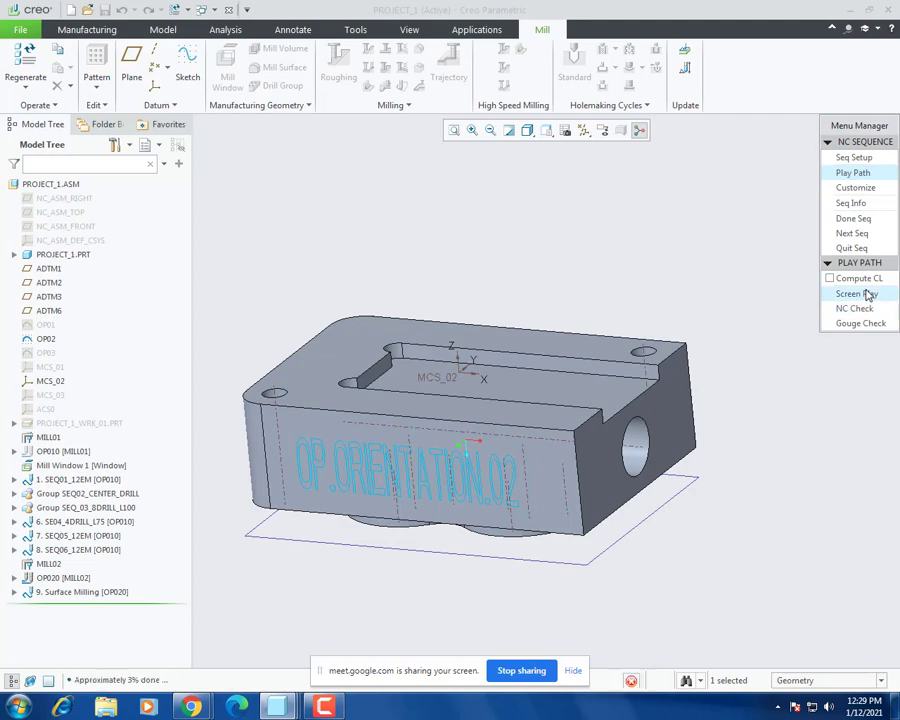
left_click(855, 576)
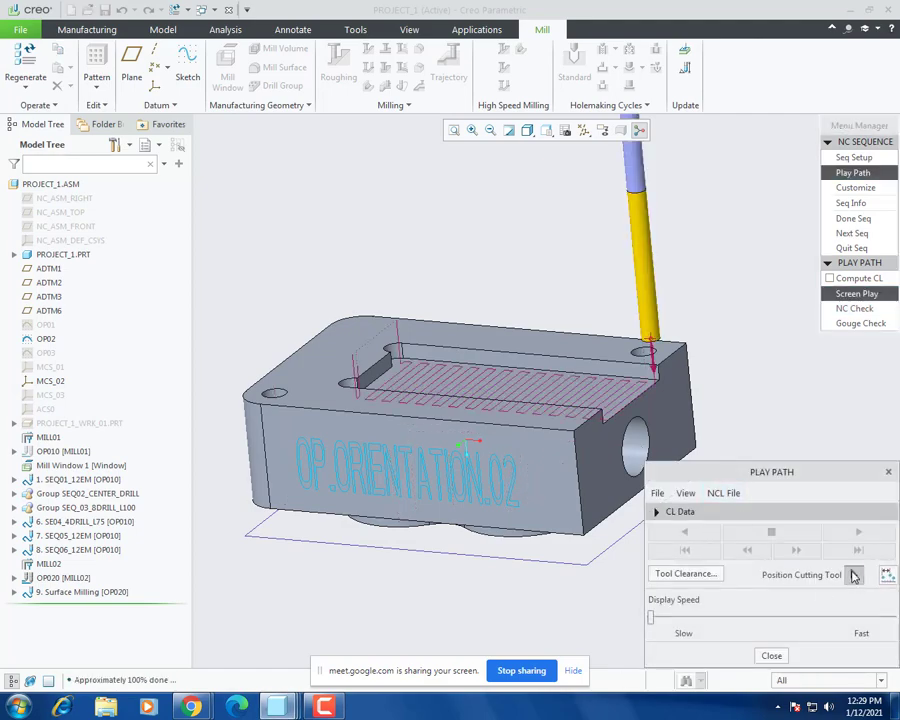
middle_click_drag(457, 382, 530, 362)
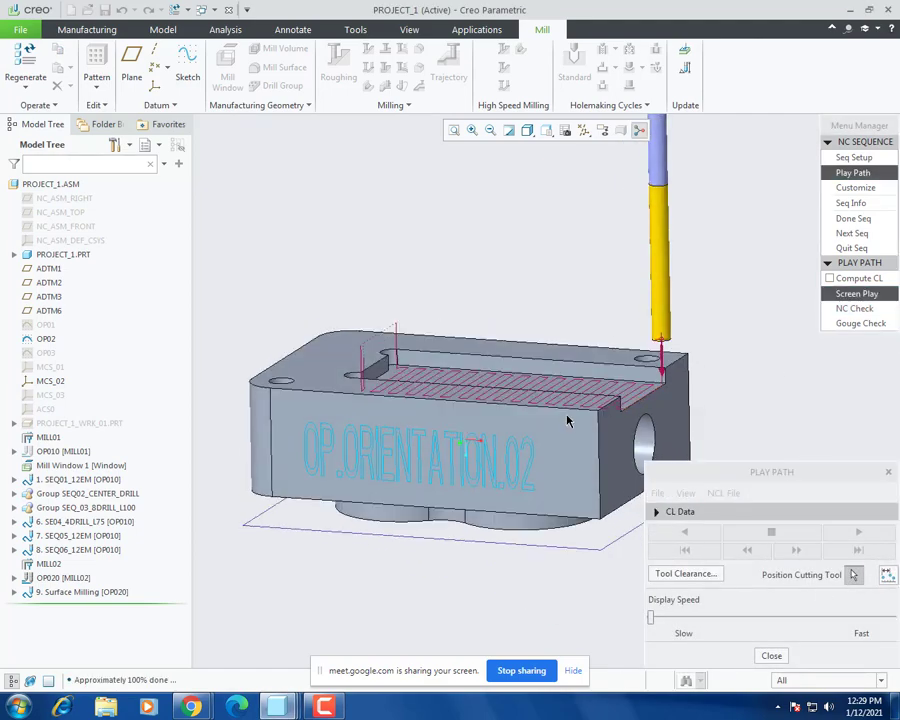
left_click(853, 218)
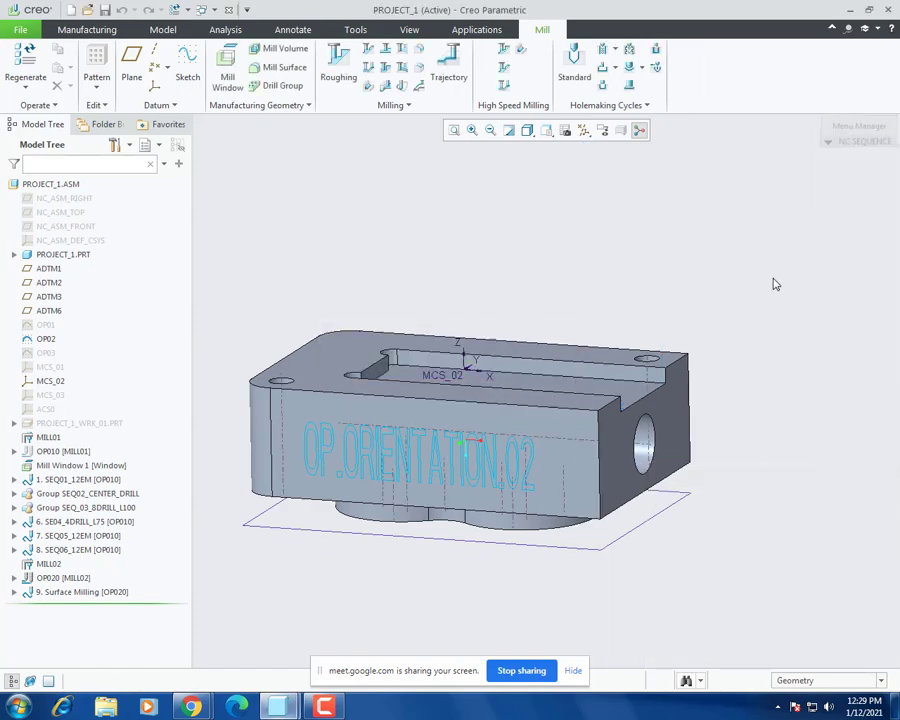
Step: Delete the new Surface Milling sequence from OP020 and confirm the deletion
right_click(72, 595)
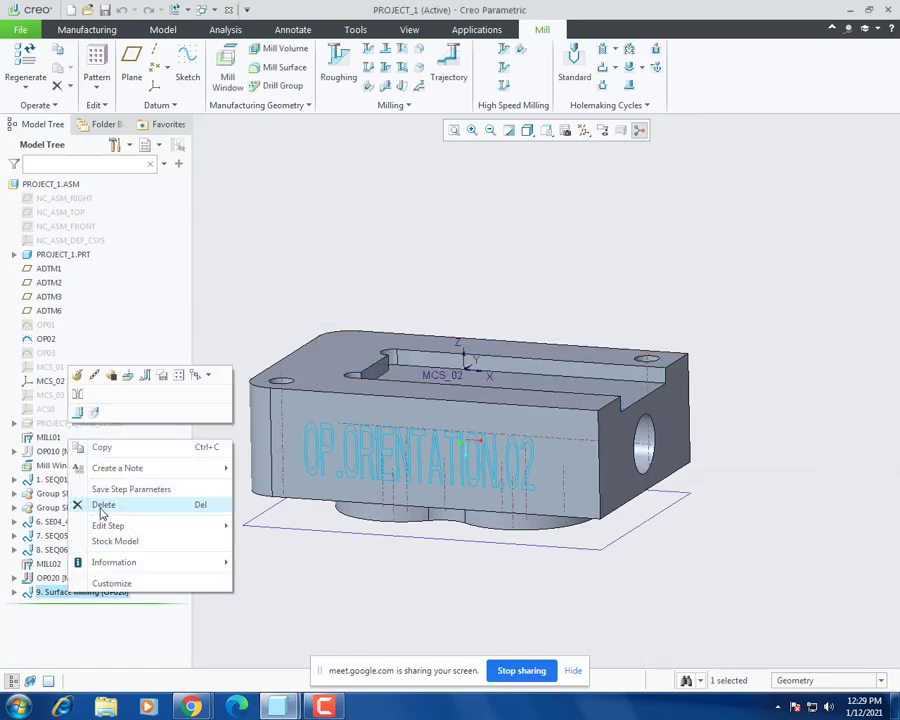
left_click(140, 503)
left_click(397, 376)
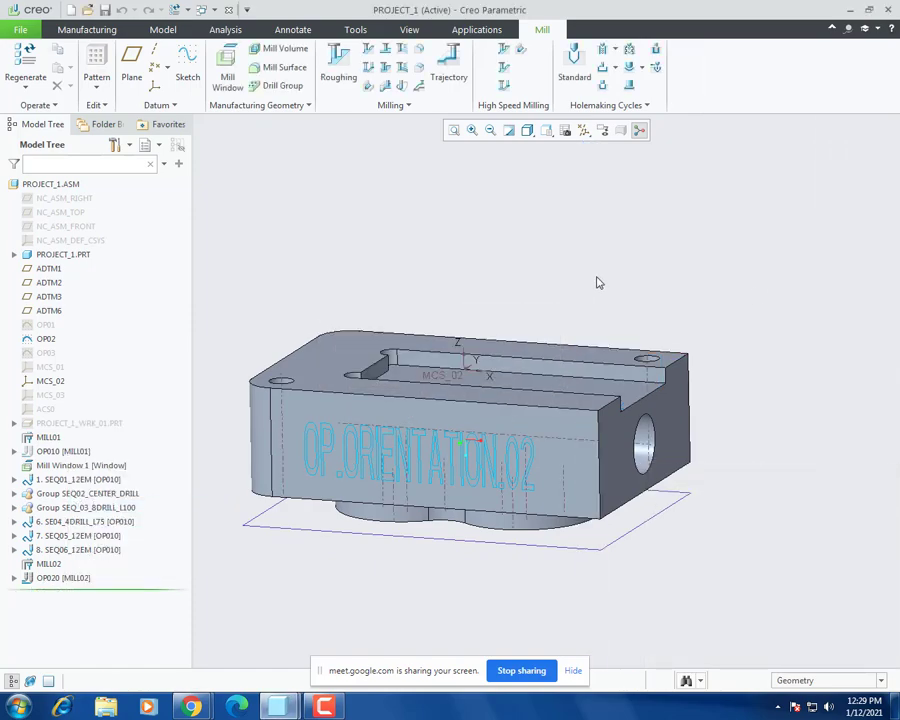
Step: Start a sketch-type Mill Window on the part's top face around the slot and enter its sketch with the default orientation
middle_click_drag(594, 280, 536, 316)
left_click(228, 72)
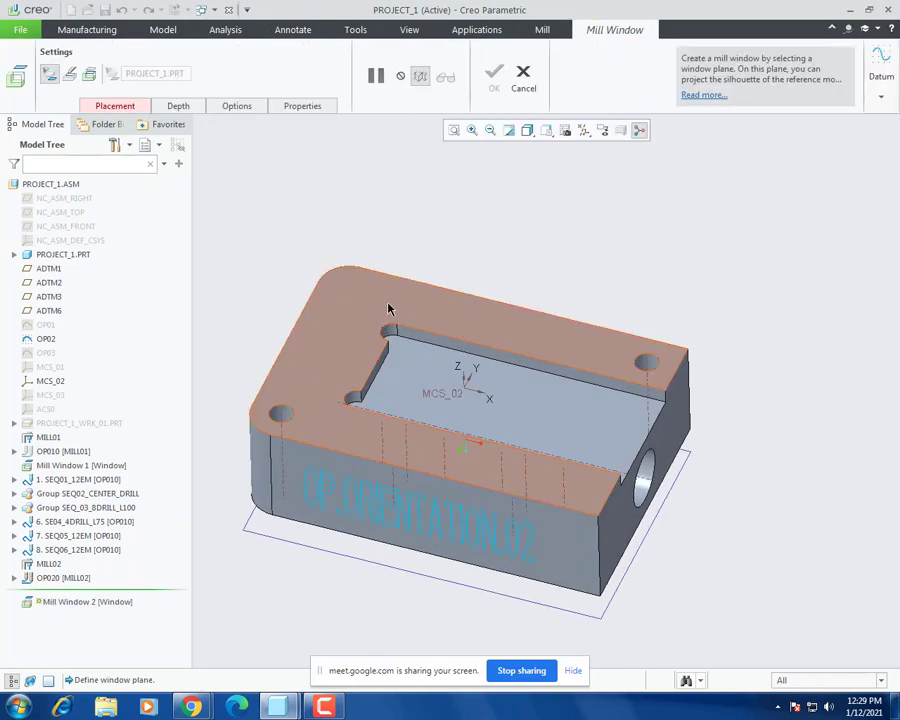
left_click(387, 306)
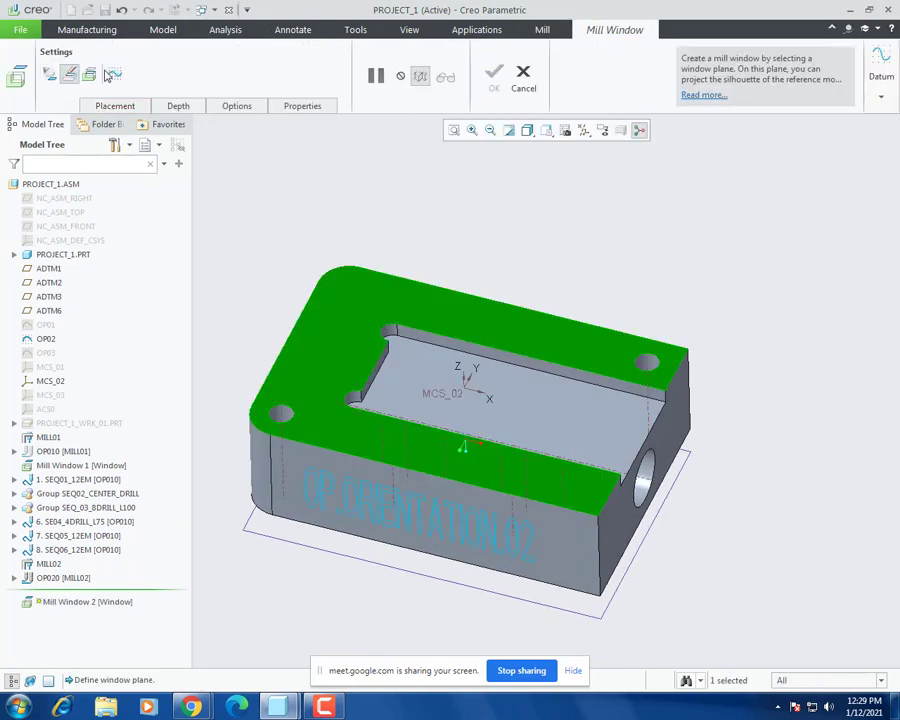
left_click(112, 73)
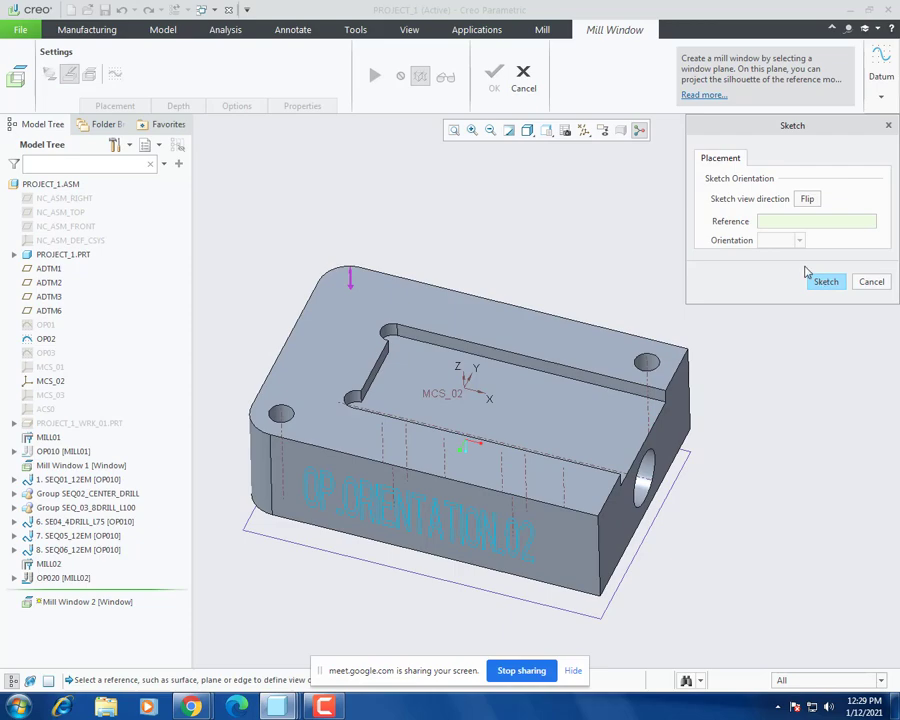
left_click(826, 282)
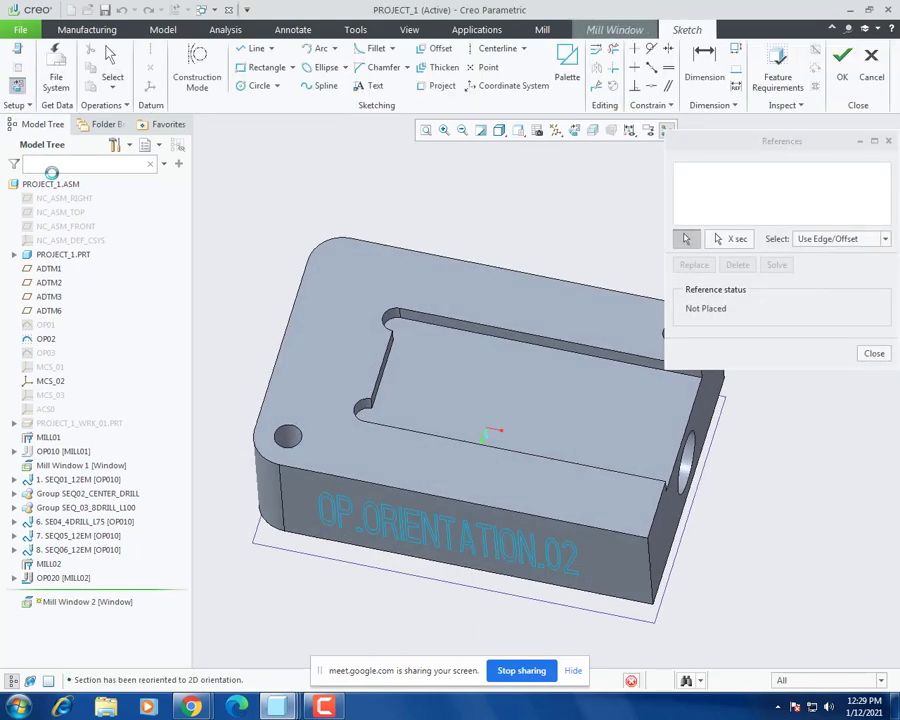
Step: Display the datum planes and assign plane ADTM2 and hole axis A_3 as references for the window sketch
left_click(556, 130)
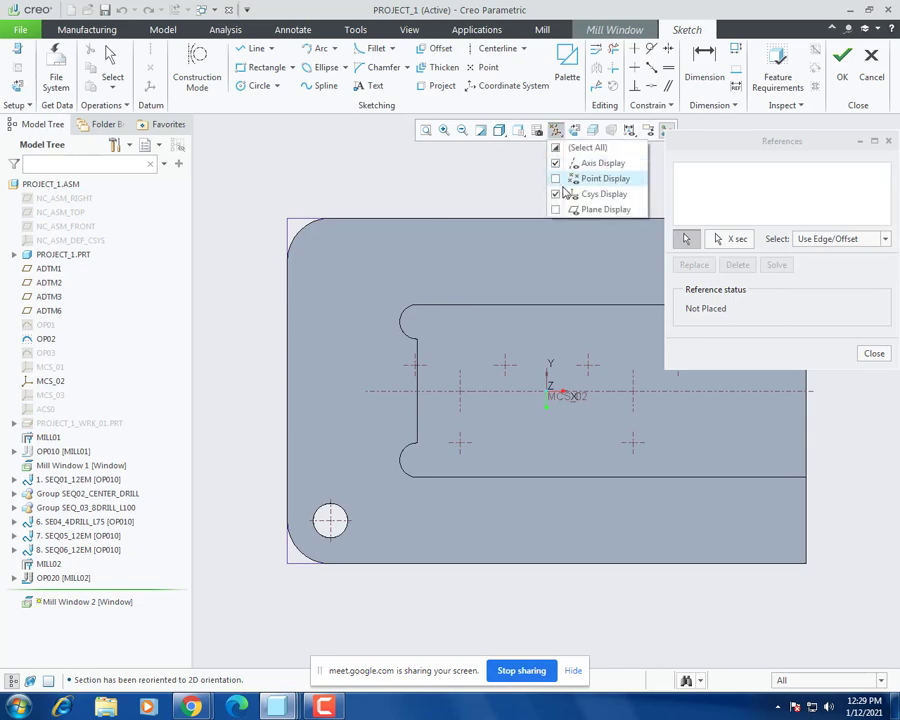
left_click(557, 209)
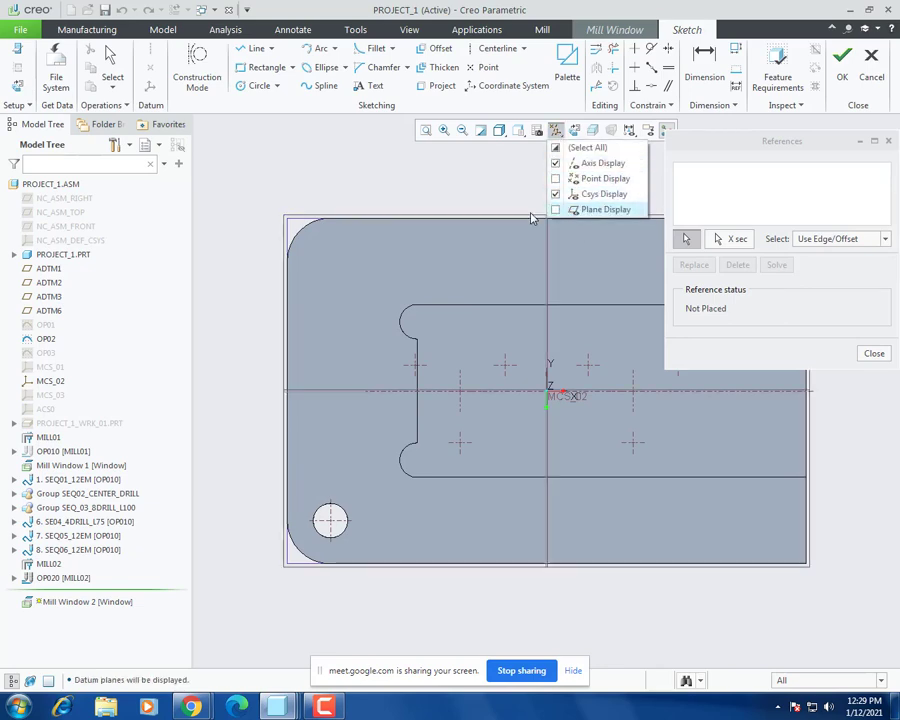
left_click(546, 362)
left_click(484, 392)
middle_click(332, 400)
middle_click(330, 400)
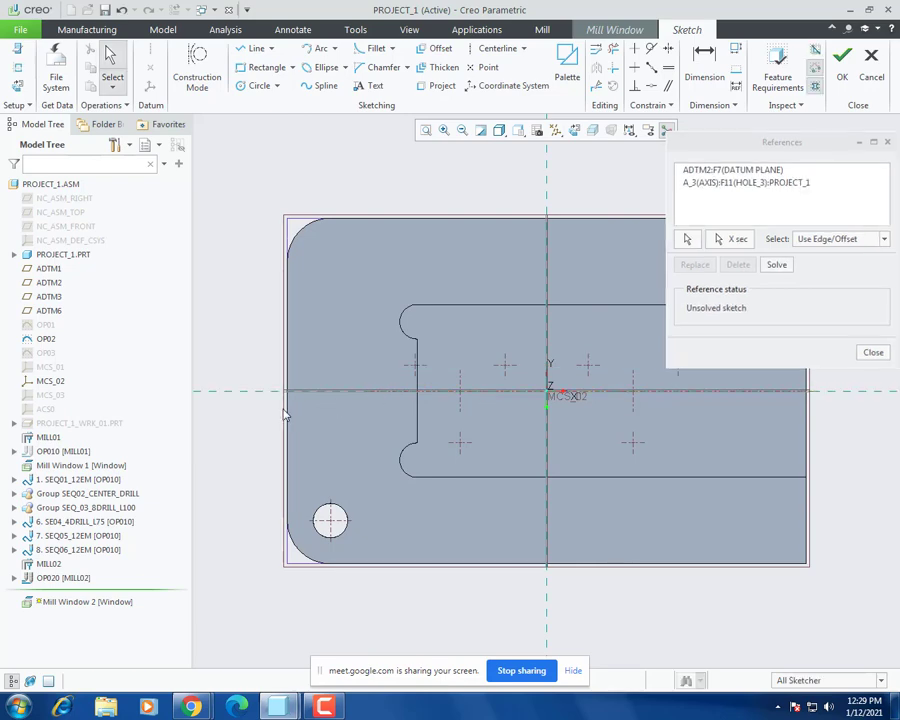
scroll(263, 414, "up", 1)
scroll(467, 404, "down", 1)
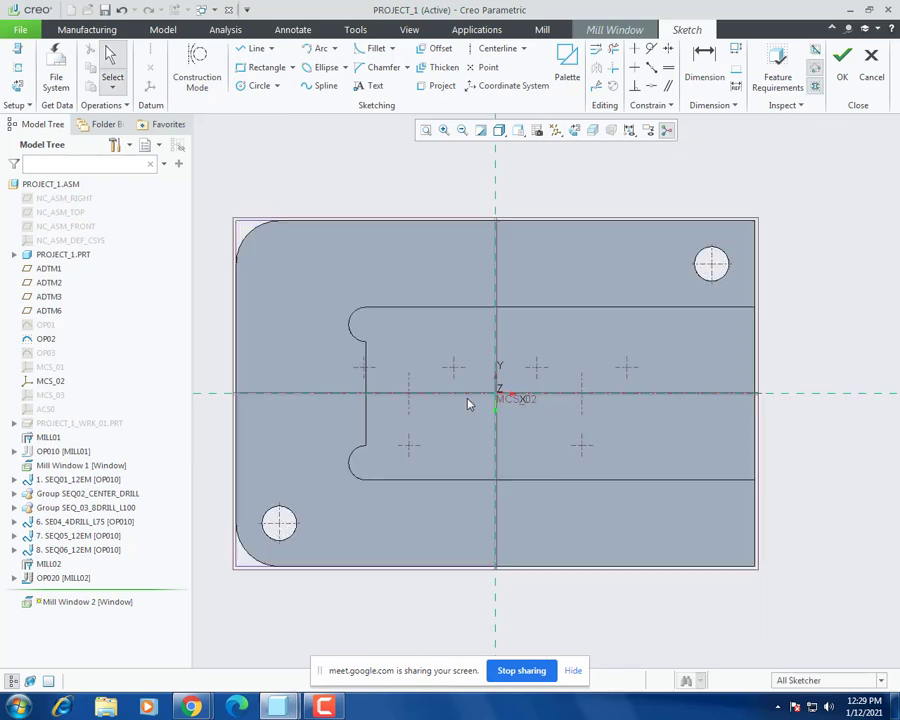
Step: Project the slot's two long edges, both corner relief arcs and the end edge between them into the window sketch
left_click(438, 86)
left_click(566, 307)
scroll(376, 325, "down", 3)
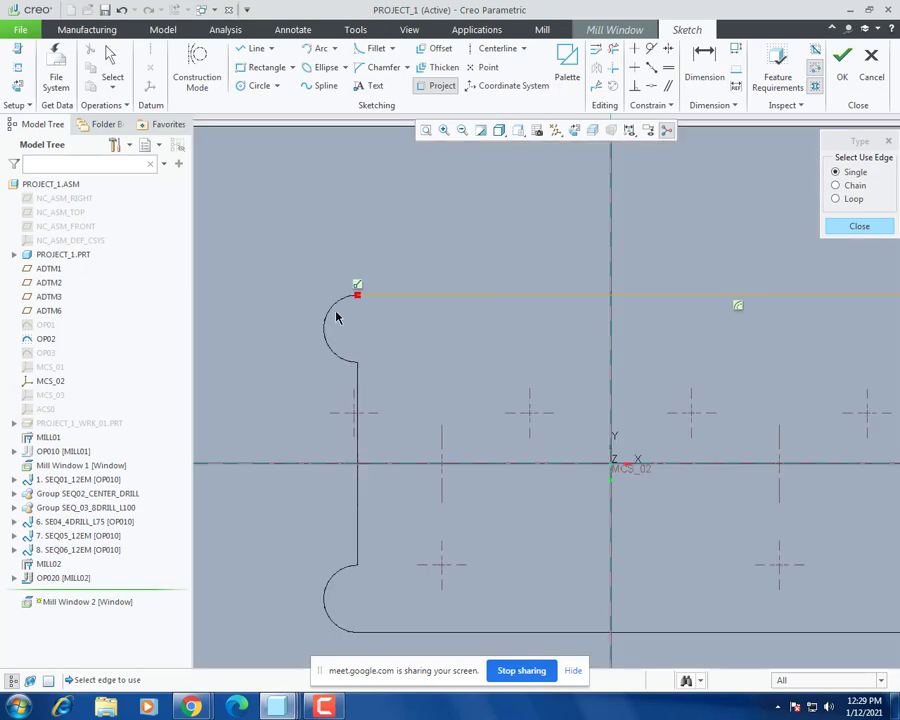
left_click(336, 318)
left_click(360, 392)
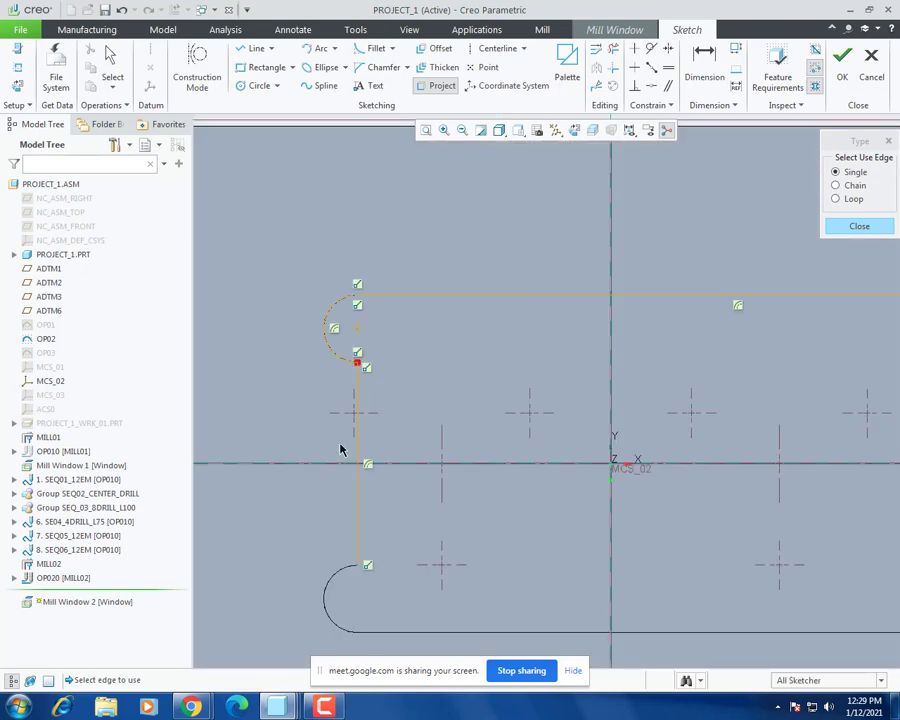
left_click(338, 578)
scroll(313, 558, "up", 1)
left_click(397, 619)
scroll(337, 553, "up", 4)
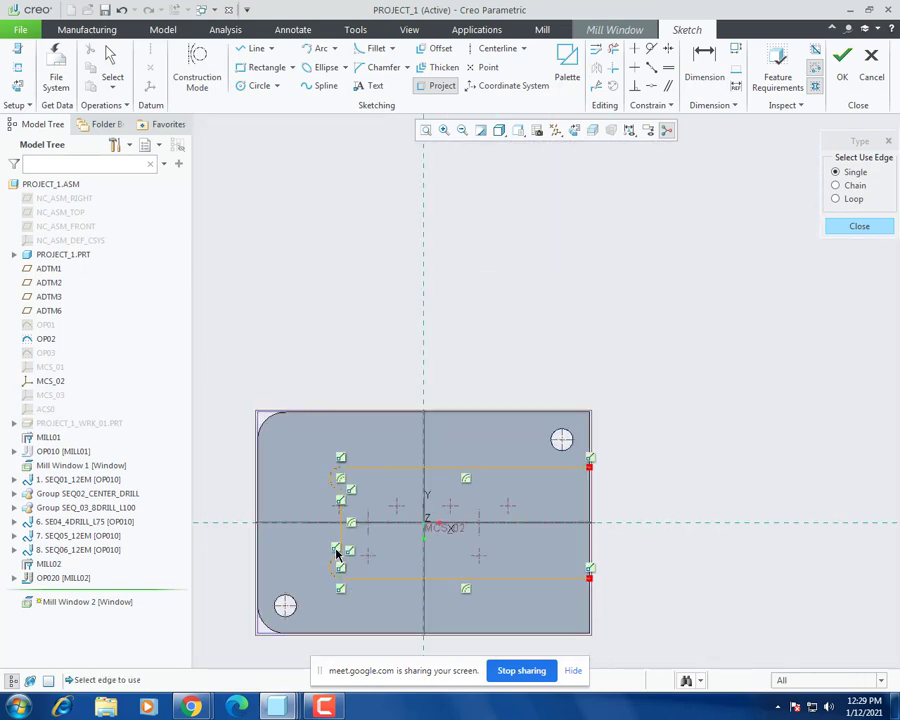
Step: Close the projected slot profile with a vertical line across the slot's open end
left_click(256, 48)
left_click(598, 469)
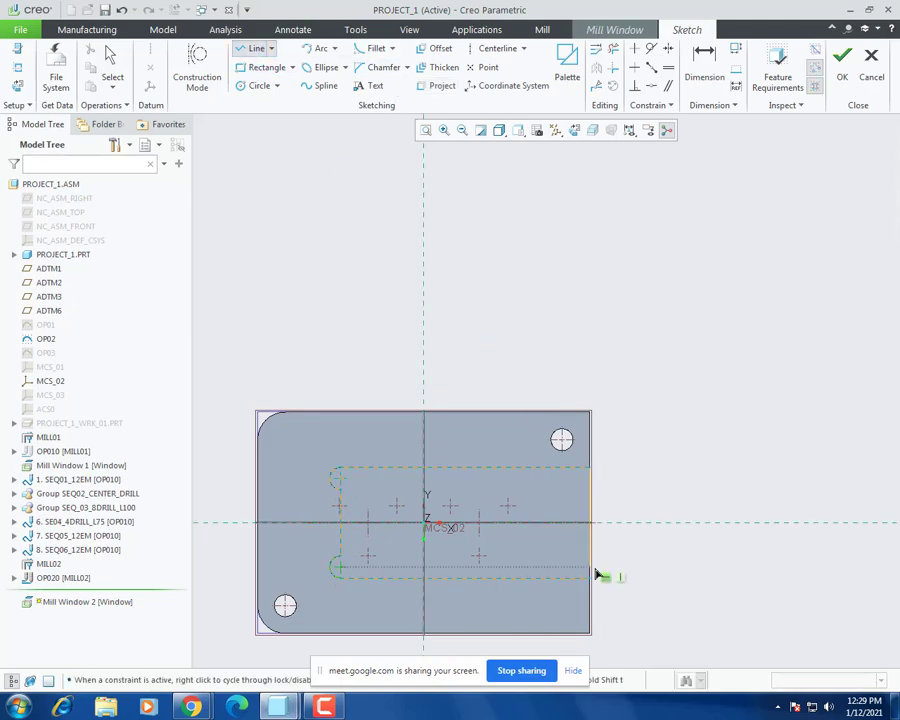
left_click(594, 568)
middle_click(607, 548)
middle_click(602, 556)
mouse_move(601, 563)
middle_mouse_down()
mouse_move(607, 460)
mouse_move(526, 438)
mouse_move(538, 418)
mouse_move(555, 453)
middle_mouse_up()
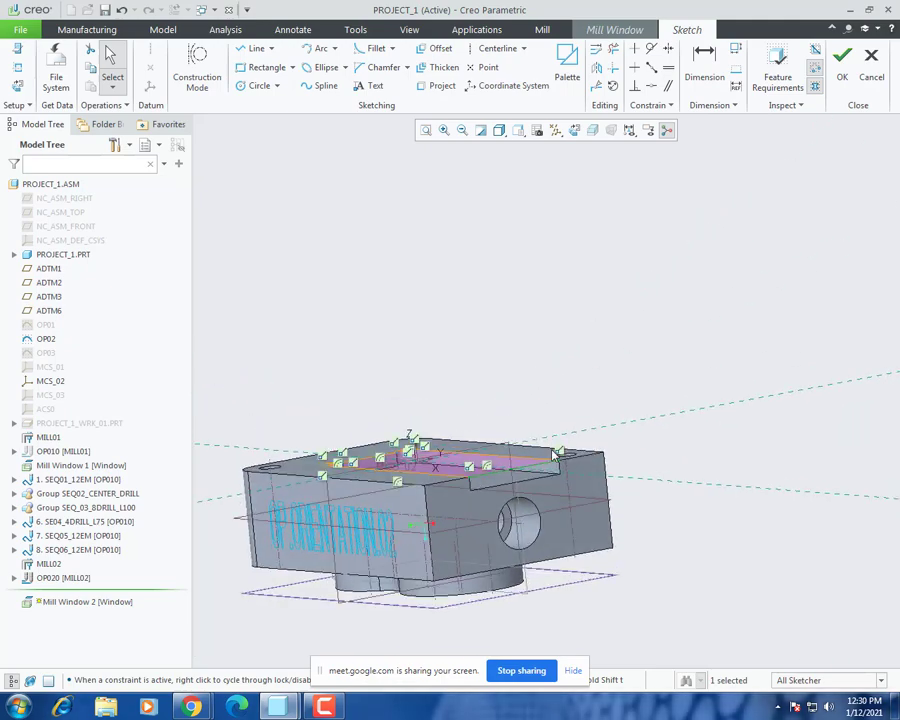
Step: Accept the window sketch and complete the Mill Window feature
left_click(838, 73)
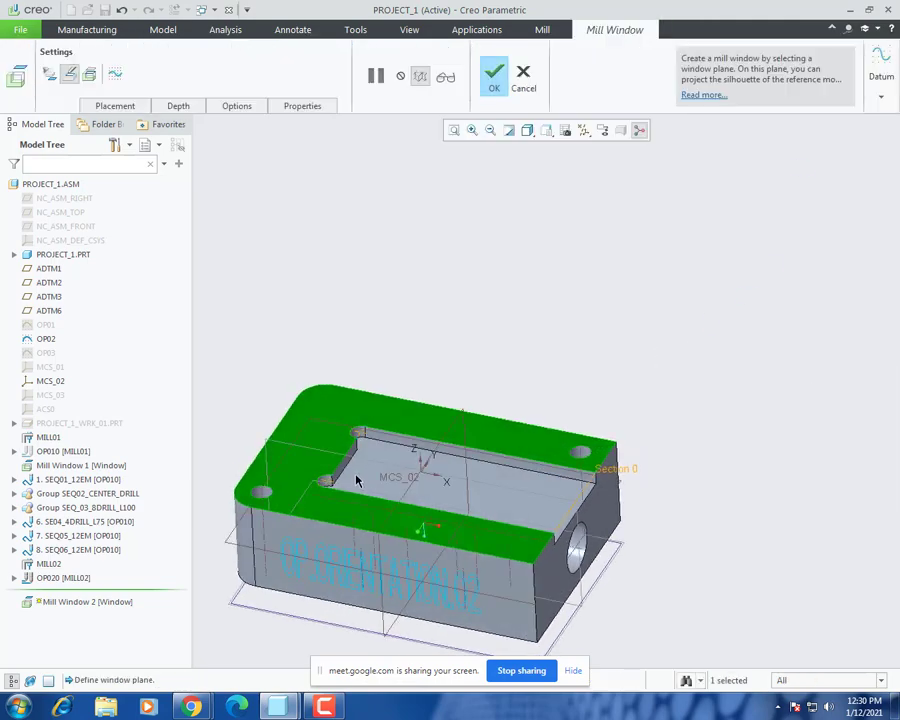
scroll(357, 479, "down", 1)
scroll(399, 460, "up", 3)
left_click(491, 84)
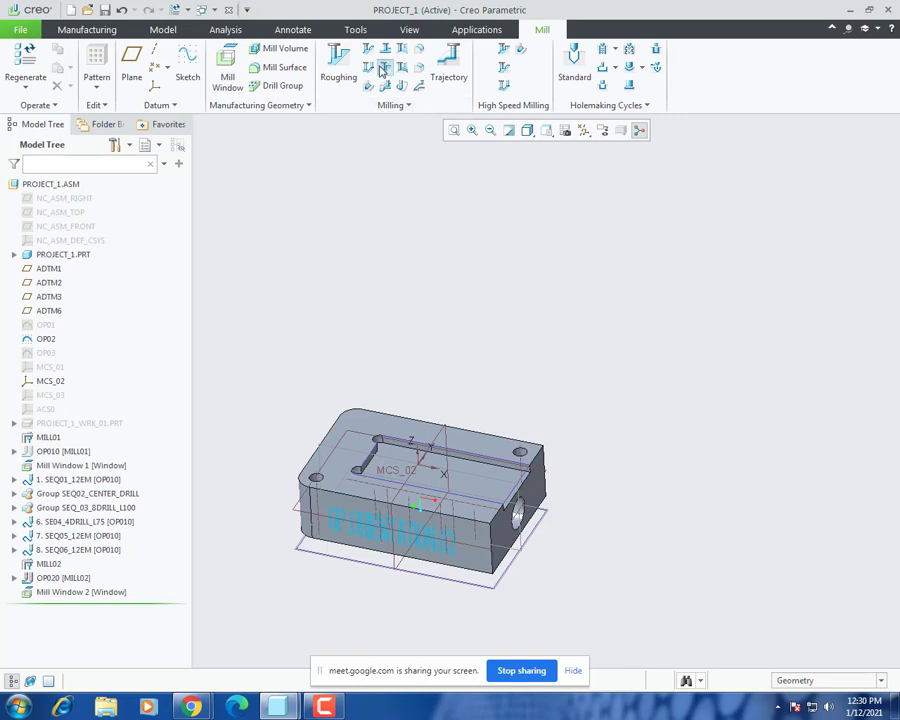
Step: Start a Volume Milling sequence with tool 01 : 6EM and use Mill Window 2 as its machining reference
left_click(384, 67)
left_click(140, 74)
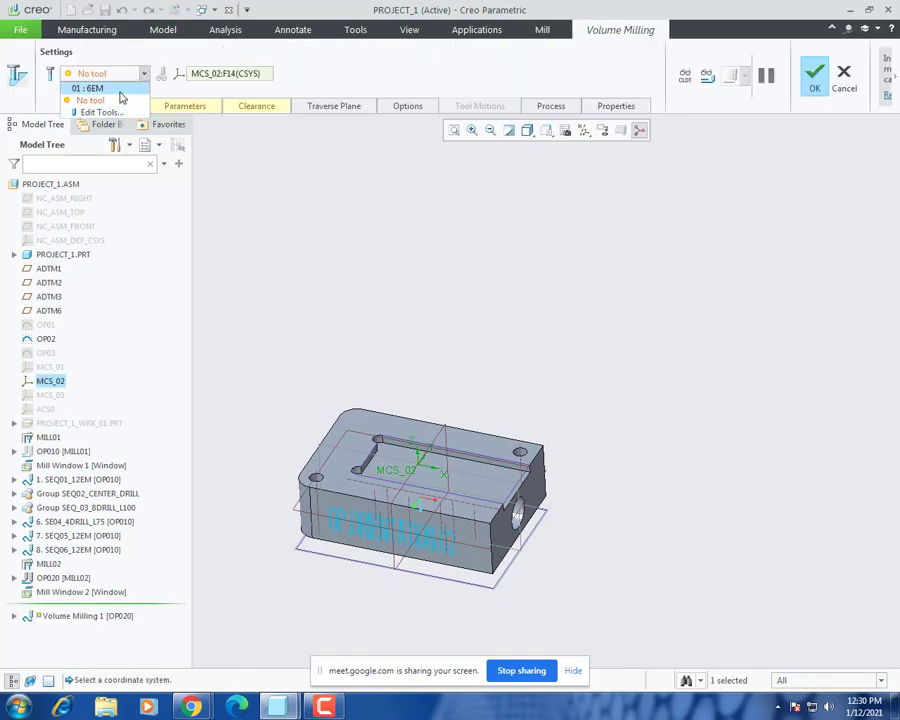
left_click(110, 89)
left_click(140, 106)
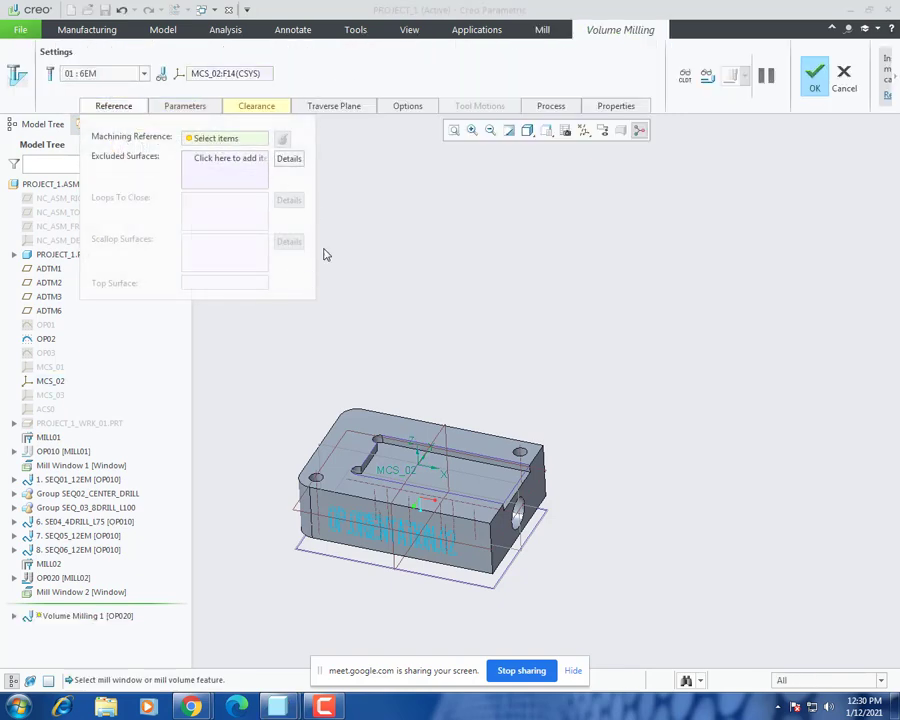
left_click(508, 485)
scroll(508, 495, "up", 4)
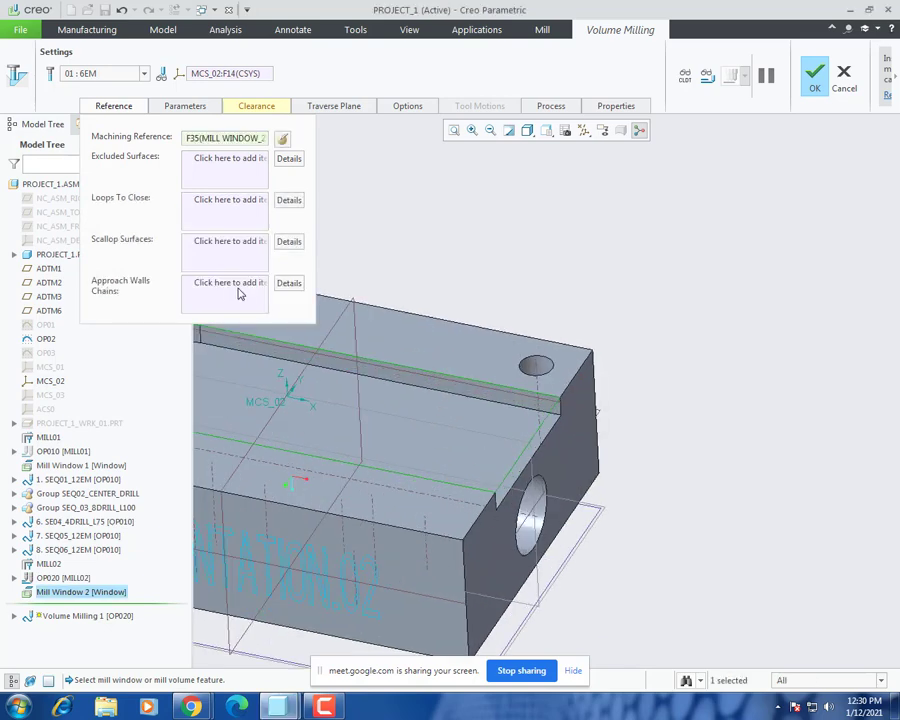
Step: Set the window line across the slot's open end as the approach walls chain
left_click(240, 293)
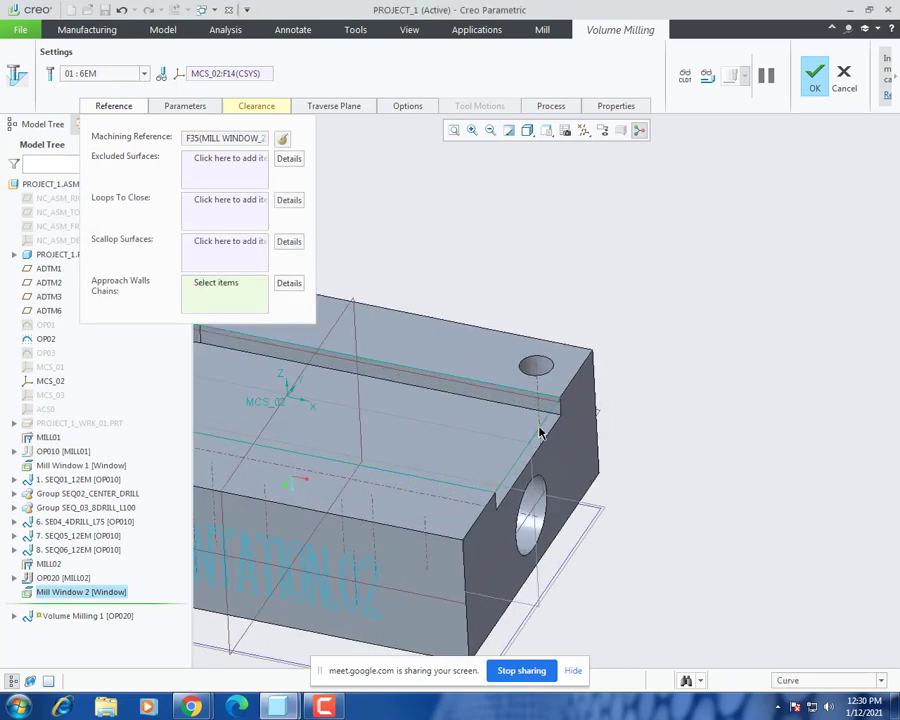
left_click(537, 430)
scroll(540, 432, "down", 3)
mouse_move(590, 440)
middle_mouse_down()
mouse_move(596, 450)
mouse_move(586, 458)
middle_mouse_up()
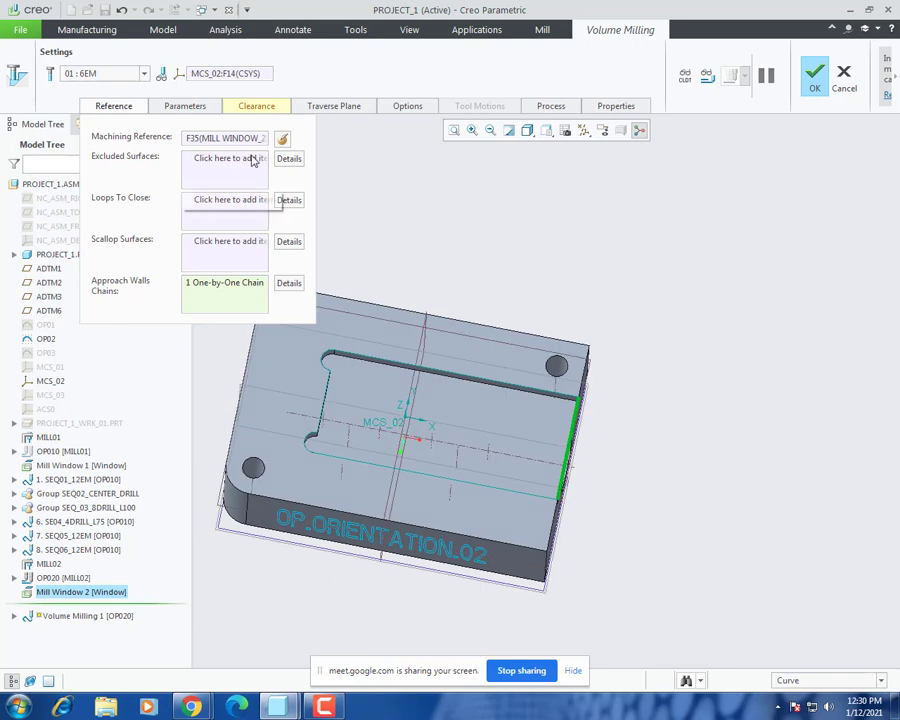
Step: Set the sequence's CUT_FEED to 1600 and ARC_FEED to 1200
left_click(192, 108)
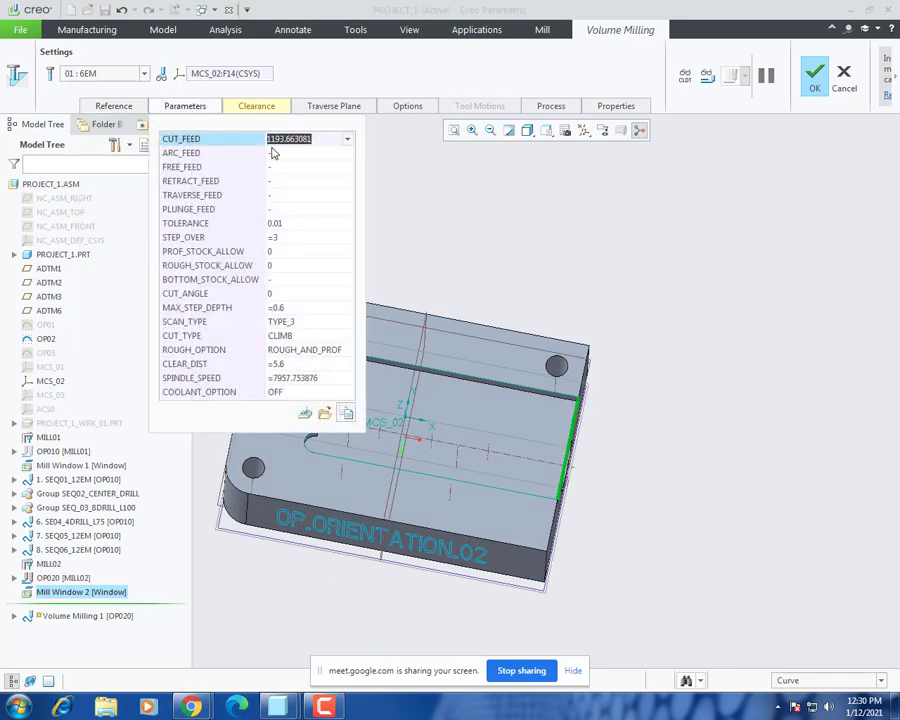
type("1600")
key("Return")
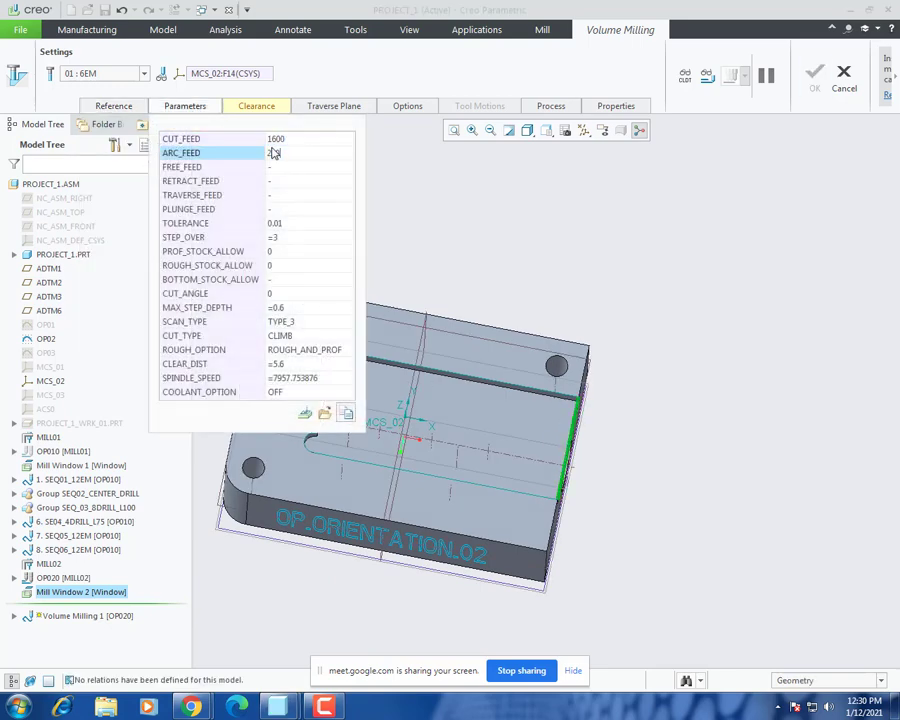
type("1000")
key("Return")
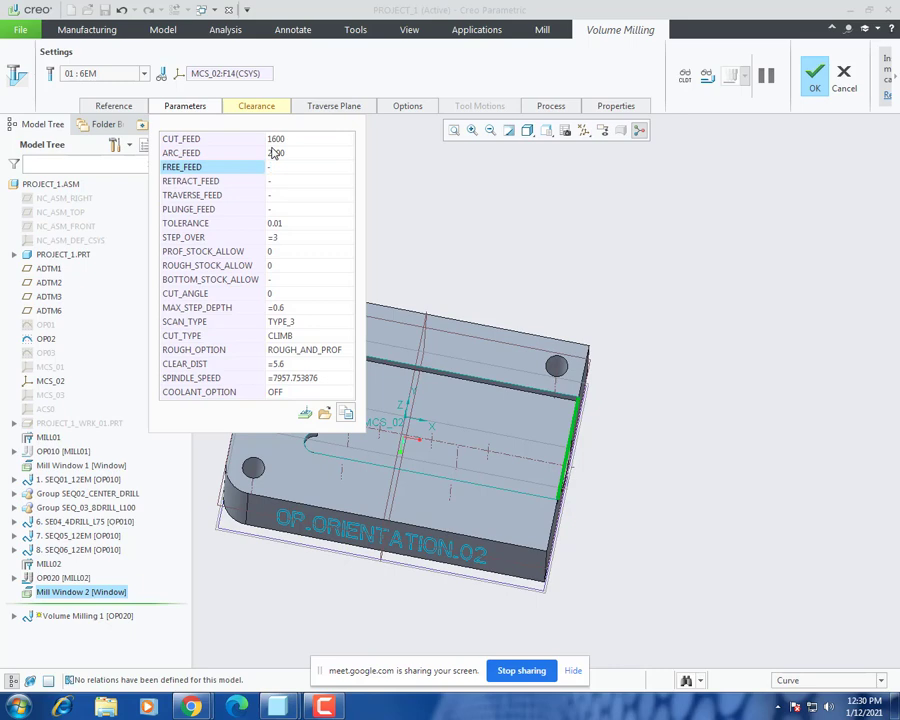
left_click(272, 152)
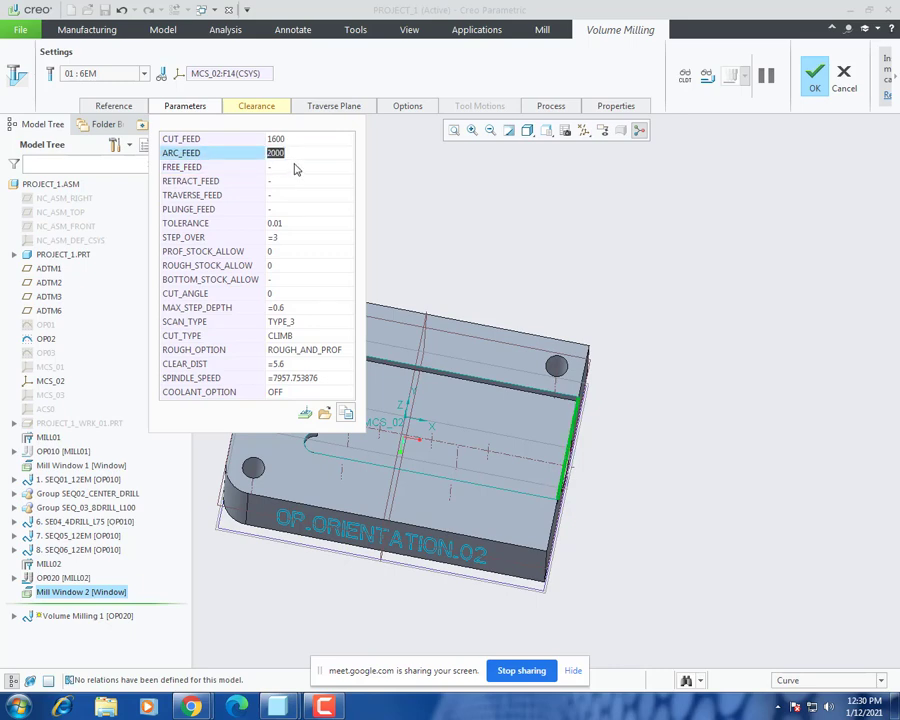
type("1200")
key("Return")
Step: Set FREE_FEED, RETRACT_FEED and TRAVERSE_FEED to 2000 and PLUNGE_FEED to 200
type("2000")
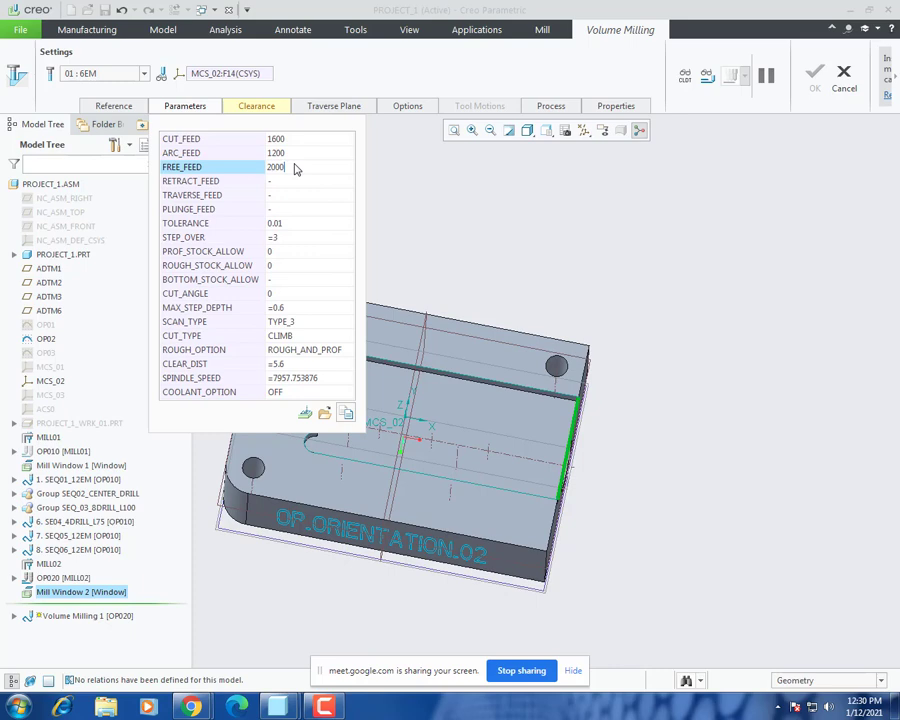
key("Return")
type("2000")
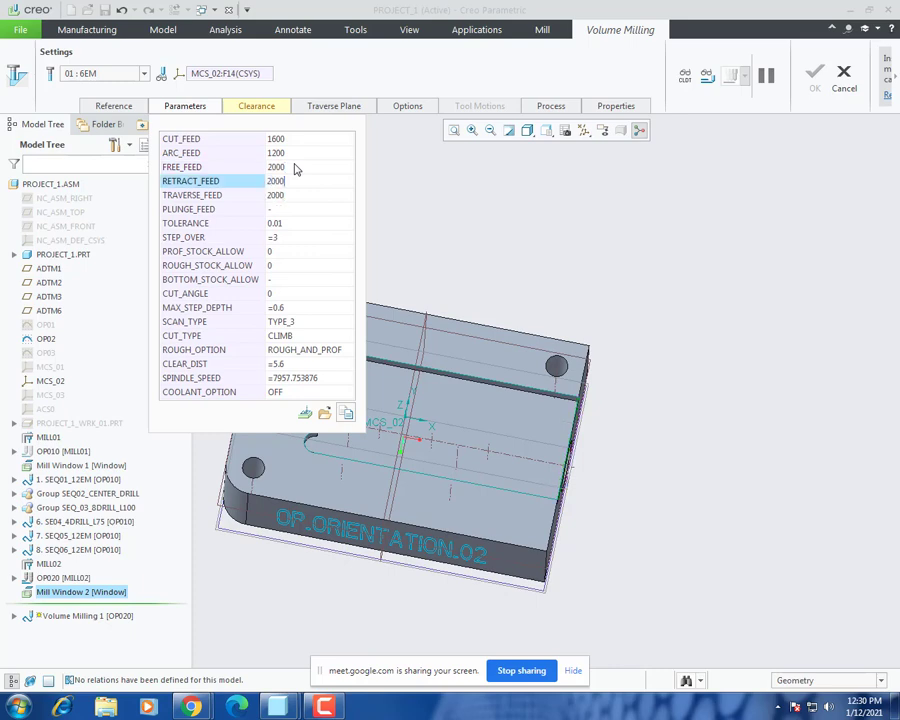
key("Return")
type("20")
key("Return")
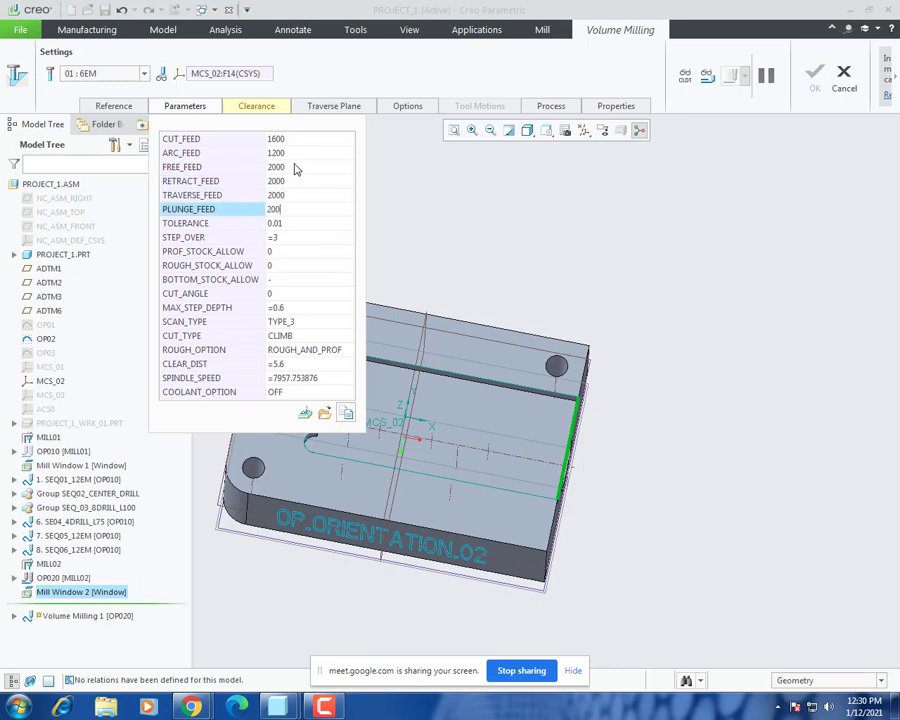
key("Return")
Step: Set STEP_OVER to 2.8 and the profile, rough and bottom stock allowances to 0.1 each
key("Return")
key("Return")
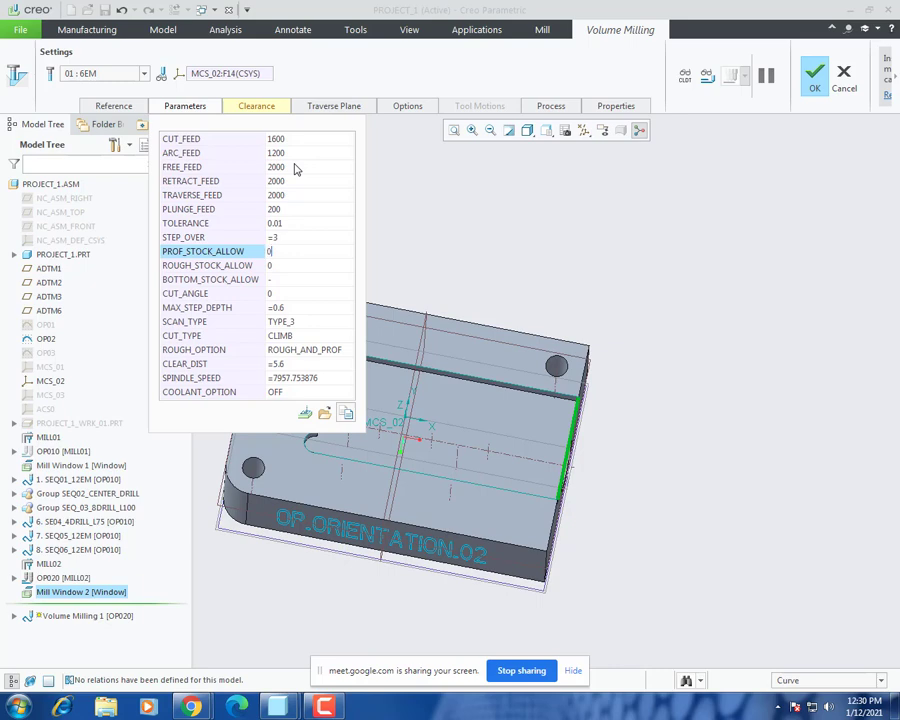
left_click(300, 237)
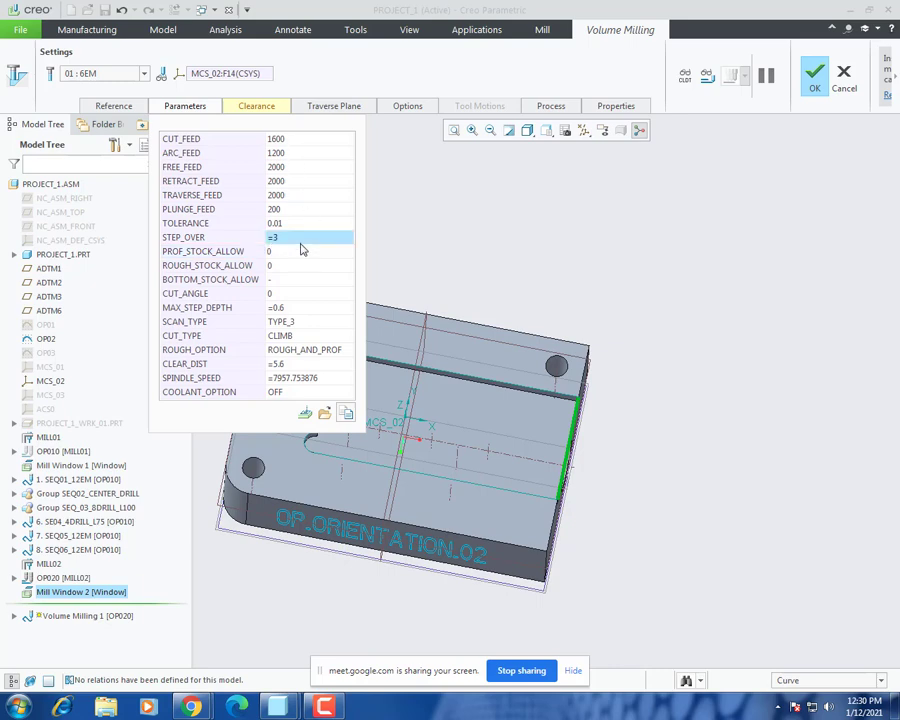
type("2.8")
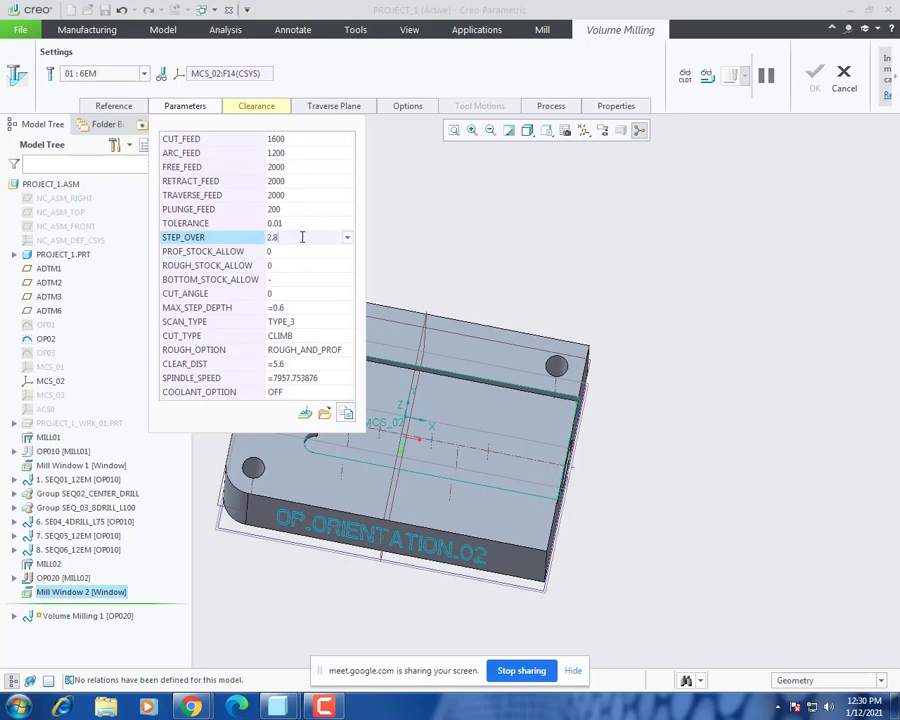
key("Return")
type("0.")
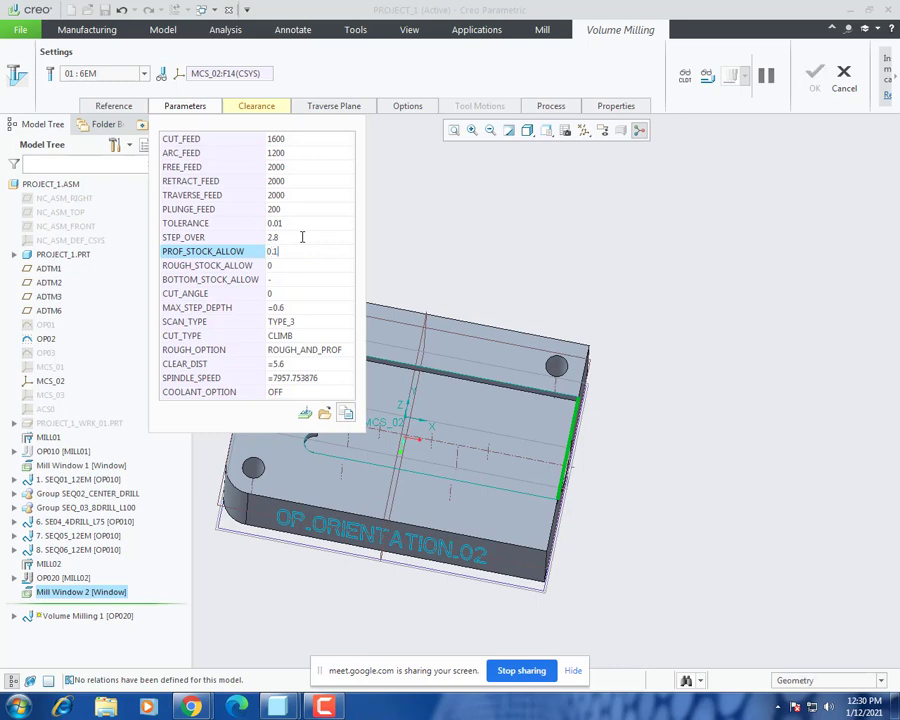
type("1")
key("Return")
type("0.1")
key("Return")
type("0.1")
key("Return")
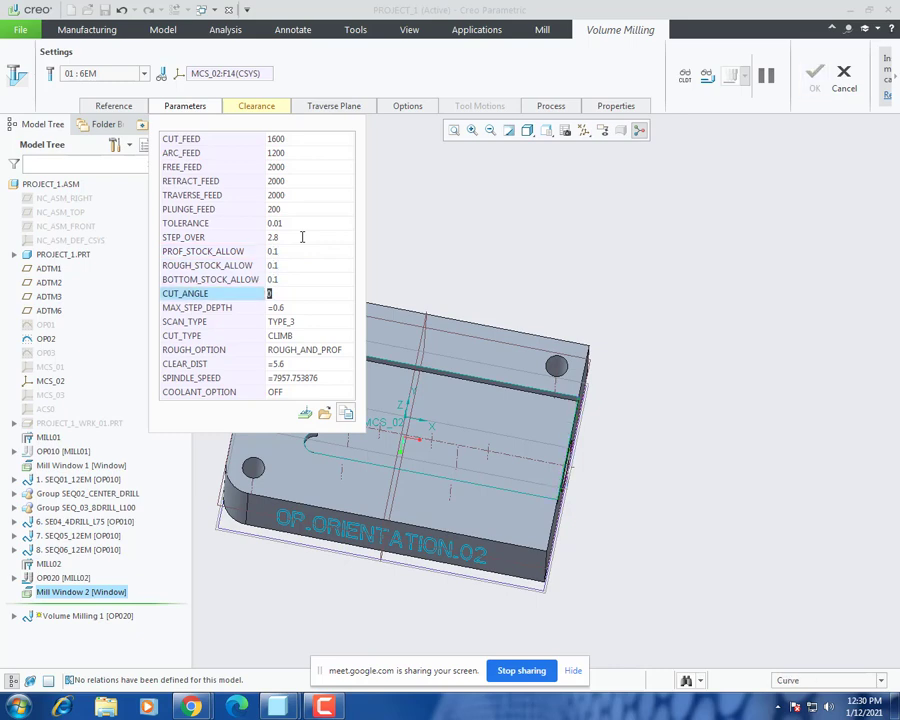
Step: Set SCAN_TYPE to TYPE_2, CUT_TYPE to UPCUT and ROUGH_OPTION to ROUGH_ONLY
key("Return")
key("Return")
key("Up")
key("Return")
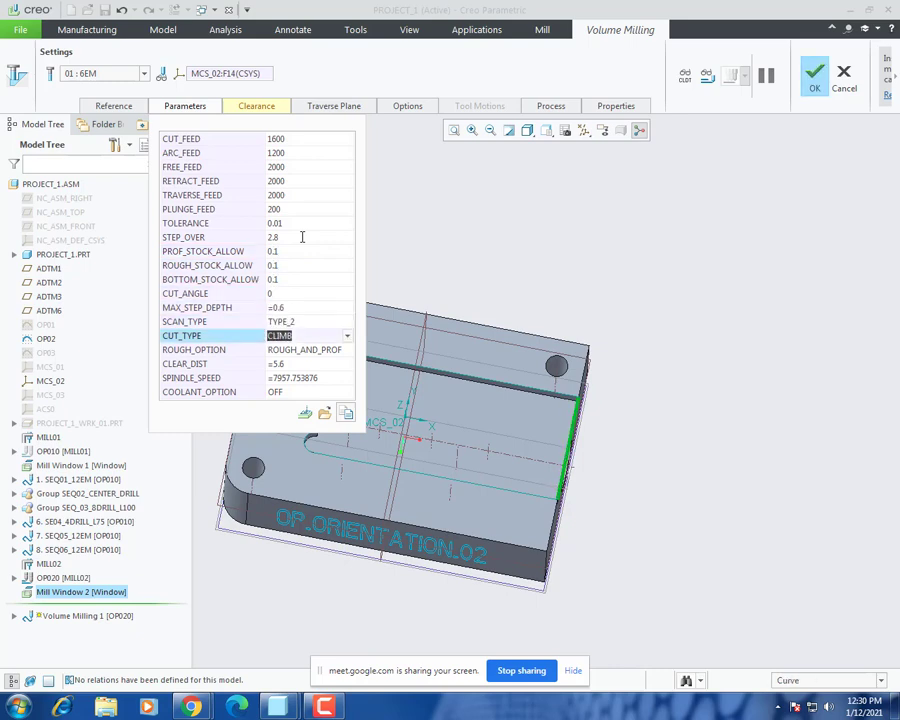
key("Up")
key("Return")
key("Up")
key("Return")
Step: Set MAX_STEP_DEPTH to 0.1, CLEAR_DIST to 10 and SPINDLE_SPEED to 2000
left_click(307, 313)
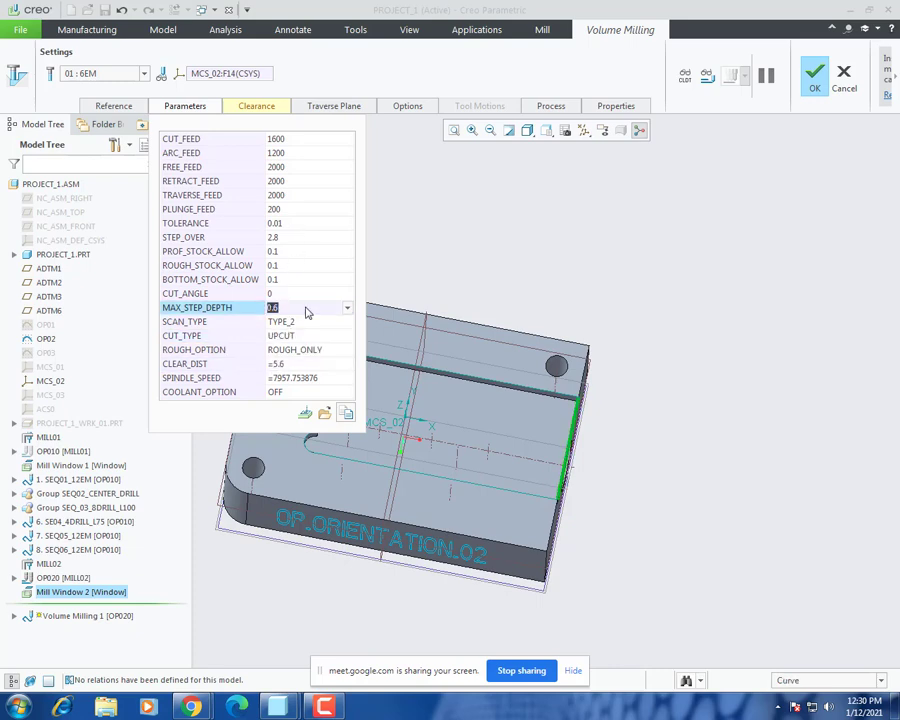
type("0.1")
key("Return")
key("Return")
key("Return")
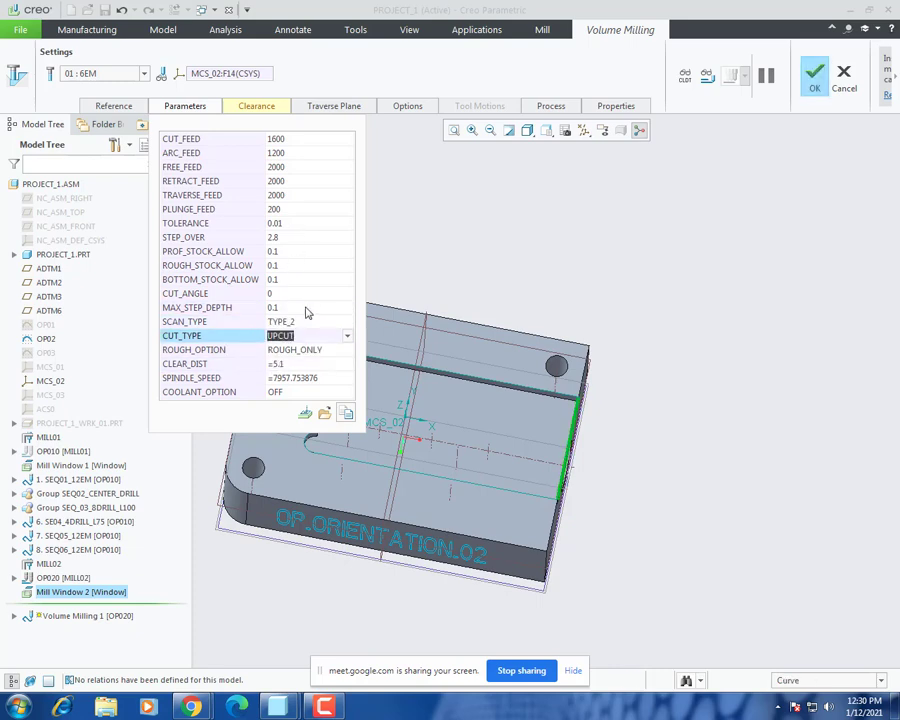
left_click(291, 364)
type("10")
key("Return")
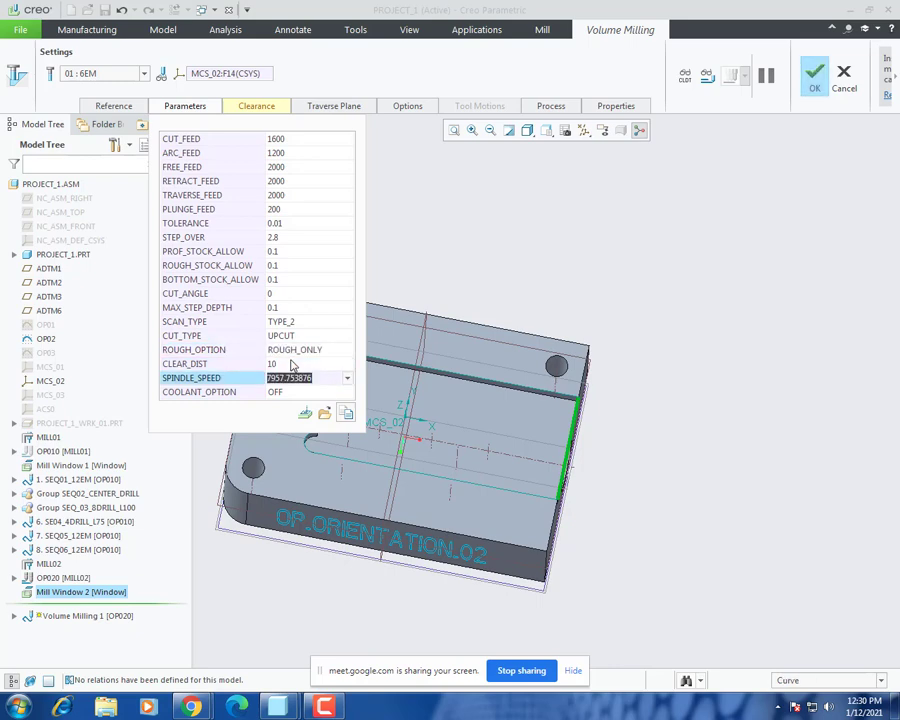
type("2000")
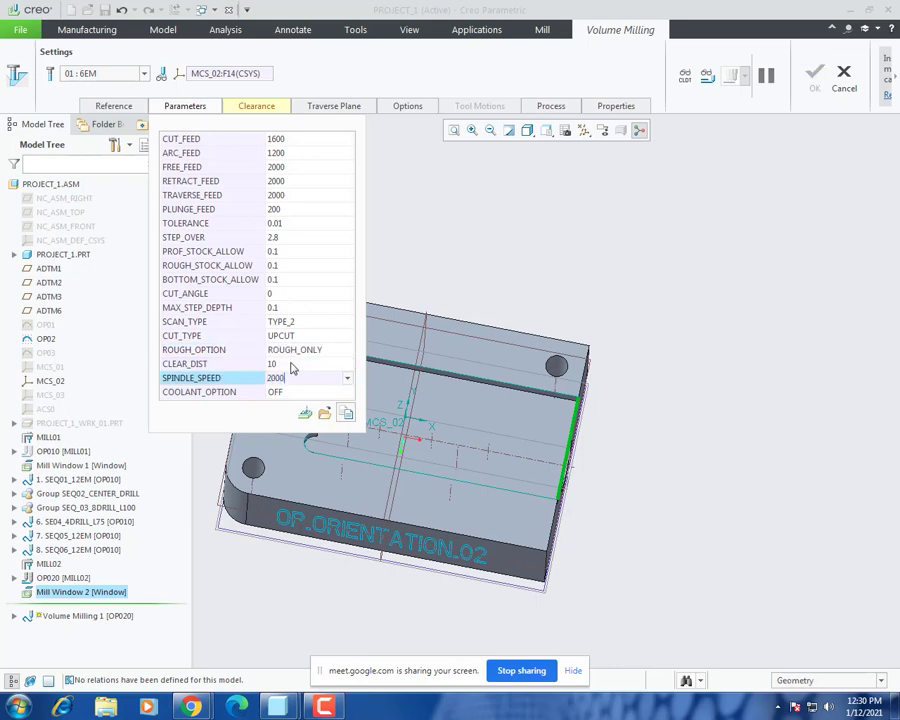
Step: Define the retract plane from the part's top face with a clearance value of 10
left_click(256, 106)
left_click(343, 170)
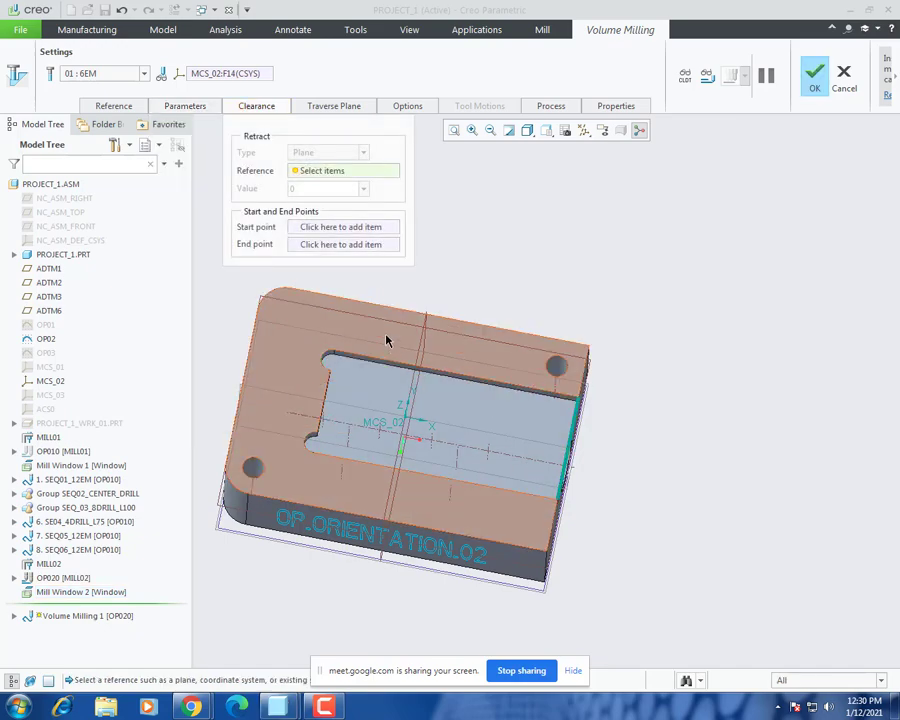
left_click(386, 337)
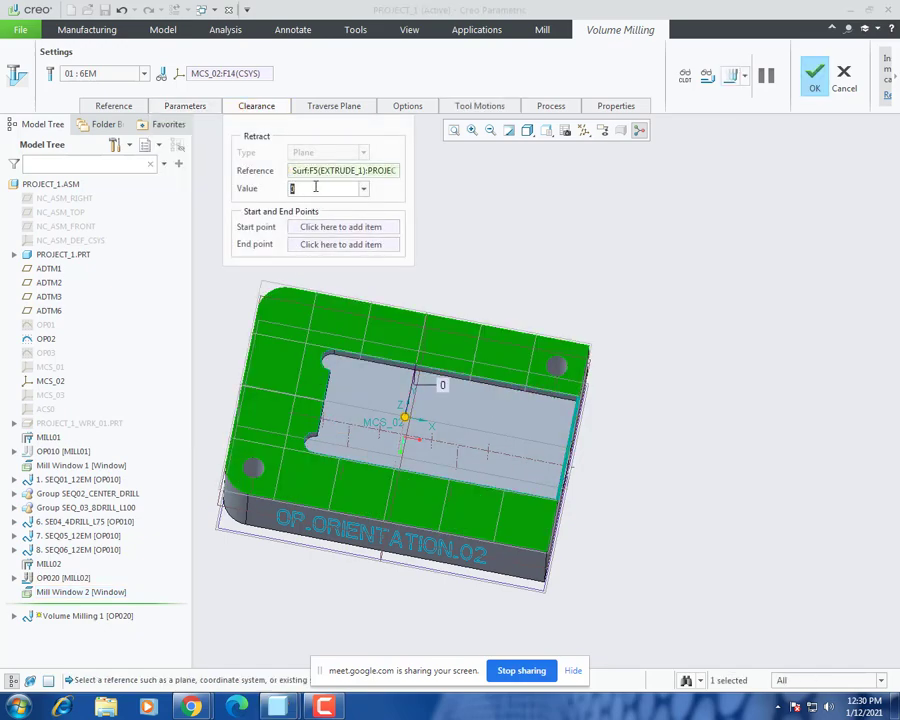
type("10")
key("Return")
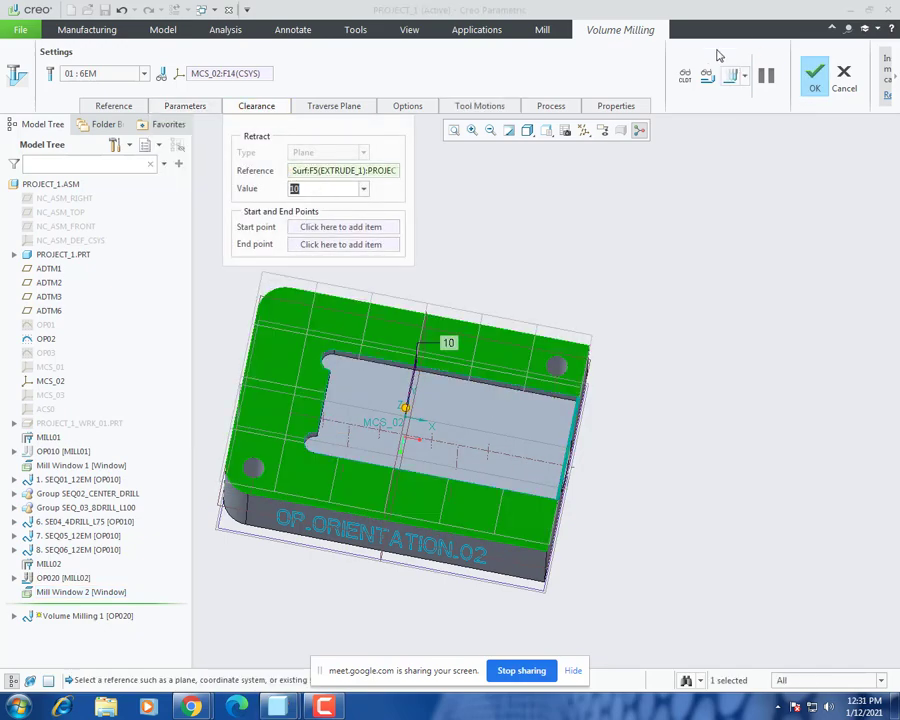
Step: Compute the Volume Milling tool path and play it on screen from a tilted view of the slot
left_click(731, 77)
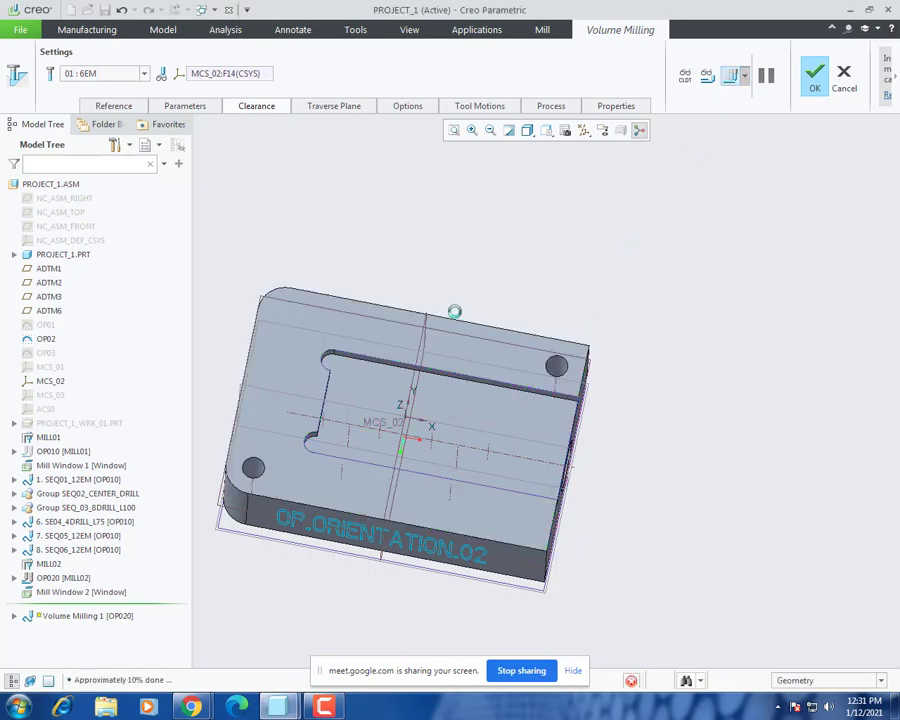
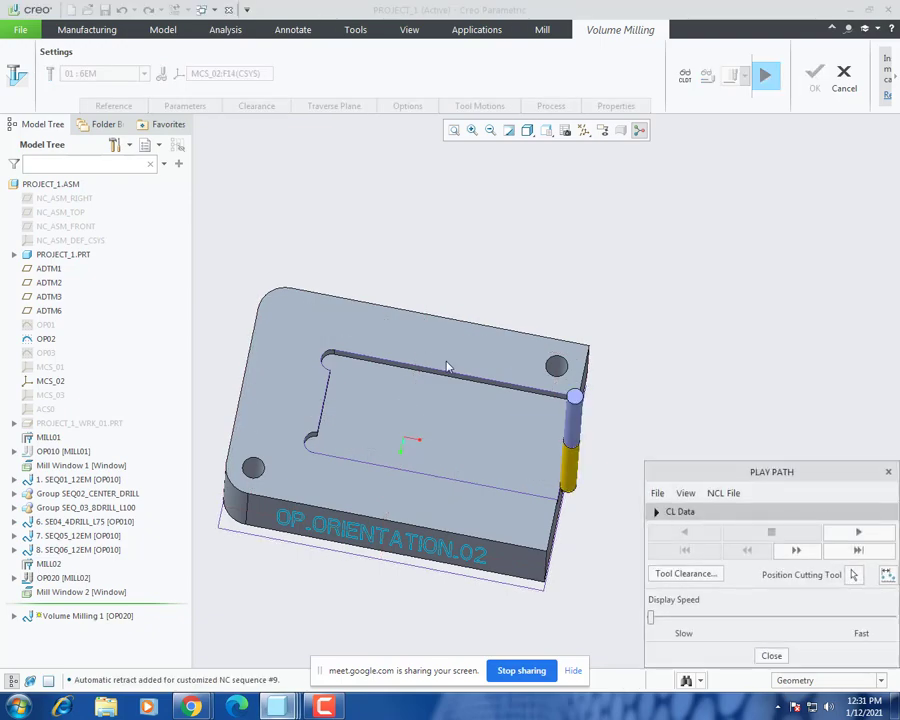
middle_click_drag(433, 332, 430, 332)
left_click(880, 534)
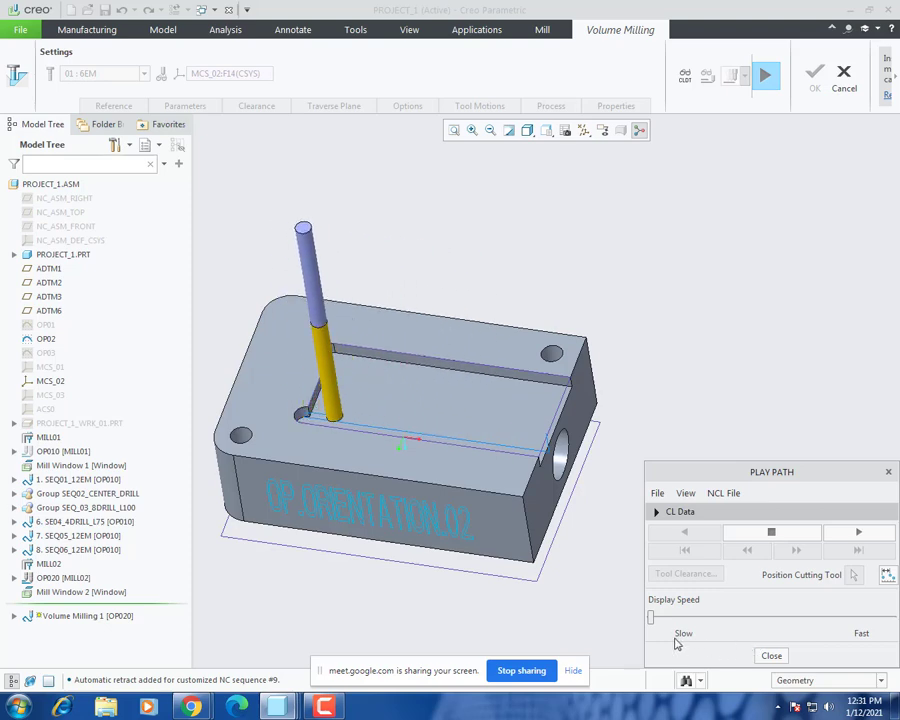
Step: Speed up the tool path playback, position the cutting tool on a pass to inspect the roughing pattern, and close the playback
left_click_drag(652, 617, 779, 621)
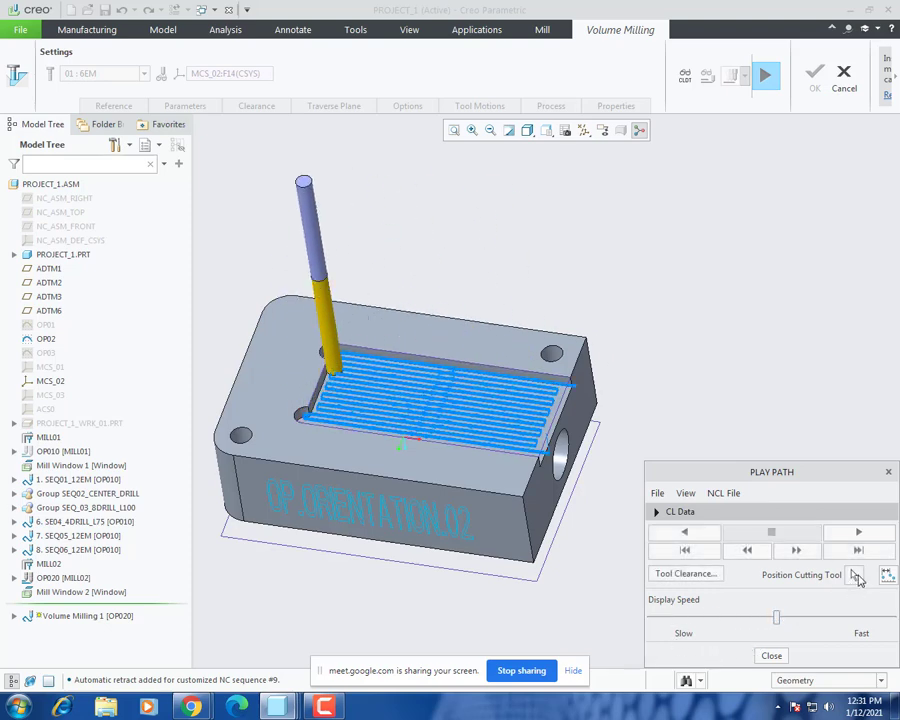
left_click(857, 576)
middle_click_drag(381, 450, 388, 490)
scroll(510, 449, "down", 3)
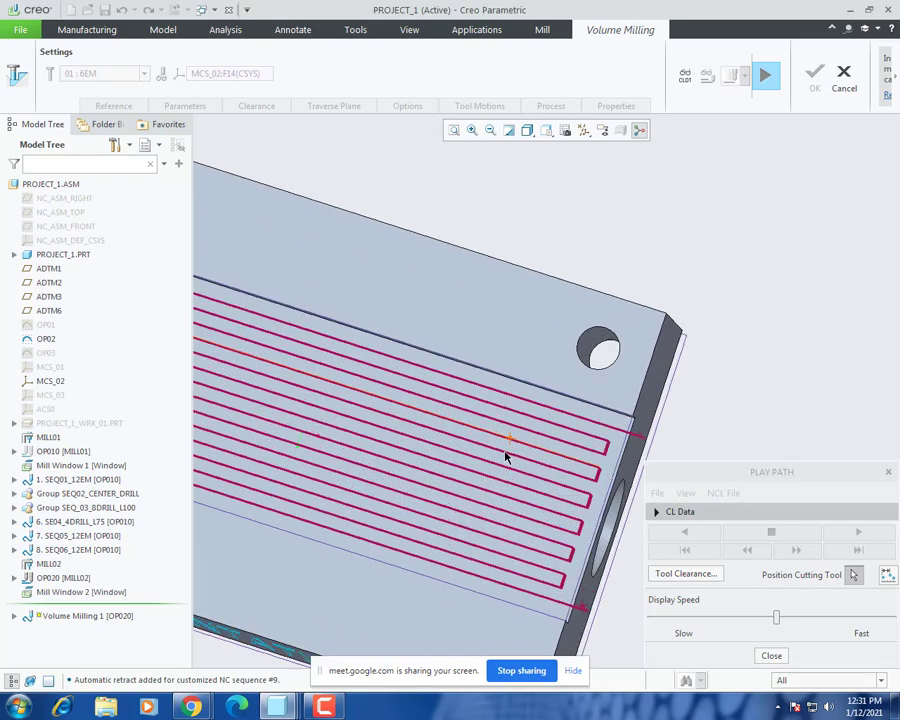
scroll(504, 456, "up", 3)
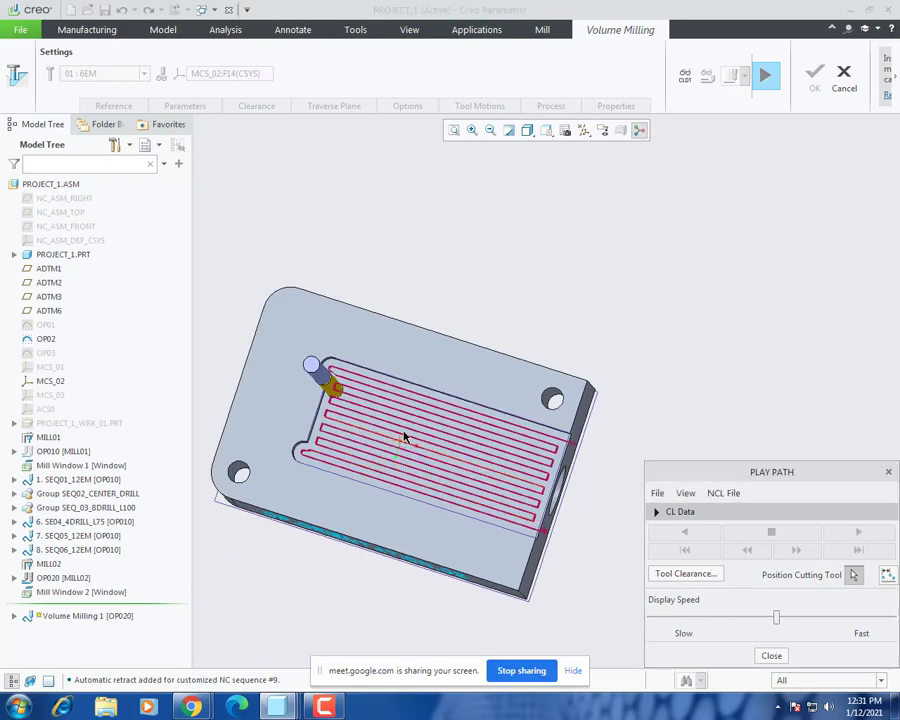
left_click(401, 433)
left_click(770, 657)
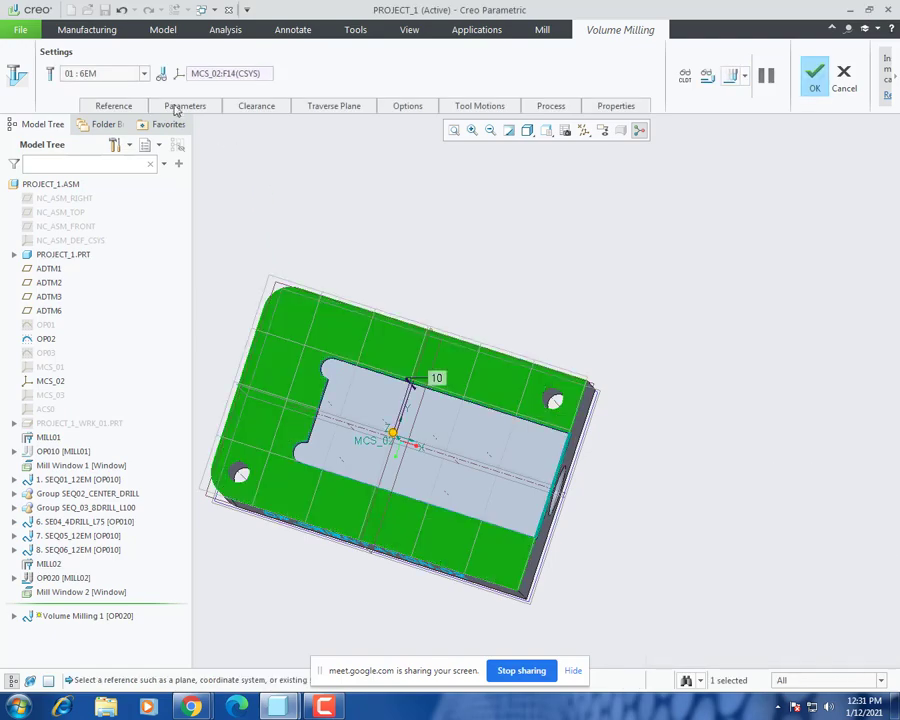
Step: Review the ROUGH_OPTION choices in the Volume Milling parameters, keeping ROUGH_ONLY selected
left_click(181, 106)
left_click(349, 352)
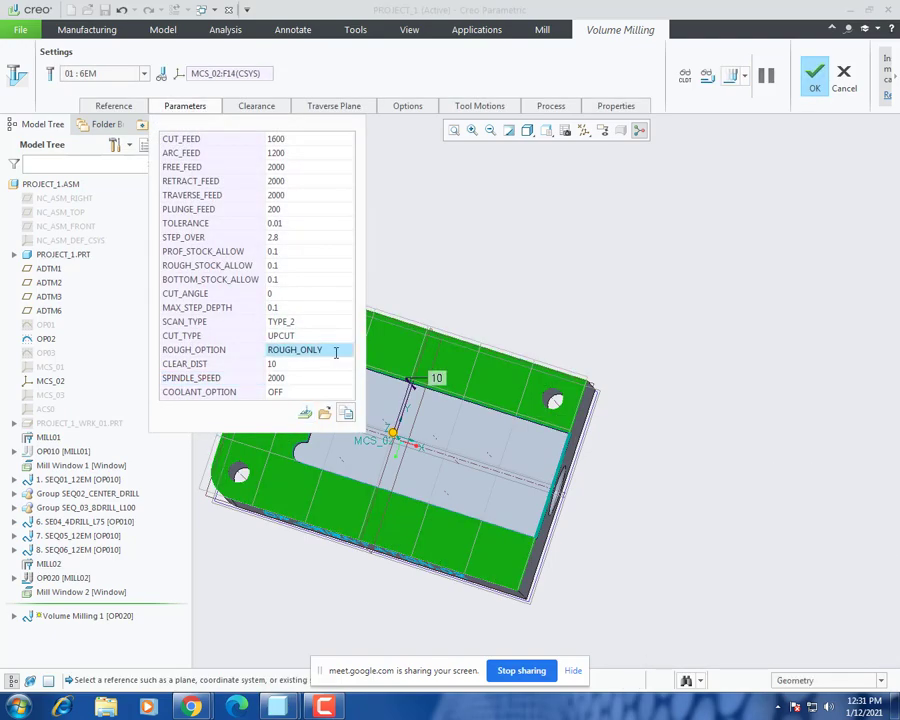
left_click(349, 352)
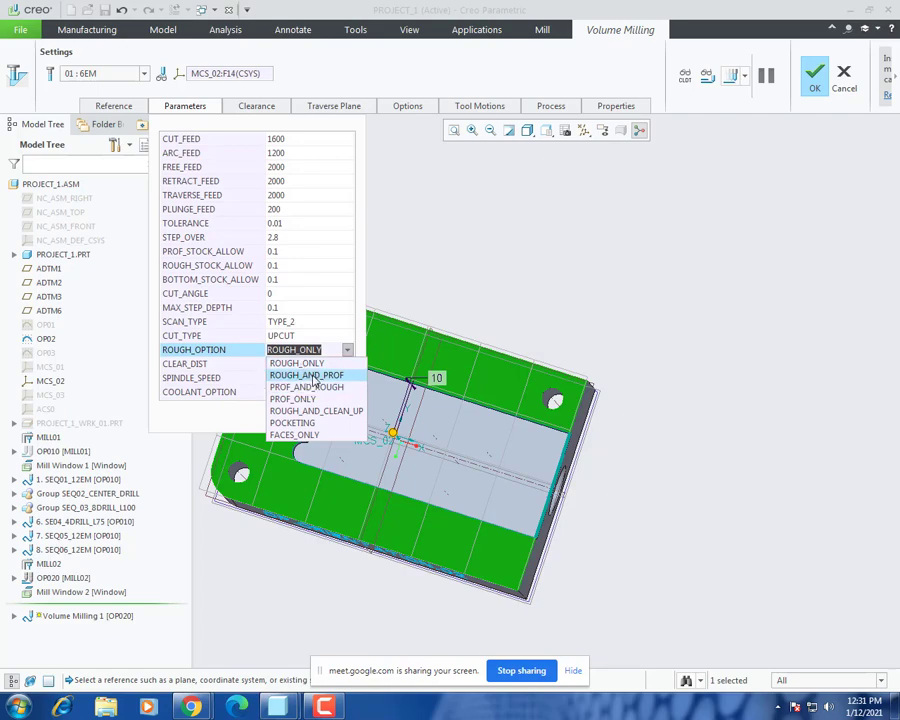
left_click(320, 362)
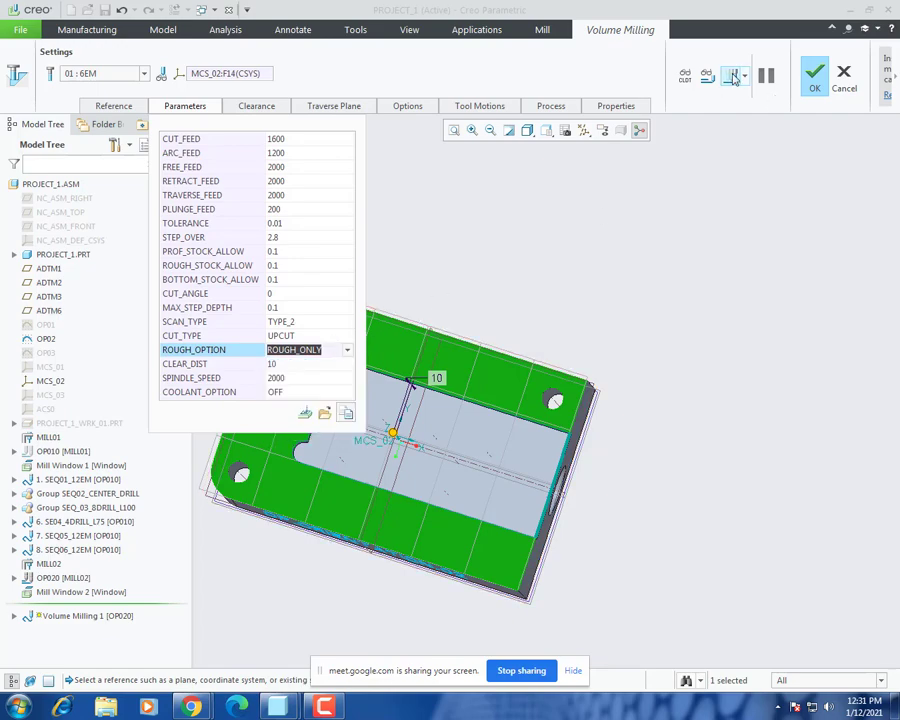
Step: Compute the tool path again, examine the passes around the slot's rounded corner up close, and close the playback
left_click(729, 74)
left_click(852, 574)
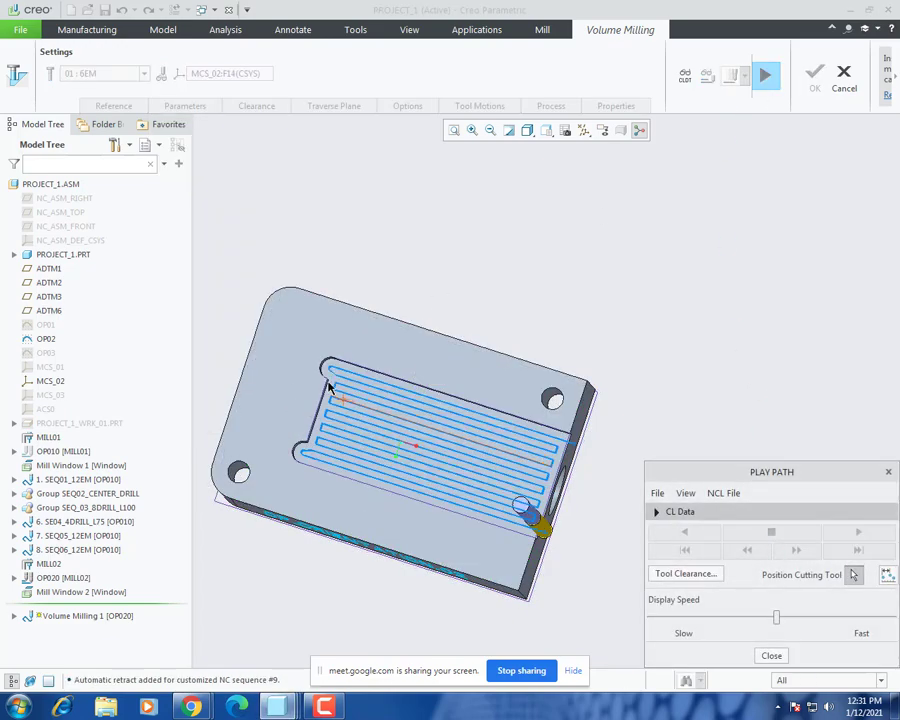
scroll(338, 378, "down", 7)
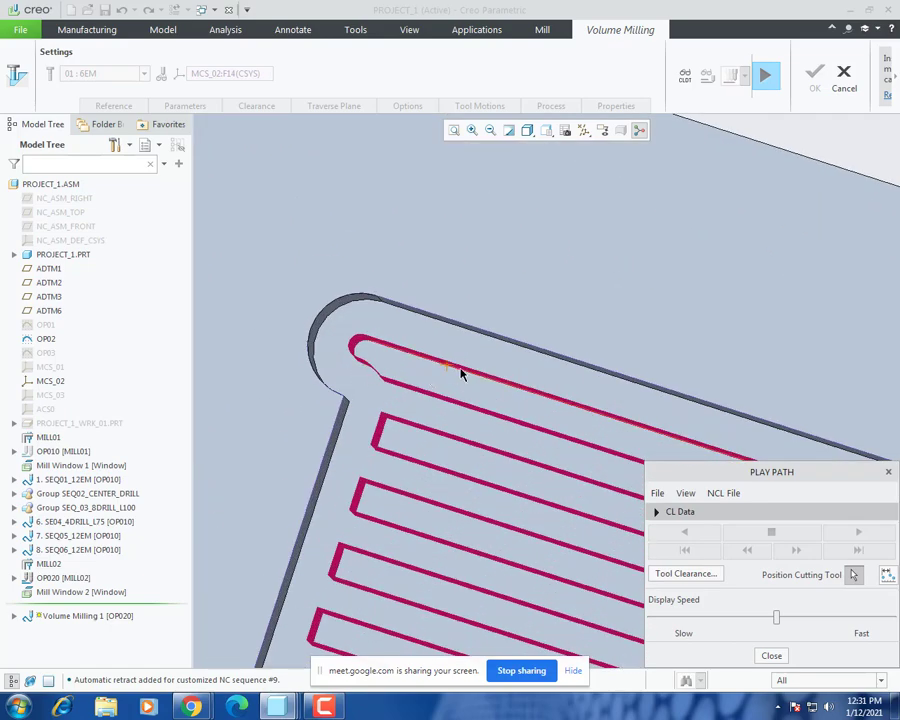
scroll(340, 366, "up", 6)
middle_click_drag(344, 374, 549, 399)
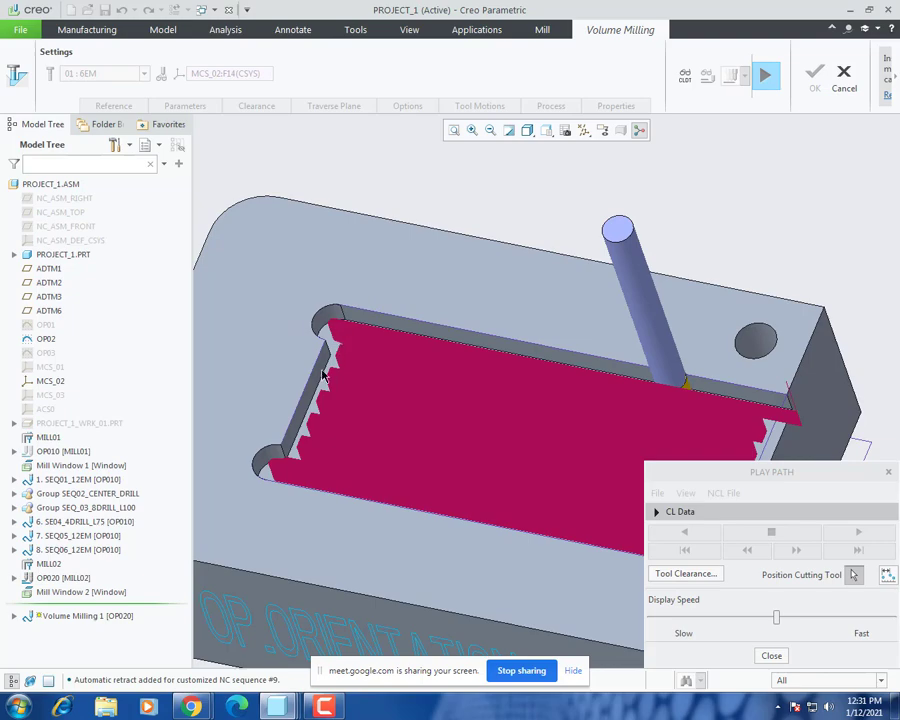
left_click(772, 656)
left_click(484, 487)
left_click(763, 653)
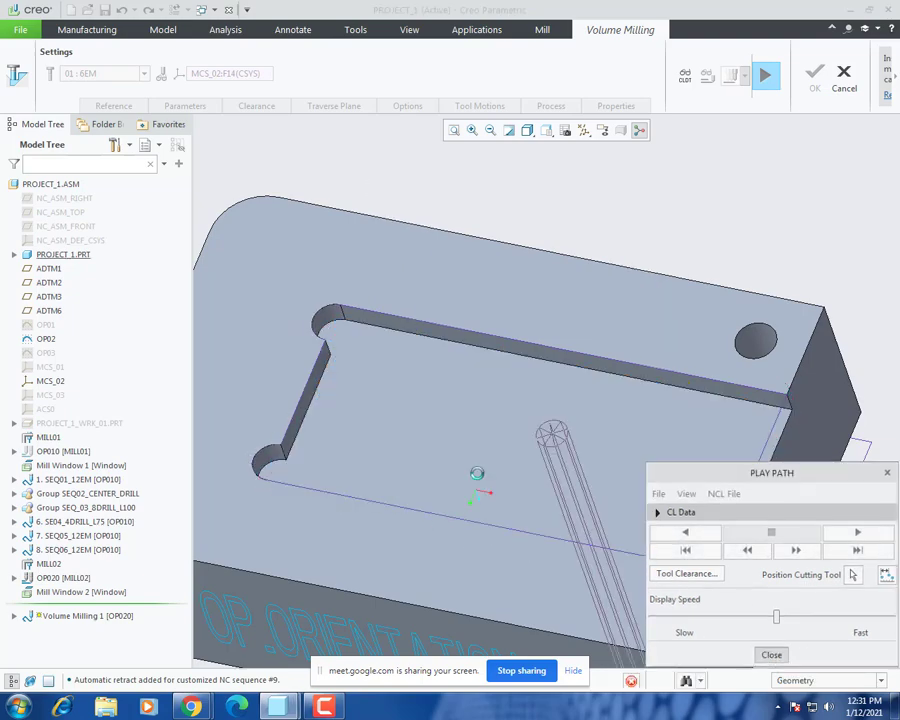
Step: Select ROUGH_ONLY again as the ROUGH_OPTION and play the recomputed tool path over the slot
left_click(163, 106)
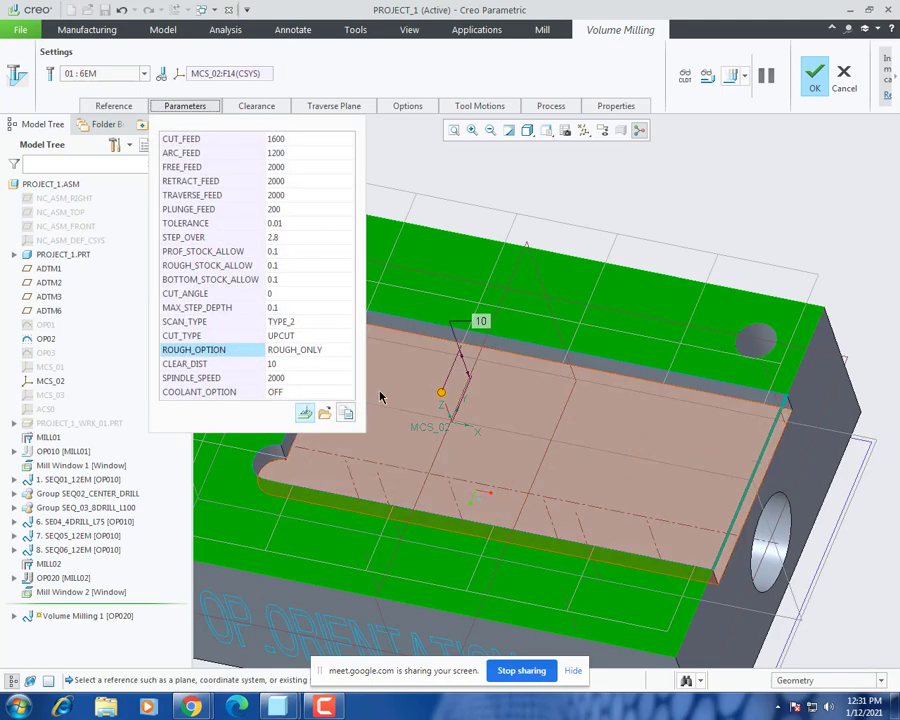
left_click(300, 349)
left_click(346, 349)
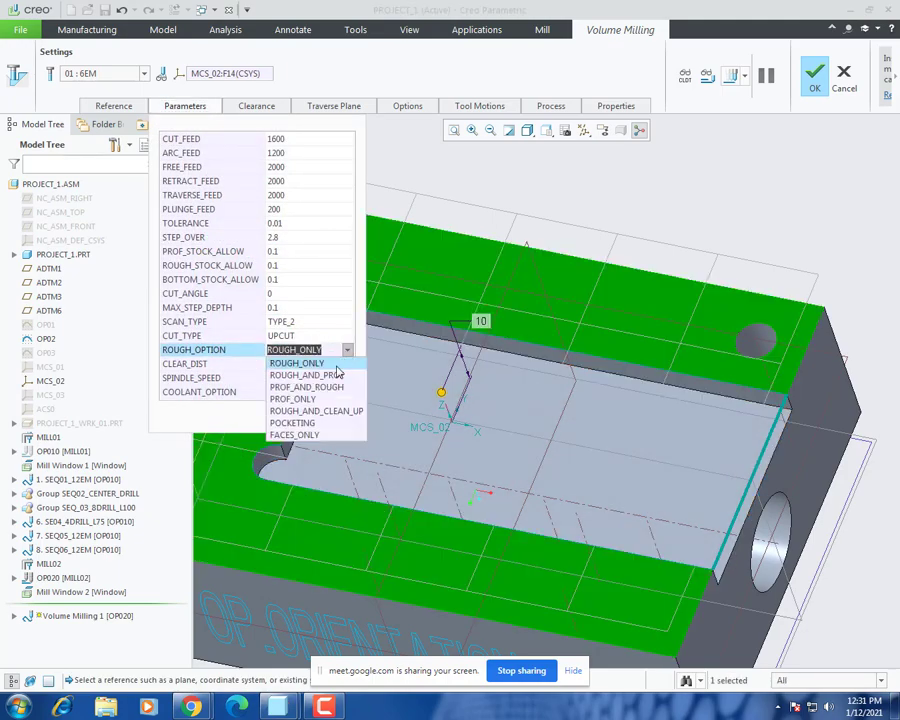
left_click(308, 375)
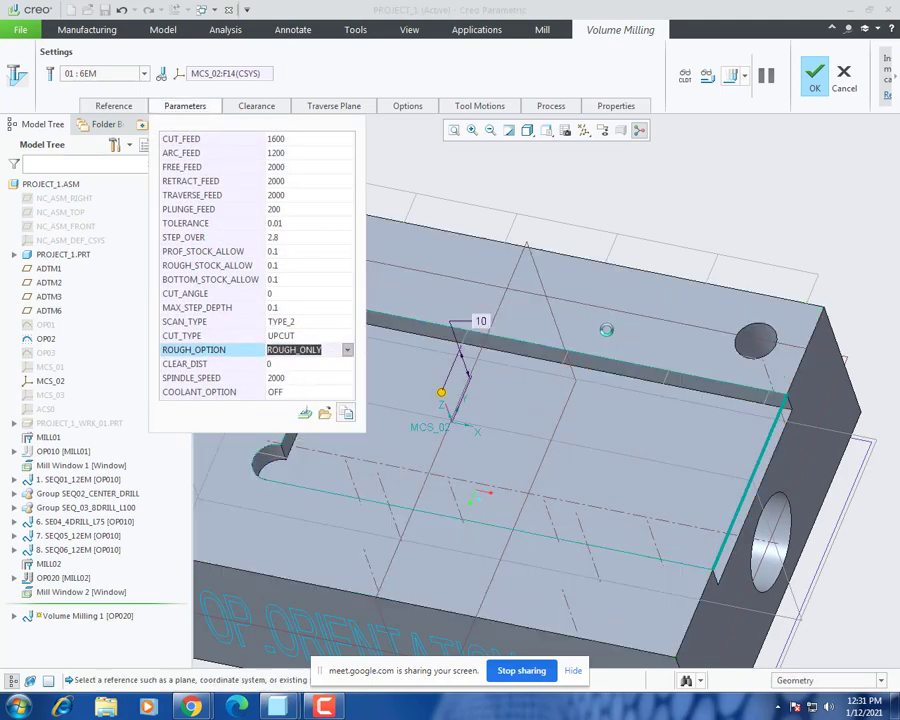
left_click(730, 76)
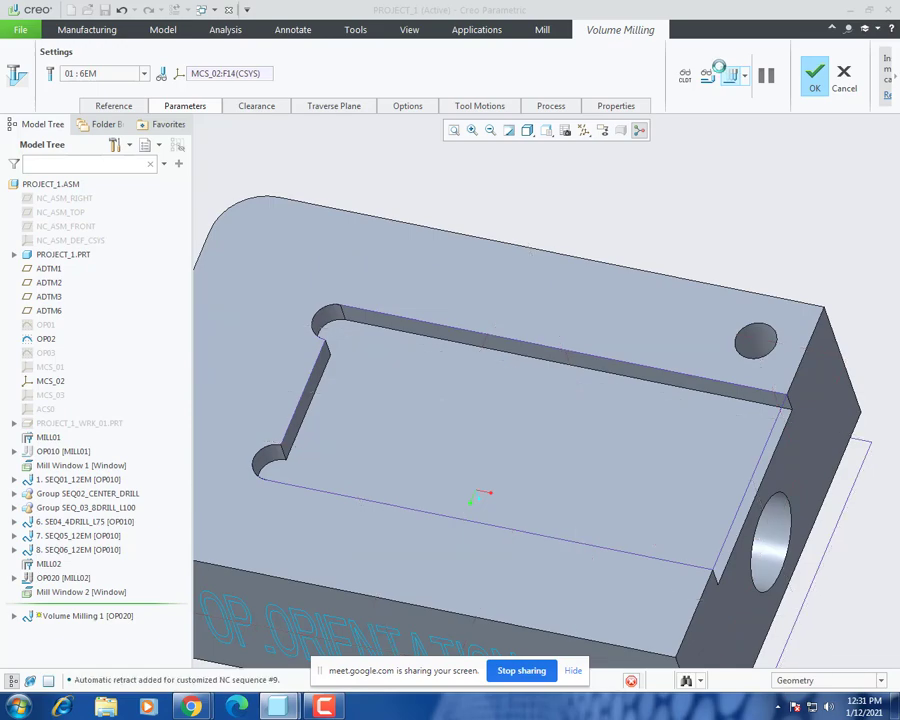
scroll(364, 233, "up", 3)
scroll(440, 303, "down", 3)
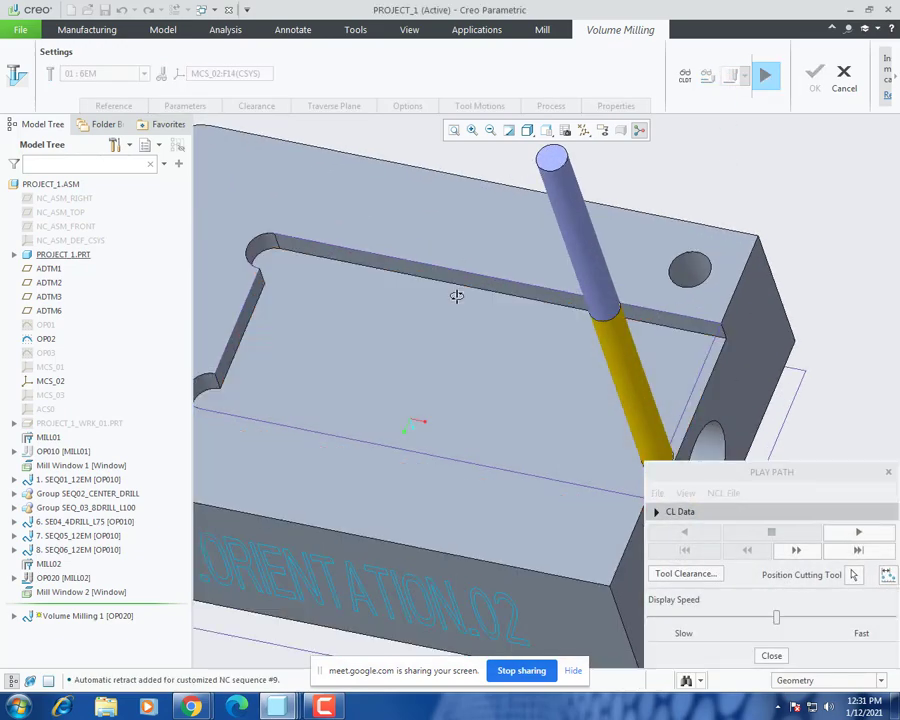
middle_click_drag(456, 295, 396, 269)
scroll(396, 269, "up", 3)
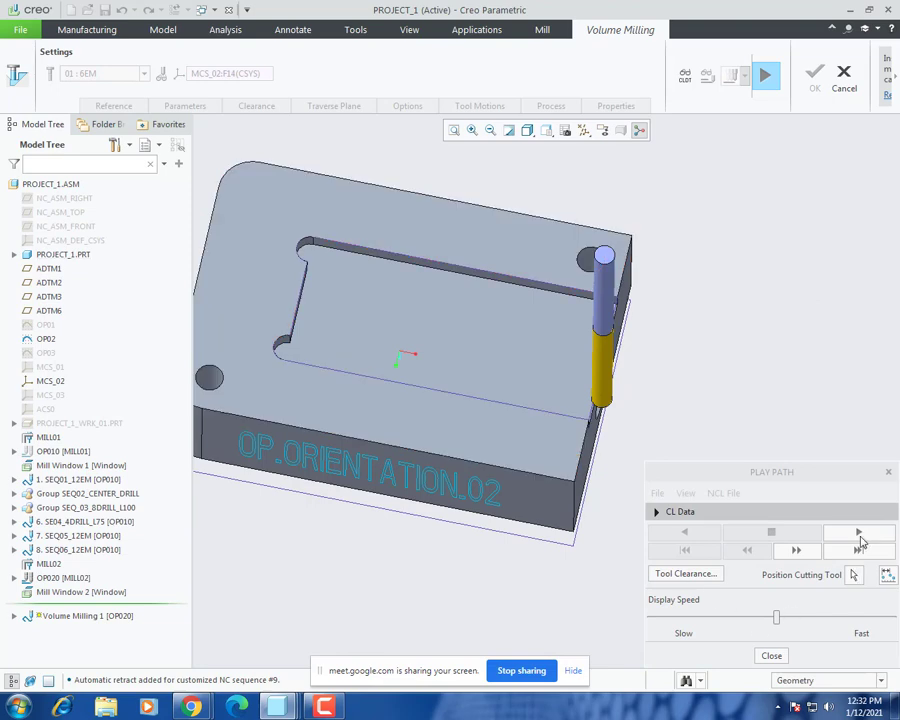
left_click(860, 534)
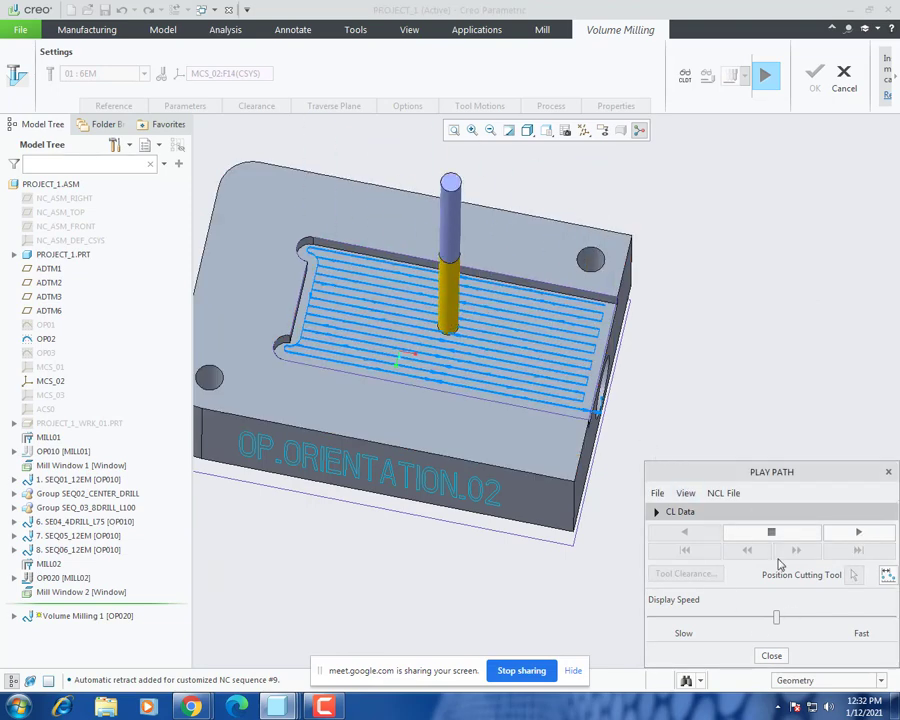
Step: Position the cutting tool at the pass ends near the slot's open side to check its reach, and complete the Volume Milling sequence
left_click(855, 573)
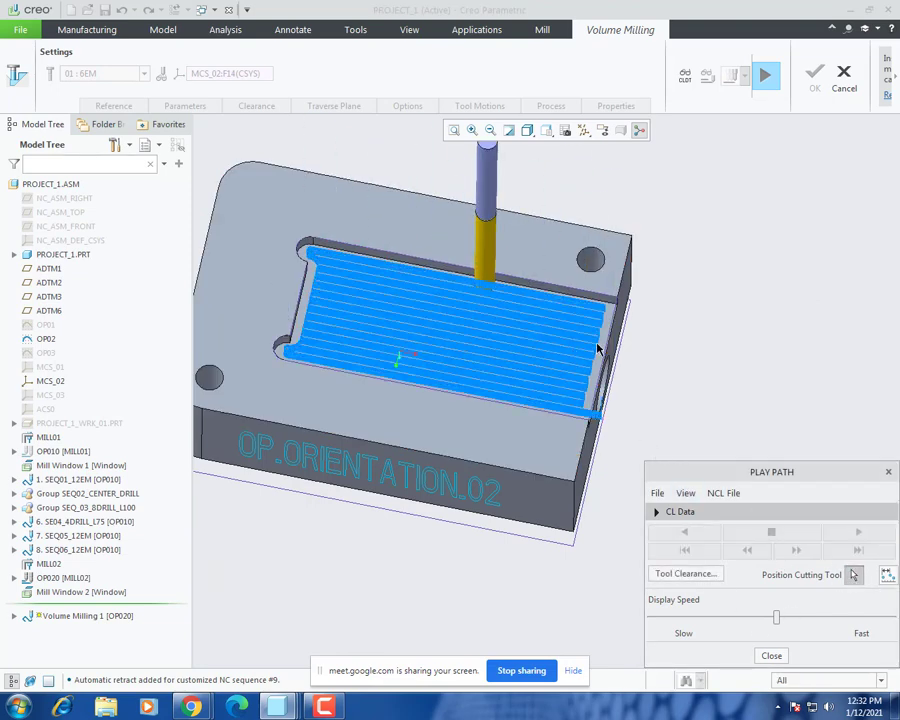
scroll(605, 332, "down", 4)
left_click(588, 334)
middle_click_drag(618, 371, 614, 383)
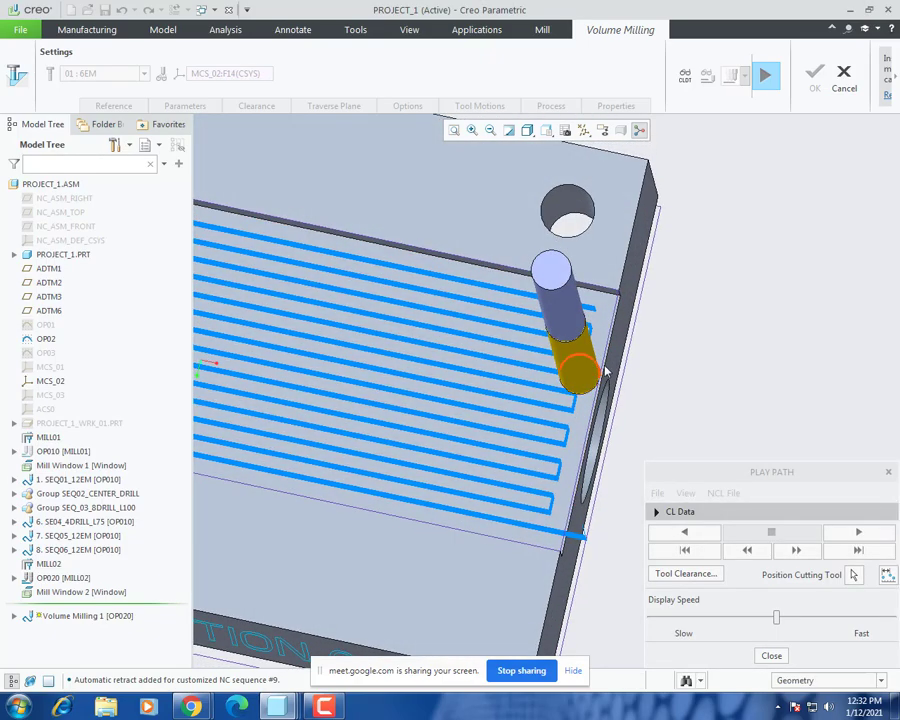
left_click(767, 80)
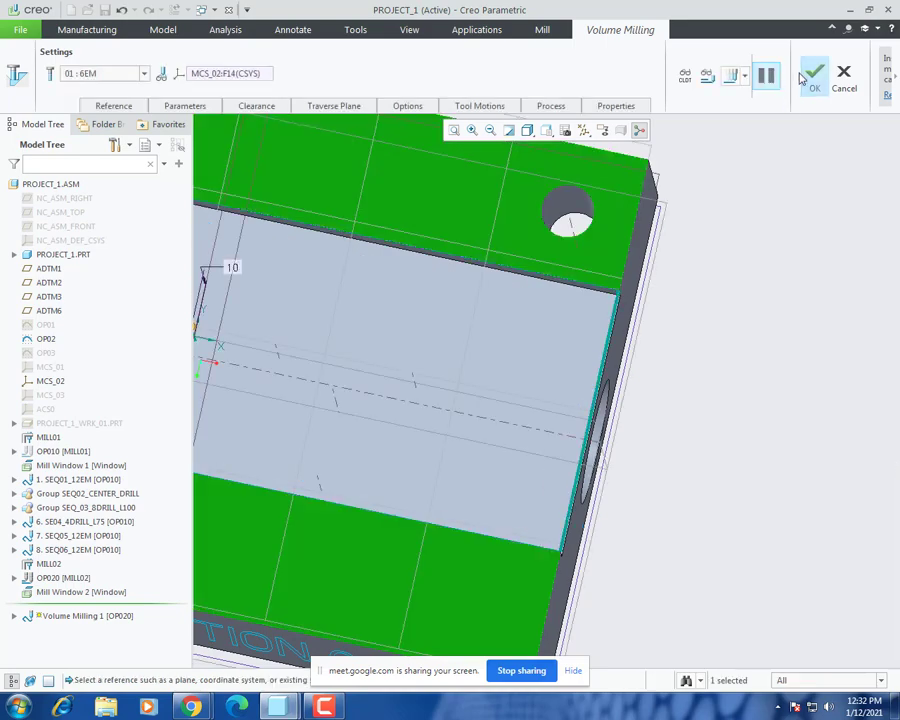
left_click(814, 76)
Step: Redefine Mill Window 2 so that the tool machines on the window contour
right_click(88, 594)
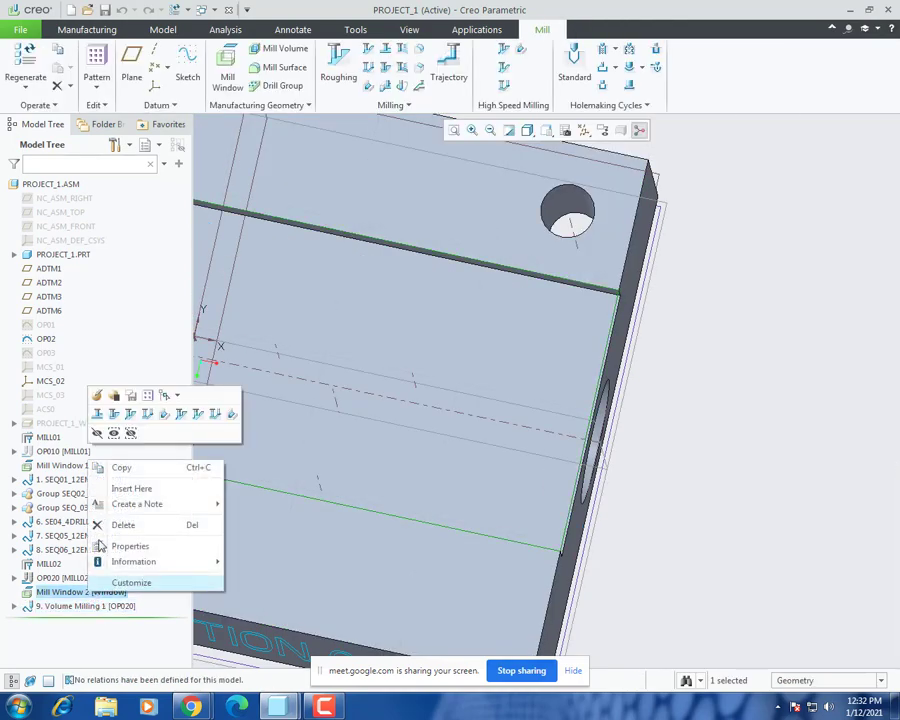
left_click(95, 396)
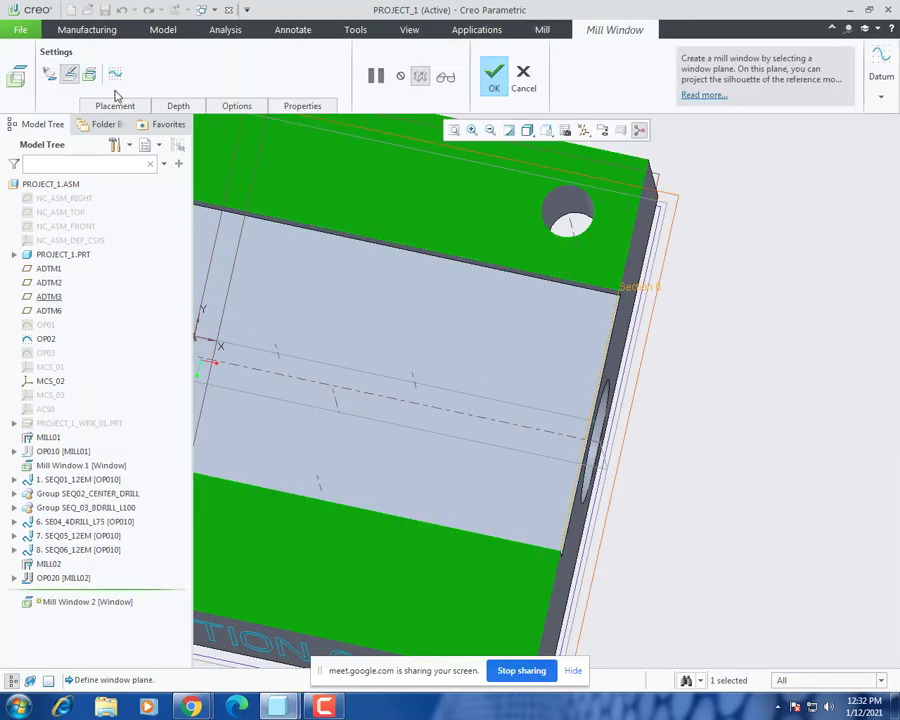
left_click(238, 107)
left_click(268, 161)
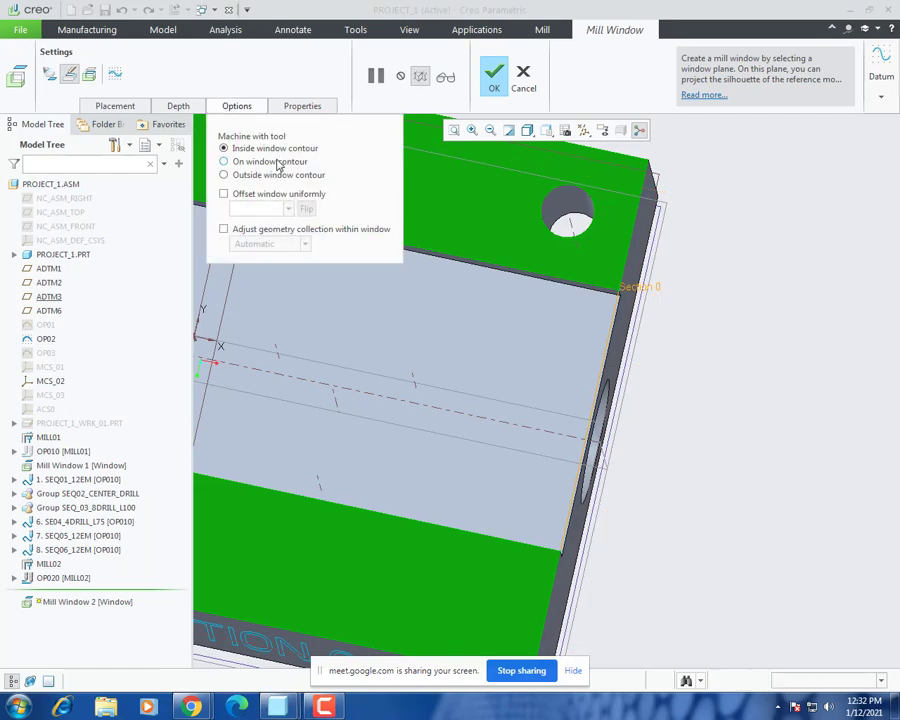
left_click(493, 78)
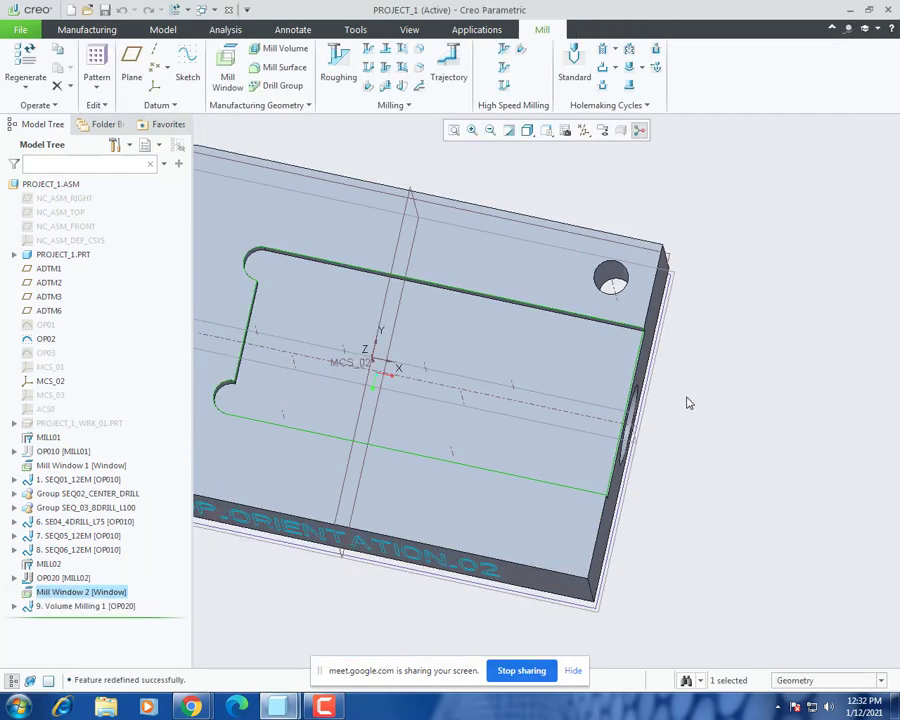
Step: Reopen the Volume Milling 1 sequence for editing and play its recomputed tool path, raising the display speed during playback
right_click(104, 607)
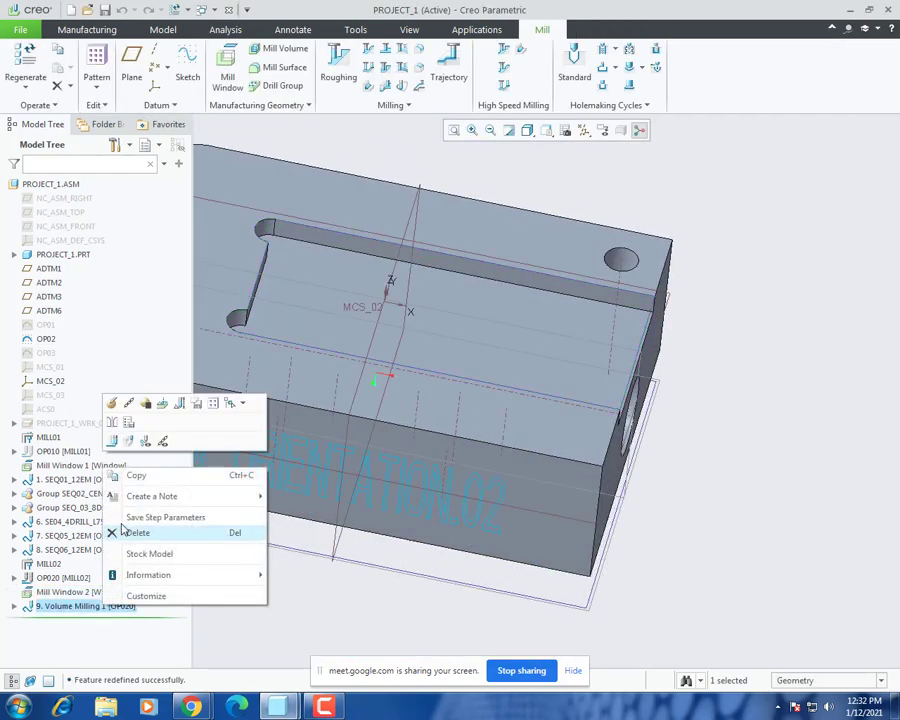
left_click(116, 401)
left_click(731, 75)
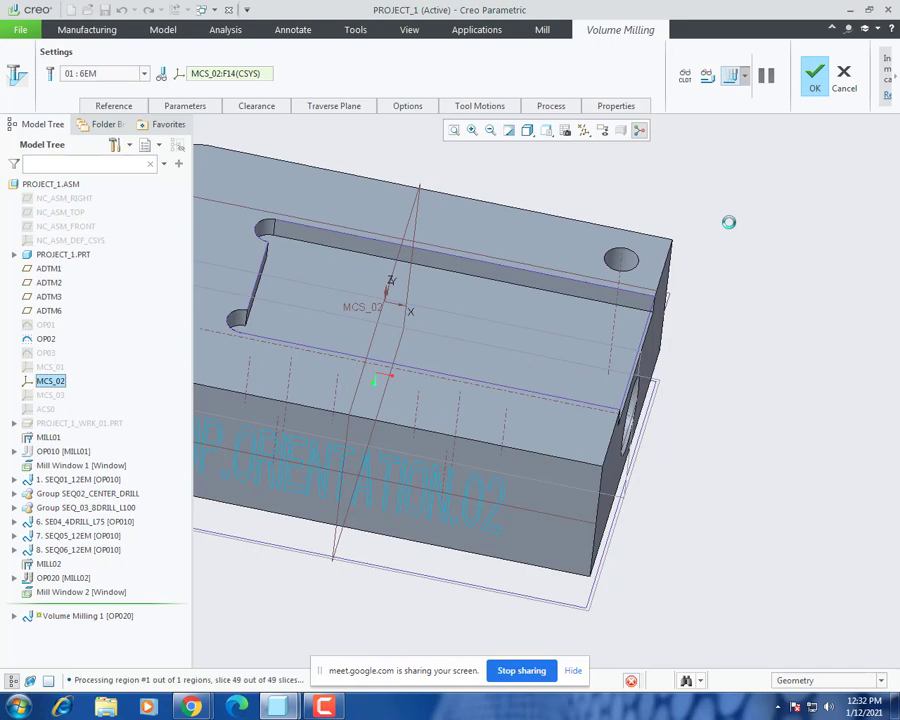
mouse_move(739, 264)
middle_mouse_down()
mouse_move(706, 265)
mouse_move(712, 270)
middle_mouse_up()
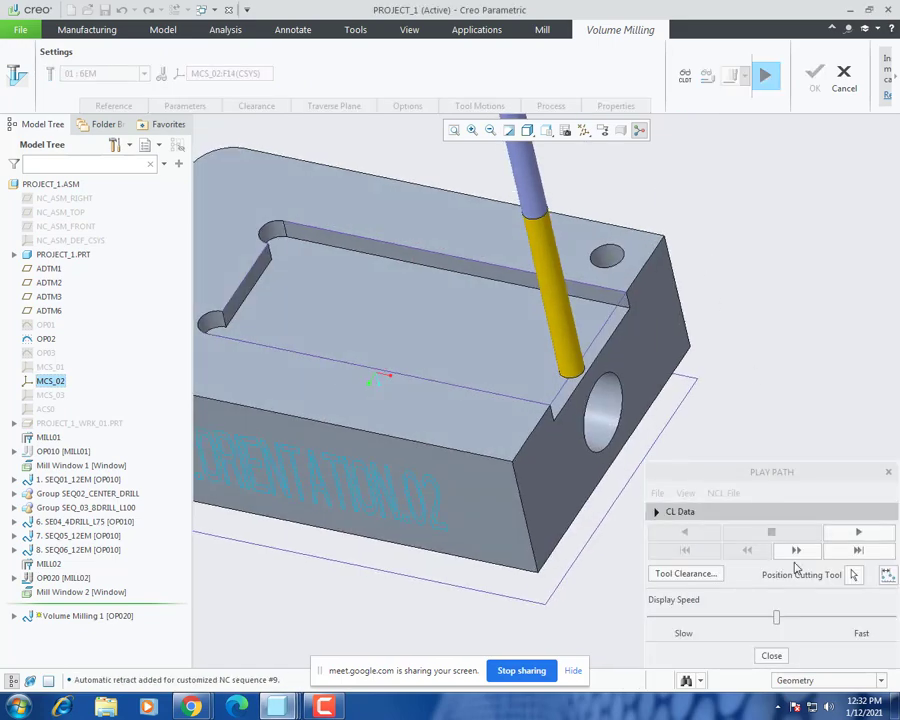
left_click(675, 618)
left_click(858, 531)
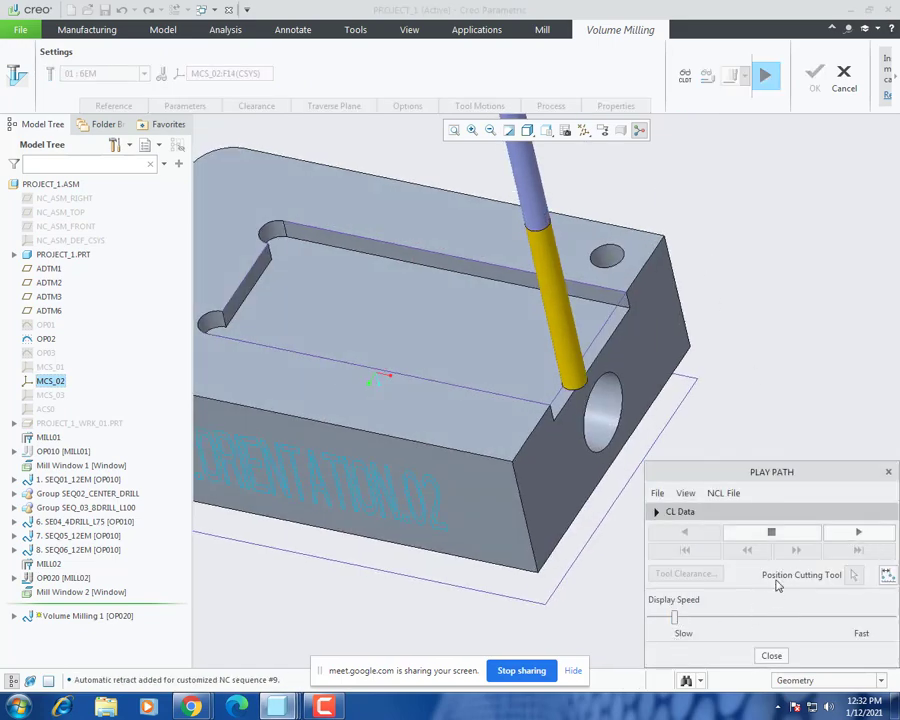
left_click_drag(676, 618, 820, 618)
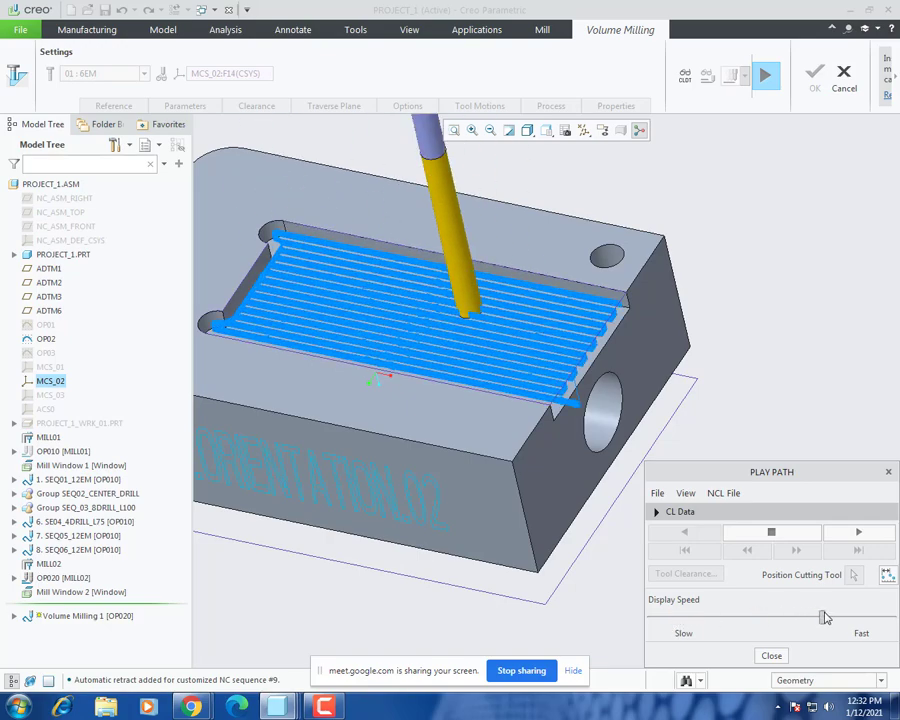
Step: Position the cutting tool on the passes at the slot's open edge to check the coverage, and accept the redefined Volume Milling sequence
middle_click_drag(644, 365, 623, 392)
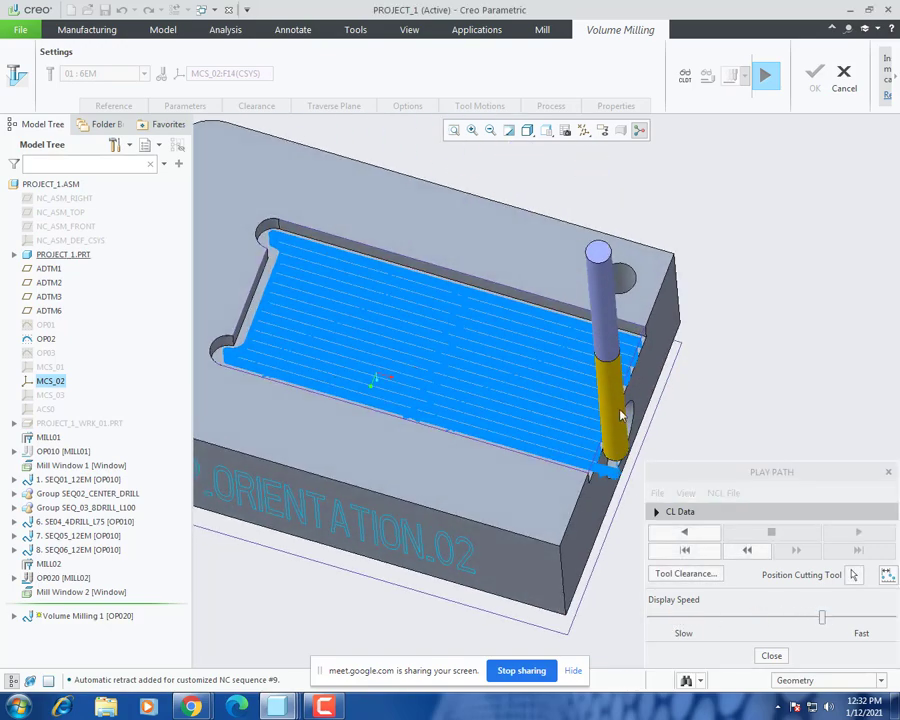
scroll(622, 388, "down", 4)
left_click(854, 577)
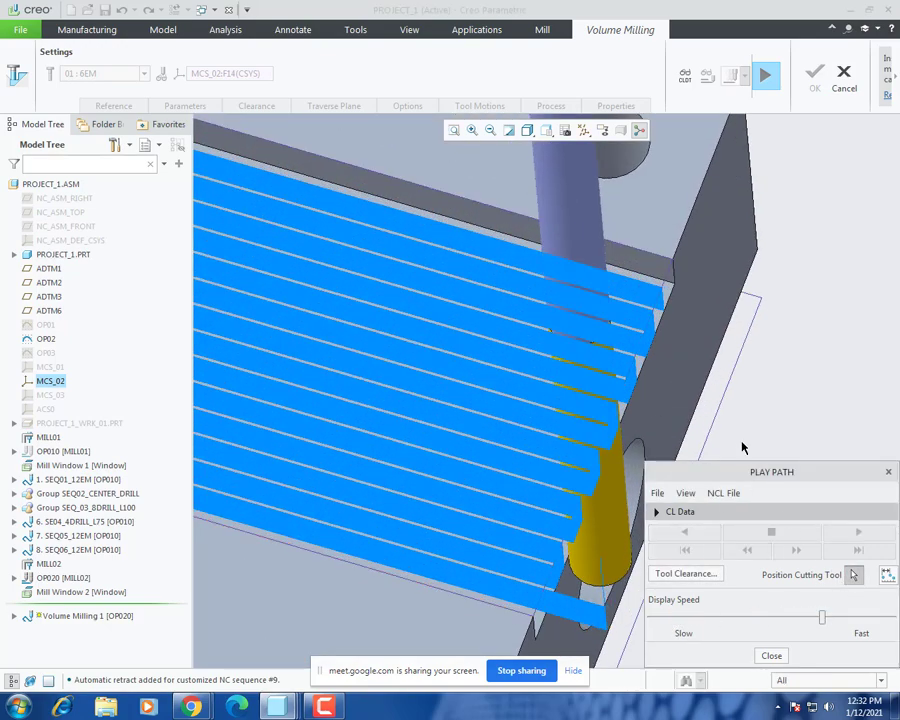
left_click(631, 380)
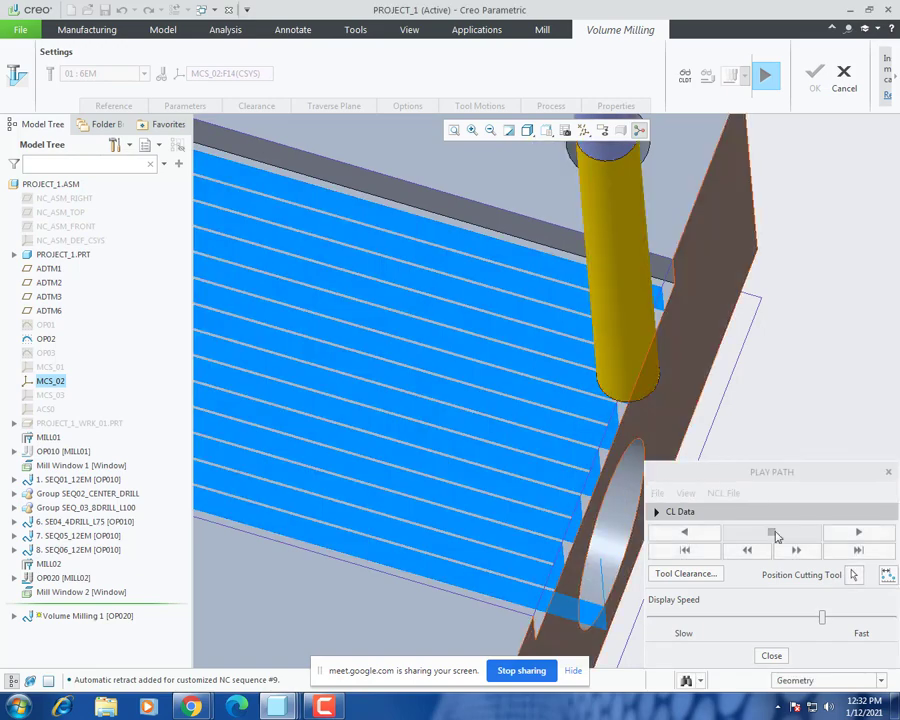
left_click(813, 76)
scroll(700, 368, "up", 5)
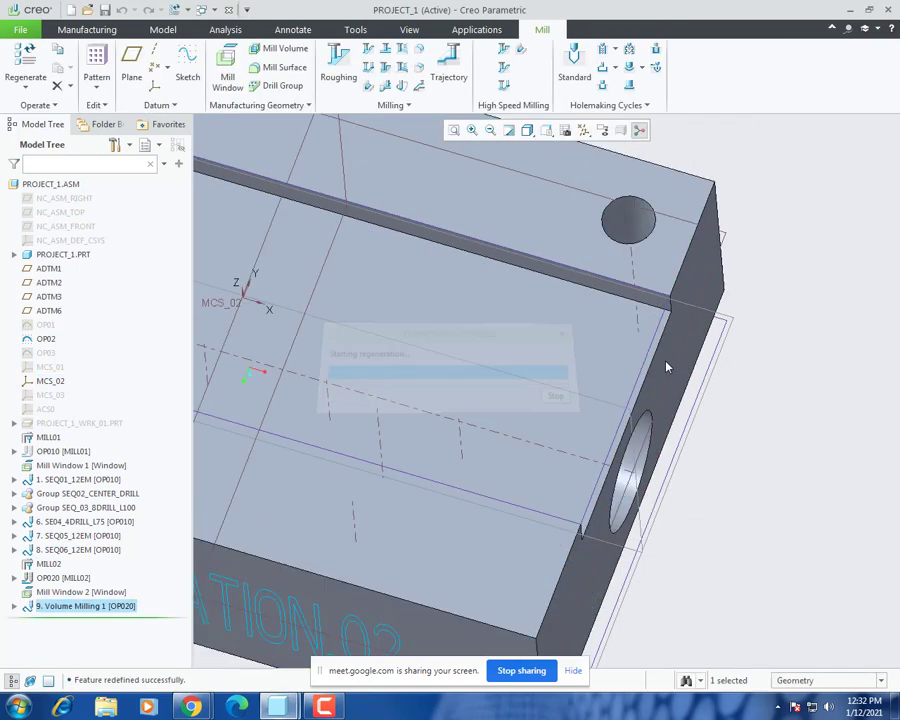
middle_click_drag(723, 364, 724, 337)
left_click(755, 152)
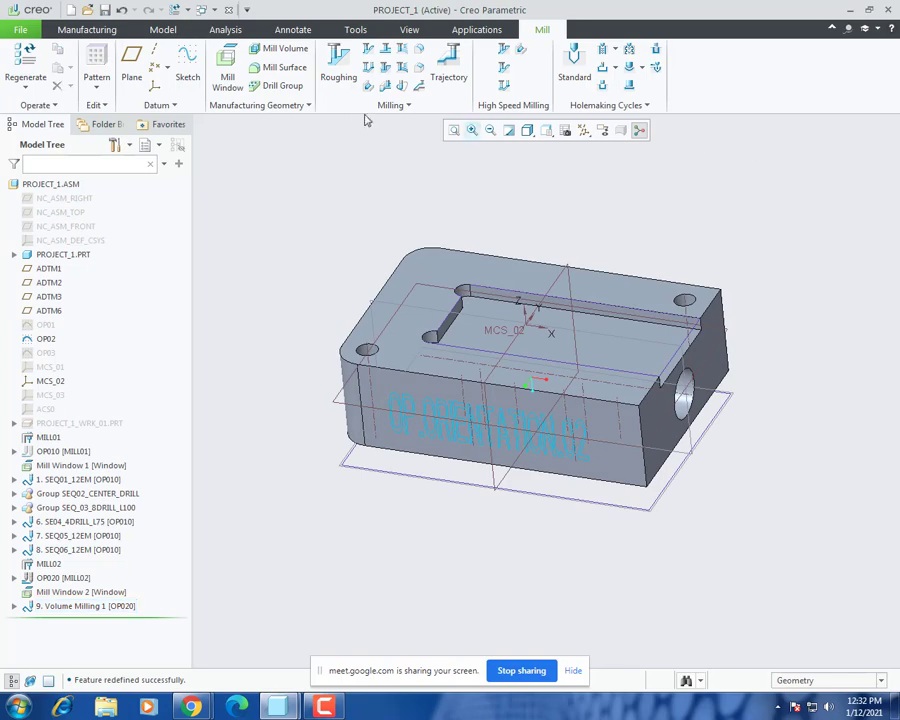
Step: Start a Profile Milling sequence with the 6EM tool and select the slot's side, end and rounded corner walls as machining references
left_click(383, 88)
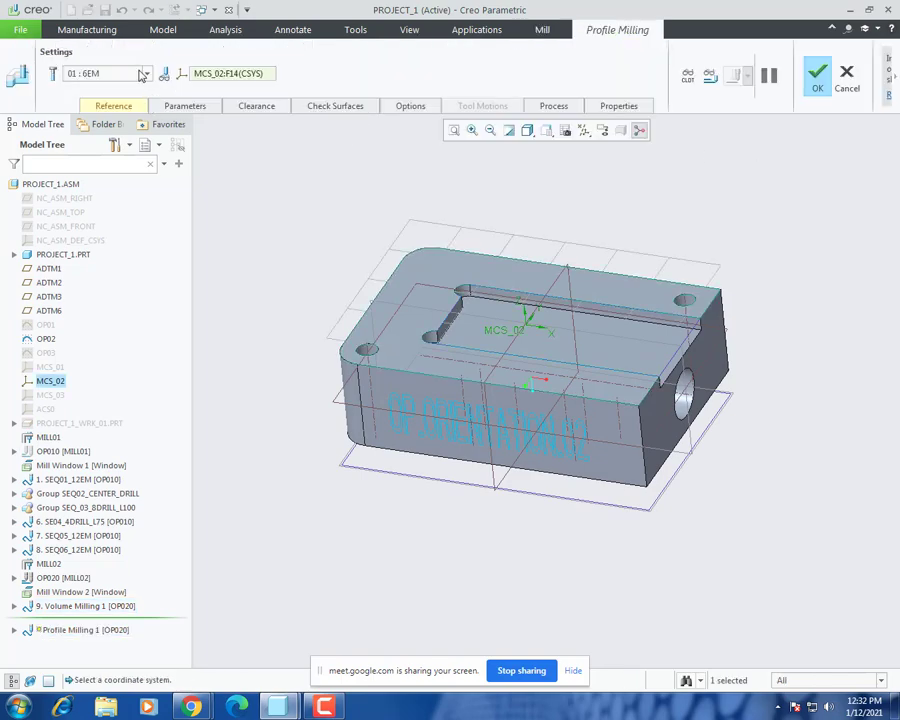
left_click(113, 106)
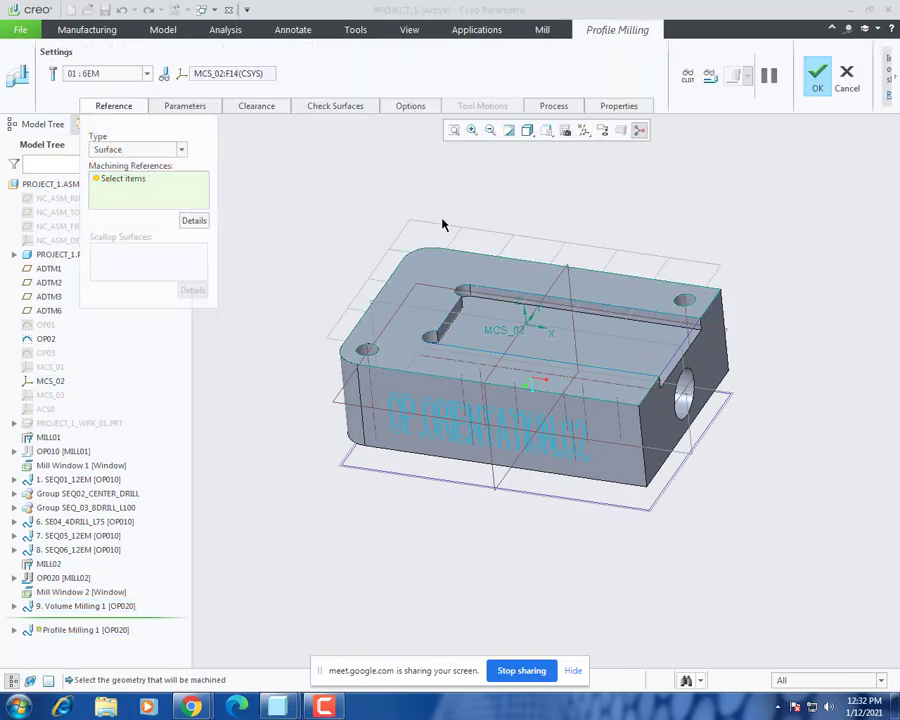
scroll(434, 243, "up", 5)
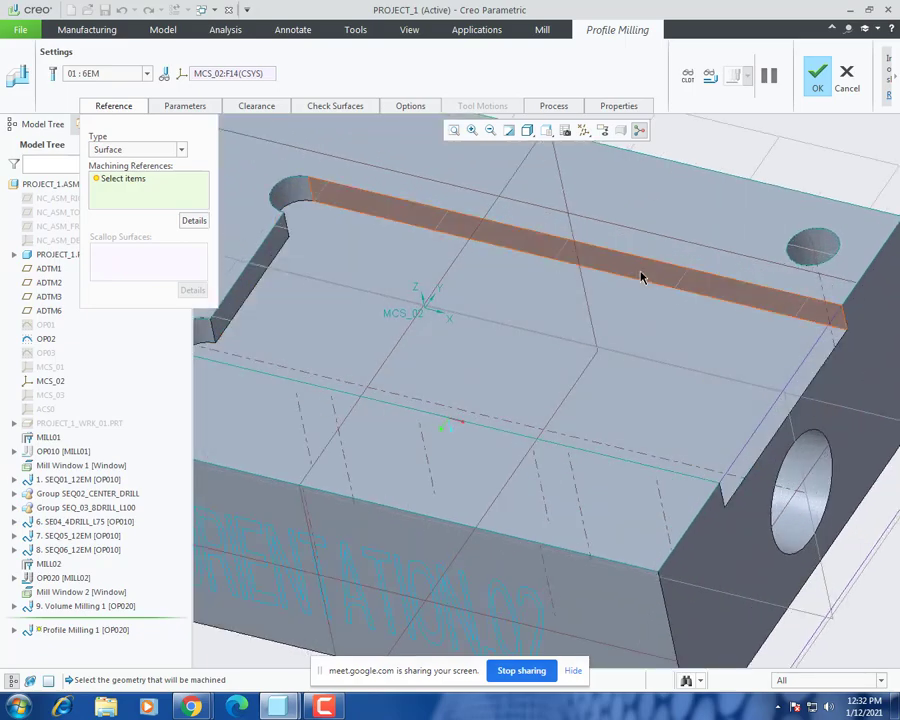
left_click(645, 337)
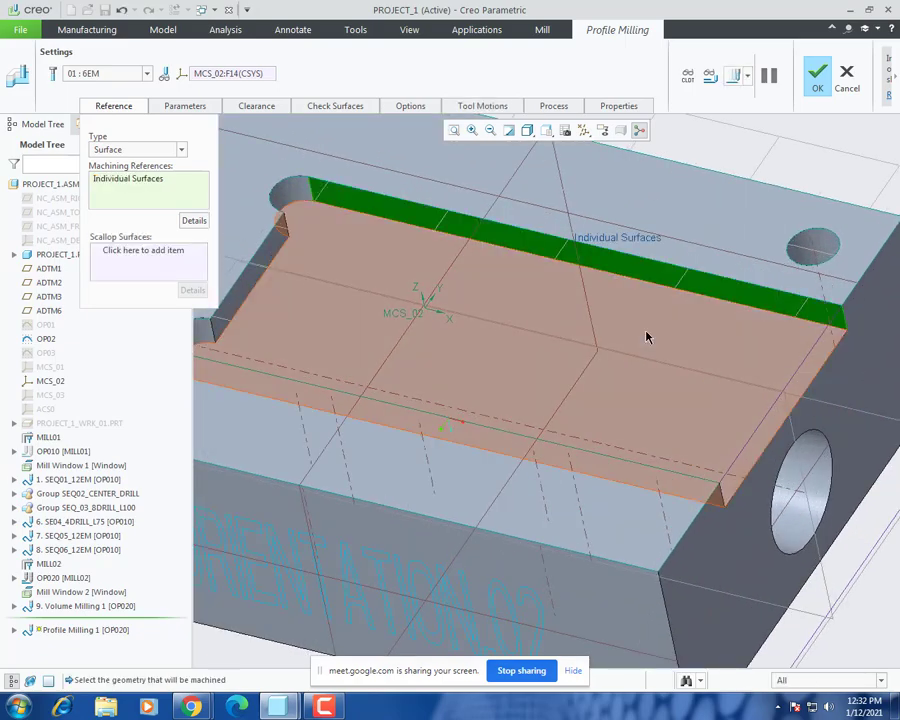
scroll(643, 336, "up", 3)
middle_click_drag(643, 336, 617, 313)
scroll(573, 198, "down", 3)
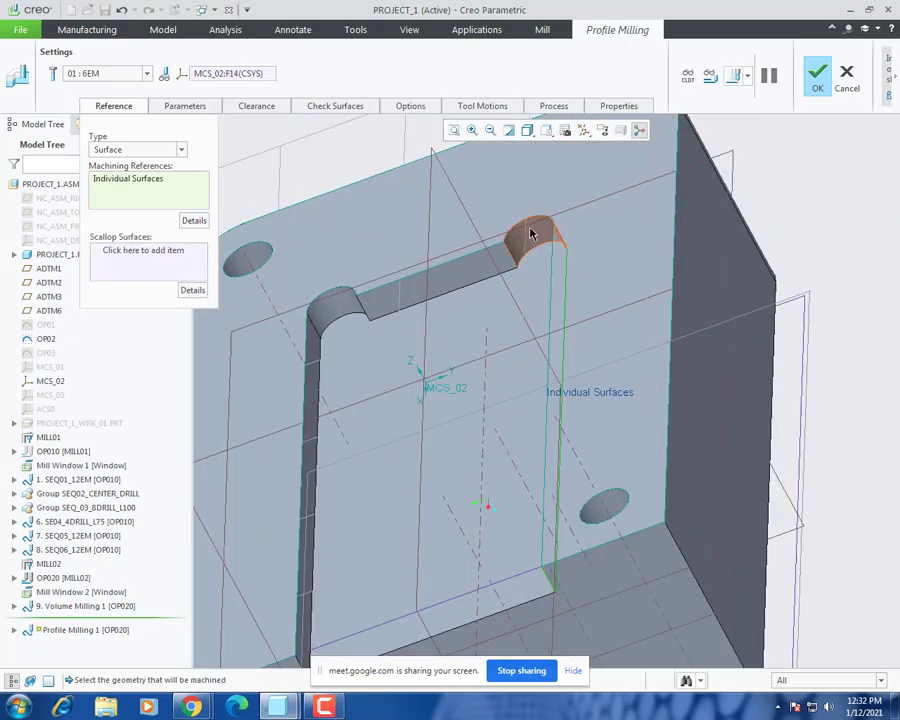
left_click(531, 233, "ctrl")
left_click(505, 260, "ctrl")
middle_click_drag(553, 297, 599, 287)
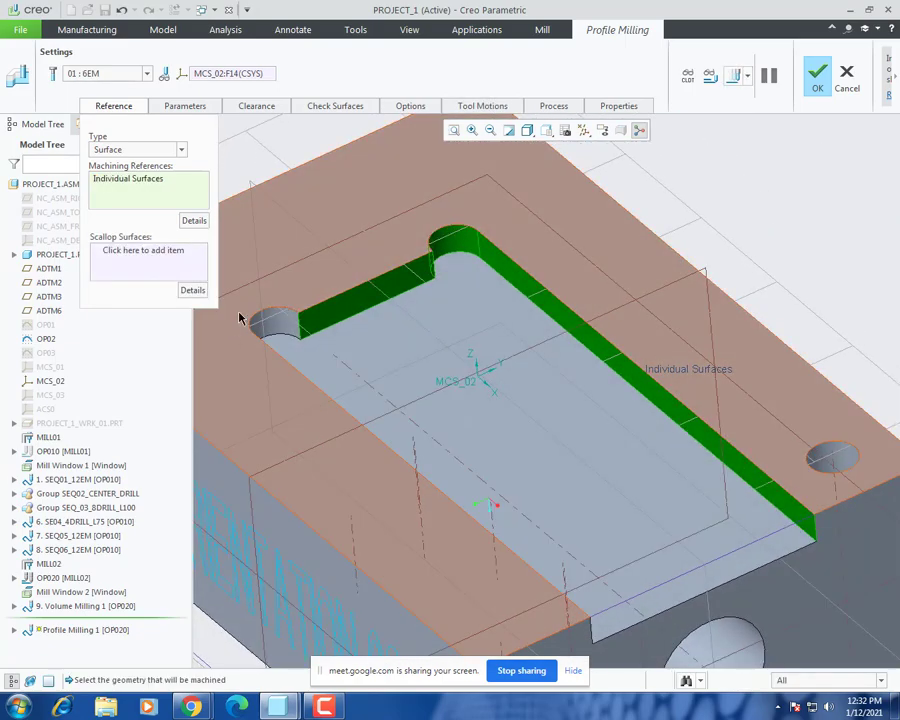
middle_click_drag(239, 318, 520, 400)
left_click(342, 345, "ctrl")
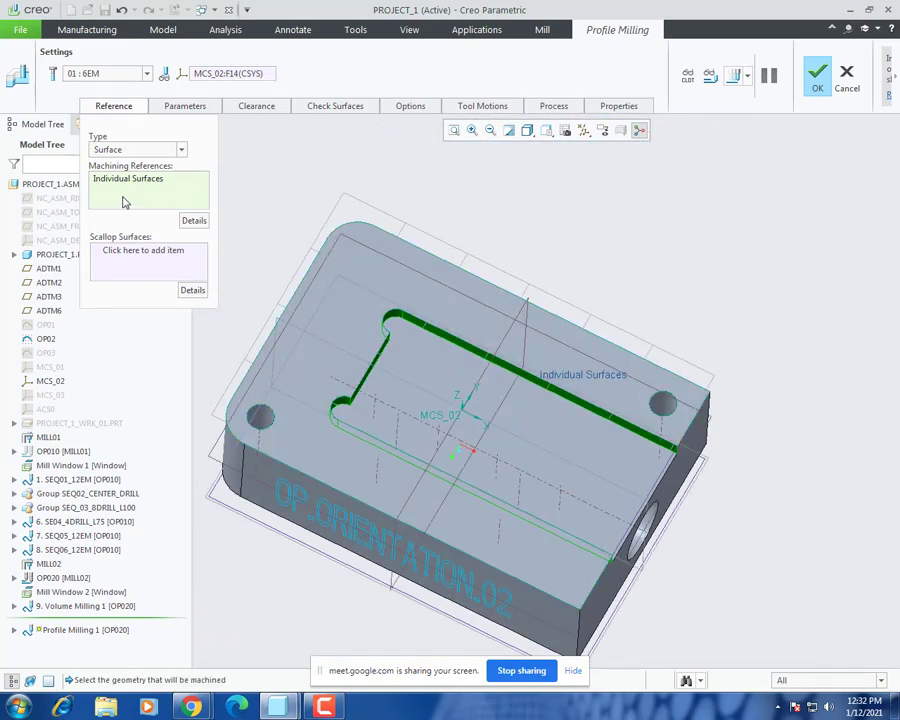
Step: Set the profile milling feeds: CUT_FEED 1000, ARC_FEED 800, FREE_FEED 2000, RETRACT_FEED 2000 and PLUNGE_FEED 200
left_click(185, 105)
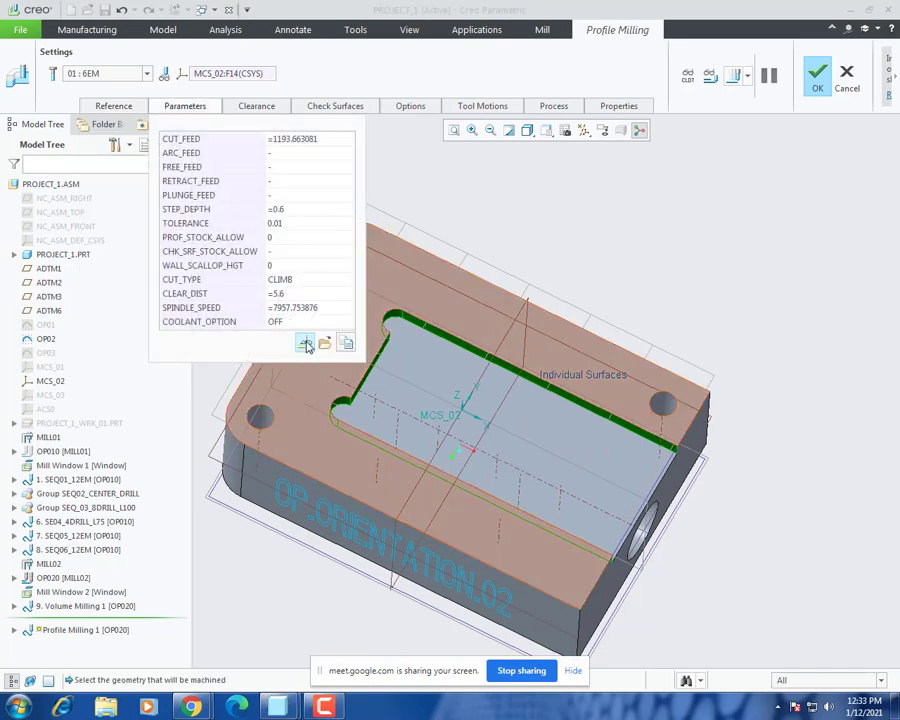
left_click(305, 344)
left_click(250, 195)
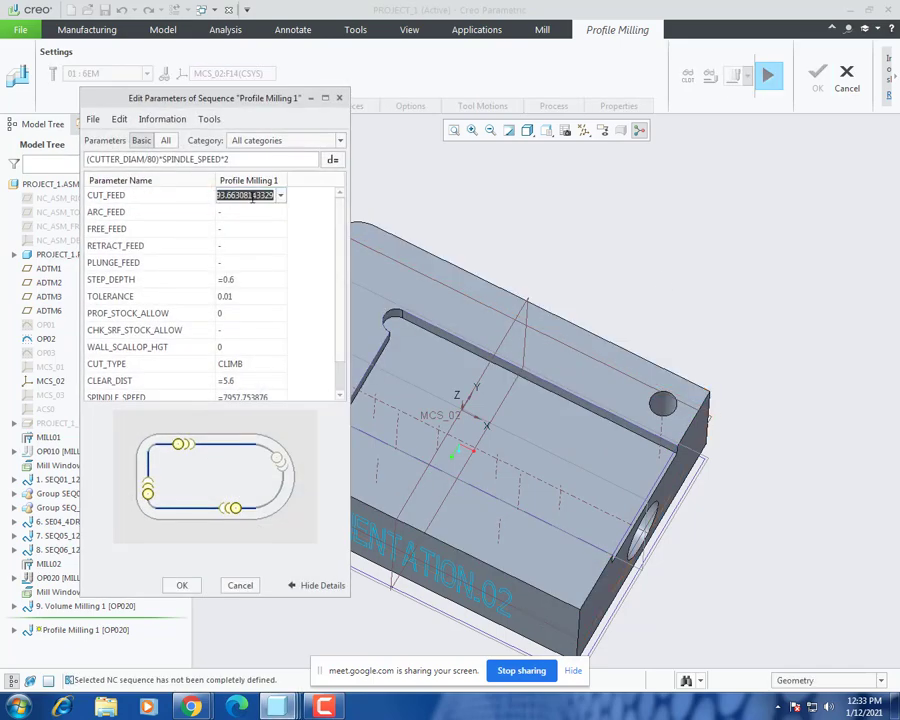
type("1000")
key("Return")
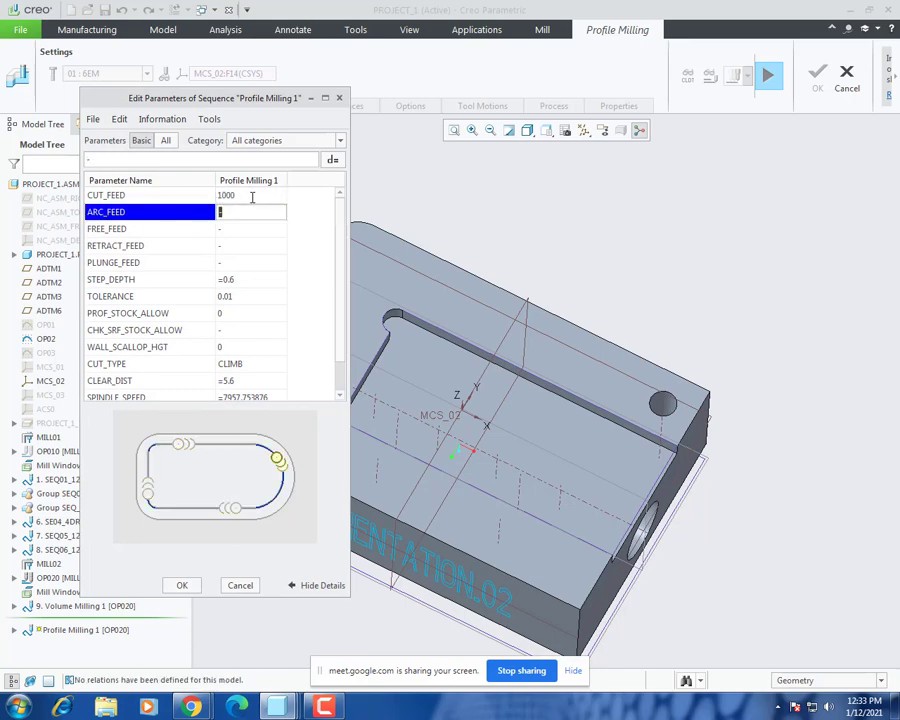
type("800")
key("Return")
type("2000")
key("Return")
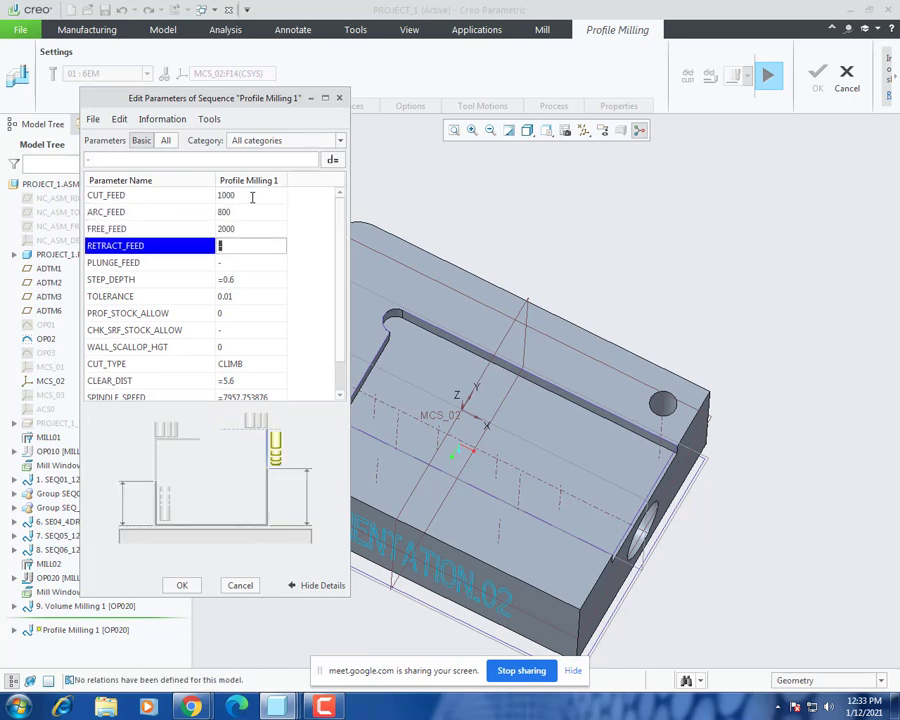
key("Return")
type("200")
key("Return")
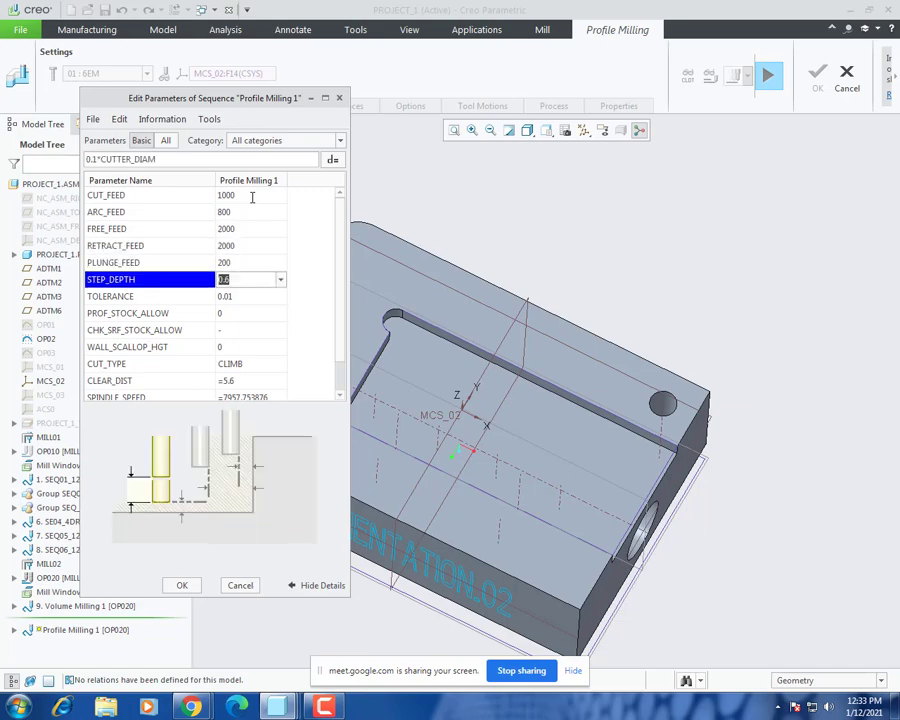
Step: Set the profile milling STEP_DEPTH to 0.1, CLEAR_DIST to 10 and SPINDLE_SPEED to 3000, and accept the parameters
type("0.1")
key("Return")
key("Return")
key("Return")
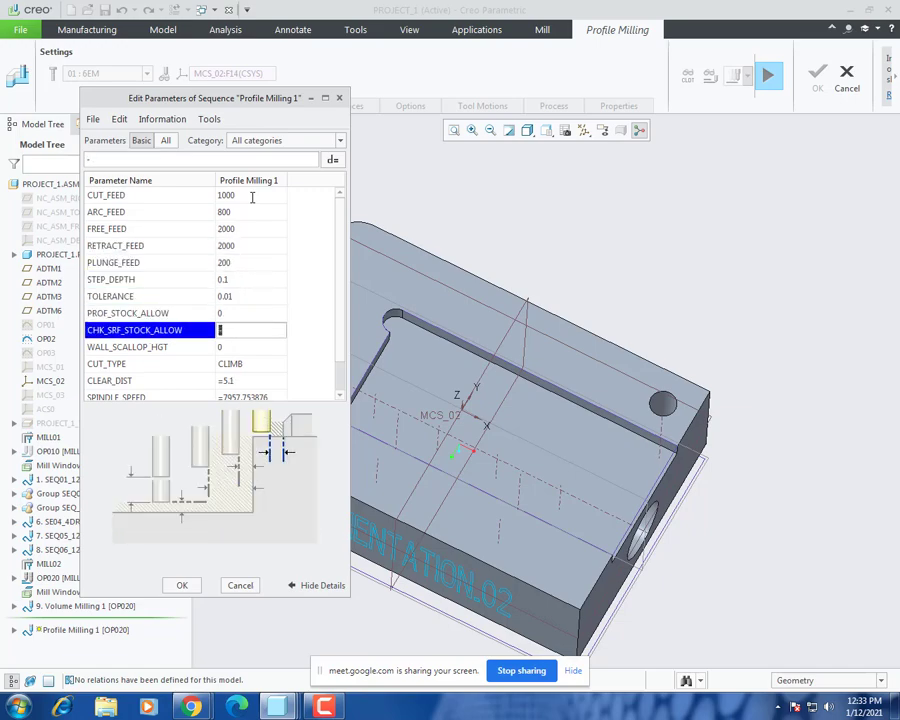
key("Return")
key("Return")
key("Return")
type("10")
key("Return")
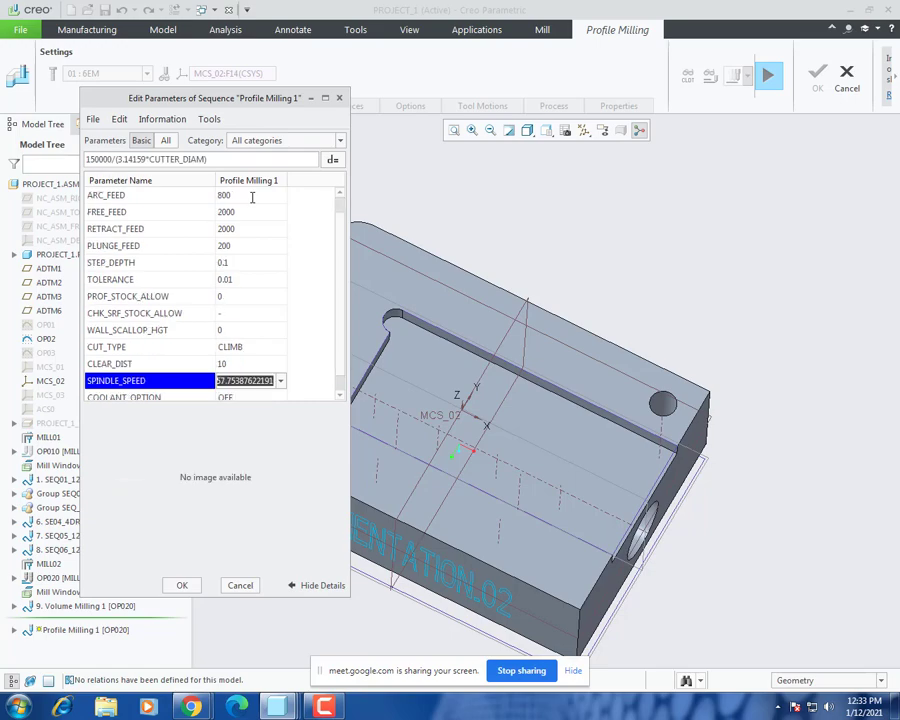
type("3000")
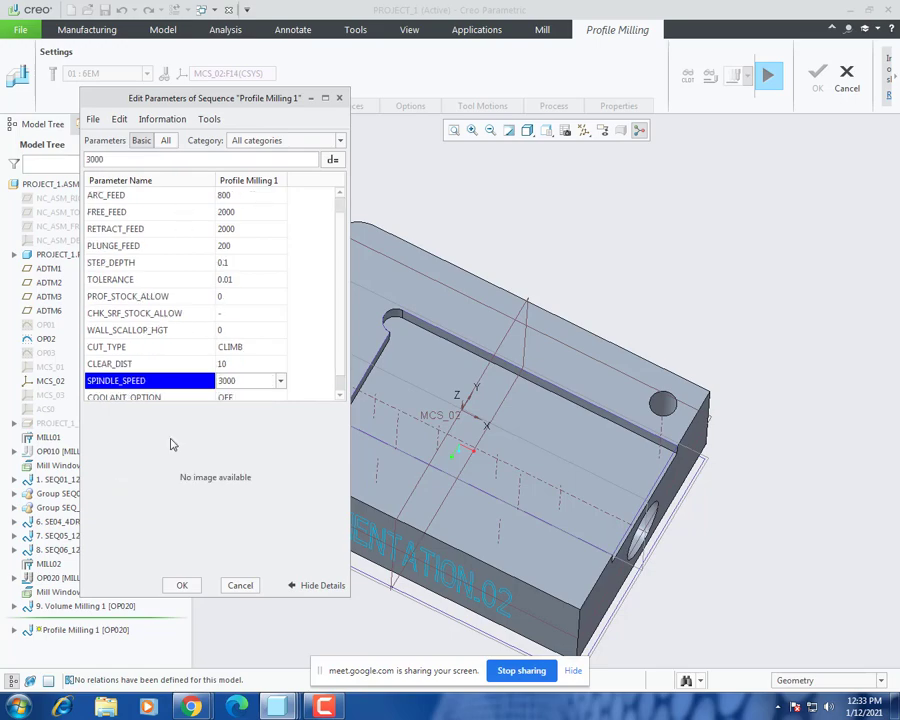
left_click(182, 586)
Step: Play the Profile Milling tool path at a reduced display speed to check the tool's motion along the slot walls
scroll(656, 408, "up", 3)
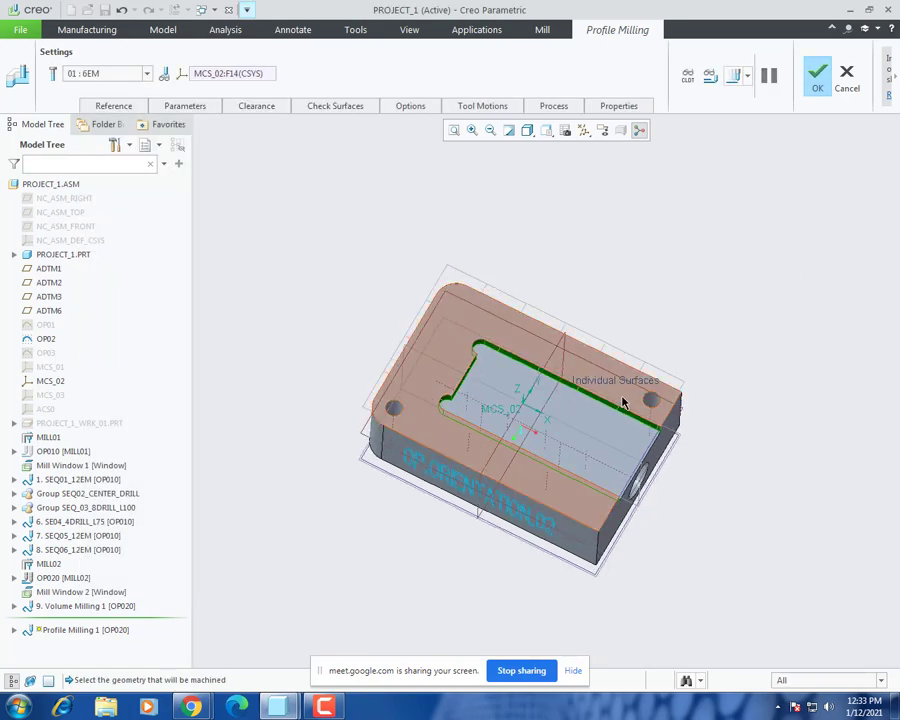
middle_click_drag(592, 389, 578, 340)
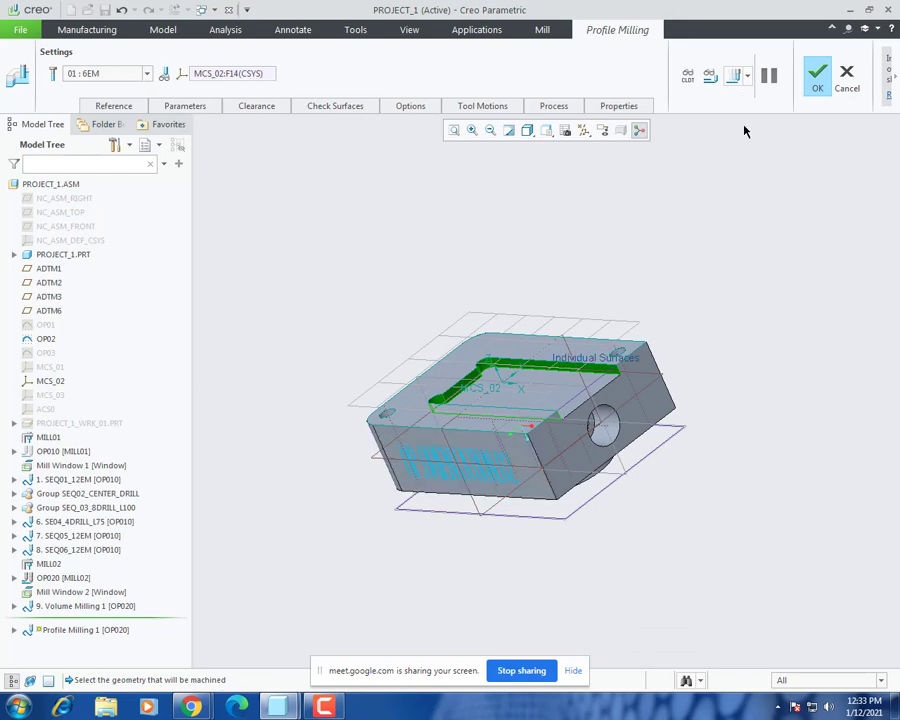
left_click(733, 76)
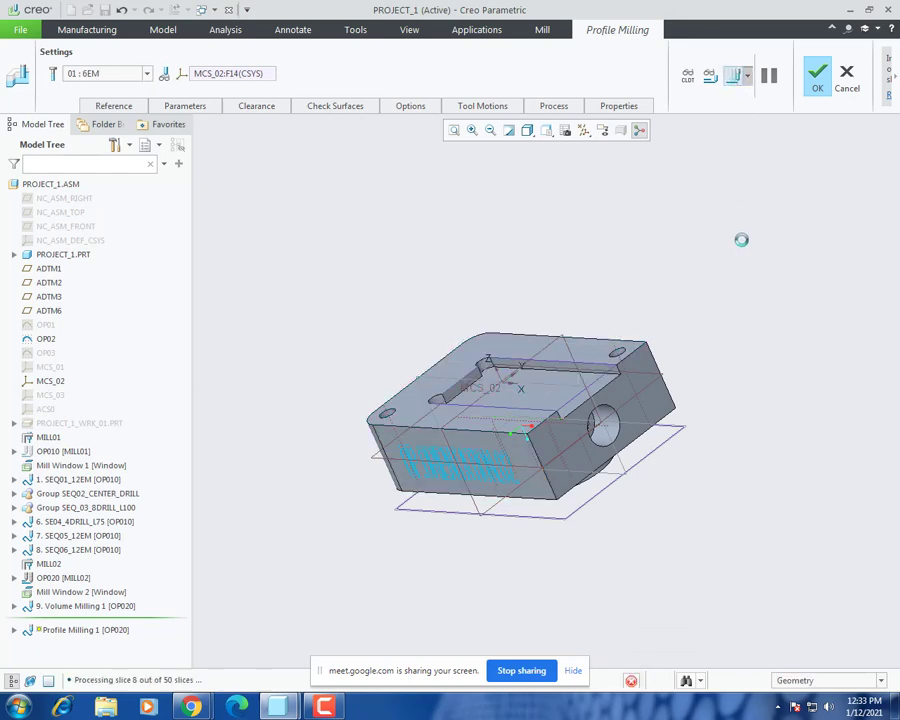
left_click_drag(777, 617, 690, 617)
left_click(858, 532)
scroll(565, 332, "up", 5)
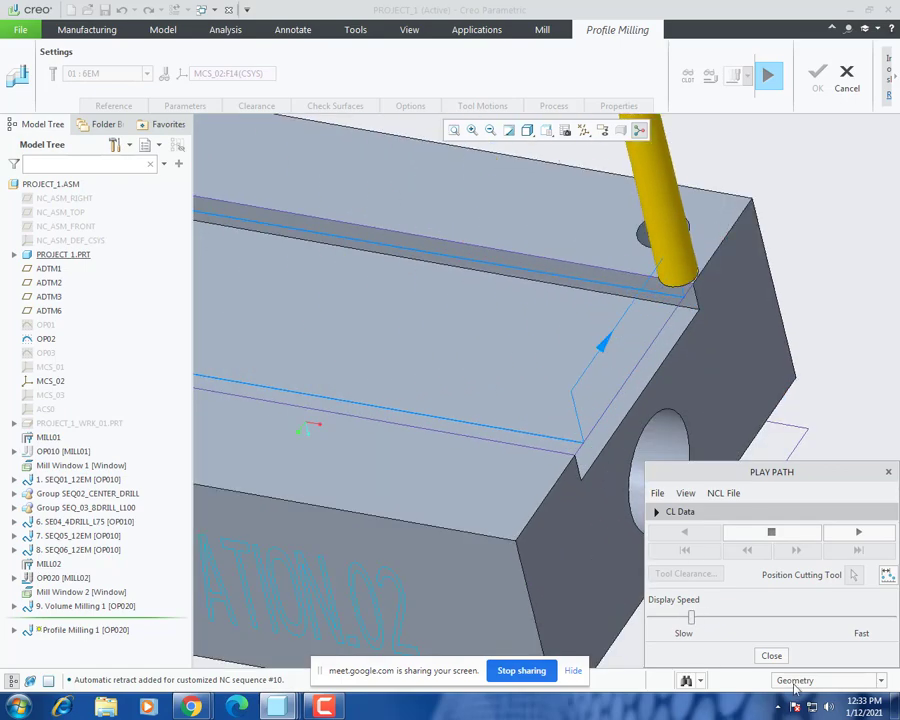
left_click(771, 655)
scroll(701, 340, "down", 5)
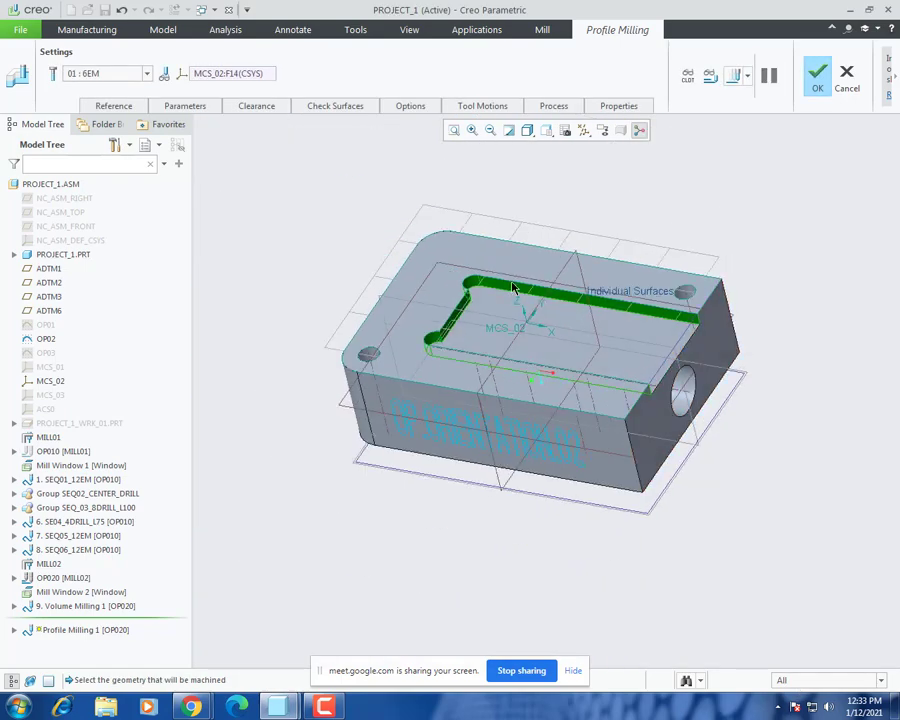
Step: Change the Profile Milling sequence's CUT_TYPE to ZIG_ZAG
left_click(185, 106)
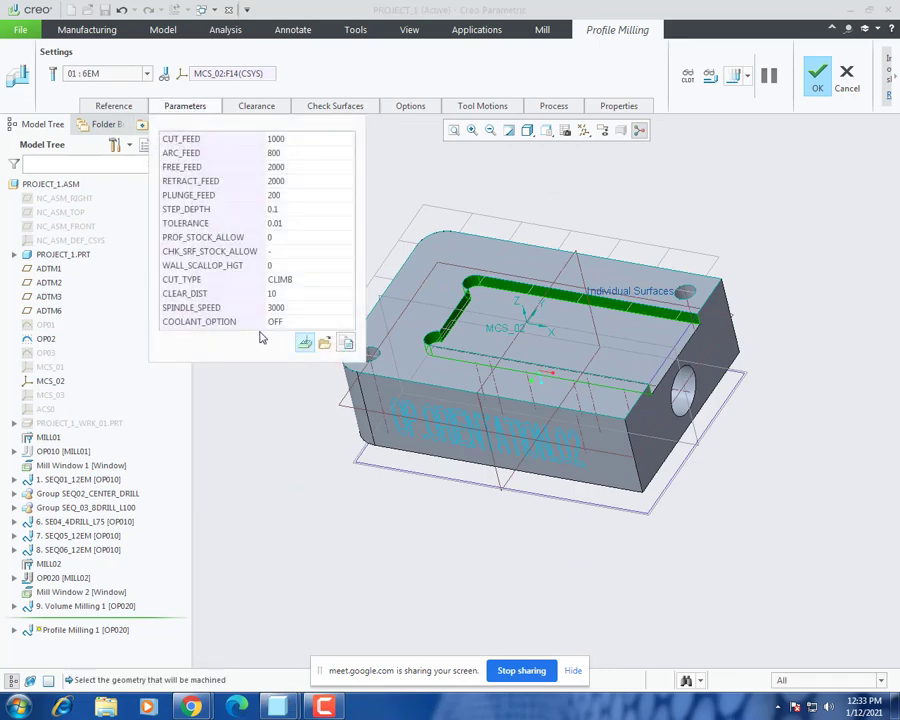
left_click(305, 279)
left_click(347, 281)
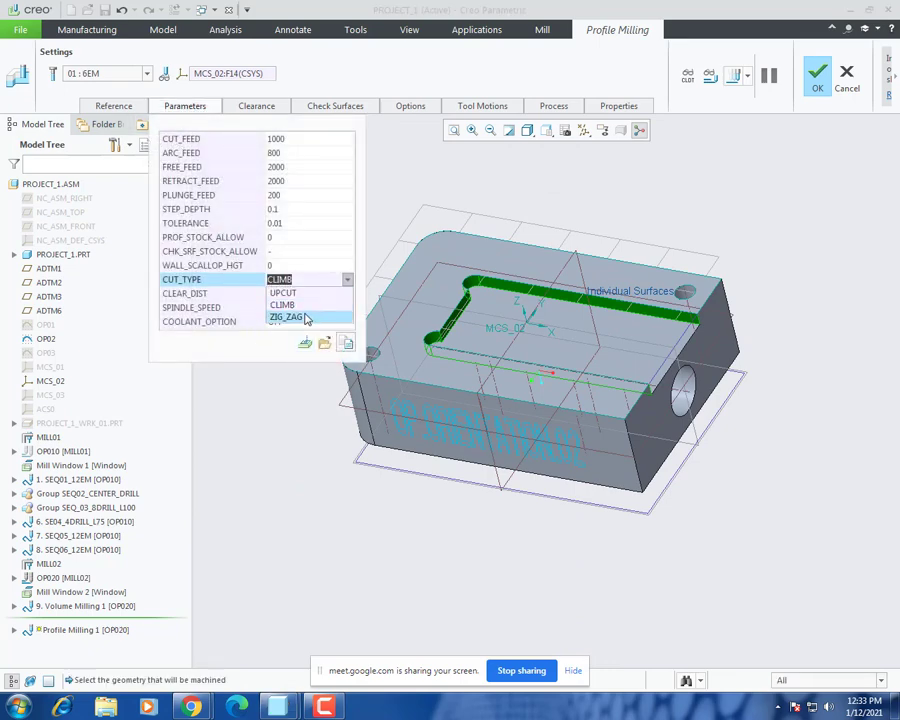
left_click(290, 317)
left_click(600, 451)
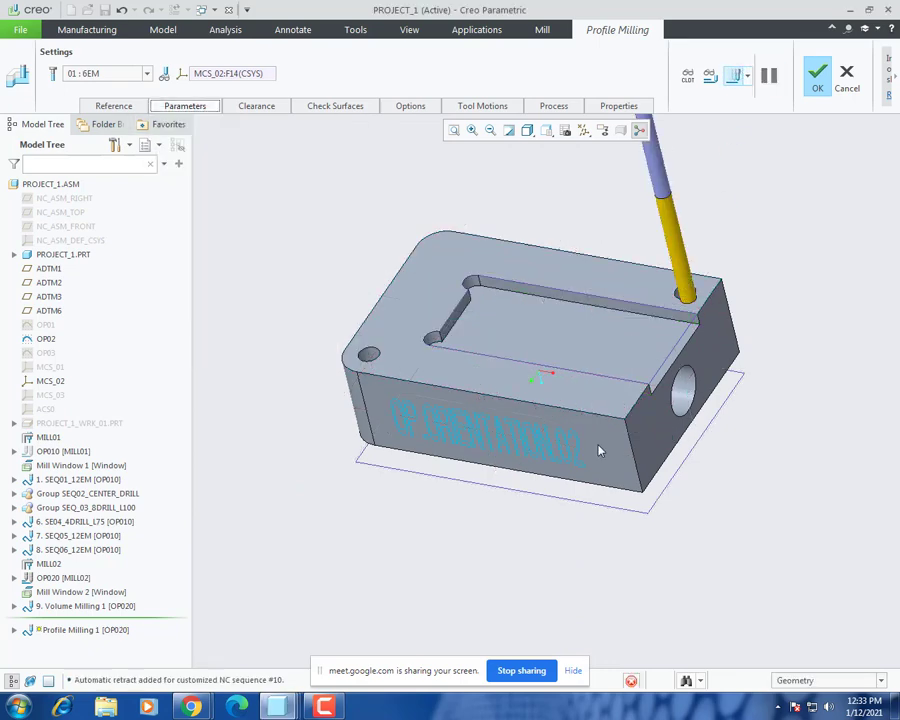
Step: Play the recomputed zig-zag tool path, raising the display speed, and complete the Profile Milling sequence
left_click(859, 533)
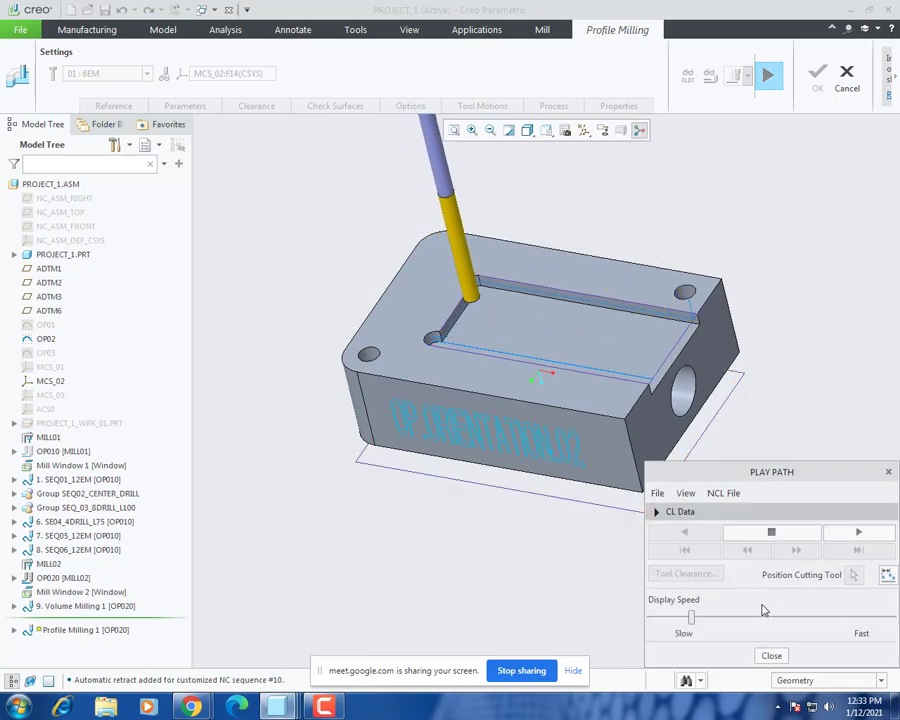
left_click_drag(696, 618, 810, 618)
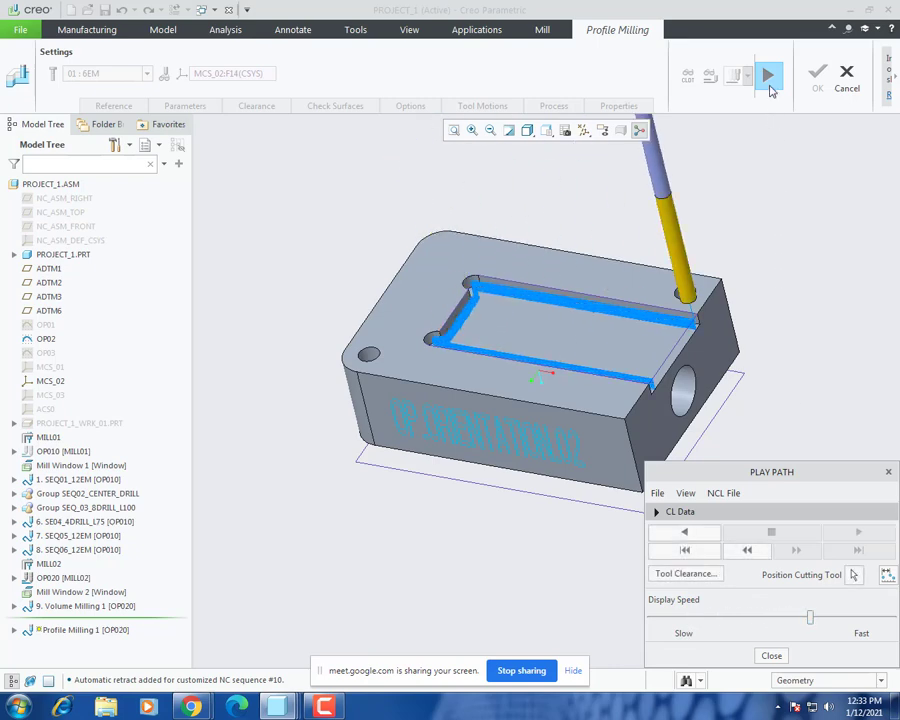
left_click(768, 75)
left_click(817, 72)
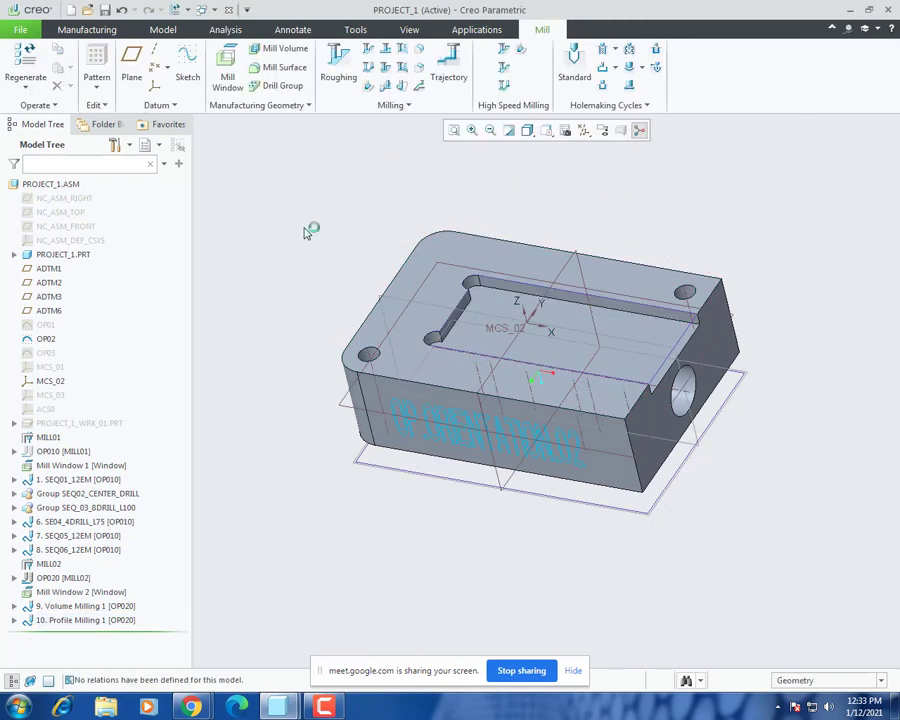
Step: Start a Surface Milling sequence with the default setup items and accept the 6EM end mill as its tool
left_click(395, 105)
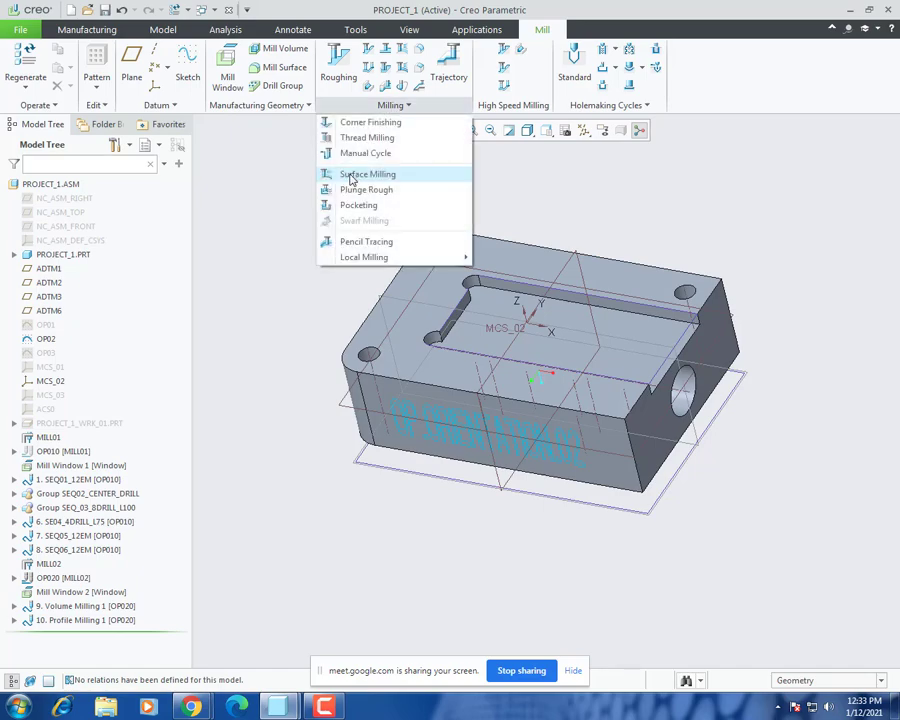
left_click(352, 178)
middle_click_drag(416, 348, 420, 372)
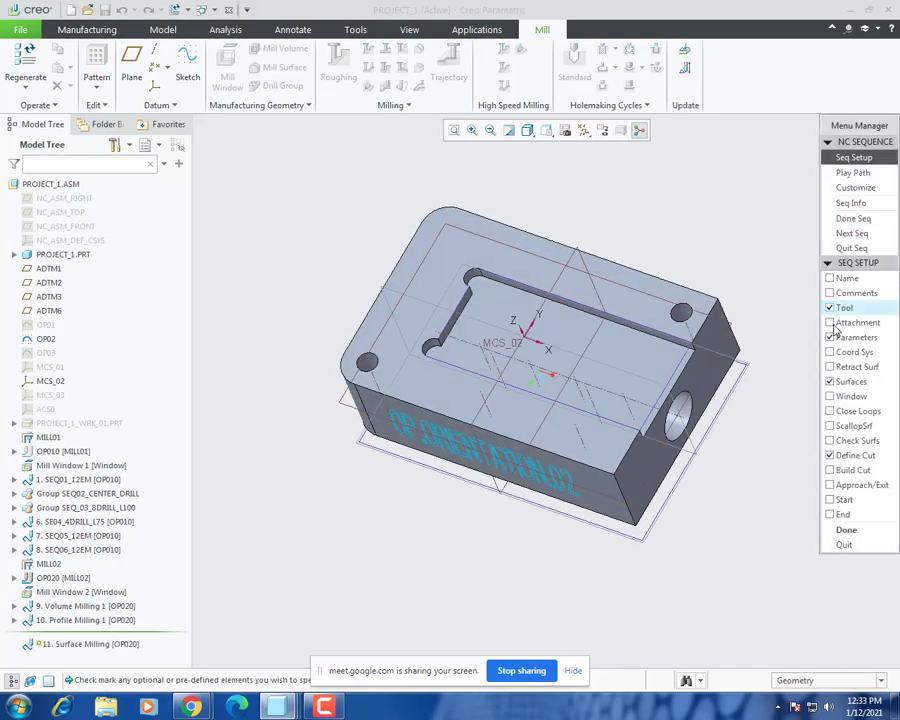
left_click(847, 530)
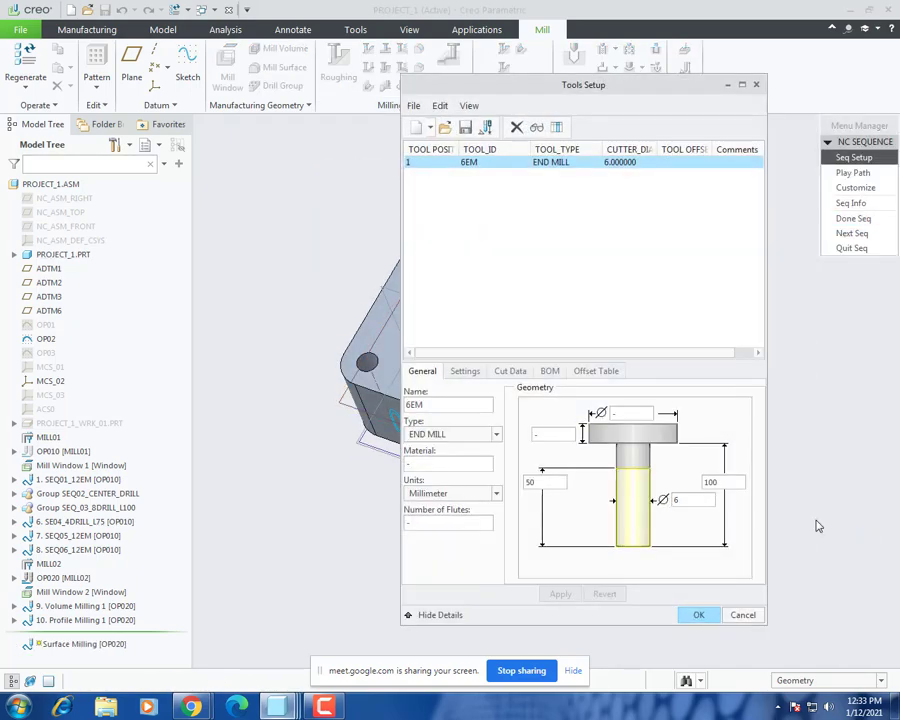
left_click(698, 618)
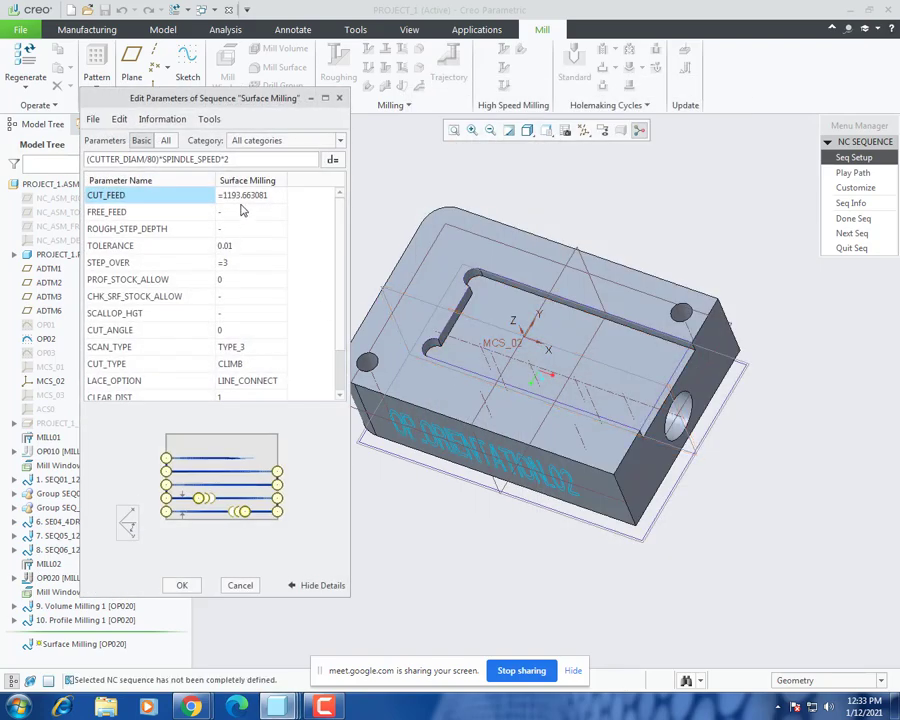
Step: Set the surface milling CUT_FEED to 1600 and FREE_FEED to 2000
left_click(245, 197)
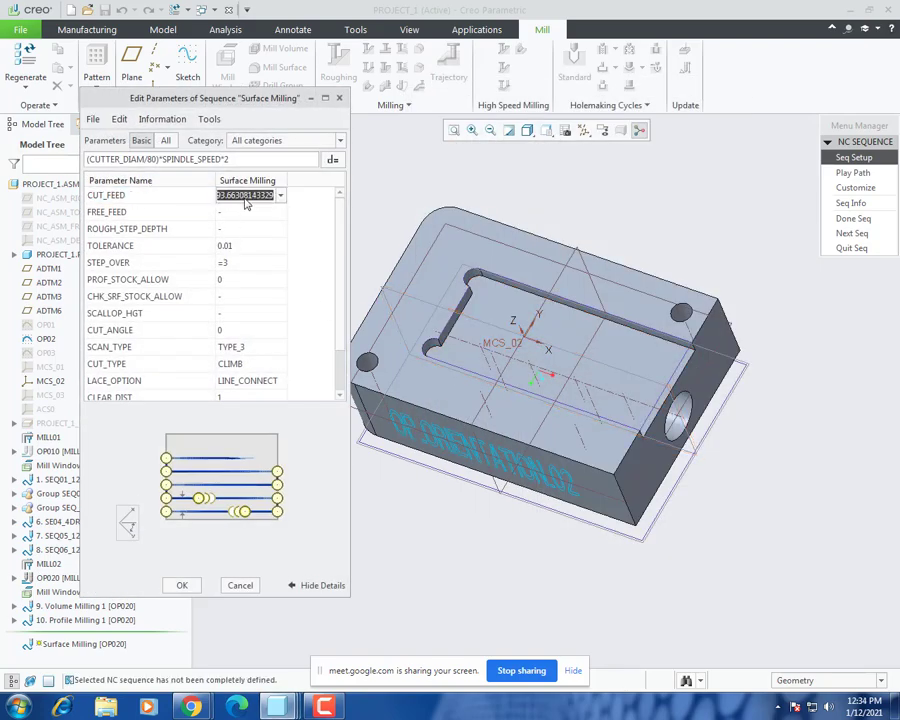
type("16")
key("Return")
type("200")
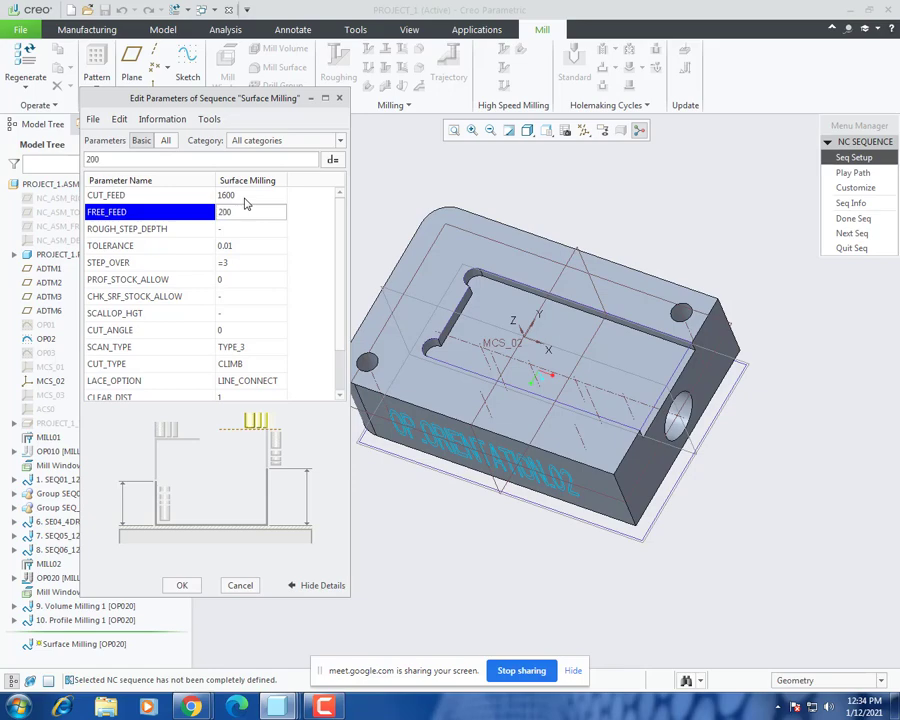
type("0")
key("Return")
Step: Set the surface milling STEP_OVER to 2
key("Return")
key("Return")
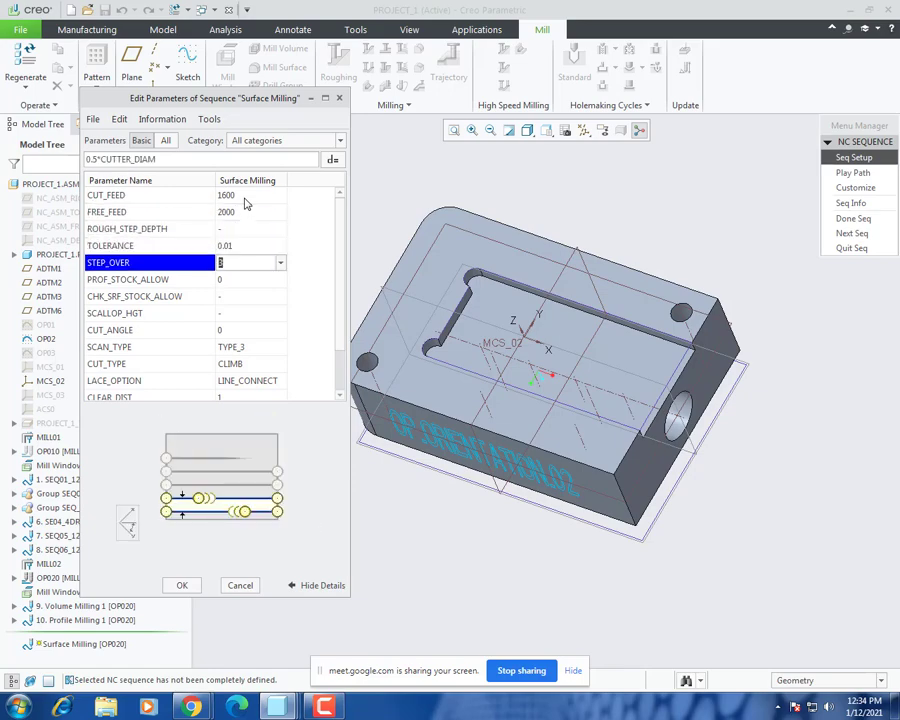
type("2")
key("Return")
key("Return")
key("Return")
key("Return")
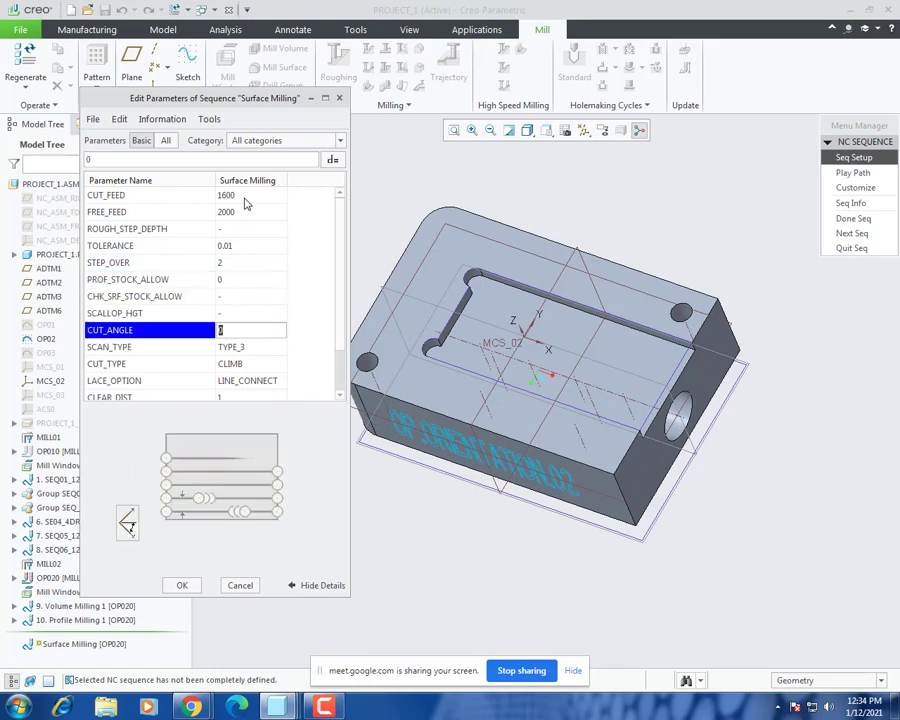
Step: Set CLEAR_DIST to 10 and SPINDLE_SPEED to 3000, and accept the surface milling parameters
key("Return")
key("Return")
key("Return")
key("Return")
type("10")
key("Return")
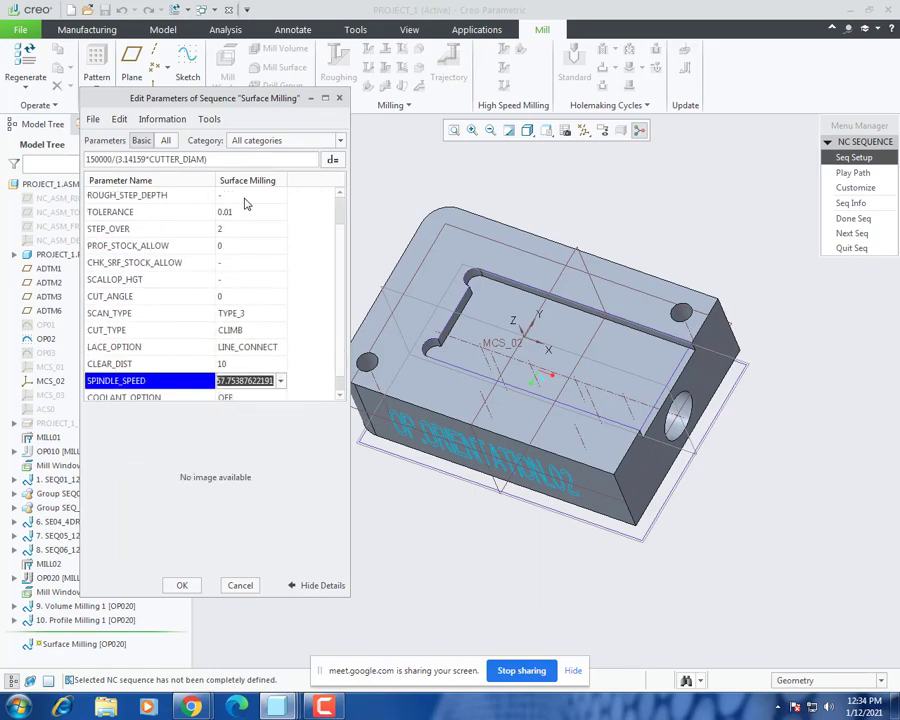
type("3000")
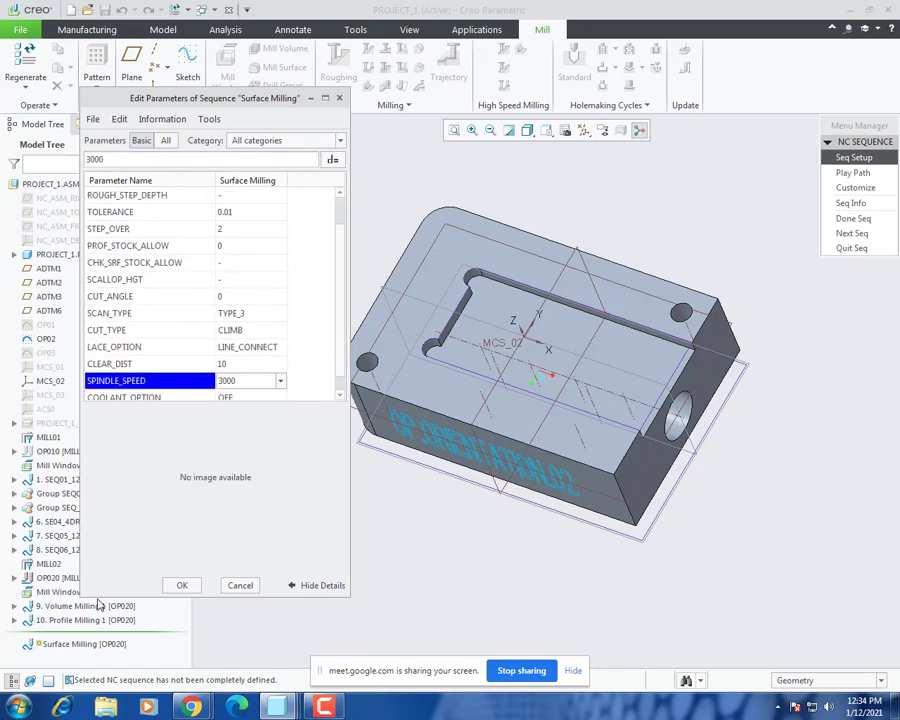
left_click(185, 585)
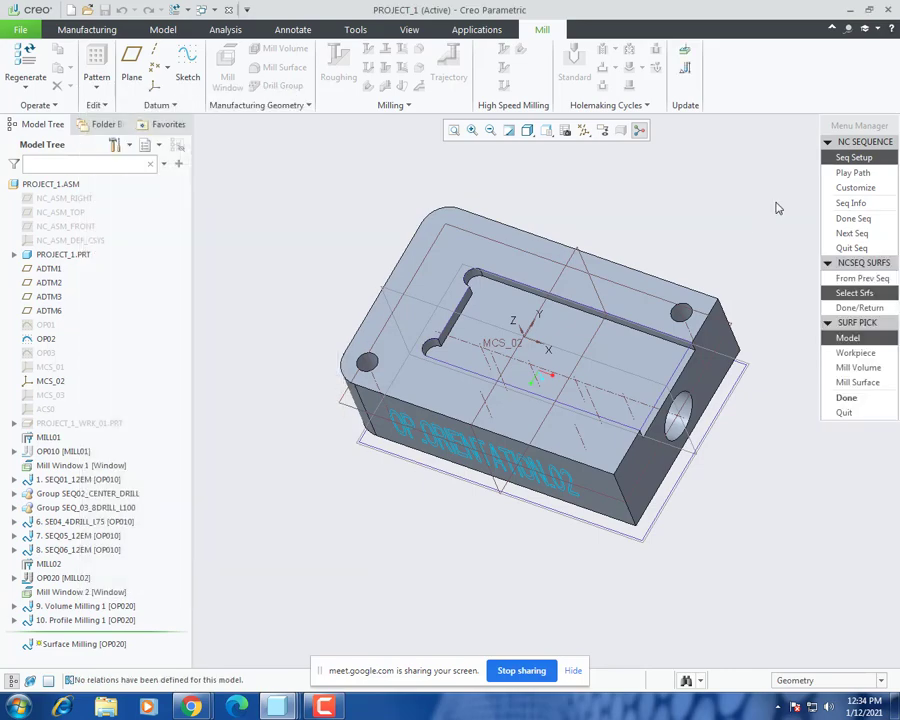
Step: Select the slot's floor on the model as the surface to mill and accept the From Surface Isolines cut definition
left_click(855, 400)
left_click(676, 364)
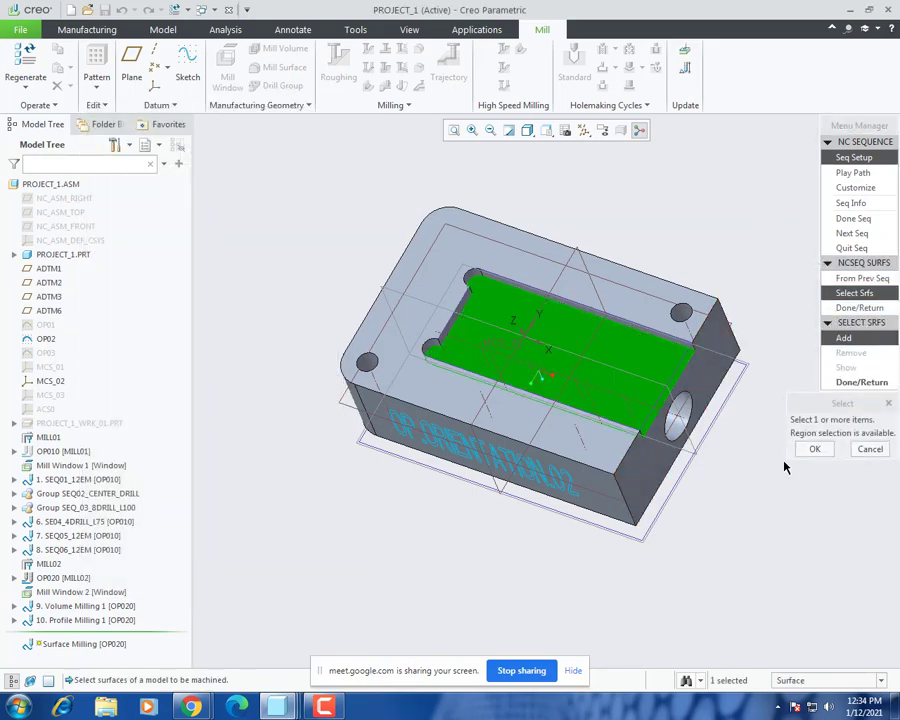
left_click(815, 450)
left_click(861, 382)
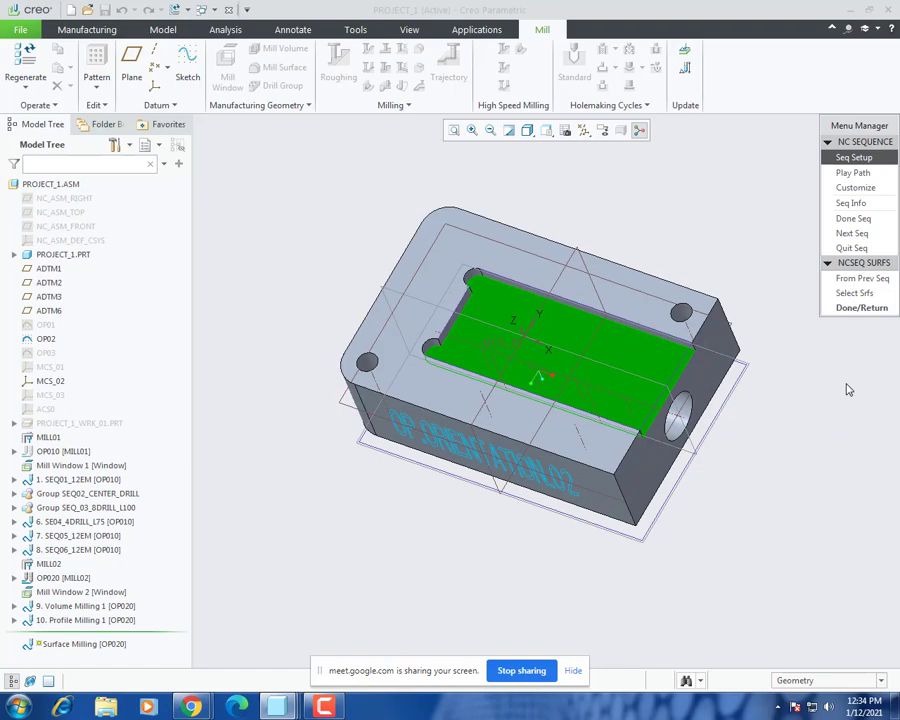
left_click(861, 307)
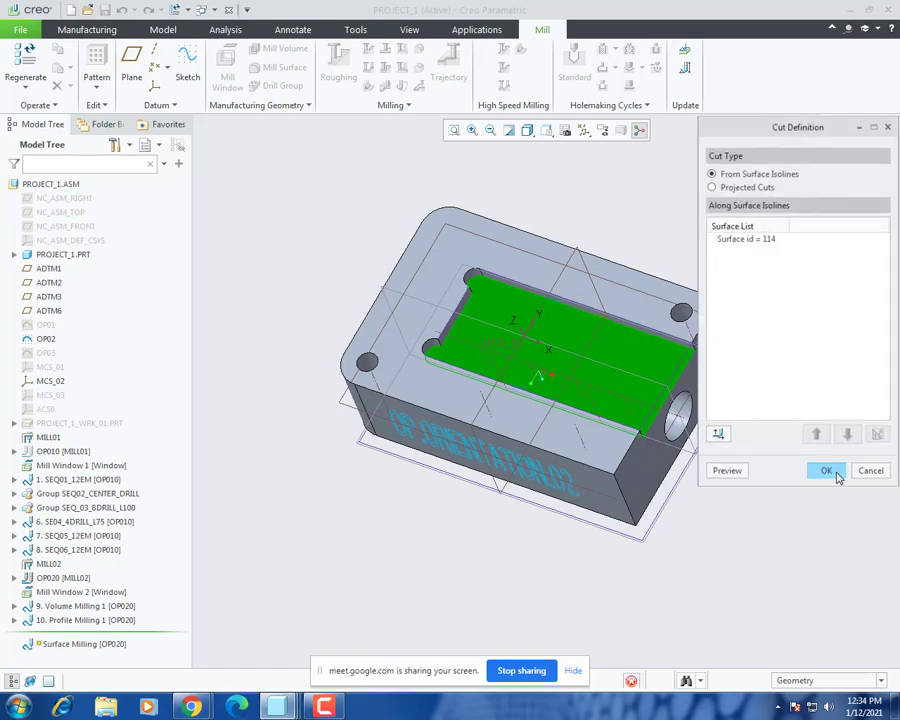
left_click(827, 472)
Step: Play the surface milling tool path on screen, starting at the slowest display speed and raising it during playback
left_click(853, 172)
left_click(871, 295)
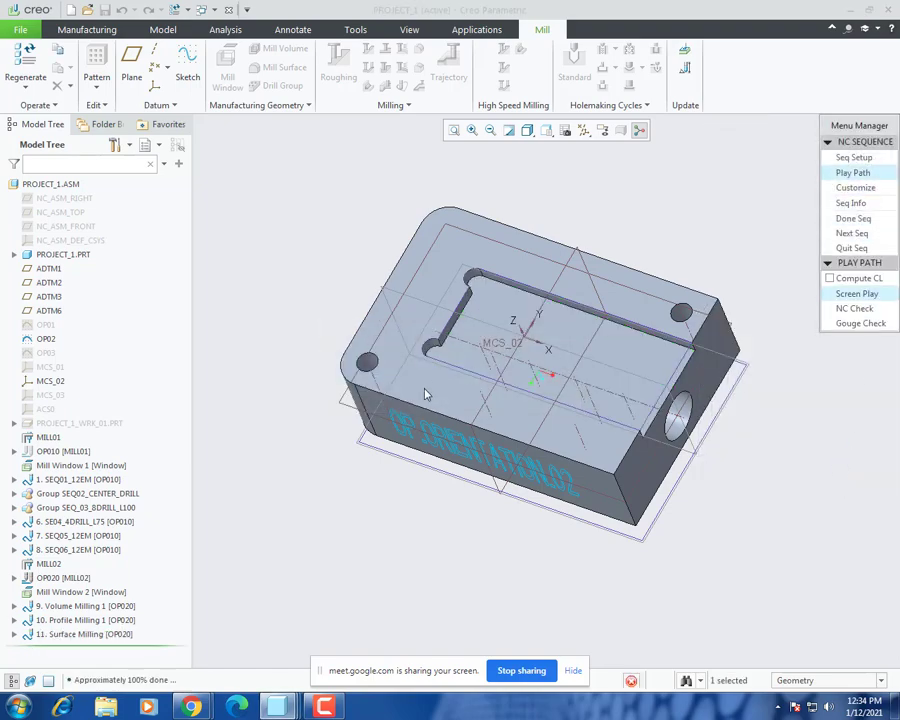
scroll(416, 391, "up", 2)
scroll(592, 468, "down", 3)
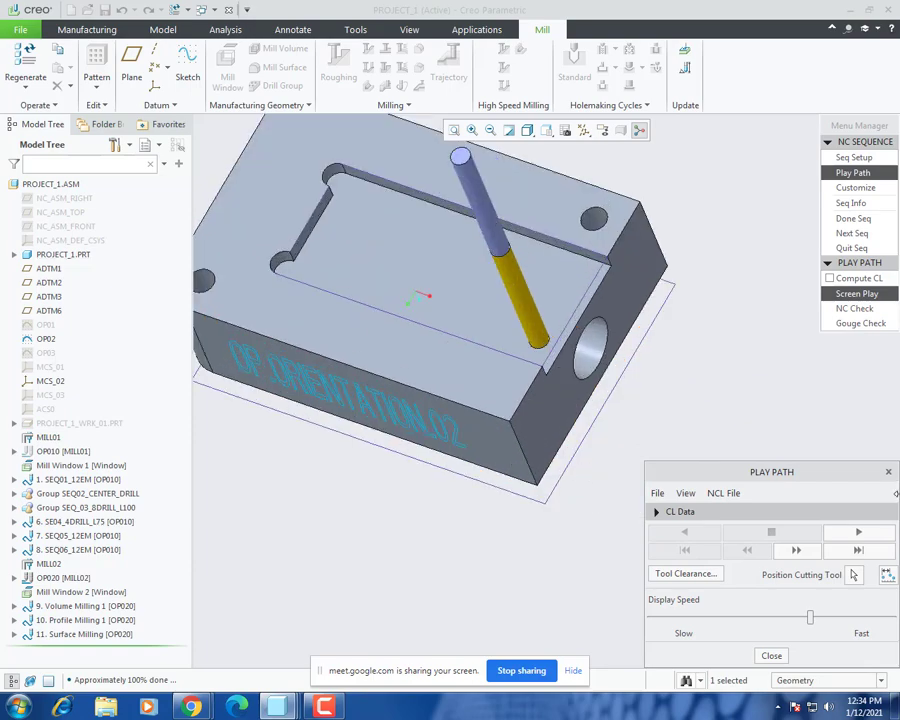
left_click_drag(809, 621, 585, 608)
left_click(858, 532)
left_click_drag(651, 616, 704, 615)
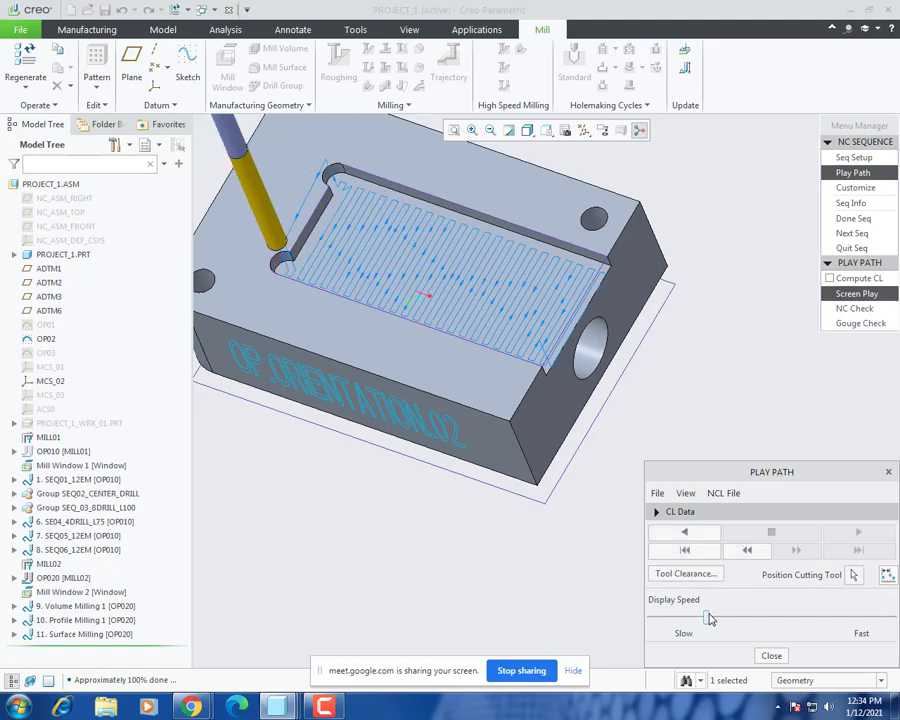
Step: Review the Surface Milling sequence's parameters and accept them without changes
left_click(856, 157)
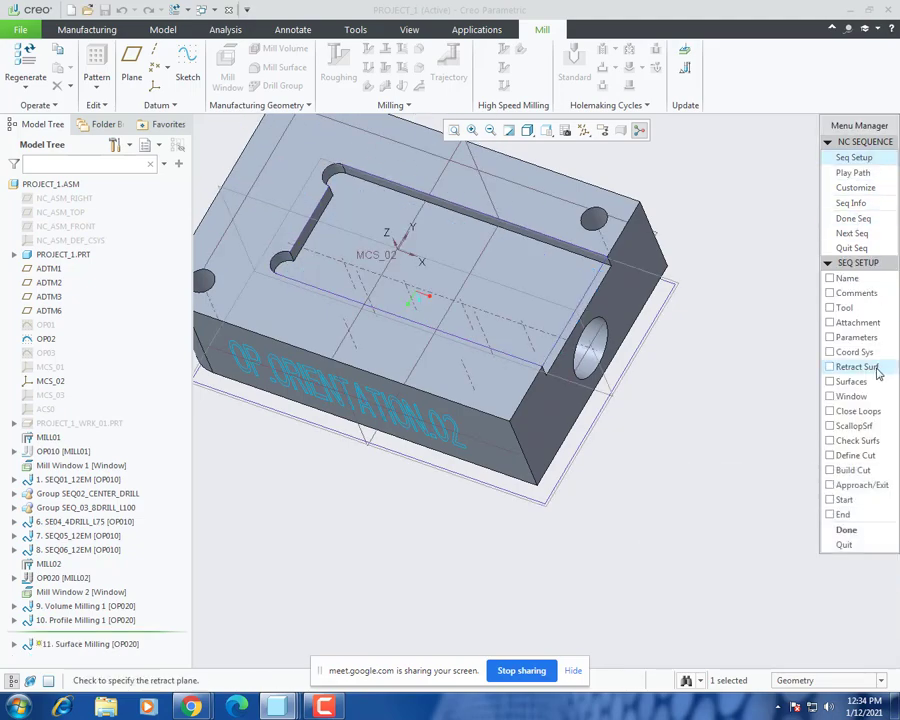
left_click(850, 337)
left_click(846, 530)
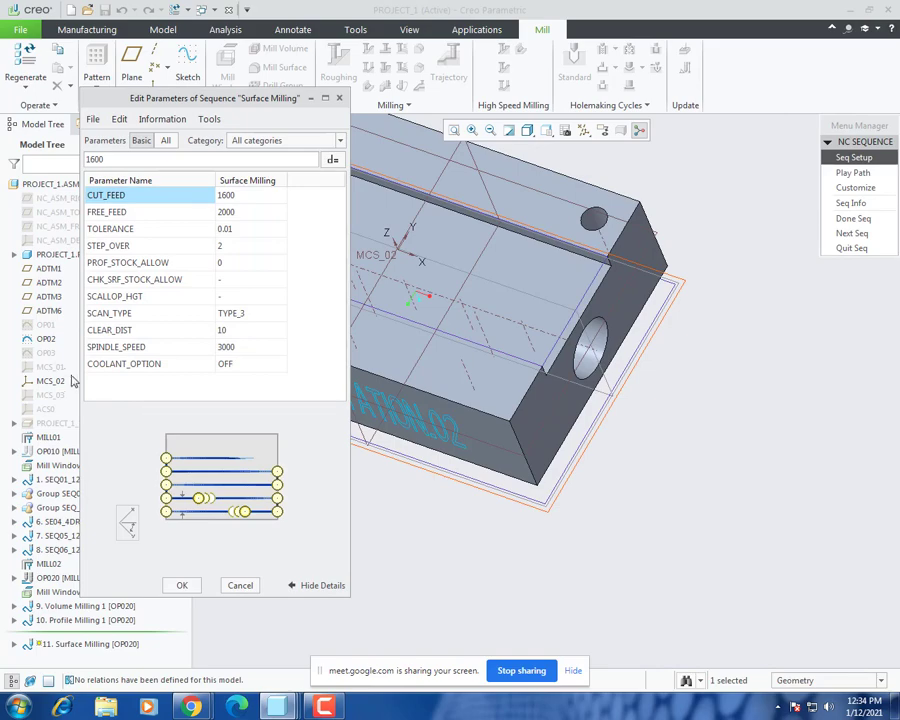
left_click(166, 589)
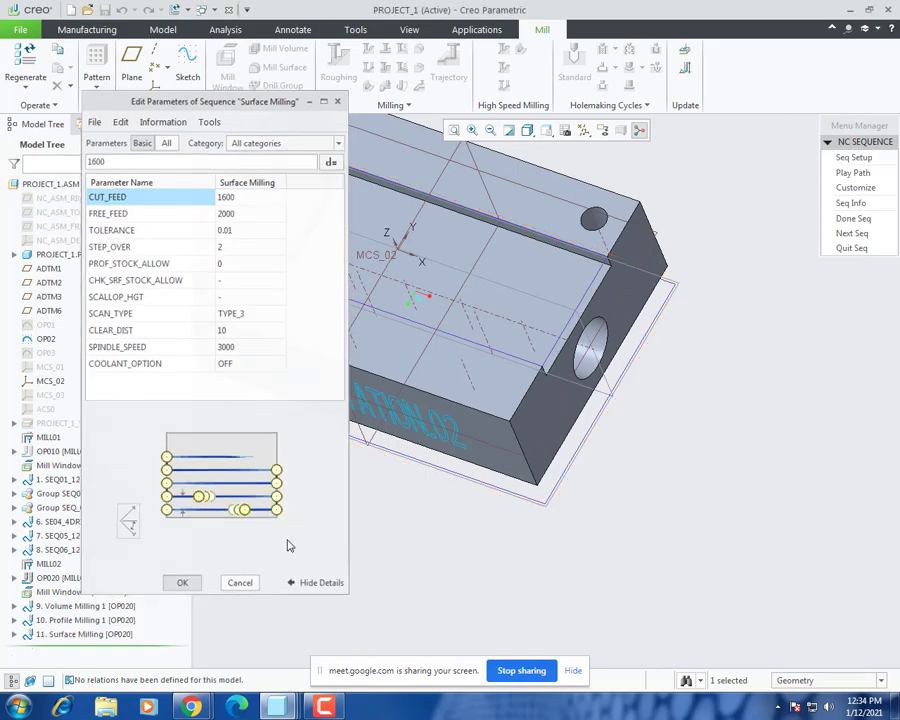
Step: Reopen the Surface Milling sequence's cut definition and preview the isoline cuts on the slot floor
left_click(855, 158)
left_click(855, 455)
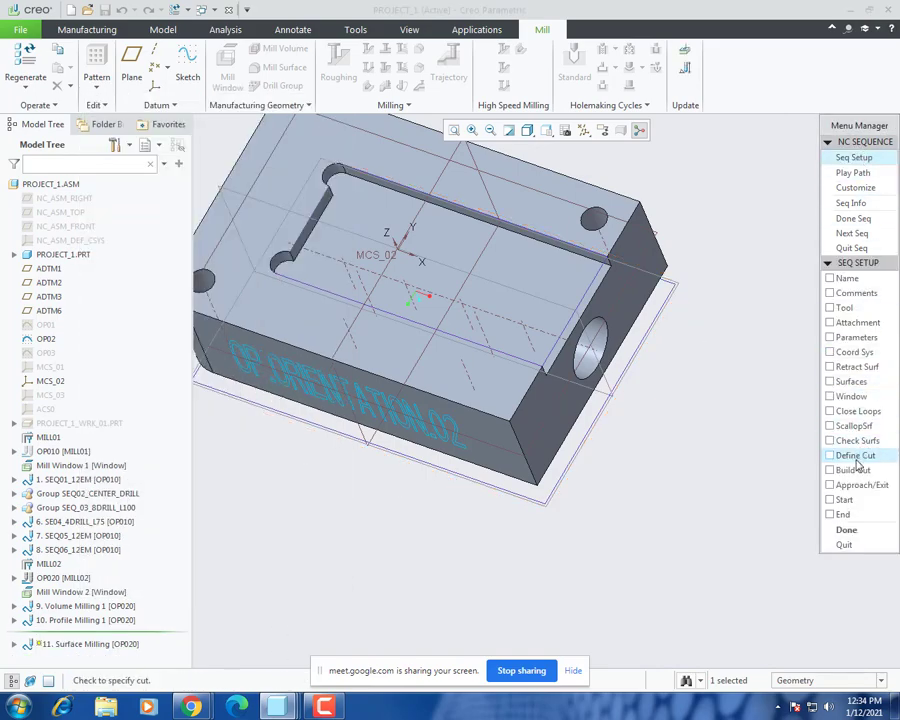
left_click(847, 530)
scroll(549, 381, "down", 4)
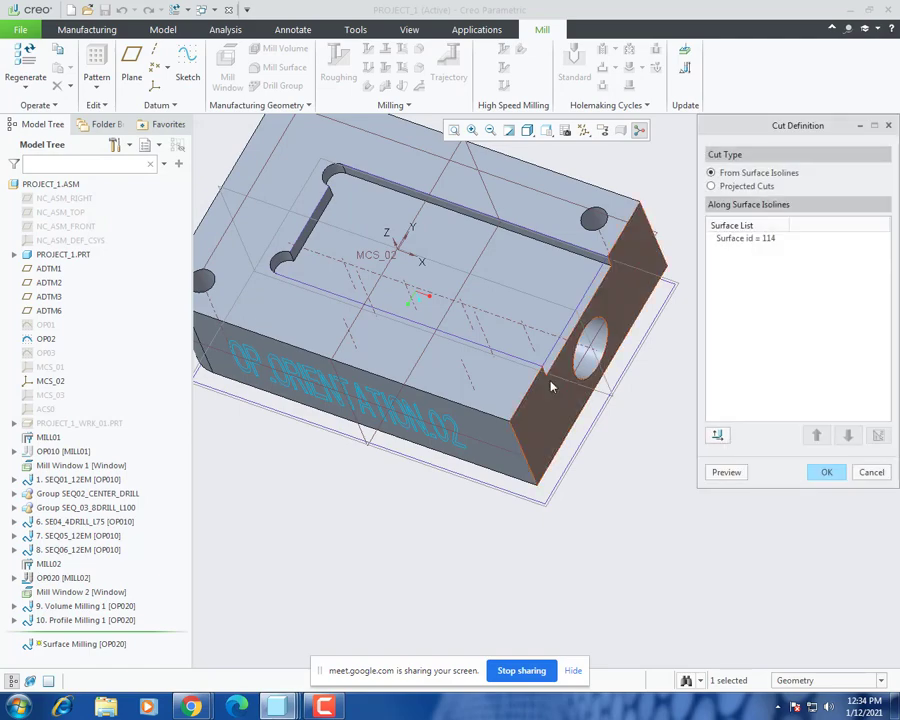
left_click(725, 472)
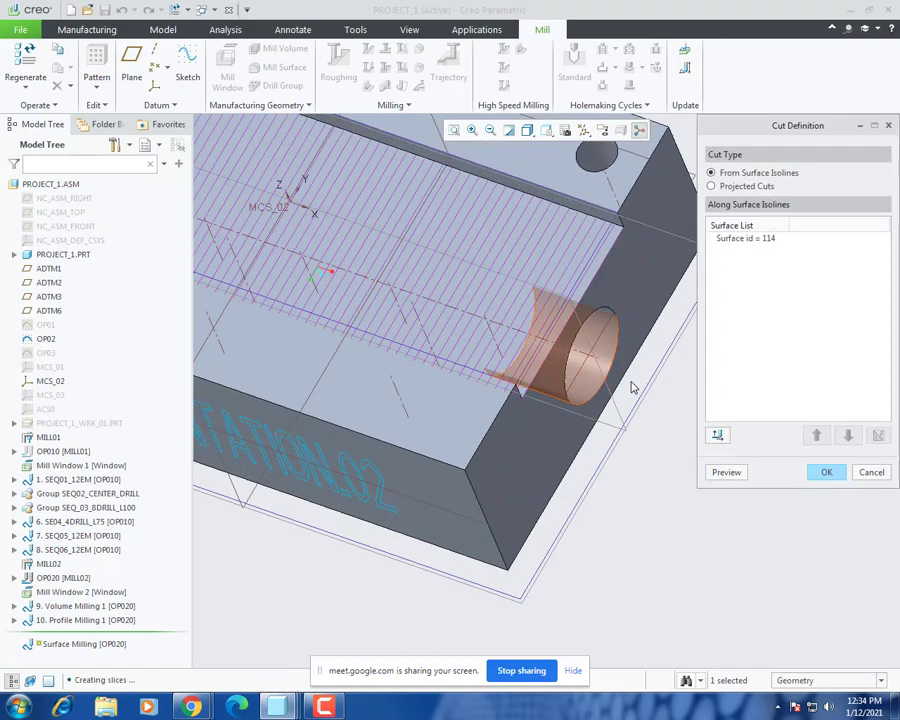
scroll(545, 488, "down", 2)
left_click(726, 472)
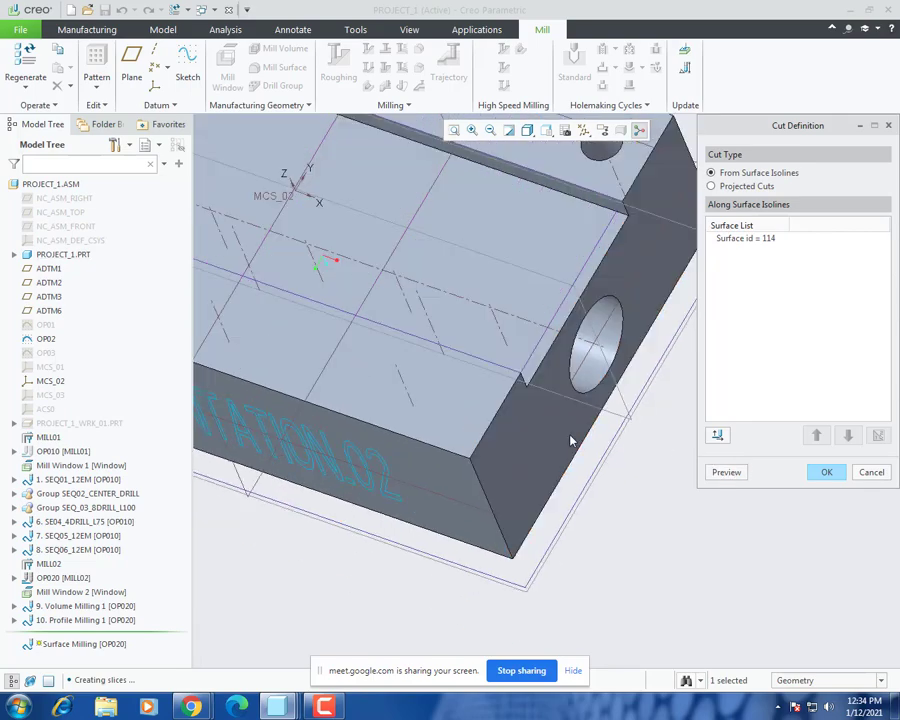
scroll(436, 416, "up", 3)
scroll(594, 463, "down", 4)
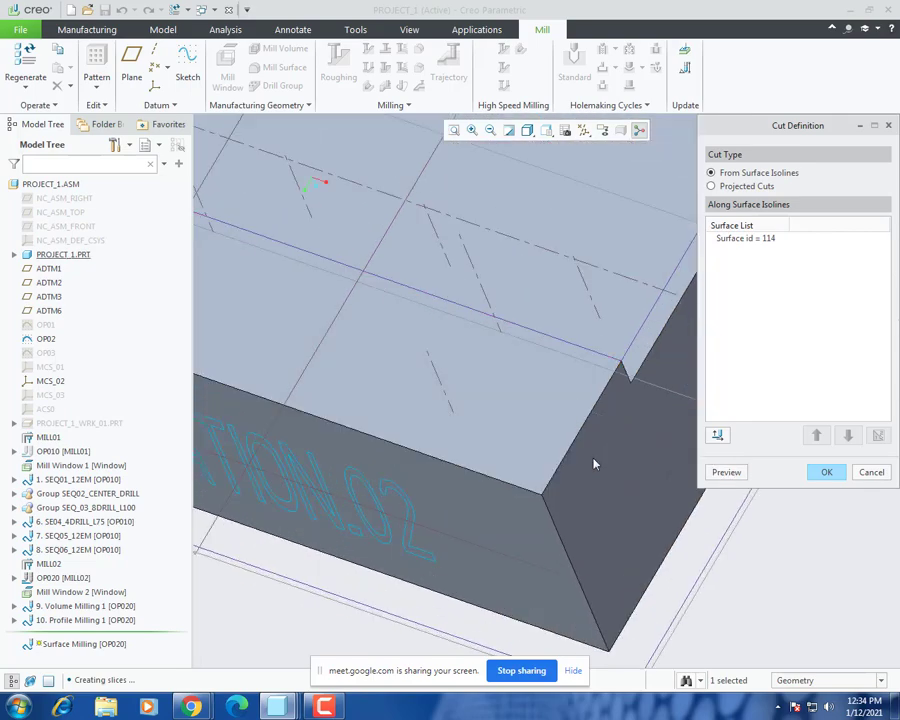
Step: Switch the slot floor's isoline direction so the cuts run along the slot's length, preview them and accept the cut definition
left_click(752, 242)
scroll(414, 309, "up", 2)
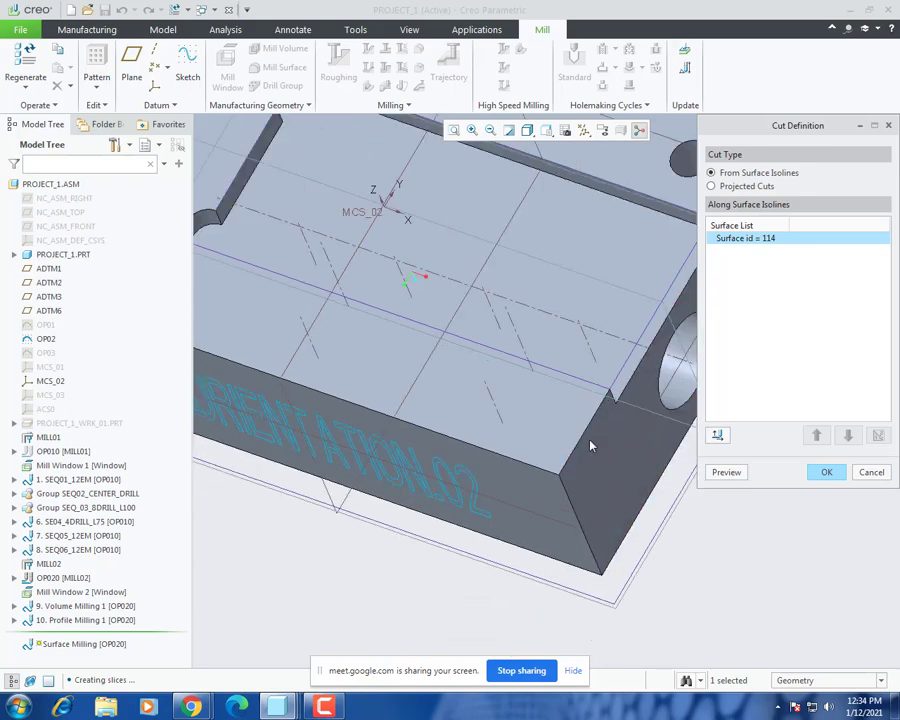
left_click(727, 472)
scroll(514, 285, "up", 2)
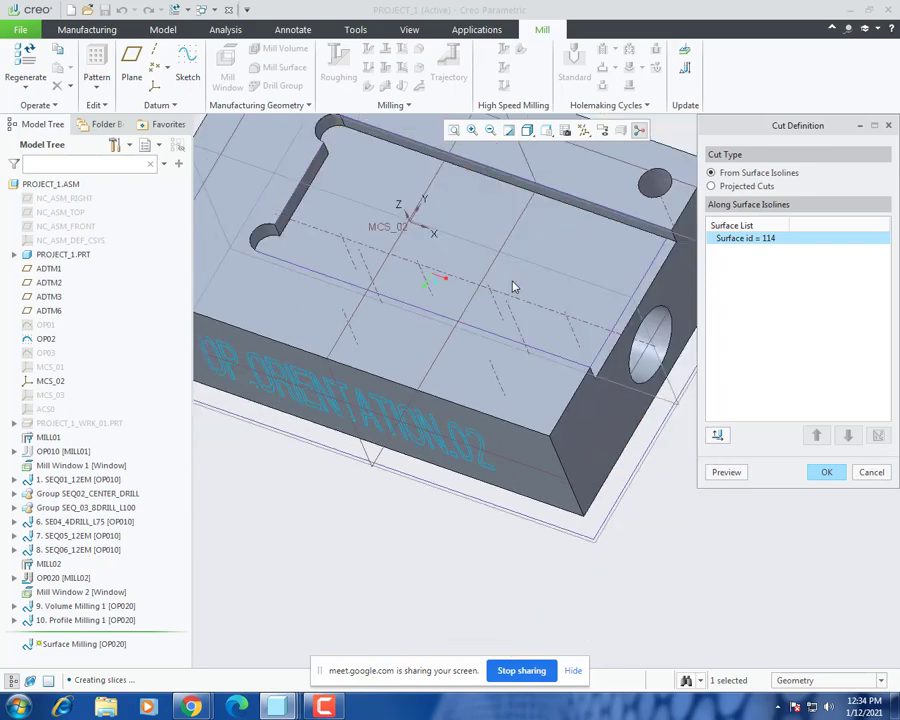
left_click(734, 473)
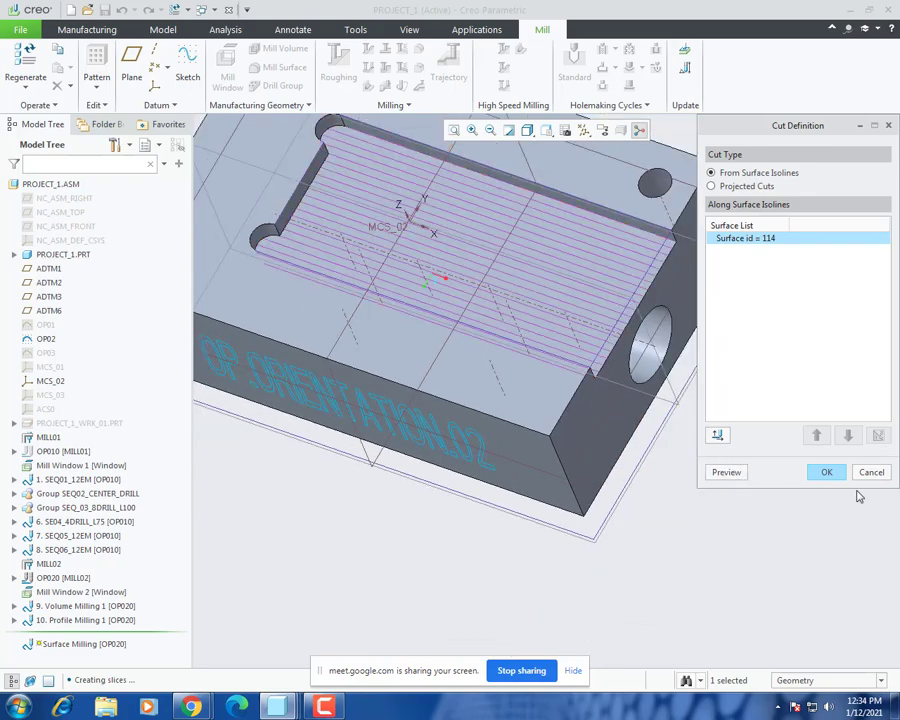
left_click(828, 473)
Step: Play the lengthwise tool path from the slowest display speed, raising it during playback, and complete the Surface Milling sequence
left_click(852, 172)
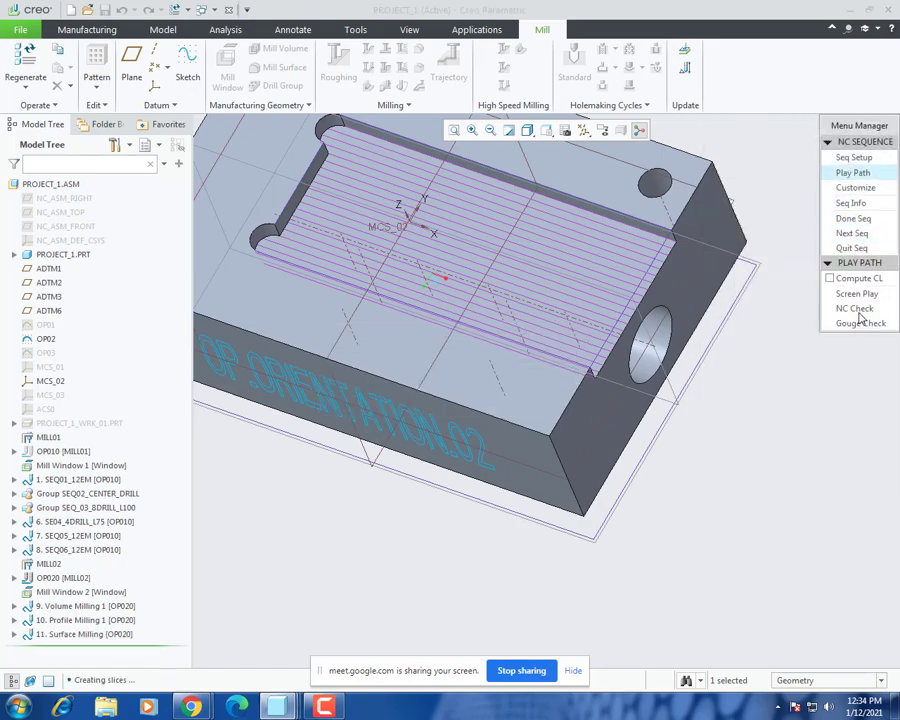
left_click(862, 296)
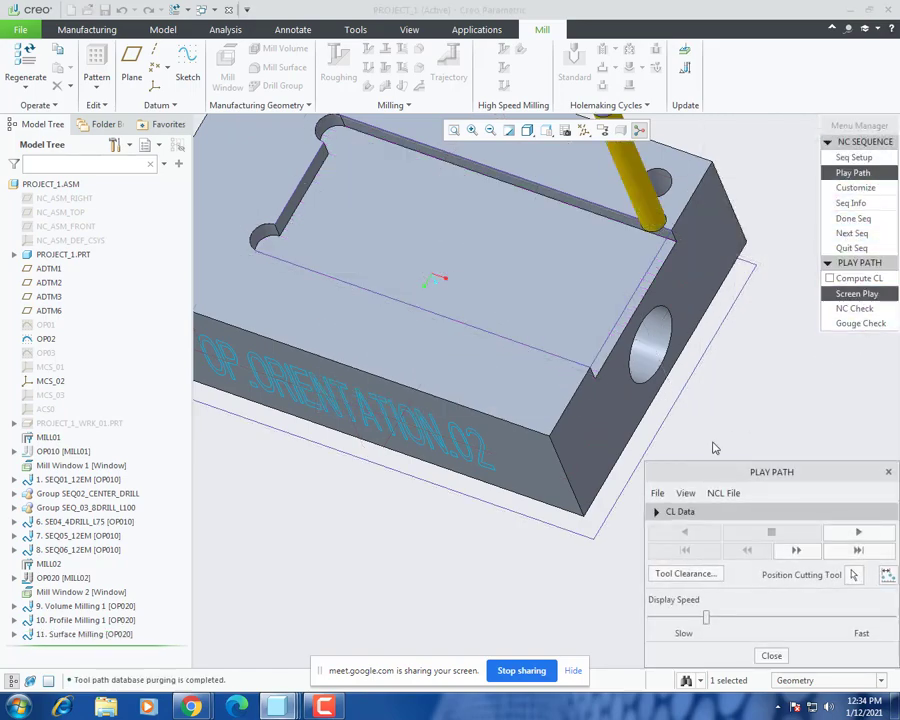
left_click_drag(707, 618, 651, 618)
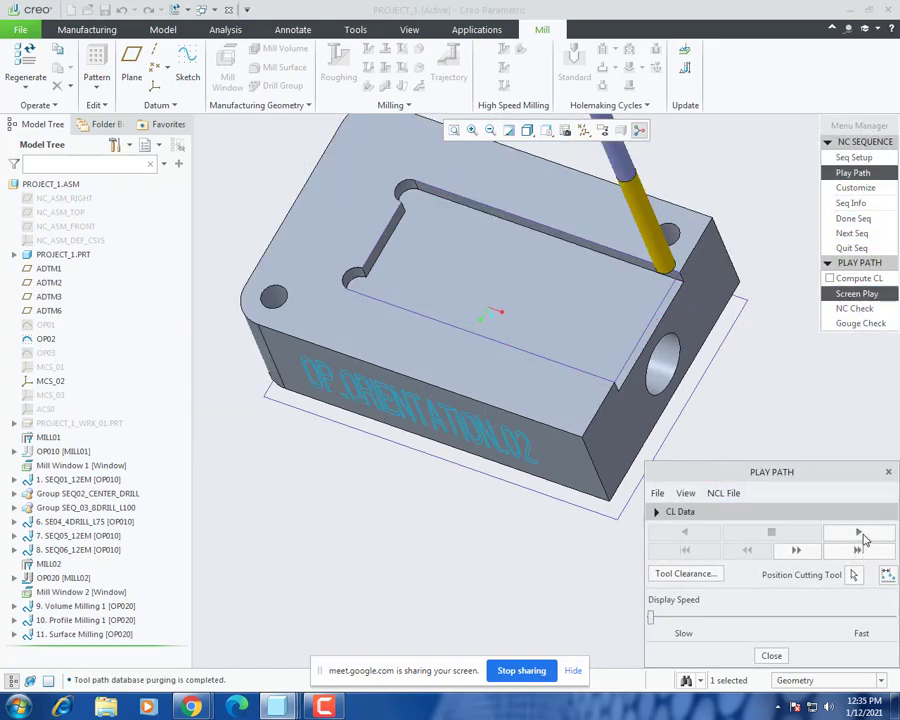
left_click(859, 533)
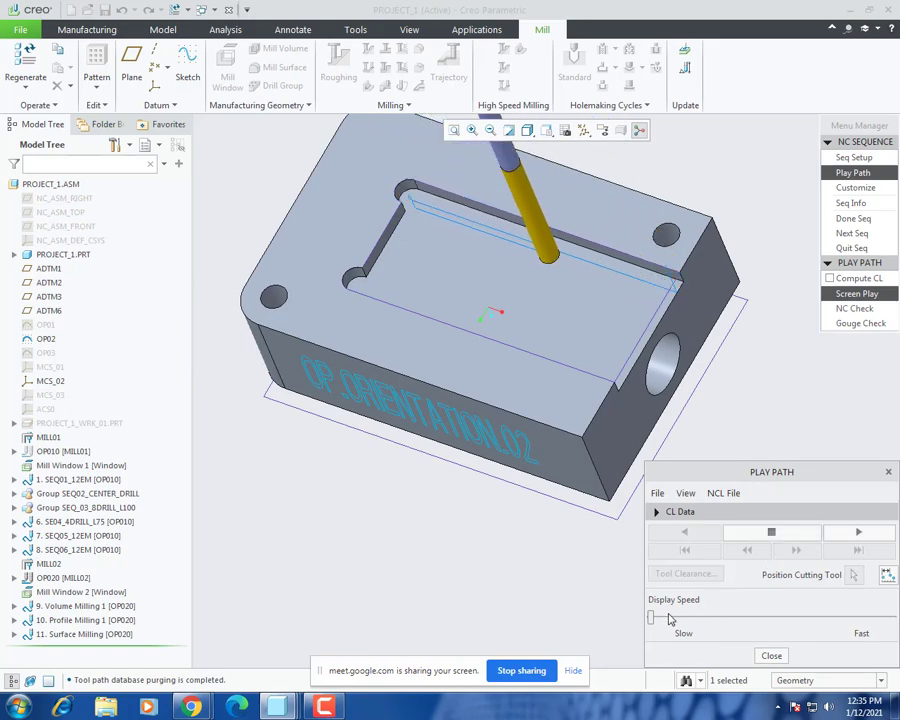
left_click_drag(651, 618, 709, 614)
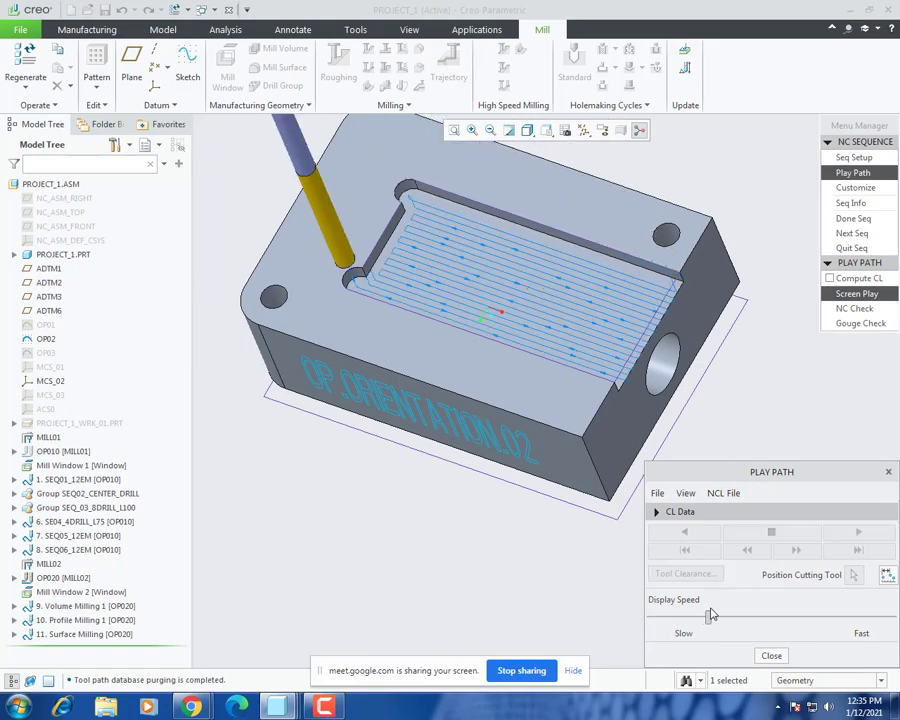
left_click(771, 656)
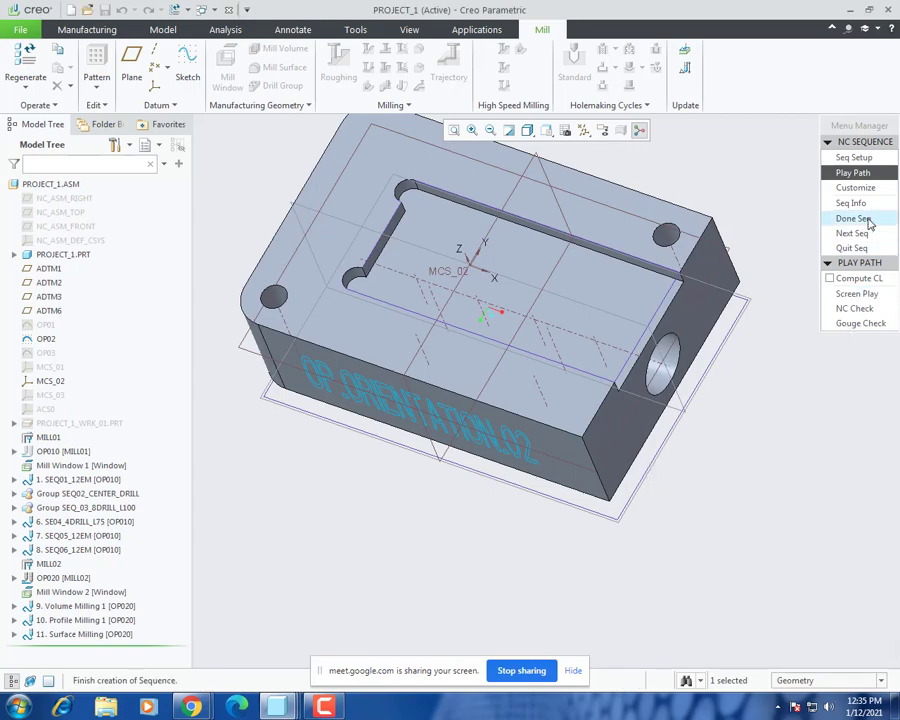
left_click(855, 218)
scroll(307, 502, "down", 3)
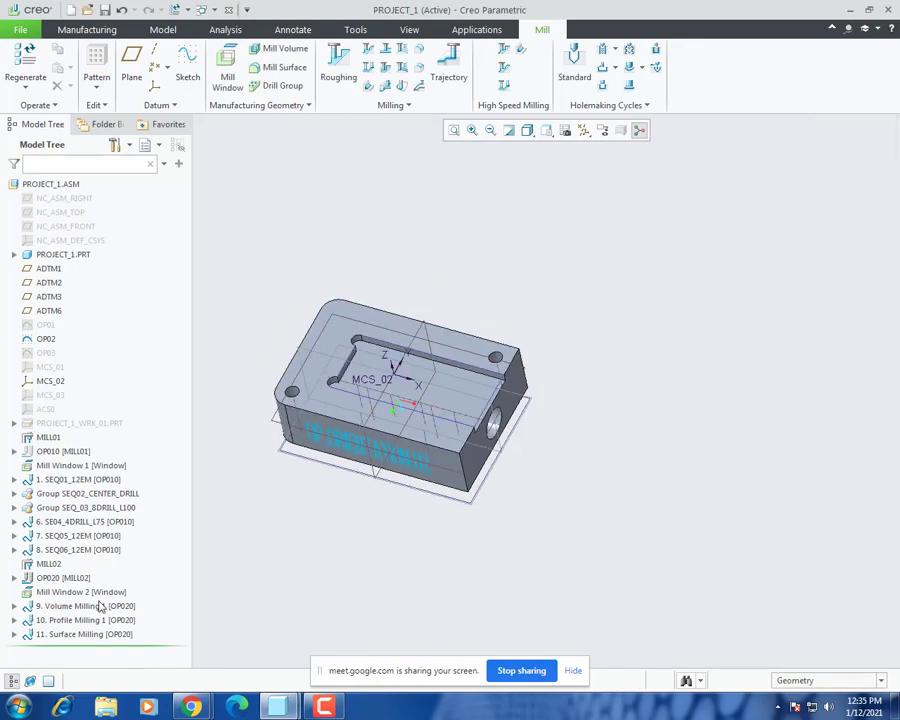
Step: Rename the Volume Milling 1 sequence to SEQ01_6EM_OP02
left_click(58, 606)
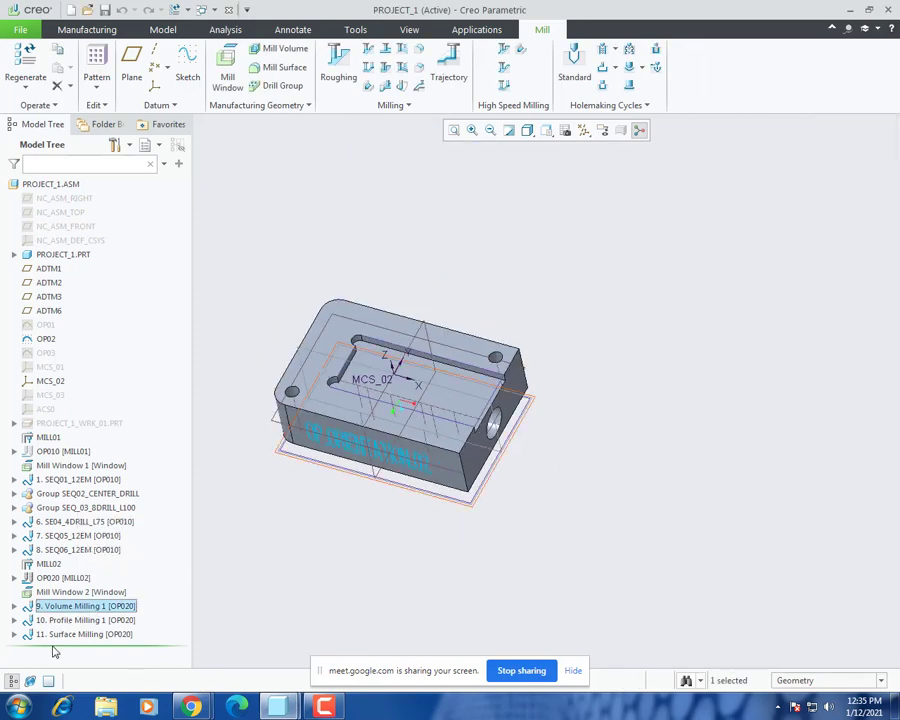
scroll(217, 435, "up", 3)
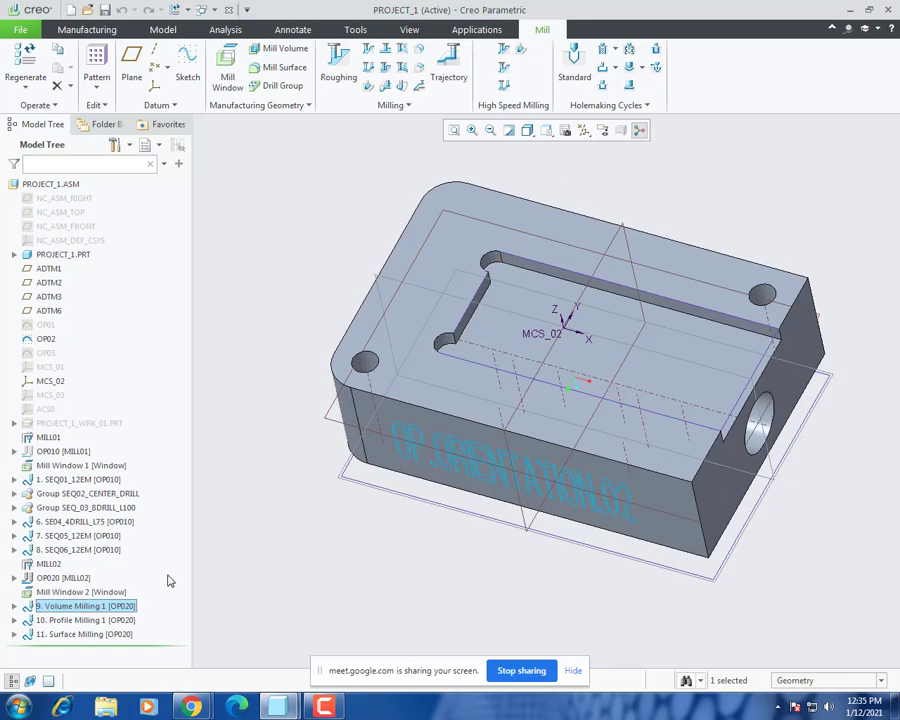
left_click(81, 611)
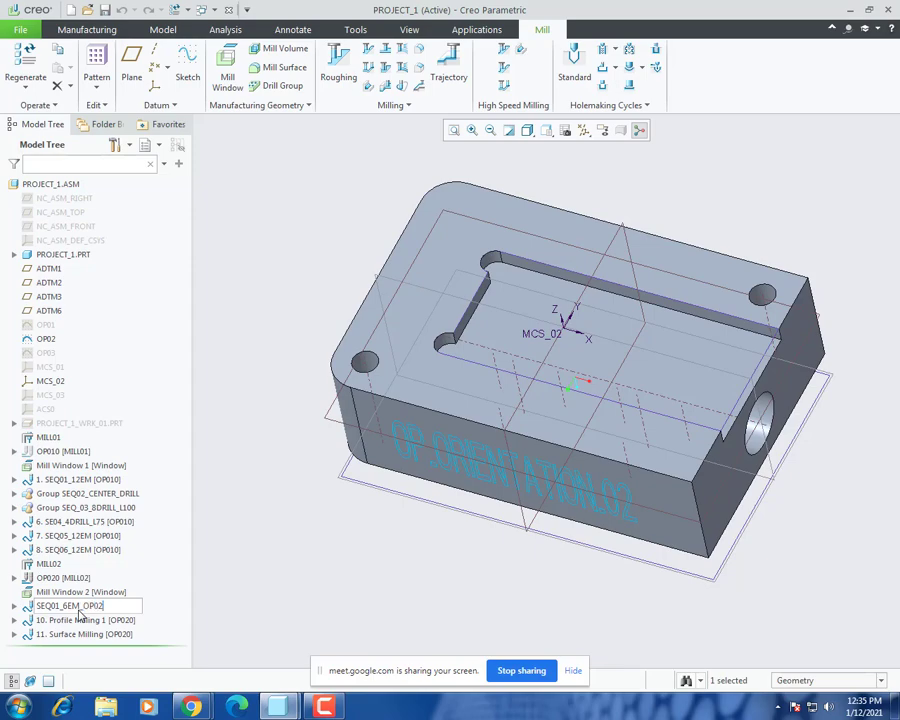
key("Return")
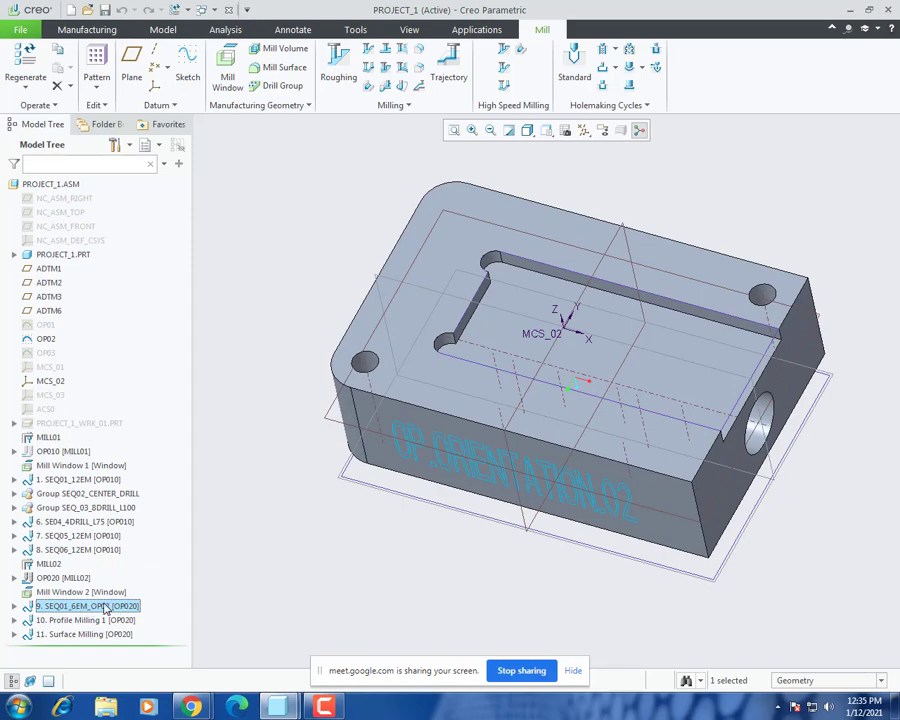
Step: Rename the Profile Milling 1 sequence to SEQ02_6EM_OP02
left_click(106, 620)
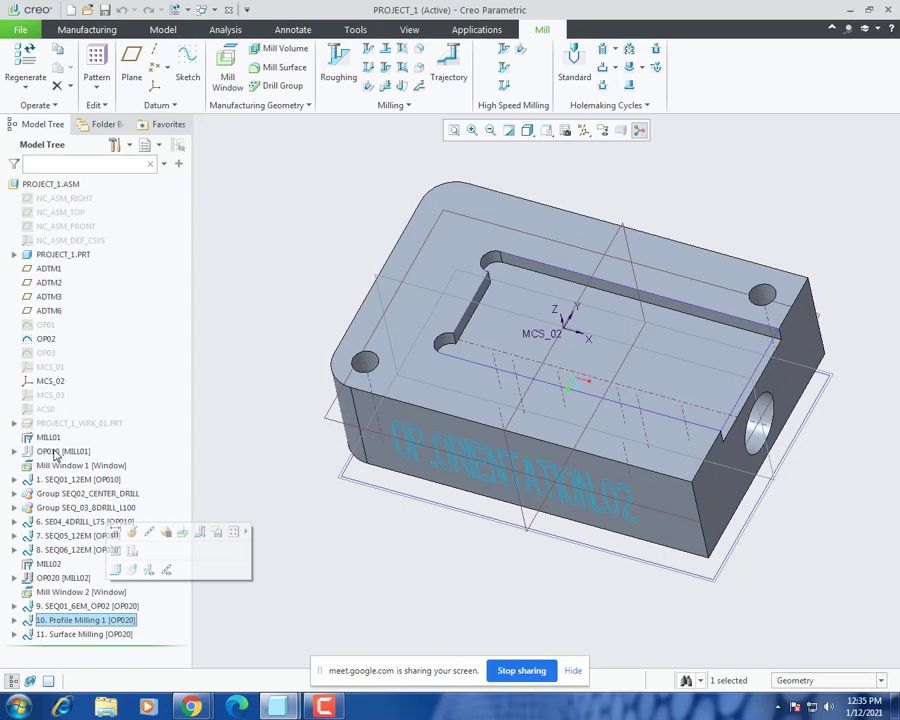
double_click(98, 621)
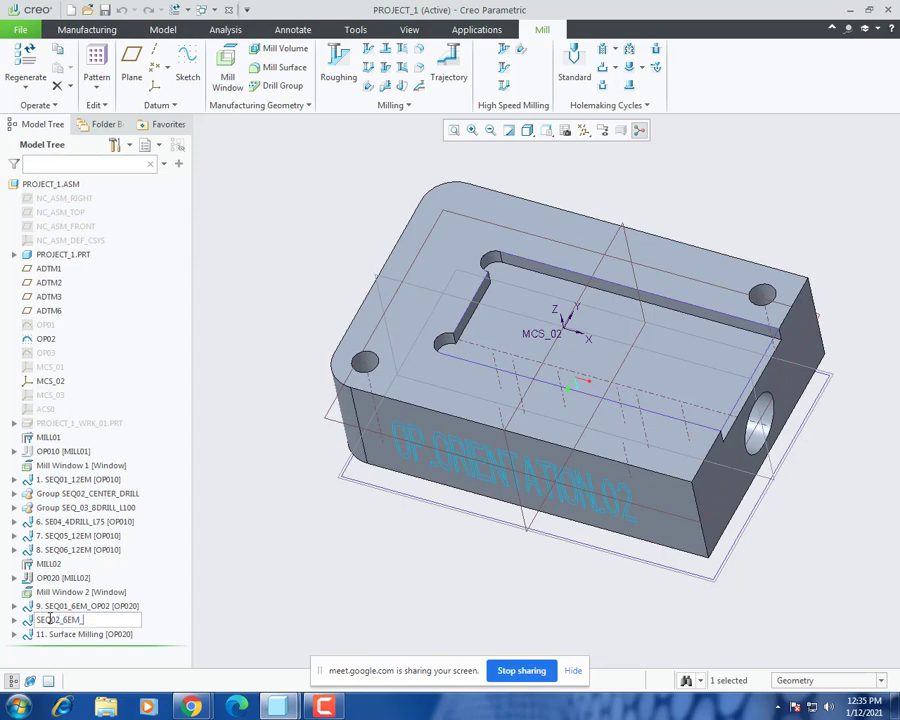
type("SEQ02_6EM_OP02")
key("Return")
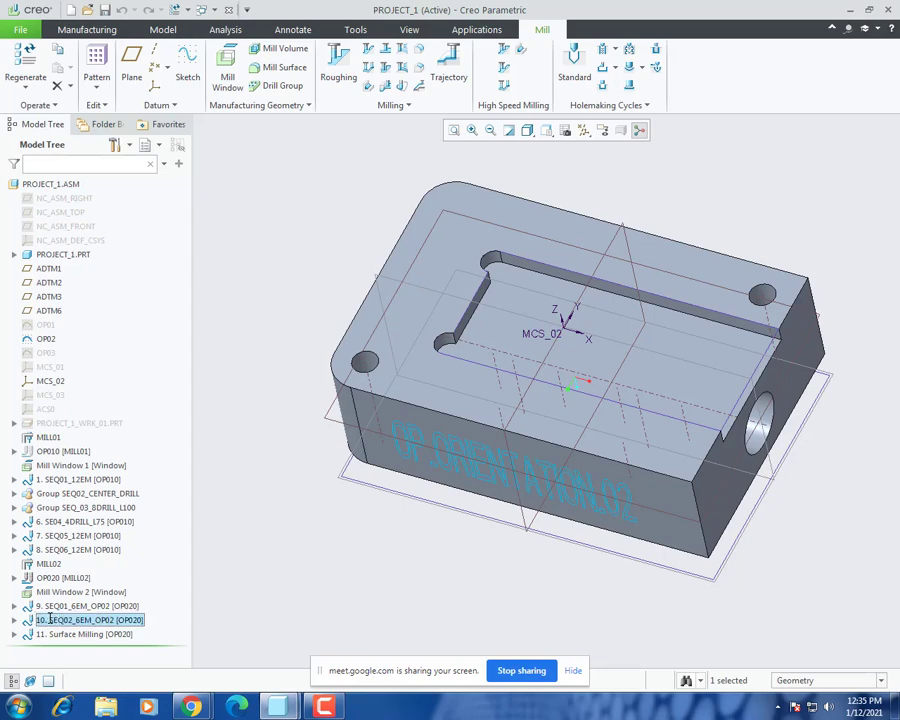
Step: Rename the Surface Milling sequence to SEQ03_6EM_OP02
key("Down")
key("F2")
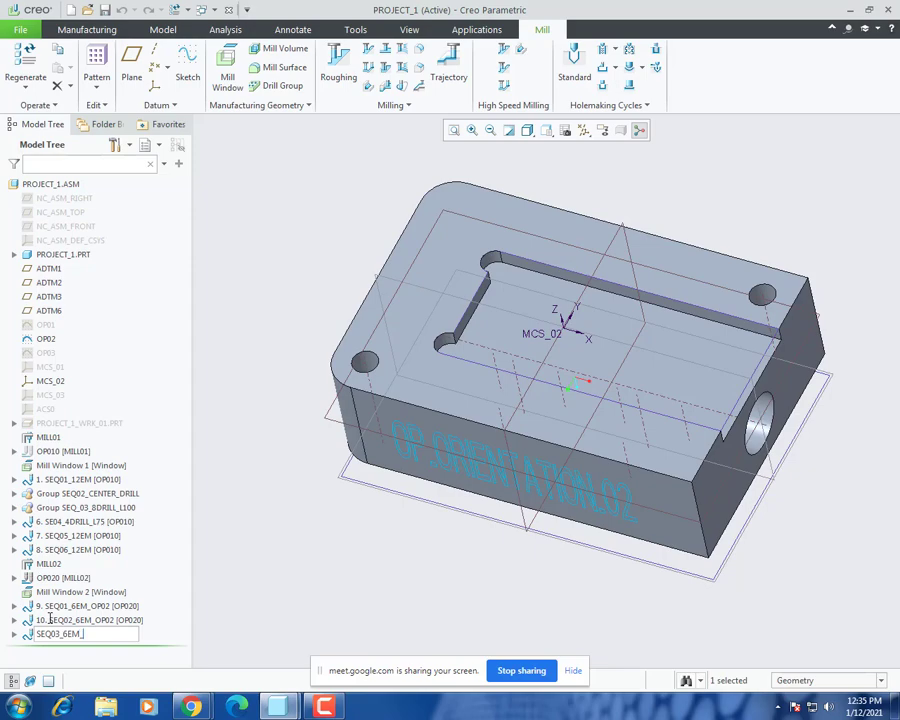
type("SEQ03_6EM_OP02")
key("Return")
Step: Hide the OP02 orientation text and the MCS_02 coordinate system, and save the assembly
scroll(368, 493, "down", 3)
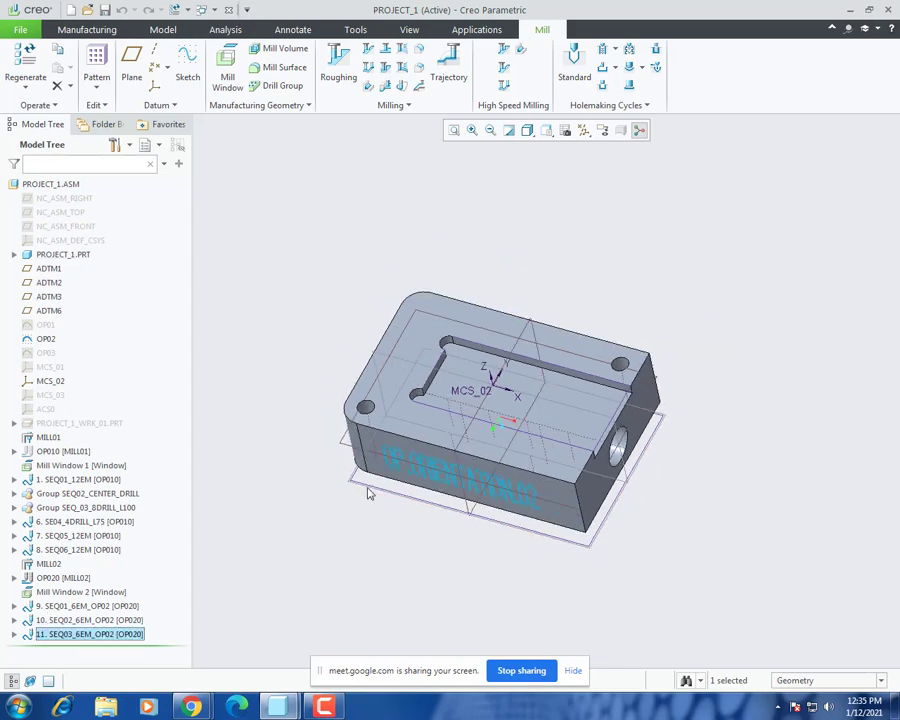
right_click(43, 341)
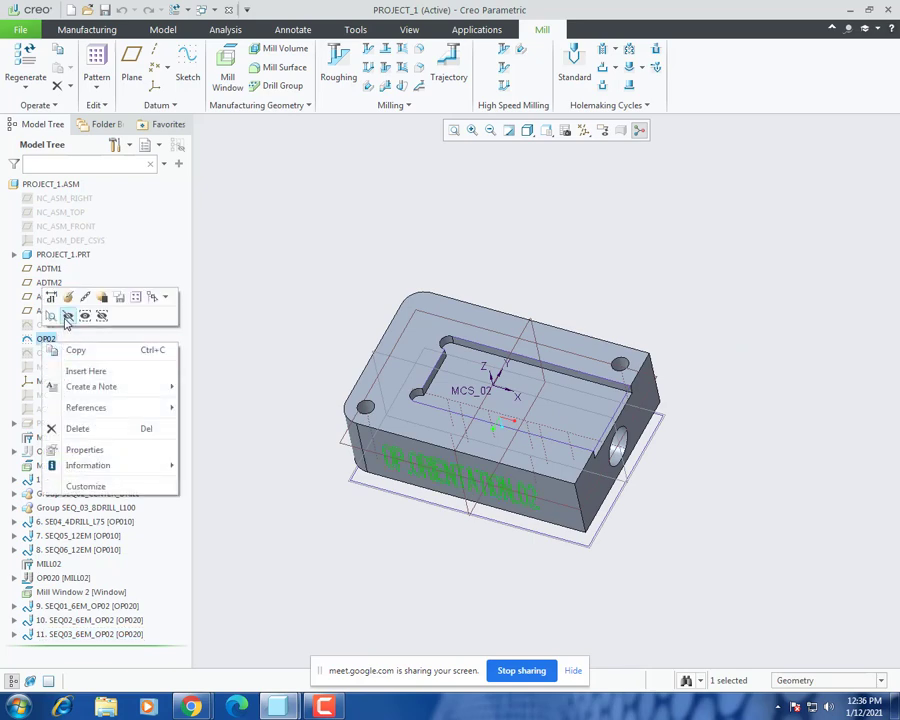
left_click(66, 316)
right_click(51, 383)
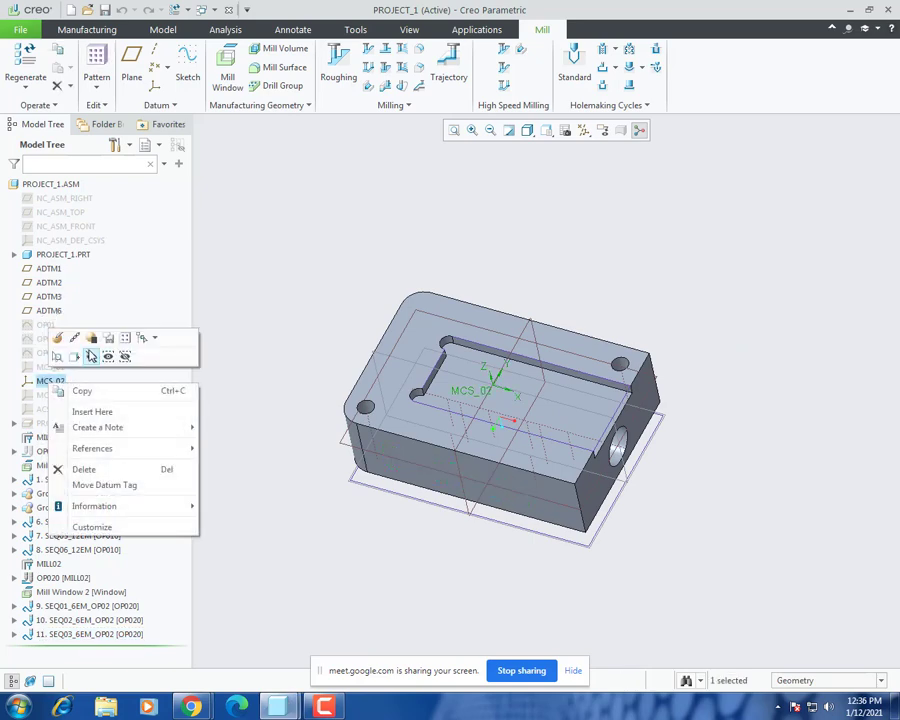
left_click(86, 355)
key("ctrl+s")
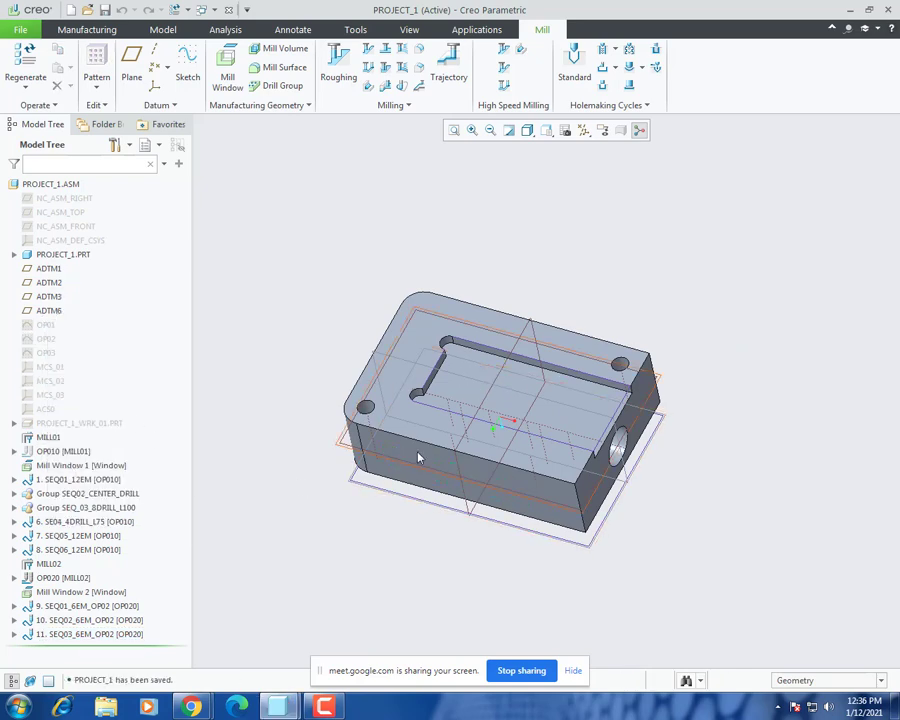
Step: Show the OP03 orientation text and the MCS_03 coordinate system on the end face with the large hole
middle_click_drag(418, 456, 380, 491)
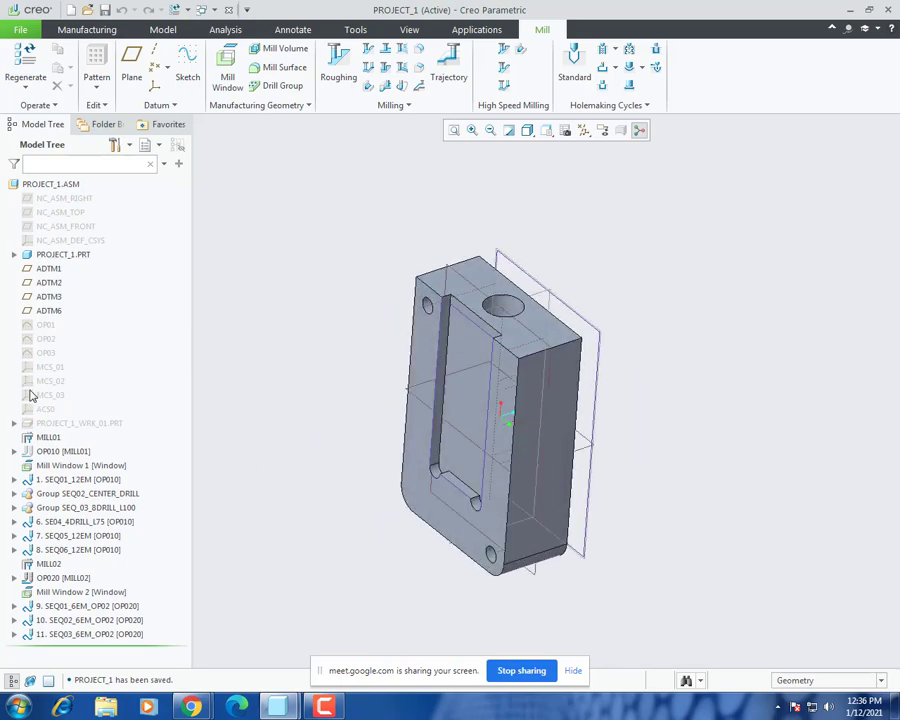
right_click(56, 354)
key("Escape")
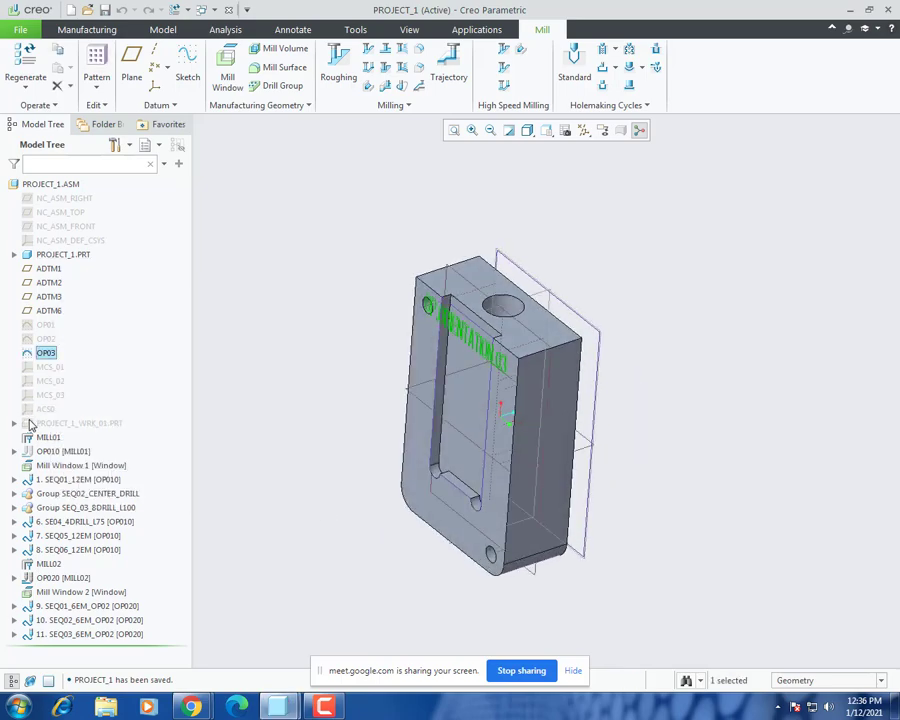
right_click(52, 395)
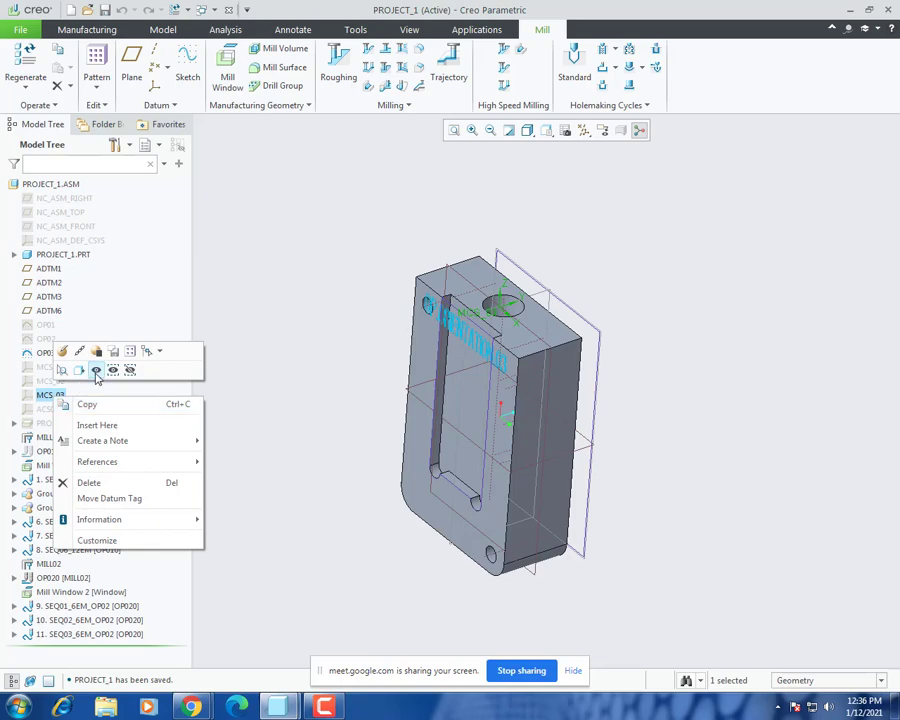
key("Escape")
Step: Switch to the Google Meet call to check the participants and return to Creo Parametric
left_click(191, 705)
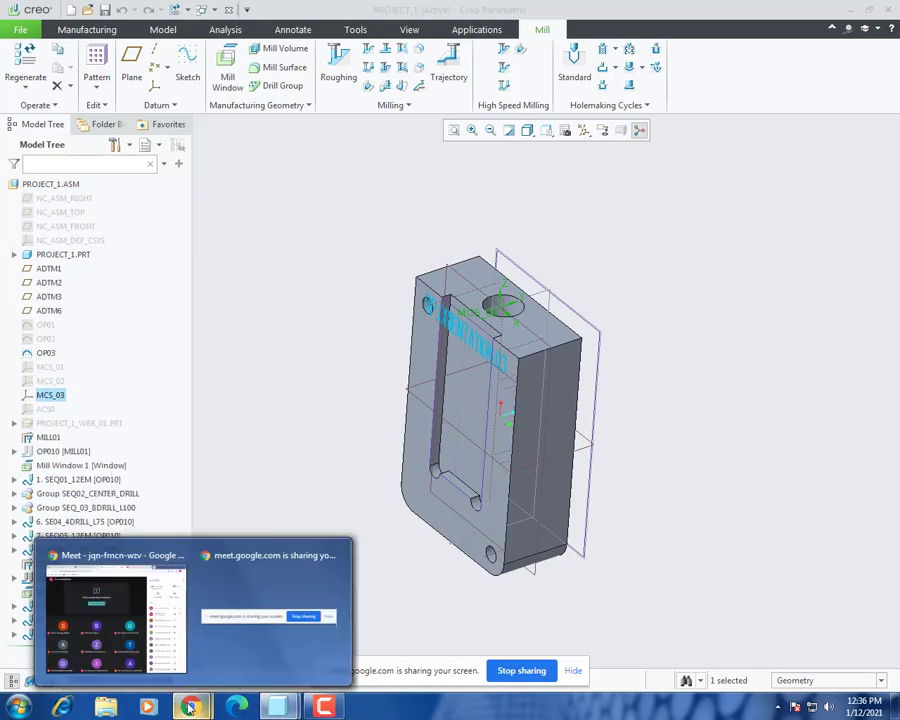
left_click(142, 606)
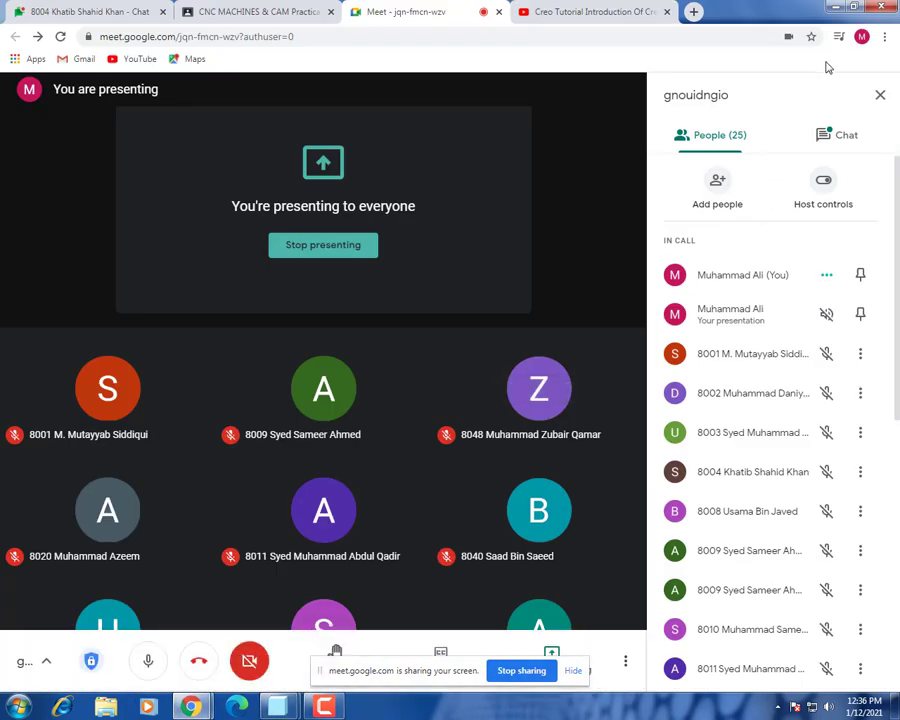
left_click(835, 7)
Step: Examine the stepped hole at MCS_03 and the part's other faces from several angles
middle_click_drag(545, 372, 568, 438)
scroll(422, 318, "down", 3)
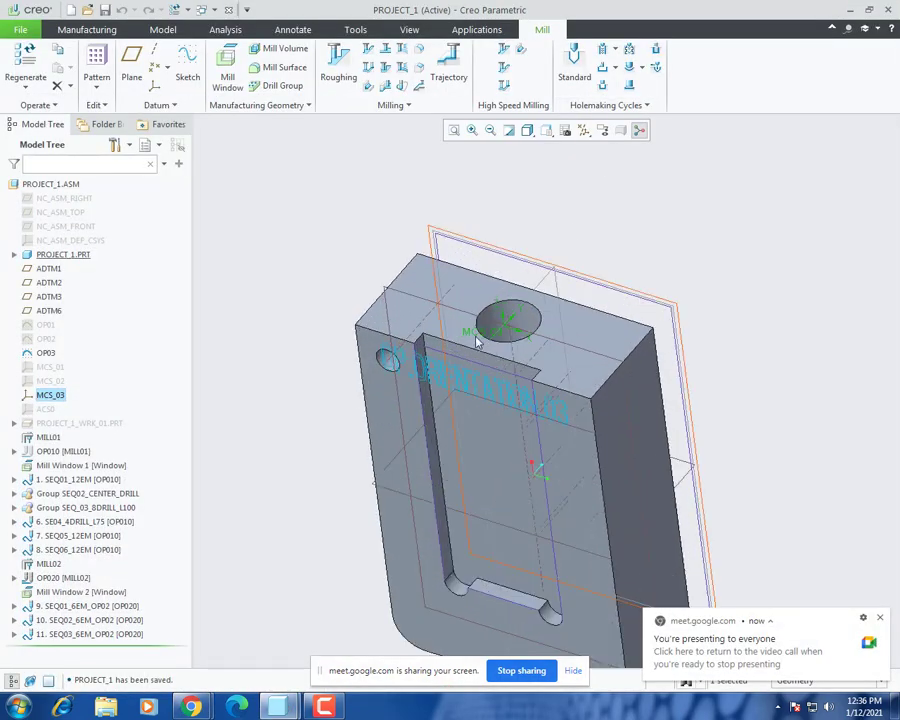
middle_click_drag(476, 342, 526, 454)
scroll(520, 297, "down", 4)
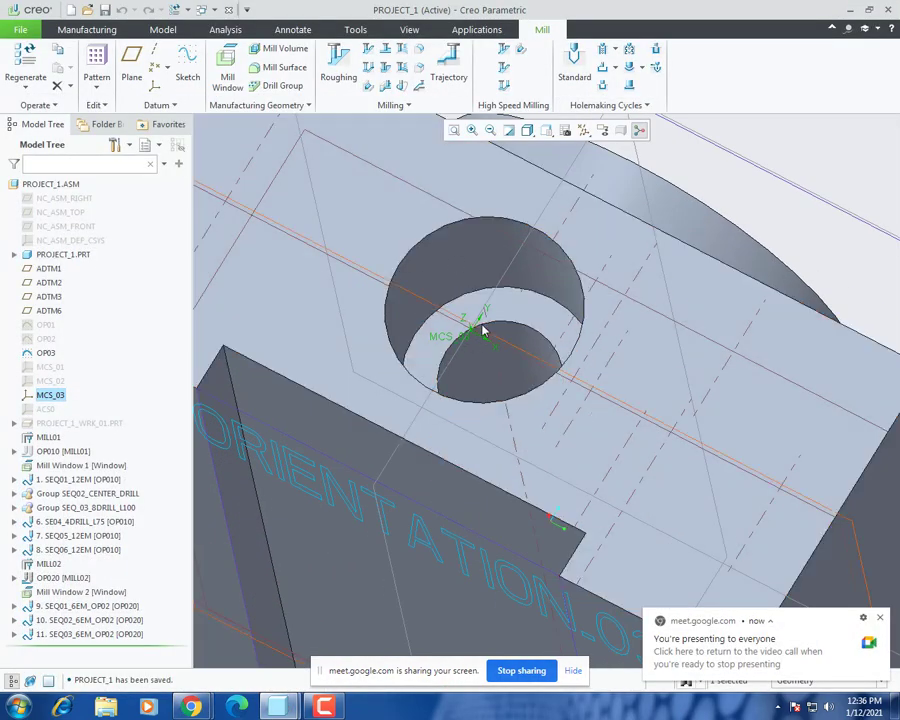
scroll(483, 330, "up", 4)
middle_click_drag(483, 330, 470, 400)
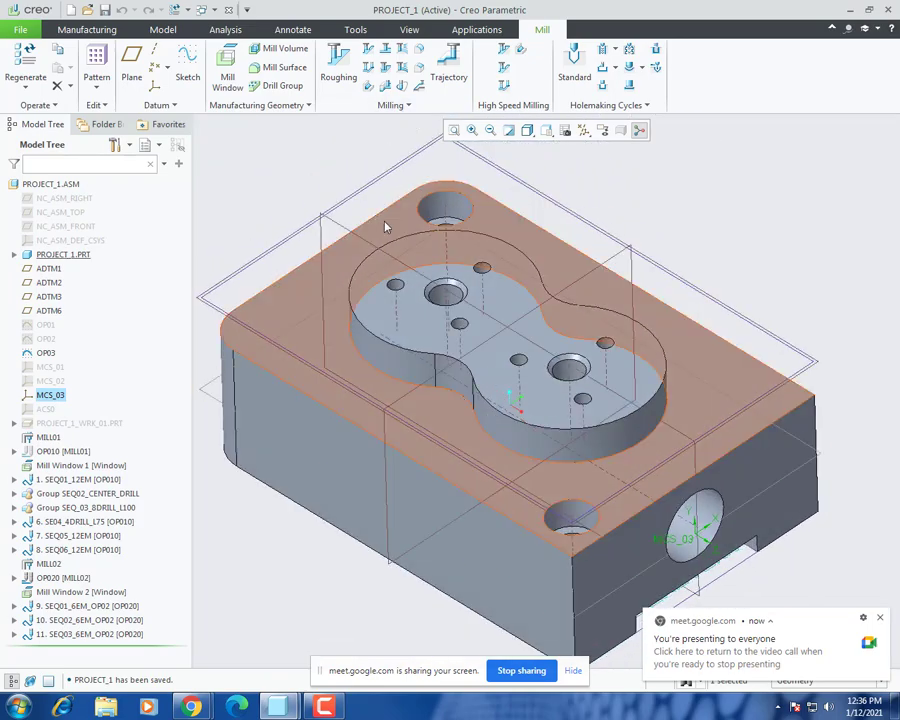
scroll(398, 217, "up", 4)
middle_click_drag(468, 352, 367, 251)
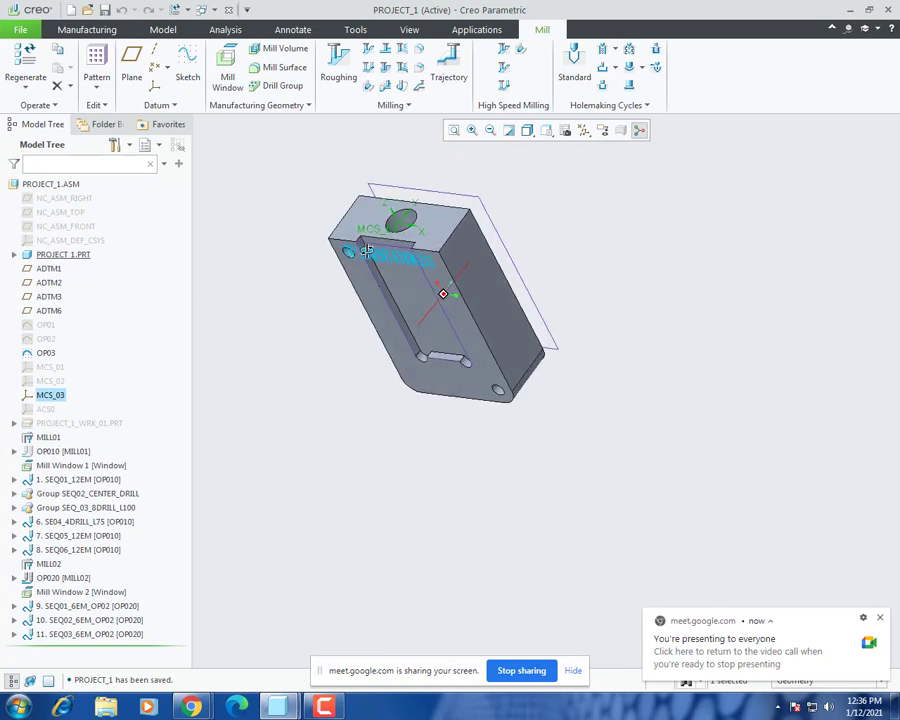
scroll(378, 180, "down", 5)
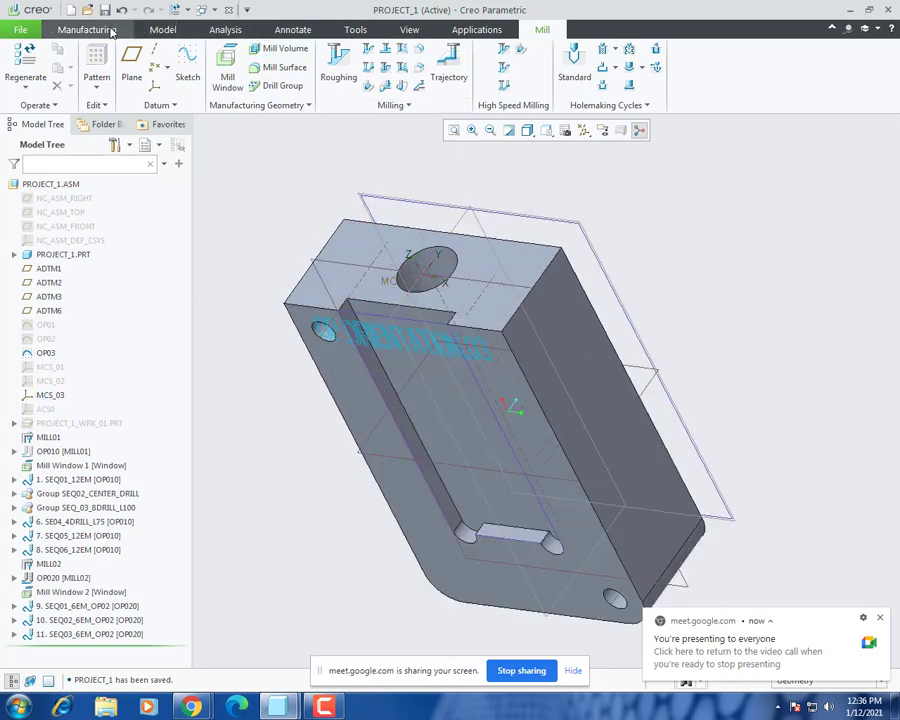
Step: Create an operation on the MCS_03 coordinate system with a new 3-axis milling work center, MILL03
left_click(110, 30)
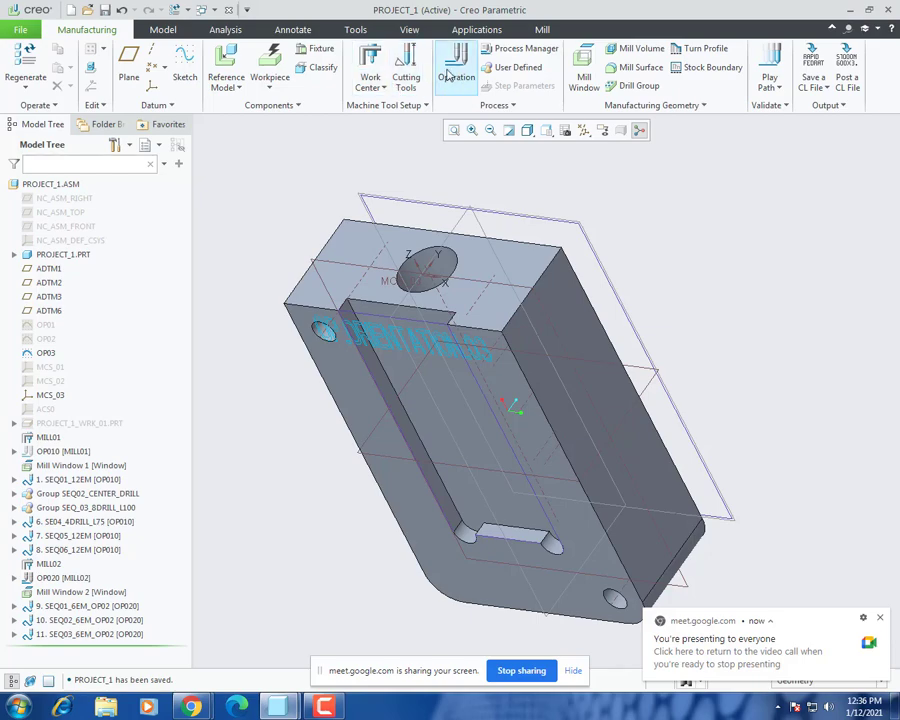
left_click(371, 84)
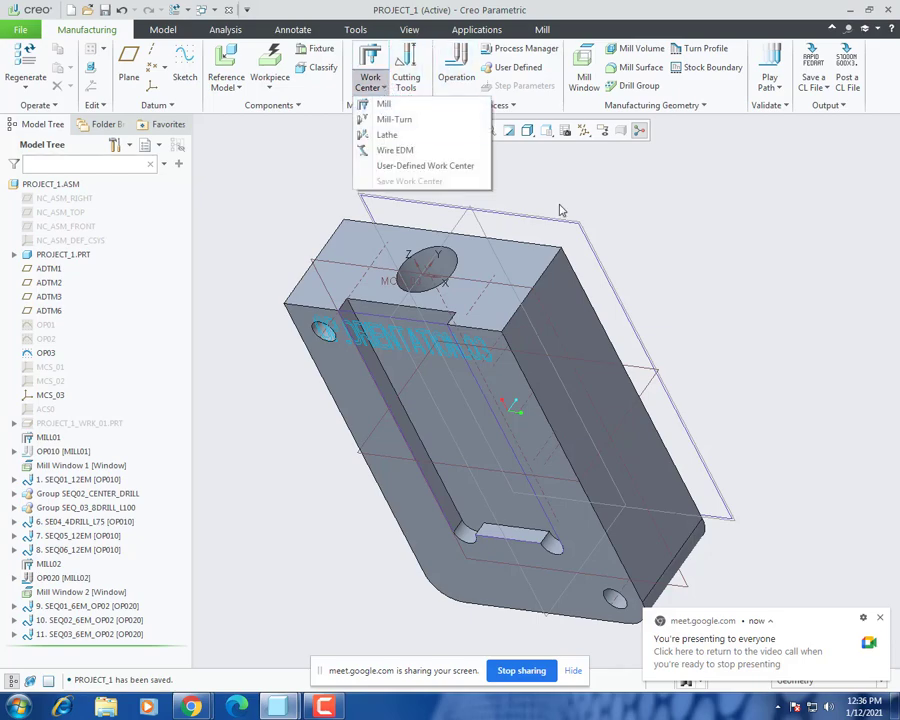
left_click(456, 75)
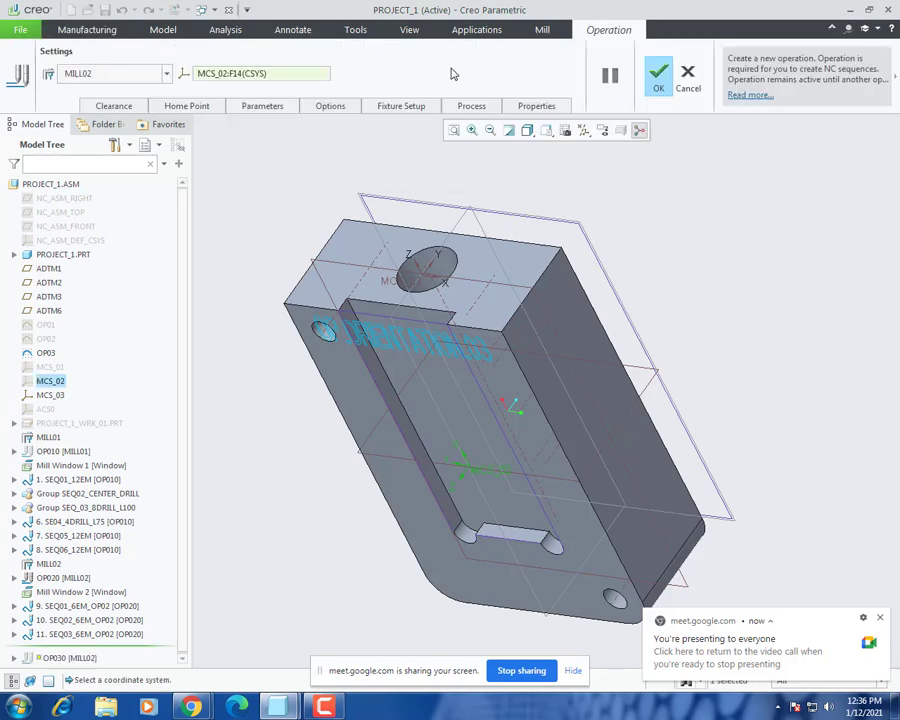
left_click(50, 395)
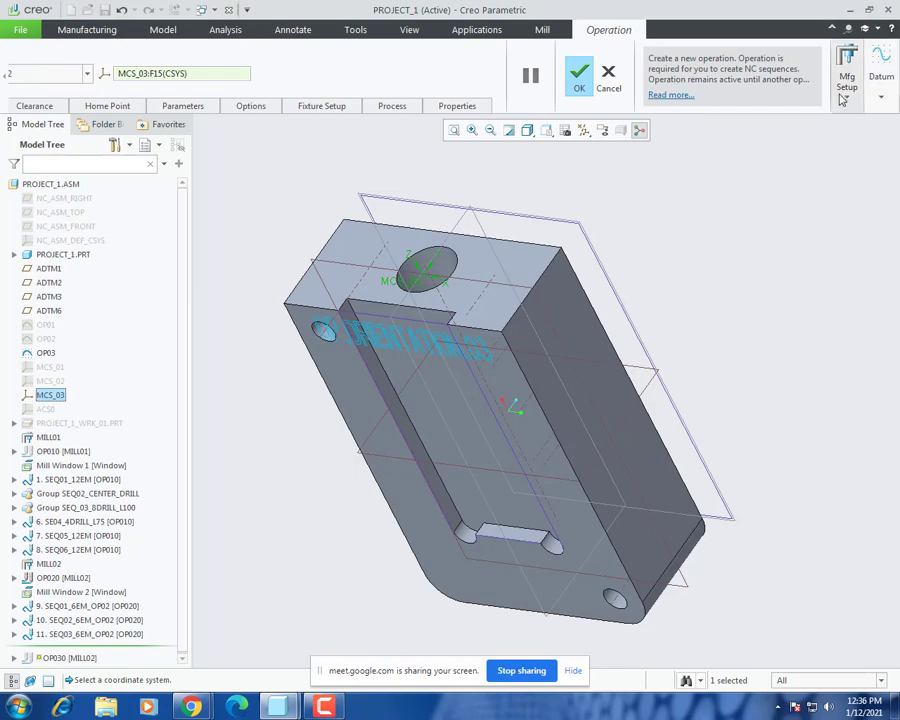
left_click(847, 80)
left_click(727, 125)
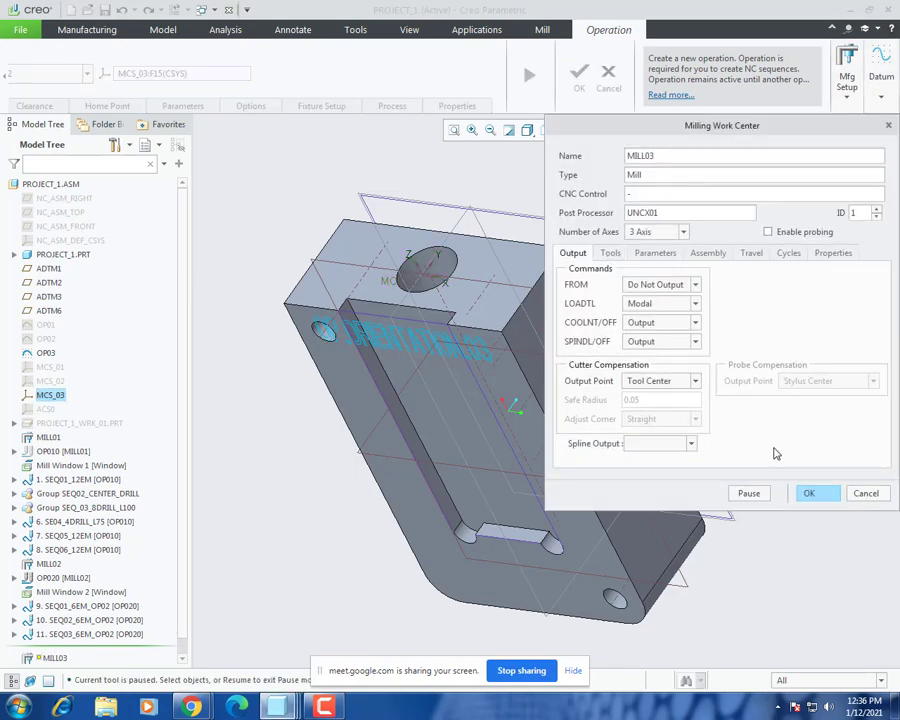
left_click(809, 493)
left_click(580, 76)
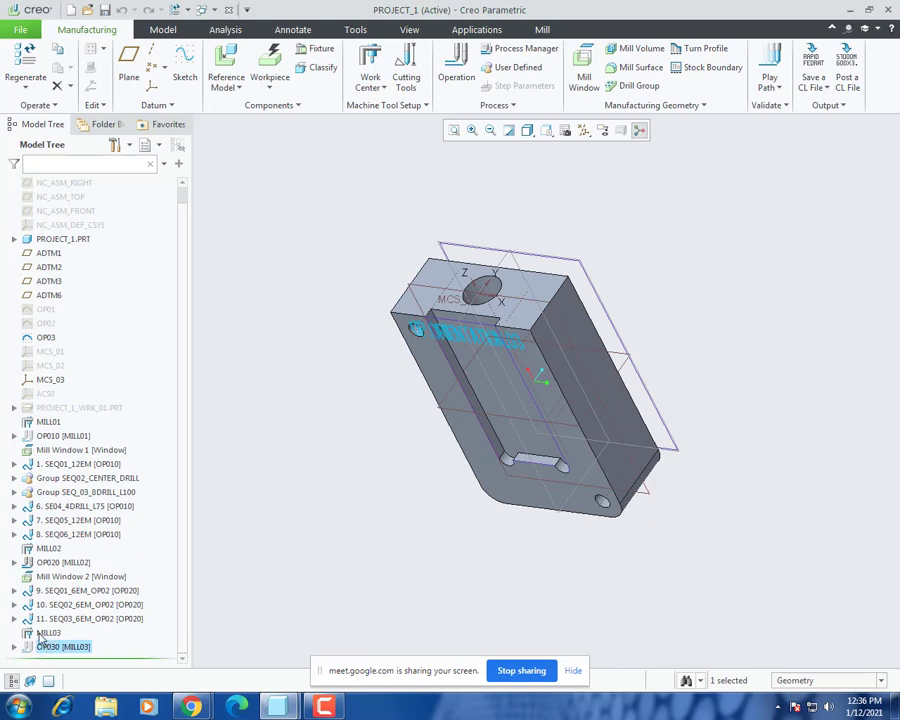
left_click(249, 612)
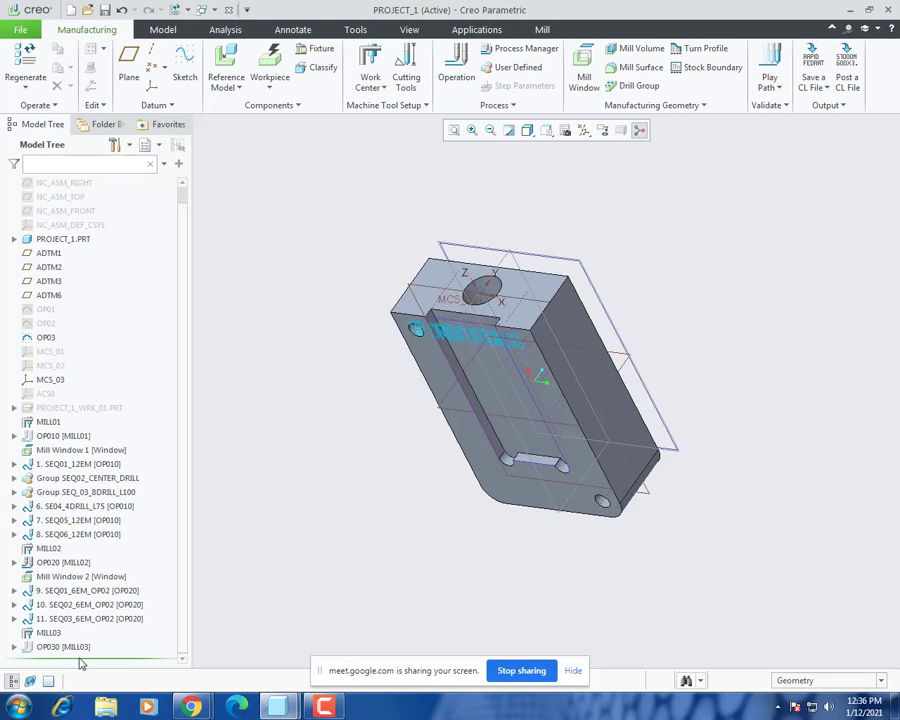
Step: Activate the OP030 operation in place of OP020
right_click(55, 563)
left_click(147, 428)
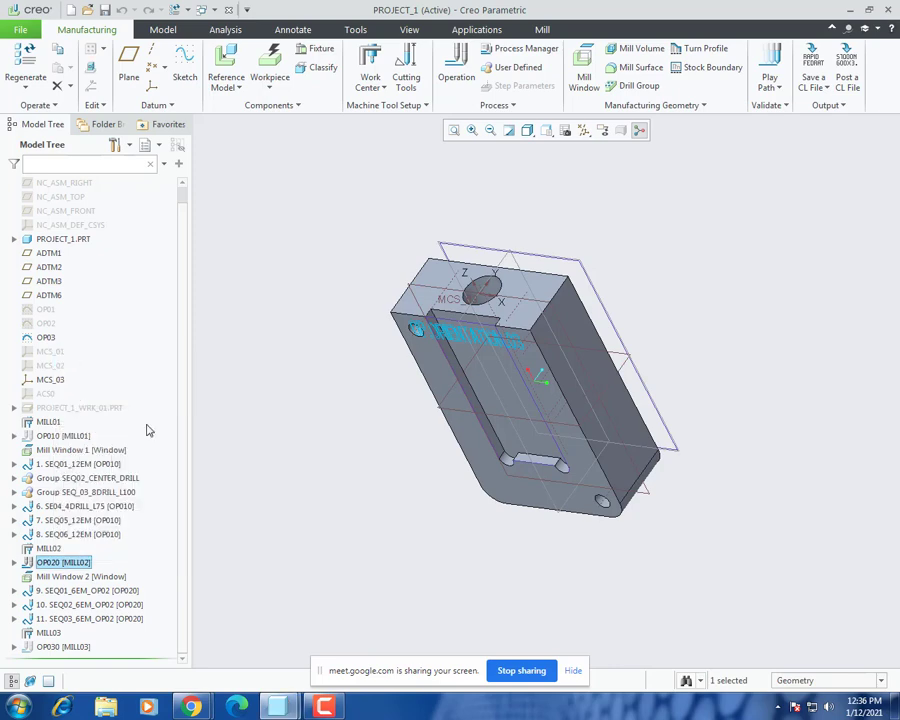
right_click(55, 466)
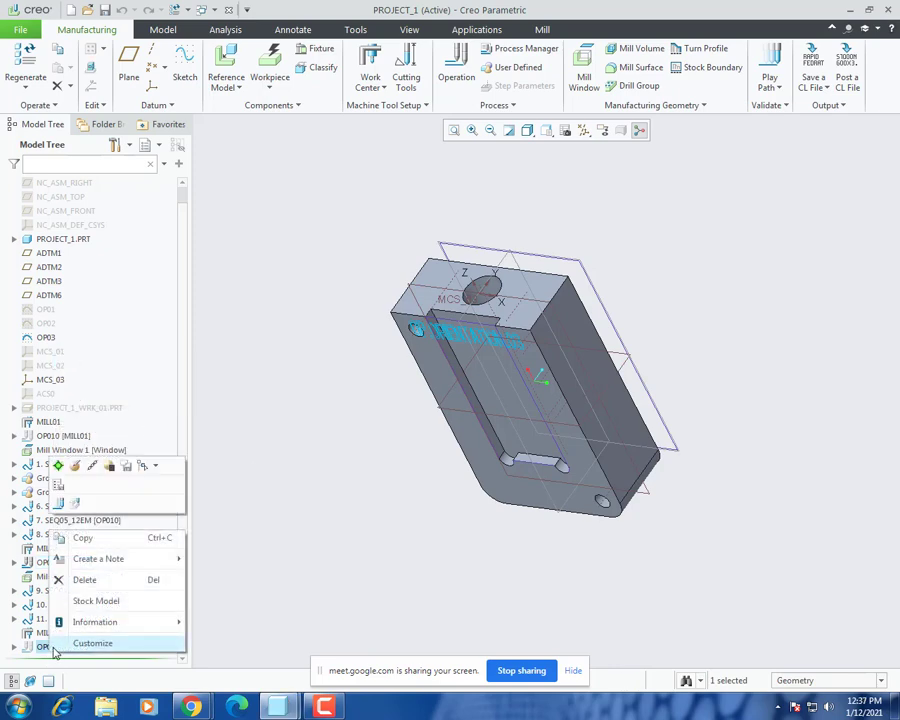
left_click(60, 468)
left_click(345, 576)
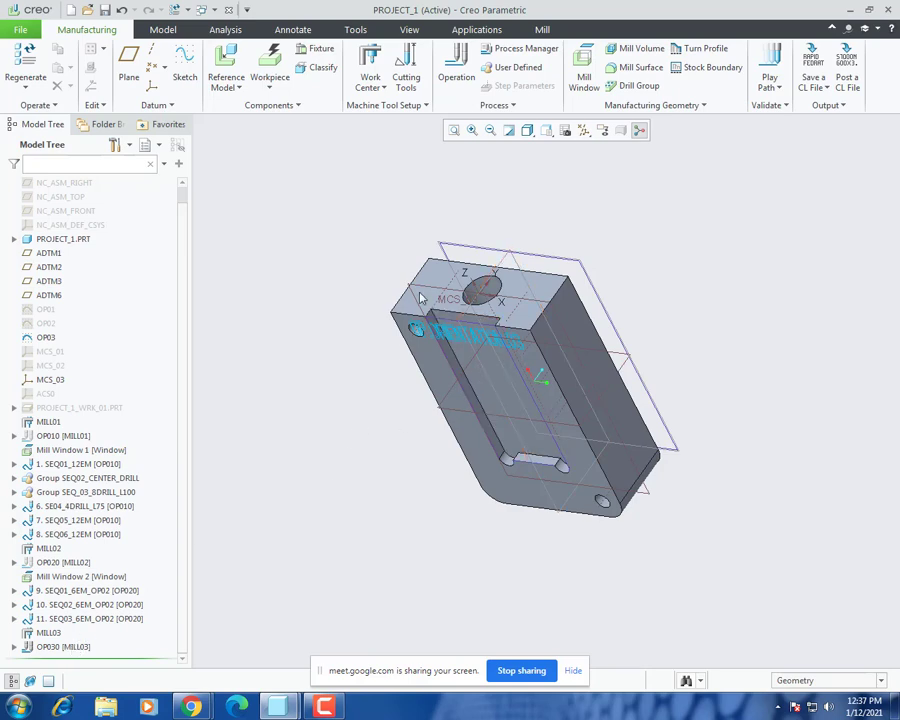
Step: Start a Deep drilling sequence in operation OP030
left_click(541, 30)
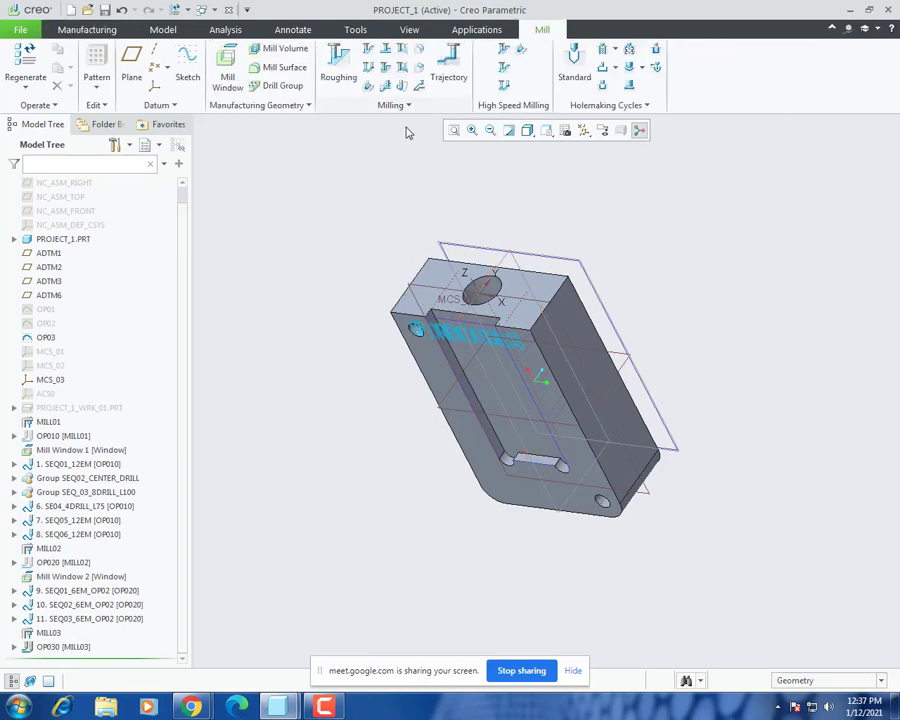
middle_click_drag(406, 133, 484, 269)
scroll(400, 167, "up", 2)
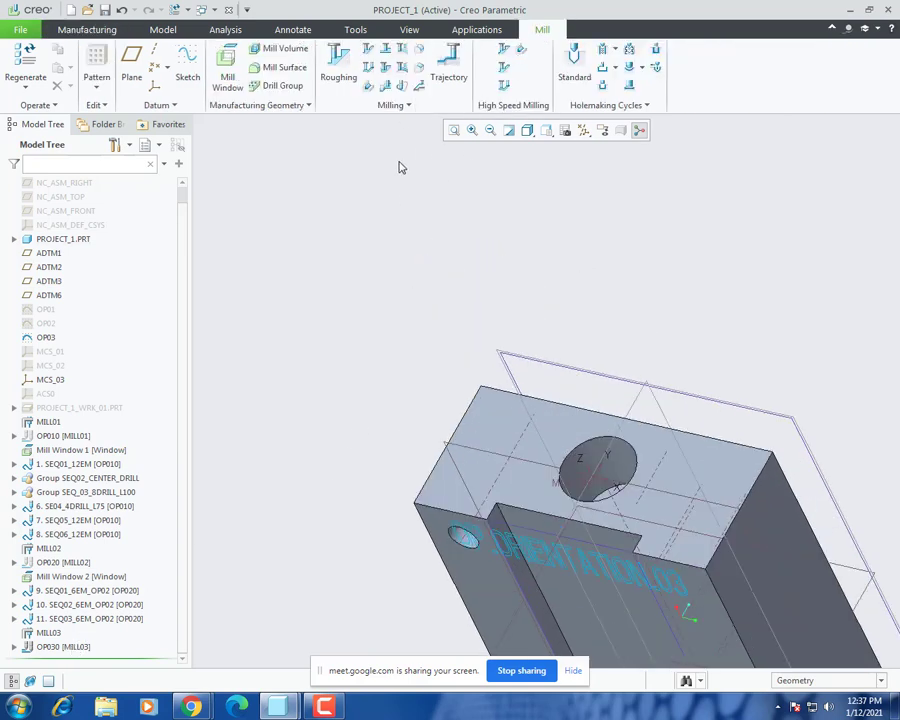
scroll(402, 135, "down", 3)
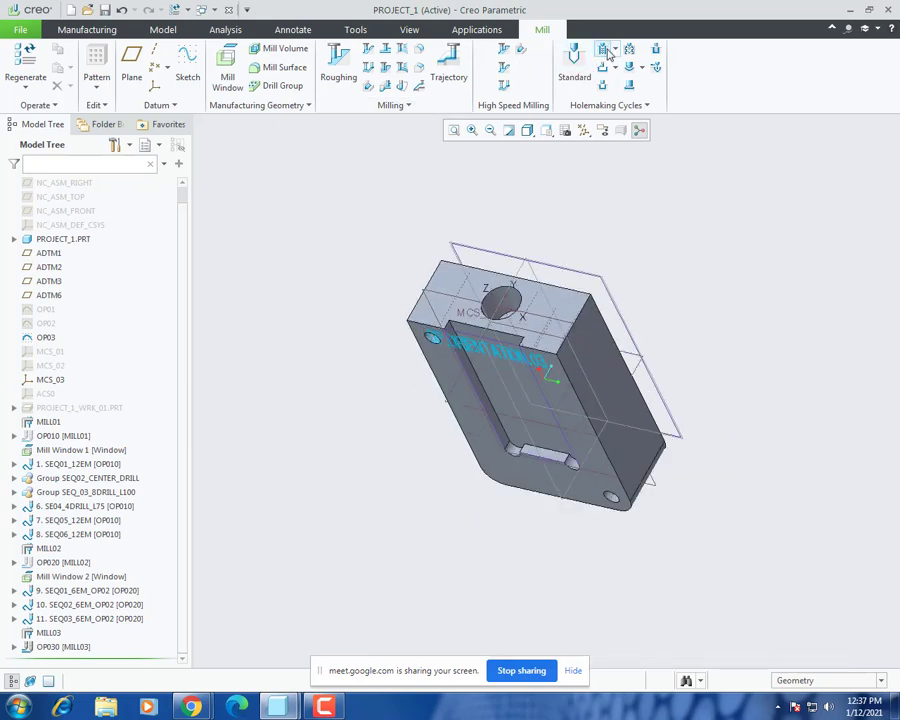
left_click(614, 50)
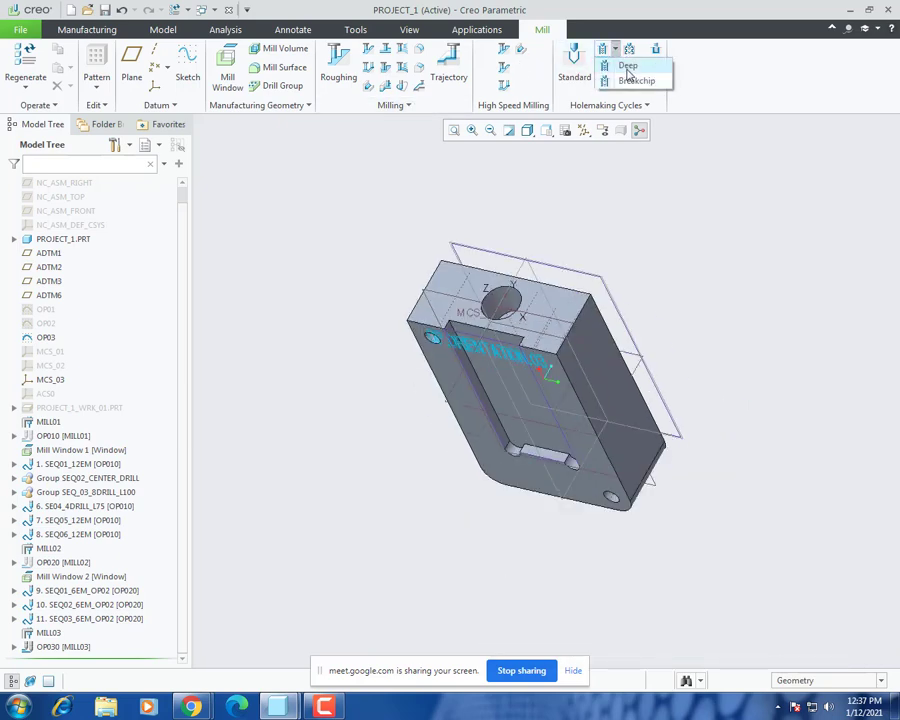
left_click(628, 67)
Step: Create a center-drilling tool named CENTER_DRILL for the sequence, keeping its default dimensions
left_click(147, 73)
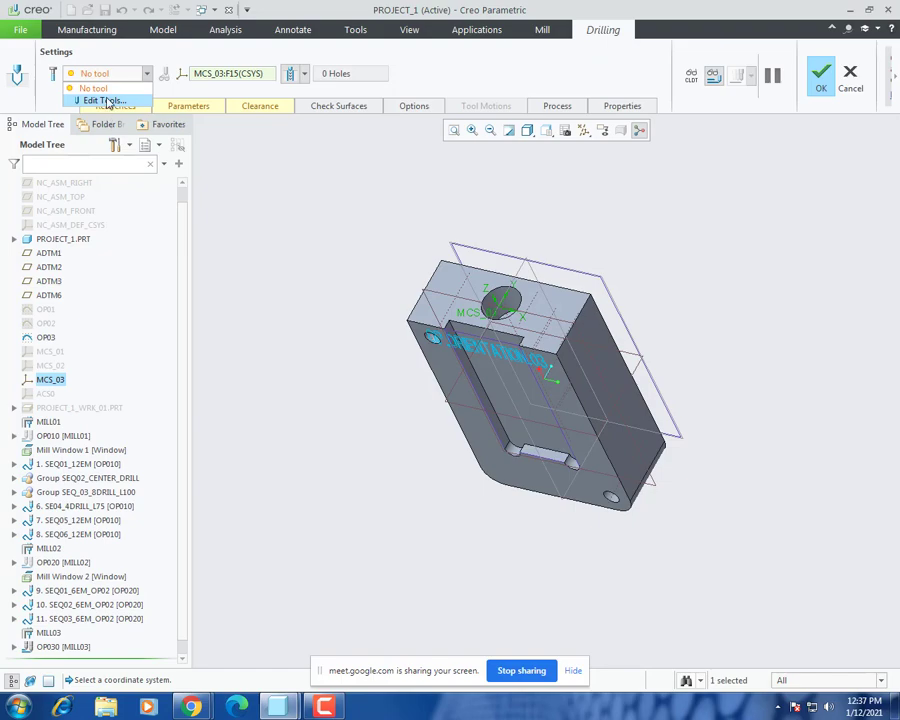
left_click(103, 101)
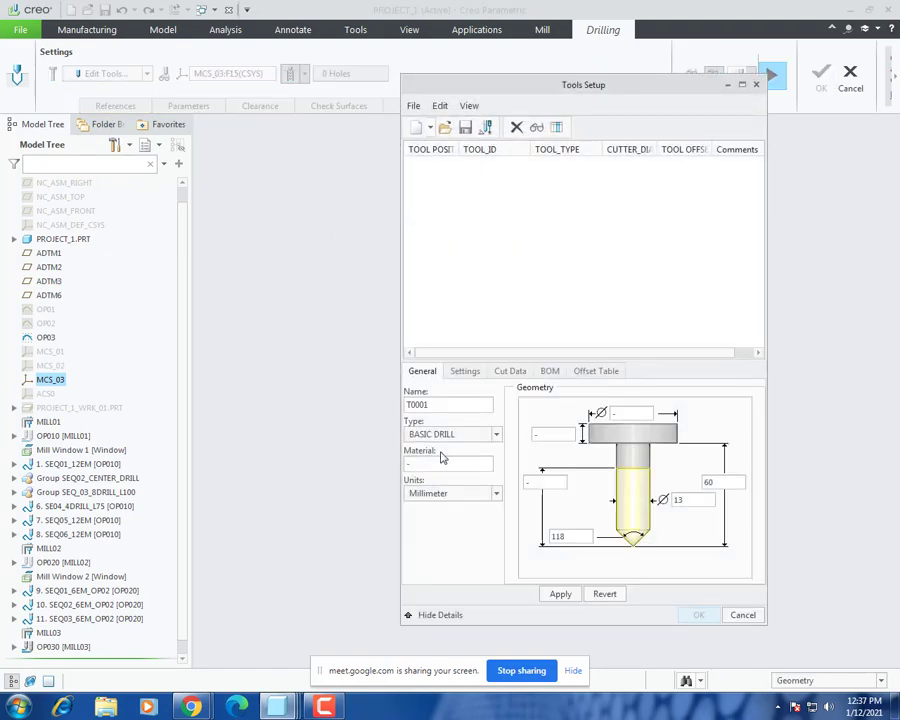
left_click(450, 434)
left_click(445, 577)
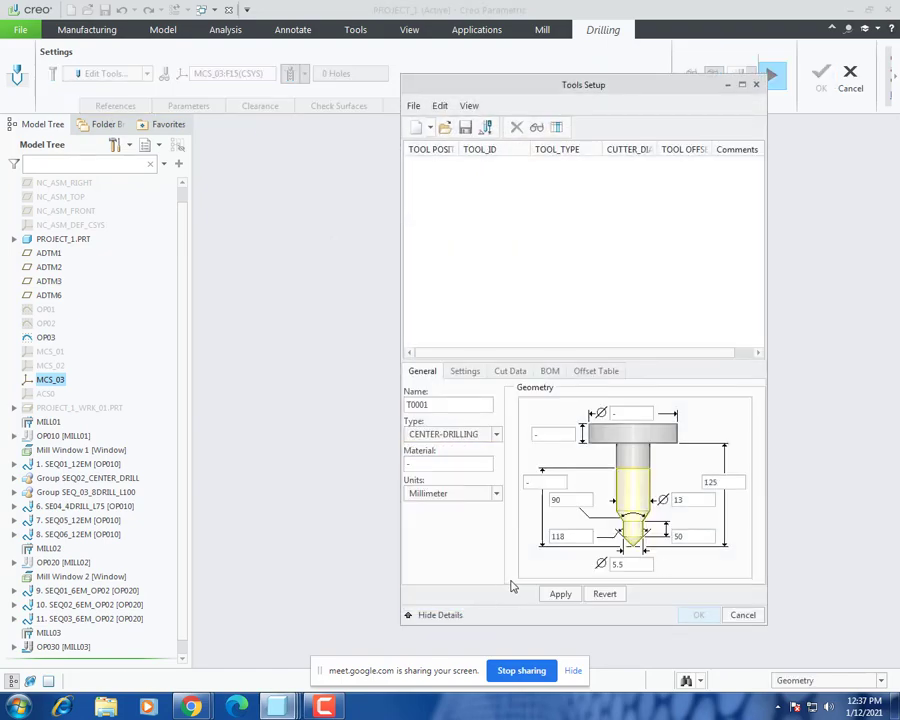
double_click(454, 405)
type("CENTER_DRILL")
left_click(562, 594)
left_click(696, 614)
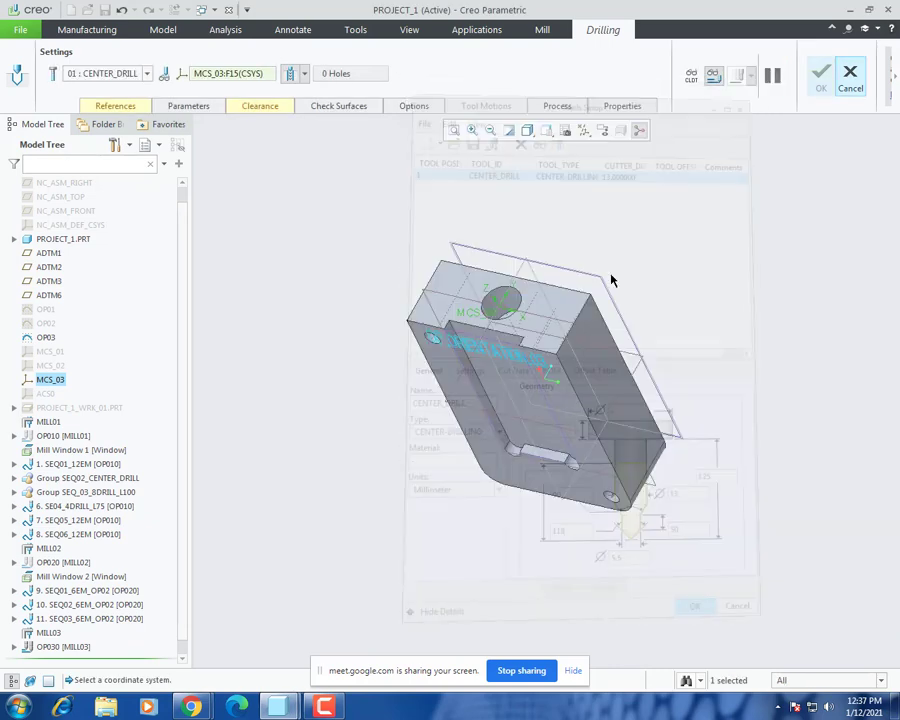
Step: Choose the axis of the large hole at MCS_03 for drilling and start it from the flat face around the hole
left_click(126, 107)
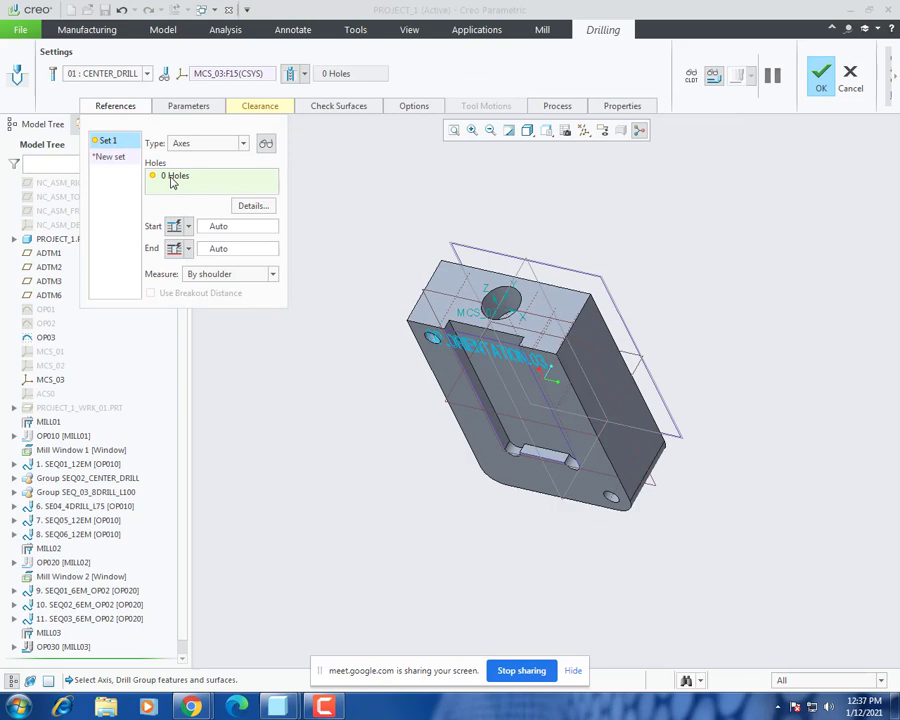
scroll(497, 307, "down", 3)
left_click(502, 312)
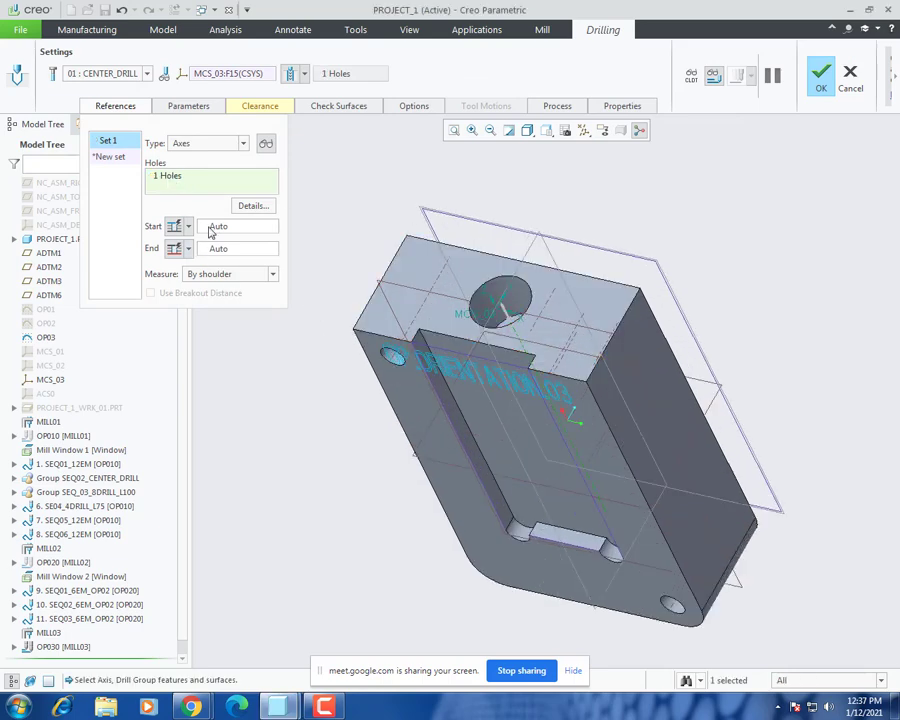
left_click(188, 226)
left_click(178, 267)
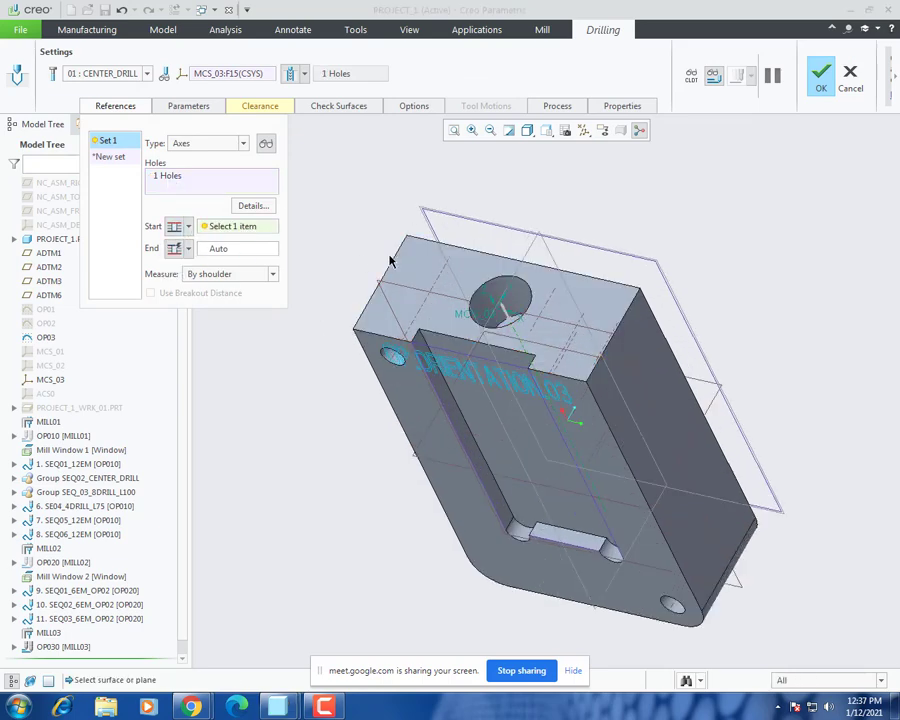
left_click(394, 262)
Step: End the drilling at a specified depth of 3 from the start surface
left_click(187, 251)
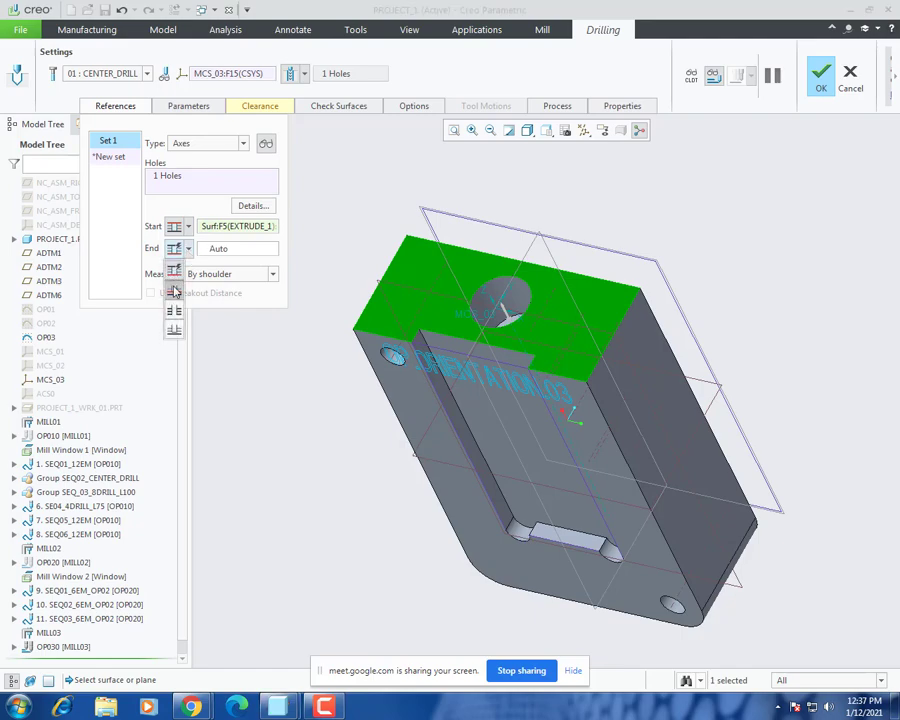
left_click(174, 329)
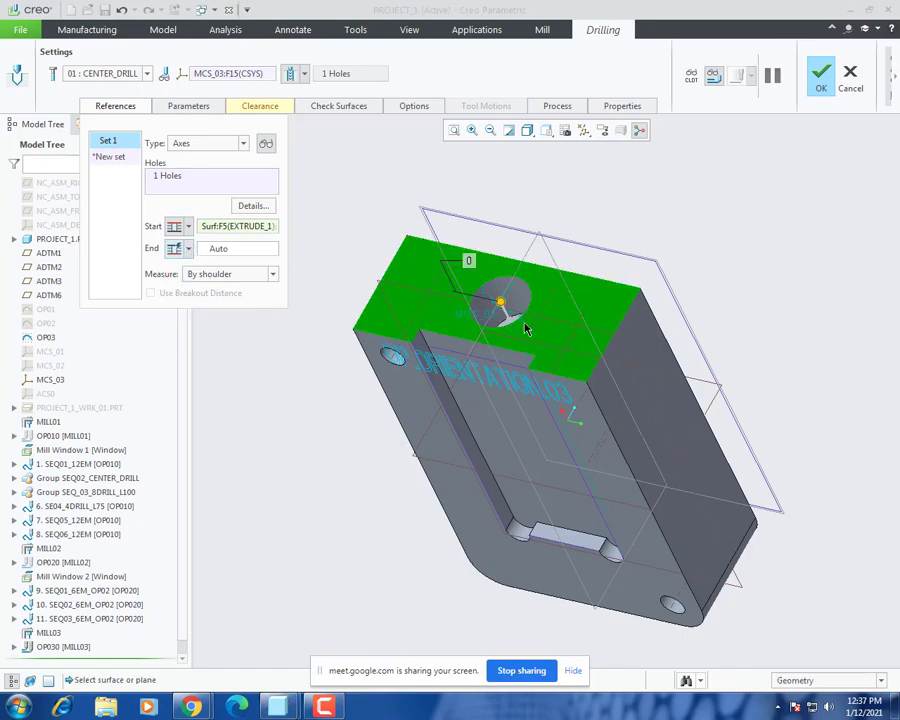
middle_click_drag(524, 326, 510, 347)
left_click(225, 248)
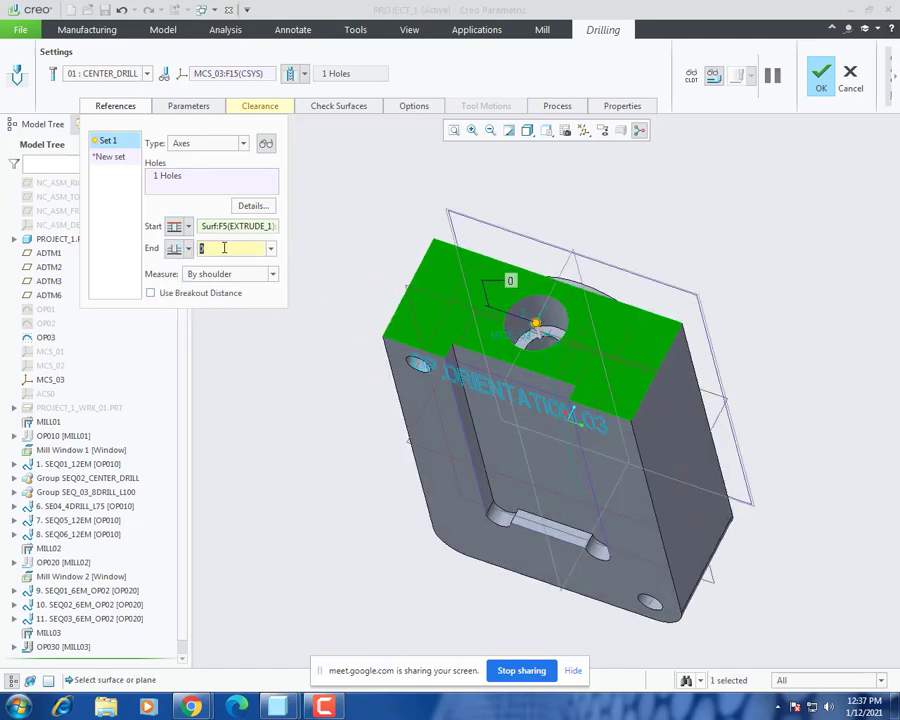
type("3")
key("Return")
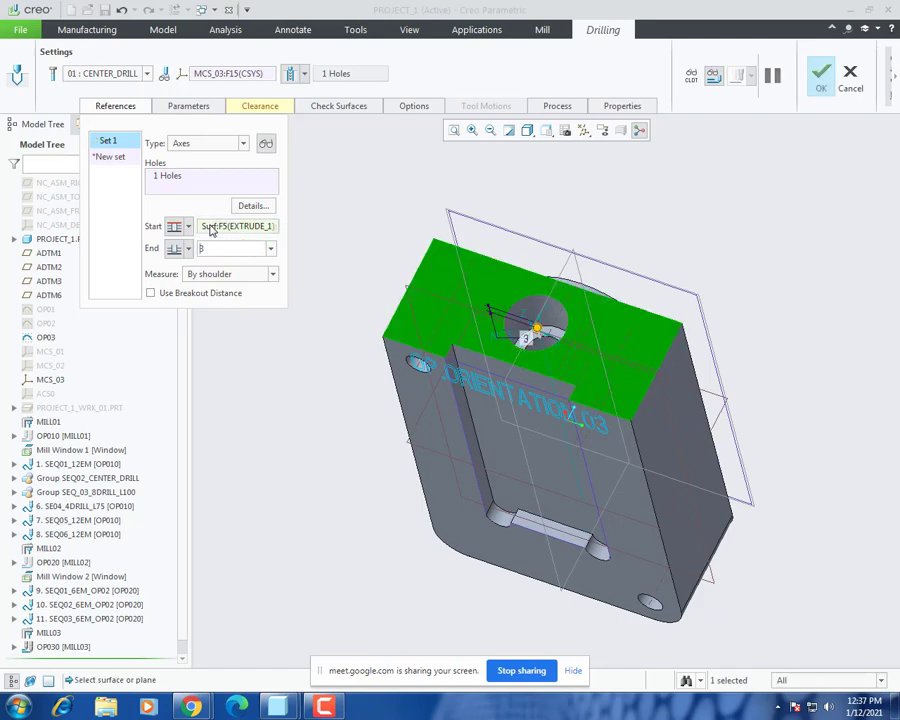
Step: Choose the hole's depth measurement option, and set CUT_FEED to 1000 and FREE_FEED to 2000
left_click(252, 276)
left_click(236, 302)
left_click(188, 106)
left_click(293, 162)
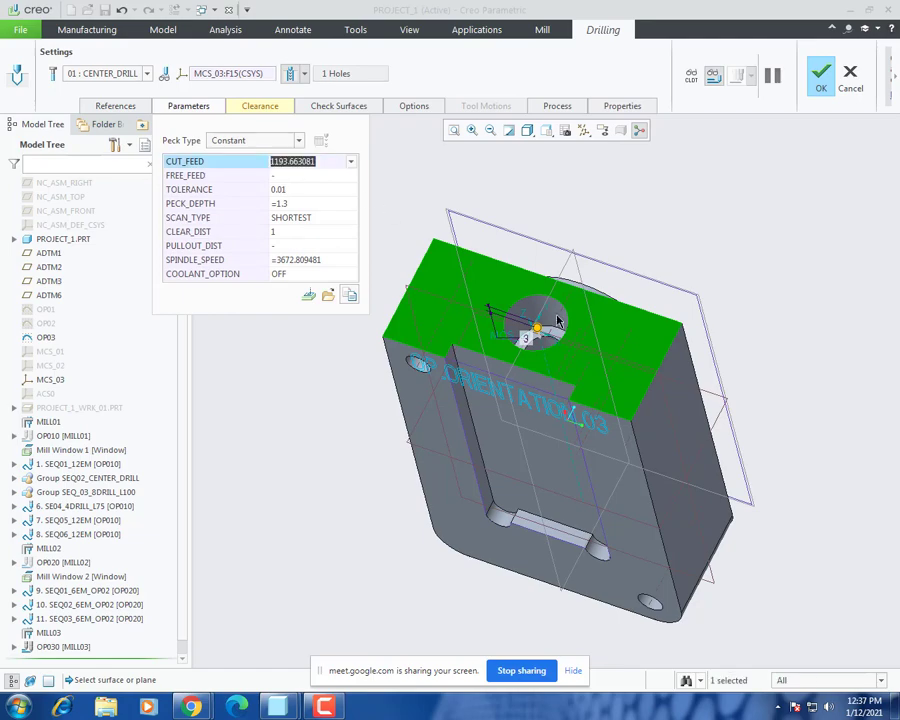
type("1000")
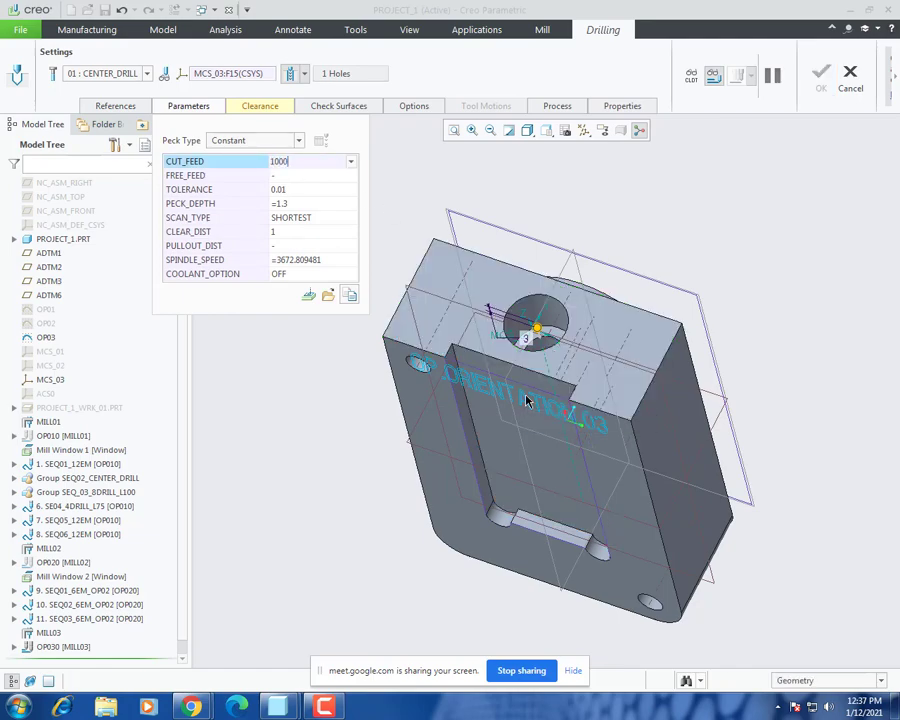
key("Return")
type("2")
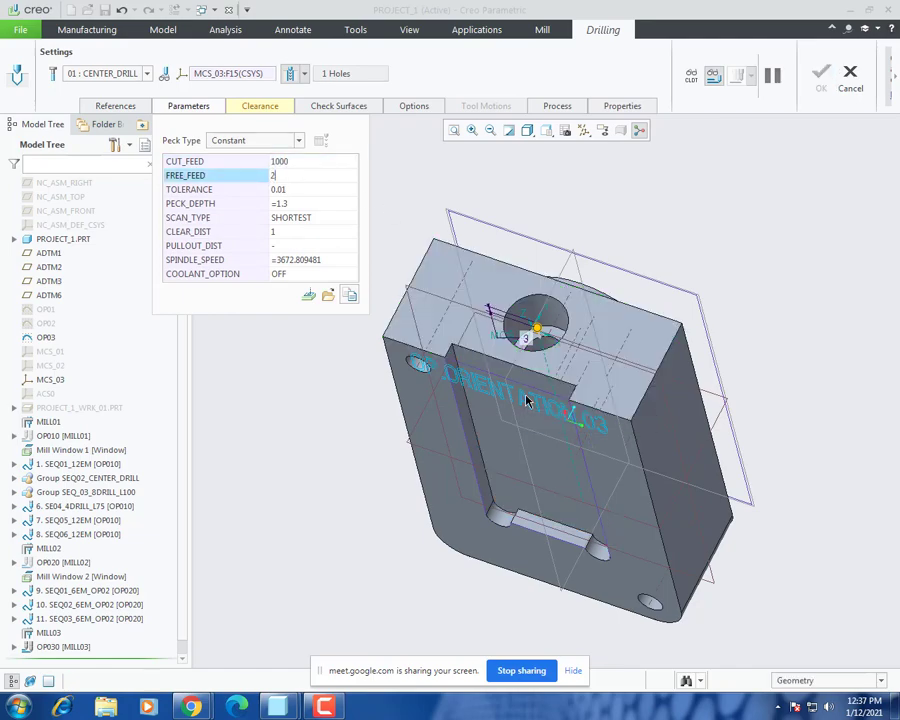
type("000")
key("Return")
Step: Set the center-drilling PECK_DEPTH to 0.5, CLEAR_DIST to 10 and SPINDLE_SPEED to 2000
key("Return")
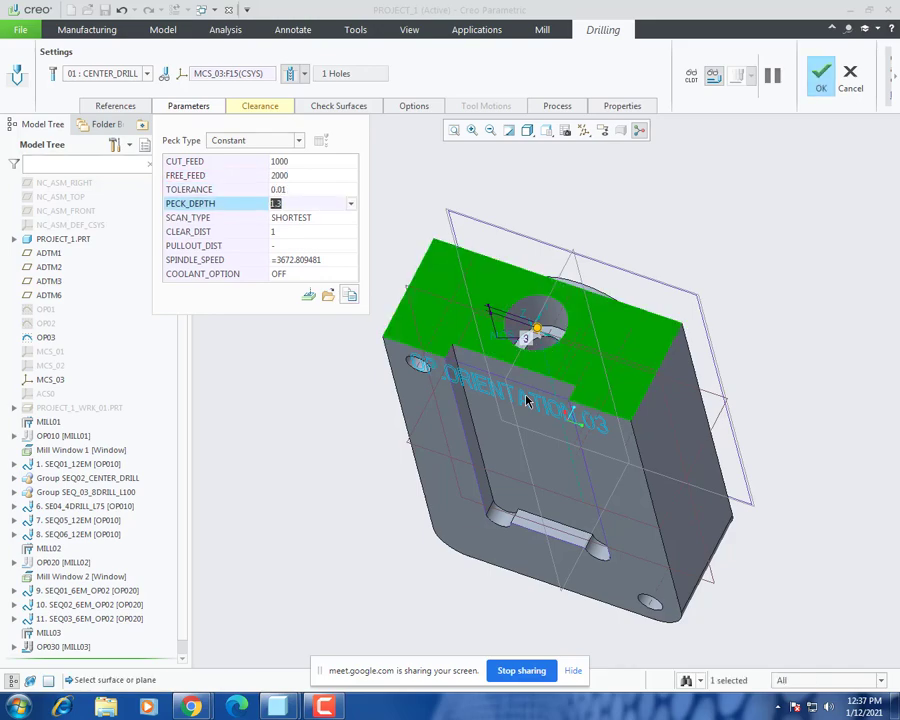
type("0.")
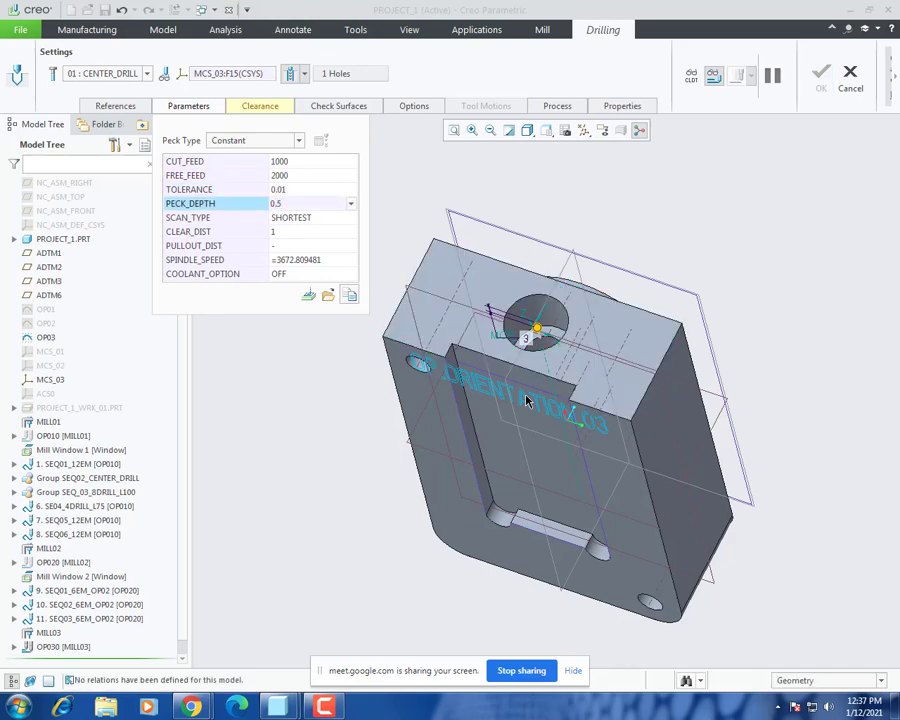
key("Return")
key("Return")
type("10")
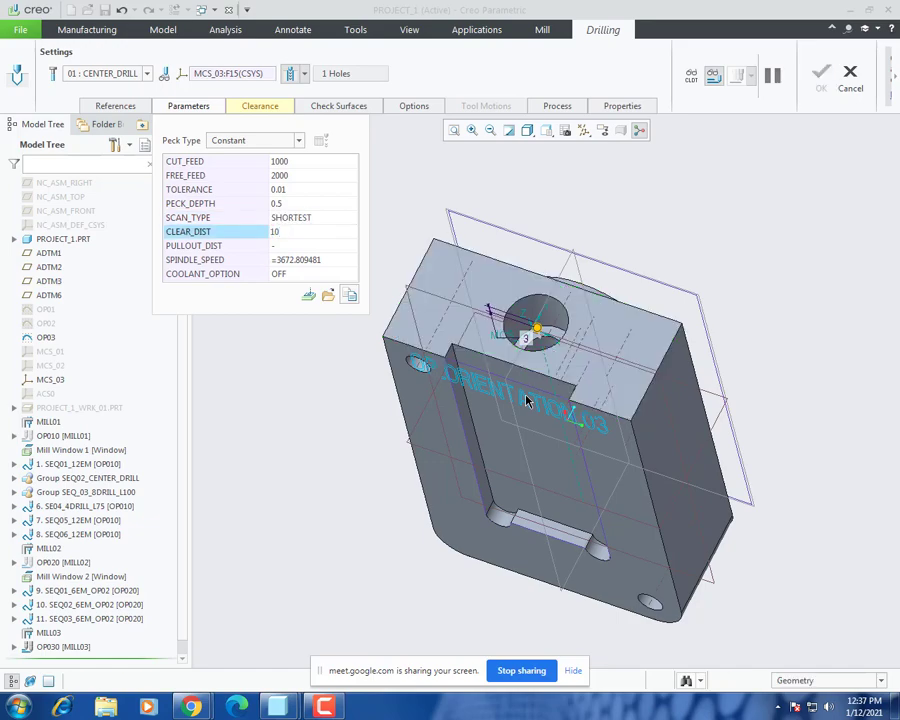
key("Return")
key("Return")
type("2000")
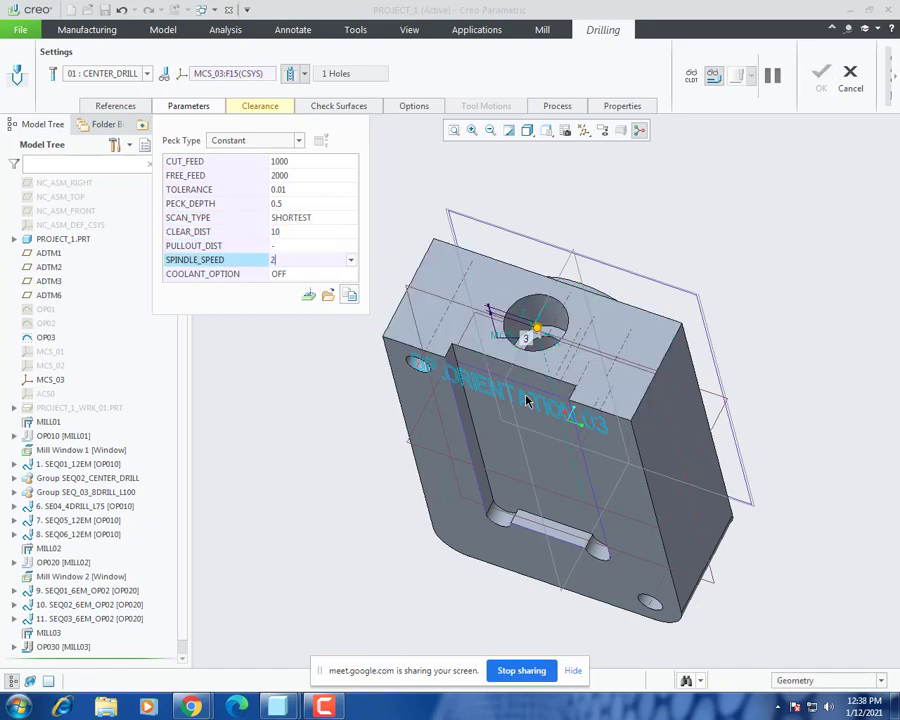
Step: Define the retract plane from the block face containing the large bore, with a value of 10
left_click(285, 106)
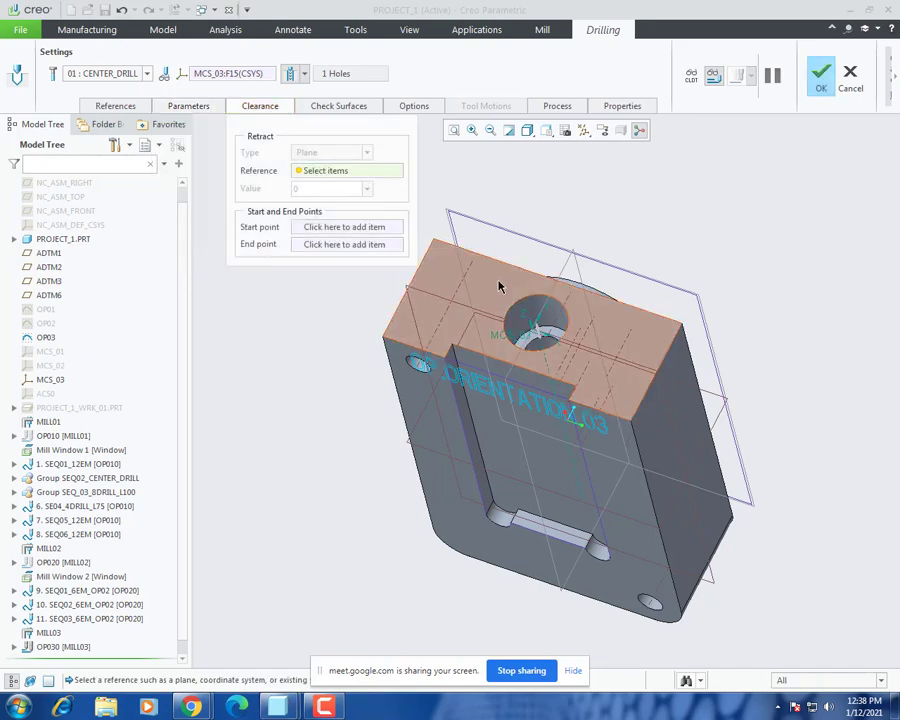
left_click(517, 360)
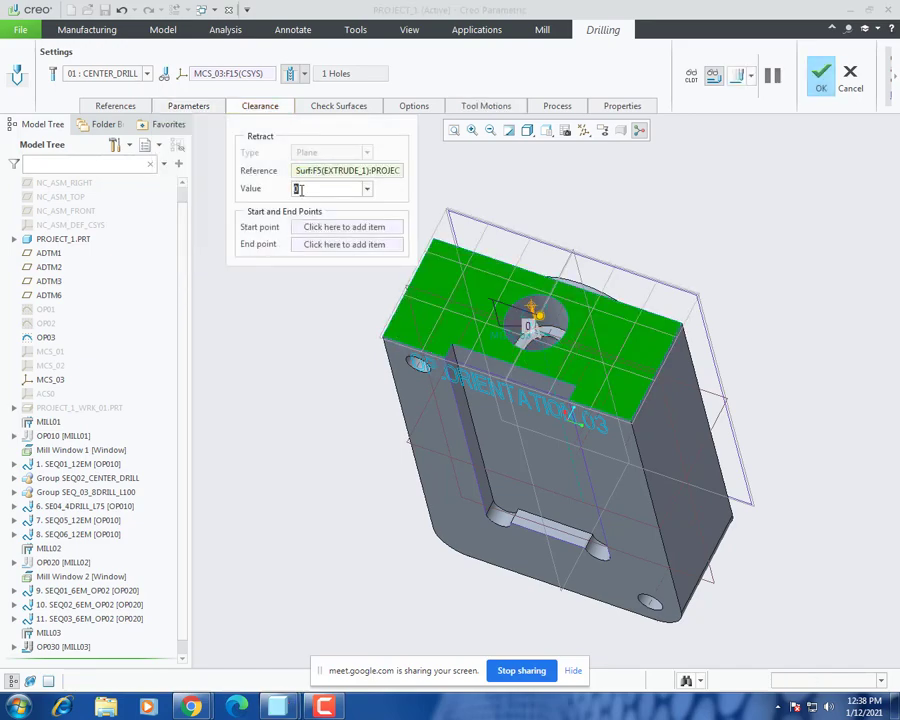
double_click(300, 189)
type("10")
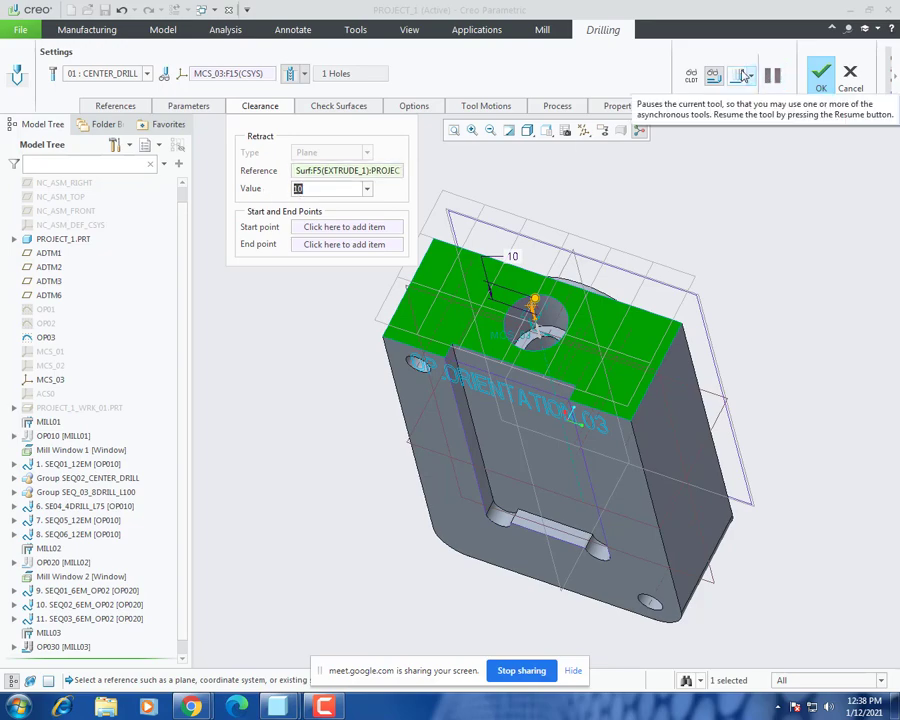
Step: Preview the tool path to check how the center drill looks above the bore, and close the preview
left_click(709, 166)
scroll(420, 417, "up", 2)
middle_click_drag(420, 418, 424, 394)
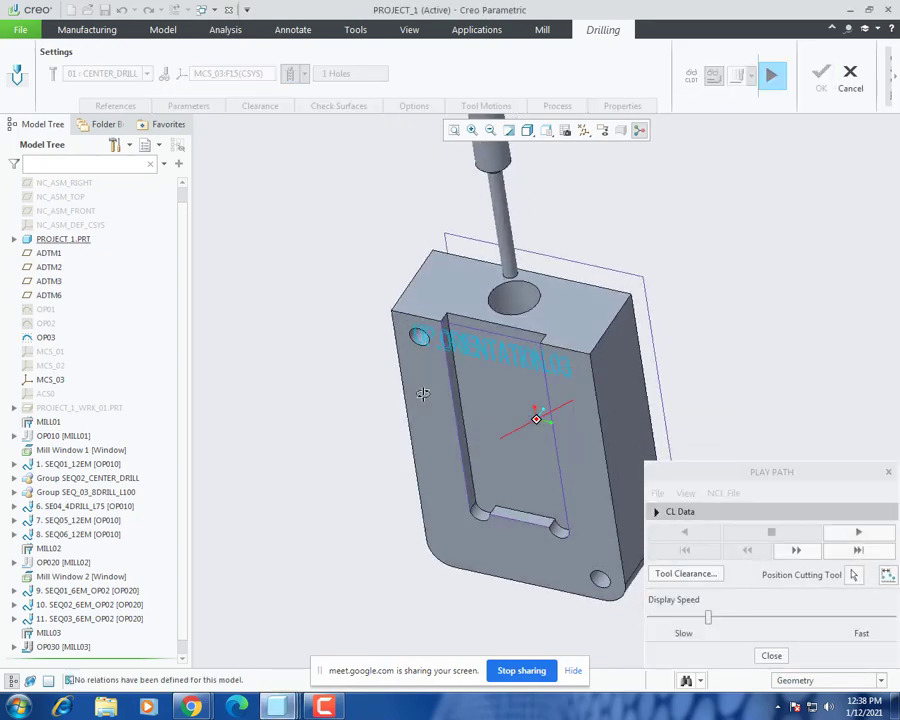
left_click(773, 655)
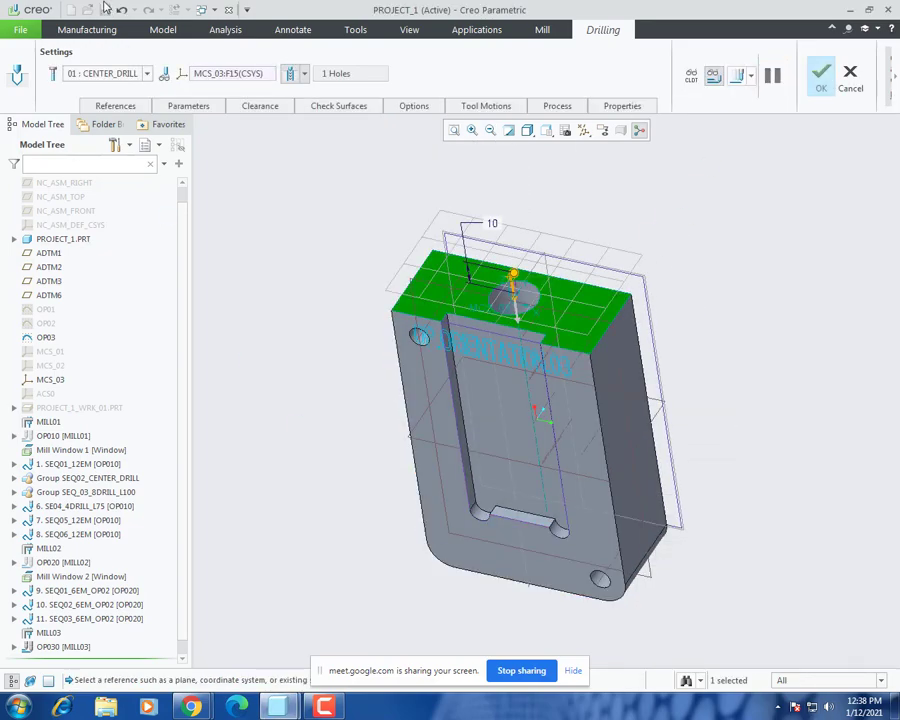
Step: Edit the CENTER_DRILL tool geometry, setting its pilot tip length to 10 and its flute length to 25, and apply the changes
left_click(100, 74)
left_click(100, 113)
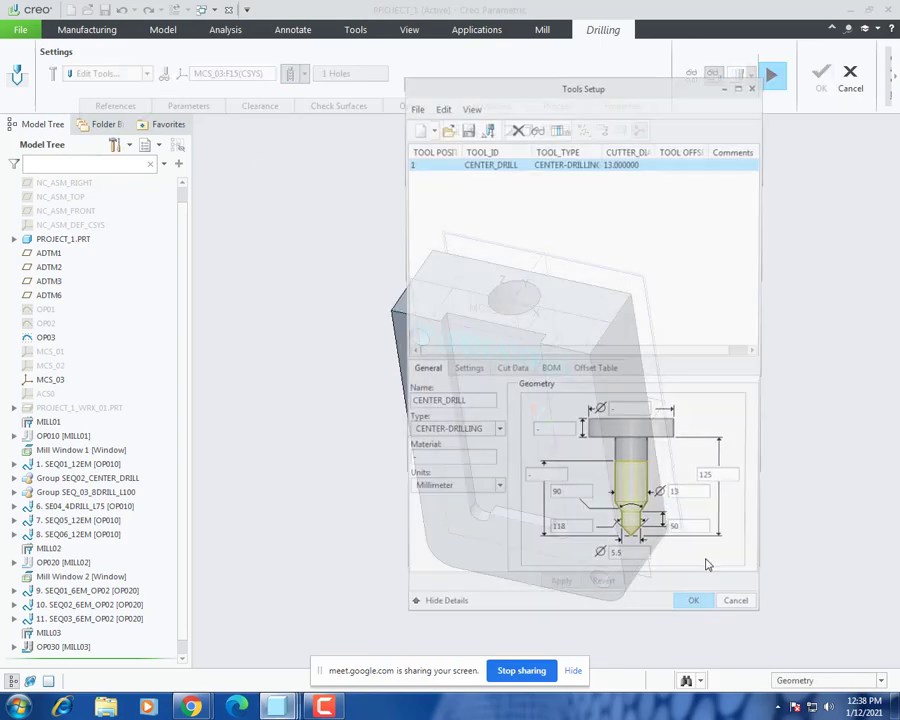
type("10")
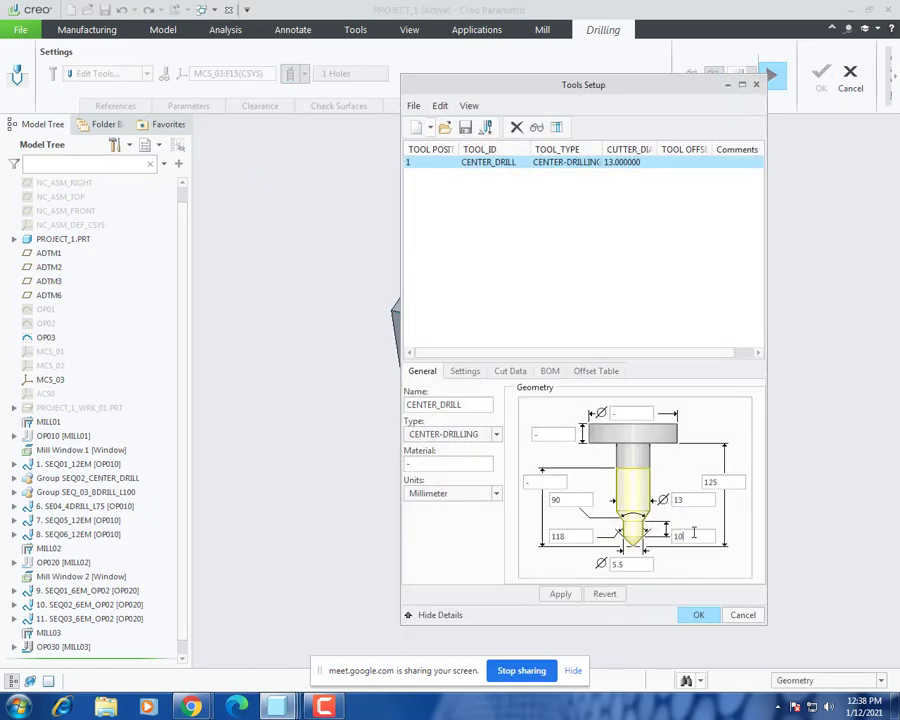
left_click(544, 484)
type("25")
left_click(563, 594)
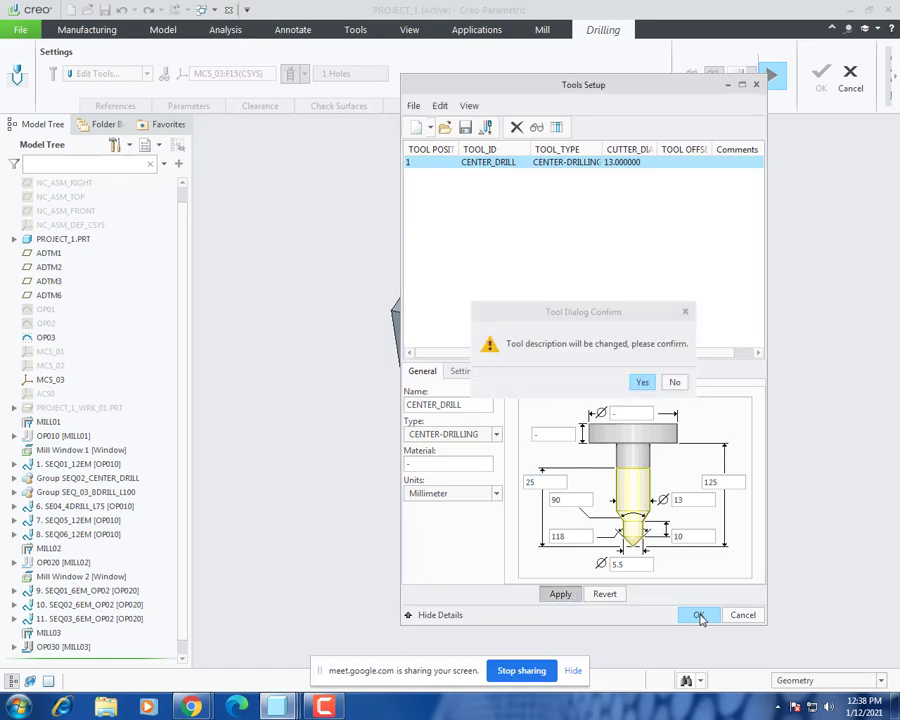
left_click(642, 382)
left_click(694, 614)
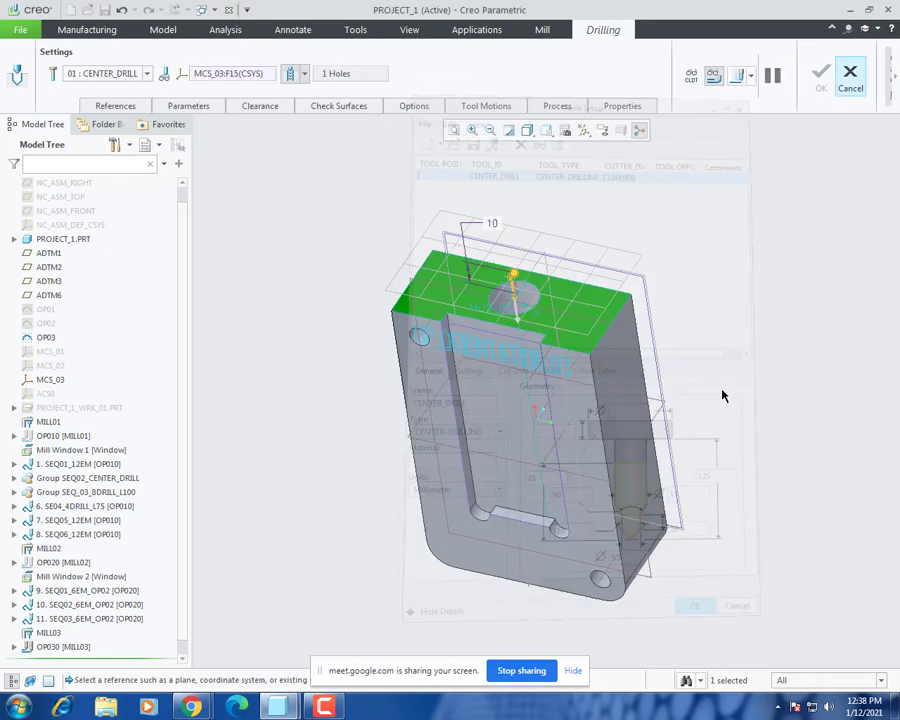
Step: Play the center-drilling tool path and position the cutter inside the bore to check how deep it goes
left_click(772, 74)
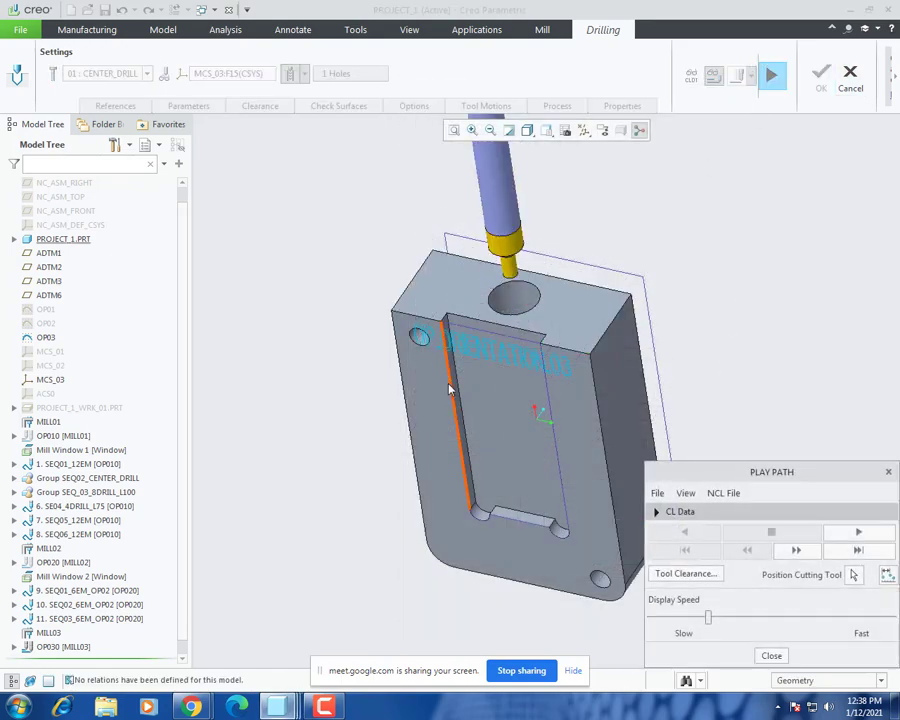
scroll(449, 390, "up", 1)
scroll(511, 416, "down", 2)
left_click(869, 534)
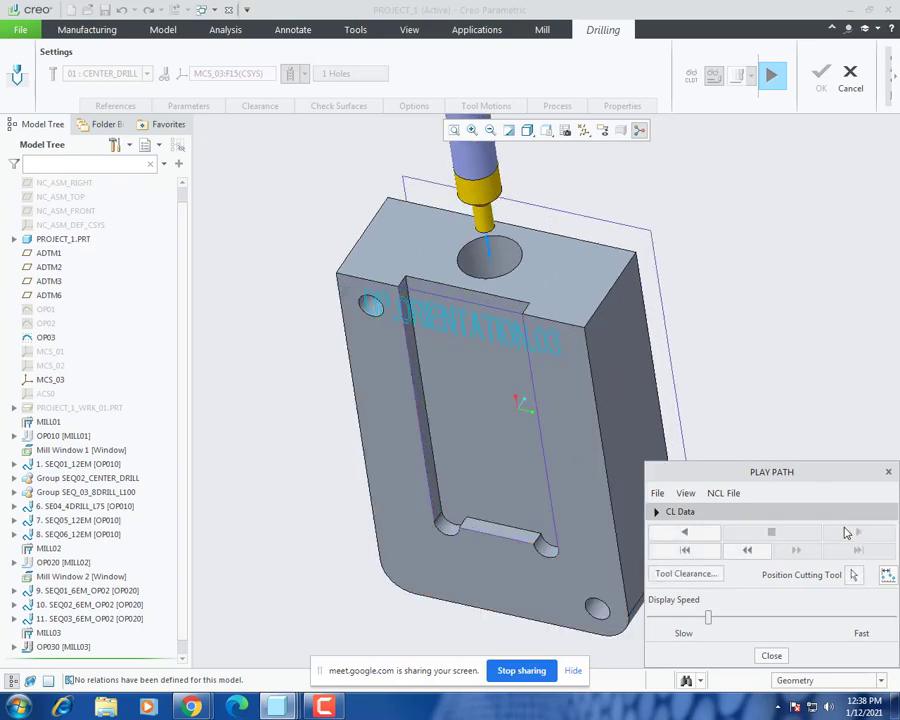
scroll(480, 205, "down", 4)
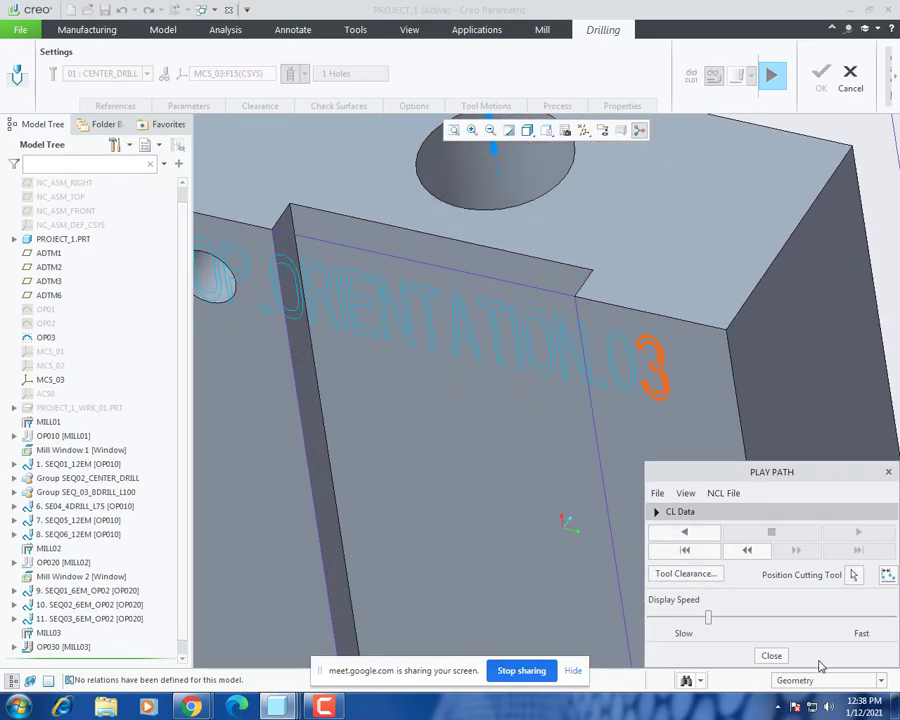
left_click(853, 574)
left_click(501, 180)
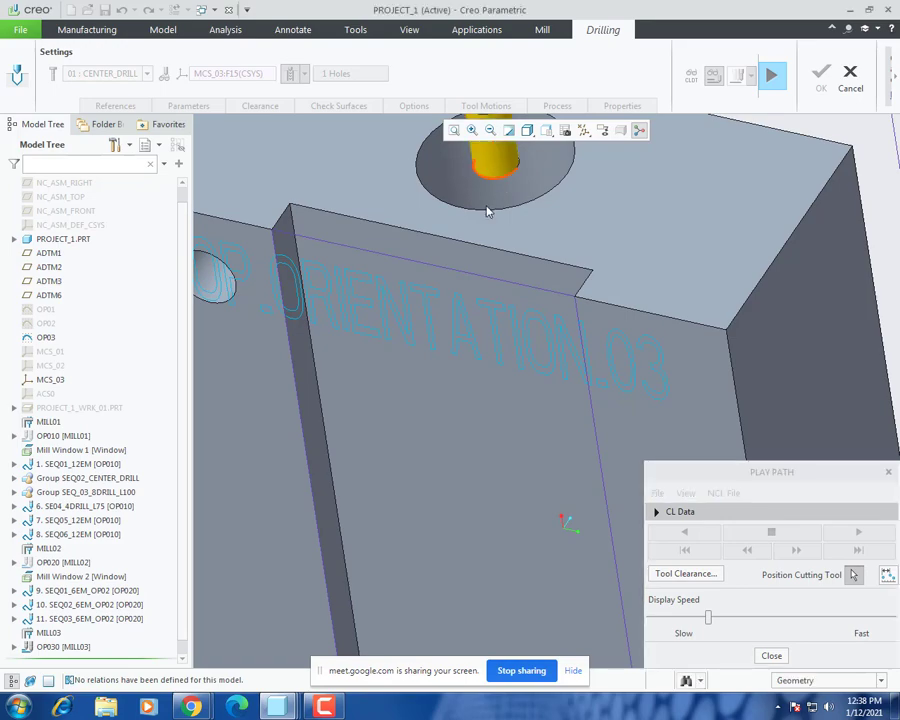
scroll(482, 347, "up", 3)
middle_click_drag(482, 347, 505, 310)
Step: Leave the tool path preview and accept the center-drilling sequence
left_click(771, 74)
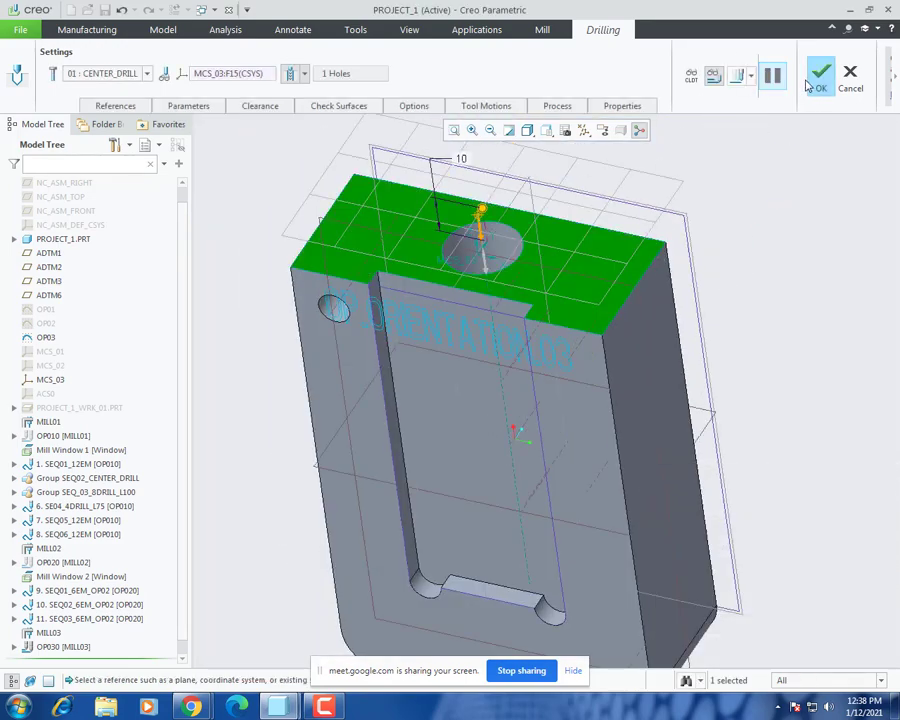
left_click(820, 78)
middle_click_drag(518, 348, 493, 348)
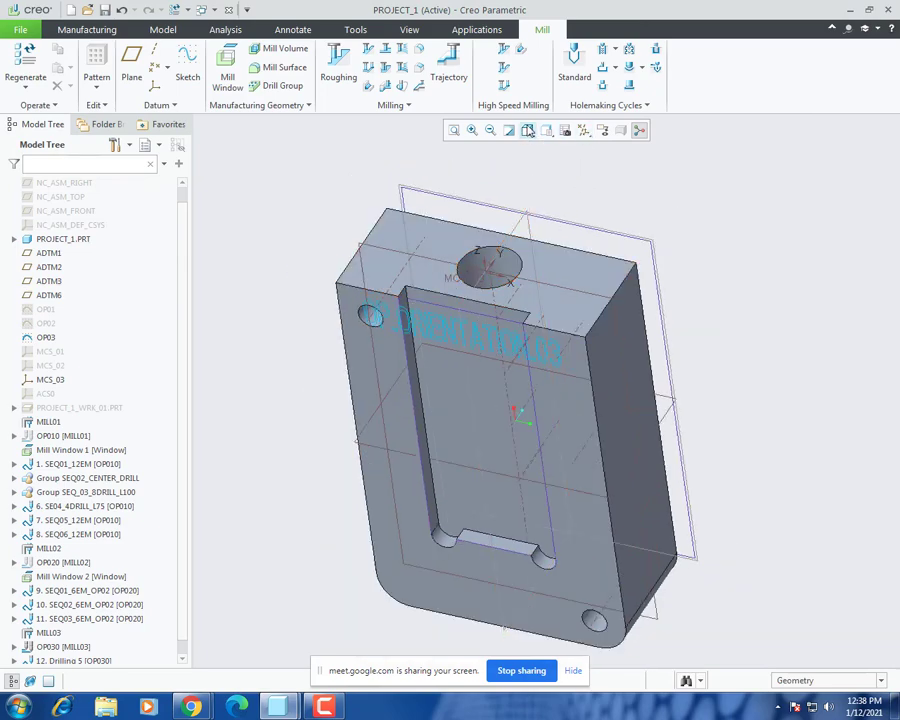
Step: Start a new deep drilling sequence and open the tool setup for editing its tools
left_click(629, 46)
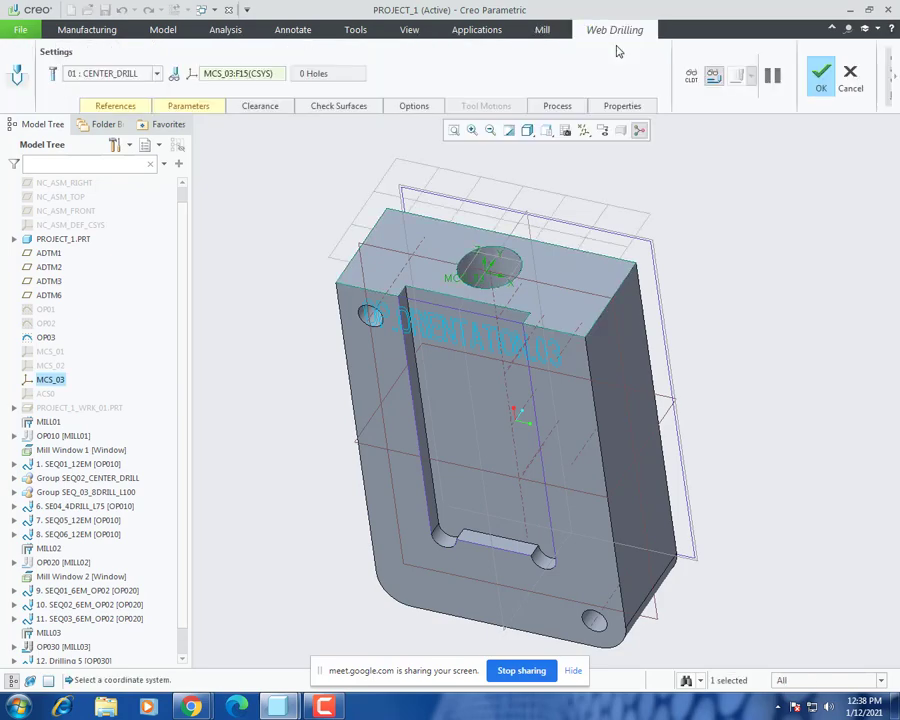
left_click(849, 75)
left_click(615, 48)
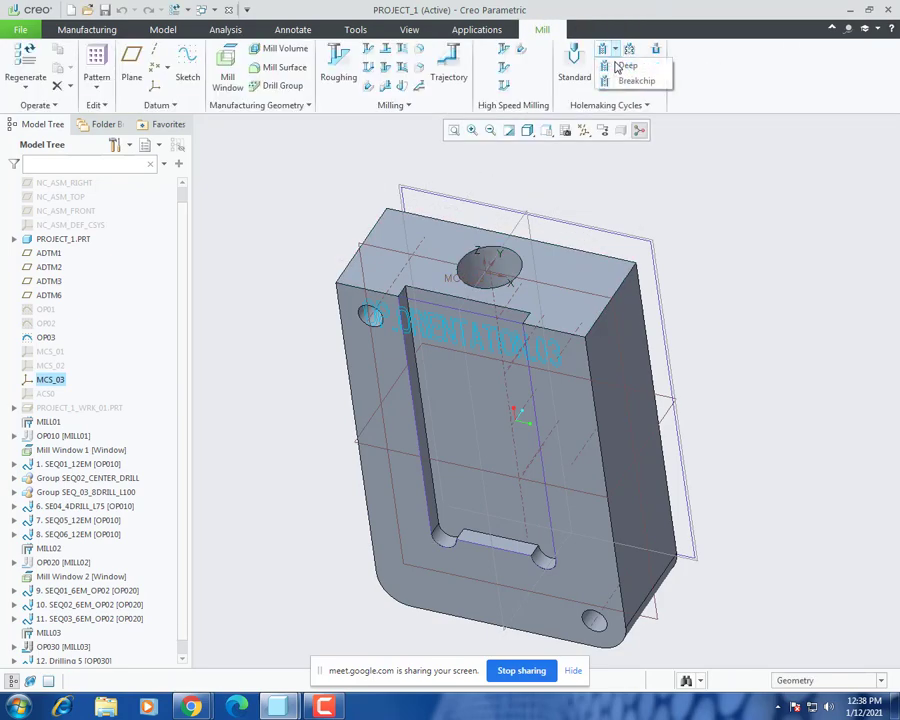
left_click(626, 66)
left_click(128, 76)
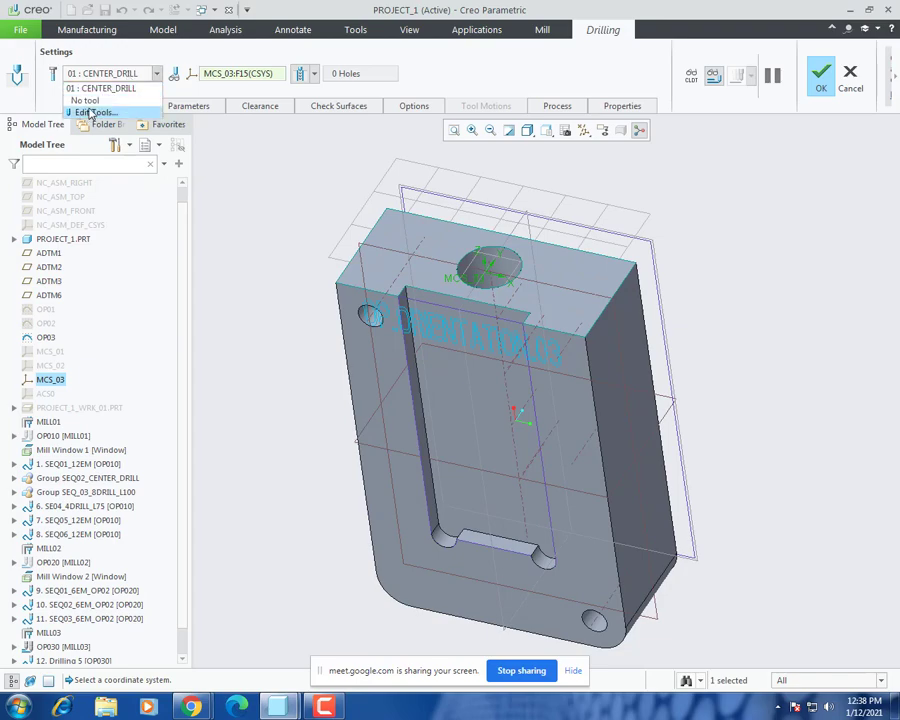
left_click(80, 108)
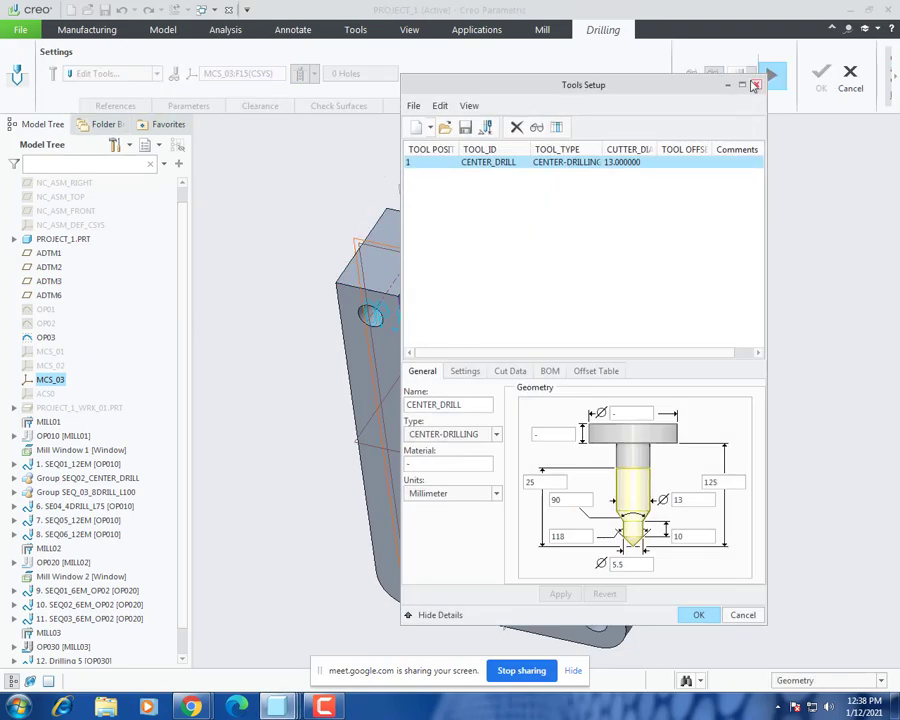
Step: Move the tool setup out of the way and measure the diameter of the large outer bore
left_click_drag(516, 84, 153, 301)
left_click_drag(98, 318, 39, 331)
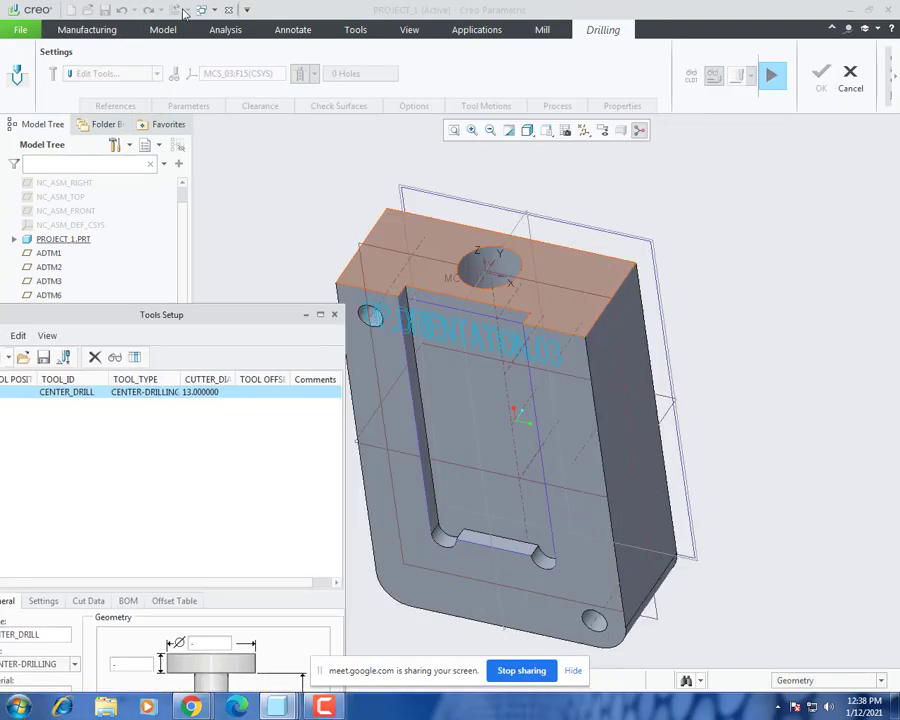
left_click(225, 29)
left_click(304, 72)
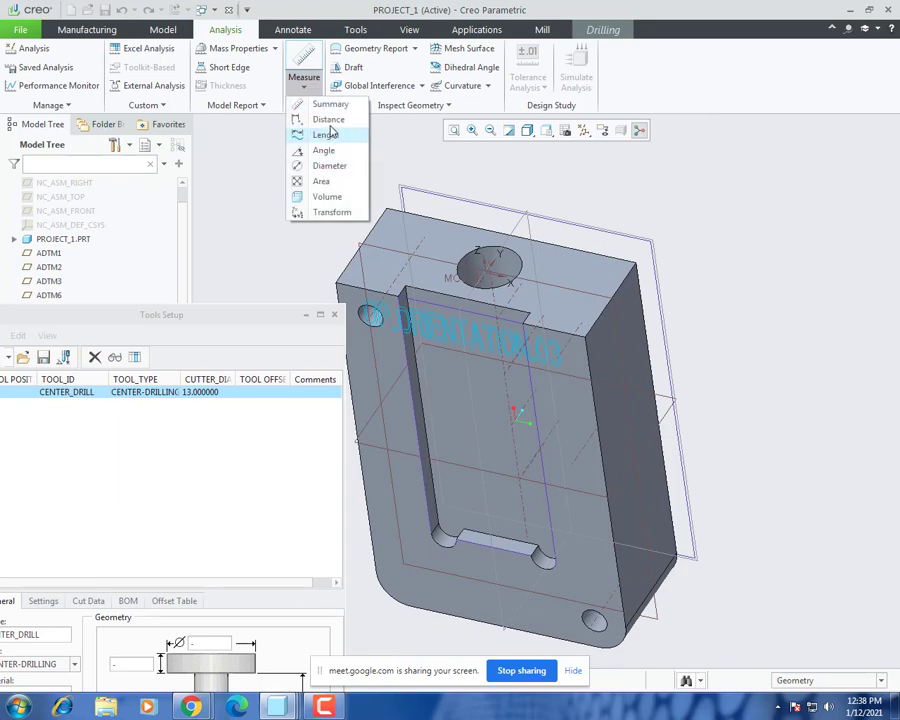
left_click(329, 166)
left_click(478, 273)
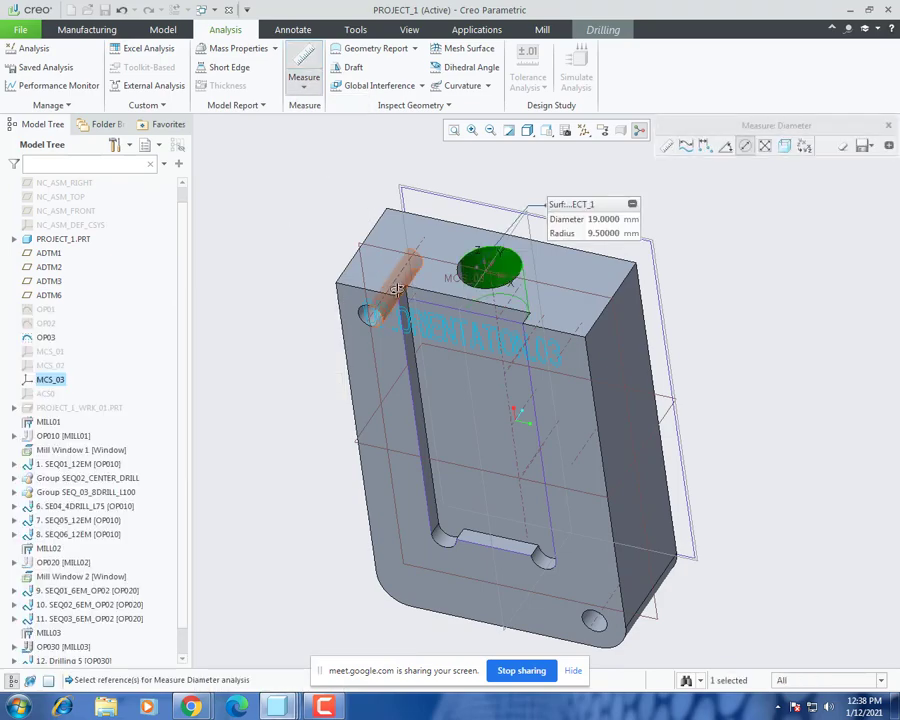
Step: Measure the diameter of the smaller inner bore and examine its interior where other features cut into it
middle_click_drag(396, 283, 400, 304)
scroll(519, 392, "up", 5)
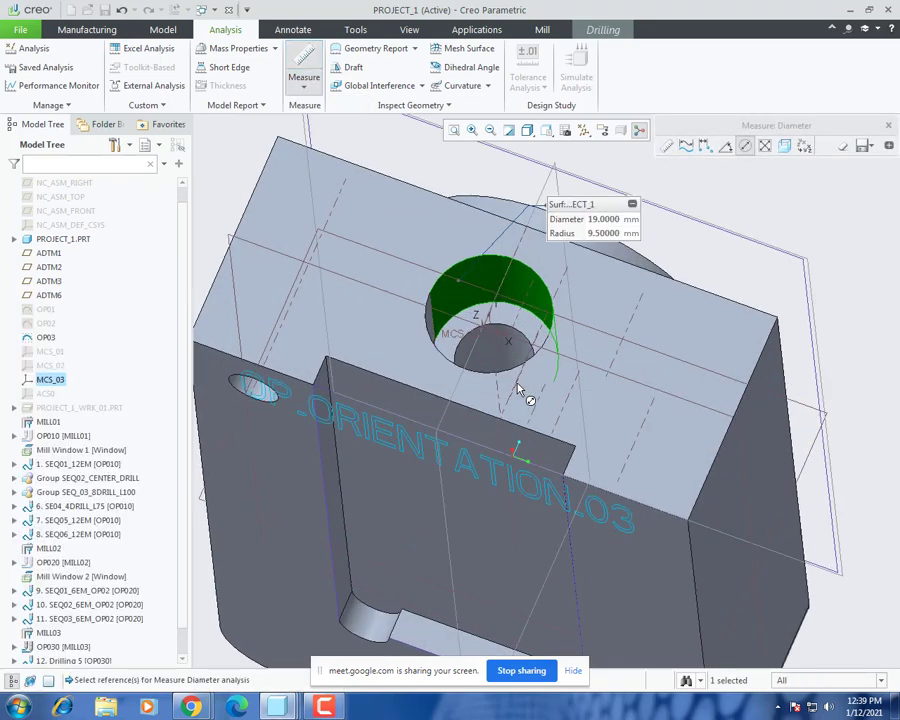
left_click(437, 325)
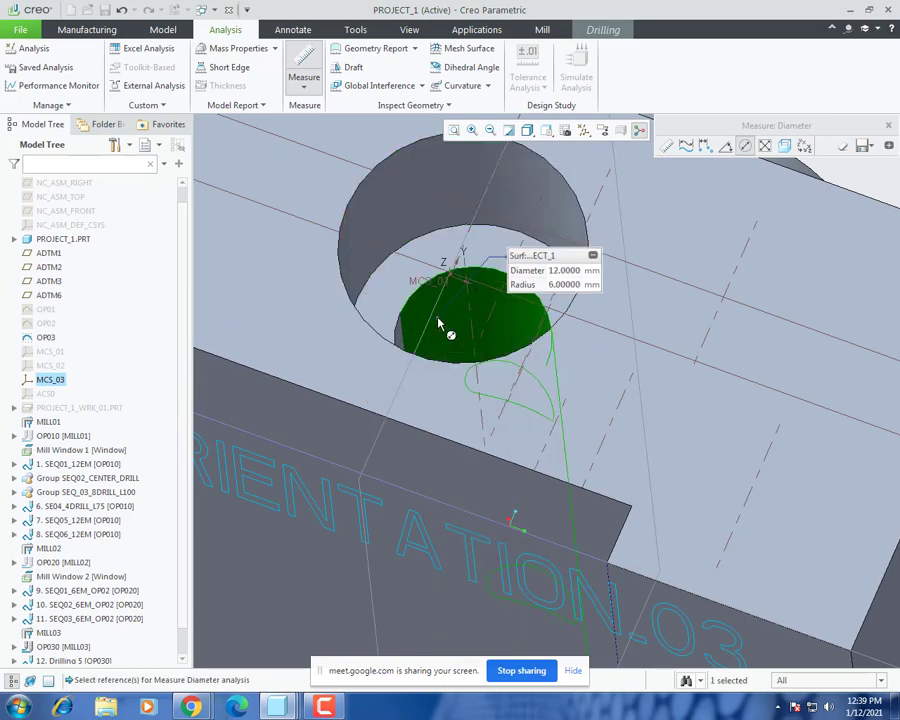
mouse_move(466, 320)
middle_mouse_down()
mouse_move(468, 358)
mouse_move(467, 330)
mouse_move(464, 338)
middle_mouse_up()
scroll(530, 600, "up", 5)
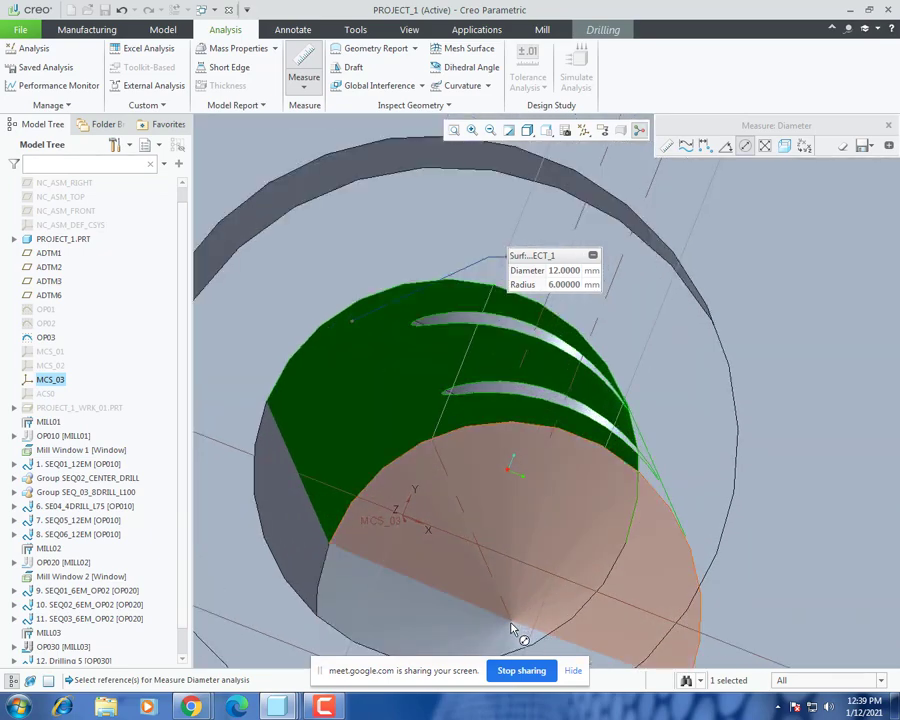
scroll(440, 570, "down", 7)
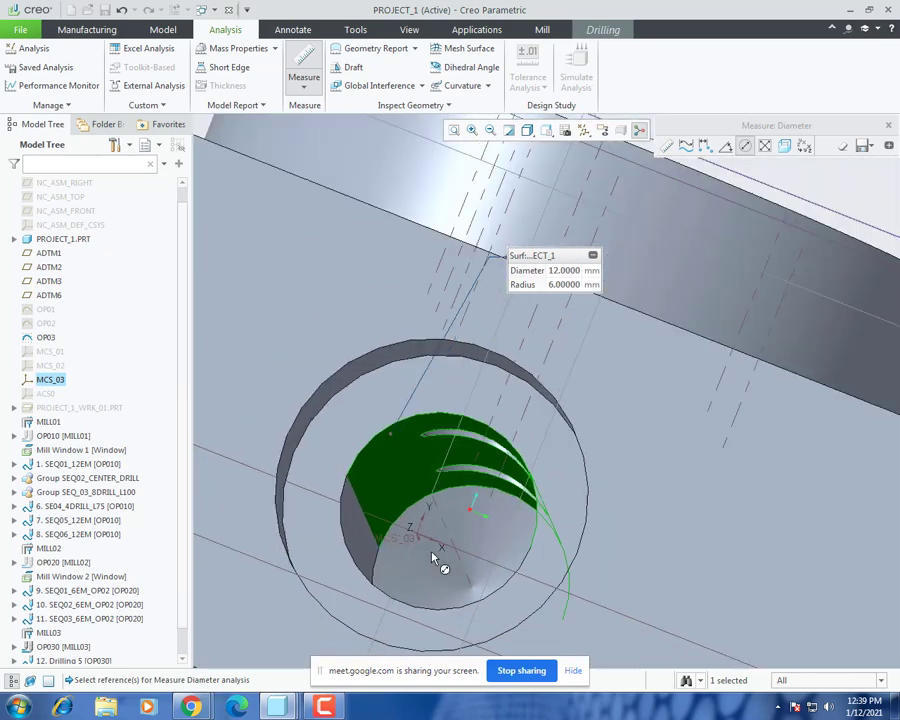
middle_click_drag(430, 551, 412, 513)
scroll(432, 556, "up", 4)
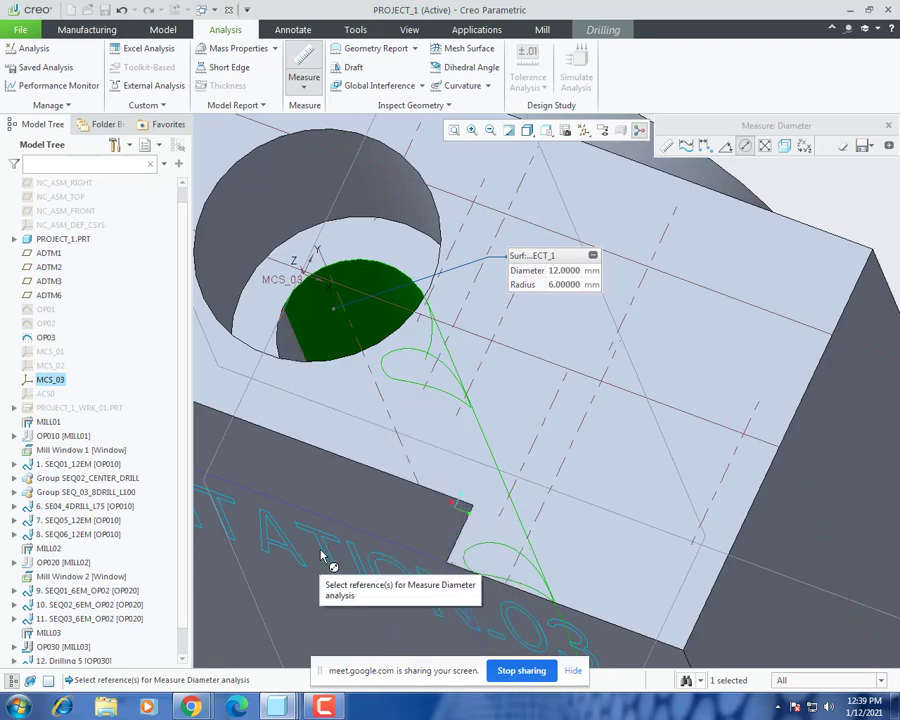
middle_click_drag(603, 392, 520, 322)
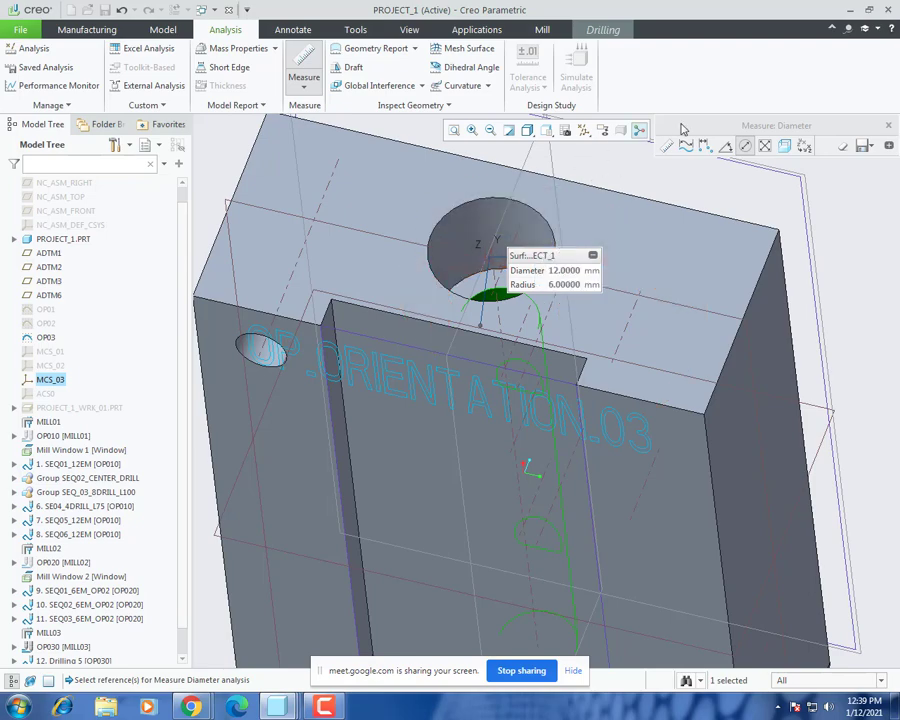
Step: Close the diameter measurement and try to redefine the CENTER_DRILL tool as a basic drill with a 12 mm diameter
left_click(888, 125)
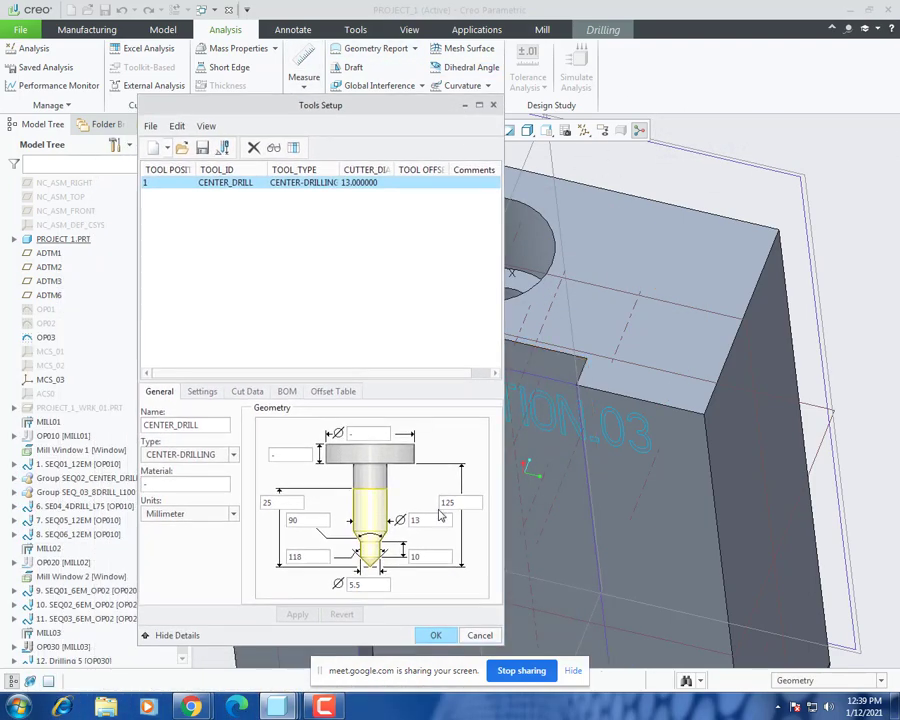
left_click(190, 454)
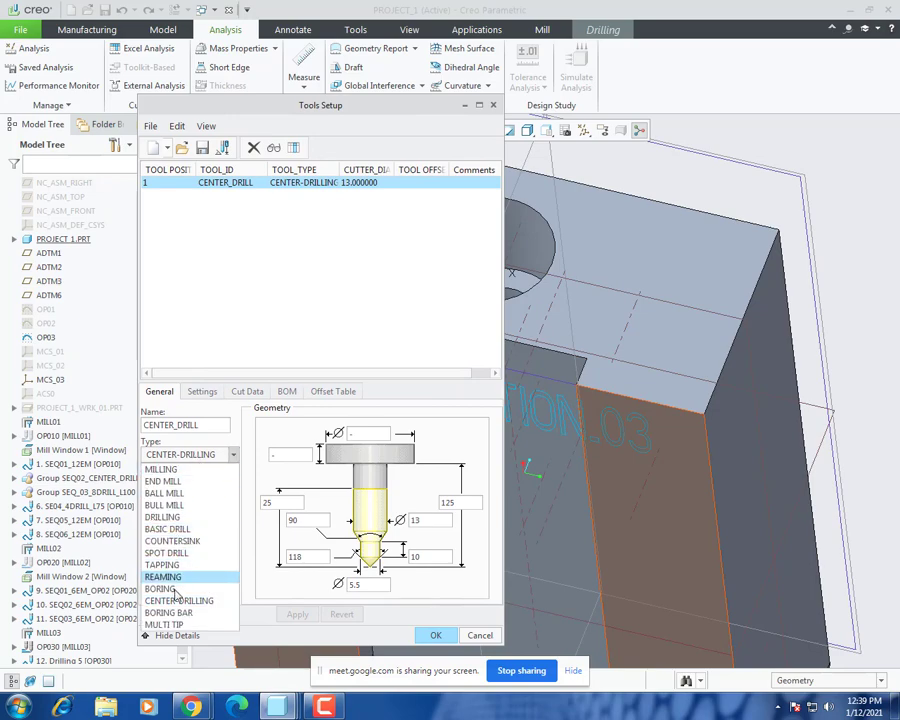
left_click(205, 537)
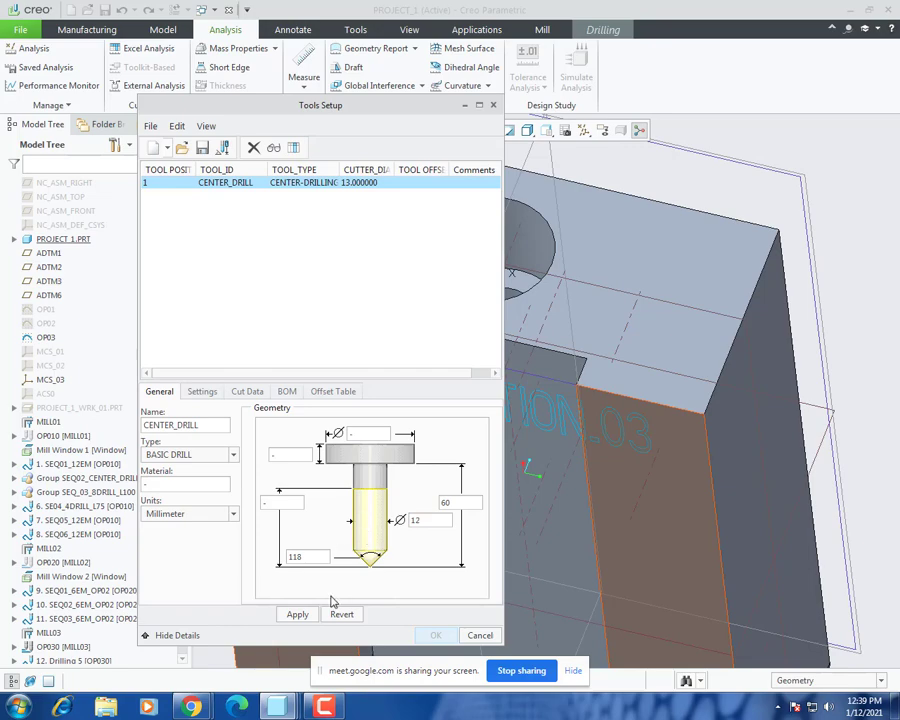
left_click(296, 613)
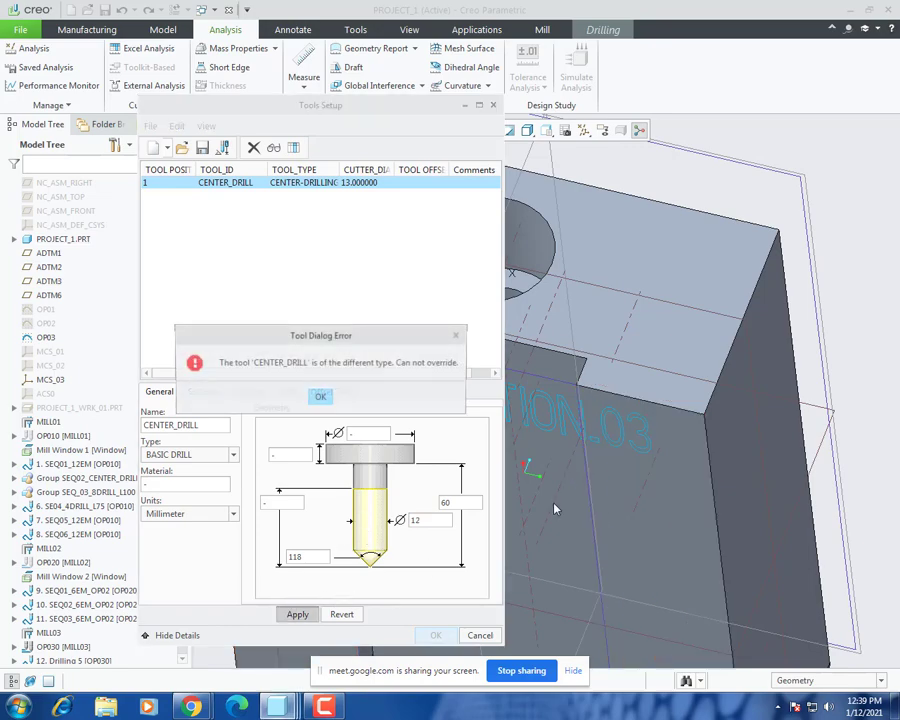
left_click(320, 397)
Step: Create a new tool named 12DRILL with a 12 mm diameter and choose it for the drilling sequence
left_click(153, 147)
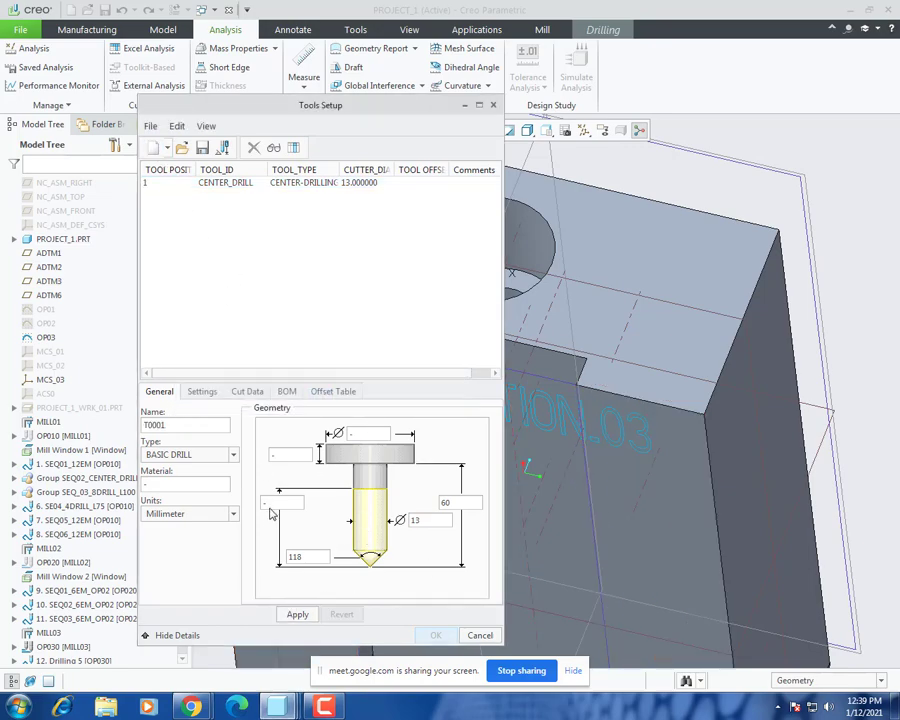
double_click(421, 521)
type("12")
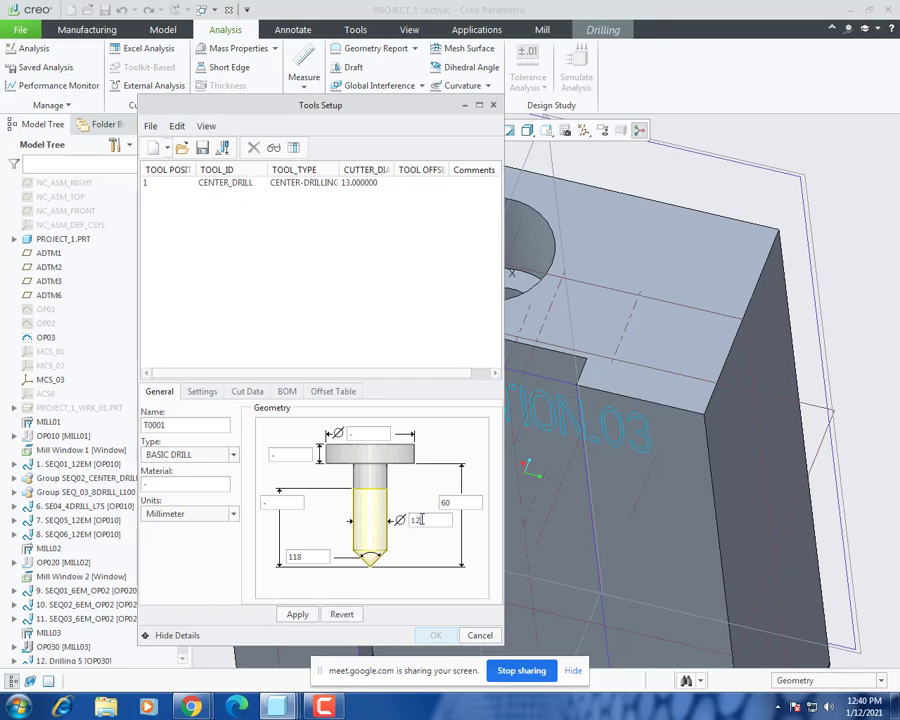
double_click(194, 426)
type("12DRILL")
left_click(291, 614)
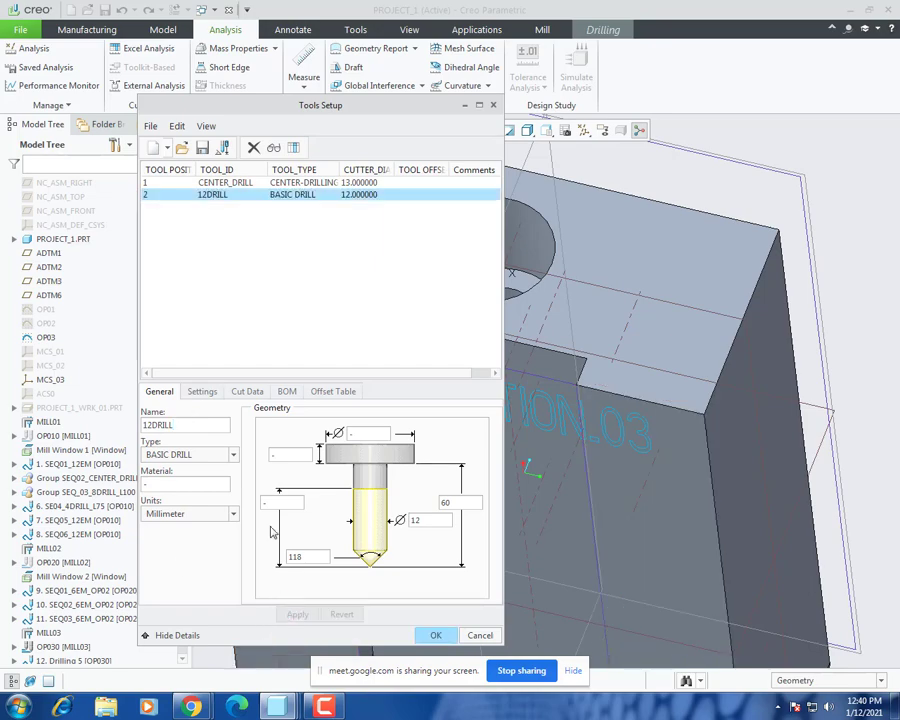
left_click(248, 184)
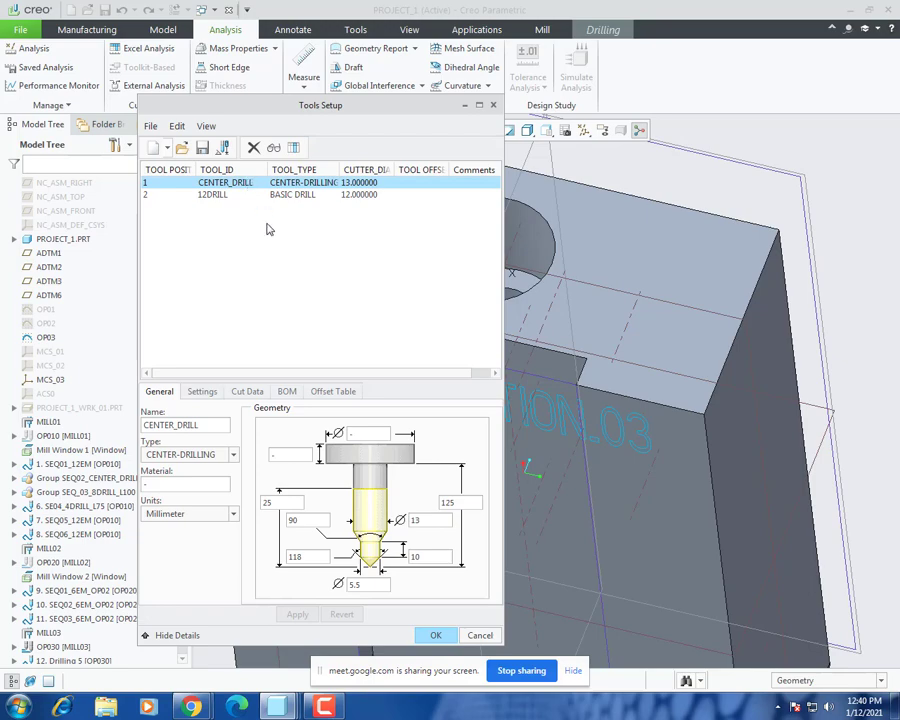
left_click(245, 195)
left_click(436, 635)
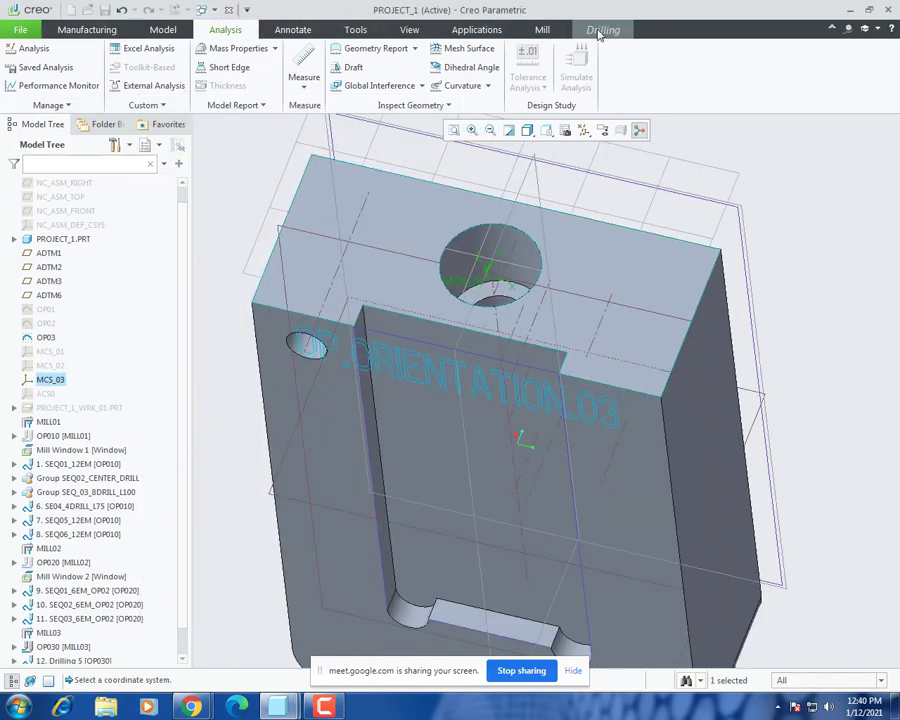
Step: Add the large bore's axis as the hole reference and start the drilling from the flat end face around the bore
left_click(582, 31)
left_click(145, 104)
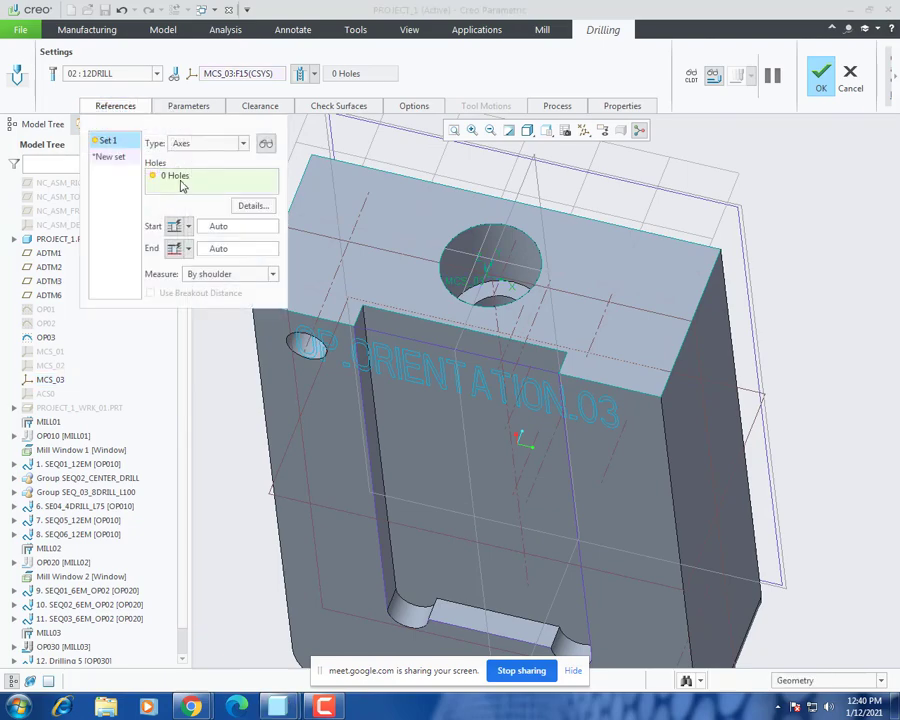
left_click(497, 309)
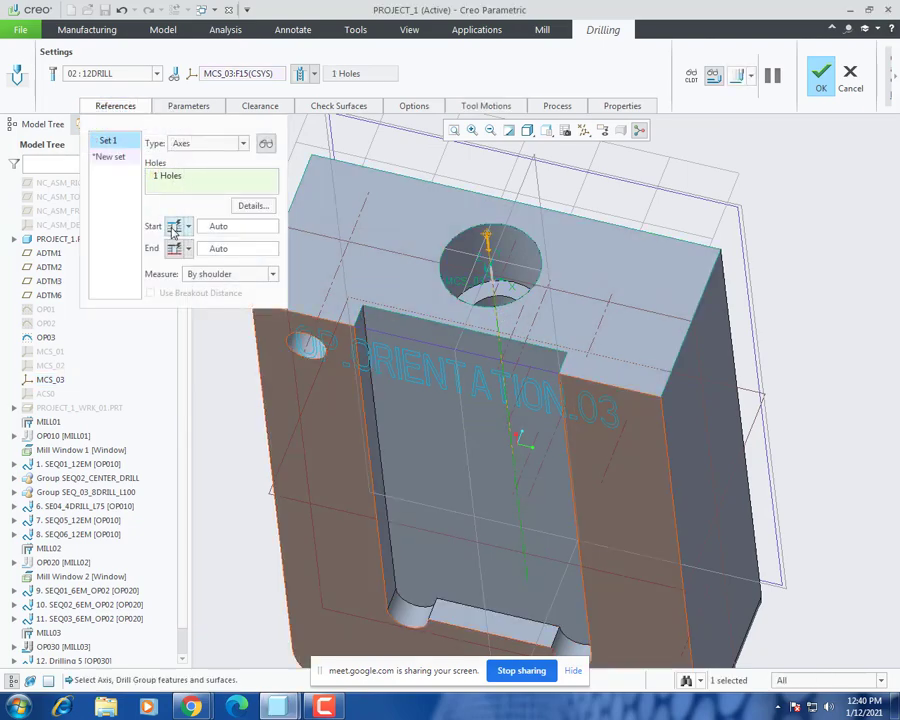
left_click(188, 228)
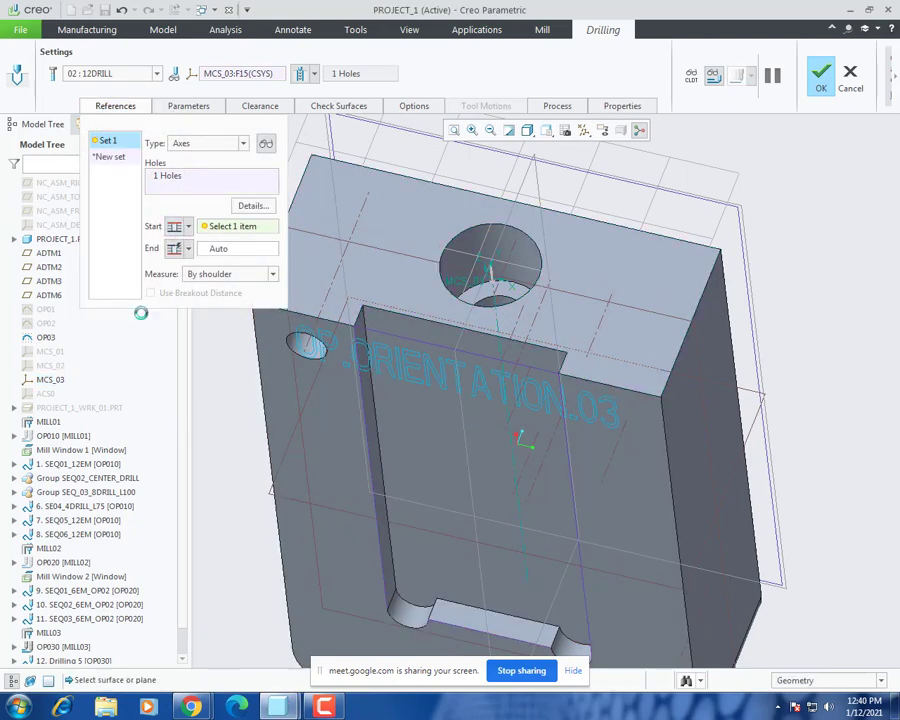
left_click(482, 275)
Step: Measure the distance from the flat end face to the edge at the inner bore's bottom
scroll(416, 388, "down", 3)
middle_click_drag(414, 392, 479, 432)
scroll(412, 378, "up", 2)
scroll(479, 432, "up", 5)
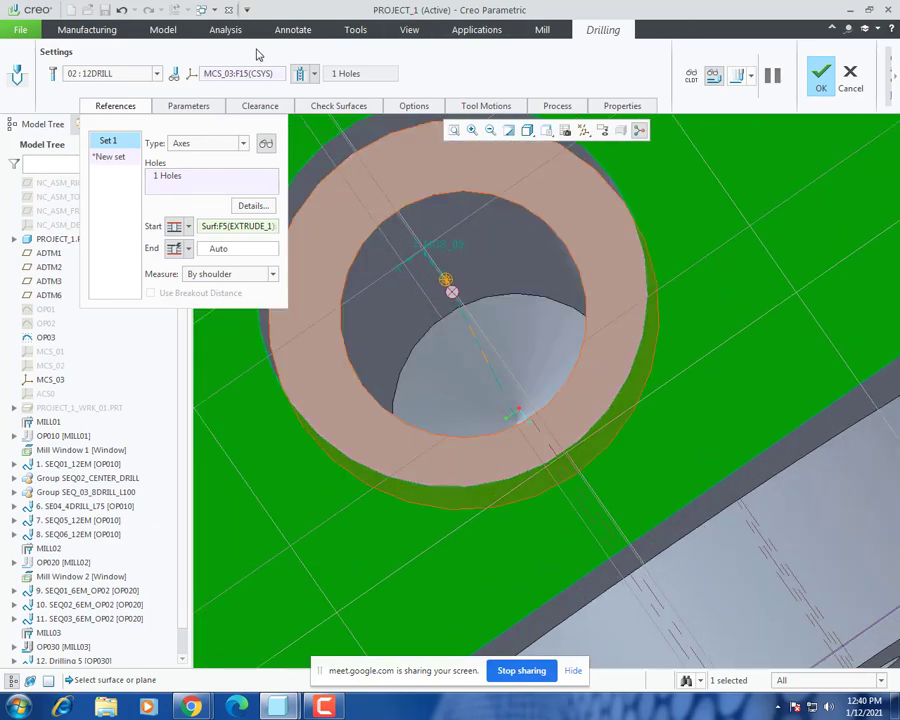
left_click(222, 29)
left_click(304, 75)
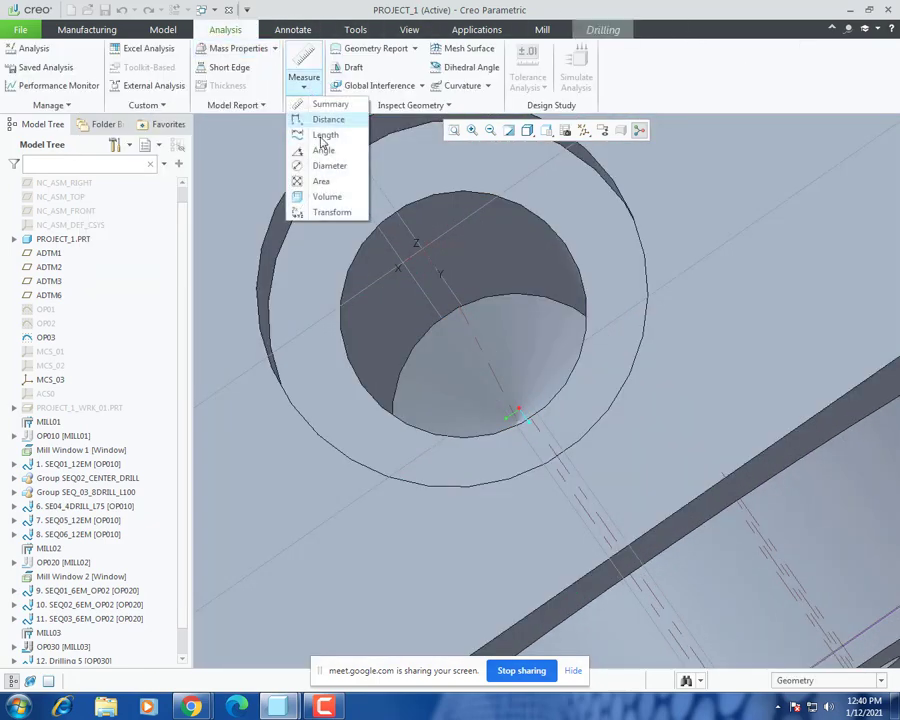
left_click(338, 122)
scroll(345, 345, "down", 2)
left_click(292, 226)
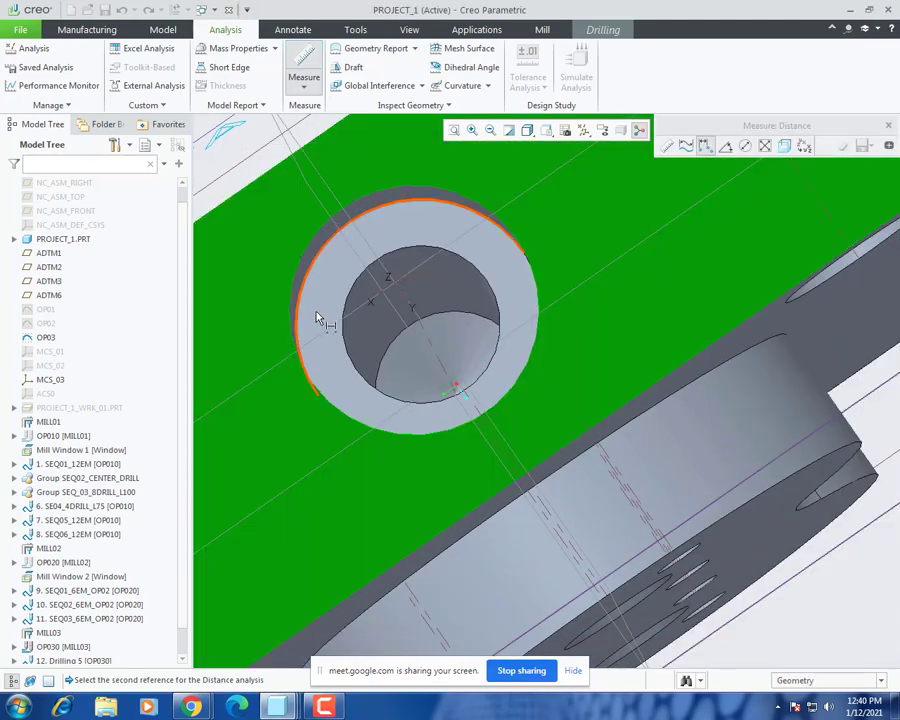
mouse_move(316, 312)
middle_mouse_down()
mouse_move(313, 299)
mouse_move(312, 315)
middle_mouse_up()
scroll(522, 346, "up", 3)
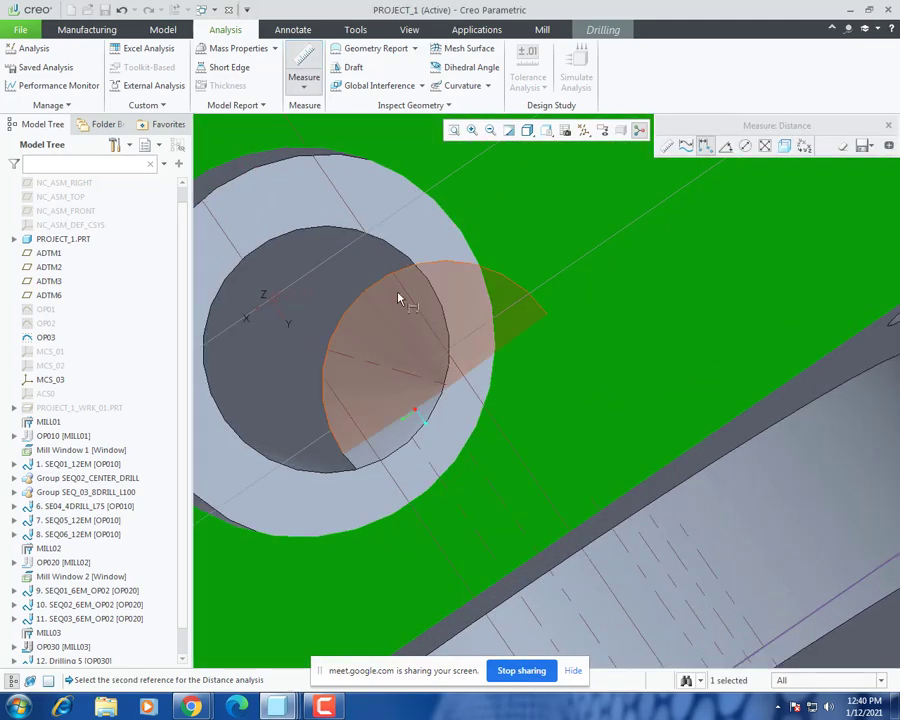
left_click(368, 297)
middle_click_drag(368, 297, 616, 316)
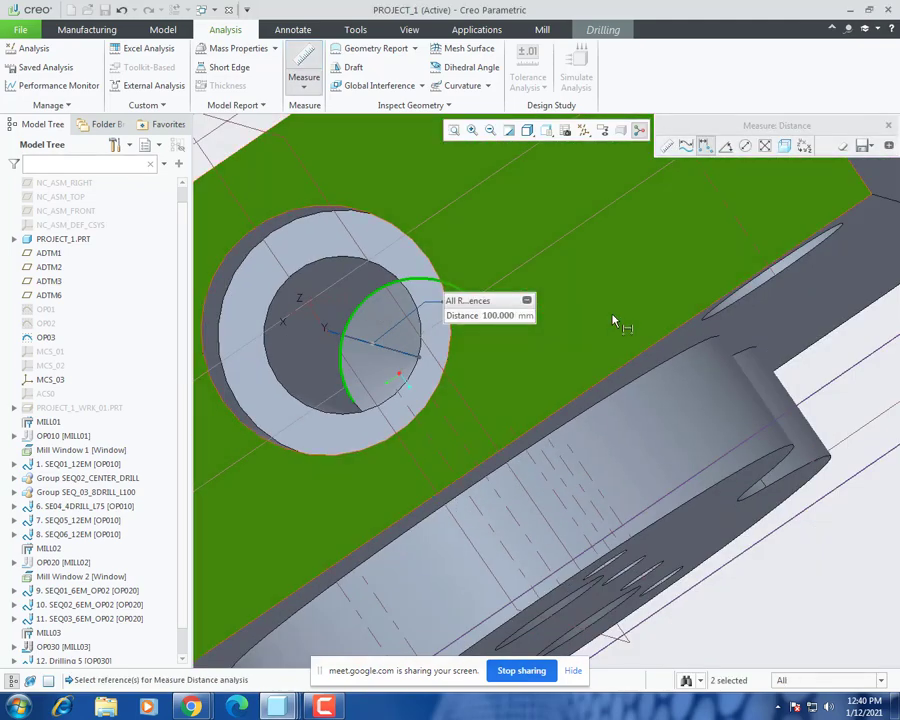
left_click(889, 127)
Step: Set the end of the drilled hole to a depth of 100 mm from the start surface
scroll(536, 326, "down", 3)
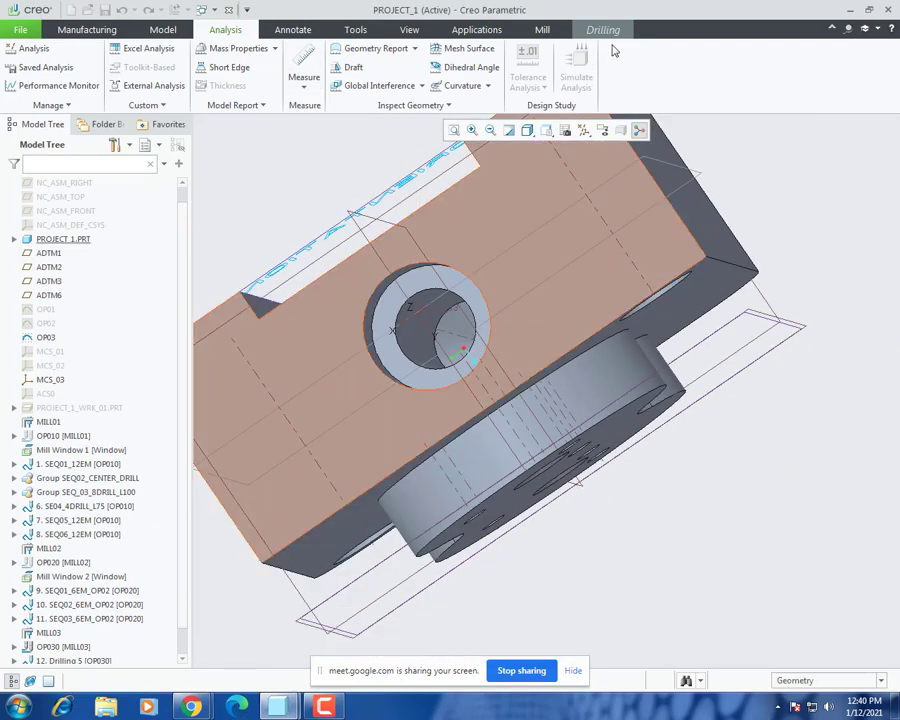
left_click(605, 32)
left_click(128, 106)
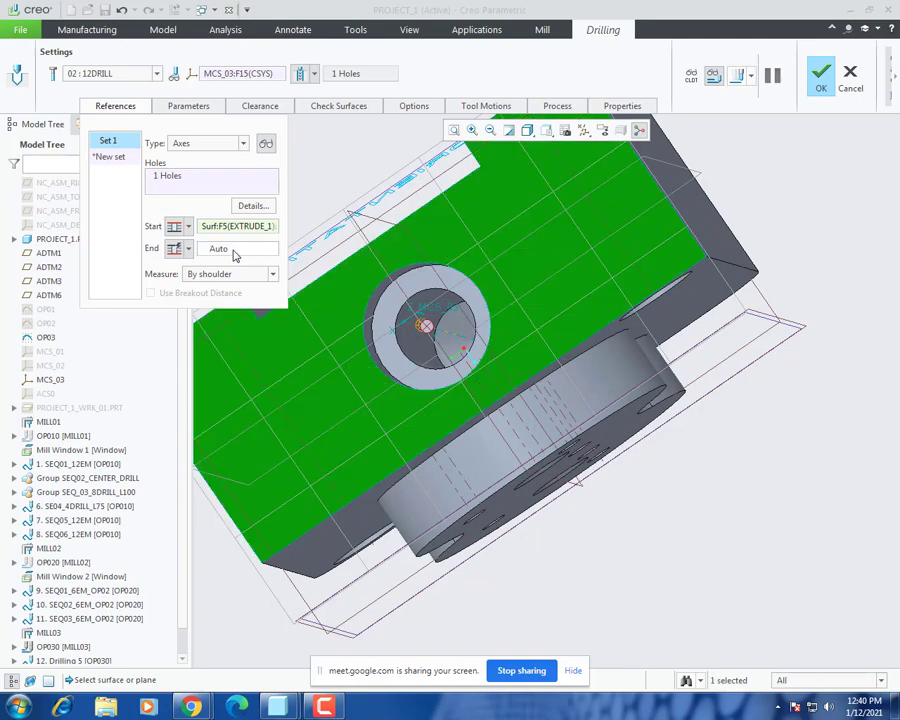
left_click(188, 248)
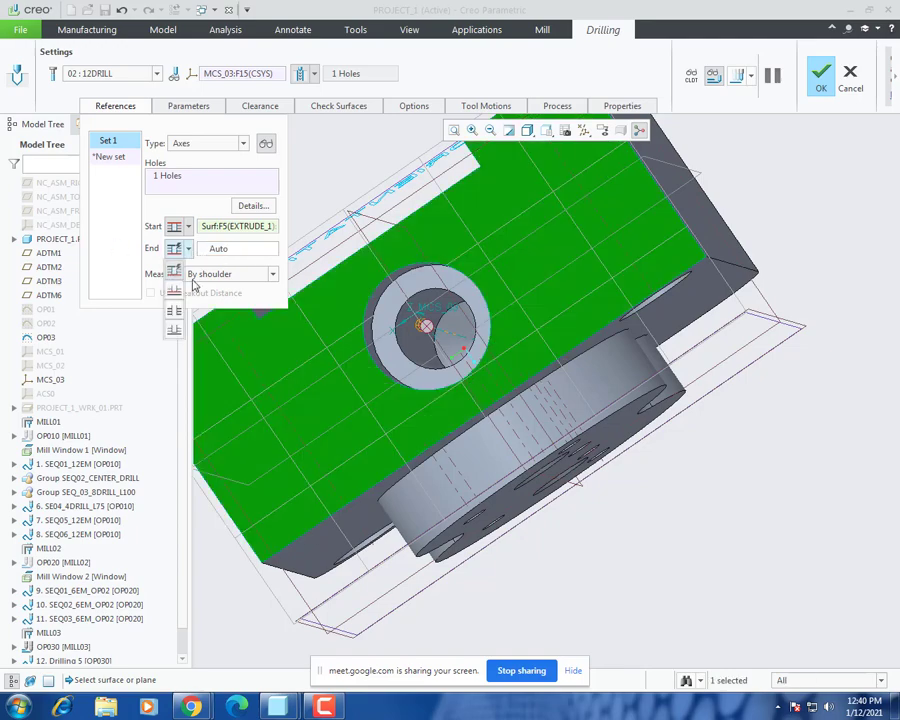
left_click(176, 328)
type("100")
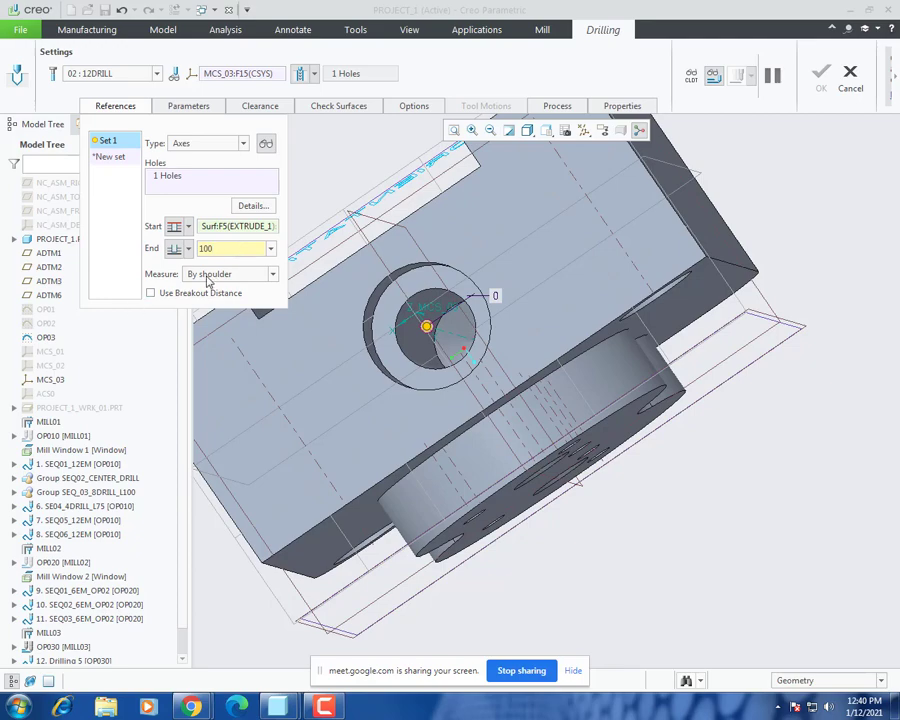
left_click(208, 280)
left_click(210, 277)
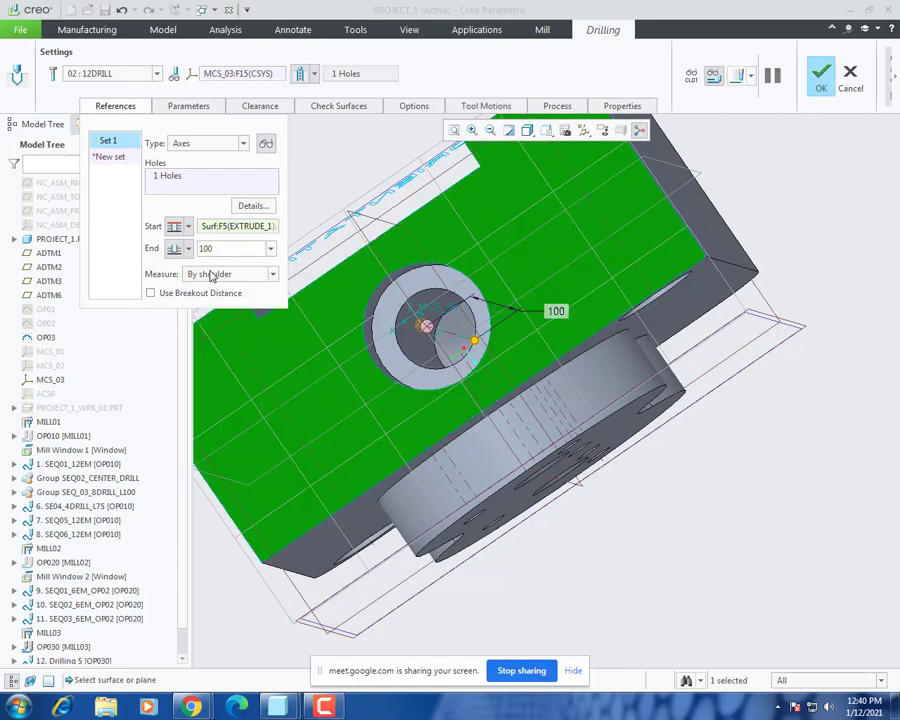
left_click(138, 112)
Step: Edit the 12DRILL tool to an overall length of 150 mm and a cutting length of 100 mm, and confirm the changed tool
left_click(156, 73)
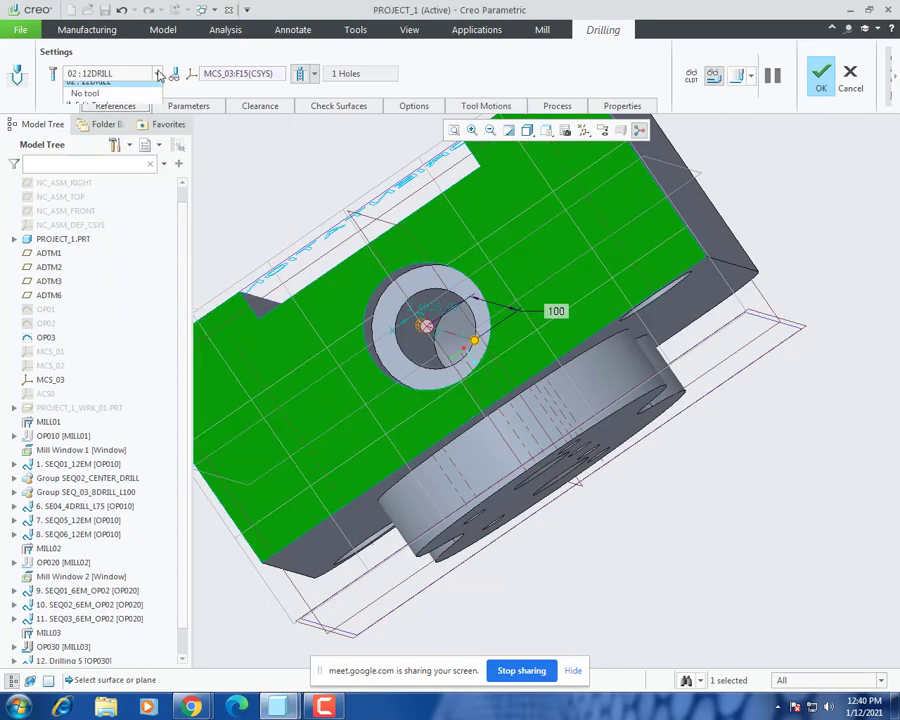
left_click(128, 123)
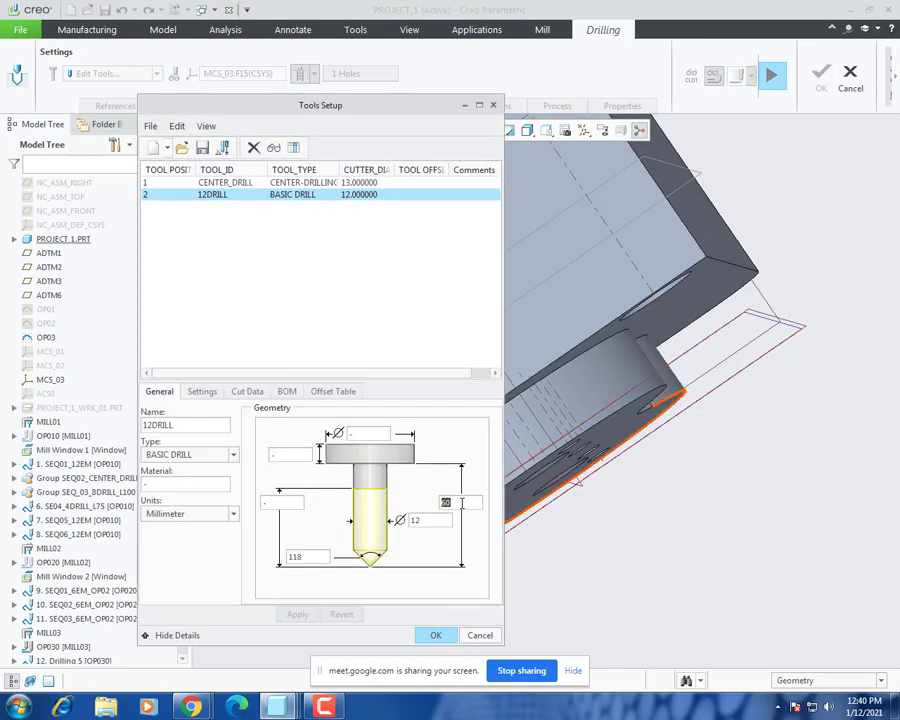
type("150")
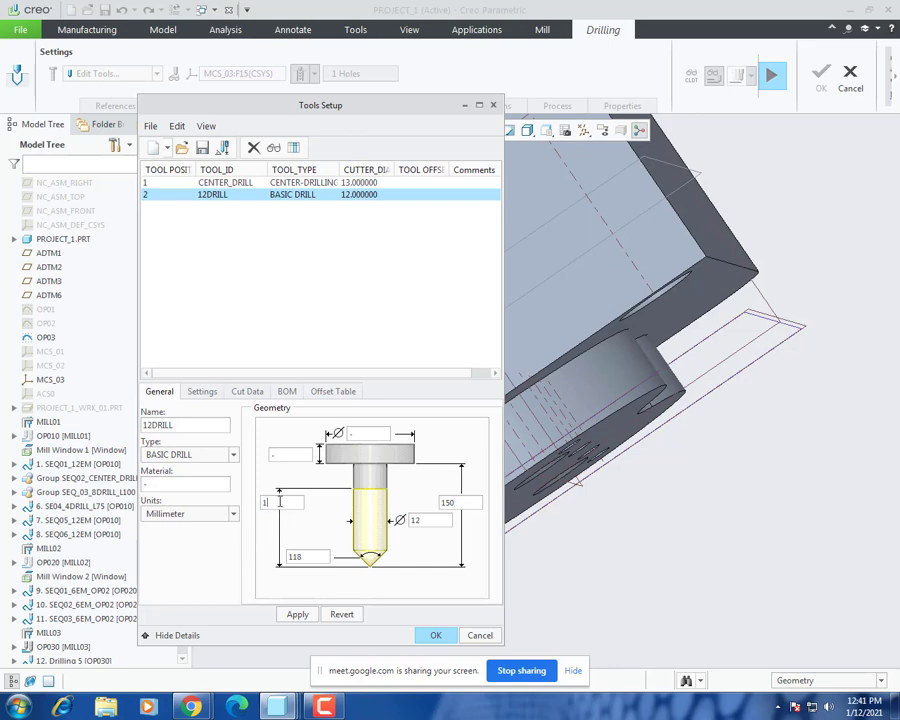
left_click(274, 507)
left_click(300, 618)
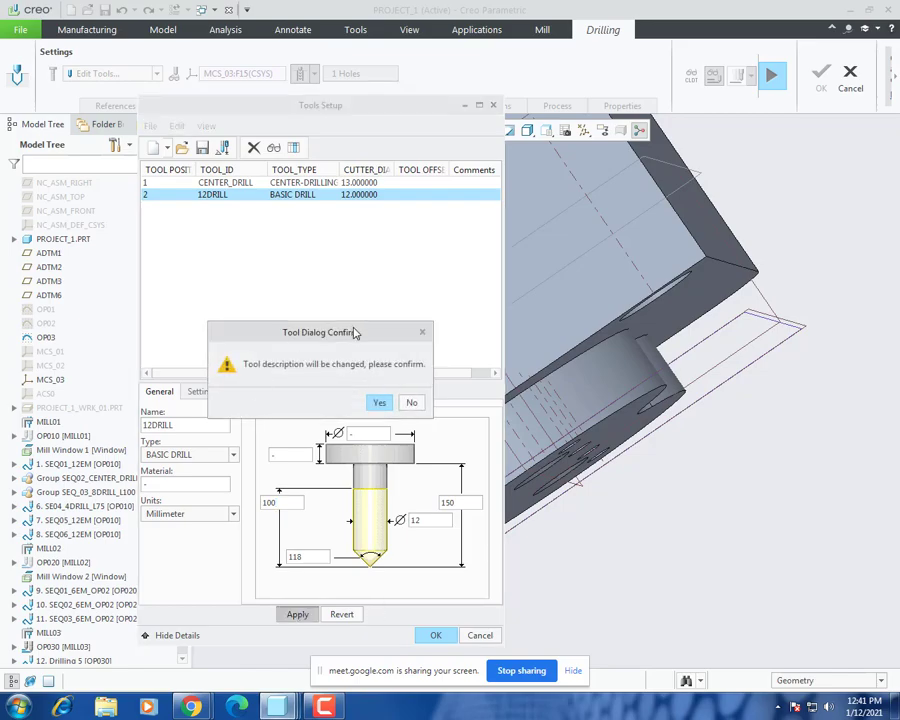
left_click(376, 400)
left_click(436, 638)
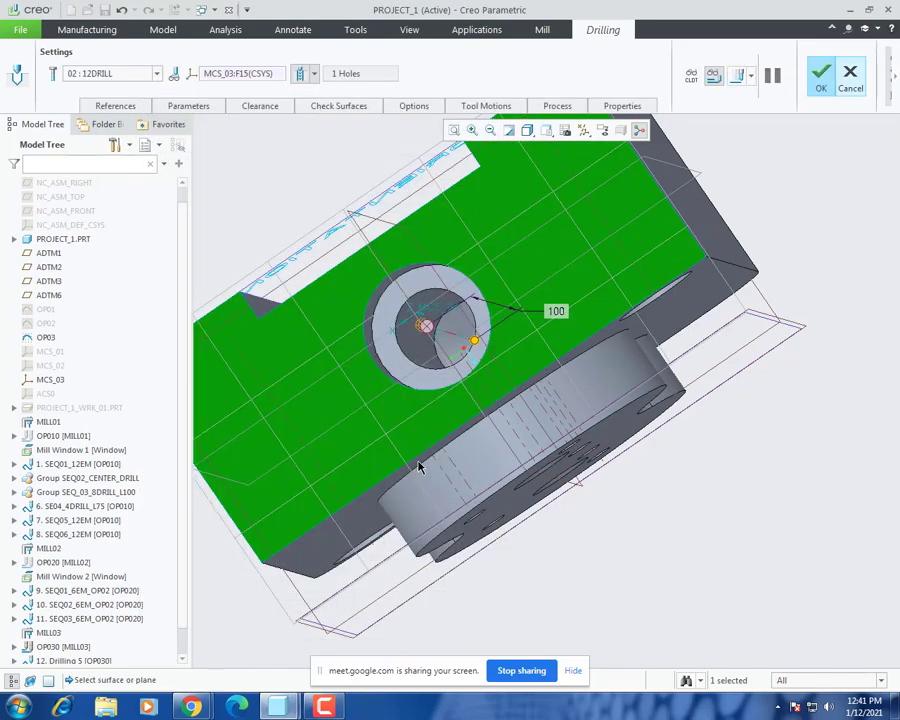
Step: Set the drilling parameters to a cut feed of 800, a free feed of 2000 and a peck depth of 2
scroll(440, 486, "up", 4)
middle_click_drag(442, 488, 231, 202)
left_click(190, 106)
double_click(296, 161)
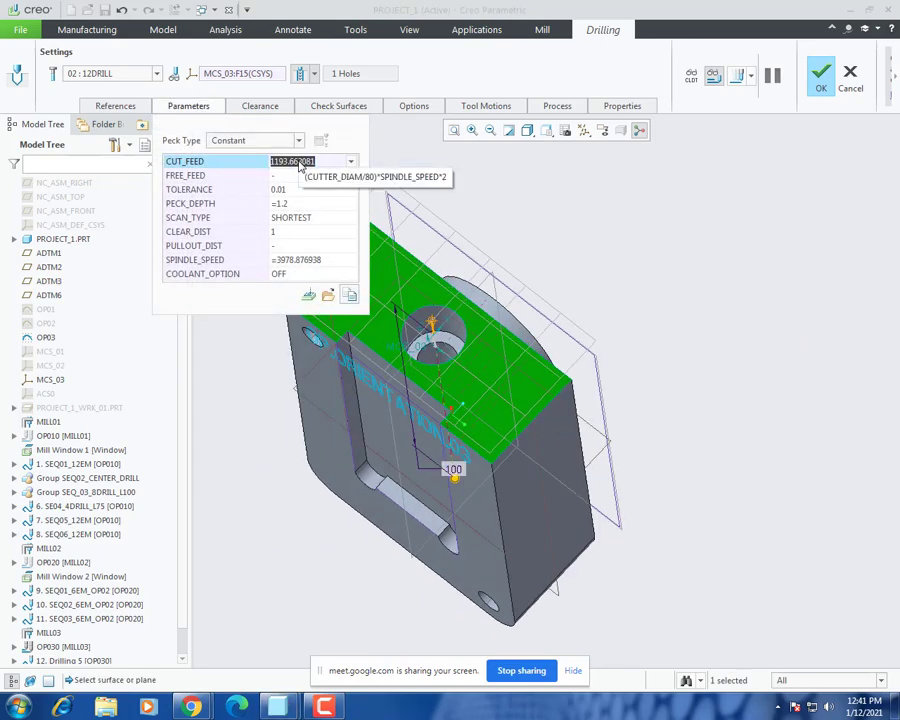
type("800")
key("Return")
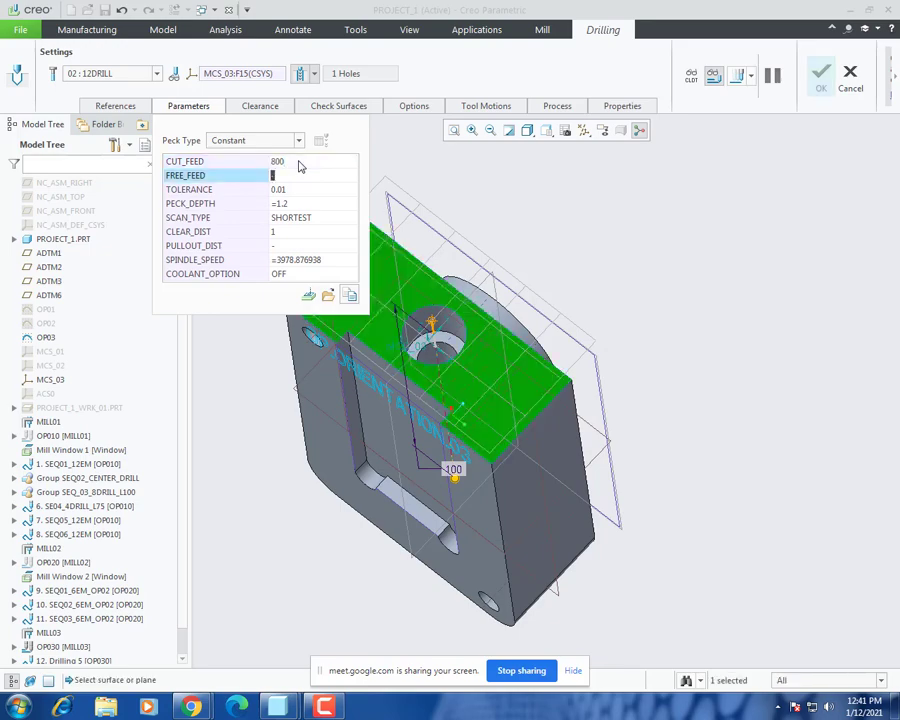
type("2000")
key("Return")
key("Return")
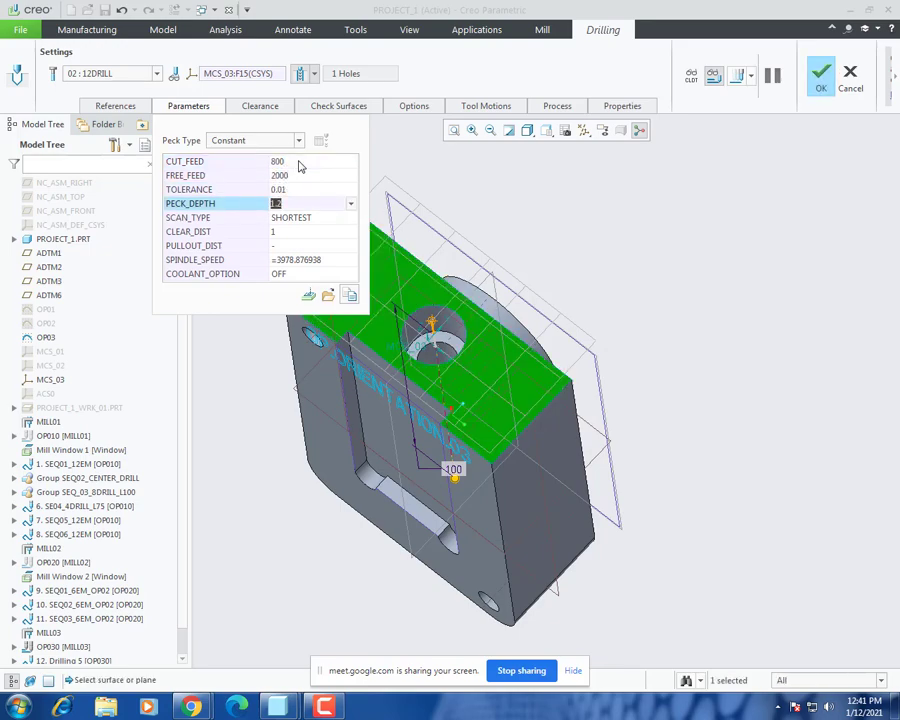
type("2")
key("Return")
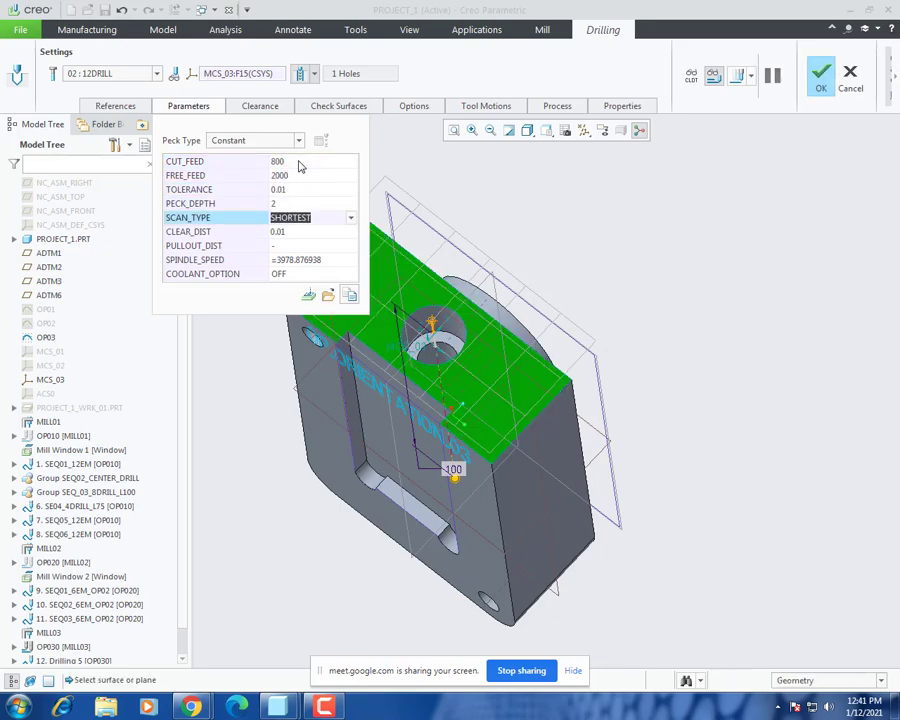
Step: Set the drilling sequence's clearance distance to 10 and its spindle speed to 1200
key("Return")
type("10")
key("Return")
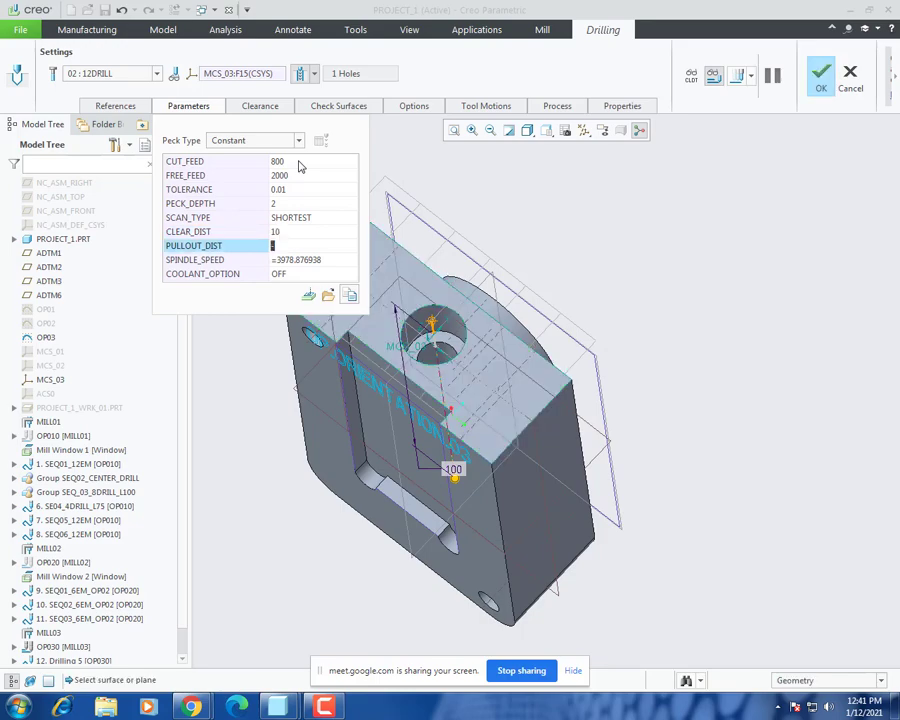
key("Return")
type("1200")
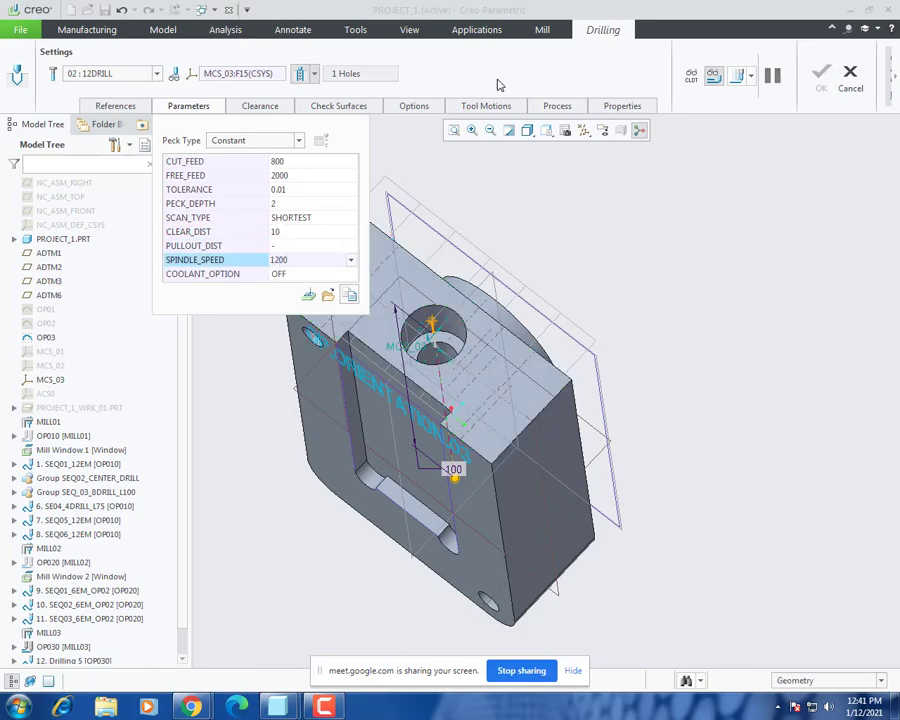
Step: Play the 12 mm drilling tool path at slow and faster display speeds, and accept the drilling sequence
left_click(740, 76)
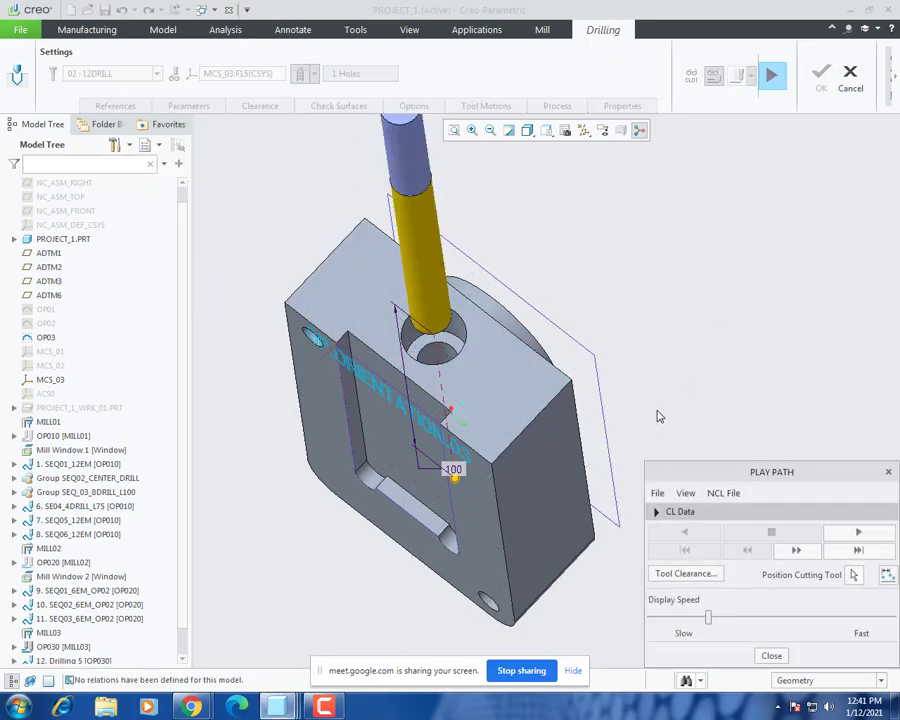
middle_click_drag(657, 416, 638, 372)
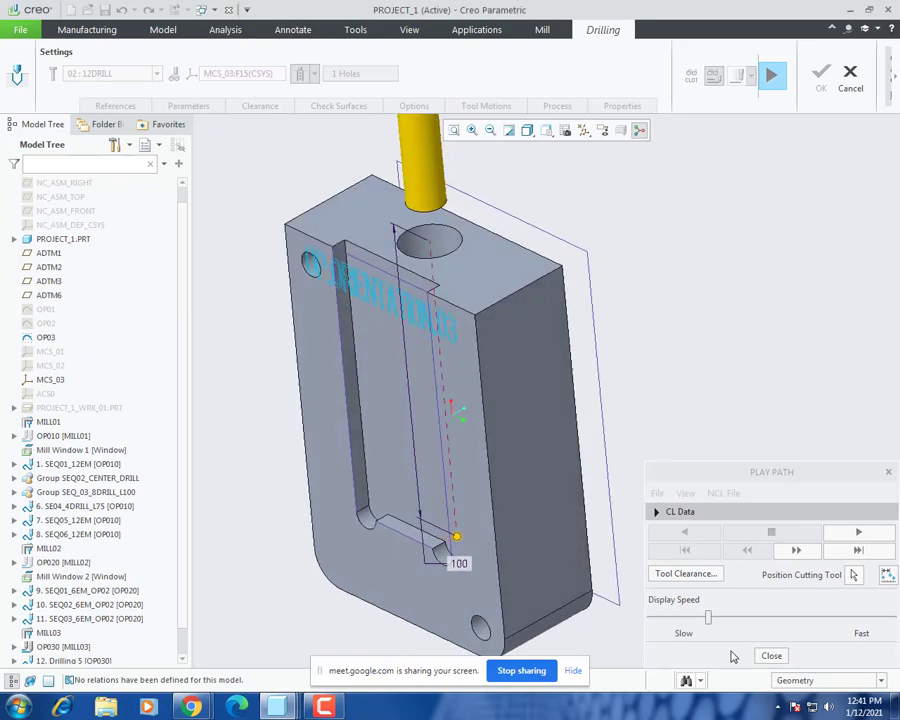
left_click_drag(709, 619, 648, 618)
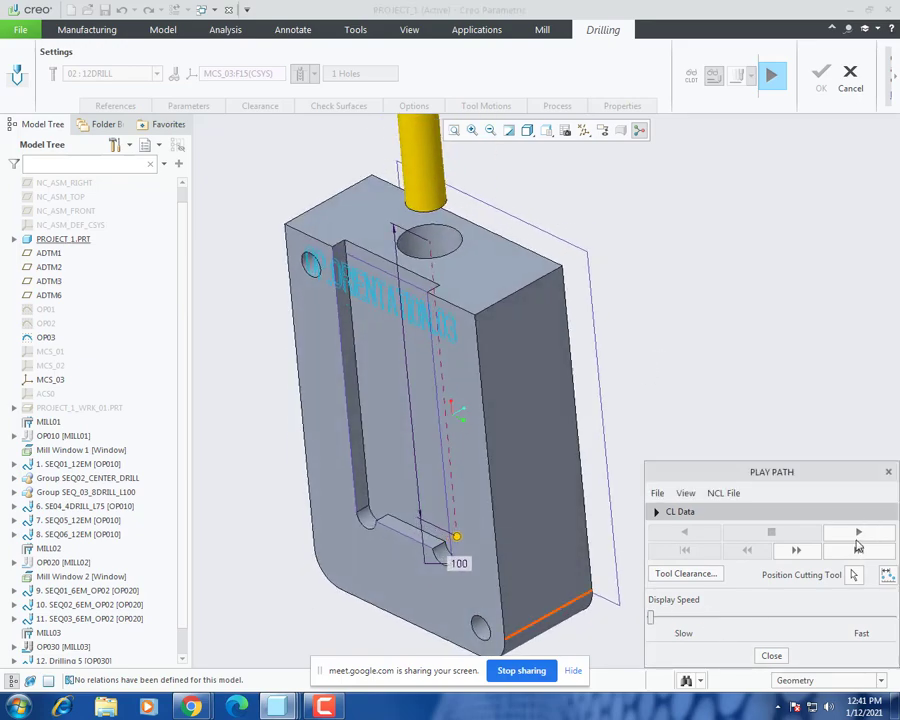
left_click(862, 538)
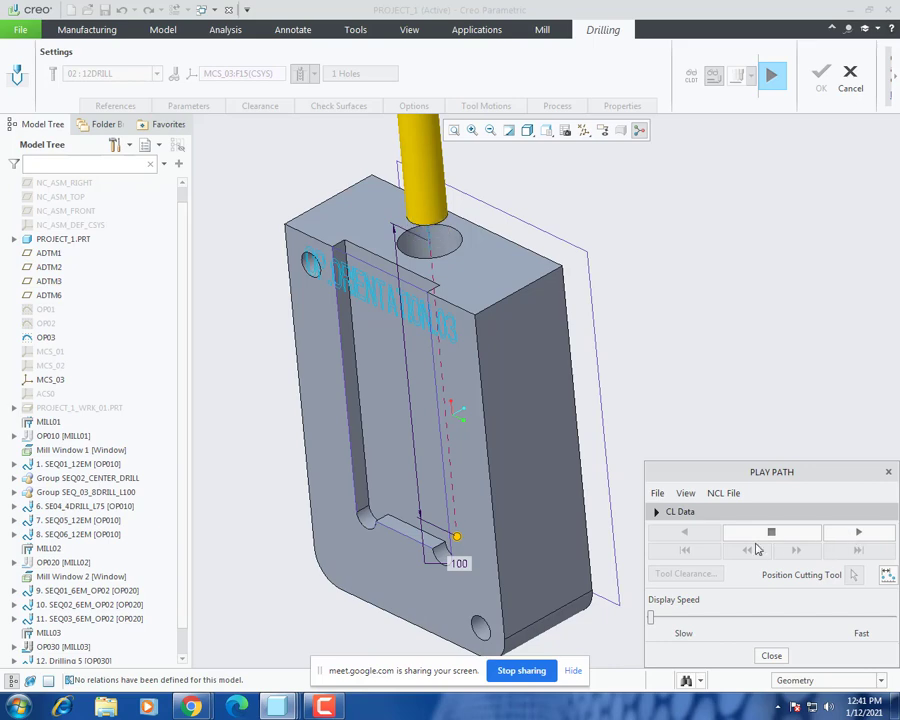
middle_click_drag(548, 510, 565, 471)
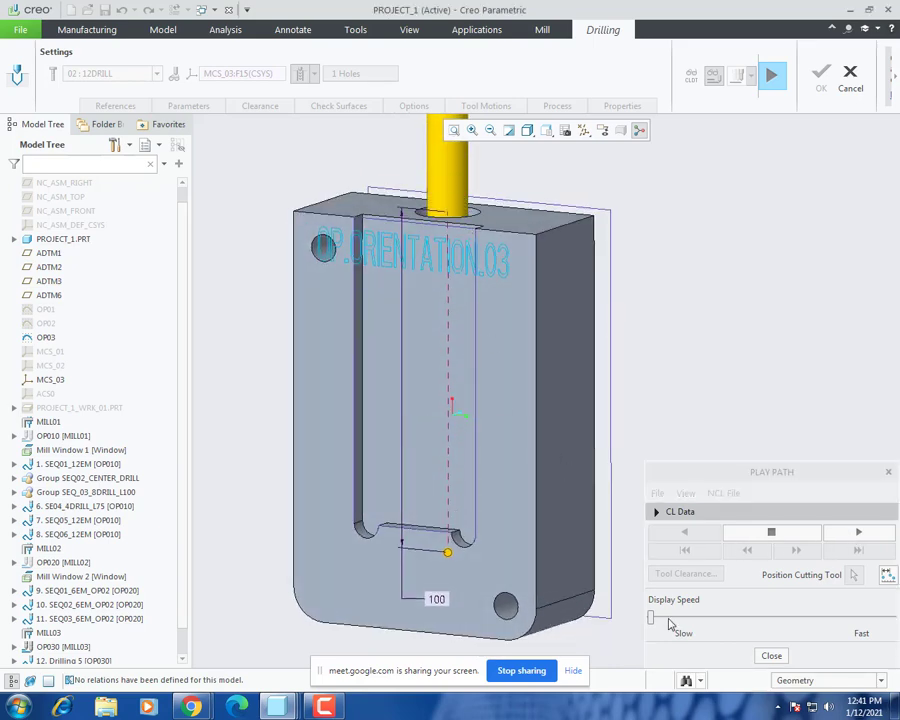
left_click_drag(651, 617, 738, 620)
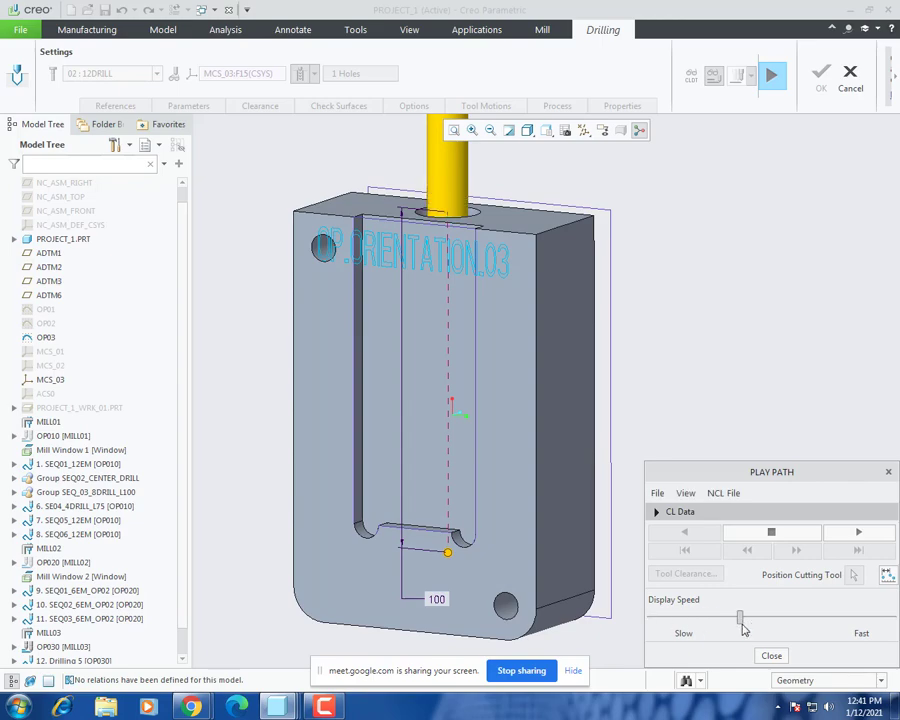
middle_click_drag(524, 494, 508, 548)
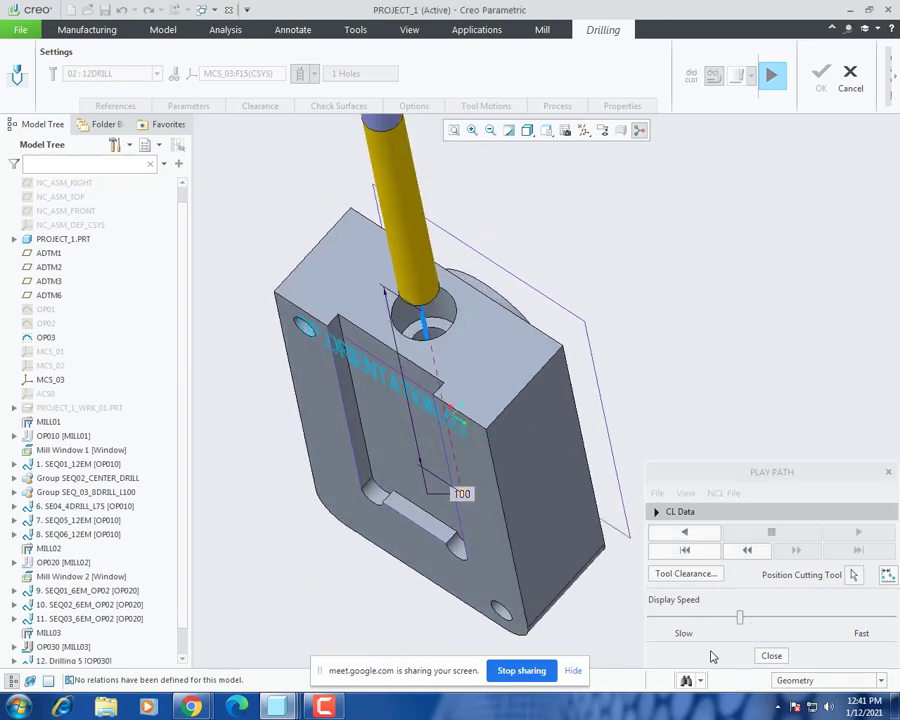
middle_click_drag(472, 402, 466, 436)
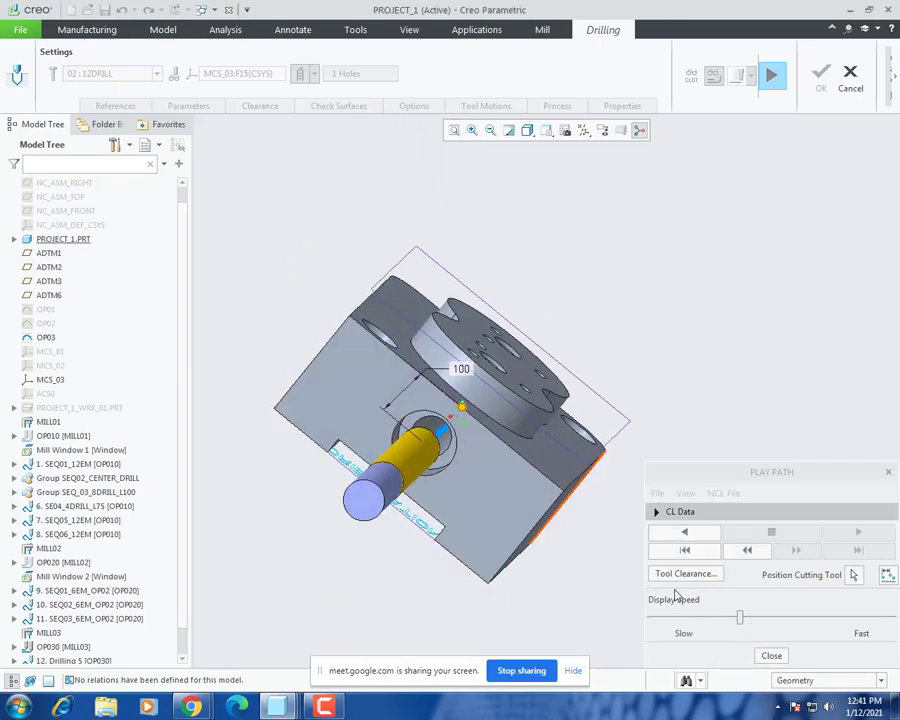
left_click(768, 656)
middle_click(640, 214)
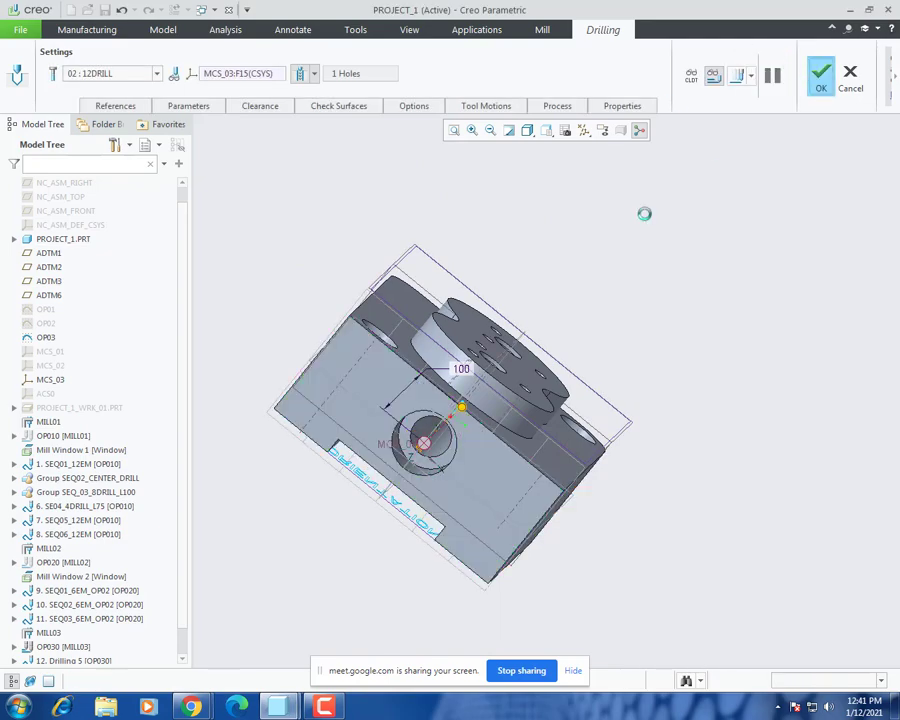
Step: Measure the diameters of the large bore and the smaller hole inside it on the OP03 face
middle_click_drag(543, 432, 453, 311)
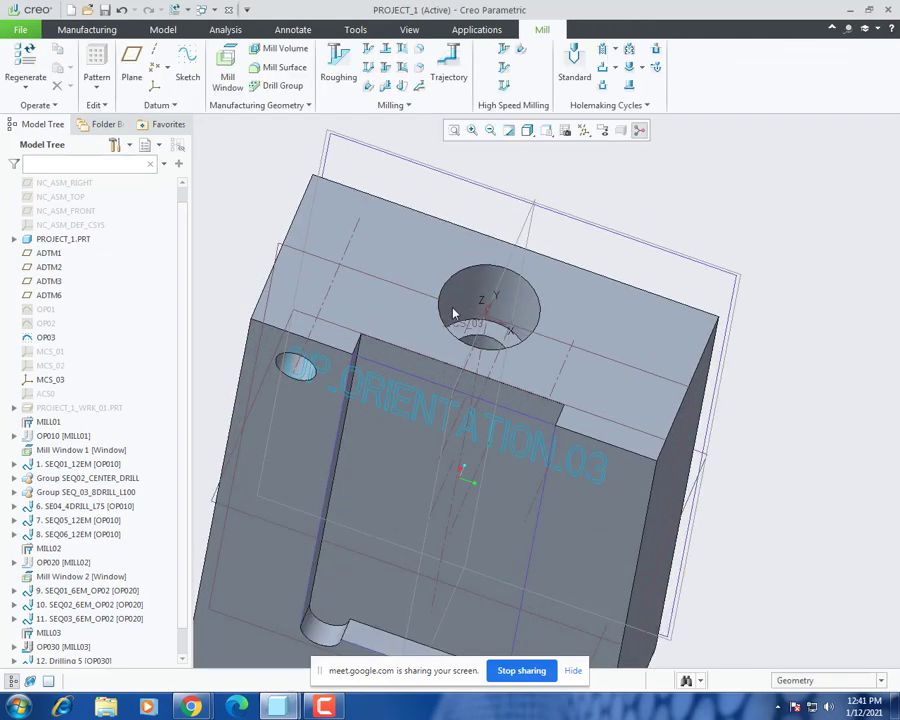
mouse_move(428, 396)
middle_mouse_down()
mouse_move(466, 388)
mouse_move(444, 396)
mouse_move(428, 376)
middle_mouse_up()
scroll(392, 398, "down", 5)
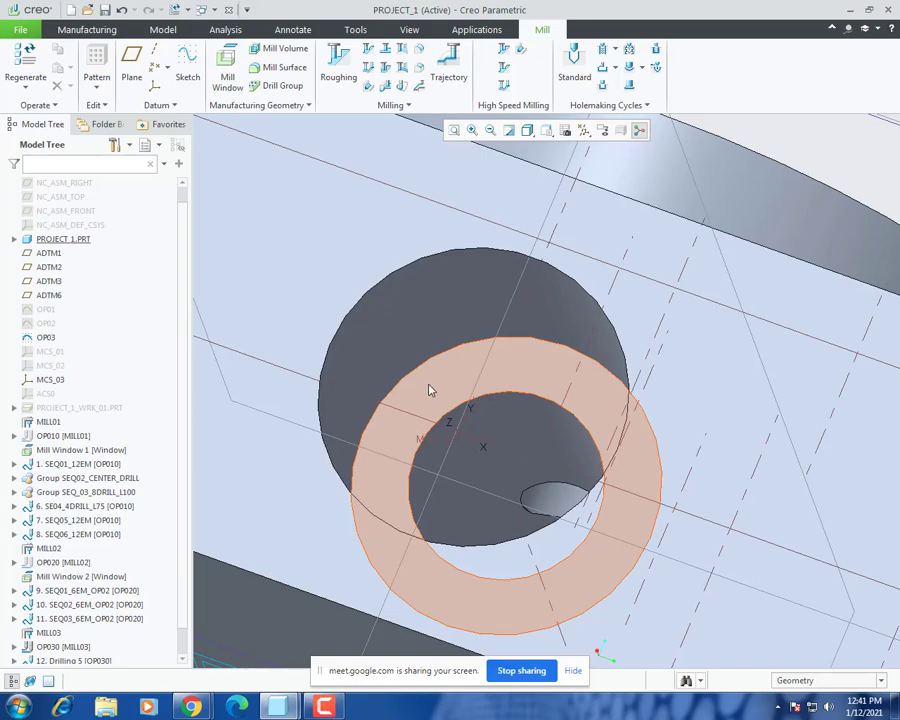
left_click(430, 390)
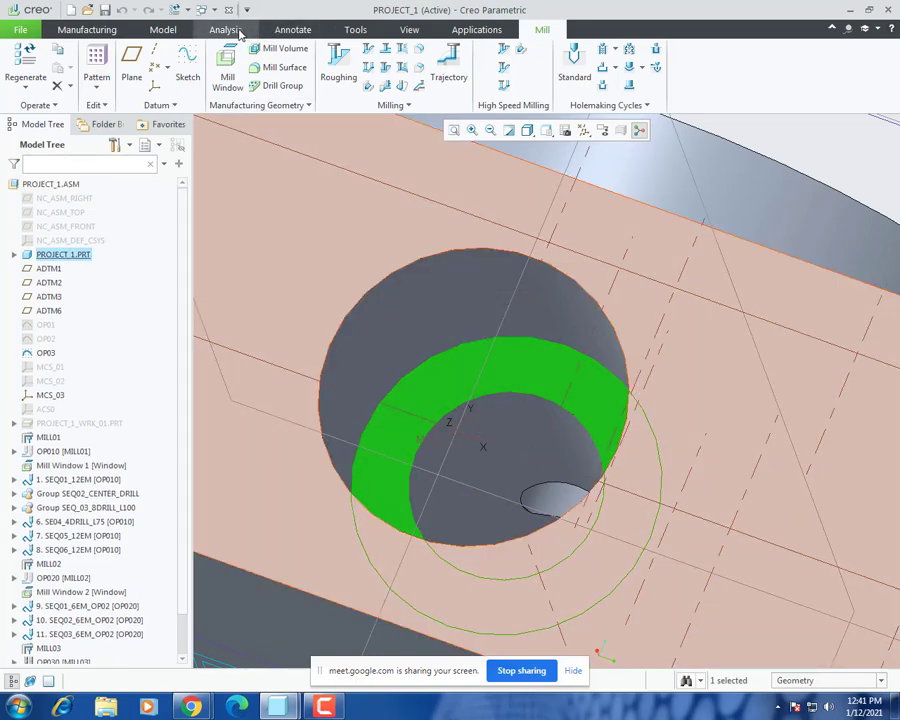
left_click(238, 33)
left_click(304, 84)
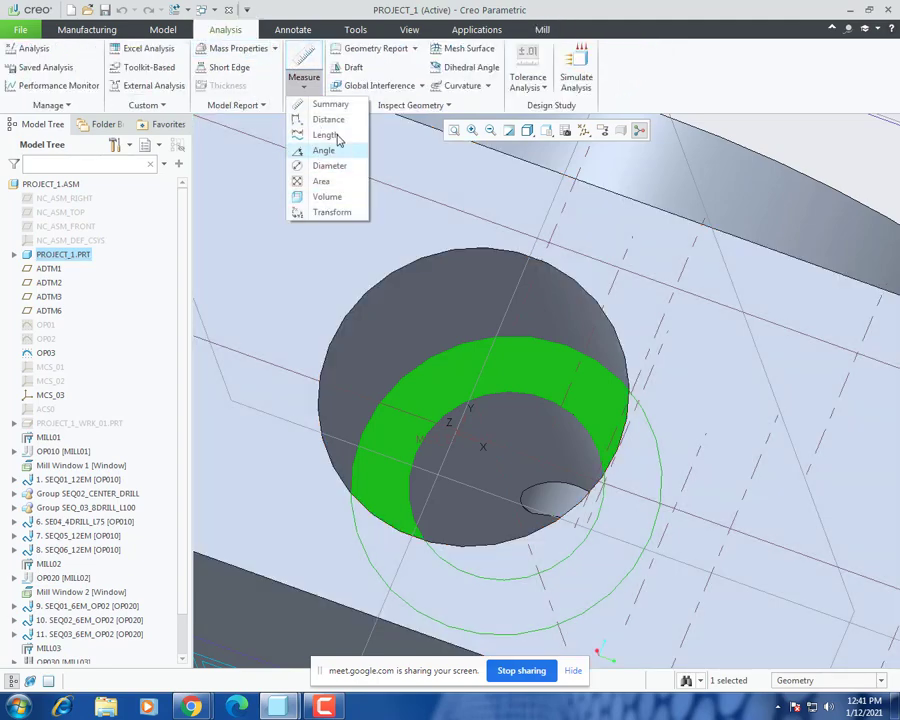
left_click(327, 166)
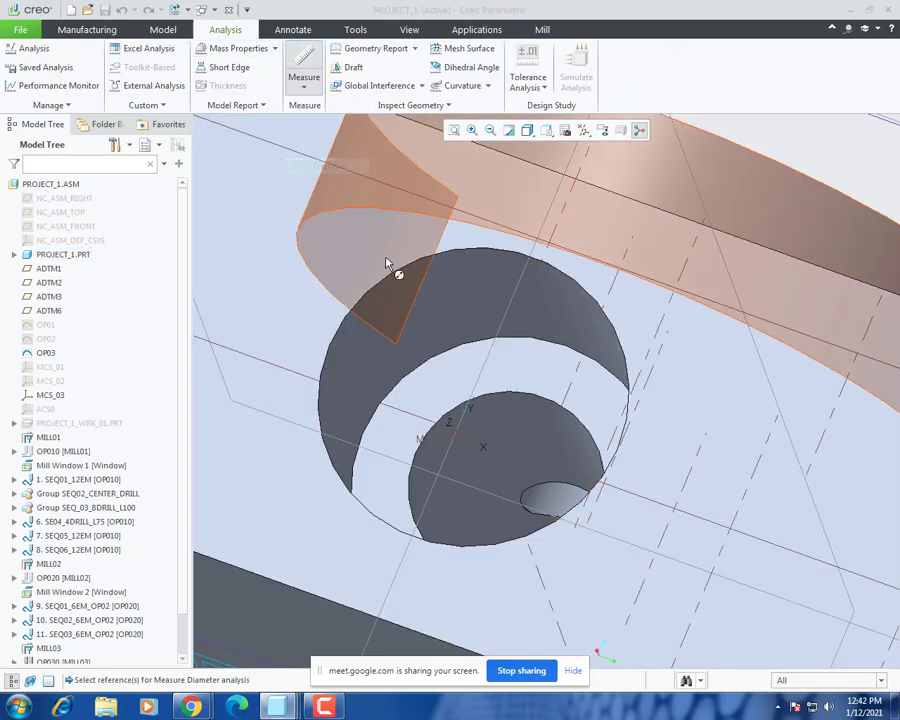
left_click(418, 298)
left_click(490, 432)
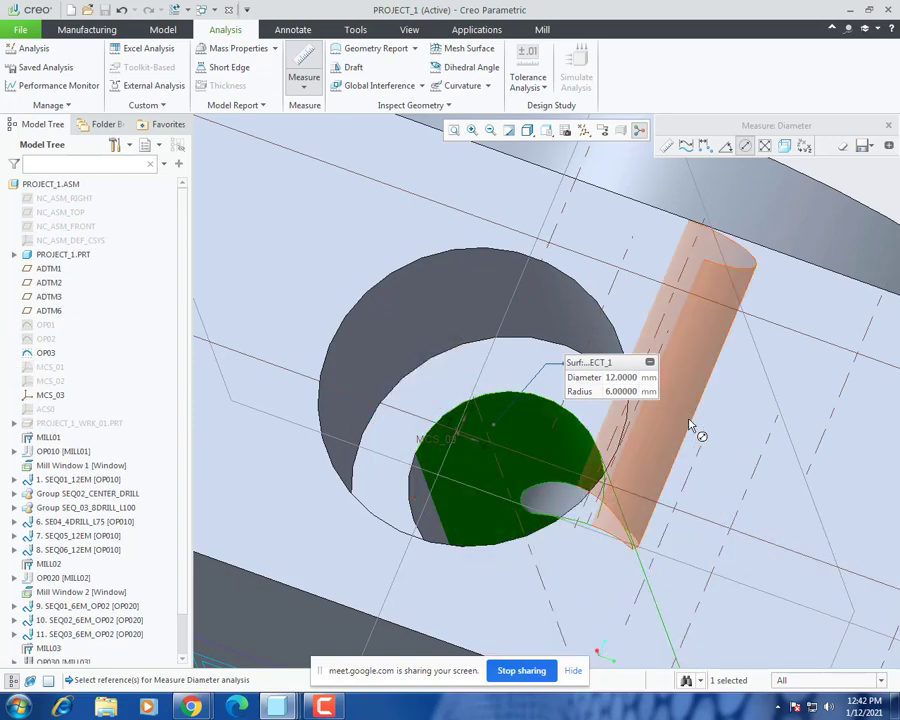
left_click(888, 126)
scroll(479, 268, "up", 3)
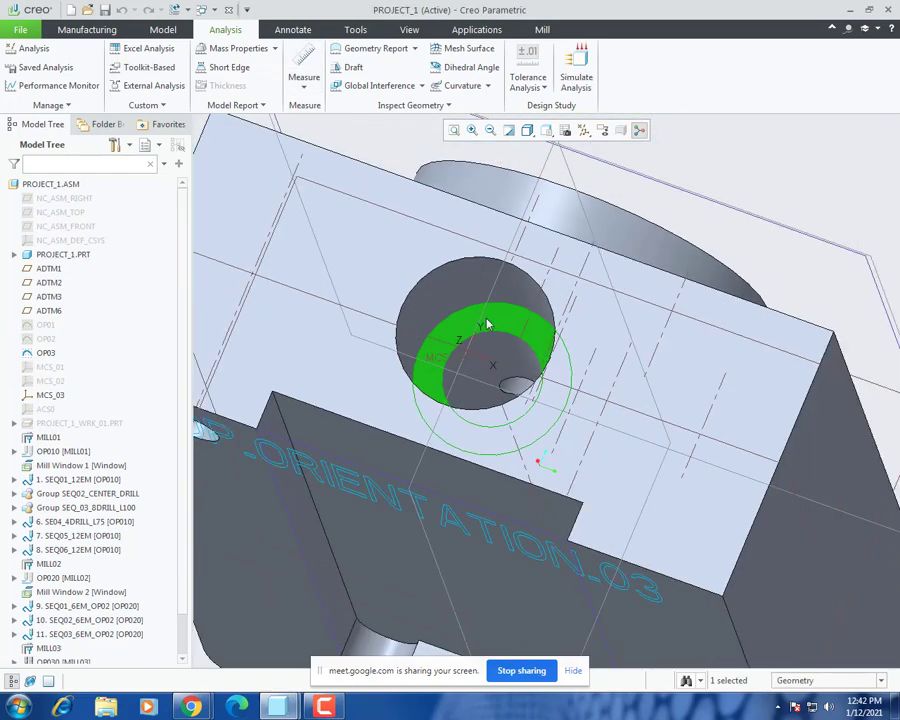
Step: Start a Trajectory milling sequence and add an end mill named 6EM with 6 mm diameter, 75 mm overall length and 50 mm cutting length
left_click(542, 30)
middle_click_drag(490, 267, 518, 311)
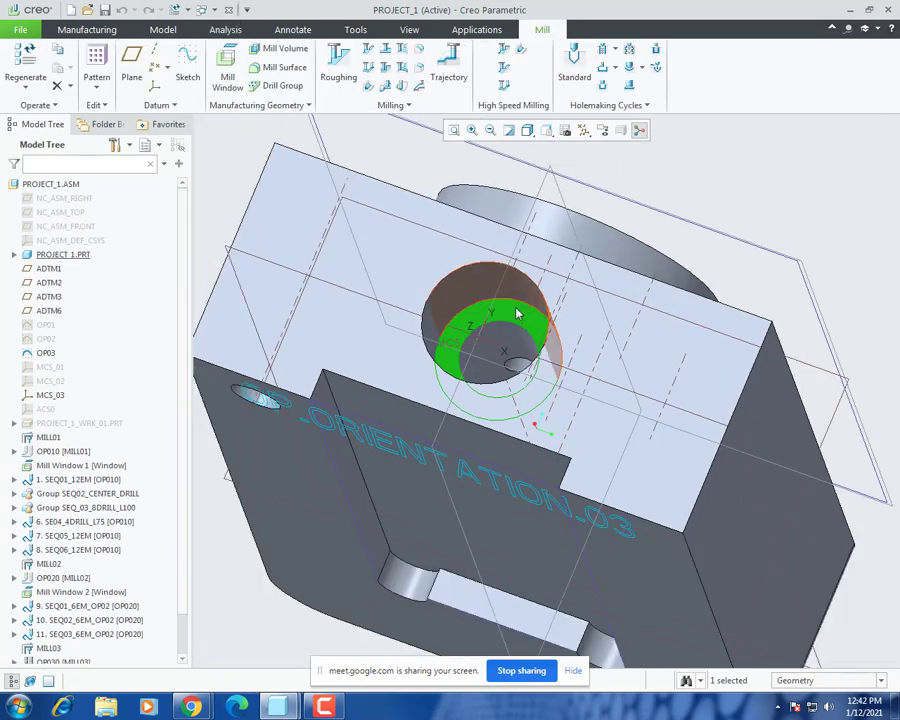
left_click(449, 80)
left_click(105, 73)
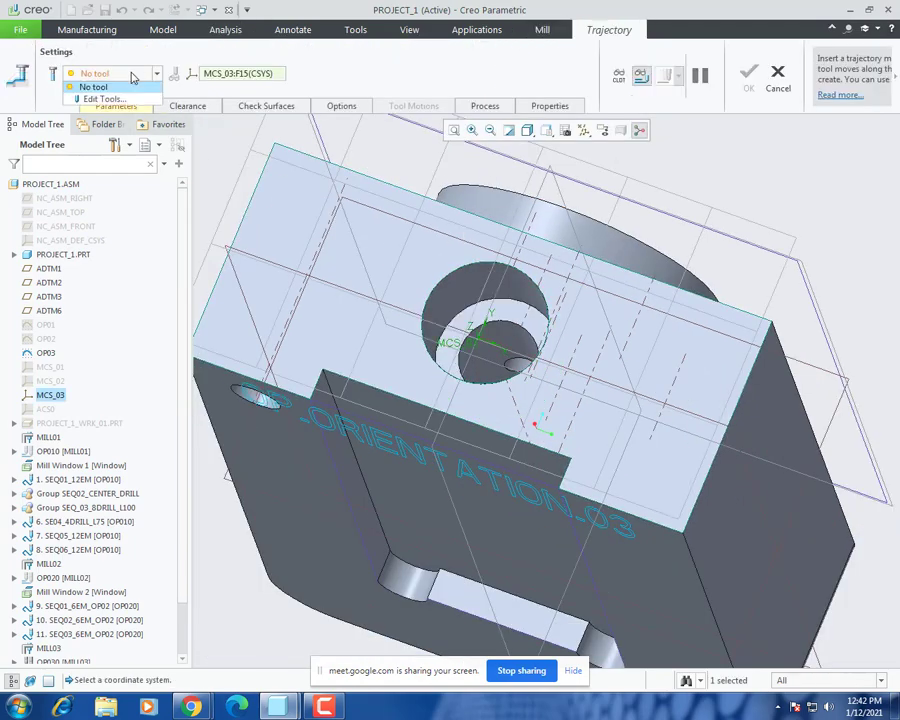
left_click(104, 101)
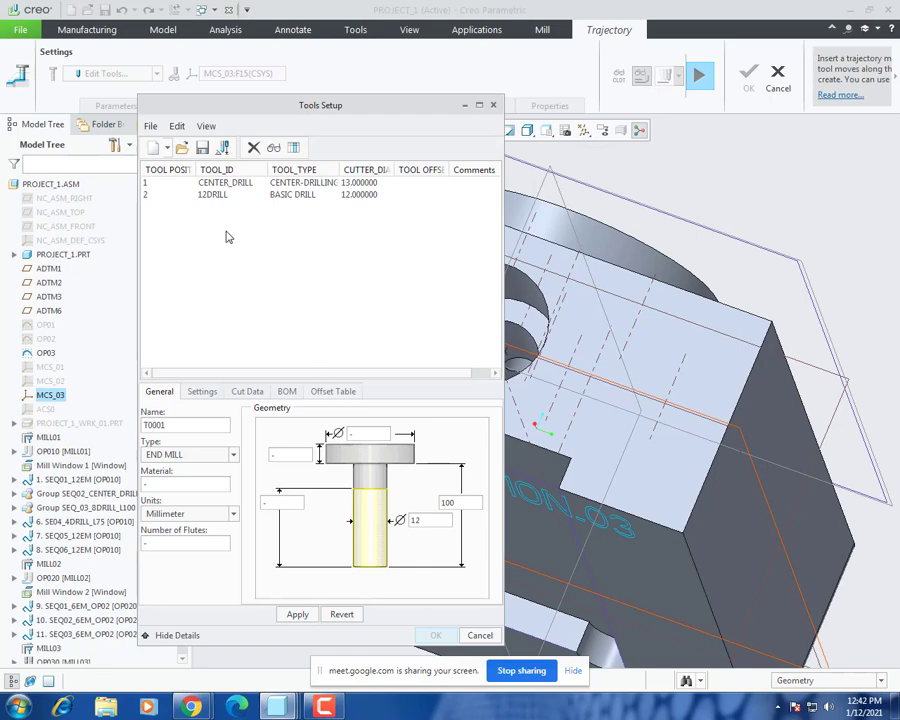
left_click(153, 148)
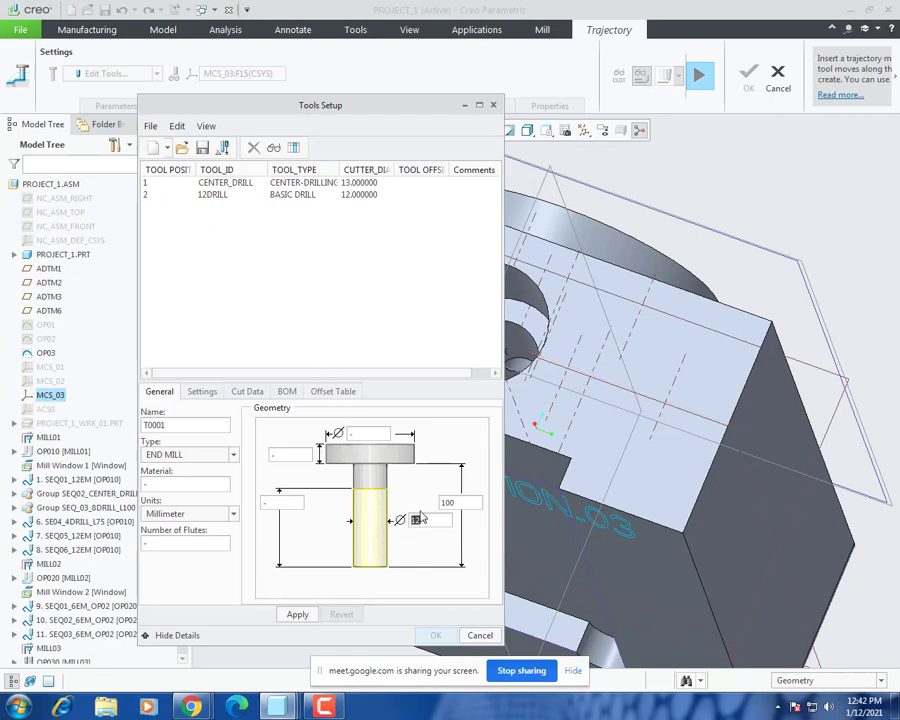
type("6")
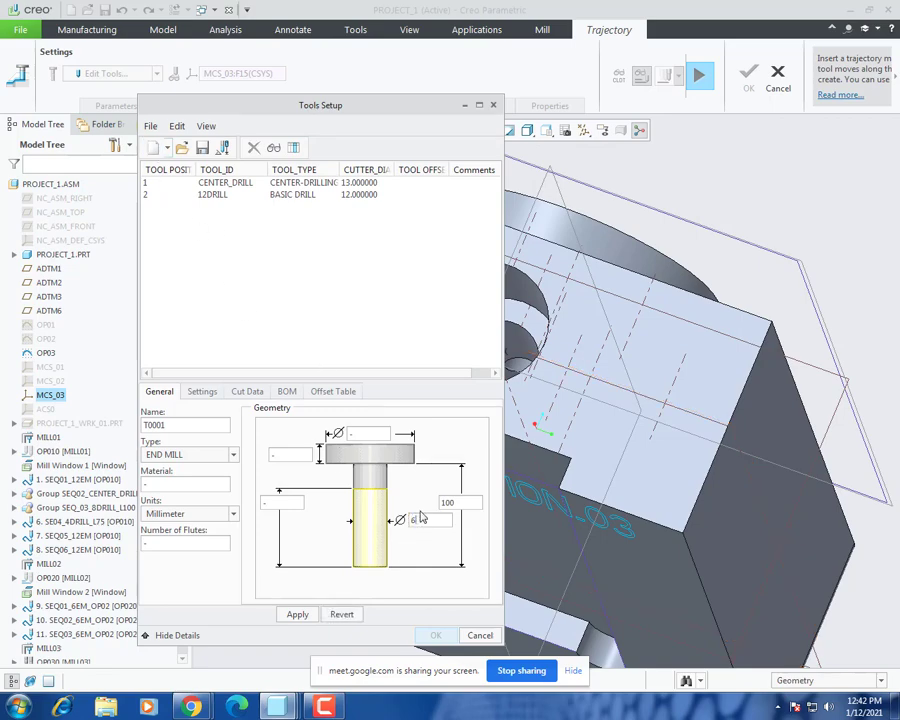
double_click(193, 424)
type("6EM")
double_click(467, 500)
left_click(297, 614)
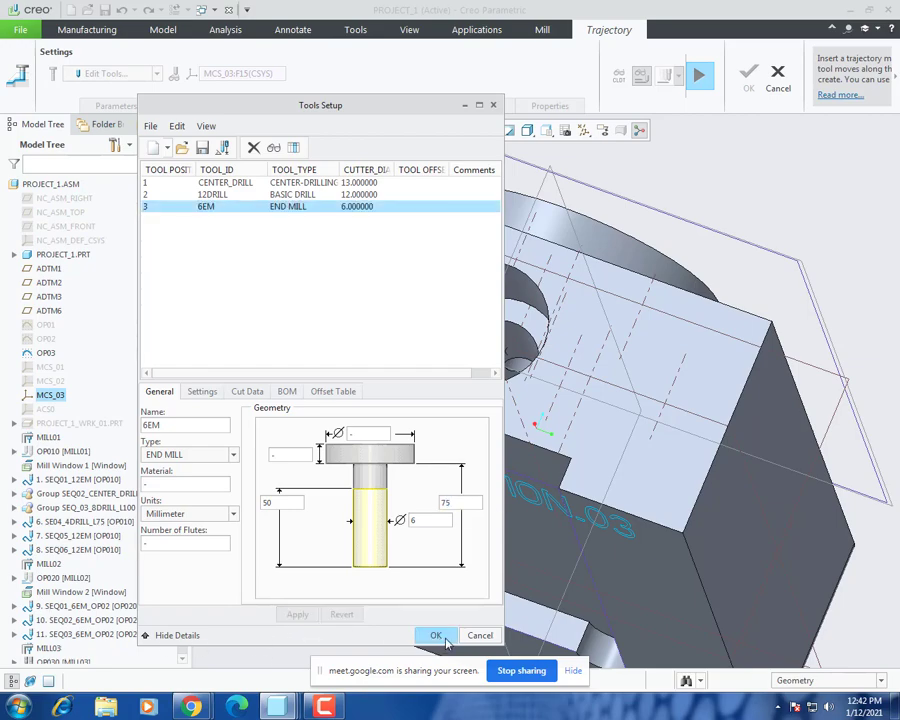
left_click(436, 636)
Step: Set the trajectory feeds to 1600 for cutting, 1200 for arcs, 2000 for free and retract moves, and 200 for plunging
left_click(116, 105)
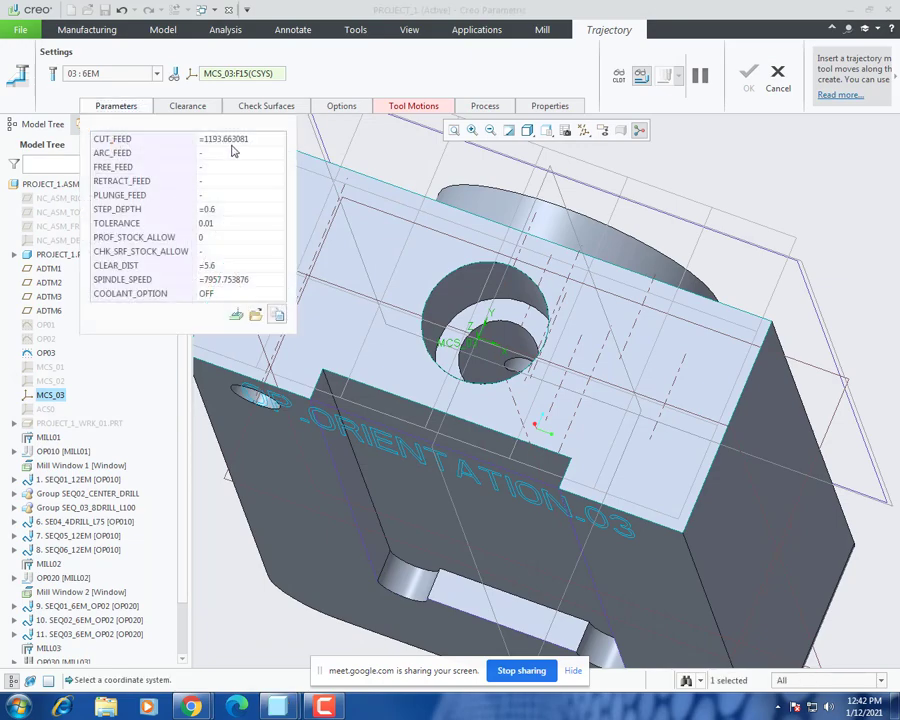
left_click(236, 139)
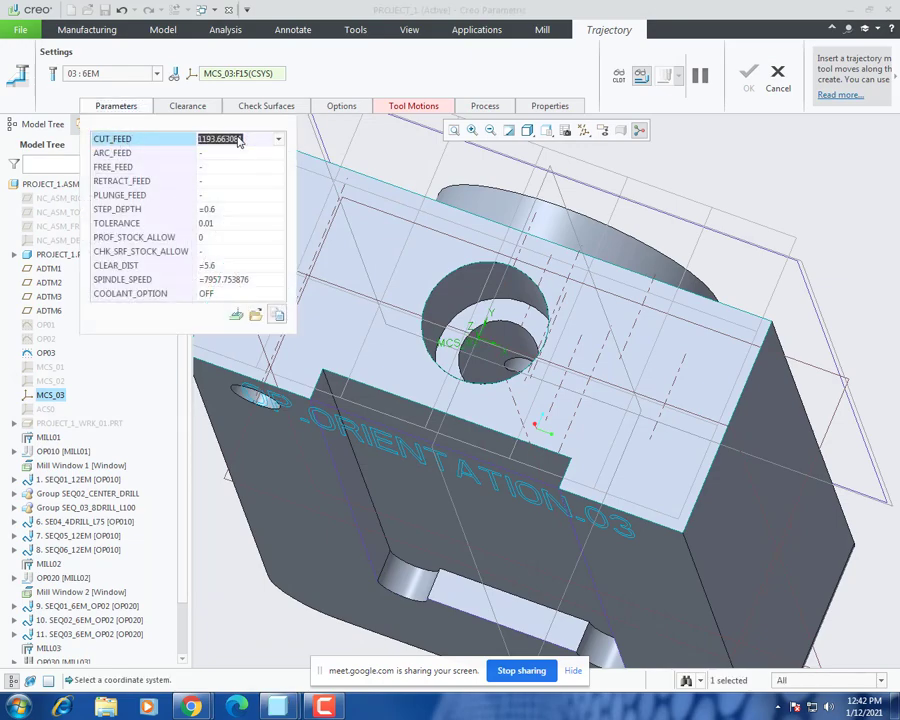
type("1600")
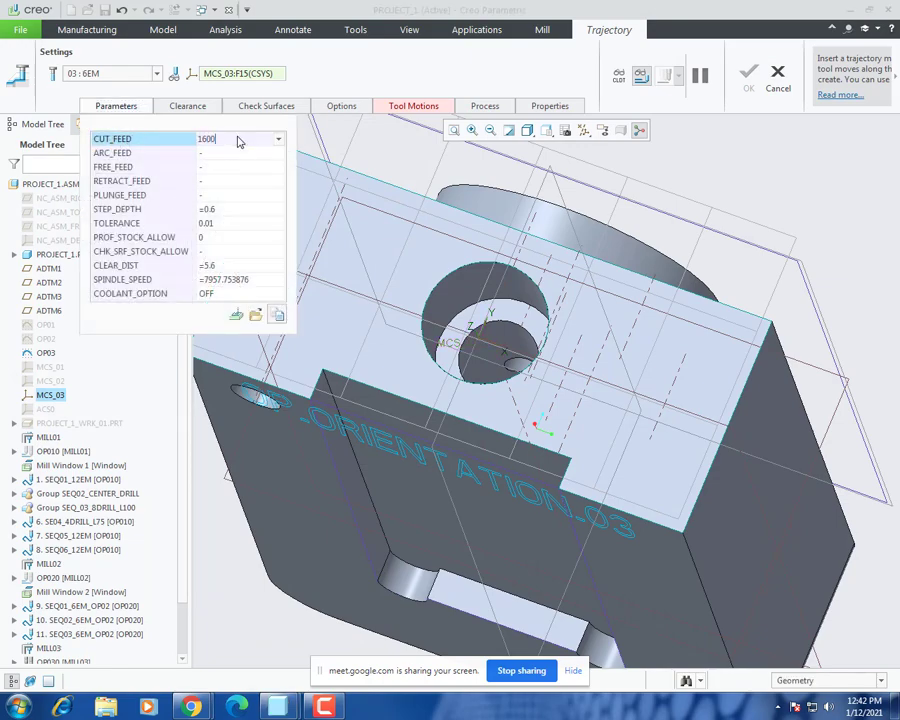
key("Return")
type("1200")
key("Return")
type("2")
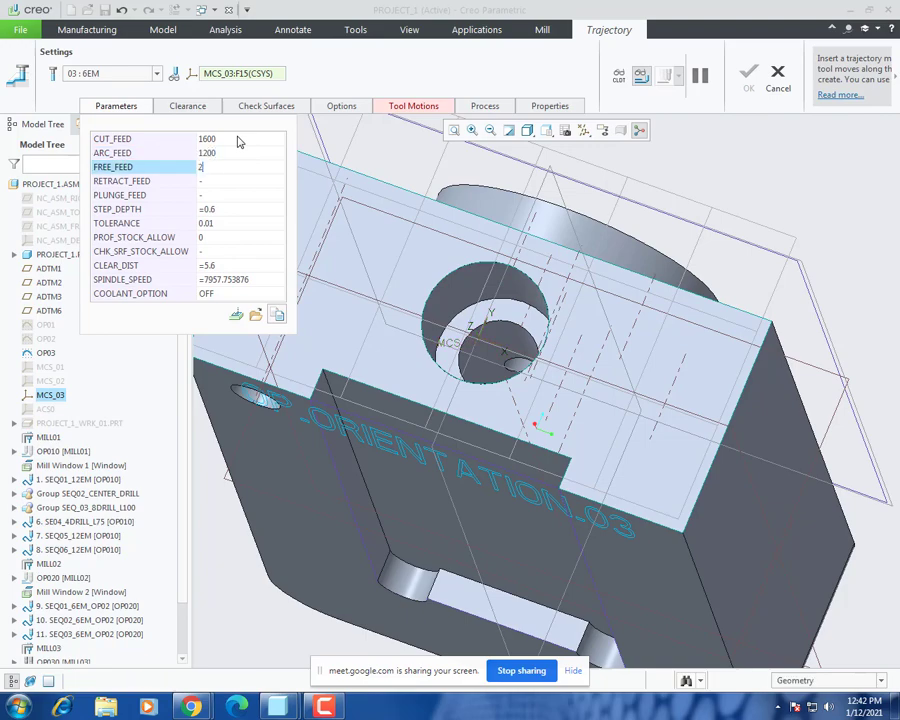
type("000")
key("Return")
type("2000")
key("Return")
type("200")
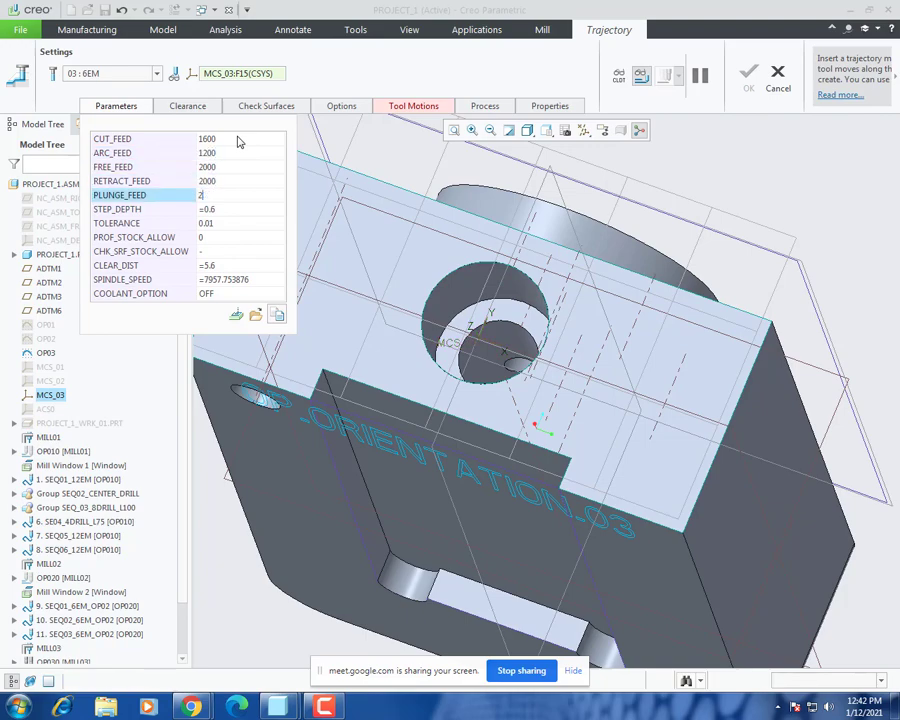
key("Return")
Step: Set the trajectory sequence's step depth to 0.1, clearance distance to 10 and spindle speed to 3000
type("0.1")
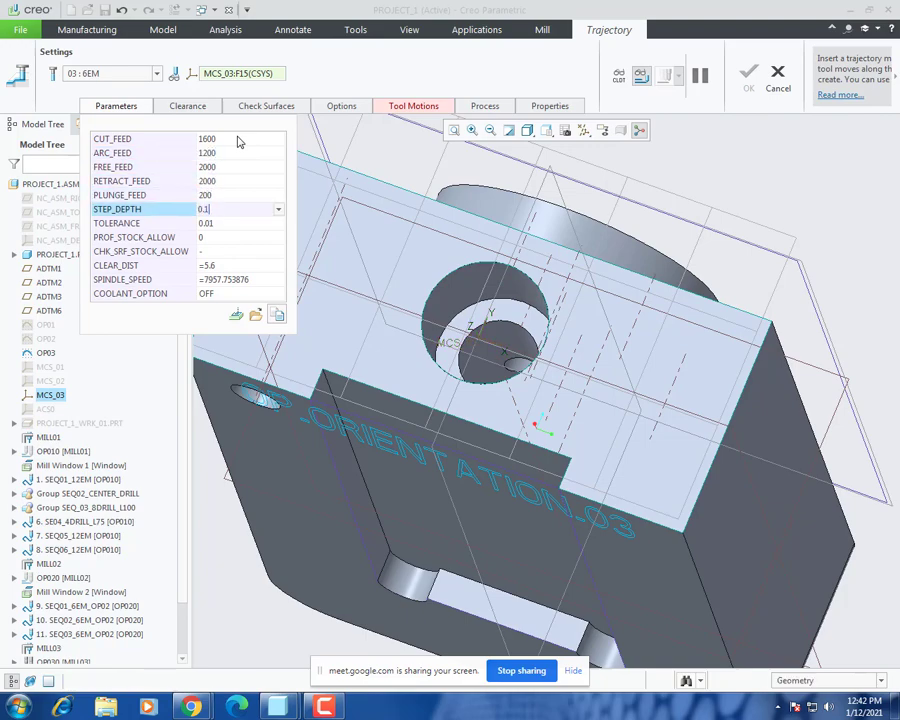
key("Return")
key("Return")
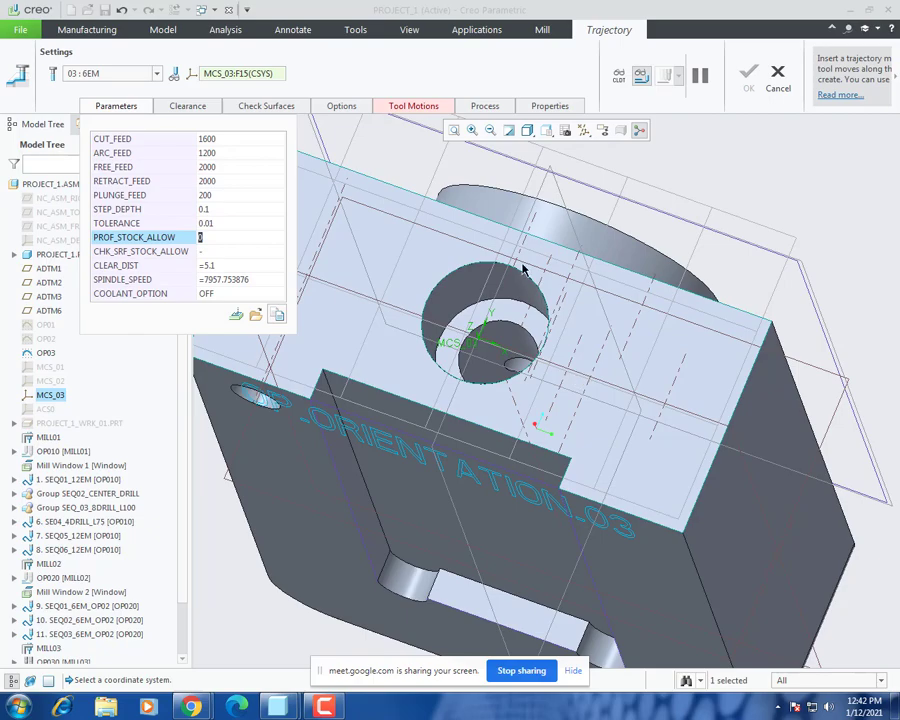
middle_click_drag(522, 268, 621, 390)
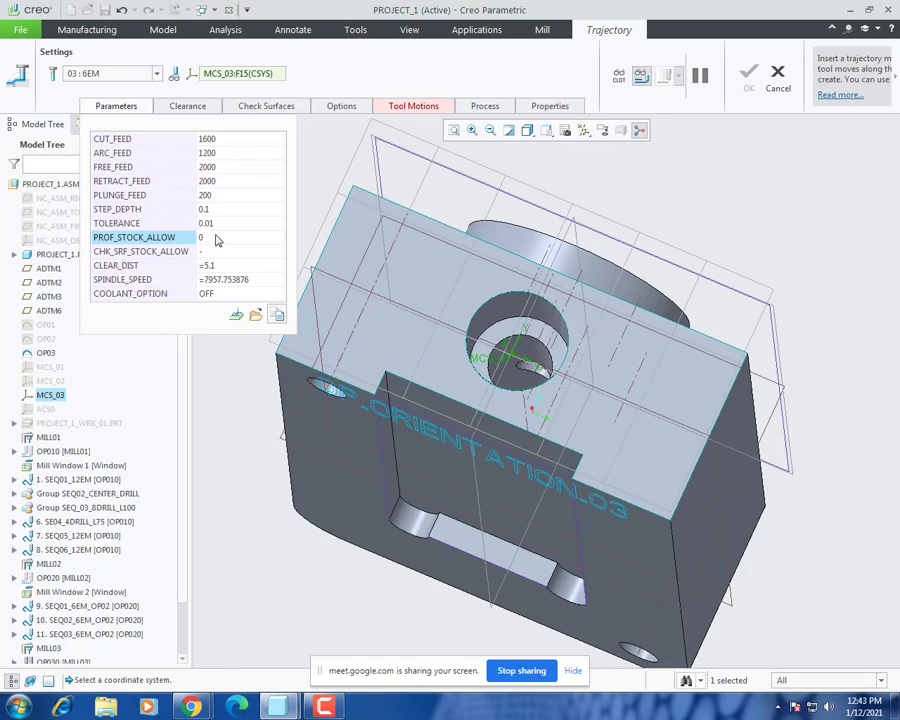
left_click(212, 264)
left_click(212, 264)
type("10")
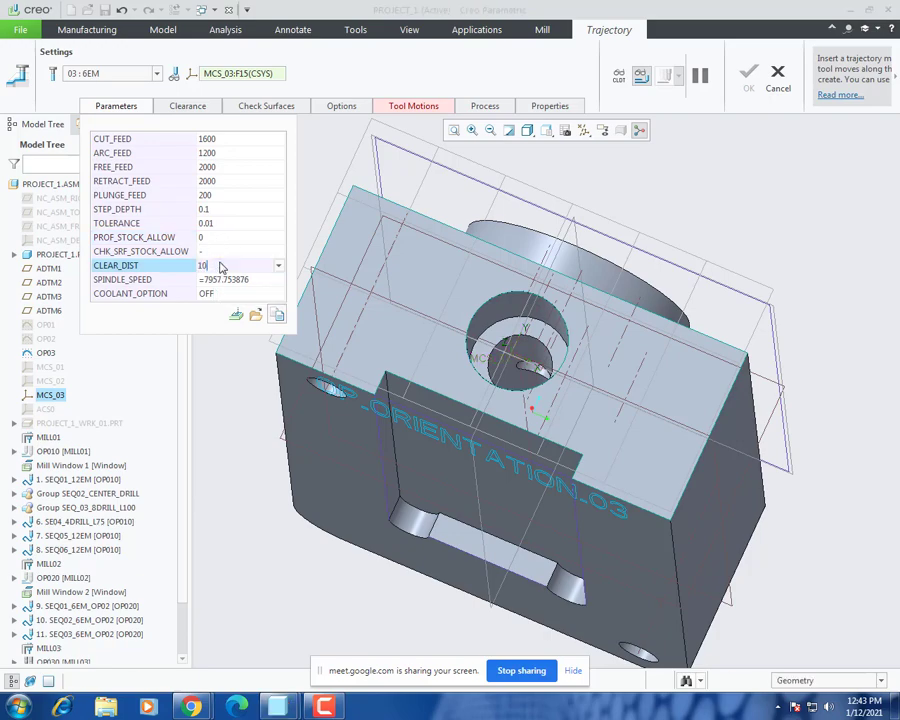
key("Return")
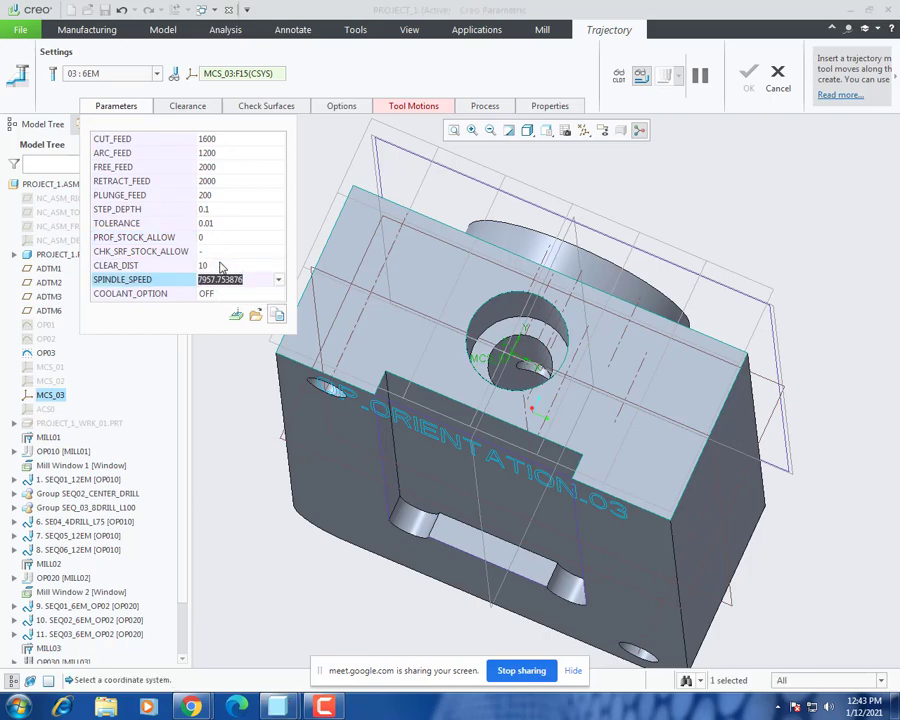
type("3000")
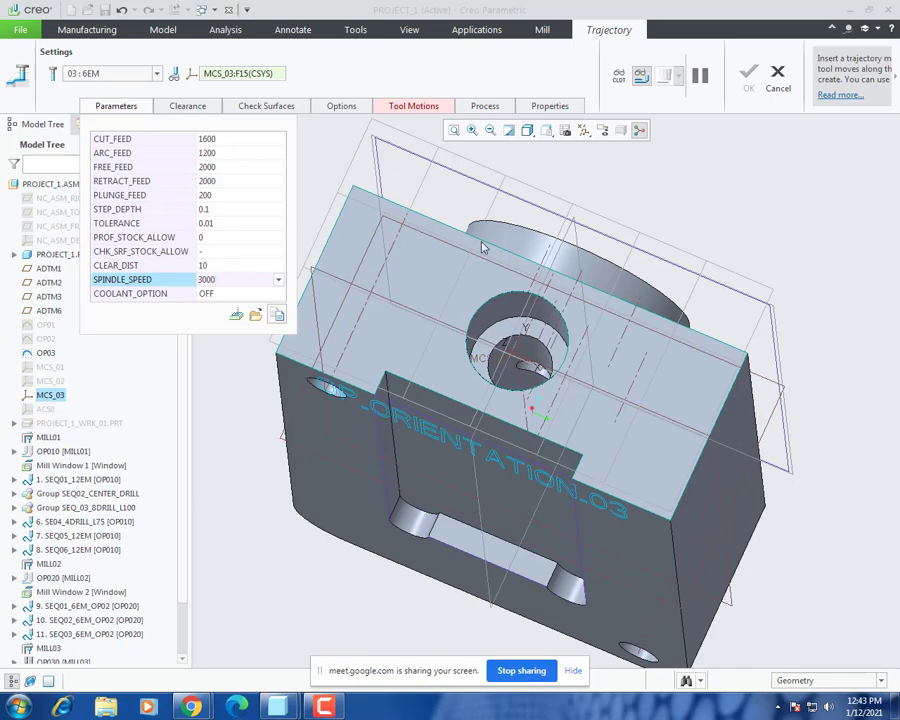
Step: Delete the Drive Surface Cut from the trajectory sequence's tool motions
left_click(428, 106)
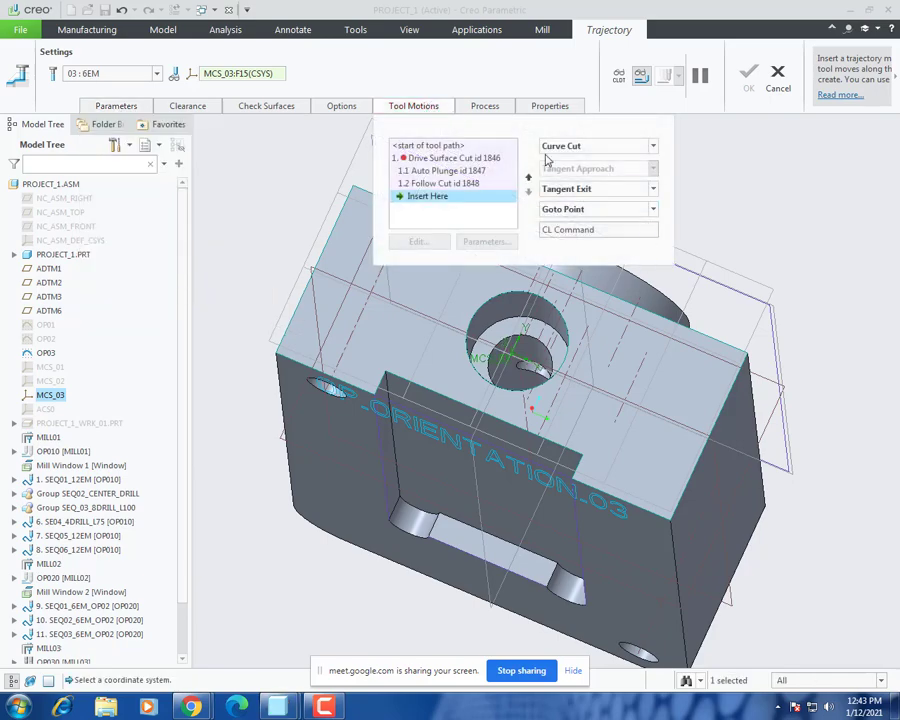
left_click(464, 158)
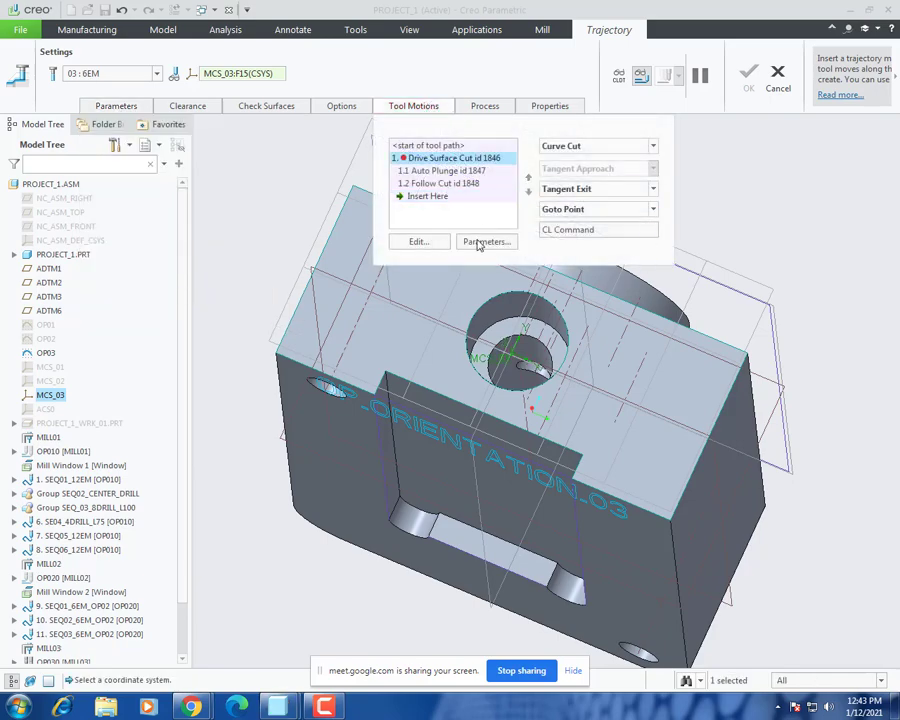
right_click(463, 162)
left_click(500, 204)
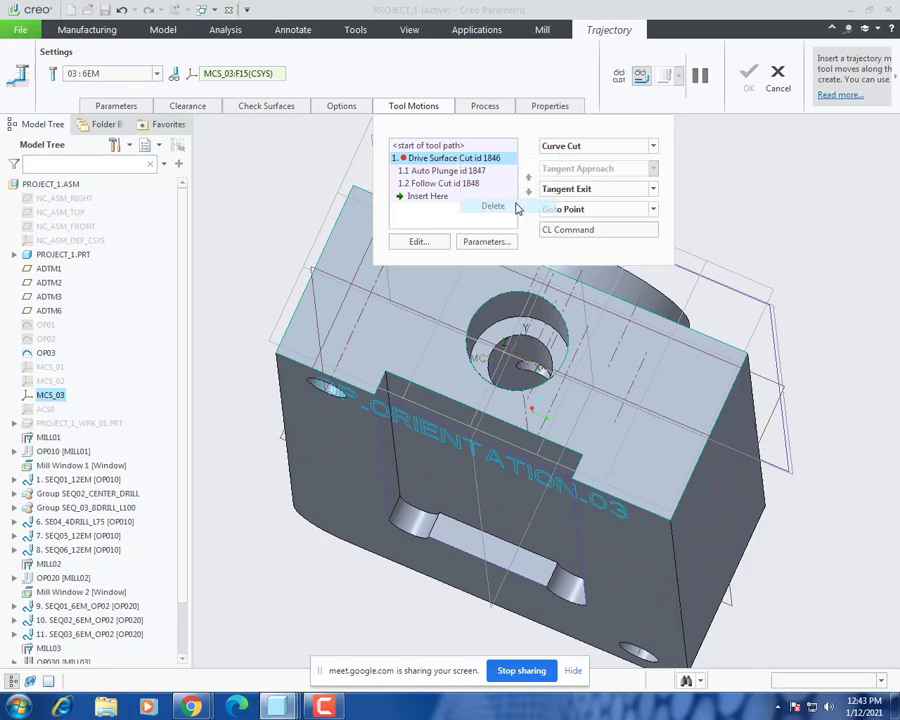
left_click(496, 378)
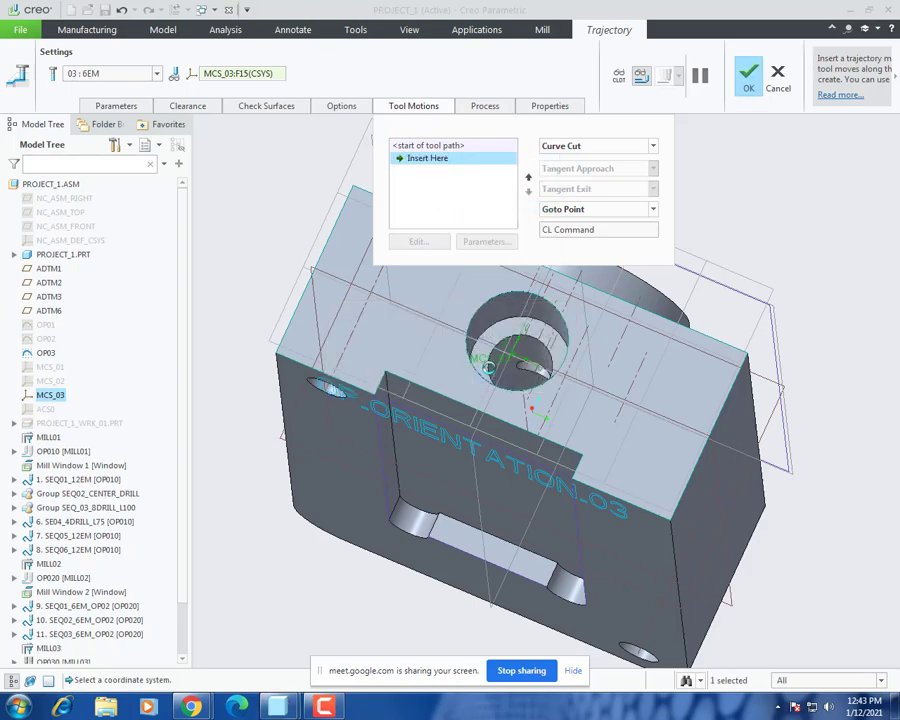
Step: Insert a Curve Cut motion and select the complete circular edge of the large bore on the OP03 face as its trajectory curve
left_click(565, 146)
middle_click_drag(560, 307, 540, 281)
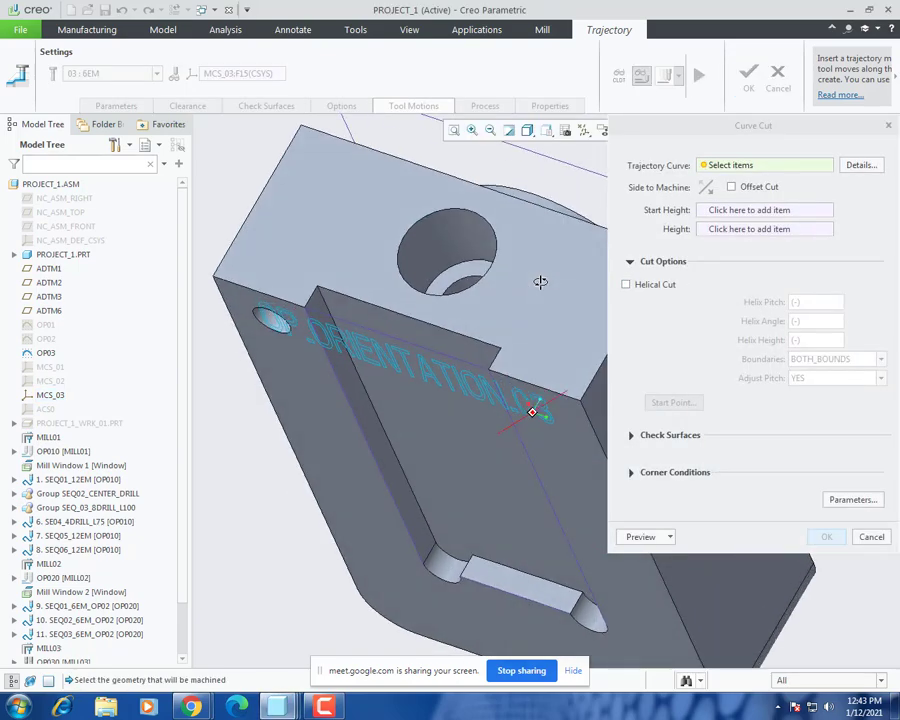
left_click(421, 296)
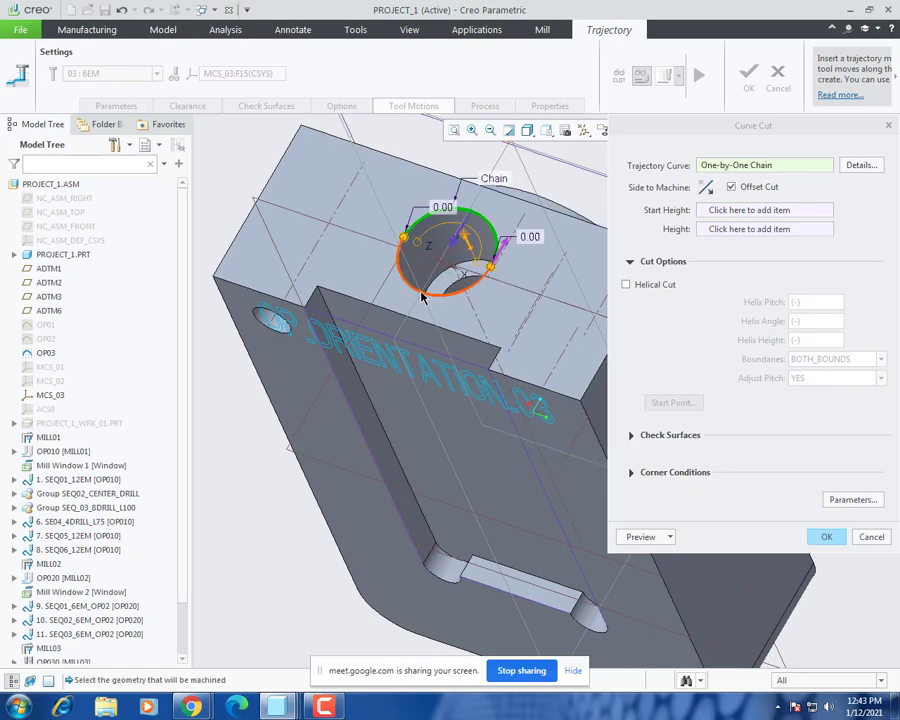
left_click(412, 291, "shift")
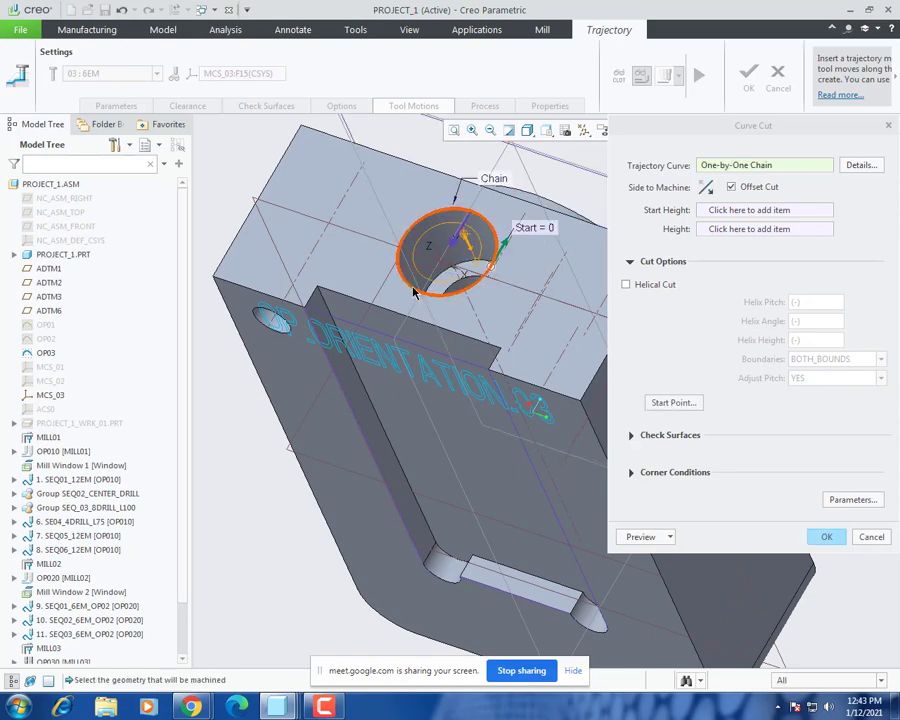
scroll(414, 289, "down", 4)
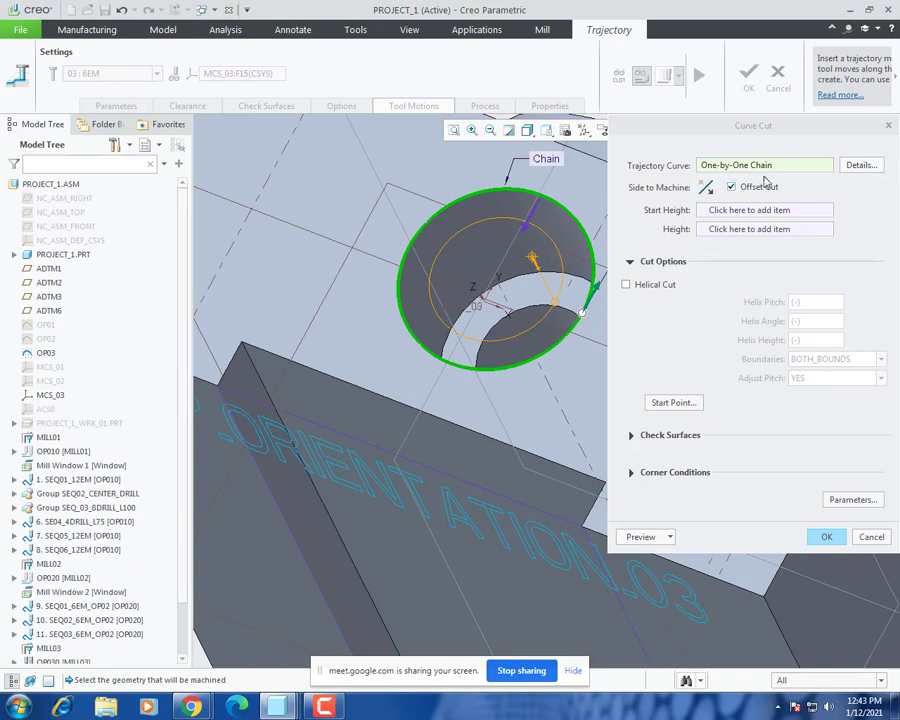
Step: Set the Curve Cut's start height to the block's OP03 face and its height to the step face inside the bore, and accept it
left_click(735, 210)
left_click(424, 185)
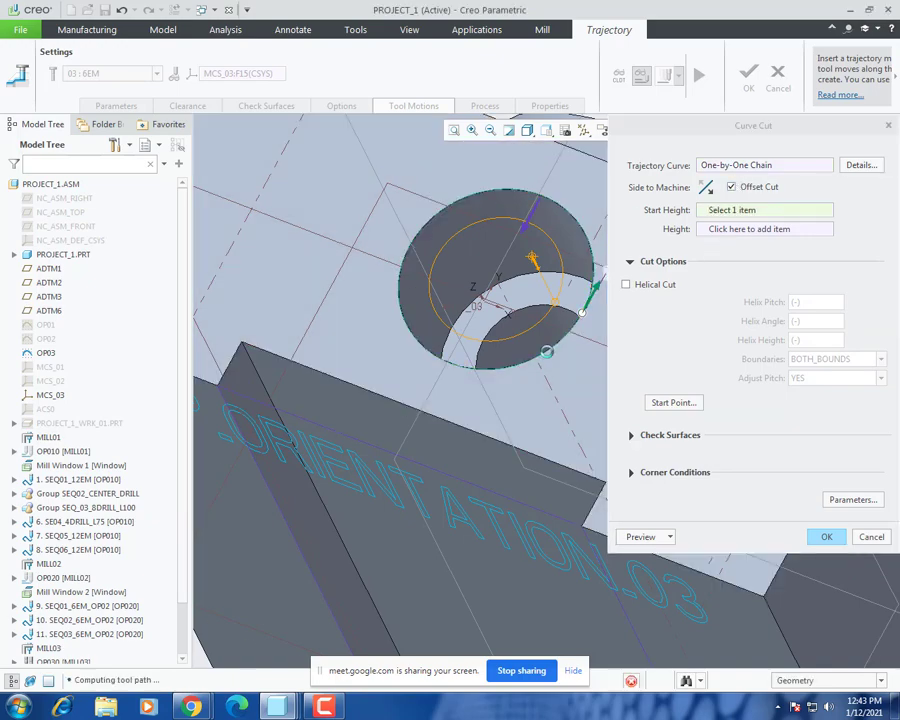
left_click(723, 229)
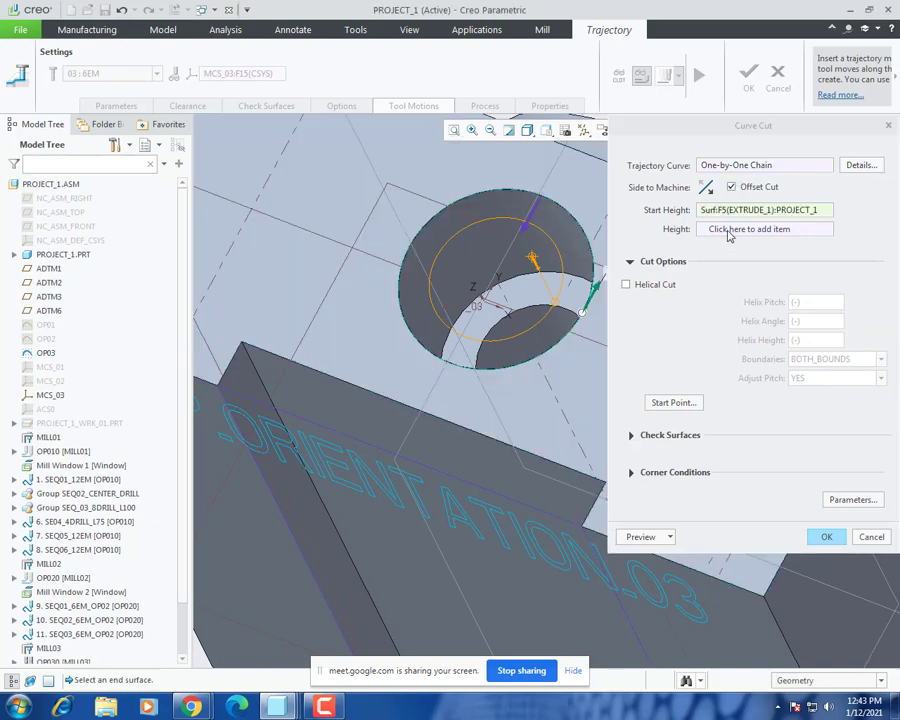
left_click(446, 322)
middle_click_drag(446, 322, 496, 346)
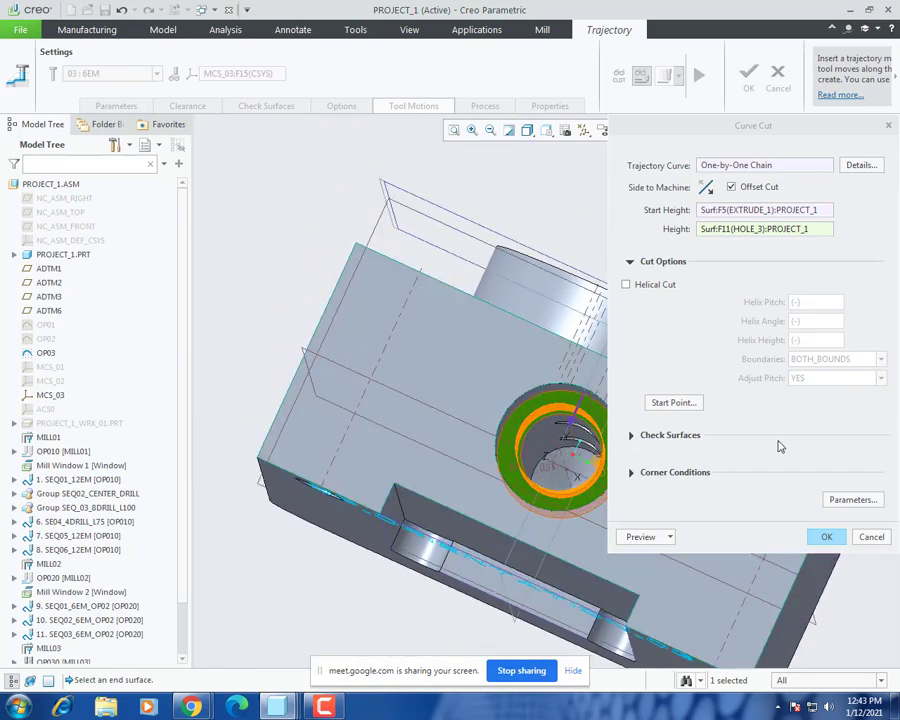
left_click(830, 536)
Step: Display the bore toolpath, position the cutting tool at a point on it to inspect the cut, and close the playback
left_click(665, 78)
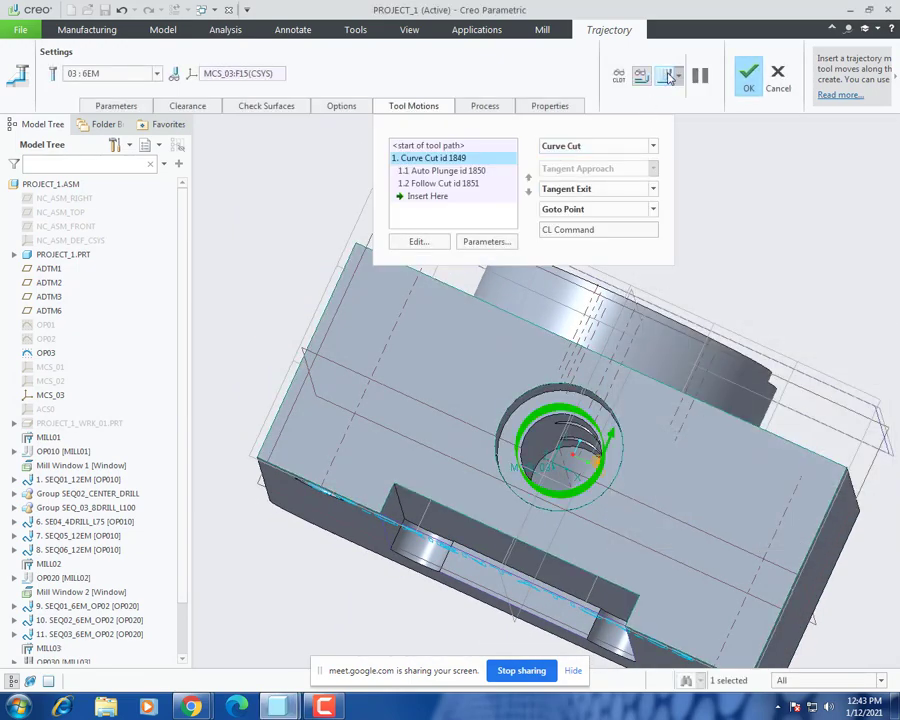
left_click(853, 577)
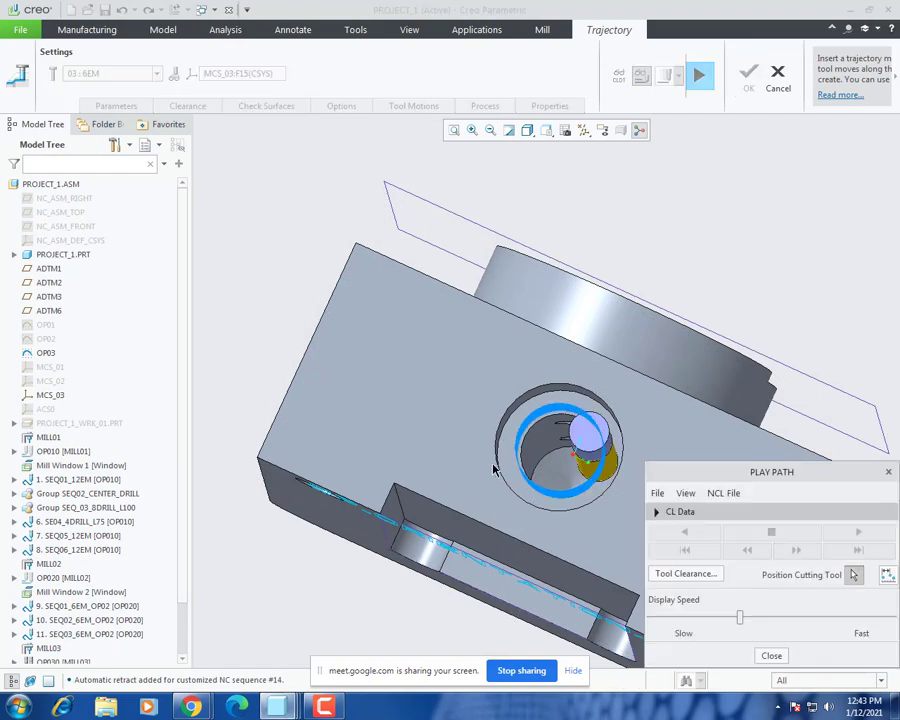
scroll(524, 455, "up", 3)
left_click(535, 440)
scroll(490, 458, "down", 3)
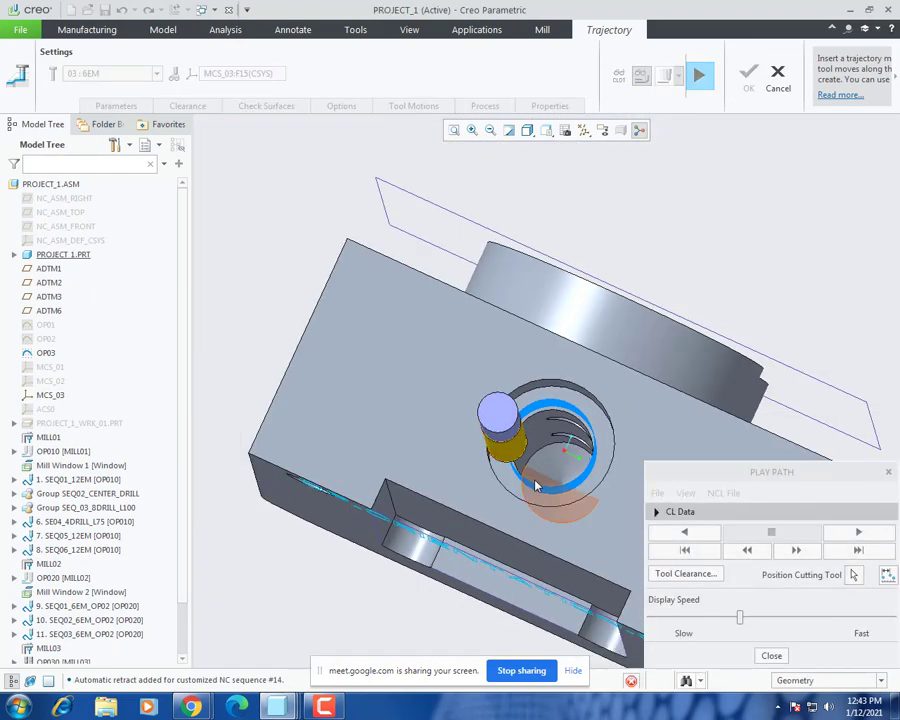
middle_click_drag(536, 484, 502, 362)
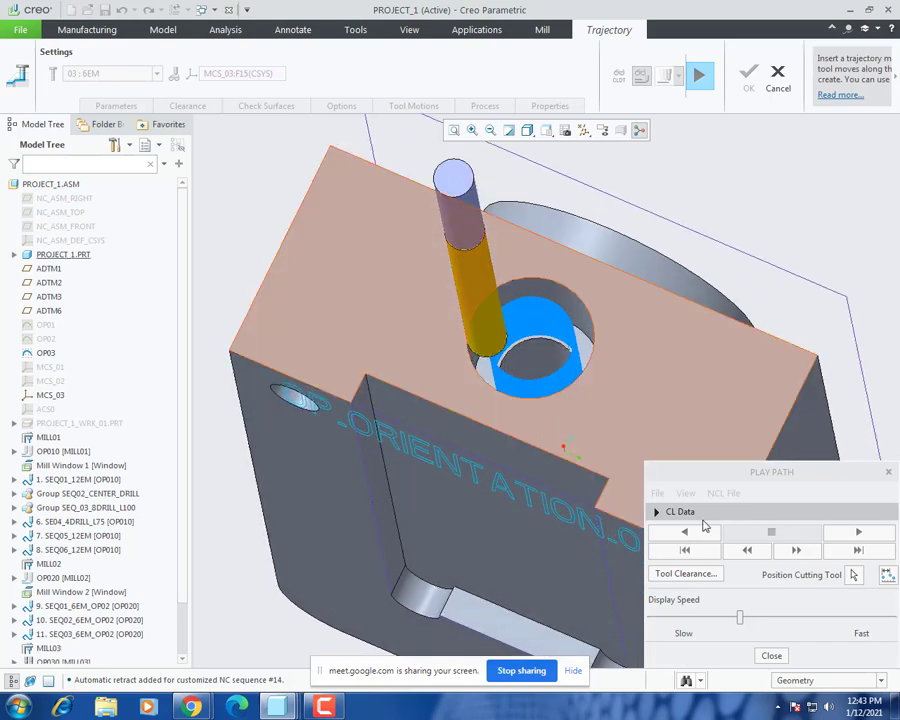
left_click(771, 656)
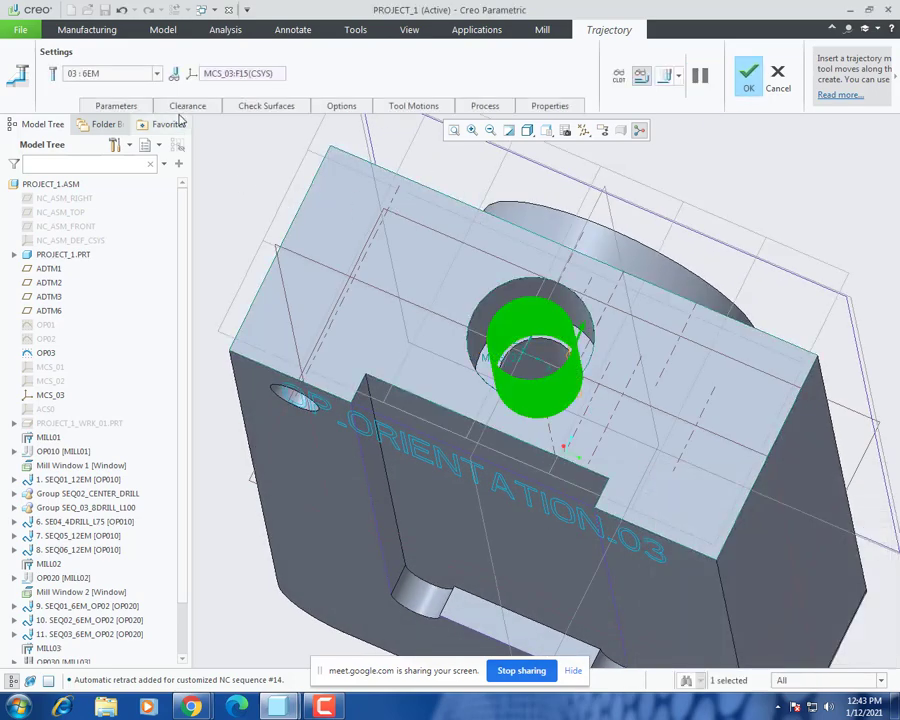
Step: In the full list of entry/exit parameters, set LEAD_RADIUS, TANGENT_LEAD_STEP and NORMAL_LEAD_STEP to 3
left_click(116, 106)
left_click(235, 316)
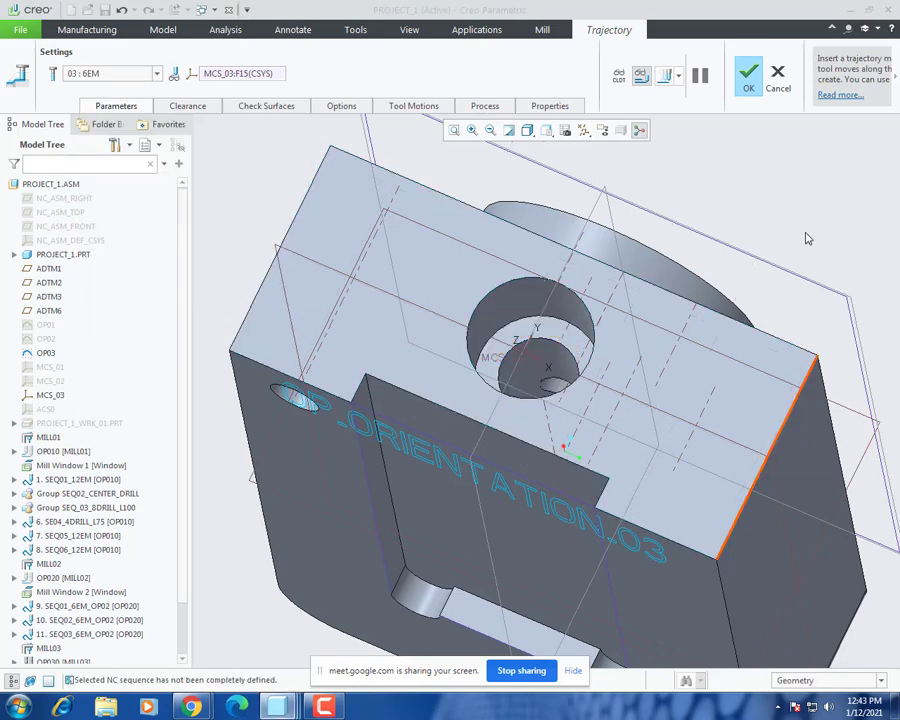
left_click(283, 141)
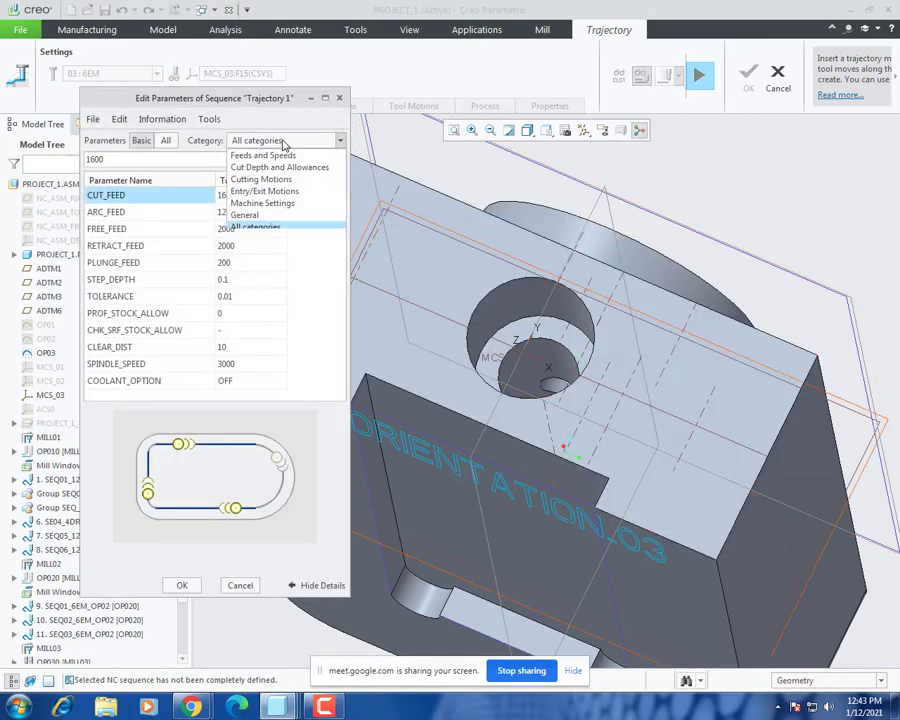
left_click(266, 191)
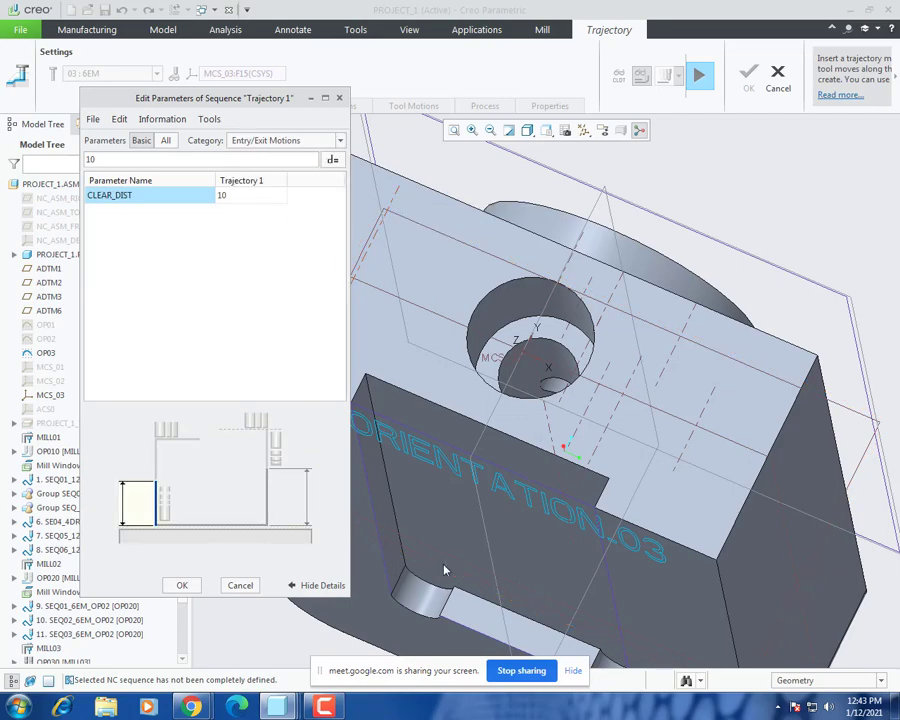
left_click(168, 140)
left_click(243, 279)
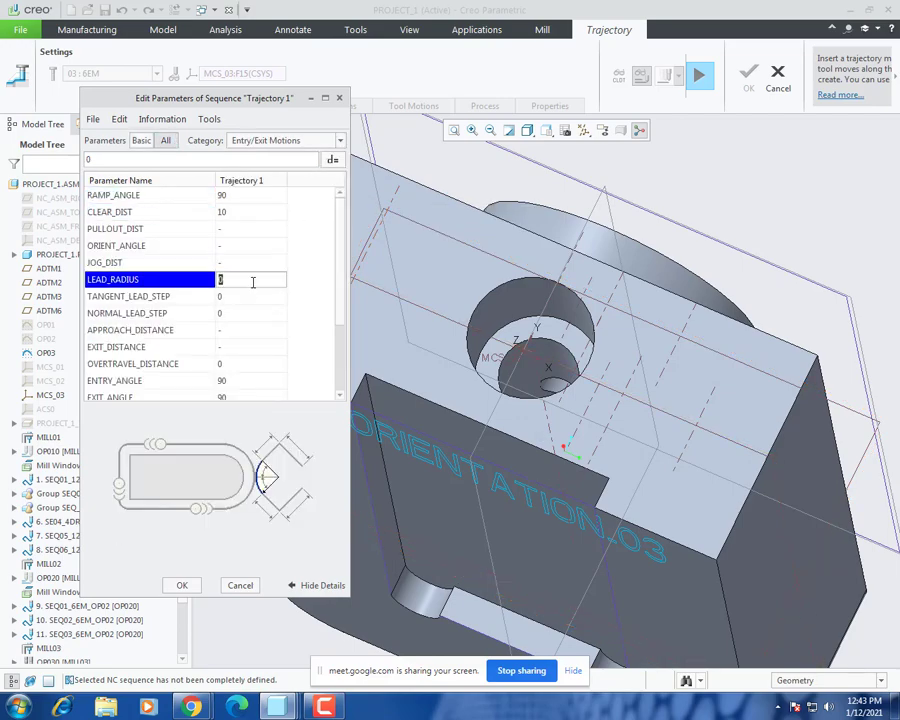
type("3")
key("Return")
type("3")
key("Return")
type("3")
key("Return")
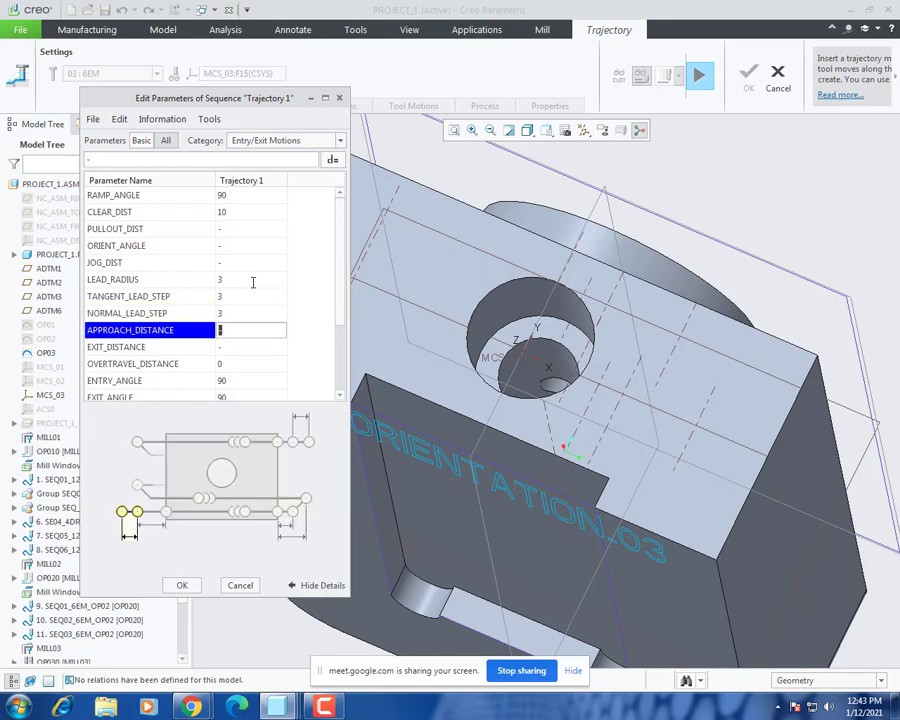
Step: Set CUT_ENTRY_EXT to LEAD_IN and CUT_EXIT_EXT to LEAD_OUT, and accept the sequence parameters
key("Return")
key("Return")
key("Return")
key("Return")
key("Return")
key("Return")
key("Return")
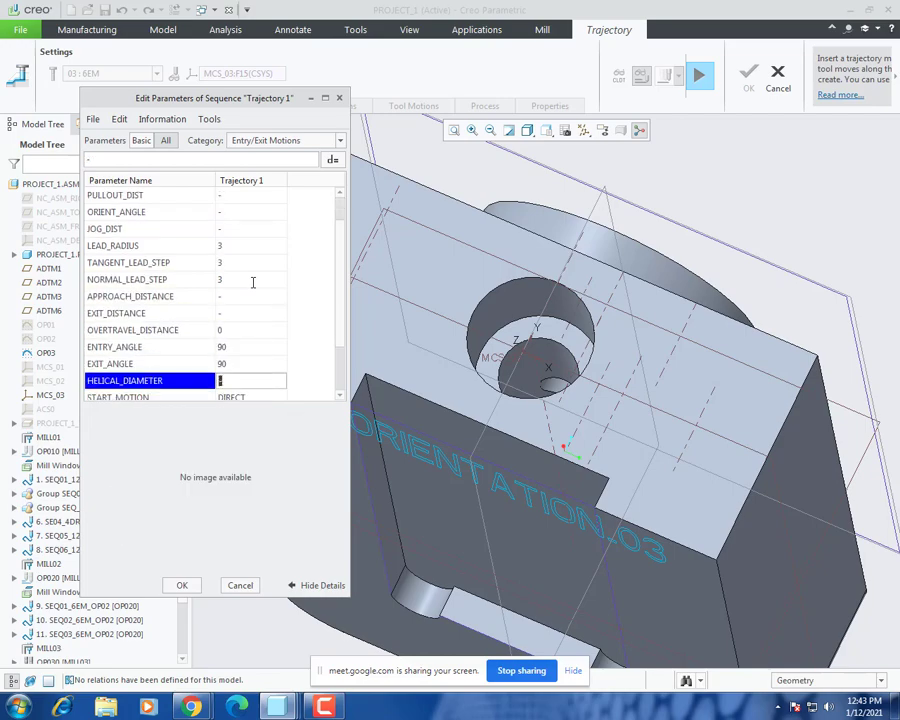
key("Return")
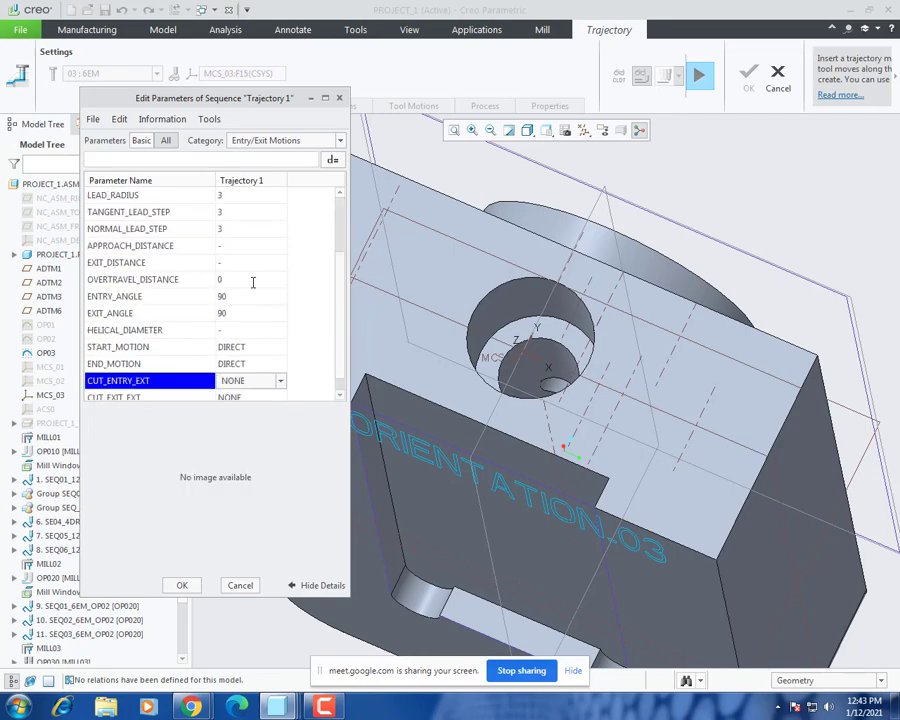
left_click(283, 386)
left_click(238, 440)
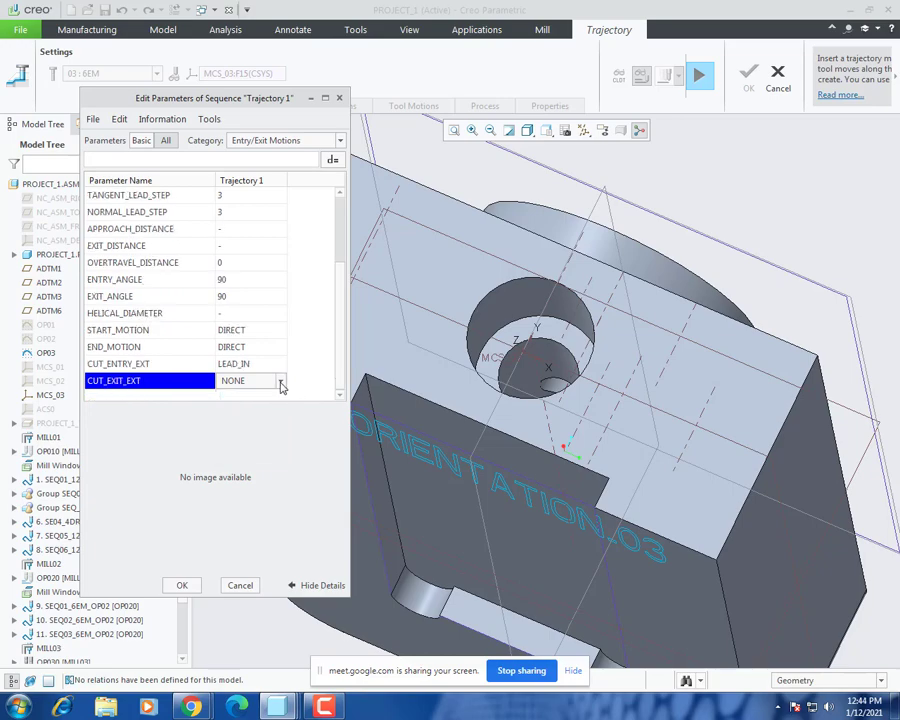
left_click(281, 387)
left_click(240, 444)
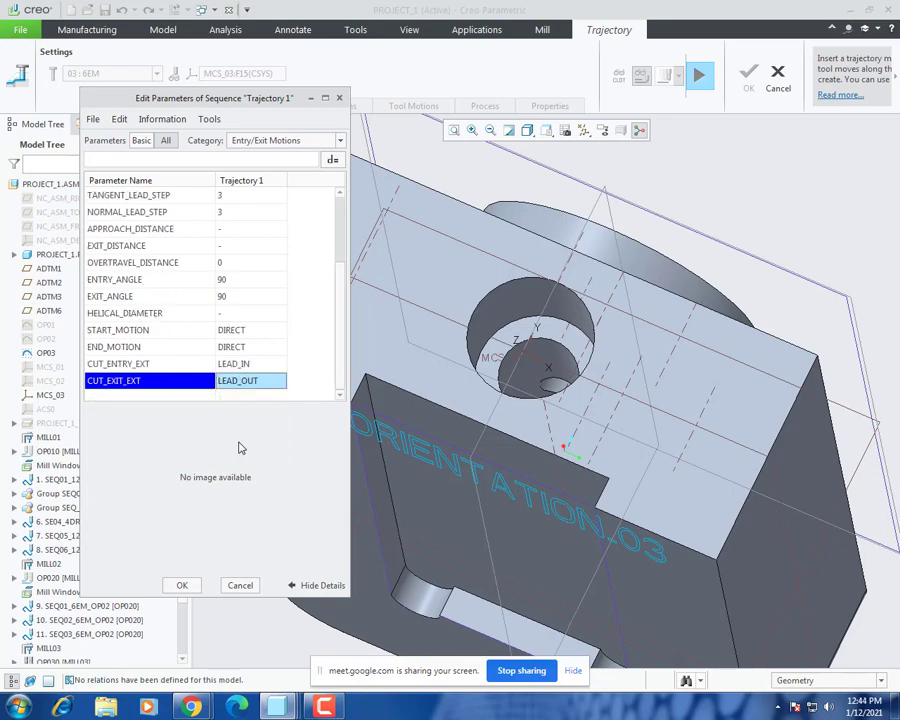
left_click(185, 586)
Step: Play the bore toolpath starting at the slowest display speed, raise it to medium, and examine the lead-in and cutting passes
middle_click_drag(556, 270, 564, 313)
left_click(670, 74)
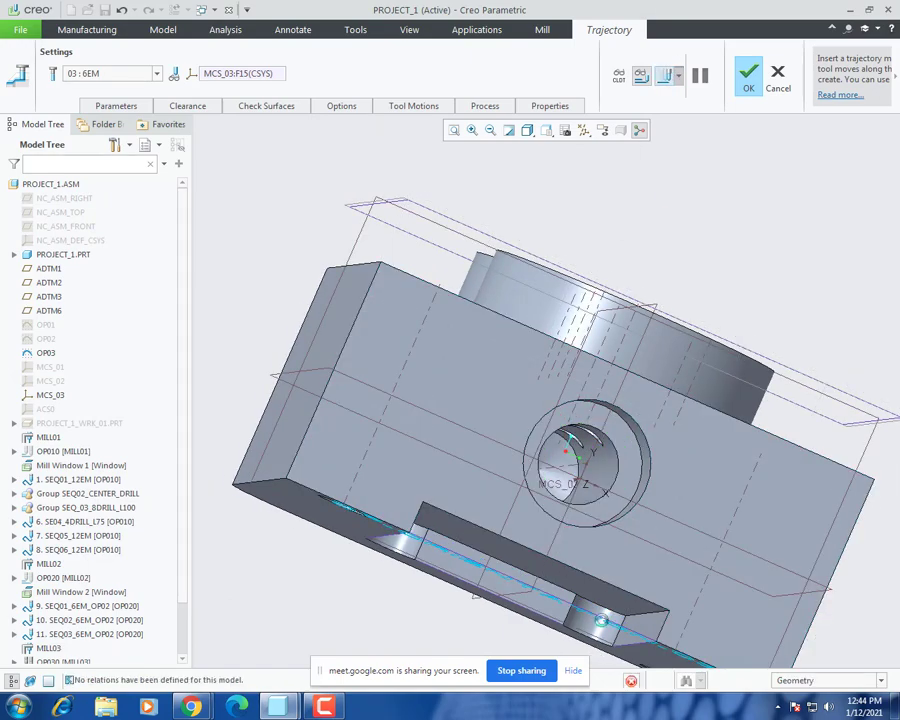
middle_click_drag(555, 545, 560, 507)
scroll(557, 545, "up", 4)
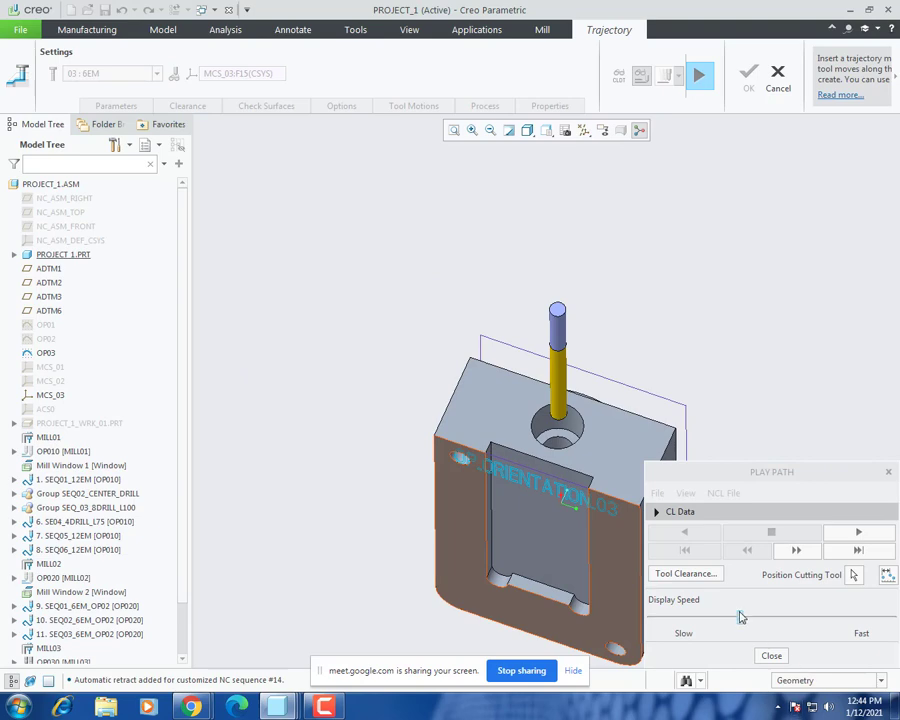
left_click_drag(740, 617, 618, 604)
left_click(889, 533)
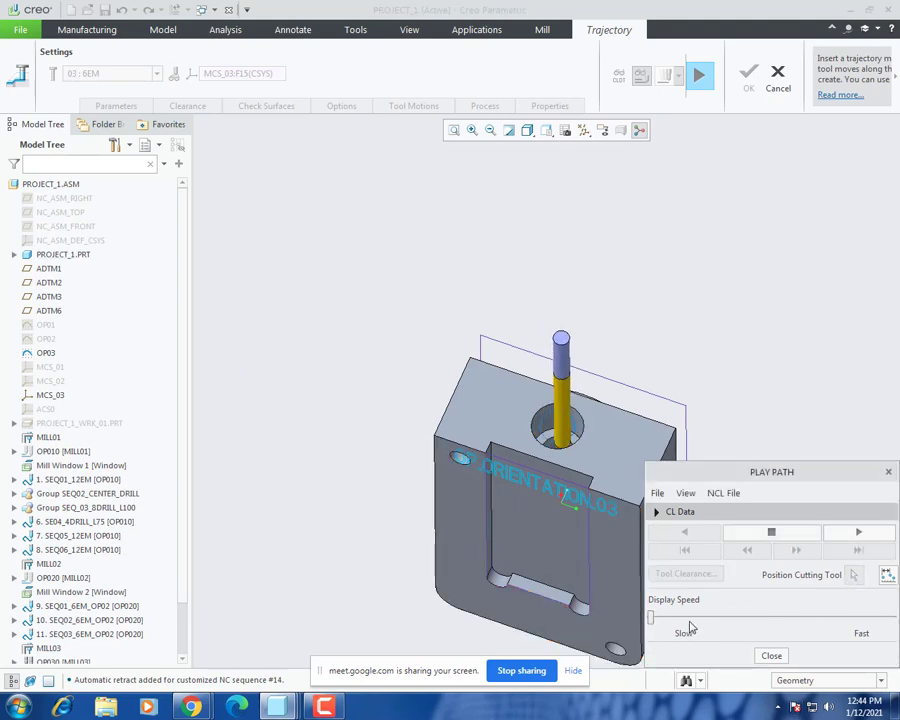
left_click_drag(650, 617, 746, 620)
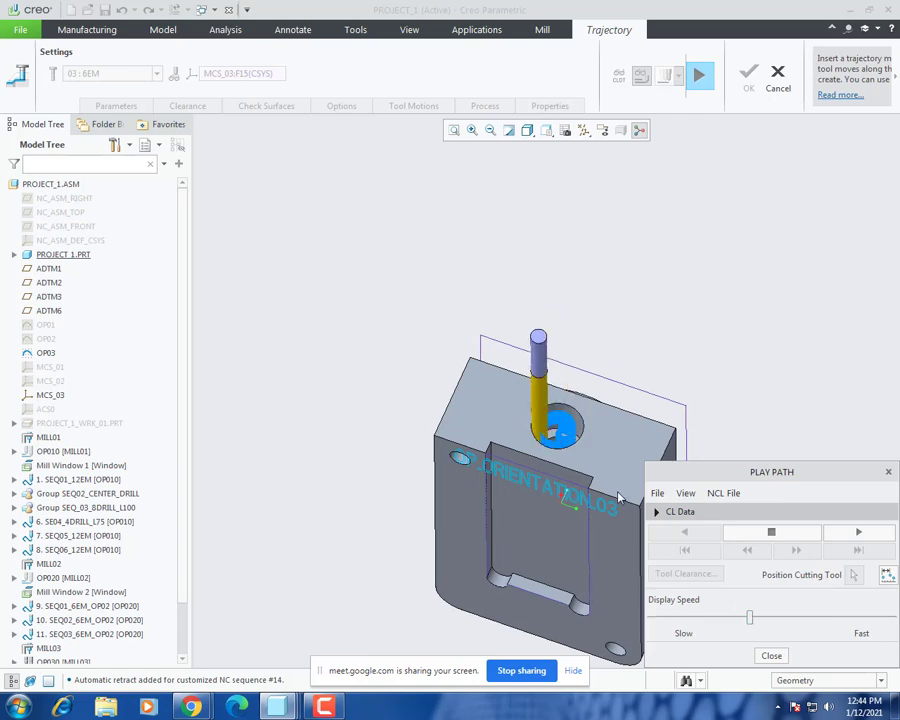
scroll(496, 396, "down", 3)
scroll(498, 414, "up", 1)
scroll(500, 417, "down", 2)
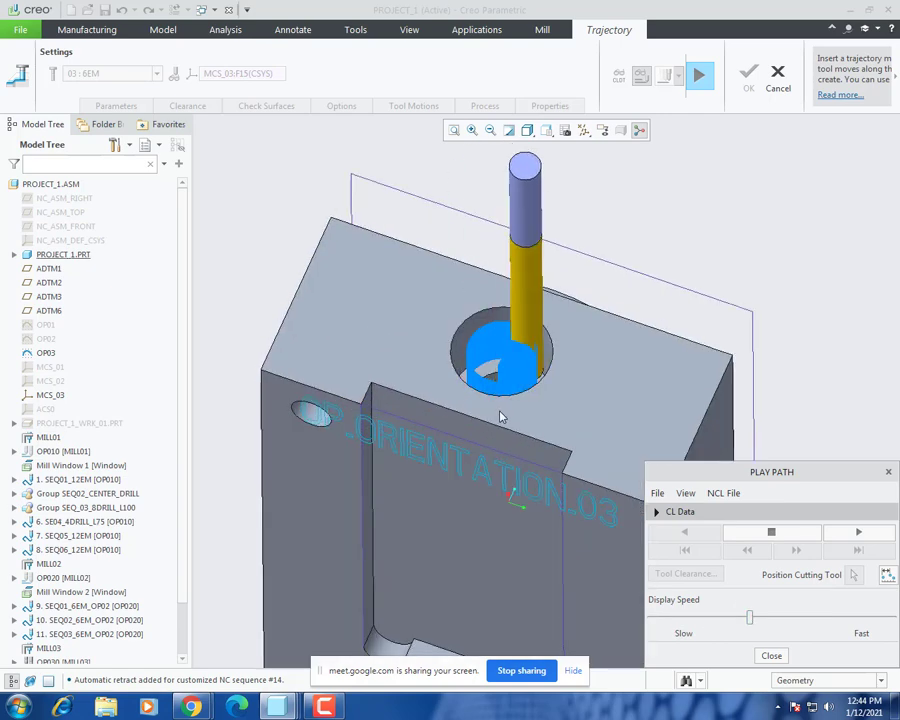
scroll(565, 441, "down", 3)
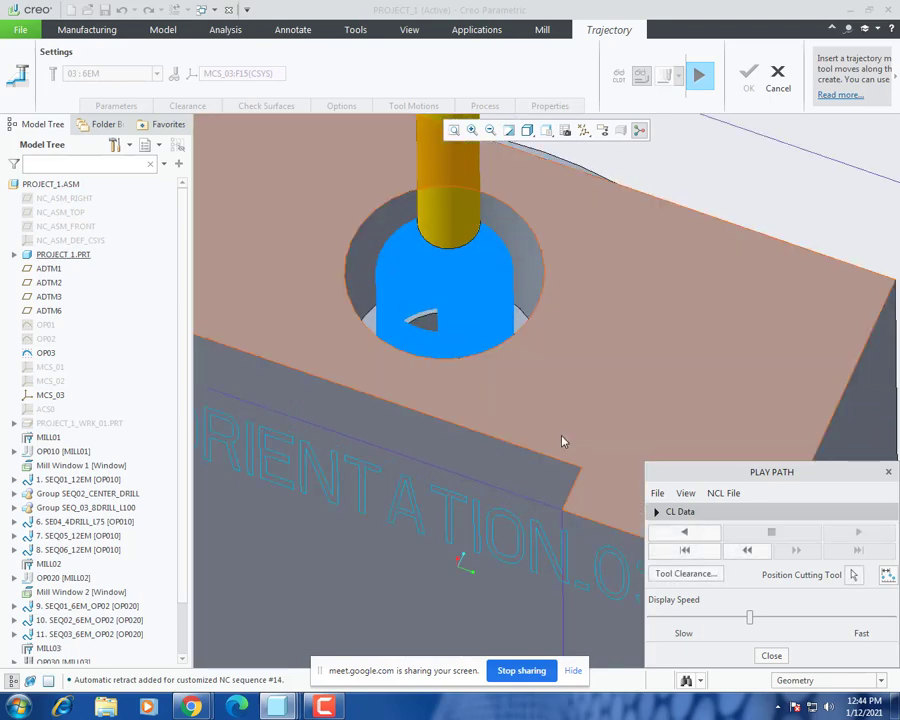
Step: Position the cutting tool on a bore toolpath pass and inspect the spacing of the depth passes up close
scroll(564, 440, "up", 3)
middle_click_drag(516, 444, 503, 428)
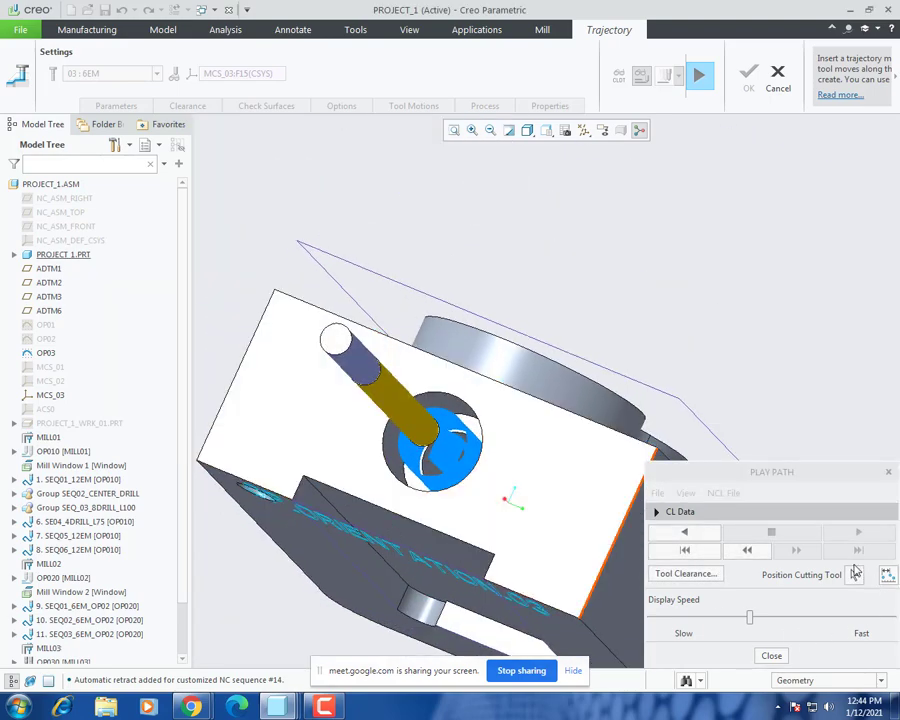
left_click(850, 575)
scroll(470, 430, "down", 5)
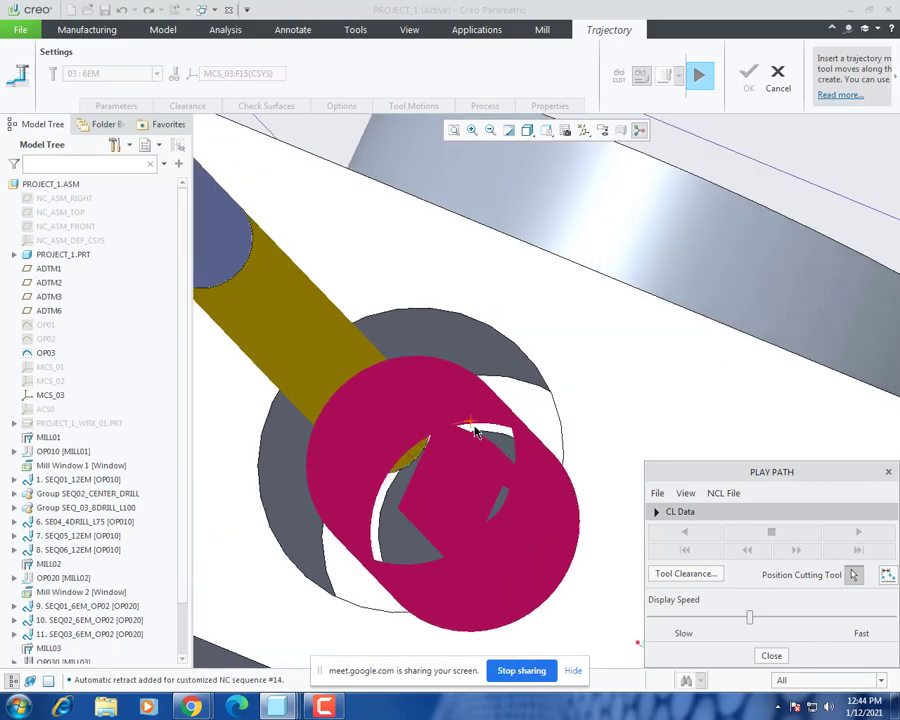
scroll(478, 428, "down", 4)
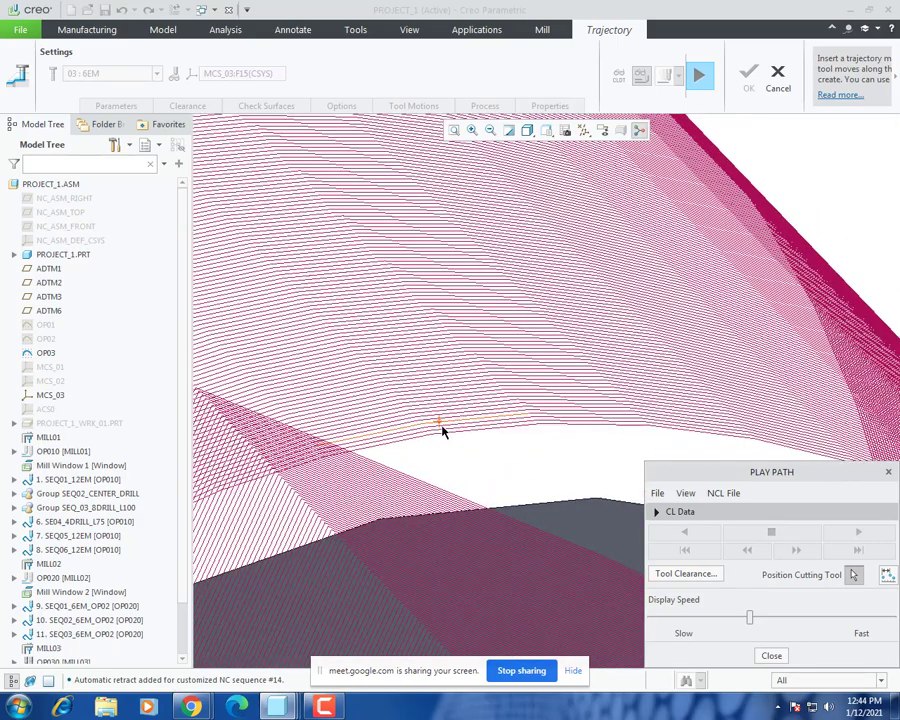
scroll(470, 437, "up", 8)
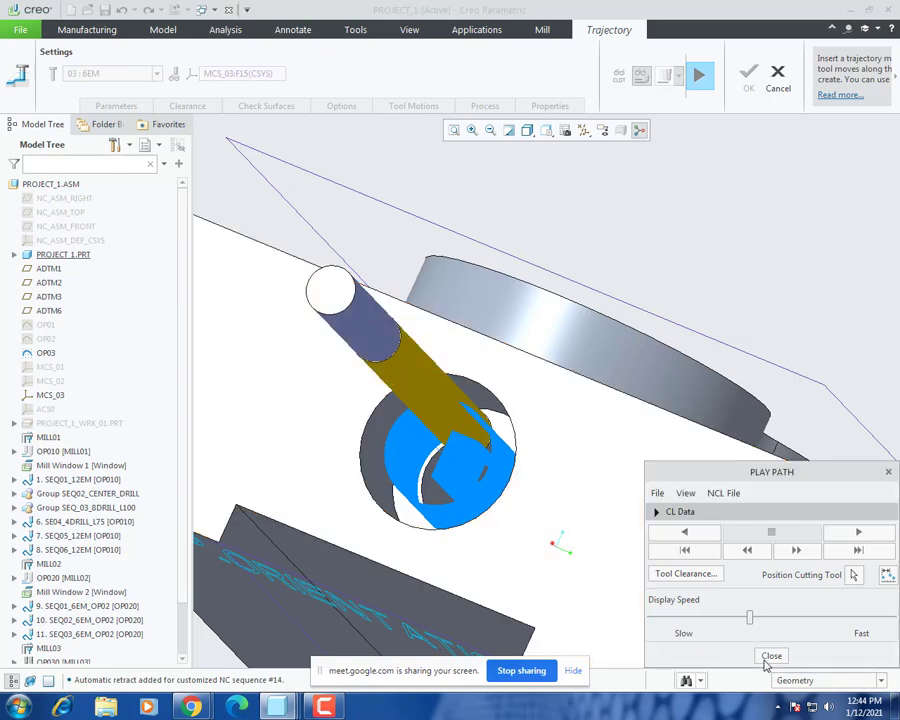
Step: Close the bore toolpath playback and accept the trajectory sequence
left_click(764, 654)
left_click(748, 75)
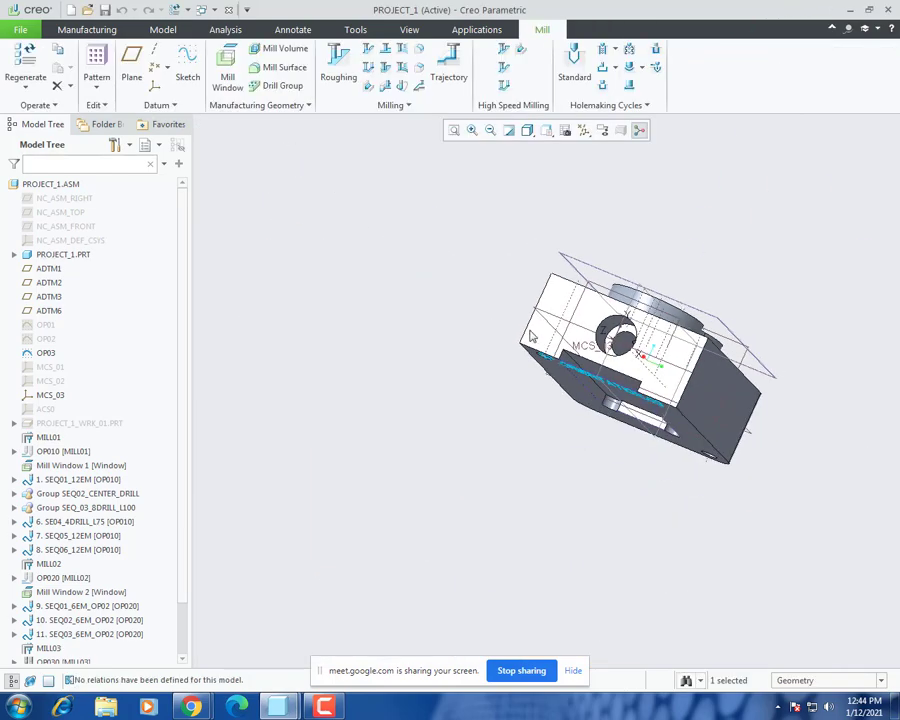
scroll(598, 342, "down", 6)
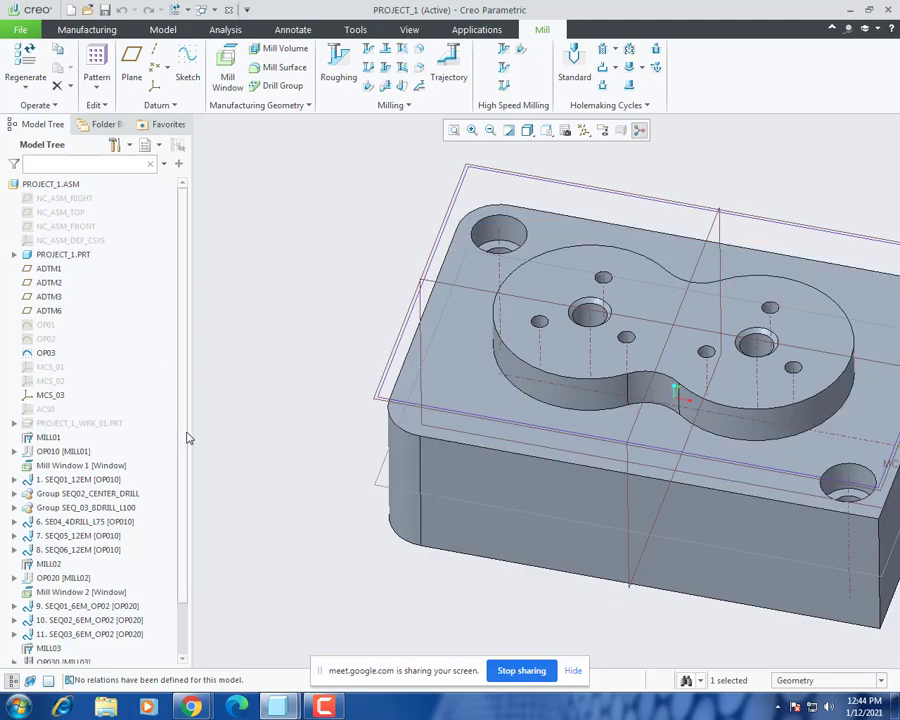
Step: Rename the Drilling 5 sequence as SEQ01_CENTER_DRILL and Drilling 6 as SEQ02_12DRILL_L150
scroll(156, 500, "down", 2)
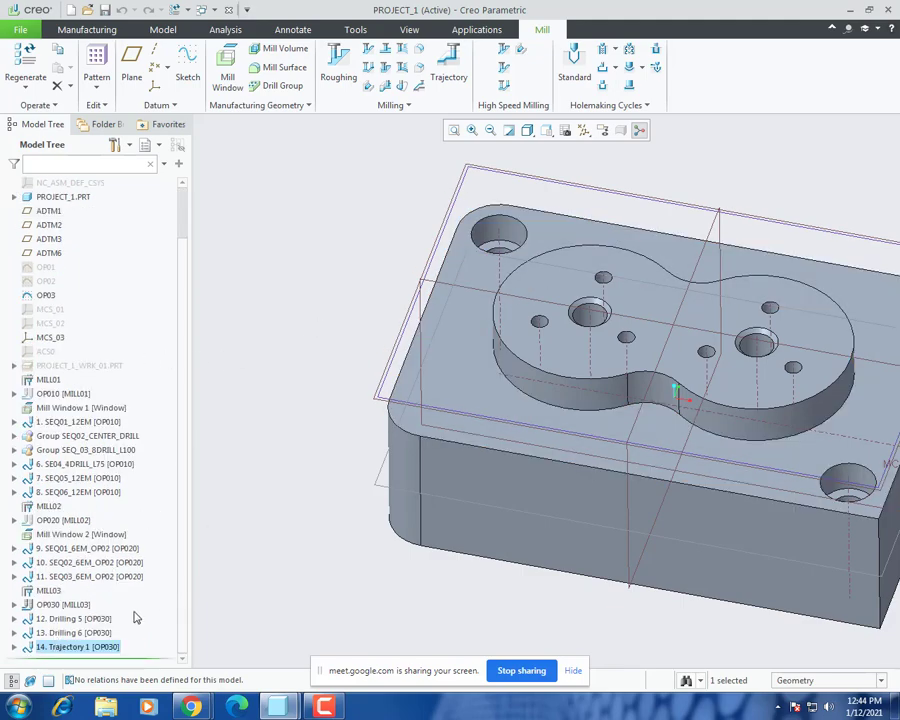
left_click(59, 620)
left_click(61, 620)
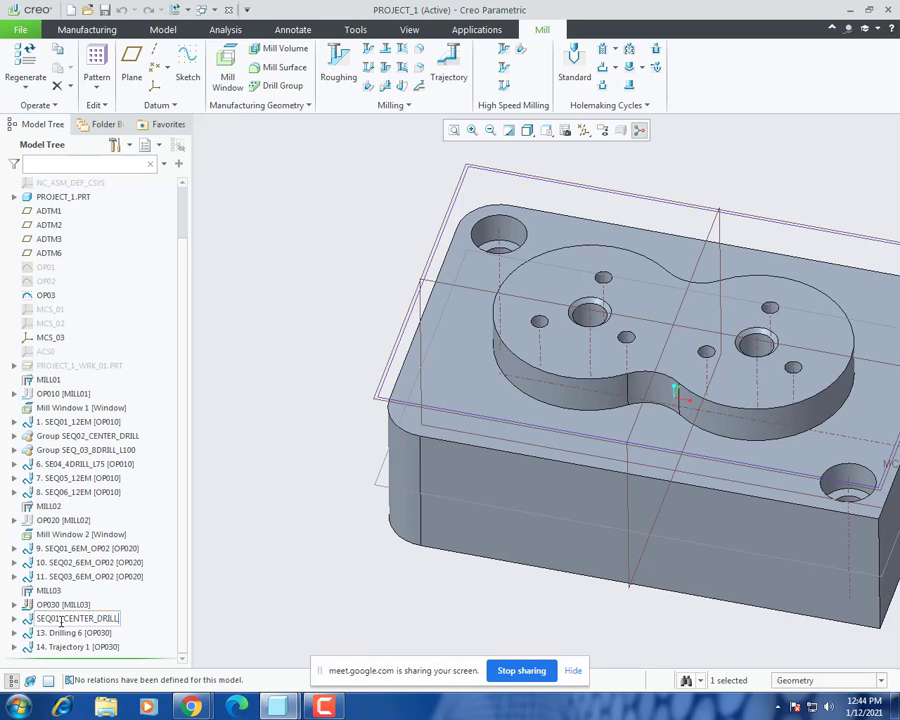
key("Return")
key("Down")
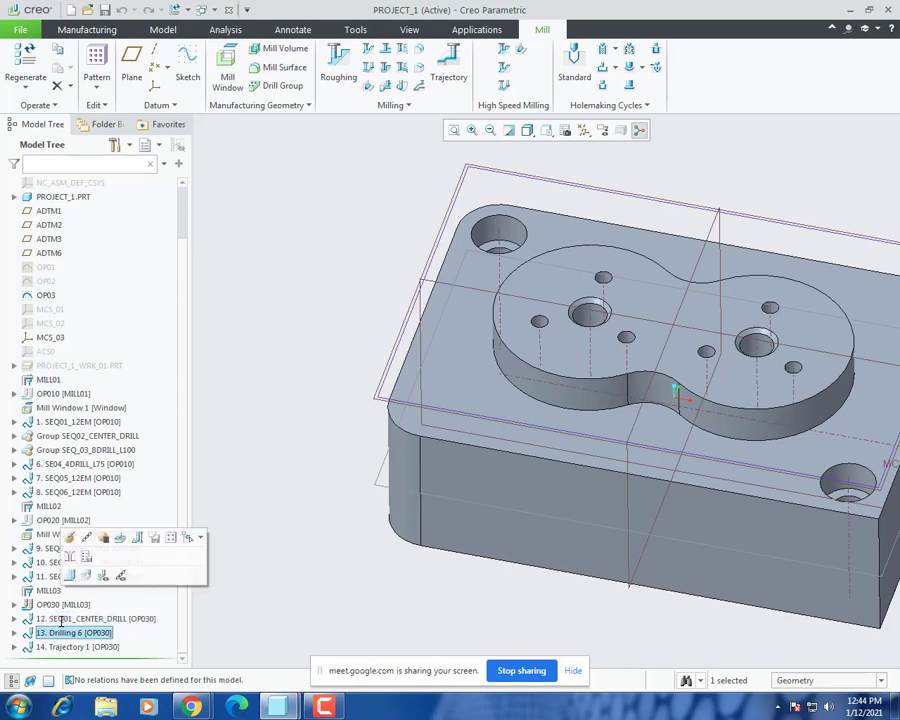
key("F2")
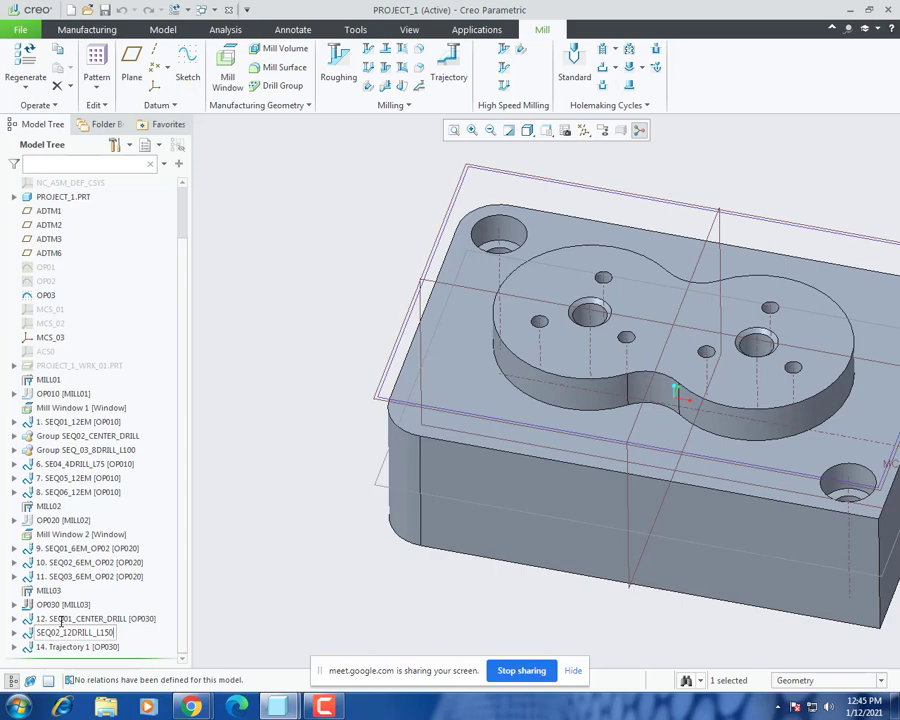
key("Return")
Step: Rename the Trajectory 1 sequence of OP030 as SEQ03_6EM_L75 and save the assembly
key("Down")
key("F2")
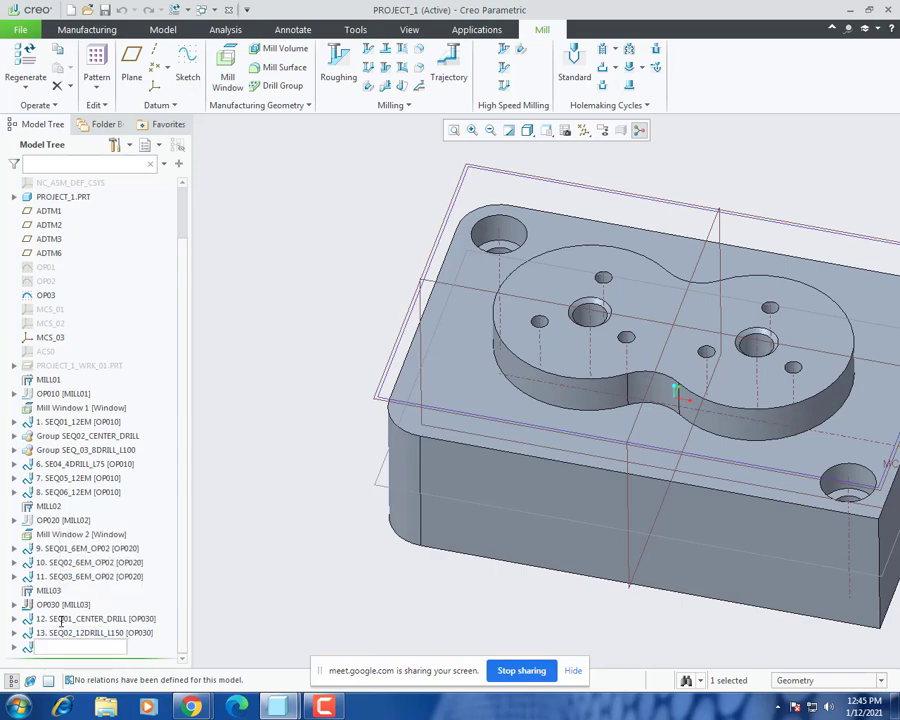
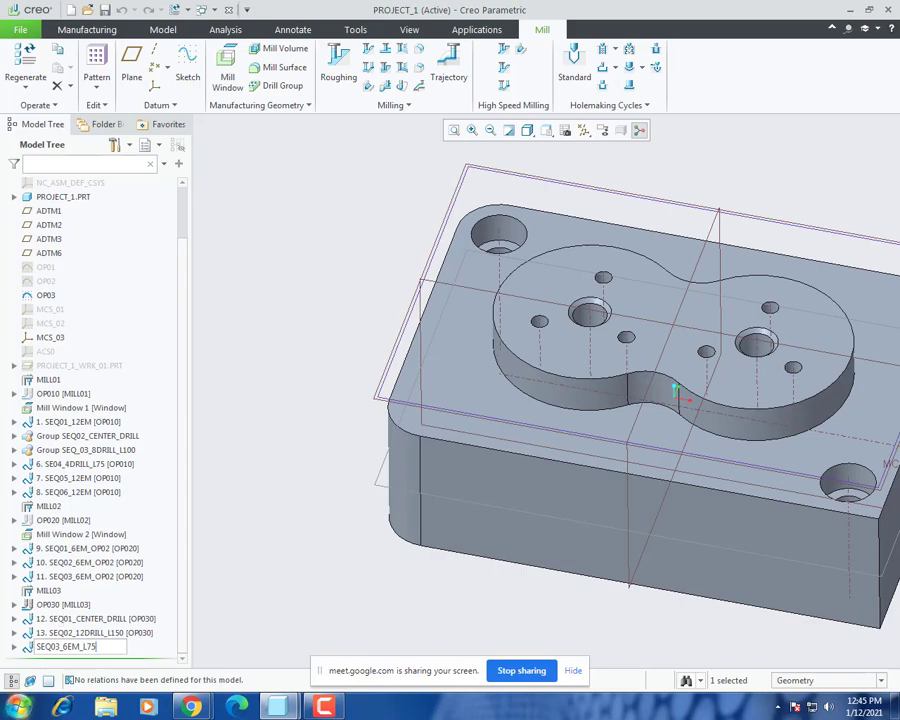
key("Return")
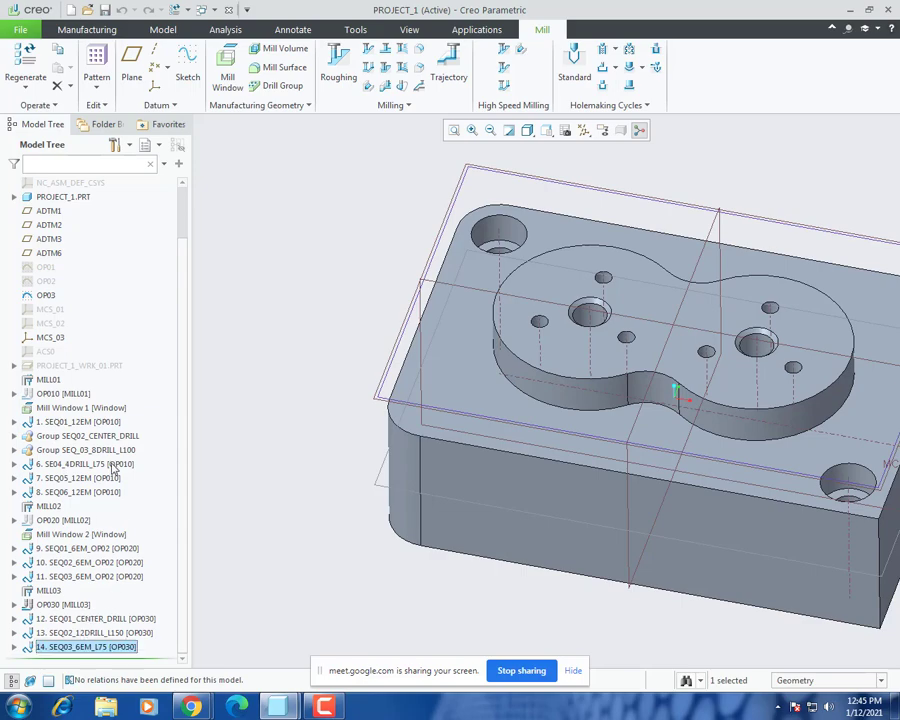
key("ctrl+s")
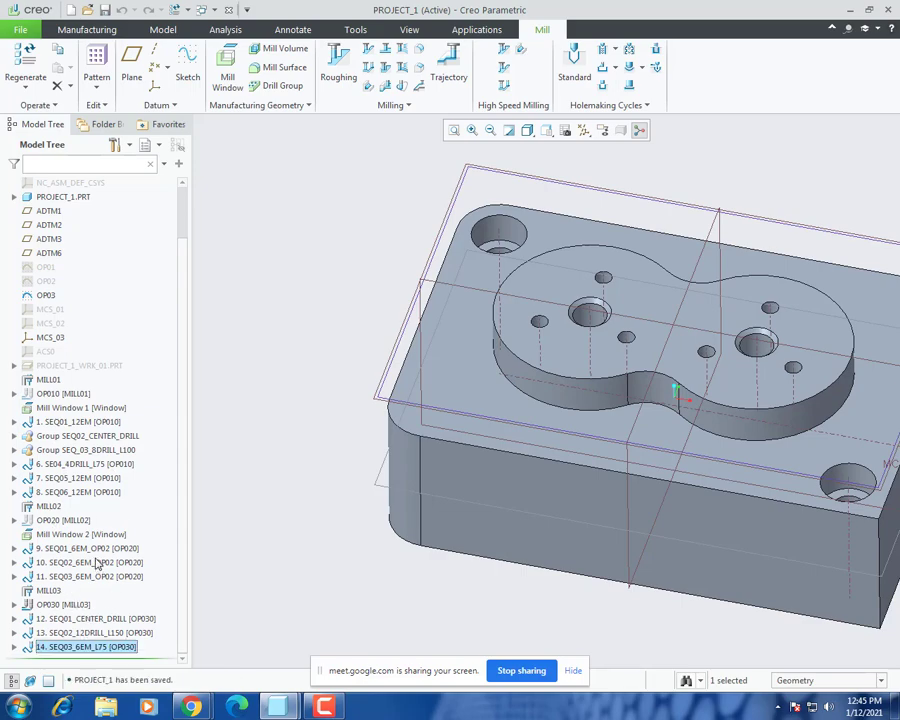
Step: Make OP020 the active operation and unhide the machining coordinate systems MCS_01 and MCS_02
right_click(60, 521)
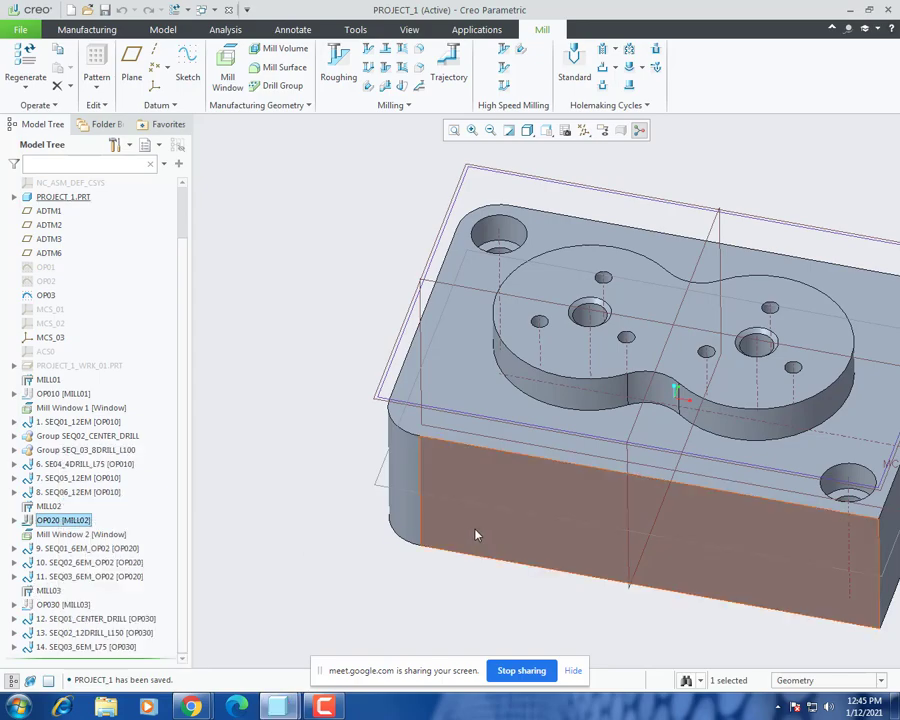
middle_click_drag(476, 532, 762, 335)
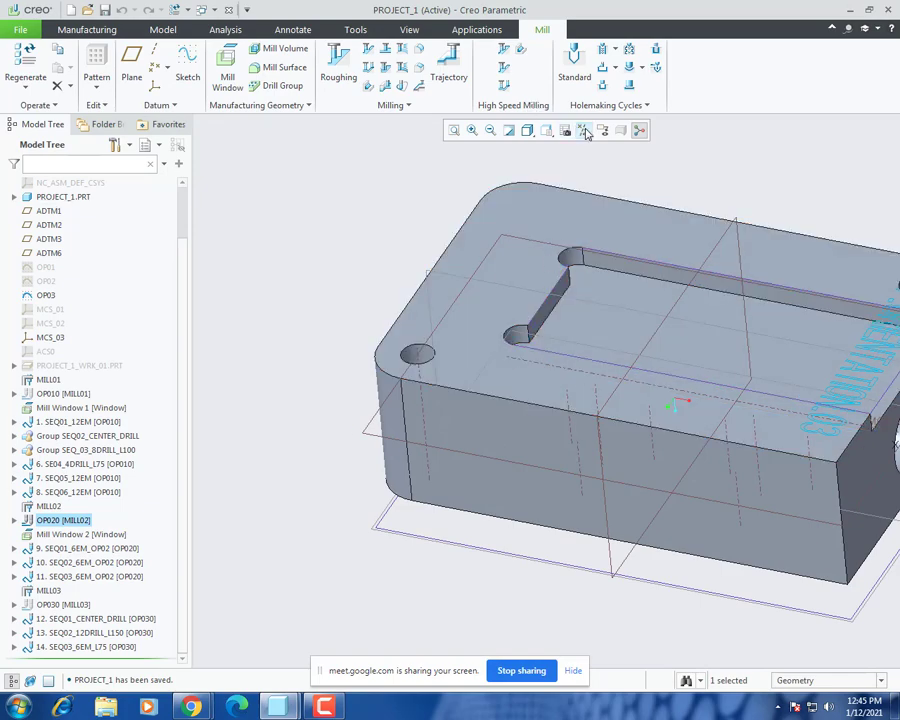
left_click(584, 130)
left_click(584, 179)
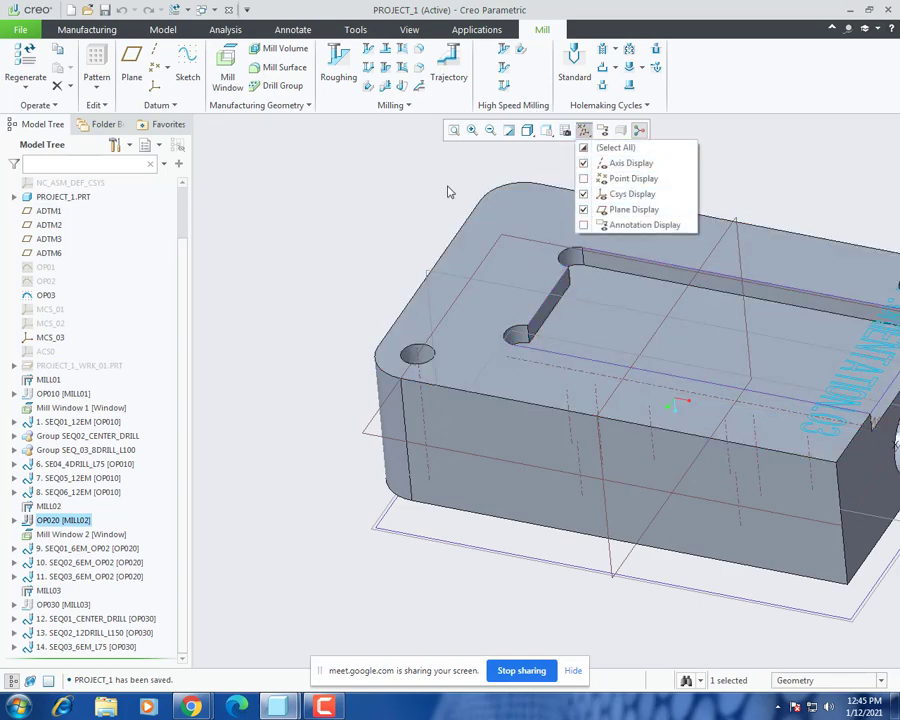
left_click(49, 326)
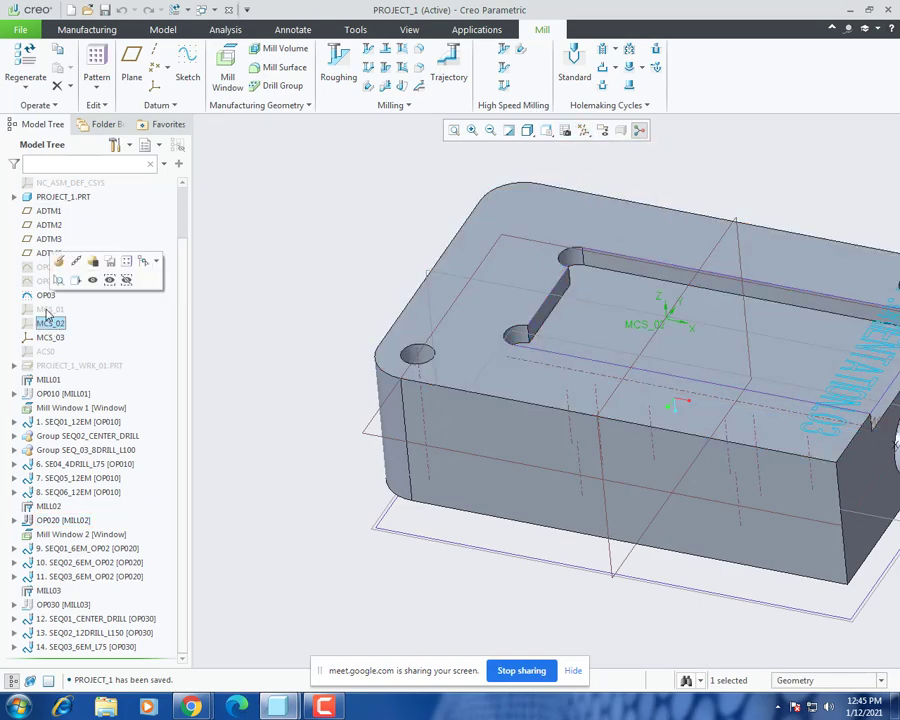
left_click(47, 311, "ctrl")
right_click(47, 311)
left_click(73, 281)
middle_click_drag(311, 374, 687, 297)
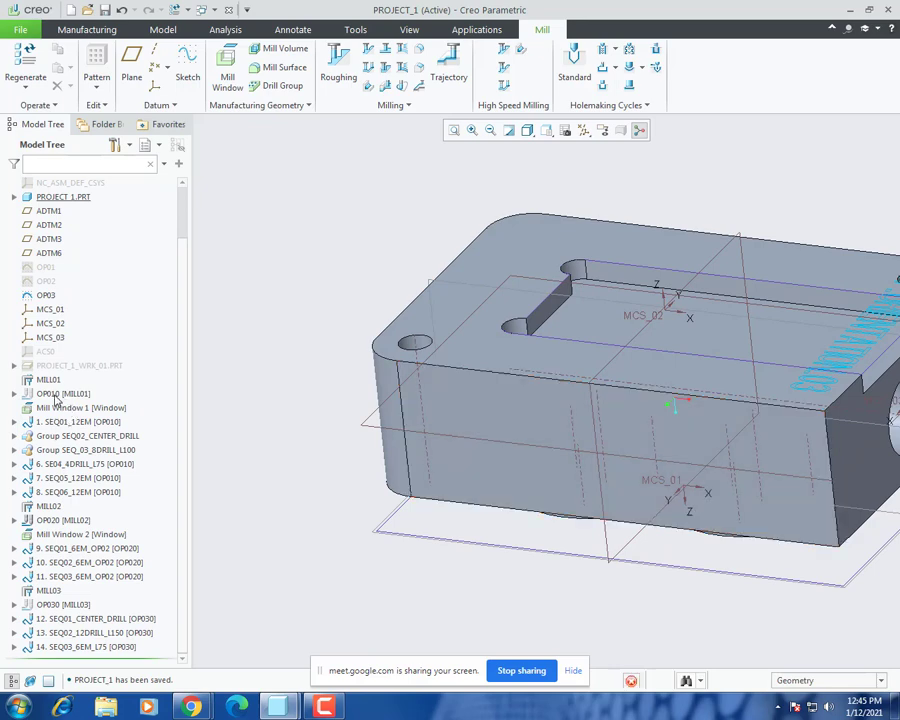
Step: Make OP010 the active operation, turn the part to its raised boss side and try starting a trajectory sequence
right_click(60, 394)
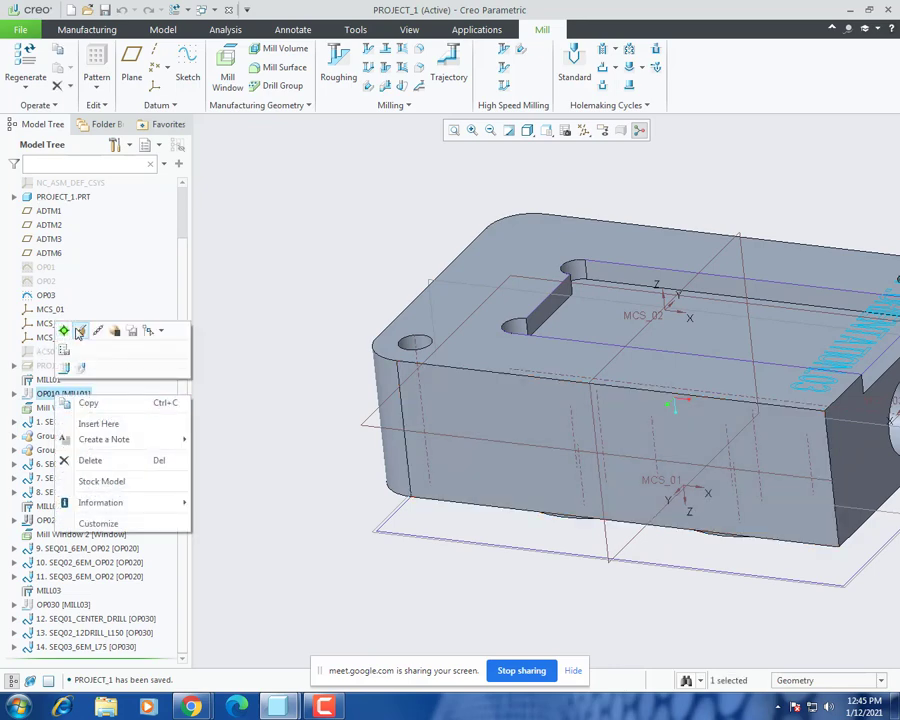
left_click(66, 332)
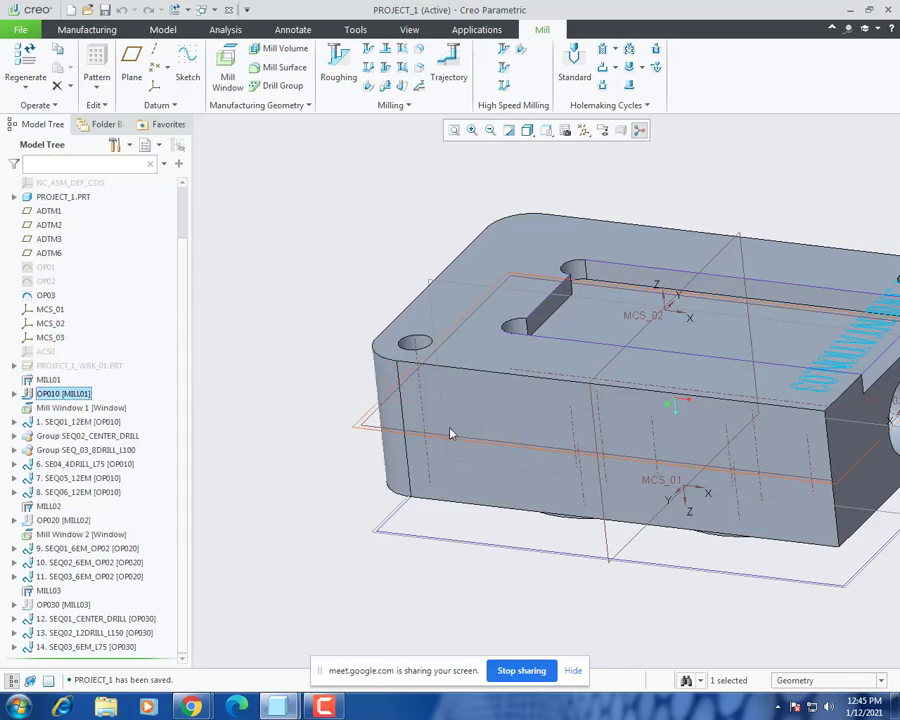
middle_click_drag(508, 310, 420, 540)
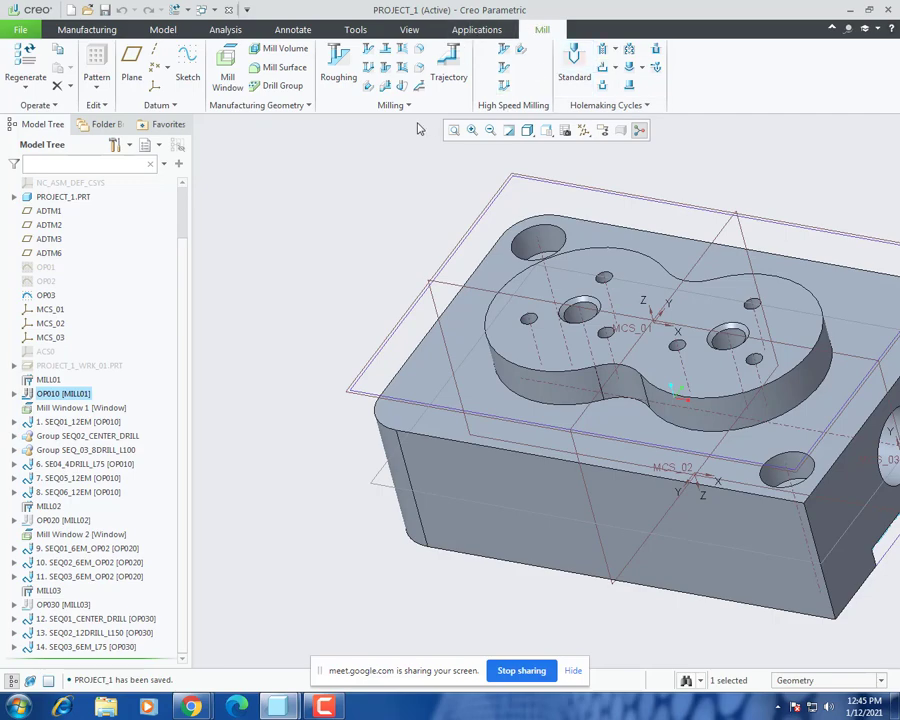
left_click(448, 64)
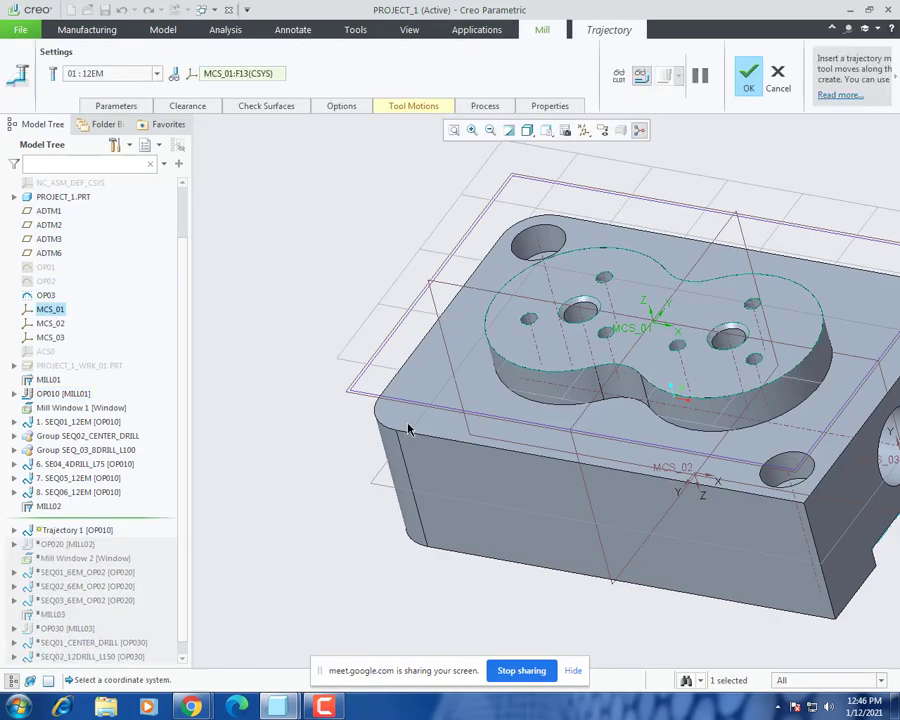
left_click(748, 76)
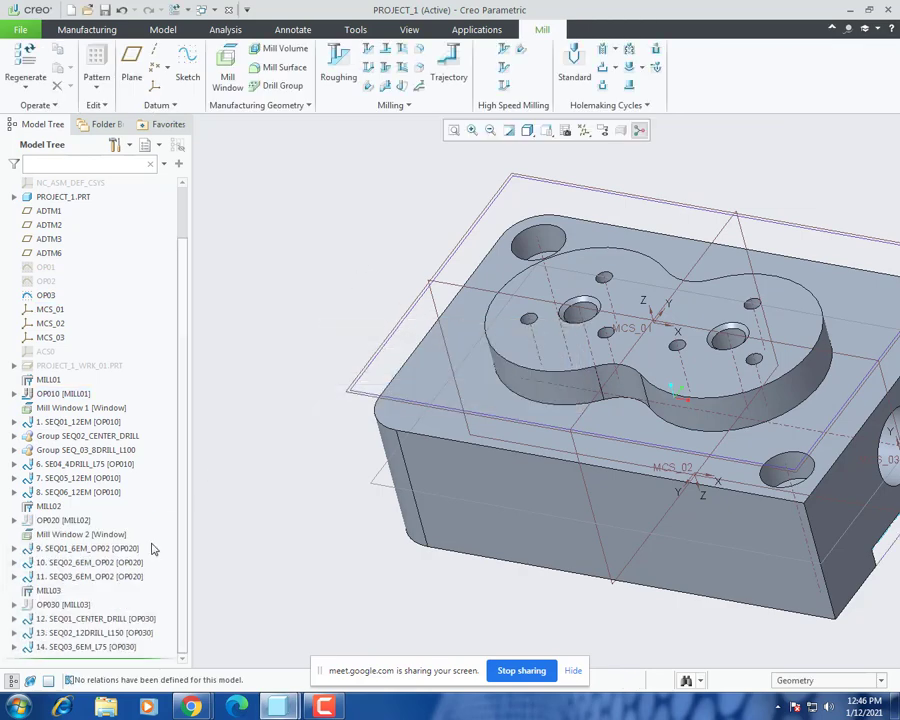
Step: Copy the SEQ06_12EM sequence of OP010 and paste it using the same operation reference
left_click(88, 490)
right_click(88, 492)
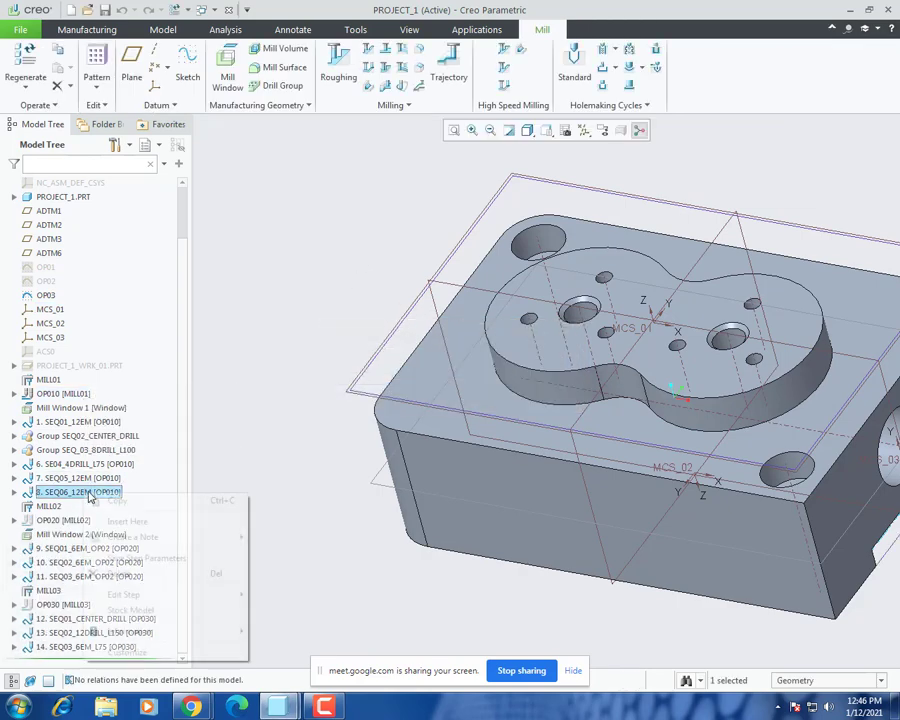
left_click(116, 500)
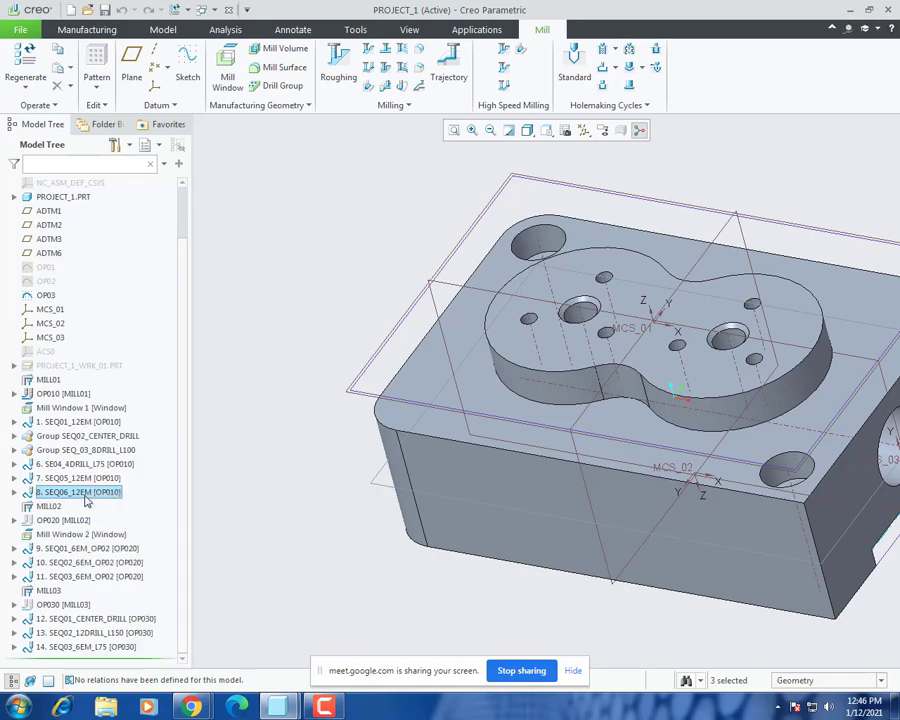
right_click(90, 494)
left_click(120, 540)
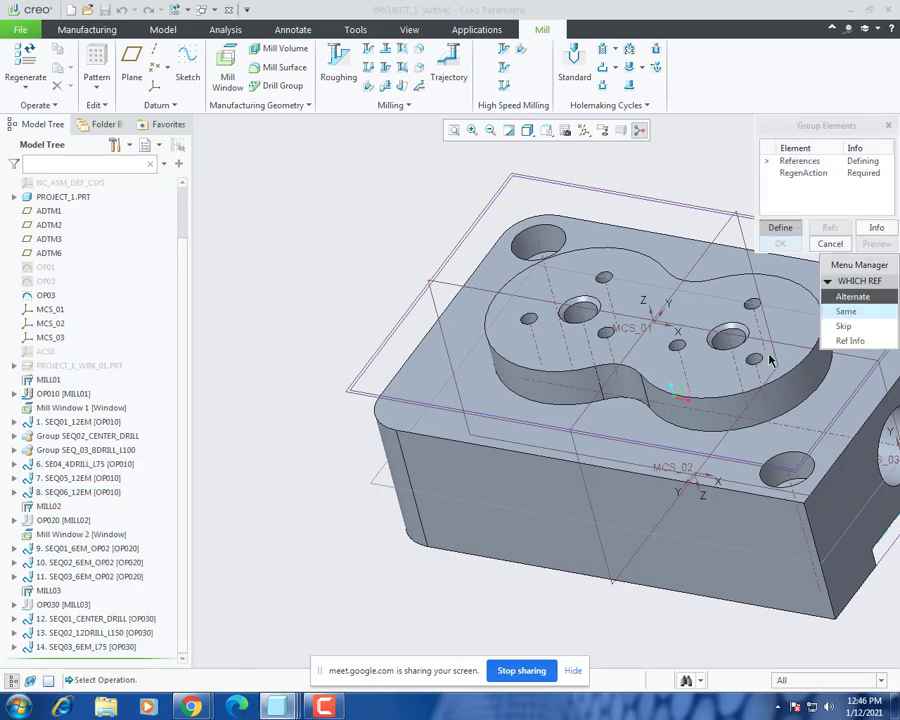
left_click(846, 313)
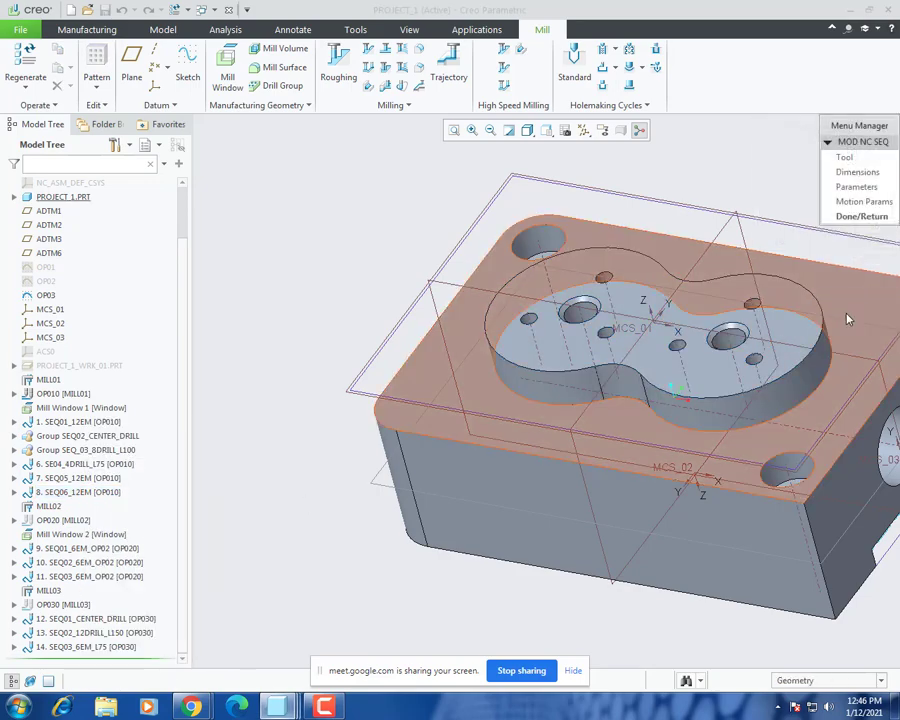
left_click(840, 215)
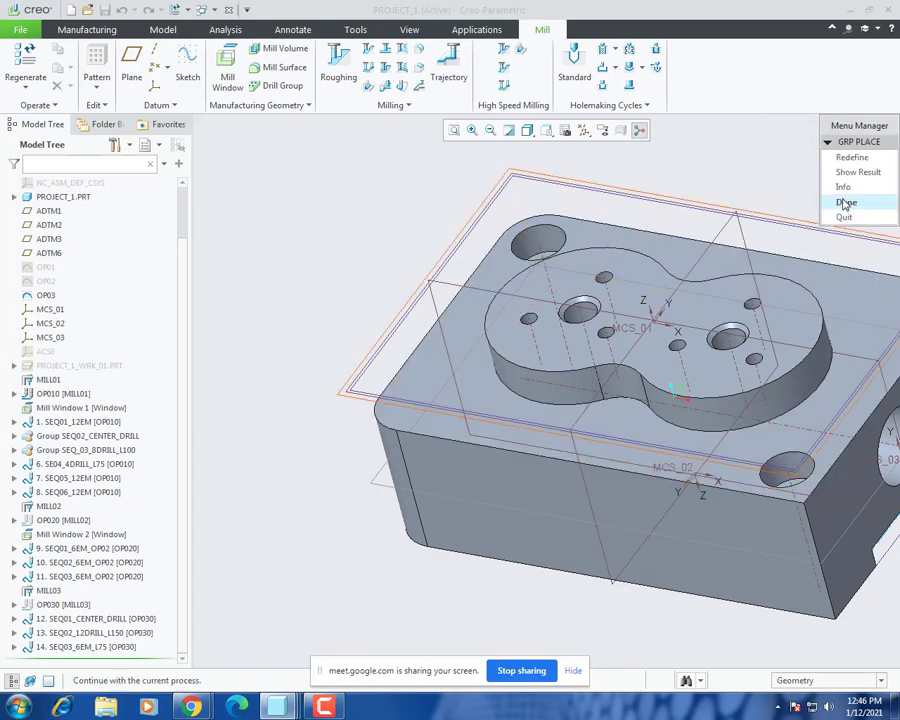
left_click(846, 202)
scroll(110, 590, "down", 1)
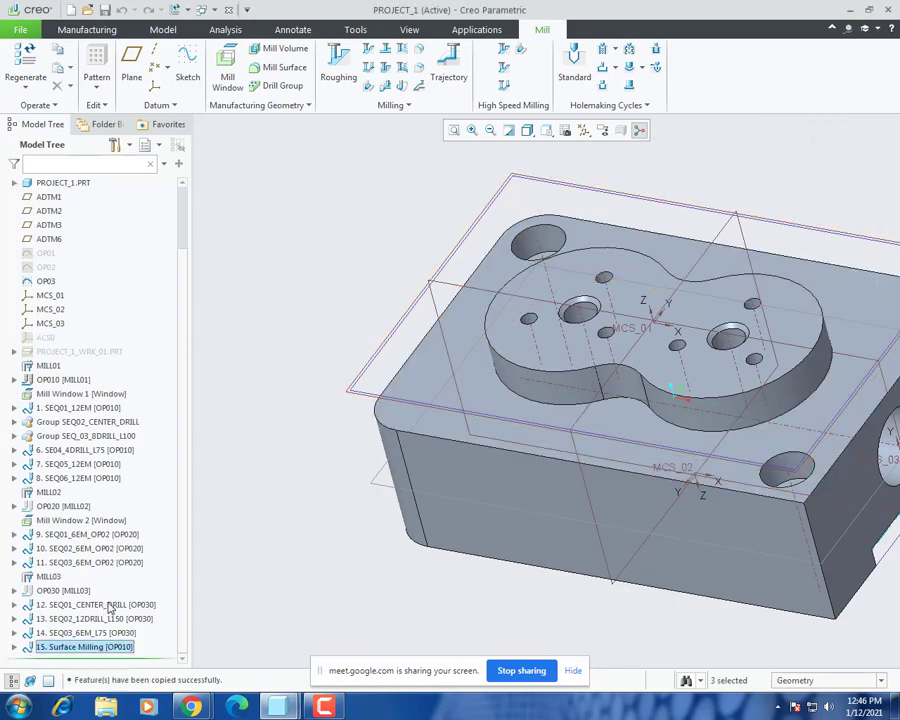
Step: Delete the pasted Surface Milling sequence at the end of the model tree
right_click(96, 650)
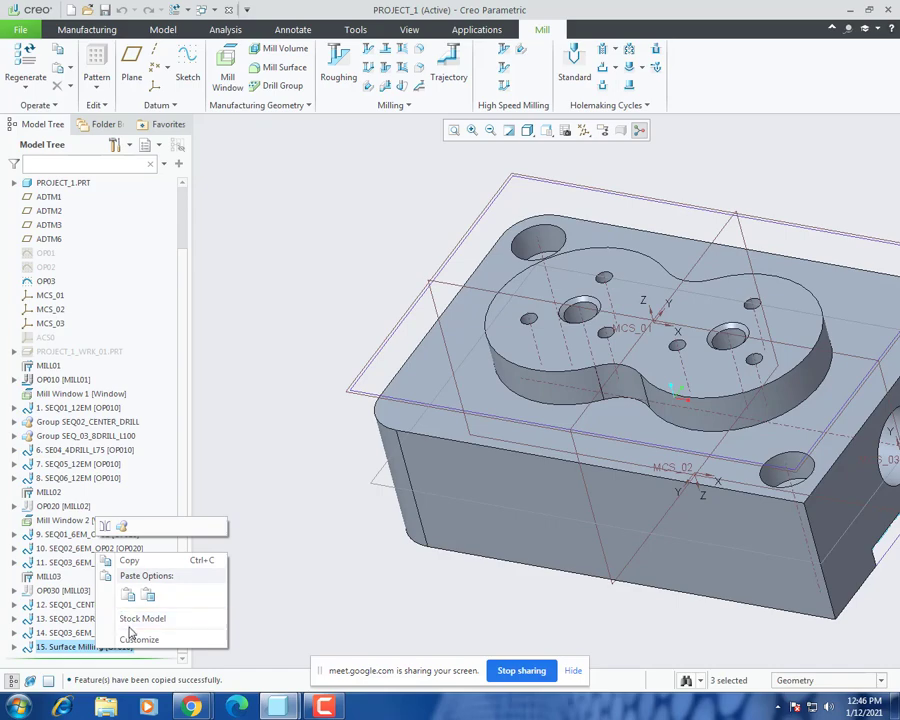
left_click(228, 451)
right_click(112, 648)
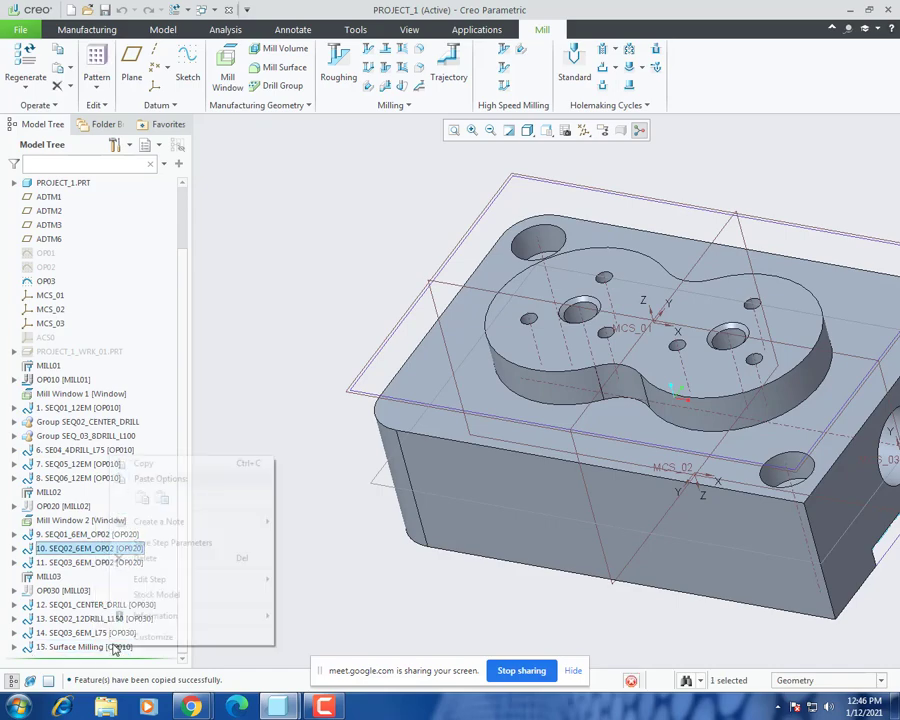
left_click(145, 558)
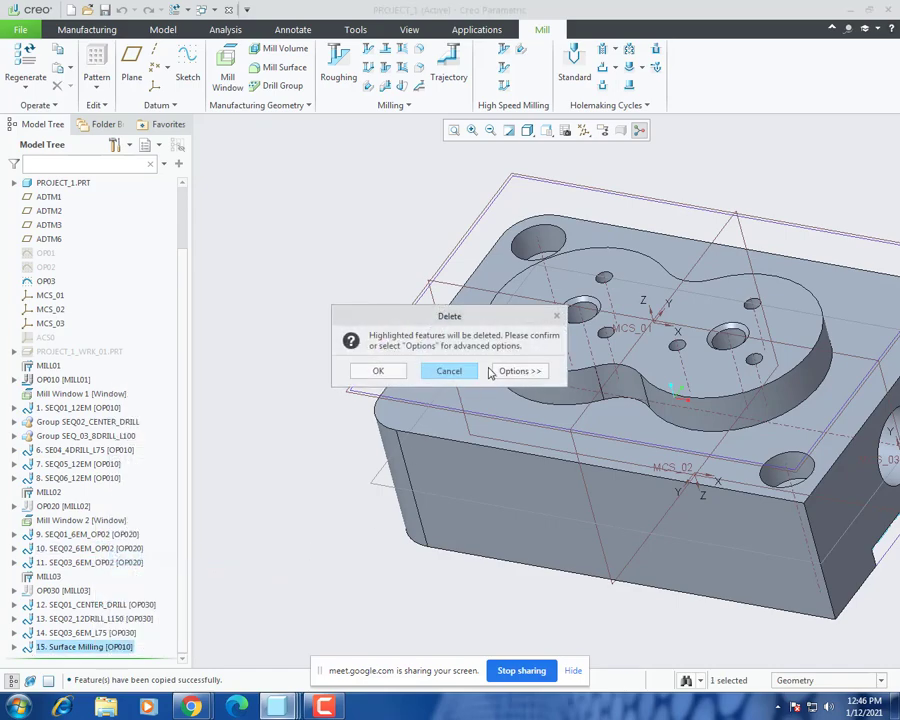
left_click(383, 371)
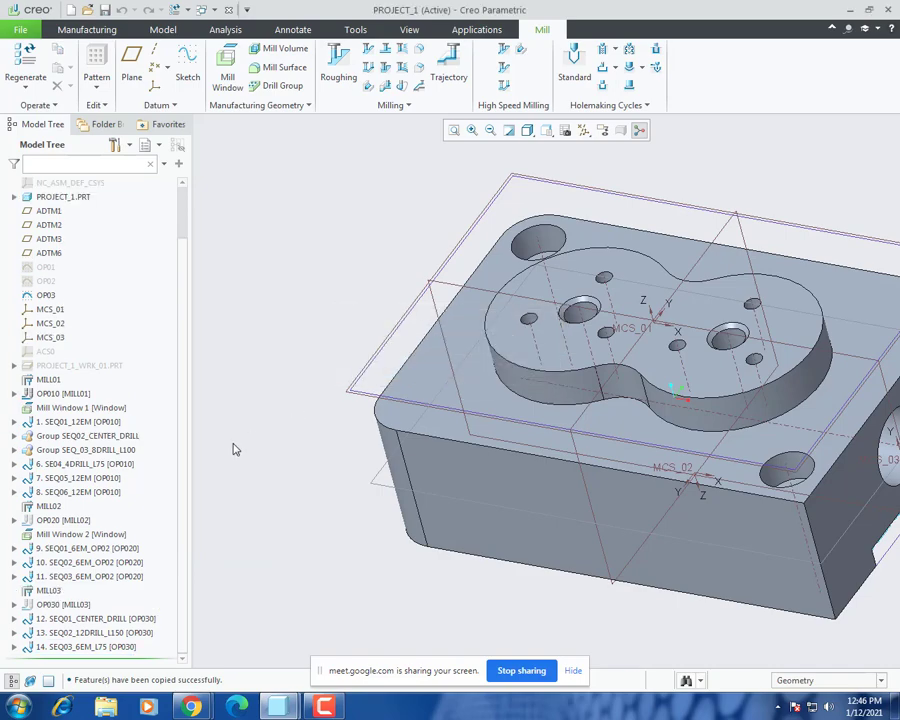
left_click(92, 464)
left_click(90, 450)
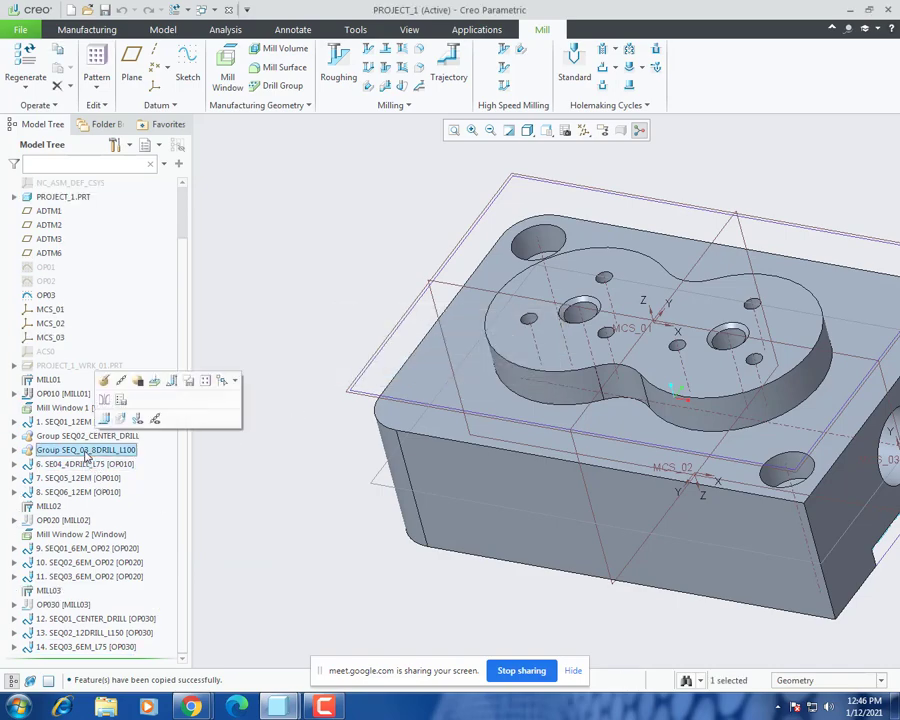
left_click(306, 156)
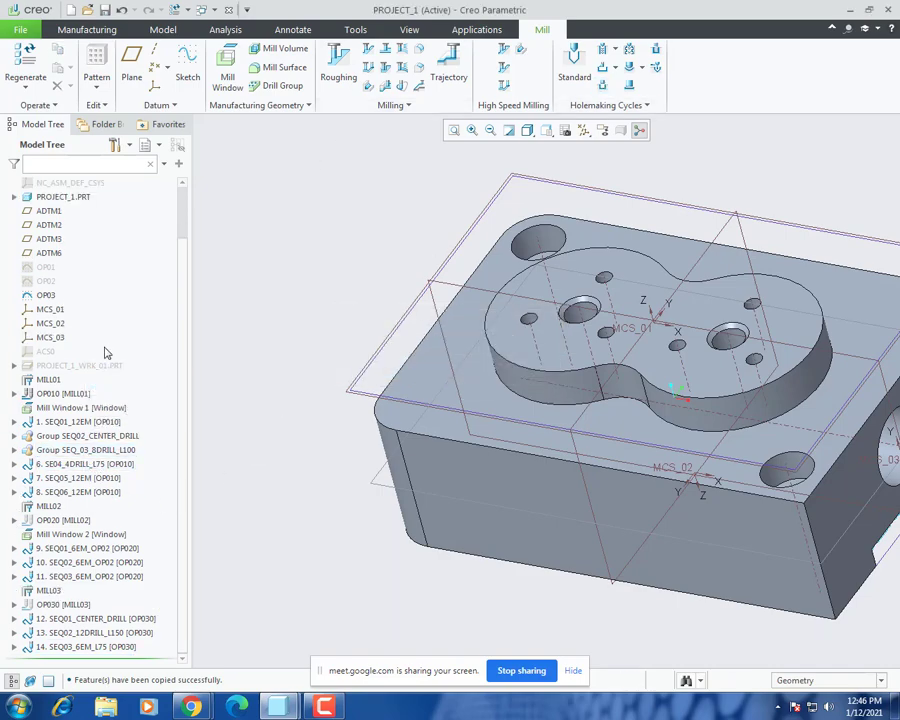
Step: Activate OP010 and start a trajectory milling sequence with tool 02 : 6EM in MCS_01
right_click(60, 397)
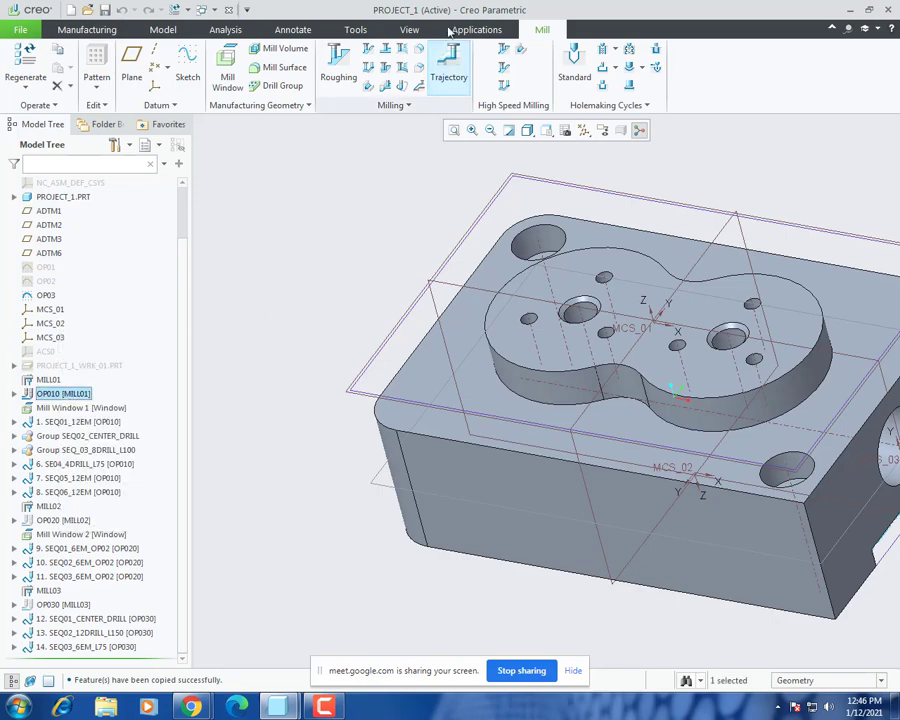
left_click(449, 75)
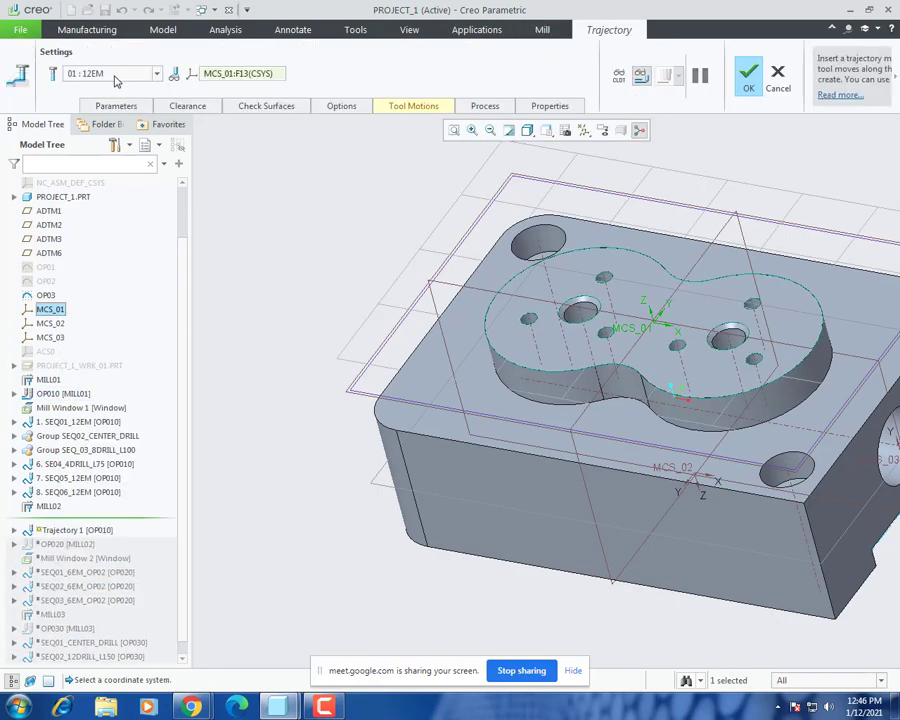
left_click(112, 74)
left_click(112, 112)
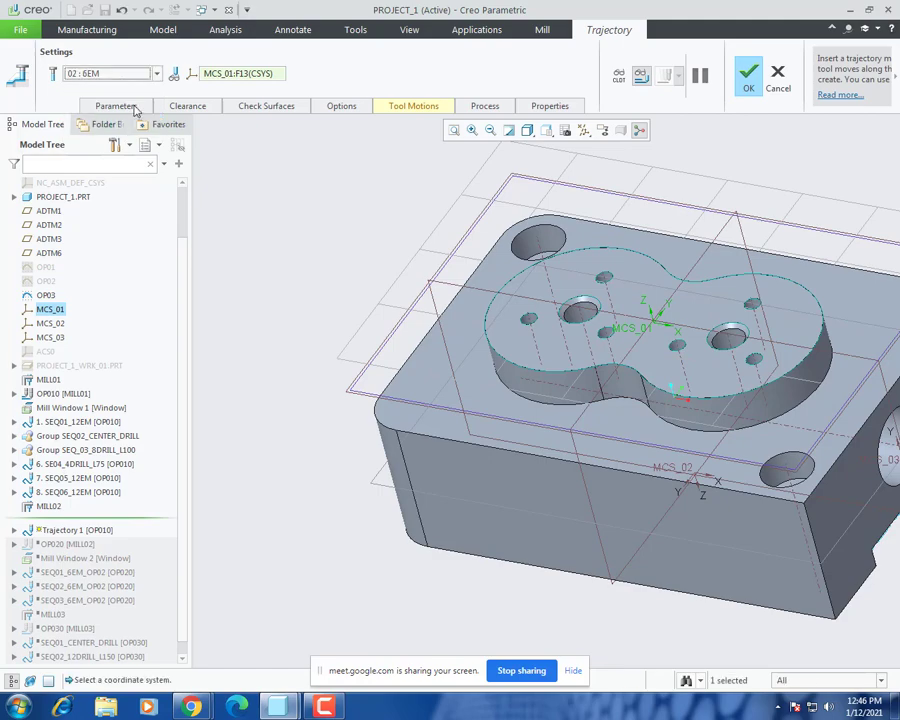
Step: Set CUT_FEED to 1600, ARC_FEED to 1200, FREE_FEED and RETRACT_FEED to 2000, and PLUNGE_FEED to 200 for the trajectory sequence
left_click(116, 106)
left_click(237, 139)
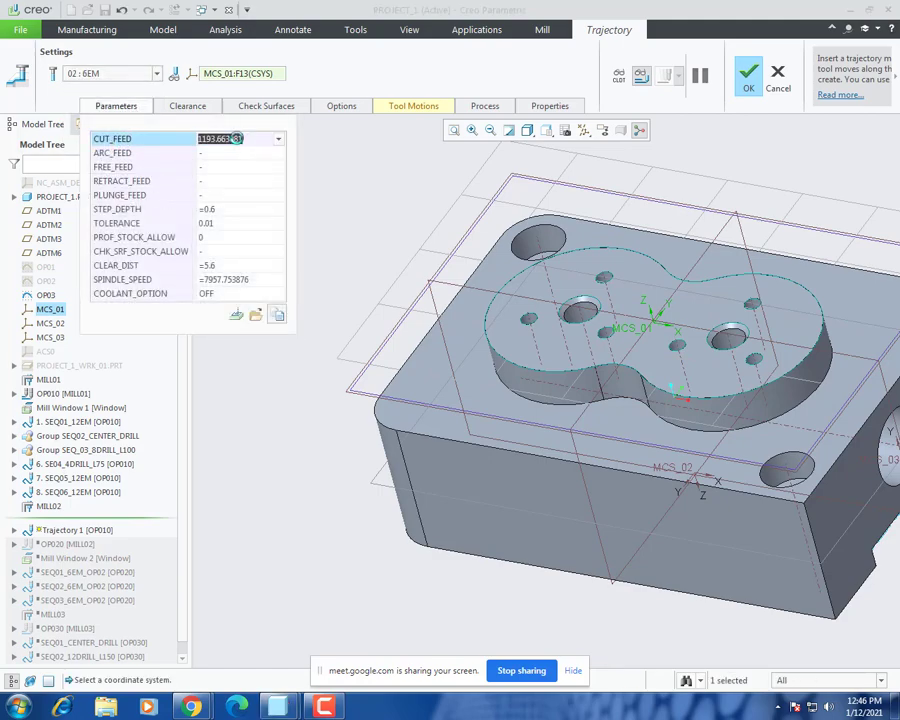
type("1600")
key("Return")
type("200")
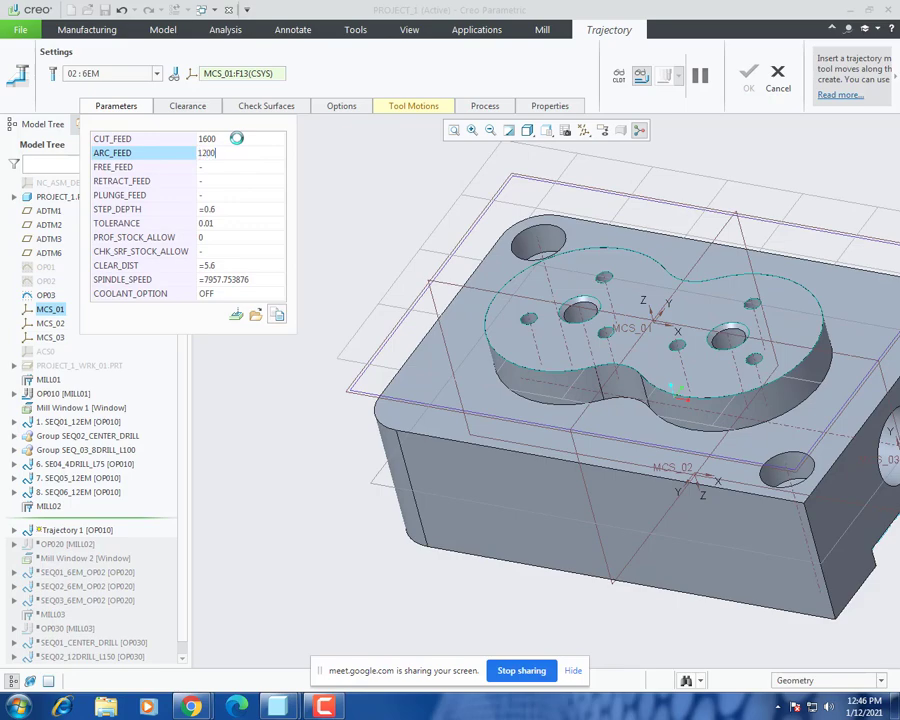
key("Return")
type("23")
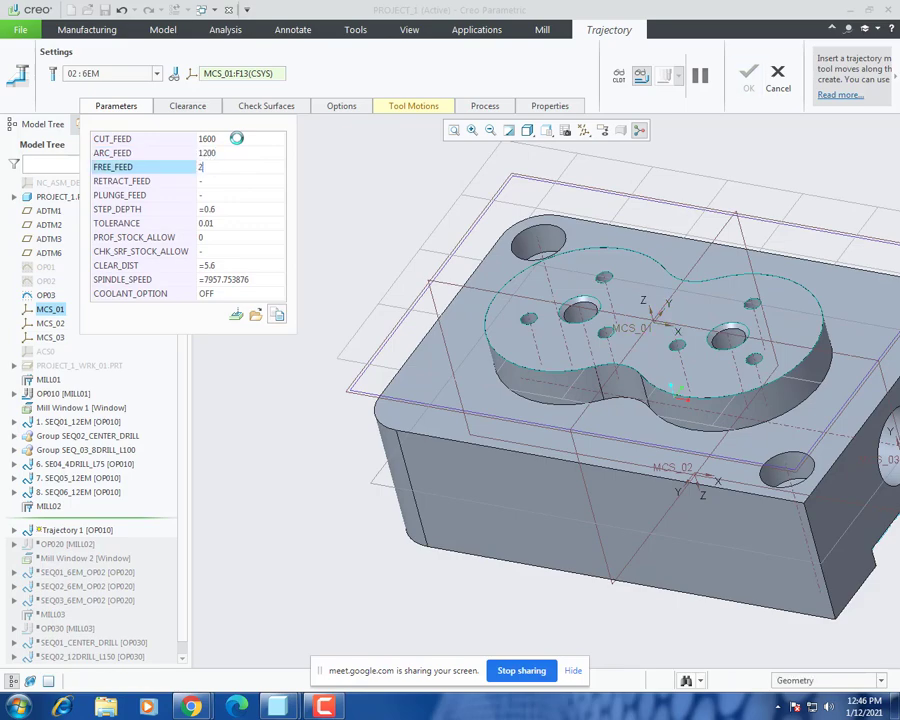
key("Return")
type("2000")
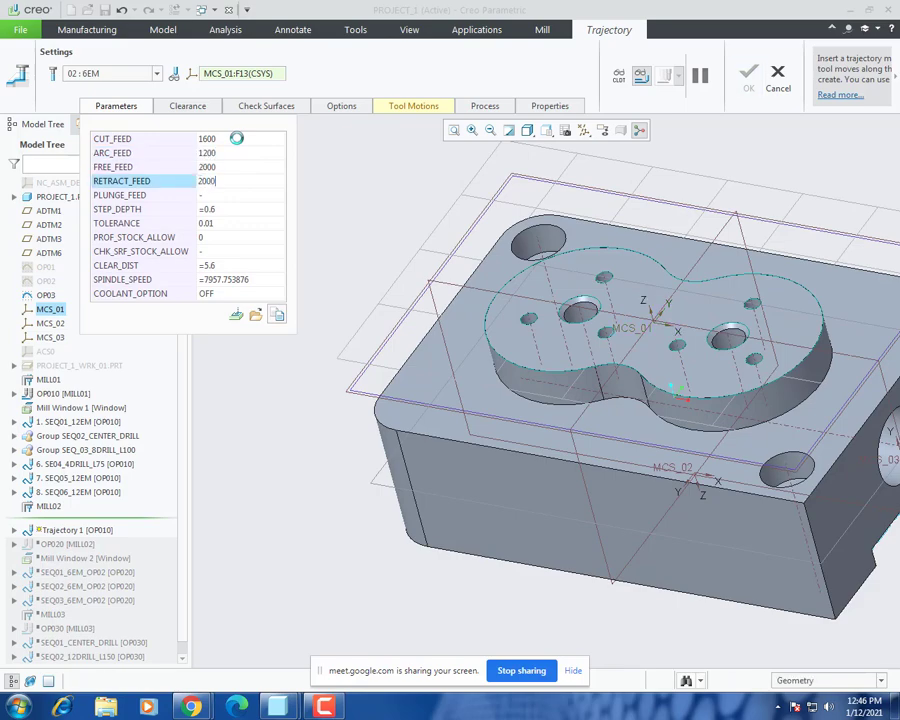
key("Return")
type("16")
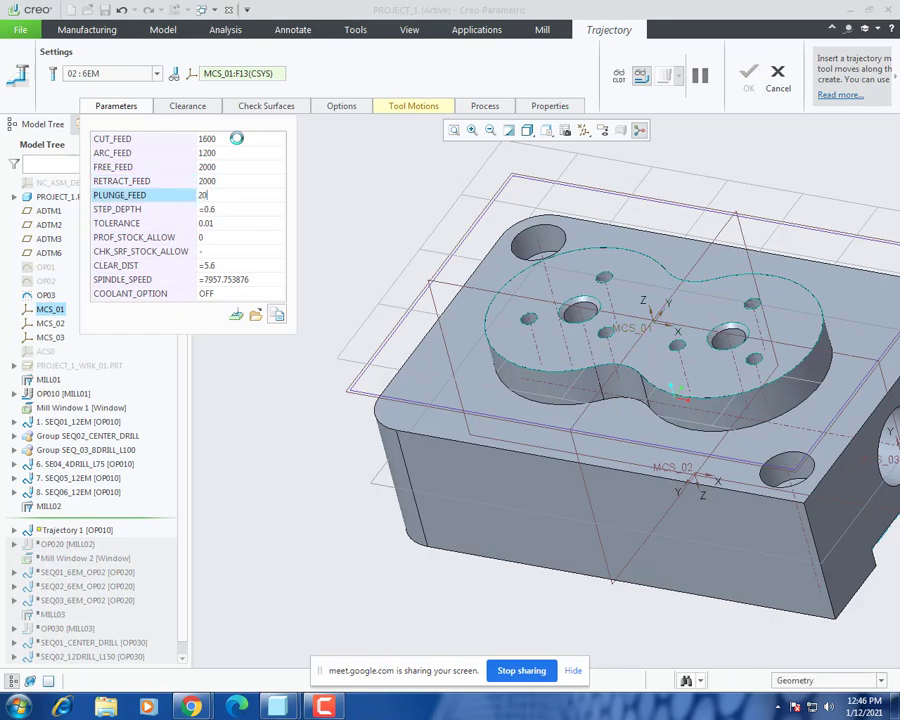
type("00")
key("Return")
Step: Set the trajectory's STEP_DEPTH to 0.1, SPINDLE_SPEED to 2000 and CLEAR_DIST to 10
type("0.1")
key("Return")
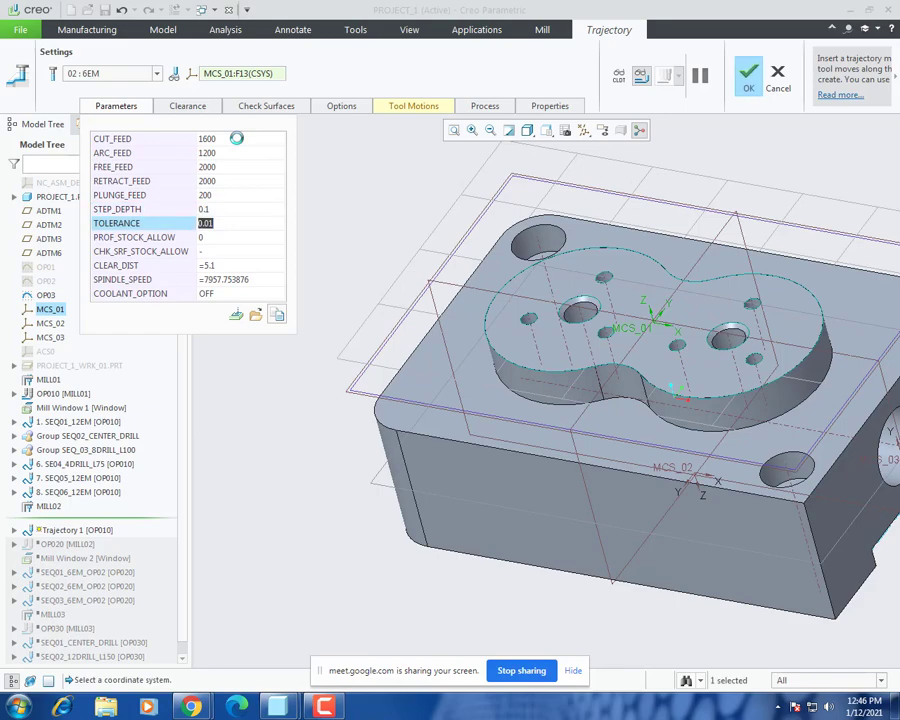
key("Return")
key("Return")
key("Return")
key("Return")
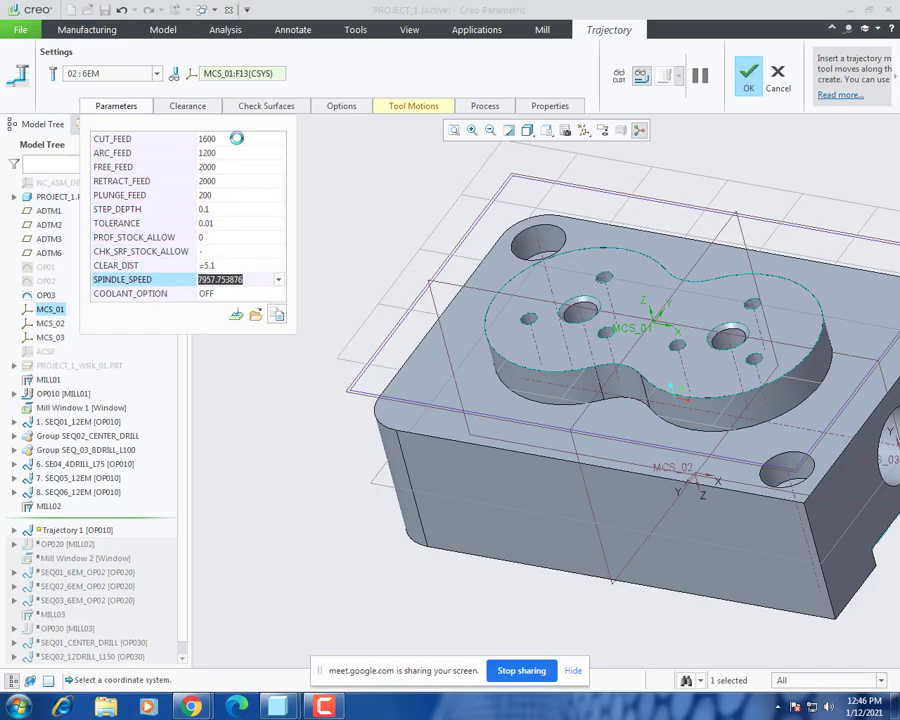
type("2000")
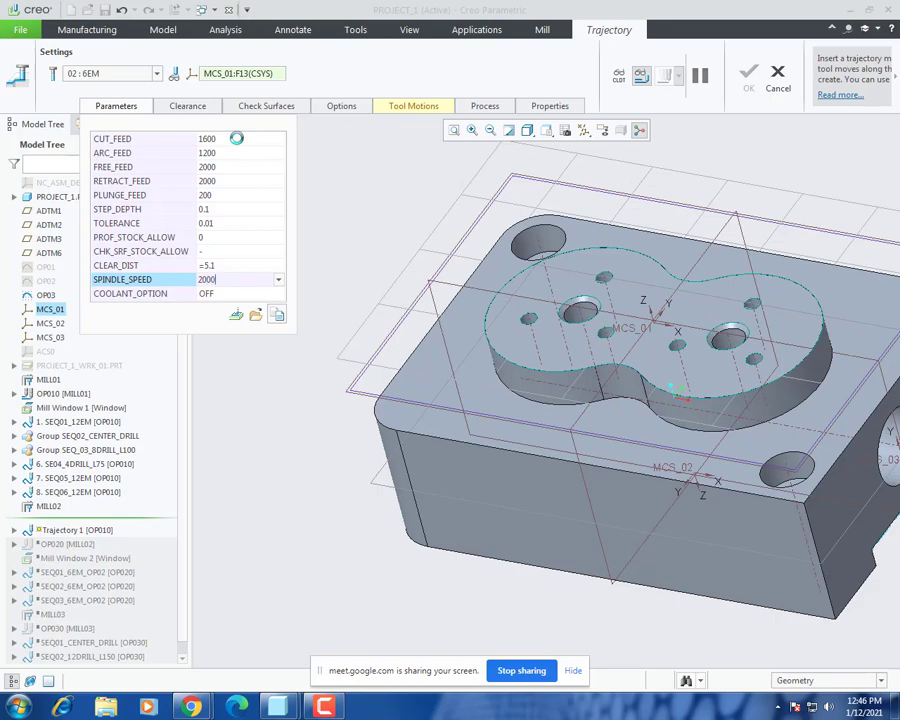
left_click(234, 266)
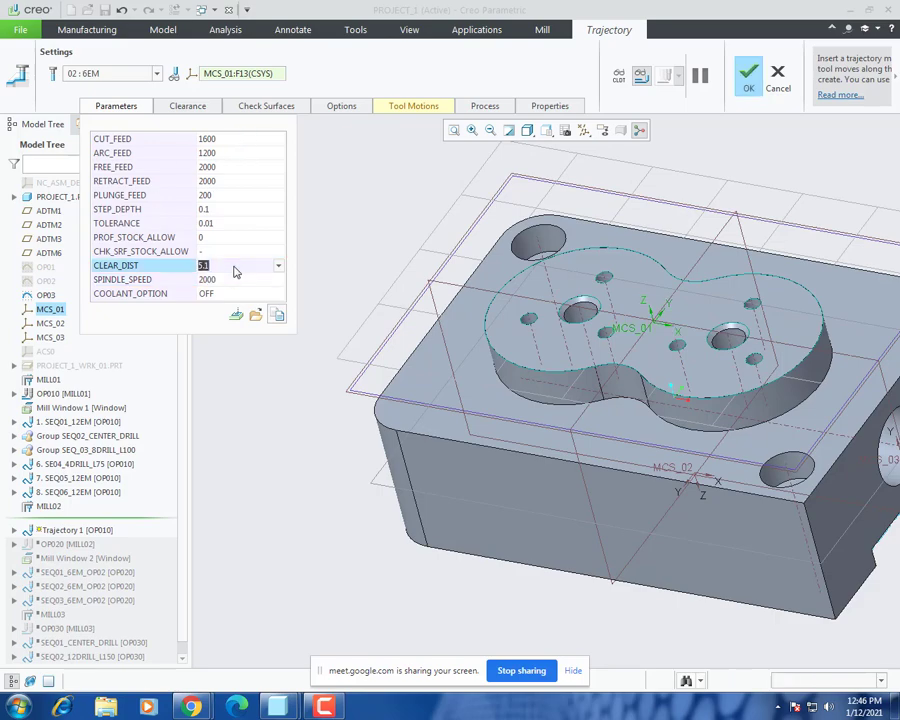
type("10")
key("Return")
Step: Add a curve cut along the upper-left corner counterbore's rim, starting at the plate face around the boss and ending at the counterbore floor
left_click(410, 106)
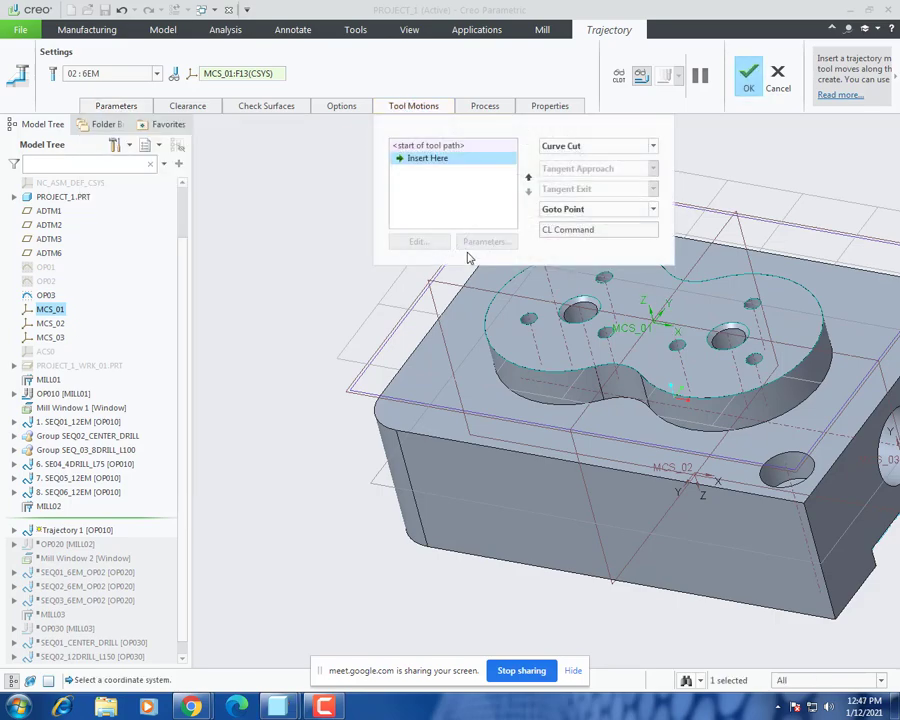
left_click(567, 148)
scroll(356, 468, "up", 2)
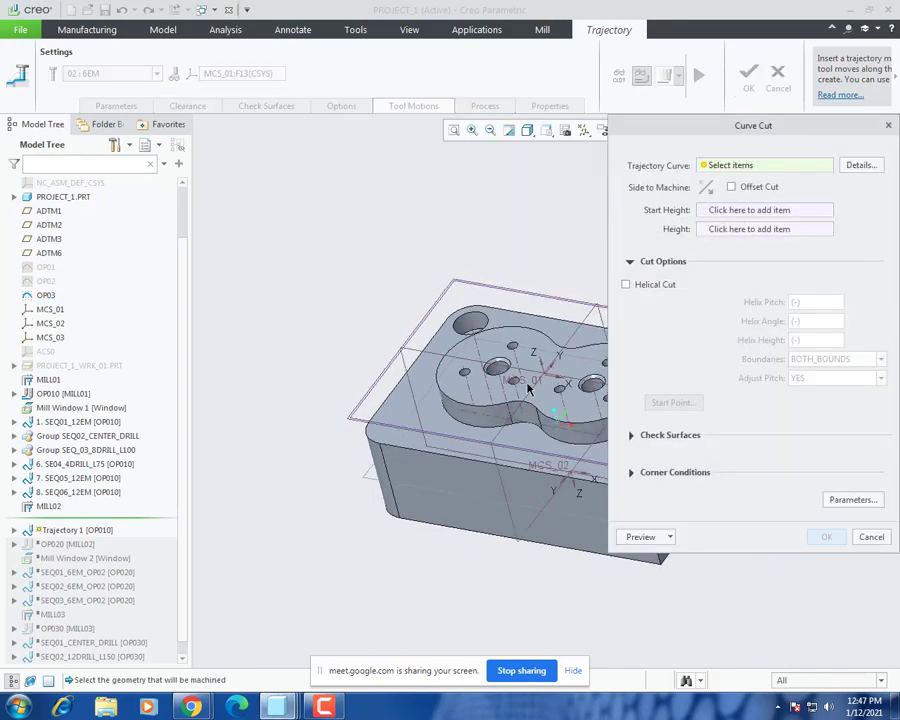
scroll(527, 345, "down", 4)
scroll(406, 216, "down", 3)
left_click(392, 205)
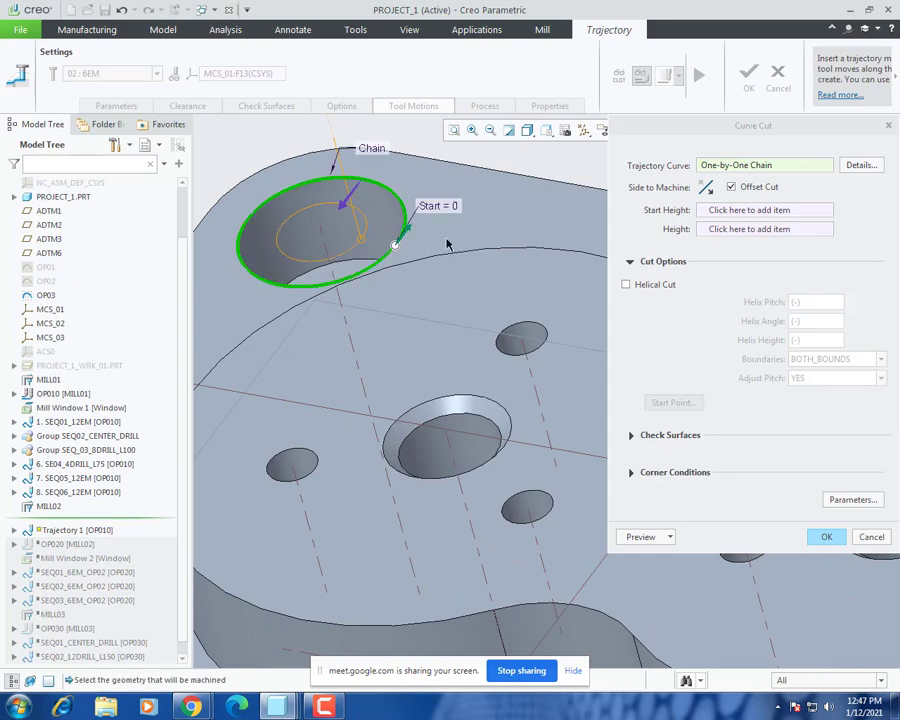
left_click(714, 210)
left_click(477, 181)
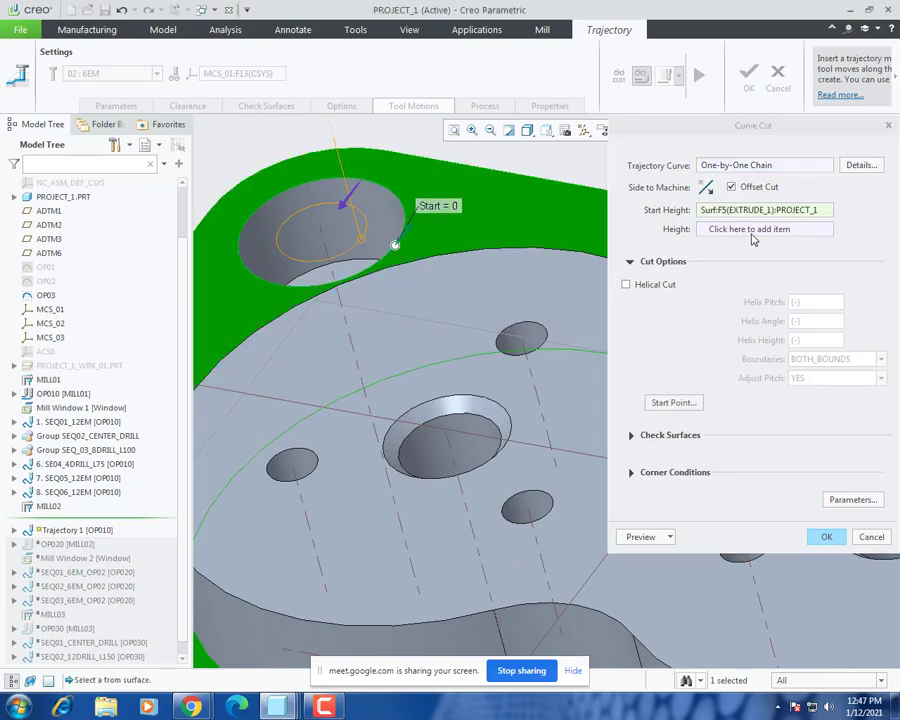
left_click(396, 243)
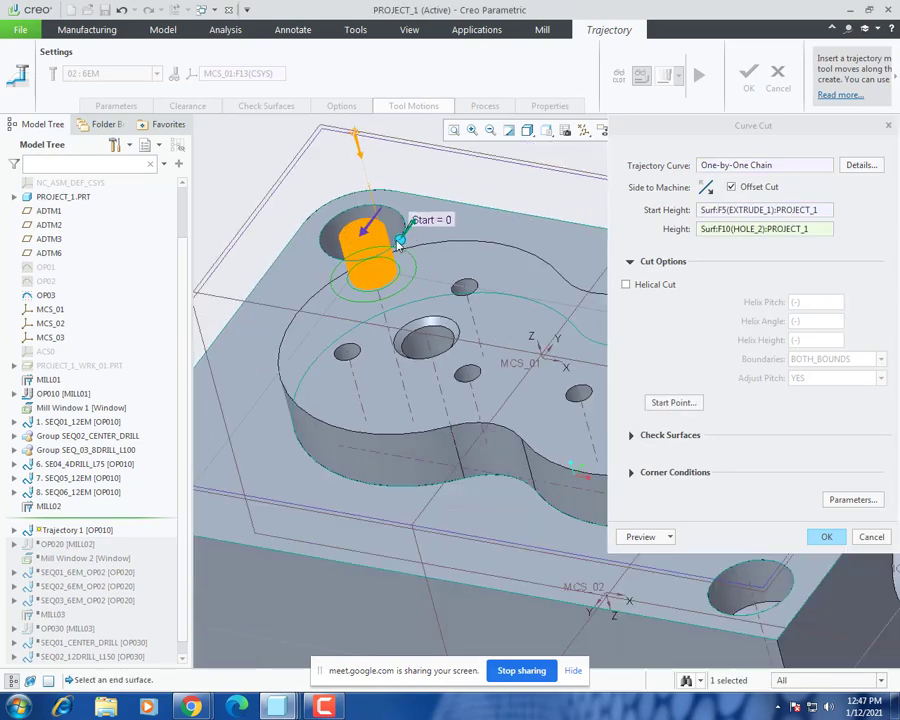
middle_click_drag(396, 243, 482, 402)
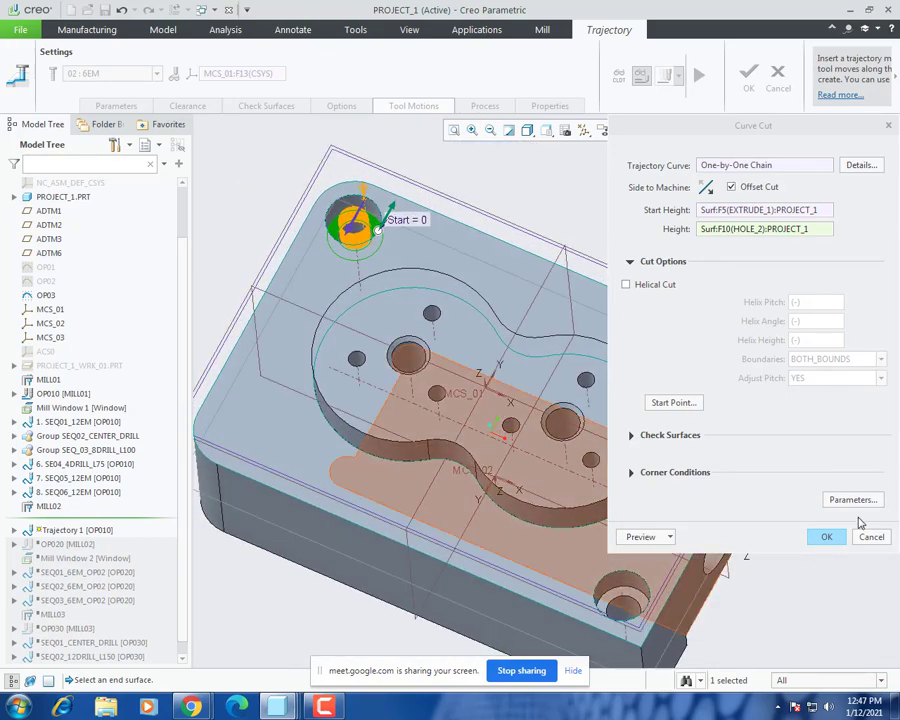
left_click(826, 537)
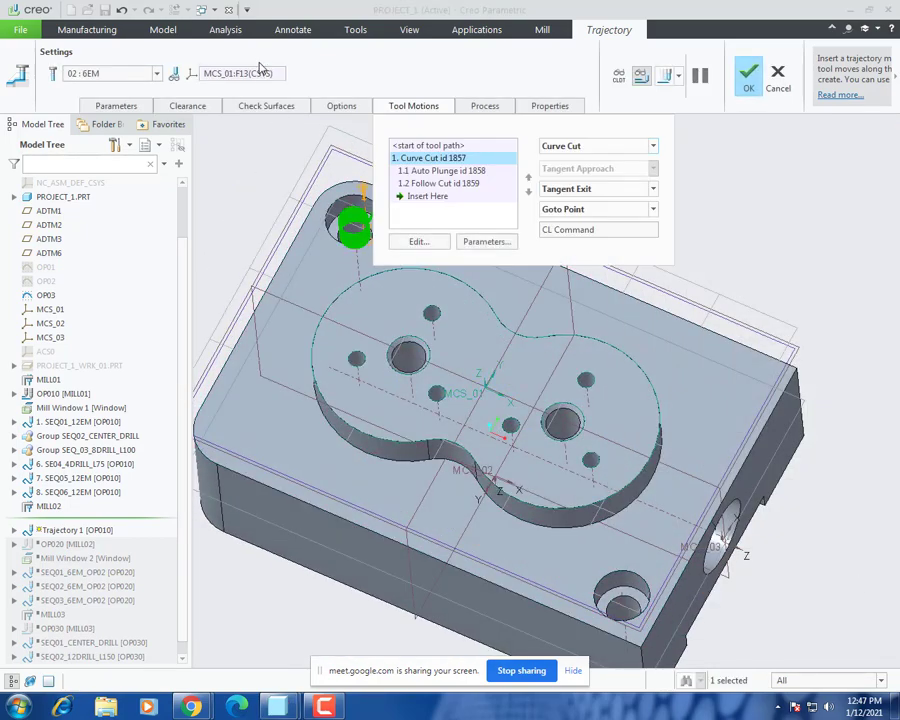
Step: Measure the diameters of the corner counterbore and its inner hole, and return to the trajectory definition
left_click(225, 29)
left_click(304, 70)
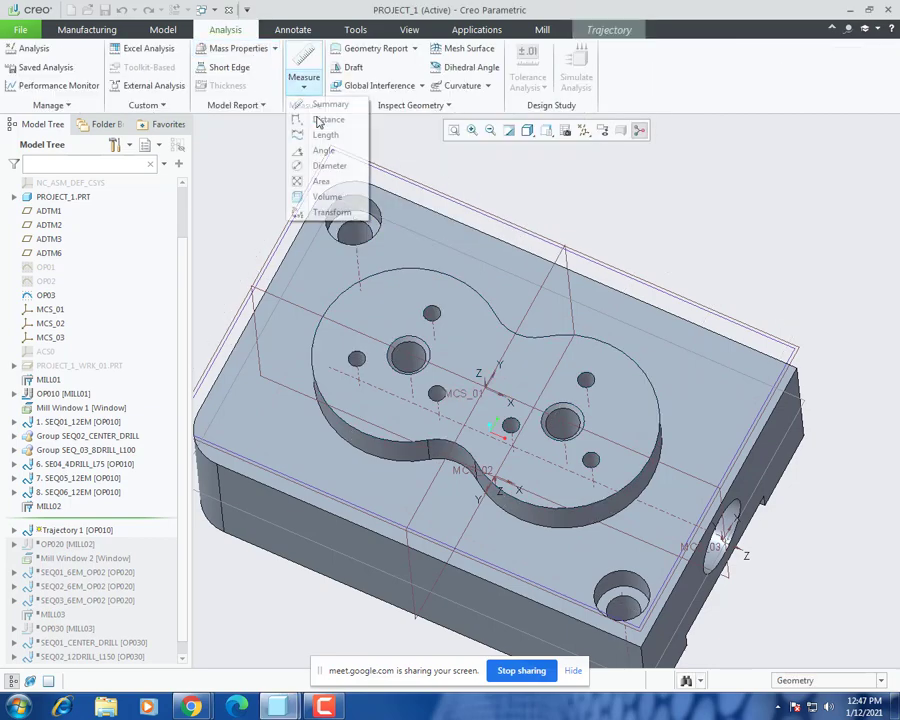
left_click(329, 165)
scroll(340, 225, "up", 5)
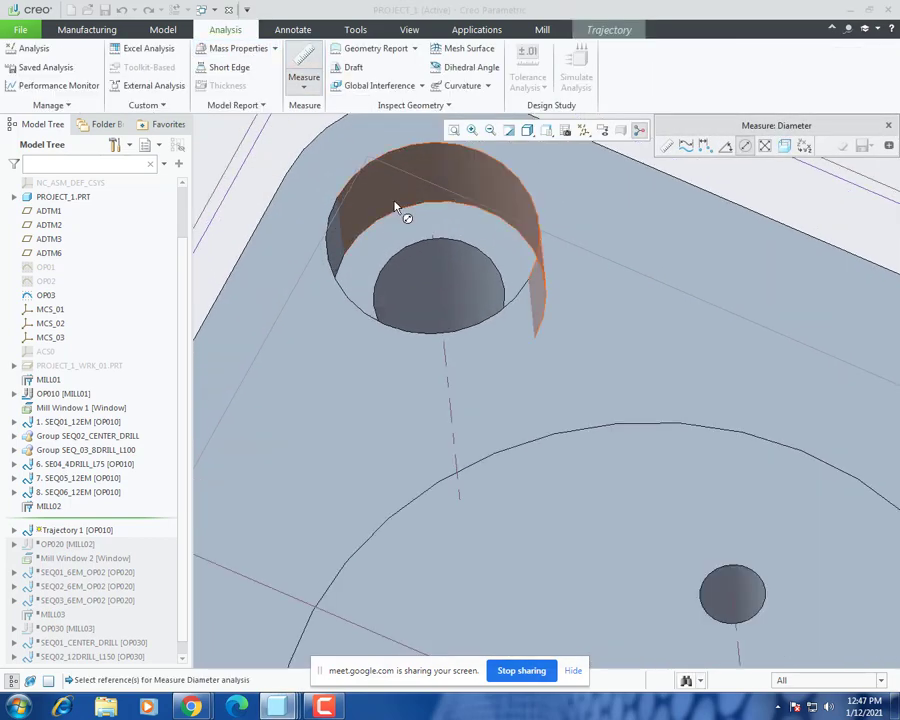
left_click(402, 211)
left_click(444, 276)
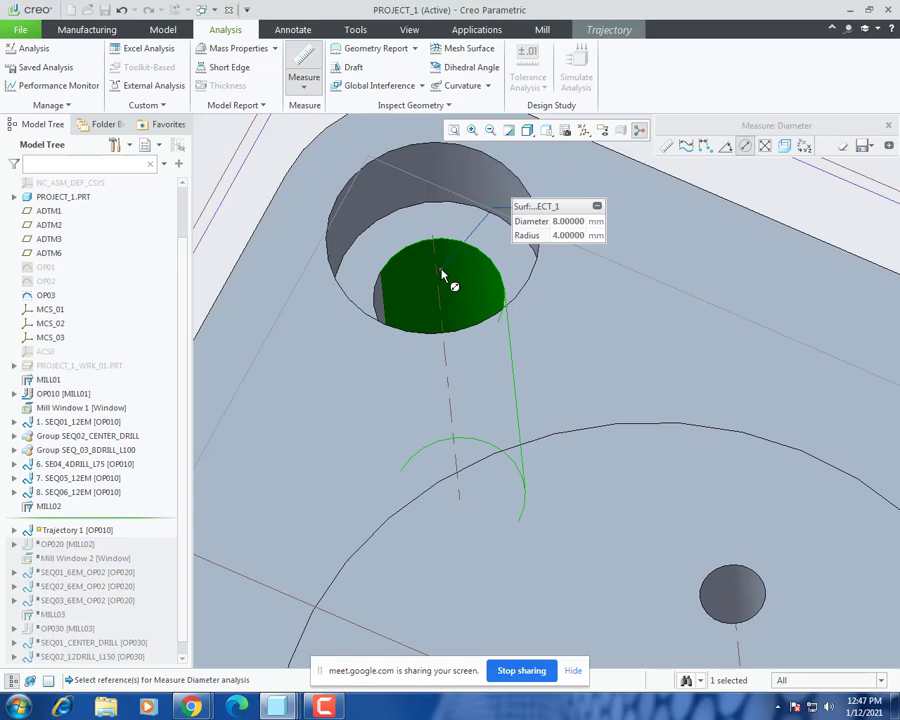
scroll(446, 270, "down", 4)
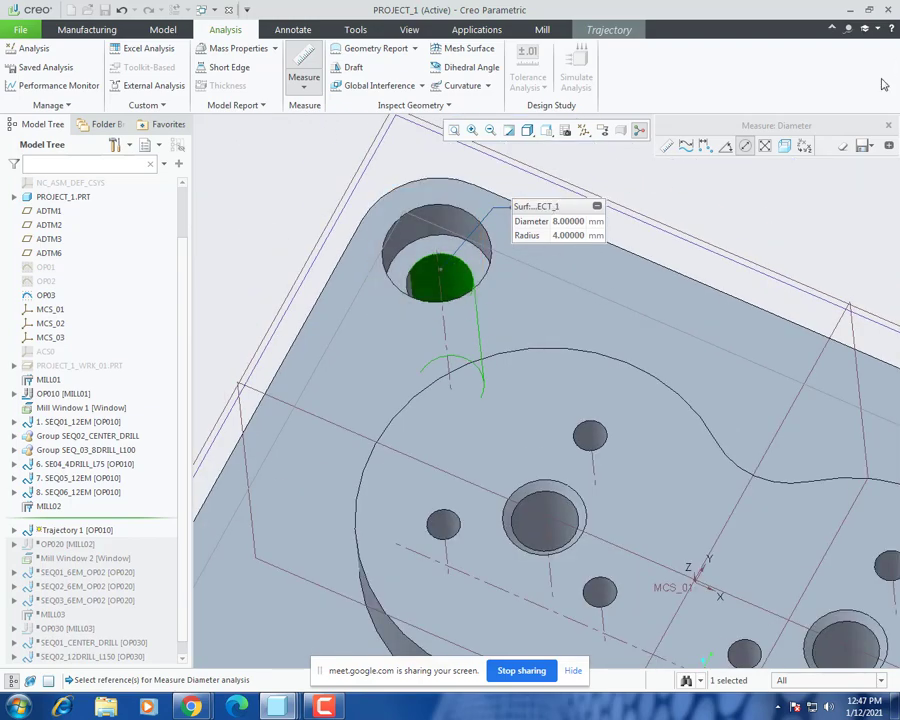
left_click(888, 128)
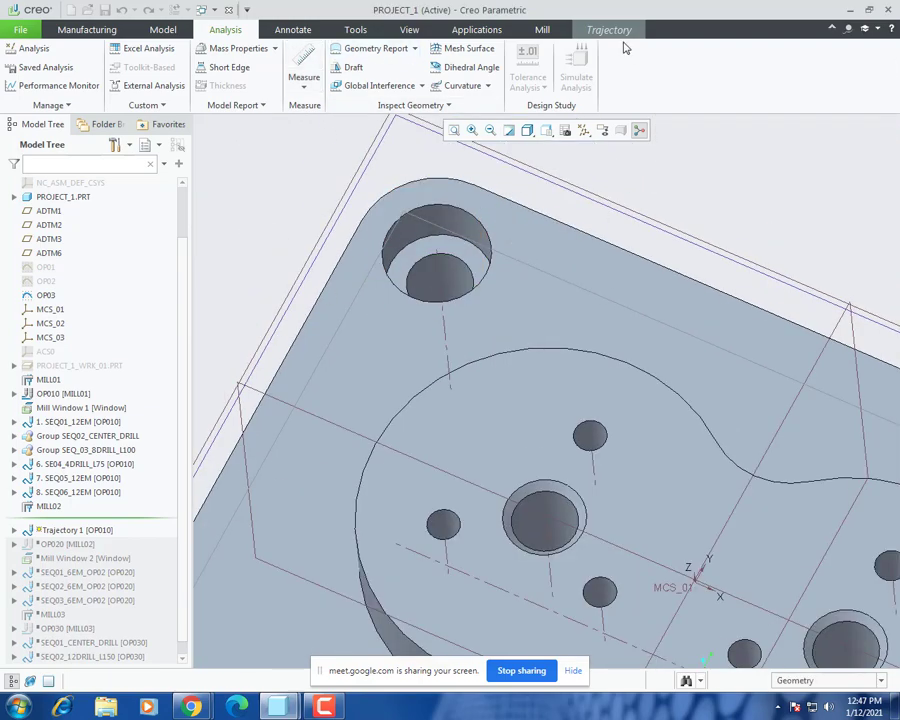
left_click(542, 30)
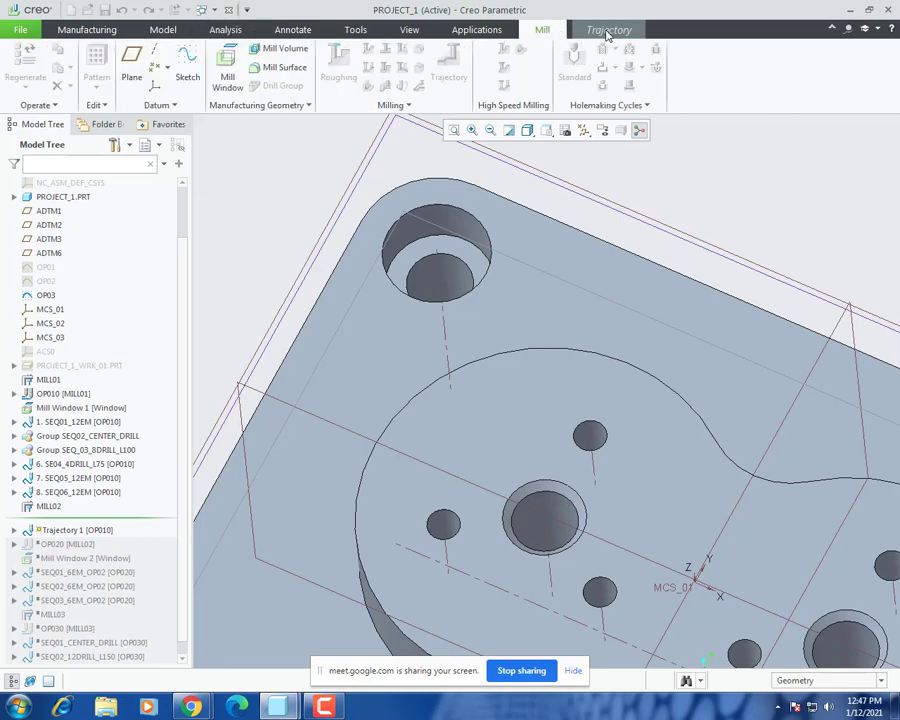
left_click(606, 31)
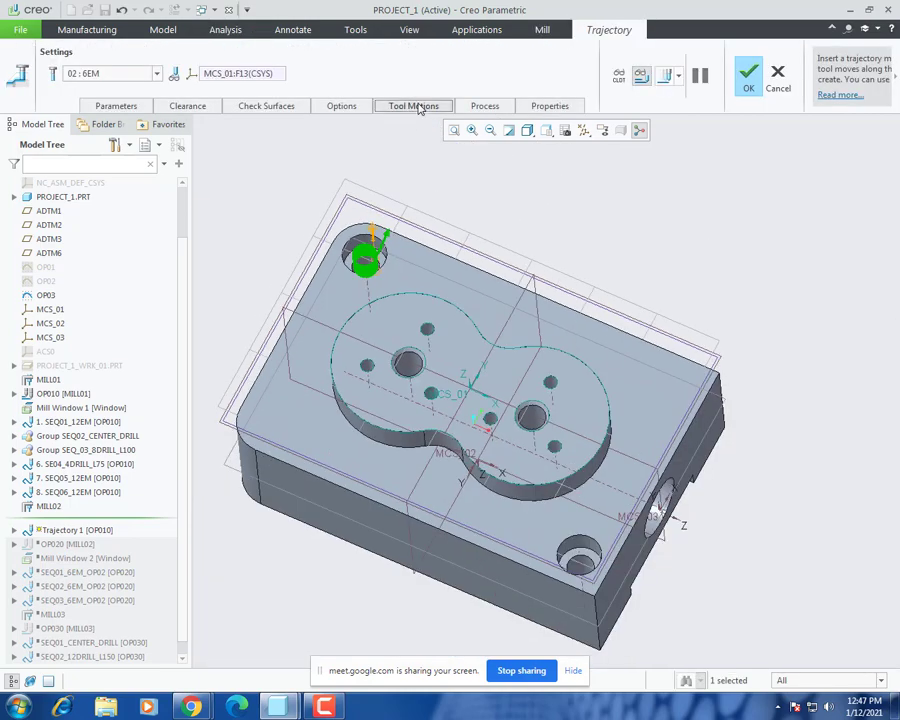
Step: Copy the existing curve cut with its plunge and follow cut motions and paste it as a second tool motion
left_click(414, 106)
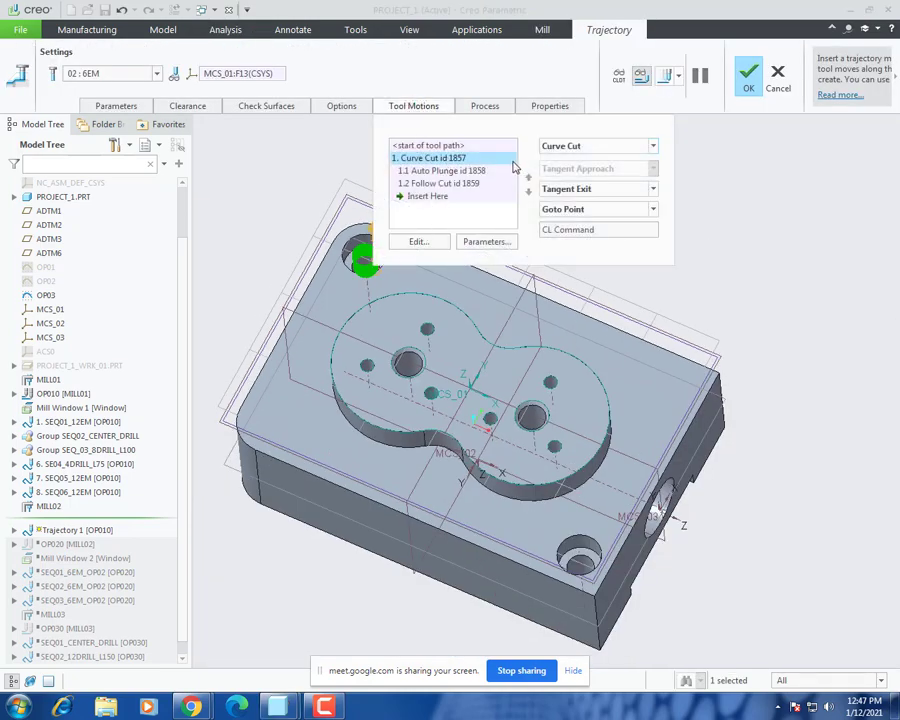
left_click(569, 149)
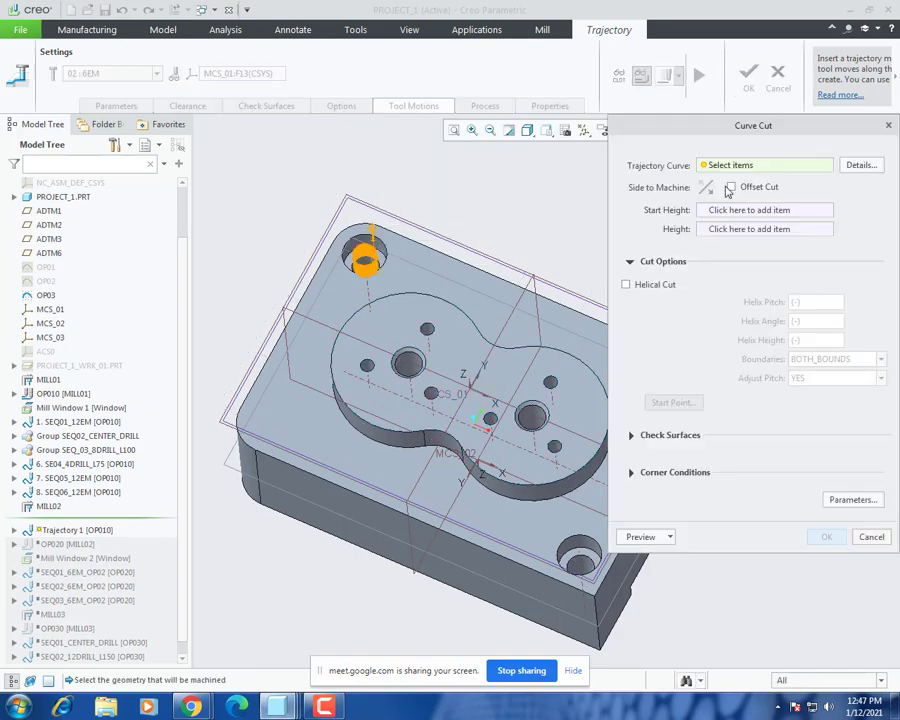
left_click(872, 538)
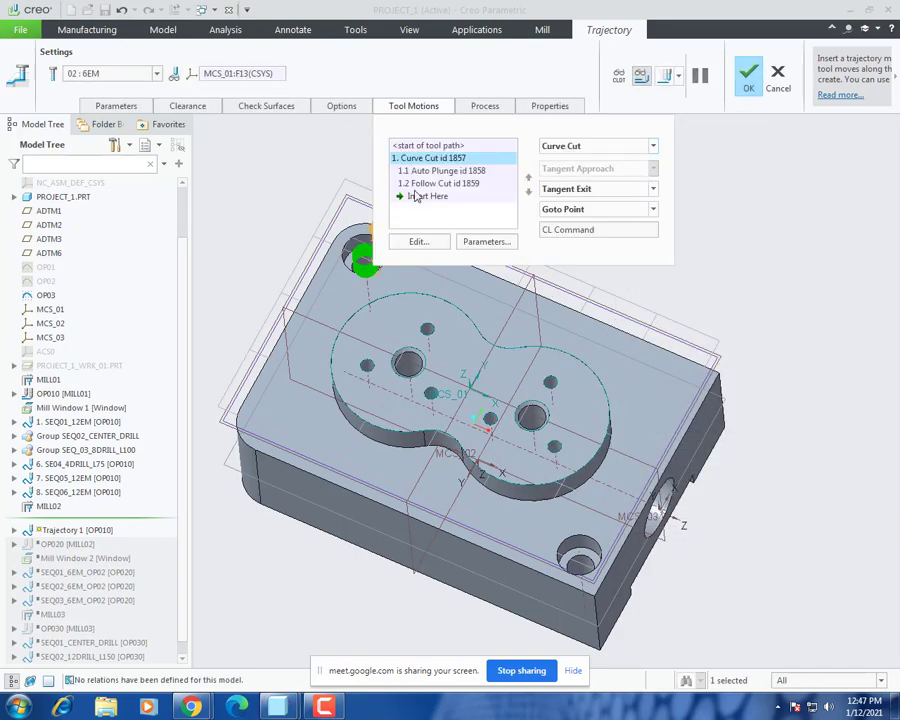
right_click(428, 158)
left_click(460, 205)
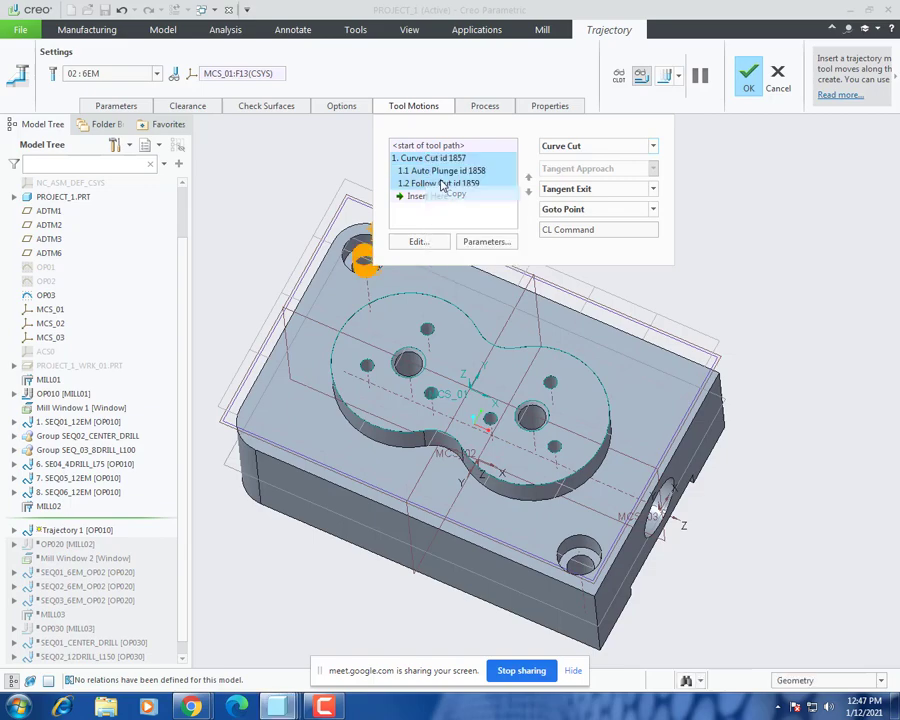
left_click(498, 379)
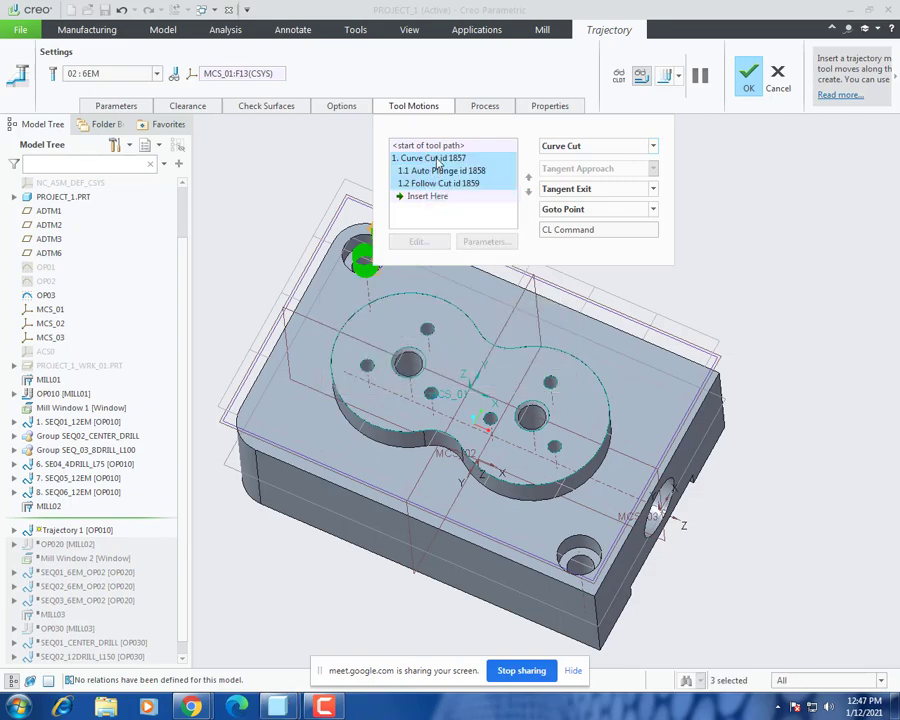
right_click(437, 162)
left_click(477, 197)
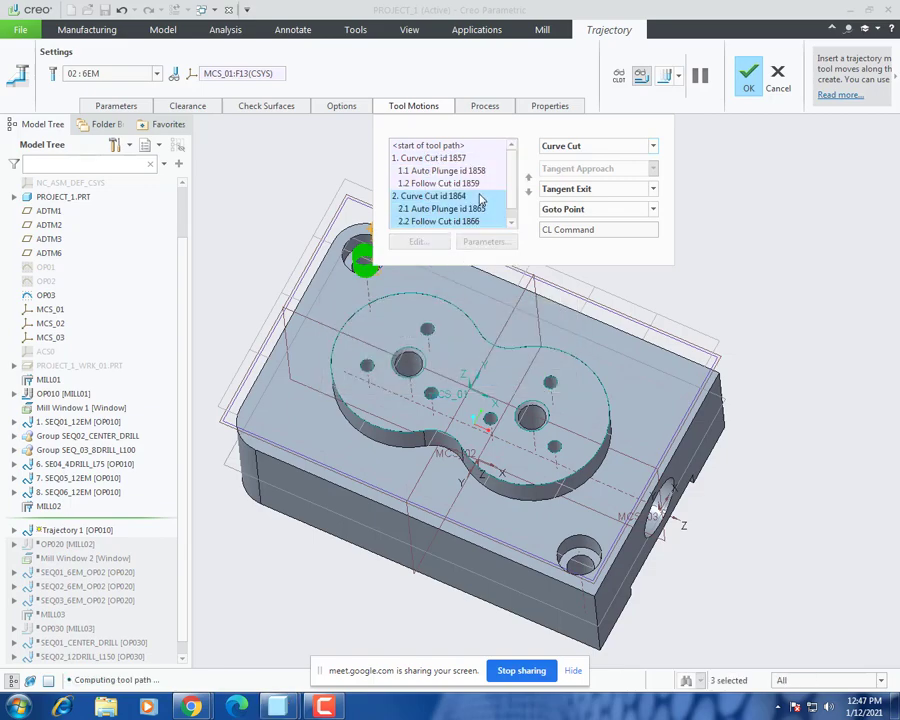
Step: Edit the second curve cut, replacing its trajectory curve with the full rim of the diagonally opposite corner counterbore
left_click(459, 184)
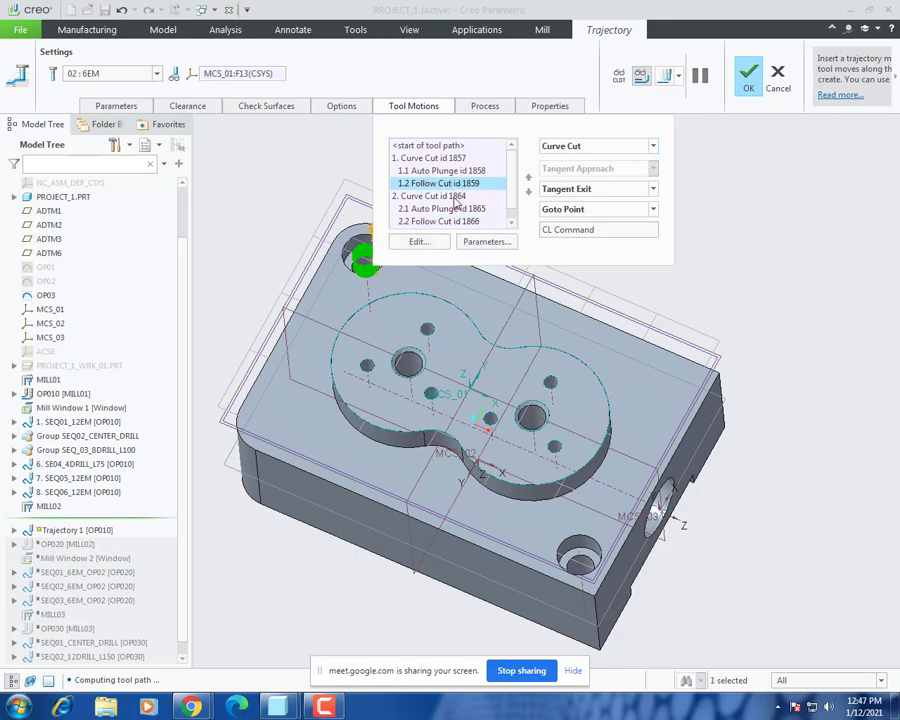
left_click(456, 197)
left_click(428, 244)
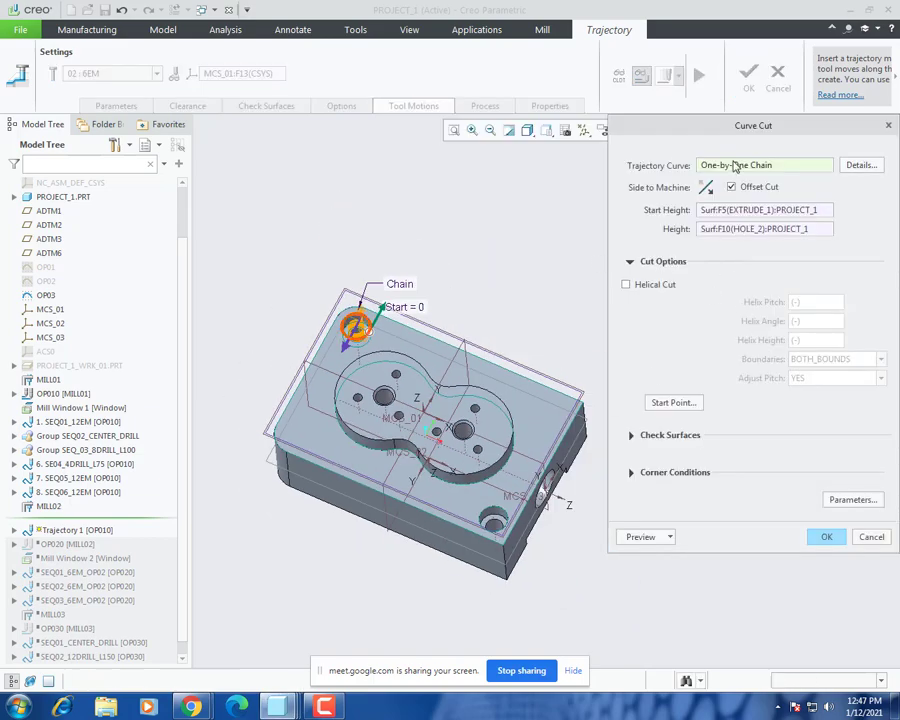
right_click(736, 164)
left_click(770, 170)
scroll(525, 504, "down", 2)
scroll(490, 533, "down", 3)
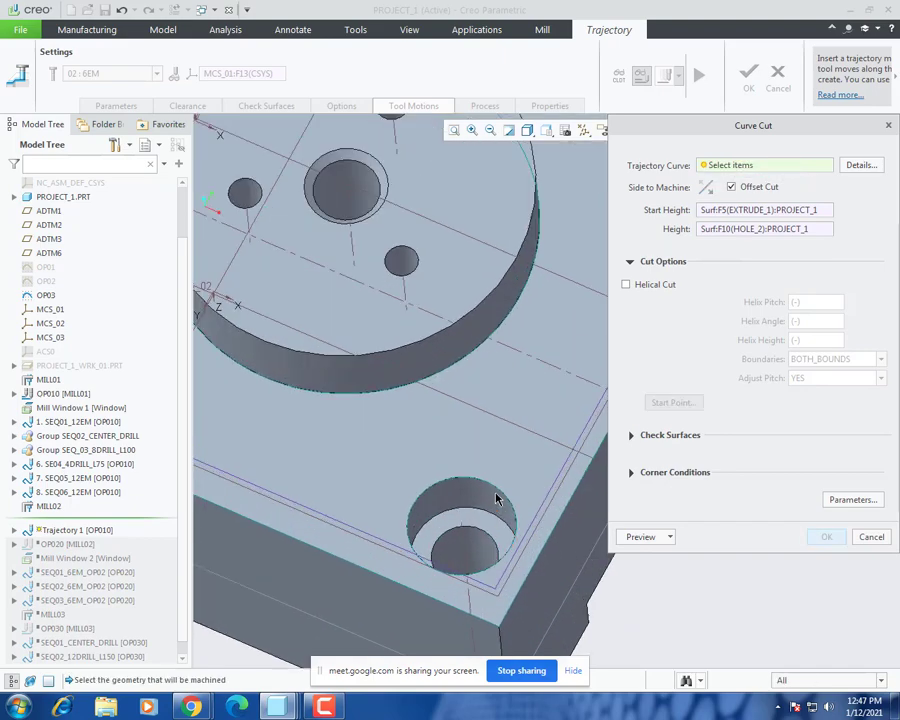
left_click(408, 528)
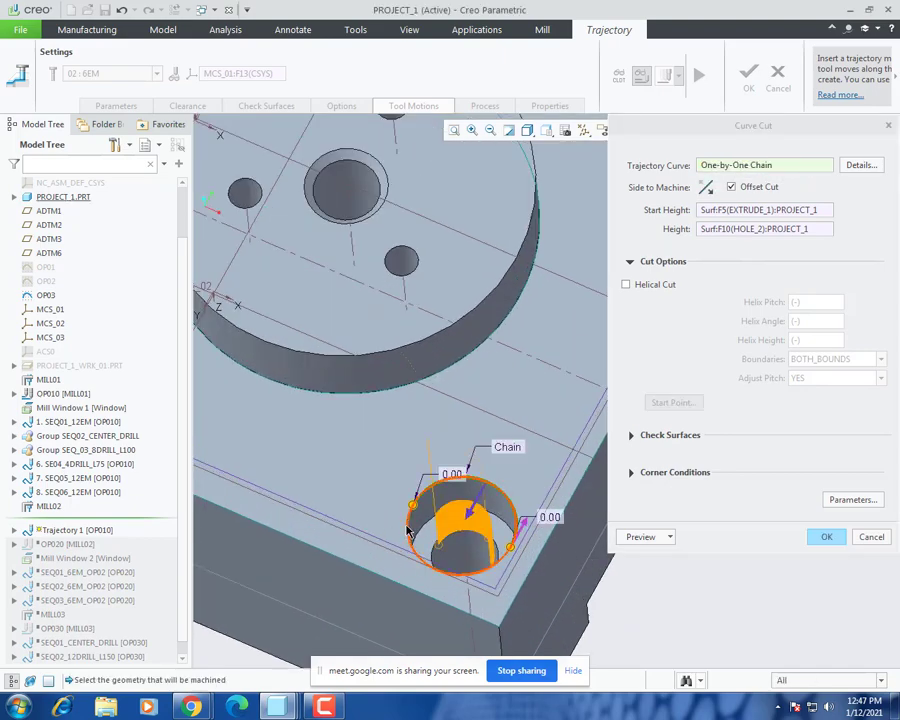
left_click(450, 483, "shift")
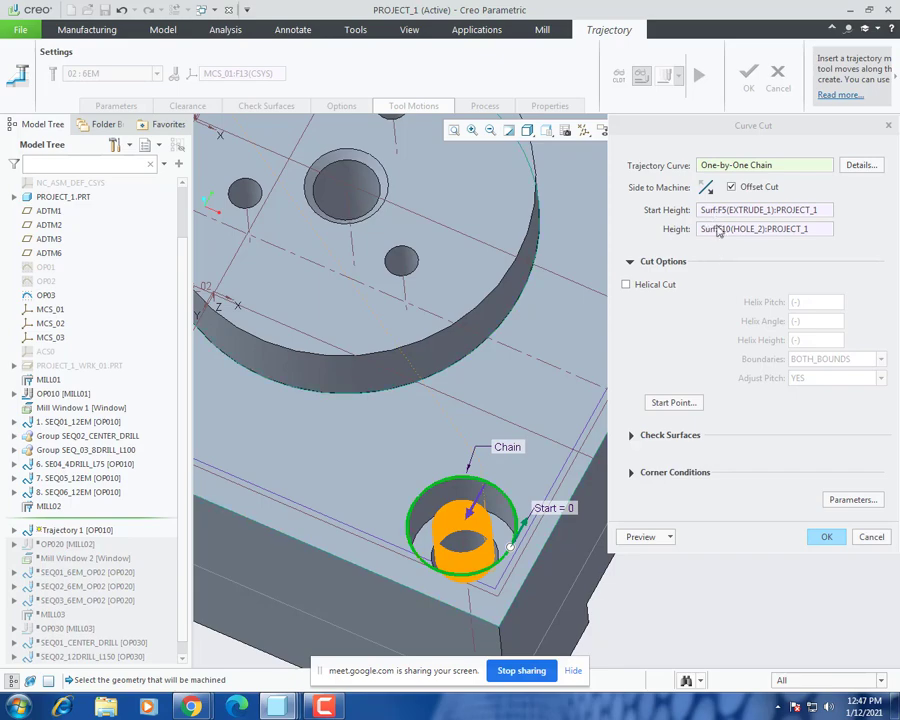
scroll(455, 420, "up", 4)
middle_click_drag(465, 438, 517, 427)
key("ctrl+d")
left_click(831, 537)
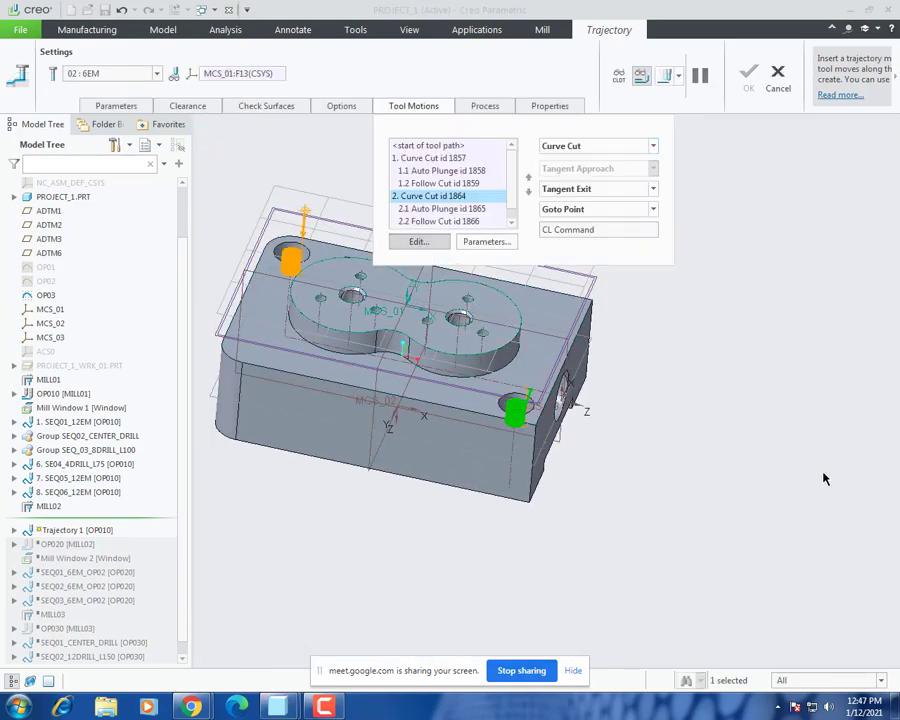
Step: Play the trajectory's tool path over both corner counterbores, inspect it from above, and close the playback
middle_click_drag(622, 410, 662, 201)
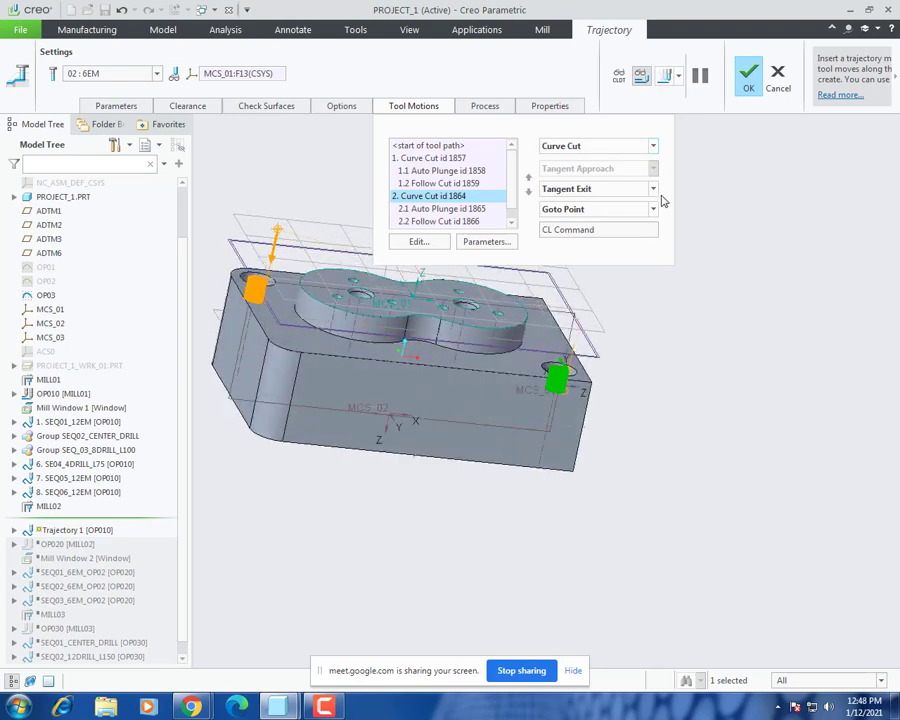
left_click(665, 77)
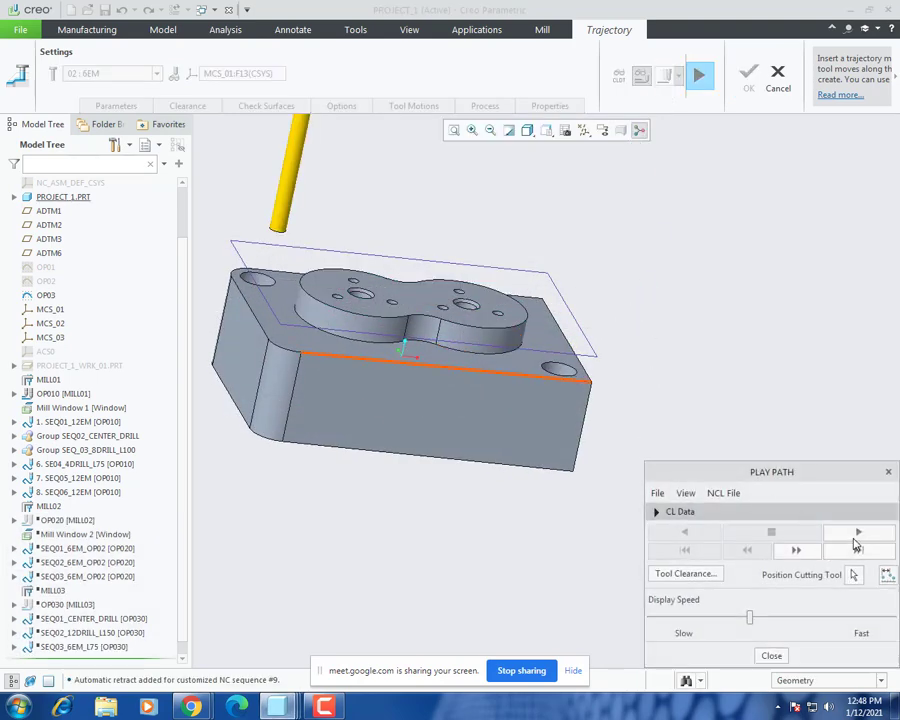
left_click(856, 537)
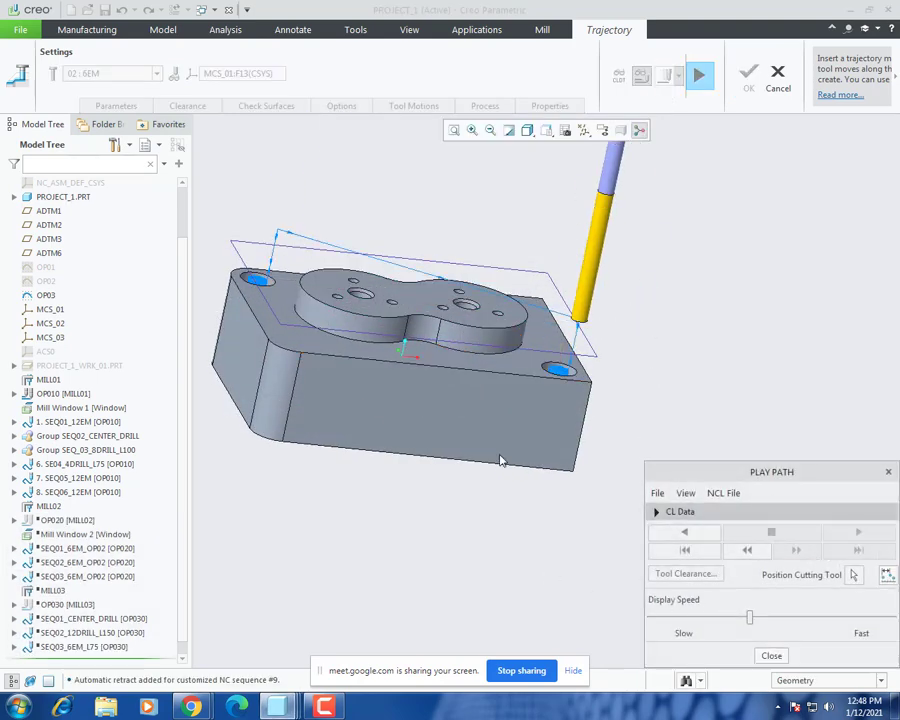
middle_click_drag(502, 460, 482, 528)
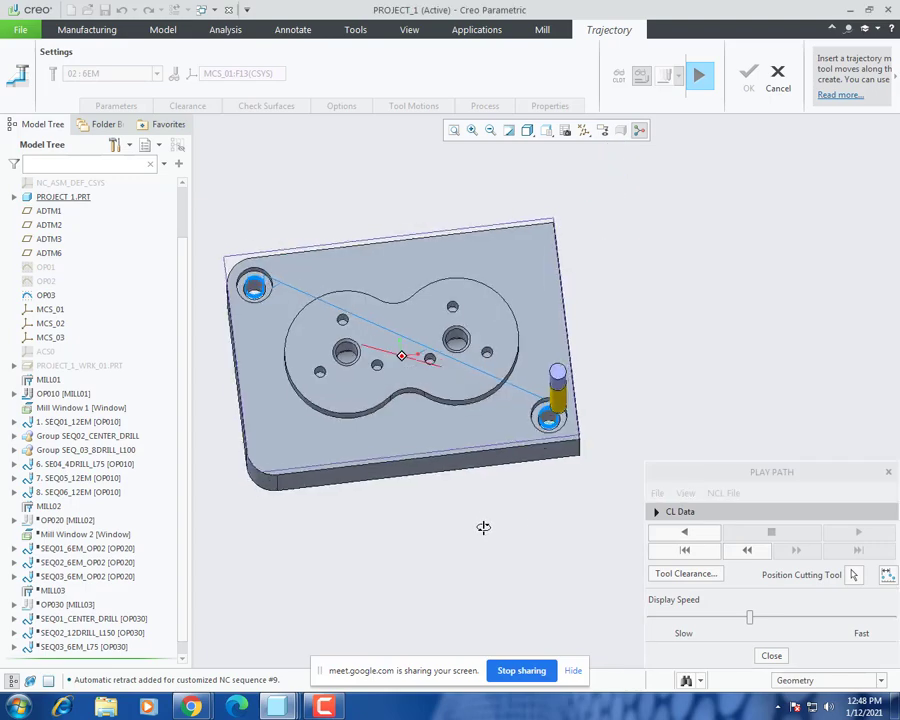
left_click(771, 656)
Step: Set the trajectory's entry/exit parameters LEAD_RADIUS, TANGENT_LEAD_STEP and NORMAL_LEAD_STEP to 3
left_click(188, 106)
left_click(136, 105)
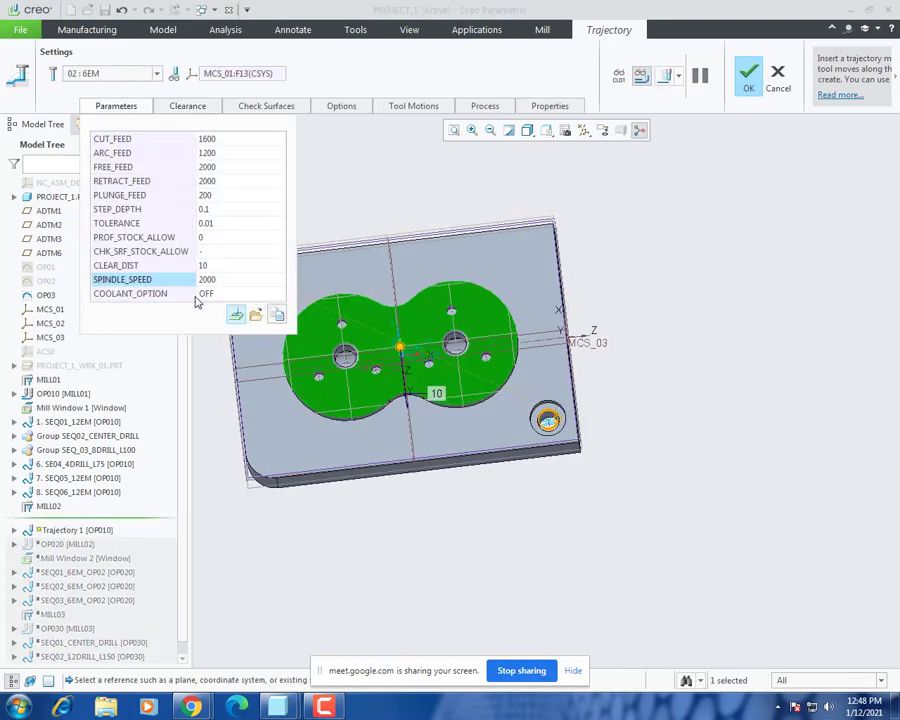
left_click(235, 315)
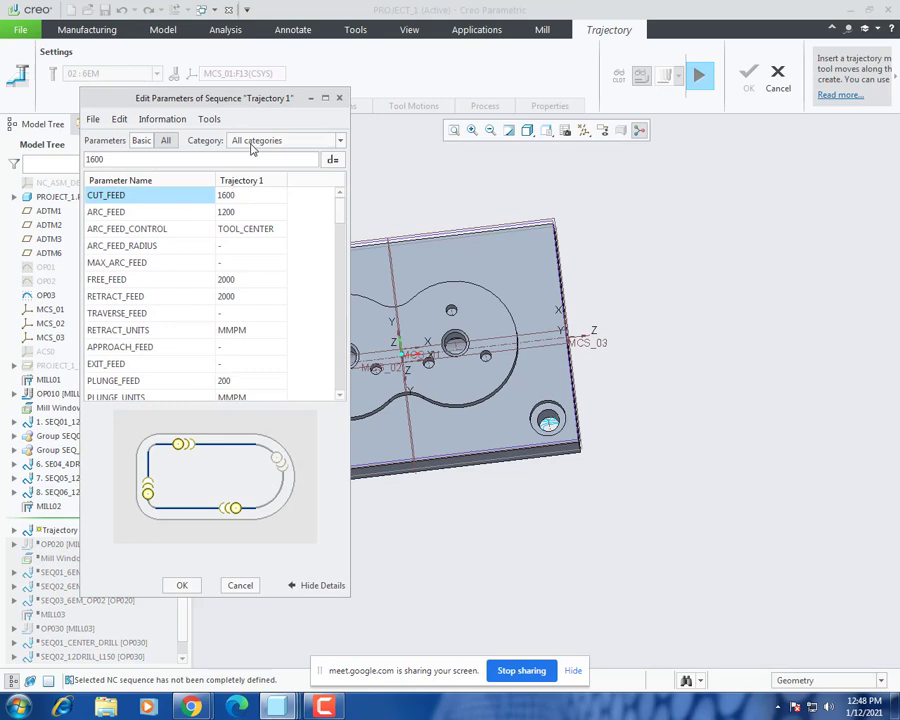
left_click(252, 143)
left_click(253, 191)
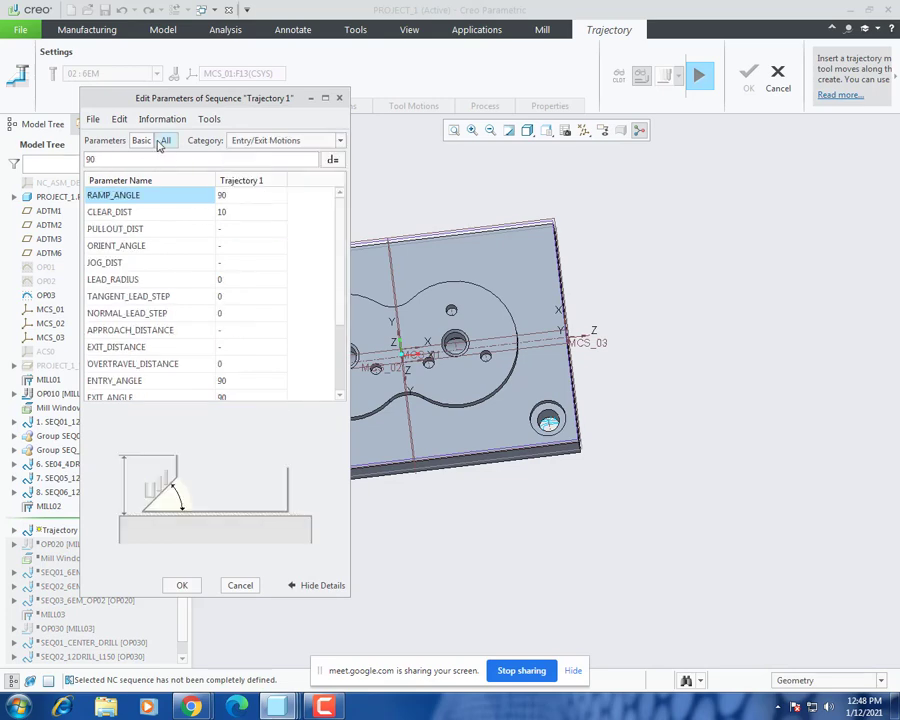
left_click(228, 281)
type("3")
key("Return")
type("3")
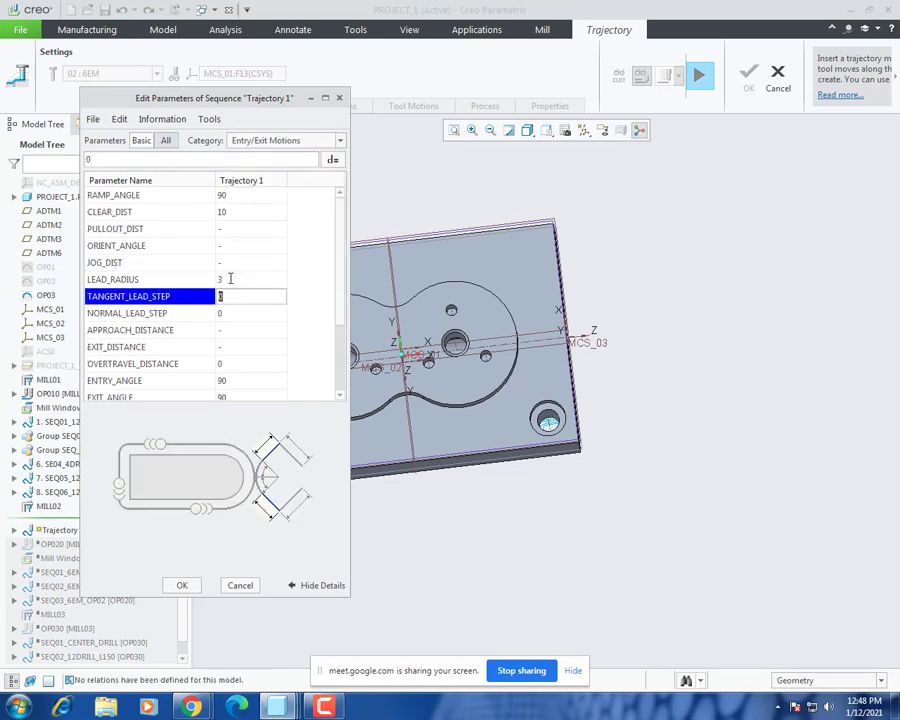
key("Return")
type("3")
key("Return")
key("Return")
key("Return")
key("Return")
key("Return")
key("Return")
key("Return")
key("Return")
key("Return")
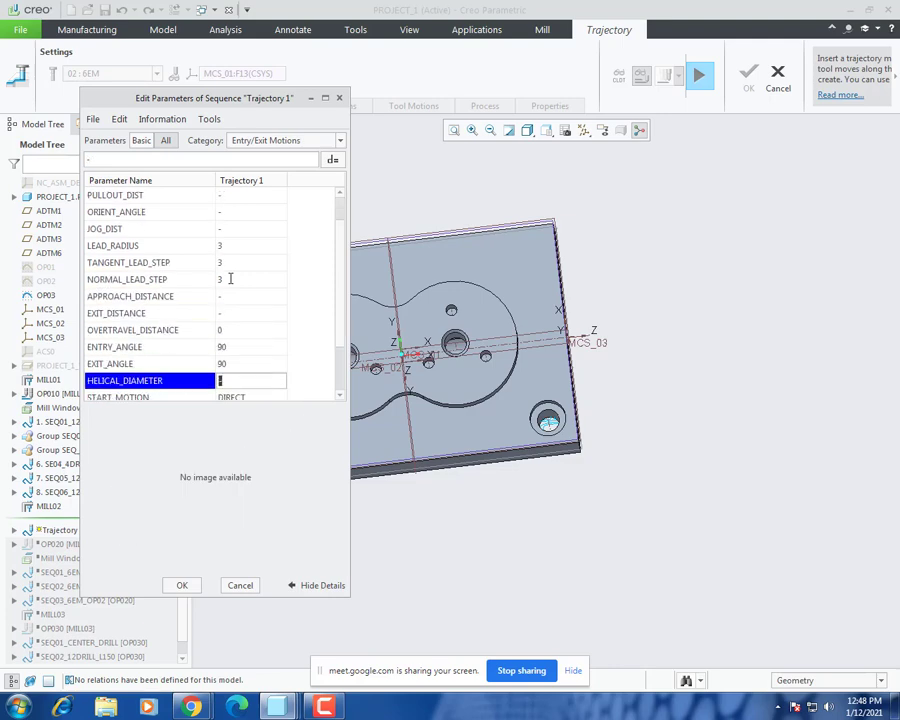
Step: Set CUT_ENTRY_EXT to LEAD_IN and CUT_EXIT_EXT to LEAD_OUT, apply the parameters, and inspect the path in the lower-right counterbore
left_click(282, 380)
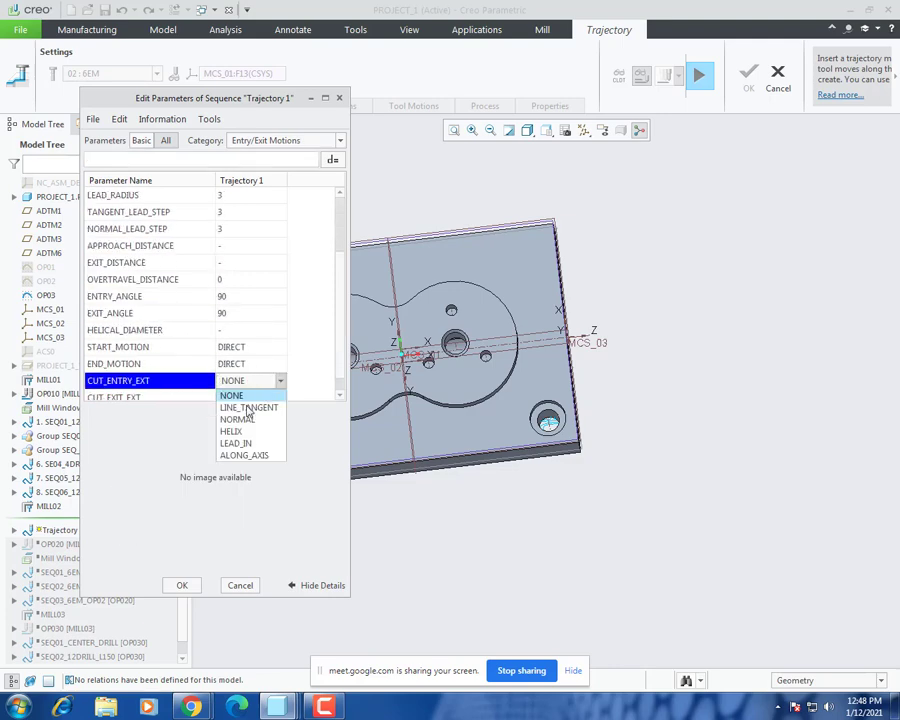
left_click(251, 444)
left_click(281, 381)
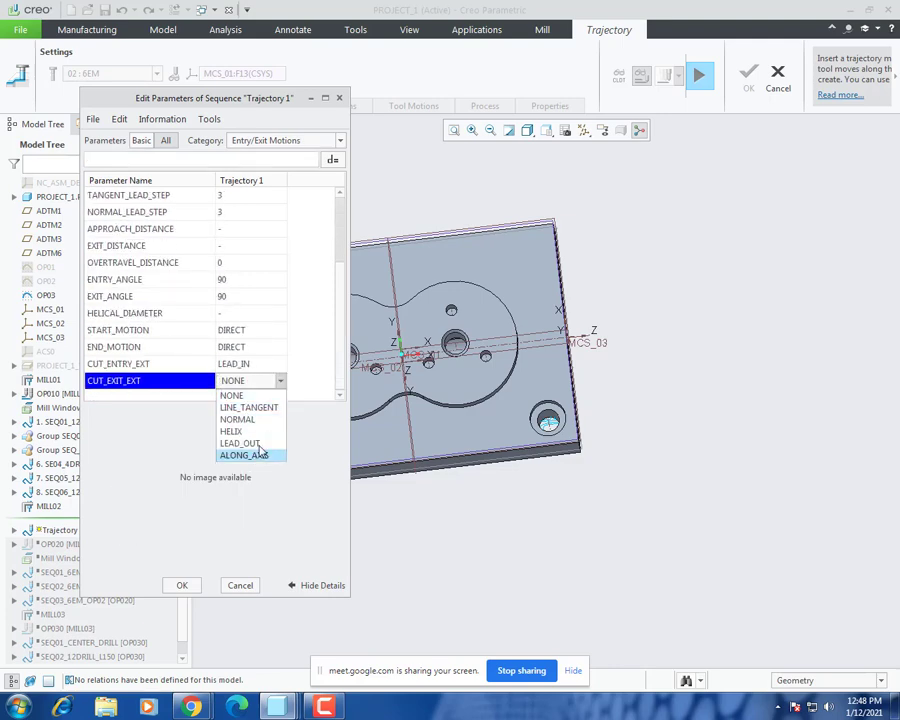
left_click(240, 443)
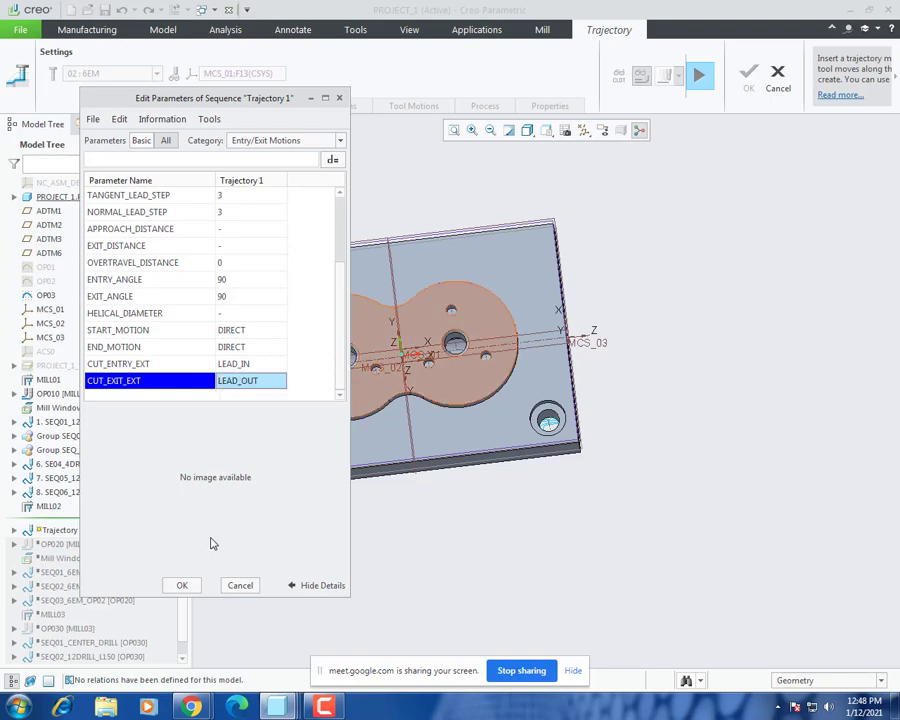
left_click(181, 584)
scroll(526, 476, "up", 8)
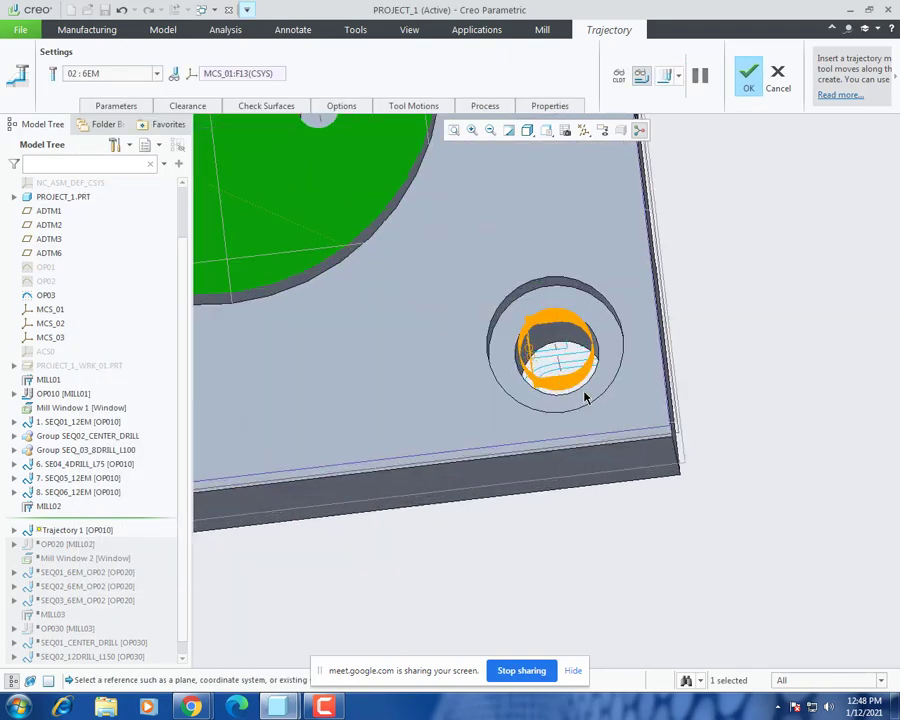
middle_click_drag(588, 396, 578, 368)
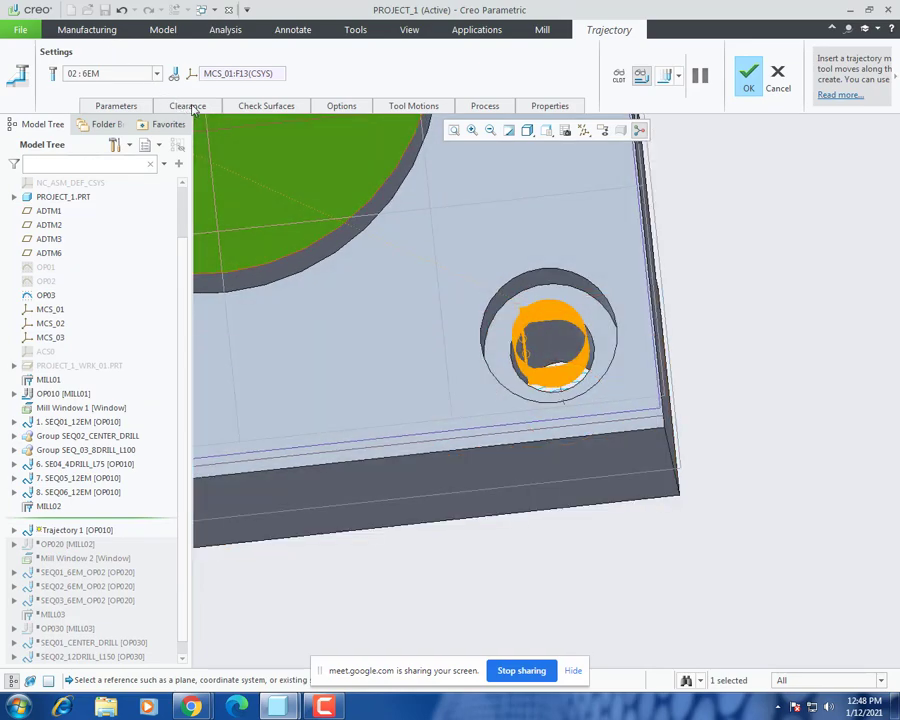
Step: Reset the trajectory's LEAD_RADIUS, TANGENT_LEAD_STEP and NORMAL_LEAD_STEP to 0
left_click(116, 105)
left_click(237, 315)
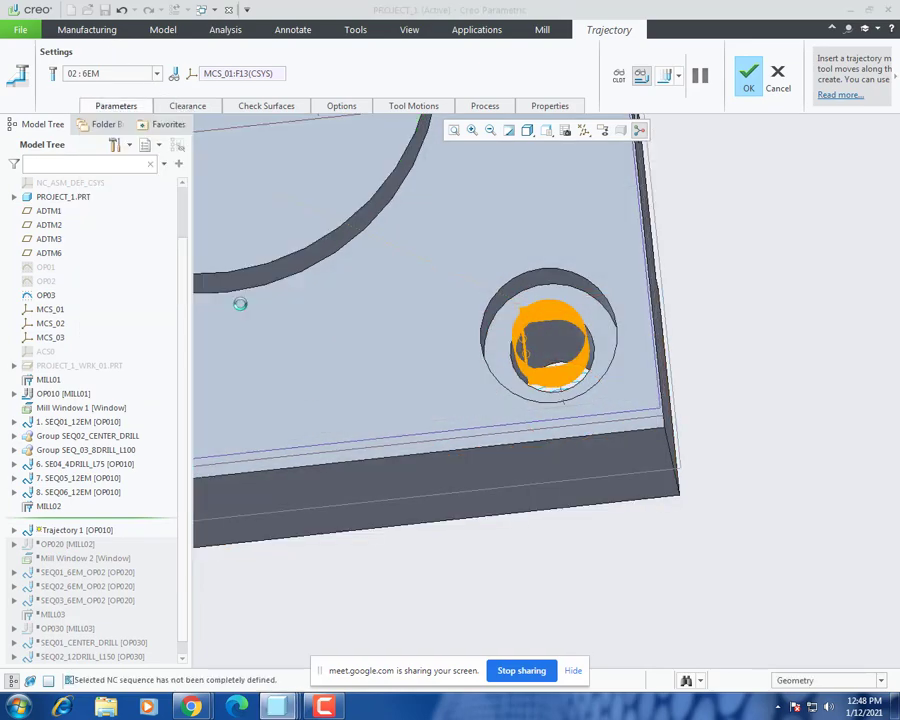
left_click(248, 141)
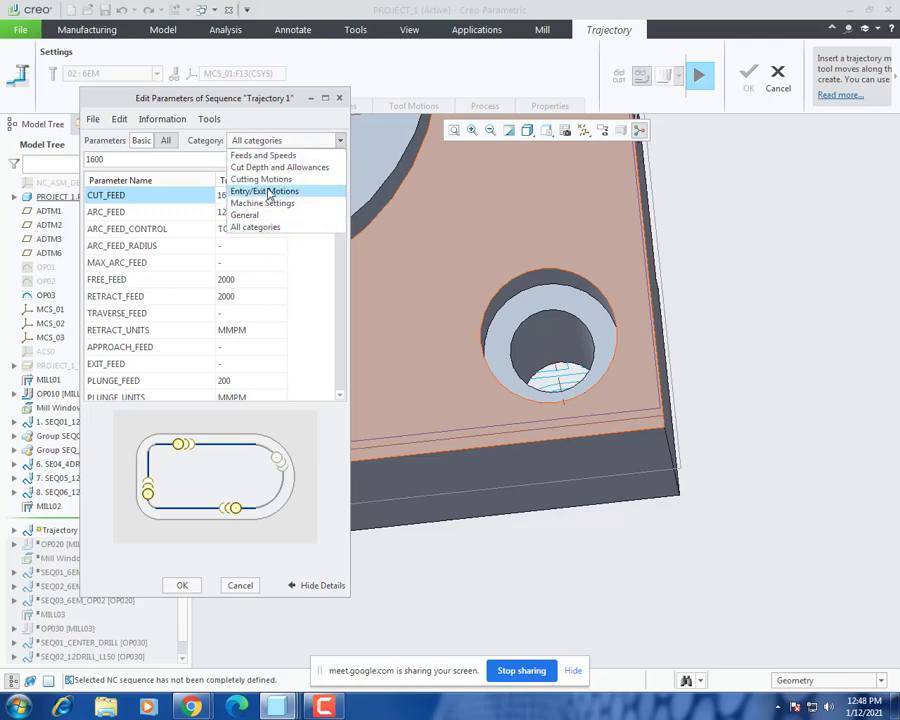
left_click(270, 191)
left_click(234, 279)
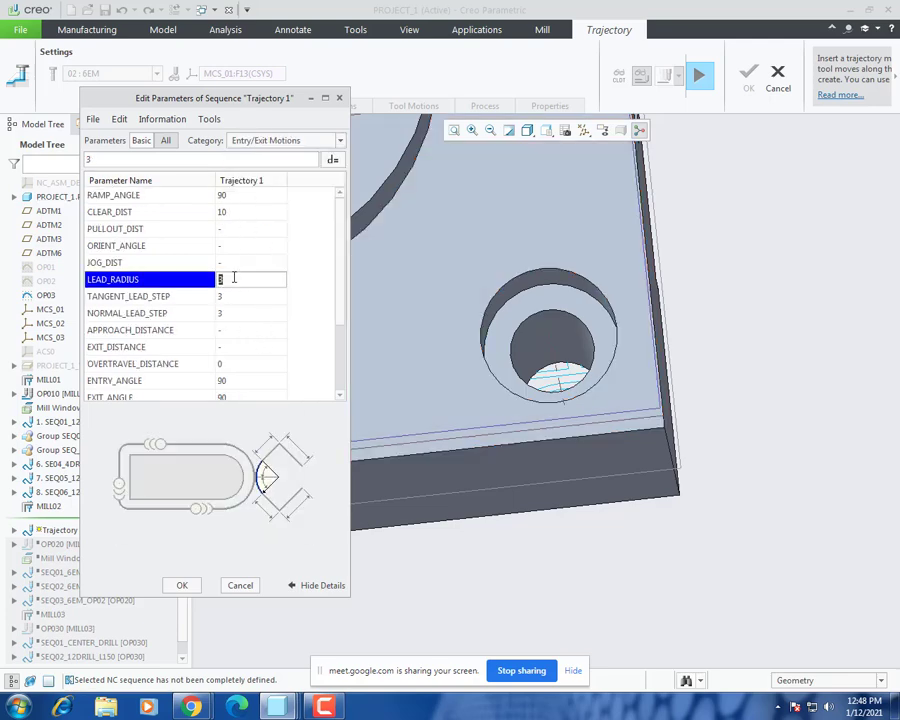
left_click(242, 299)
type("0")
left_click(244, 313)
type("0")
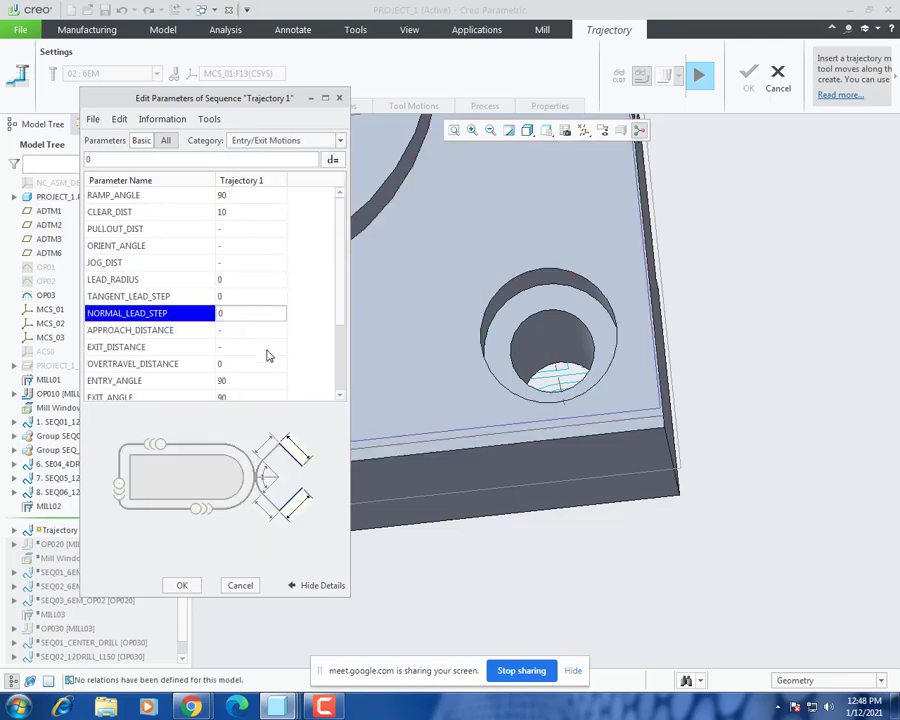
Step: Set CUT_ENTRY_EXT and CUT_EXIT_EXT back to NONE and apply the trajectory parameters
scroll(305, 331, "down", 2)
left_click(270, 364)
left_click(281, 364)
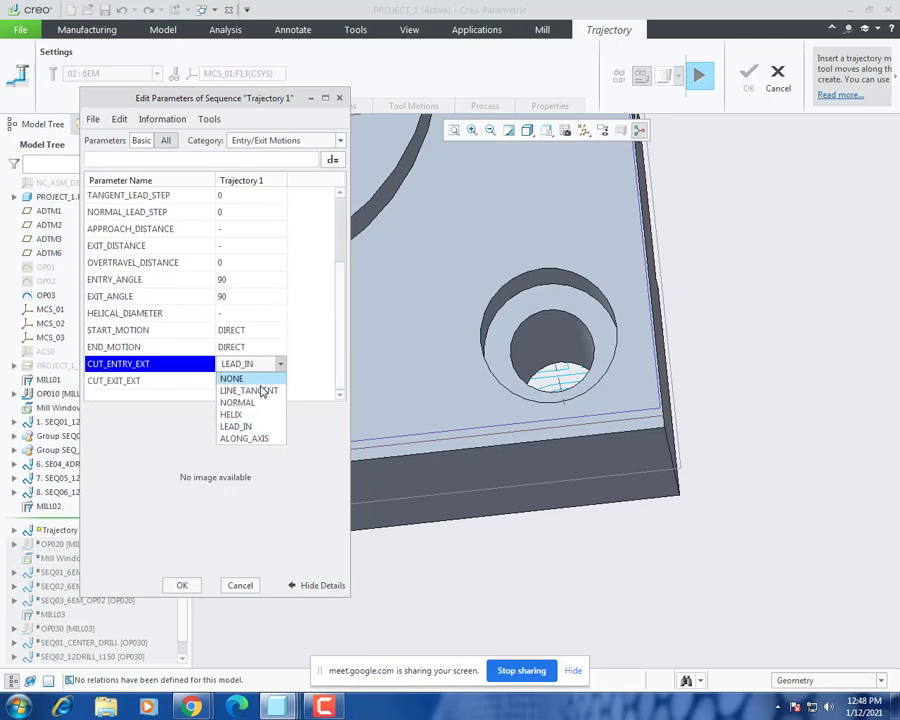
left_click(266, 378)
left_click(268, 380)
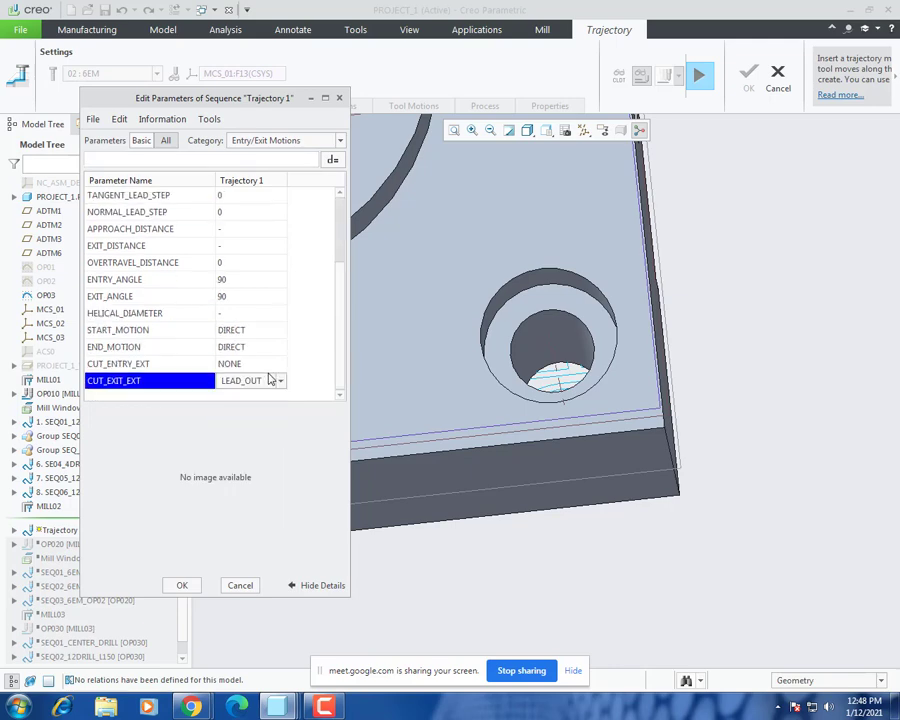
left_click(280, 381)
left_click(266, 396)
scroll(280, 340, "up", 2)
scroll(272, 330, "down", 2)
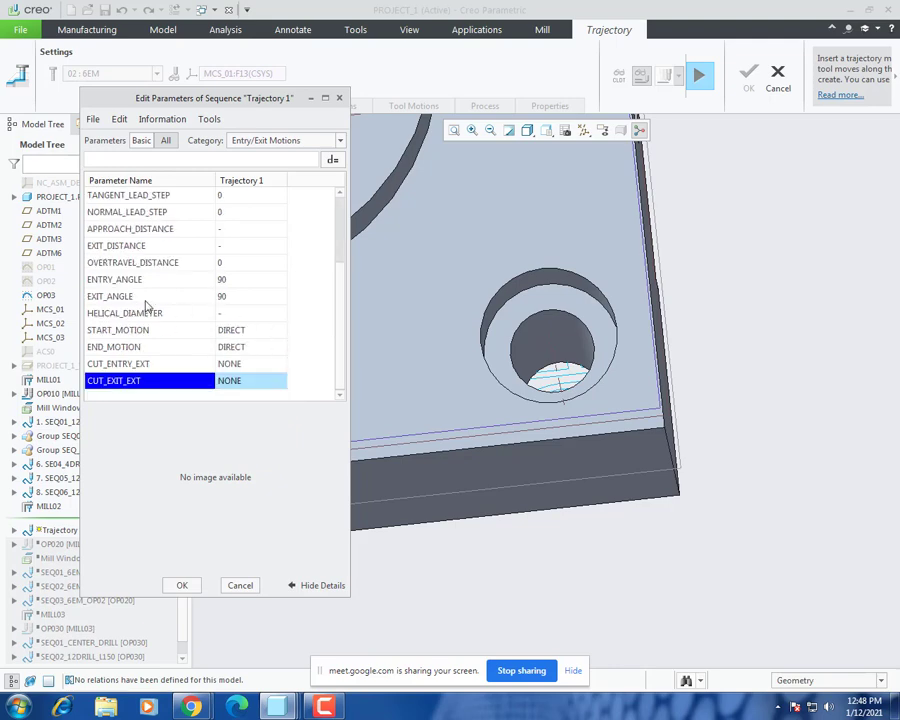
left_click(181, 585)
Step: Edit the first curve cut to use a helical cut and accept the change
left_click(426, 108)
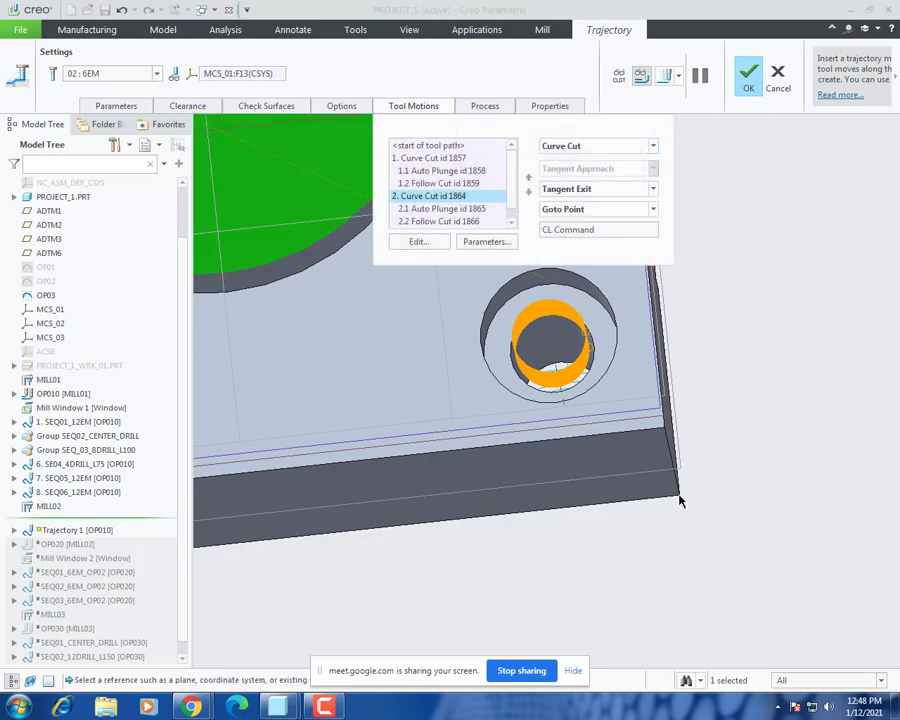
left_click(424, 160)
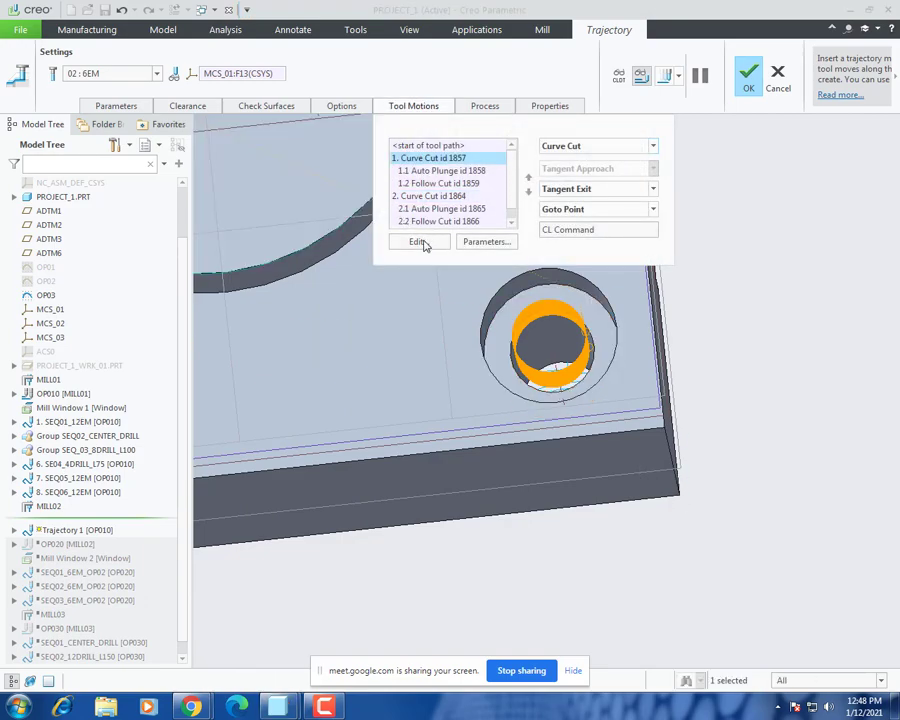
left_click(419, 242)
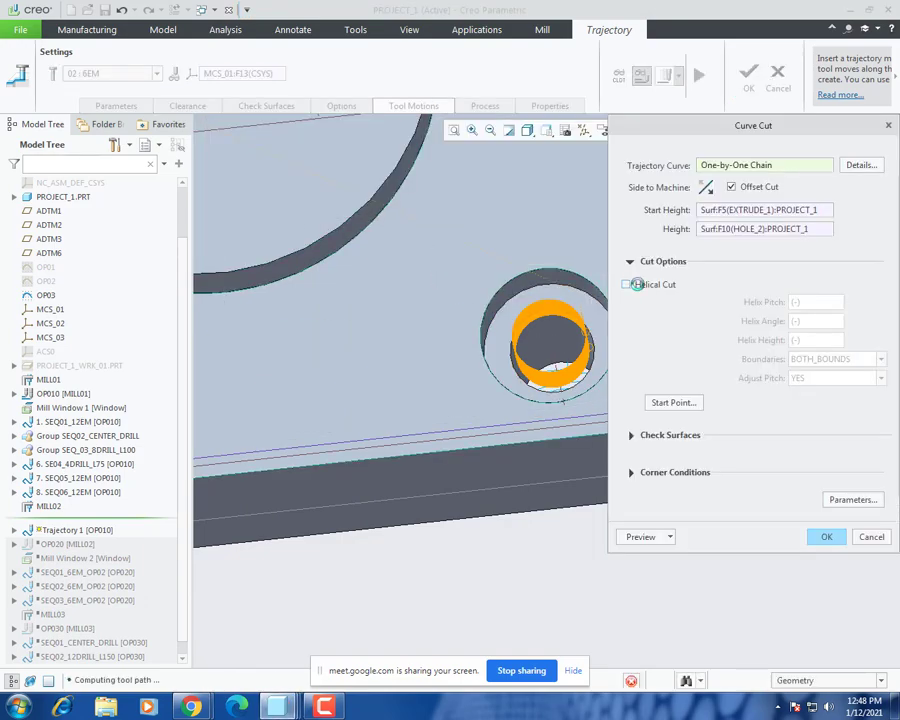
left_click(627, 284)
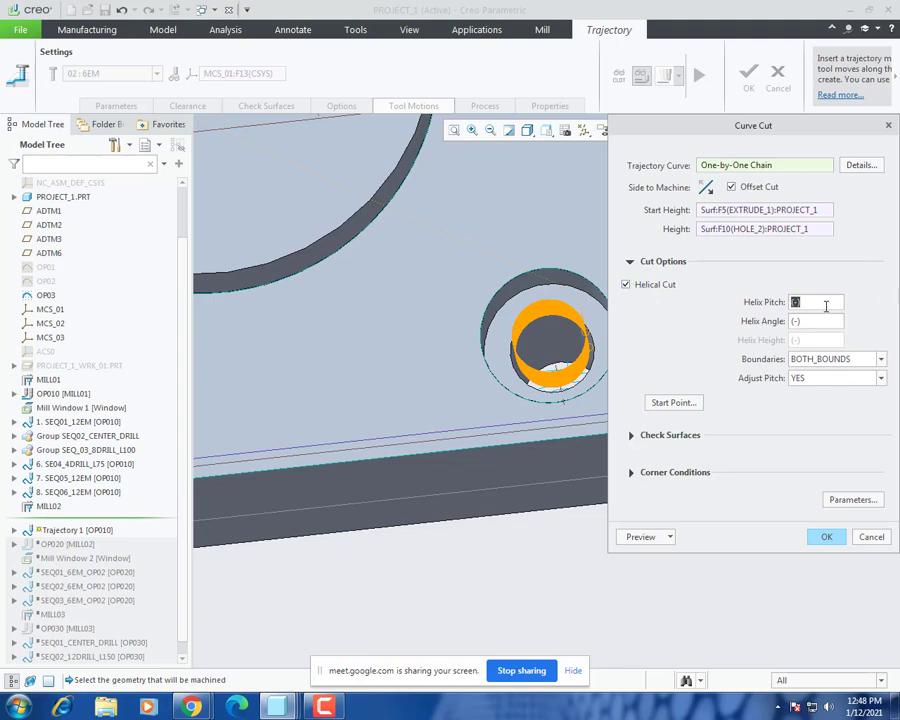
left_click(826, 538)
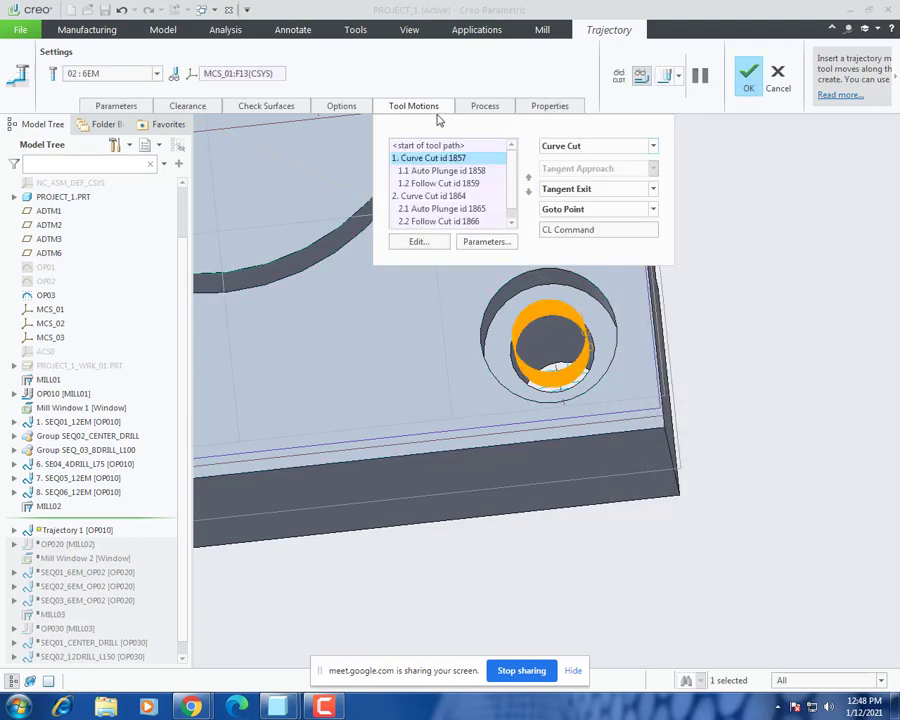
Step: Inspect the helical path in the upper-left counterbore and switch the second curve cut to a helical cut as well
left_click(438, 204)
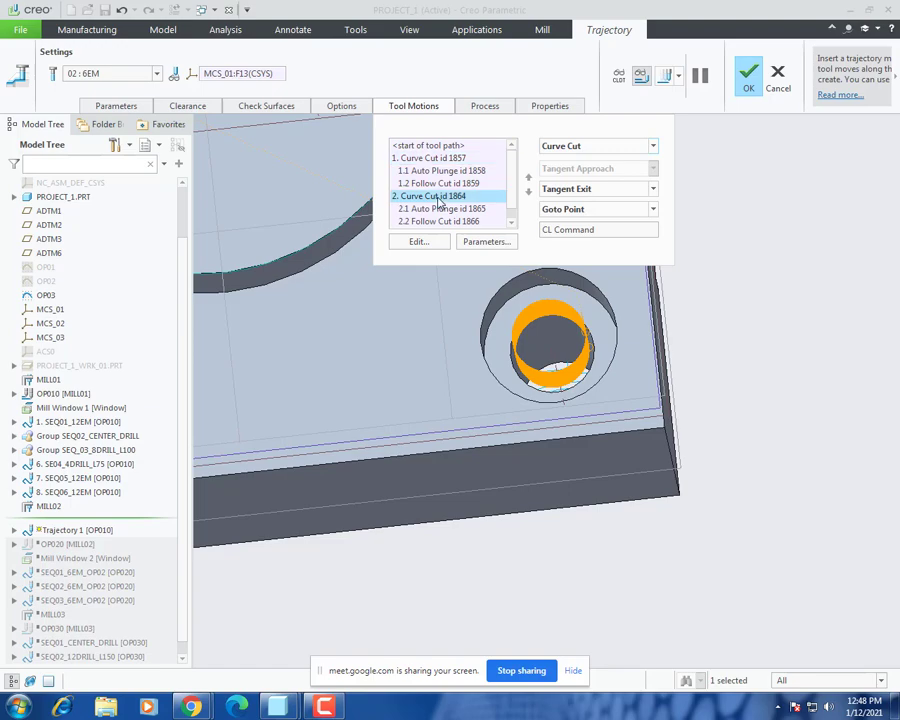
scroll(634, 505, "down", 4)
scroll(418, 400, "up", 6)
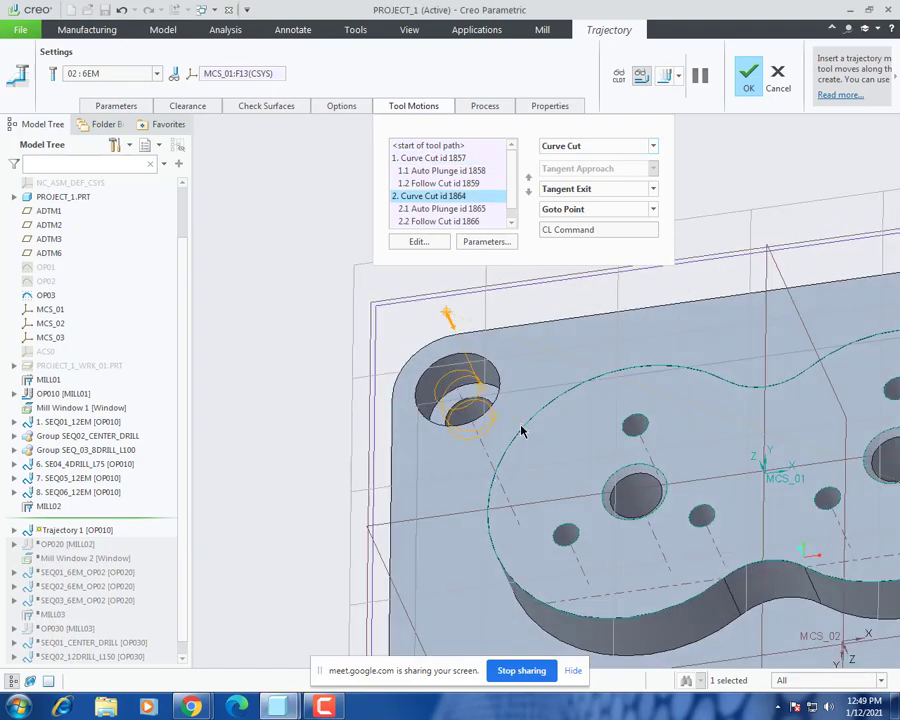
scroll(521, 432, "up", 3)
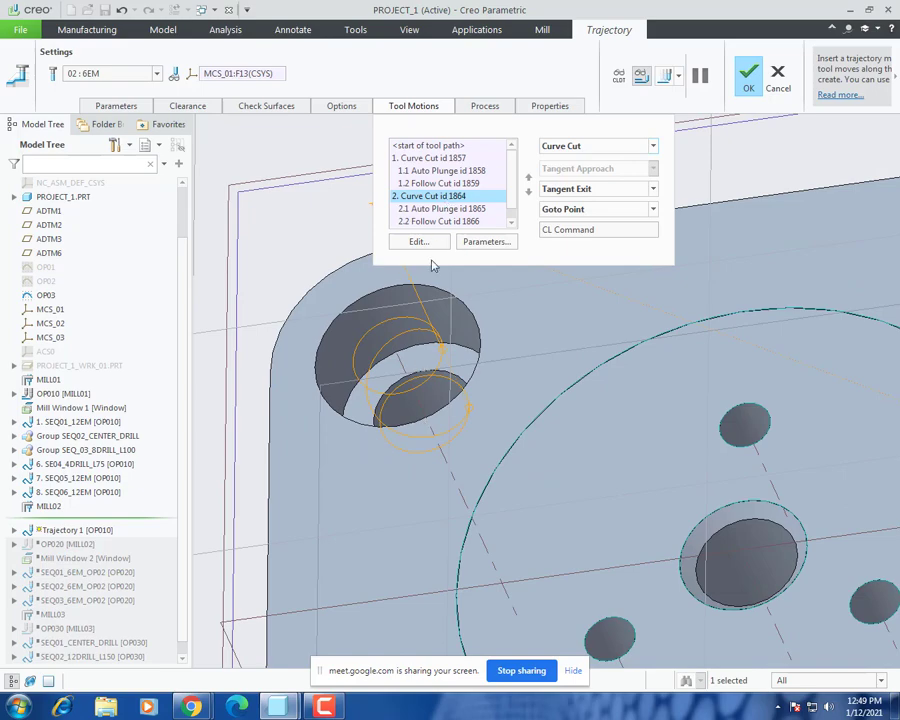
scroll(591, 565, "down", 8)
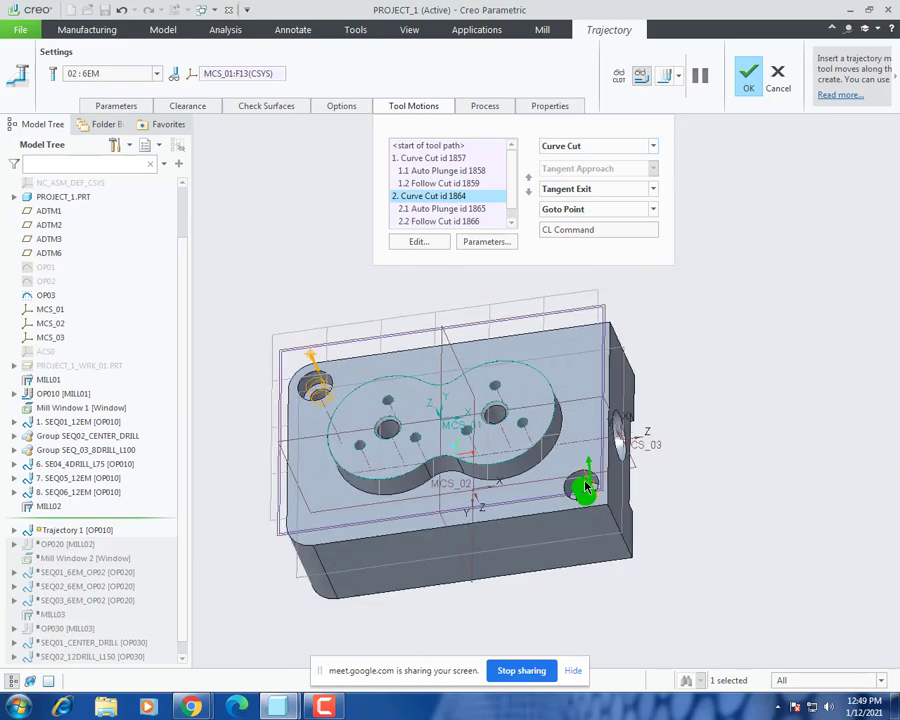
left_click(418, 242)
left_click(627, 285)
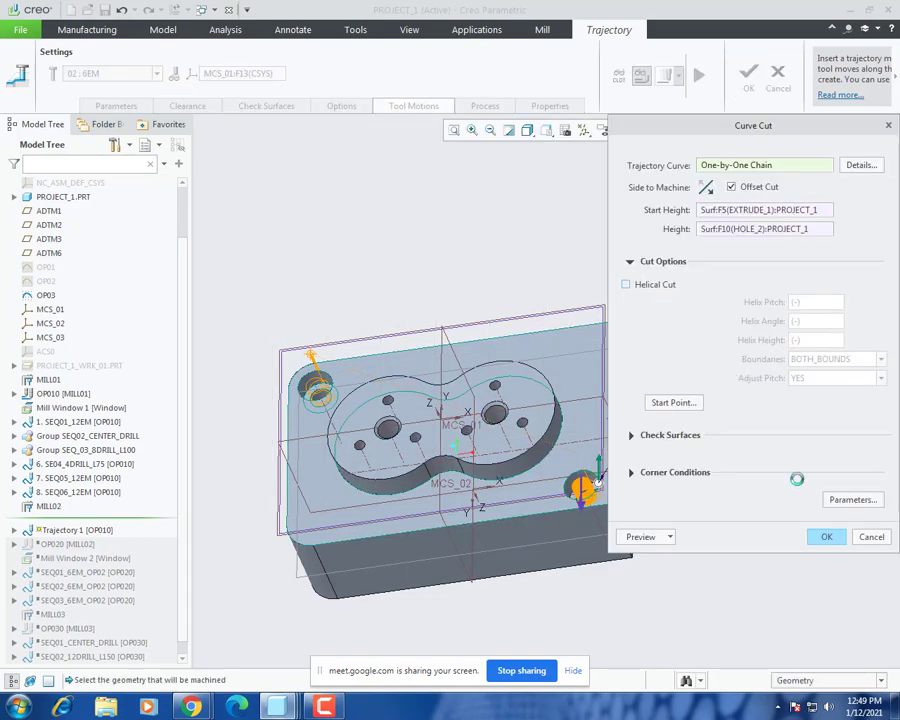
left_click(826, 538)
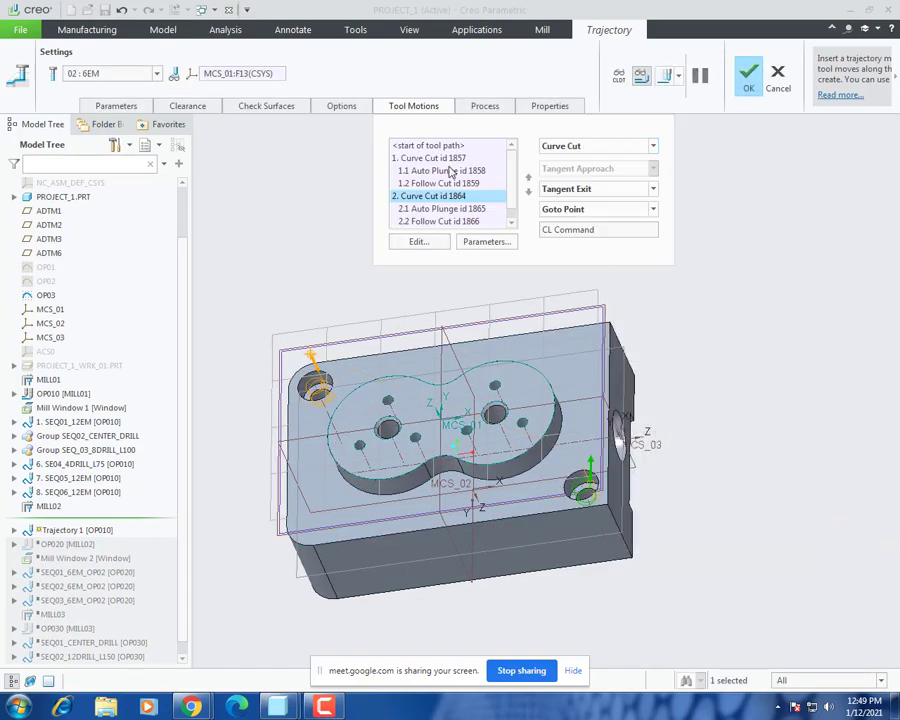
Step: Set the trajectory sequence's HELICAL_PITCH cut-depth parameter to 0.1 and apply the parameters
left_click(120, 105)
left_click(233, 314)
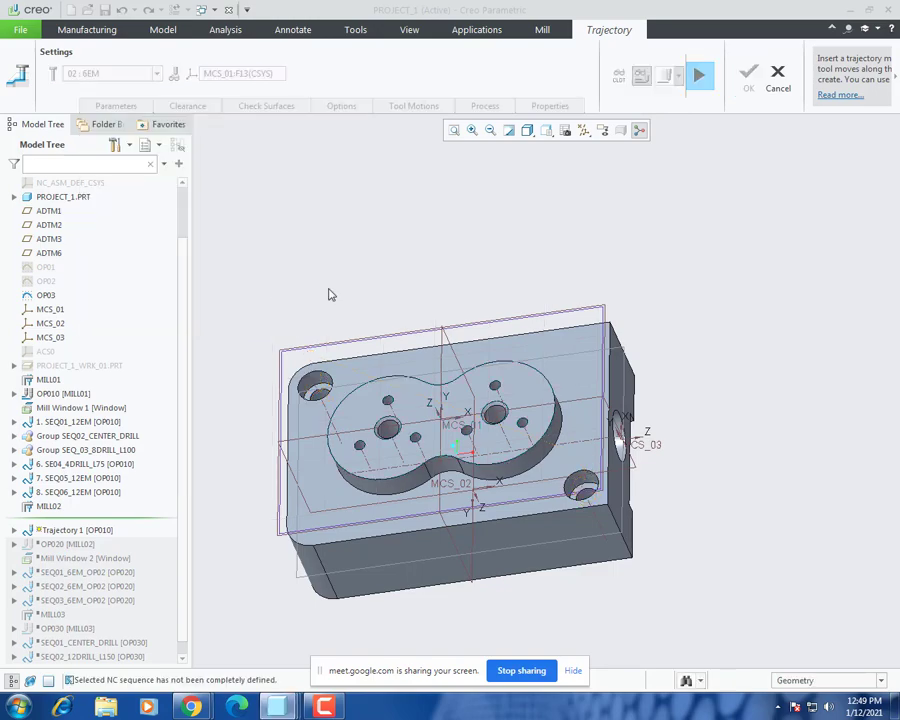
left_click(304, 142)
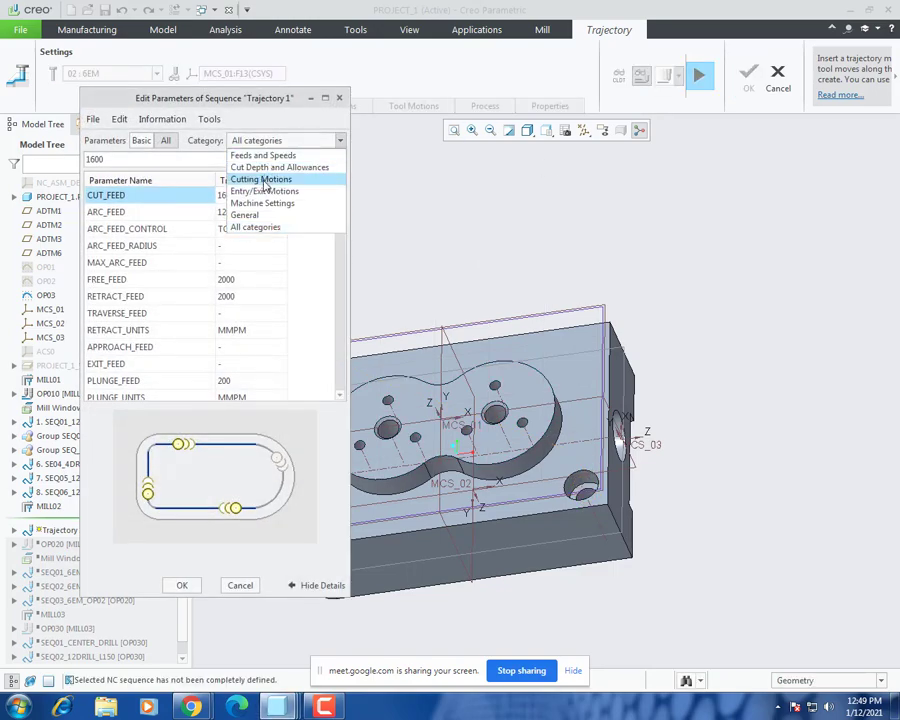
left_click(264, 180)
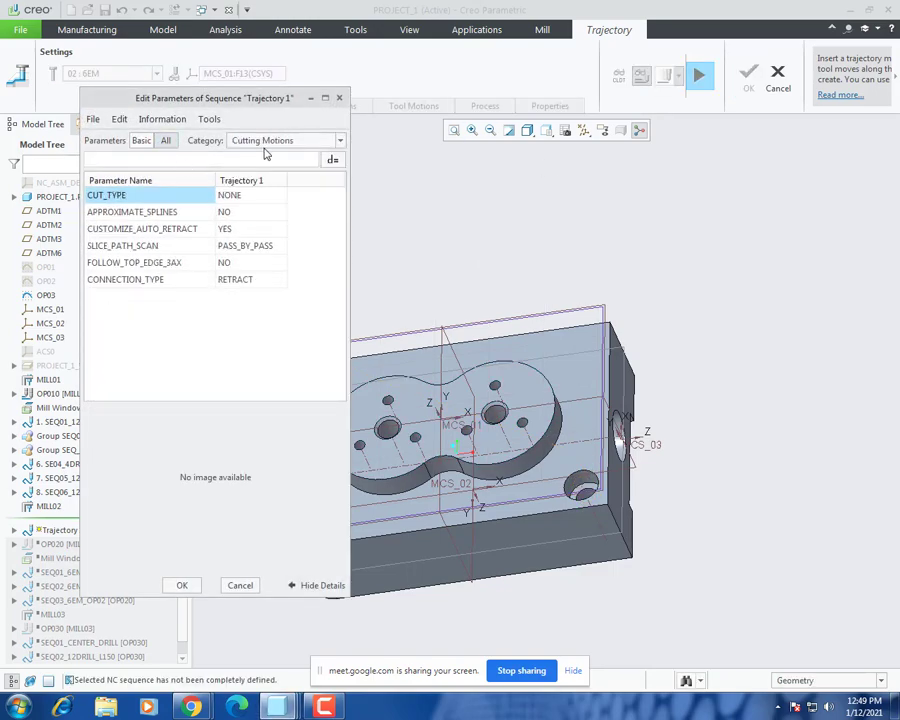
left_click(265, 143)
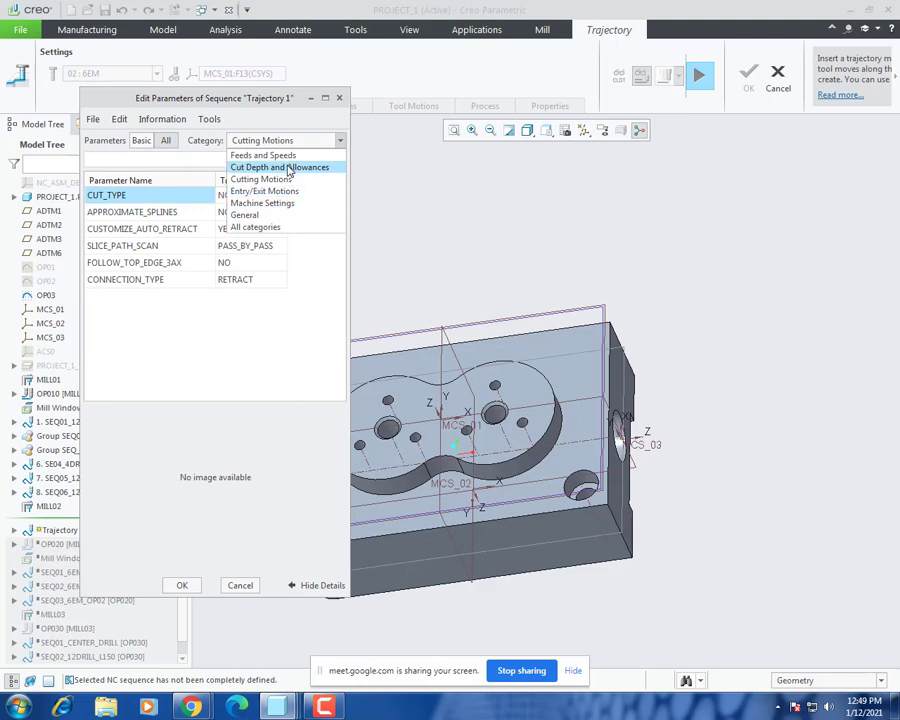
left_click(286, 167)
scroll(250, 321, "down", 2)
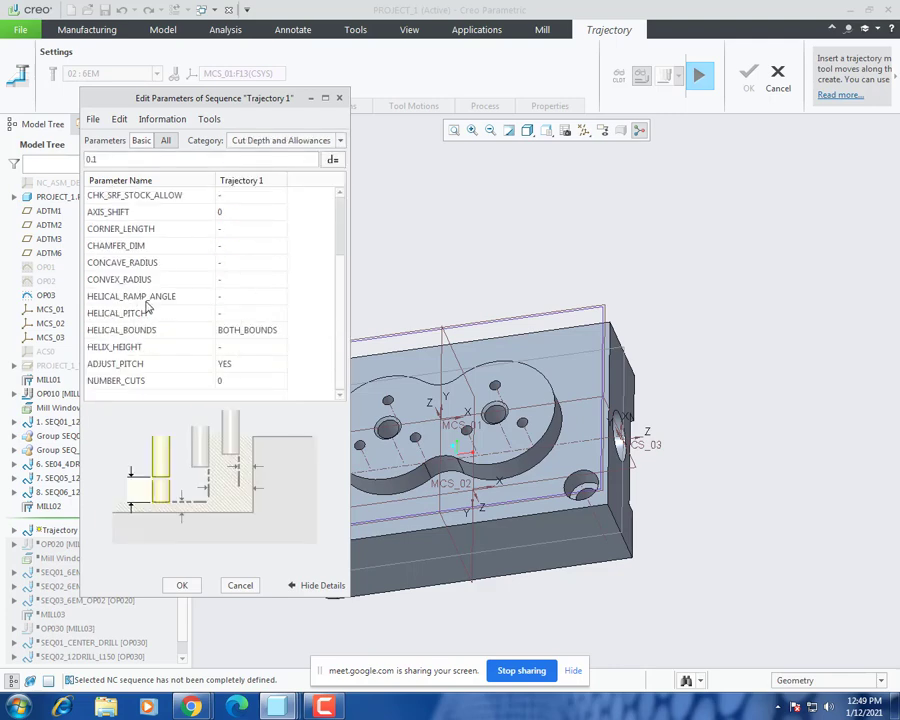
left_click(146, 300)
left_click(228, 314)
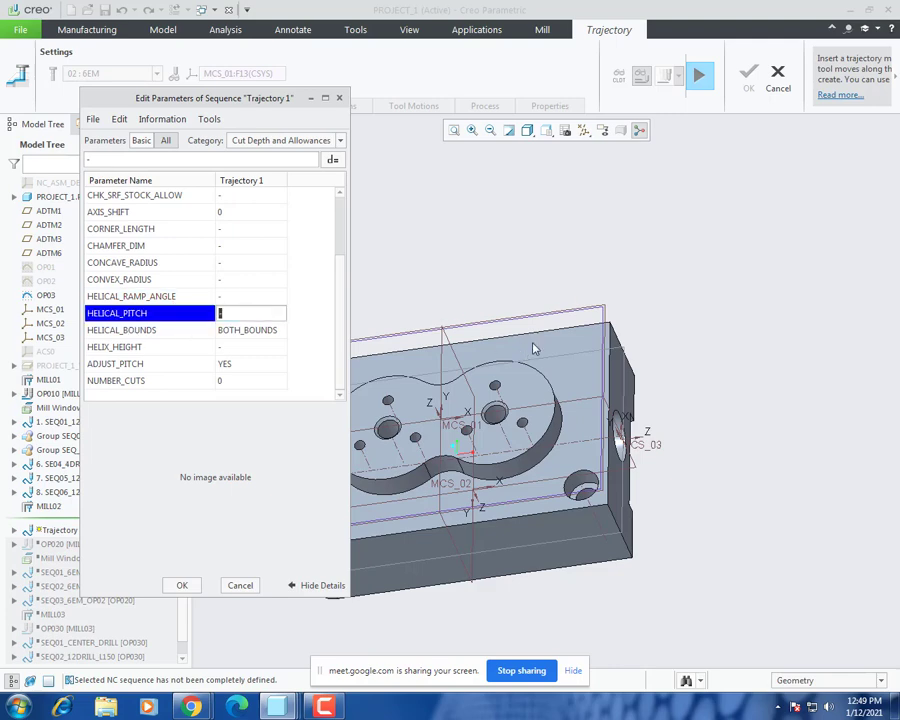
type("0.1")
left_click(182, 586)
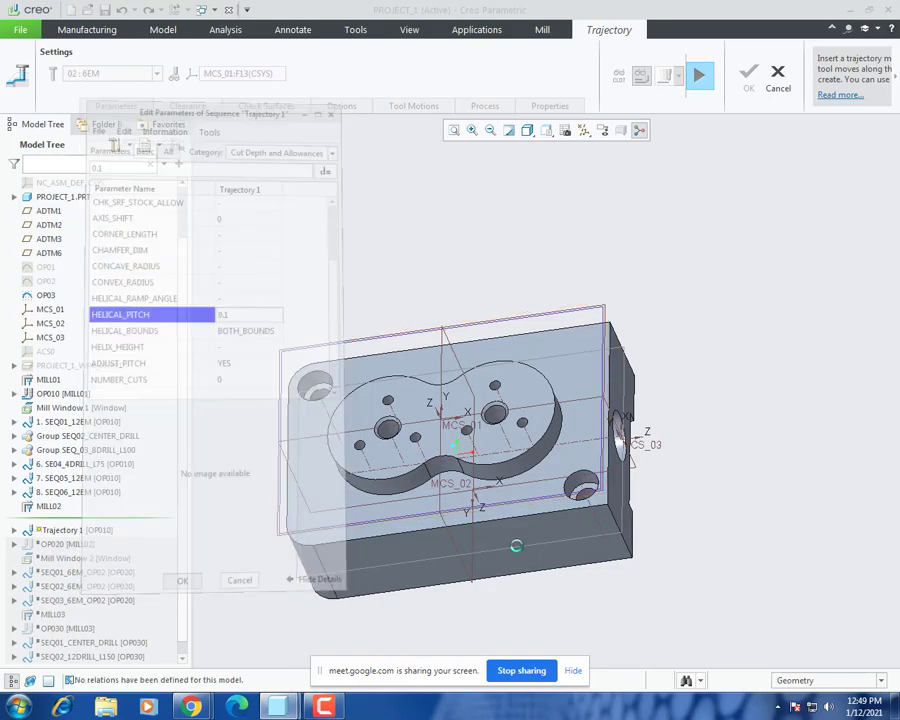
Step: Examine the spacing of the helical passes in both corner counterbores
scroll(580, 485, "down", 5)
scroll(546, 446, "down", 6)
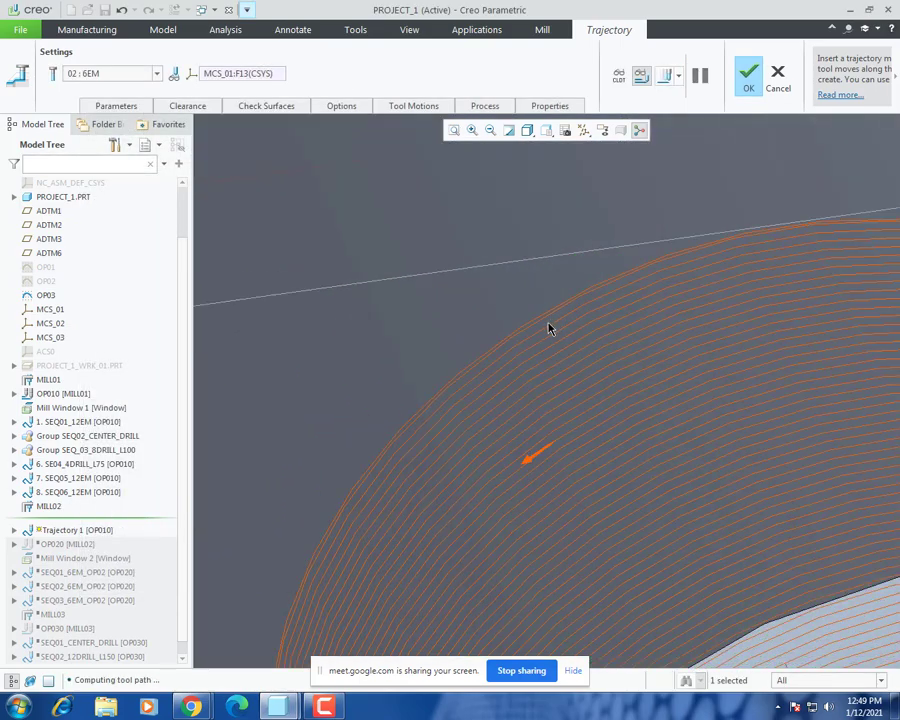
scroll(548, 328, "up", 8)
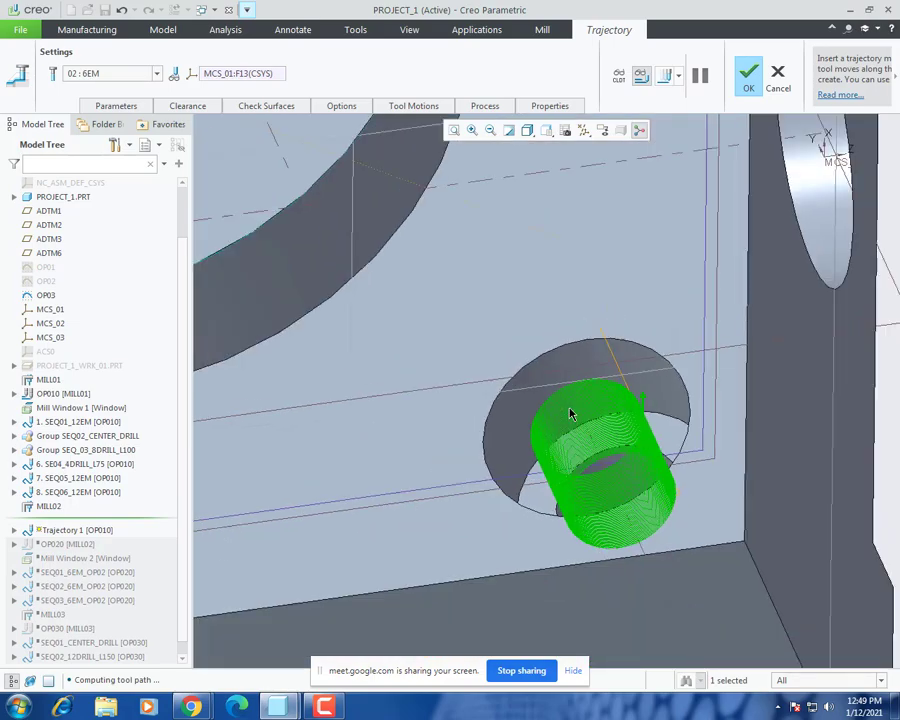
scroll(570, 414, "up", 8)
scroll(357, 381, "down", 4)
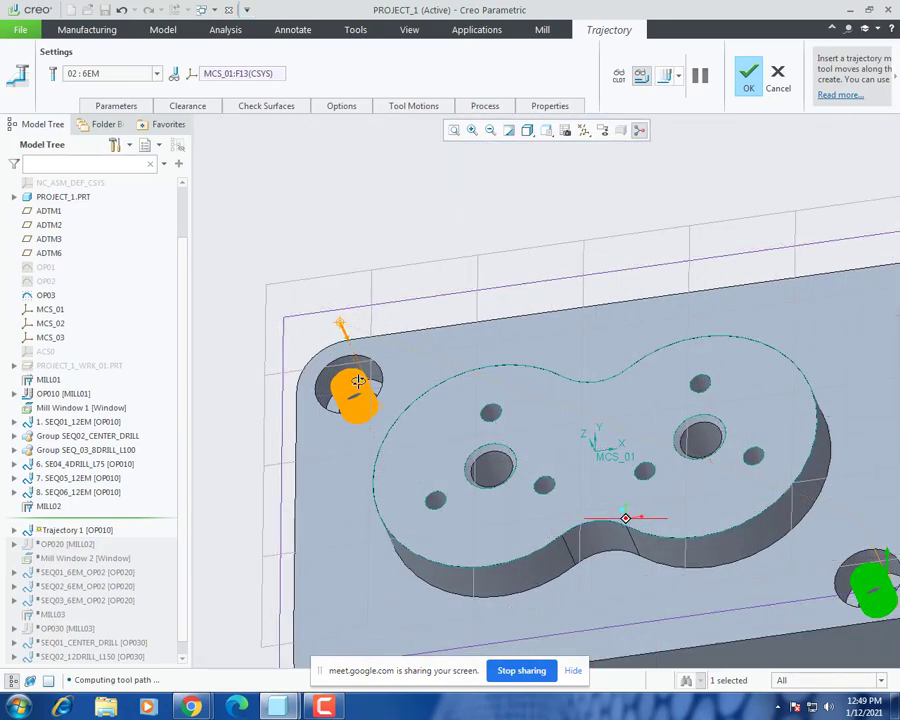
middle_click_drag(358, 381, 348, 391)
scroll(349, 391, "down", 4)
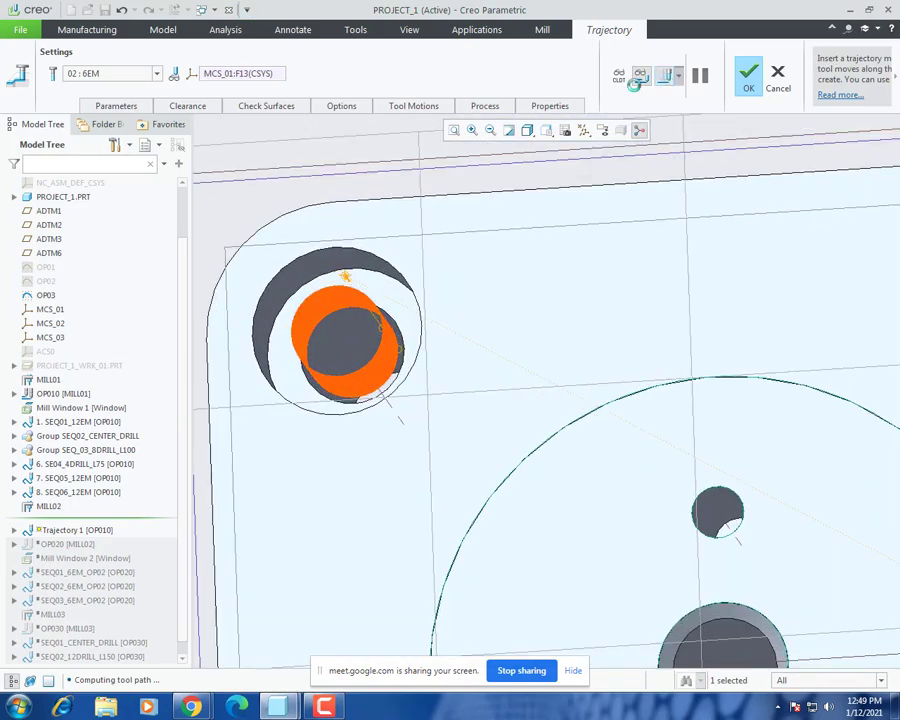
scroll(404, 314, "up", 6)
middle_click_drag(404, 312, 411, 340)
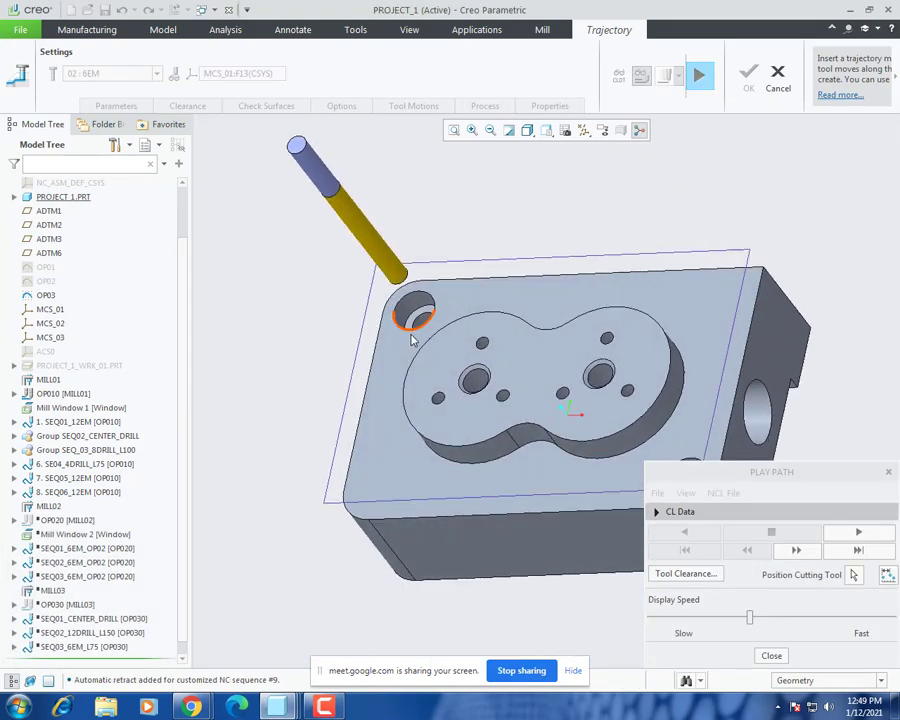
Step: Play the tool path at the slowest display speed around the upper-left counterbore, and close the playback
scroll(411, 340, "down", 3)
left_click_drag(748, 619, 651, 619)
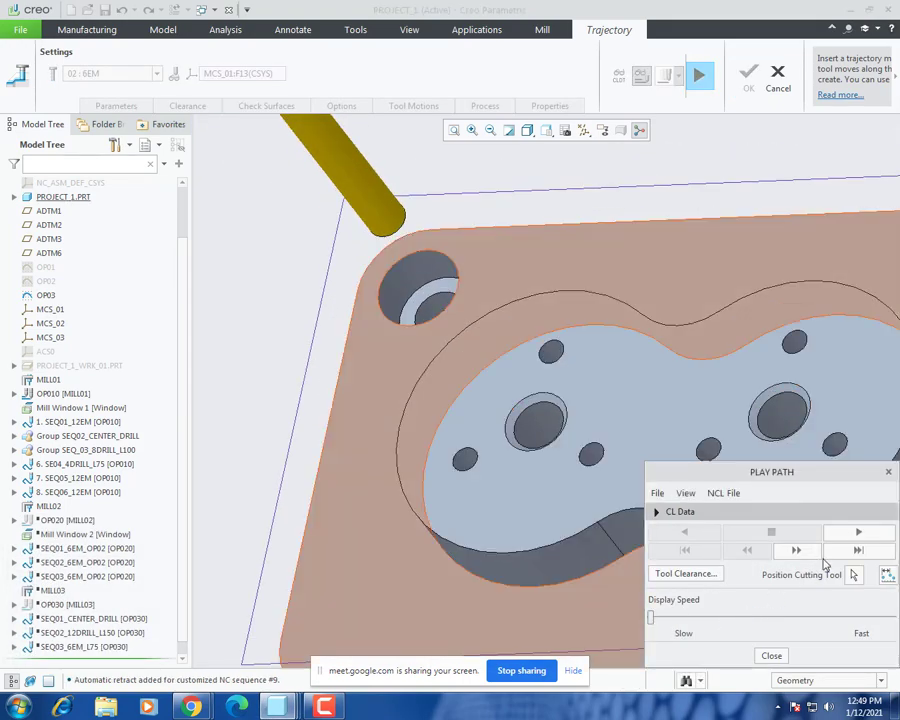
left_click(858, 532)
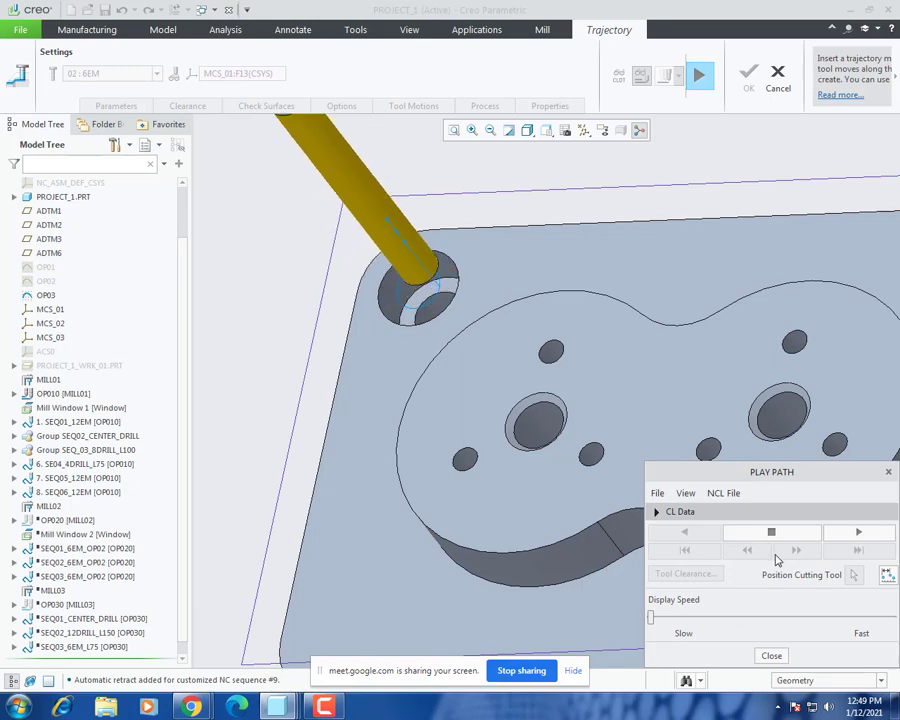
scroll(432, 254, "down", 8)
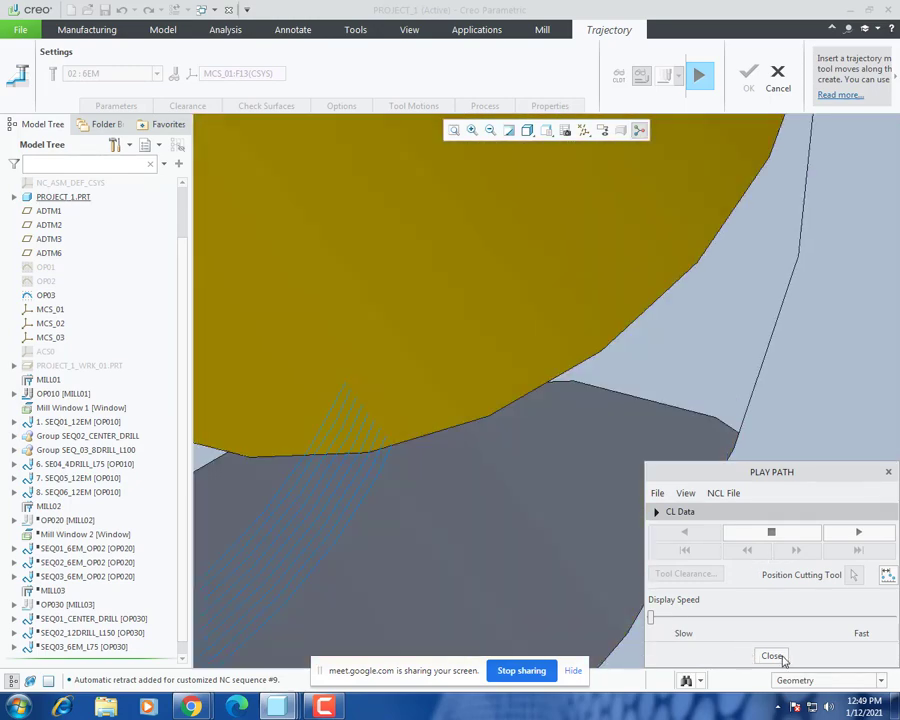
left_click(771, 655)
scroll(456, 312, "up", 8)
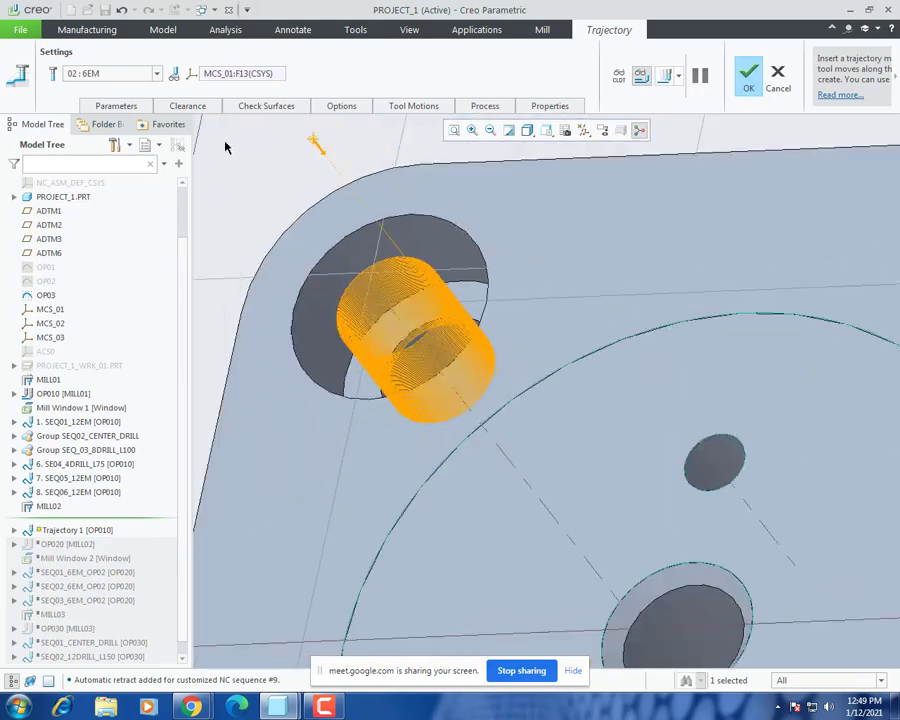
Step: Try a HELICAL_RAMP_ANGLE of 30 for the trajectory and preview the resulting tool path
left_click(116, 106)
left_click(252, 313)
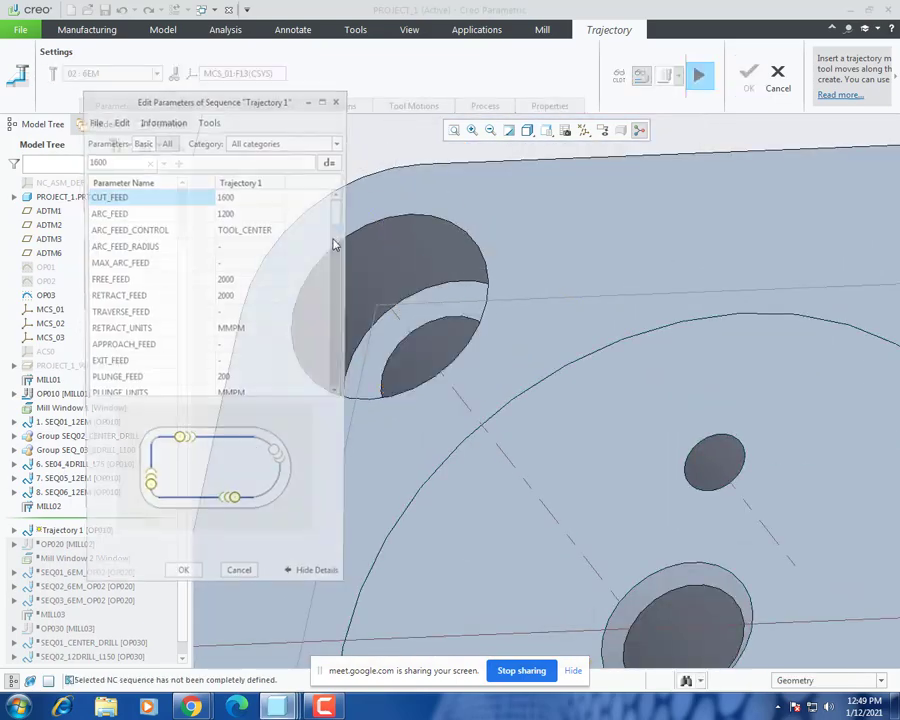
left_click(256, 145)
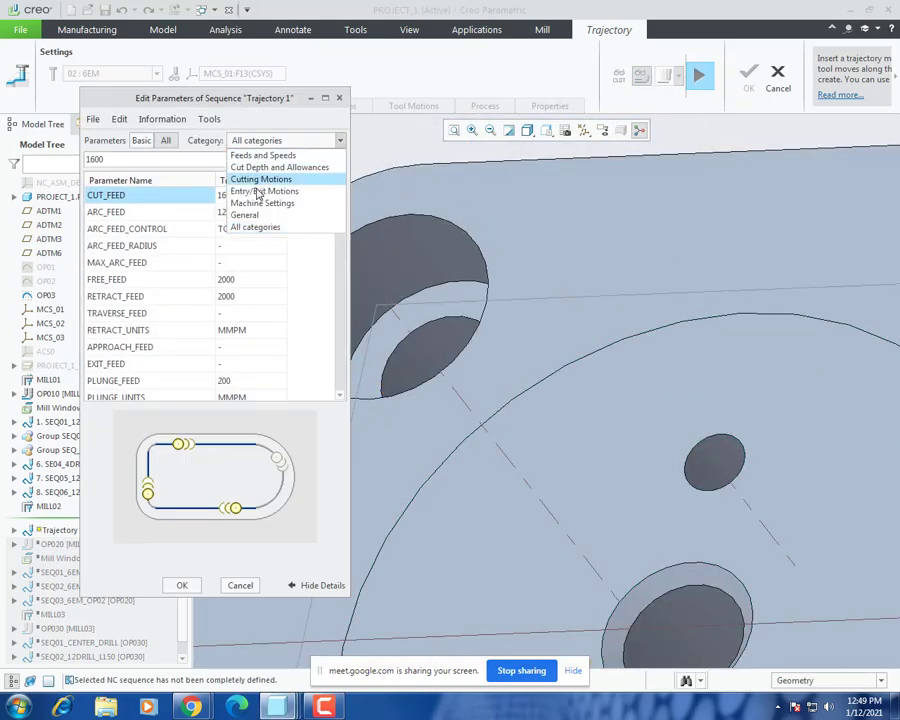
left_click(262, 167)
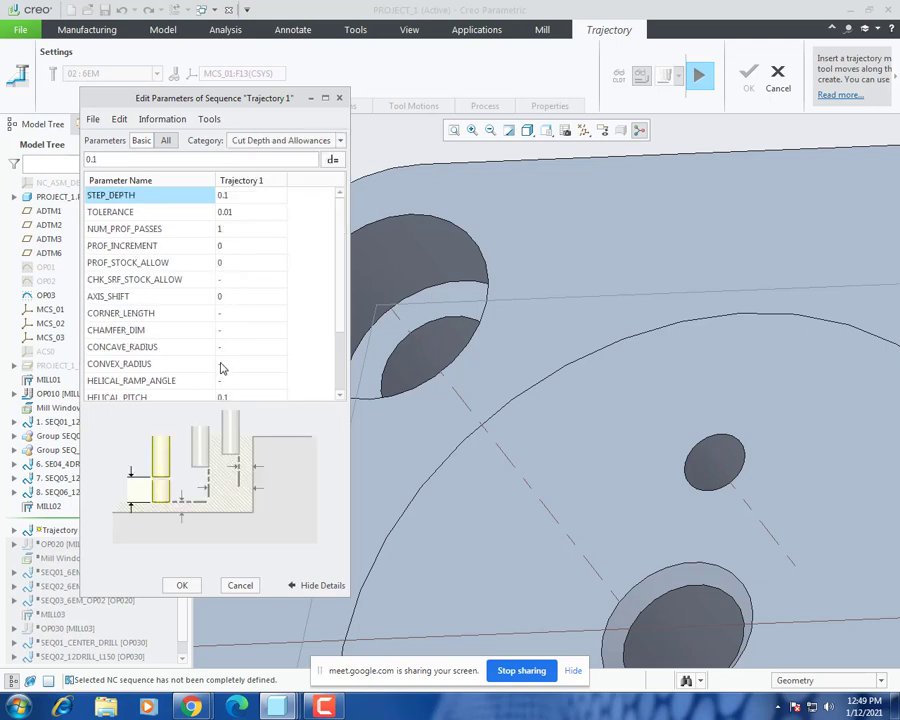
scroll(213, 259, "down", 2)
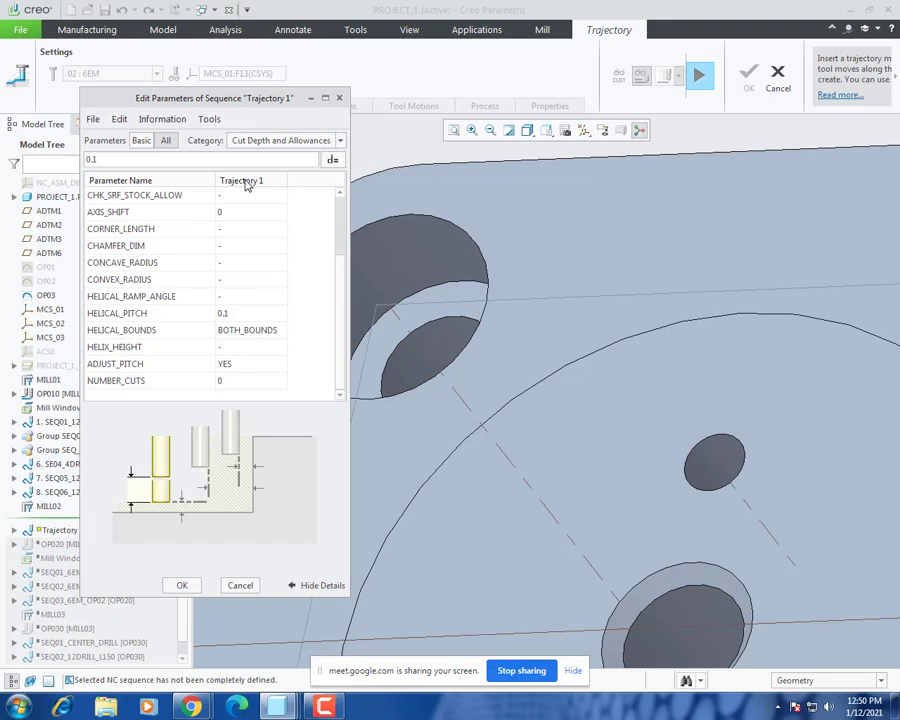
left_click(229, 298)
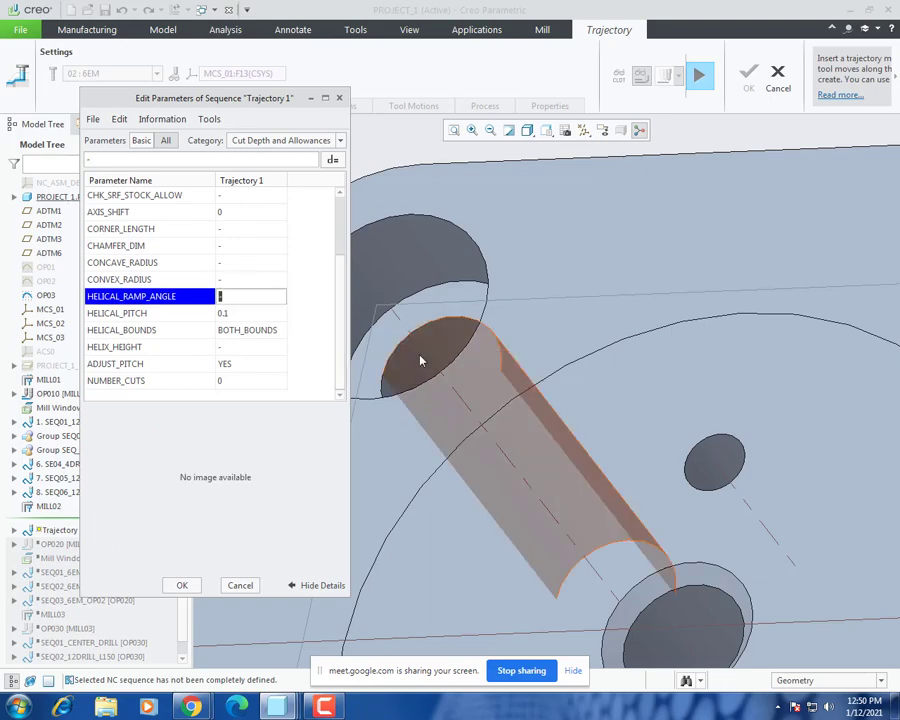
type("30")
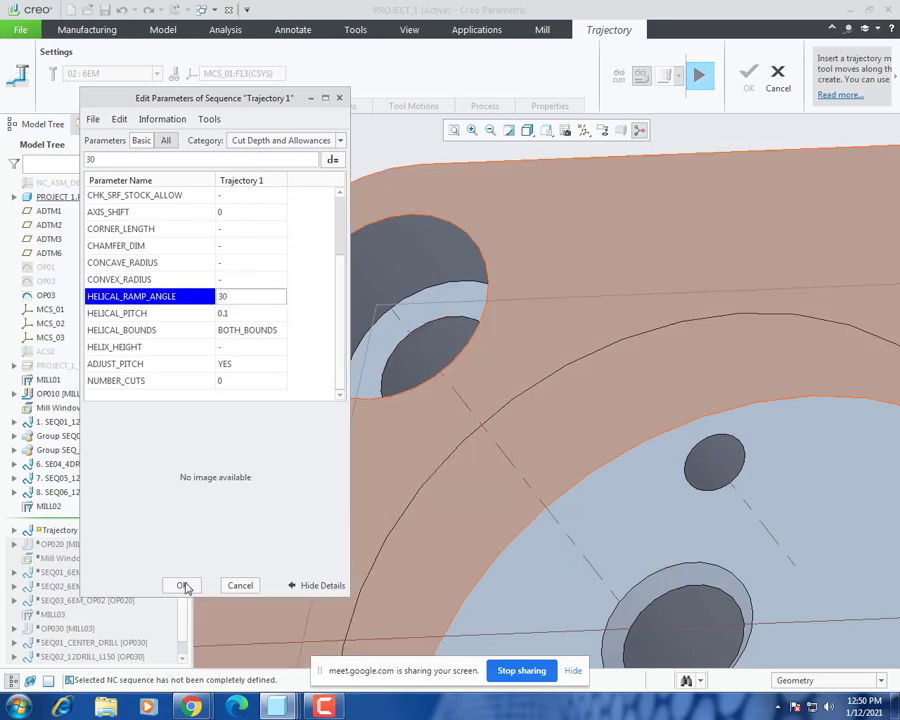
left_click(183, 587)
left_click(664, 75)
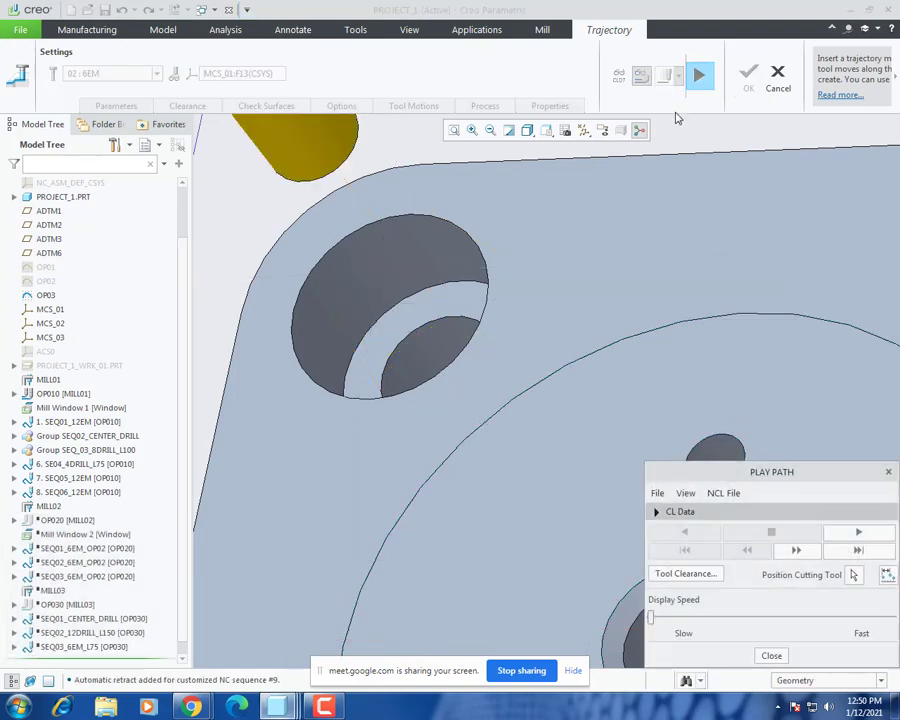
left_click(771, 655)
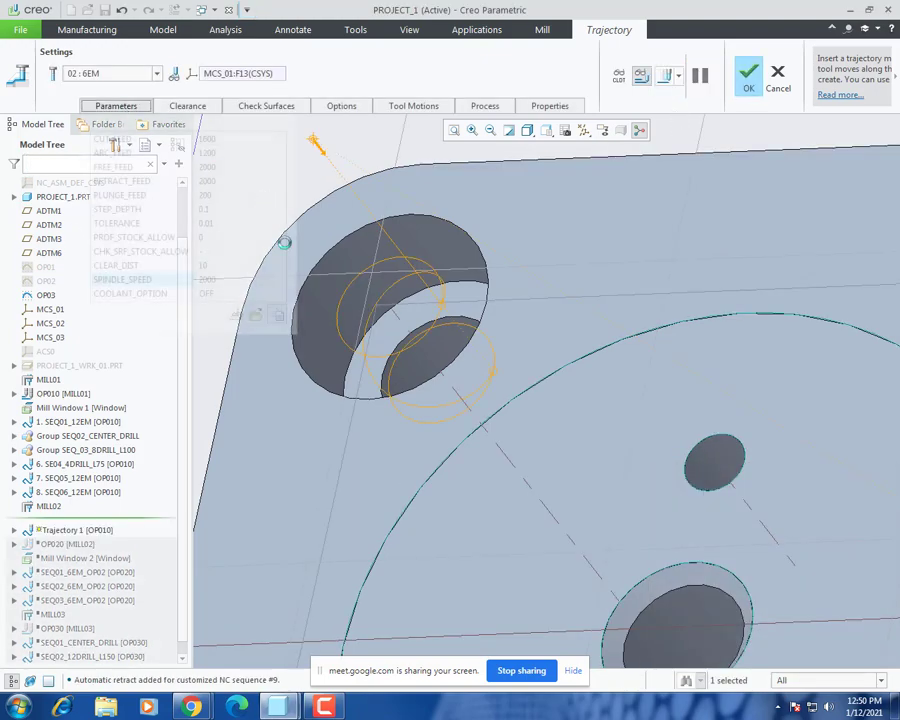
Step: Set the trajectory's HELICAL_RAMP_ANGLE to 0 and apply the parameters
left_click(236, 316)
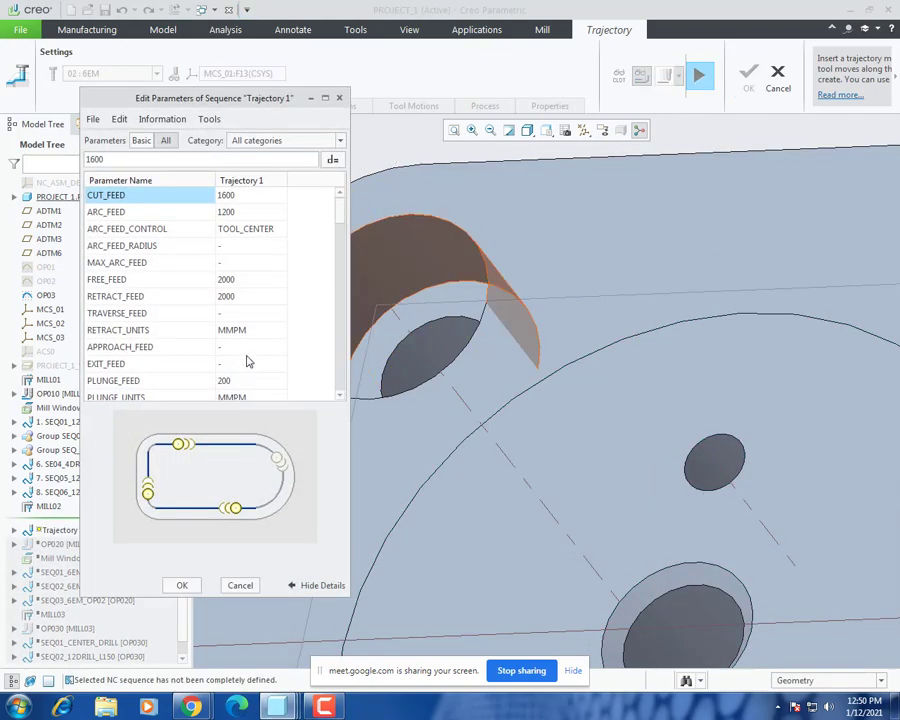
left_click(263, 141)
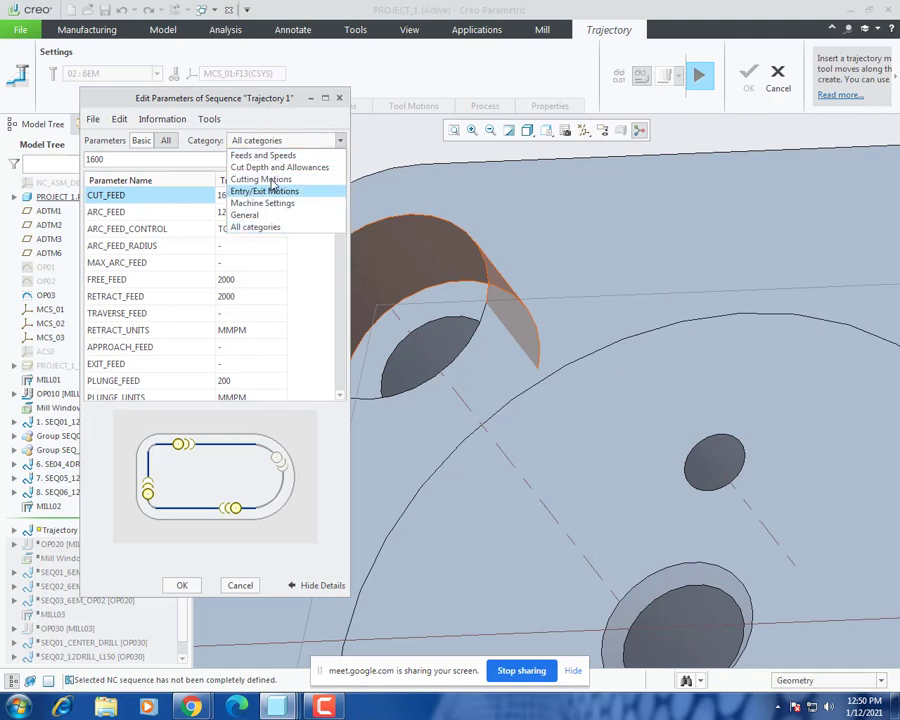
left_click(275, 167)
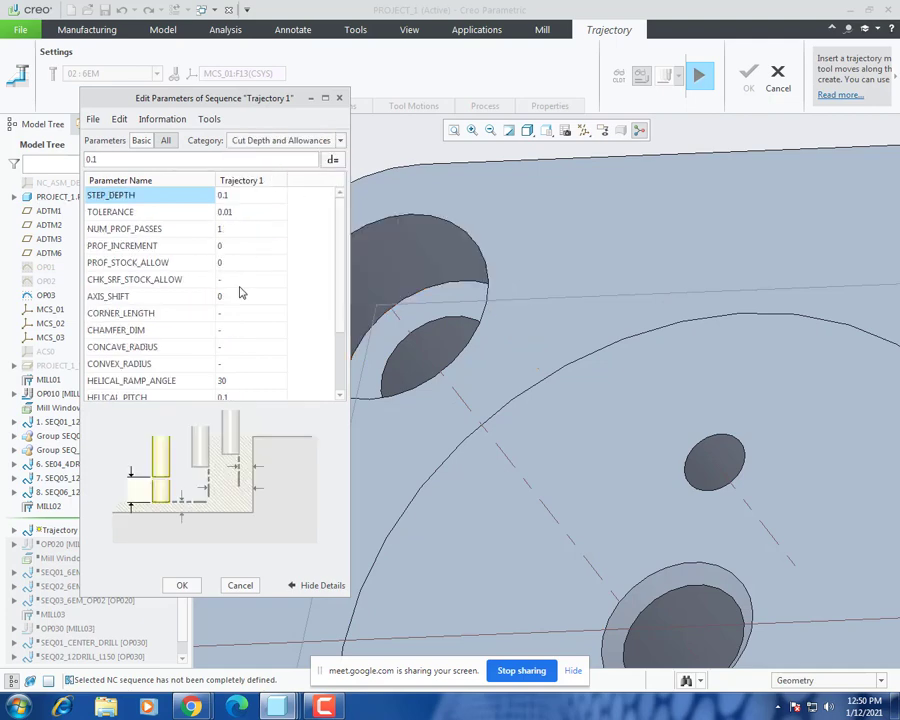
left_click(227, 381)
type("0")
key("Return")
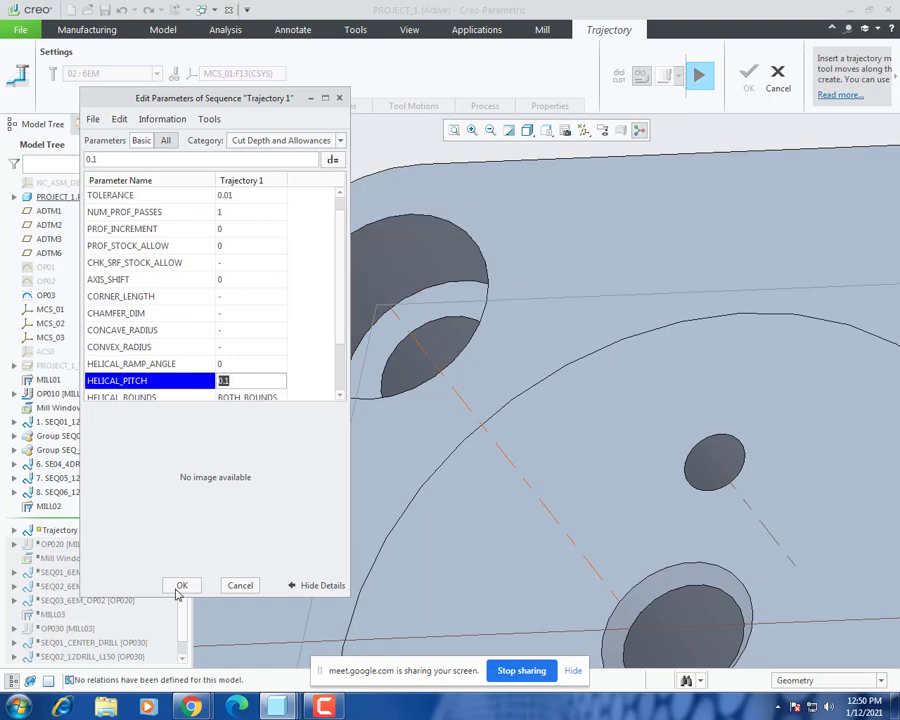
left_click(181, 584)
left_click(702, 76)
Step: Inspect the recomputed helical tool path in the corner counterbores from several angles
scroll(494, 204, "up", 2)
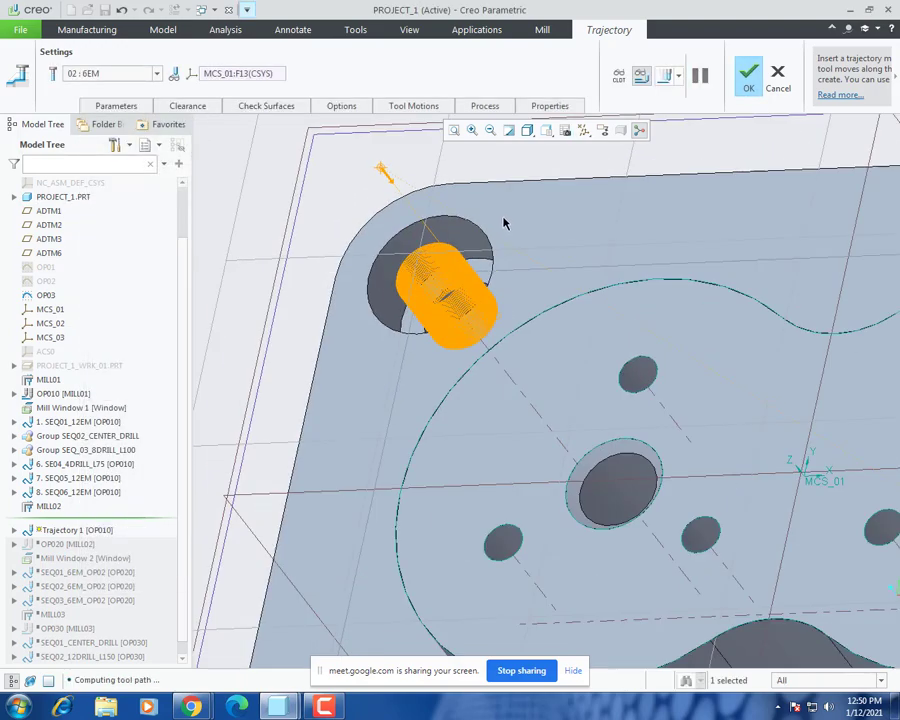
scroll(409, 222, "down", 2)
middle_click_drag(427, 244, 440, 236)
scroll(545, 223, "down", 2)
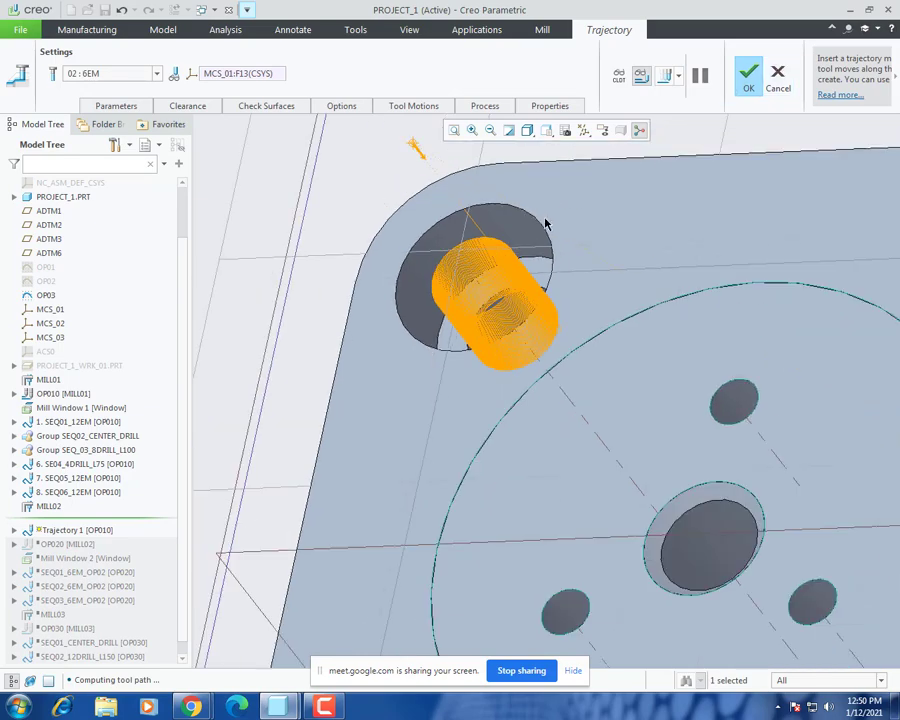
middle_click_drag(545, 223, 500, 293)
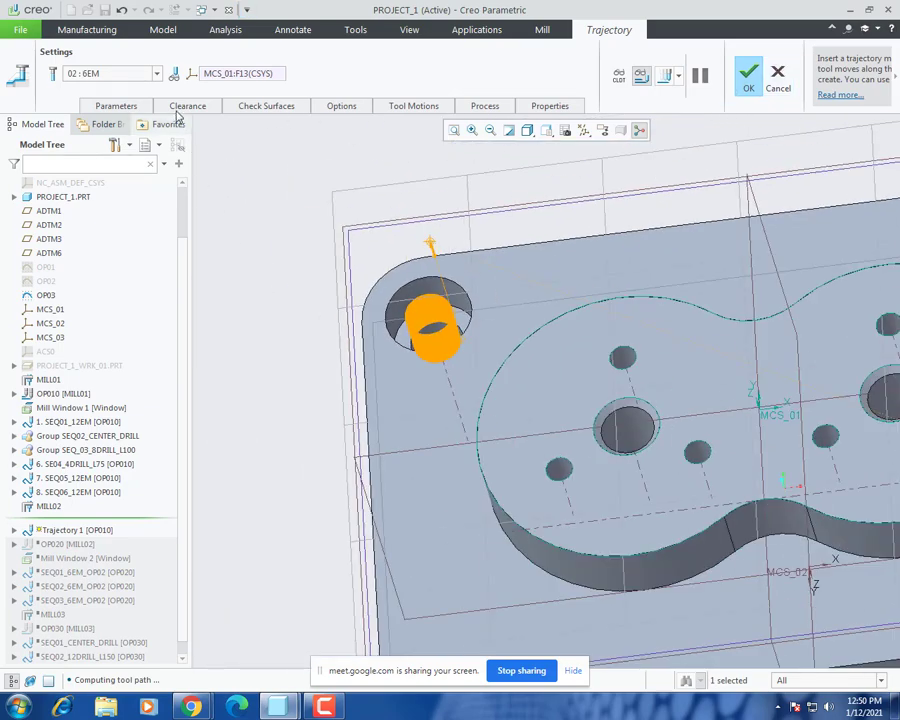
scroll(427, 360, "down", 3)
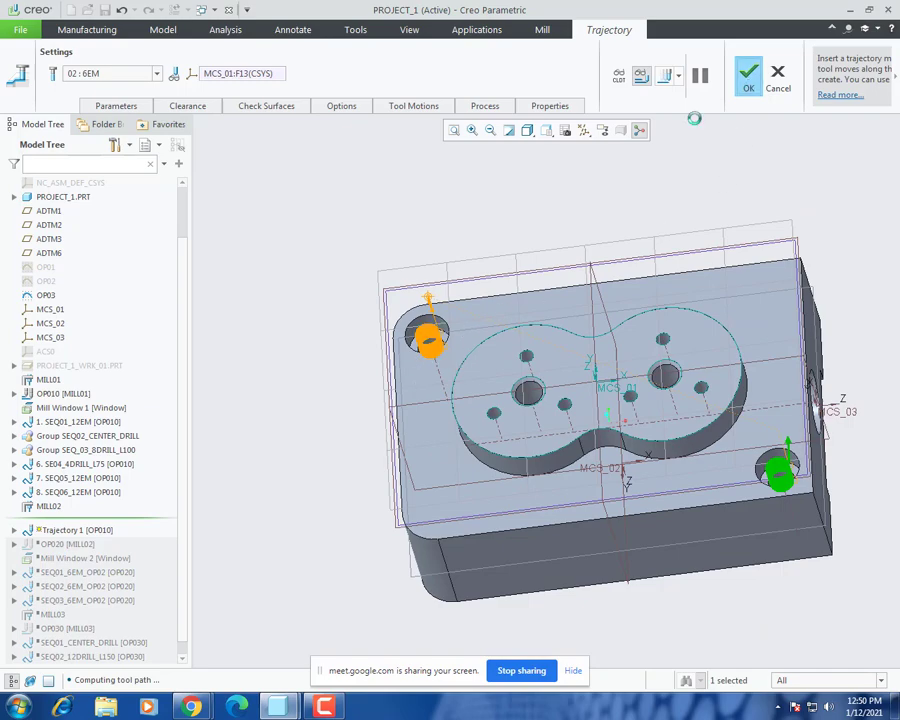
Step: Accept the trajectory sequence and move Trajectory 1 ahead of MILL02 in the model tree, directly after SEQ06_12EM
left_click(748, 78)
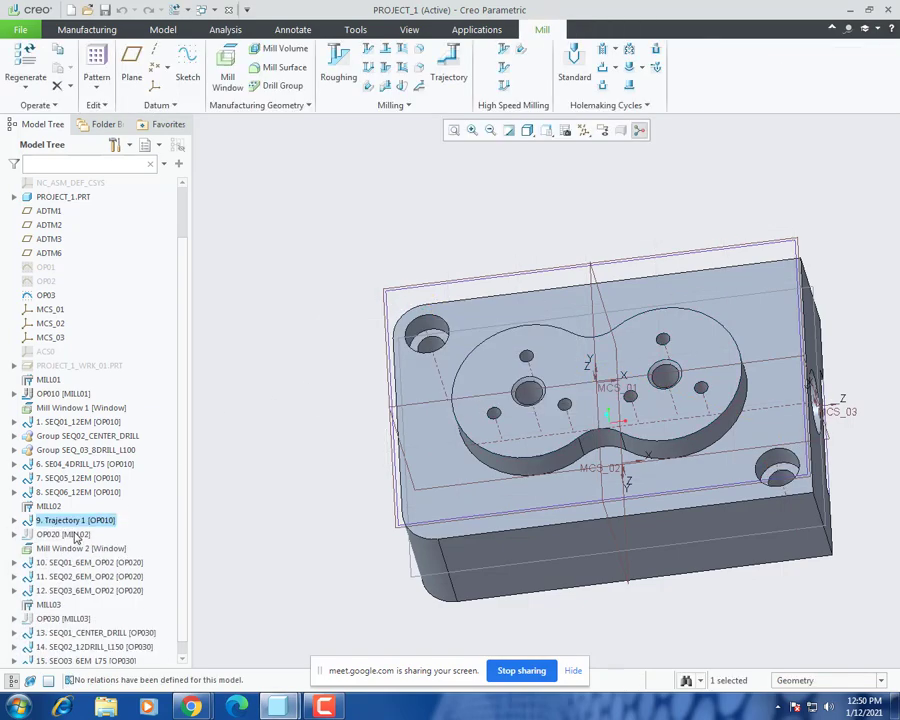
left_click_drag(70, 530, 38, 506)
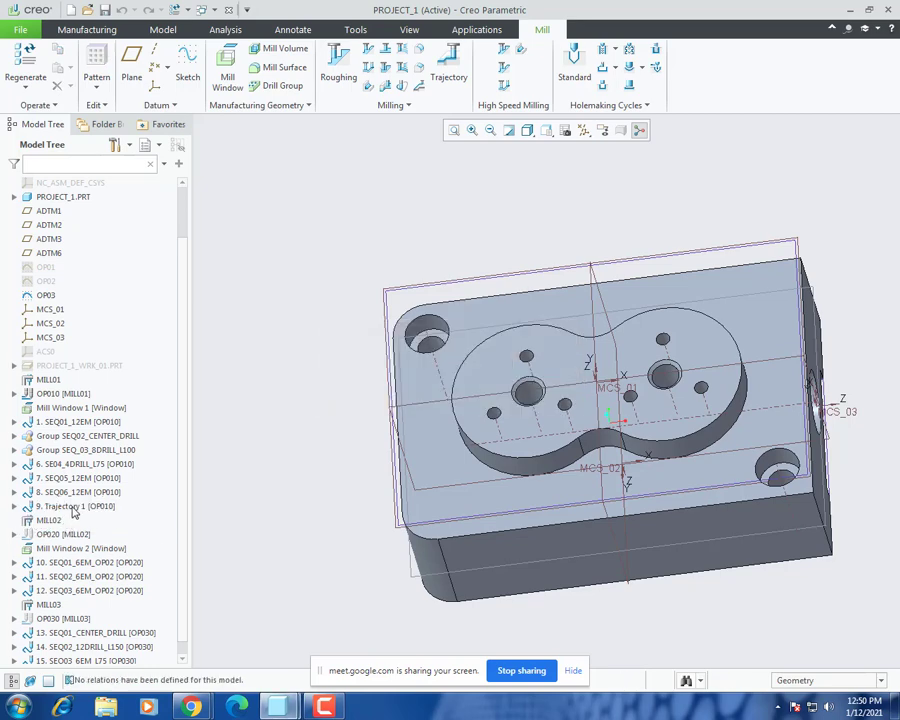
right_click(73, 510)
left_click(44, 506)
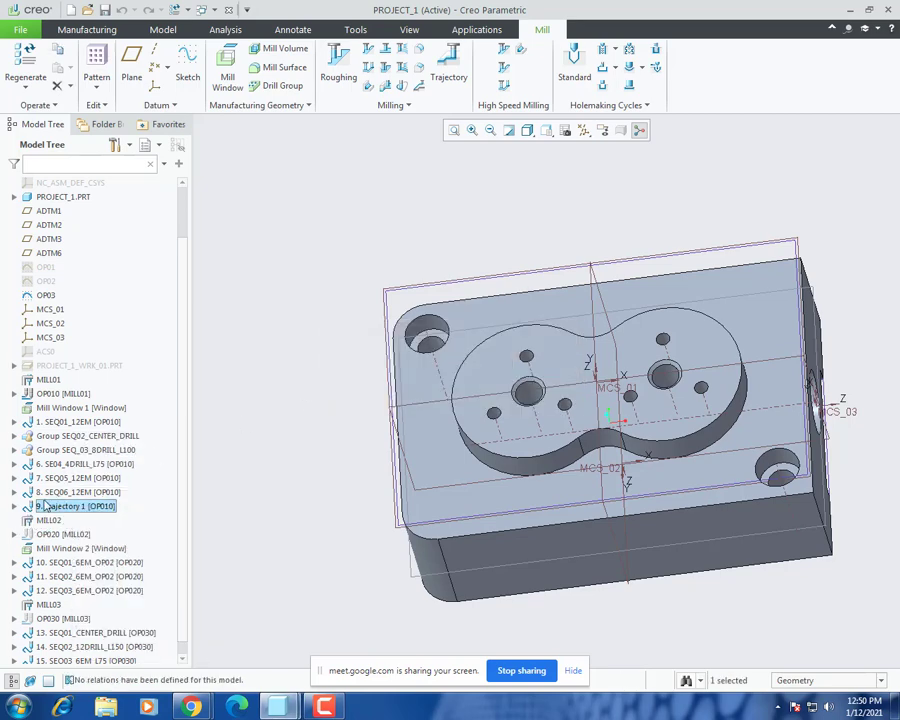
Step: Rename the Trajectory 1 sequence in OP010 as SEQ07_6EM and save PROJECT_1
key("BackSpace")
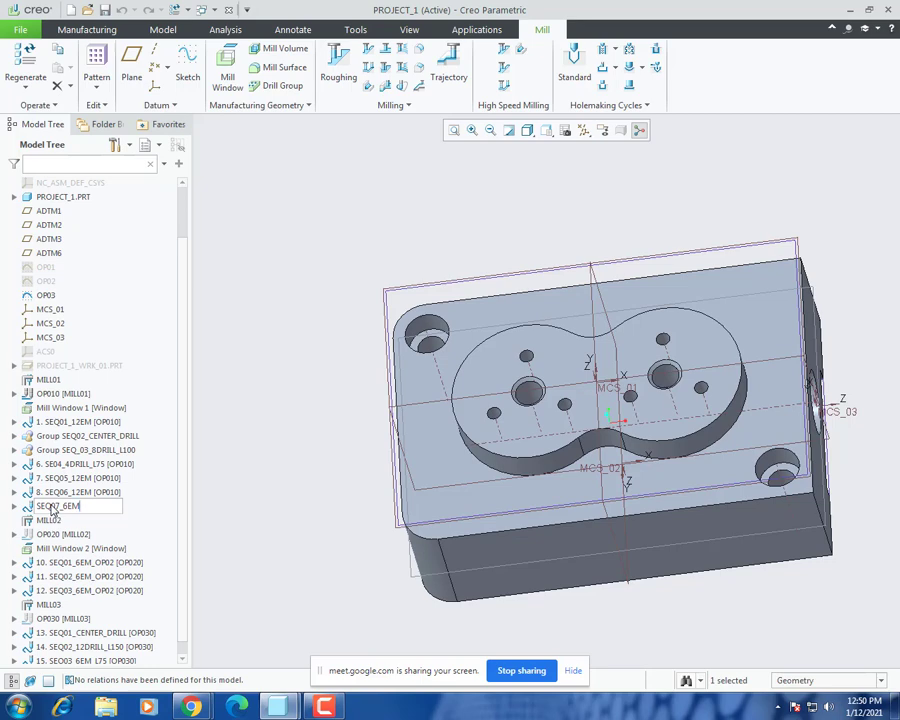
type("SEQ07_6EM")
key("Return")
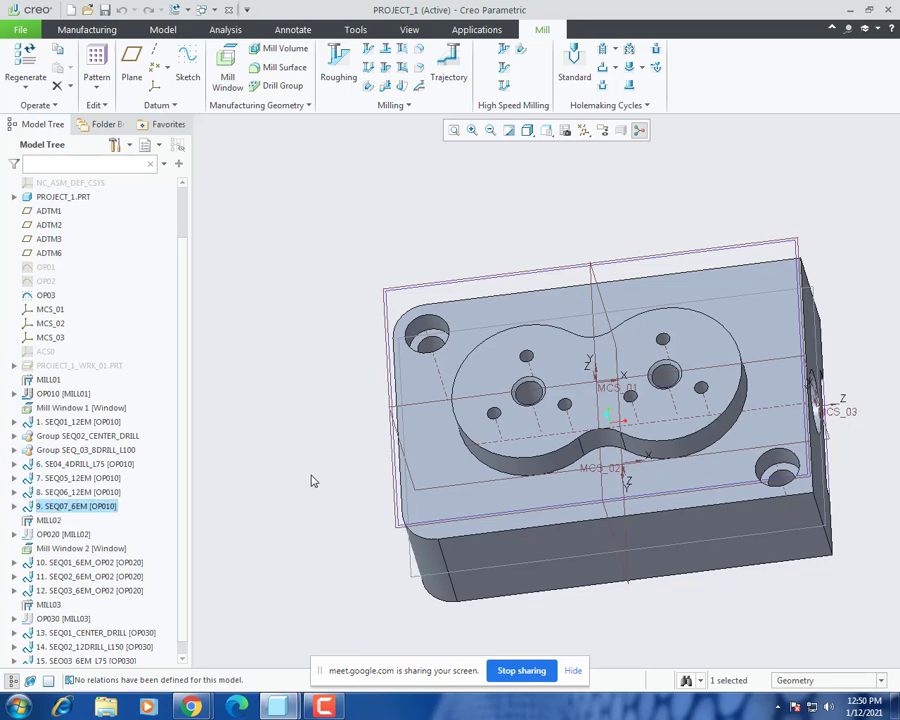
key("ctrl+s")
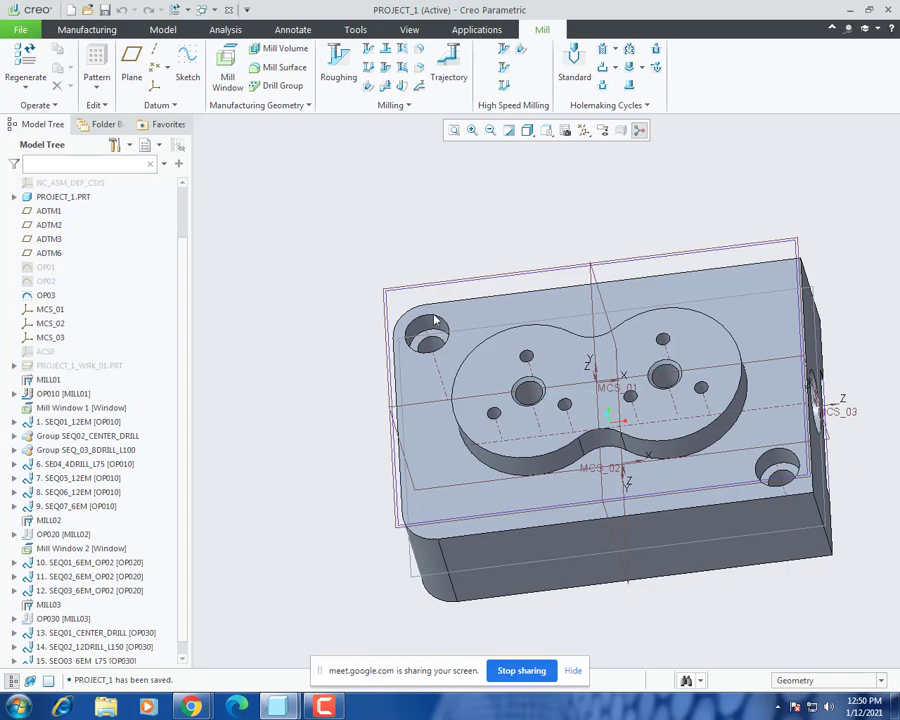
Step: Return to the general manufacturing commands and reorient the part to an oblique view of its upper and front faces
left_click(87, 30)
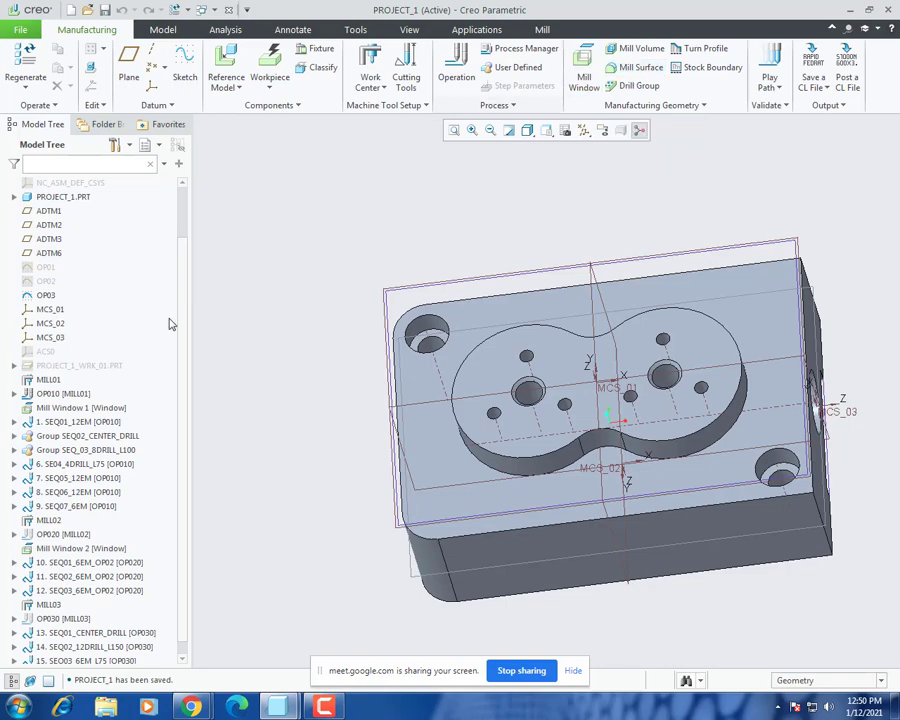
middle_click_drag(383, 367, 397, 421)
scroll(380, 424, "up", 2)
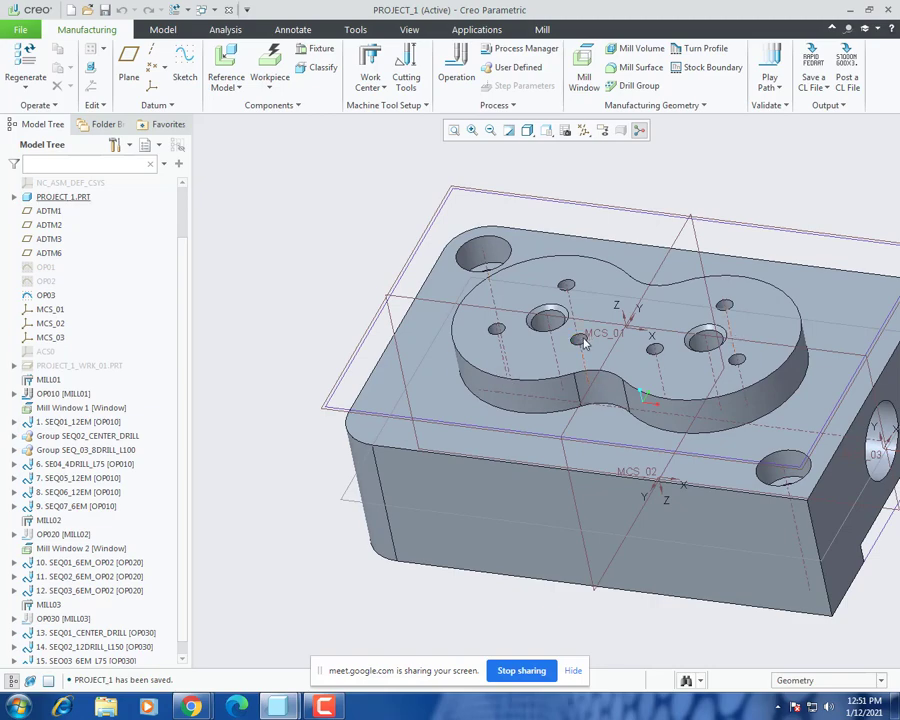
scroll(350, 419, "down", 1)
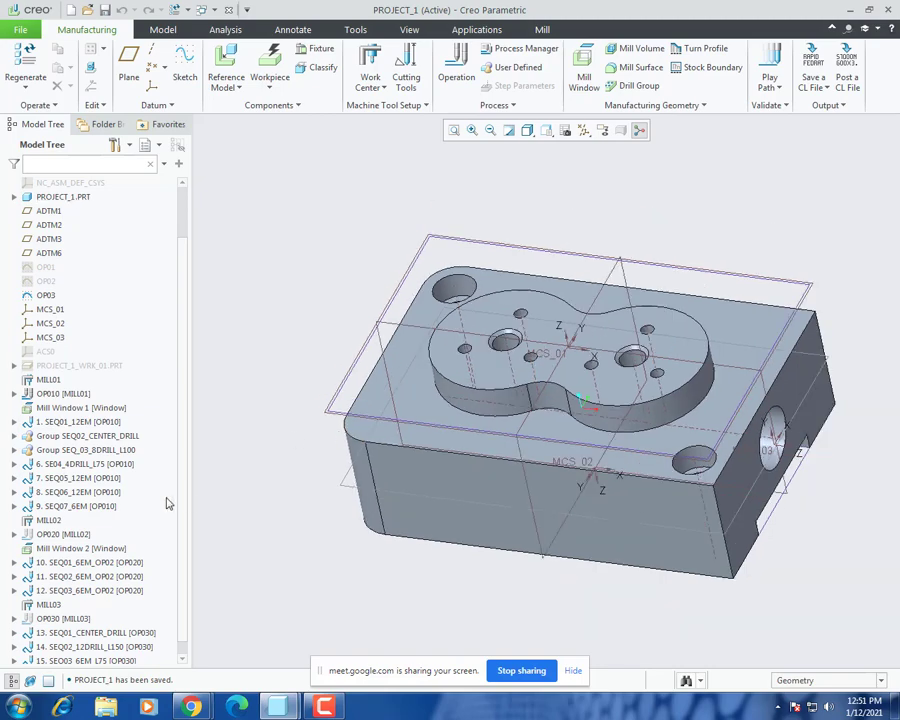
left_click(94, 422)
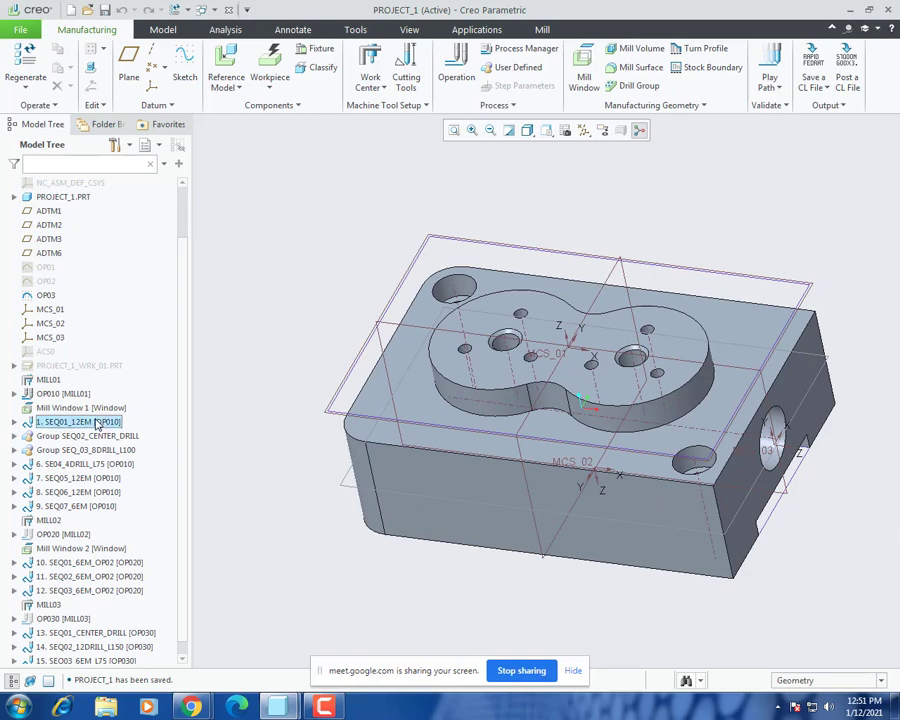
left_click(819, 88)
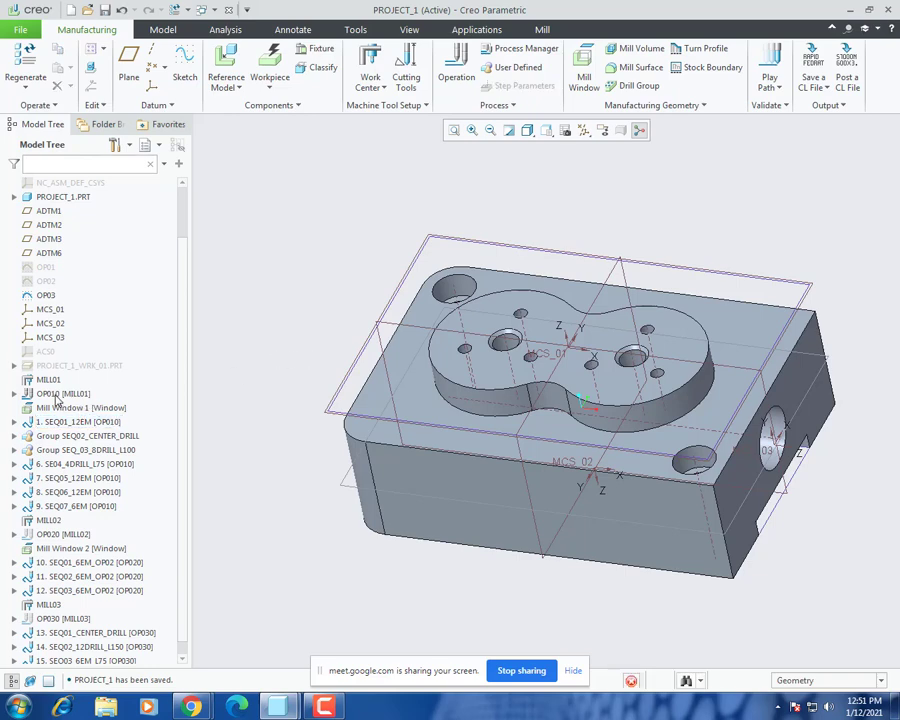
right_click(62, 393)
left_click(387, 419)
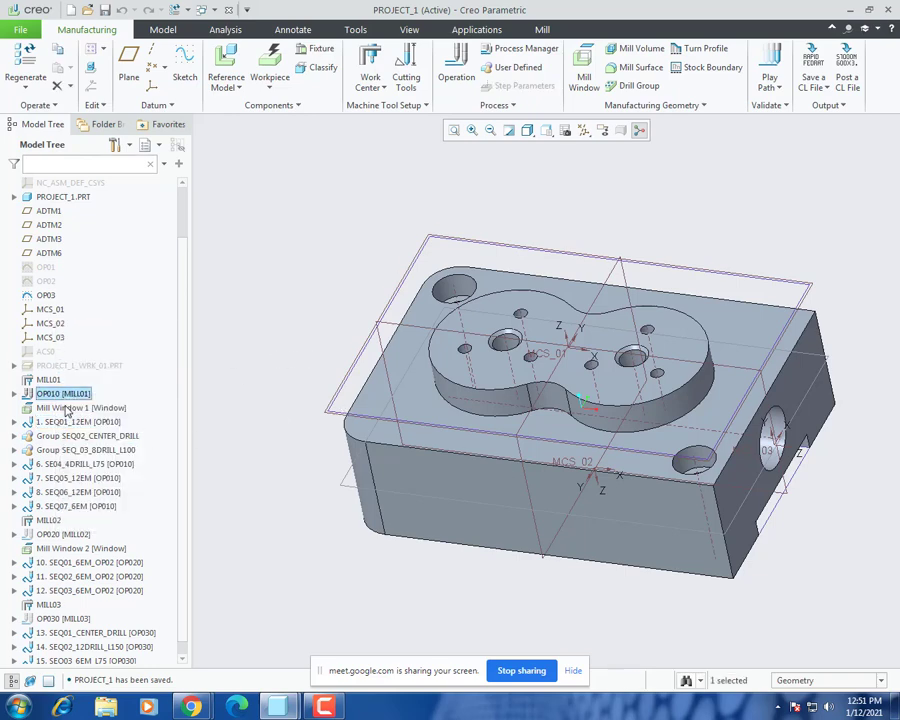
scroll(65, 408, "down", 1)
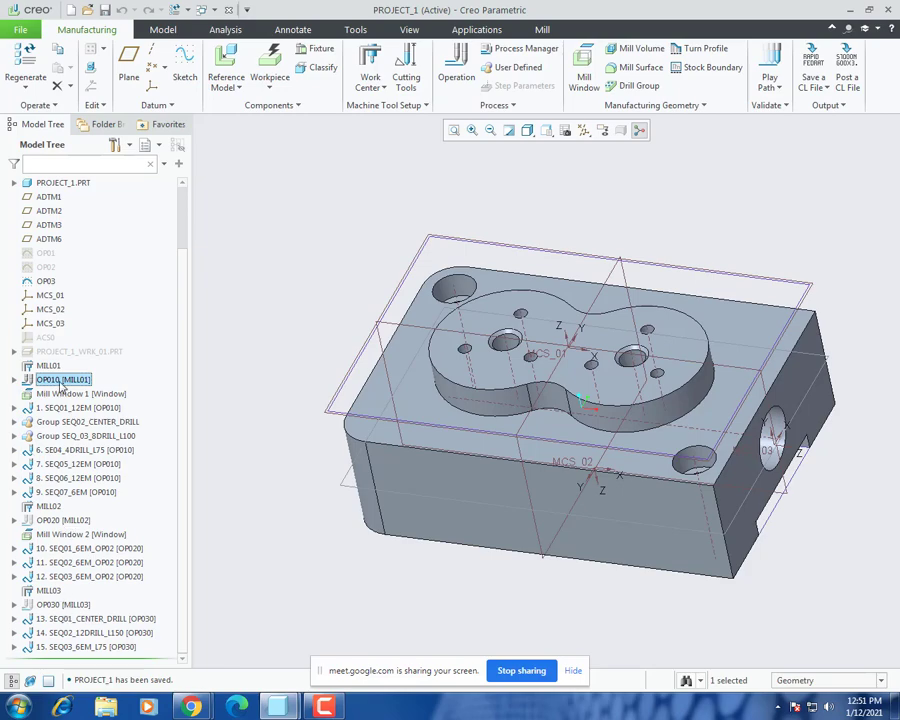
Step: Start saving a CL file for OP010's SEQ01_12EM sequence, output to file with MCD File enabled
left_click(822, 86)
left_click(811, 105)
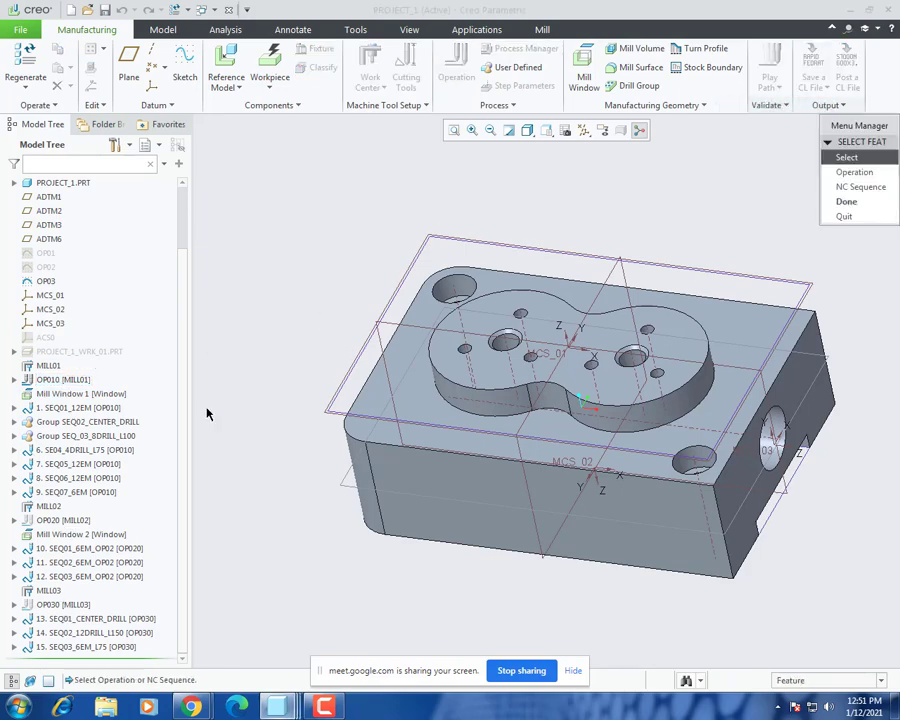
left_click(66, 408)
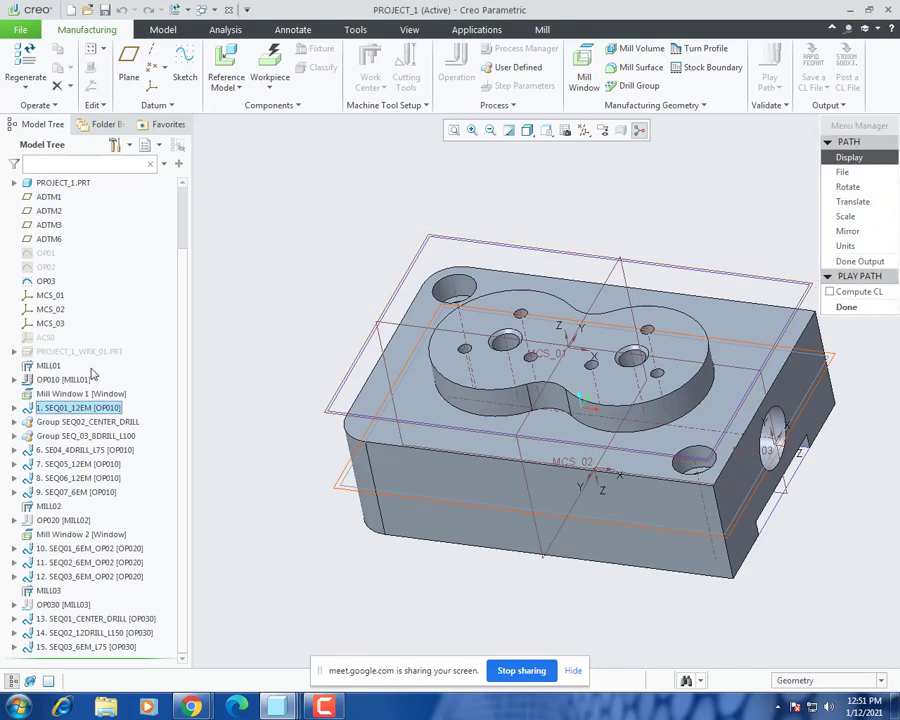
left_click(843, 172)
left_click(852, 306)
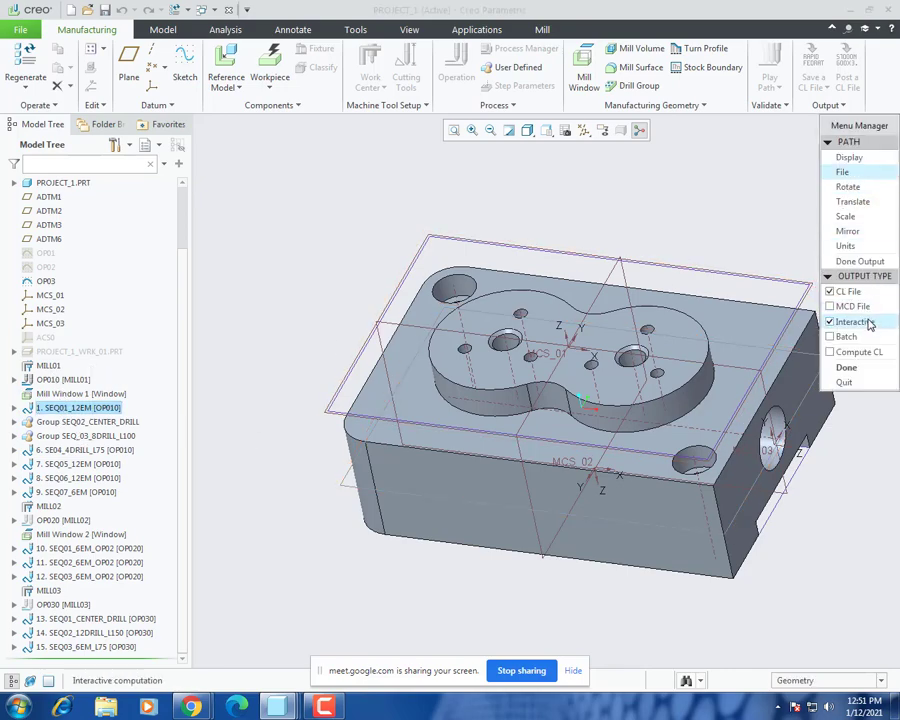
left_click(846, 367)
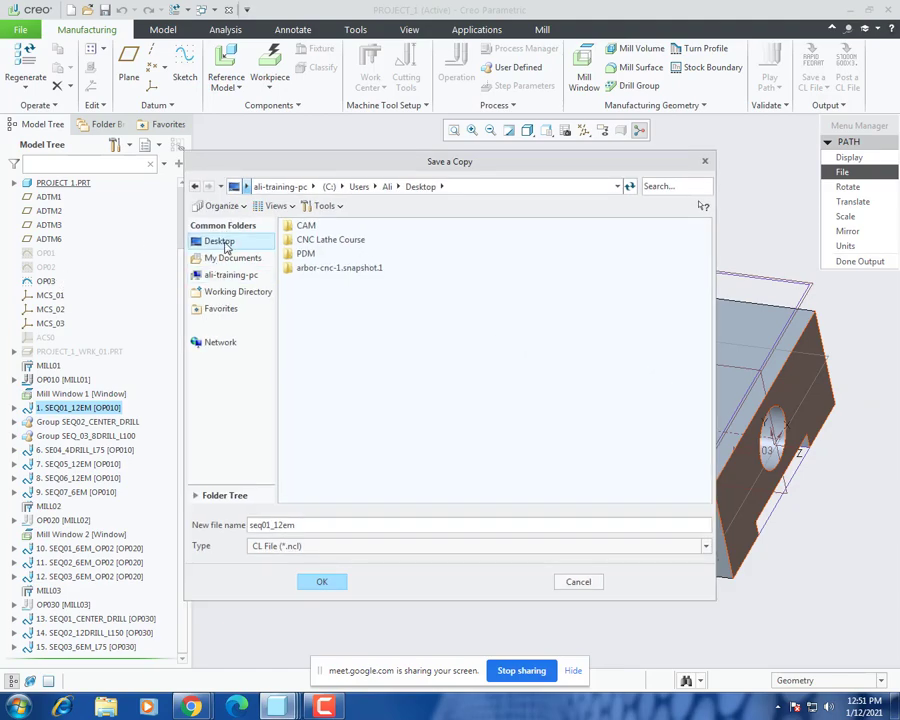
Step: Create a new folder named NC_FILES on the Desktop as the location for the CL file
right_click(336, 316)
left_click(357, 458)
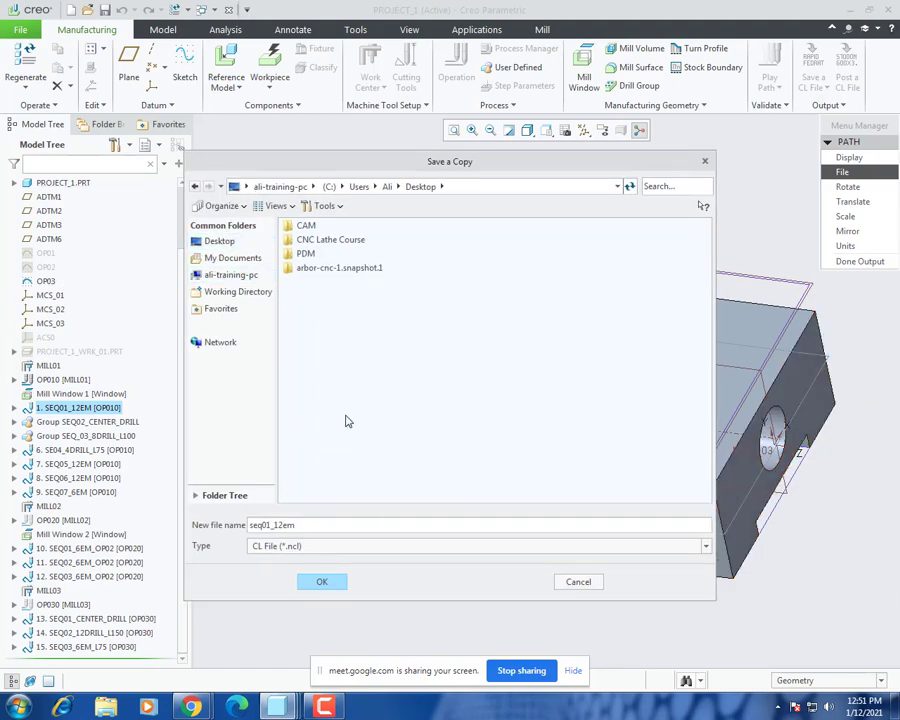
right_click(331, 341)
left_click(364, 378)
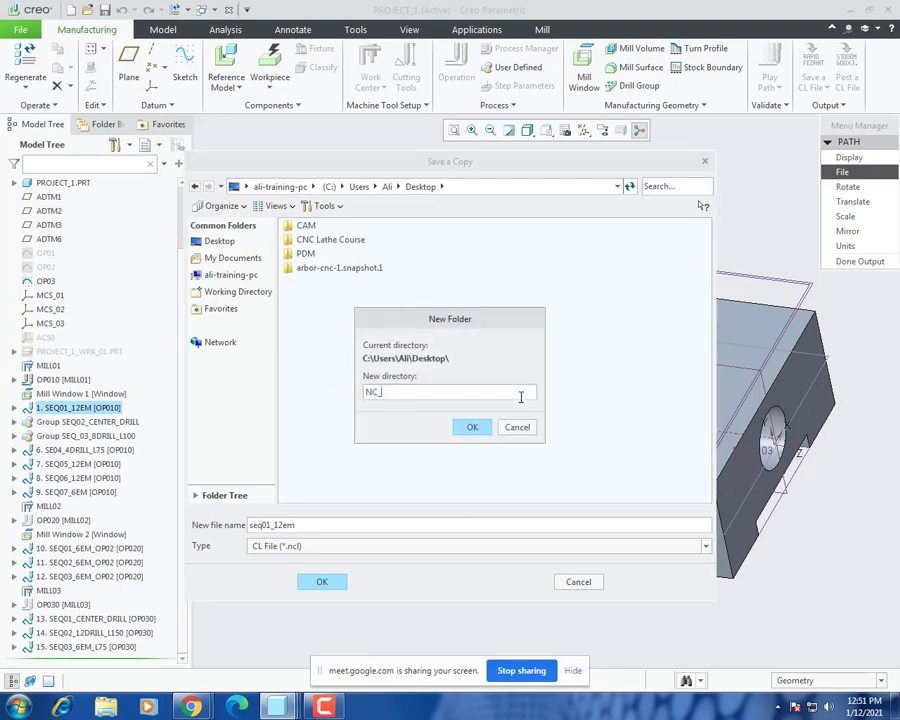
type("NC_FILES")
key("Return")
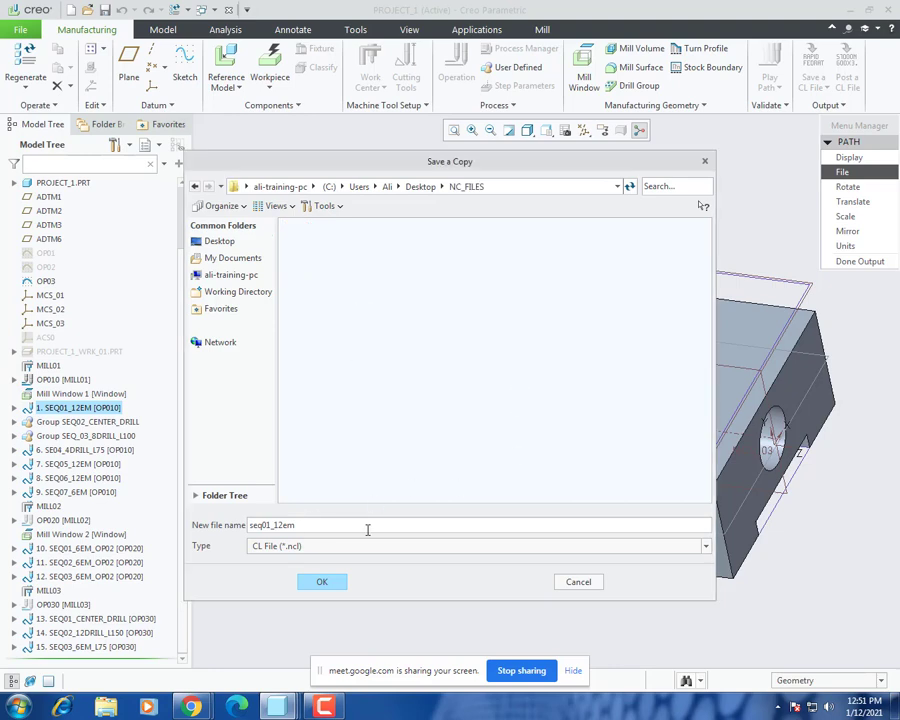
Step: Name the CL file seq01_12em_op01 and save it in the NC_FILES folder
double_click(313, 525)
left_click(313, 522)
key("Return")
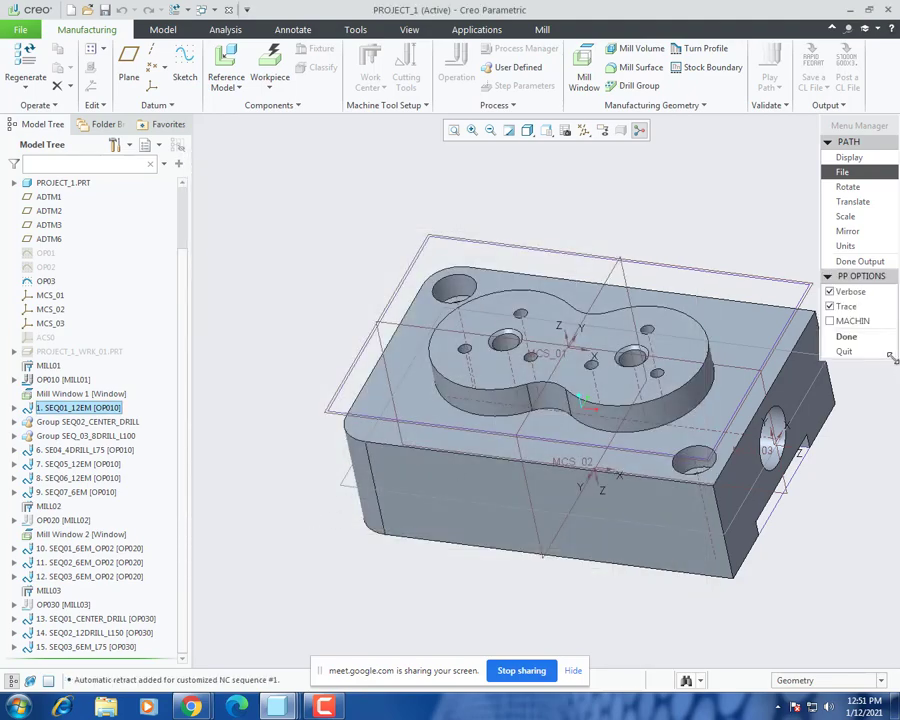
Step: Post-process seq01_12em_op01 with the UNCX01.P12 post-processor, keeping Verbose and Trace, then close the log and finish the output
left_click(862, 342)
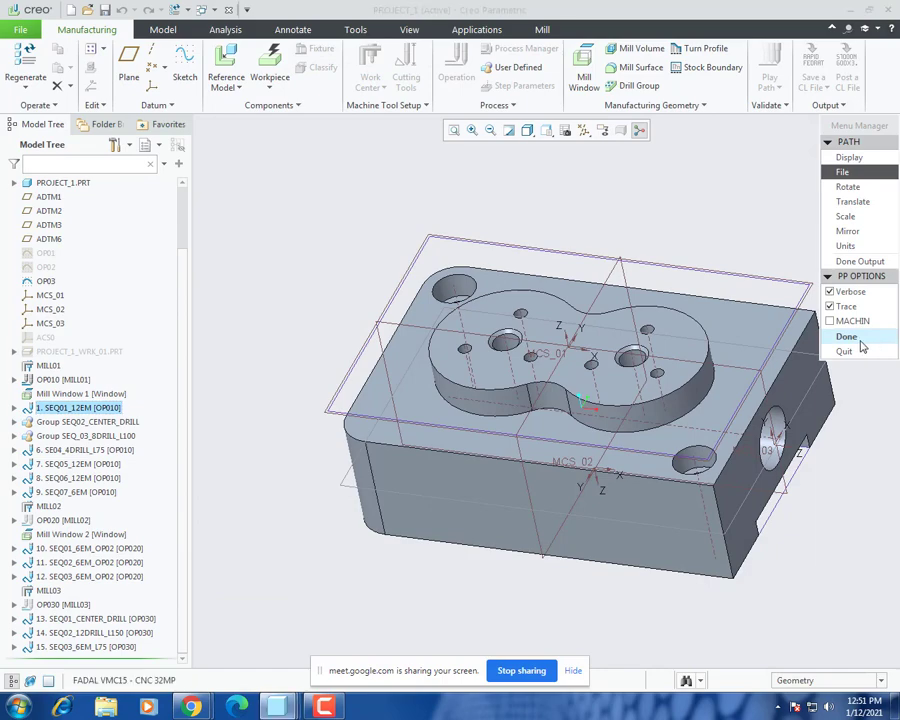
left_click(829, 555)
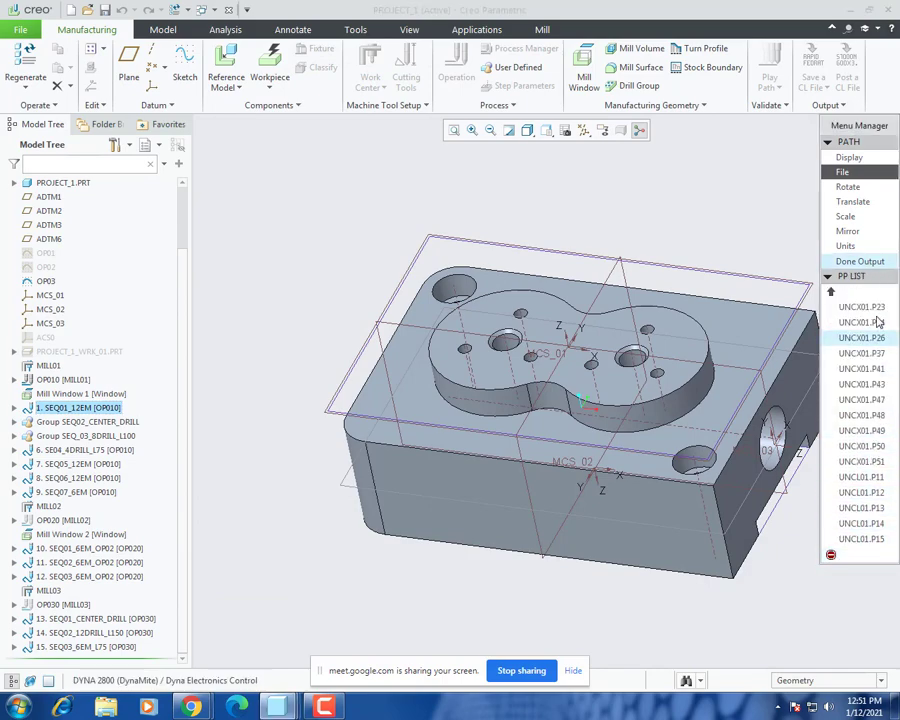
left_click(830, 292)
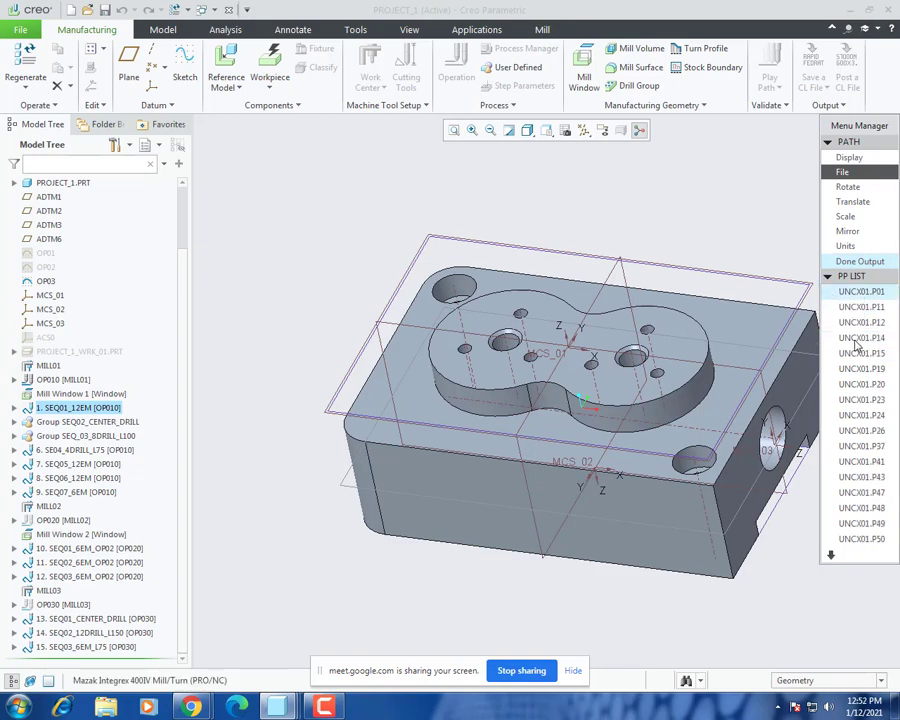
left_click(860, 322)
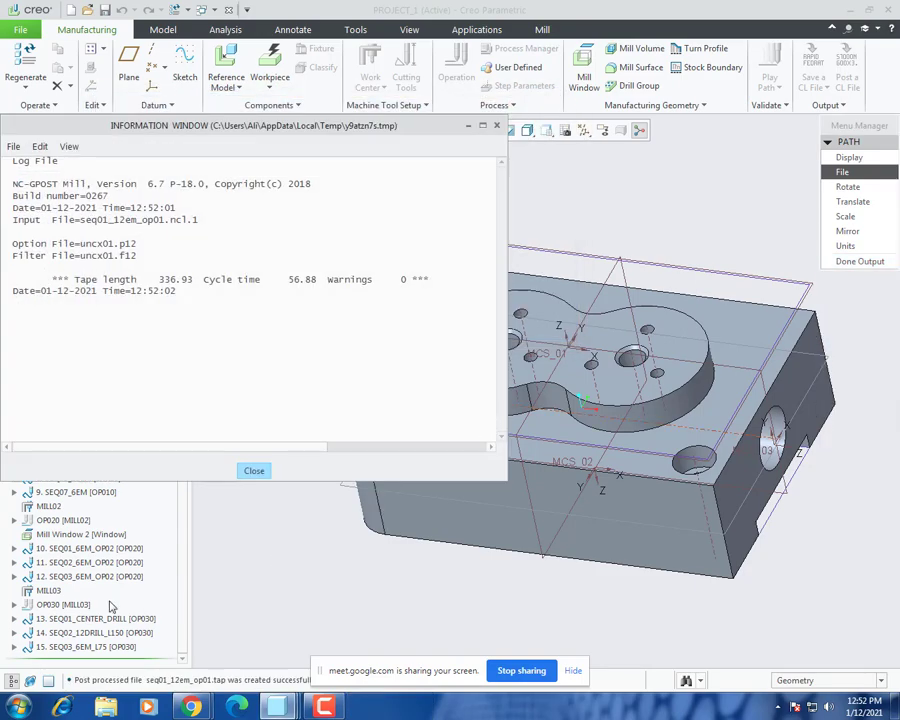
left_click(256, 471)
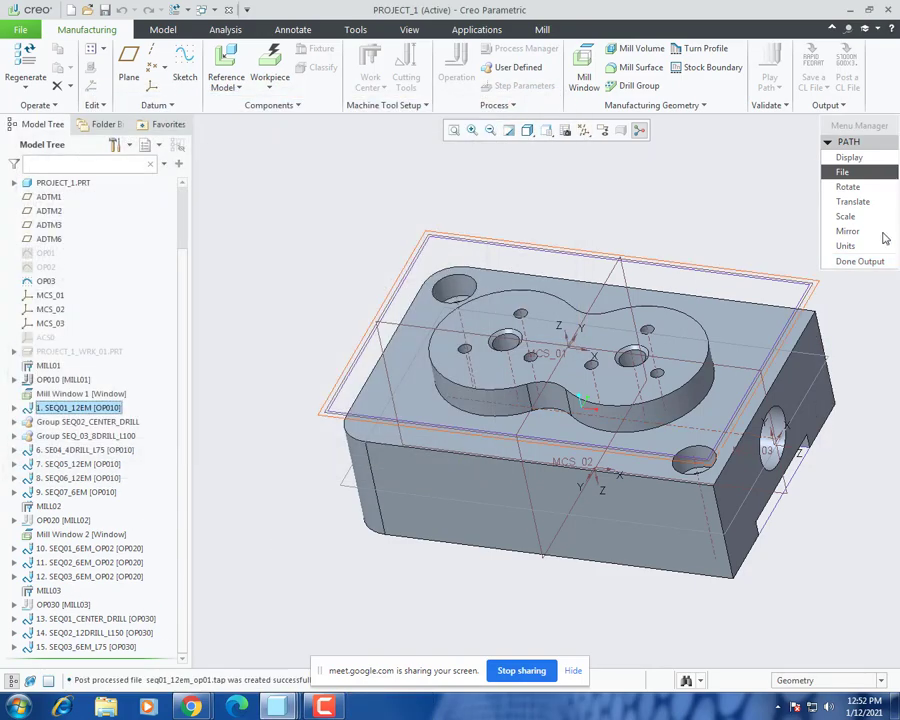
left_click(860, 261)
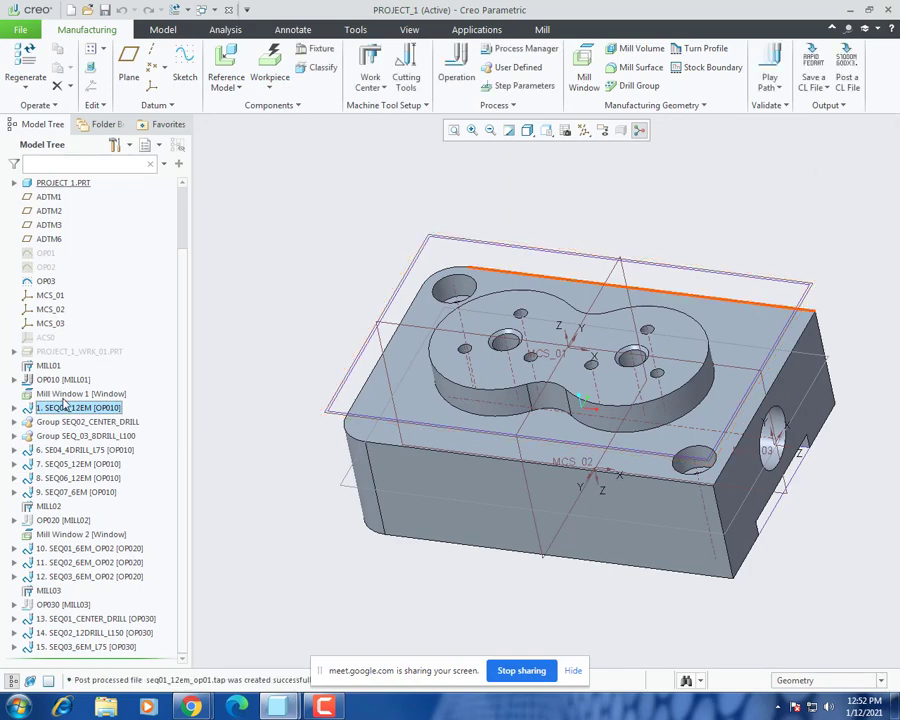
Step: Save the CL file of OP020's SEQ01_6EM_OP02 sequence in NC_FILES as seq01_6em_op02, with MCD File enabled
right_click(60, 521)
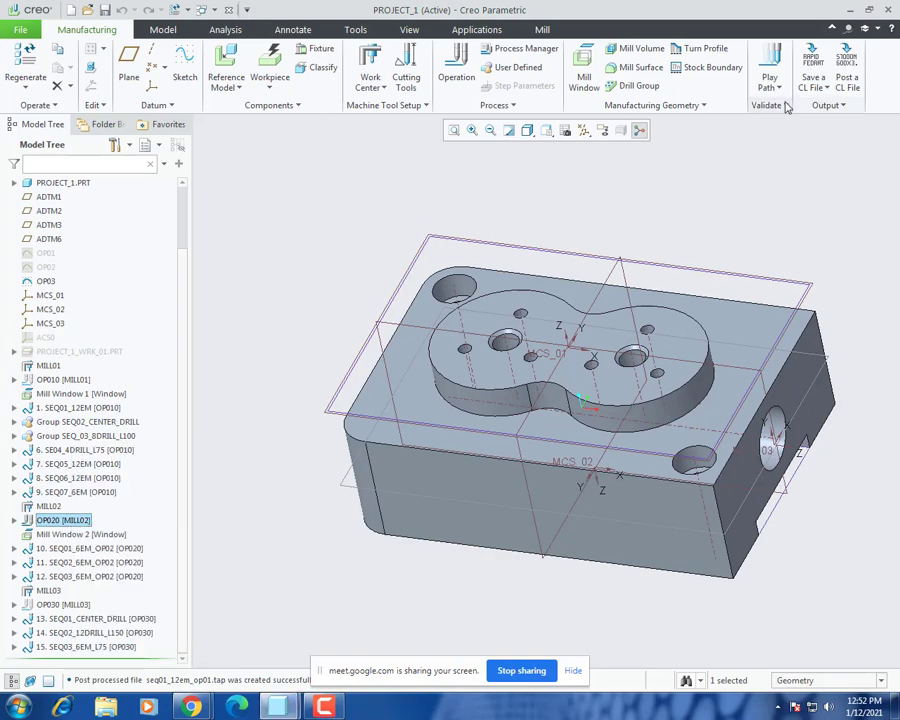
left_click(815, 87)
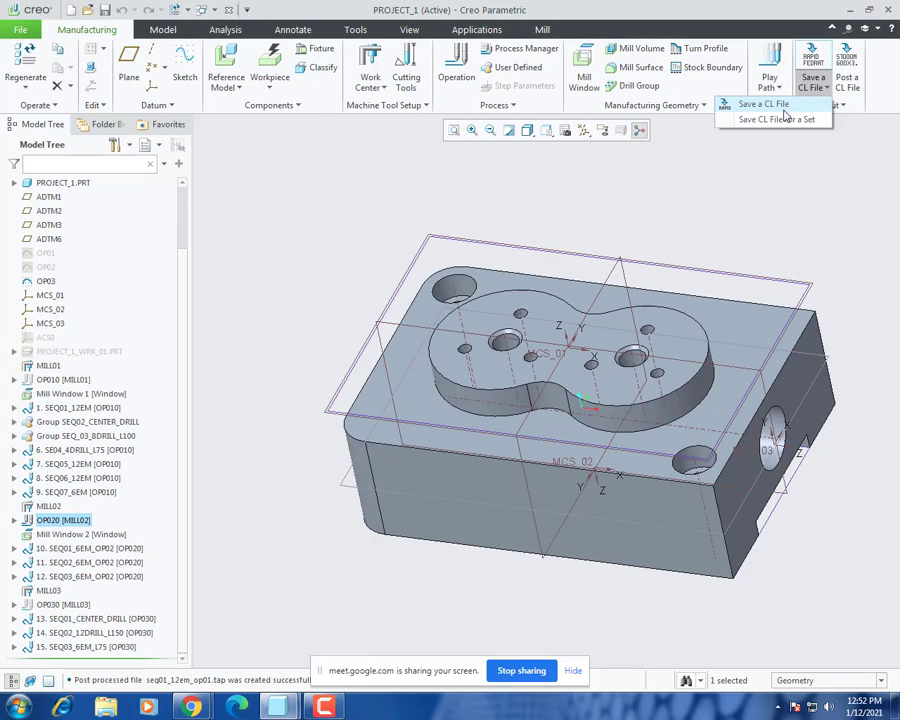
left_click(785, 108)
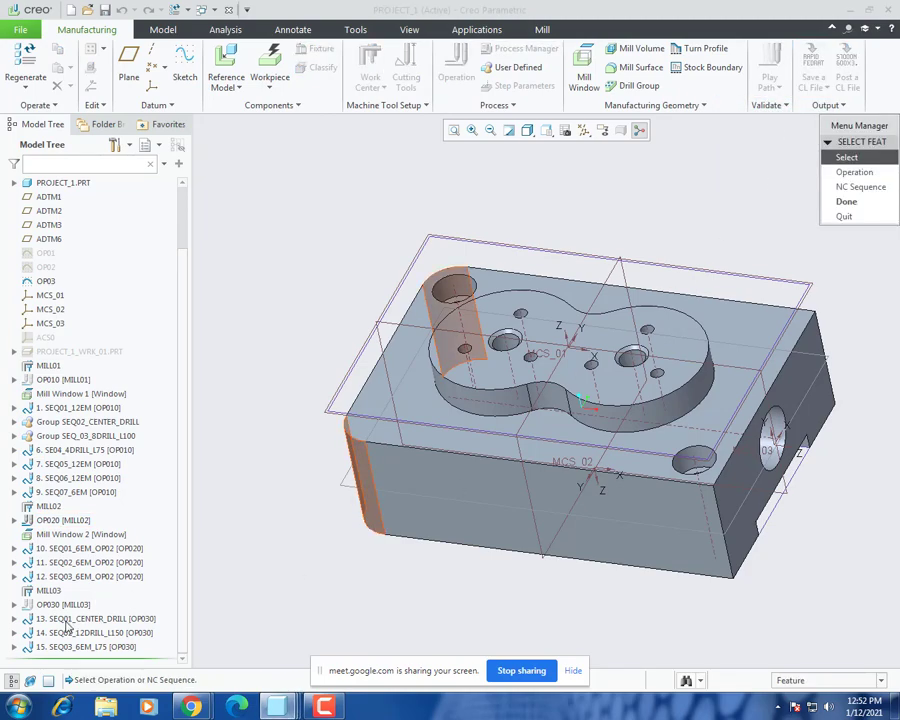
left_click(70, 549)
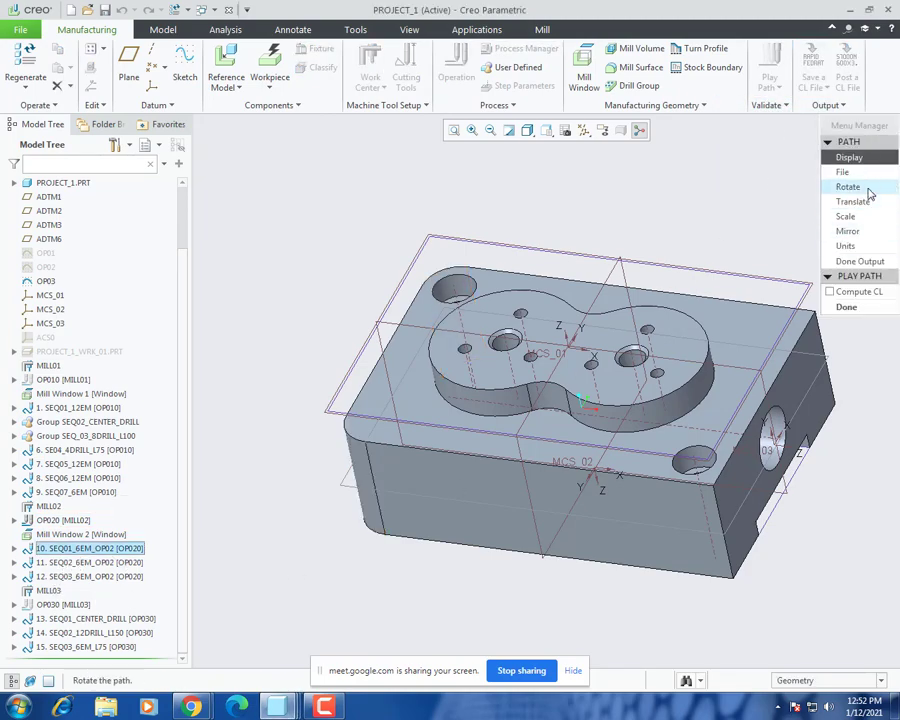
left_click(850, 172)
left_click(845, 306)
left_click(846, 367)
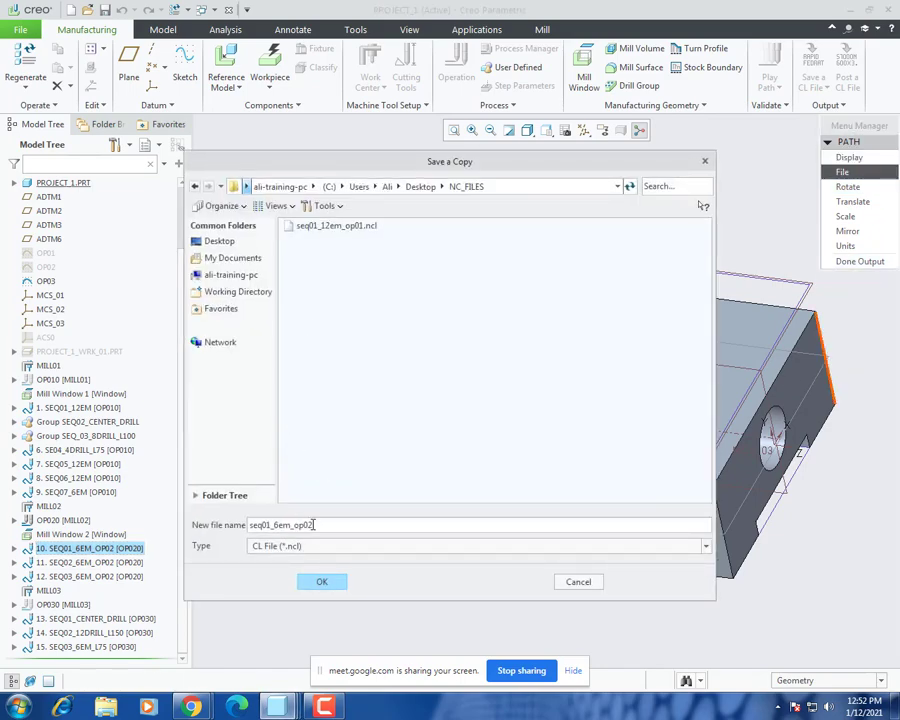
left_click(318, 583)
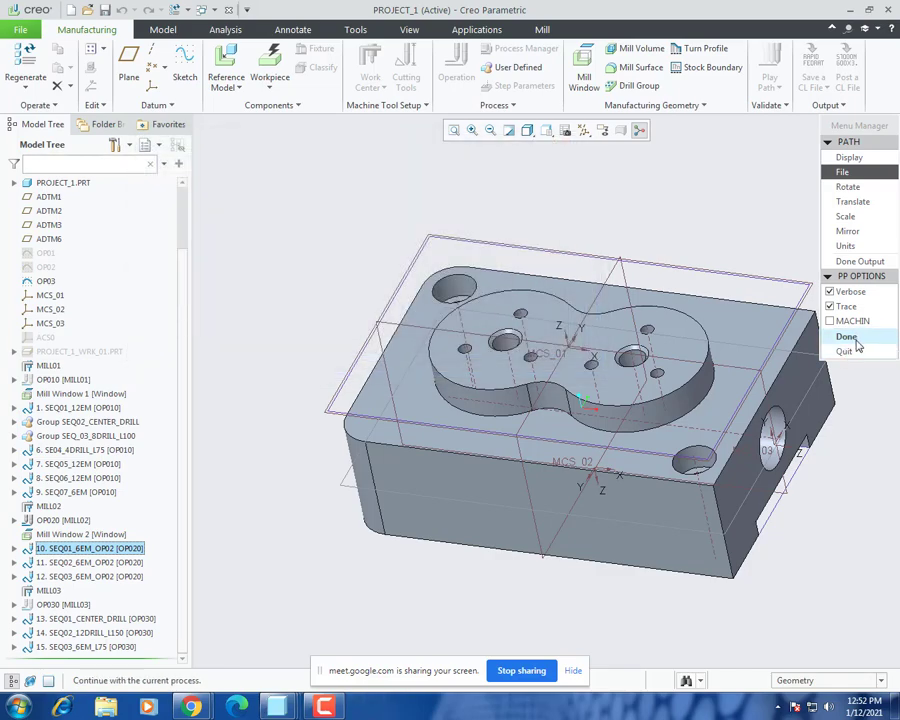
Step: Post-process seq01_6em_op02 with the UNCX01.P12 post-processor, keeping Verbose and Trace, then close the log and finish the output
left_click(850, 338)
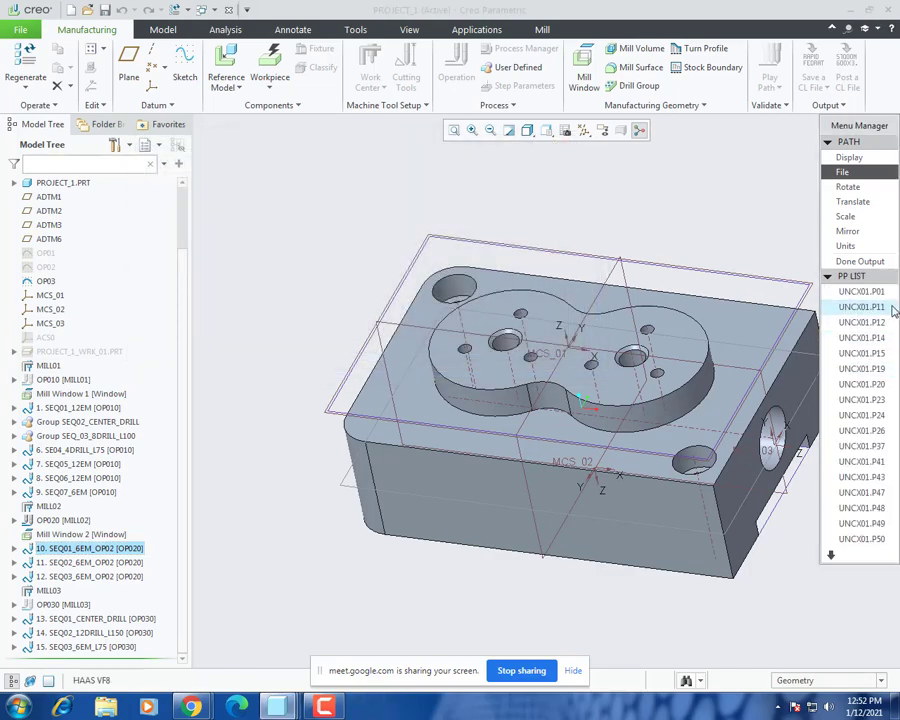
left_click(886, 324)
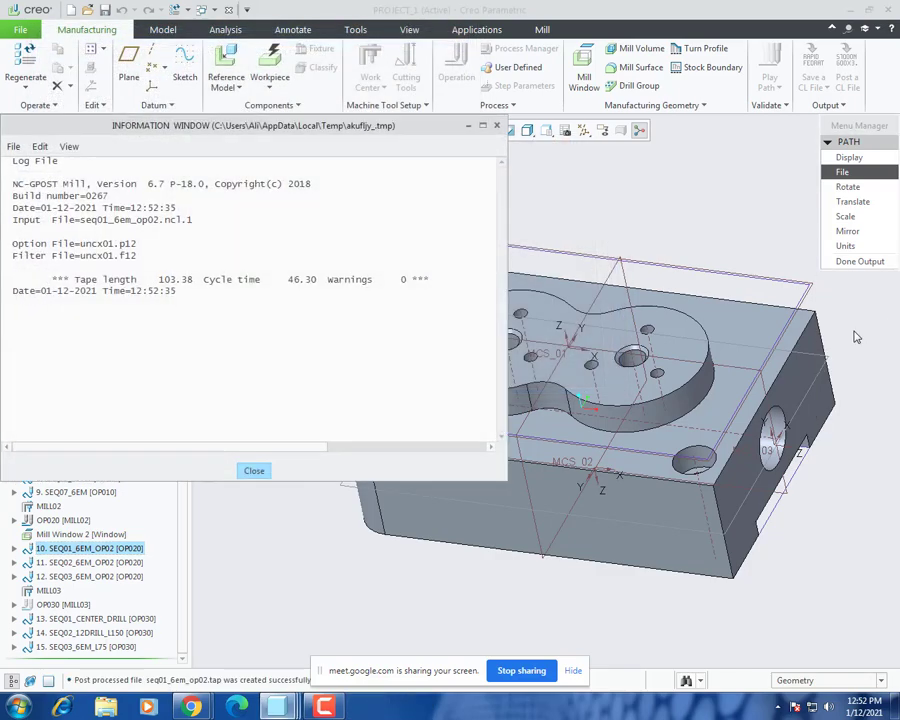
left_click(261, 468)
left_click(876, 261)
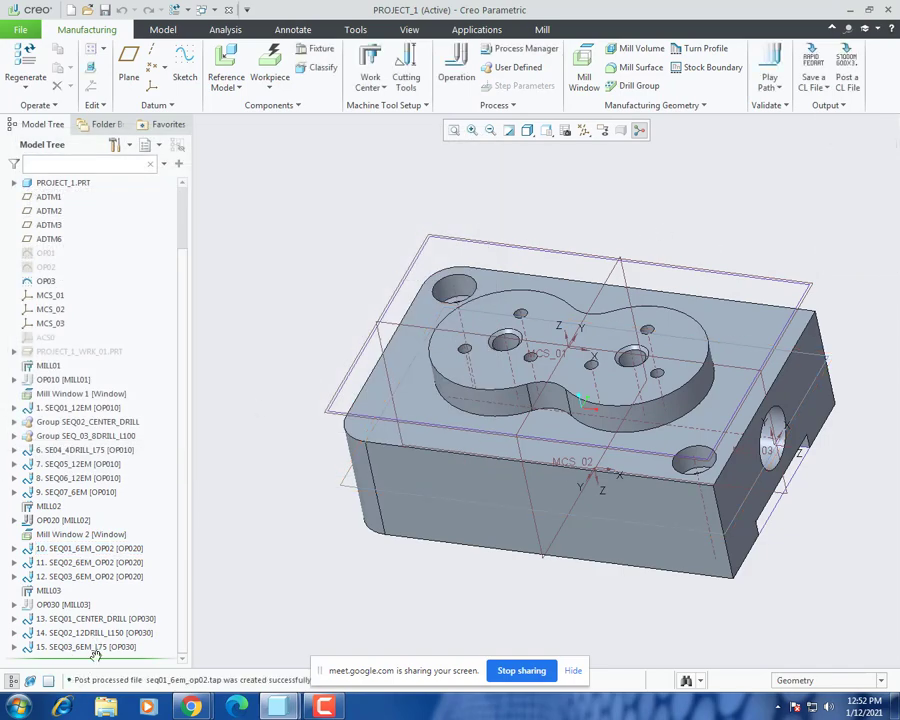
Step: Save the CL file of OP030's SEQ03_6EM_L75 sequence in NC_FILES as seq03_6em_l75_OP03, with MCD File enabled
left_click(66, 647)
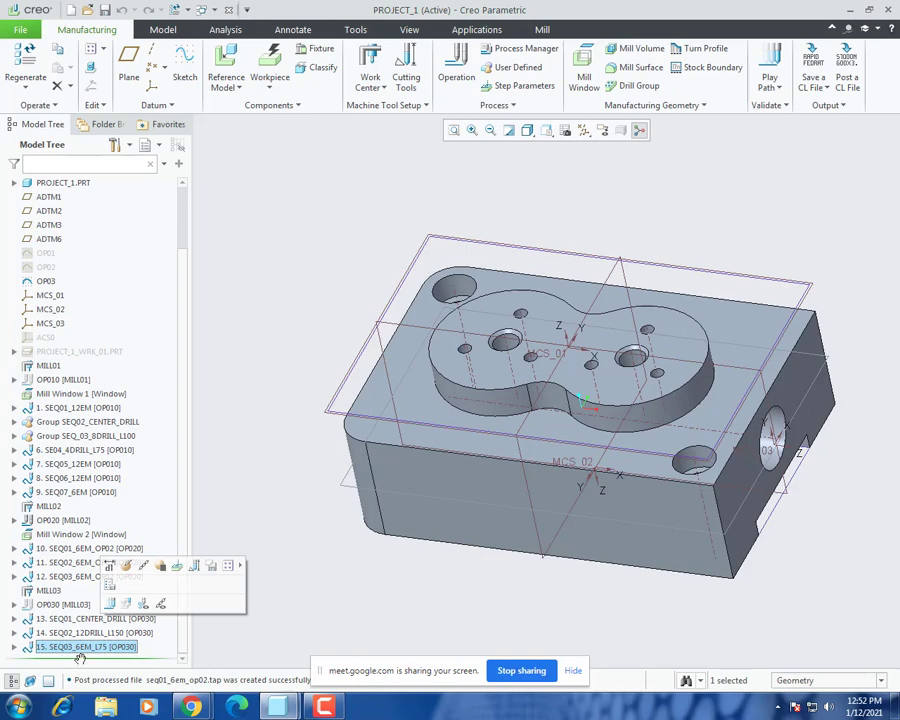
left_click(524, 277)
left_click(828, 85)
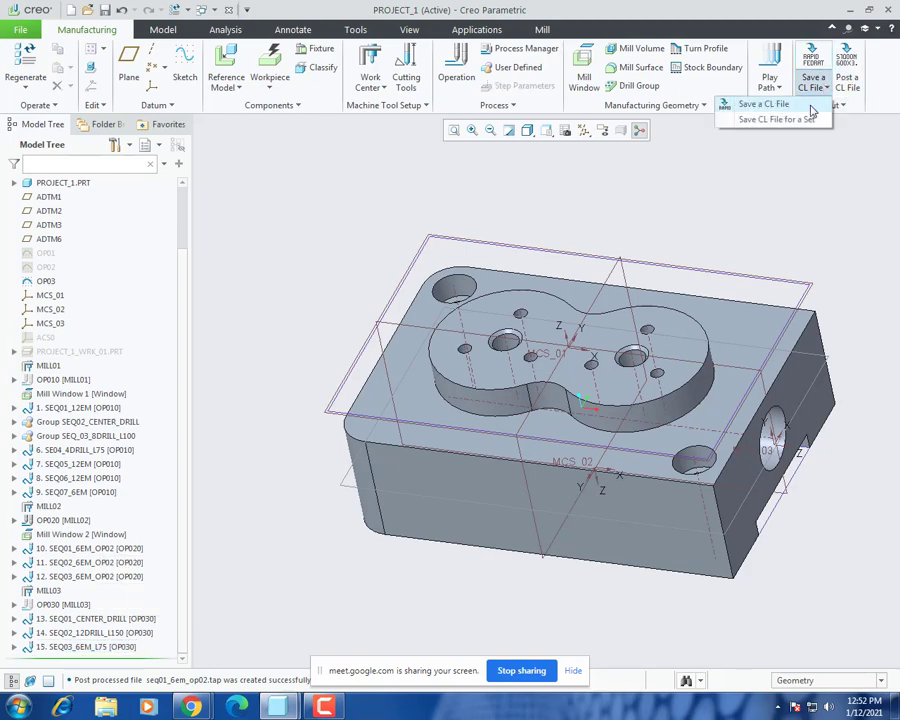
right_click(45, 606)
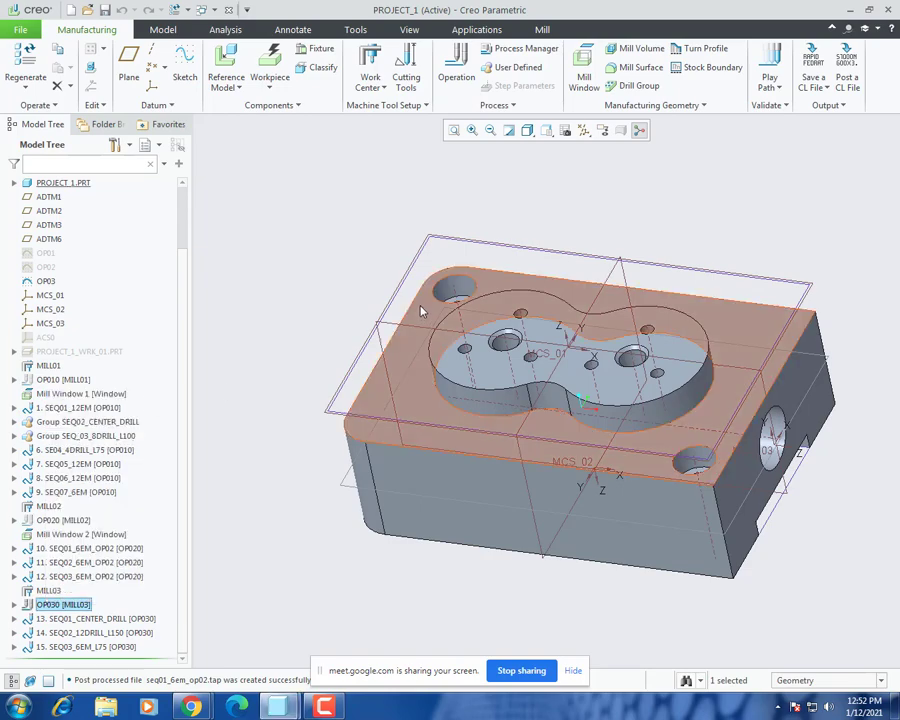
left_click(814, 82)
left_click(805, 112)
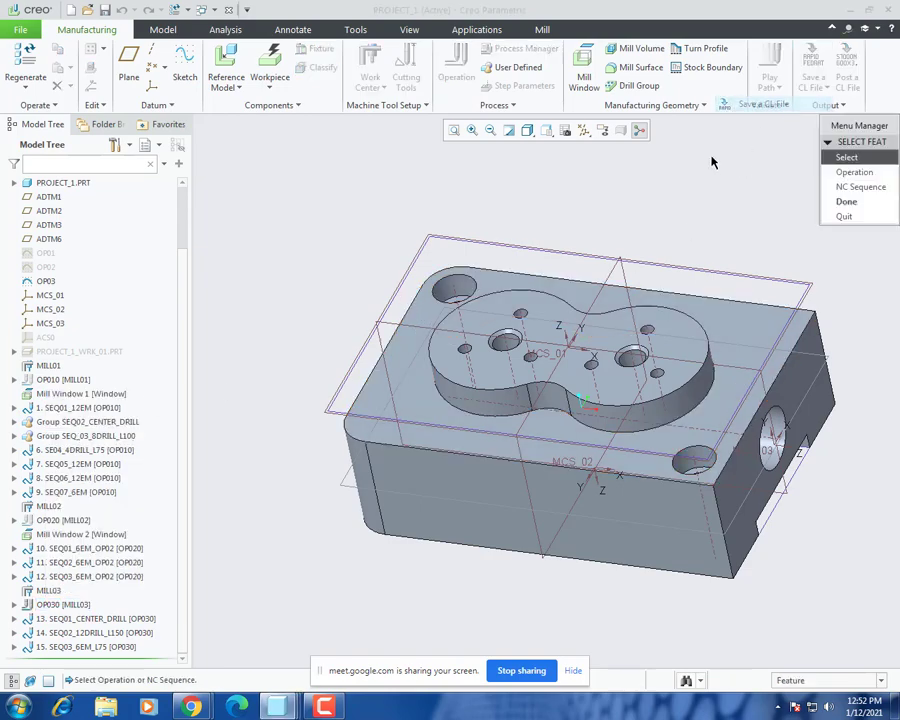
left_click(90, 647)
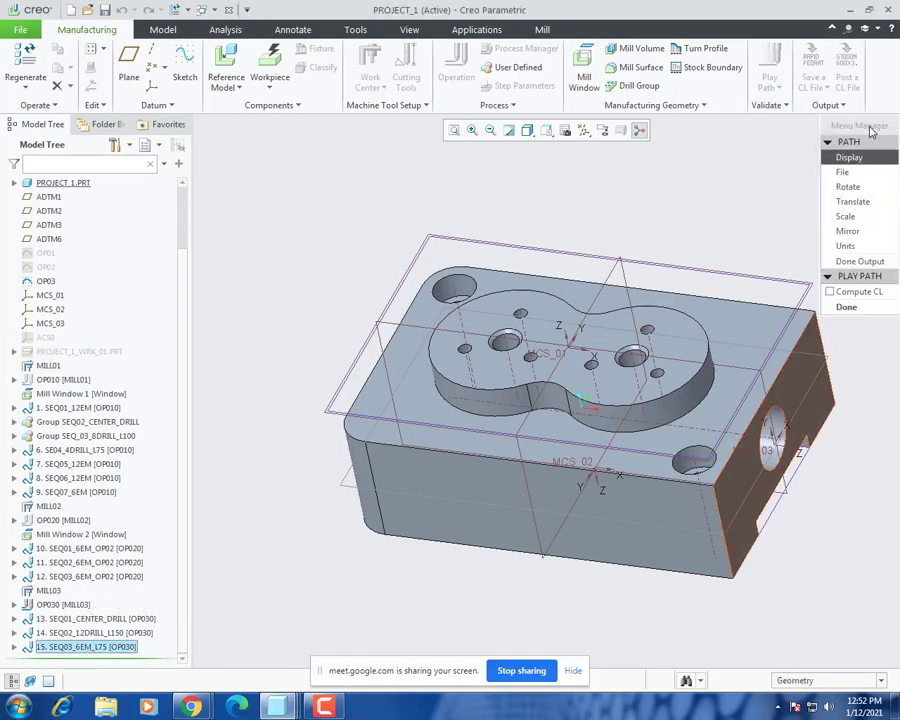
left_click(868, 173)
left_click(870, 306)
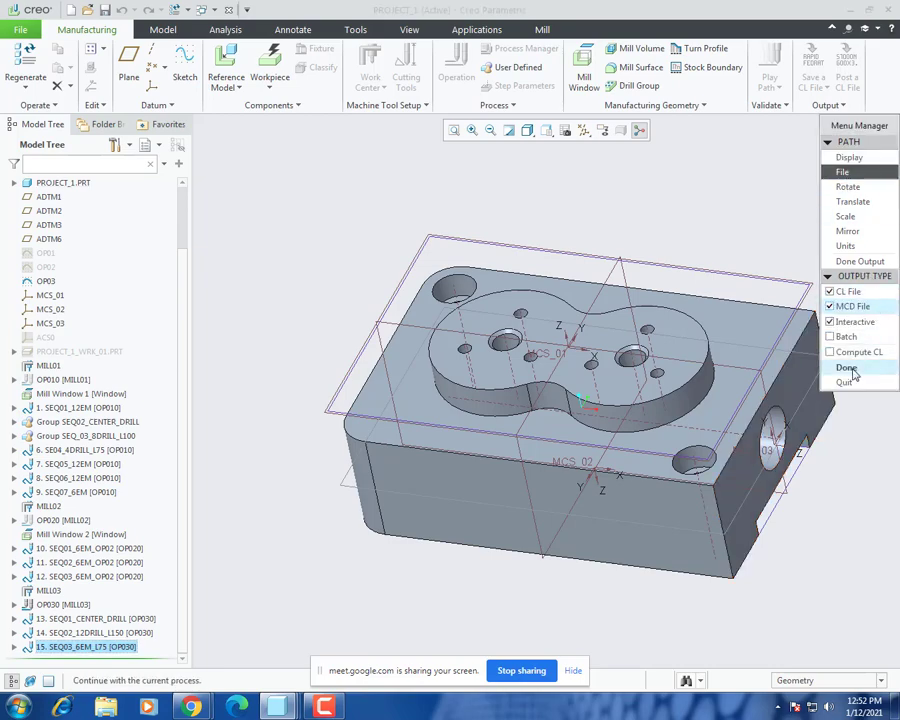
left_click(846, 367)
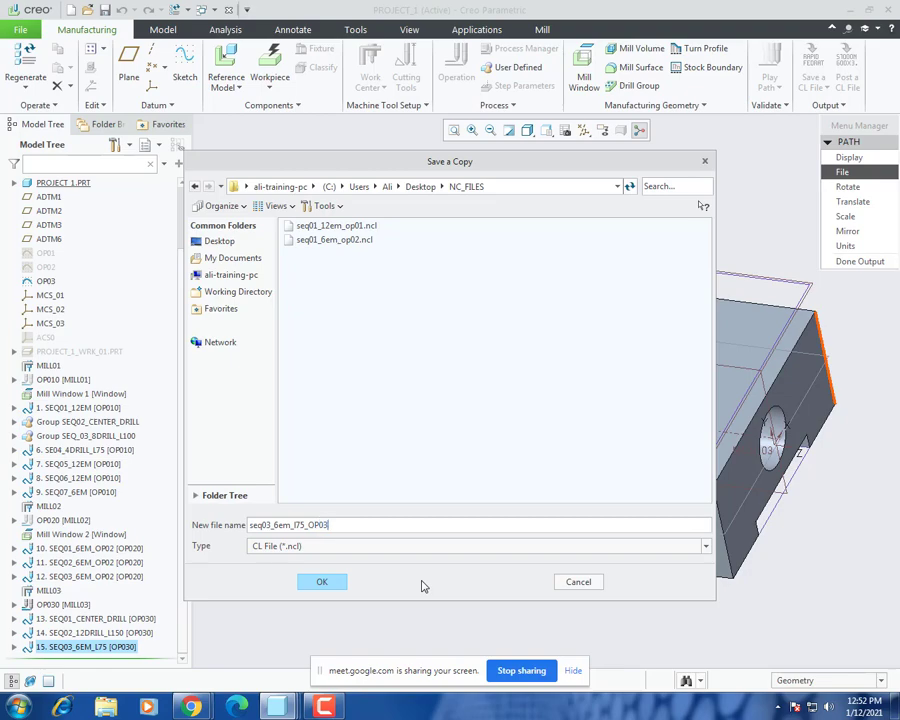
key("Return")
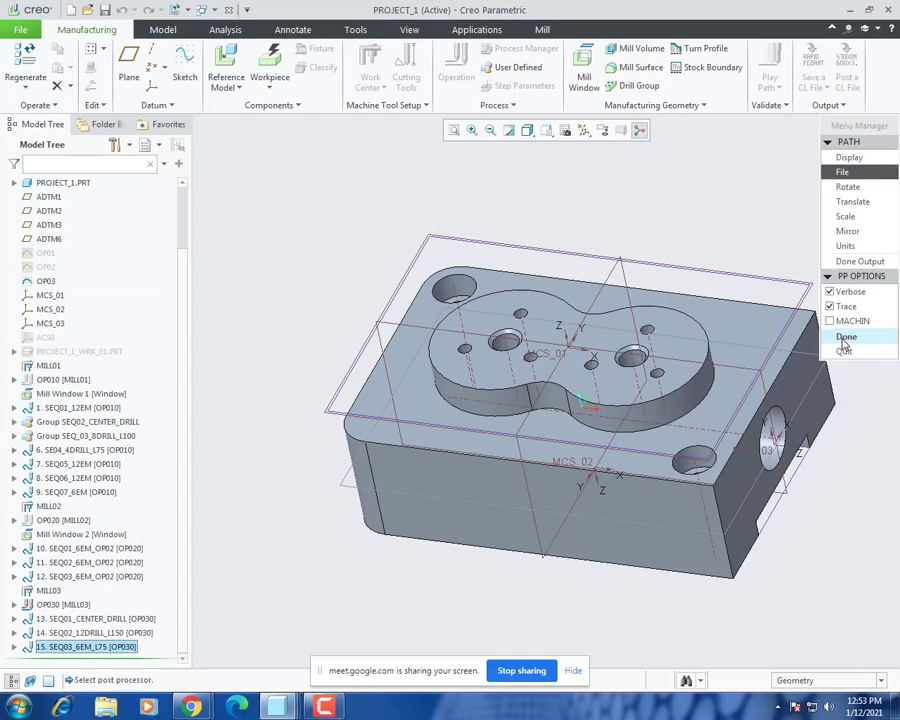
Step: Post-process seq03_6em_l75_OP03 with the UNCX01.P12 post-processor, keeping Verbose and Trace, then close the log and finish the output
left_click(844, 338)
left_click(880, 323)
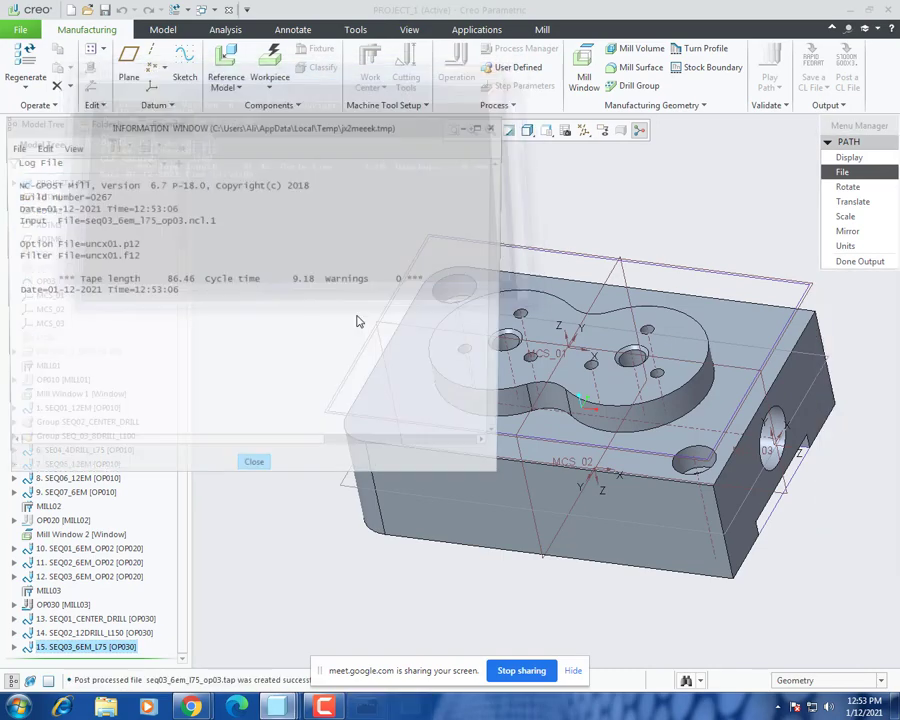
left_click(251, 470)
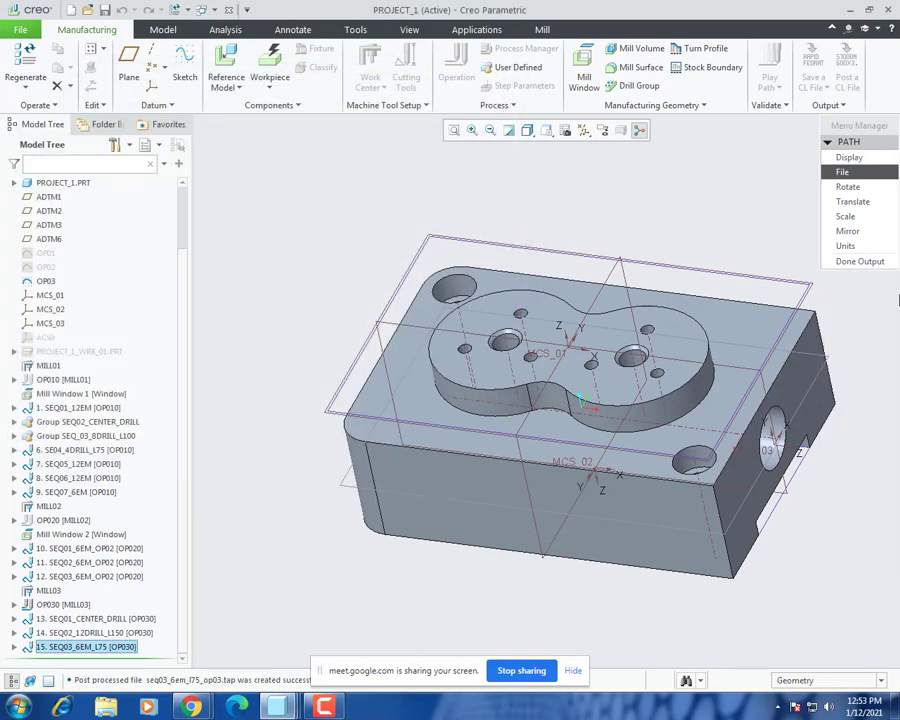
left_click(850, 262)
Step: Minimize both Creo windows, open the NC_FILES folder on the desktop and sort its files by type
left_click(849, 9)
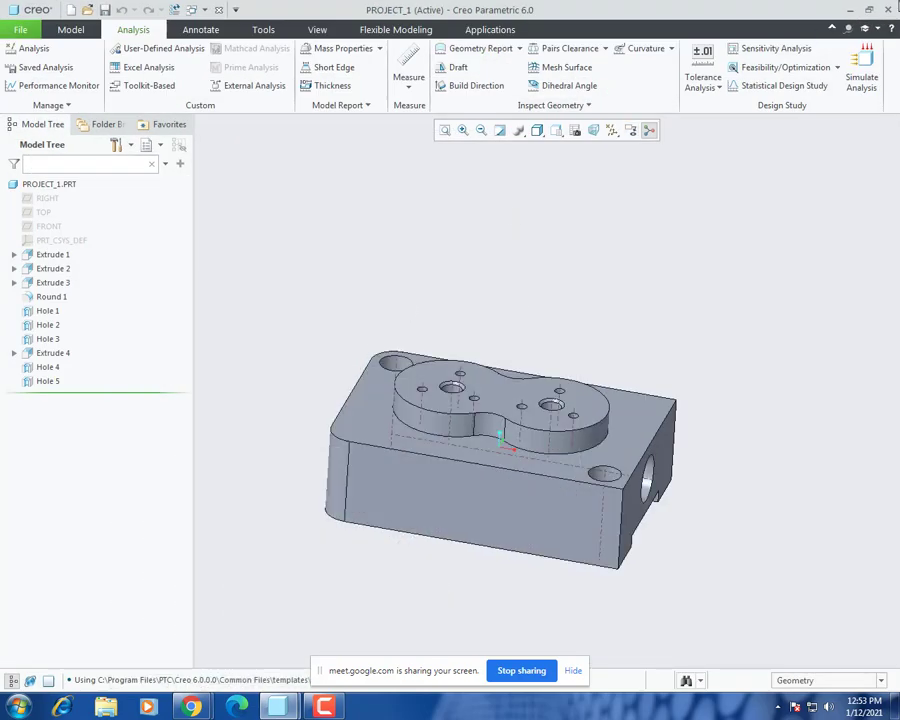
left_click(849, 9)
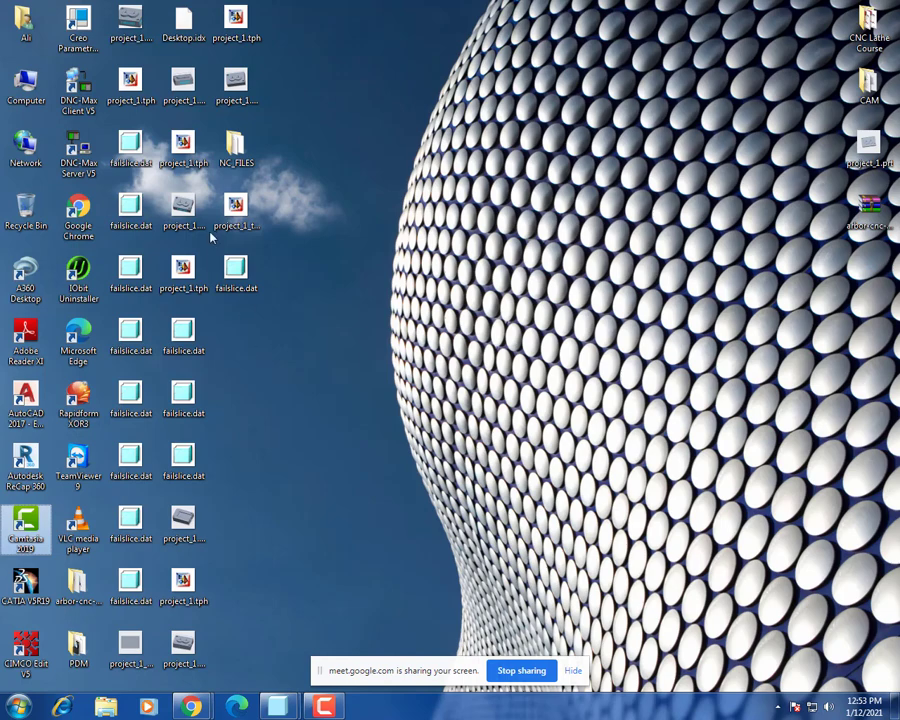
double_click(226, 168)
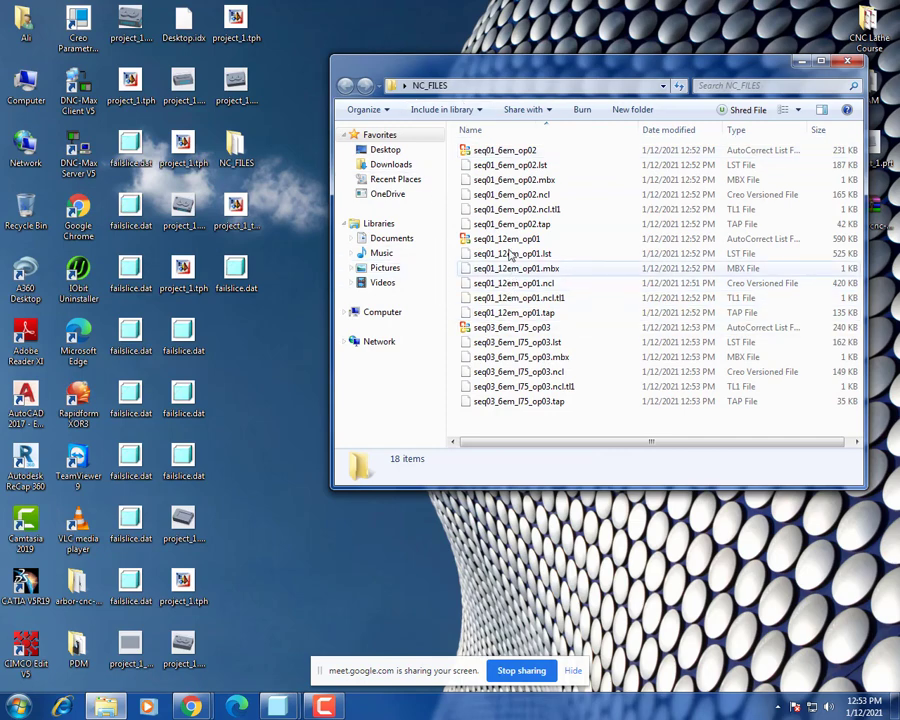
left_click(503, 228)
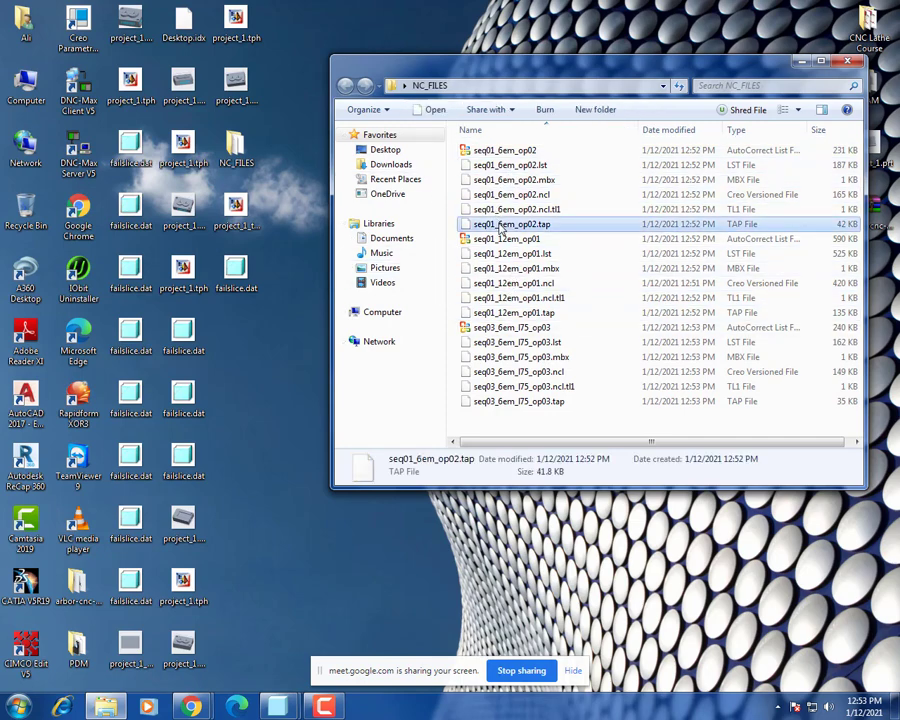
left_click(507, 152, "shift")
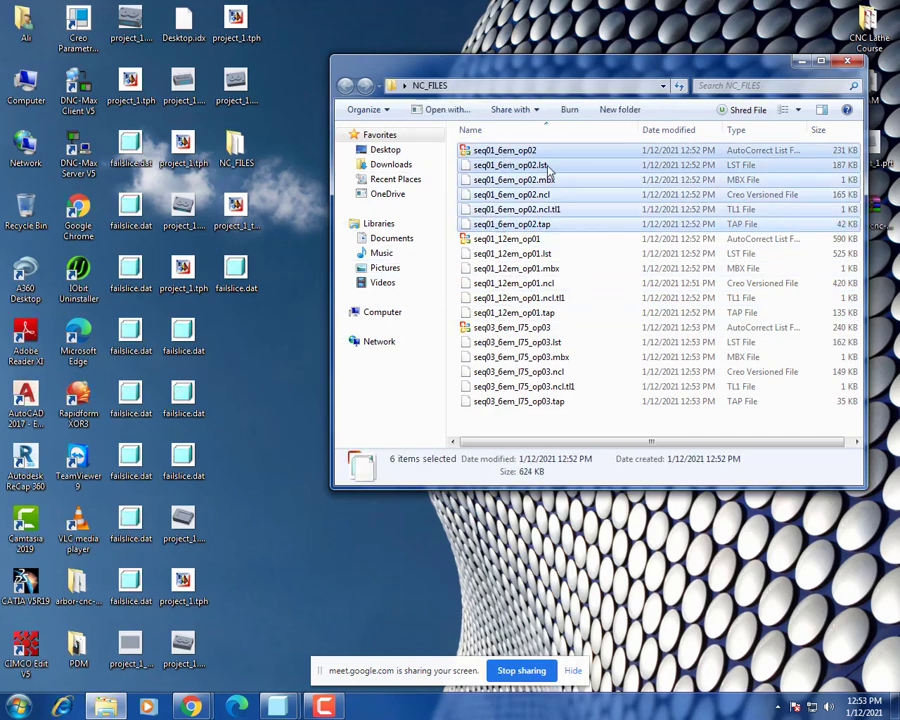
left_click(605, 248)
right_click(607, 247)
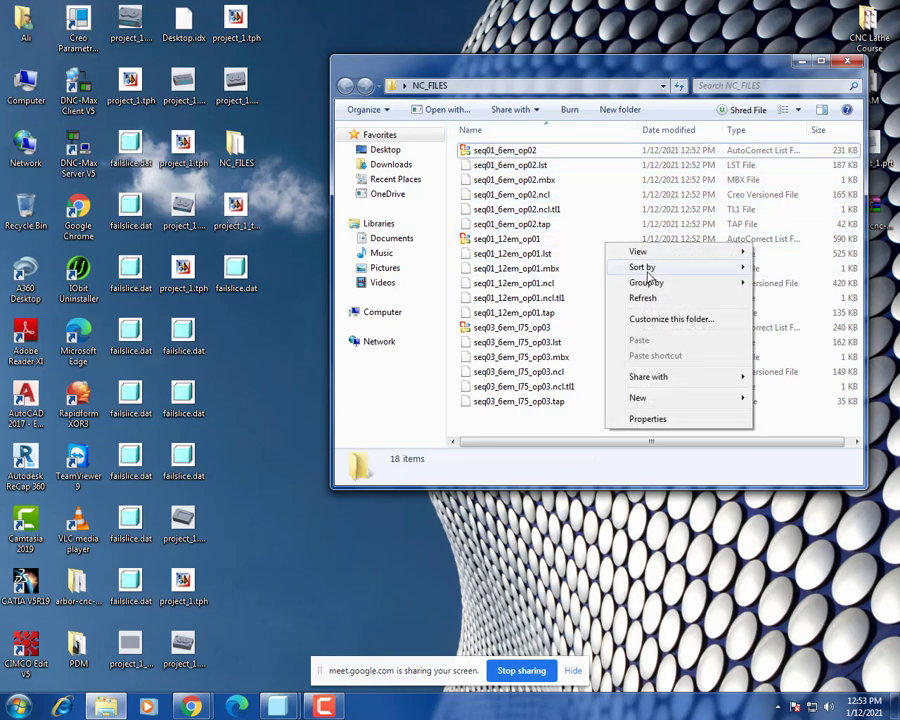
mouse_move(651, 267)
left_click(785, 298)
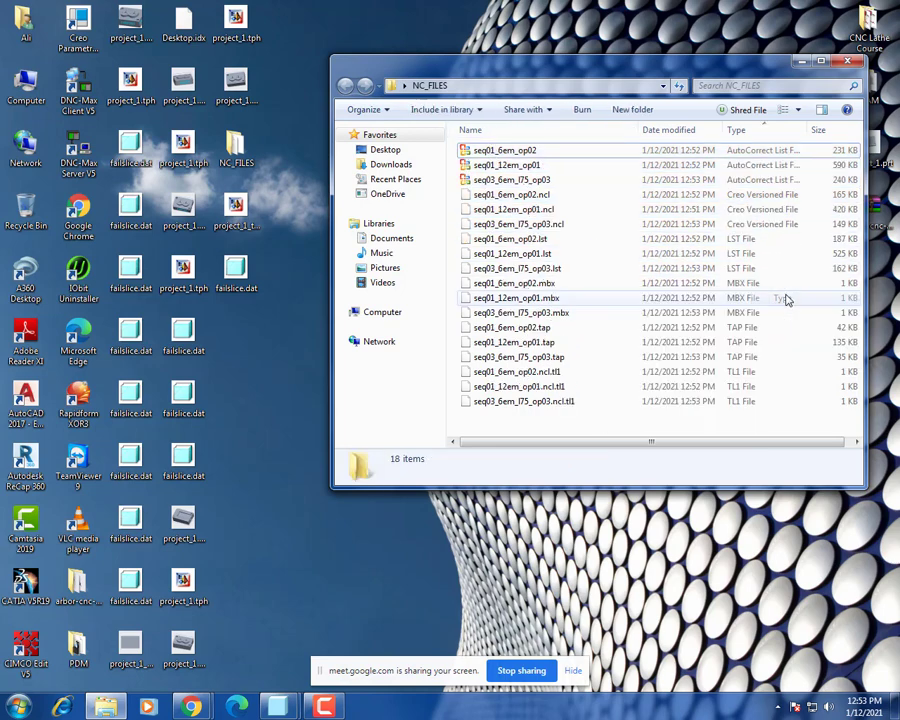
scroll(556, 346, "down", 1)
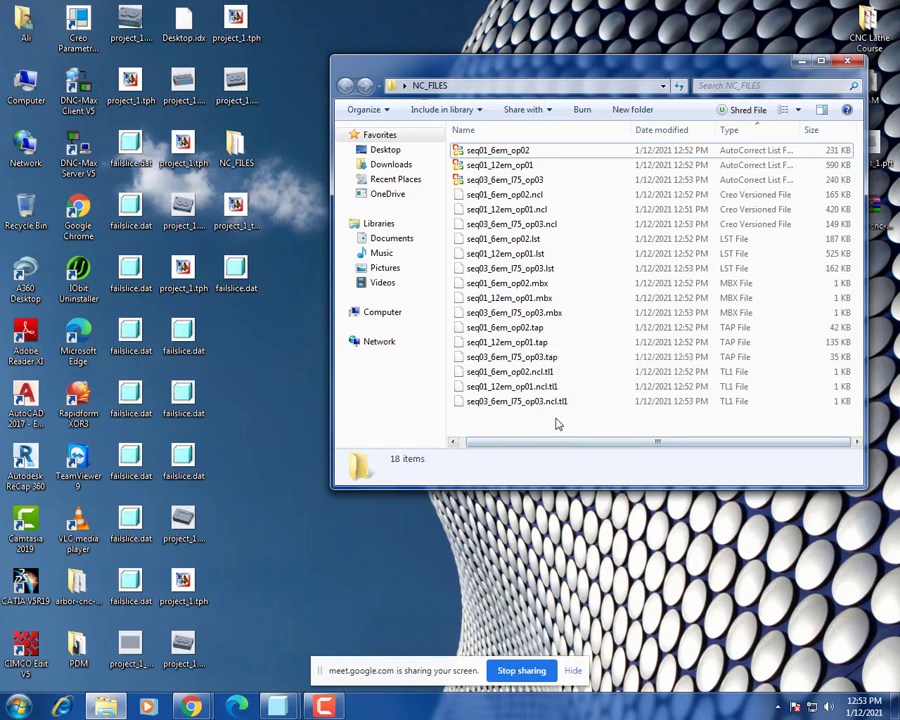
Step: Delete the three .tl1 files from the NC_FILES folder, keeping the .tap files
left_click(543, 360)
left_click(538, 342)
left_click(534, 329)
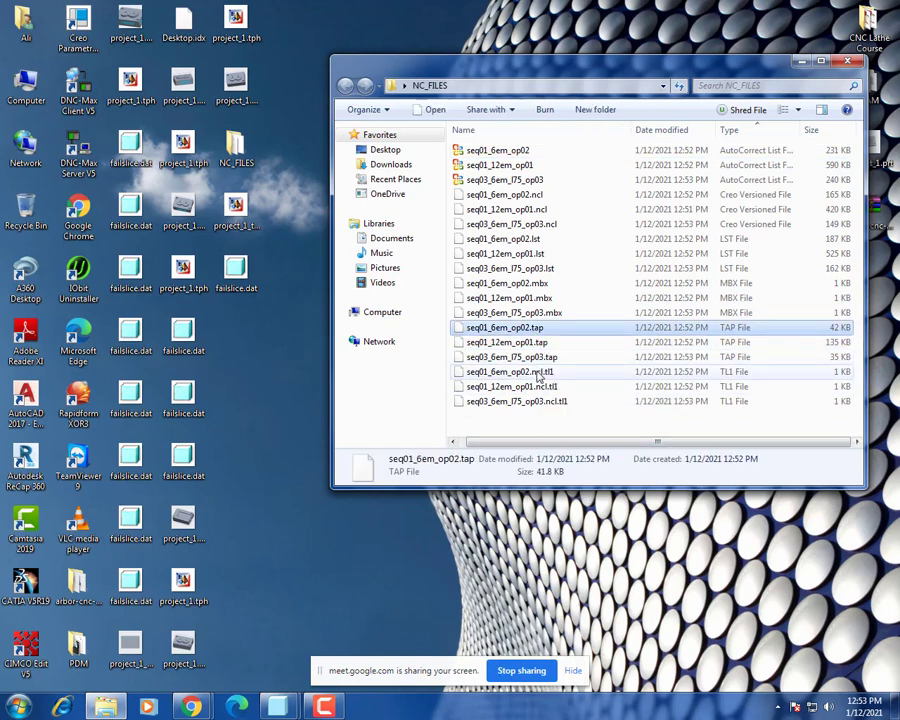
left_click(538, 372)
left_click(551, 404, "shift")
key("Delete")
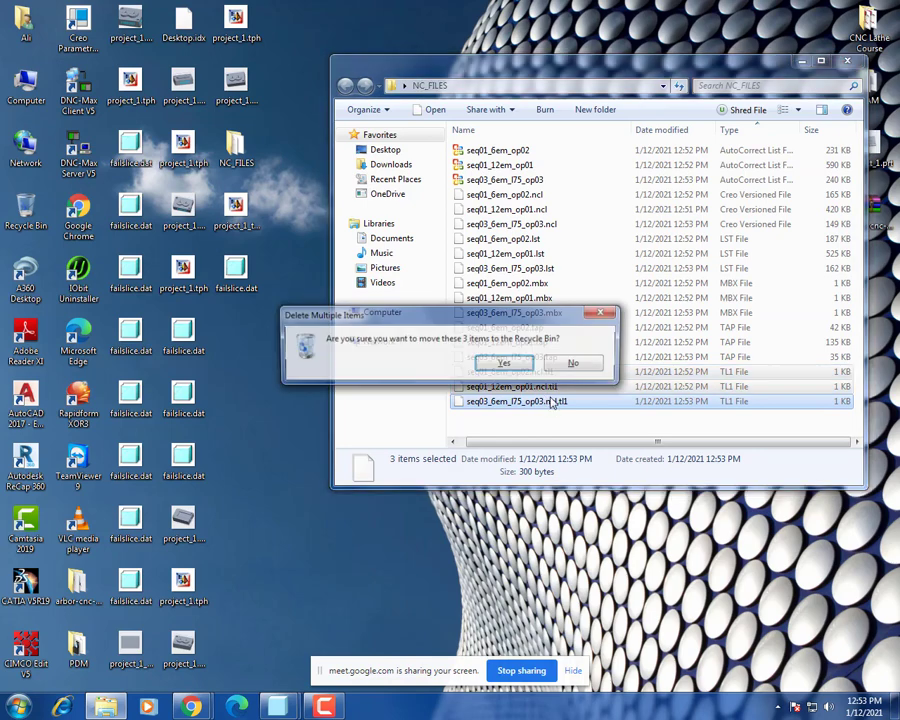
key("Return")
Step: Delete the MBX, LST, NCL and AutoCorrect list files so NC_FILES keeps only the three .tap files
left_click(512, 314)
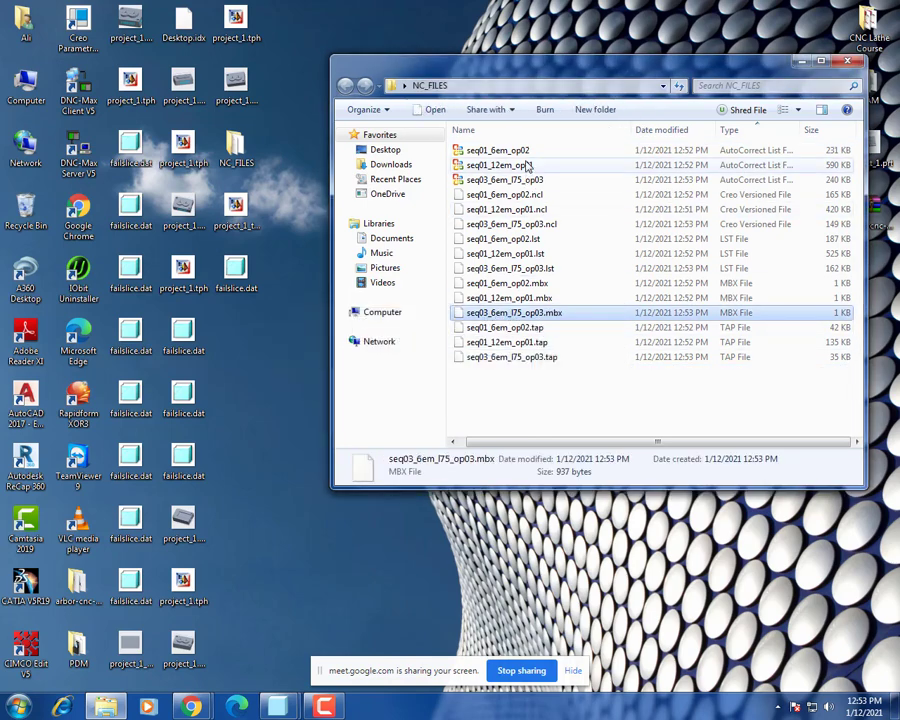
left_click(527, 152, "shift")
key("Delete")
key("Return")
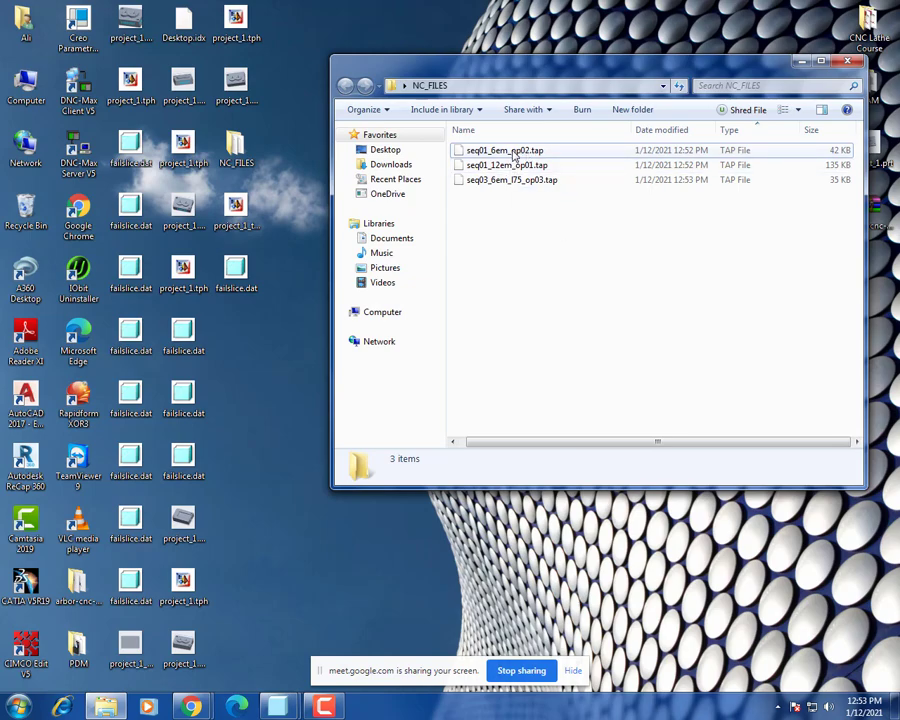
Step: Start CIMCO Edit and browse to the desktop's NC_FILES folder for opening a file
double_click(27, 648)
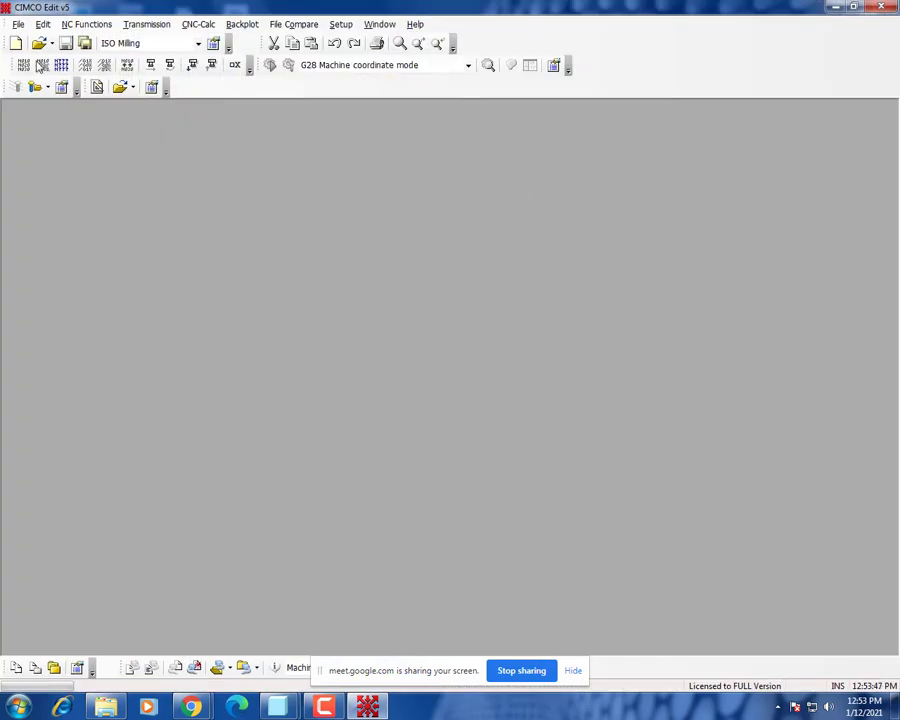
left_click(40, 44)
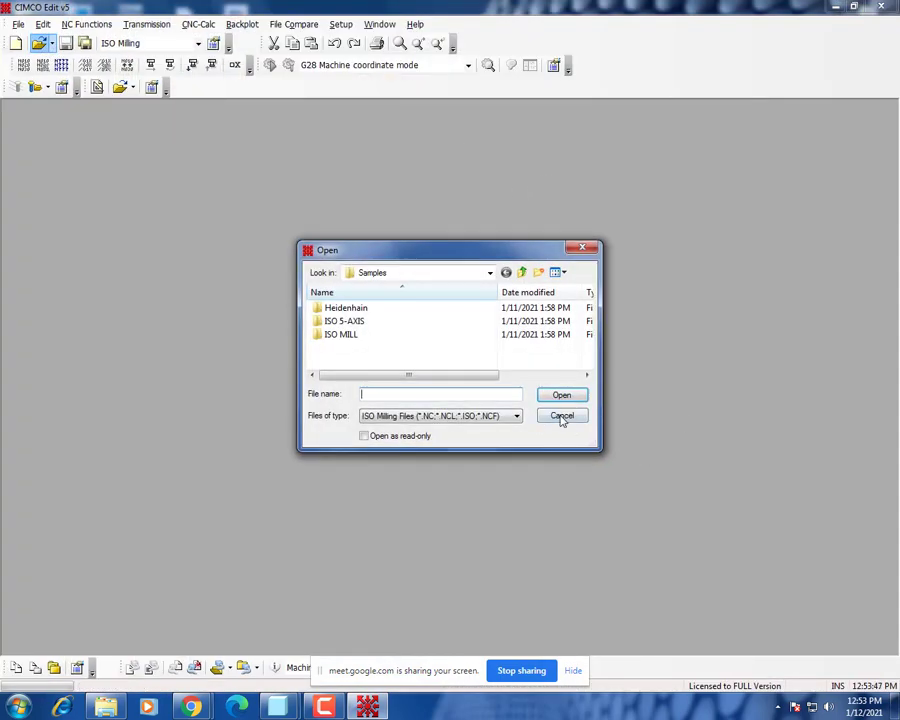
left_click(562, 416)
left_click(18, 24)
left_click(40, 56)
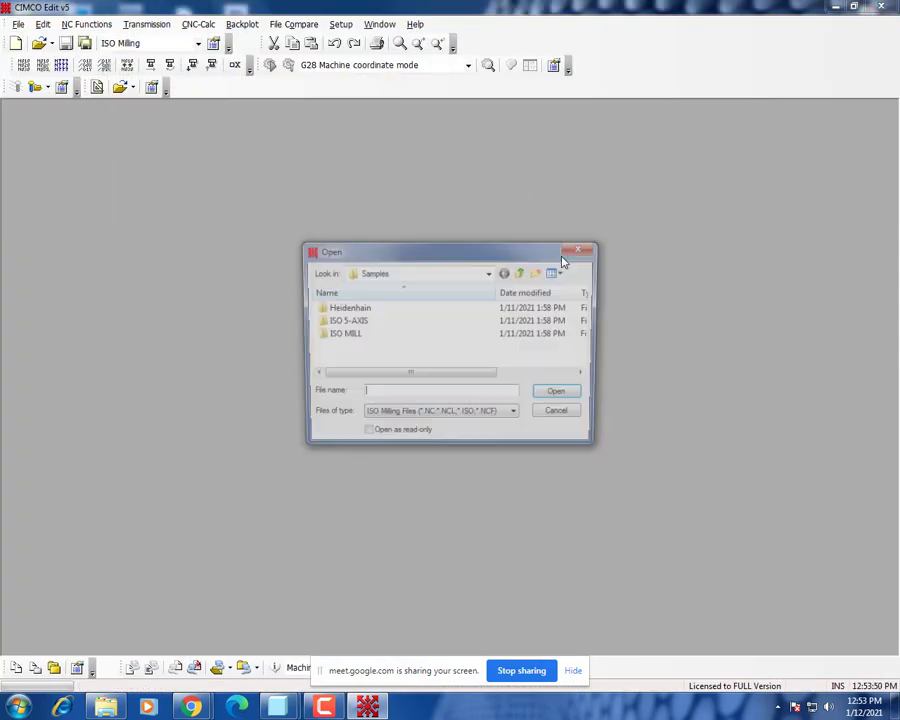
left_click(489, 277)
left_click(365, 287)
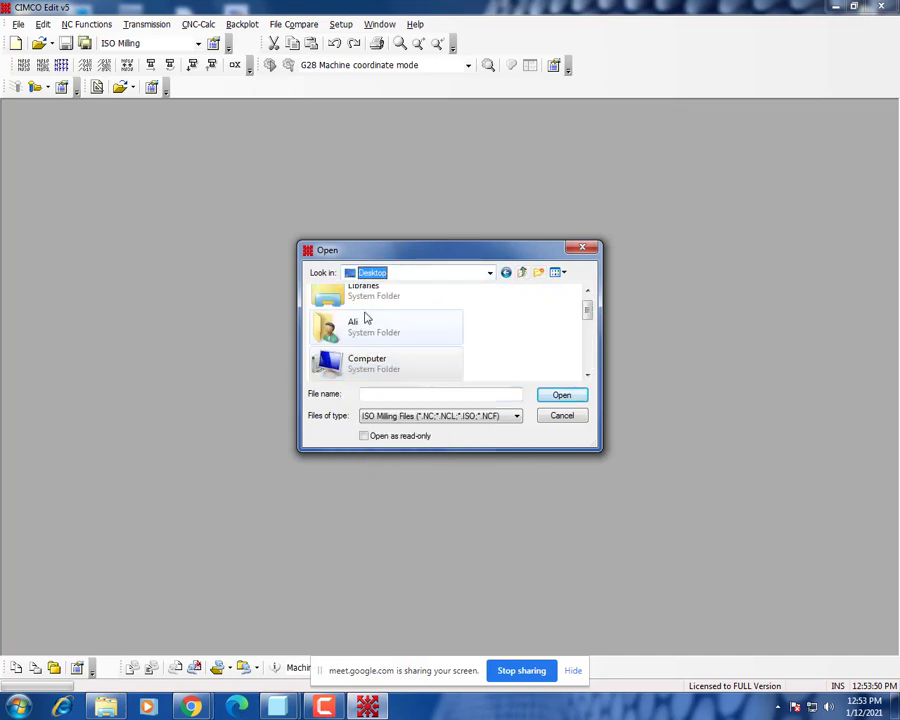
left_click_drag(587, 312, 588, 366)
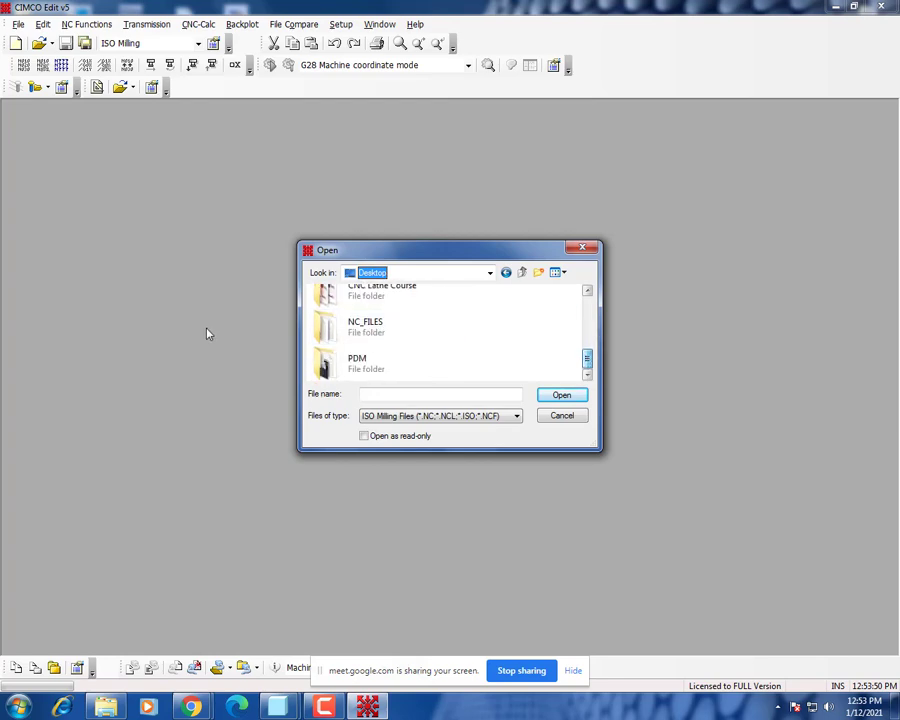
double_click(360, 328)
Step: List all file types, open seq01_12em_op01.tap and backplot its toolpath
left_click(417, 418)
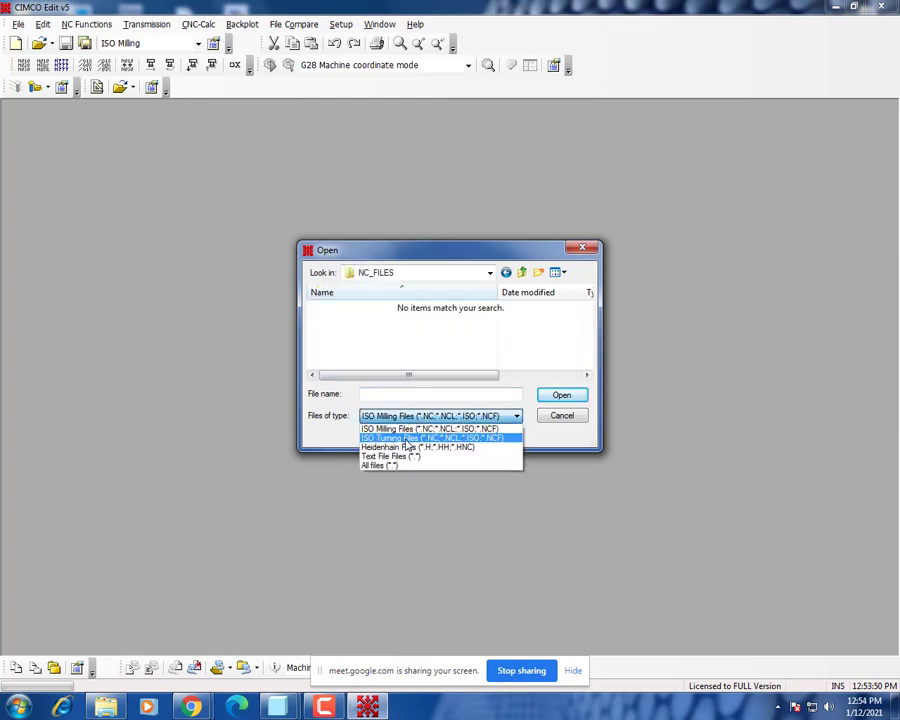
left_click(404, 468)
left_click(358, 309)
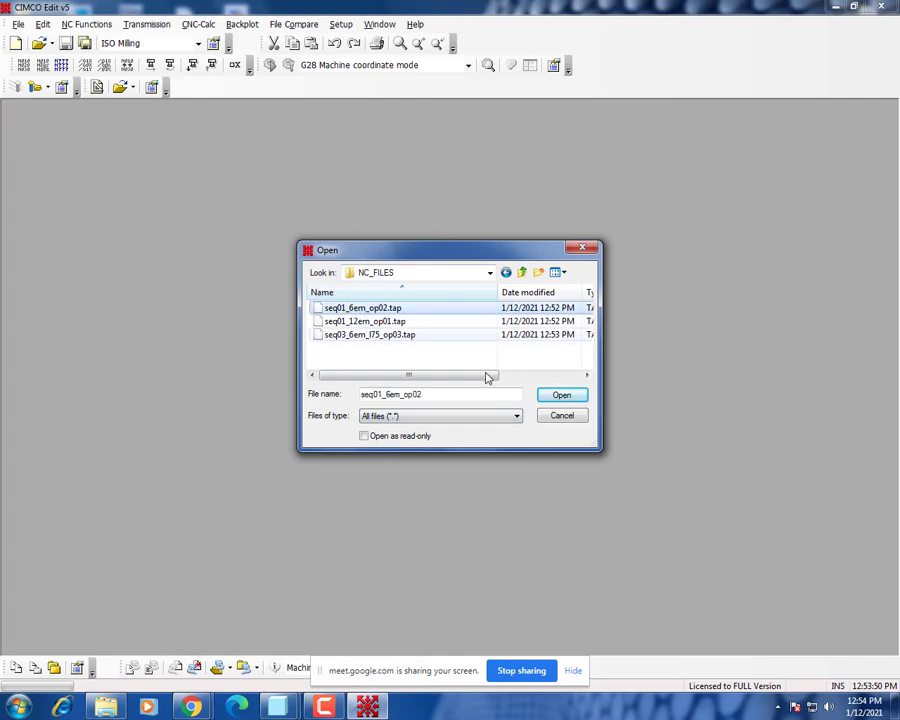
left_click(390, 322)
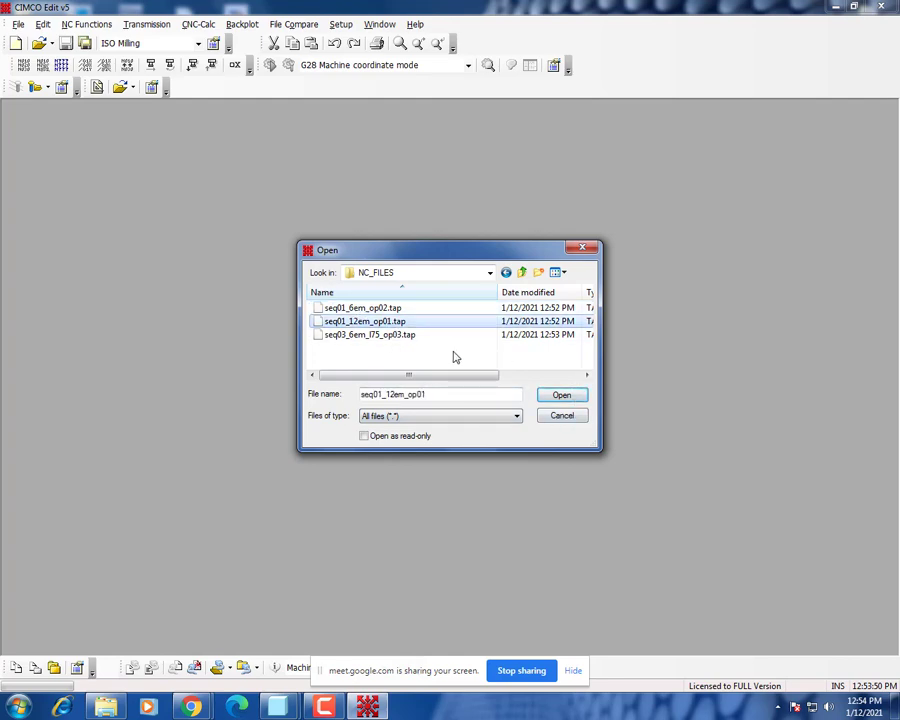
left_click(562, 395)
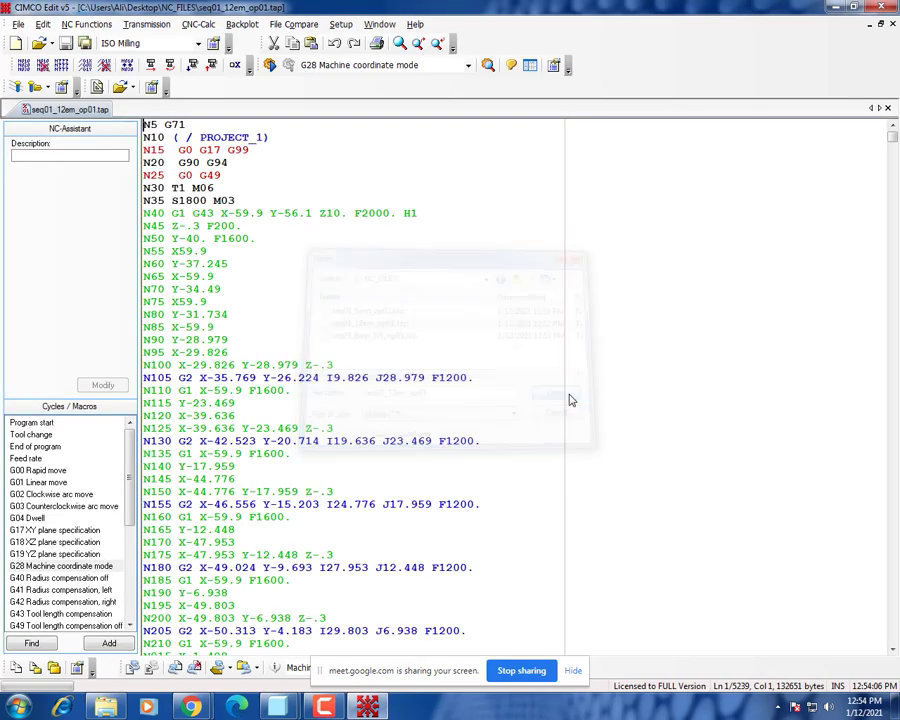
left_click(16, 87)
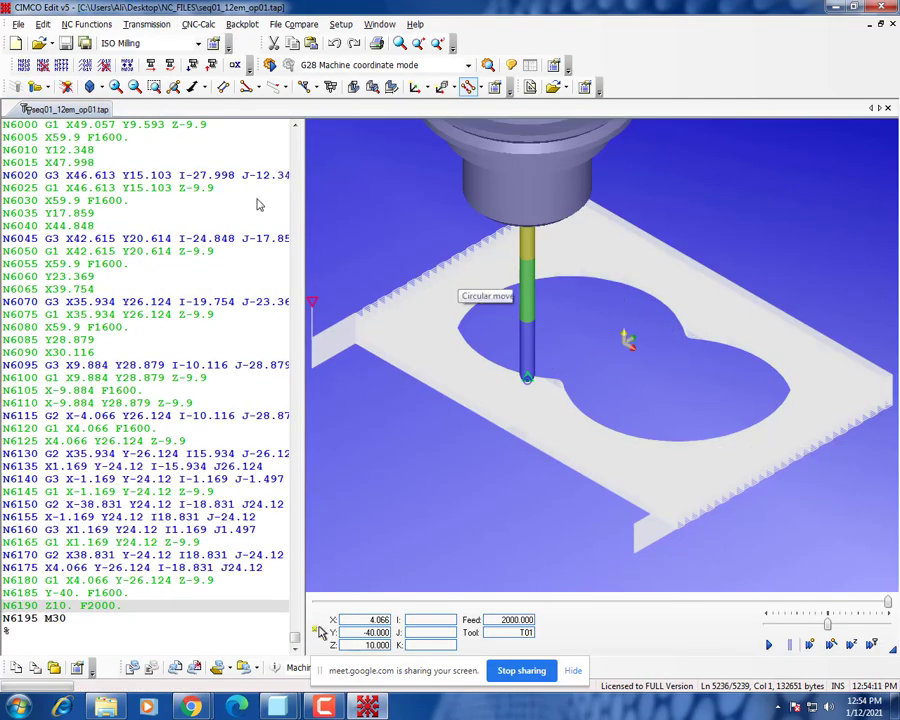
Step: Open seq01_6em_op02.tap from NC_FILES and backplot its toolpath
left_click(18, 24)
left_click(40, 58)
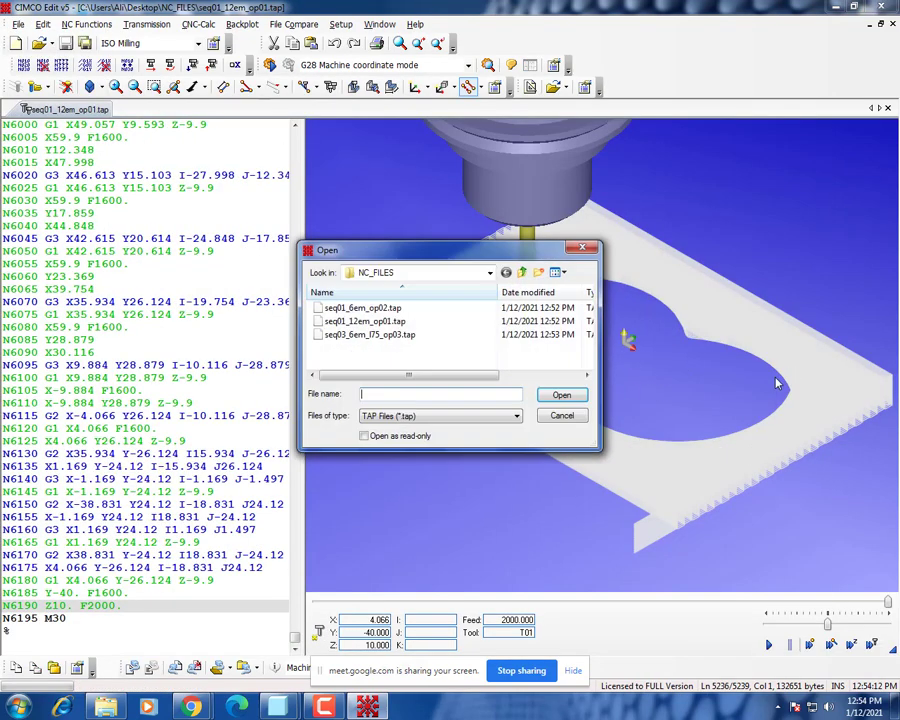
double_click(389, 308)
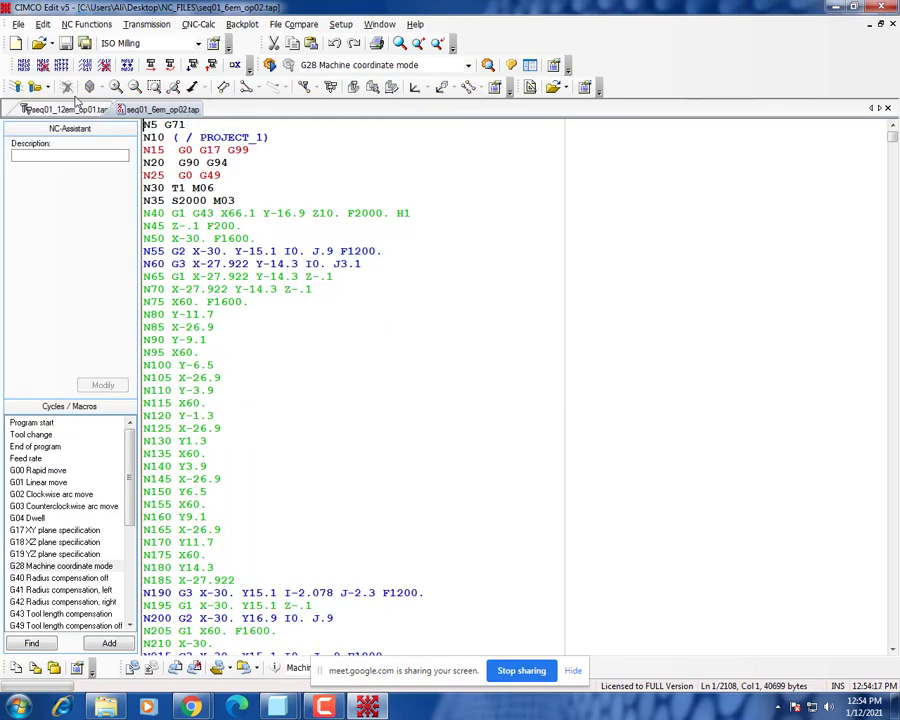
left_click(15, 87)
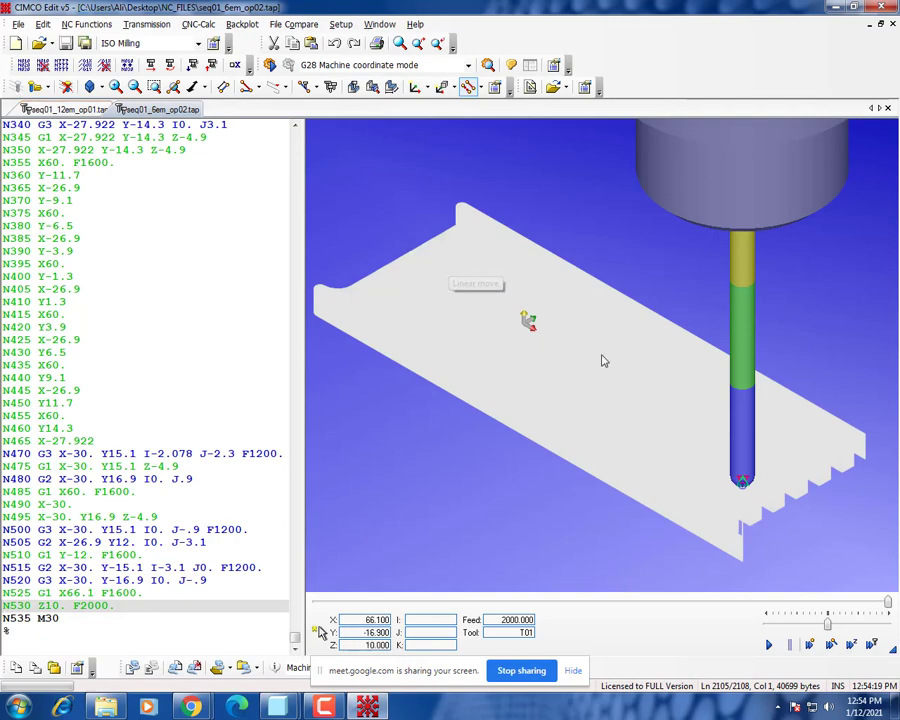
Step: Open seq03_6em_l75_op03.tap from NC_FILES and inspect its backplotted toolpath from several angles
left_click_drag(571, 319, 505, 325)
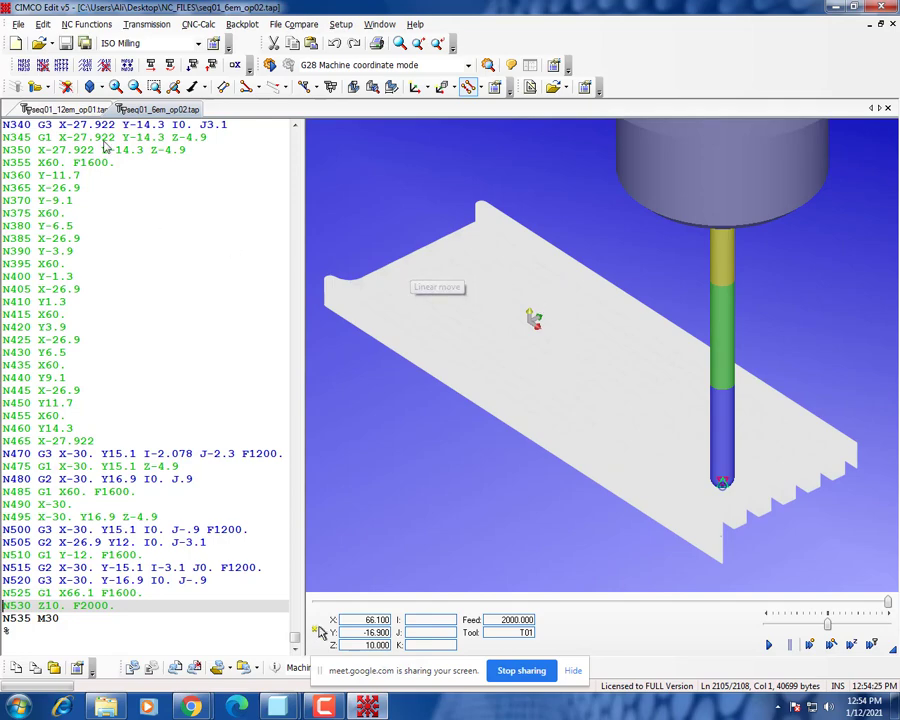
left_click(18, 24)
left_click(40, 57)
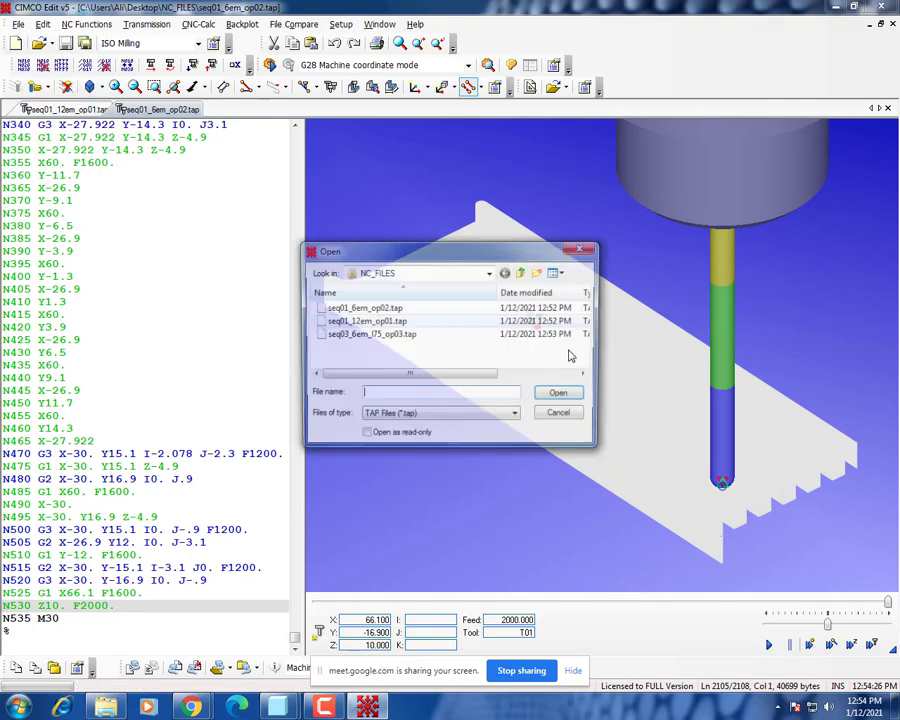
left_click(370, 334)
left_click(562, 396)
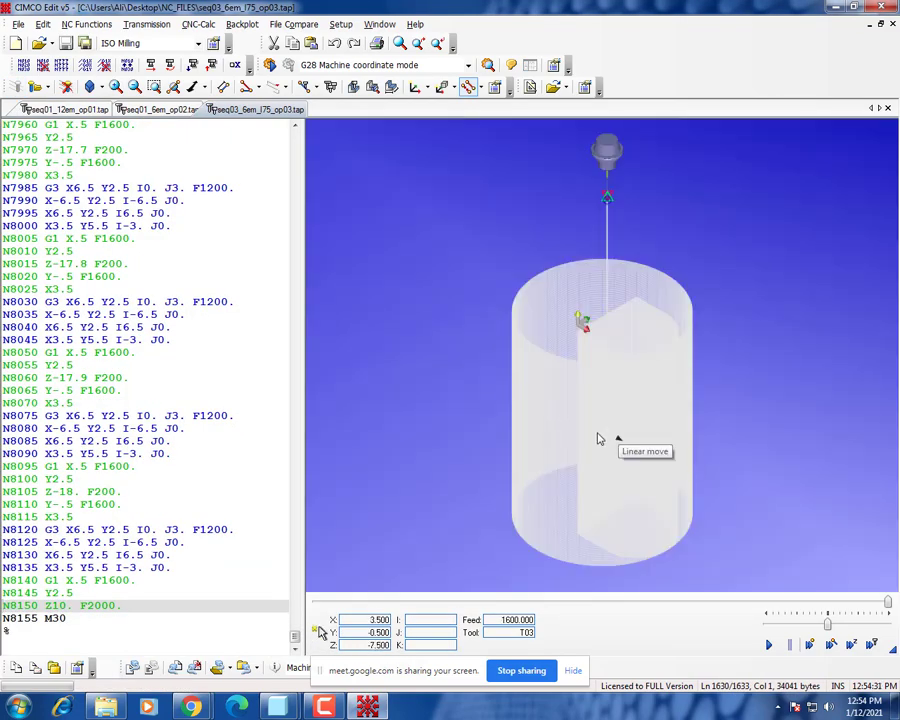
left_click_drag(598, 363, 553, 350)
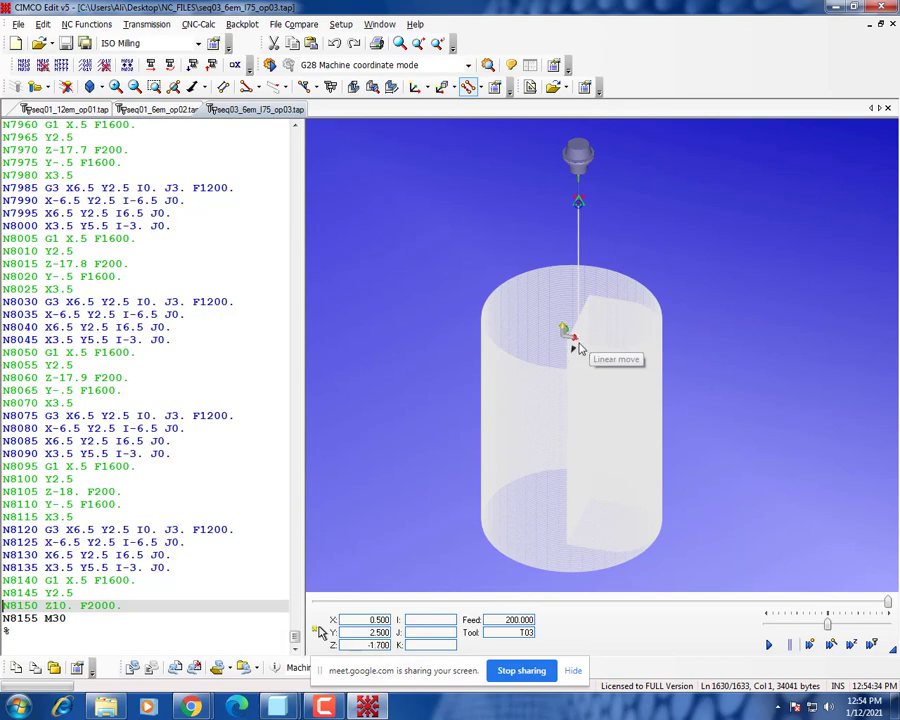
scroll(565, 345, "down", 3)
scroll(565, 345, "up", 3)
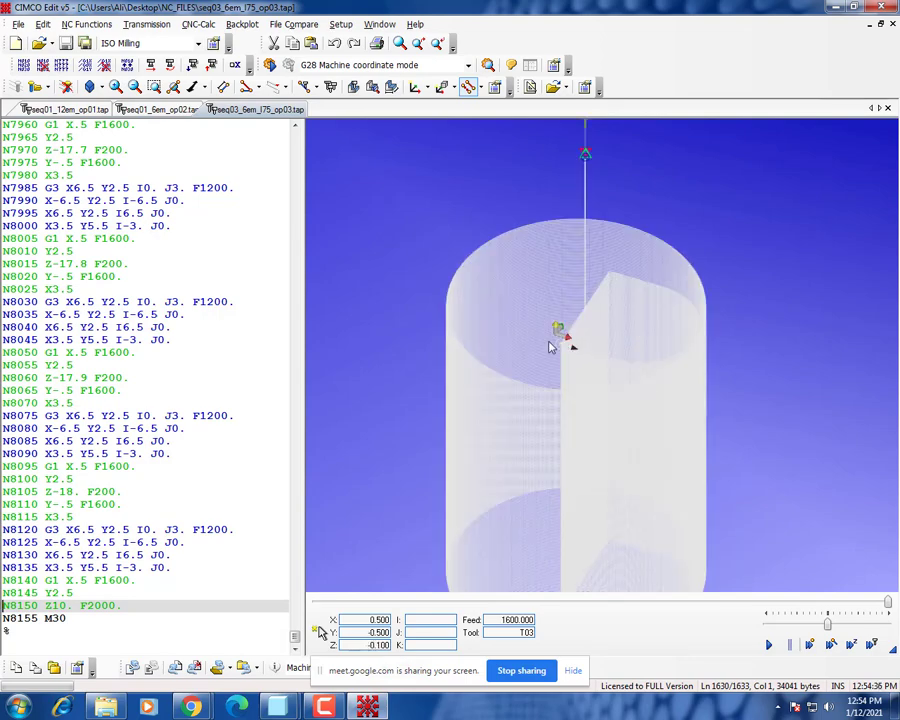
left_click_drag(526, 327, 585, 306)
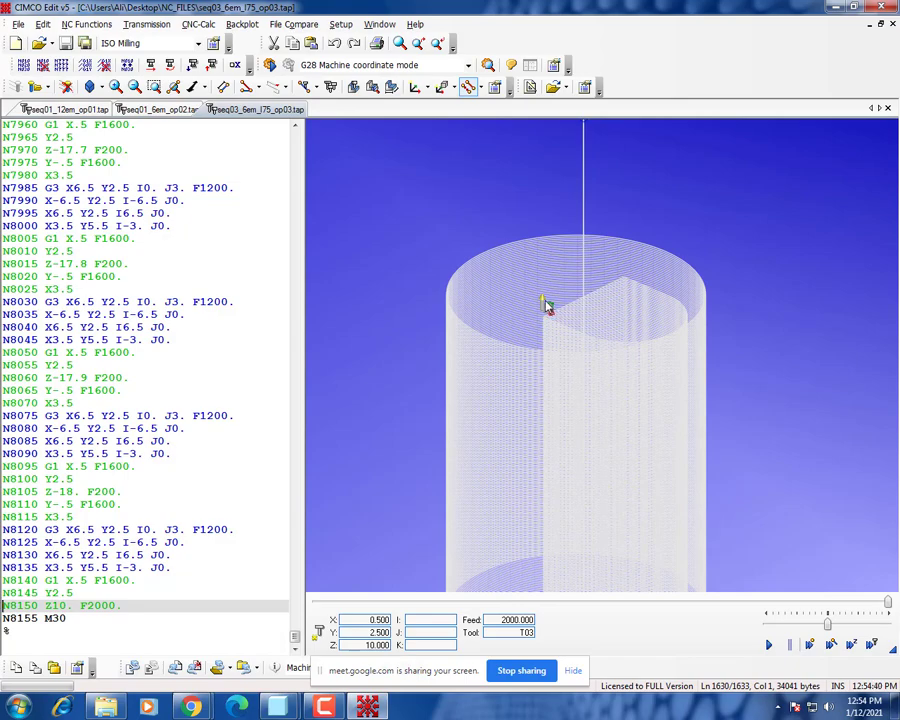
scroll(546, 350, "up", 2)
scroll(545, 352, "down", 5)
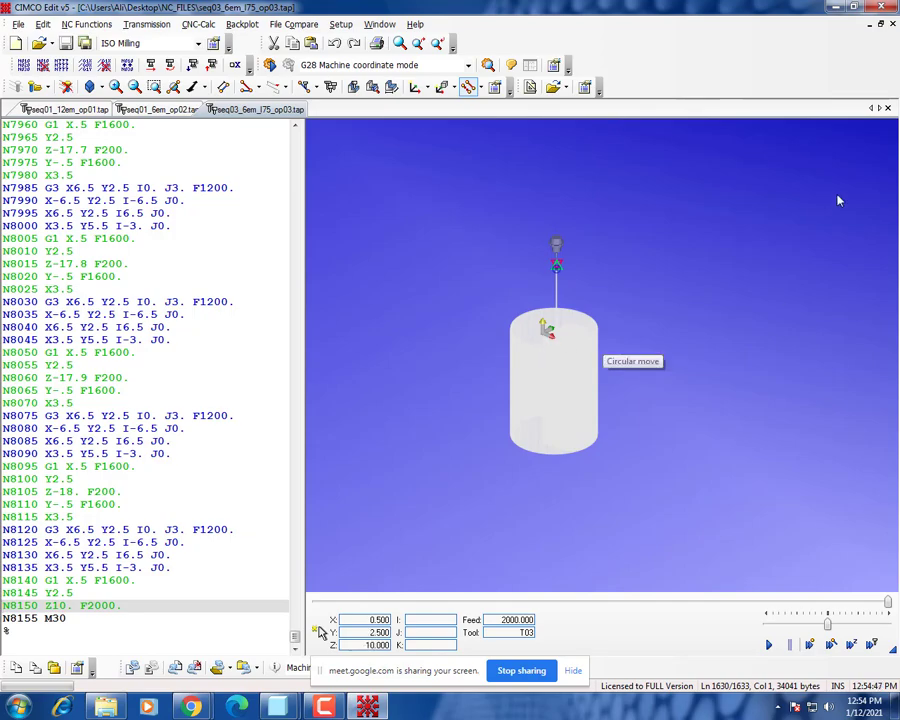
Step: Minimize CIMCO Edit and switch back to the PROJECT_1 manufacturing model in Creo Parametric
left_click(837, 7)
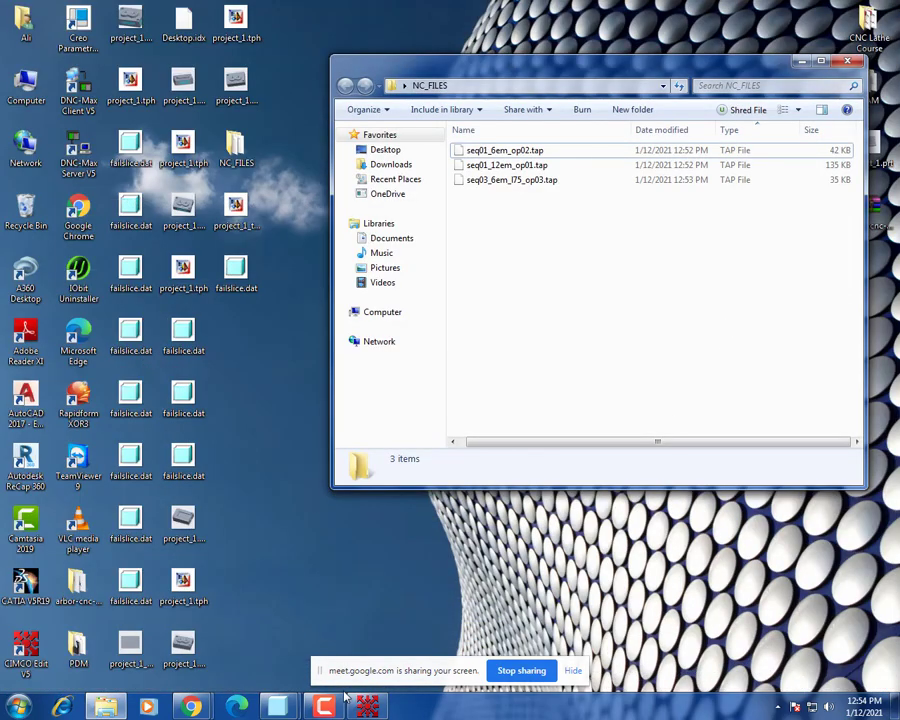
mouse_move(324, 707)
left_click(322, 664)
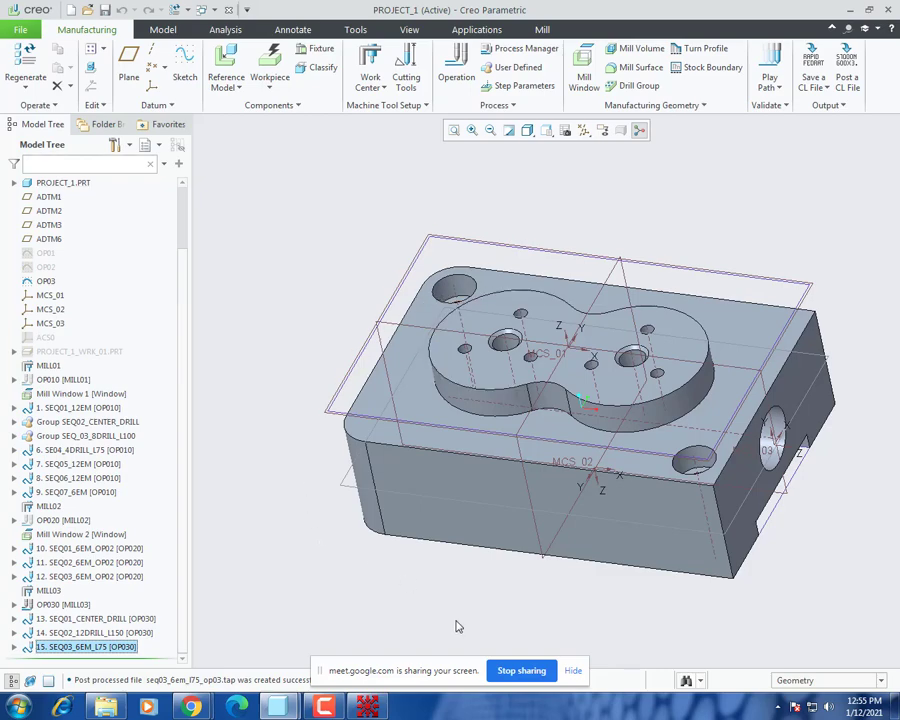
left_click(364, 707)
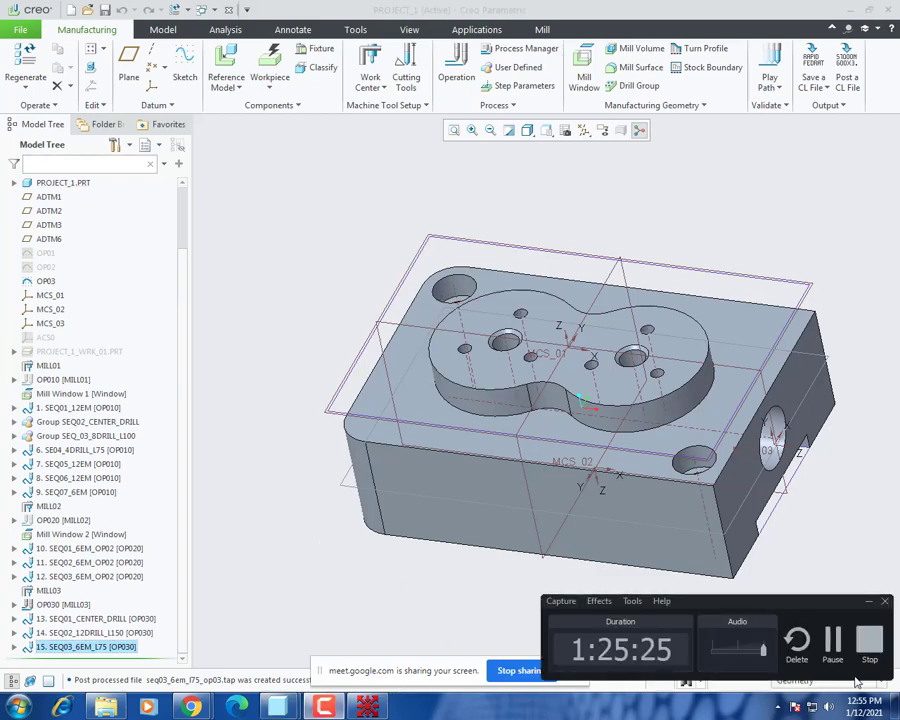